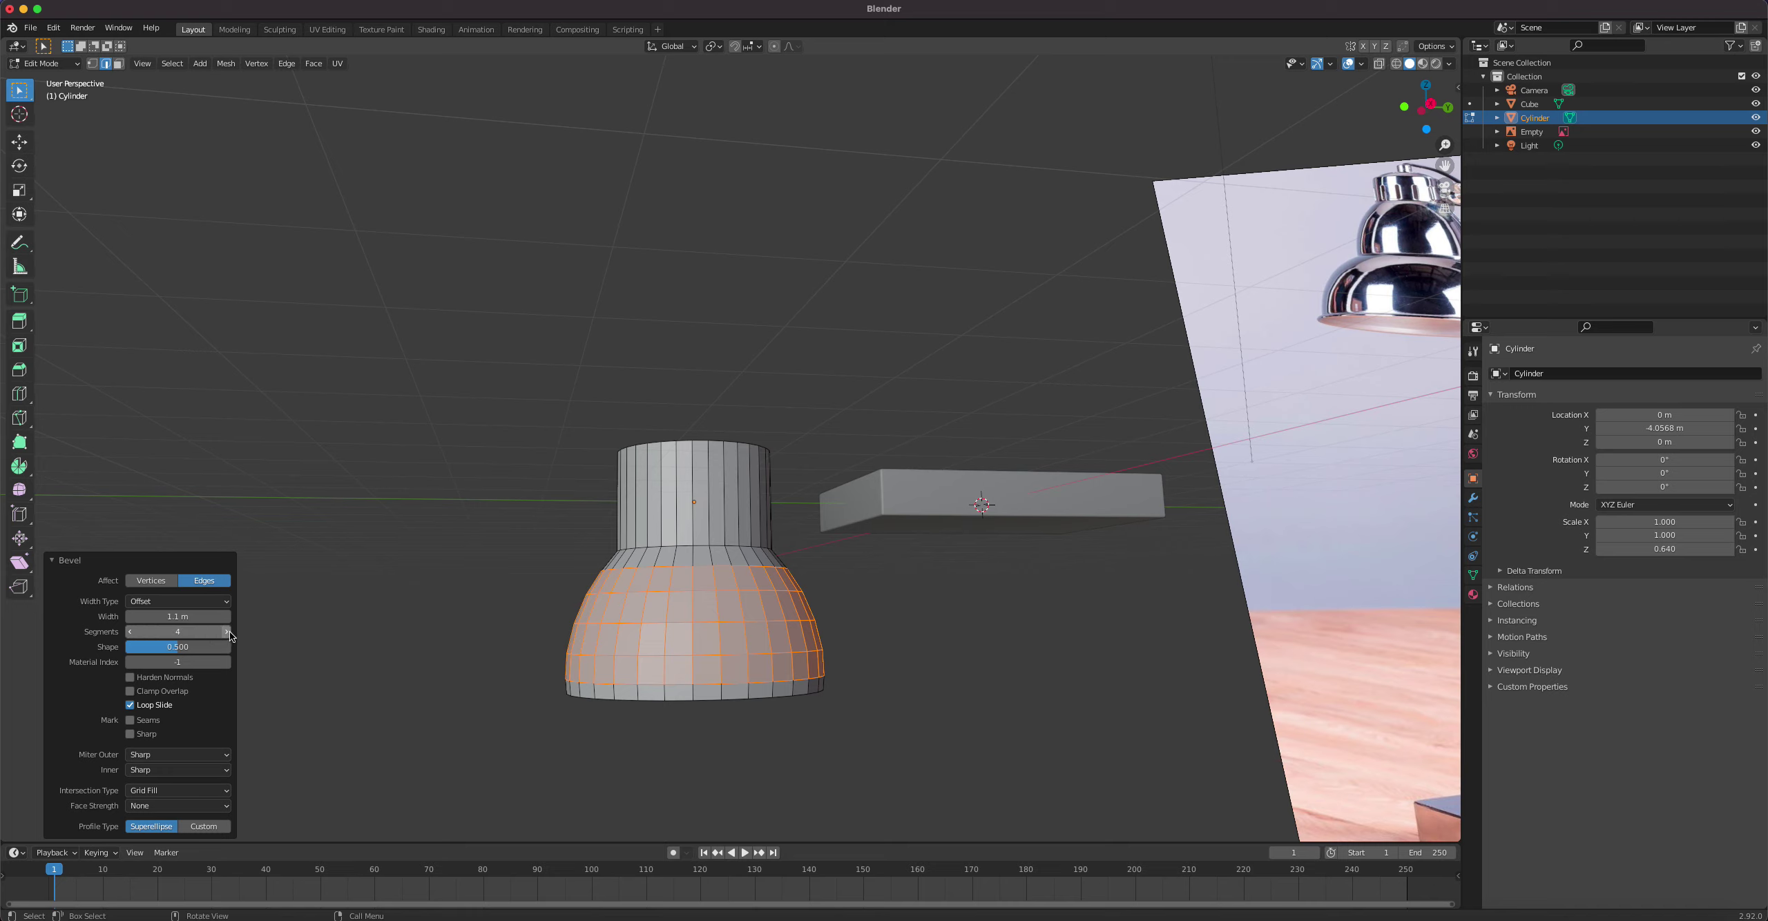
Step: Set the bevel of the shade's dome to 5 segments and a width of about 1.2 m
{"action": "left_click", "coordinate": [227, 632]}
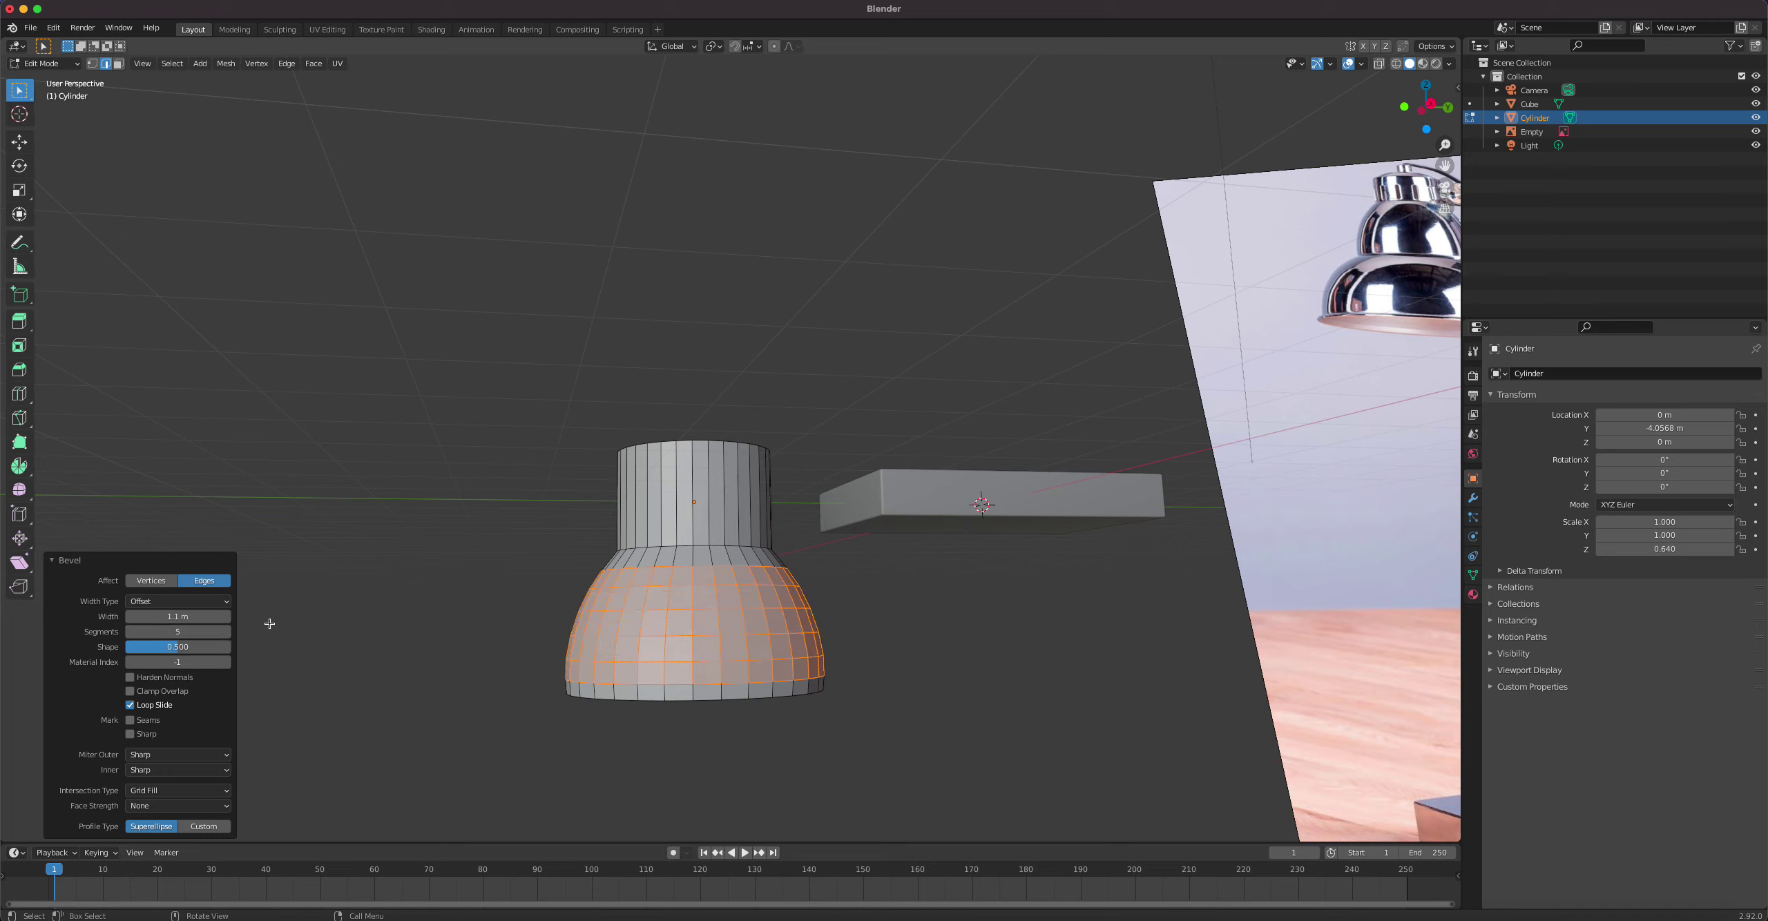
{"action": "left_click", "coordinate": [226, 616]}
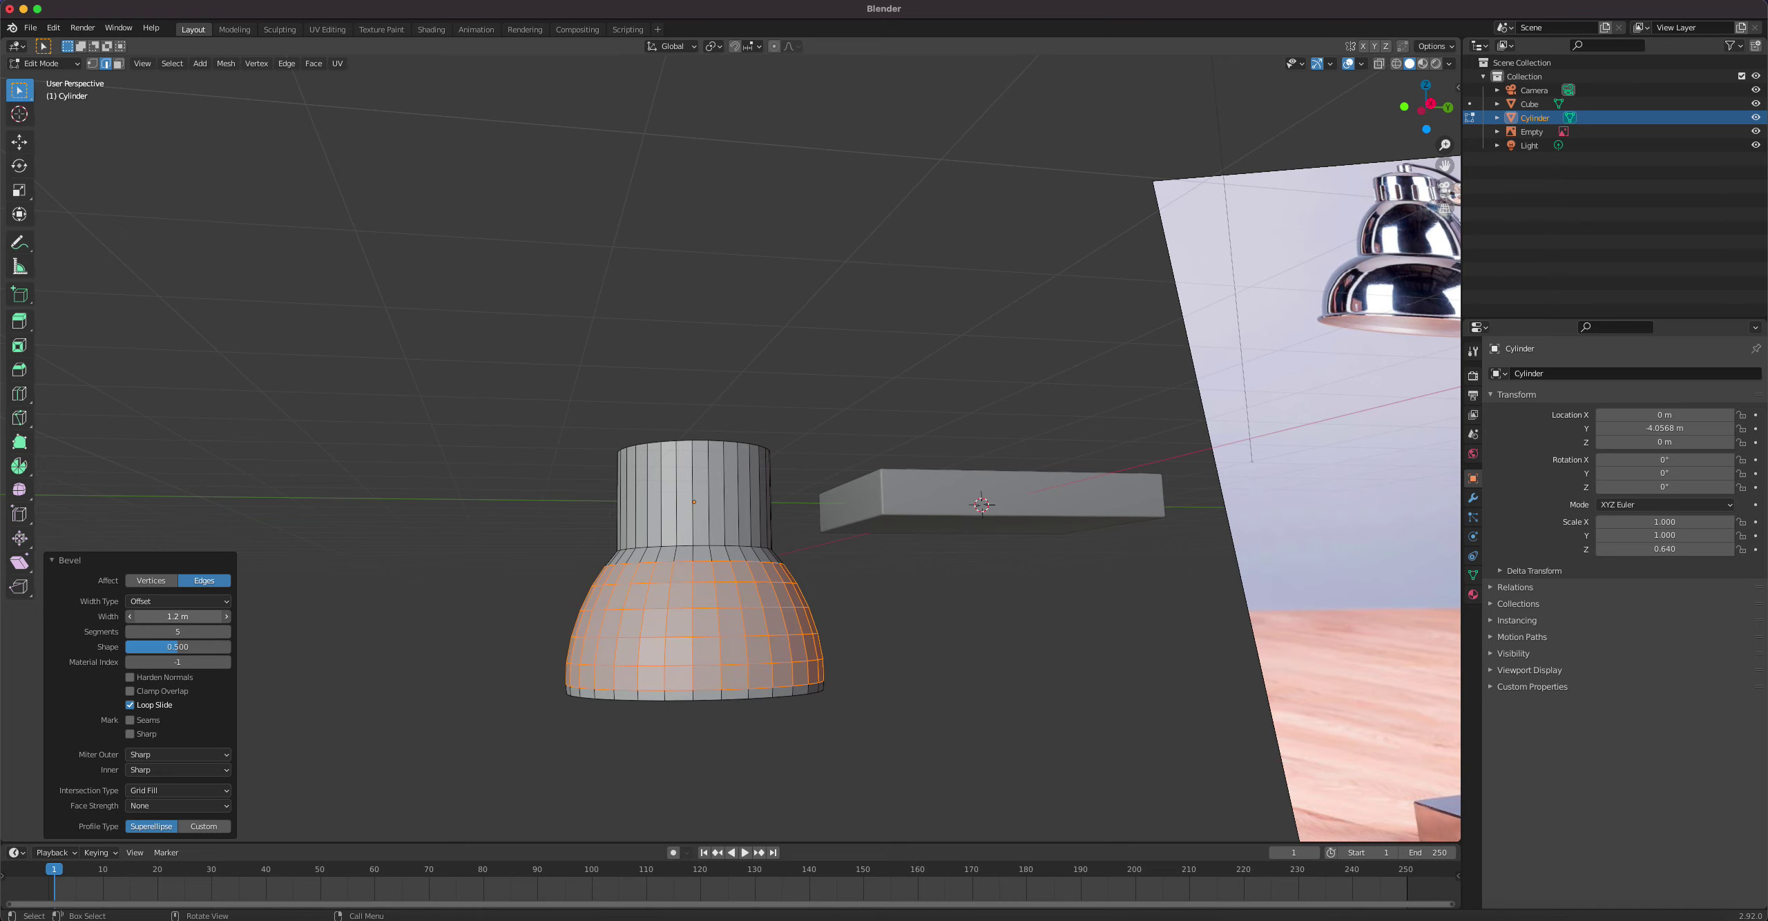
{"action": "left_click_drag", "start_coordinate": [179, 617], "coordinate": [188, 617]}
{"action": "key", "text": "Tab"}
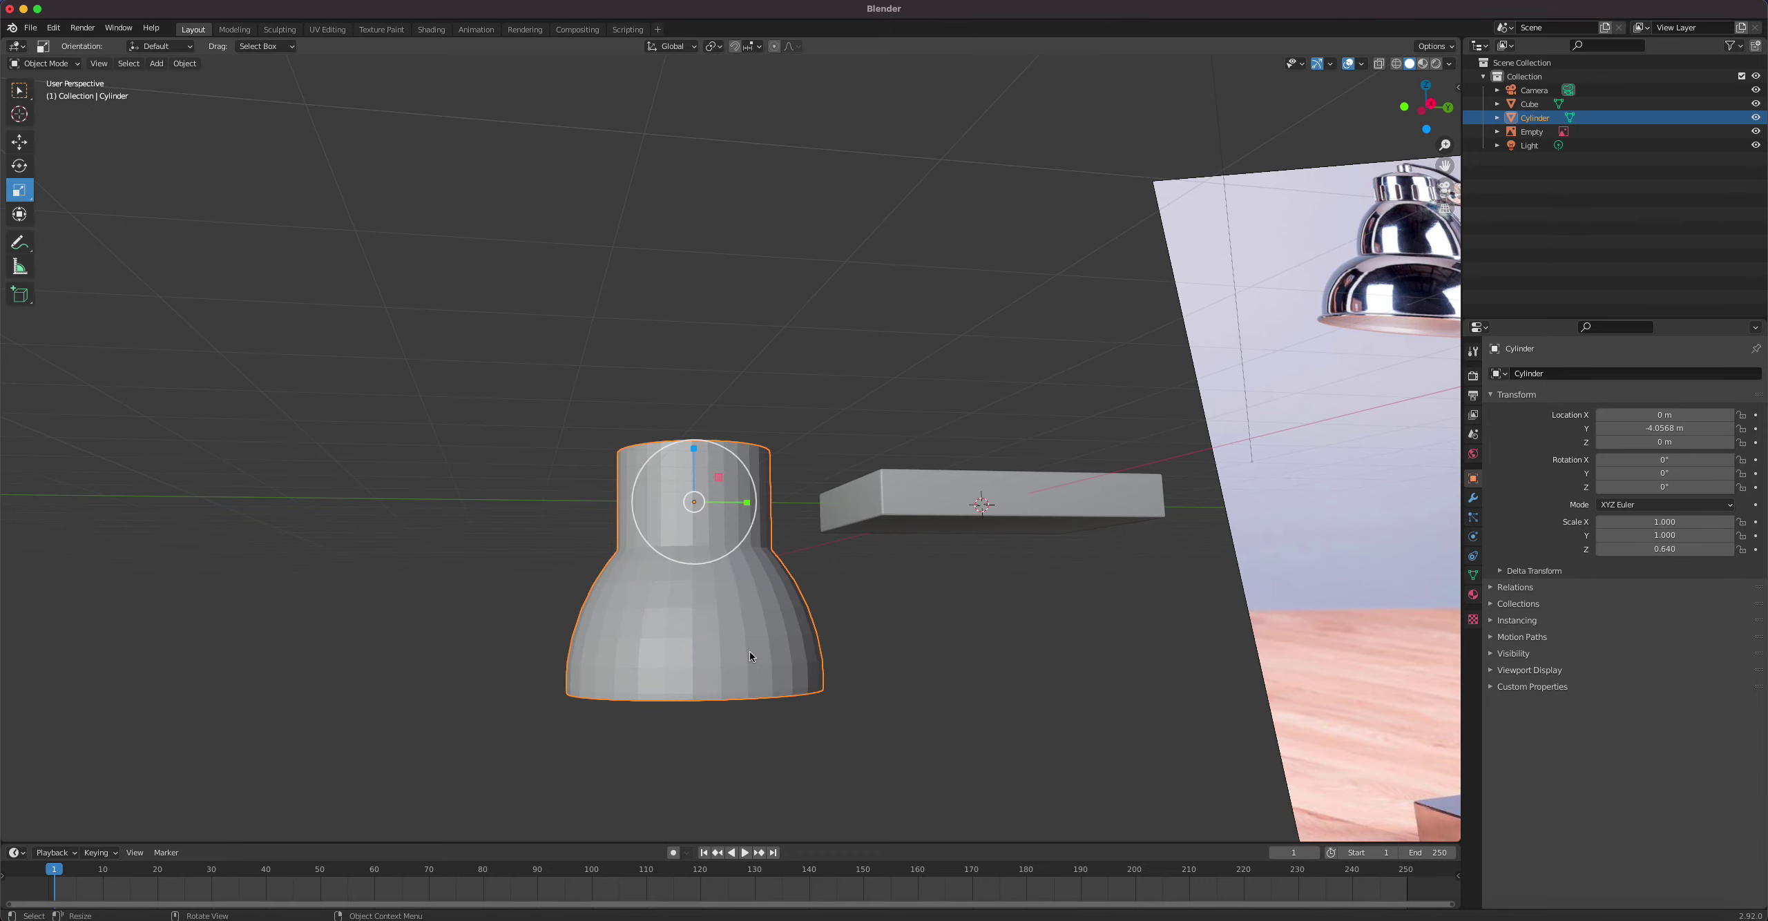
Step: Extrude the bottom face of the lampshade downward by about 1.64 m
{"action": "middle_click_drag", "start_coordinate": [749, 652], "coordinate": [784, 640]}
{"action": "key", "text": "Tab"}
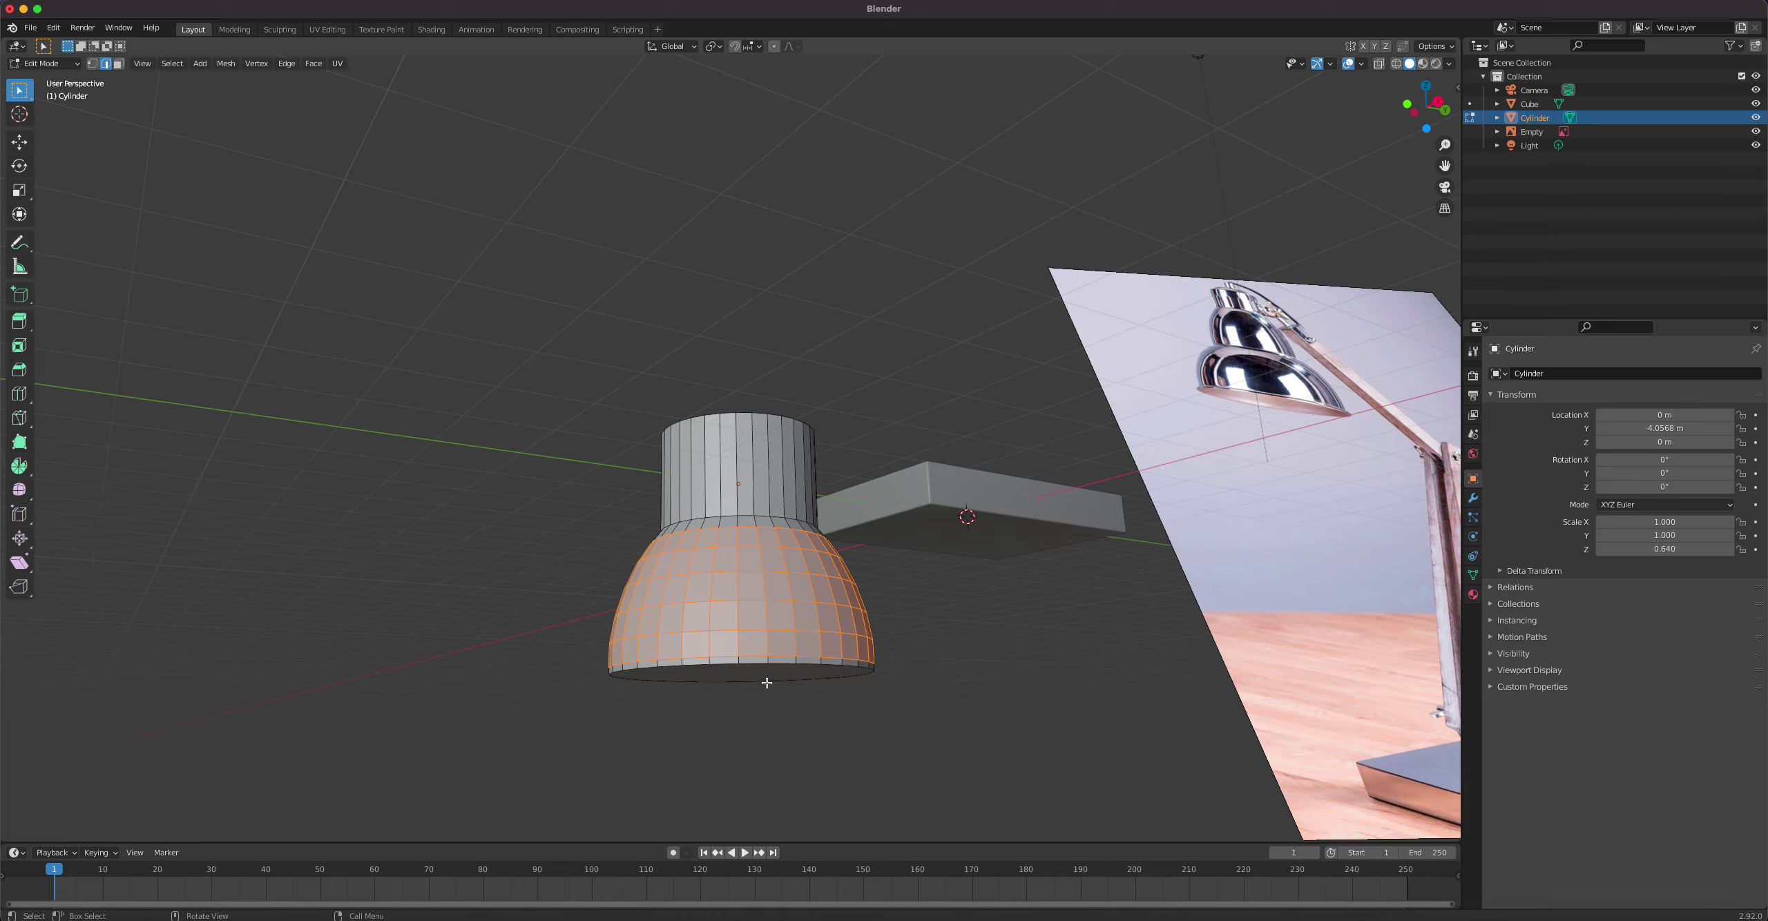
{"action": "left_click", "coordinate": [764, 676]}
{"action": "key", "text": "3"}
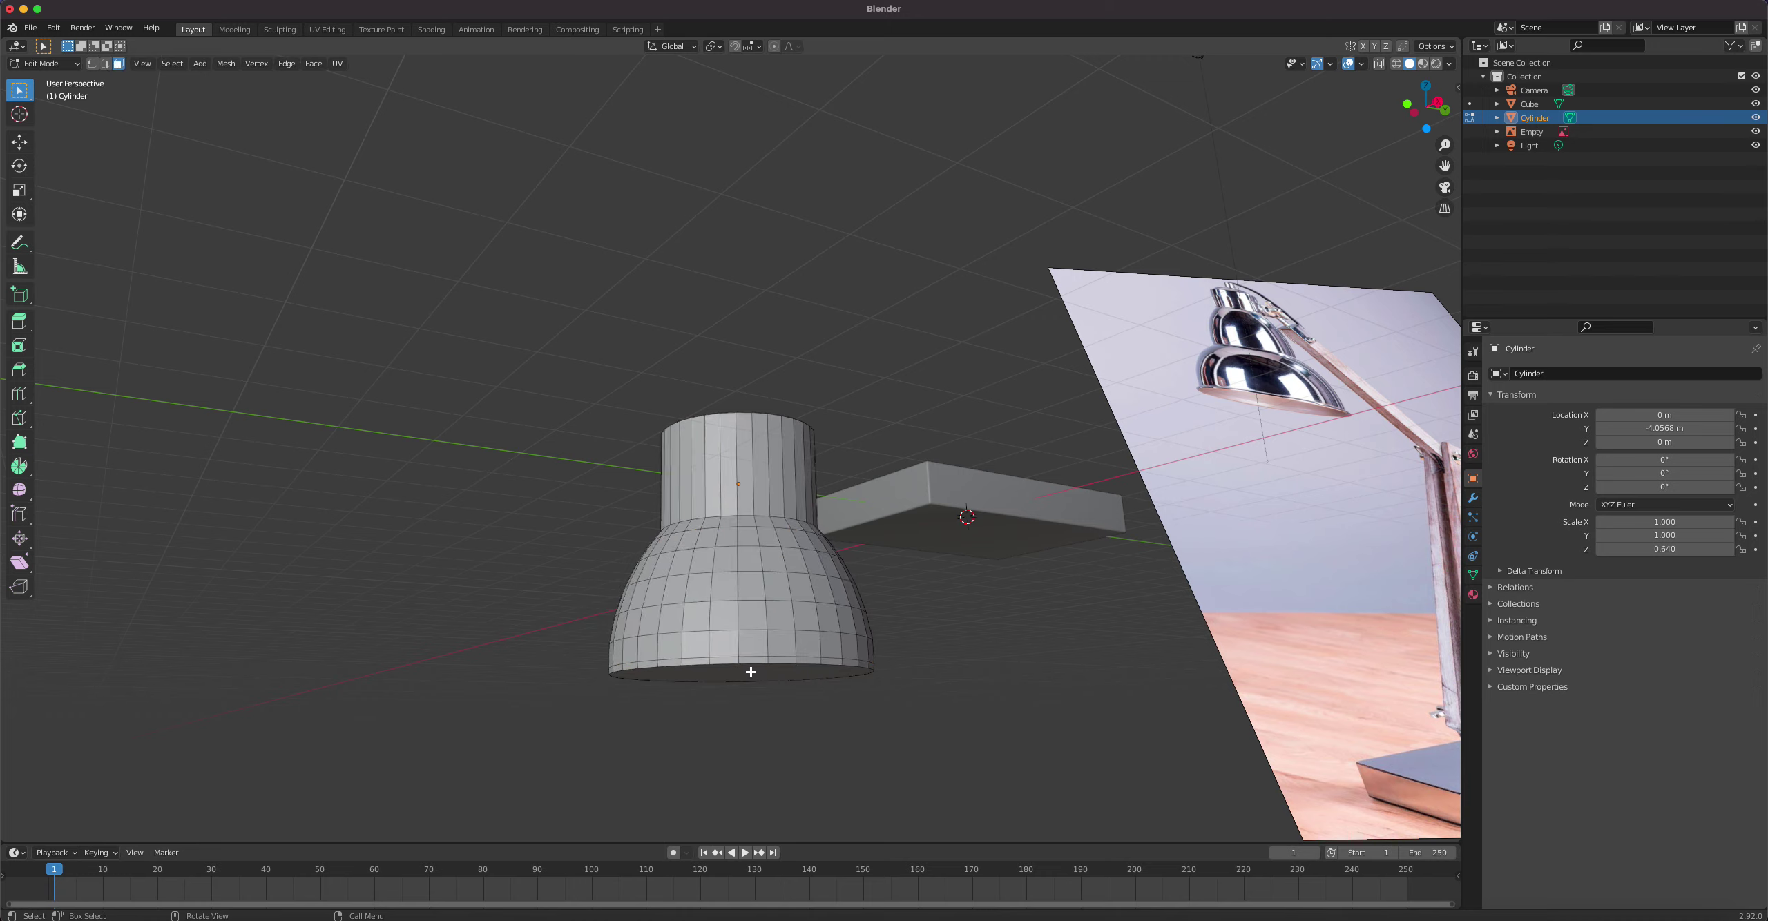
{"action": "left_click", "coordinate": [751, 672]}
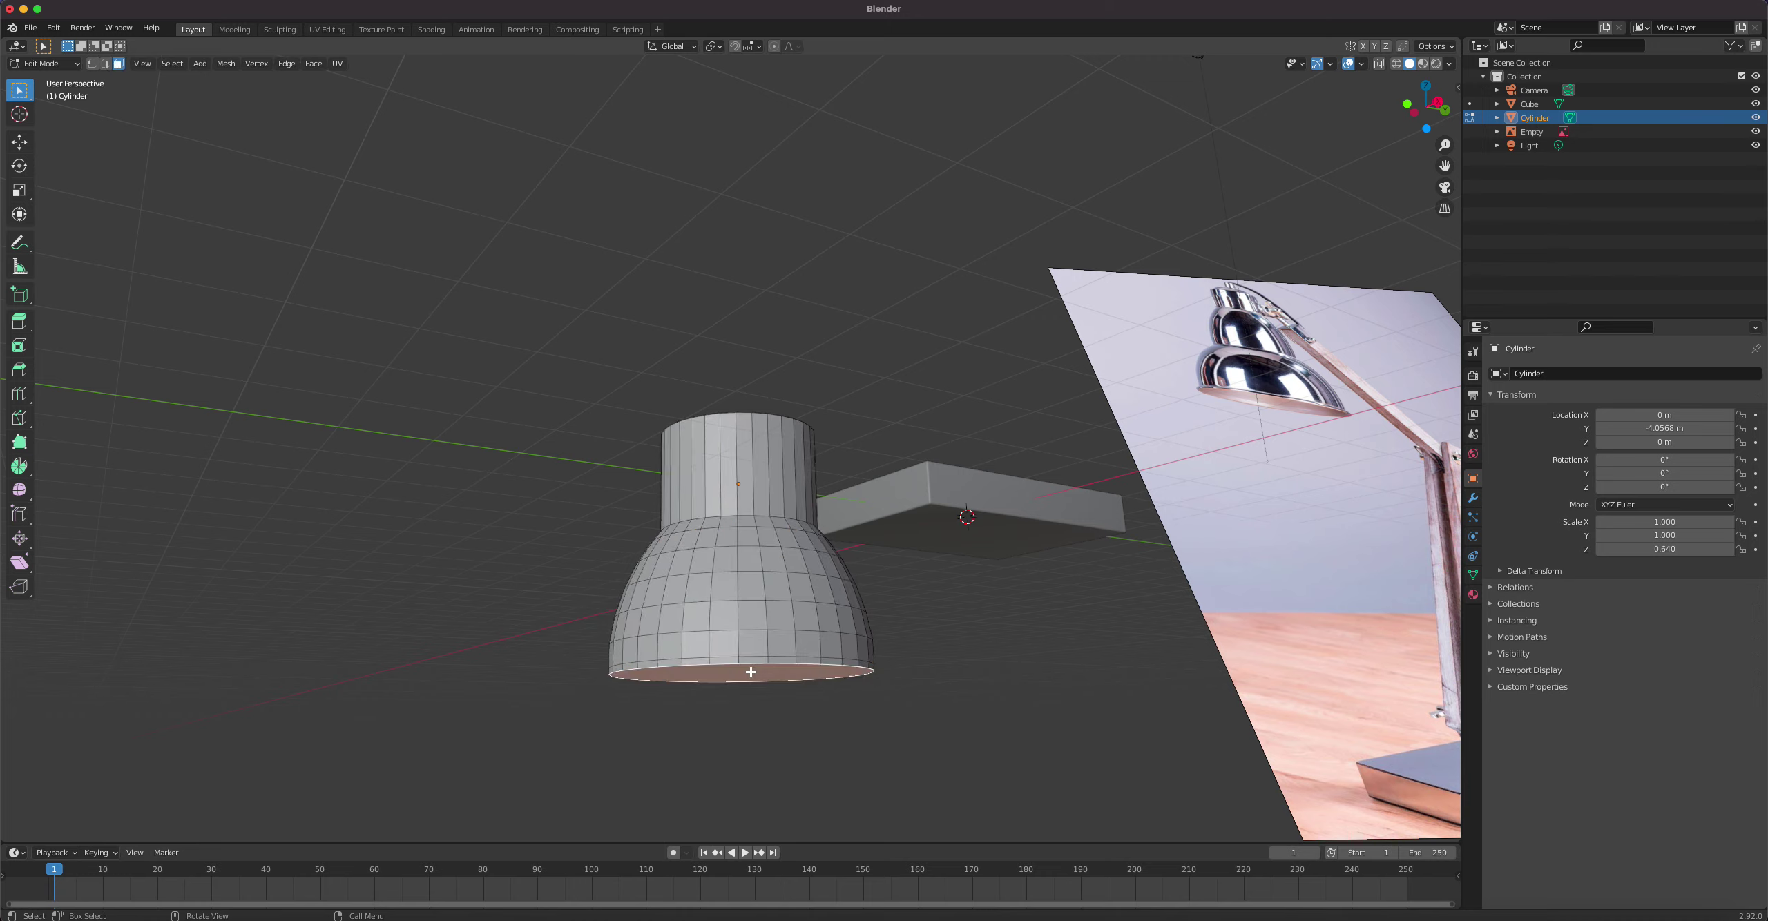
{"action": "key", "text": "e"}
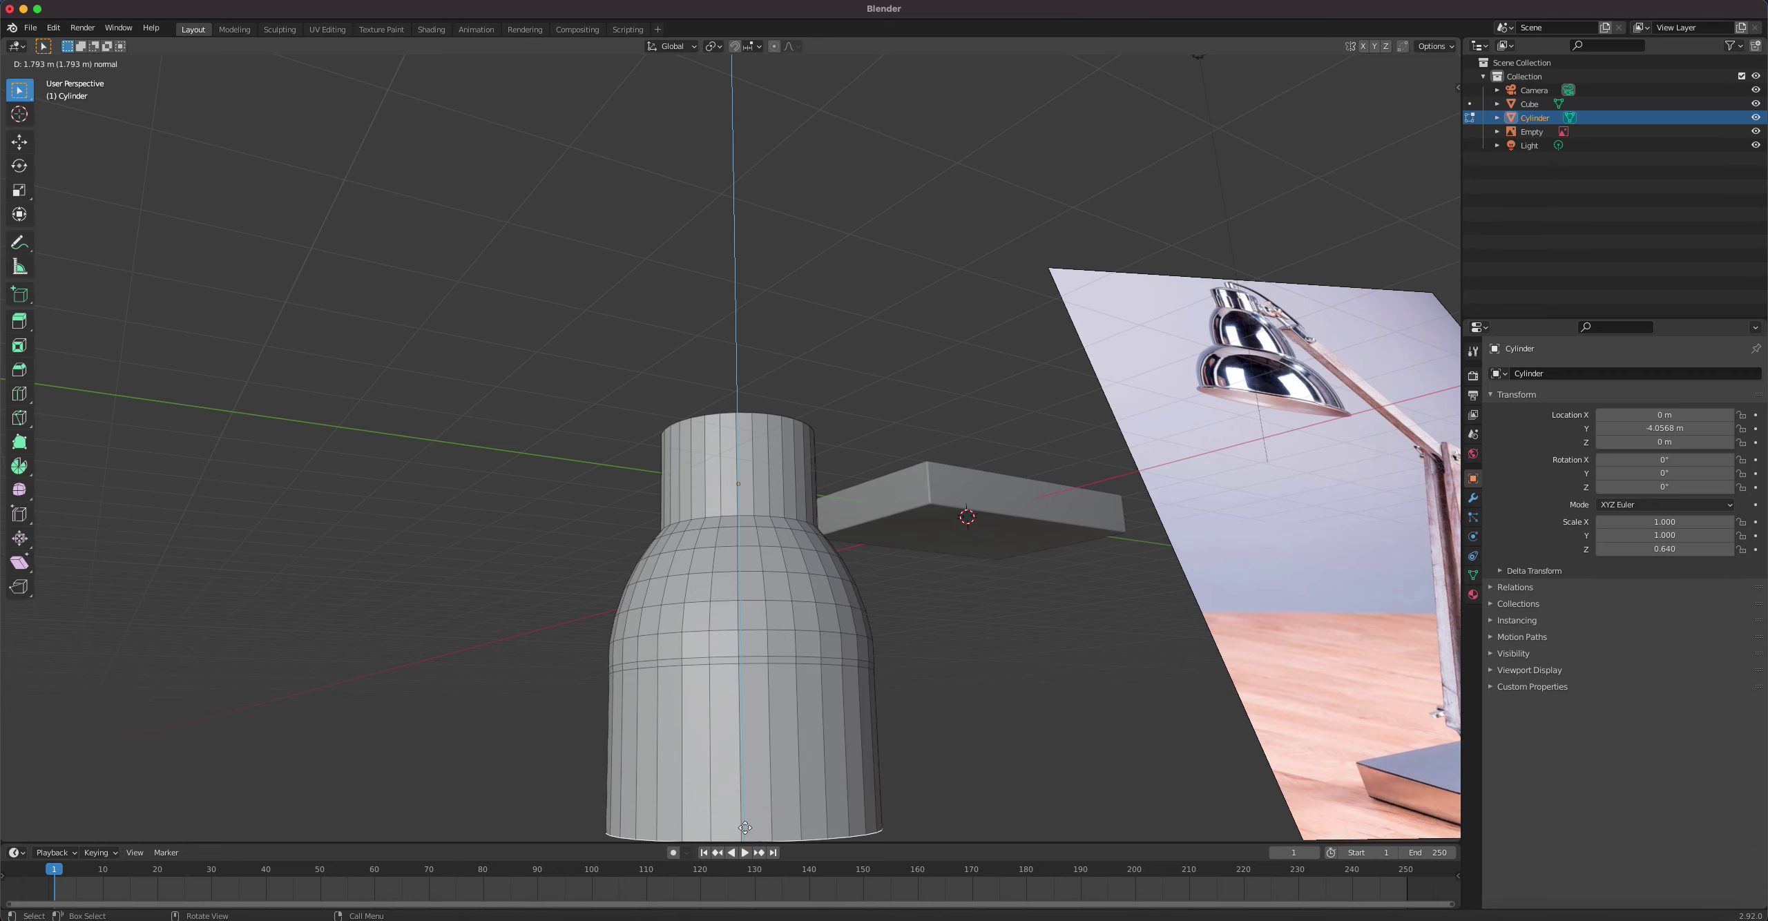
{"action": "left_click", "coordinate": [746, 817]}
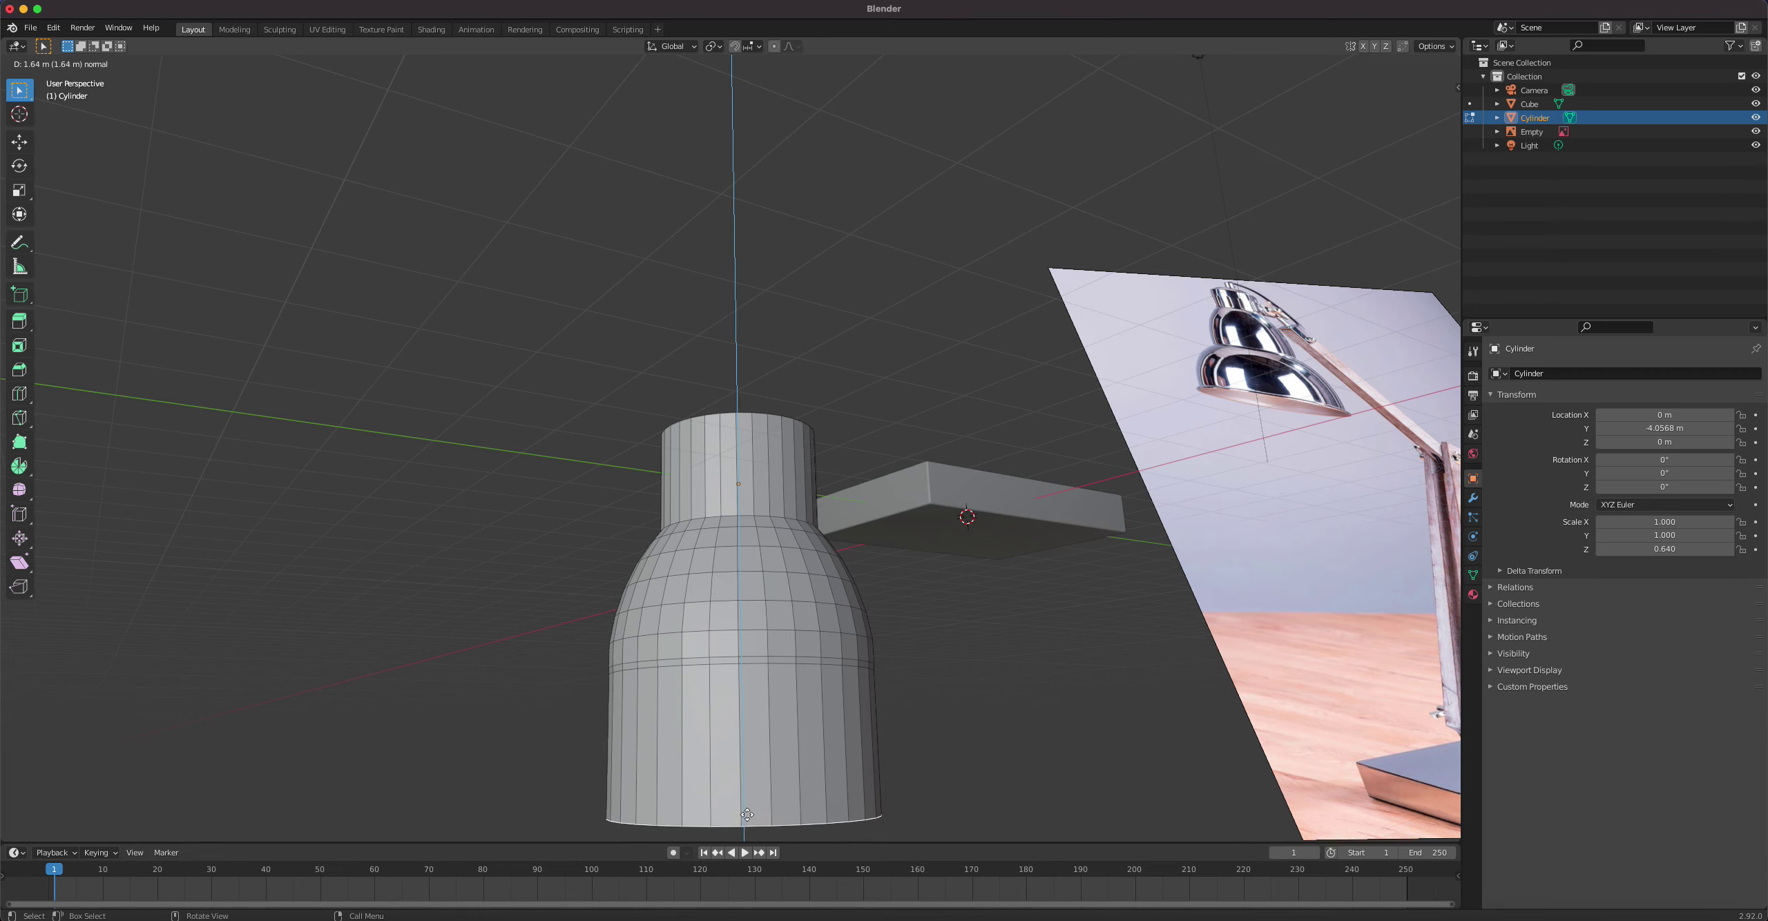
Step: Scale the extruded bottom face up to about 1.58 to flare the lower section
{"action": "middle_click_drag", "start_coordinate": [746, 818], "coordinate": [818, 464]}
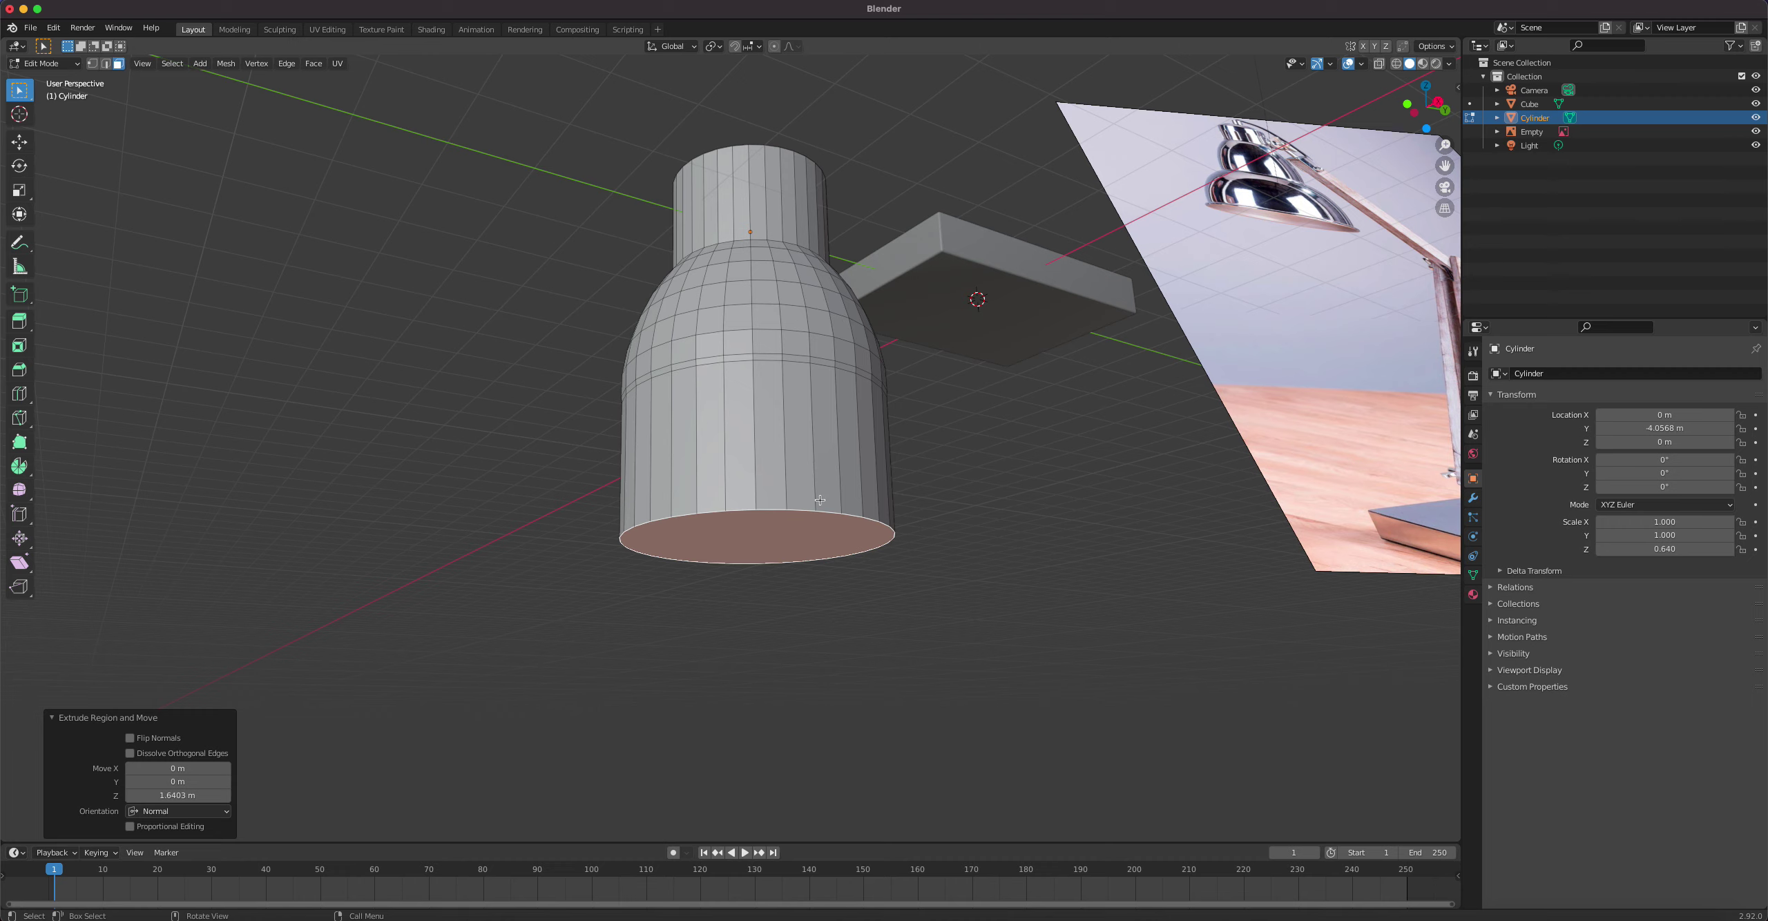
{"action": "key", "text": "s"}
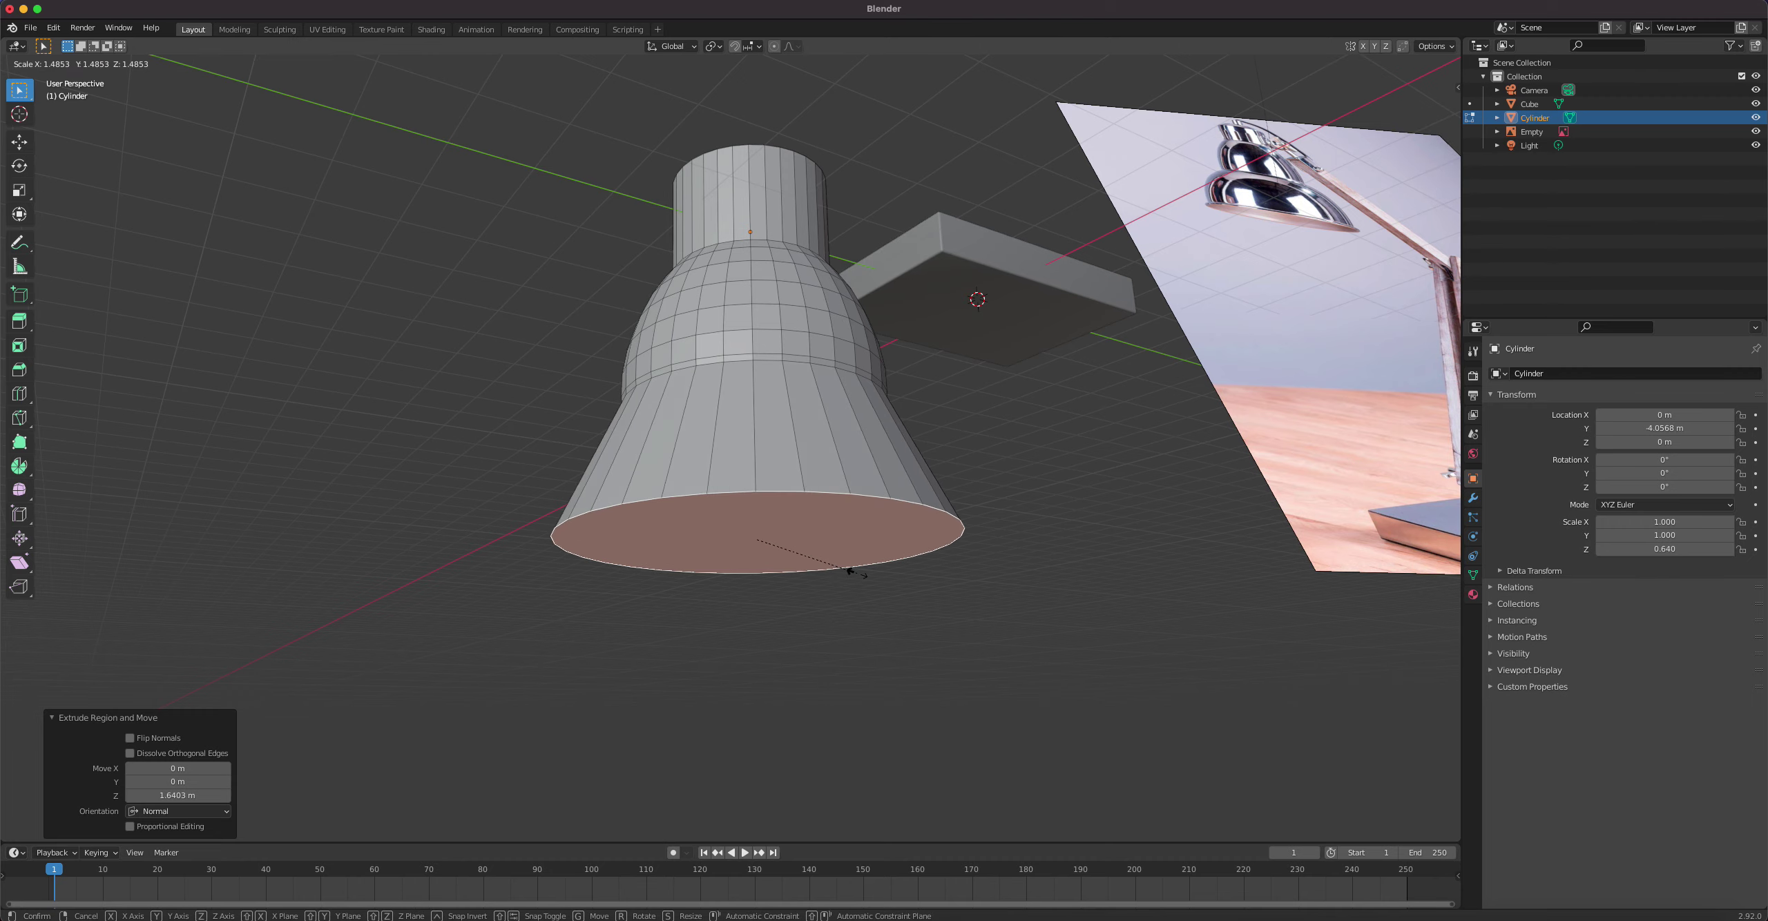
{"action": "left_click", "coordinate": [865, 572]}
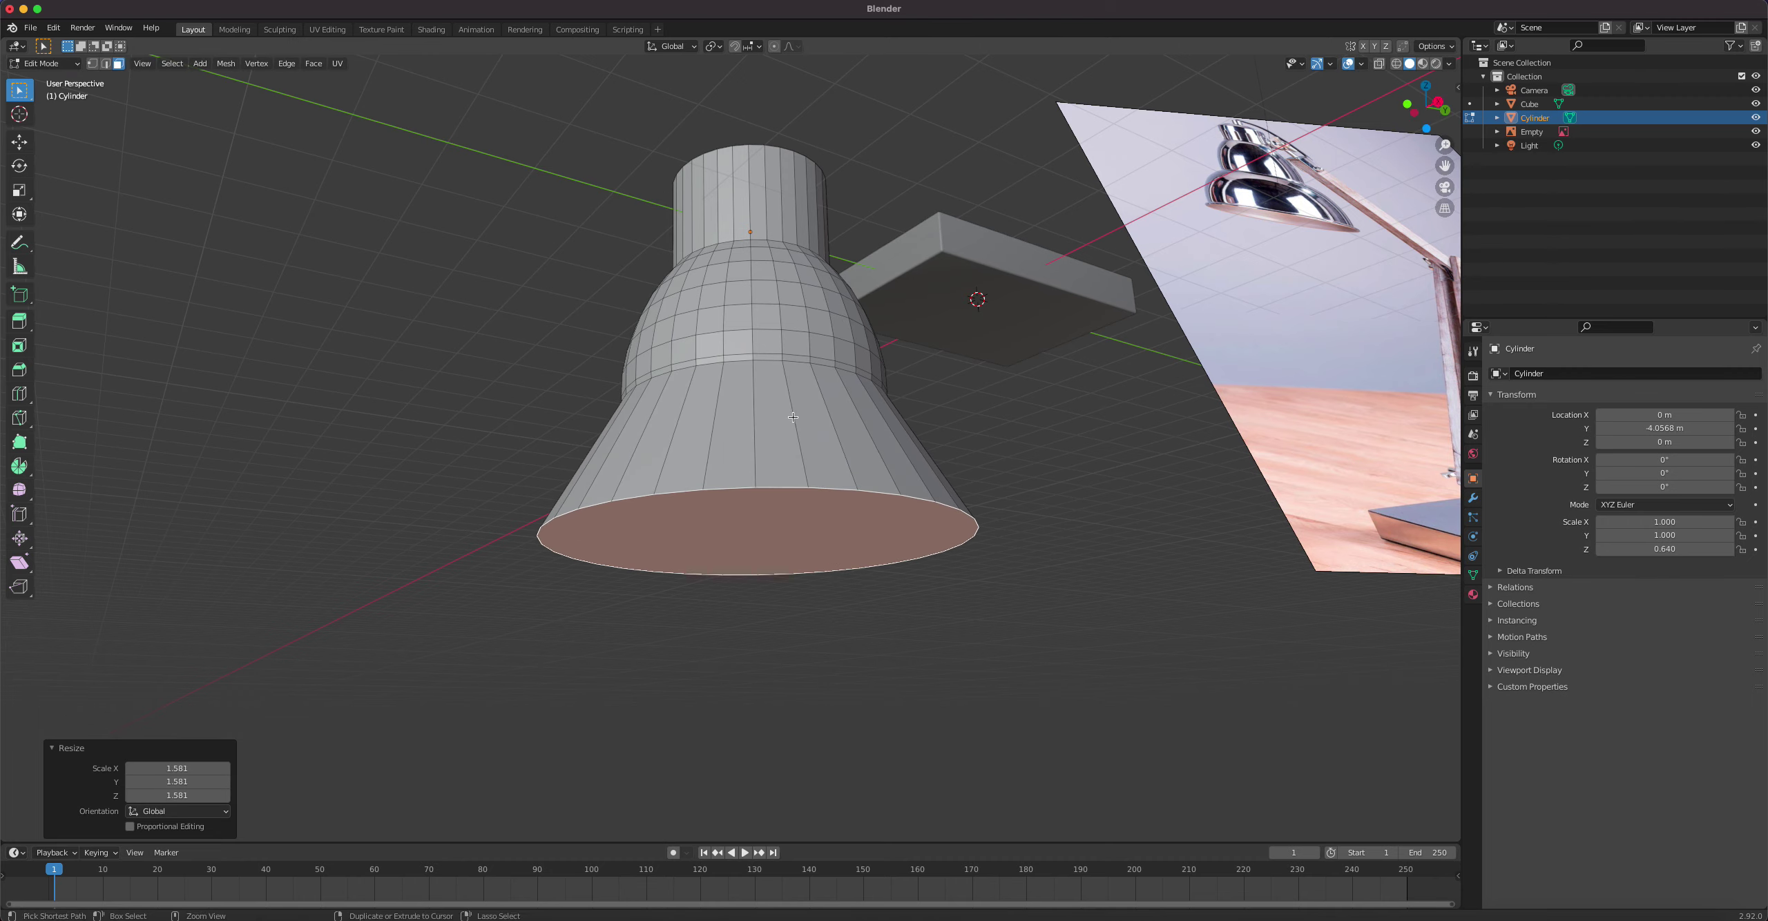
Step: Add one centred loop cut around the flared lower section and scale it up to about 1.26
{"action": "key", "text": "ctrl+r"}
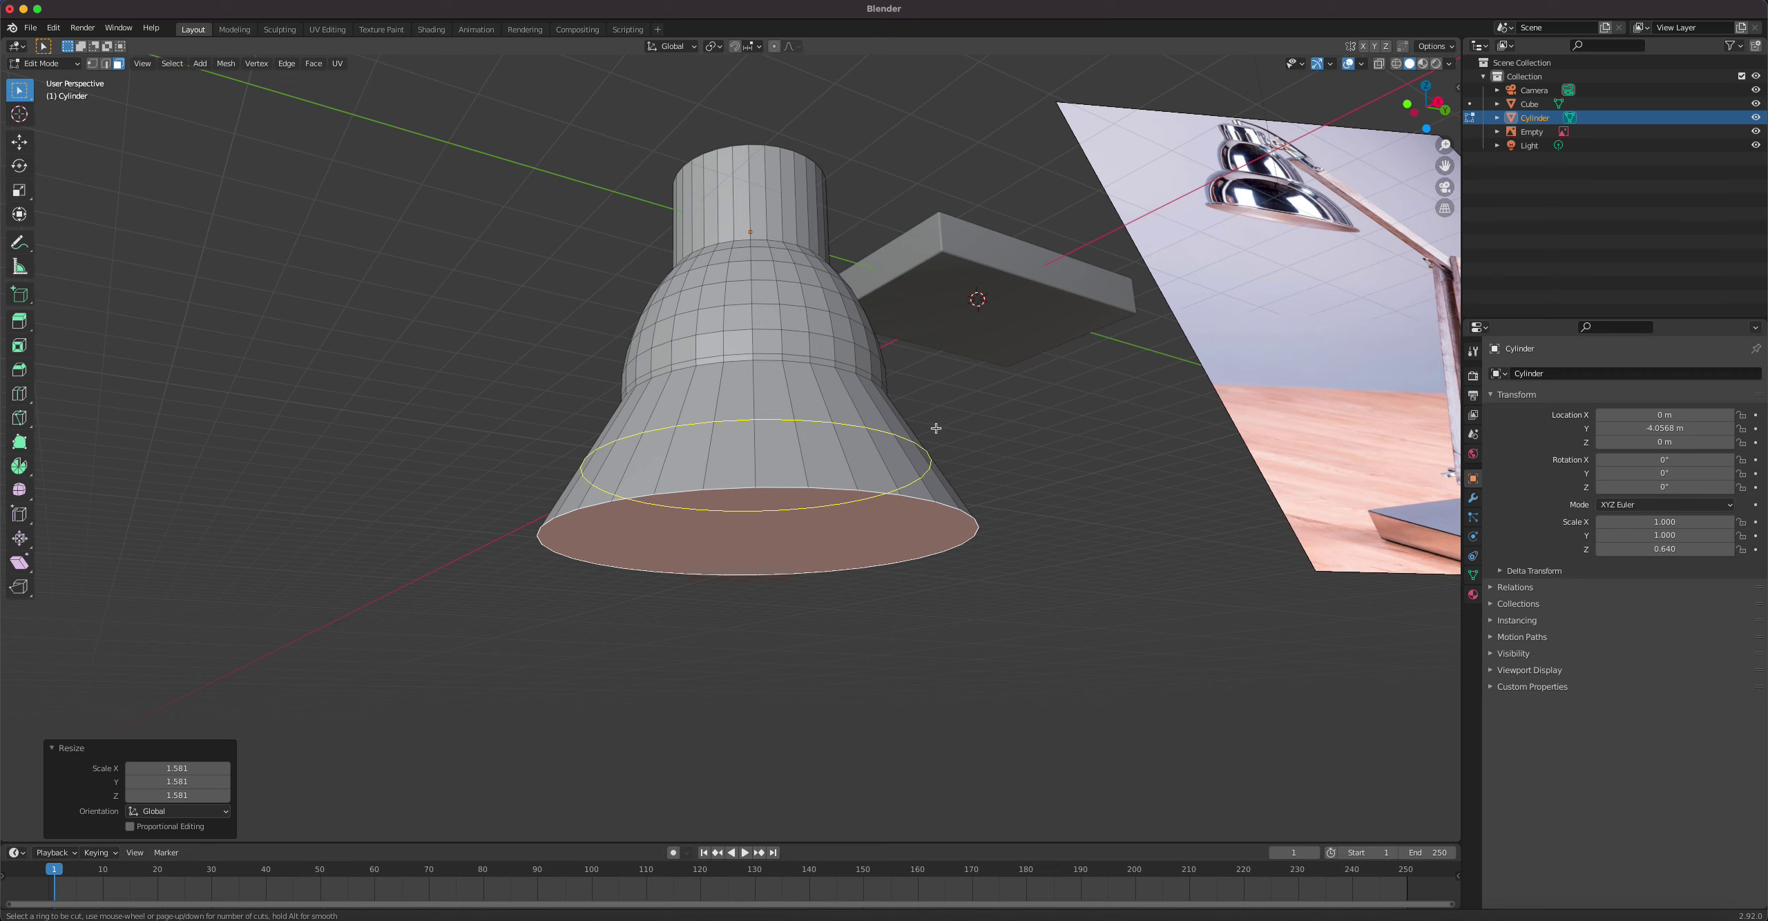
{"action": "left_click", "coordinate": [805, 431]}
{"action": "right_click", "coordinate": [795, 424]}
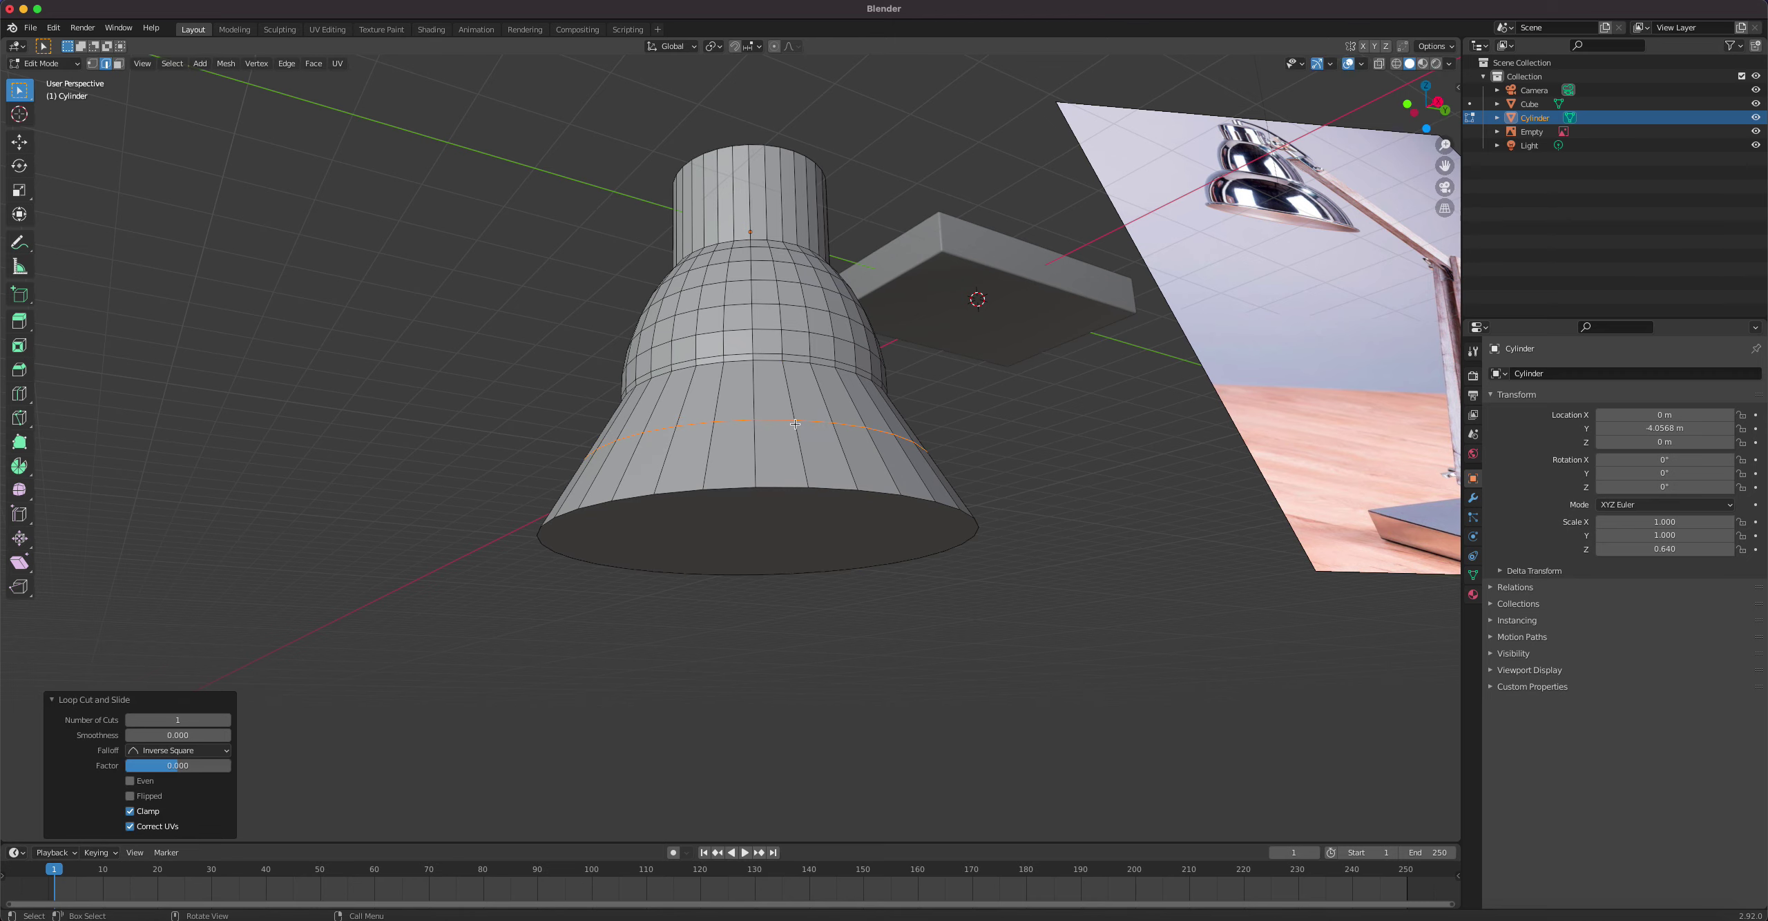
{"action": "key", "text": "s"}
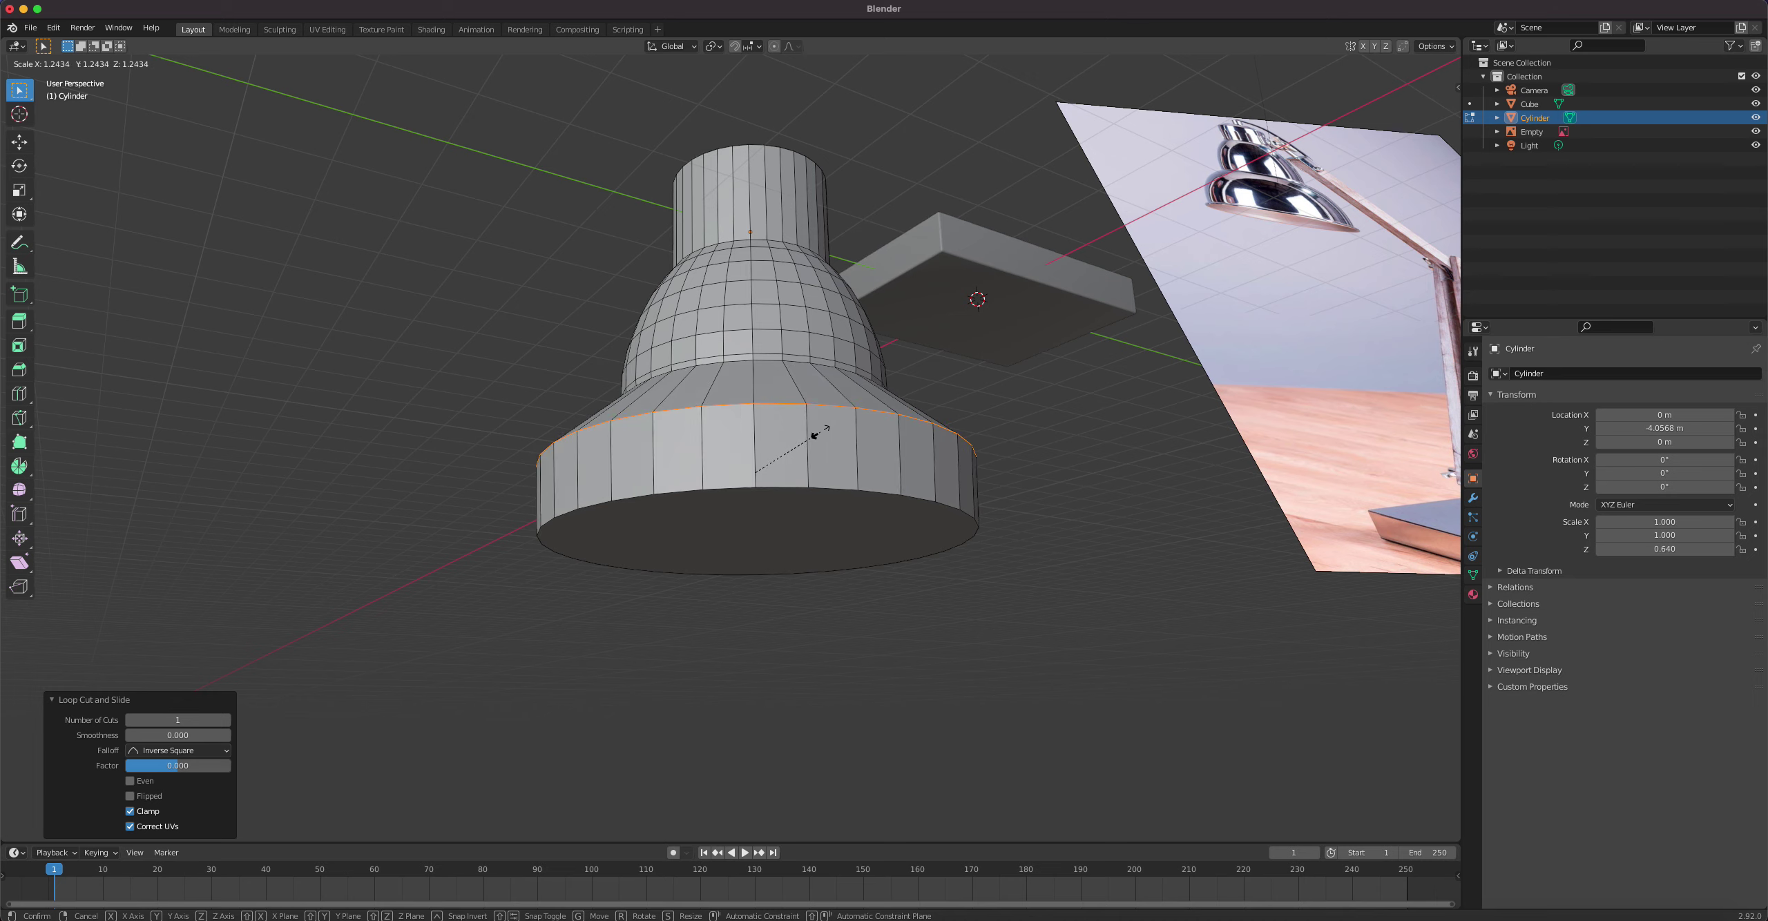
{"action": "left_click", "coordinate": [822, 432]}
Step: Bevel the widened edge loop about 1.16 m with 5 segments to round the lower dome
{"action": "right_click", "coordinate": [821, 432]}
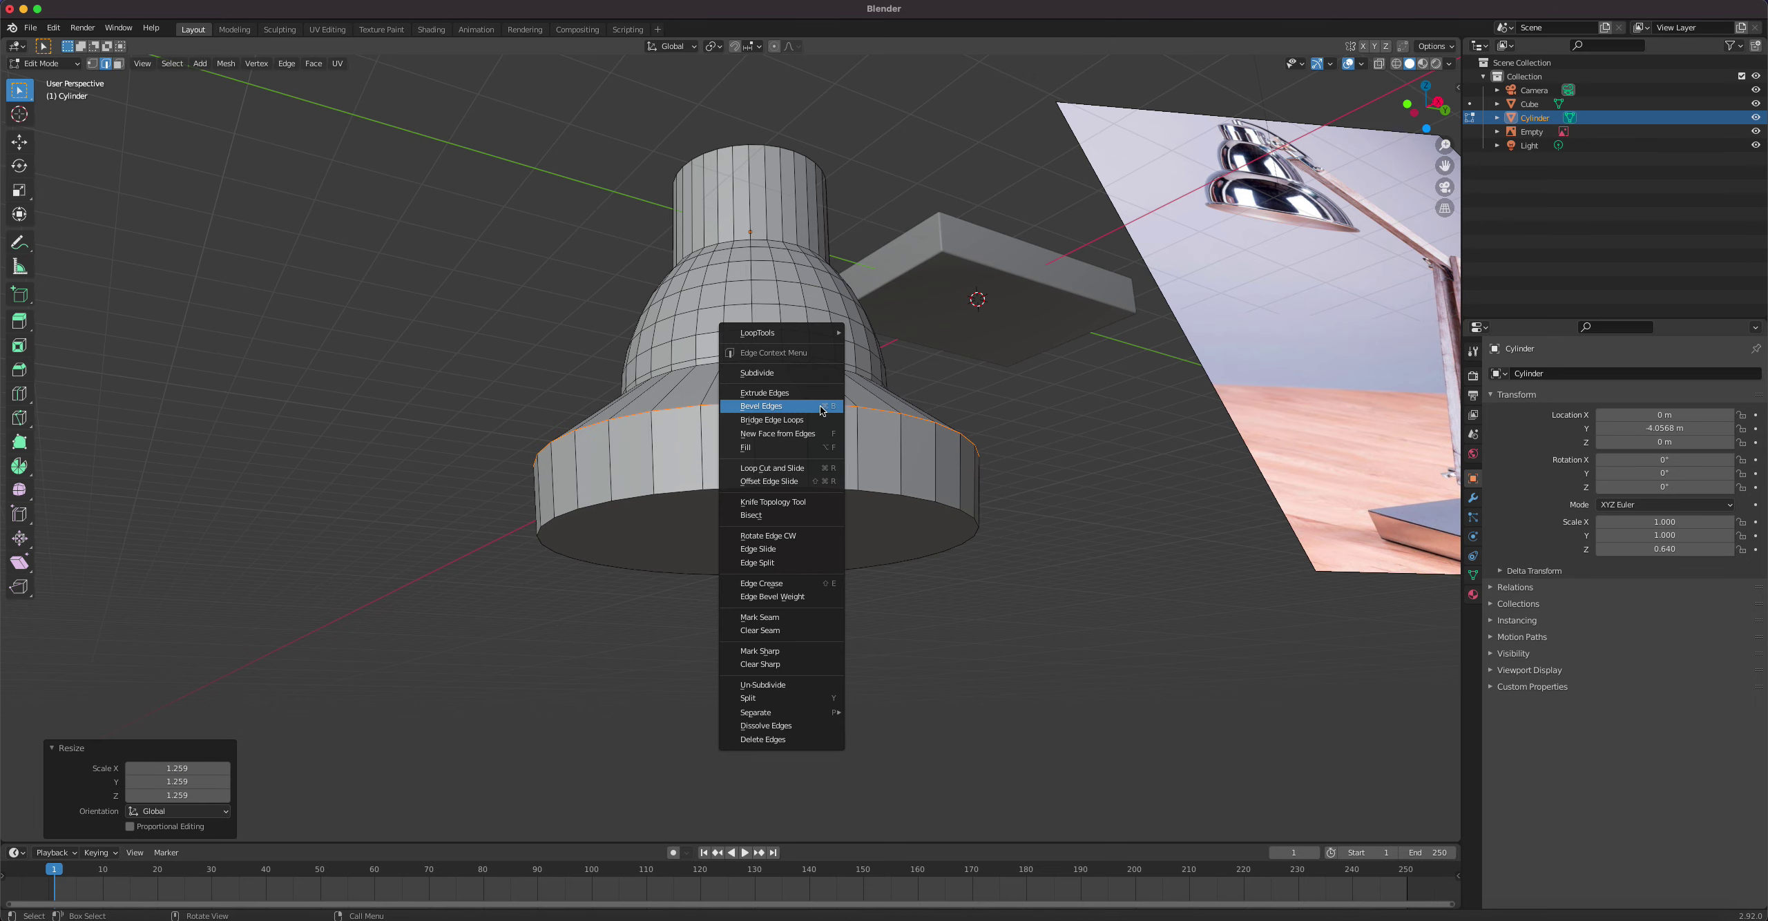
{"action": "left_click", "coordinate": [821, 406]}
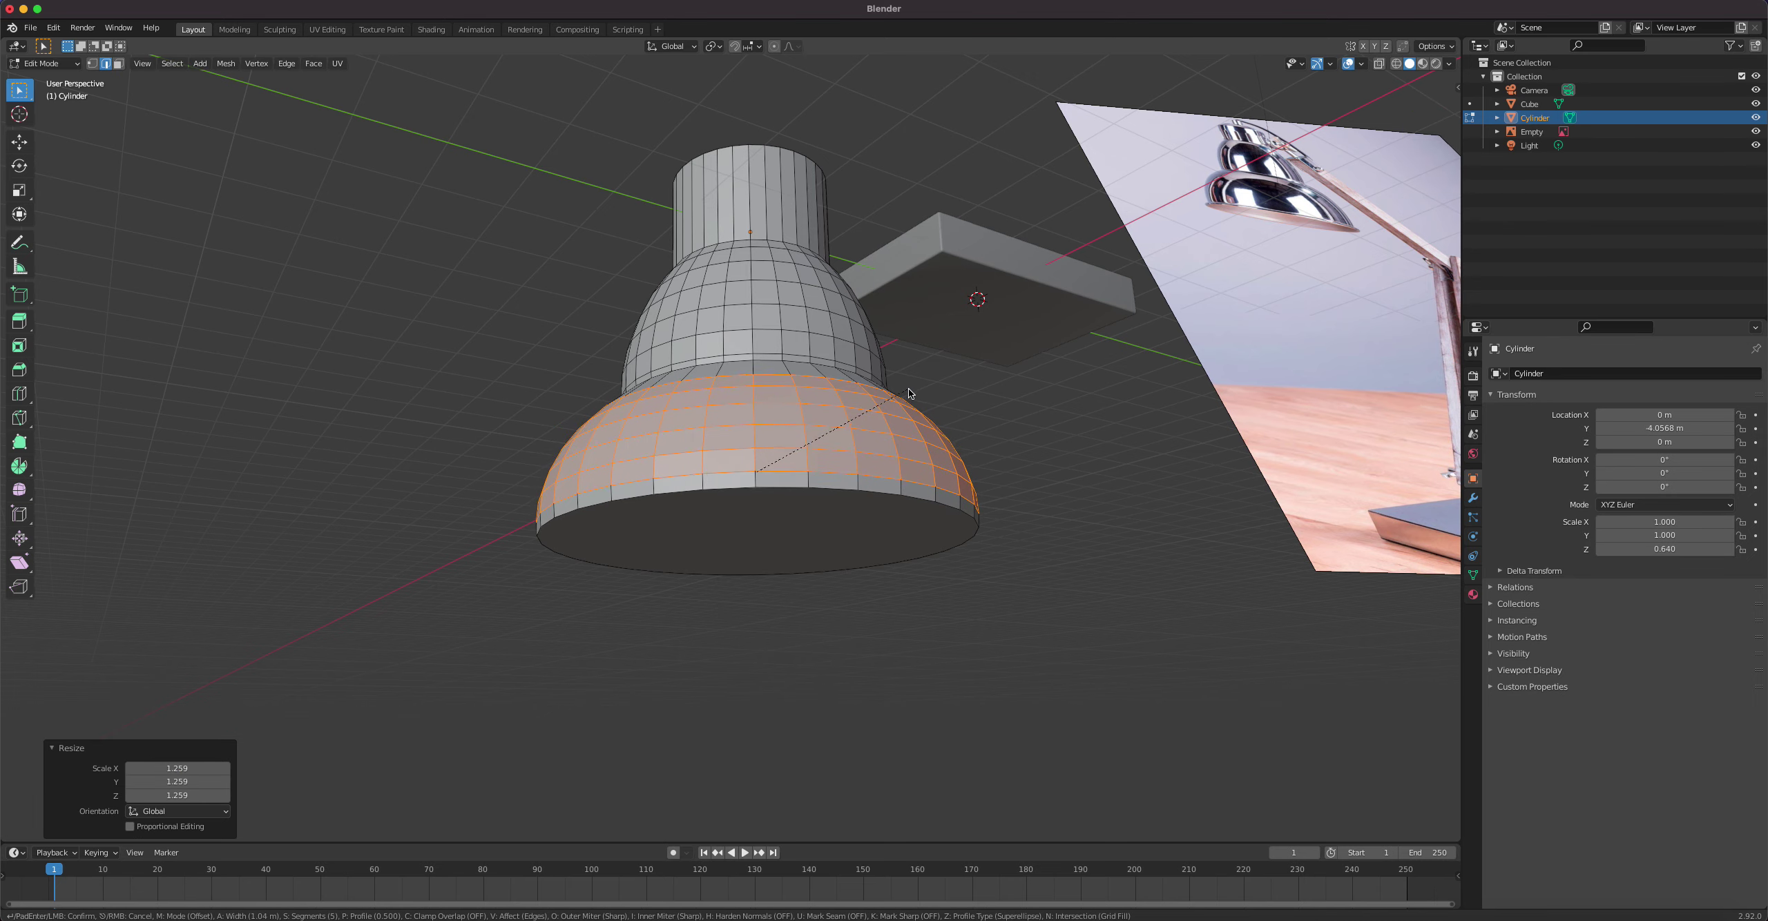
{"action": "left_click", "coordinate": [917, 388]}
Step: Add an edge loop just below the seam between the two domes and scale it to about 0.975 to form a crease
{"action": "middle_click_drag", "start_coordinate": [812, 448], "coordinate": [827, 644]}
{"action": "scroll", "coordinate": [792, 455], "scroll_direction": "up", "scroll_amount": 4}
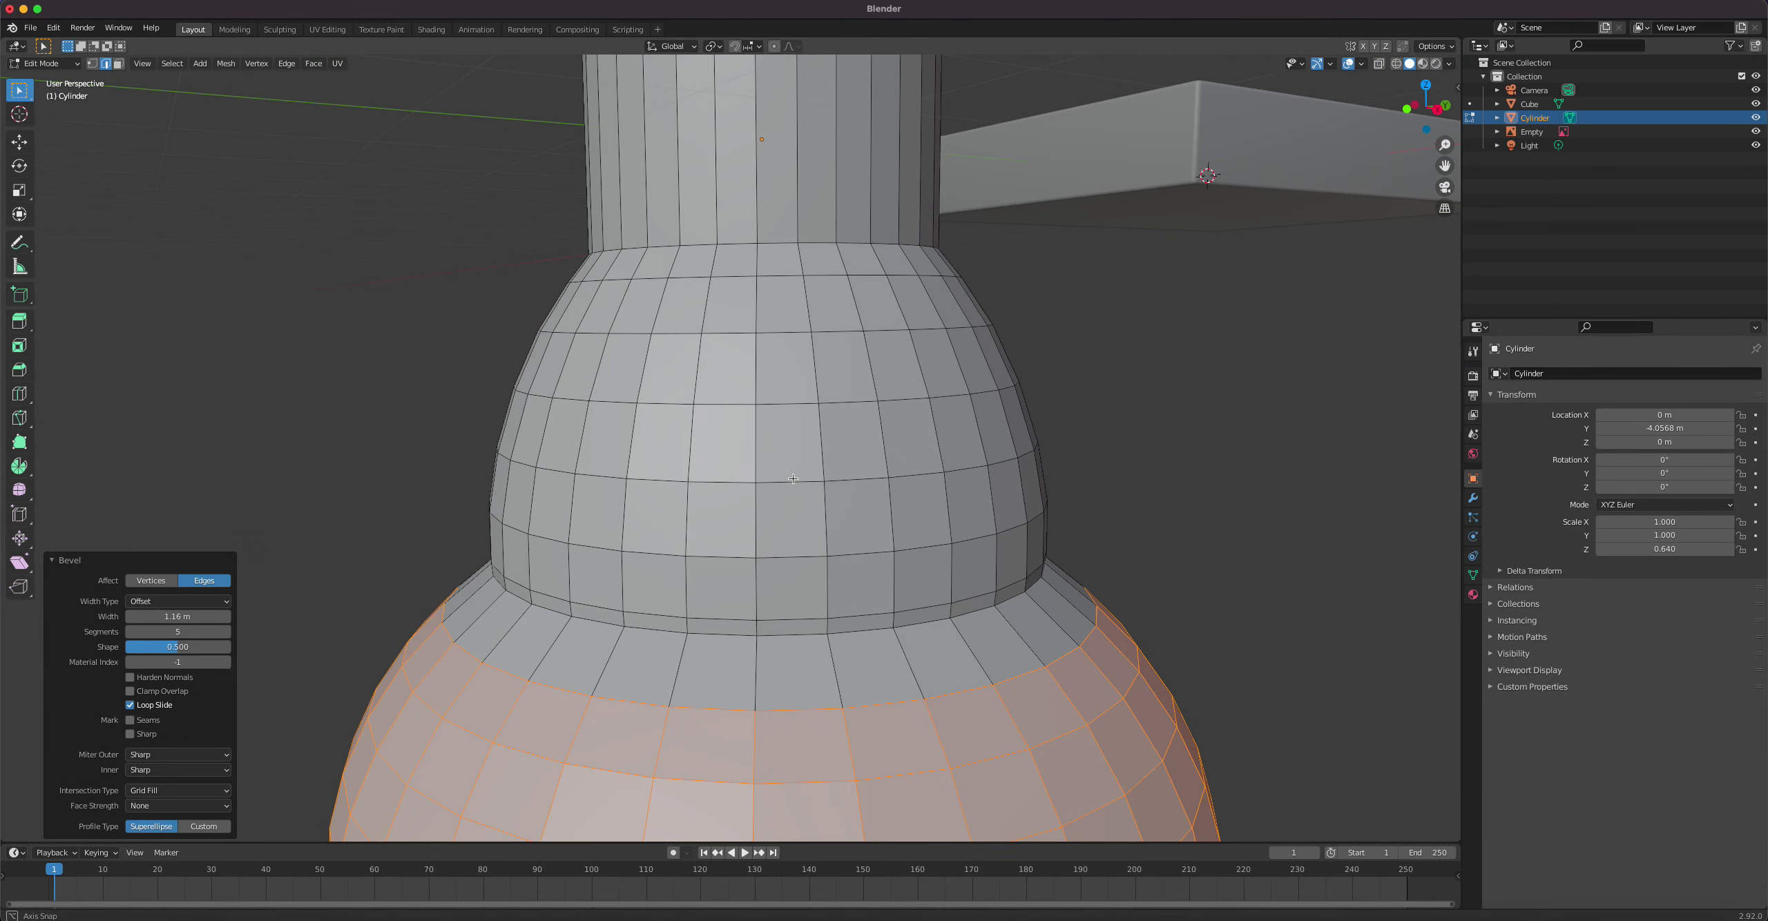
{"action": "key", "text": "ctrl+r"}
{"action": "left_click", "coordinate": [819, 628]}
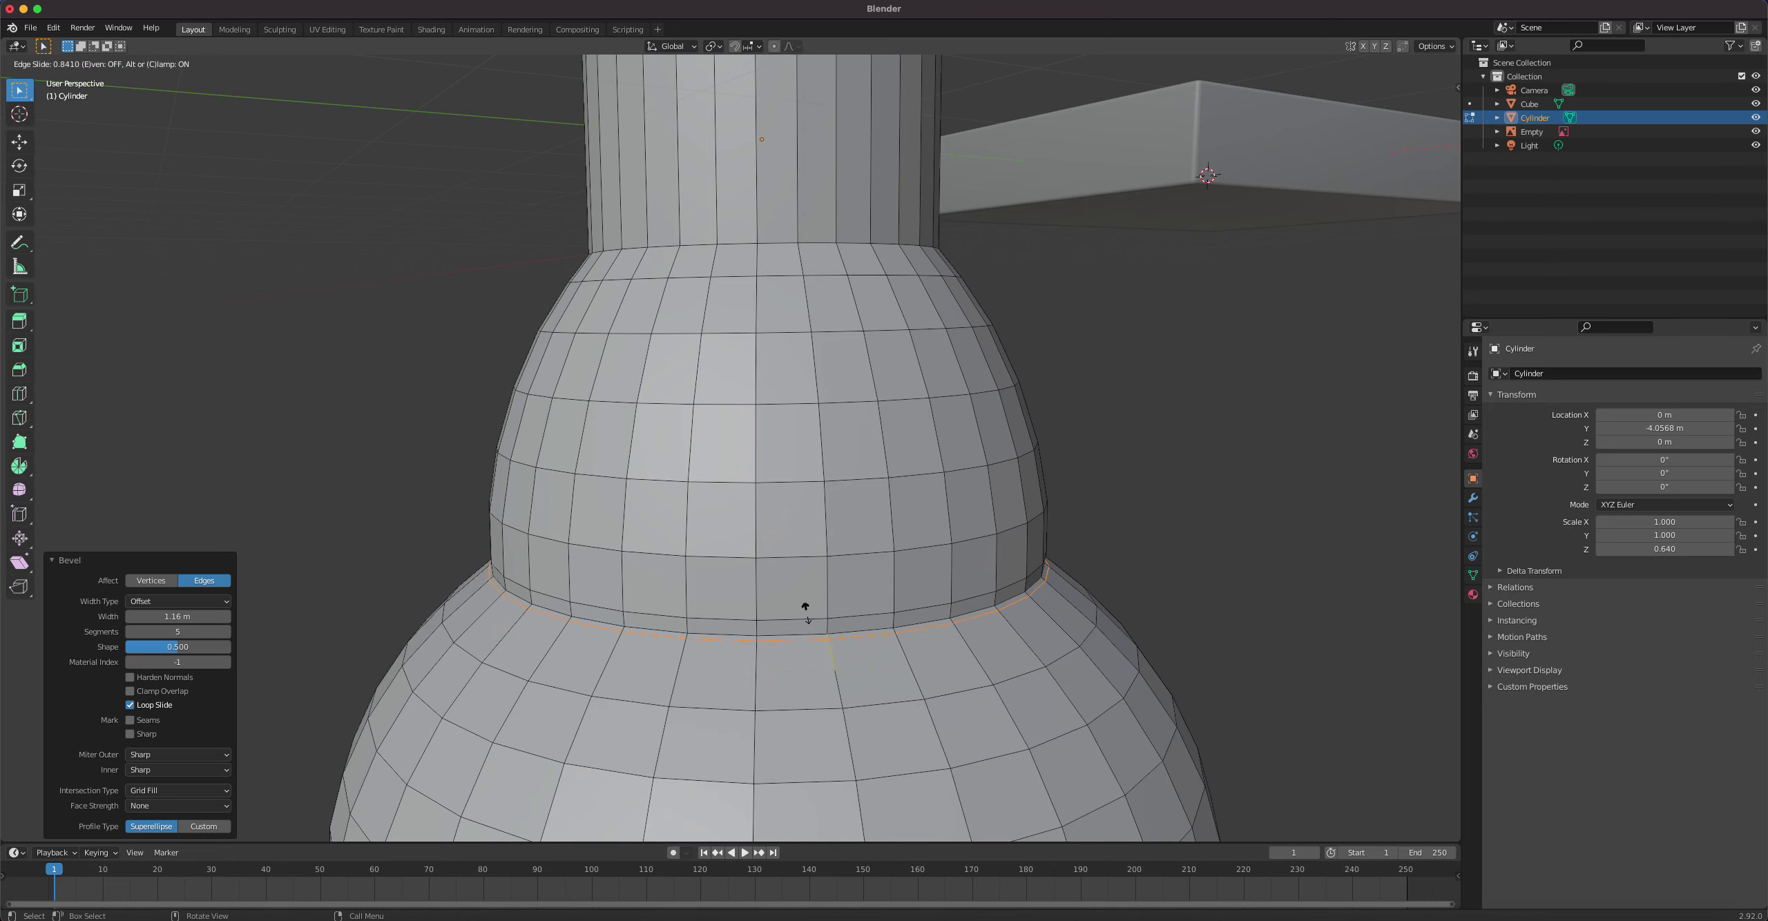
{"action": "left_click", "coordinate": [805, 607]}
{"action": "scroll", "coordinate": [704, 449], "scroll_direction": "up", "scroll_amount": 6}
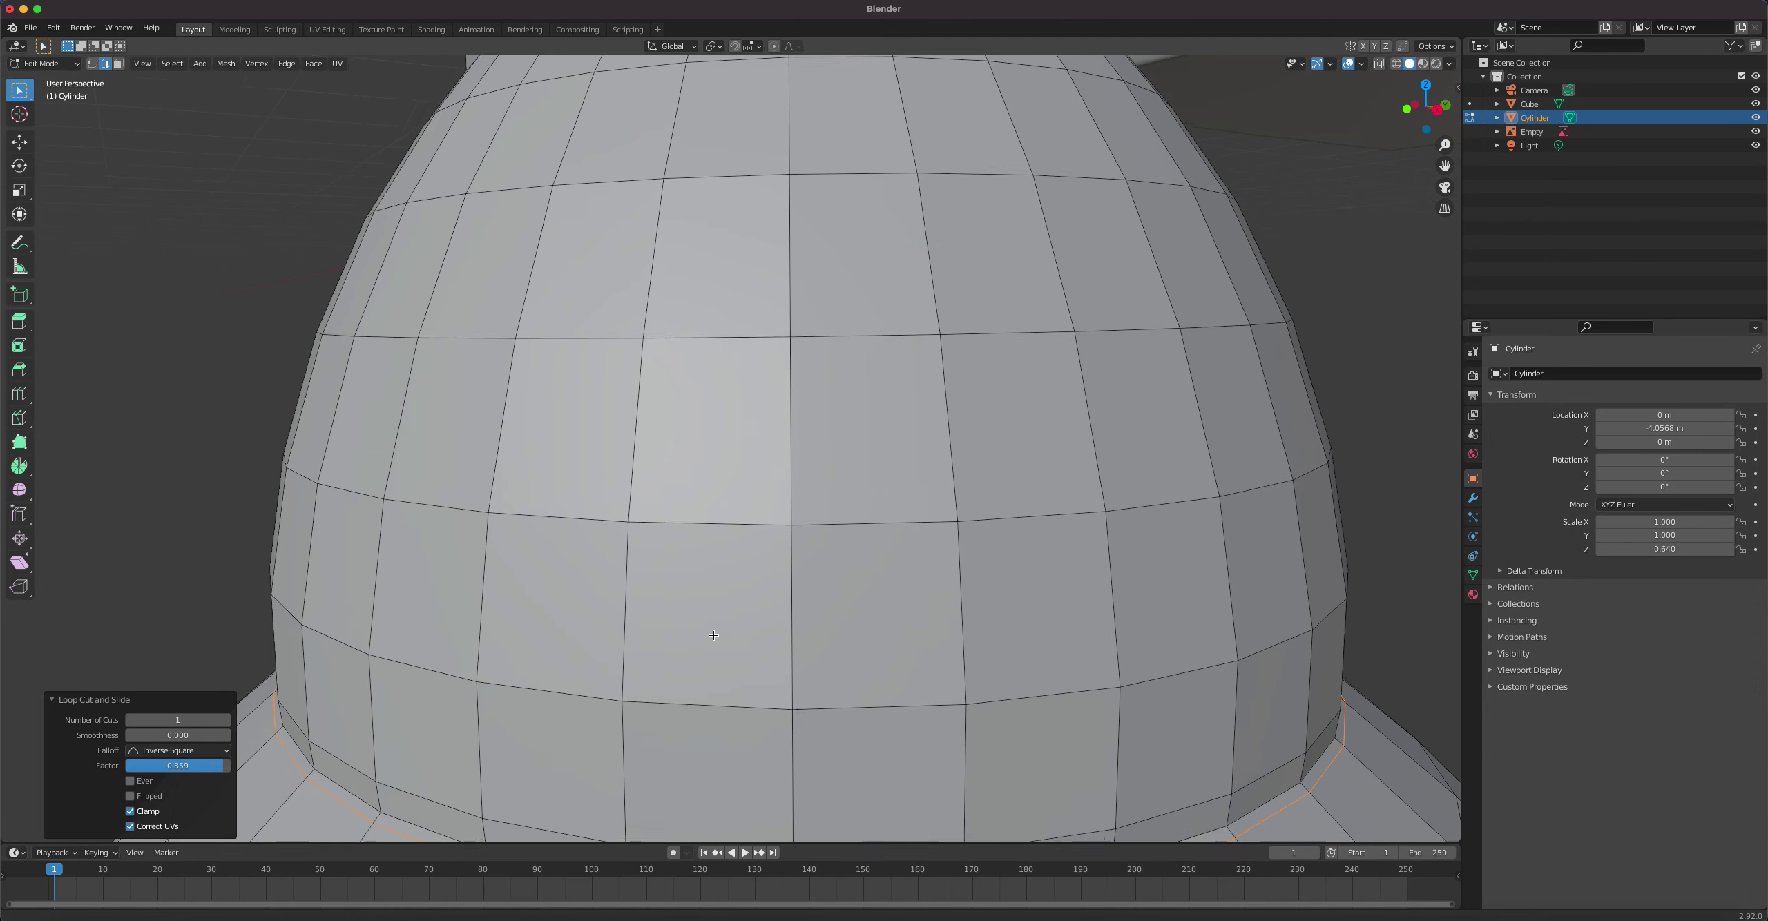
{"action": "key", "text": "s"}
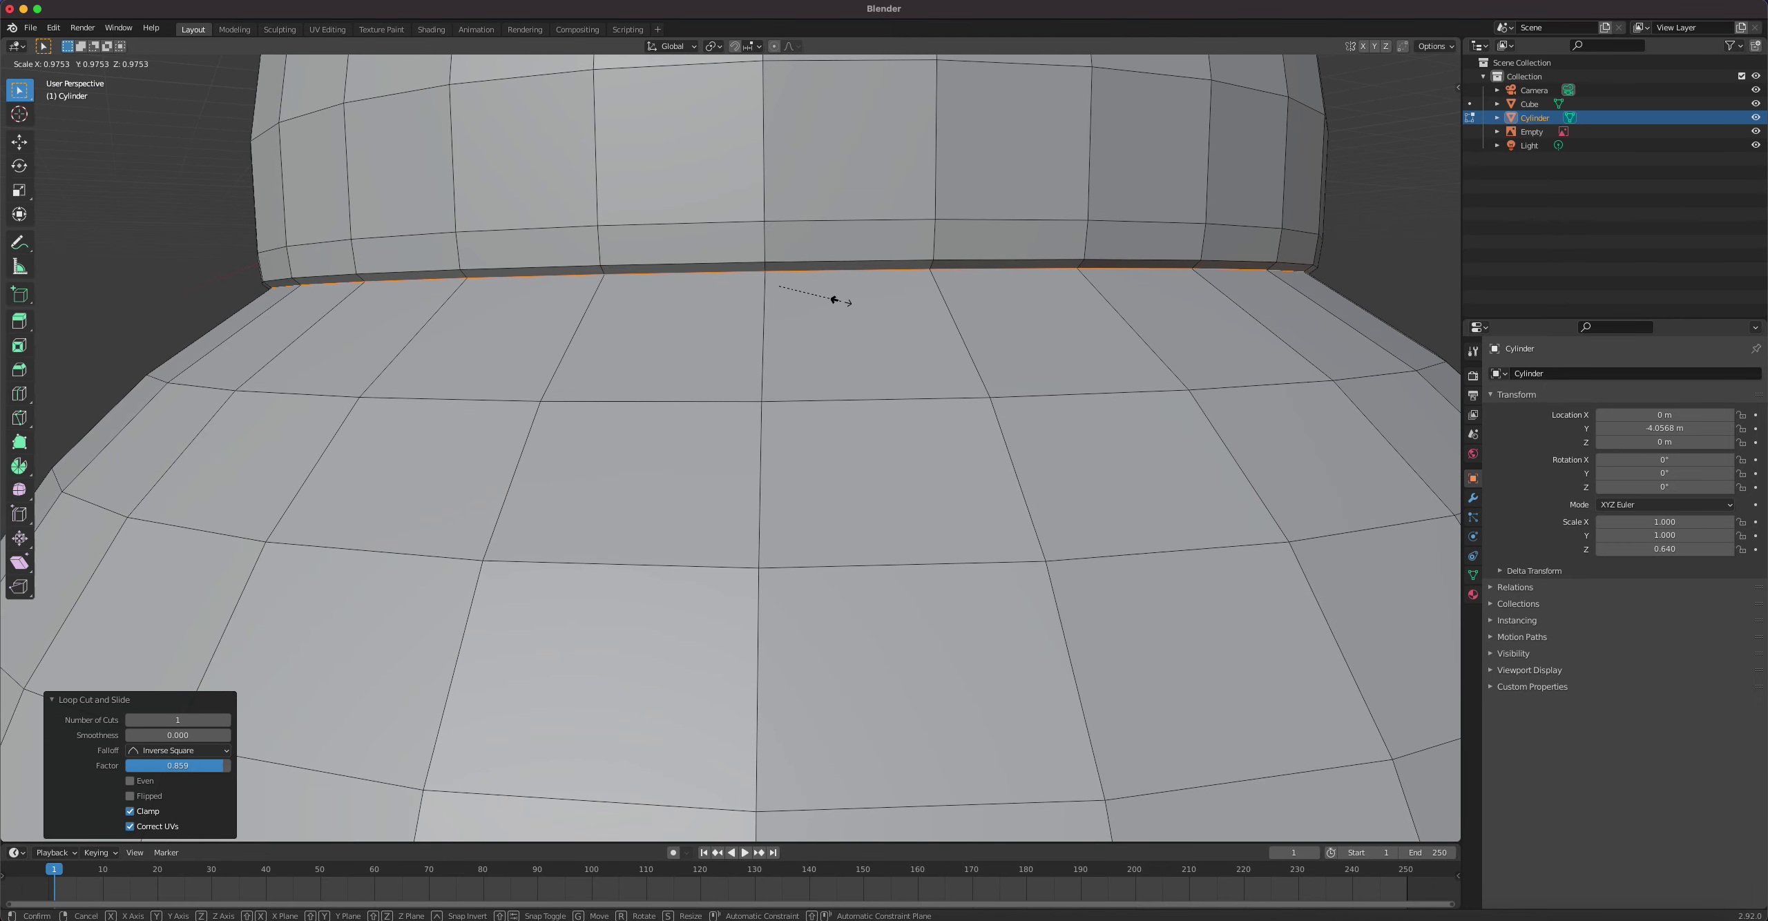
{"action": "left_click", "coordinate": [834, 299]}
Step: Add an edge loop just below the neck at the top of the upper dome and scale it to about 0.988
{"action": "scroll", "coordinate": [884, 401], "scroll_direction": "down", "scroll_amount": 5}
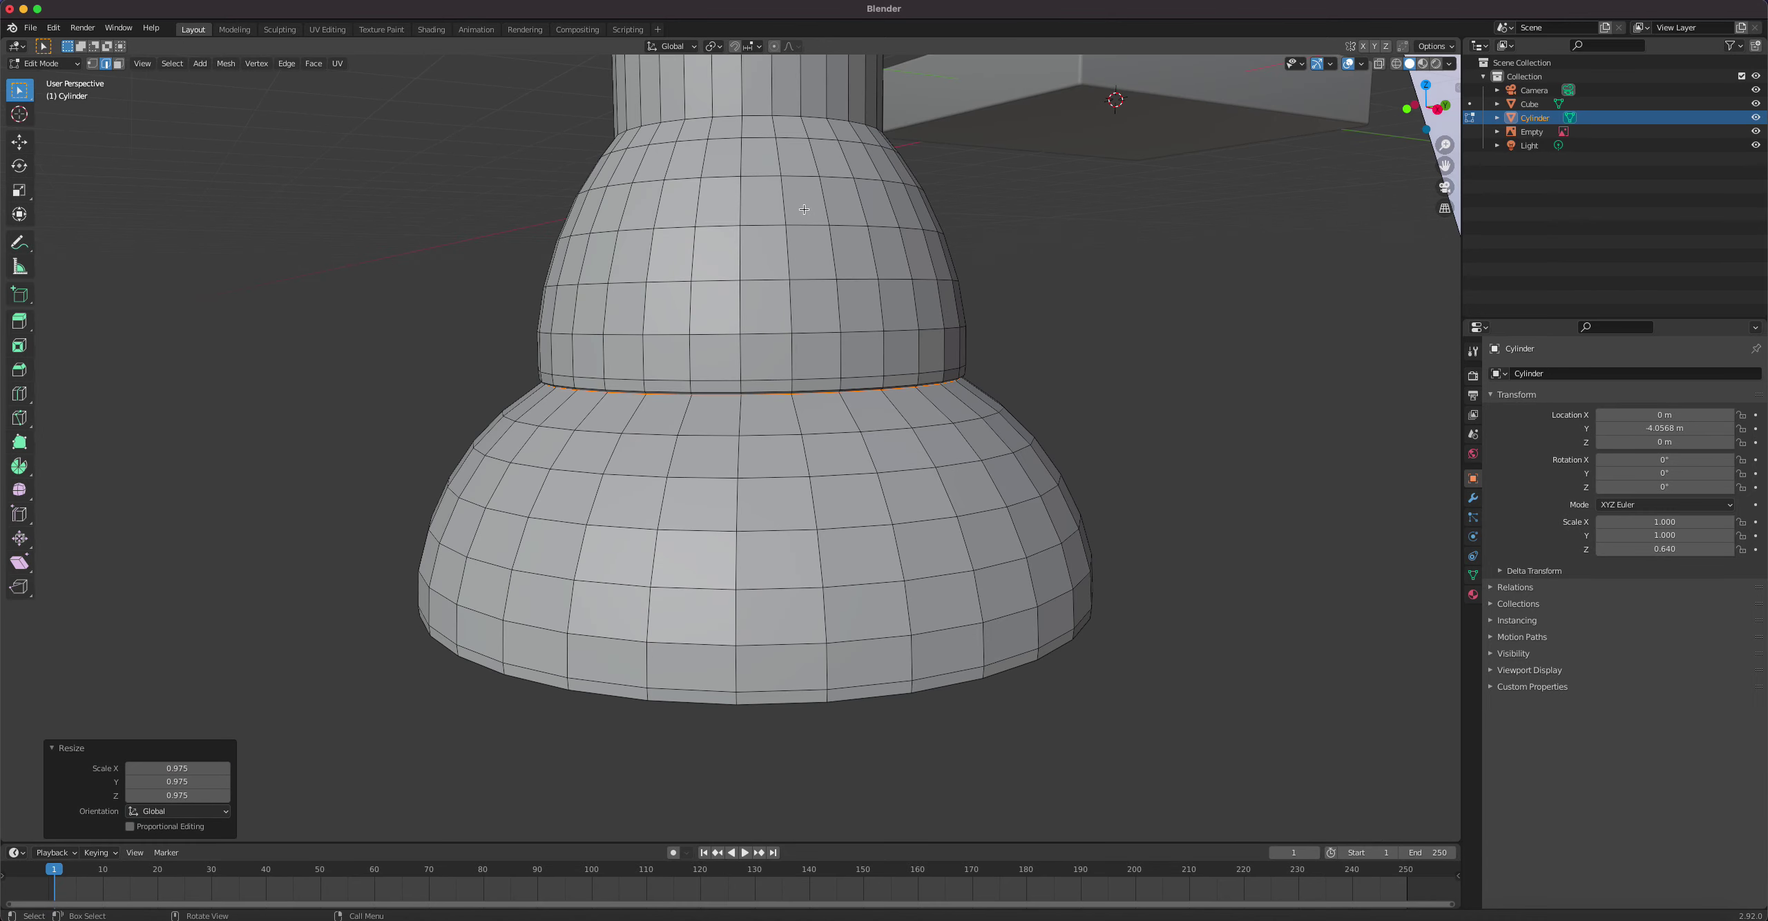
{"action": "middle_click_drag", "start_coordinate": [796, 220], "coordinate": [796, 221], "text": "shift"}
{"action": "middle_click_drag", "start_coordinate": [819, 309], "coordinate": [846, 442], "text": "shift"}
{"action": "mouse_move", "coordinate": [761, 228]}
{"action": "middle_mouse_down", "text": "shift"}
{"action": "mouse_move", "coordinate": [764, 250]}
{"action": "mouse_move", "coordinate": [752, 234]}
{"action": "middle_mouse_up", "text": "shift"}
{"action": "scroll", "coordinate": [822, 427], "scroll_direction": "up", "scroll_amount": 4}
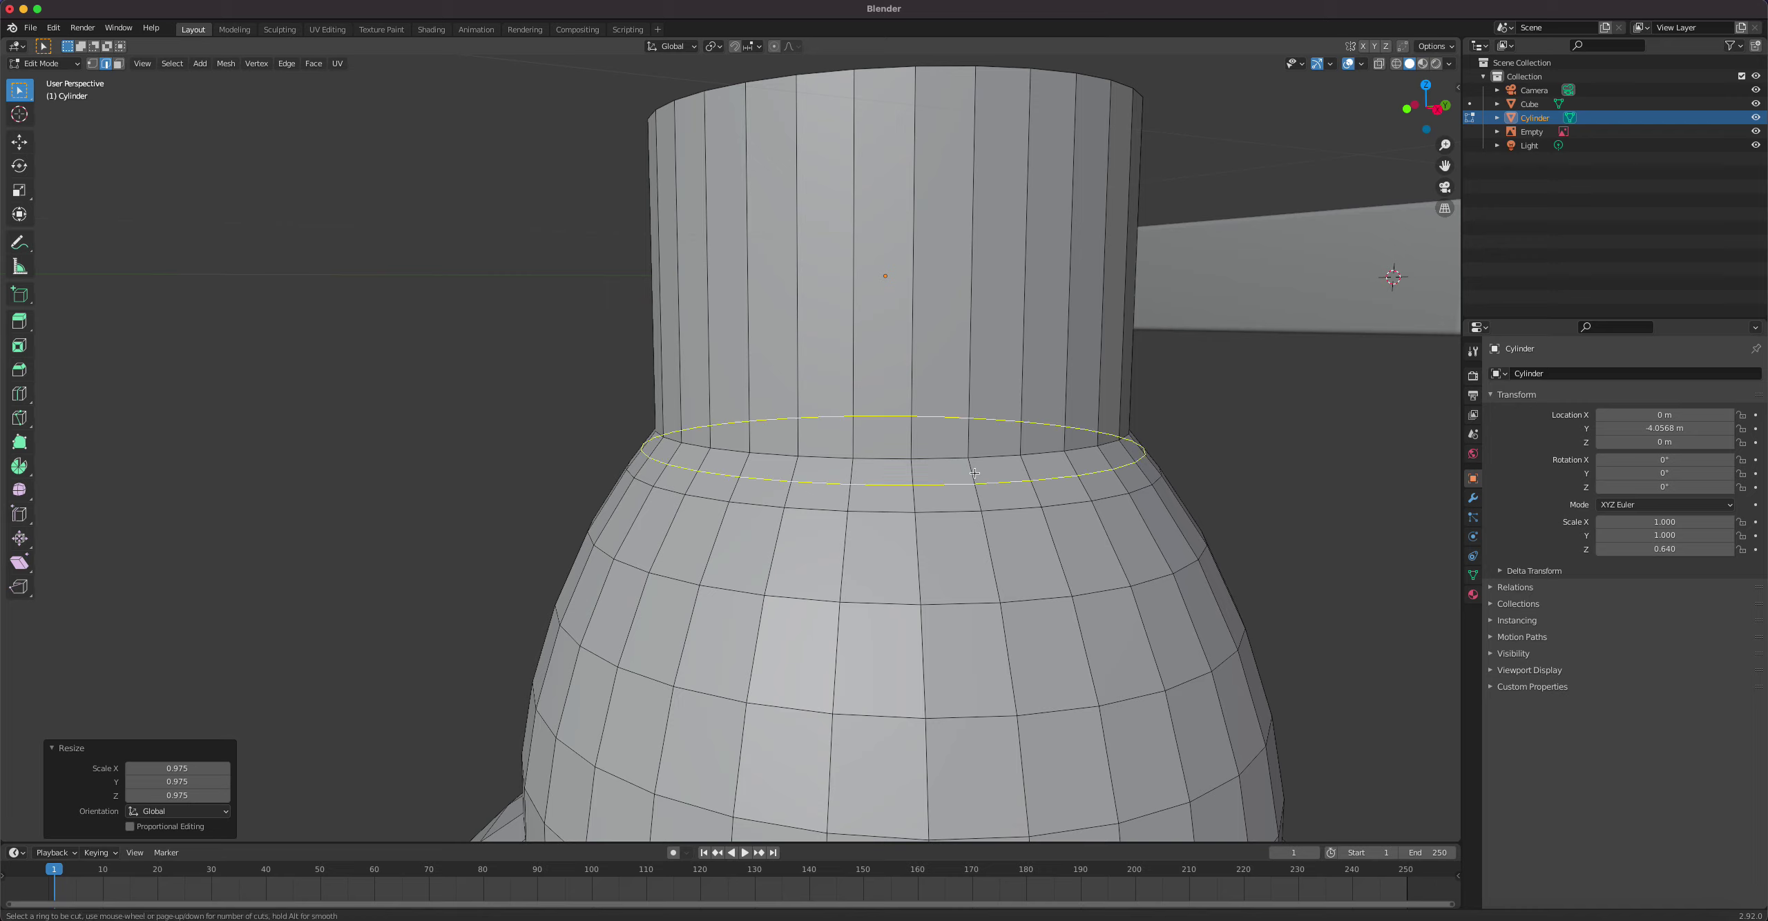
{"action": "left_click", "coordinate": [969, 462], "text": "alt"}
{"action": "key", "text": "g"}
{"action": "key", "text": "g"}
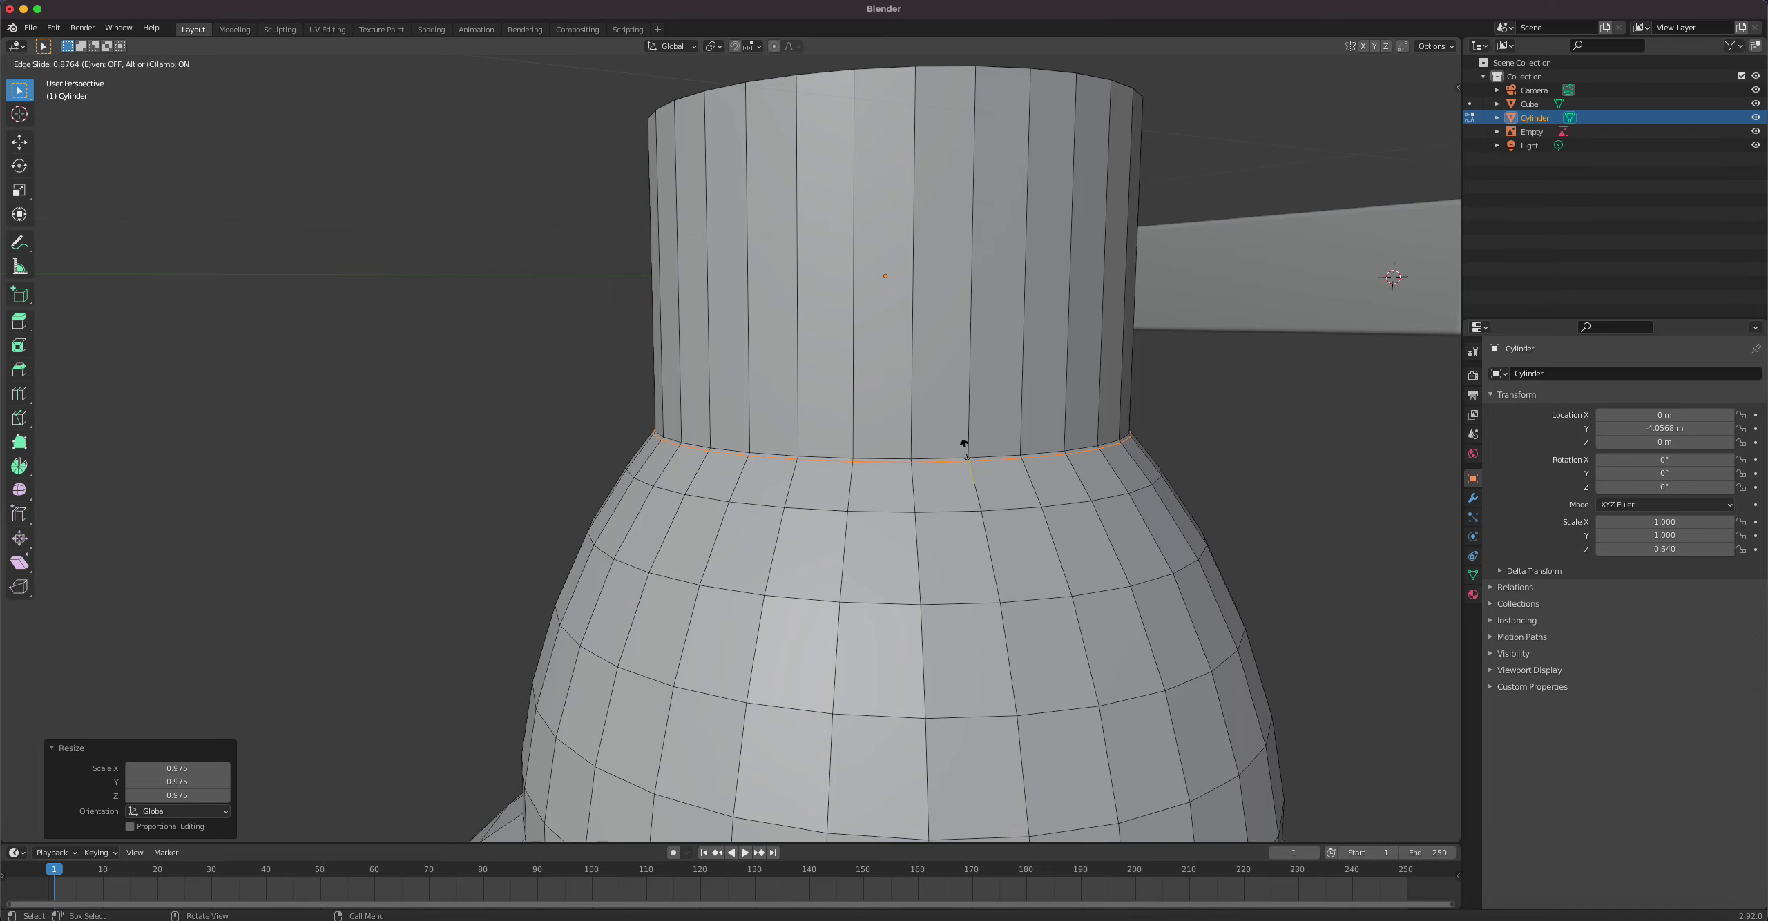
{"action": "left_click", "coordinate": [987, 464]}
{"action": "key", "text": "s"}
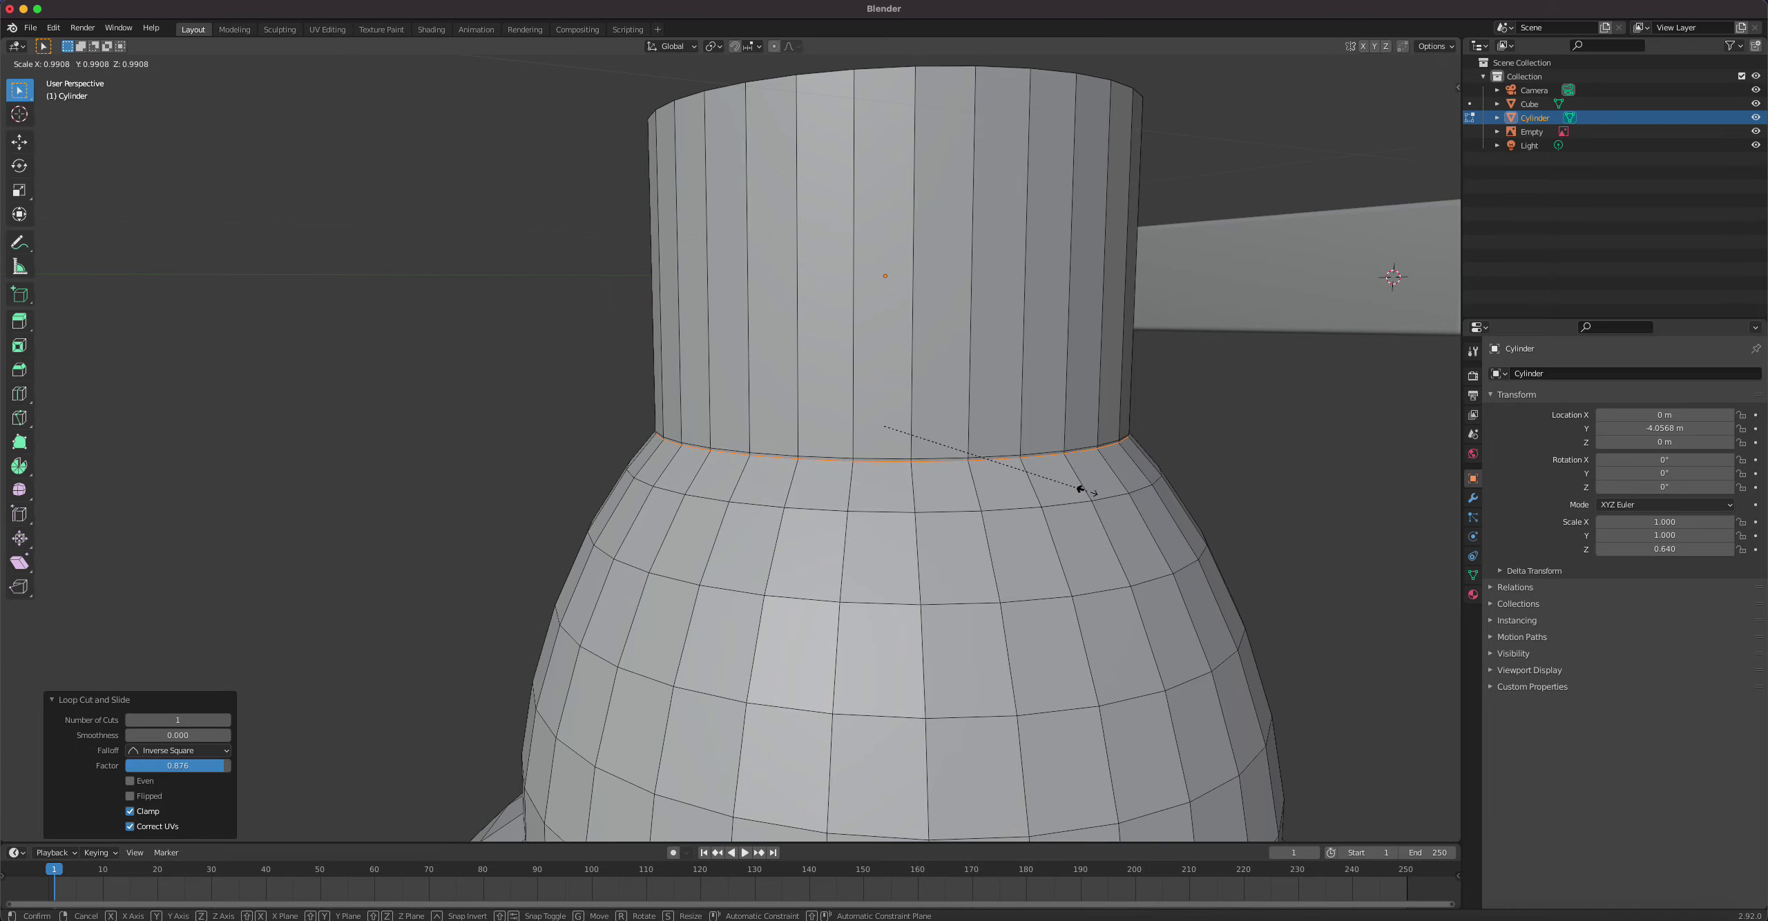
{"action": "left_click", "coordinate": [1086, 484]}
Step: Delete the large bottom face of the lampshade to open it up
{"action": "scroll", "coordinate": [991, 532], "scroll_direction": "down", "scroll_amount": 7}
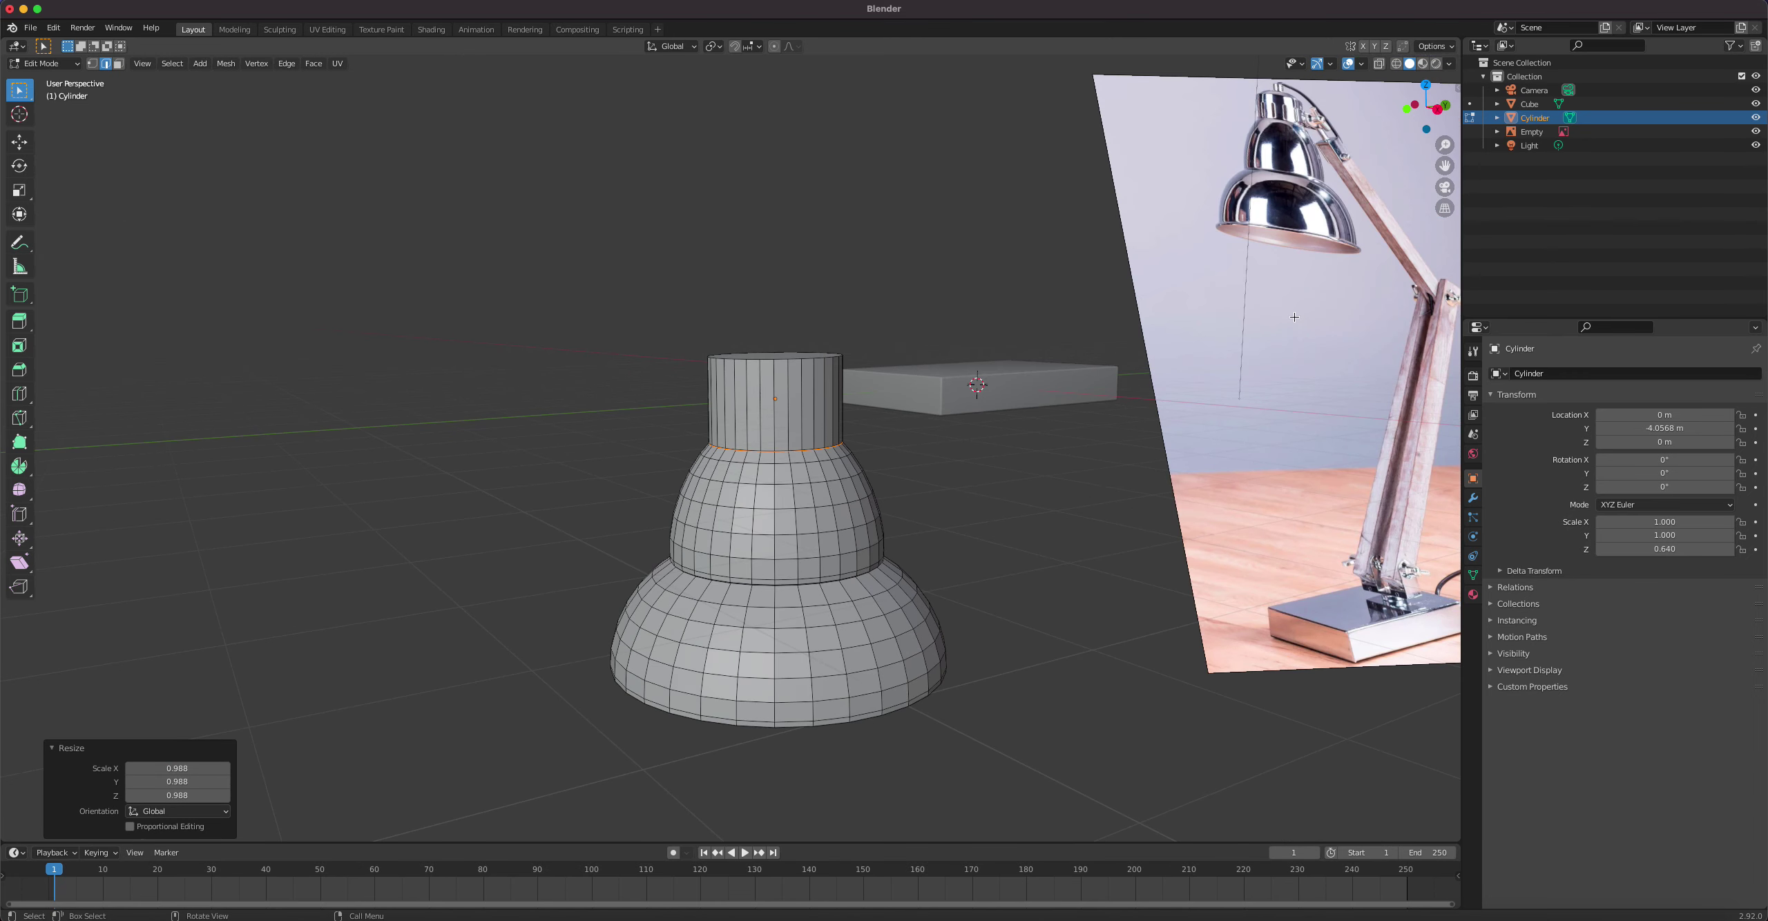
{"action": "left_click", "coordinate": [863, 721]}
{"action": "scroll", "coordinate": [781, 544], "scroll_direction": "up", "scroll_amount": 3}
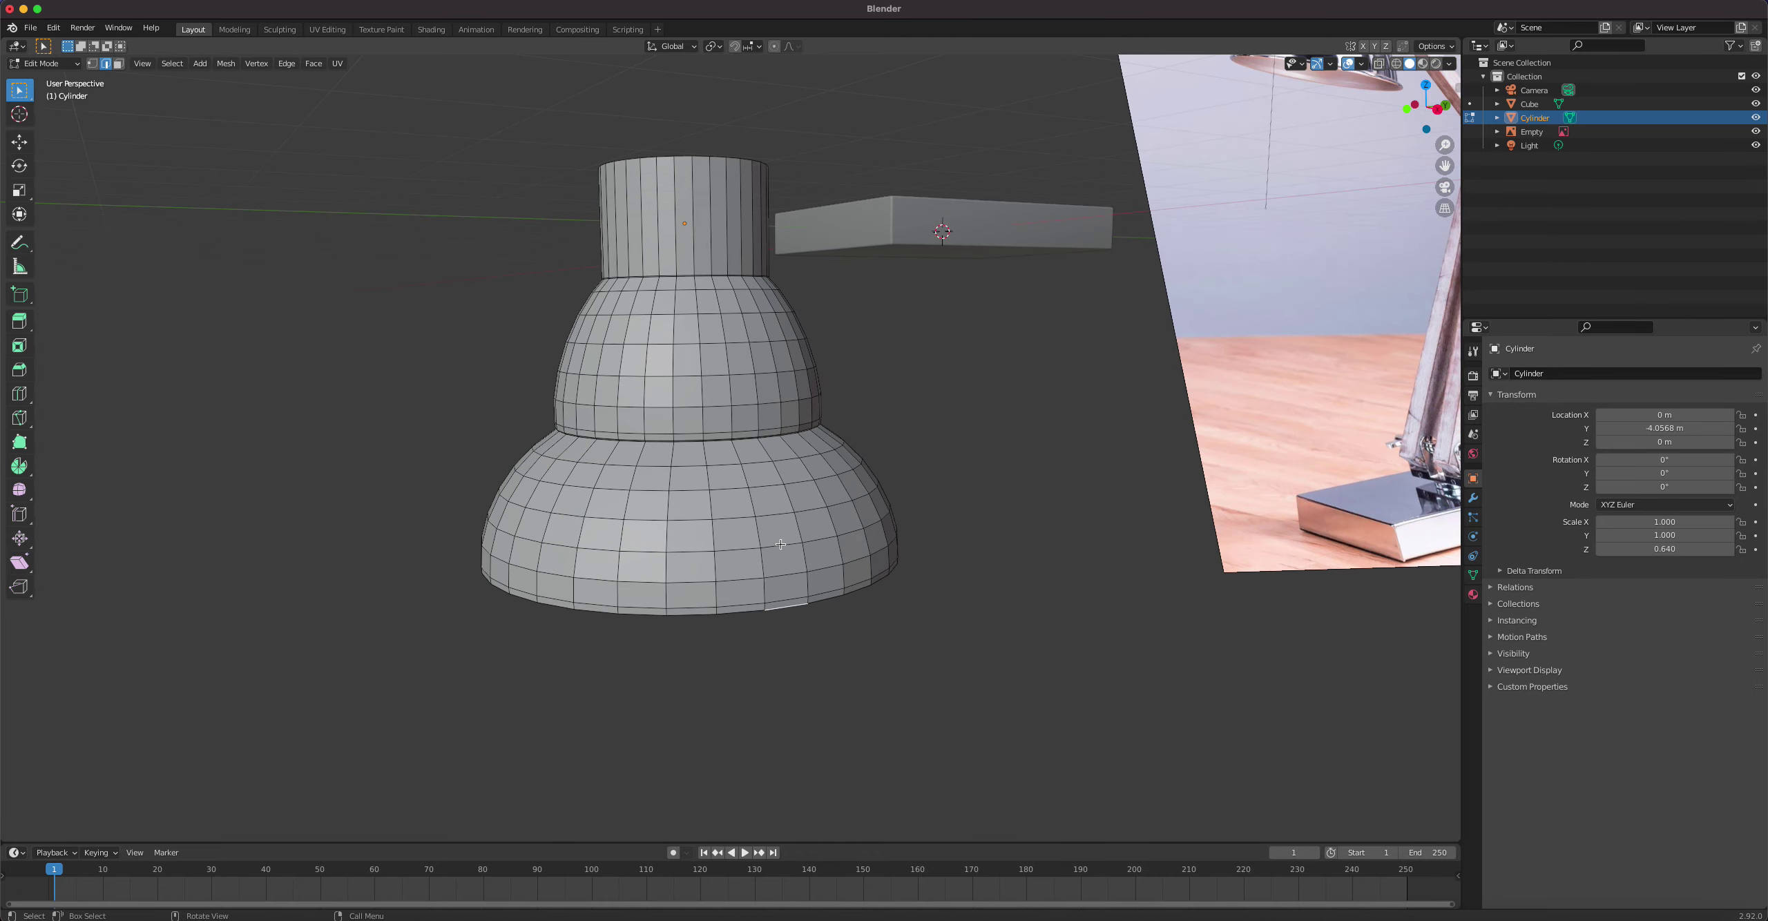
{"action": "scroll", "coordinate": [780, 544], "scroll_direction": "up", "scroll_amount": 2}
{"action": "middle_click_drag", "start_coordinate": [799, 645], "coordinate": [736, 494]}
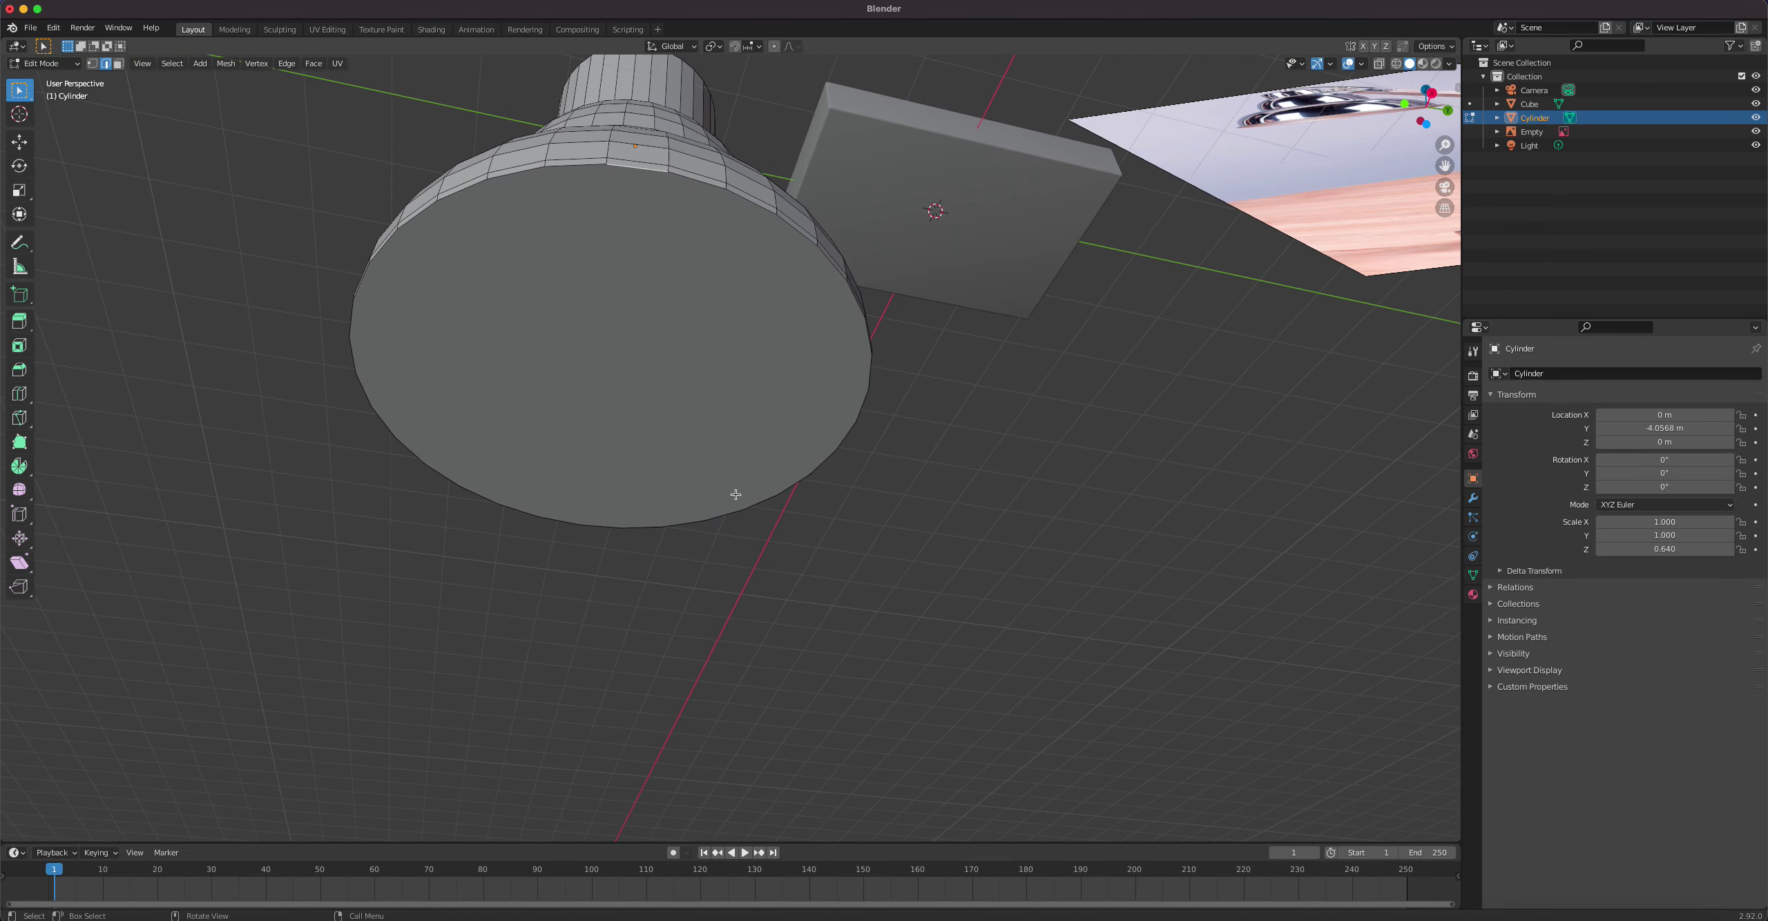
{"action": "key", "text": "3"}
{"action": "left_click", "coordinate": [603, 361]}
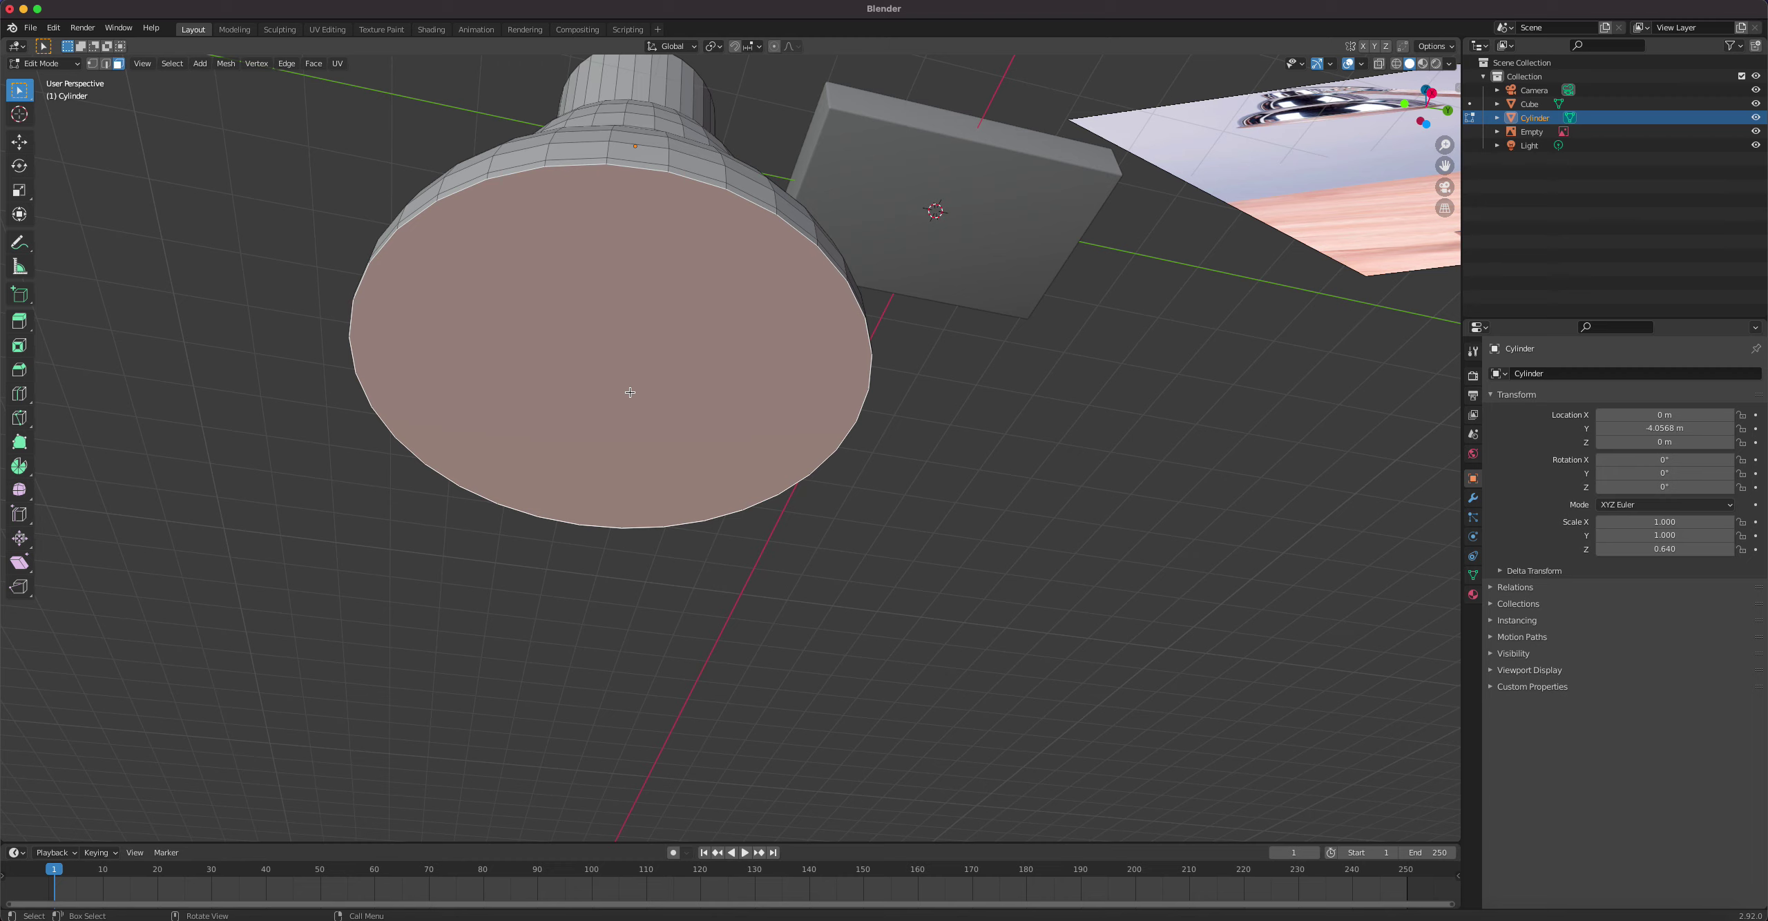
{"action": "key", "text": "x"}
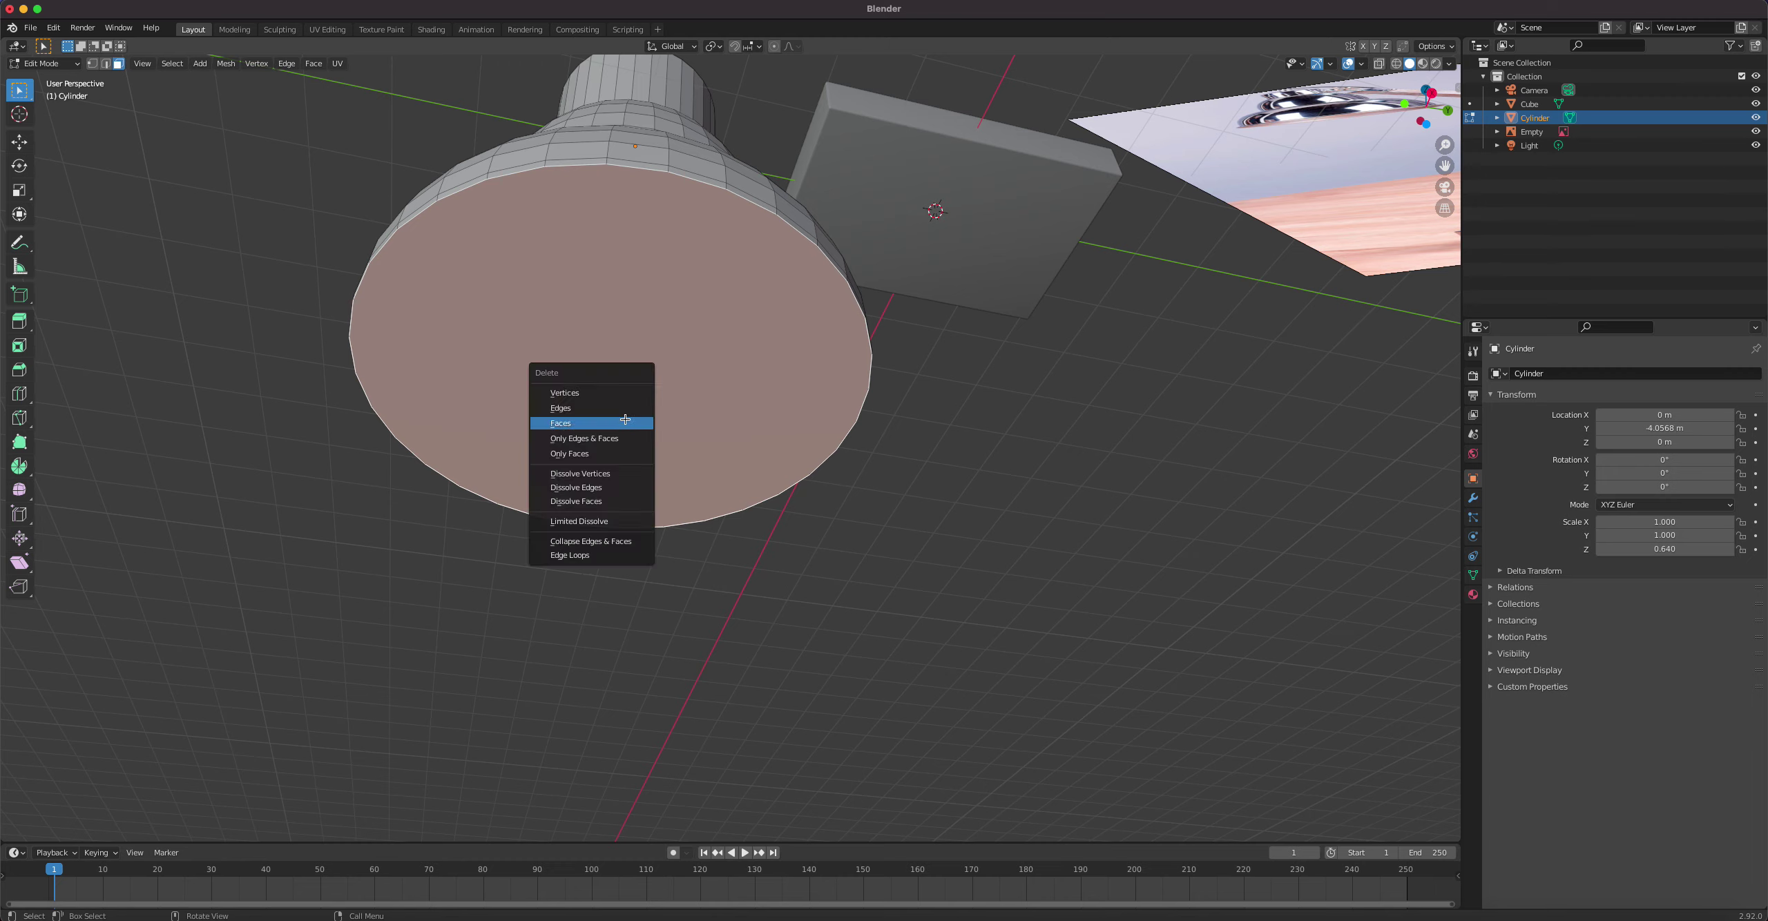
{"action": "left_click", "coordinate": [608, 423]}
Step: Extrude the edge loop of the open bottom rim in place and scale it outward to about 1.016 as a thin lip
{"action": "left_click", "coordinate": [632, 168]}
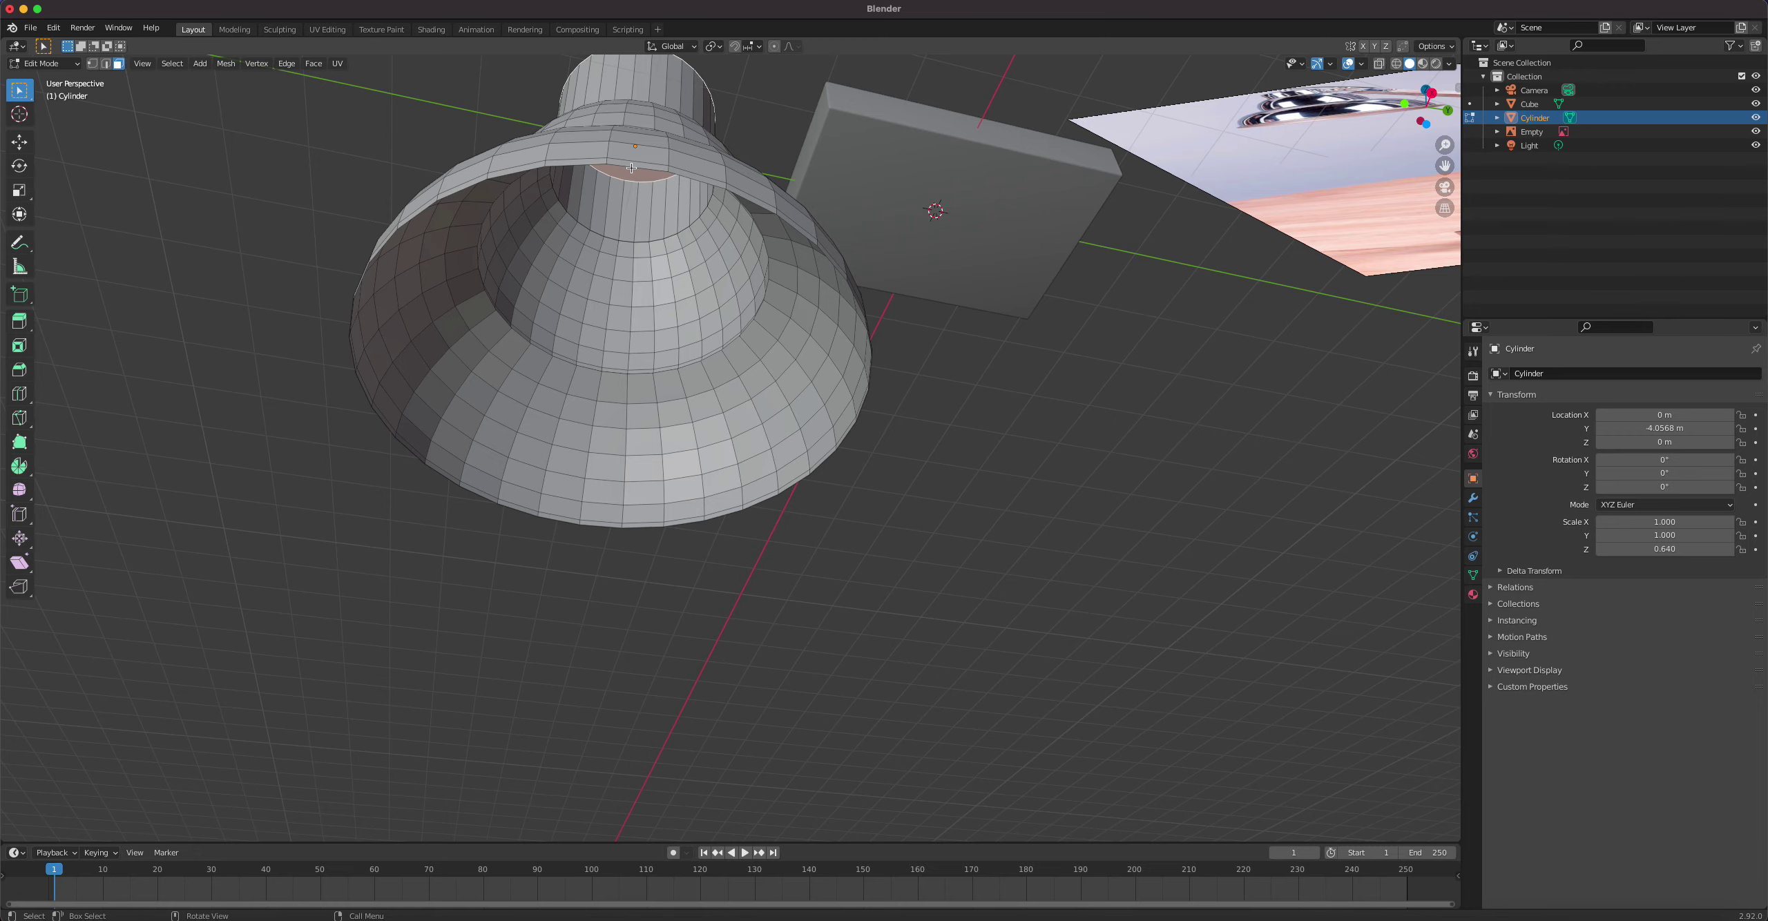
{"action": "key", "text": "2"}
{"action": "left_click", "coordinate": [632, 168]}
{"action": "left_click", "coordinate": [632, 168], "text": "alt"}
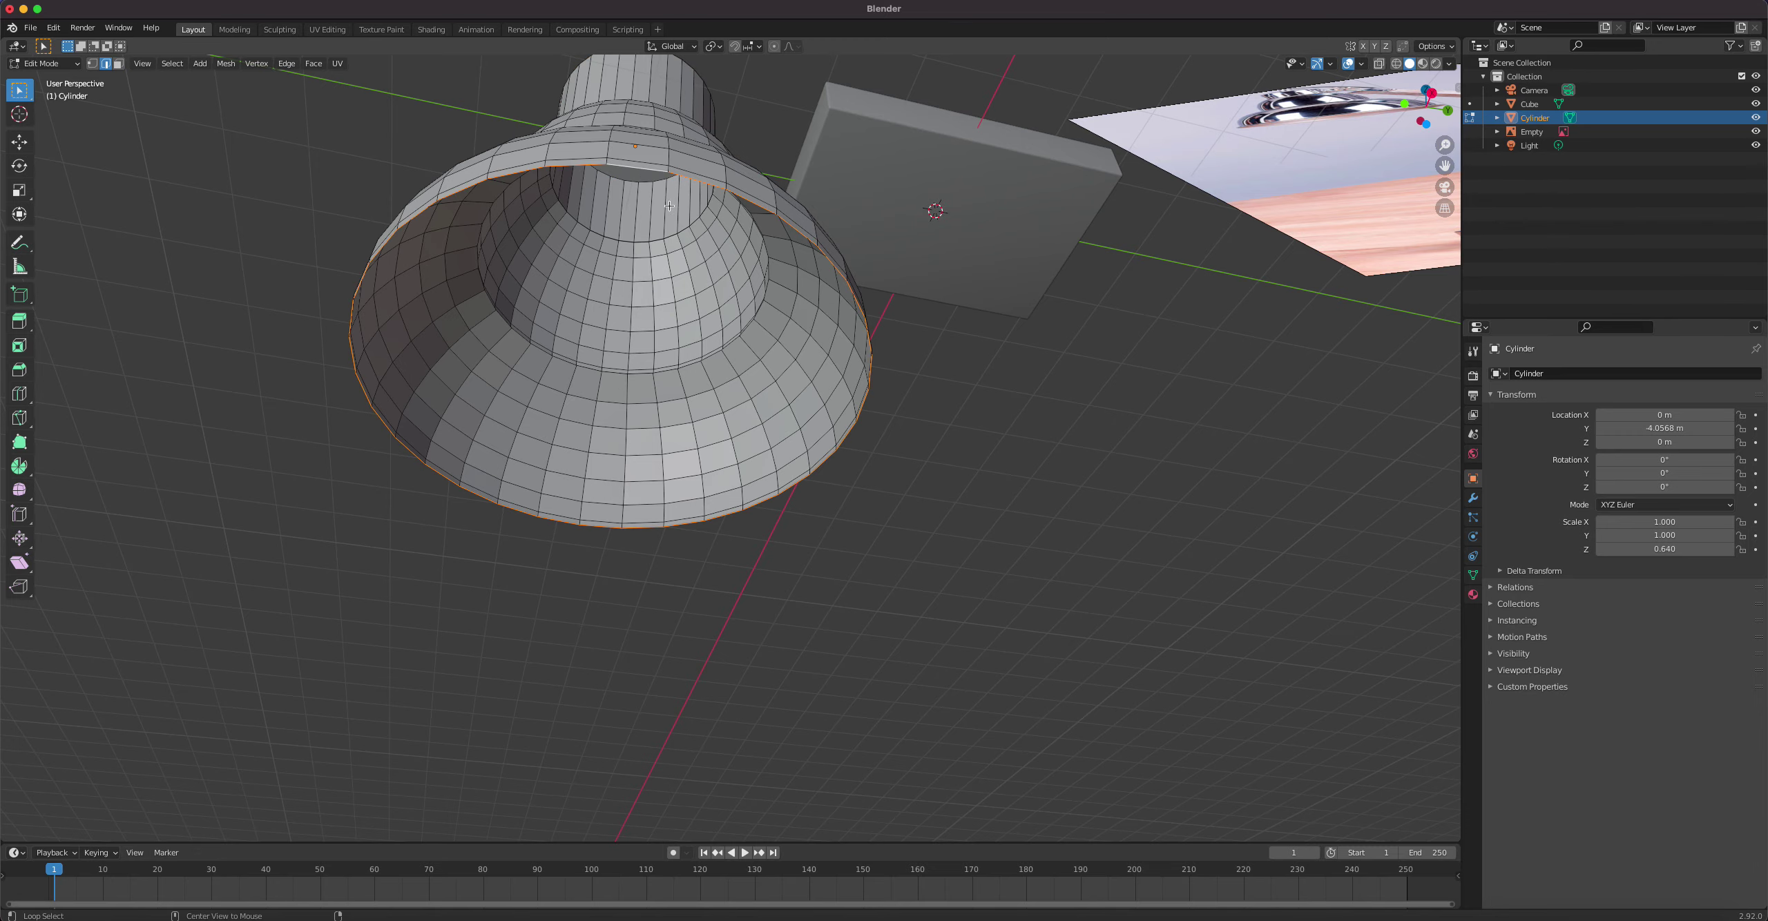
{"action": "middle_click_drag", "start_coordinate": [632, 167], "coordinate": [722, 450]}
{"action": "scroll", "coordinate": [722, 449], "scroll_direction": "up", "scroll_amount": 5}
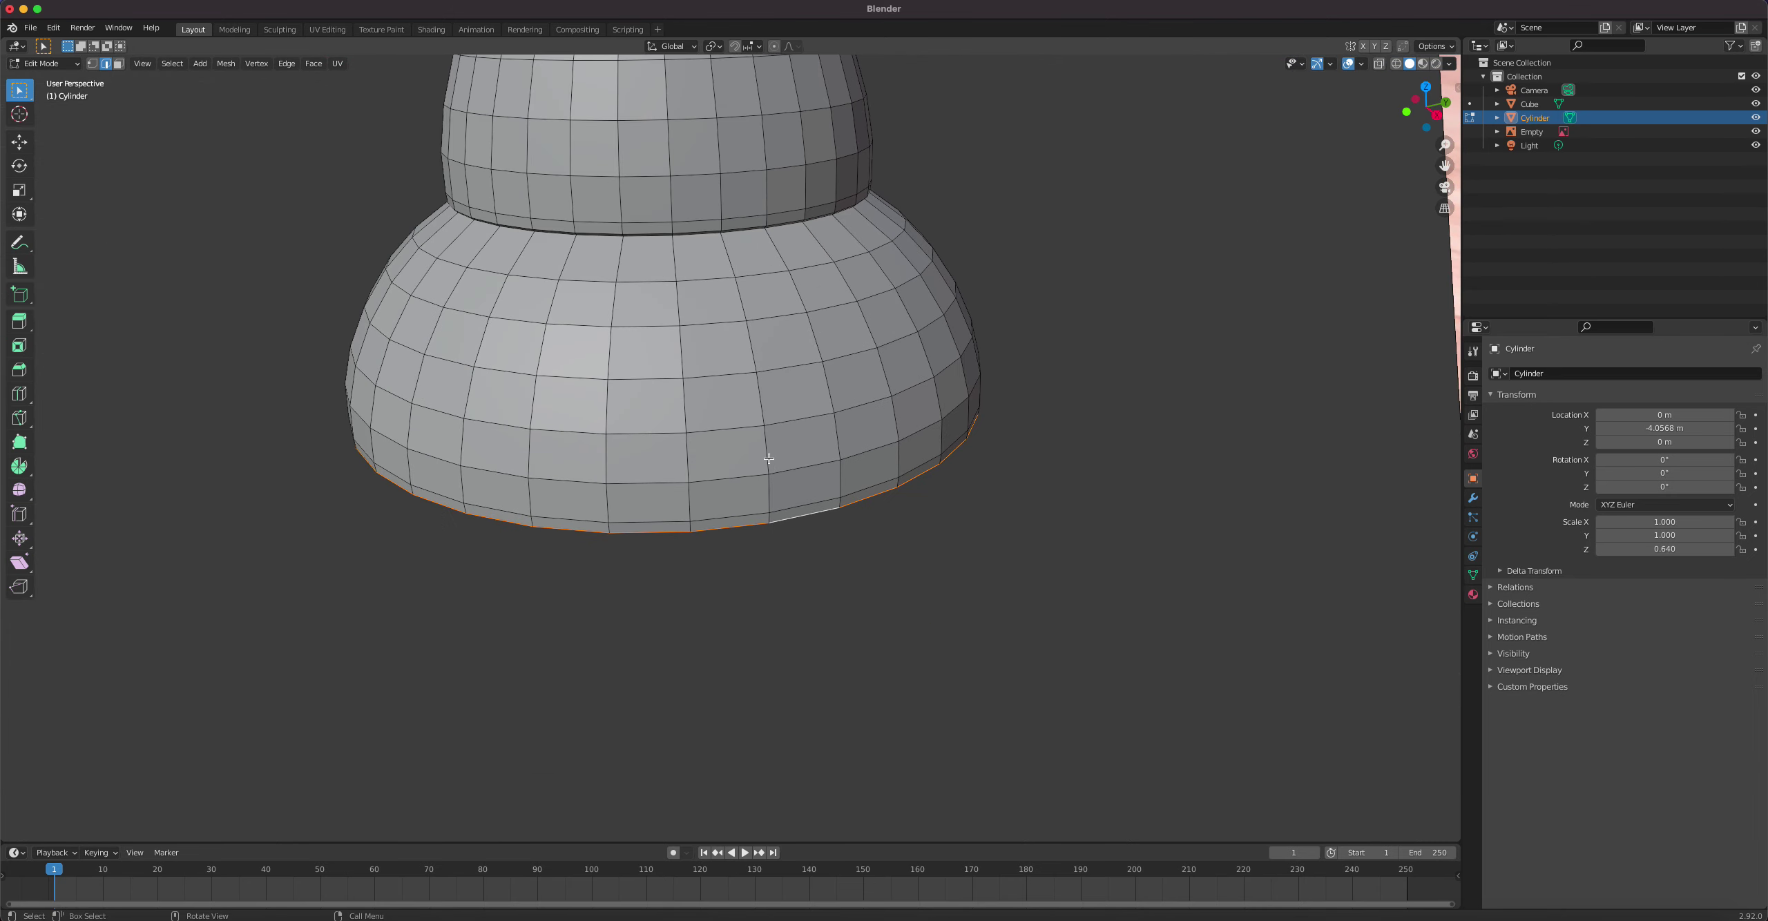
{"action": "key", "text": "g"}
{"action": "right_click", "coordinate": [768, 459]}
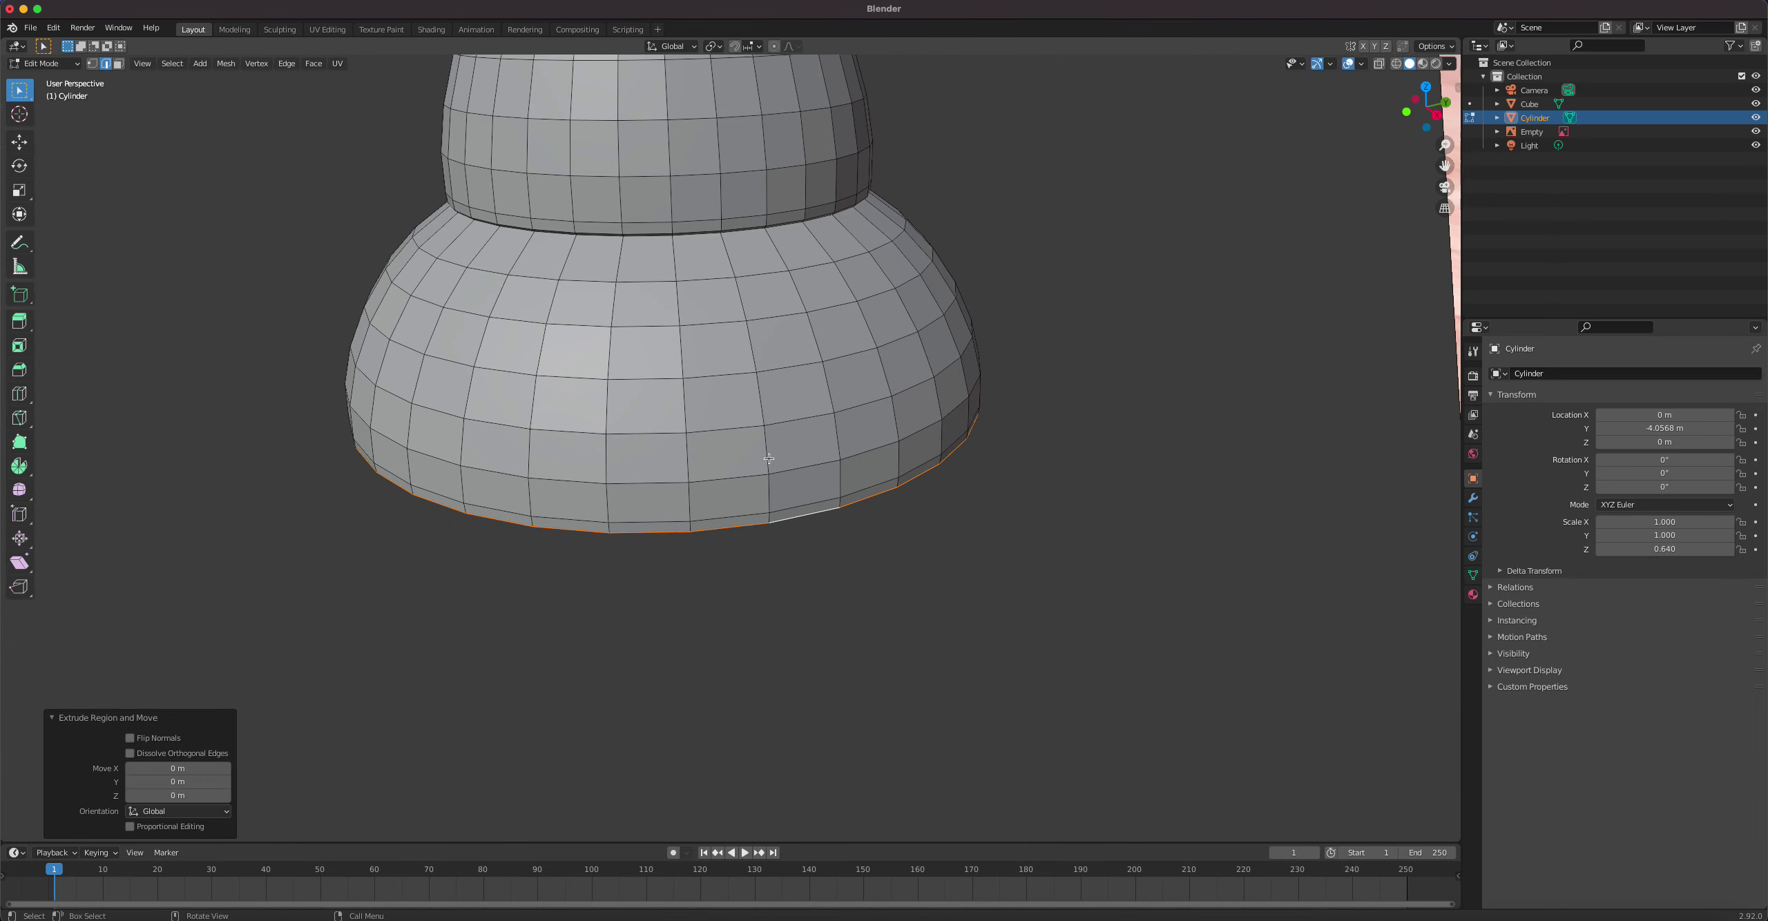
{"action": "key", "text": "s"}
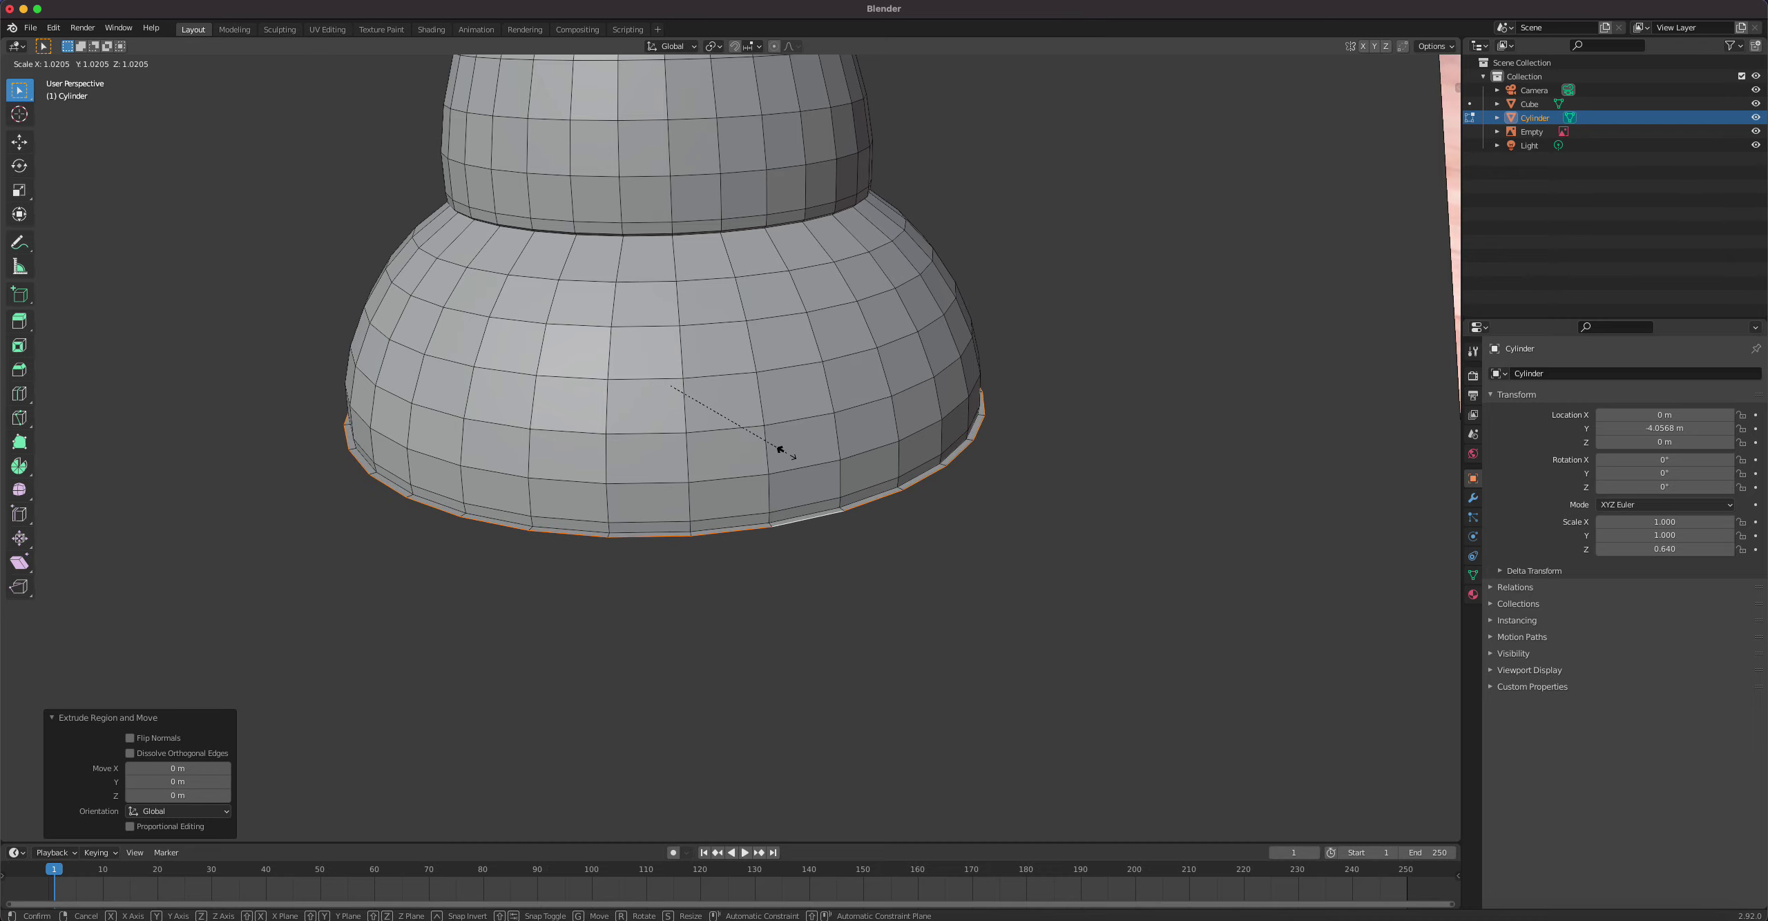
{"action": "left_click", "coordinate": [779, 450]}
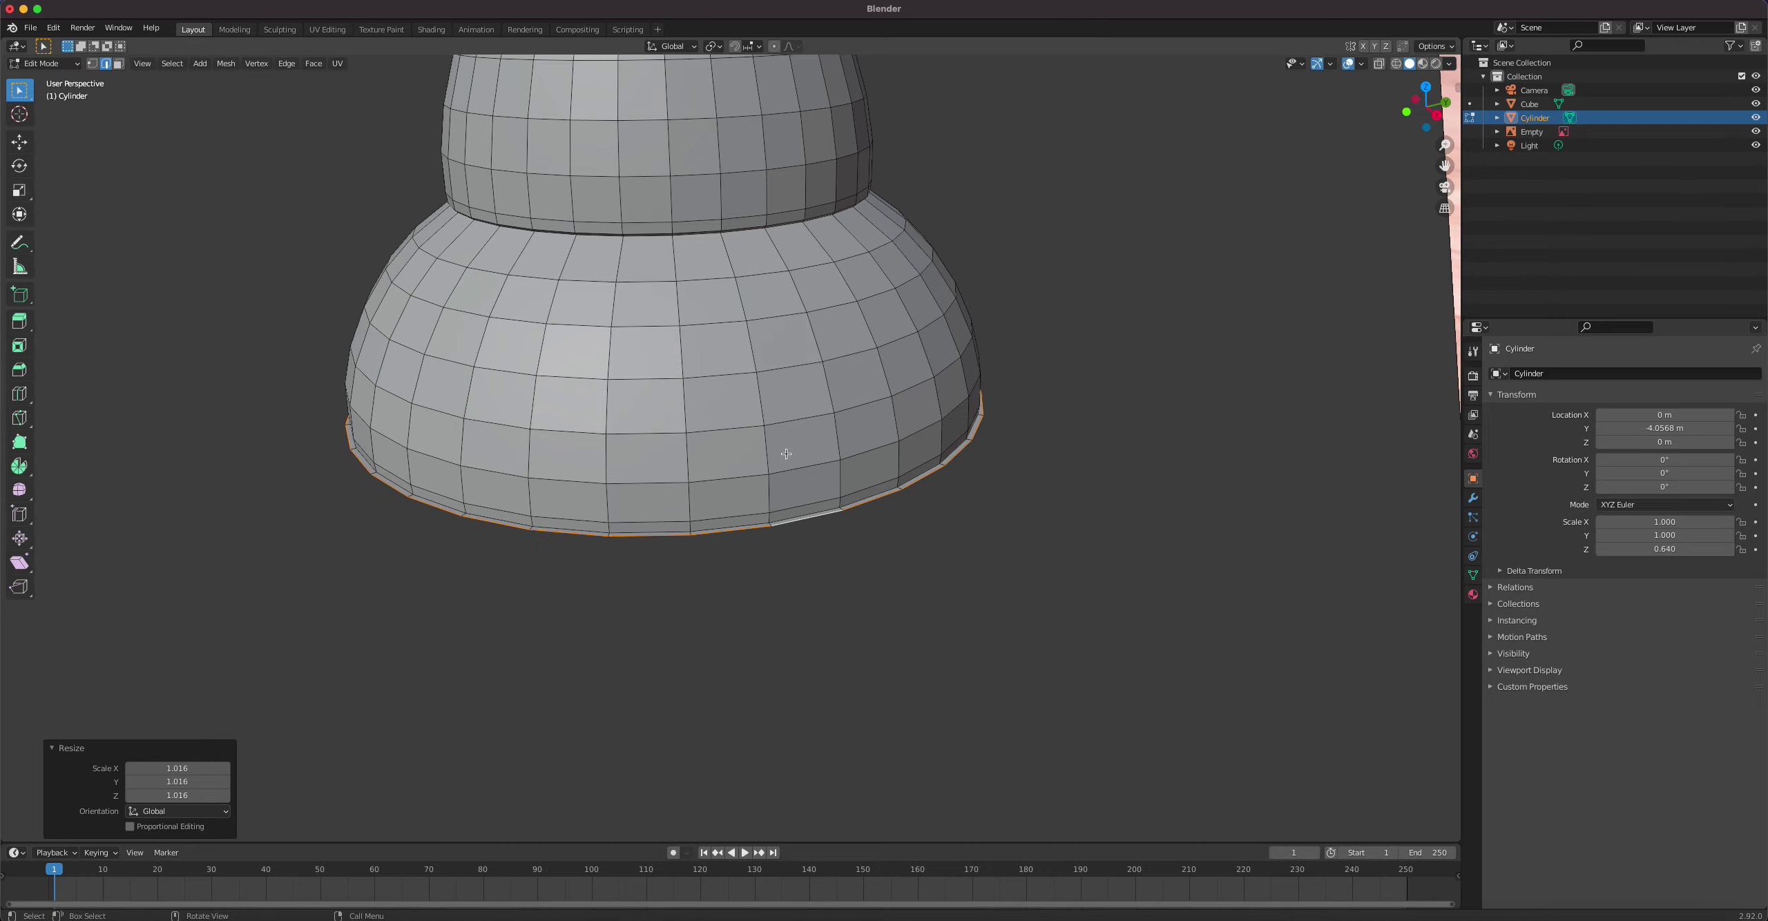
Step: Move the lampshade's bottom rim edge loop down about 0.09 m and scale it outward to about 1.016
{"action": "scroll", "coordinate": [1139, 449], "scroll_direction": "down", "scroll_amount": 6}
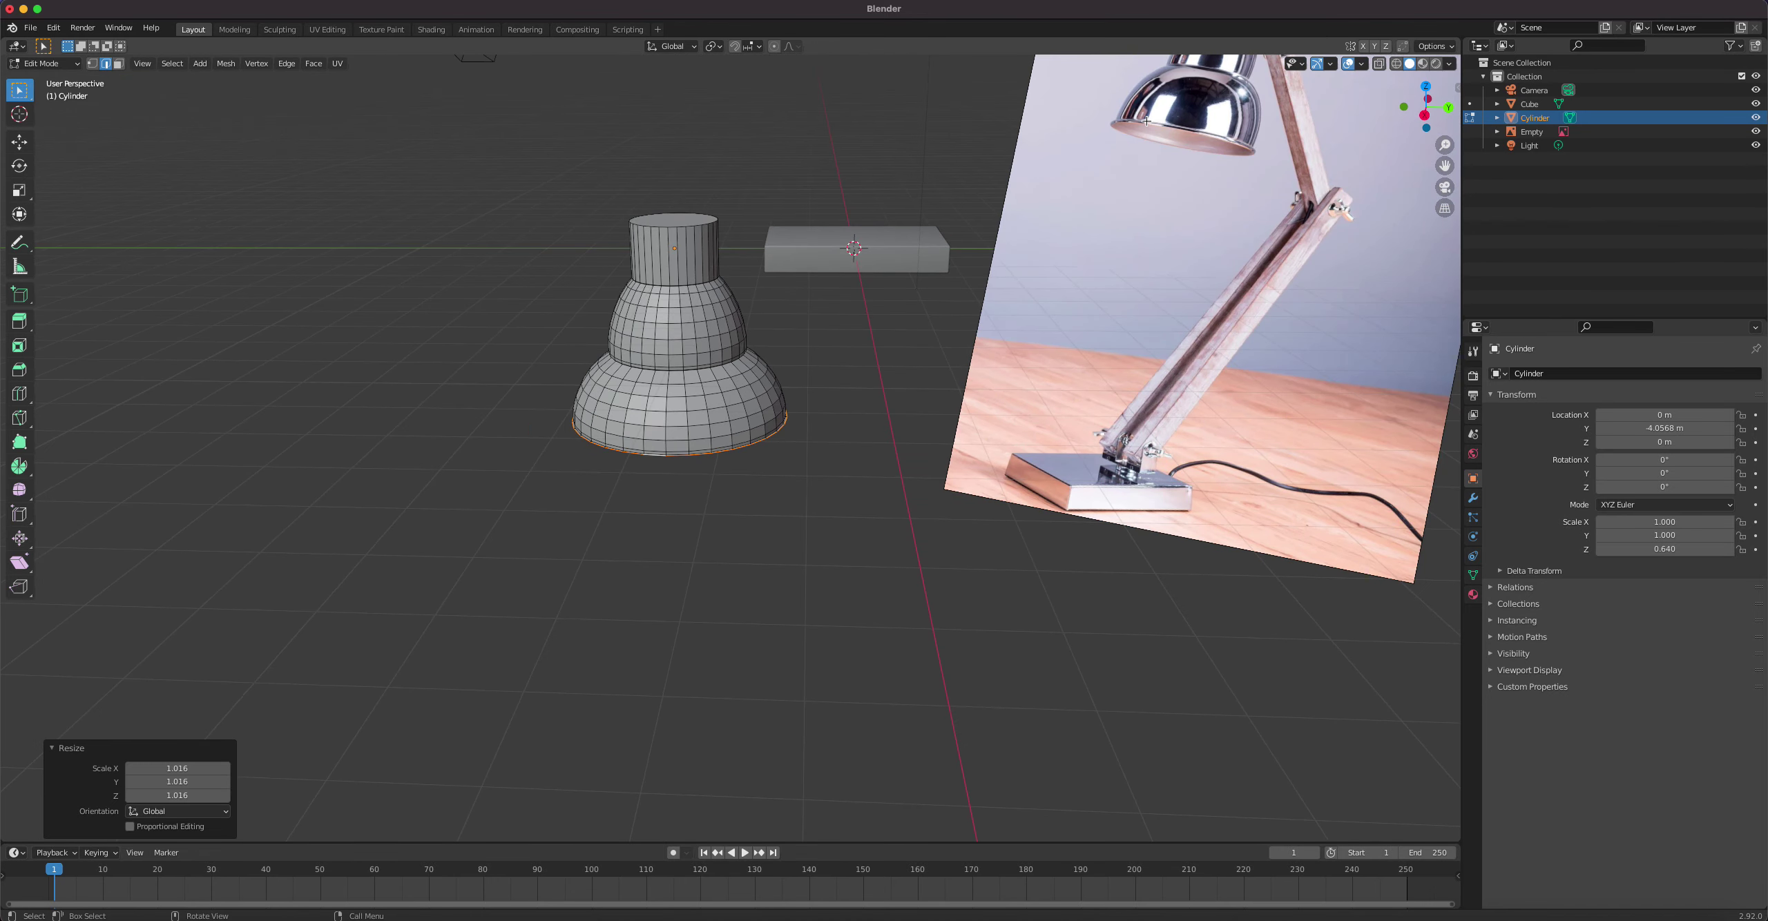
{"action": "scroll", "coordinate": [878, 358], "scroll_direction": "up", "scroll_amount": 6}
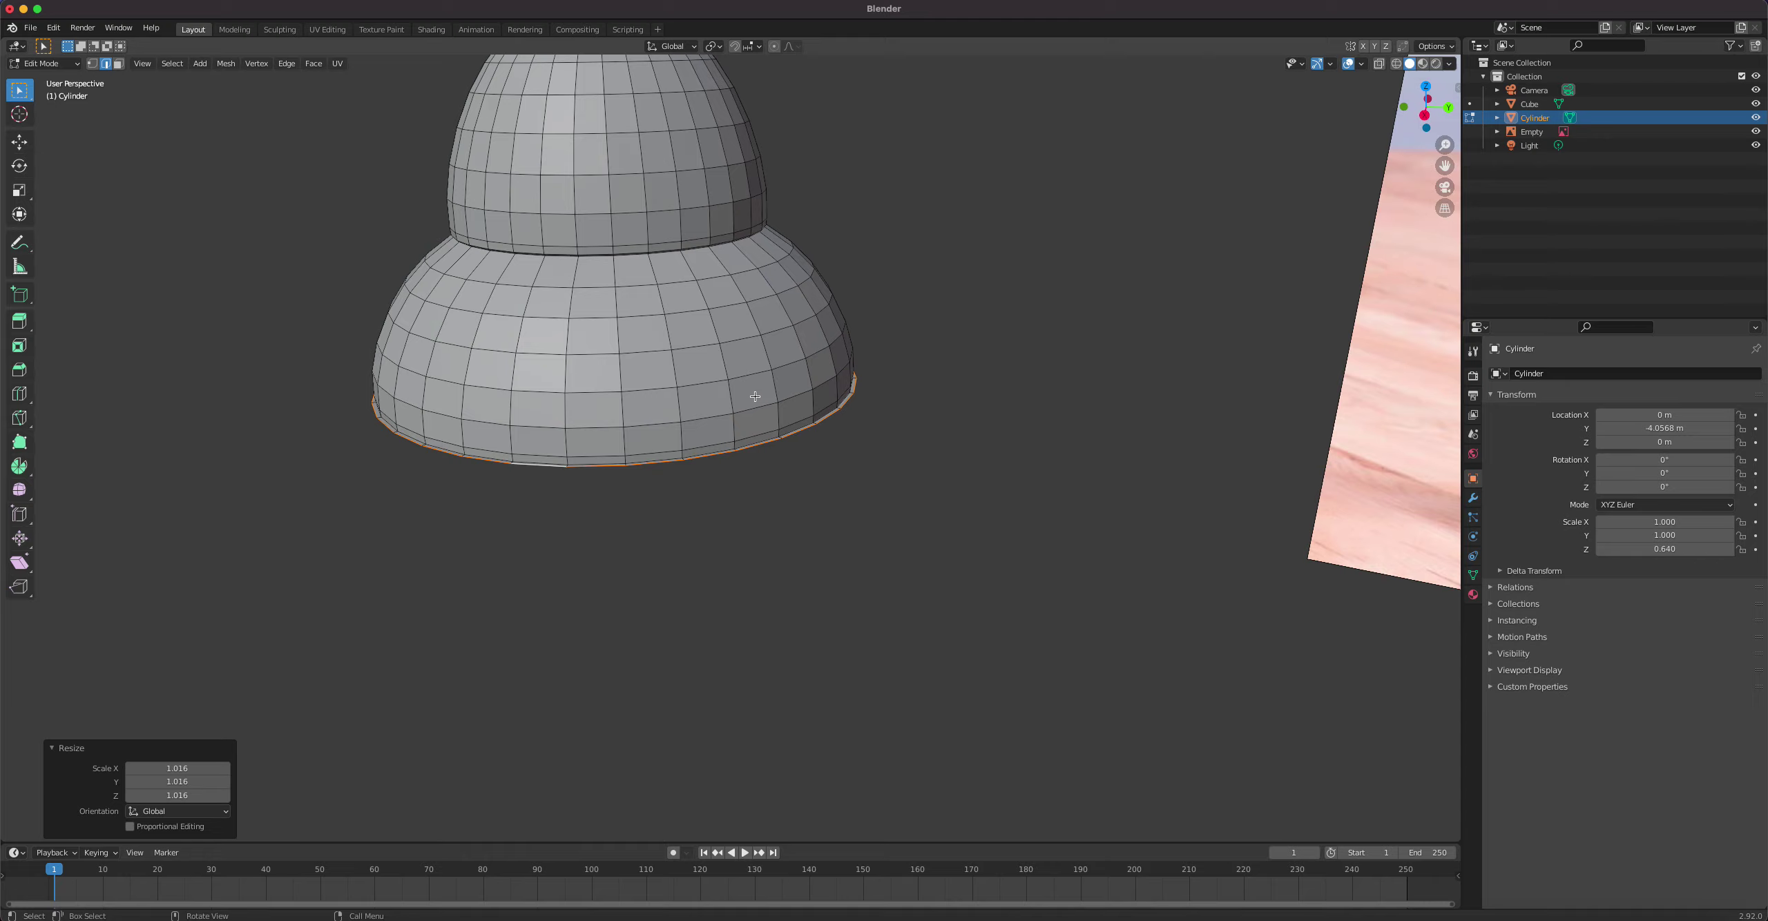
{"action": "middle_click_drag", "start_coordinate": [764, 395], "coordinate": [749, 390]}
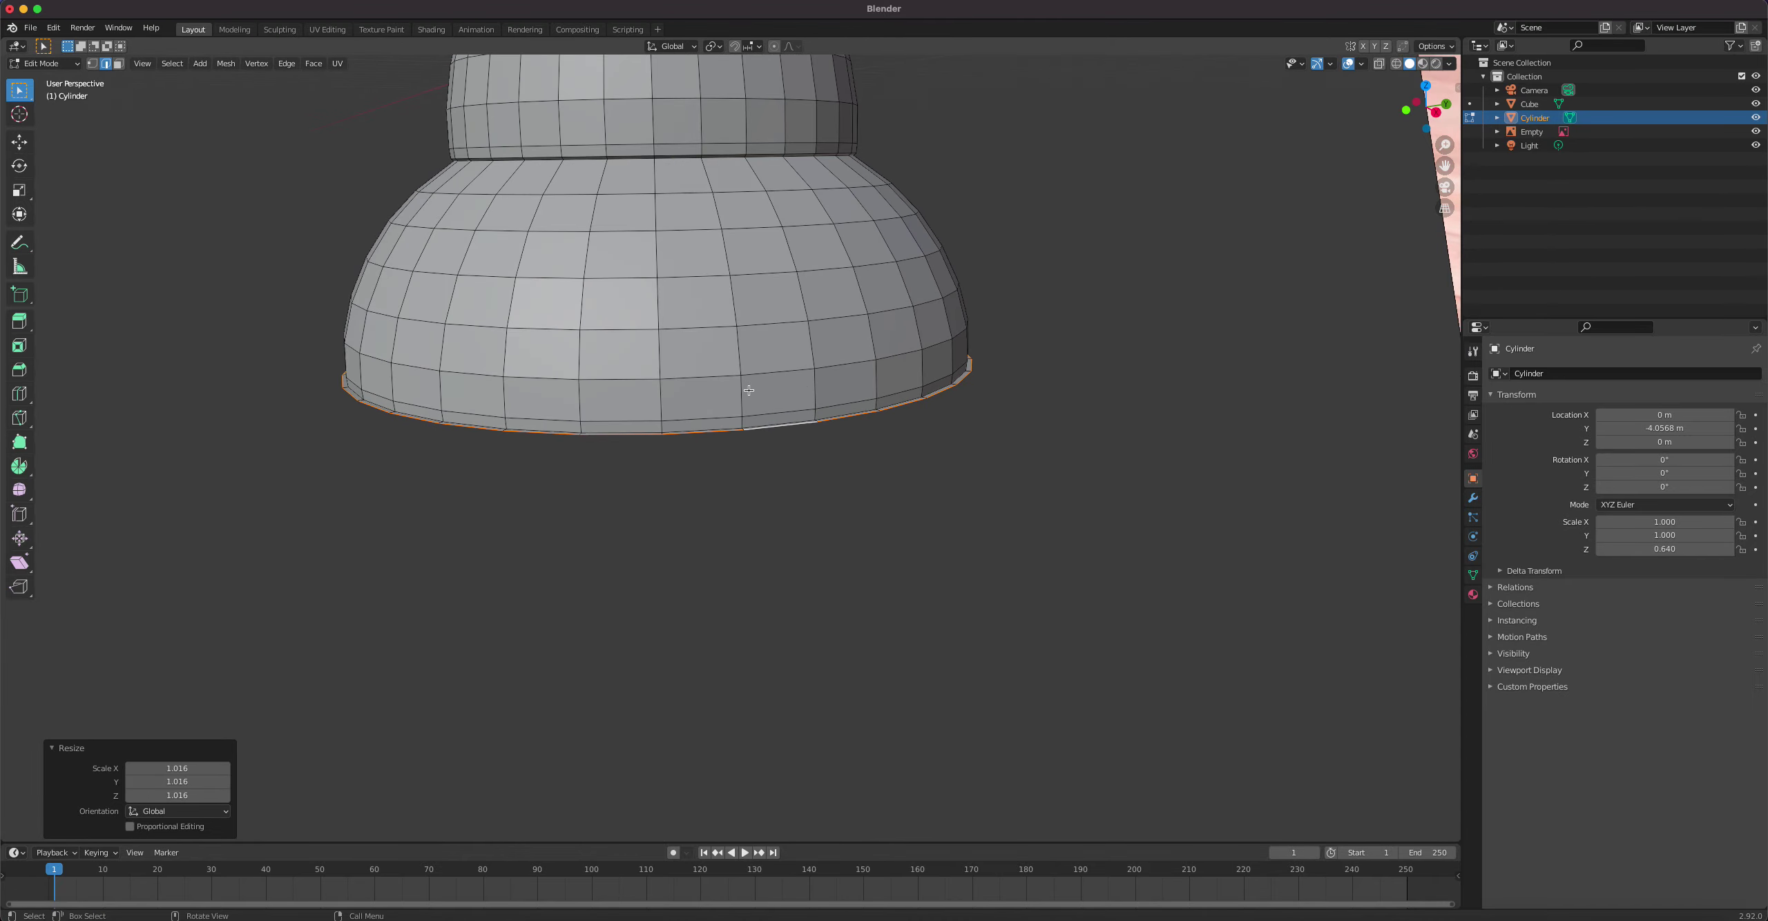
{"action": "key", "text": "g"}
{"action": "key", "text": "z"}
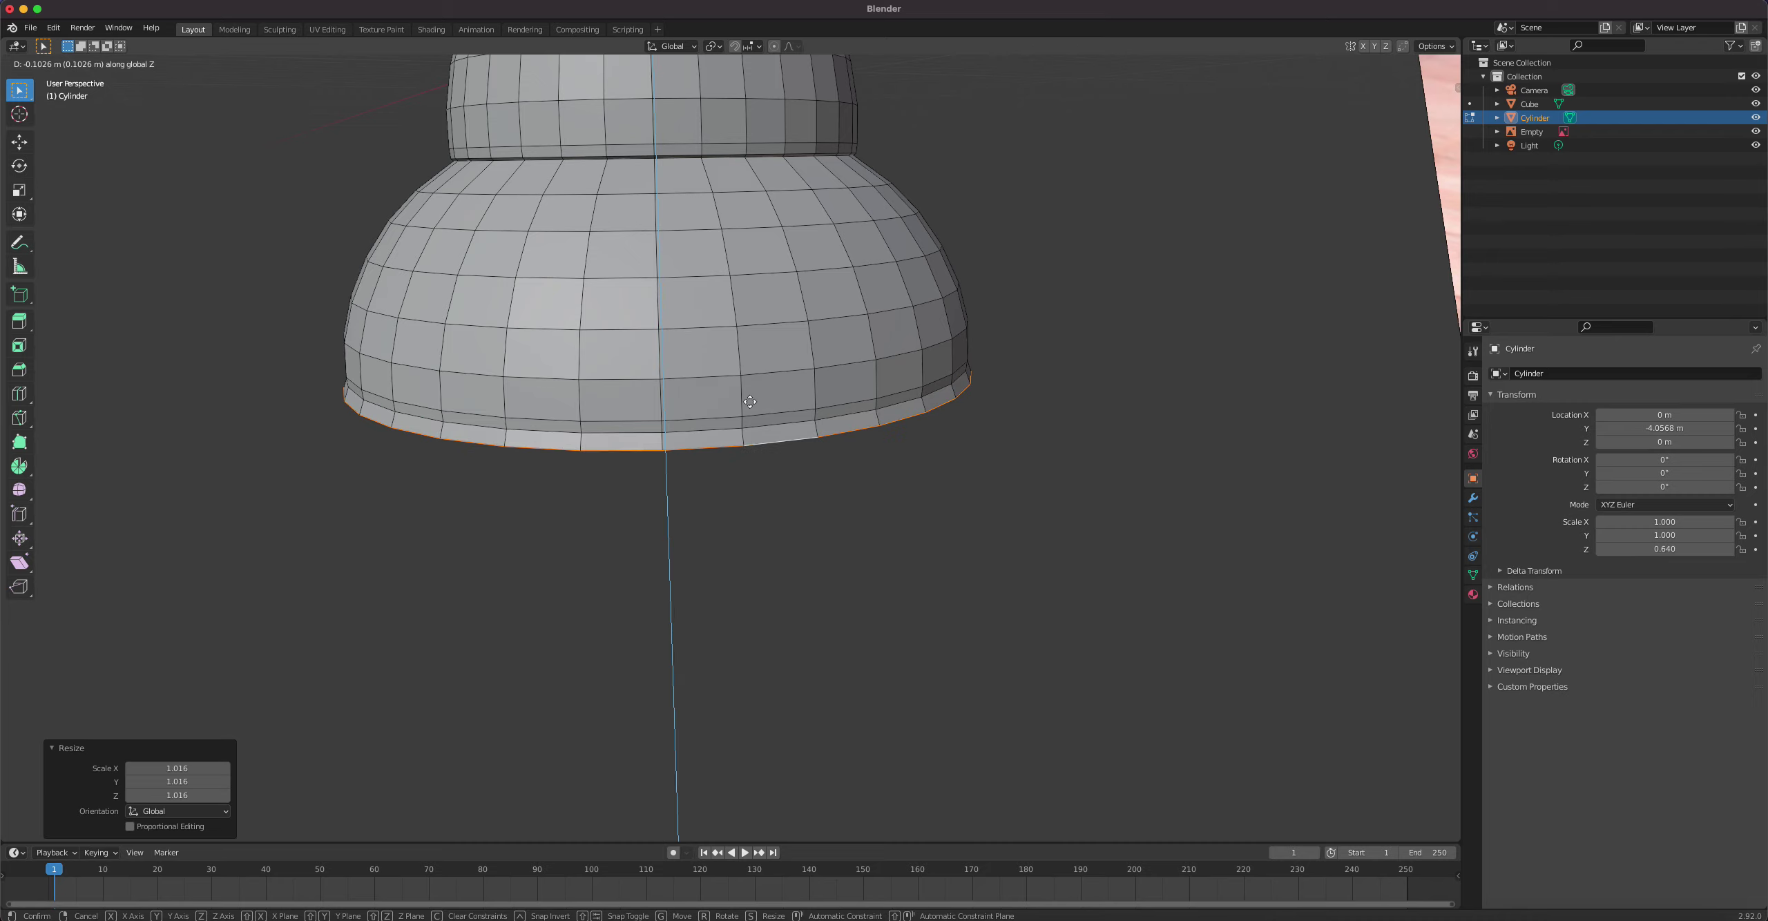
{"action": "left_click", "coordinate": [750, 401]}
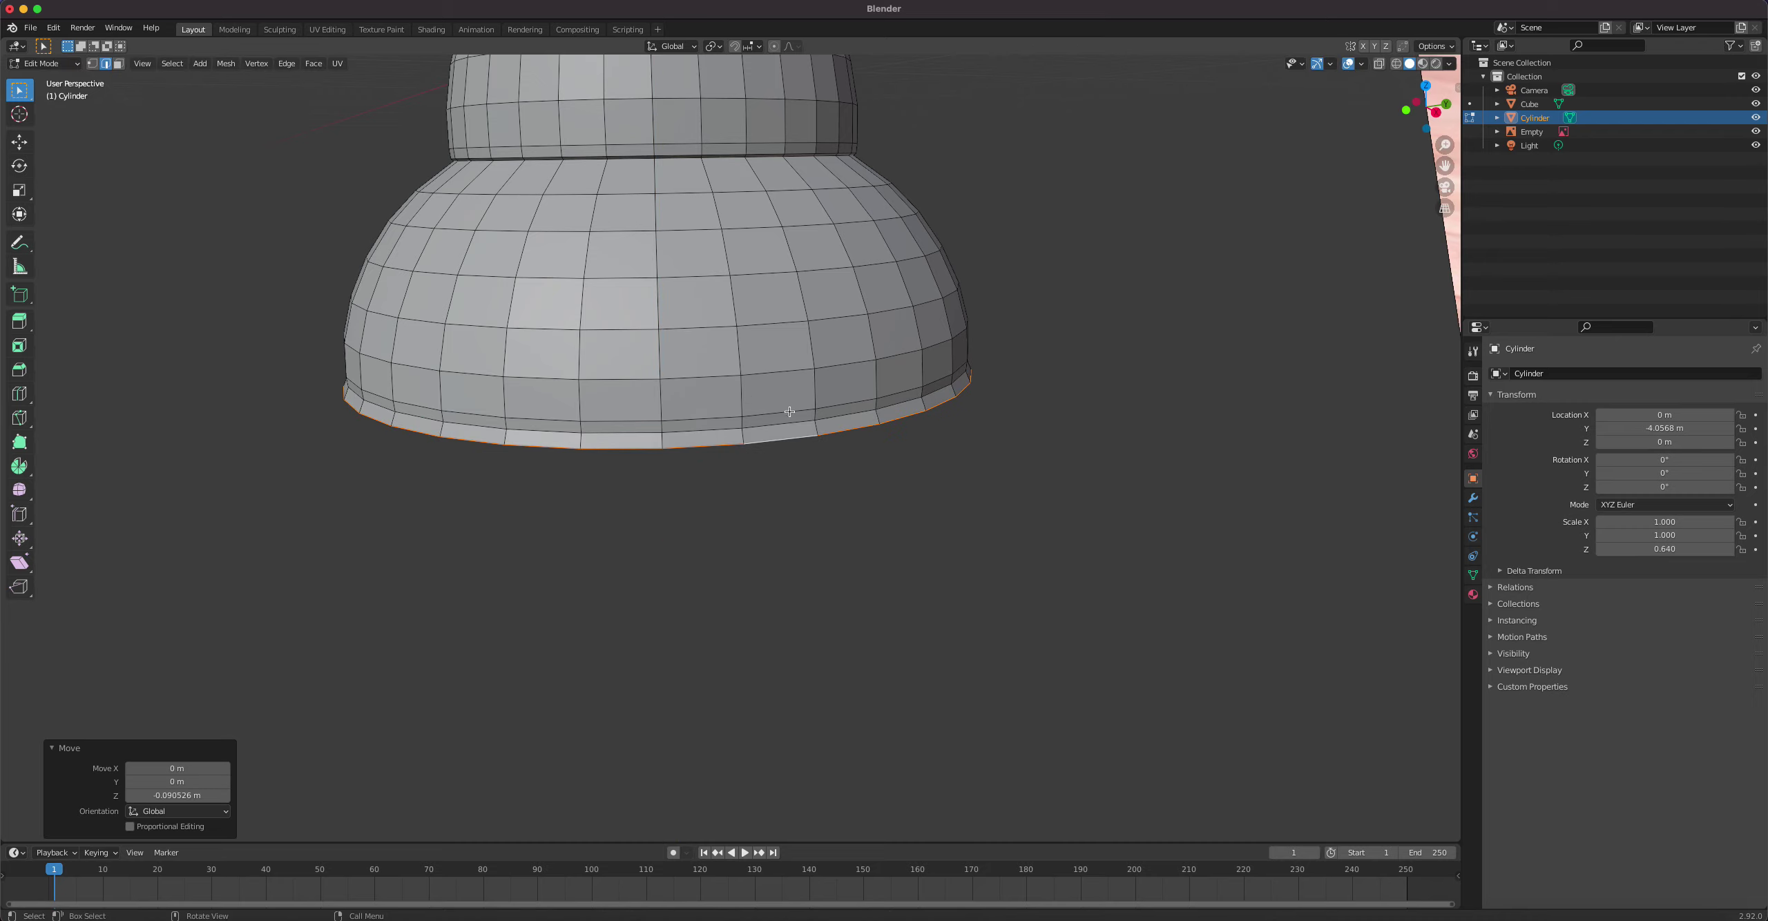
{"action": "key", "text": "s"}
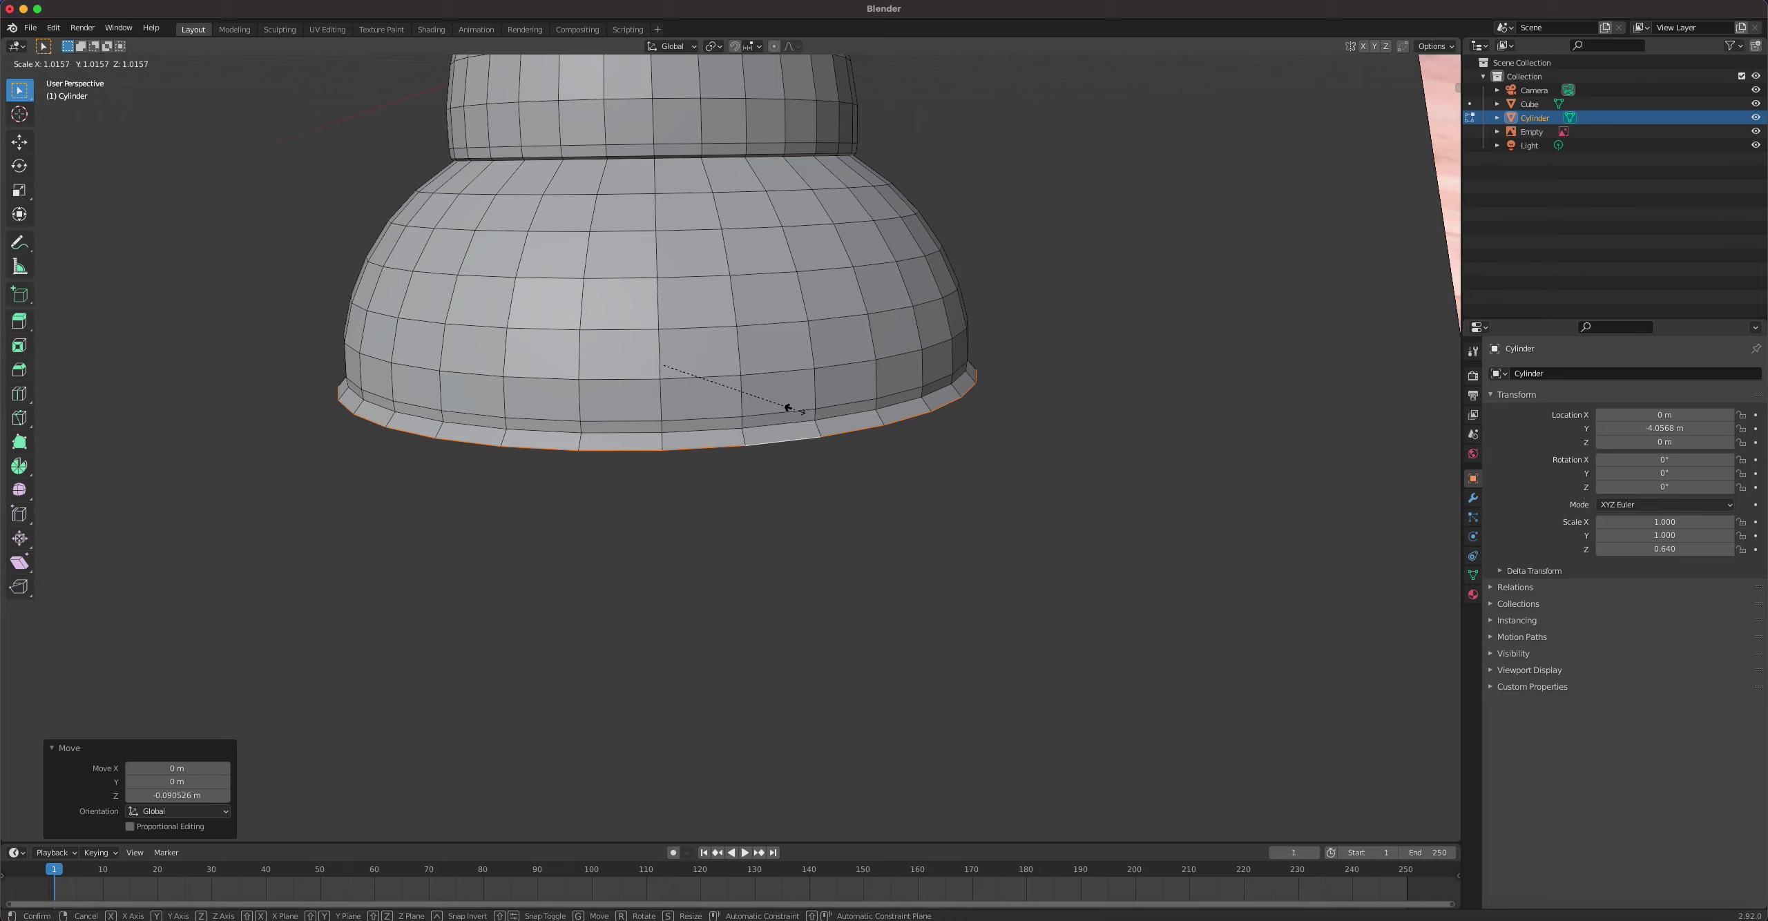
{"action": "left_click", "coordinate": [787, 408]}
Step: Add a centred edge loop around the flared bottom lip and scale it outward to about 1.007
{"action": "scroll", "coordinate": [885, 435], "scroll_direction": "up", "scroll_amount": 2}
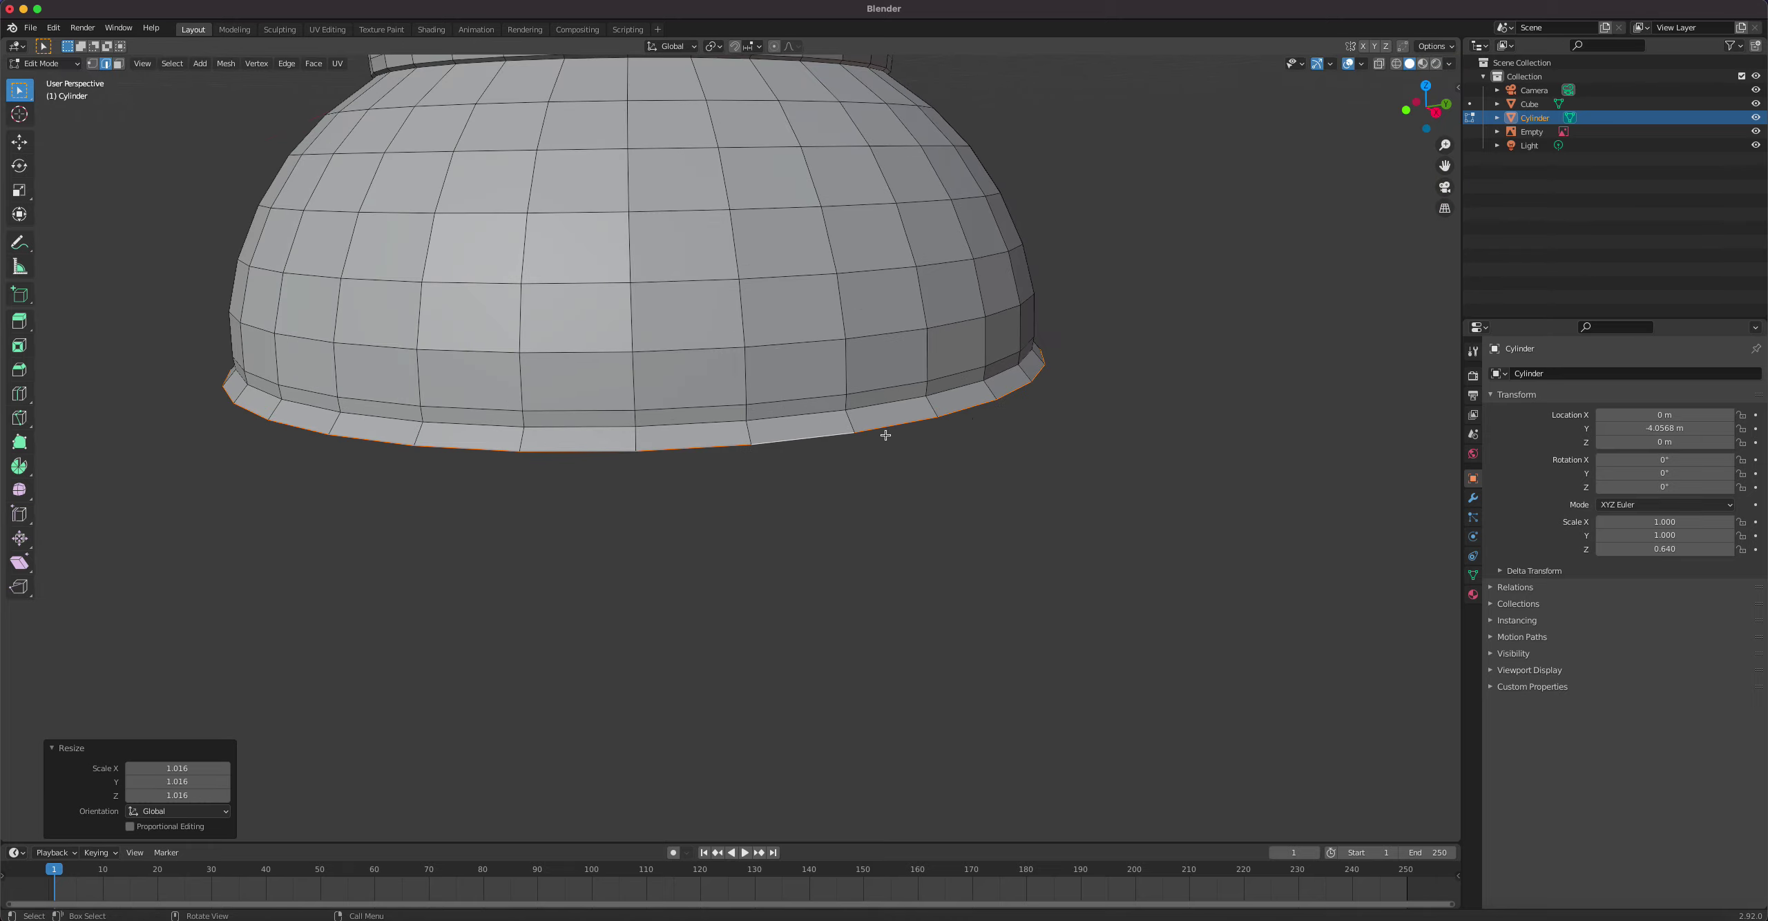
{"action": "key", "text": "ctrl+r"}
{"action": "left_click", "coordinate": [926, 399]}
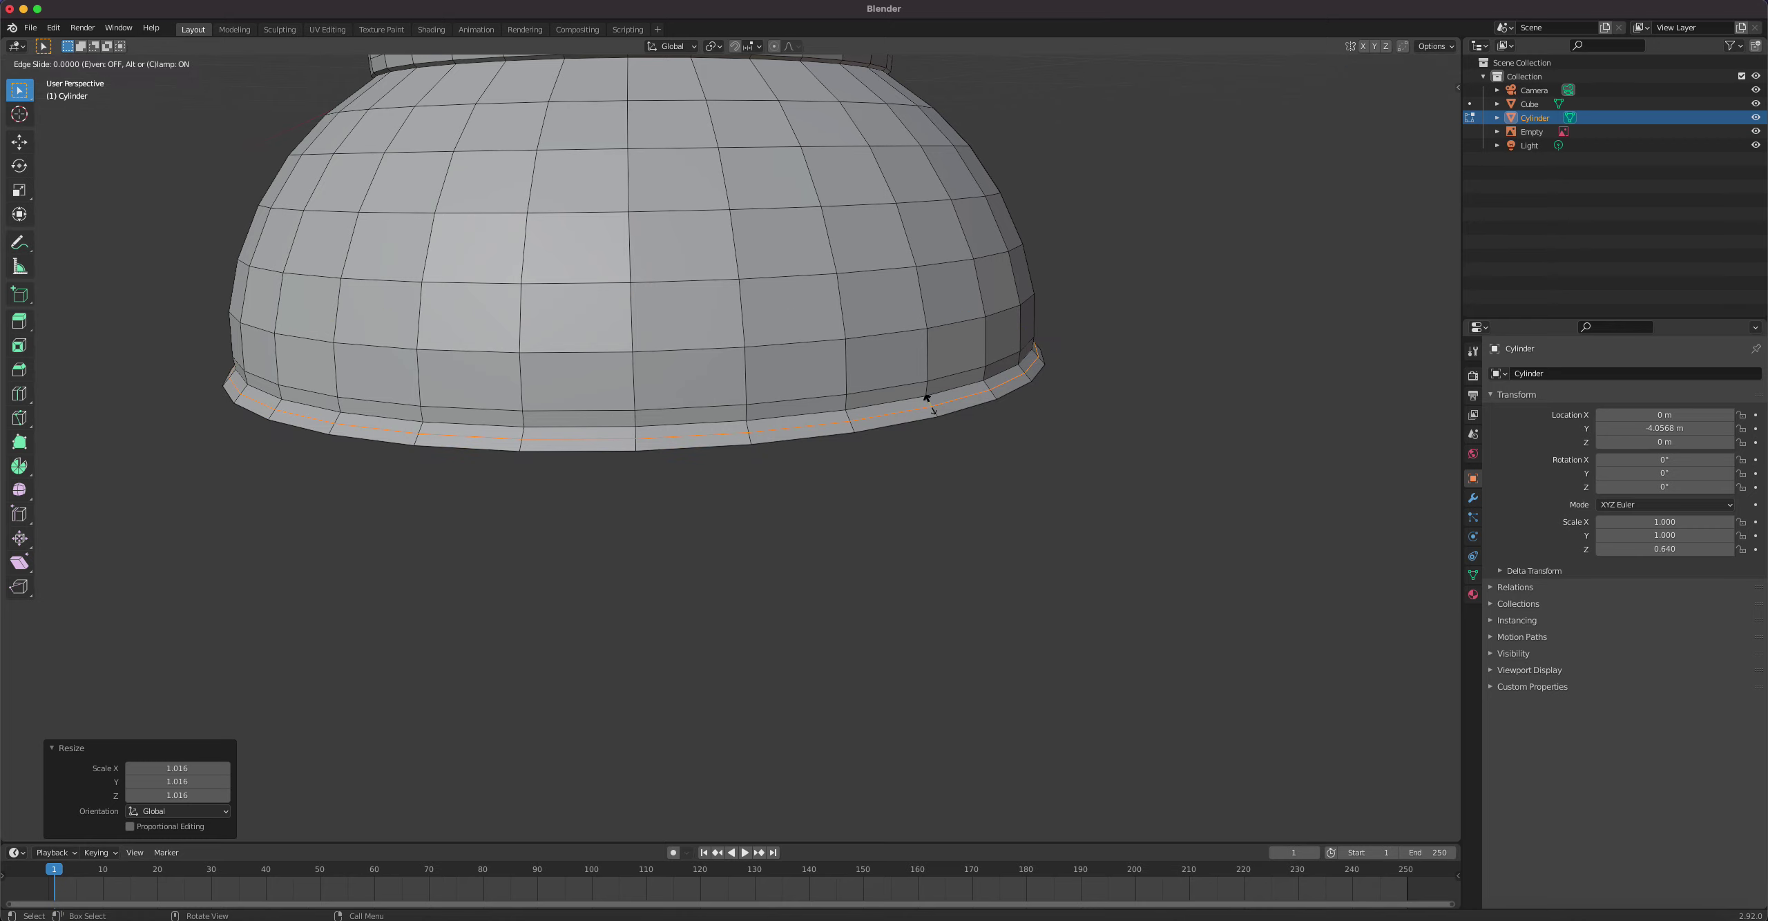
{"action": "right_click", "coordinate": [926, 399]}
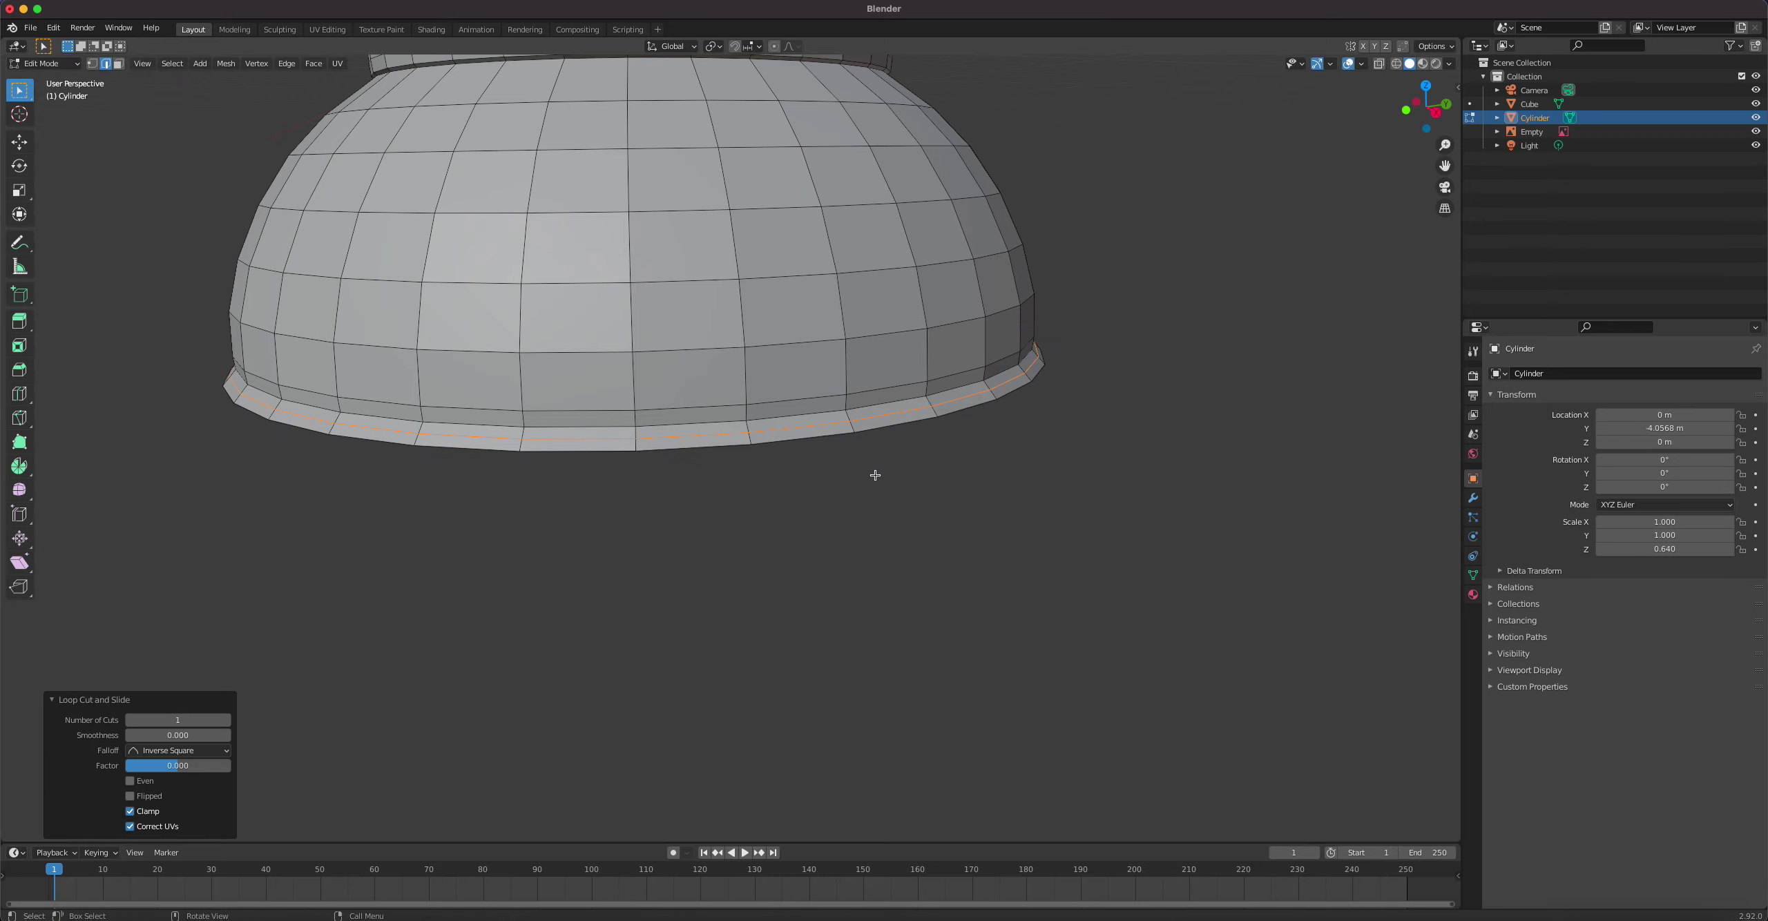
{"action": "key", "text": "s"}
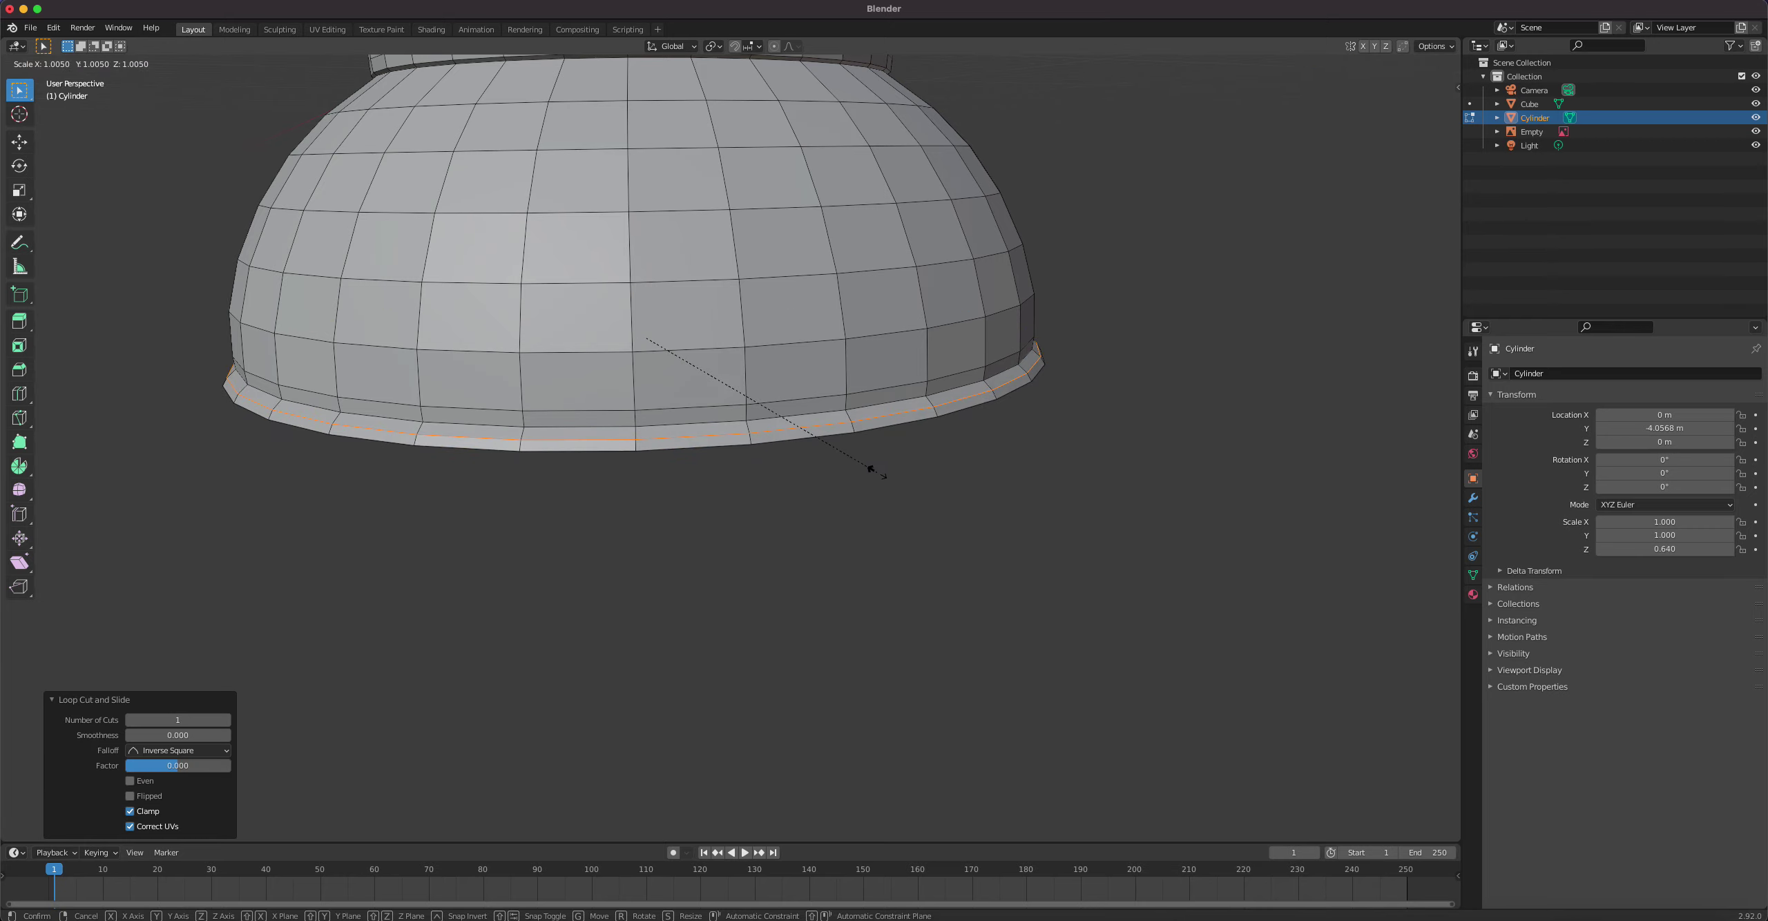
{"action": "left_click", "coordinate": [871, 469]}
Step: Bevel the lip's middle edge loop with a width of about 0.0465 m, 2 segments and a shape of 1.000
{"action": "right_click", "coordinate": [891, 420]}
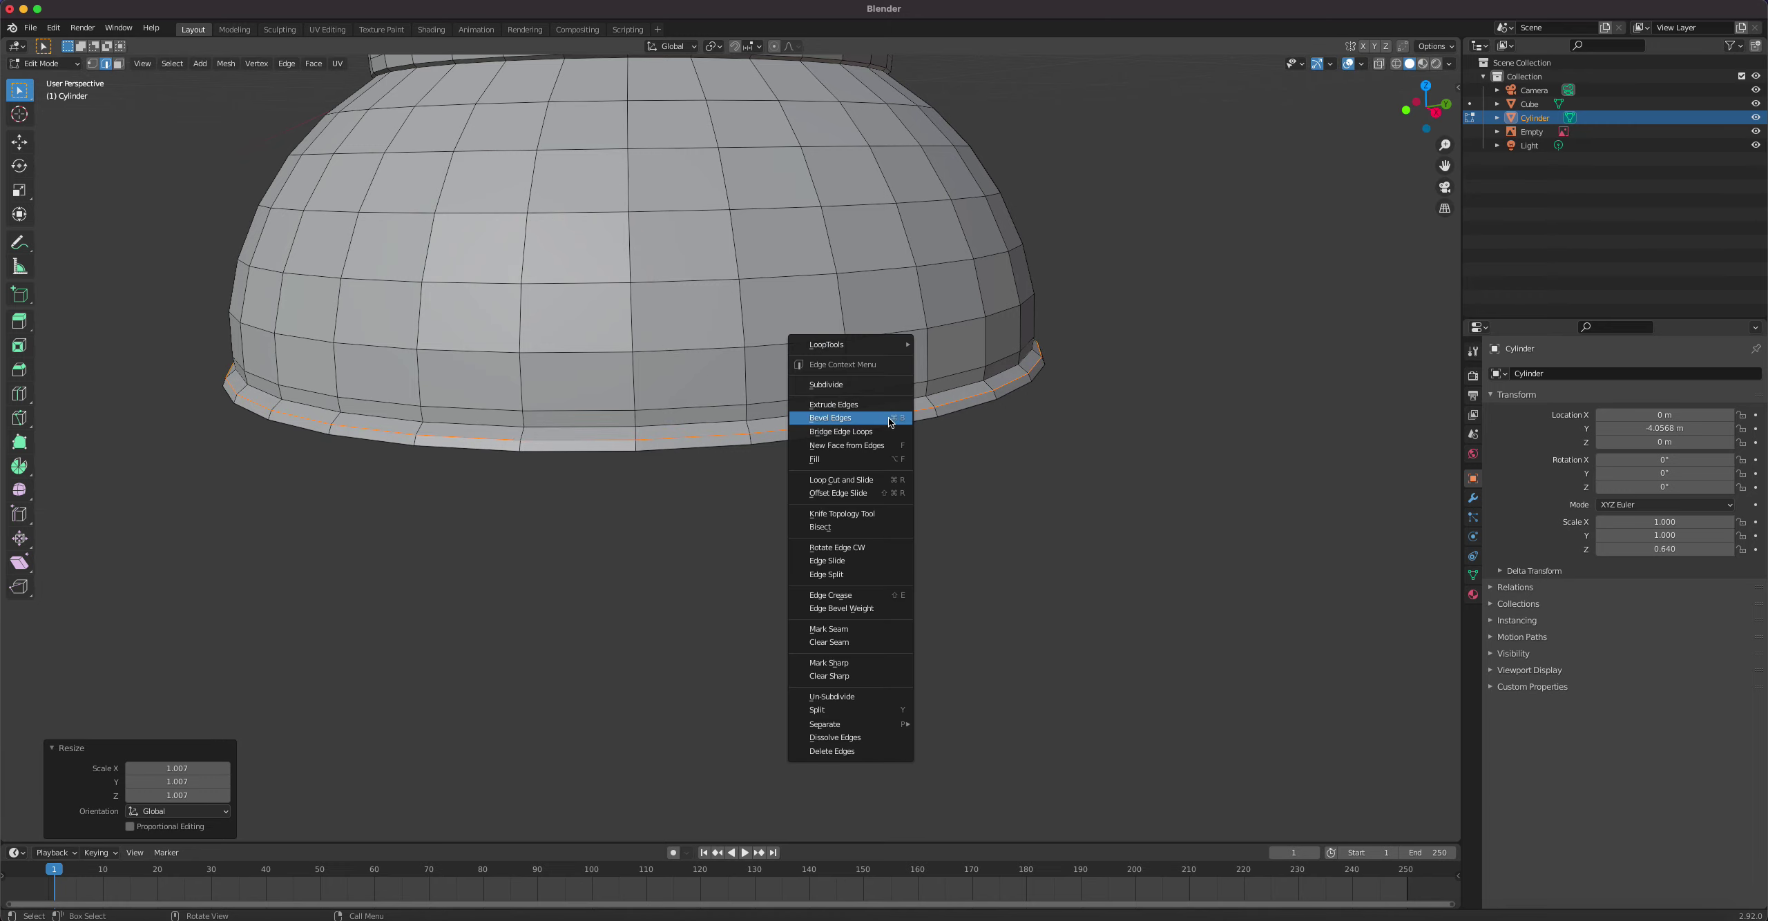
{"action": "left_click", "coordinate": [890, 419]}
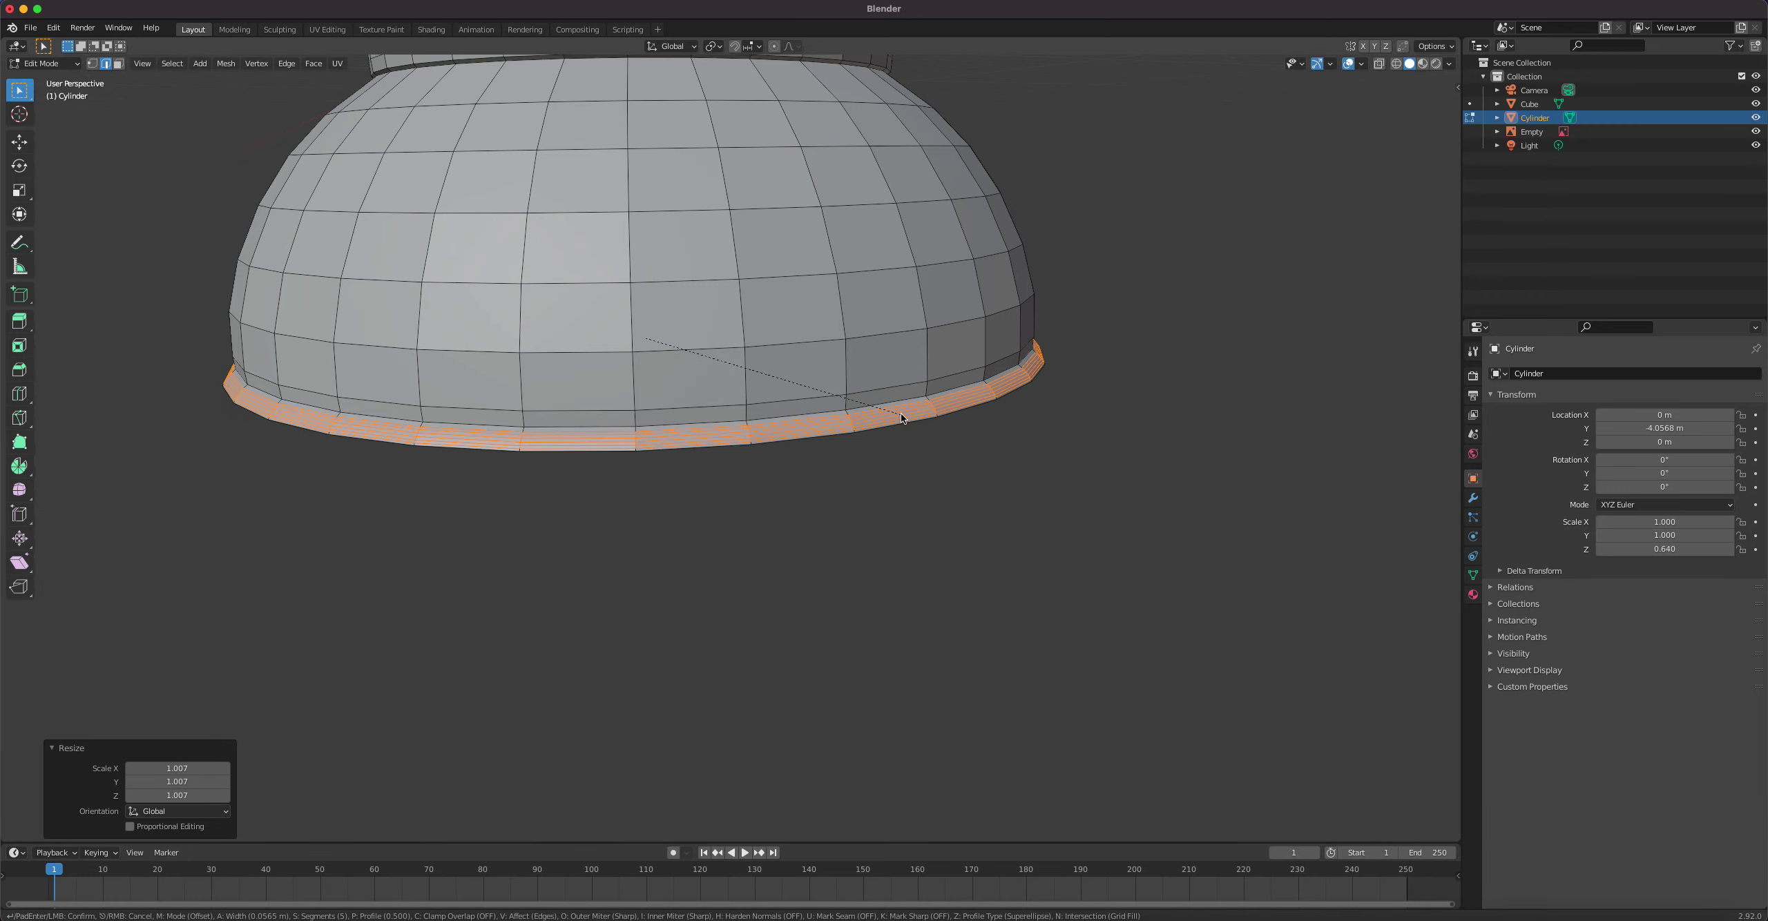
{"action": "left_click", "coordinate": [901, 418]}
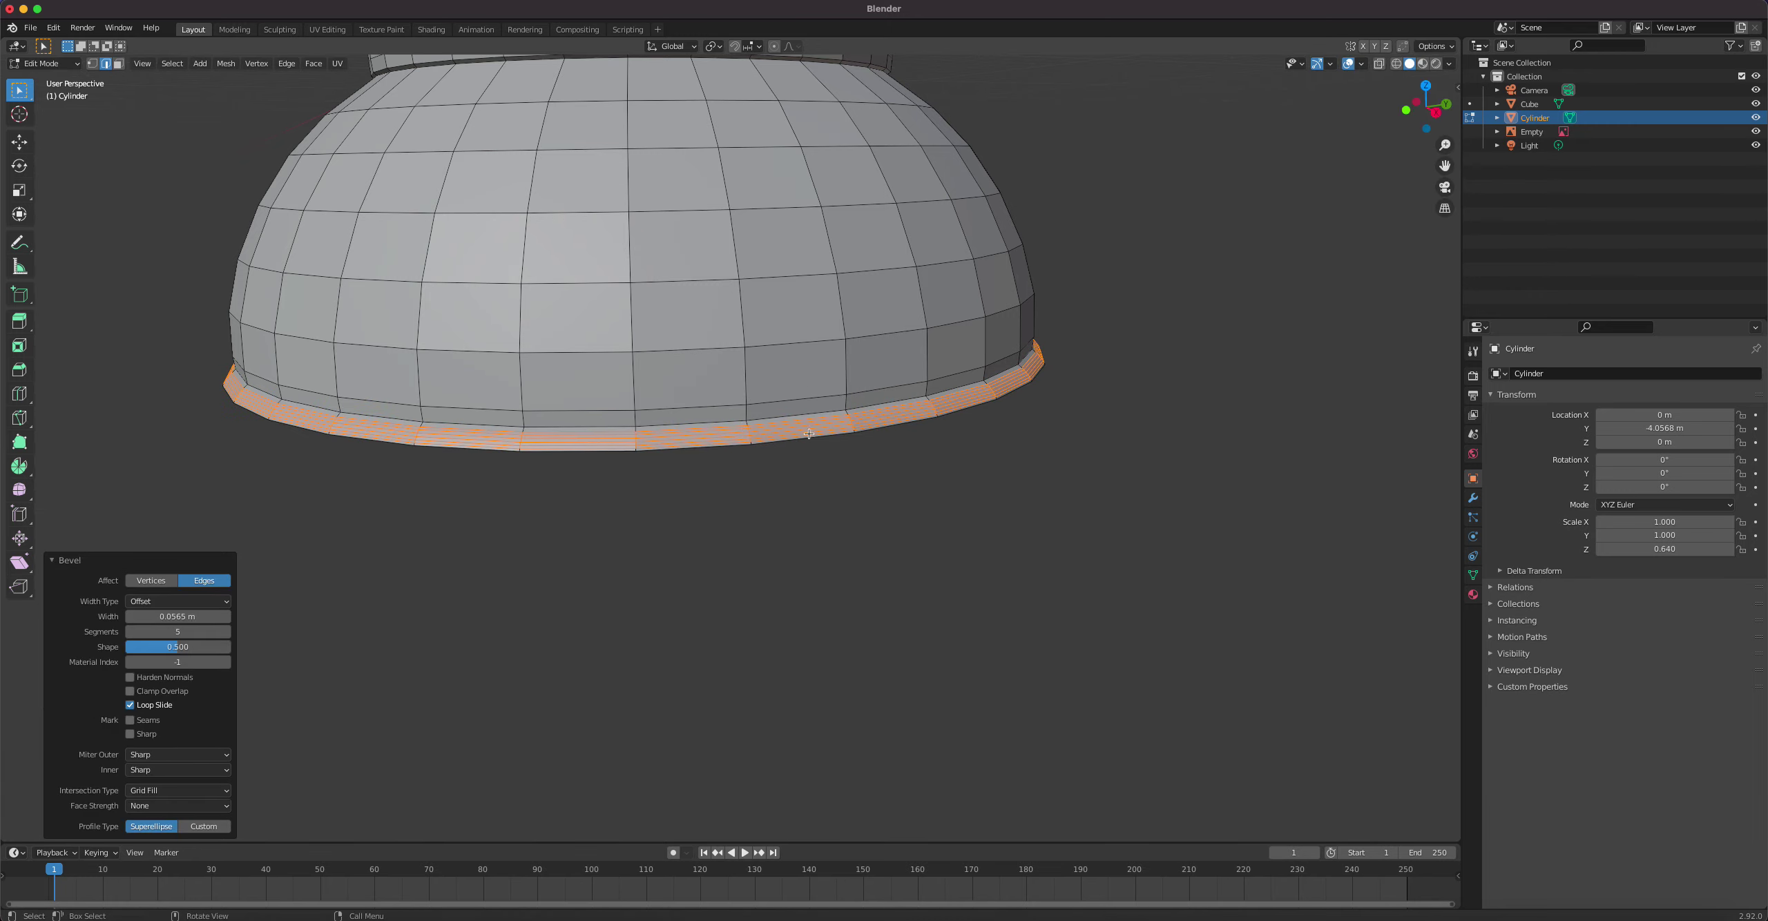
{"action": "left_click", "coordinate": [128, 632]}
{"action": "left_click", "coordinate": [129, 632]}
{"action": "left_click", "coordinate": [128, 632]}
{"action": "middle_click_drag", "start_coordinate": [419, 522], "coordinate": [465, 534]}
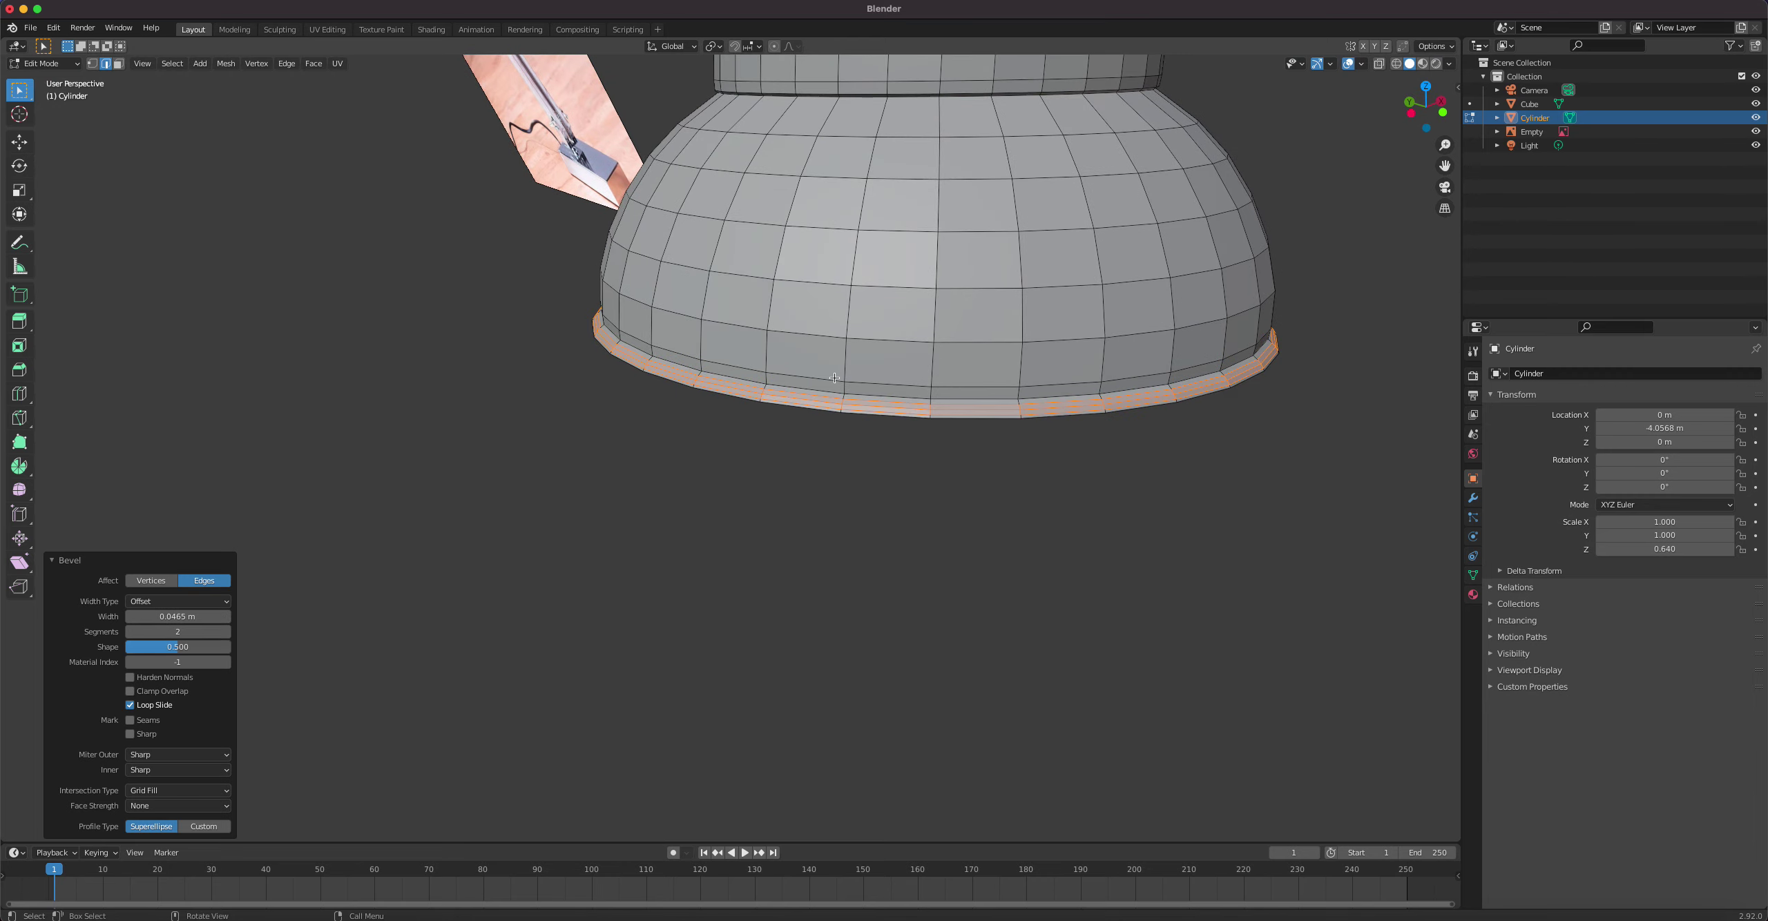
{"action": "scroll", "coordinate": [851, 376], "scroll_direction": "up", "scroll_amount": 2}
{"action": "left_click_drag", "start_coordinate": [179, 651], "coordinate": [231, 654]}
{"action": "key", "text": "Escape"}
Step: Extrude the top face of the lampshade's neck upward by about 0.467 m
{"action": "scroll", "coordinate": [663, 314], "scroll_direction": "down", "scroll_amount": 4}
{"action": "middle_click_drag", "start_coordinate": [906, 407], "coordinate": [824, 337]}
{"action": "middle_click_drag", "start_coordinate": [929, 185], "coordinate": [890, 320]}
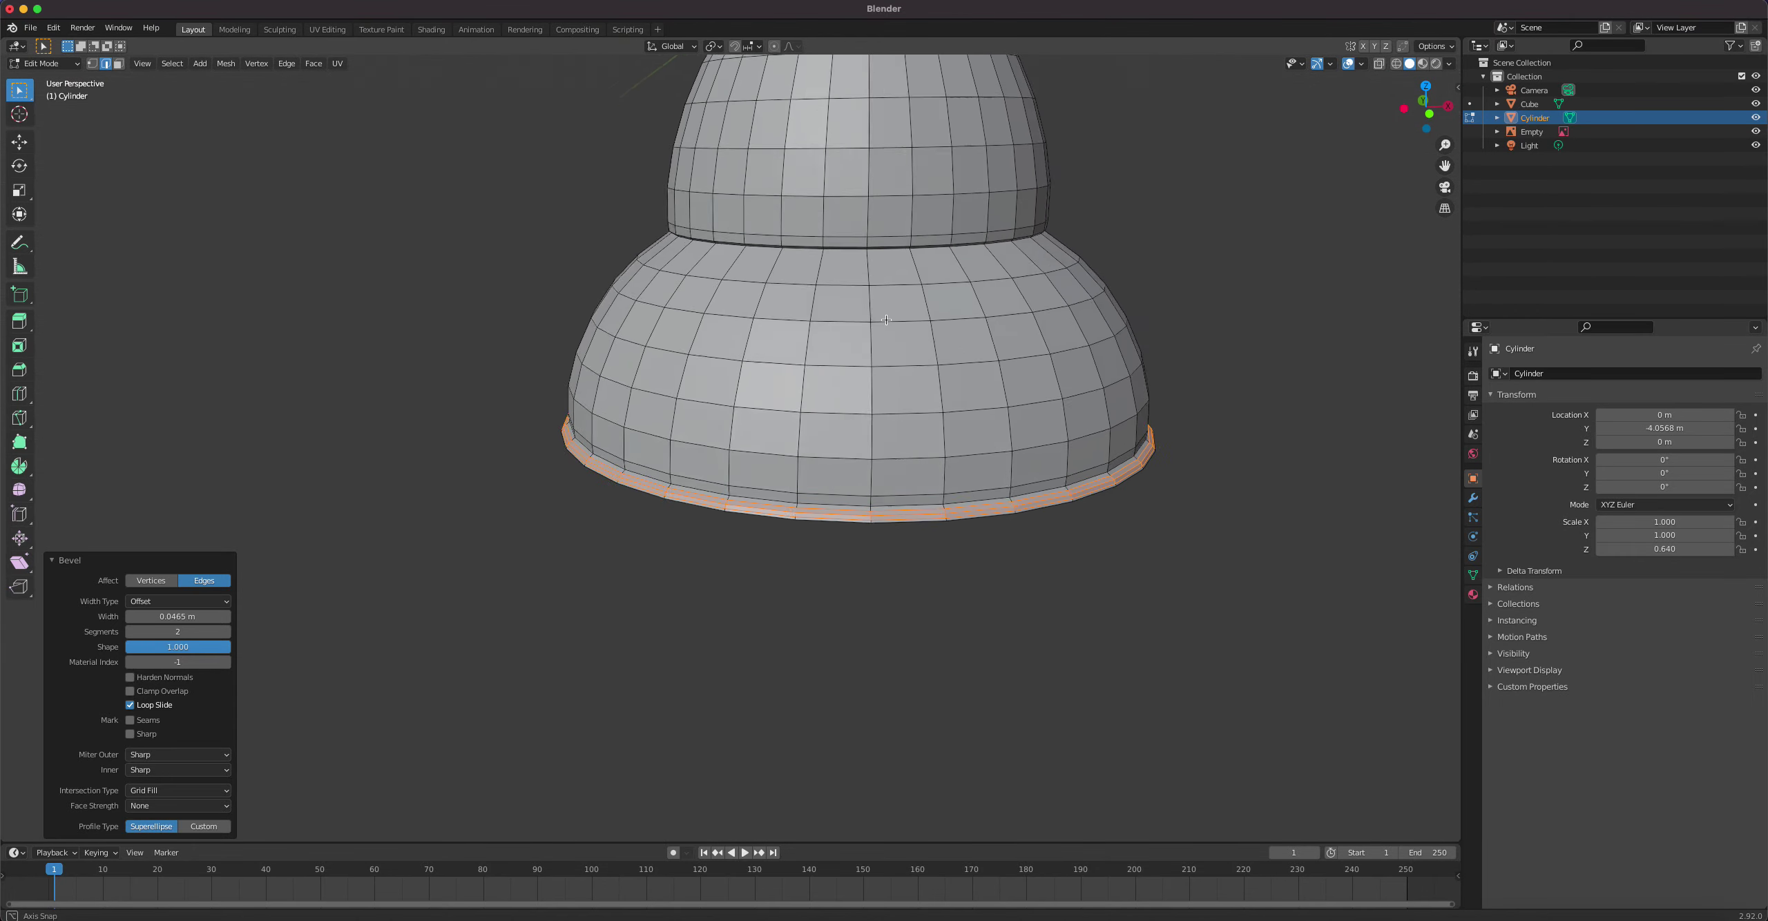
{"action": "scroll", "coordinate": [874, 290], "scroll_direction": "down", "scroll_amount": 4}
{"action": "middle_click_drag", "start_coordinate": [837, 208], "coordinate": [1042, 301], "text": "shift"}
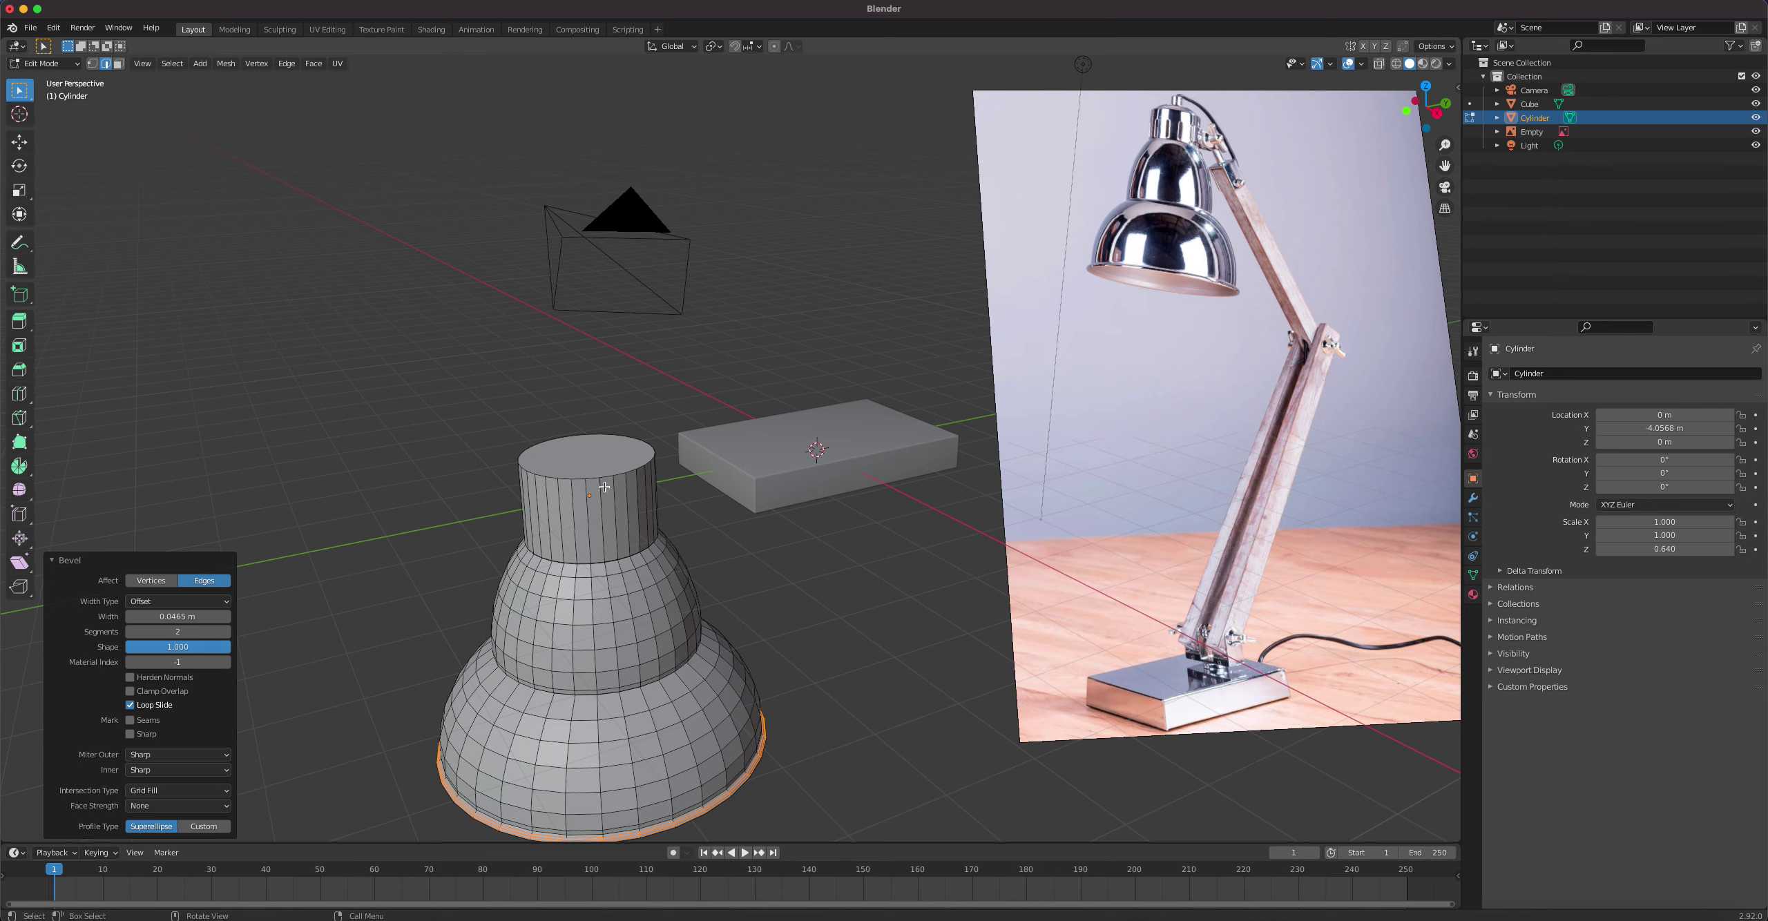
{"action": "key", "text": "3"}
{"action": "left_click", "coordinate": [590, 463]}
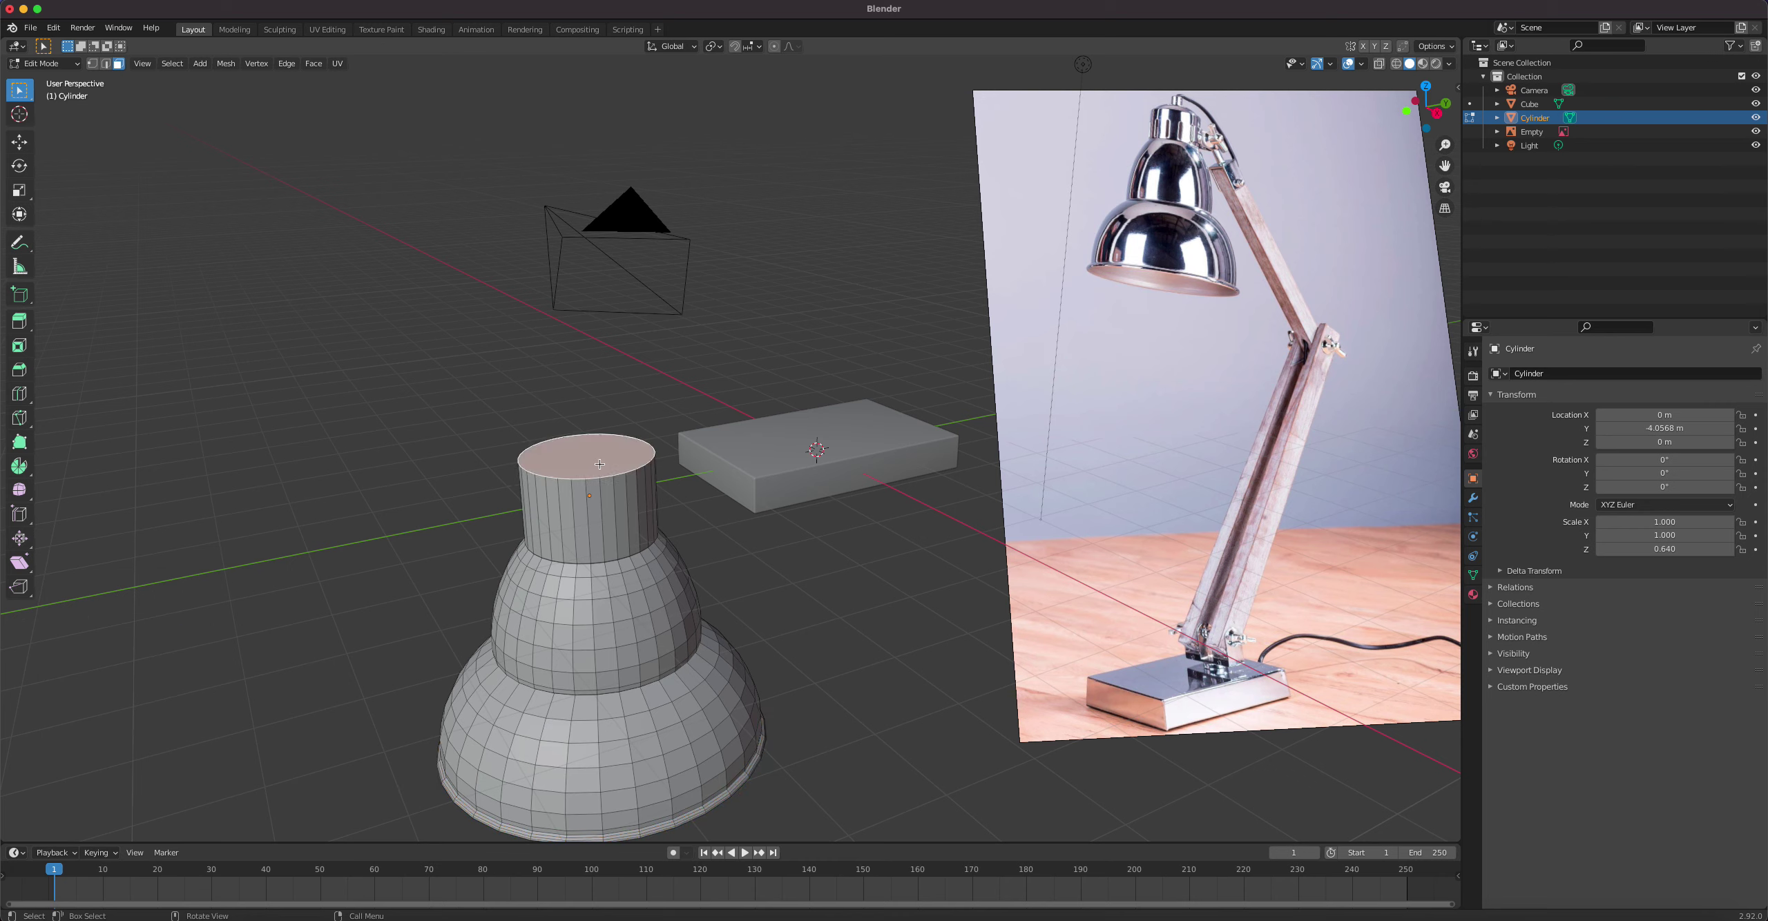
{"action": "key", "text": "e"}
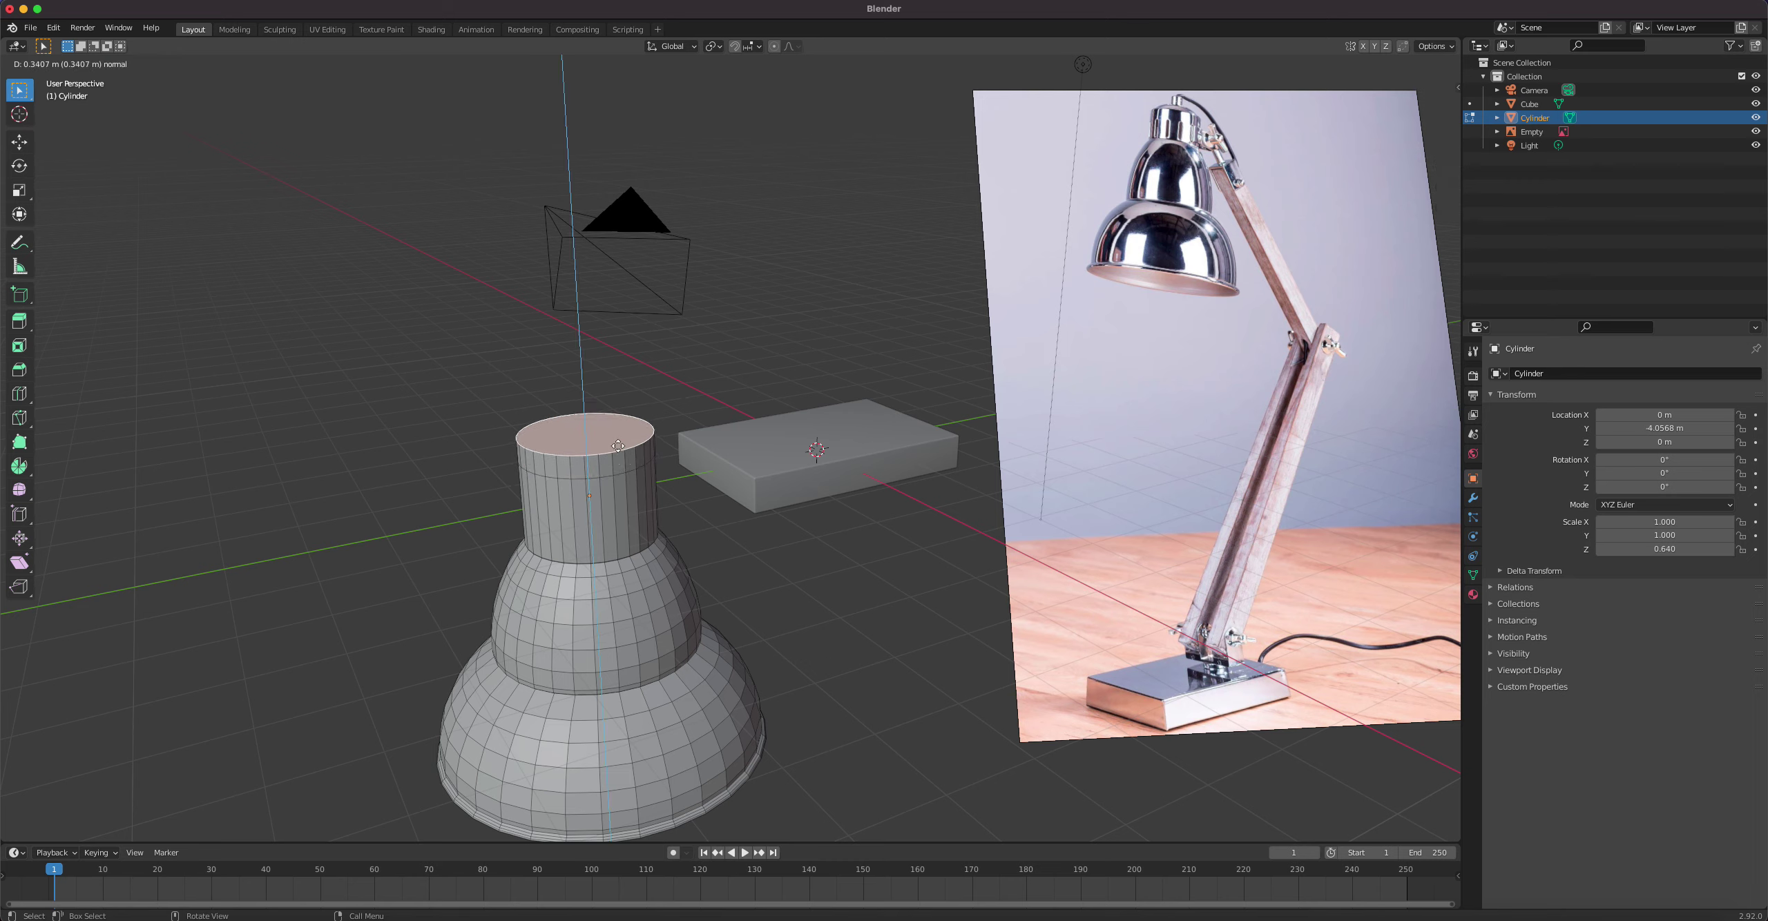
{"action": "left_click", "coordinate": [619, 437]}
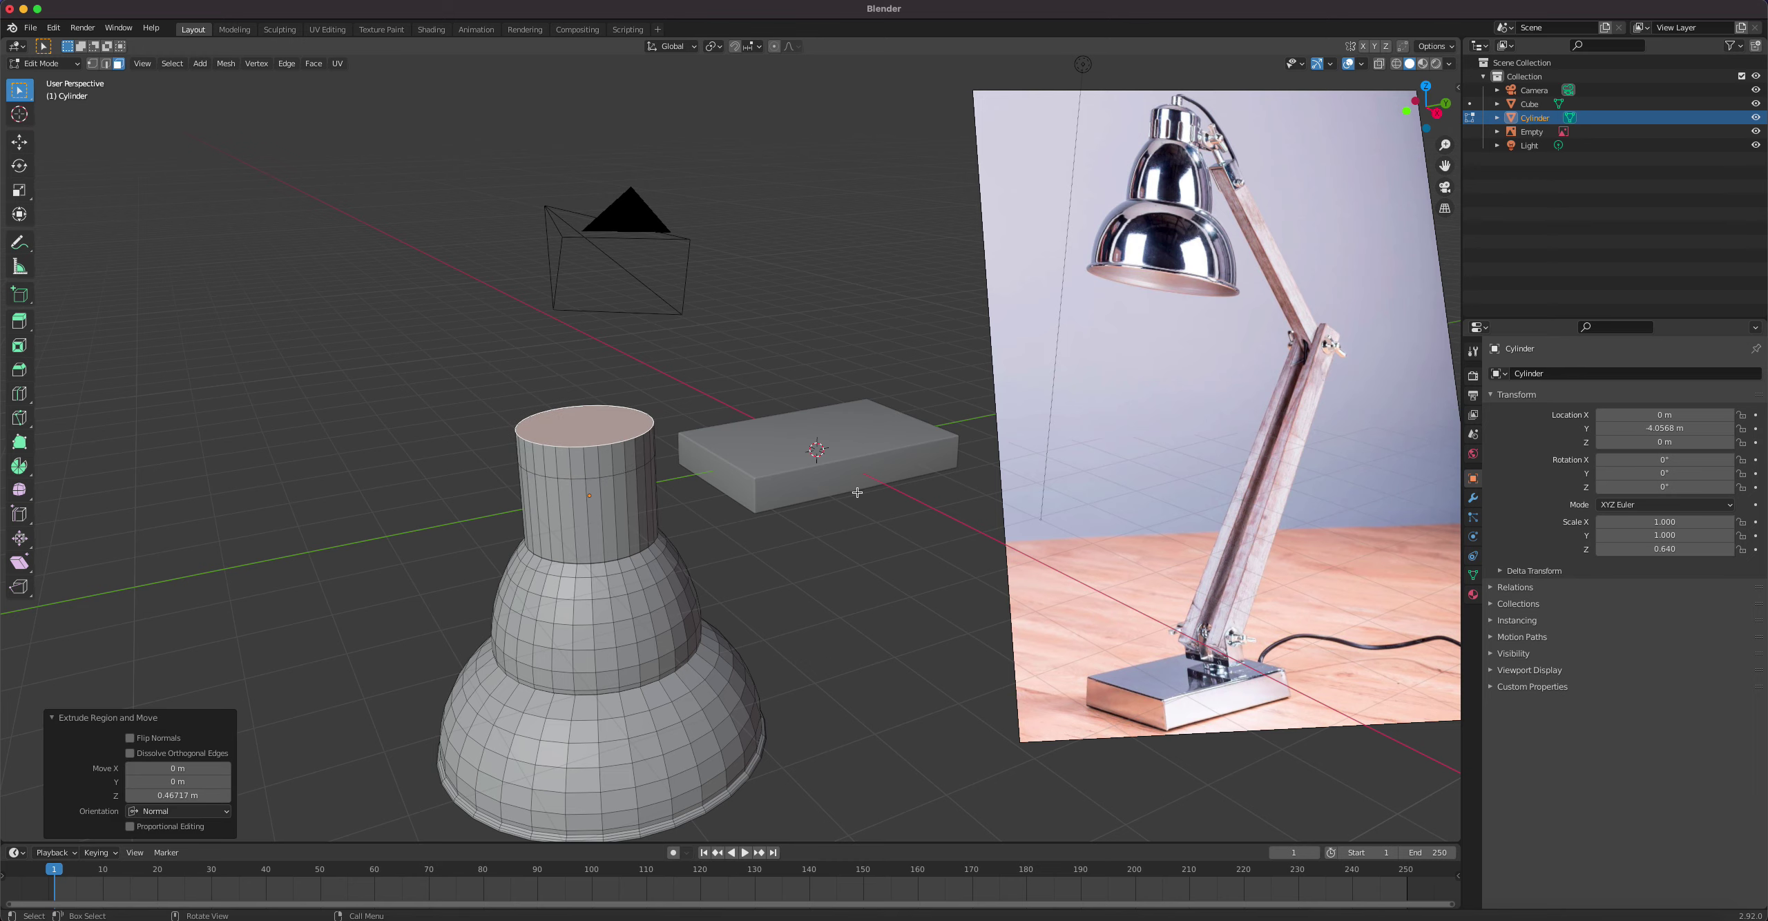
Step: Scale the extruded top face to about 0.274 to form a cone and raise it by about 0.105 m
{"action": "key", "text": "s"}
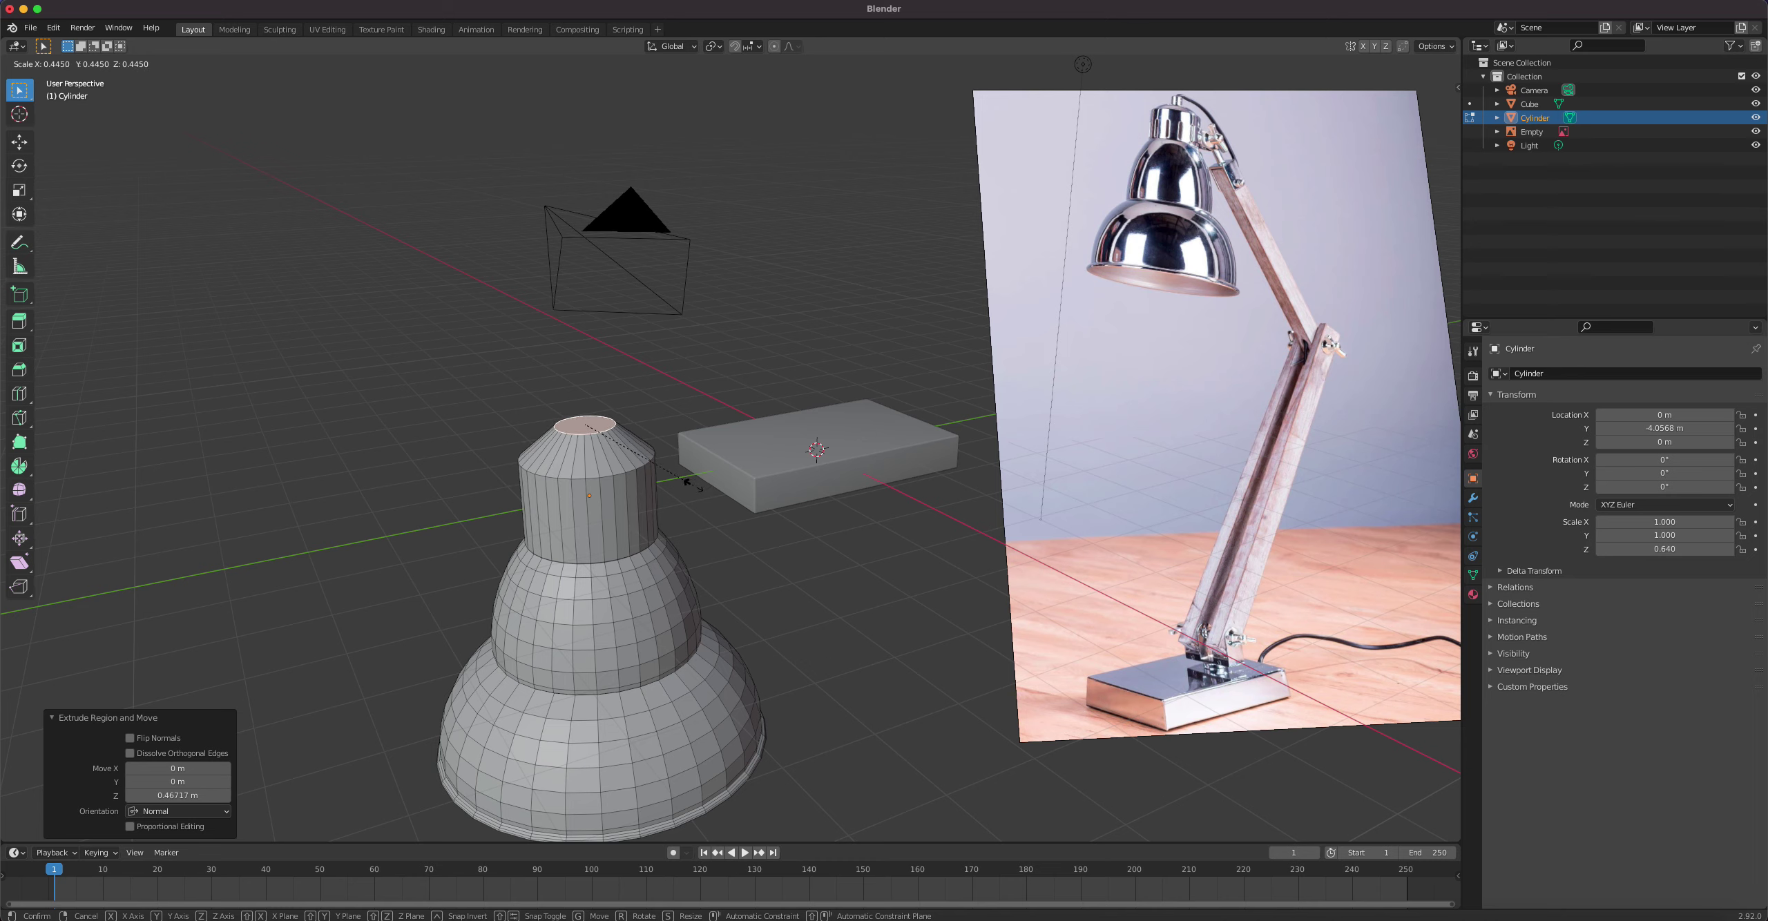
{"action": "left_click", "coordinate": [642, 476]}
{"action": "left_click", "coordinate": [19, 142]}
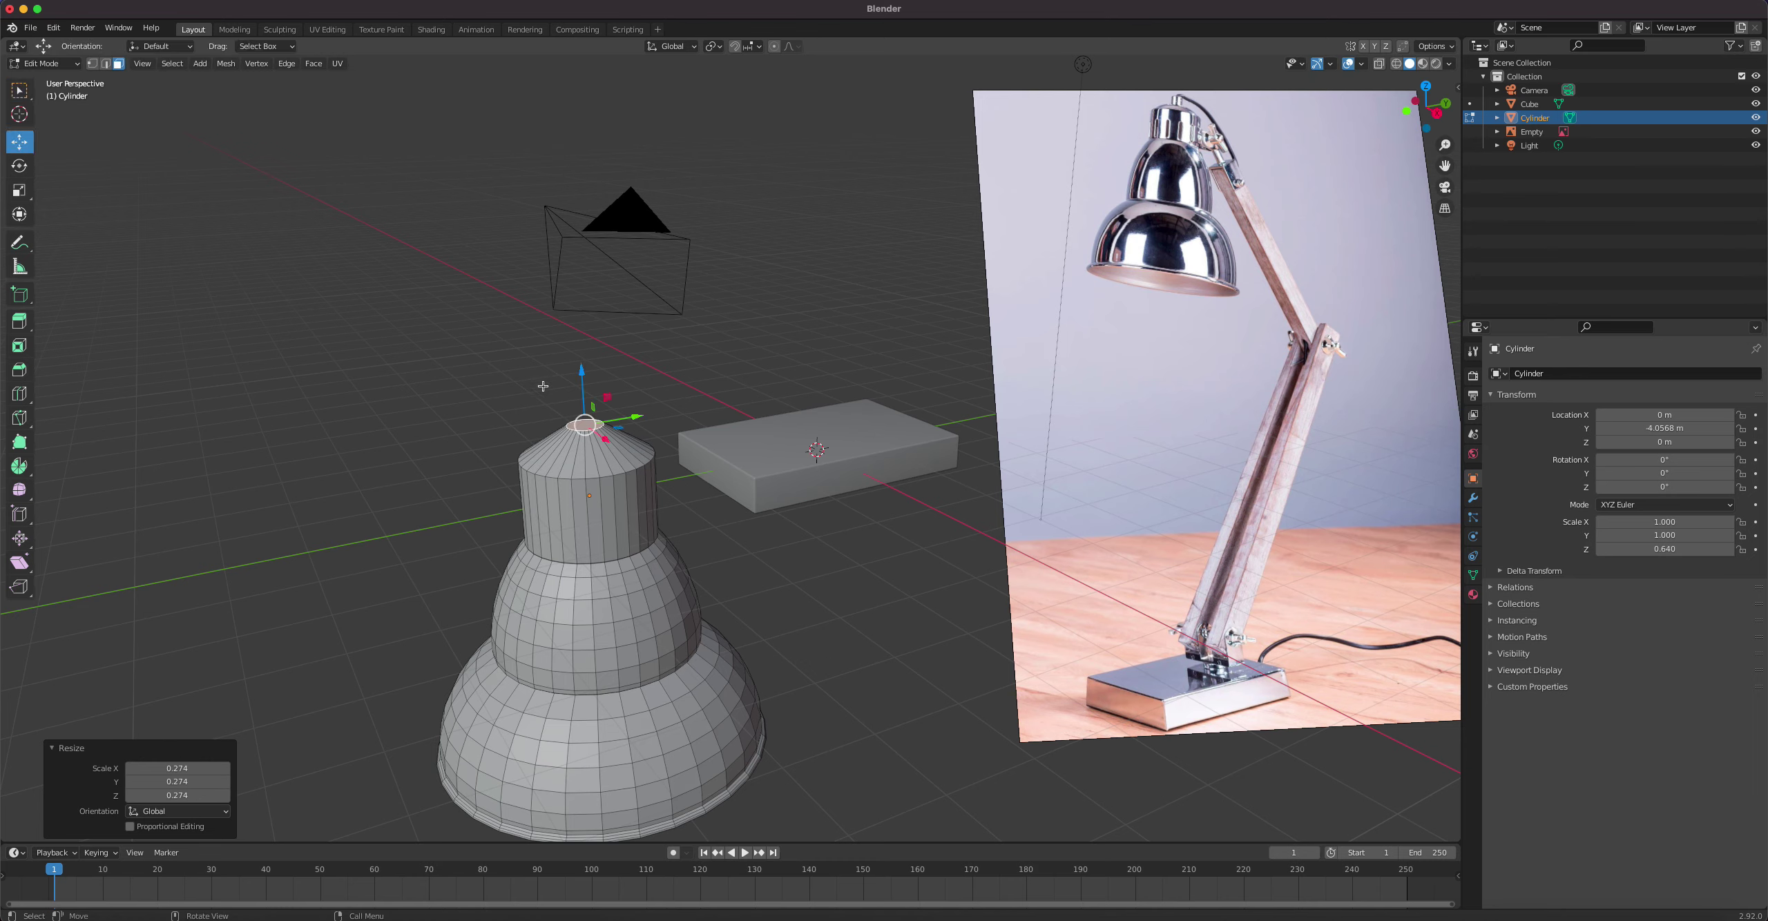
{"action": "left_click_drag", "start_coordinate": [580, 369], "coordinate": [581, 358]}
Step: Inset the small face on top of the cone by about 0.075 m and extrude it upward about 0.256 m
{"action": "scroll", "coordinate": [641, 428], "scroll_direction": "up", "scroll_amount": 4}
{"action": "middle_click_drag", "start_coordinate": [641, 429], "coordinate": [992, 506], "text": "shift"}
{"action": "scroll", "coordinate": [992, 506], "scroll_direction": "up", "scroll_amount": 5}
{"action": "key", "text": "i"}
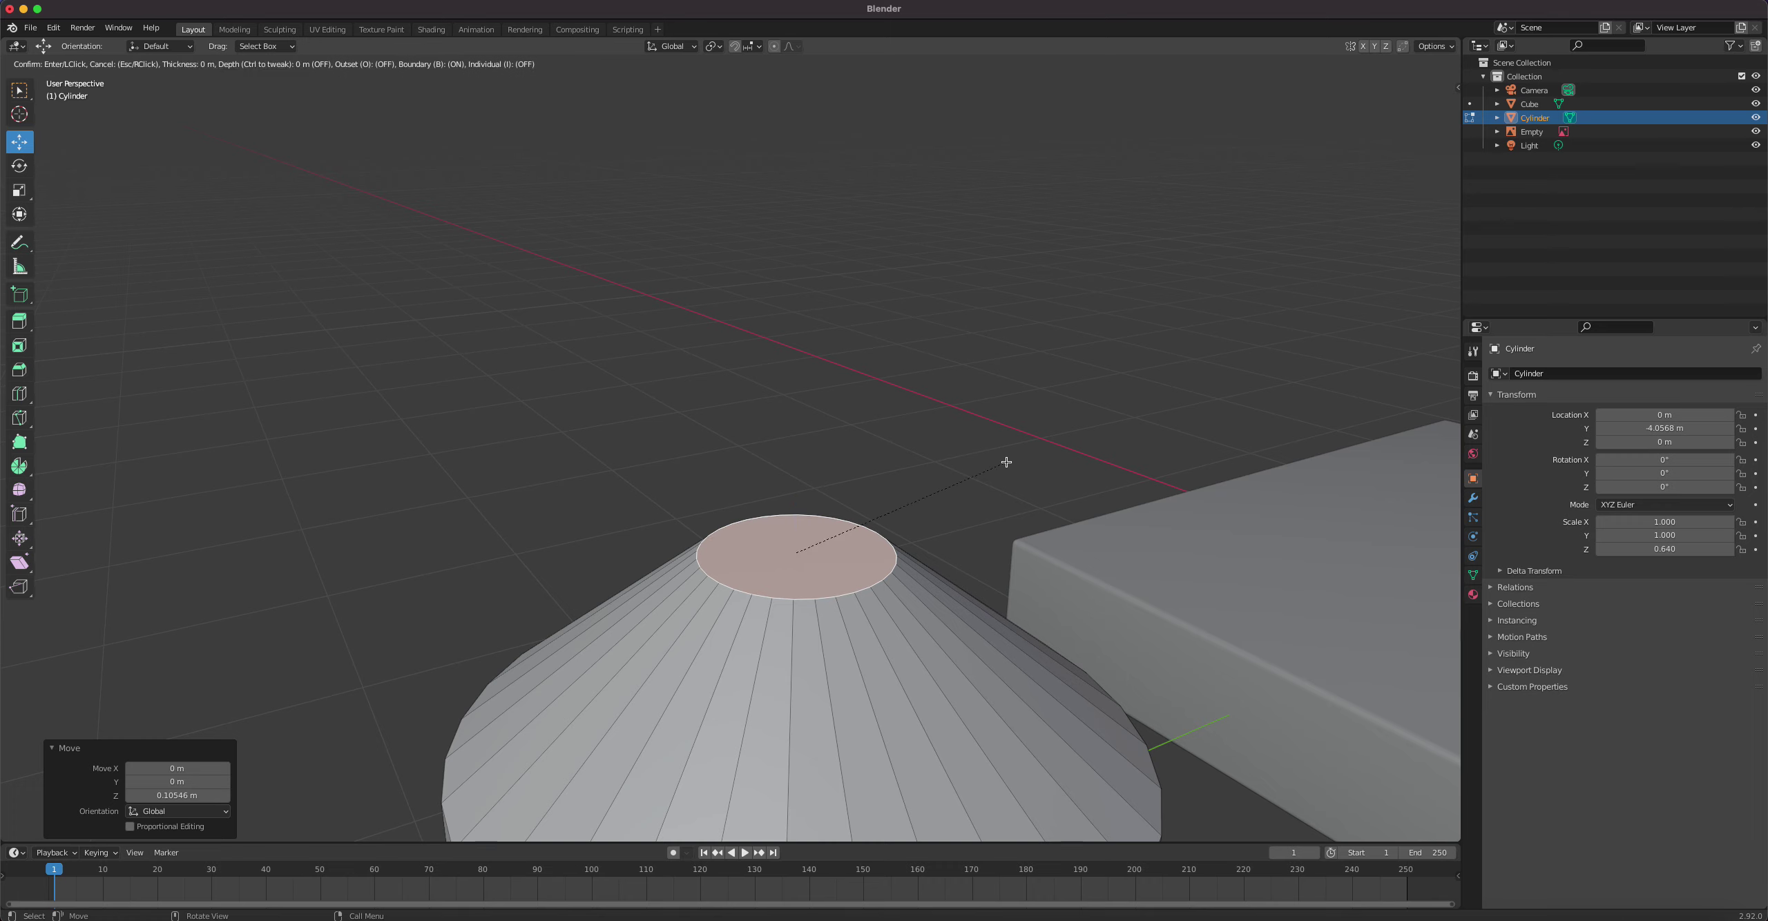
{"action": "left_click", "coordinate": [983, 462]}
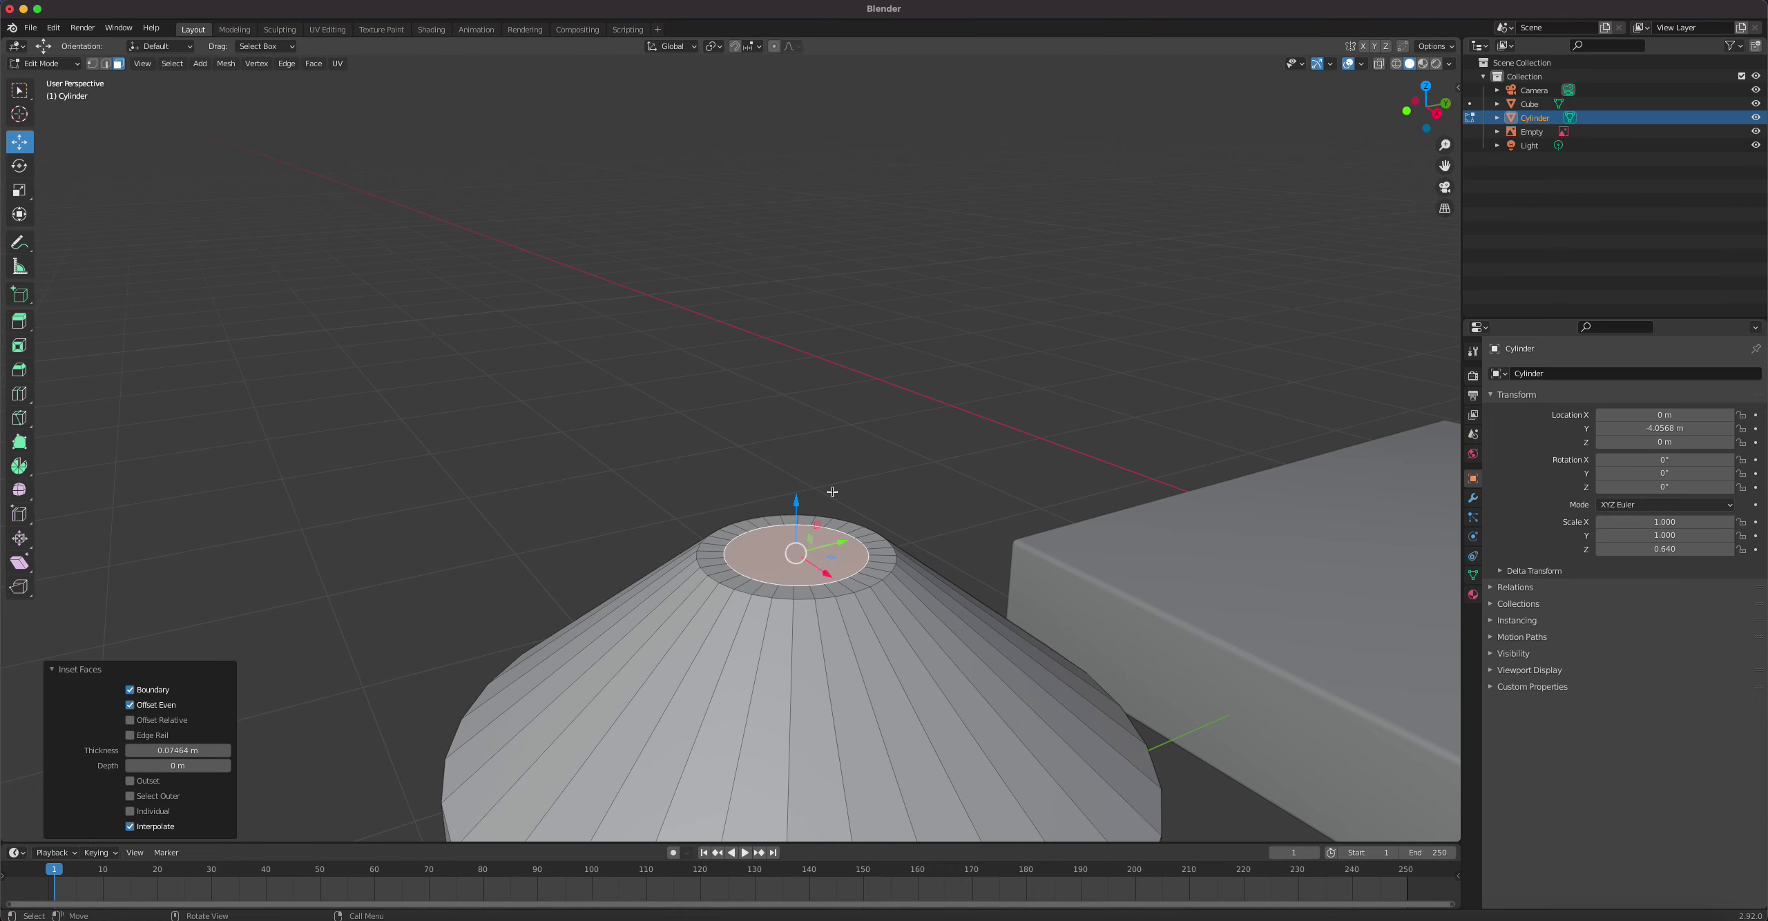
{"action": "key", "text": "e"}
{"action": "left_click", "coordinate": [841, 406]}
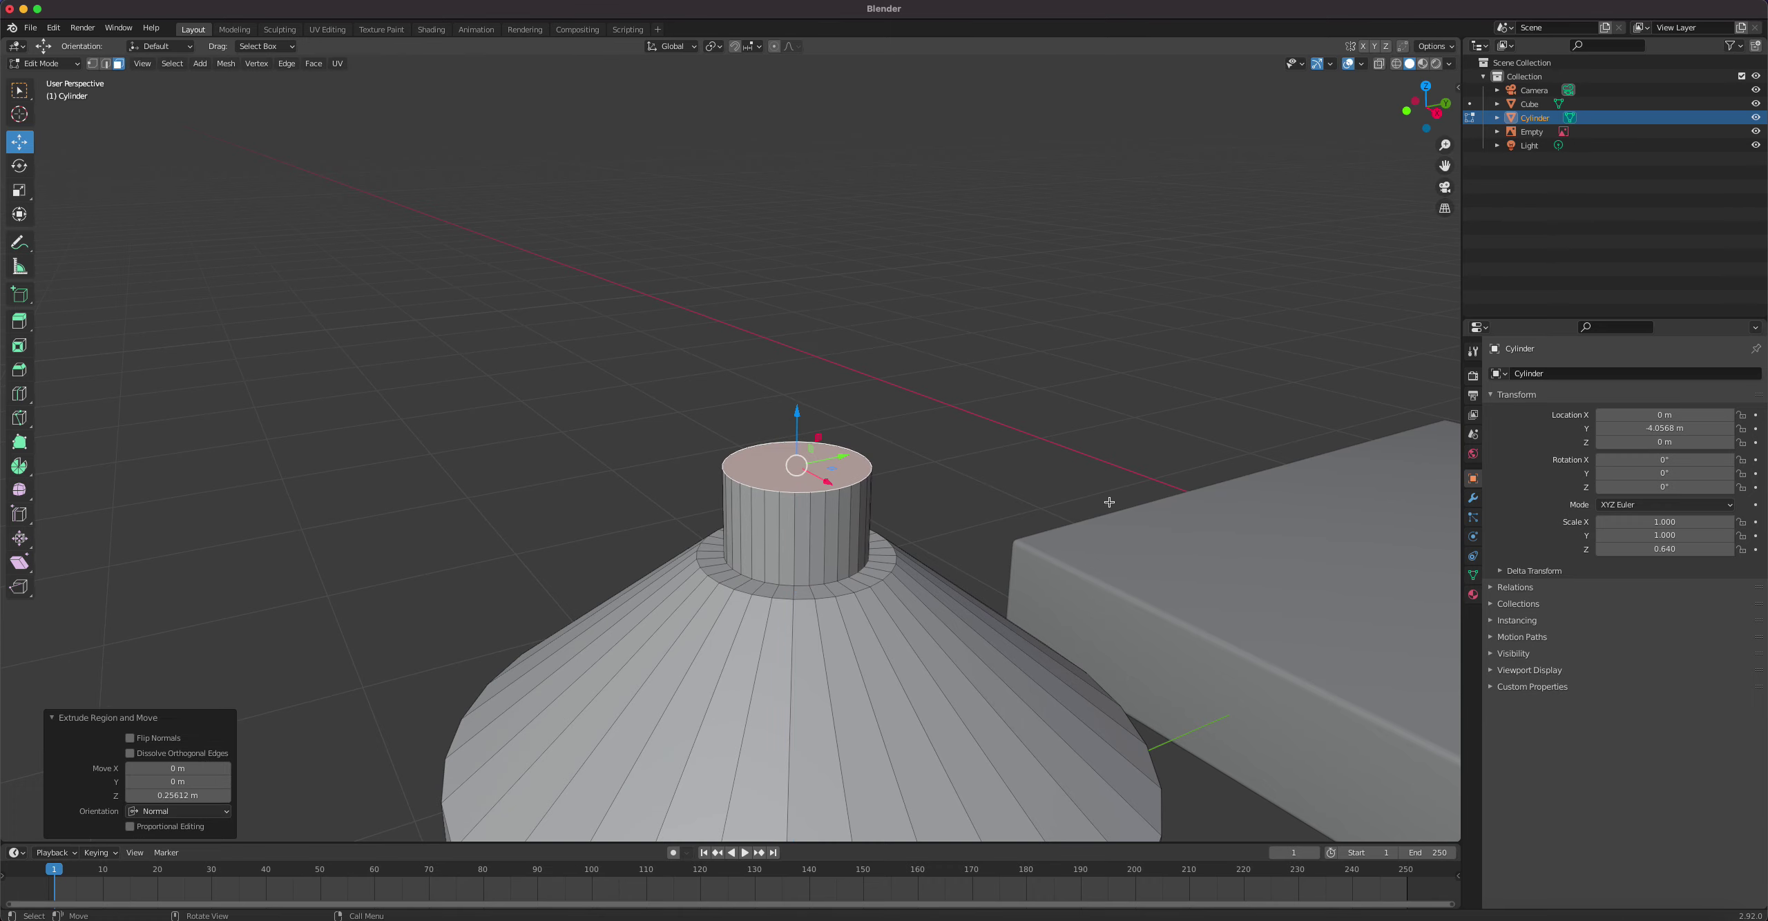
Step: Lower the top face of the small stem by about 0.033 m along Z
{"action": "scroll", "coordinate": [1110, 503], "scroll_direction": "down", "scroll_amount": 6}
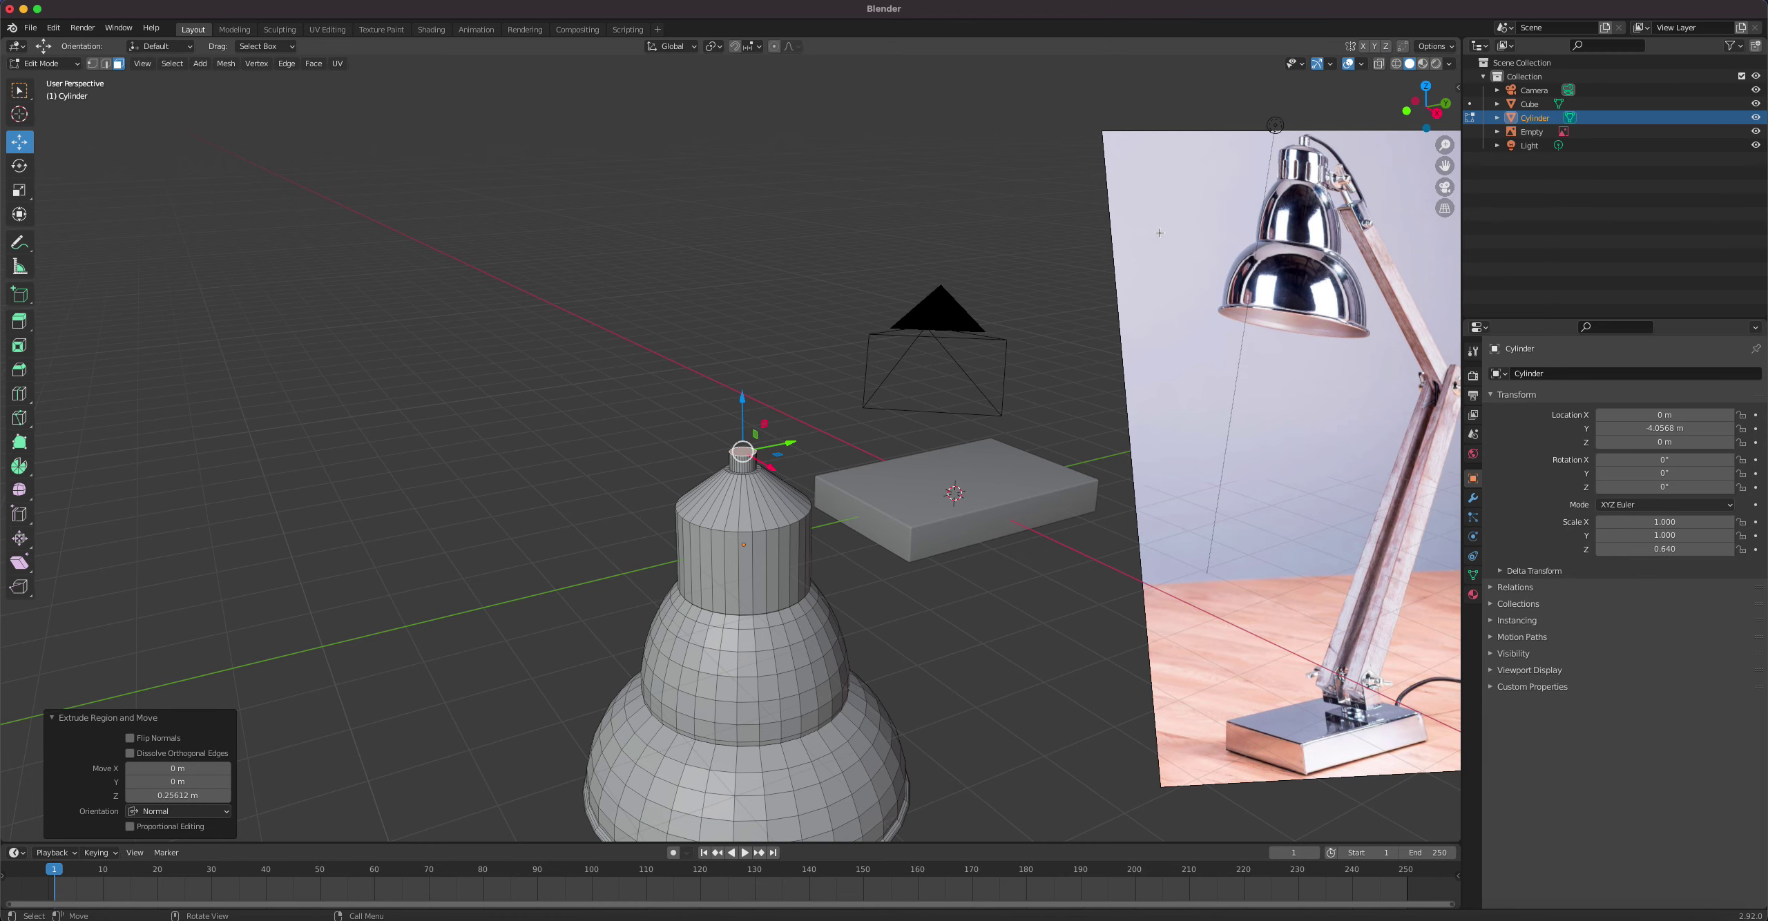
{"action": "scroll", "coordinate": [848, 411], "scroll_direction": "up", "scroll_amount": 6}
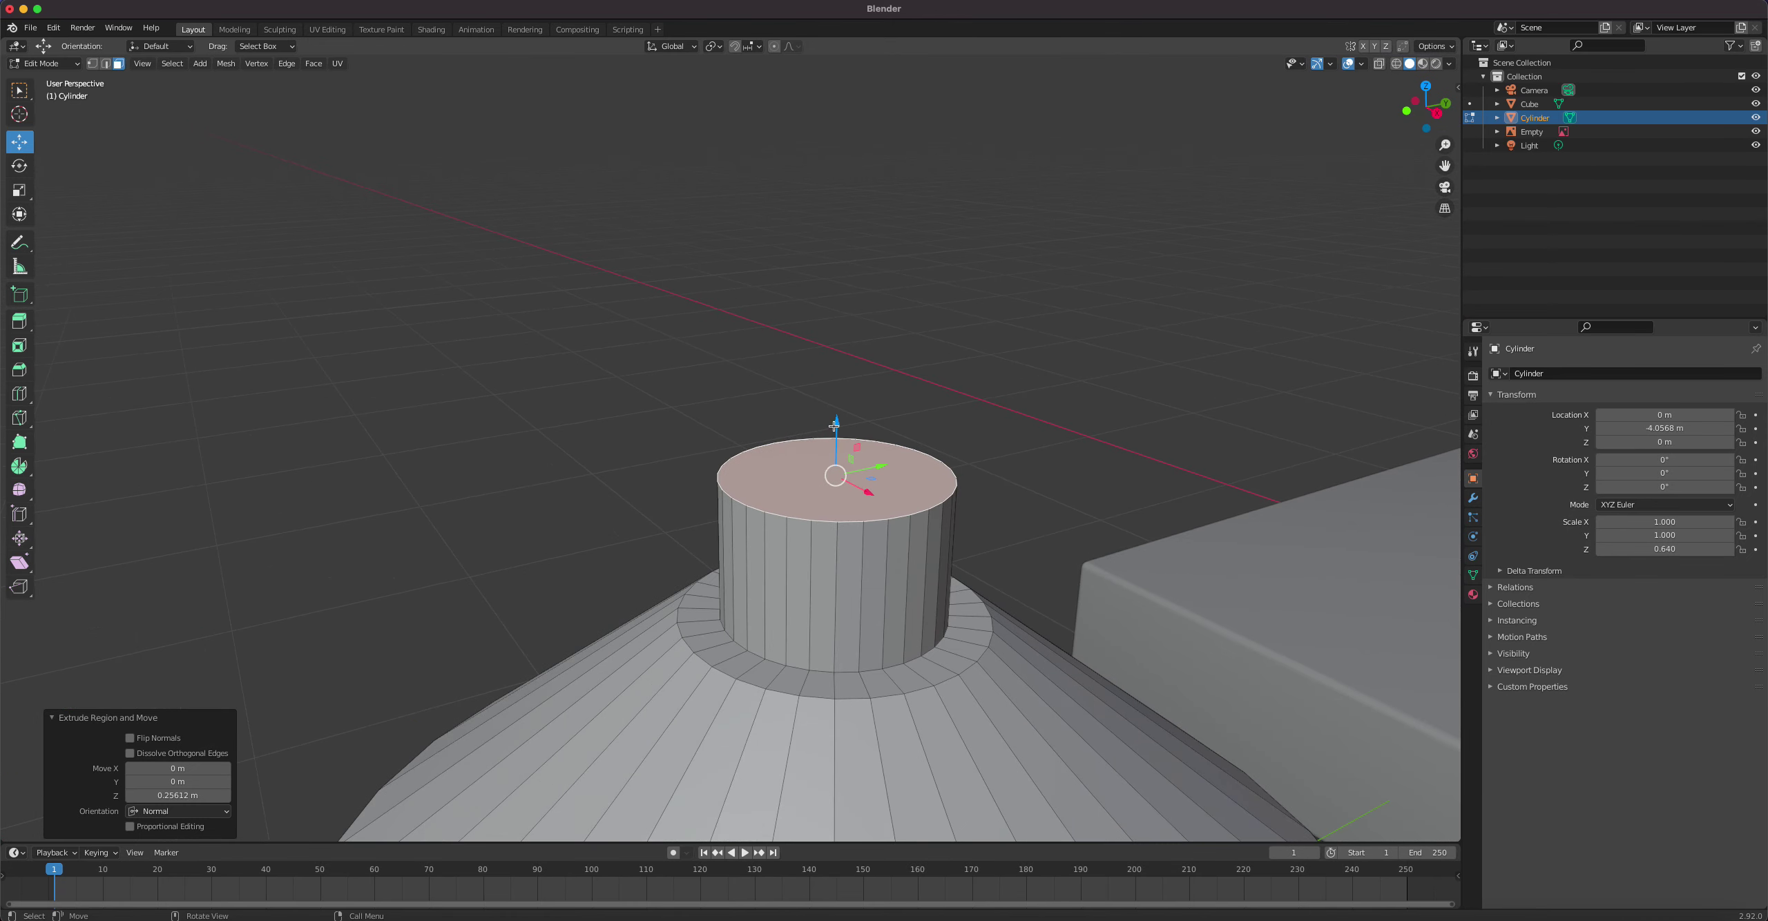
{"action": "left_click_drag", "start_coordinate": [833, 427], "coordinate": [834, 446]}
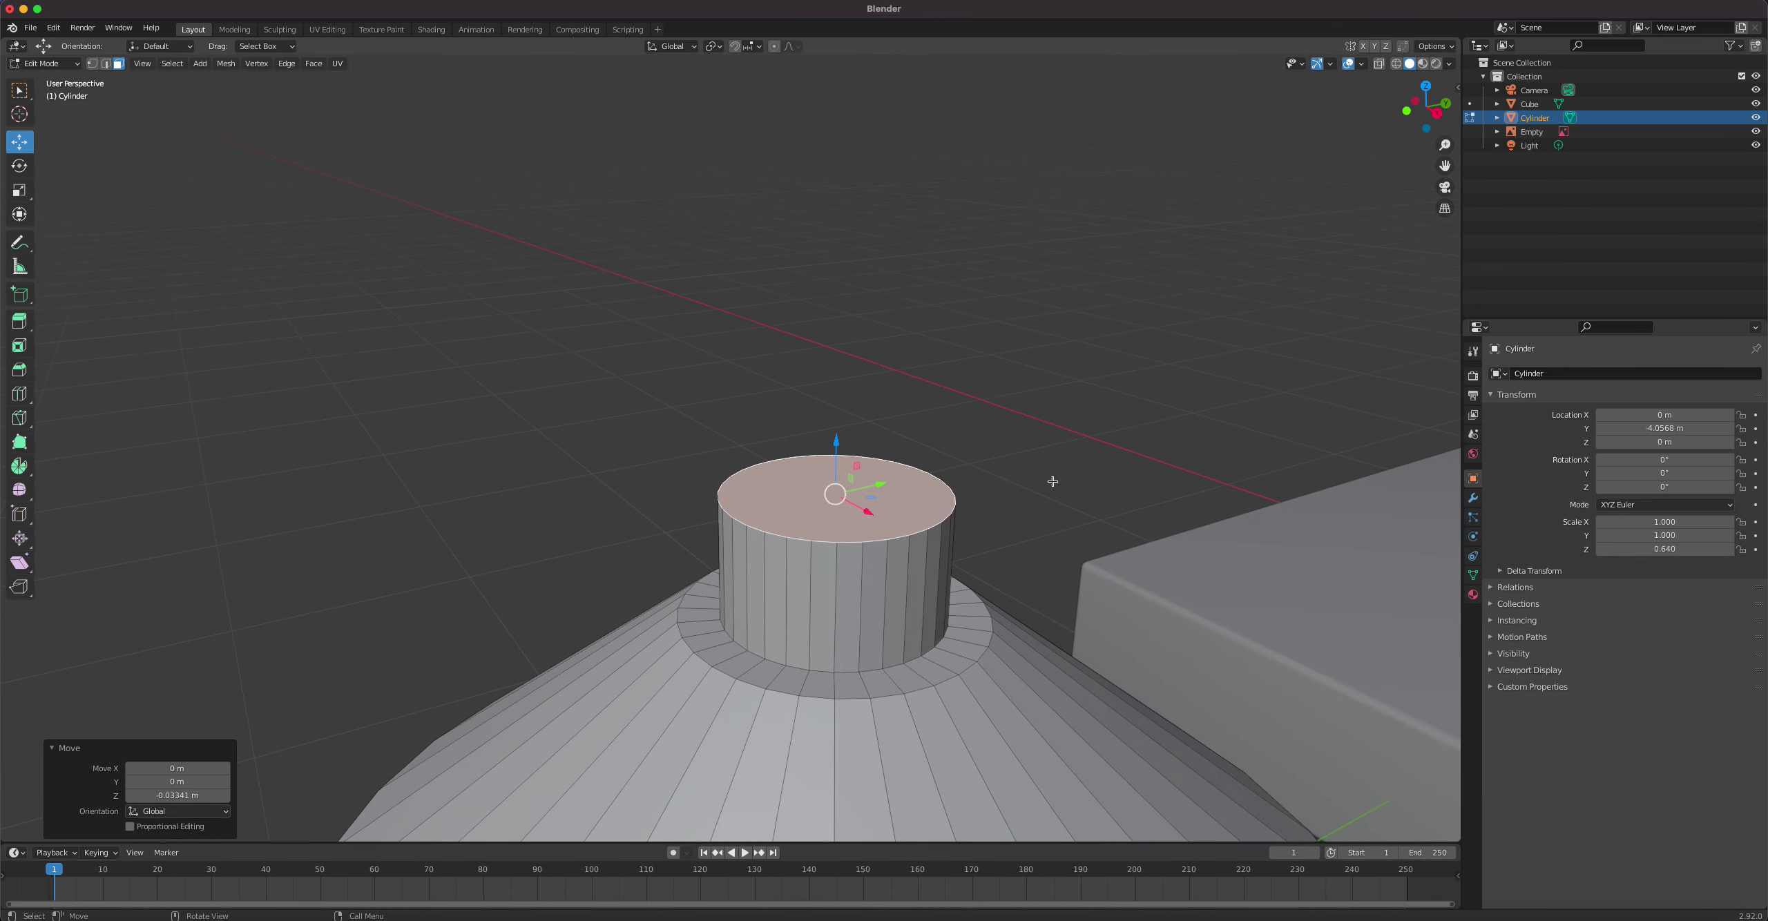
{"action": "key", "text": "i"}
{"action": "left_click", "coordinate": [1105, 498]}
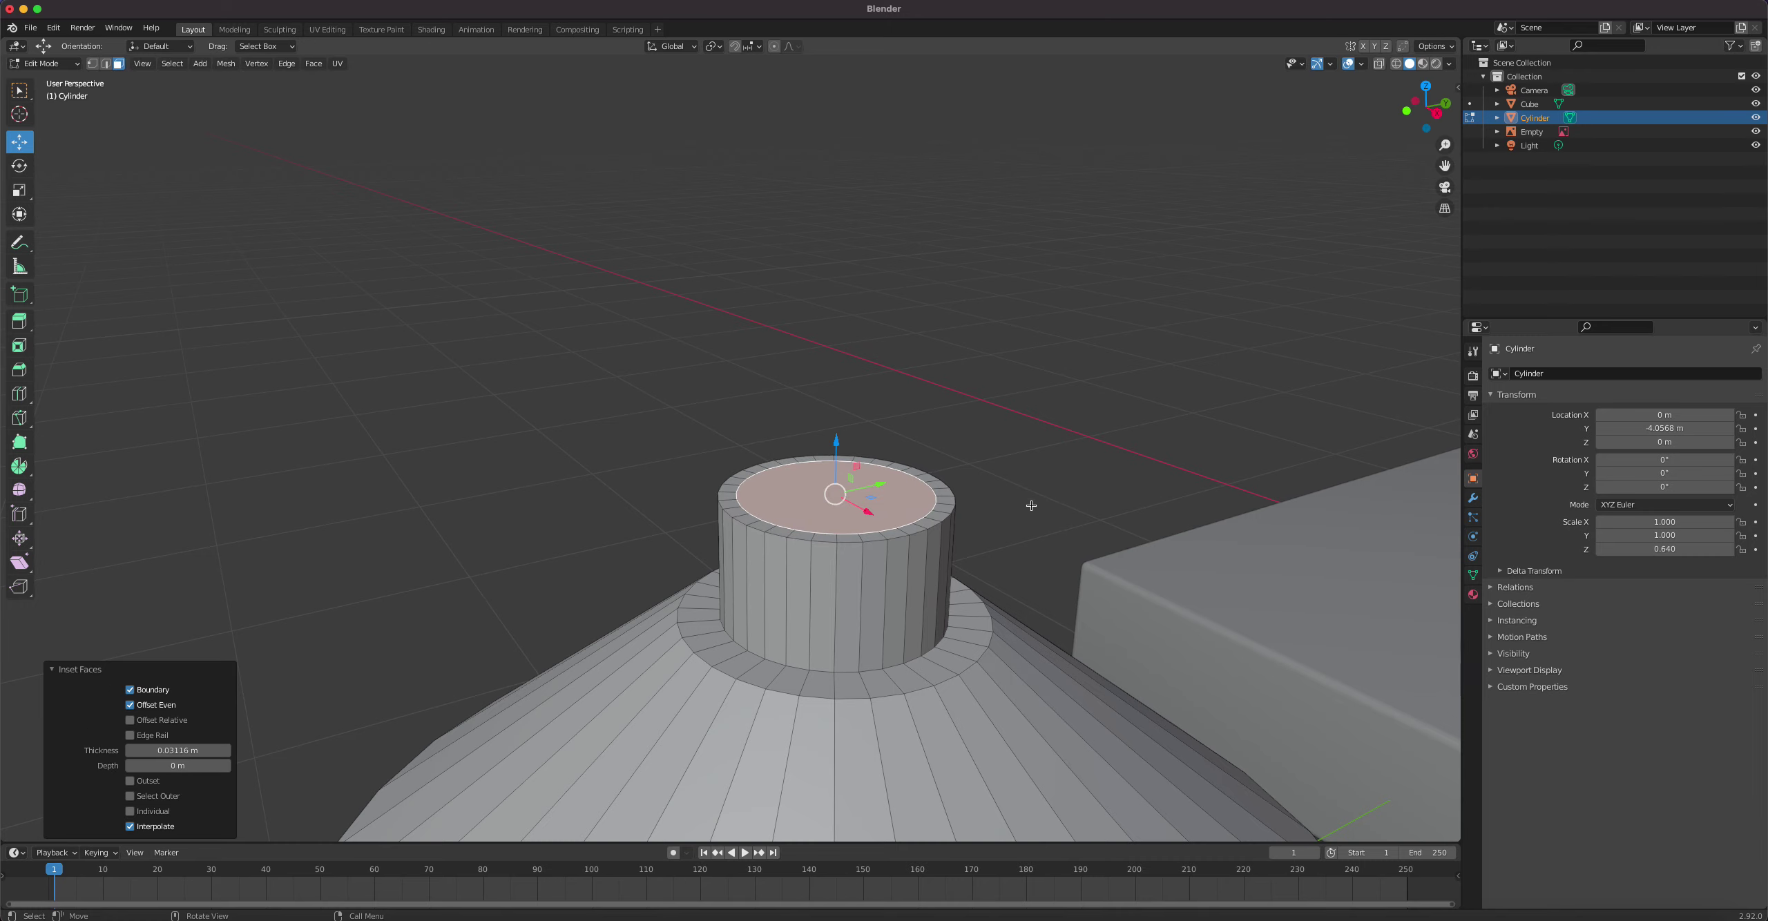
{"action": "key", "text": "ctrl+z"}
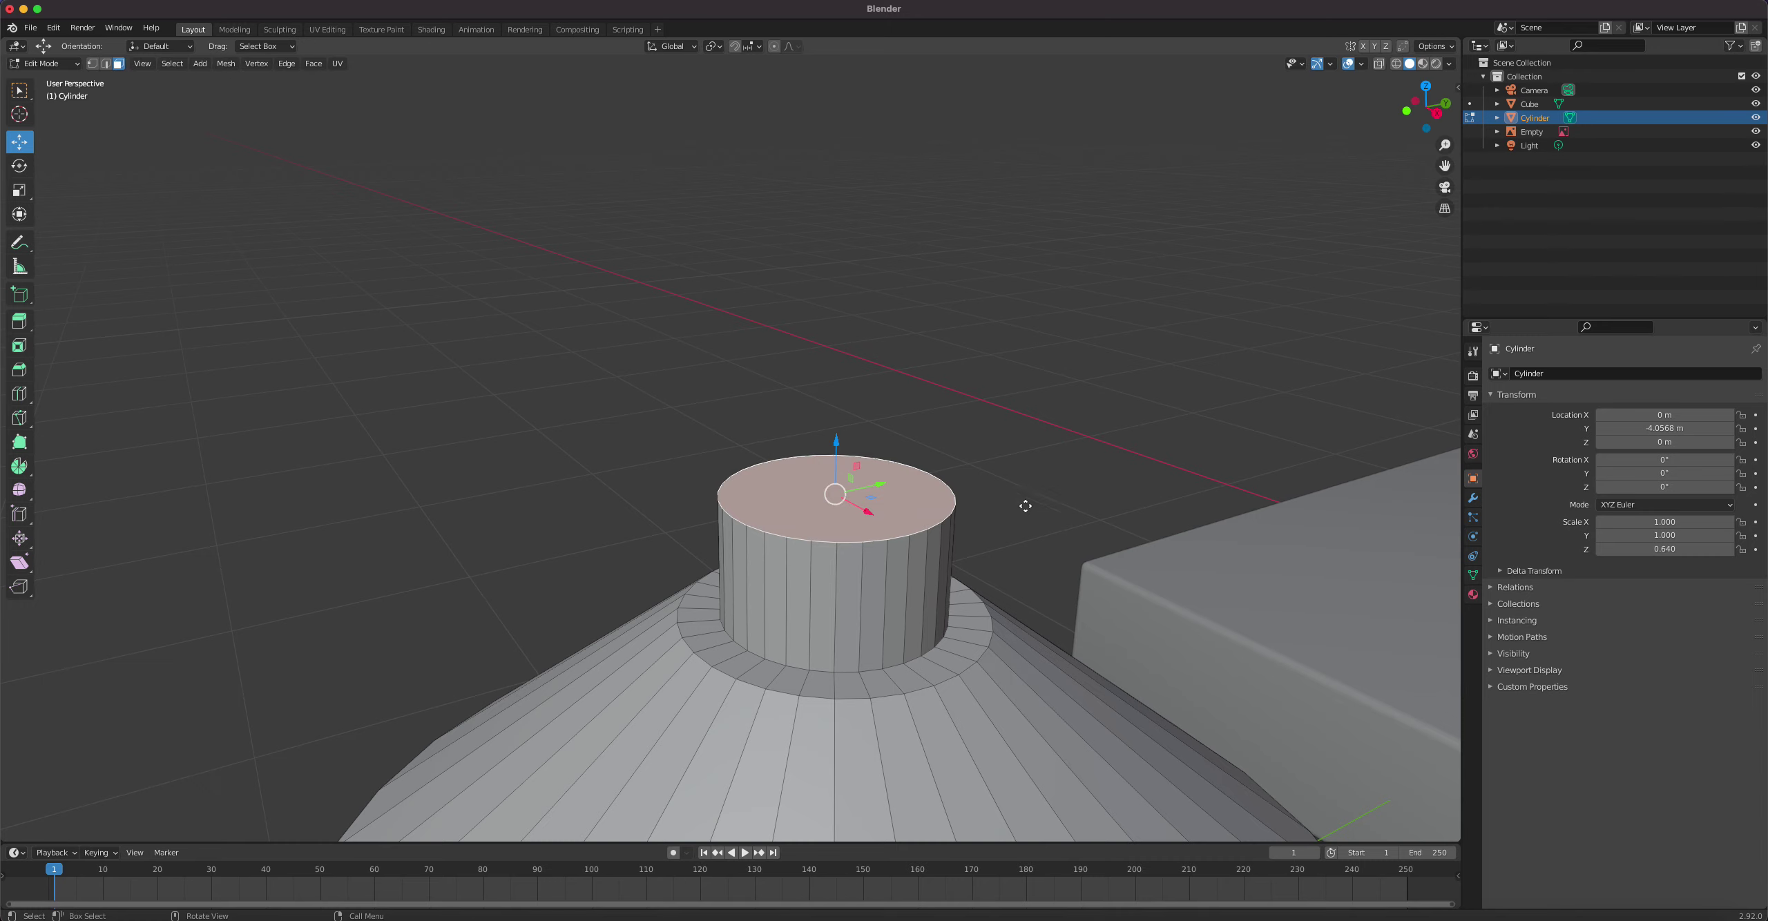
Step: Extrude the stem's top face about 0.036 m upward and scale it to about 0.861 to chamfer the tip
{"action": "key", "text": "e"}
{"action": "left_click", "coordinate": [1026, 486]}
{"action": "key", "text": "s"}
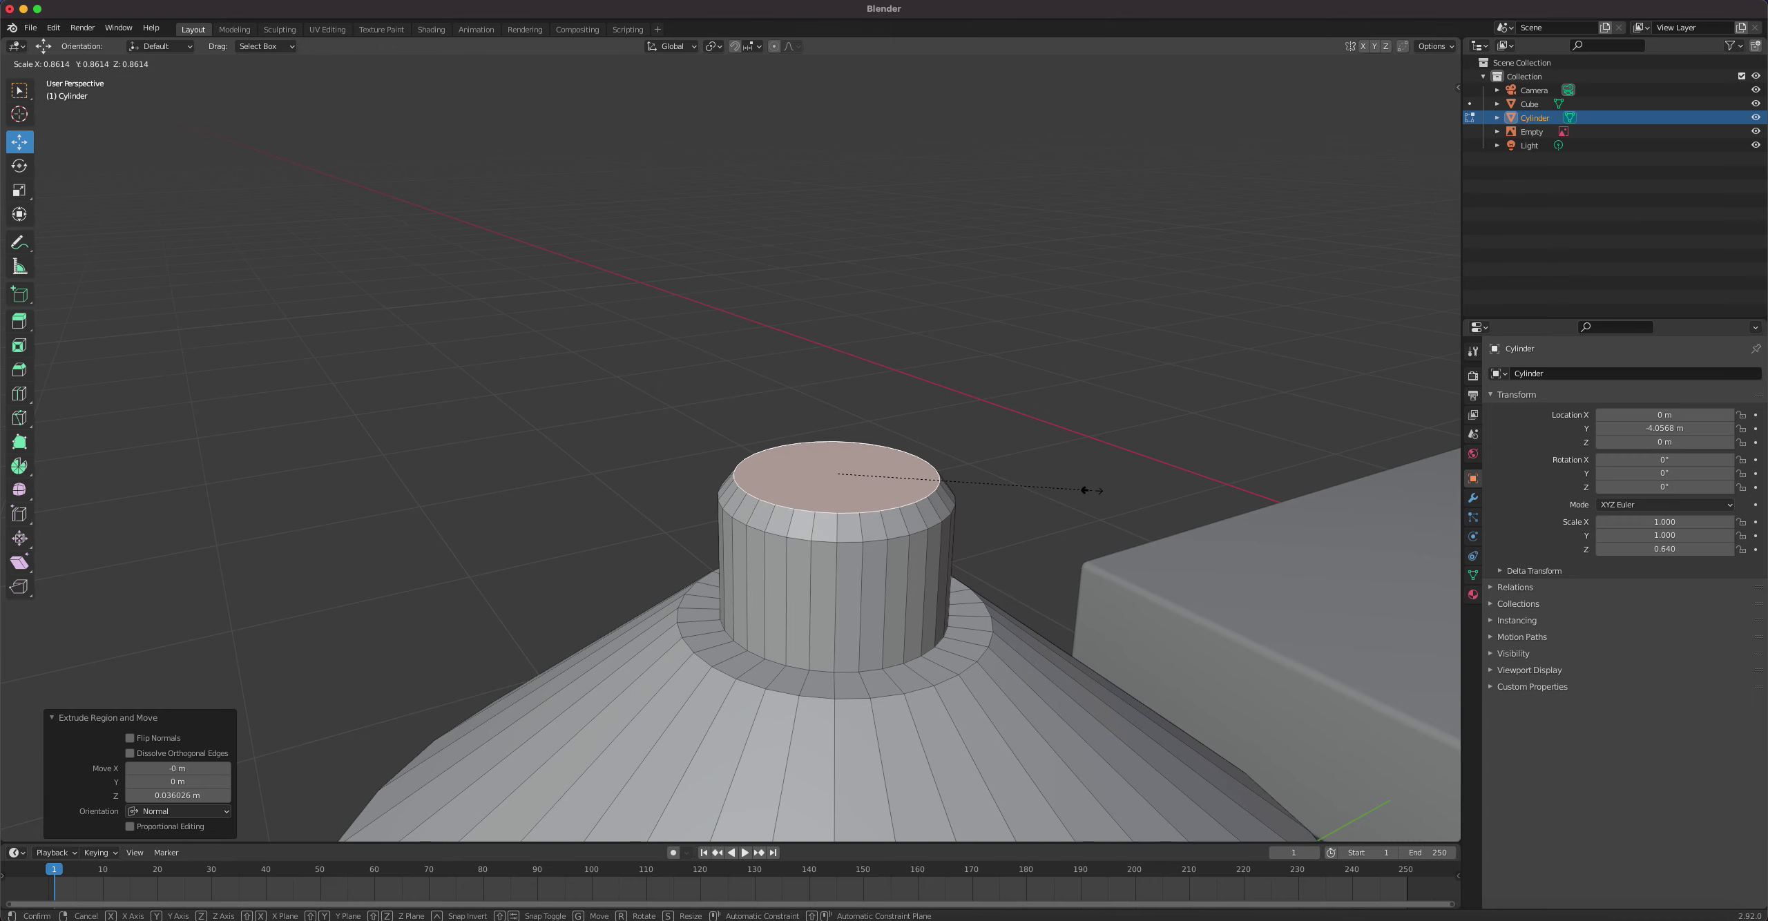
{"action": "left_click", "coordinate": [1092, 491]}
Step: Add one centred loop cut around the cone below the stem and scale it to about 1.231 to bulge the cap
{"action": "scroll", "coordinate": [936, 473], "scroll_direction": "down", "scroll_amount": 7}
{"action": "scroll", "coordinate": [936, 475], "scroll_direction": "up", "scroll_amount": 10}
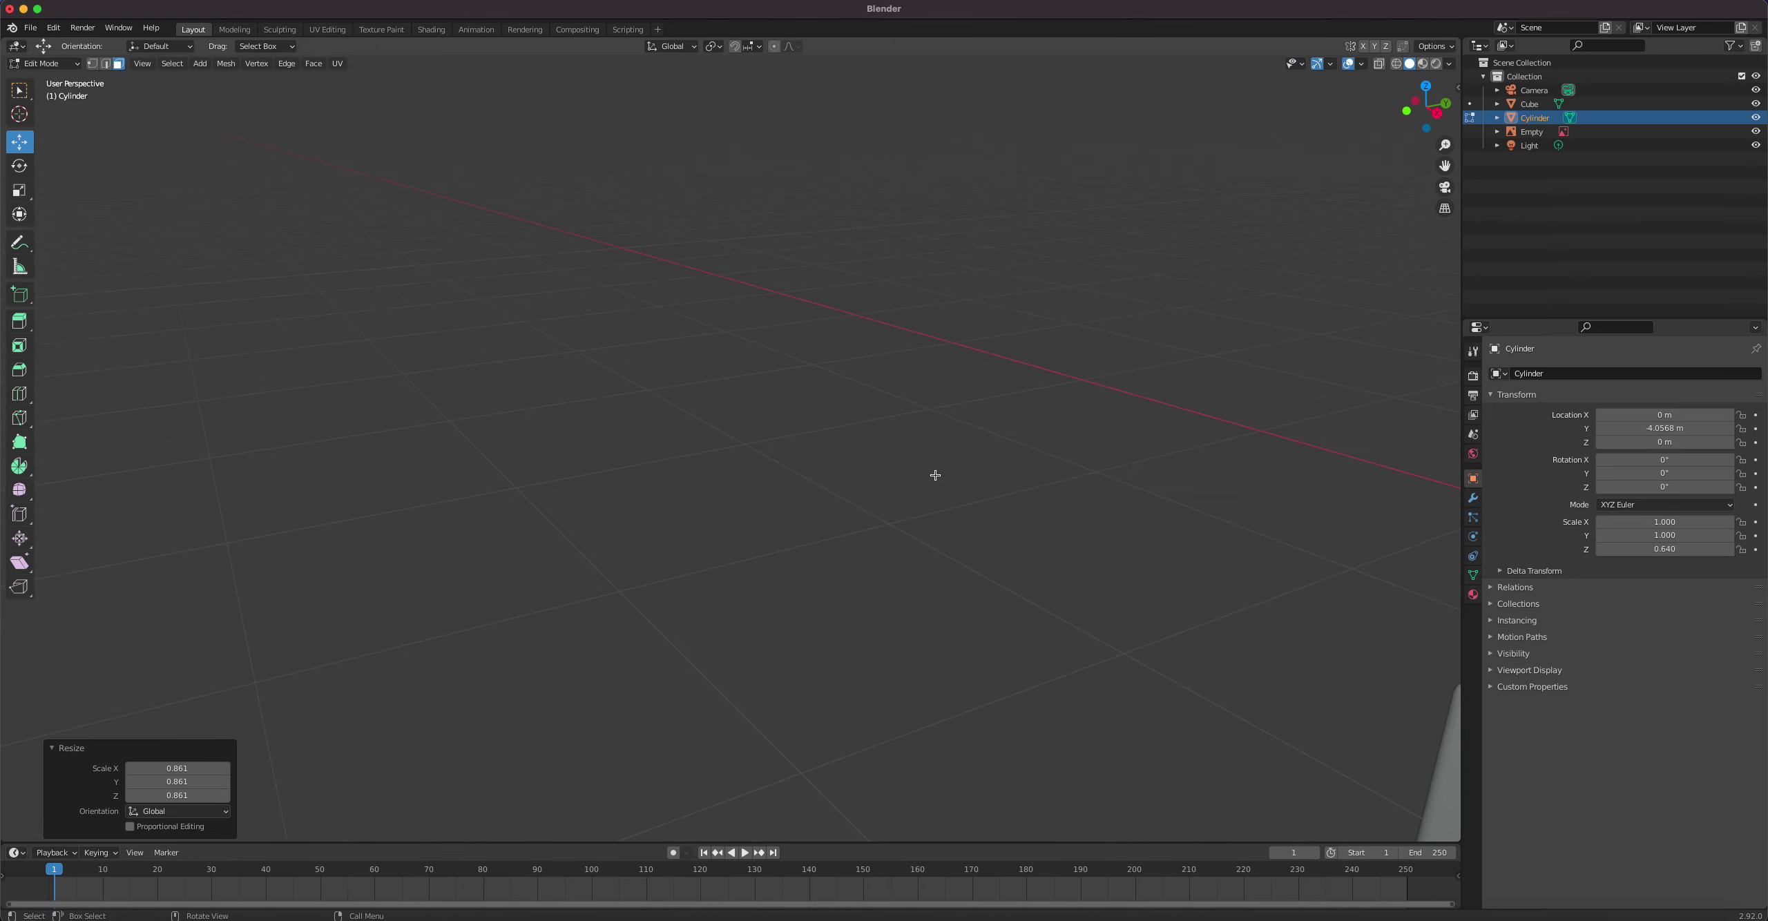
{"action": "scroll", "coordinate": [935, 475], "scroll_direction": "down", "scroll_amount": 4}
{"action": "scroll", "coordinate": [932, 470], "scroll_direction": "up", "scroll_amount": 8}
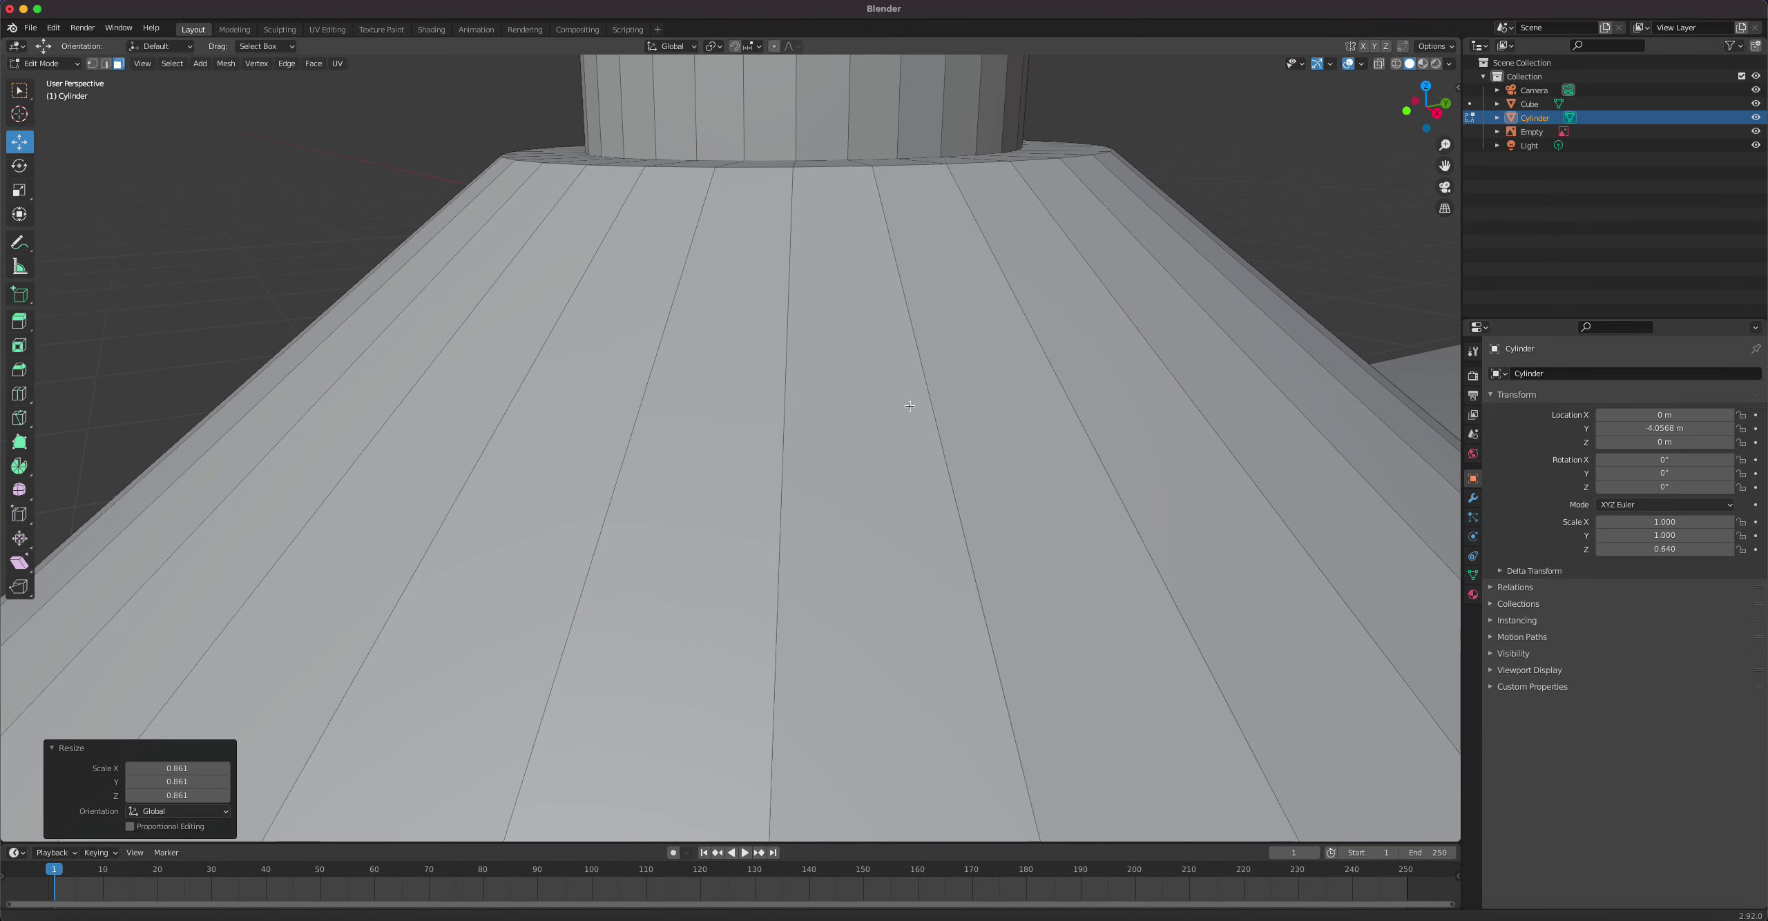
{"action": "scroll", "coordinate": [910, 406], "scroll_direction": "down", "scroll_amount": 6}
{"action": "key", "text": "ctrl+r"}
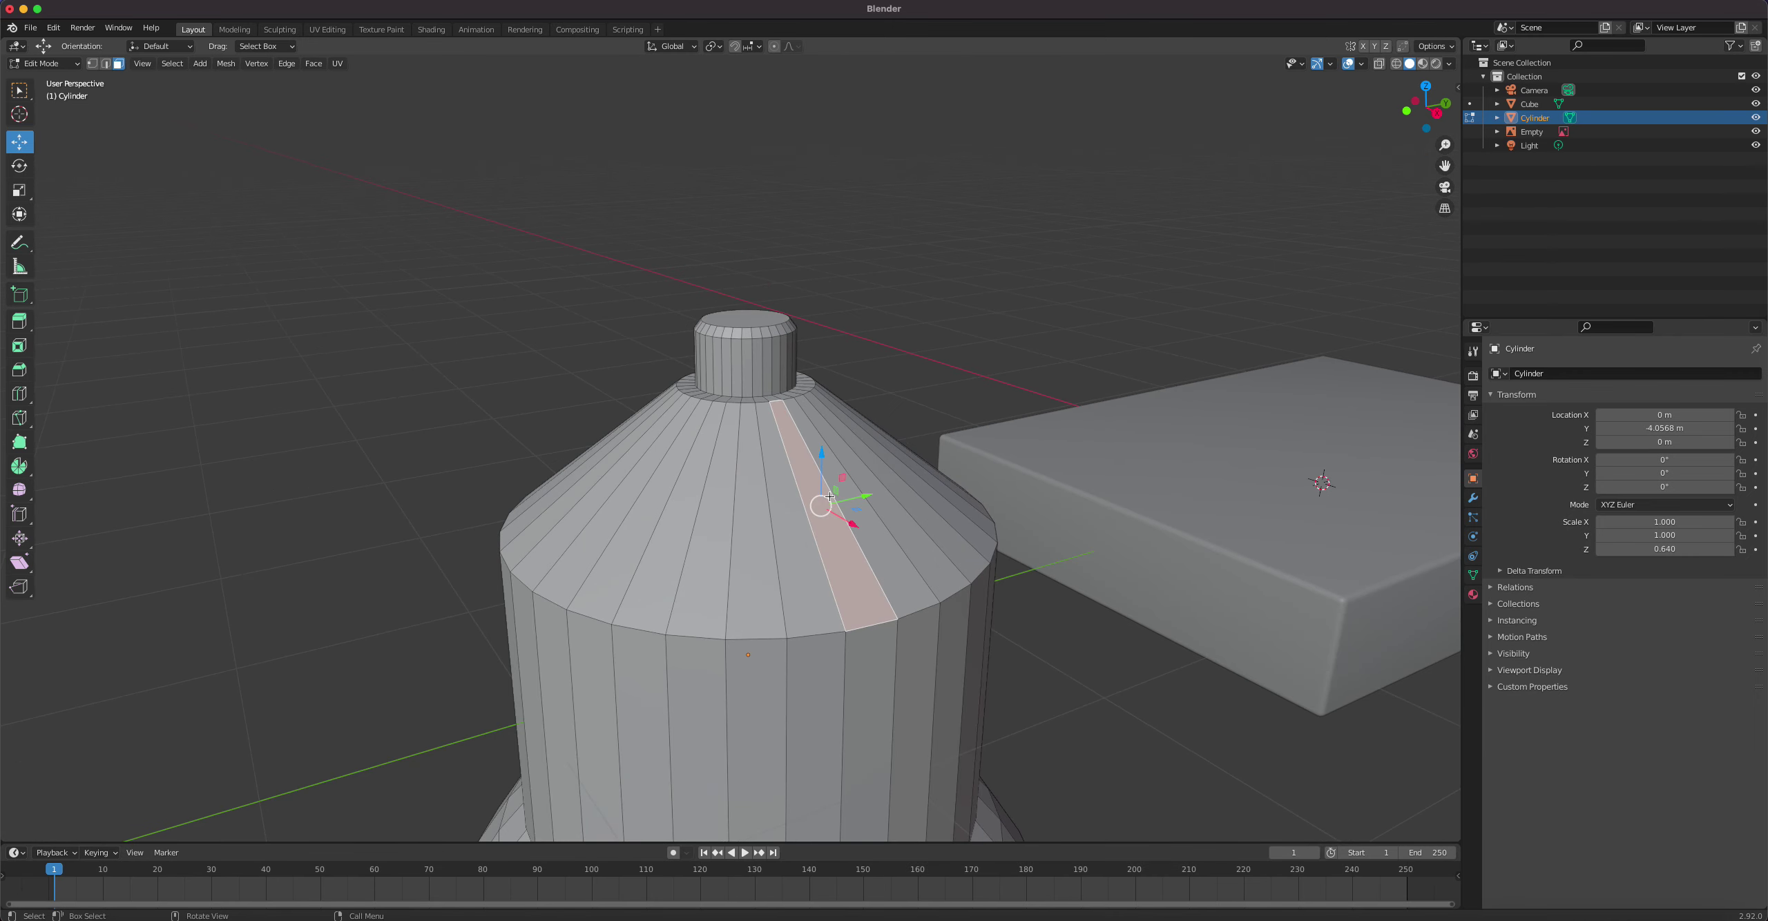
{"action": "left_click", "coordinate": [830, 497]}
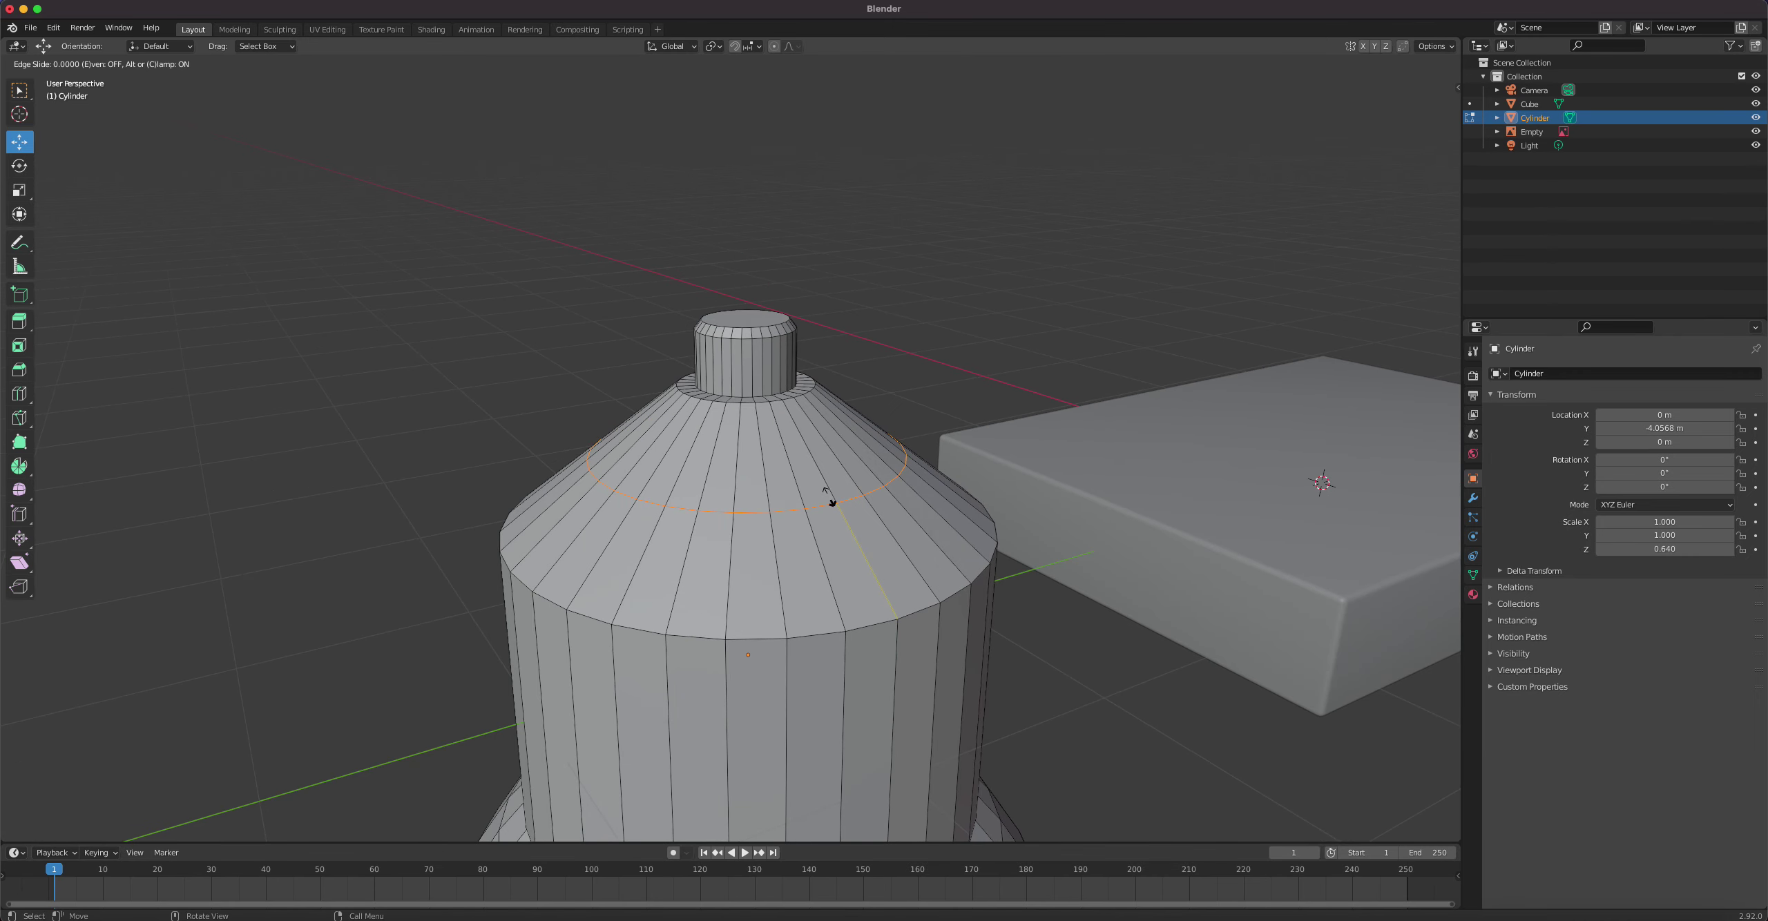
{"action": "left_click", "coordinate": [831, 498]}
{"action": "key", "text": "s"}
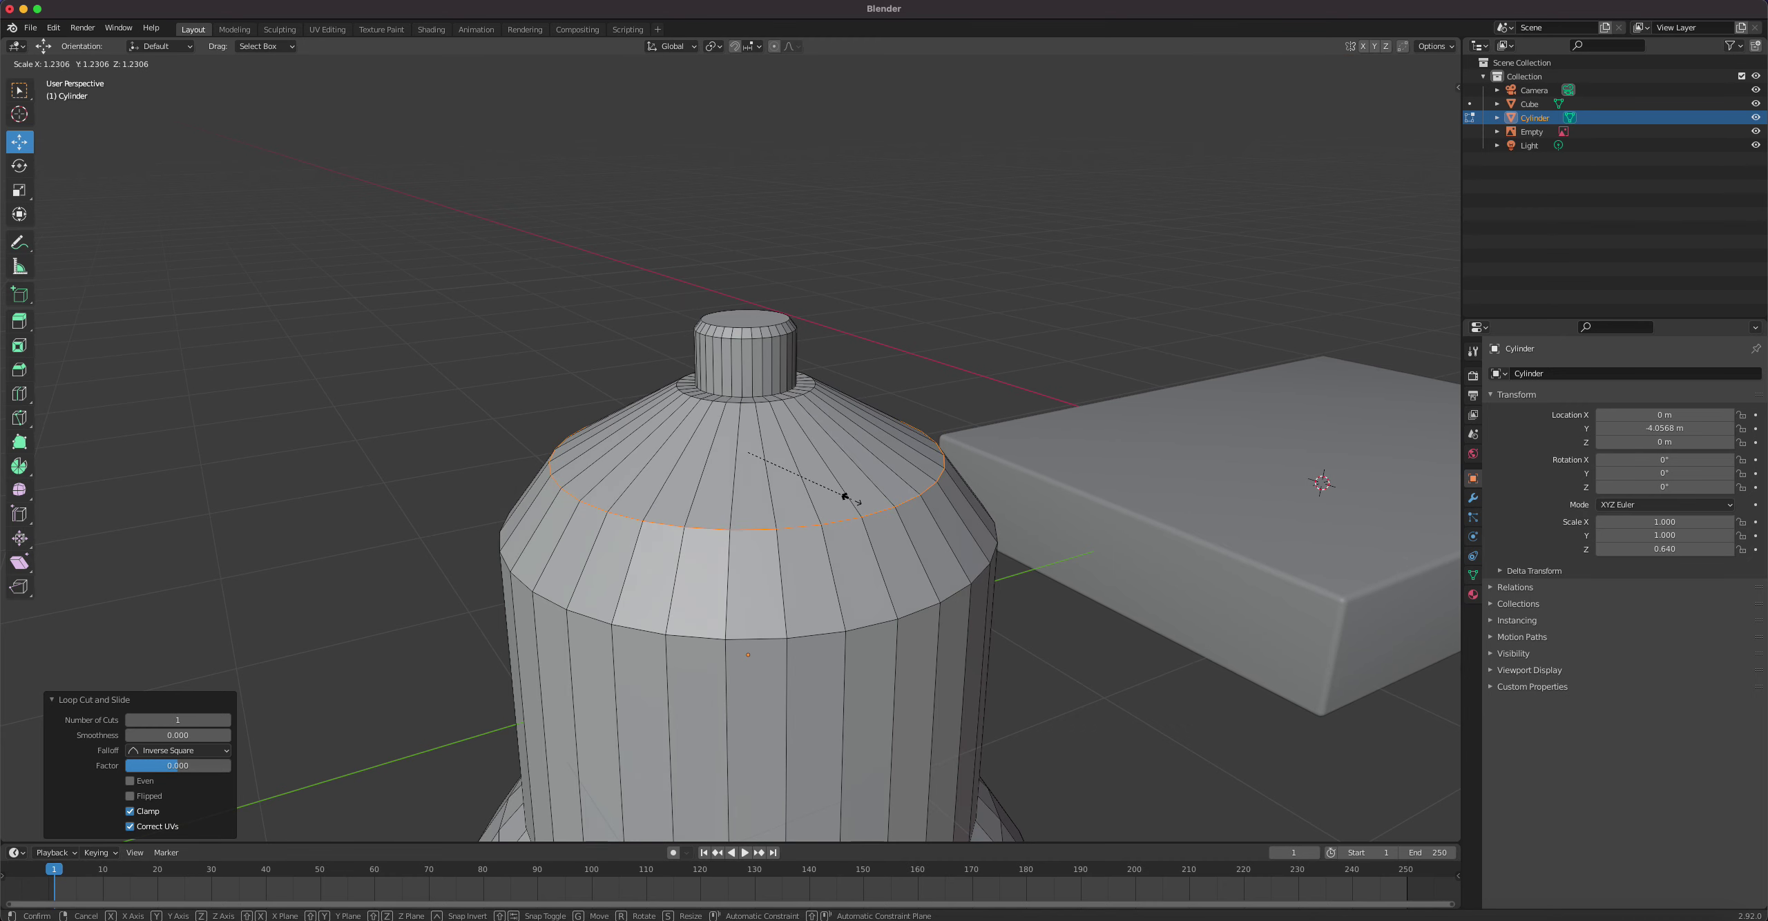
{"action": "left_click", "coordinate": [841, 493]}
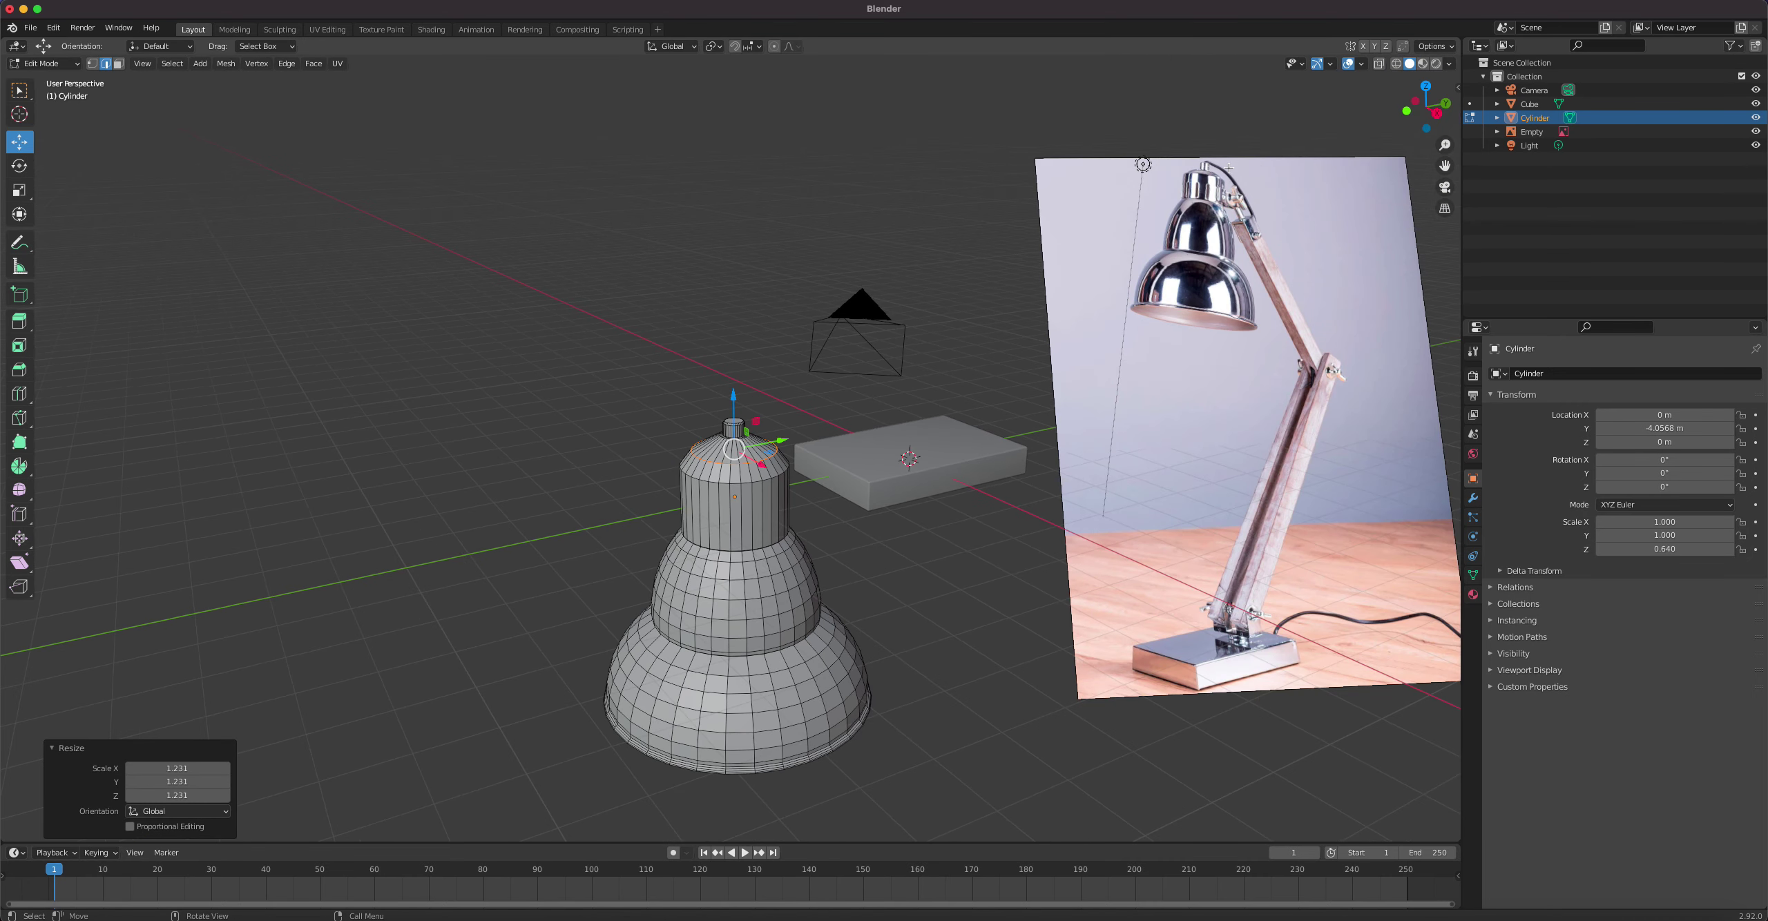
Step: Bevel the new edge loop on the cap about 0.385 m wide with 3 segments to round it
{"action": "scroll", "coordinate": [798, 377], "scroll_direction": "up", "scroll_amount": 5}
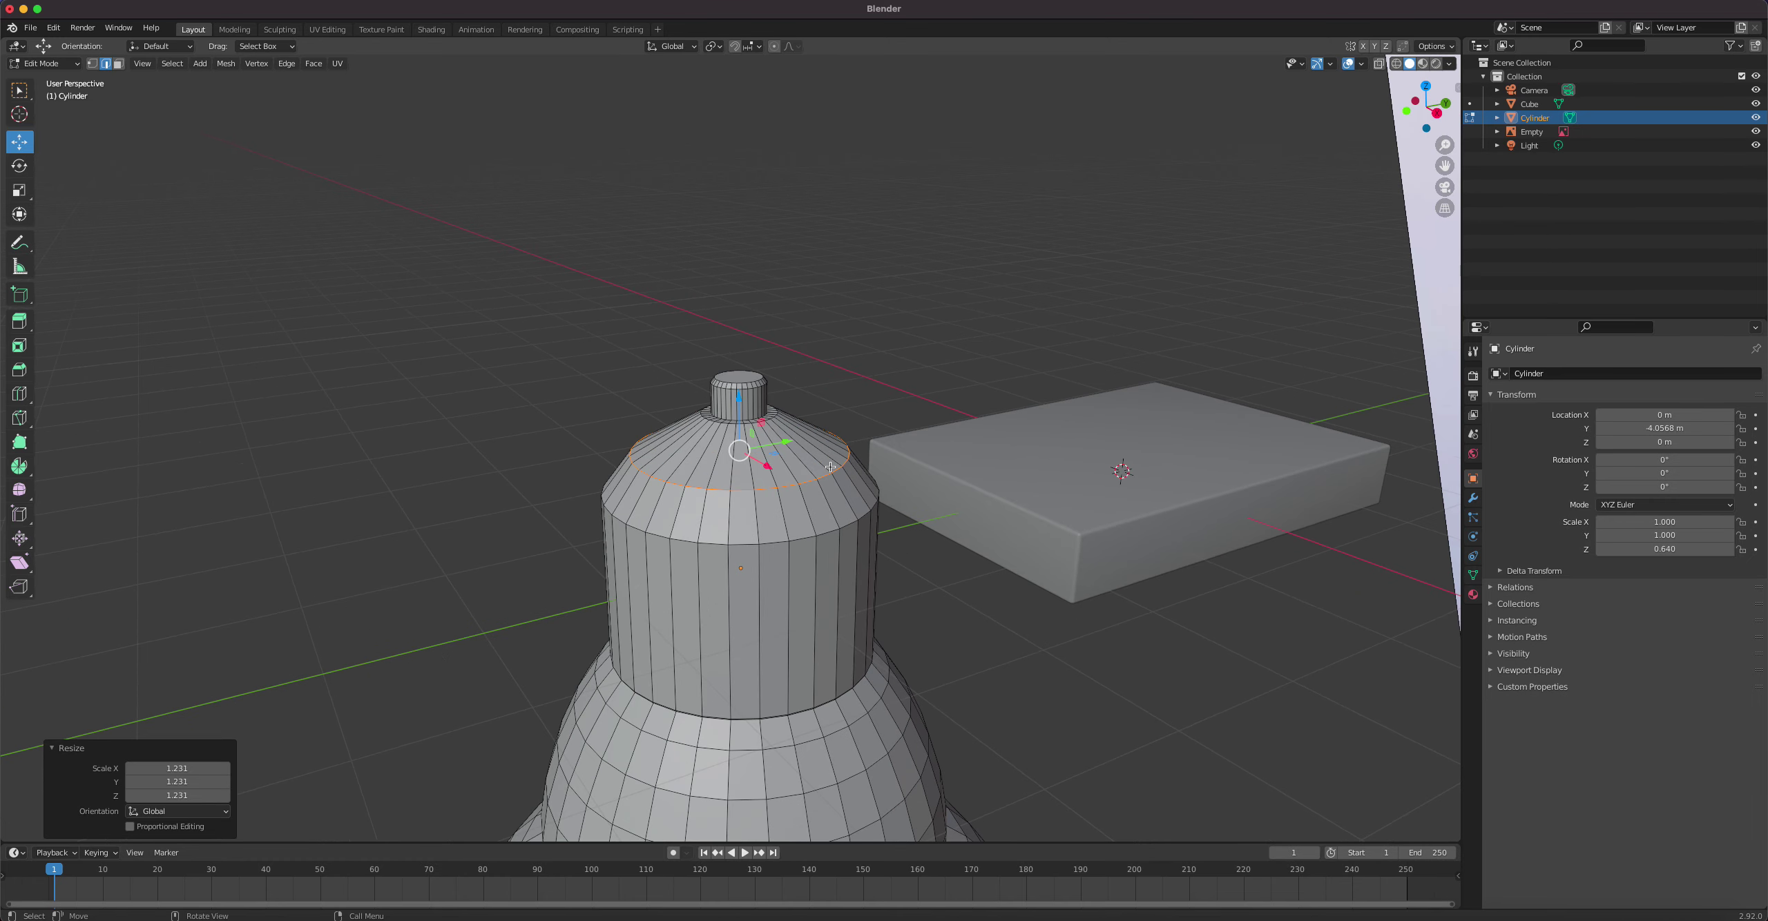
{"action": "right_click", "coordinate": [830, 467]}
{"action": "left_click", "coordinate": [829, 465]}
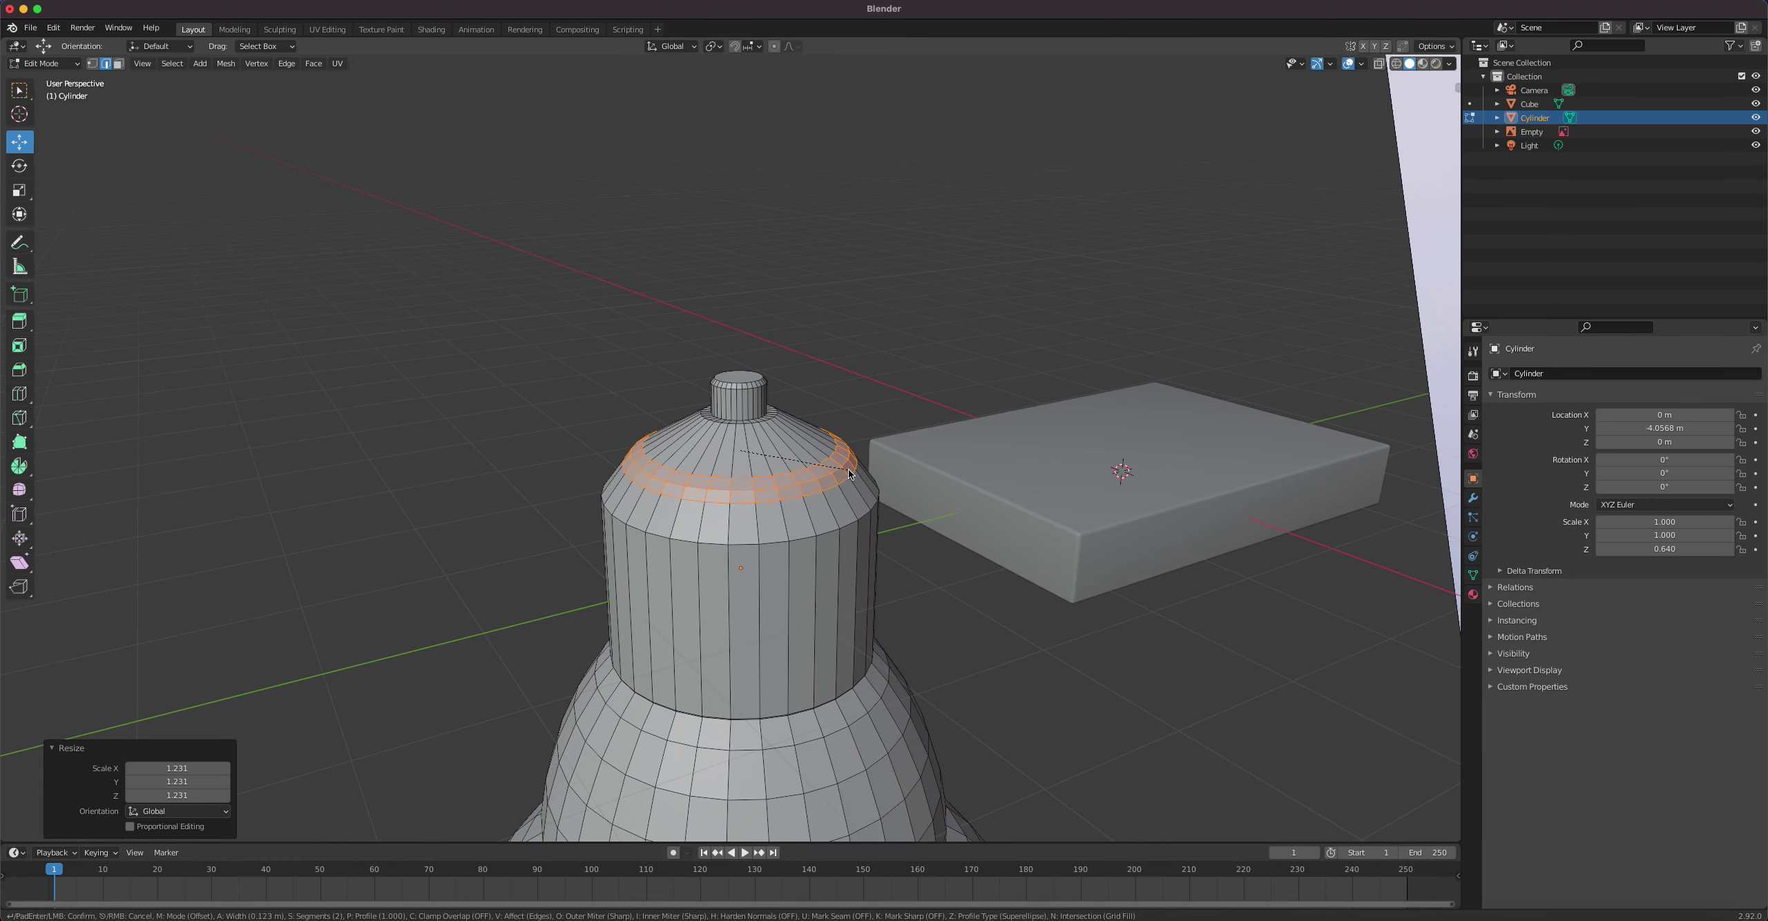
{"action": "left_click", "coordinate": [879, 484]}
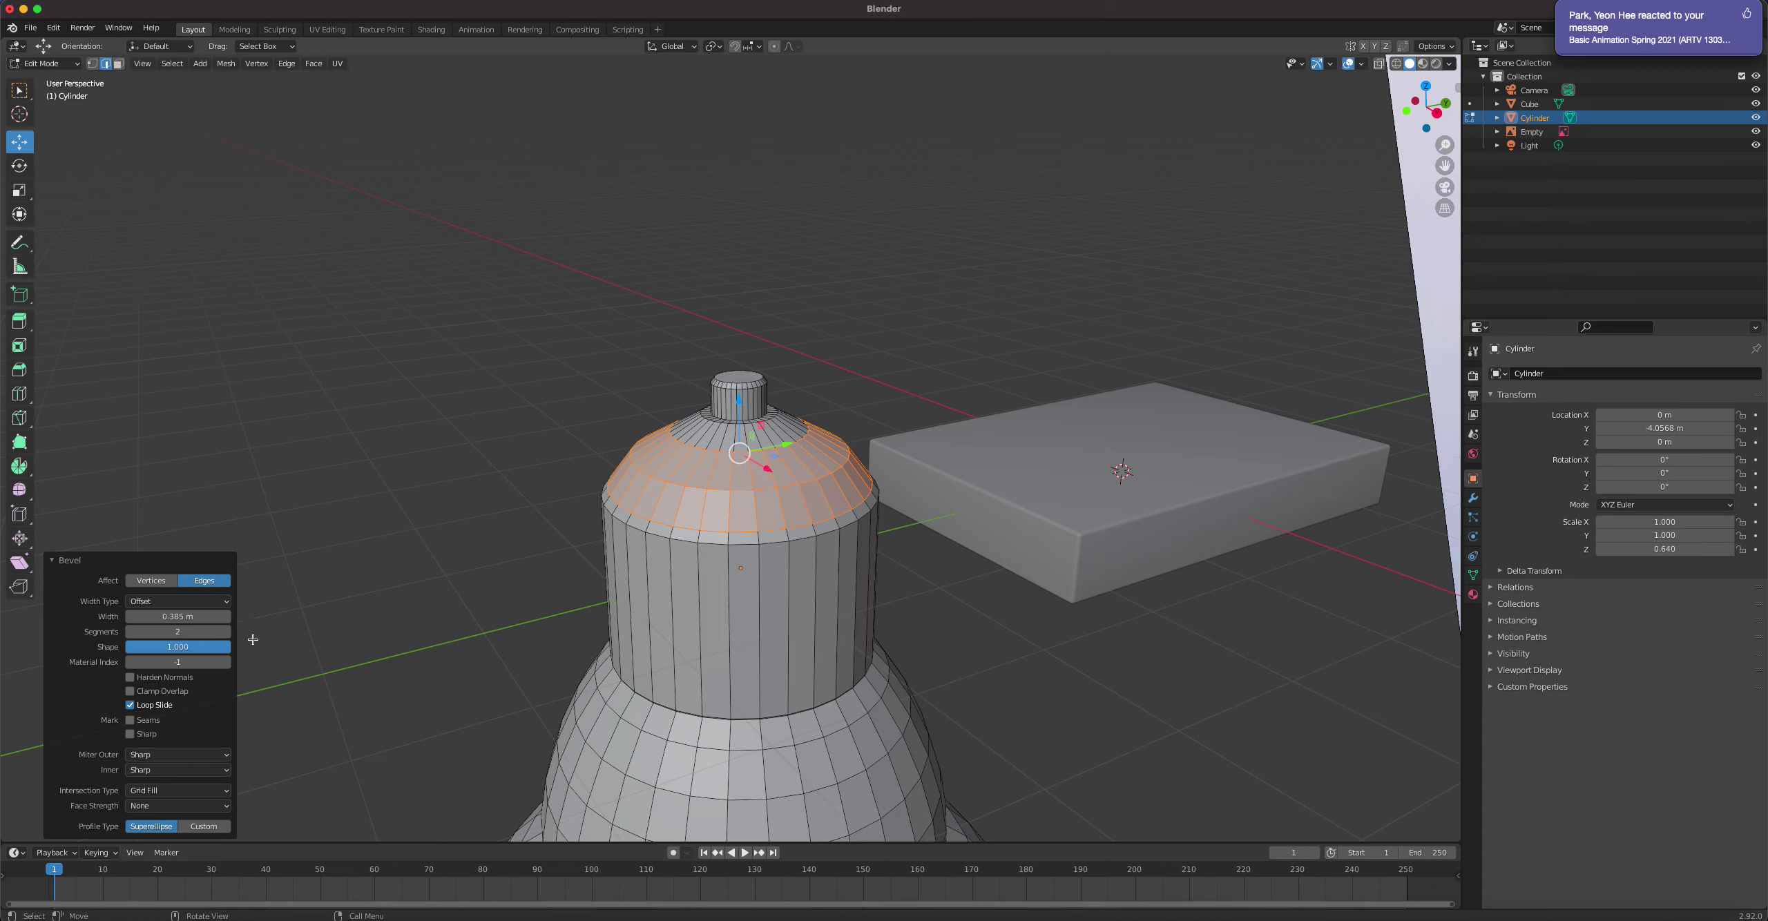
{"action": "left_click", "coordinate": [227, 632]}
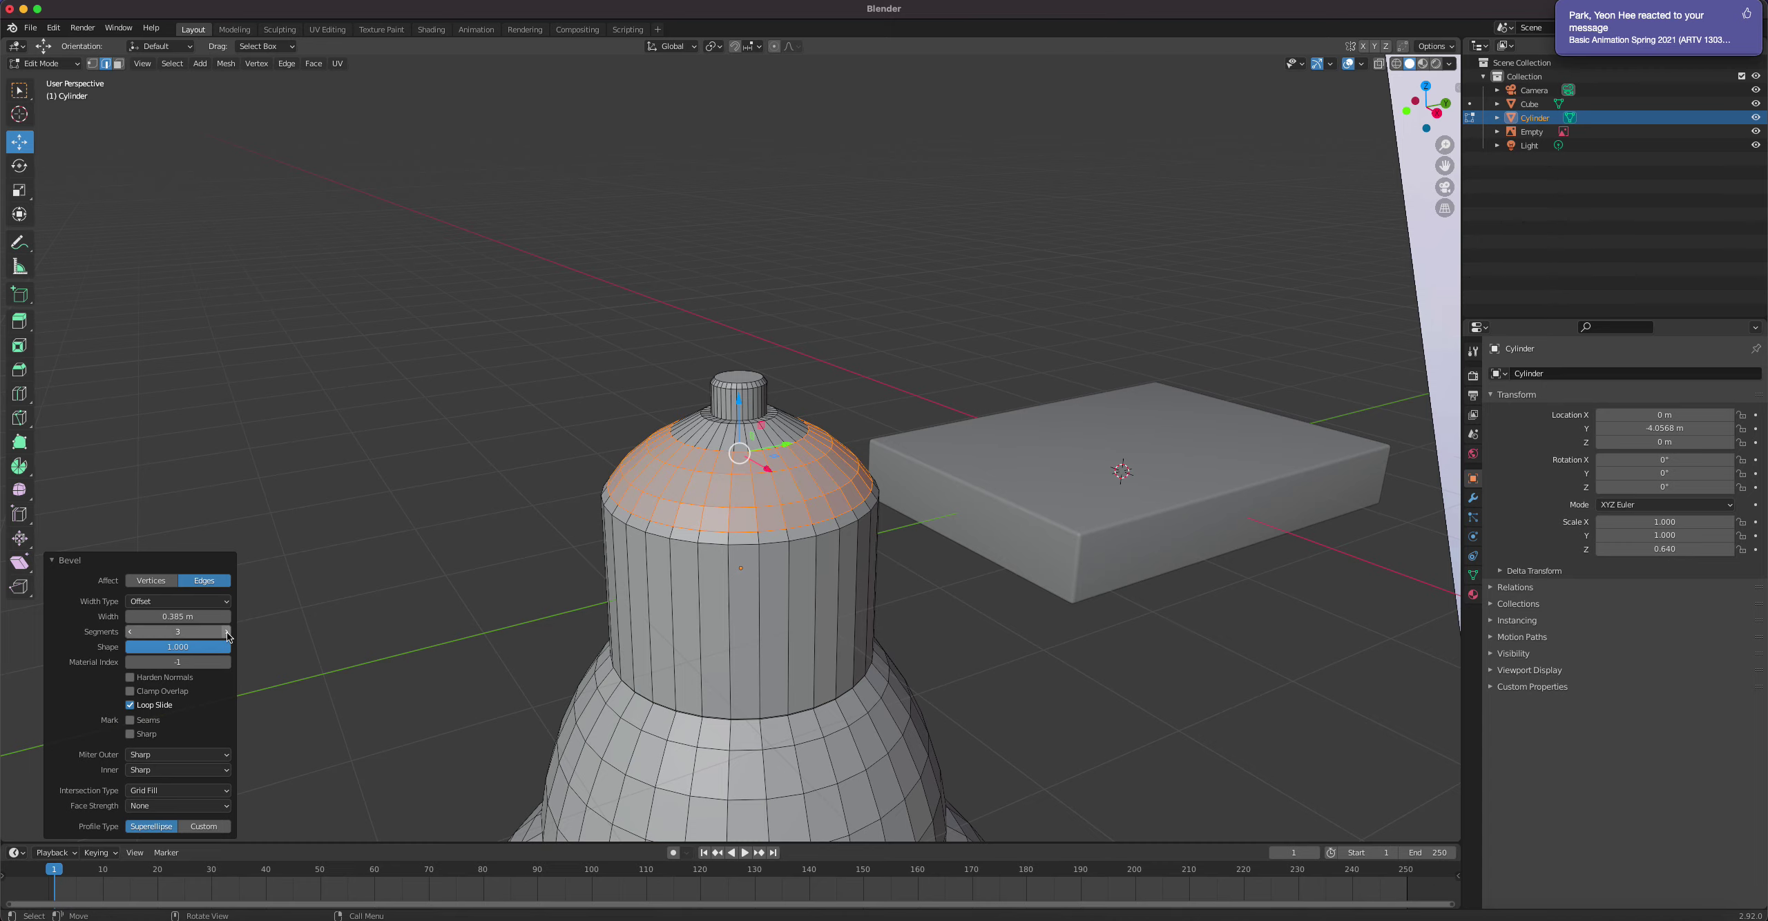
Step: Examine the rounded cap in Object Mode against the lamp in the reference photo
{"action": "key", "text": "Tab"}
{"action": "mouse_move", "coordinate": [854, 525]}
{"action": "middle_mouse_down"}
{"action": "mouse_move", "coordinate": [864, 477]}
{"action": "mouse_move", "coordinate": [840, 500]}
{"action": "middle_mouse_up"}
{"action": "key", "text": "Tab"}
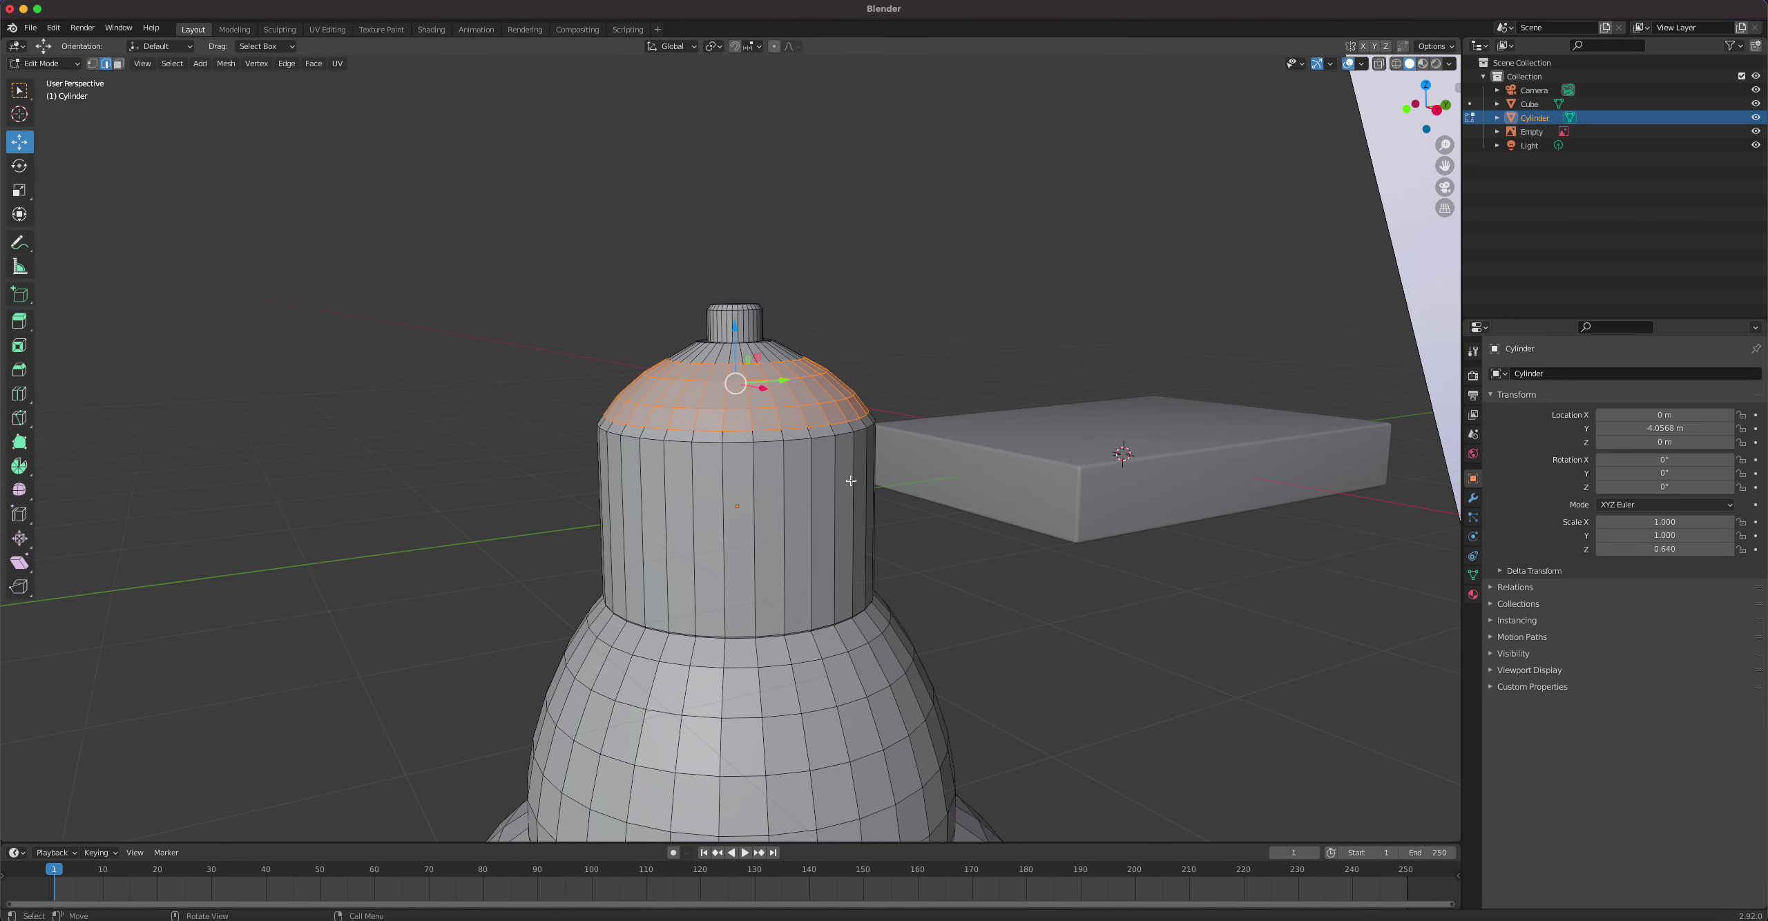
{"action": "key", "text": "Tab"}
{"action": "scroll", "coordinate": [851, 478], "scroll_direction": "down", "scroll_amount": 8}
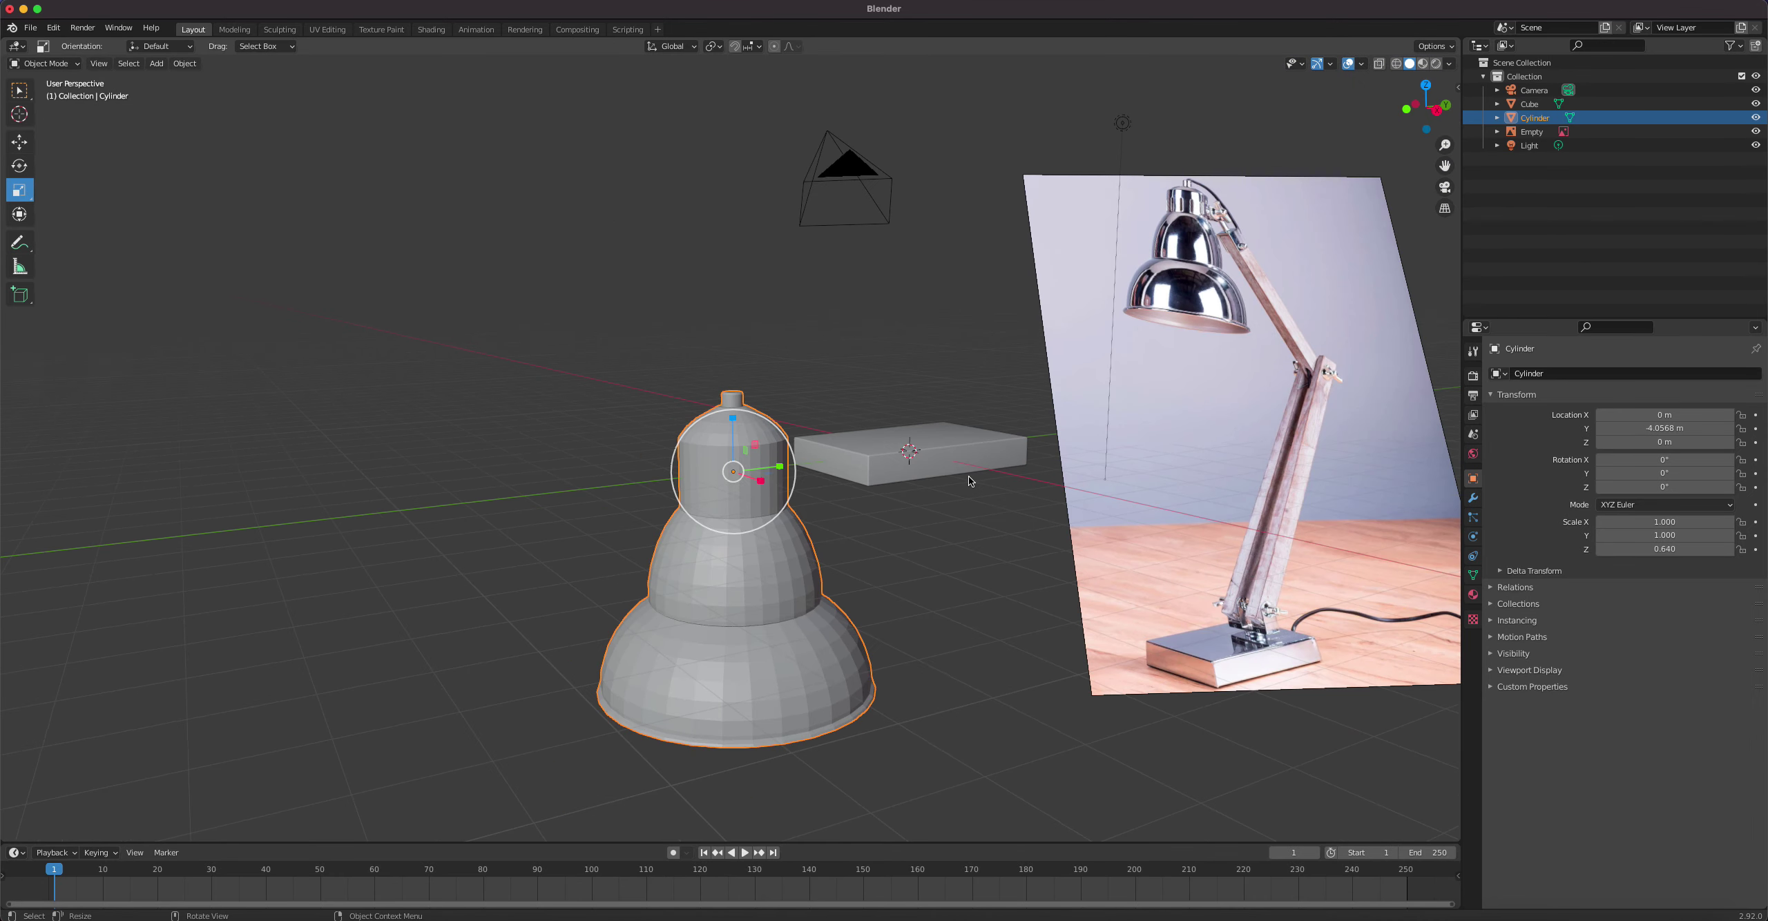
{"action": "scroll", "coordinate": [968, 476], "scroll_direction": "up", "scroll_amount": 6}
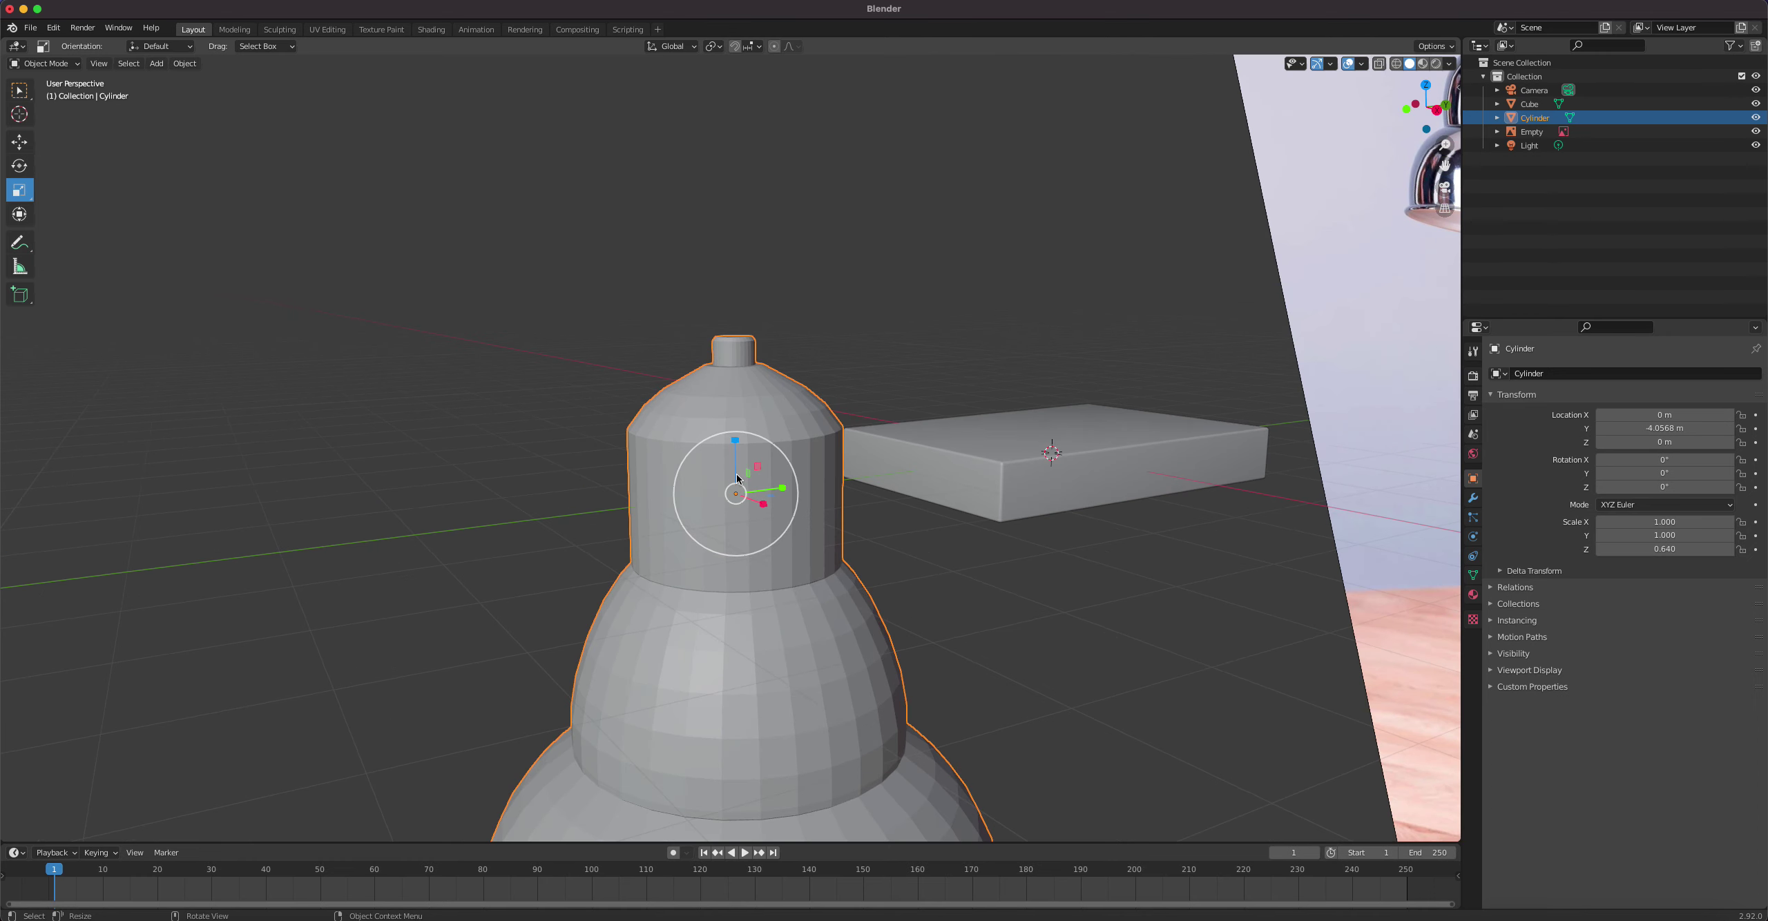
{"action": "scroll", "coordinate": [1275, 454], "scroll_direction": "down", "scroll_amount": 3}
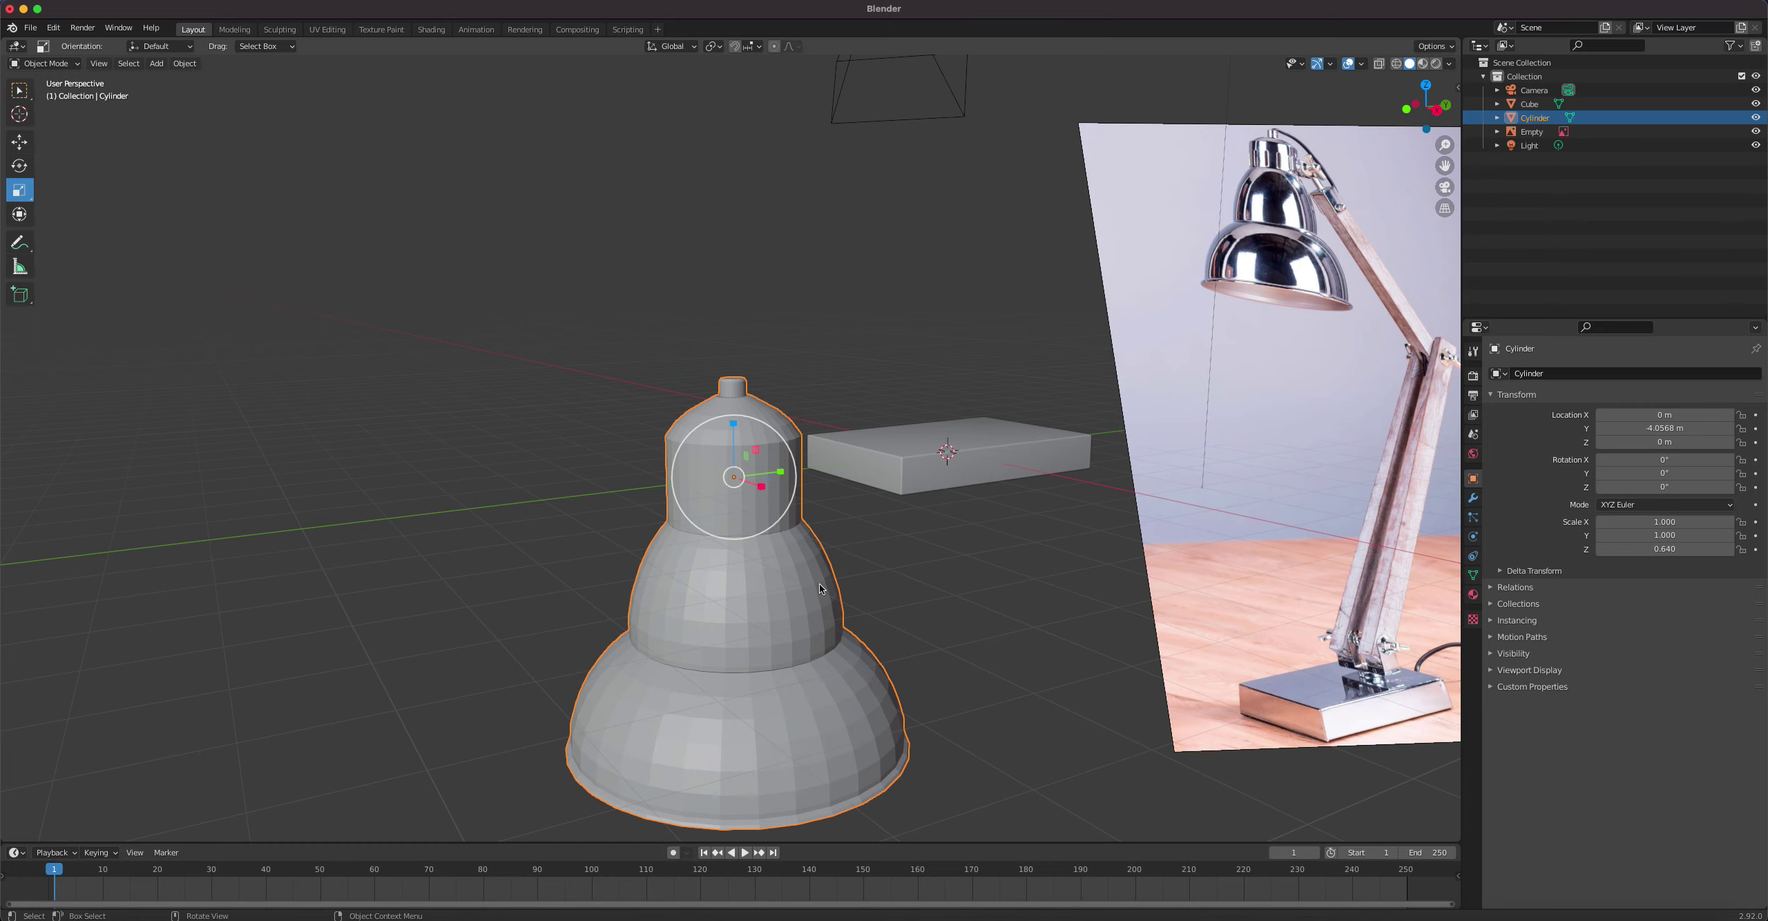
{"action": "scroll", "coordinate": [767, 488], "scroll_direction": "up", "scroll_amount": 2}
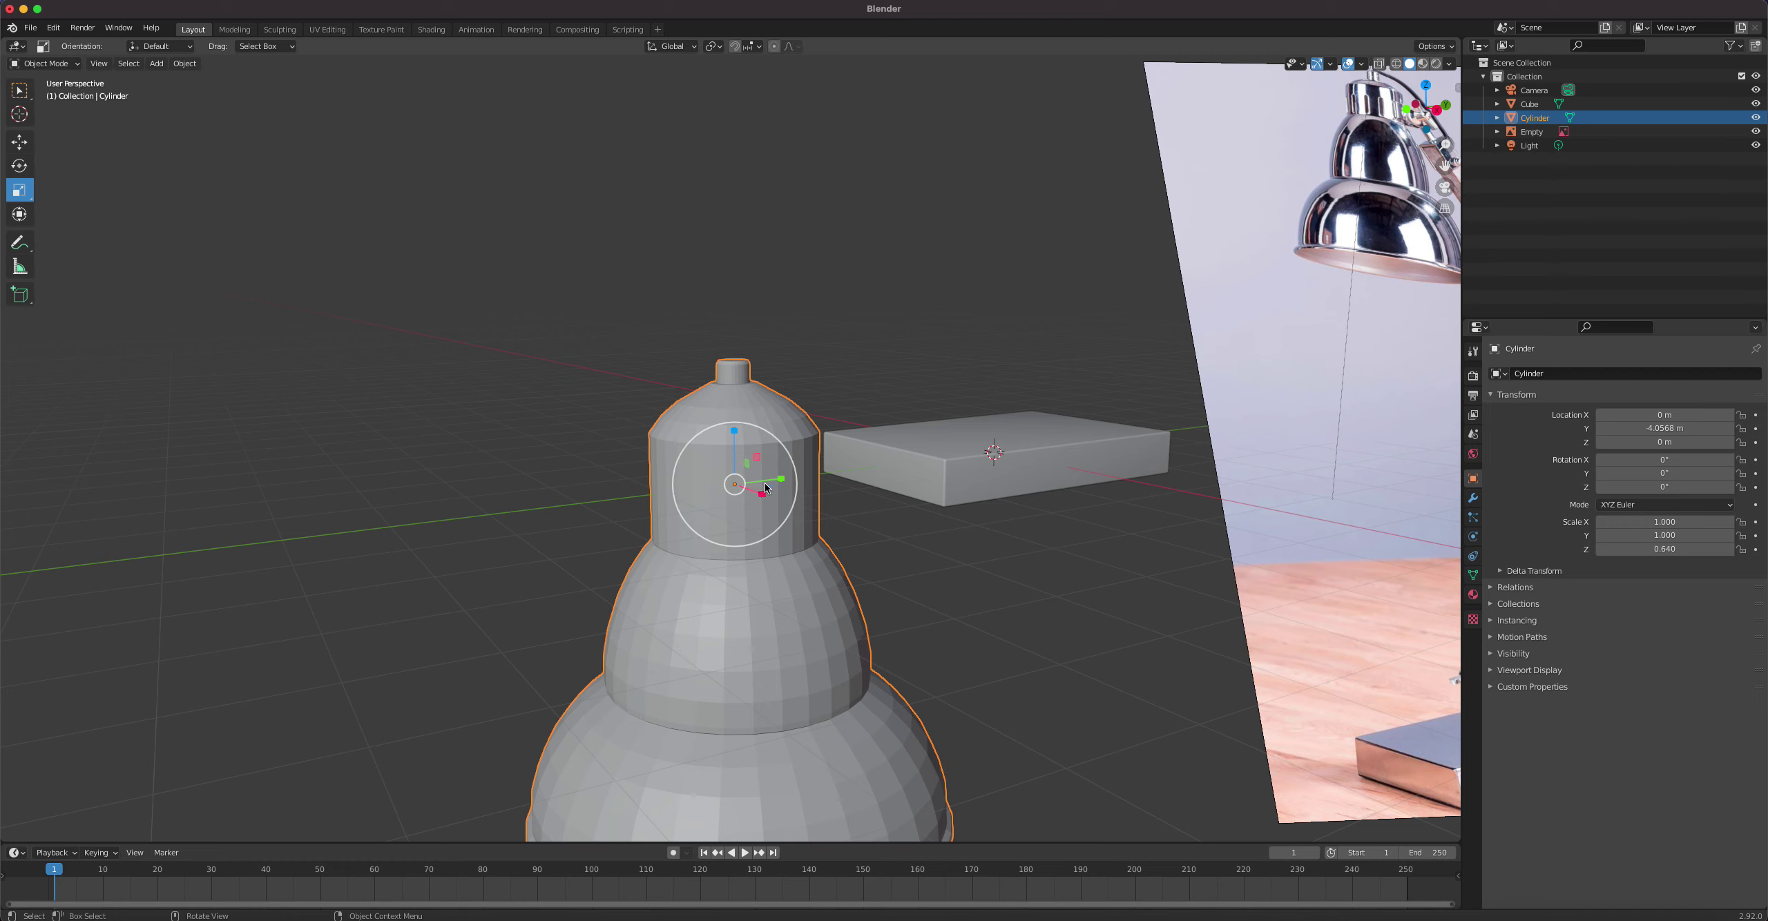
Step: Add three evenly spaced loop cuts around the straight upper section of the lampshade, without sliding them
{"action": "key", "text": "Tab"}
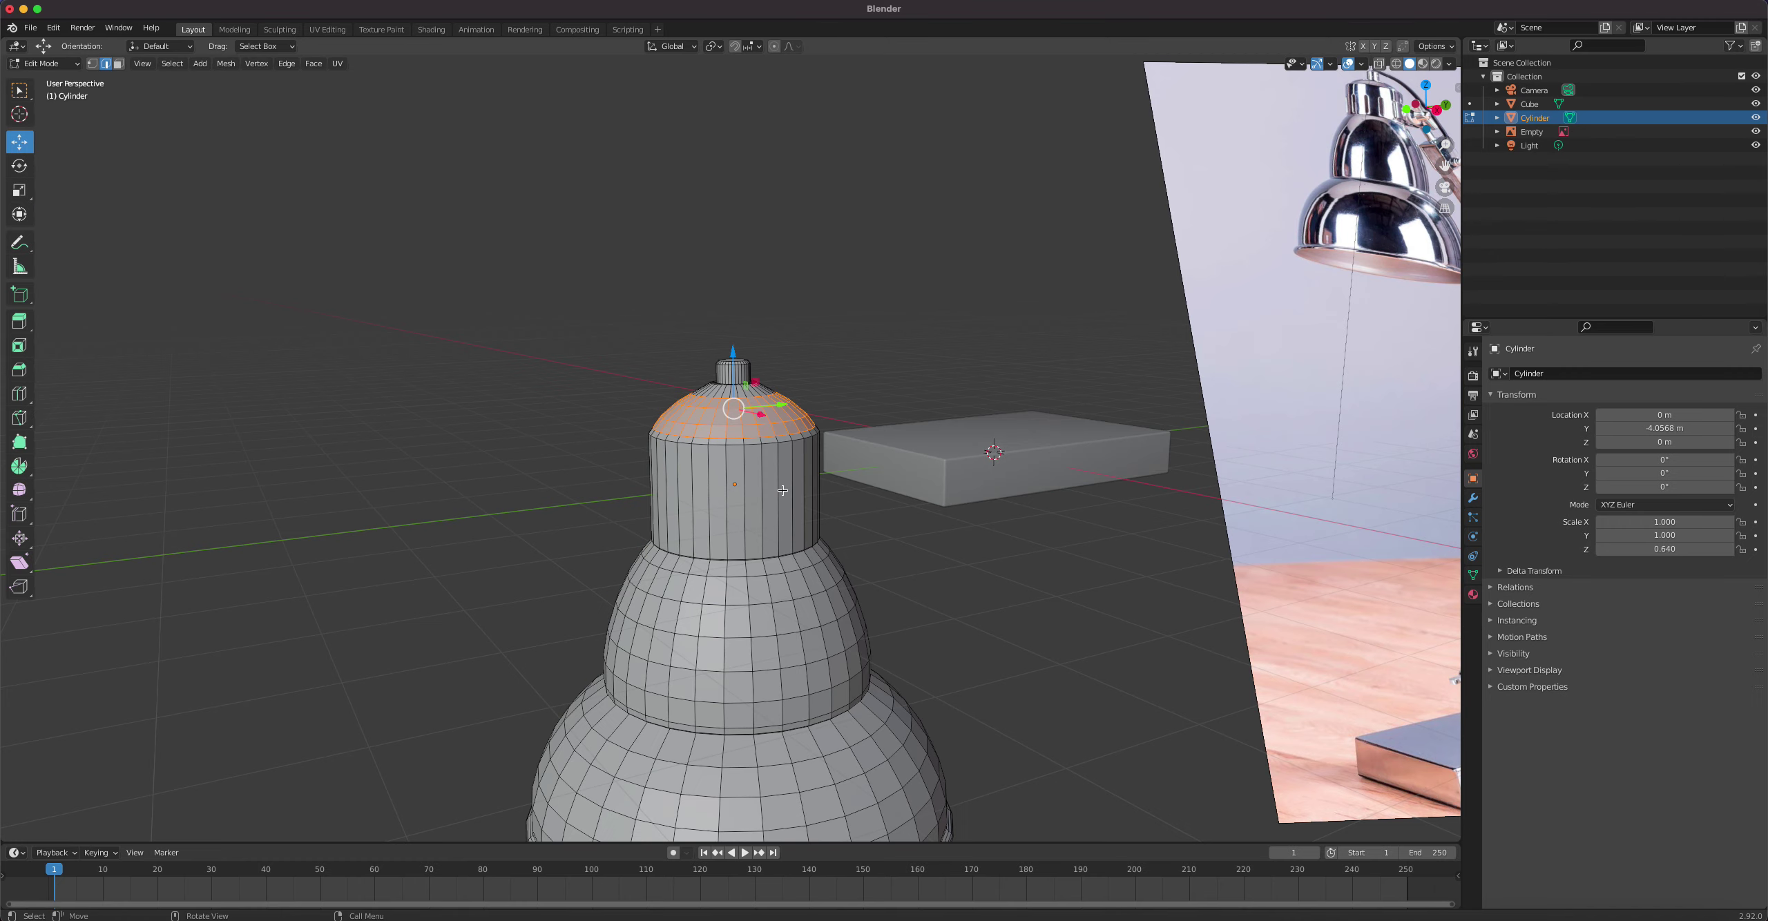
{"action": "key", "text": "ctrl+r"}
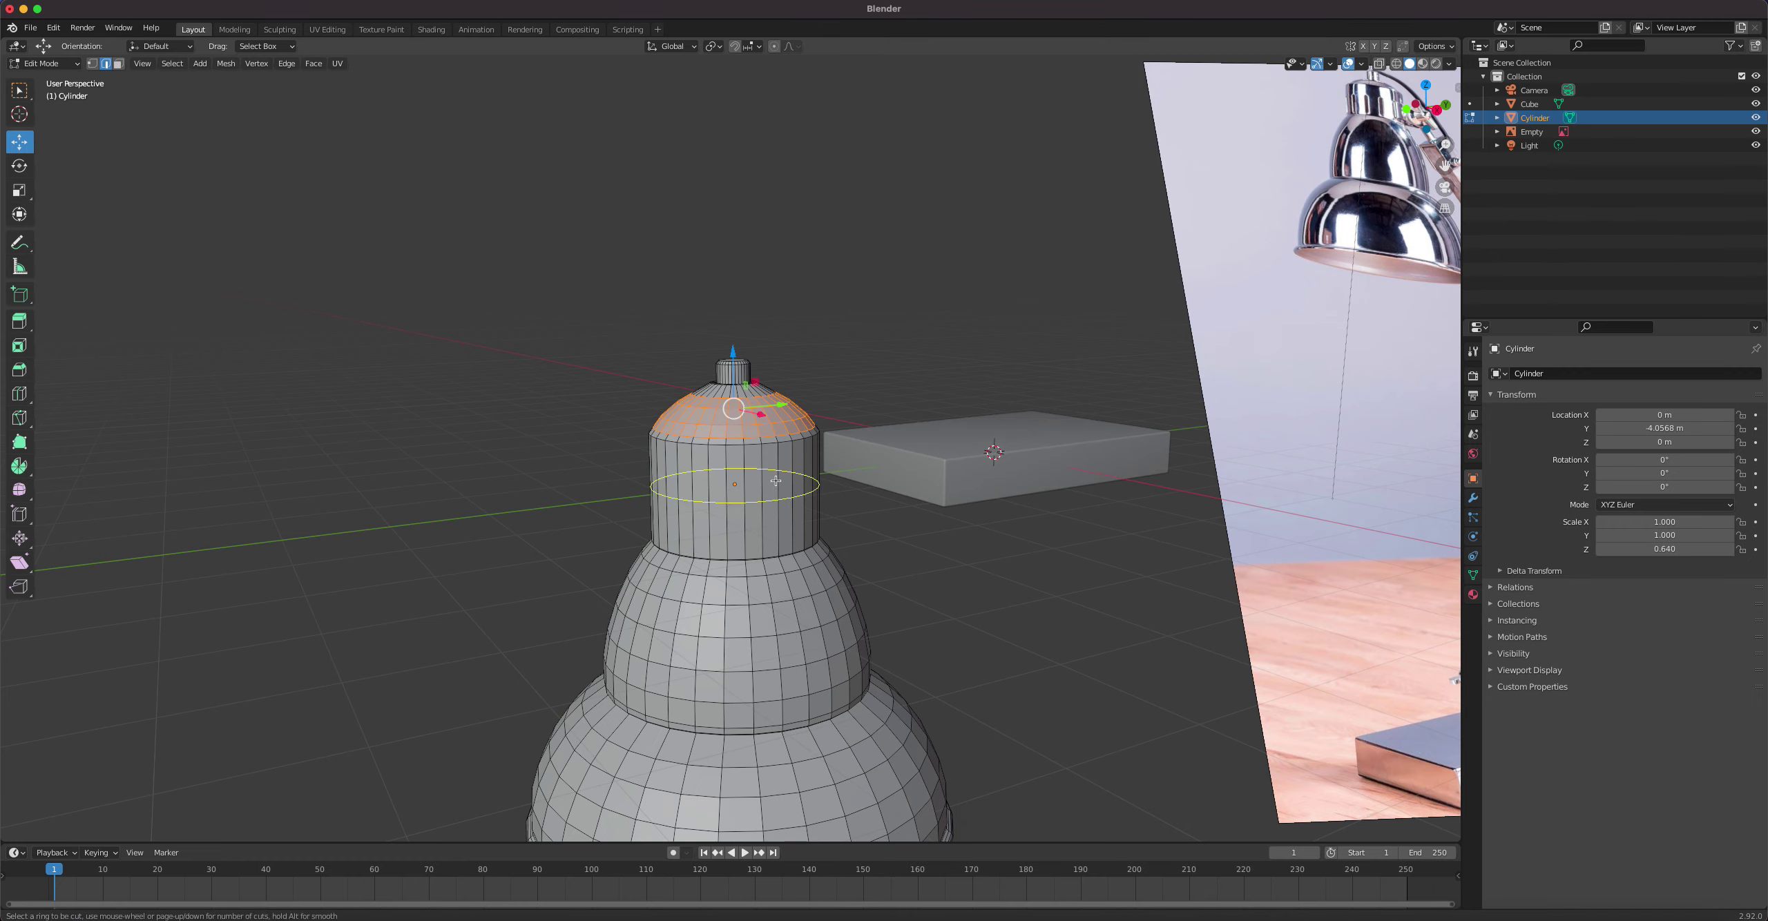
{"action": "scroll", "coordinate": [776, 481], "scroll_direction": "up", "scroll_amount": 2}
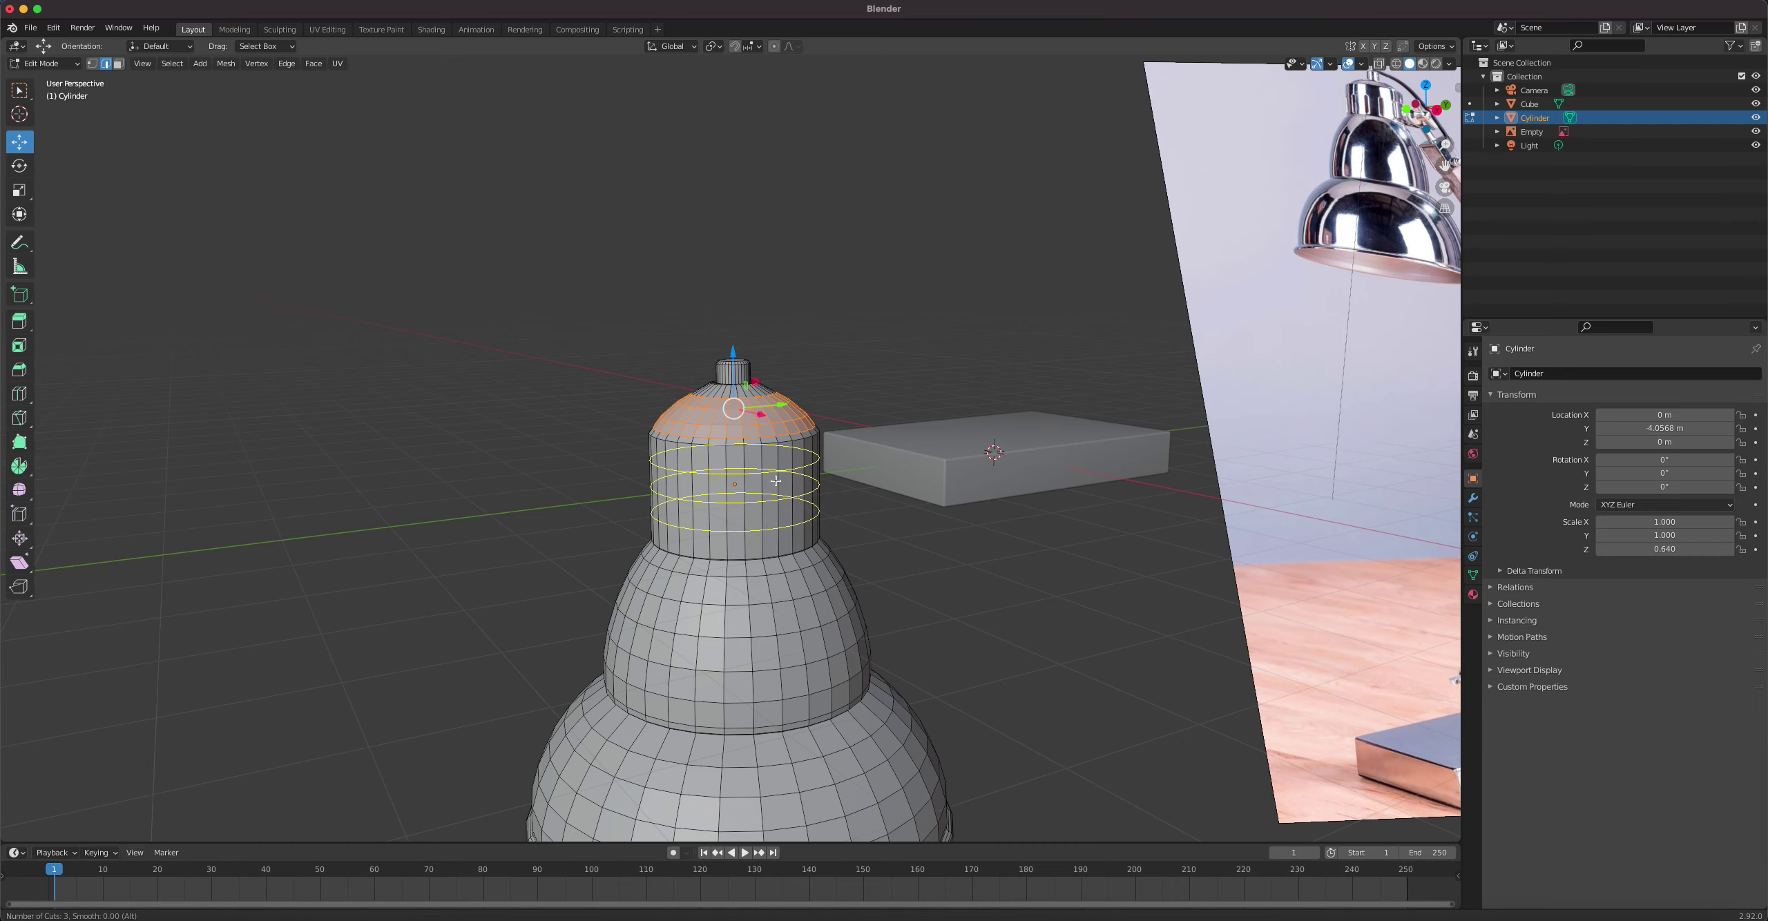
{"action": "left_click", "coordinate": [776, 481]}
{"action": "right_click", "coordinate": [775, 481]}
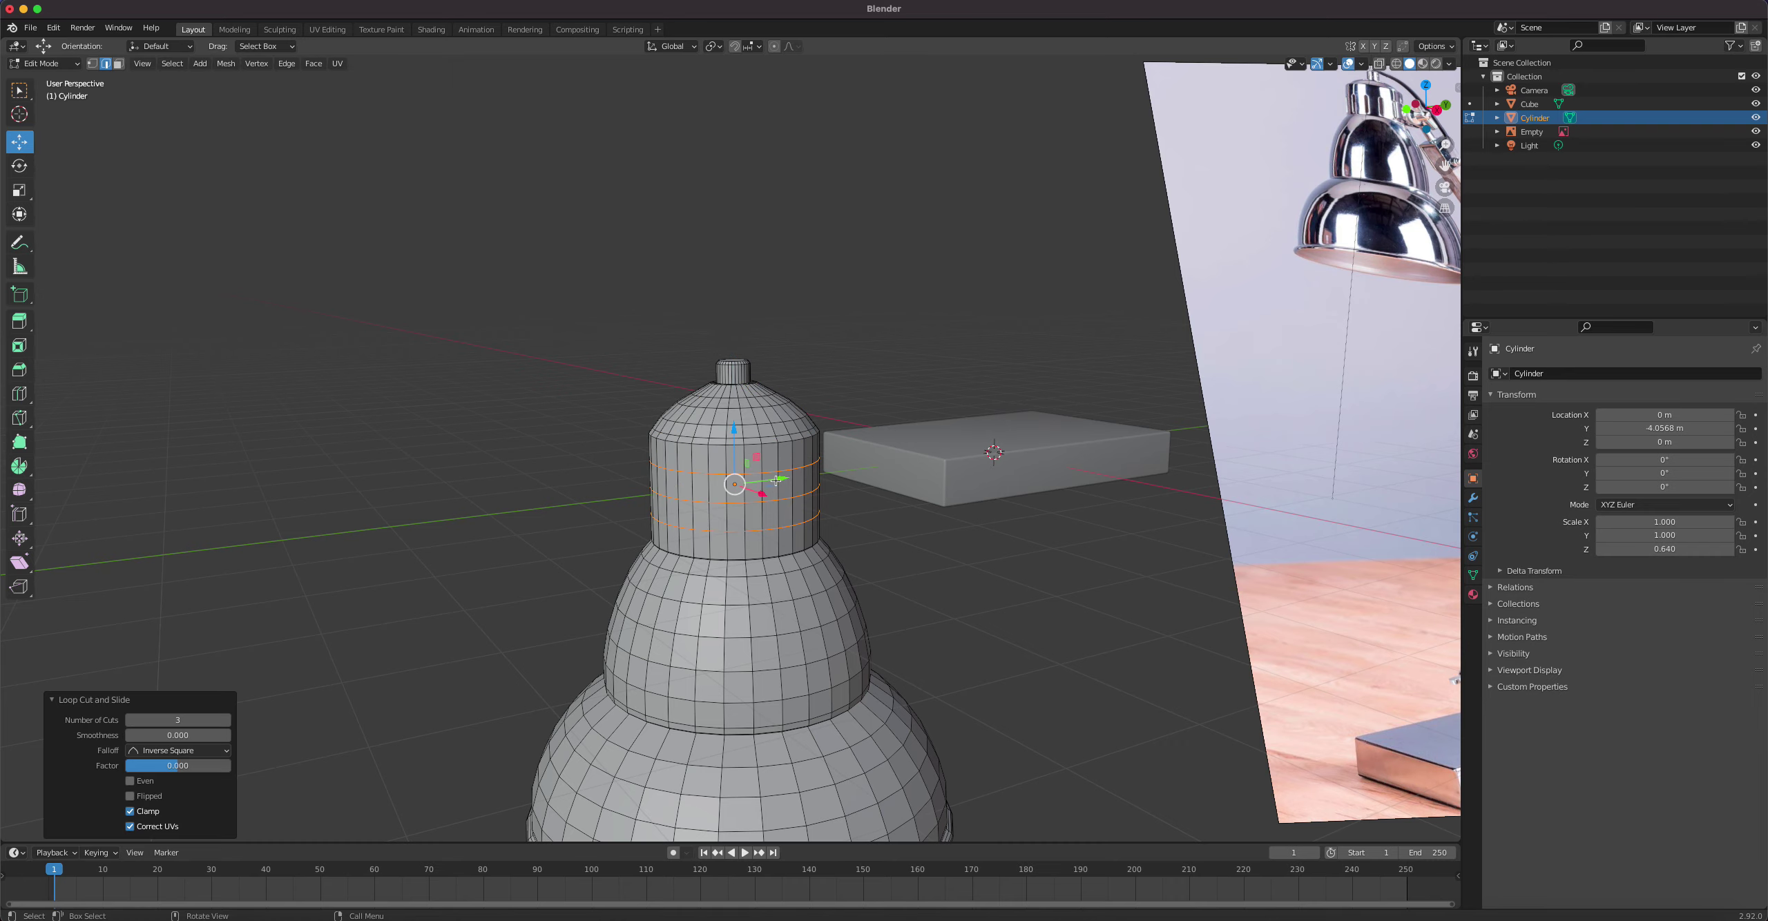
Step: View the lampshade in front orthographic and change to face selection
{"action": "scroll", "coordinate": [776, 481], "scroll_direction": "up", "scroll_amount": 3}
{"action": "middle_click_drag", "start_coordinate": [776, 481], "coordinate": [792, 467]}
{"action": "key", "text": "KP_1"}
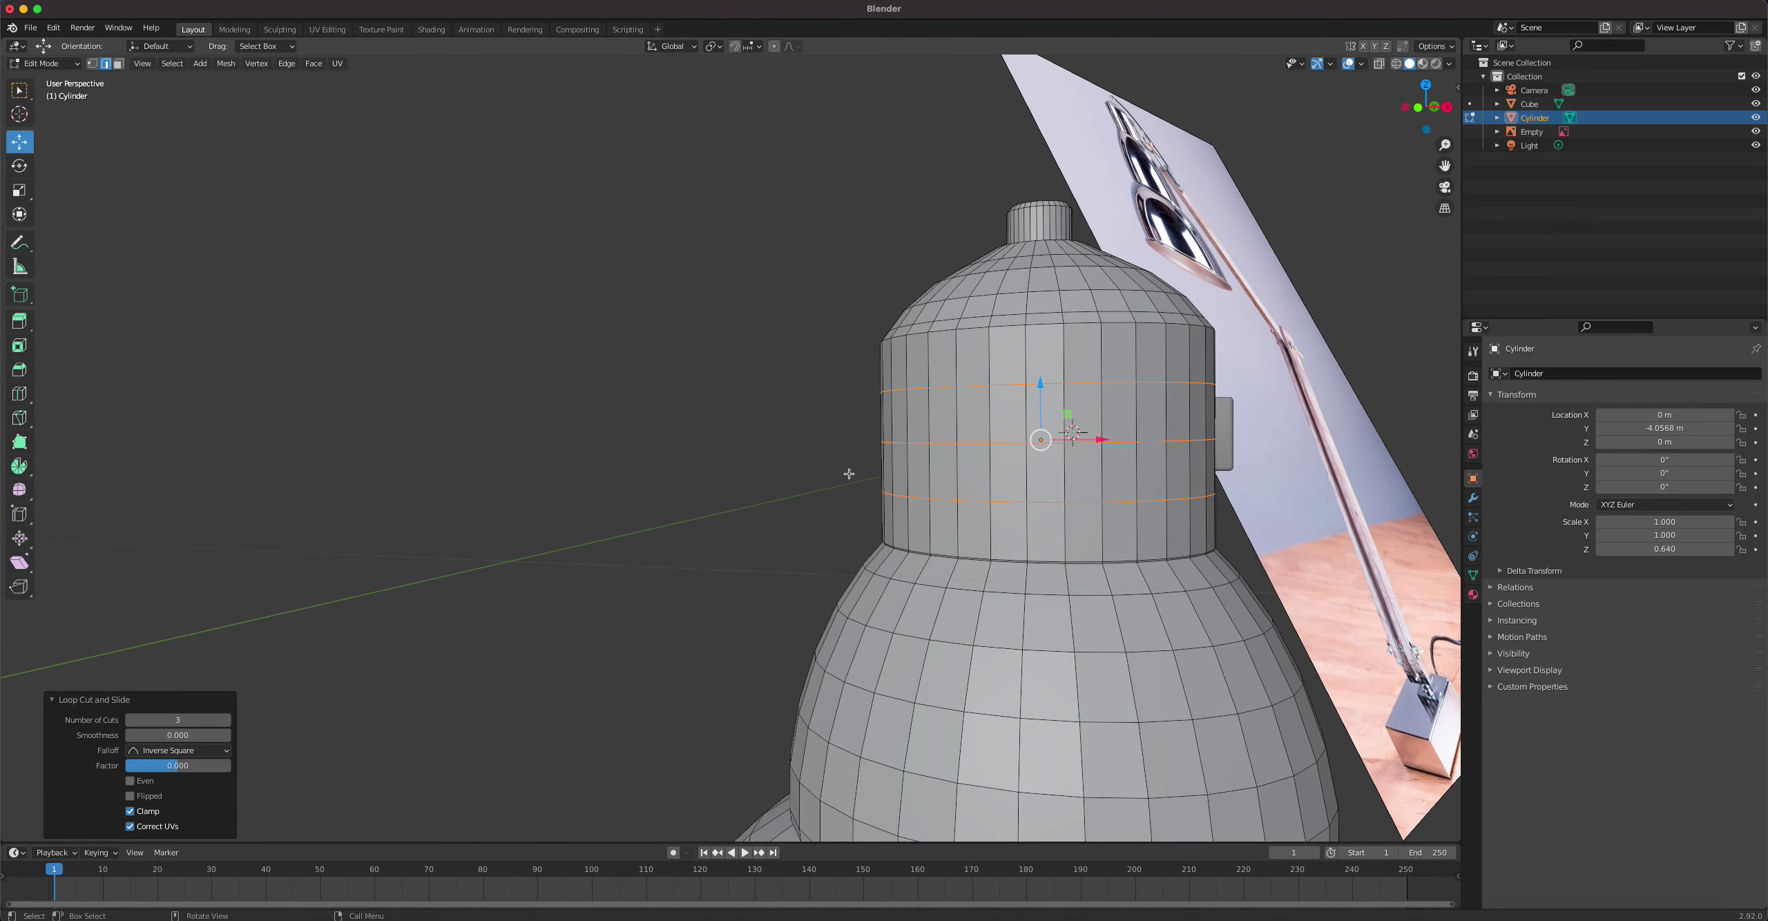
{"action": "key", "text": "KP_5"}
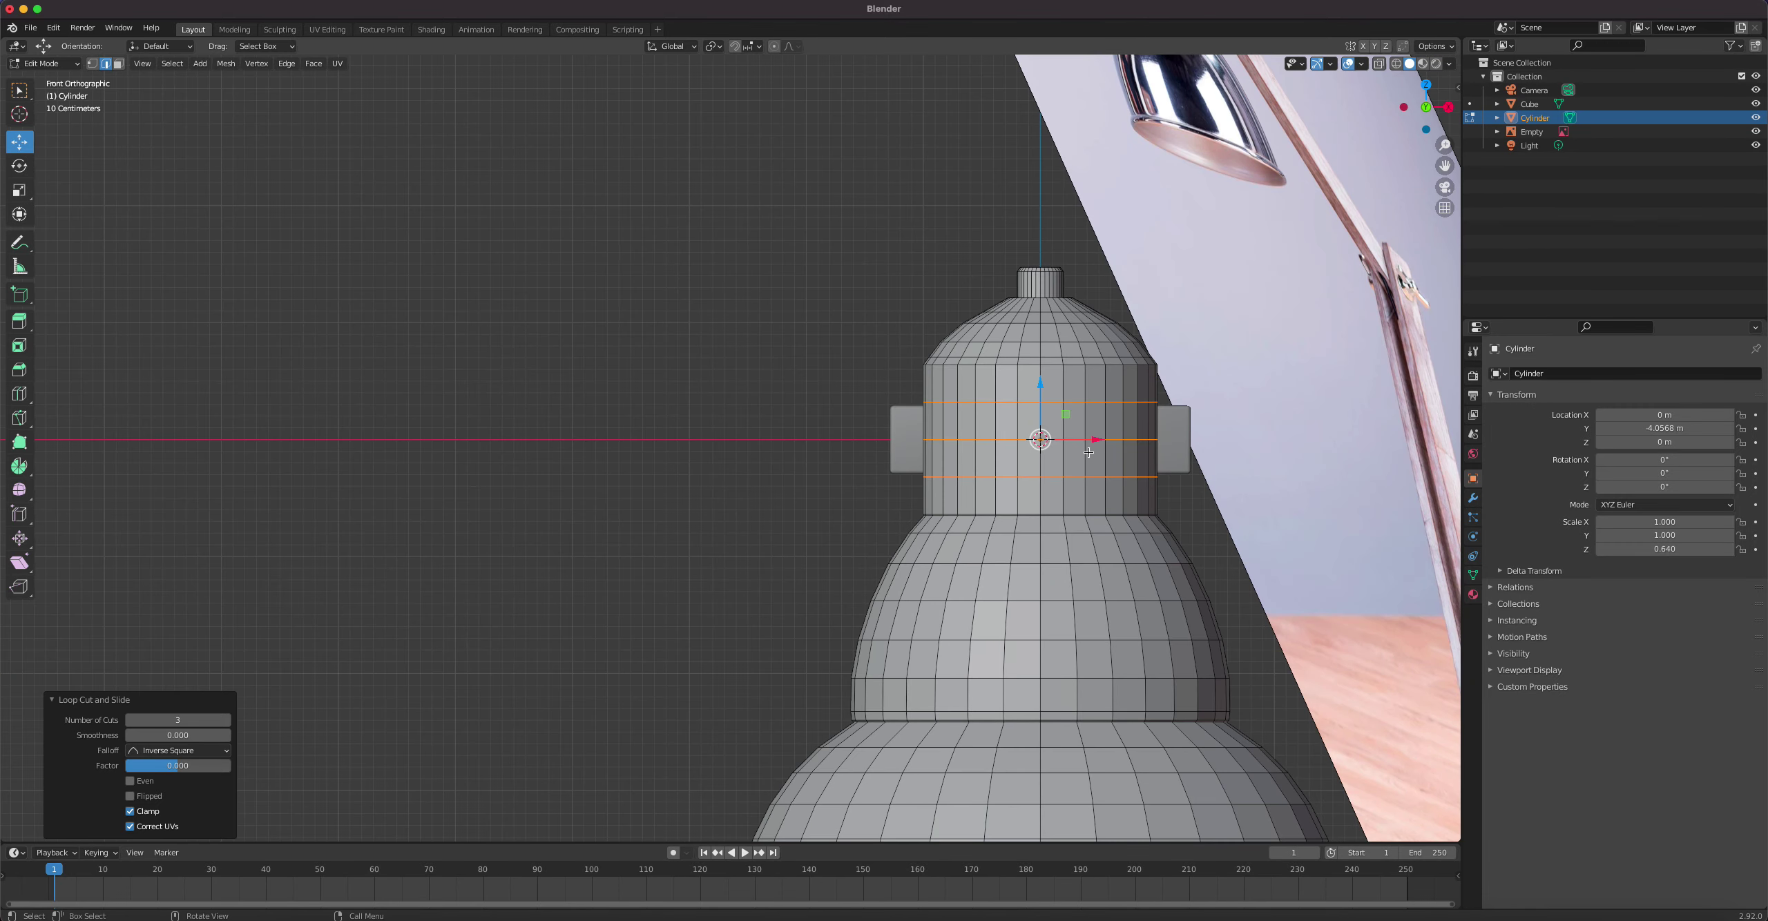
{"action": "key", "text": "3"}
{"action": "left_click", "coordinate": [1054, 420]}
{"action": "left_click", "coordinate": [1051, 459], "text": "shift"}
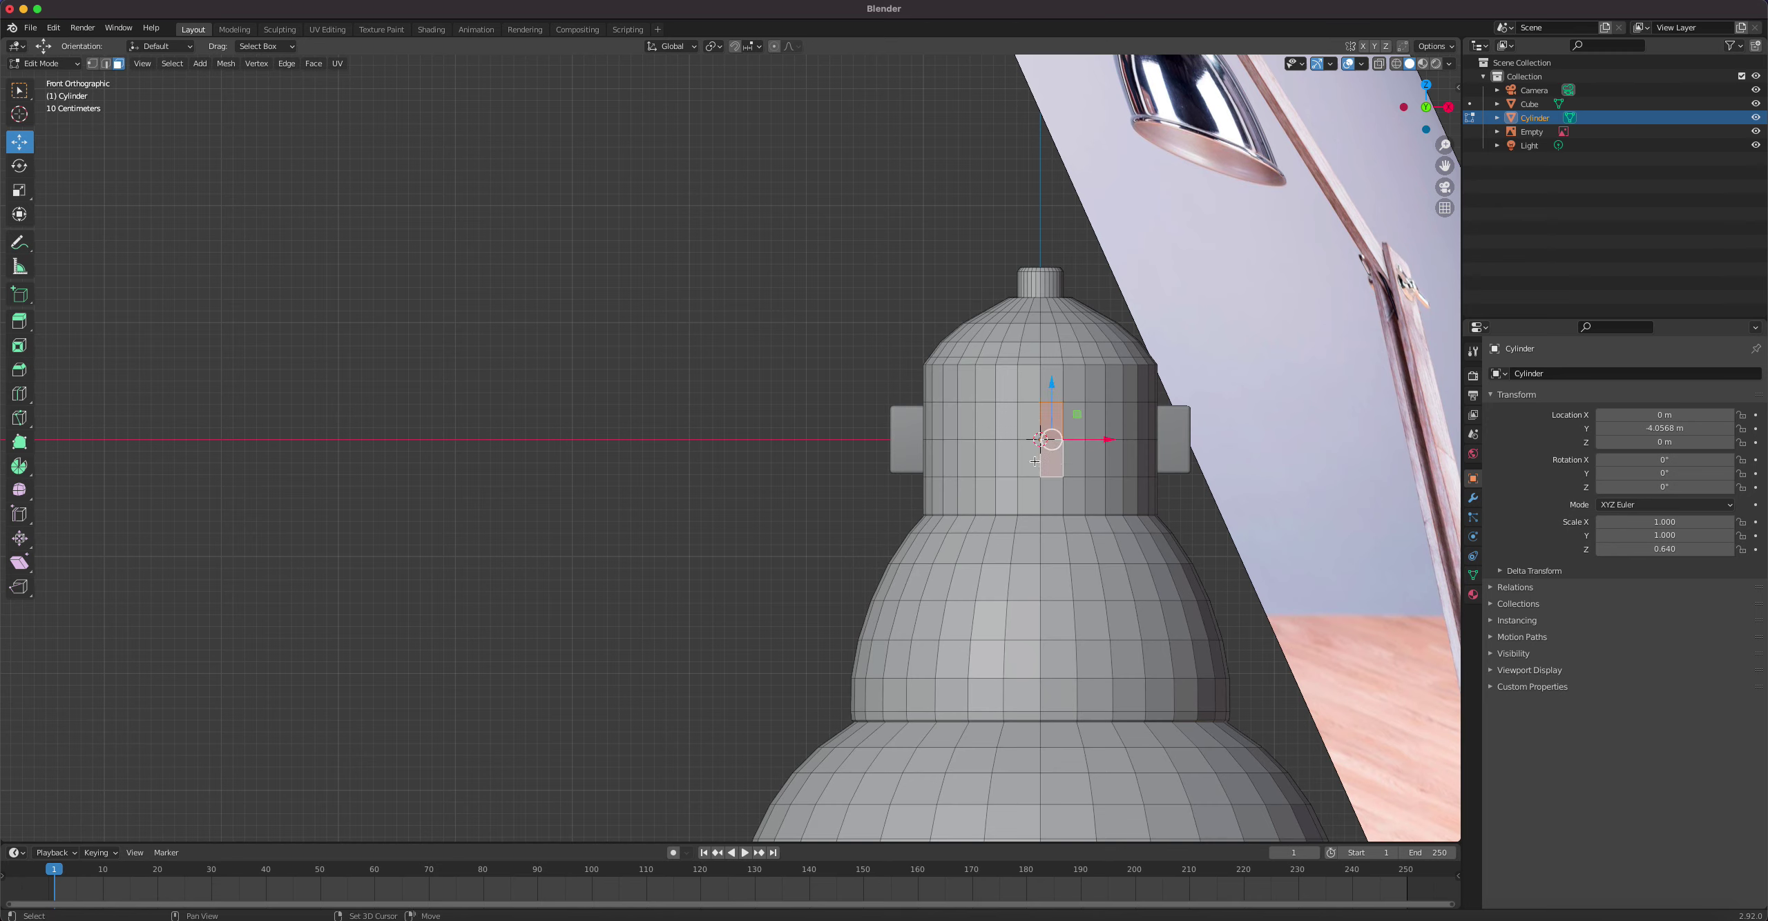
{"action": "left_click", "coordinate": [1029, 458], "text": "shift"}
{"action": "left_click", "coordinate": [1037, 421], "text": "shift"}
{"action": "left_click", "coordinate": [1095, 422], "text": "shift"}
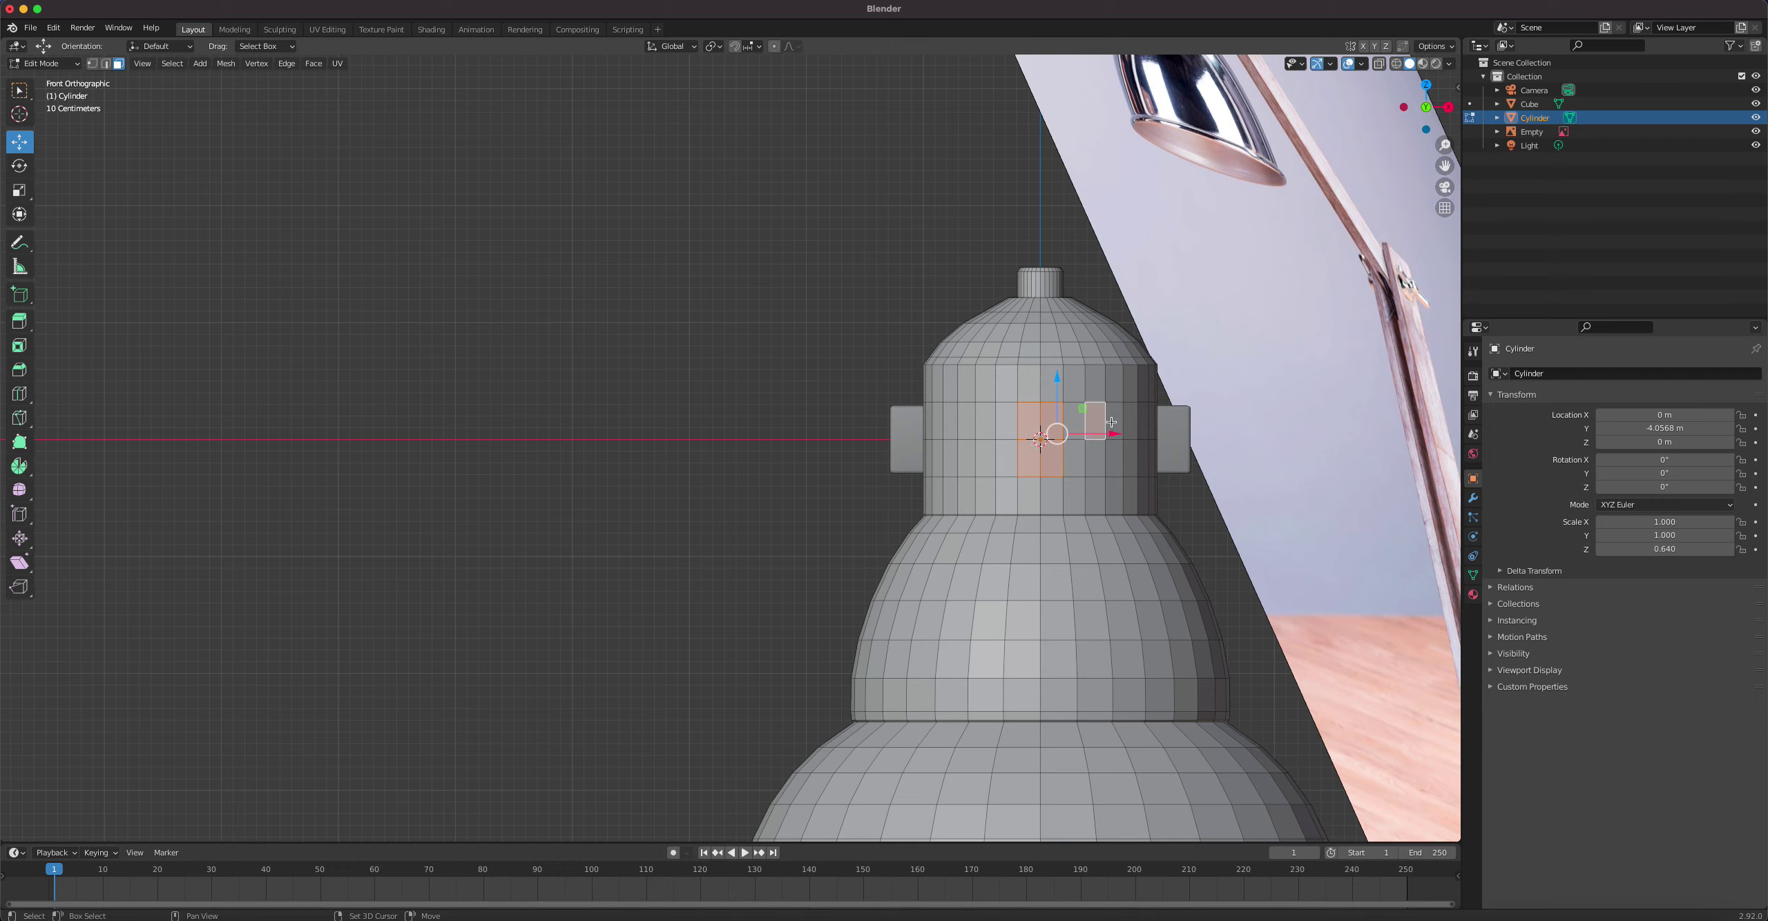
{"action": "left_click", "coordinate": [1113, 421], "text": "shift"}
{"action": "left_click", "coordinate": [1114, 458], "text": "shift"}
{"action": "left_click", "coordinate": [1099, 462], "text": "shift"}
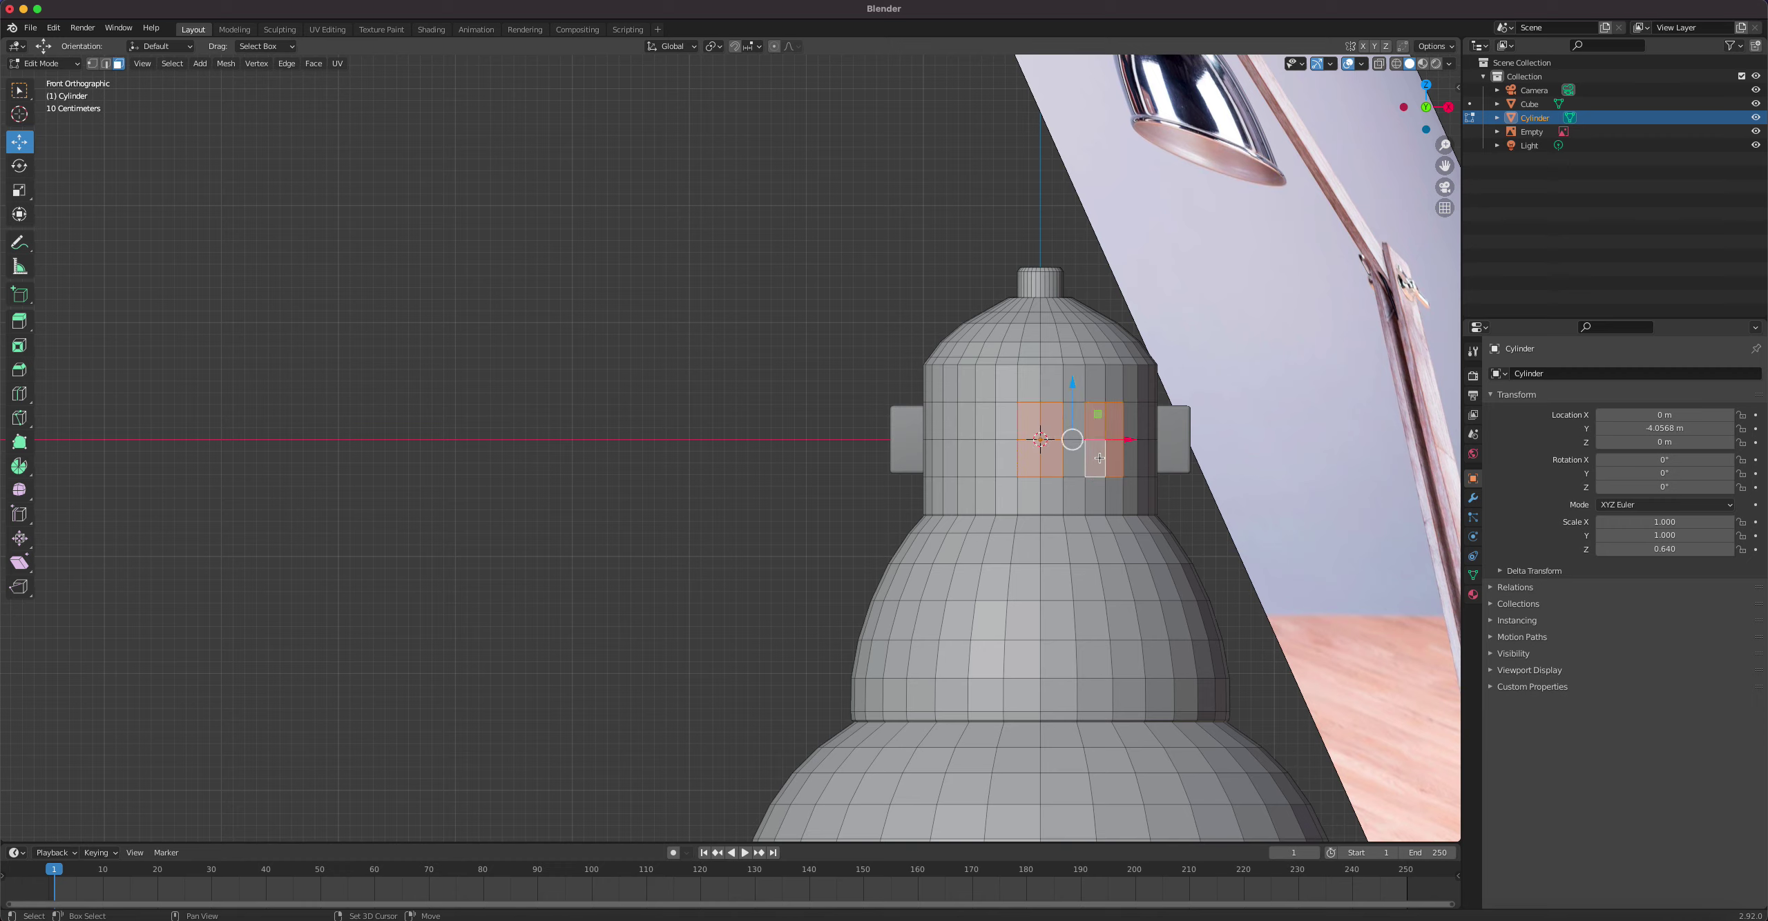
Step: Select three 2×2 blocks of faces in the middle rows of the upper section: one at the centre and one on either side
{"action": "left_click", "coordinate": [1051, 420]}
{"action": "left_click", "coordinate": [1052, 459], "text": "shift"}
{"action": "left_click", "coordinate": [1030, 458], "text": "shift"}
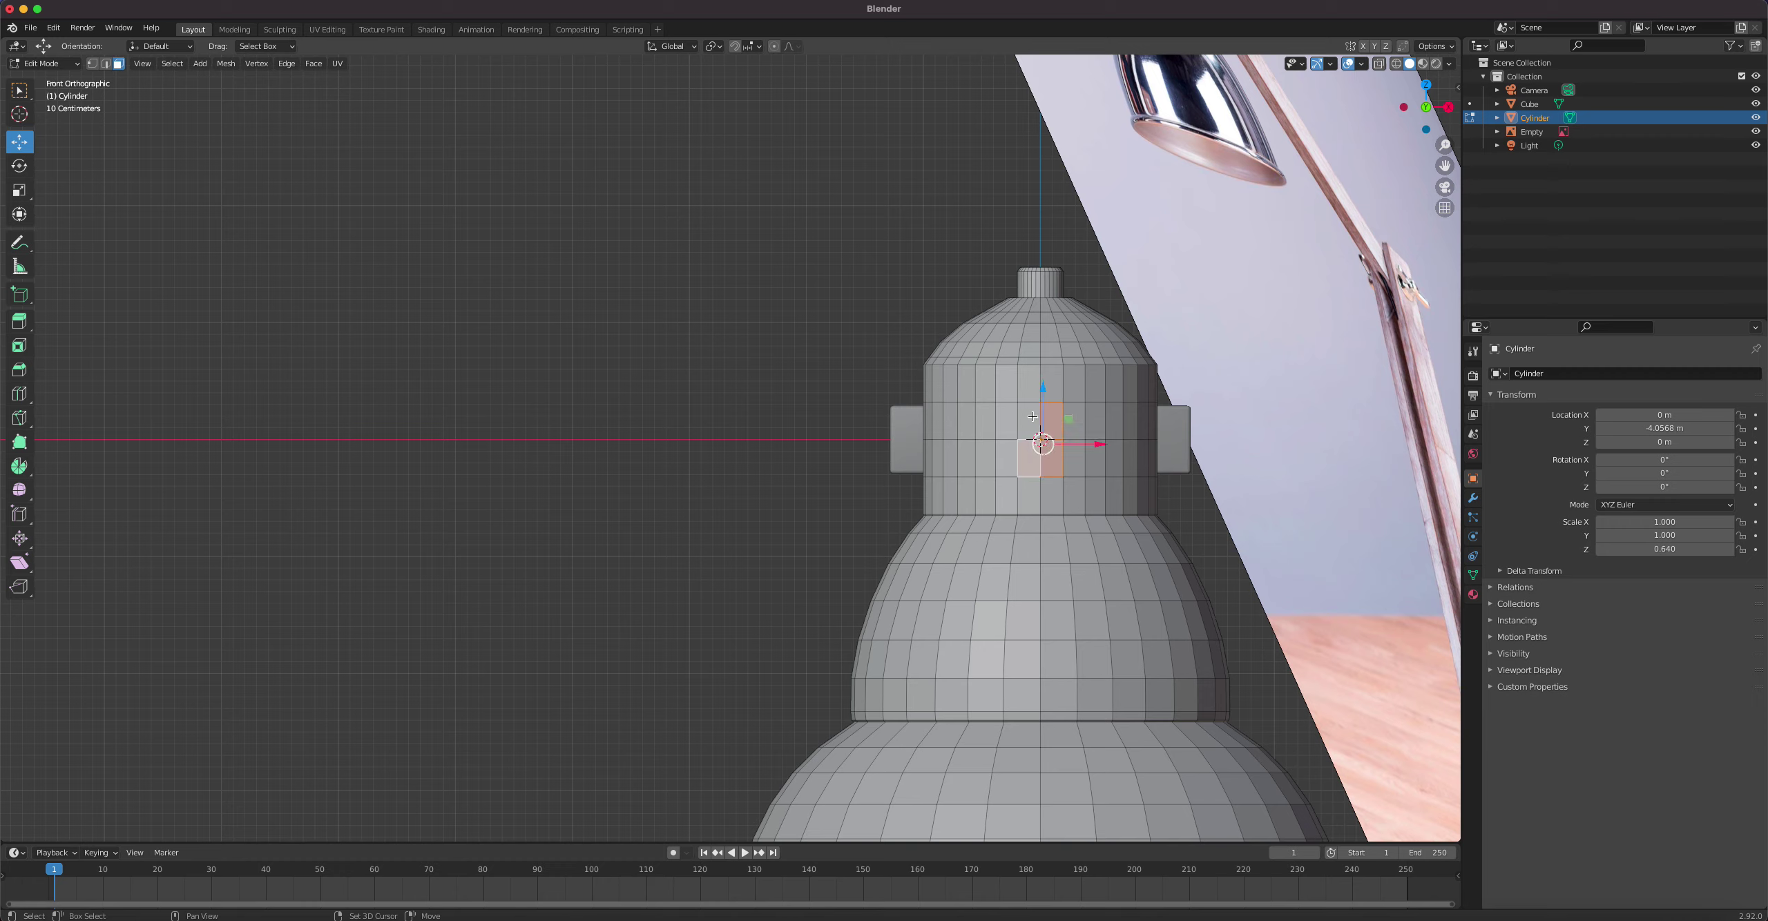
{"action": "left_click", "coordinate": [1032, 417], "text": "shift"}
{"action": "left_click", "coordinate": [1113, 420], "text": "shift"}
{"action": "left_click", "coordinate": [1113, 459], "text": "shift"}
{"action": "left_click", "coordinate": [1130, 459], "text": "shift"}
{"action": "left_click", "coordinate": [1130, 420], "text": "shift"}
{"action": "left_click", "coordinate": [986, 420], "text": "shift"}
{"action": "left_click", "coordinate": [987, 459], "text": "shift"}
{"action": "left_click", "coordinate": [966, 458], "text": "shift"}
{"action": "left_click", "coordinate": [965, 420], "text": "shift"}
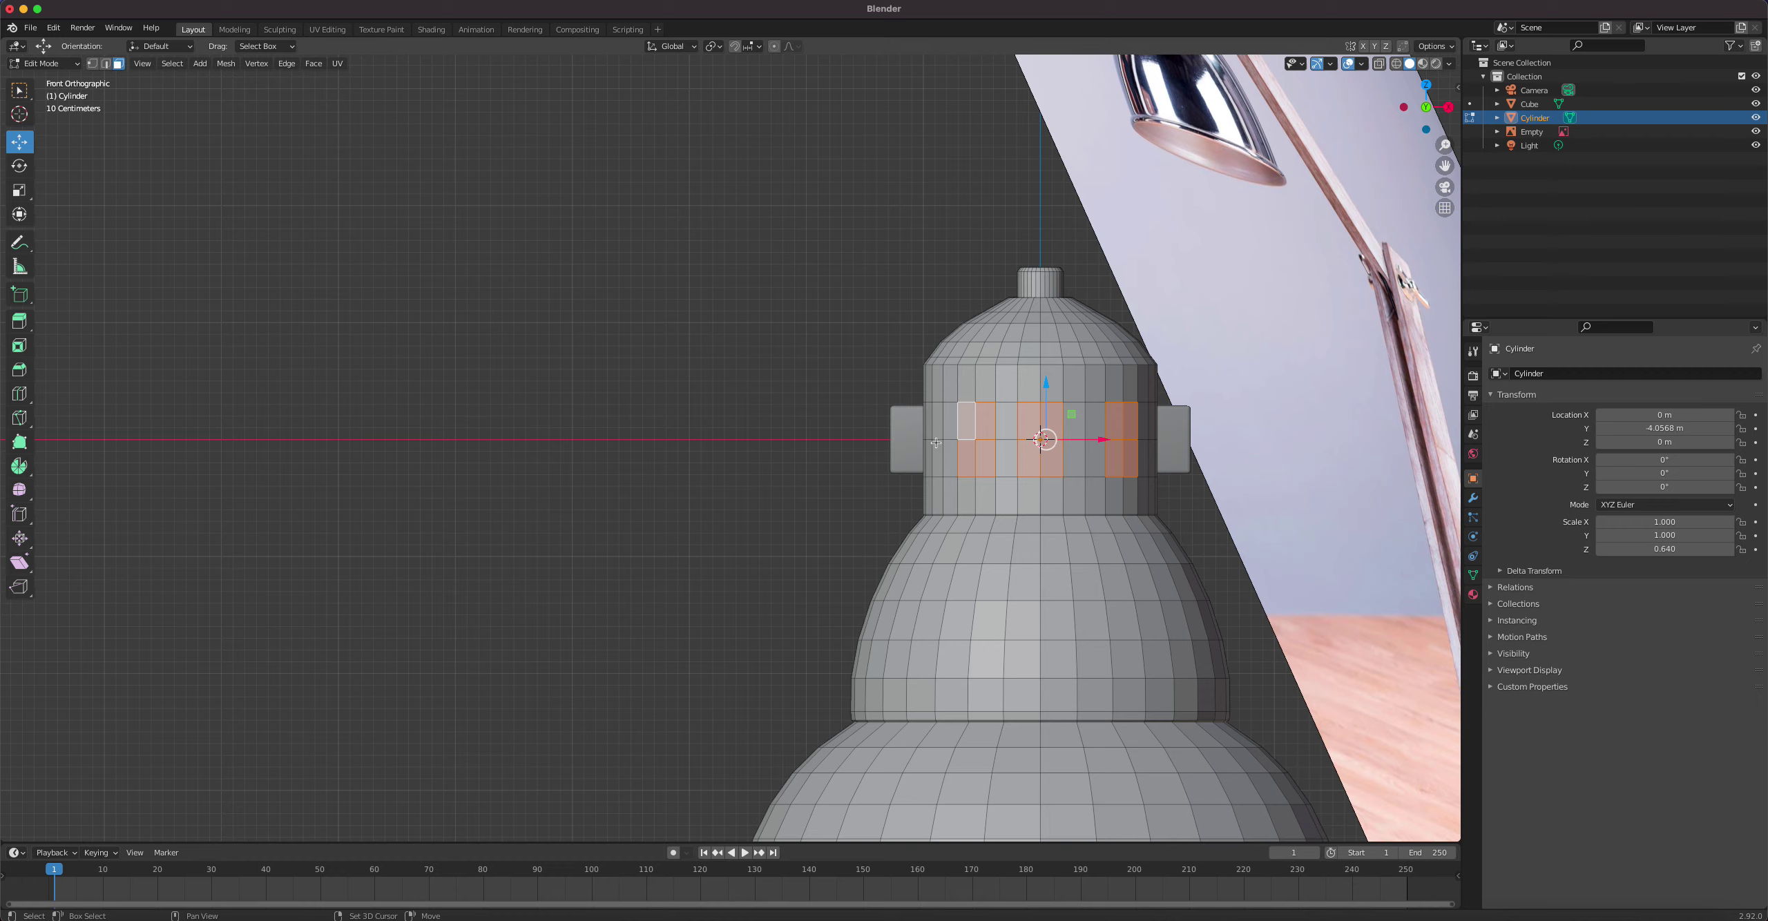
Step: Shift the selected face block on the negative X side one column outward, leaving a two-column gap to the centre block
{"action": "left_click", "coordinate": [936, 446], "text": "shift"}
{"action": "left_click", "coordinate": [931, 414], "text": "shift"}
{"action": "left_click", "coordinate": [929, 414], "text": "shift"}
{"action": "left_click", "coordinate": [929, 459], "text": "shift"}
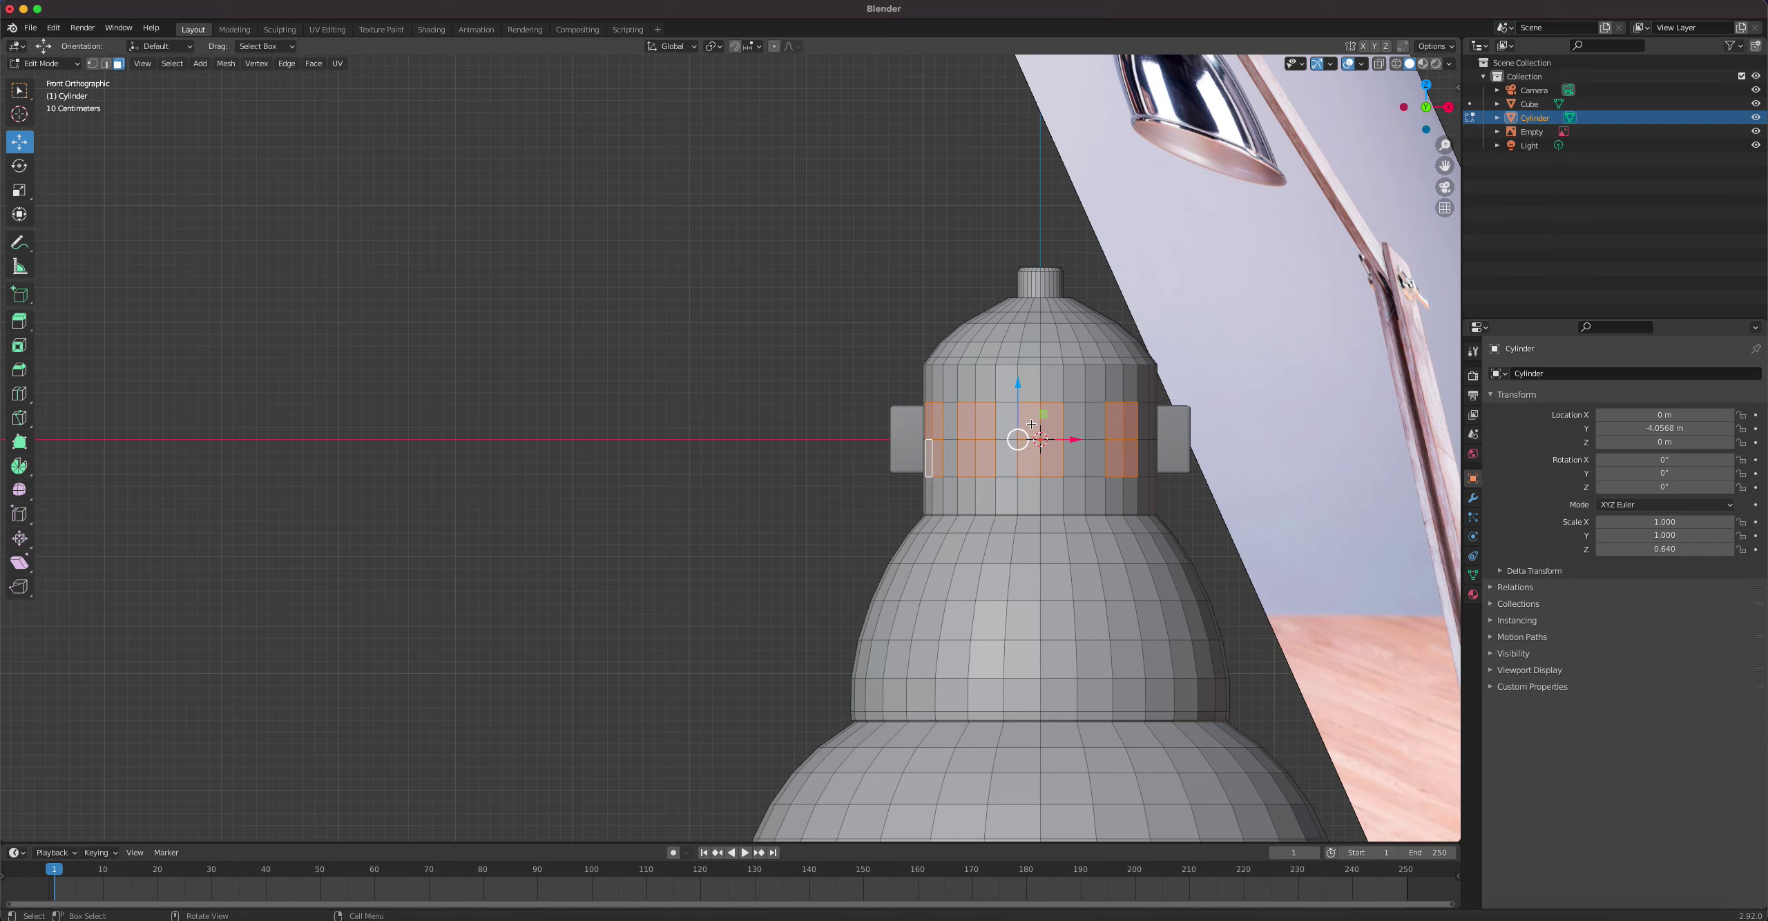
{"action": "left_click", "coordinate": [987, 424], "text": "shift"}
{"action": "left_click", "coordinate": [985, 456], "text": "shift"}
{"action": "left_click", "coordinate": [949, 458], "text": "shift"}
{"action": "left_click", "coordinate": [949, 422], "text": "shift"}
{"action": "left_click", "coordinate": [930, 461], "text": "shift"}
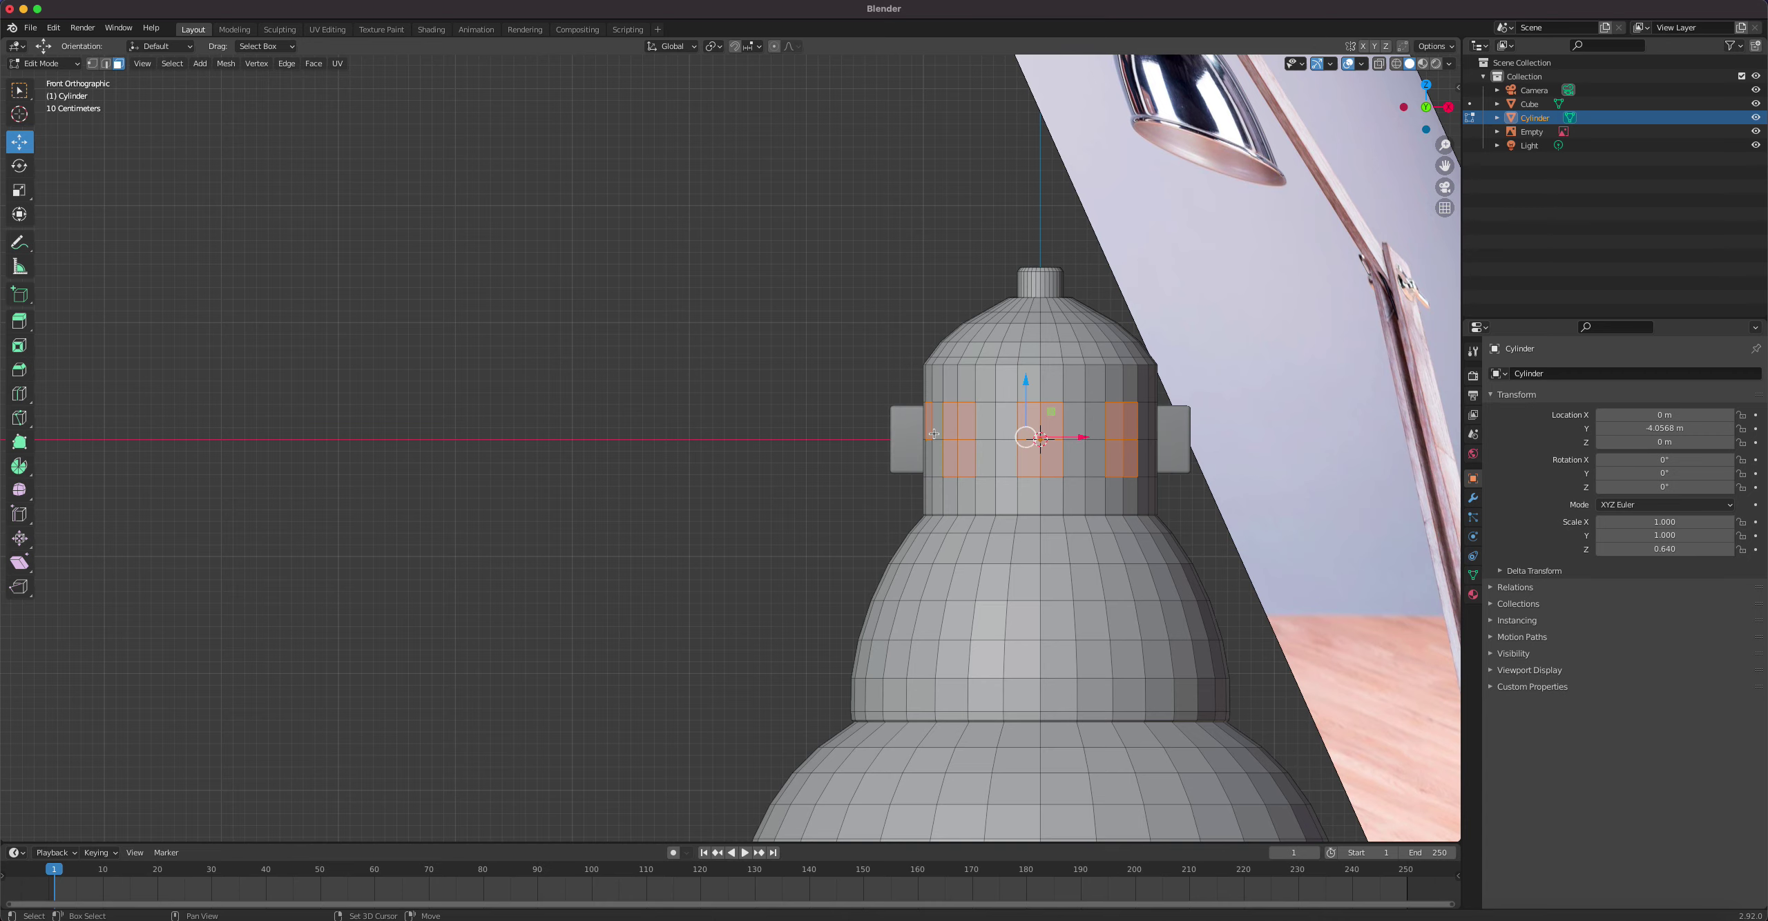
{"action": "left_click", "coordinate": [928, 427], "text": "shift"}
Step: Add two more 2×2 face blocks around the upper section to the selection, keeping the two-column spacing
{"action": "middle_click_drag", "start_coordinate": [998, 467], "coordinate": [983, 431]}
{"action": "left_click", "coordinate": [980, 434], "text": "shift"}
{"action": "left_click", "coordinate": [978, 450], "text": "shift"}
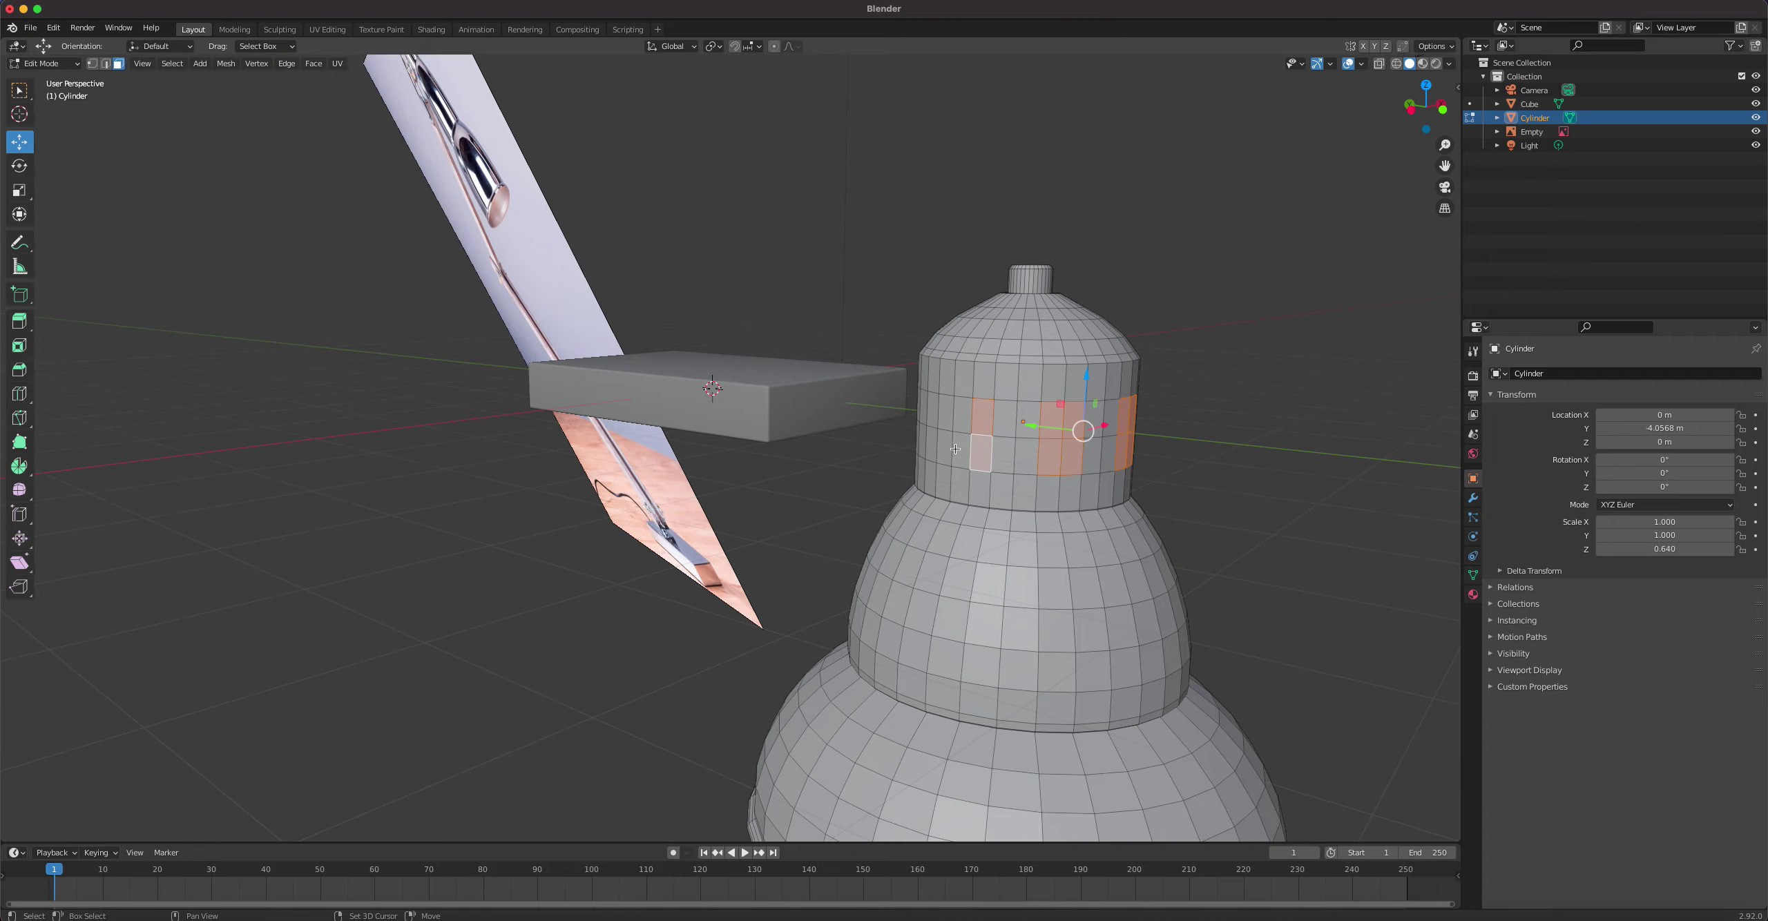
{"action": "left_click", "coordinate": [956, 450], "text": "shift"}
{"action": "left_click", "coordinate": [961, 420], "text": "shift"}
{"action": "middle_click_drag", "start_coordinate": [1101, 461], "coordinate": [891, 428]}
{"action": "left_click", "coordinate": [886, 418], "text": "shift"}
{"action": "left_click", "coordinate": [889, 477], "text": "shift"}
{"action": "left_click", "coordinate": [921, 473], "text": "shift"}
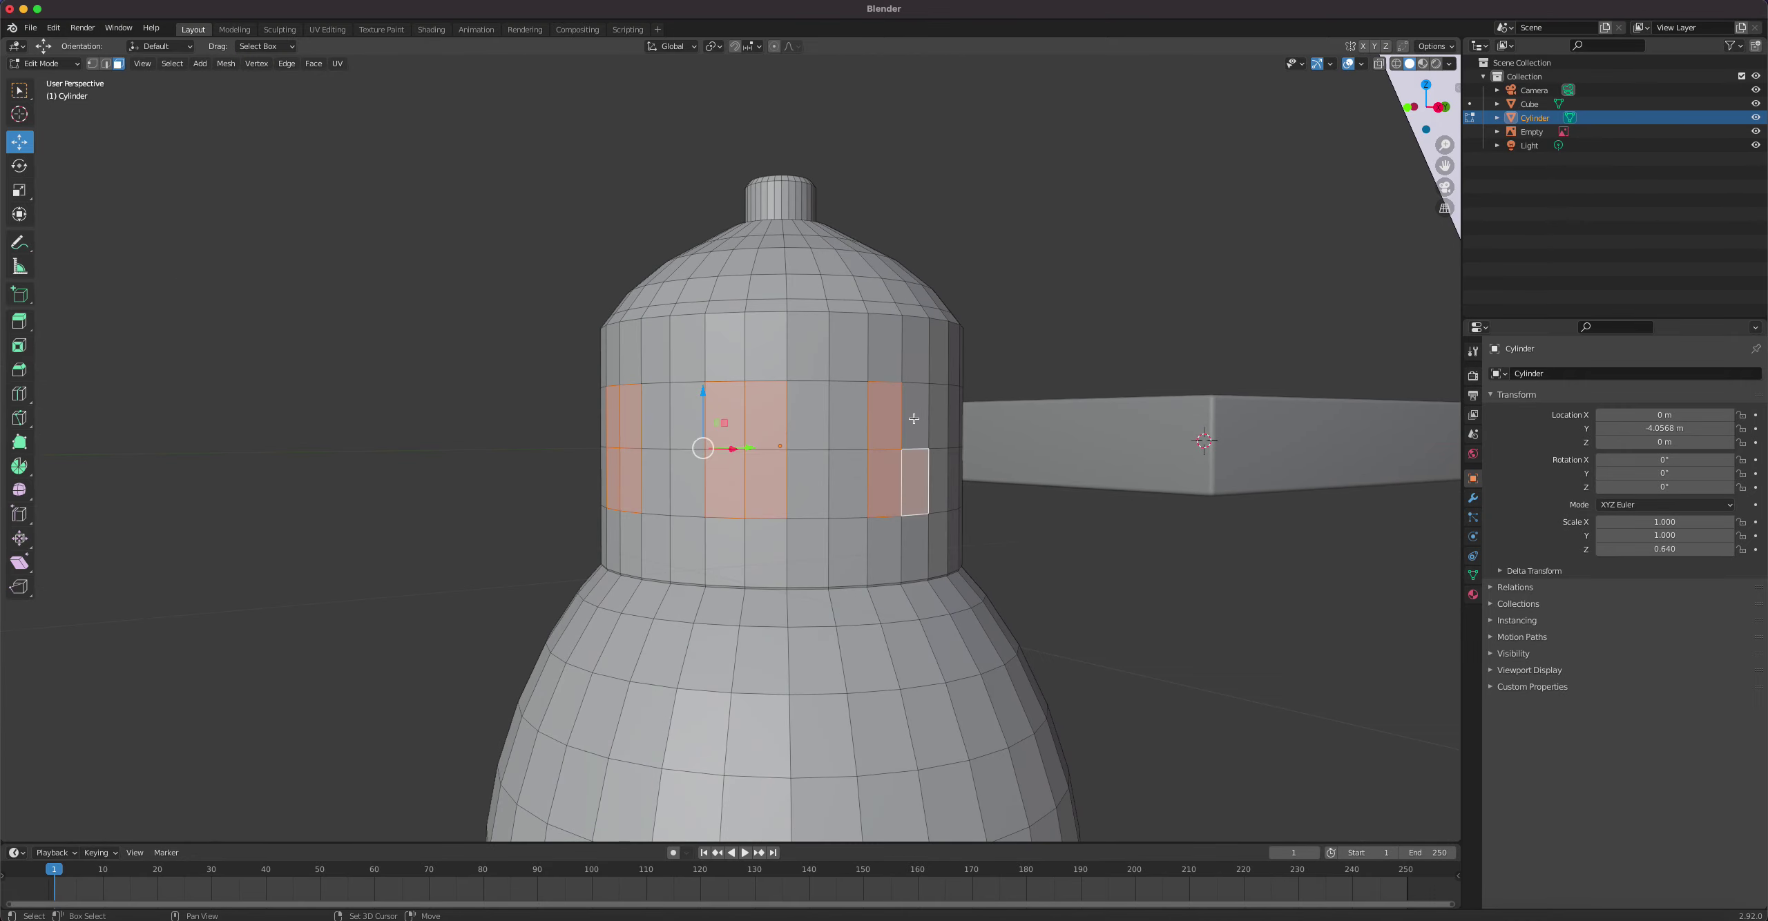
{"action": "left_click", "coordinate": [917, 416], "text": "shift"}
Step: Try to extrude the selected face blocks inward by about 0.107 m
{"action": "middle_click_drag", "start_coordinate": [1034, 458], "coordinate": [954, 511]}
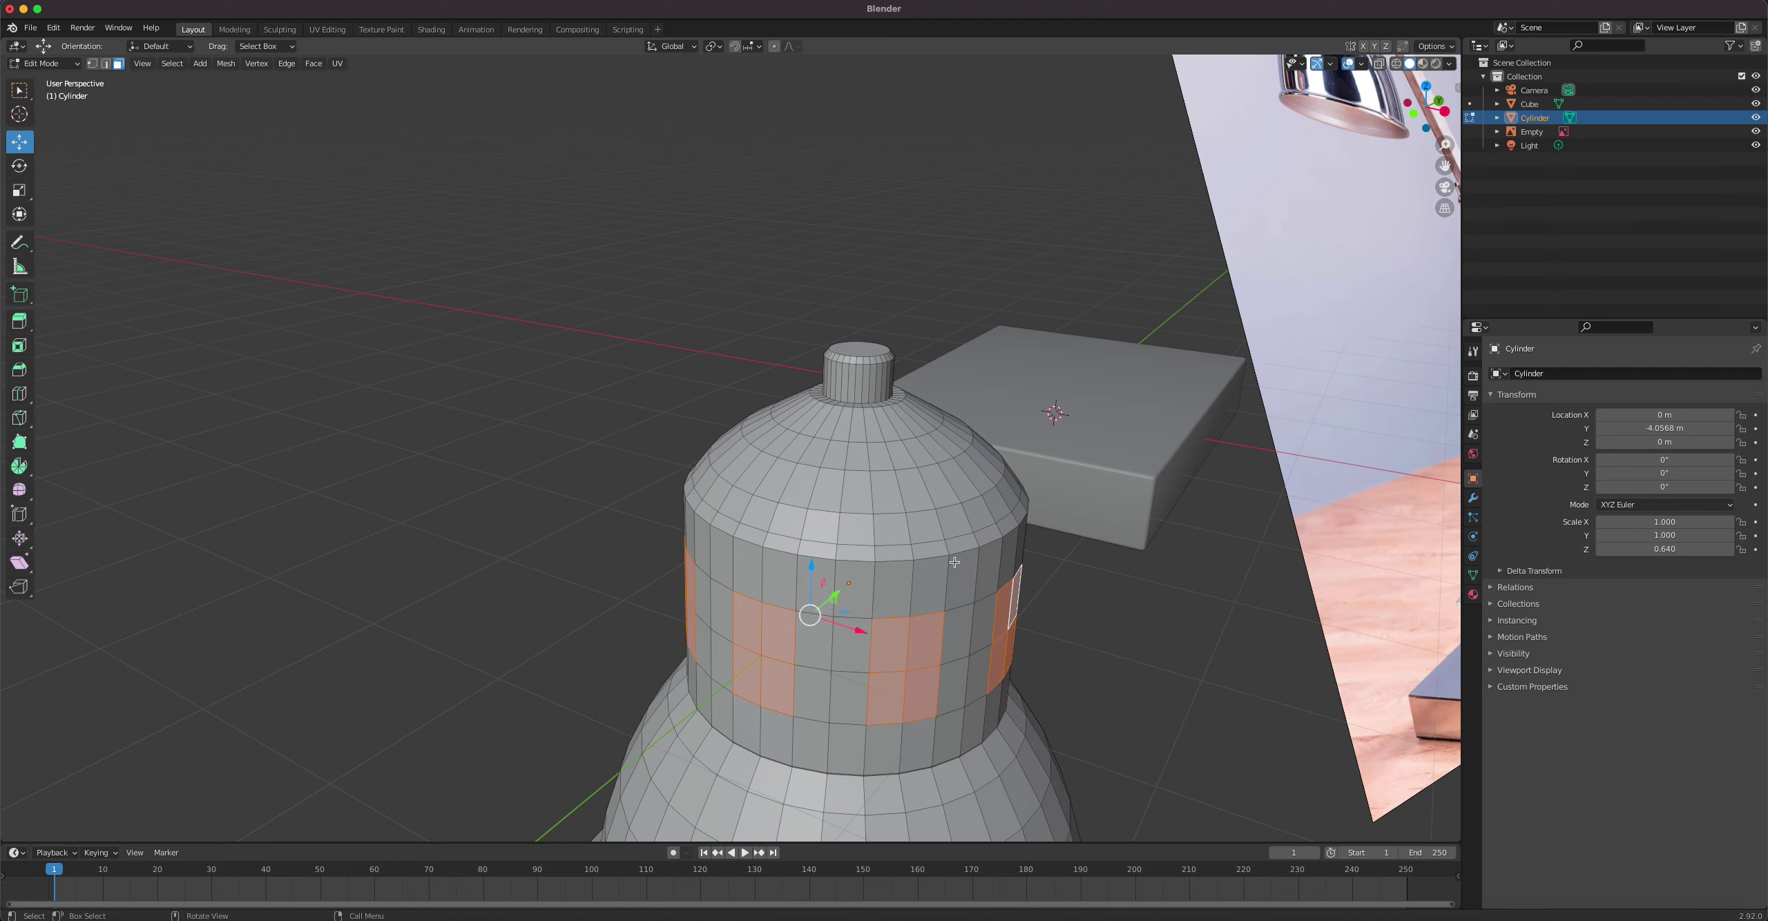
{"action": "key", "text": "e"}
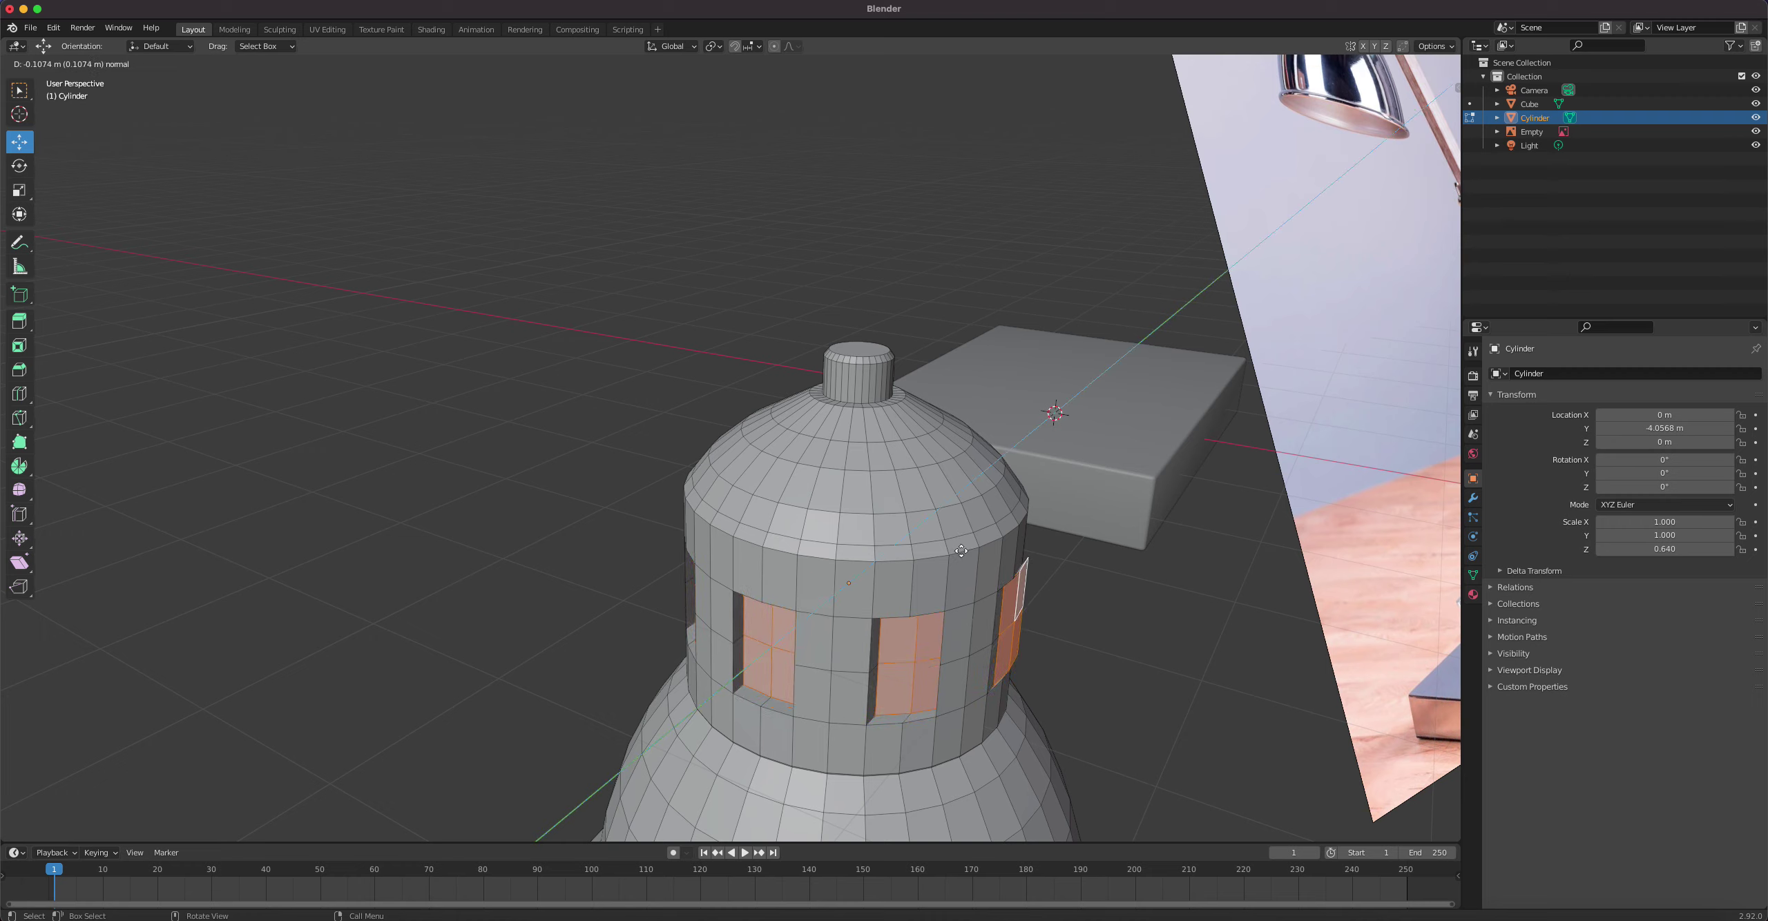
{"action": "right_click", "coordinate": [959, 551]}
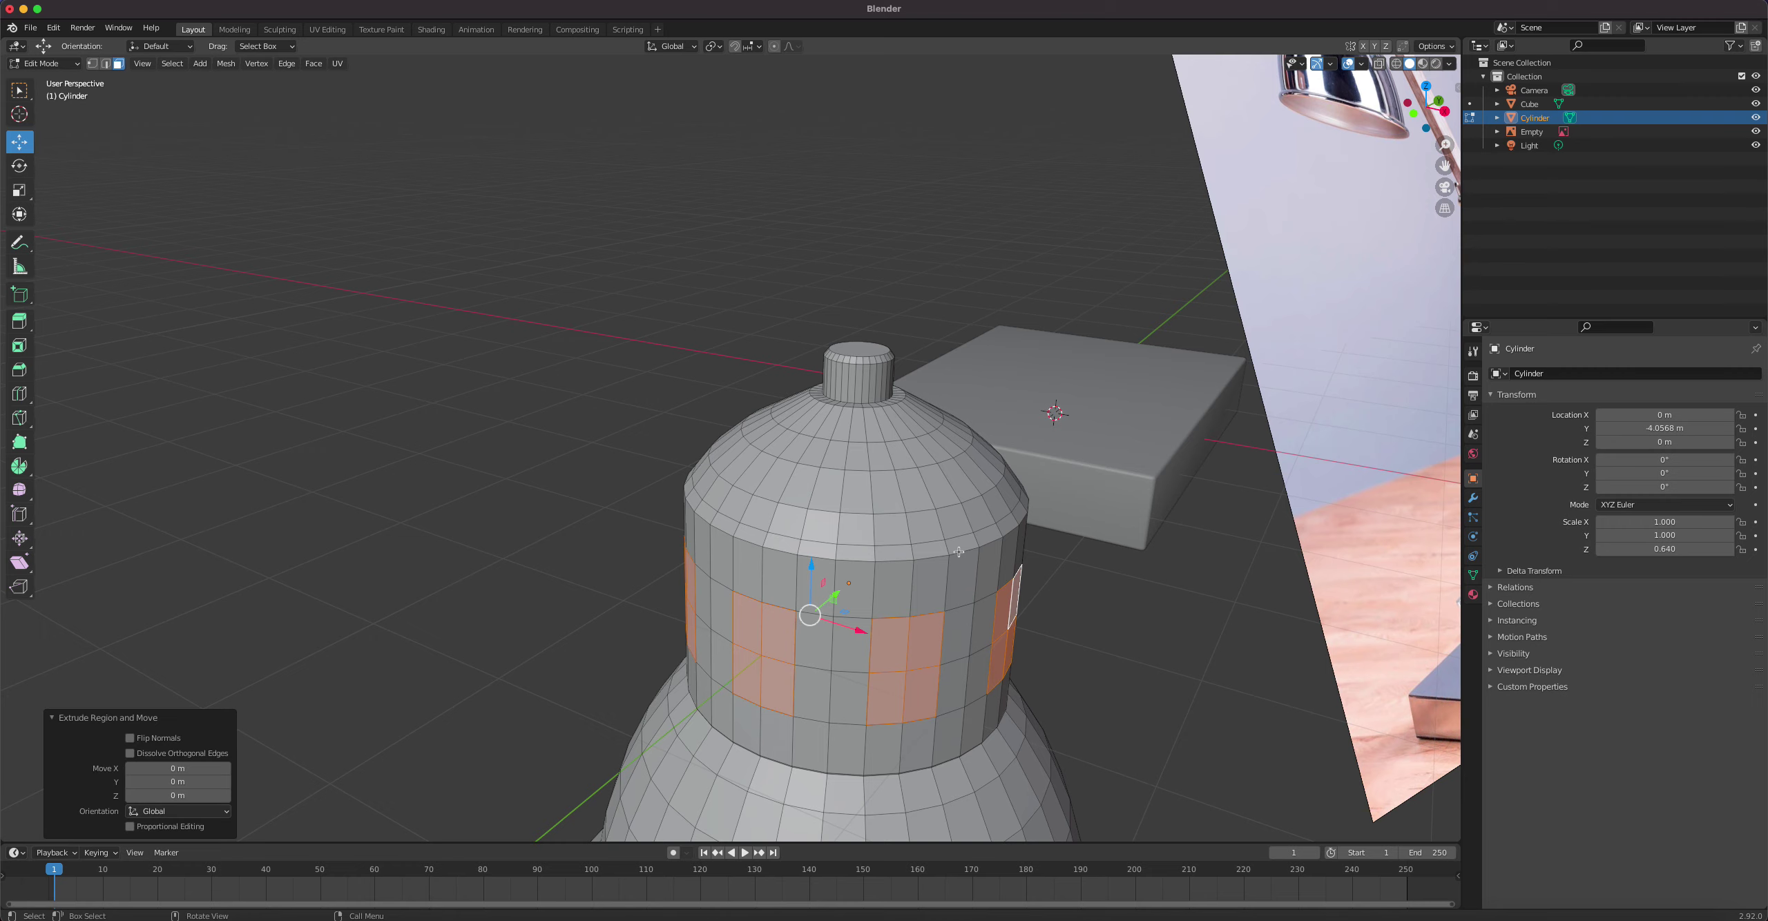
Step: Set the transform orientation to Local and undo the leftover extrusion of the face blocks
{"action": "left_click", "coordinate": [673, 46]}
{"action": "left_click", "coordinate": [667, 95]}
{"action": "key", "text": "g"}
{"action": "right_click", "coordinate": [886, 610]}
{"action": "key", "text": "ctrl+z"}
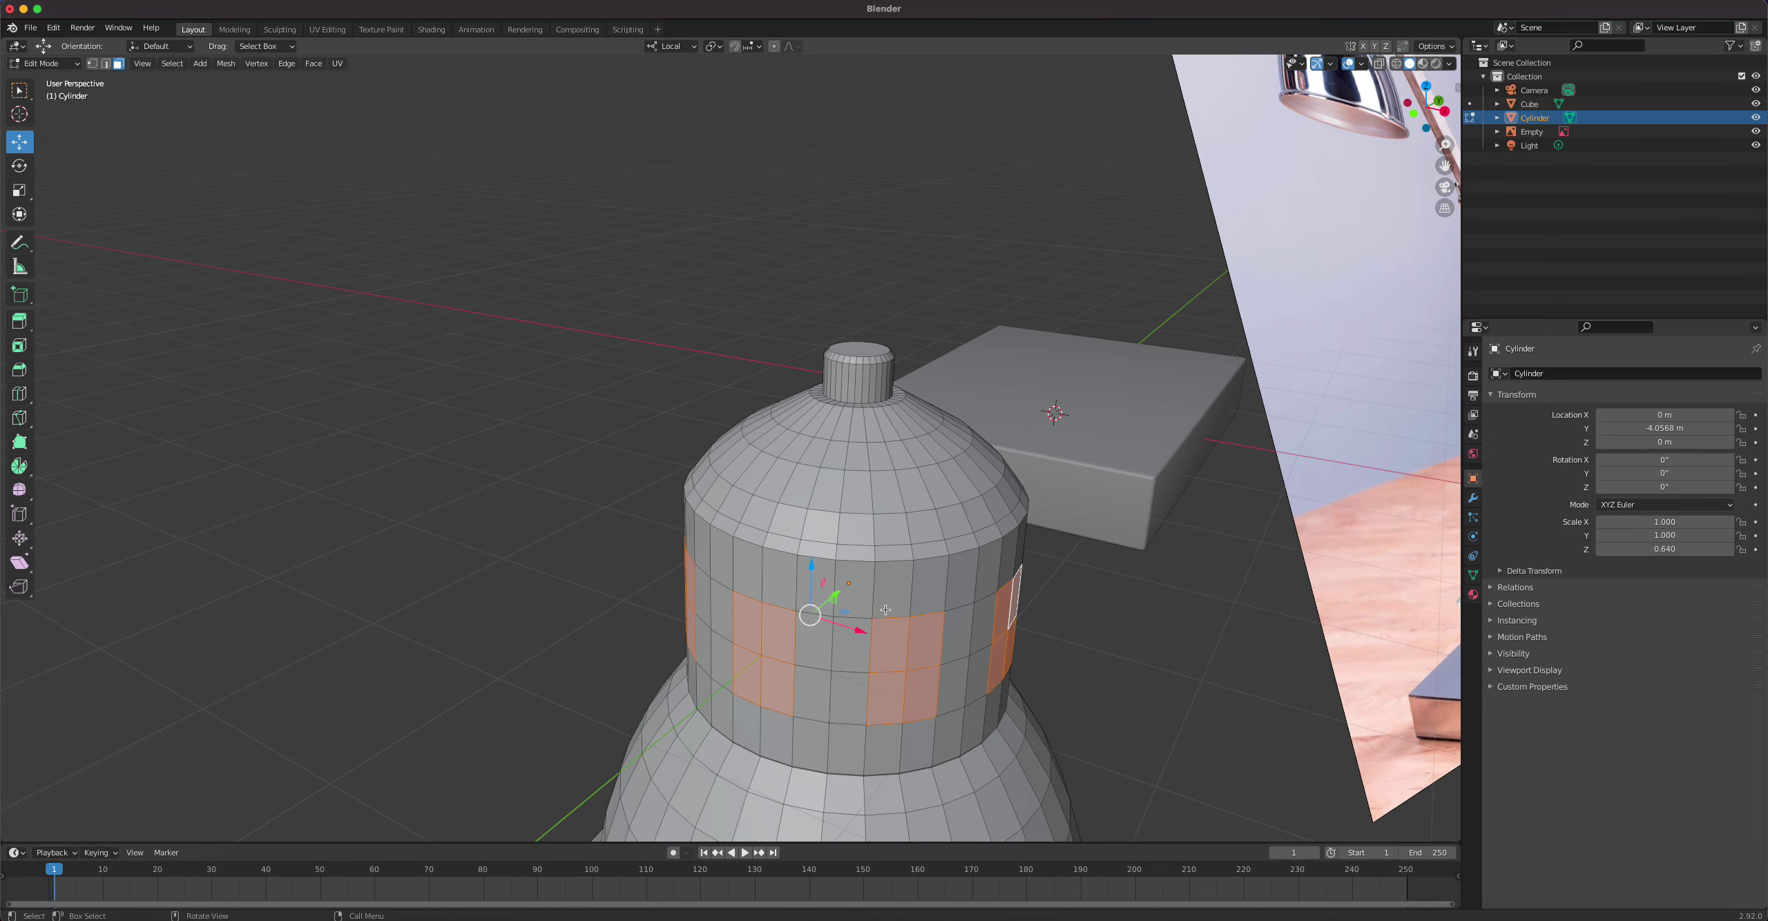
{"action": "key", "text": "g"}
{"action": "right_click", "coordinate": [870, 615]}
{"action": "key", "text": "e"}
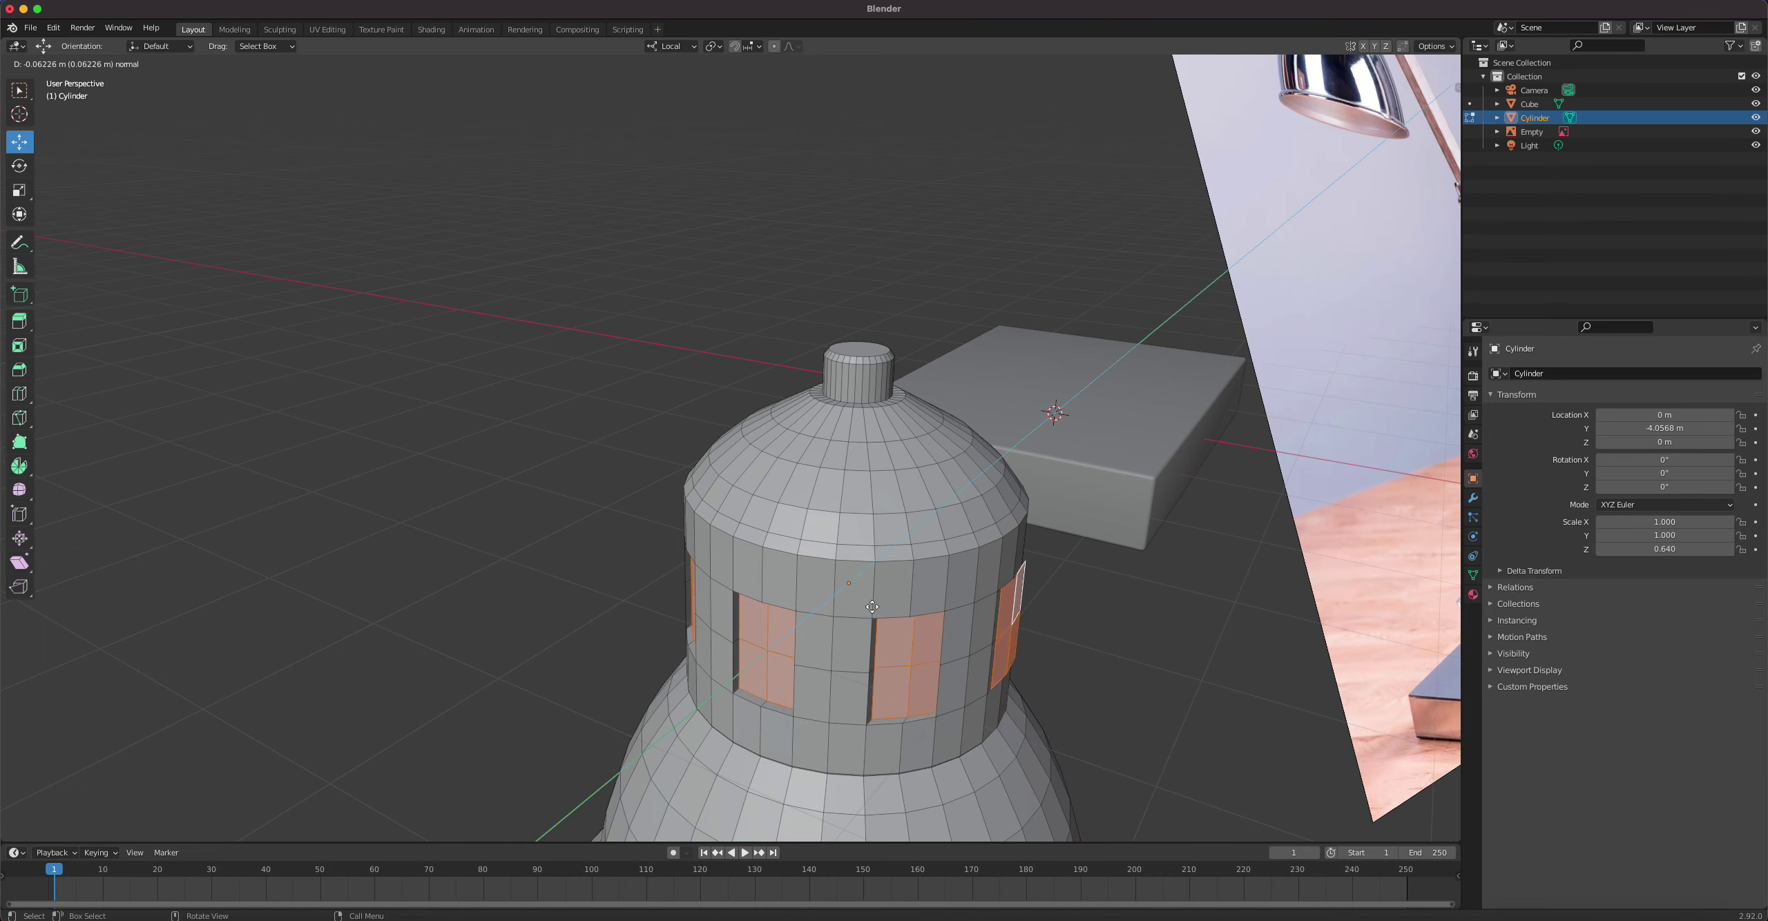
{"action": "right_click", "coordinate": [876, 601]}
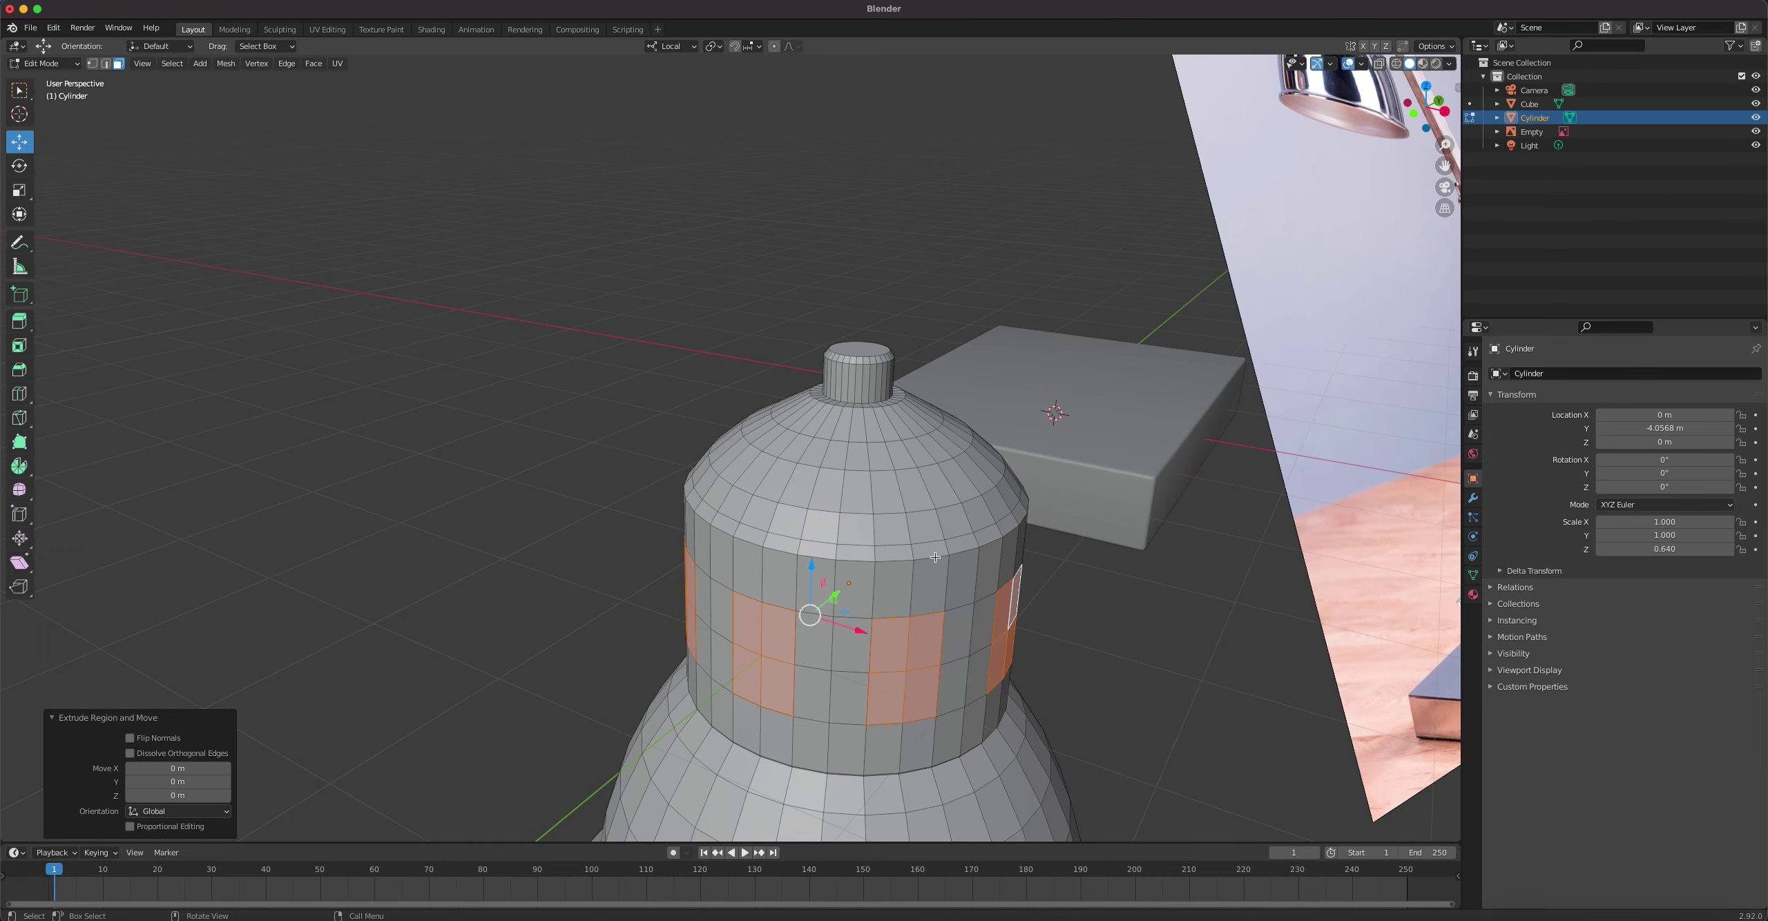
Step: Set the transform orientation to Global and extrude the selected face blocks inward along their normals by about 0.063 m
{"action": "middle_click_drag", "start_coordinate": [936, 557], "coordinate": [644, 445]}
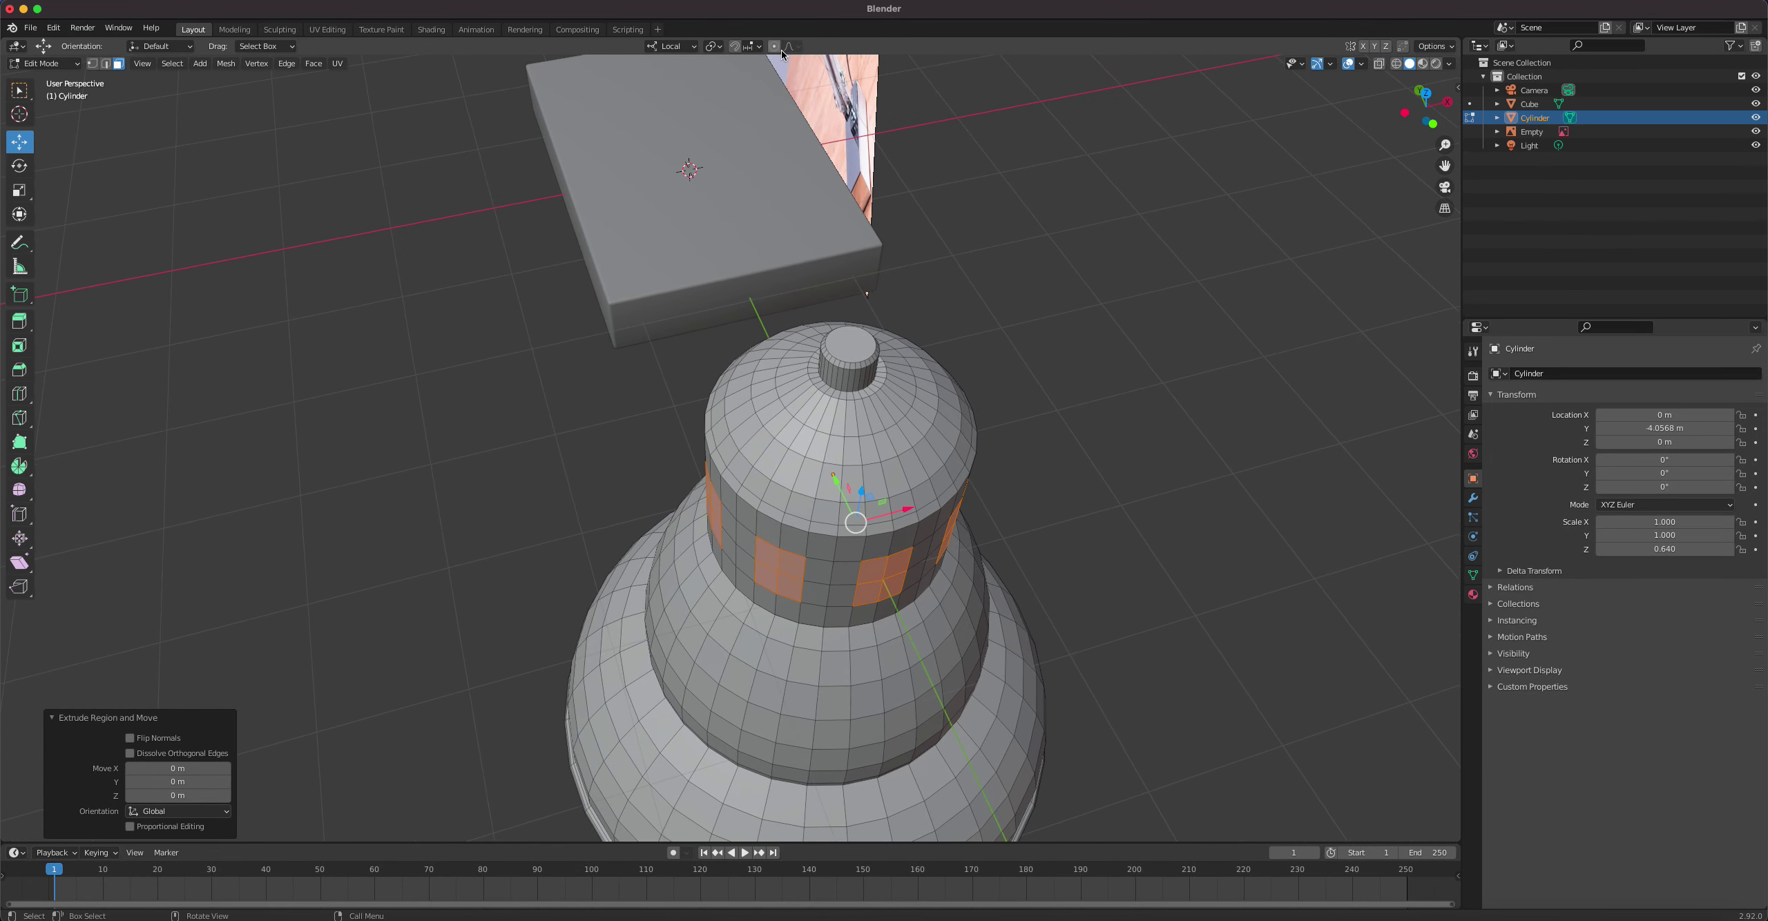
{"action": "left_click", "coordinate": [670, 45]}
{"action": "left_click", "coordinate": [667, 90]}
{"action": "left_click", "coordinate": [22, 323]}
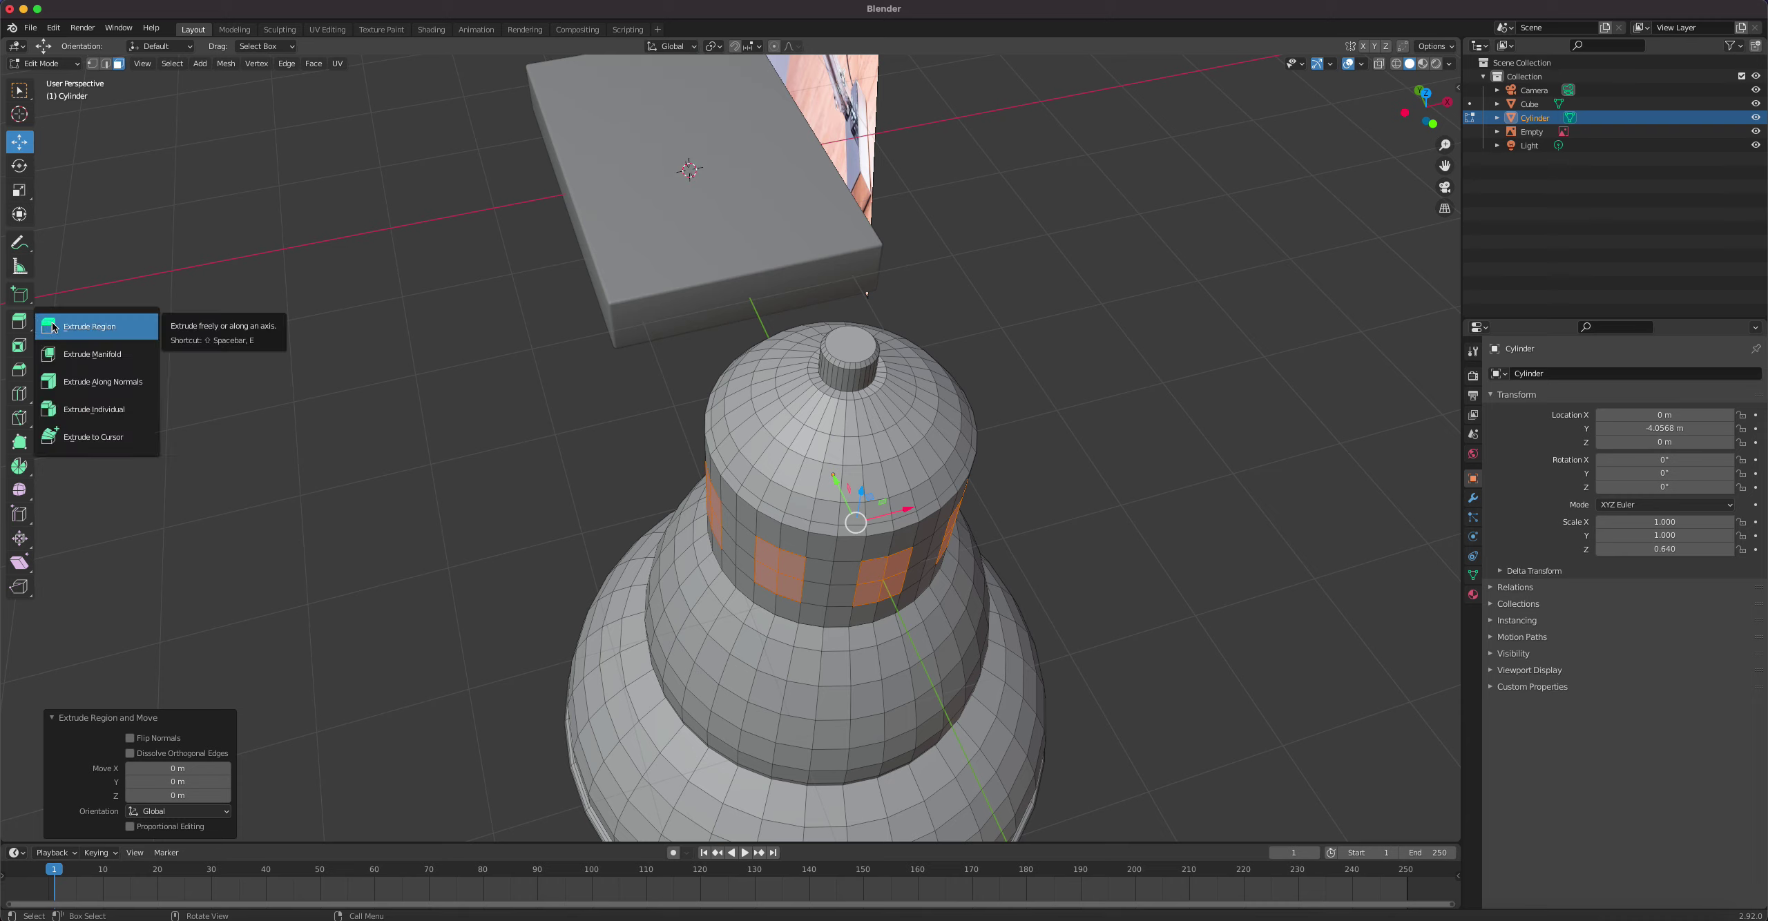
{"action": "left_click", "coordinate": [123, 379]}
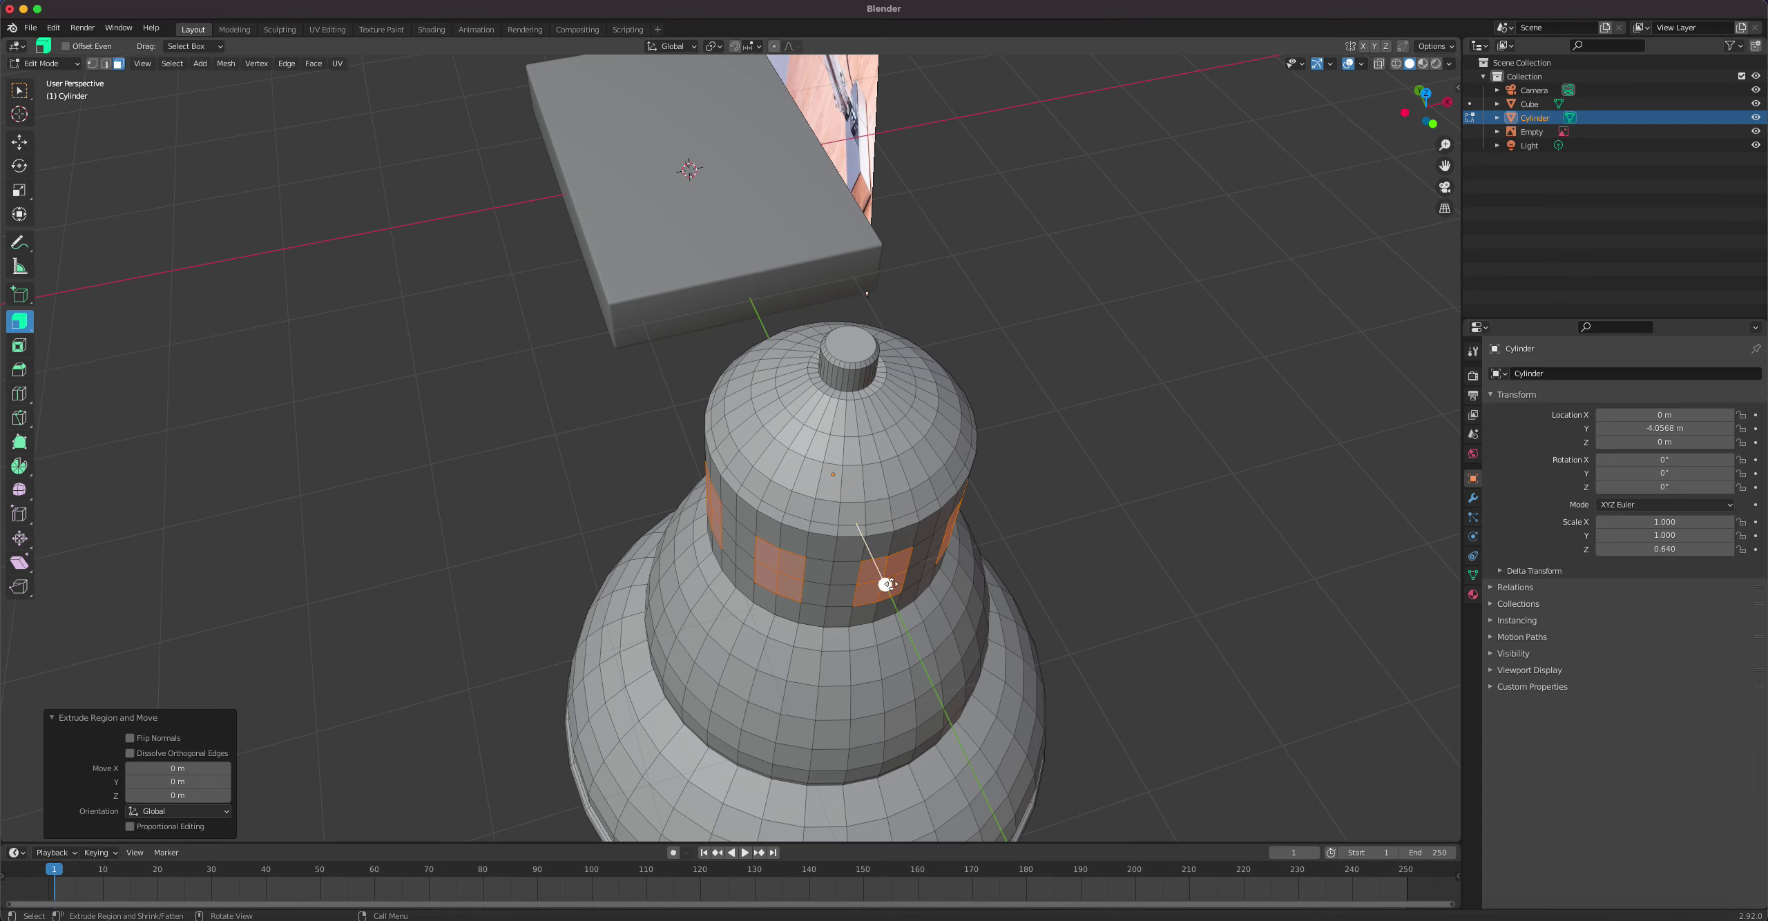
{"action": "left_click_drag", "start_coordinate": [885, 584], "coordinate": [893, 582]}
{"action": "middle_click_drag", "start_coordinate": [893, 582], "coordinate": [812, 502]}
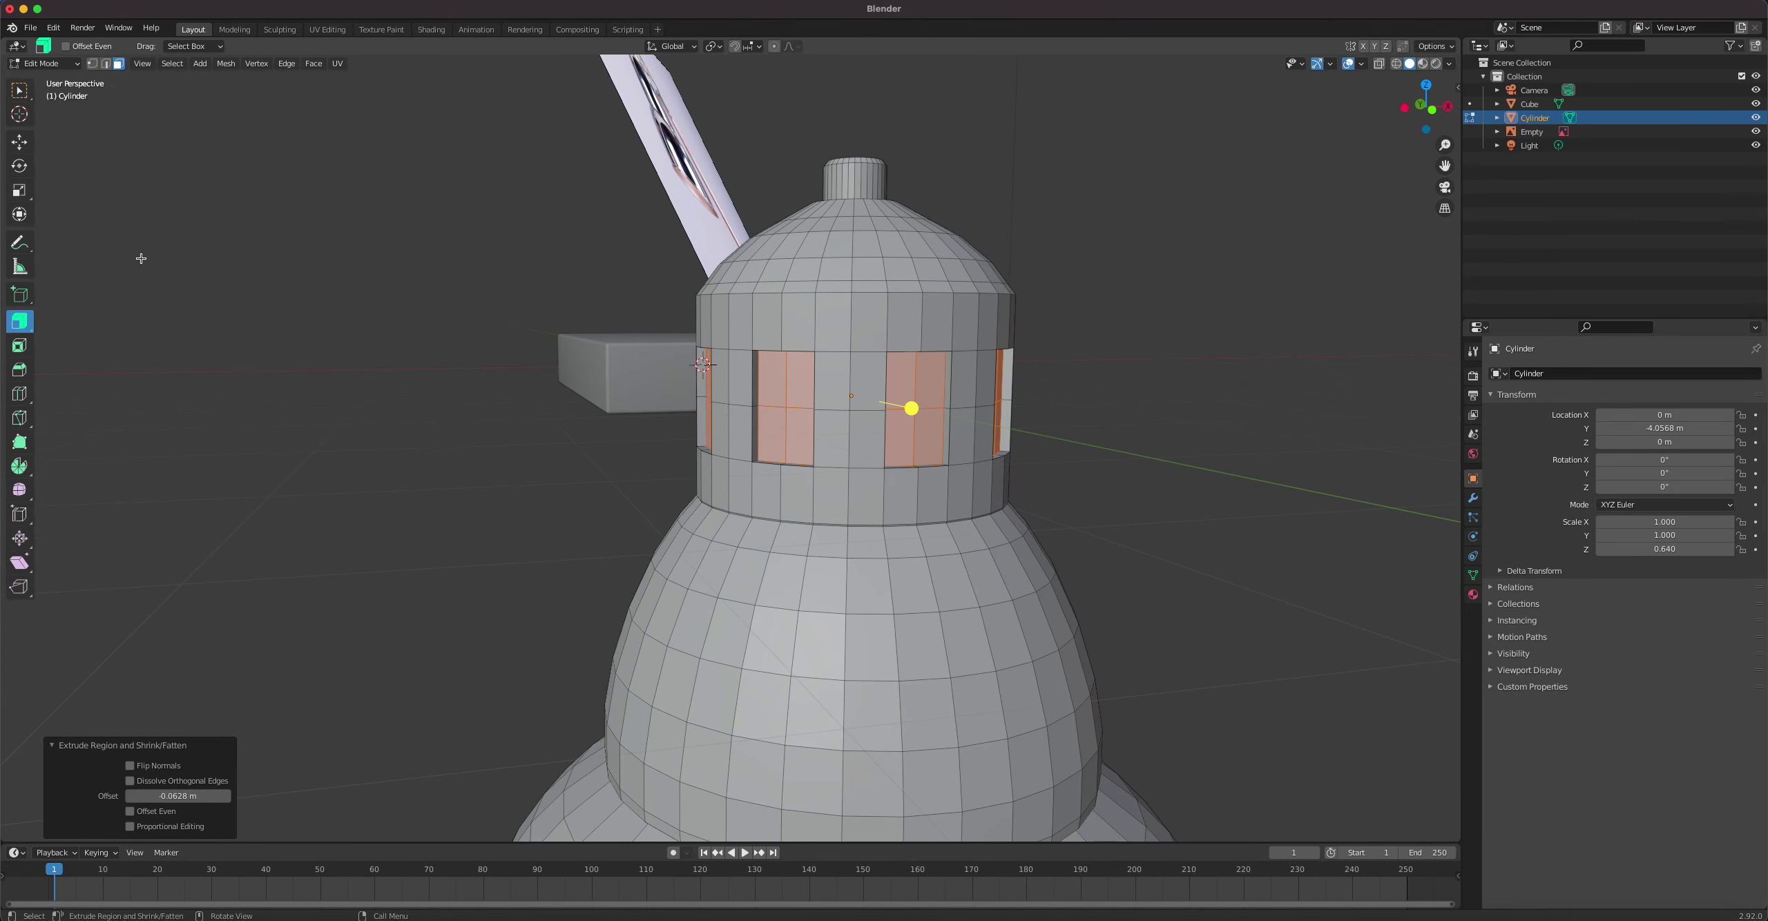
{"action": "left_click", "coordinate": [19, 142]}
{"action": "left_click", "coordinate": [27, 94]}
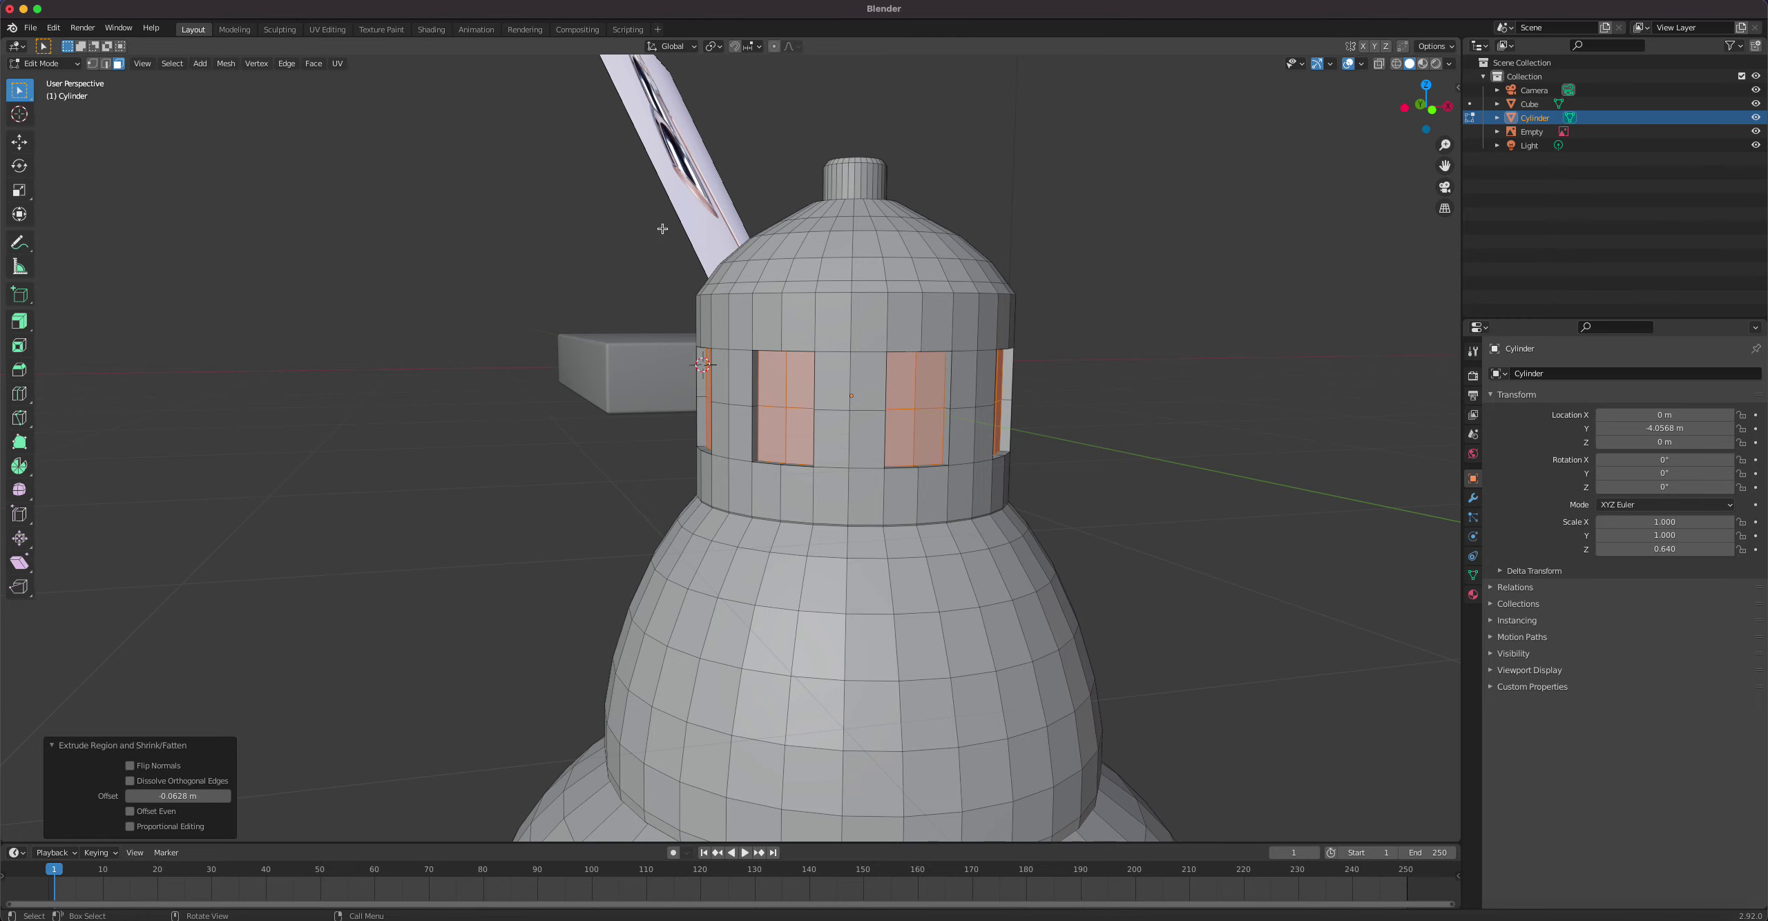
{"action": "middle_click_drag", "start_coordinate": [1017, 406], "coordinate": [987, 434]}
Step: Leave Edit Mode, shade the whole lampshade smooth and enable Auto Smooth for its normals
{"action": "key", "text": "Tab"}
{"action": "scroll", "coordinate": [986, 442], "scroll_direction": "down", "scroll_amount": 7}
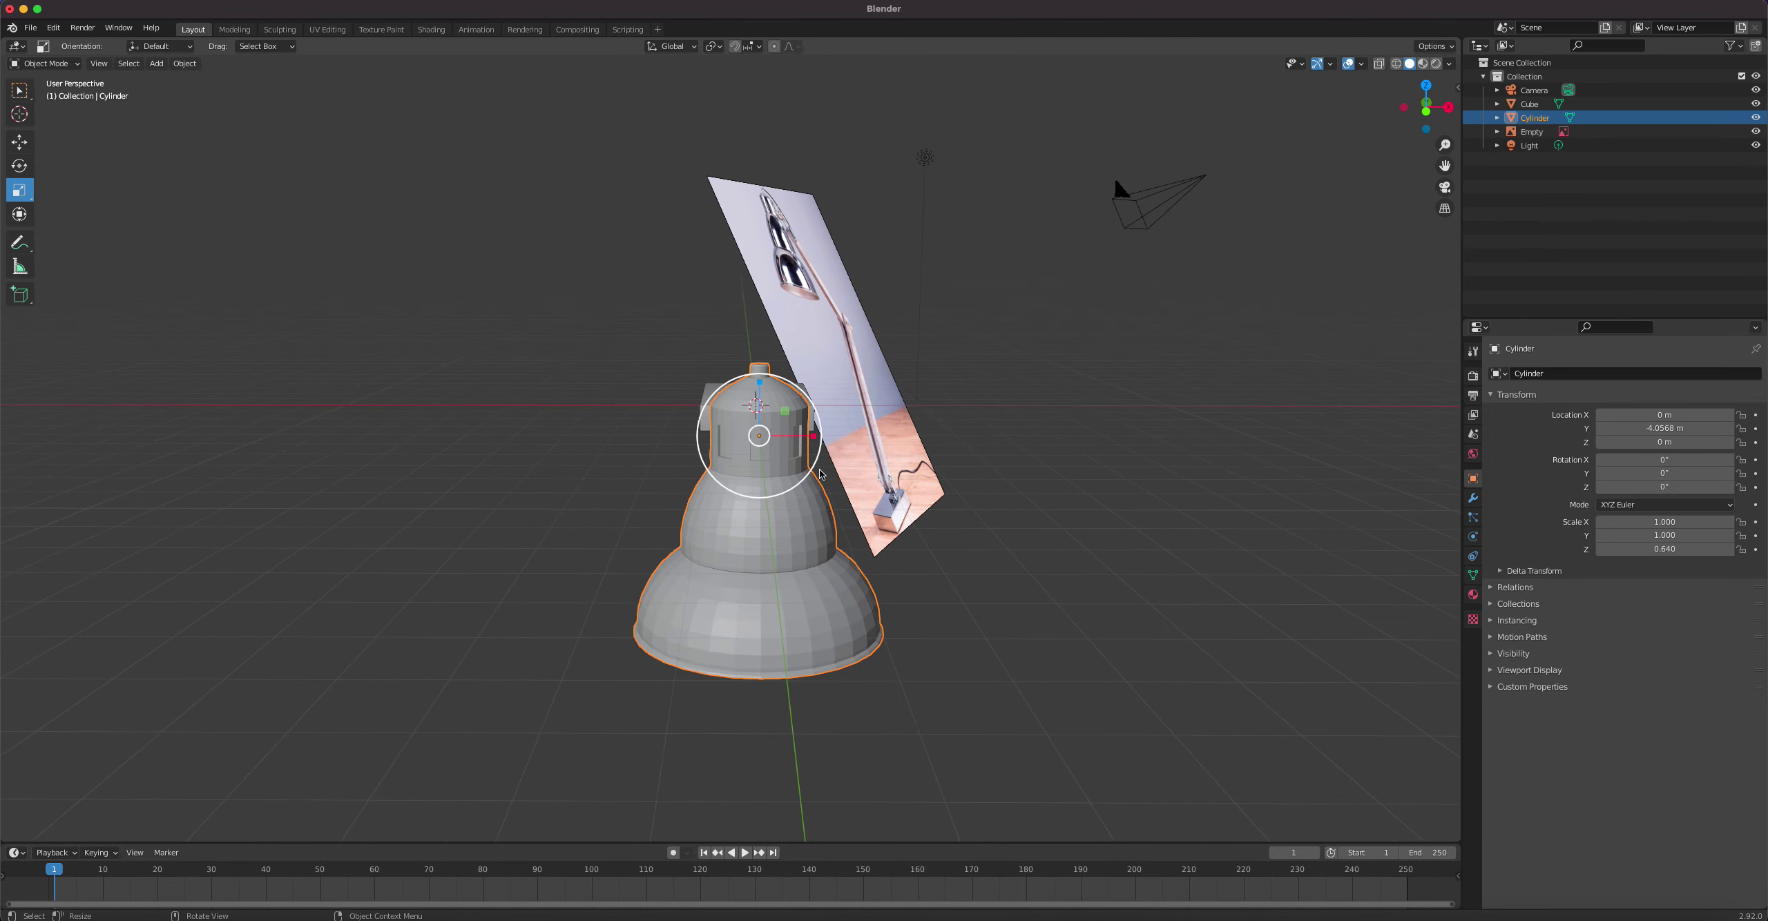
{"action": "middle_click_drag", "start_coordinate": [820, 475], "coordinate": [726, 502]}
{"action": "scroll", "coordinate": [952, 421], "scroll_direction": "up", "scroll_amount": 5}
{"action": "right_click", "coordinate": [725, 502]}
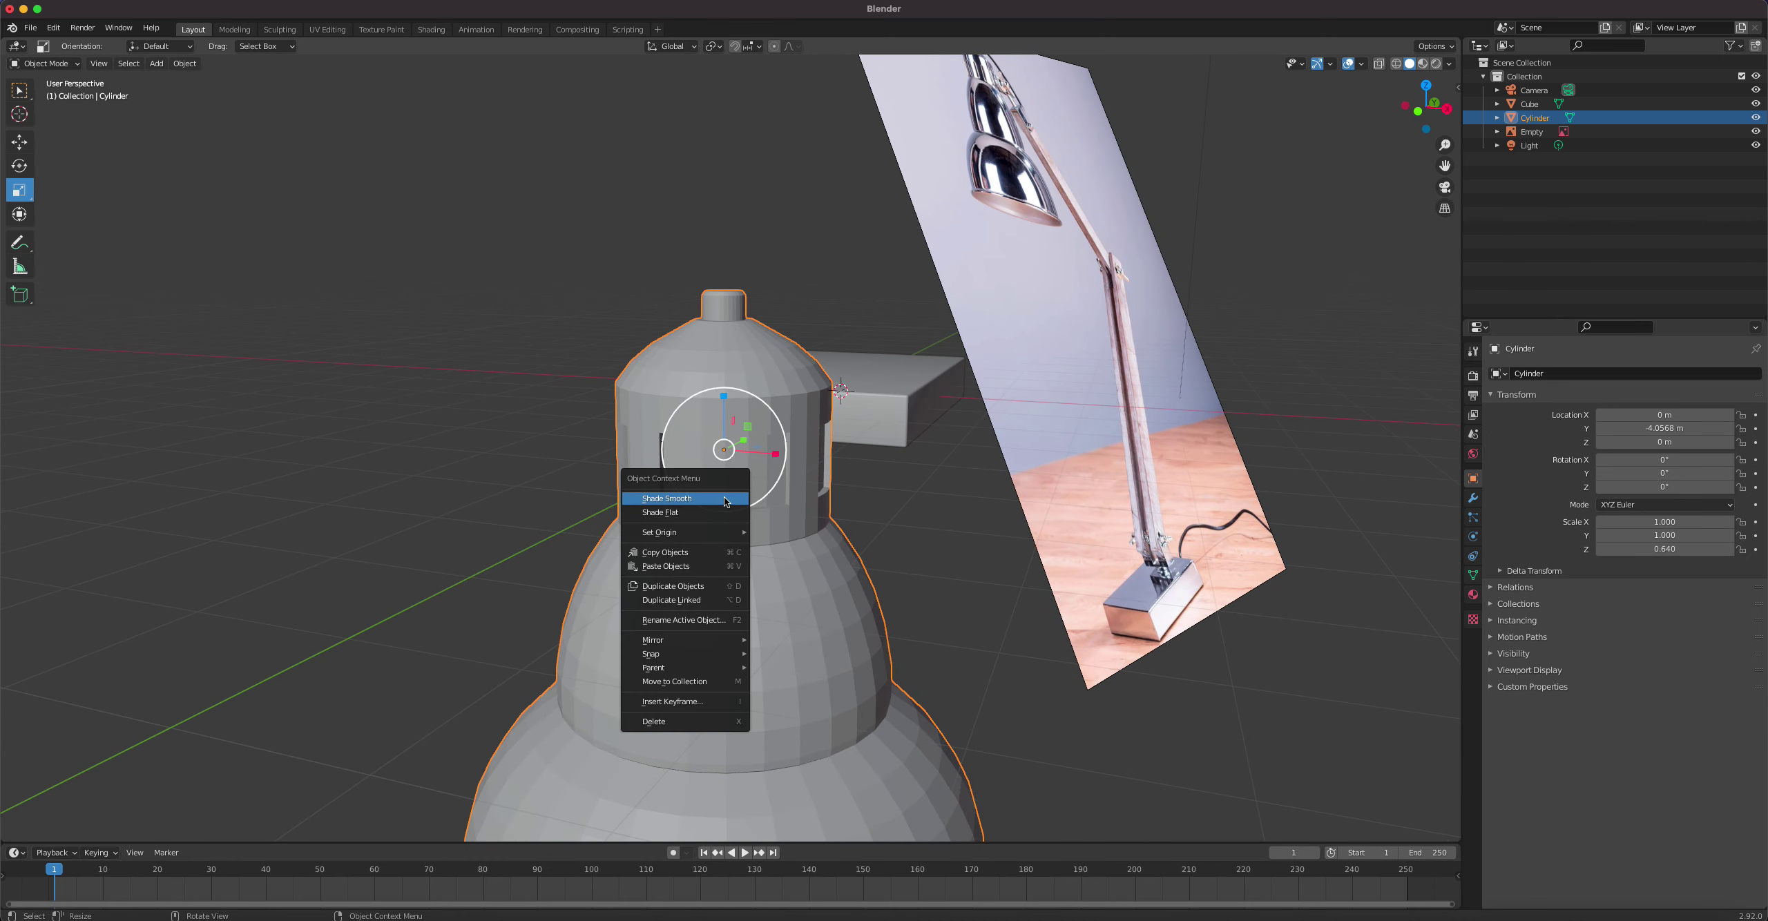
{"action": "left_click", "coordinate": [726, 499]}
{"action": "left_click", "coordinate": [1473, 576]}
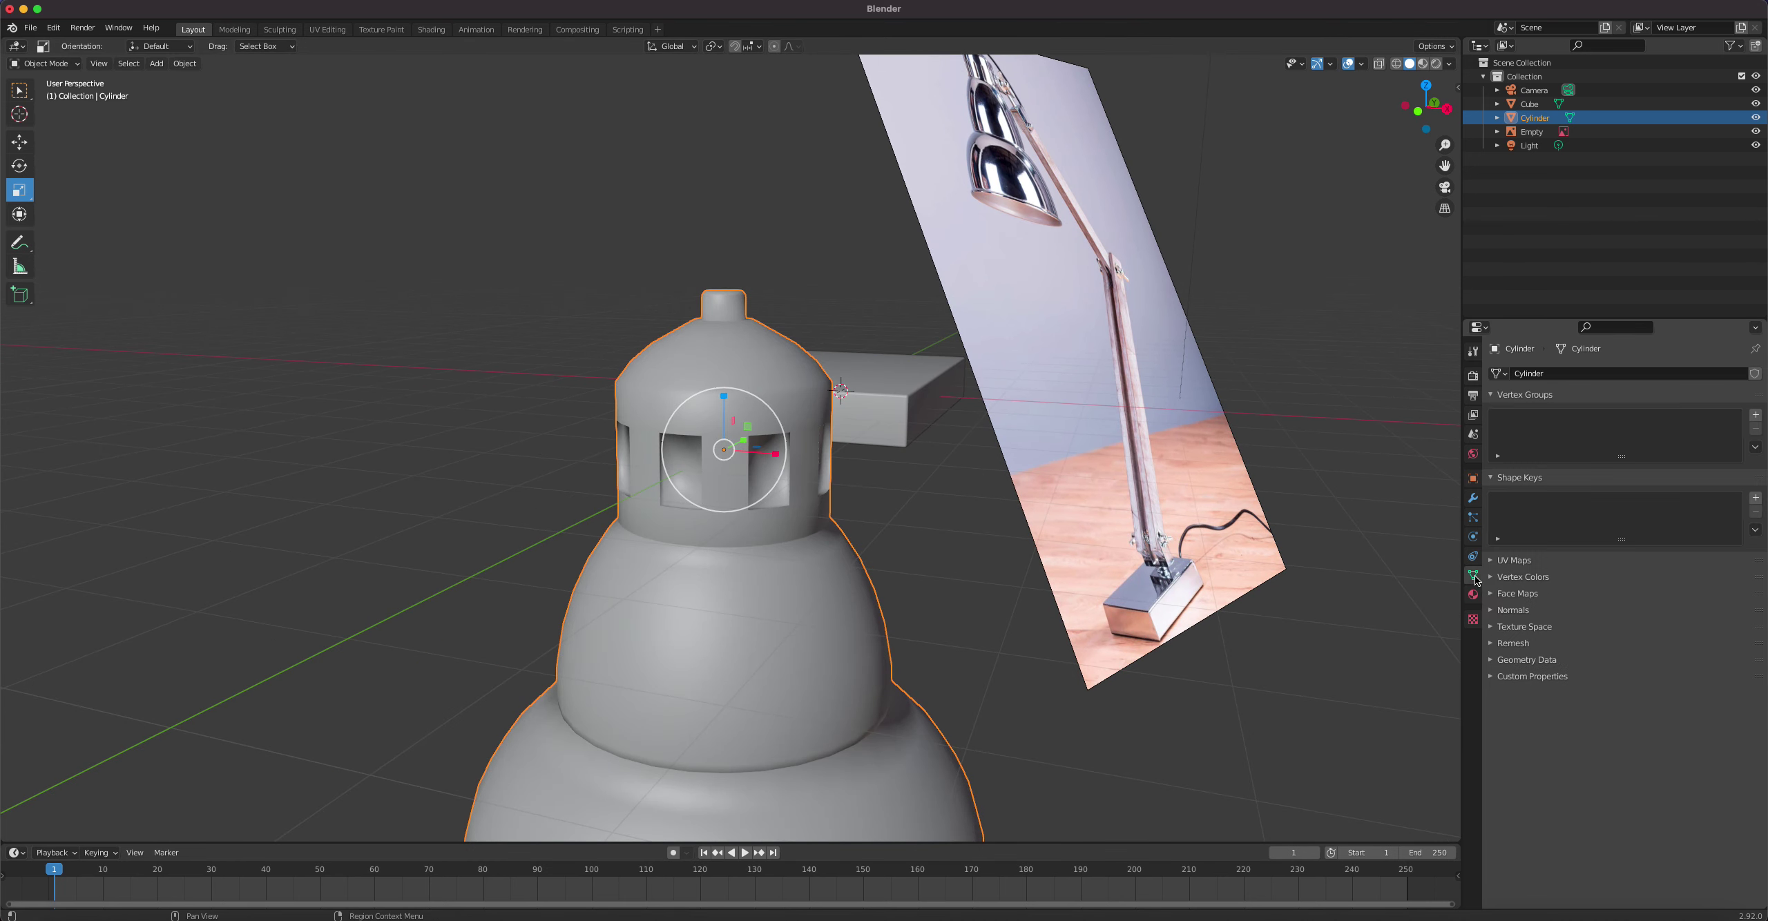
{"action": "left_click", "coordinate": [1492, 612]}
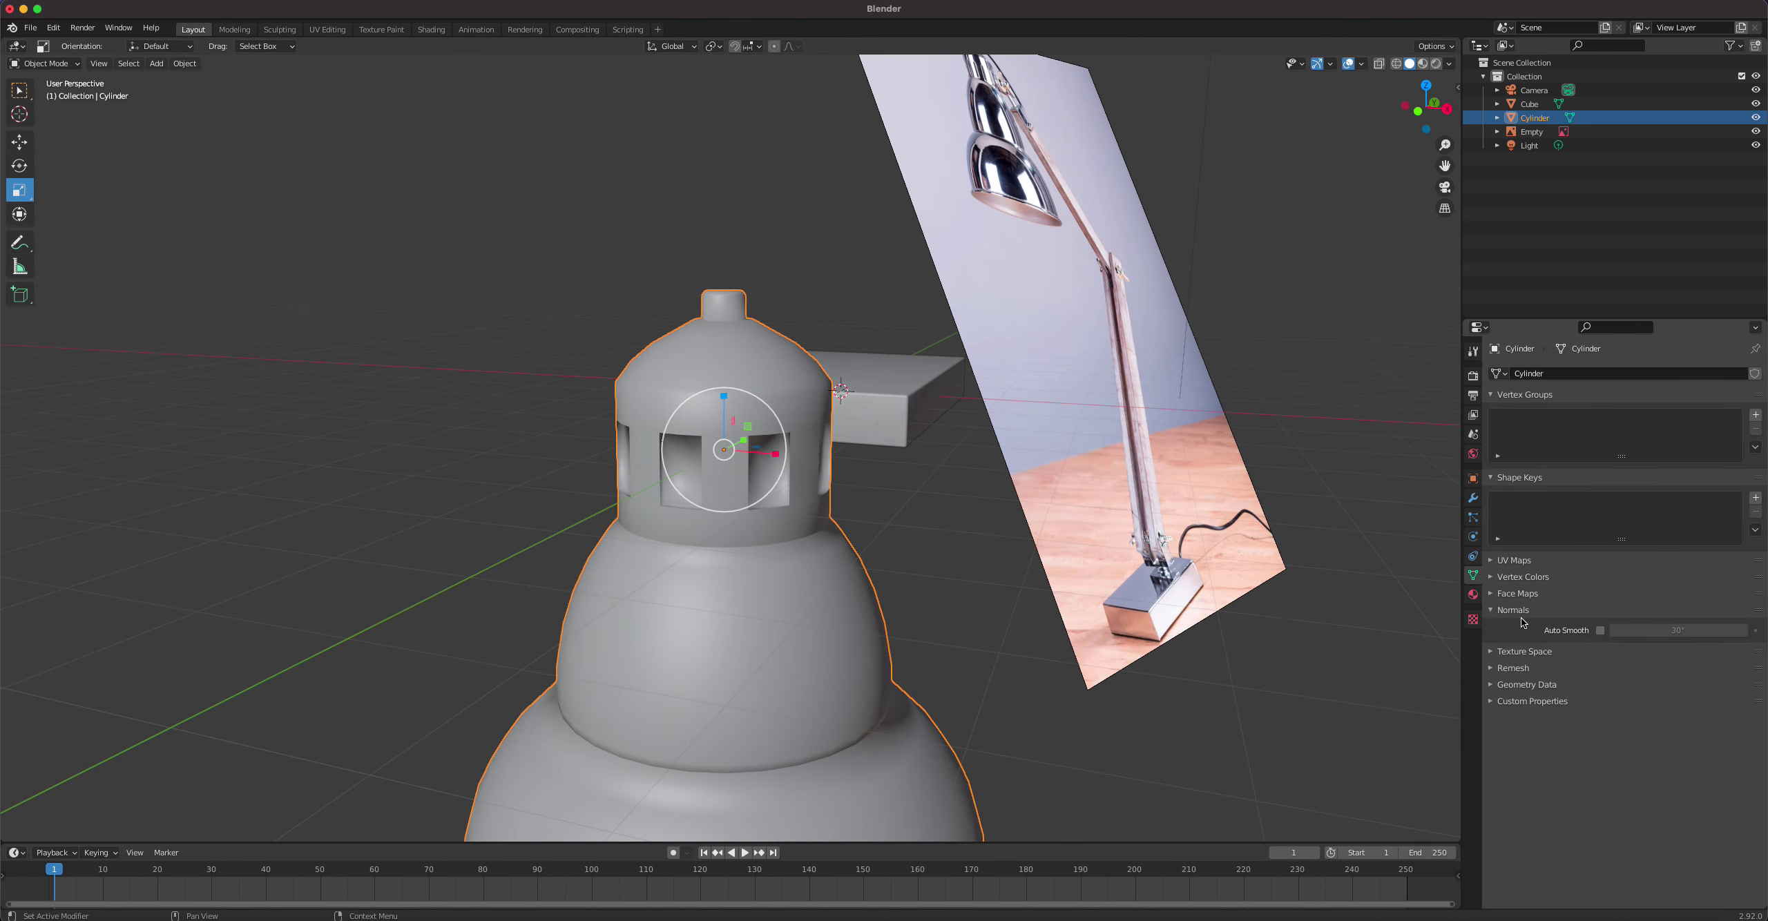
{"action": "left_click", "coordinate": [1600, 630]}
Step: Add a Solidify modifier to the lampshade with Even Thickness enabled
{"action": "scroll", "coordinate": [754, 550], "scroll_direction": "down", "scroll_amount": 3}
{"action": "middle_click_drag", "start_coordinate": [755, 549], "coordinate": [776, 445]}
{"action": "scroll", "coordinate": [776, 446], "scroll_direction": "up", "scroll_amount": 1}
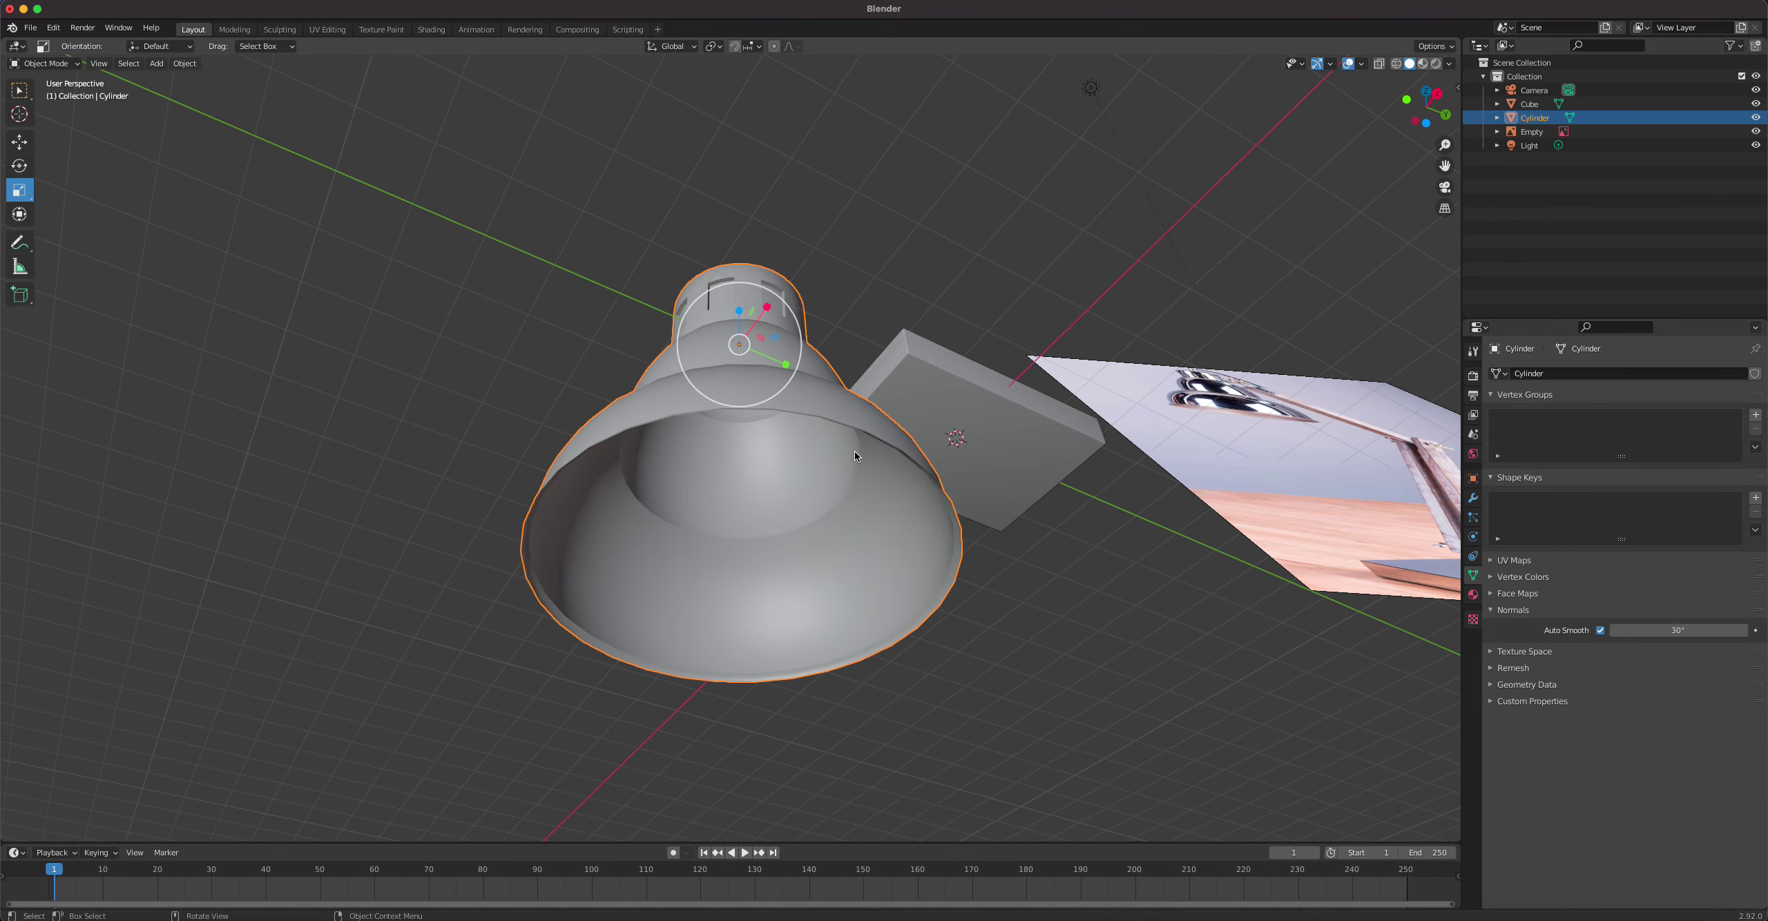
{"action": "left_click", "coordinate": [1473, 497]}
{"action": "left_click", "coordinate": [1563, 373]}
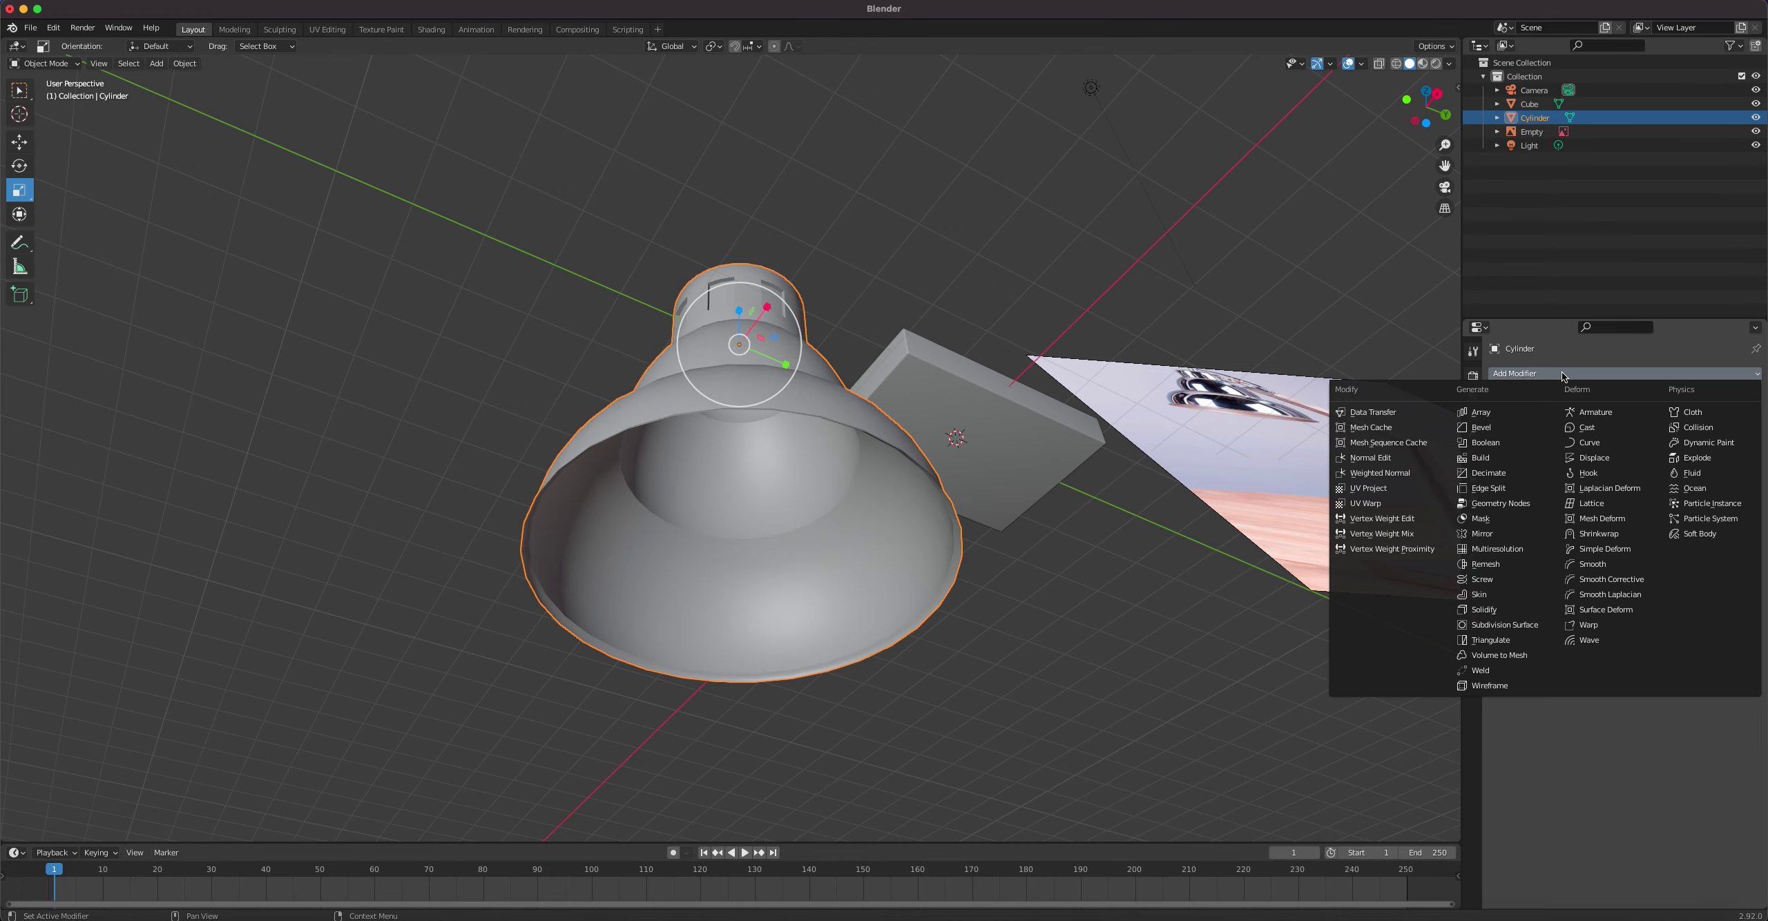
{"action": "left_click", "coordinate": [1500, 607]}
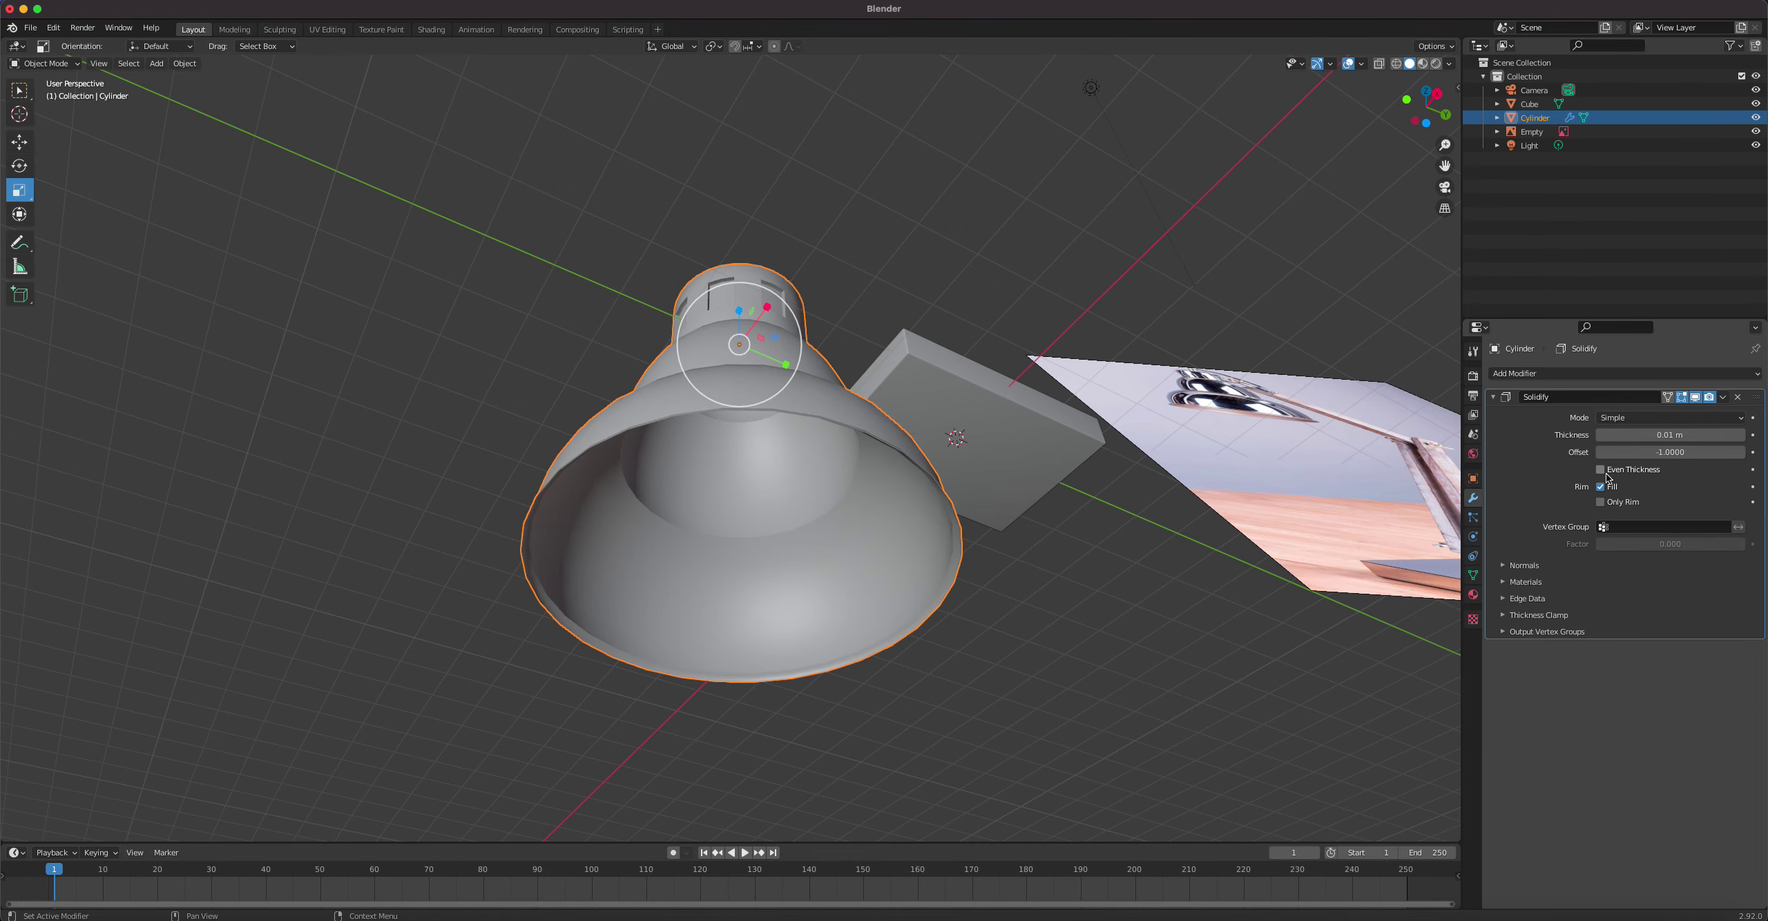
{"action": "mouse_move", "coordinate": [1669, 435]}
{"action": "left_mouse_down"}
{"action": "mouse_move", "coordinate": [1701, 435]}
{"action": "mouse_move", "coordinate": [1665, 435]}
{"action": "left_mouse_up"}
{"action": "scroll", "coordinate": [967, 413], "scroll_direction": "up", "scroll_amount": 5}
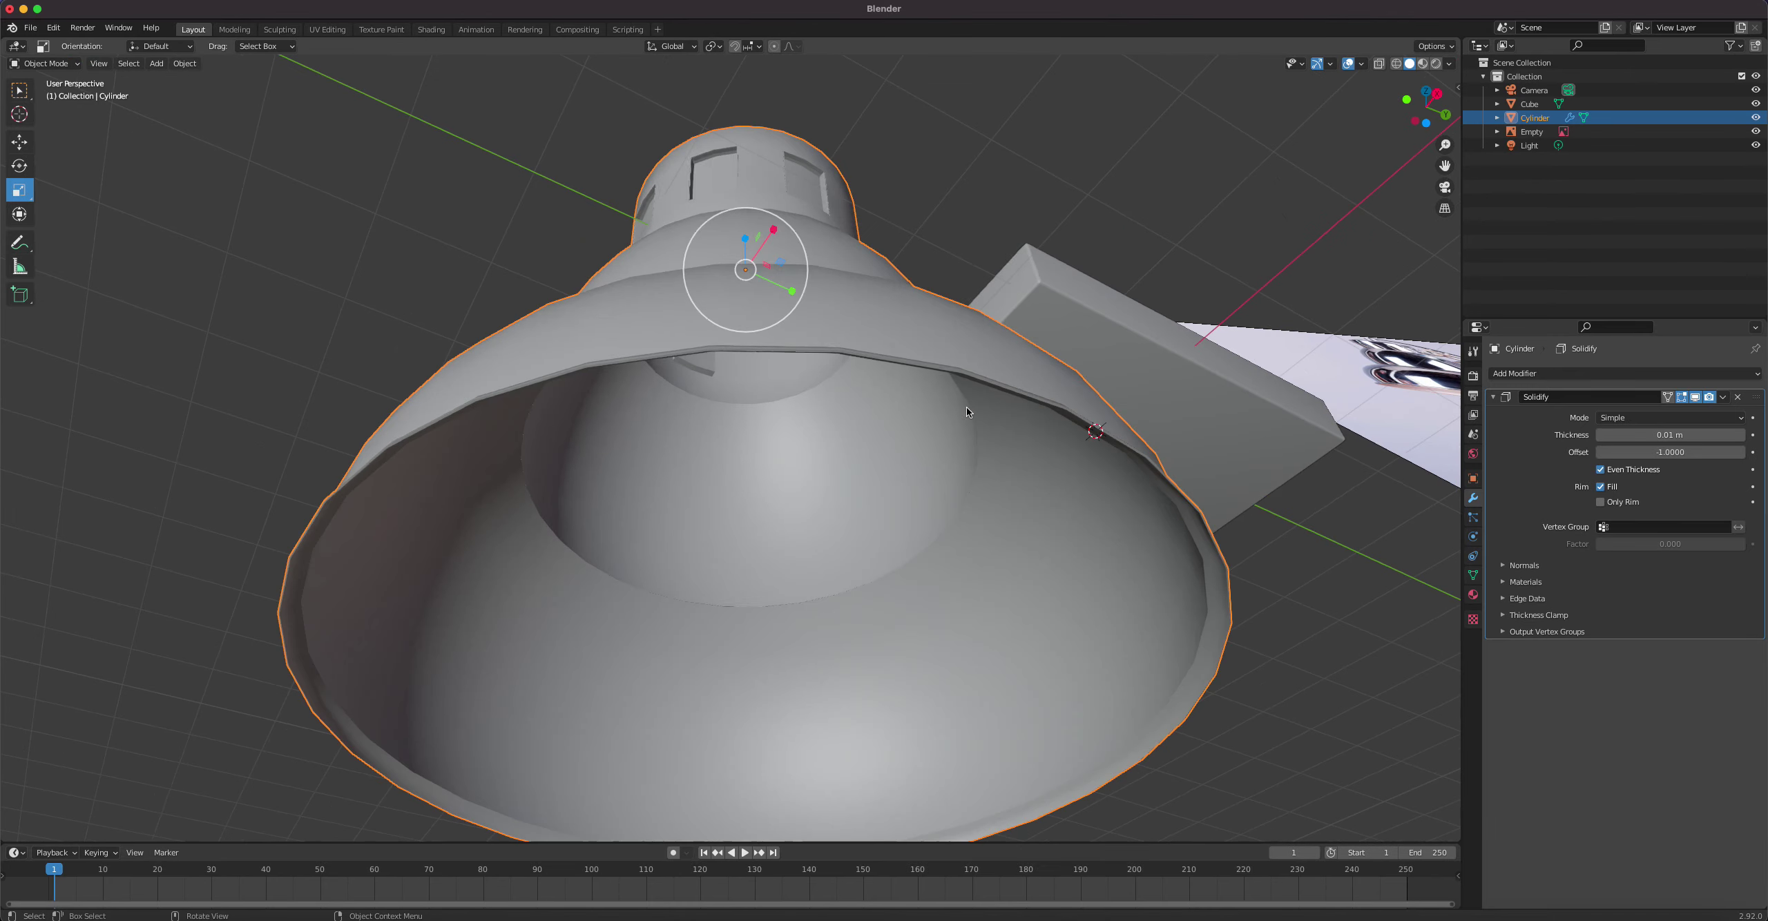
{"action": "middle_click_drag", "start_coordinate": [602, 375], "coordinate": [546, 394]}
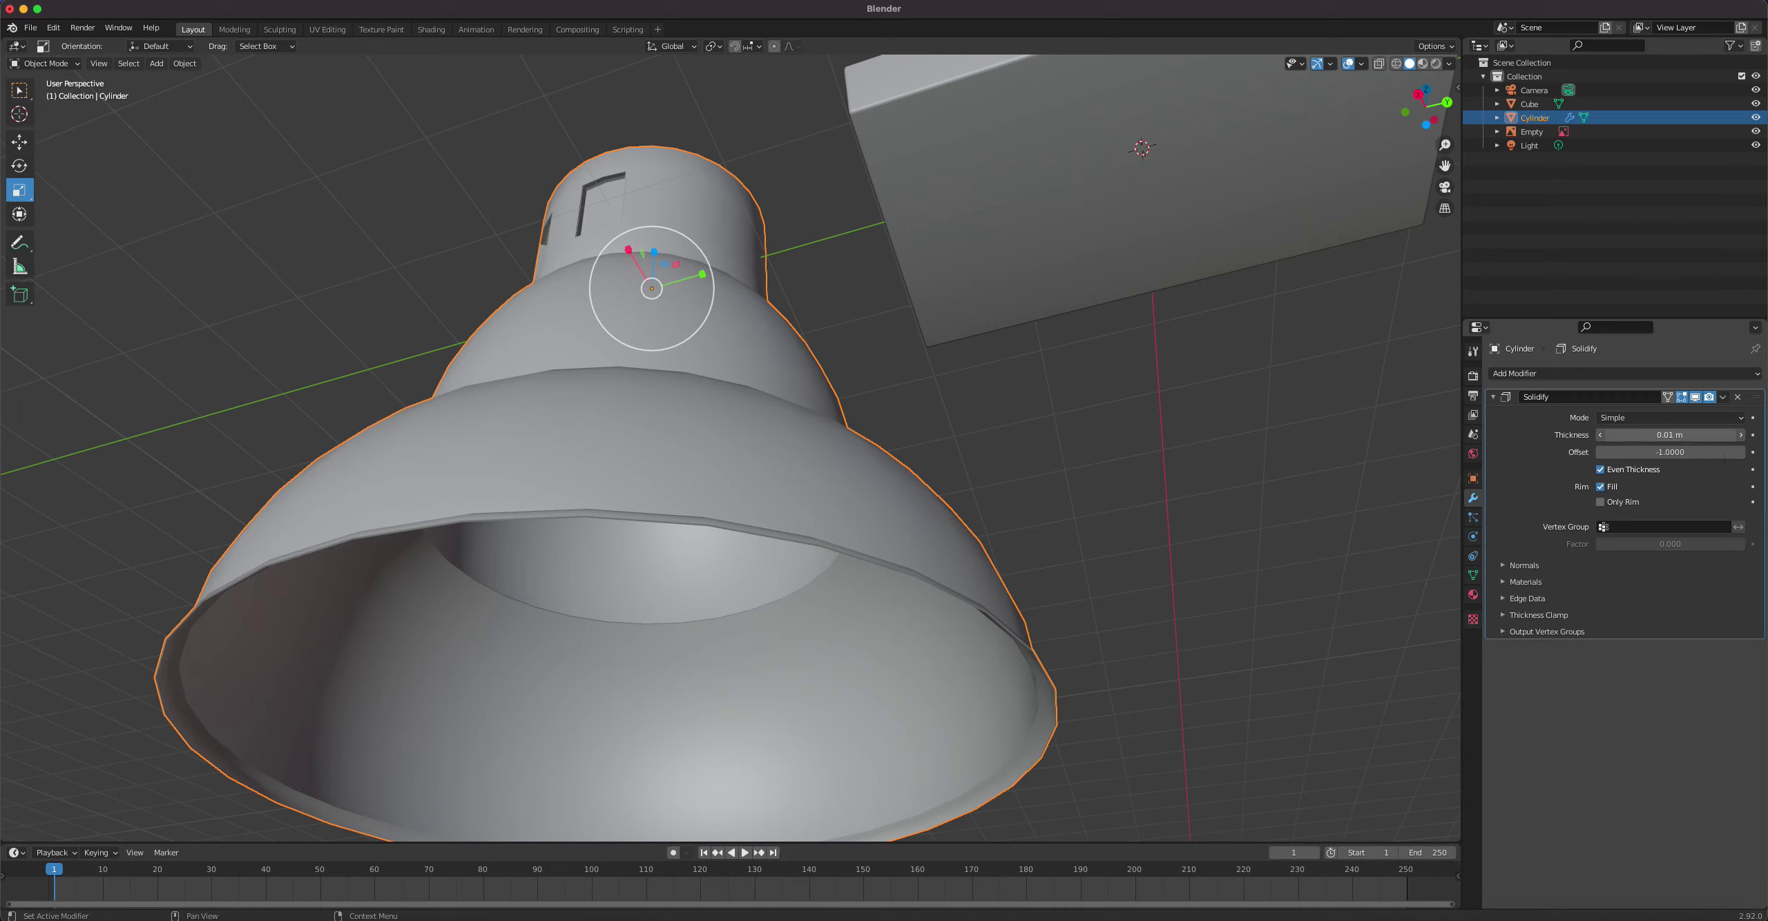
Step: Restrict the lampshade's Solidify modifier to Only Rim and set its thickness to 0.05 m
{"action": "left_click_drag", "start_coordinate": [1670, 434], "coordinate": [1671, 435]}
{"action": "left_click", "coordinate": [1601, 502]}
{"action": "left_click_drag", "start_coordinate": [1630, 435], "coordinate": [1643, 436]}
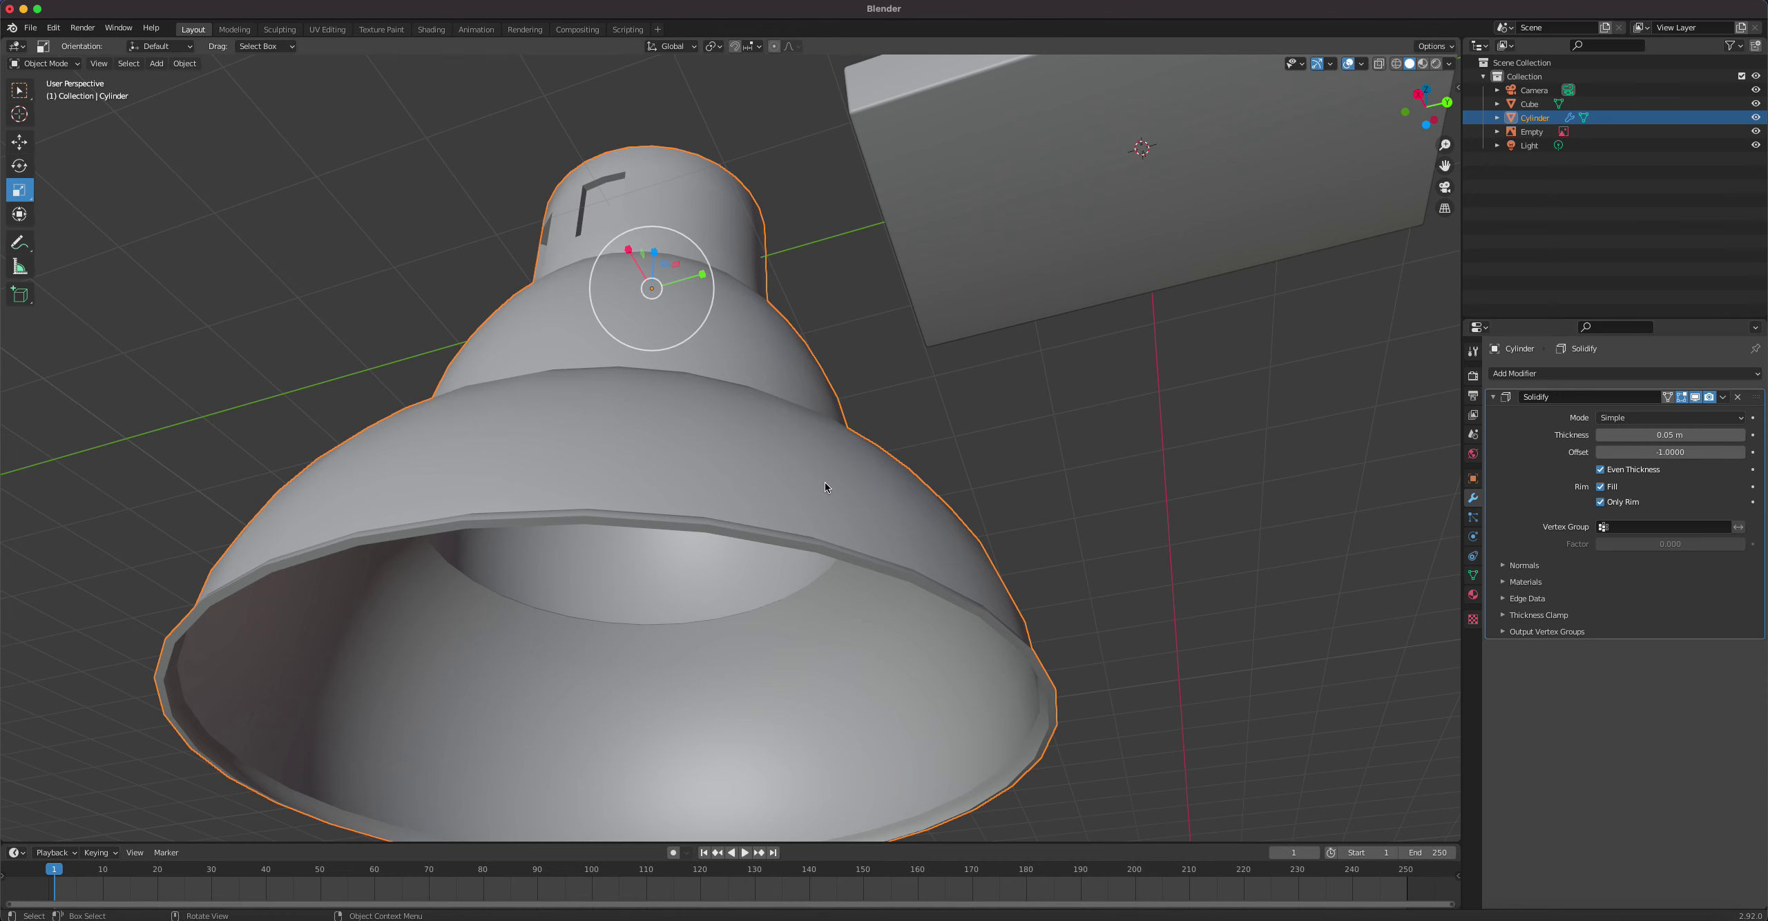
{"action": "scroll", "coordinate": [849, 492], "scroll_direction": "down", "scroll_amount": 3}
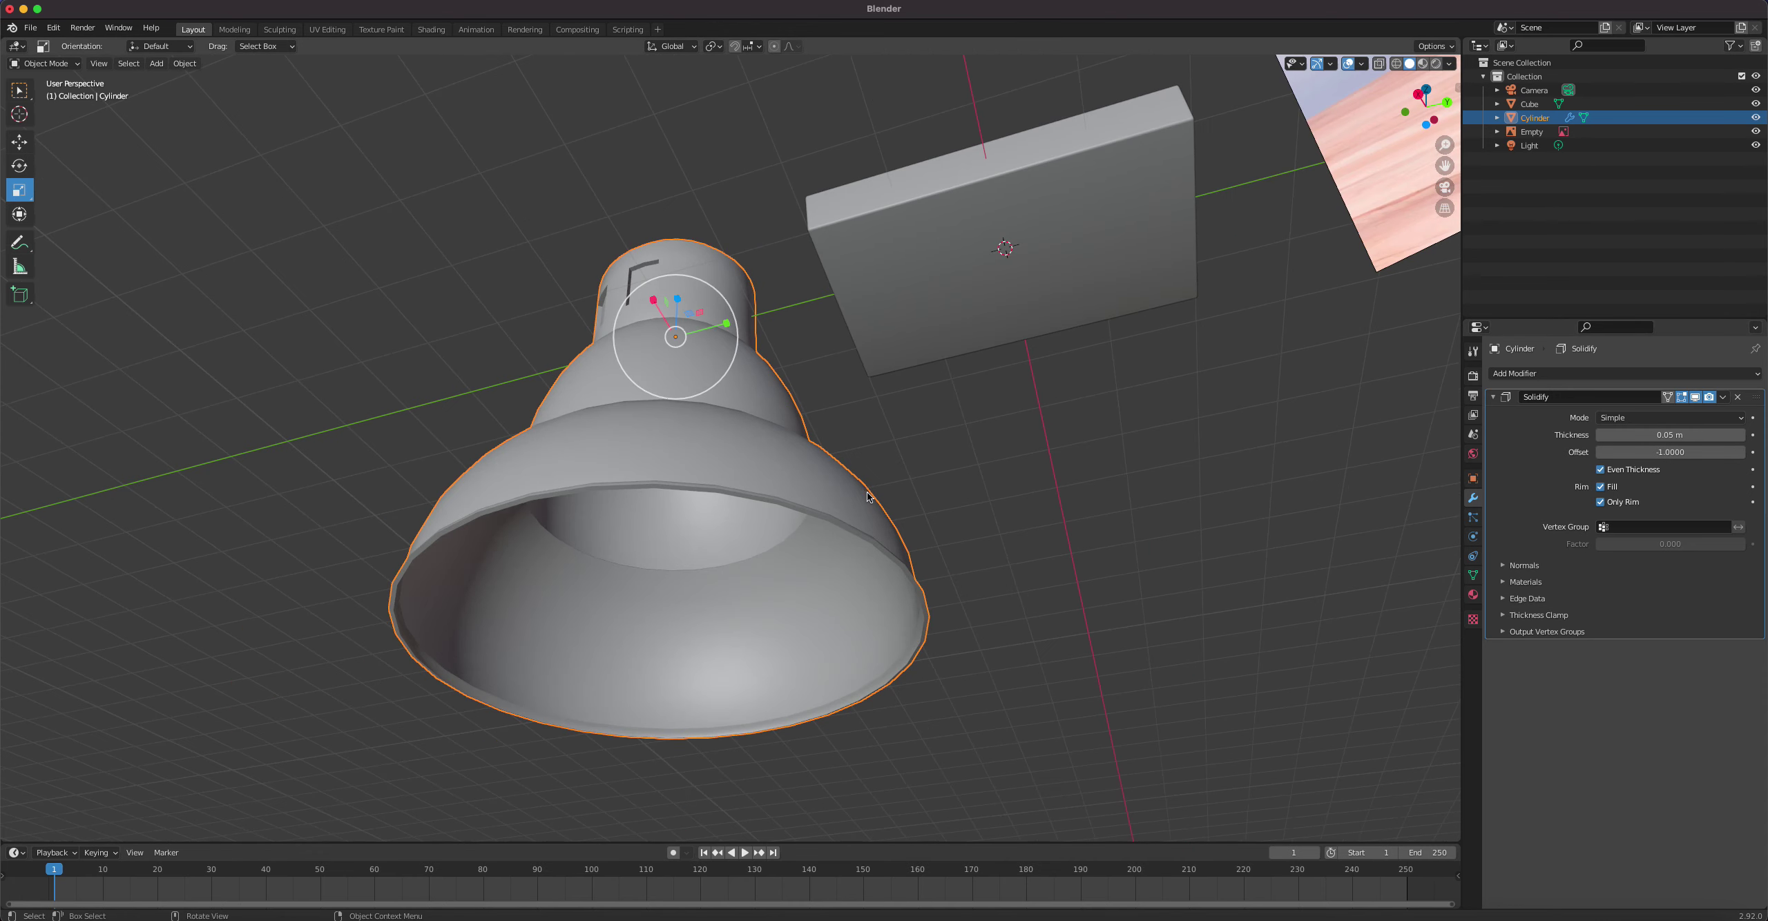
Step: Compare the Solidify modifier with rim Fill off and on, and examine the lampshade's mesh from inside and outside
{"action": "left_click", "coordinate": [1601, 486]}
{"action": "left_click", "coordinate": [1602, 488]}
{"action": "left_click", "coordinate": [1602, 488]}
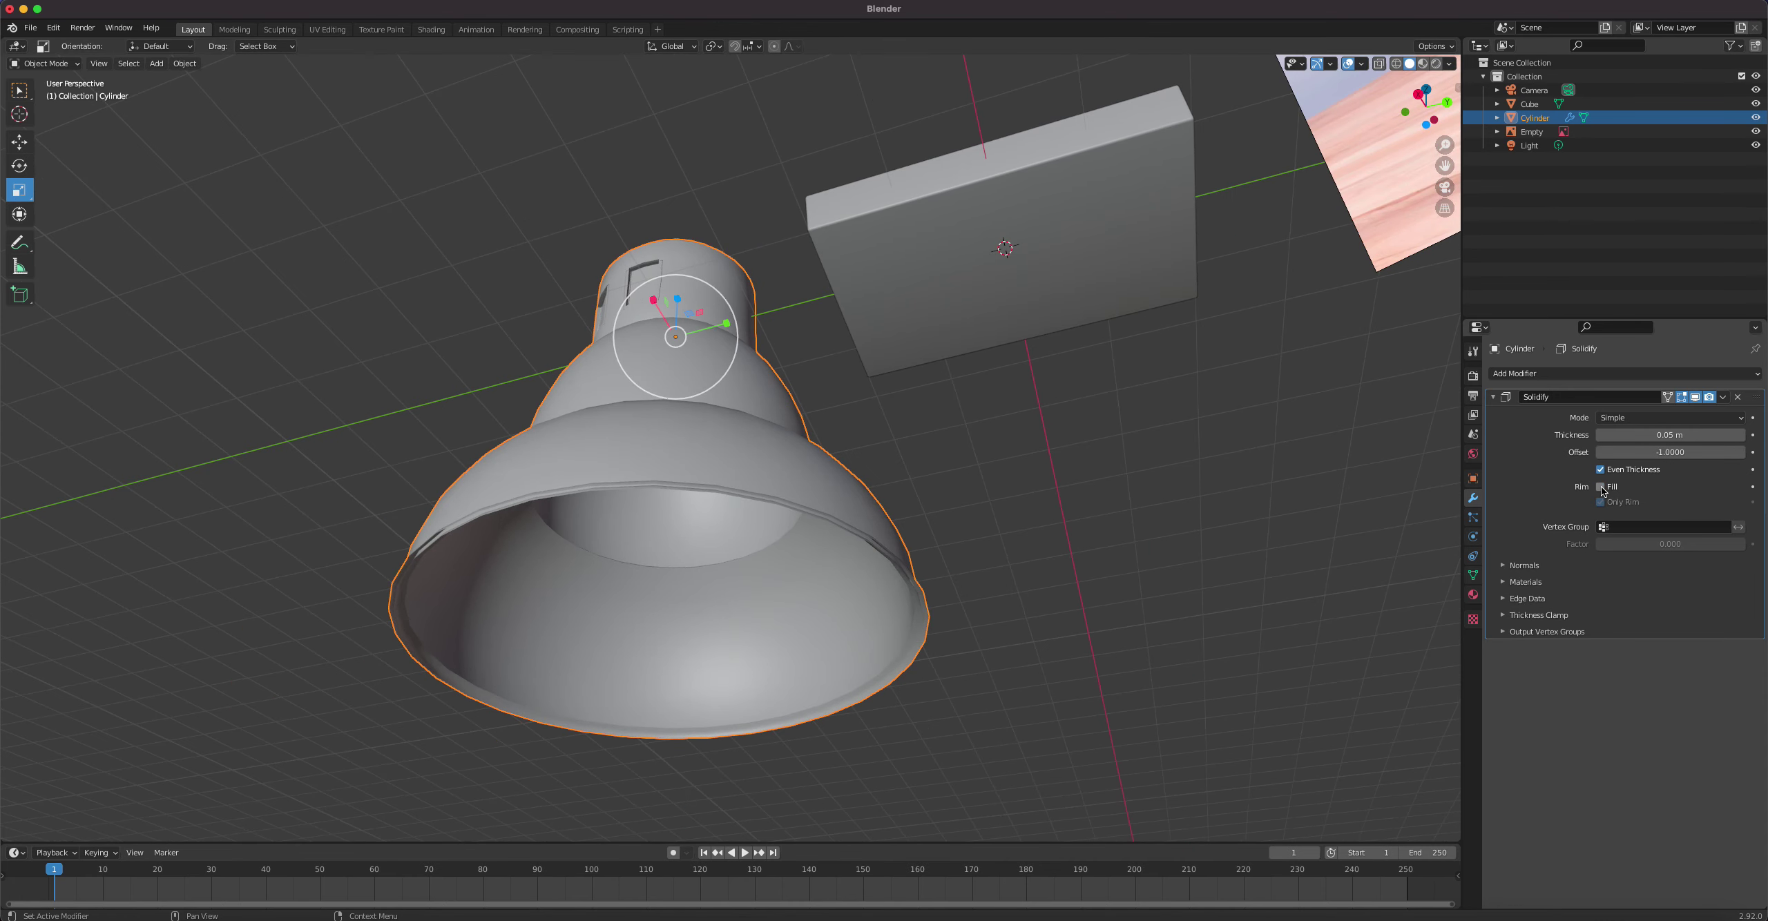
{"action": "left_click", "coordinate": [1603, 488]}
{"action": "middle_click_drag", "start_coordinate": [616, 328], "coordinate": [703, 650]}
{"action": "key", "text": "Tab"}
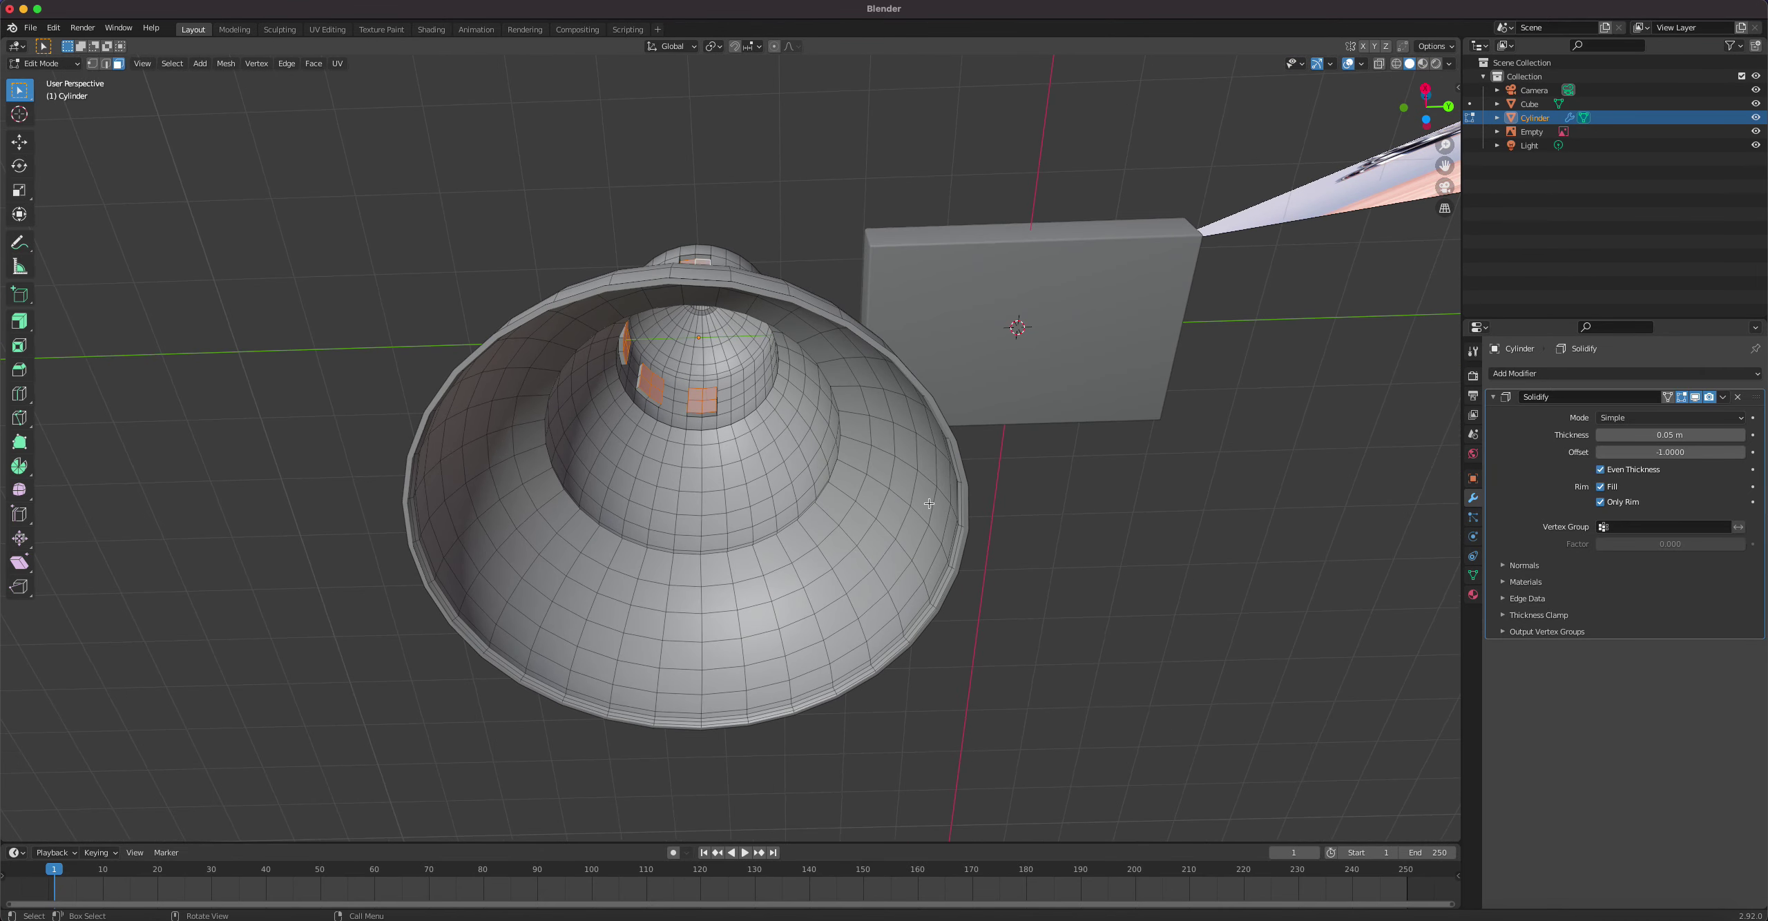
{"action": "middle_click_drag", "start_coordinate": [810, 420], "coordinate": [929, 491]}
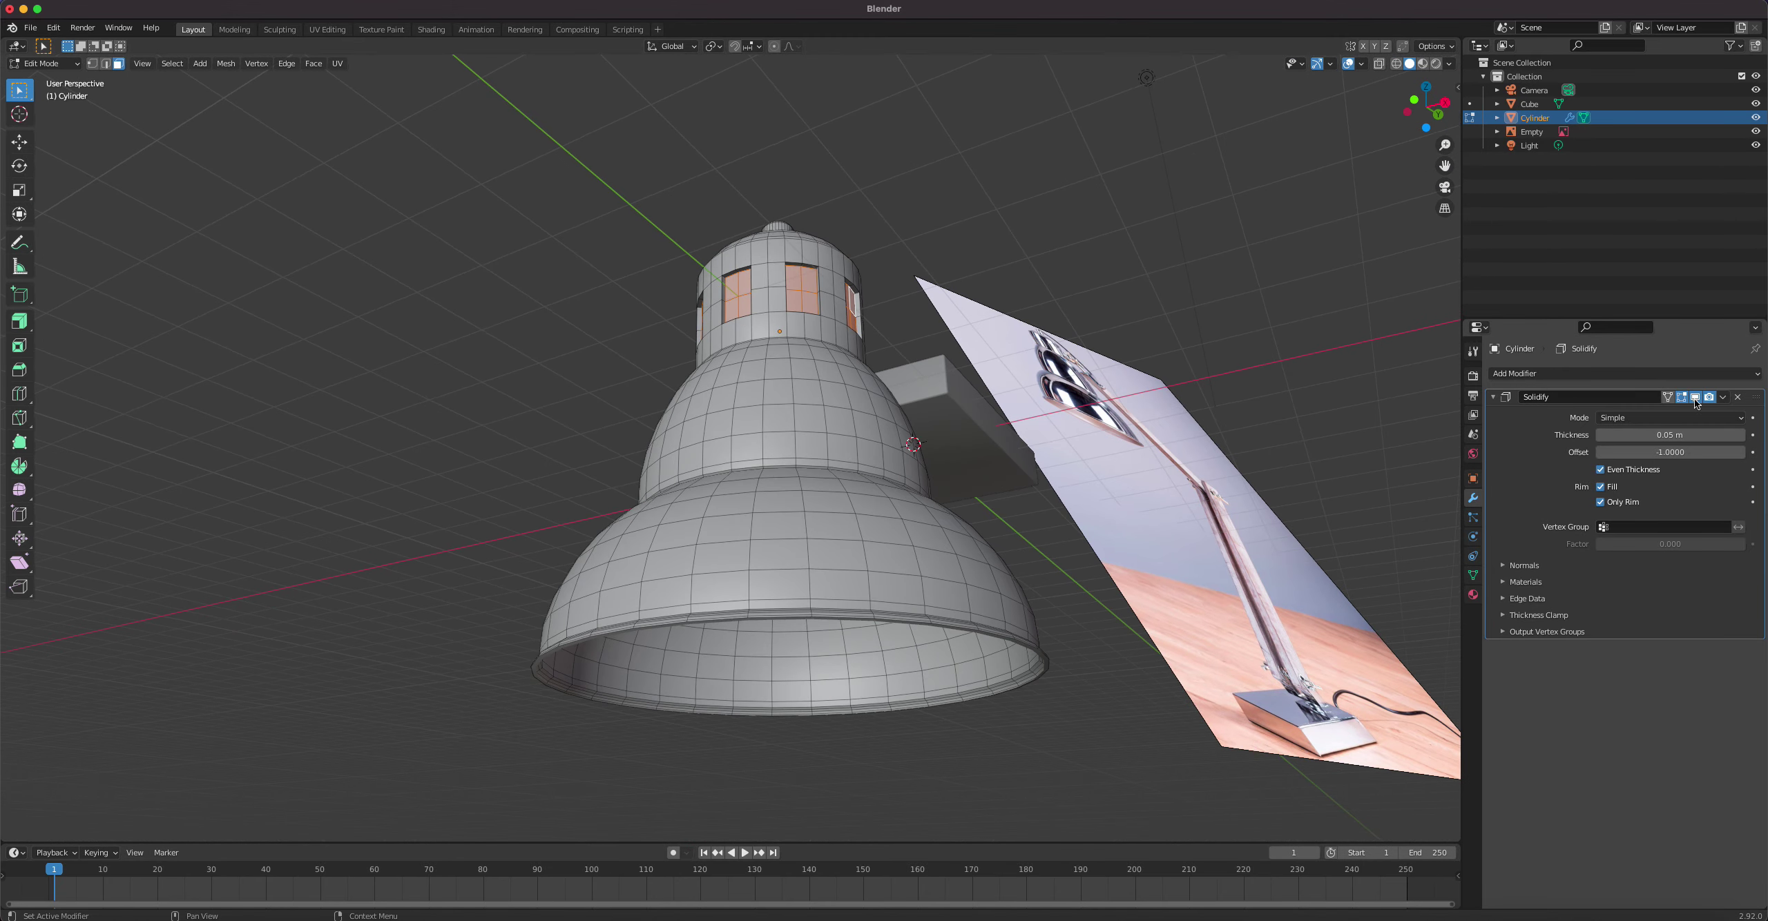
{"action": "key", "text": "Tab"}
{"action": "mouse_move", "coordinate": [890, 450]}
{"action": "middle_mouse_down"}
{"action": "mouse_move", "coordinate": [845, 452]}
{"action": "mouse_move", "coordinate": [915, 528]}
{"action": "mouse_move", "coordinate": [842, 504]}
{"action": "mouse_move", "coordinate": [864, 483]}
{"action": "mouse_move", "coordinate": [802, 446]}
{"action": "mouse_move", "coordinate": [863, 459]}
{"action": "middle_mouse_up"}
Step: Scale the lampshade down uniformly to about 0.475 of its size in front view
{"action": "scroll", "coordinate": [863, 482], "scroll_direction": "down", "scroll_amount": 5}
{"action": "key", "text": "KP_1"}
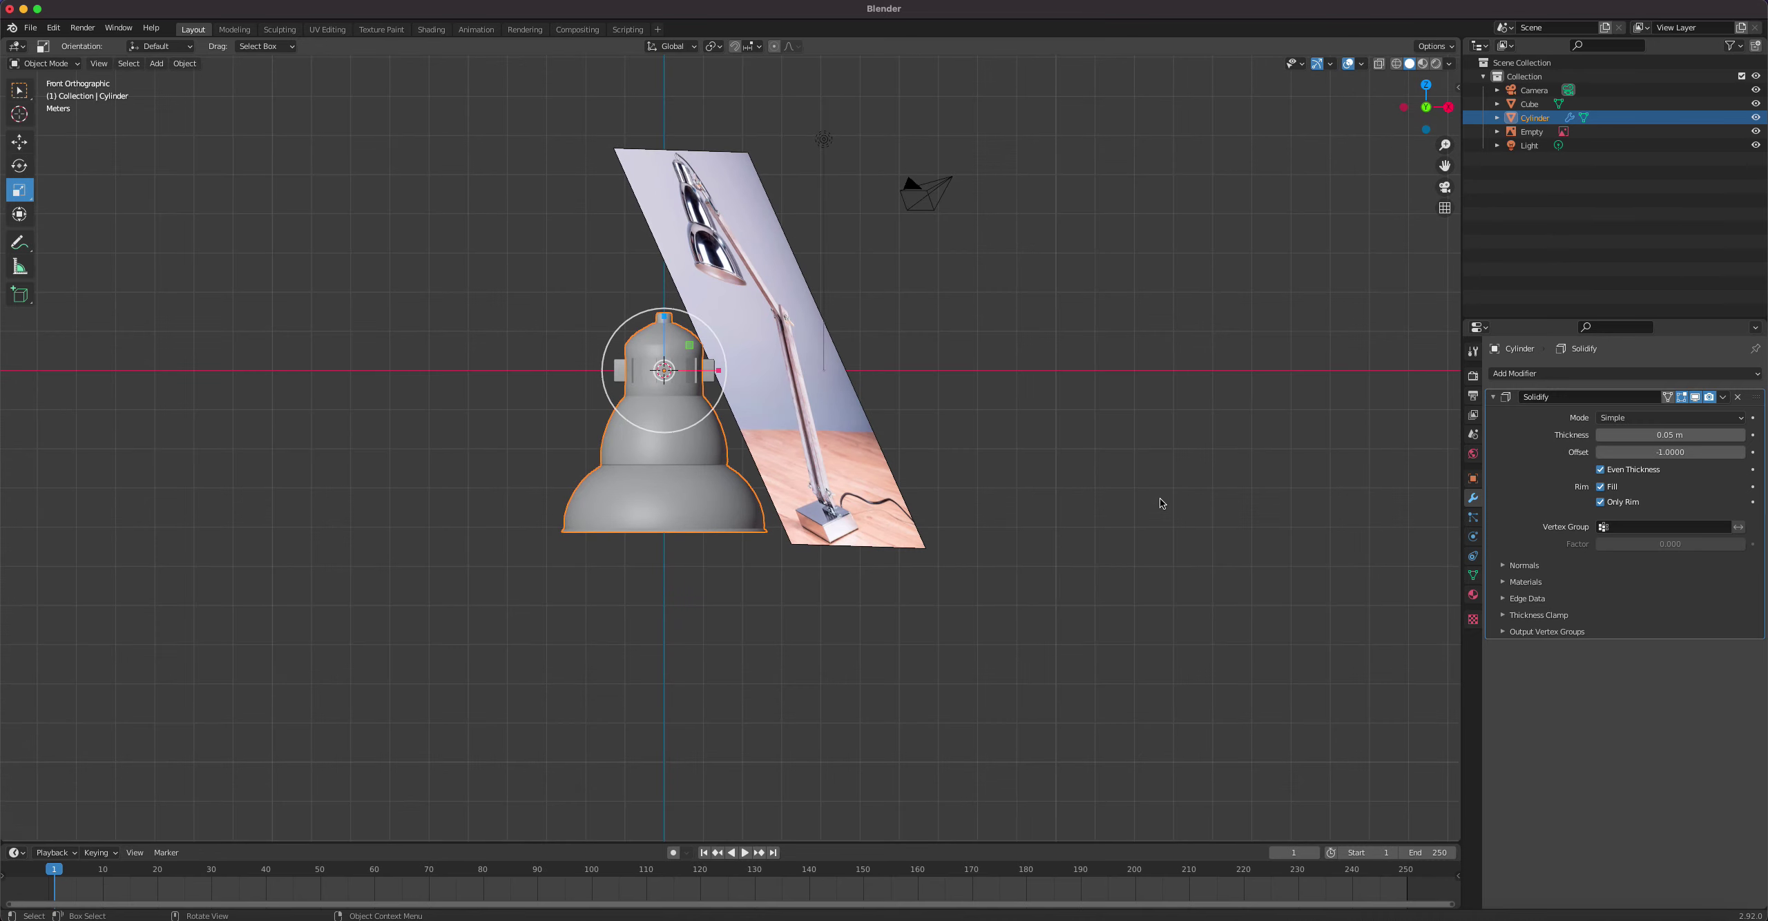
{"action": "key", "text": "s"}
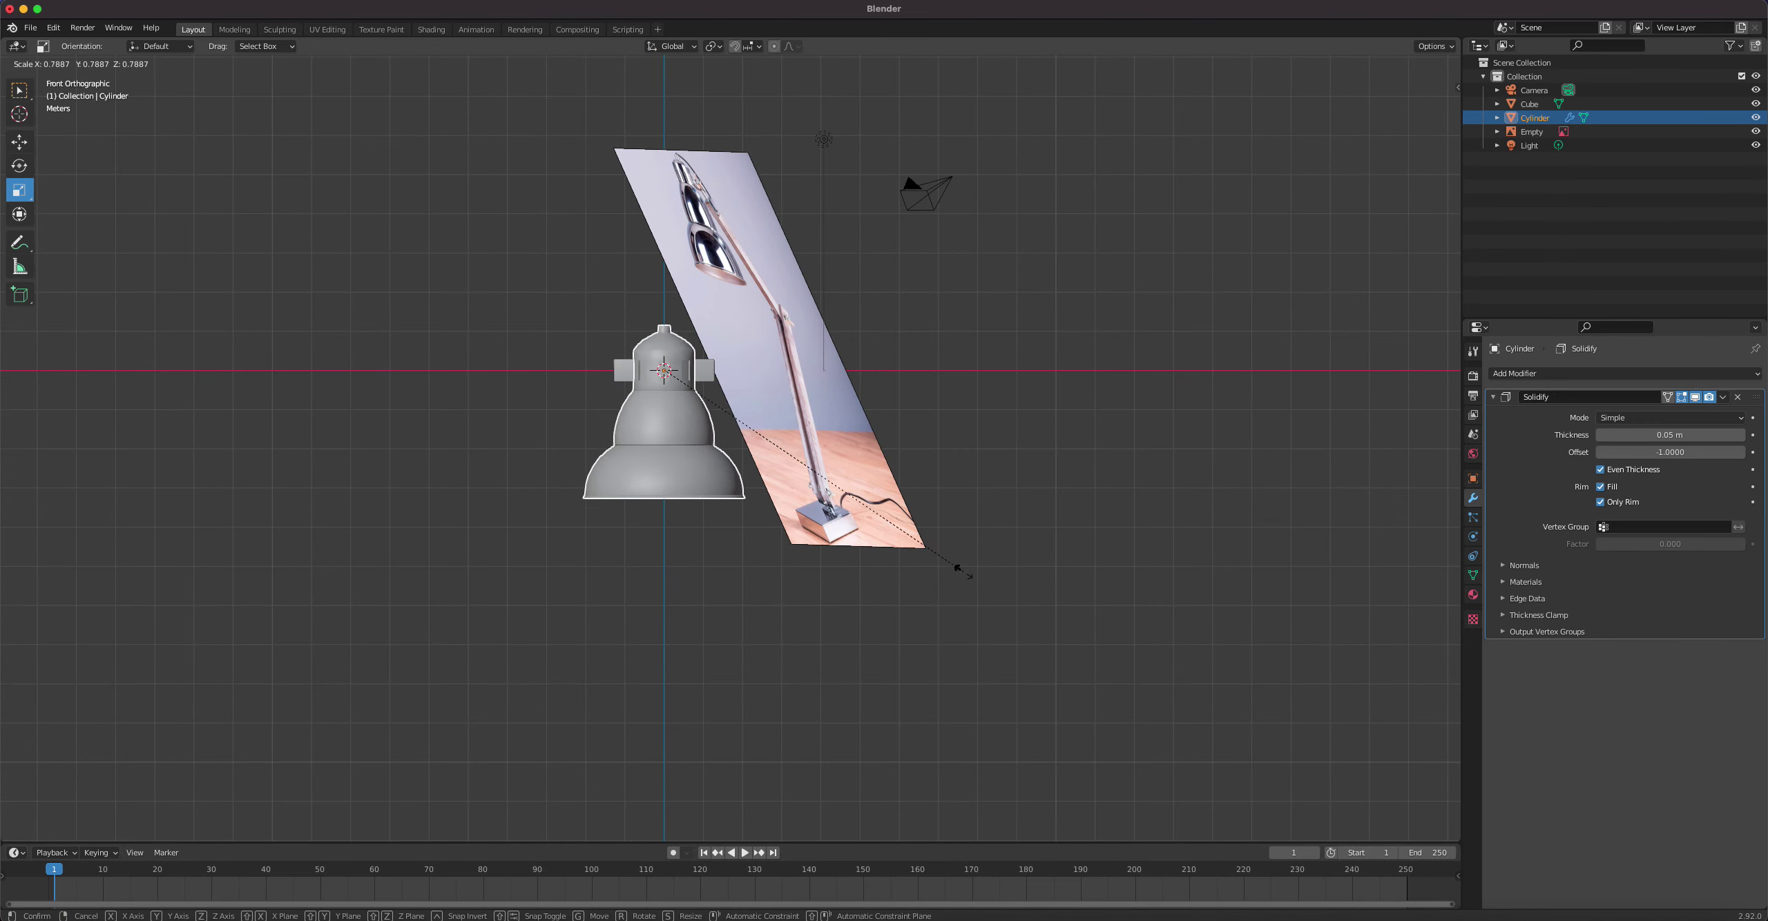
{"action": "left_click", "coordinate": [829, 496]}
Step: Add a mesh cylinder at the centre of the lamp base and scale it uniformly to about 0.374
{"action": "middle_click_drag", "start_coordinate": [829, 496], "coordinate": [855, 446]}
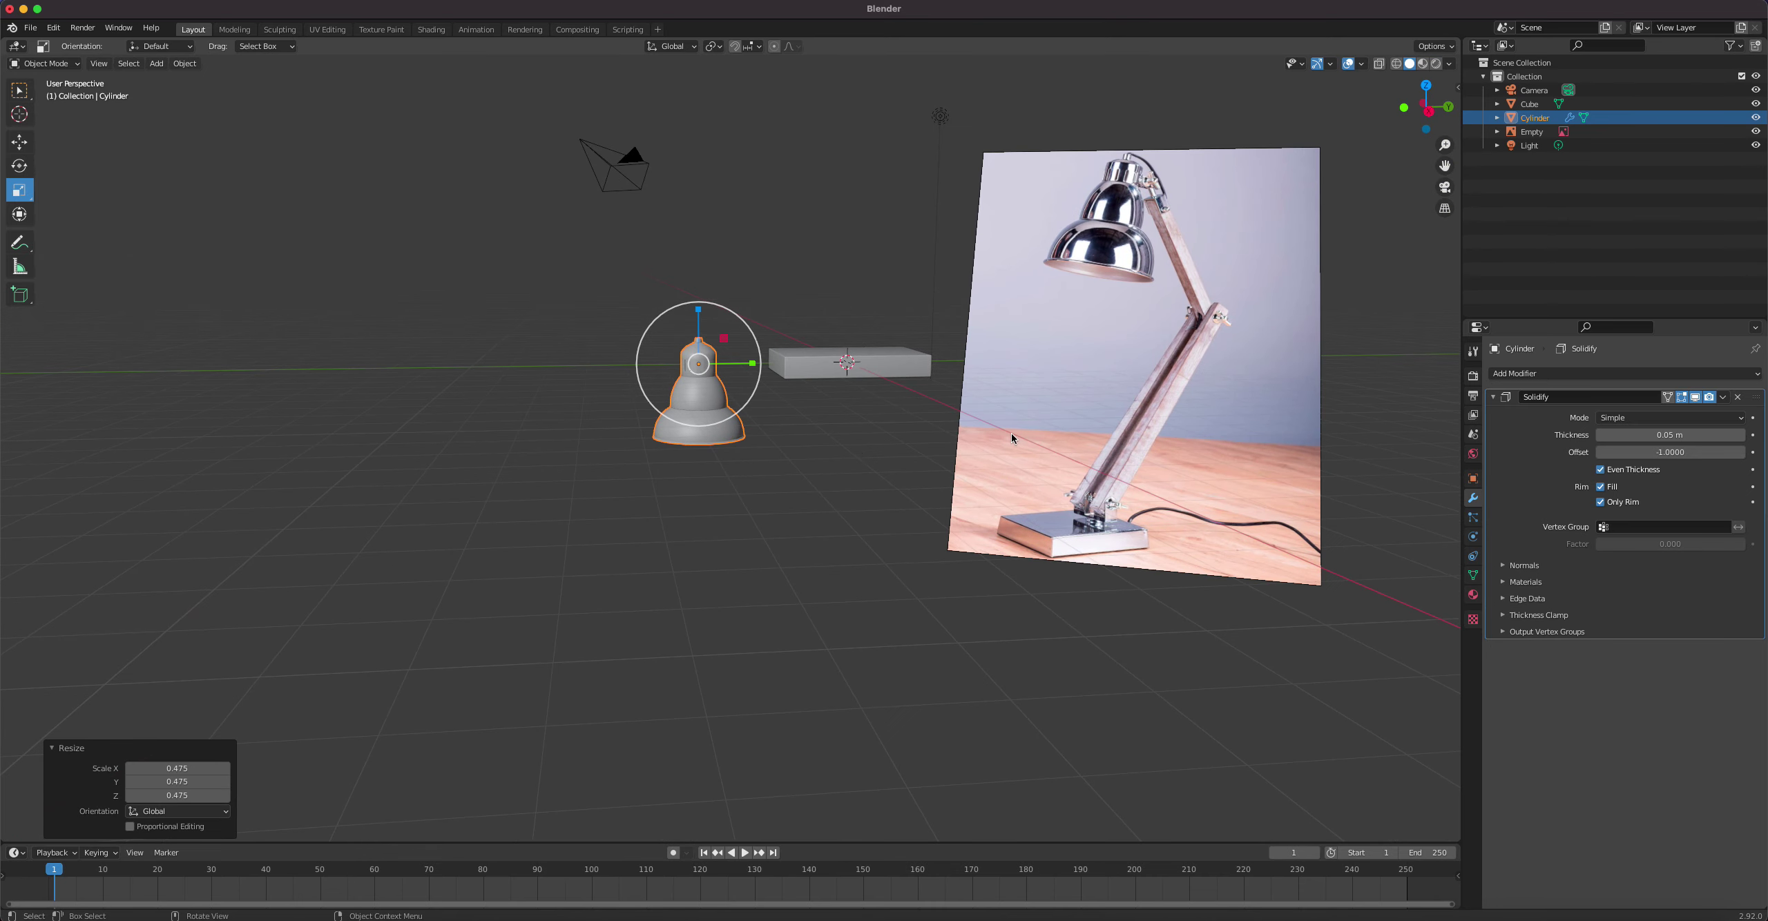
{"action": "scroll", "coordinate": [1097, 475], "scroll_direction": "up", "scroll_amount": 6}
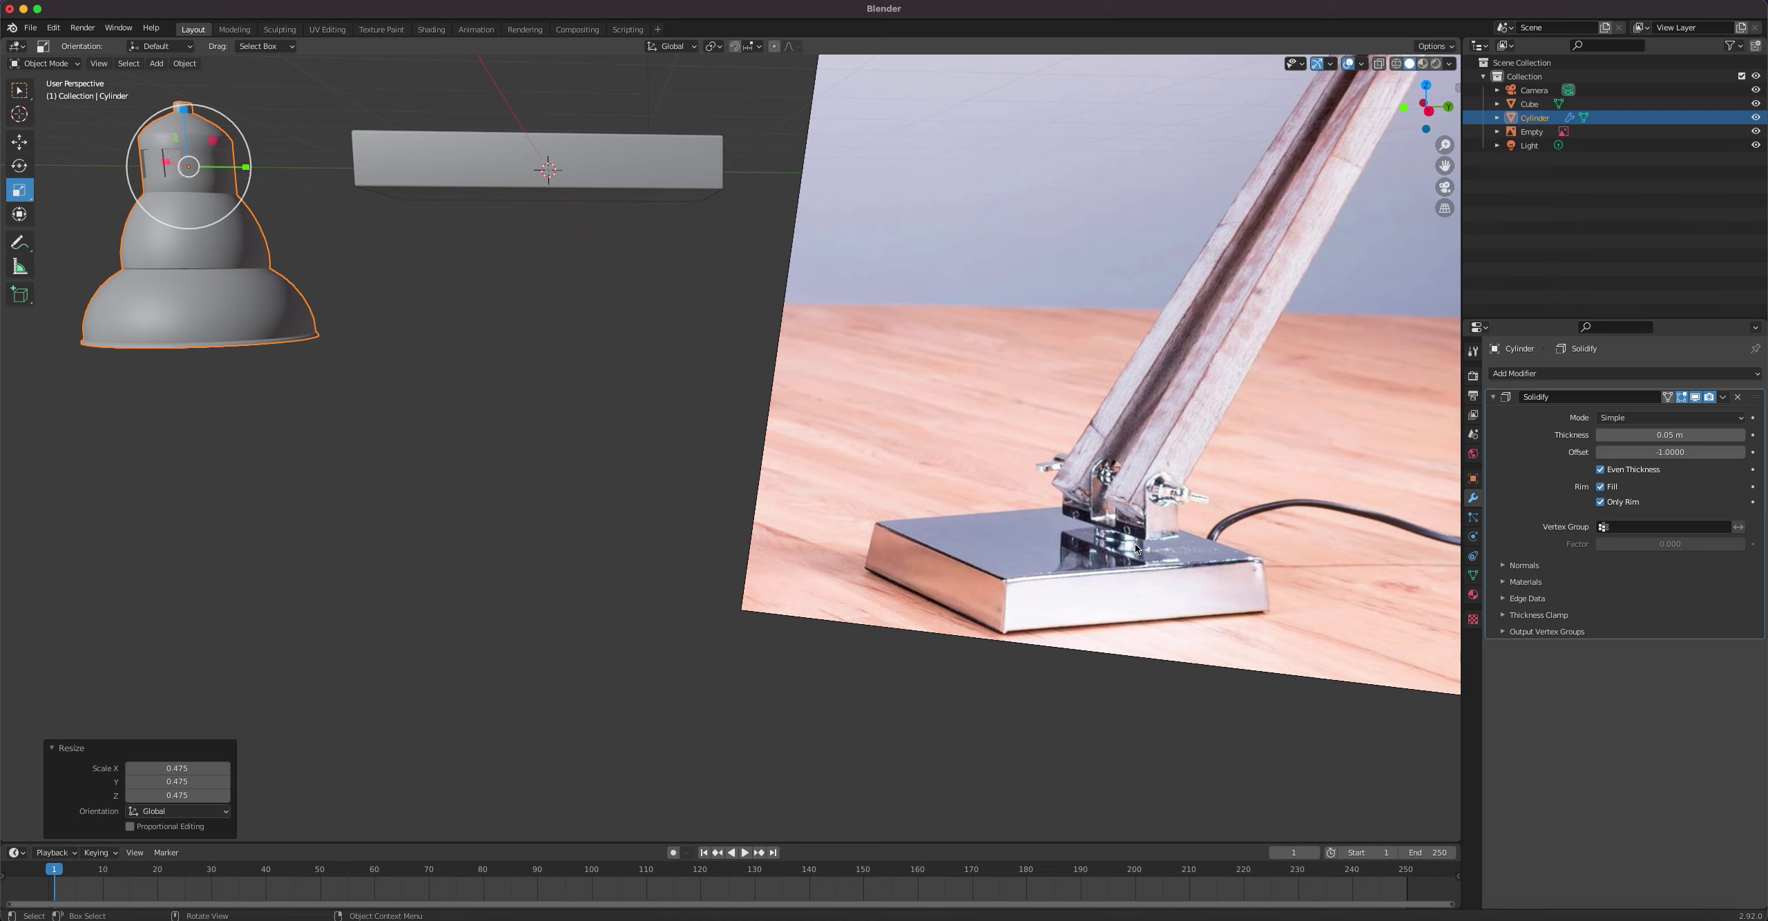
{"action": "middle_click_drag", "start_coordinate": [597, 355], "coordinate": [737, 453]}
{"action": "key", "text": "shift+a"}
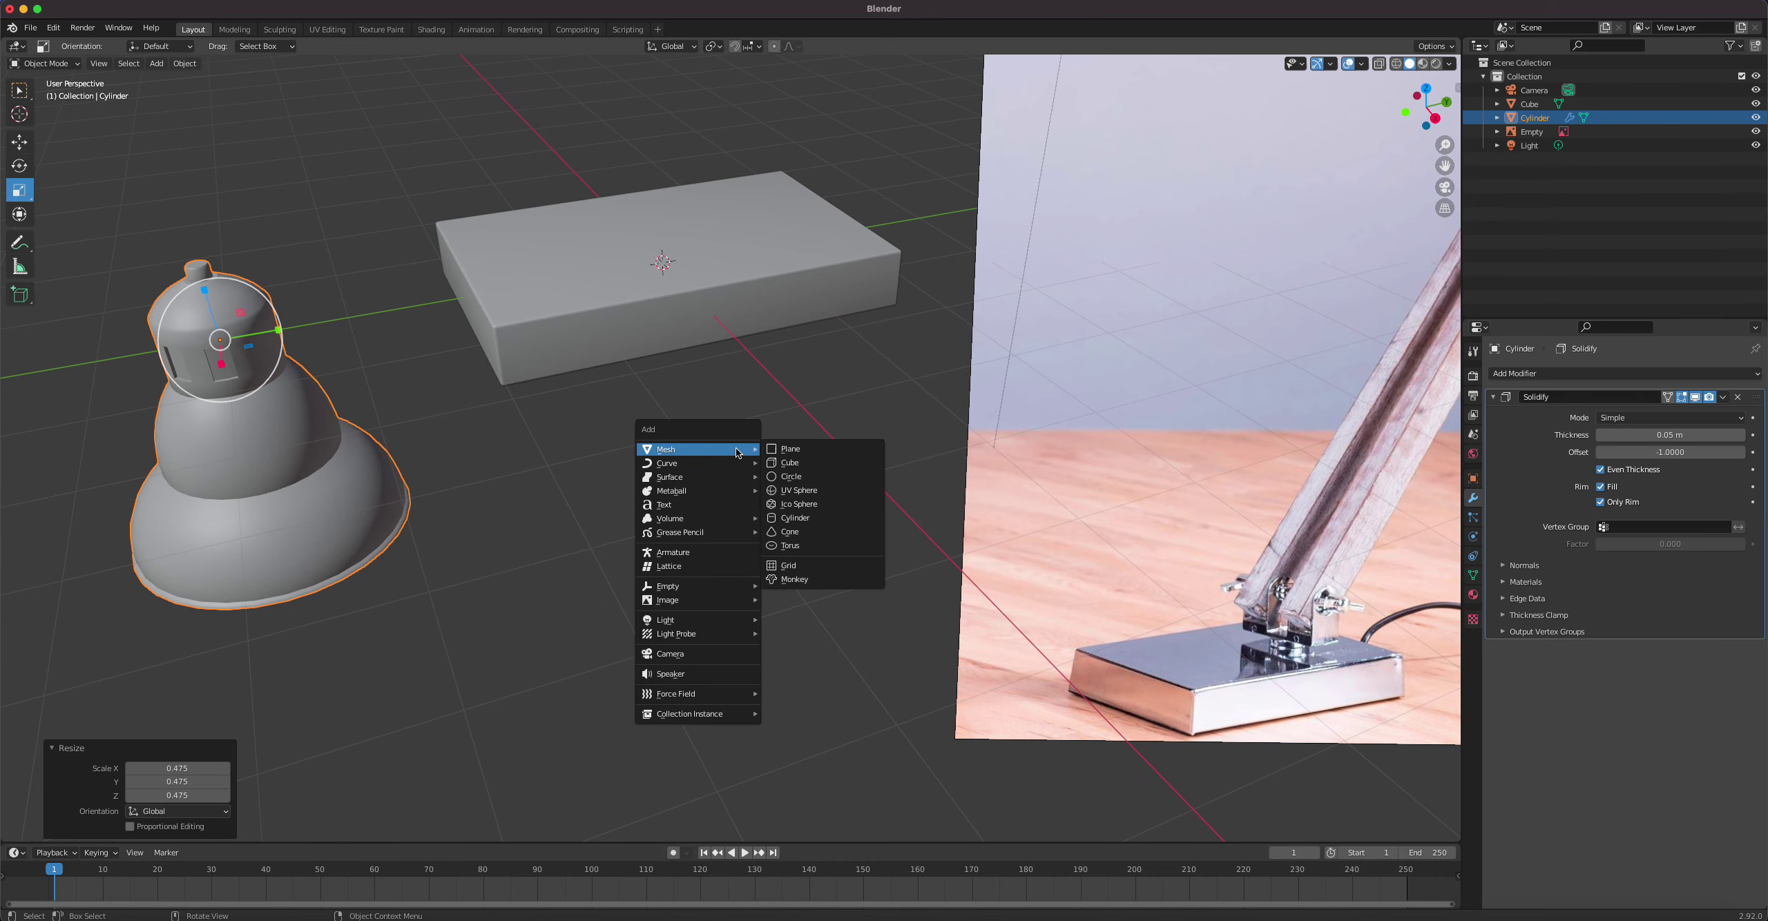
{"action": "left_click", "coordinate": [817, 519]}
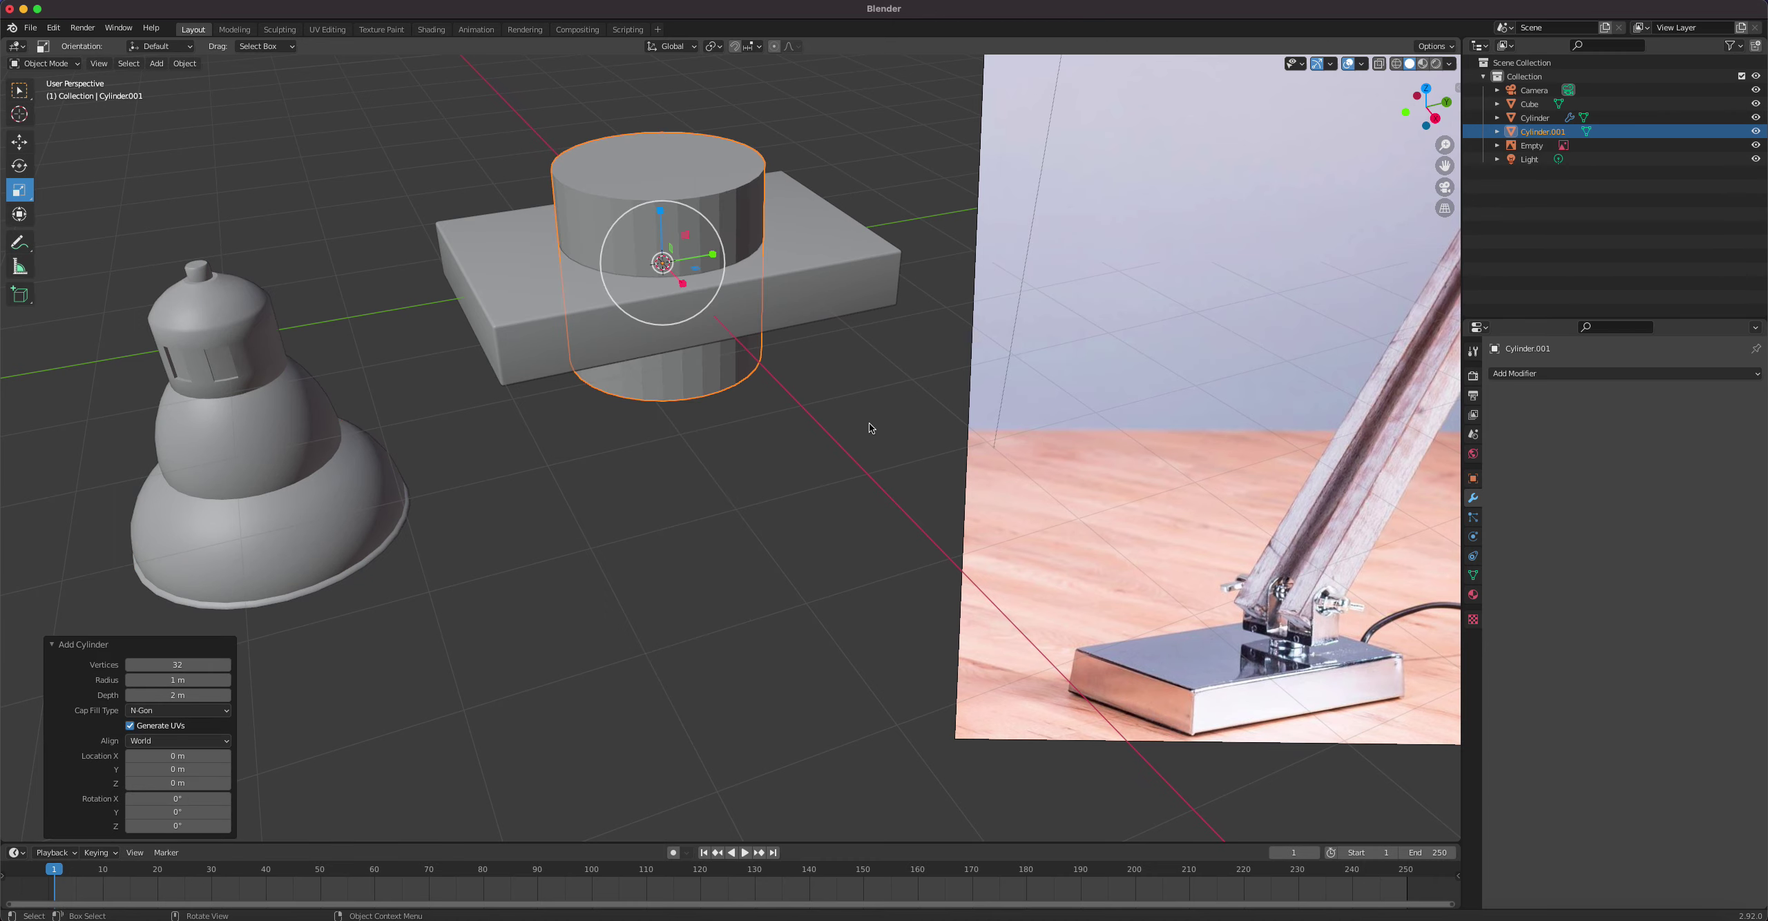
{"action": "key", "text": "KP_7"}
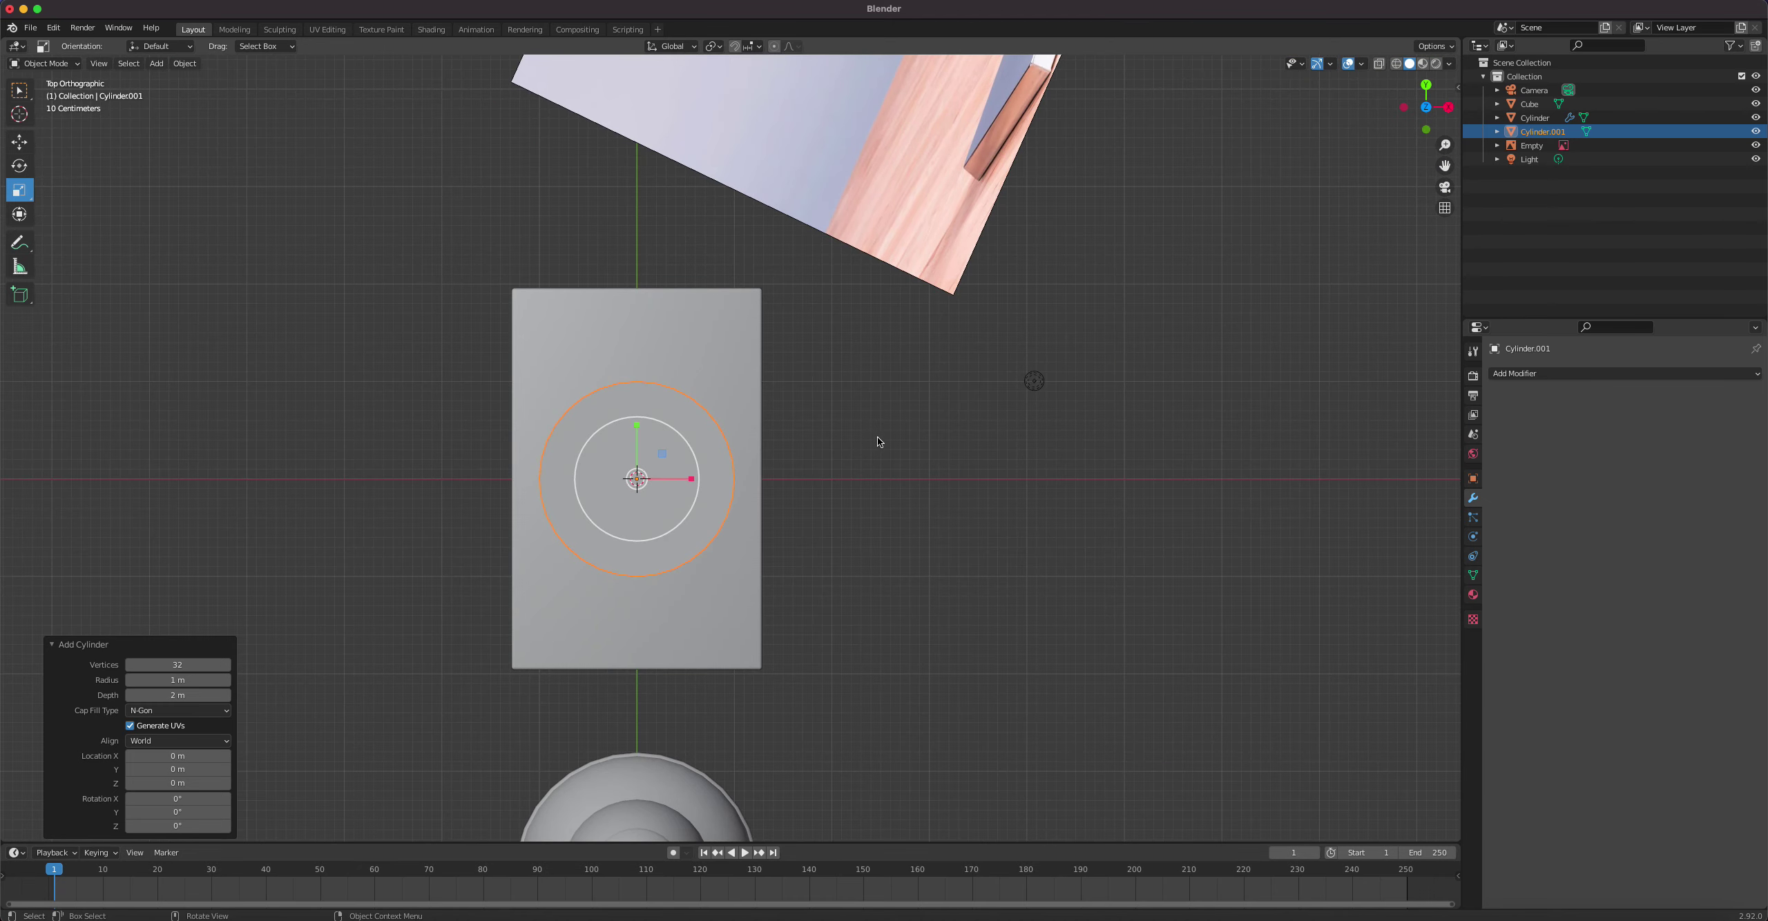
{"action": "key", "text": "s"}
{"action": "left_click", "coordinate": [710, 435]}
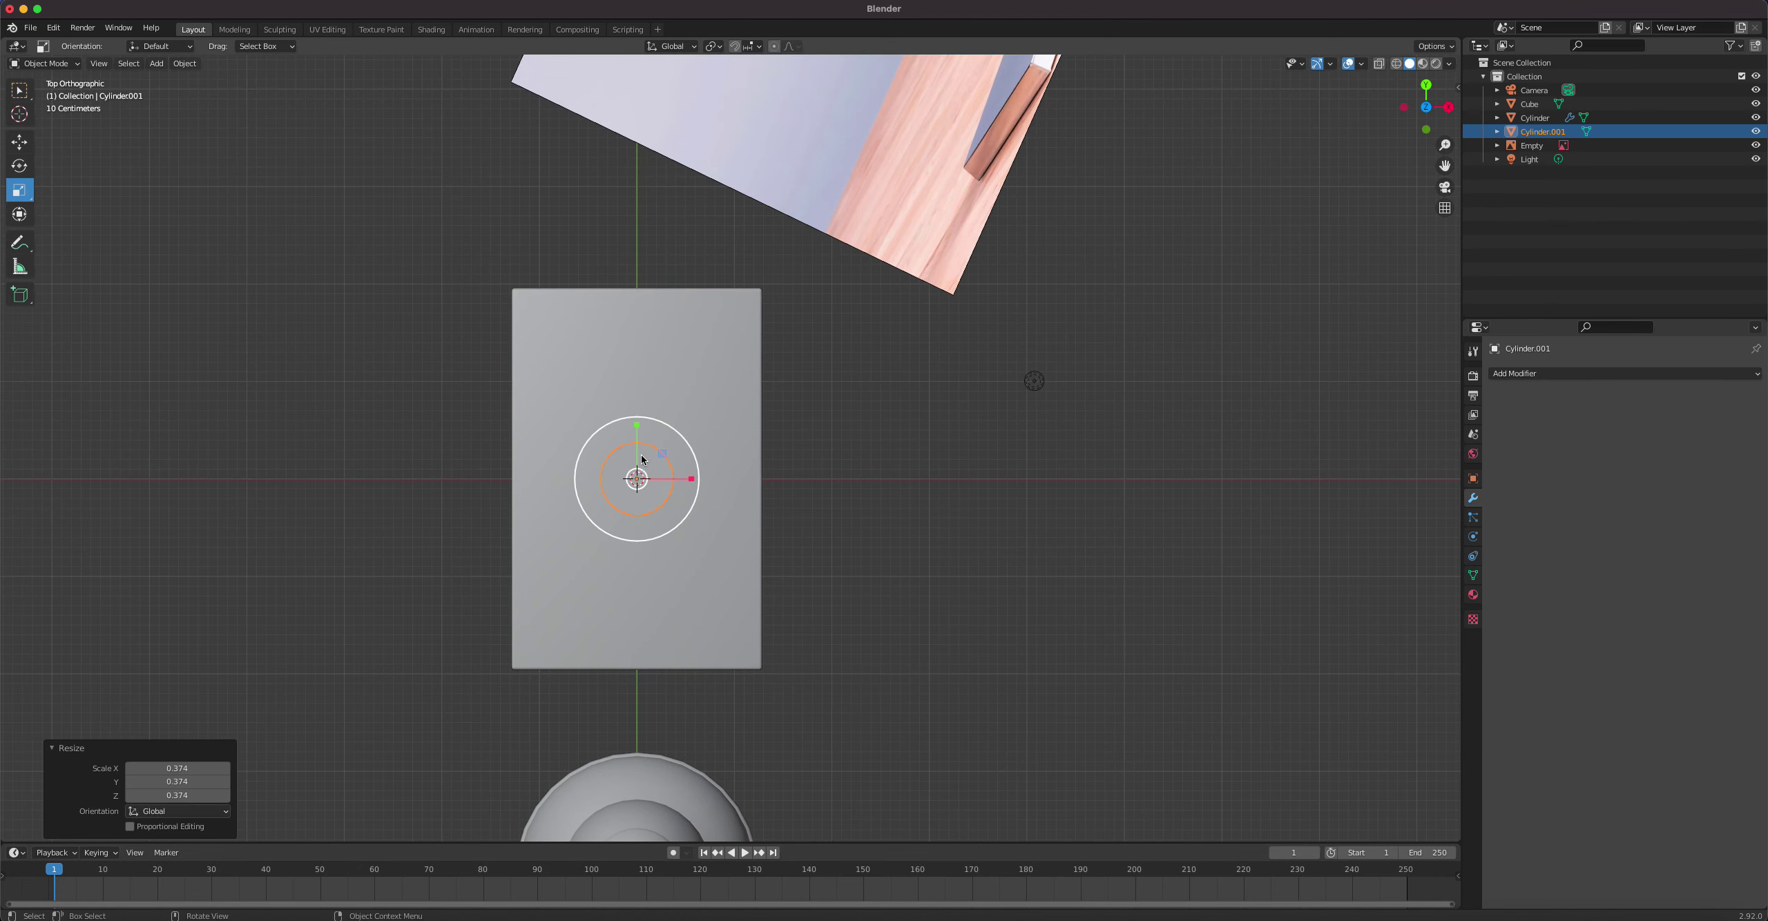
Step: Move the new cylinder along positive Y toward the end of the base and raise it about 0.316 m
{"action": "left_click", "coordinate": [27, 143]}
{"action": "left_click_drag", "start_coordinate": [637, 426], "coordinate": [640, 371]}
{"action": "middle_click_drag", "start_coordinate": [737, 387], "coordinate": [816, 287]}
{"action": "left_click_drag", "start_coordinate": [767, 224], "coordinate": [756, 211]}
Step: Flatten the cylinder along Z to about 0.275 of its height and raise it about 0.009 m on the base
{"action": "left_click", "coordinate": [20, 190]}
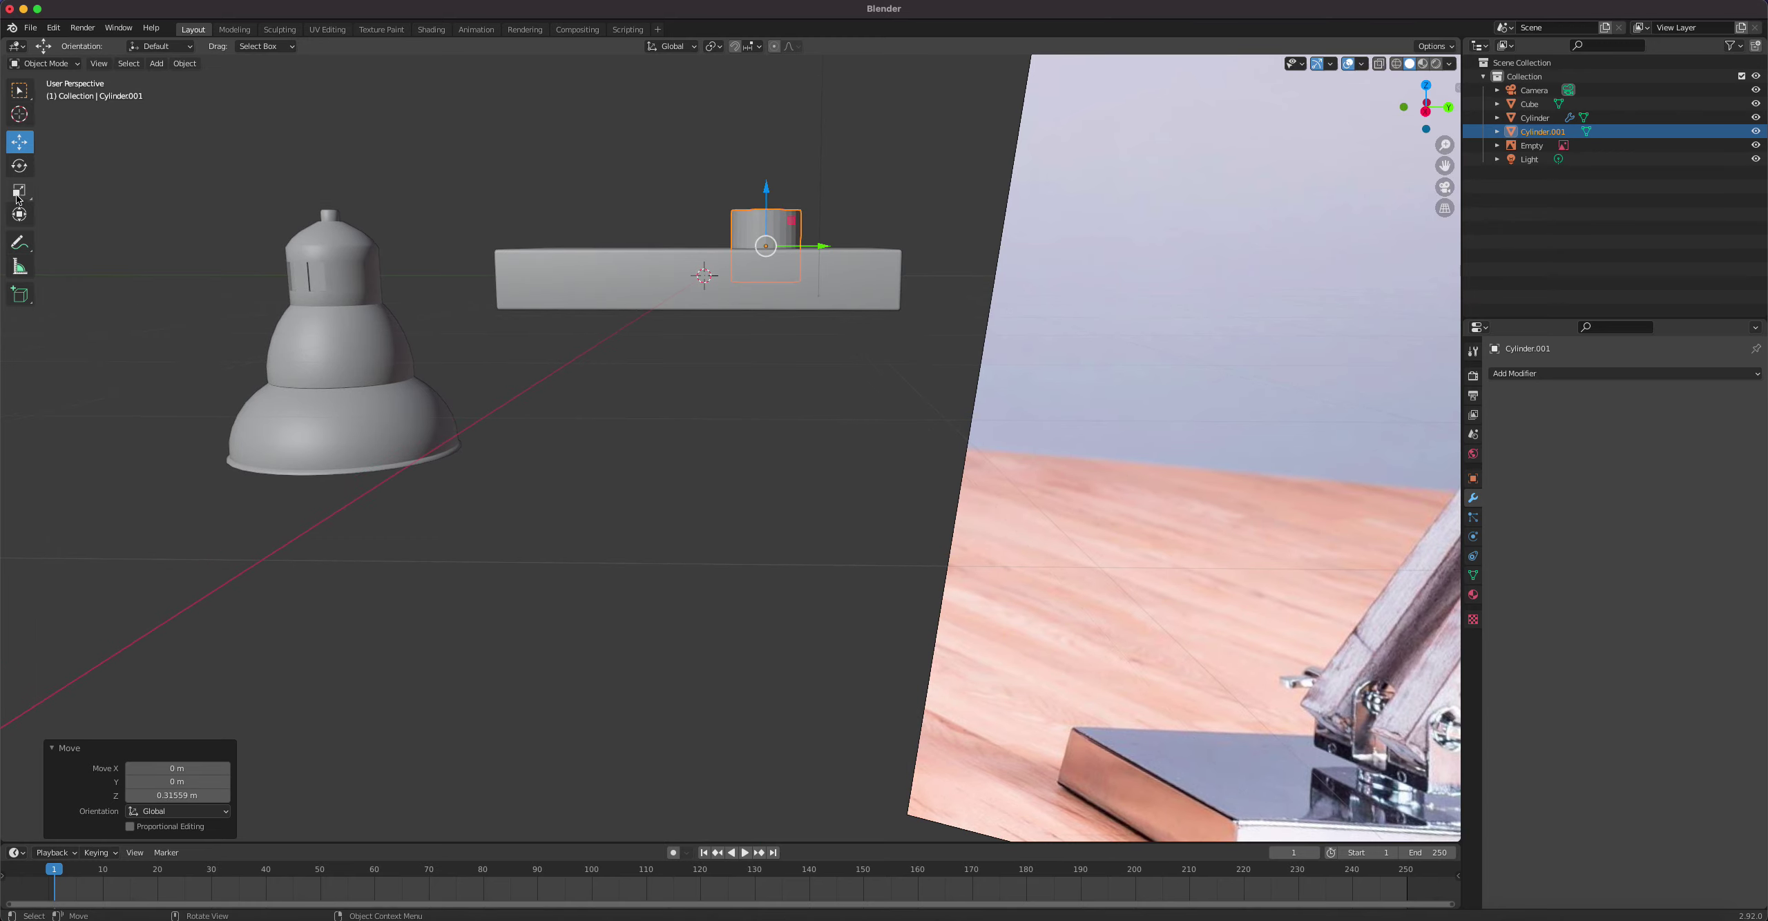
{"action": "left_click_drag", "start_coordinate": [766, 192], "coordinate": [768, 241]}
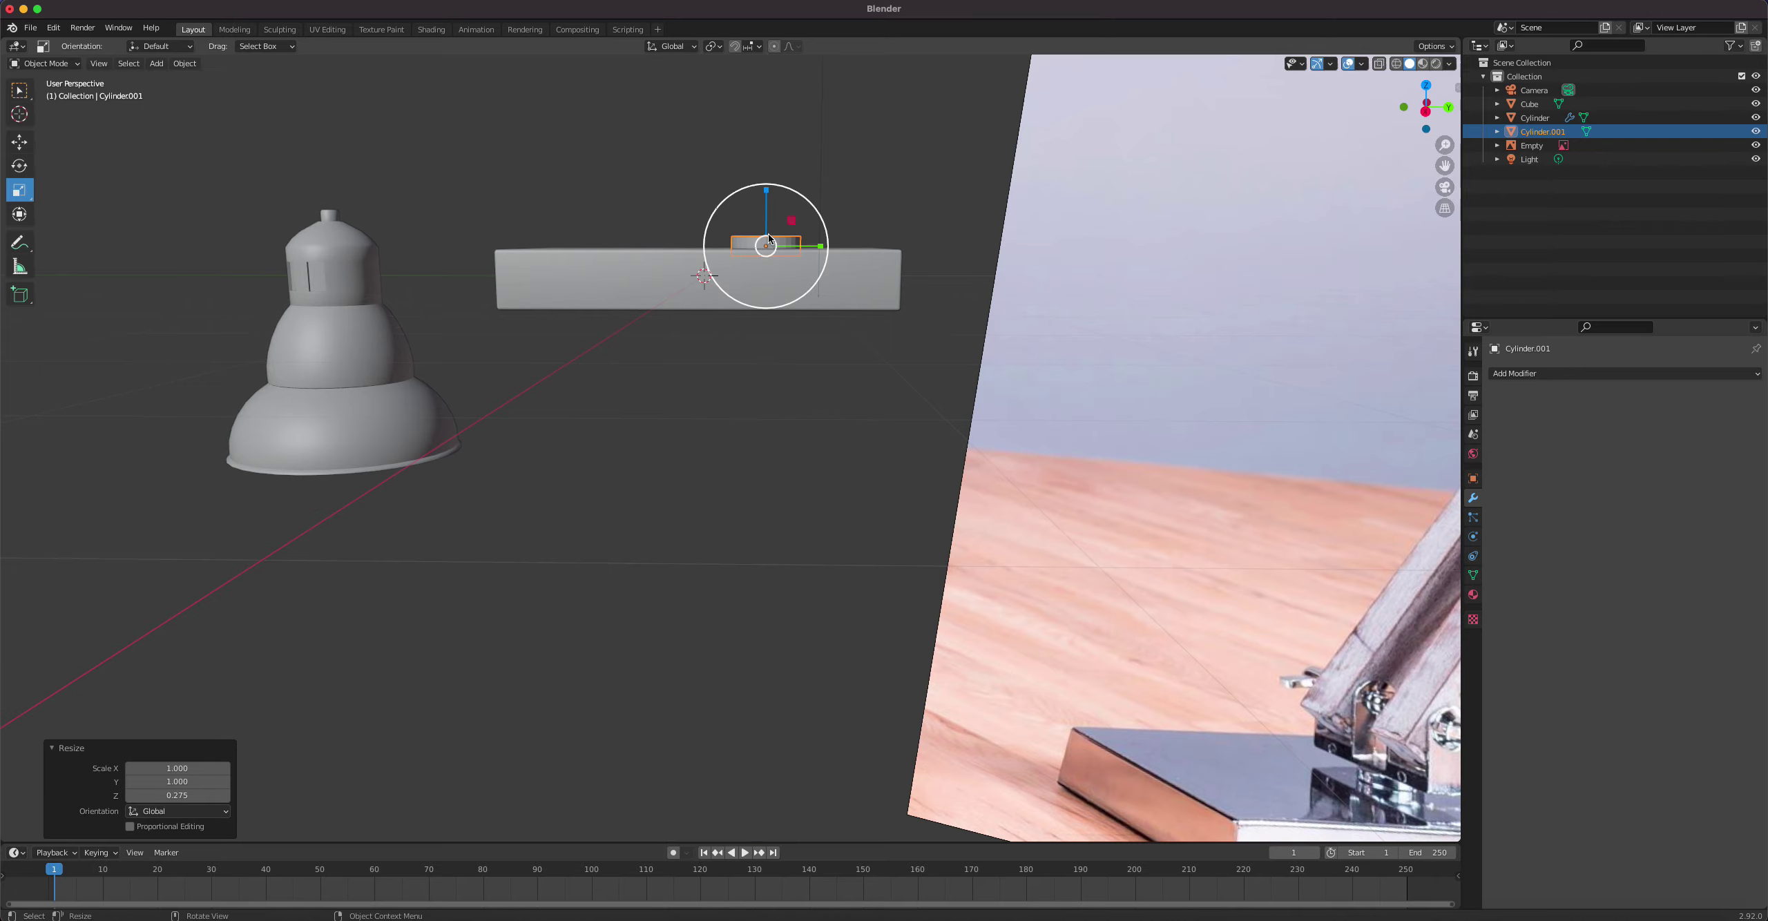
{"action": "scroll", "coordinate": [804, 307], "scroll_direction": "up", "scroll_amount": 3}
{"action": "middle_click_drag", "start_coordinate": [830, 479], "coordinate": [834, 495]}
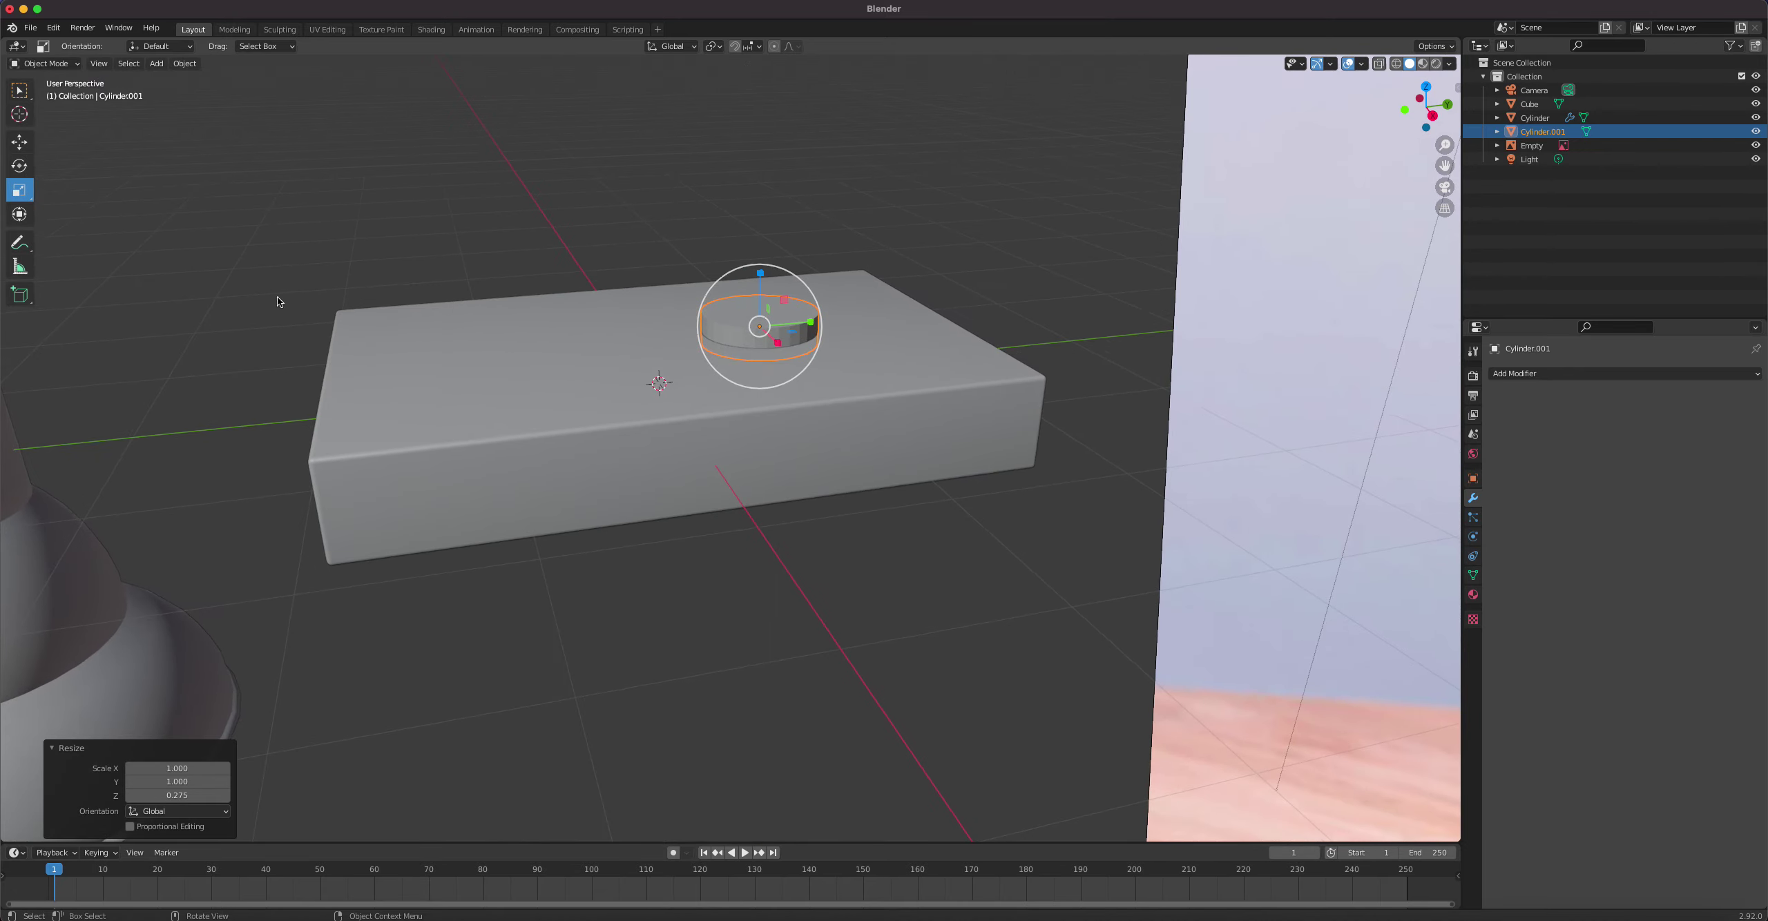
{"action": "left_click", "coordinate": [31, 146]}
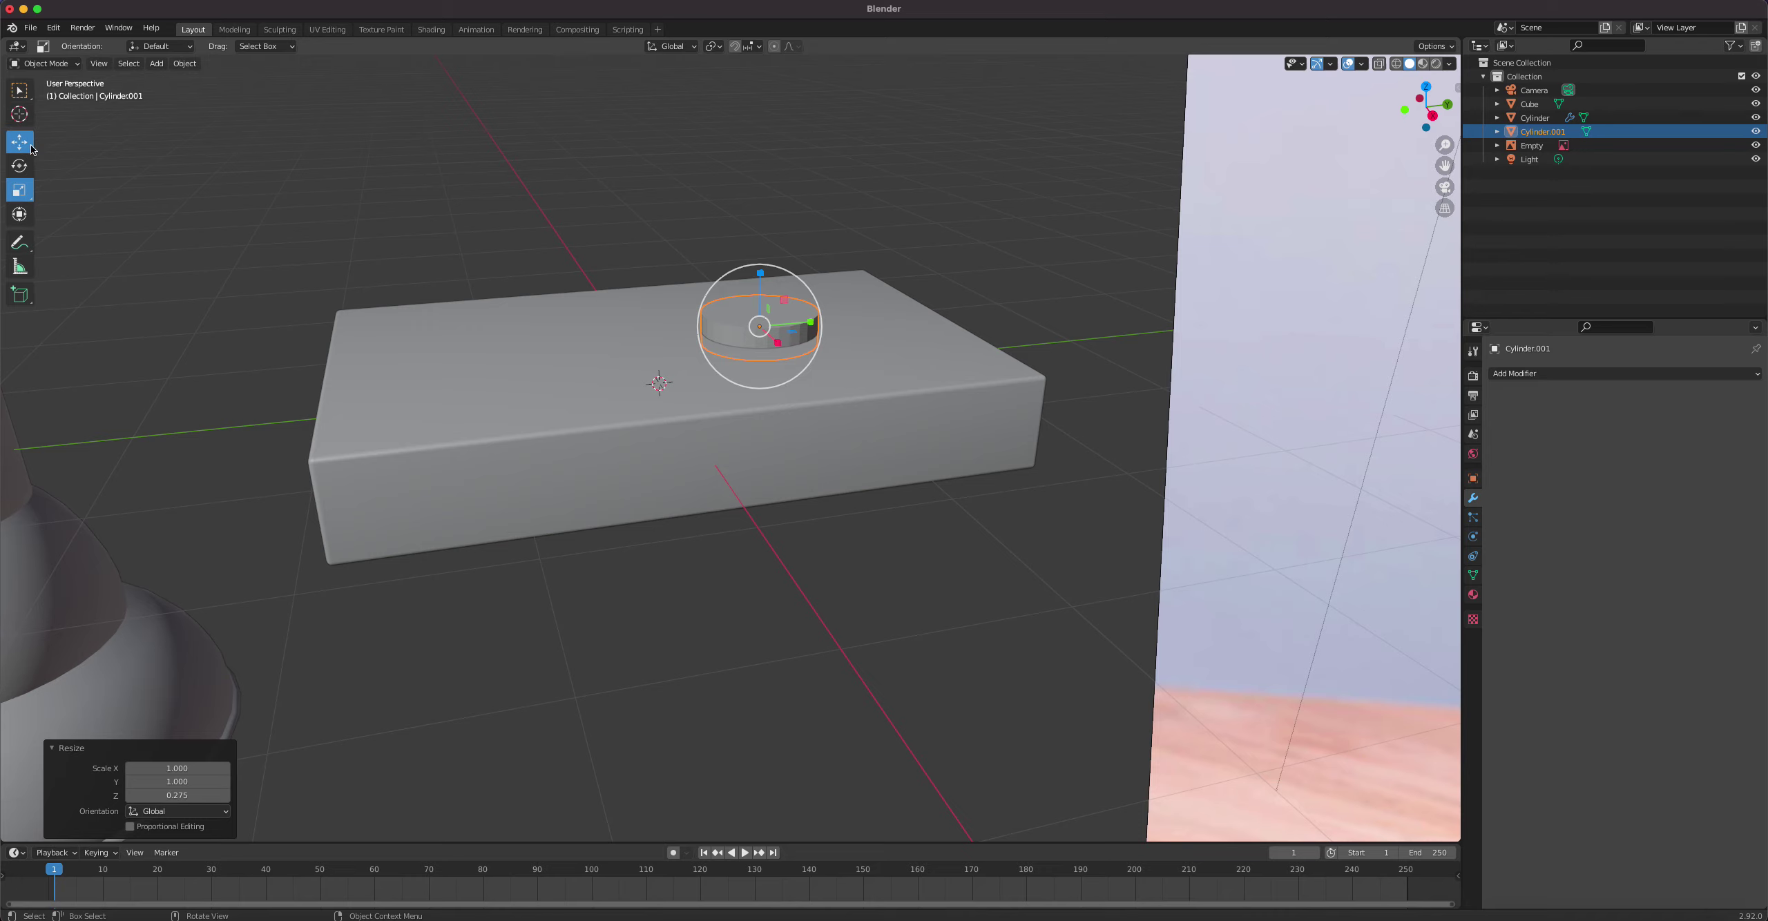
{"action": "left_click", "coordinate": [759, 275]}
Step: Shade the flattened cylinder on the base smooth and enable Auto Smooth at 30°
{"action": "right_click", "coordinate": [793, 336]}
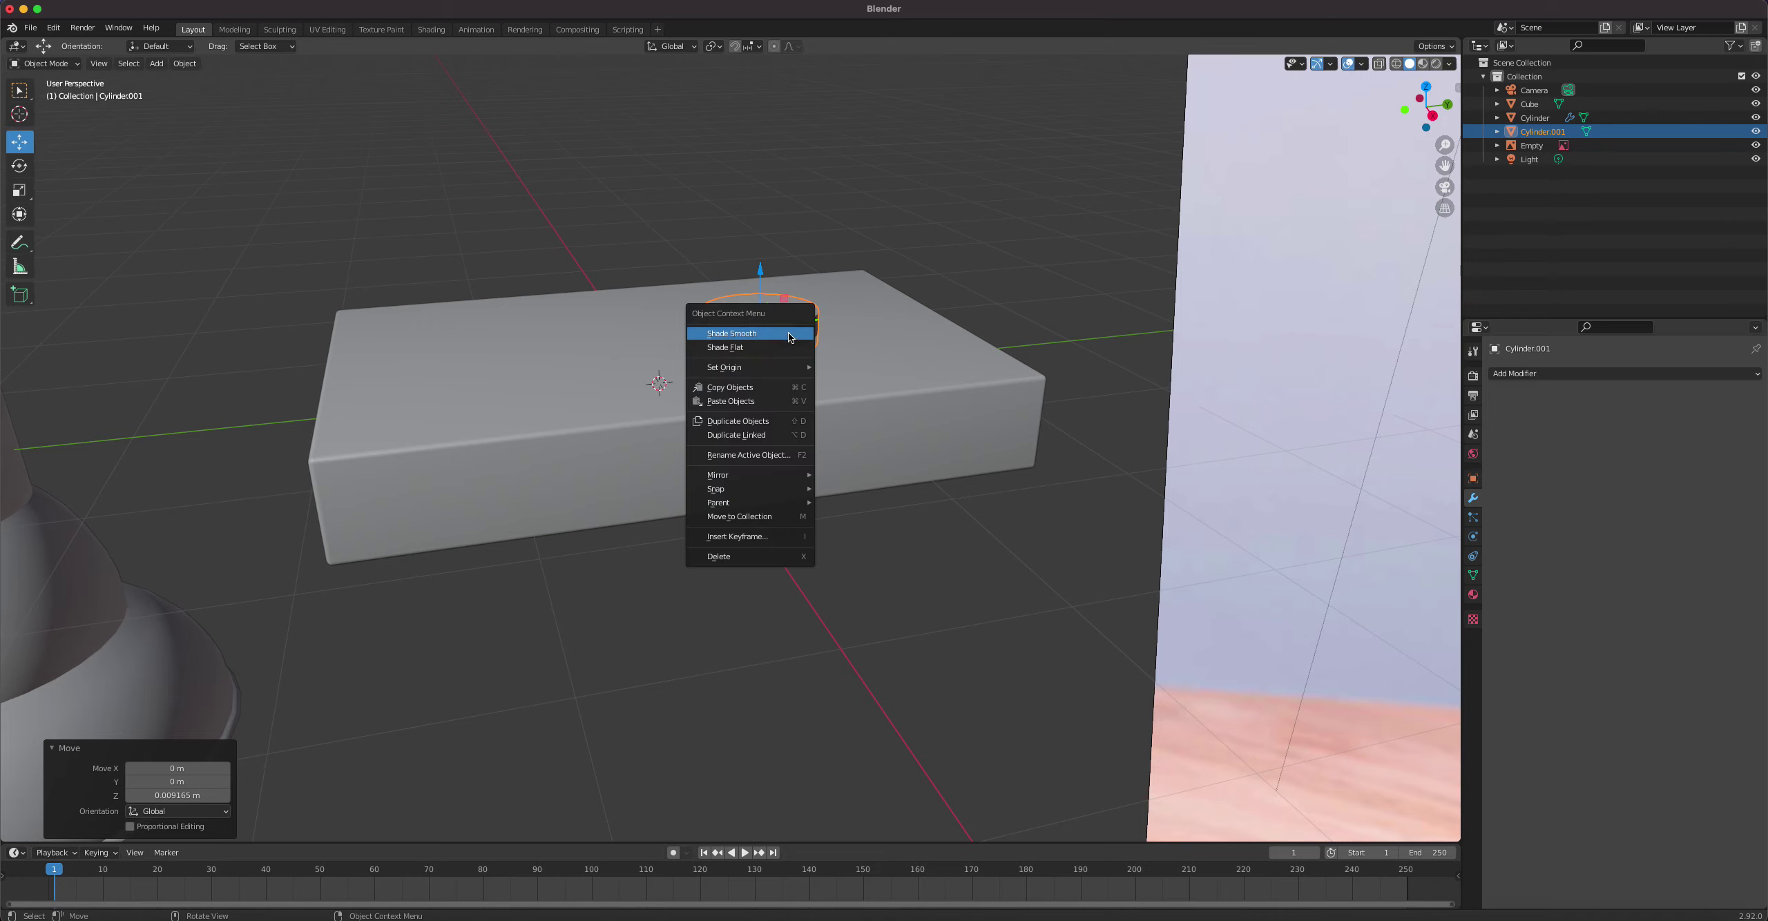
{"action": "left_click", "coordinate": [793, 336]}
{"action": "left_click", "coordinate": [1473, 575]}
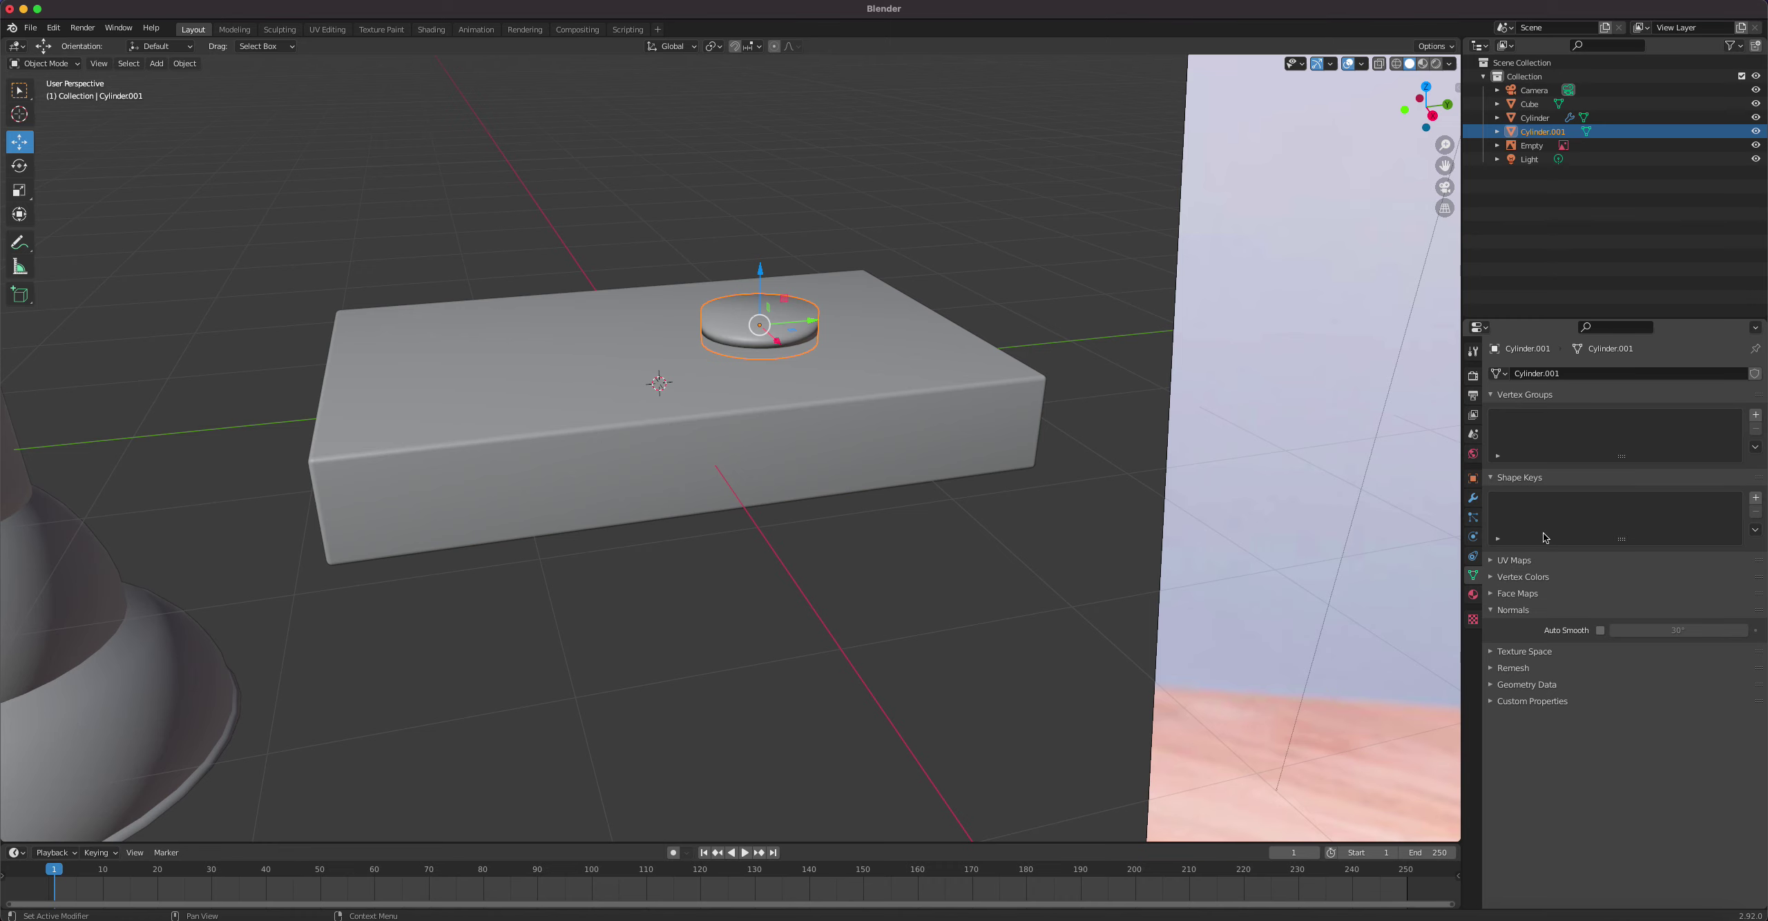
{"action": "left_click", "coordinate": [1600, 631]}
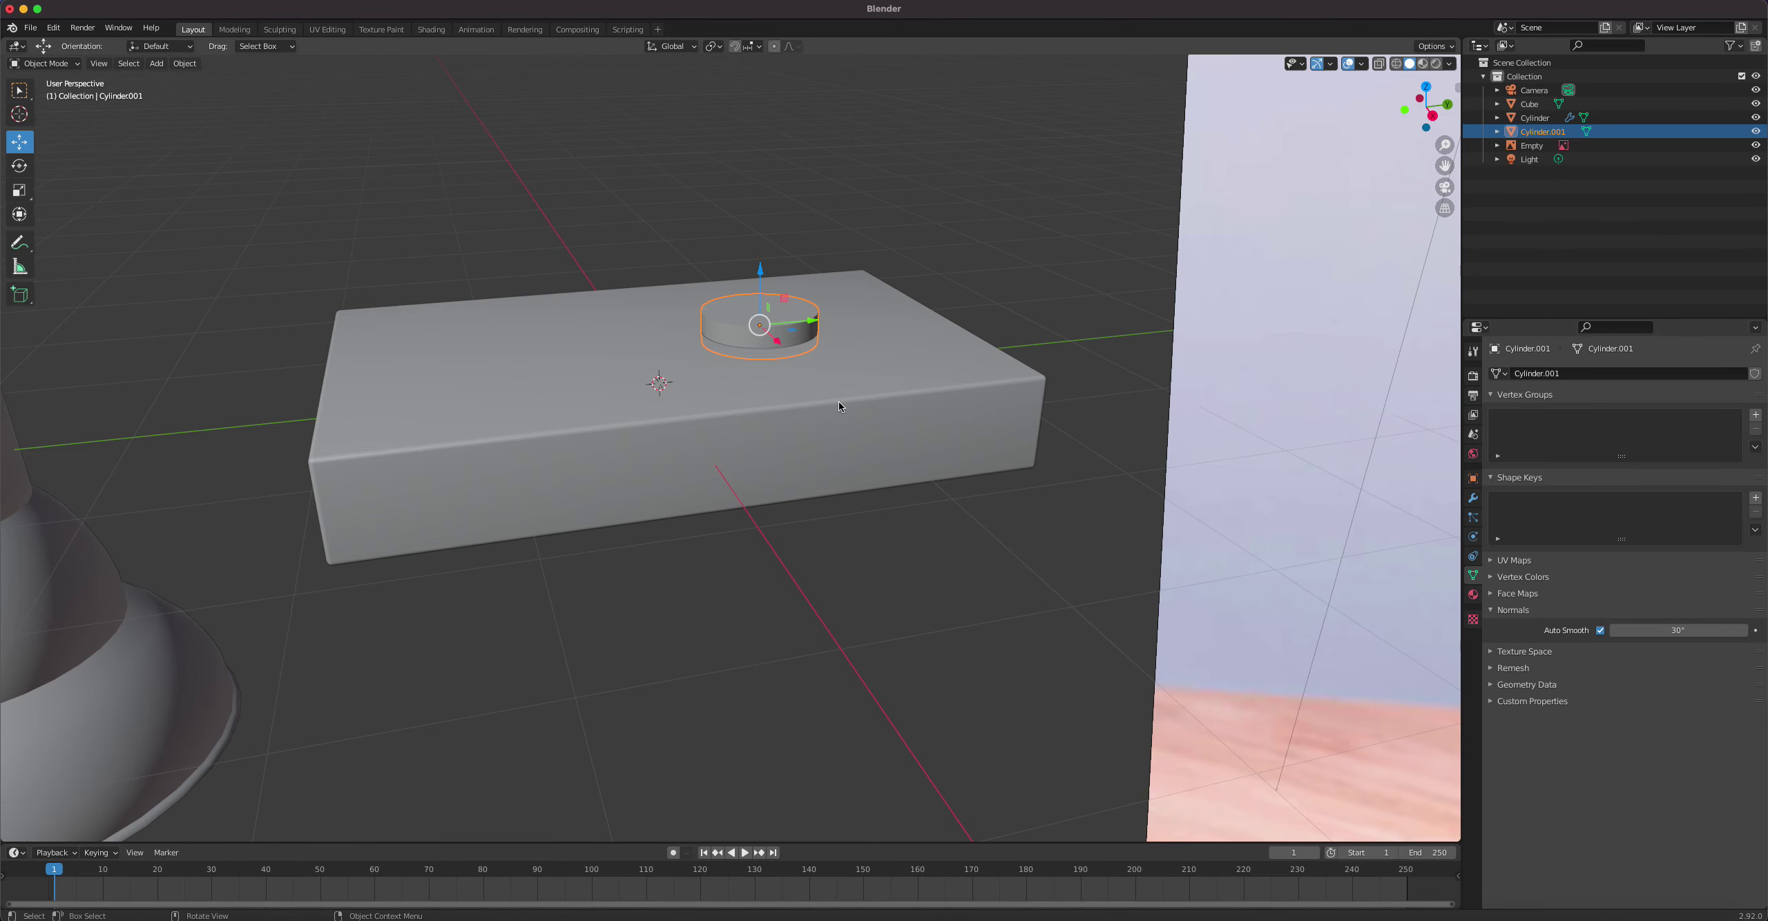
Step: Create a new material on the small cylinder and save the project as Lamp.blend
{"action": "scroll", "coordinate": [840, 407], "scroll_direction": "down", "scroll_amount": 5}
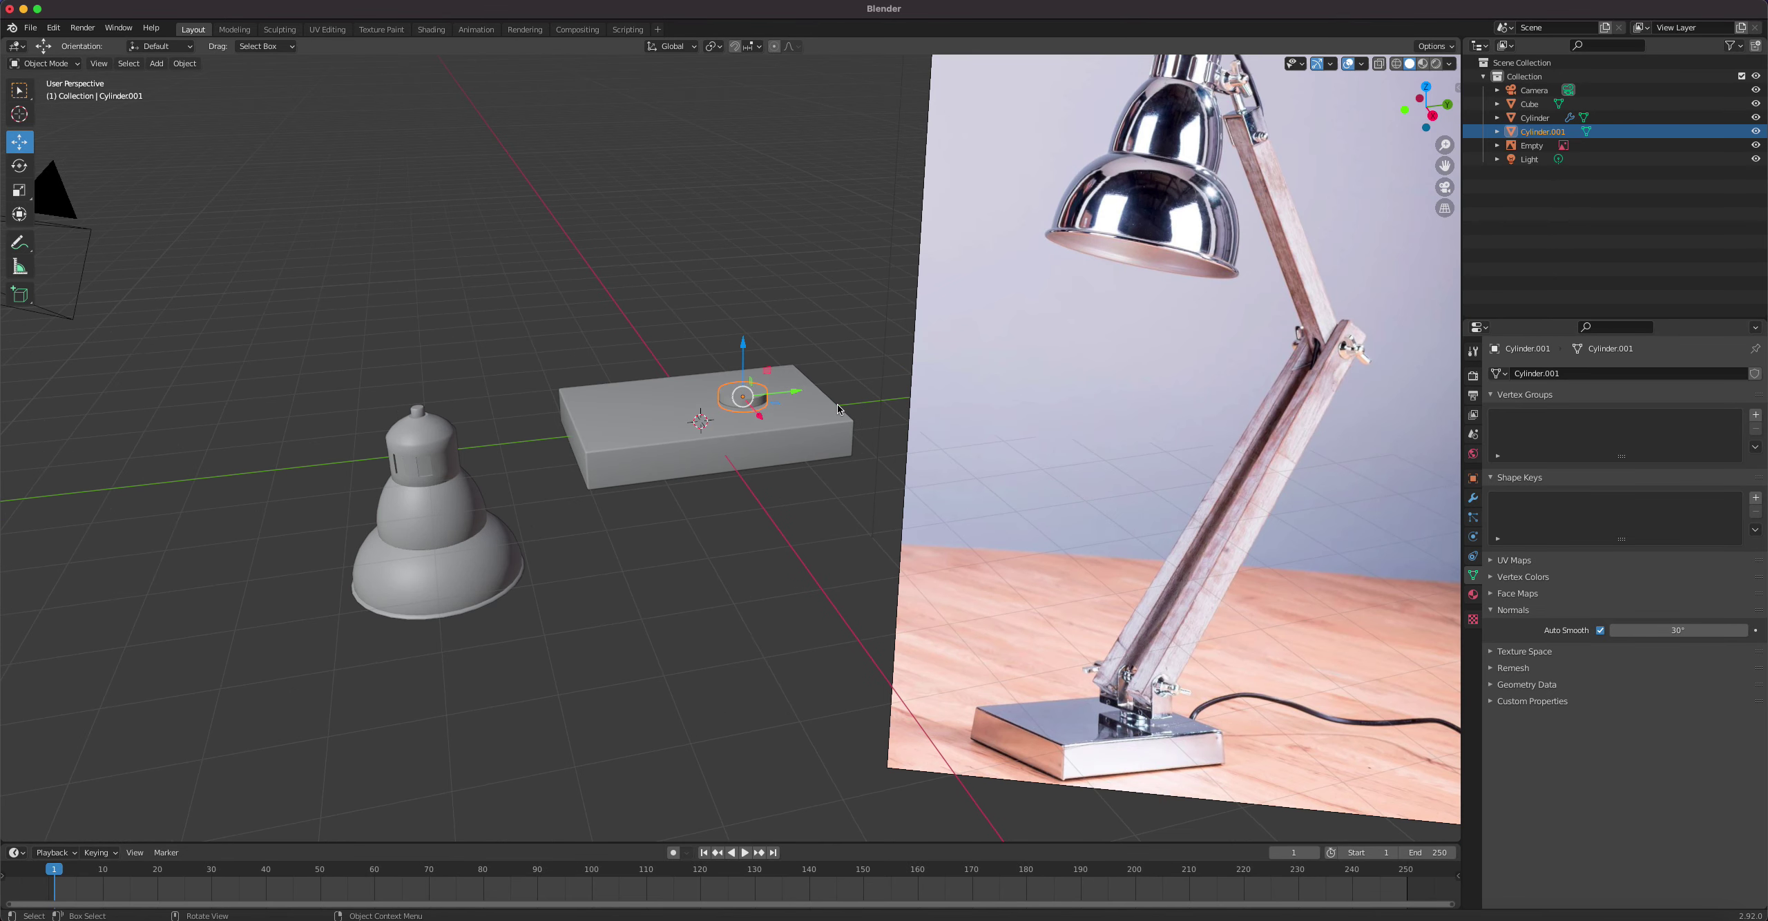
{"action": "left_click", "coordinate": [1473, 595]}
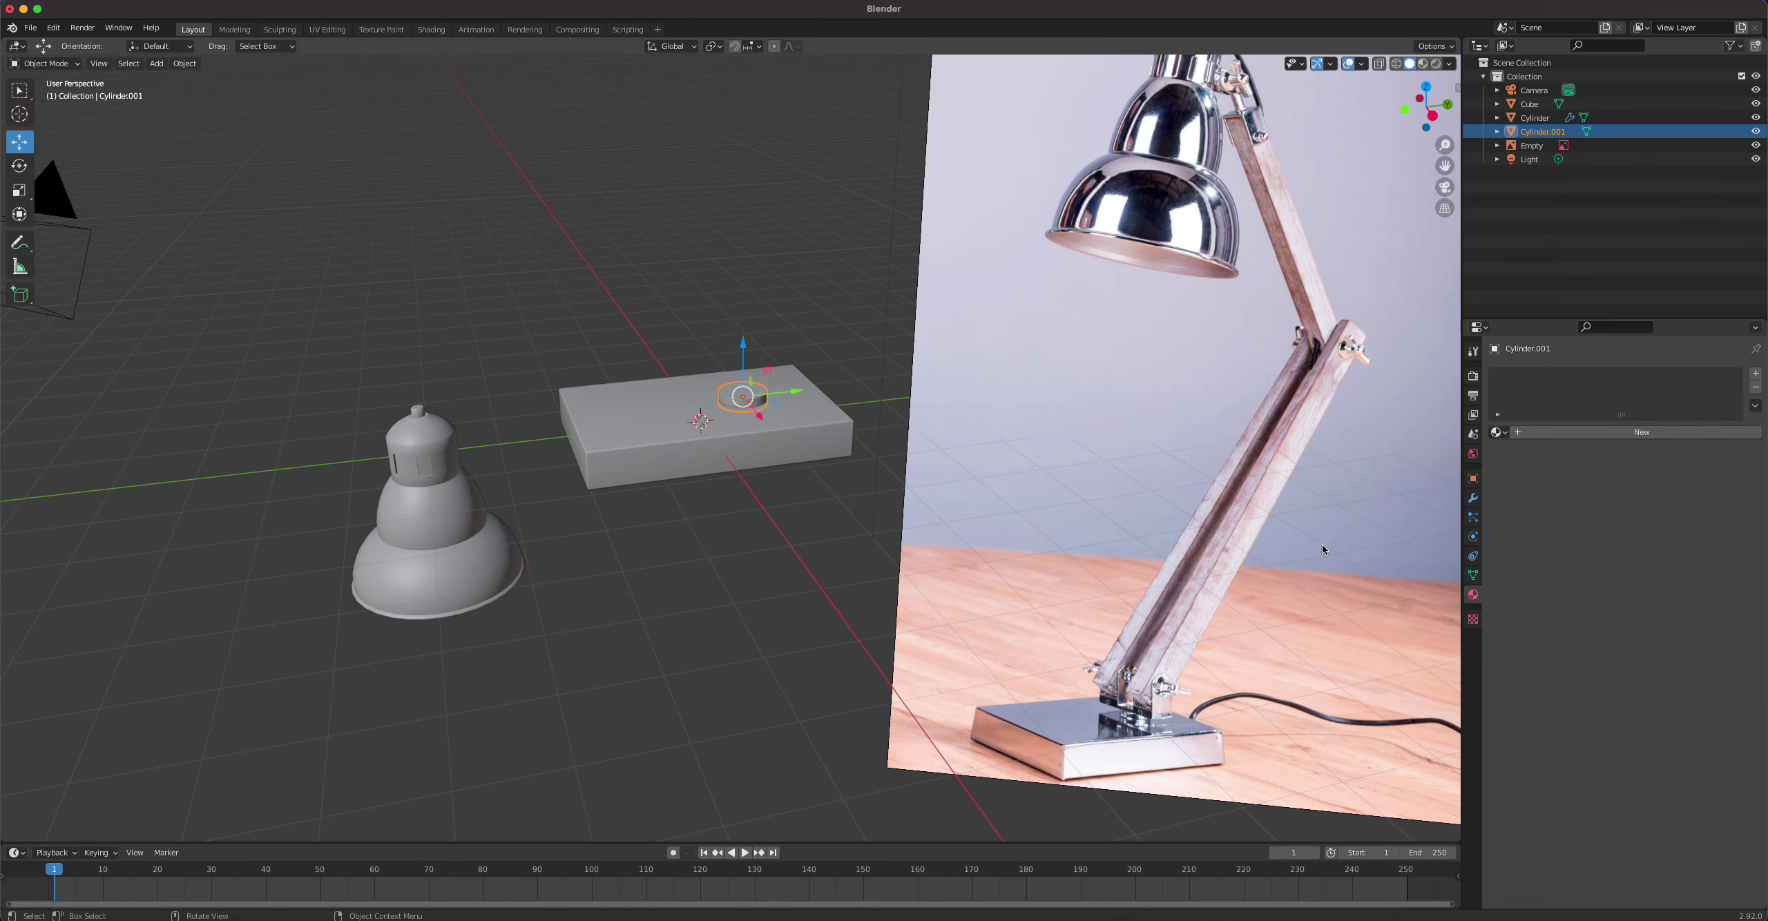
{"action": "left_click", "coordinate": [1664, 440]}
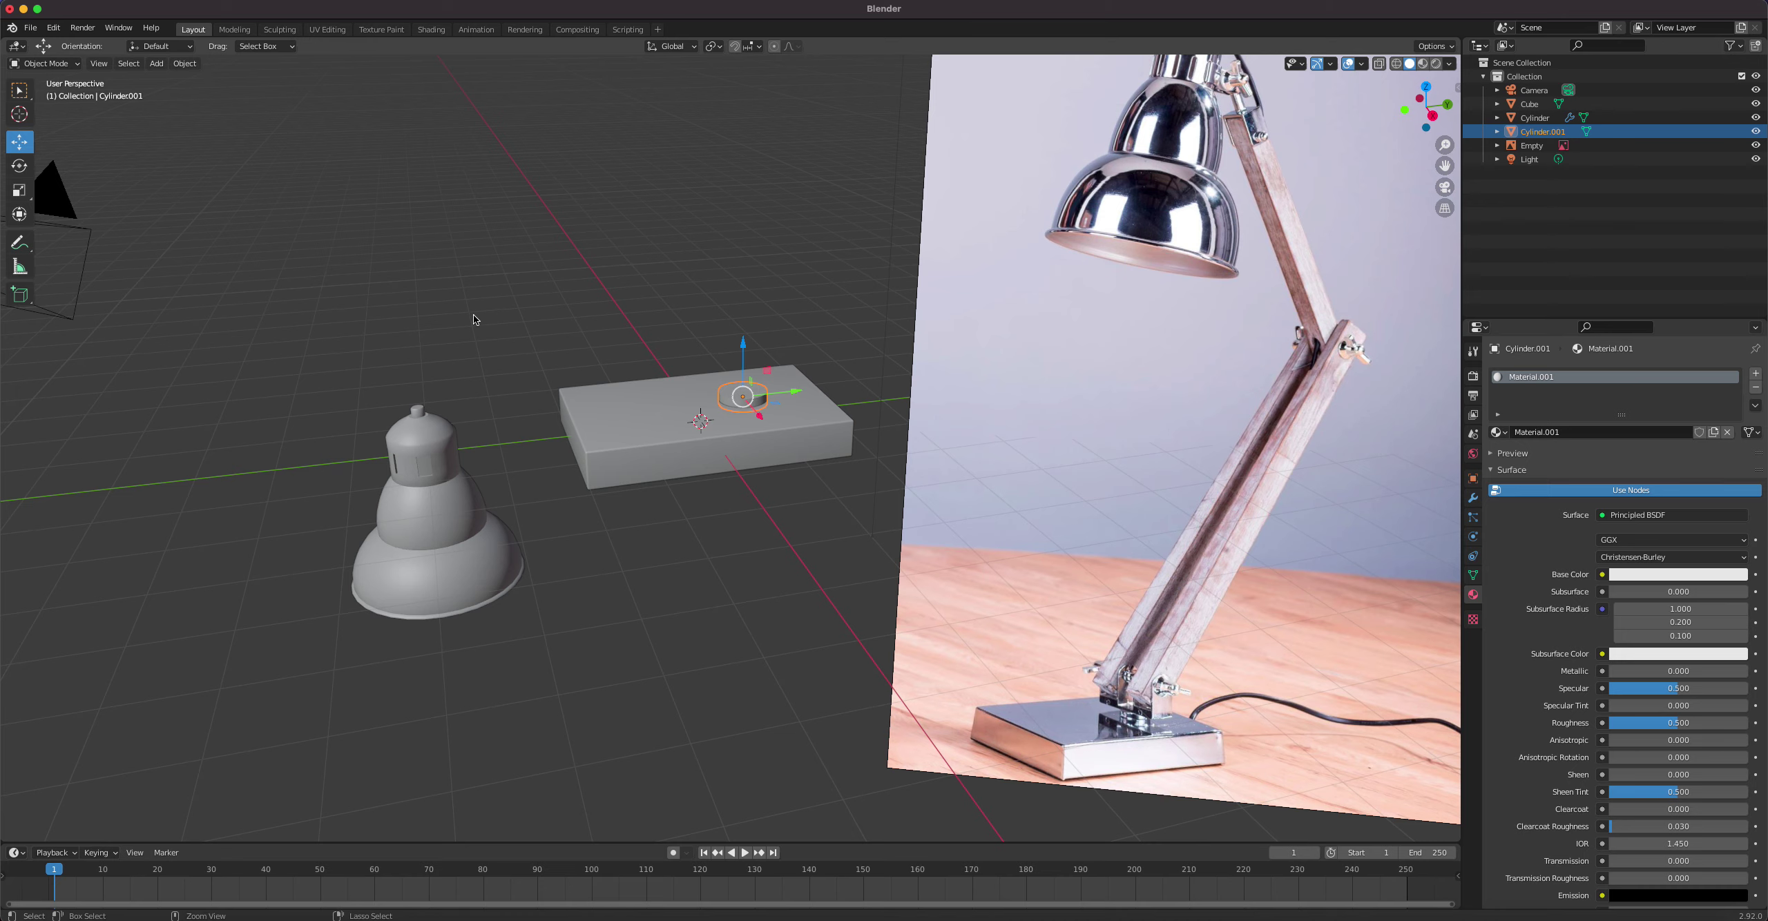
{"action": "key", "text": "super+s"}
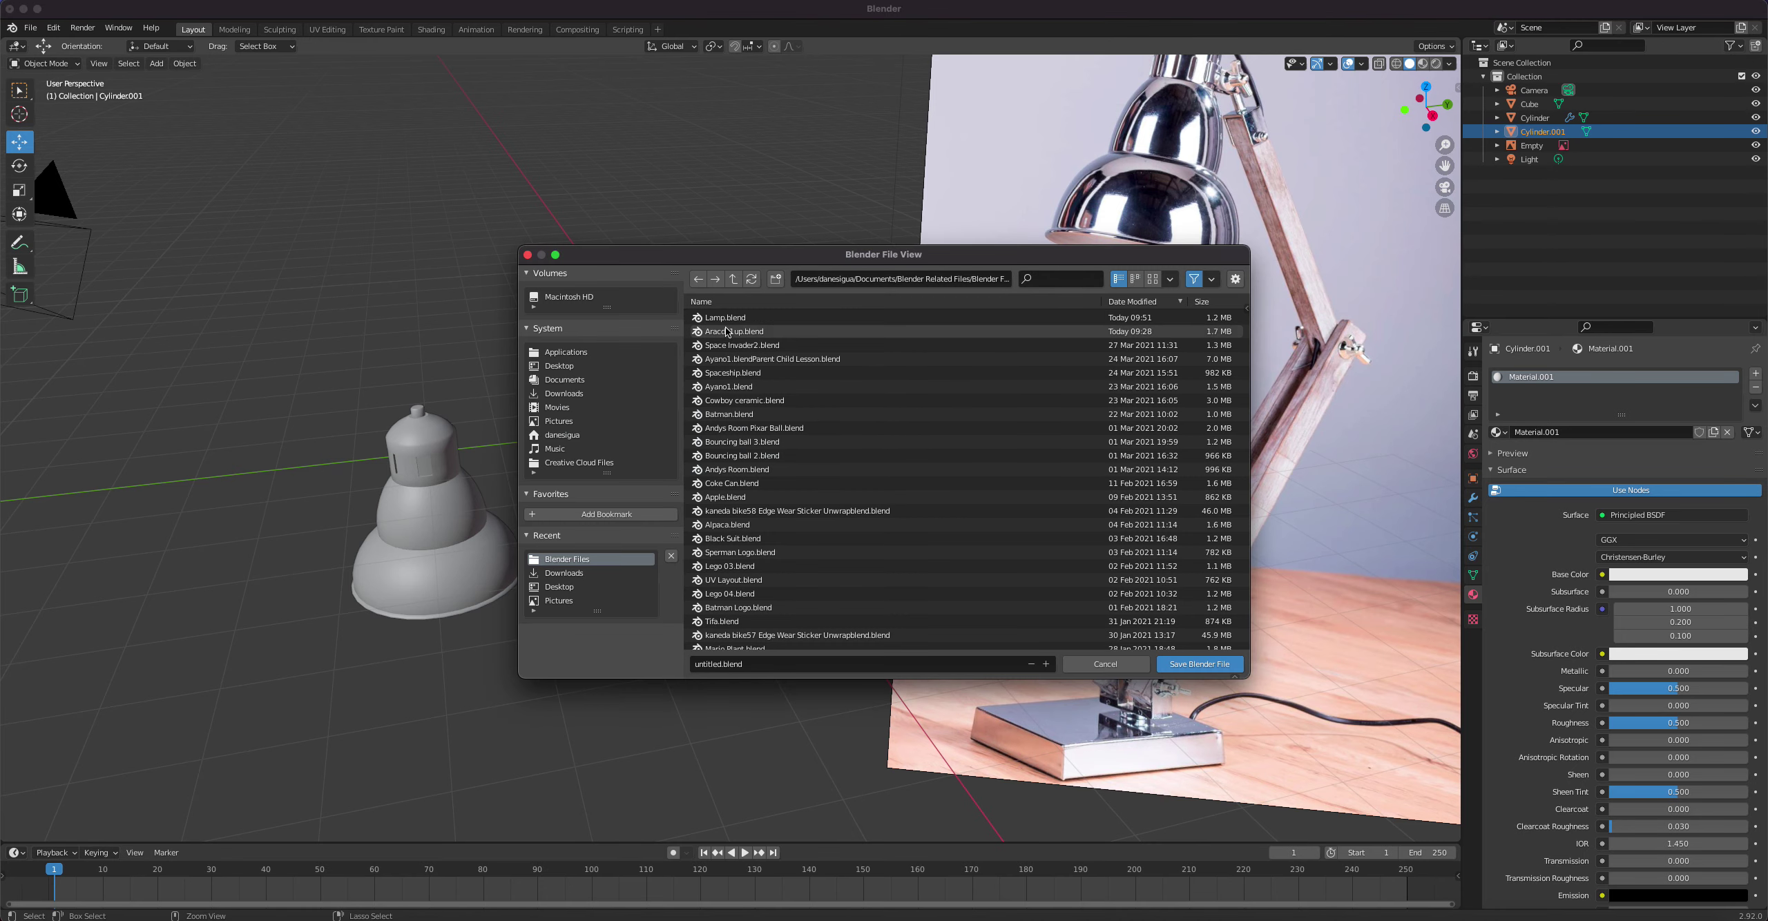
{"action": "left_click", "coordinate": [1200, 664]}
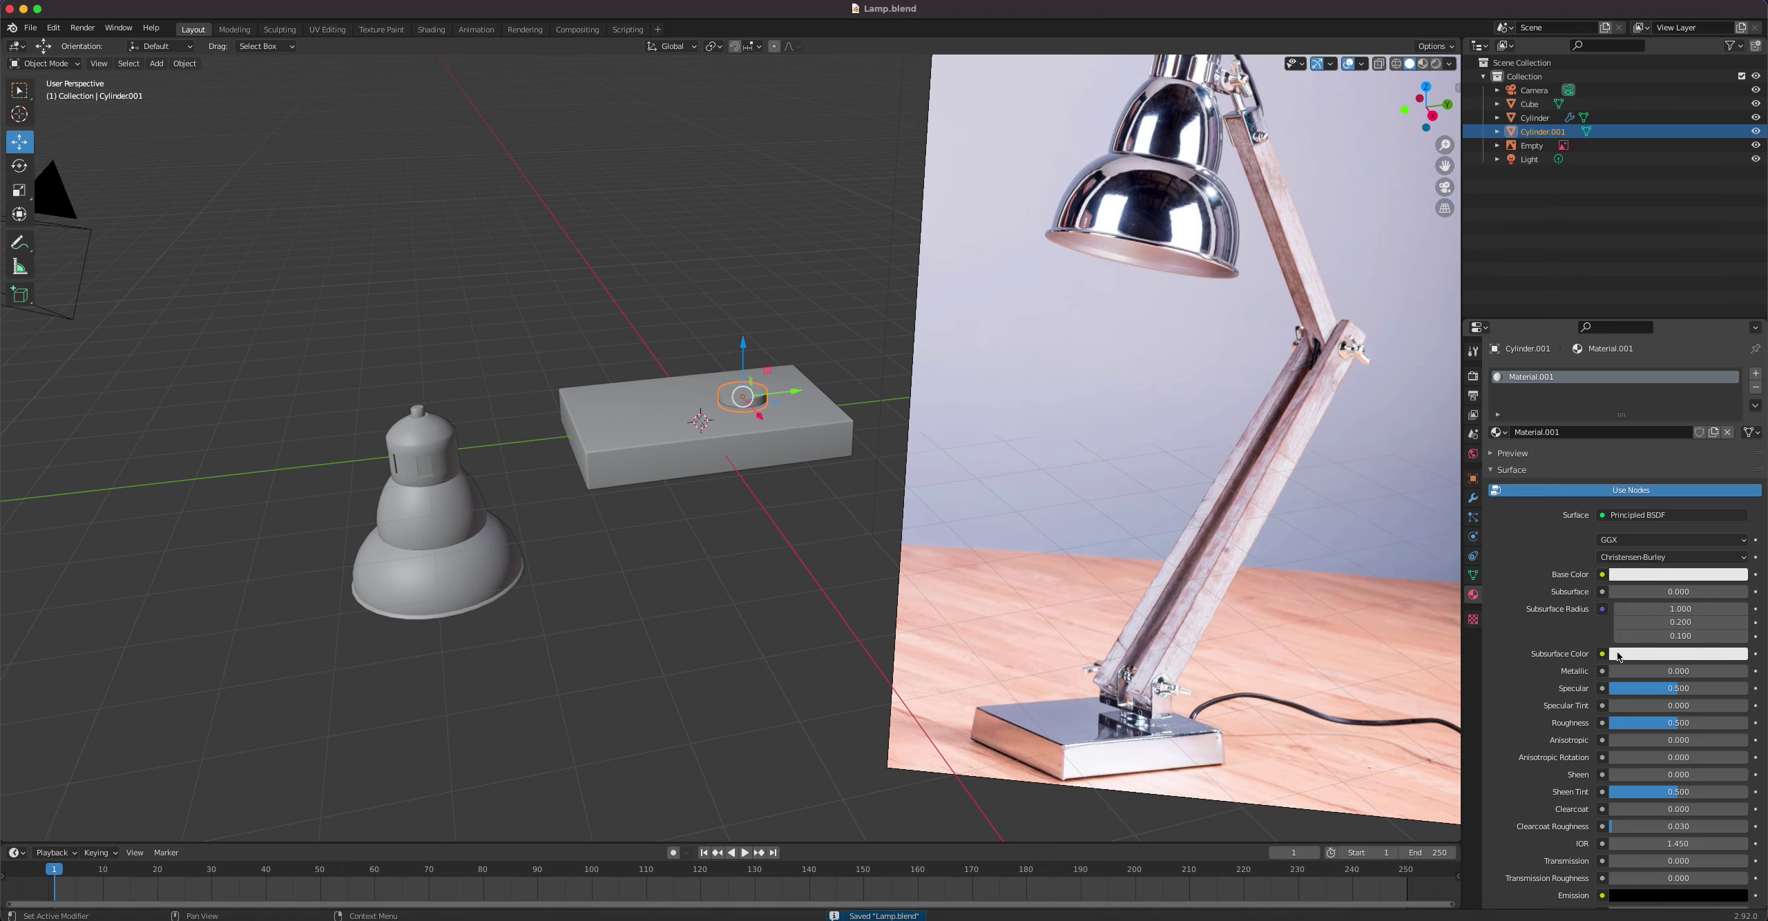
Step: Set the cylinder material's Metallic to 1.000 and Roughness to about 0.158, with the viewport in material preview shading
{"action": "left_click_drag", "start_coordinate": [1616, 671], "coordinate": [1747, 671]}
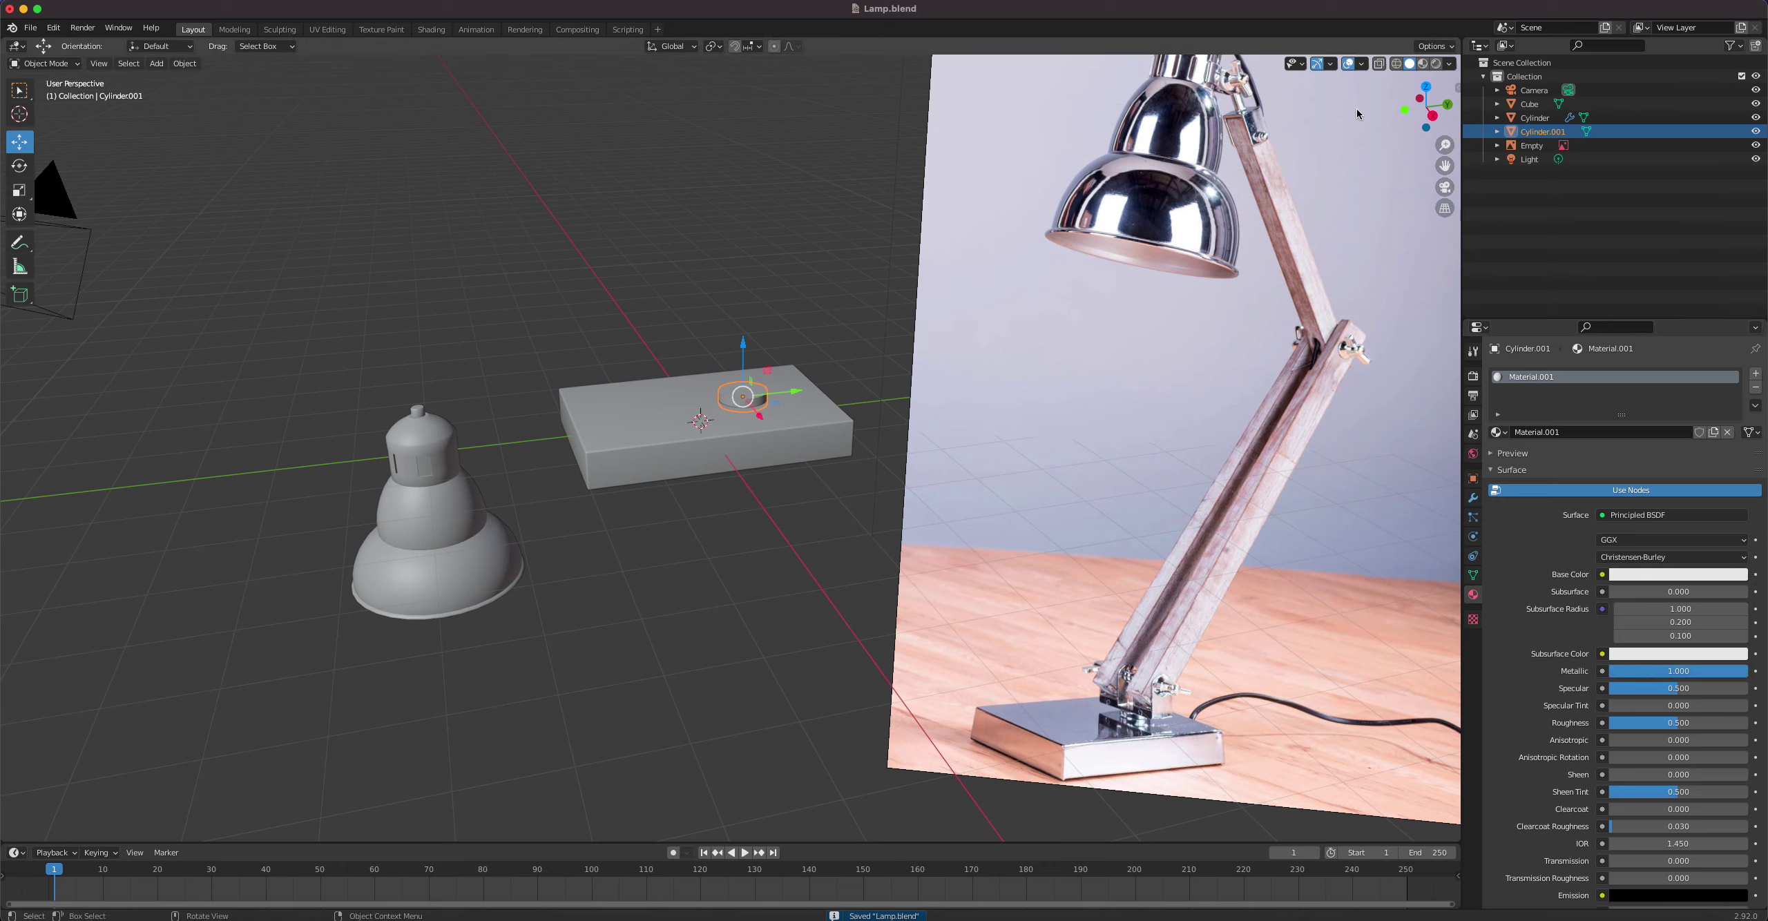
{"action": "left_click", "coordinate": [1423, 63]}
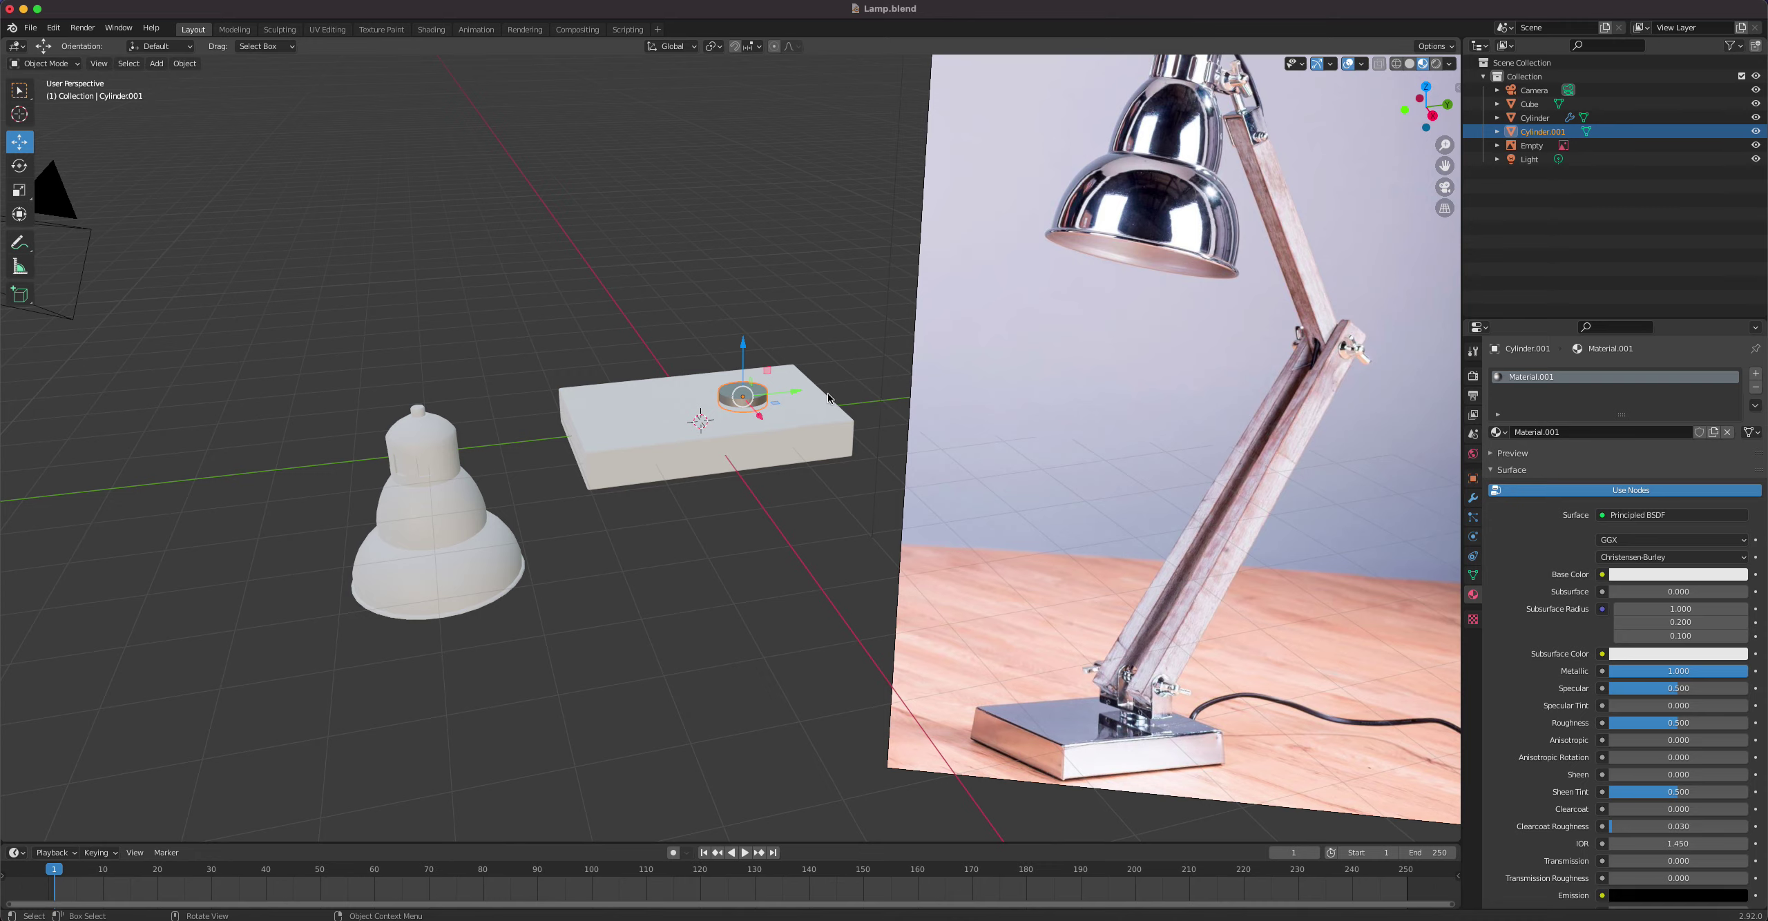
{"action": "middle_click_drag", "start_coordinate": [680, 395], "coordinate": [747, 379]}
{"action": "scroll", "coordinate": [747, 379], "scroll_direction": "up", "scroll_amount": 5}
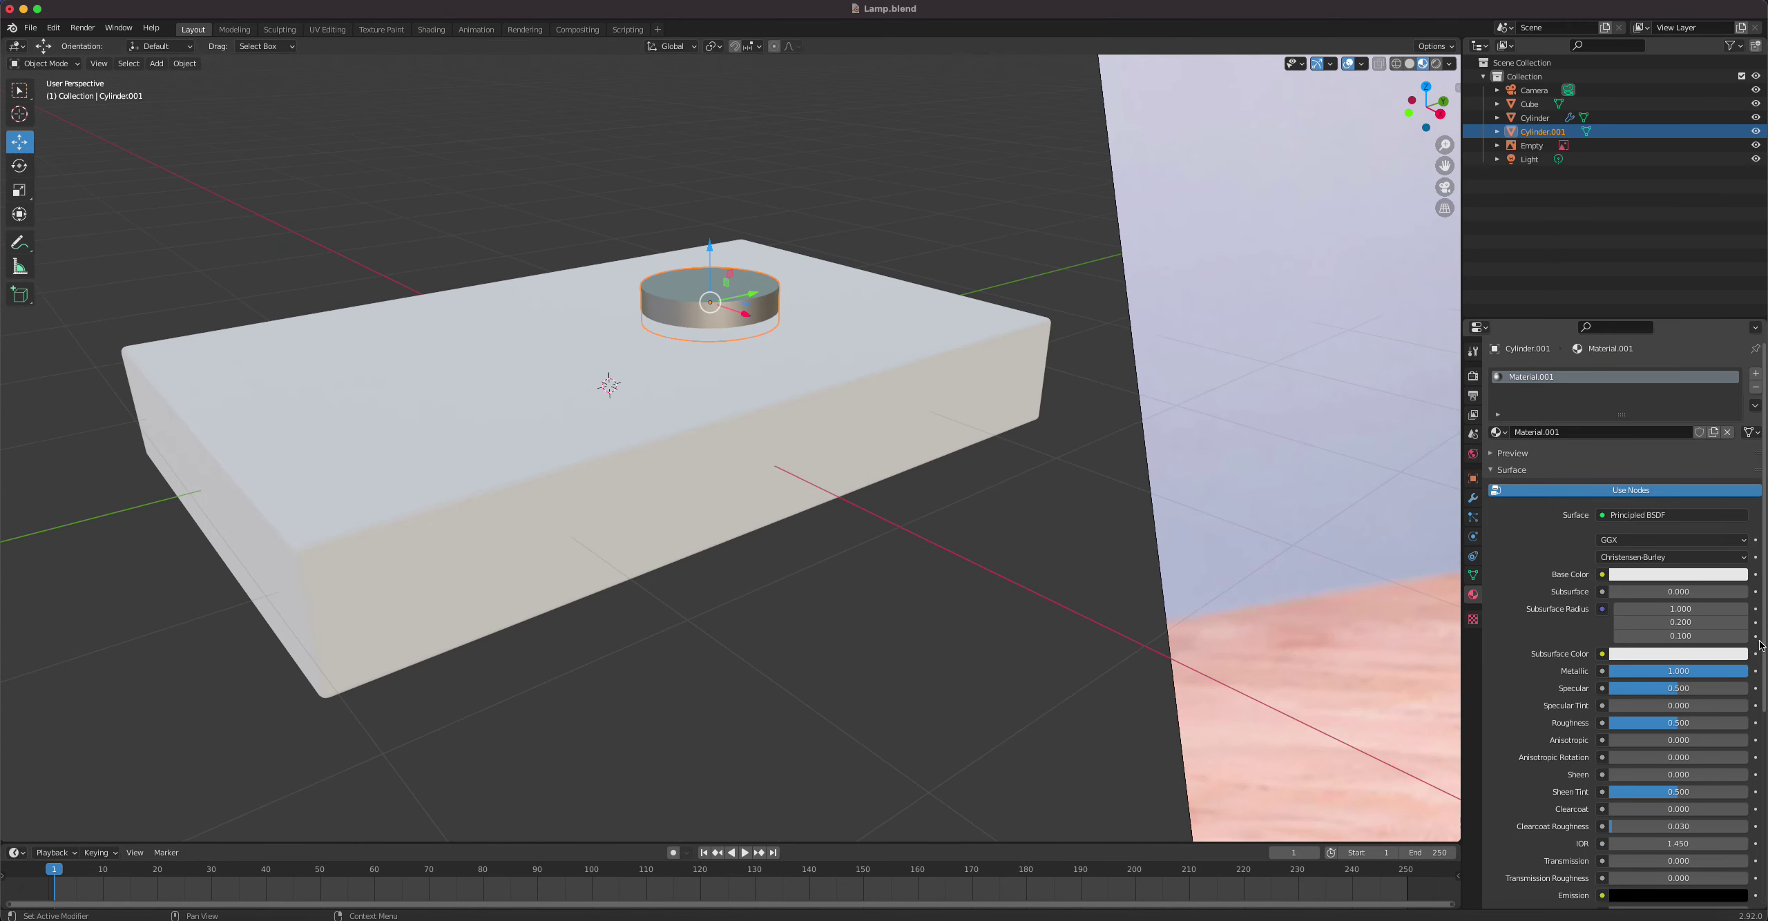
{"action": "left_click_drag", "start_coordinate": [1678, 723], "coordinate": [1630, 723]}
Step: Rename the small cylinder's material to Metal
{"action": "double_click", "coordinate": [1545, 379]}
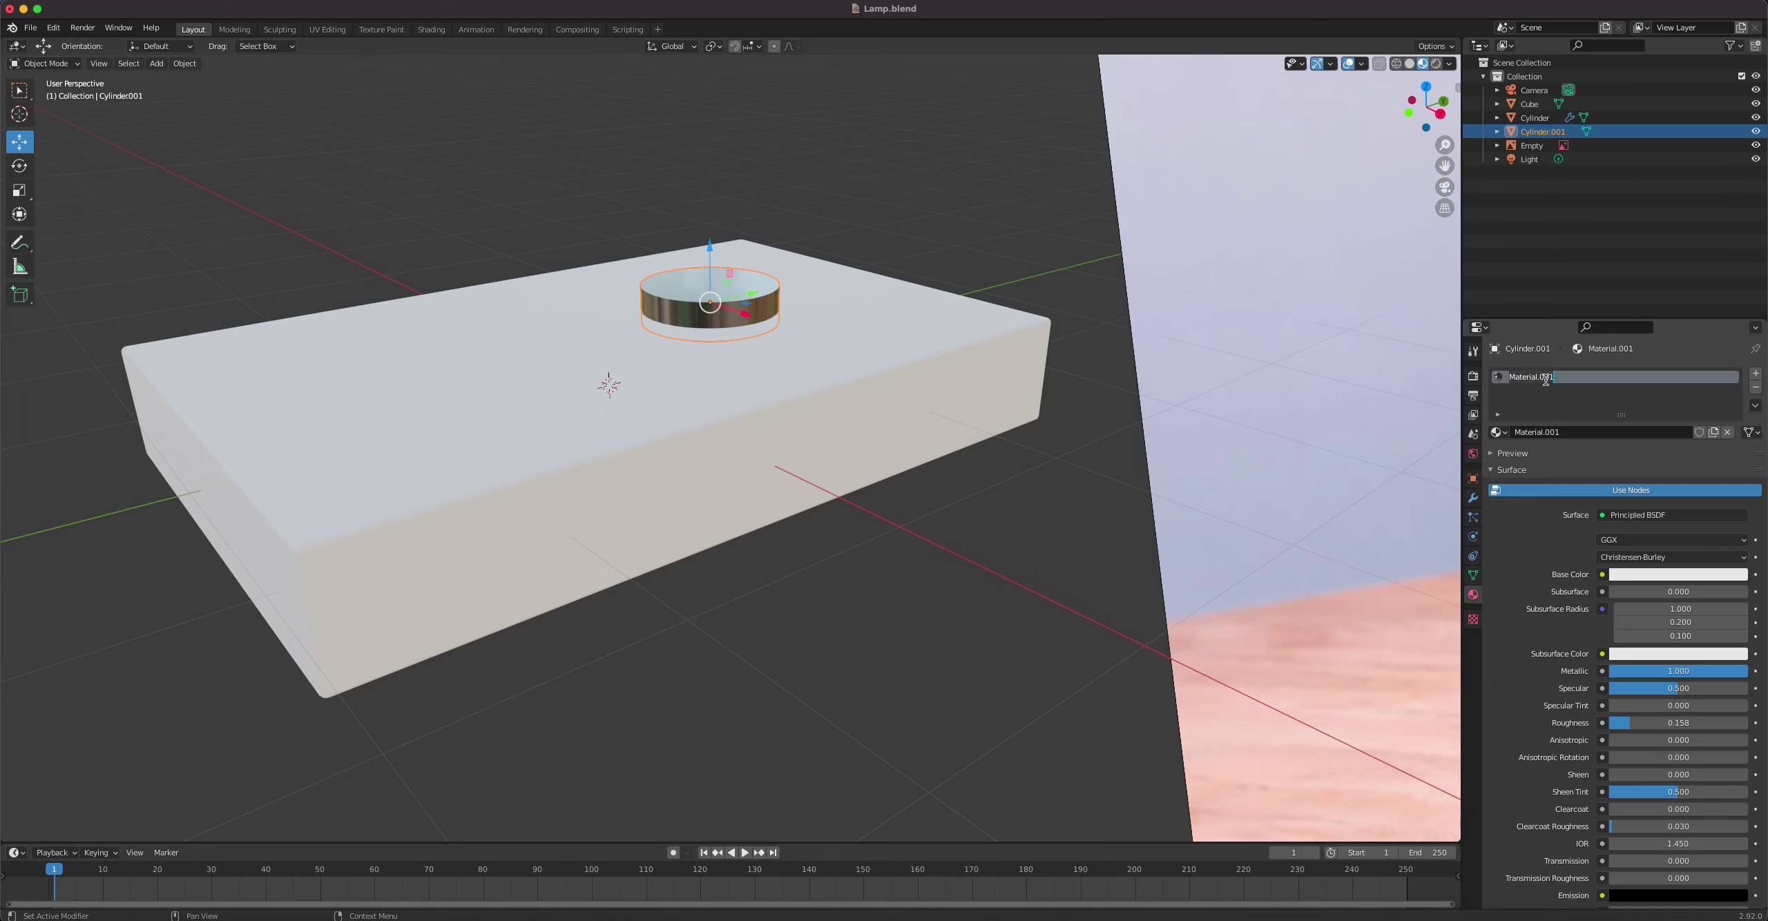
{"action": "type", "text": "Metal"}
{"action": "key", "text": "Return"}
Step: Assign the existing Metal material to the lamp base and to the lampshade
{"action": "left_click", "coordinate": [777, 376]}
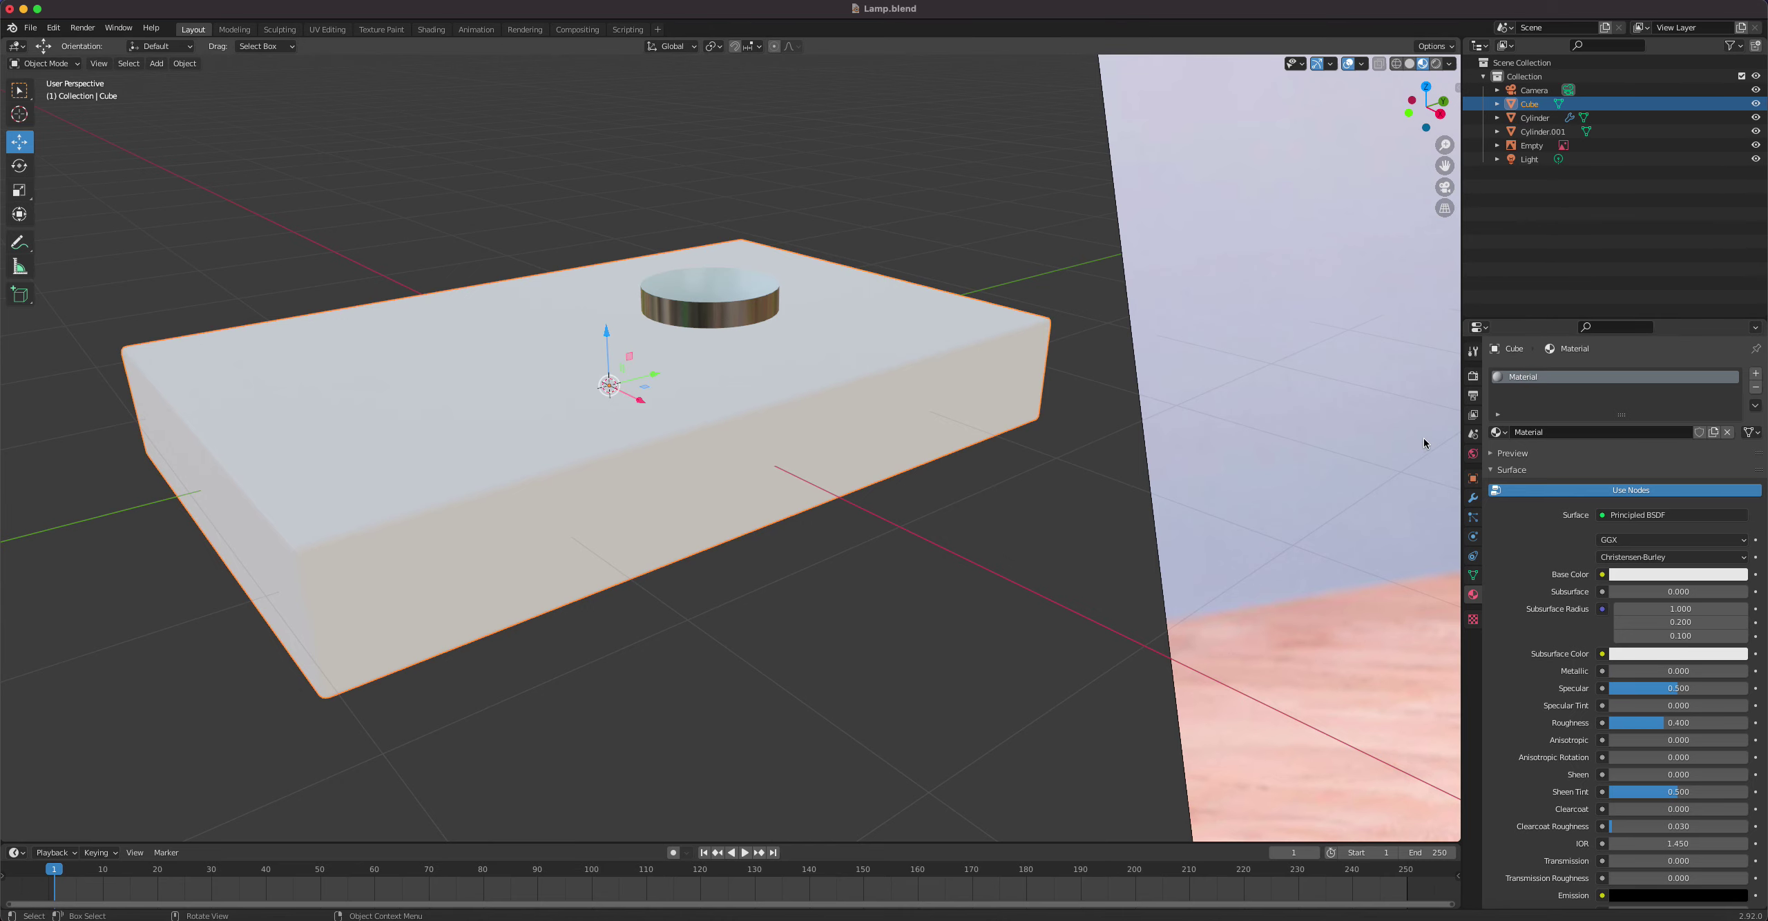
{"action": "left_click", "coordinate": [1499, 432]}
{"action": "left_click", "coordinate": [1523, 461]}
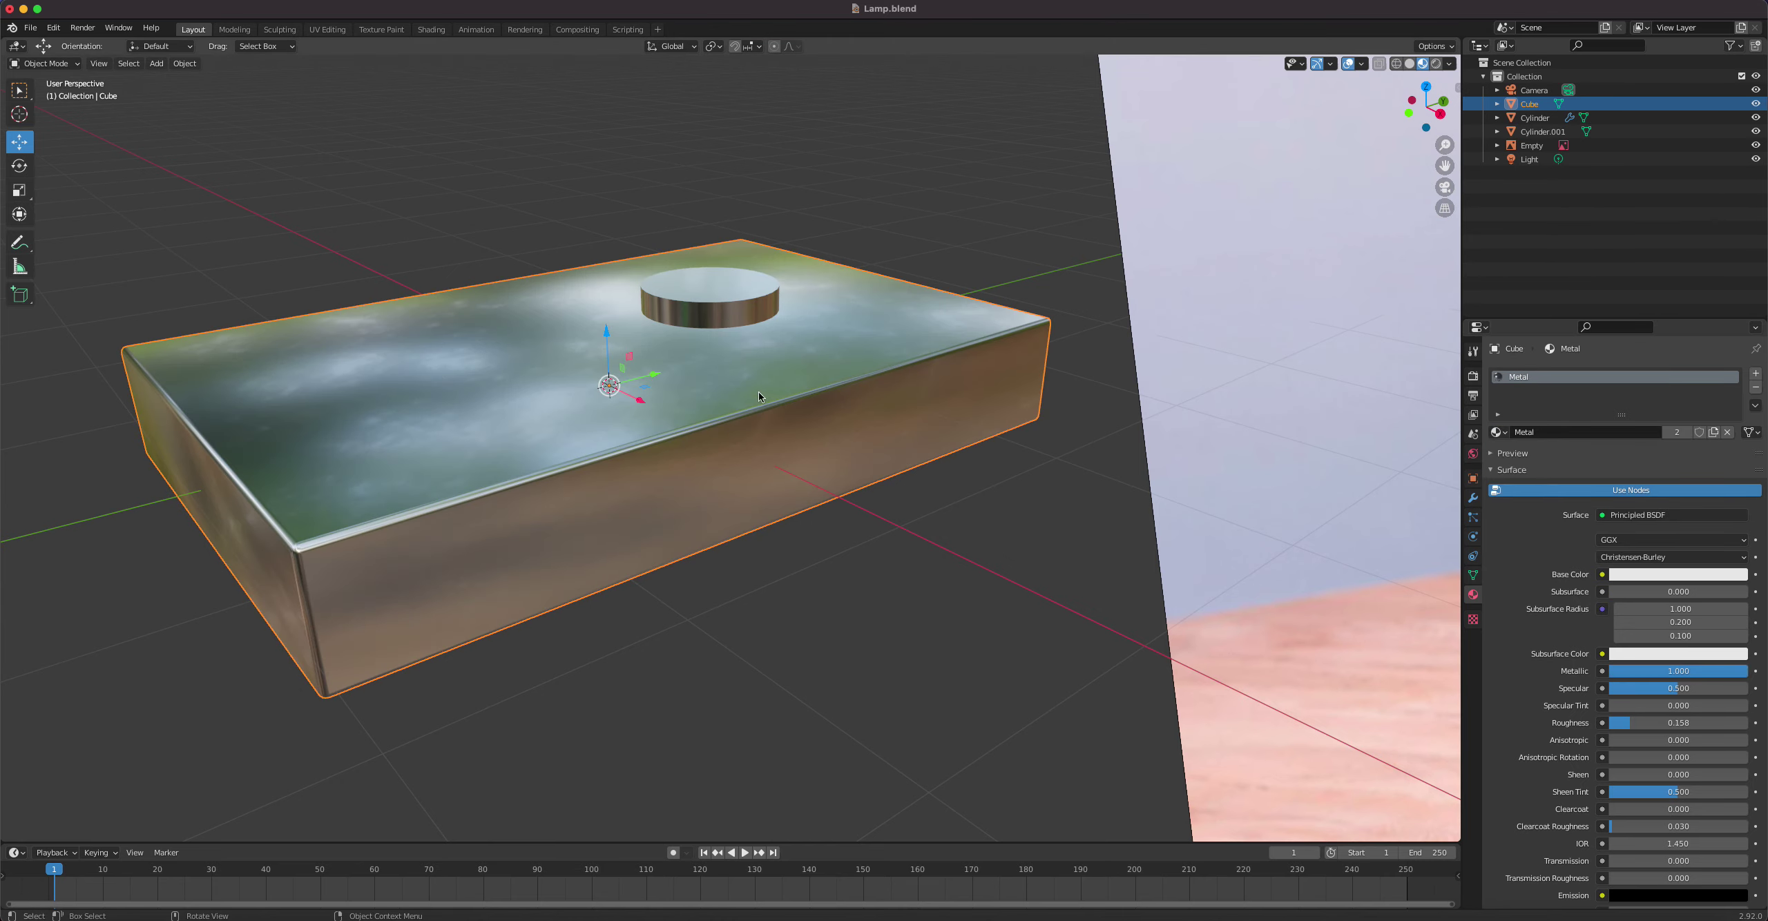
{"action": "scroll", "coordinate": [759, 396], "scroll_direction": "down", "scroll_amount": 6}
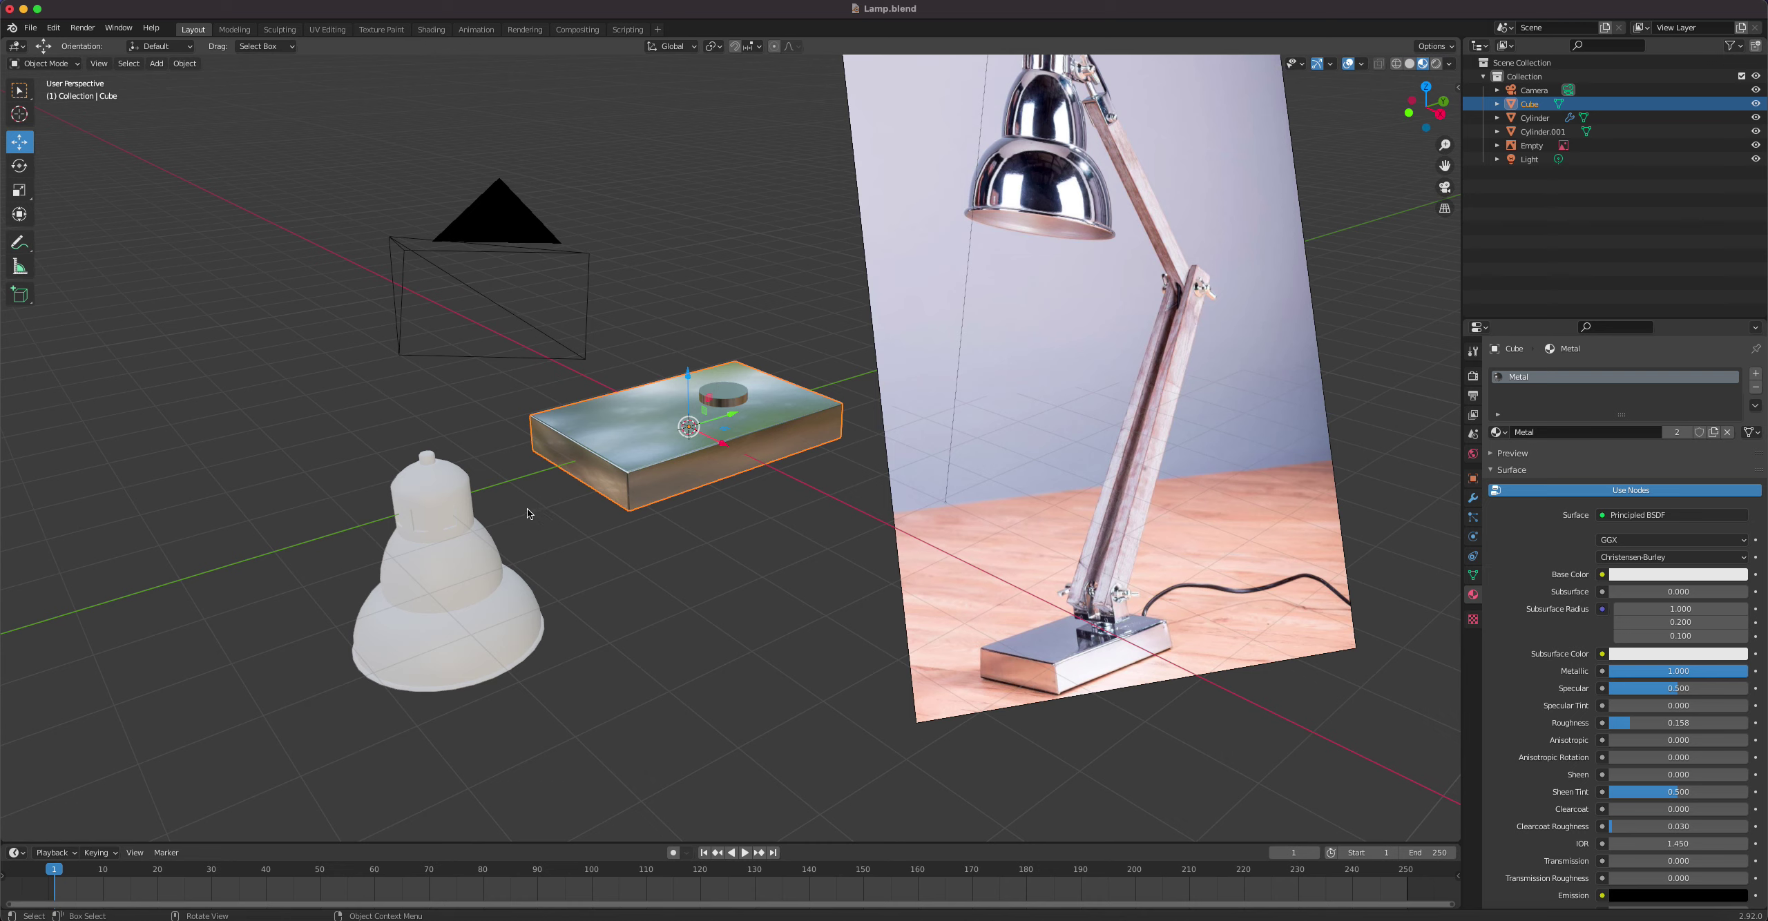
{"action": "left_click", "coordinate": [464, 512]}
{"action": "left_click", "coordinate": [1499, 432]}
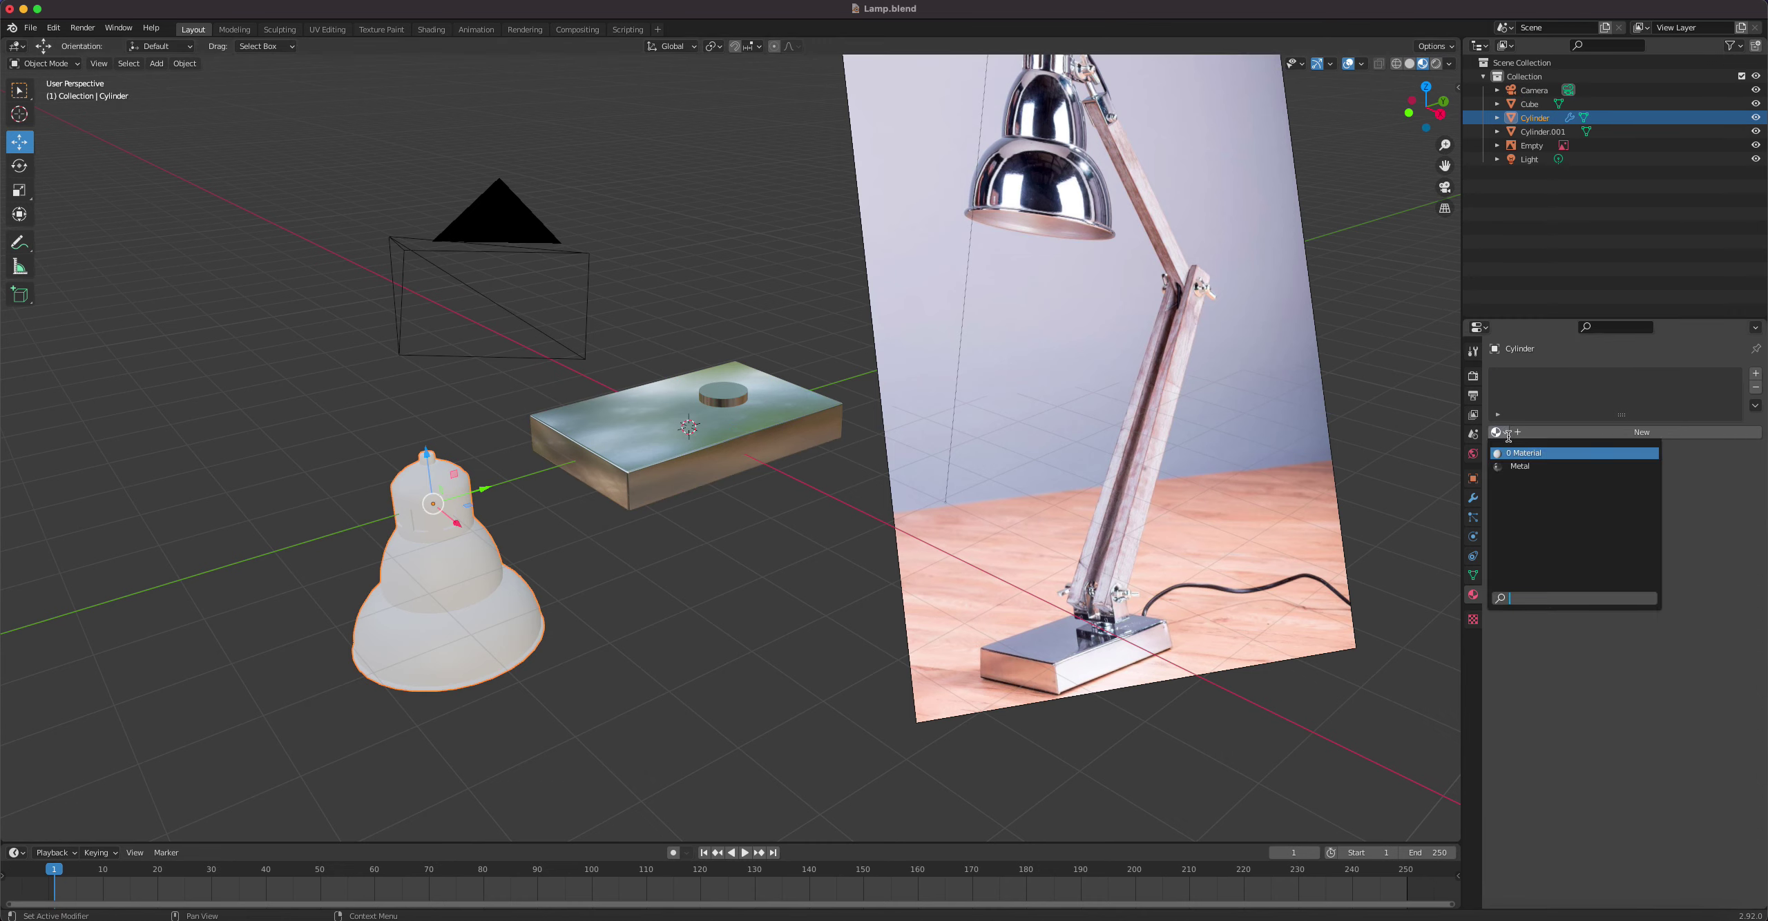
{"action": "left_click", "coordinate": [1519, 466]}
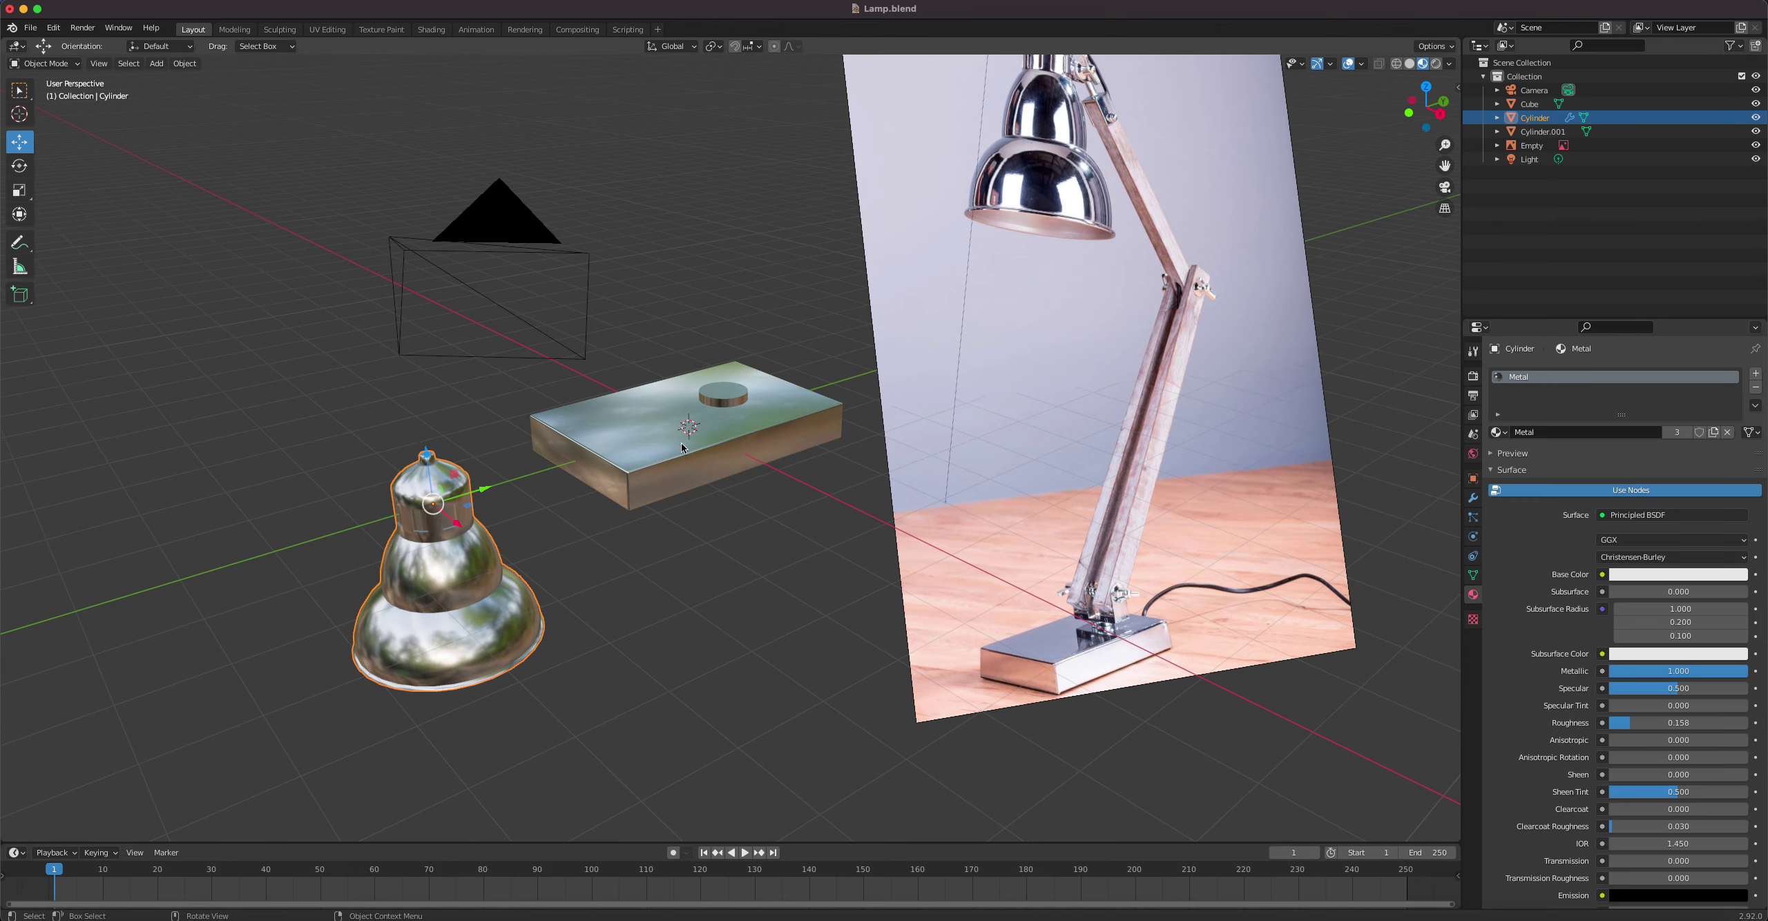
Step: Lower the Metal material's Roughness to about 0.104
{"action": "middle_click_drag", "start_coordinate": [681, 448], "coordinate": [679, 407]}
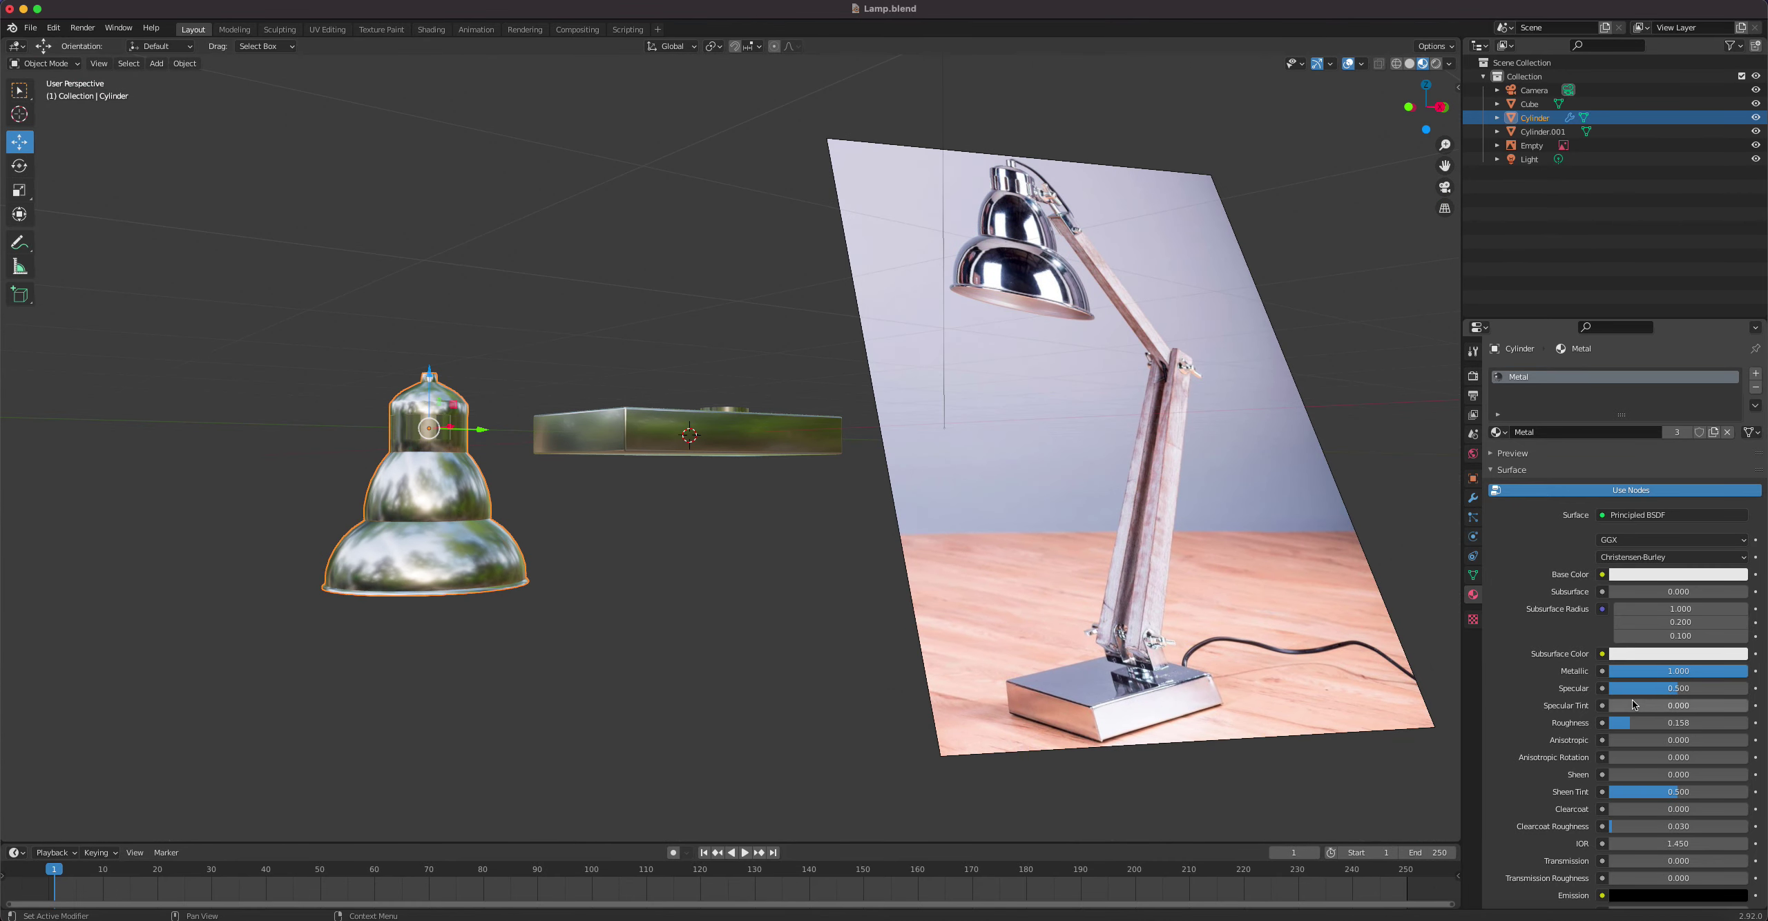
{"action": "left_click_drag", "start_coordinate": [1635, 723], "coordinate": [1608, 723]}
{"action": "middle_click_drag", "start_coordinate": [567, 330], "coordinate": [690, 367]}
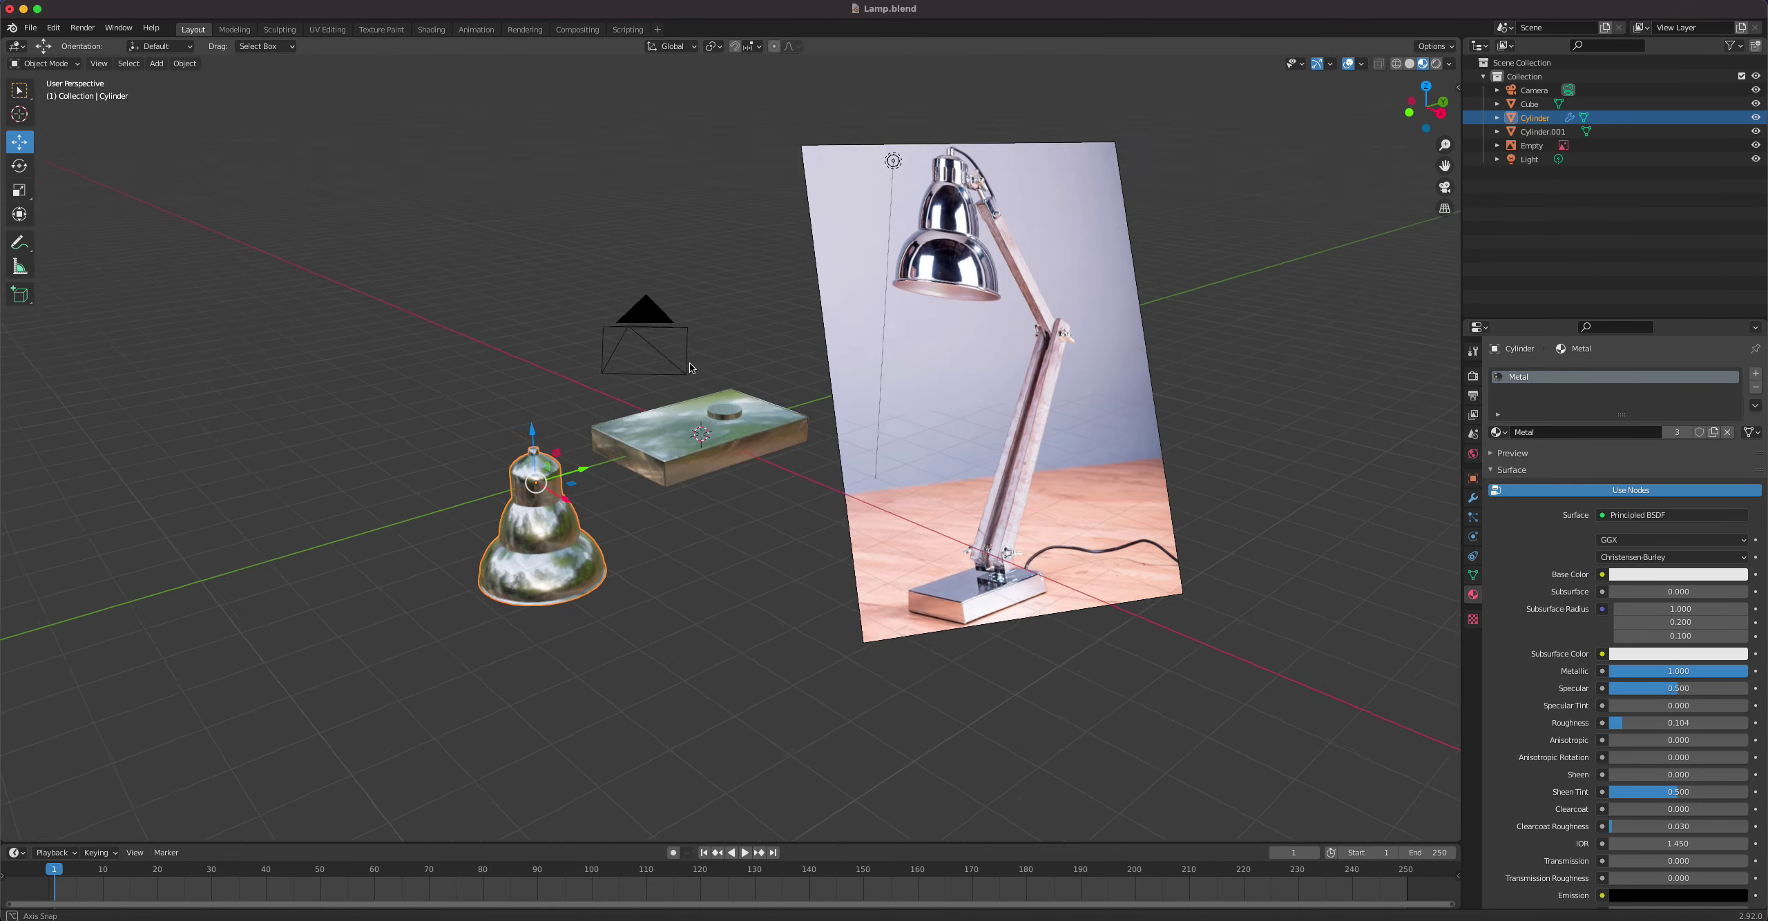
Step: Duplicate the small round cylinder in place on the base and apply the duplicate's scale
{"action": "scroll", "coordinate": [727, 367], "scroll_direction": "up", "scroll_amount": 4}
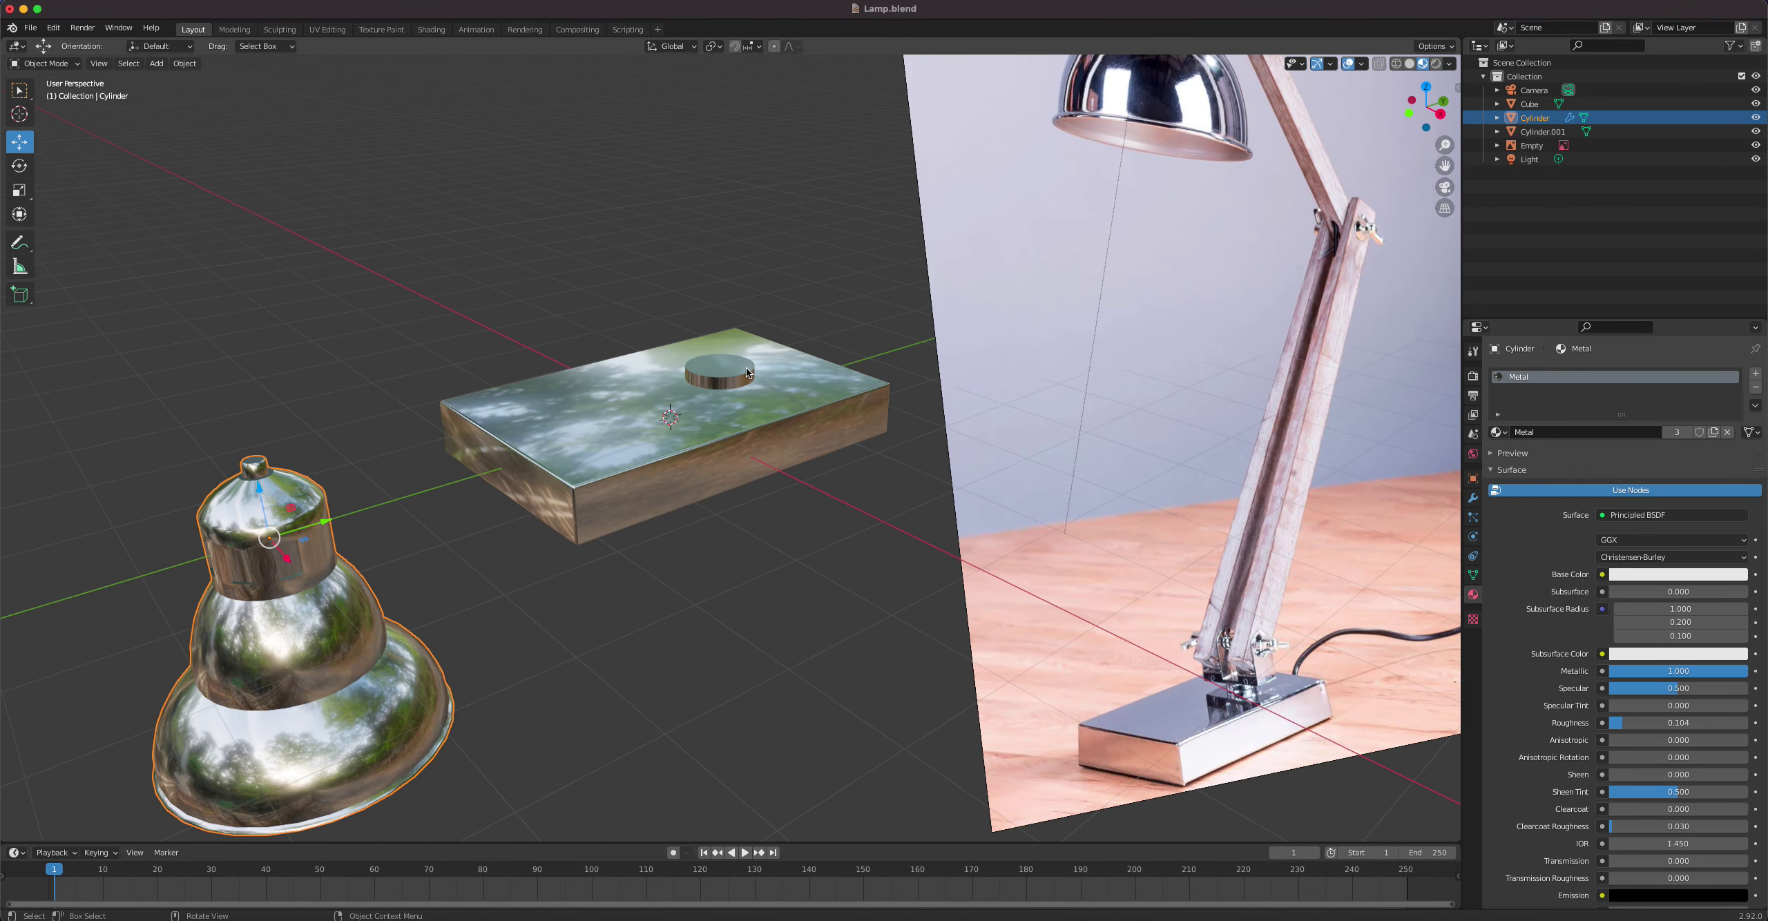
{"action": "left_click", "coordinate": [746, 372]}
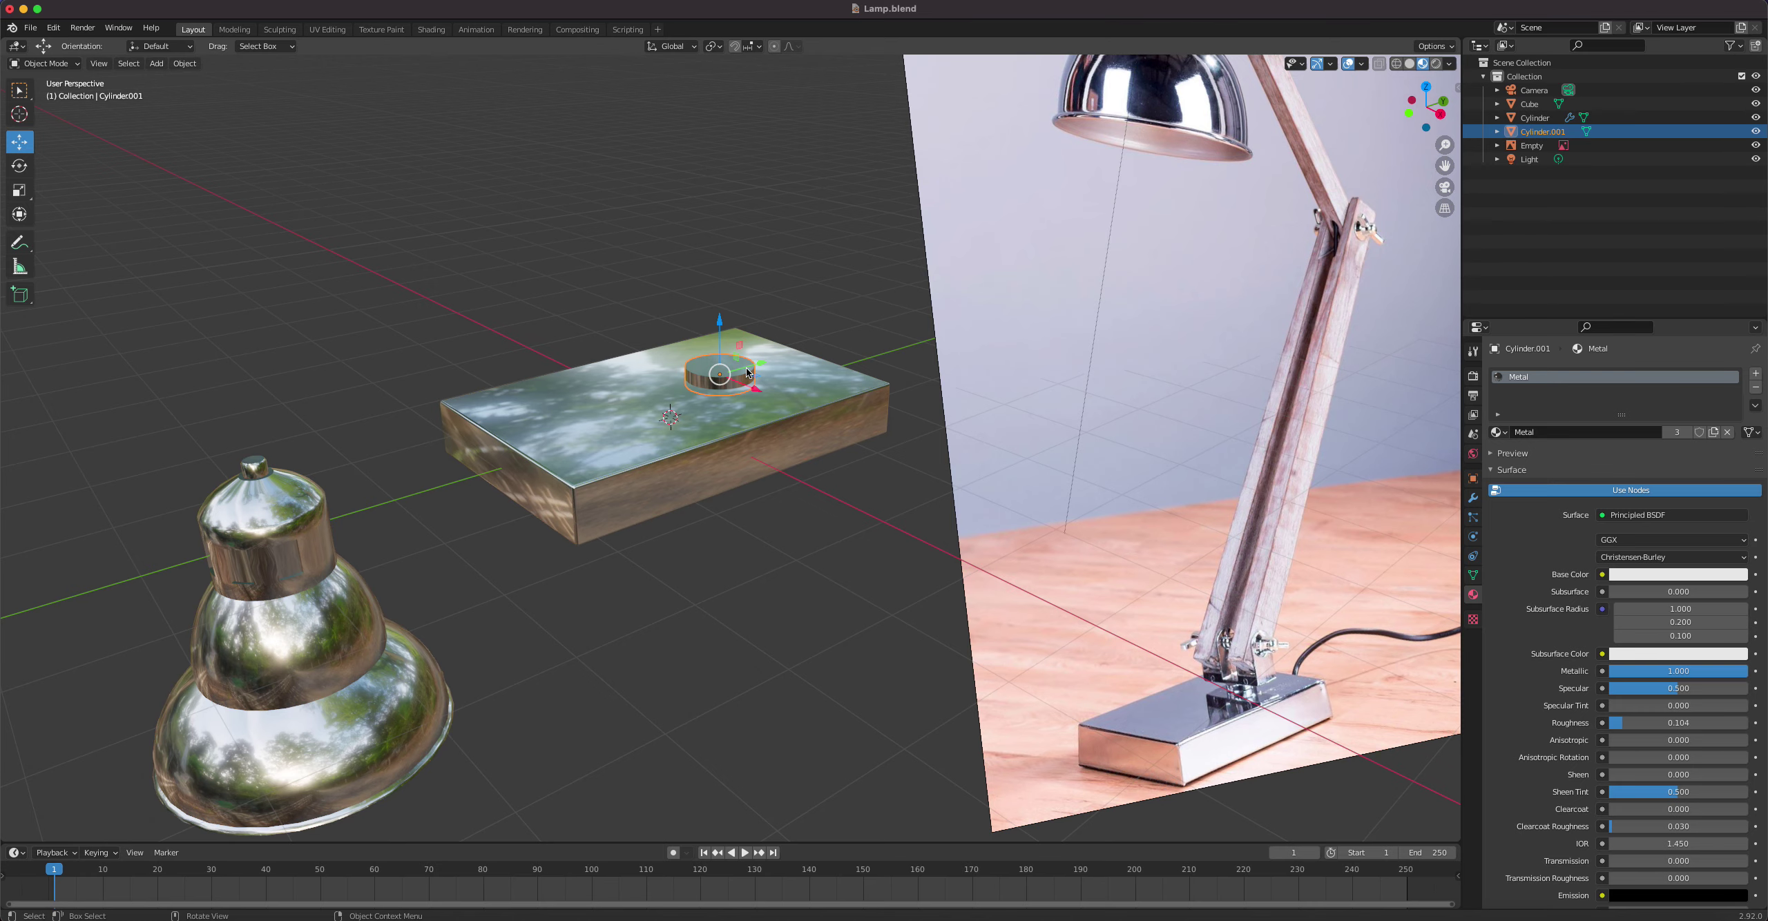
{"action": "middle_click_drag", "start_coordinate": [802, 382], "coordinate": [789, 370]}
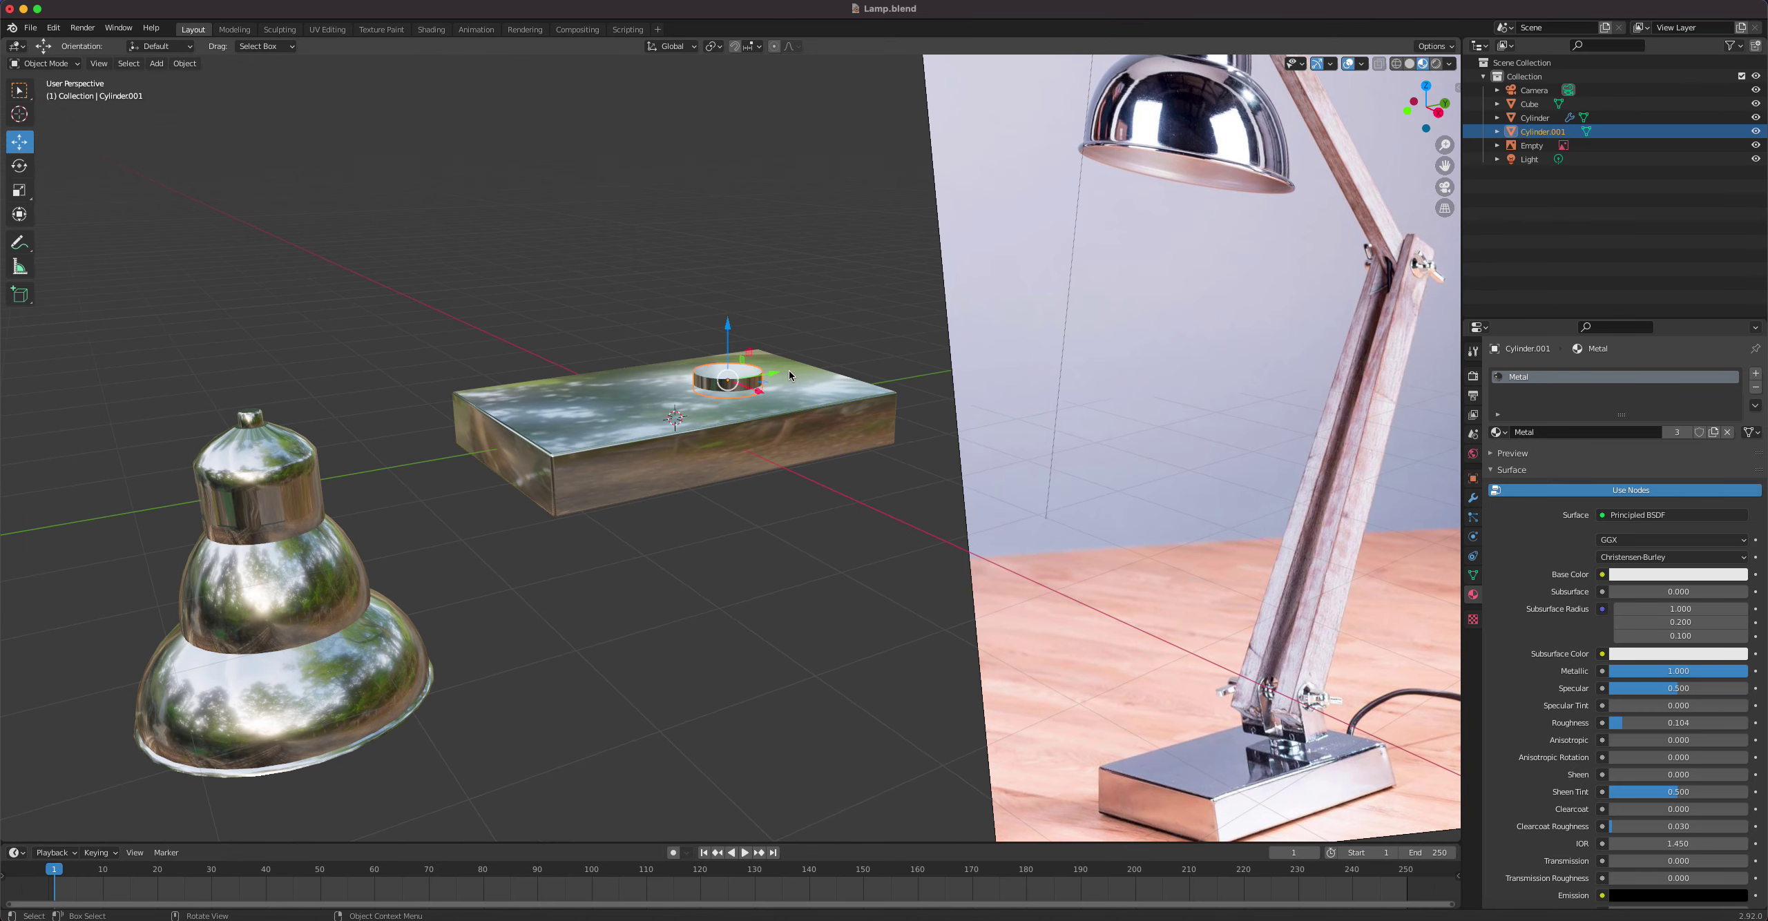
{"action": "key", "text": "shift+d"}
{"action": "left_click", "coordinate": [789, 371]}
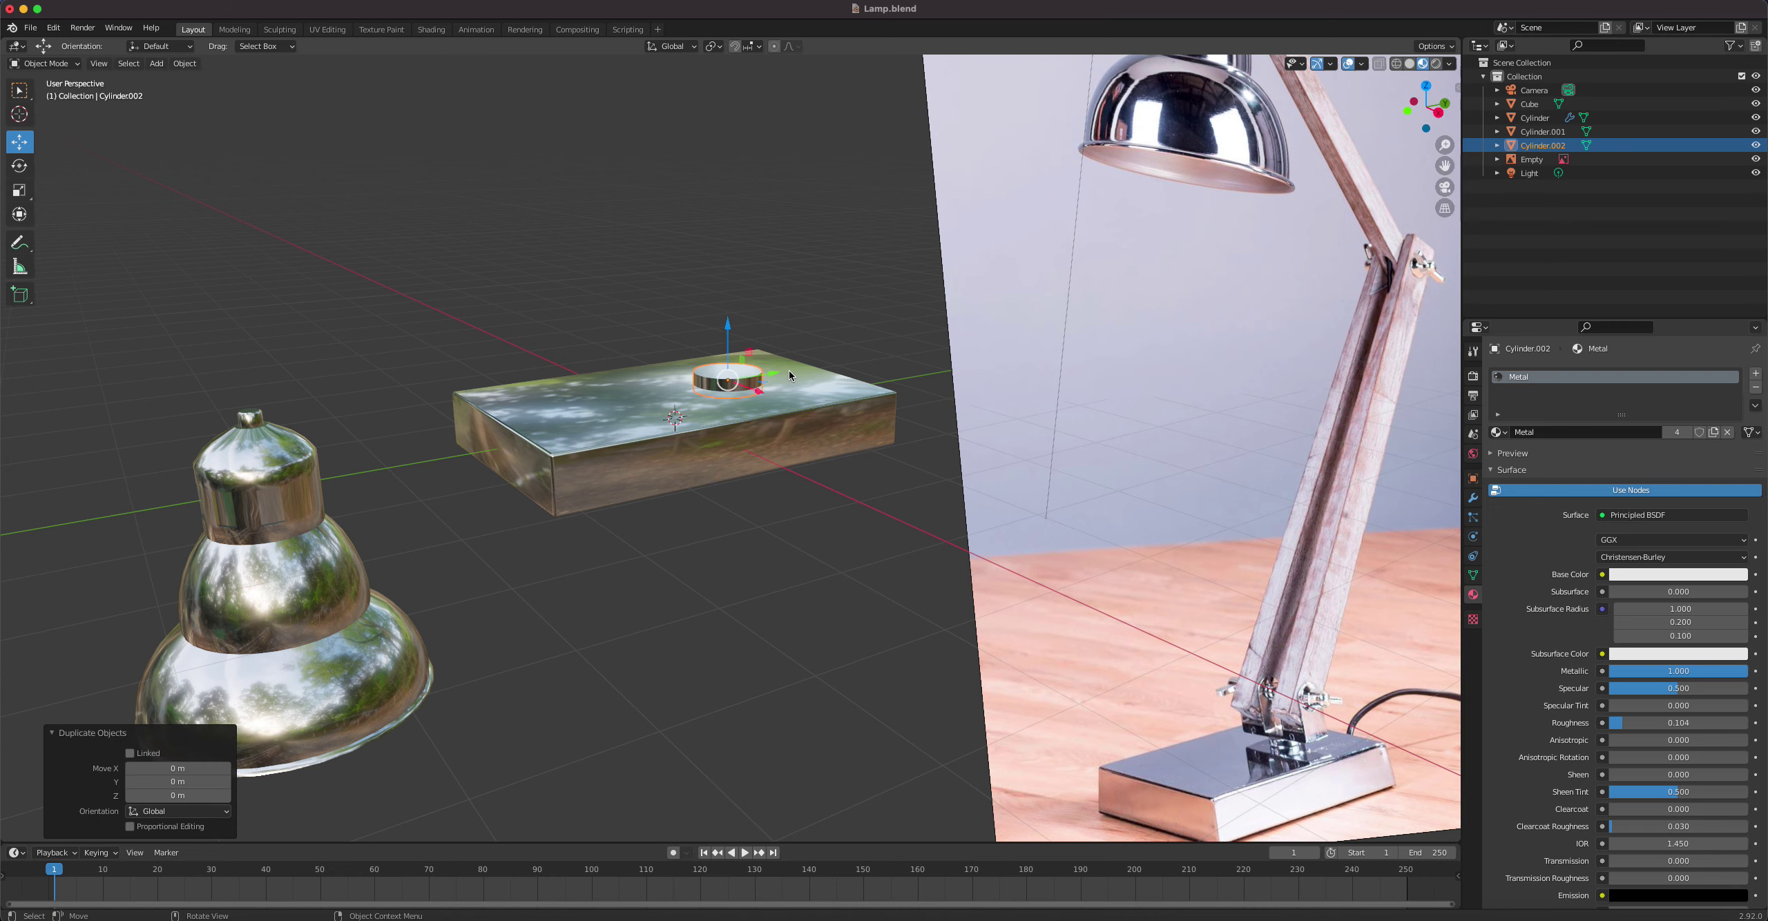
{"action": "left_click", "coordinate": [182, 63]}
{"action": "mouse_move", "coordinate": [228, 130]}
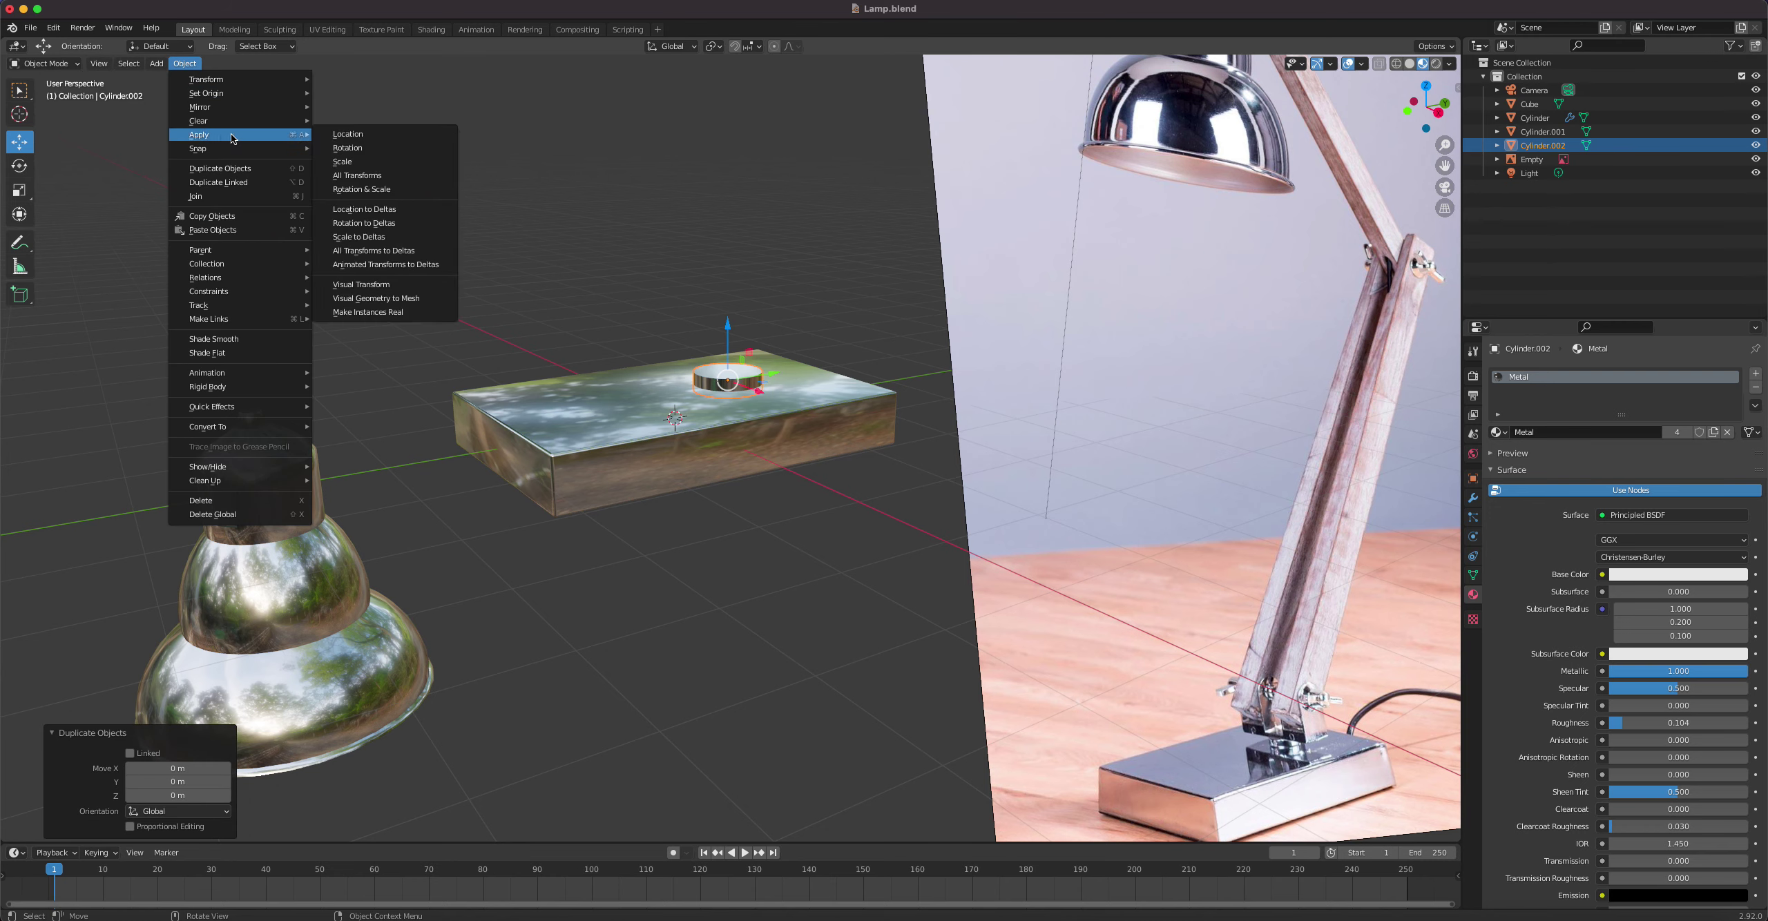
{"action": "left_click", "coordinate": [364, 158]}
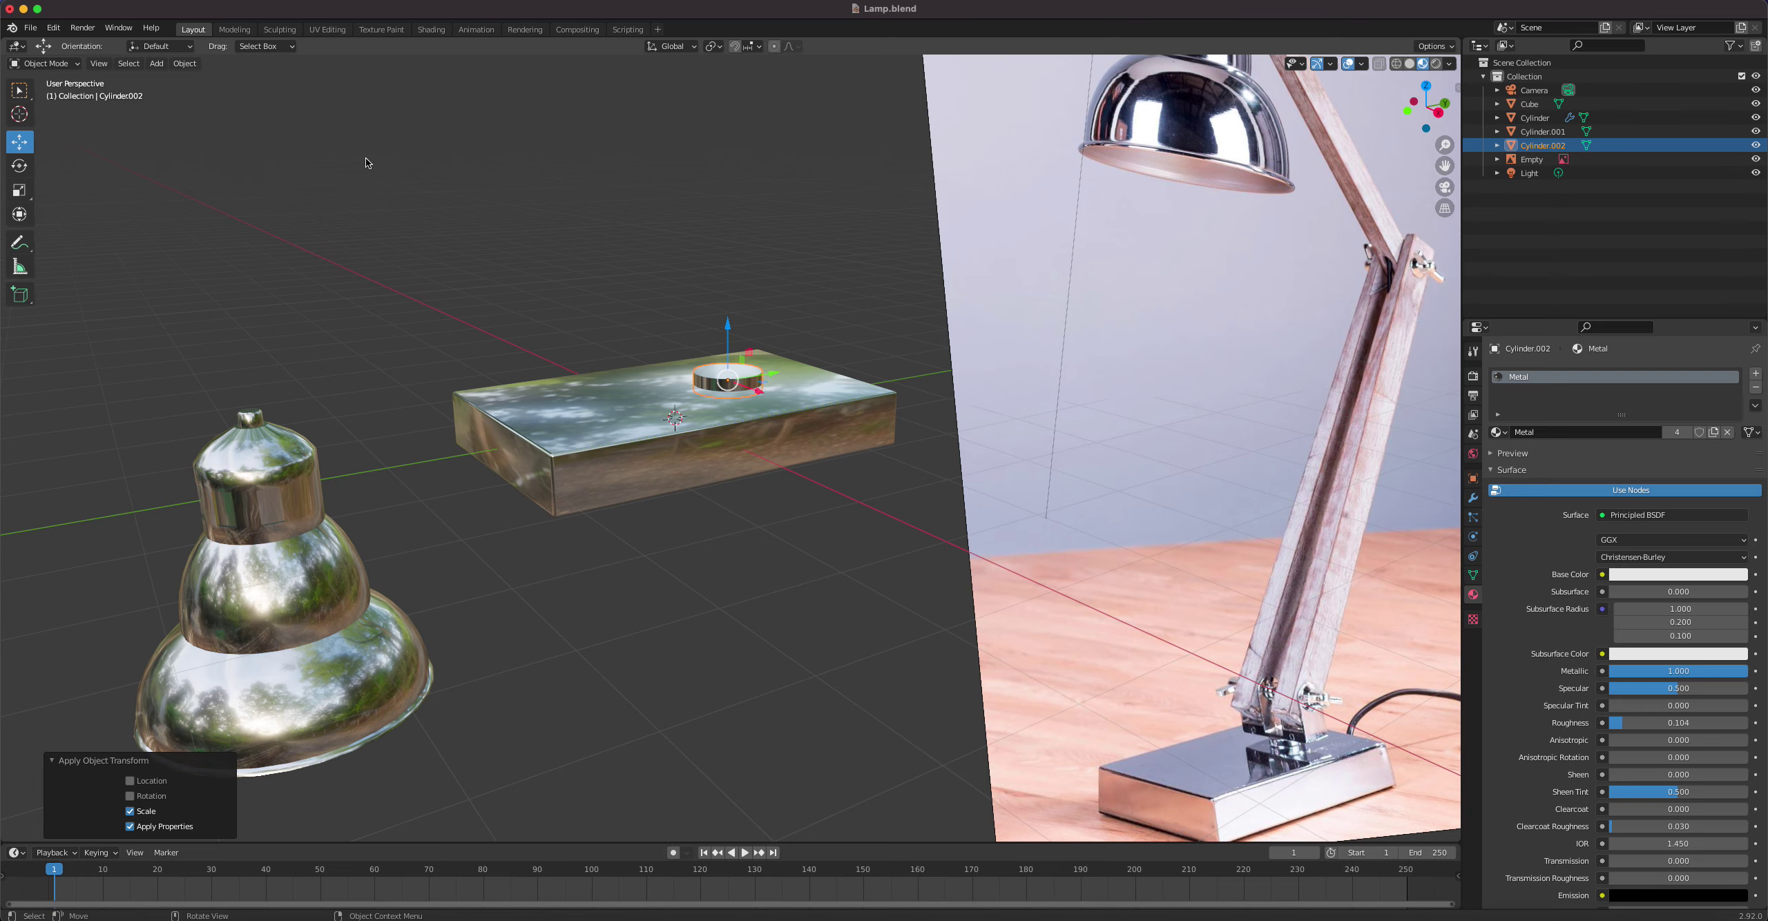
Step: Switch to front view and hide the lampshade object in the viewport
{"action": "key", "text": "KP_1"}
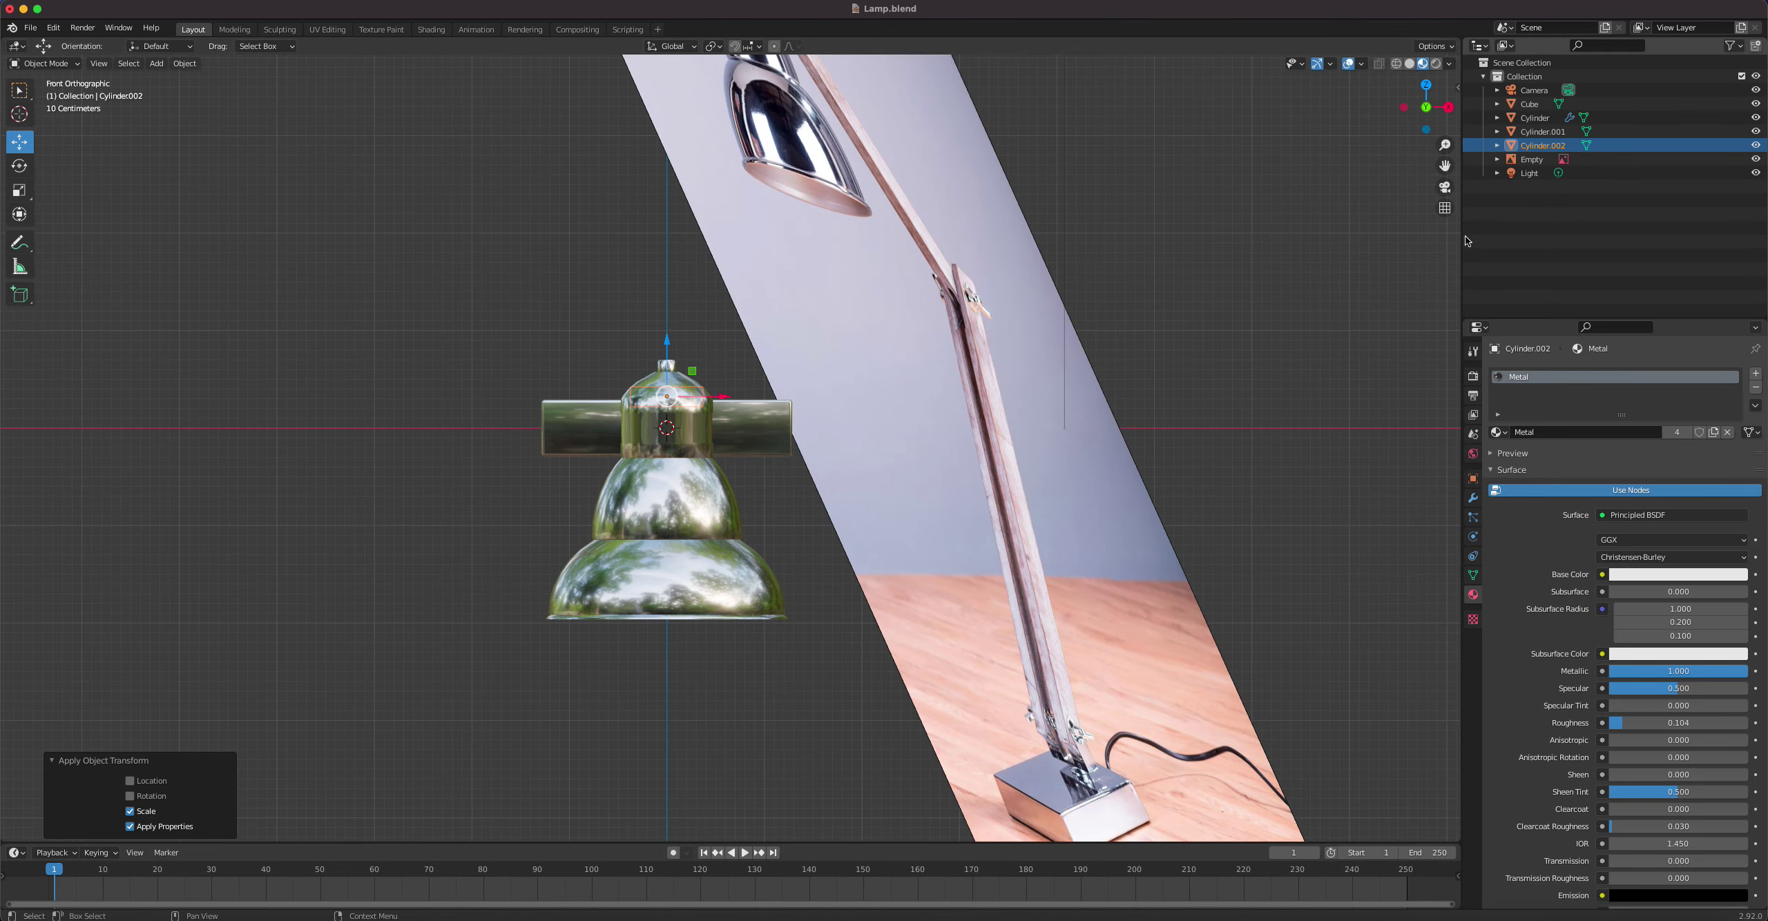
{"action": "left_click", "coordinate": [701, 508]}
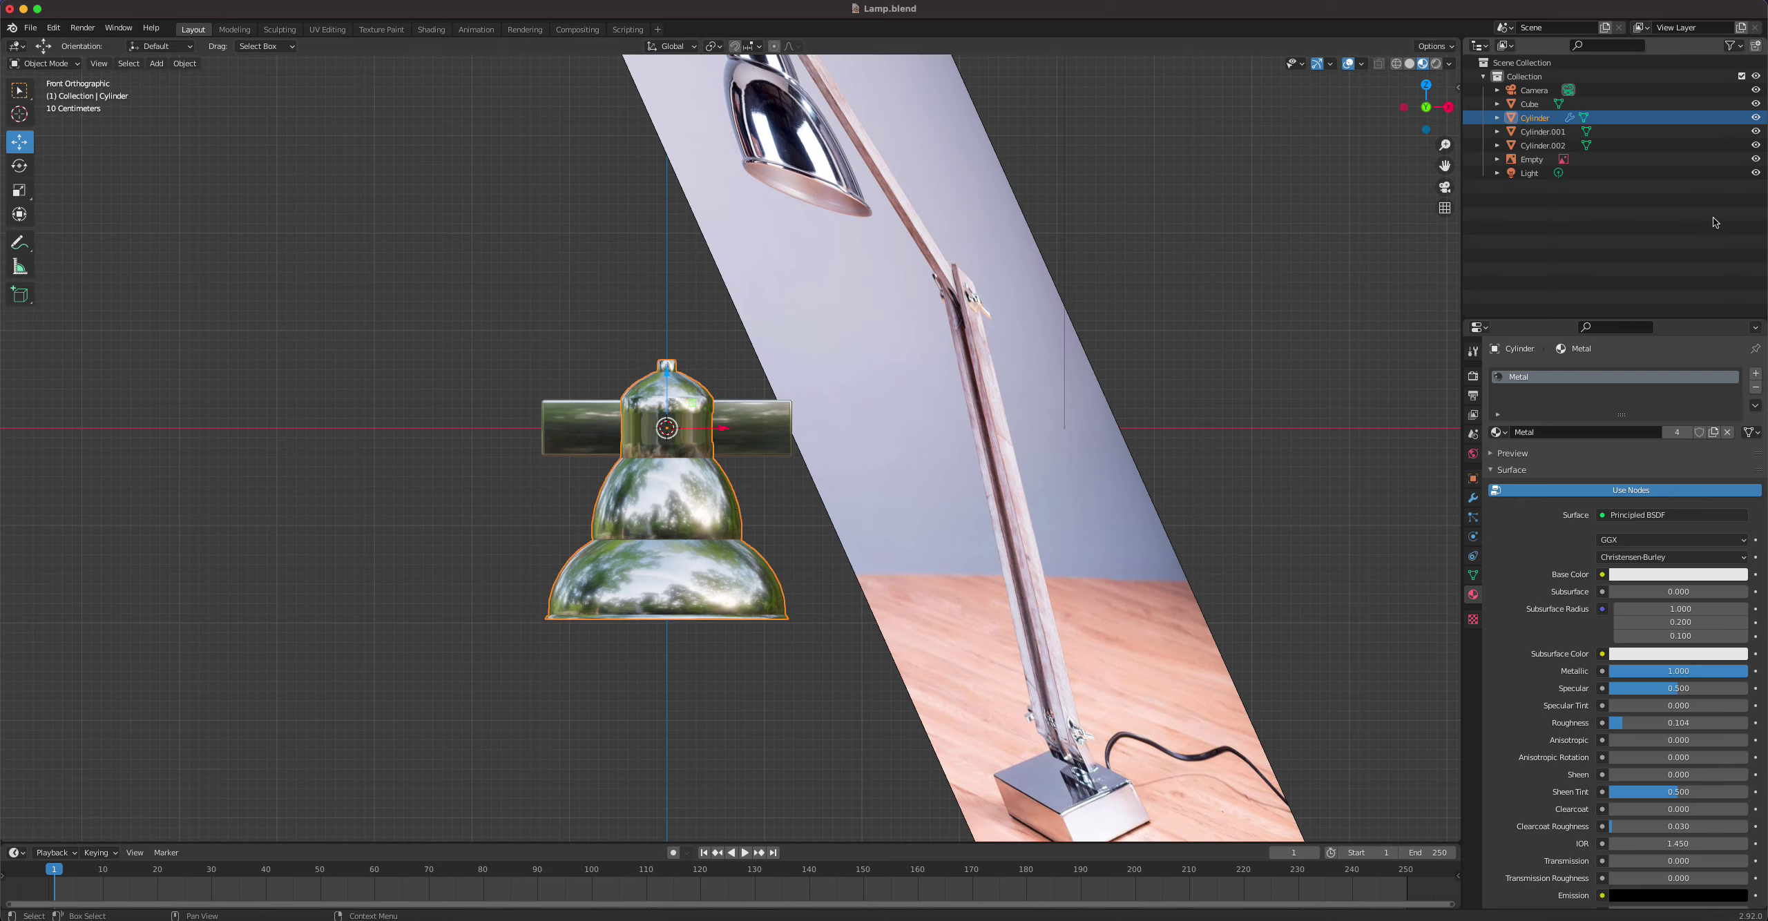
{"action": "left_click", "coordinate": [1757, 119]}
Step: Rotate one of the overlapping small cylinders 90° about Y and move it about 0.616 m along X and 0.496 m up
{"action": "left_click", "coordinate": [683, 393]}
{"action": "scroll", "coordinate": [724, 390], "scroll_direction": "up", "scroll_amount": 2}
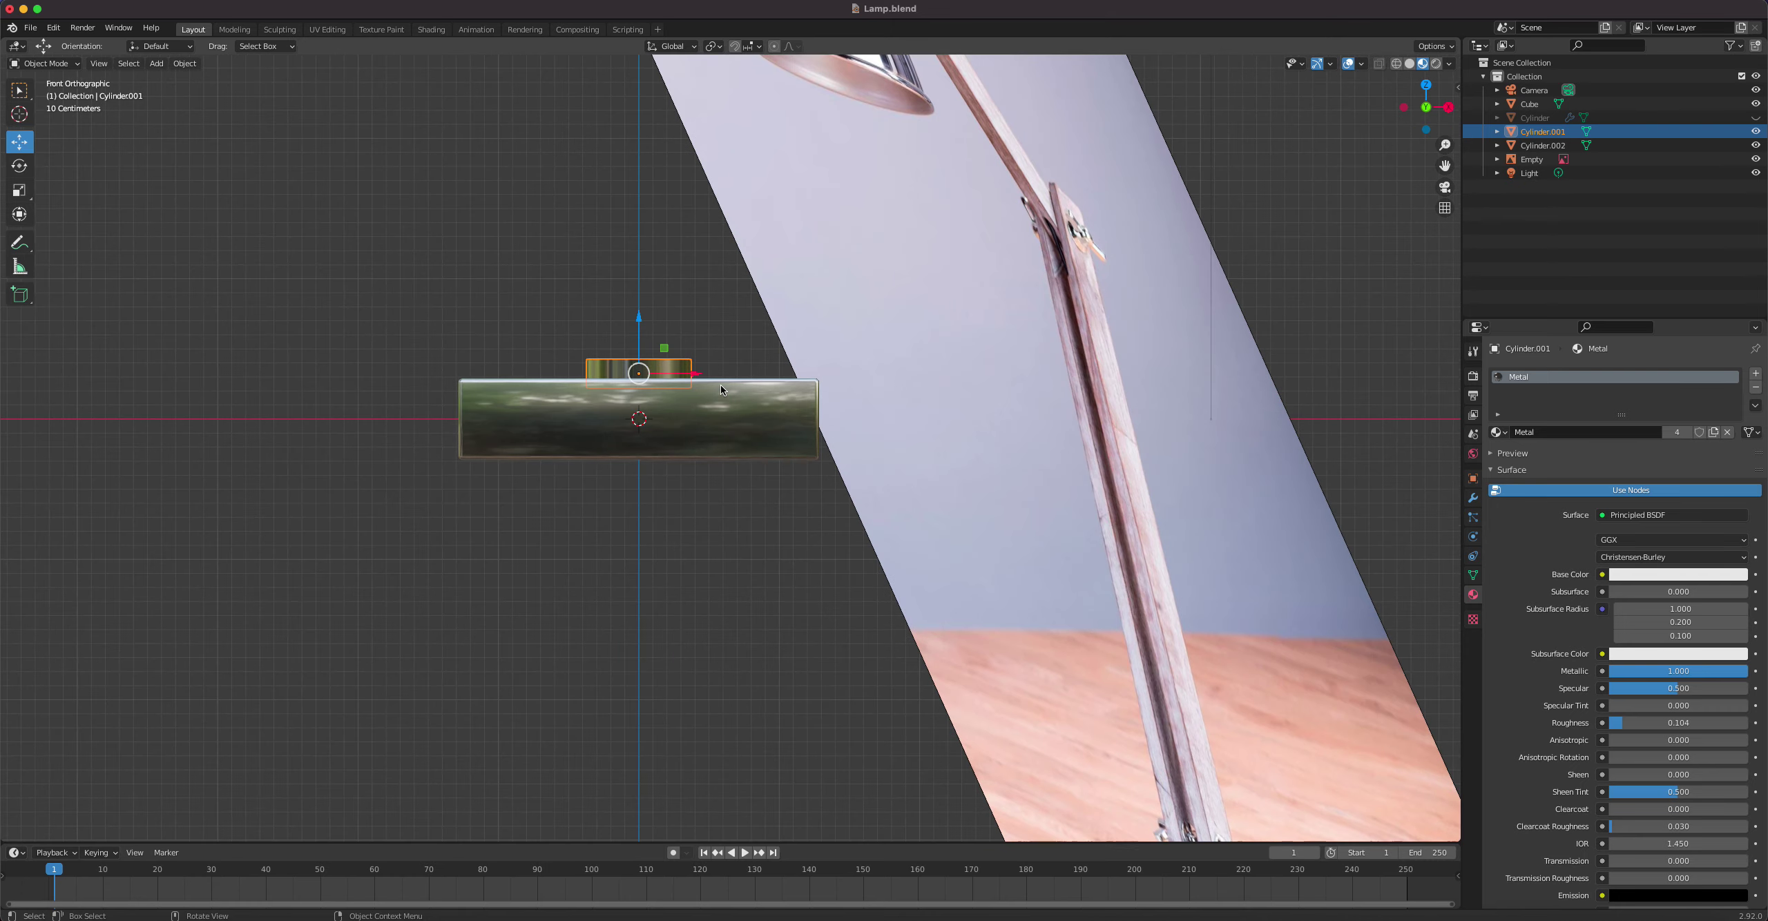
{"action": "scroll", "coordinate": [721, 384], "scroll_direction": "up", "scroll_amount": 1}
{"action": "middle_click_drag", "start_coordinate": [741, 301], "coordinate": [738, 397], "text": "shift"}
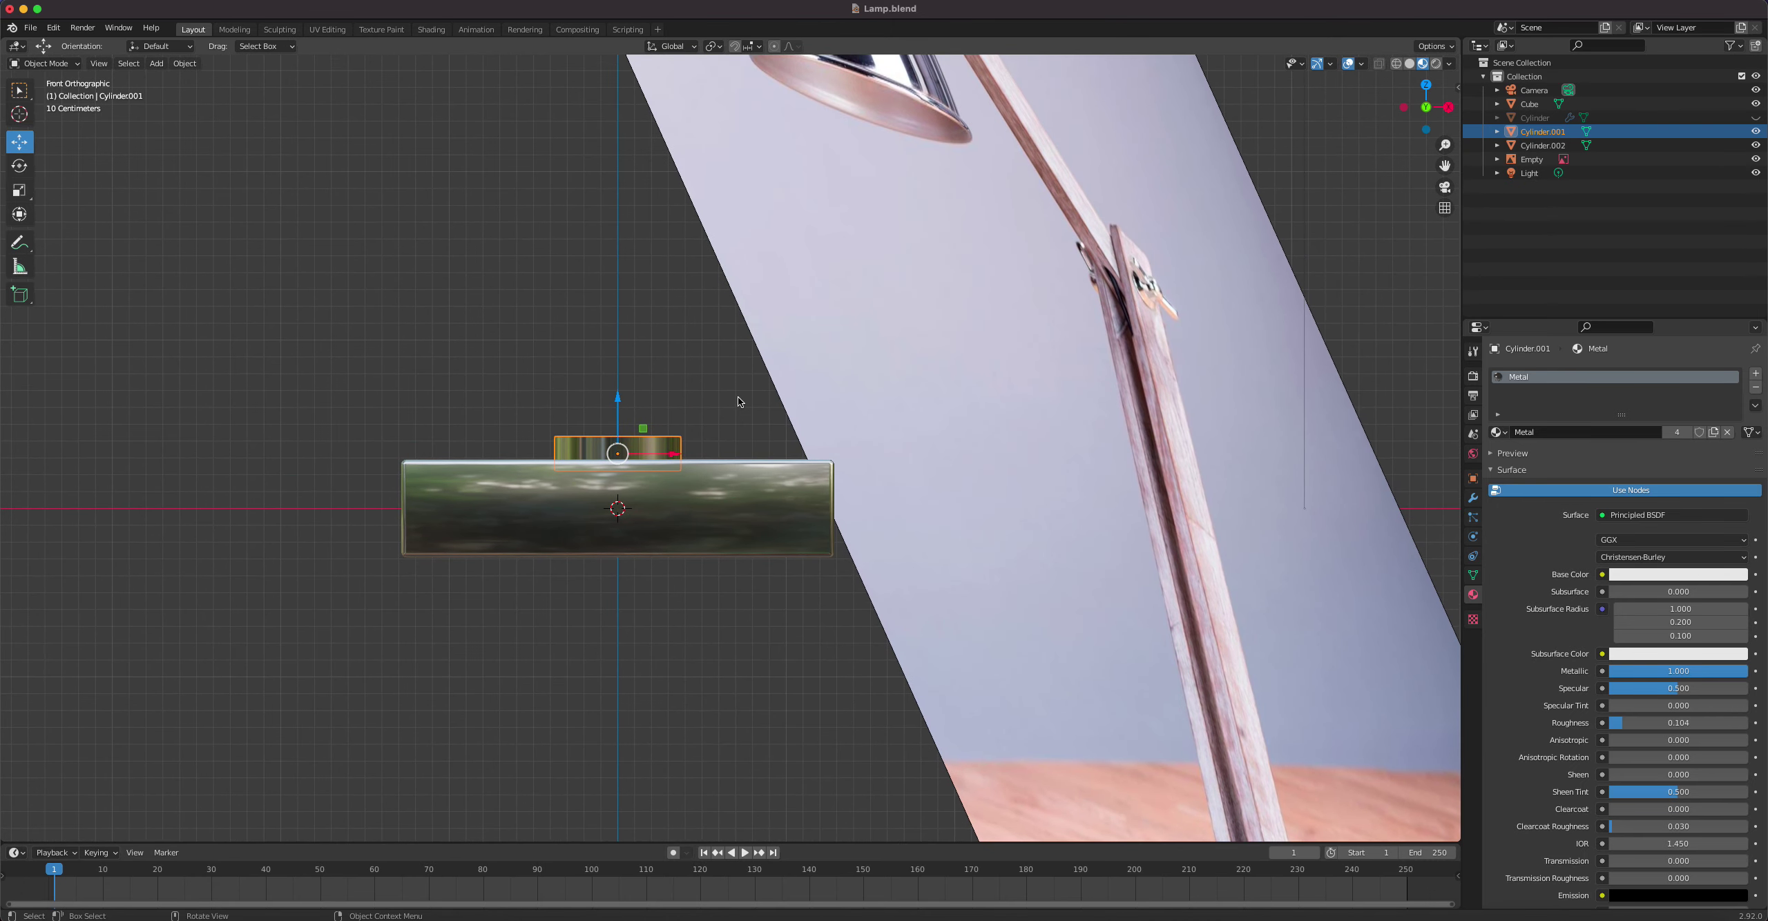
{"action": "type", "text": "ry90"}
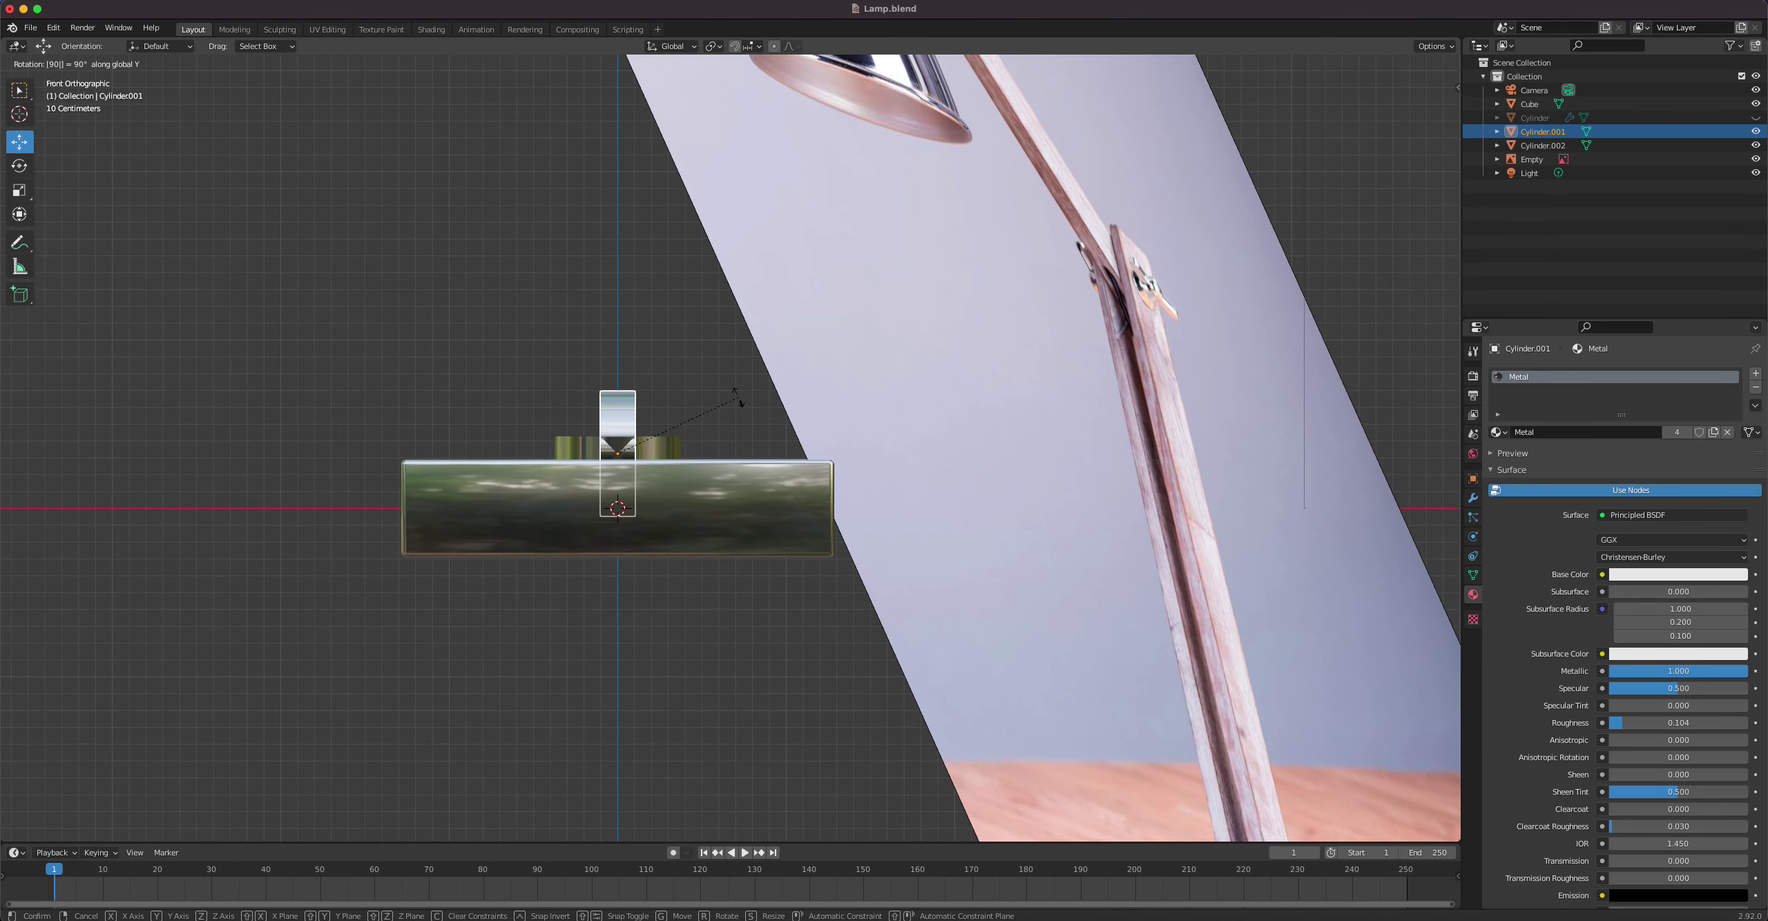
{"action": "key", "text": "Return"}
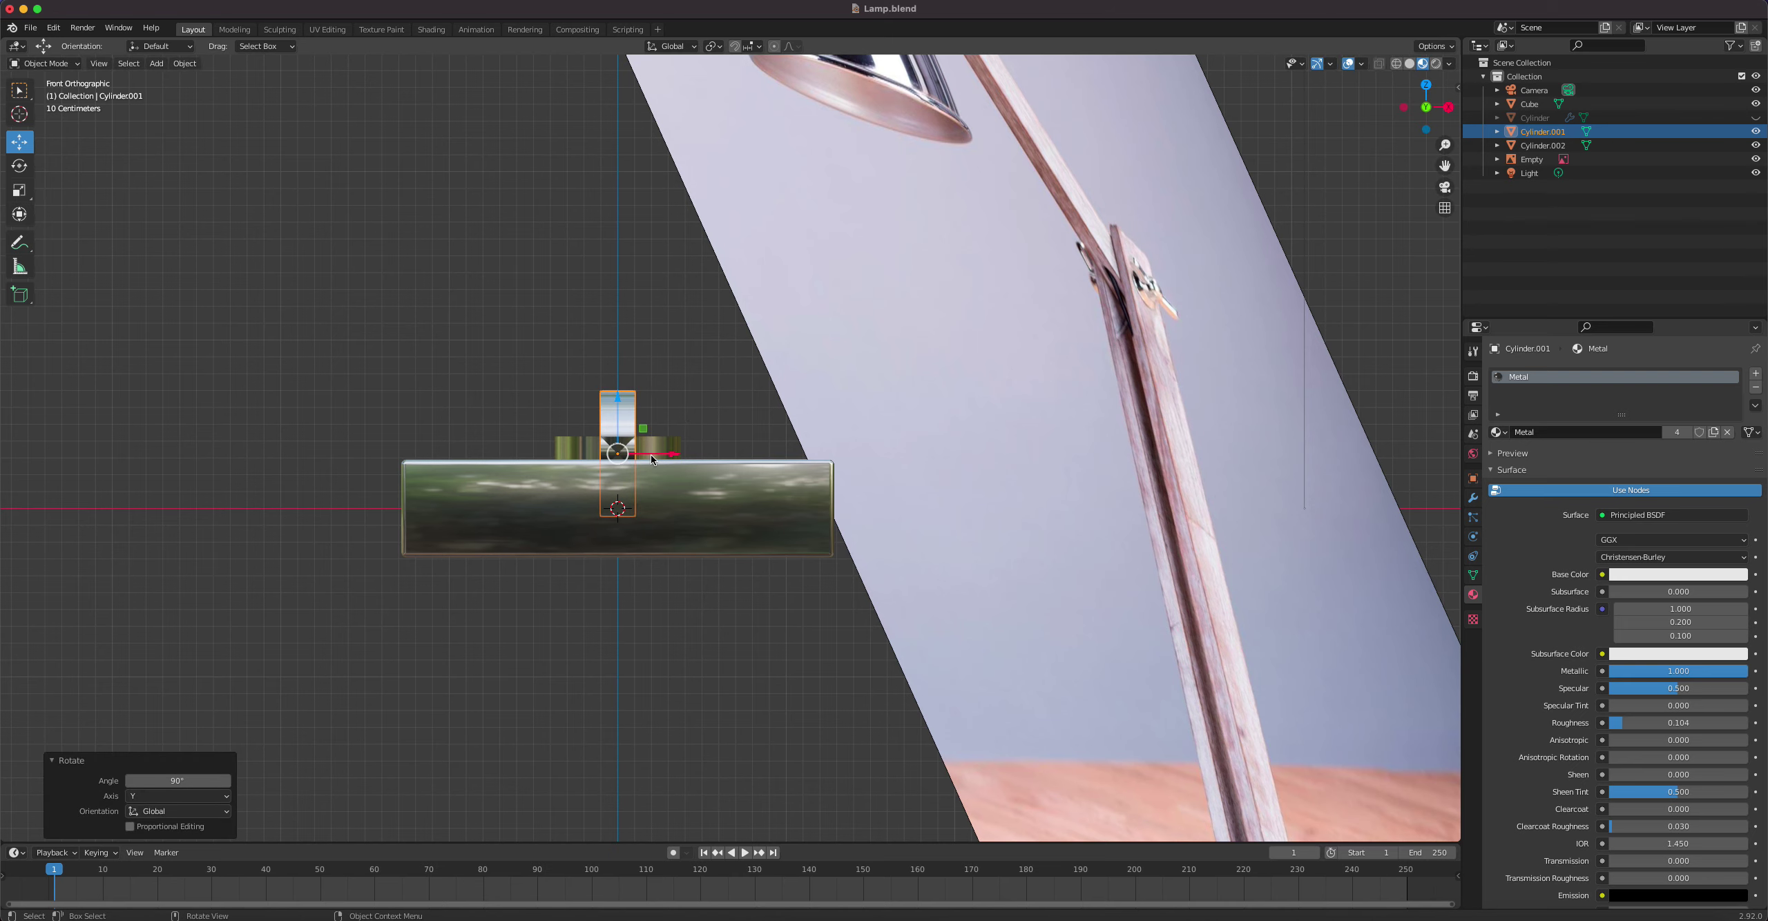
{"action": "key", "text": "g"}
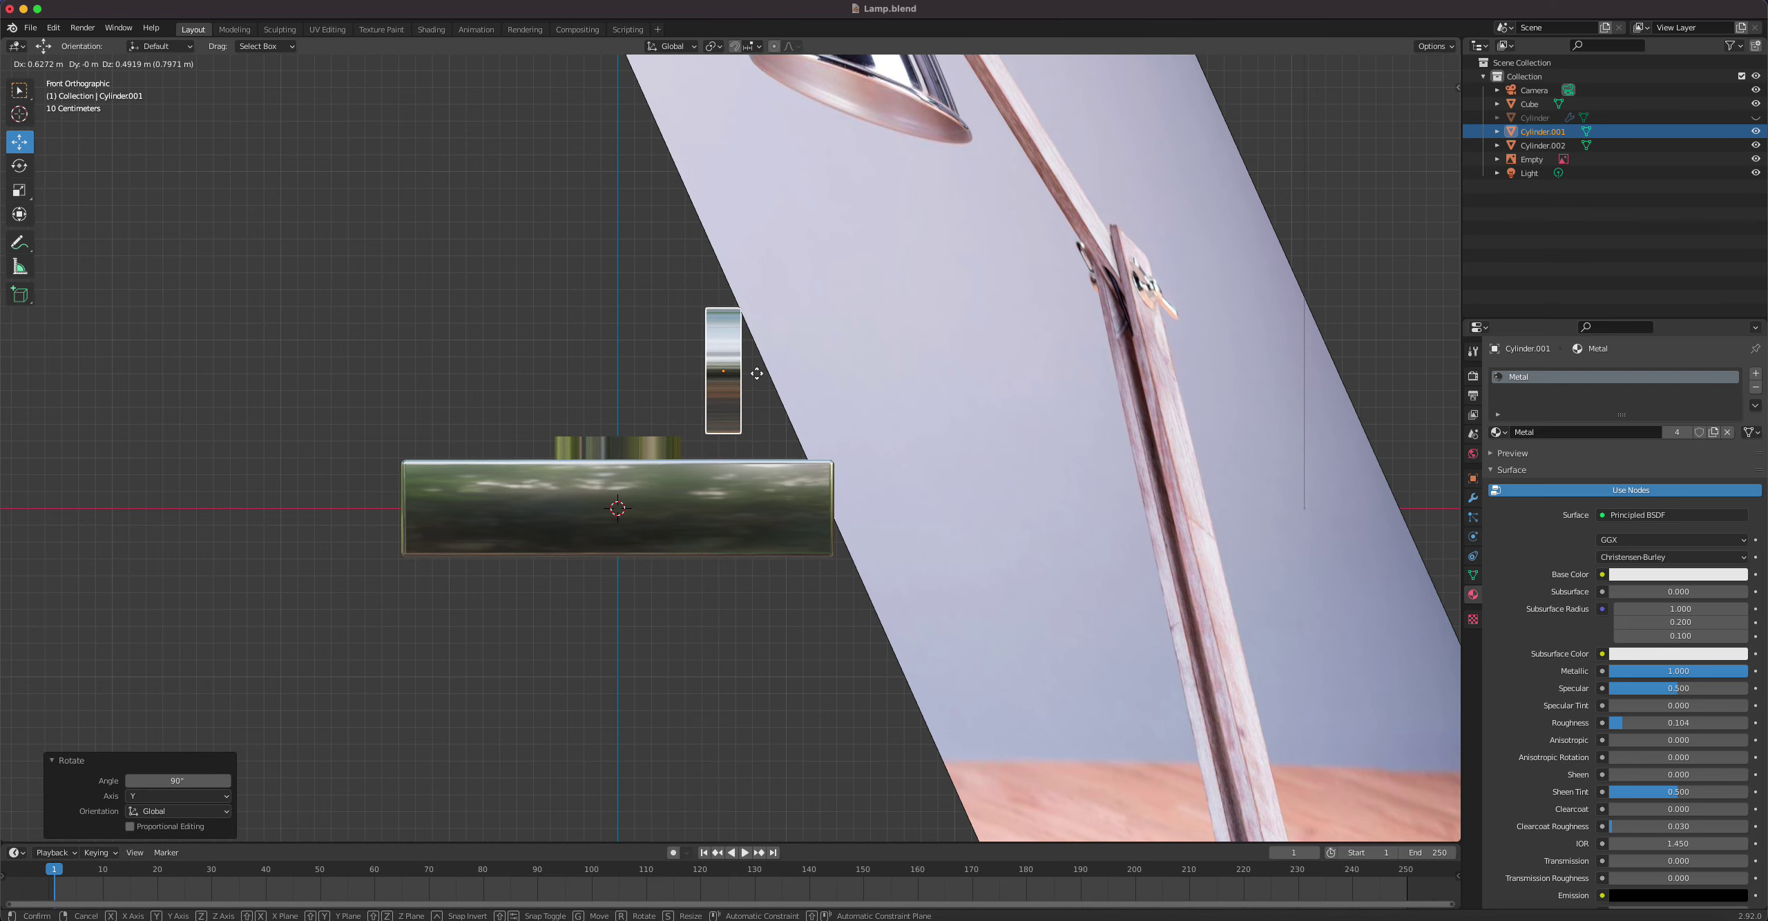
{"action": "left_click", "coordinate": [805, 416]}
Step: Thin the upright disc by scaling it along X to about 0.243
{"action": "scroll", "coordinate": [1089, 531], "scroll_direction": "down", "scroll_amount": 7}
{"action": "middle_click_drag", "start_coordinate": [1021, 543], "coordinate": [972, 523]}
{"action": "scroll", "coordinate": [962, 534], "scroll_direction": "up", "scroll_amount": 3}
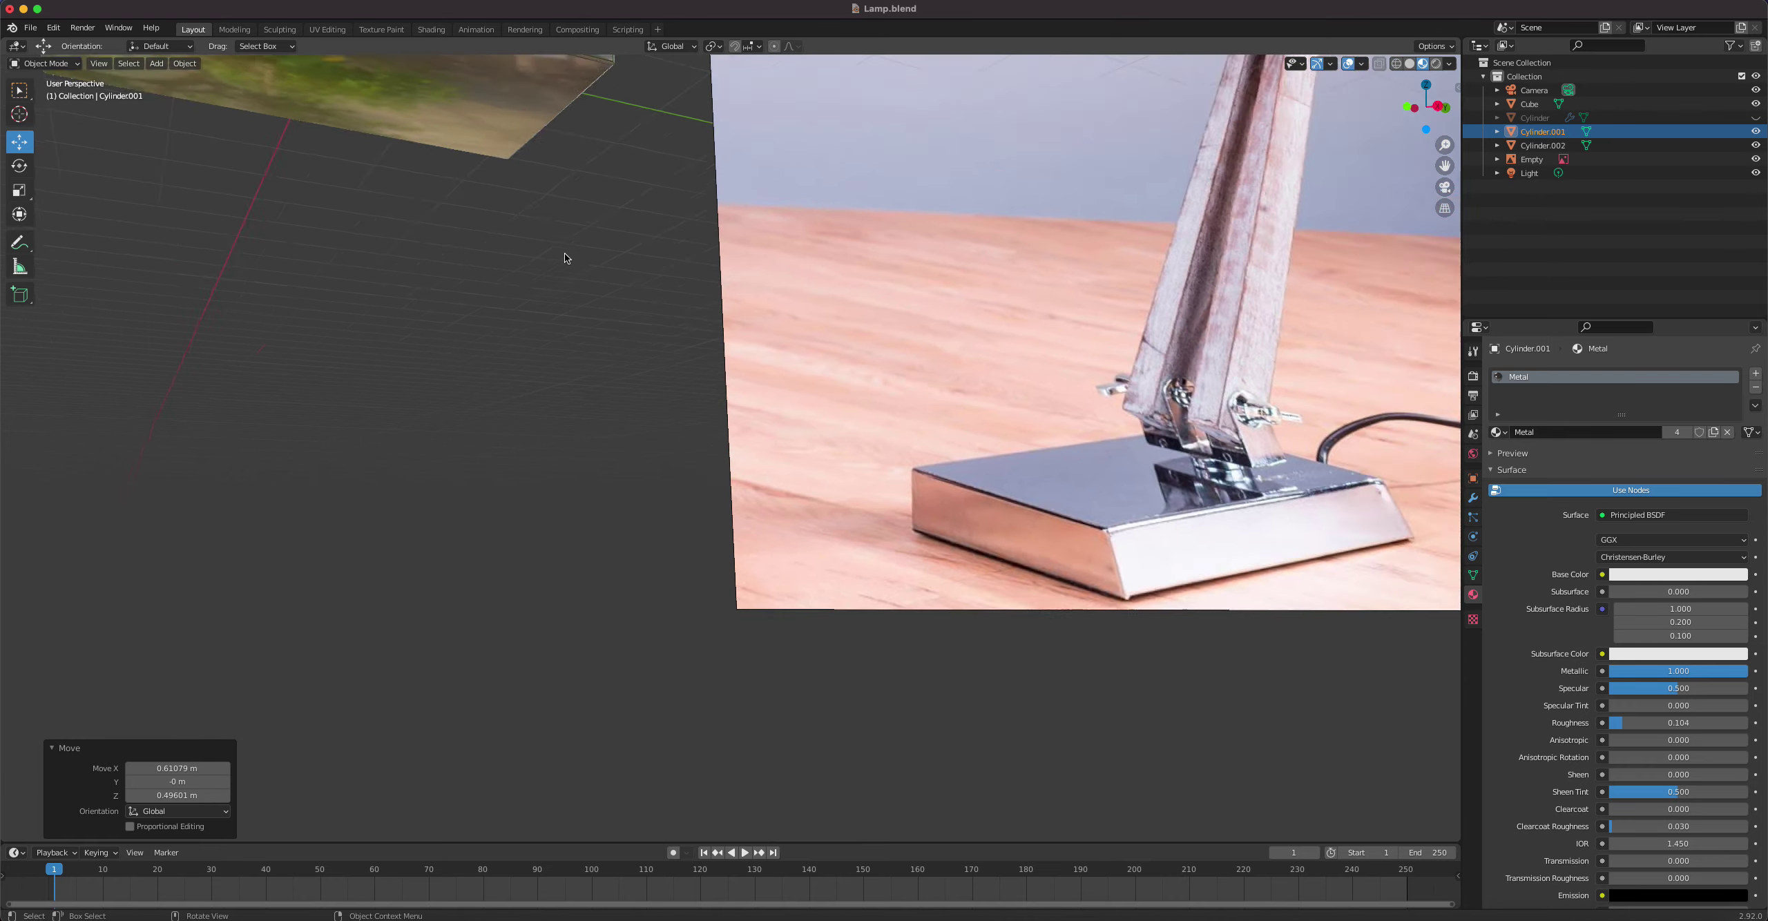
{"action": "scroll", "coordinate": [565, 254], "scroll_direction": "down", "scroll_amount": 4}
{"action": "middle_click_drag", "start_coordinate": [566, 170], "coordinate": [757, 400]}
{"action": "scroll", "coordinate": [579, 258], "scroll_direction": "up", "scroll_amount": 4}
{"action": "left_click", "coordinate": [26, 194]}
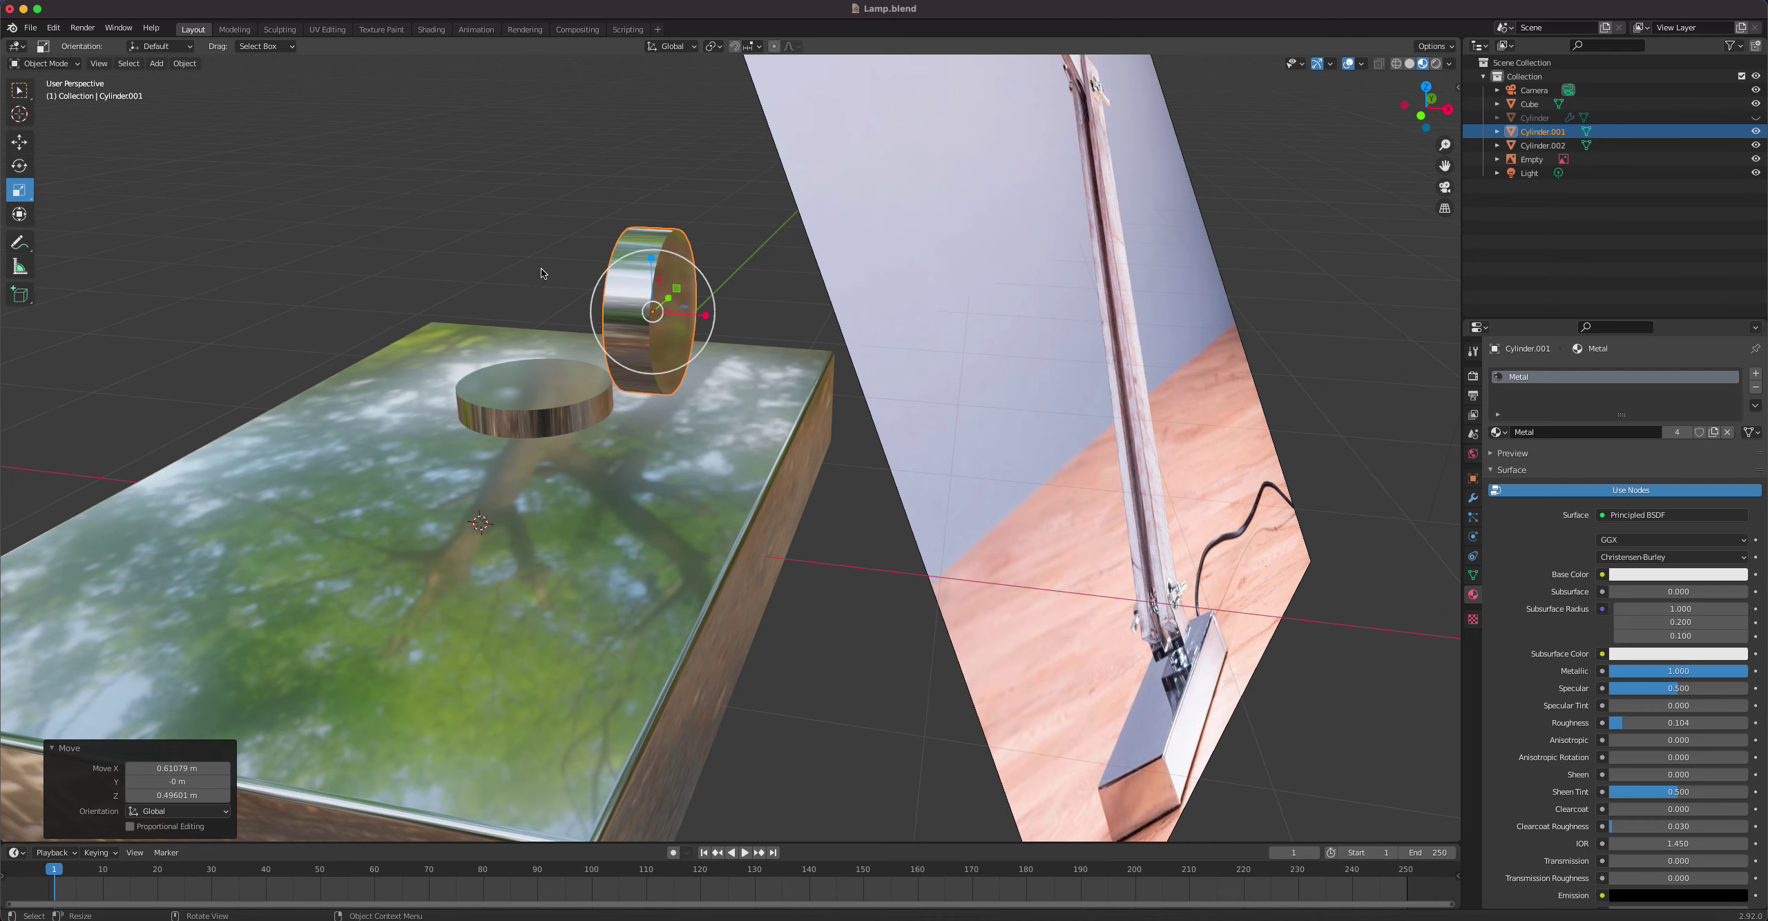
{"action": "left_click_drag", "start_coordinate": [685, 316], "coordinate": [655, 313]}
{"action": "middle_click_drag", "start_coordinate": [665, 316], "coordinate": [696, 295]}
{"action": "scroll", "coordinate": [696, 296], "scroll_direction": "down", "scroll_amount": 3}
{"action": "scroll", "coordinate": [696, 297], "scroll_direction": "down", "scroll_amount": 3}
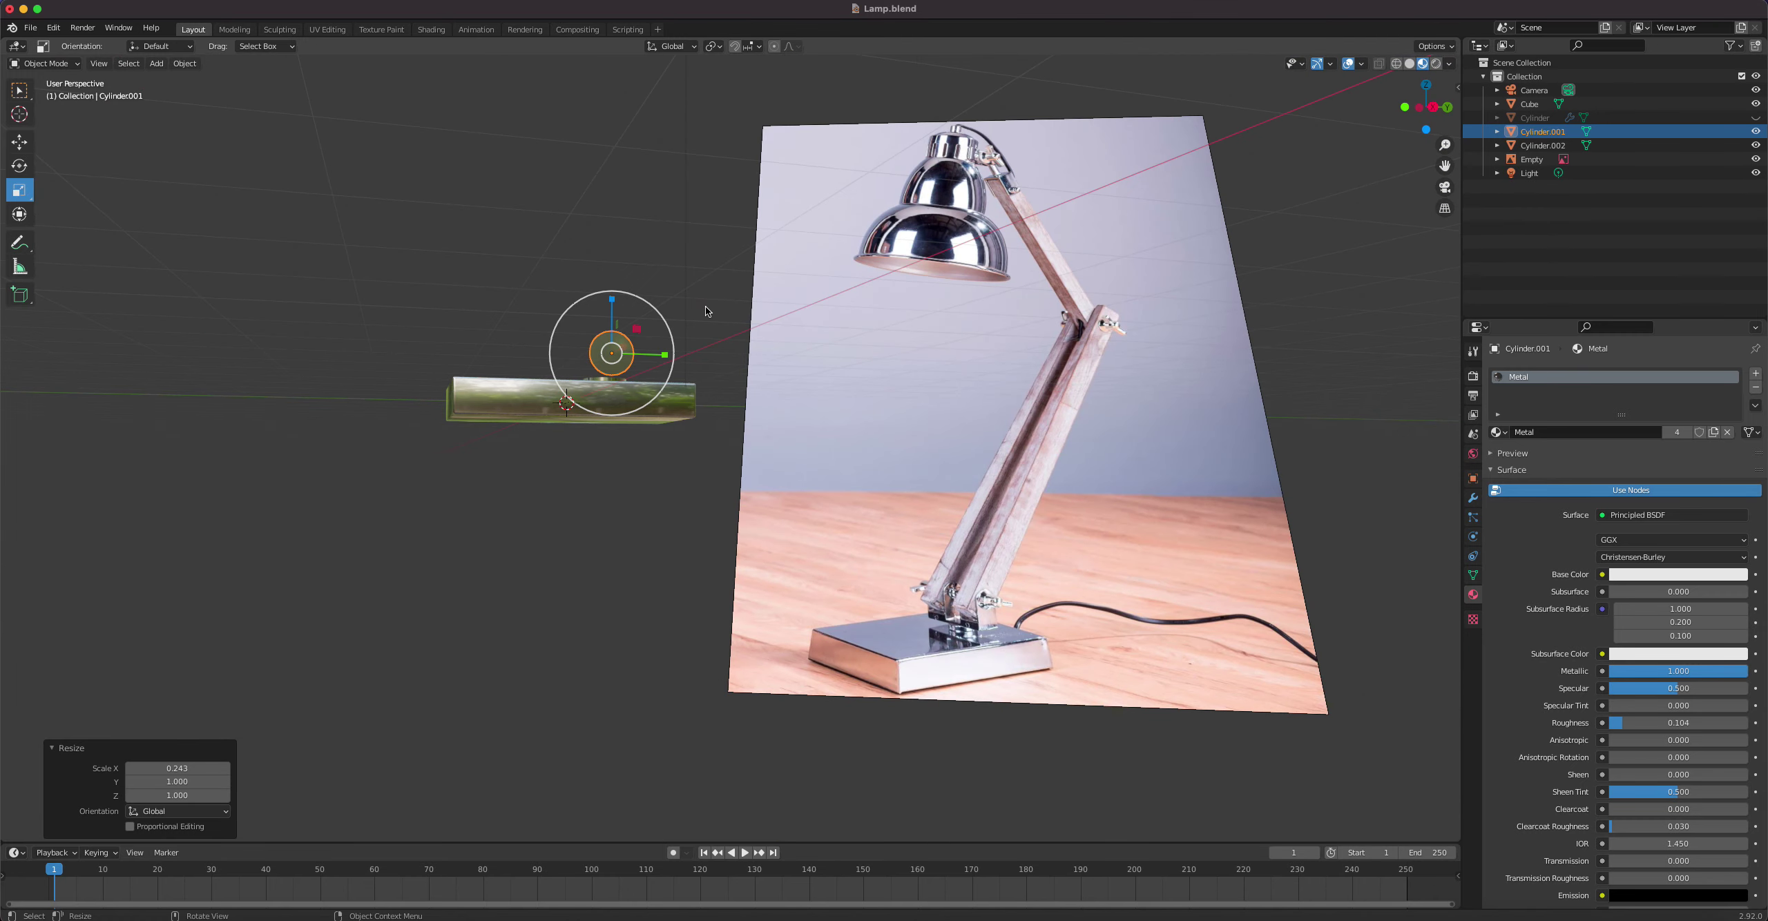
Step: Scale the upright disc down slightly and open its mesh for editing
{"action": "scroll", "coordinate": [691, 301], "scroll_direction": "up", "scroll_amount": 5}
{"action": "middle_click_drag", "start_coordinate": [613, 251], "coordinate": [663, 271]}
{"action": "key", "text": "s"}
{"action": "left_click", "coordinate": [630, 260]}
{"action": "key", "text": "Tab"}
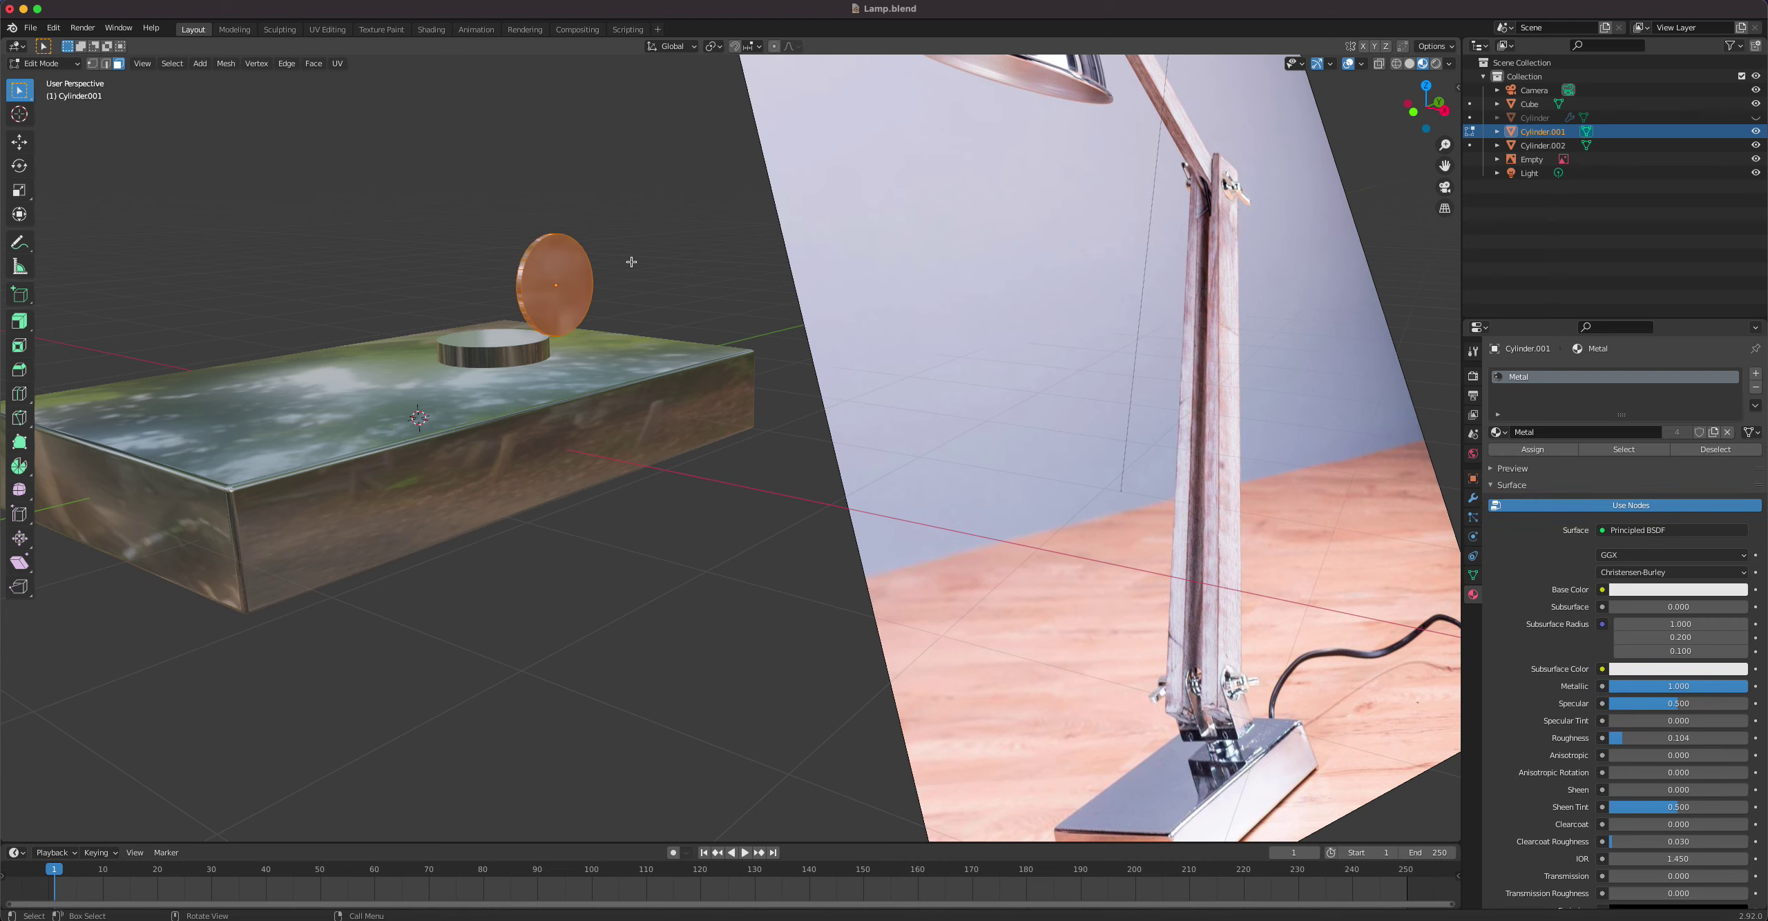
Step: Examine how the metal arm bracket sits on the base in the reference photo and compare it with the upright disc
{"action": "scroll", "coordinate": [607, 261], "scroll_direction": "up", "scroll_amount": 3}
{"action": "scroll", "coordinate": [607, 262], "scroll_direction": "down", "scroll_amount": 3}
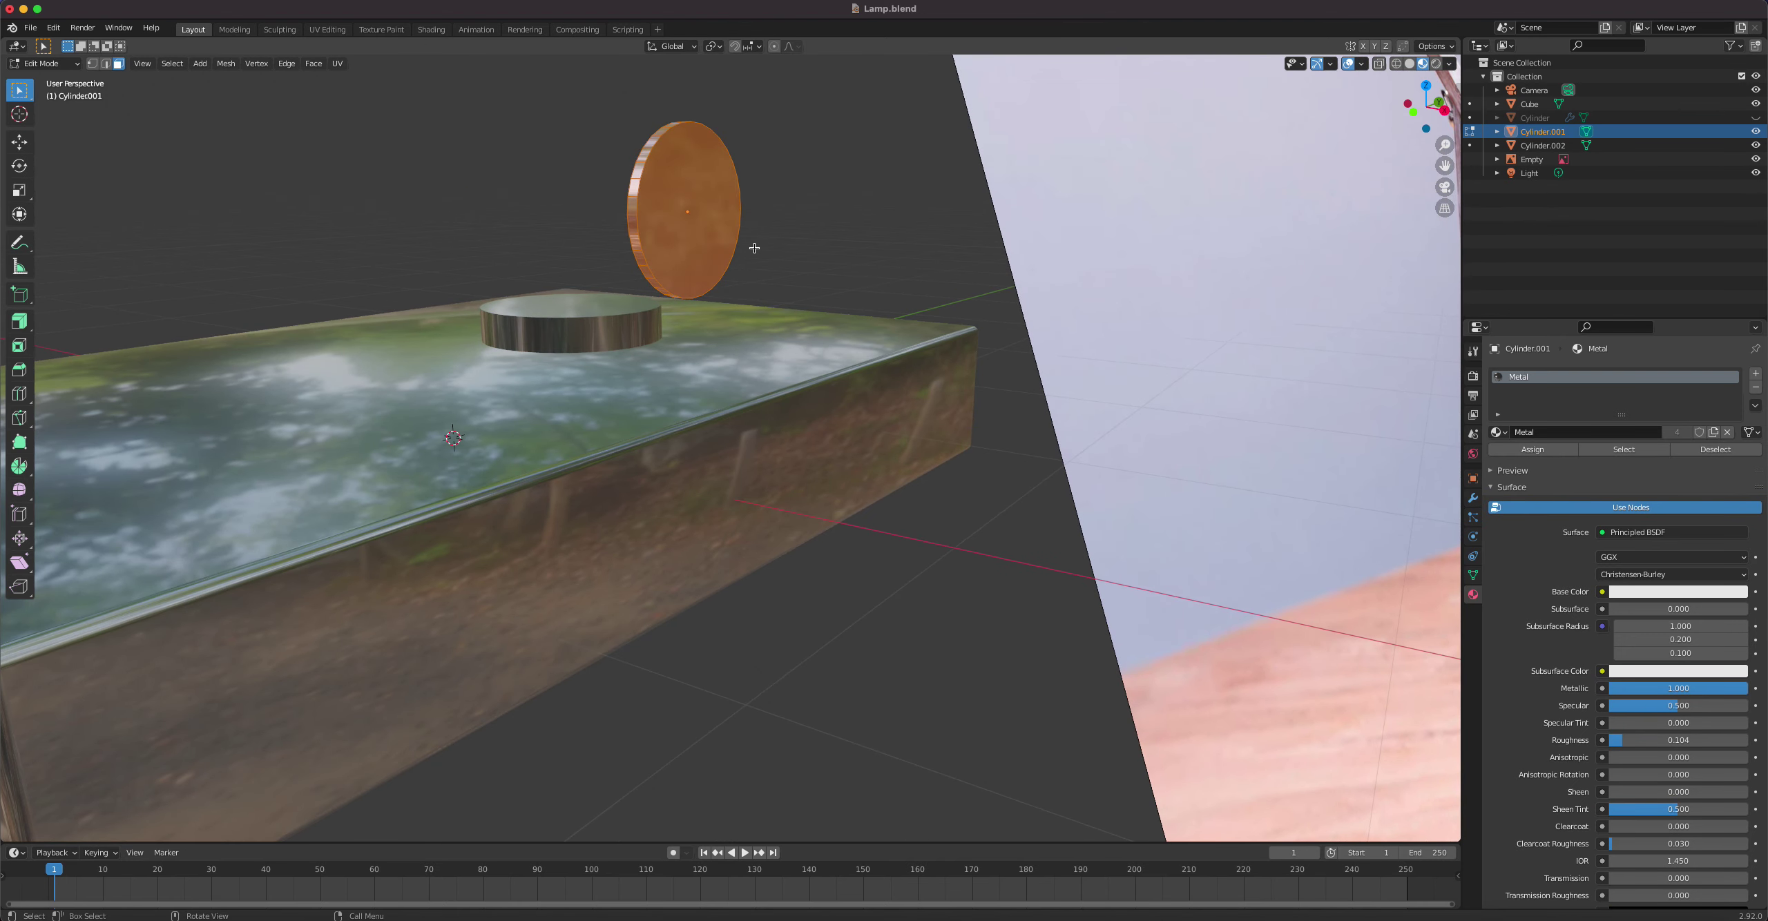
{"action": "scroll", "coordinate": [754, 248], "scroll_direction": "down", "scroll_amount": 2}
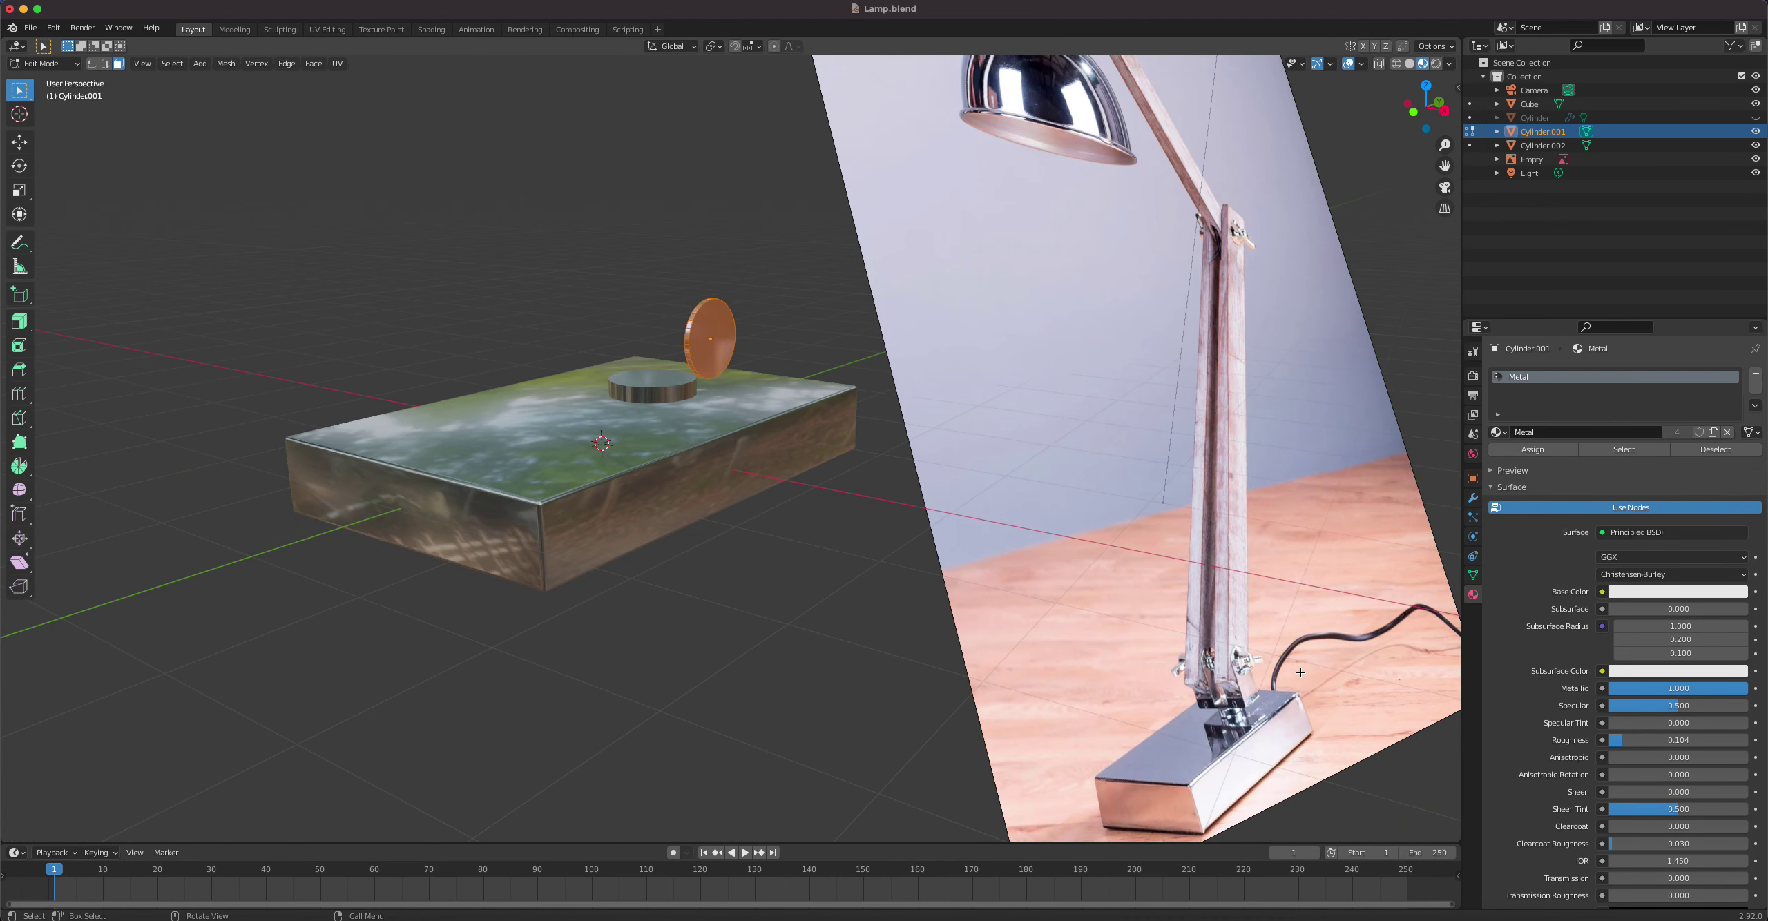
{"action": "scroll", "coordinate": [1247, 680], "scroll_direction": "up", "scroll_amount": 8}
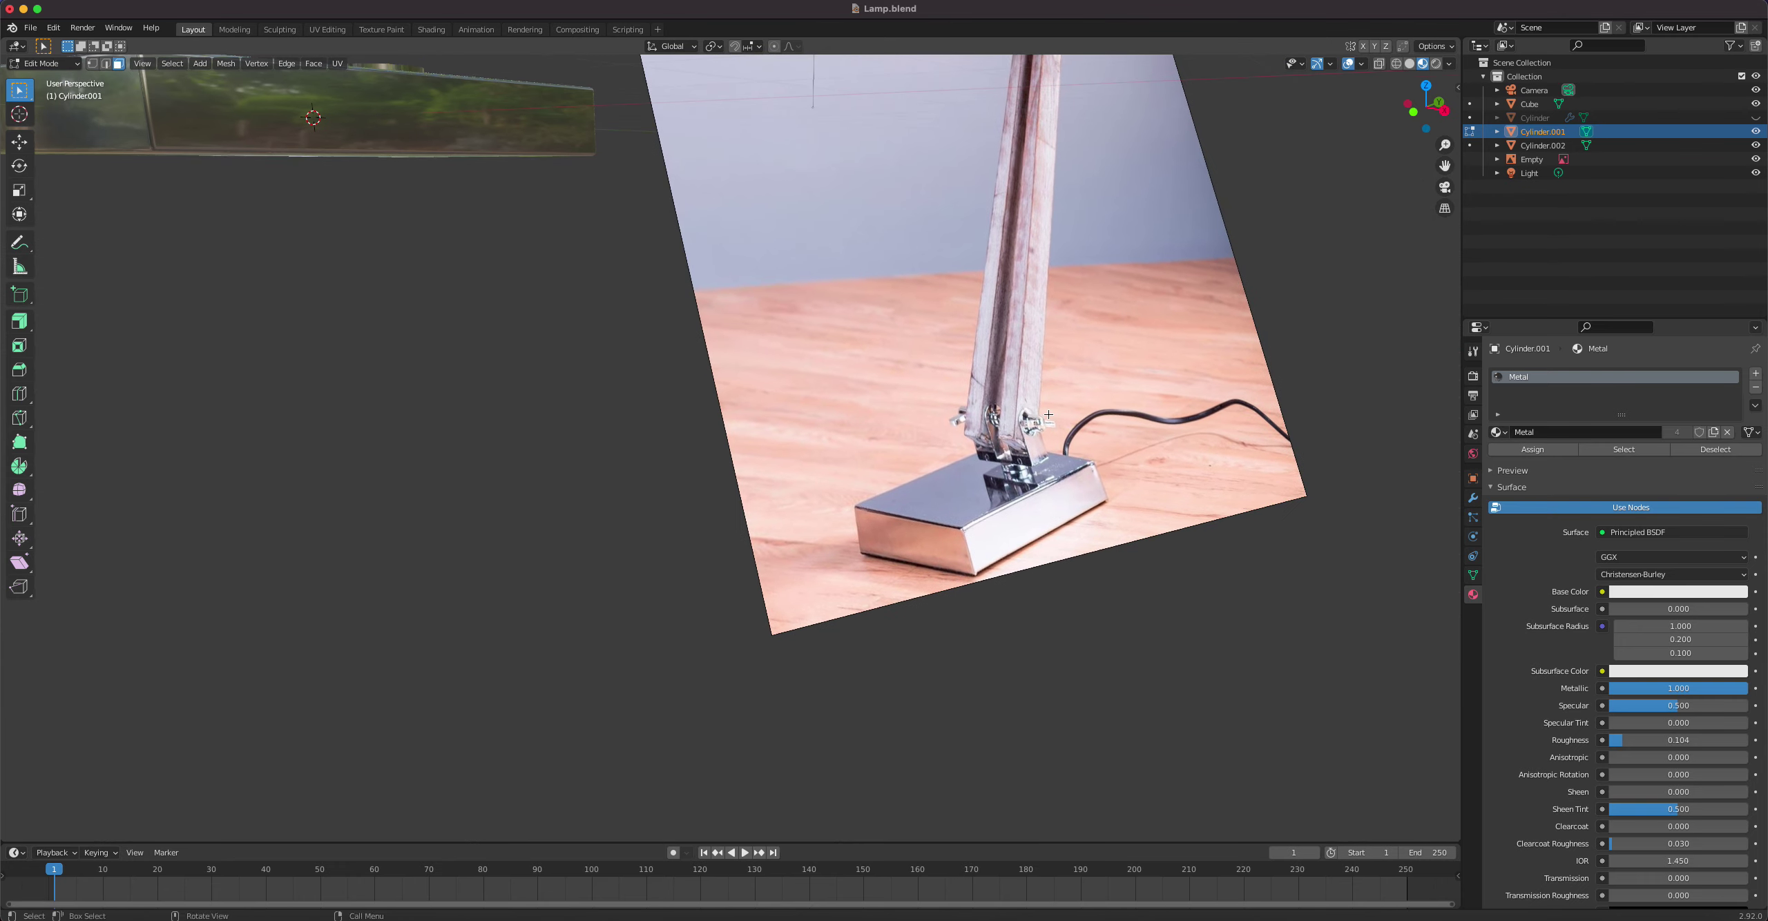
{"action": "scroll", "coordinate": [1081, 507], "scroll_direction": "up", "scroll_amount": 6}
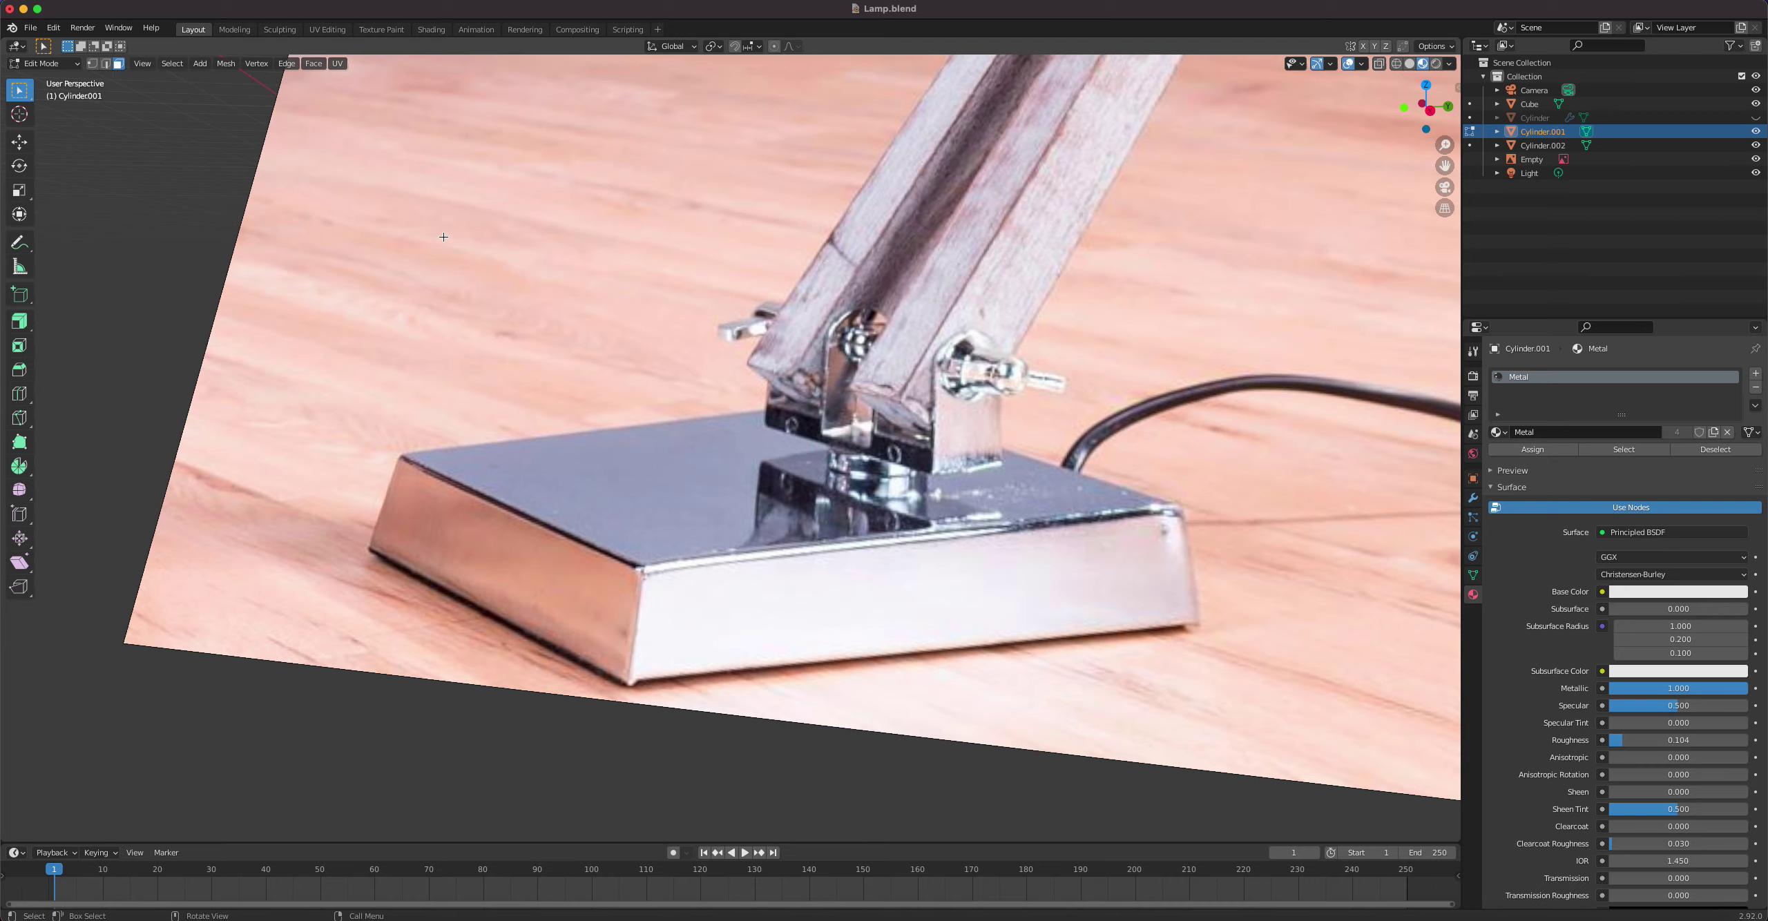
{"action": "scroll", "coordinate": [443, 237], "scroll_direction": "down", "scroll_amount": 6}
{"action": "middle_click_drag", "start_coordinate": [443, 237], "coordinate": [673, 335]}
{"action": "scroll", "coordinate": [672, 335], "scroll_direction": "up", "scroll_amount": 3}
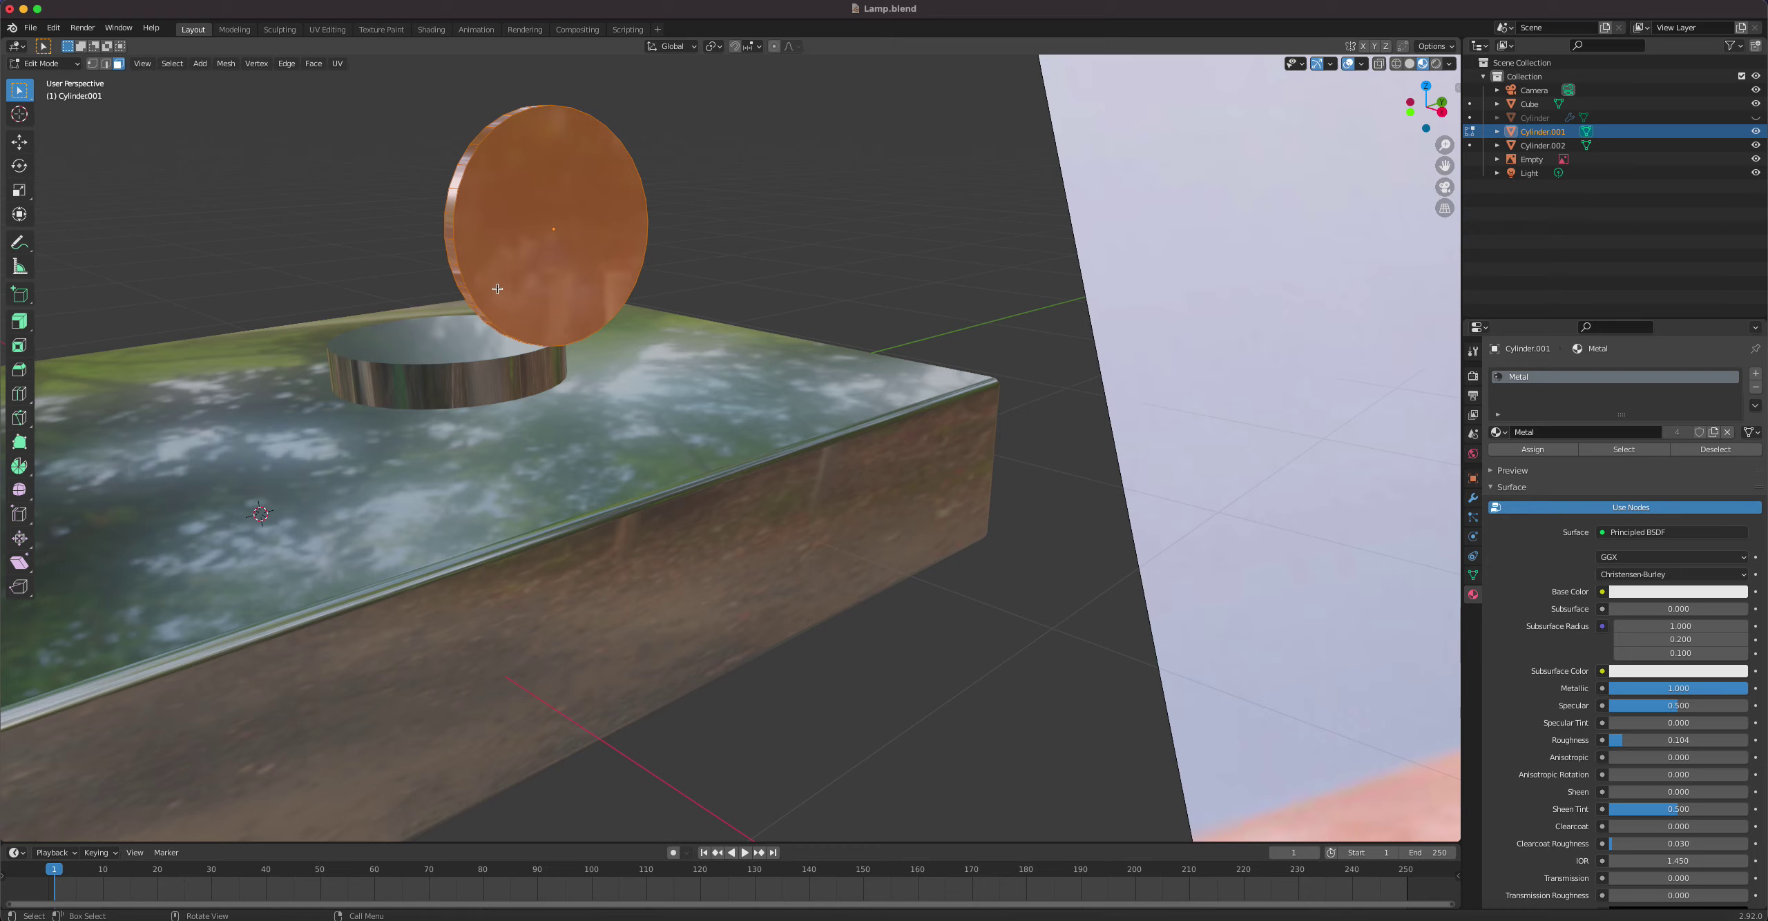
Step: Select the lower rim faces on one side of the upright disc and add matching faces on the opposite side
{"action": "left_click", "coordinate": [447, 252]}
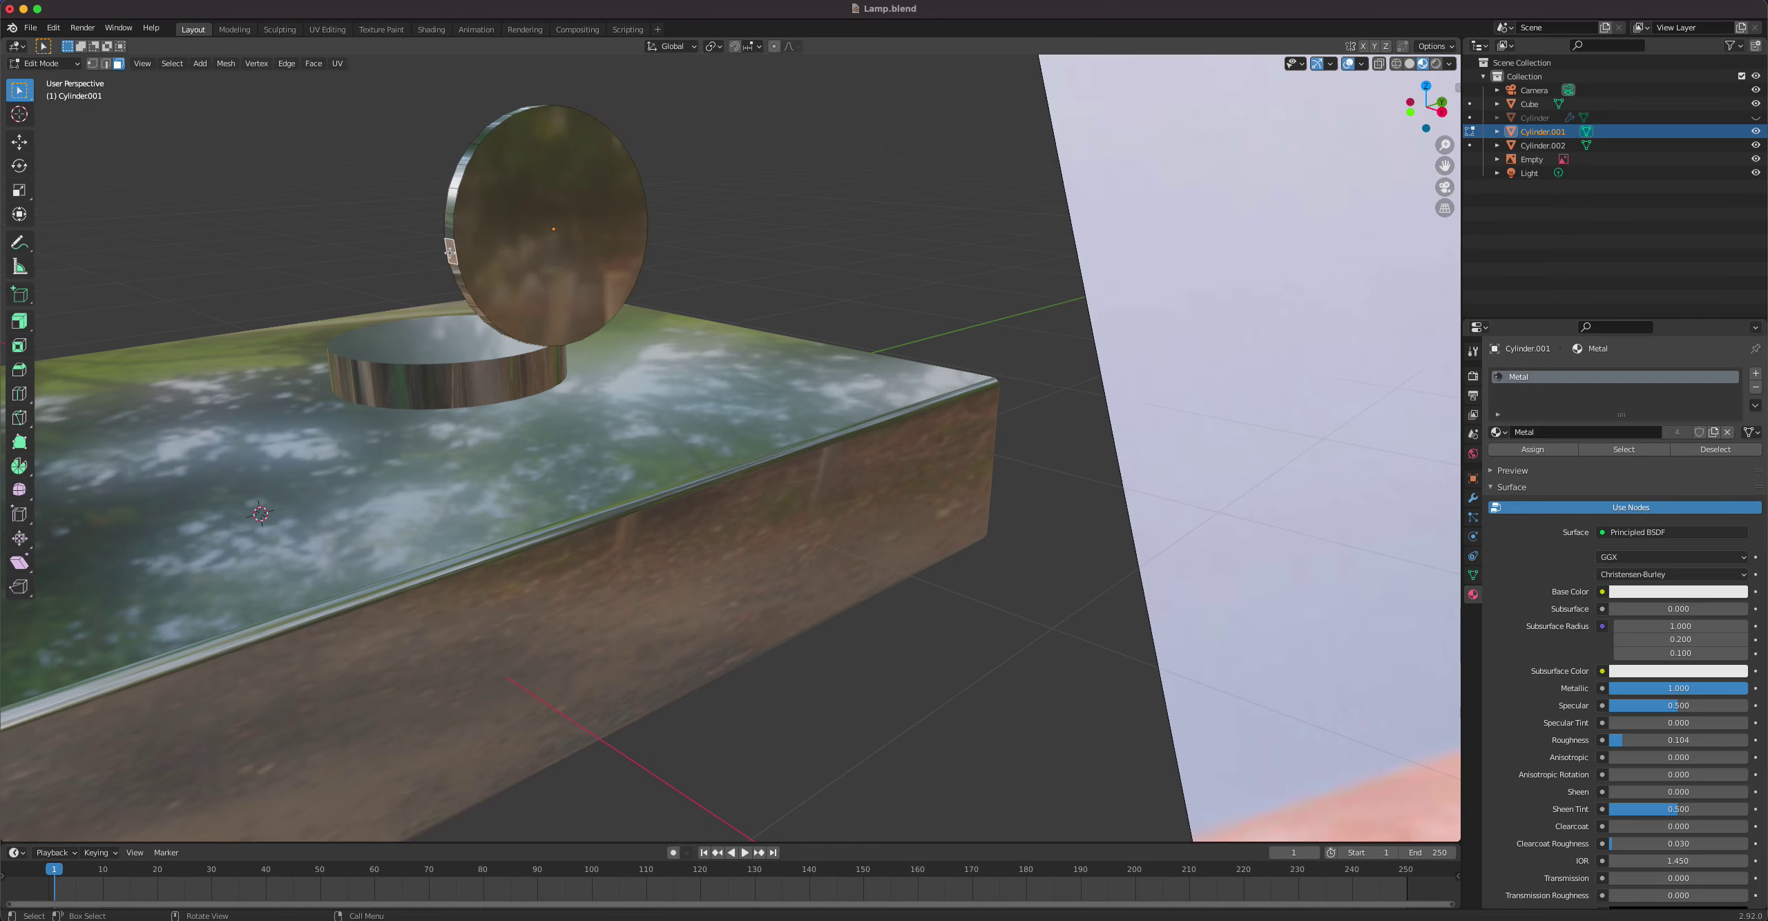
{"action": "left_click", "coordinate": [469, 297], "text": "ctrl"}
{"action": "middle_click_drag", "start_coordinate": [477, 313], "coordinate": [444, 311]}
{"action": "left_click", "coordinate": [818, 242], "text": "shift"}
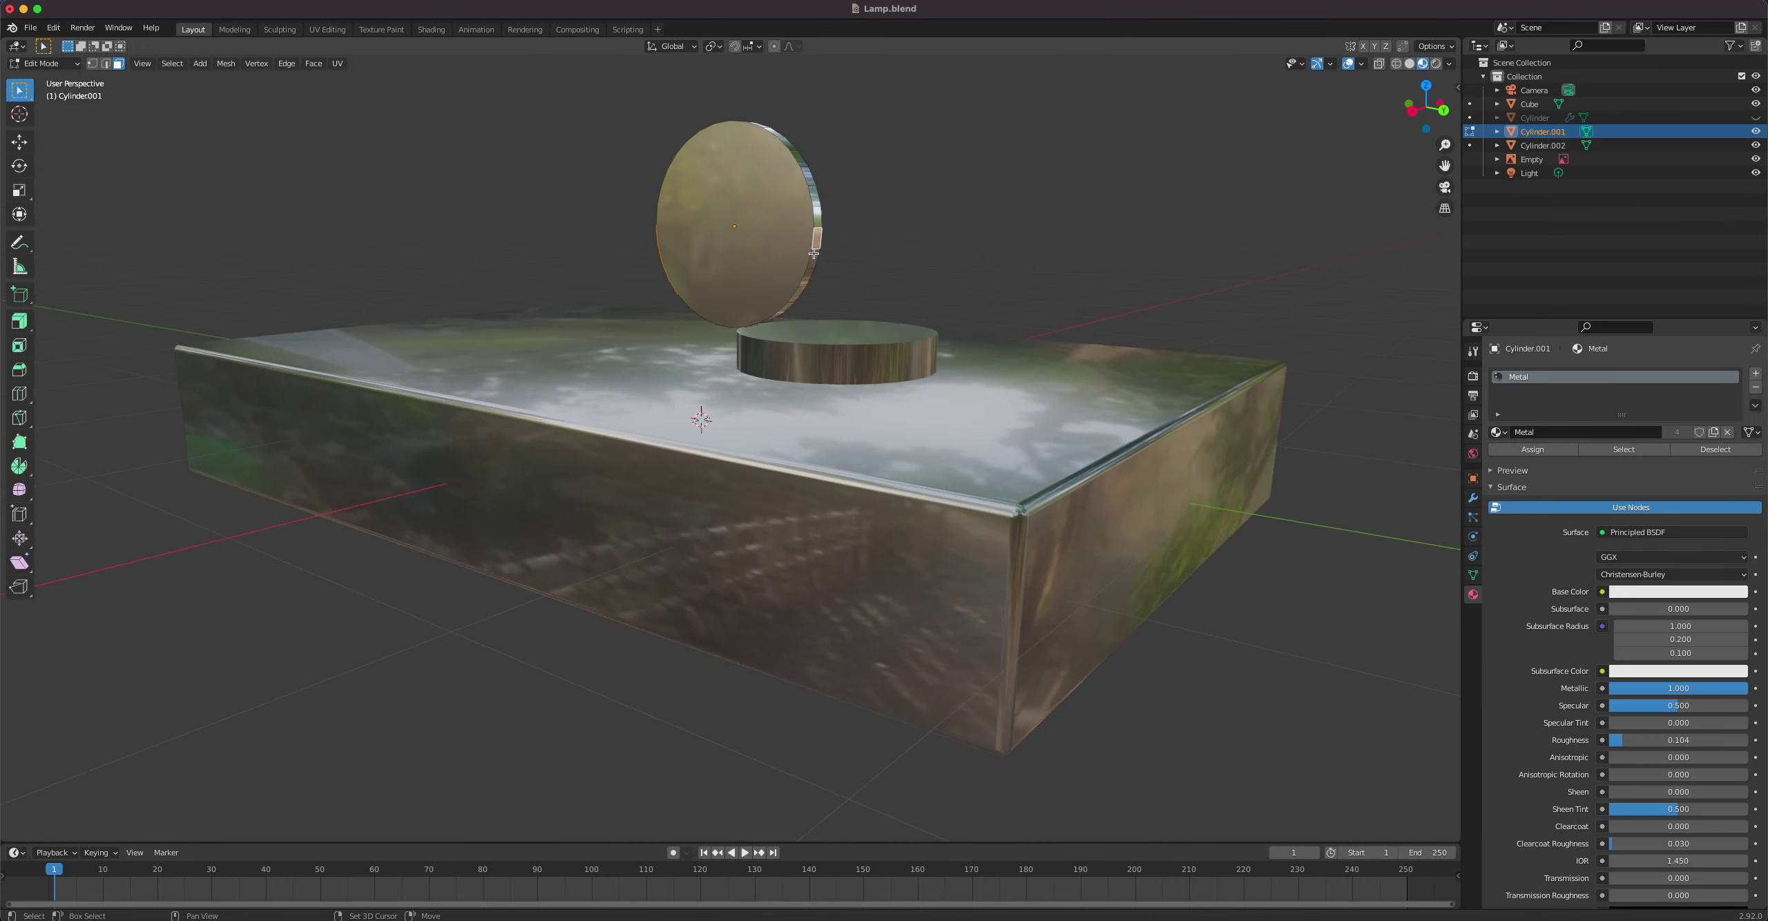
{"action": "left_click", "coordinate": [813, 257], "text": "shift"}
{"action": "left_click", "coordinate": [805, 282], "text": "shift"}
{"action": "middle_click_drag", "start_coordinate": [797, 295], "coordinate": [781, 289]}
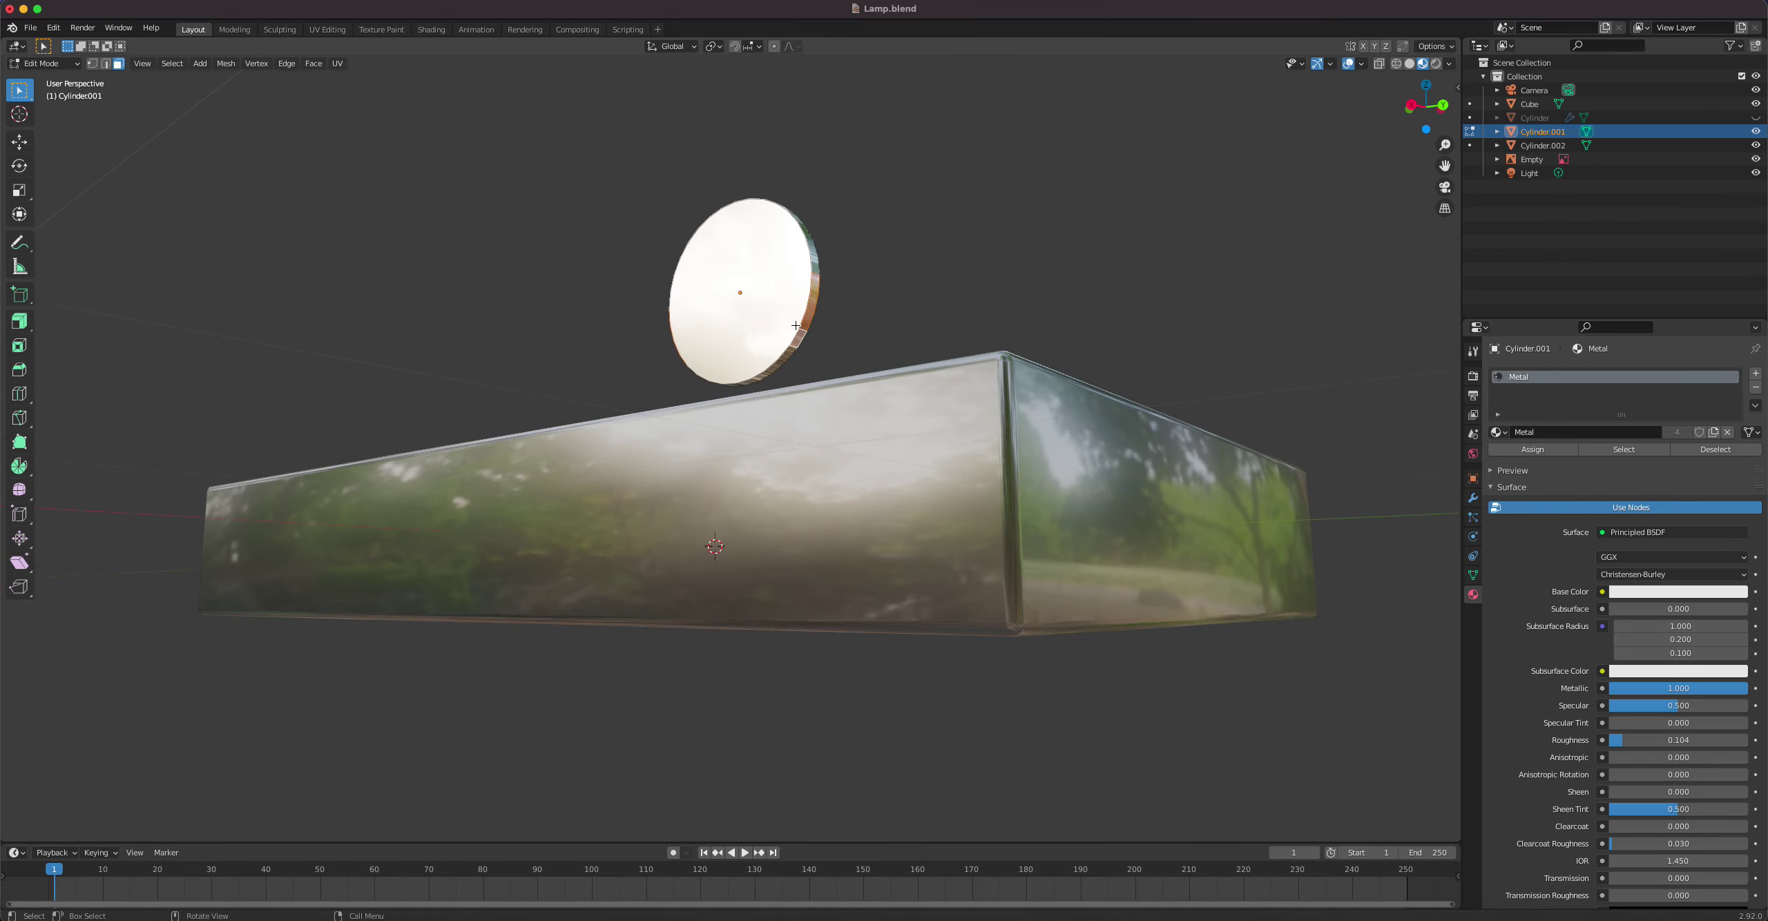
Step: Isolate the disc in local view, turn on the on-screen key display, and extend the rim face selection along its underside
{"action": "key", "text": "KP_Divide"}
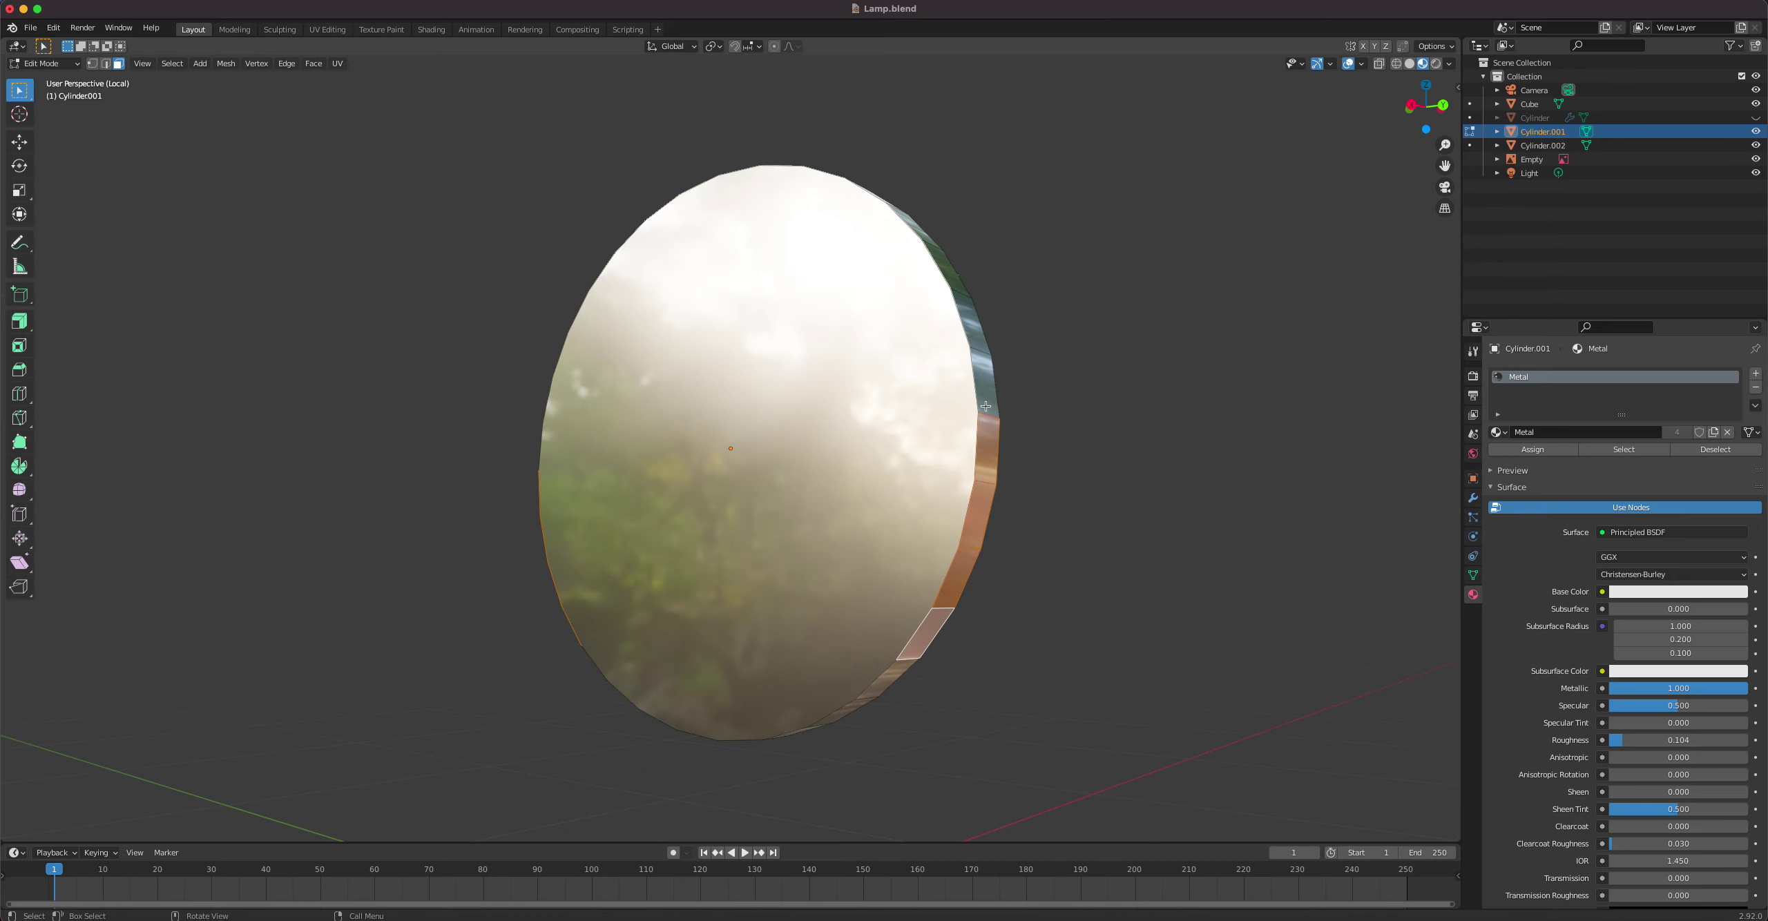
{"action": "key", "text": "n"}
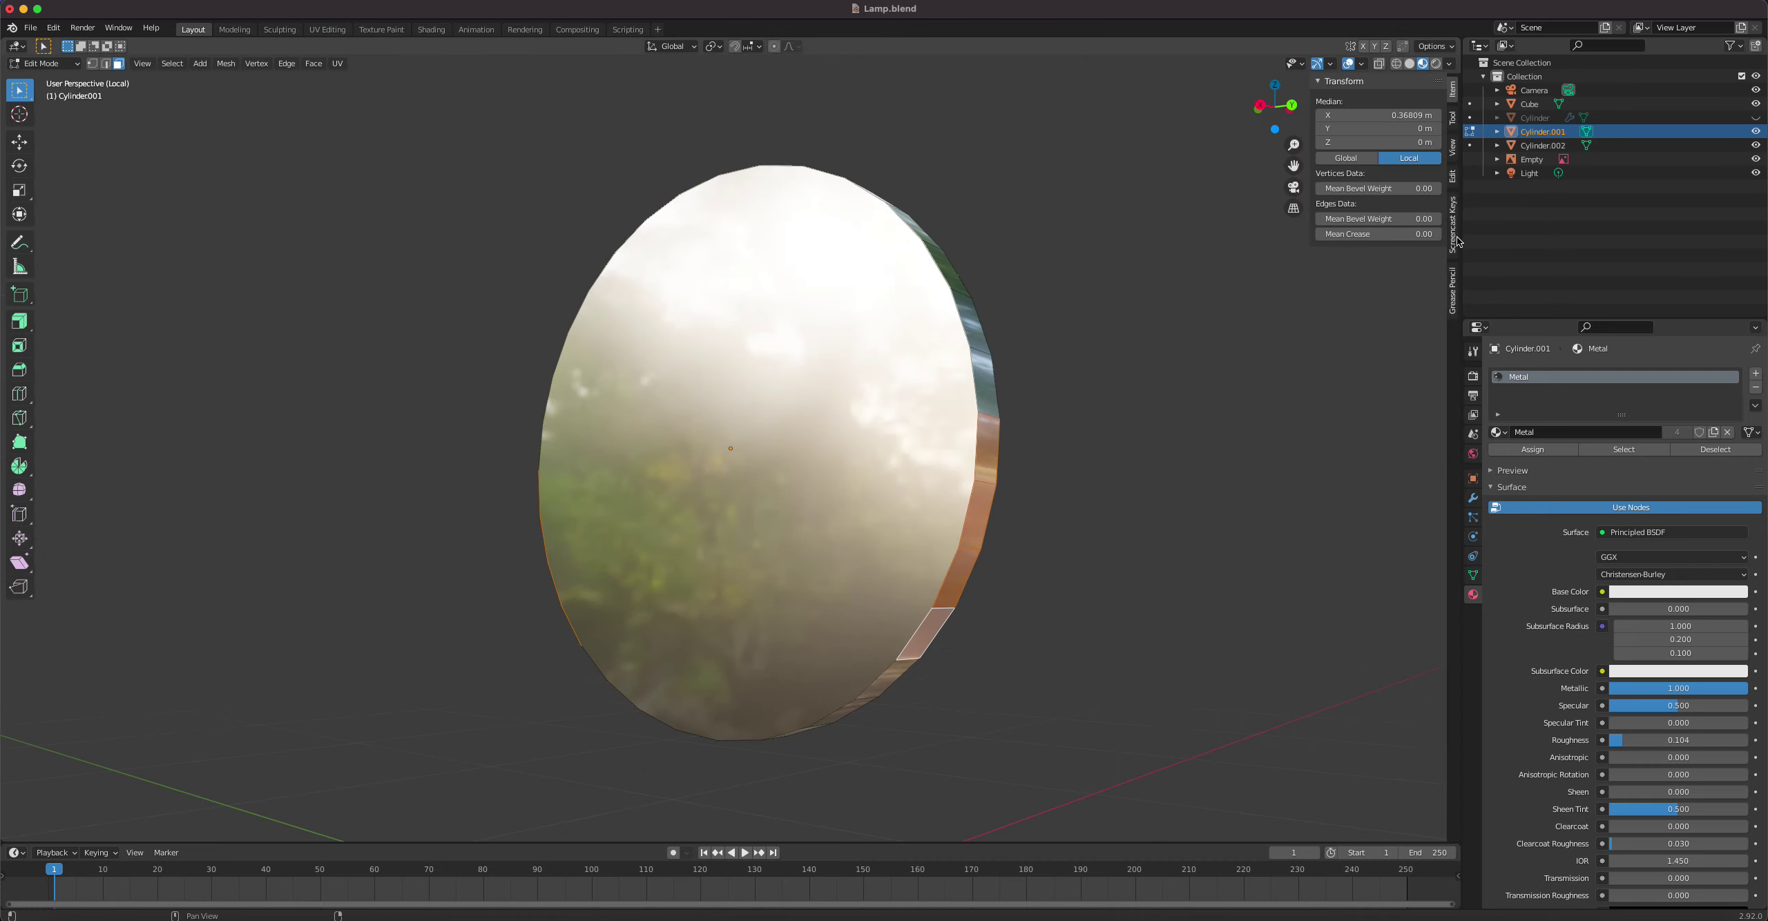
{"action": "key", "text": "n"}
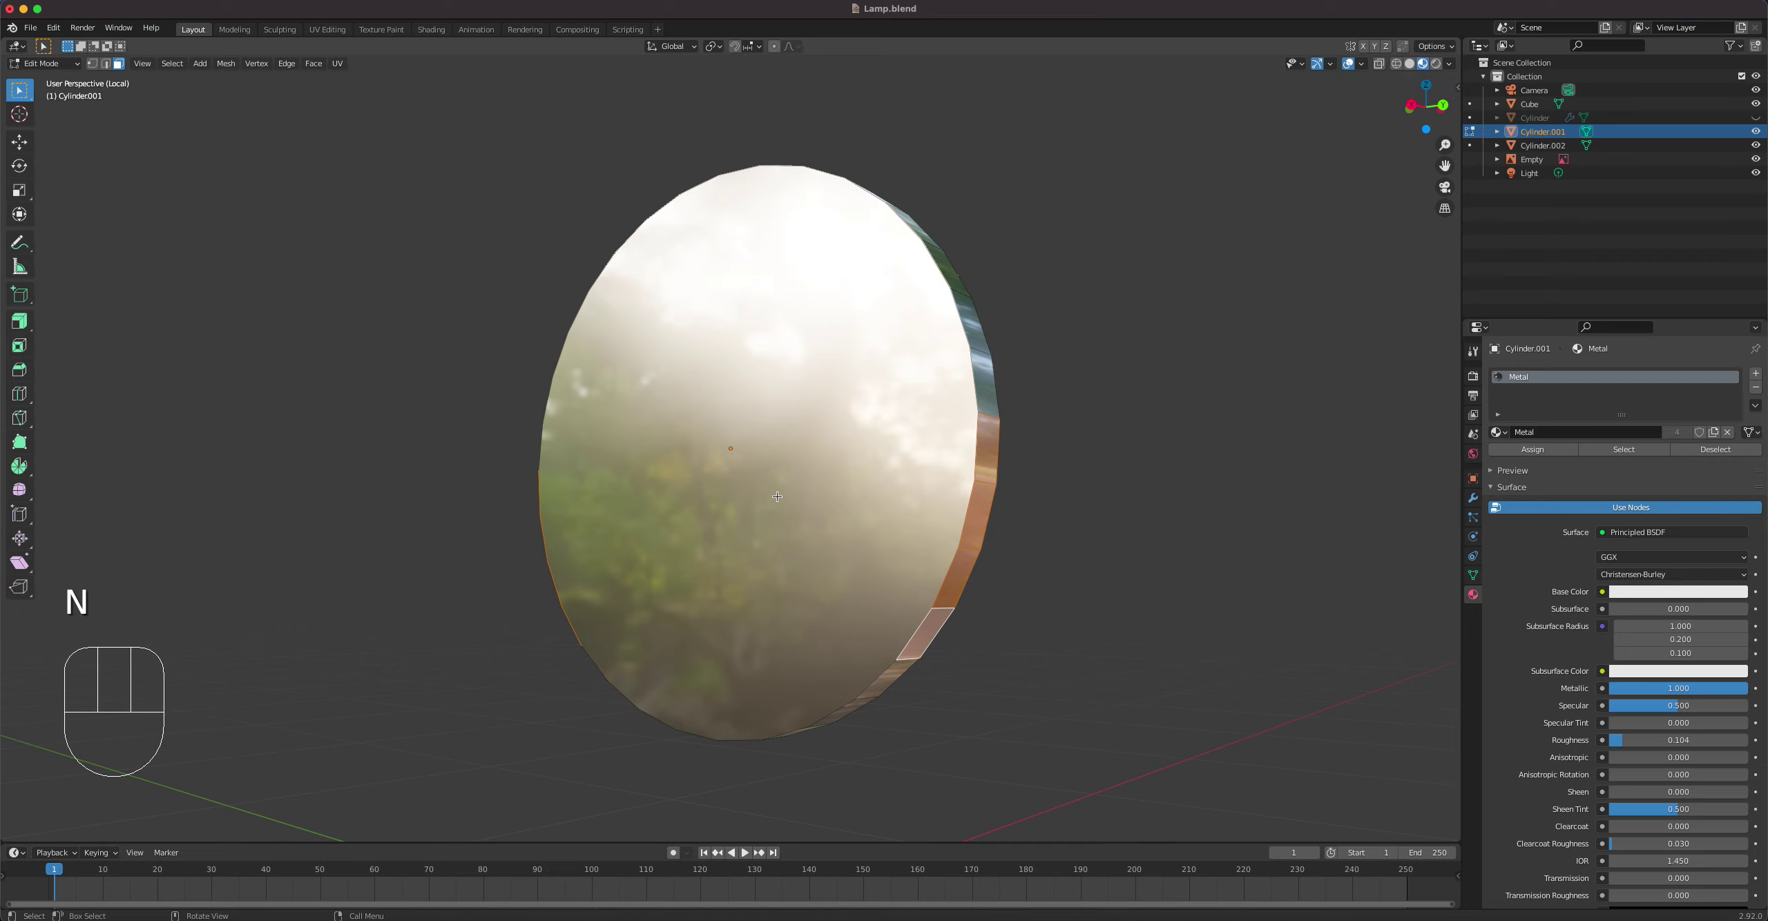
{"action": "middle_click_drag", "start_coordinate": [879, 559], "coordinate": [900, 348], "text": "shift"}
{"action": "left_click", "coordinate": [900, 350], "text": "shift"}
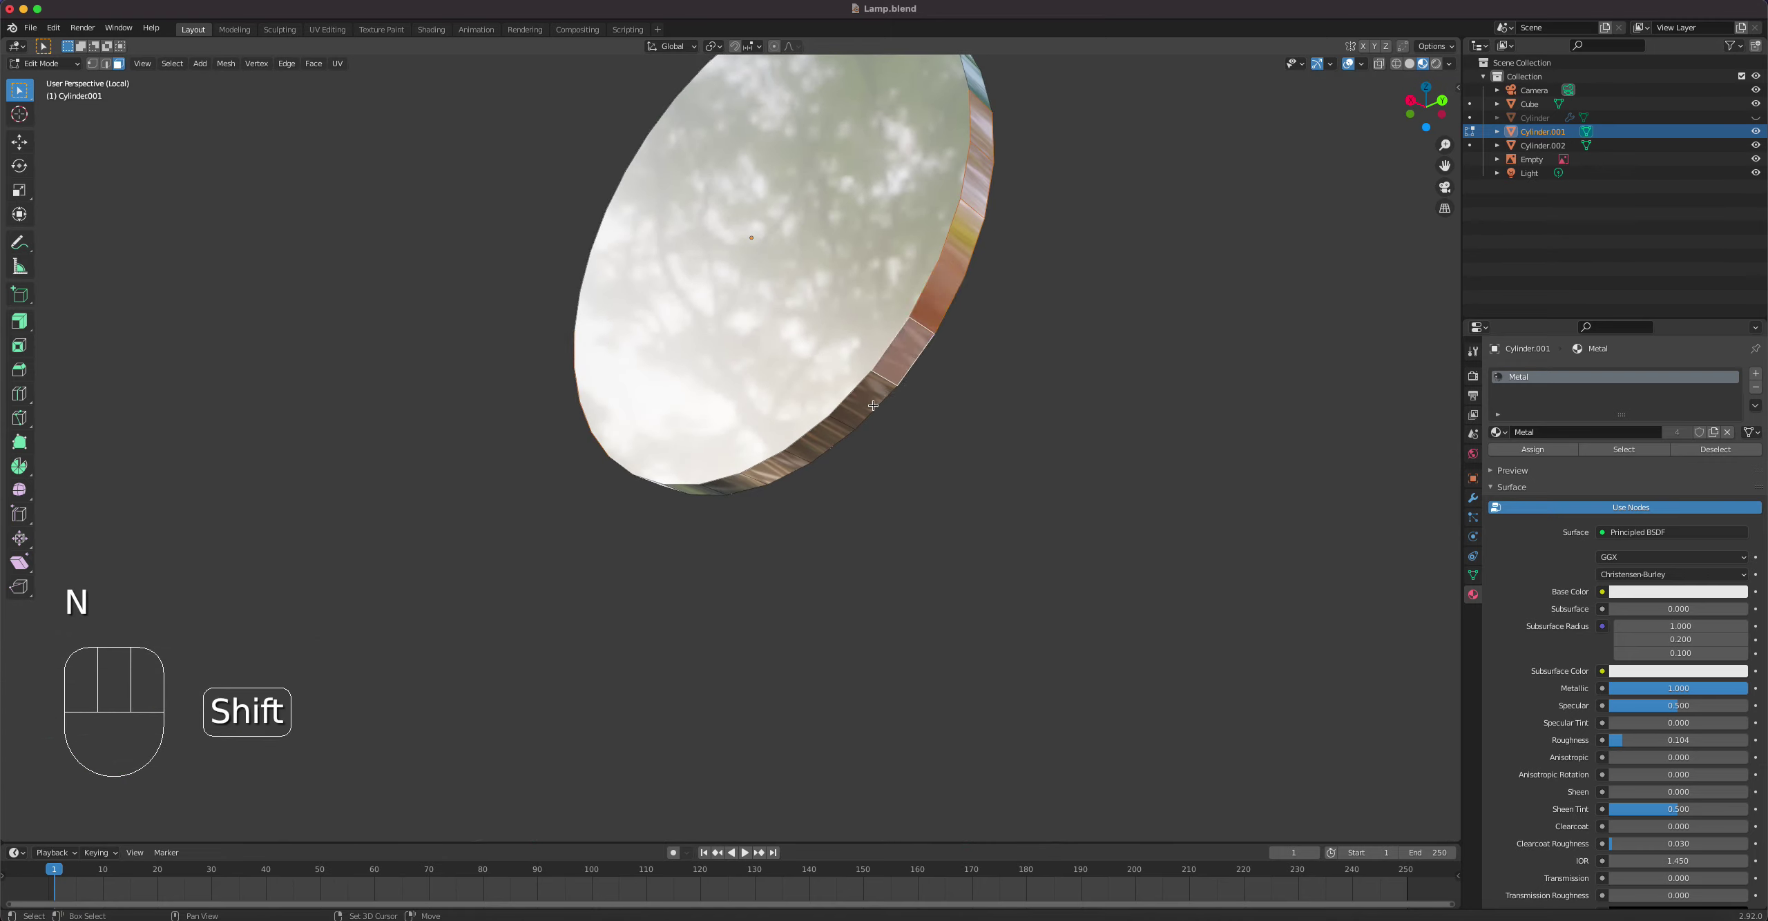
{"action": "left_click", "coordinate": [863, 401], "text": "shift"}
{"action": "left_click", "coordinate": [821, 440], "text": "shift"}
{"action": "left_click", "coordinate": [776, 470], "text": "shift"}
{"action": "left_click", "coordinate": [747, 486], "text": "shift"}
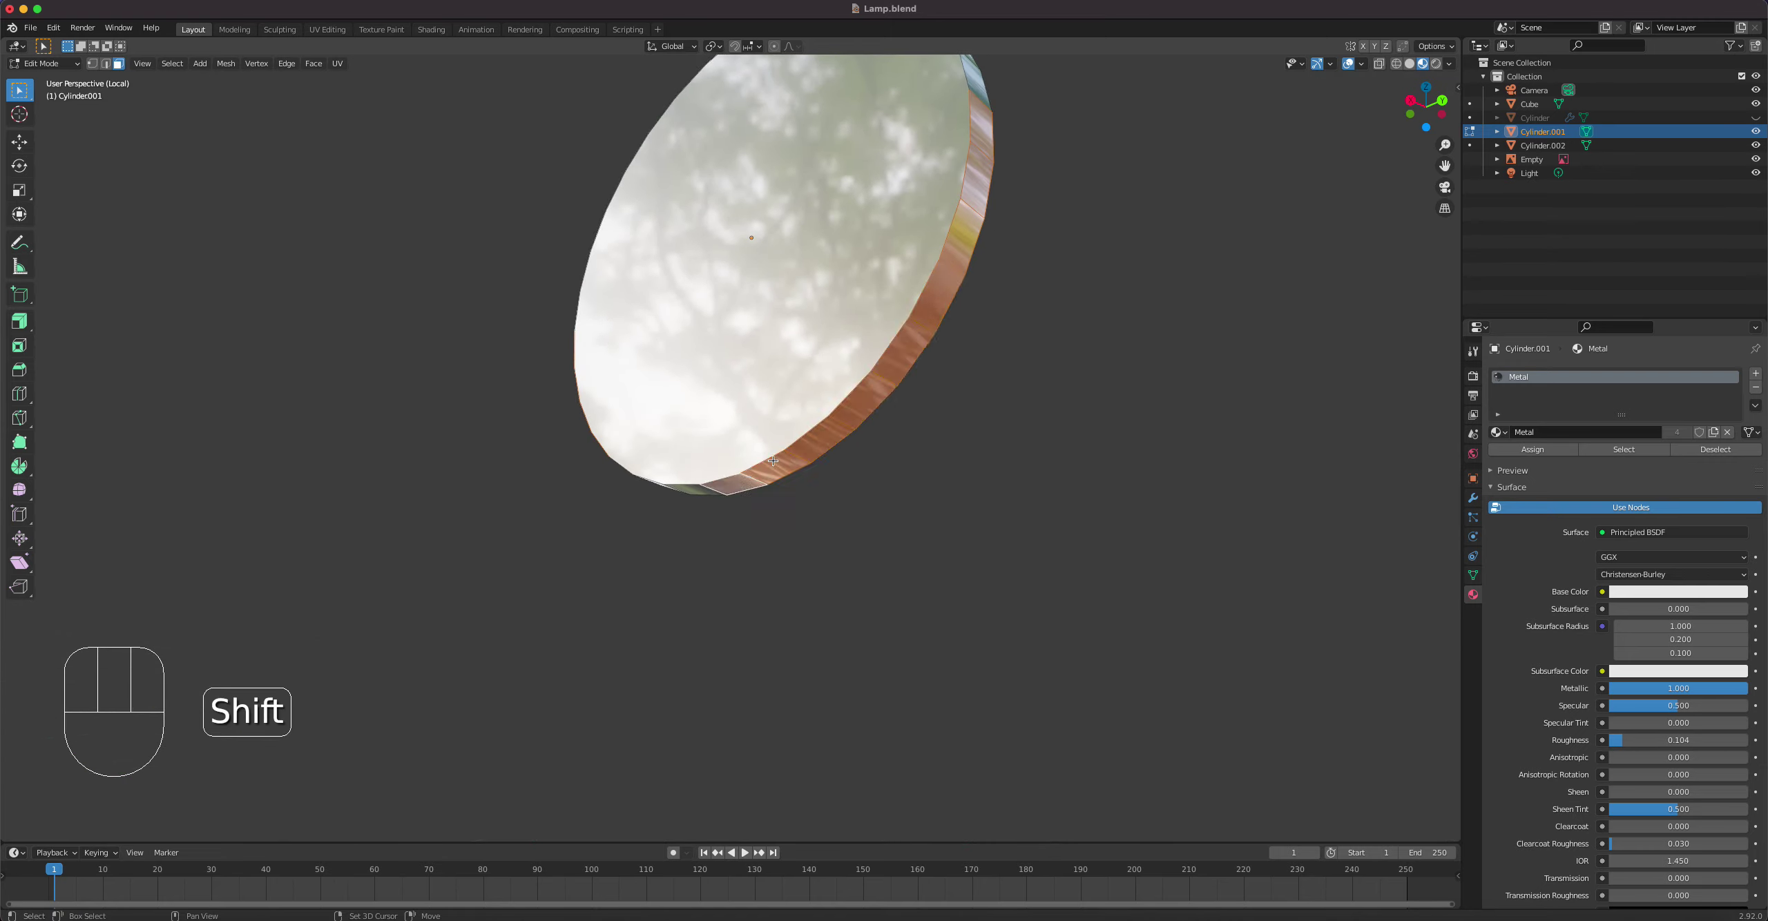
Step: Add the remaining lower rim faces on the disc's other side so the whole bottom half of the rim is selected
{"action": "key", "text": "slash"}
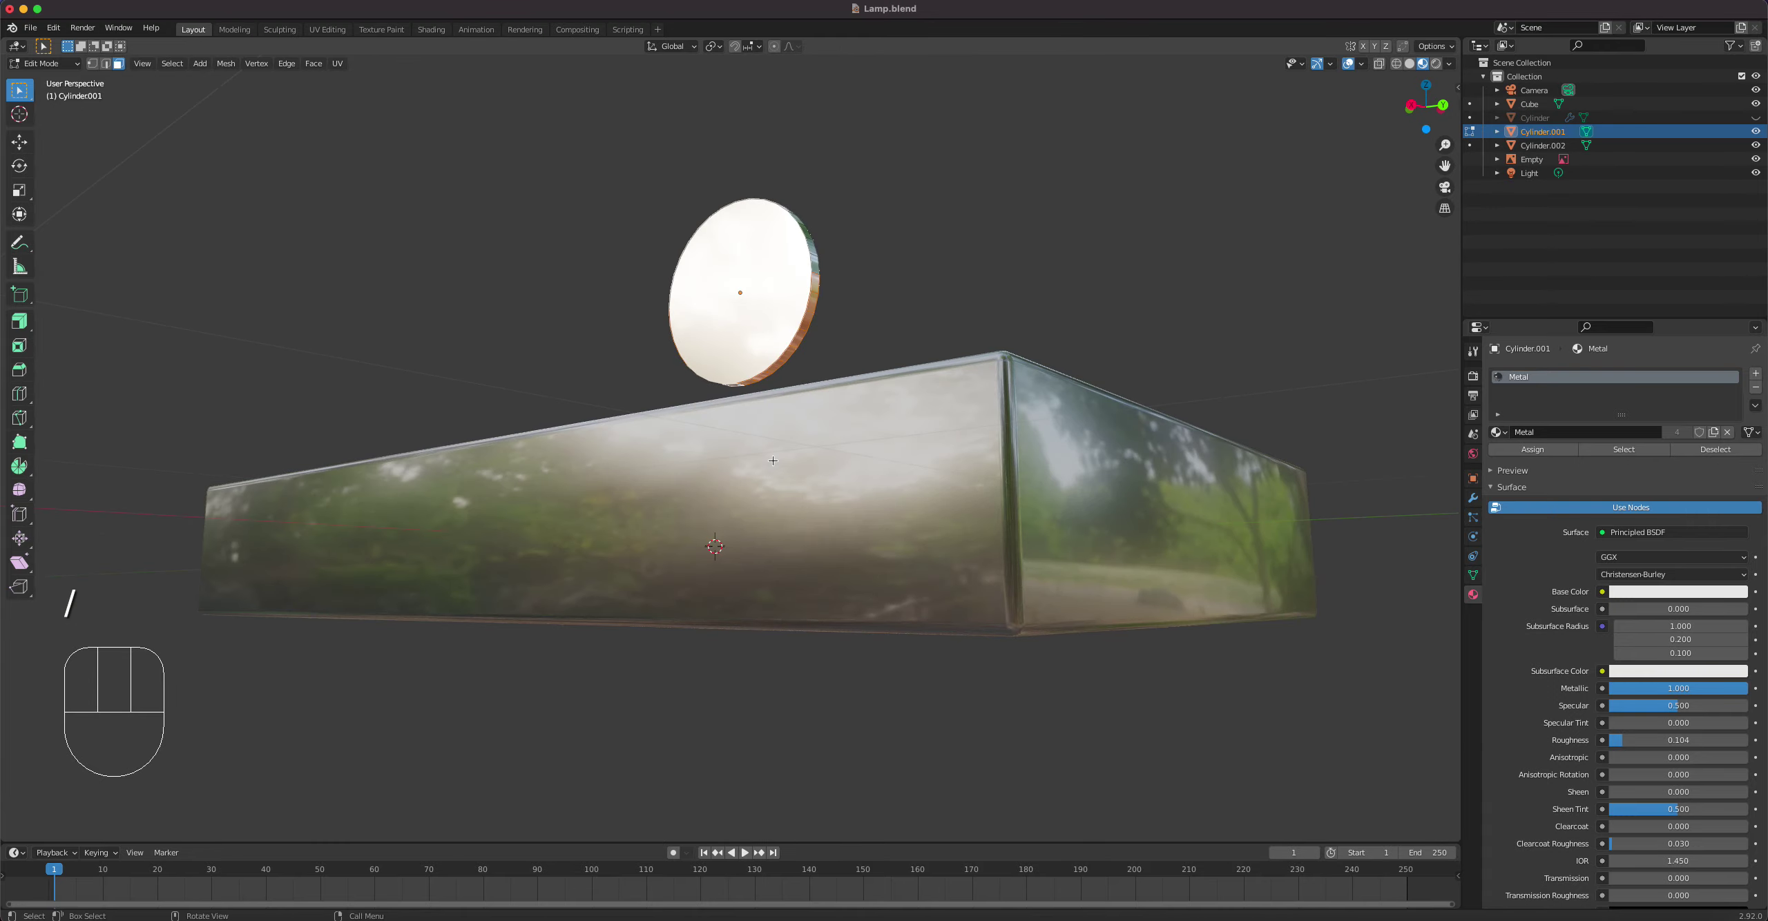
{"action": "key", "text": "slash"}
{"action": "middle_click_drag", "start_coordinate": [773, 461], "coordinate": [952, 442]}
{"action": "left_click", "coordinate": [617, 661], "text": "shift"}
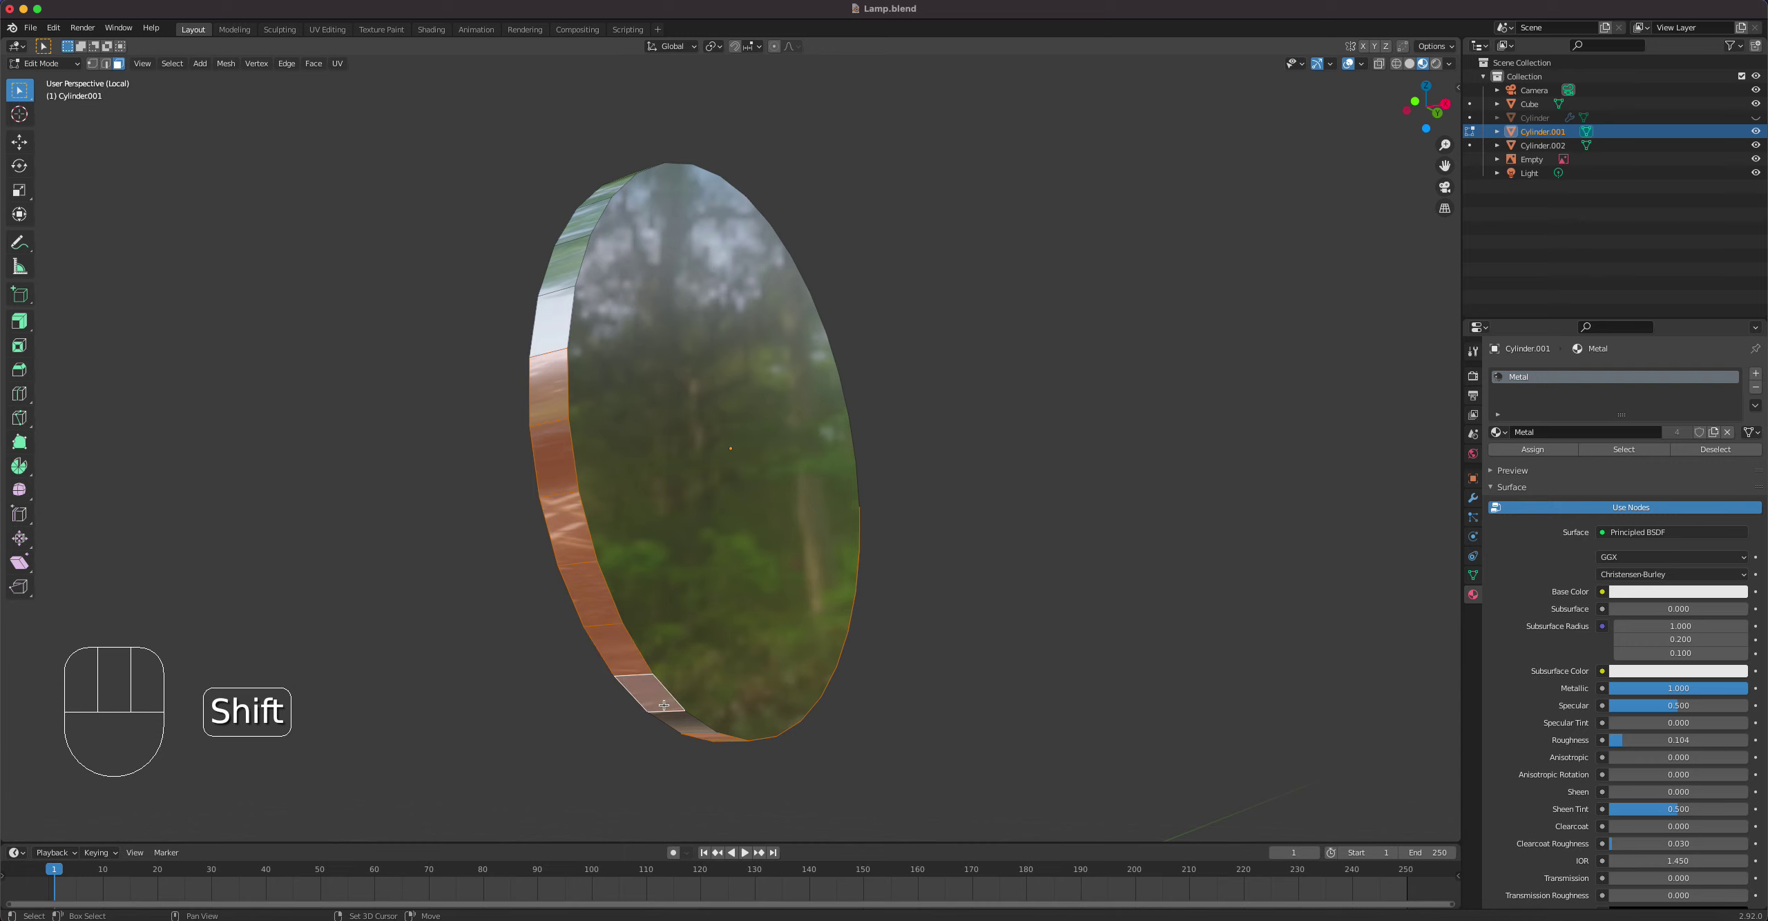
{"action": "middle_click_drag", "start_coordinate": [663, 697], "coordinate": [677, 527]}
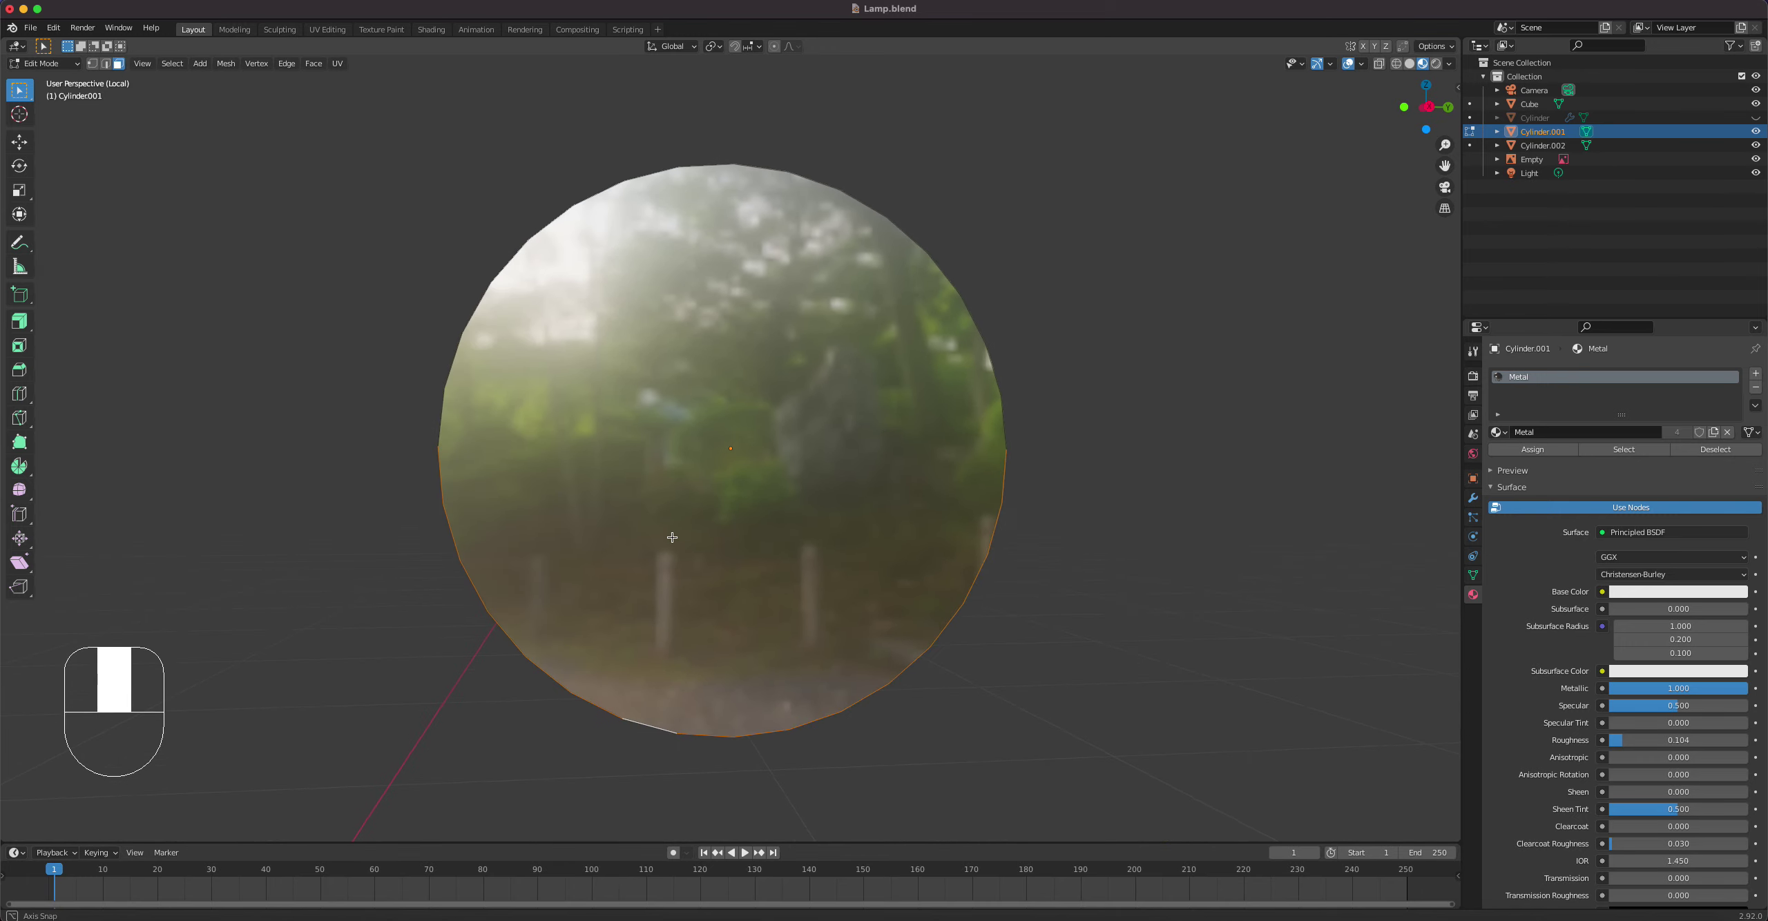
Step: In right view, extrude the selected rim faces down about 0.309 m and flatten them by scaling to 0 along Z
{"action": "key", "text": "KP_3"}
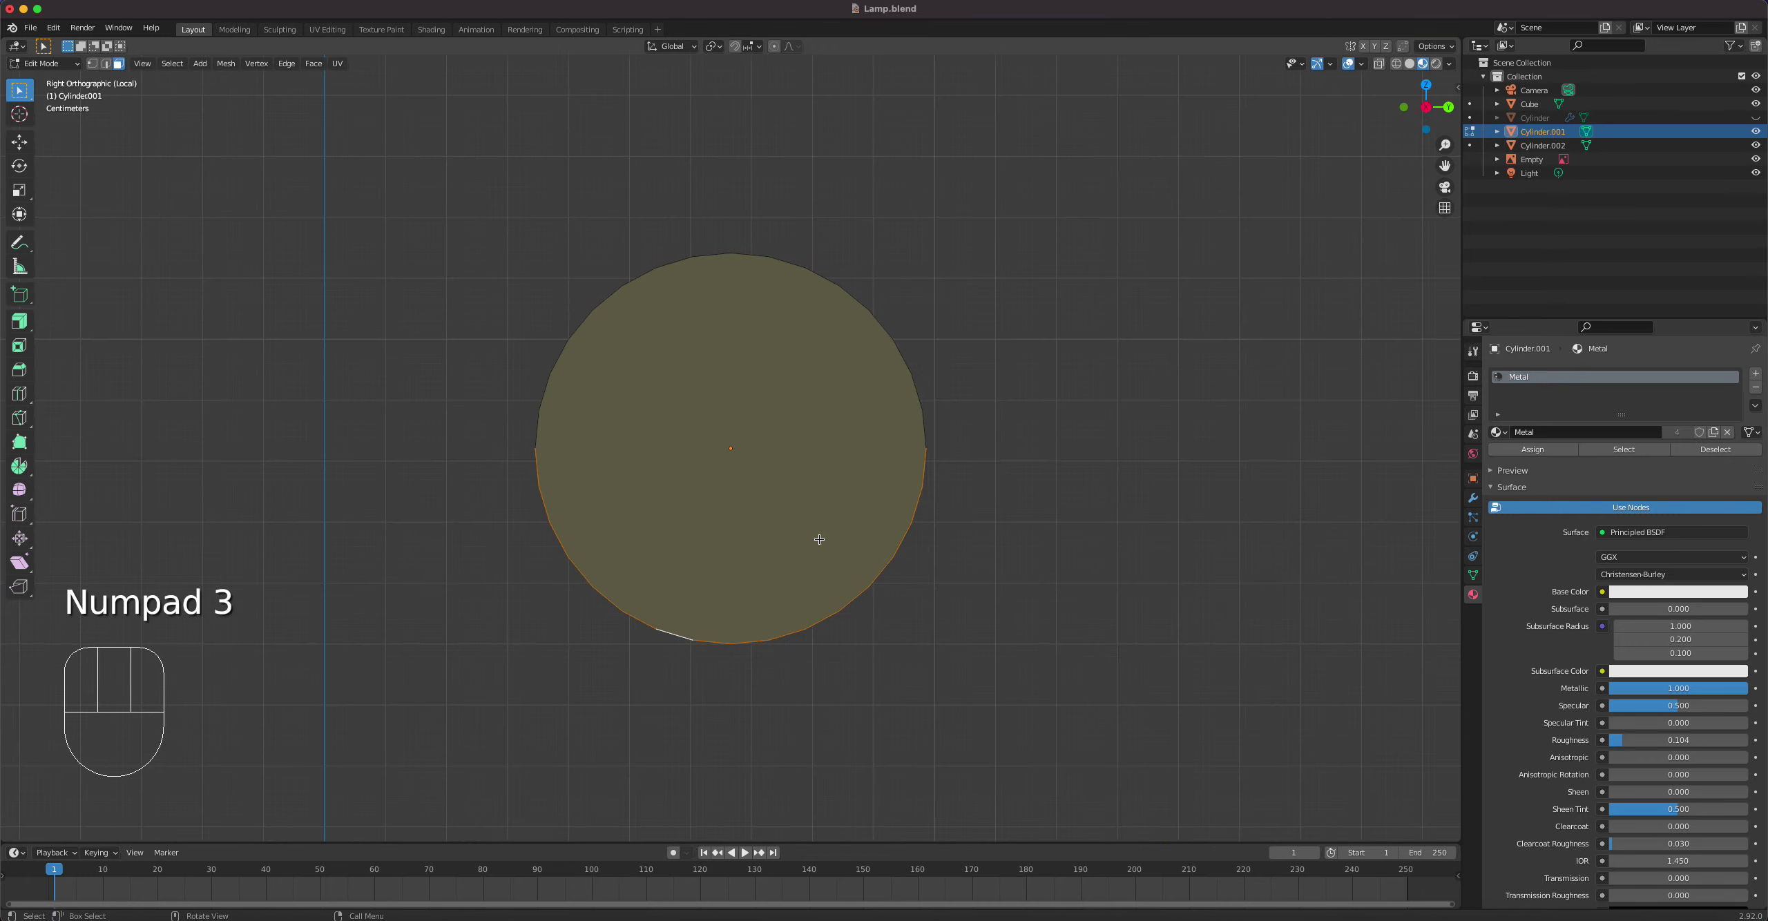
{"action": "key", "text": "e"}
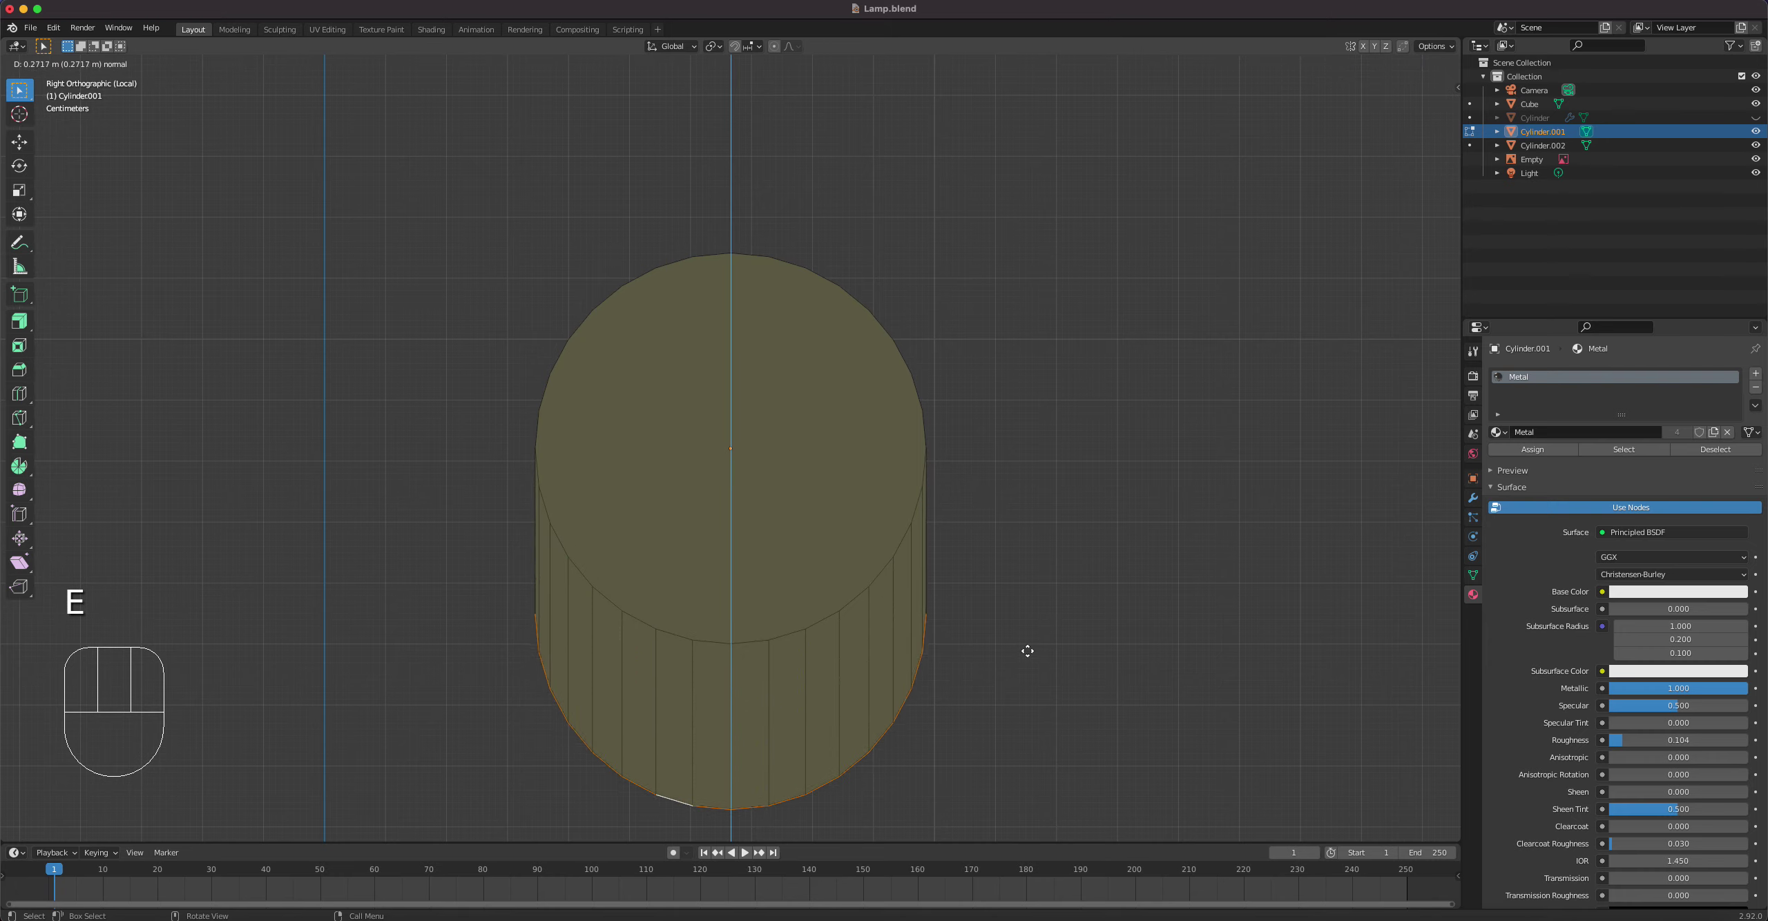
{"action": "left_click", "coordinate": [1027, 672]}
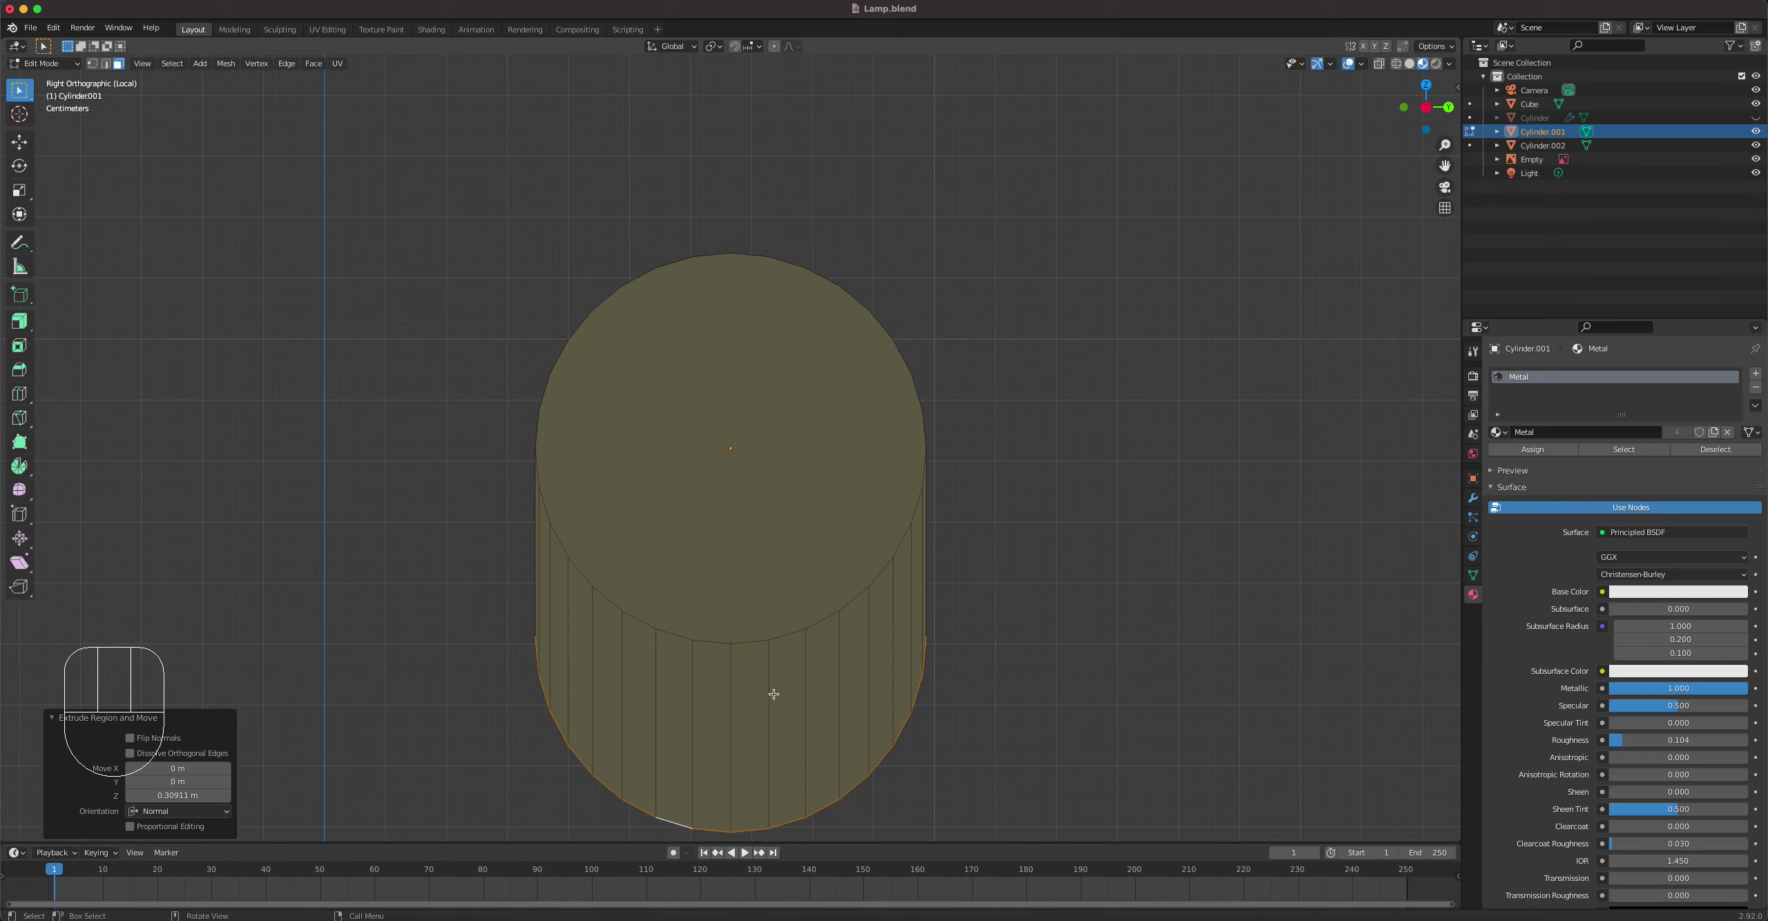
{"action": "type", "text": "sz"}
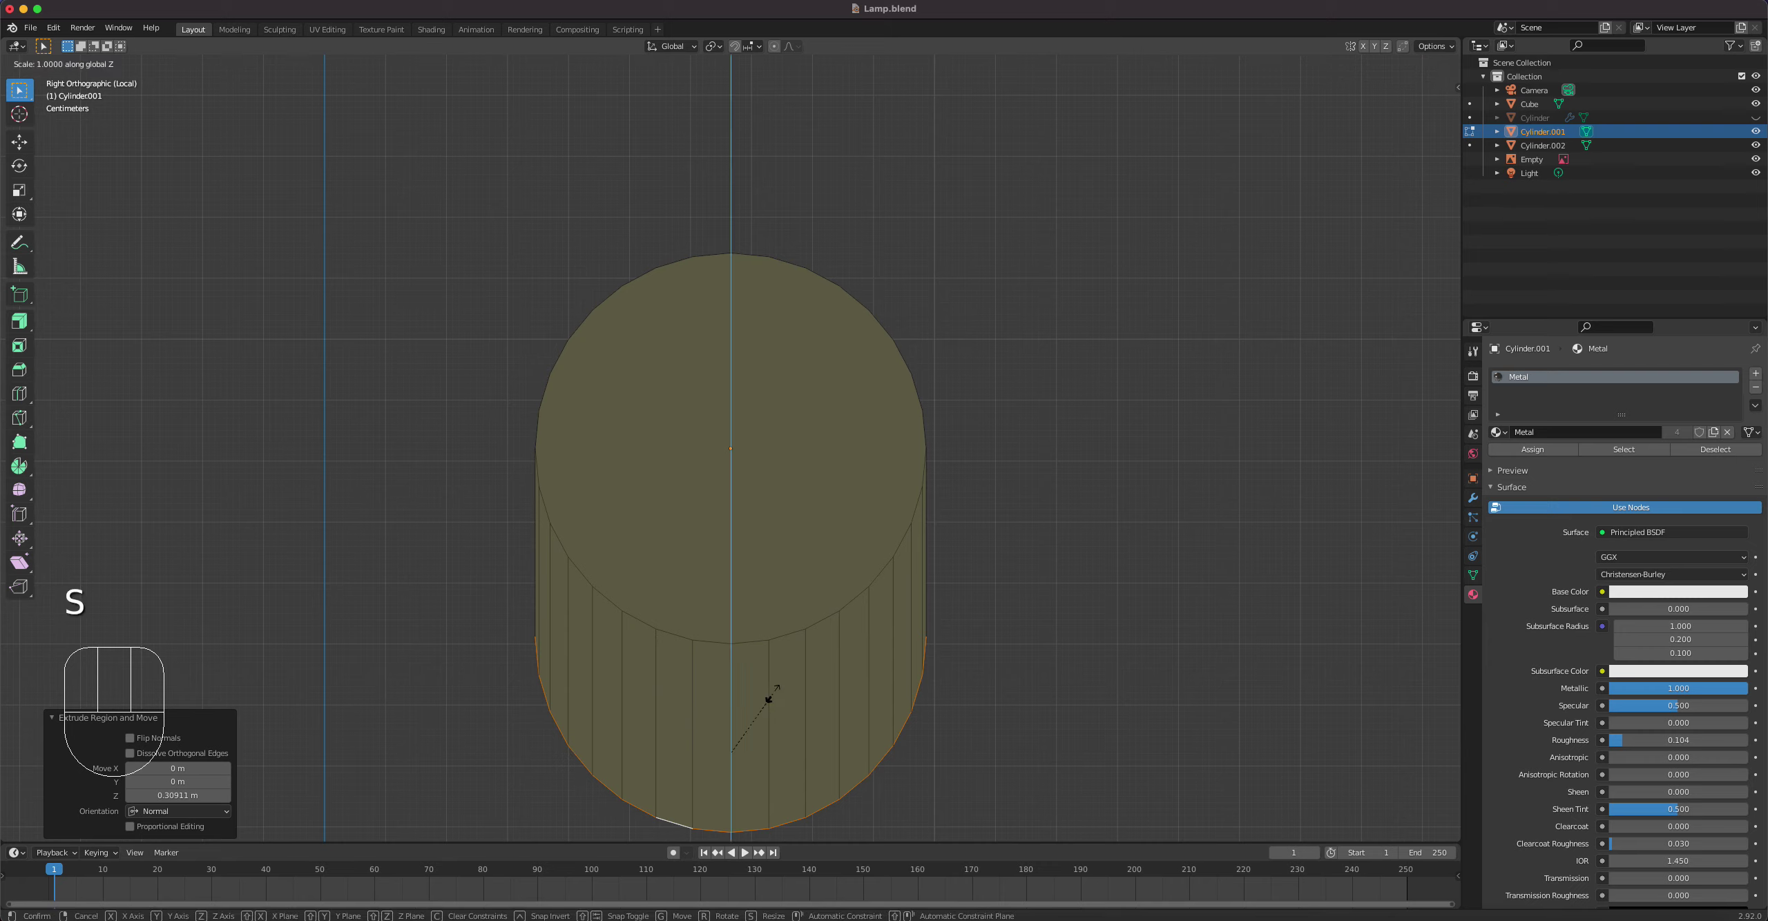
{"action": "type", "text": "0"}
{"action": "key", "text": "Return"}
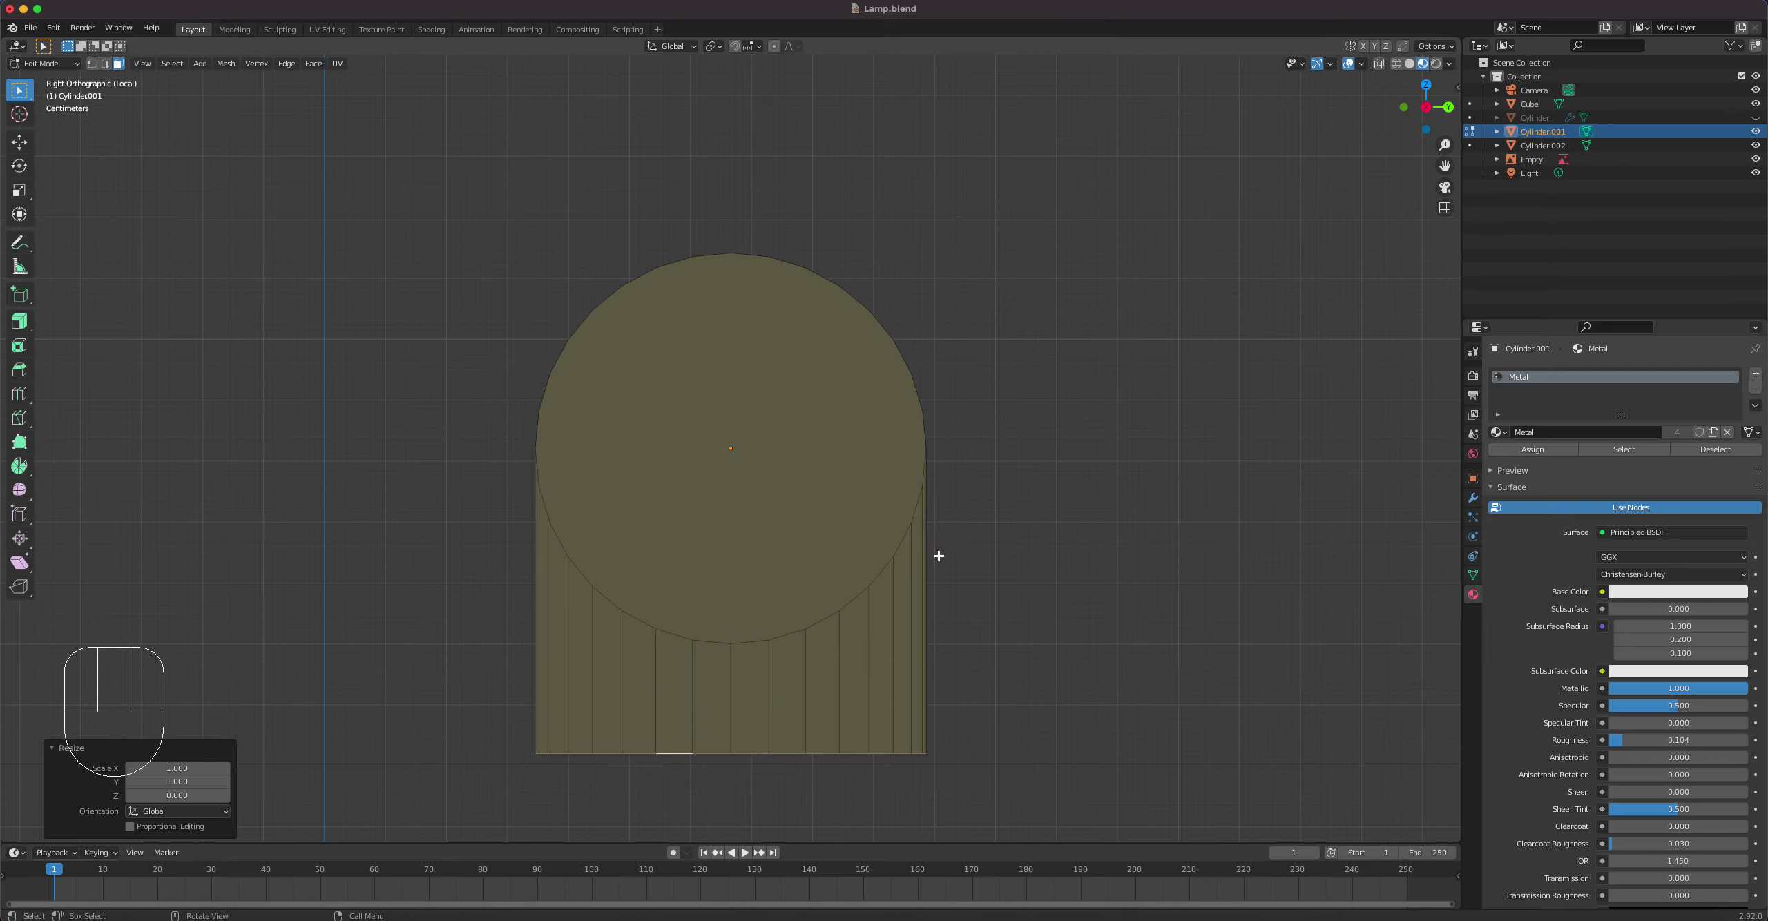
Step: Extrude the plate's flat bottom down about 0.05 m and leave local view
{"action": "key", "text": "e"}
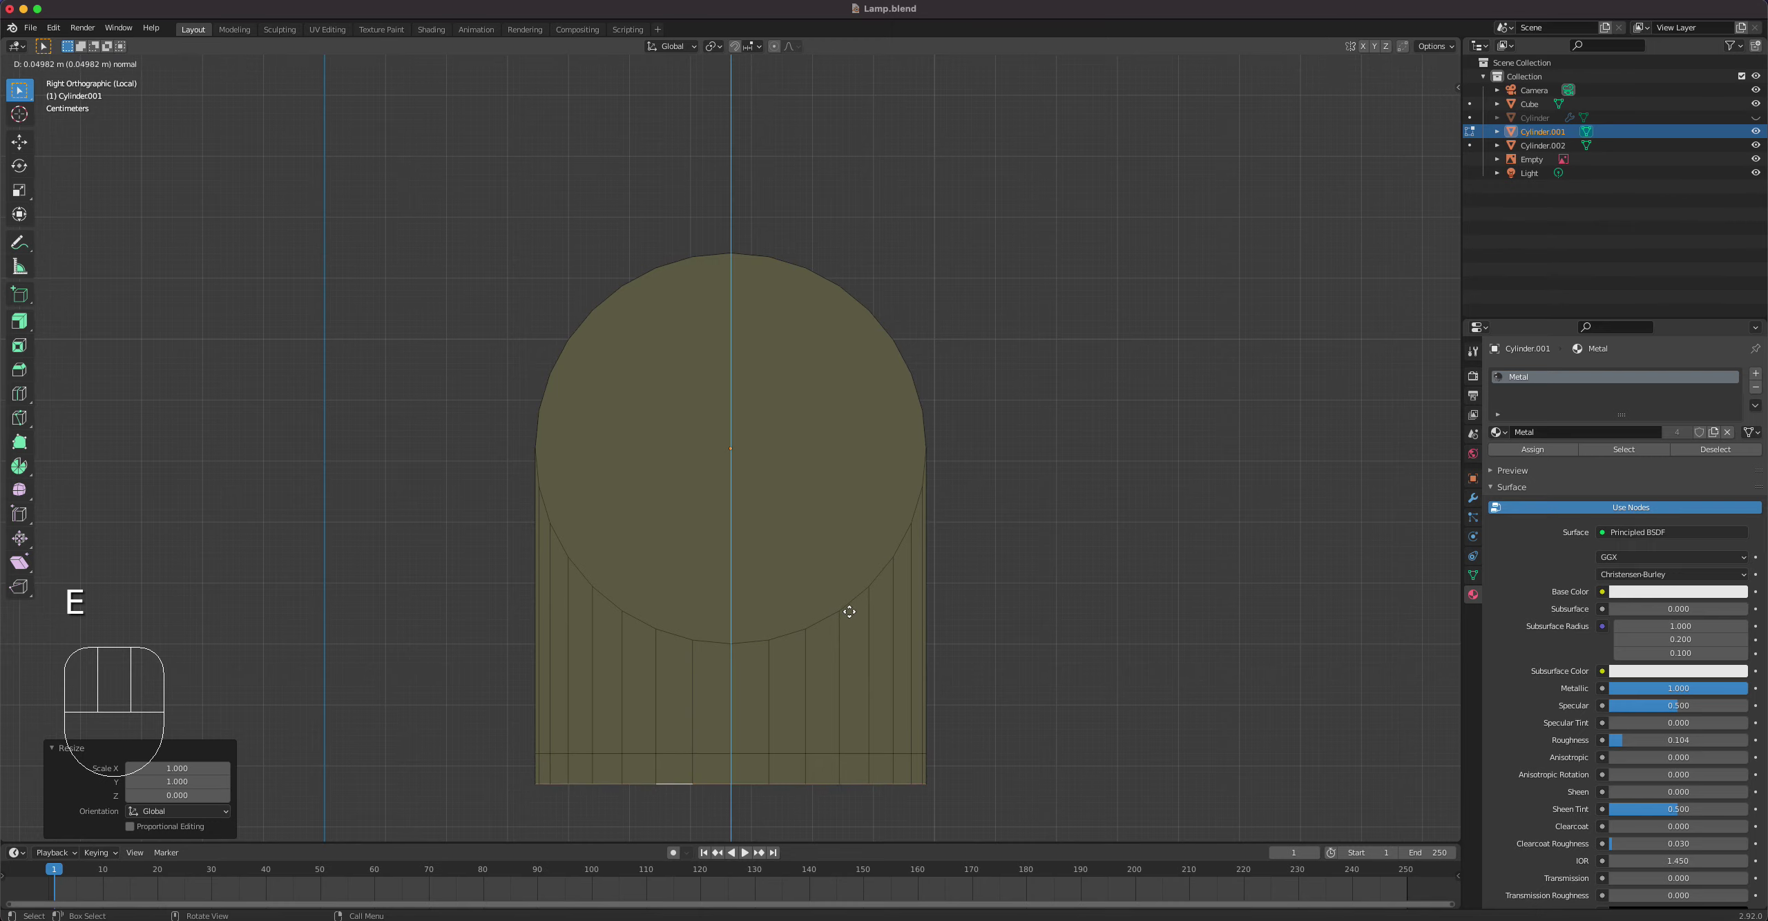
{"action": "left_click", "coordinate": [851, 610]}
{"action": "middle_click_drag", "start_coordinate": [778, 565], "coordinate": [852, 549]}
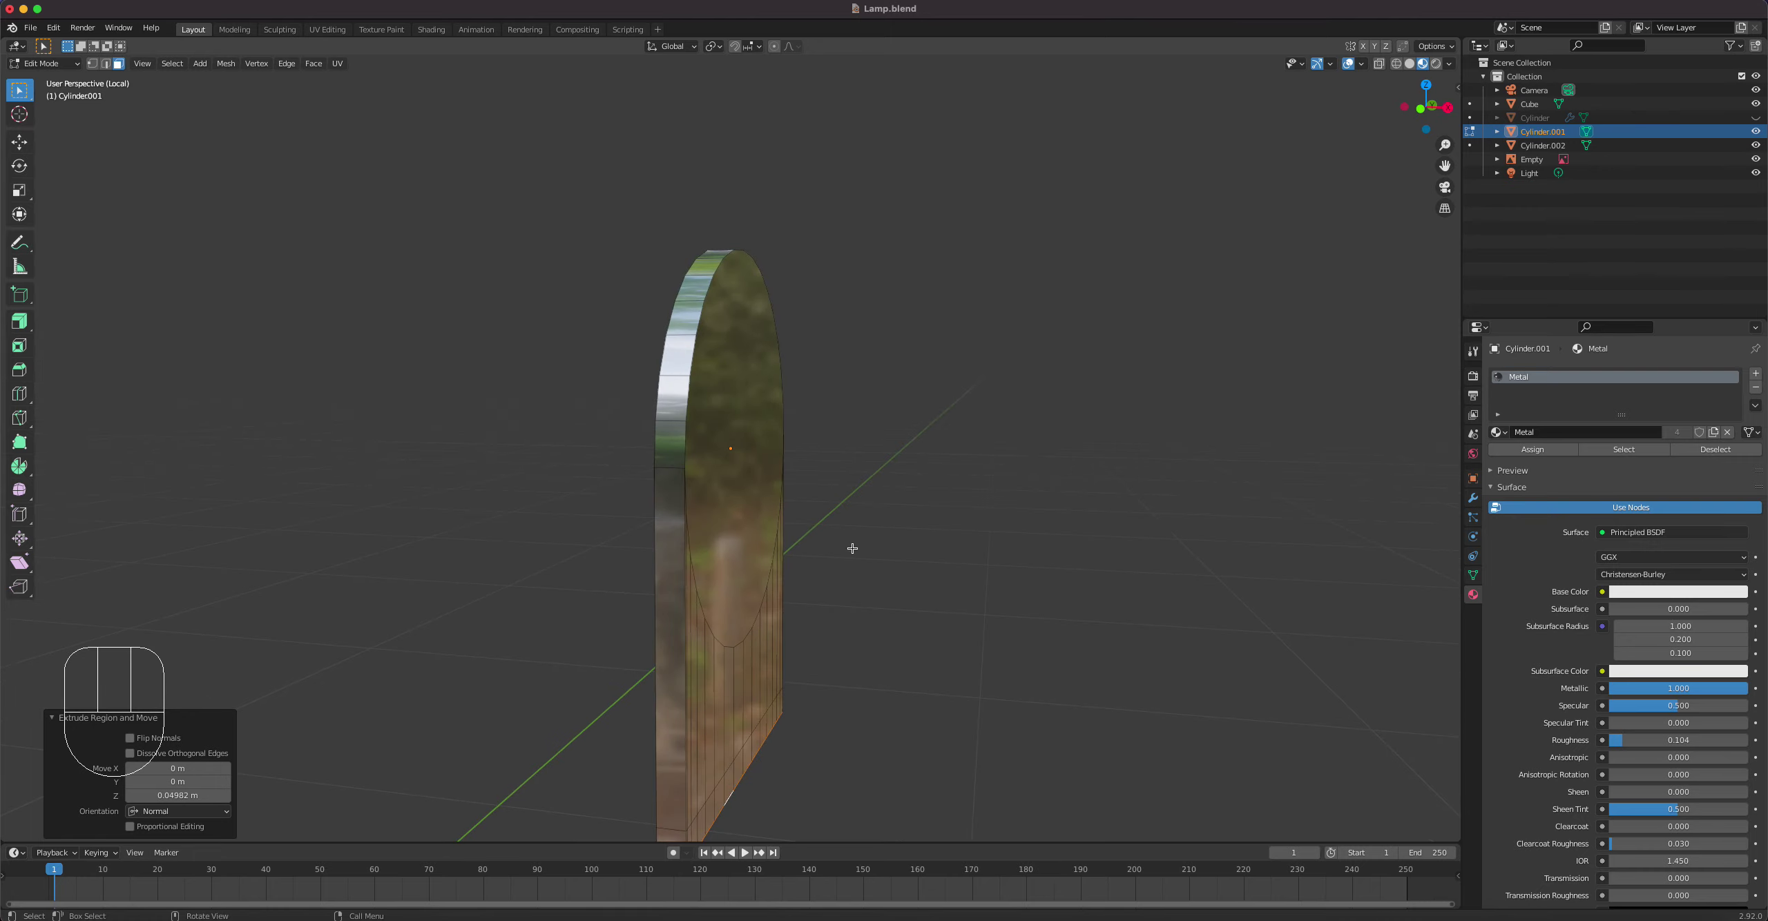
{"action": "key", "text": "slash"}
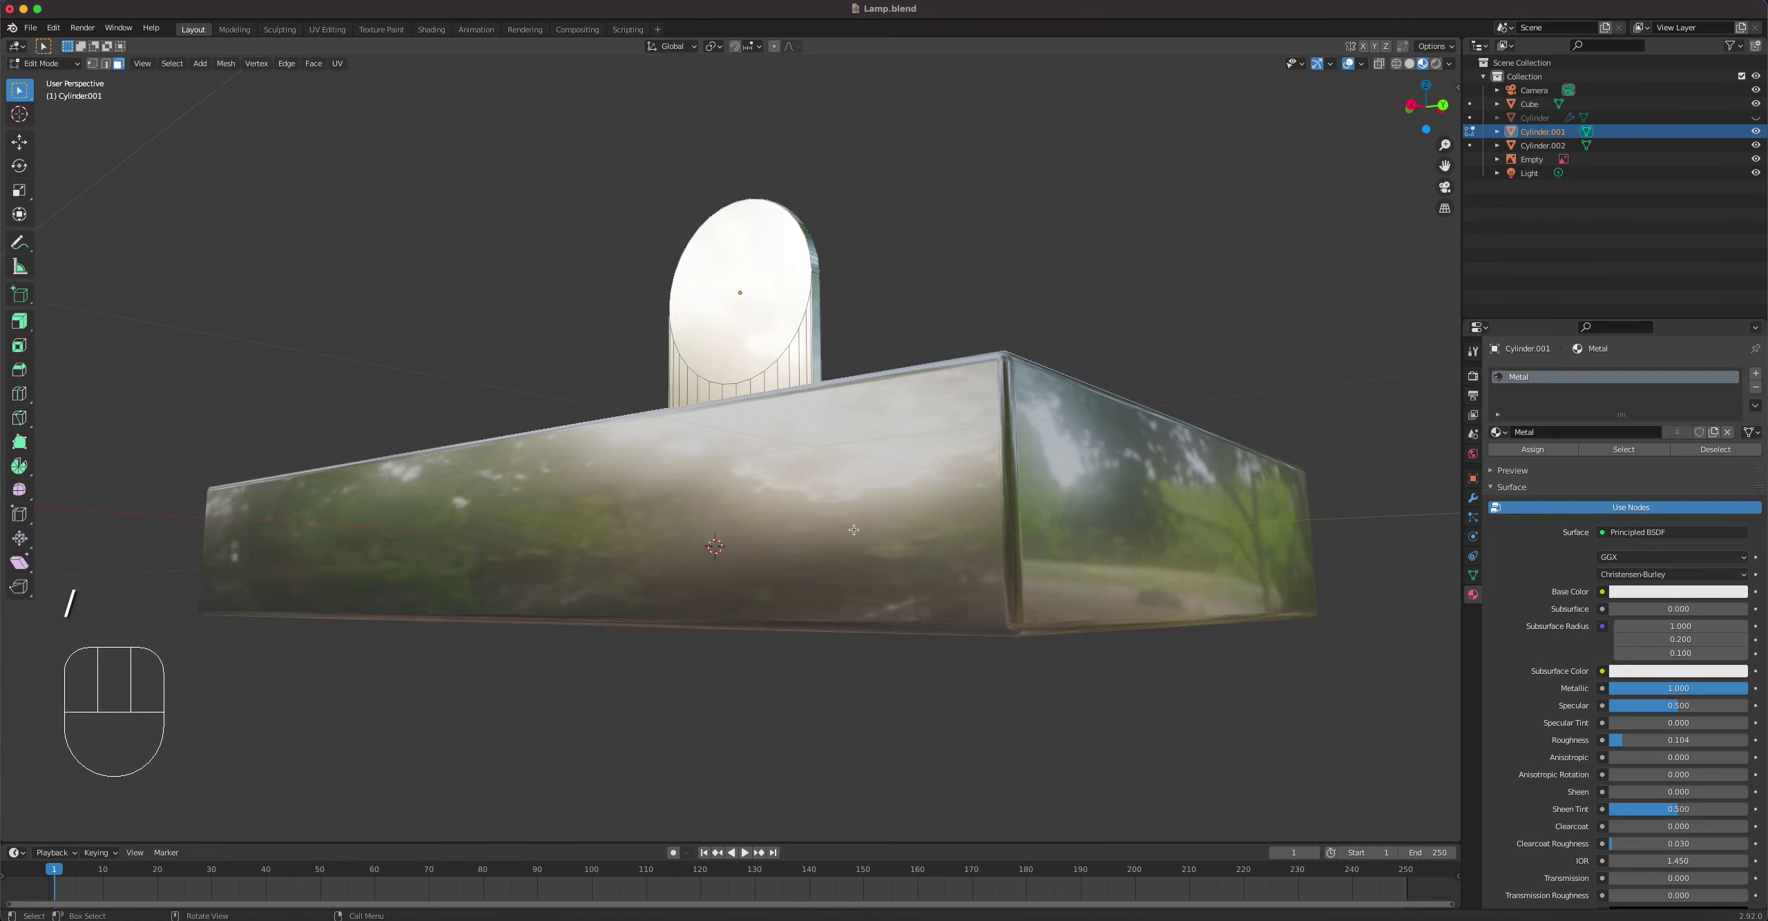
Step: Return to Object Mode and move the rounded bracket plate about 0.179 m along X and 0.218 m up
{"action": "middle_click_drag", "start_coordinate": [830, 390], "coordinate": [883, 435]}
{"action": "scroll", "coordinate": [883, 435], "scroll_direction": "down", "scroll_amount": 5}
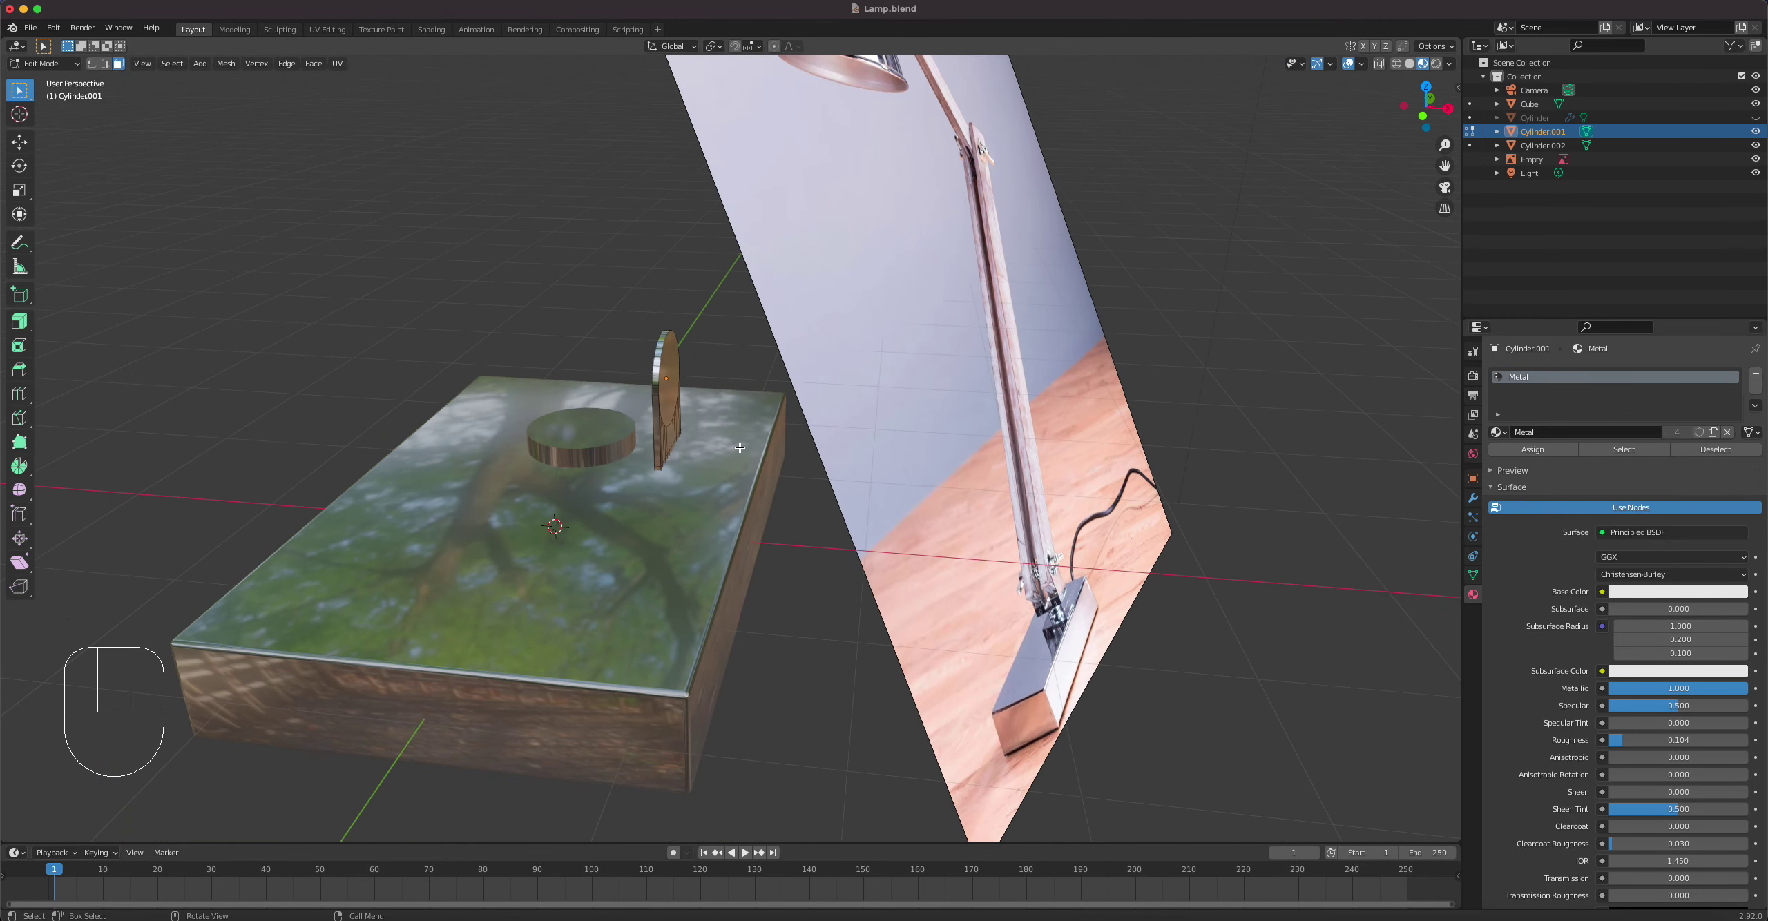
{"action": "middle_click_drag", "start_coordinate": [740, 448], "coordinate": [743, 426]}
{"action": "key", "text": "Tab"}
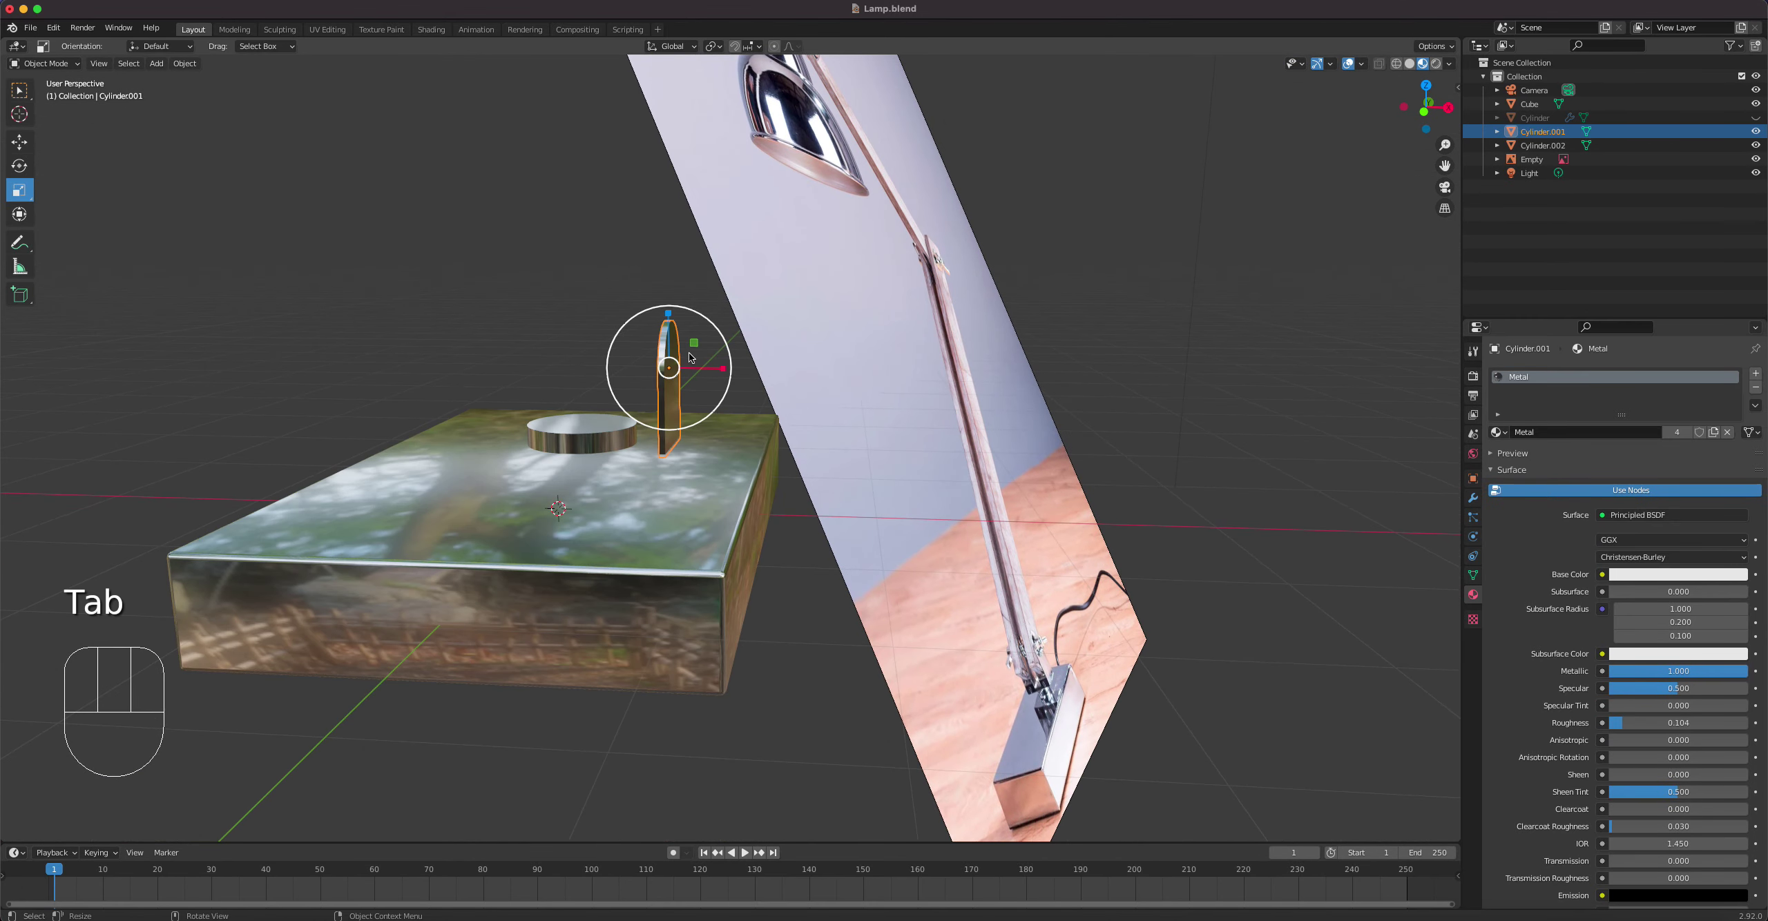
{"action": "left_click", "coordinate": [16, 142]}
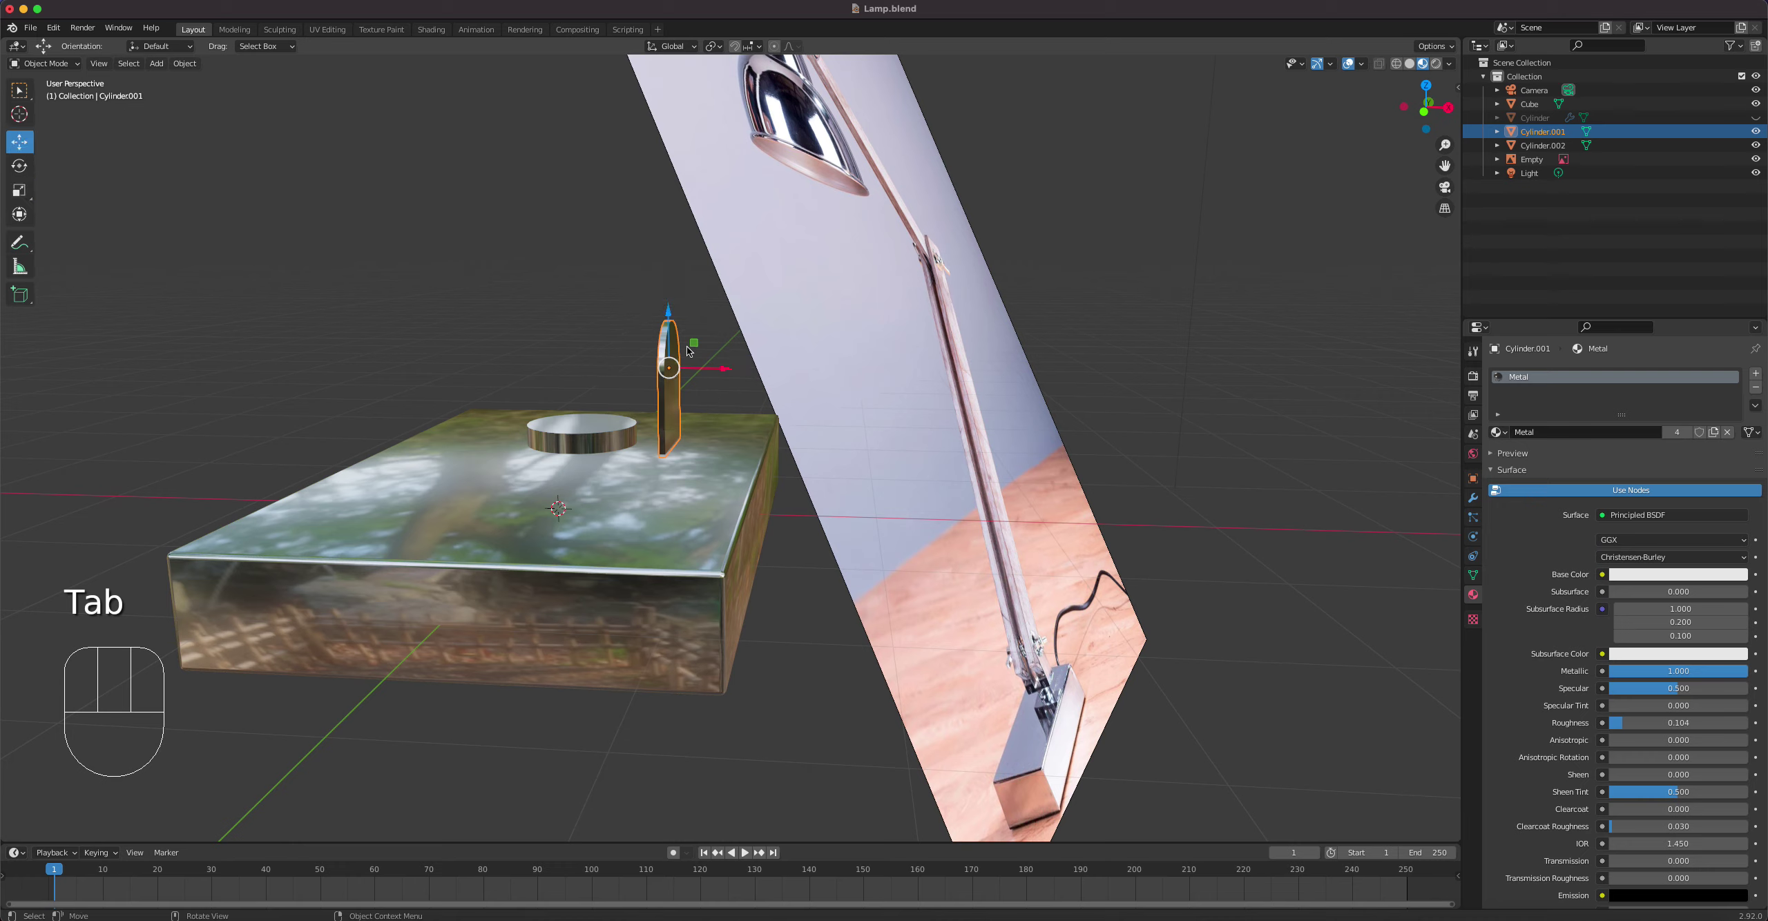
{"action": "left_click_drag", "start_coordinate": [723, 368], "coordinate": [762, 370]}
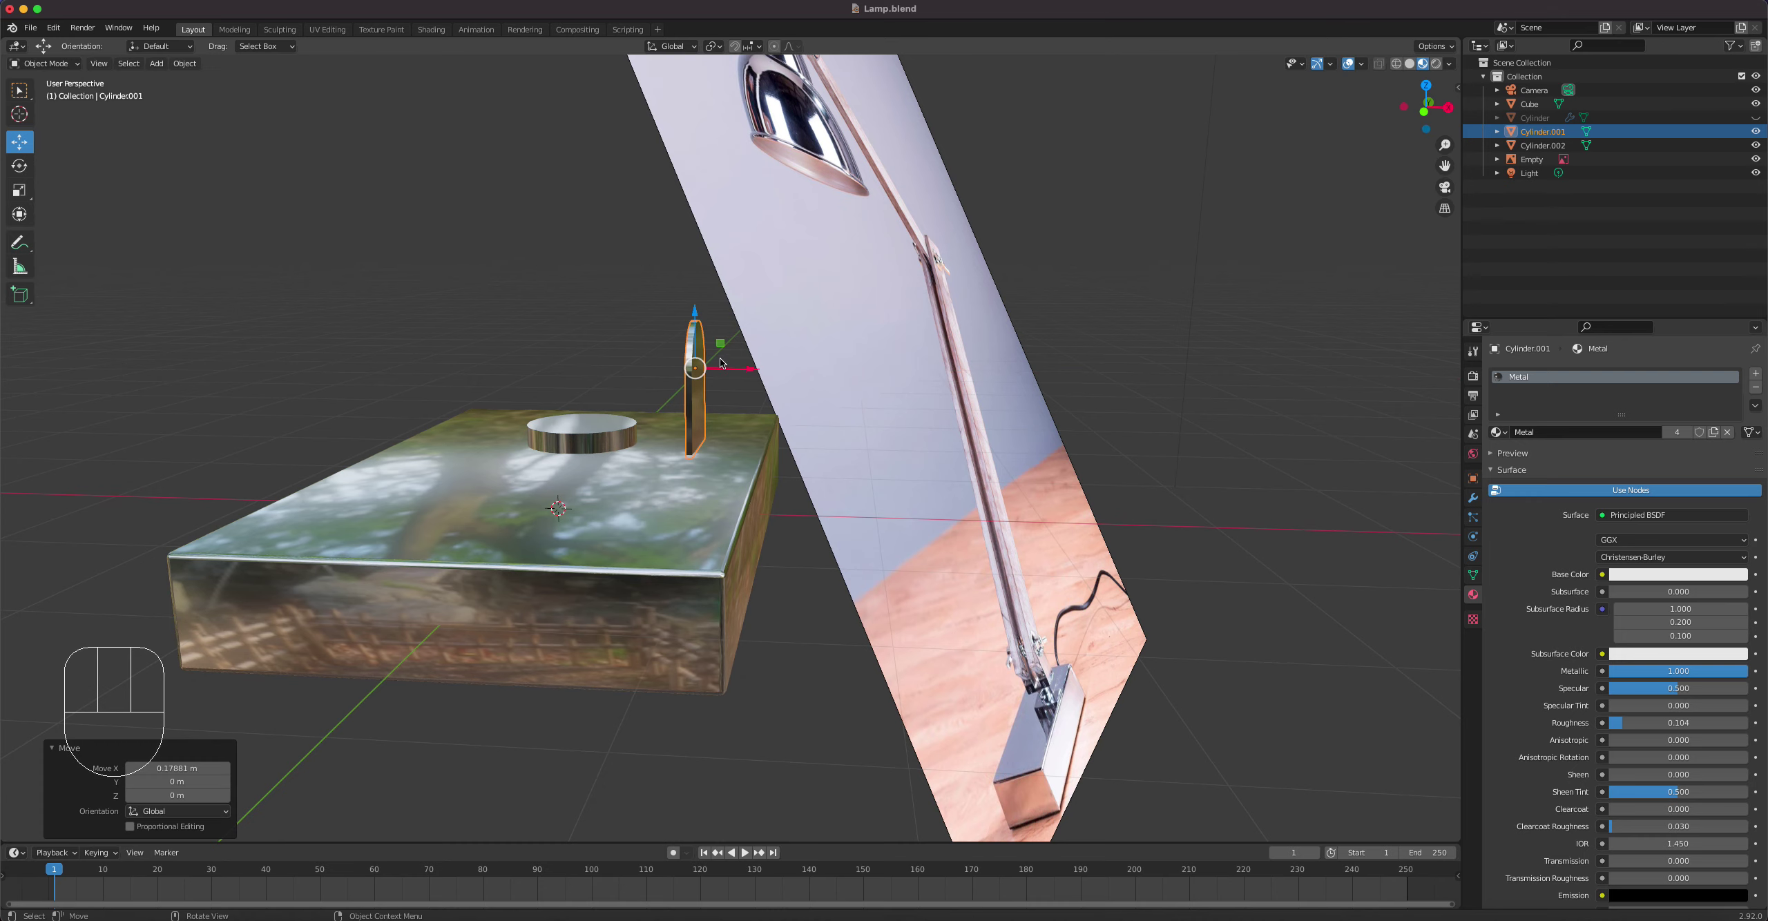
{"action": "left_click_drag", "start_coordinate": [697, 315], "coordinate": [697, 278]}
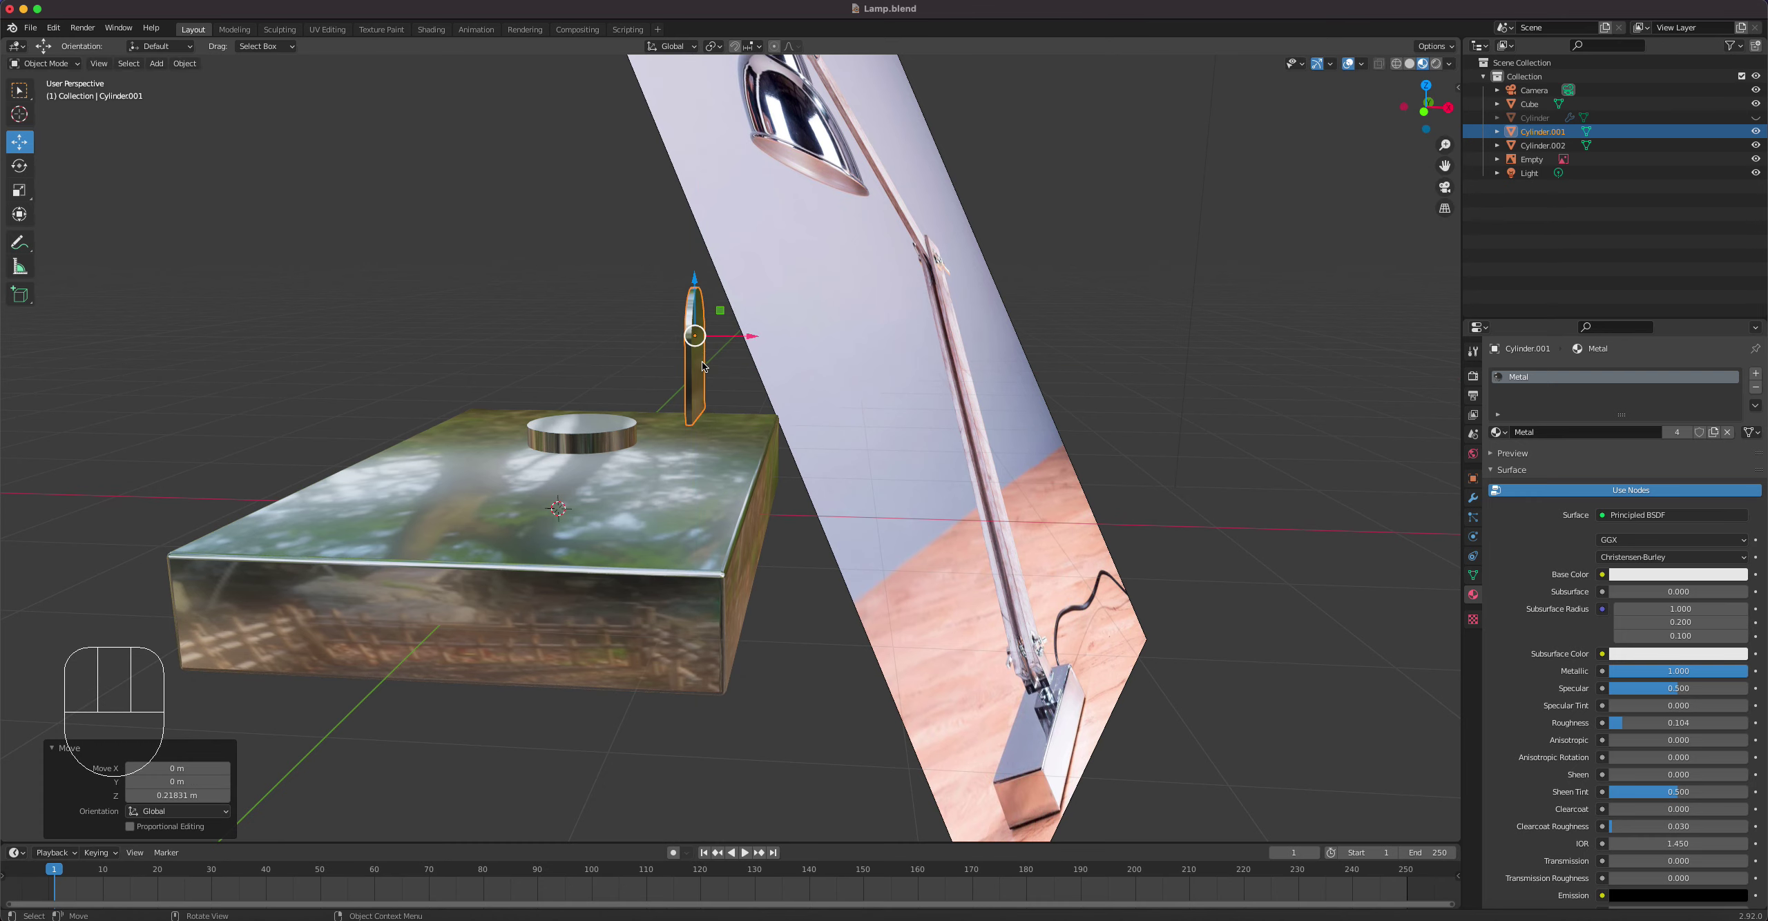
Step: In front view, duplicate the bracket plate about 0.495 m along negative X and select both plates
{"action": "scroll", "coordinate": [702, 373], "scroll_direction": "down", "scroll_amount": 1}
{"action": "scroll", "coordinate": [702, 374], "scroll_direction": "up", "scroll_amount": 3}
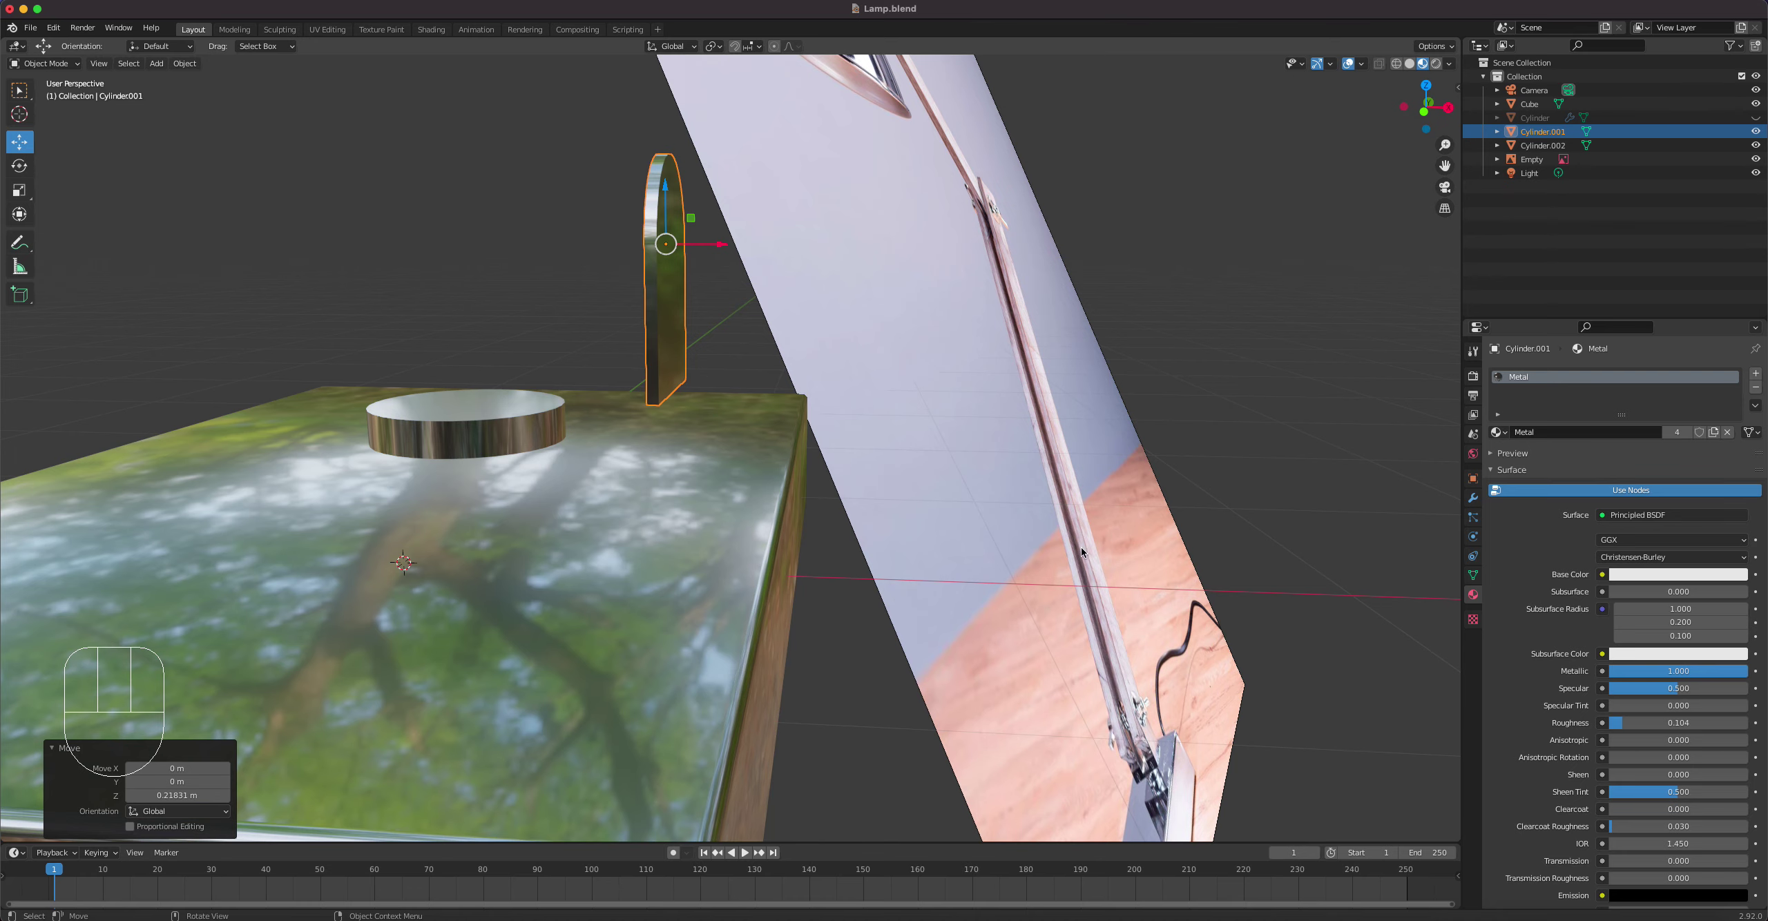
{"action": "key", "text": "KP_1"}
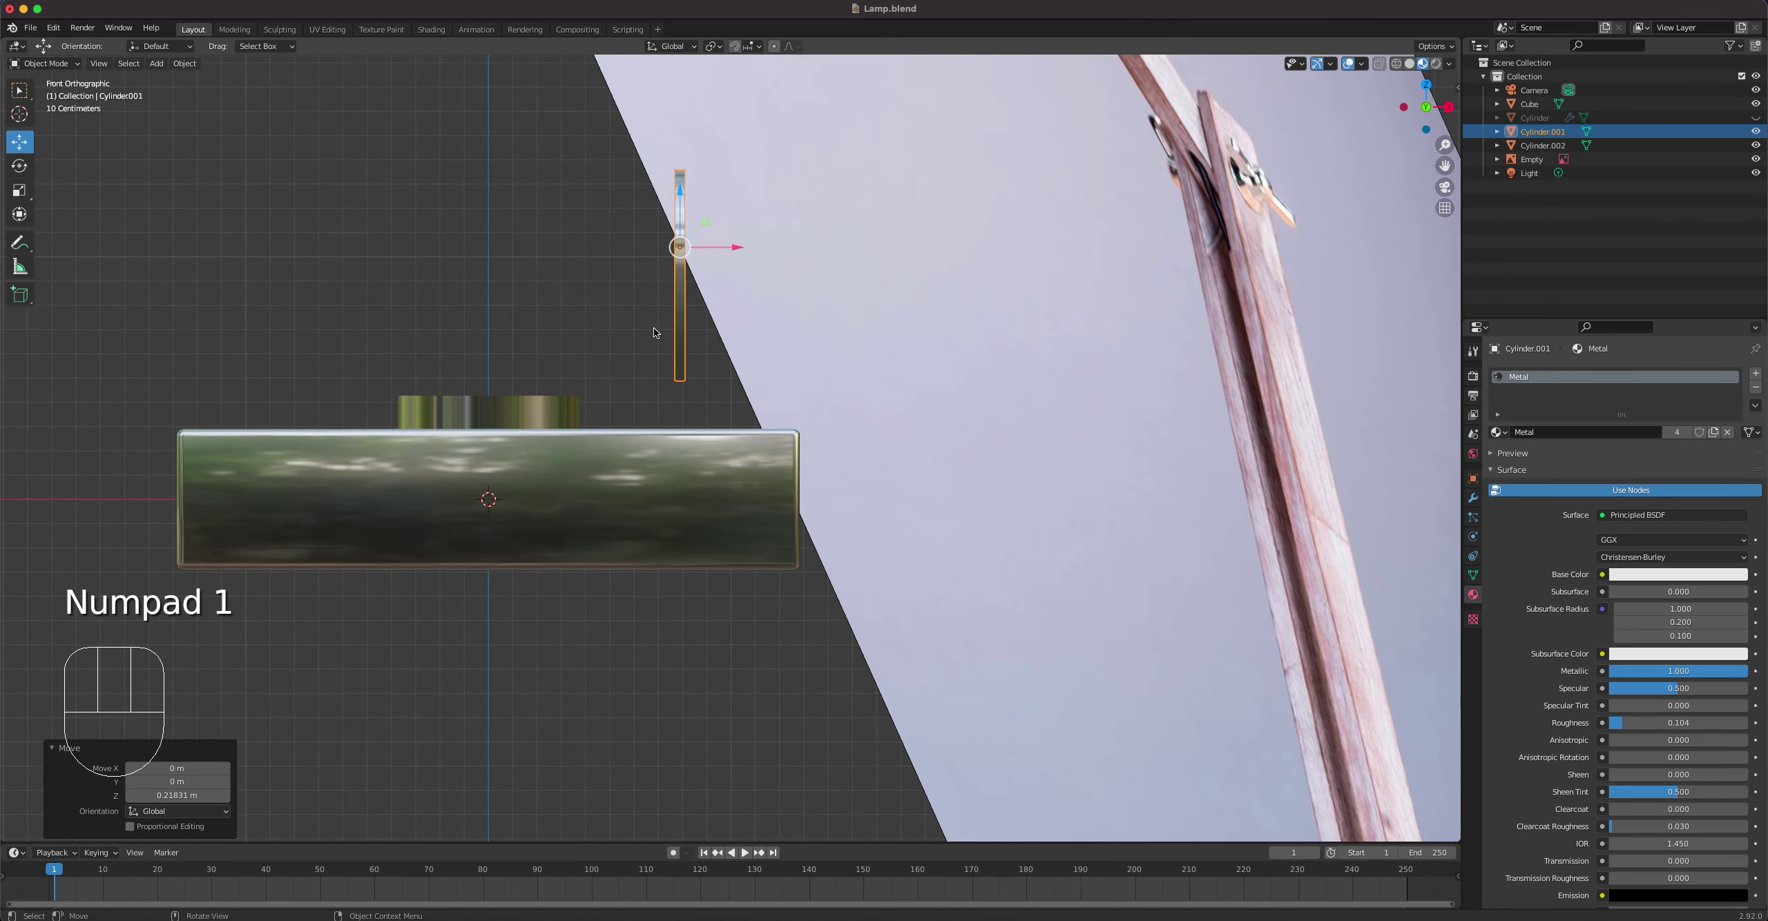
{"action": "key", "text": "shift"}
{"action": "key", "text": "shift+d"}
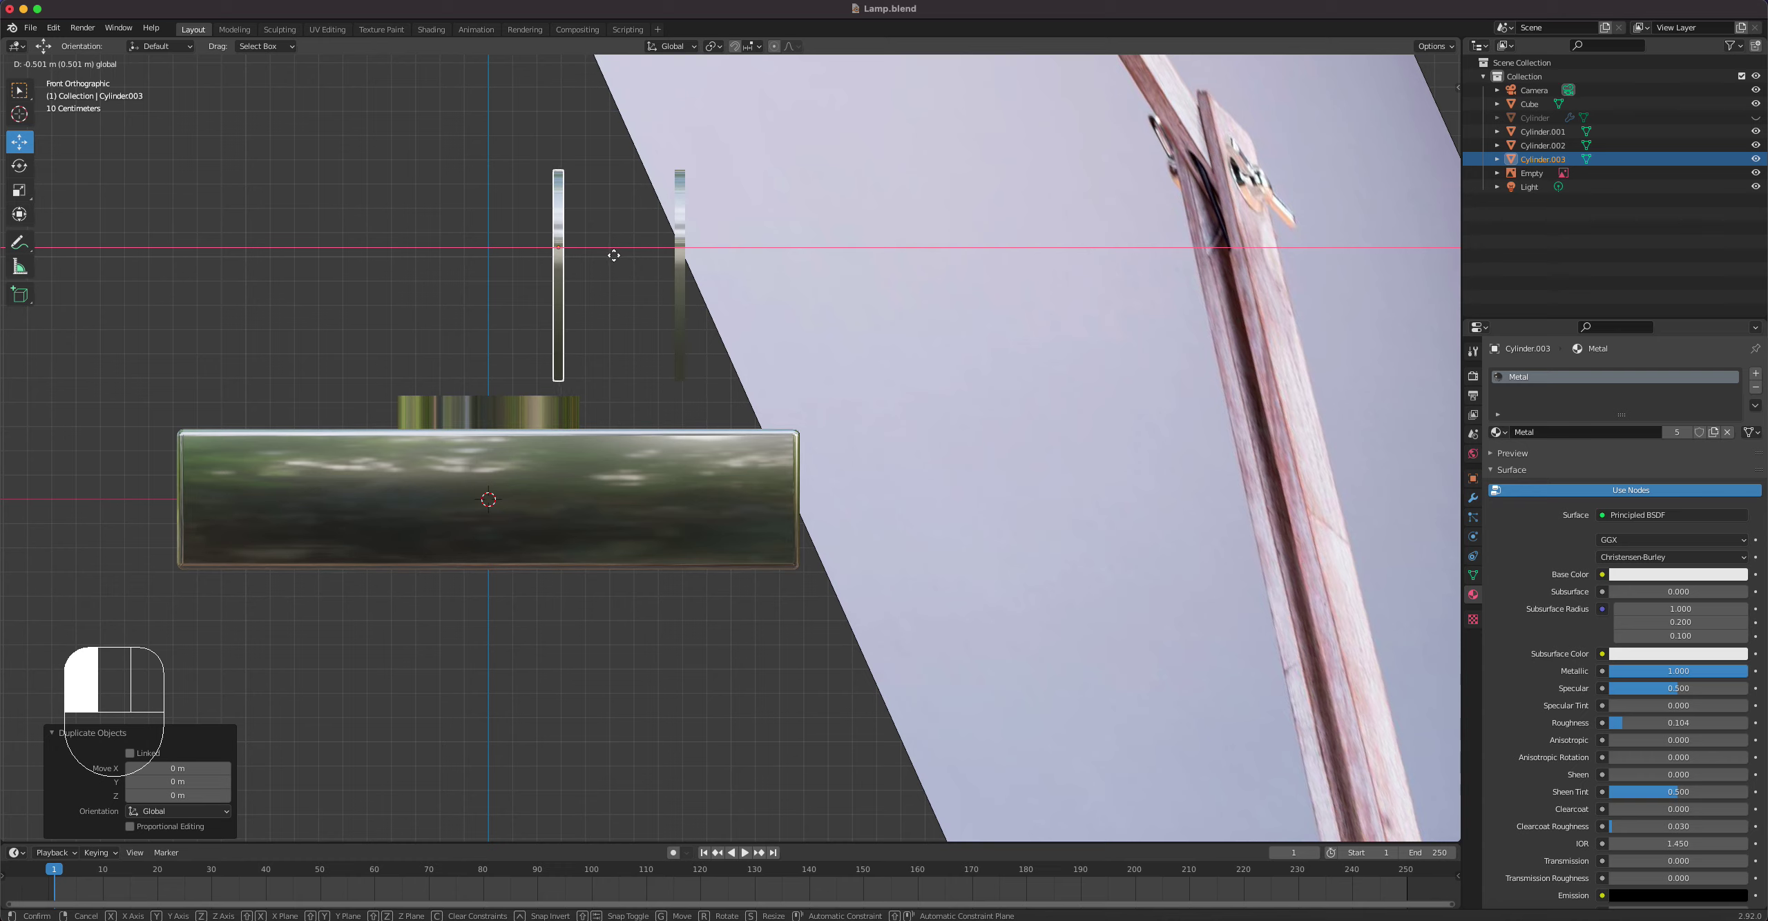
{"action": "left_click", "coordinate": [617, 255]}
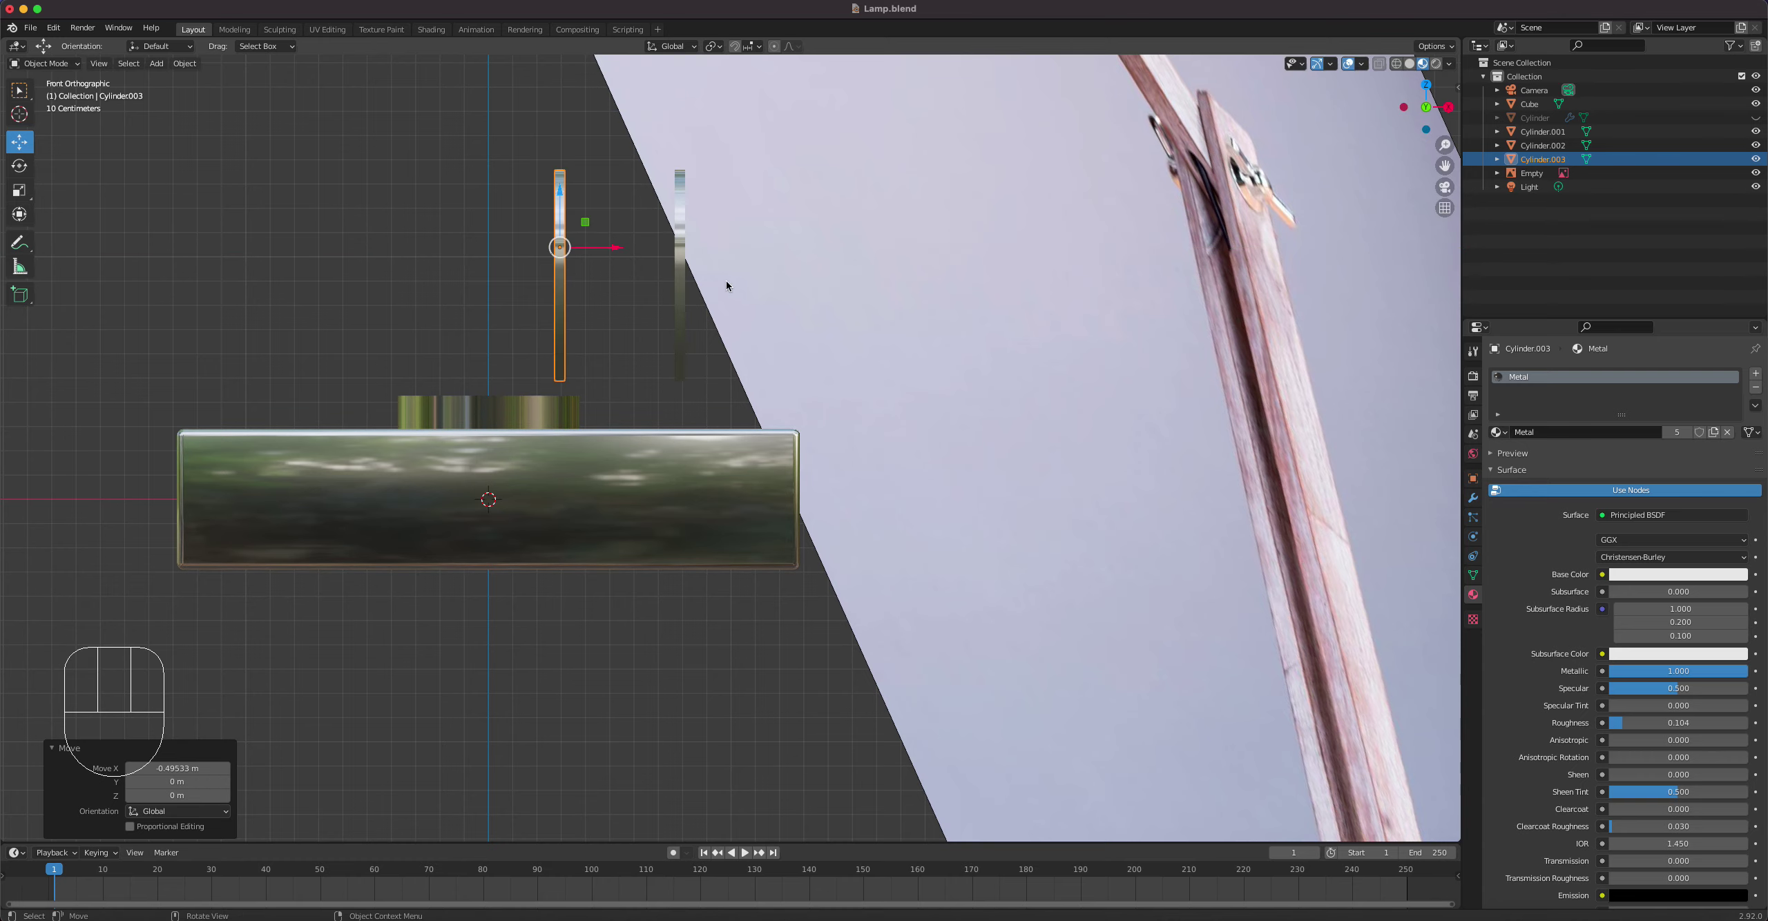
{"action": "left_click", "coordinate": [683, 298], "text": "shift"}
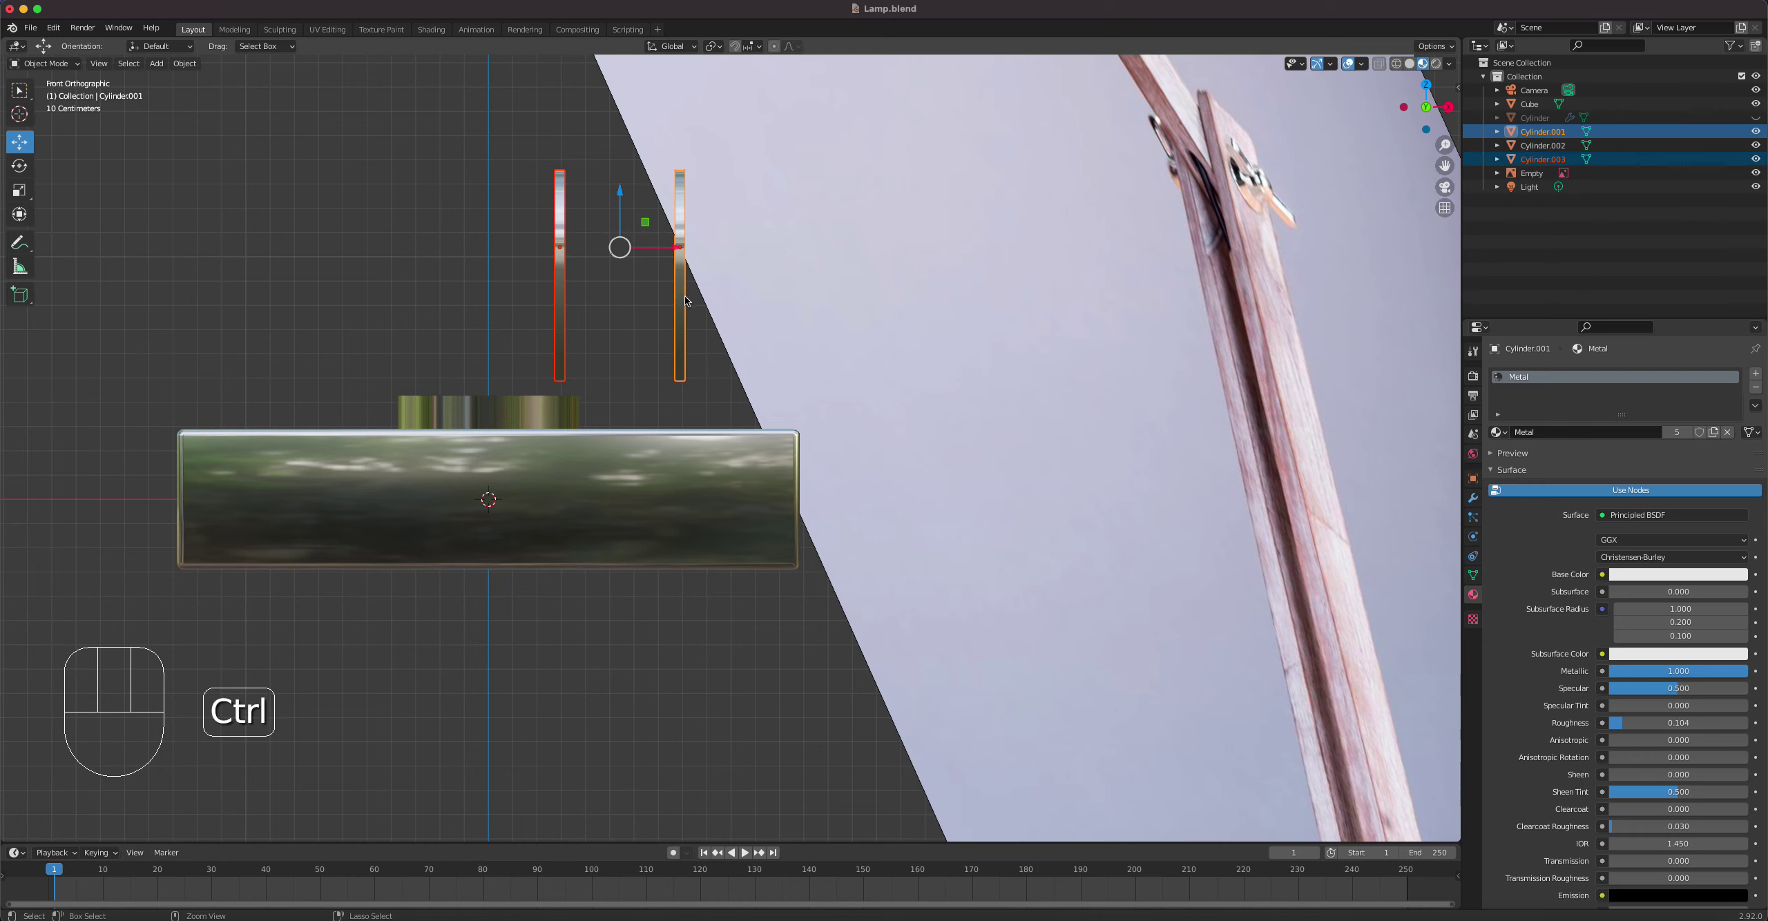
Step: Join the two bracket plates into one object and enter Edit Mode
{"action": "key", "text": "ctrl+j"}
{"action": "middle_click_drag", "start_coordinate": [685, 296], "coordinate": [565, 299]}
{"action": "key", "text": "Tab"}
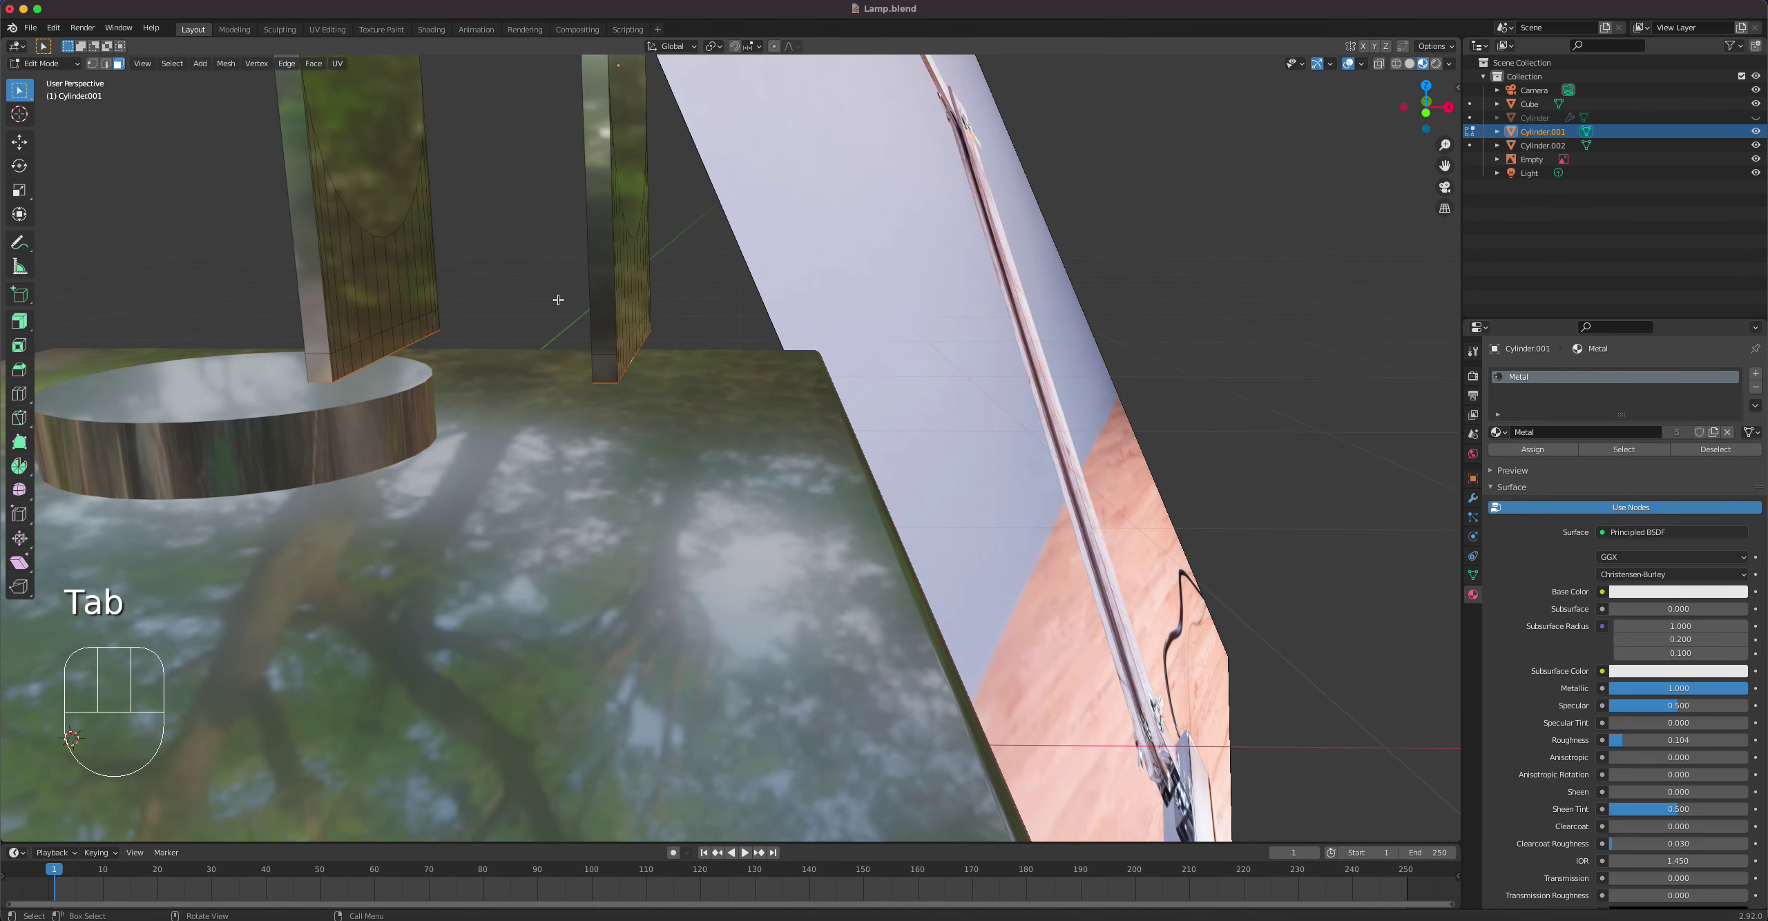
Step: Select the bottom row of inward-facing faces on both plates and connect them with Bridge Faces
{"action": "left_click", "coordinate": [330, 363]}
{"action": "left_click", "coordinate": [337, 362]}
{"action": "scroll", "coordinate": [337, 362], "scroll_direction": "up", "scroll_amount": 2}
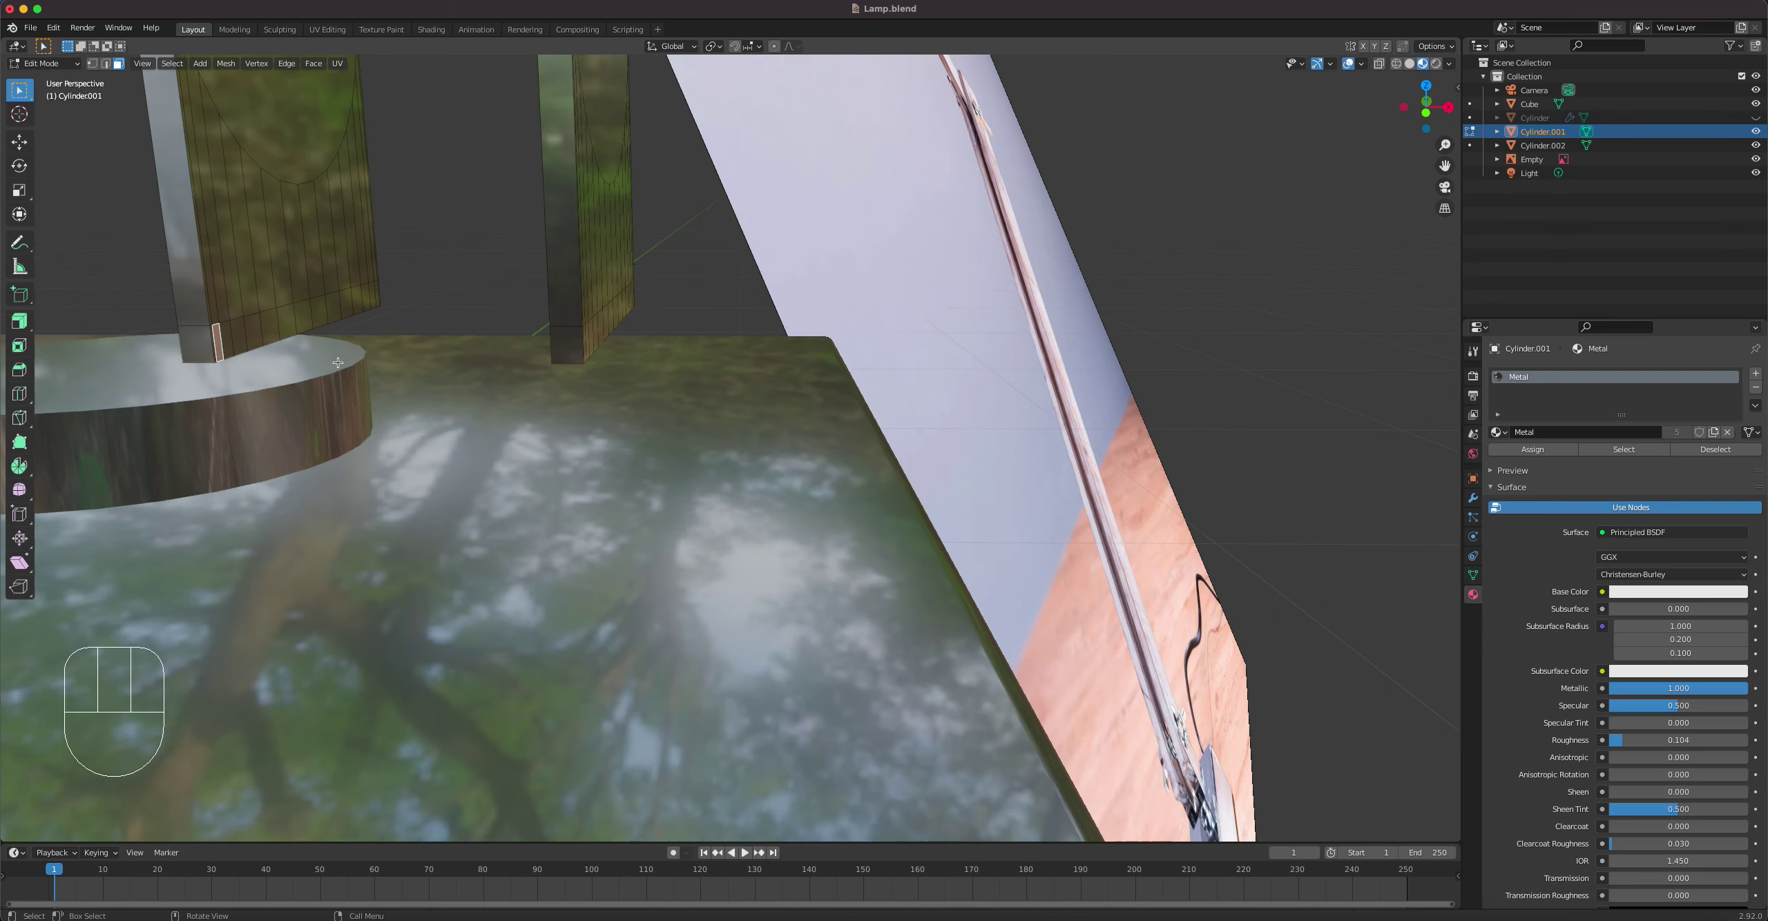
{"action": "left_click", "coordinate": [214, 342], "text": "shift"}
{"action": "left_click", "coordinate": [226, 338], "text": "shift"}
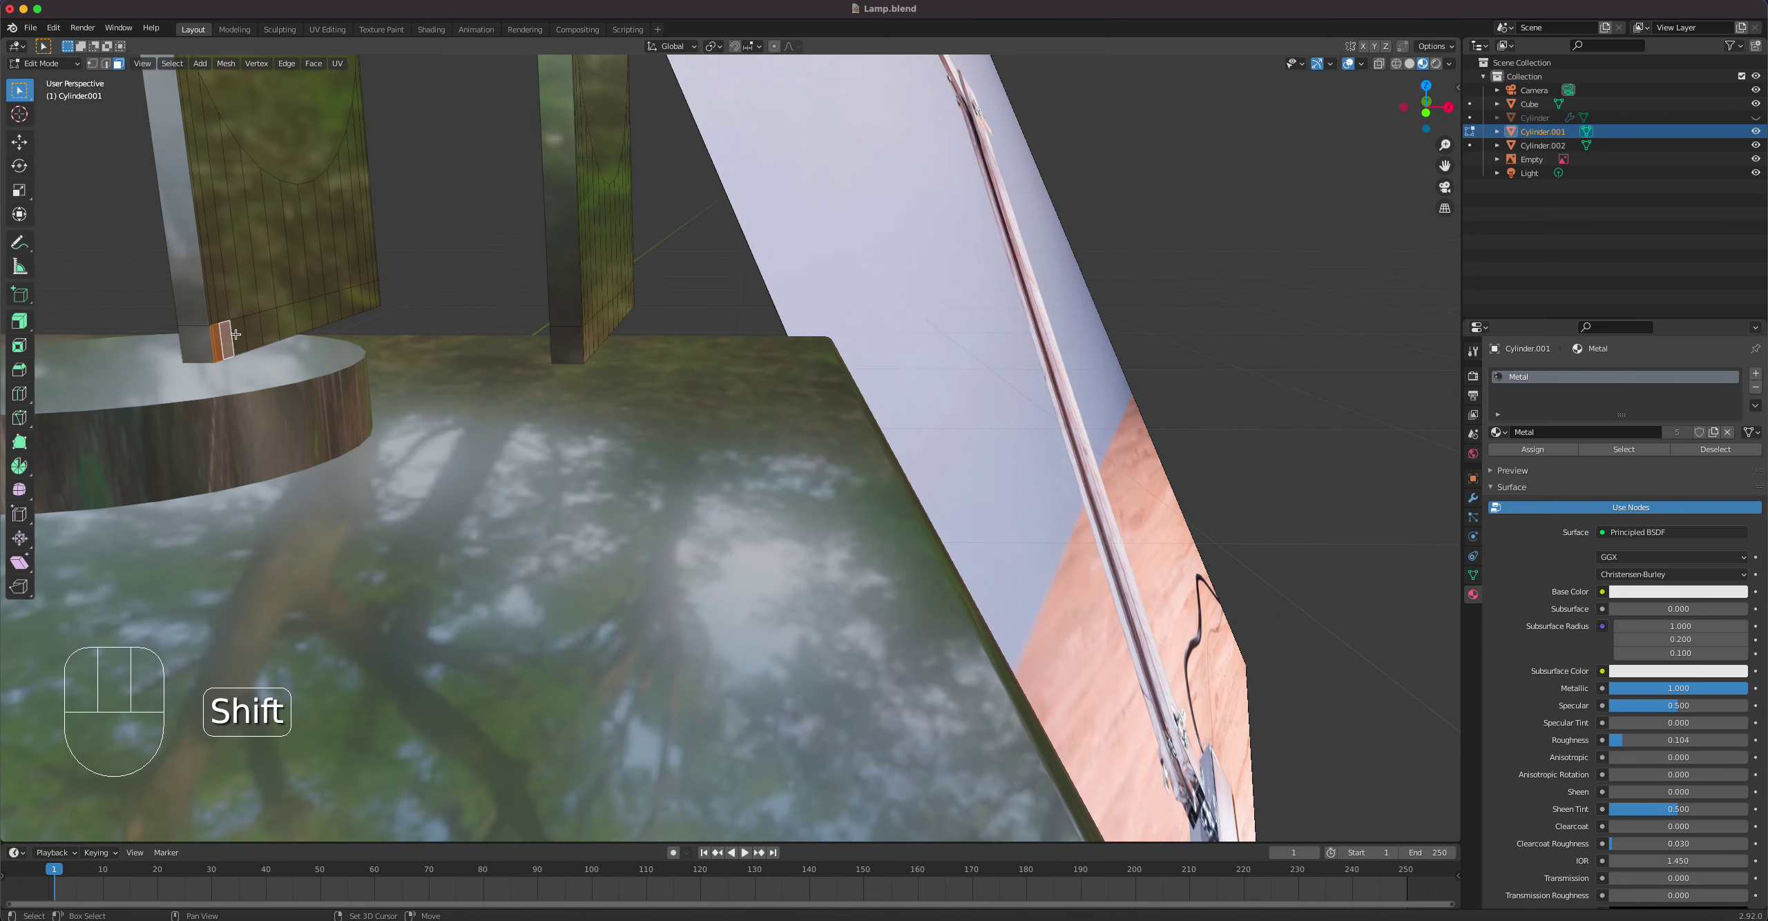
{"action": "left_click", "coordinate": [240, 333], "text": "shift"}
{"action": "left_click", "coordinate": [257, 331], "text": "shift"}
{"action": "left_click", "coordinate": [270, 328], "text": "shift"}
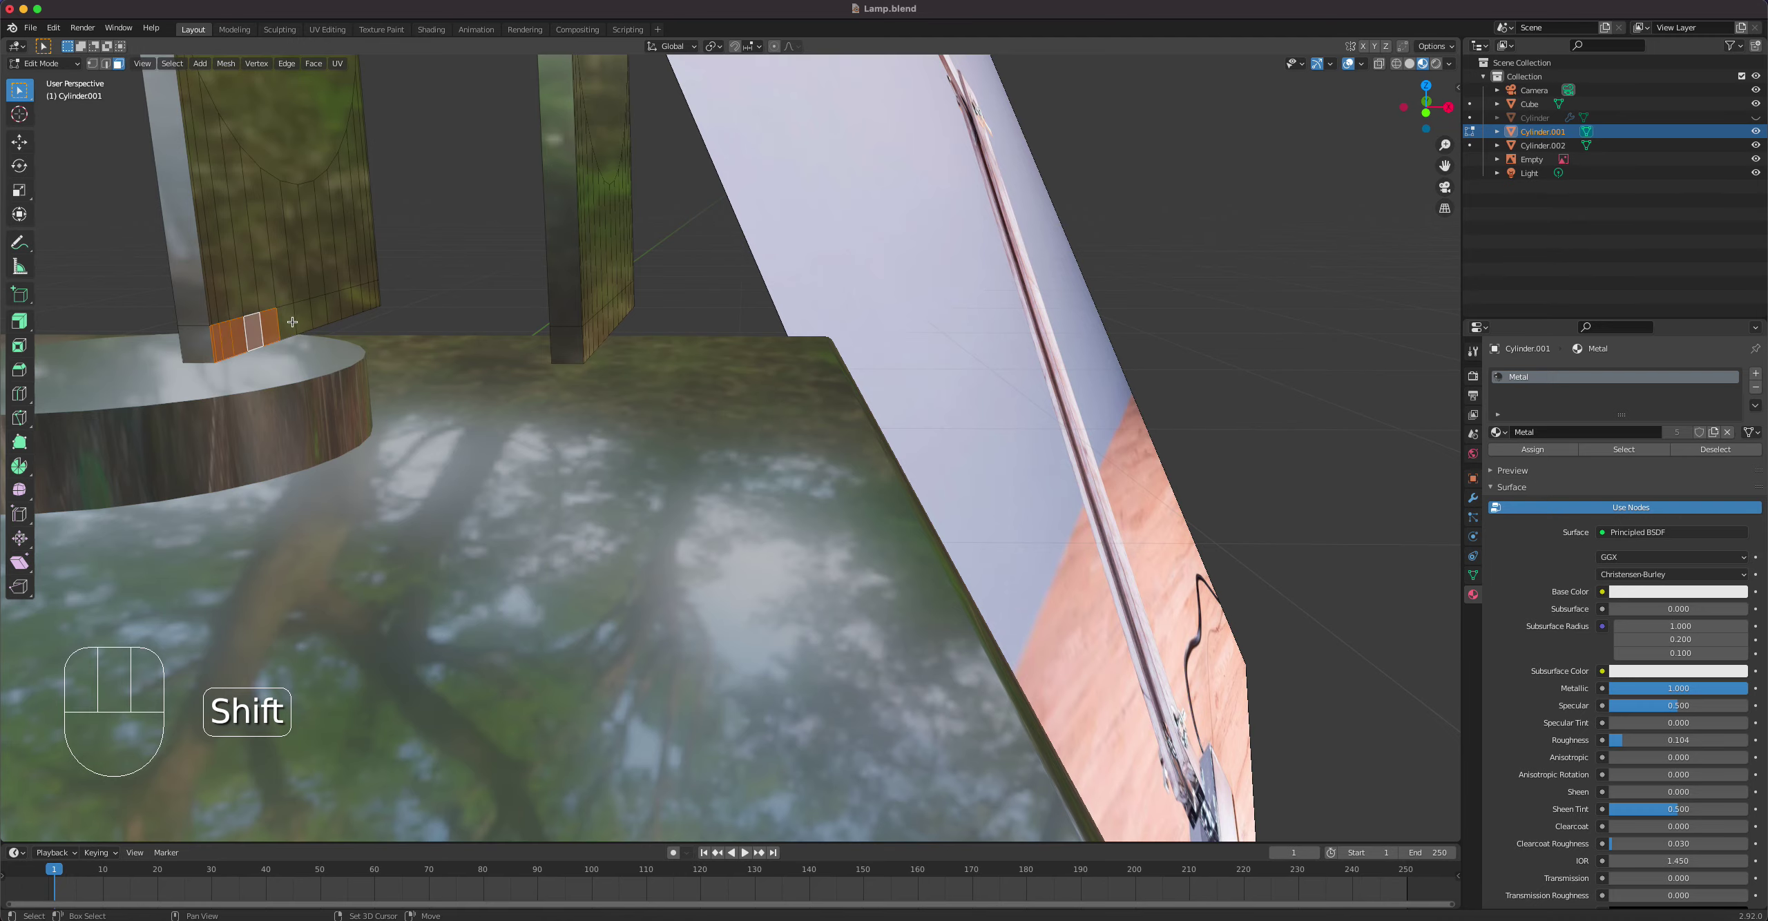
{"action": "left_click", "coordinate": [285, 323], "text": "shift"}
{"action": "left_click", "coordinate": [304, 317], "text": "shift"}
{"action": "left_click", "coordinate": [319, 311], "text": "shift"}
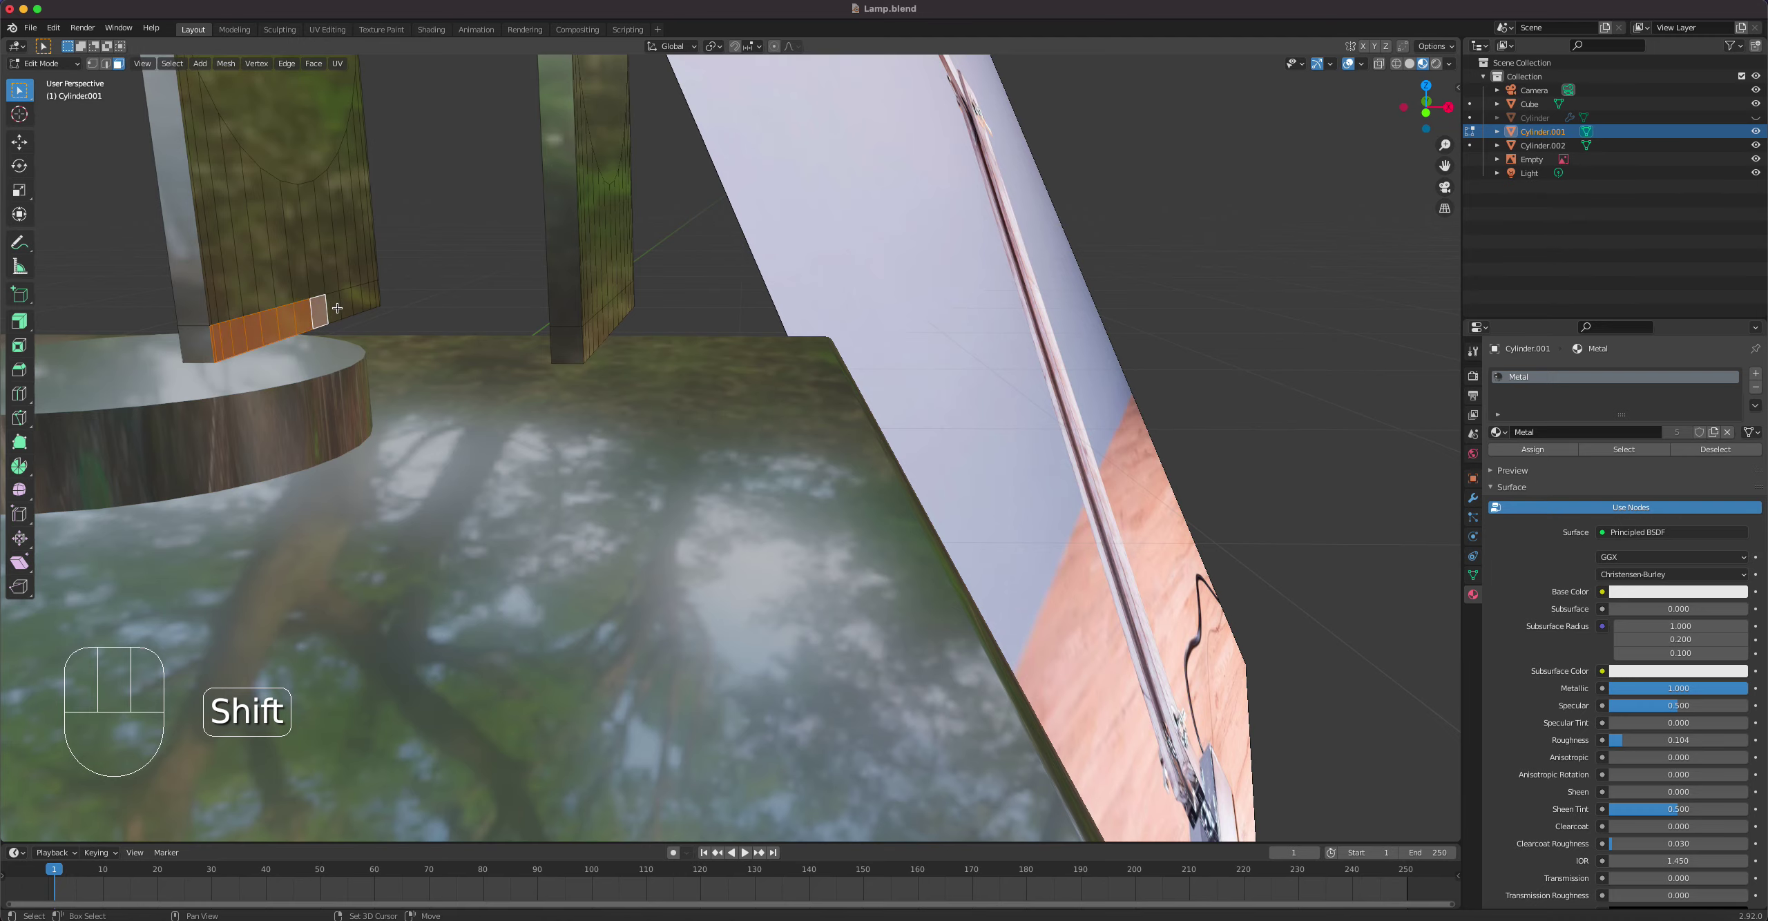
{"action": "left_click", "coordinate": [332, 307], "text": "shift"}
{"action": "left_click", "coordinate": [345, 302], "text": "shift"}
{"action": "left_click", "coordinate": [359, 298], "text": "shift"}
{"action": "middle_click_drag", "start_coordinate": [364, 297], "coordinate": [503, 393]}
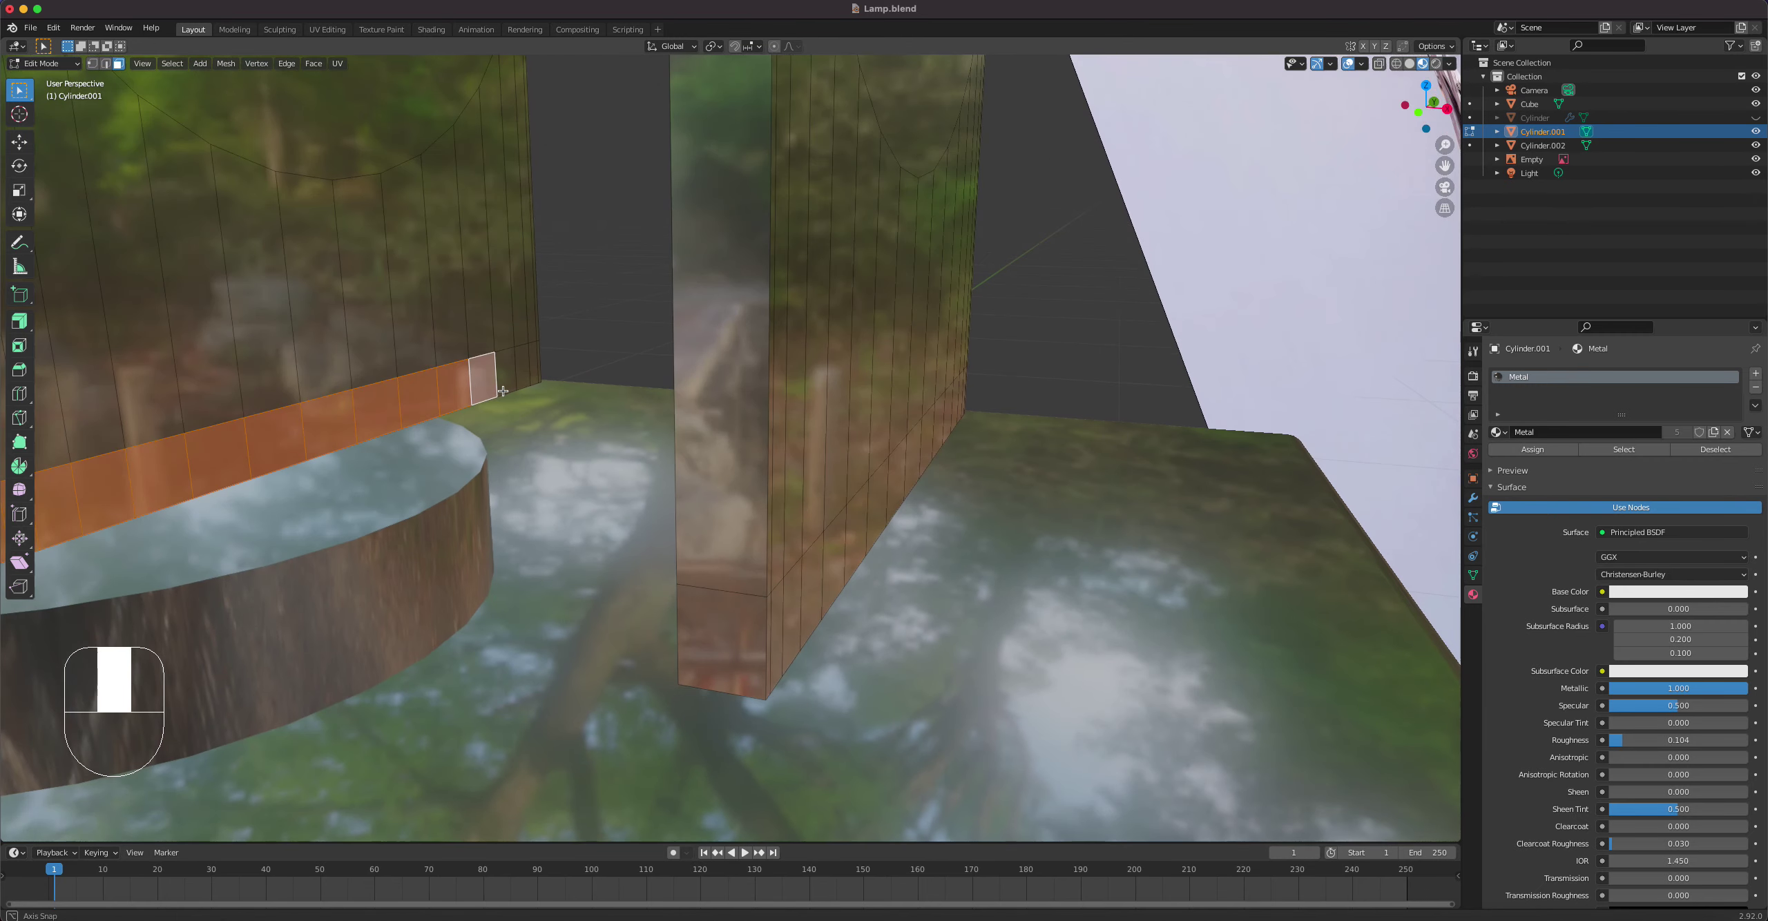
{"action": "left_click", "coordinate": [536, 359], "text": "shift"}
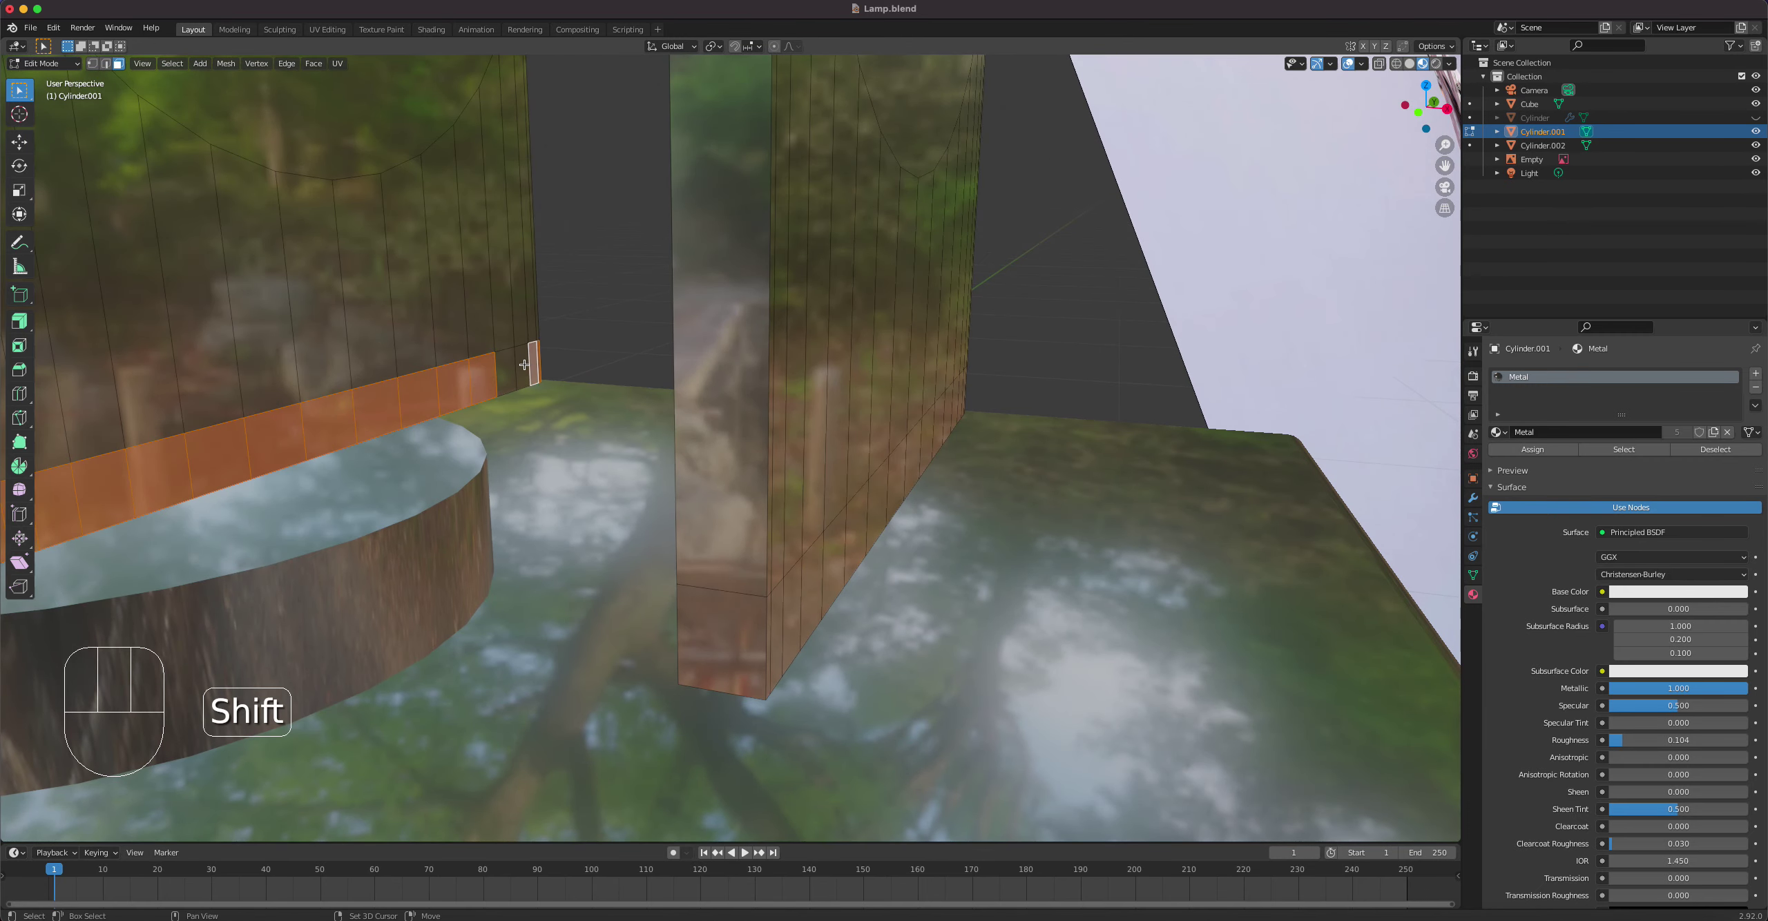
{"action": "middle_click_drag", "start_coordinate": [525, 365], "coordinate": [930, 398]}
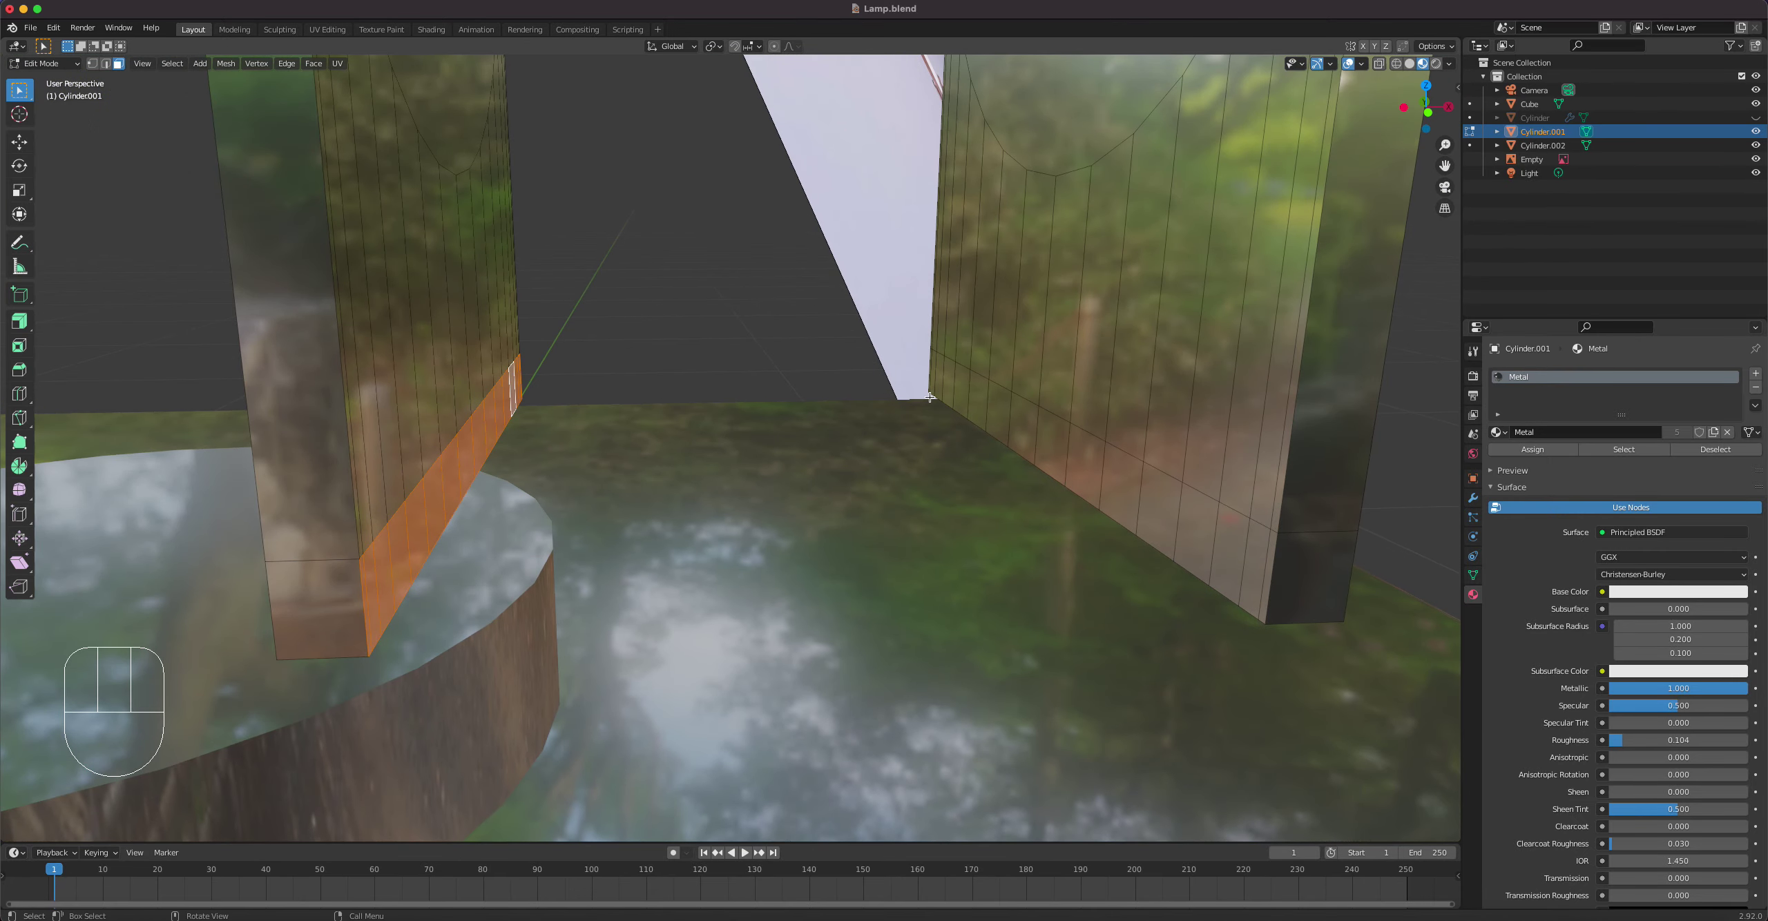
{"action": "left_click", "coordinate": [931, 370], "text": "shift"}
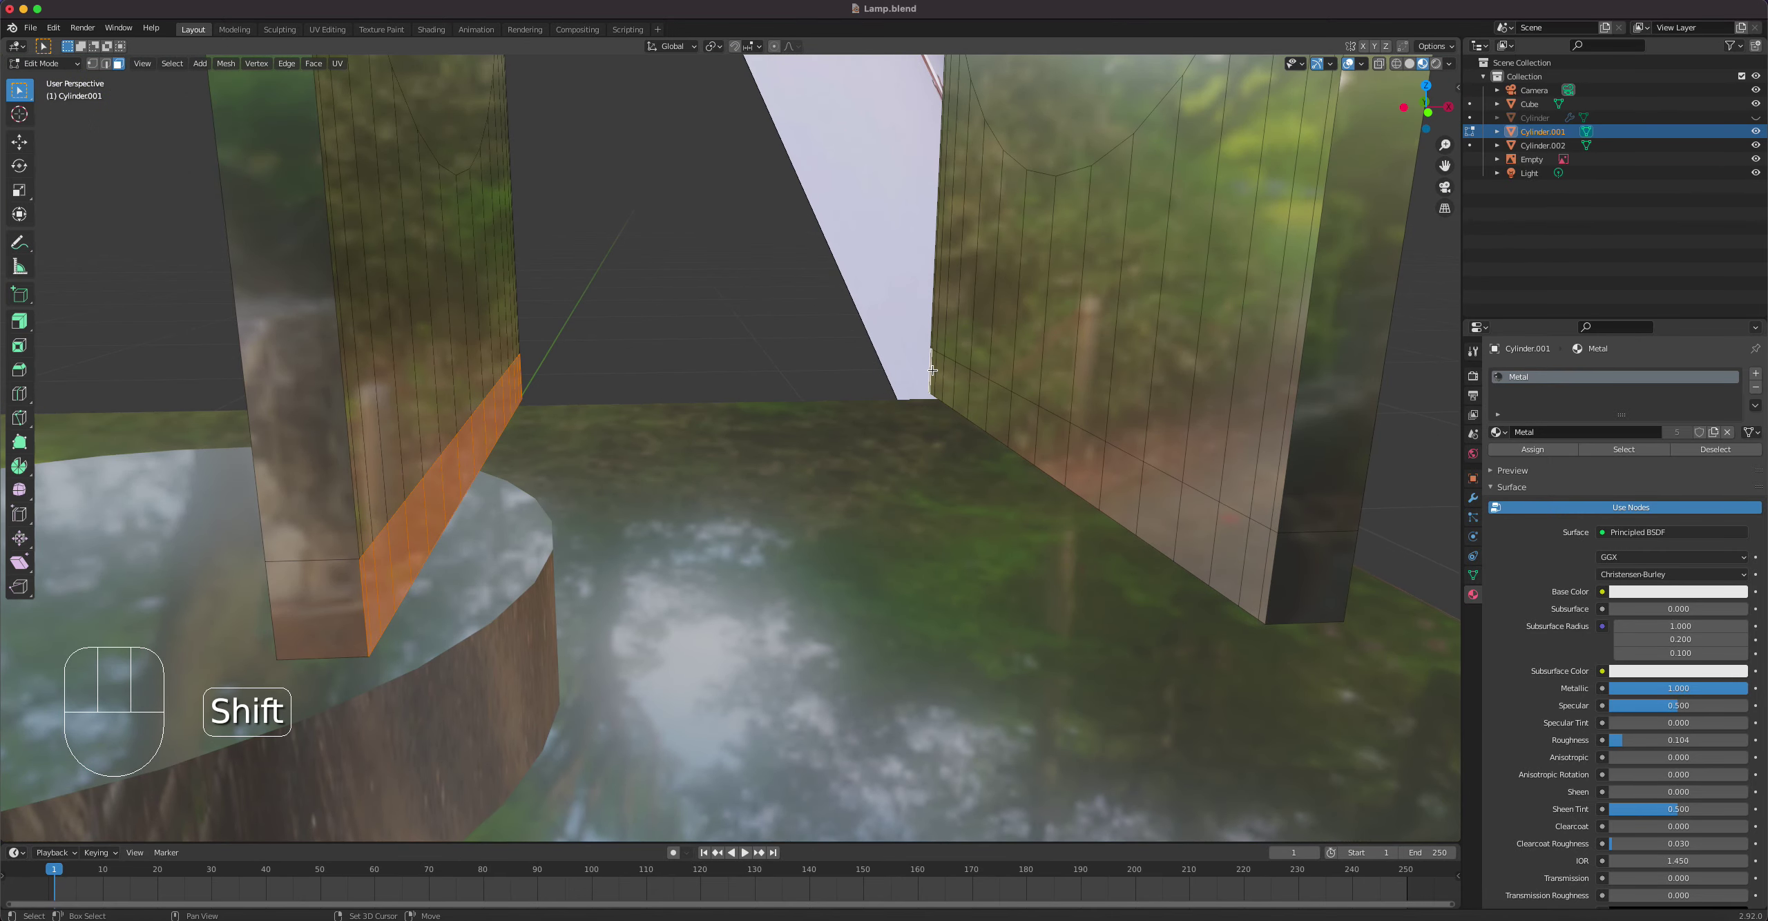
{"action": "left_click", "coordinate": [943, 377], "text": "shift"}
{"action": "left_click", "coordinate": [951, 383], "text": "shift"}
{"action": "left_click", "coordinate": [963, 391], "text": "shift"}
{"action": "left_click", "coordinate": [981, 402], "text": "shift"}
{"action": "left_click", "coordinate": [1000, 415], "text": "shift"}
{"action": "left_click", "coordinate": [1021, 431], "text": "shift"}
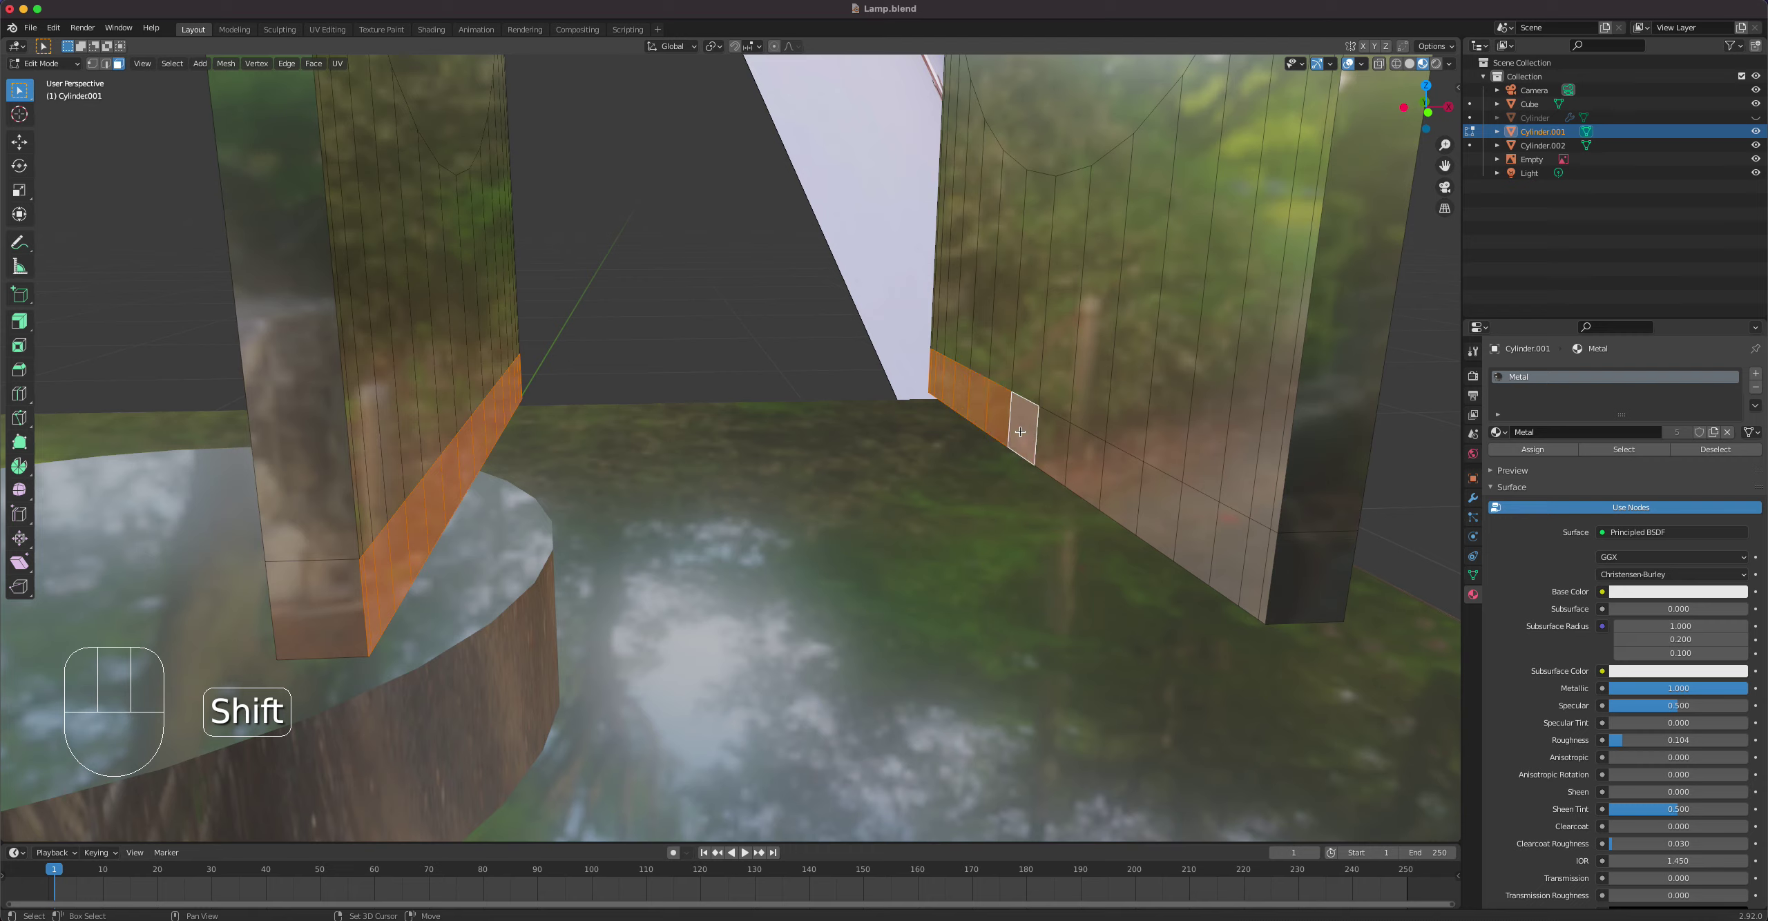
{"action": "left_click", "coordinate": [1053, 446], "text": "shift"}
{"action": "left_click", "coordinate": [1086, 465], "text": "shift"}
{"action": "left_click", "coordinate": [1123, 487], "text": "shift"}
{"action": "left_click", "coordinate": [1159, 508], "text": "shift"}
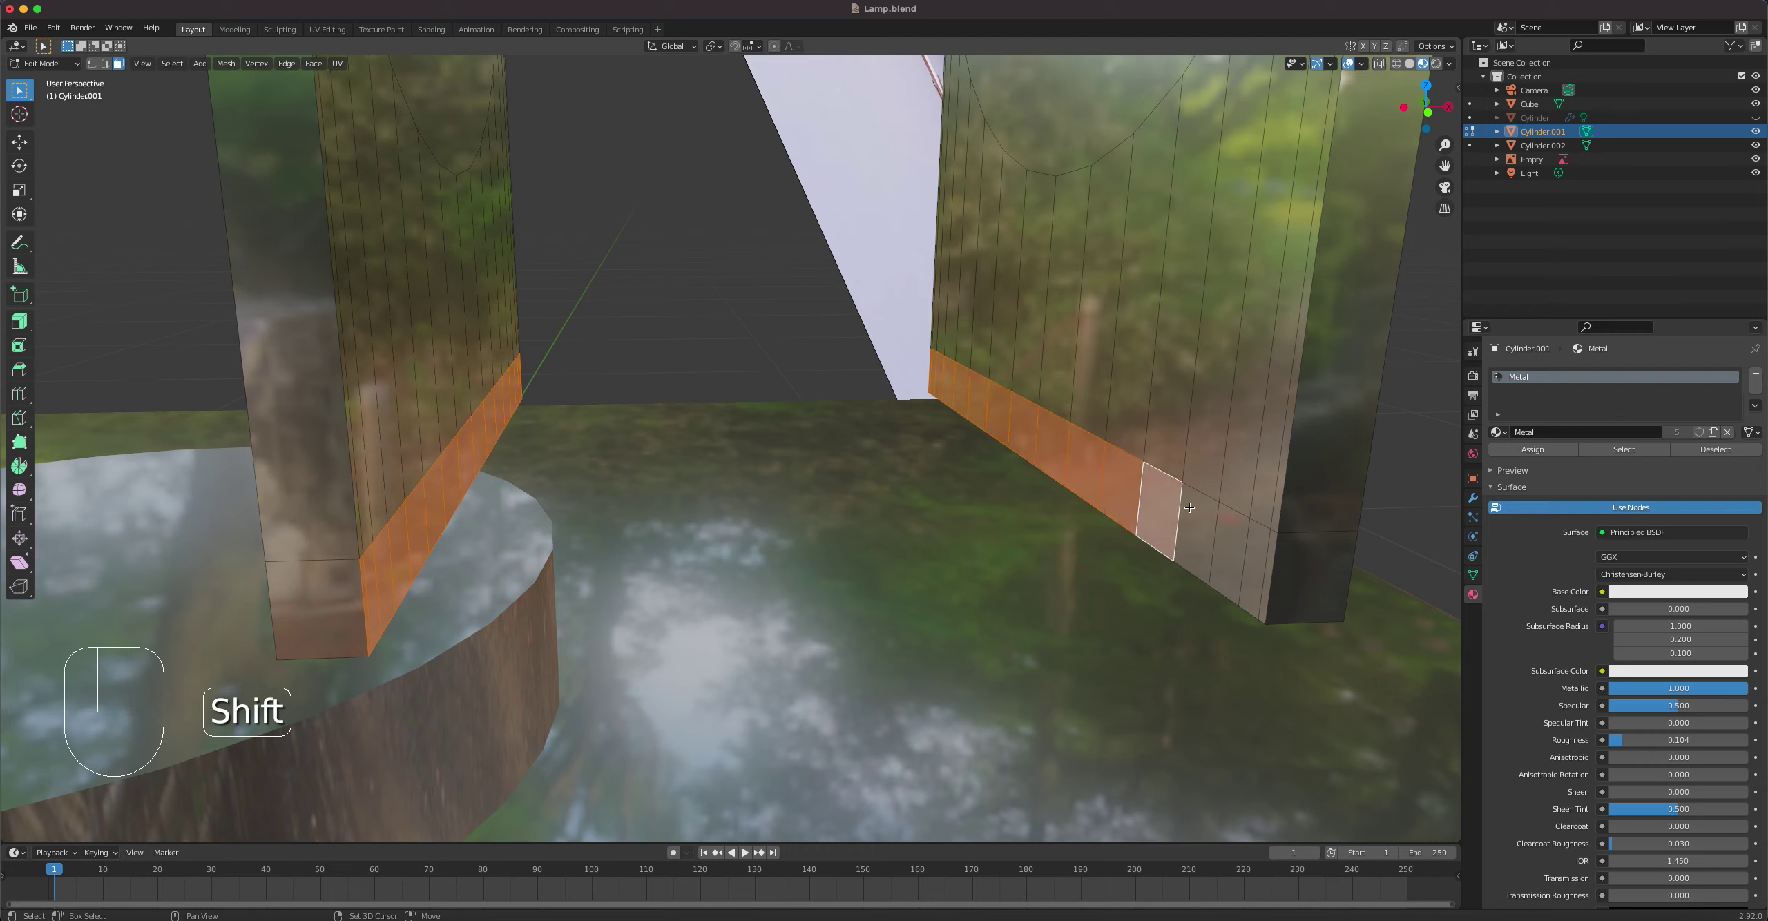
{"action": "left_click", "coordinate": [1196, 533], "text": "shift"}
{"action": "left_click", "coordinate": [1237, 541], "text": "shift"}
{"action": "left_click", "coordinate": [1256, 550], "text": "shift"}
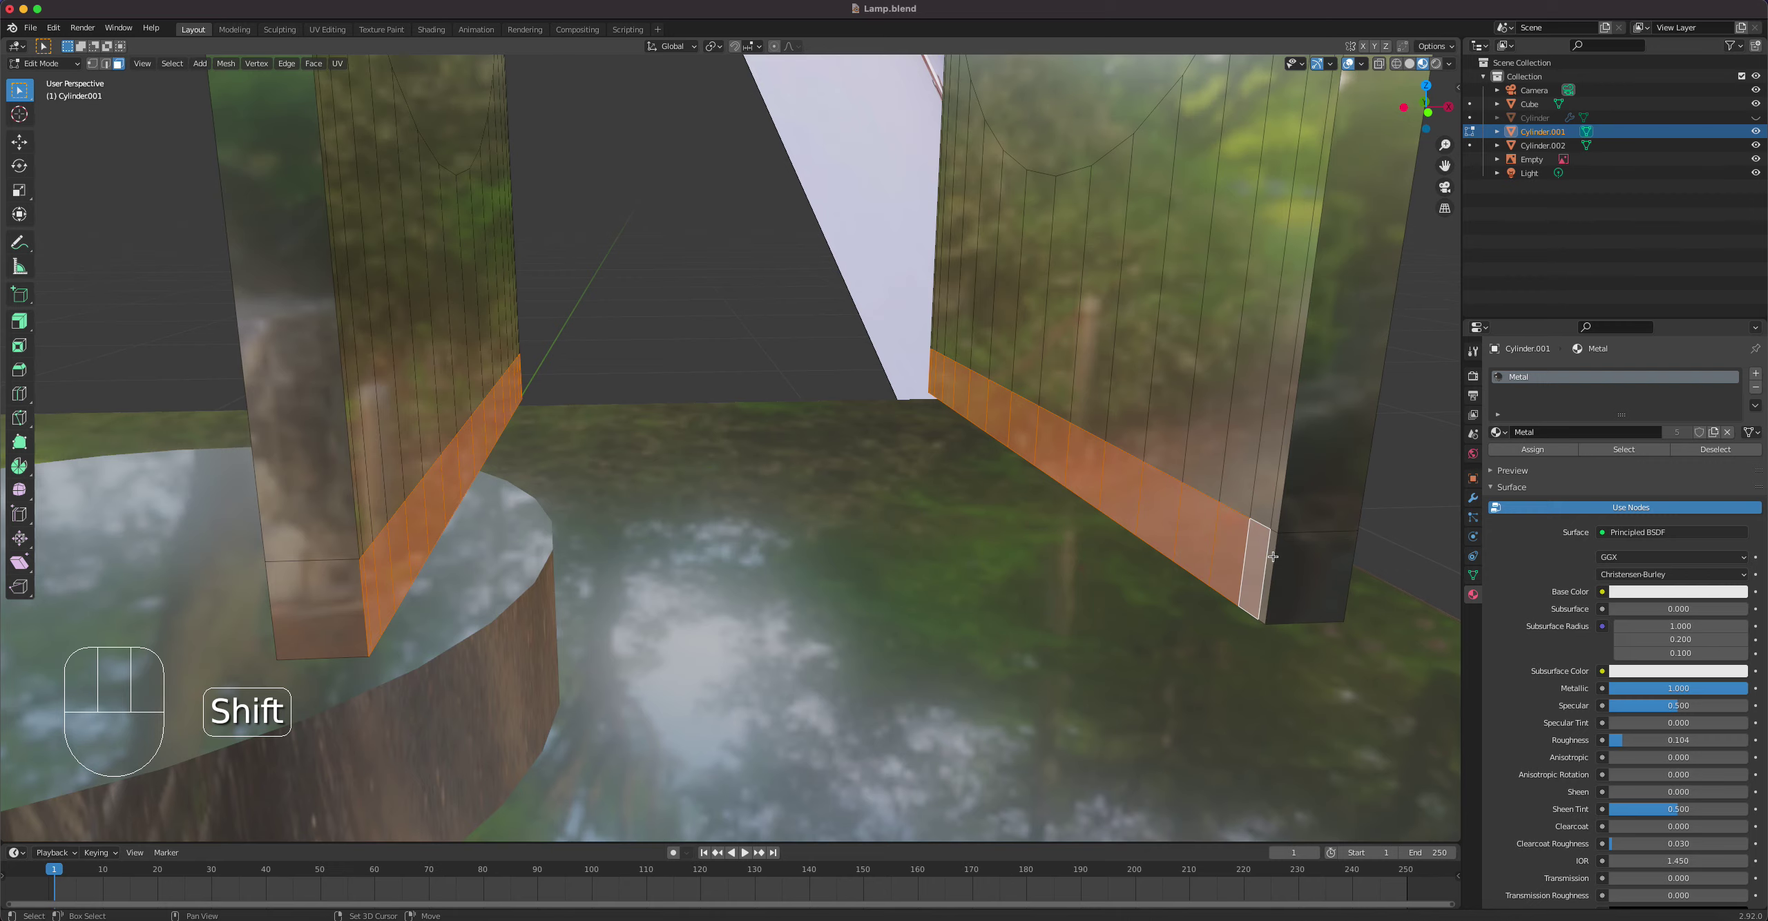
{"action": "right_click", "coordinate": [1106, 482]}
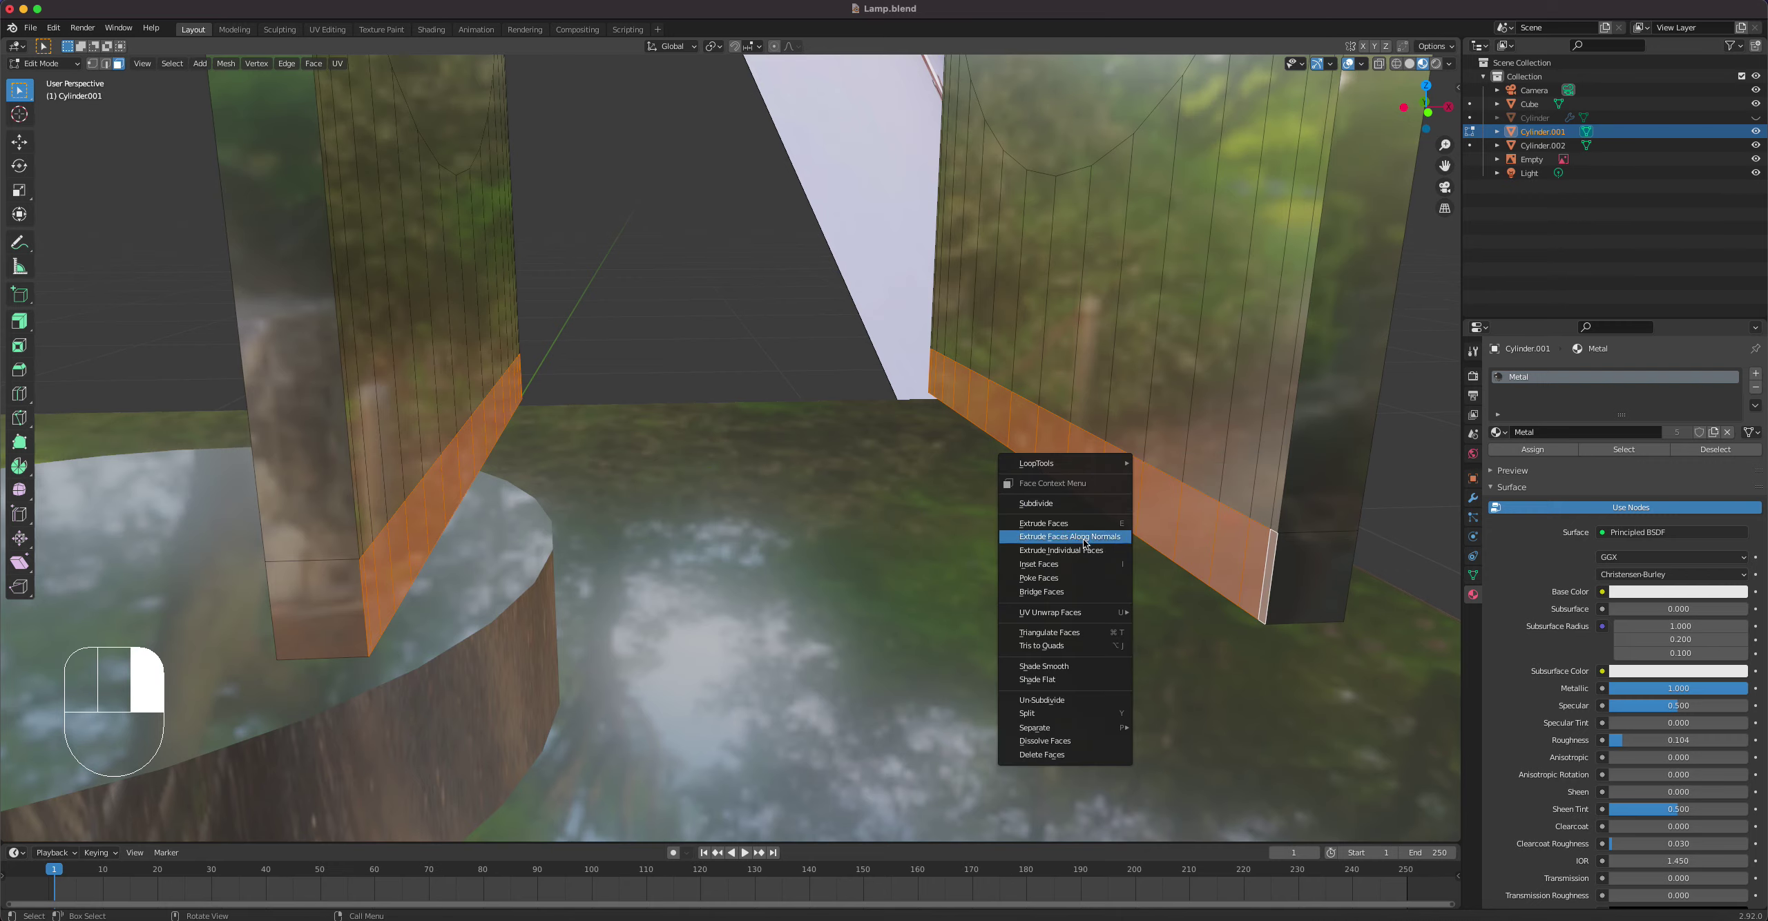
{"action": "left_click", "coordinate": [1079, 592]}
{"action": "scroll", "coordinate": [922, 458], "scroll_direction": "down", "scroll_amount": 8}
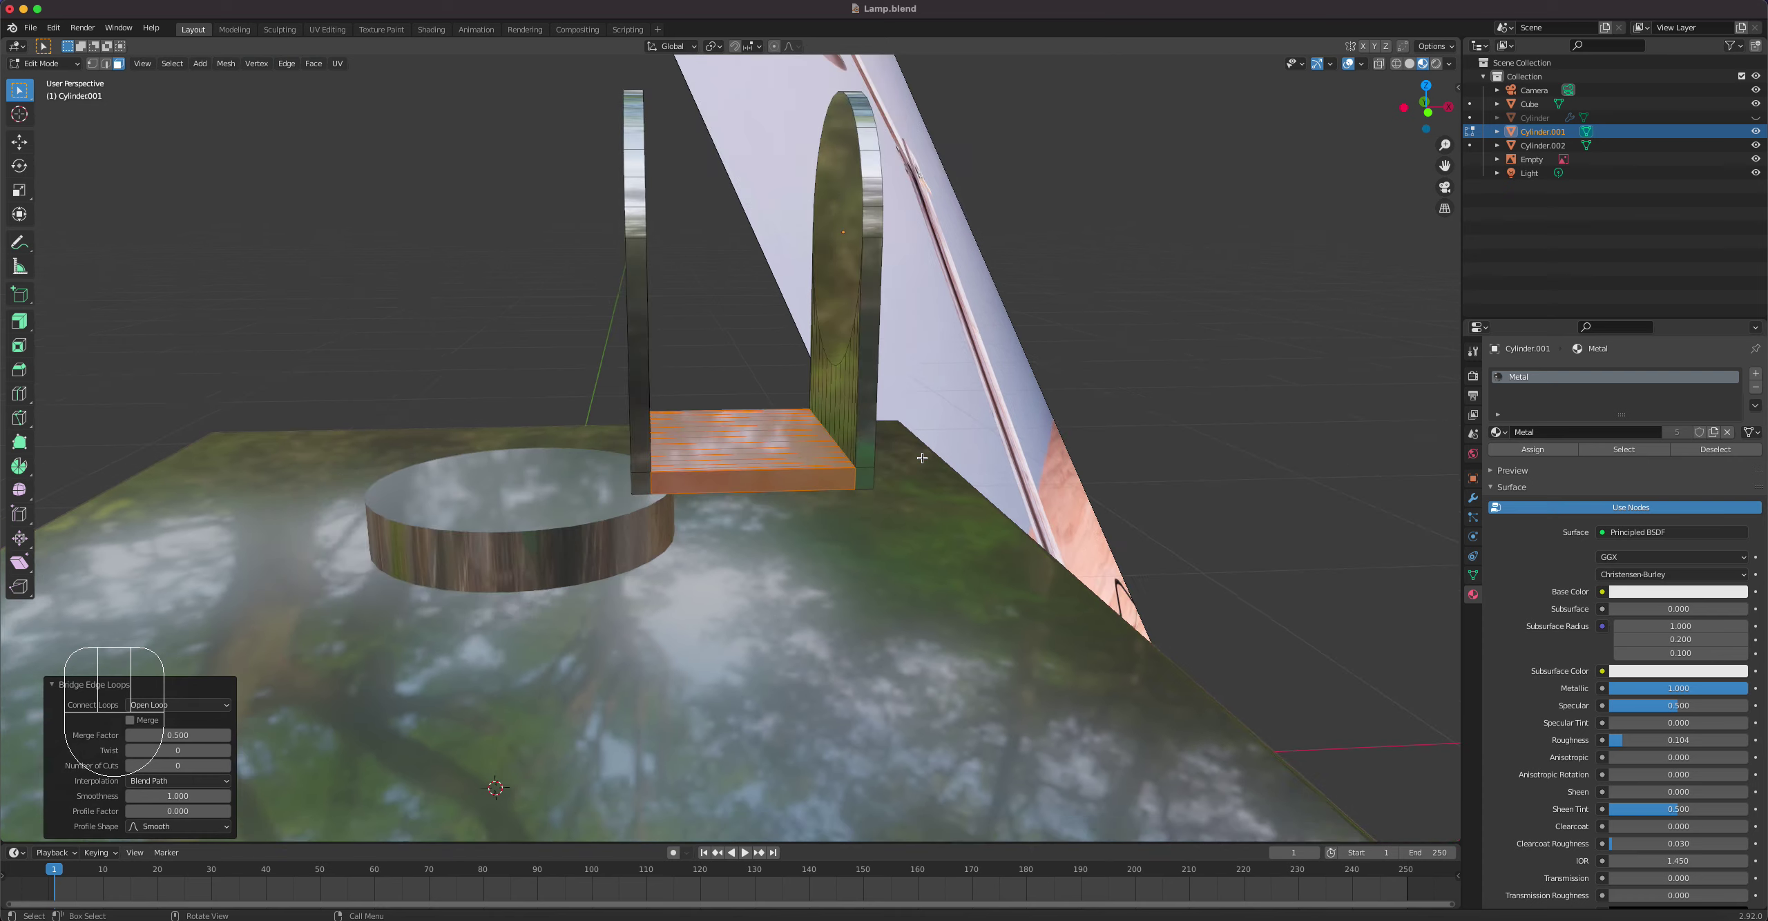
Step: Extrude the bottom row of outer faces on the plate nearer the base's center outward about 0.355 m
{"action": "middle_click_drag", "start_coordinate": [752, 401], "coordinate": [694, 404]}
{"action": "scroll", "coordinate": [694, 403], "scroll_direction": "up", "scroll_amount": 5}
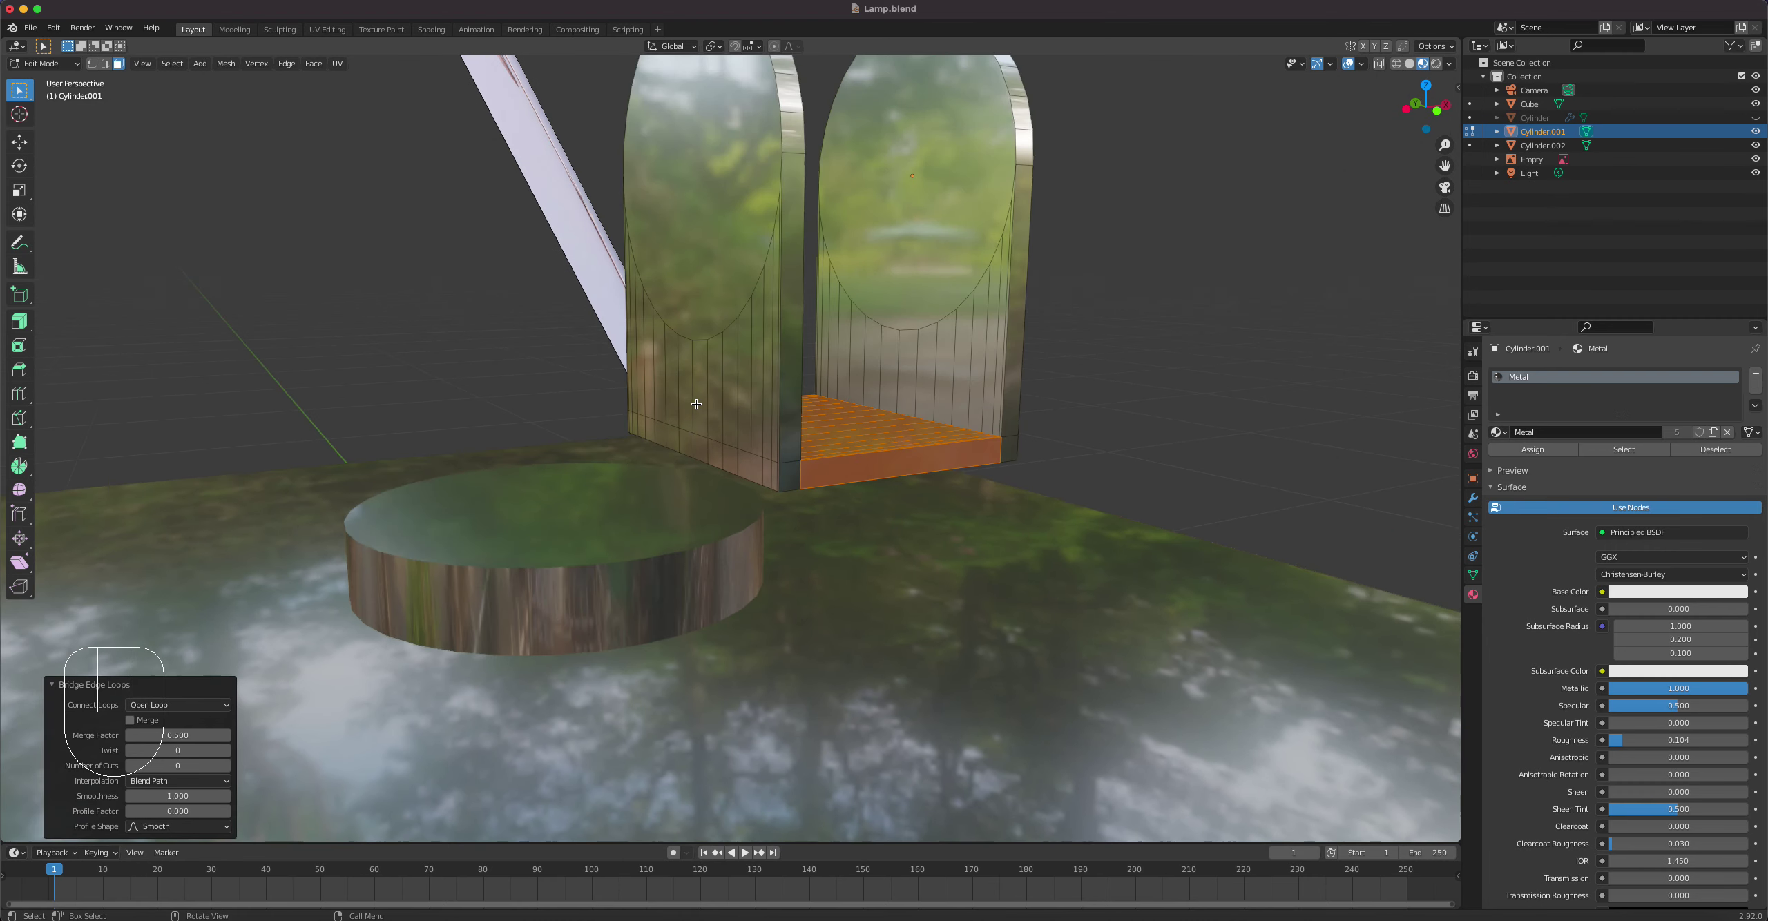
{"action": "left_click", "coordinate": [815, 493]}
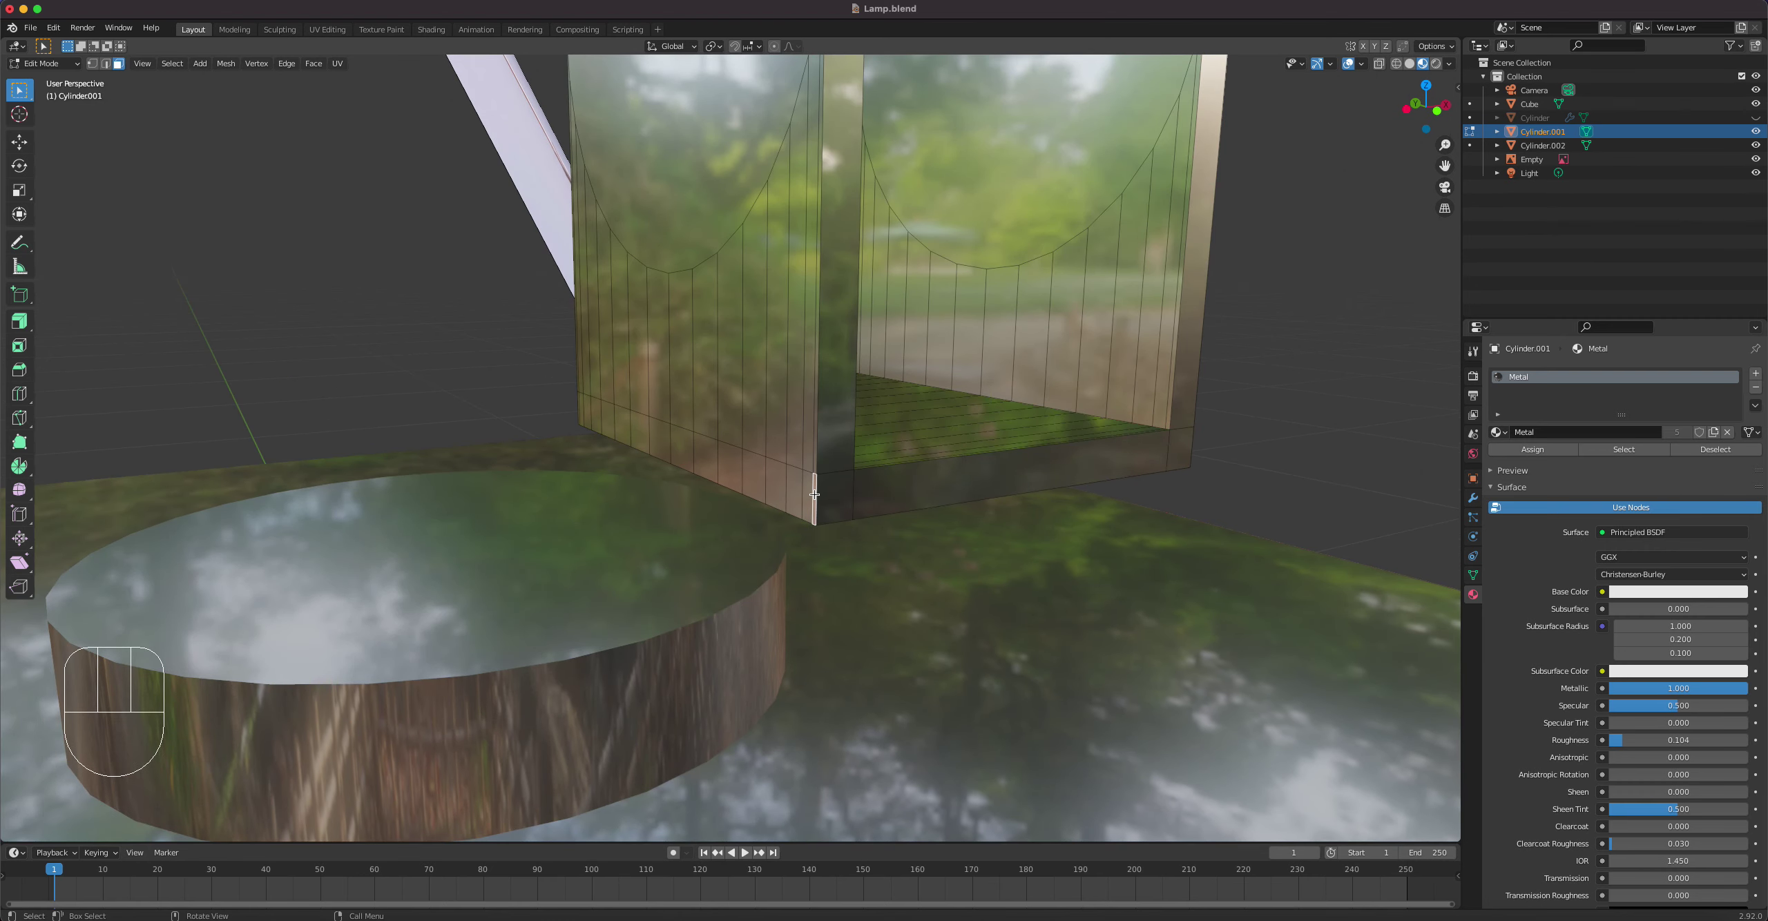
{"action": "left_click", "coordinate": [809, 491], "text": "shift"}
{"action": "left_click", "coordinate": [788, 483], "text": "shift"}
{"action": "left_click", "coordinate": [775, 480], "text": "shift"}
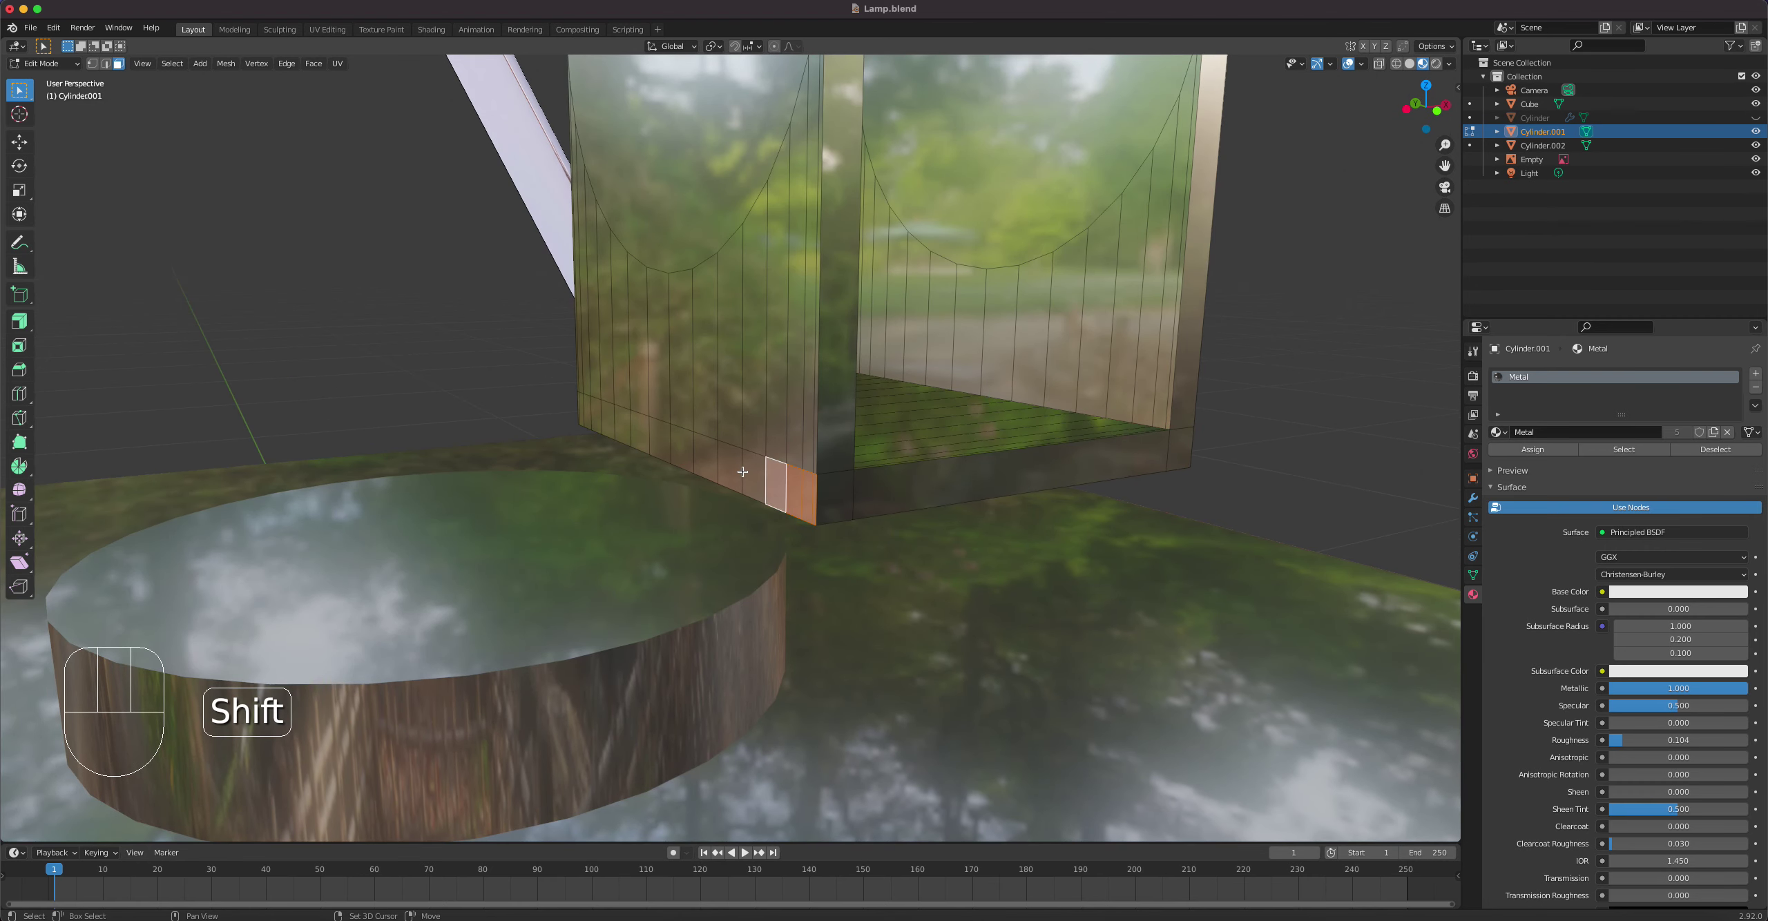
{"action": "left_click", "coordinate": [747, 470], "text": "shift"}
{"action": "left_click", "coordinate": [725, 463], "text": "shift"}
{"action": "left_click", "coordinate": [703, 455], "text": "shift"}
{"action": "left_click", "coordinate": [680, 447], "text": "shift"}
{"action": "left_click", "coordinate": [655, 438], "text": "shift"}
{"action": "left_click", "coordinate": [632, 427], "text": "shift"}
{"action": "left_click", "coordinate": [621, 424], "text": "shift"}
{"action": "left_click", "coordinate": [605, 418], "text": "shift"}
{"action": "left_click", "coordinate": [593, 414], "text": "shift"}
{"action": "left_click", "coordinate": [583, 412], "text": "shift"}
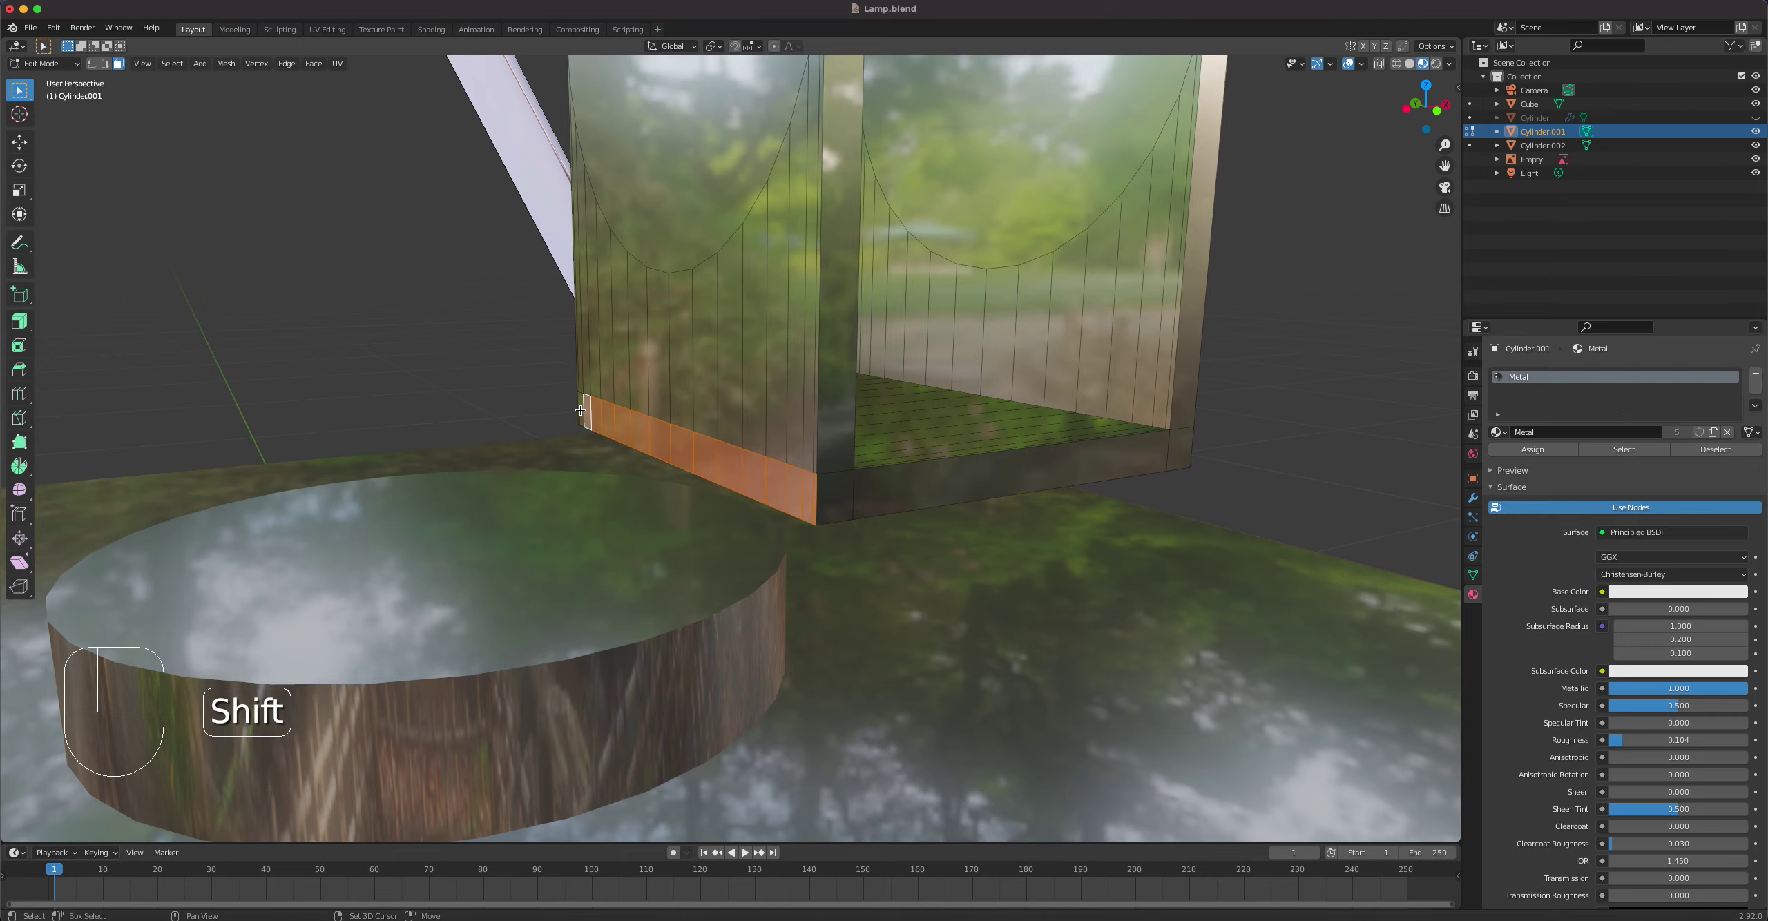
{"action": "left_click", "coordinate": [577, 410], "text": "shift"}
{"action": "left_click", "coordinate": [578, 405], "text": "shift"}
{"action": "middle_click_drag", "start_coordinate": [683, 456], "coordinate": [643, 459]}
{"action": "key", "text": "e"}
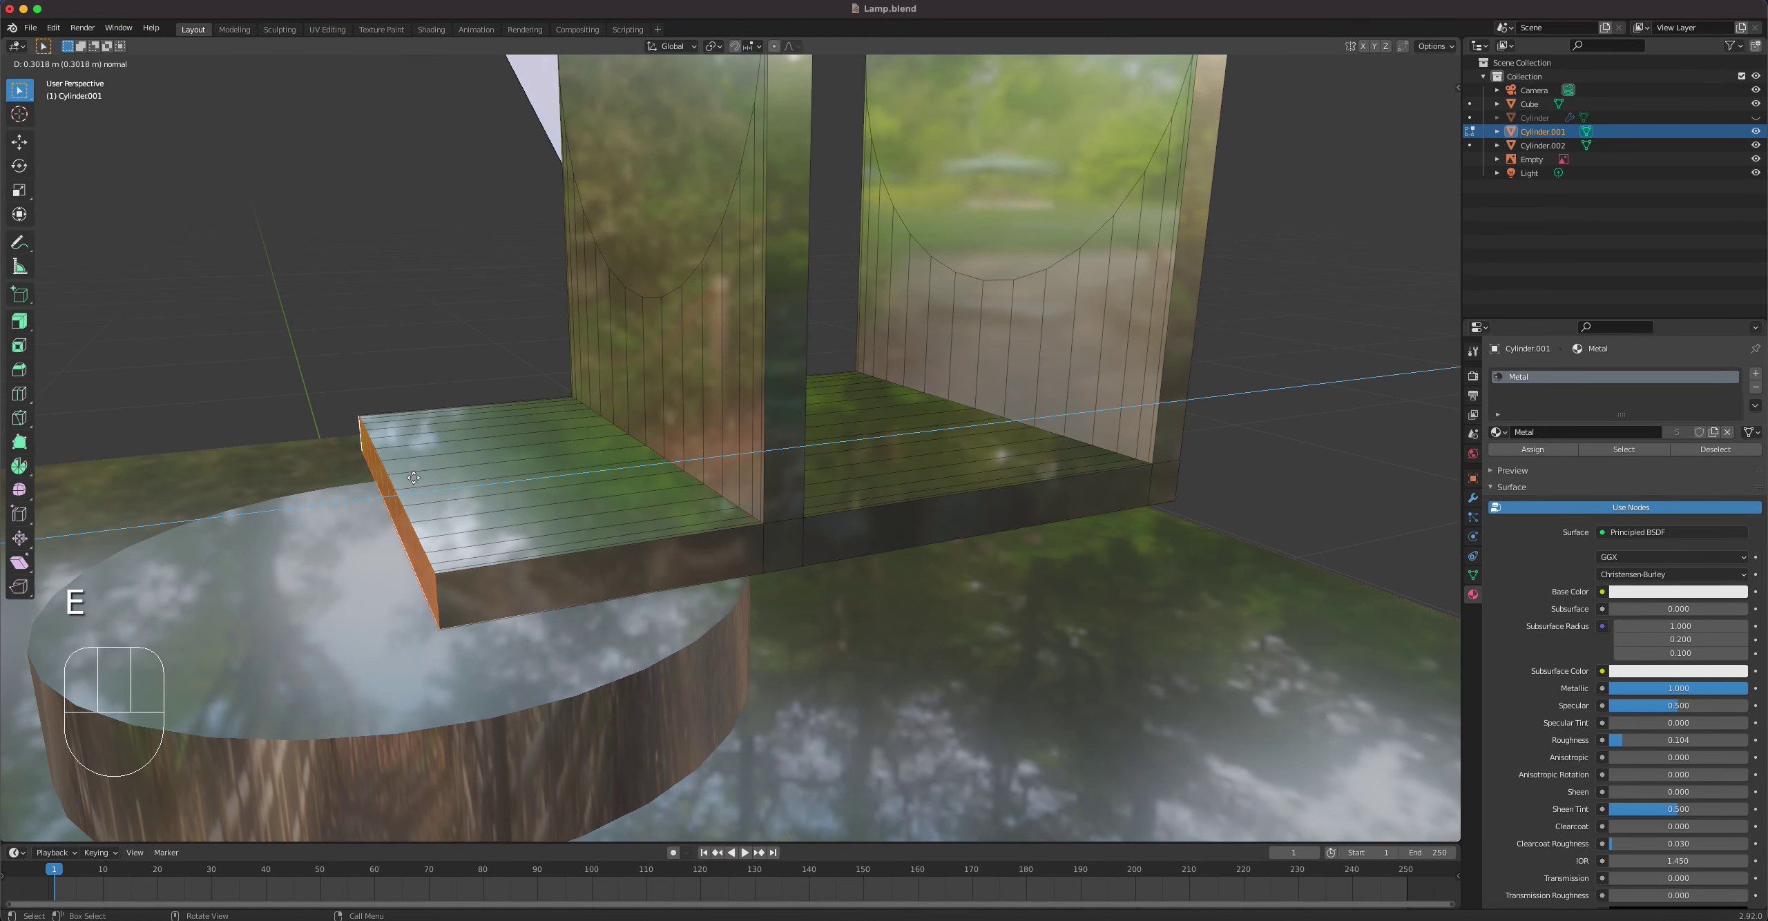
{"action": "left_click", "coordinate": [364, 476]}
{"action": "middle_click_drag", "start_coordinate": [573, 422], "coordinate": [578, 425]}
{"action": "scroll", "coordinate": [578, 425], "scroll_direction": "down", "scroll_amount": 6}
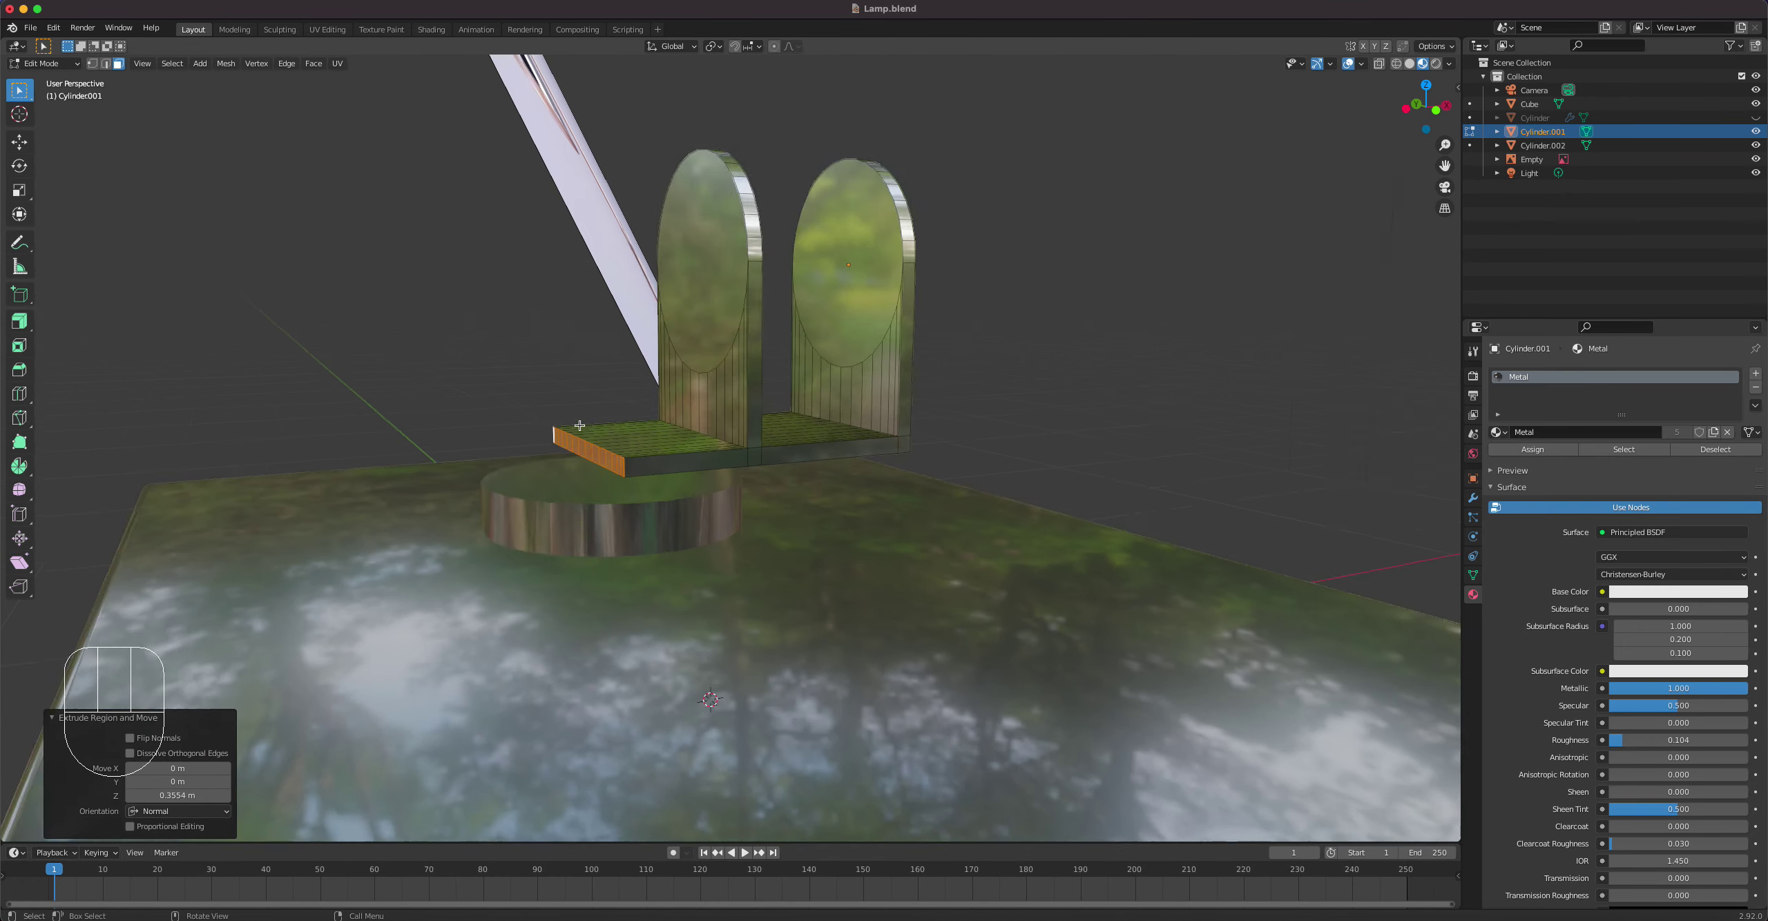
Step: In Object Mode, add an X-axis Mirror modifier to the bracket with the base Cube as mirror object and Clipping enabled
{"action": "key", "text": "Tab"}
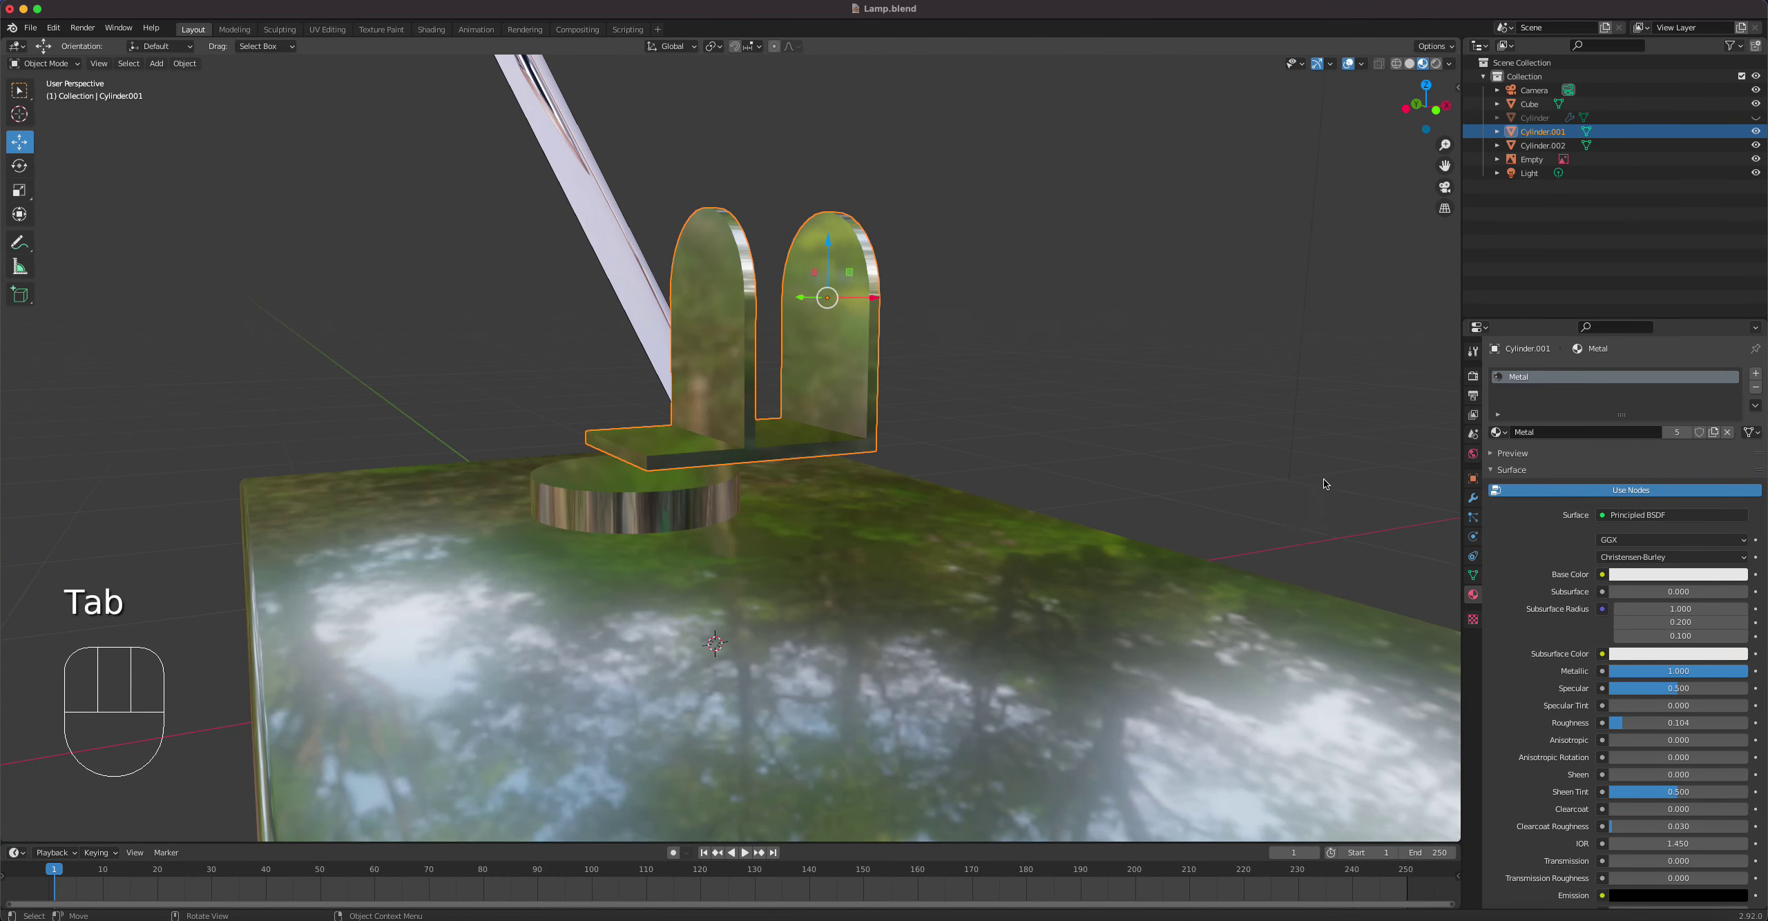
{"action": "left_click", "coordinate": [1473, 498]}
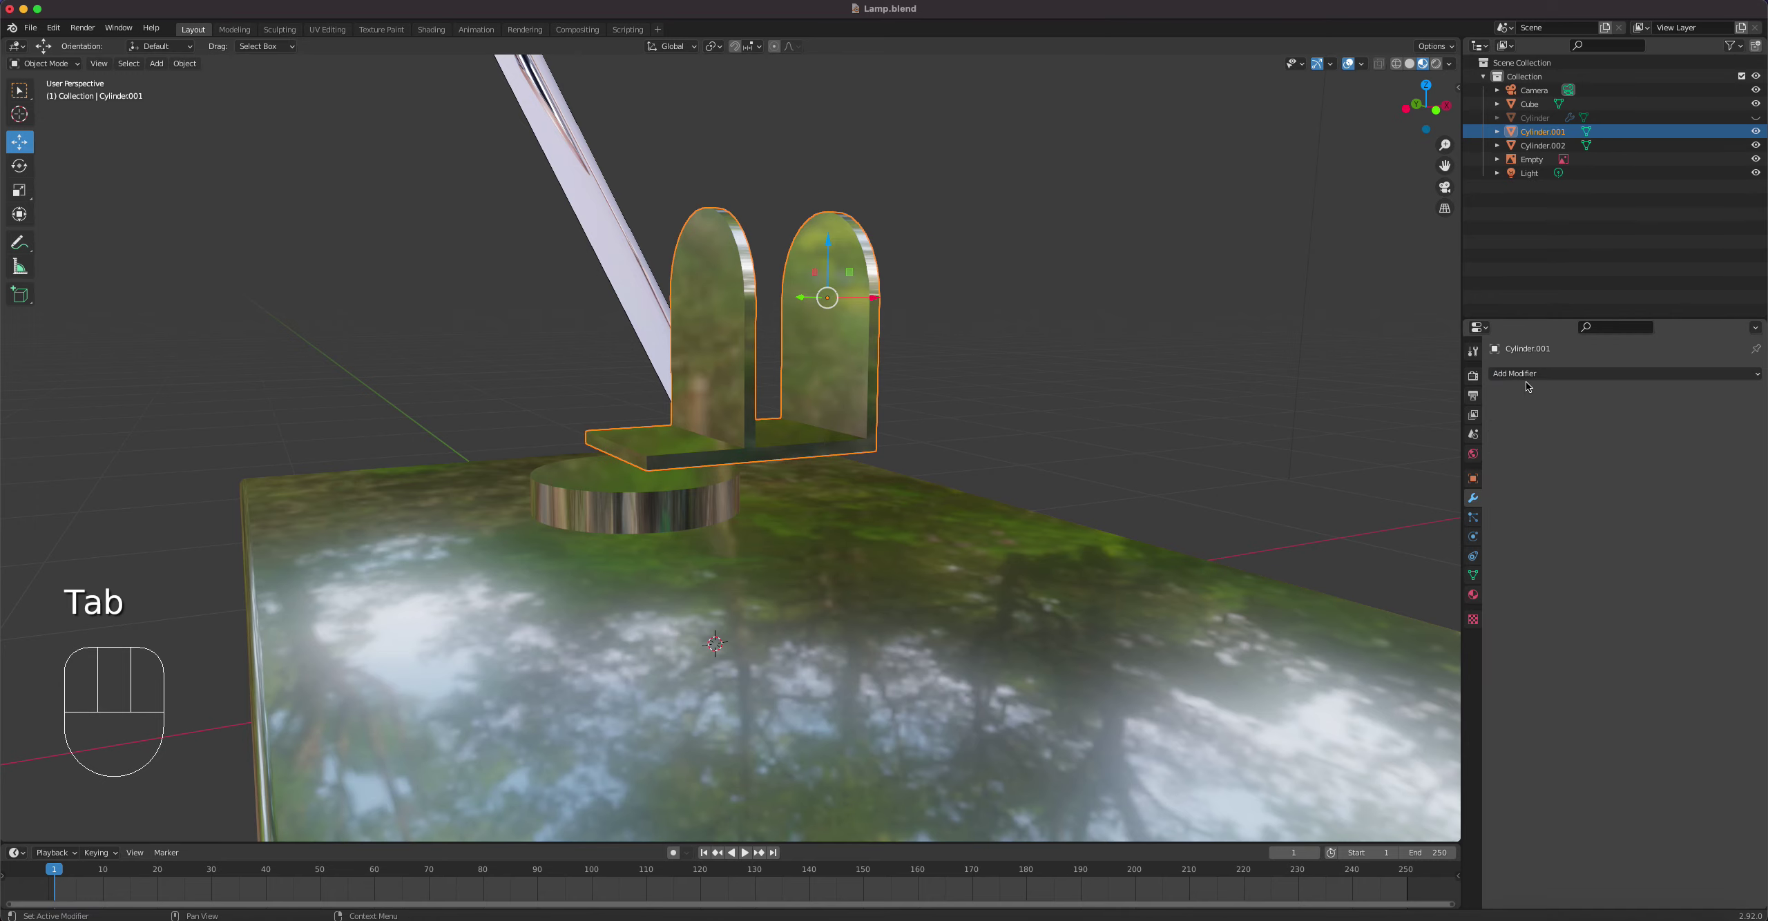
{"action": "left_click", "coordinate": [1527, 376]}
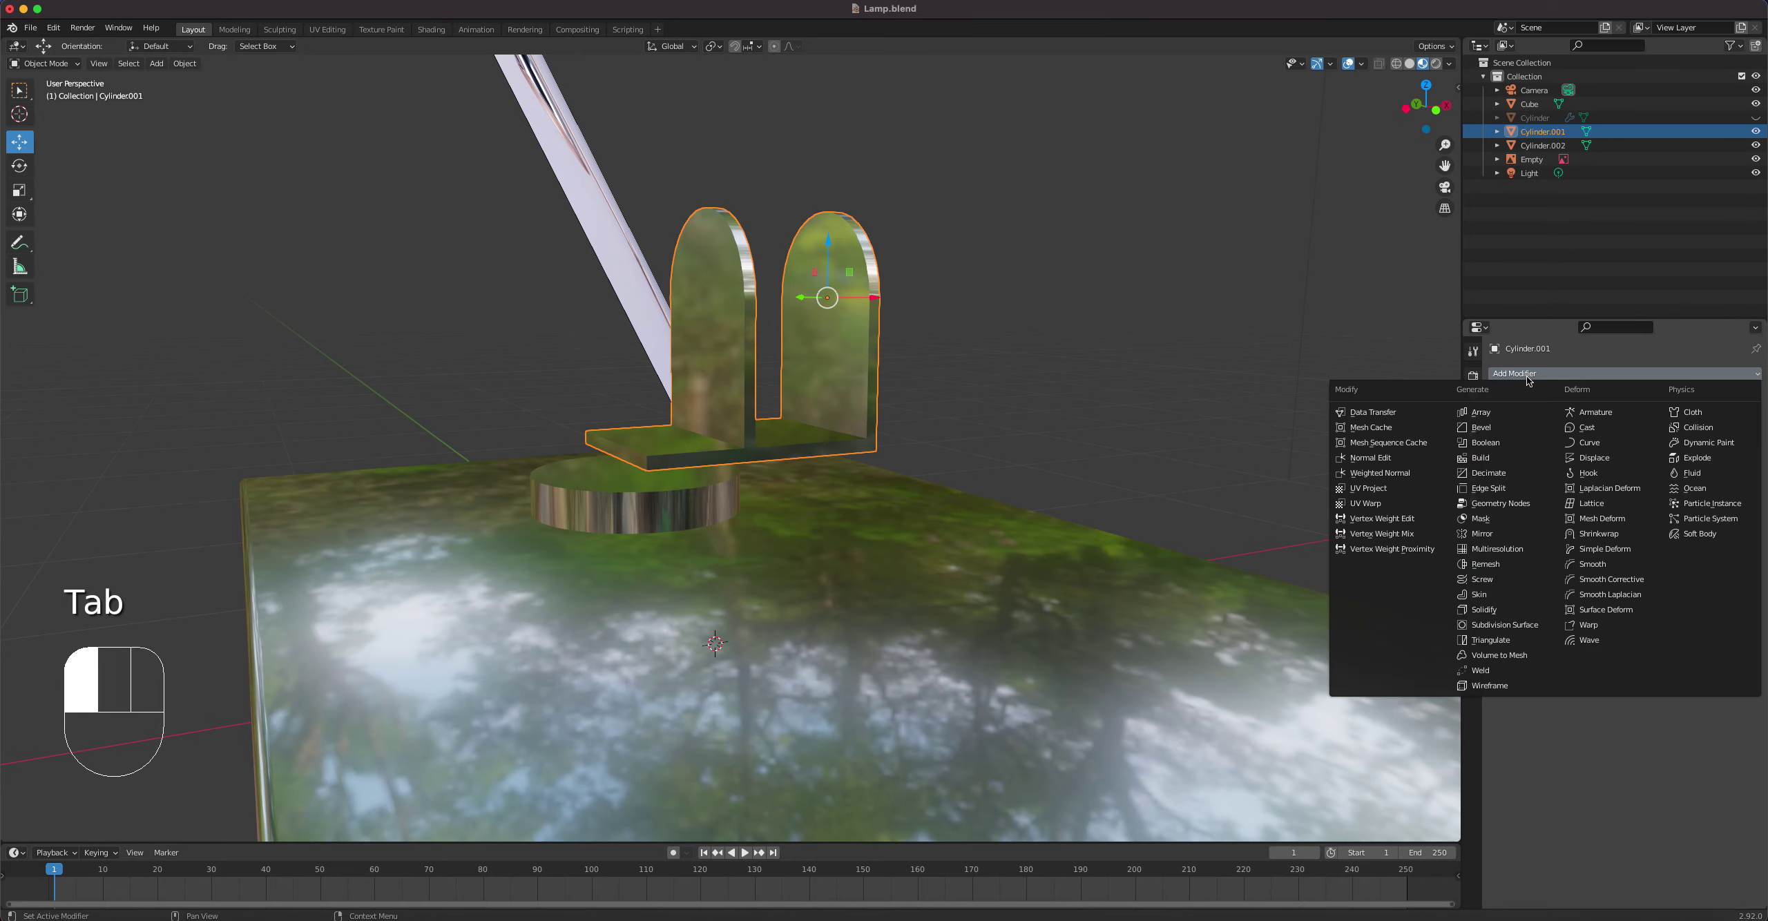
{"action": "left_click", "coordinate": [1499, 533]}
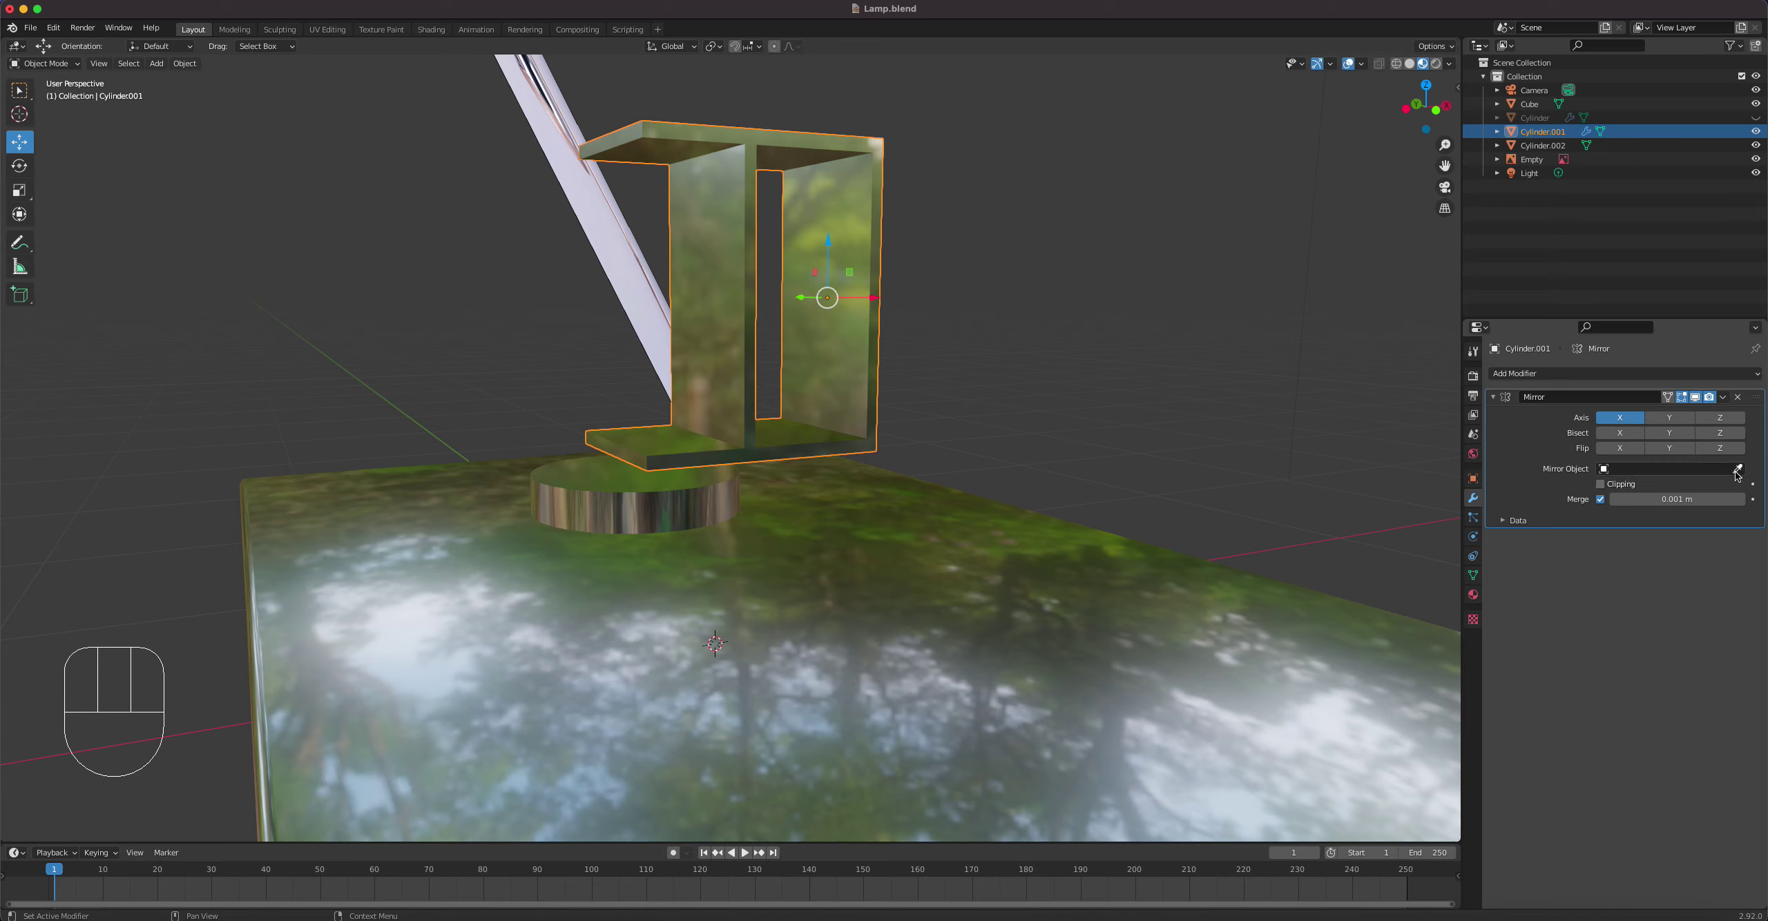
{"action": "left_click", "coordinate": [1737, 469]}
{"action": "left_click", "coordinate": [1032, 633]}
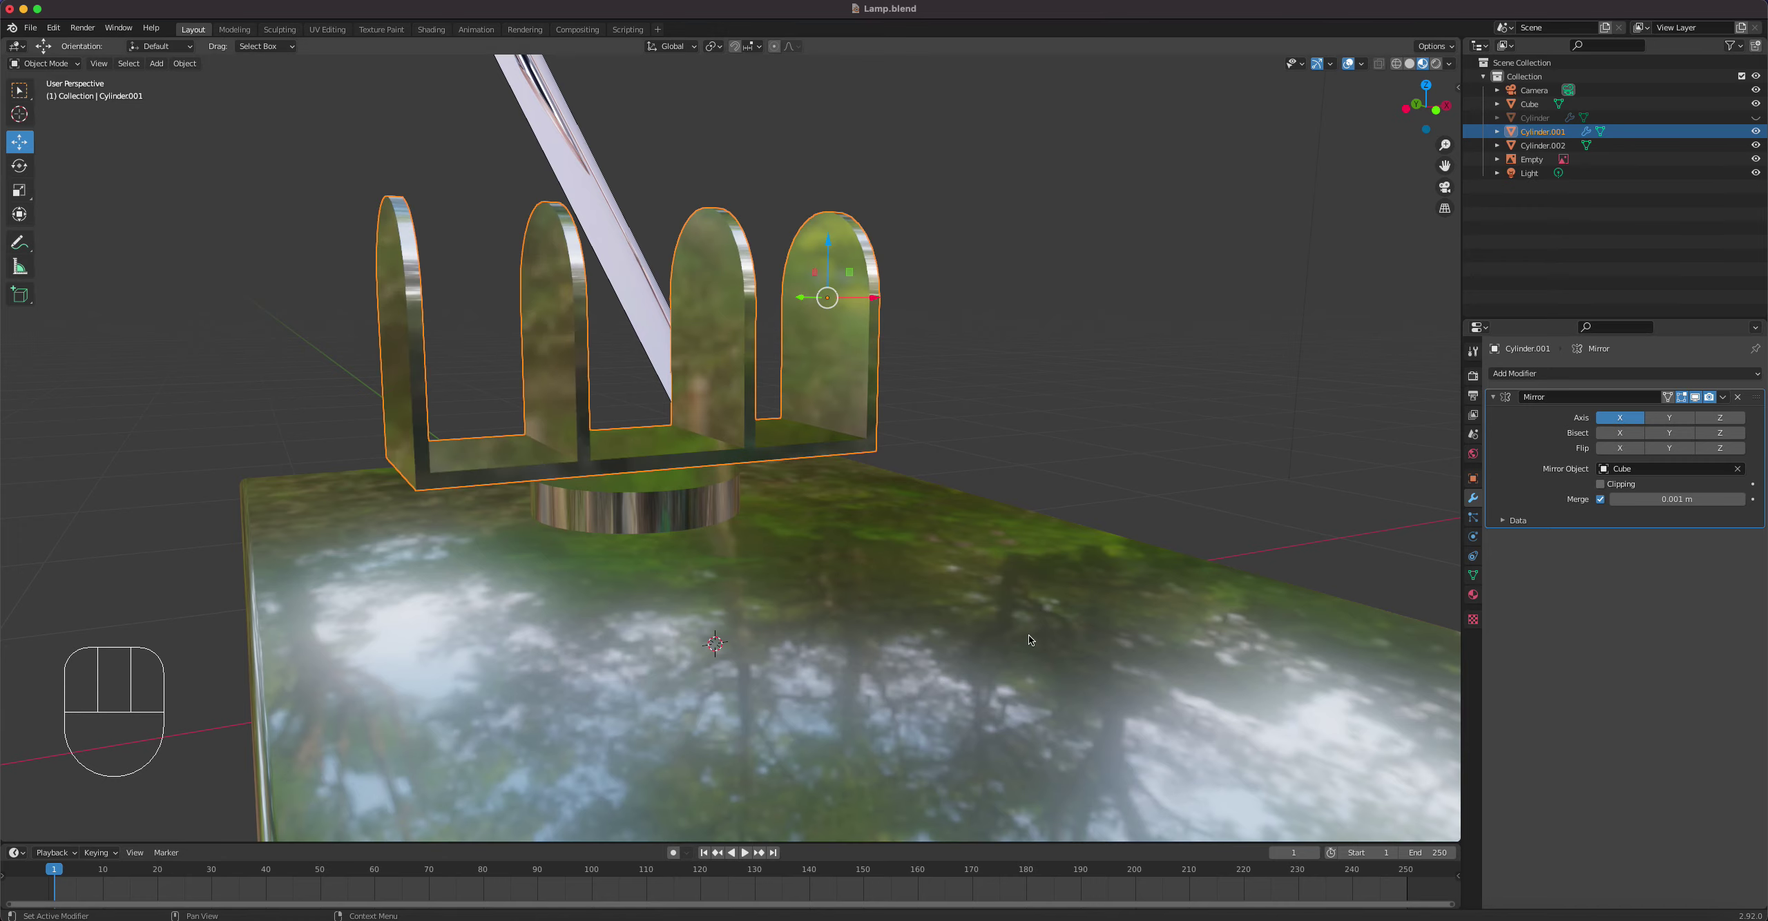
{"action": "left_click", "coordinate": [1600, 484]}
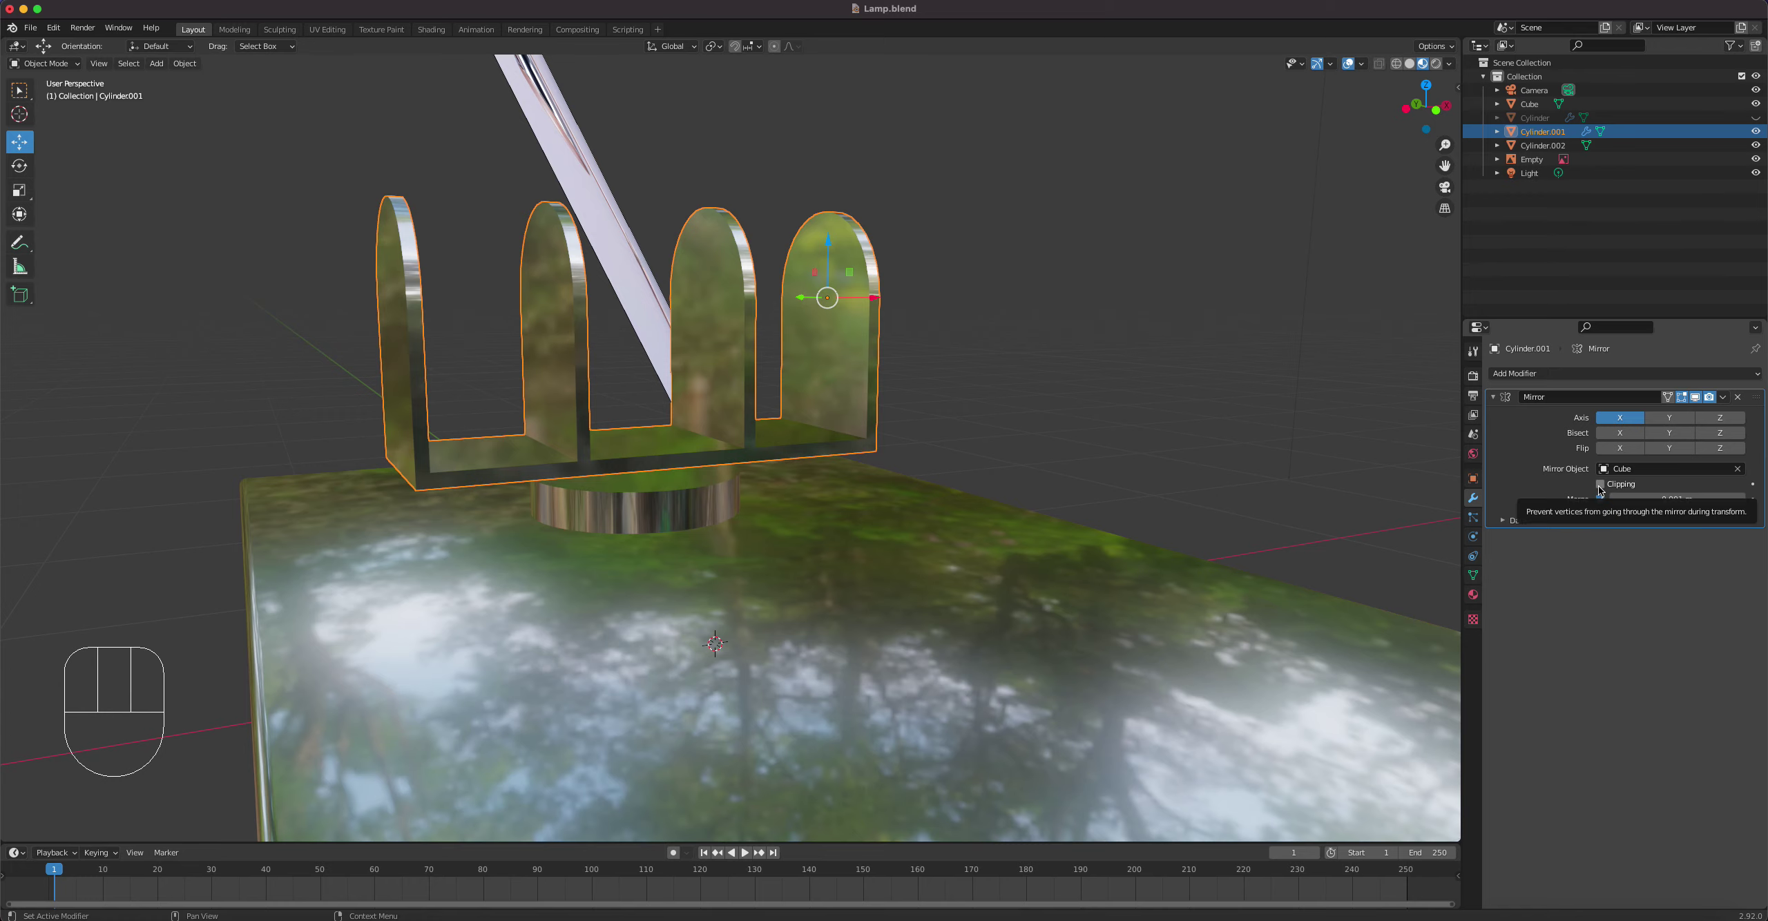
Step: Move the extruded end faces about 0.629 m along X with clipping at the mirror plane, and return to Object Mode
{"action": "key", "text": "Tab"}
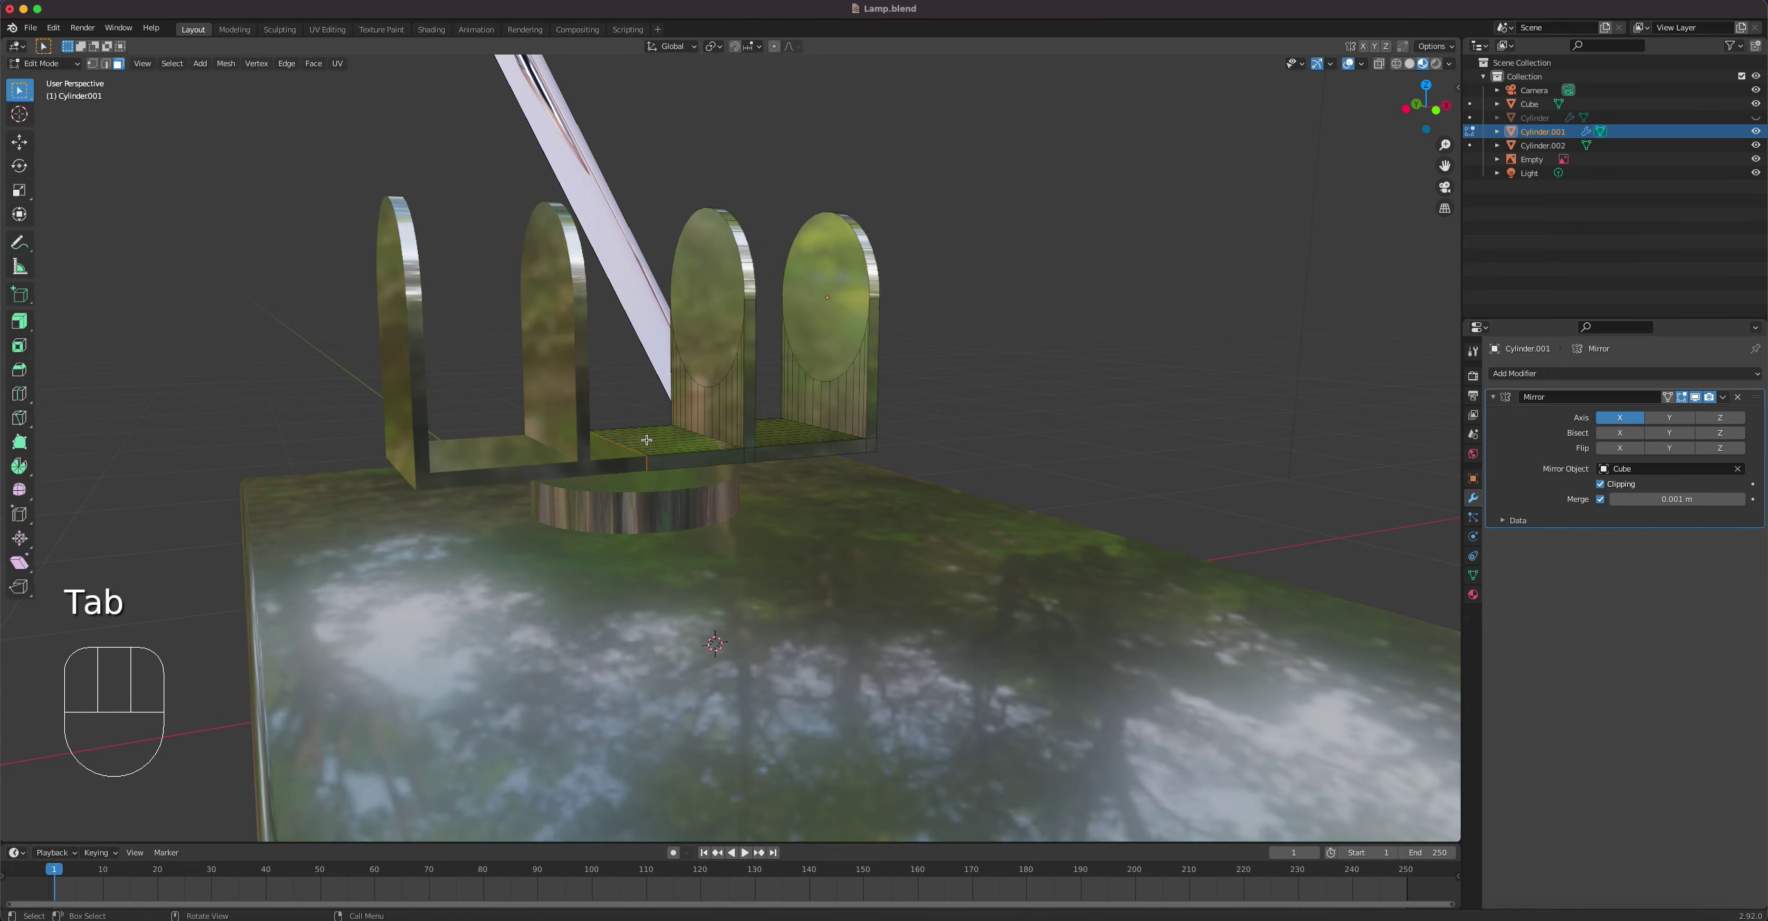
{"action": "key", "text": "g"}
{"action": "key", "text": "x"}
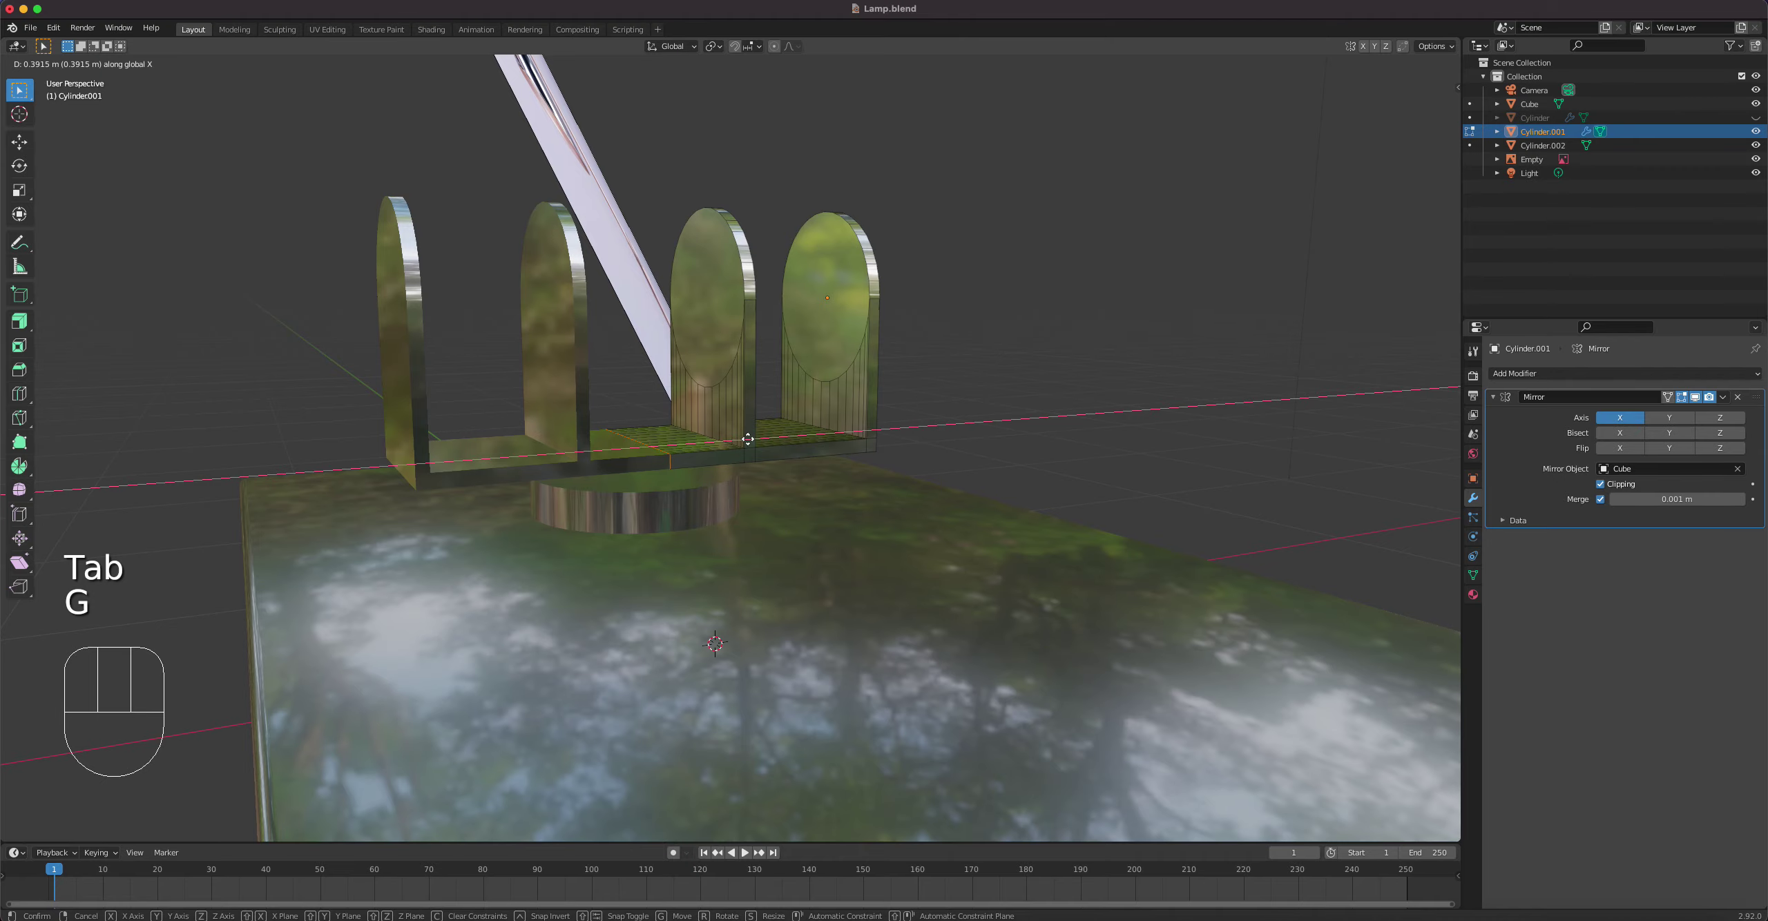
{"action": "left_click", "coordinate": [804, 436]}
{"action": "scroll", "coordinate": [715, 458], "scroll_direction": "up", "scroll_amount": 3}
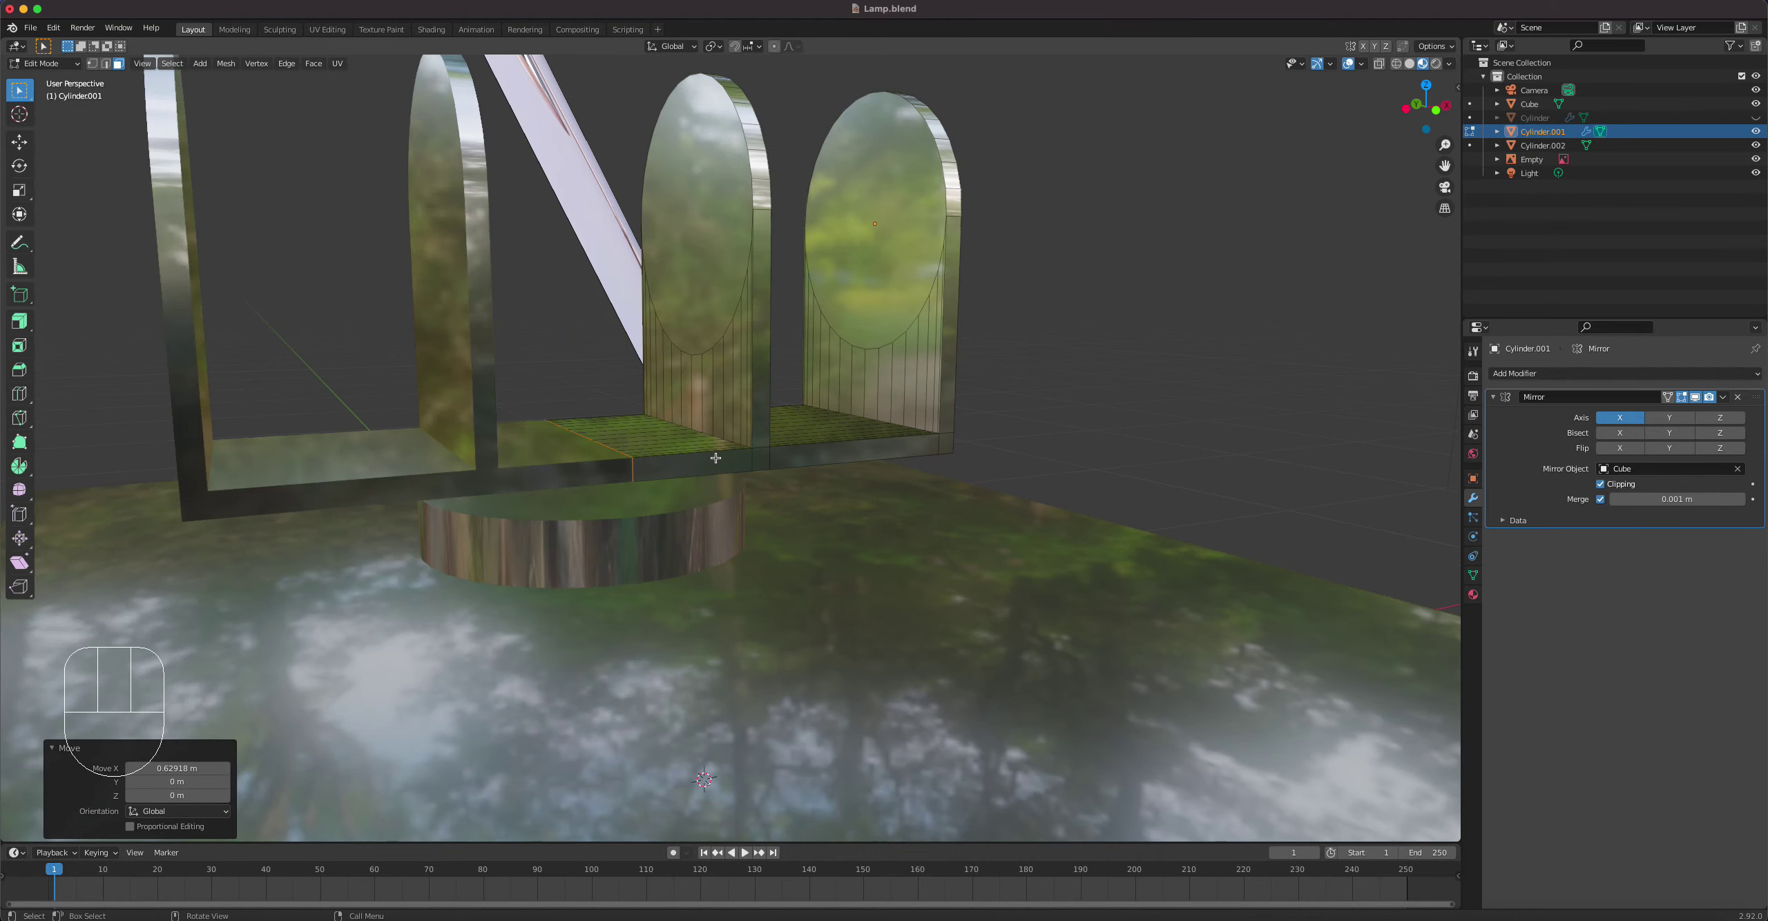
{"action": "middle_click_drag", "start_coordinate": [715, 458], "coordinate": [580, 498]}
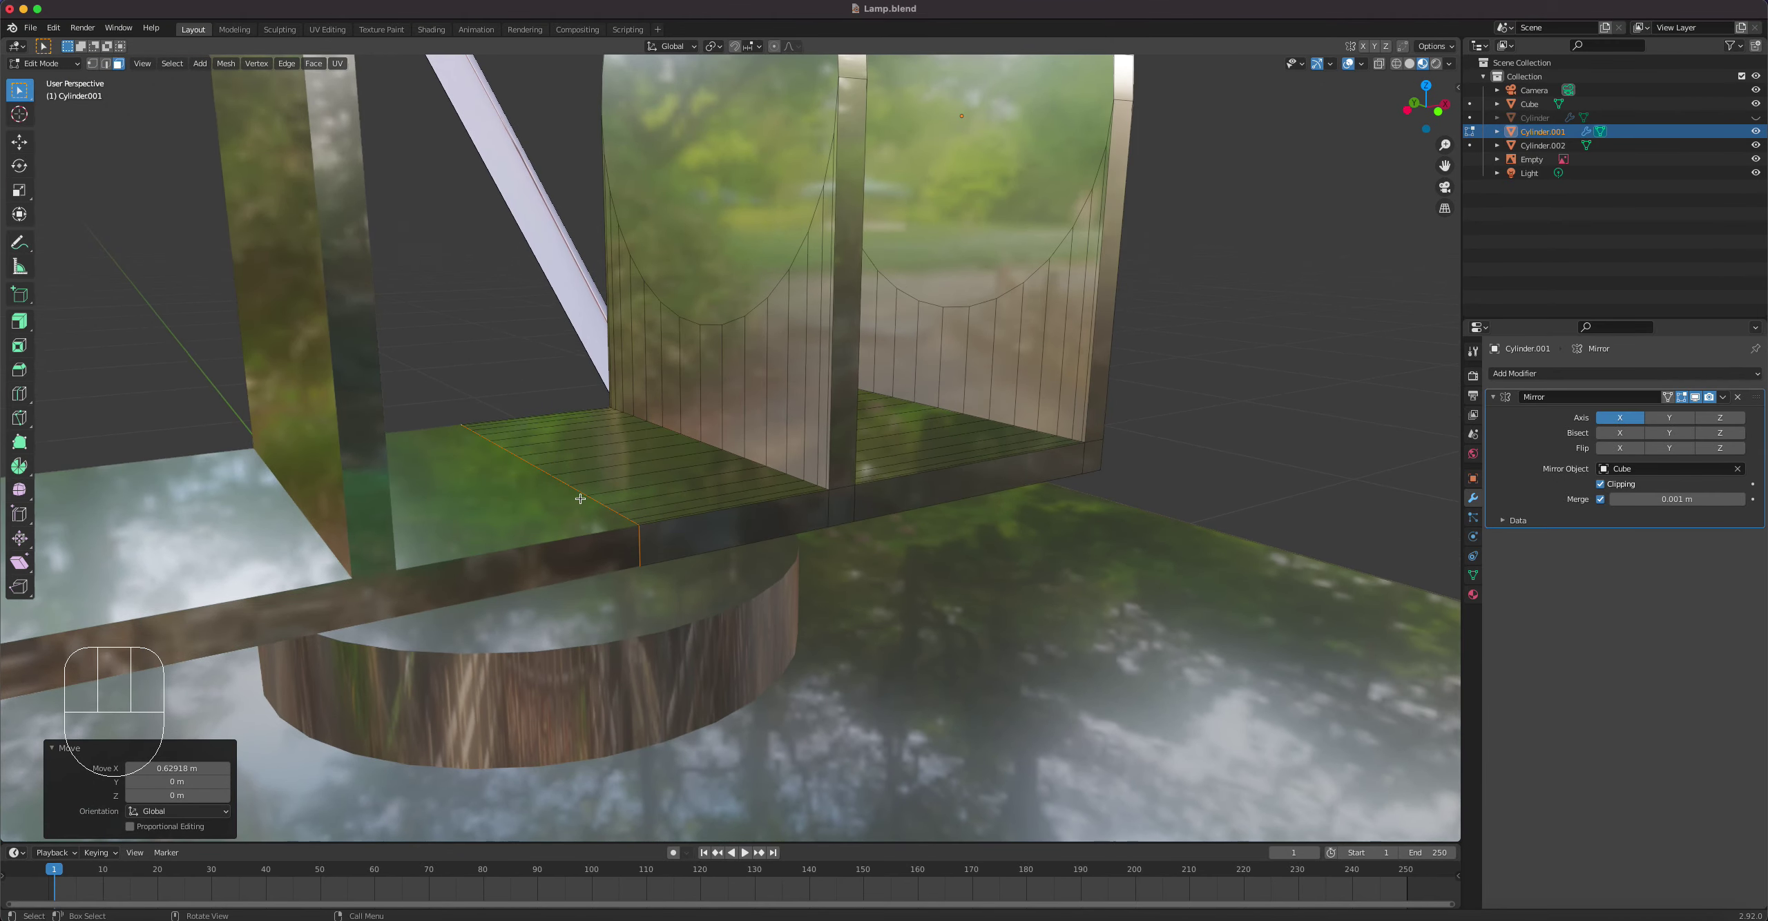
{"action": "middle_click_drag", "start_coordinate": [706, 506], "coordinate": [651, 497]}
{"action": "key", "text": "Tab"}
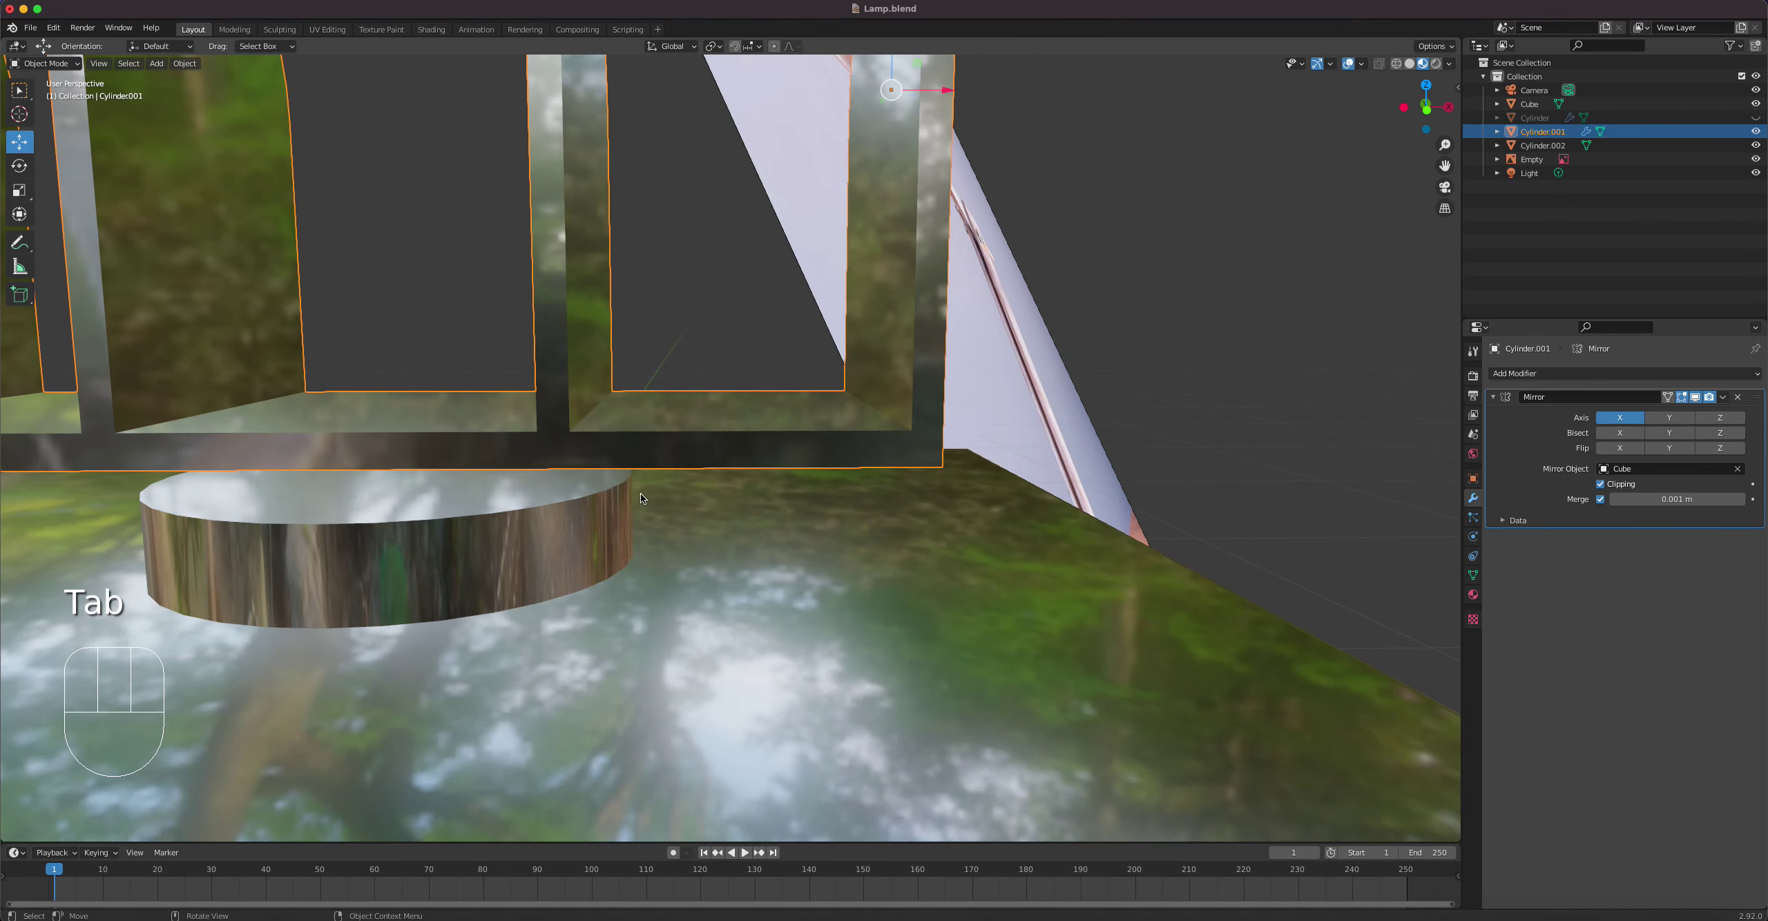
Step: Lower the mirrored bracket about 0.065 m along Z toward the round disc on the base
{"action": "scroll", "coordinate": [639, 492], "scroll_direction": "down", "scroll_amount": 6}
{"action": "left_click_drag", "start_coordinate": [786, 272], "coordinate": [787, 284]}
{"action": "scroll", "coordinate": [650, 414], "scroll_direction": "up", "scroll_amount": 4}
{"action": "middle_click_drag", "start_coordinate": [659, 514], "coordinate": [594, 474]}
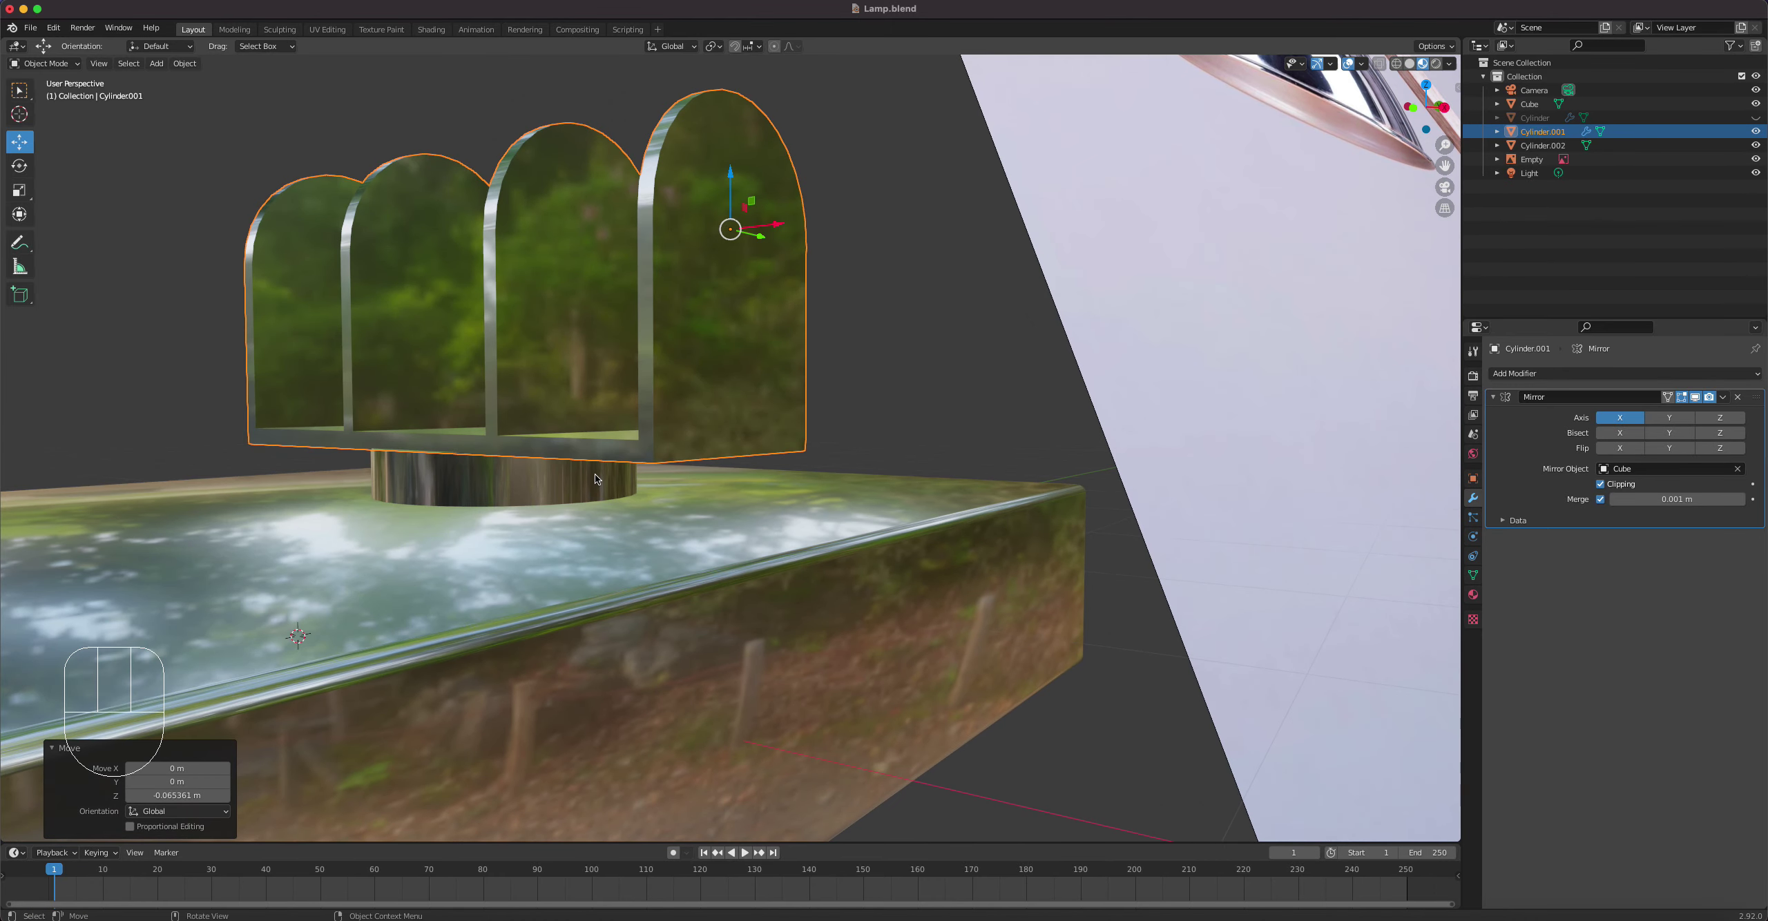
Step: Scale the round disc under the bracket to about 0.923 and raise it about 0.018 m
{"action": "left_click", "coordinate": [586, 478]}
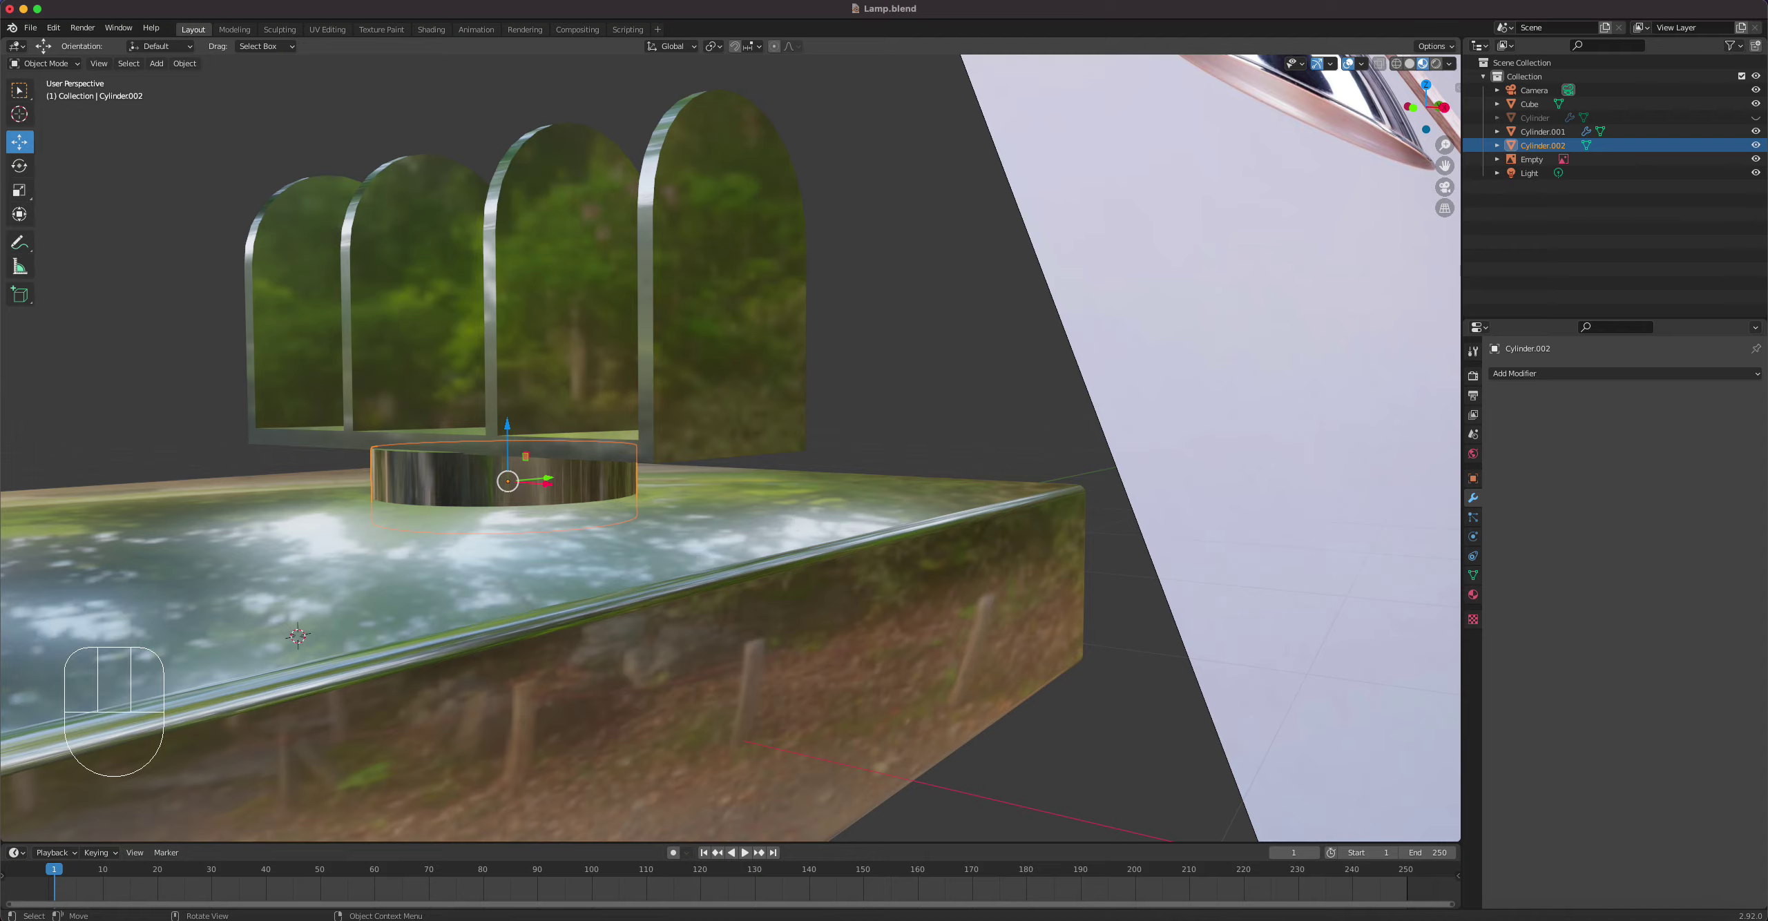
{"action": "key", "text": "s"}
{"action": "left_click", "coordinate": [767, 518]}
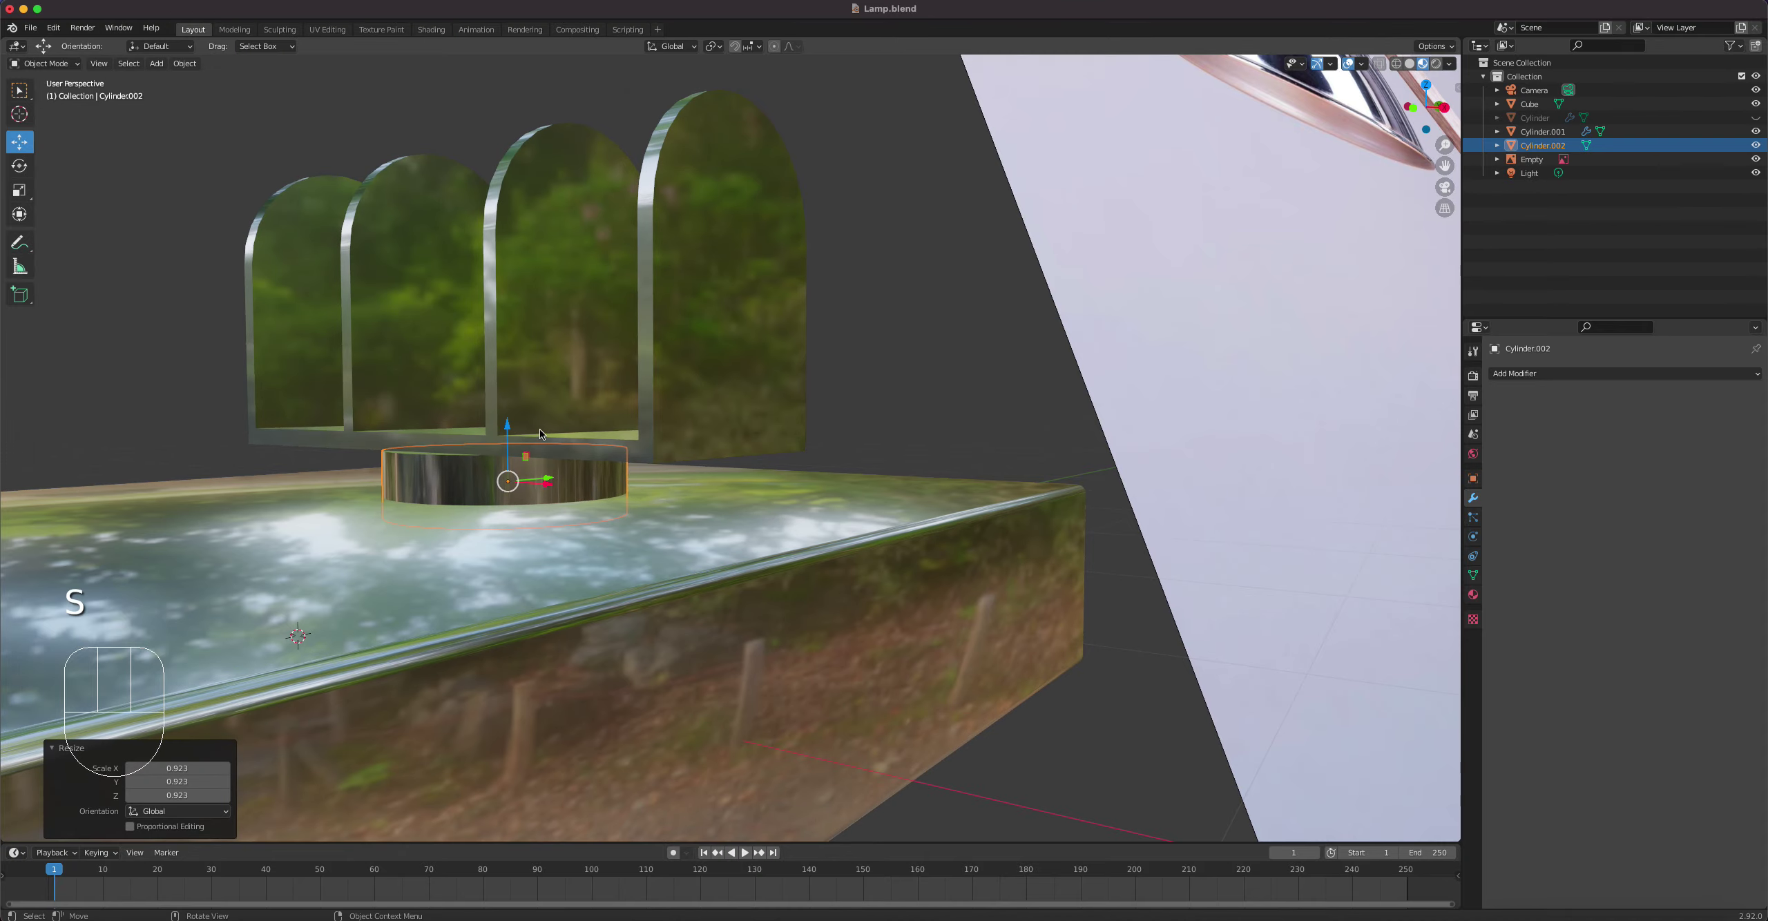
{"action": "left_click_drag", "start_coordinate": [506, 429], "coordinate": [506, 426]}
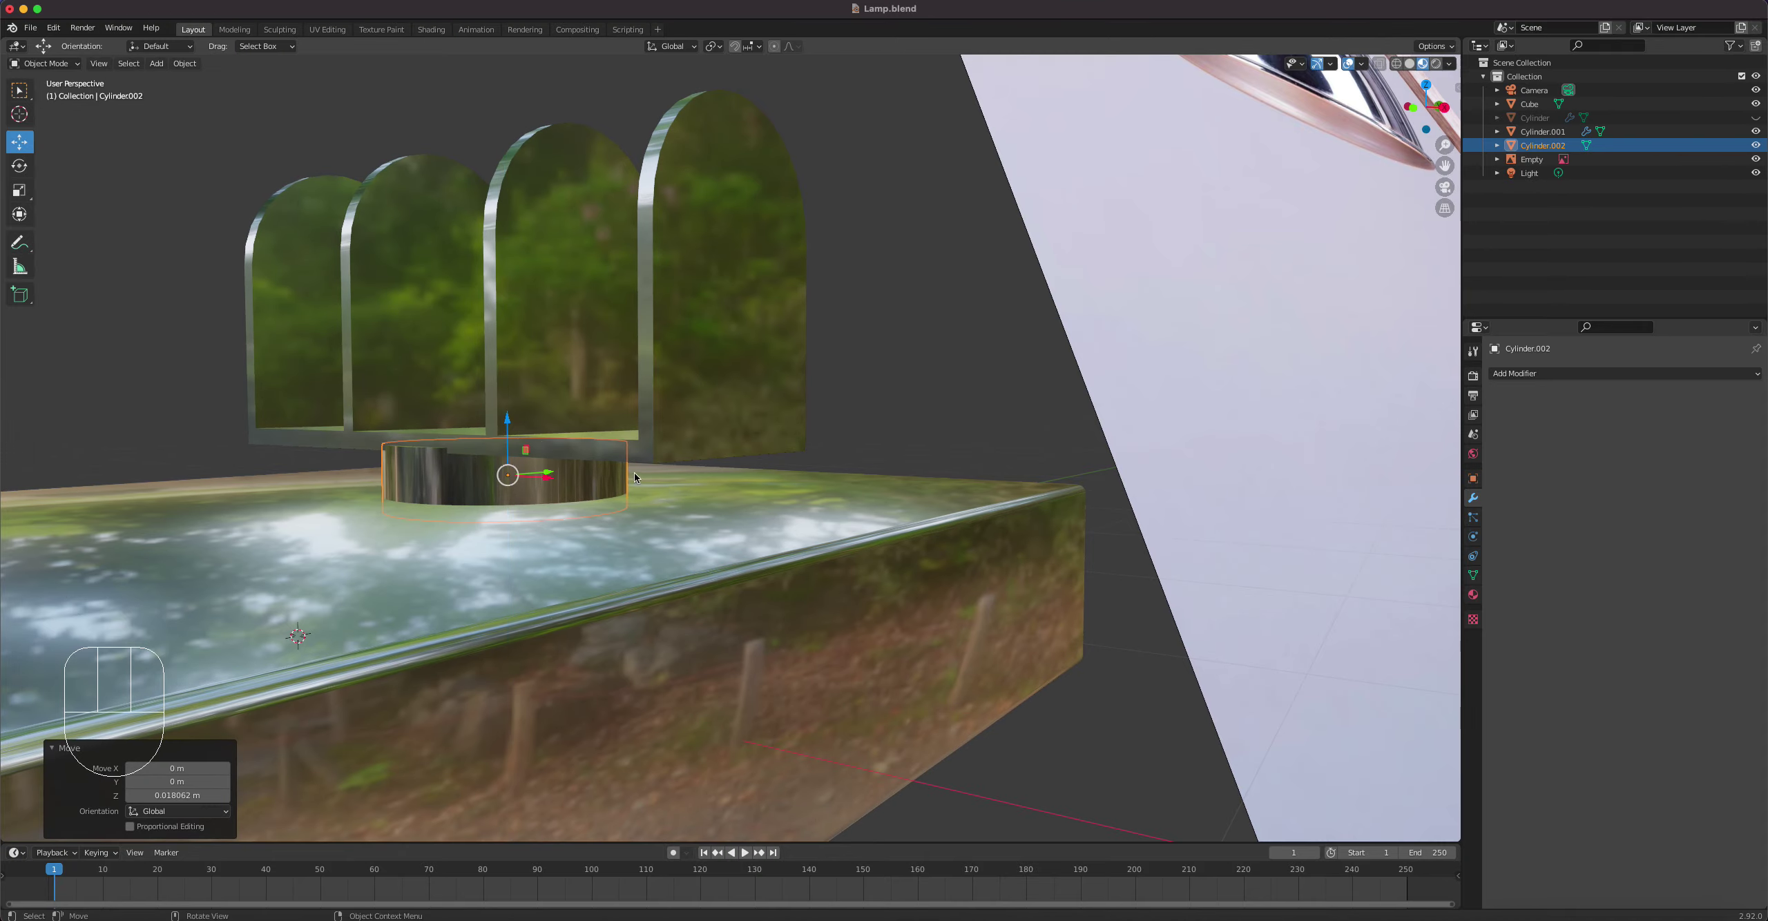
Step: Examine the bracket and disc from several angles against the lamp-base joint in the reference photo
{"action": "middle_click_drag", "start_coordinate": [634, 472], "coordinate": [680, 492]}
{"action": "scroll", "coordinate": [1047, 644], "scroll_direction": "down", "scroll_amount": 3}
{"action": "scroll", "coordinate": [795, 524], "scroll_direction": "up", "scroll_amount": 4}
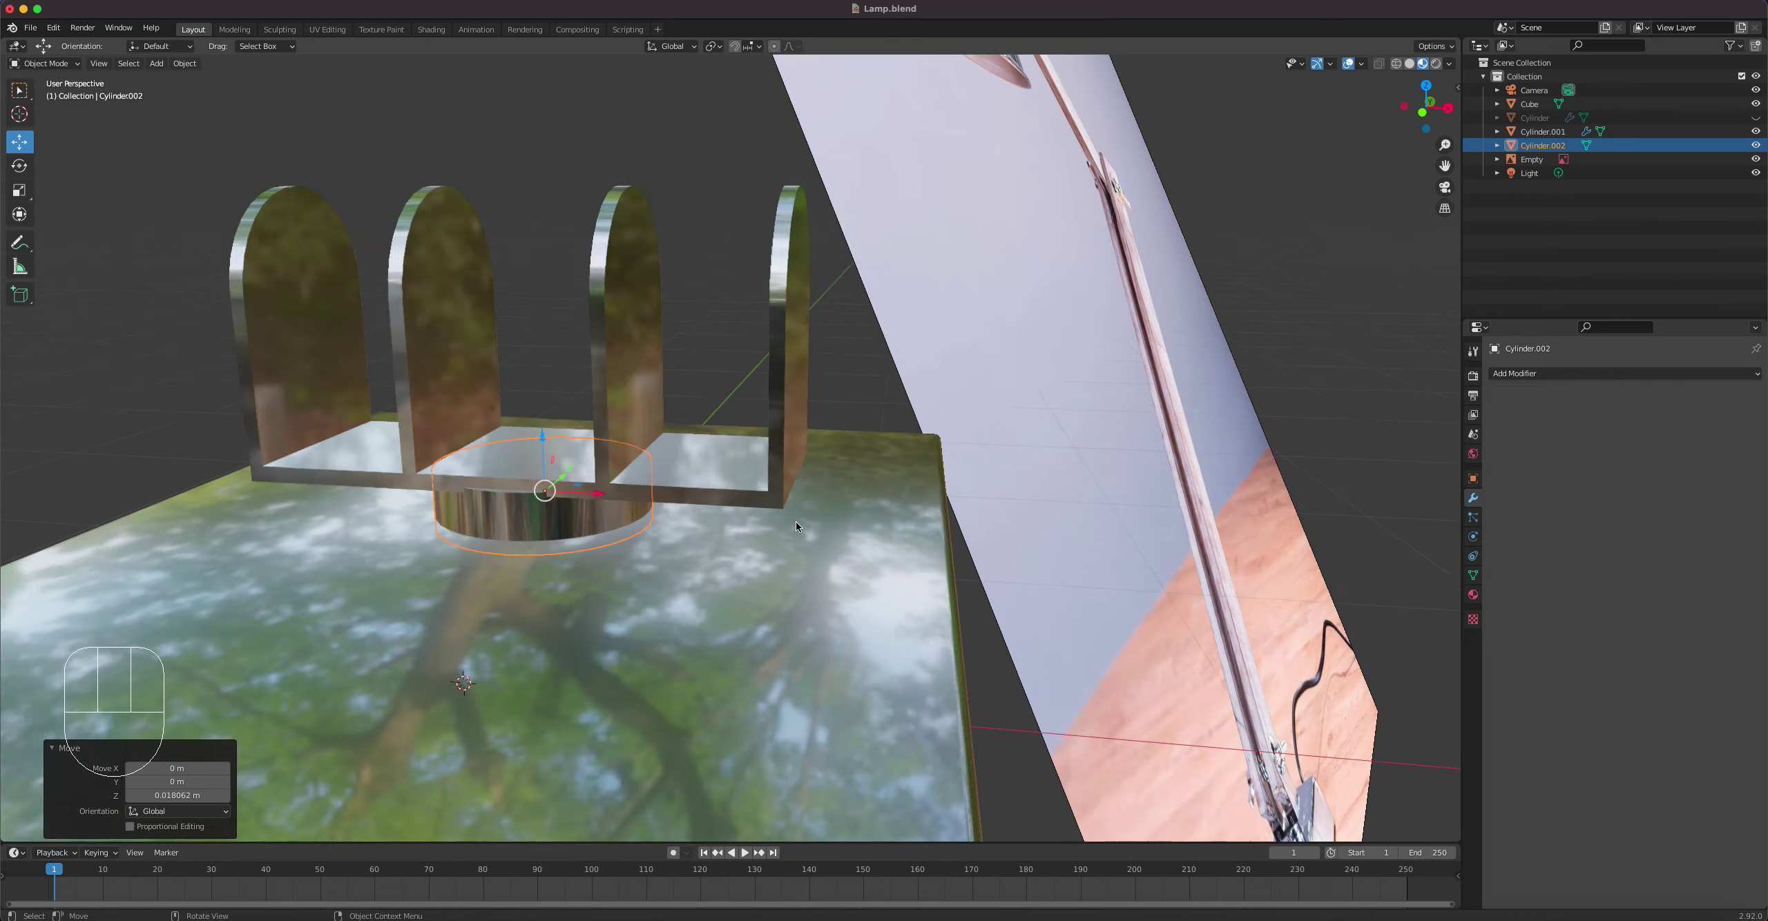
{"action": "scroll", "coordinate": [796, 522], "scroll_direction": "down", "scroll_amount": 1}
{"action": "middle_click_drag", "start_coordinate": [1118, 699], "coordinate": [995, 587]}
{"action": "middle_click_drag", "start_coordinate": [919, 545], "coordinate": [760, 380], "text": "shift"}
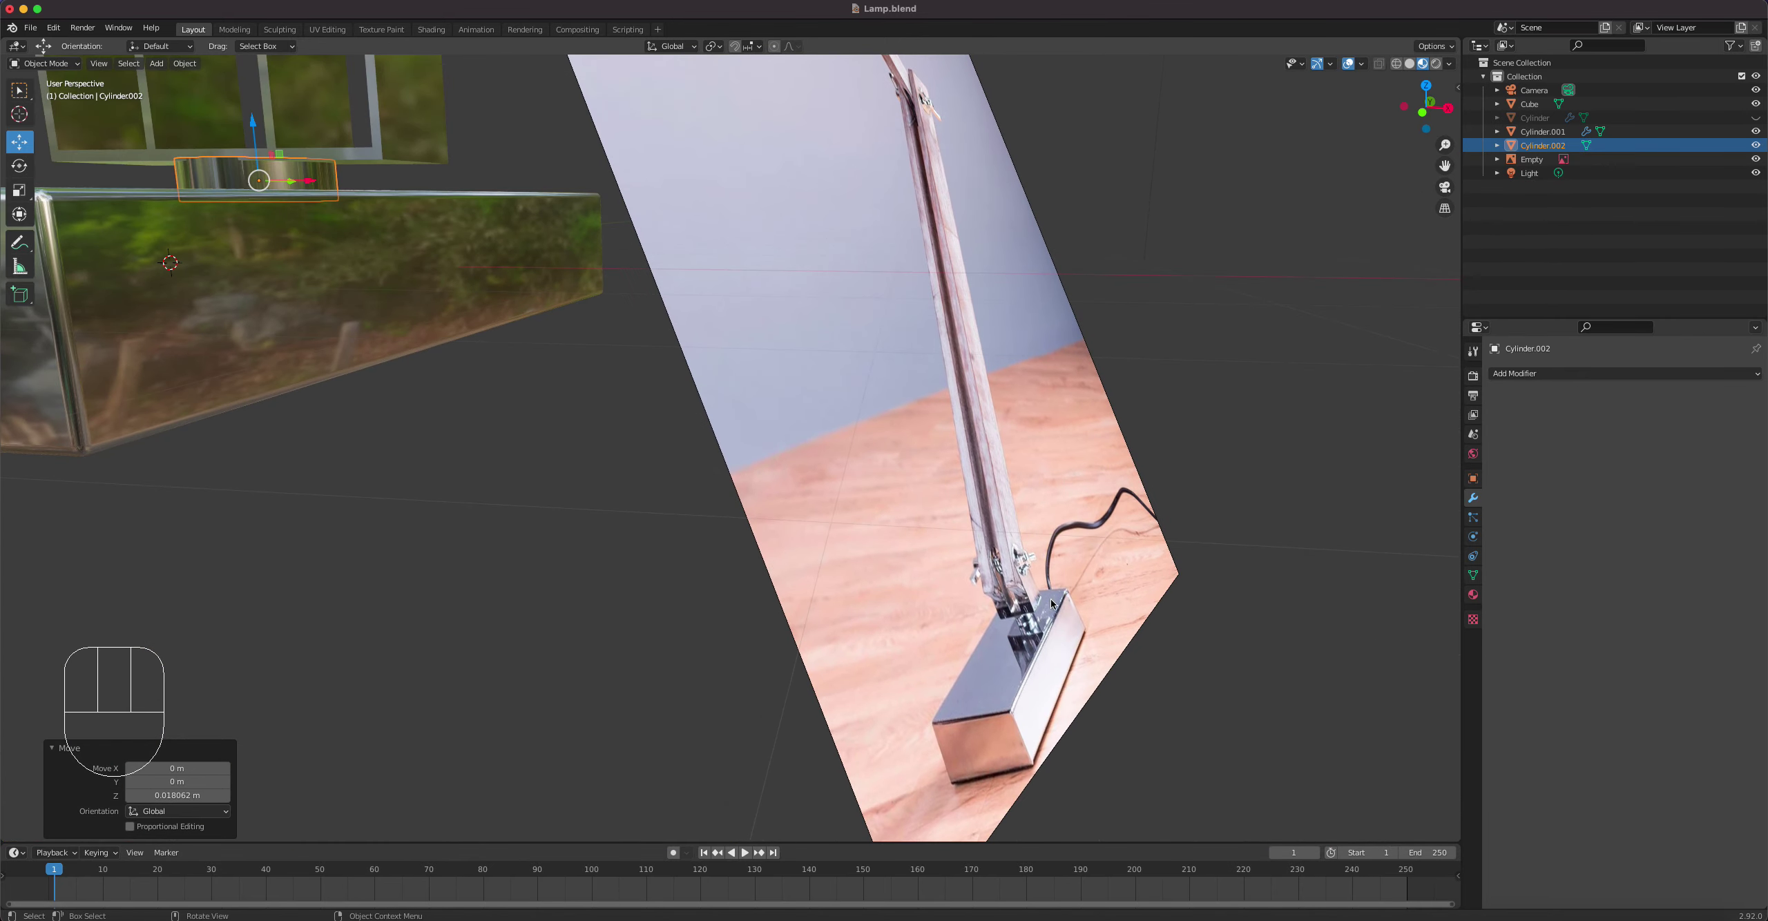
{"action": "middle_click_drag", "start_coordinate": [926, 629], "coordinate": [993, 565]}
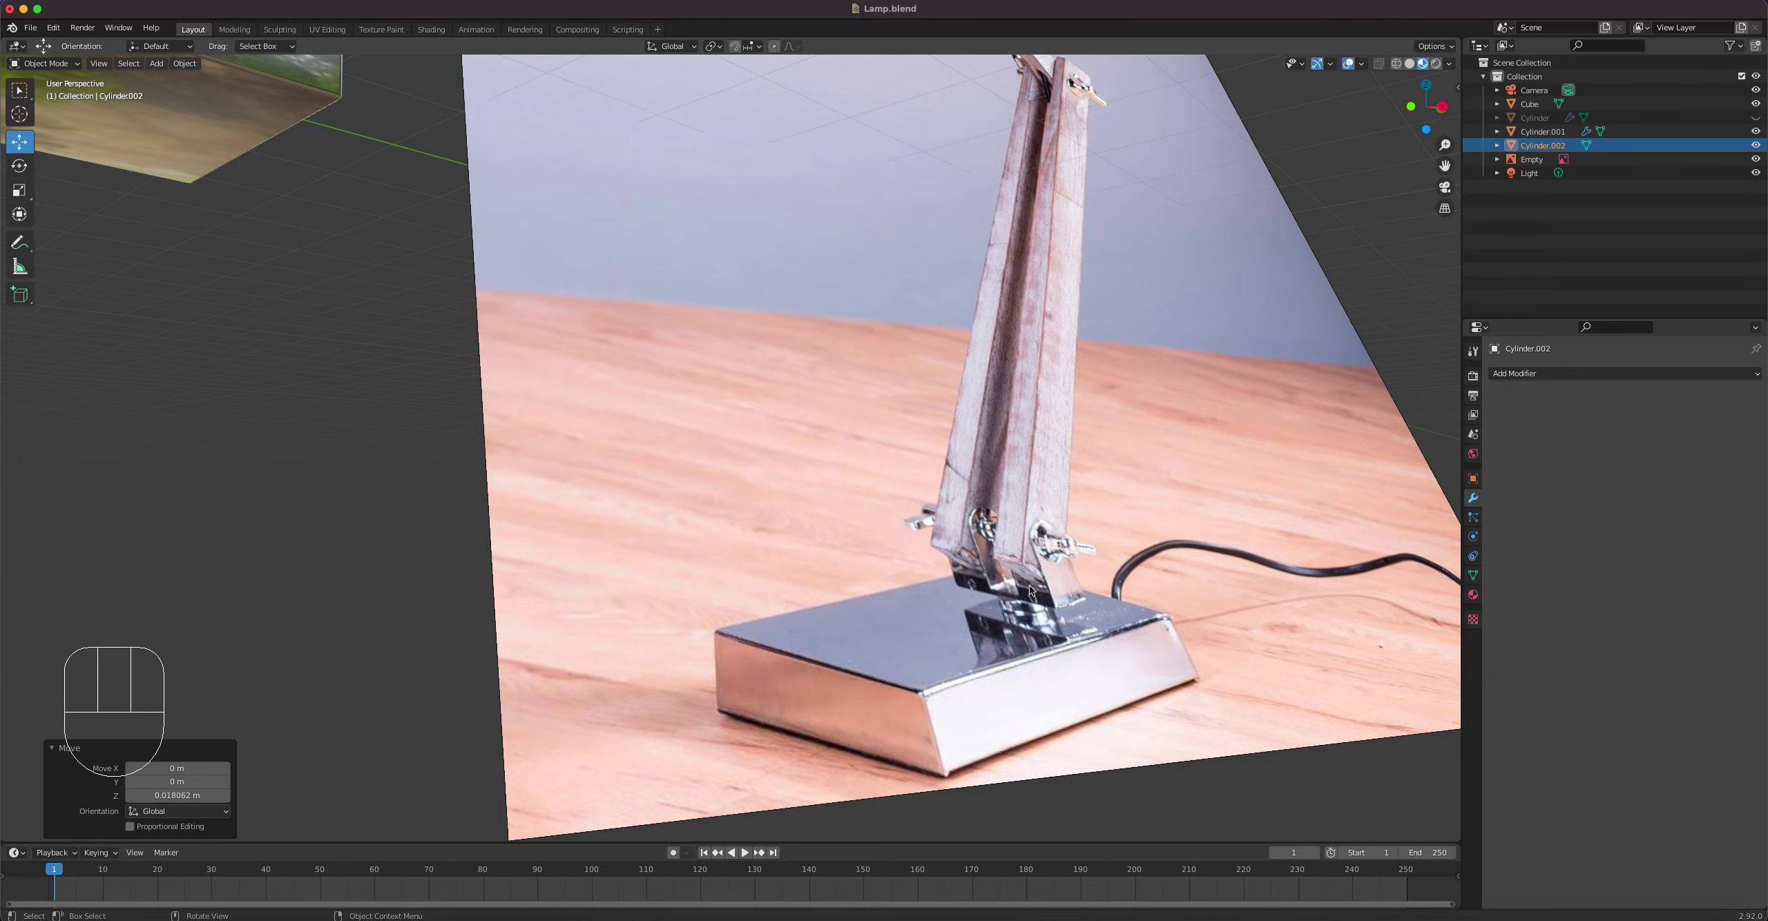
{"action": "middle_click_drag", "start_coordinate": [926, 547], "coordinate": [663, 339], "text": "shift"}
{"action": "scroll", "coordinate": [491, 239], "scroll_direction": "up", "scroll_amount": 5}
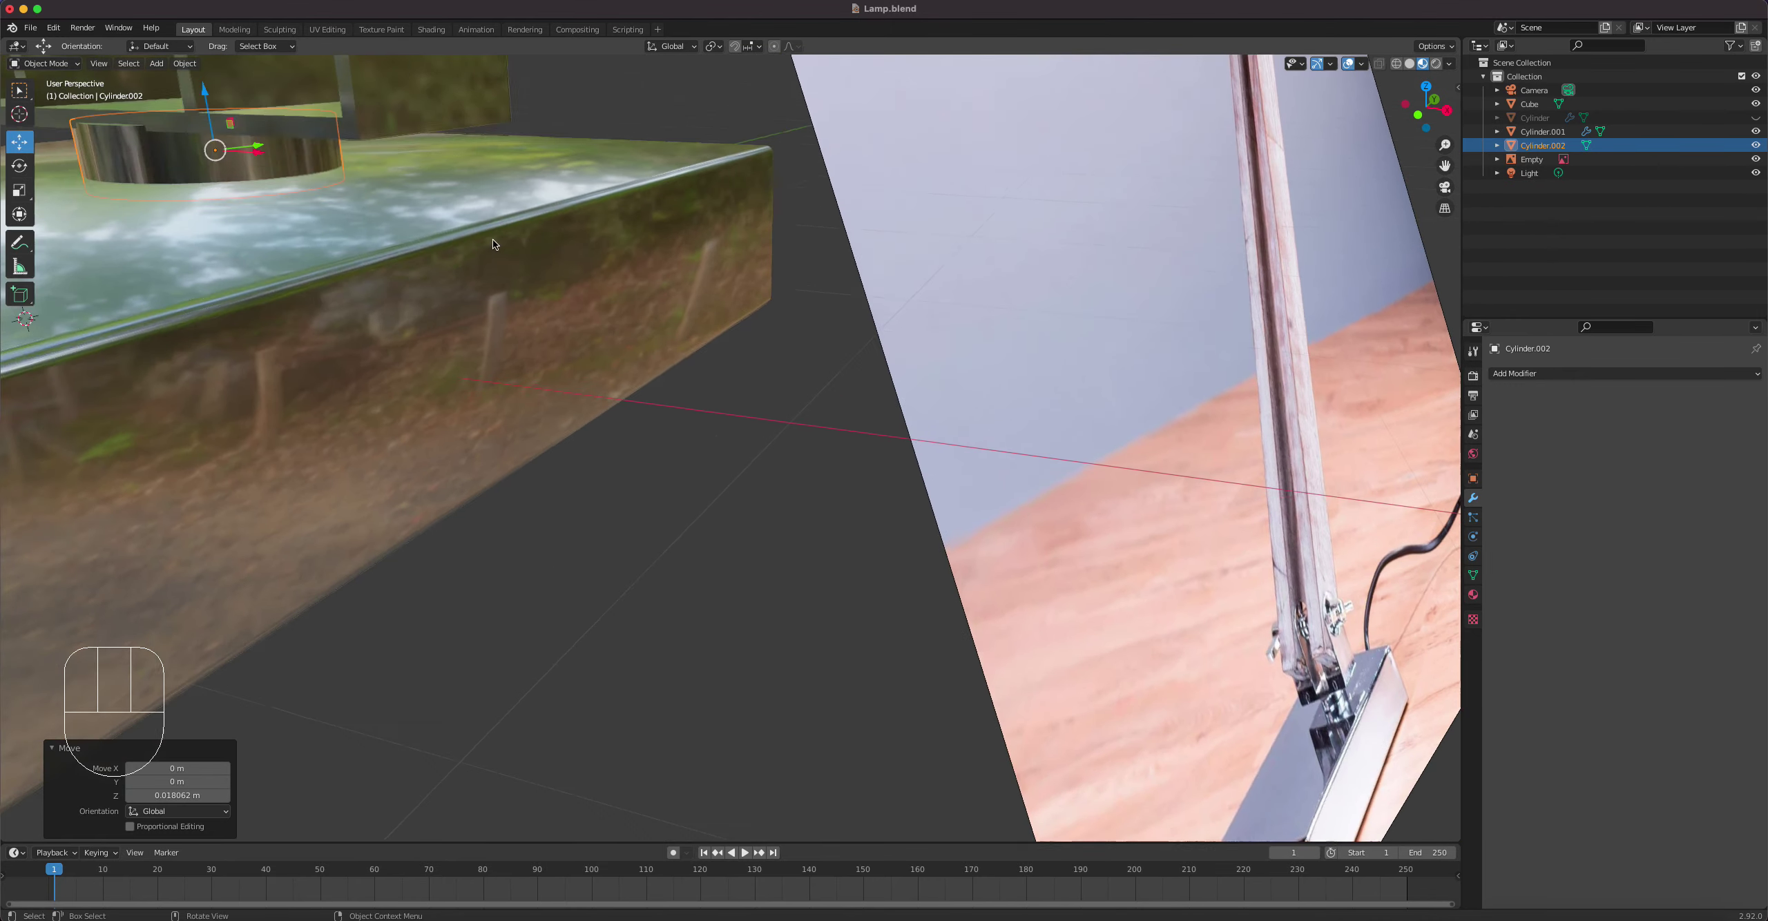
{"action": "middle_click_drag", "start_coordinate": [492, 239], "coordinate": [838, 580], "text": "shift"}
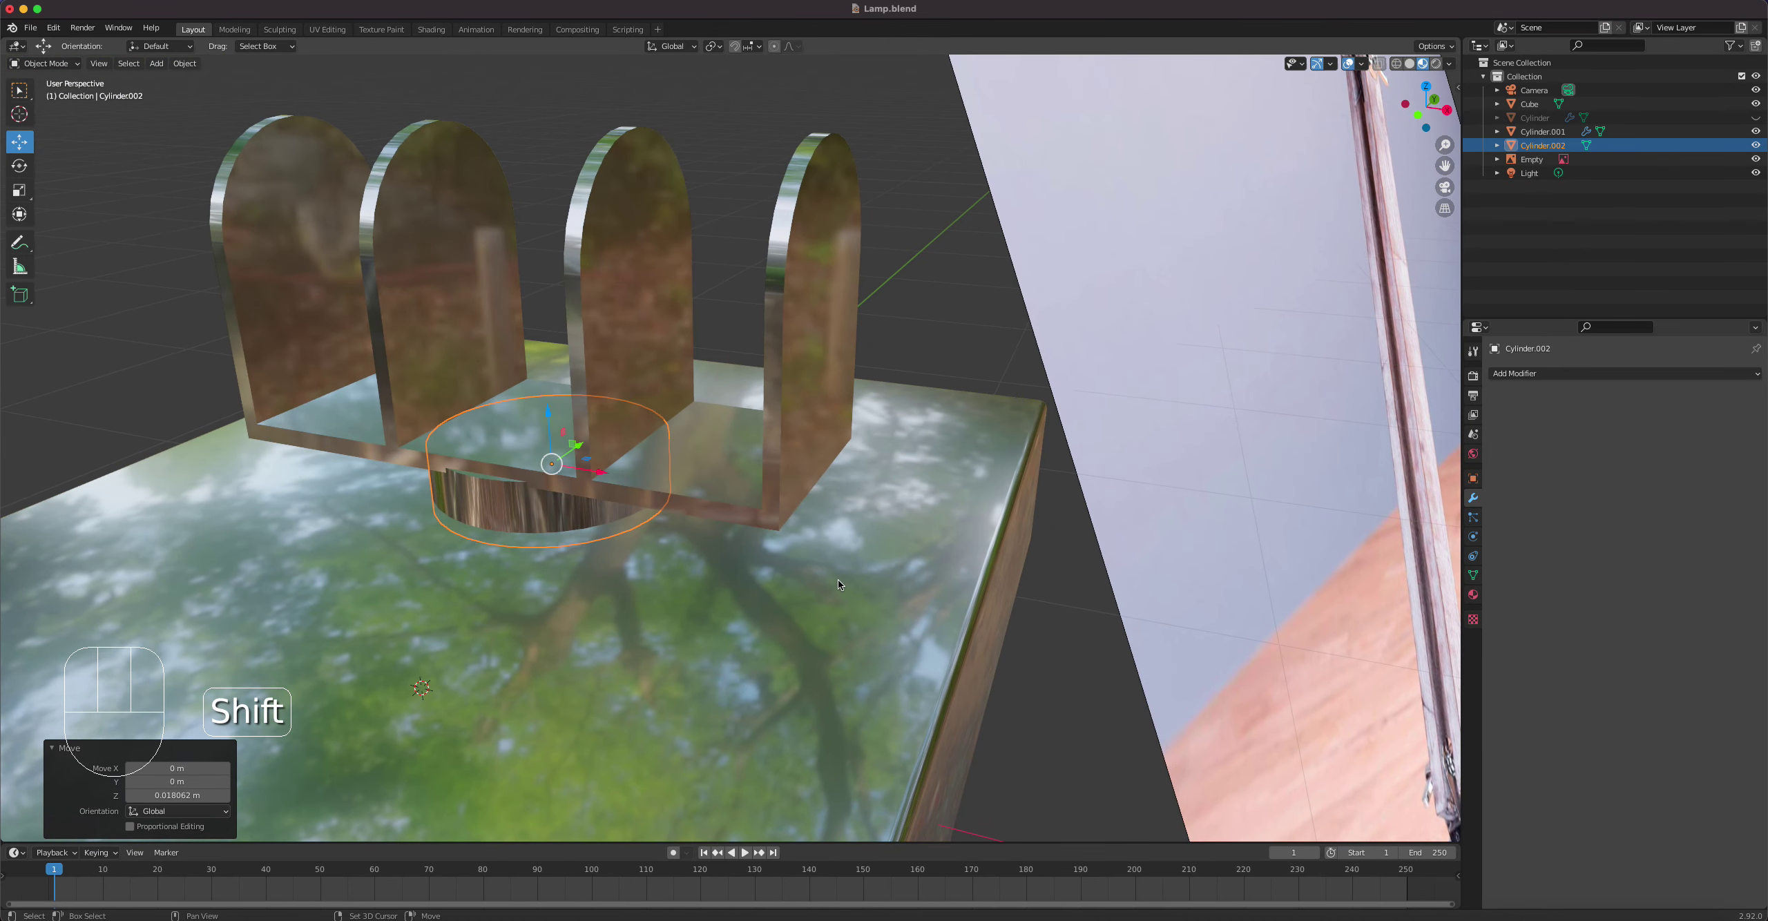
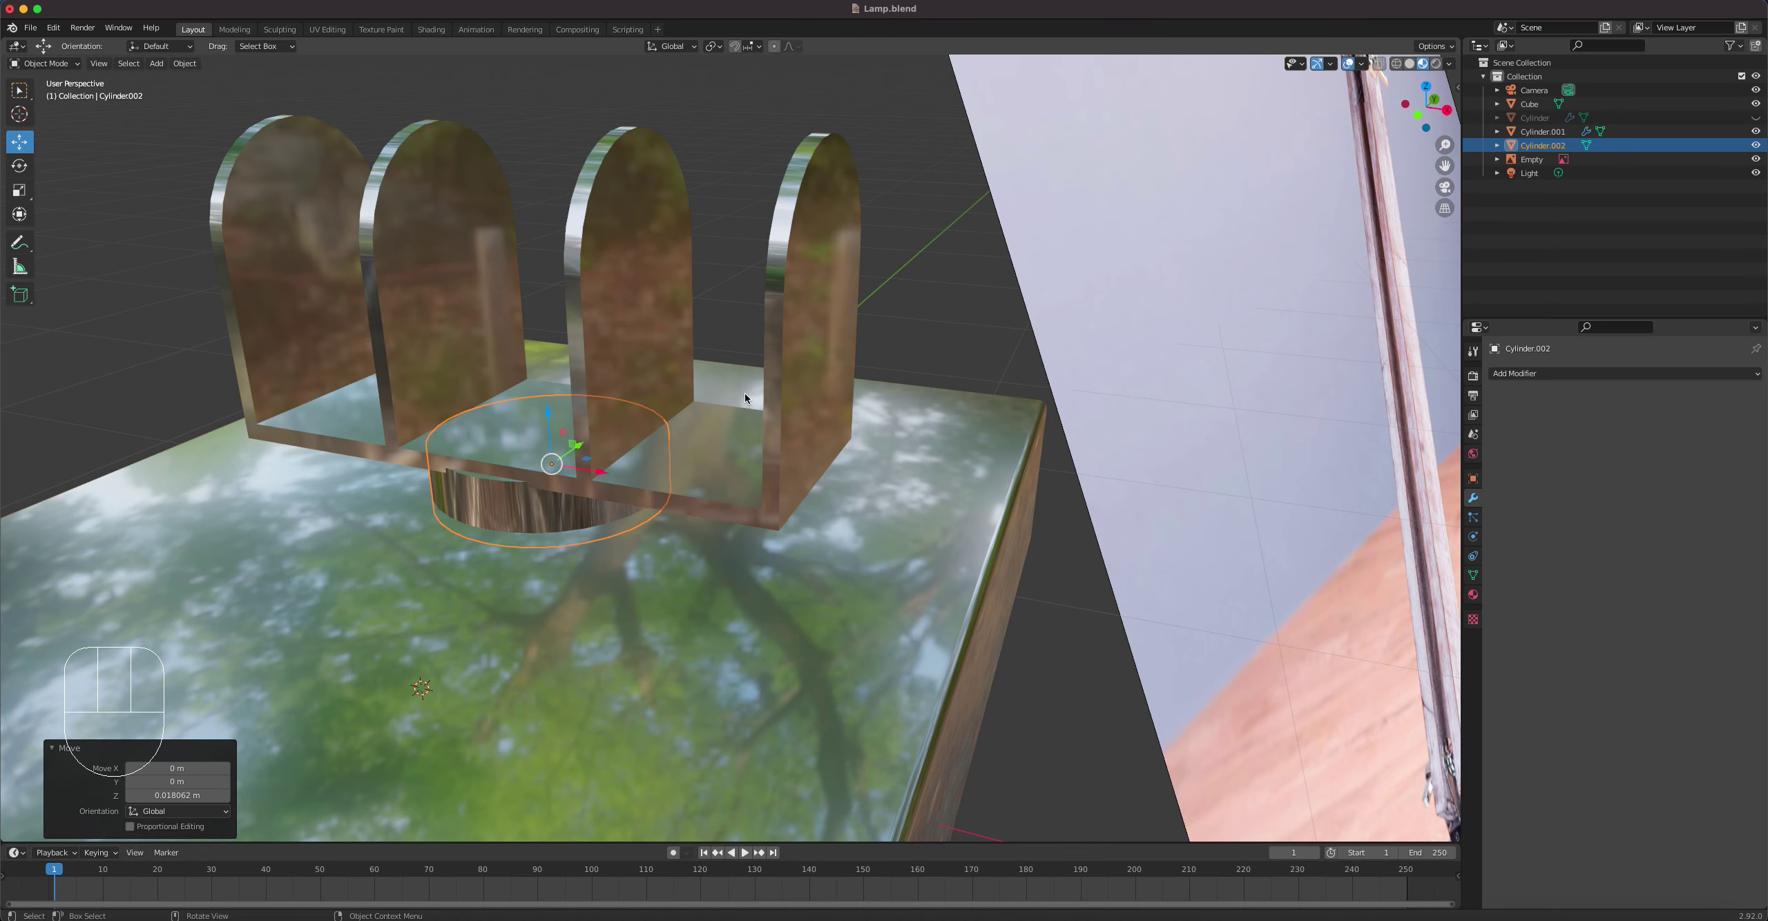
{"action": "scroll", "coordinate": [1206, 701], "scroll_direction": "down", "scroll_amount": 4}
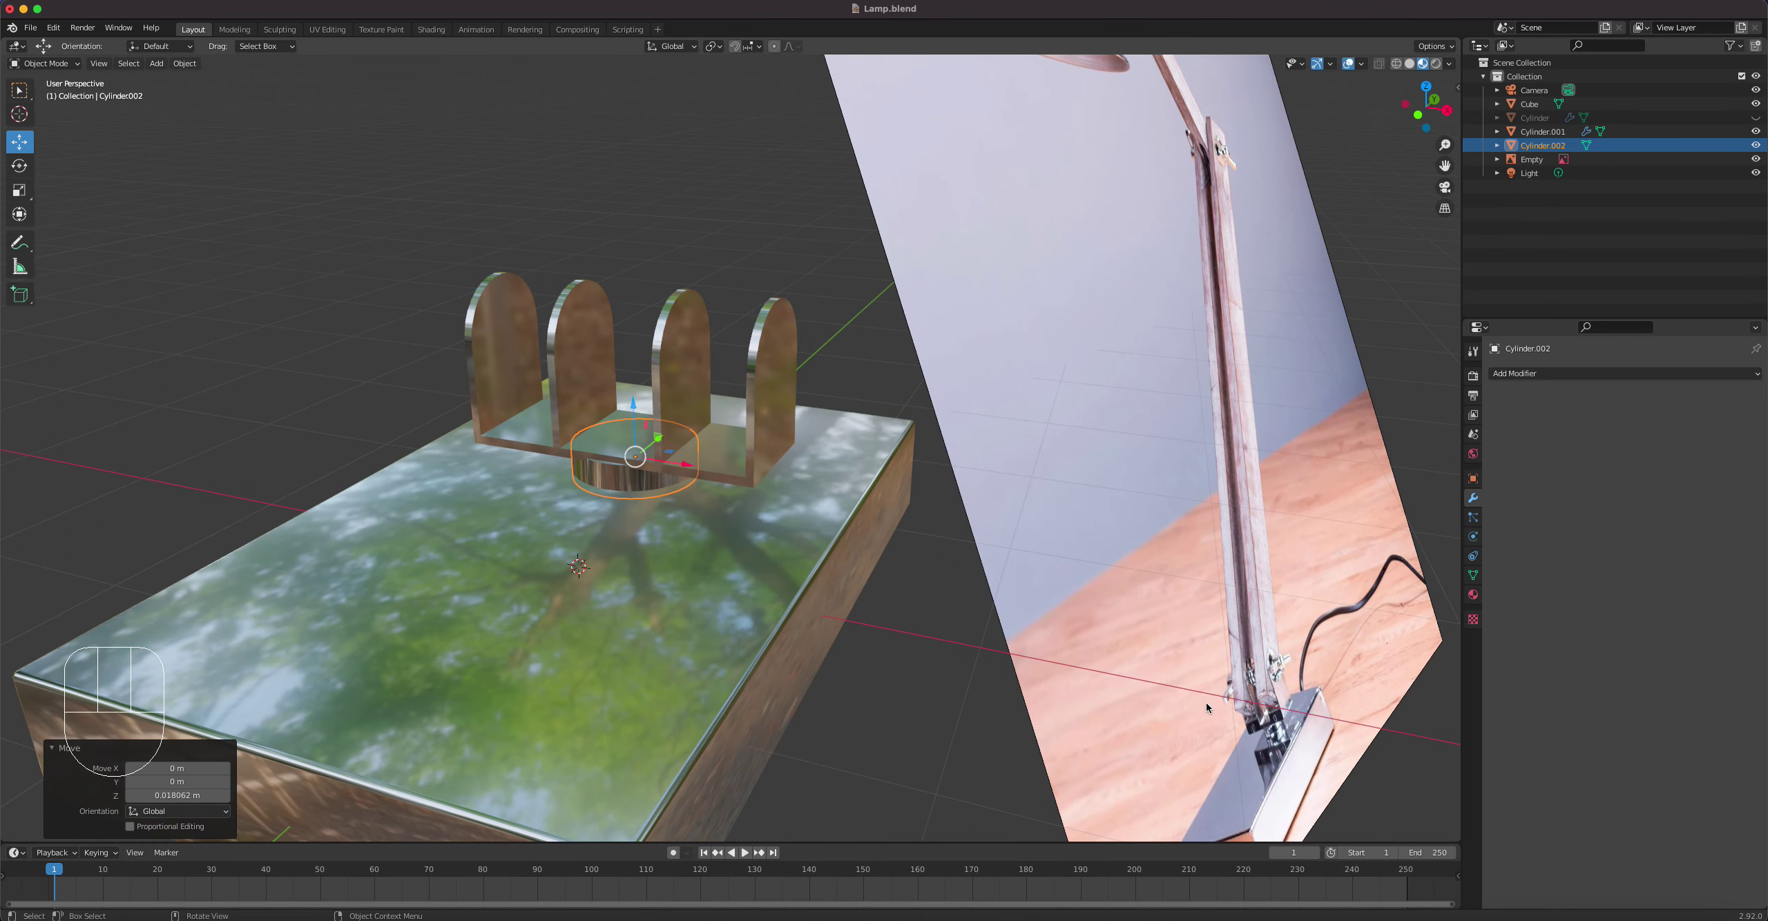
{"action": "scroll", "coordinate": [744, 459], "scroll_direction": "up", "scroll_amount": 4}
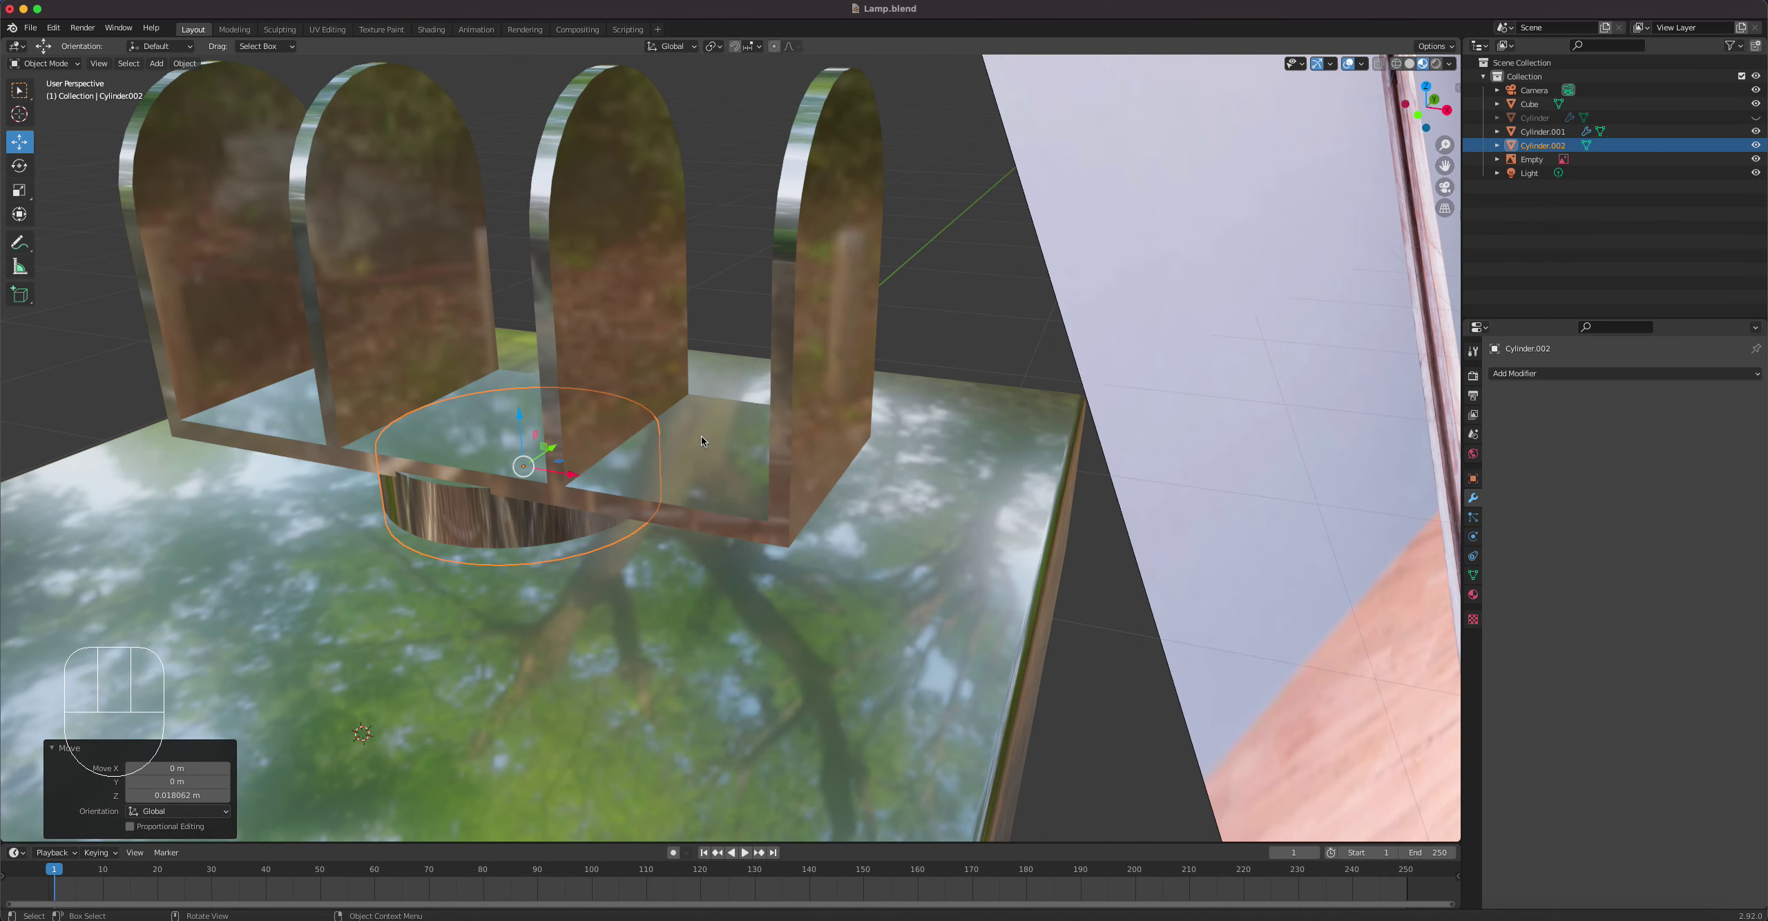
Step: Scale the round disc under the bracket to 0.900, and scale it again to 0.956
{"action": "key", "text": "s"}
{"action": "left_click", "coordinate": [740, 468]}
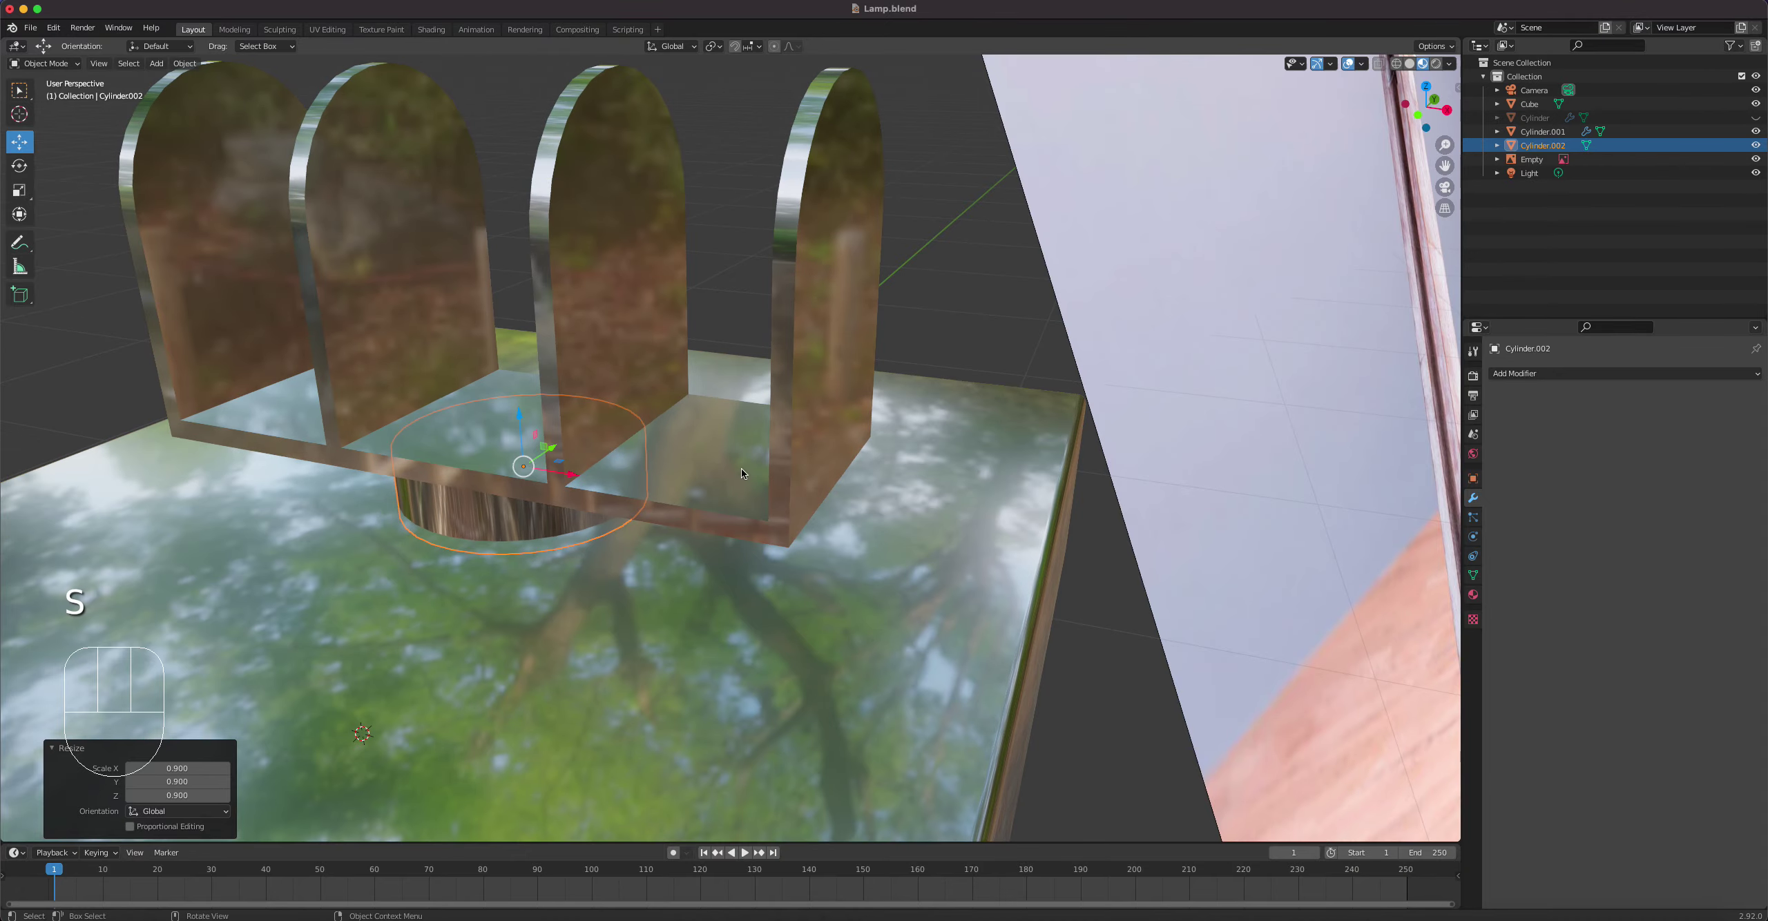
{"action": "middle_click_drag", "start_coordinate": [740, 468], "coordinate": [532, 448]}
{"action": "key", "text": "s"}
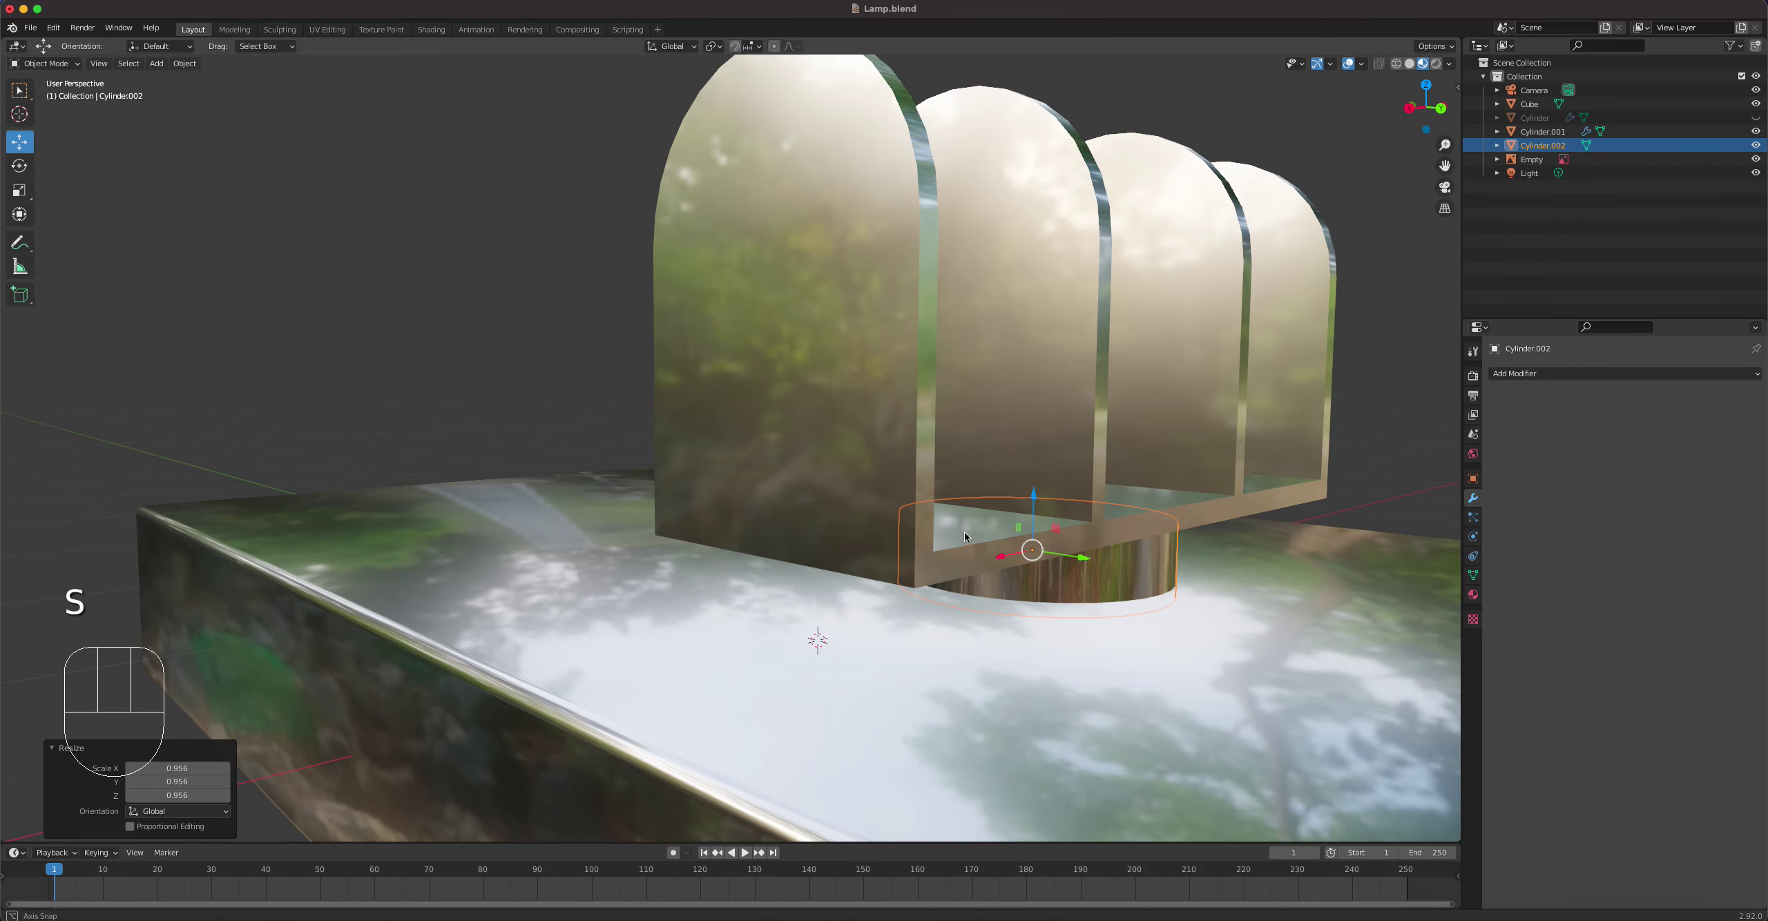
{"action": "left_click", "coordinate": [1108, 556]}
{"action": "middle_click_drag", "start_coordinate": [1108, 556], "coordinate": [1170, 554]}
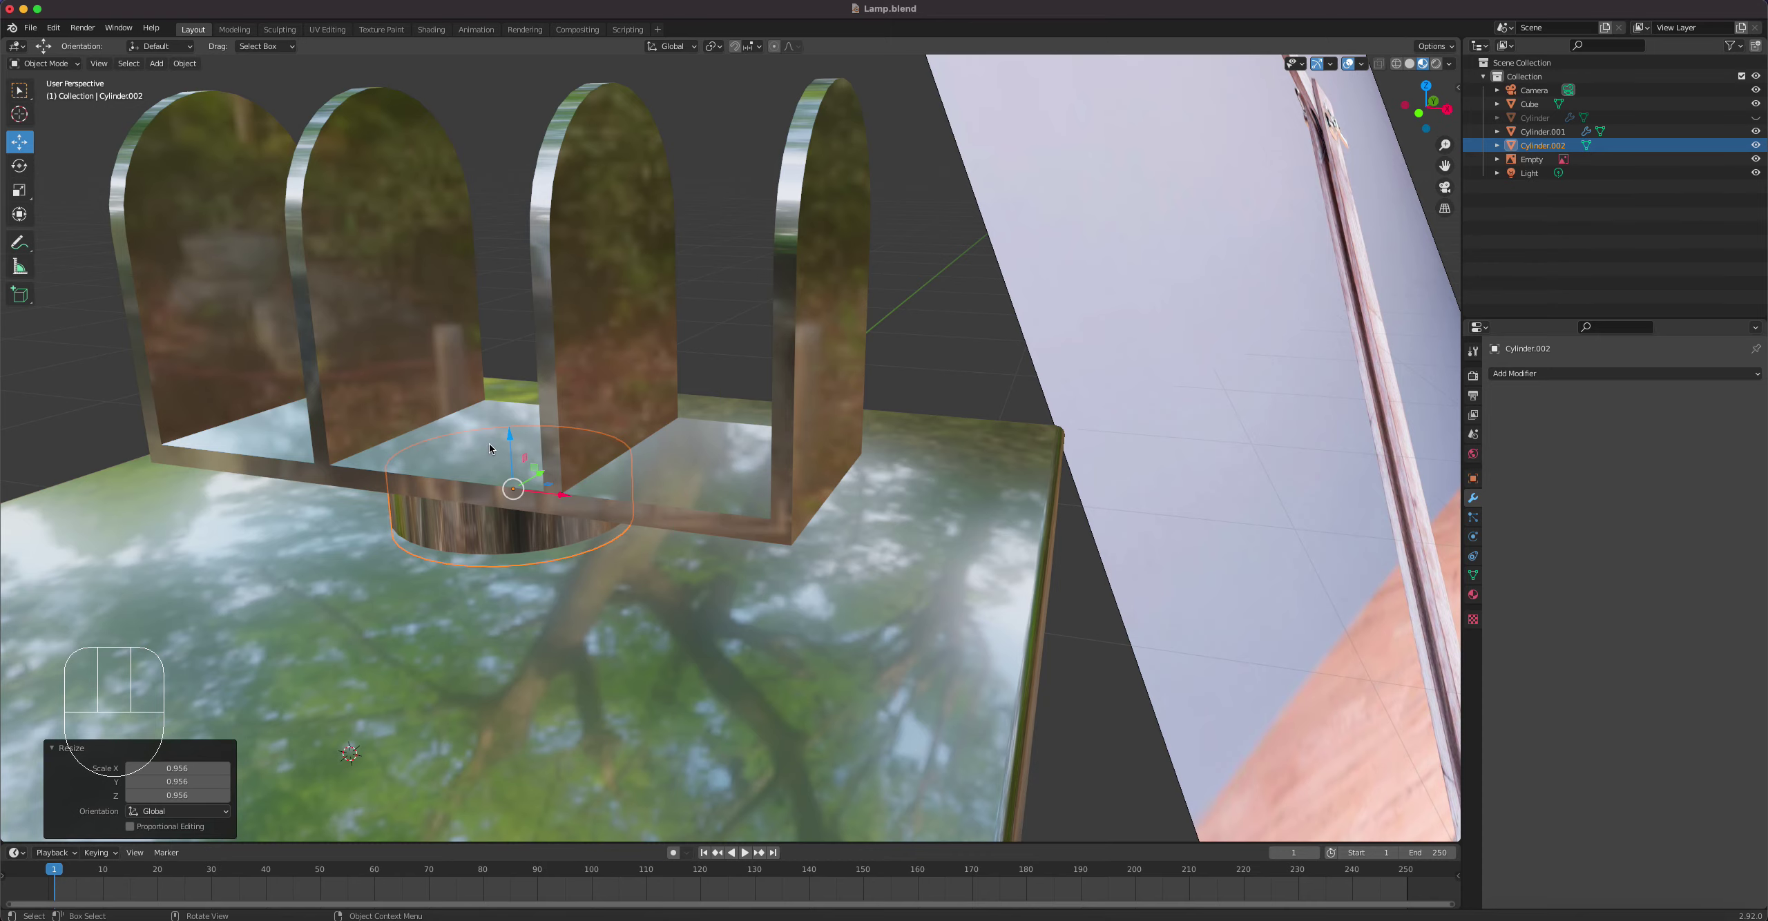
Step: In the bracket's Edit Mode, raise all the narrow floor faces between its outer pair of plates along Z, and return to Object Mode
{"action": "key", "text": "Tab"}
{"action": "key", "text": "Tab"}
{"action": "left_click", "coordinate": [601, 461]}
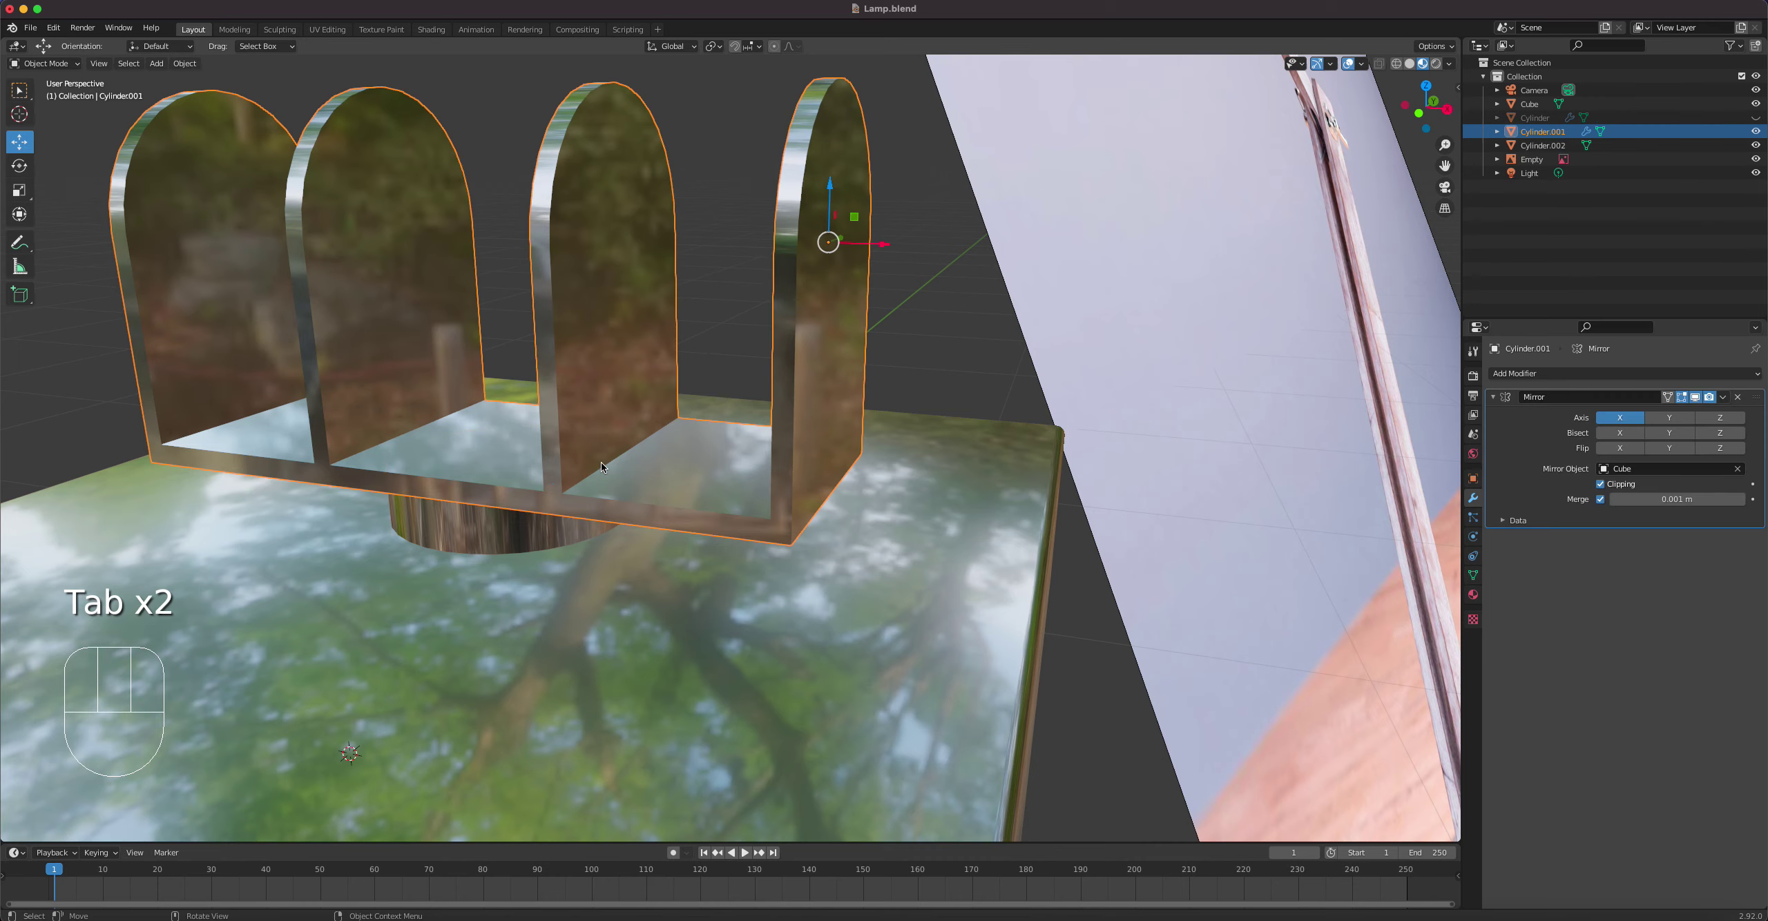
{"action": "key", "text": "Tab"}
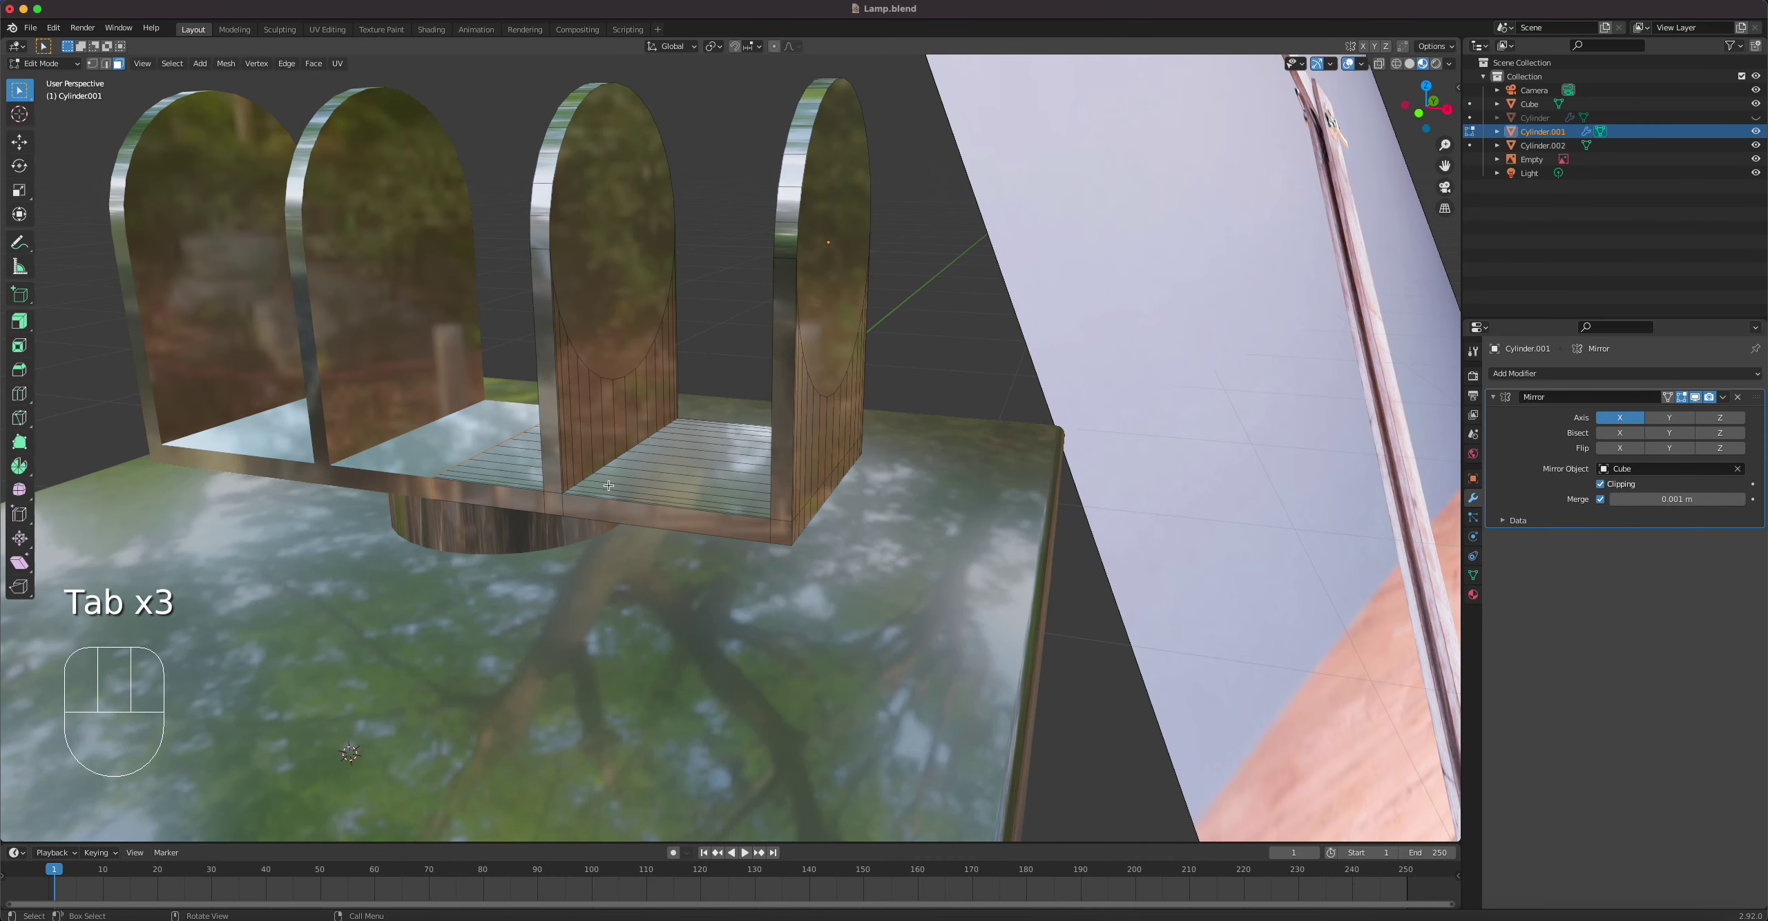
{"action": "middle_click_drag", "start_coordinate": [611, 490], "coordinate": [676, 505]}
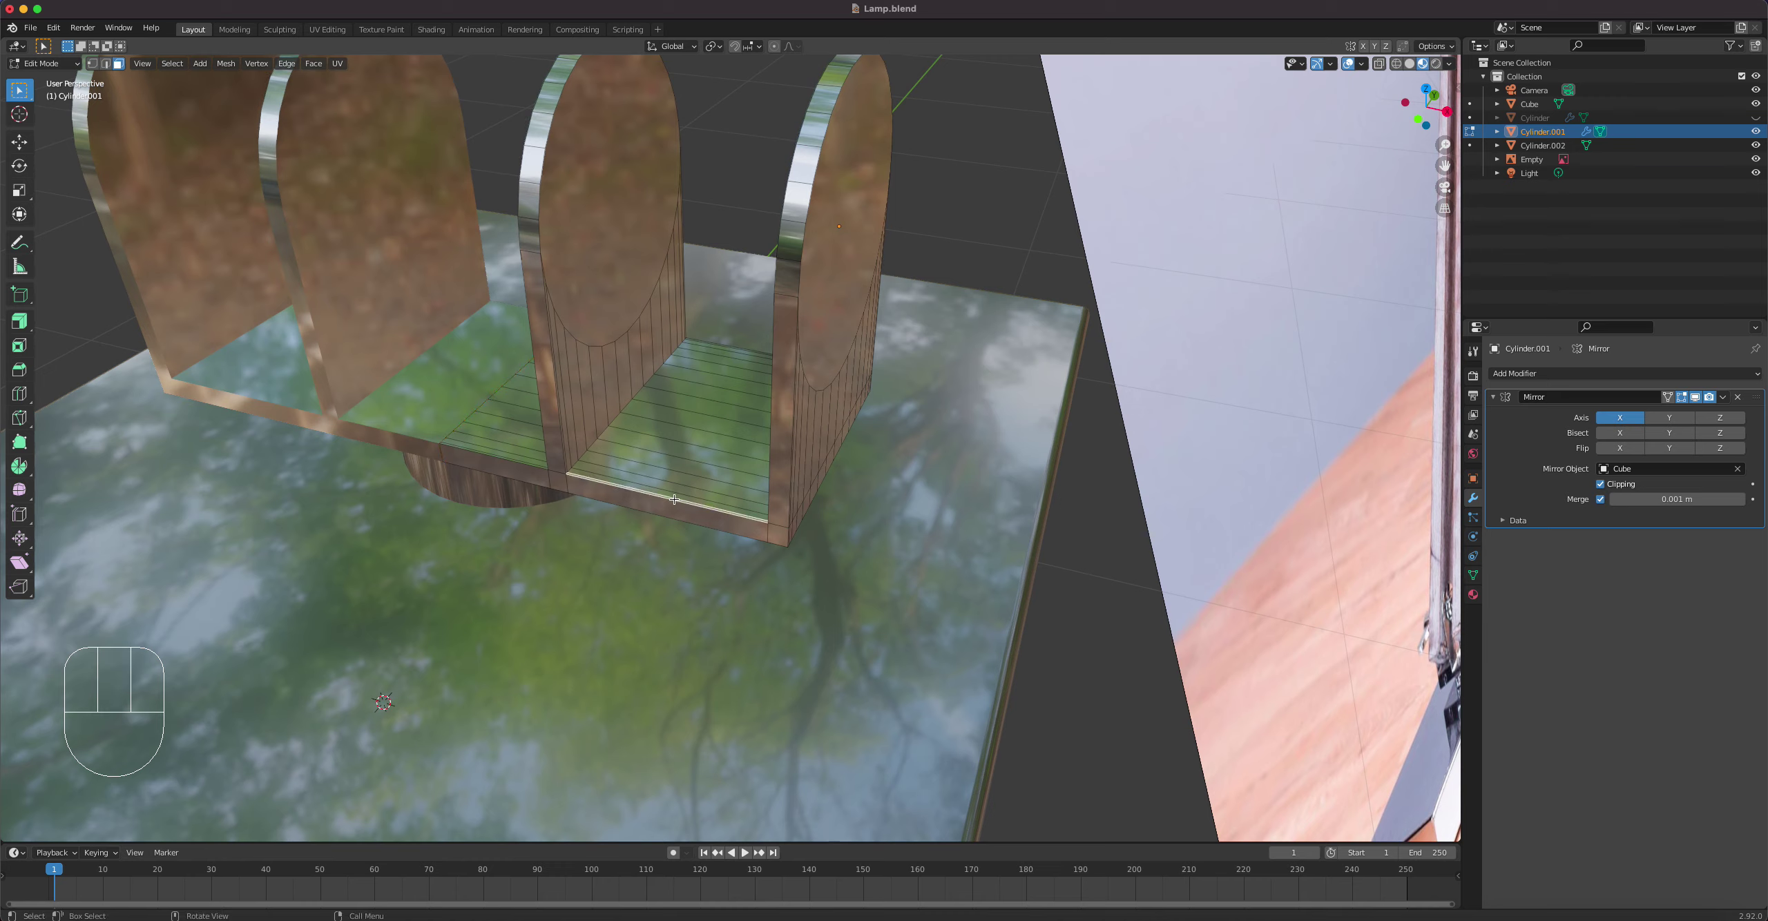
{"action": "left_click", "coordinate": [695, 476], "text": "shift"}
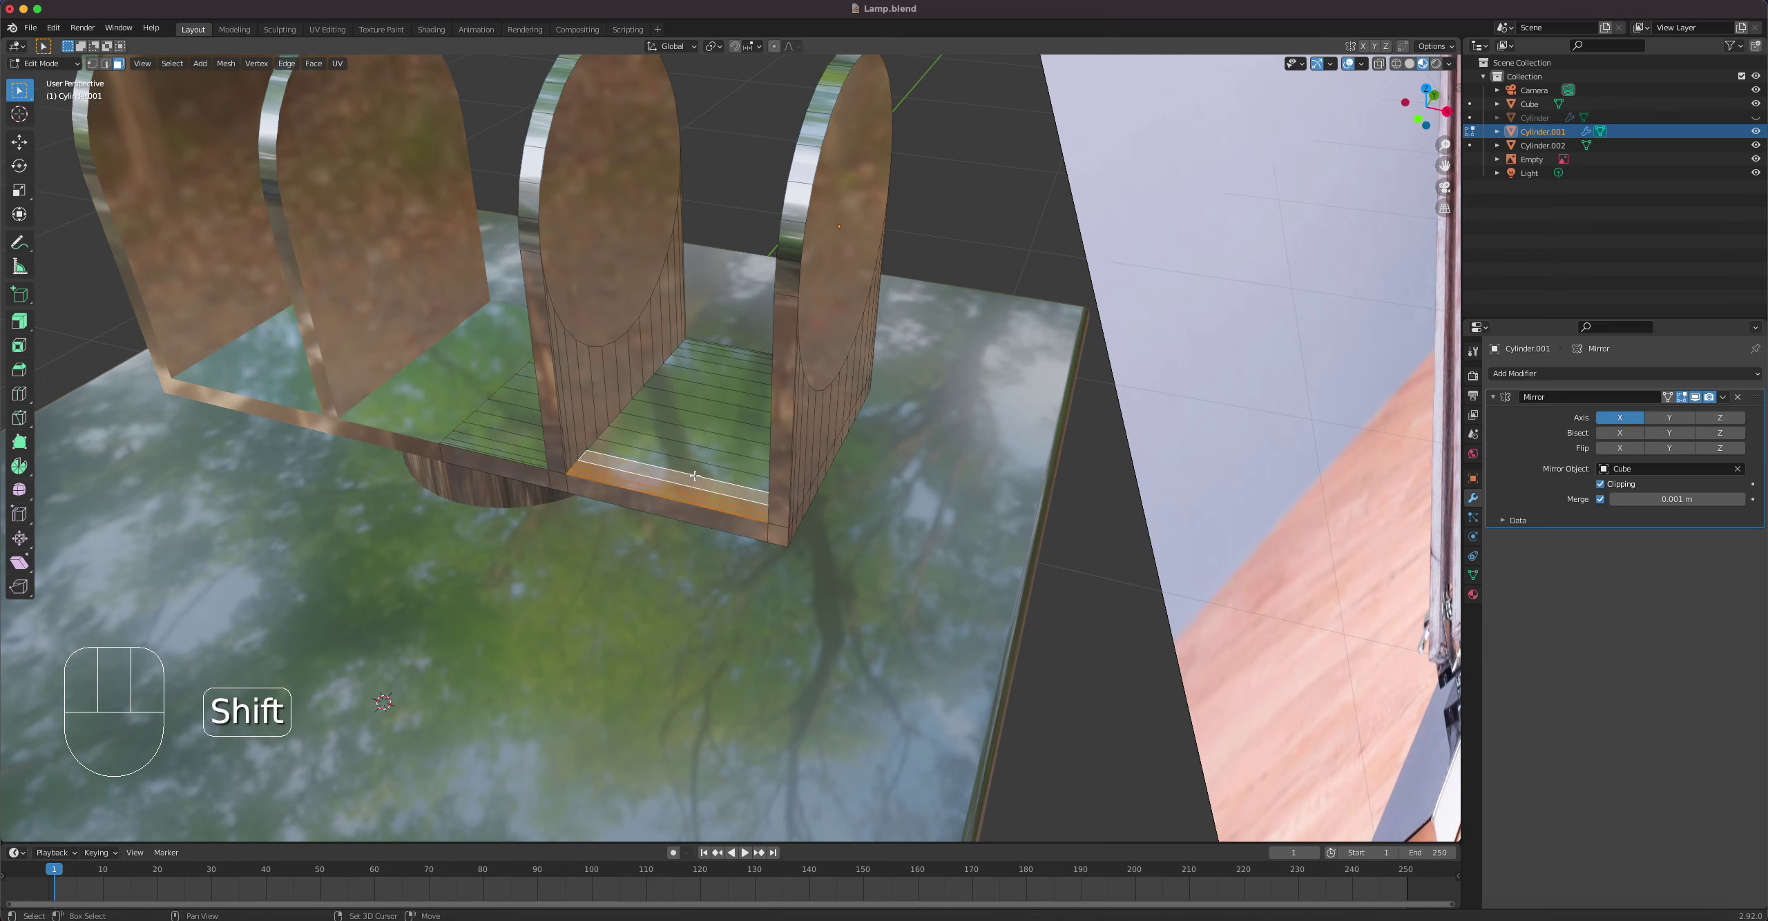
{"action": "left_click", "coordinate": [701, 460], "text": "shift"}
{"action": "left_click", "coordinate": [712, 443], "text": "shift"}
{"action": "left_click", "coordinate": [717, 426], "text": "shift"}
{"action": "left_click", "coordinate": [720, 413], "text": "shift"}
{"action": "left_click", "coordinate": [727, 399], "text": "shift"}
{"action": "left_click", "coordinate": [733, 385], "text": "shift"}
{"action": "left_click", "coordinate": [738, 372], "text": "shift"}
{"action": "left_click", "coordinate": [739, 367], "text": "shift"}
{"action": "left_click", "coordinate": [742, 362], "text": "shift"}
{"action": "left_click", "coordinate": [744, 357], "text": "shift"}
{"action": "left_click", "coordinate": [747, 352], "text": "shift"}
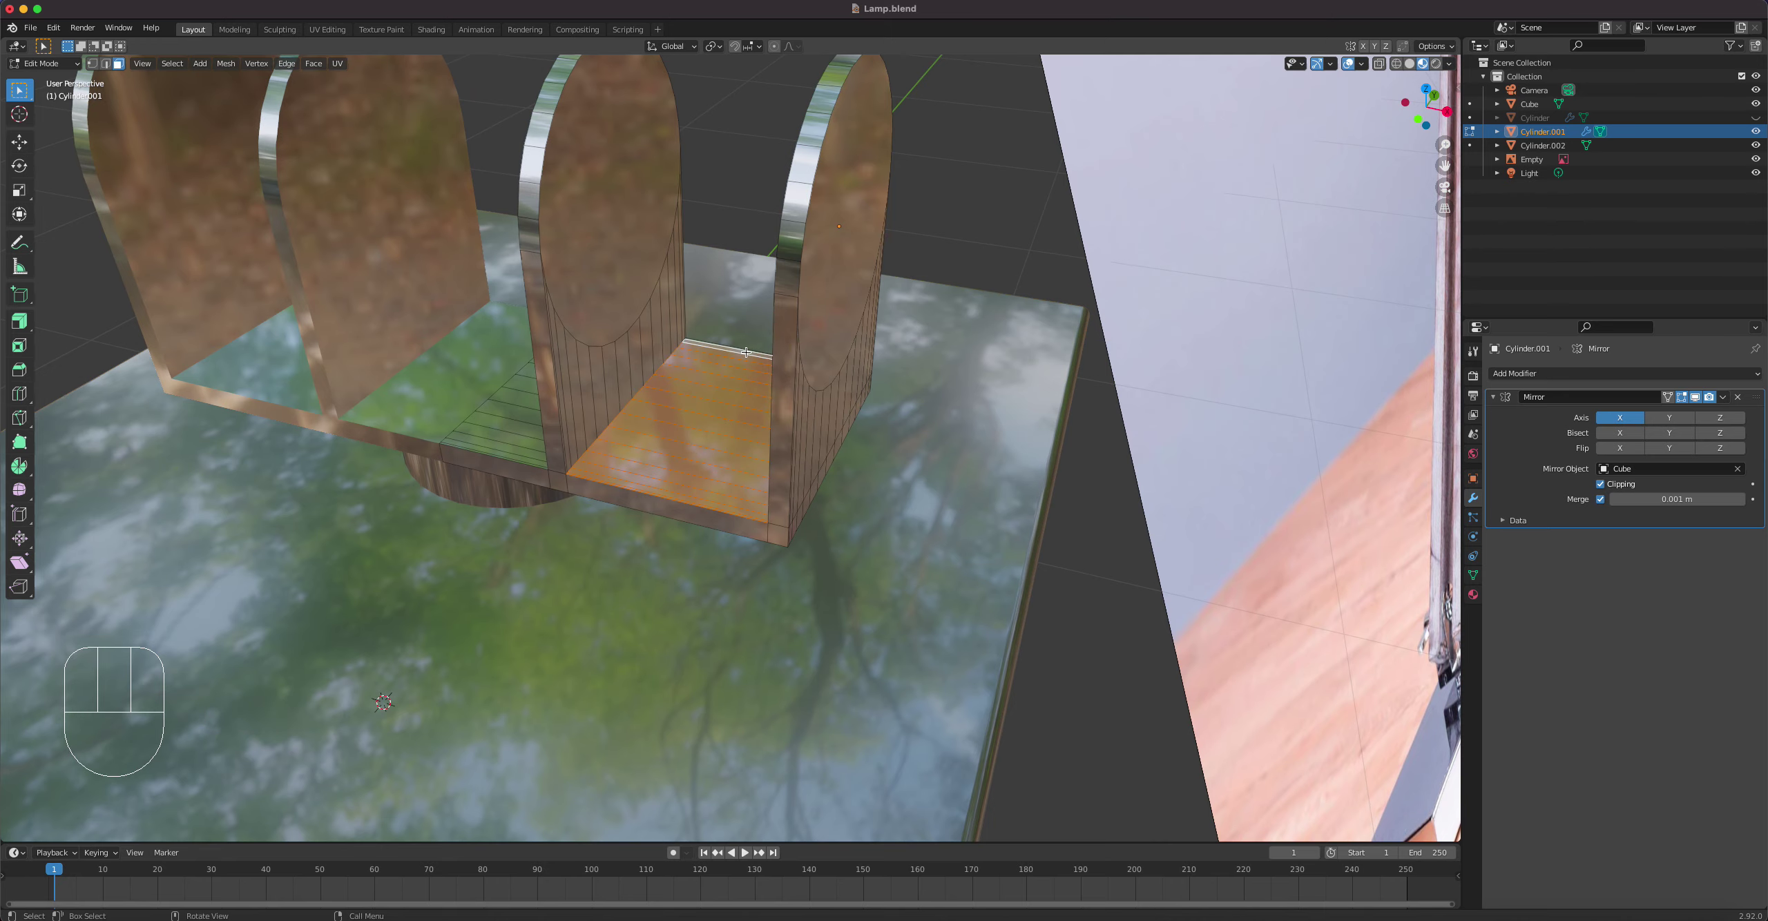
{"action": "scroll", "coordinate": [747, 353], "scroll_direction": "up", "scroll_amount": 5}
{"action": "middle_click_drag", "start_coordinate": [743, 355], "coordinate": [684, 505], "text": "shift"}
{"action": "scroll", "coordinate": [621, 442], "scroll_direction": "up", "scroll_amount": 2}
{"action": "middle_click_drag", "start_coordinate": [609, 437], "coordinate": [708, 491], "text": "shift"}
{"action": "left_click", "coordinate": [752, 367], "text": "shift"}
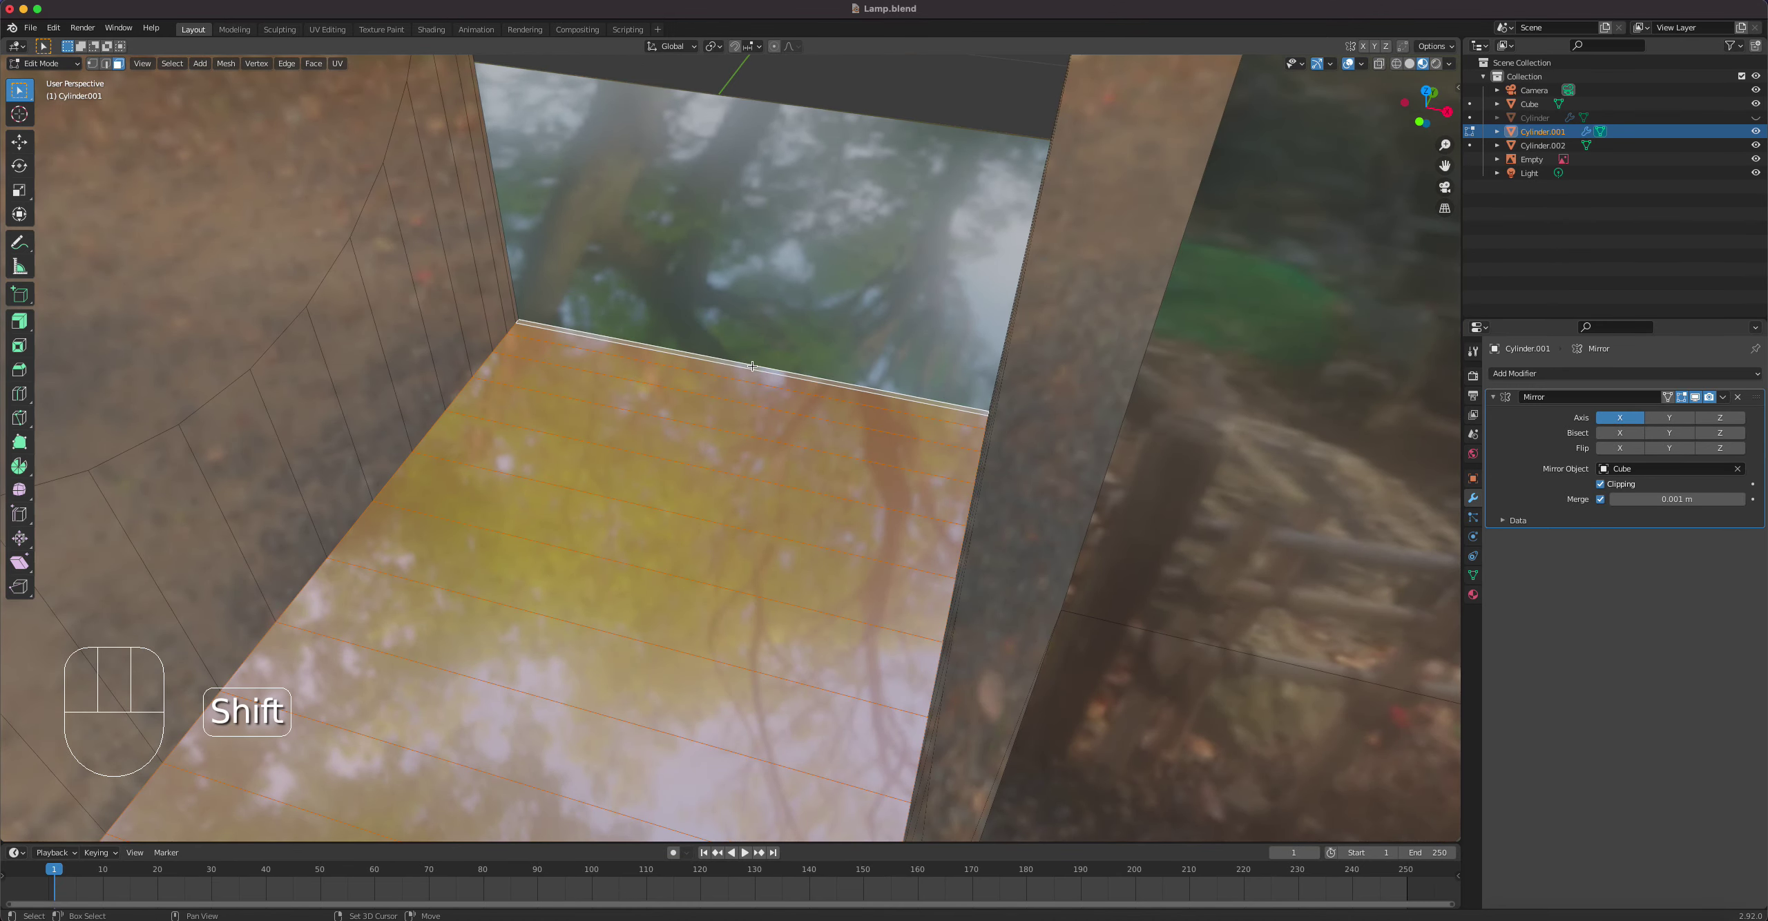
{"action": "scroll", "coordinate": [675, 582], "scroll_direction": "down", "scroll_amount": 7}
{"action": "mouse_move", "coordinate": [655, 601]}
{"action": "middle_mouse_down"}
{"action": "mouse_move", "coordinate": [680, 579]}
{"action": "mouse_move", "coordinate": [663, 577]}
{"action": "middle_mouse_up"}
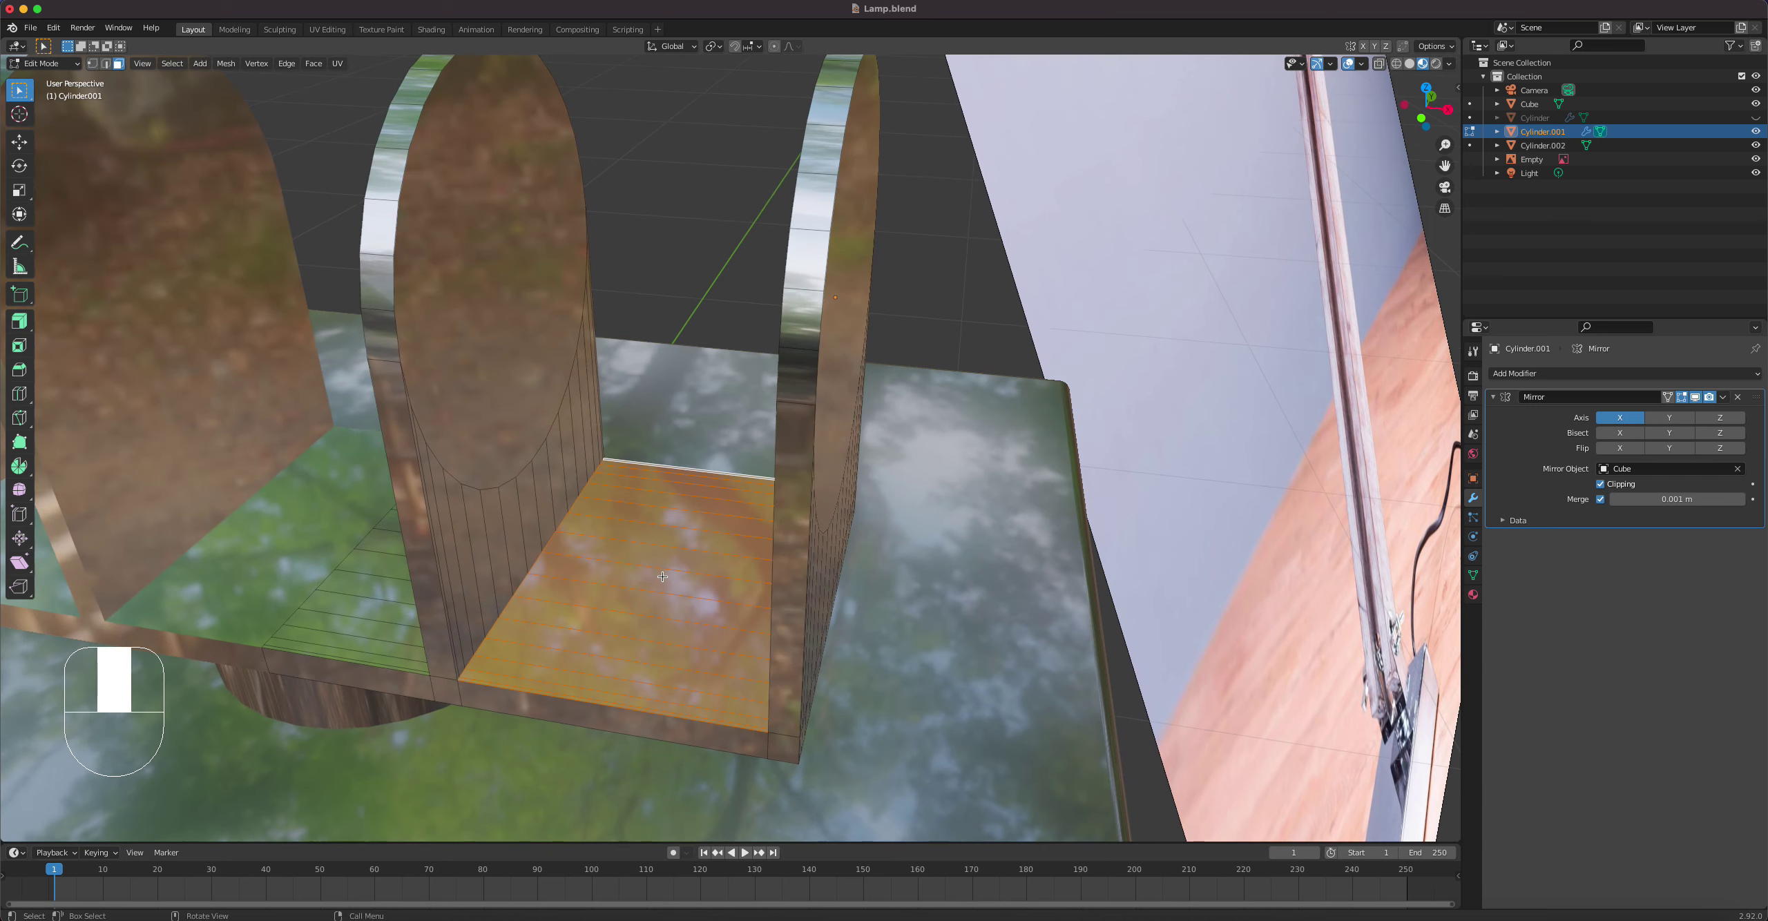
{"action": "key", "text": "g"}
{"action": "key", "text": "z"}
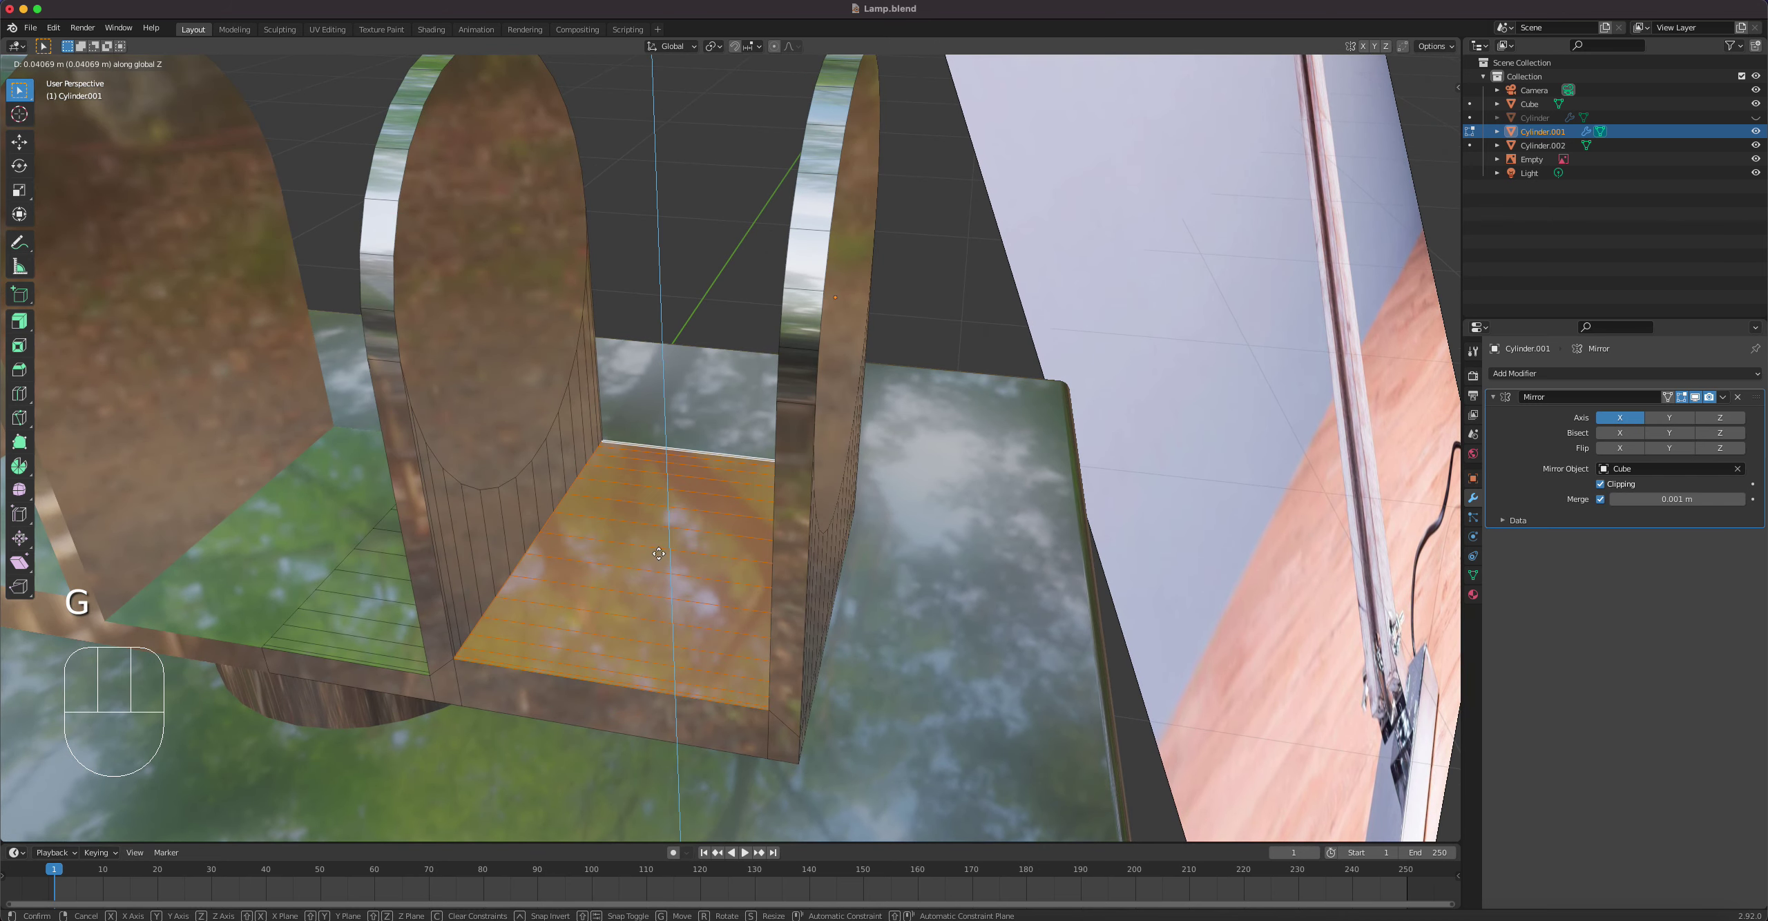
{"action": "left_click", "coordinate": [660, 508]}
{"action": "middle_click_drag", "start_coordinate": [675, 549], "coordinate": [710, 508]}
{"action": "scroll", "coordinate": [670, 581], "scroll_direction": "down", "scroll_amount": 5}
{"action": "key", "text": "Tab"}
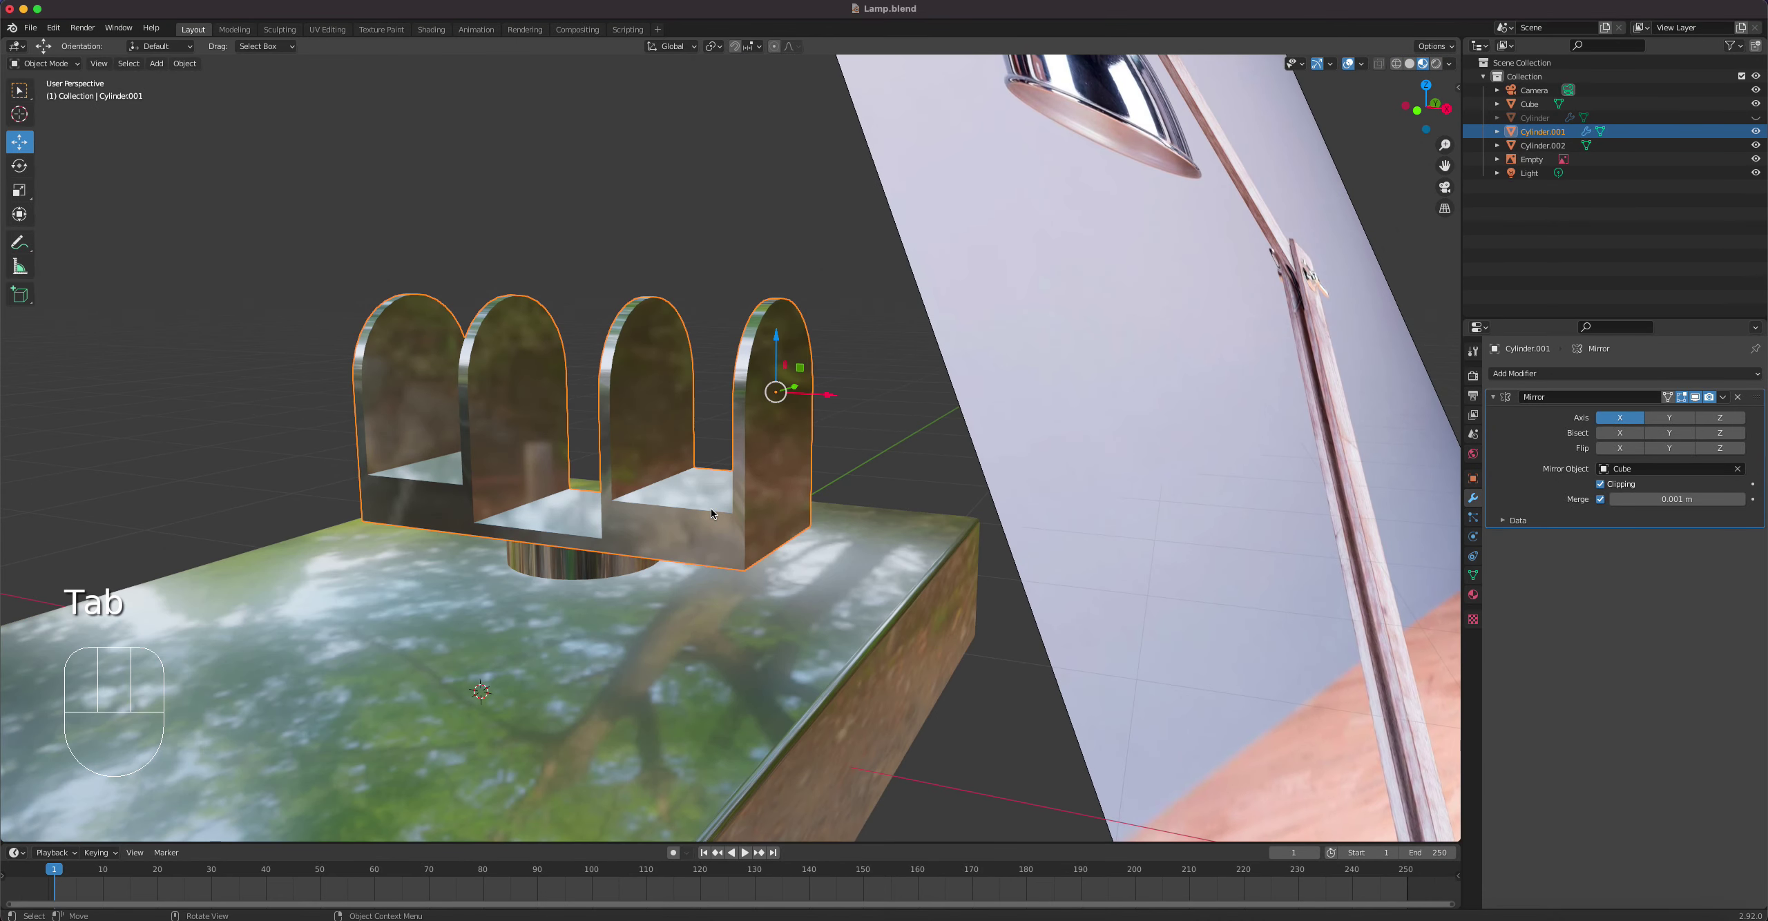
Step: Apply the bracket's scale
{"action": "left_click", "coordinate": [185, 64]}
{"action": "mouse_move", "coordinate": [277, 137]}
{"action": "left_click", "coordinate": [417, 193]}
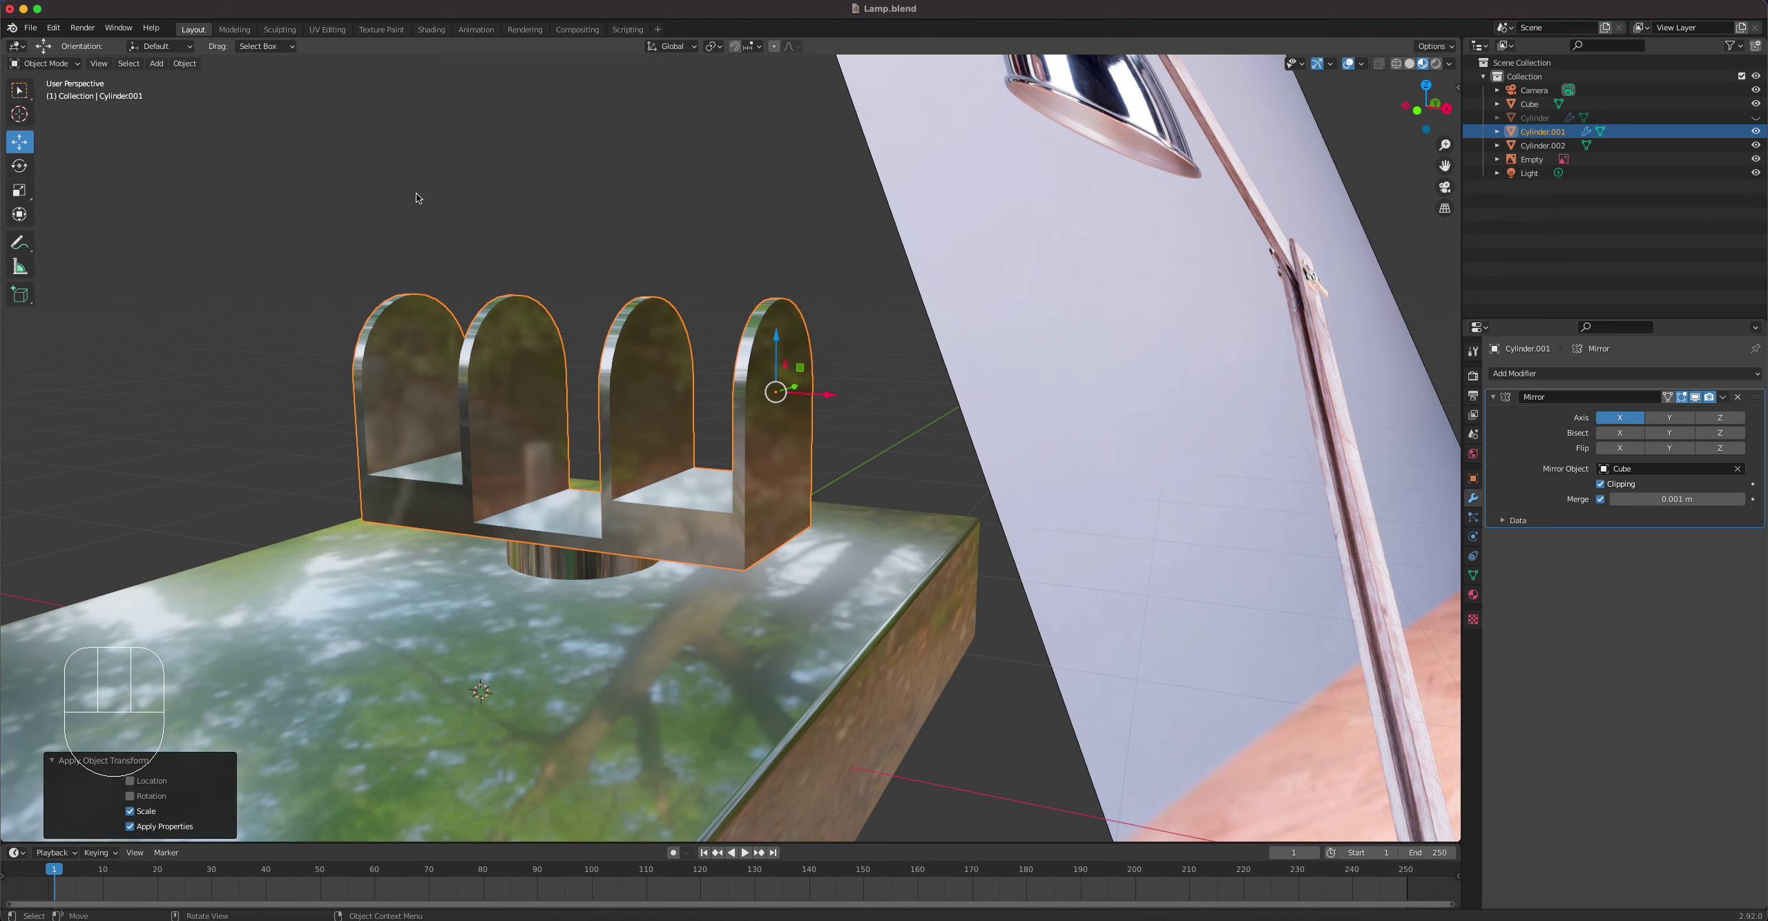
Step: In Edit Mode with edge selection, select the outline edge loops on both sides of the bracket's outermost arched plate
{"action": "key", "text": "Tab"}
{"action": "scroll", "coordinate": [1189, 595], "scroll_direction": "down", "scroll_amount": 4}
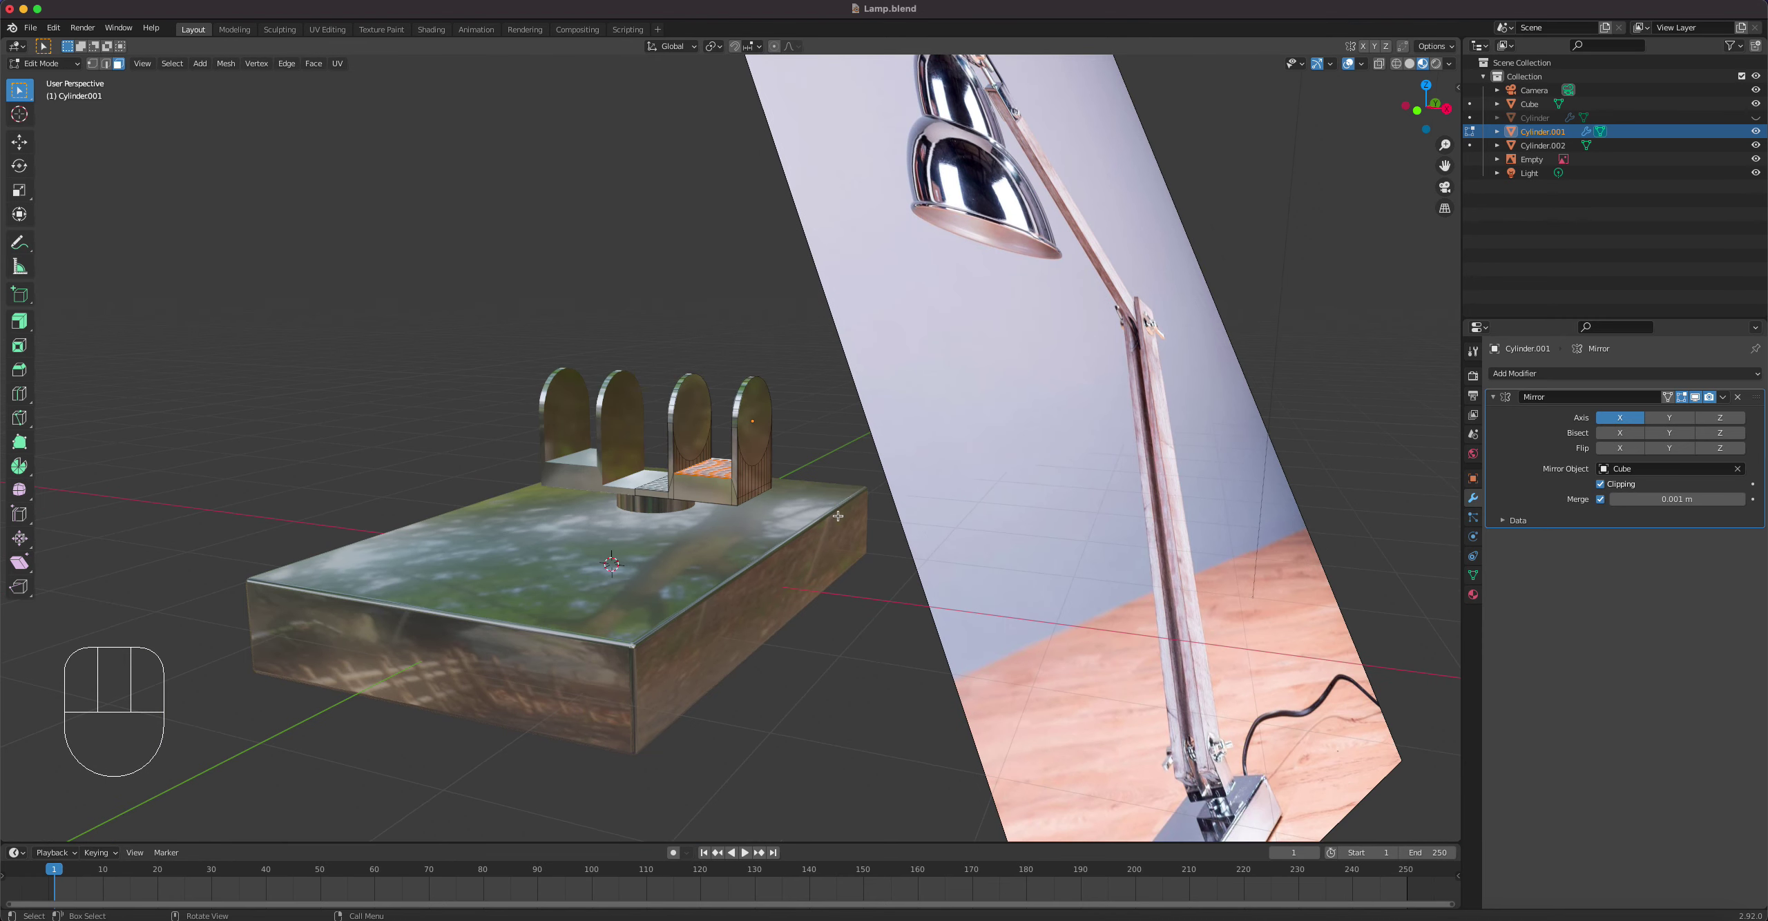
{"action": "key", "text": "Tab"}
{"action": "scroll", "coordinate": [735, 442], "scroll_direction": "up", "scroll_amount": 5}
{"action": "key", "text": "Tab"}
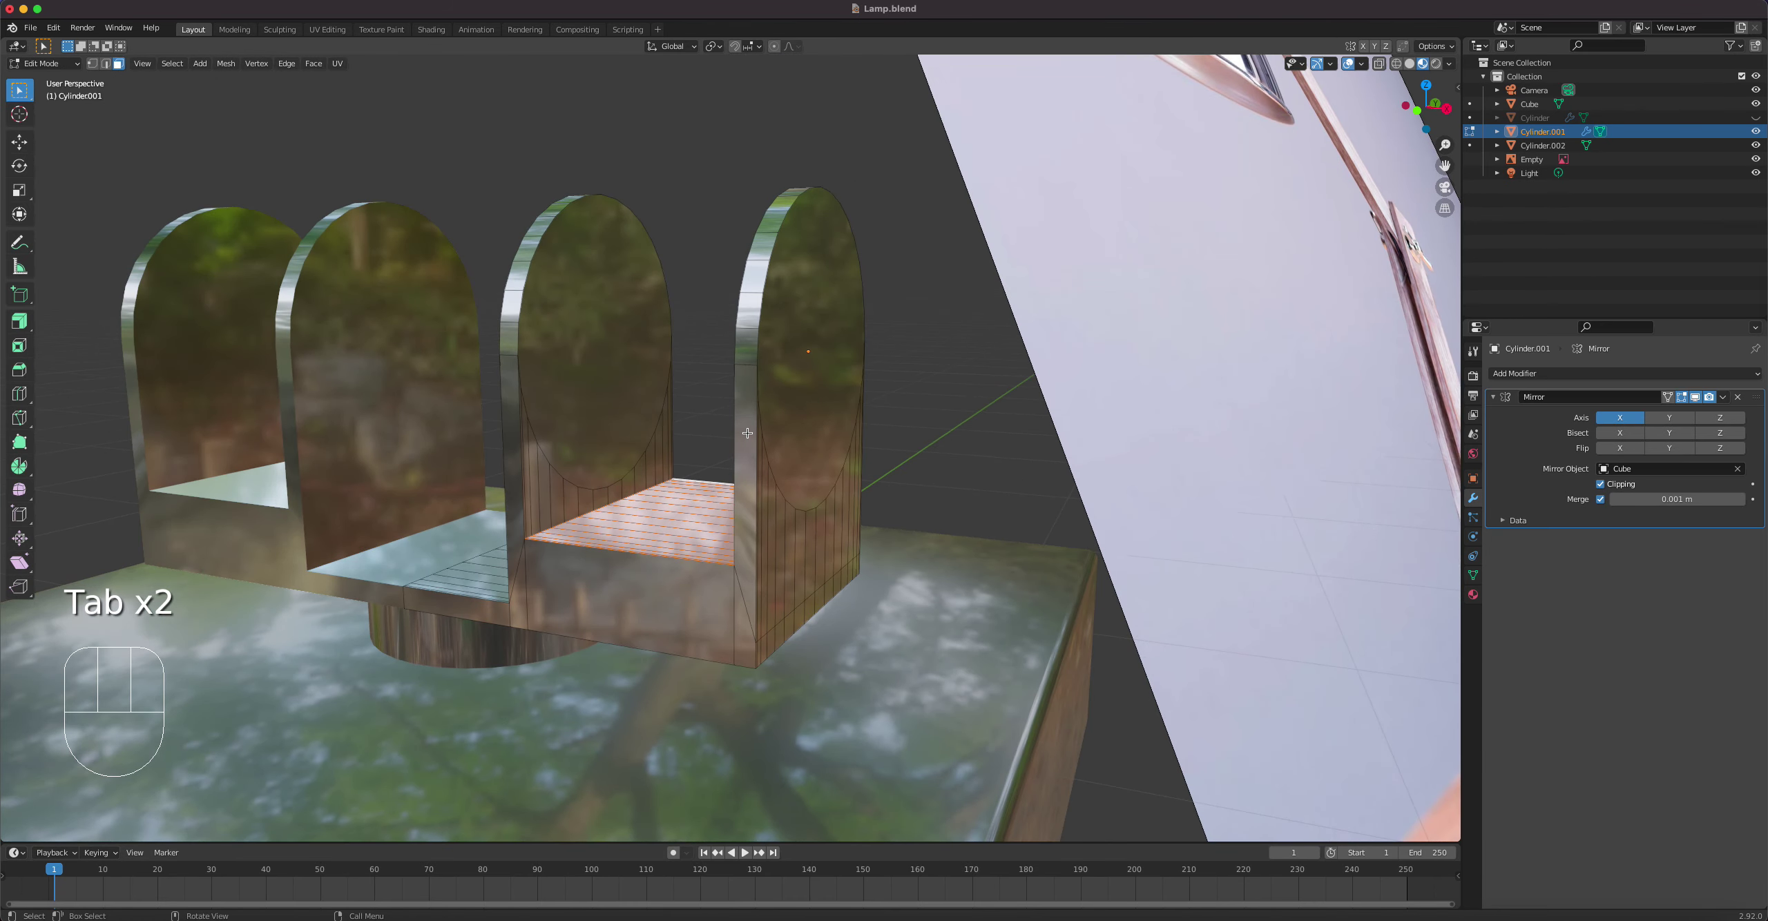
{"action": "key", "text": "2"}
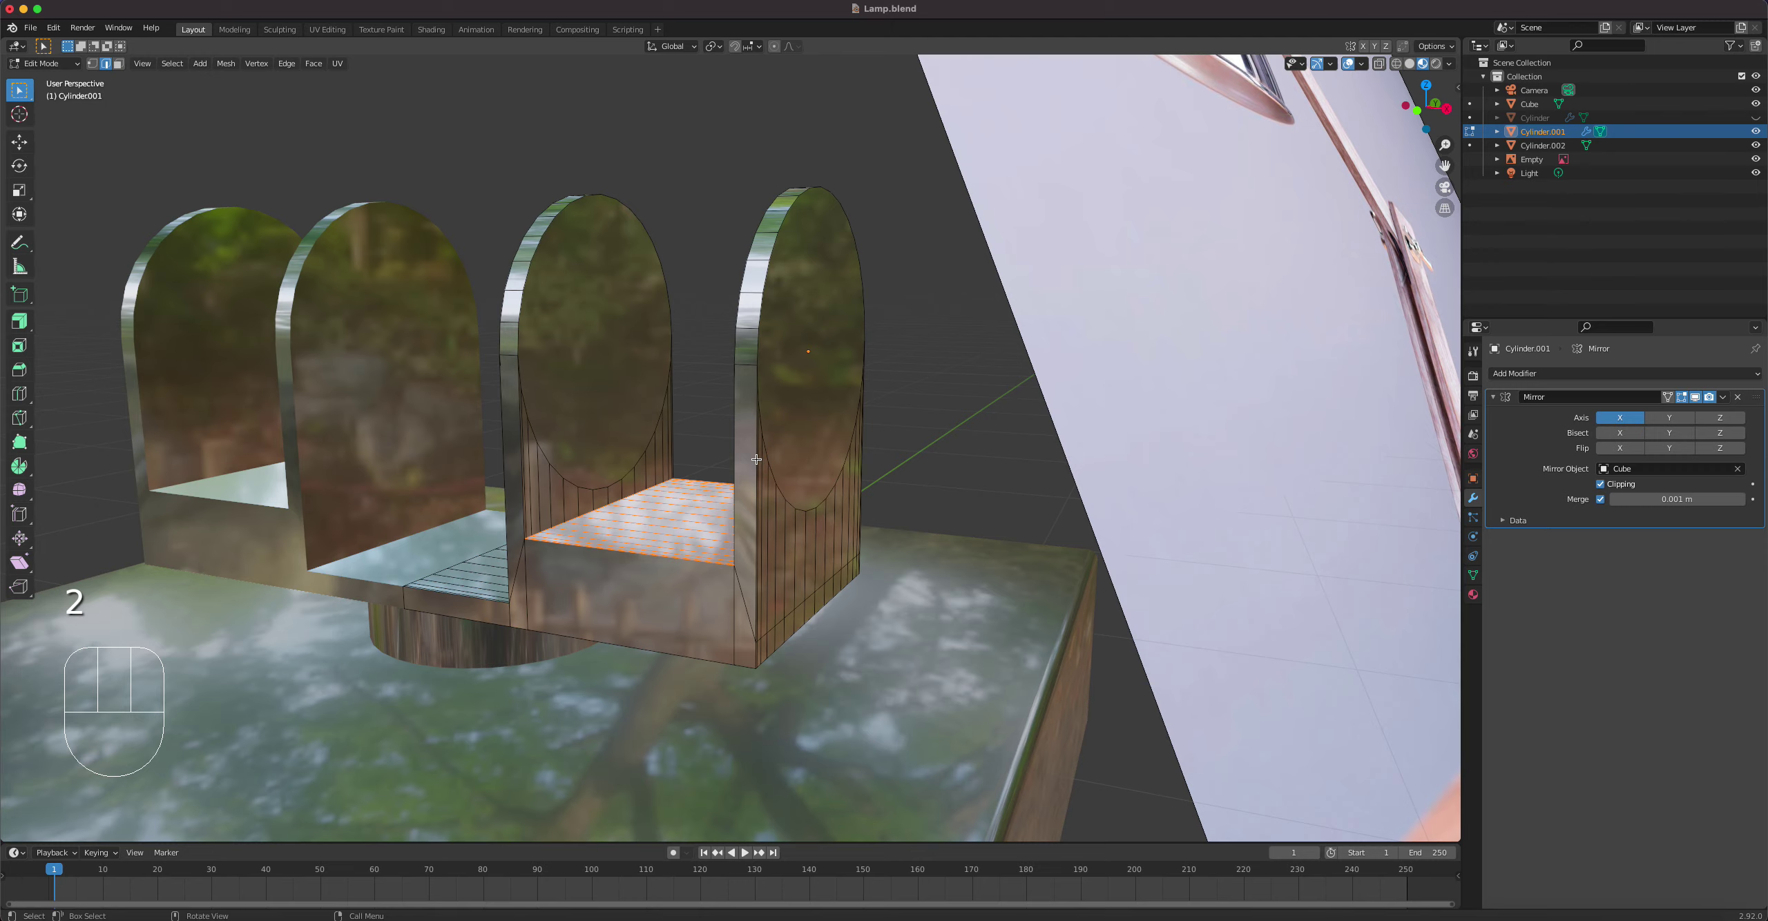
{"action": "left_click", "coordinate": [757, 459], "text": "alt"}
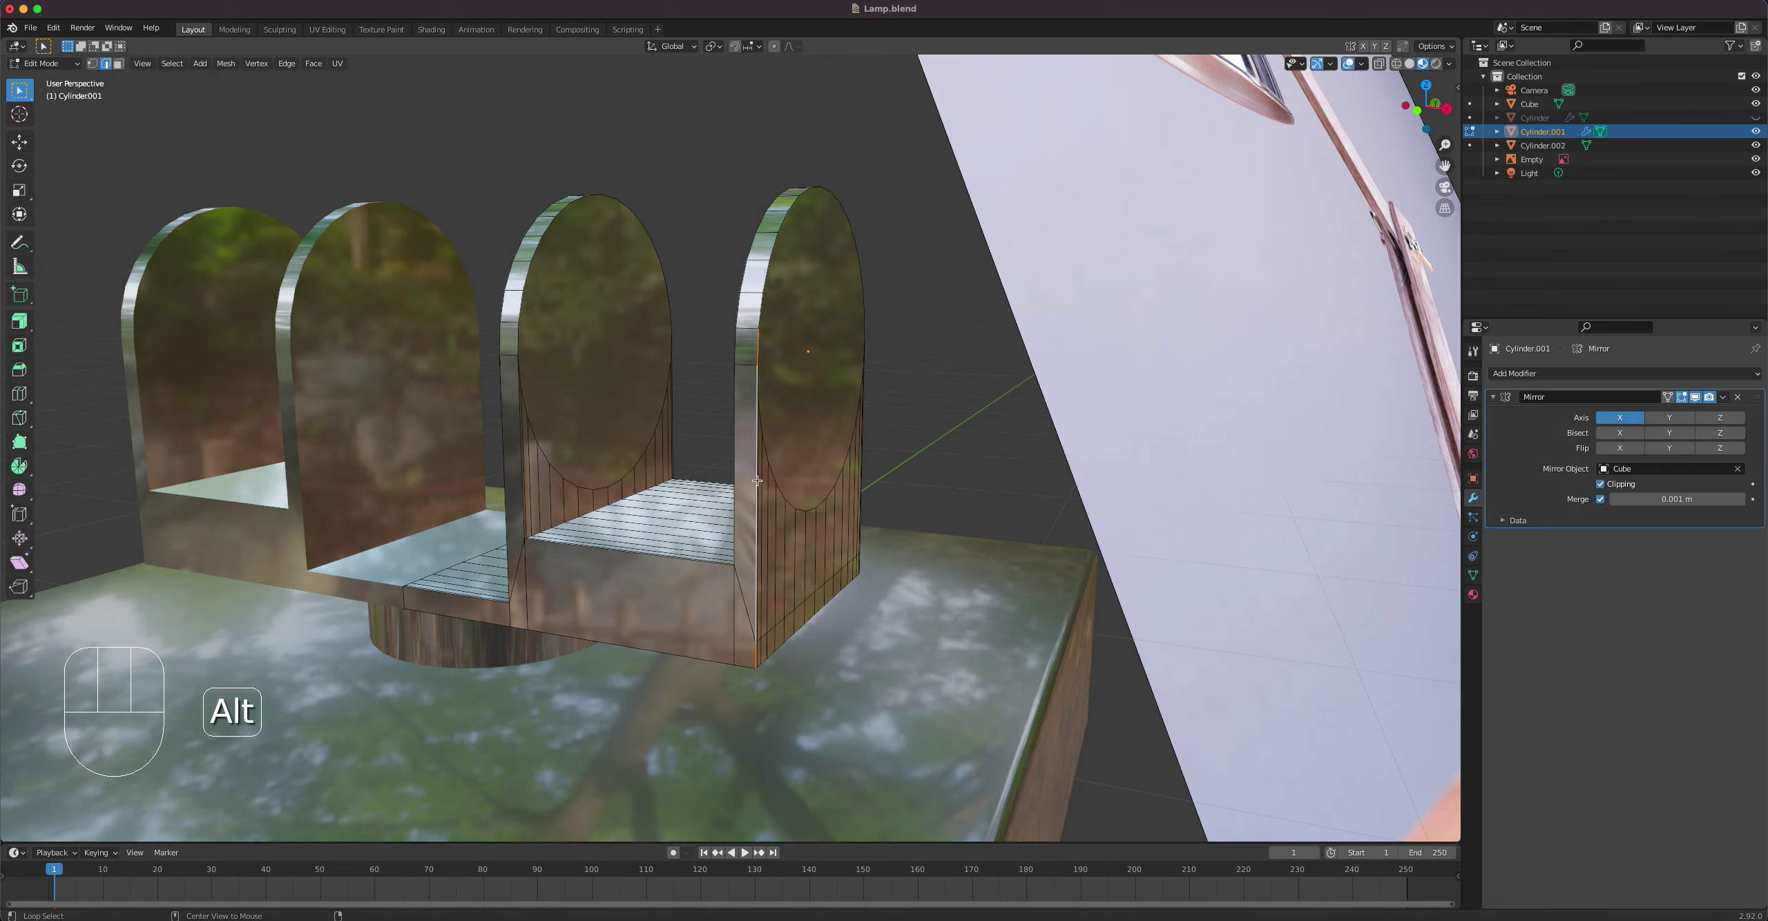
{"action": "left_click", "coordinate": [761, 336], "text": "alt+shift"}
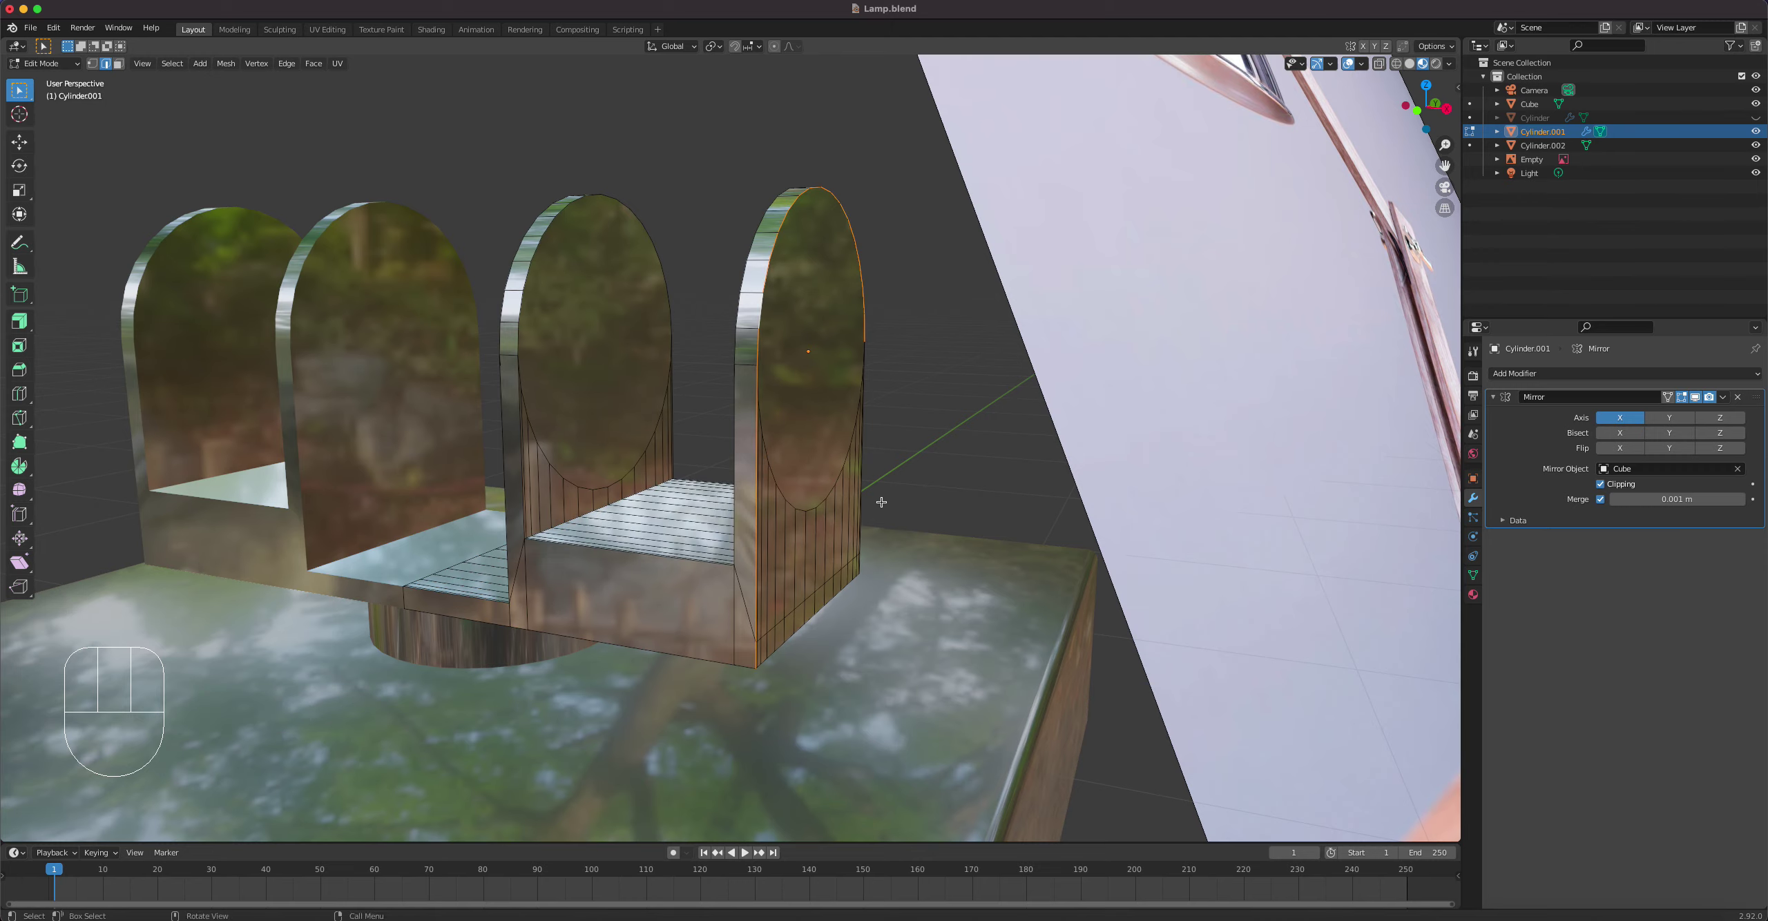
{"action": "middle_click_drag", "start_coordinate": [876, 490], "coordinate": [675, 489]}
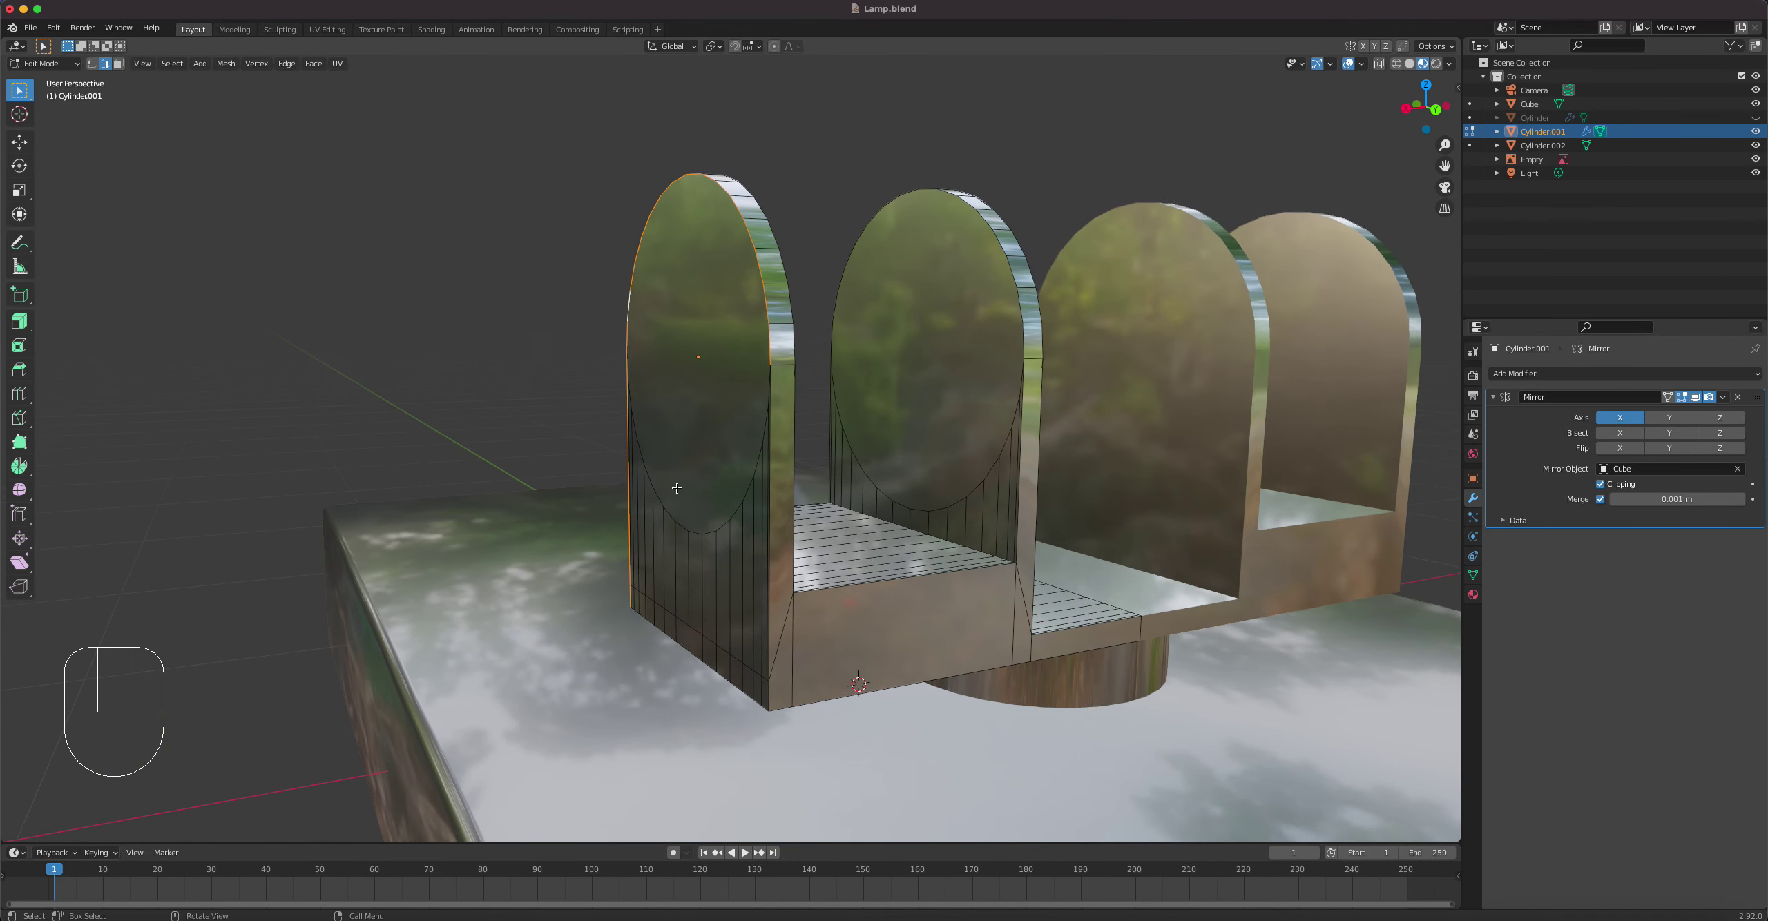
{"action": "left_click", "coordinate": [794, 496], "text": "alt+shift"}
{"action": "middle_click_drag", "start_coordinate": [794, 495], "coordinate": [815, 502]}
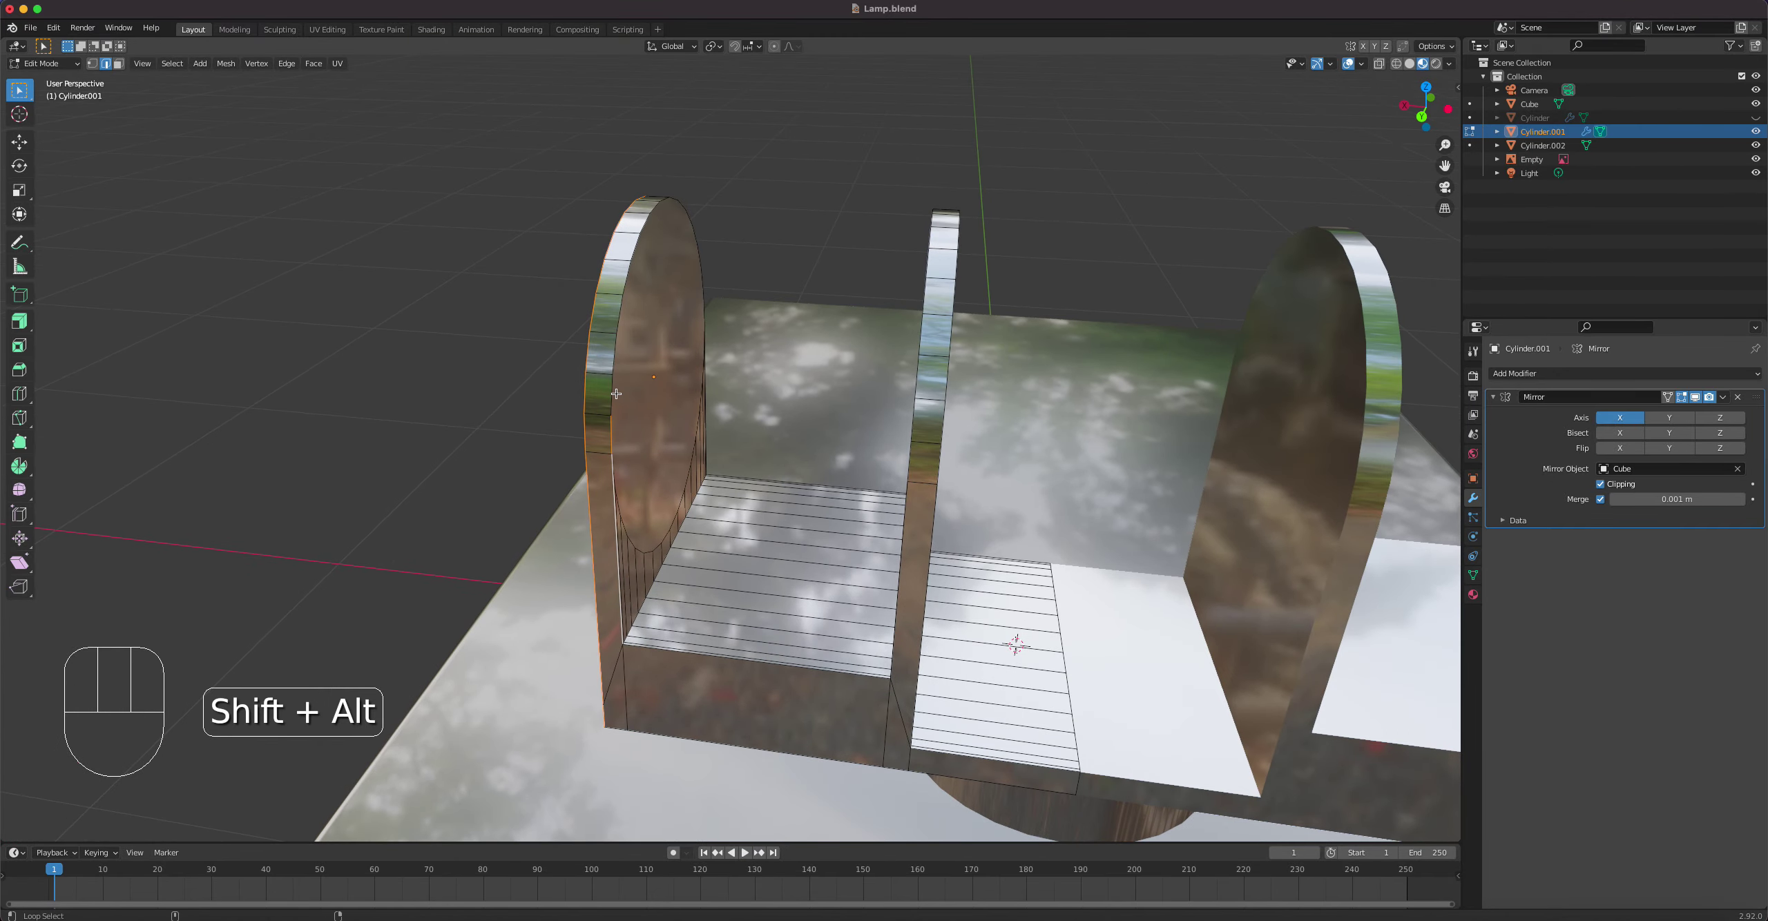
{"action": "left_click", "coordinate": [616, 394], "text": "alt+shift"}
{"action": "middle_click_drag", "start_coordinate": [616, 393], "coordinate": [728, 403]}
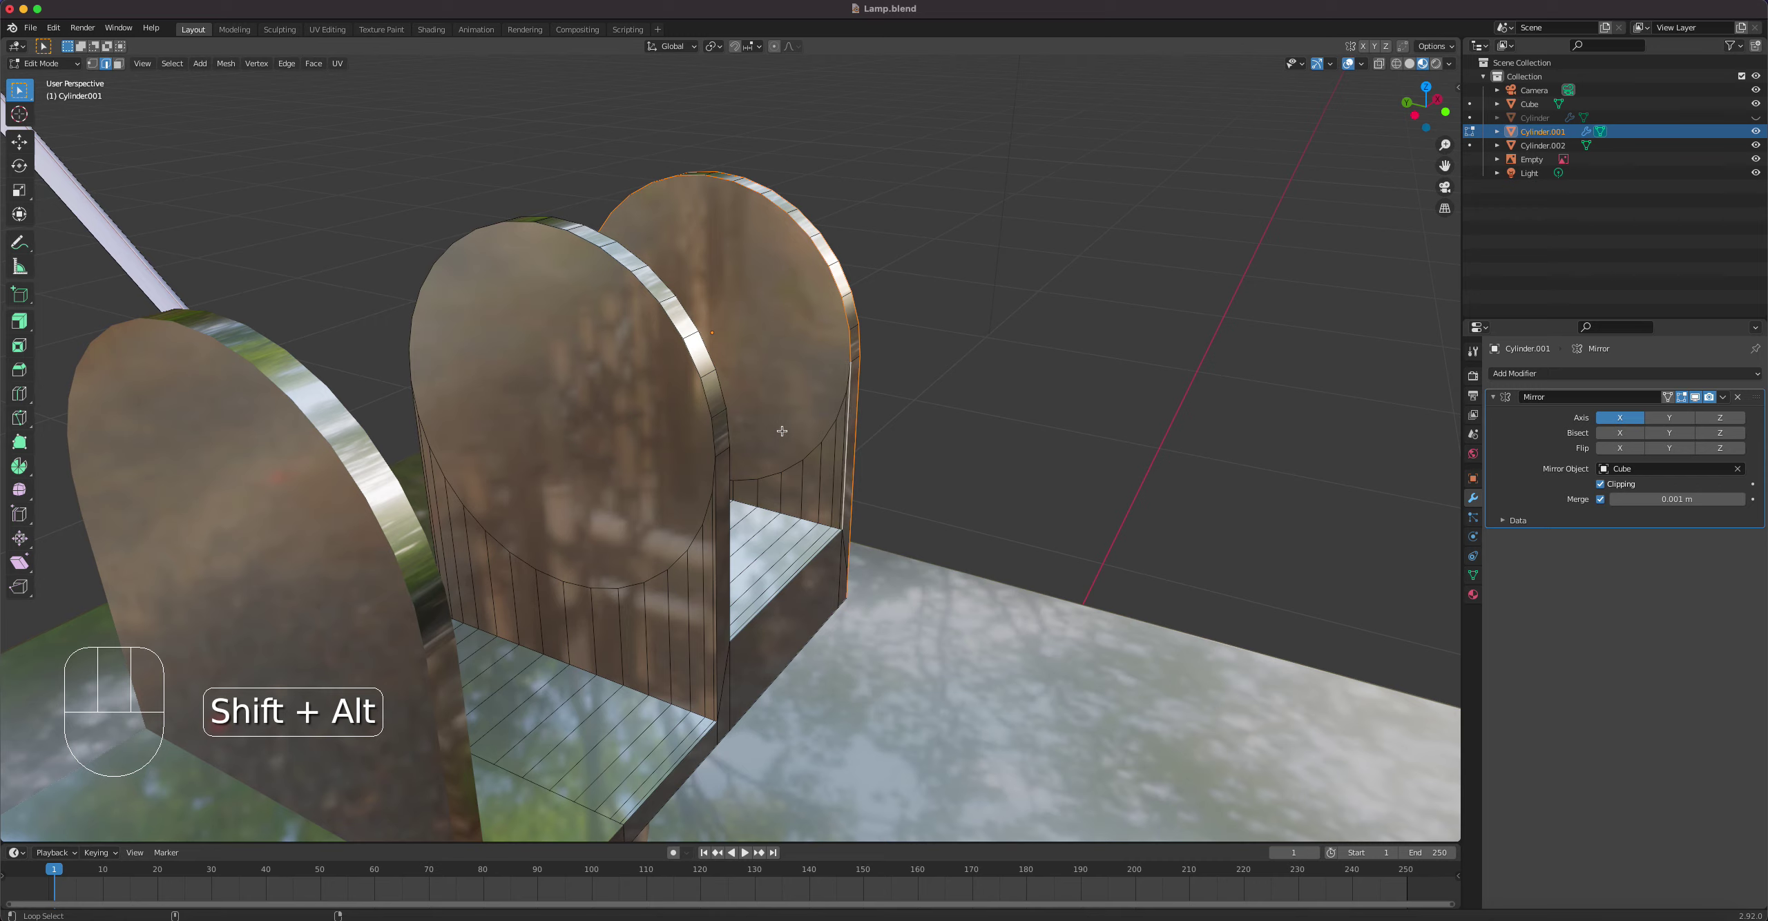
Step: Add the neighbouring inner plate's outline edges and the front edge of the raised floor to the selection
{"action": "left_click", "coordinate": [727, 422], "text": "alt+shift"}
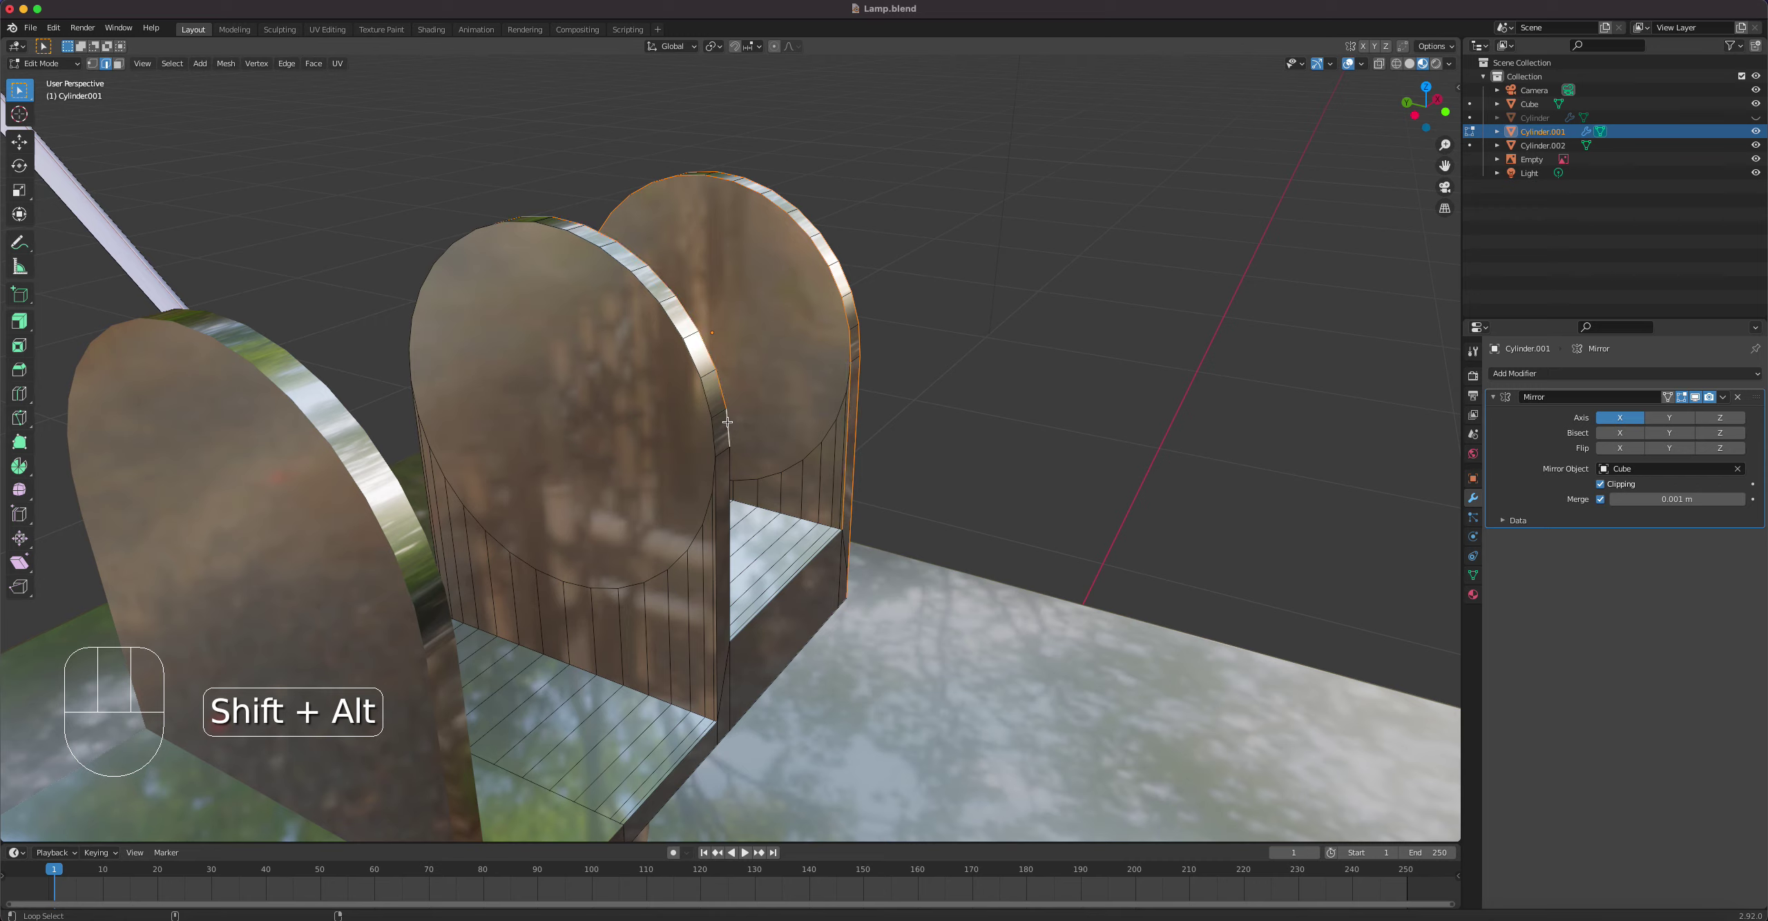
{"action": "left_click", "coordinate": [712, 459], "text": "alt+shift"}
{"action": "left_click", "coordinate": [727, 474], "text": "alt+shift"}
{"action": "mouse_move", "coordinate": [728, 474]}
{"action": "middle_mouse_down"}
{"action": "mouse_move", "coordinate": [926, 489]}
{"action": "mouse_move", "coordinate": [946, 516]}
{"action": "mouse_move", "coordinate": [951, 493]}
{"action": "mouse_move", "coordinate": [839, 548]}
{"action": "middle_mouse_up"}
{"action": "left_click", "coordinate": [915, 487], "text": "alt+shift"}
{"action": "scroll", "coordinate": [839, 548], "scroll_direction": "up", "scroll_amount": 4}
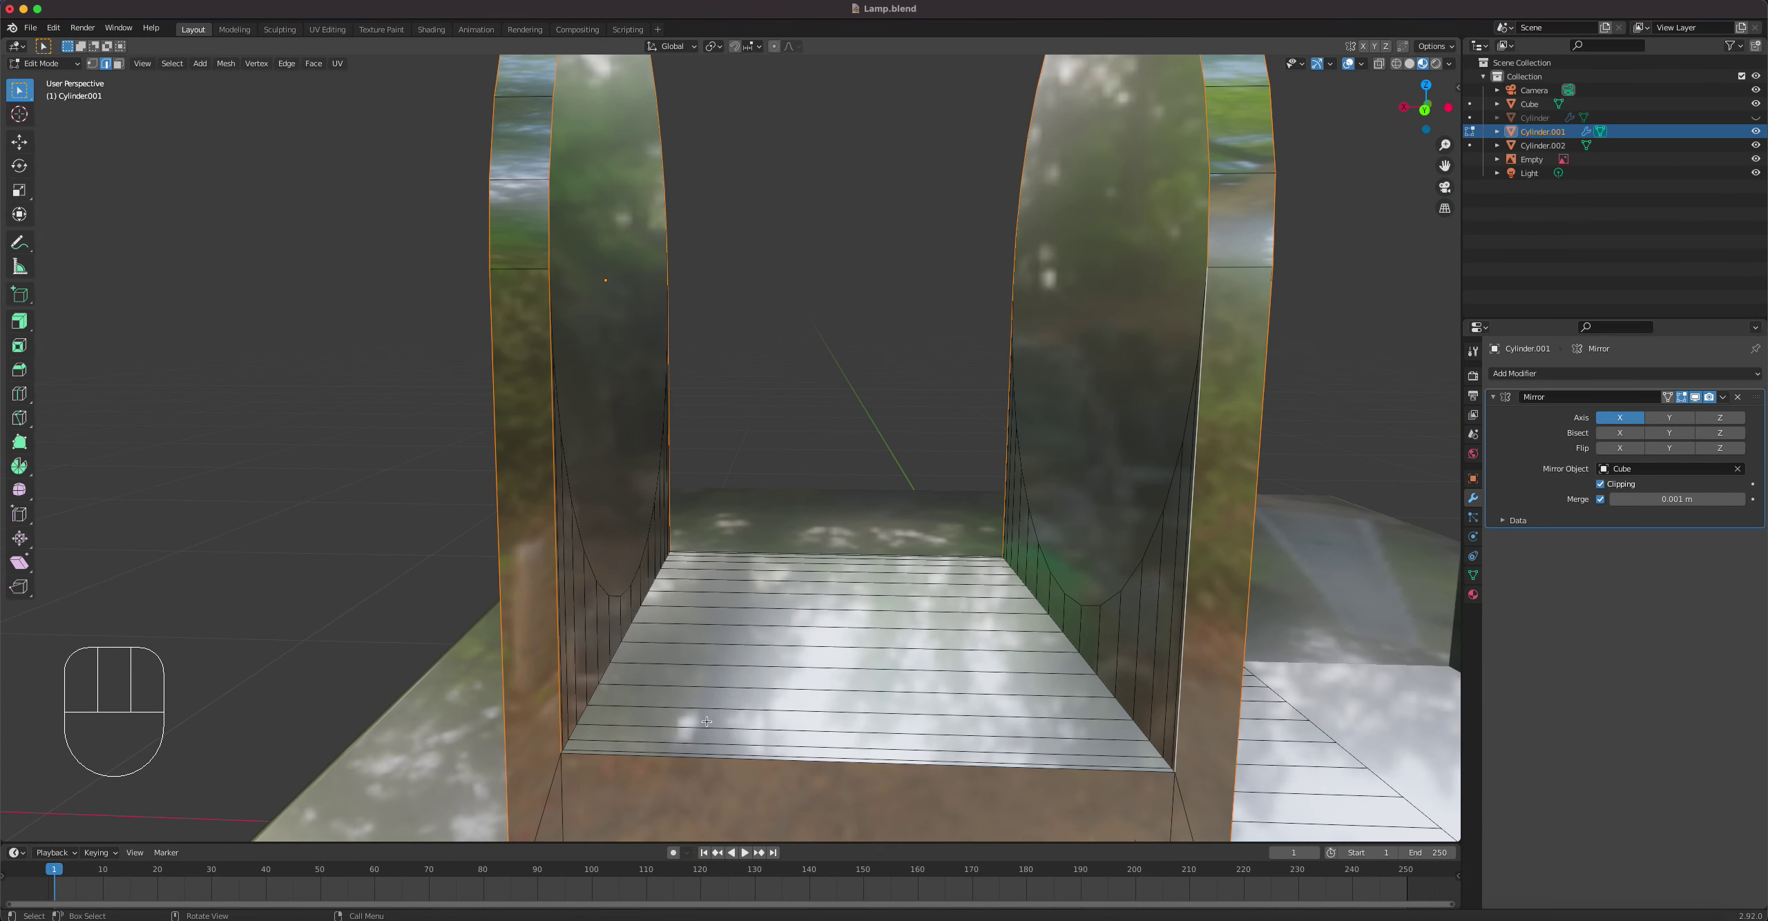
{"action": "left_click", "coordinate": [718, 758], "text": "shift"}
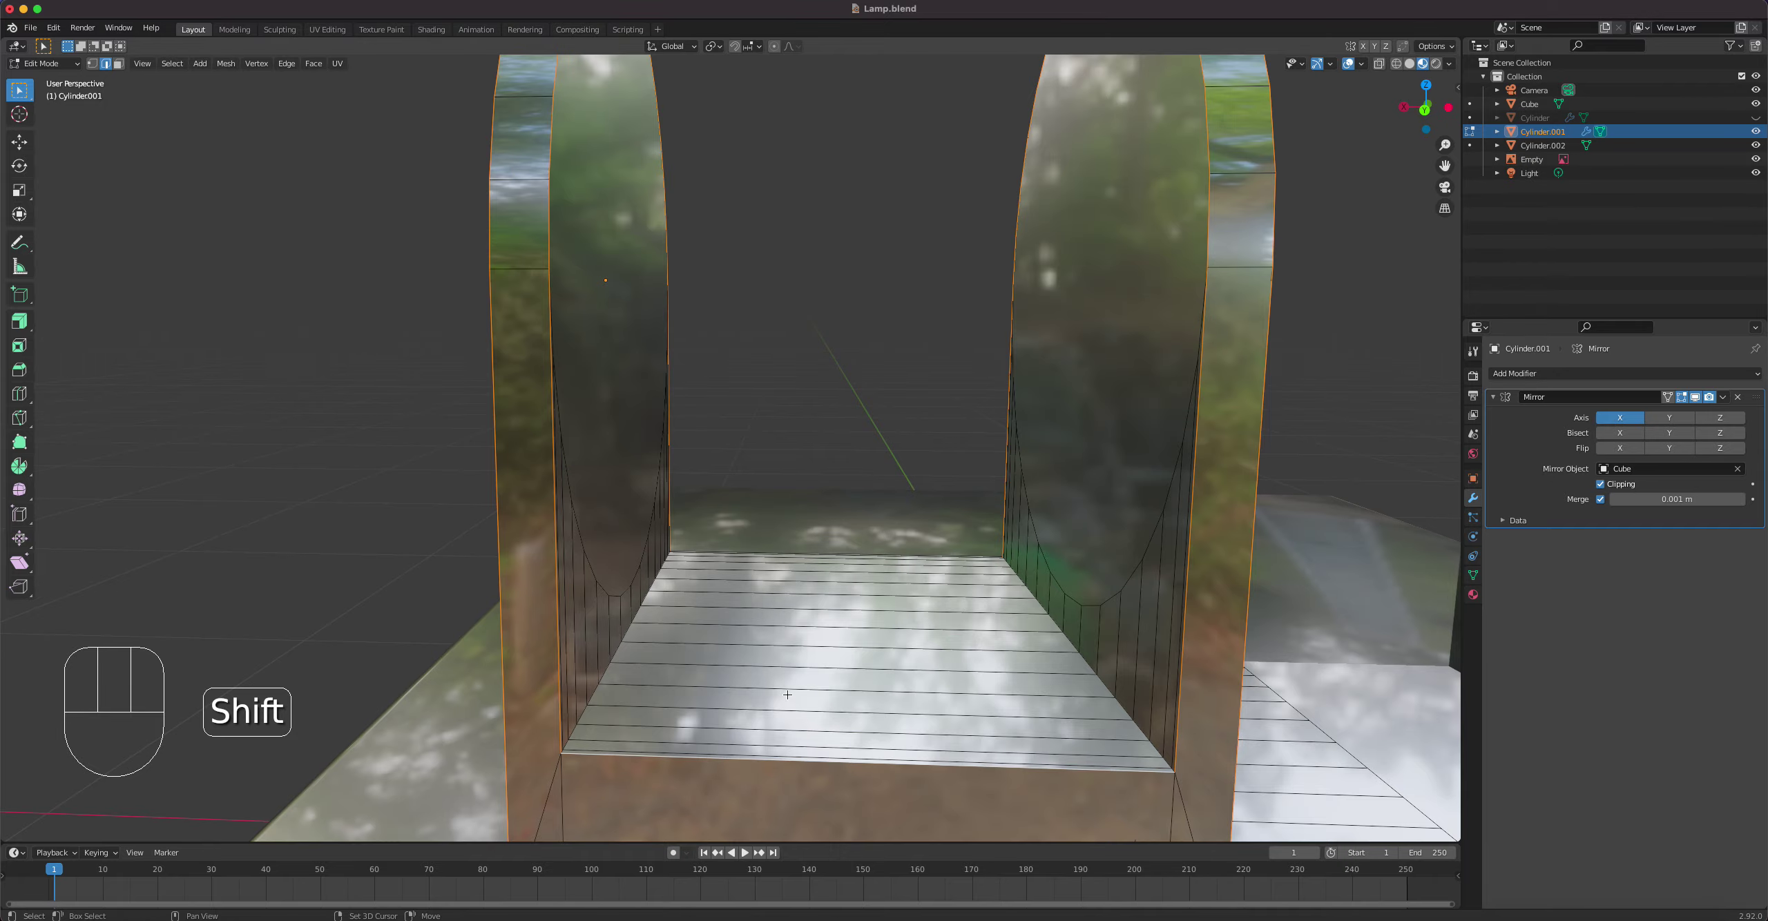
Step: Extend the bracket's edge selection to its bottom outline and the front edges of its floor
{"action": "middle_click_drag", "start_coordinate": [788, 694], "coordinate": [695, 681]}
{"action": "left_click", "coordinate": [744, 664], "text": "shift"}
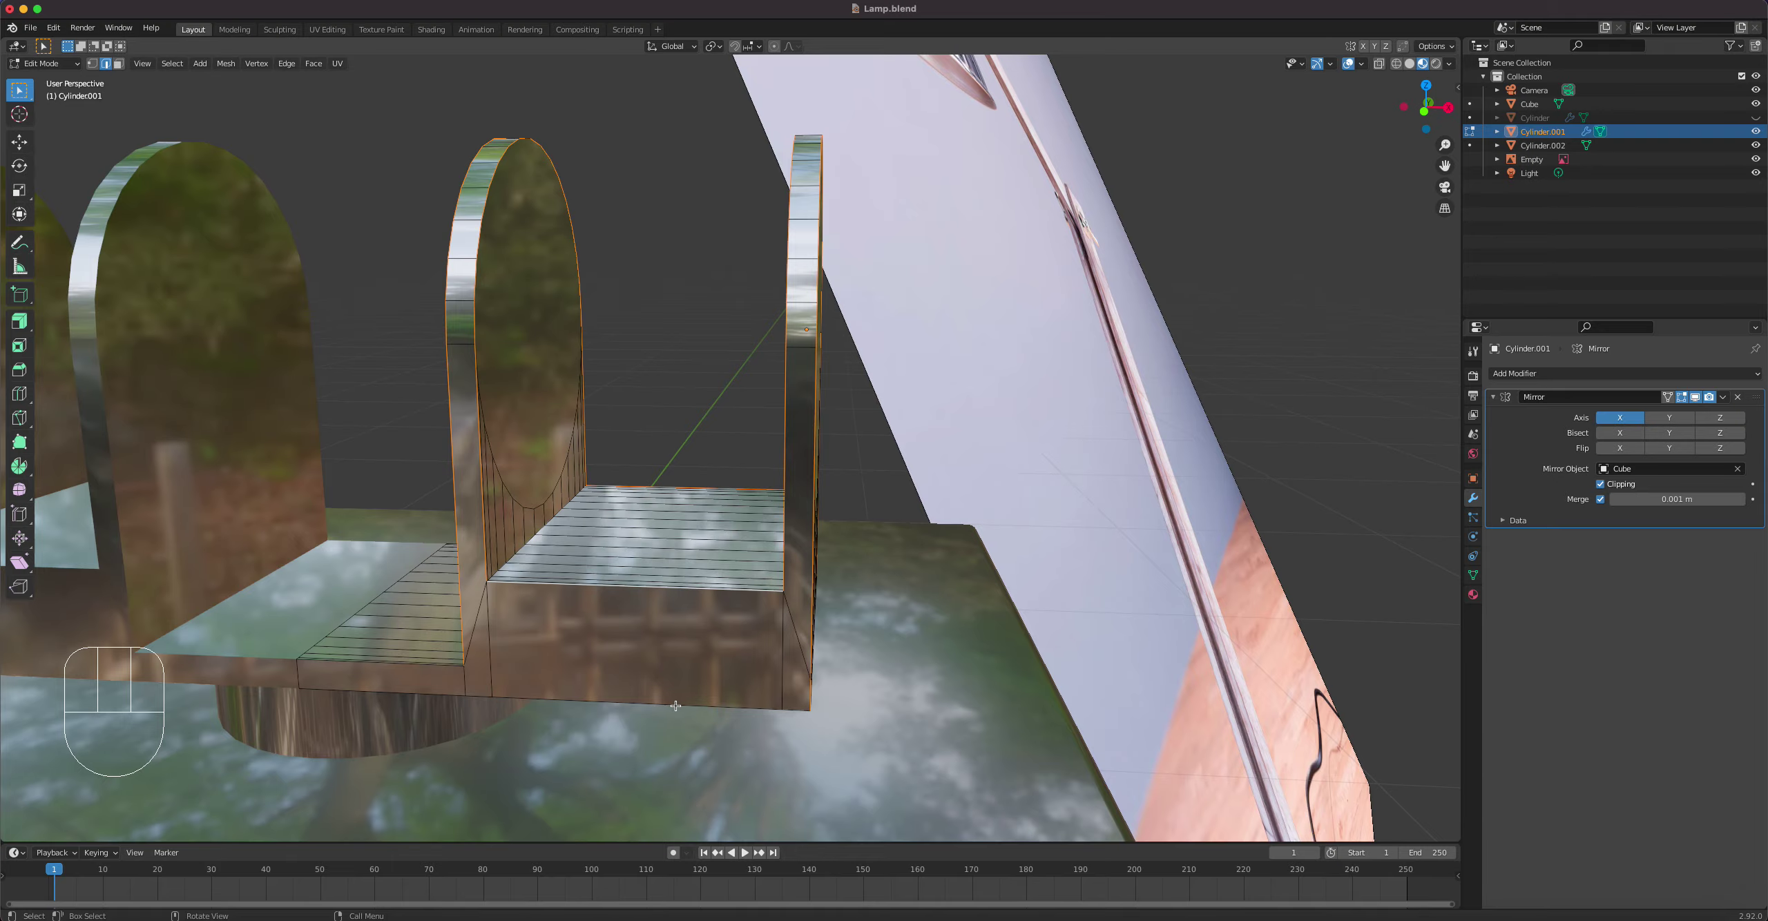
{"action": "left_click", "coordinate": [676, 705], "text": "alt+shift"}
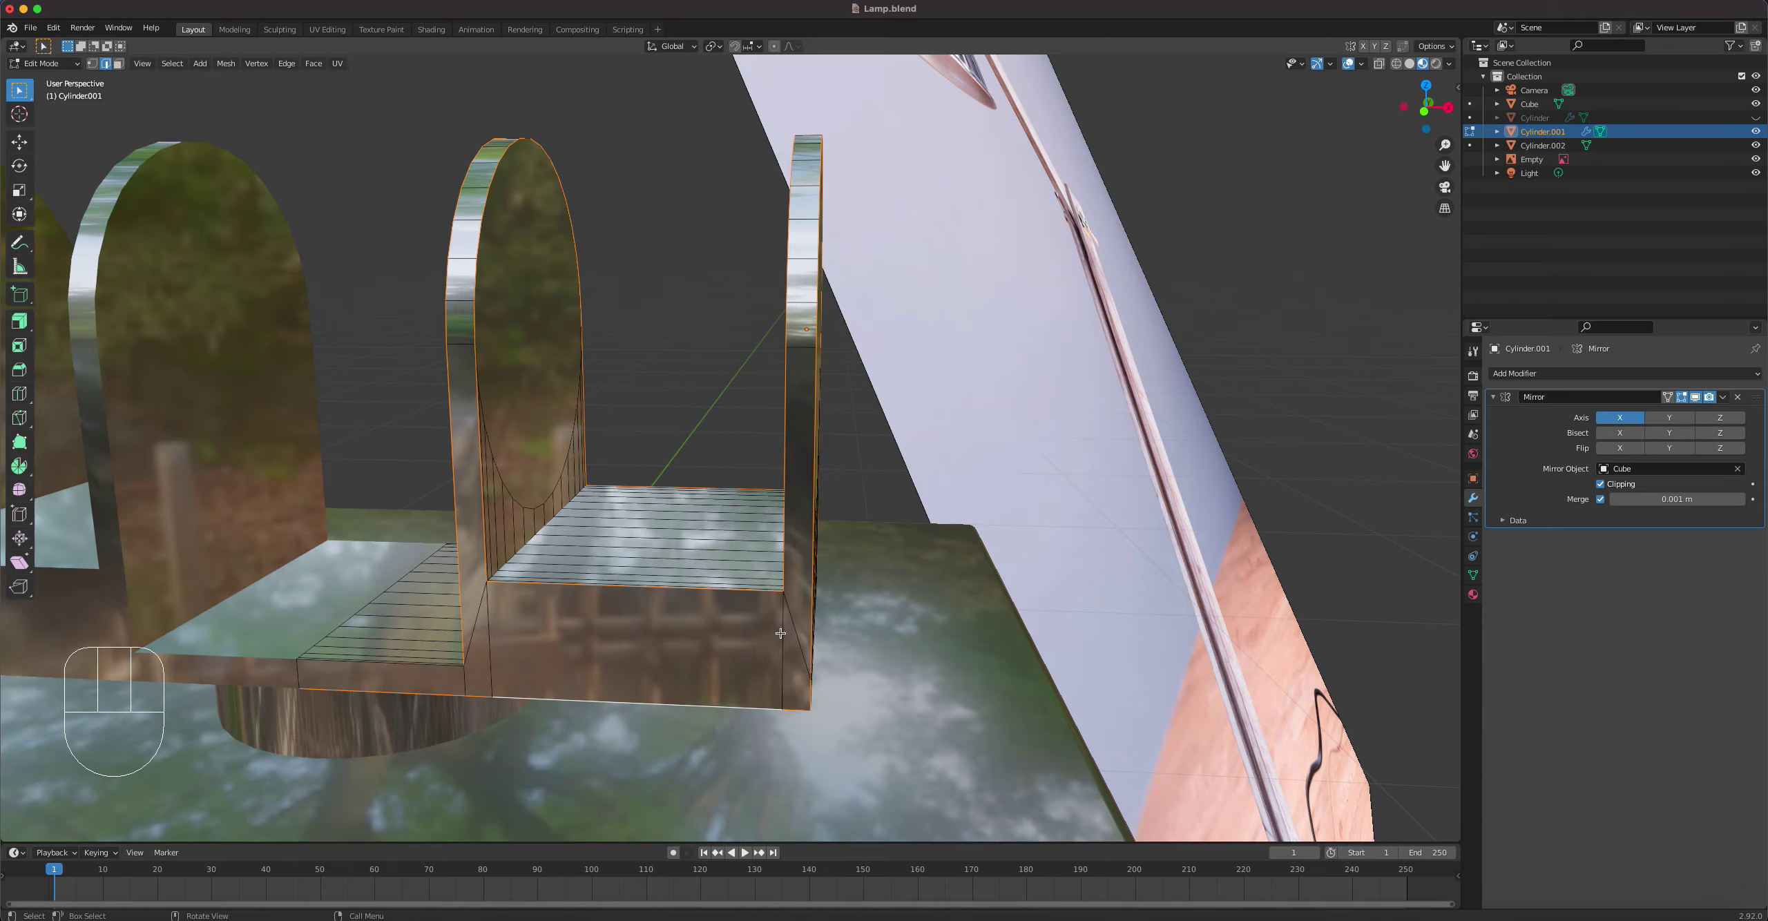
{"action": "middle_click_drag", "start_coordinate": [778, 644], "coordinate": [781, 600]}
{"action": "left_click", "coordinate": [774, 674], "text": "alt+shift"}
{"action": "middle_click_drag", "start_coordinate": [786, 662], "coordinate": [933, 721]}
{"action": "left_click", "coordinate": [1093, 719], "text": "shift"}
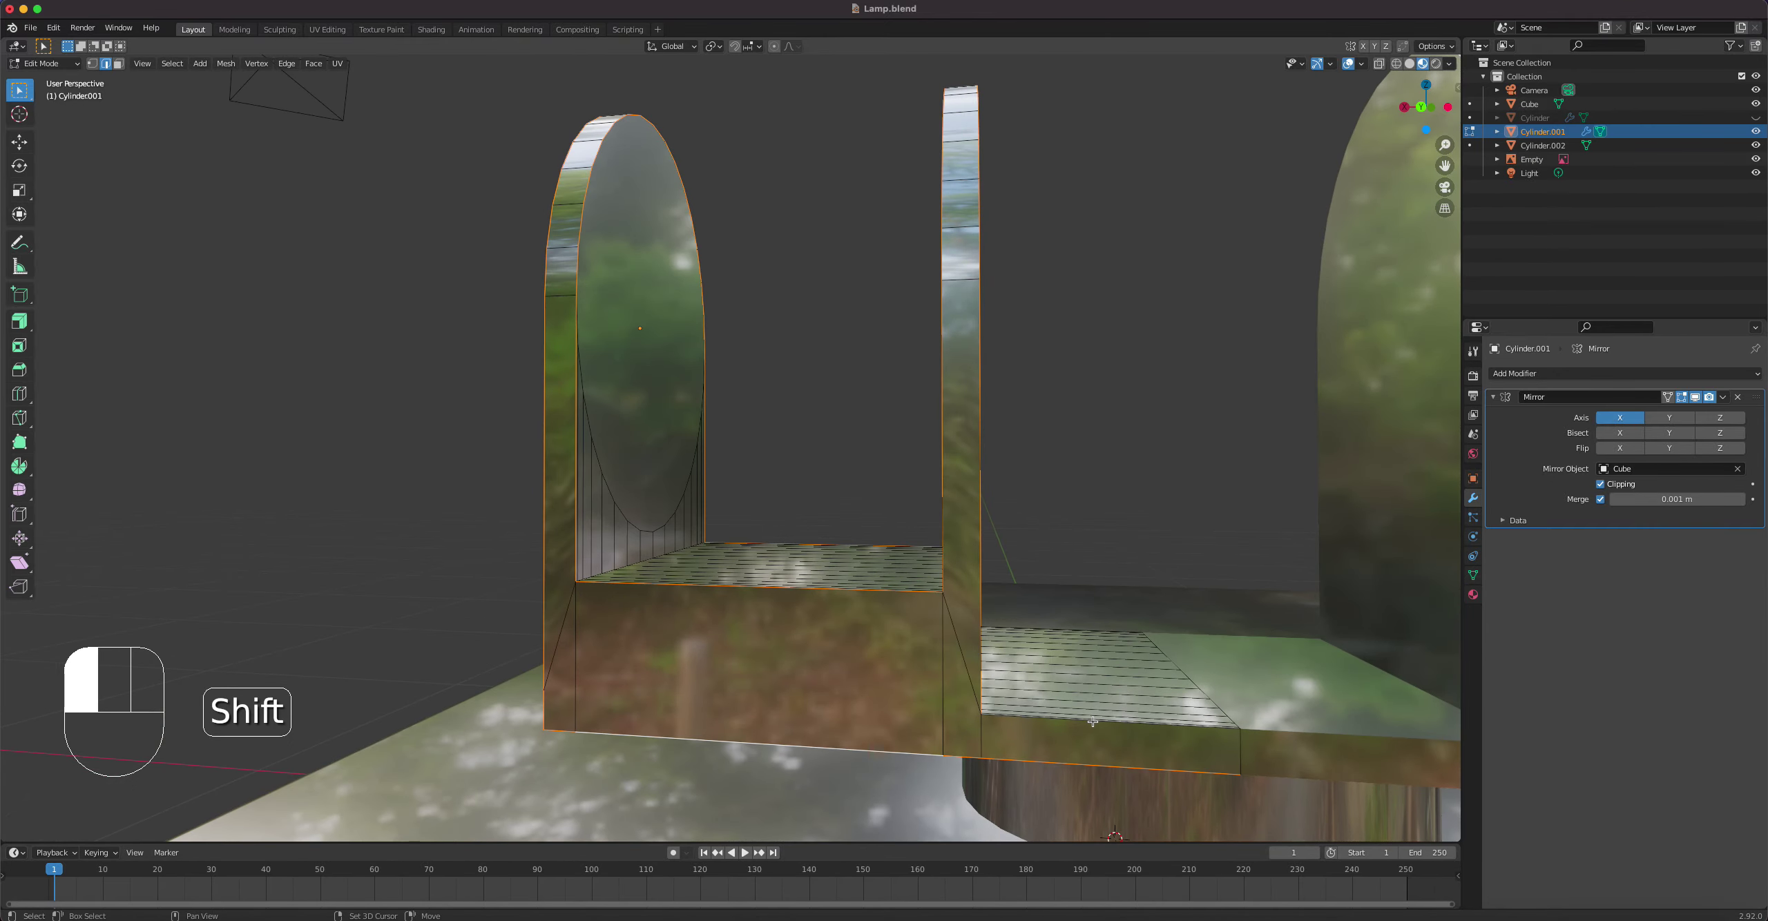
{"action": "middle_click_drag", "start_coordinate": [1093, 719], "coordinate": [975, 603]}
{"action": "left_click", "coordinate": [468, 725], "text": "shift"}
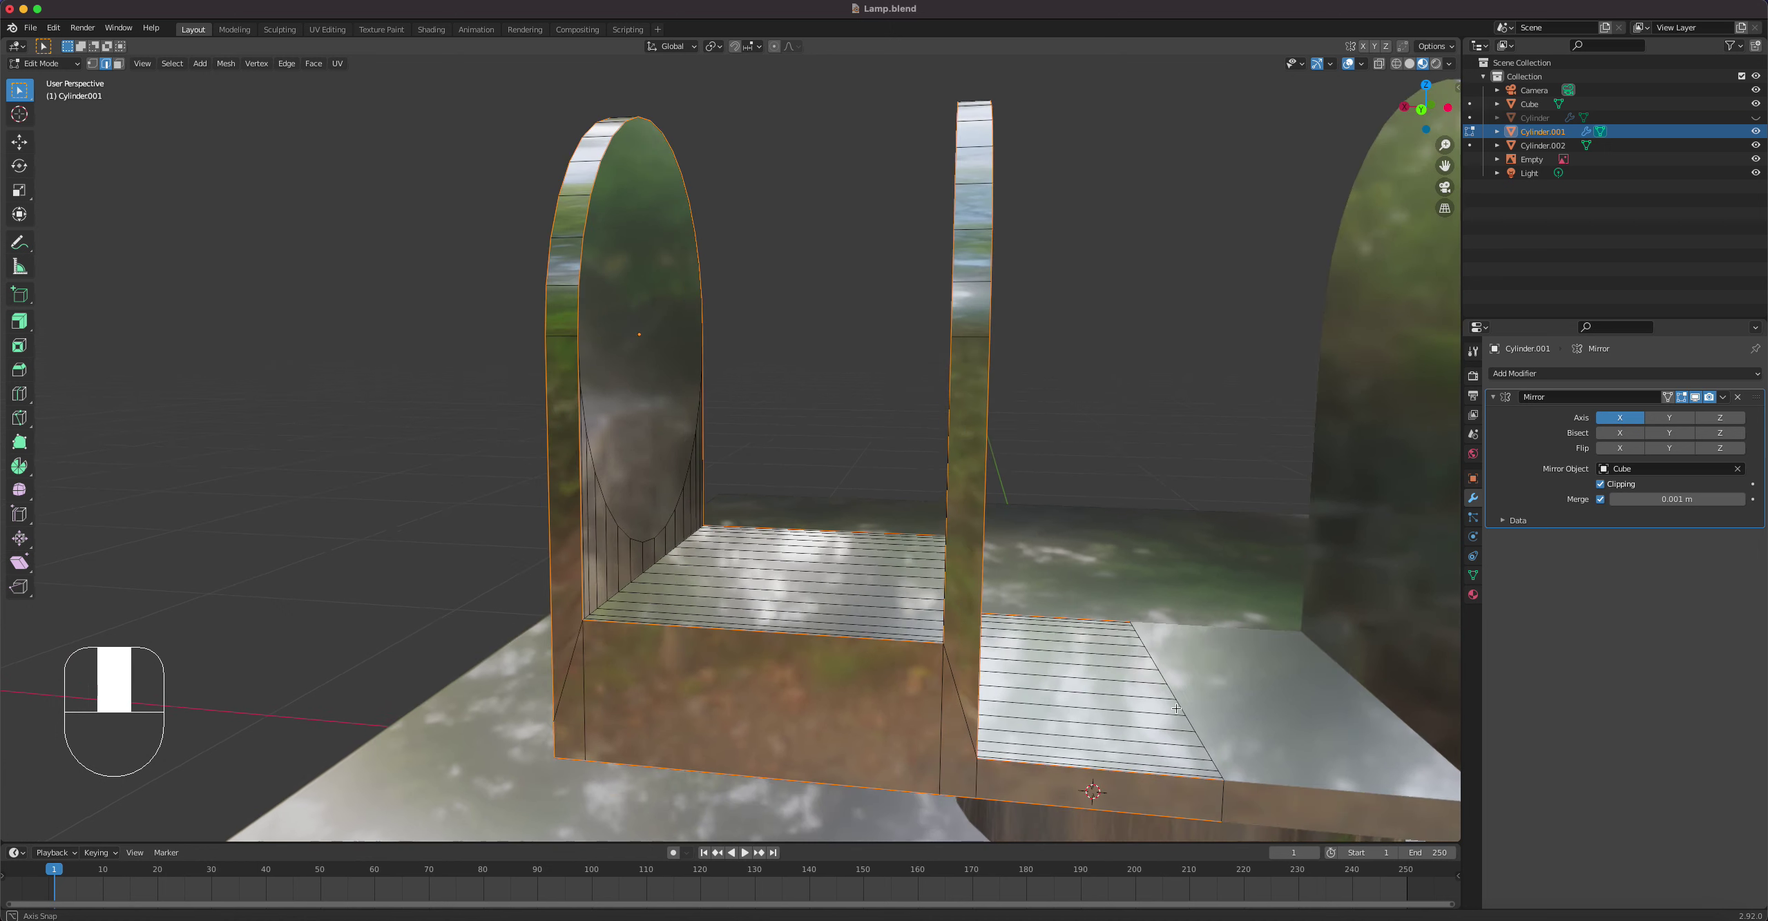
Step: Try bevelling the selected bracket edges about 0.0075 m wide with 4 segments and check the result in Object Mode
{"action": "right_click_drag", "start_coordinate": [574, 427], "coordinate": [565, 482]}
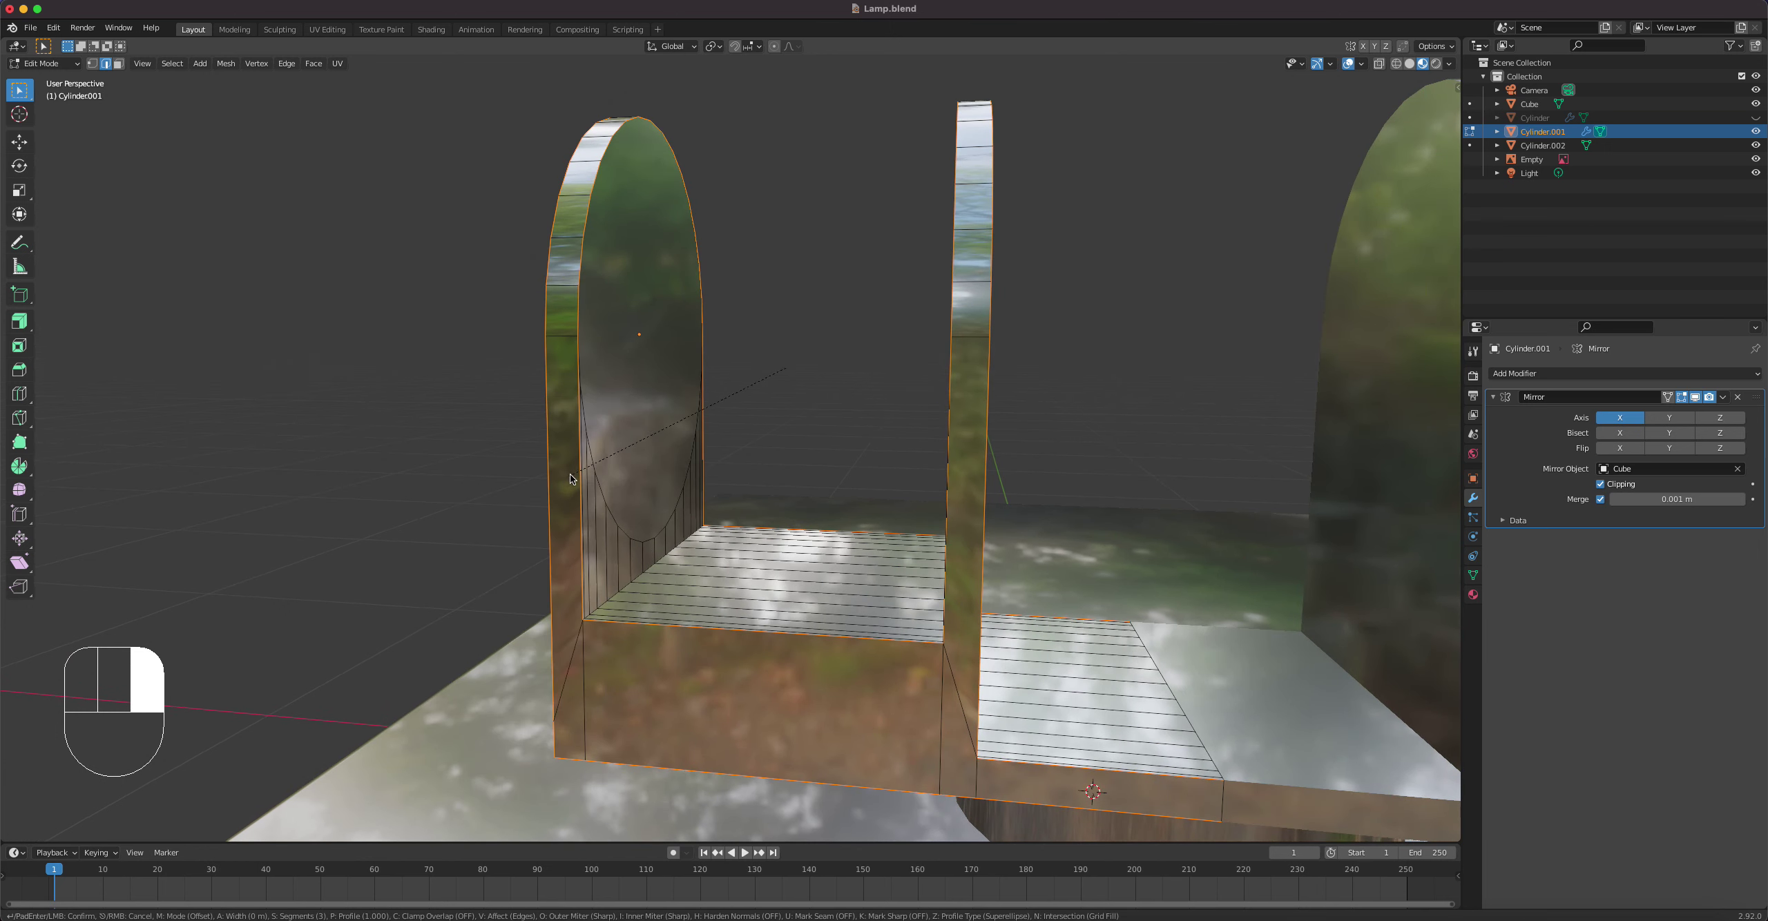
{"action": "left_click", "coordinate": [603, 477]}
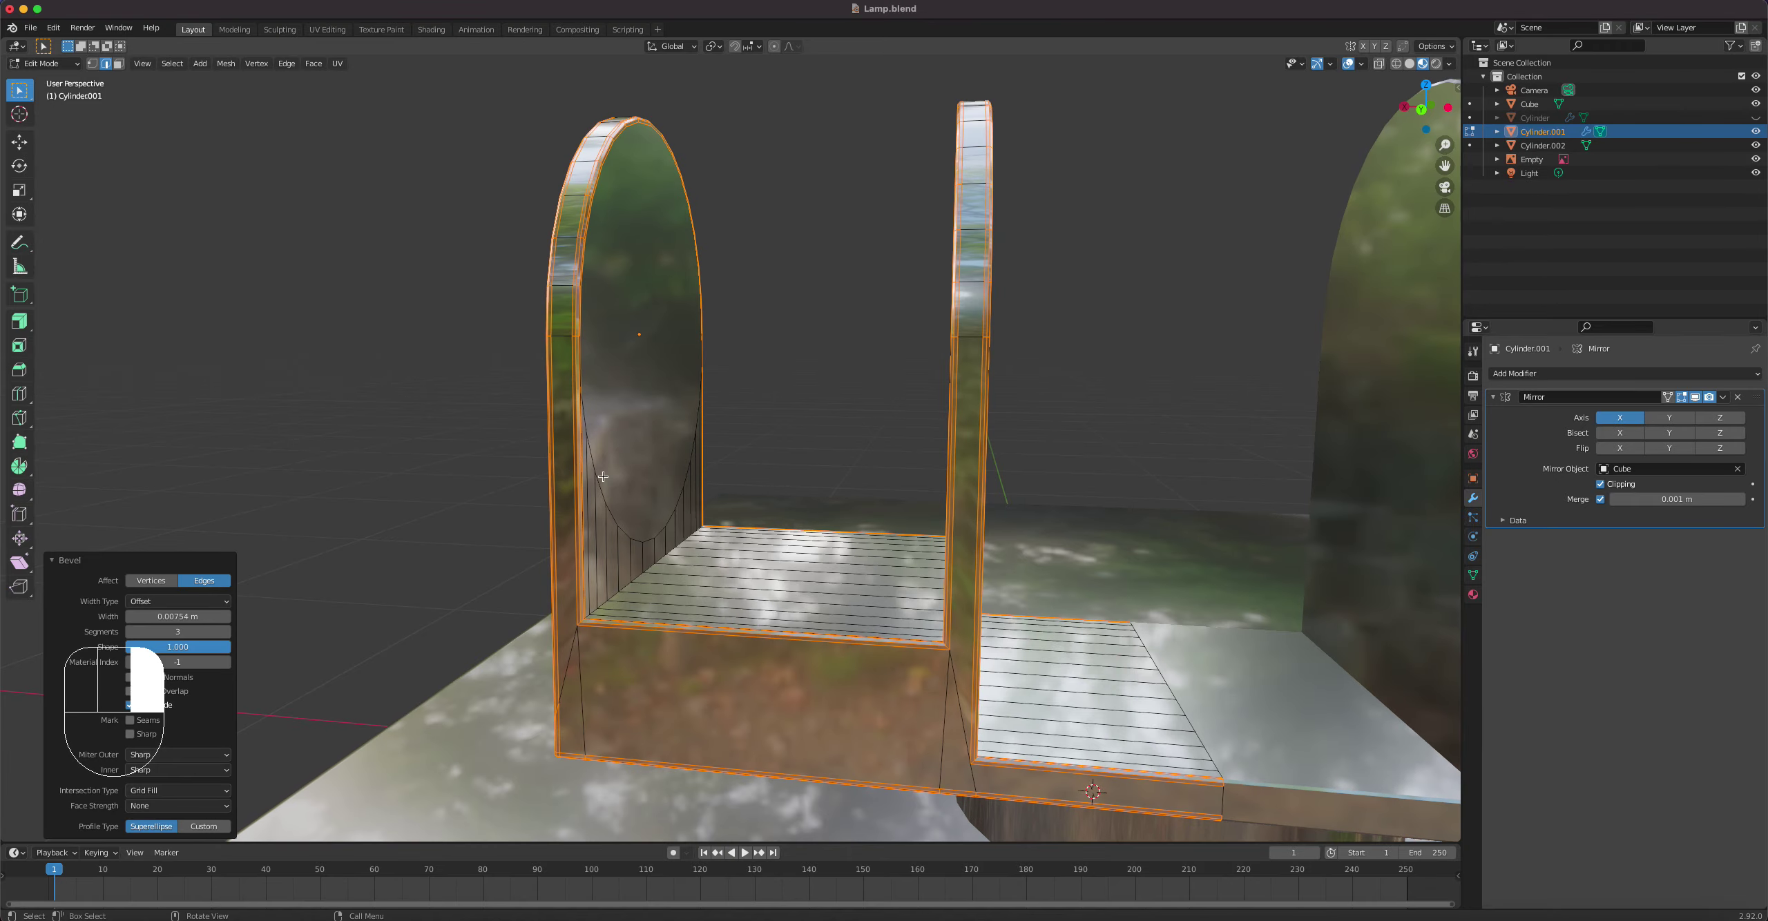
{"action": "middle_click_drag", "start_coordinate": [603, 476], "coordinate": [1057, 464]}
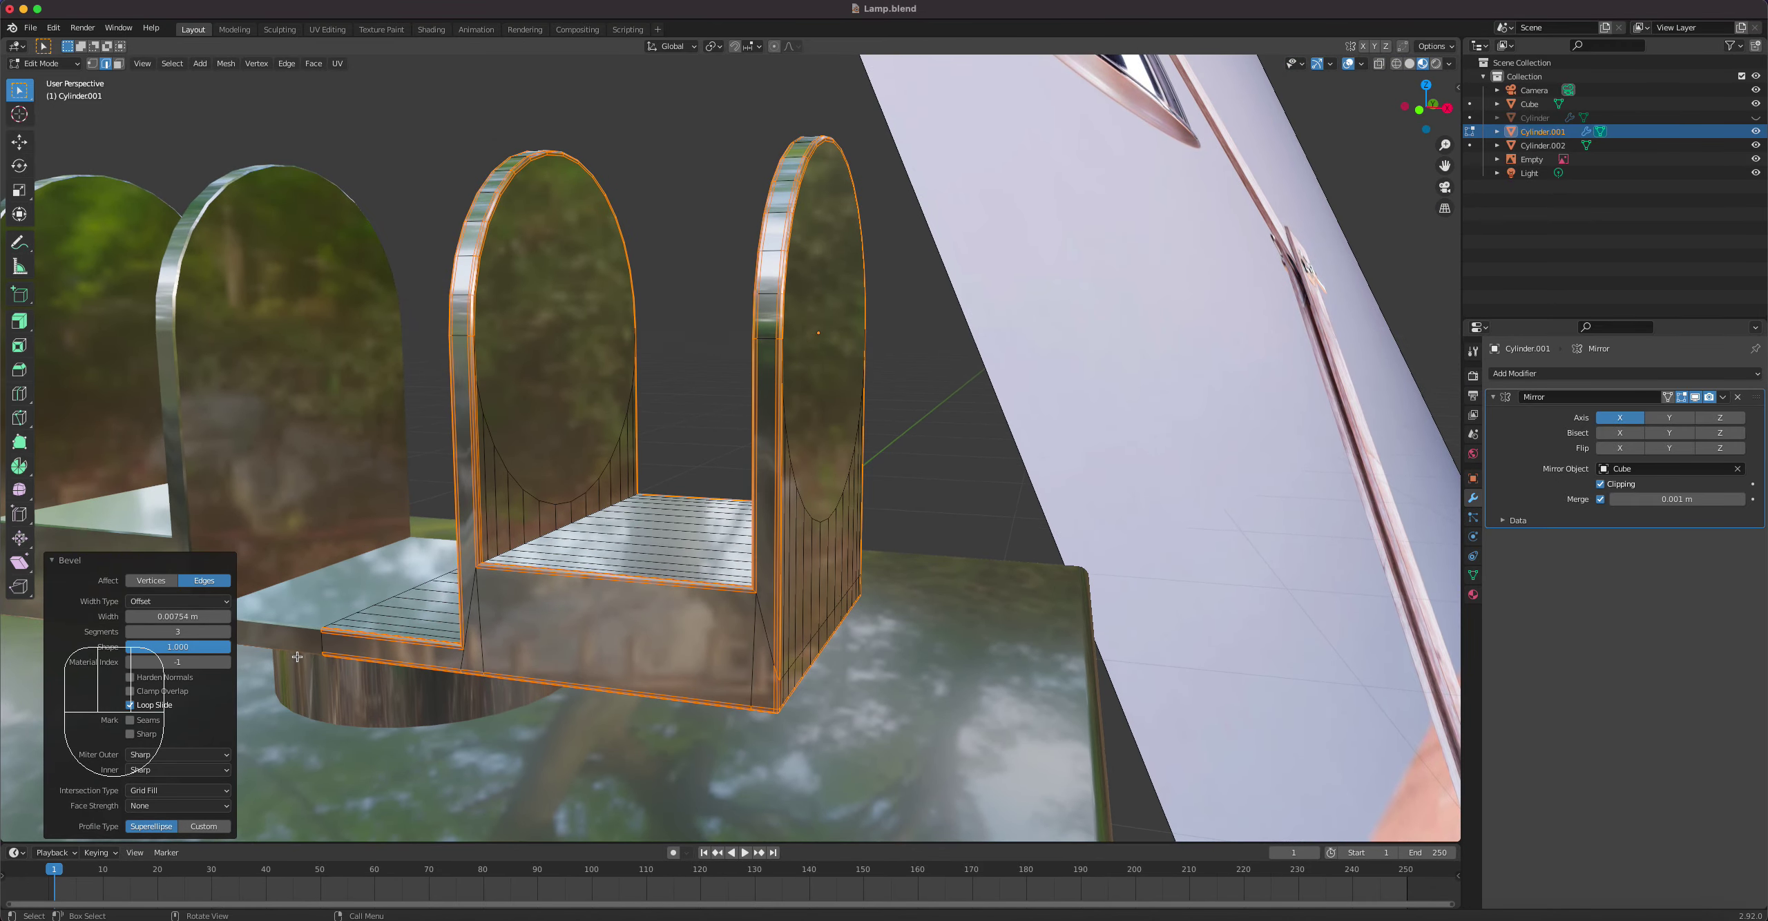
{"action": "left_click", "coordinate": [227, 631]}
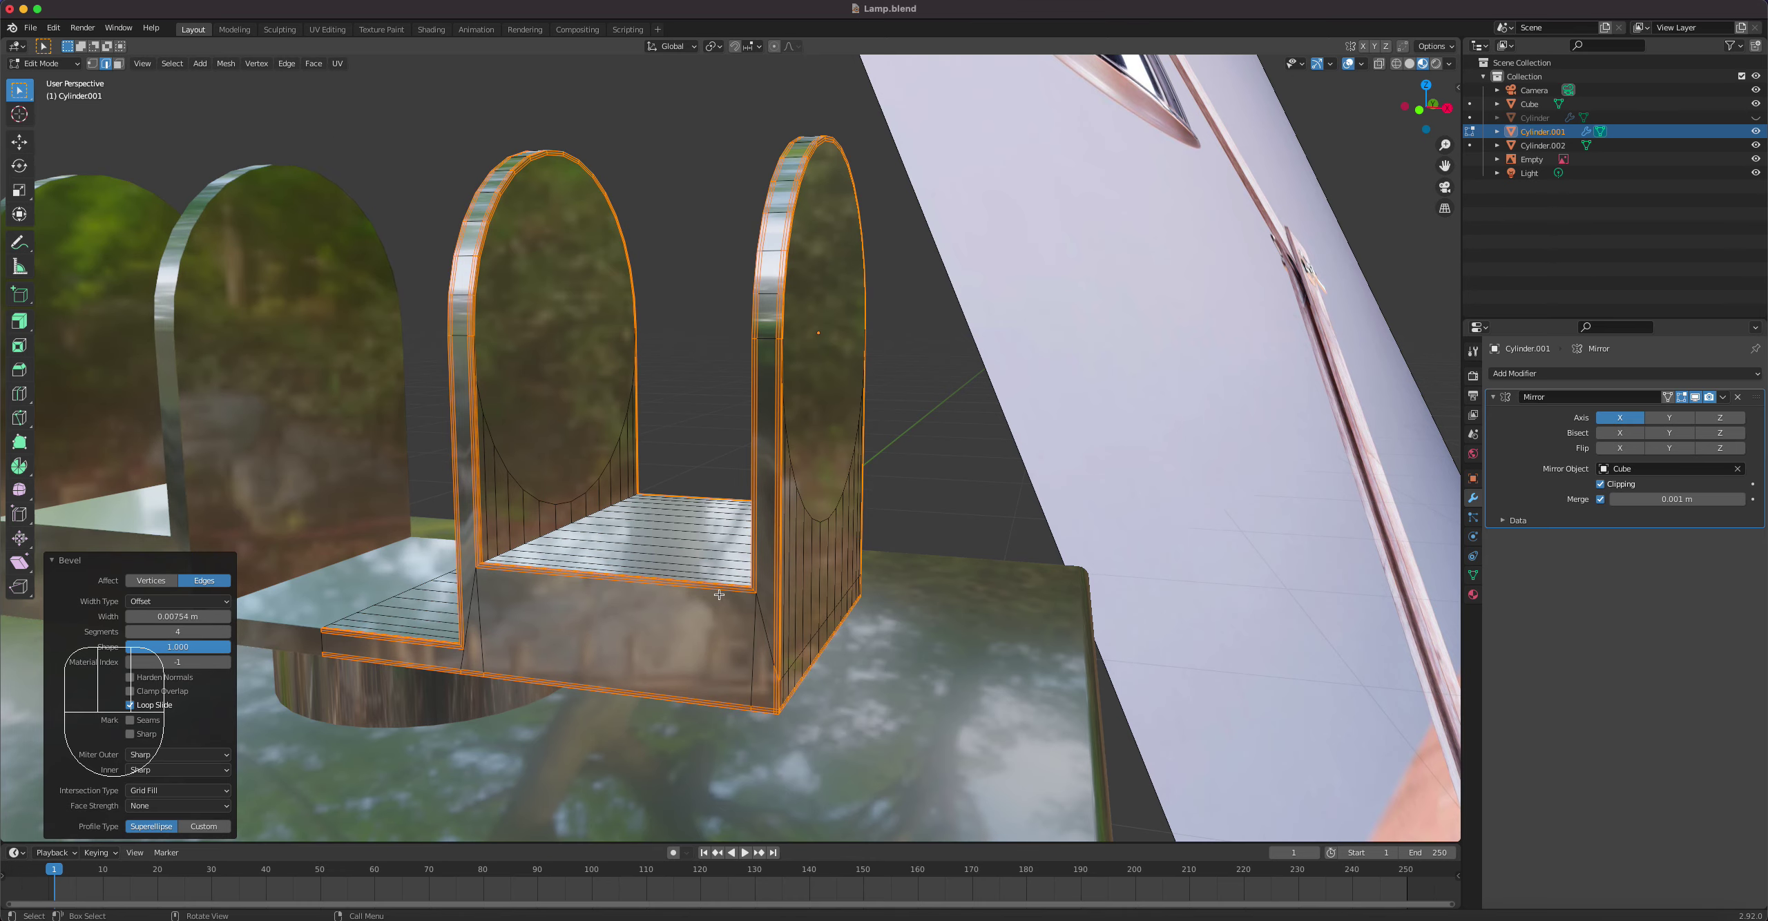
{"action": "key", "text": "Tab"}
{"action": "middle_click_drag", "start_coordinate": [826, 519], "coordinate": [799, 543]}
{"action": "key", "text": "Tab"}
{"action": "key", "text": "Tab"}
{"action": "key", "text": "Tab"}
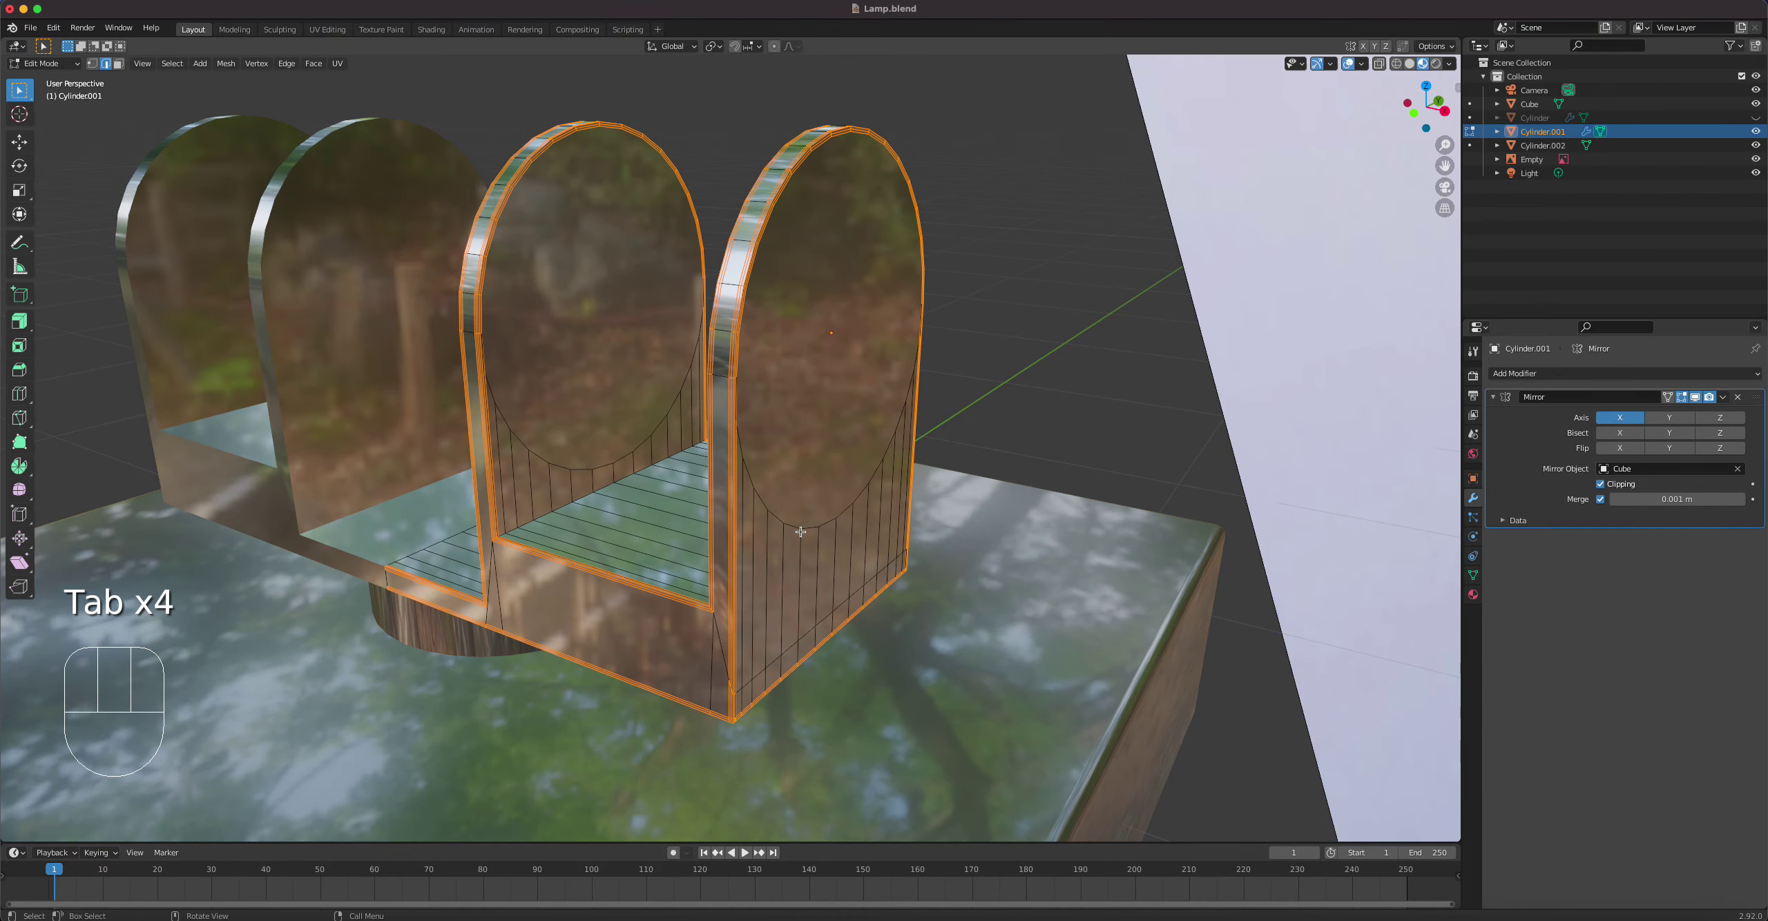
{"action": "mouse_move", "coordinate": [801, 532]}
{"action": "middle_mouse_down"}
{"action": "mouse_move", "coordinate": [819, 513]}
{"action": "mouse_move", "coordinate": [794, 514]}
{"action": "middle_mouse_up"}
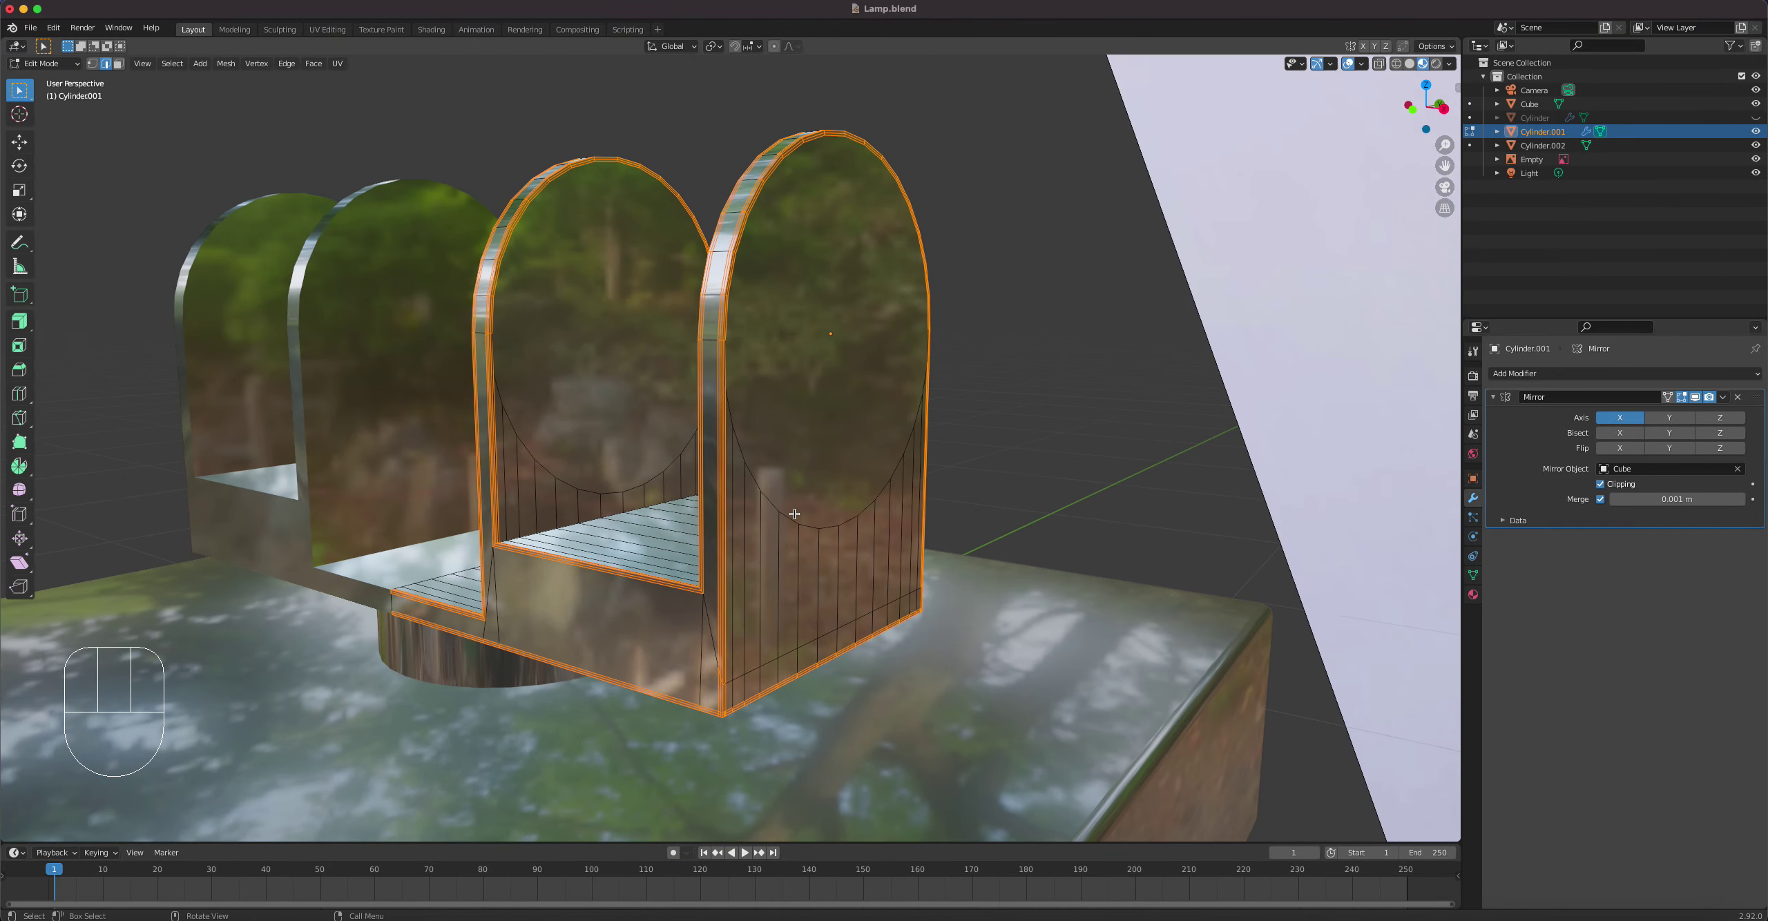
Step: Turn off Auto Smooth for the bracket, apply Shade Smooth, and turn Auto Smooth back on at 30°
{"action": "key", "text": "Tab"}
{"action": "left_click", "coordinate": [1474, 576]}
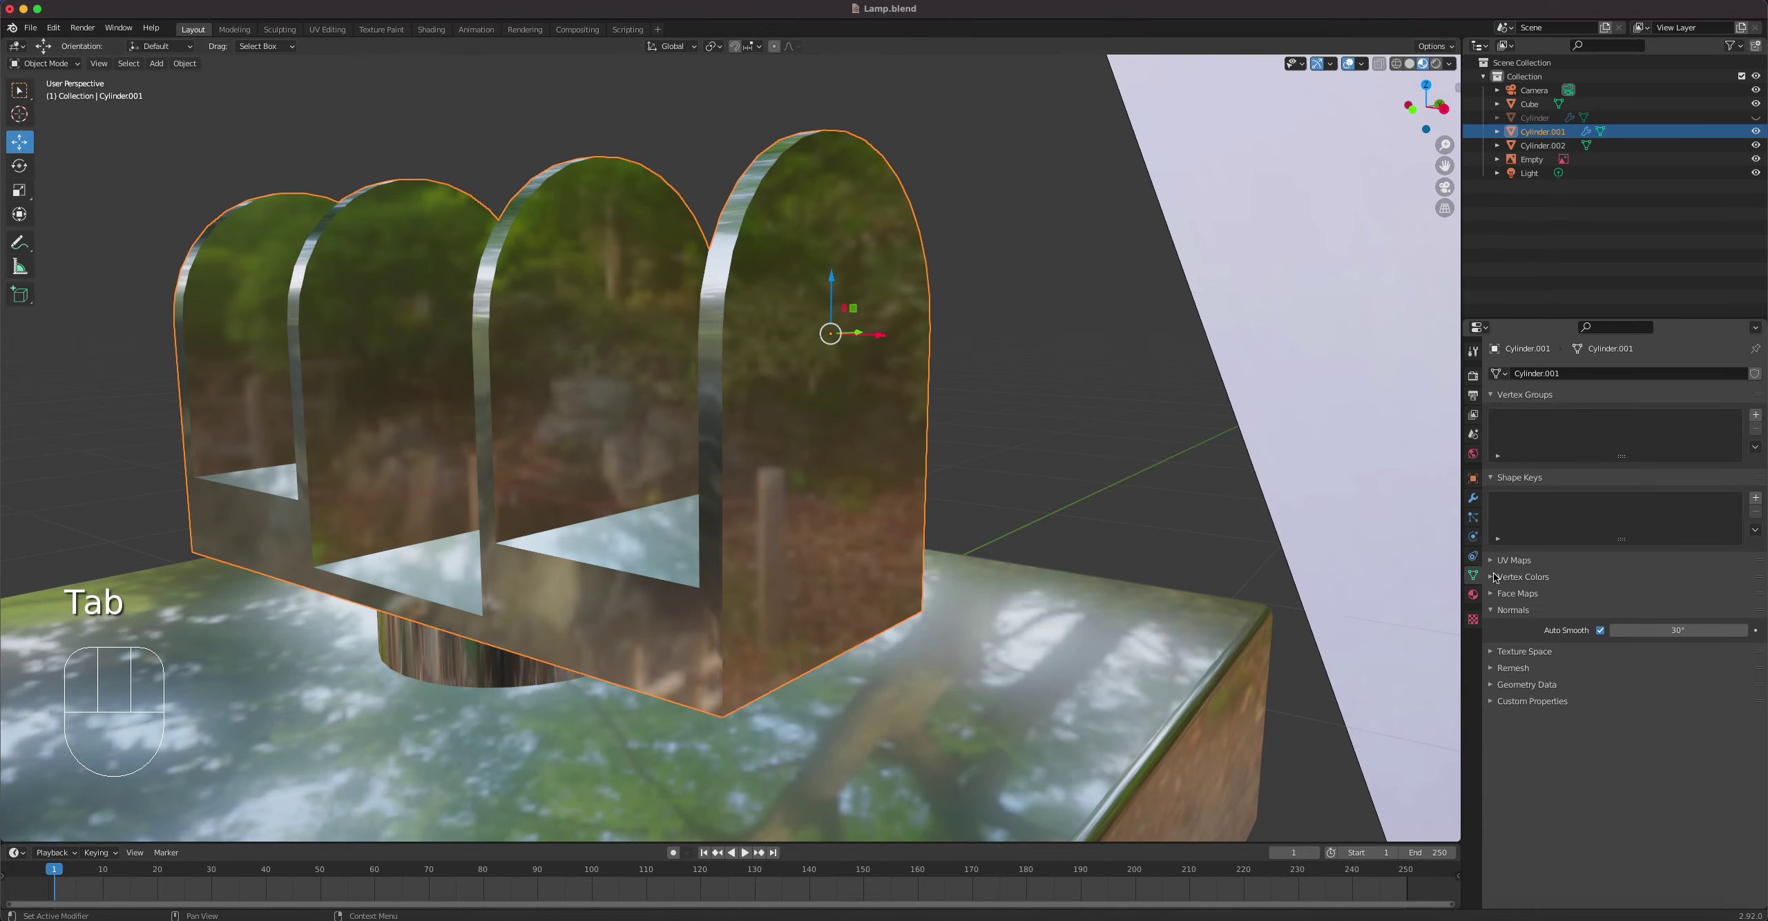
{"action": "left_click", "coordinate": [1599, 630]}
{"action": "mouse_move", "coordinate": [864, 521]}
{"action": "middle_mouse_down"}
{"action": "mouse_move", "coordinate": [844, 507]}
{"action": "mouse_move", "coordinate": [930, 513]}
{"action": "mouse_move", "coordinate": [1029, 573]}
{"action": "mouse_move", "coordinate": [1092, 577]}
{"action": "mouse_move", "coordinate": [1193, 530]}
{"action": "mouse_move", "coordinate": [786, 505]}
{"action": "middle_mouse_up"}
{"action": "right_click", "coordinate": [746, 436]}
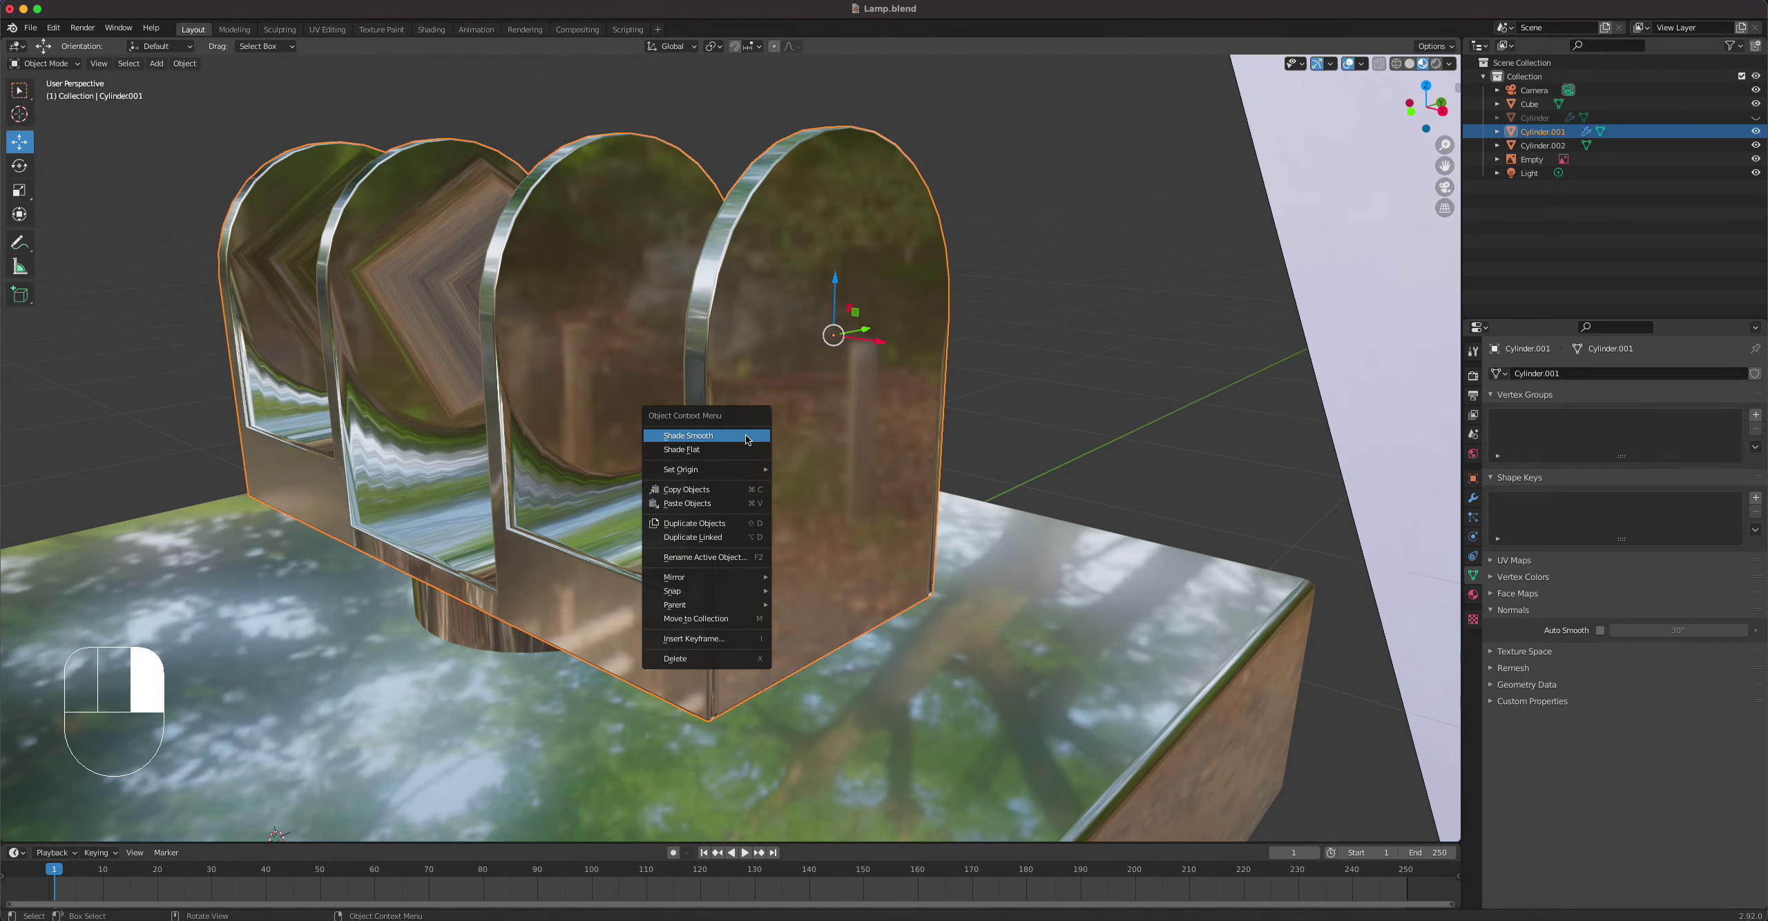
{"action": "left_click", "coordinate": [746, 437]}
{"action": "middle_click_drag", "start_coordinate": [749, 437], "coordinate": [795, 445]}
{"action": "left_click", "coordinate": [1600, 629]}
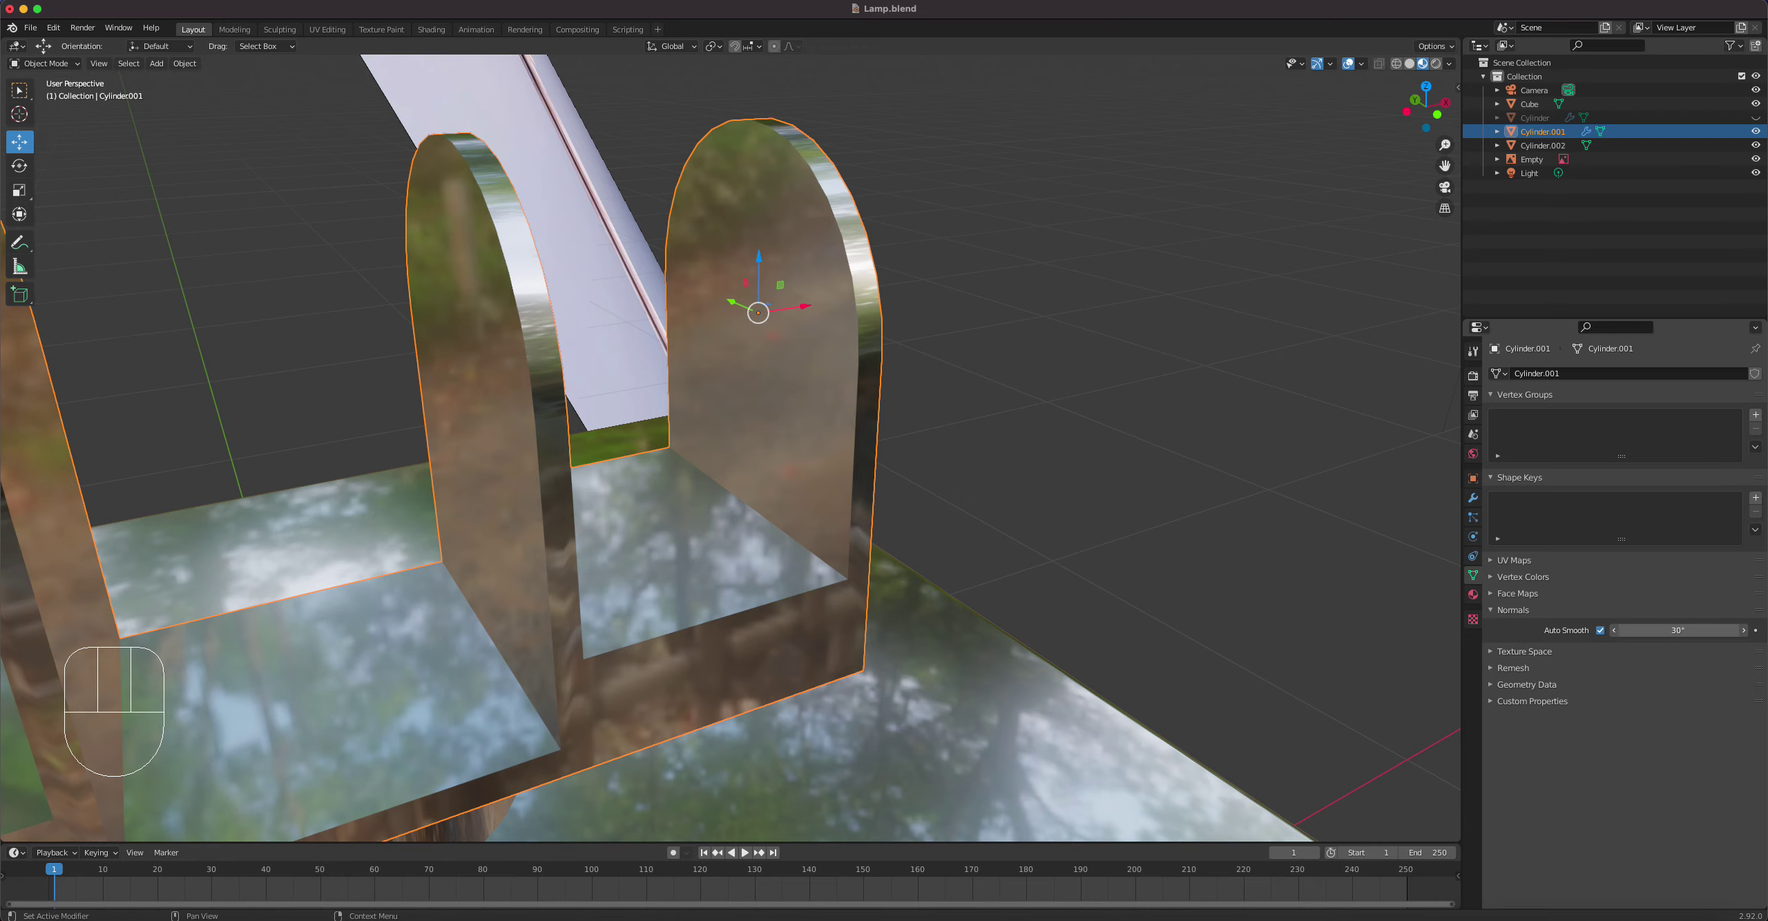
{"action": "mouse_move", "coordinate": [1698, 630]}
{"action": "left_mouse_down"}
{"action": "mouse_move", "coordinate": [1733, 630]}
{"action": "mouse_move", "coordinate": [1698, 630]}
{"action": "left_mouse_up"}
Step: Undo the bracket's shading changes and edge bevel, back to the unbevelled edge selection
{"action": "key", "text": "Tab"}
{"action": "middle_click_drag", "start_coordinate": [896, 403], "coordinate": [91, 764]}
{"action": "scroll", "coordinate": [898, 345], "scroll_direction": "up", "scroll_amount": 3}
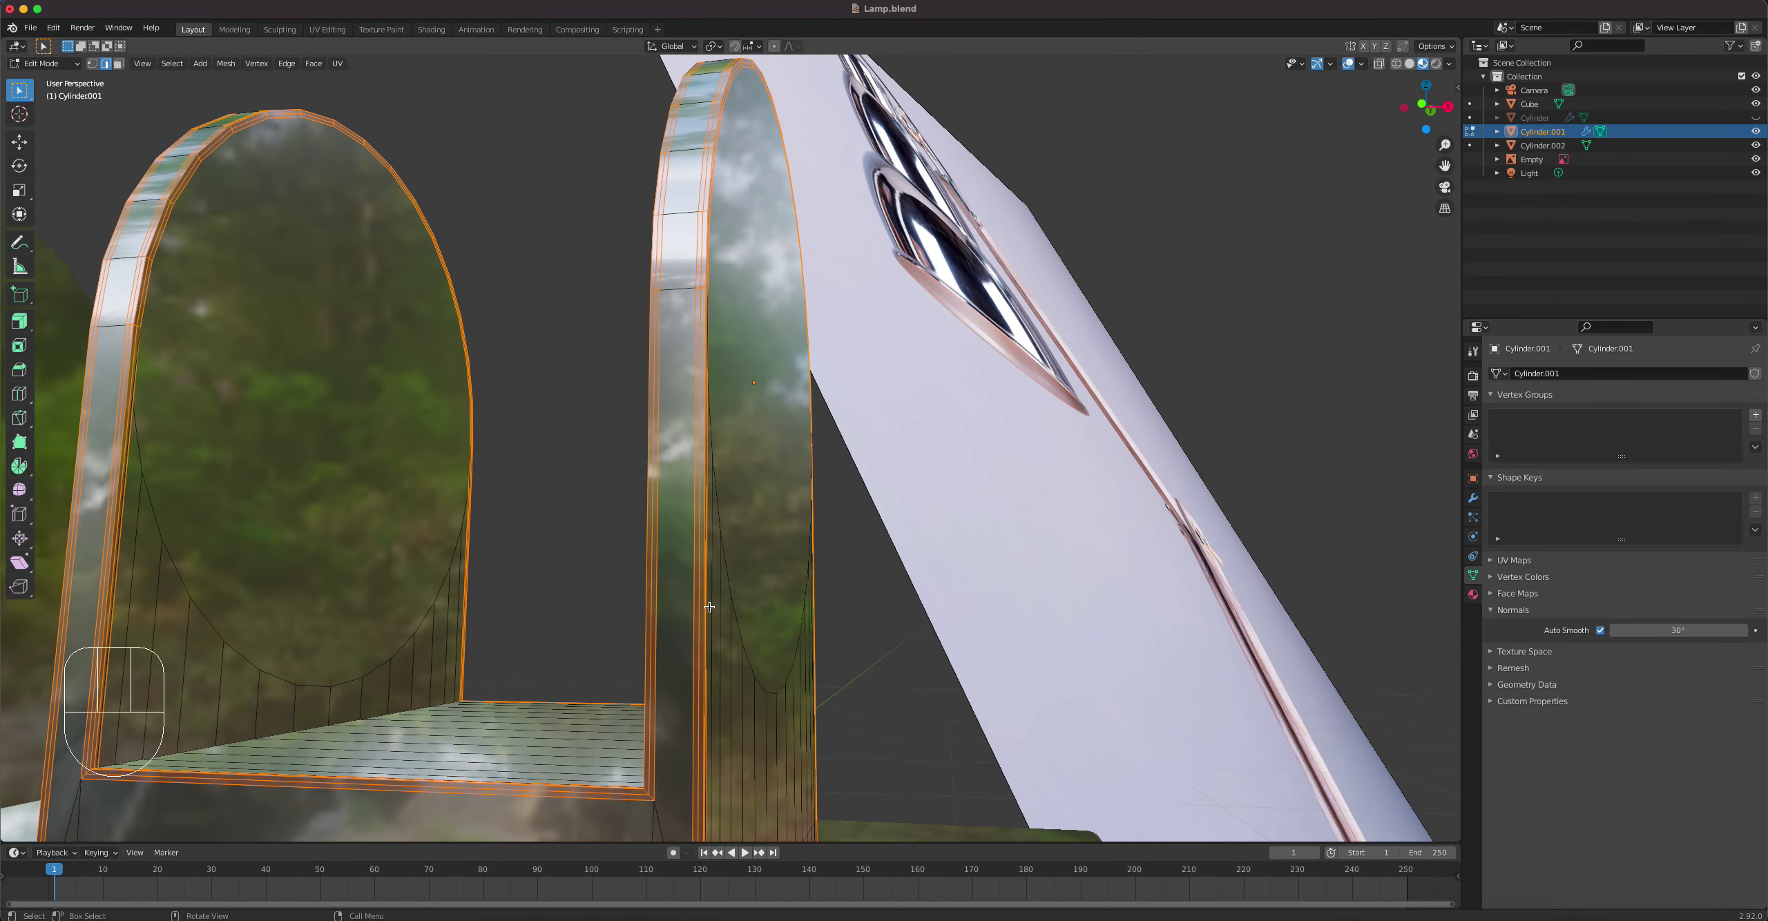
{"action": "key", "text": "super+z"}
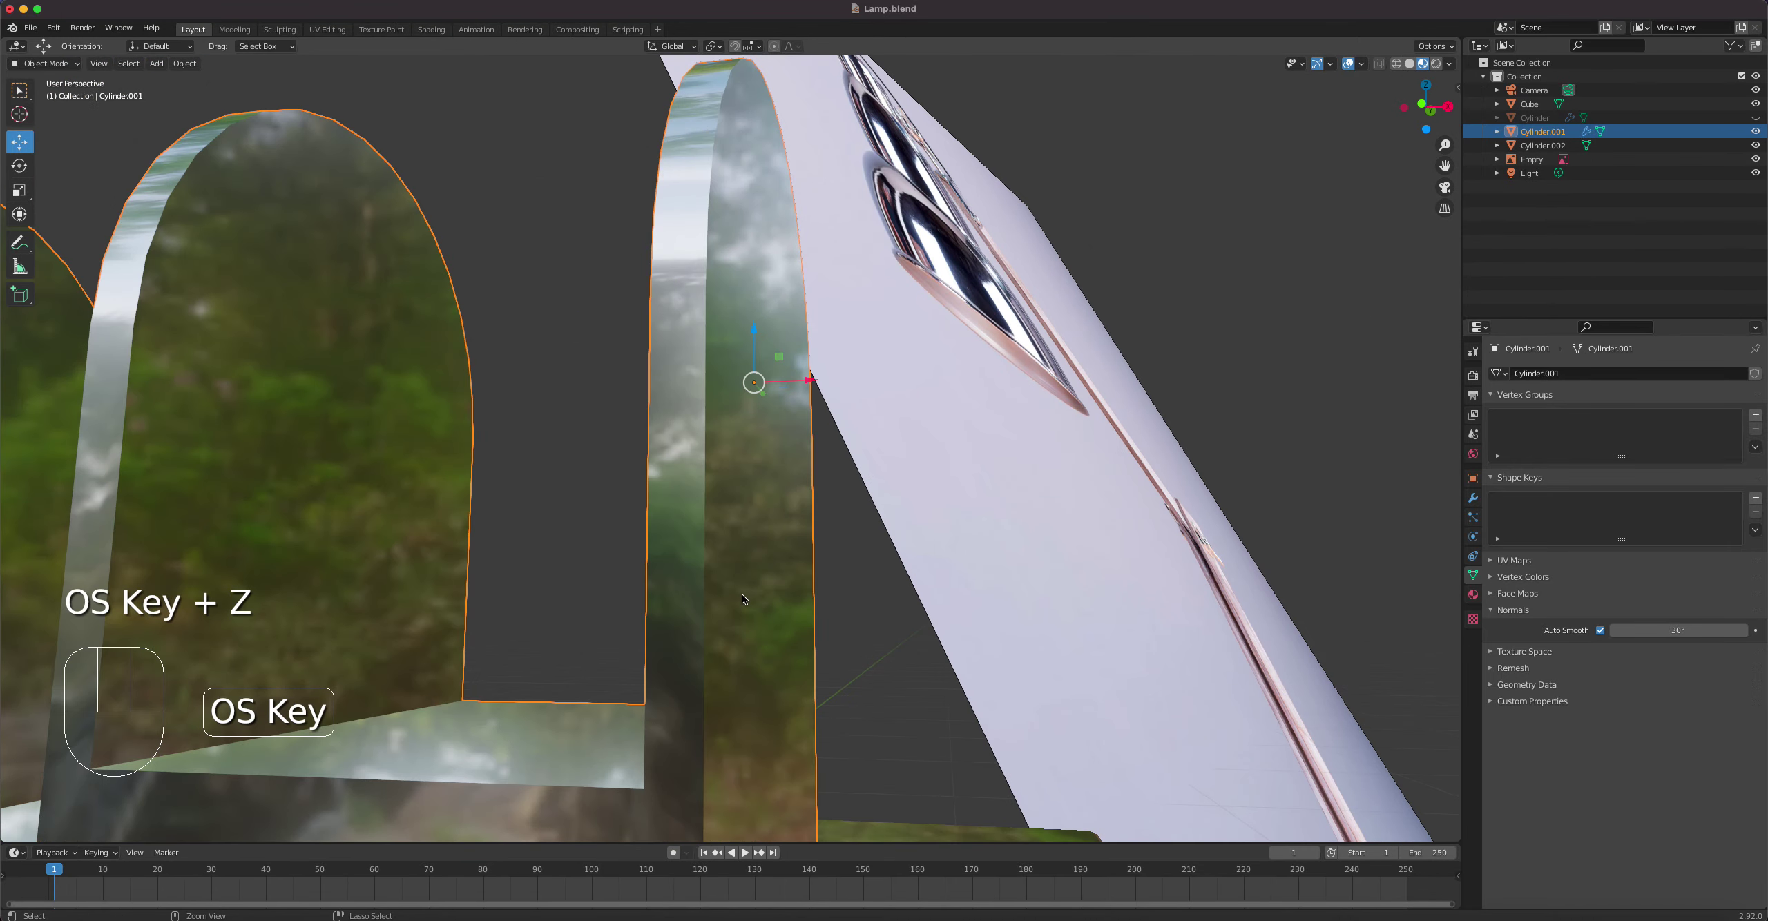
{"action": "key", "text": "Tab"}
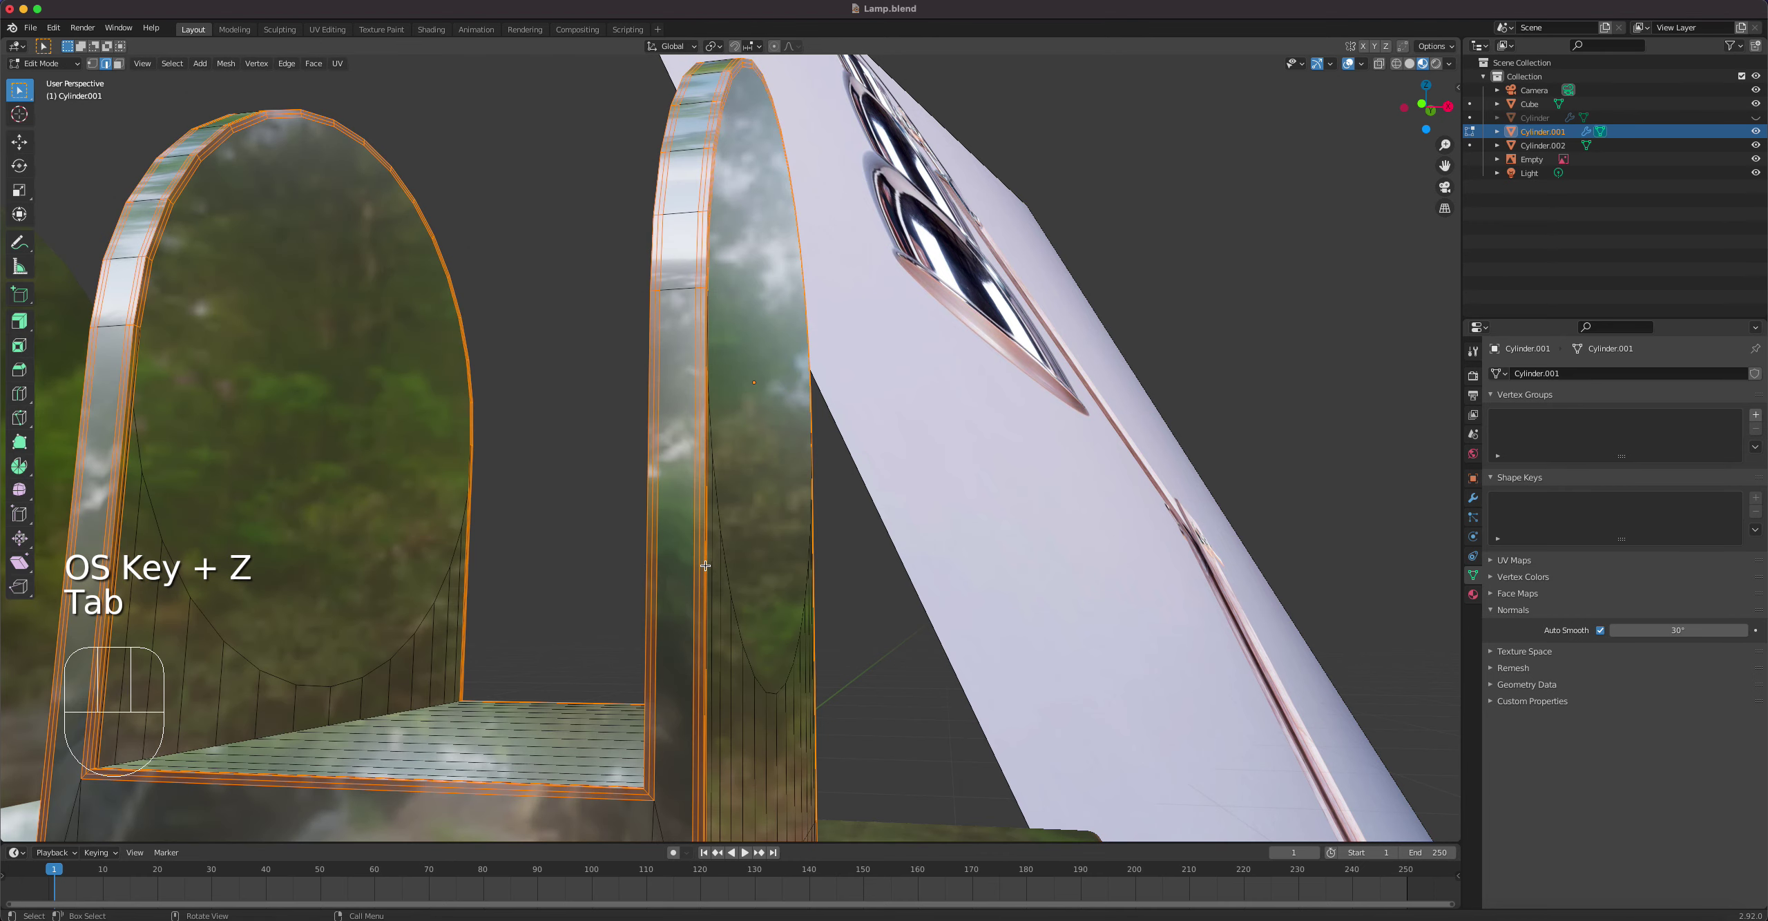
{"action": "key", "text": "super+z"}
{"action": "key", "text": "super+z"}
{"action": "key", "text": "super+z"}
{"action": "key", "text": "super+z"}
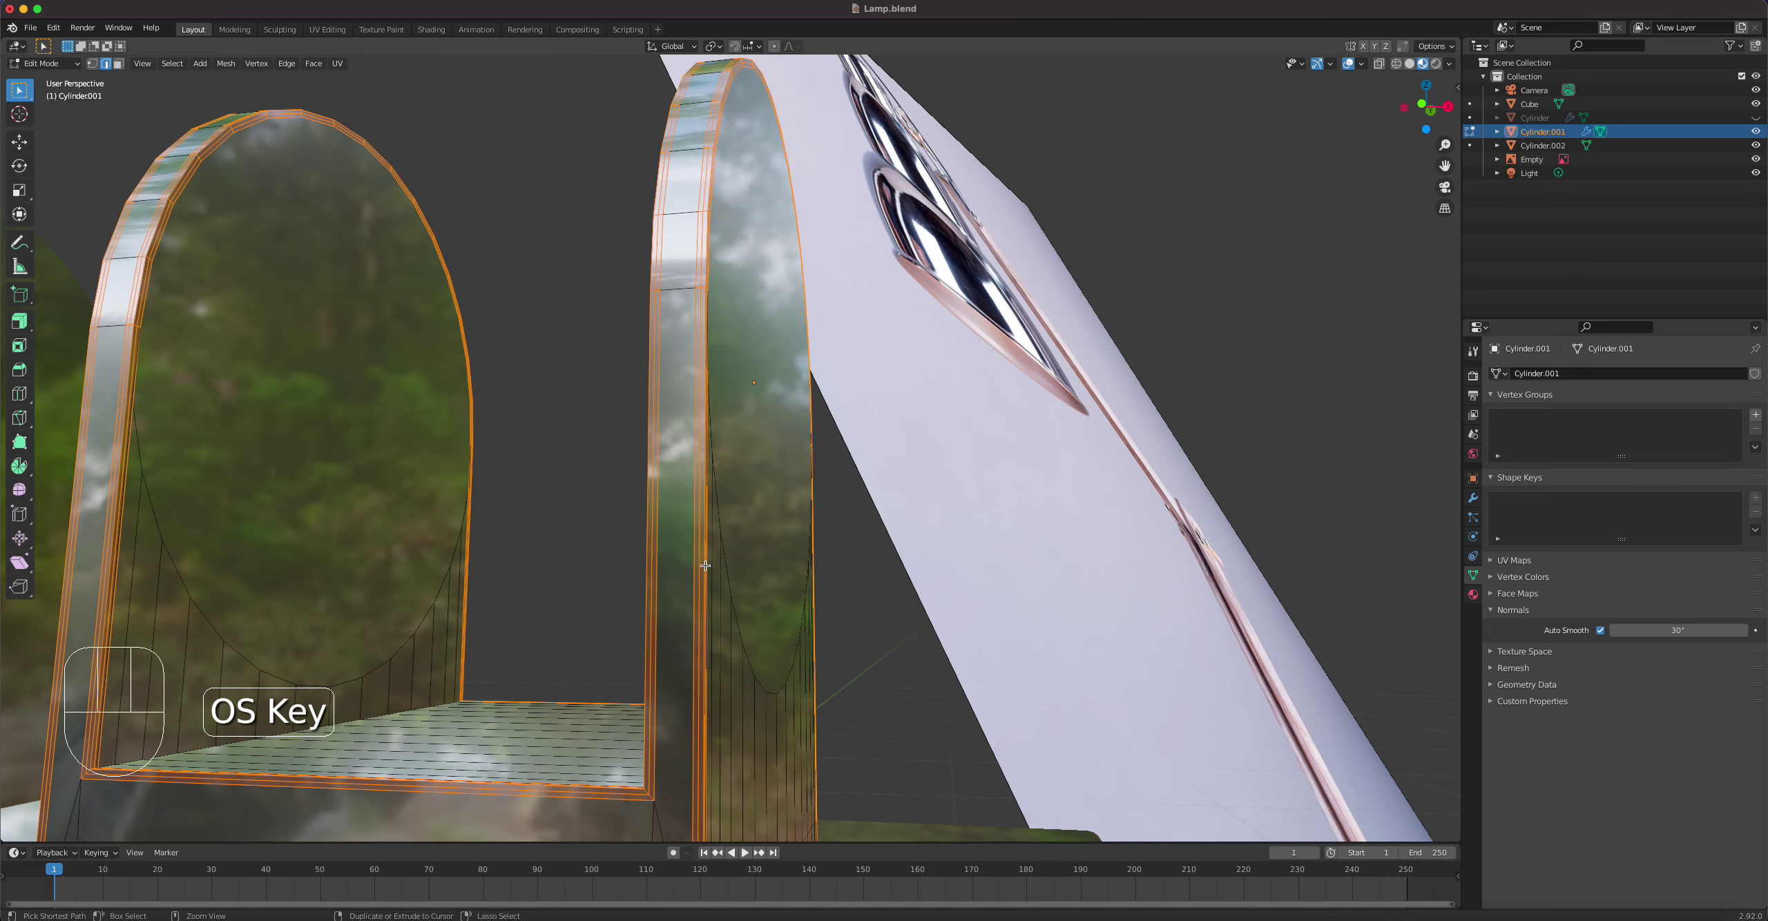
{"action": "key", "text": "super+z"}
{"action": "key", "text": "super+z"}
{"action": "key", "text": "super+z"}
{"action": "key", "text": "super+z"}
{"action": "key", "text": "super+z"}
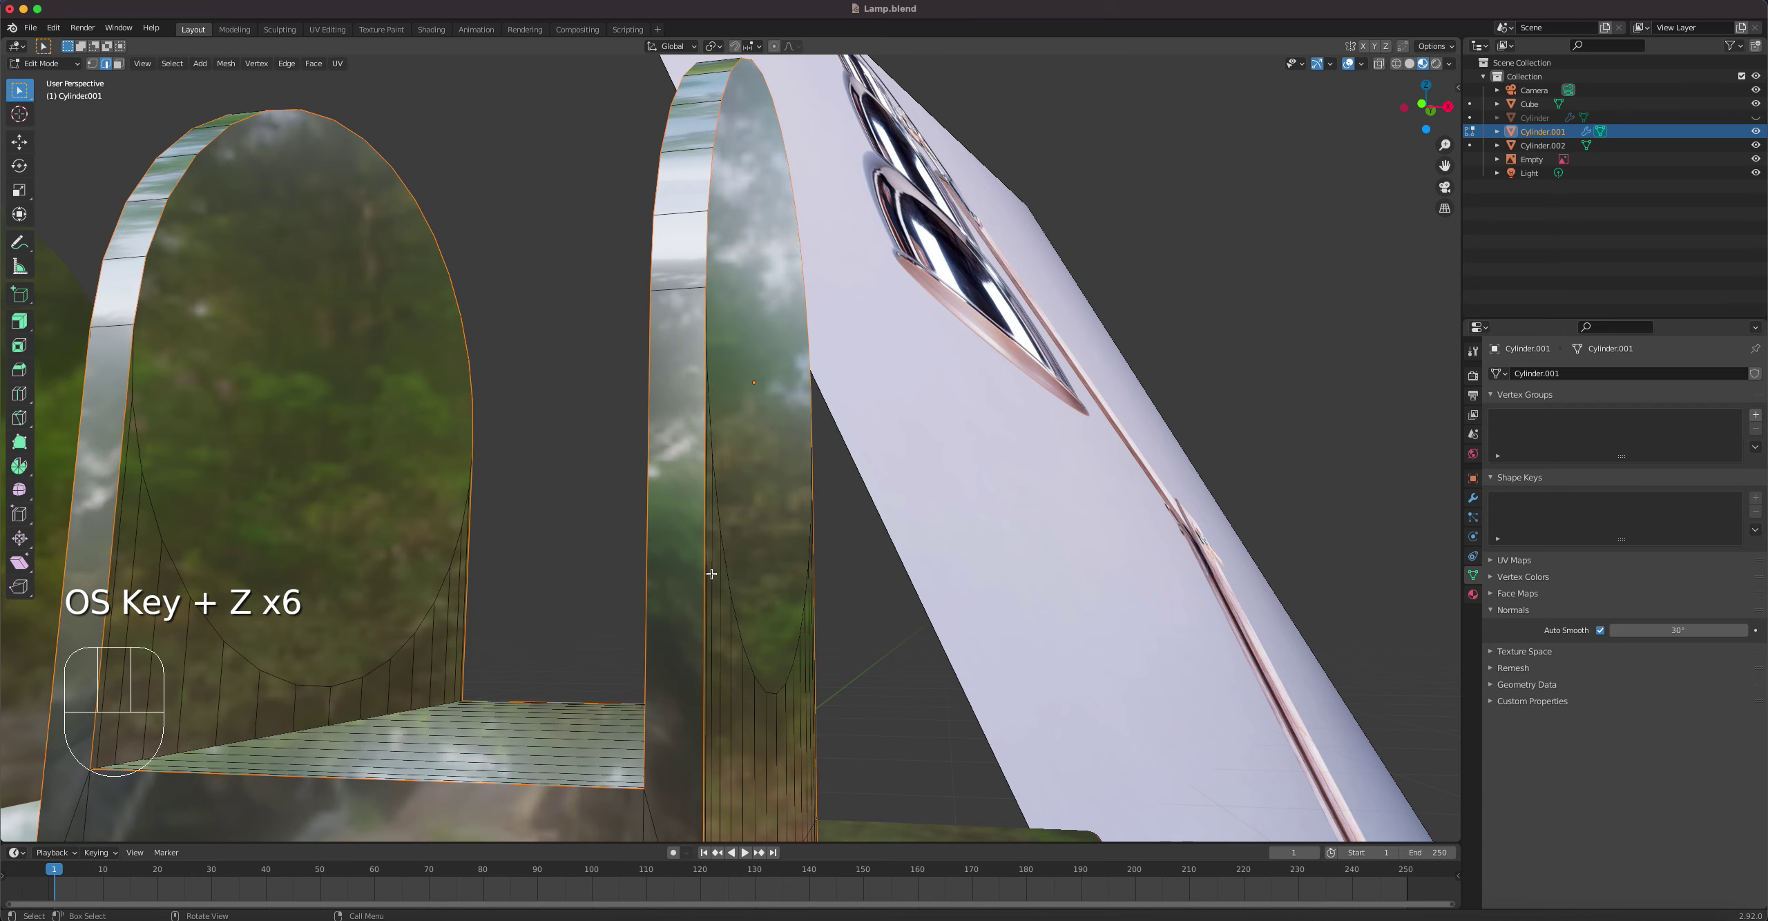
Step: Try adding the bottom edges of the outer upright to the selection, and undo each attempt
{"action": "scroll", "coordinate": [712, 602], "scroll_direction": "down", "scroll_amount": 3}
{"action": "middle_click_drag", "start_coordinate": [712, 603], "coordinate": [711, 804]}
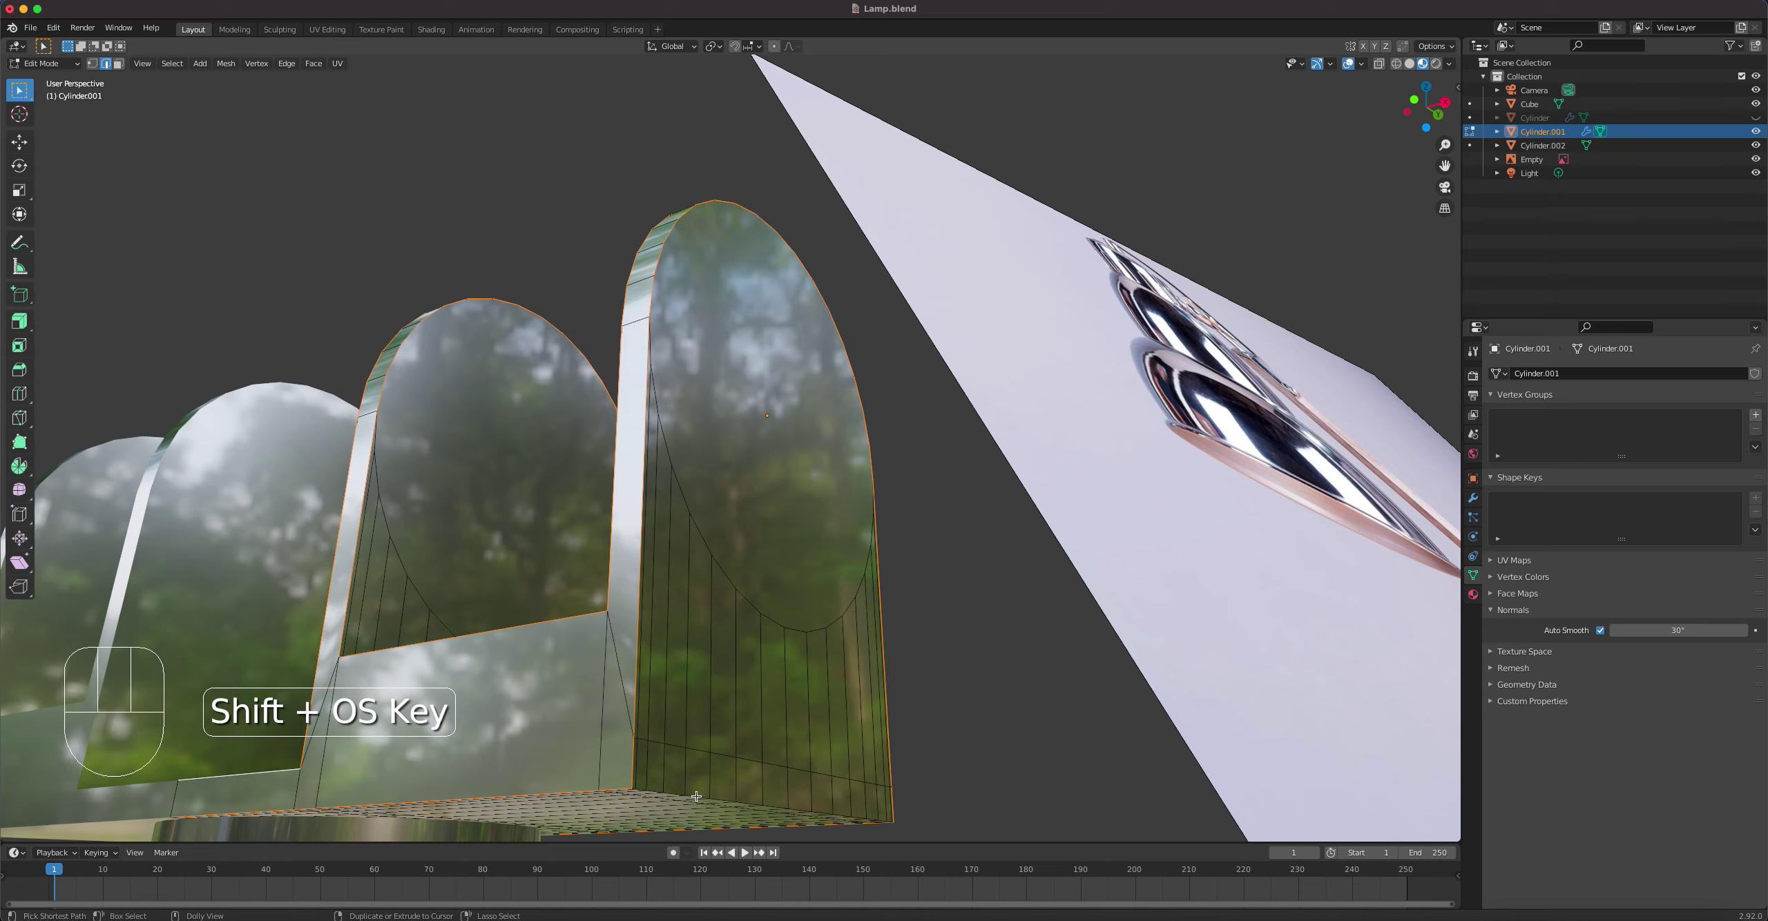
{"action": "left_click", "coordinate": [697, 800], "text": "shift+super"}
{"action": "key", "text": "super+z"}
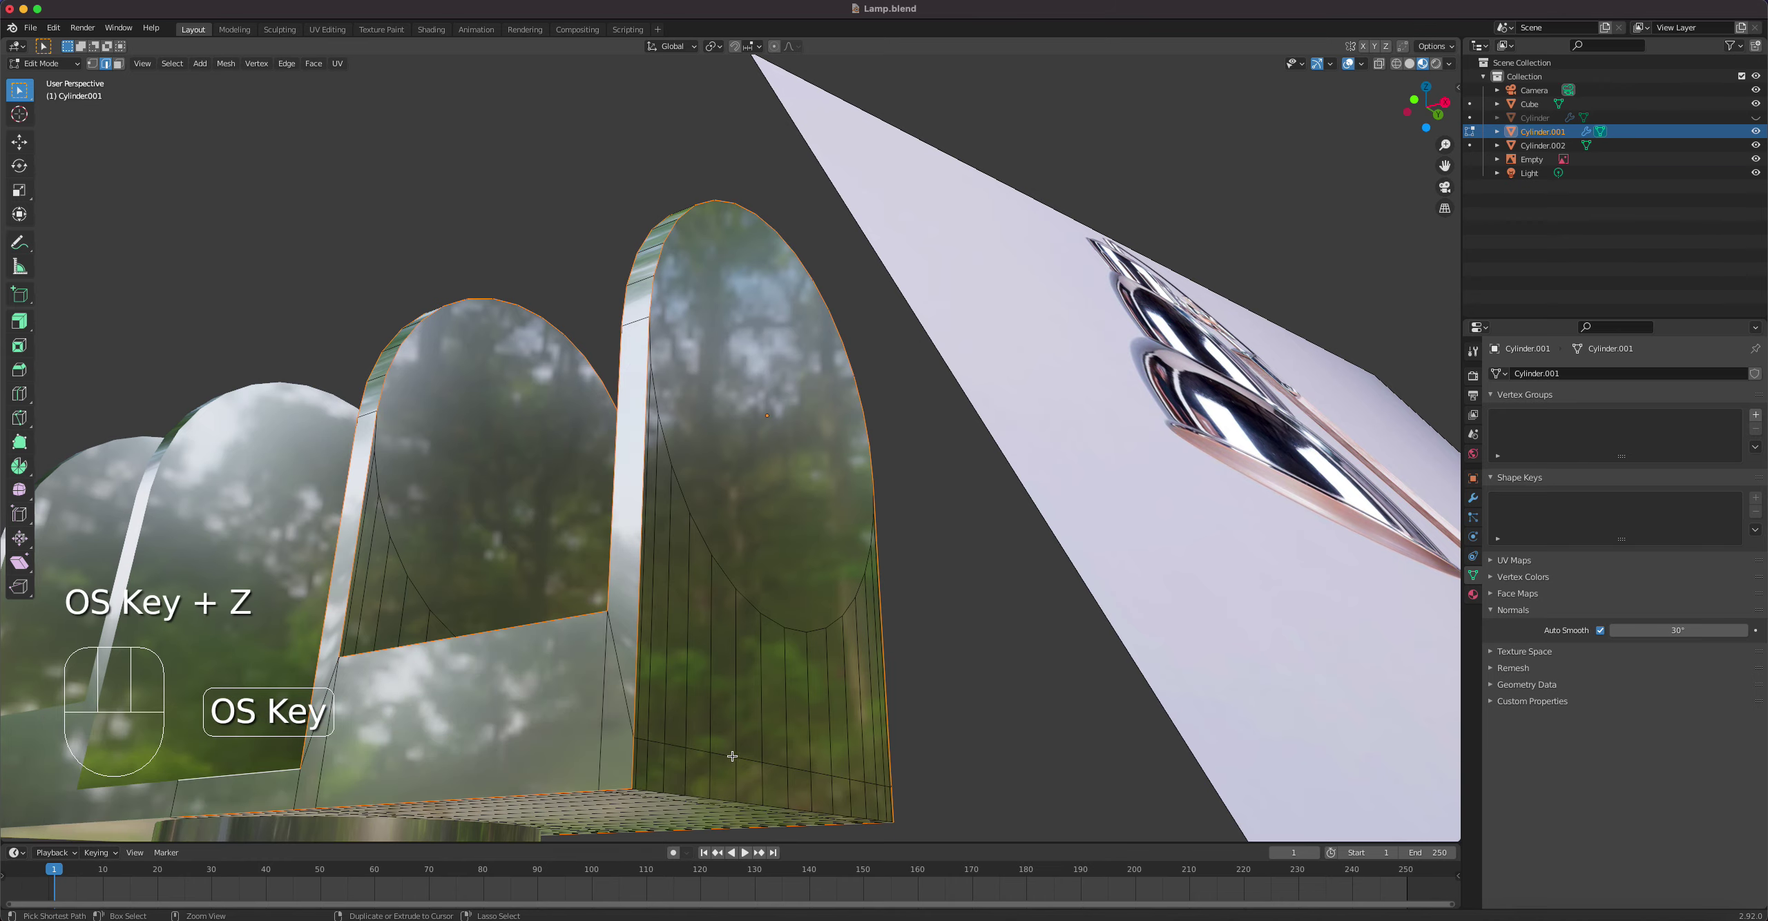
{"action": "left_click", "coordinate": [698, 795], "text": "shift+super"}
{"action": "key", "text": "super+z"}
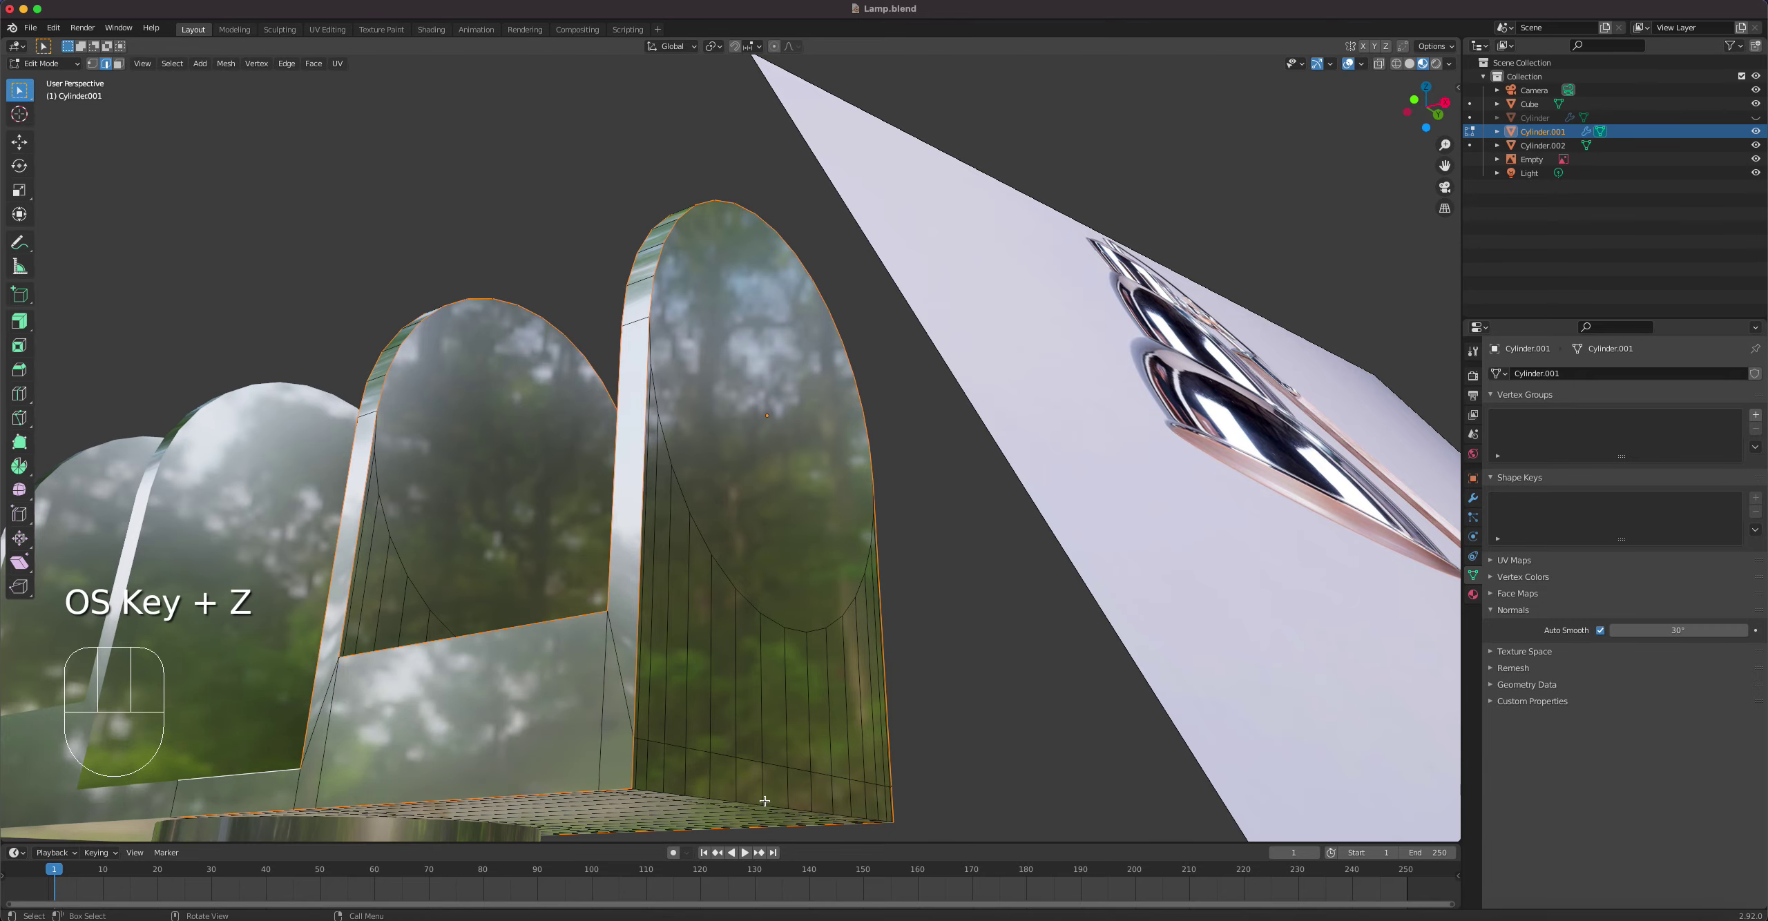
Step: Bevel the selected bracket edges about 0.007 m wide with 4 segments and set the profile shape to 0.5
{"action": "middle_click_drag", "start_coordinate": [781, 746], "coordinate": [771, 782]}
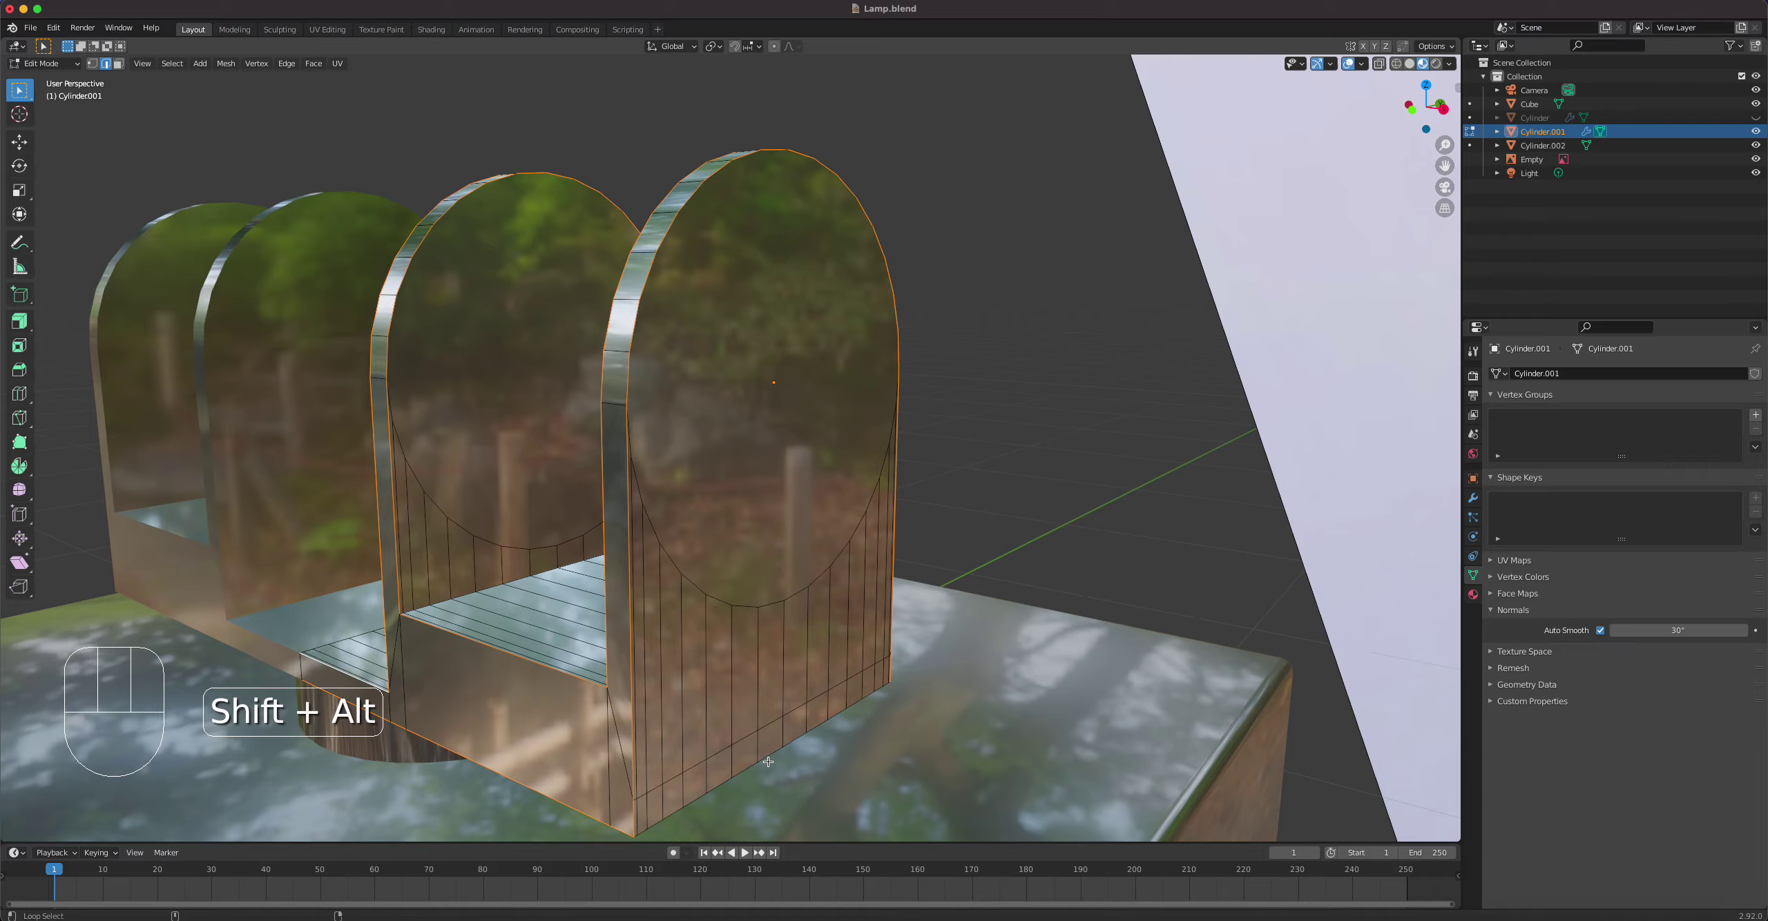
{"action": "middle_click_drag", "start_coordinate": [768, 762], "coordinate": [678, 629]}
{"action": "right_click", "coordinate": [651, 567]}
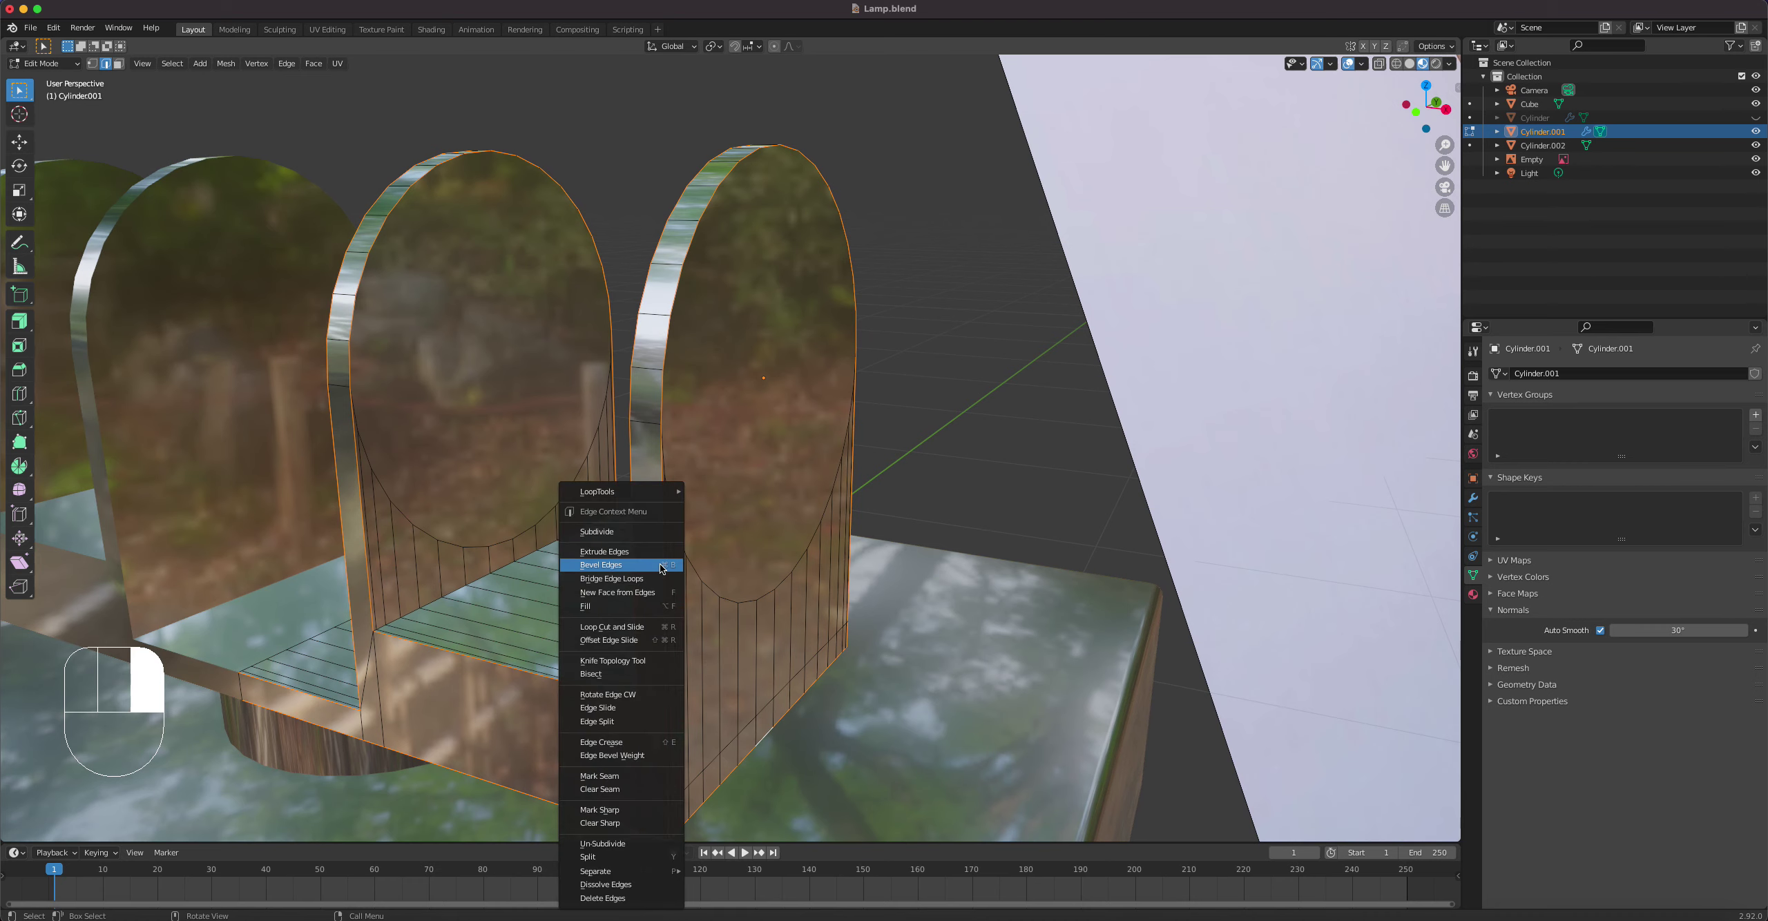
{"action": "left_click", "coordinate": [662, 568]}
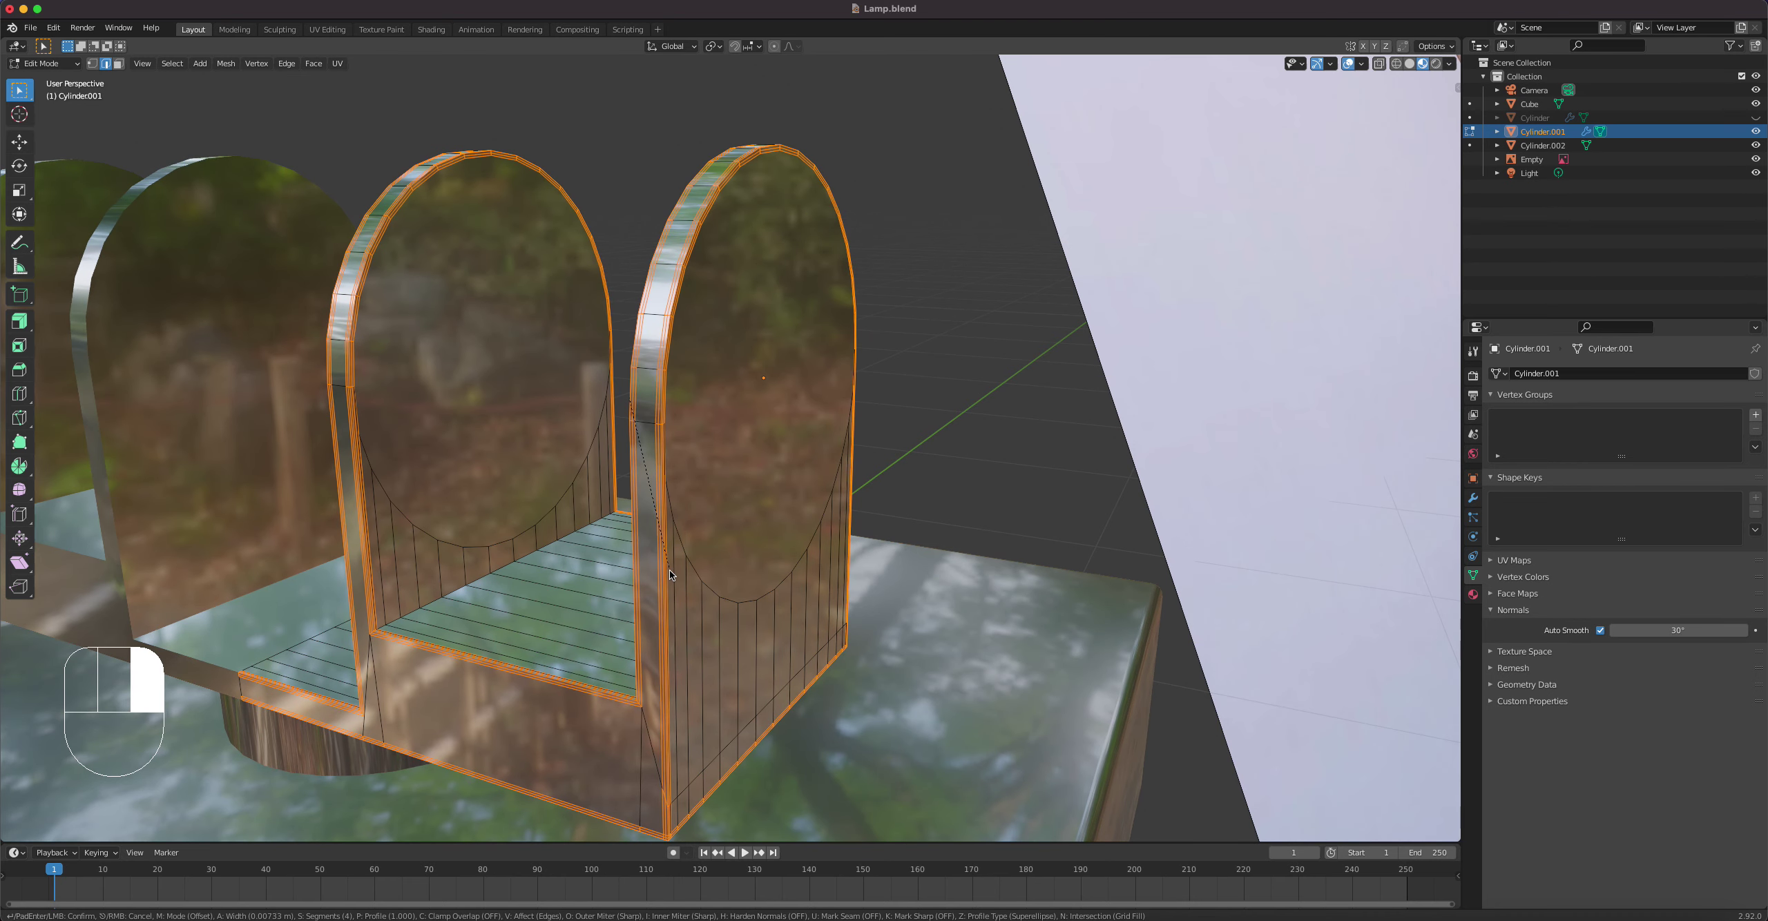
{"action": "left_click", "coordinate": [447, 686]}
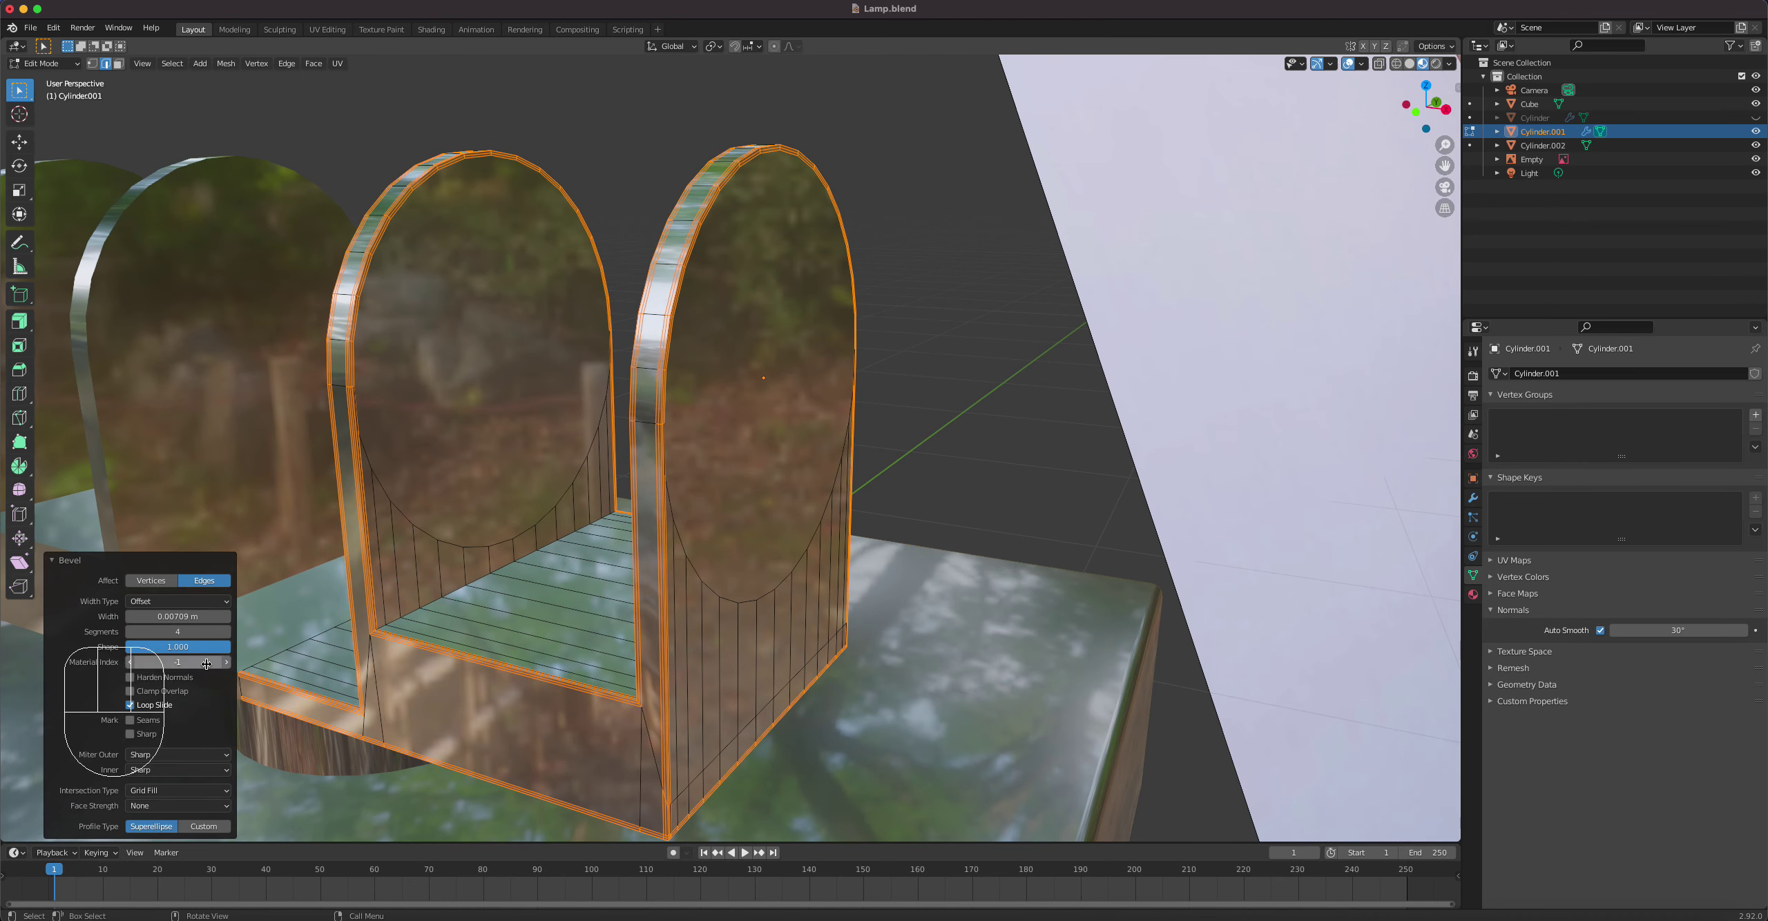
{"action": "left_click_drag", "start_coordinate": [196, 652], "coordinate": [145, 653]}
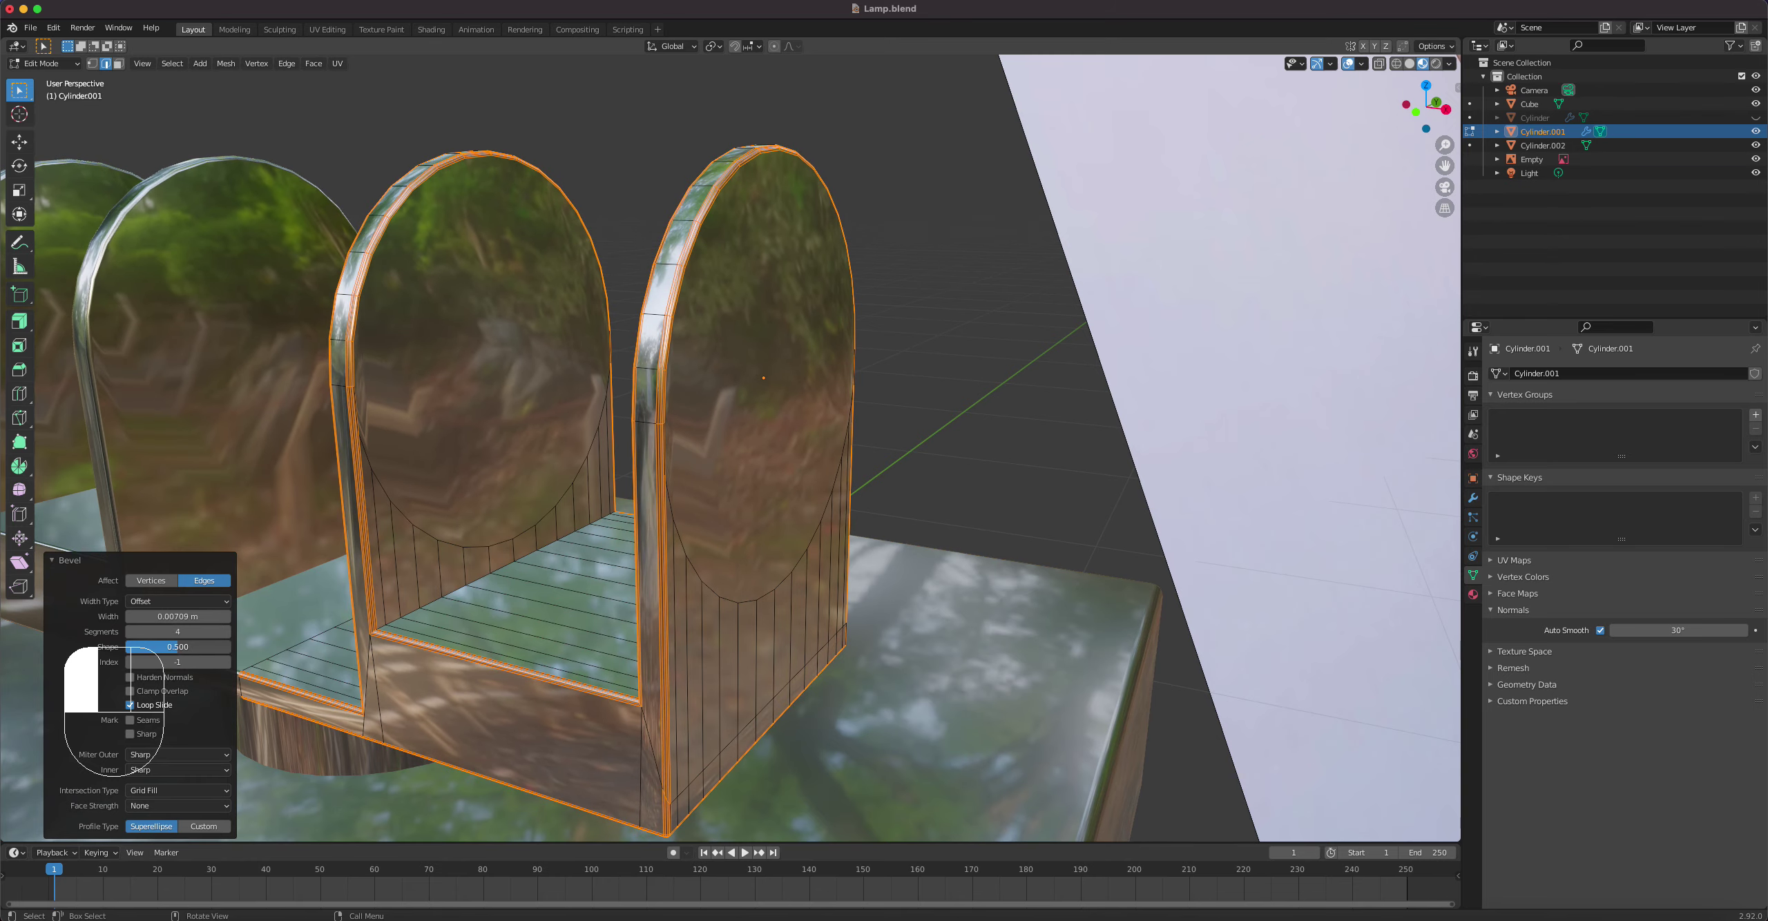
Step: Return to Object Mode and set the bracket's Auto Smooth angle to 60°
{"action": "middle_click_drag", "start_coordinate": [697, 464], "coordinate": [710, 368]}
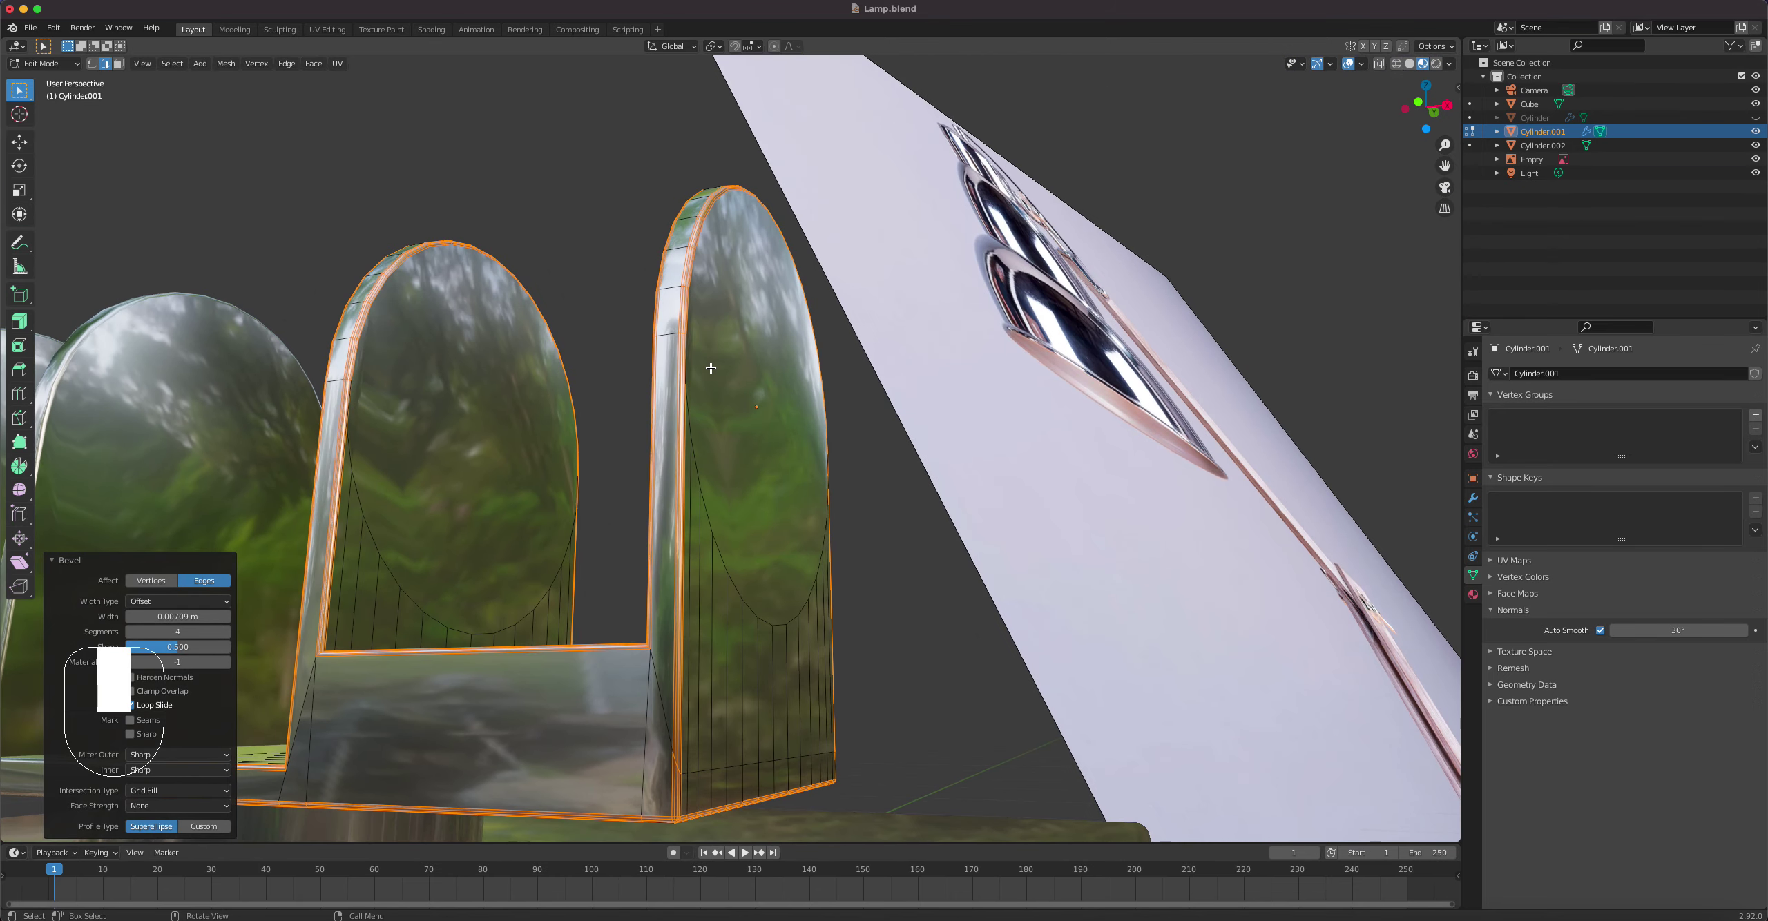
{"action": "scroll", "coordinate": [711, 369], "scroll_direction": "up", "scroll_amount": 5}
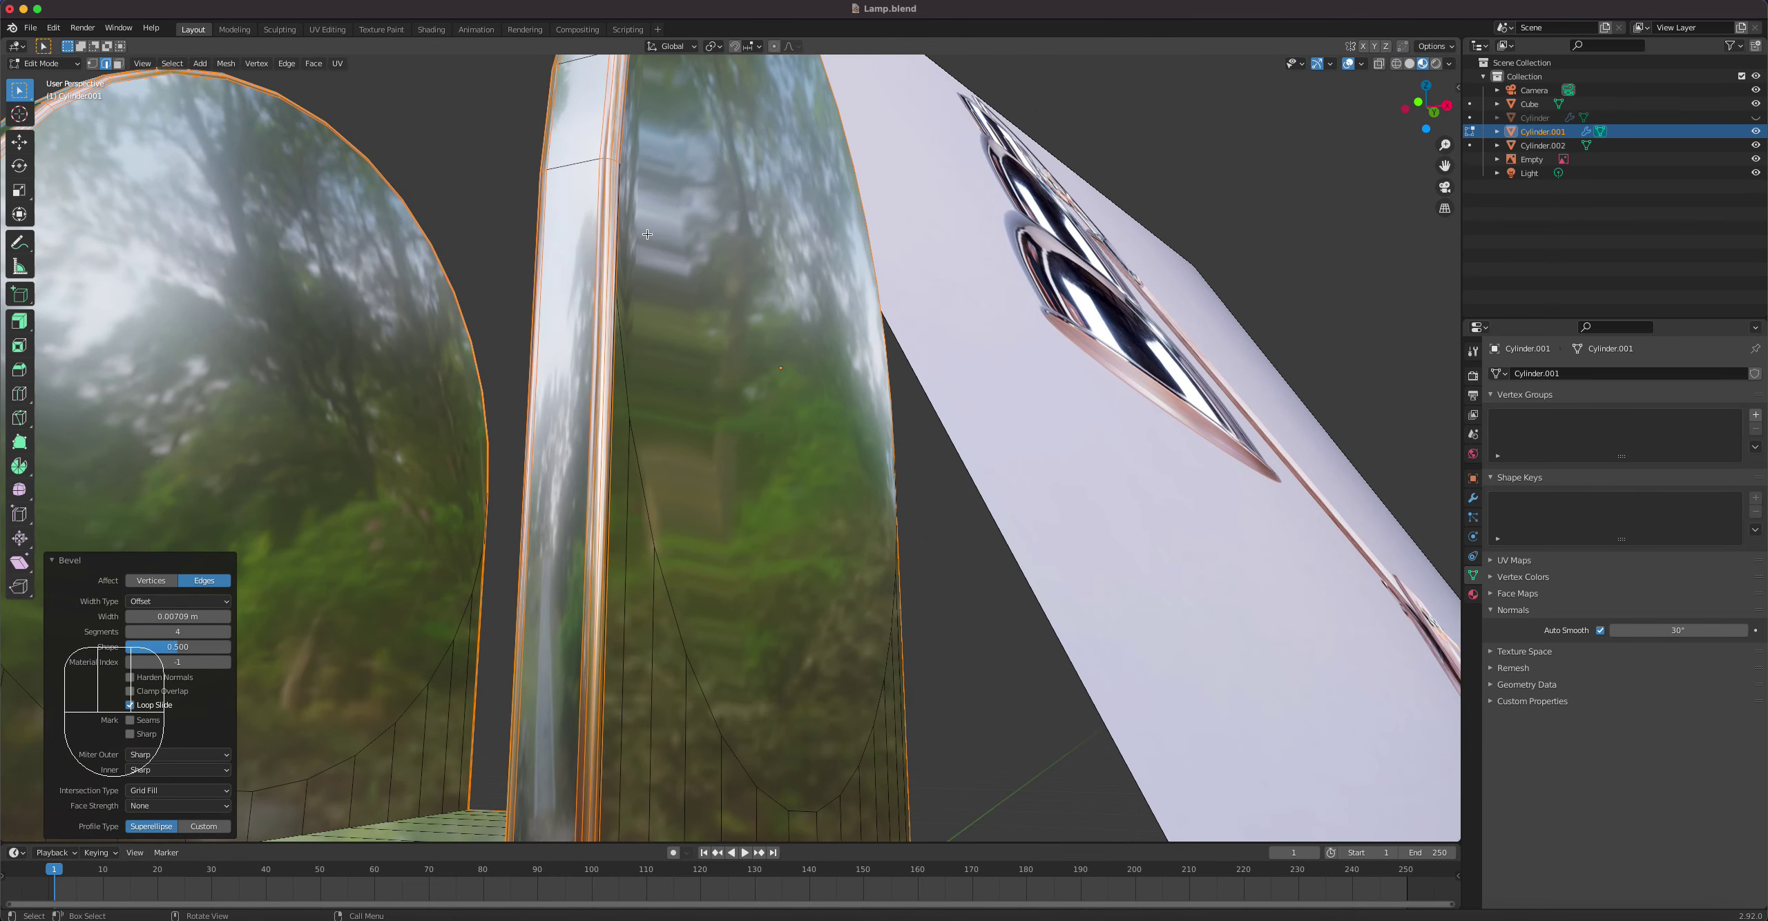
{"action": "scroll", "coordinate": [650, 451], "scroll_direction": "down", "scroll_amount": 5}
{"action": "key", "text": "Tab"}
{"action": "middle_click_drag", "start_coordinate": [729, 510], "coordinate": [705, 577]}
{"action": "scroll", "coordinate": [704, 578], "scroll_direction": "down", "scroll_amount": 3}
{"action": "left_click", "coordinate": [1661, 630]}
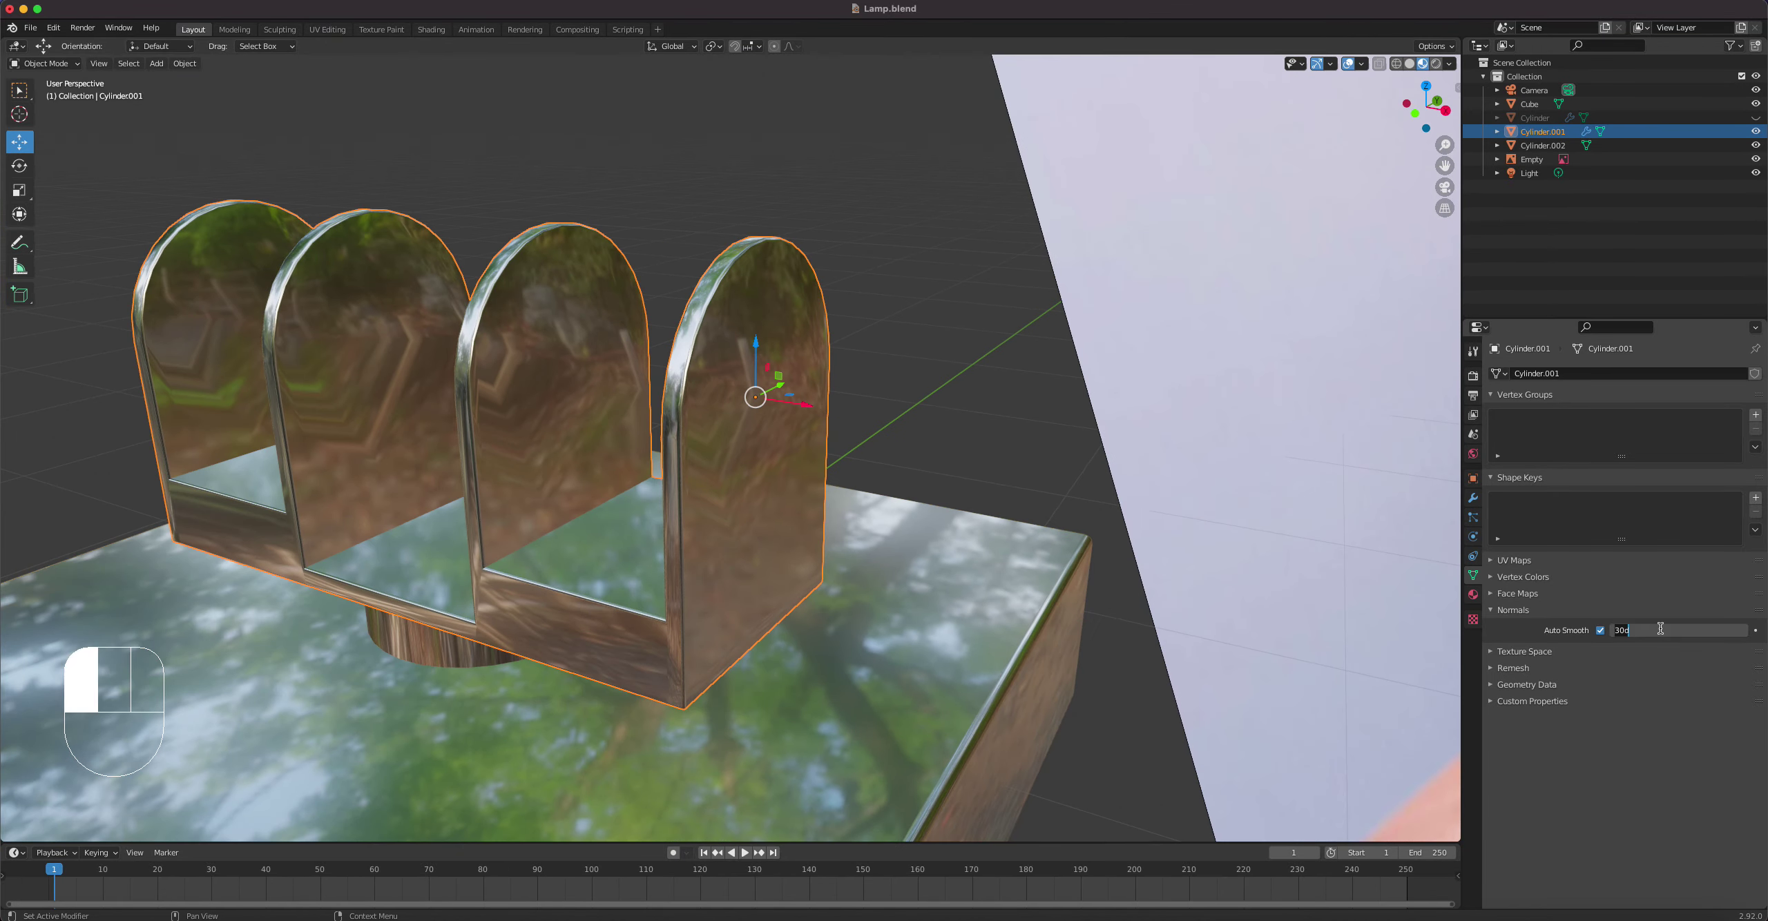
{"action": "type", "text": "60"}
{"action": "key", "text": "Return"}
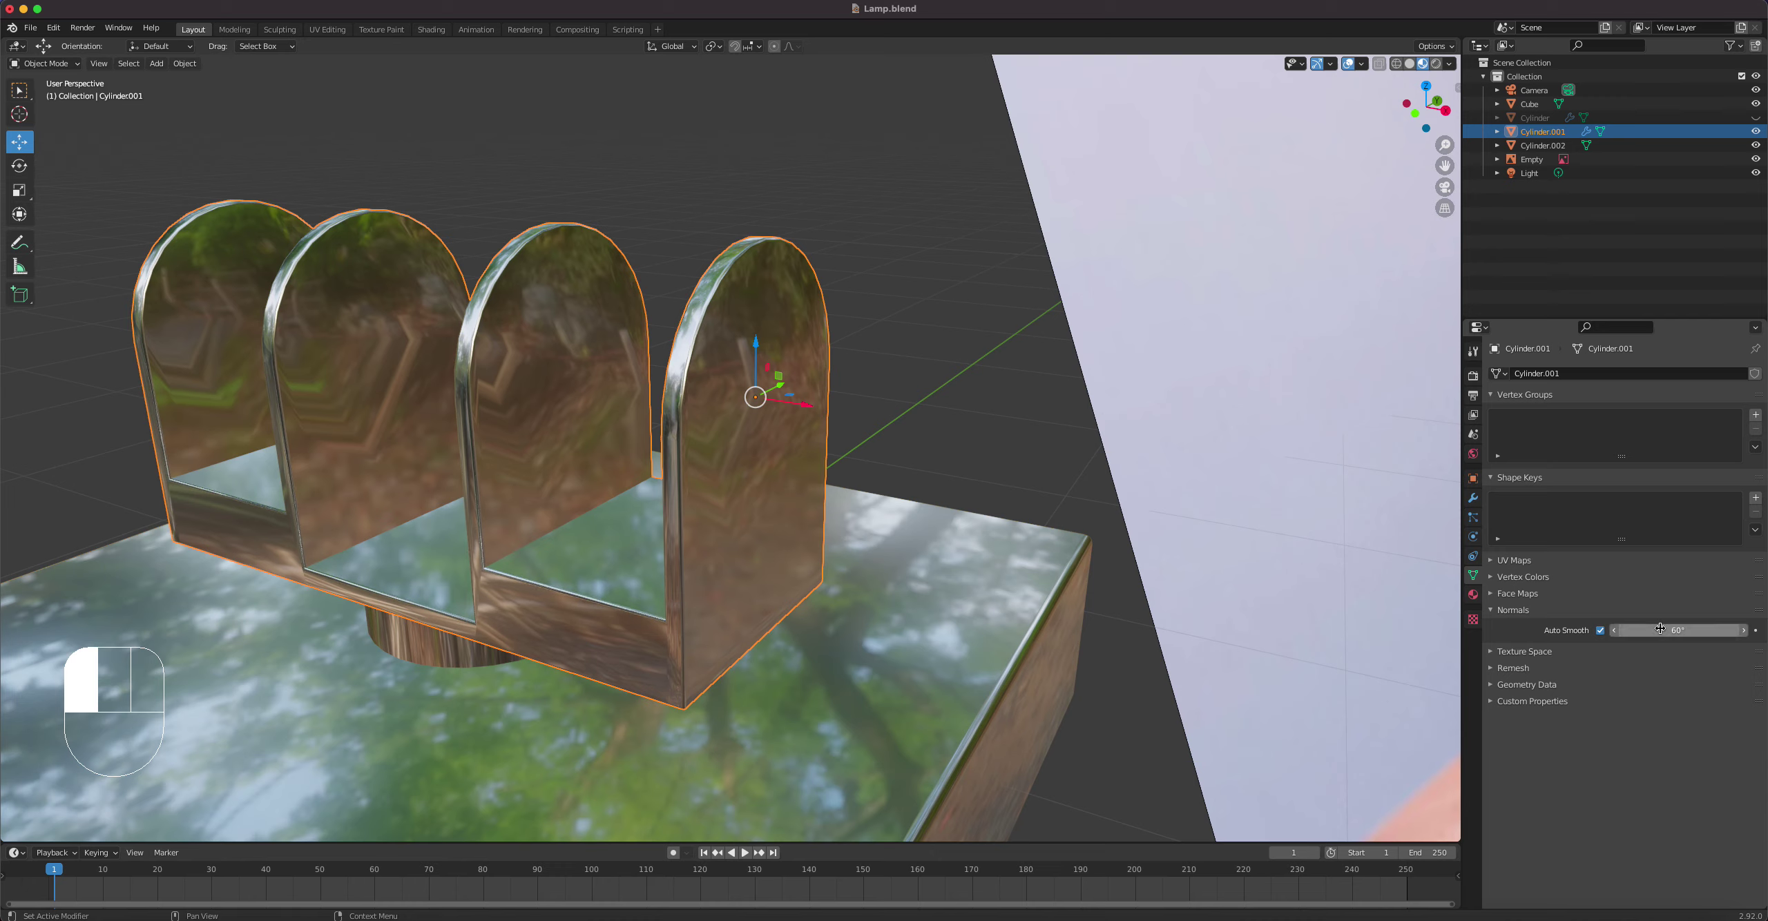
{"action": "mouse_move", "coordinate": [1661, 629]}
{"action": "left_mouse_down"}
{"action": "mouse_move", "coordinate": [1727, 629]}
{"action": "mouse_move", "coordinate": [1661, 628]}
{"action": "left_mouse_up"}
Step: Examine the bevelled bracket from several angles and compare it with the base joint and arm in the reference photo
{"action": "middle_click_drag", "start_coordinate": [730, 509], "coordinate": [847, 509]}
{"action": "key", "text": "Tab"}
{"action": "key", "text": "Tab"}
{"action": "scroll", "coordinate": [725, 522], "scroll_direction": "down", "scroll_amount": 2}
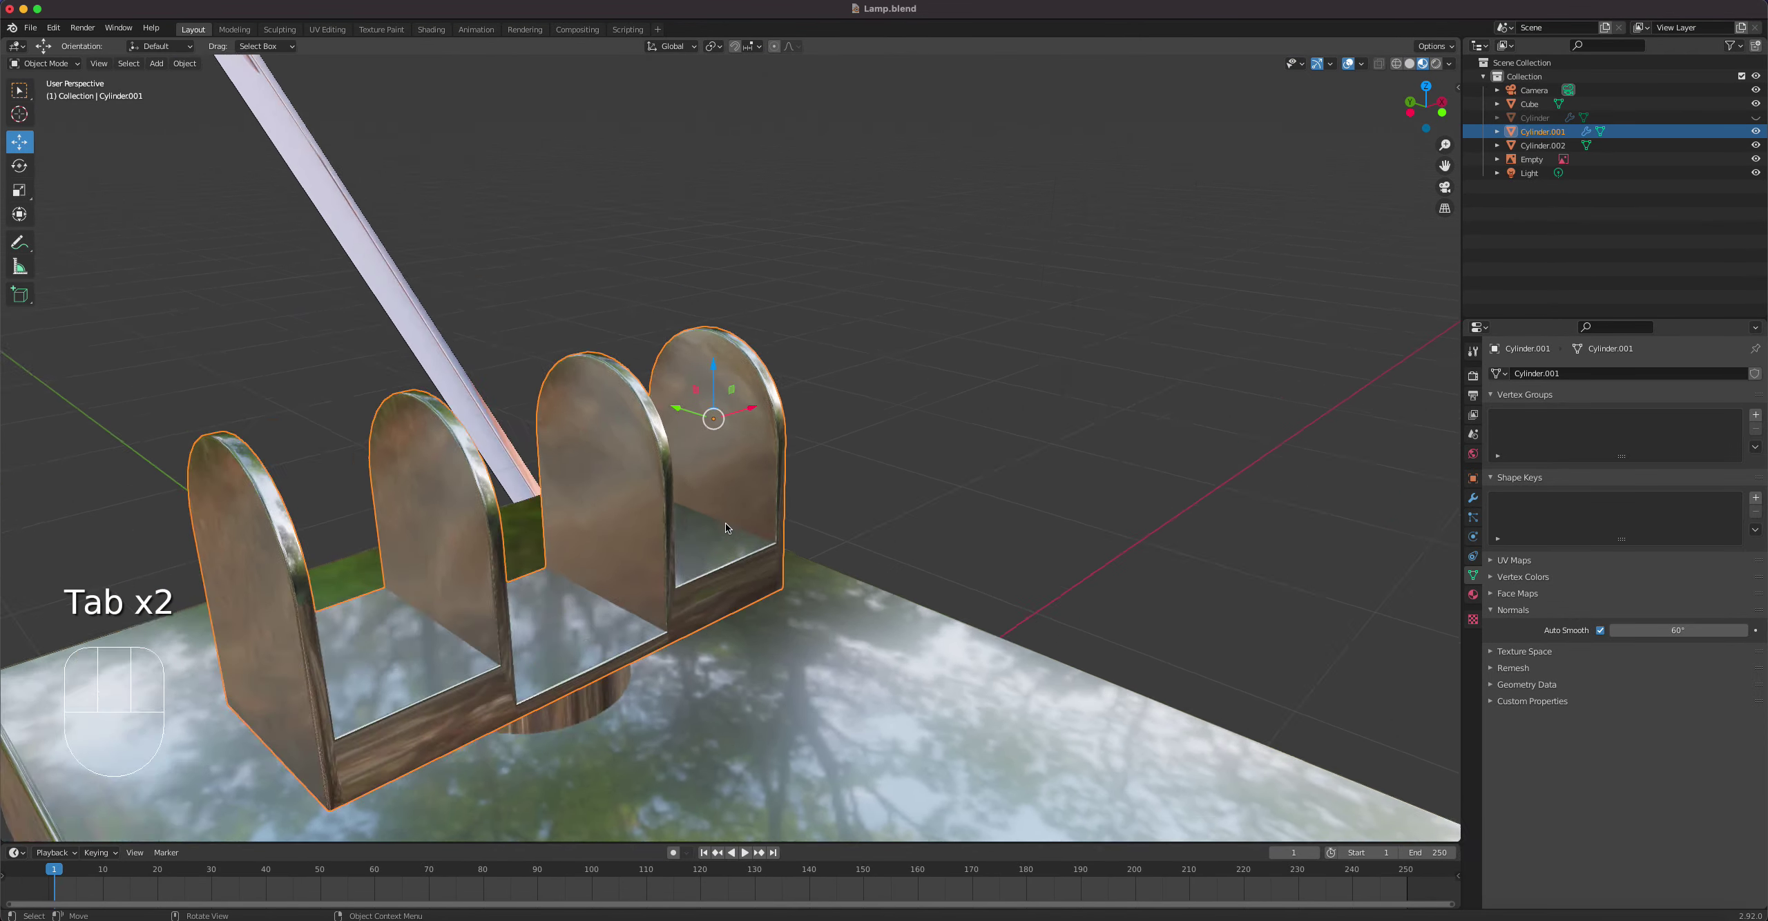
{"action": "middle_click_drag", "start_coordinate": [725, 523], "coordinate": [941, 574]}
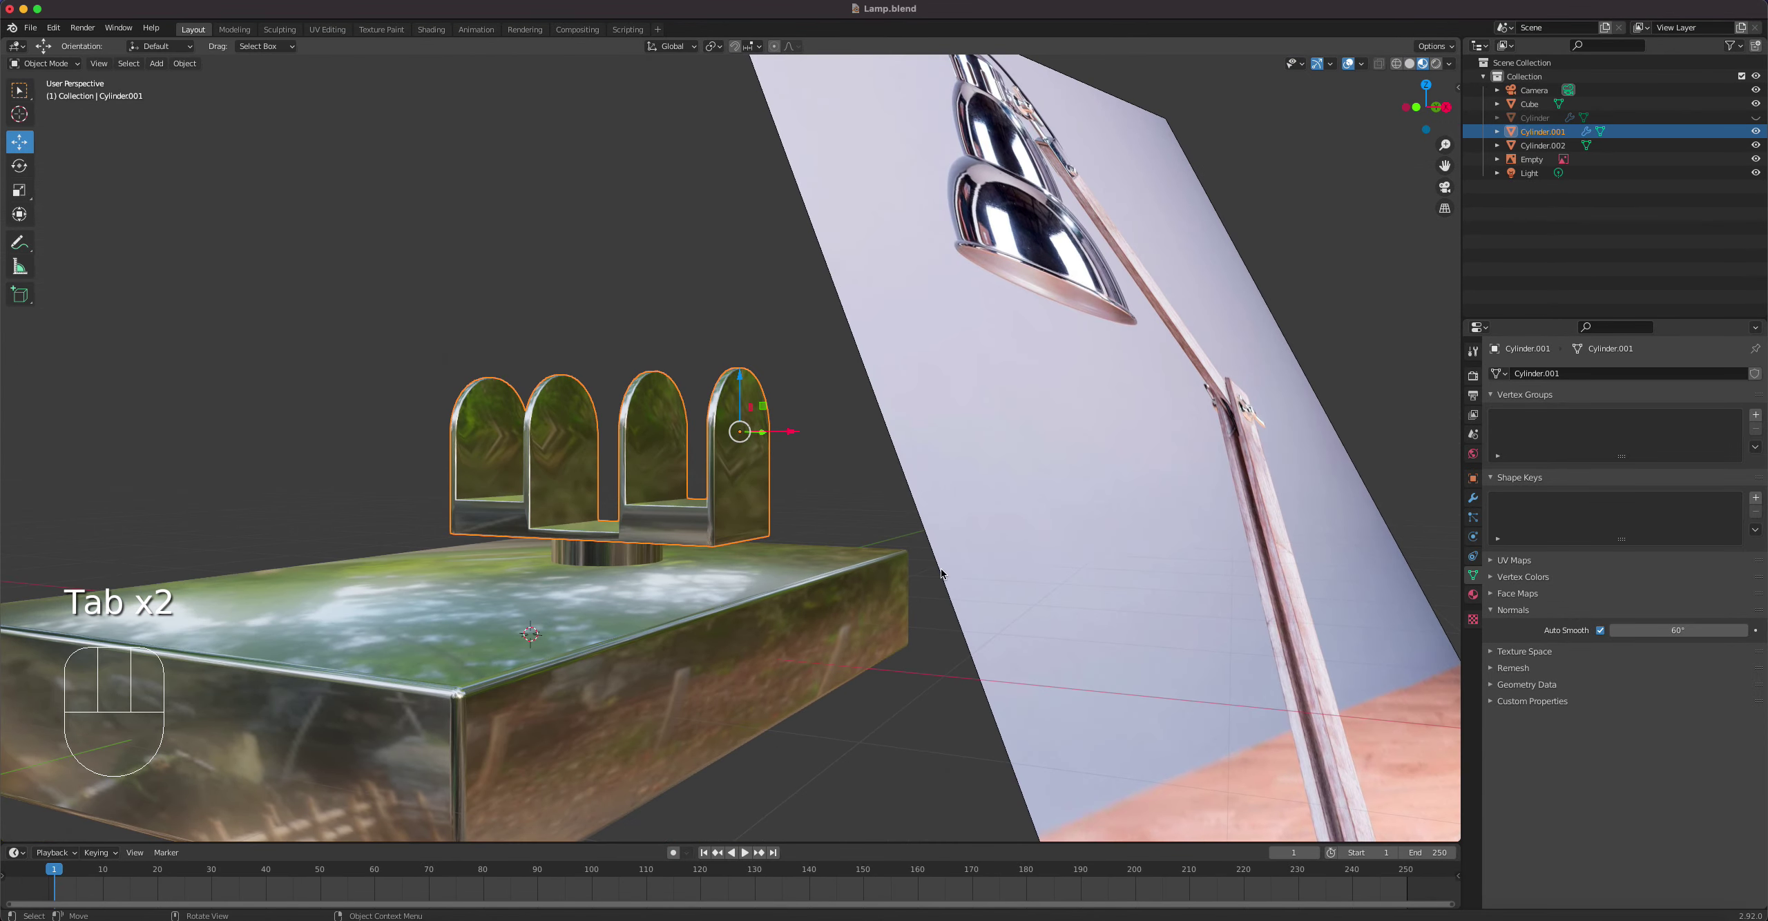
{"action": "scroll", "coordinate": [940, 574], "scroll_direction": "down", "scroll_amount": 3}
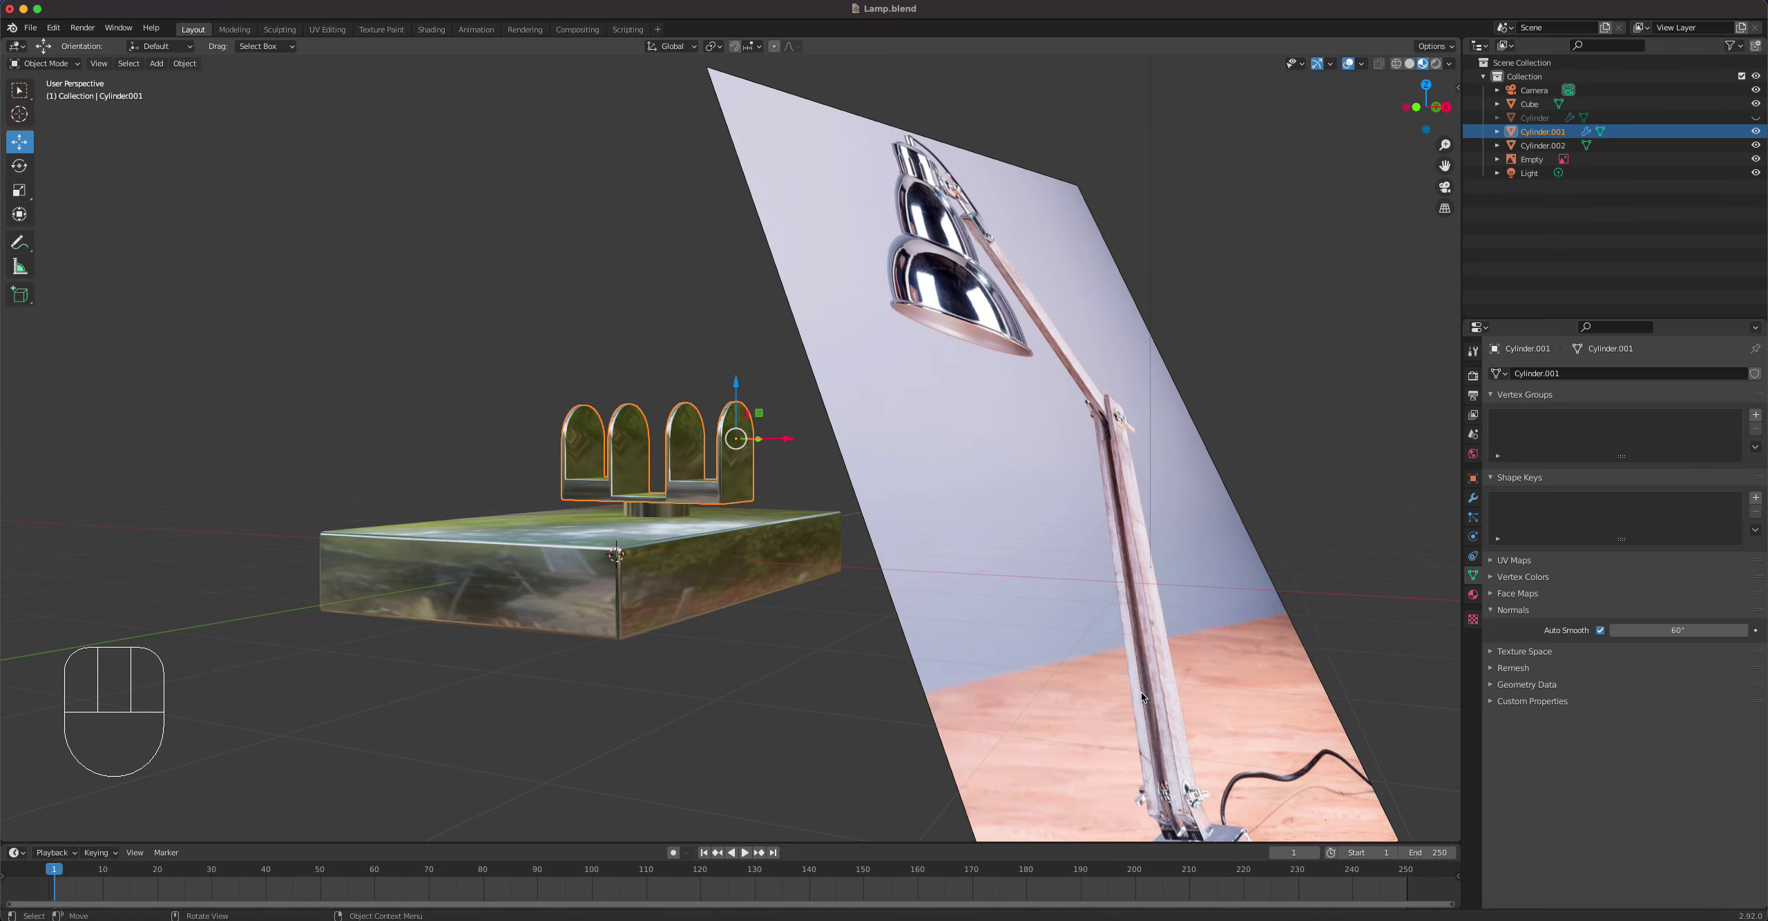
{"action": "middle_click_drag", "start_coordinate": [1141, 696], "coordinate": [968, 534]}
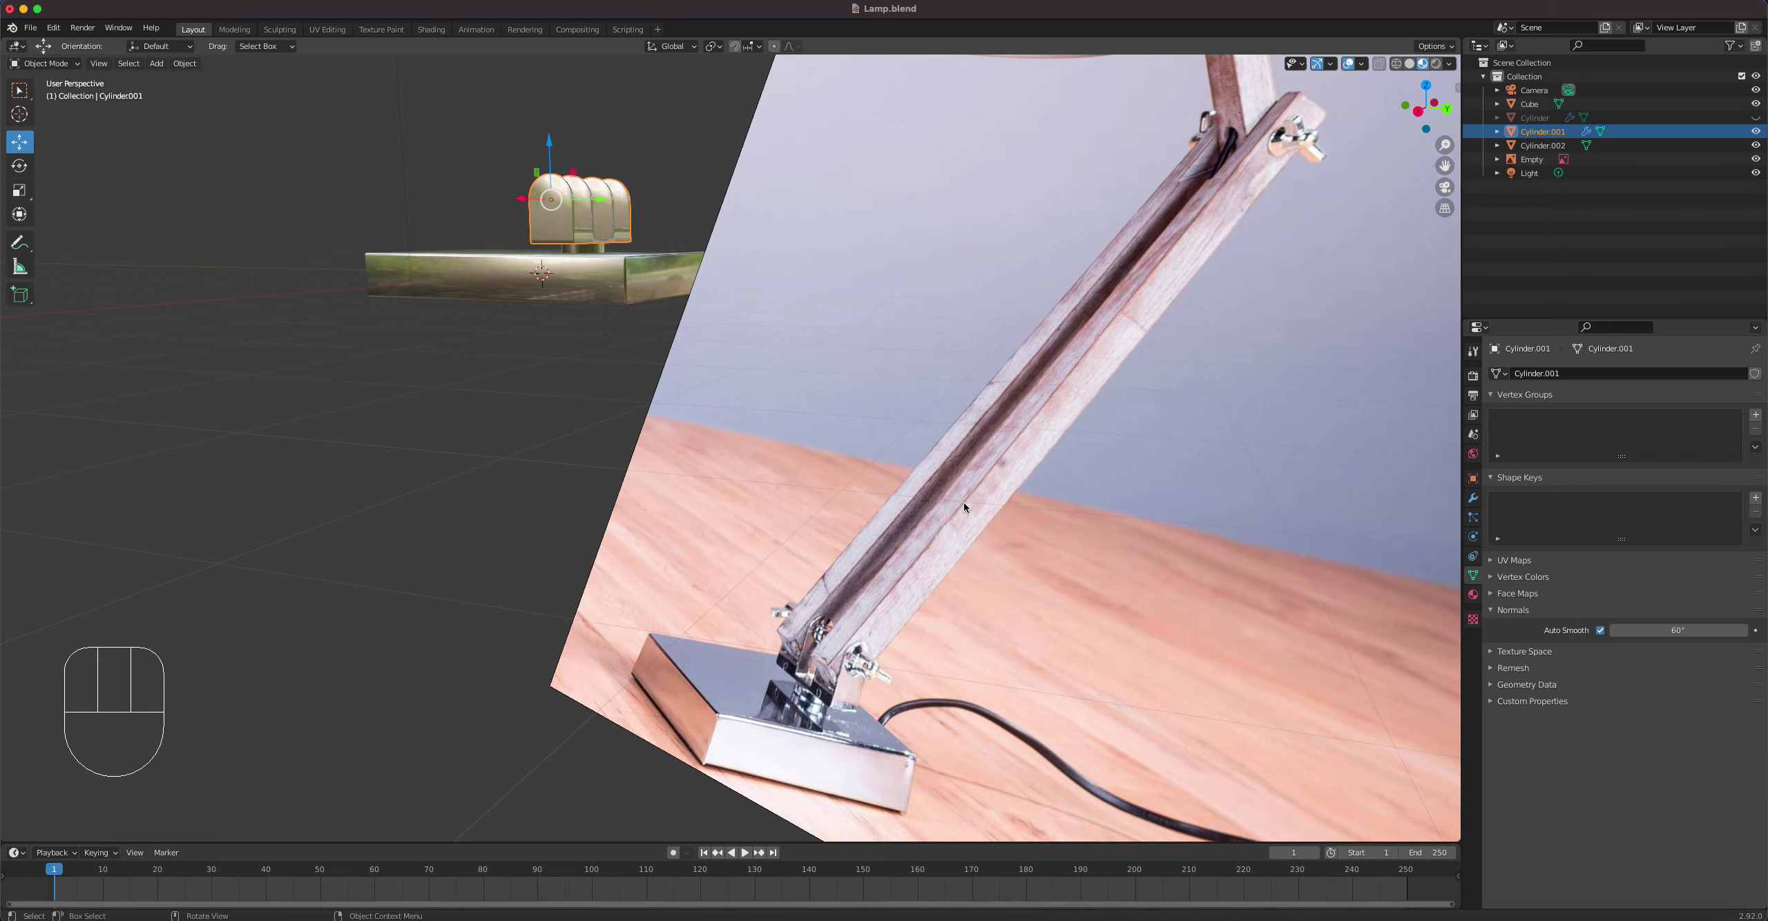
{"action": "scroll", "coordinate": [653, 459], "scroll_direction": "down", "scroll_amount": 6}
{"action": "middle_click_drag", "start_coordinate": [618, 456], "coordinate": [614, 379]}
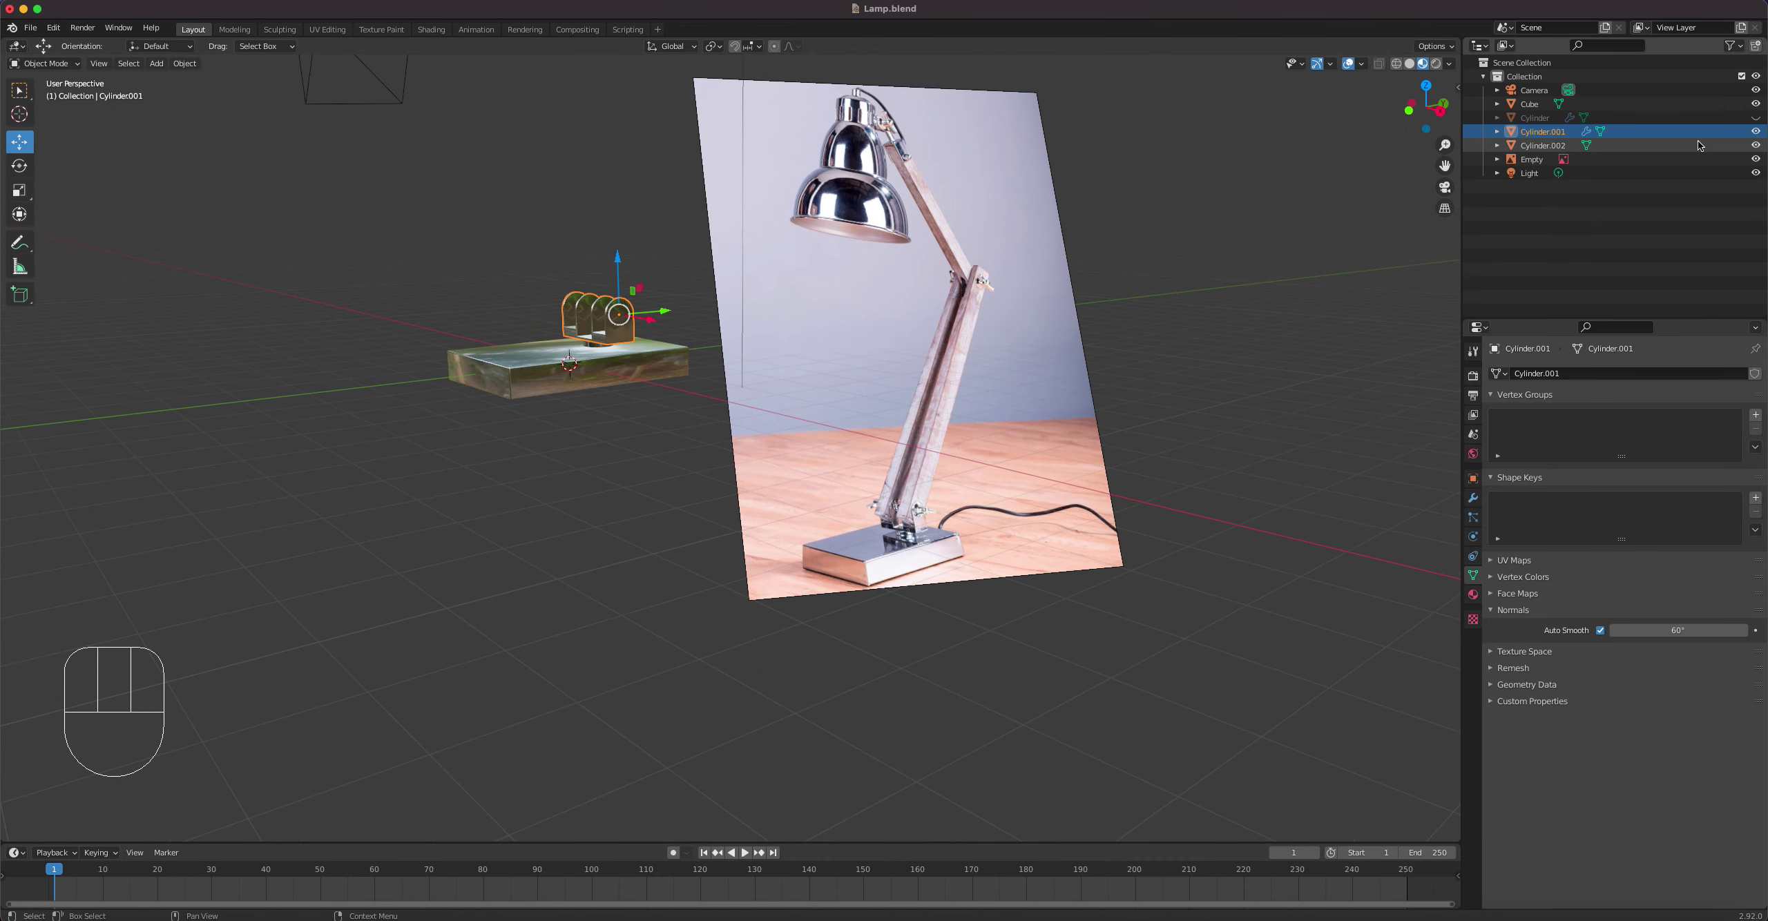
Step: Hide the lamp's base block and add a cube mesh in the right side view
{"action": "left_click", "coordinate": [1756, 104]}
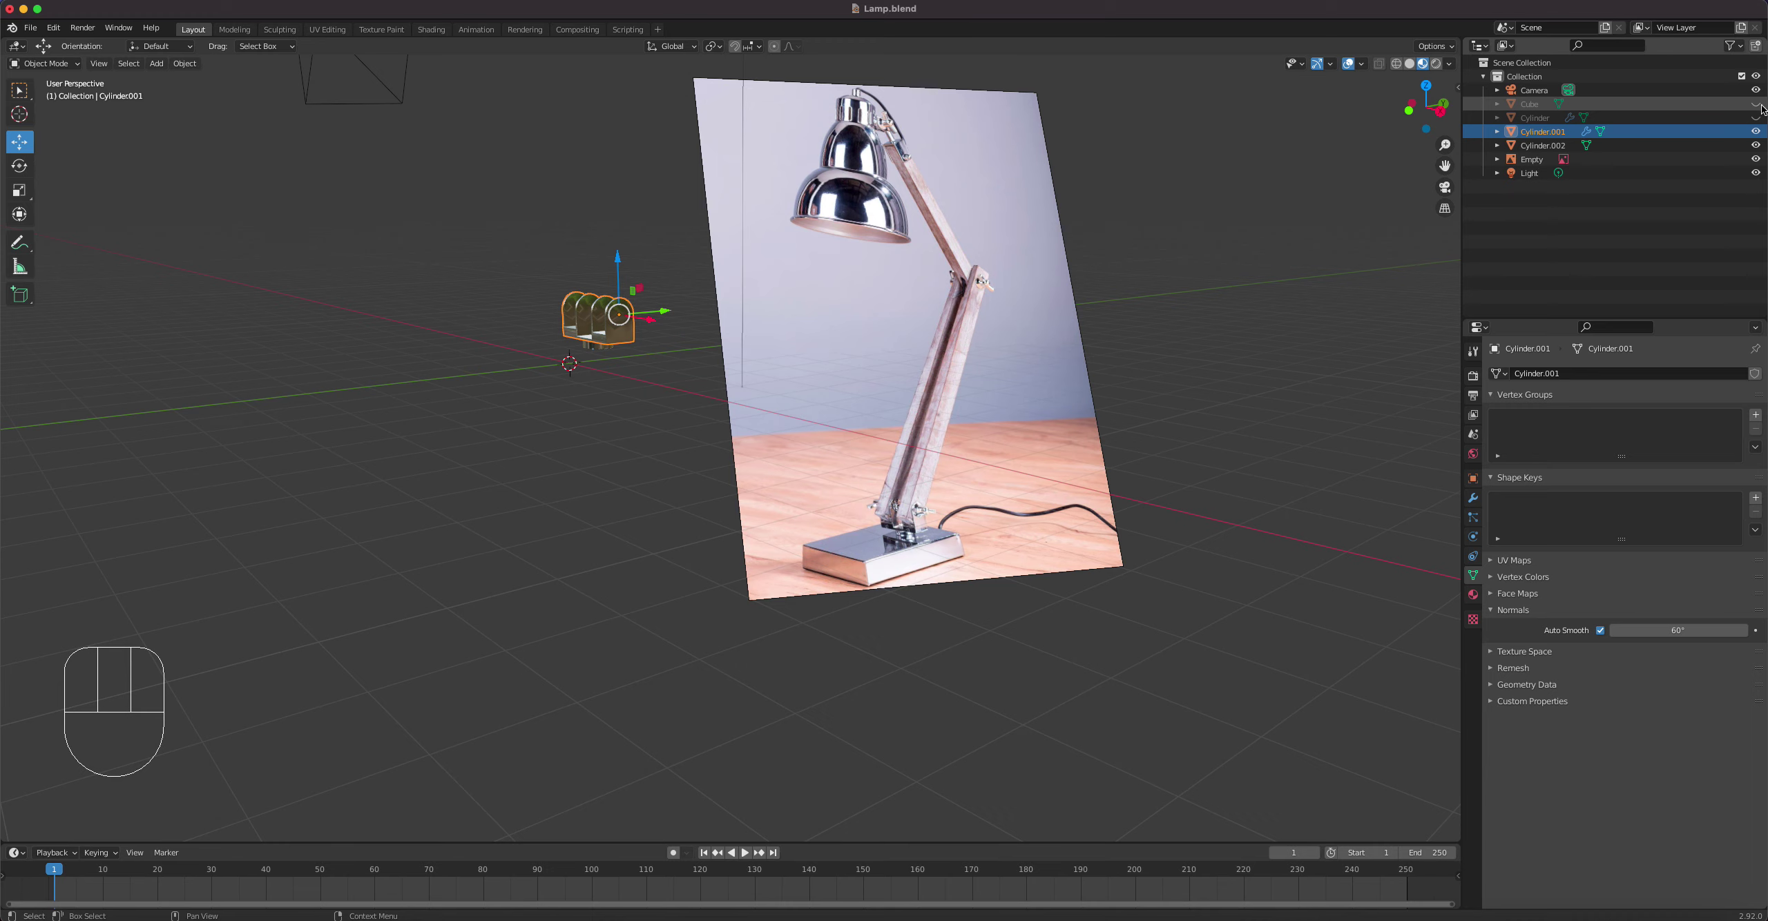
{"action": "middle_click_drag", "start_coordinate": [685, 359], "coordinate": [746, 494], "text": "shift"}
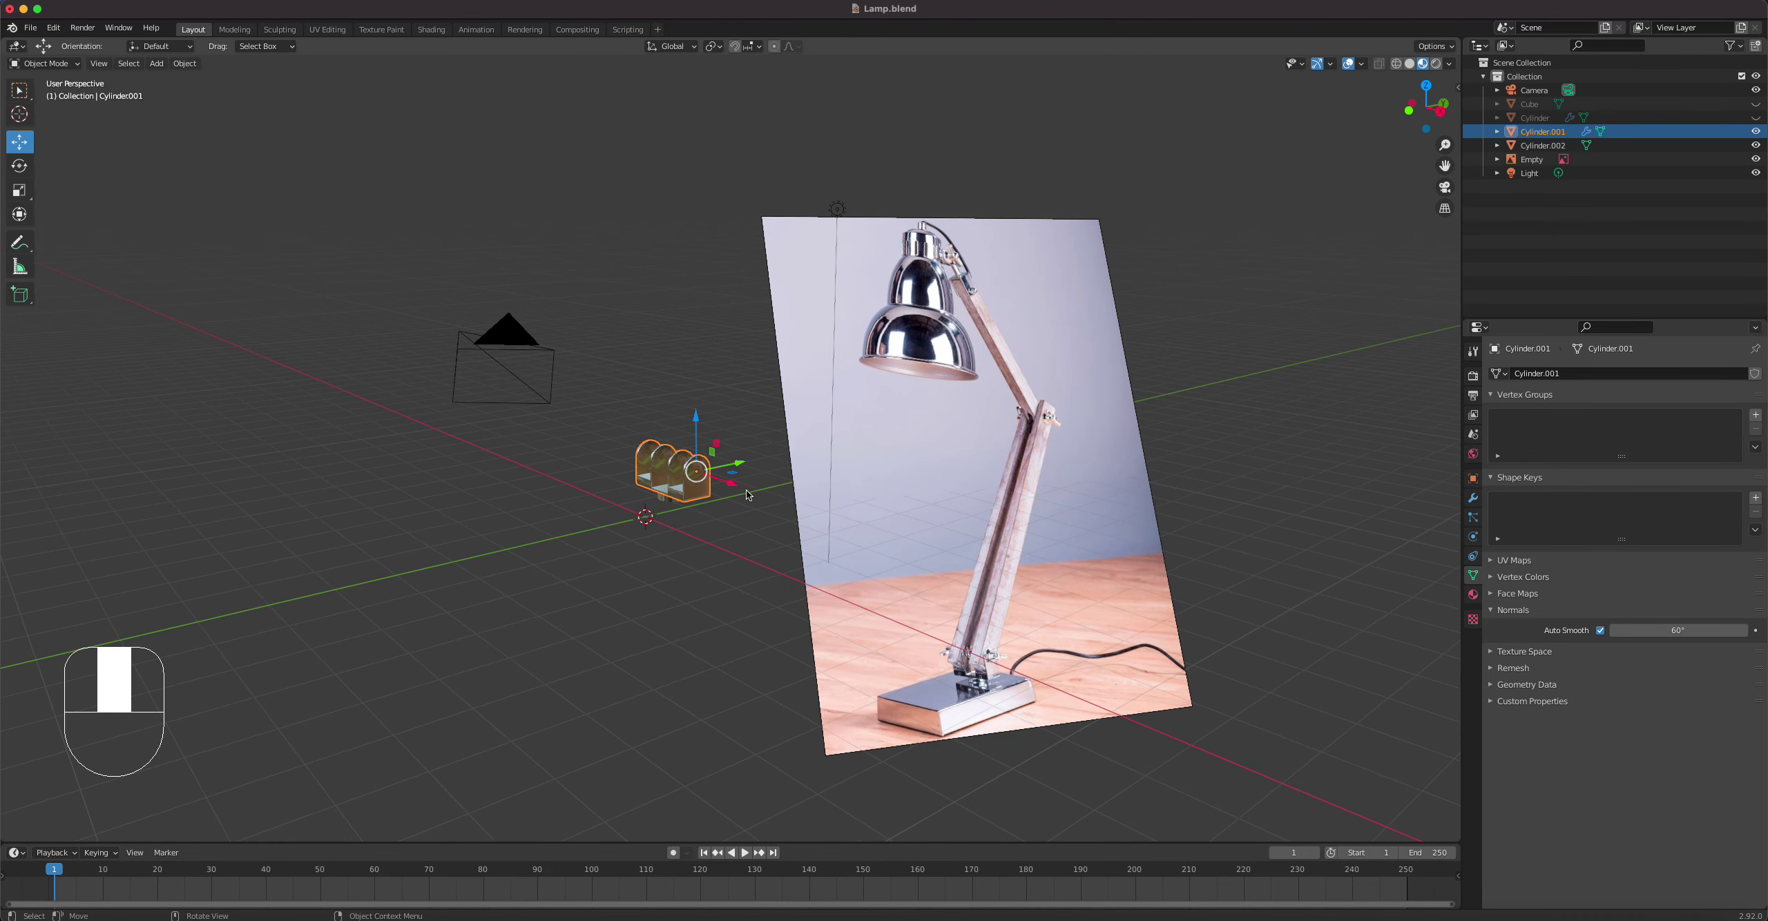
{"action": "key", "text": "KP_3"}
{"action": "scroll", "coordinate": [699, 461], "scroll_direction": "up", "scroll_amount": 5}
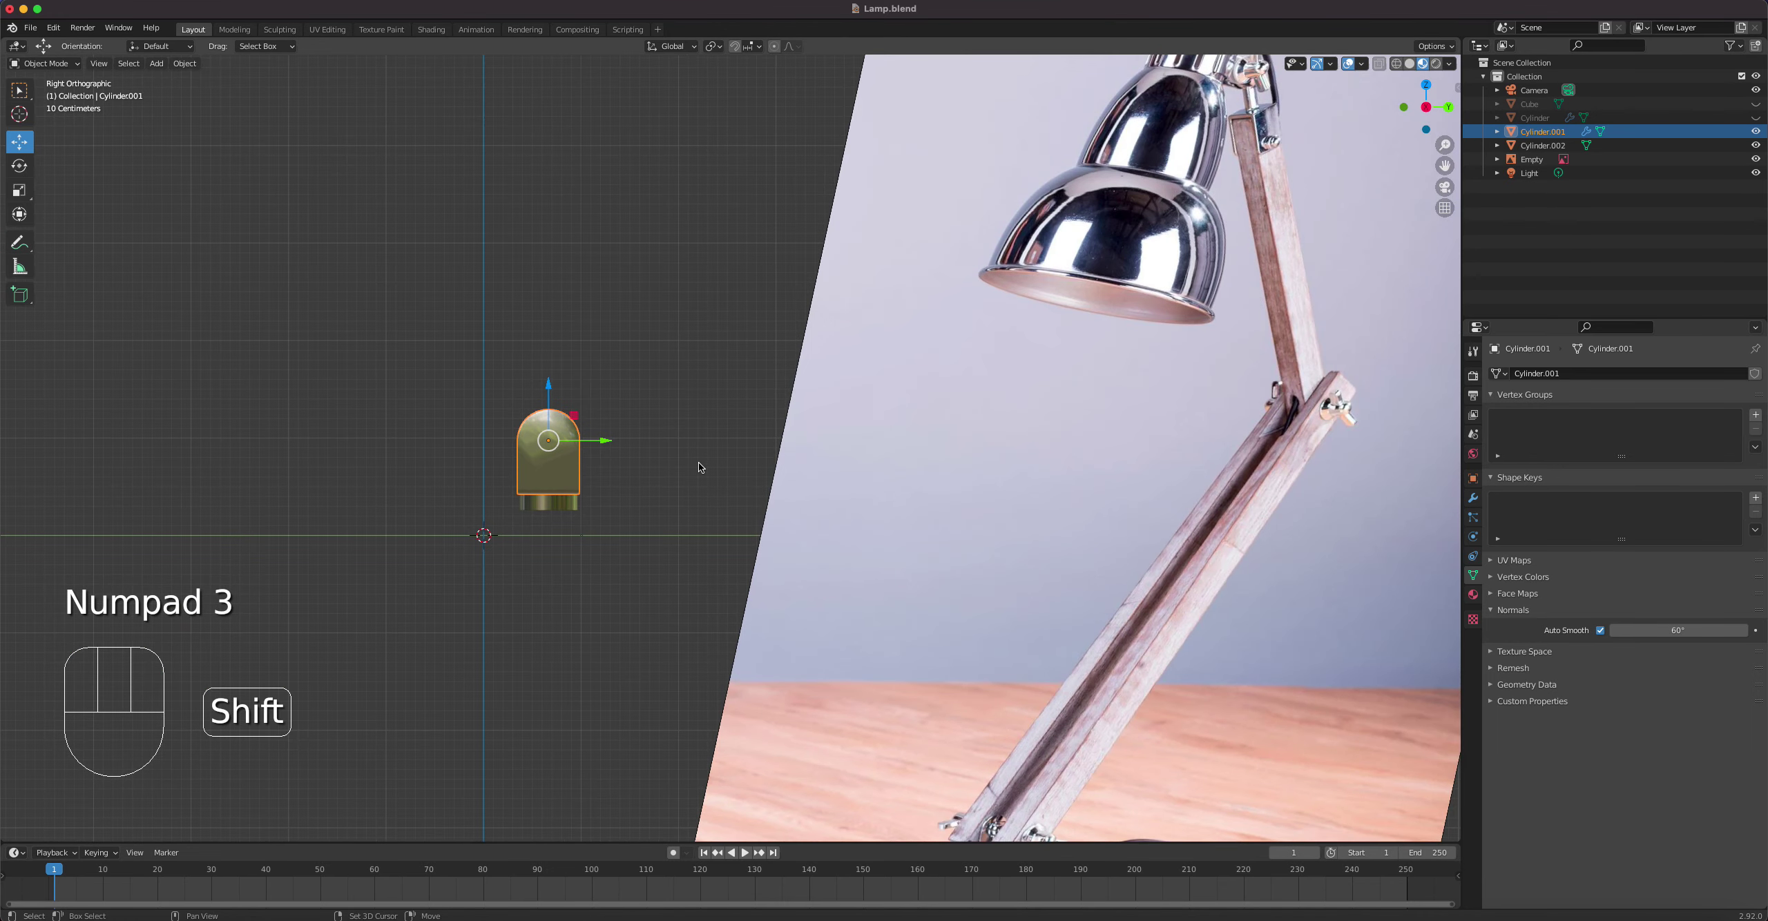
{"action": "key", "text": "shift+a"}
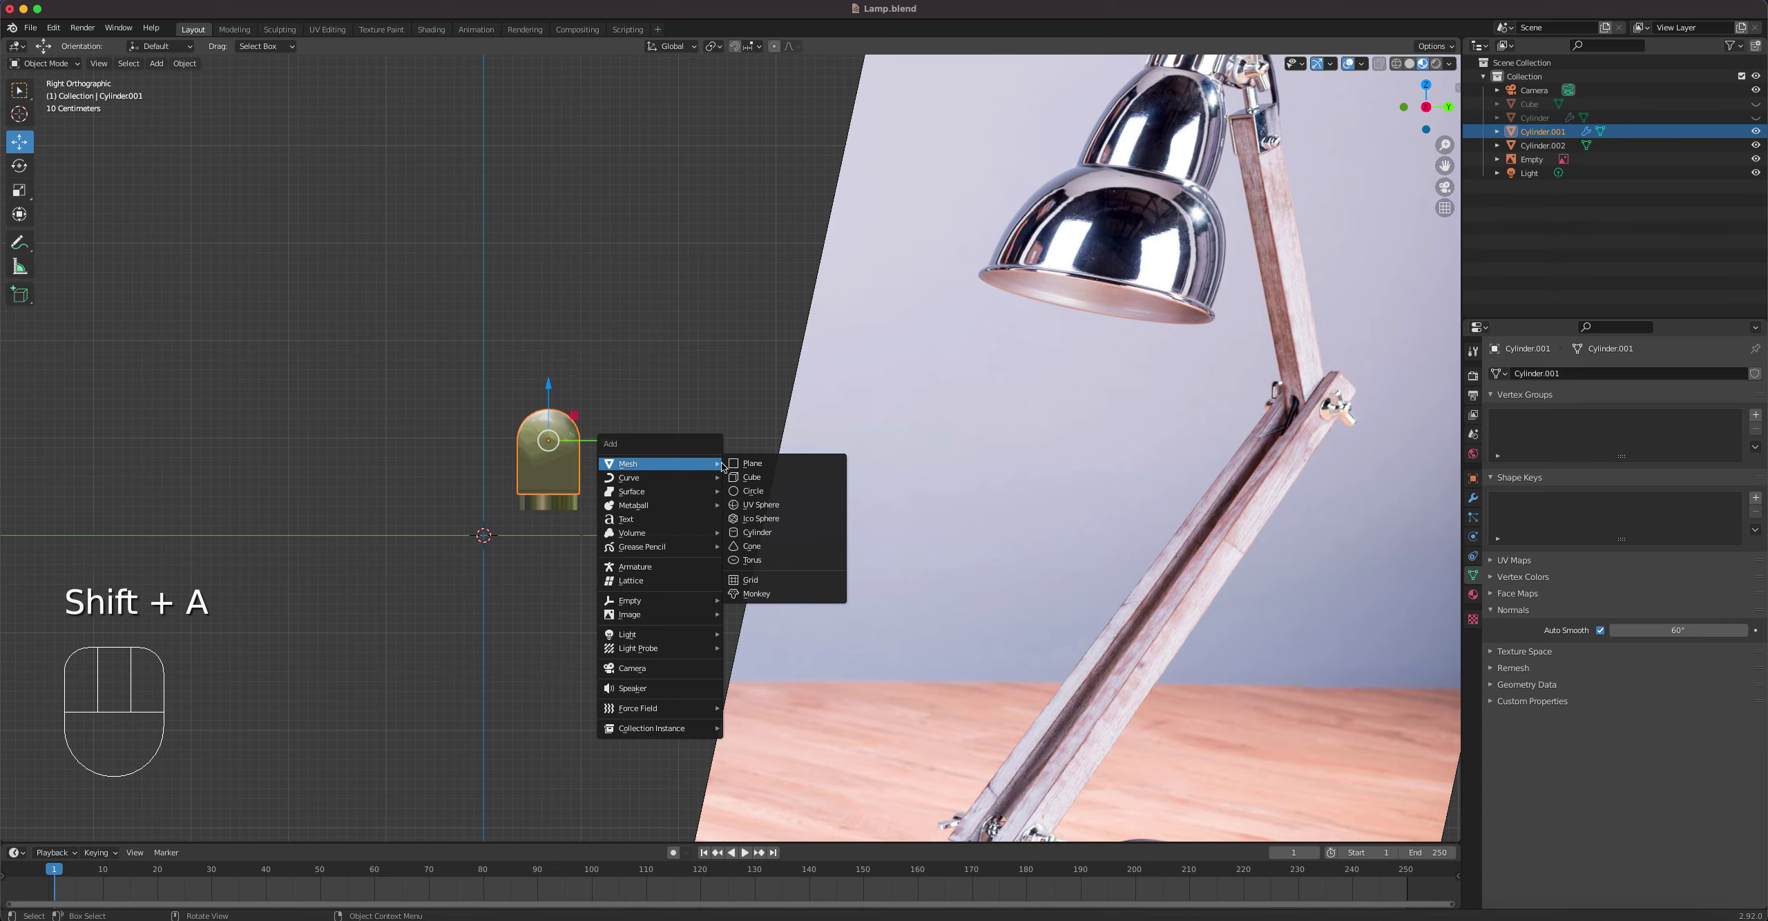
{"action": "left_click", "coordinate": [753, 477]}
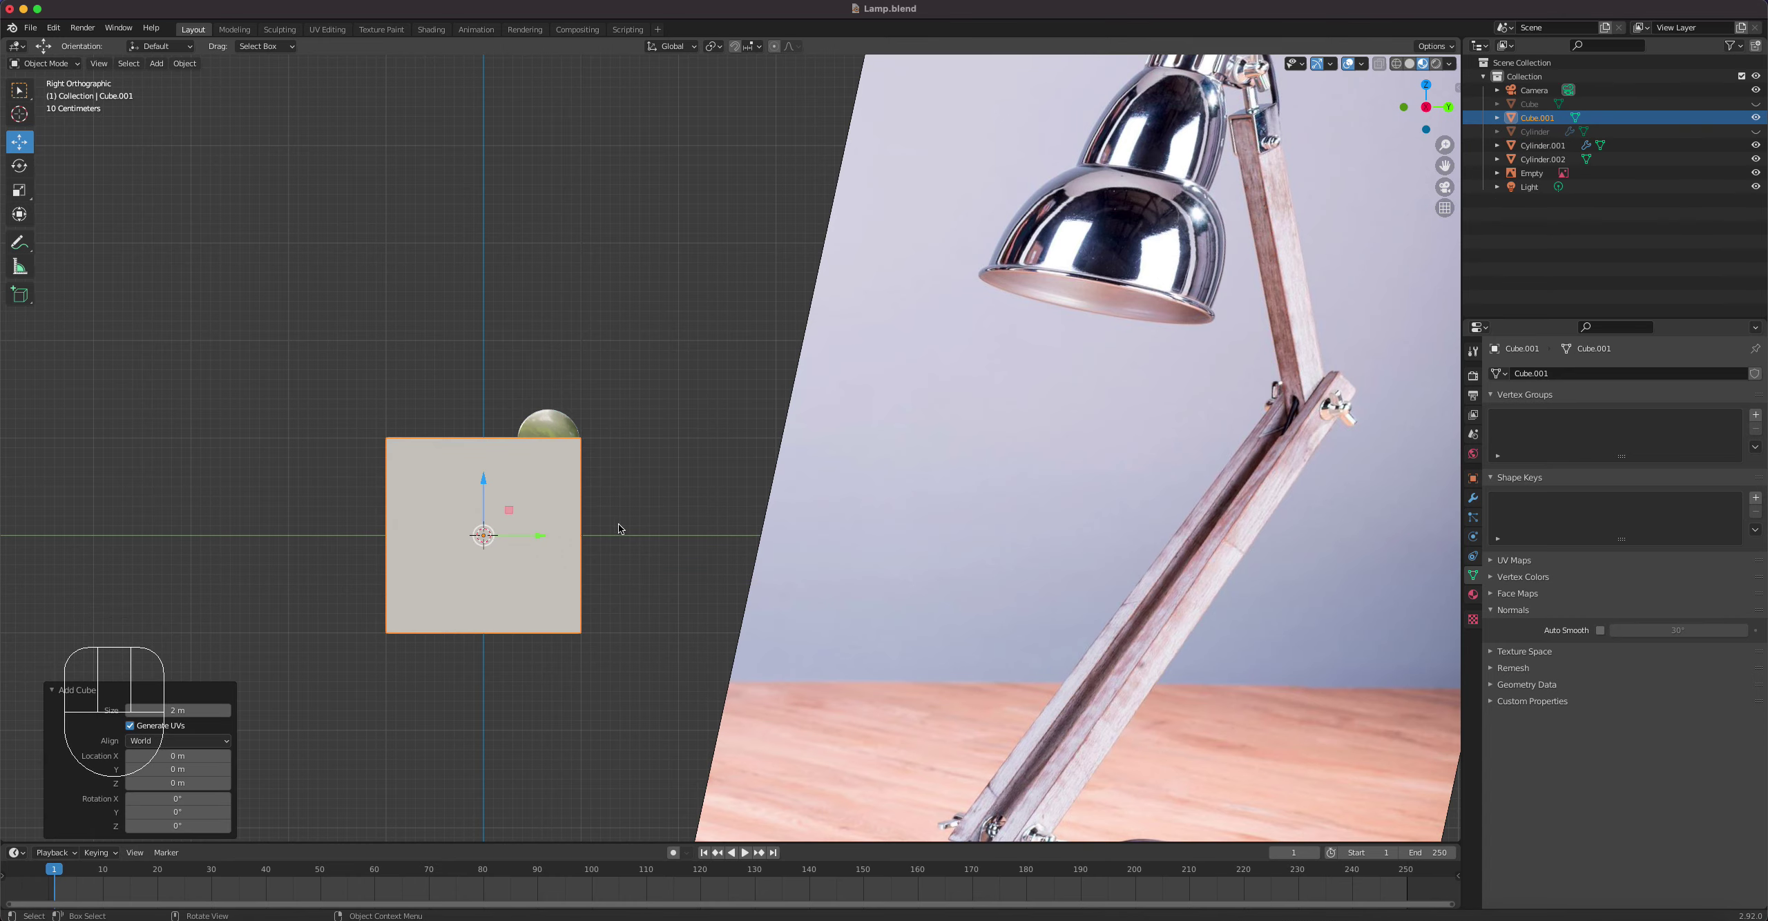
Step: Scale the new cube to about 0.42 and center it over the bracket's rounded uprights in side view
{"action": "key", "text": "g"}
{"action": "left_click", "coordinate": [685, 439]}
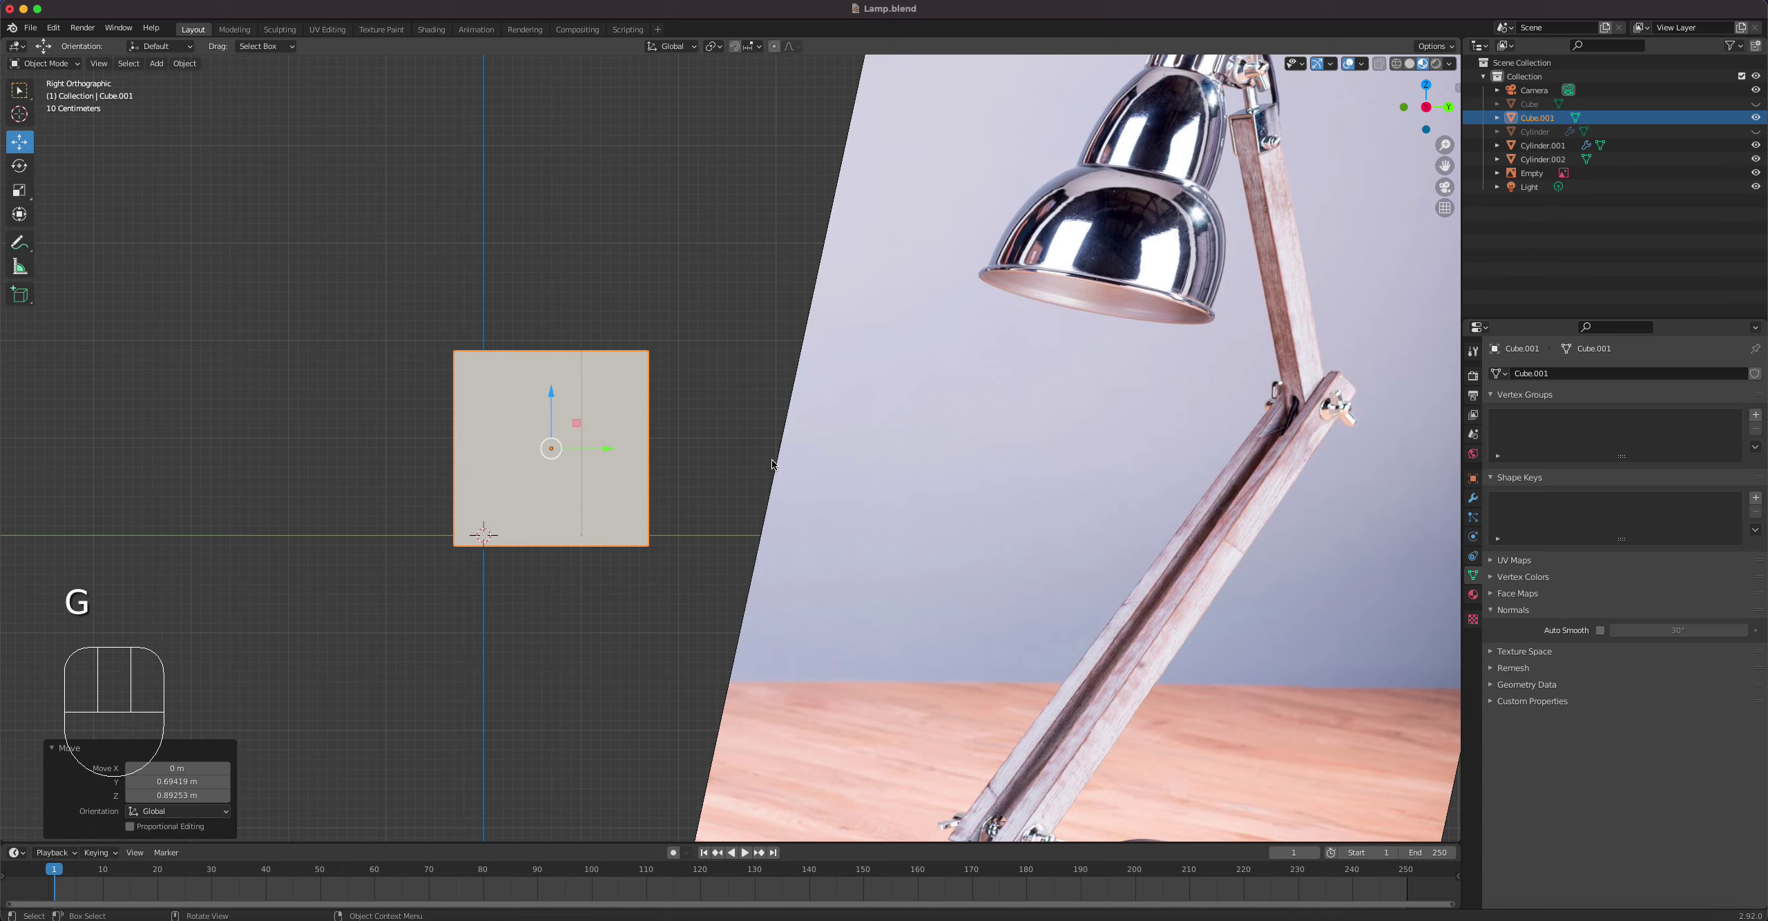
{"action": "key", "text": "s"}
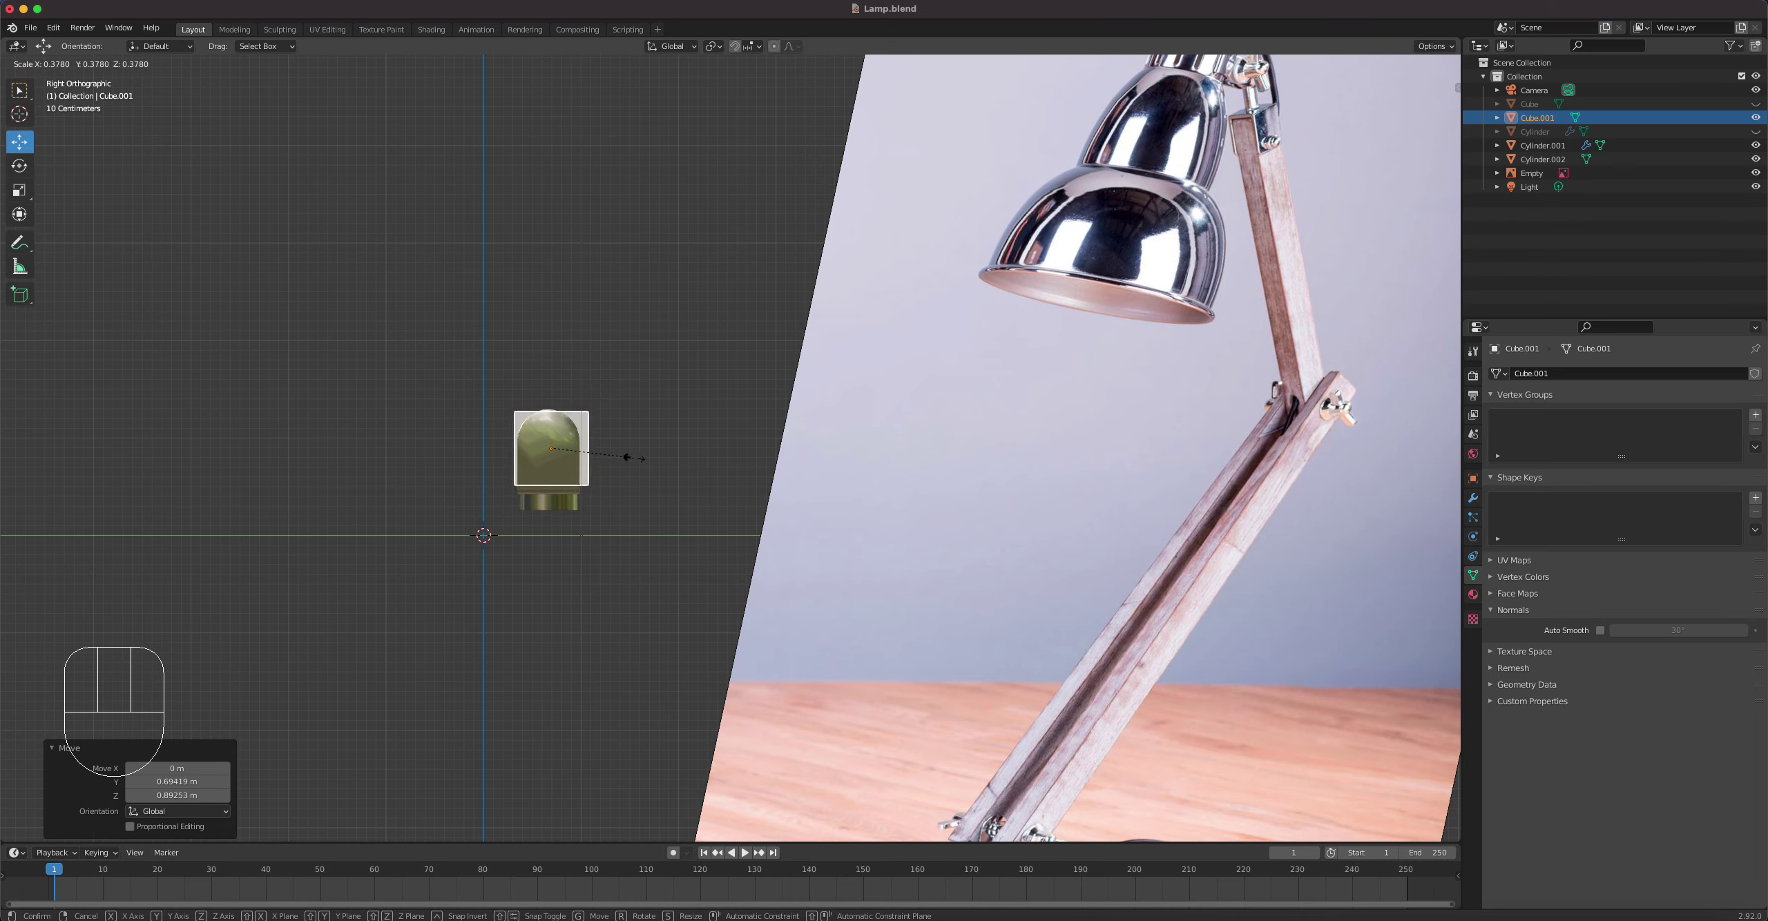
{"action": "left_click", "coordinate": [637, 455]}
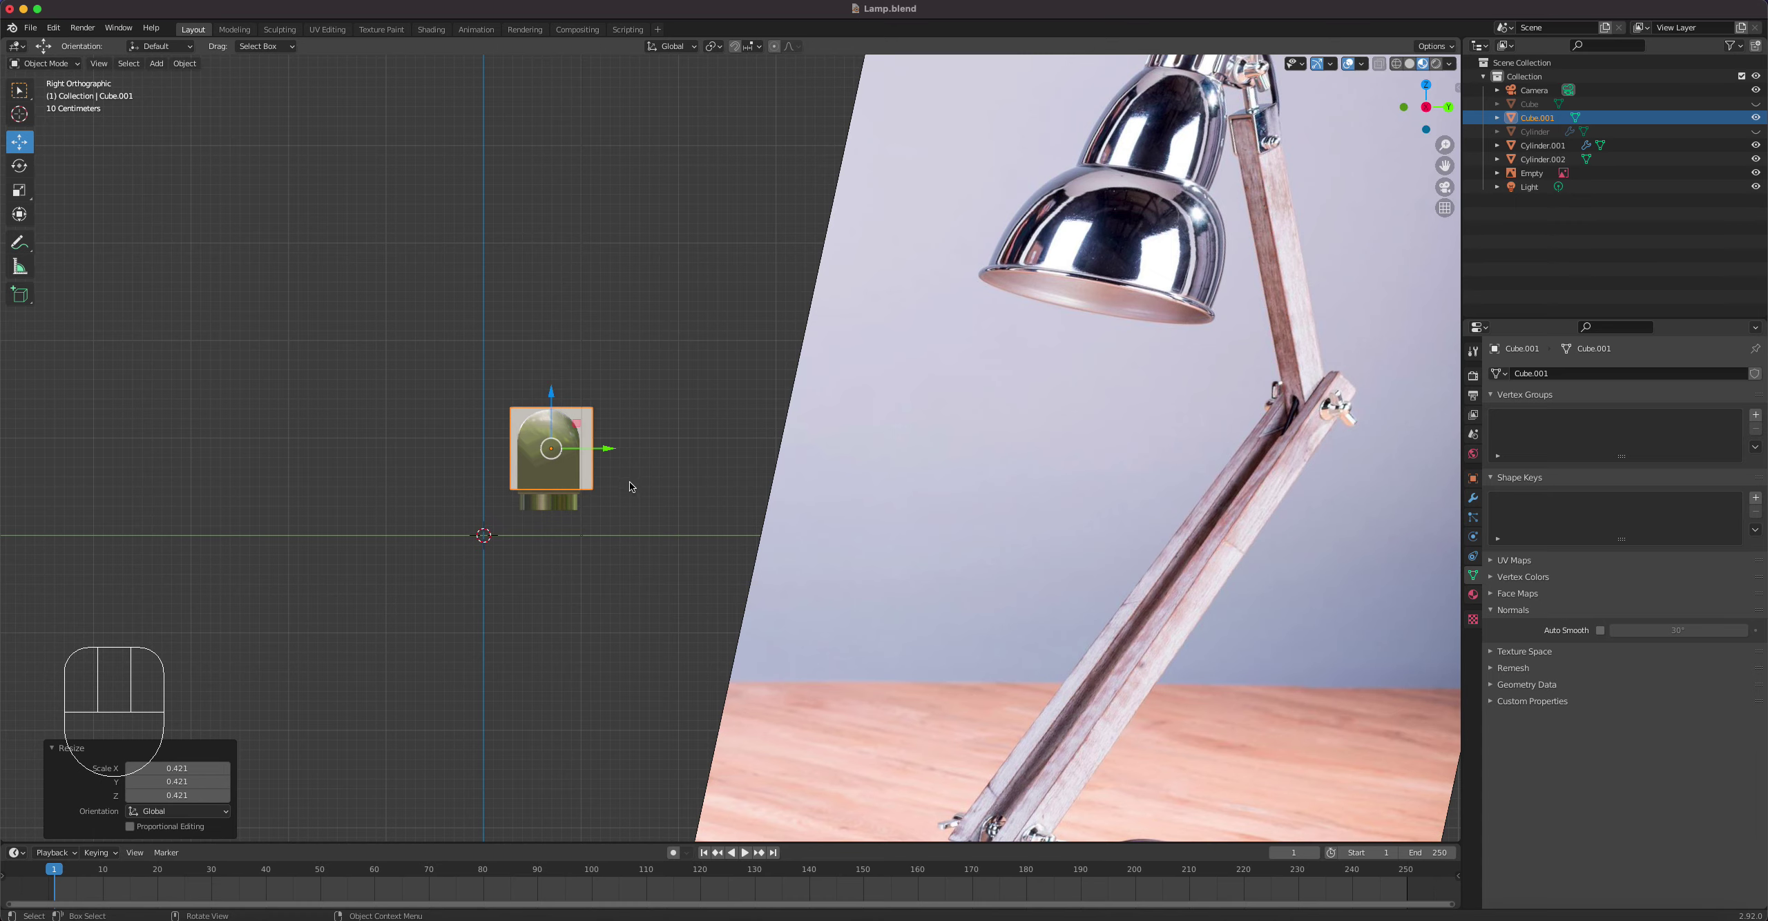
{"action": "scroll", "coordinate": [650, 500], "scroll_direction": "up", "scroll_amount": 5}
{"action": "middle_click_drag", "start_coordinate": [589, 489], "coordinate": [983, 470], "text": "shift"}
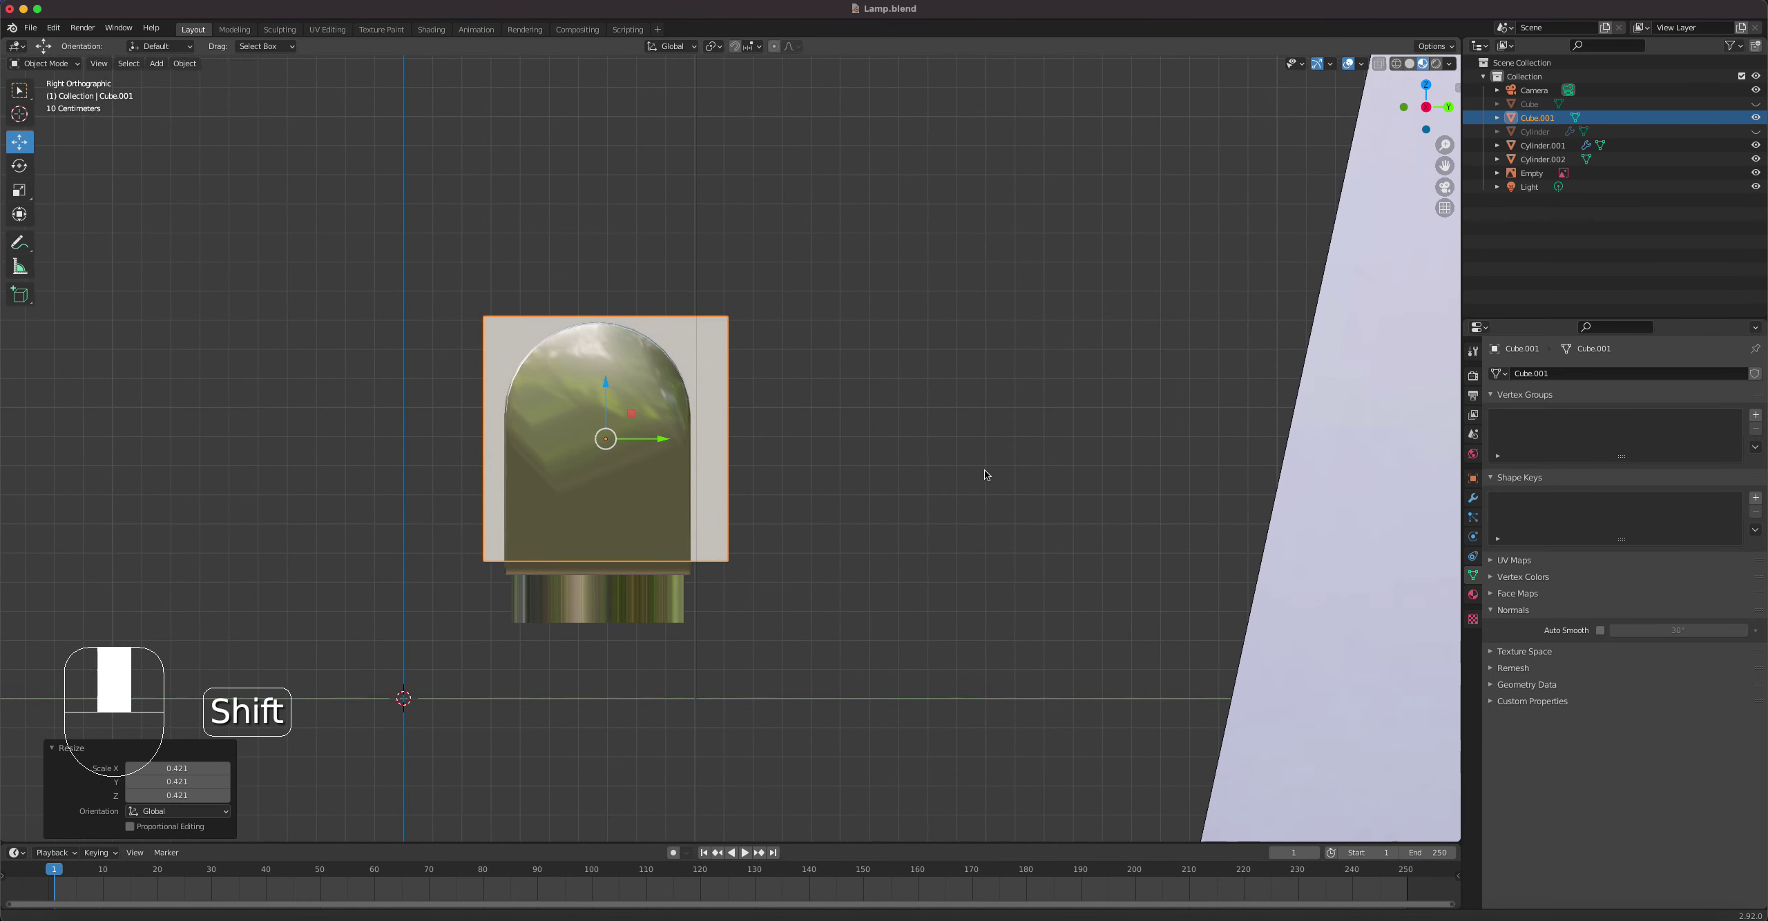
{"action": "scroll", "coordinate": [830, 448], "scroll_direction": "up", "scroll_amount": 2}
{"action": "key", "text": "g"}
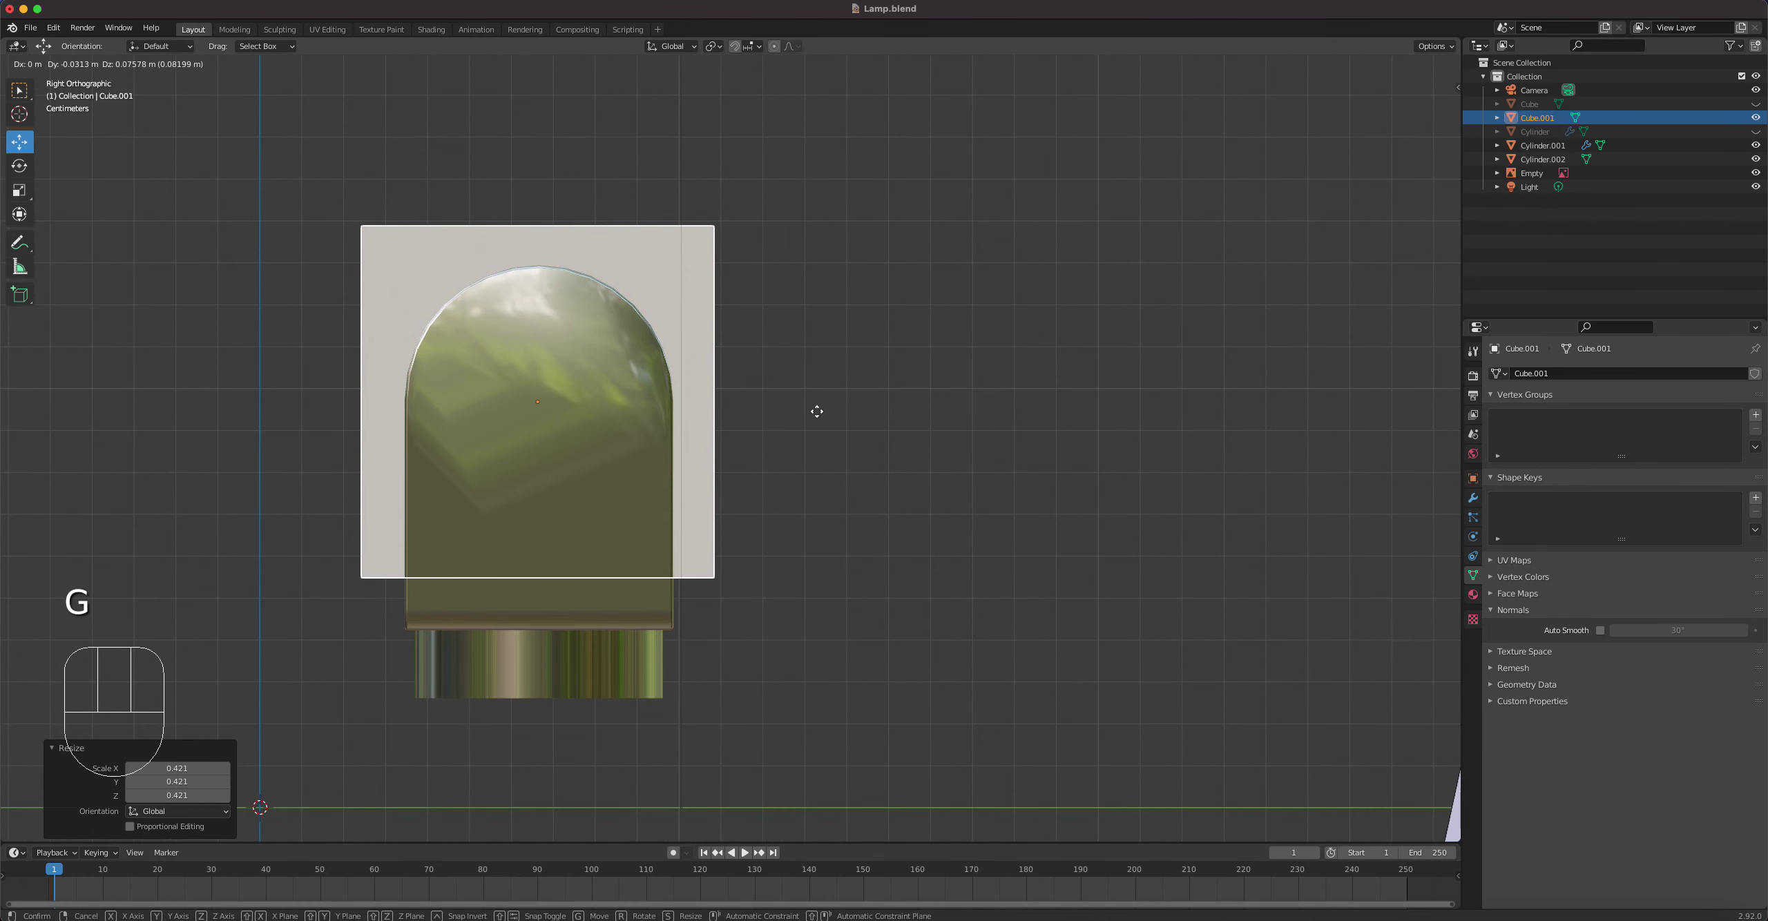
{"action": "left_click", "coordinate": [817, 407]}
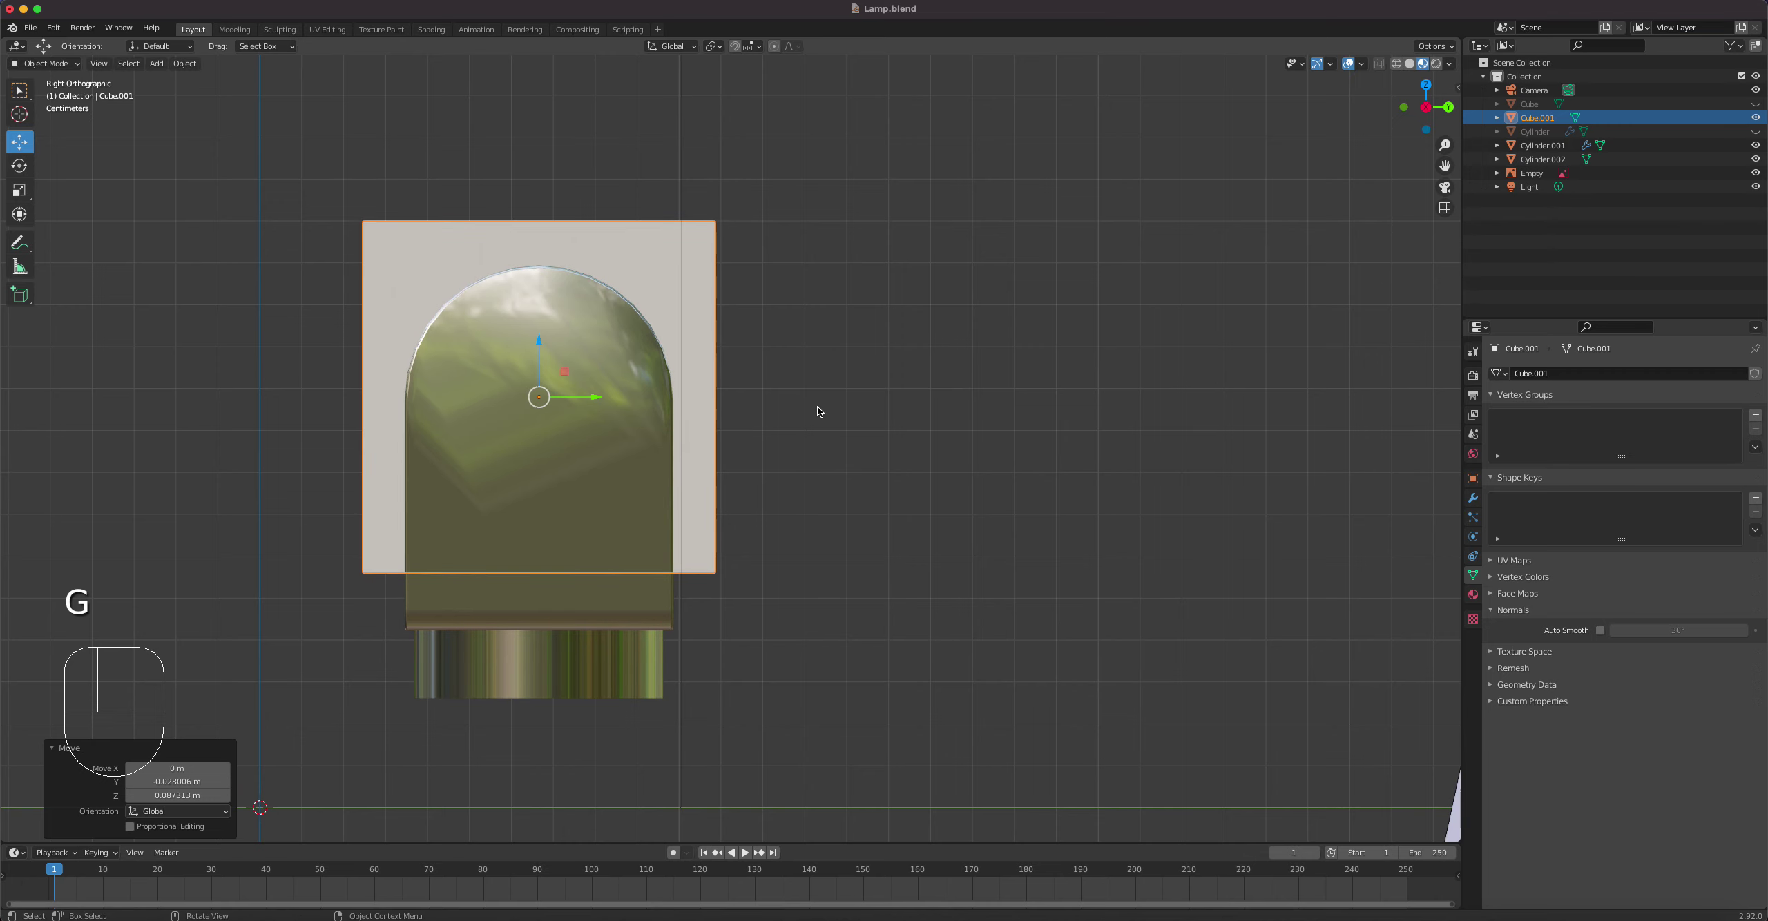
Step: In front view, move the cube about 0.57 m along X toward the bracket's outer slot and scale it to about 0.555 along X
{"action": "key", "text": "KP_1"}
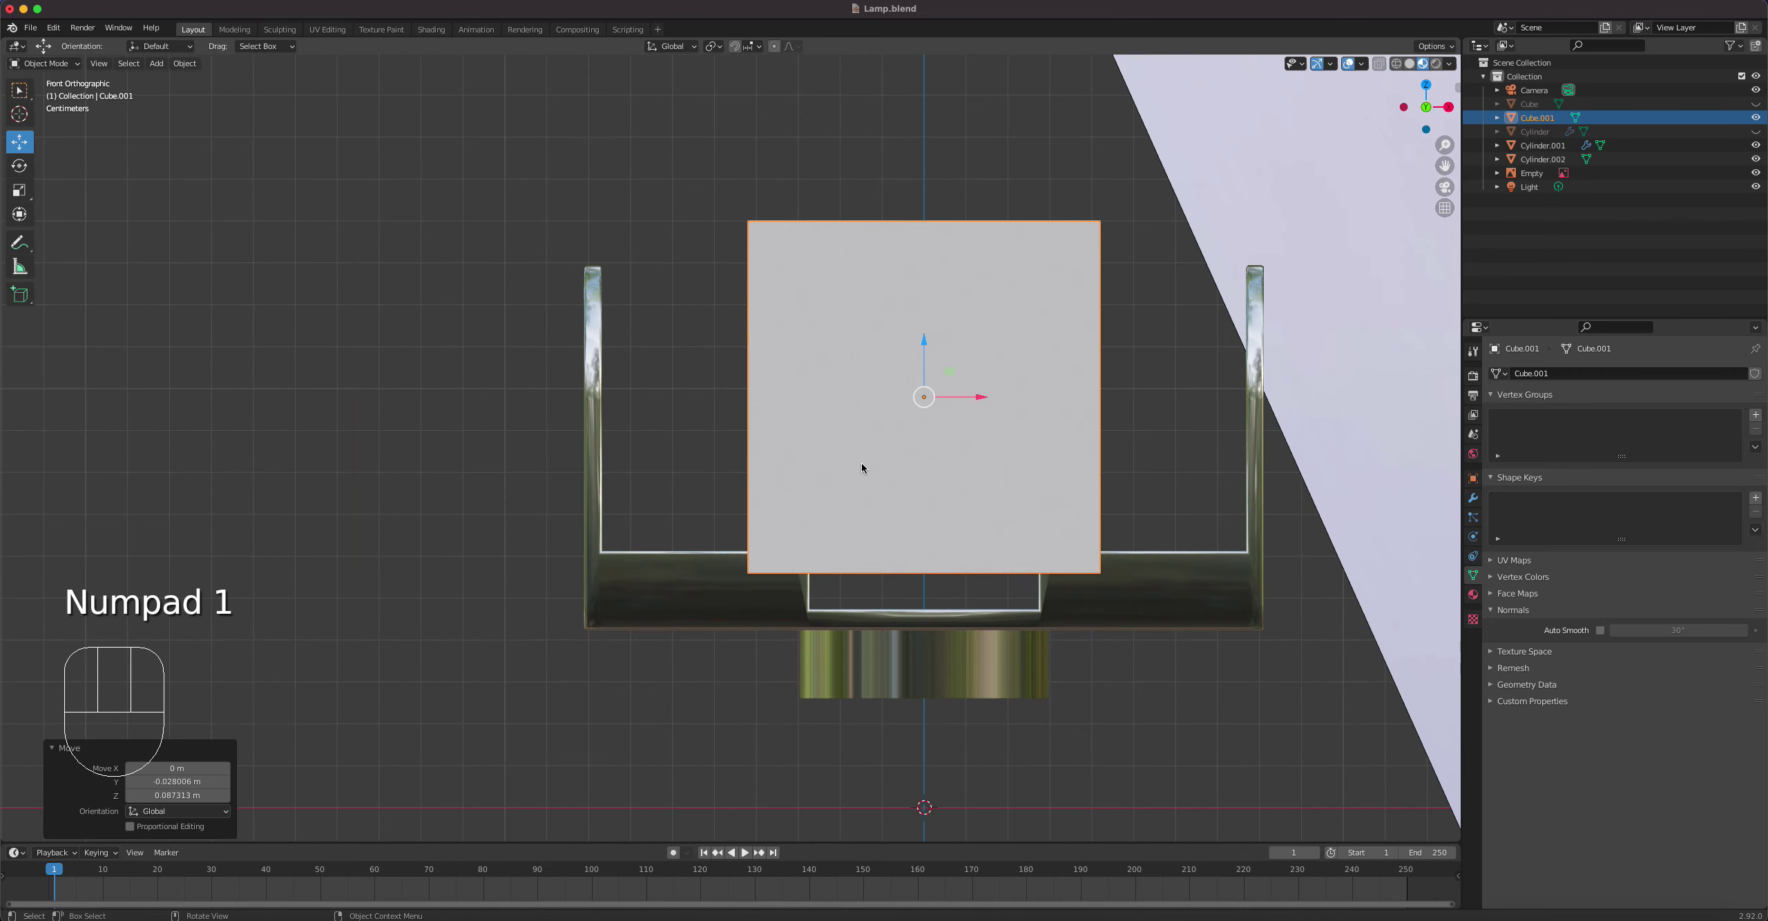
{"action": "left_click_drag", "start_coordinate": [978, 399], "coordinate": [1219, 401]}
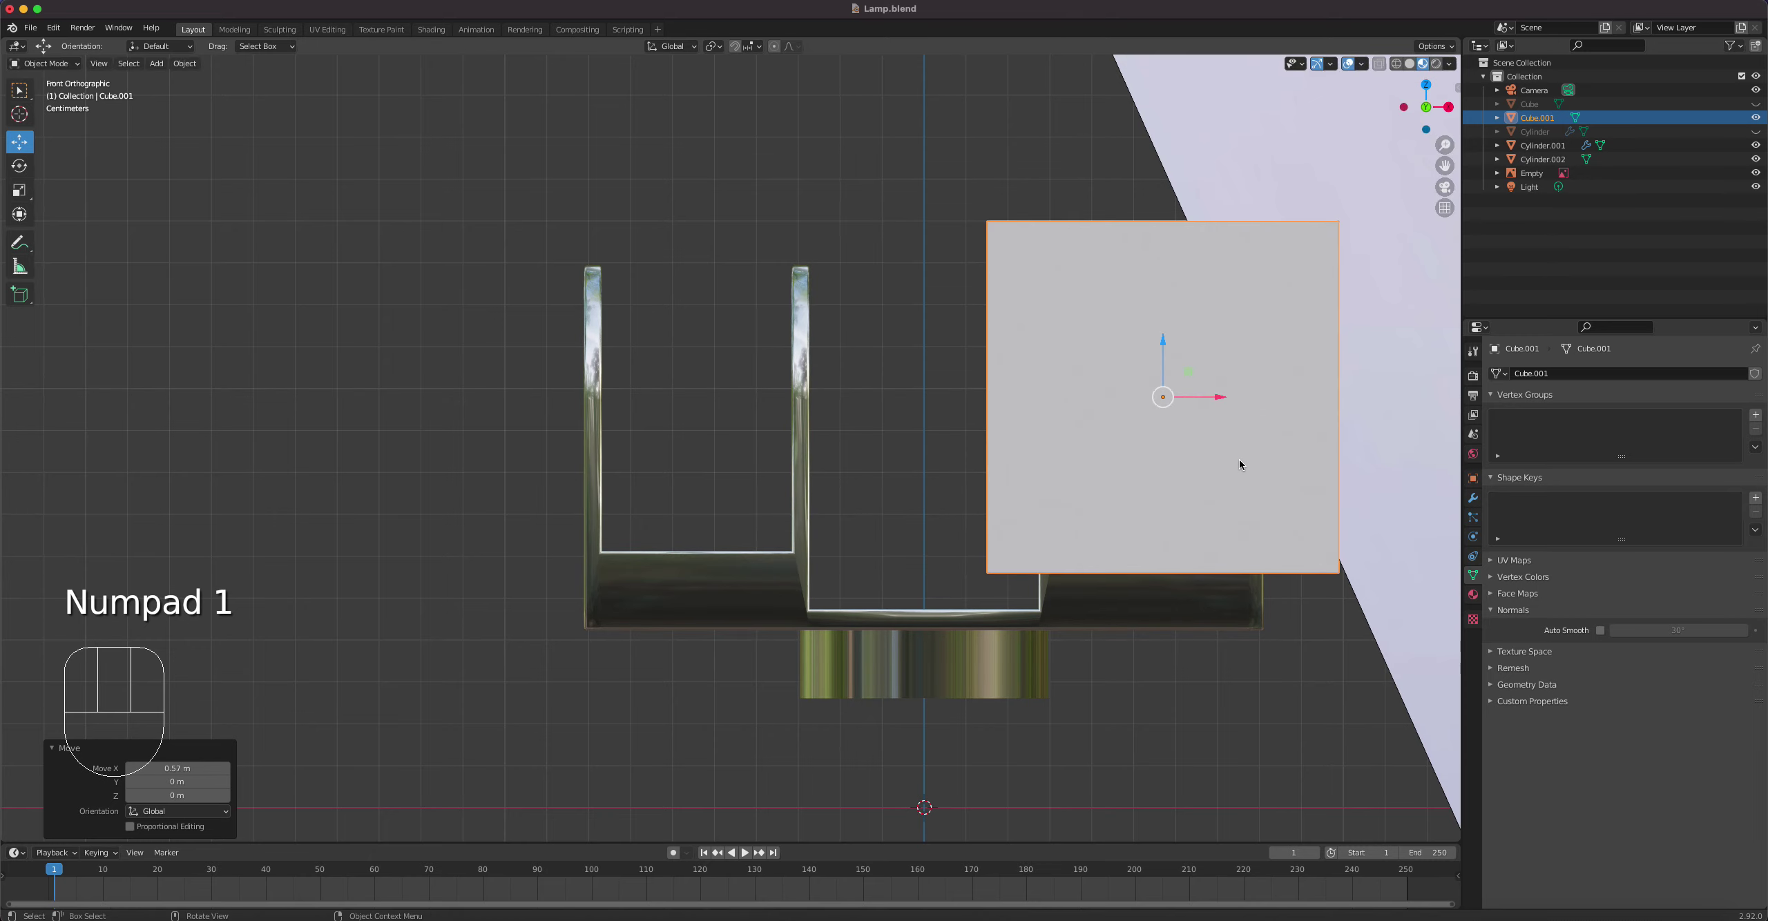
{"action": "key", "text": "s"}
{"action": "key", "text": "x"}
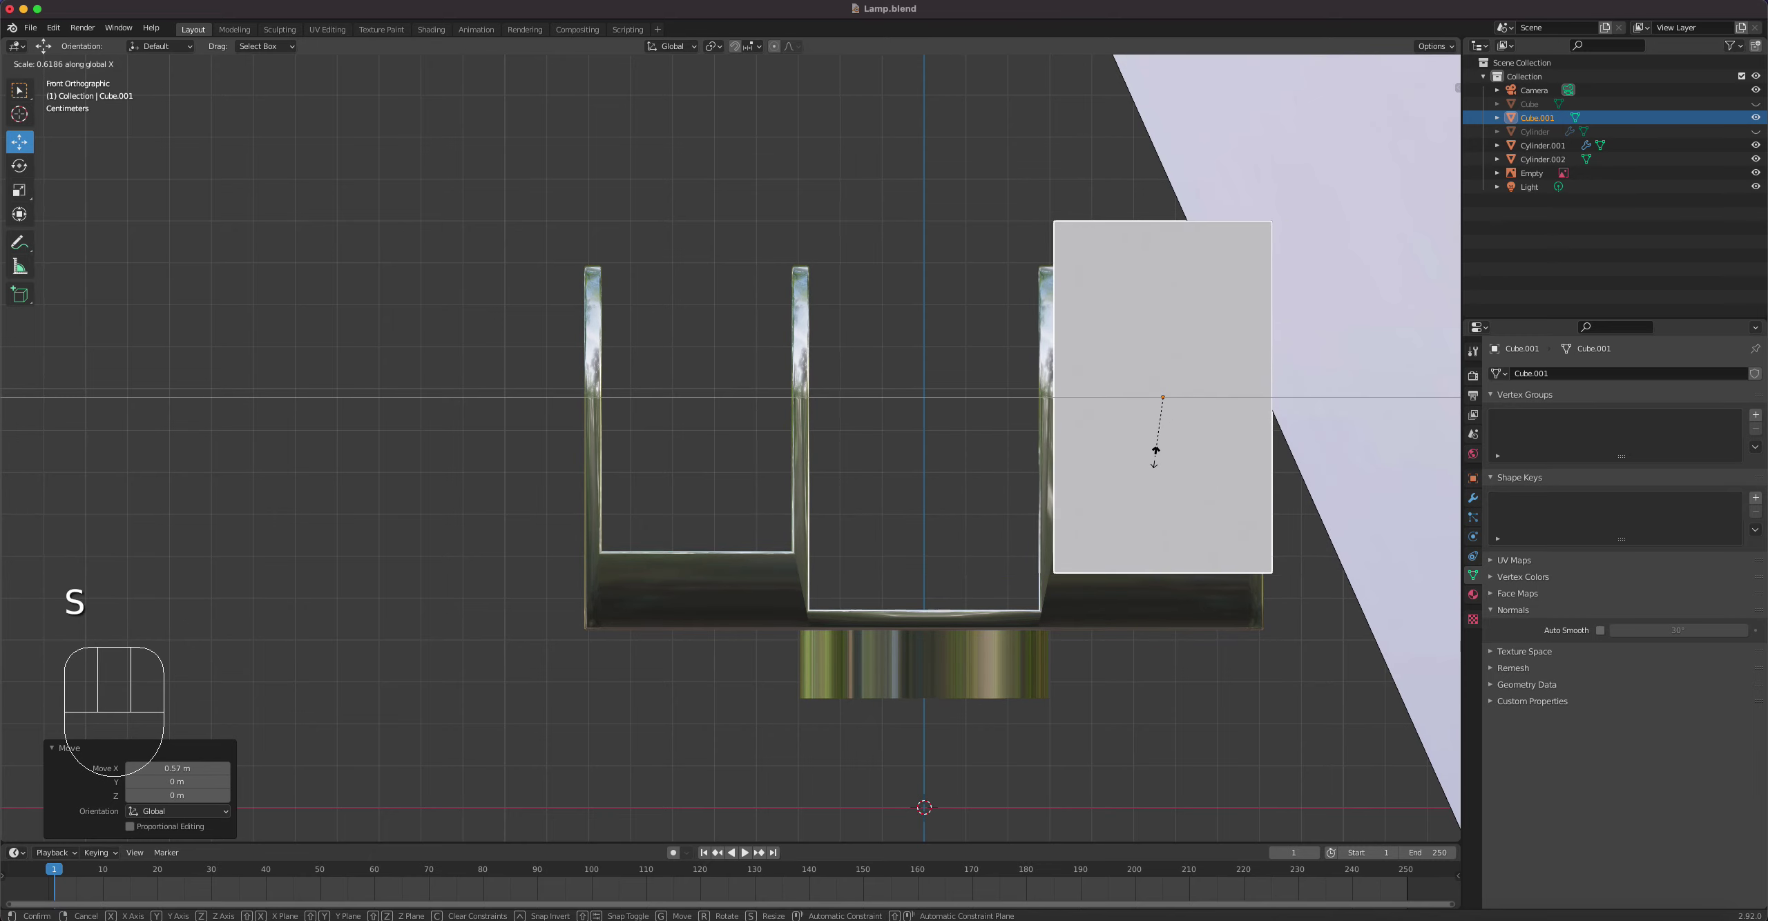
{"action": "left_click", "coordinate": [1161, 459]}
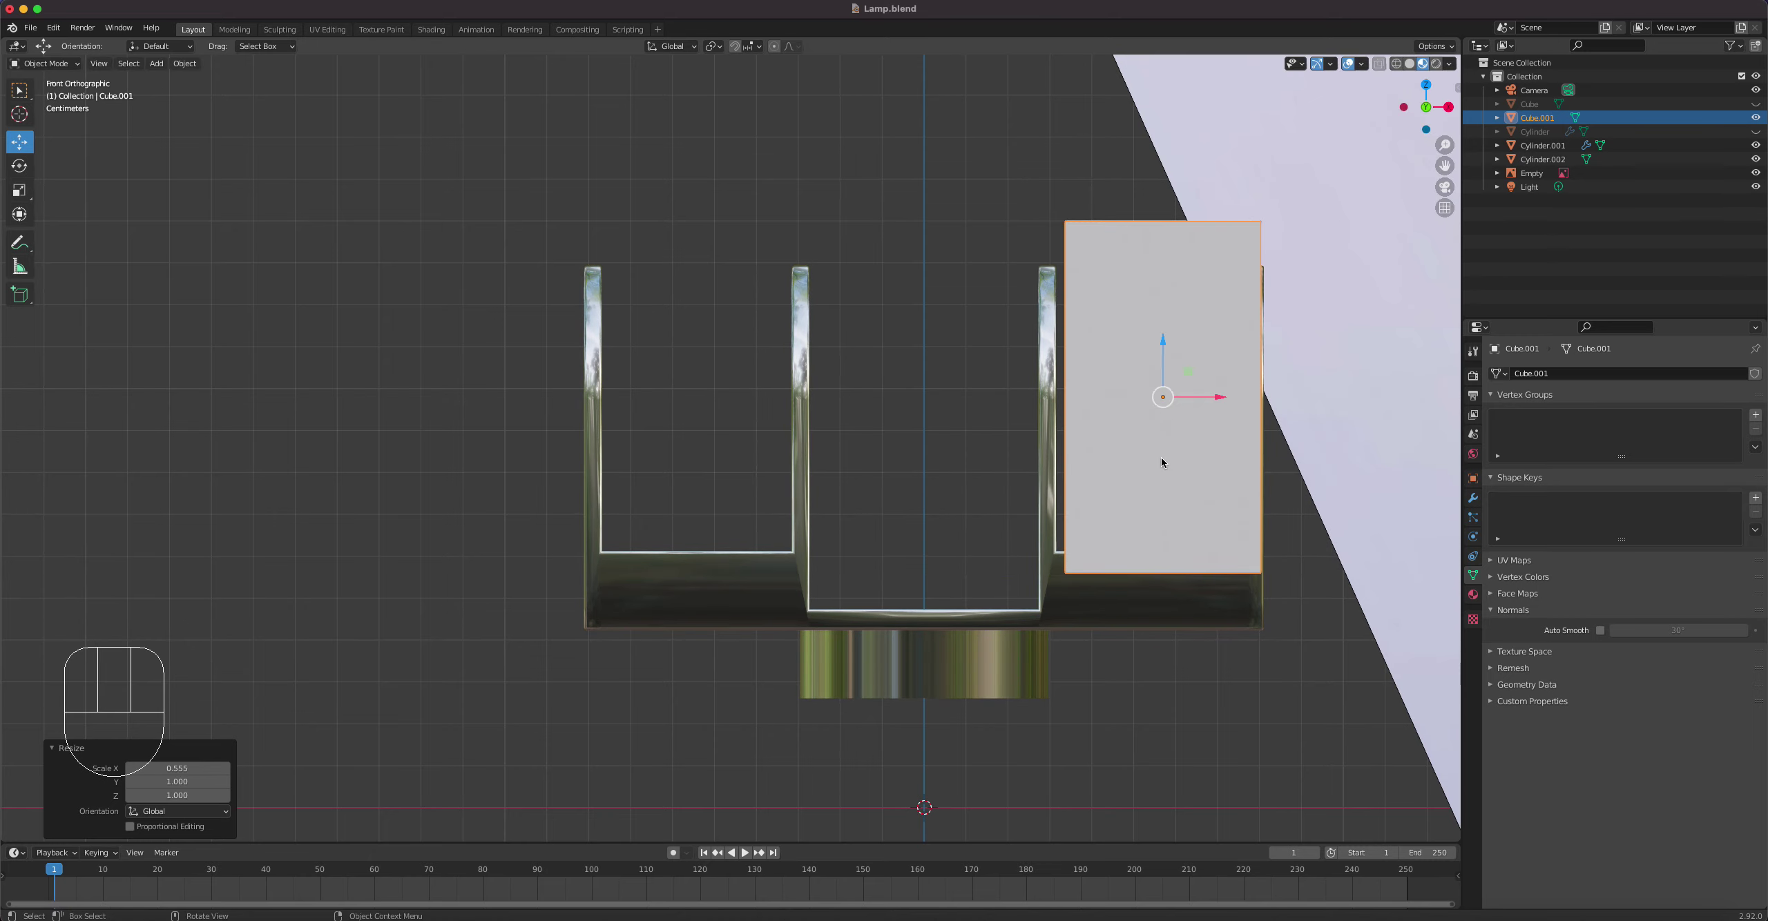
Step: Center the cube between the slot's two uprights and narrow it along X by a factor of 0.96 for clearance
{"action": "key", "text": "g"}
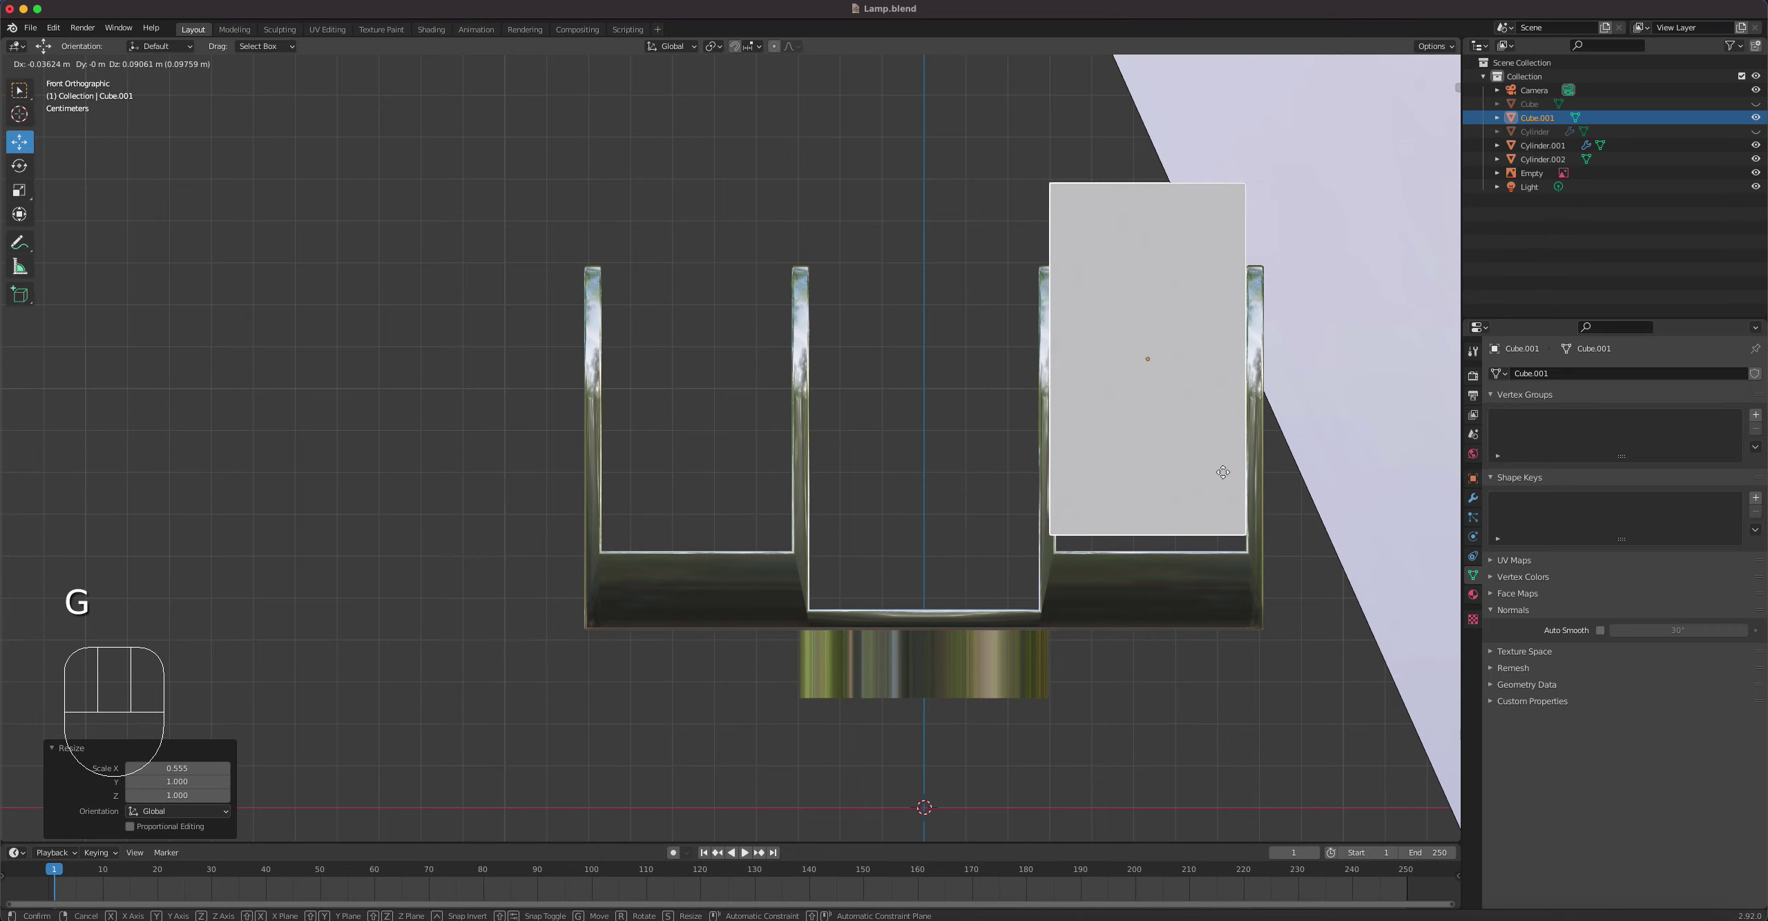
{"action": "left_click", "coordinate": [1226, 479]}
{"action": "key", "text": "s"}
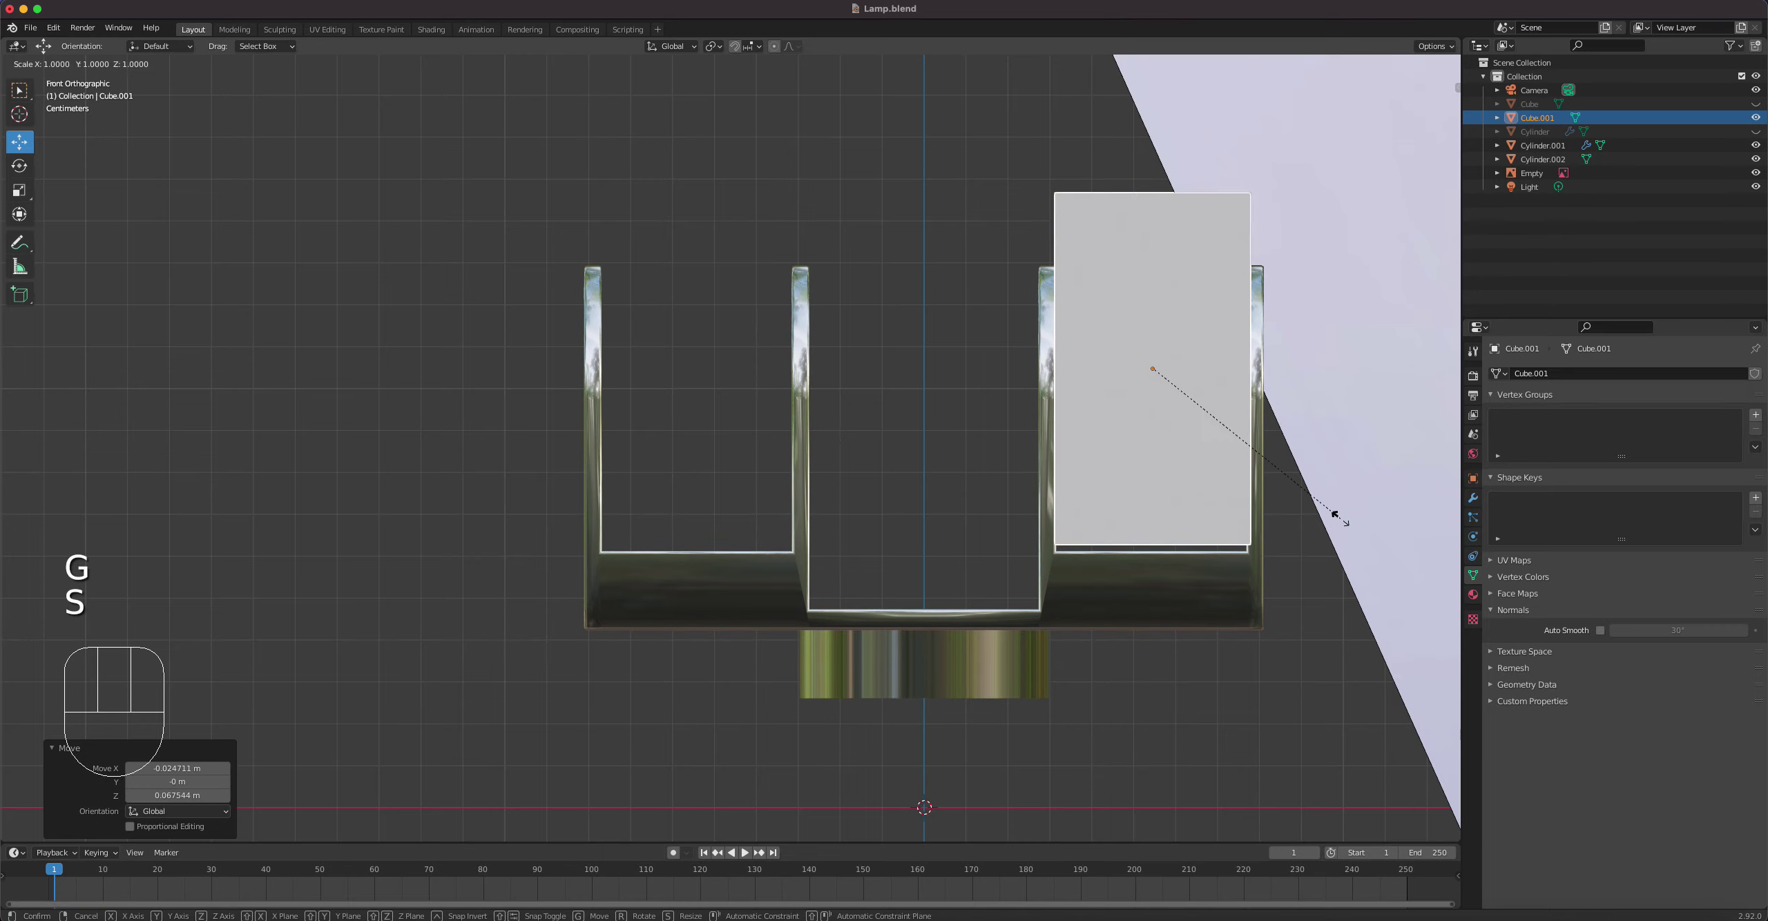
{"action": "key", "text": "x"}
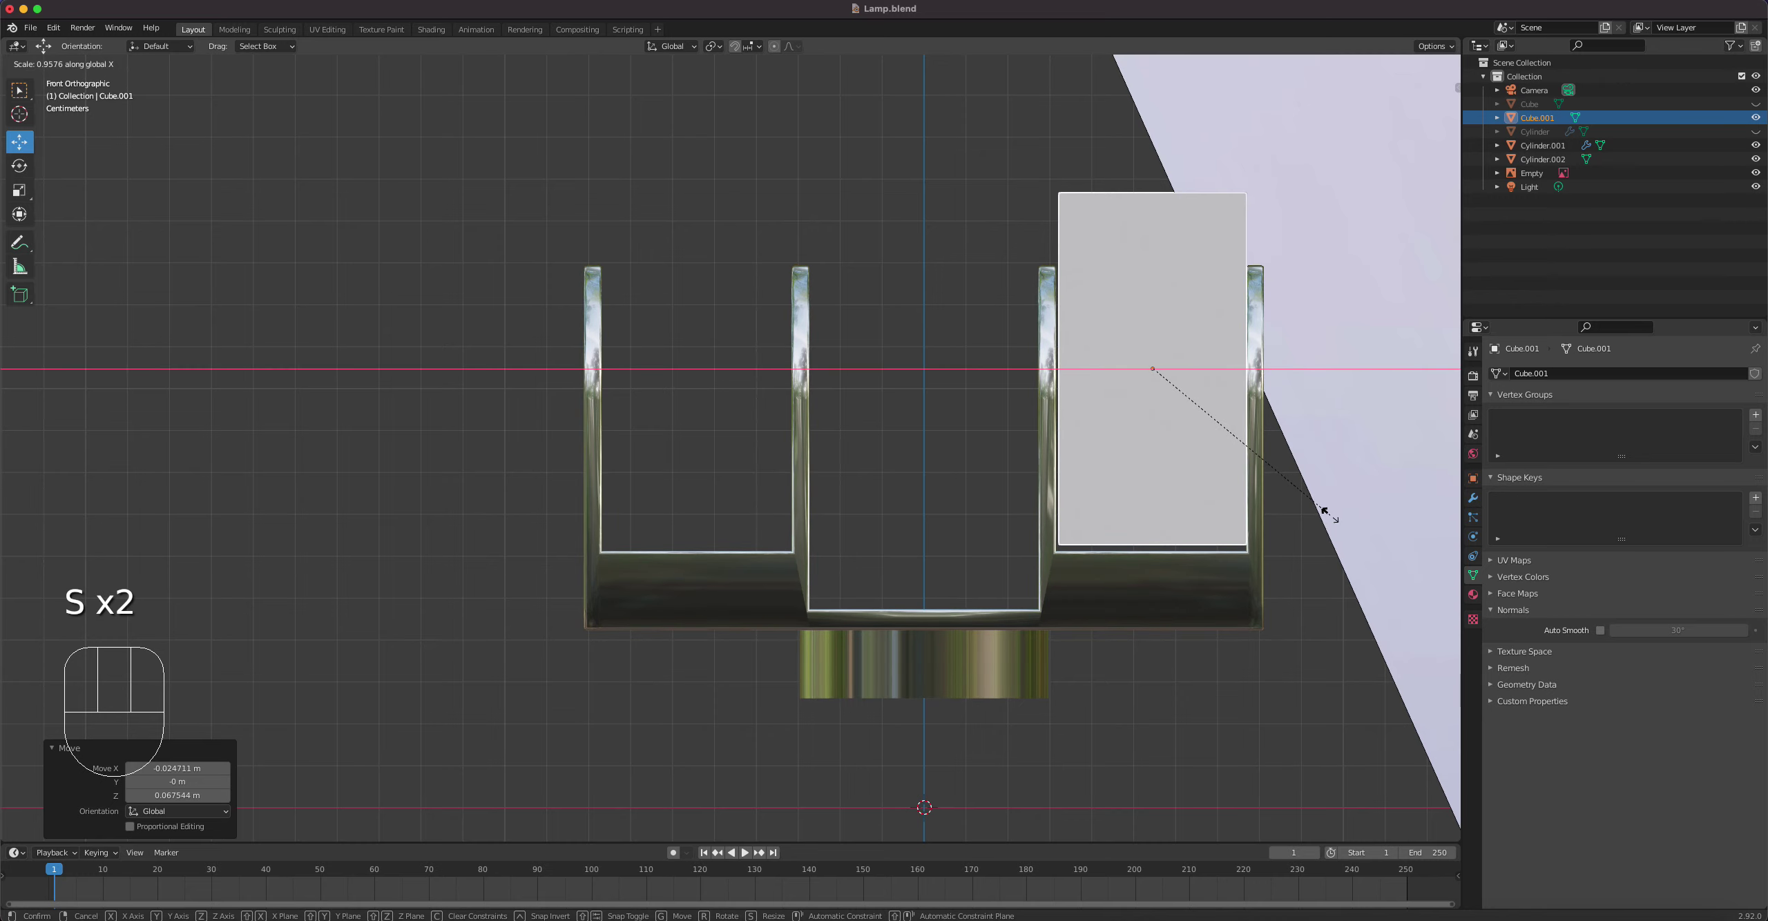
{"action": "left_click", "coordinate": [1325, 513]}
Step: Raise the cube about 0.12 m and another 0.036 m above the slot floor, checking it against the arm in the reference photo
{"action": "key", "text": "g"}
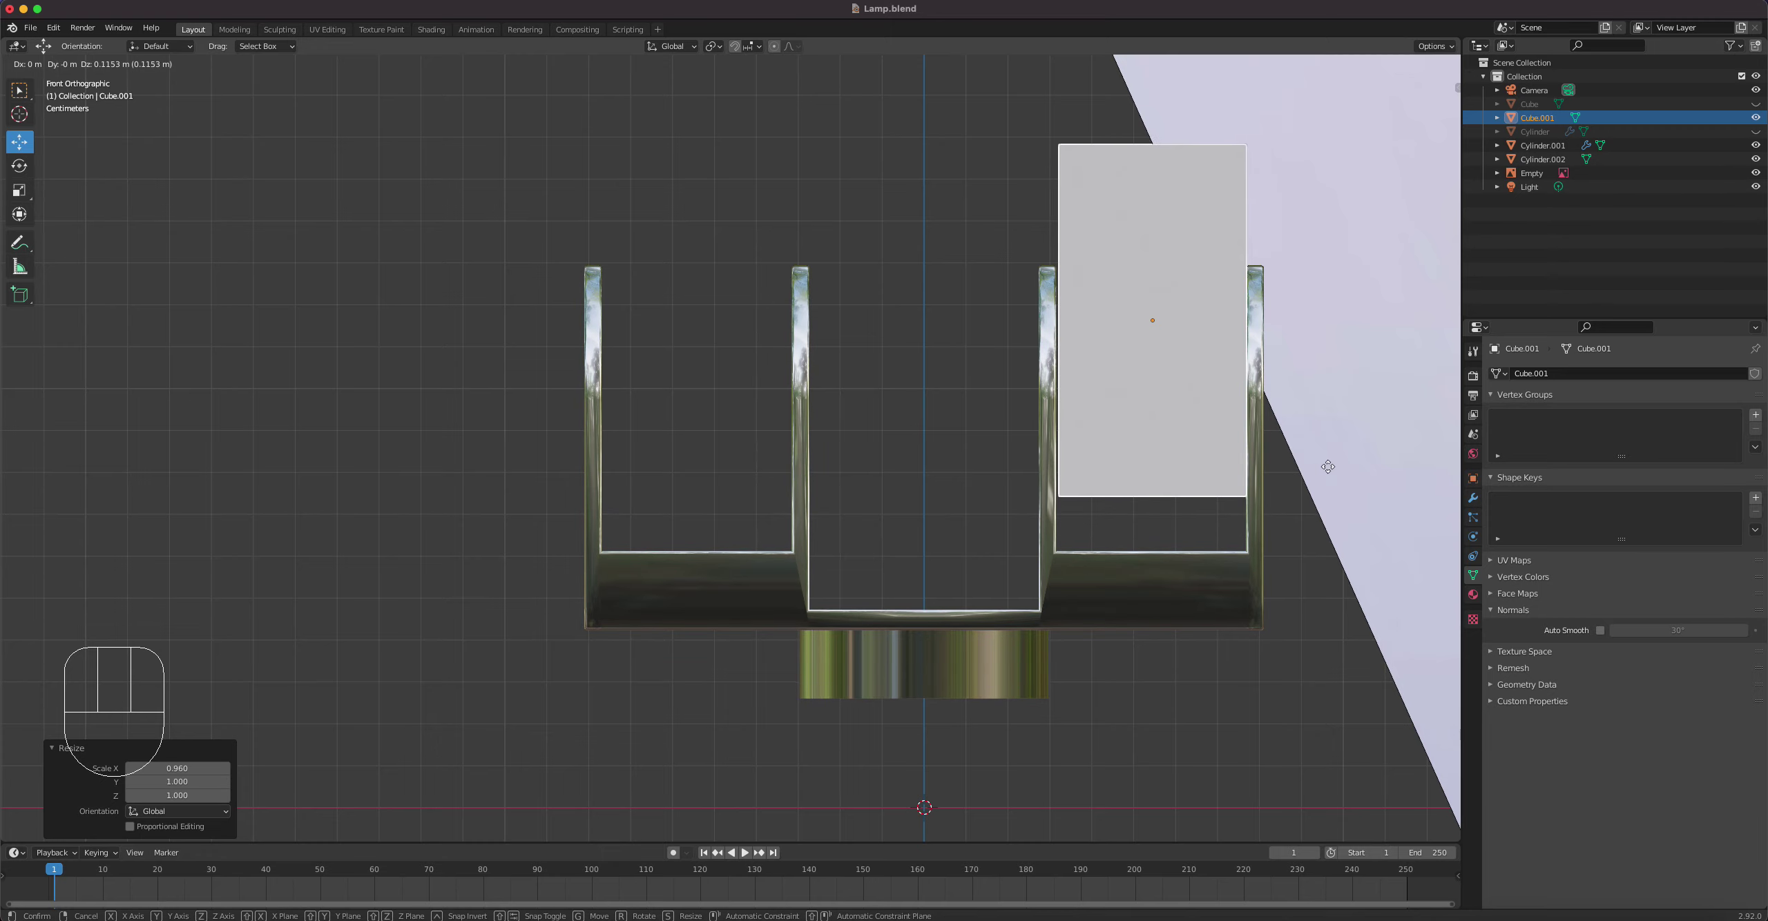
{"action": "left_click", "coordinate": [1150, 515]}
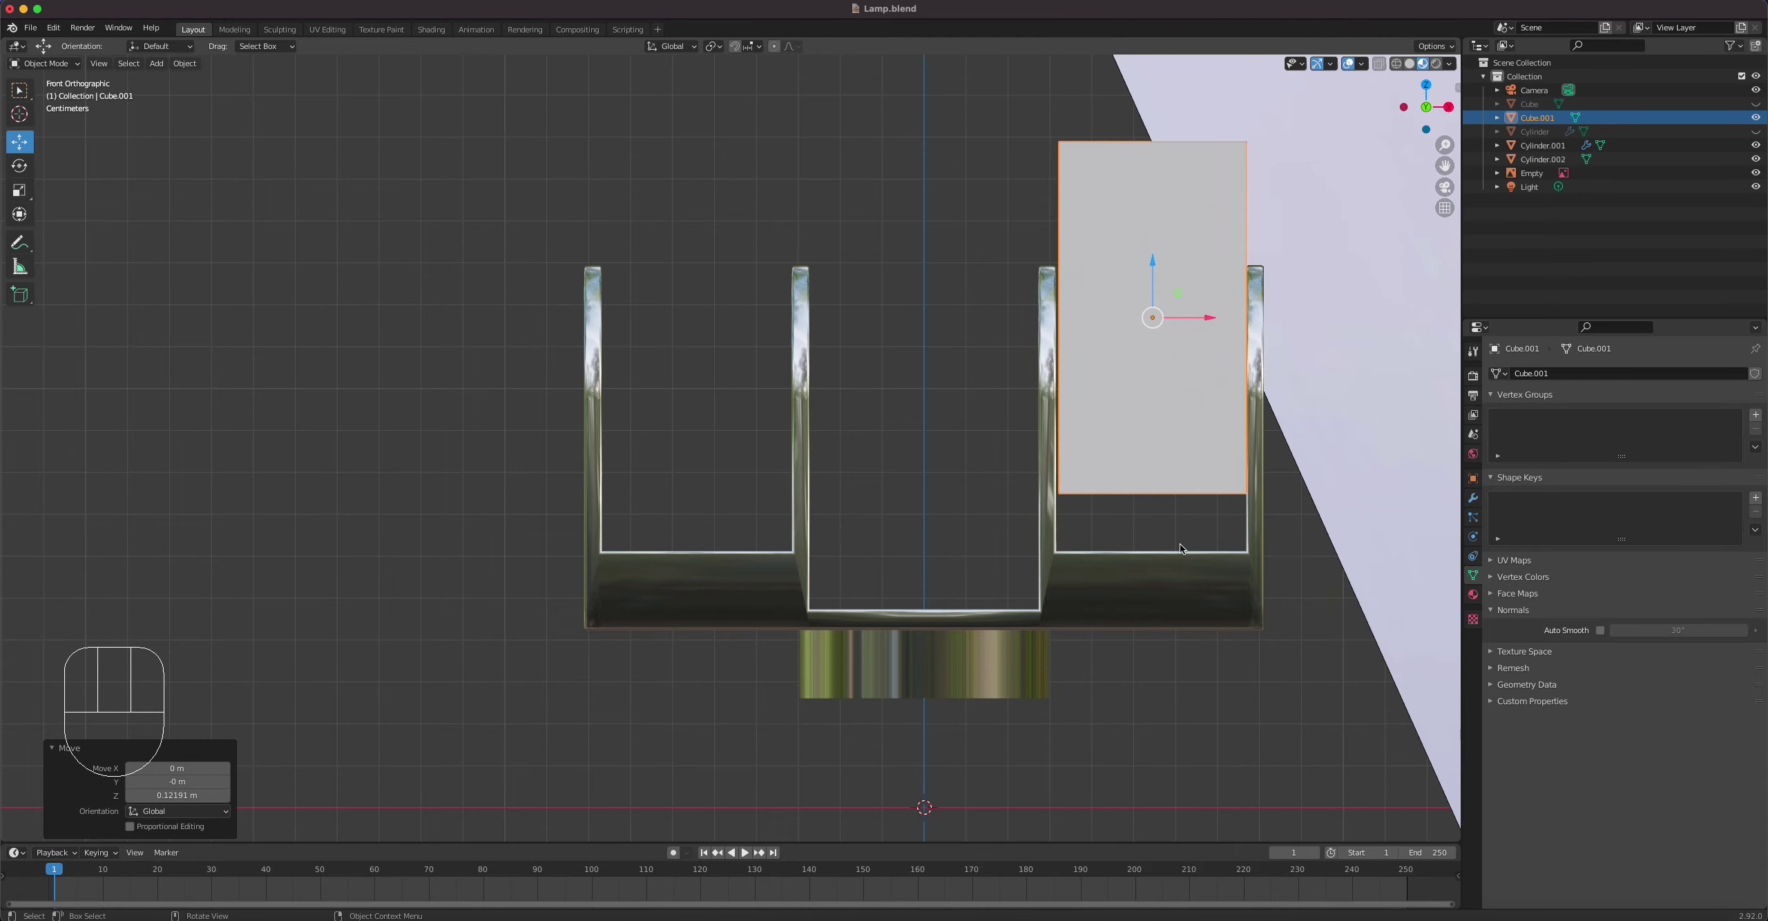
{"action": "middle_click_drag", "start_coordinate": [1180, 549], "coordinate": [1365, 603]}
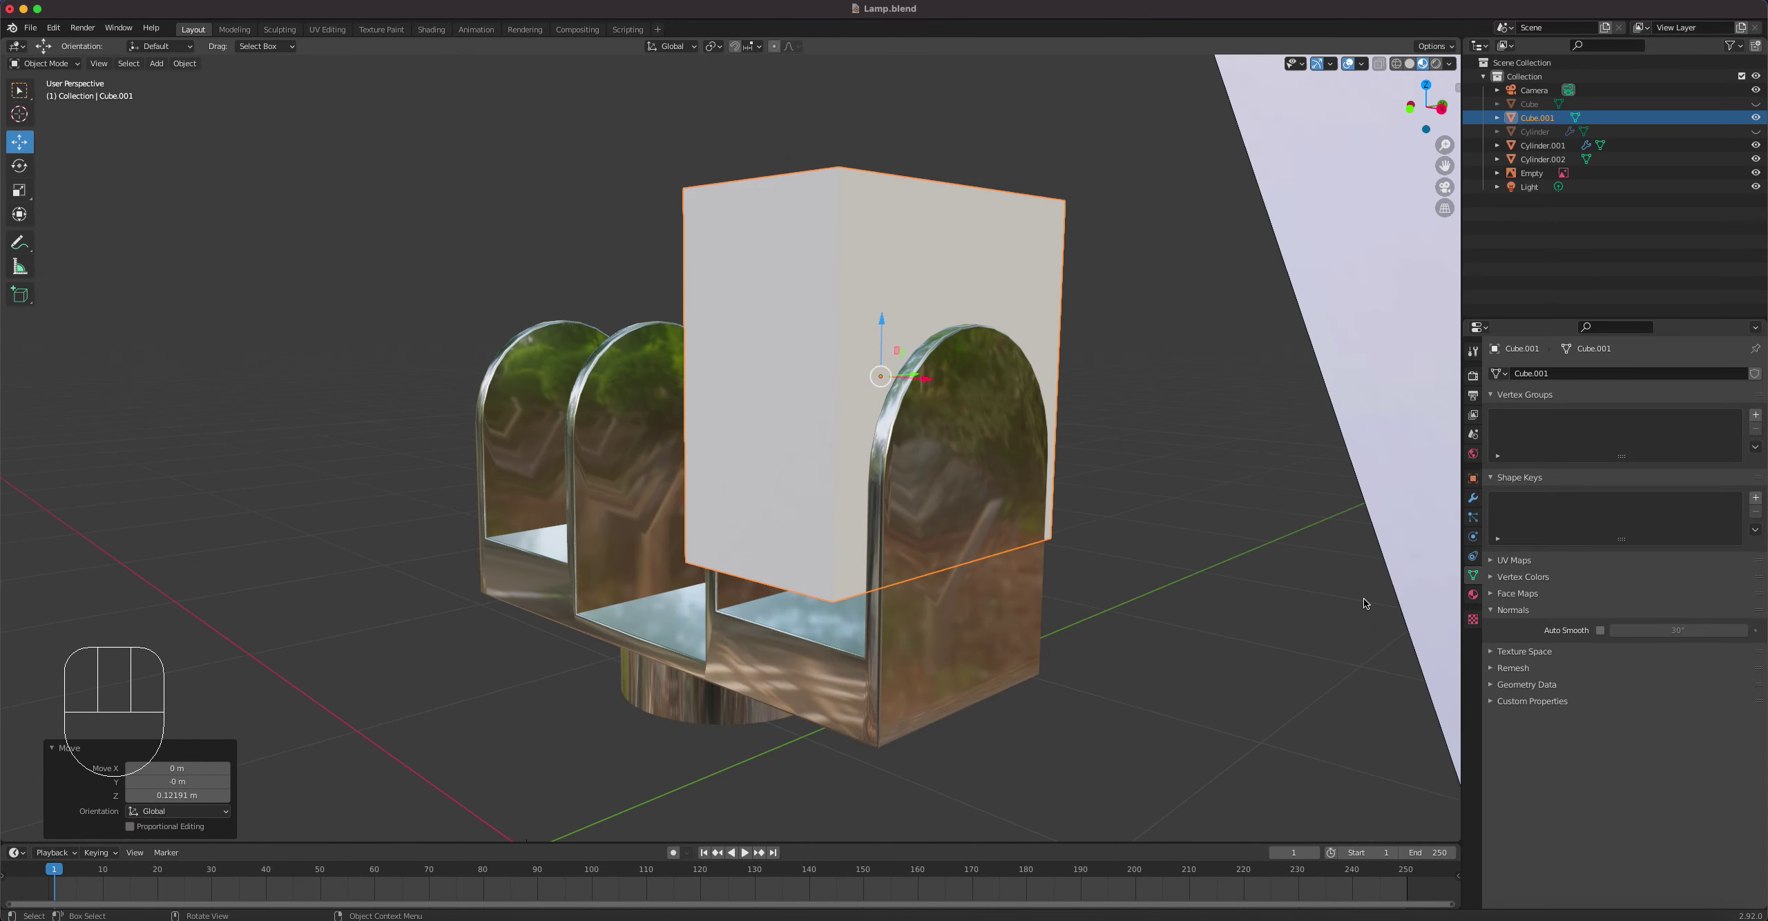
{"action": "scroll", "coordinate": [1355, 592], "scroll_direction": "down", "scroll_amount": 7}
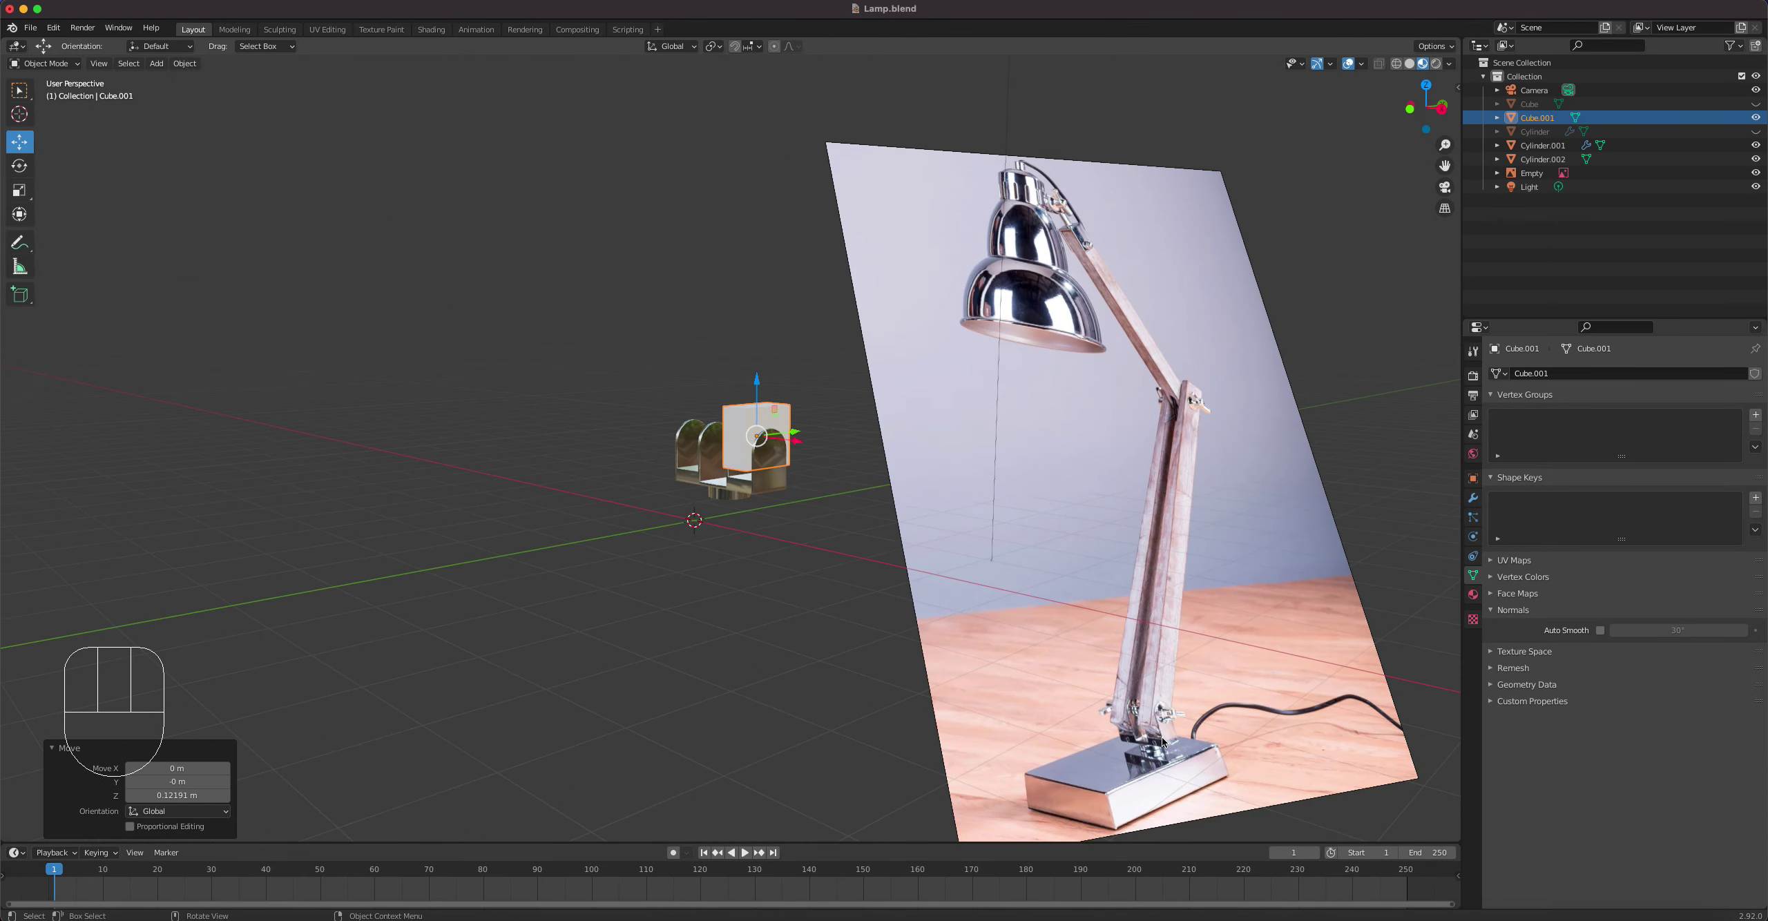
{"action": "scroll", "coordinate": [1161, 735], "scroll_direction": "up", "scroll_amount": 3}
{"action": "middle_click_drag", "start_coordinate": [1156, 730], "coordinate": [1167, 630], "text": "shift"}
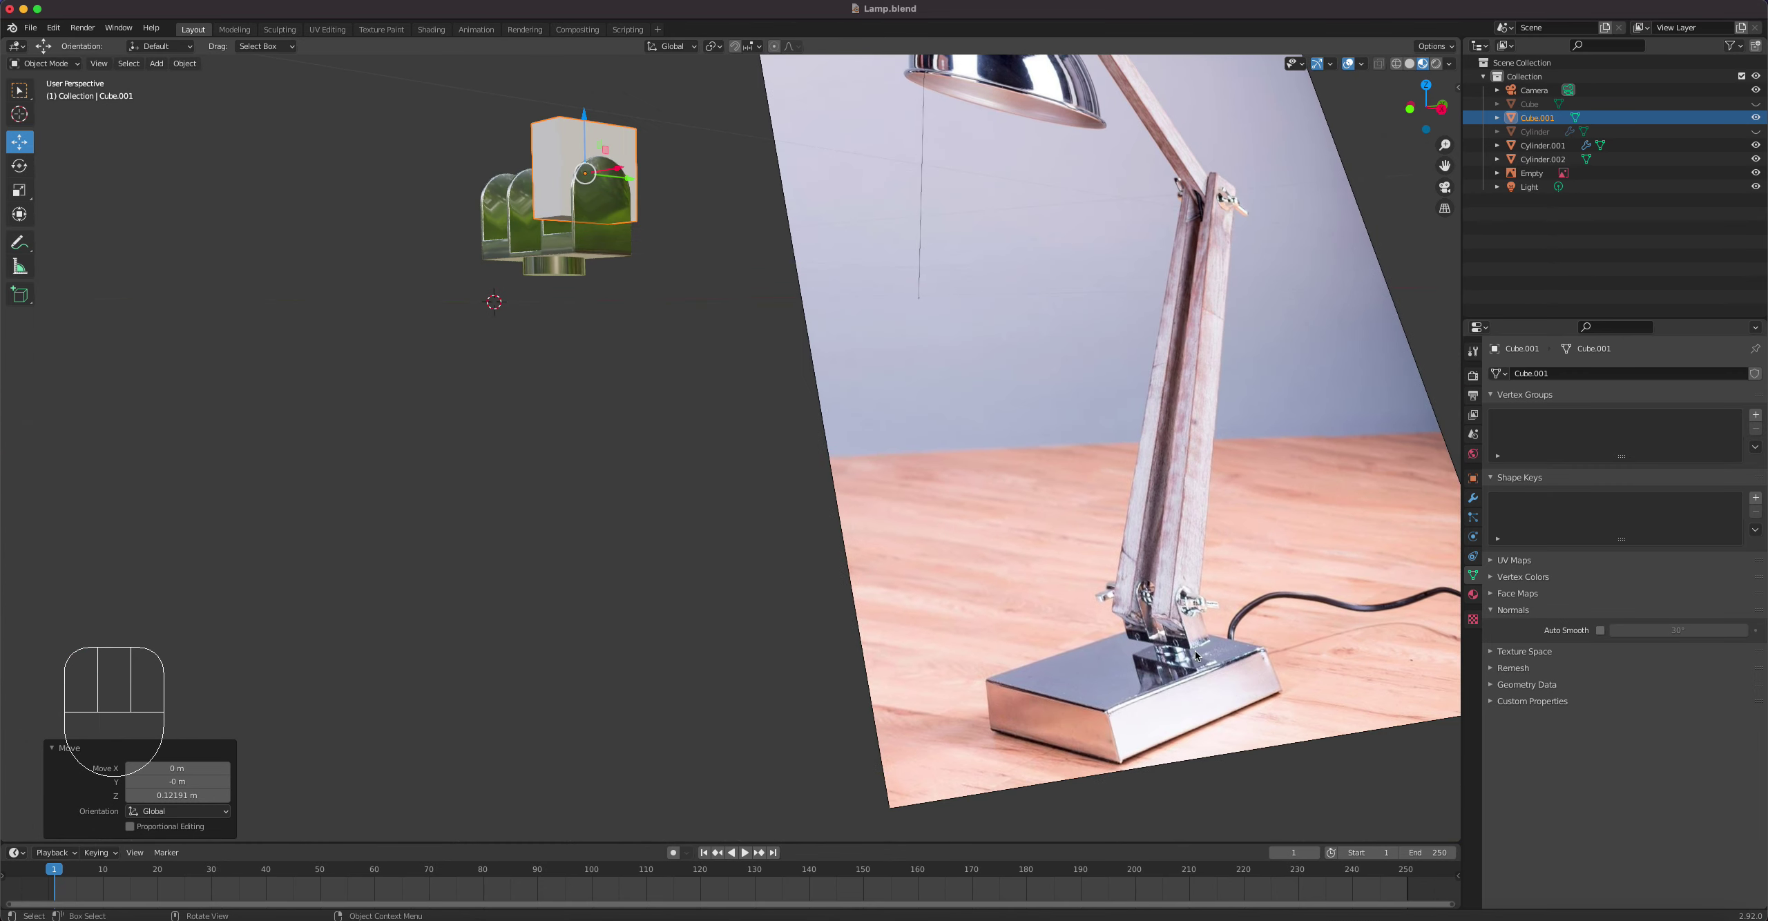
{"action": "middle_click_drag", "start_coordinate": [602, 199], "coordinate": [725, 414]}
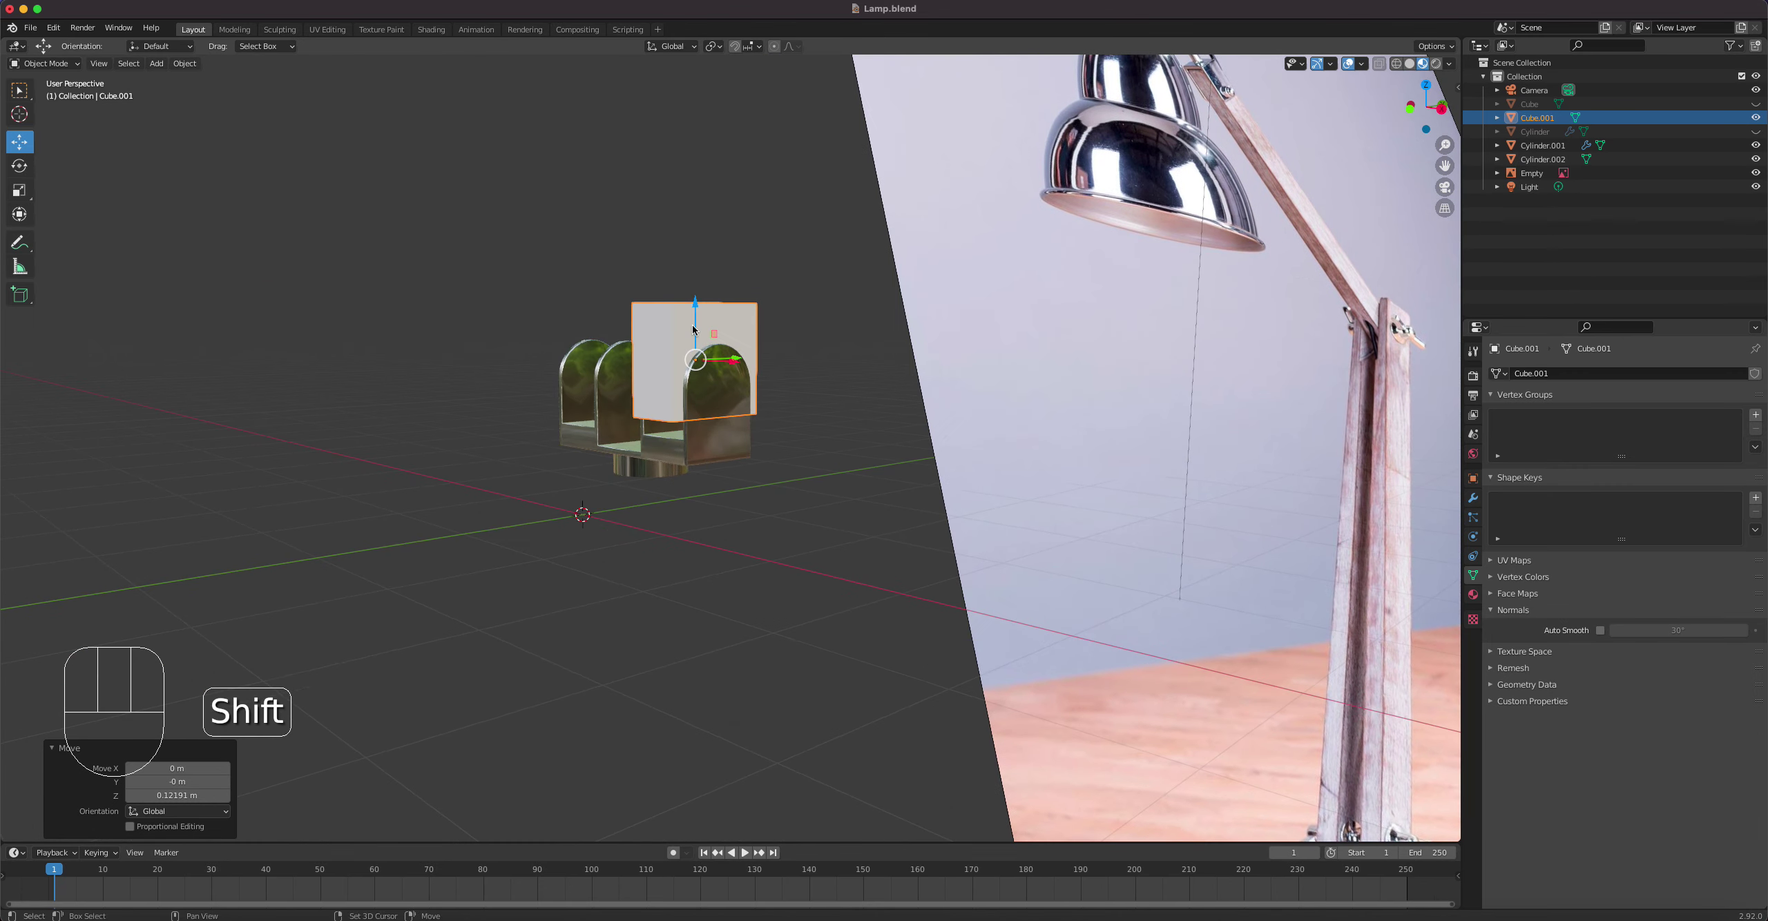
{"action": "left_click_drag", "start_coordinate": [695, 308], "coordinate": [695, 298]}
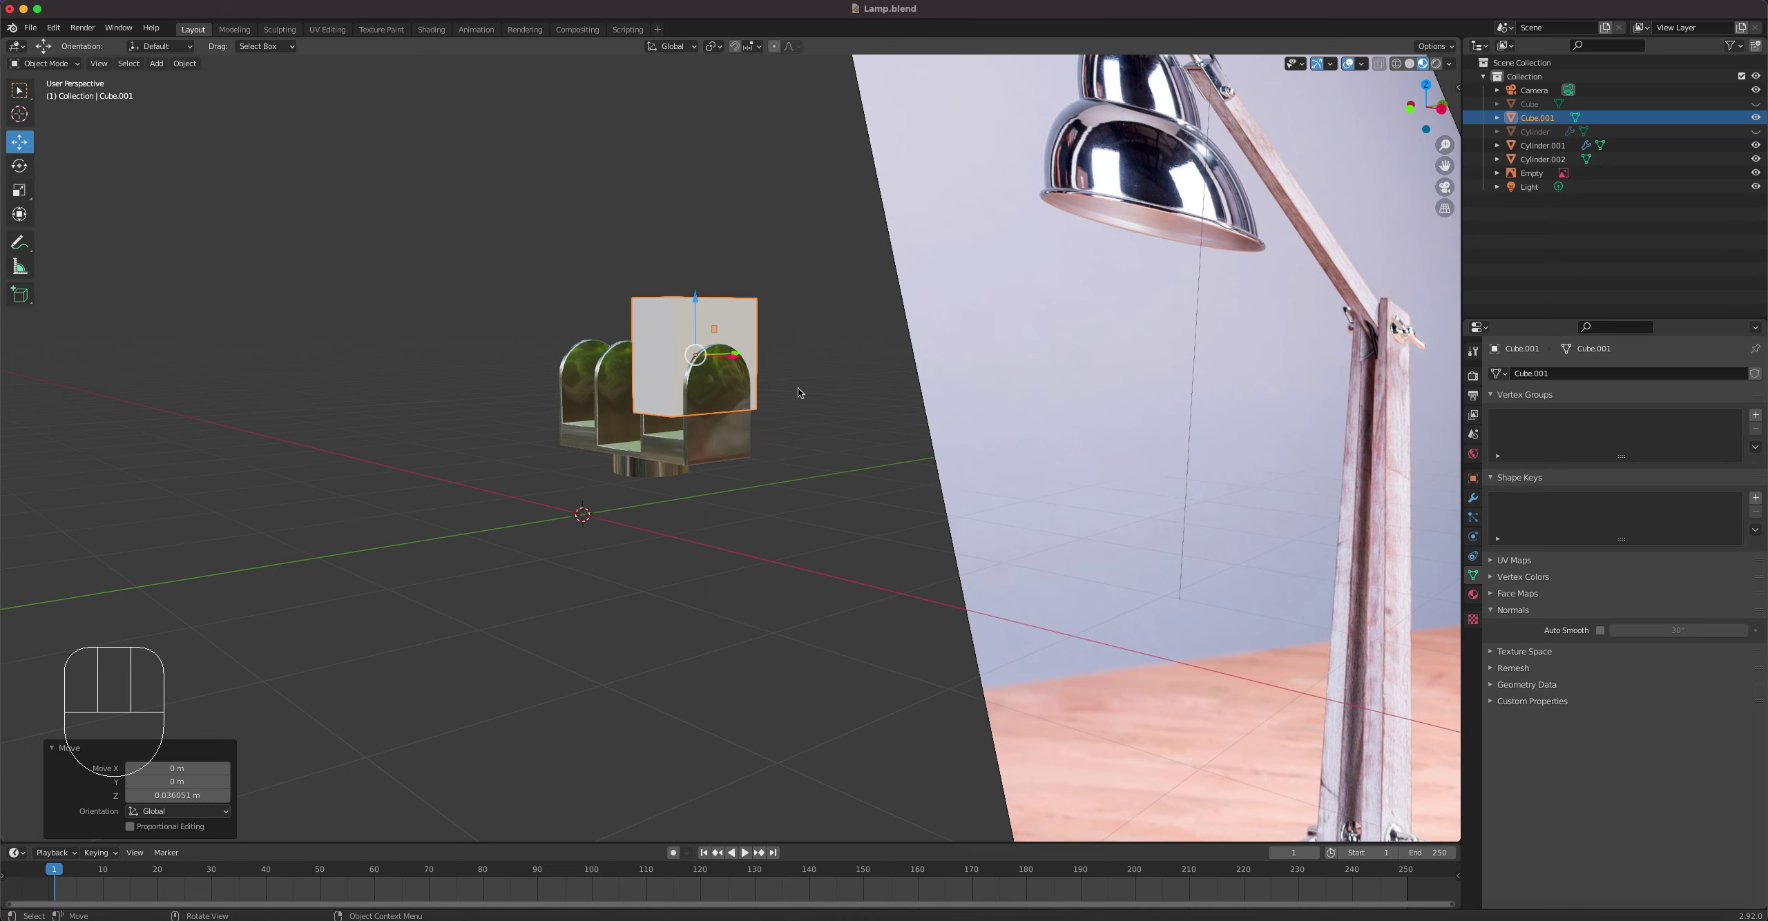
{"action": "scroll", "coordinate": [1312, 623], "scroll_direction": "down", "scroll_amount": 3}
{"action": "middle_click_drag", "start_coordinate": [1278, 618], "coordinate": [1224, 633]}
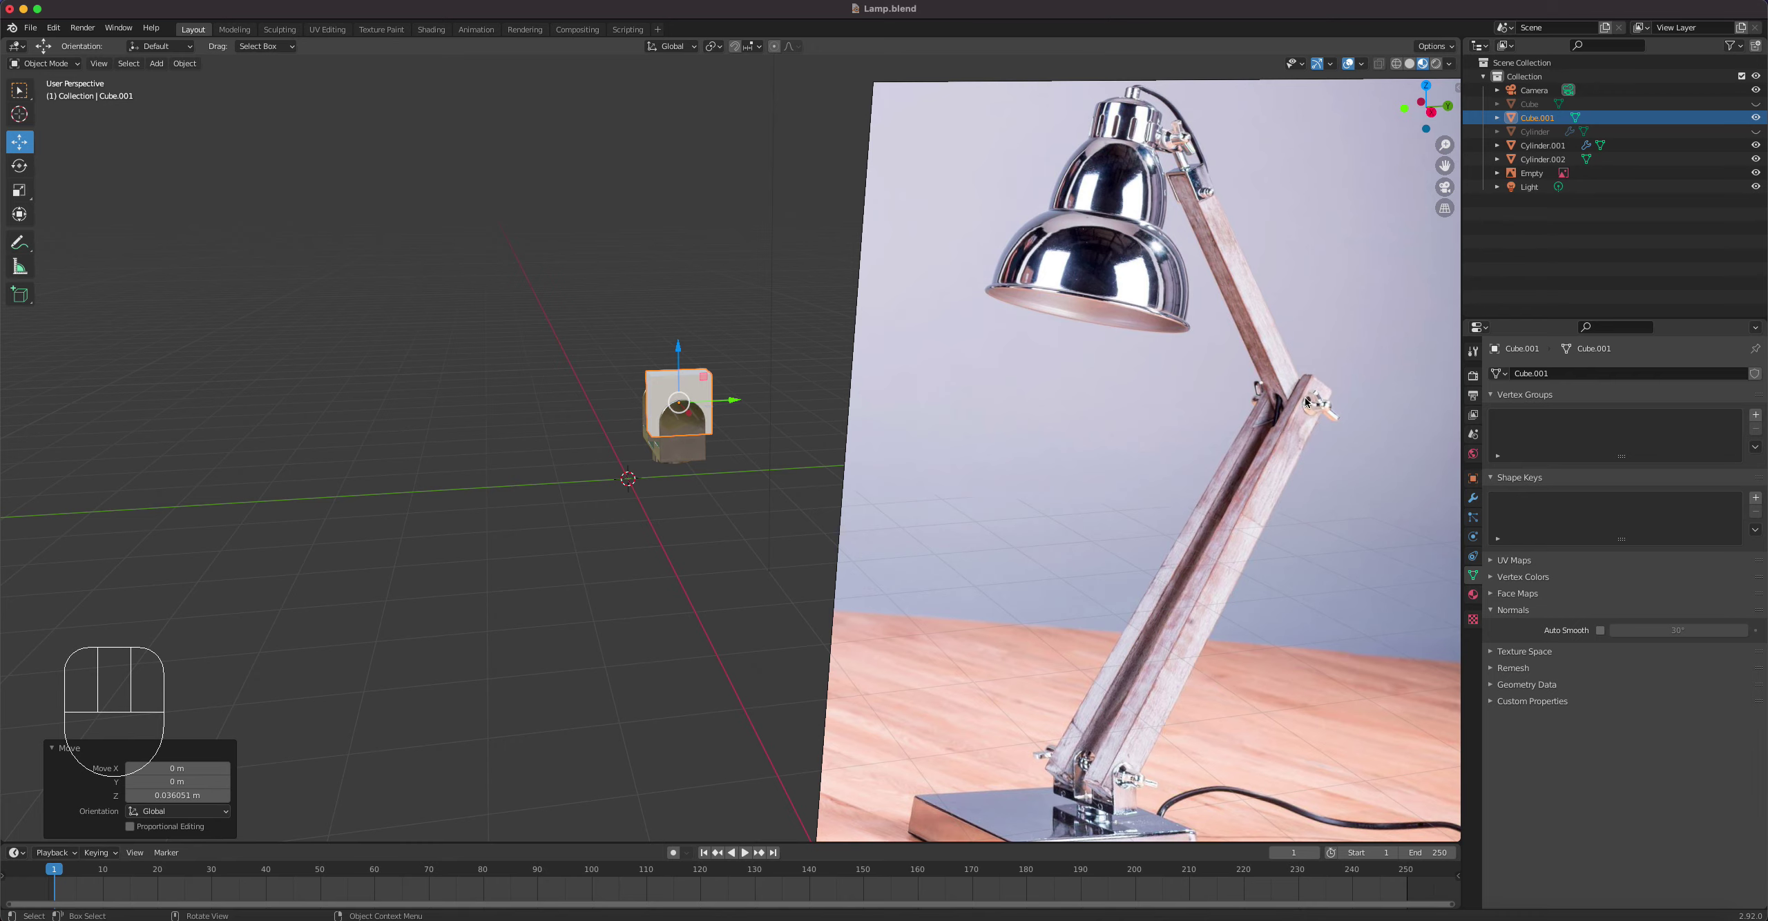
Step: In Edit Mode, select the cube's top face and move it up along Z to stretch the block into a tall arm
{"action": "key", "text": "Tab"}
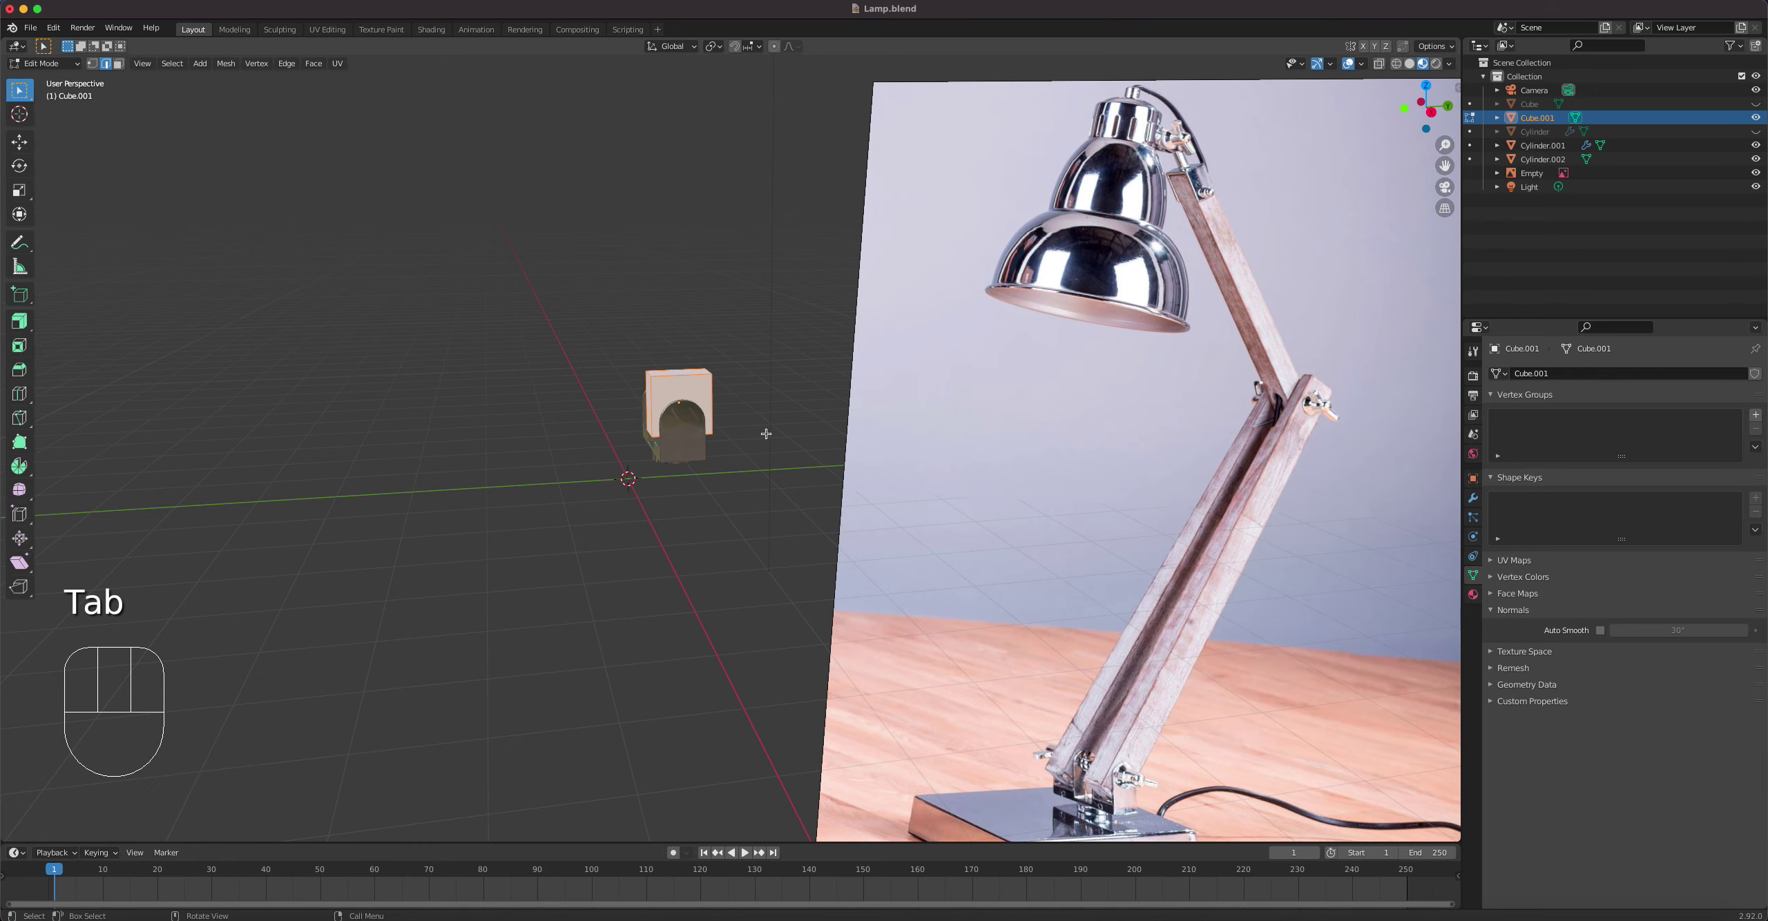
{"action": "scroll", "coordinate": [664, 373], "scroll_direction": "up", "scroll_amount": 2}
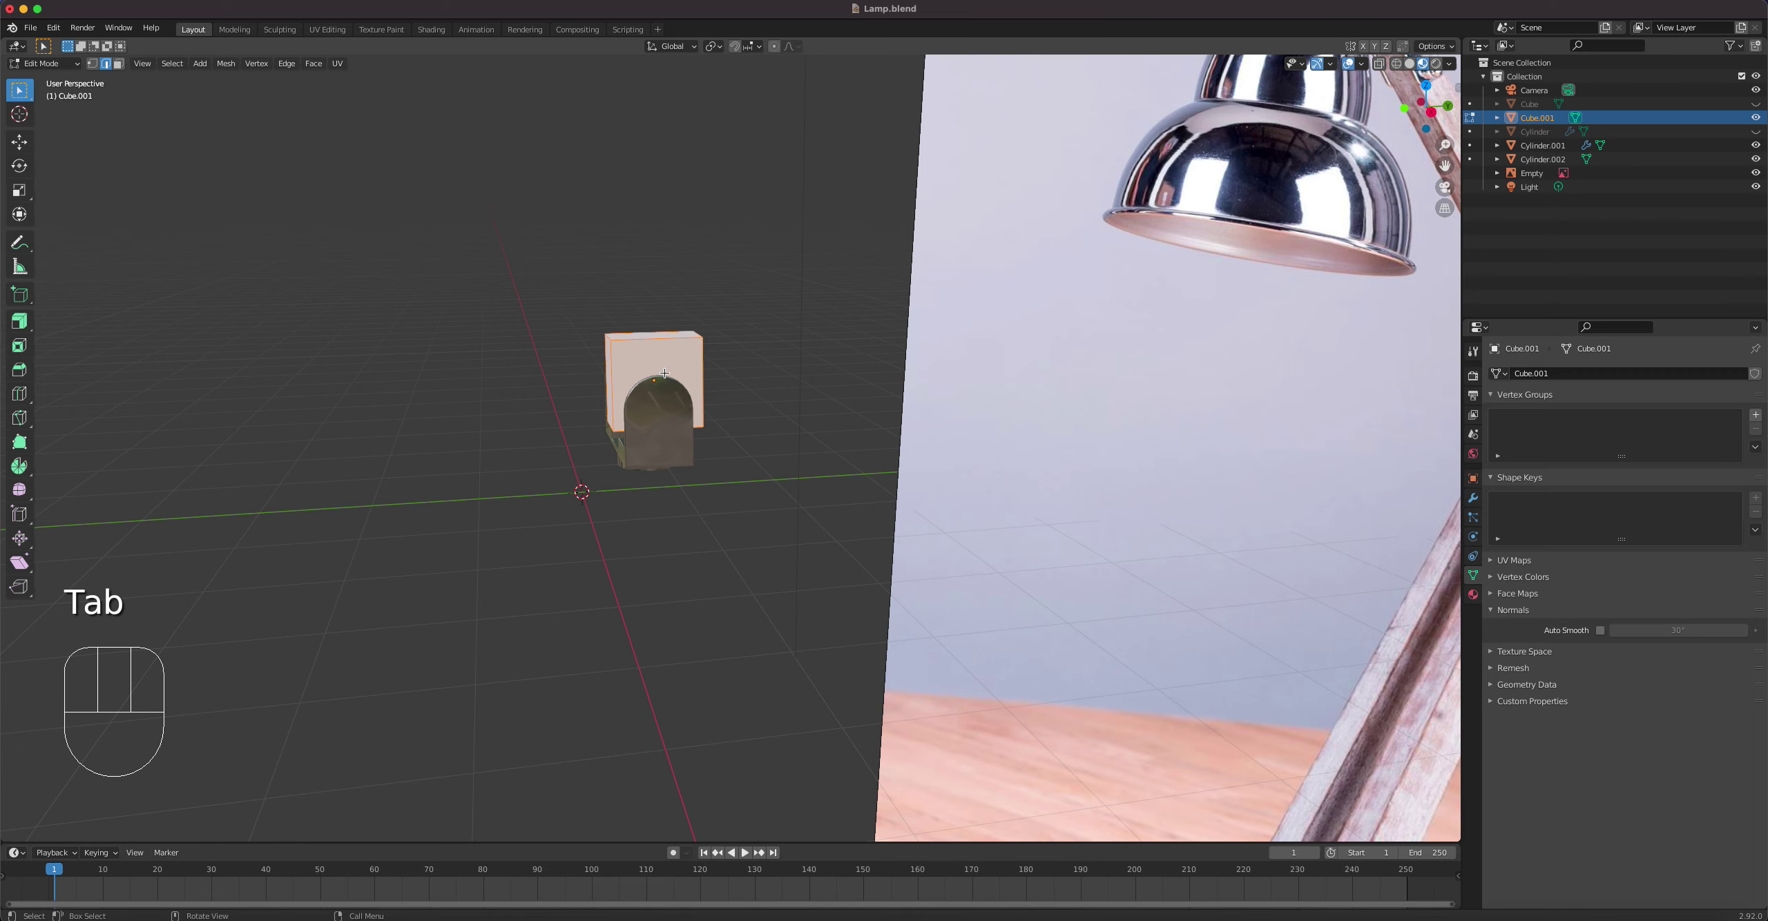
{"action": "key", "text": "KP_3"}
{"action": "scroll", "coordinate": [664, 373], "scroll_direction": "up", "scroll_amount": 2}
{"action": "middle_click_drag", "start_coordinate": [664, 373], "coordinate": [689, 391]}
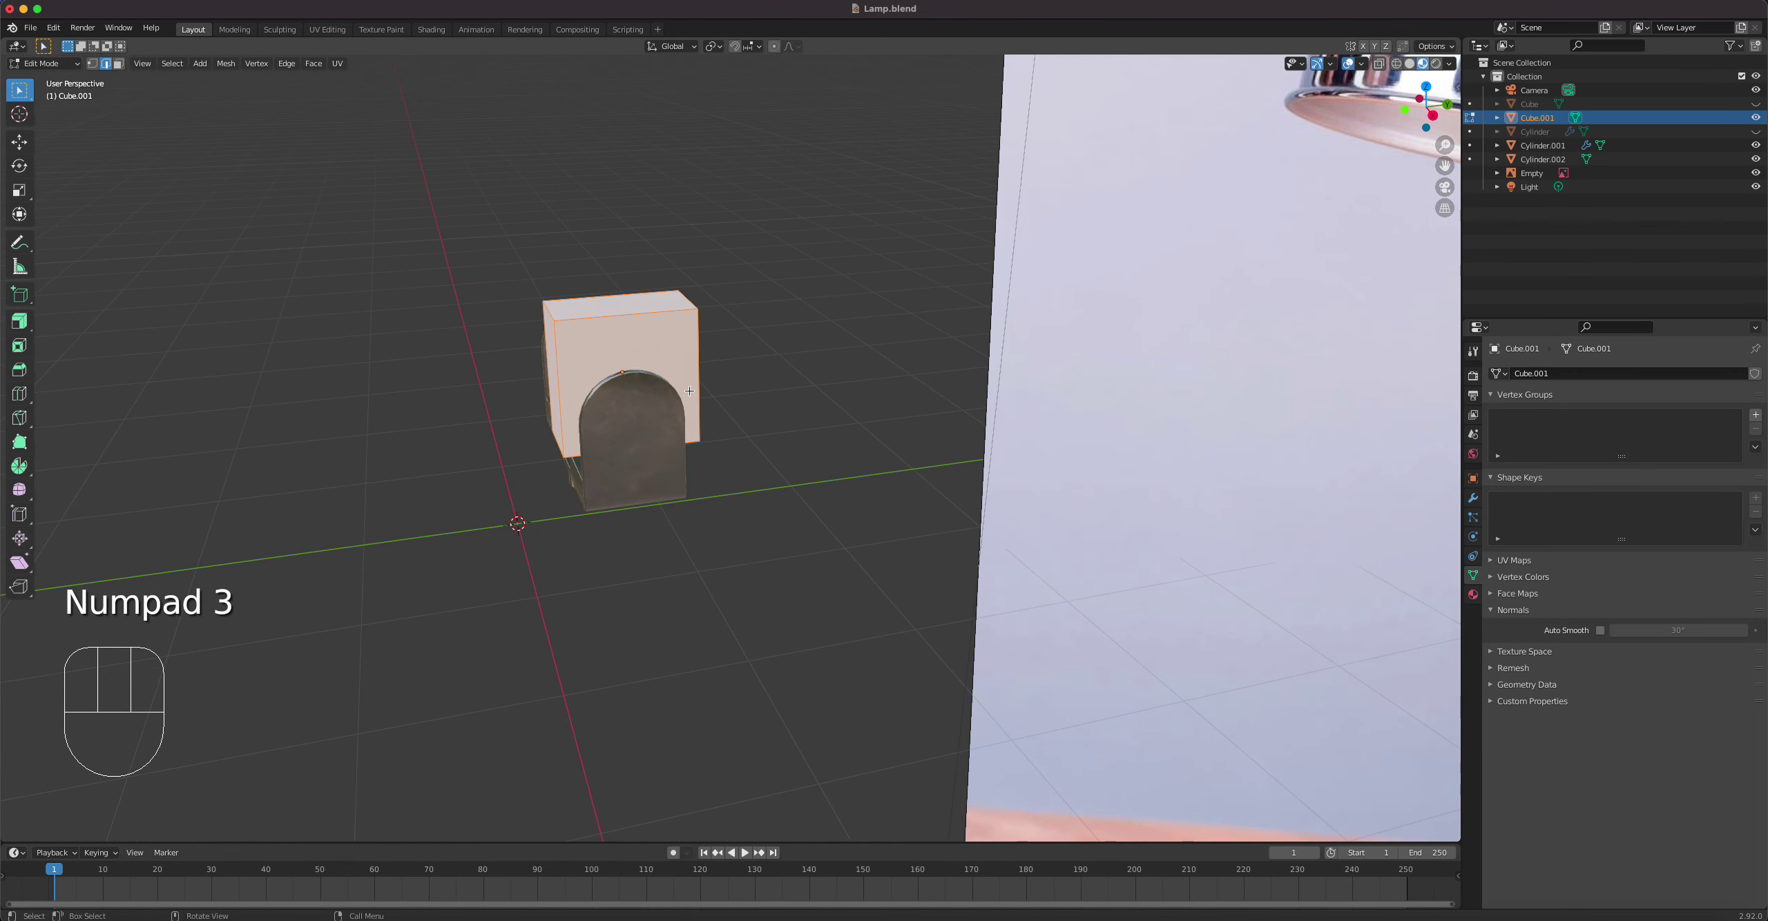
{"action": "key", "text": "3"}
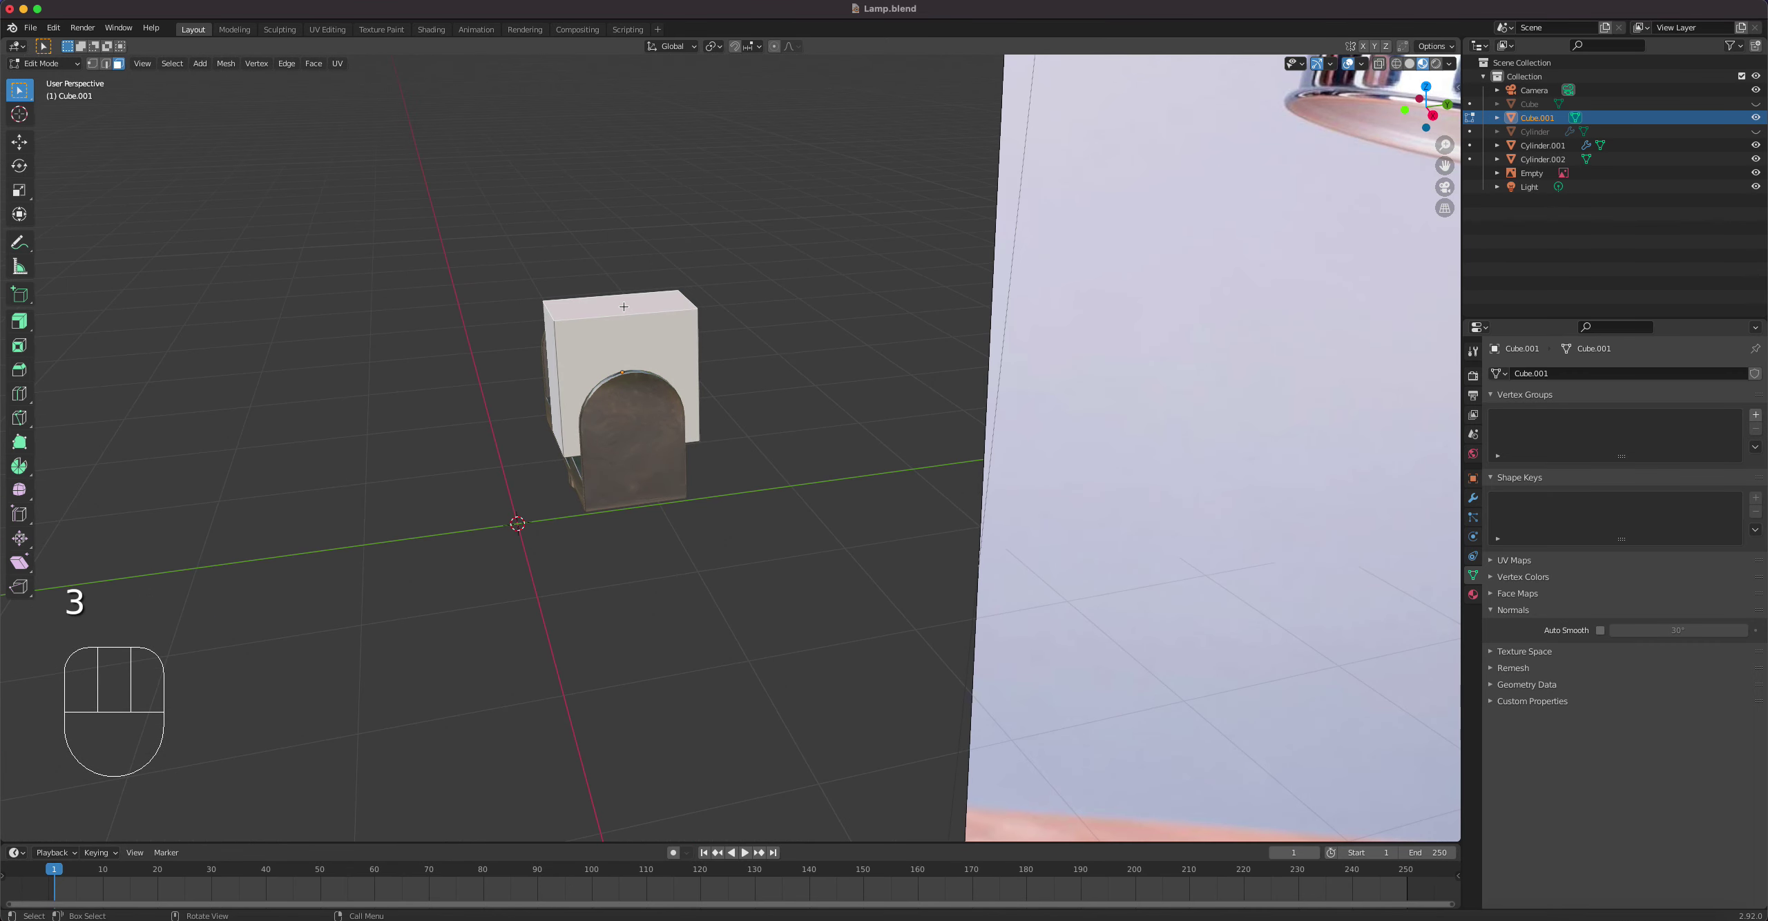
{"action": "key", "text": "KP_3"}
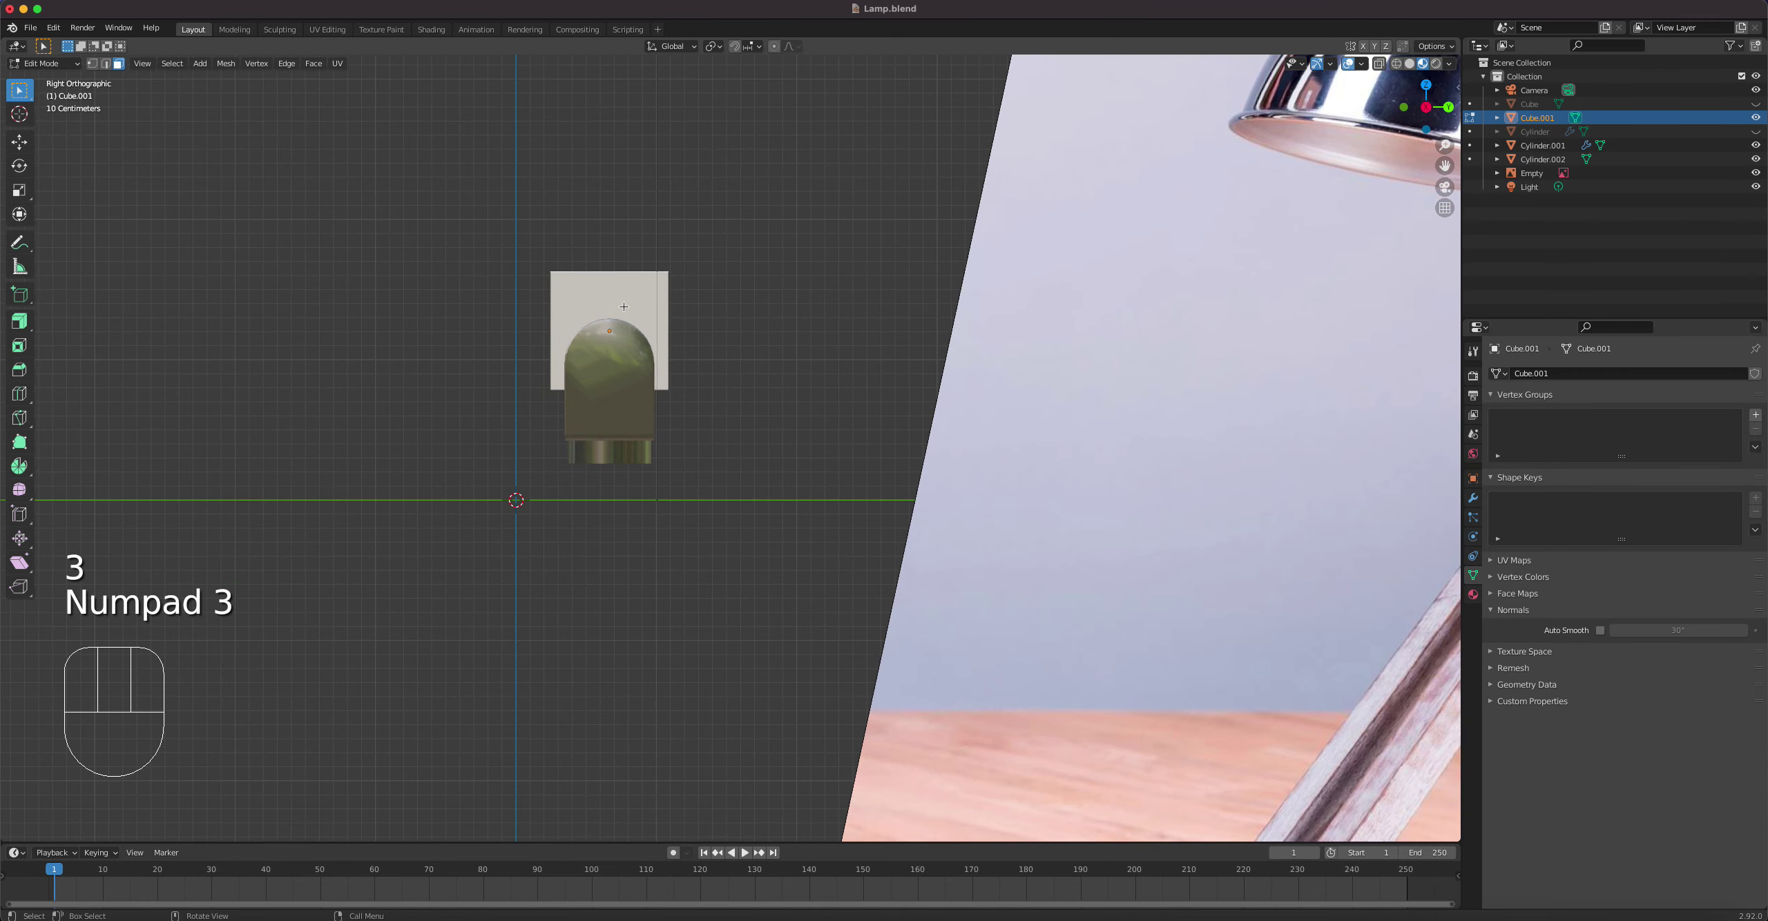
{"action": "scroll", "coordinate": [624, 306], "scroll_direction": "down", "scroll_amount": 6}
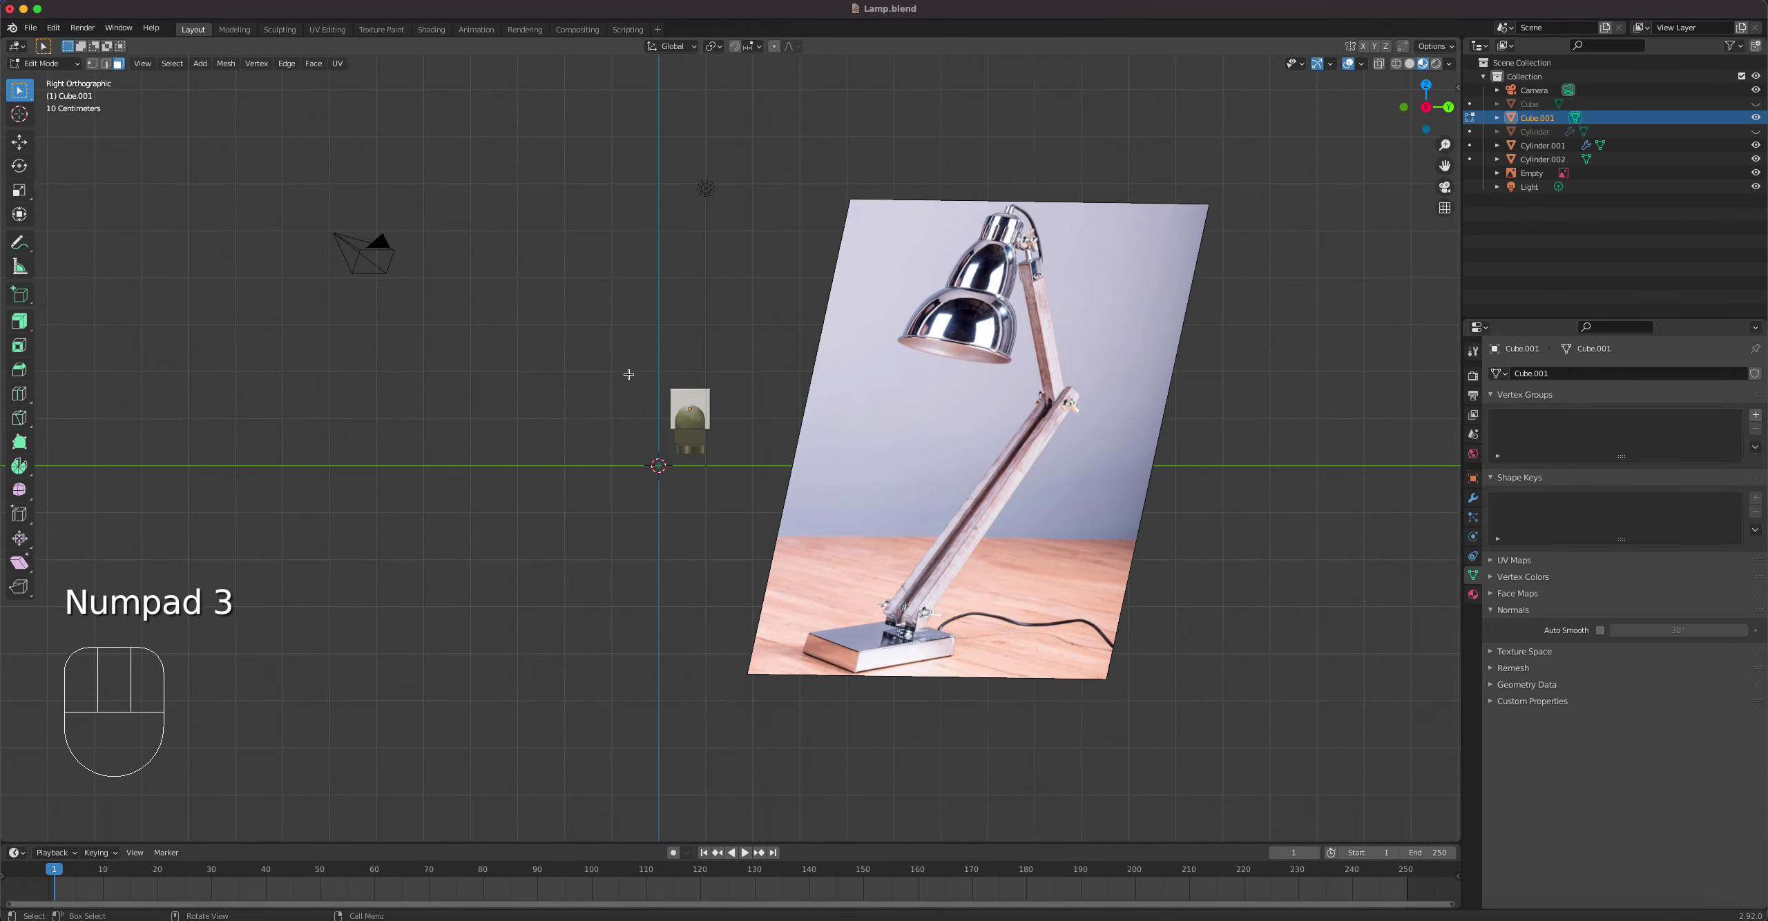
{"action": "key", "text": "g"}
{"action": "key", "text": "Escape"}
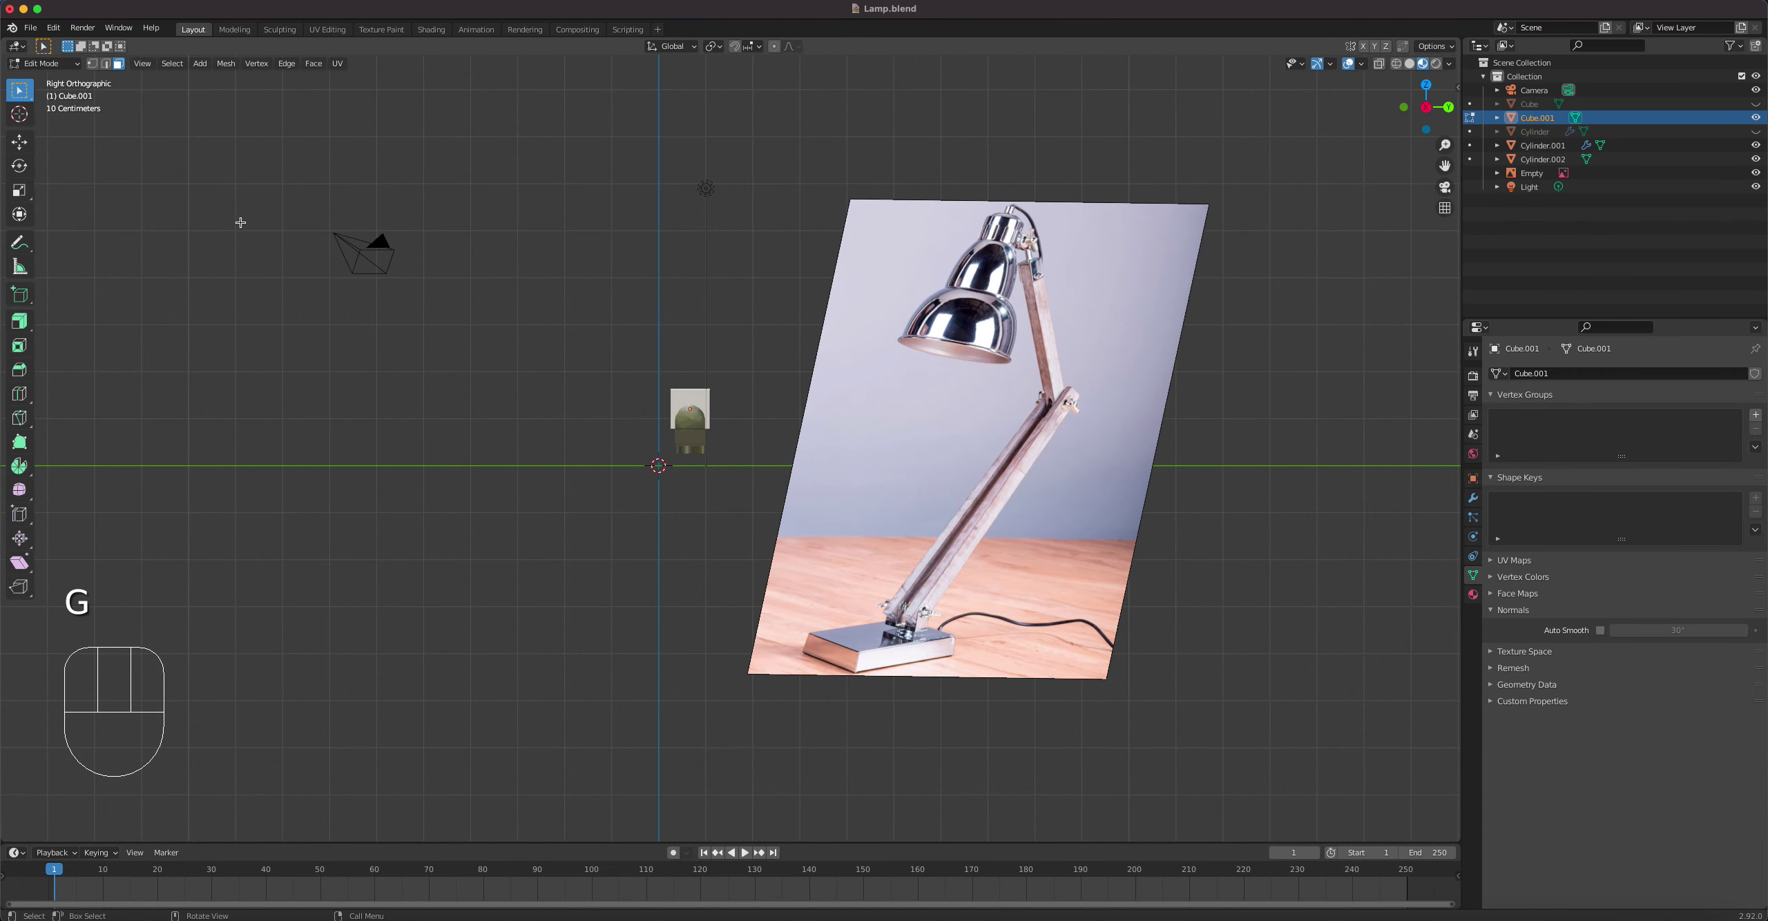
{"action": "left_click", "coordinate": [19, 142]}
{"action": "left_click_drag", "start_coordinate": [695, 331], "coordinate": [692, 70]}
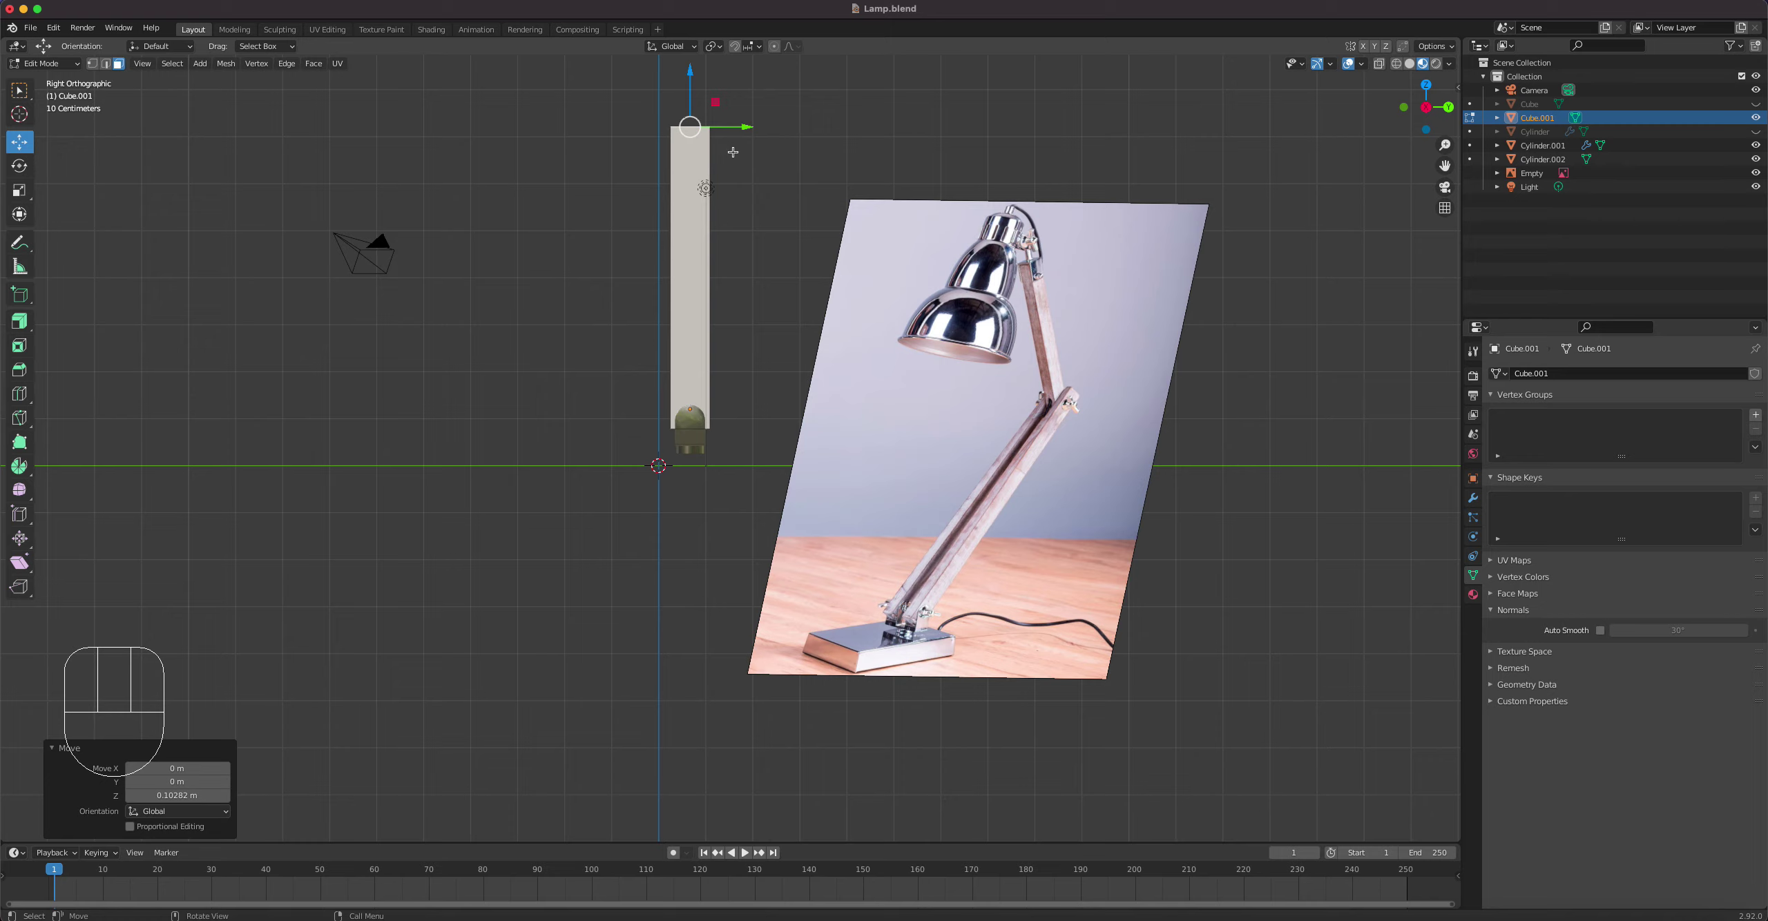
Step: Taper the arm by scaling its top face to about 0.768 along Y and 0.605 along X
{"action": "left_click", "coordinate": [18, 190]}
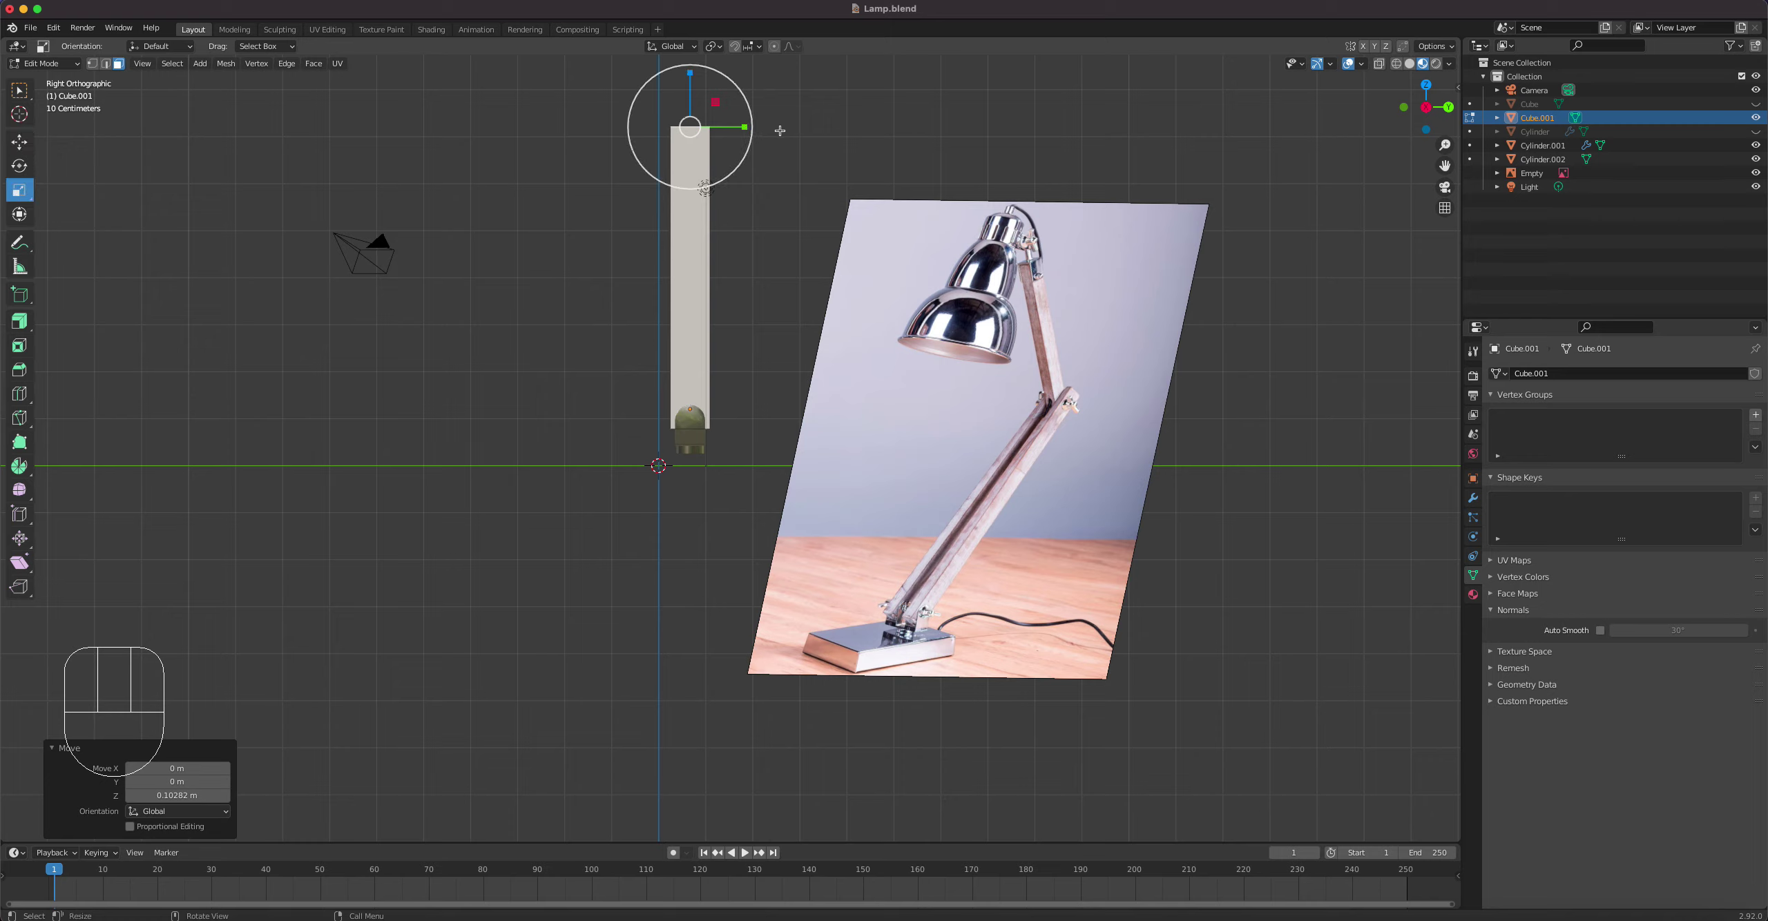
{"action": "left_click_drag", "start_coordinate": [746, 127], "coordinate": [722, 130]}
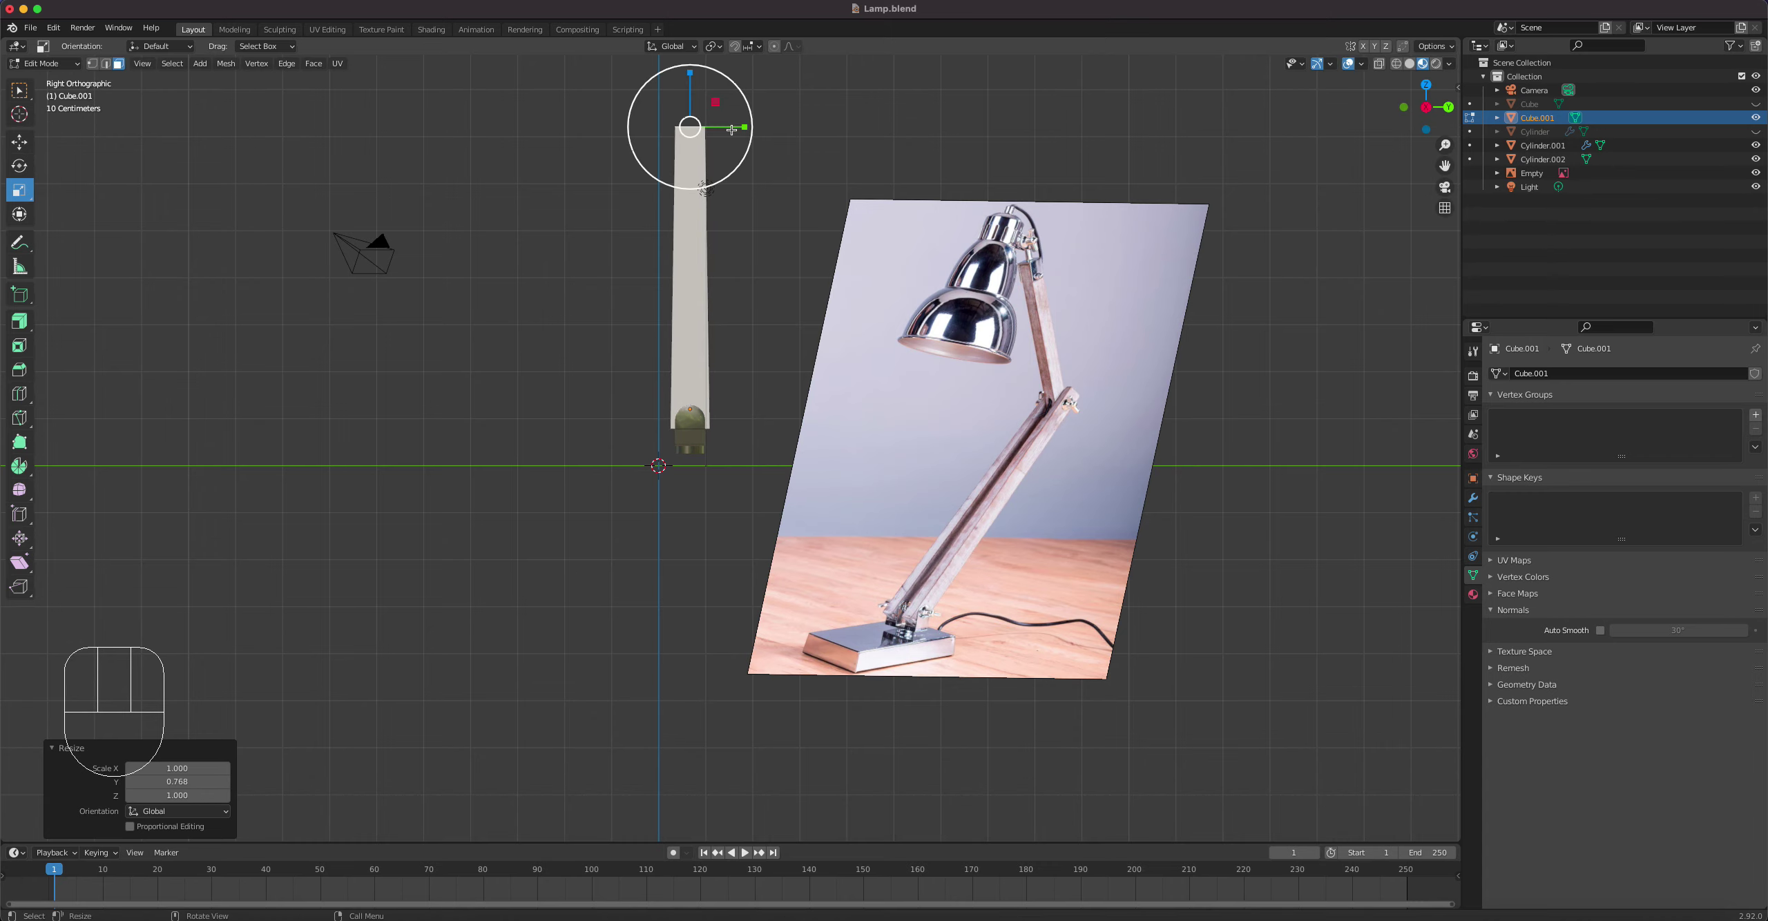
{"action": "key", "text": "KP_1"}
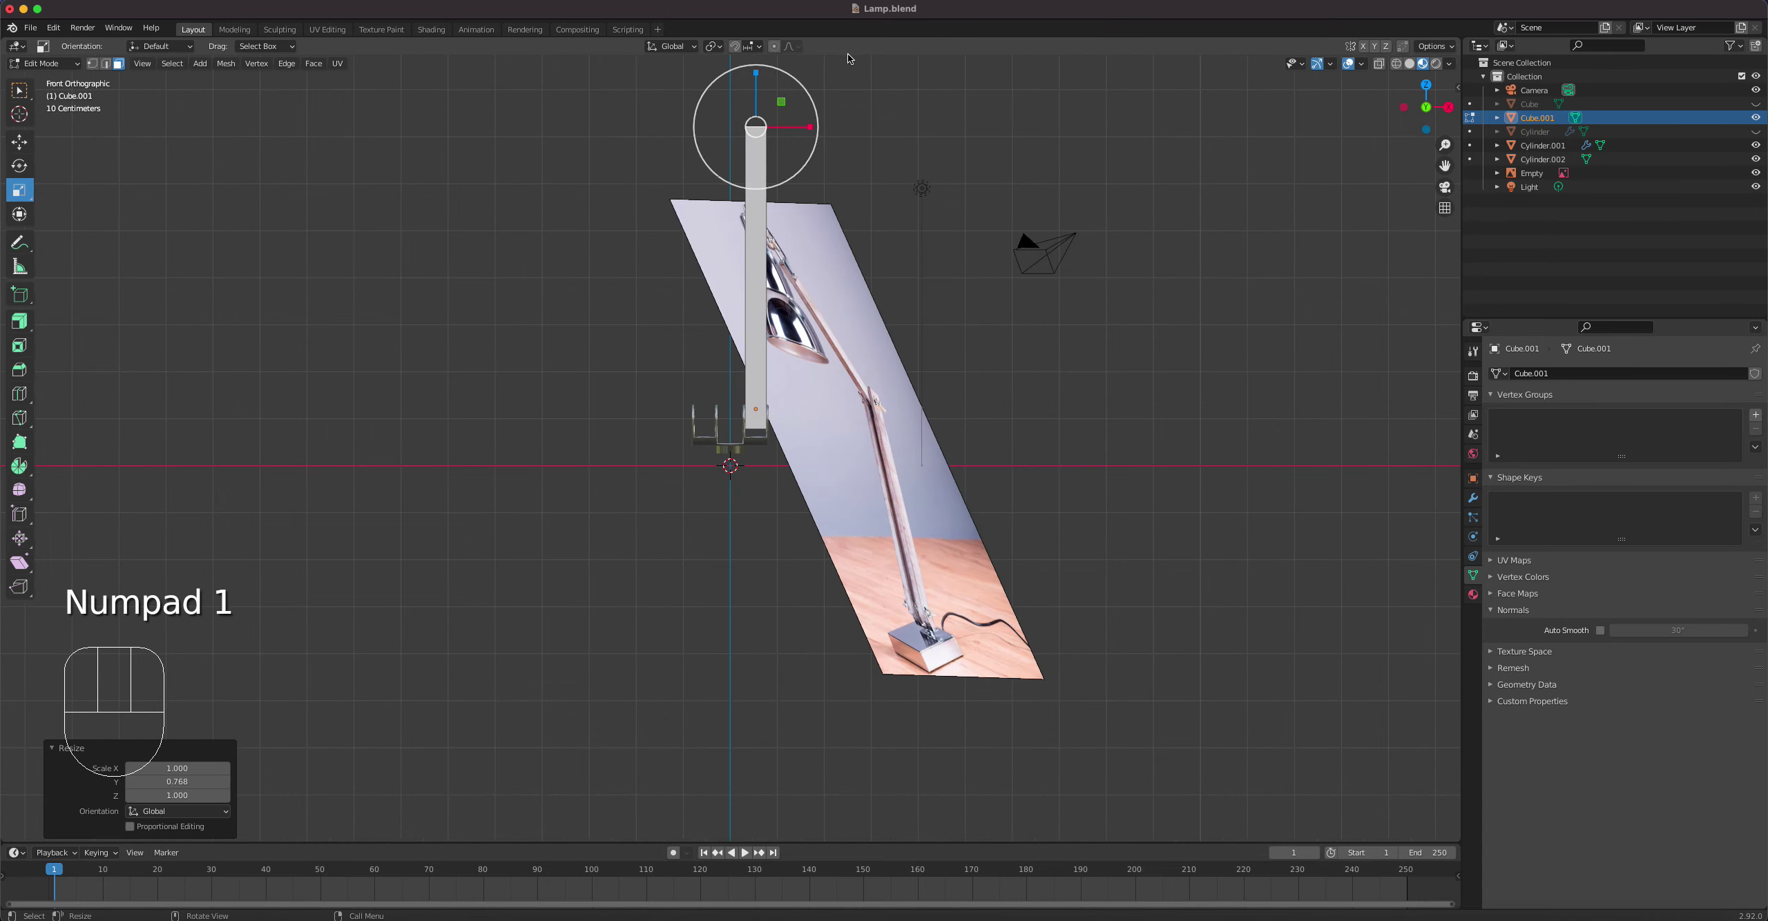
{"action": "left_click_drag", "start_coordinate": [809, 128], "coordinate": [777, 129]}
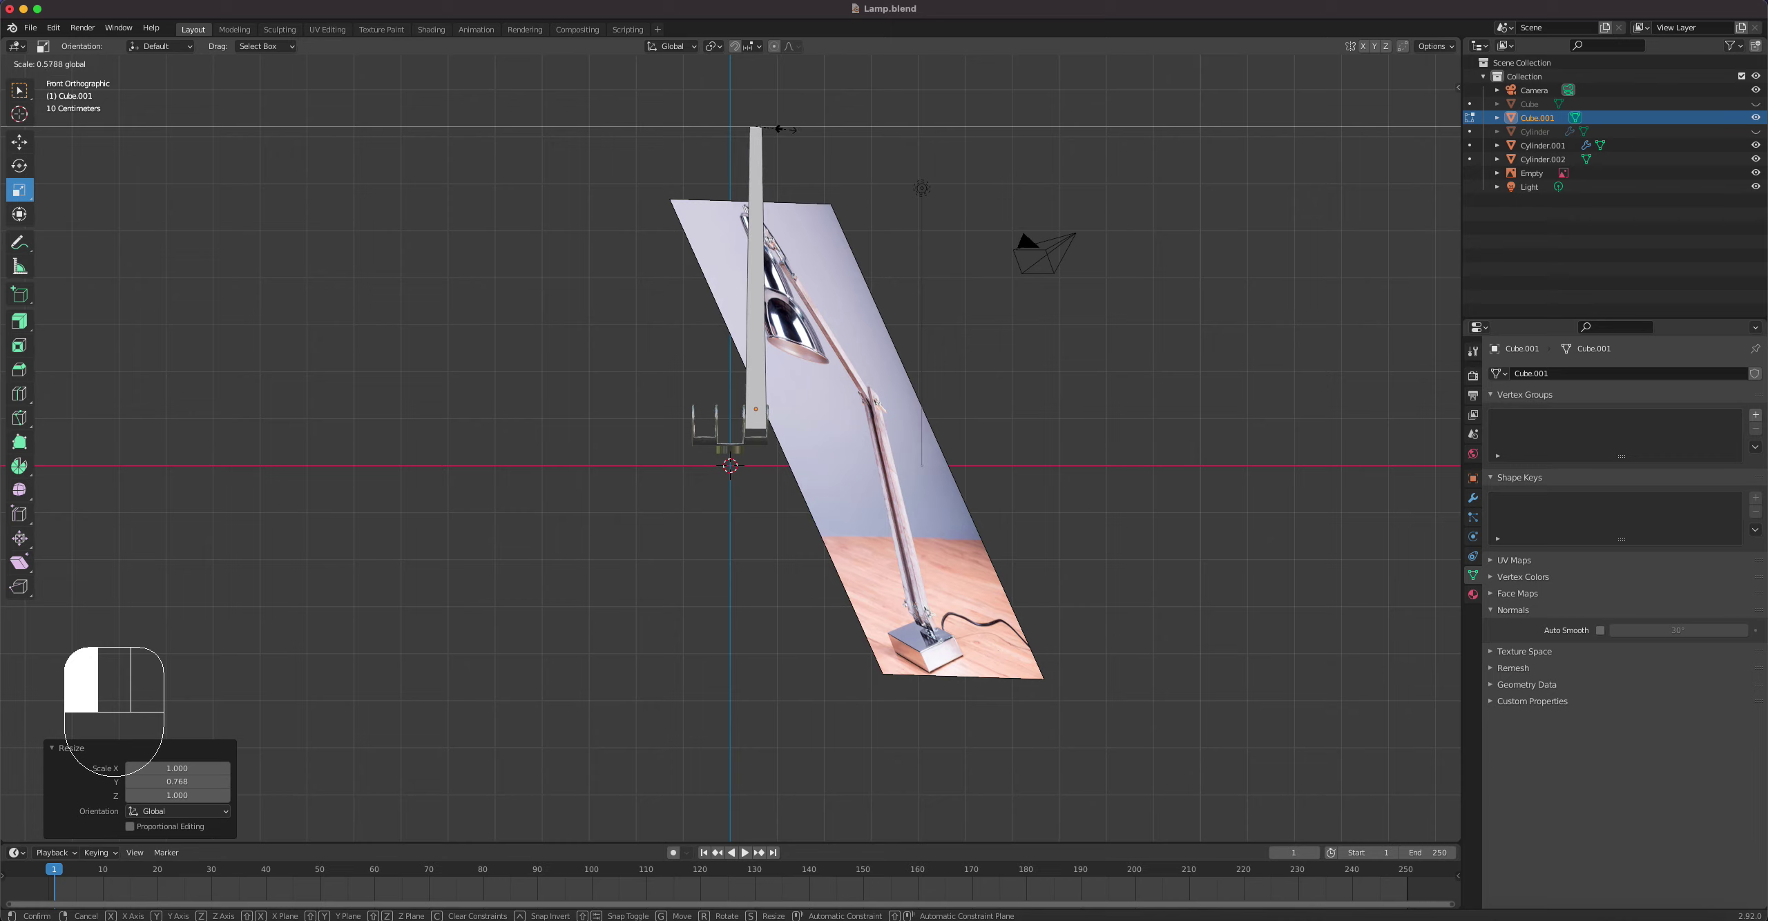
{"action": "left_click_drag", "start_coordinate": [781, 128], "coordinate": [781, 129]}
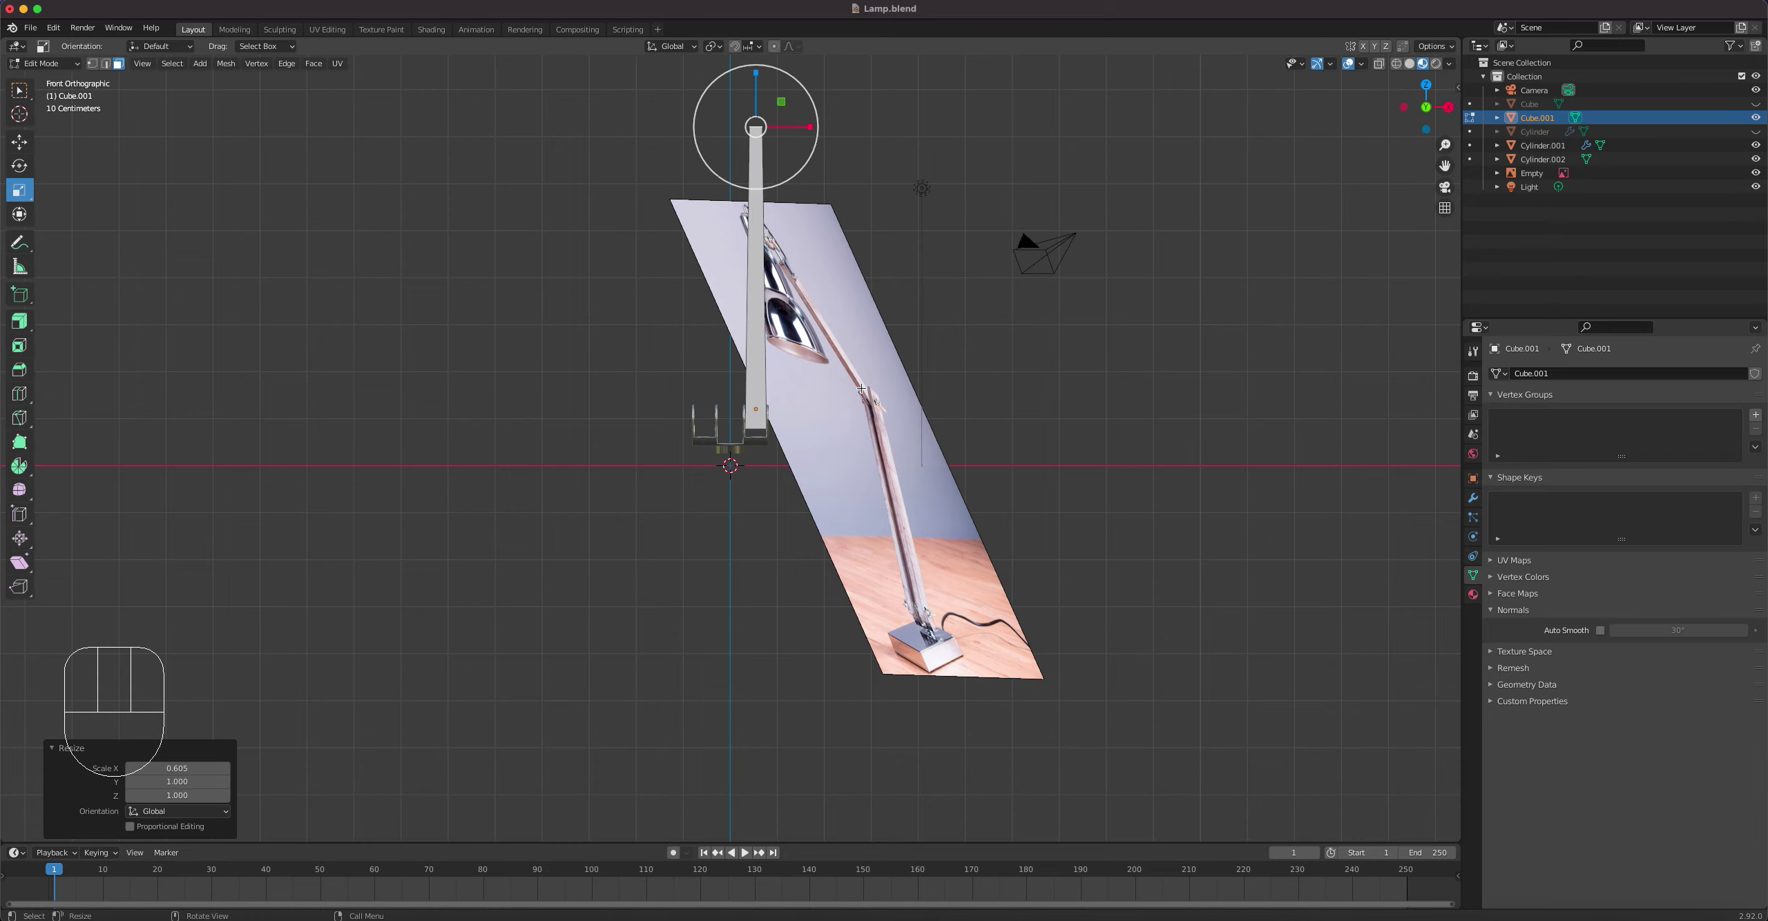
{"action": "key", "text": "Tab"}
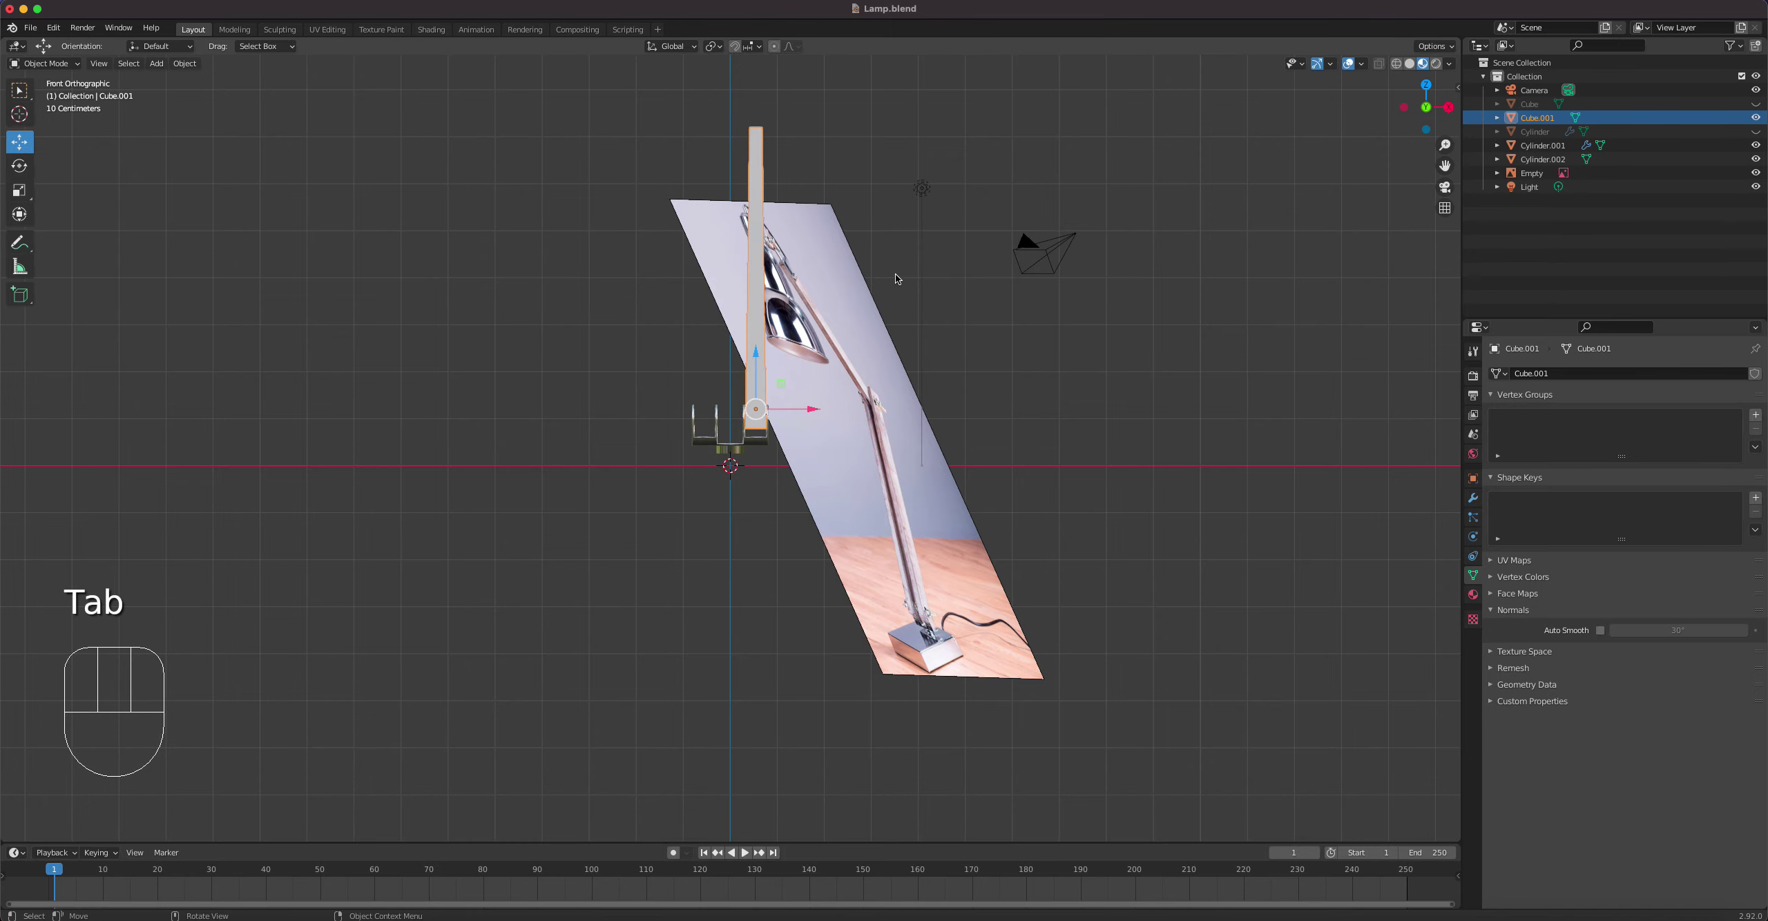
Step: Raise the arm's top face slightly along Z in Edit Mode to lengthen the arm, and return to Object Mode
{"action": "middle_click_drag", "start_coordinate": [895, 273], "coordinate": [814, 496]}
{"action": "scroll", "coordinate": [763, 276], "scroll_direction": "down", "scroll_amount": 3}
{"action": "key", "text": "Tab"}
{"action": "left_click", "coordinate": [20, 141]}
{"action": "left_click_drag", "start_coordinate": [774, 388], "coordinate": [774, 365]}
{"action": "key", "text": "Tab"}
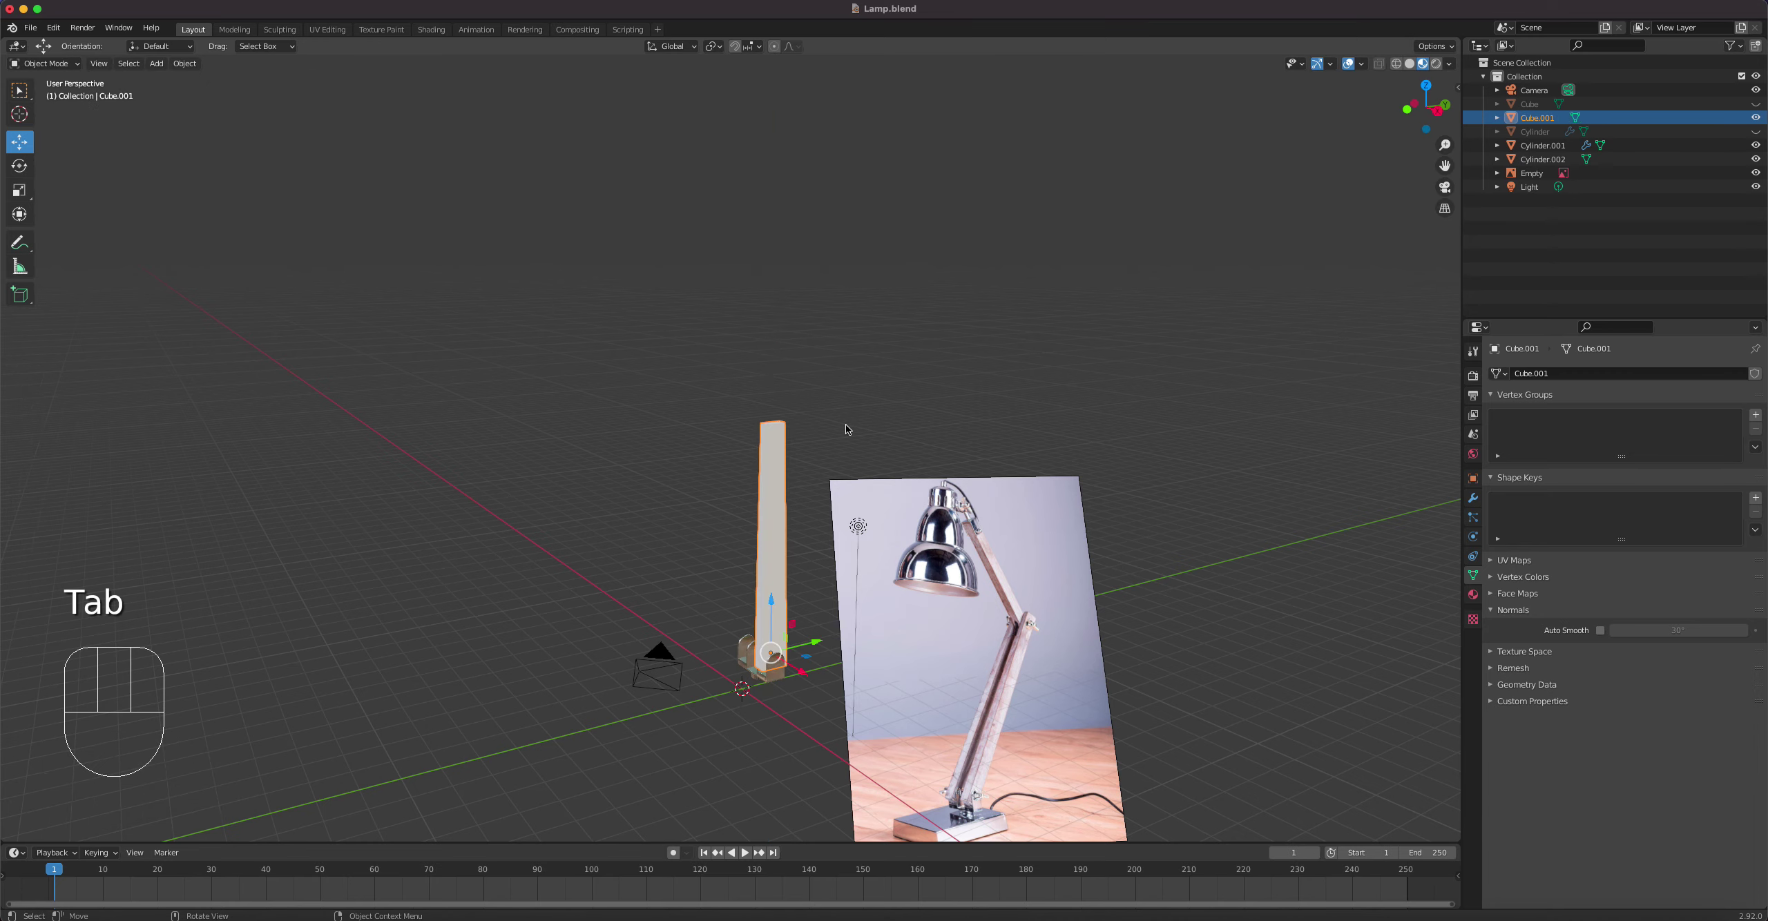
Step: Apply the arm's scale so its object transform is reset
{"action": "scroll", "coordinate": [822, 431], "scroll_direction": "up", "scroll_amount": 3}
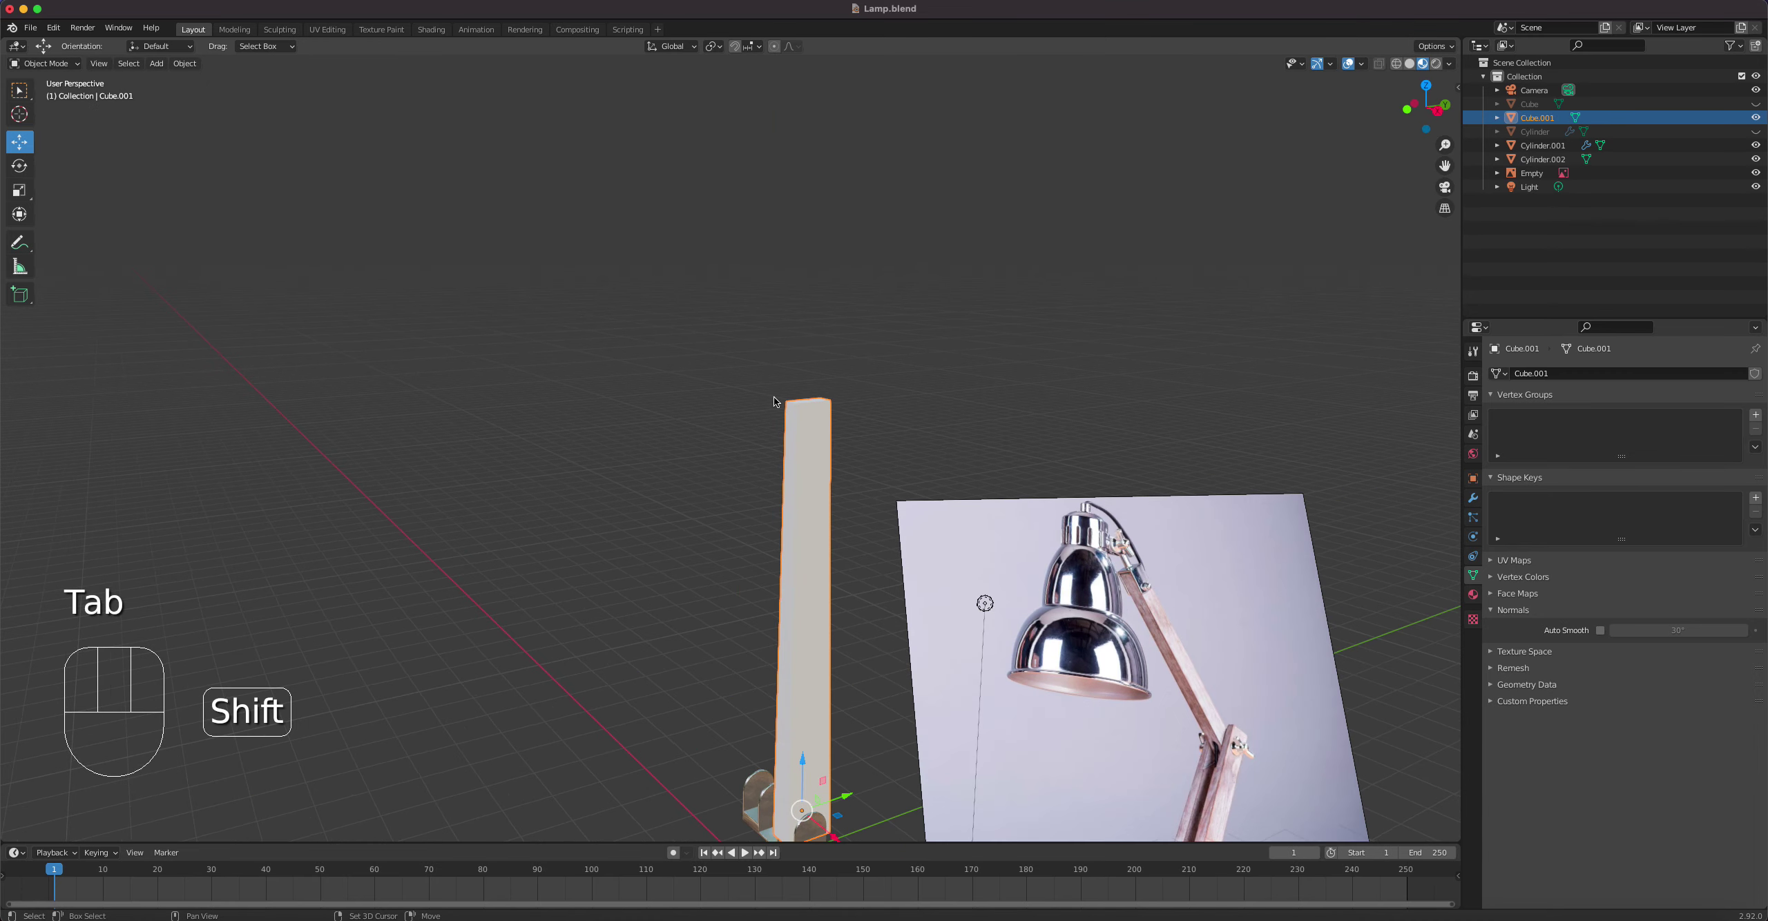
{"action": "left_click", "coordinate": [184, 62]}
{"action": "mouse_move", "coordinate": [208, 135]}
{"action": "left_click", "coordinate": [355, 164]}
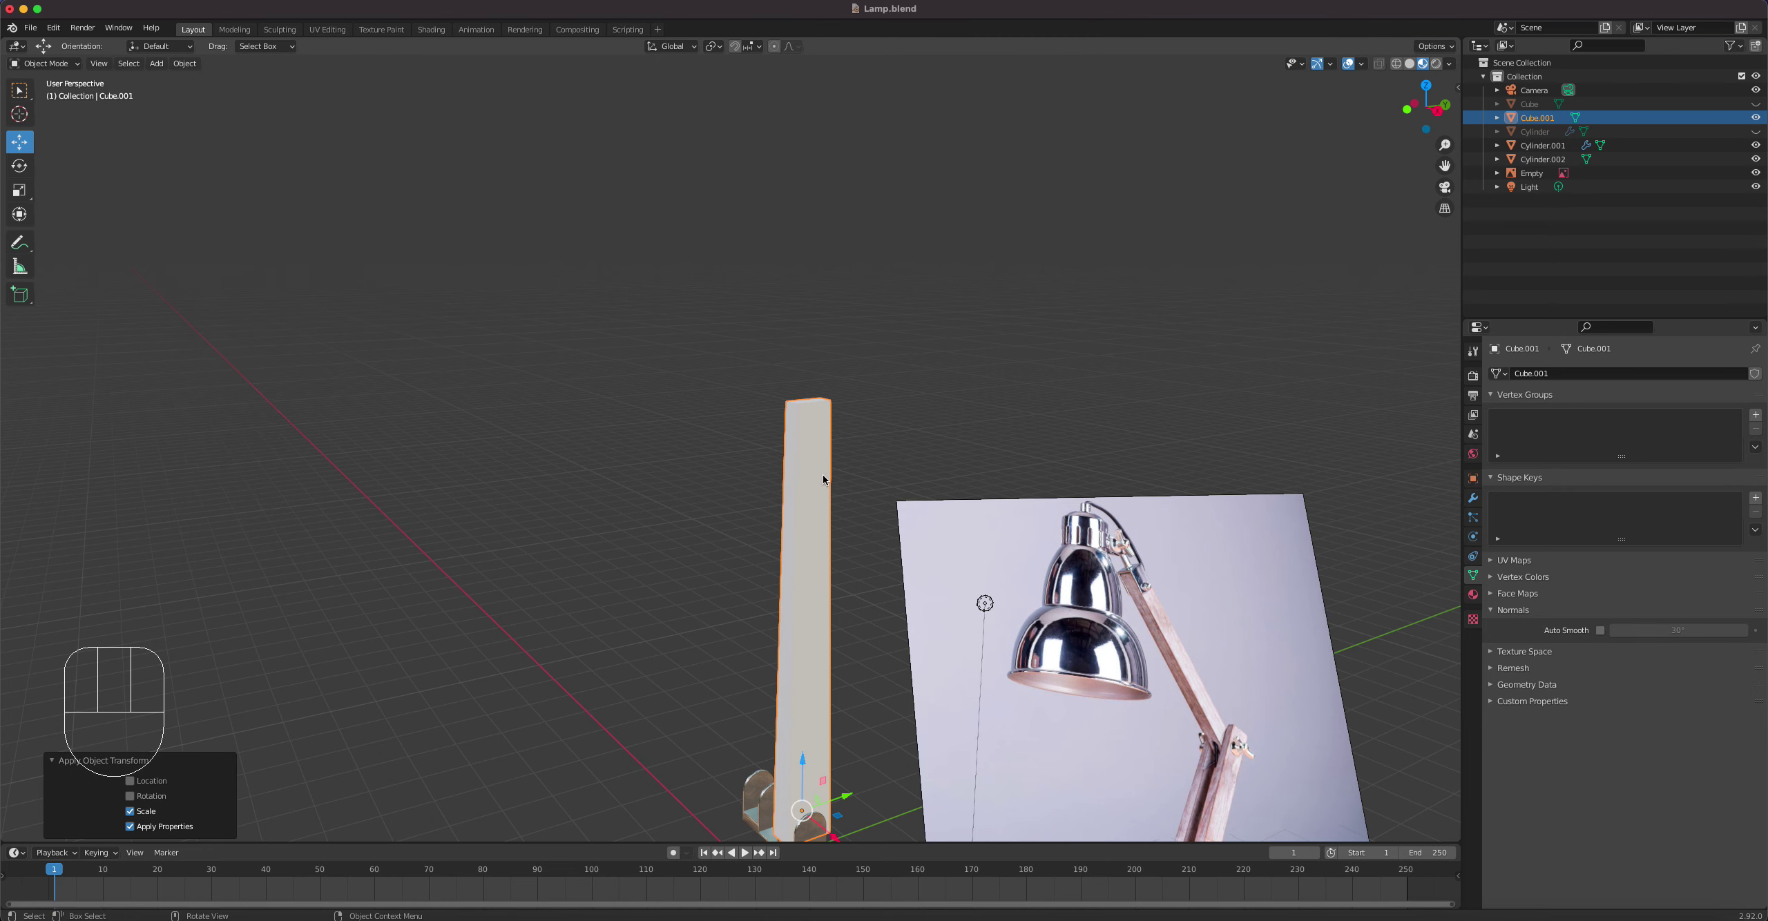
Step: Bevel all of the arm's edges by about 0.0379 m with 4 segments in edge select mode
{"action": "middle_click_drag", "start_coordinate": [860, 543], "coordinate": [749, 273], "text": "shift"}
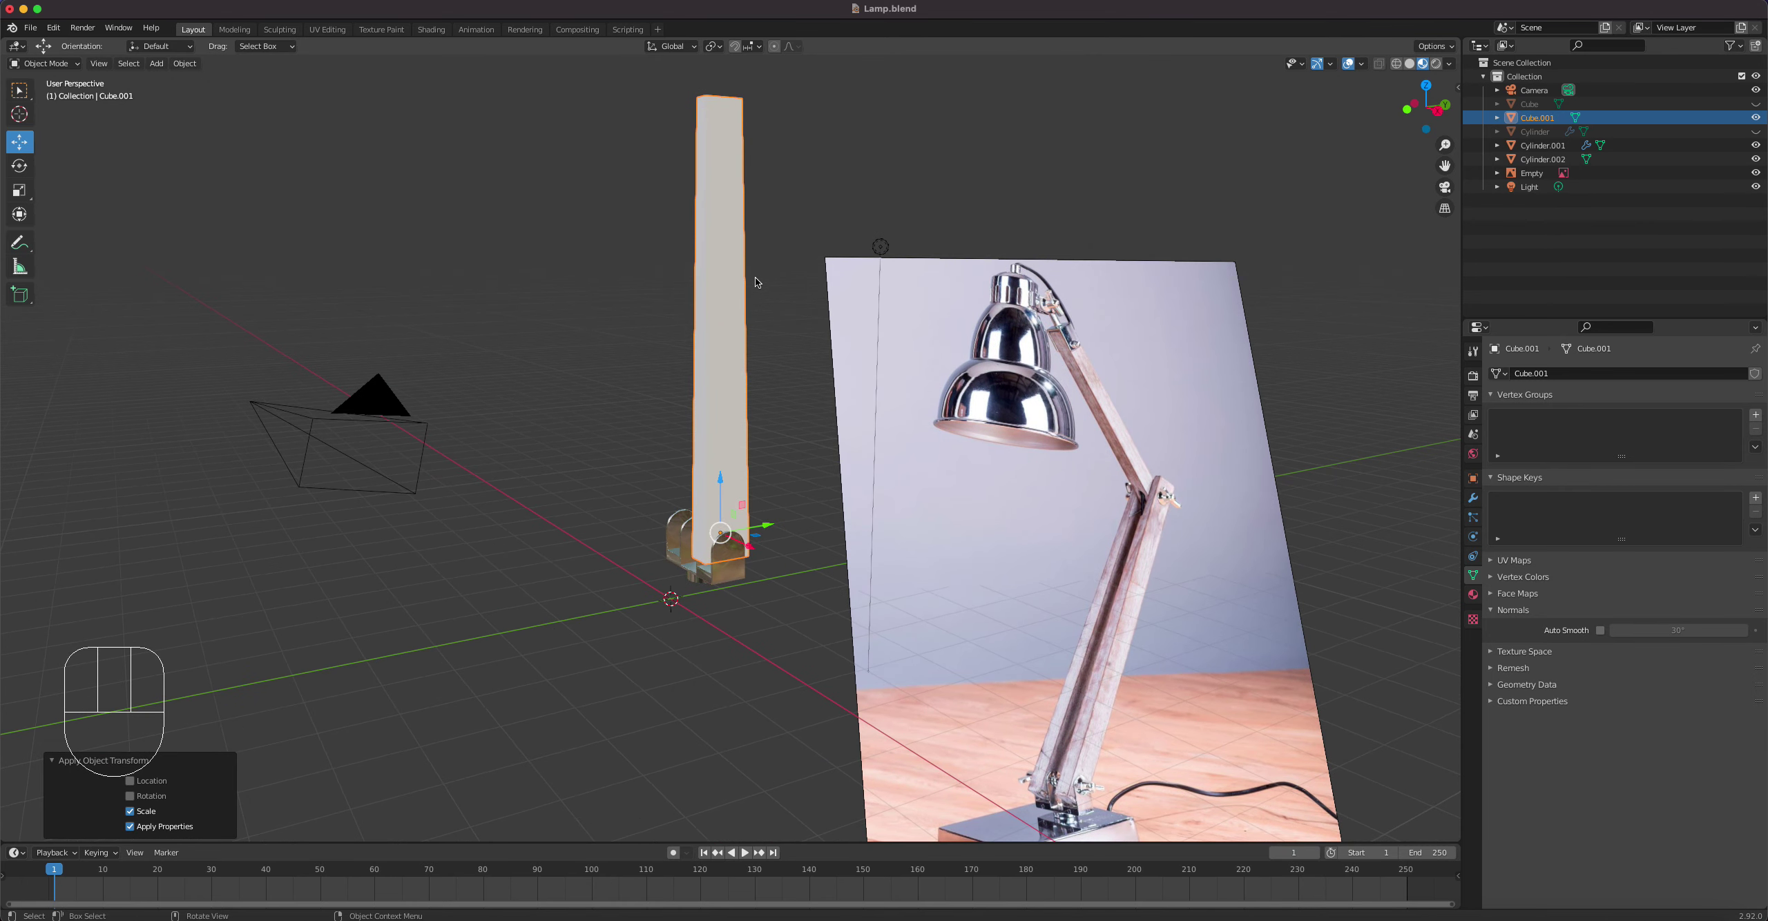
{"action": "key", "text": "Tab"}
{"action": "key", "text": "a"}
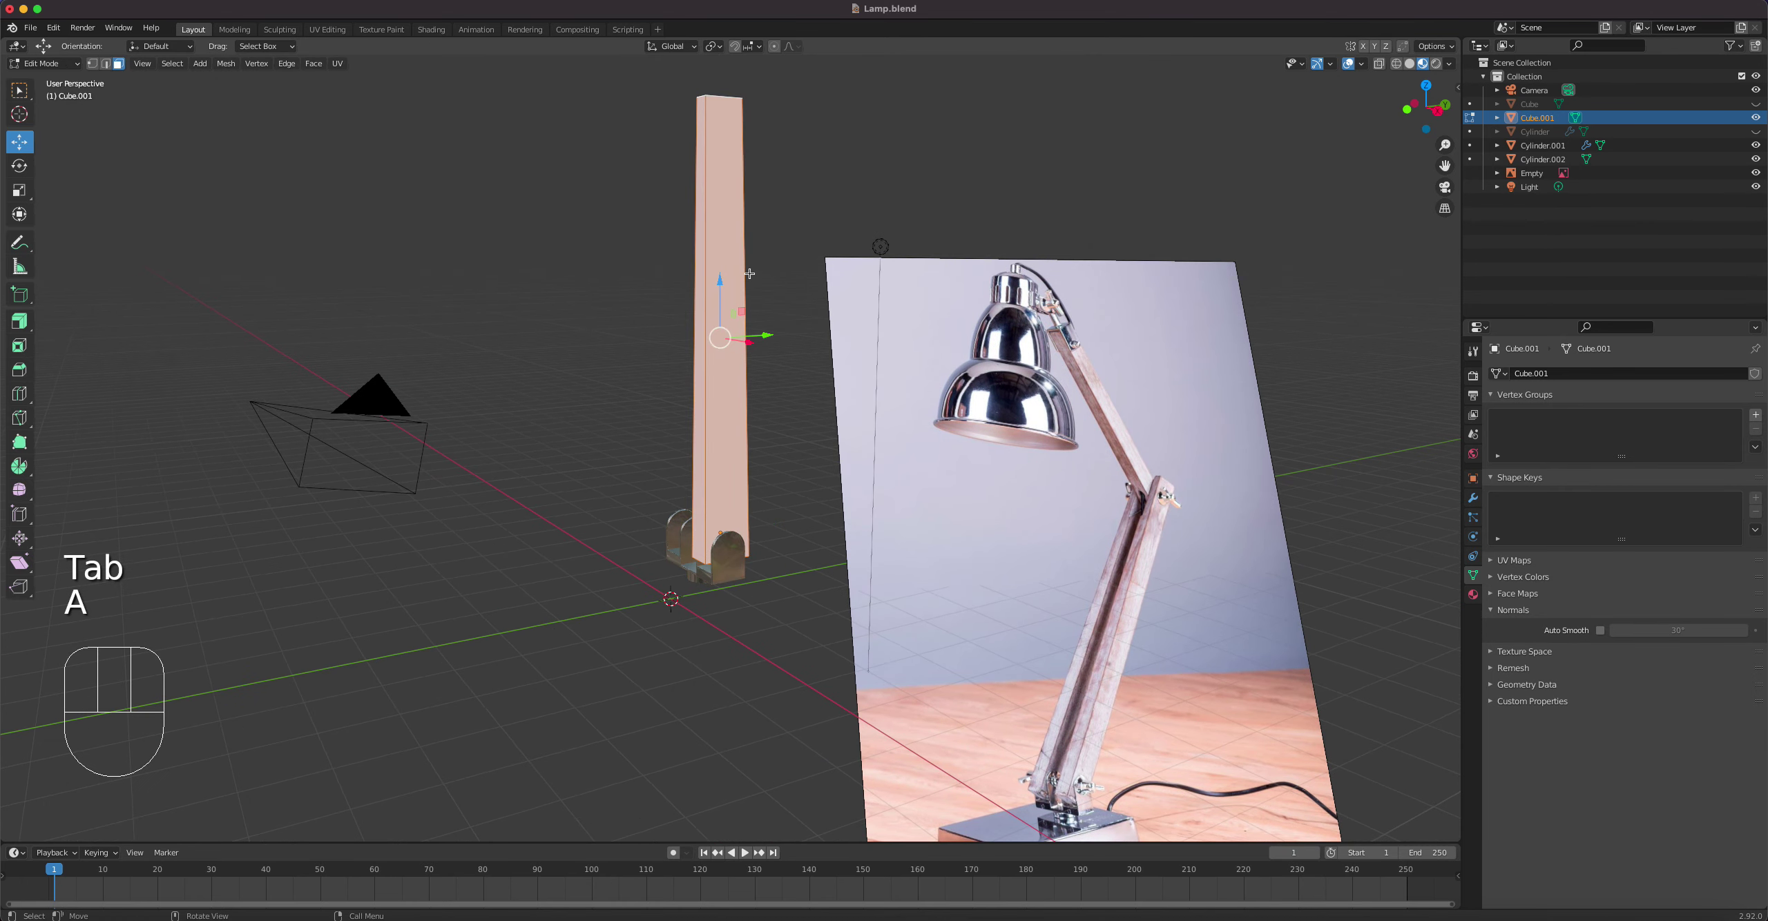
{"action": "right_click", "coordinate": [712, 222]}
{"action": "key", "text": "2"}
{"action": "right_click", "coordinate": [708, 220]}
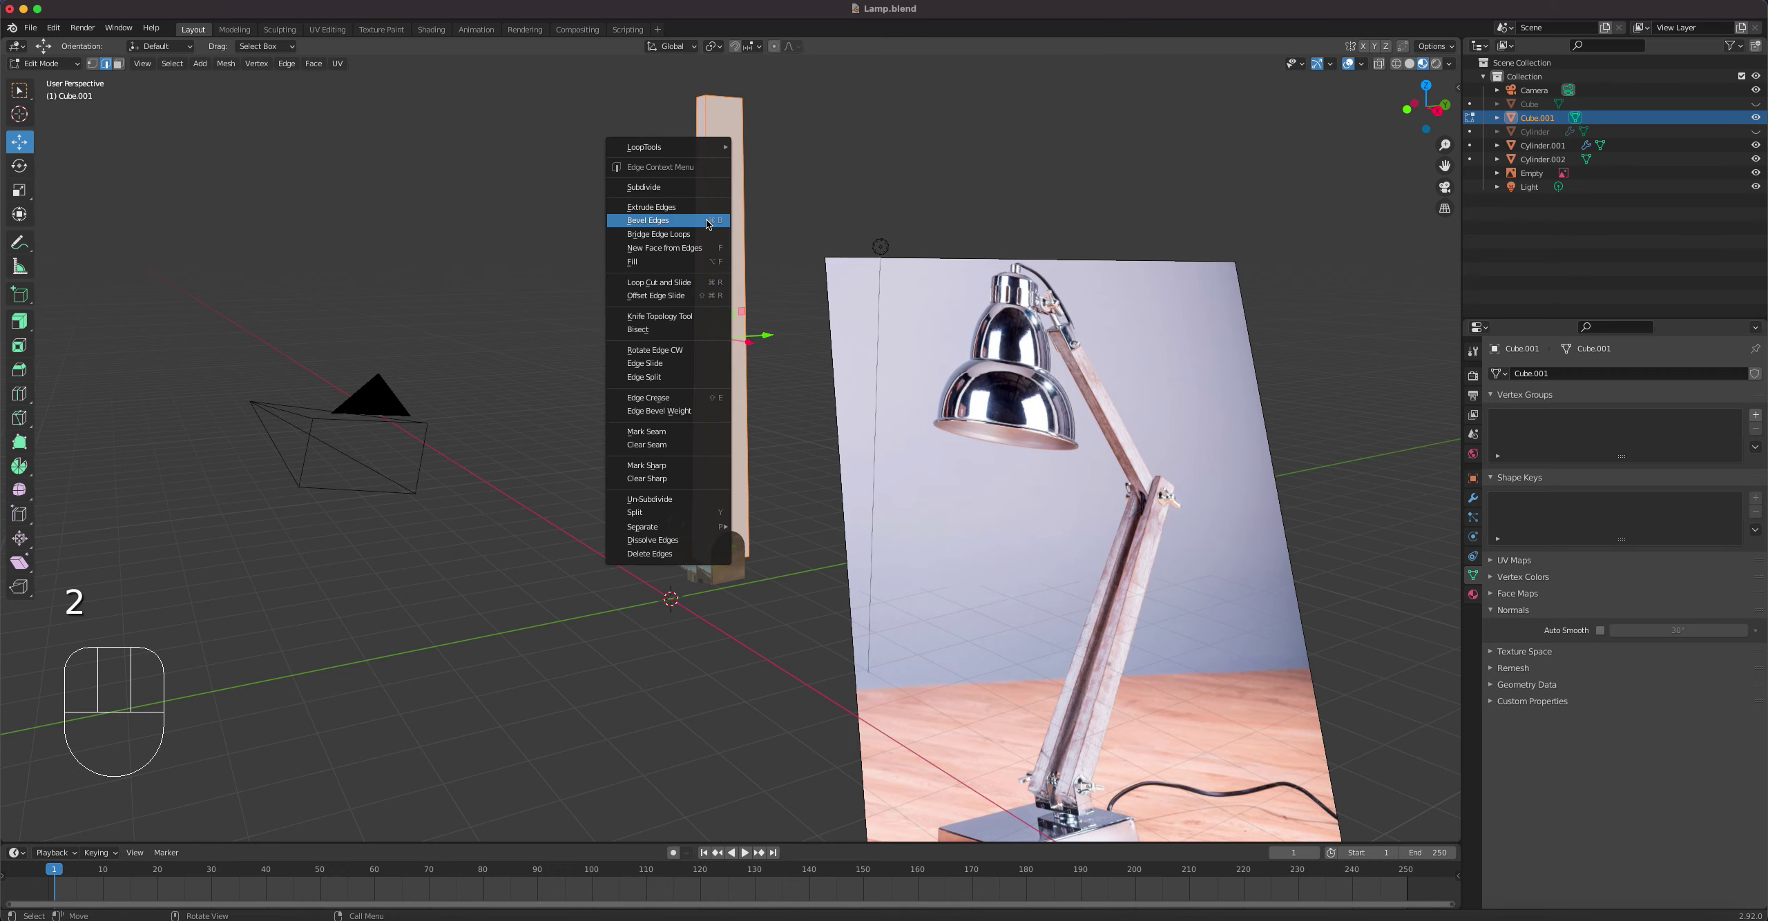
{"action": "left_click", "coordinate": [703, 221]}
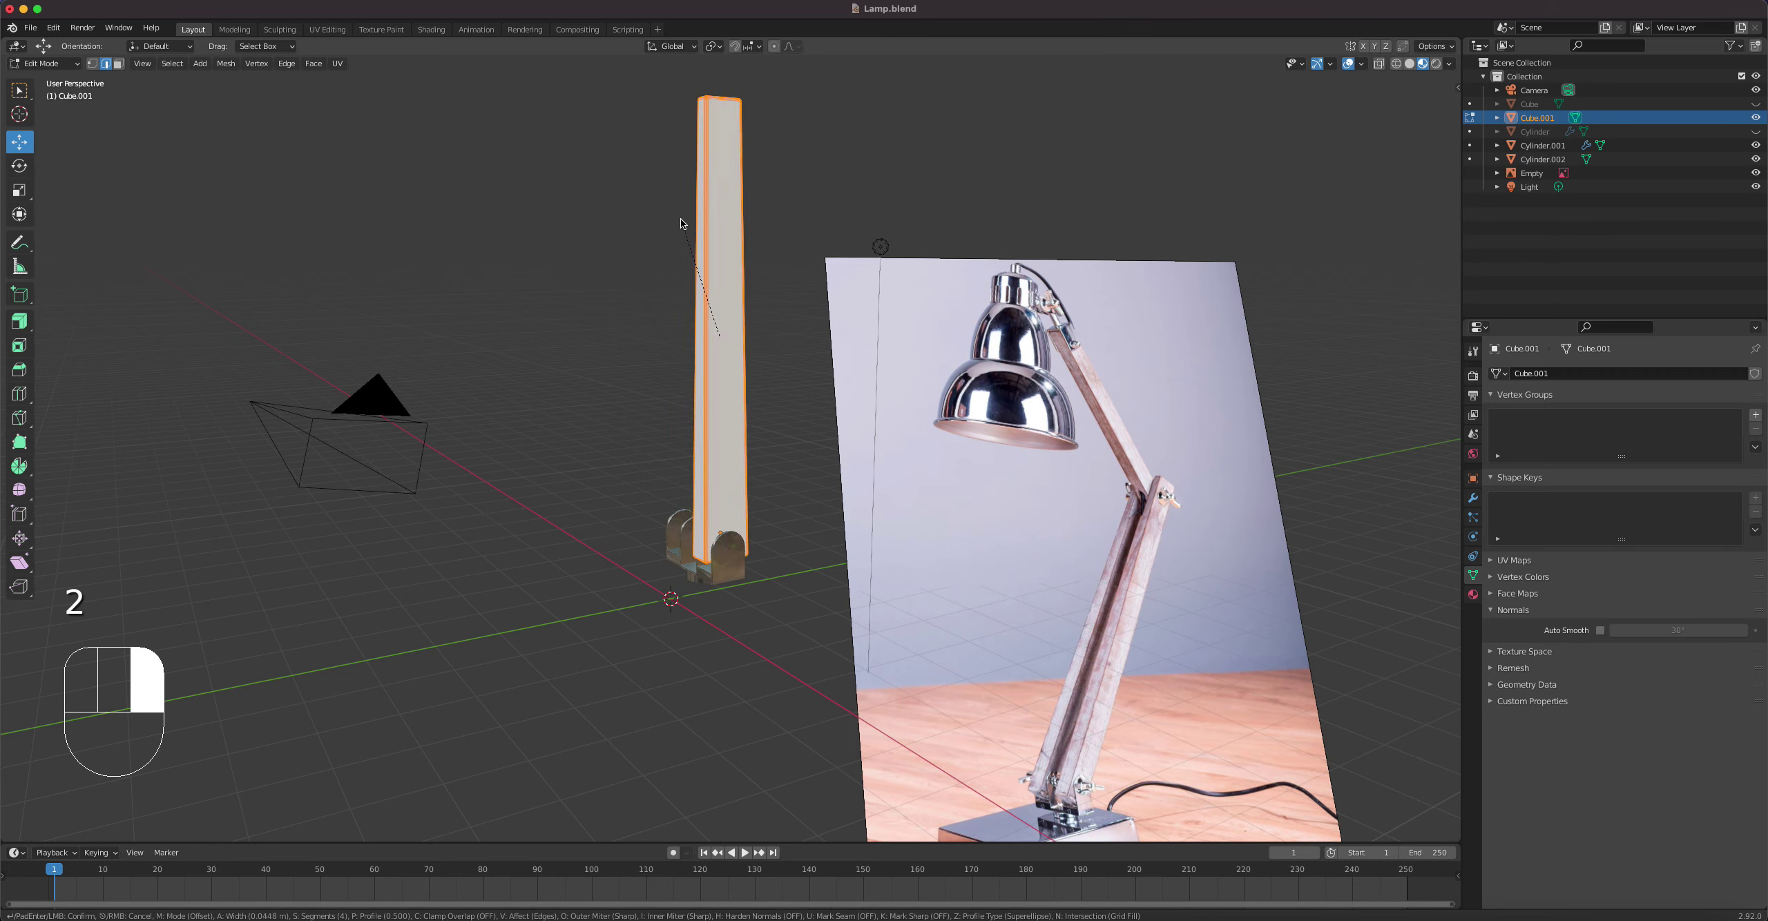
{"action": "left_click", "coordinate": [683, 220]}
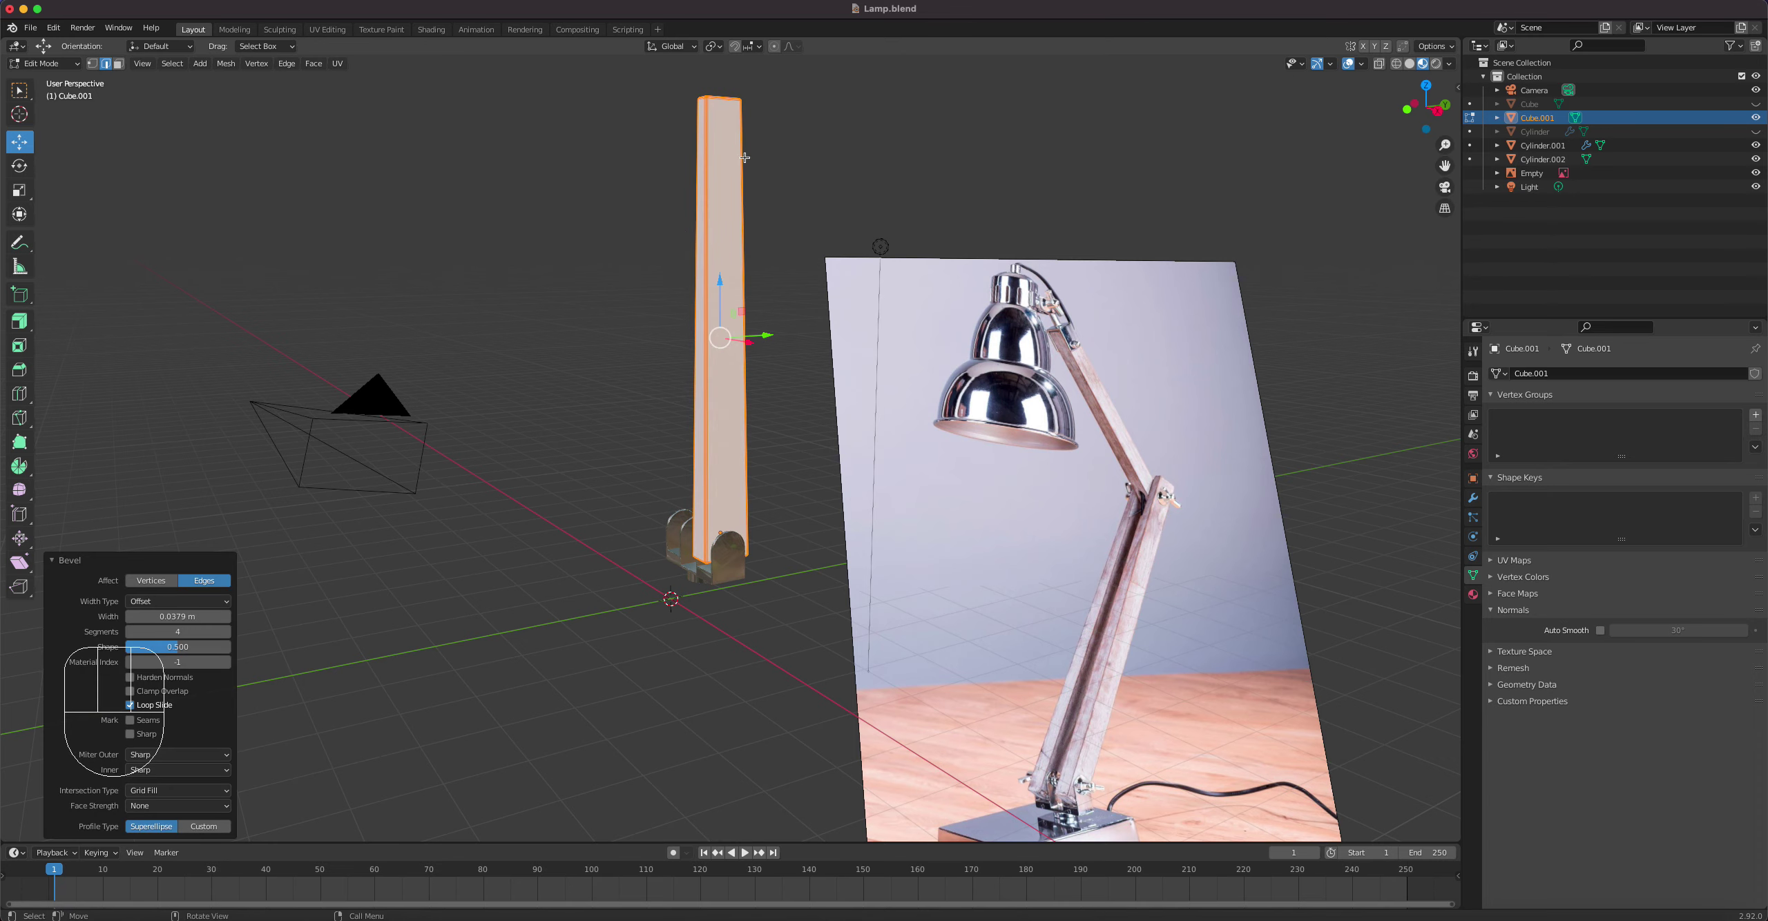
Step: Check the bevelled upper end of the arm and shade the arm smooth in Object Mode
{"action": "scroll", "coordinate": [747, 141], "scroll_direction": "up", "scroll_amount": 1}
{"action": "middle_click_drag", "start_coordinate": [766, 155], "coordinate": [746, 442], "text": "shift"}
{"action": "middle_click_drag", "start_coordinate": [722, 212], "coordinate": [723, 281]}
{"action": "scroll", "coordinate": [732, 325], "scroll_direction": "up", "scroll_amount": 4}
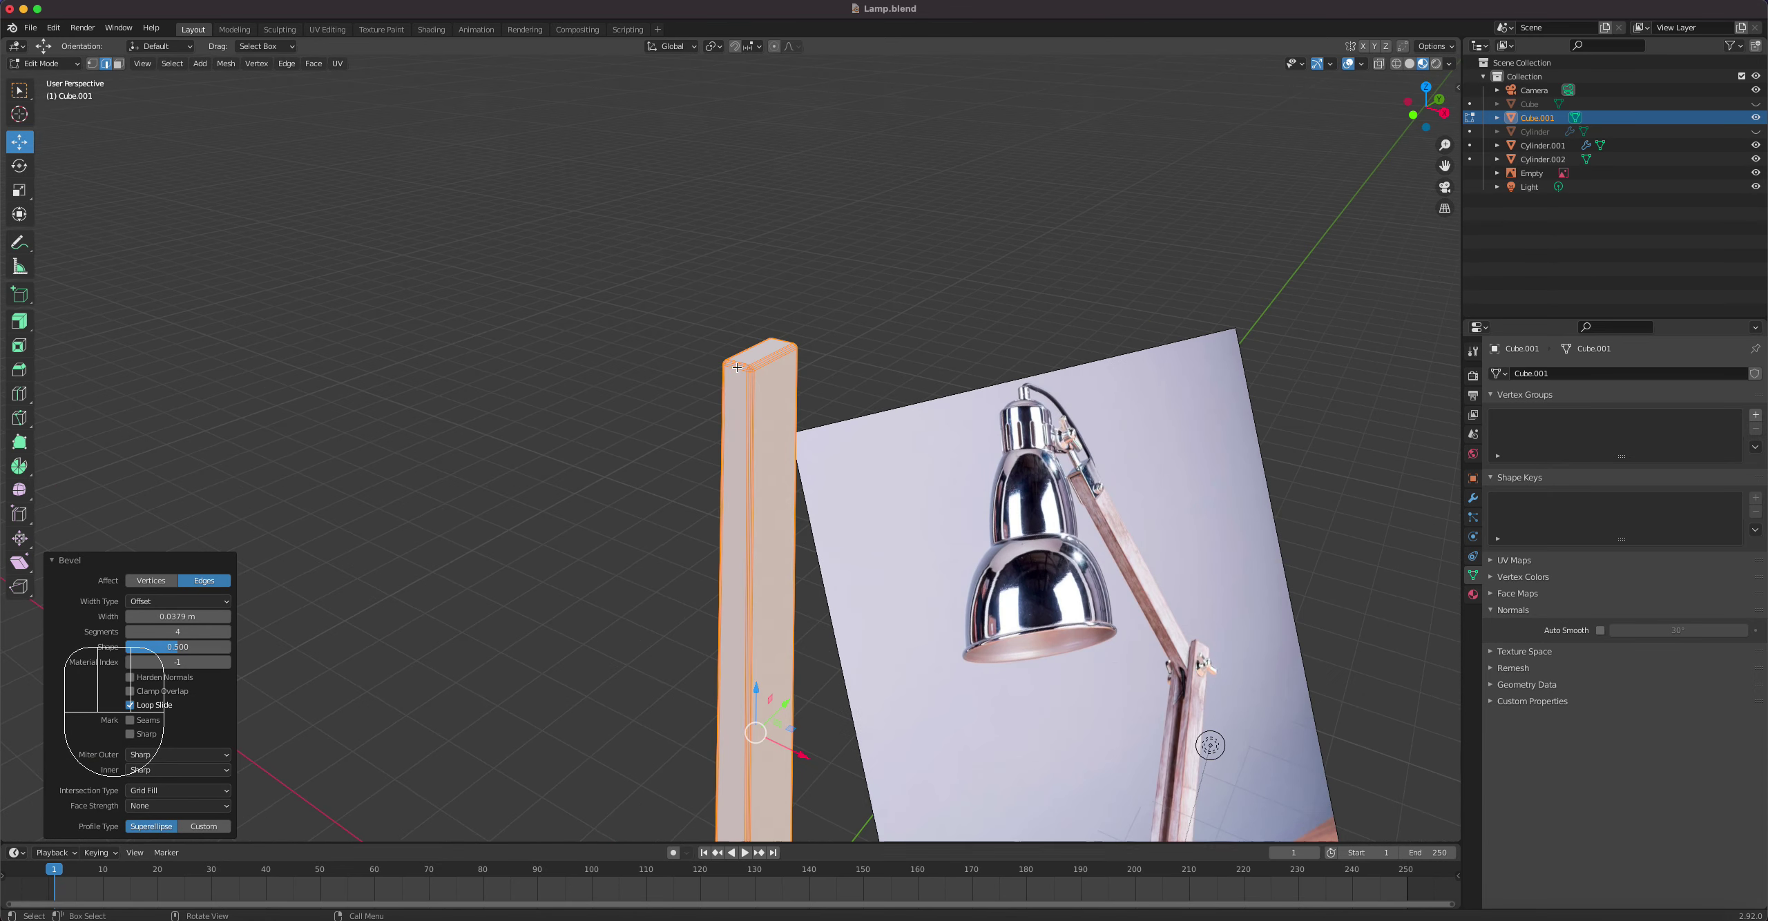
{"action": "key", "text": "Tab"}
{"action": "key", "text": "Tab"}
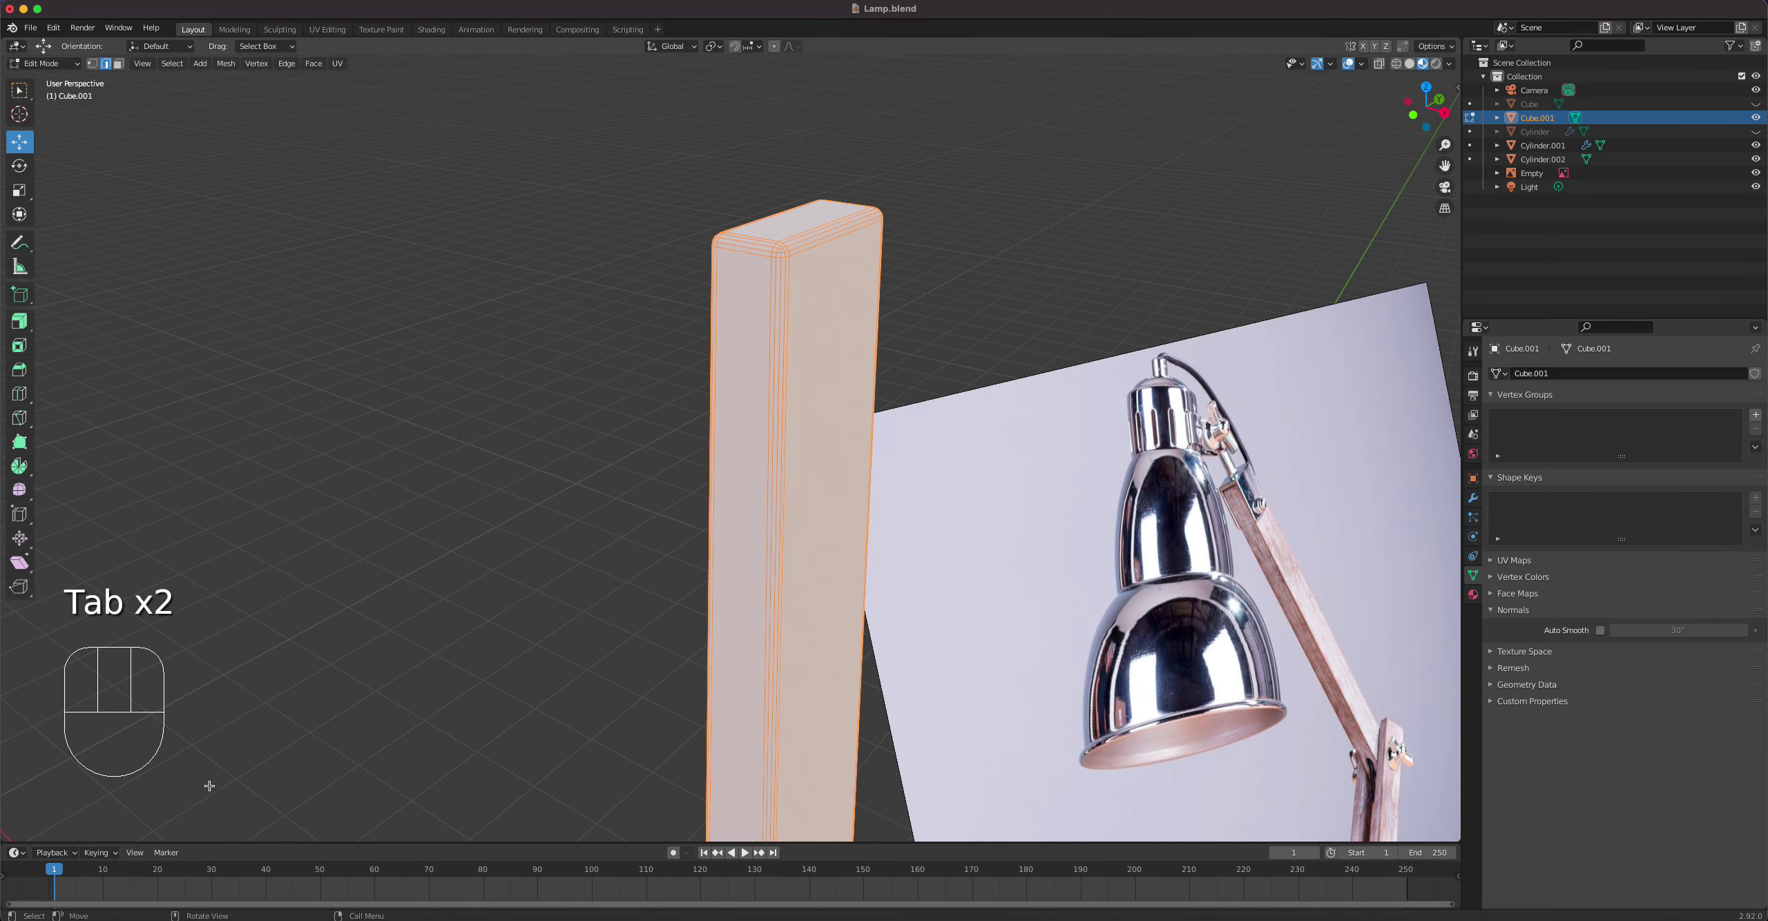
{"action": "key", "text": "Tab"}
{"action": "middle_click_drag", "start_coordinate": [762, 502], "coordinate": [820, 188]}
{"action": "right_click", "coordinate": [801, 419]}
{"action": "left_click", "coordinate": [801, 419]}
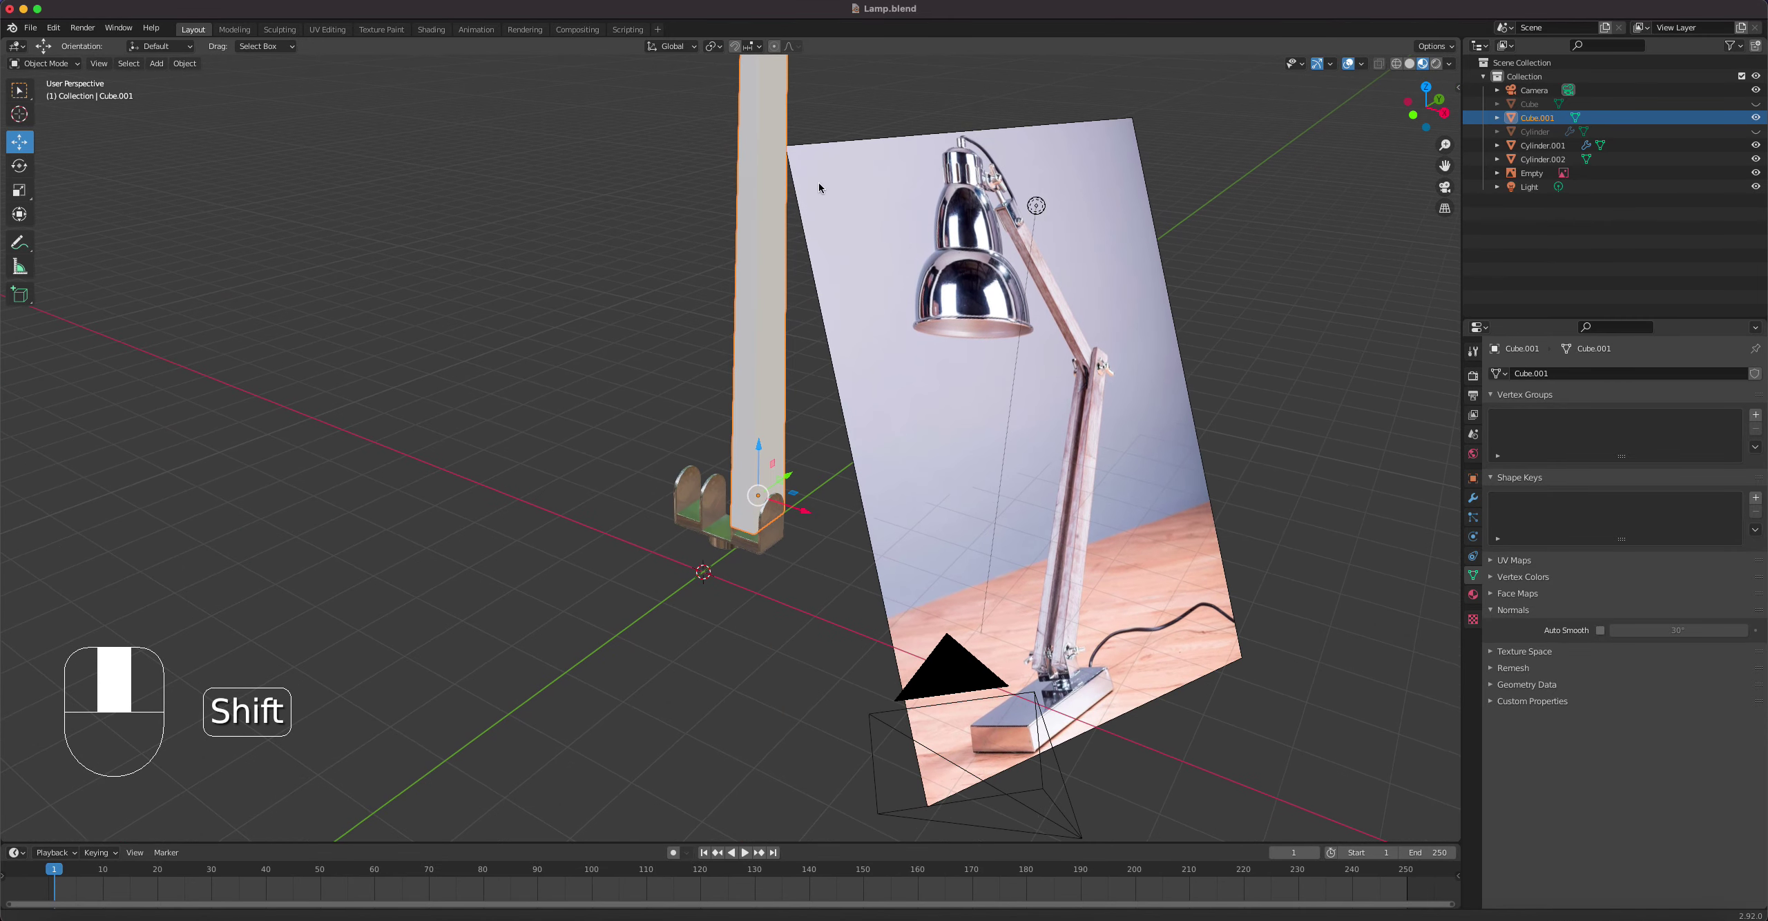
Step: Give the arm a new material with a dark orange-brown base colour of about H 0.080, S 1.000, V 0.168
{"action": "left_click", "coordinate": [1473, 594]}
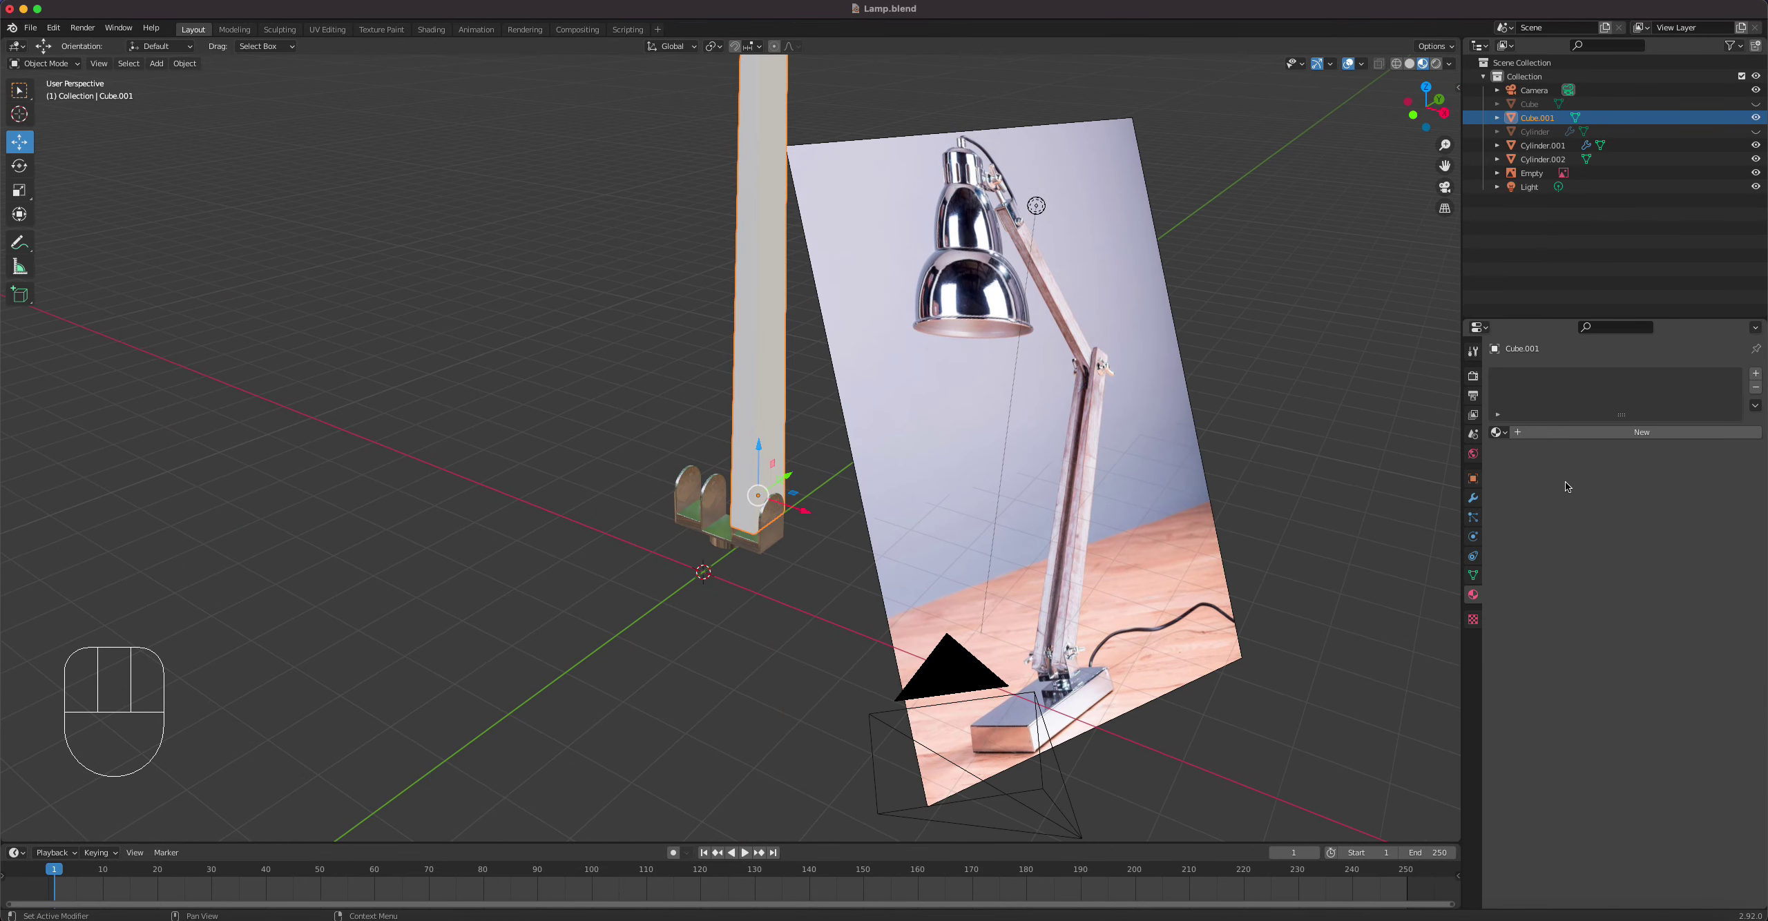
{"action": "left_click", "coordinate": [1641, 433]}
{"action": "left_click", "coordinate": [1677, 575]}
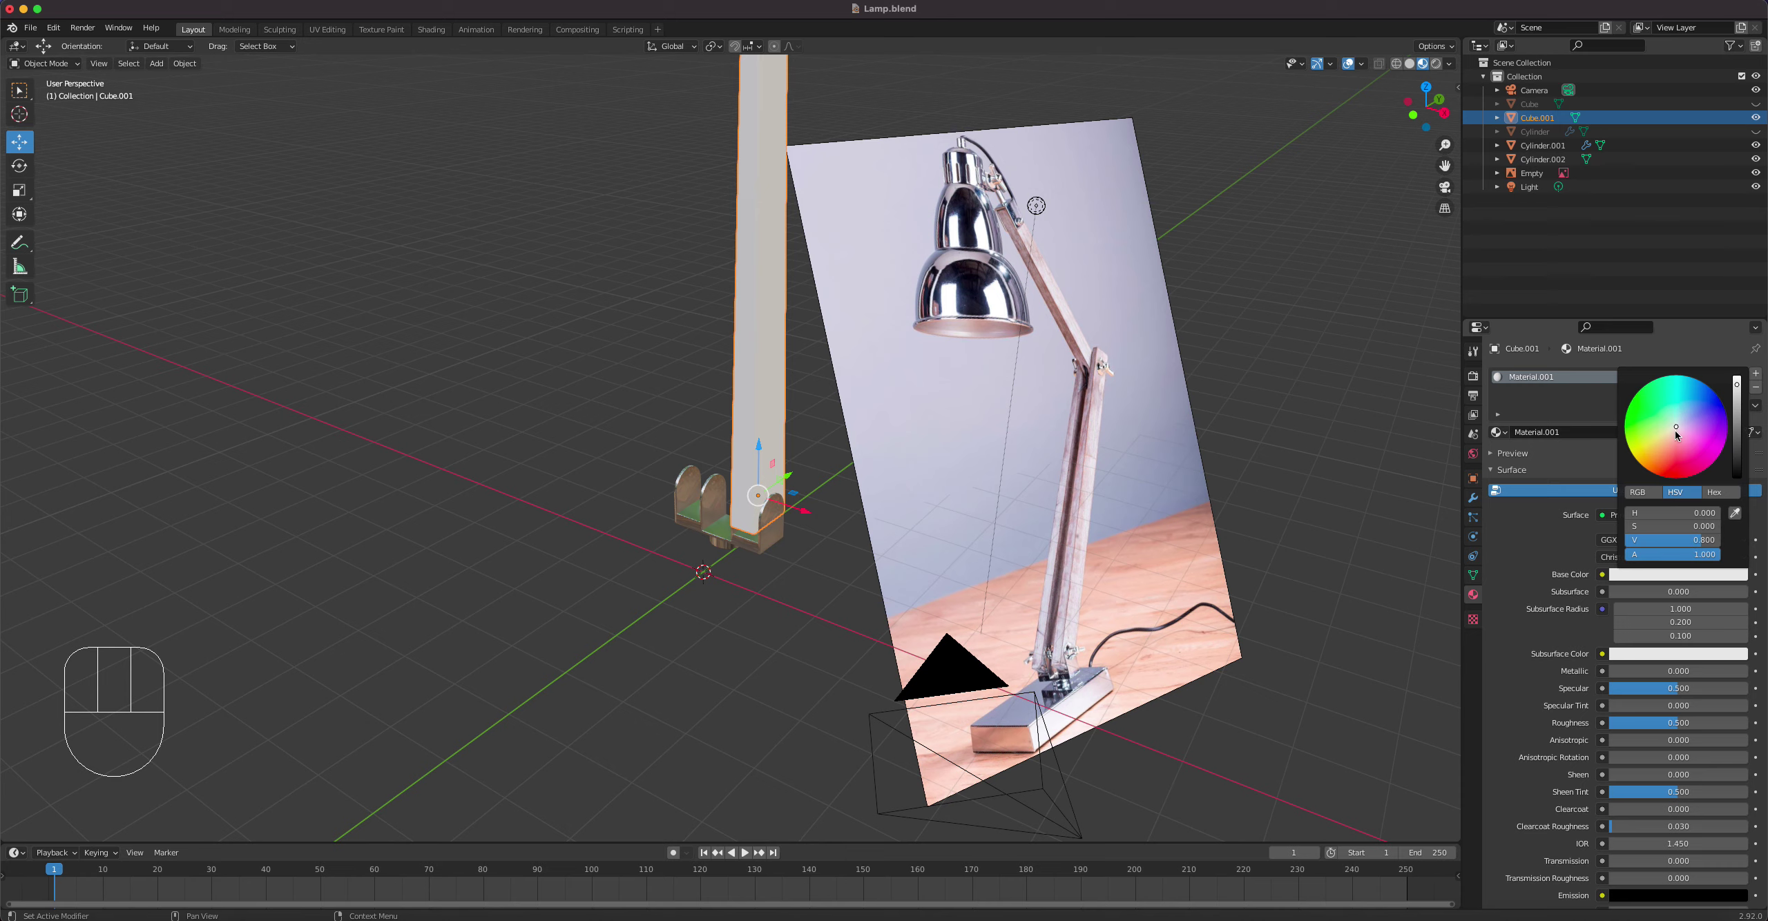
{"action": "left_click_drag", "start_coordinate": [1675, 428], "coordinate": [1647, 464]}
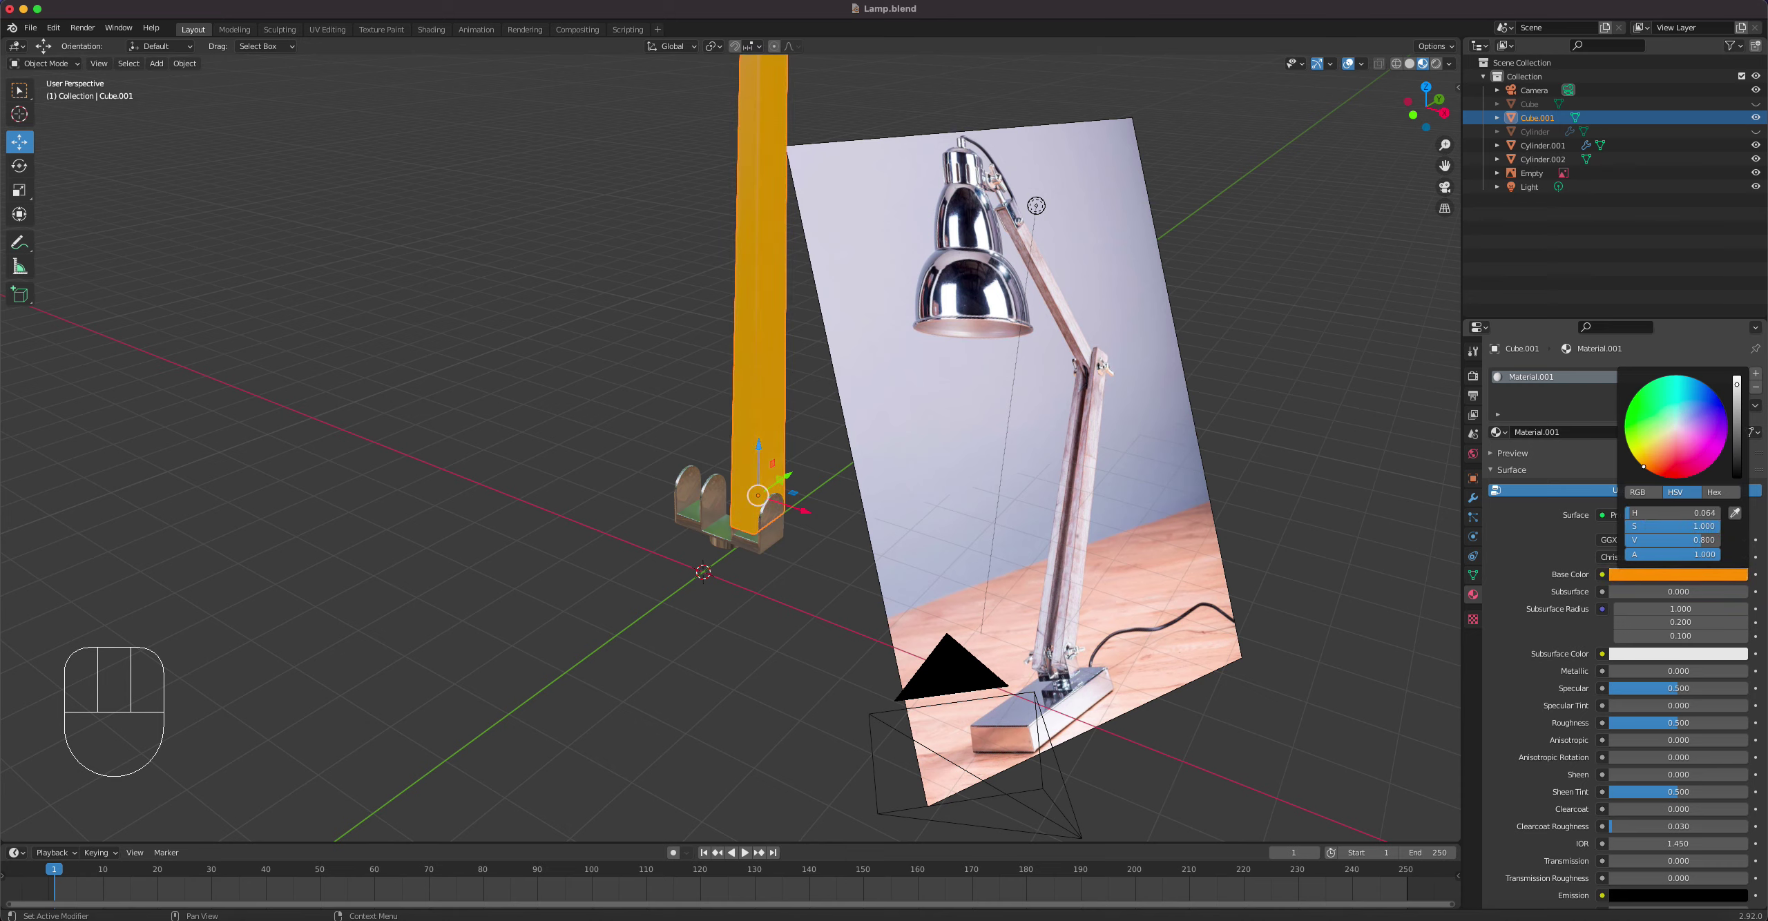
{"action": "left_click_drag", "start_coordinate": [1737, 387], "coordinate": [1737, 418]}
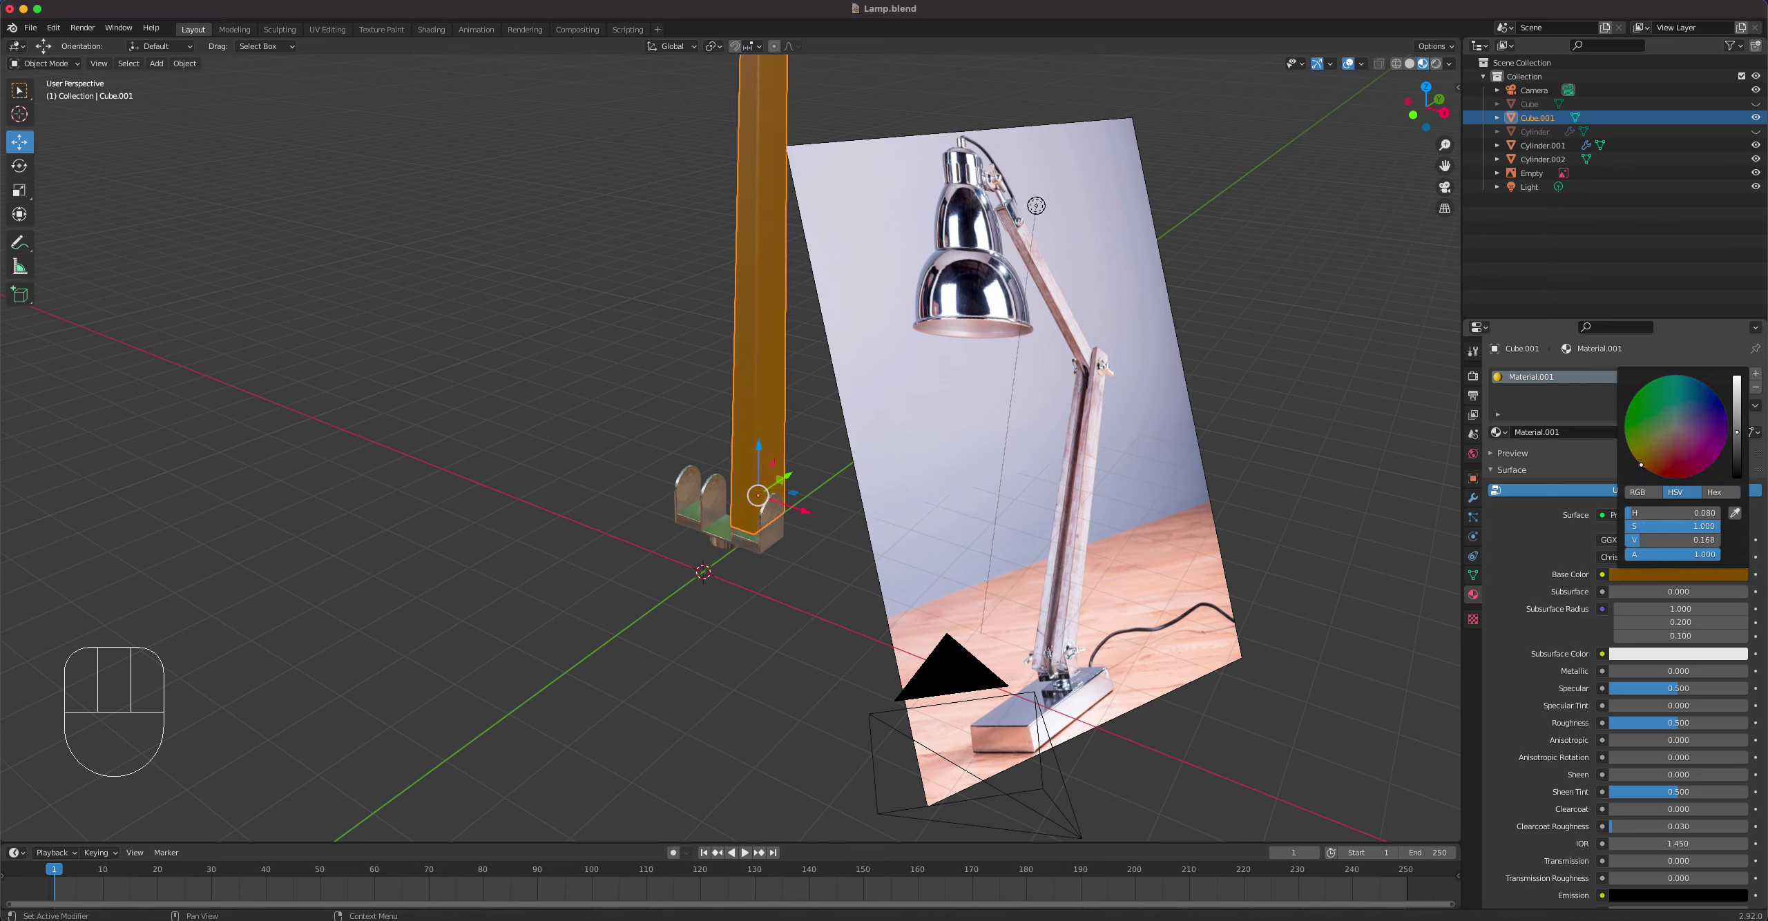
Step: Add a Mirror modifier on the X axis to the arm
{"action": "scroll", "coordinate": [807, 402], "scroll_direction": "down", "scroll_amount": 2}
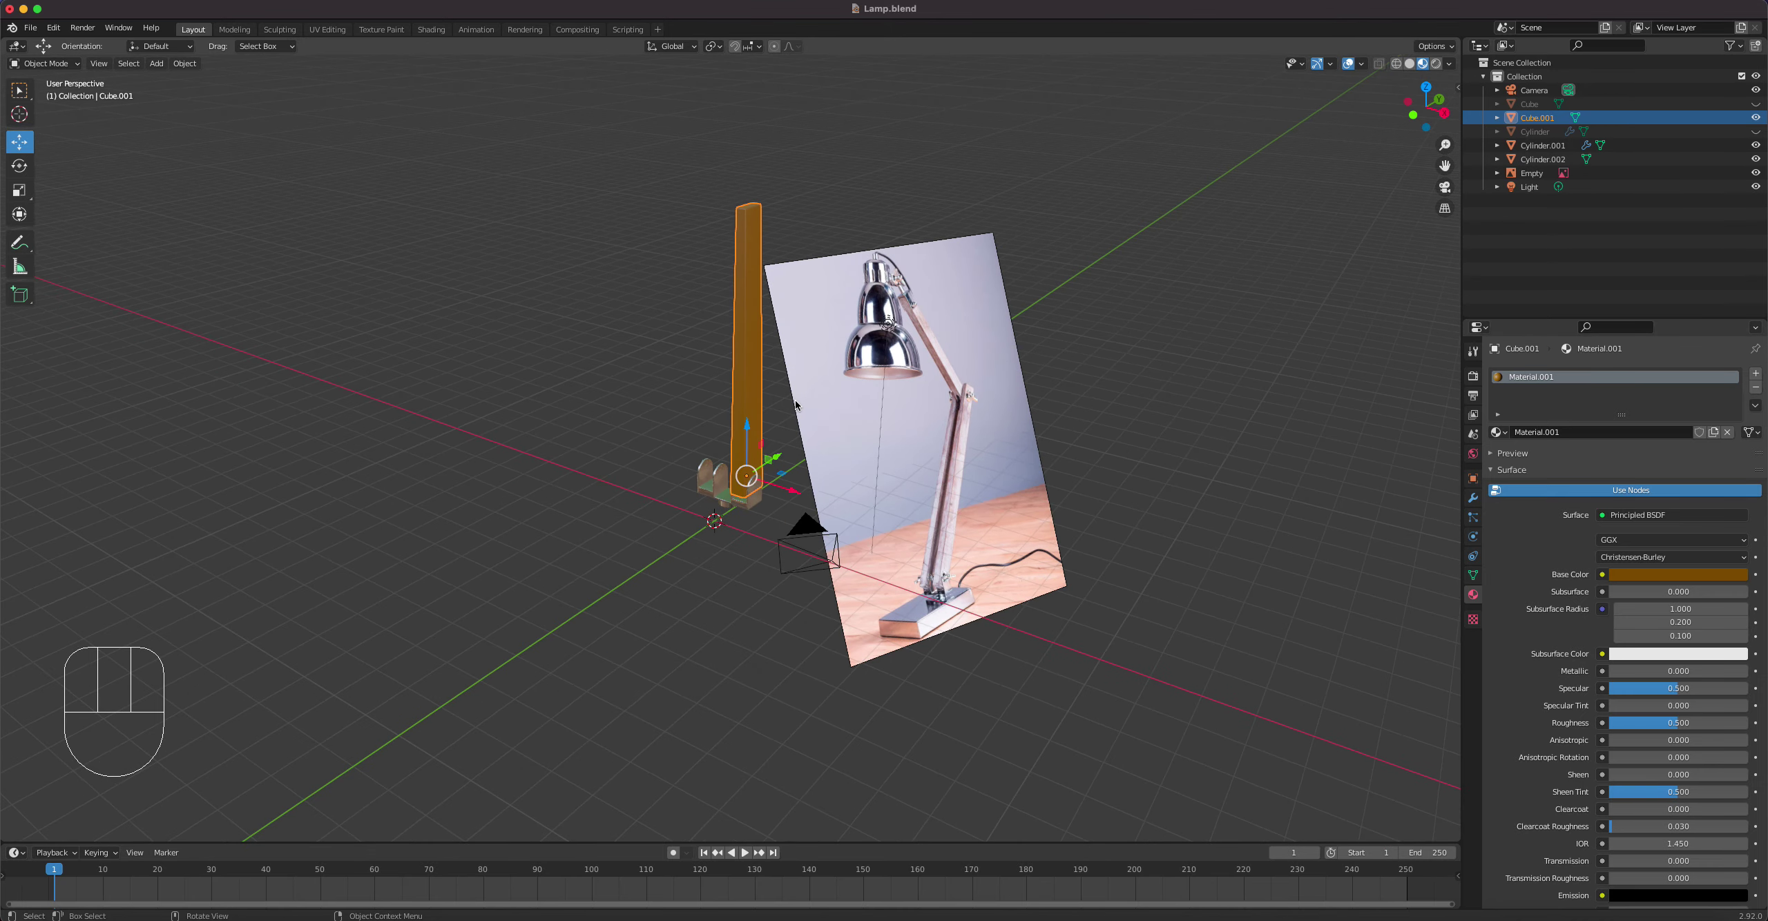
{"action": "middle_click_drag", "start_coordinate": [795, 392], "coordinate": [967, 402]}
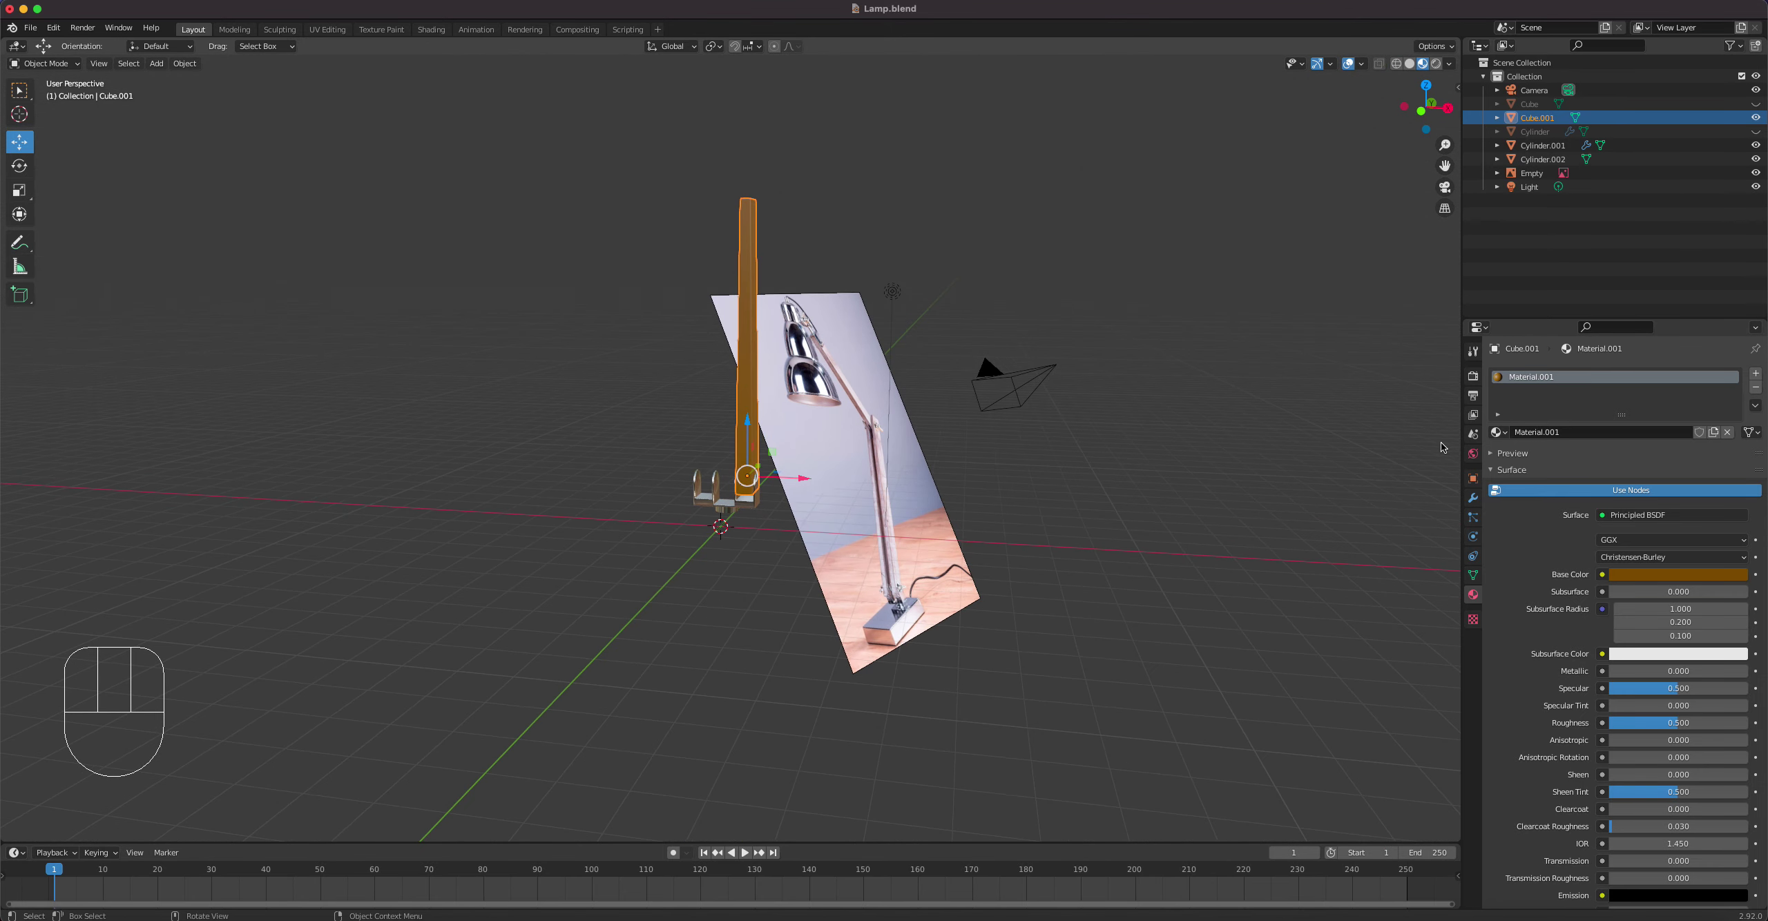
{"action": "left_click", "coordinate": [1473, 498]}
{"action": "left_click", "coordinate": [1558, 374]}
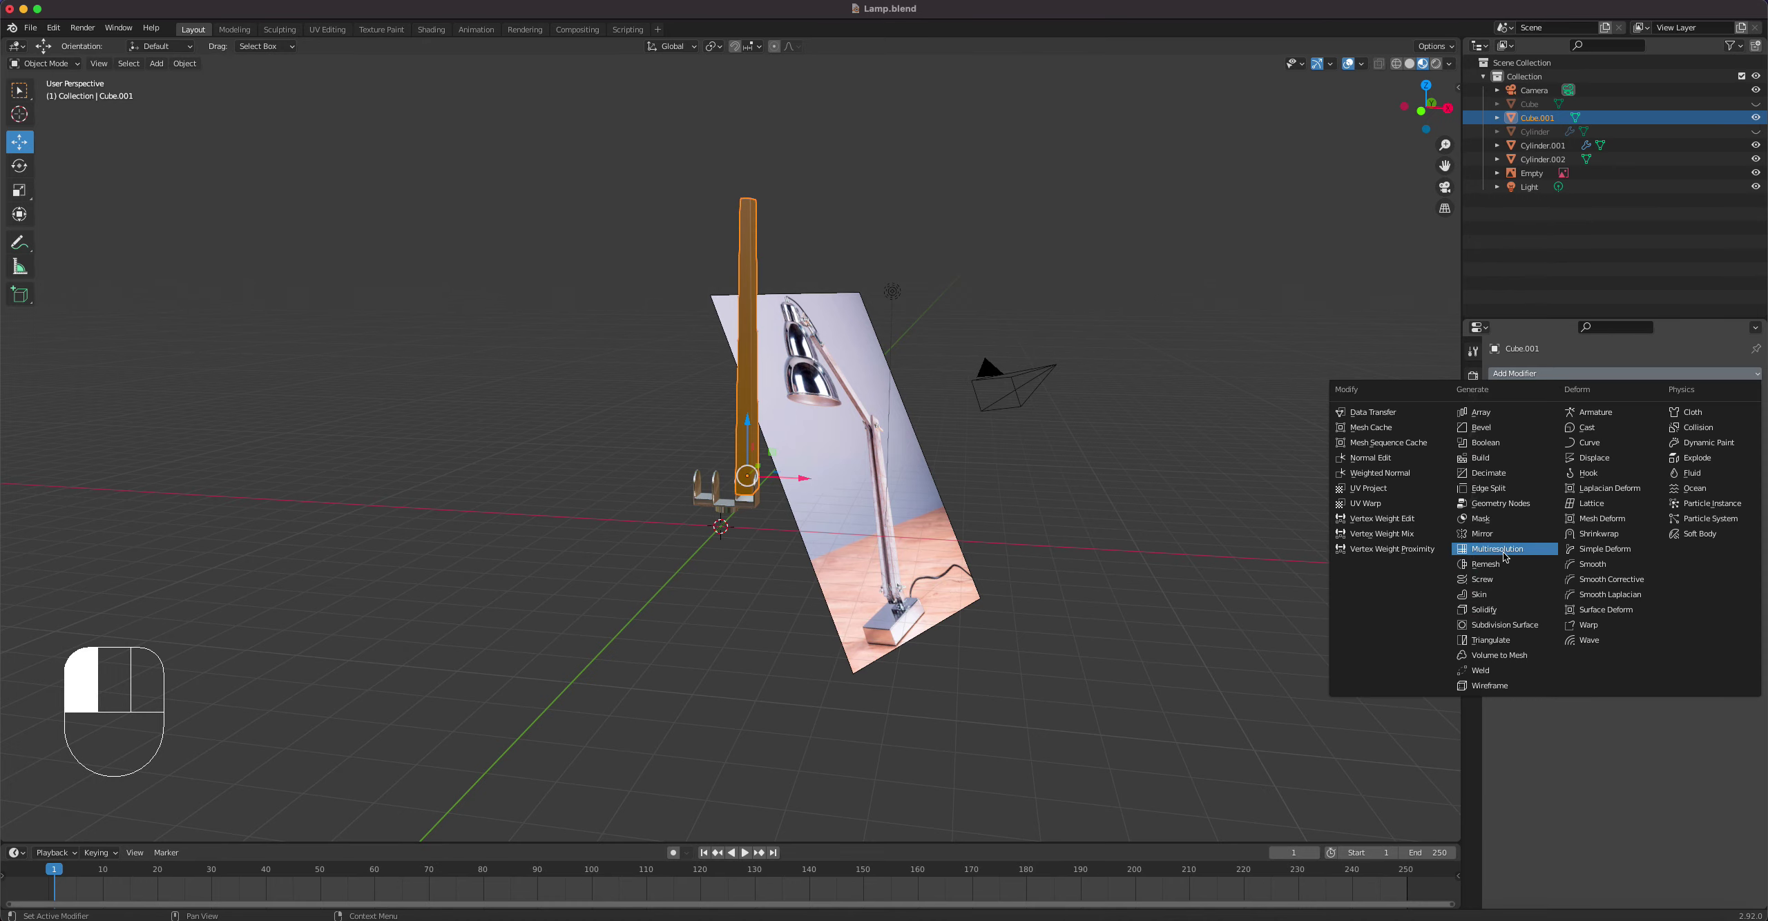
{"action": "left_click", "coordinate": [1482, 534]}
Step: Unhide the lamp's base Cube and set it as the mirror object to create the second arm
{"action": "left_click", "coordinate": [1737, 470]}
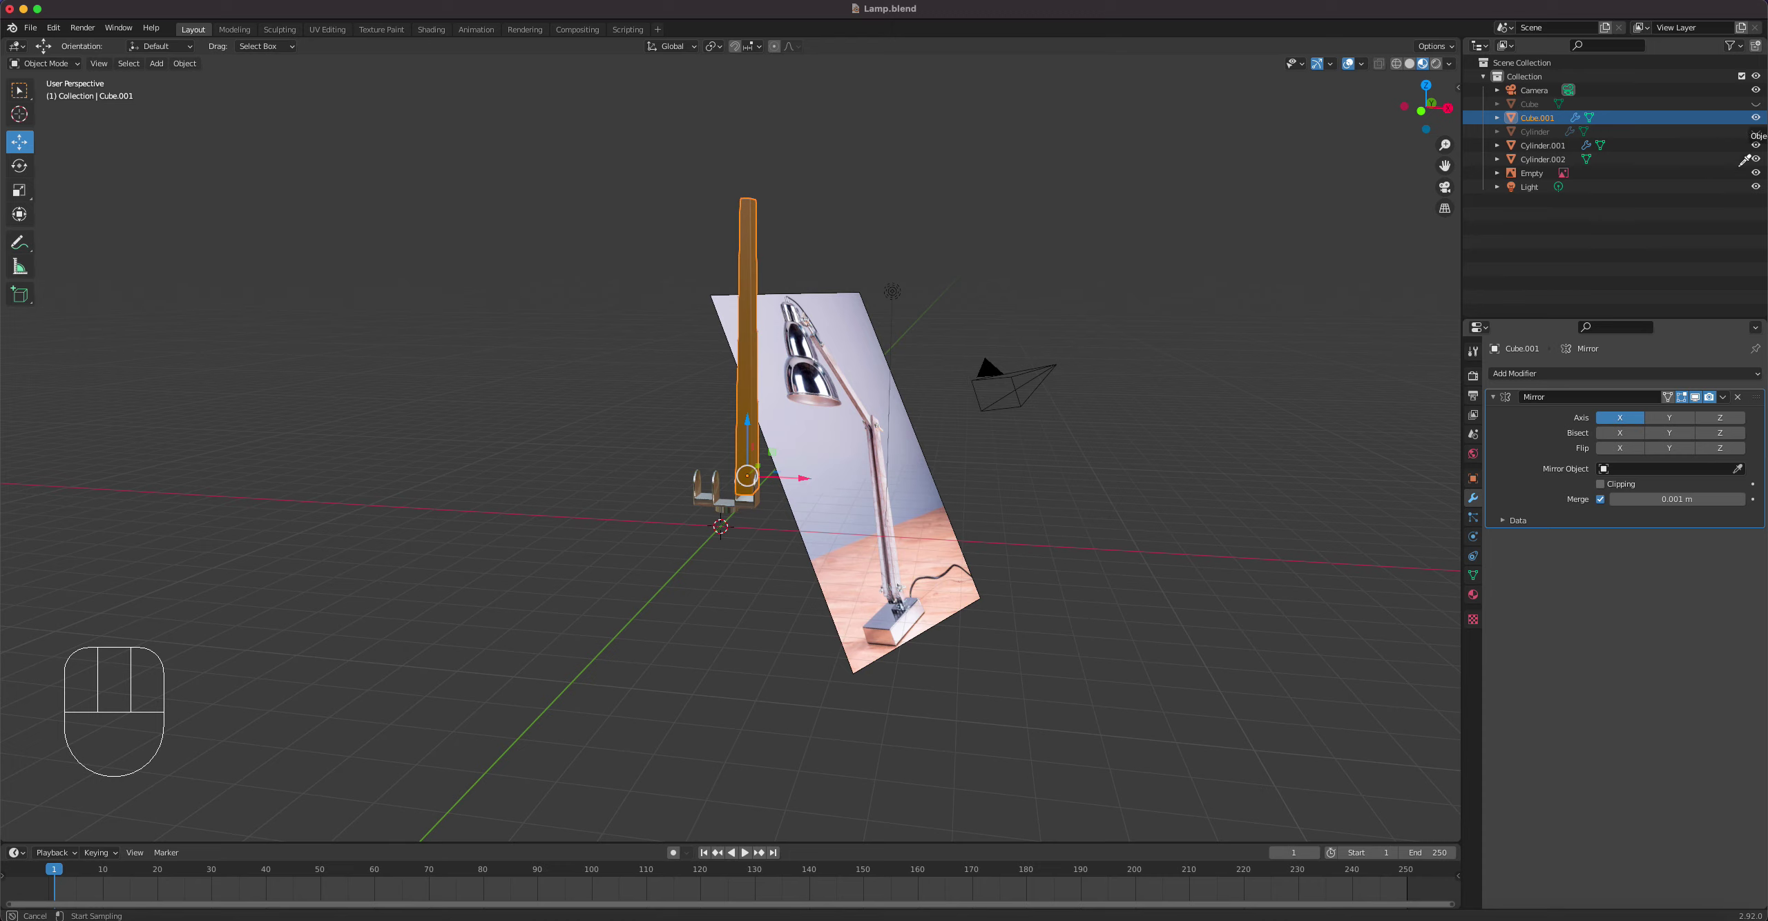
{"action": "key", "text": "Escape"}
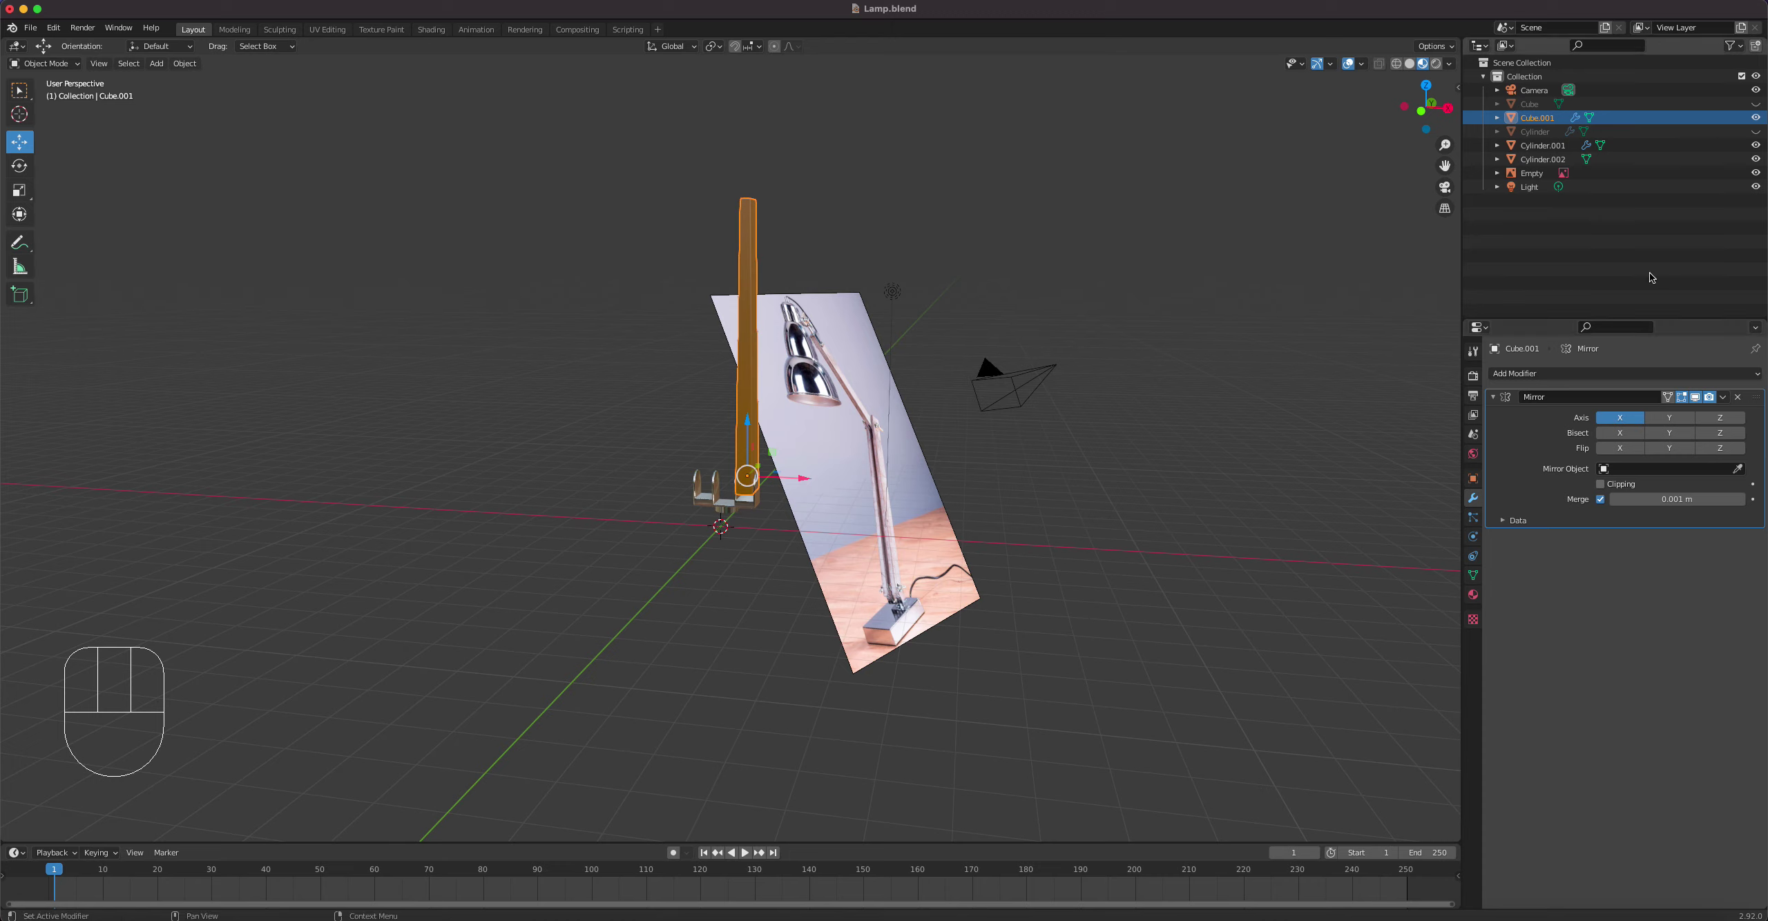
{"action": "left_click", "coordinate": [1755, 104]}
{"action": "left_click", "coordinate": [1739, 469]}
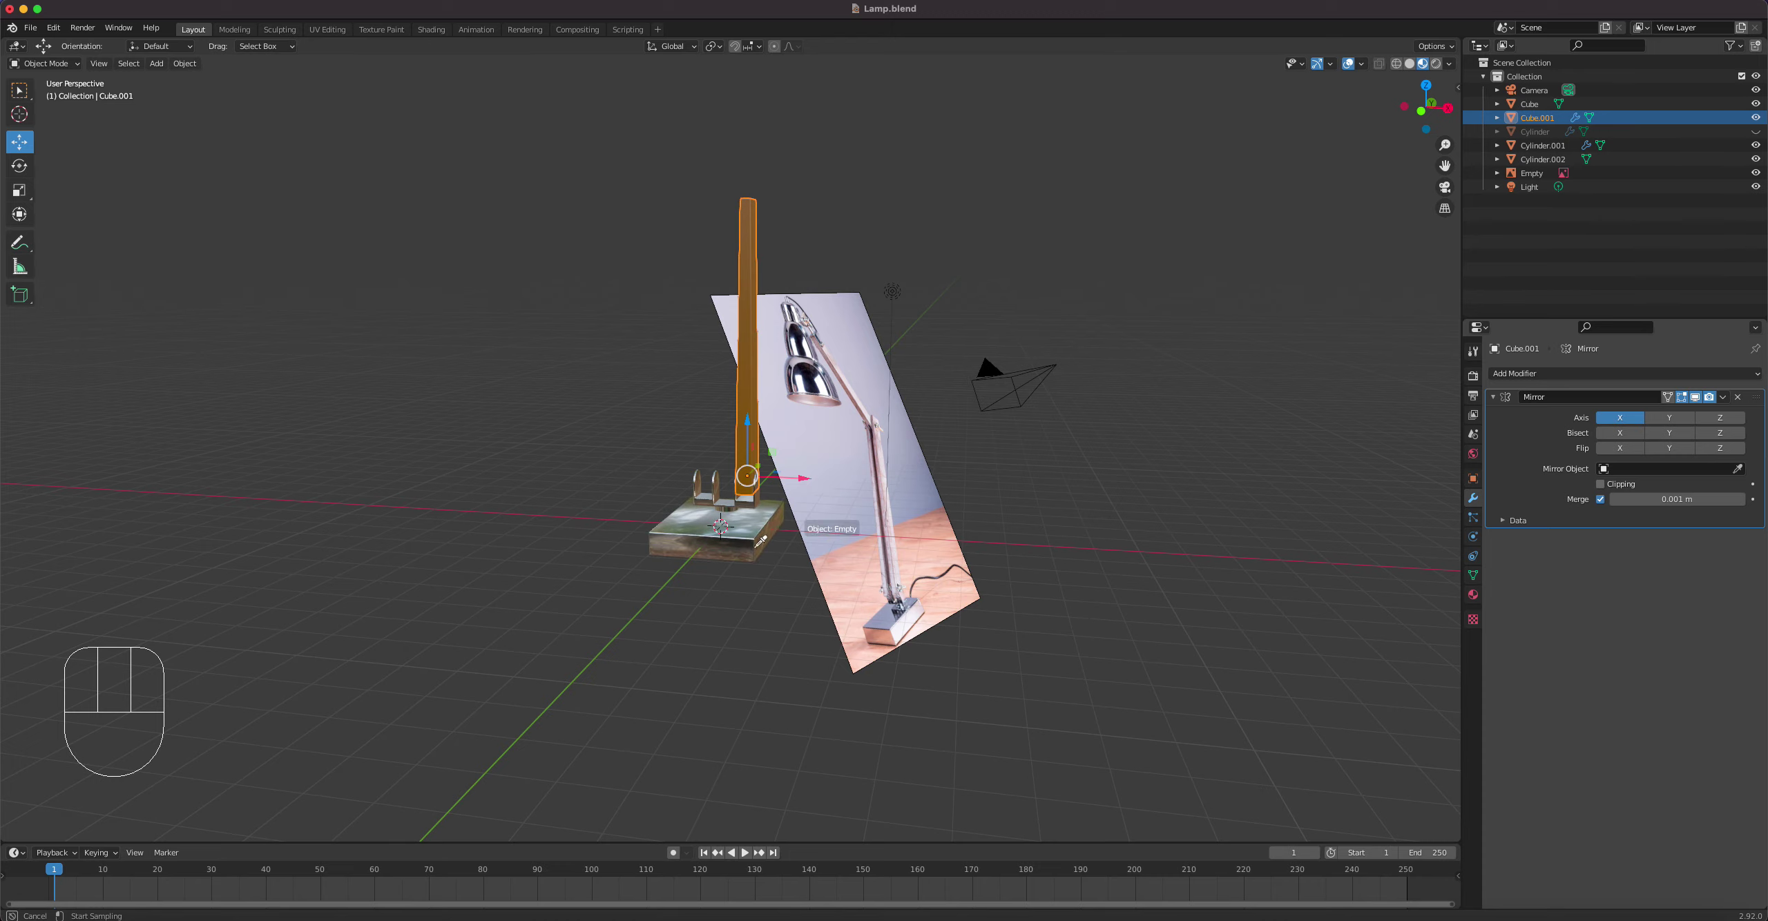
{"action": "left_click", "coordinate": [749, 538]}
Step: Examine how both arms sit in the bracket above the base and compare the joint with the reference photo
{"action": "key", "text": "Tab"}
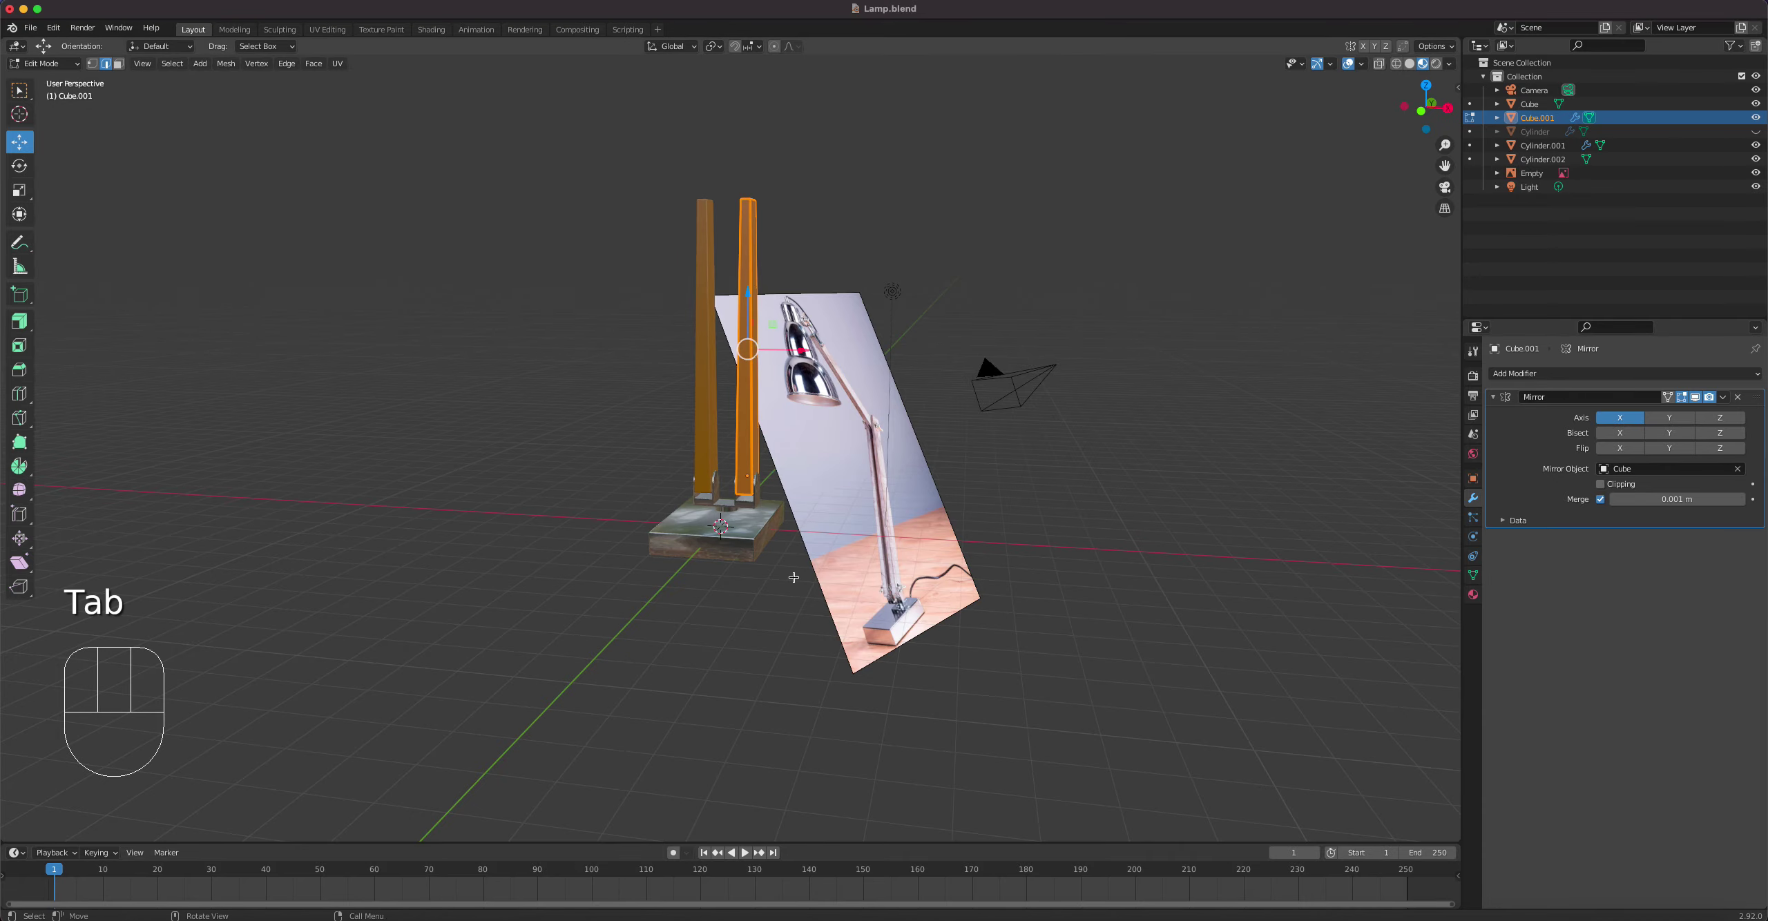
{"action": "scroll", "coordinate": [751, 547], "scroll_direction": "up", "scroll_amount": 7}
{"action": "mouse_move", "coordinate": [751, 546]}
{"action": "middle_mouse_down"}
{"action": "mouse_move", "coordinate": [863, 523]}
{"action": "mouse_move", "coordinate": [745, 531]}
{"action": "middle_mouse_up"}
{"action": "scroll", "coordinate": [745, 531], "scroll_direction": "down", "scroll_amount": 8}
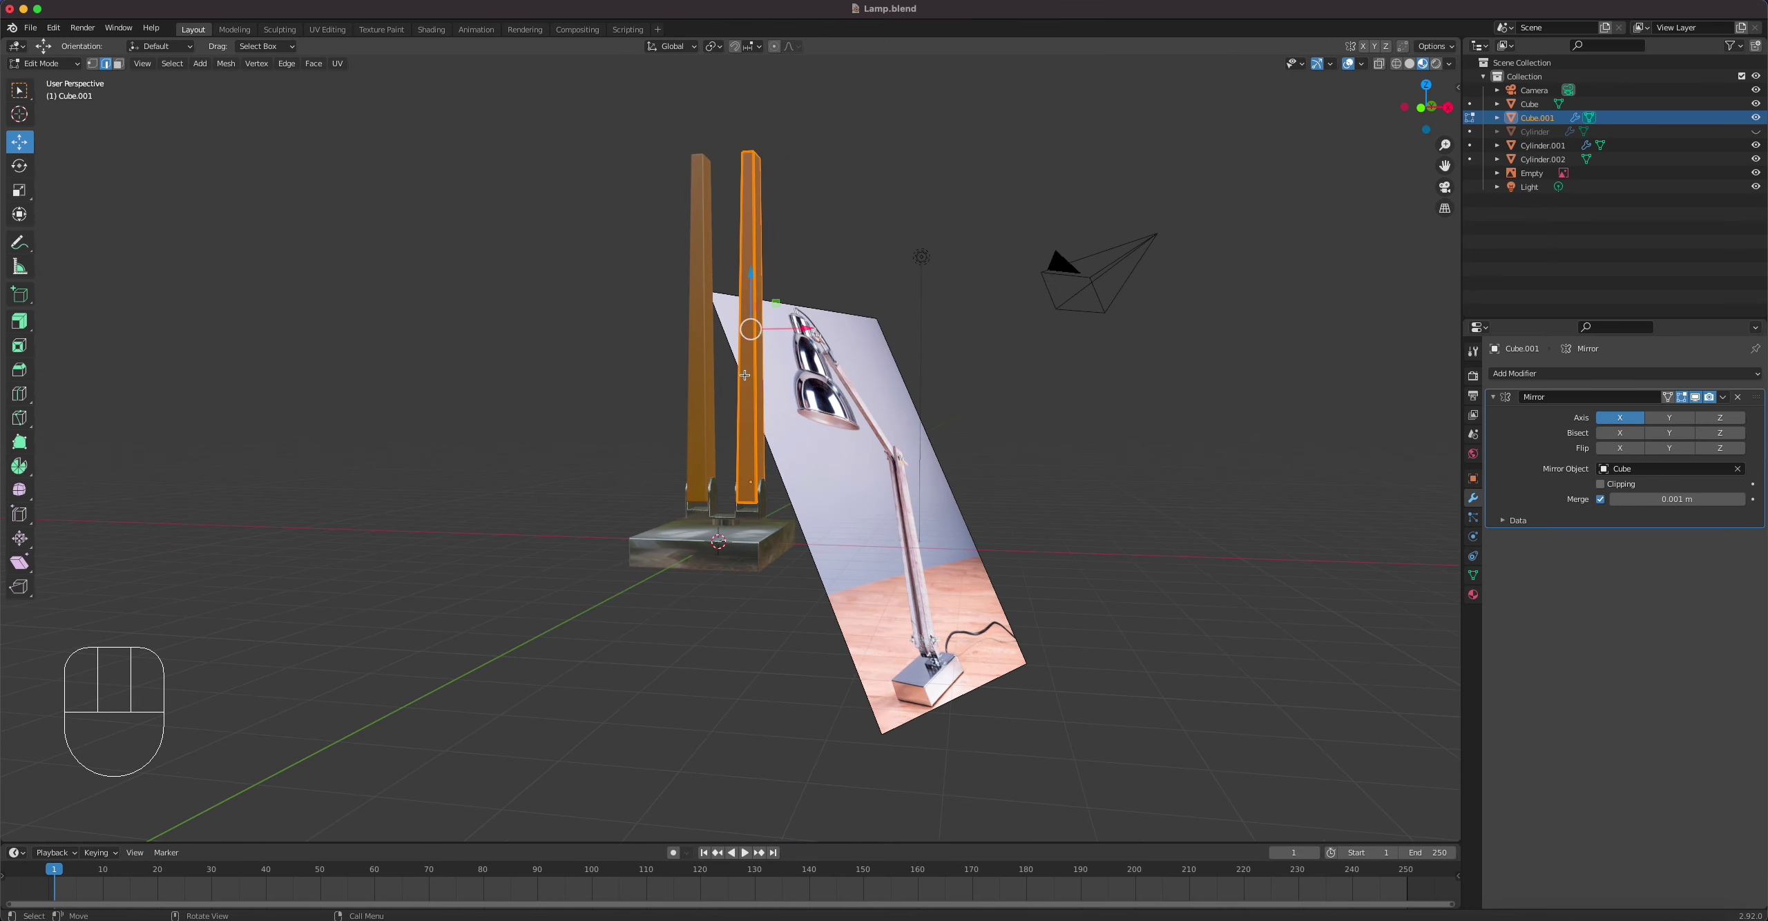
{"action": "mouse_move", "coordinate": [747, 423]}
{"action": "middle_mouse_down"}
{"action": "mouse_move", "coordinate": [732, 424]}
{"action": "mouse_move", "coordinate": [767, 424]}
{"action": "middle_mouse_up"}
{"action": "scroll", "coordinate": [767, 424], "scroll_direction": "up", "scroll_amount": 5}
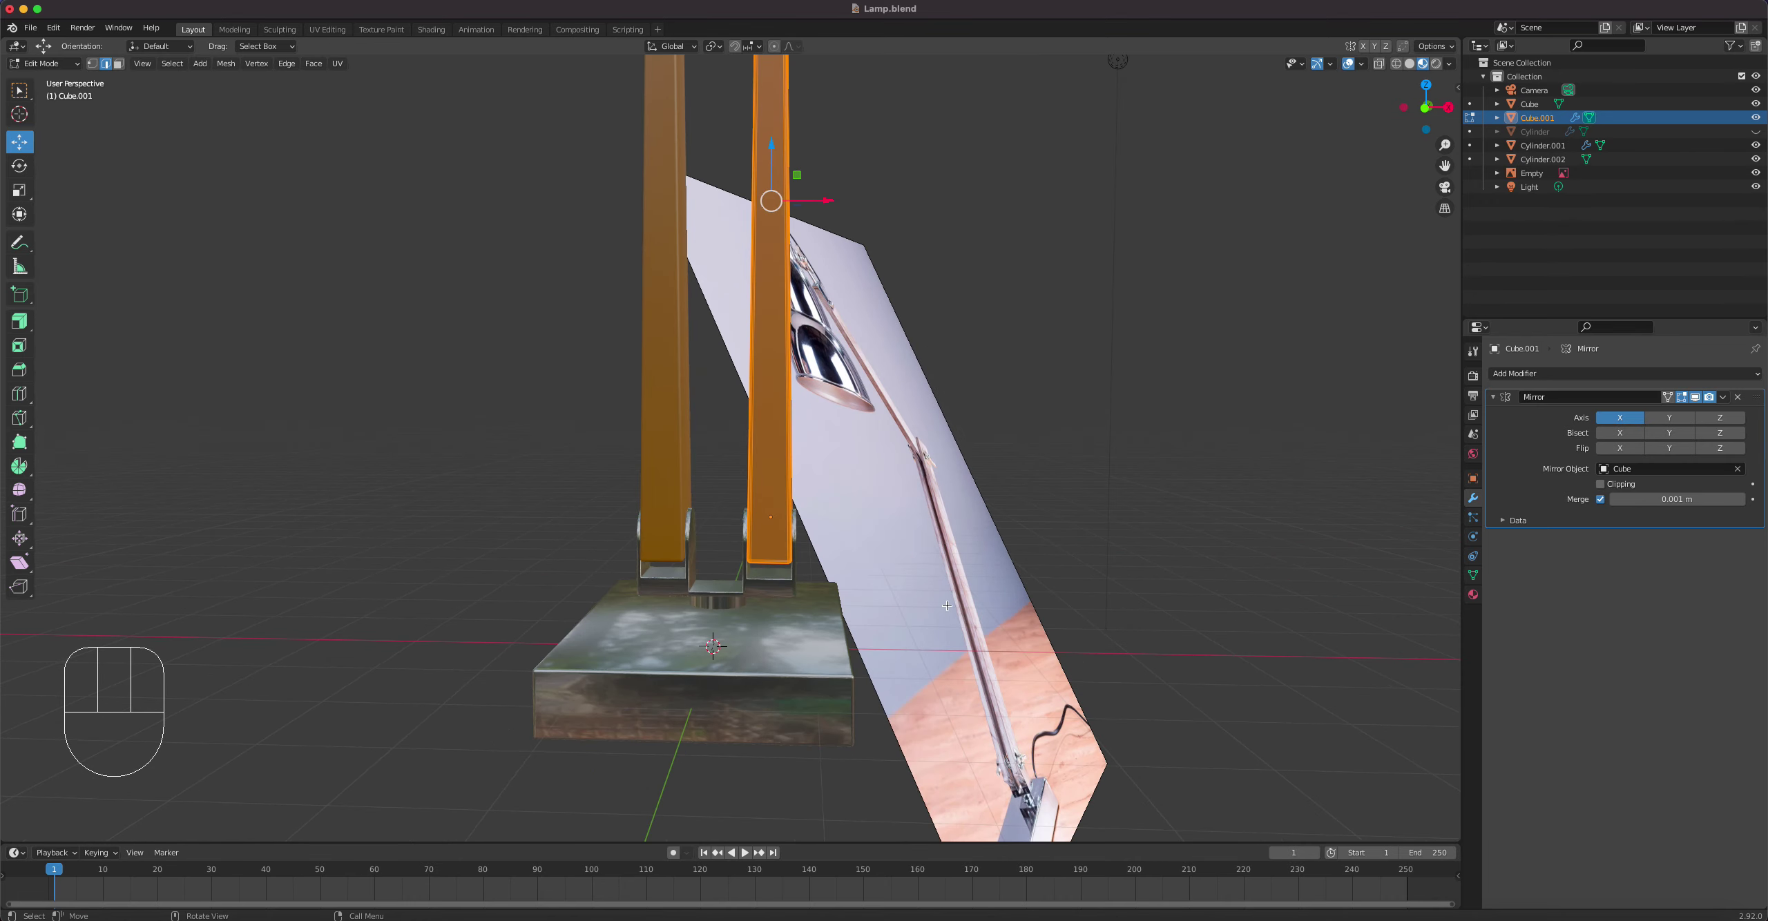
{"action": "middle_click_drag", "start_coordinate": [1009, 698], "coordinate": [1005, 660]}
{"action": "middle_click_drag", "start_coordinate": [1005, 660], "coordinate": [878, 458], "text": "shift"}
{"action": "scroll", "coordinate": [878, 458], "scroll_direction": "up", "scroll_amount": 5}
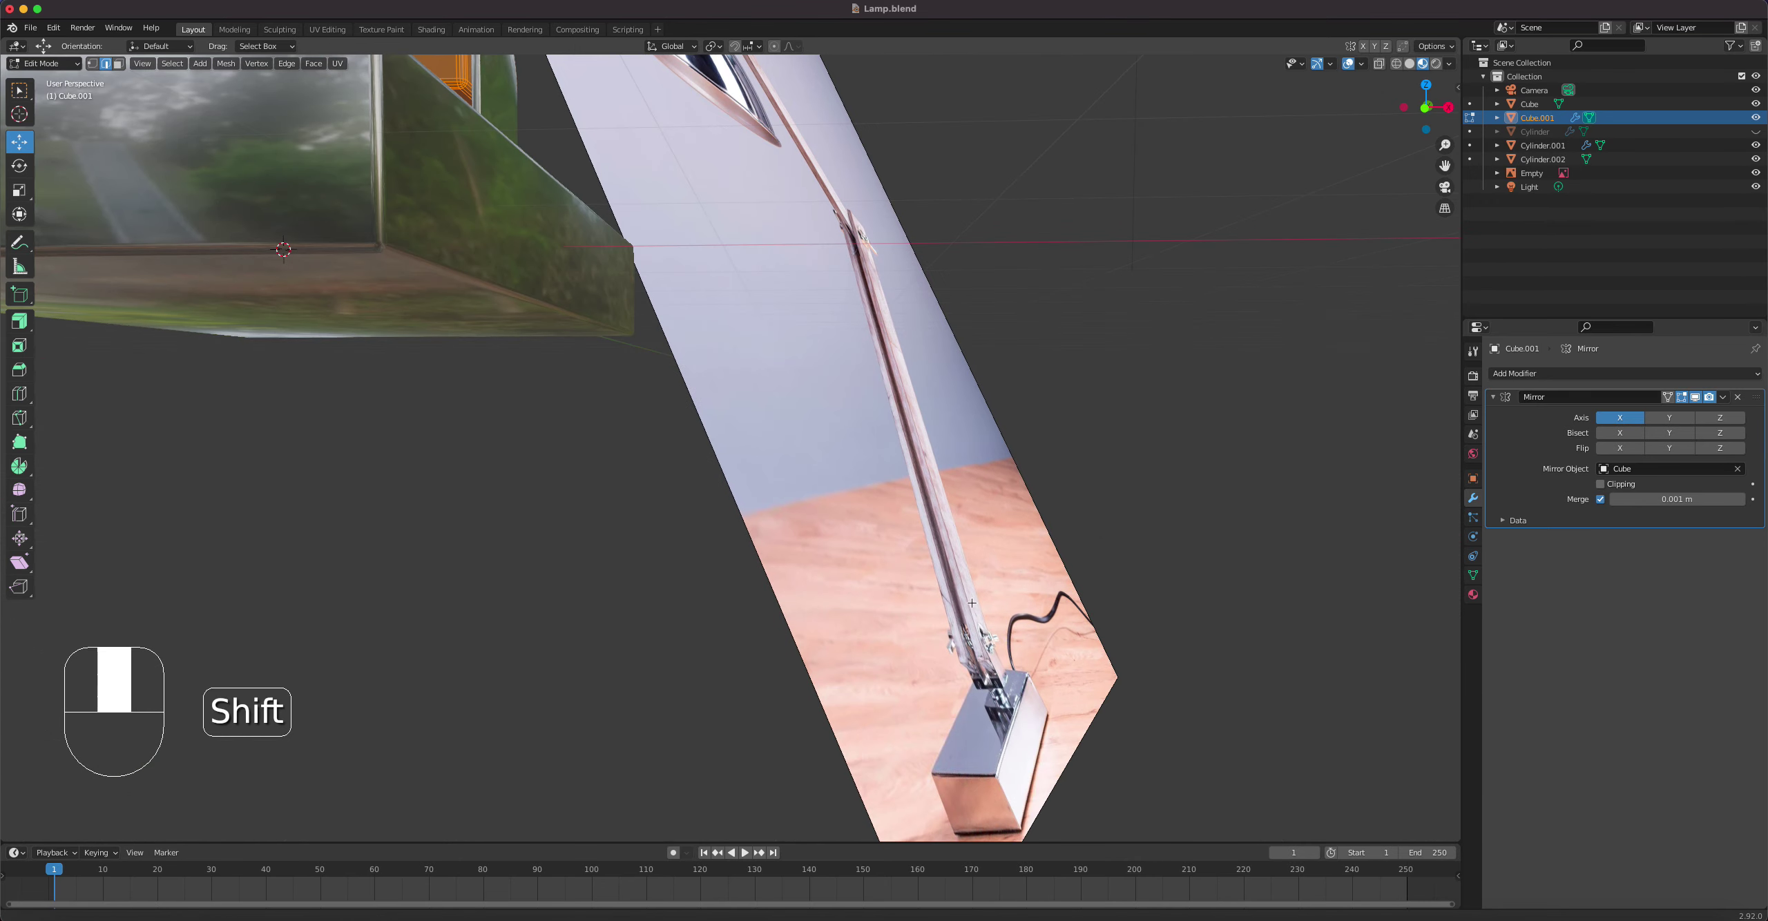
{"action": "middle_click_drag", "start_coordinate": [1005, 680], "coordinate": [913, 523], "text": "shift"}
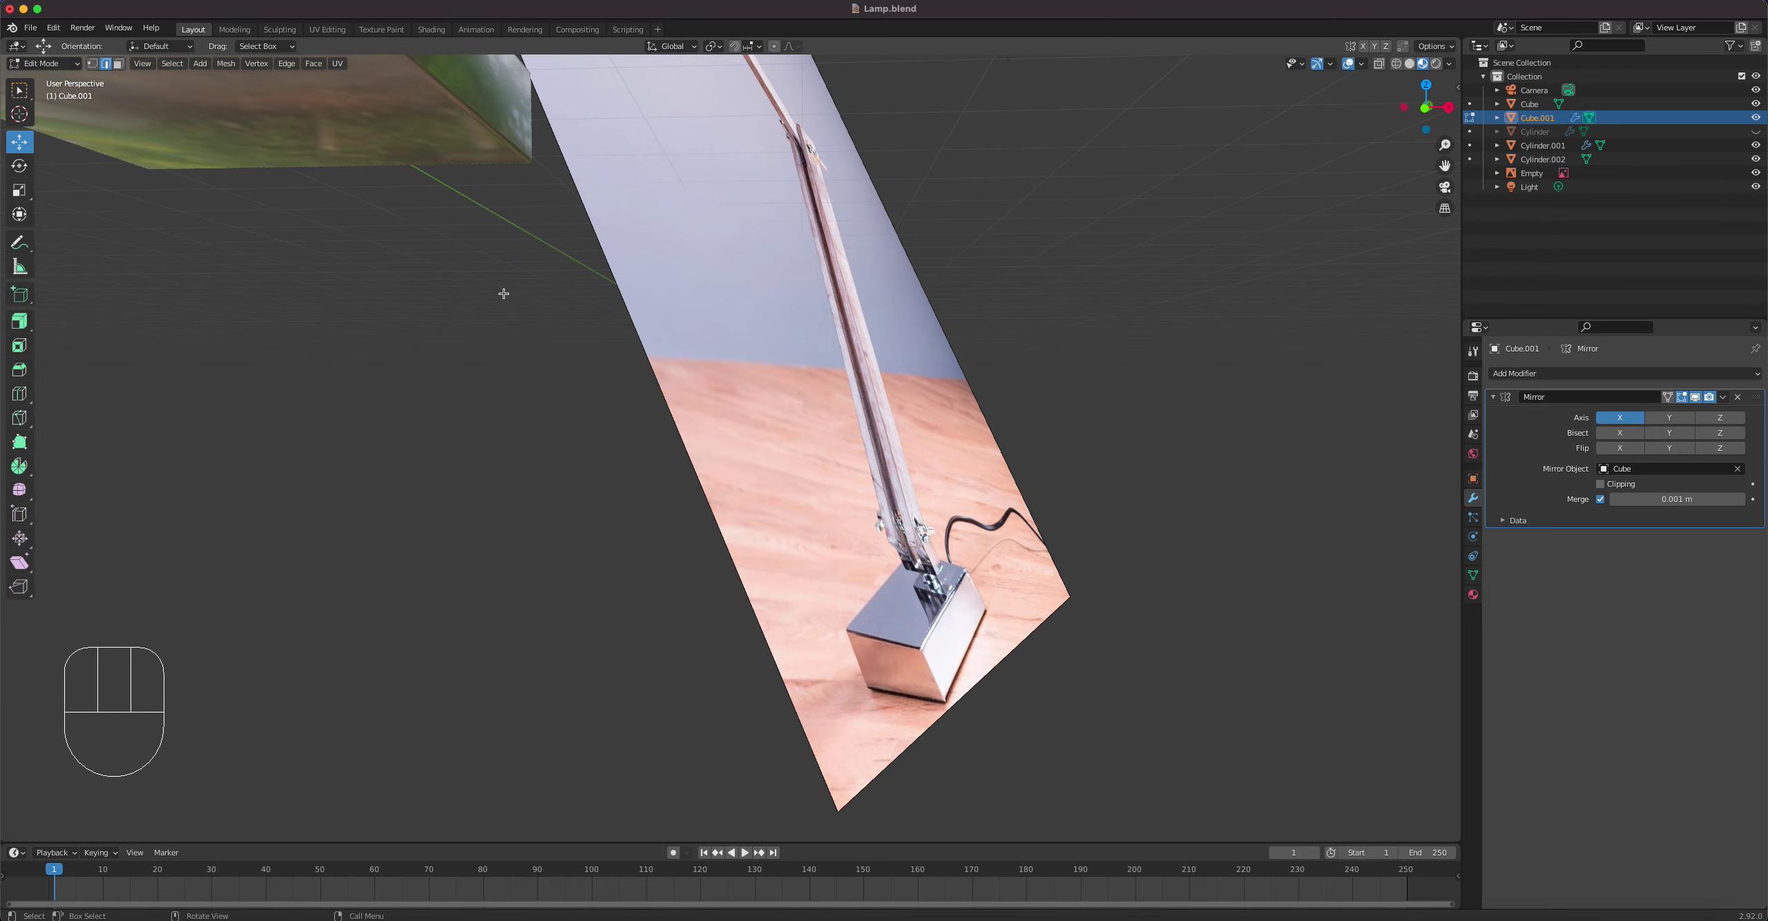
{"action": "scroll", "coordinate": [503, 294], "scroll_direction": "down", "scroll_amount": 5}
{"action": "middle_click_drag", "start_coordinate": [503, 294], "coordinate": [563, 426], "text": "shift"}
Step: Narrow the bracket by selecting its right-half vertices in see-through front view and moving them inward along X
{"action": "key", "text": "Tab"}
{"action": "left_click", "coordinate": [566, 426]}
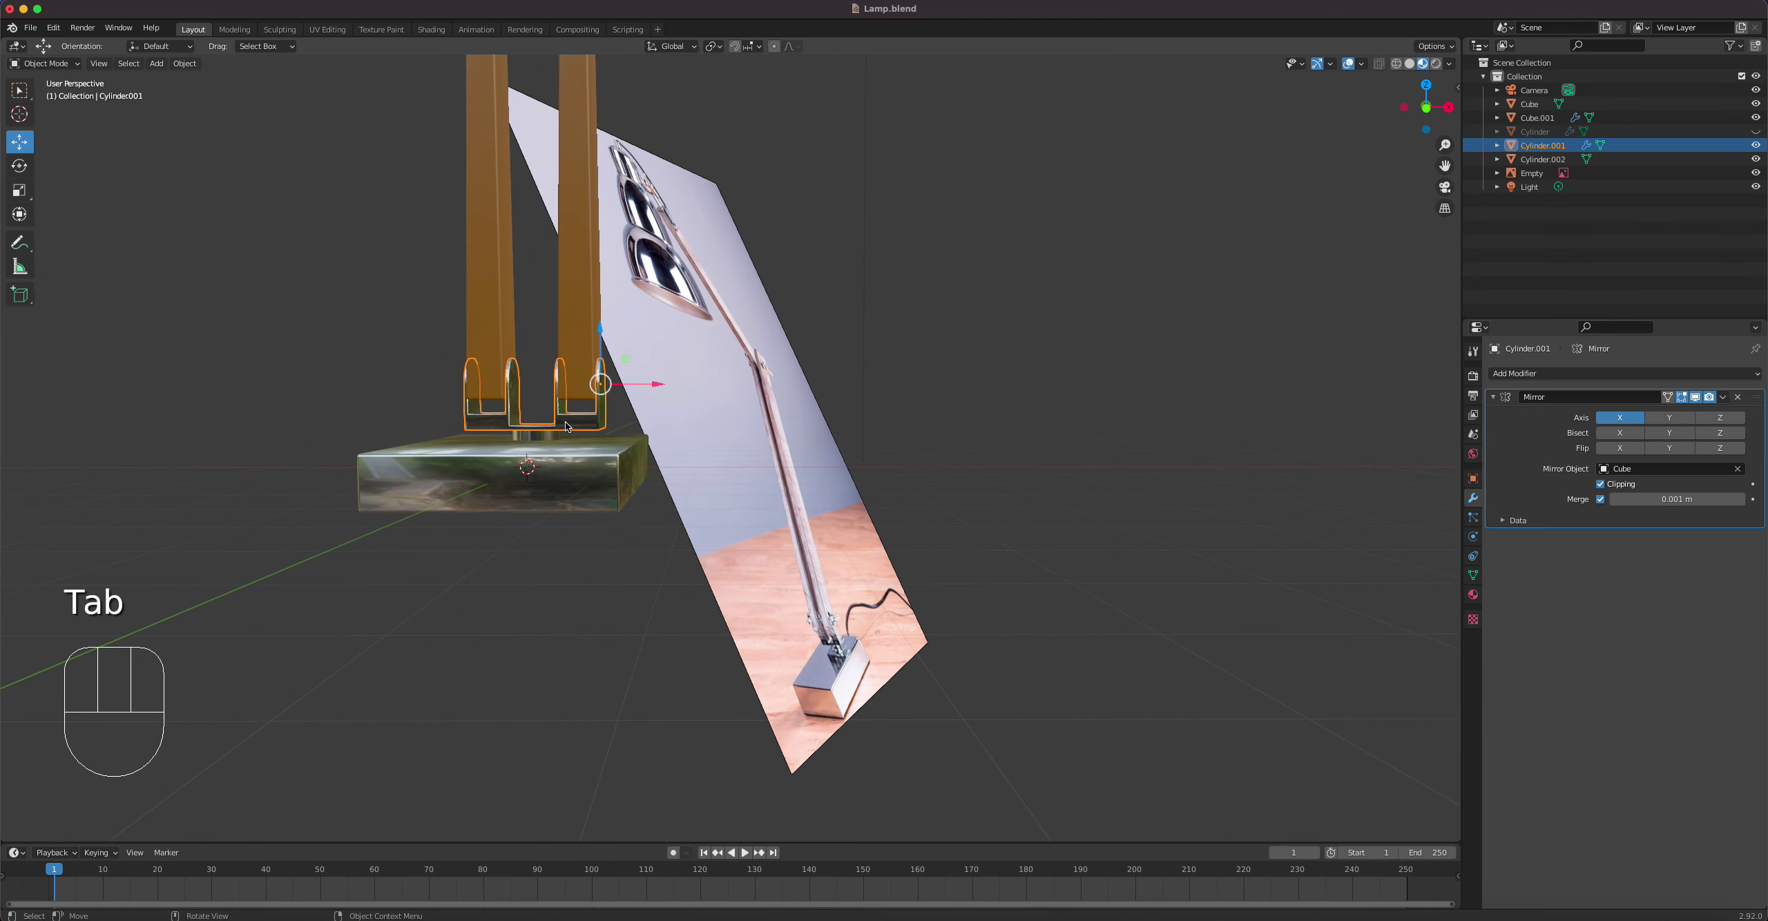
{"action": "key", "text": "KP_1"}
{"action": "scroll", "coordinate": [568, 425], "scroll_direction": "up", "scroll_amount": 3}
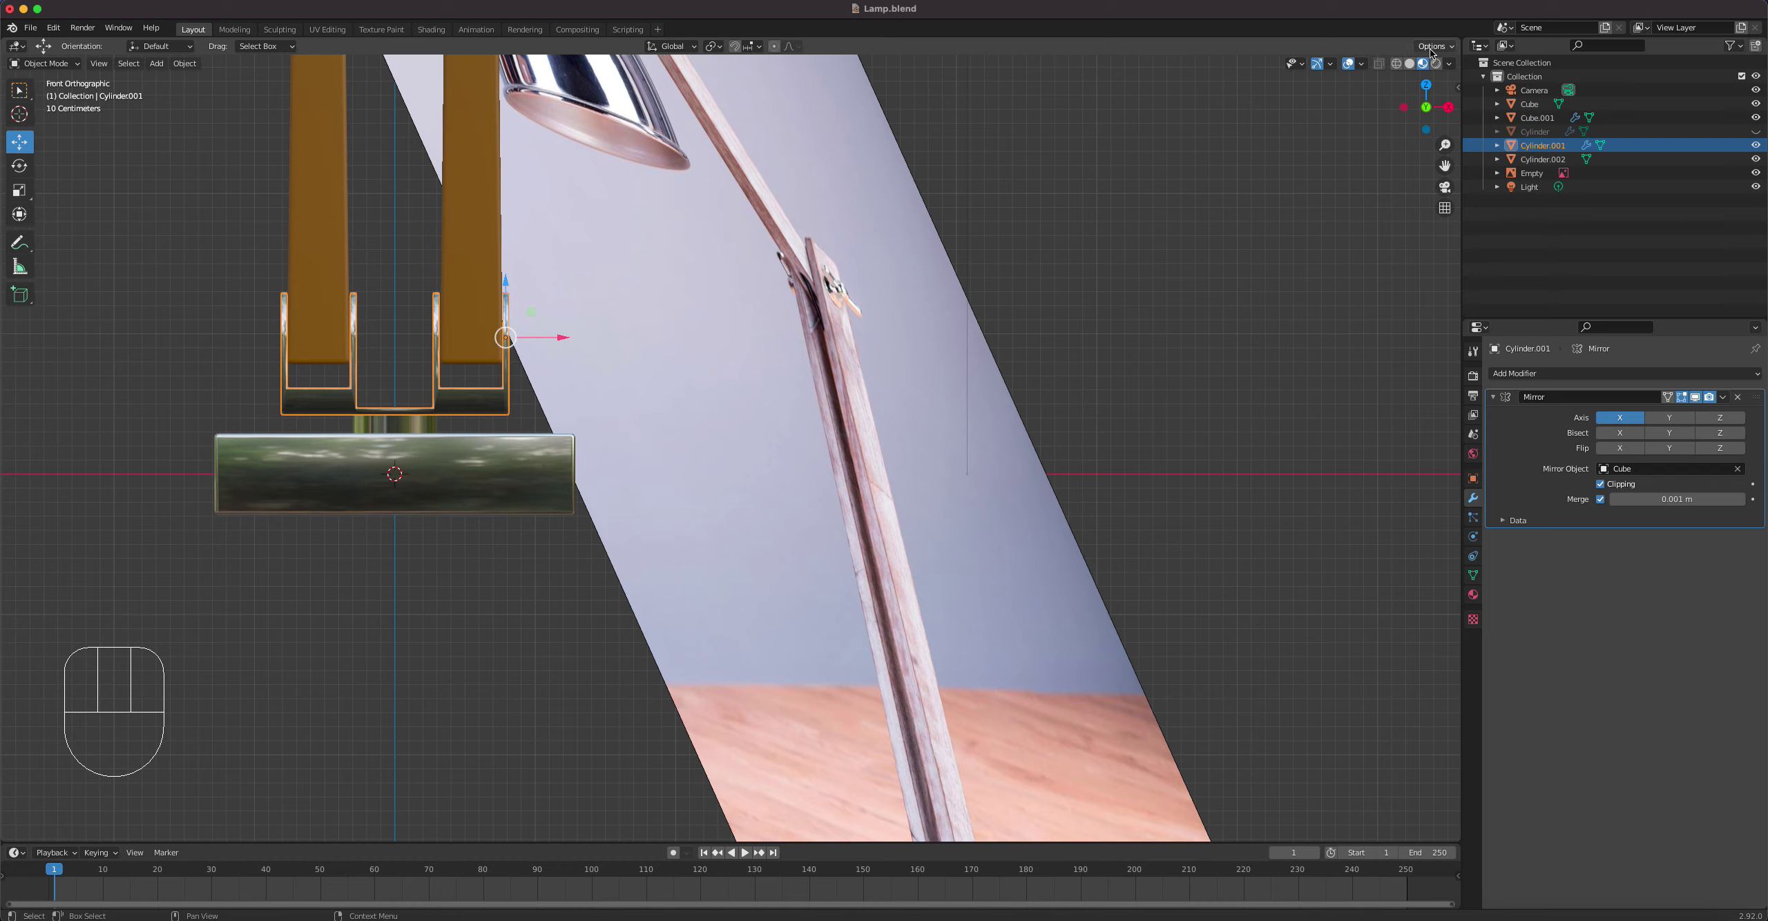
{"action": "left_click", "coordinate": [1380, 64]}
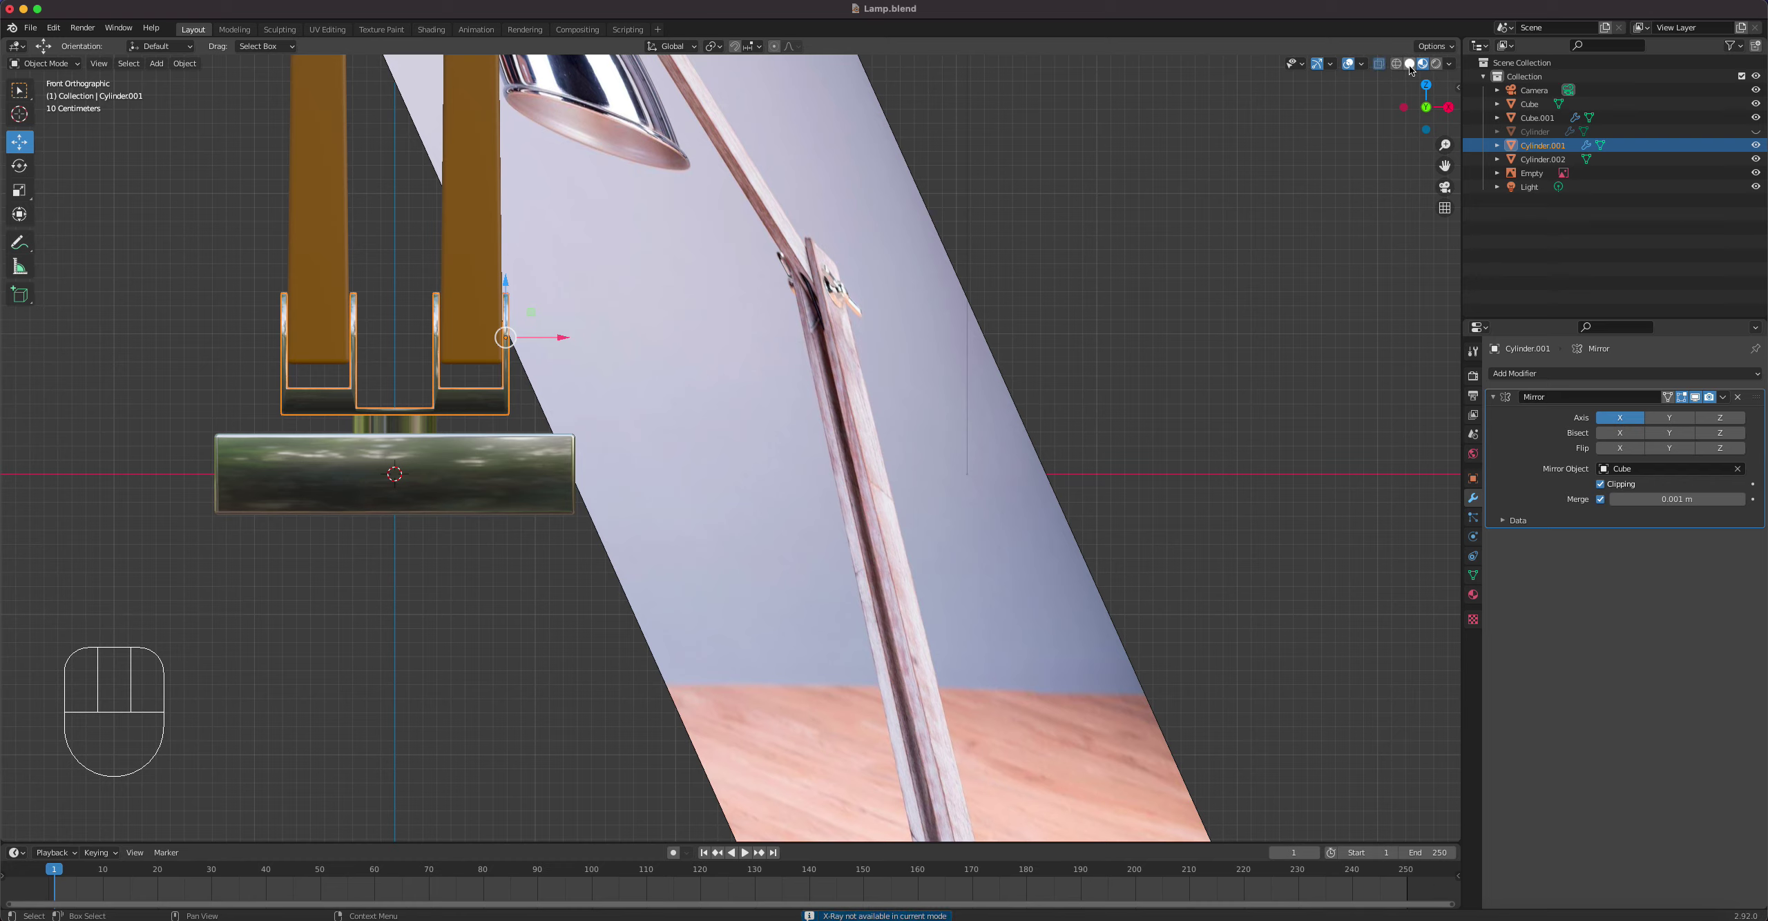
{"action": "left_click", "coordinate": [1409, 64]}
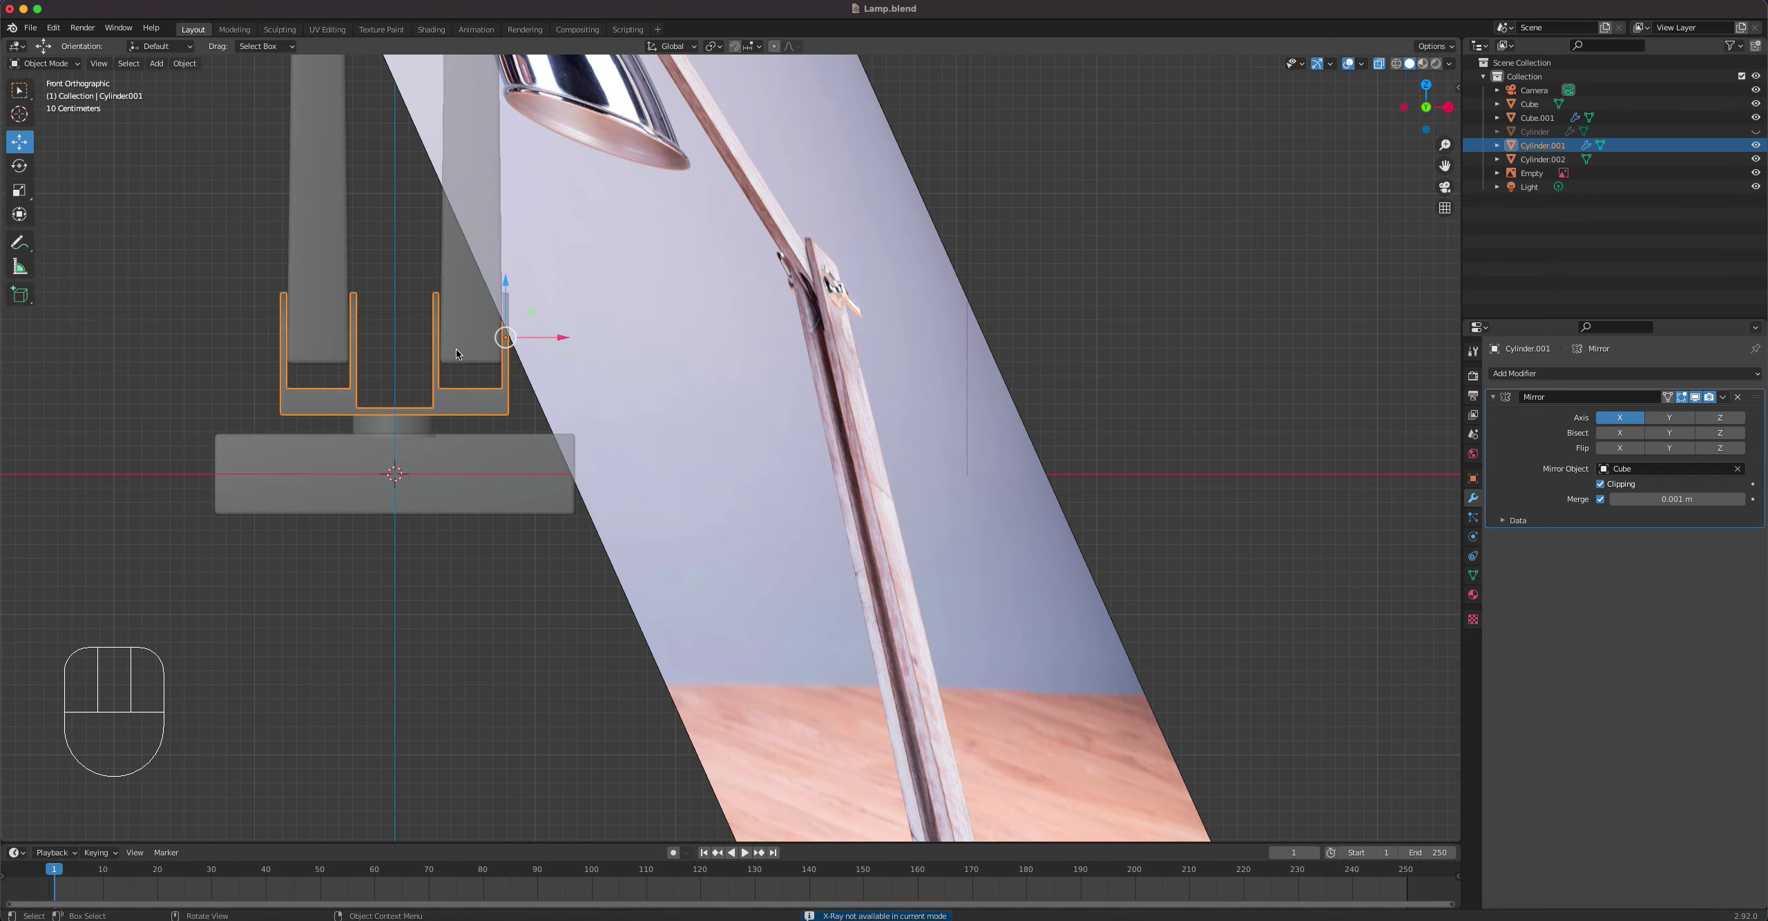
{"action": "key", "text": "Tab"}
{"action": "key", "text": "1"}
{"action": "left_click_drag", "start_coordinate": [413, 238], "coordinate": [586, 517]}
{"action": "left_click_drag", "start_coordinate": [529, 357], "coordinate": [504, 362]}
{"action": "key", "text": "Tab"}
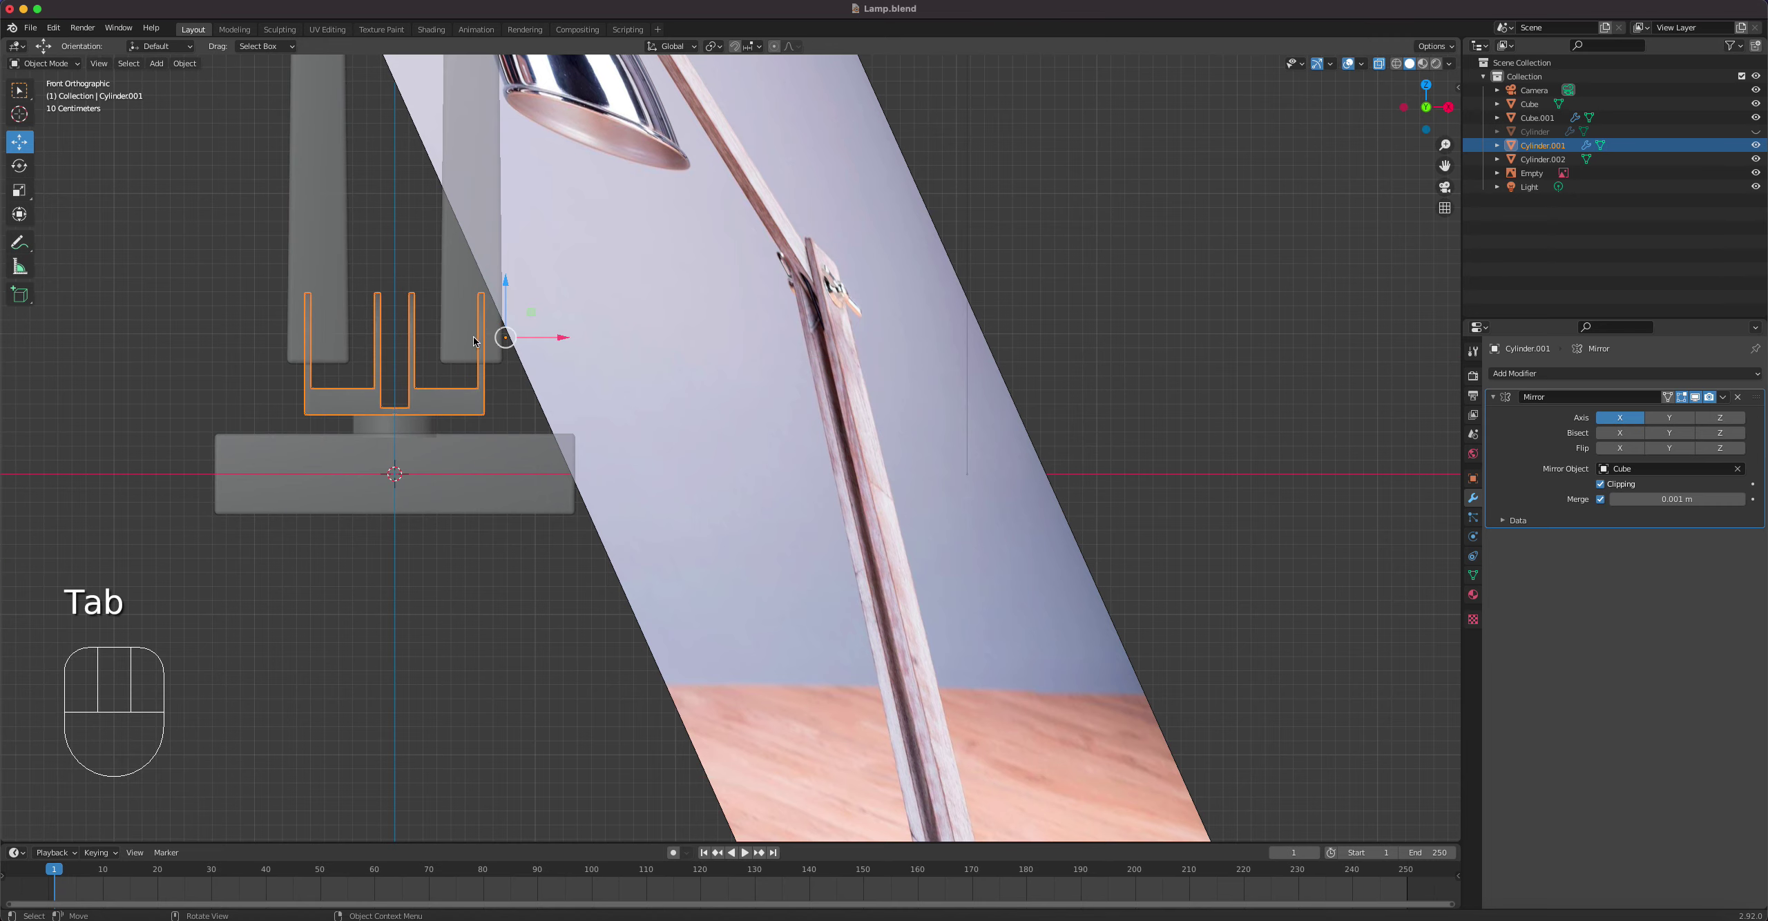
Step: Move the mirrored lower arms inward along X so each sits between its pair of bracket plates
{"action": "left_click", "coordinate": [469, 340]}
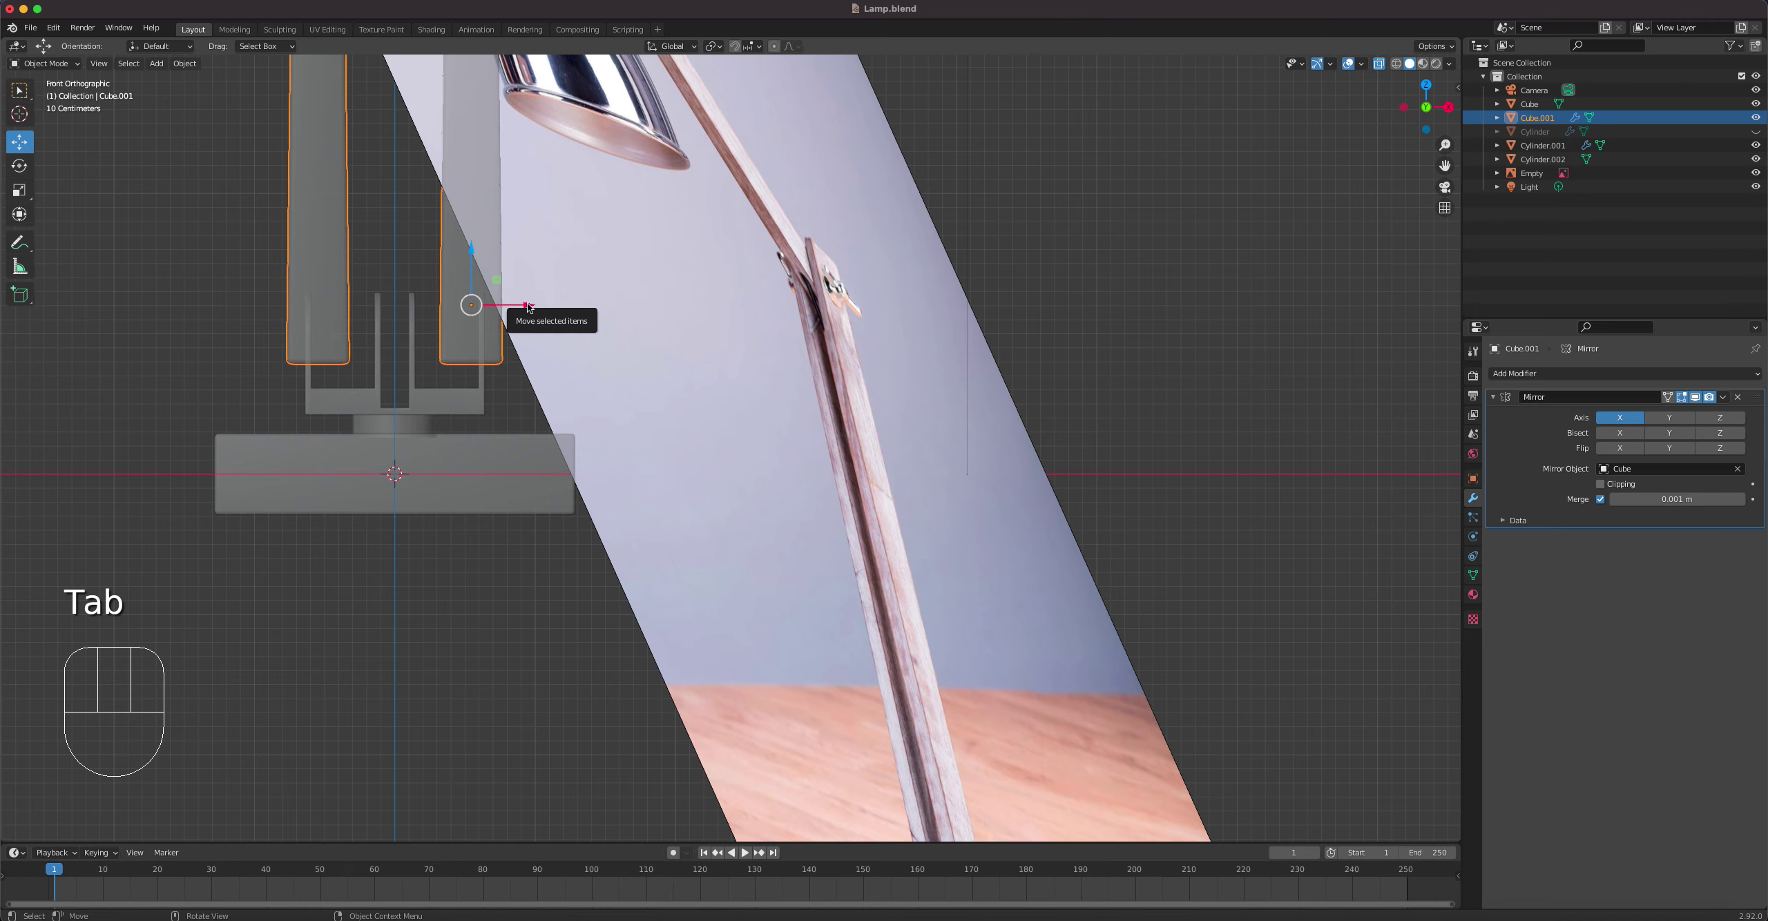
{"action": "left_click_drag", "start_coordinate": [520, 315], "coordinate": [501, 310]}
{"action": "scroll", "coordinate": [489, 312], "scroll_direction": "down", "scroll_amount": 6}
{"action": "middle_click_drag", "start_coordinate": [664, 250], "coordinate": [652, 521], "text": "shift"}
{"action": "scroll", "coordinate": [641, 412], "scroll_direction": "up", "scroll_amount": 4}
{"action": "key", "text": "Tab"}
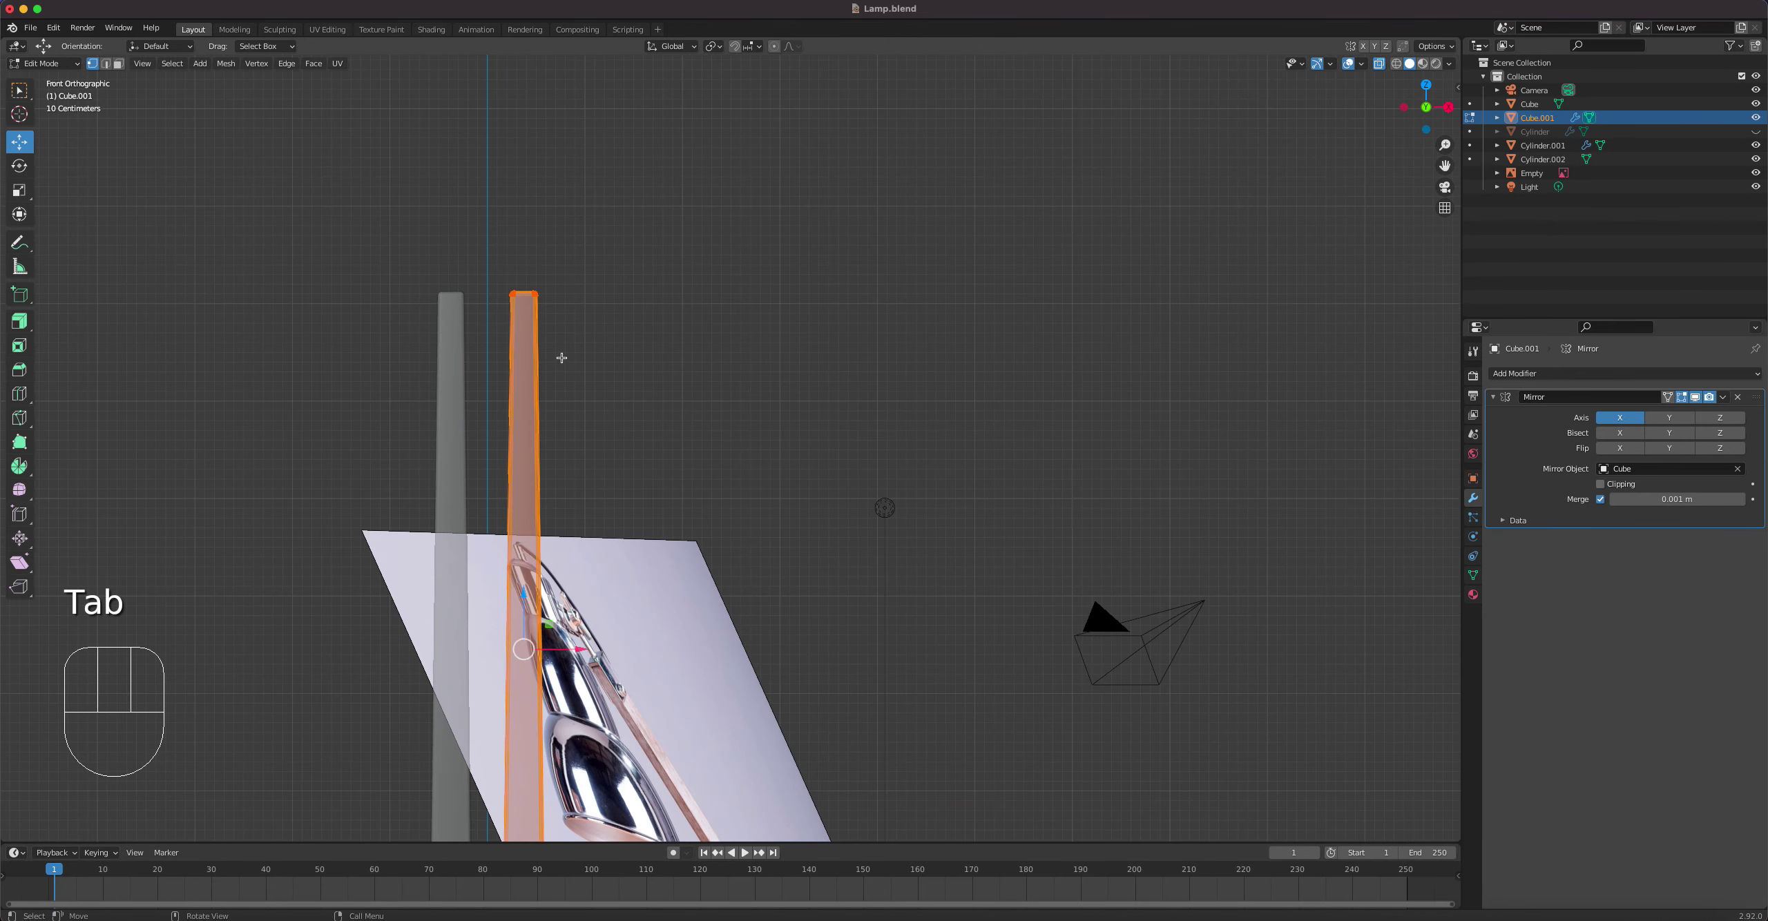
{"action": "left_click_drag", "start_coordinate": [487, 261], "coordinate": [573, 298]}
{"action": "right_click", "coordinate": [574, 298]}
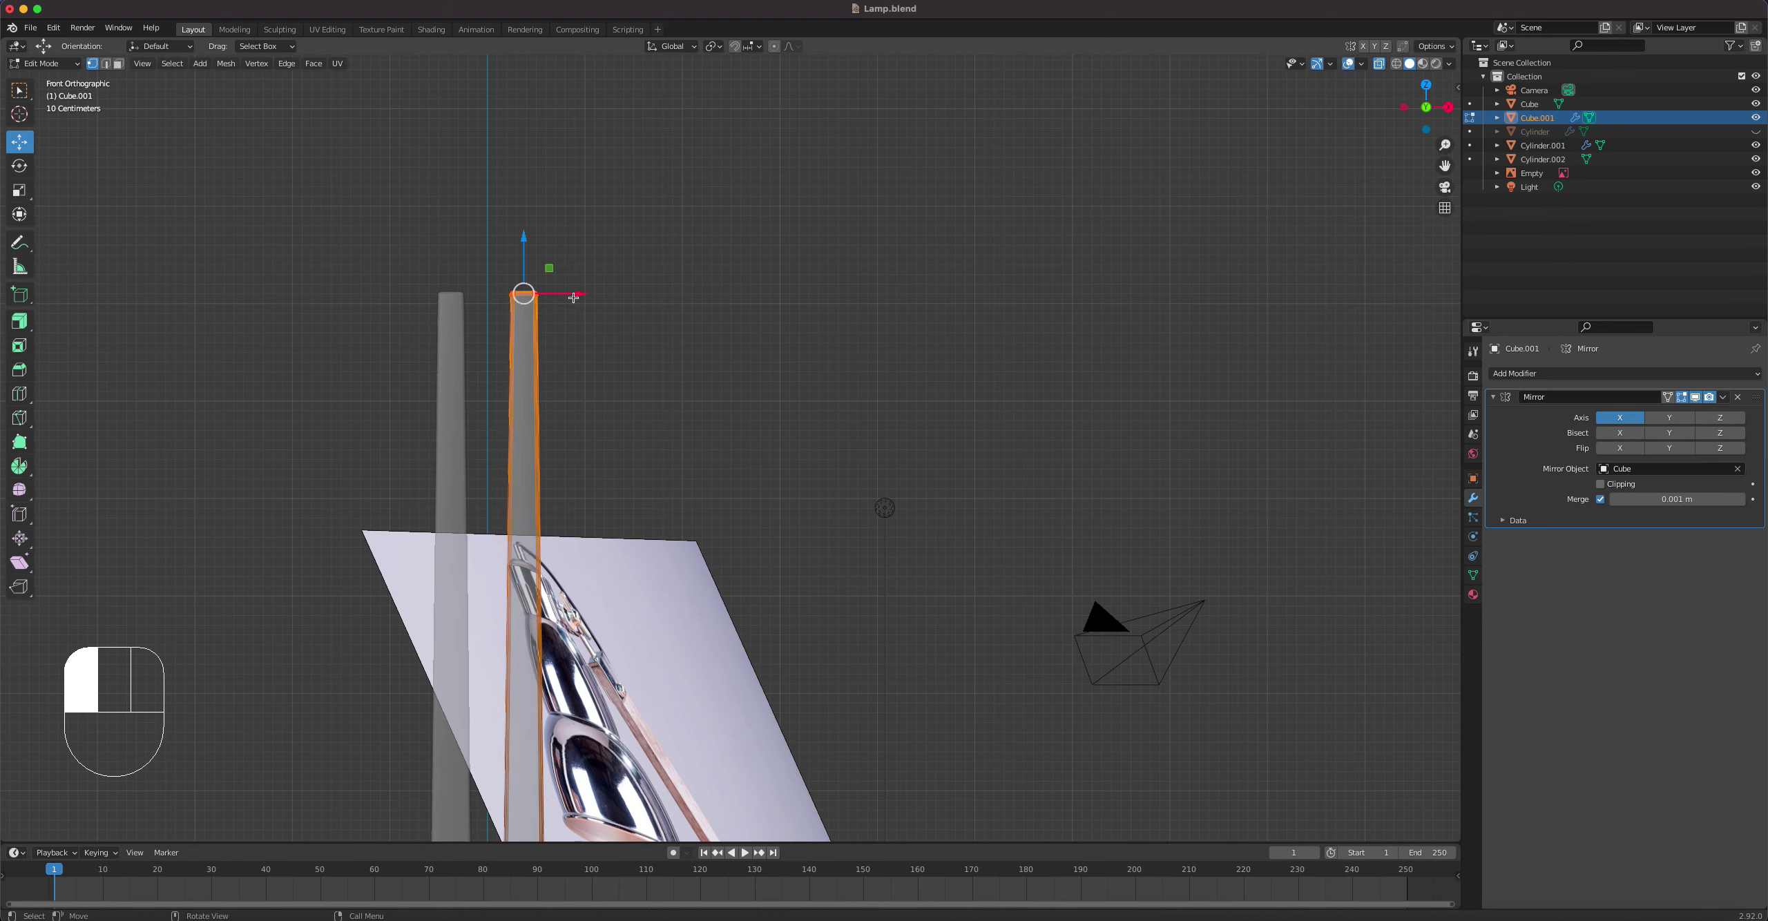
{"action": "scroll", "coordinate": [484, 509], "scroll_direction": "down", "scroll_amount": 4}
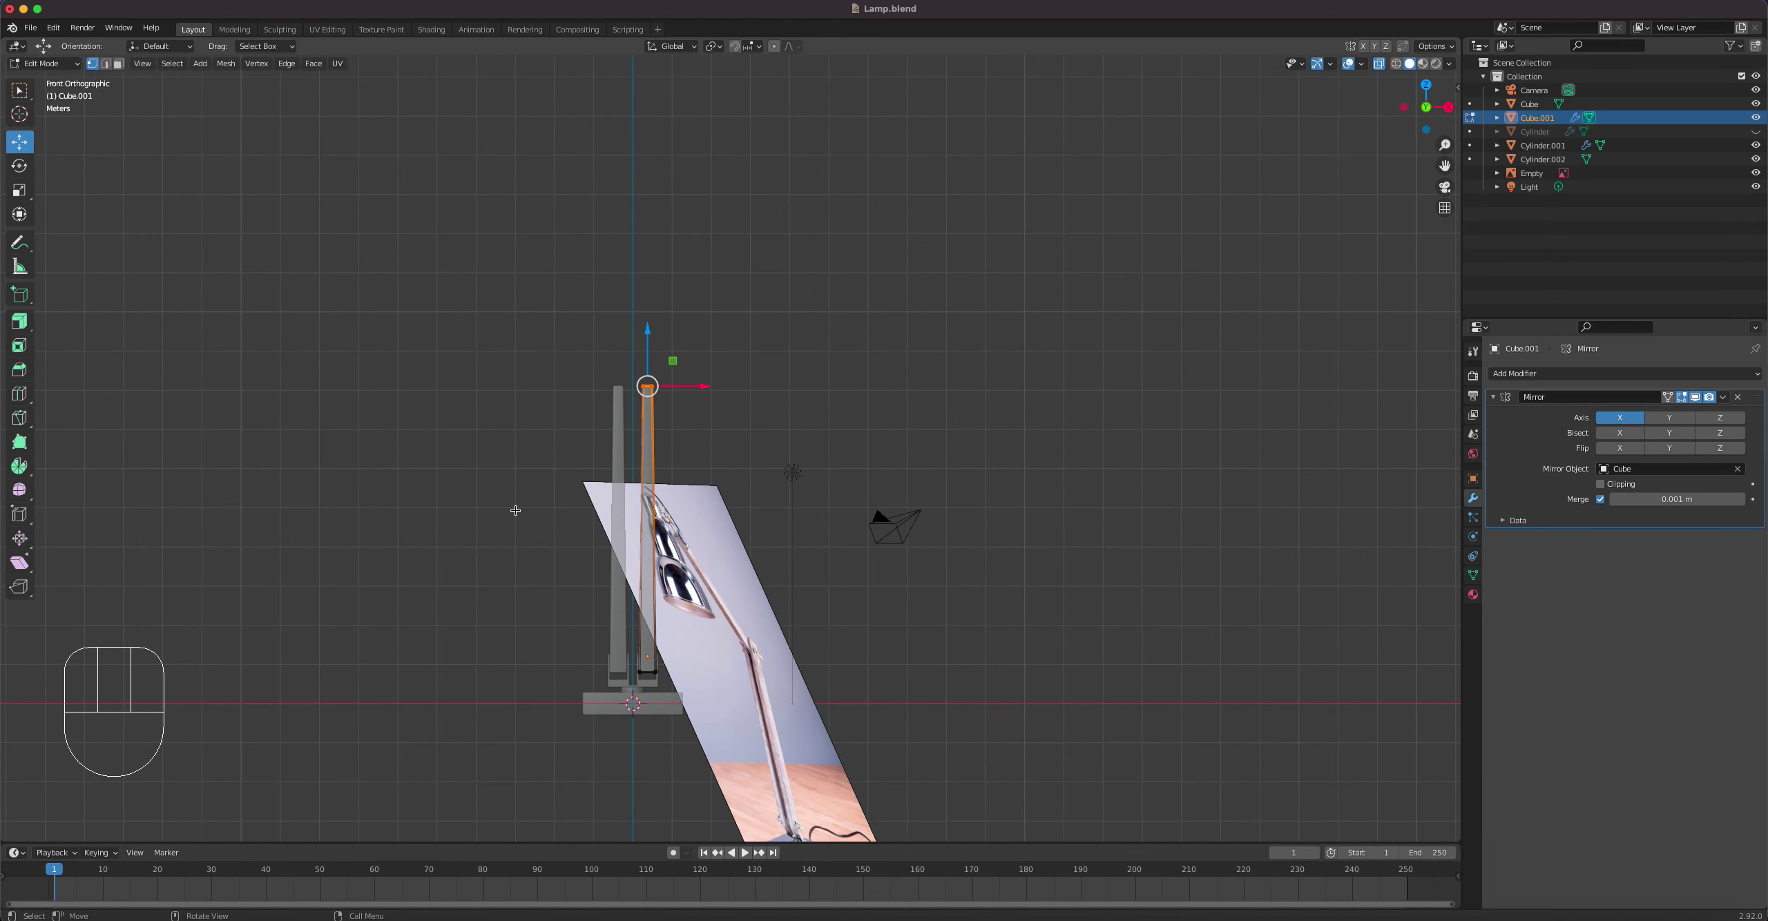
{"action": "key", "text": "Tab"}
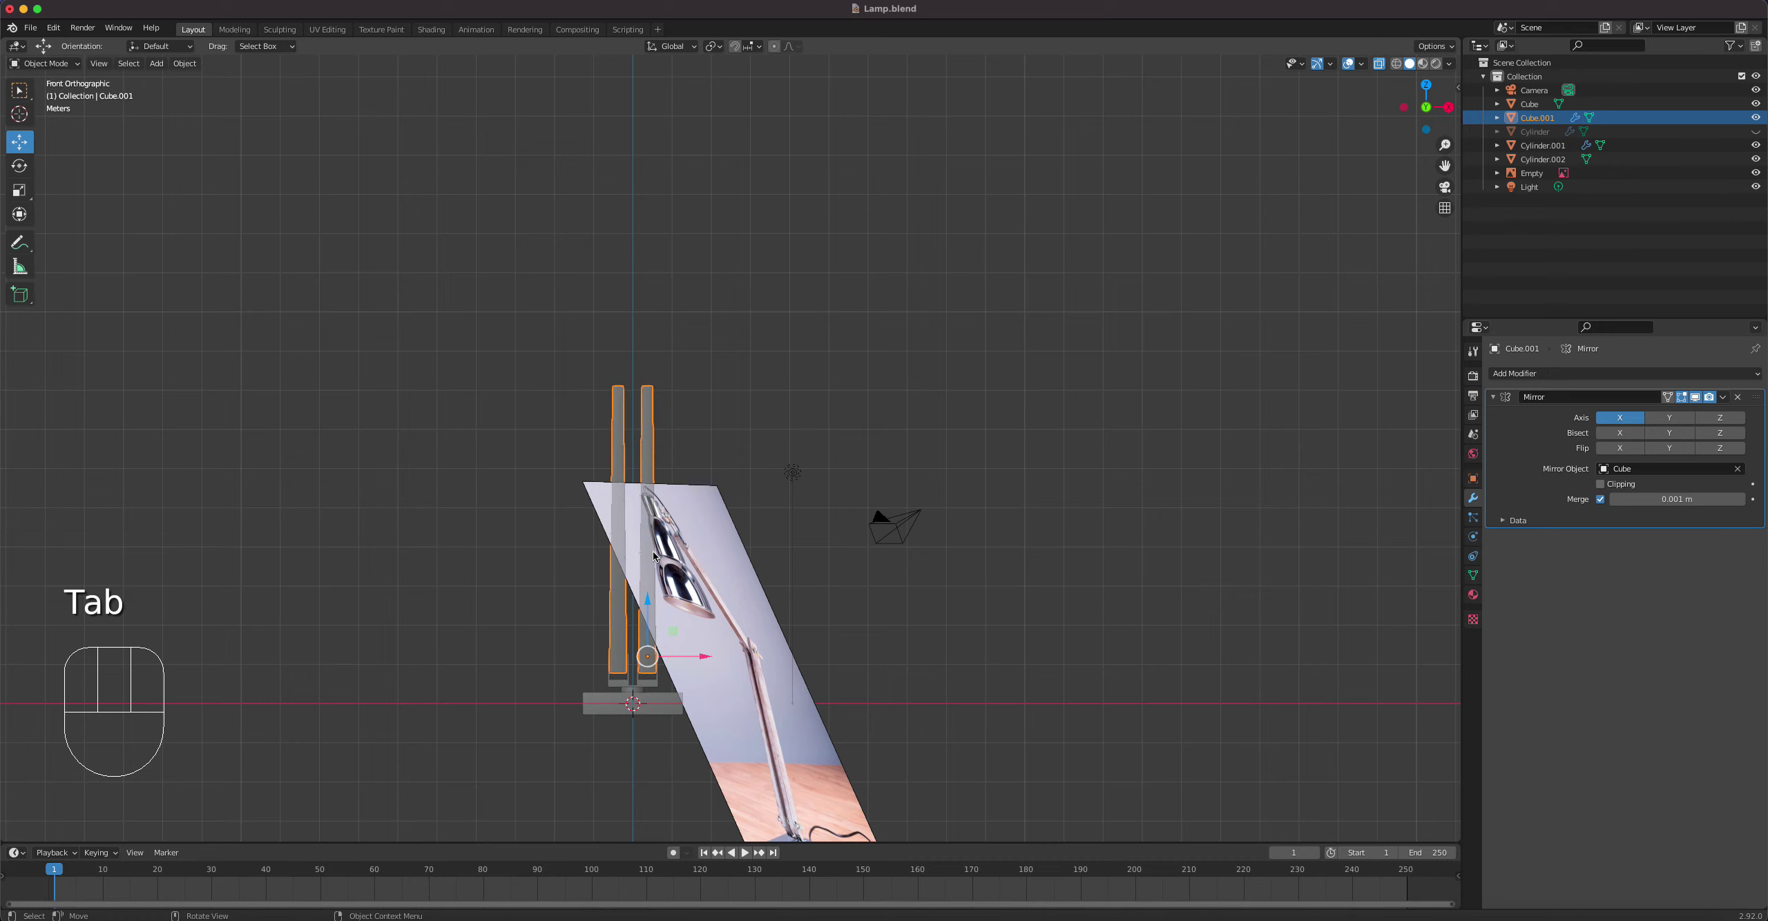
Step: Duplicate the lower arms, raise the copy about 7.47 m along Z and remove its Mirror modifier to leave one upper arm
{"action": "key", "text": "shift+d"}
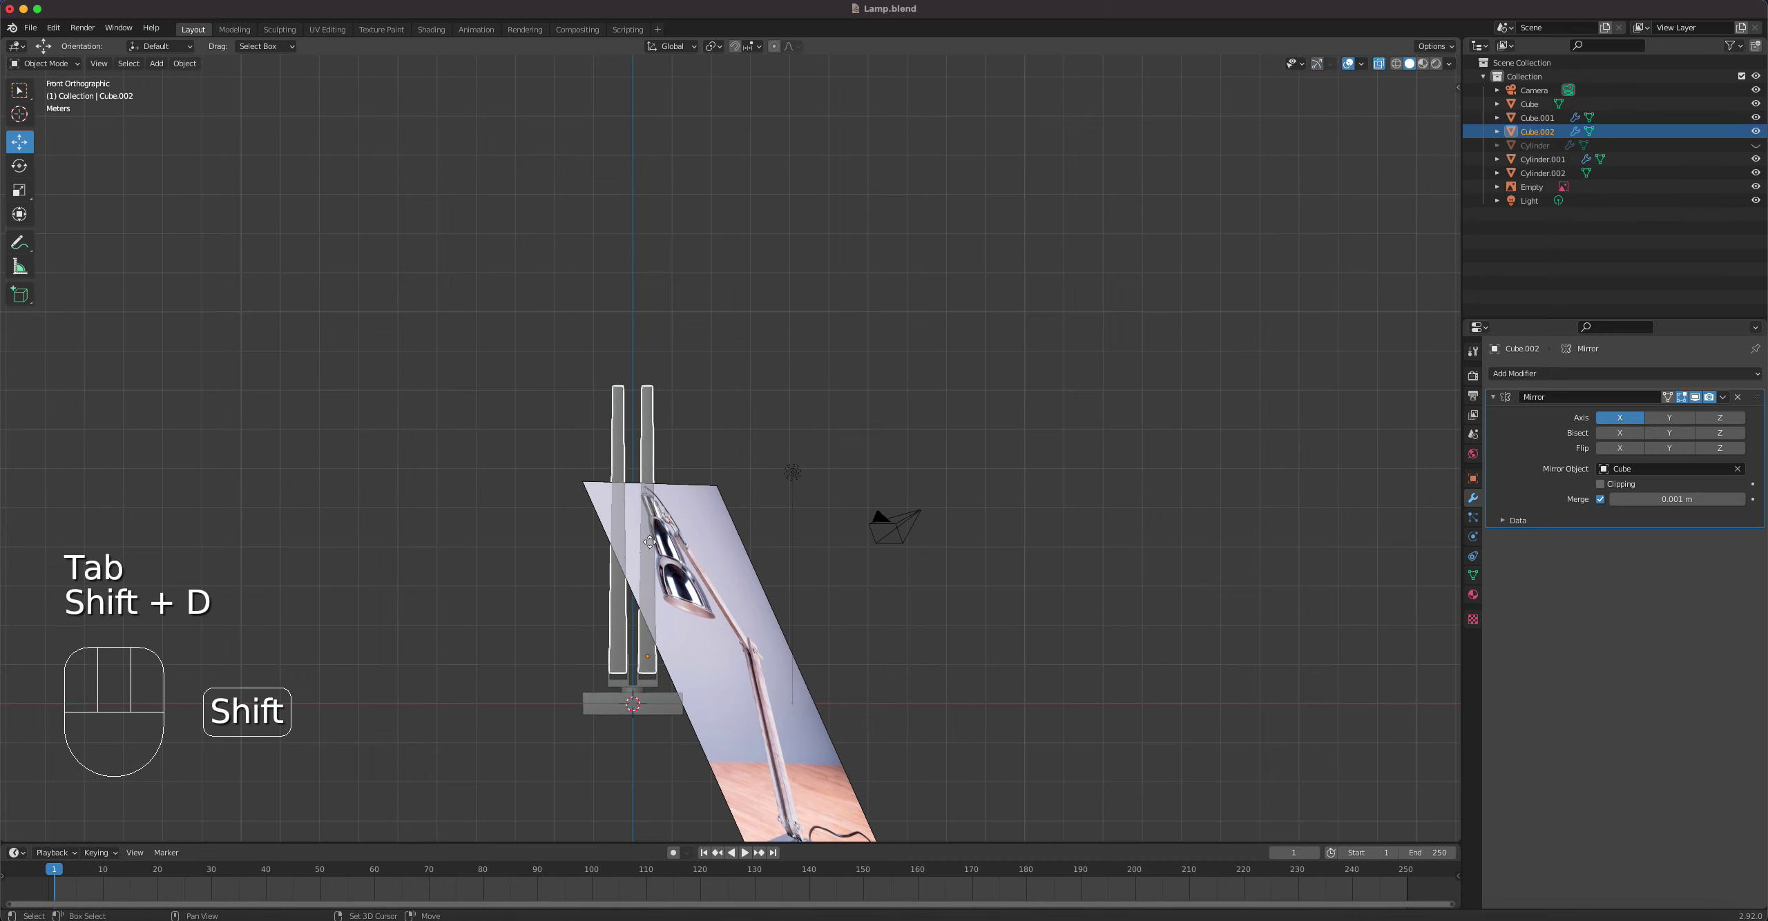
{"action": "right_click", "coordinate": [650, 546]}
{"action": "left_click_drag", "start_coordinate": [647, 602], "coordinate": [647, 309]}
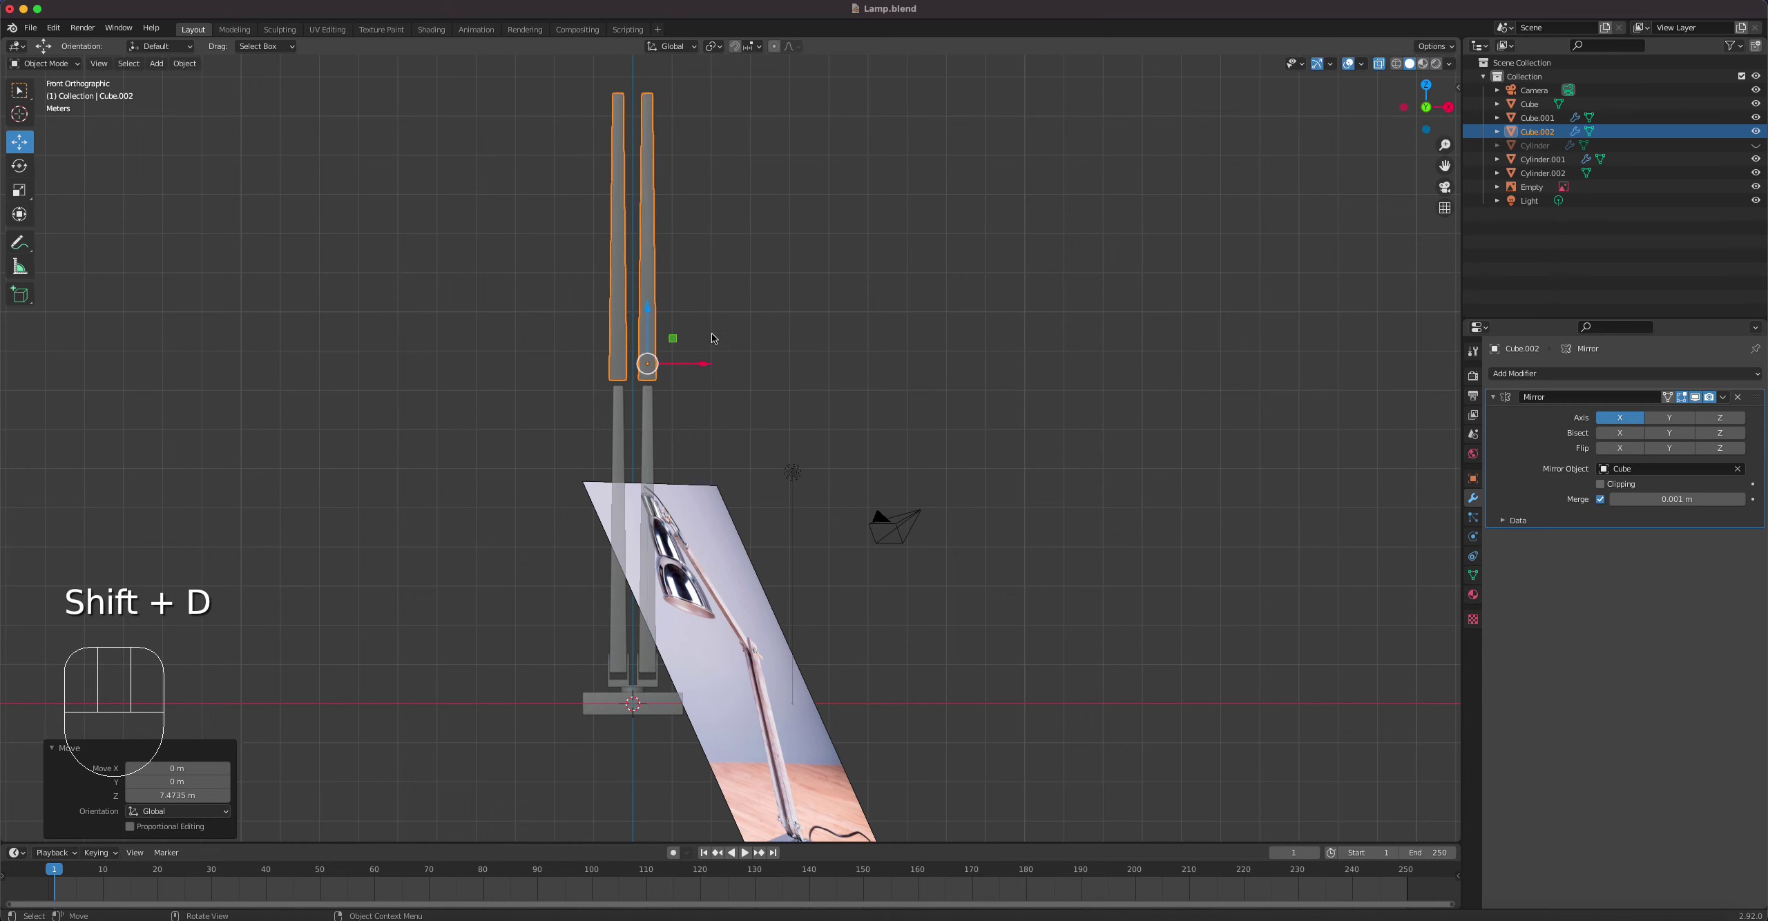
{"action": "left_click", "coordinate": [1738, 398]}
Step: Centre the single upper arm between the two lower arms by setting its X location to 0
{"action": "scroll", "coordinate": [732, 358], "scroll_direction": "up", "scroll_amount": 4}
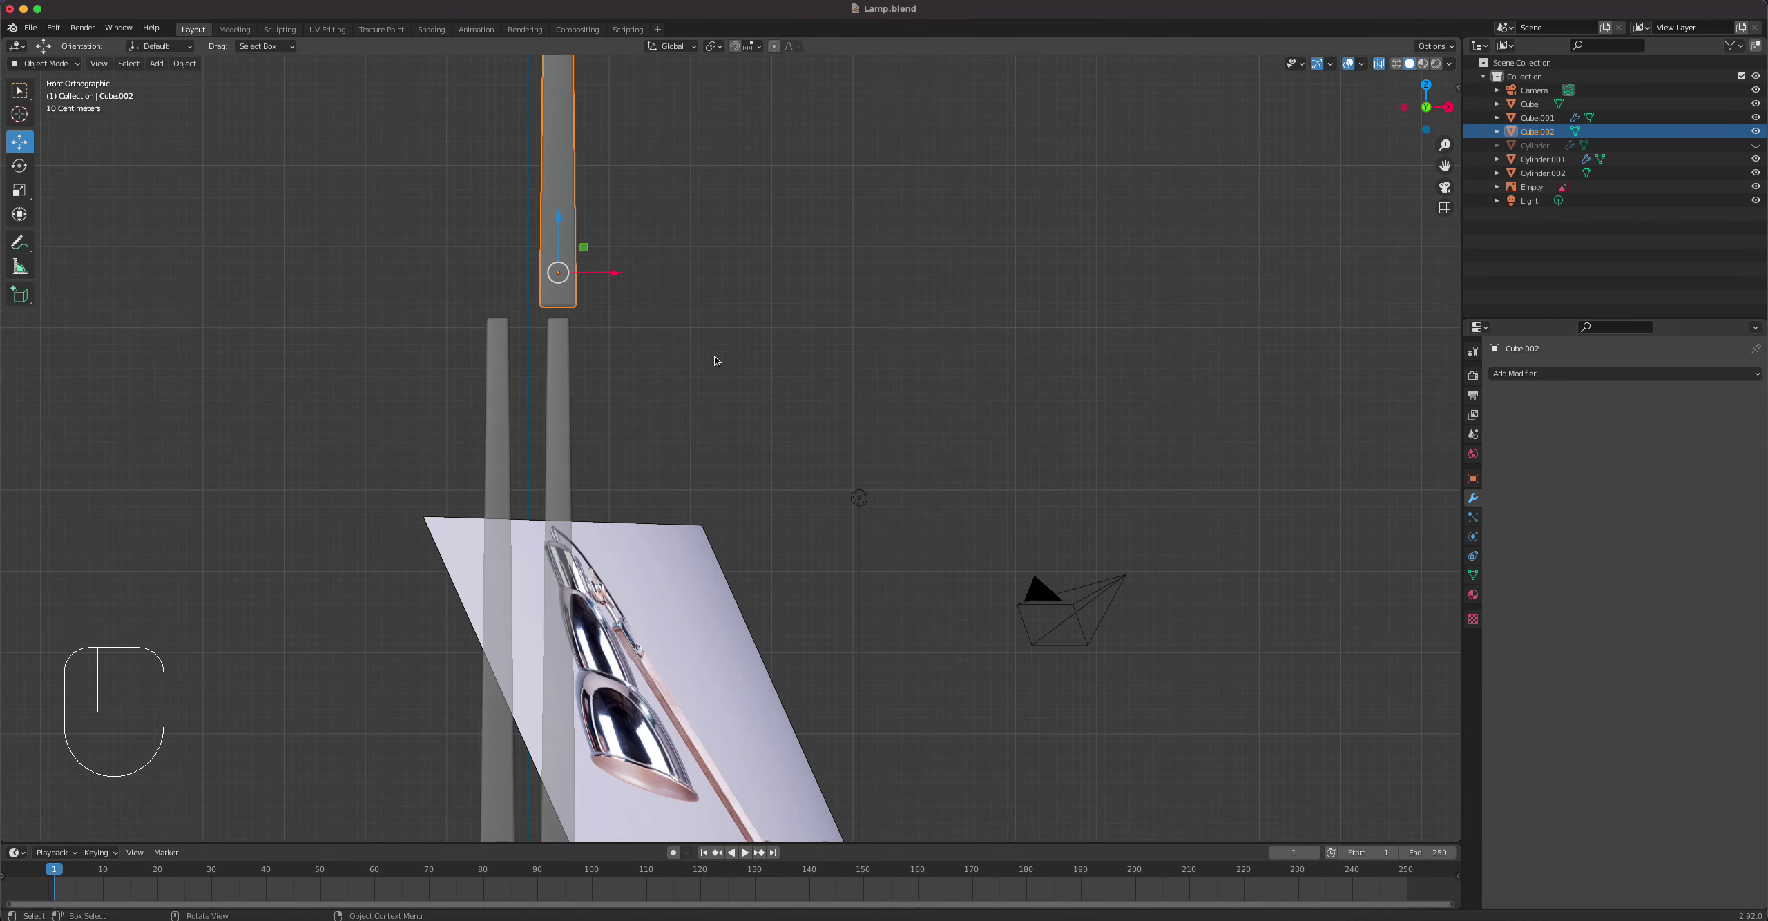
{"action": "left_click_drag", "start_coordinate": [598, 273], "coordinate": [578, 279]}
{"action": "scroll", "coordinate": [494, 284], "scroll_direction": "up", "scroll_amount": 5}
{"action": "middle_click_drag", "start_coordinate": [495, 285], "coordinate": [833, 623], "text": "shift"}
{"action": "scroll", "coordinate": [671, 383], "scroll_direction": "up", "scroll_amount": 4}
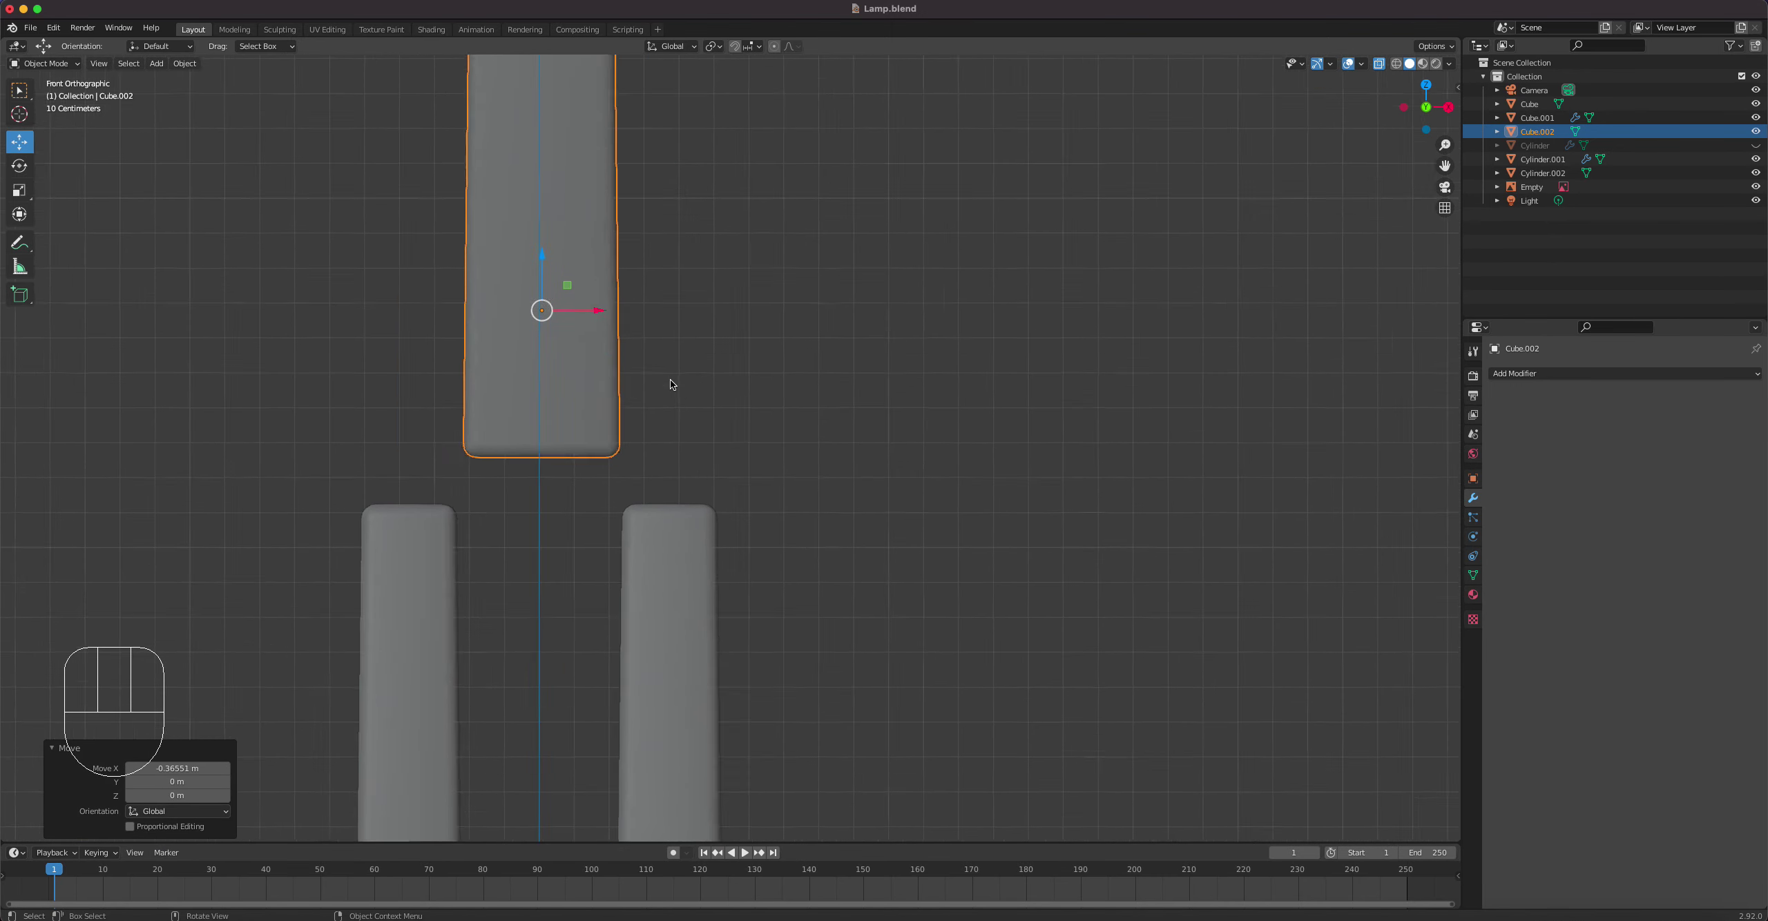
{"action": "left_click_drag", "start_coordinate": [558, 287], "coordinate": [555, 287]}
{"action": "key", "text": "n"}
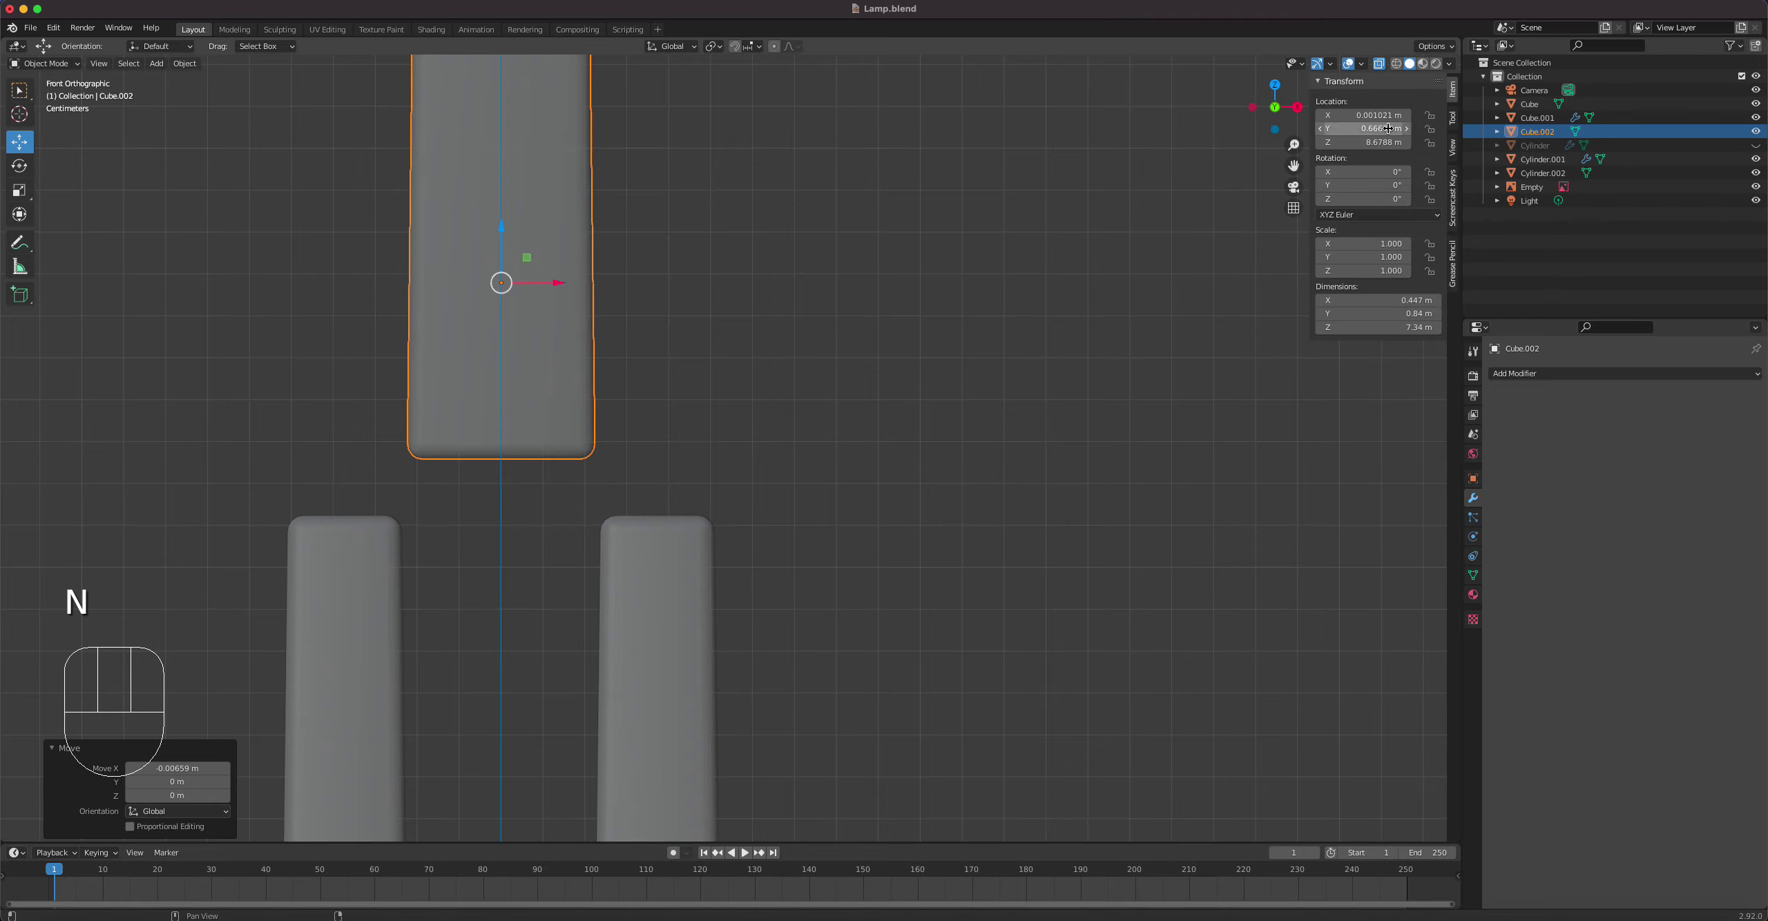
{"action": "left_click", "coordinate": [1395, 117]}
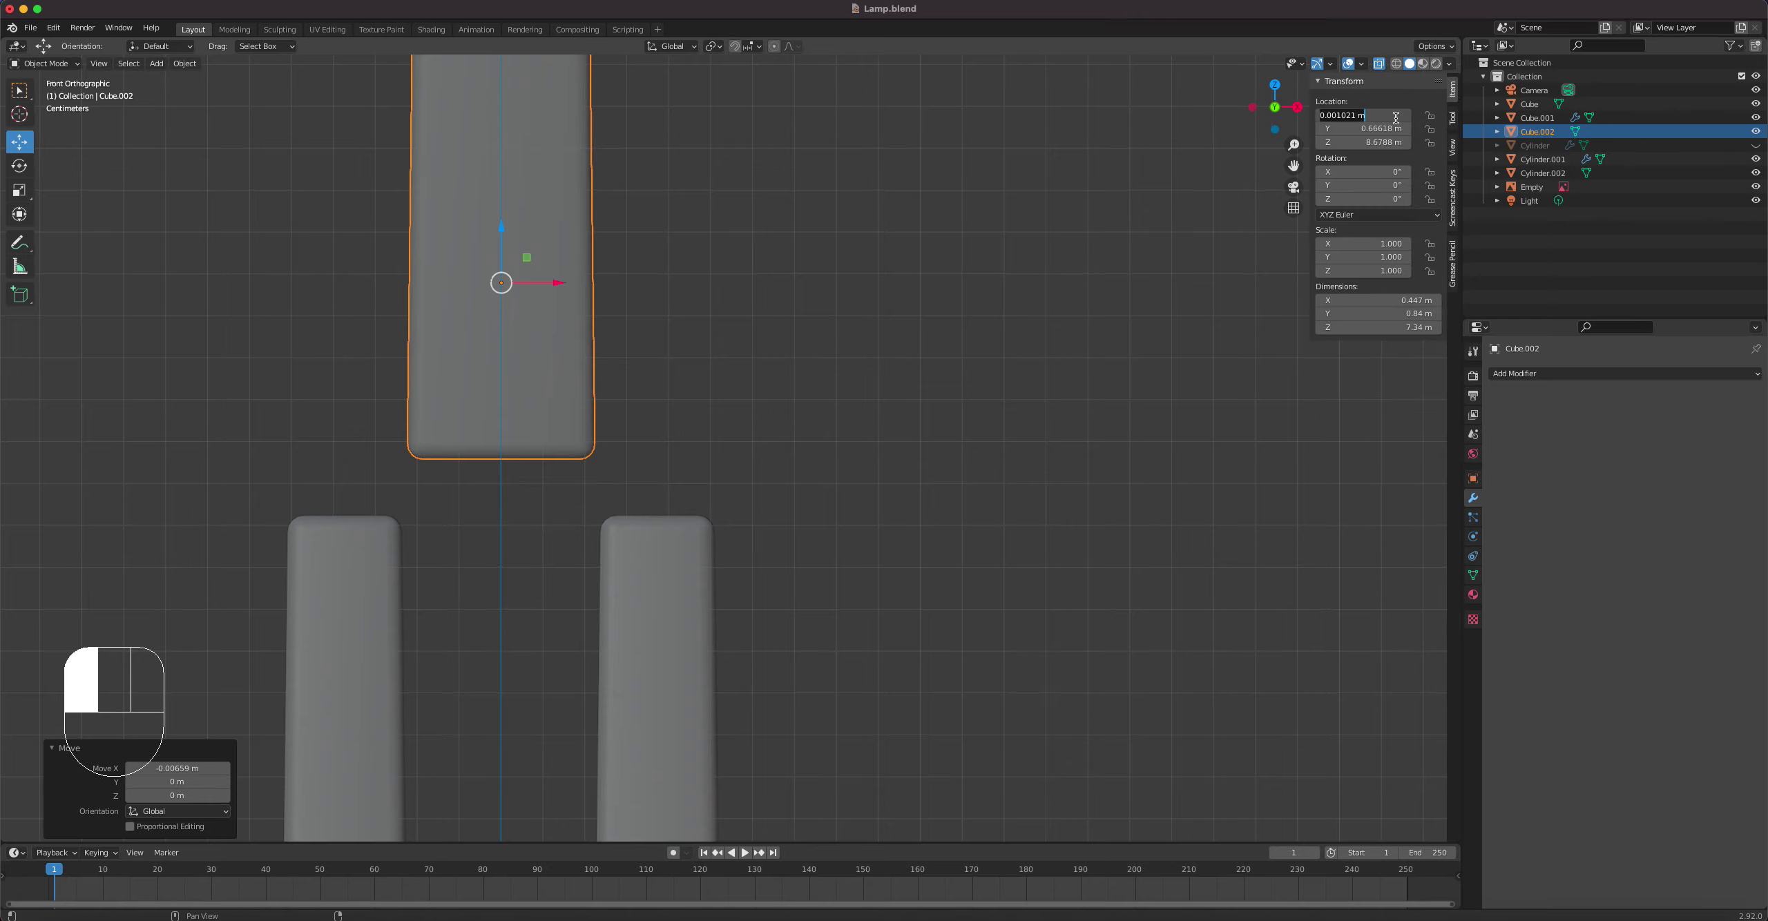
{"action": "type", "text": "0"}
{"action": "key", "text": "Return"}
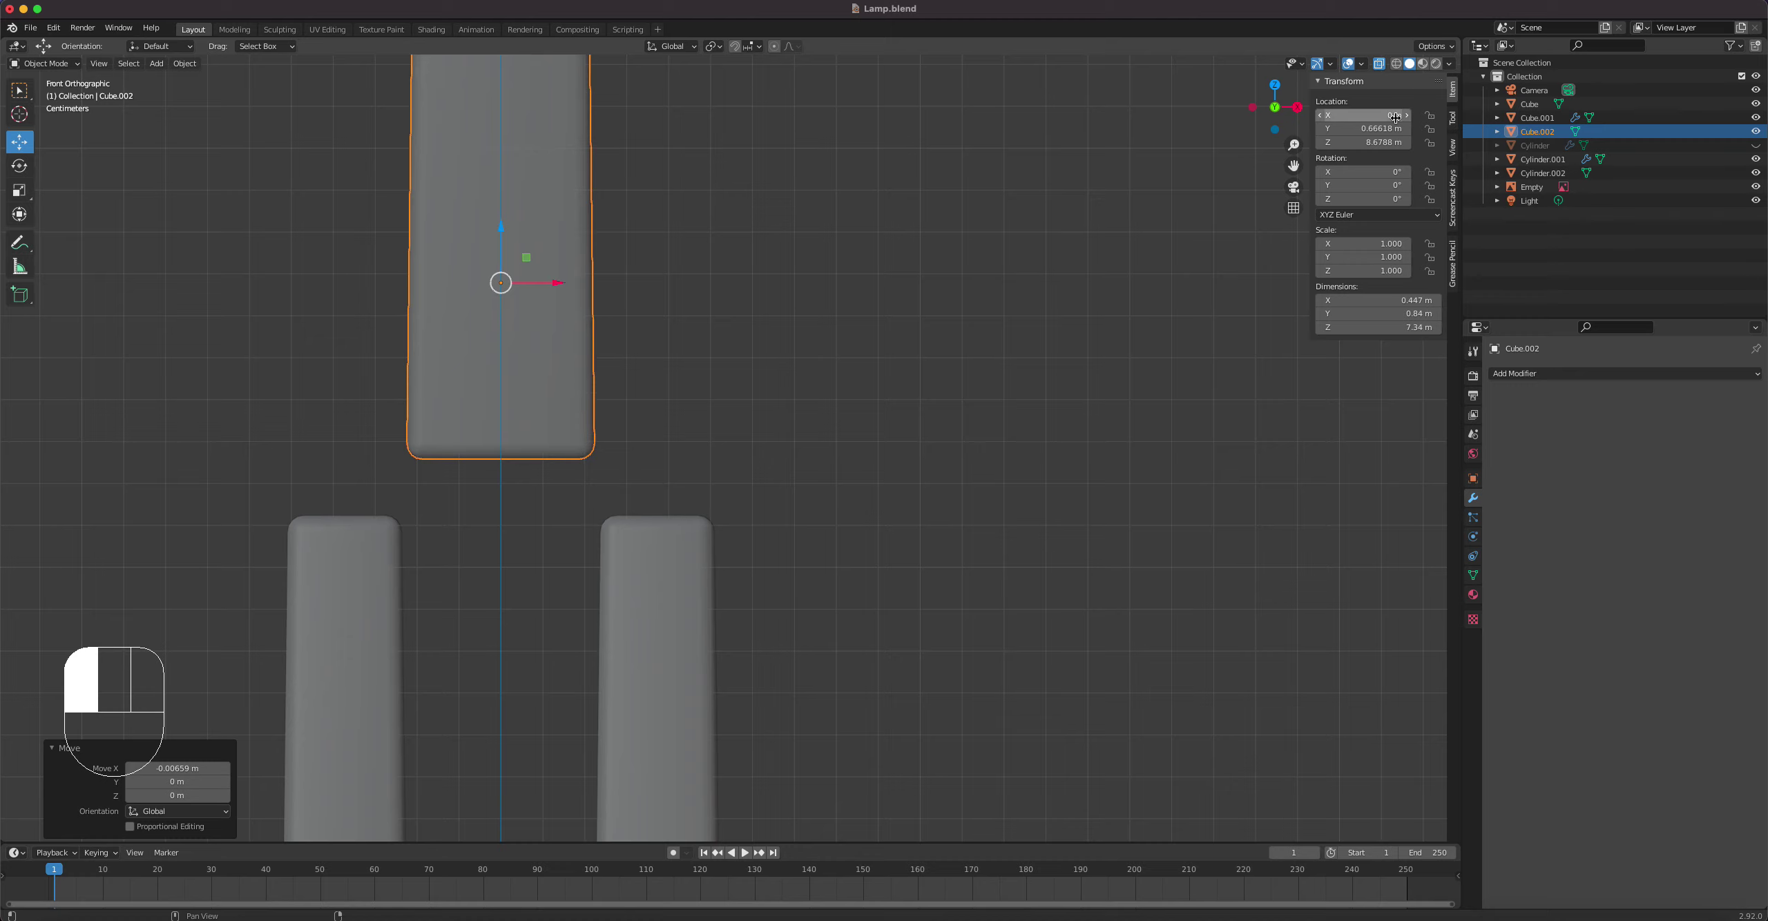
Step: Lower the upper arm to about Z 8.01 m so its bottom end overlaps the lower arms' tops, and turn off X-ray
{"action": "left_click_drag", "start_coordinate": [502, 226], "coordinate": [510, 463]}
{"action": "scroll", "coordinate": [1119, 401], "scroll_direction": "down", "scroll_amount": 10}
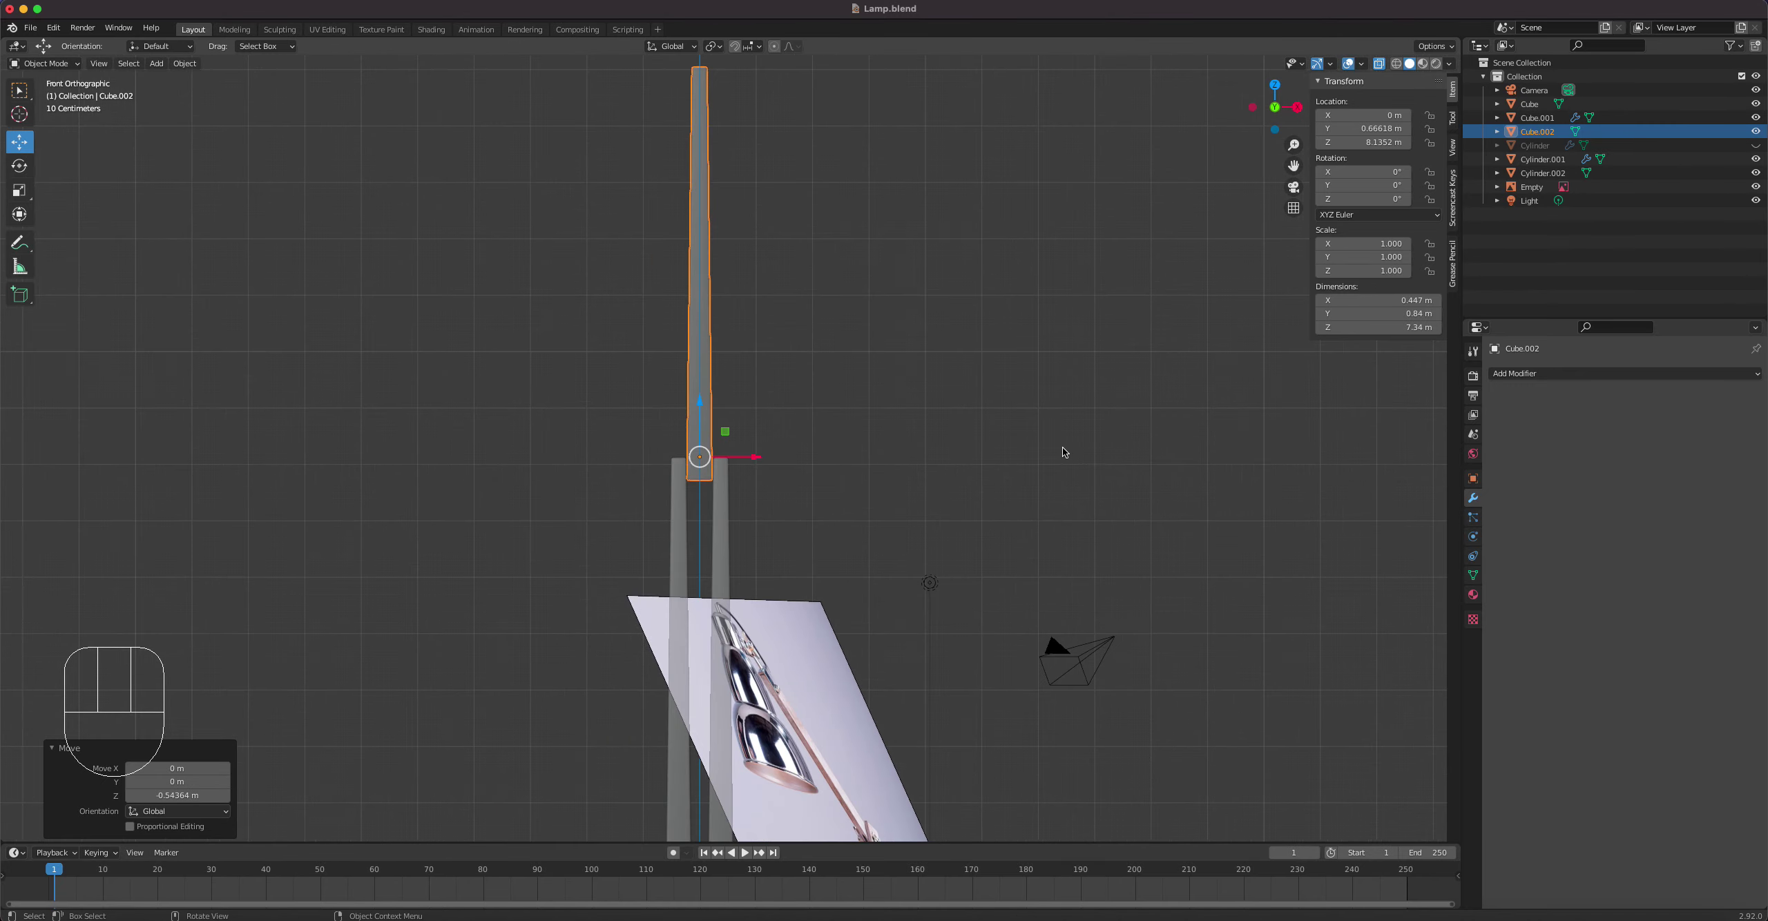
{"action": "middle_click_drag", "start_coordinate": [1062, 452], "coordinate": [801, 488]}
{"action": "scroll", "coordinate": [746, 452], "scroll_direction": "up", "scroll_amount": 3}
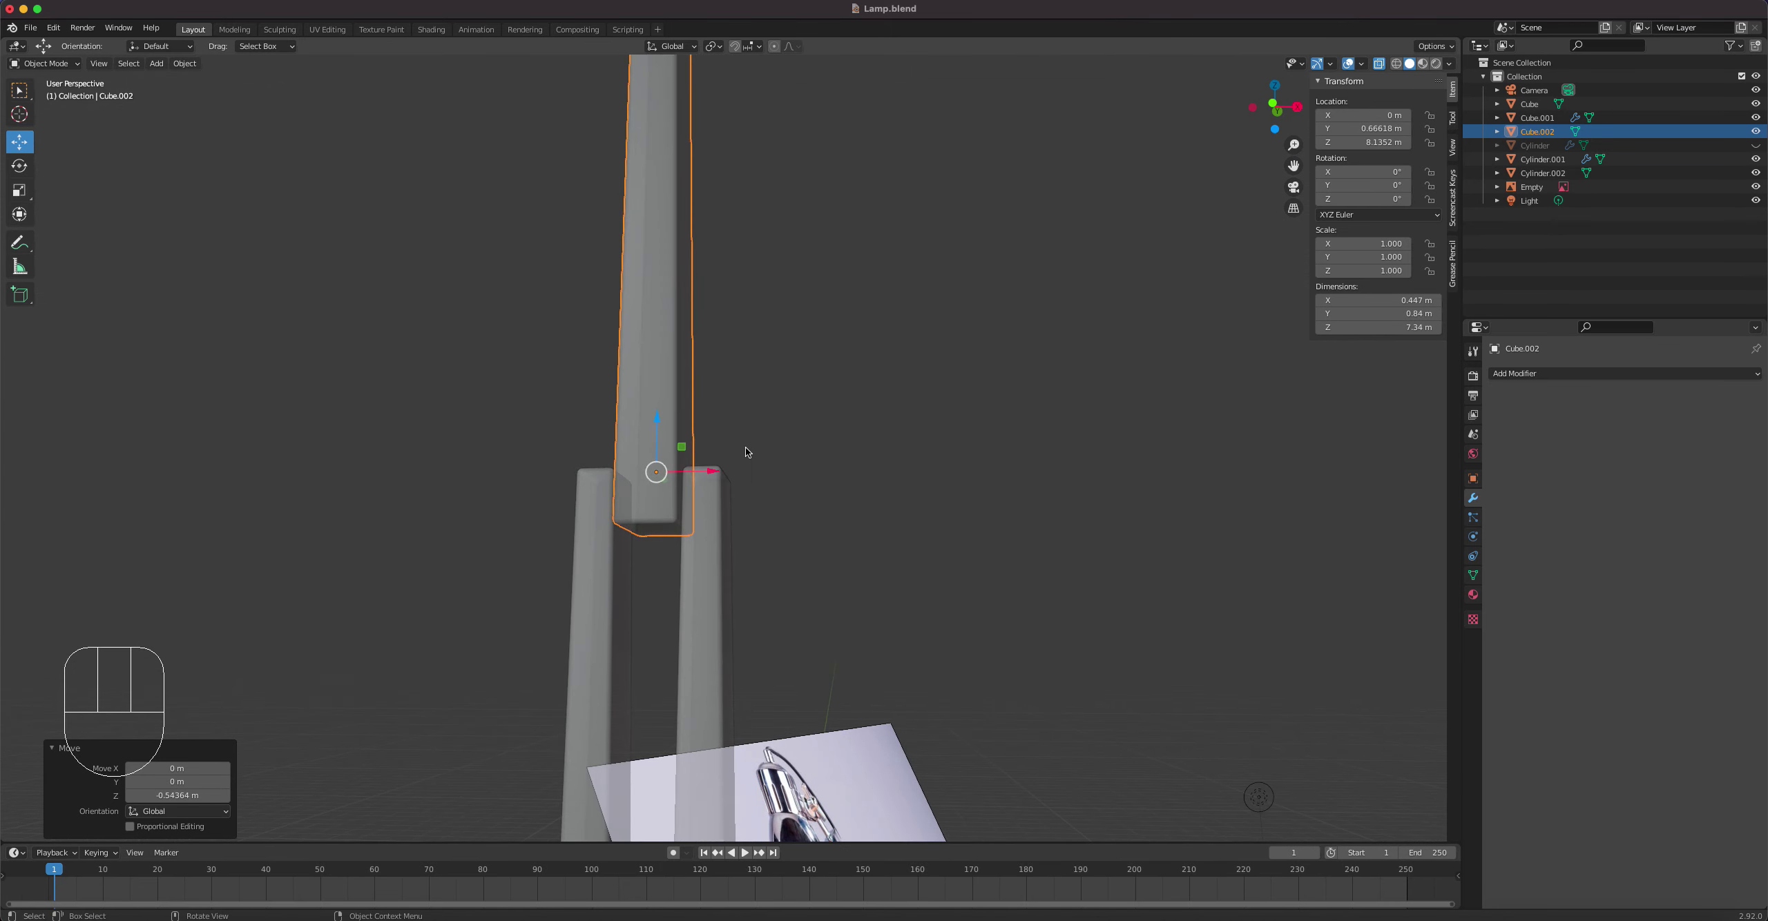
{"action": "left_click", "coordinate": [1379, 63]}
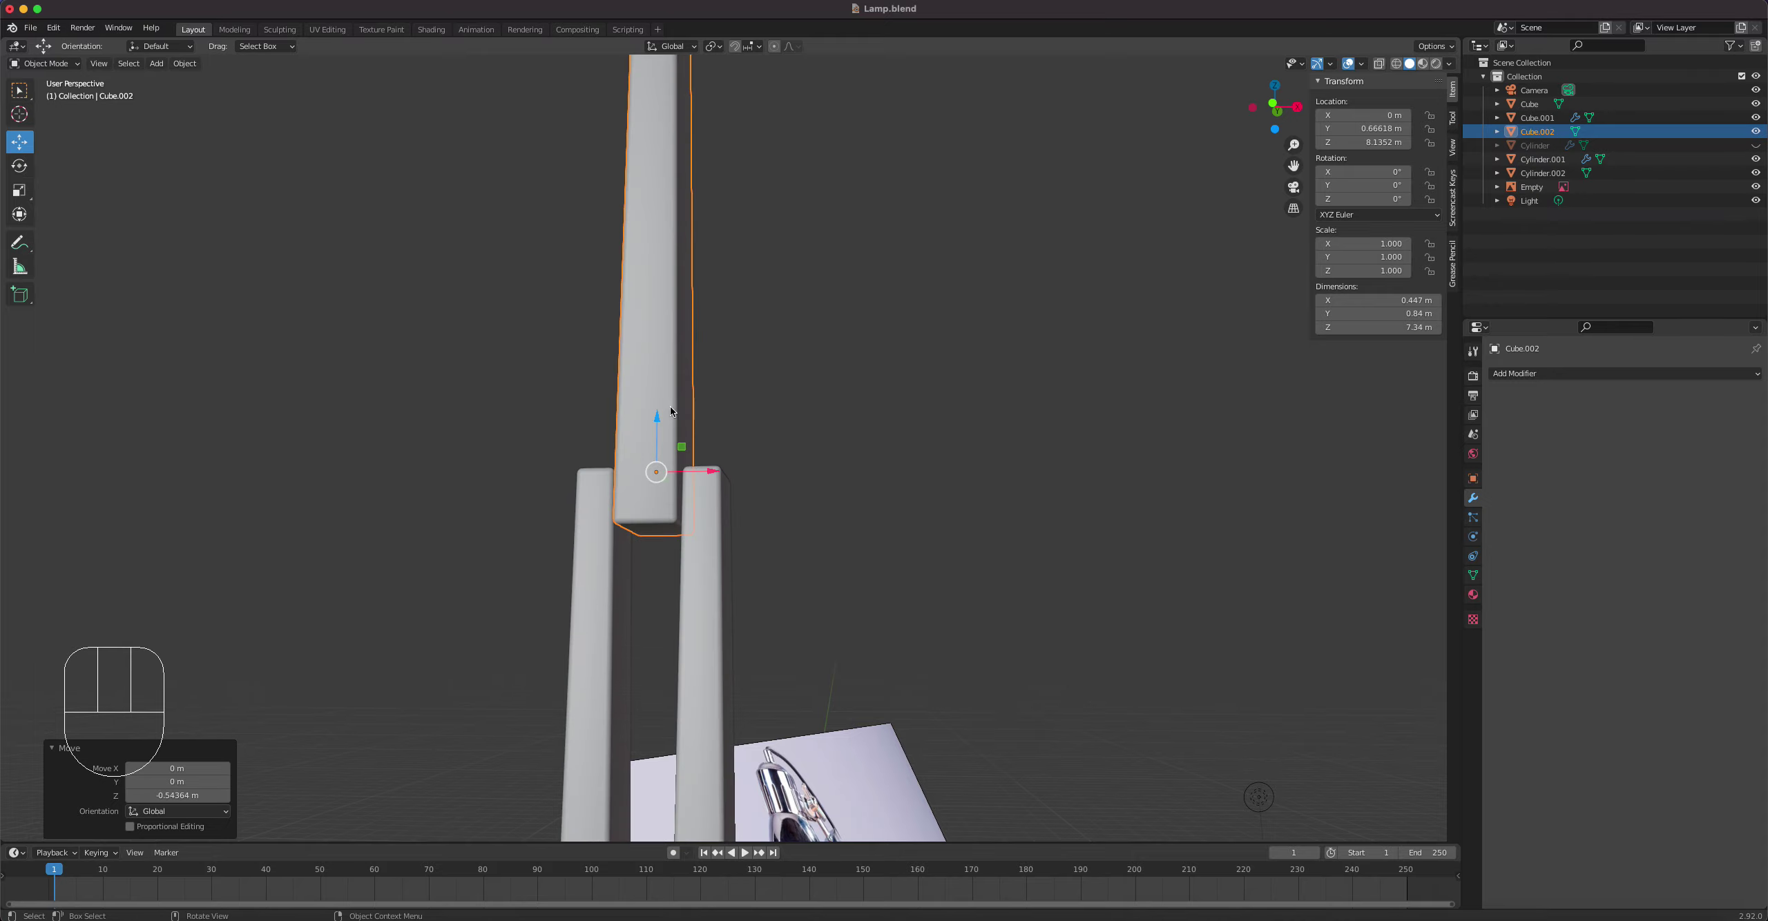
{"action": "left_click_drag", "start_coordinate": [656, 423], "coordinate": [658, 438]}
Step: Scale the upper arm to about 0.779 on Y and 0.820 on Z to make it thinner and shorter
{"action": "mouse_move", "coordinate": [750, 500]}
{"action": "middle_mouse_down"}
{"action": "mouse_move", "coordinate": [818, 518]}
{"action": "mouse_move", "coordinate": [574, 516]}
{"action": "mouse_move", "coordinate": [686, 500]}
{"action": "mouse_move", "coordinate": [809, 512]}
{"action": "mouse_move", "coordinate": [793, 529]}
{"action": "mouse_move", "coordinate": [759, 511]}
{"action": "middle_mouse_up"}
{"action": "scroll", "coordinate": [760, 504], "scroll_direction": "down", "scroll_amount": 6}
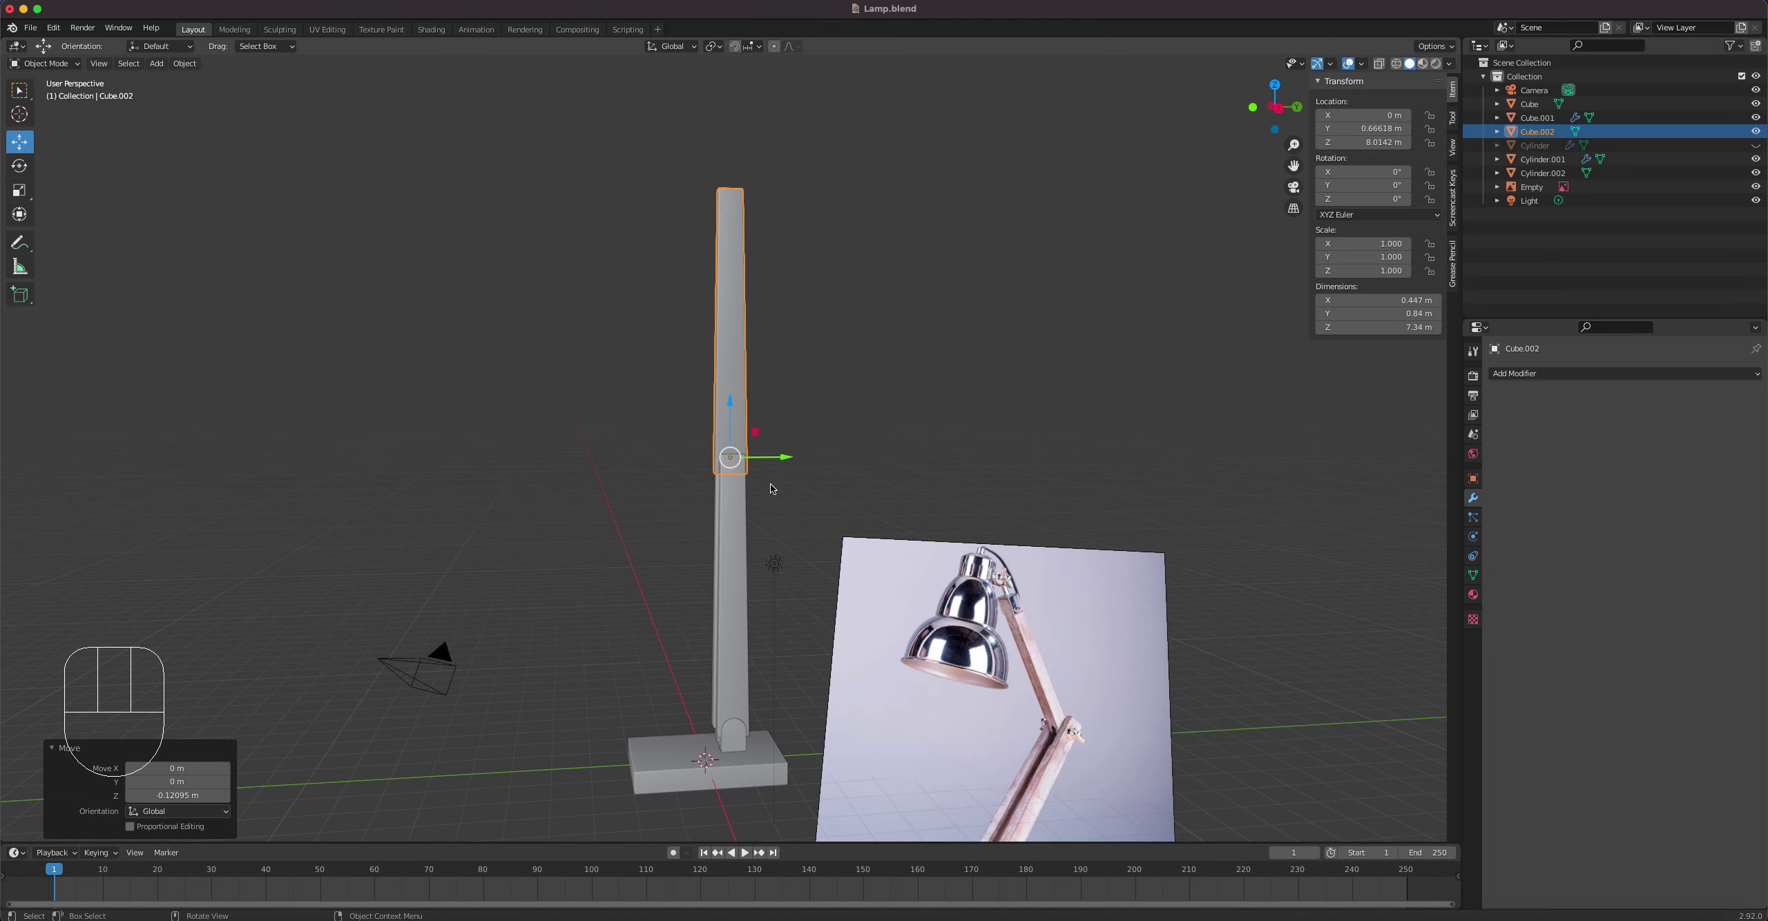
{"action": "scroll", "coordinate": [771, 489], "scroll_direction": "up", "scroll_amount": 2}
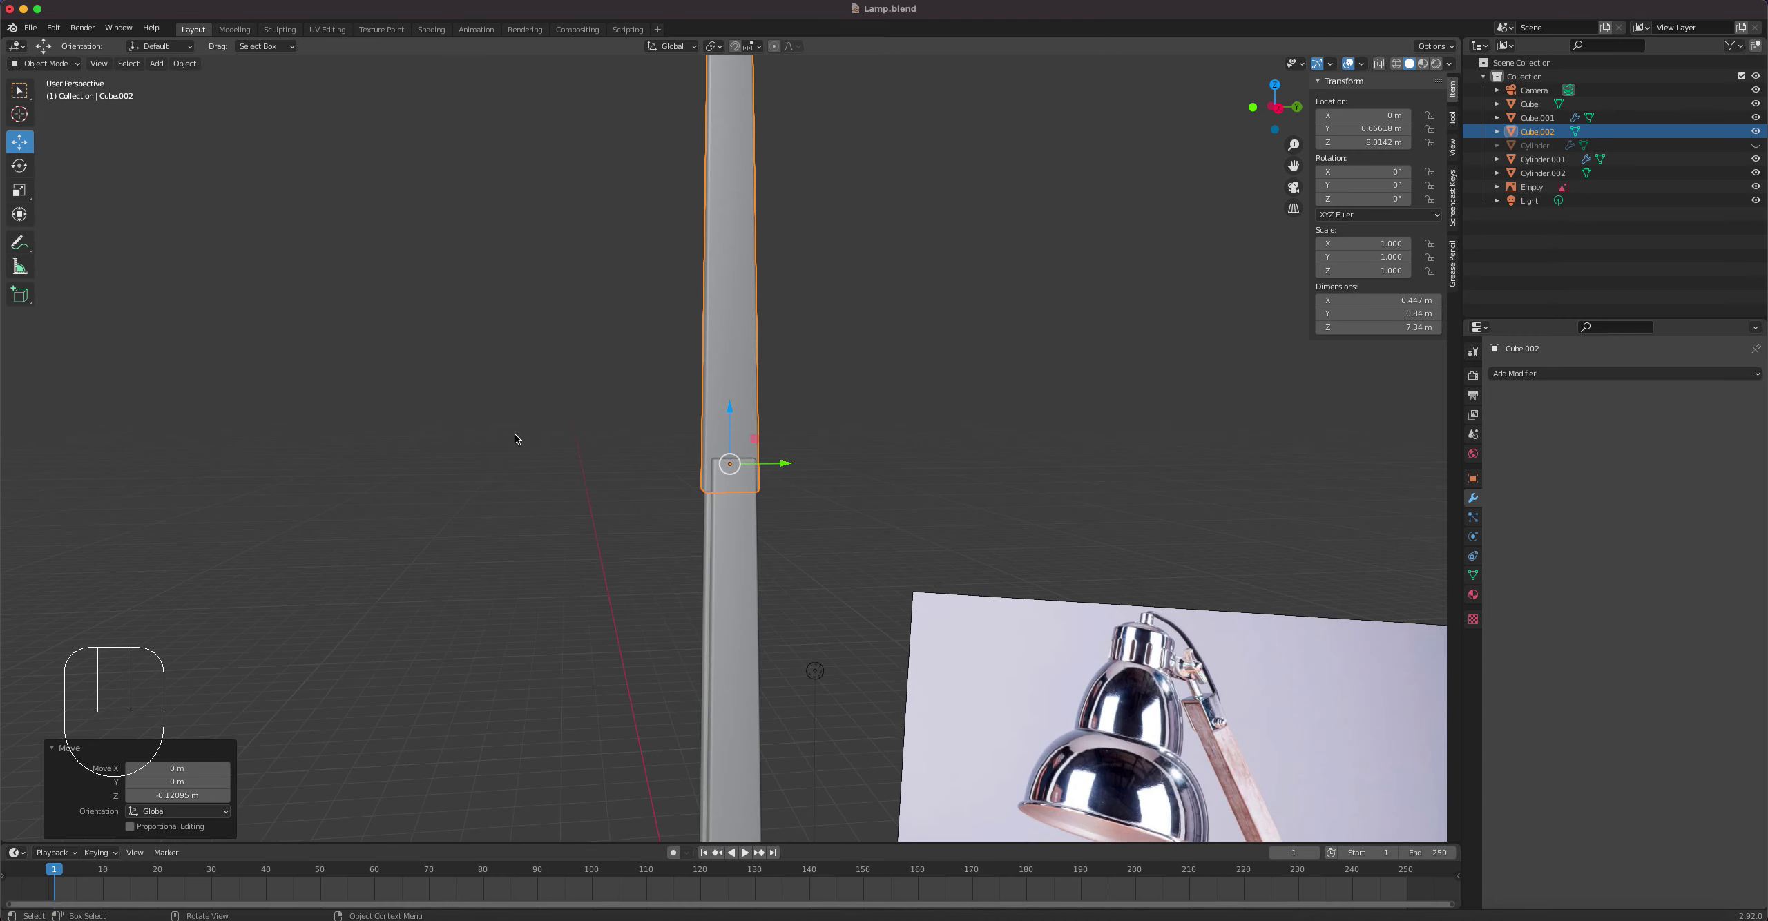
{"action": "left_click", "coordinate": [19, 193]}
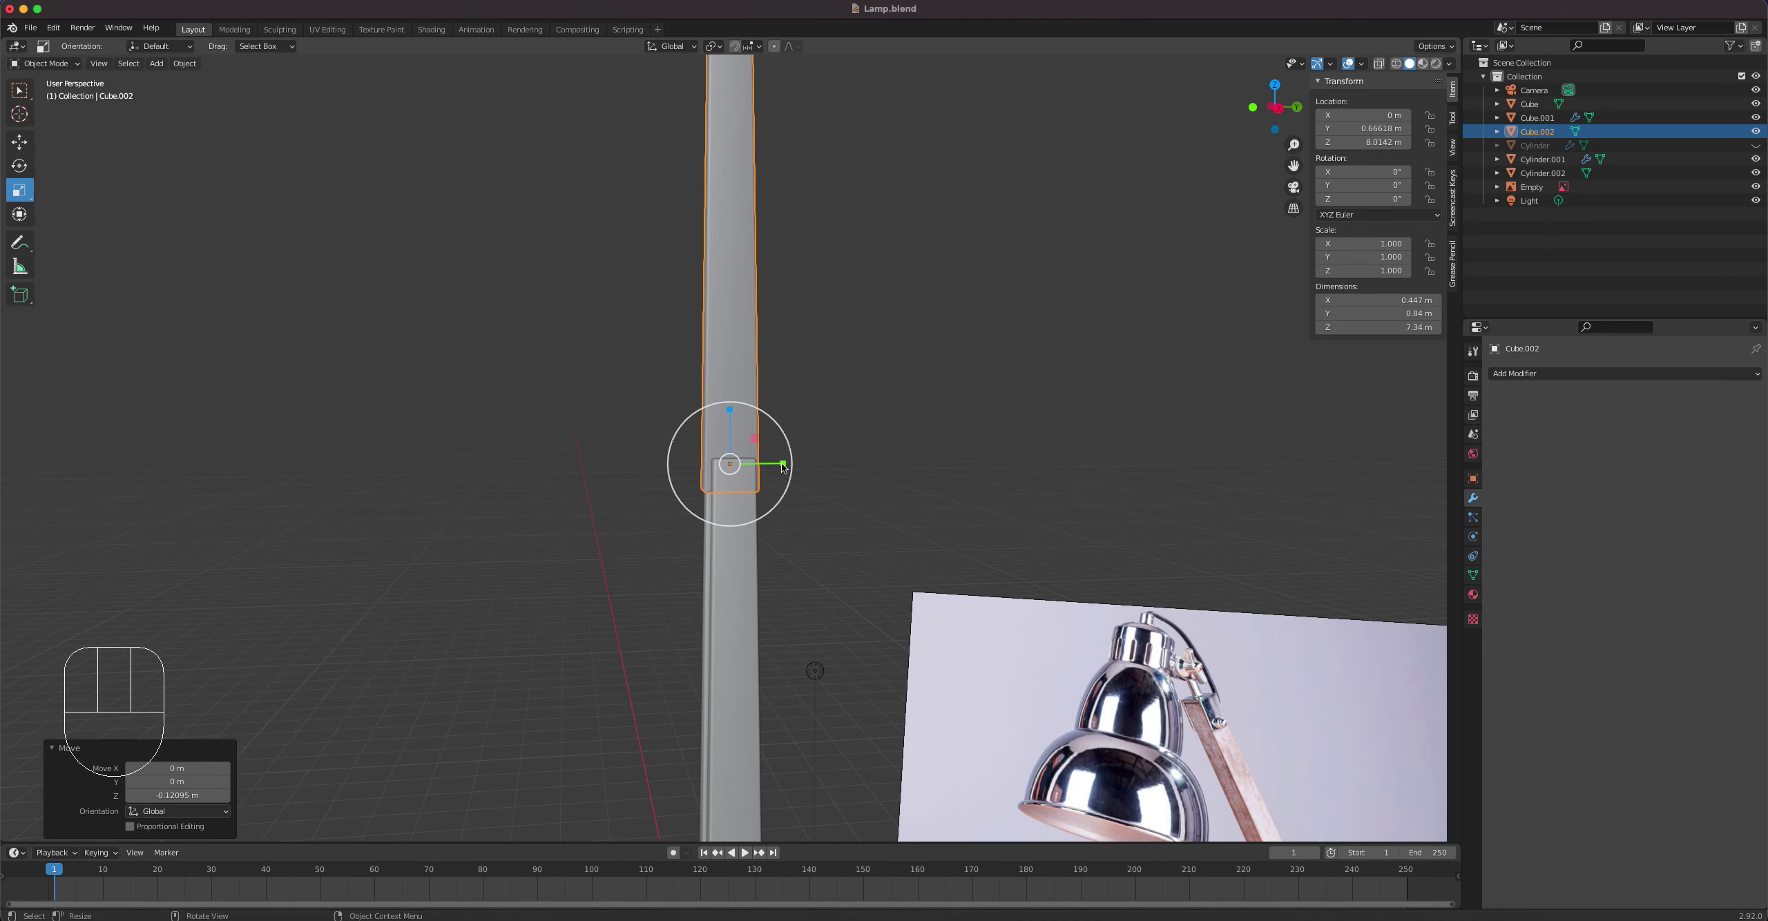
{"action": "left_click_drag", "start_coordinate": [782, 468], "coordinate": [771, 471]}
{"action": "scroll", "coordinate": [829, 379], "scroll_direction": "down", "scroll_amount": 5}
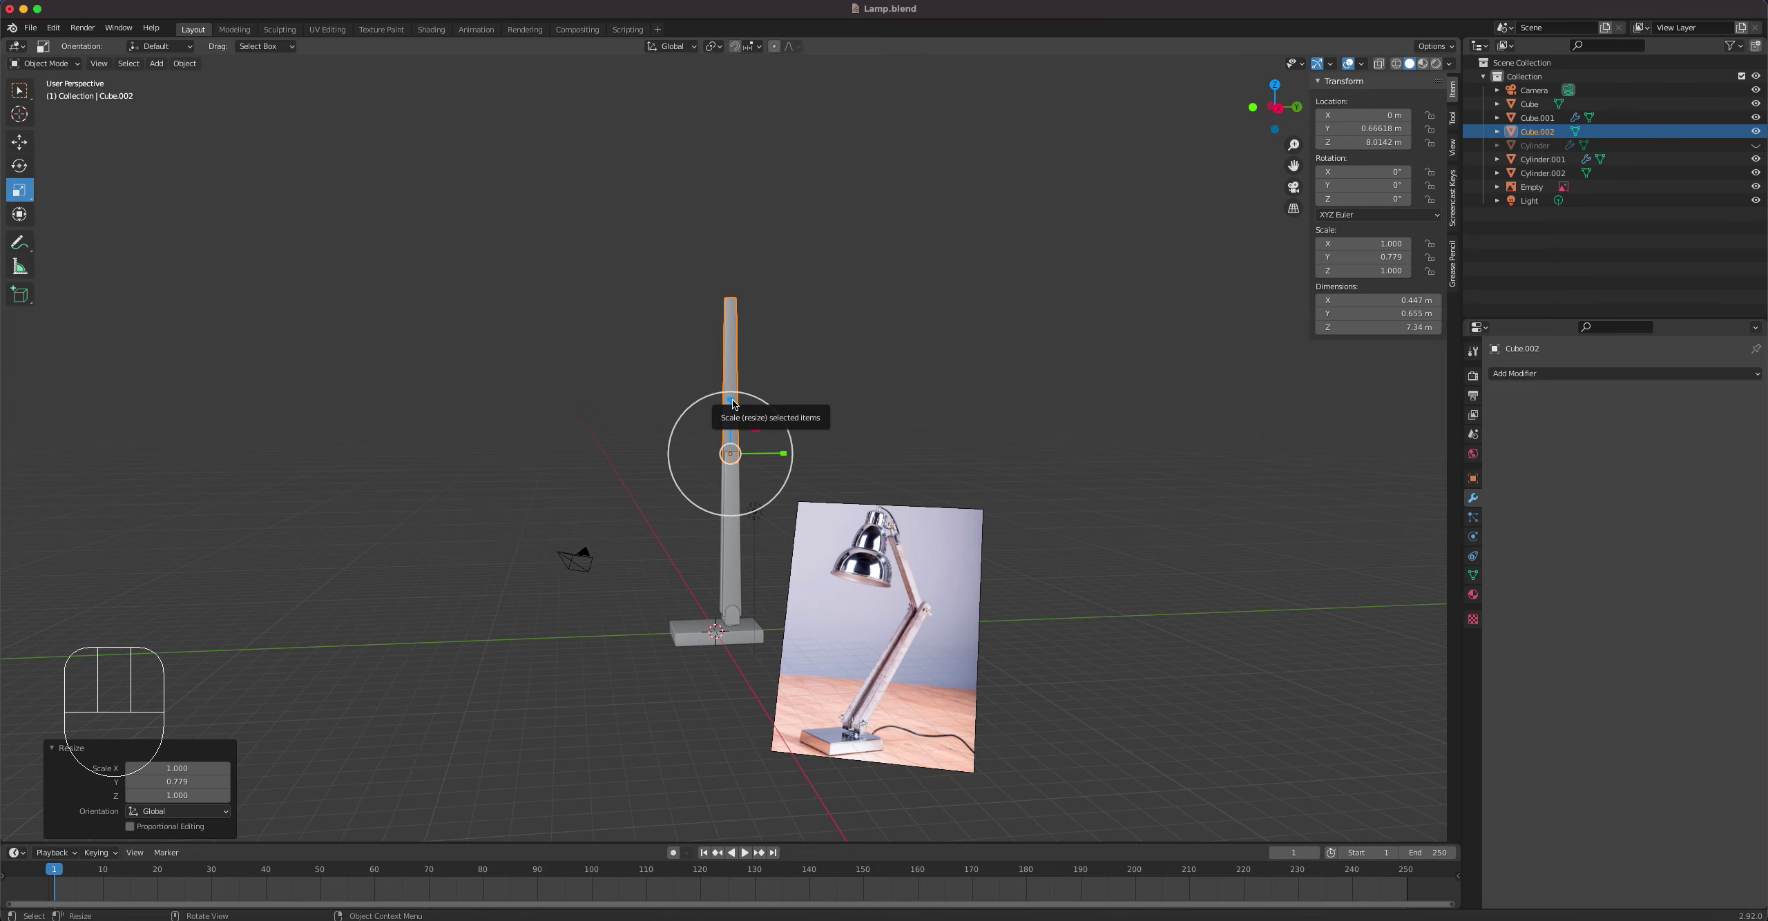
{"action": "left_click_drag", "start_coordinate": [731, 399], "coordinate": [732, 420]}
Step: Lower the upper arm by about 0.2 m along Z so it sits deeper between the lower arms
{"action": "scroll", "coordinate": [753, 415], "scroll_direction": "up", "scroll_amount": 8}
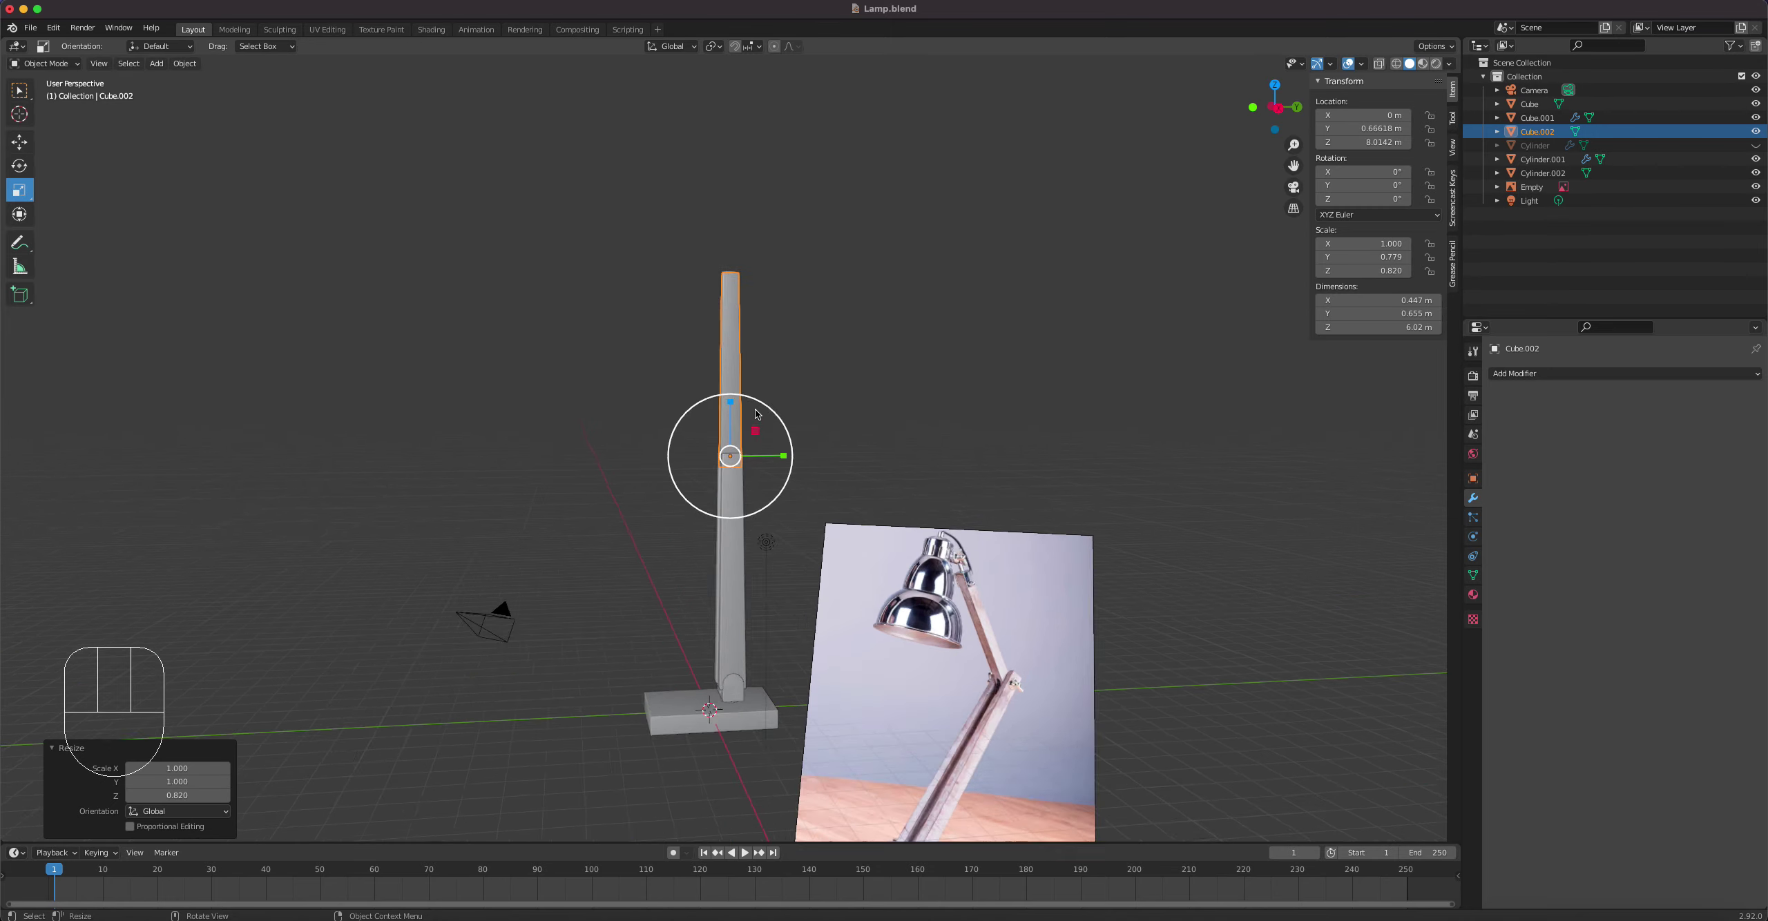
{"action": "mouse_move", "coordinate": [832, 428]}
{"action": "middle_mouse_down"}
{"action": "mouse_move", "coordinate": [868, 351]}
{"action": "mouse_move", "coordinate": [782, 426]}
{"action": "mouse_move", "coordinate": [657, 453]}
{"action": "mouse_move", "coordinate": [802, 426]}
{"action": "middle_mouse_up"}
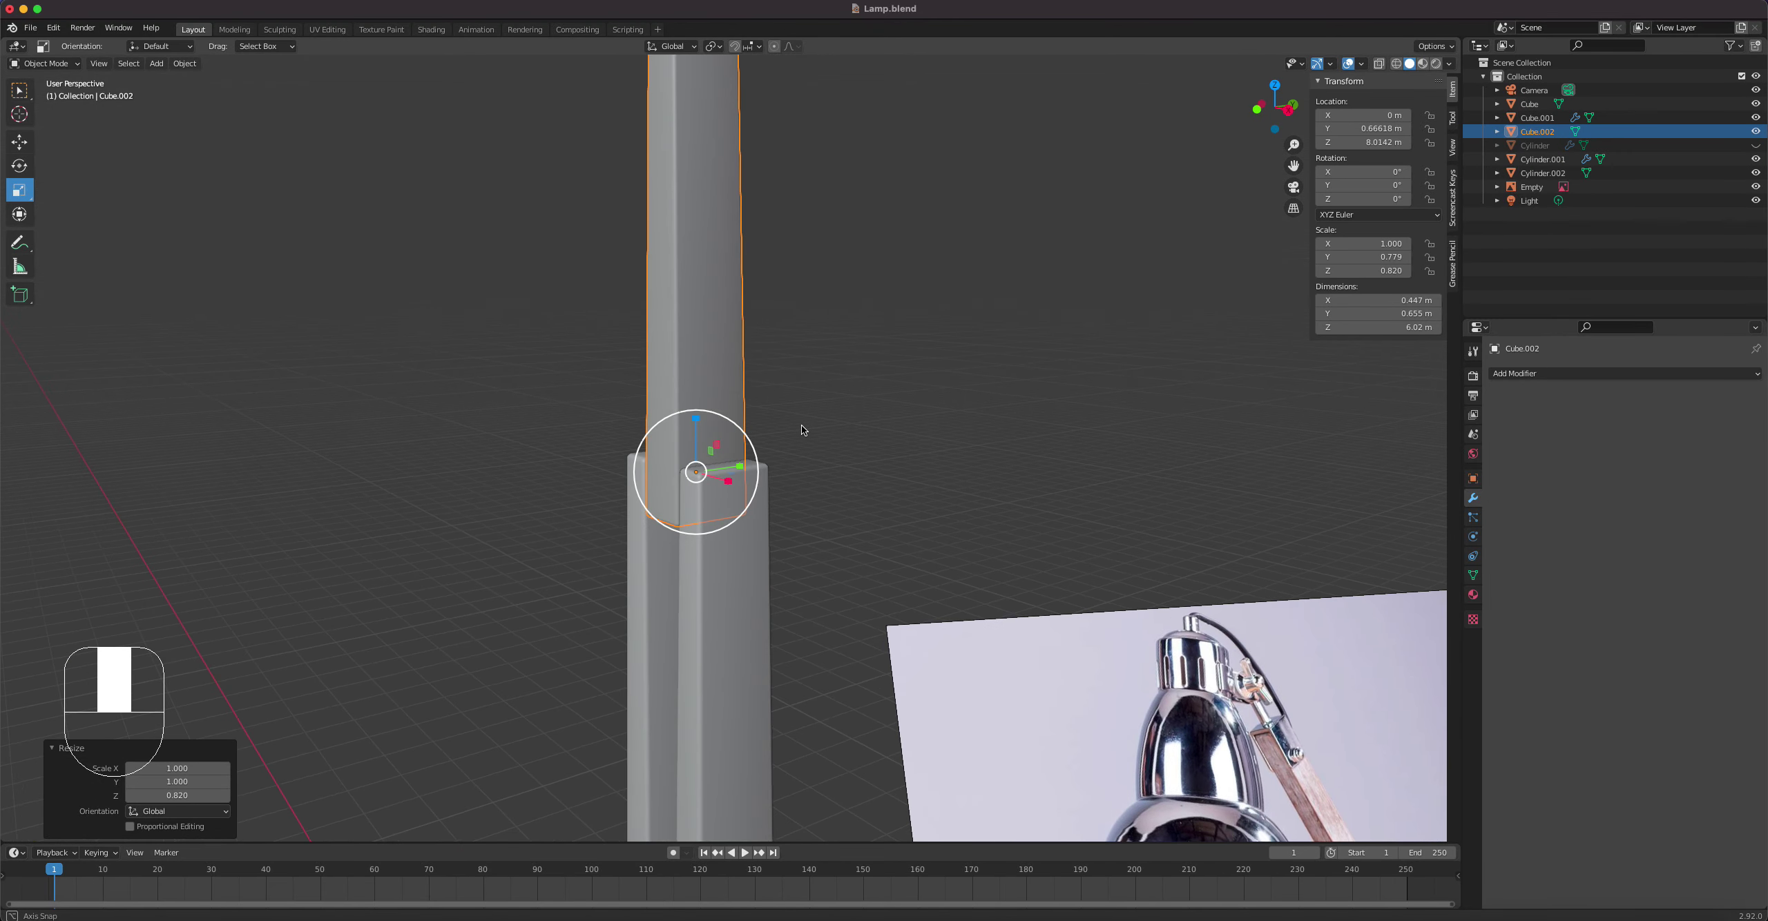
{"action": "left_click", "coordinate": [19, 141]}
{"action": "left_click_drag", "start_coordinate": [697, 415], "coordinate": [698, 440]}
{"action": "scroll", "coordinate": [788, 428], "scroll_direction": "down", "scroll_amount": 1}
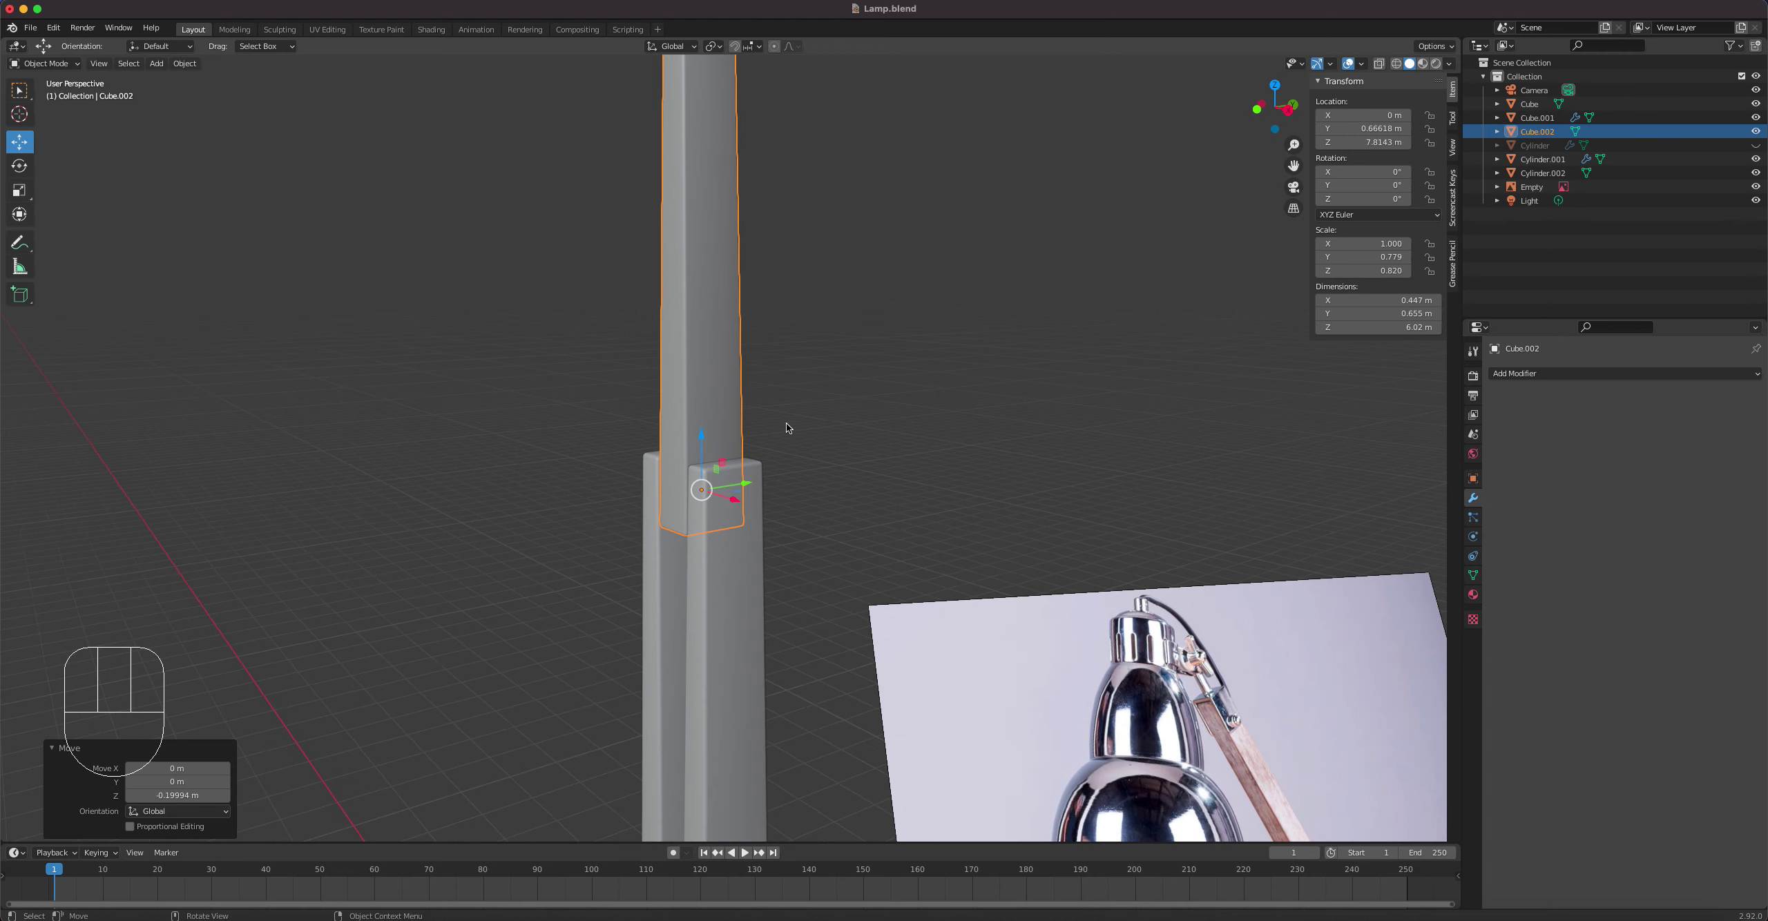
Step: Add a cube and raise it about 12.95 m along Z to the top of the upper arm
{"action": "scroll", "coordinate": [783, 440], "scroll_direction": "down", "scroll_amount": 1}
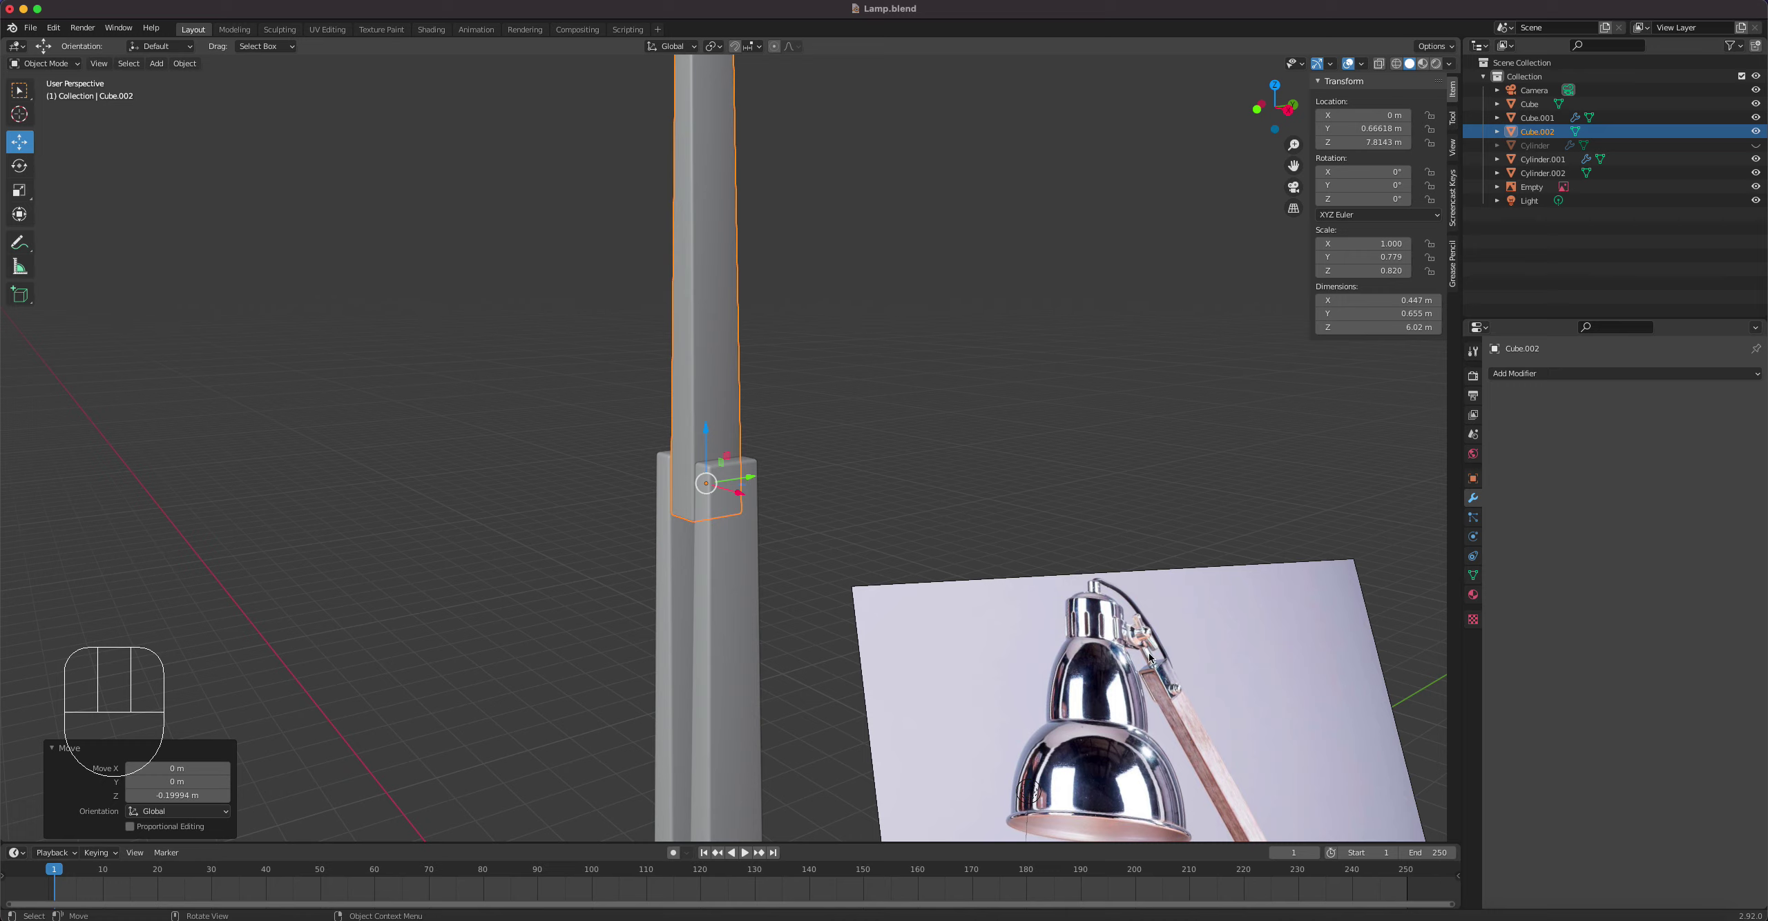
{"action": "middle_click_drag", "start_coordinate": [815, 343], "coordinate": [699, 321], "text": "shift"}
{"action": "middle_click_drag", "start_coordinate": [681, 402], "coordinate": [723, 411], "text": "shift"}
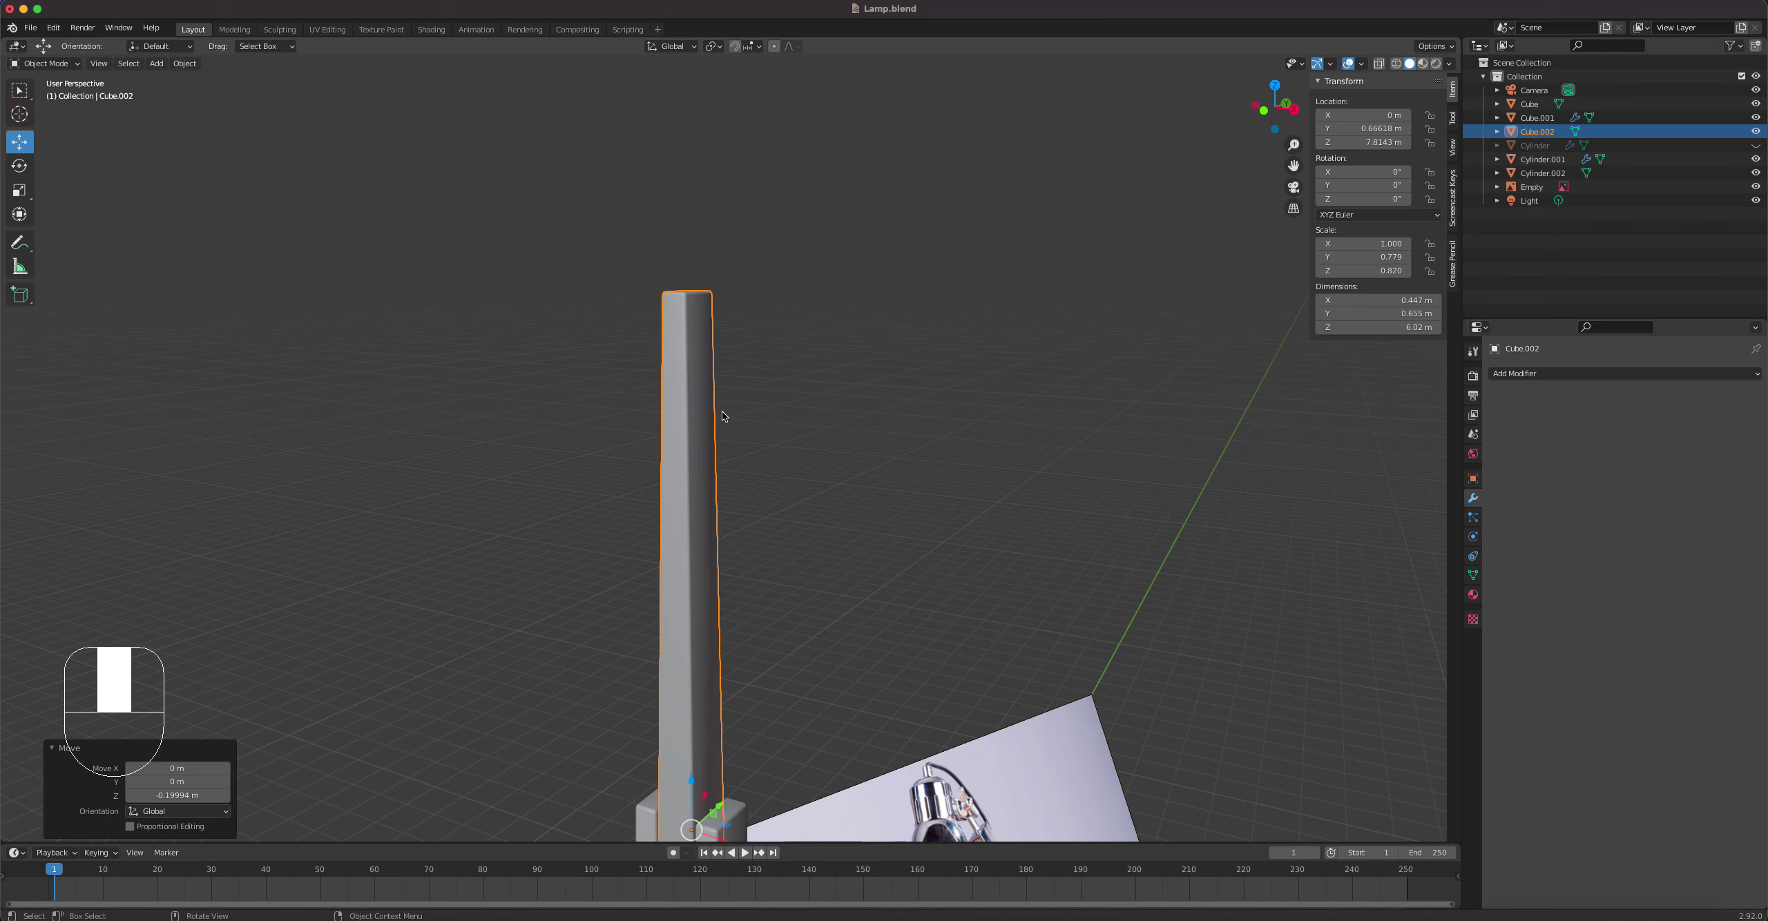
{"action": "key", "text": "KP_1"}
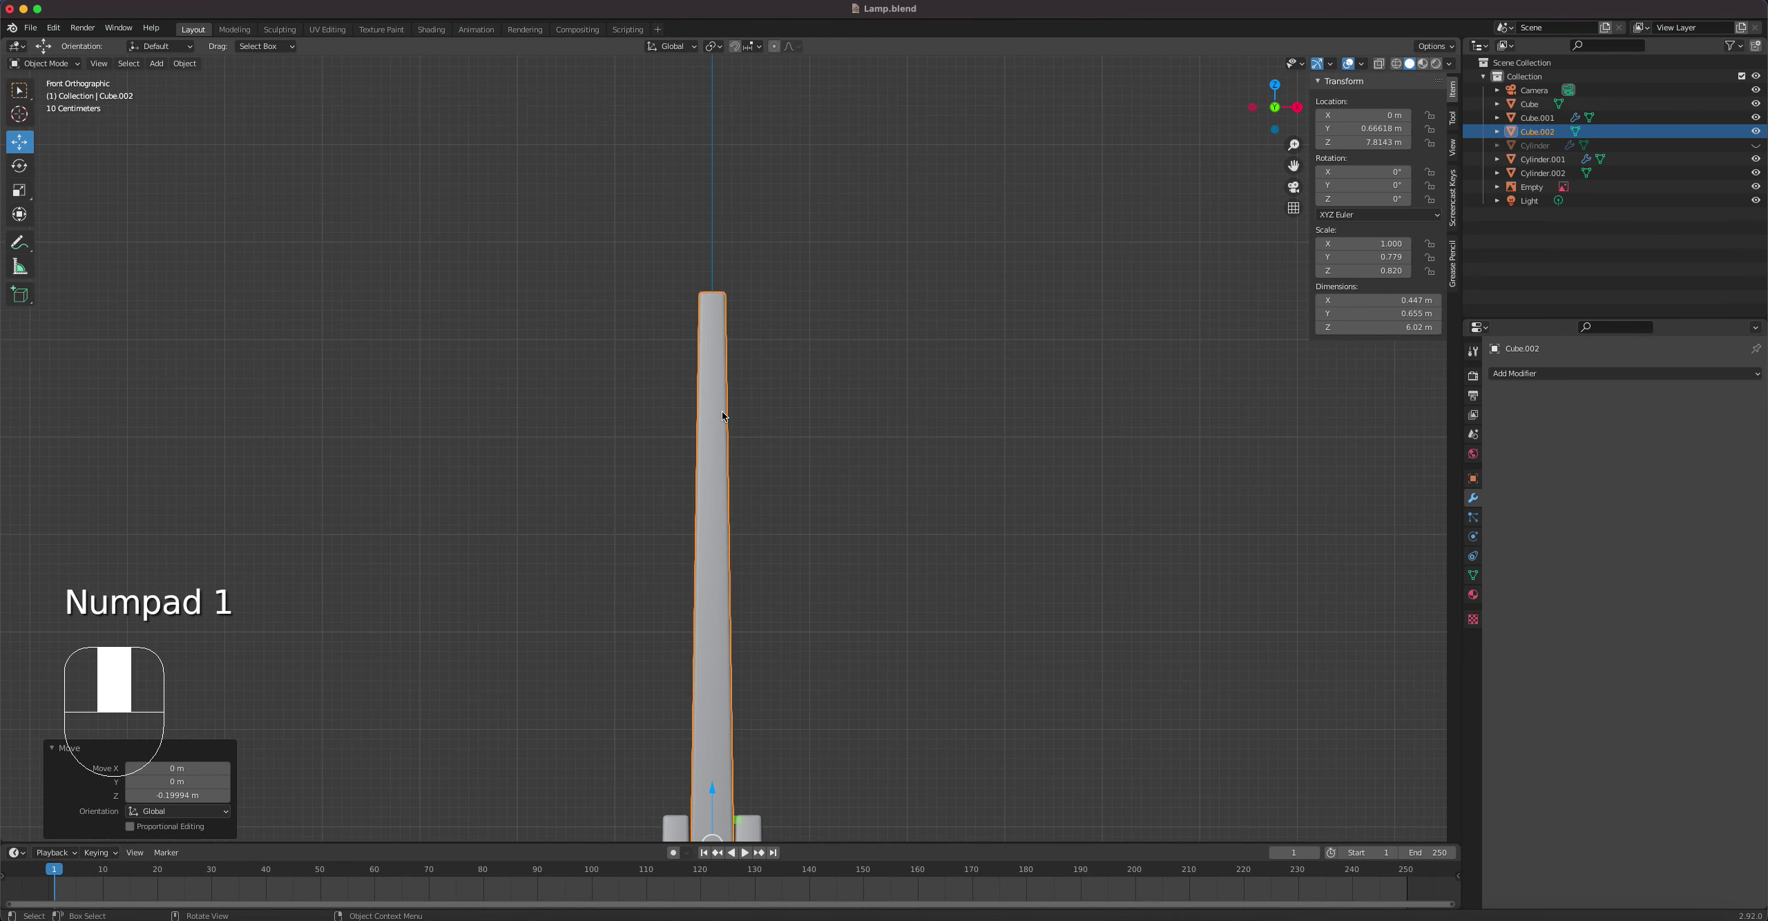
{"action": "key", "text": "shift+a"}
{"action": "mouse_move", "coordinate": [757, 446]}
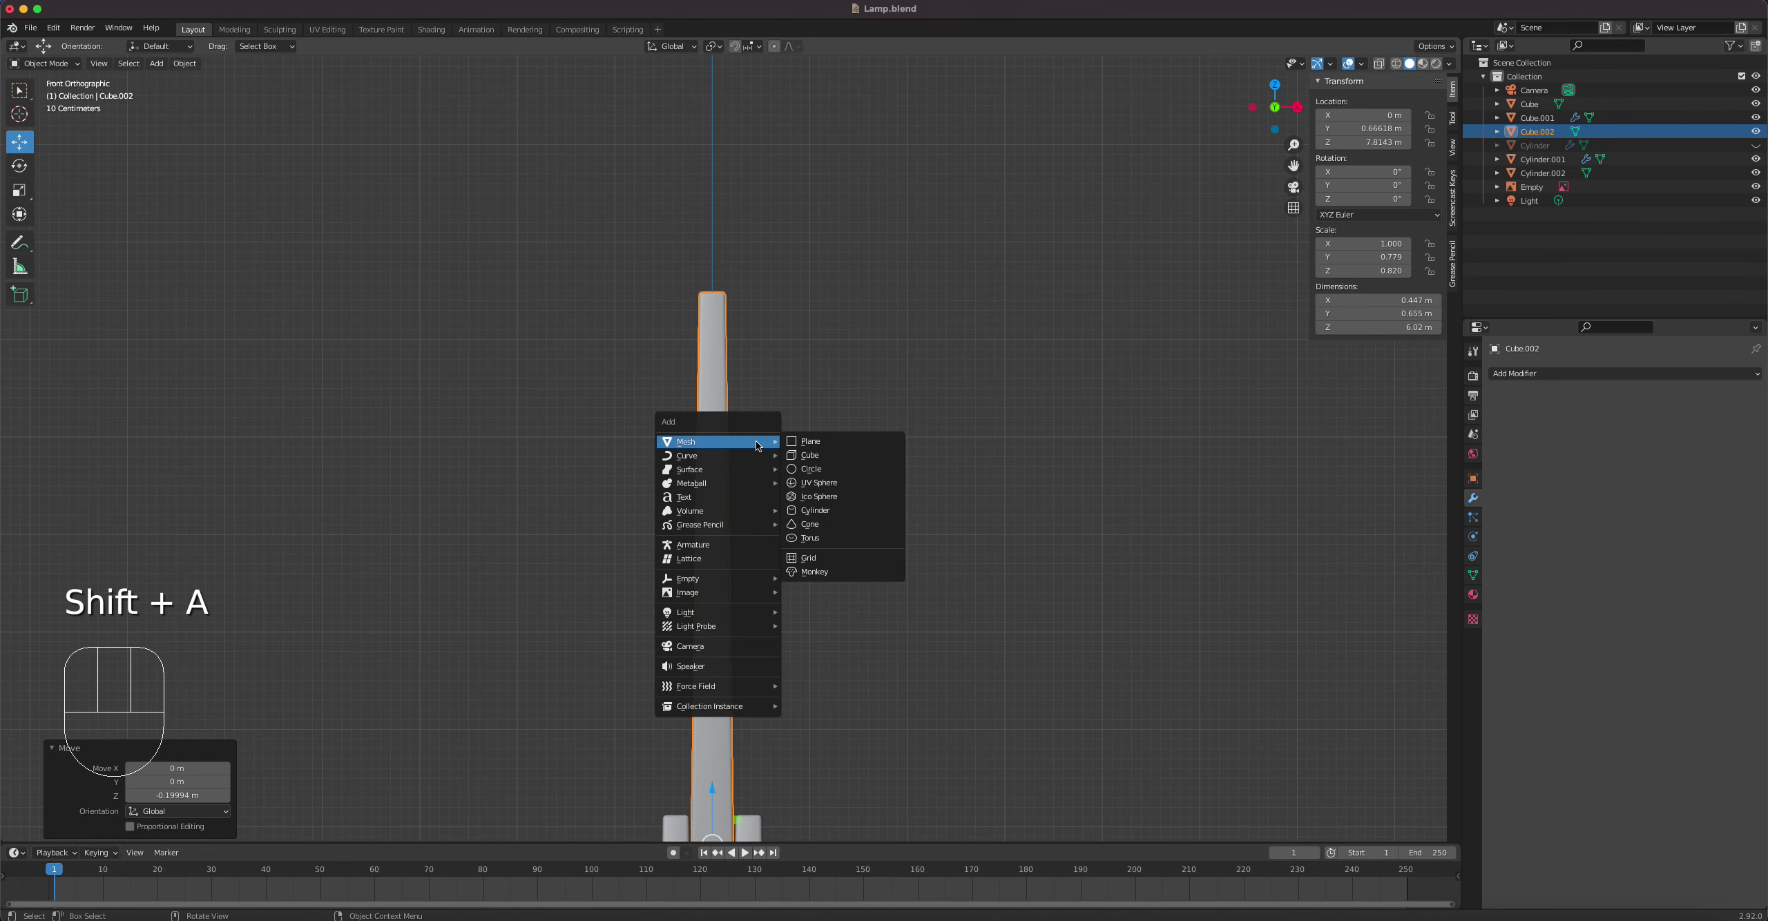
{"action": "left_click", "coordinate": [840, 449]}
{"action": "scroll", "coordinate": [840, 454], "scroll_direction": "down", "scroll_amount": 6}
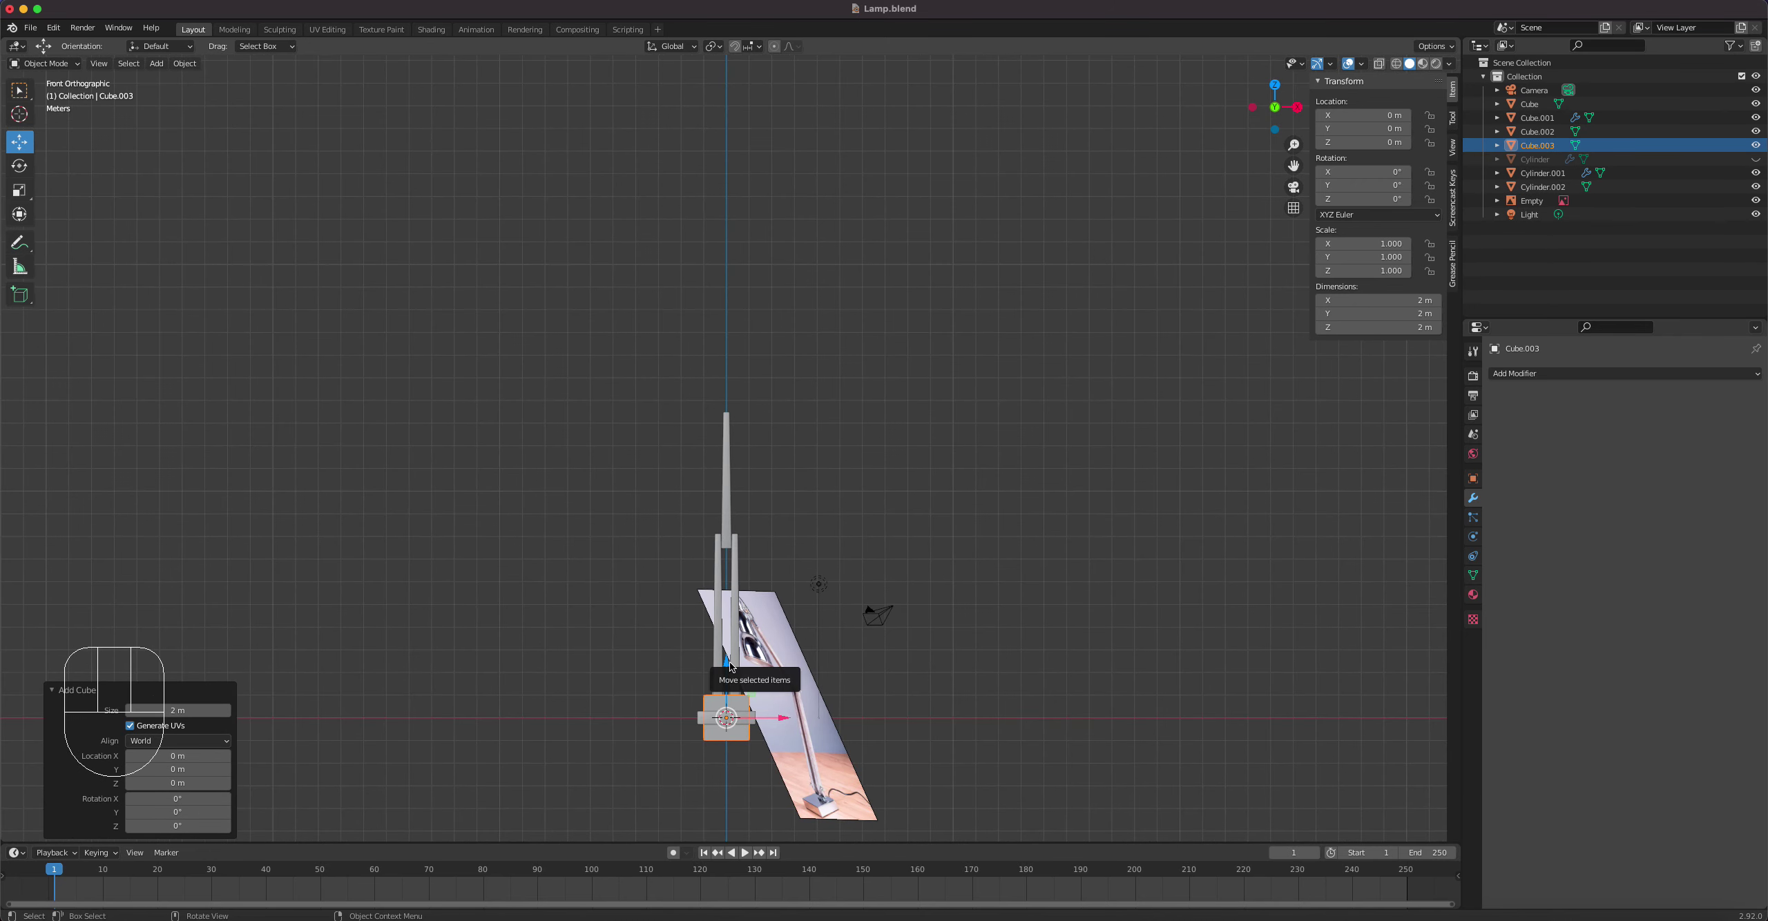
{"action": "left_click_drag", "start_coordinate": [730, 661], "coordinate": [729, 365]}
{"action": "scroll", "coordinate": [729, 365], "scroll_direction": "up", "scroll_amount": 10}
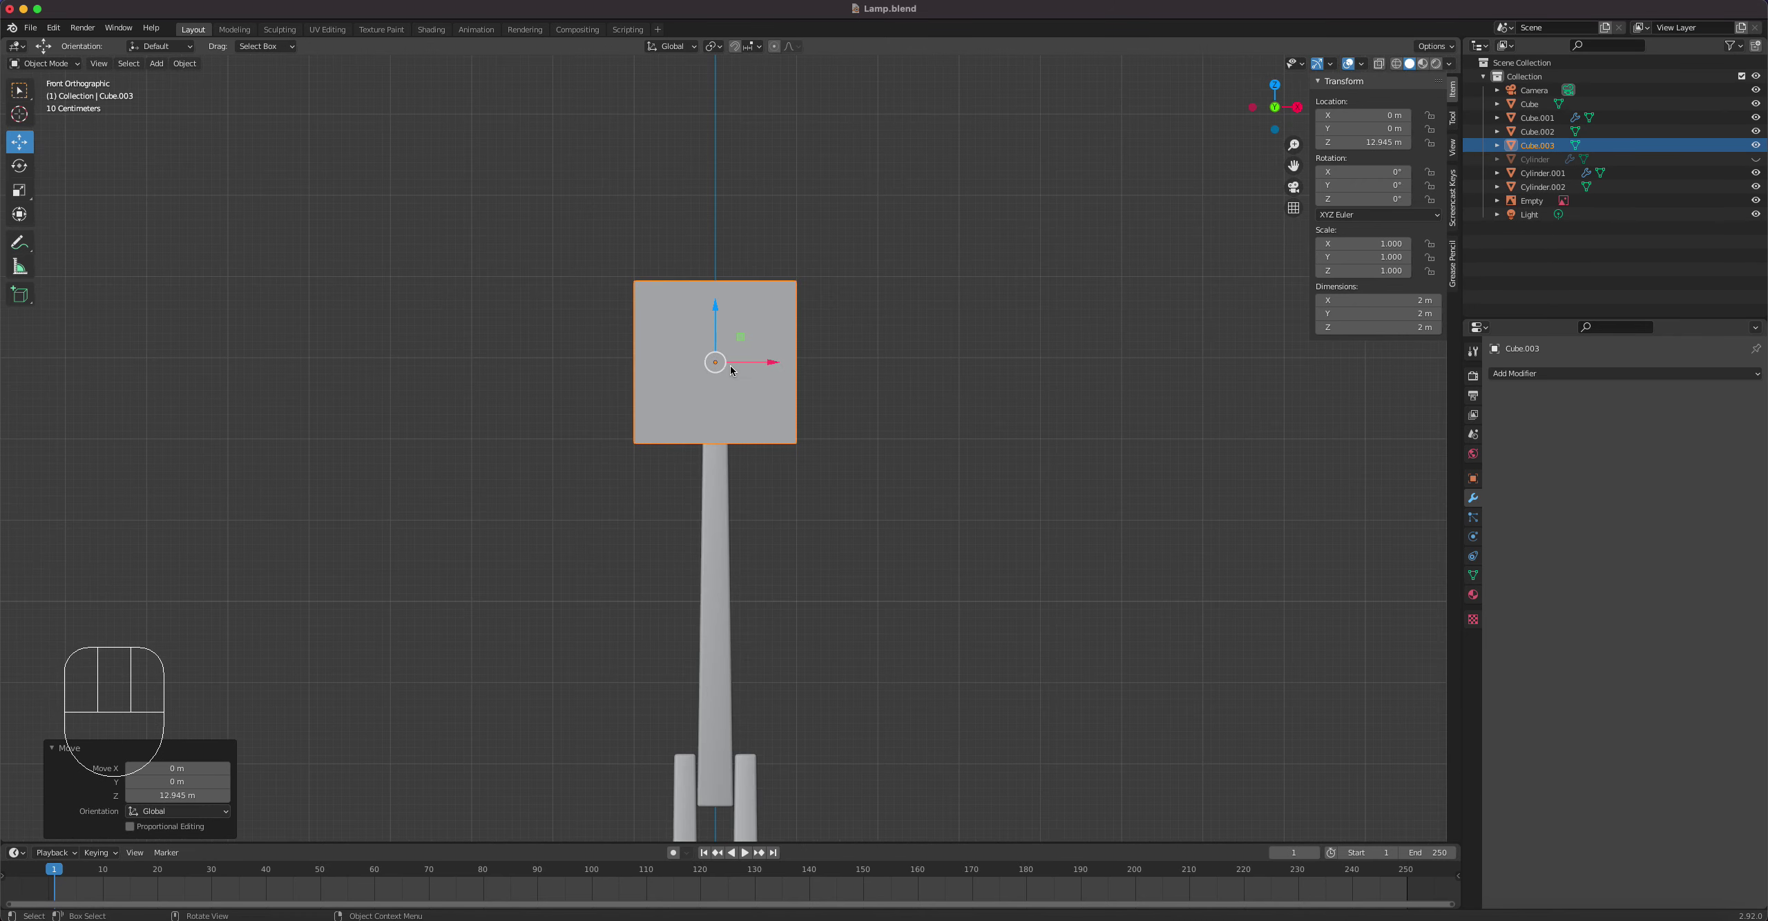
Step: Scale the cube uniformly down to about 0.183 in wireframe display so it is slightly wider than the upper arm
{"action": "key", "text": "s"}
{"action": "left_click", "coordinate": [898, 326]}
{"action": "left_click", "coordinate": [1396, 63]}
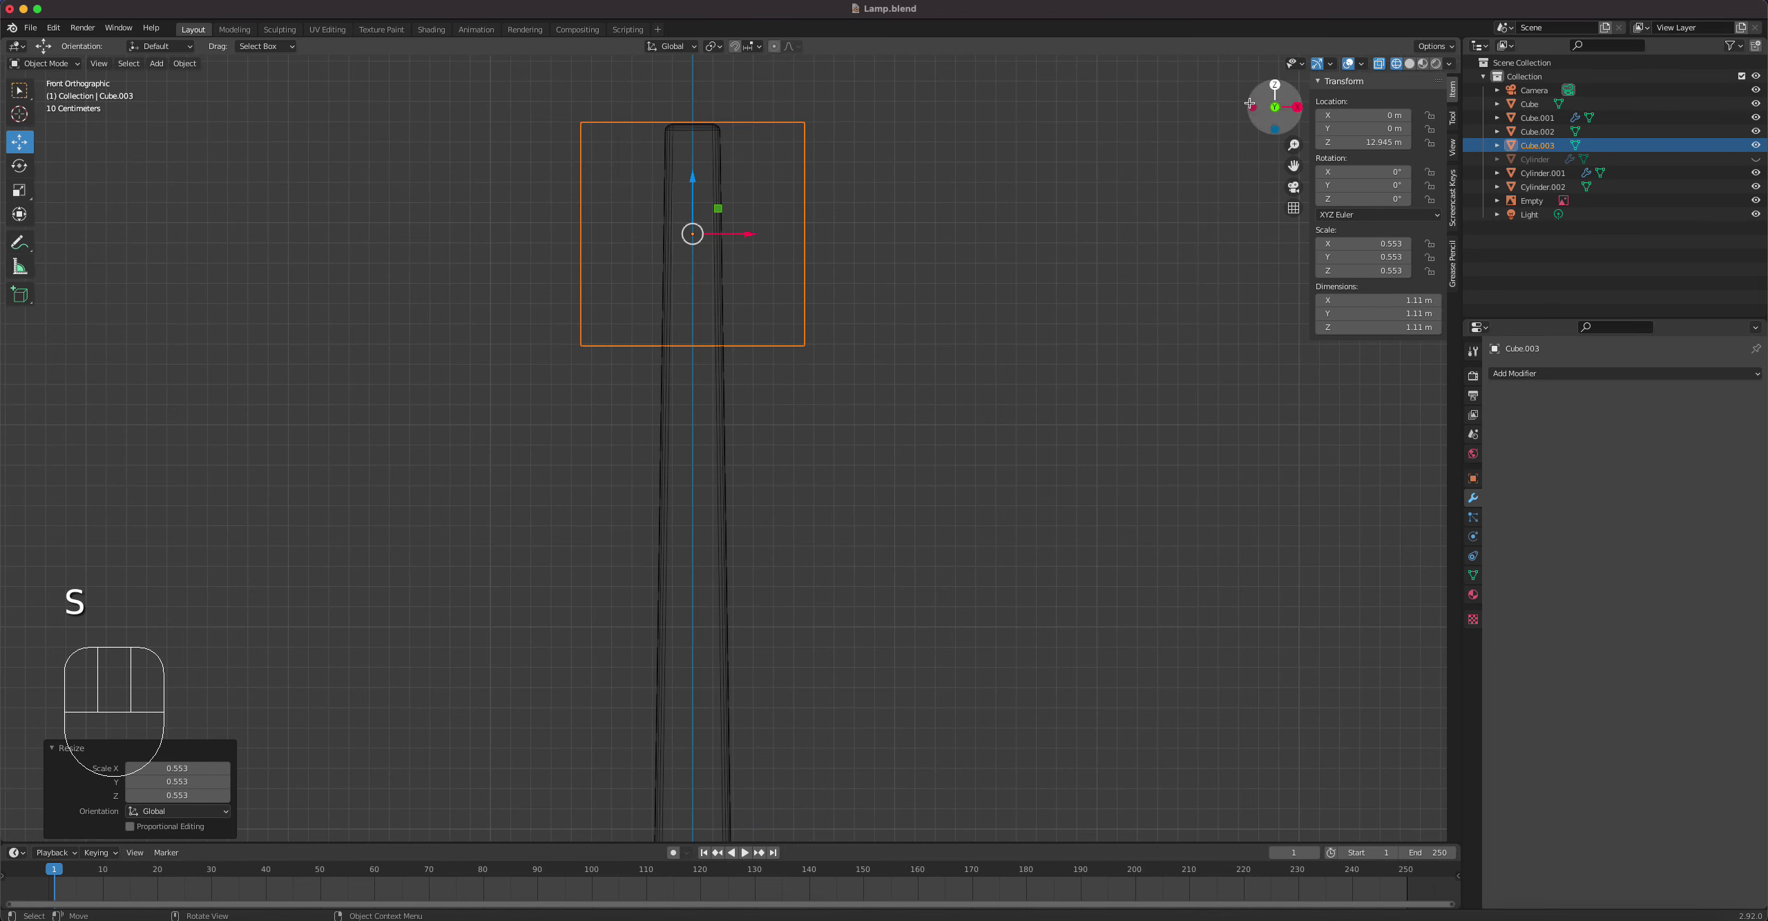
{"action": "key", "text": "s"}
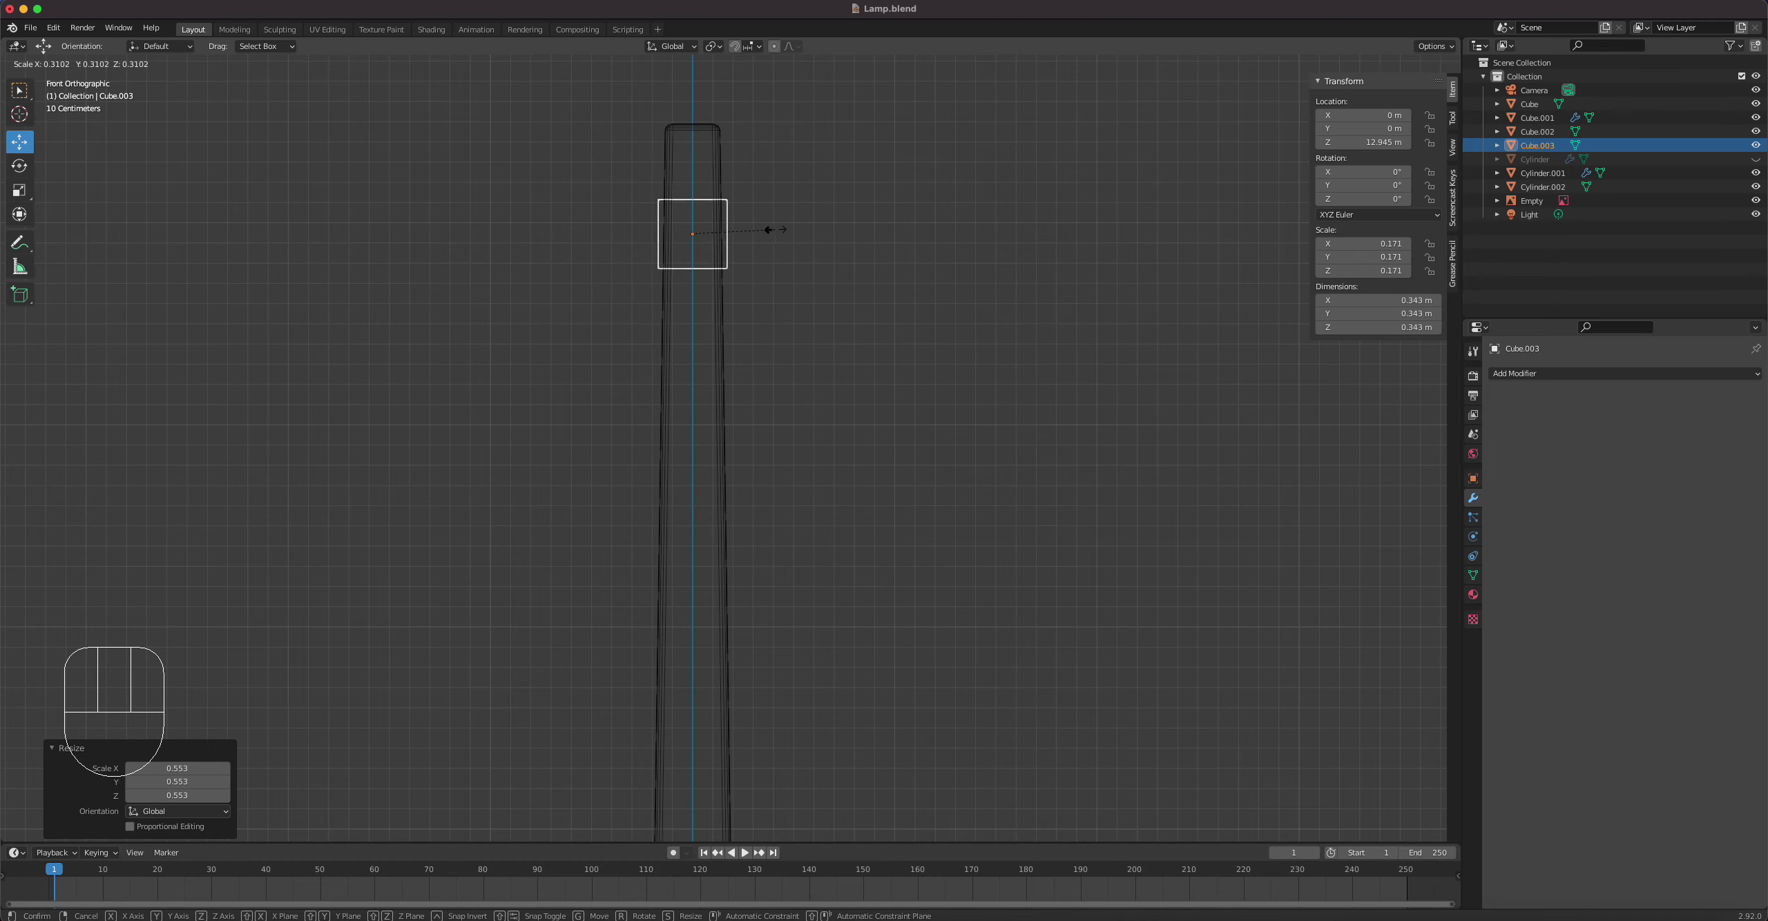
{"action": "left_click", "coordinate": [781, 234]}
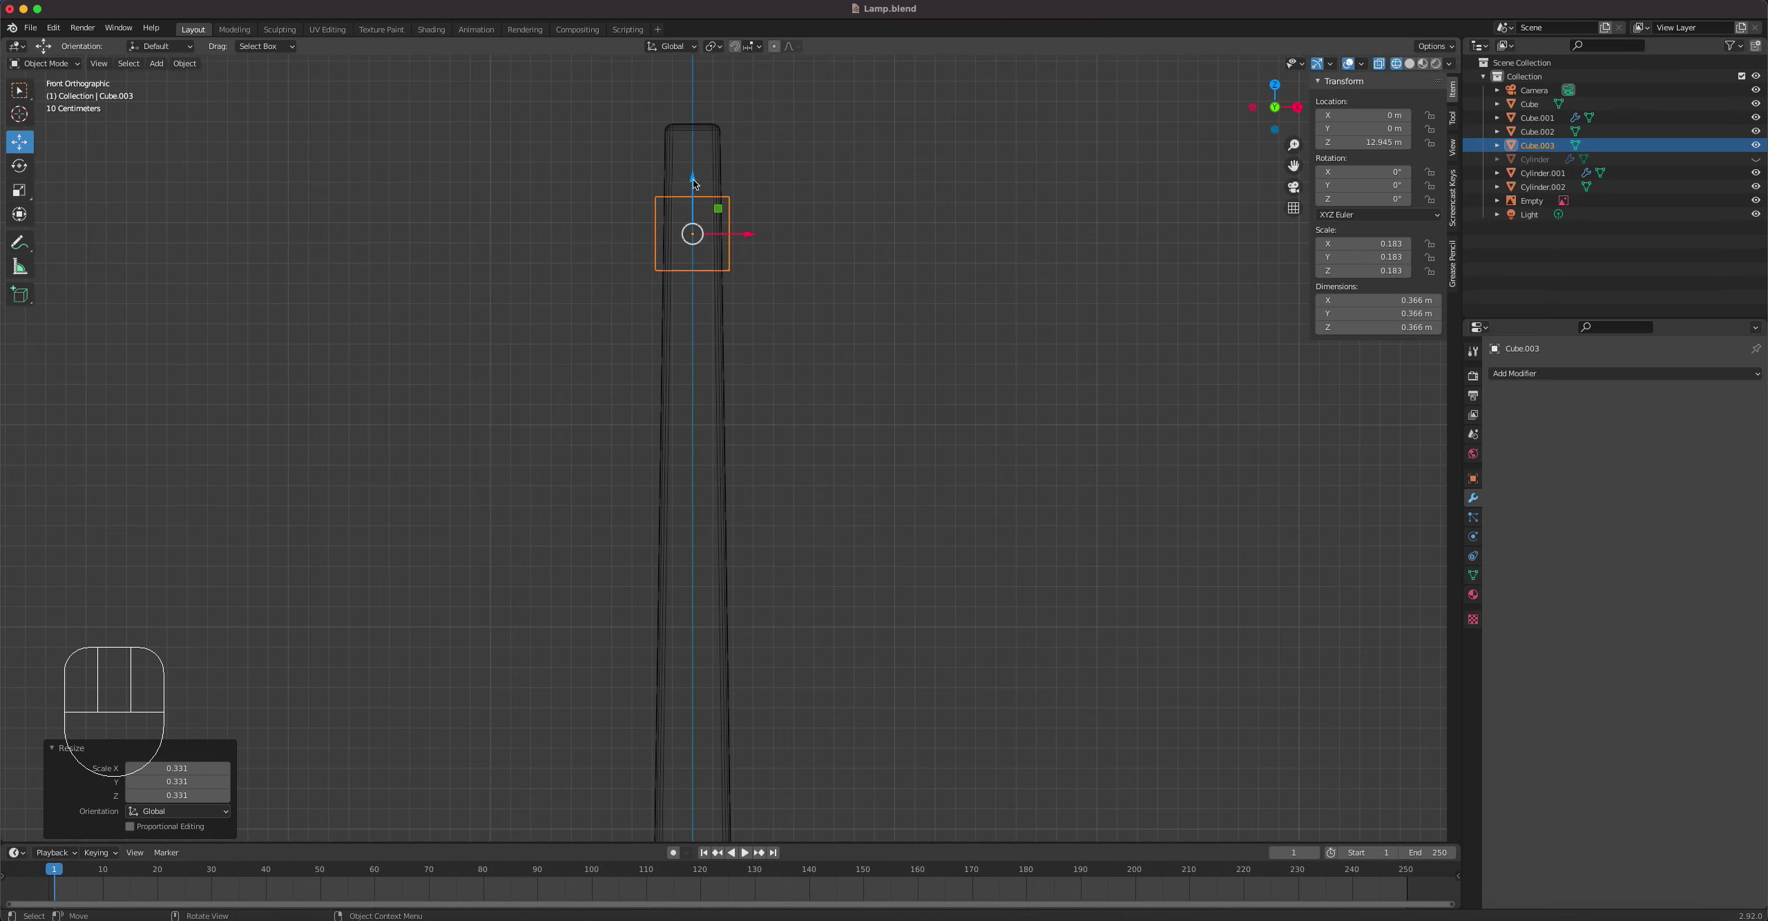
Step: Move the cube up about 0.38 m along Z and about 0.67 m along Y to center it on the arm's top end
{"action": "left_click_drag", "start_coordinate": [694, 183], "coordinate": [686, 101]}
{"action": "key", "text": "KP_3"}
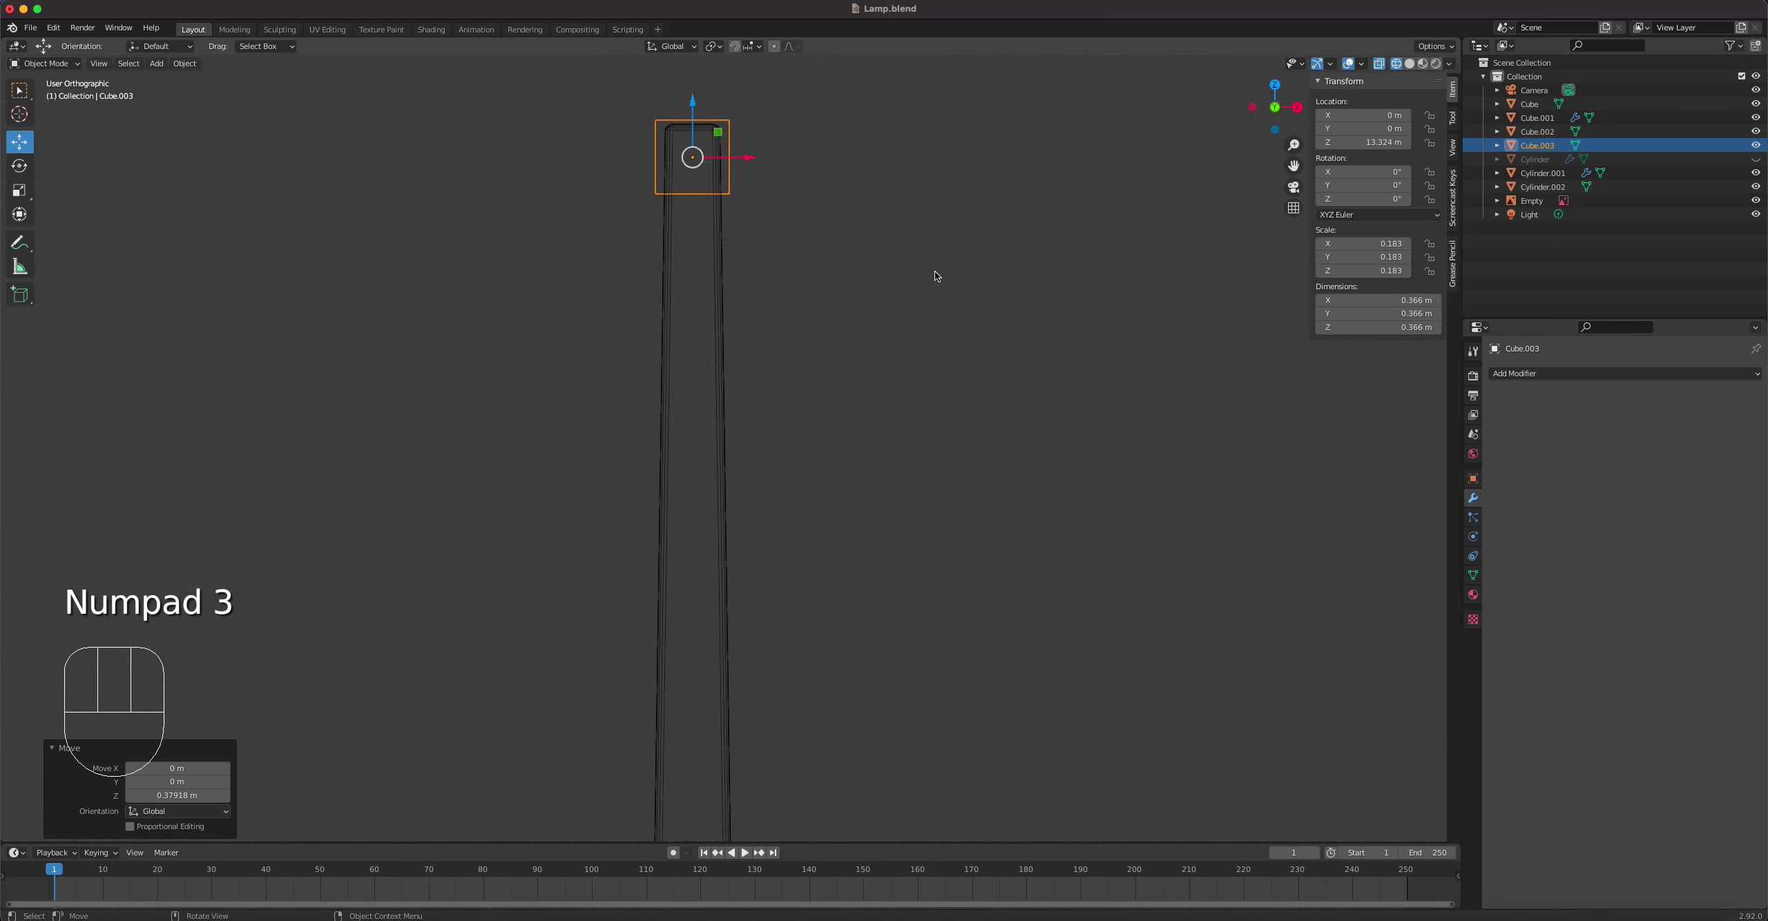
{"action": "left_click_drag", "start_coordinate": [549, 158], "coordinate": [686, 164]}
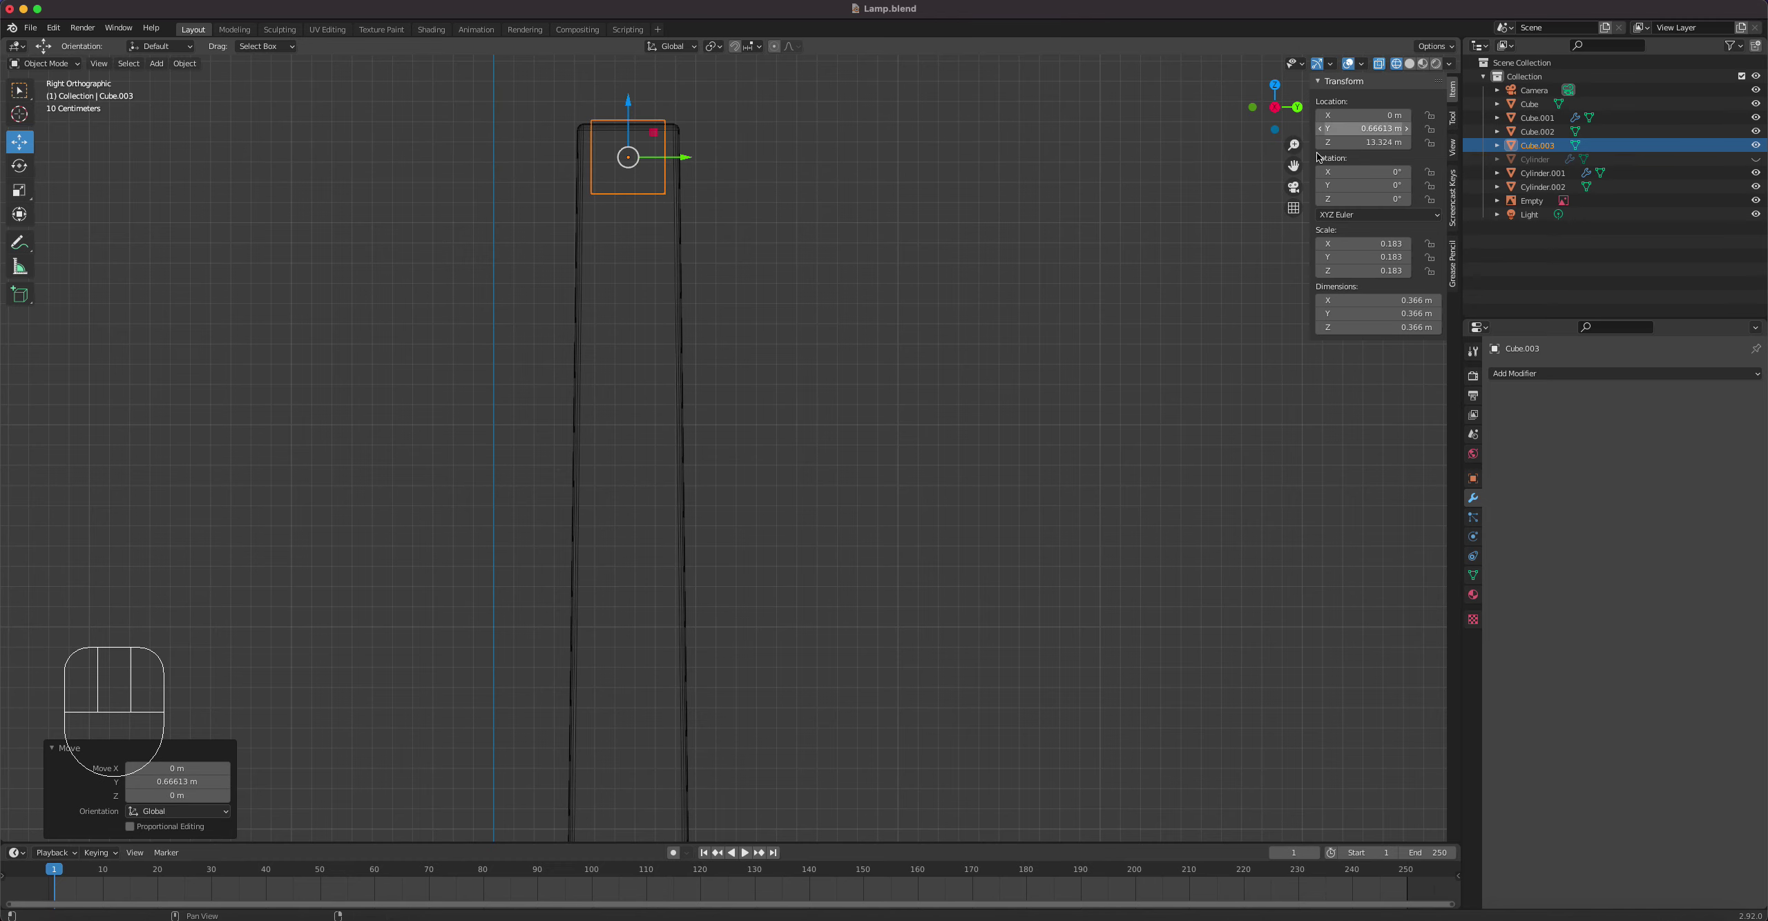
Step: Scale the cube by about 1.53 on Z and 1.37 on Y to match the arm's depth
{"action": "scroll", "coordinate": [1181, 345], "scroll_direction": "down", "scroll_amount": 5}
{"action": "scroll", "coordinate": [1167, 387], "scroll_direction": "down", "scroll_amount": 4}
{"action": "middle_click_drag", "start_coordinate": [1106, 505], "coordinate": [1201, 550], "text": "shift"}
{"action": "scroll", "coordinate": [839, 419], "scroll_direction": "up", "scroll_amount": 8}
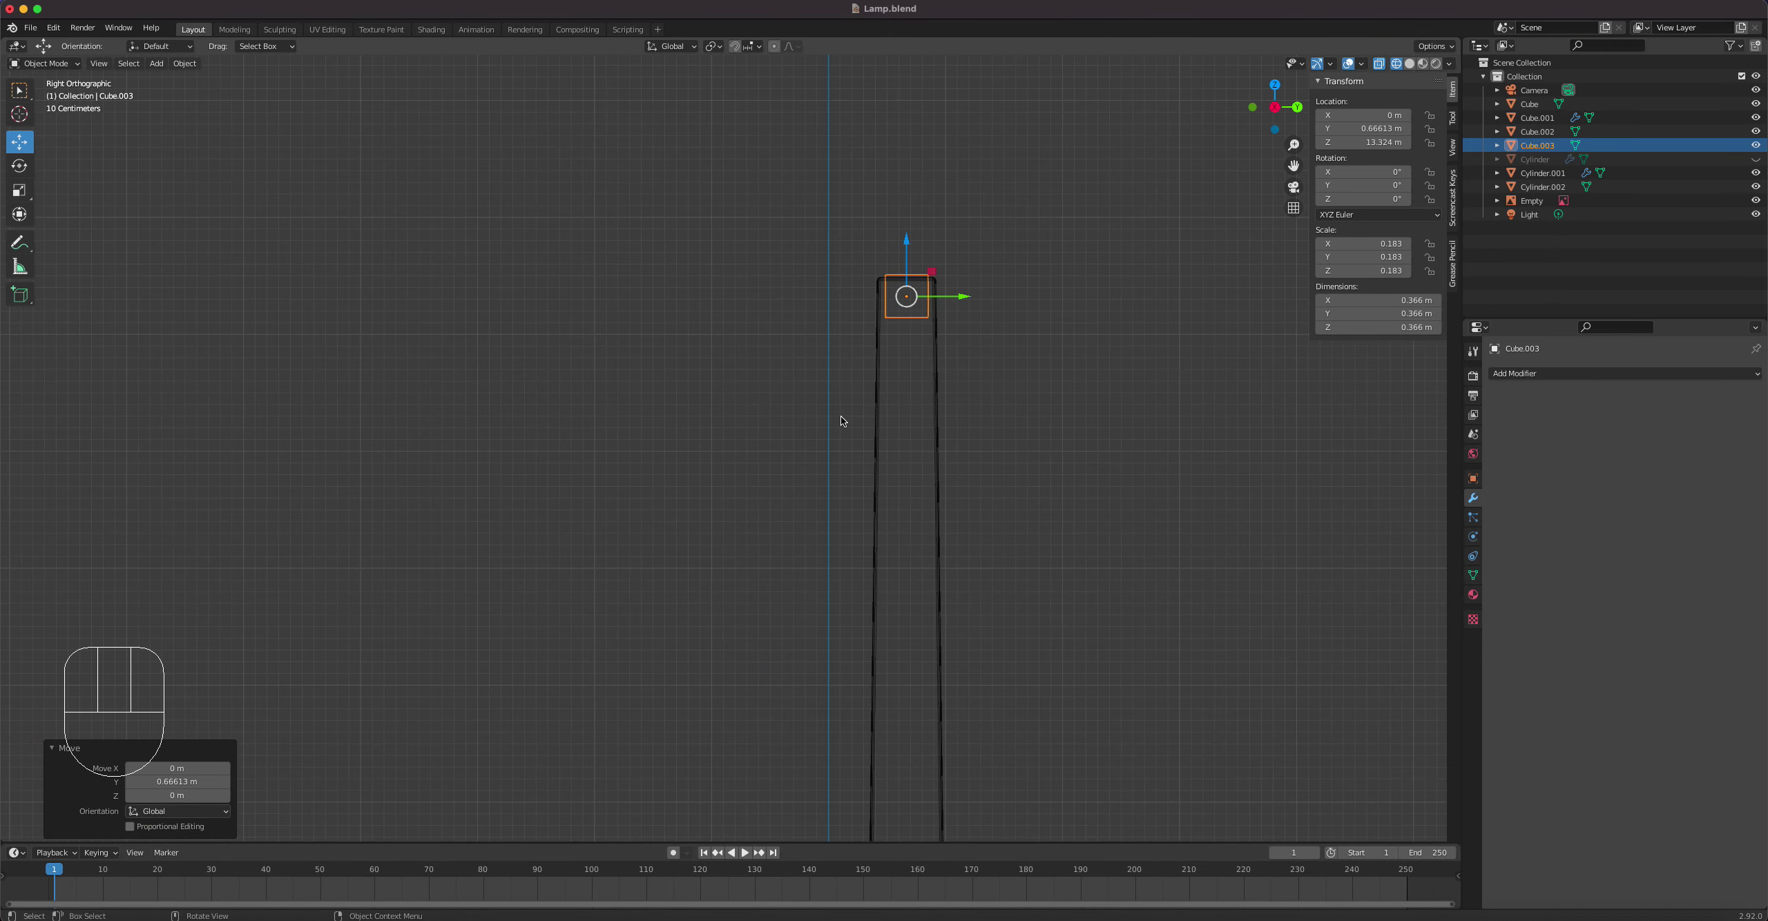
{"action": "middle_click_drag", "start_coordinate": [1080, 373], "coordinate": [905, 528], "text": "shift"}
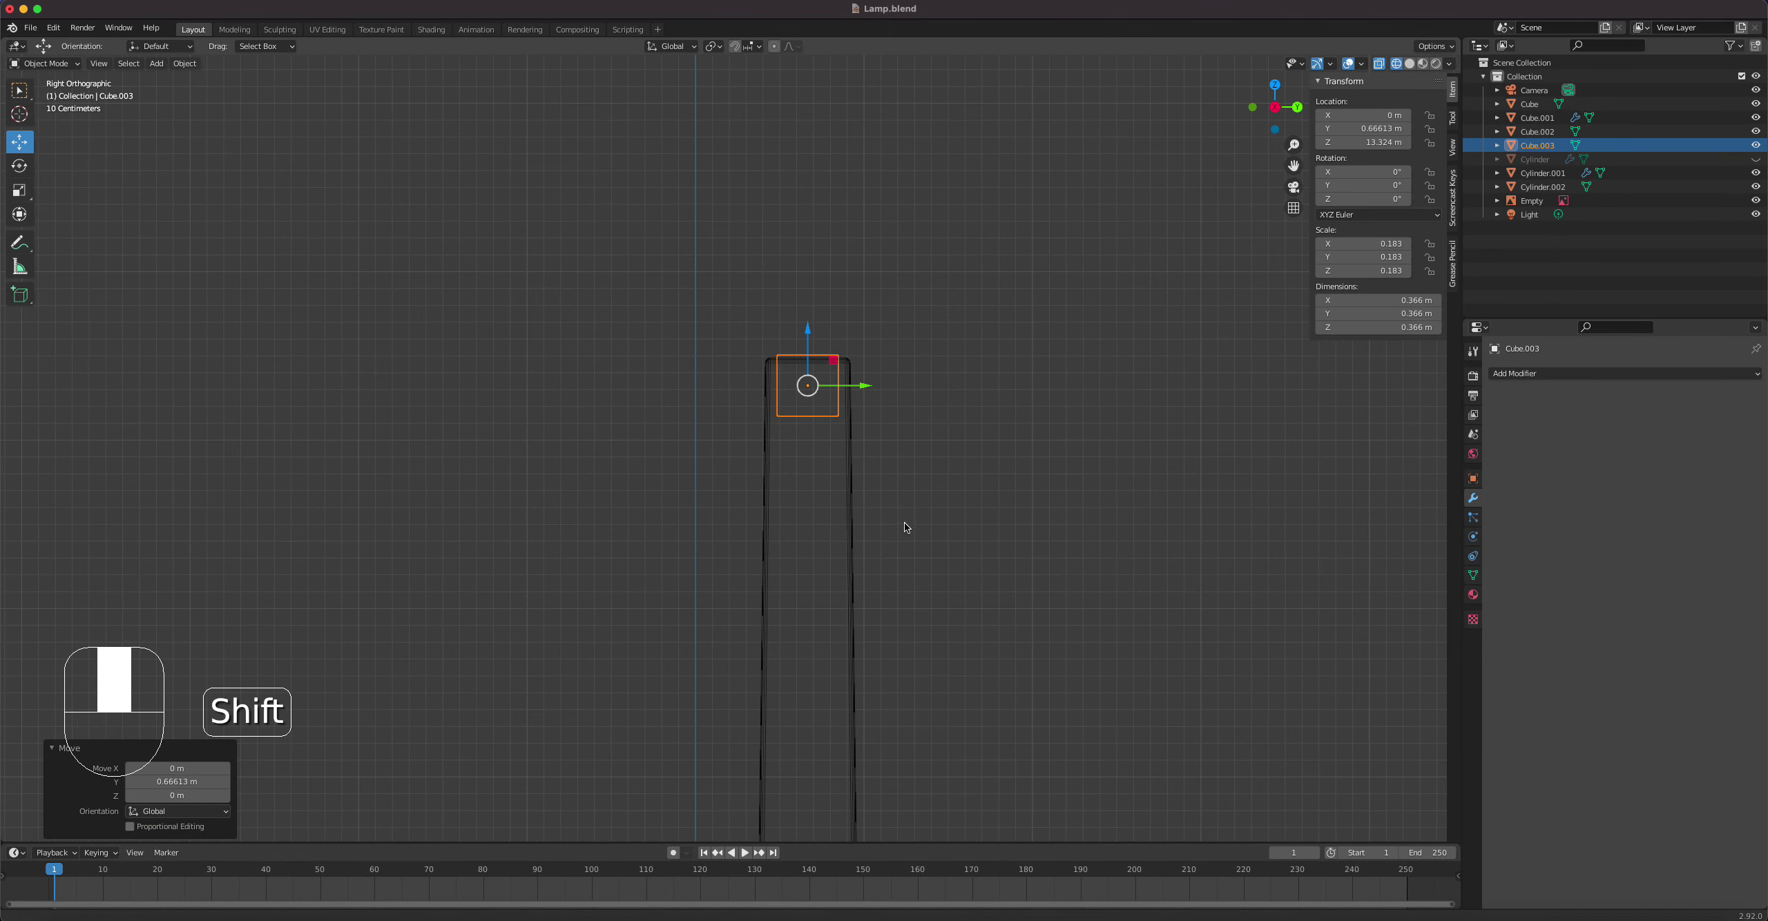
{"action": "left_click", "coordinate": [19, 190]}
{"action": "left_click_drag", "start_coordinate": [808, 333], "coordinate": [809, 302]}
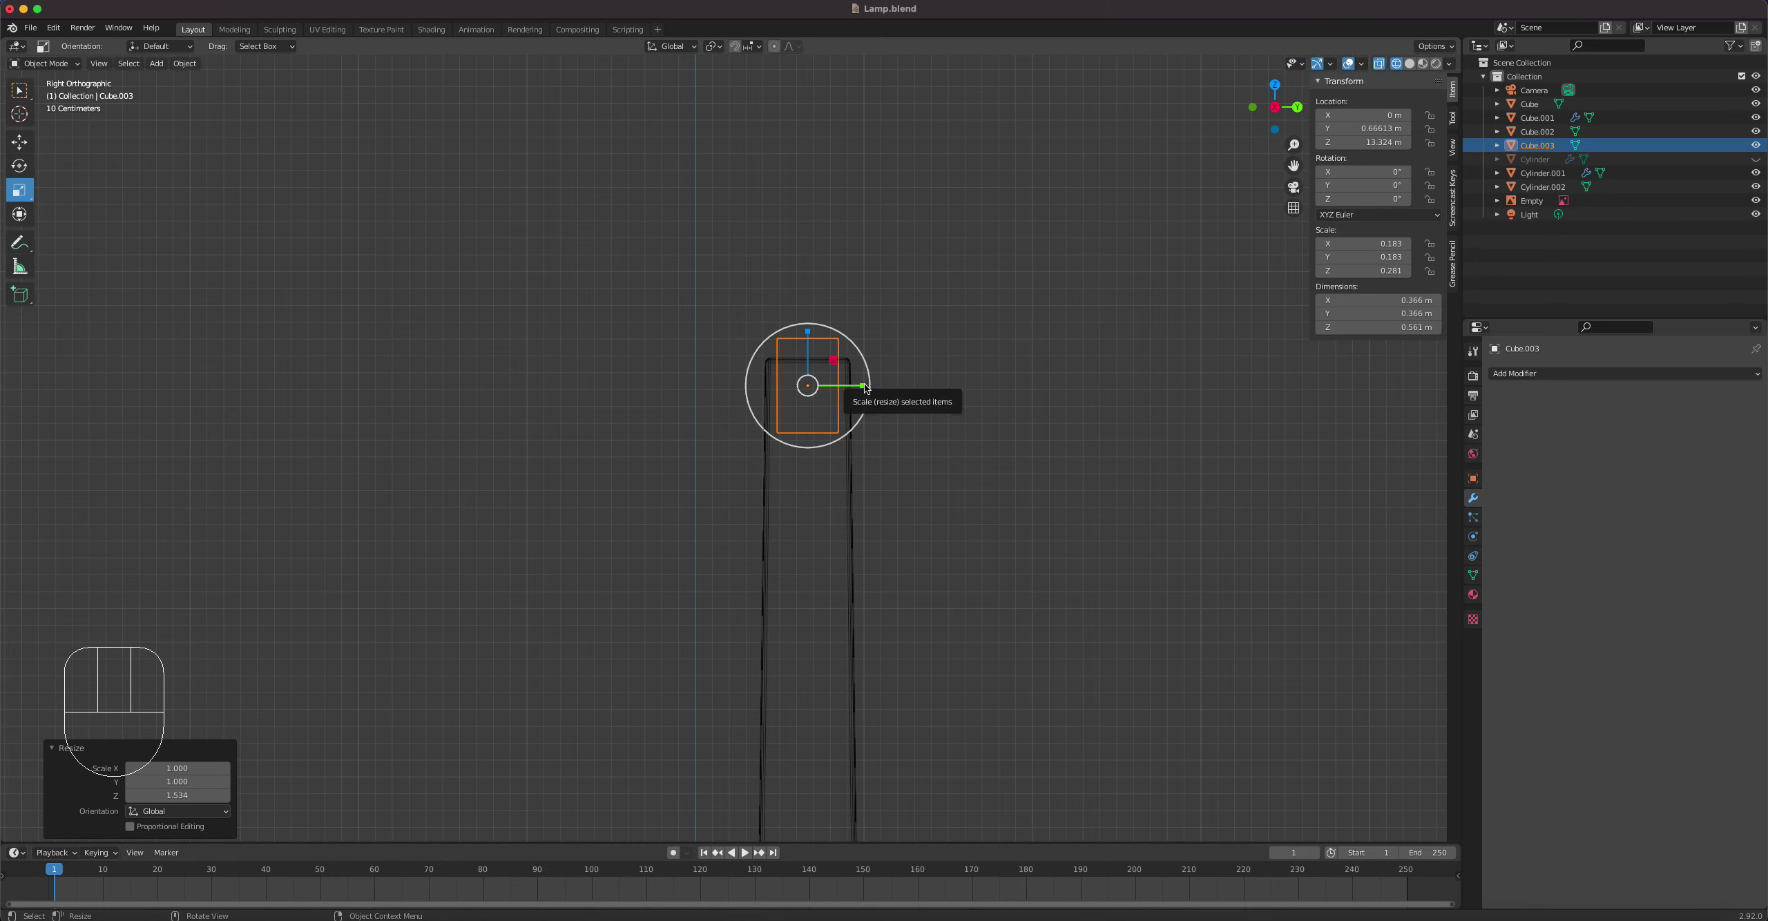
{"action": "left_click_drag", "start_coordinate": [860, 385], "coordinate": [883, 385]}
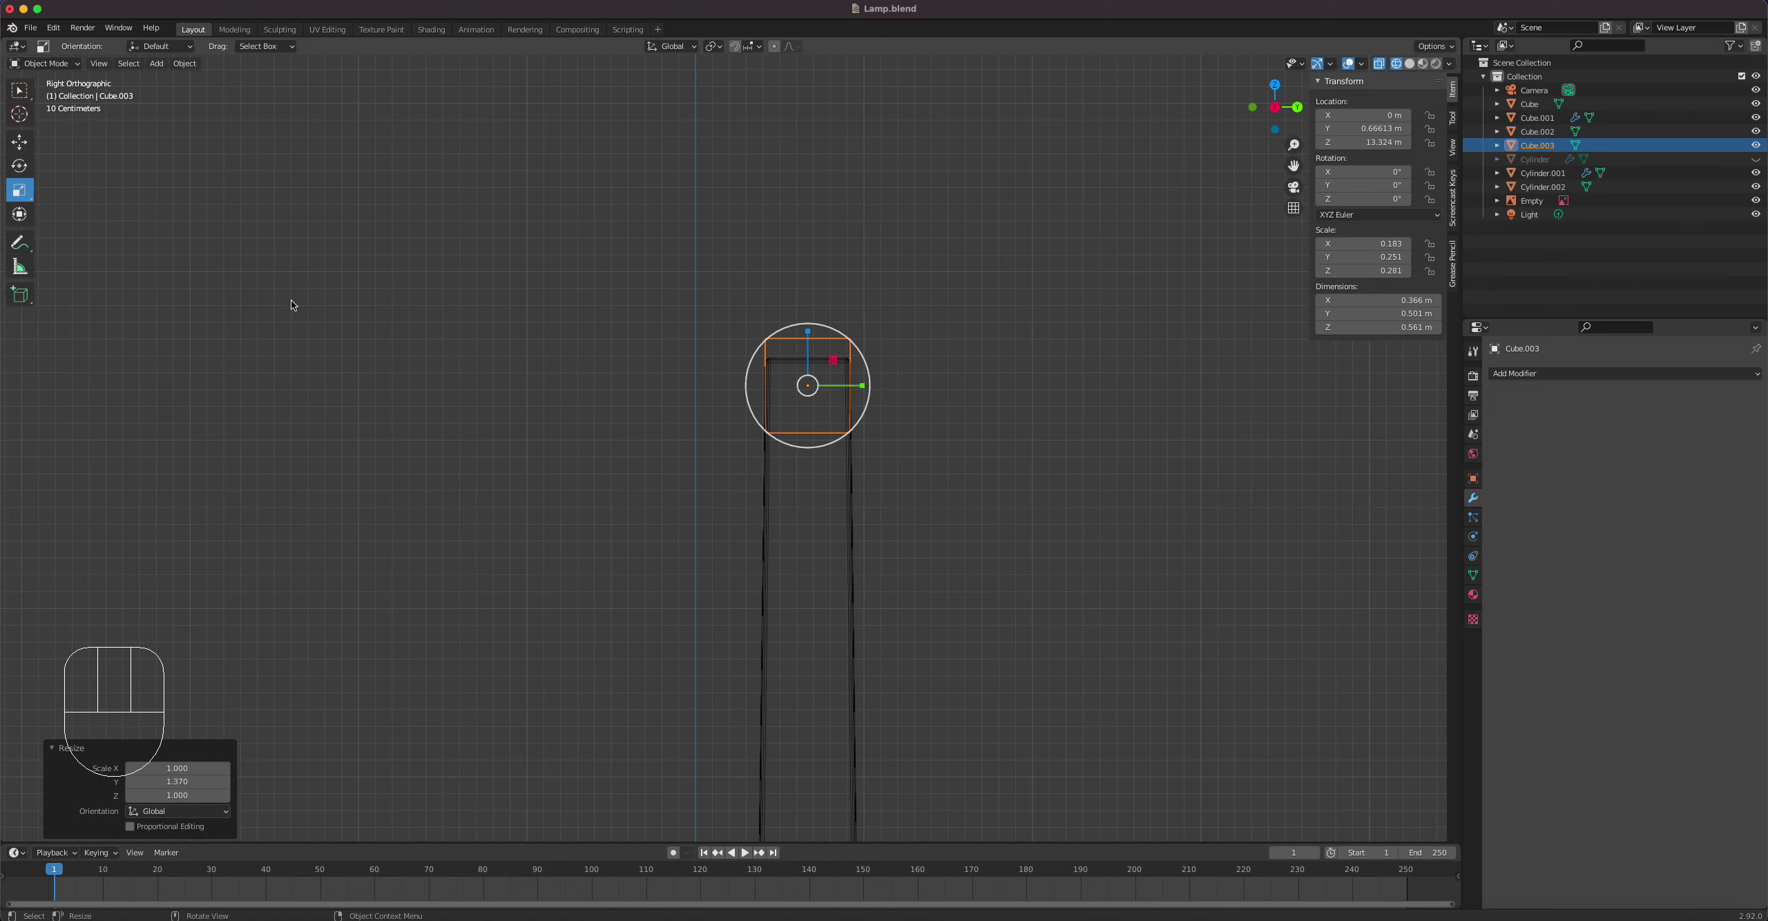
Step: Lower the cube about 0.11 m along Z to the arm's top edge and scale it by about 1.034 on Y
{"action": "left_click", "coordinate": [19, 143]}
{"action": "left_click_drag", "start_coordinate": [807, 333], "coordinate": [808, 350]}
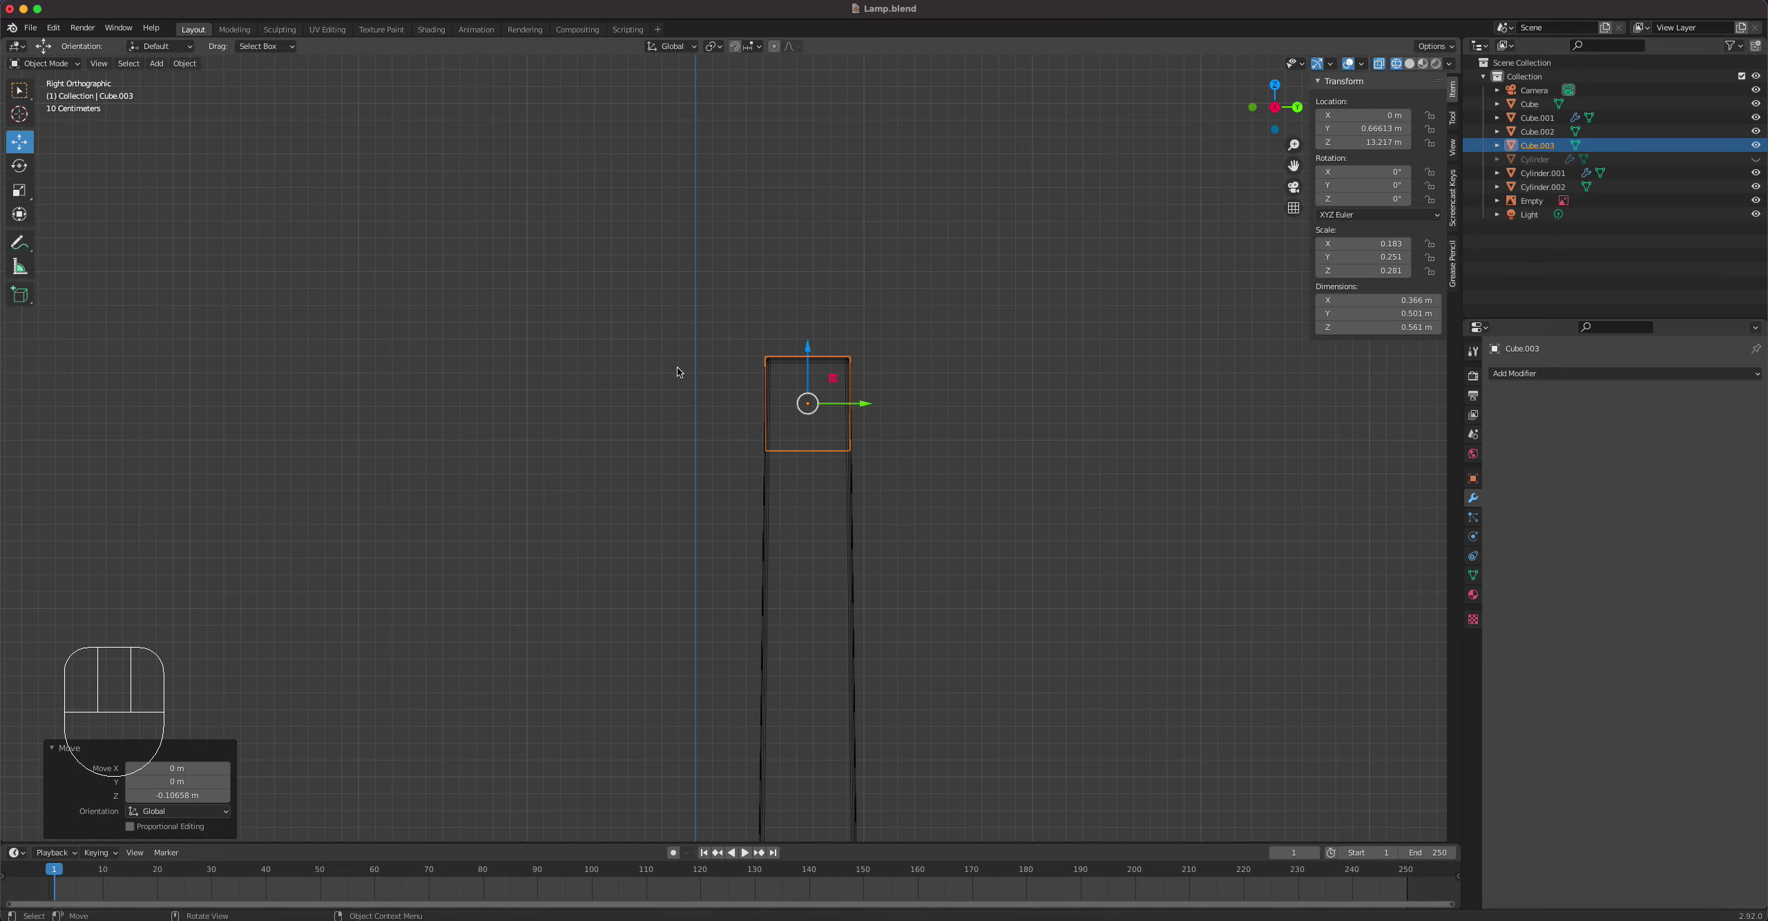
{"action": "left_click", "coordinate": [19, 190]}
{"action": "left_click_drag", "start_coordinate": [863, 404], "coordinate": [870, 405]}
Step: Narrow the cube to about 0.856 on X and raise it about 0.018 m so it just encloses the arm's top
{"action": "middle_click_drag", "start_coordinate": [856, 449], "coordinate": [975, 442]}
{"action": "key", "text": "KP_1"}
{"action": "scroll", "coordinate": [794, 366], "scroll_direction": "up", "scroll_amount": 3}
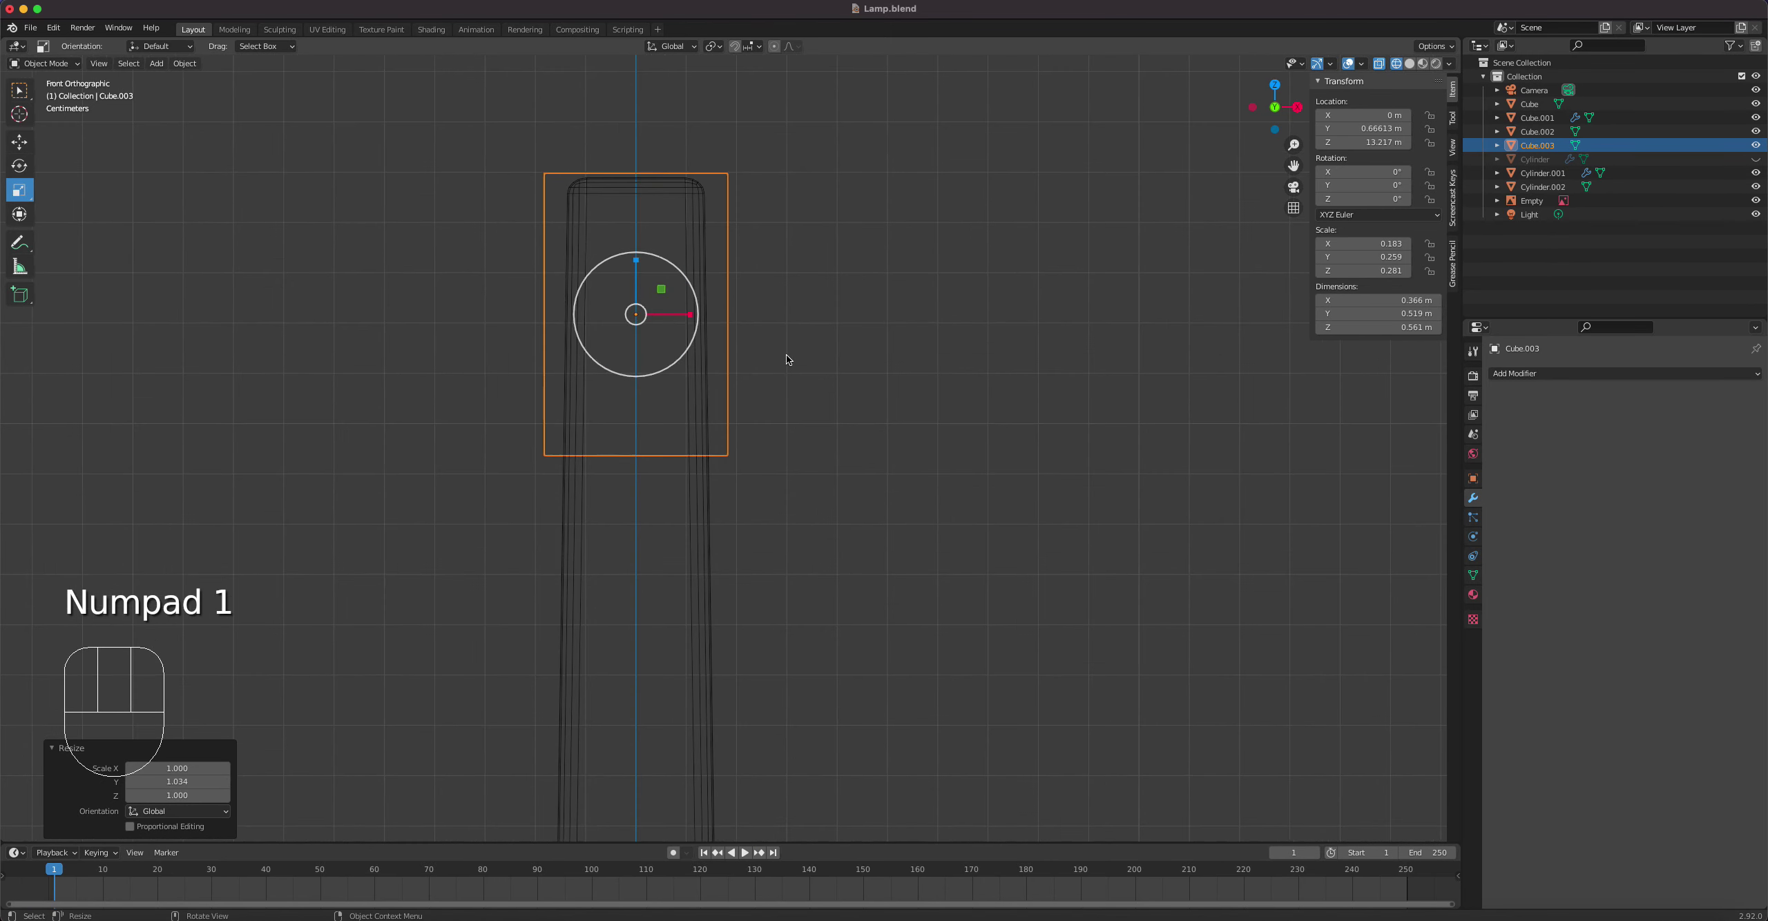
{"action": "left_click_drag", "start_coordinate": [690, 315], "coordinate": [674, 316]}
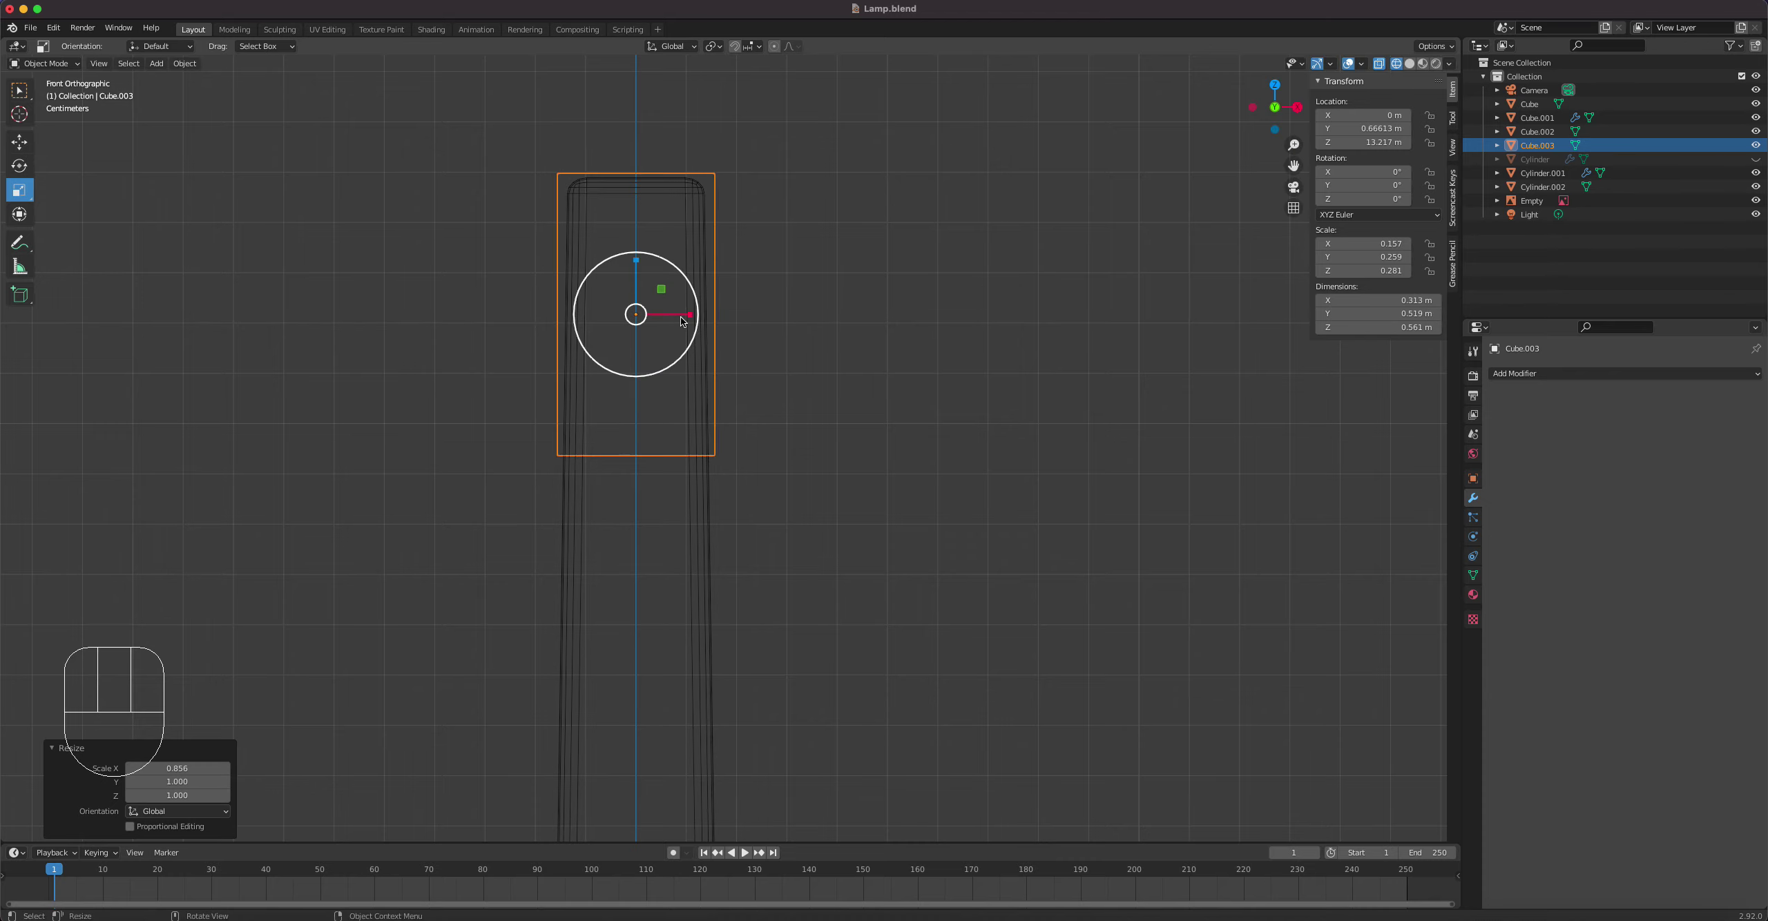
{"action": "left_click", "coordinate": [17, 144]}
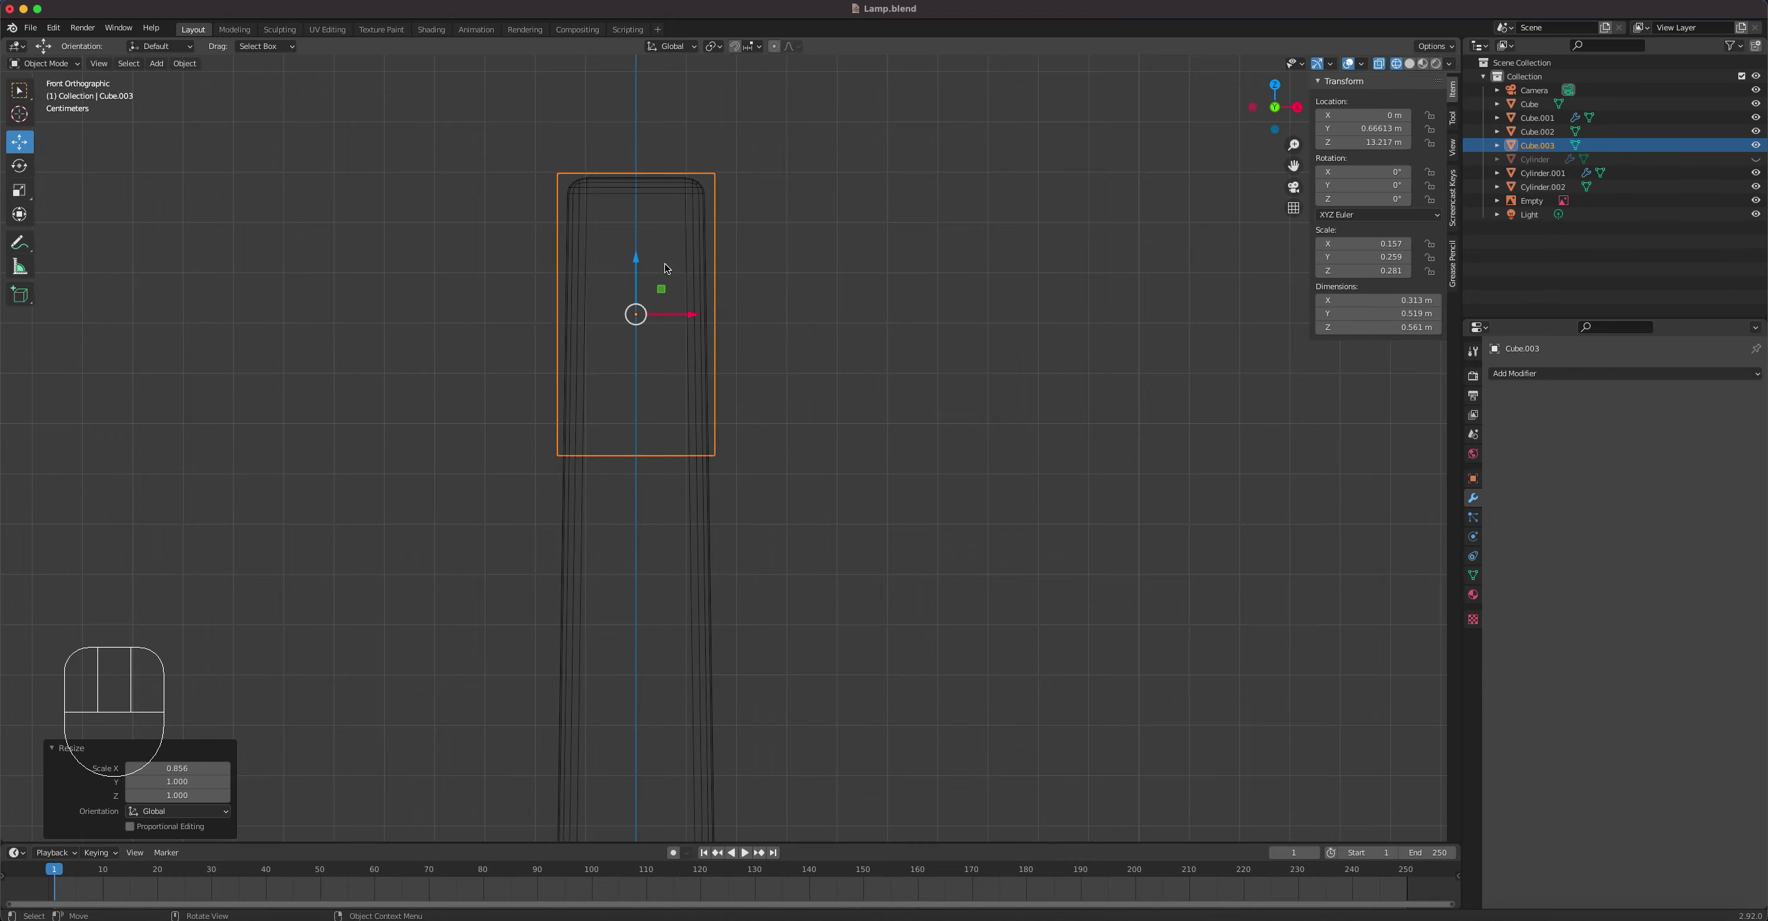
{"action": "left_click_drag", "start_coordinate": [632, 256], "coordinate": [637, 249]}
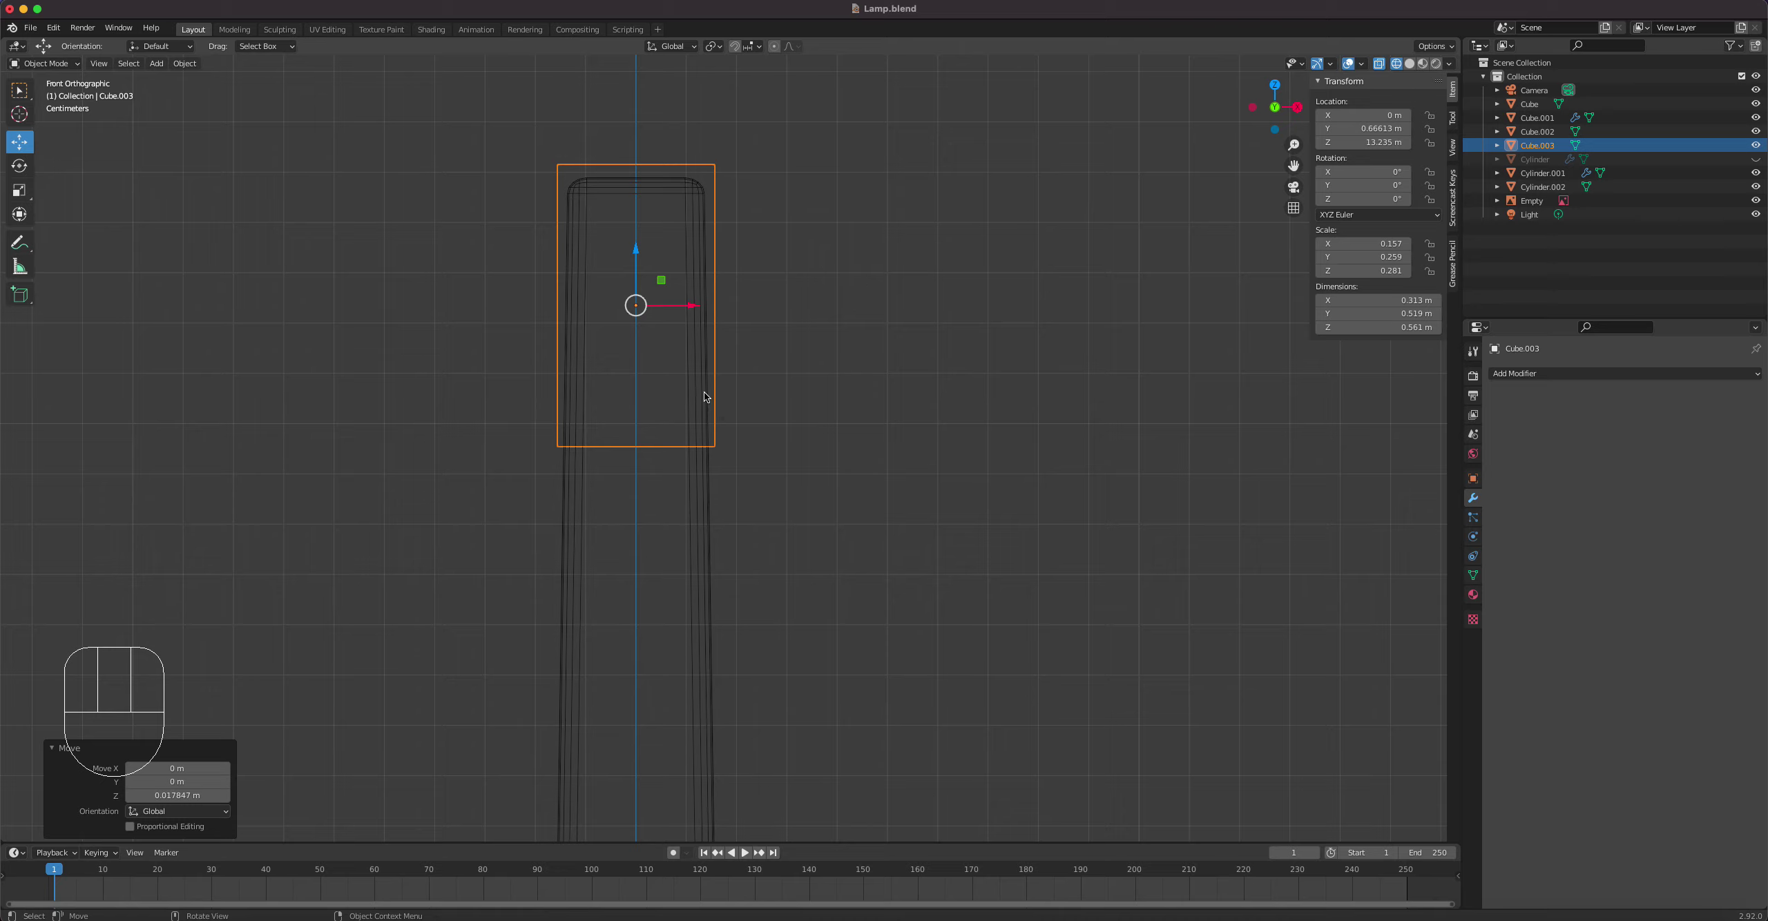
Step: Delete the cube's front, back and bottom faces in Edit Mode, leaving a U-shaped cap over the arm's top
{"action": "left_click", "coordinate": [1410, 62]}
{"action": "key", "text": "Tab"}
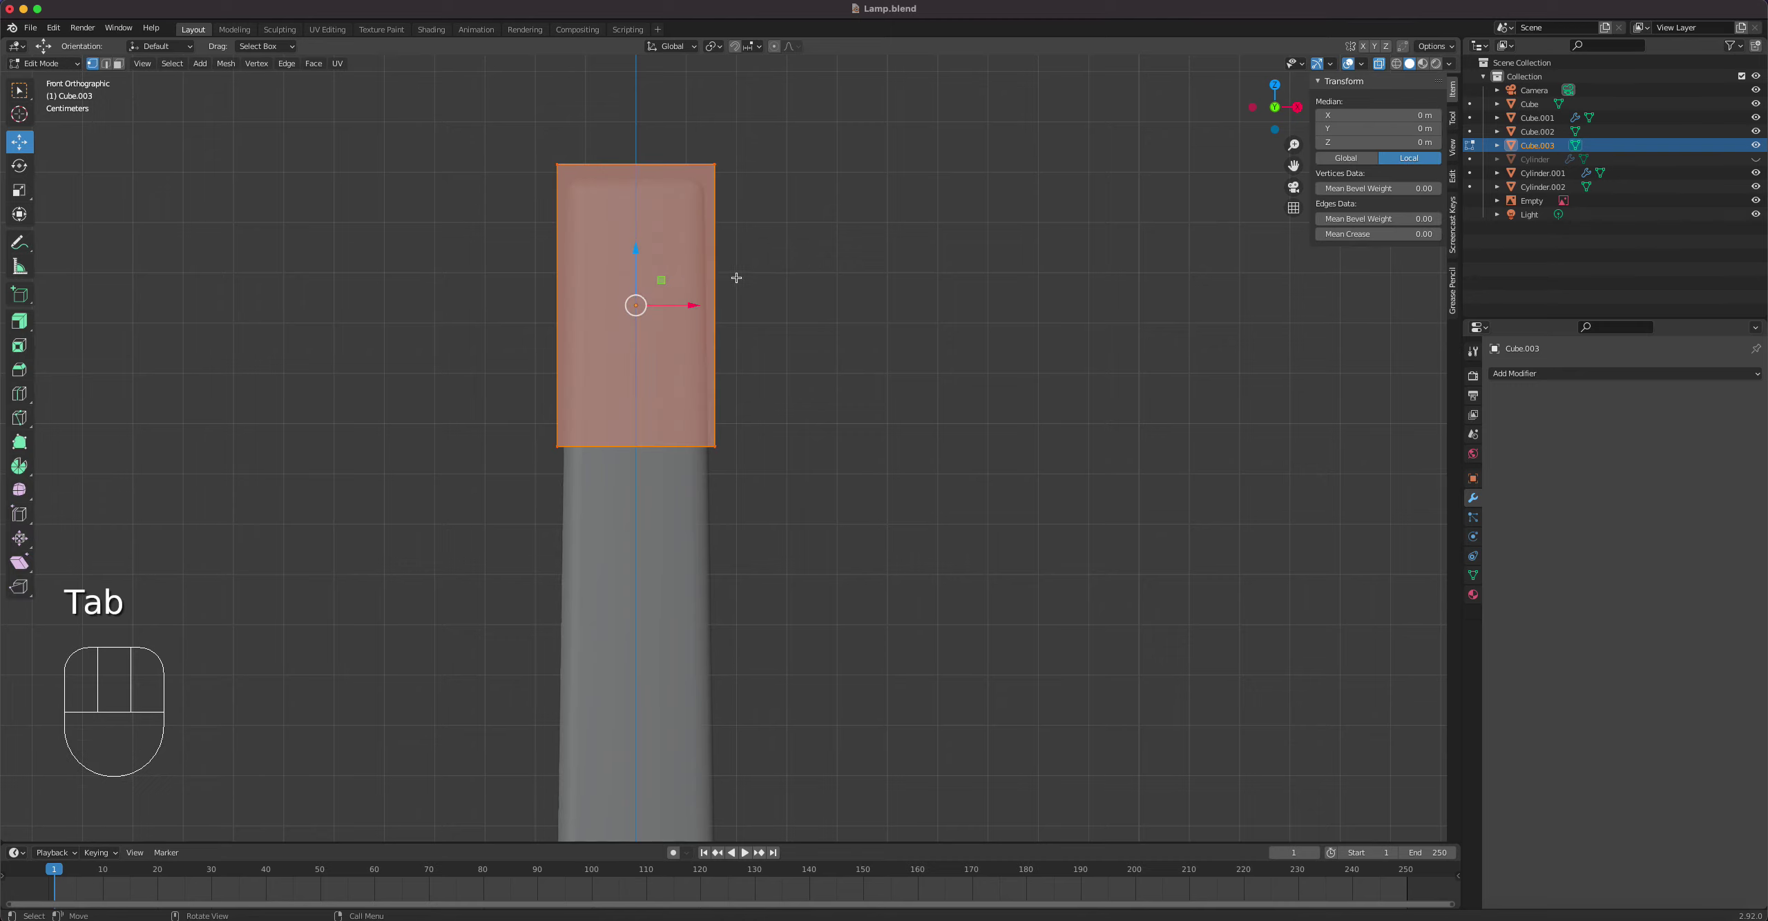
{"action": "left_click", "coordinate": [119, 65]}
{"action": "left_click", "coordinate": [698, 388]}
{"action": "middle_click_drag", "start_coordinate": [700, 415], "coordinate": [702, 378]}
{"action": "left_click", "coordinate": [702, 379], "text": "shift"}
{"action": "middle_click_drag", "start_coordinate": [967, 407], "coordinate": [752, 408]}
{"action": "left_click", "coordinate": [655, 384], "text": "shift"}
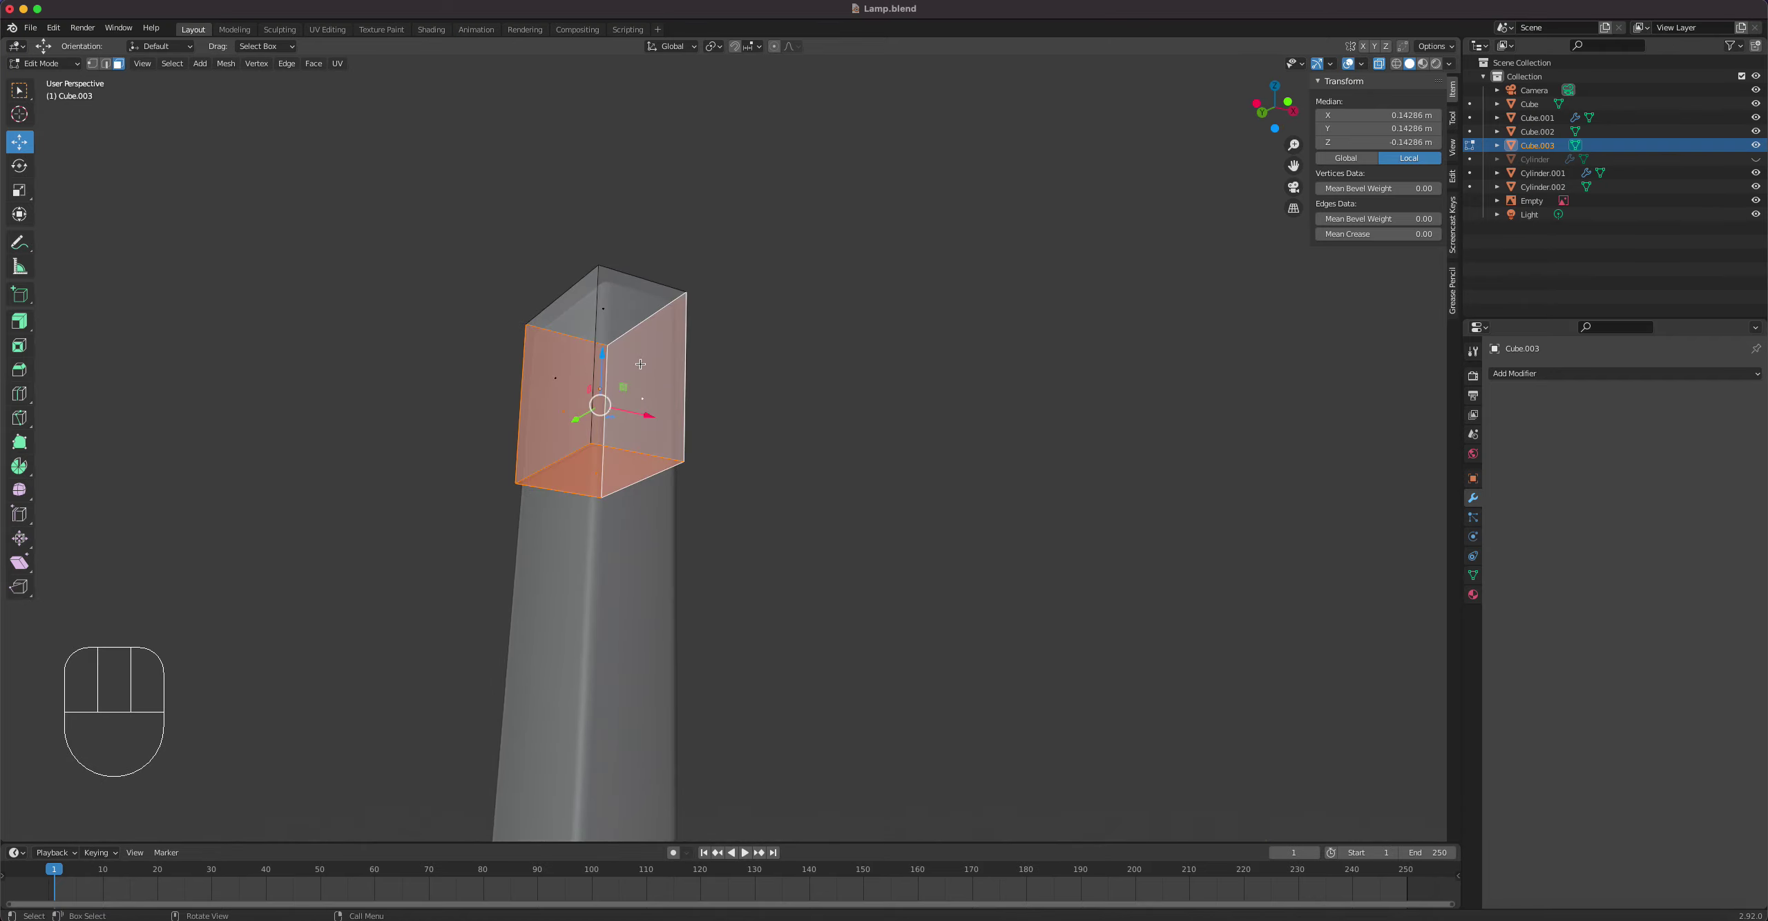
{"action": "key", "text": "super+z"}
{"action": "left_click", "coordinate": [641, 361], "text": "shift"}
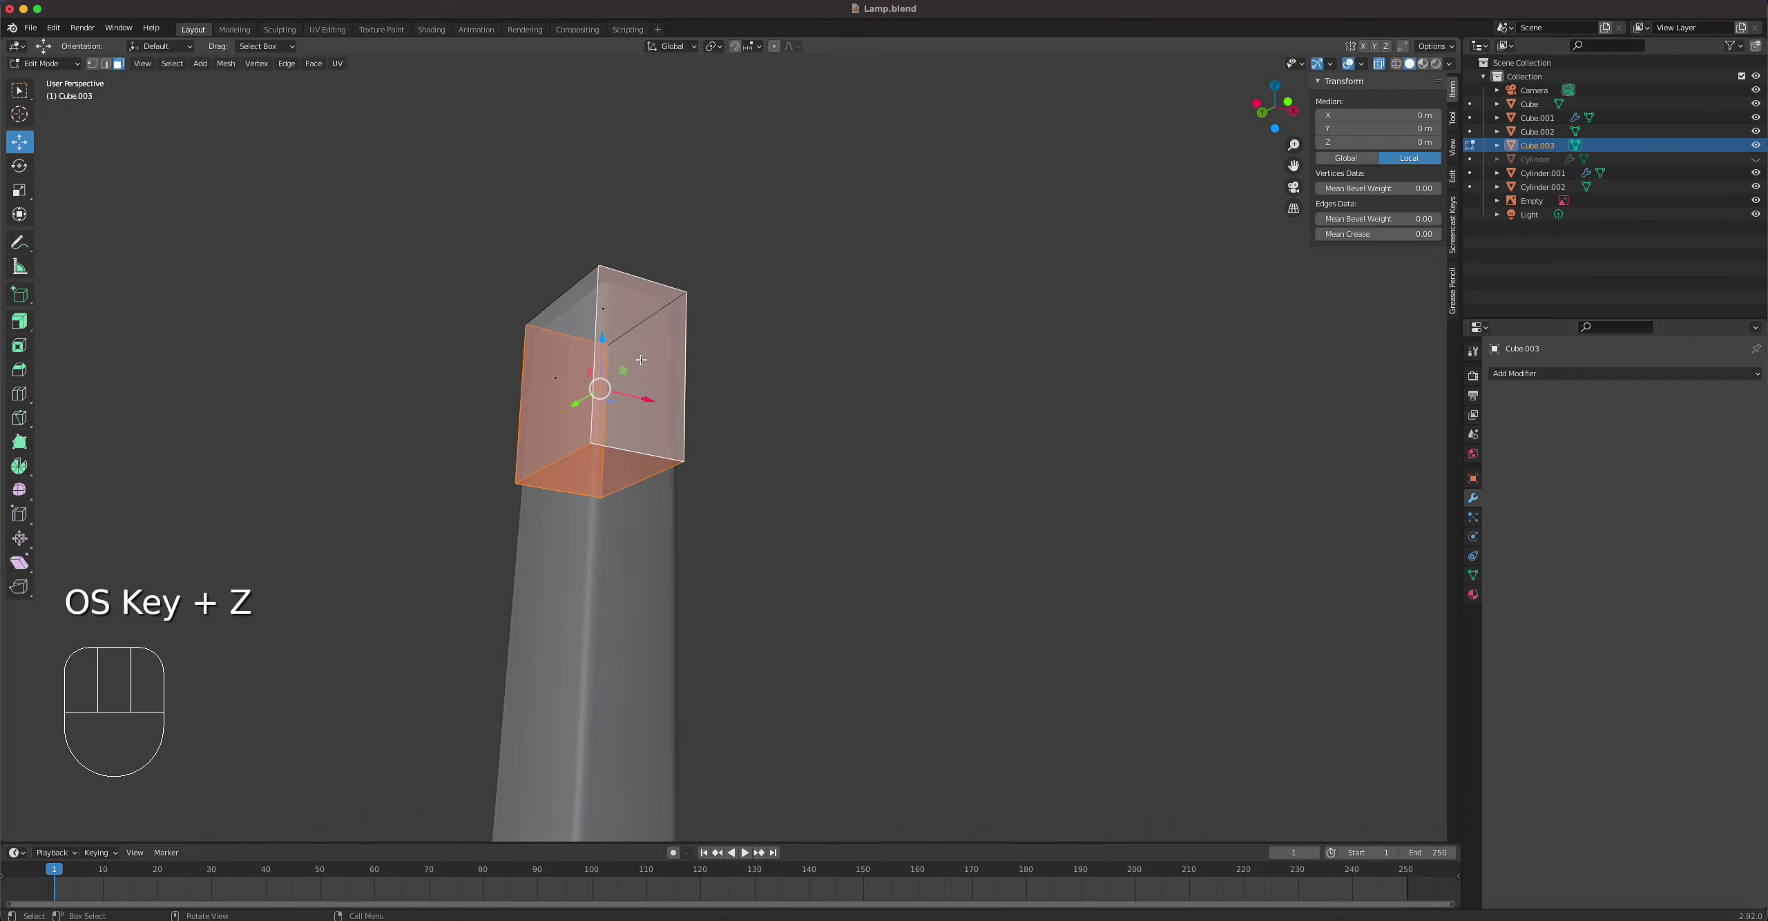
{"action": "key", "text": "x"}
{"action": "left_click", "coordinate": [641, 359]}
{"action": "middle_click_drag", "start_coordinate": [643, 359], "coordinate": [906, 417]}
{"action": "key", "text": "Tab"}
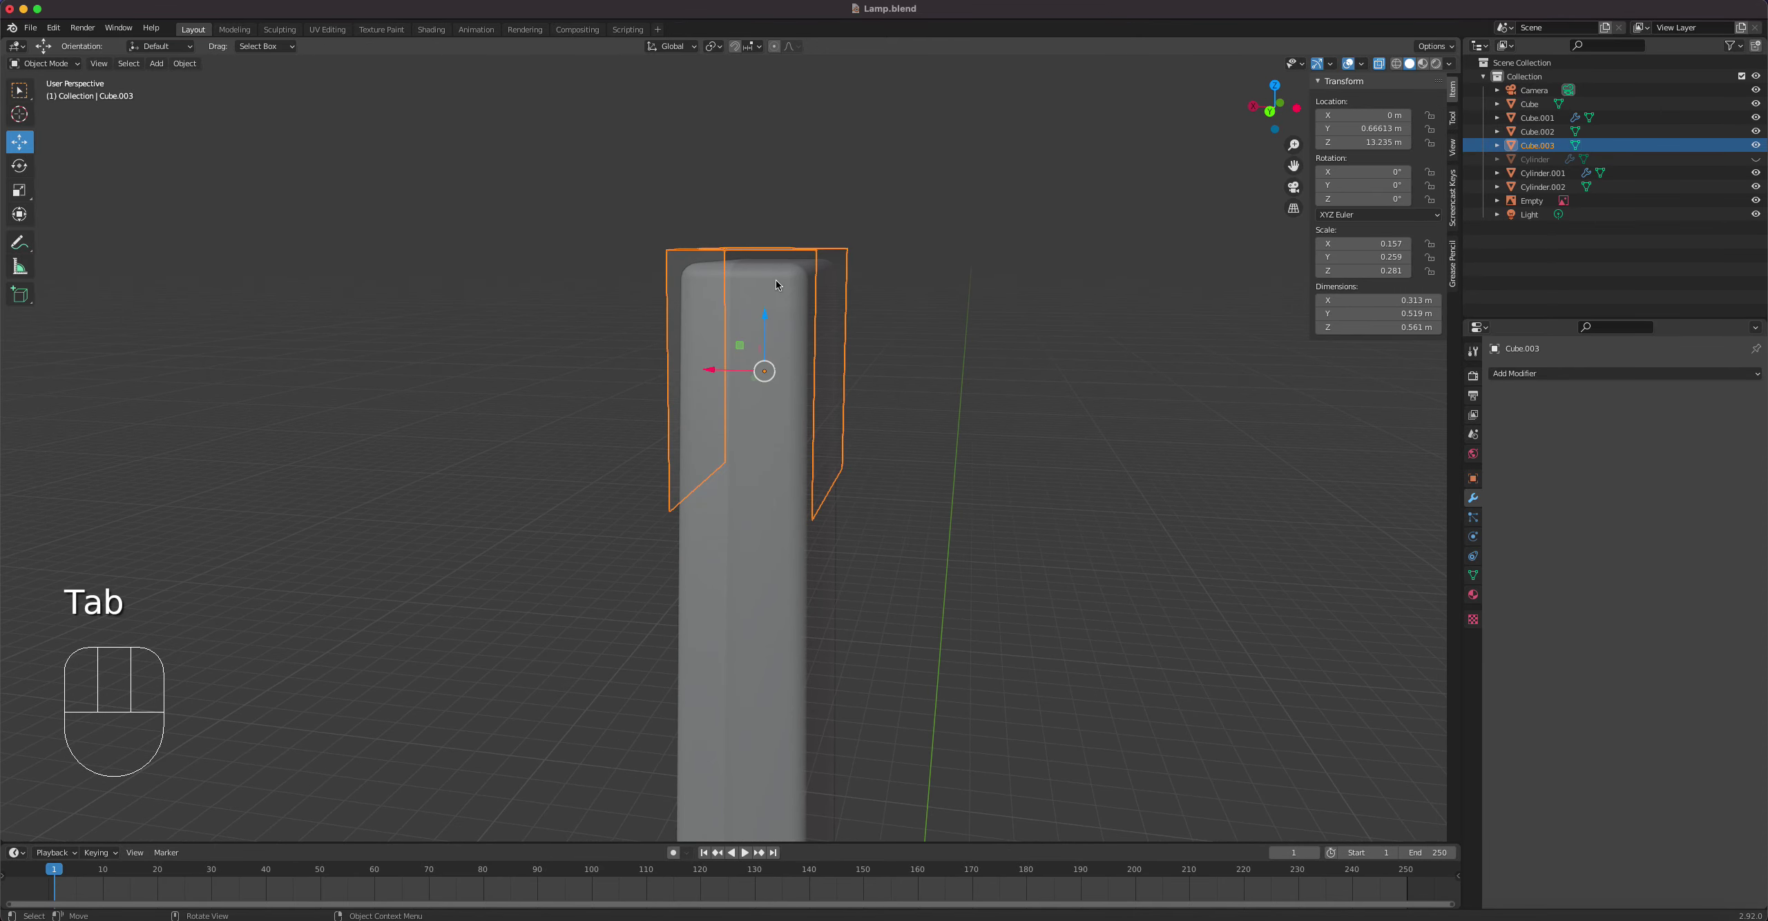
Step: Apply all transforms to the U-shaped cap
{"action": "left_click", "coordinate": [184, 63]}
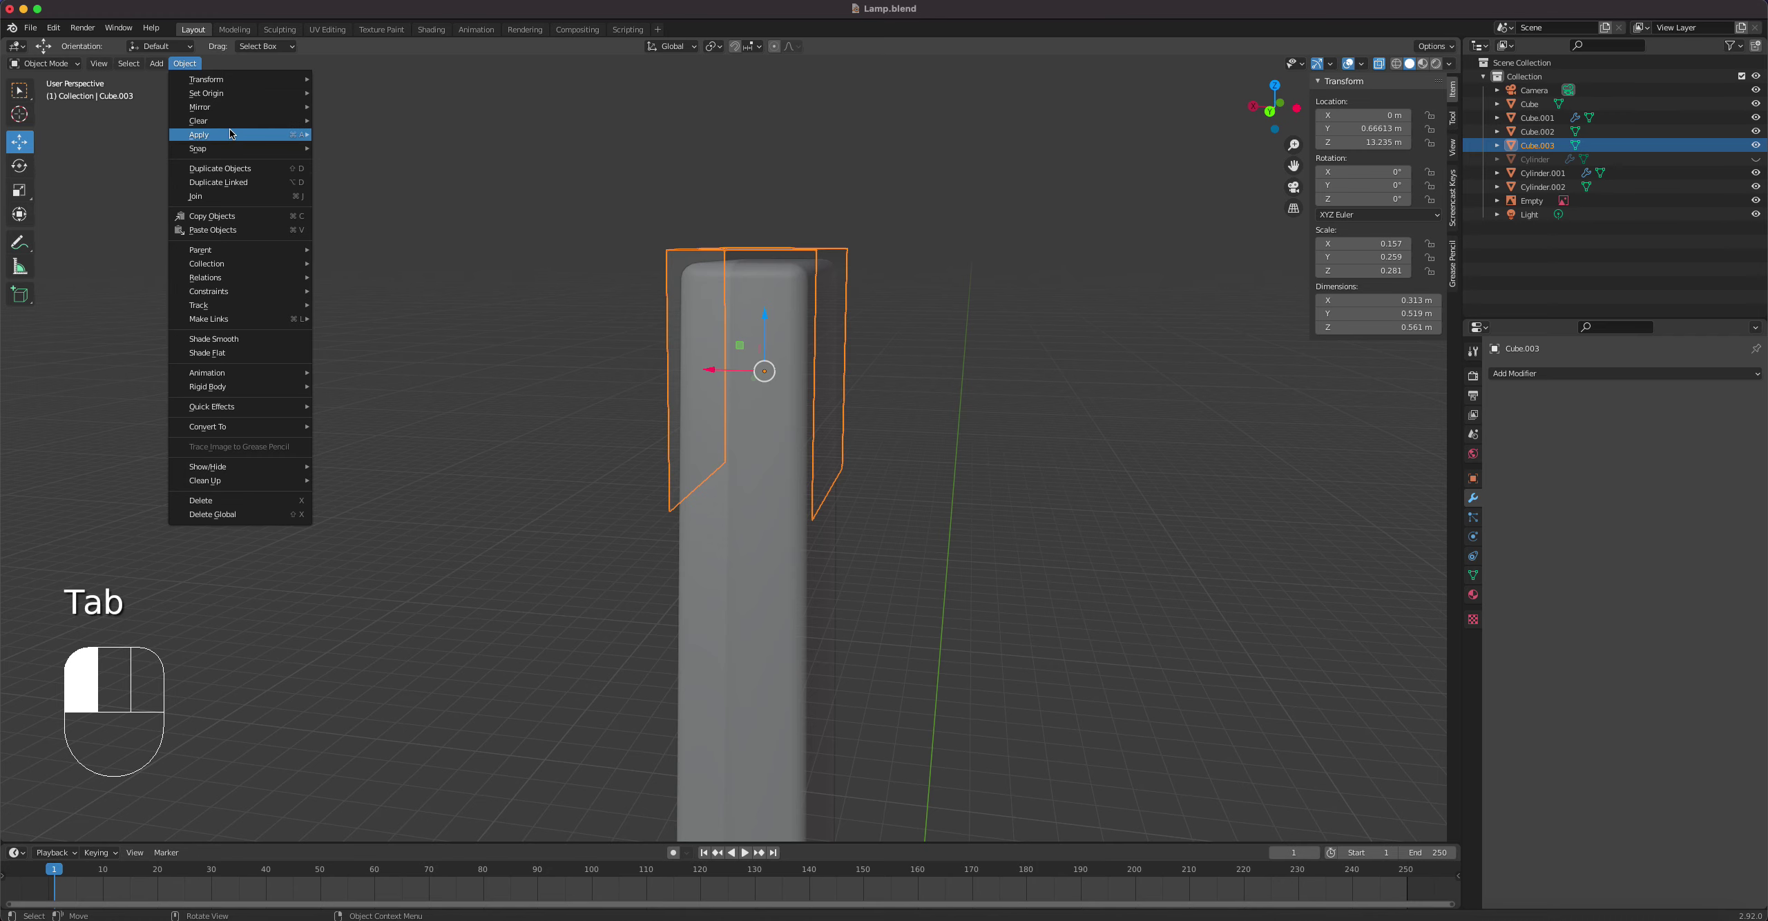
{"action": "mouse_move", "coordinate": [298, 137]}
{"action": "left_click", "coordinate": [357, 176]}
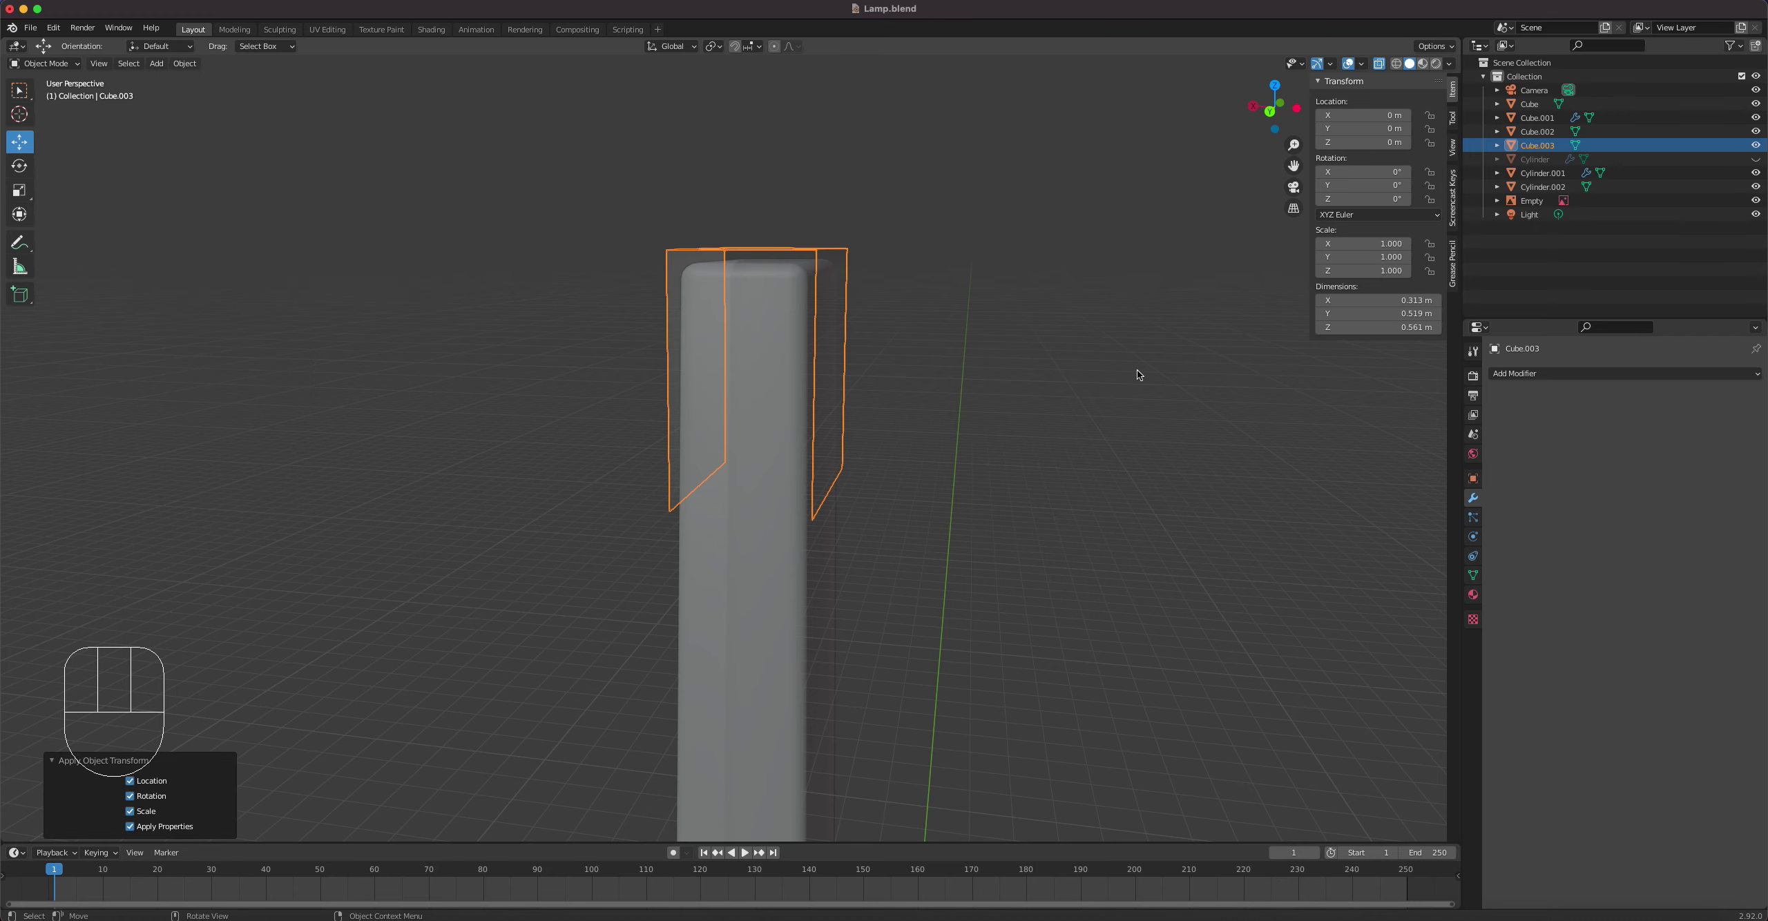
Step: Add a Solidify modifier to the cap with Even Thickness enabled and a thickness of 0.02 m
{"action": "left_click", "coordinate": [1528, 374]}
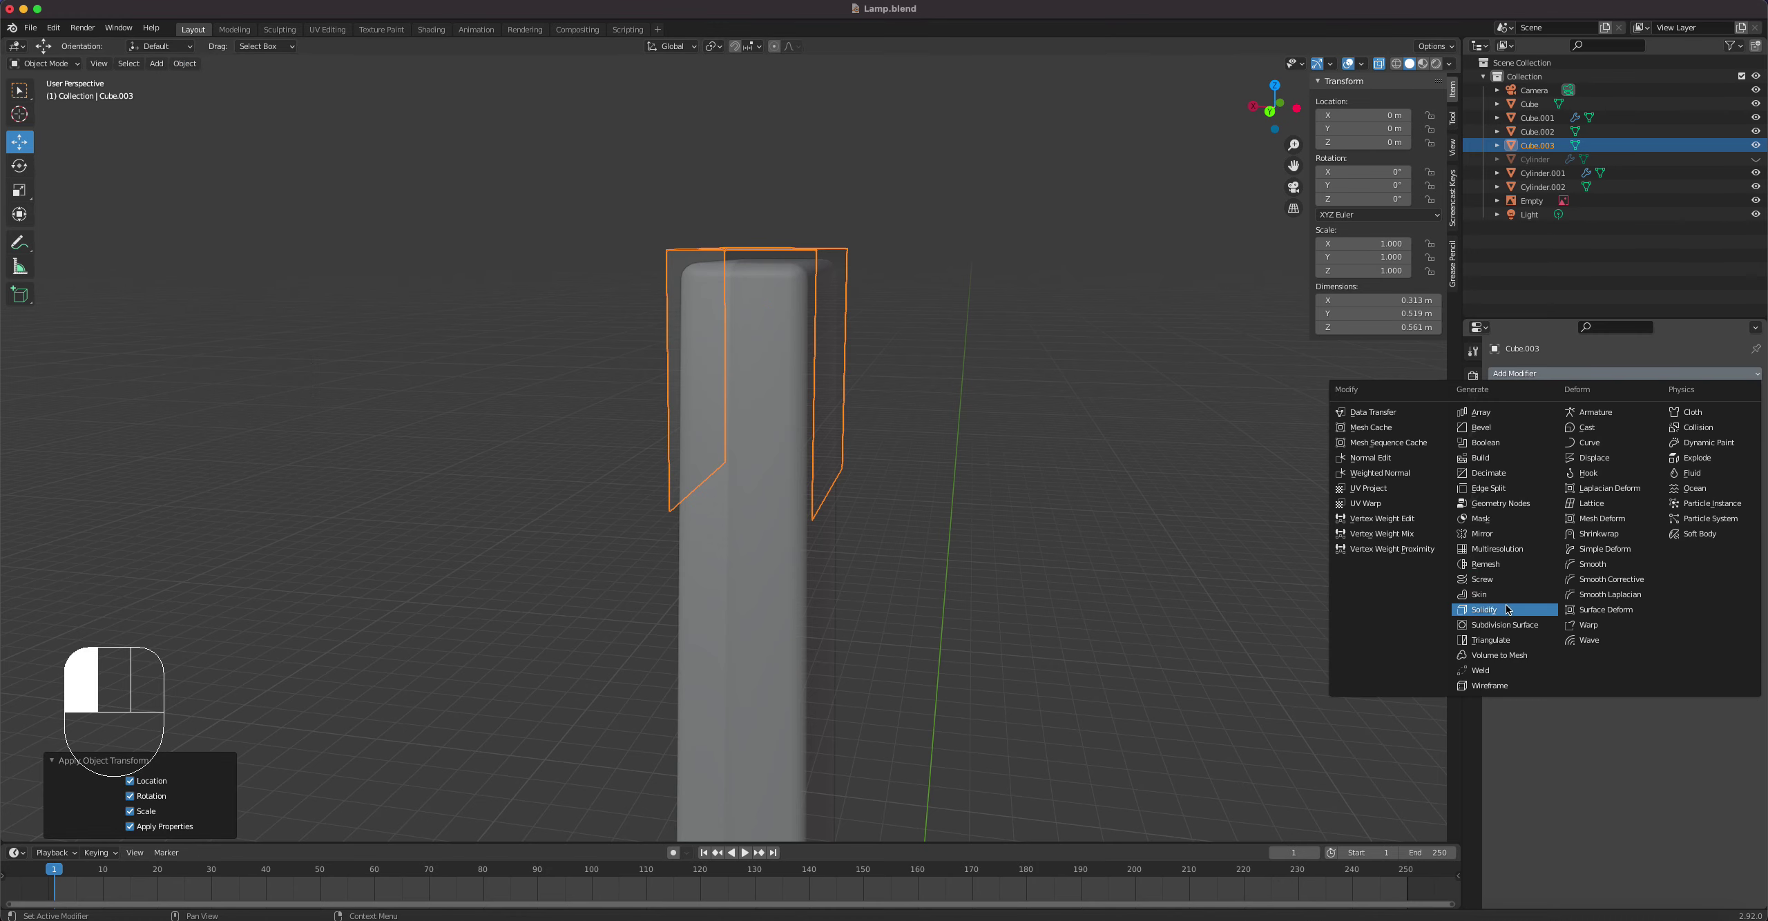
{"action": "left_click", "coordinate": [1483, 610]}
{"action": "left_click", "coordinate": [1600, 470]}
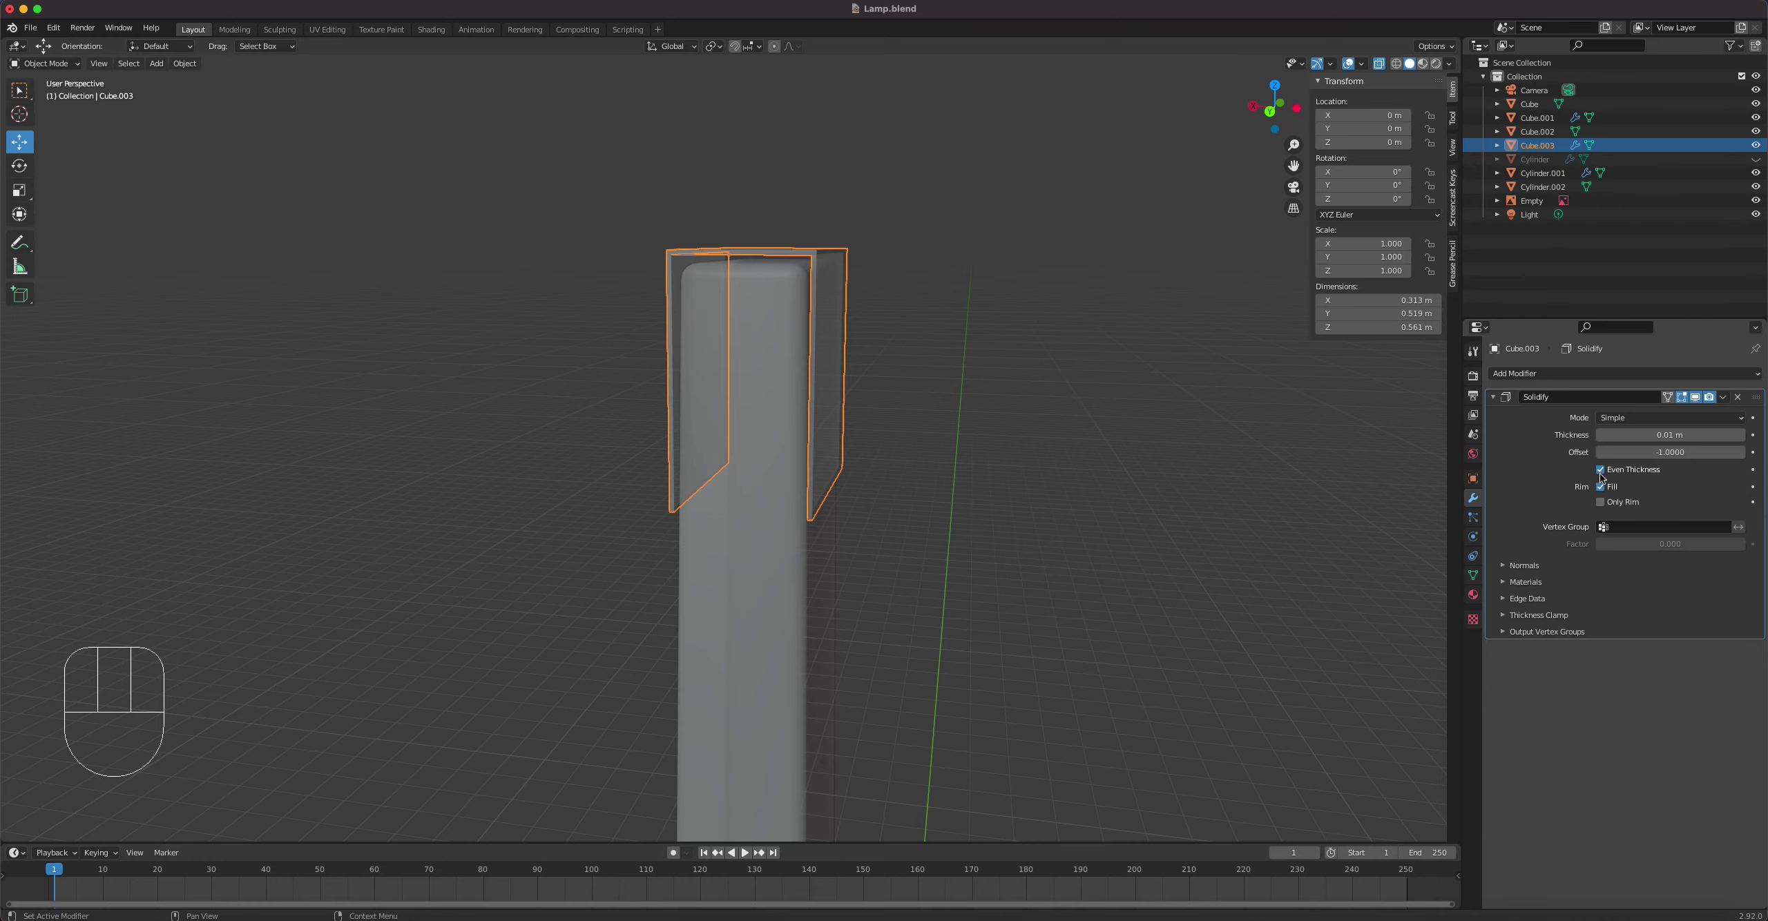
{"action": "mouse_move", "coordinate": [1670, 435]}
{"action": "left_mouse_down"}
{"action": "mouse_move", "coordinate": [1692, 435]}
{"action": "mouse_move", "coordinate": [1670, 435]}
{"action": "left_mouse_up"}
{"action": "key", "text": "KP_1"}
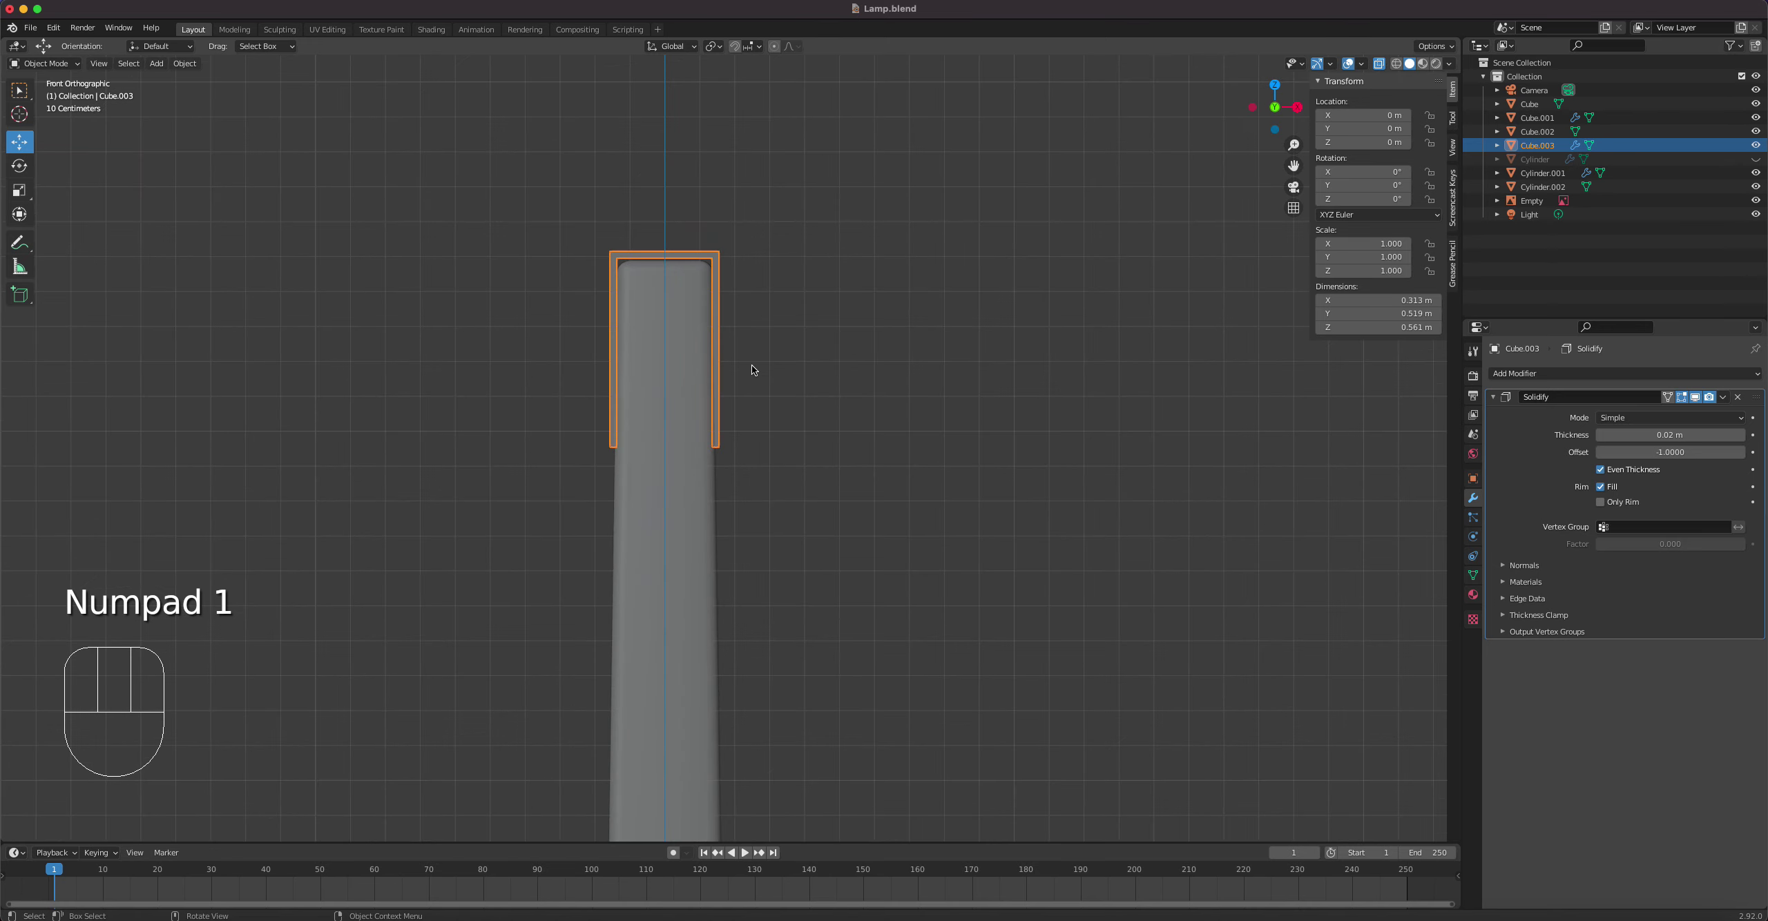
{"action": "scroll", "coordinate": [752, 364], "scroll_direction": "up", "scroll_amount": 4}
{"action": "middle_click_drag", "start_coordinate": [751, 364], "coordinate": [893, 518], "text": "shift"}
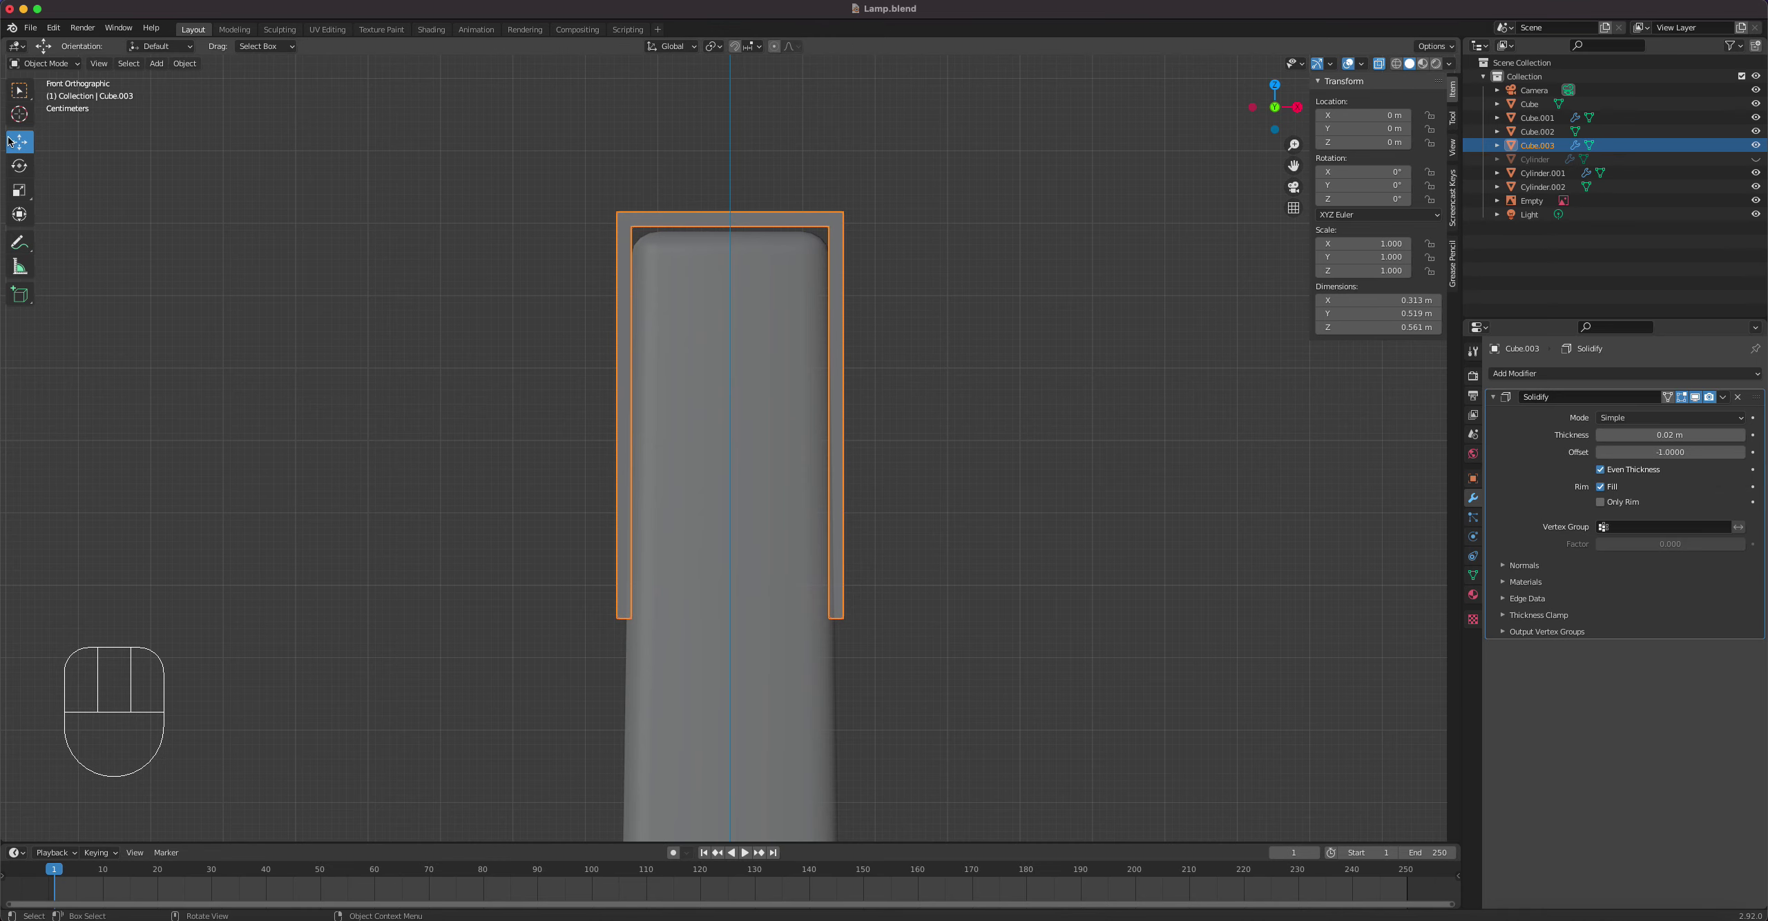
Step: Set the cap's origin to its geometry and lower the cap about 0.008 m along Z
{"action": "scroll", "coordinate": [1029, 503], "scroll_direction": "down", "scroll_amount": 15}
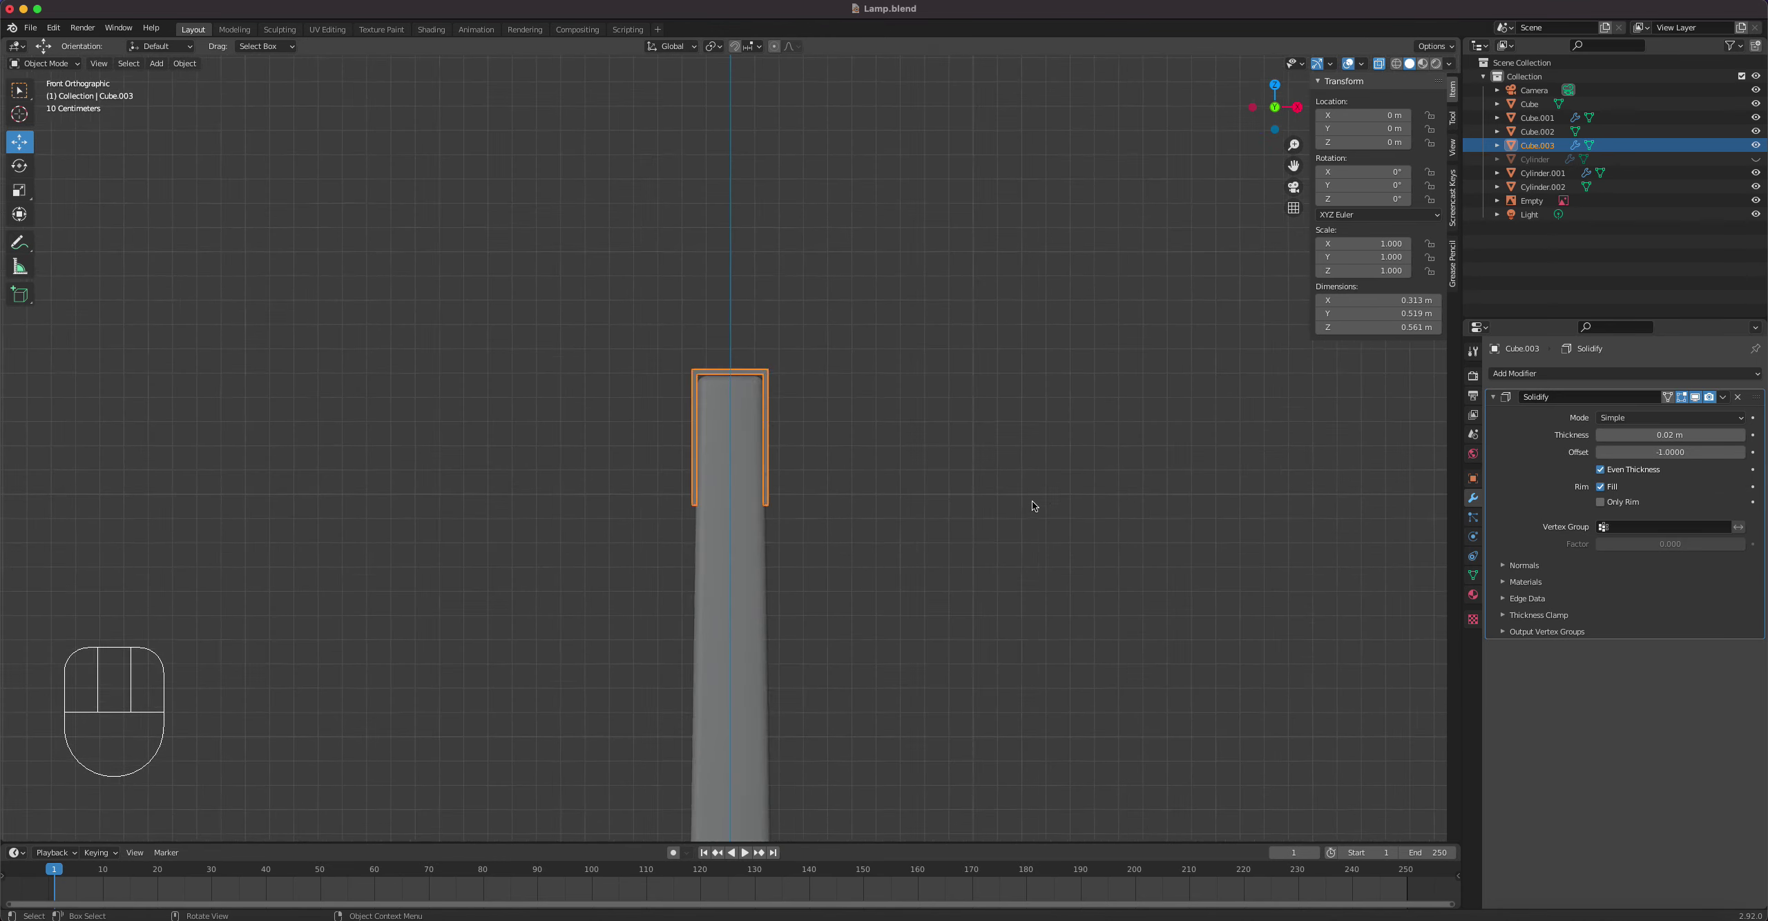
{"action": "scroll", "coordinate": [1029, 509], "scroll_direction": "down", "scroll_amount": 1}
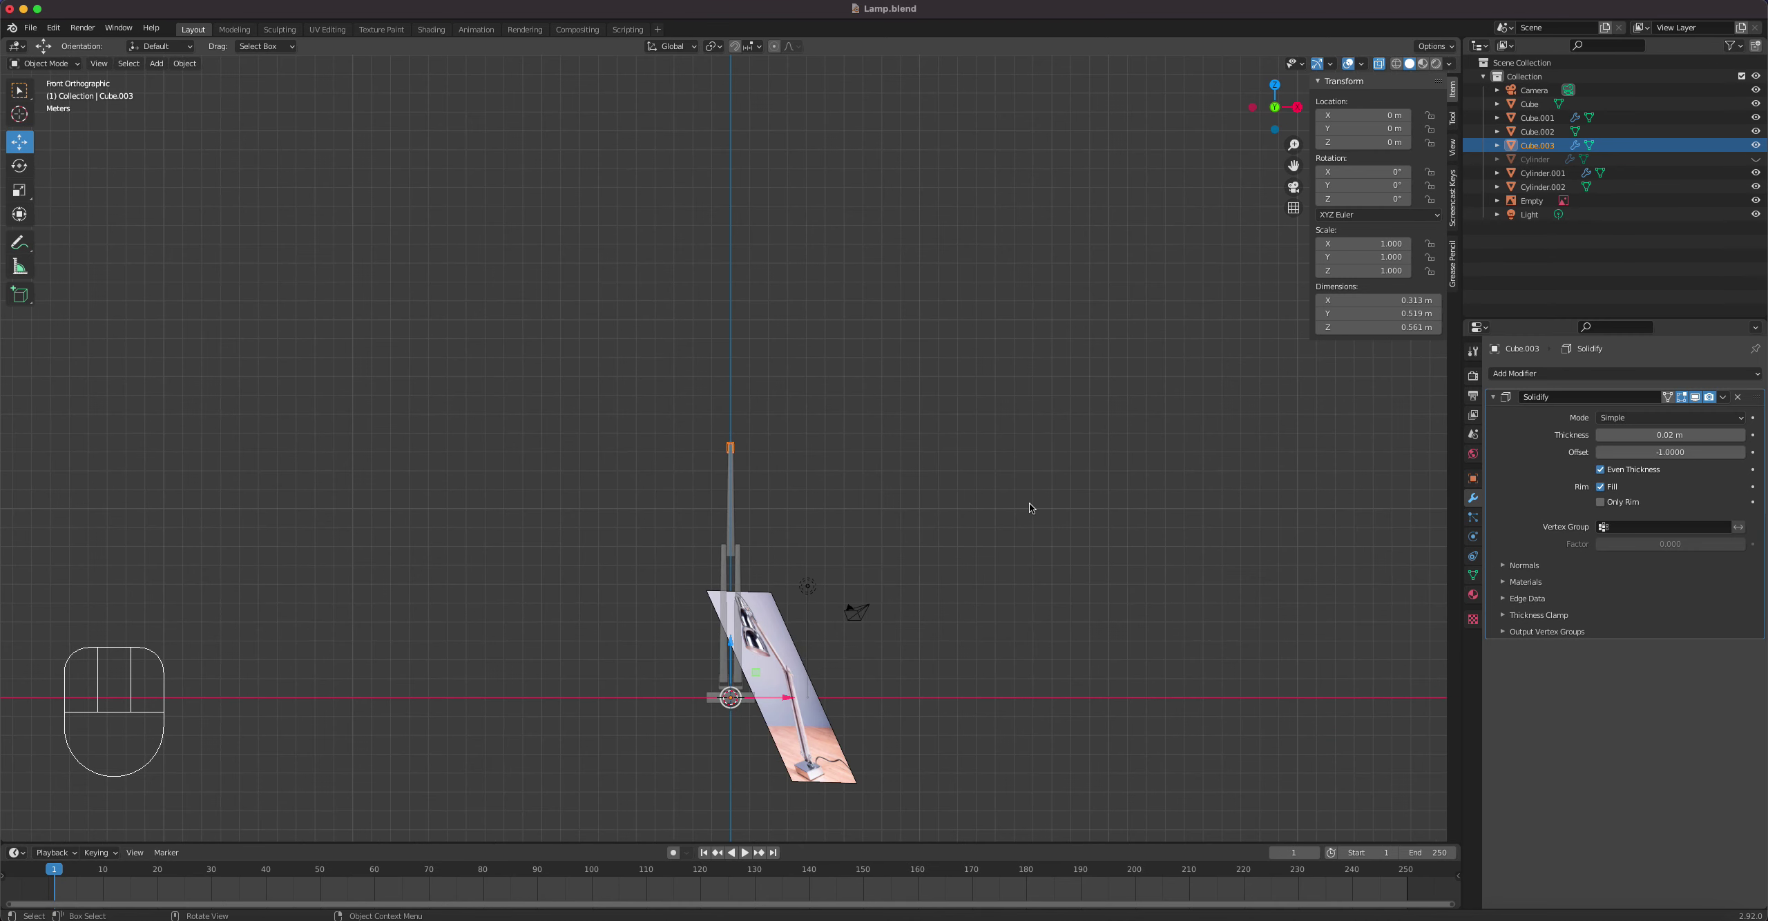
{"action": "scroll", "coordinate": [1029, 508], "scroll_direction": "up", "scroll_amount": 16}
{"action": "scroll", "coordinate": [1029, 509], "scroll_direction": "up", "scroll_amount": 2}
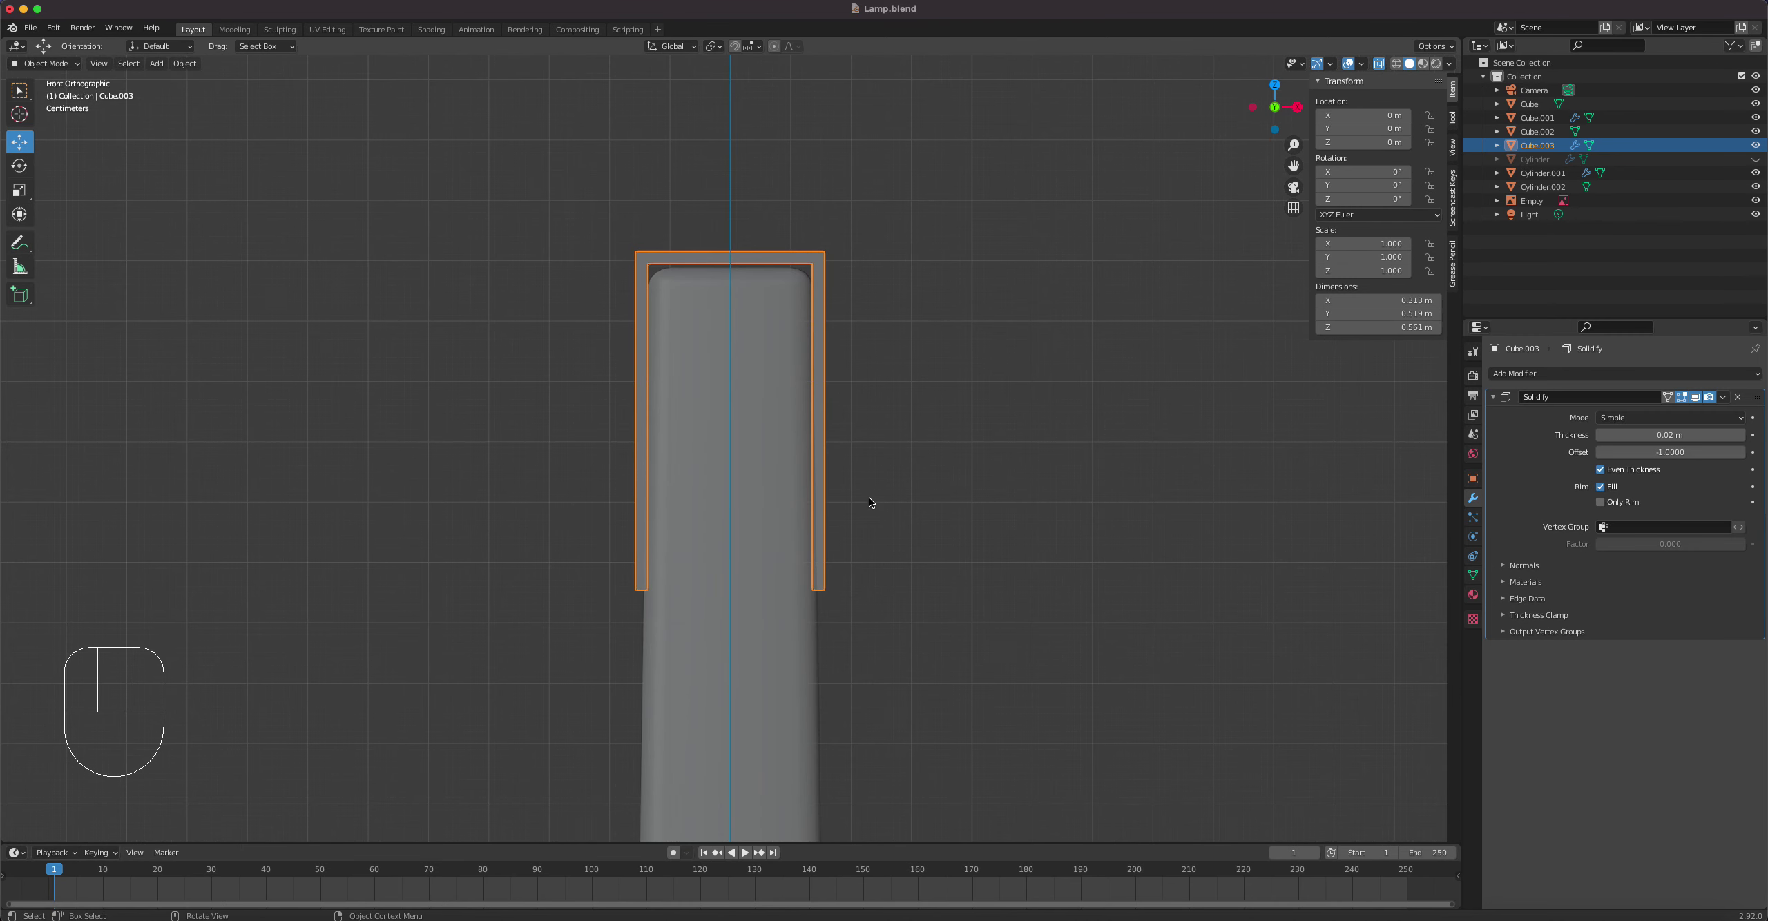
{"action": "left_click", "coordinate": [186, 64]}
{"action": "left_click", "coordinate": [184, 65]}
{"action": "mouse_move", "coordinate": [194, 93]}
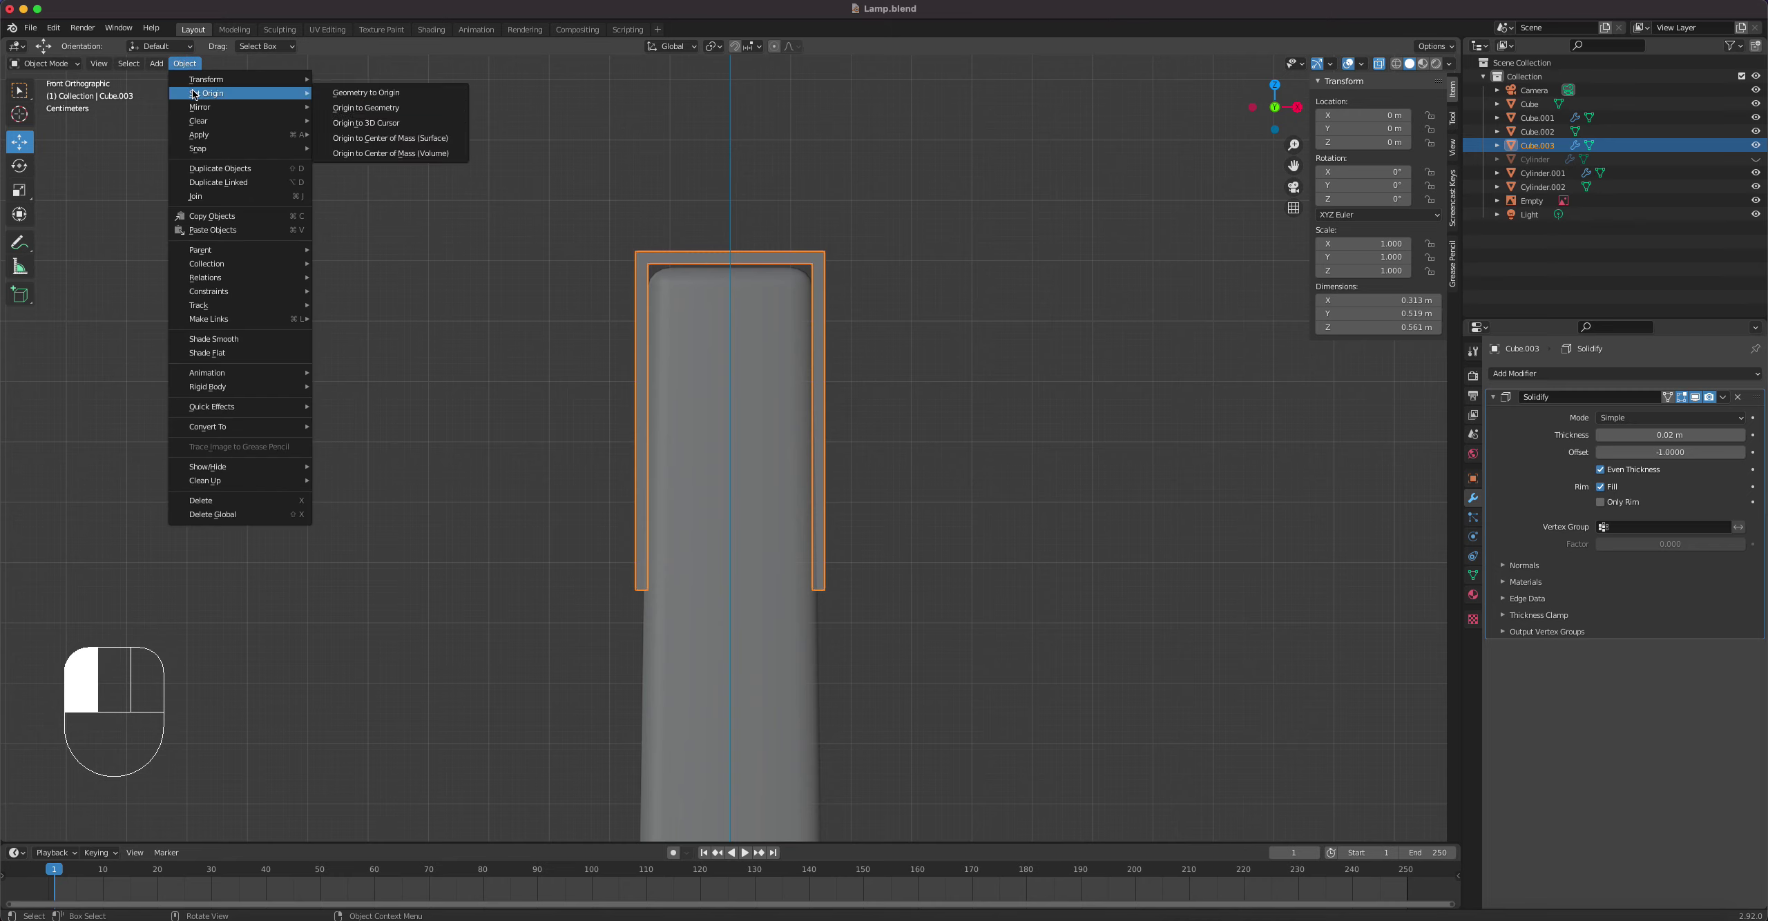
{"action": "left_click", "coordinate": [386, 109]}
{"action": "left_click_drag", "start_coordinate": [729, 364], "coordinate": [732, 369]}
{"action": "middle_click_drag", "start_coordinate": [732, 370], "coordinate": [957, 446]}
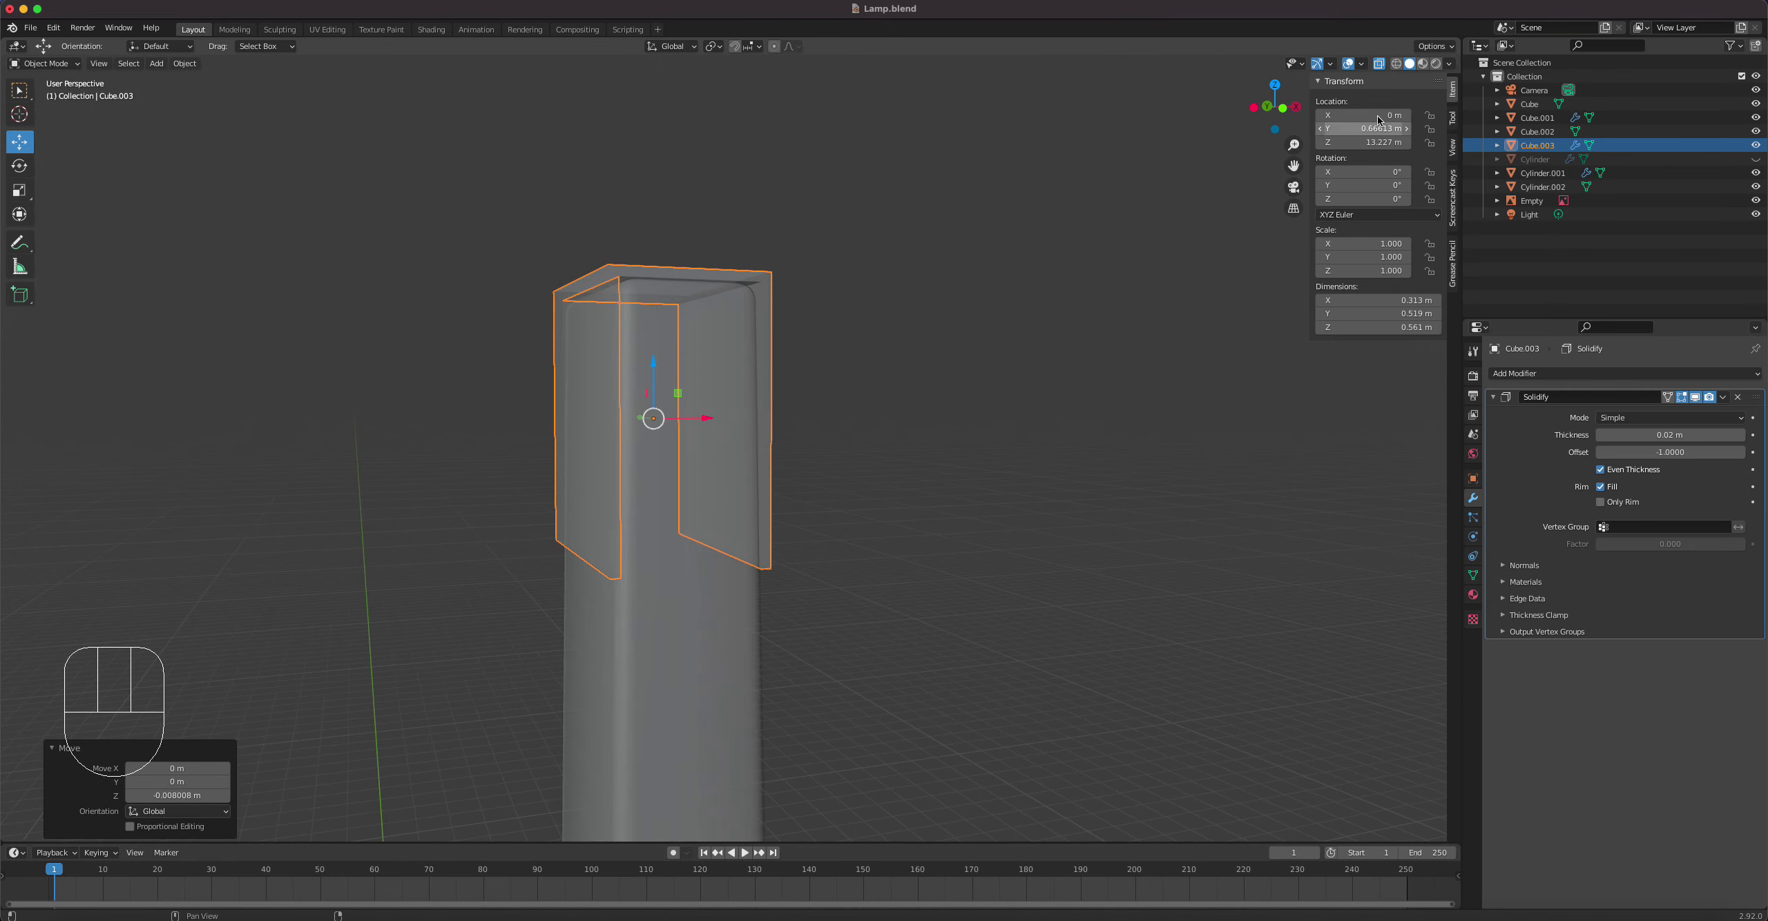
Step: Turn off X-ray, assign the existing Metal material to the cap and switch to Material Preview shading
{"action": "left_click", "coordinate": [1382, 65]}
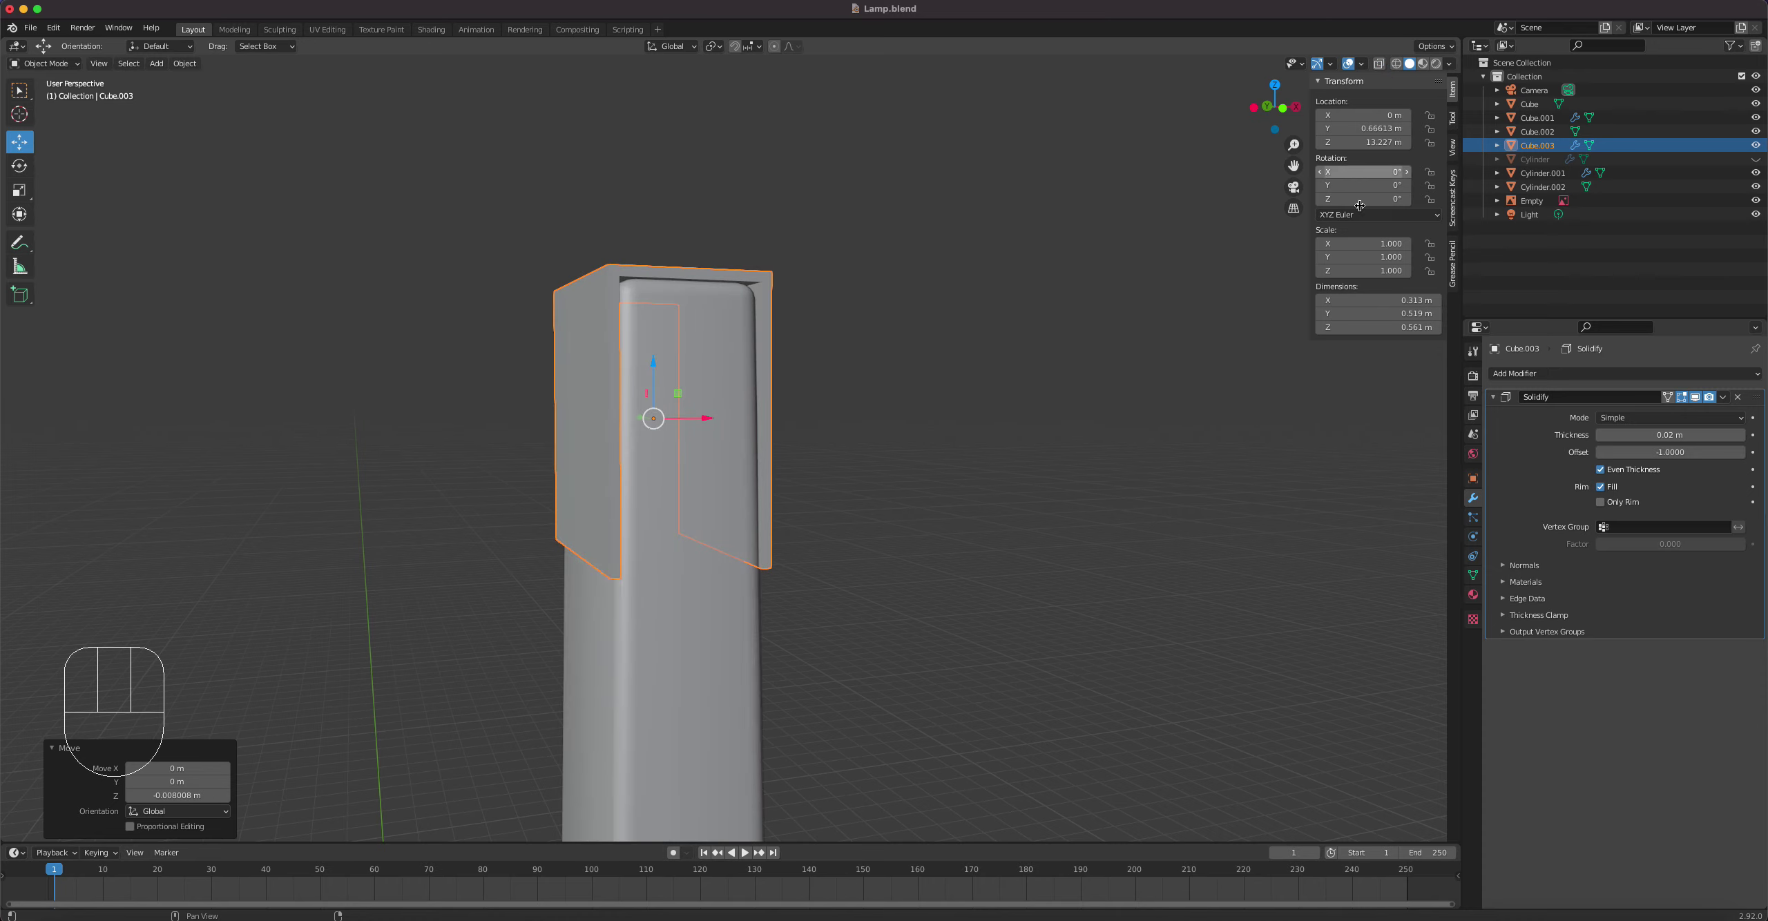
{"action": "left_click", "coordinate": [1473, 596]}
{"action": "left_click", "coordinate": [1514, 452]}
{"action": "left_click", "coordinate": [1526, 471]}
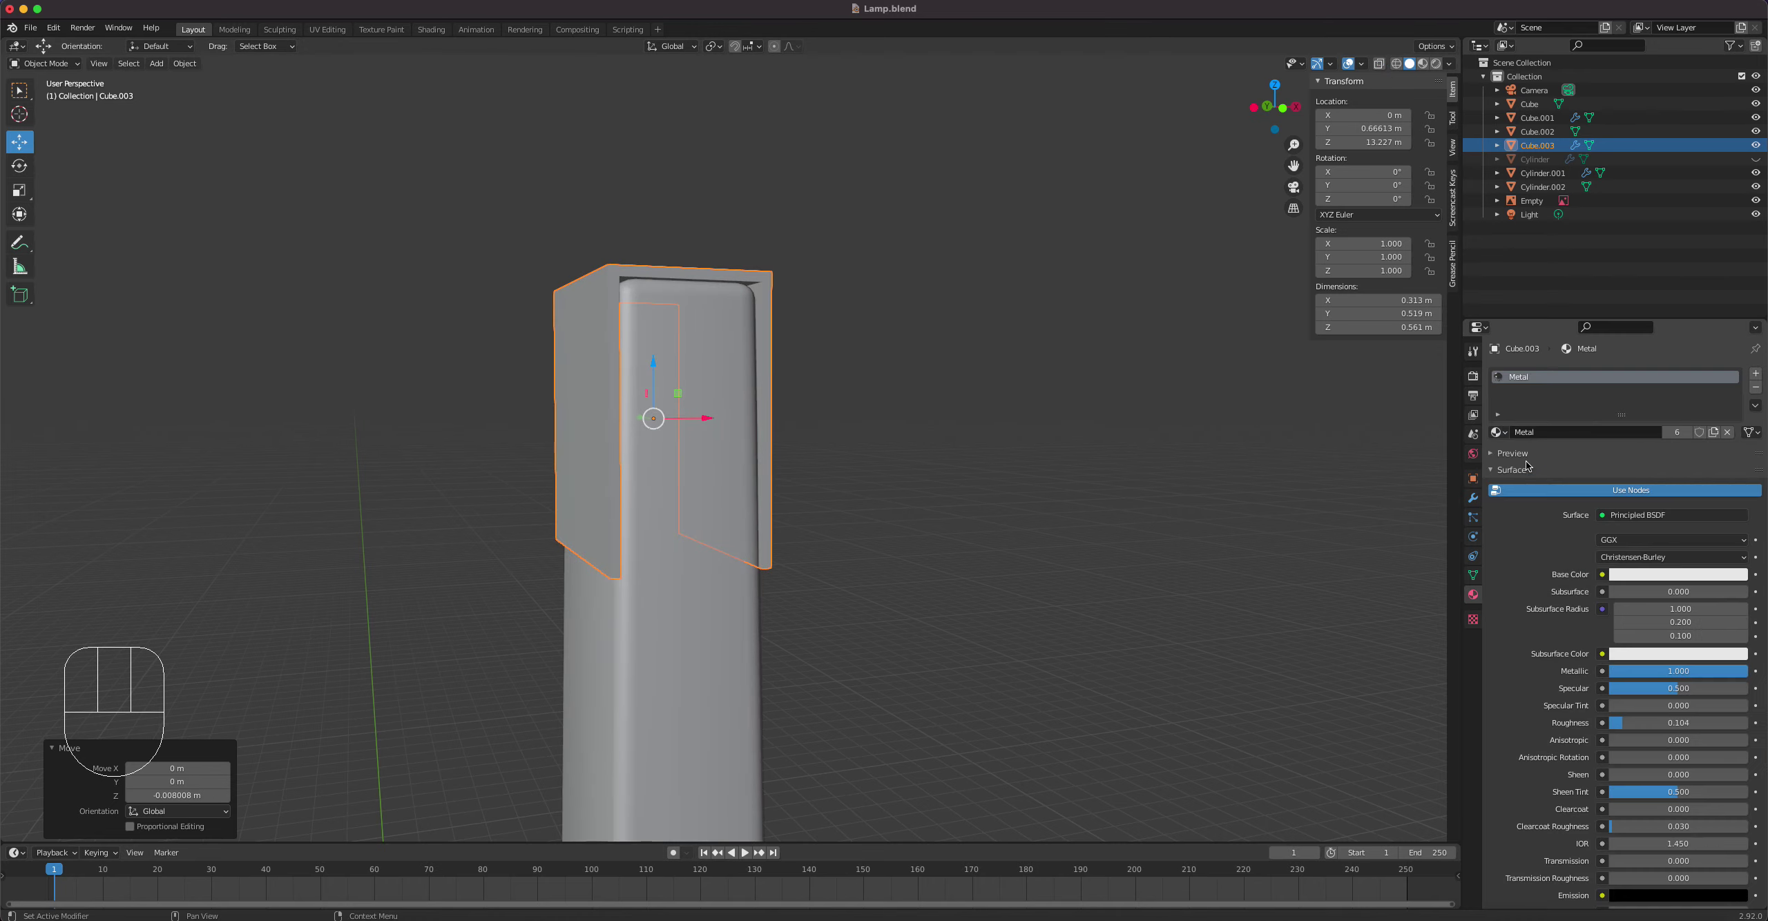
{"action": "left_click", "coordinate": [1423, 64]}
{"action": "middle_click_drag", "start_coordinate": [956, 319], "coordinate": [846, 358]}
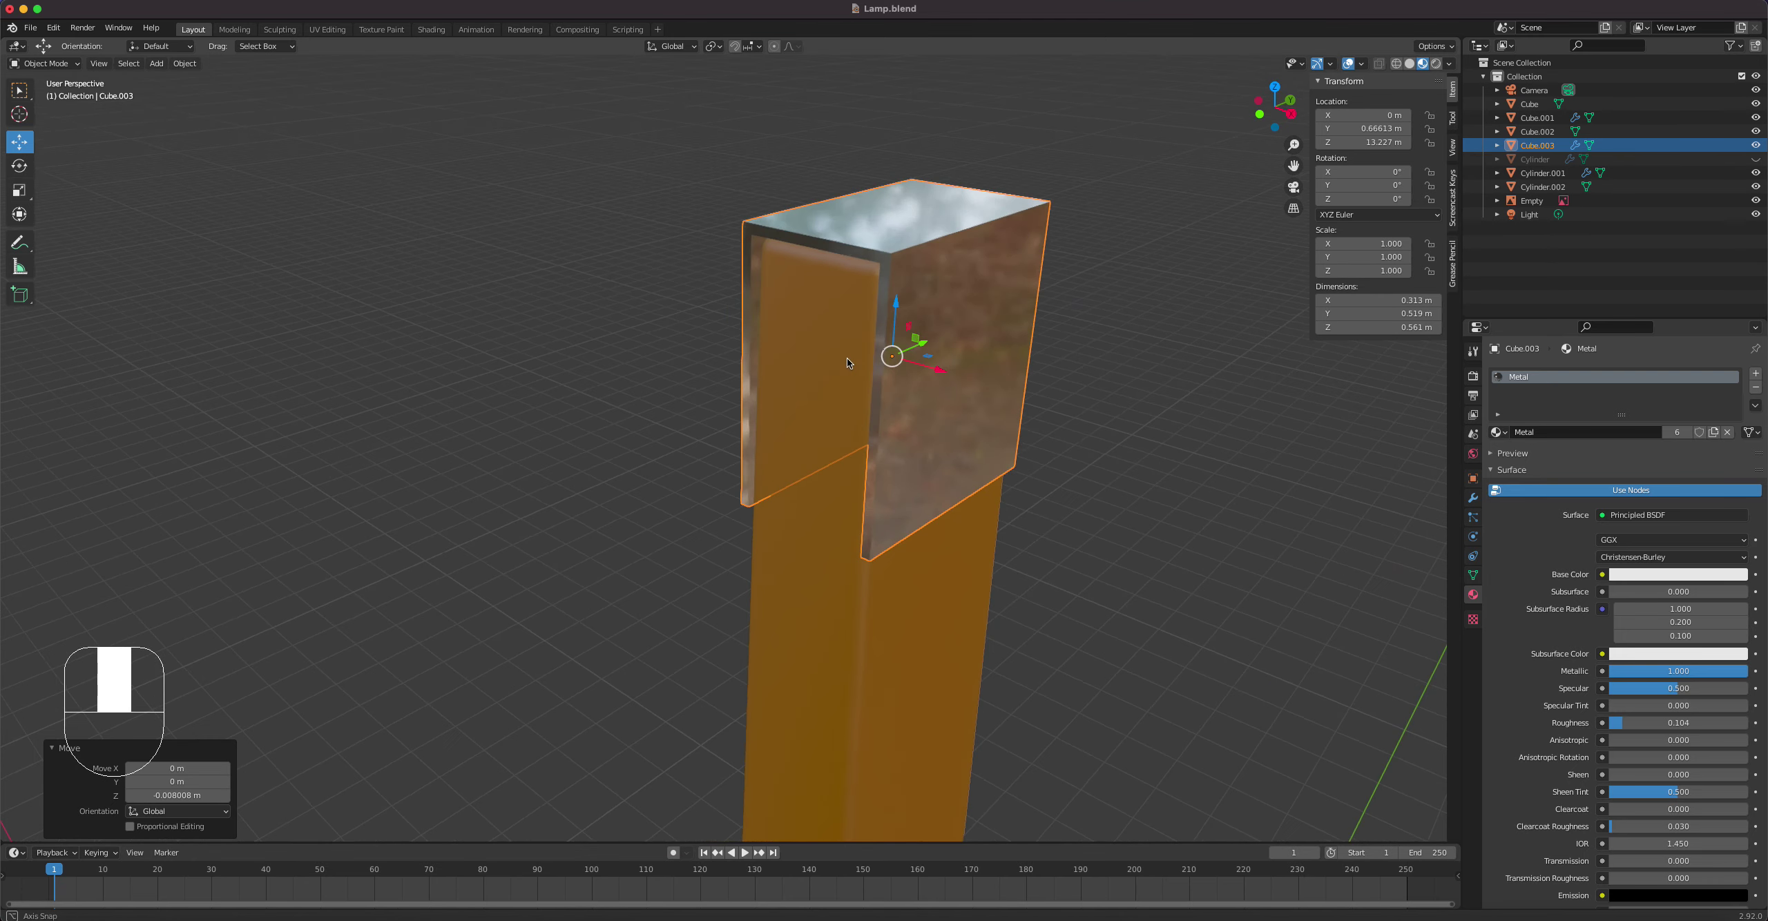
Step: Apply the Solidify modifier to the metal cap and enter Edit Mode with edge selection
{"action": "key", "text": "Tab"}
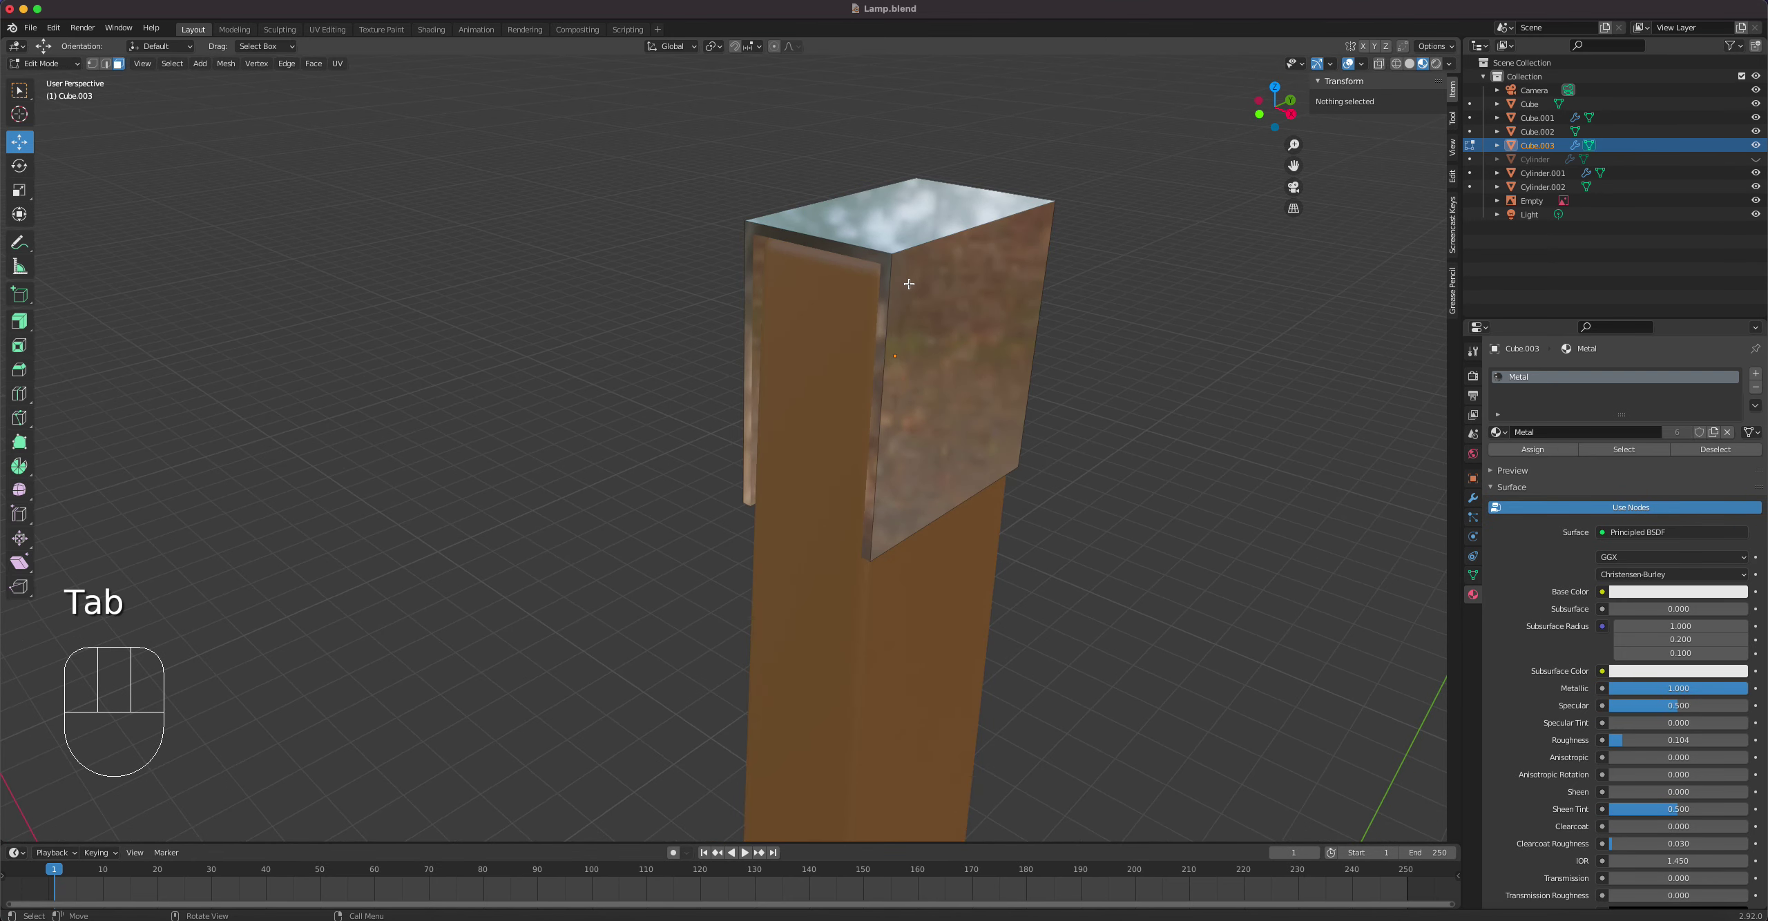
{"action": "key", "text": "a"}
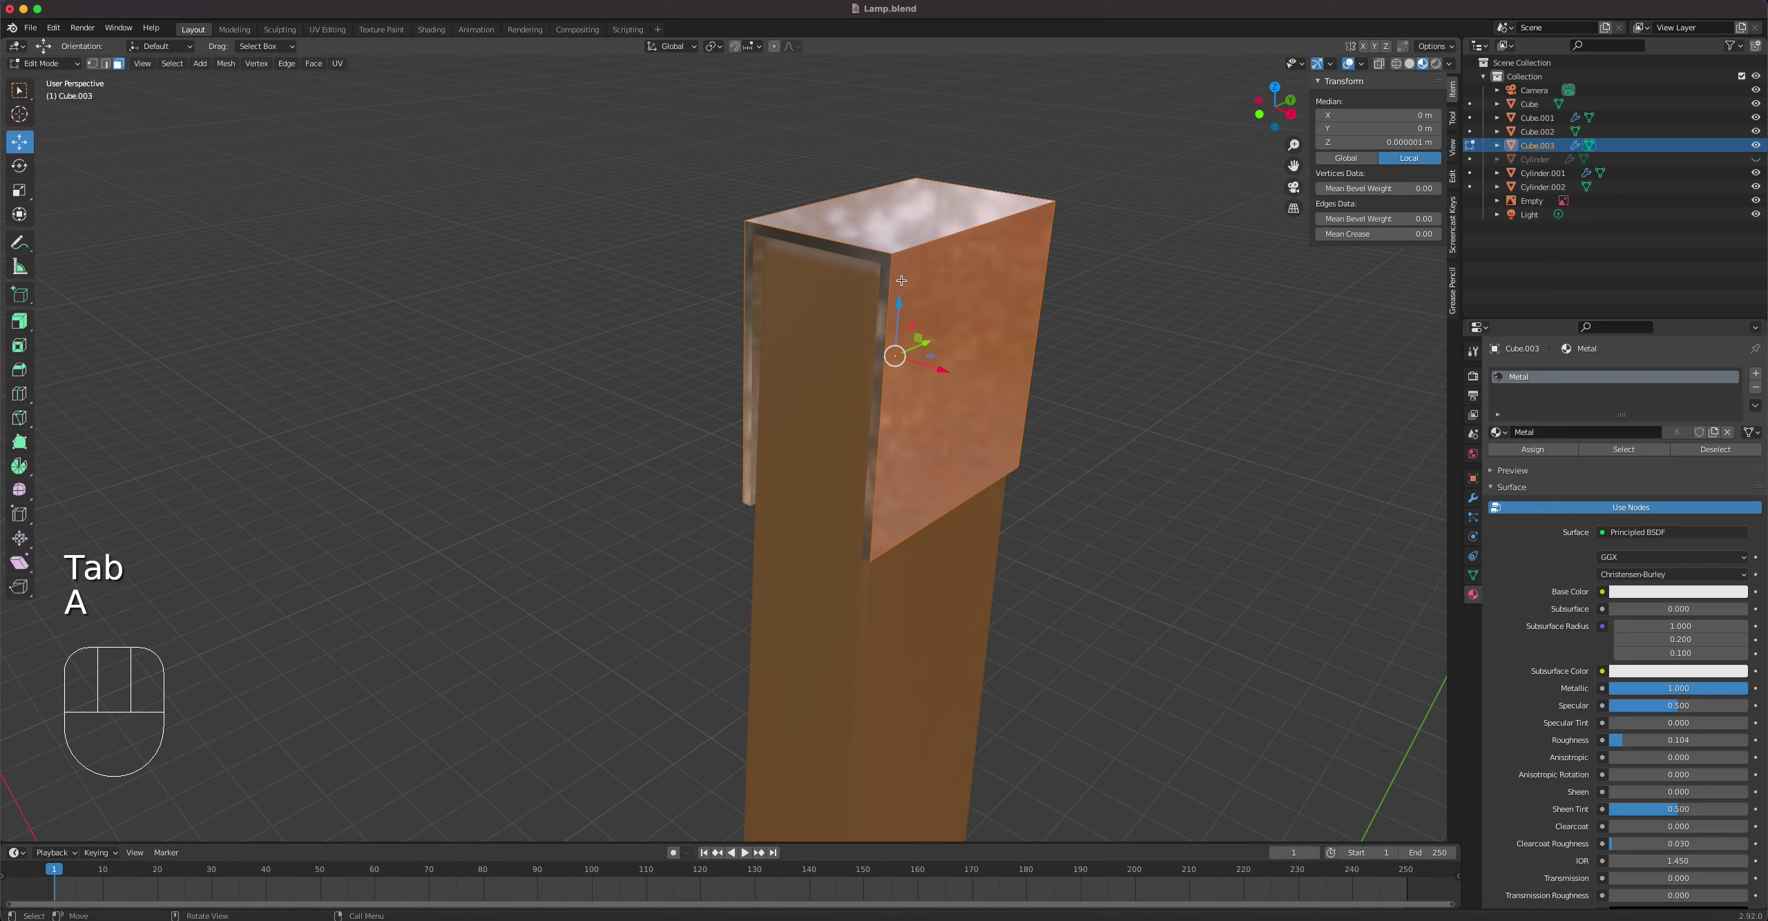
{"action": "left_click", "coordinate": [1474, 496]}
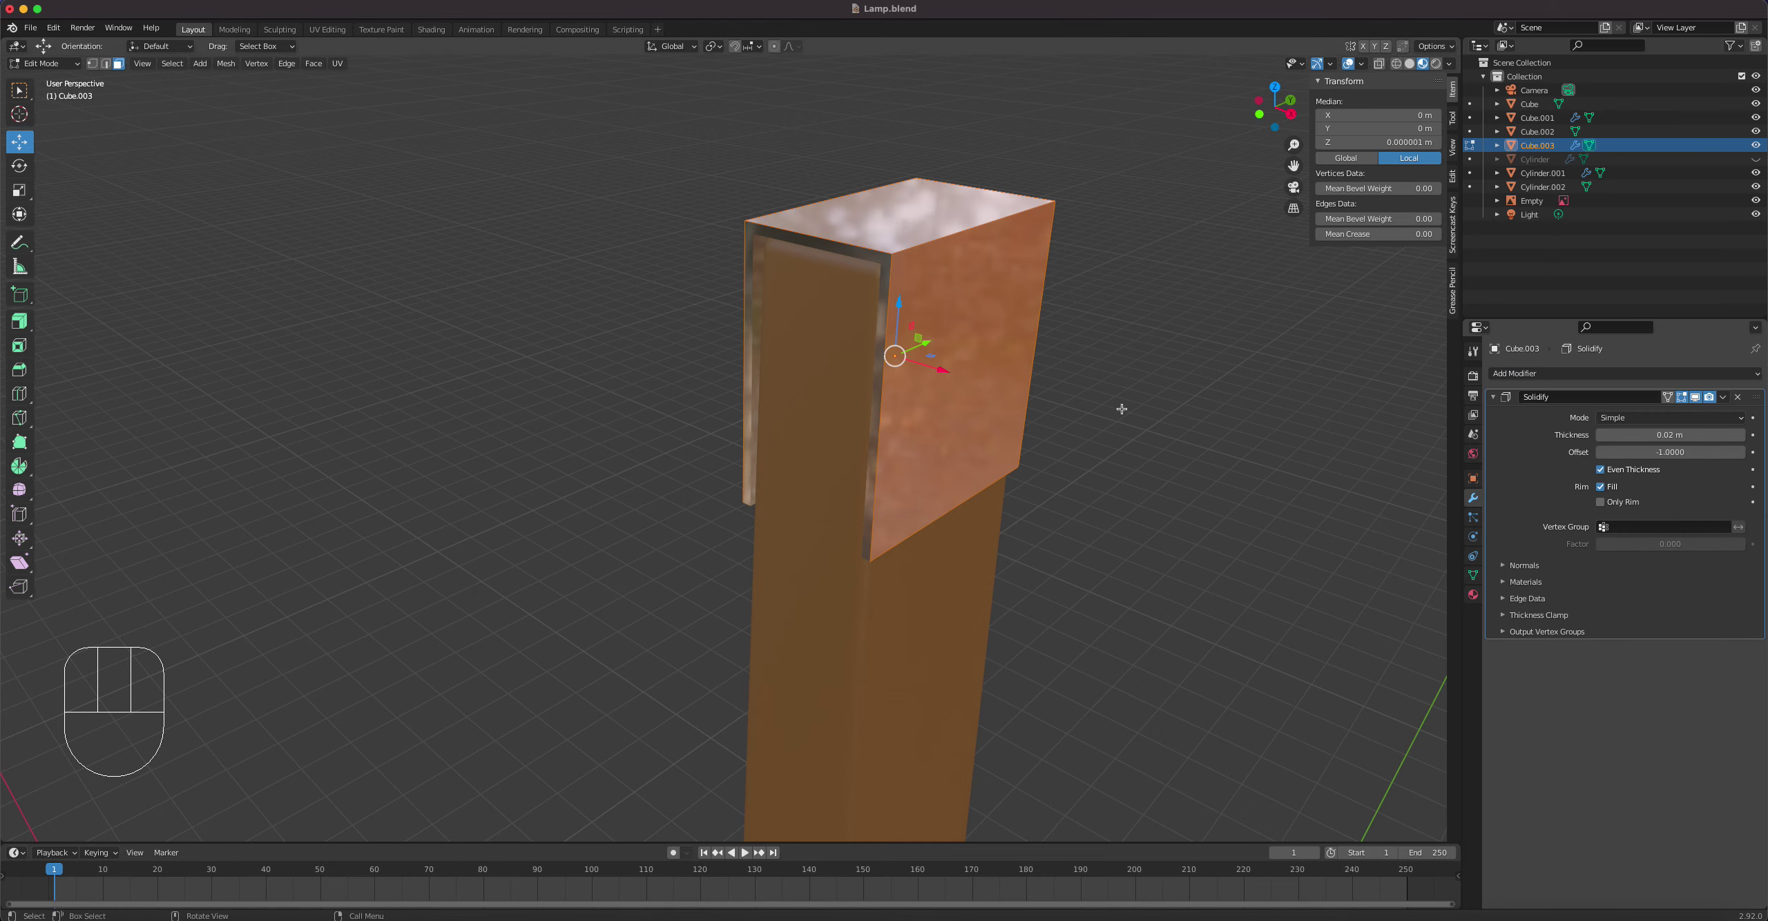
{"action": "key", "text": "Tab"}
{"action": "left_click", "coordinate": [1723, 397]}
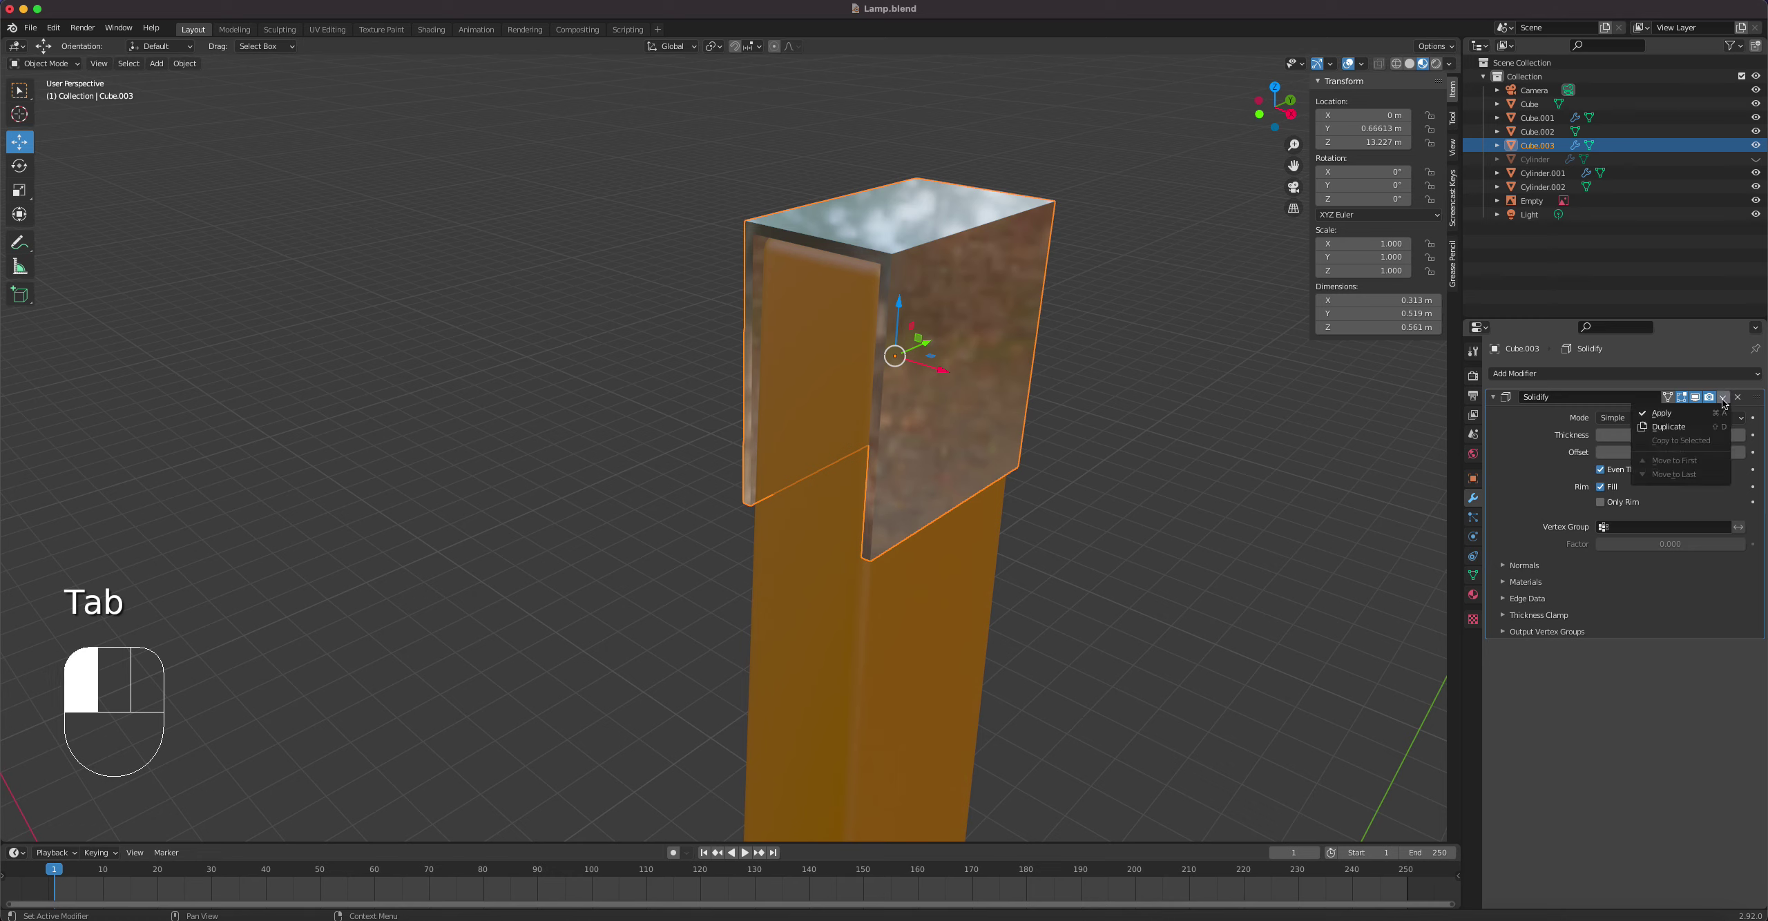
{"action": "left_click", "coordinate": [1689, 414]}
{"action": "key", "text": "Tab"}
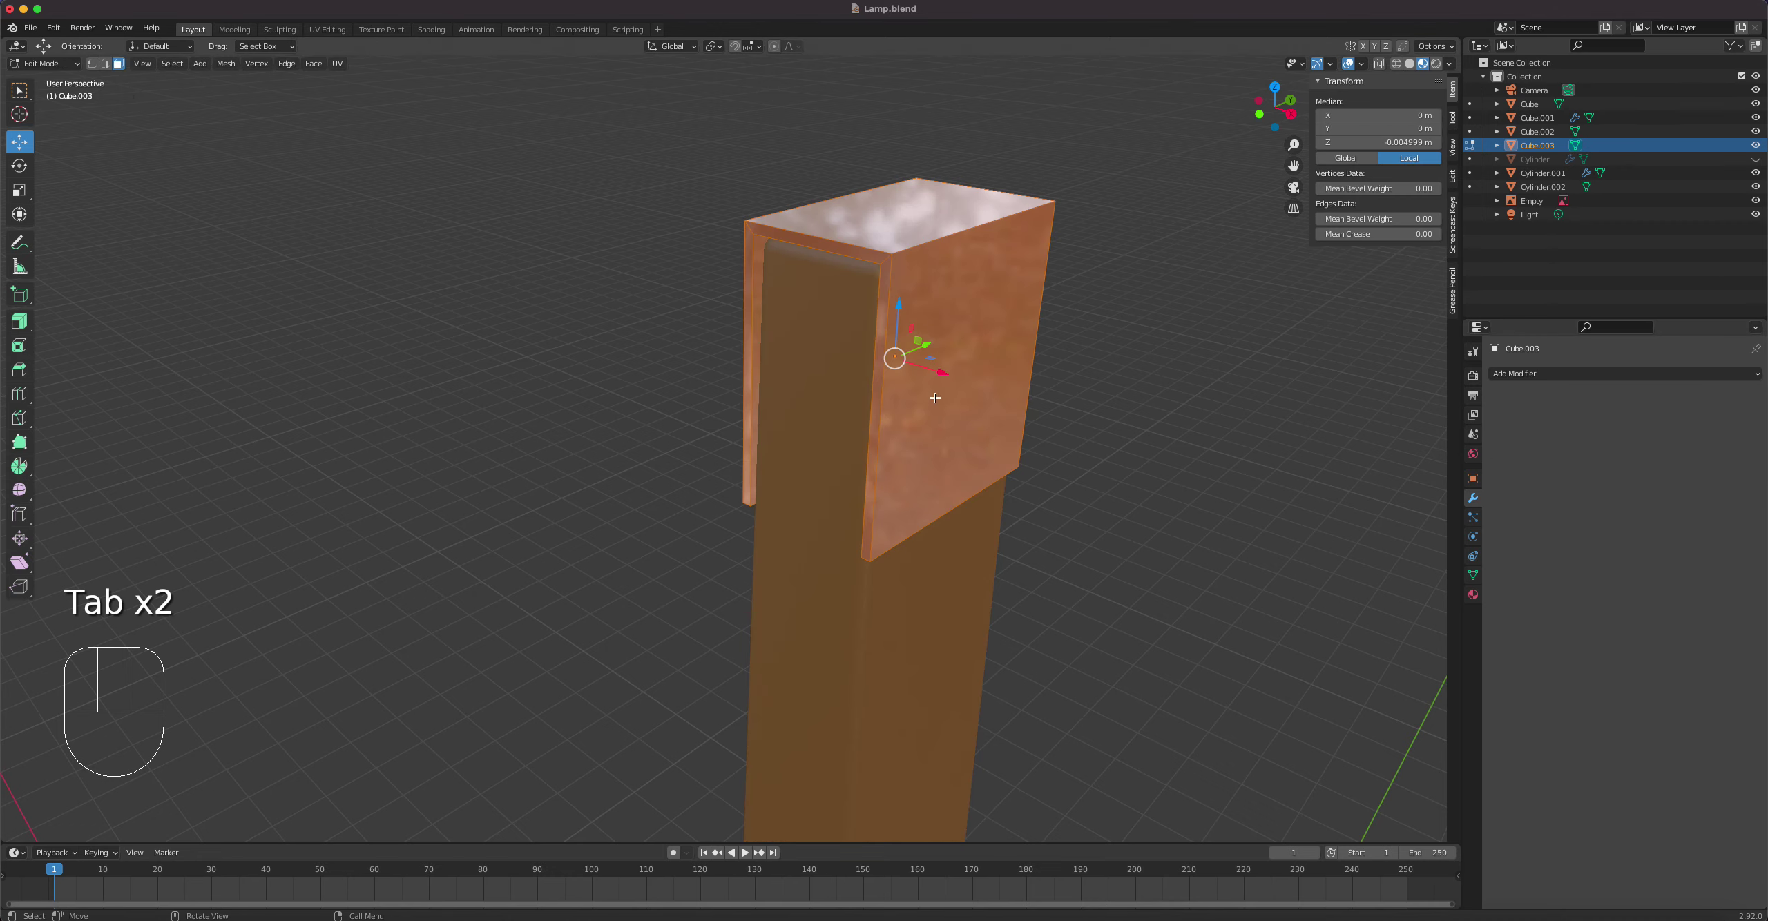
{"action": "key", "text": "2"}
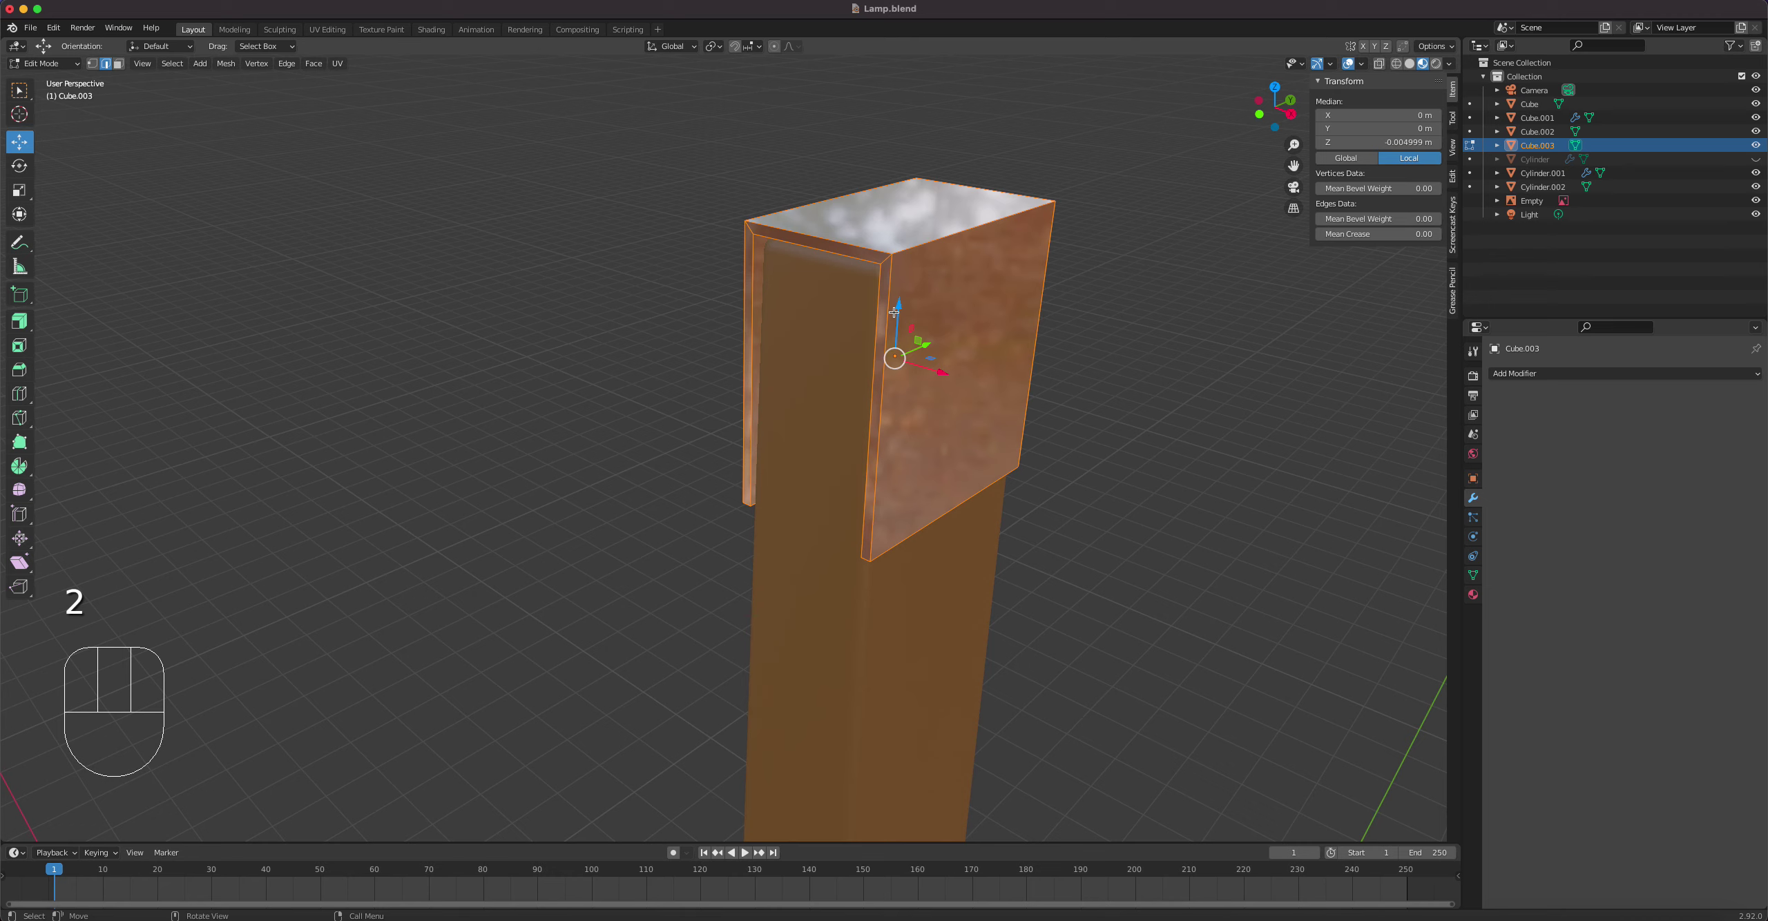
Step: Try beveling all edges of the metal cap by about 0.0046 m with 4 segments
{"action": "right_click_drag", "start_coordinate": [891, 312], "coordinate": [891, 316]}
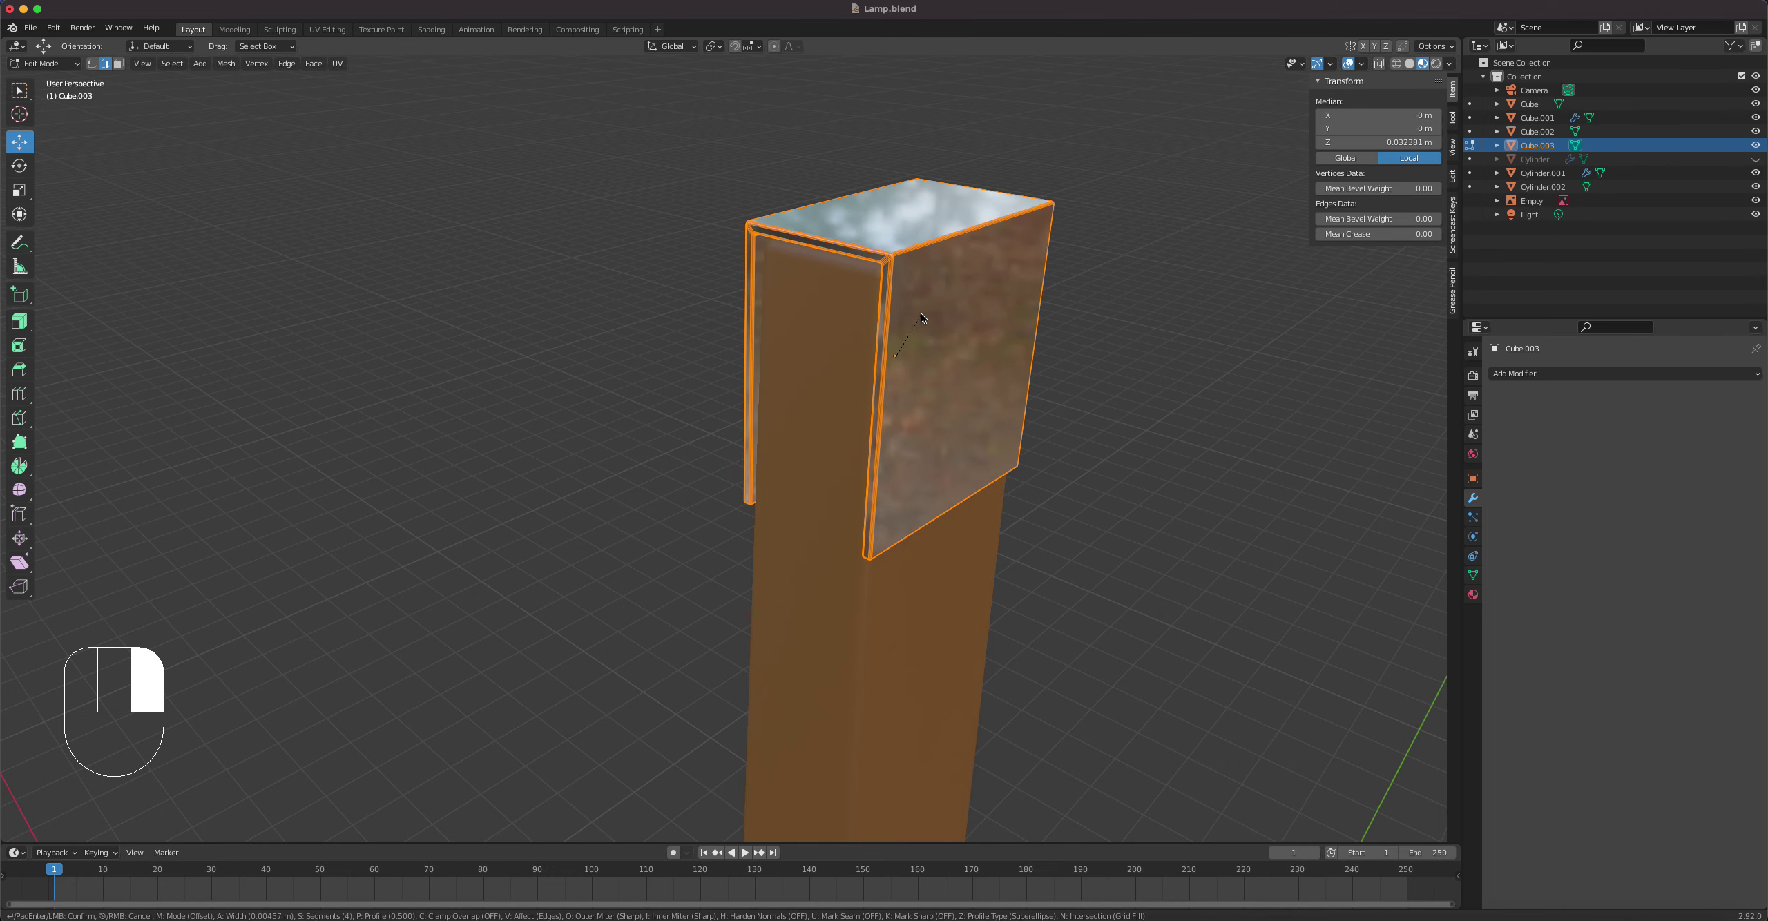
{"action": "left_click", "coordinate": [922, 318]}
{"action": "mouse_move", "coordinate": [921, 317]}
{"action": "middle_mouse_down"}
{"action": "mouse_move", "coordinate": [1072, 433]}
{"action": "mouse_move", "coordinate": [932, 340]}
{"action": "middle_mouse_up"}
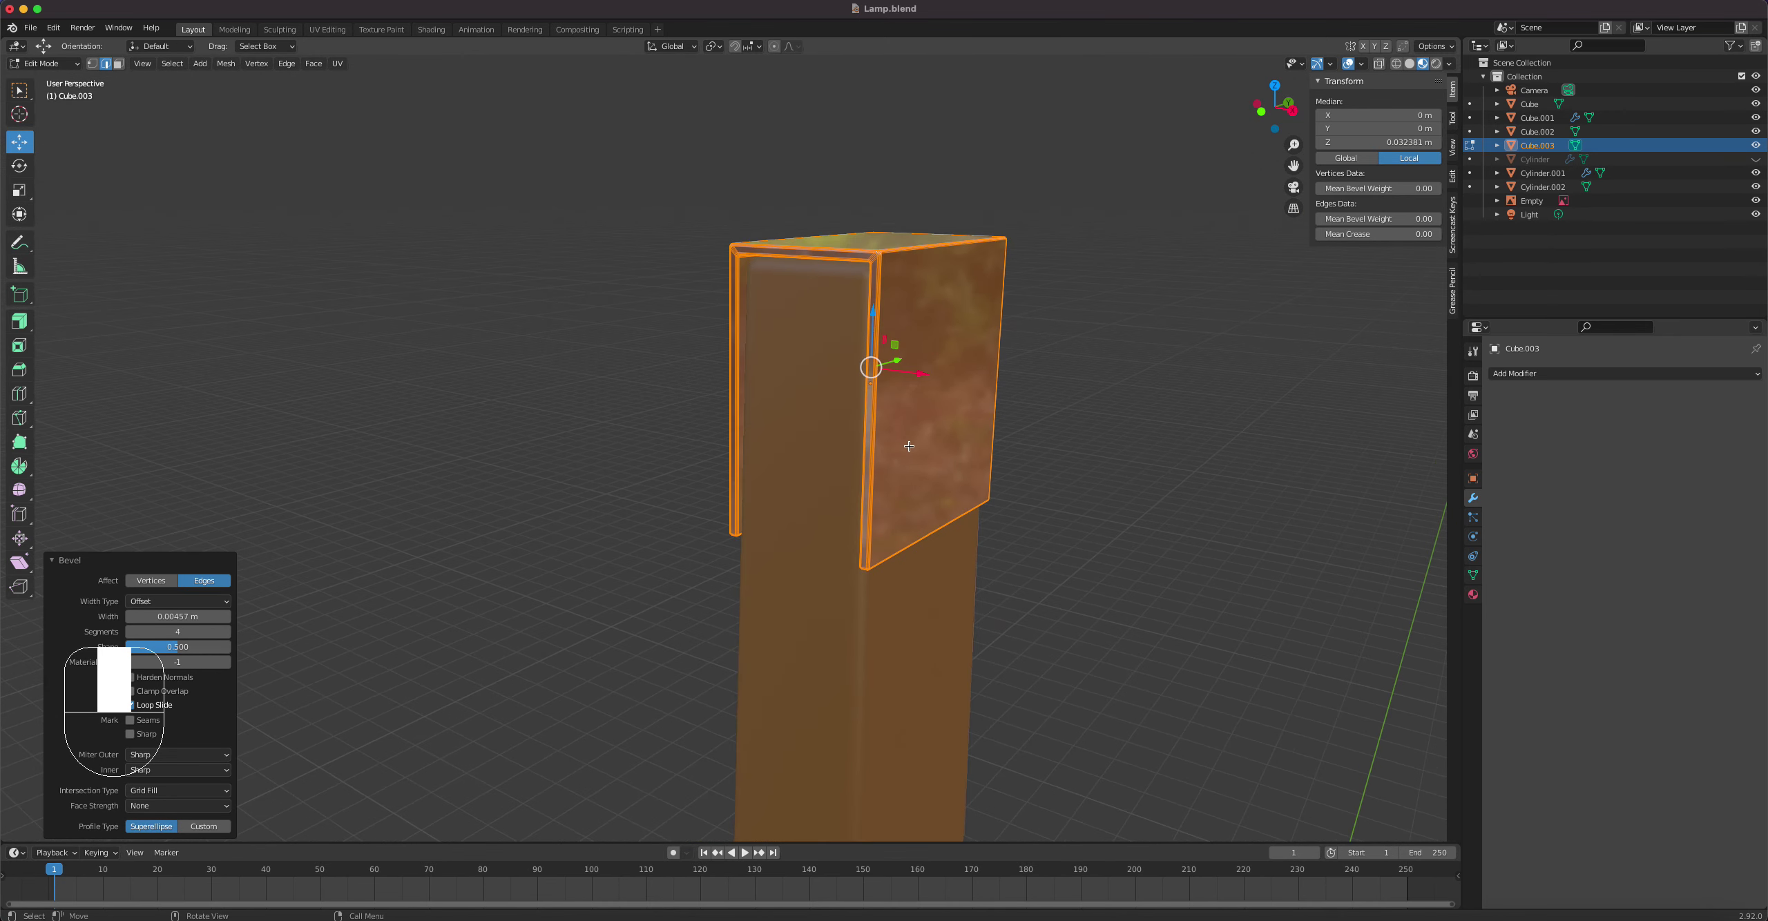
{"action": "key", "text": "Tab"}
{"action": "key", "text": "Tab"}
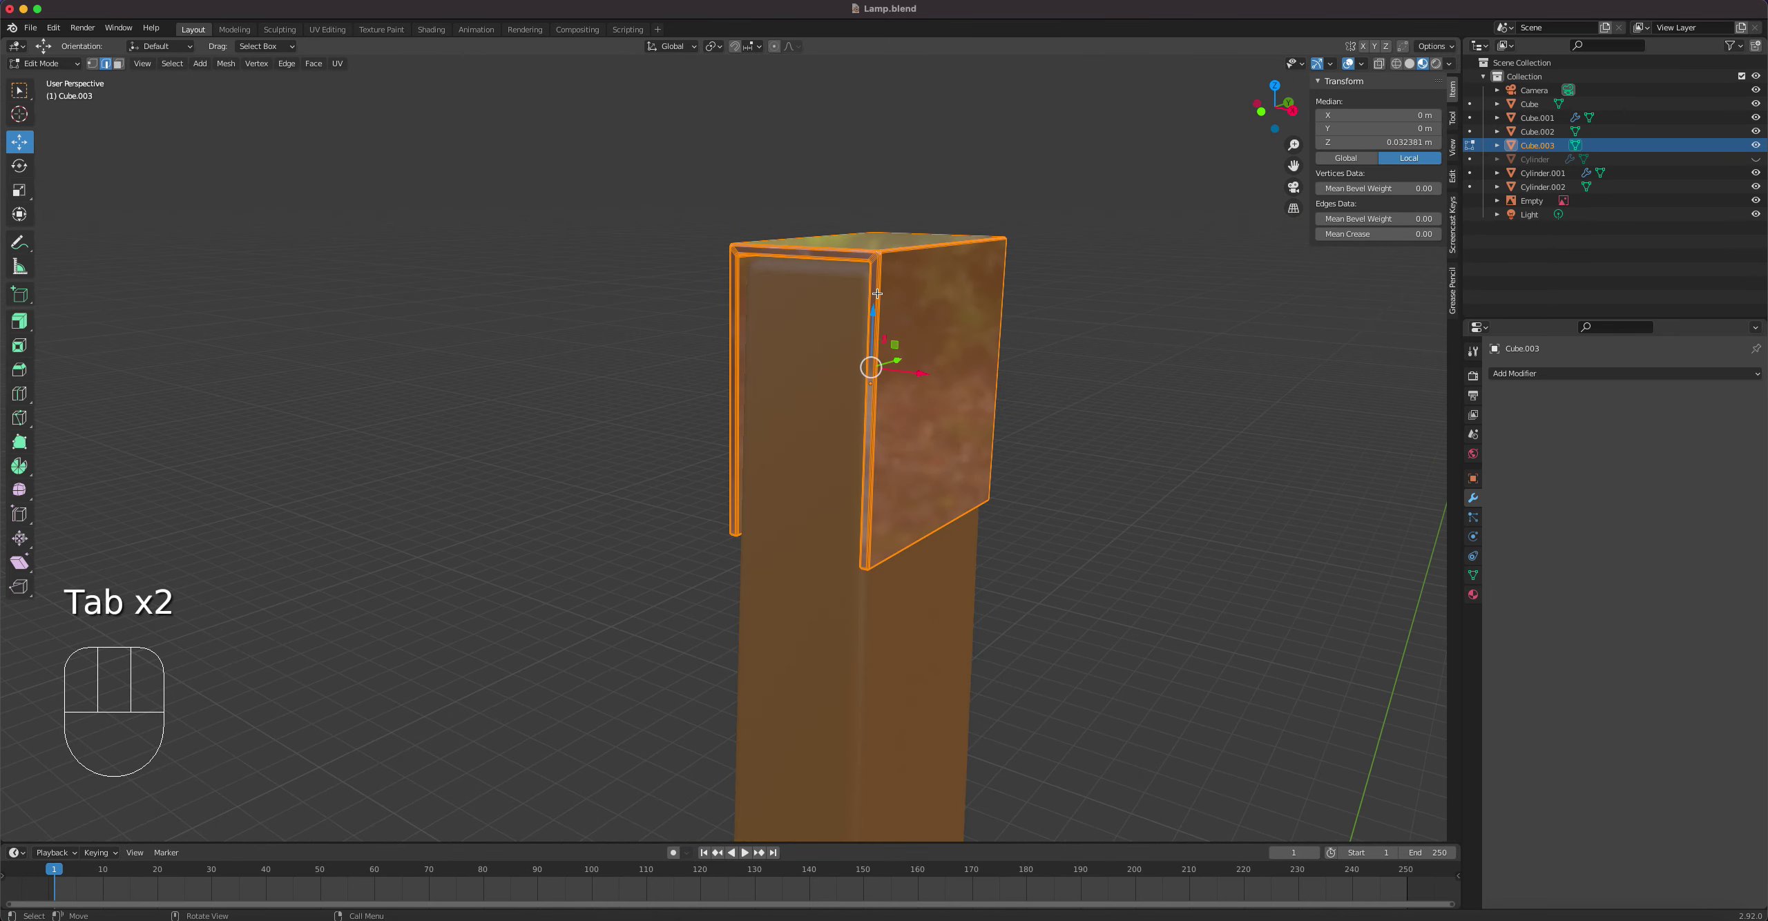
Step: Undo the bevel on the cap's edges
{"action": "key", "text": "super+z"}
{"action": "key", "text": "super+z"}
{"action": "key", "text": "super+z"}
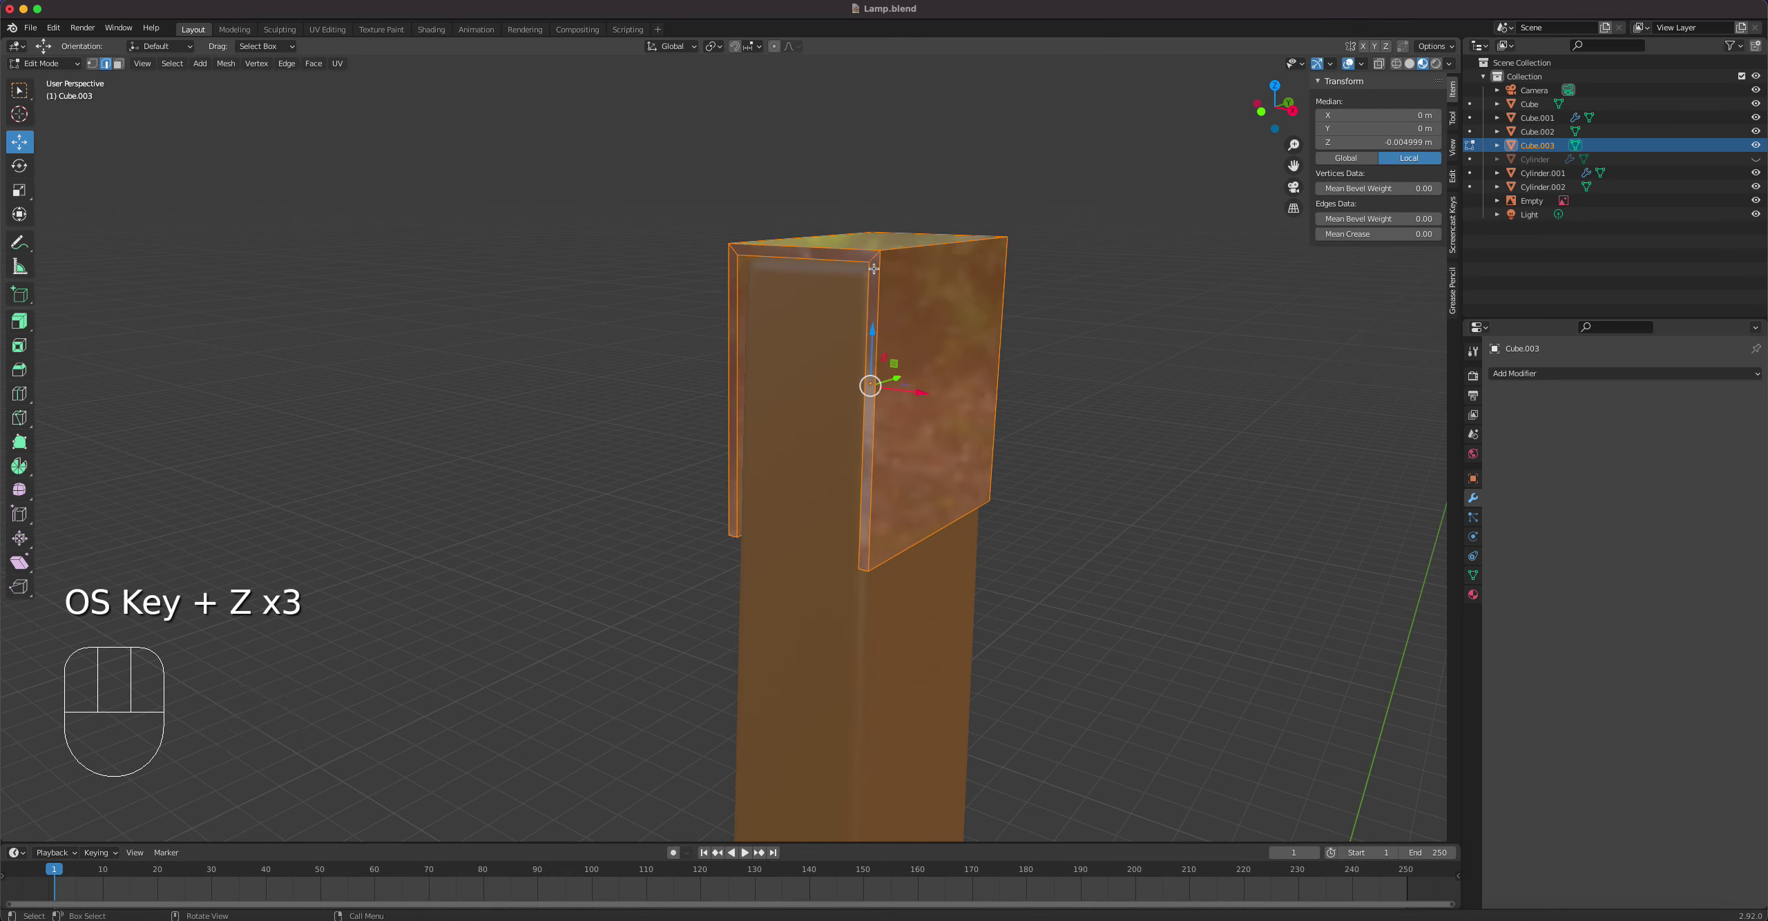
Step: Deselect the diagonal corner edges on both open ends of the cap and bevel the remaining edges about 0.007 m with 4 segments
{"action": "left_click", "coordinate": [822, 260], "text": "shift"}
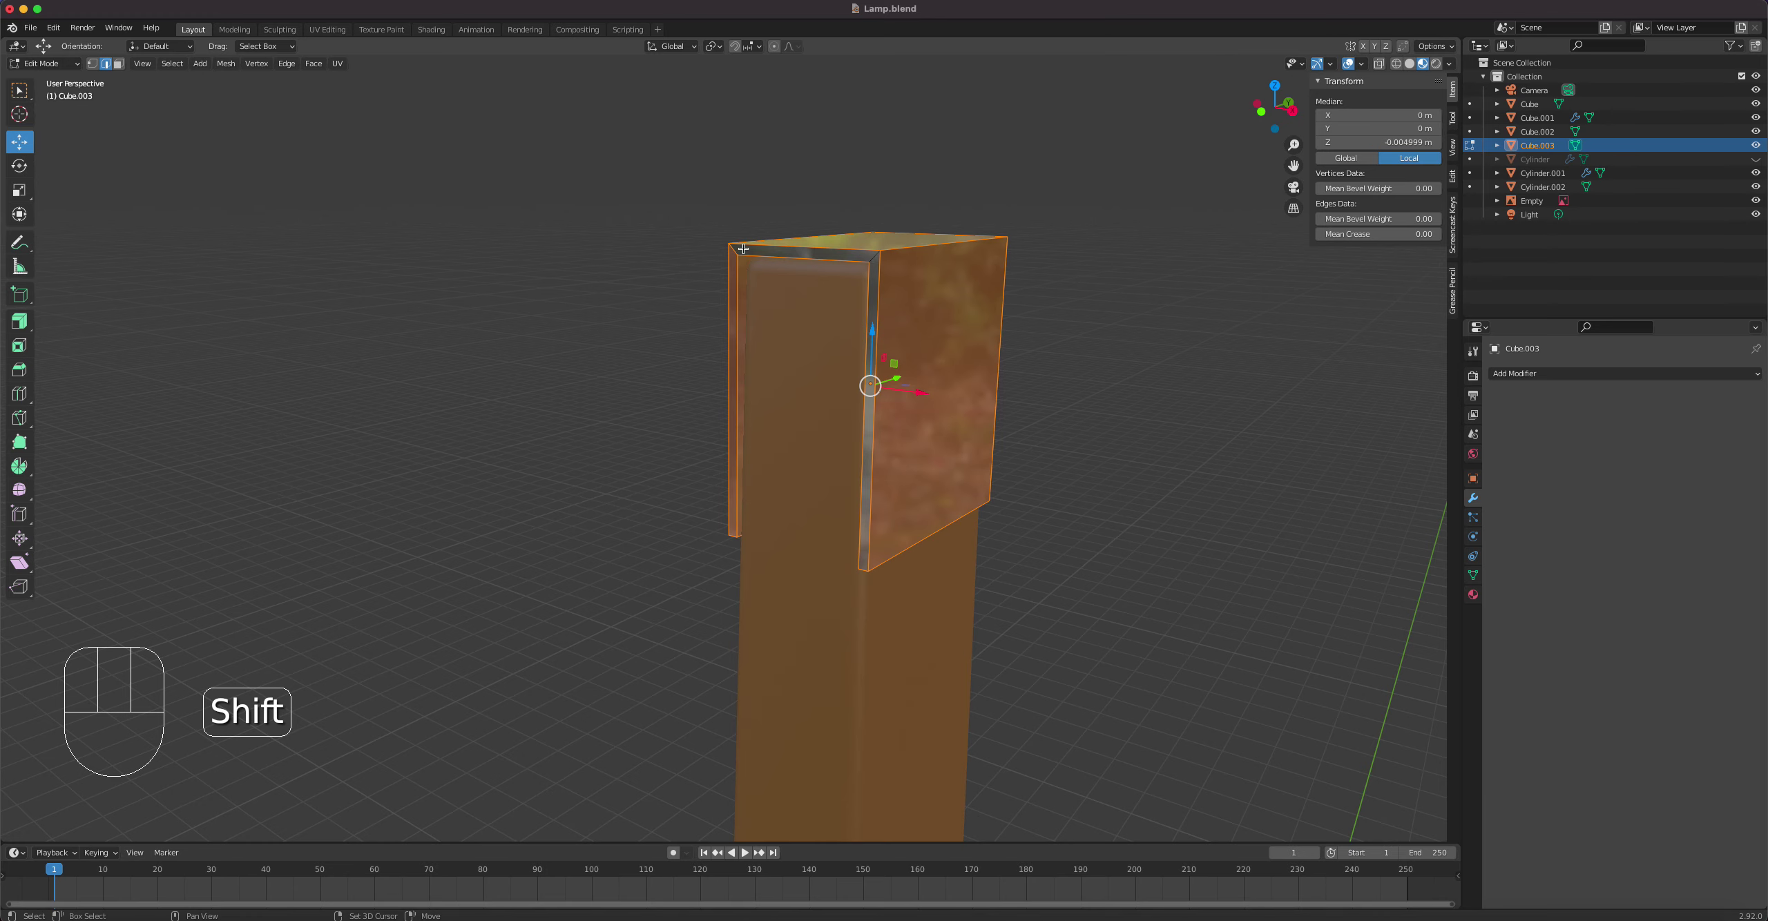
{"action": "middle_click_drag", "start_coordinate": [1038, 395], "coordinate": [892, 240]}
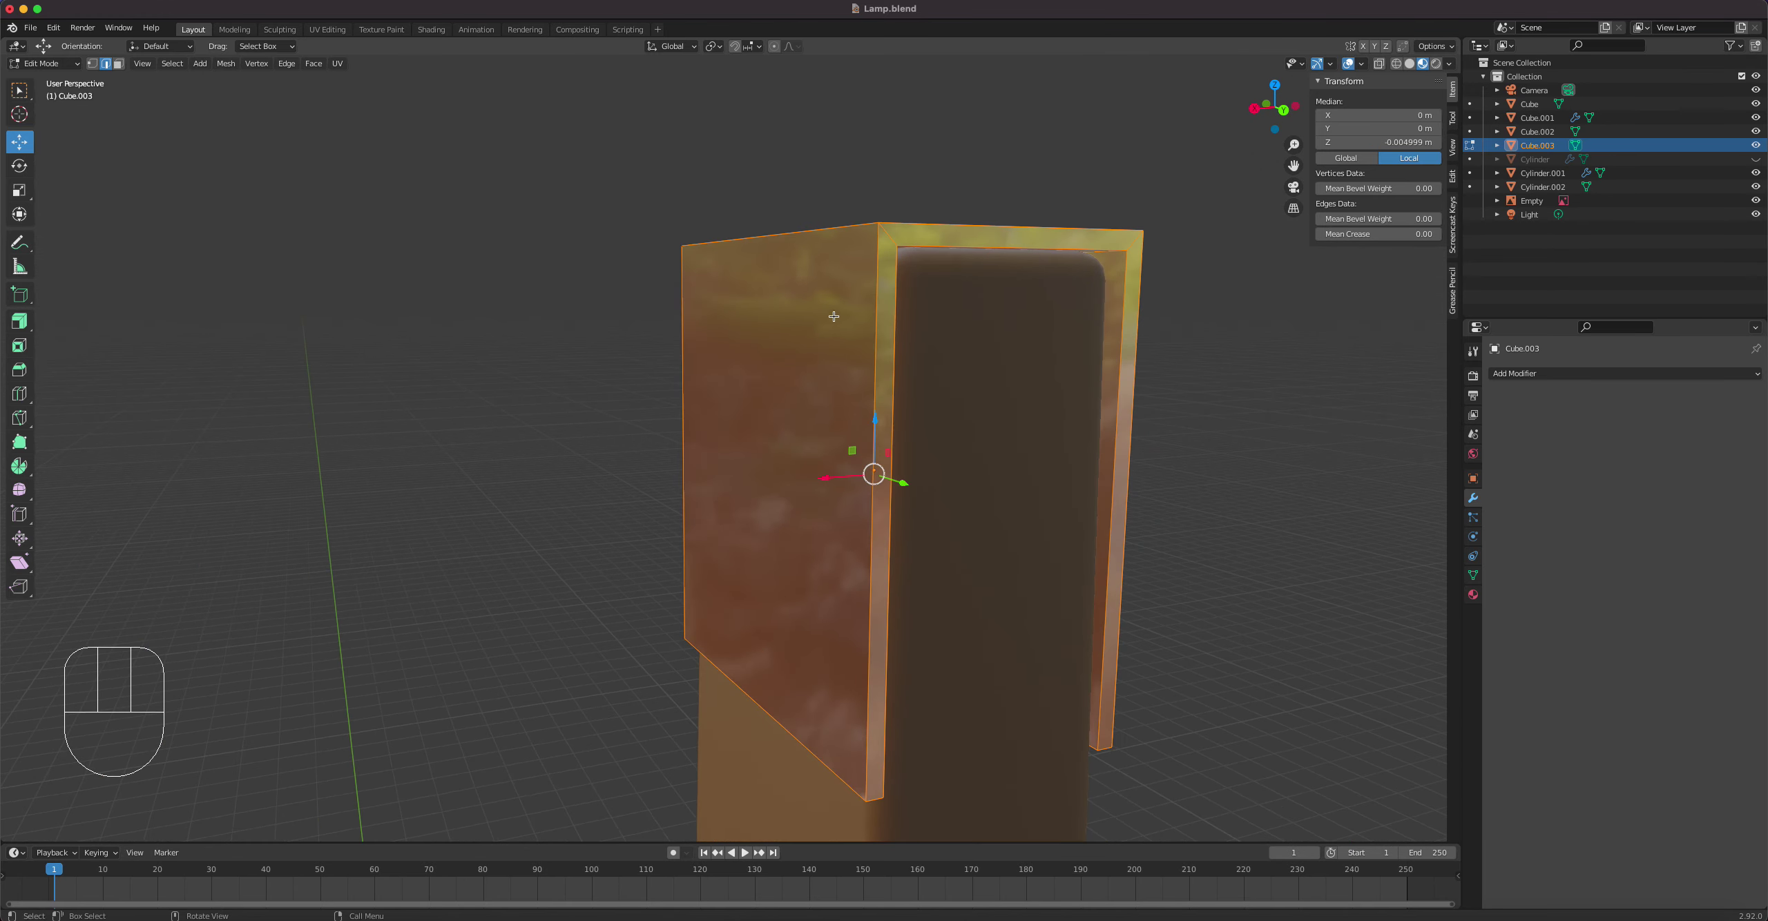
{"action": "left_click", "coordinate": [893, 240], "text": "shift"}
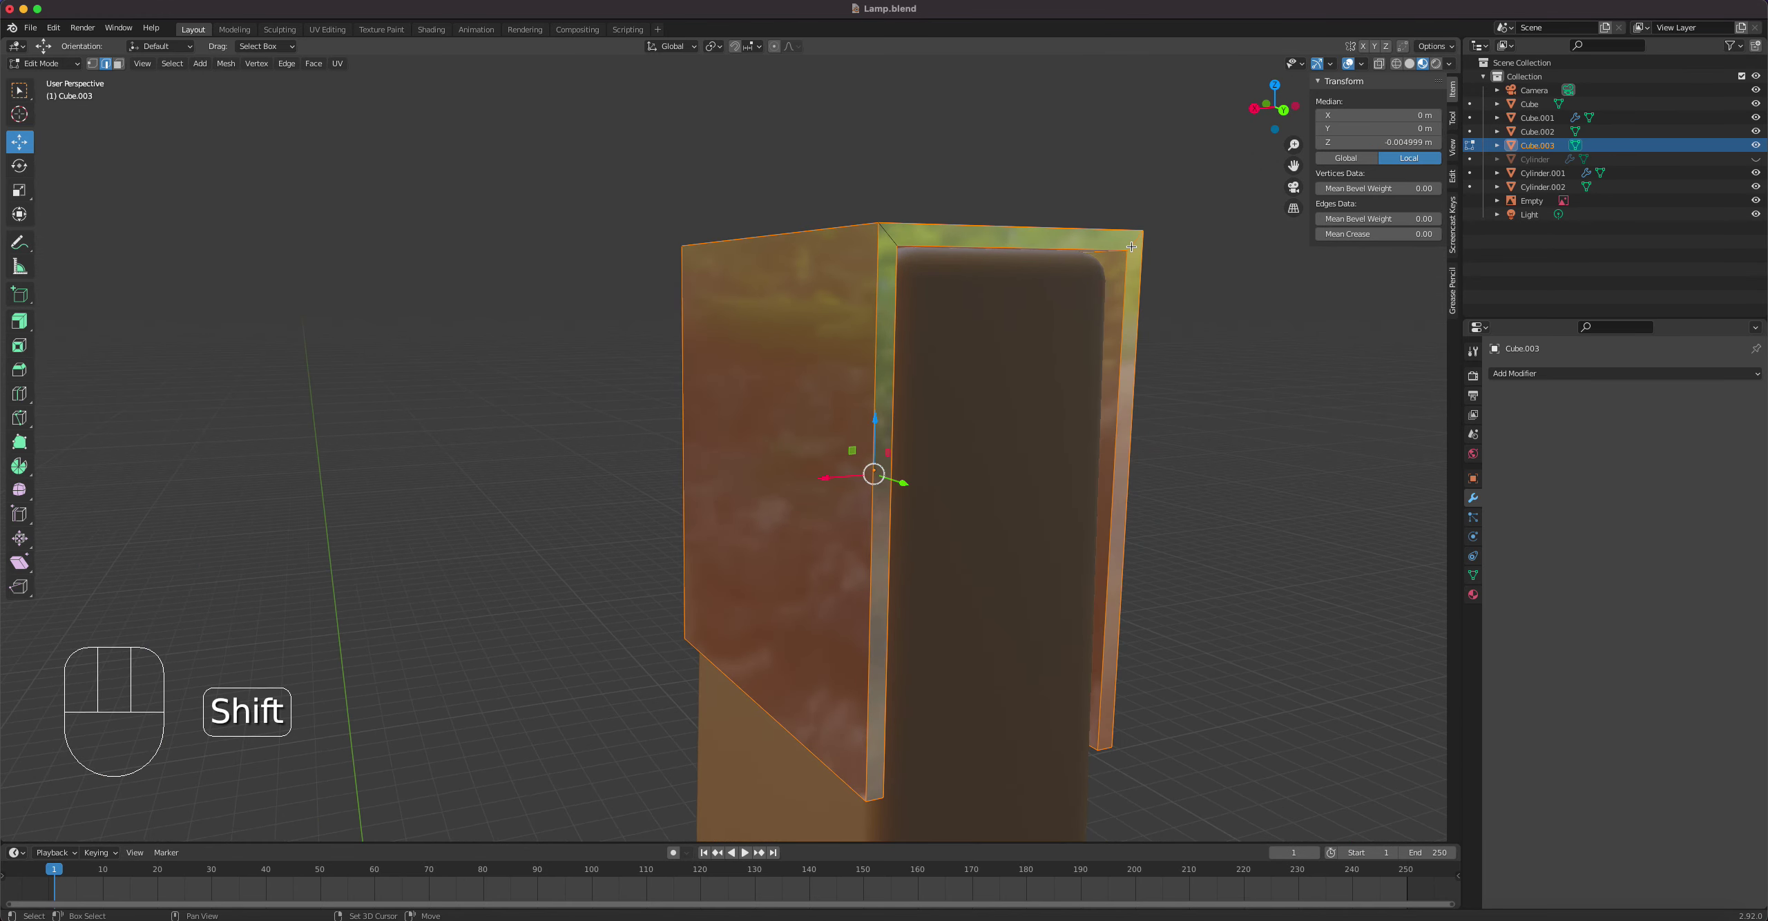
{"action": "right_click", "coordinate": [1060, 230]}
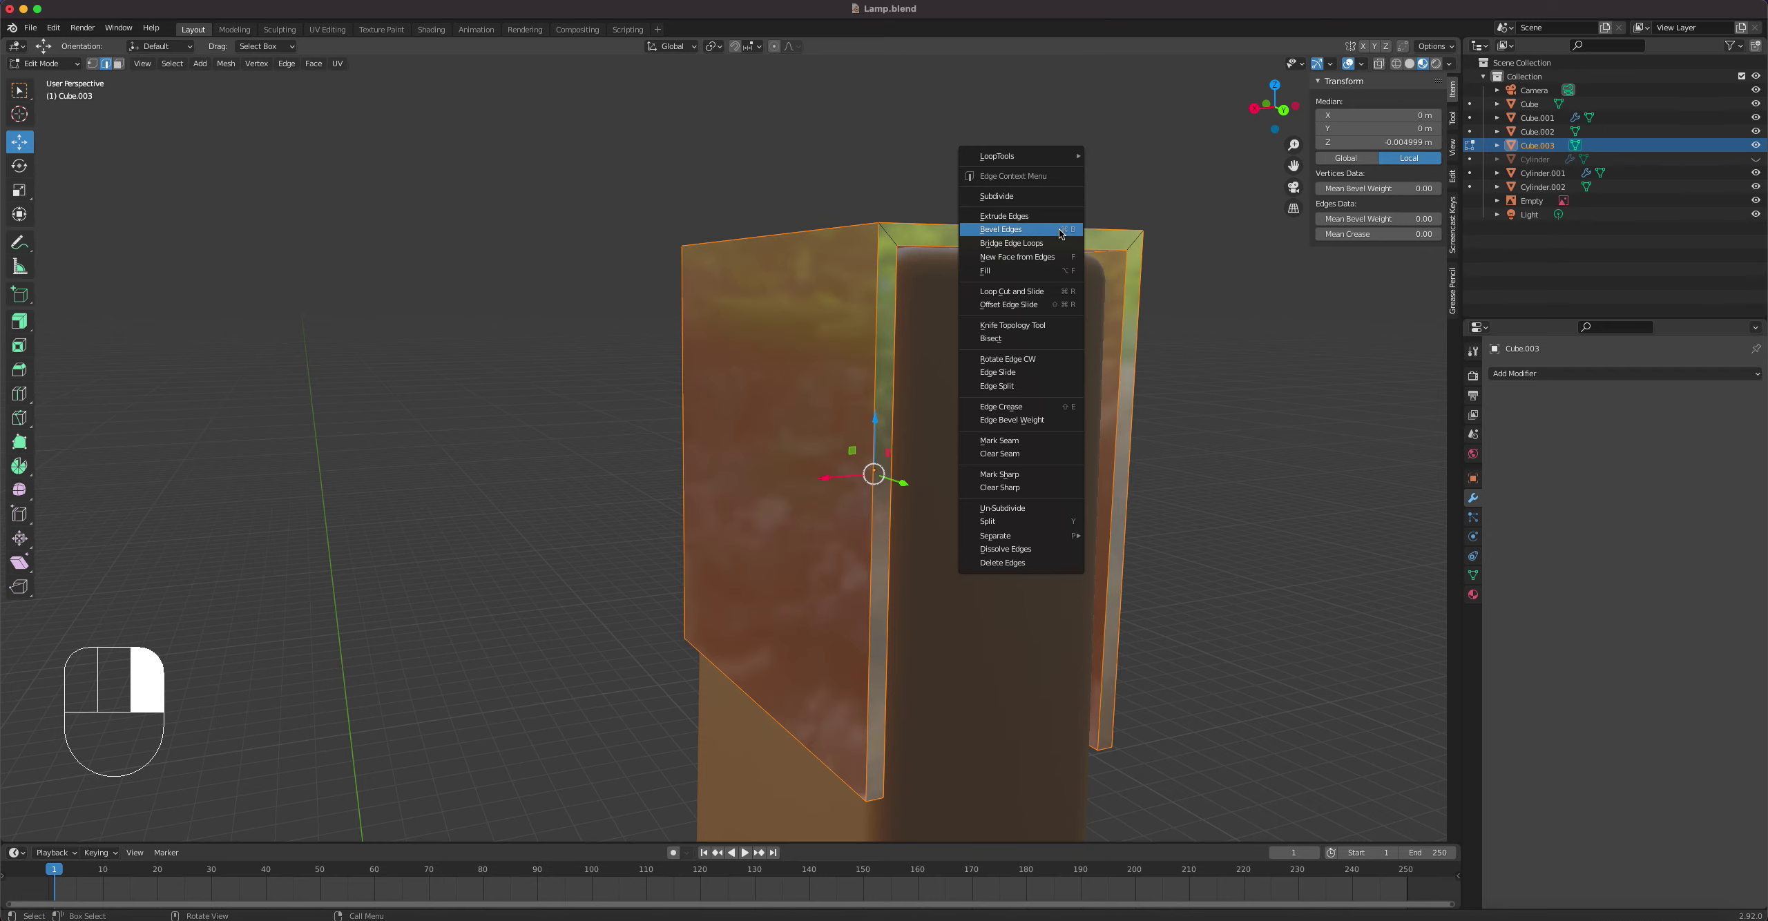
{"action": "left_click", "coordinate": [1060, 230]}
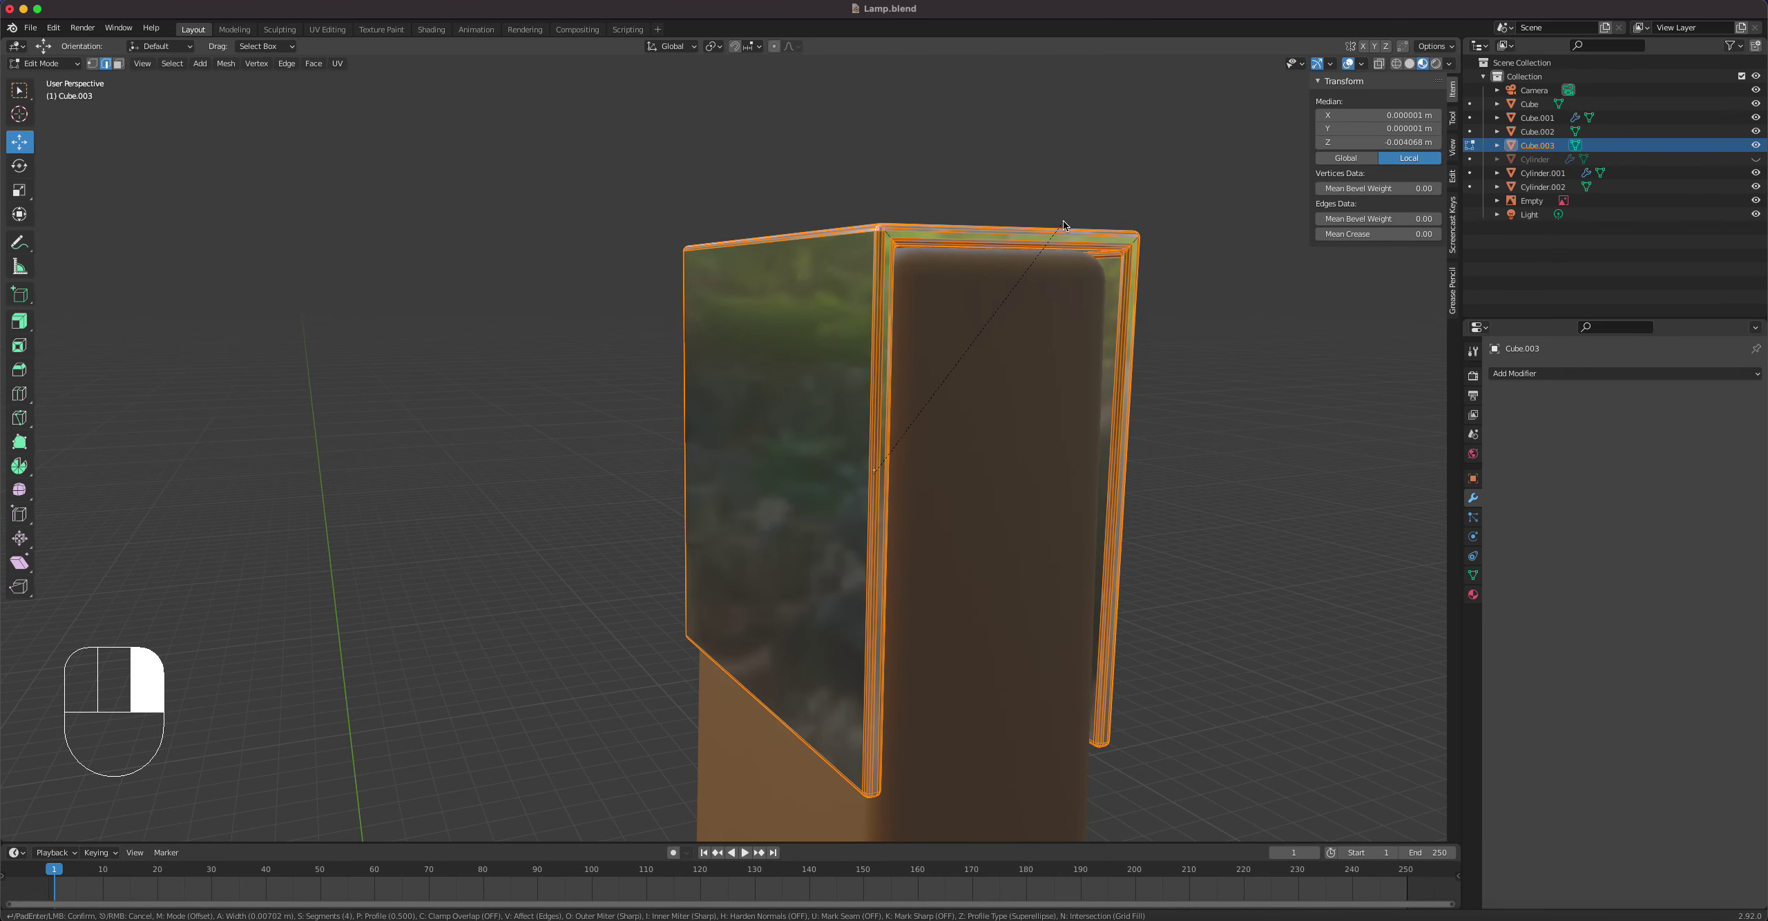
{"action": "left_click", "coordinate": [1063, 226]}
Step: Return the cap to Object Mode and apply smooth shading to it
{"action": "key", "text": "Tab"}
{"action": "middle_click_drag", "start_coordinate": [1038, 373], "coordinate": [995, 398]}
{"action": "right_click", "coordinate": [1017, 340]}
{"action": "left_click", "coordinate": [1017, 341]}
Step: Examine the cap's top face and compare it with the joint above the wooden arm in the reference photo
{"action": "scroll", "coordinate": [951, 414], "scroll_direction": "down", "scroll_amount": 4}
{"action": "middle_click_drag", "start_coordinate": [928, 456], "coordinate": [981, 179], "text": "shift"}
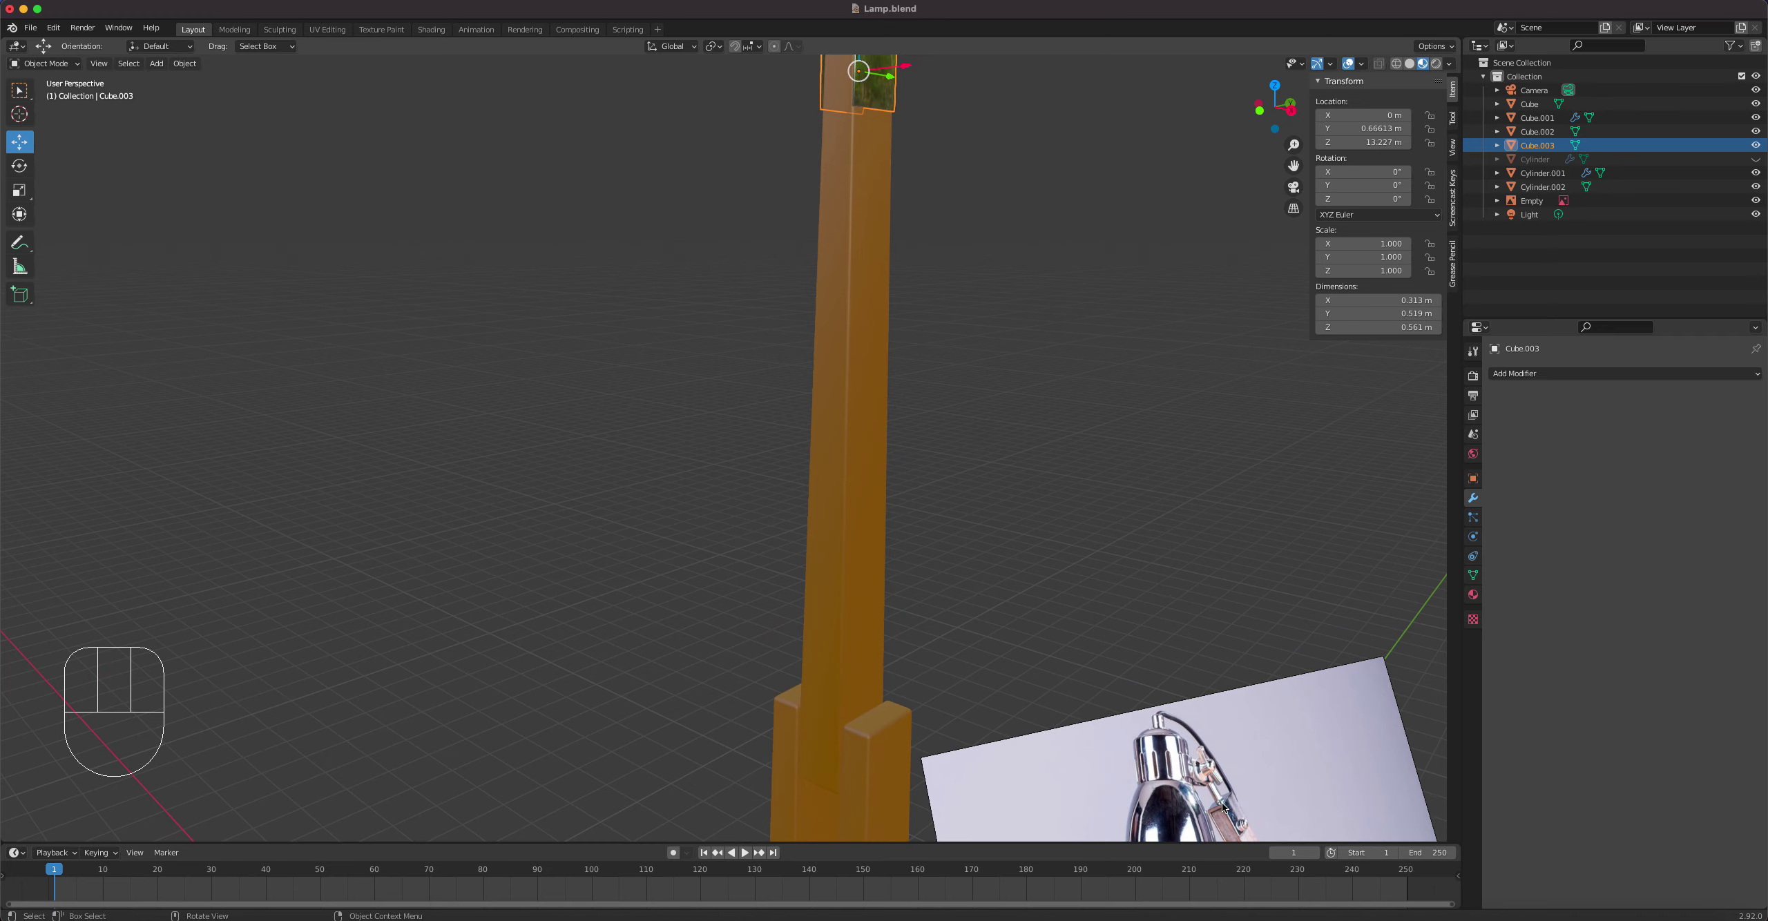
{"action": "middle_click_drag", "start_coordinate": [965, 390], "coordinate": [950, 337], "text": "shift"}
{"action": "key", "text": "Tab"}
{"action": "scroll", "coordinate": [950, 336], "scroll_direction": "up", "scroll_amount": 3}
{"action": "middle_click_drag", "start_coordinate": [1066, 284], "coordinate": [856, 428], "text": "shift"}
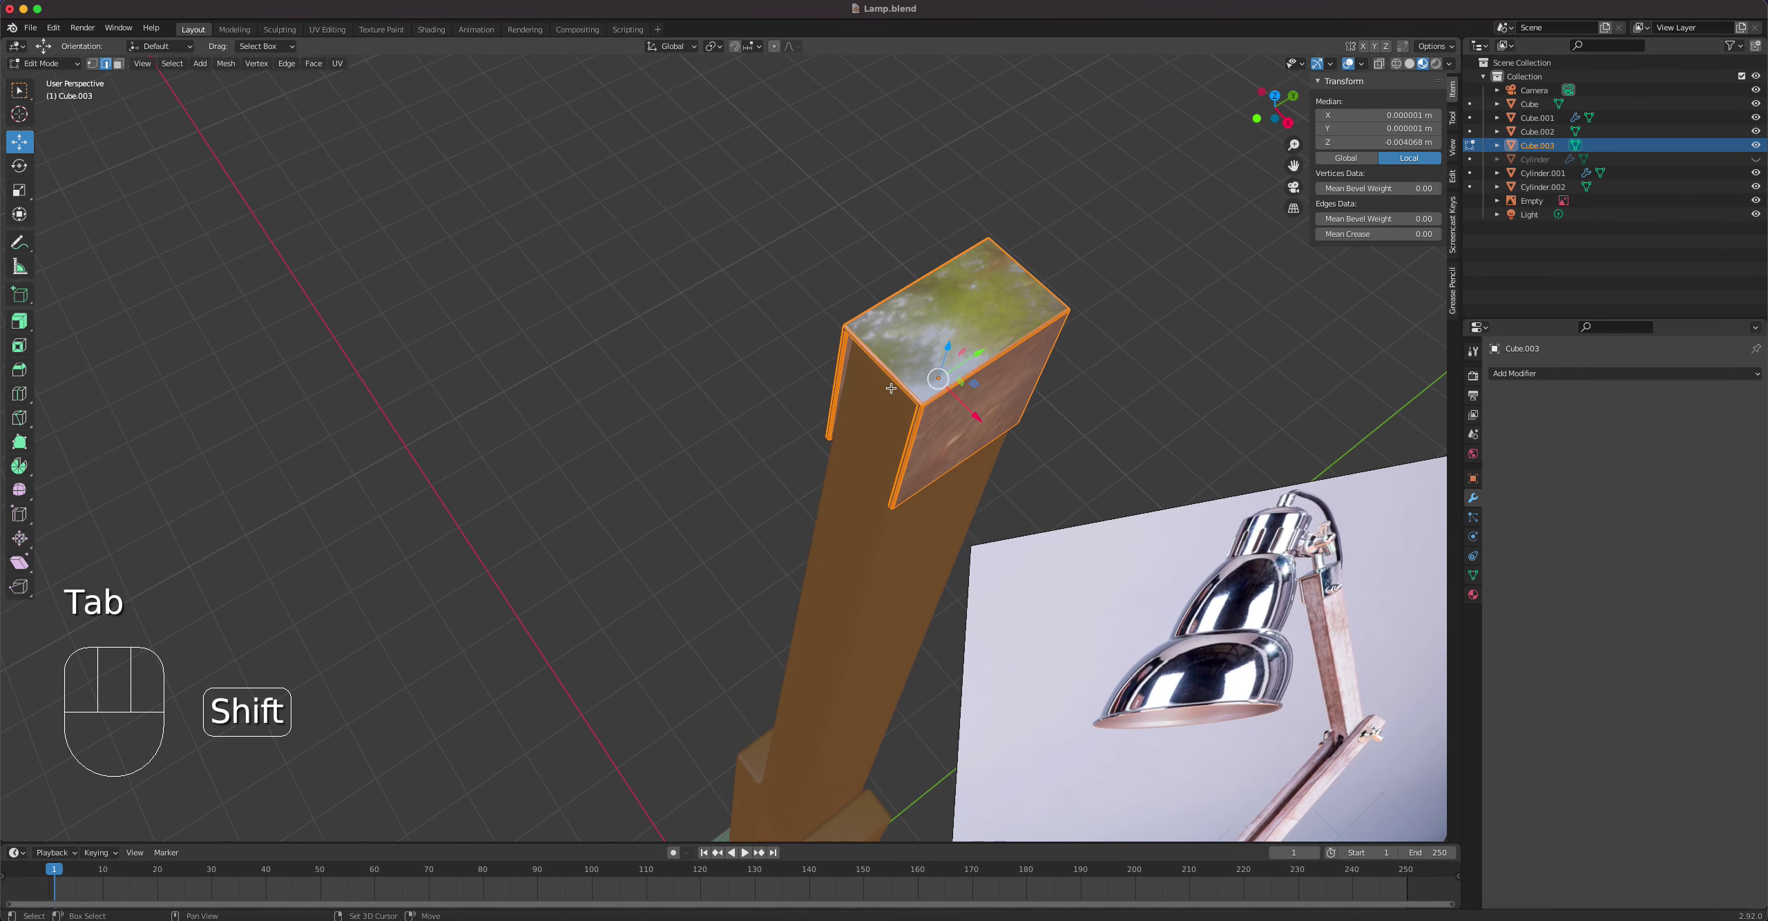
{"action": "left_click", "coordinate": [980, 351]}
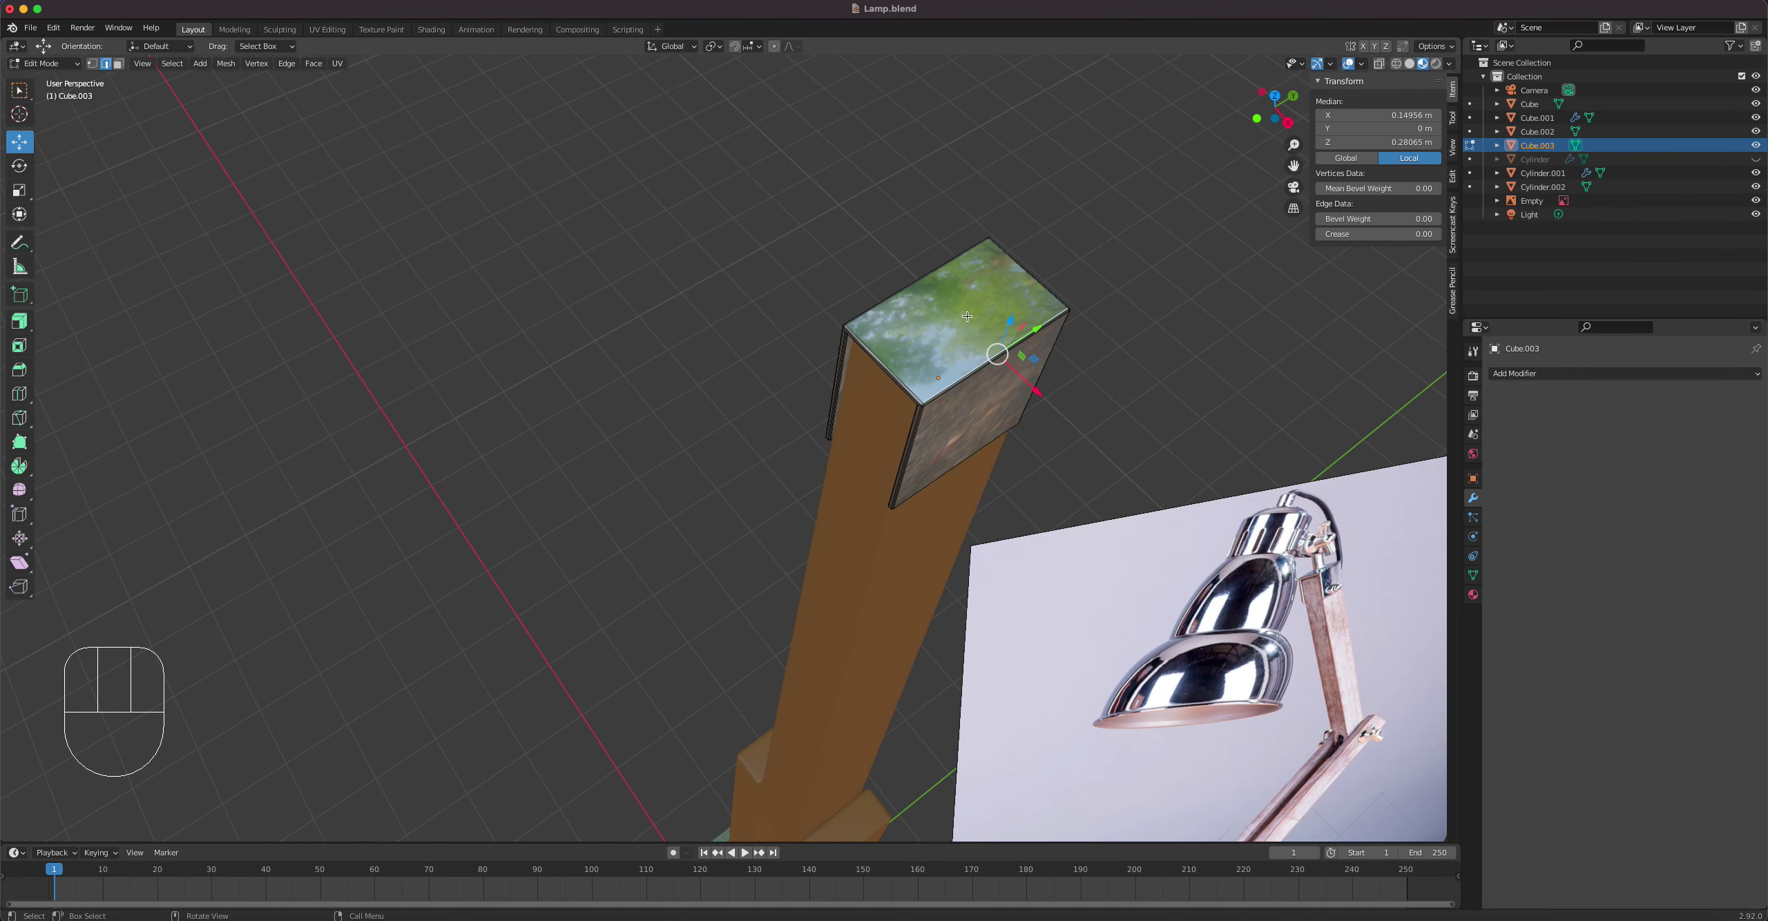
{"action": "key", "text": "3"}
{"action": "left_click", "coordinate": [960, 315]}
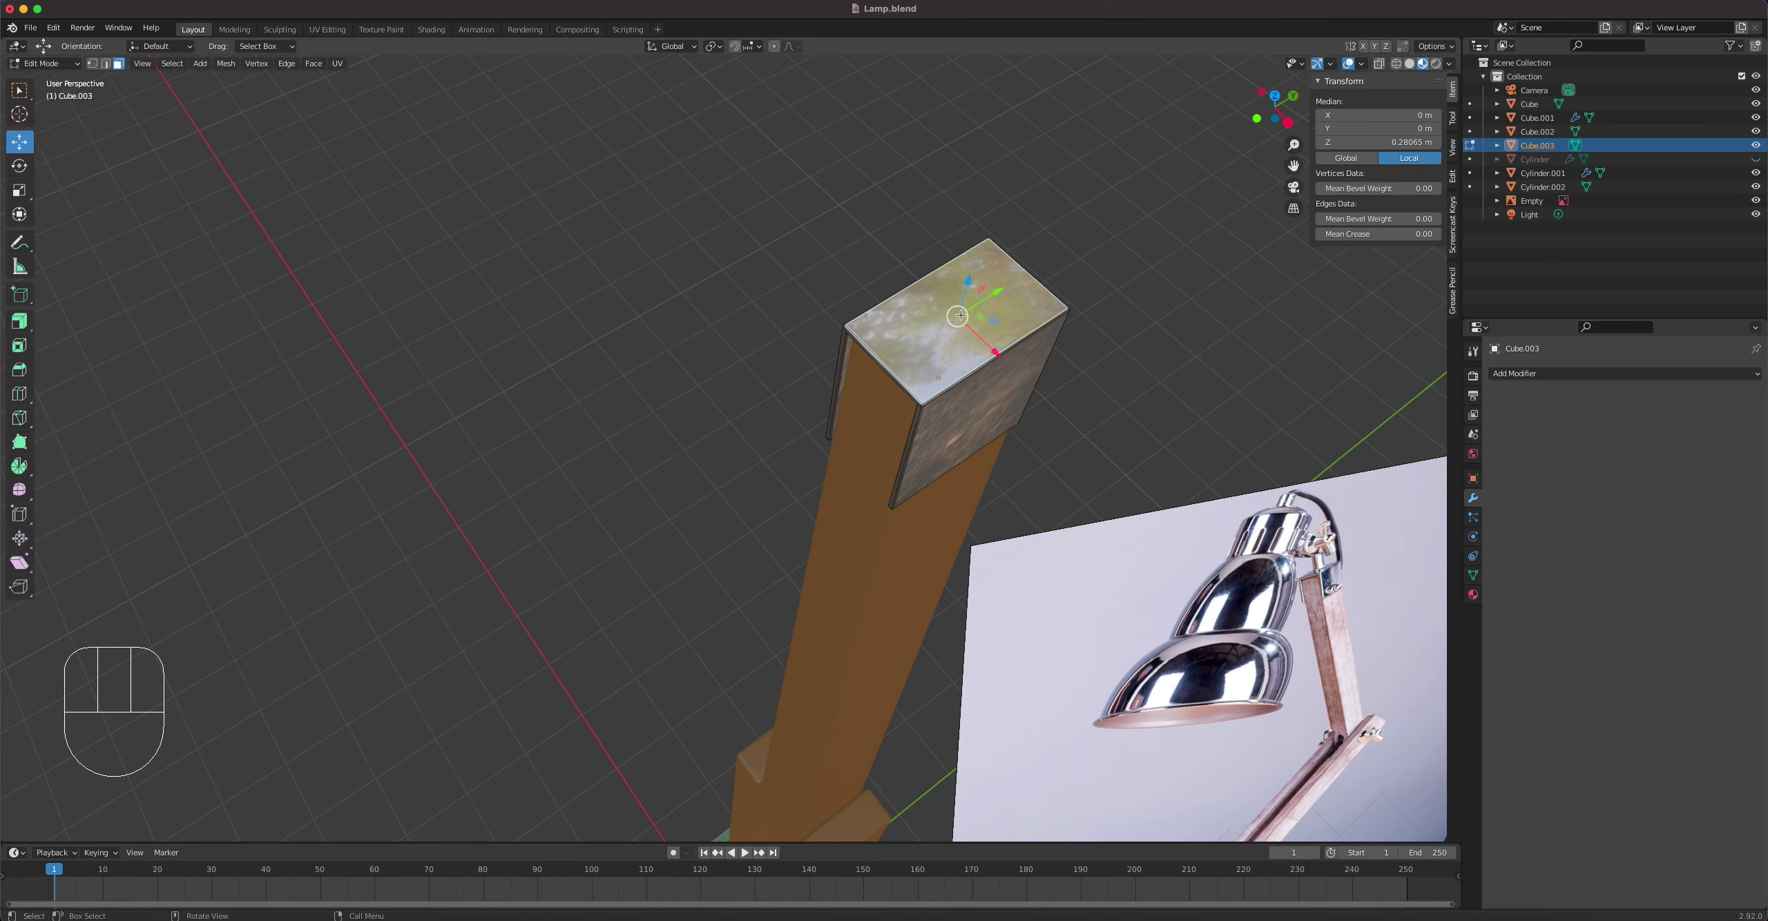
{"action": "middle_click_drag", "start_coordinate": [1328, 608], "coordinate": [936, 308]}
{"action": "middle_click_drag", "start_coordinate": [729, 61], "coordinate": [715, 49], "text": "shift"}
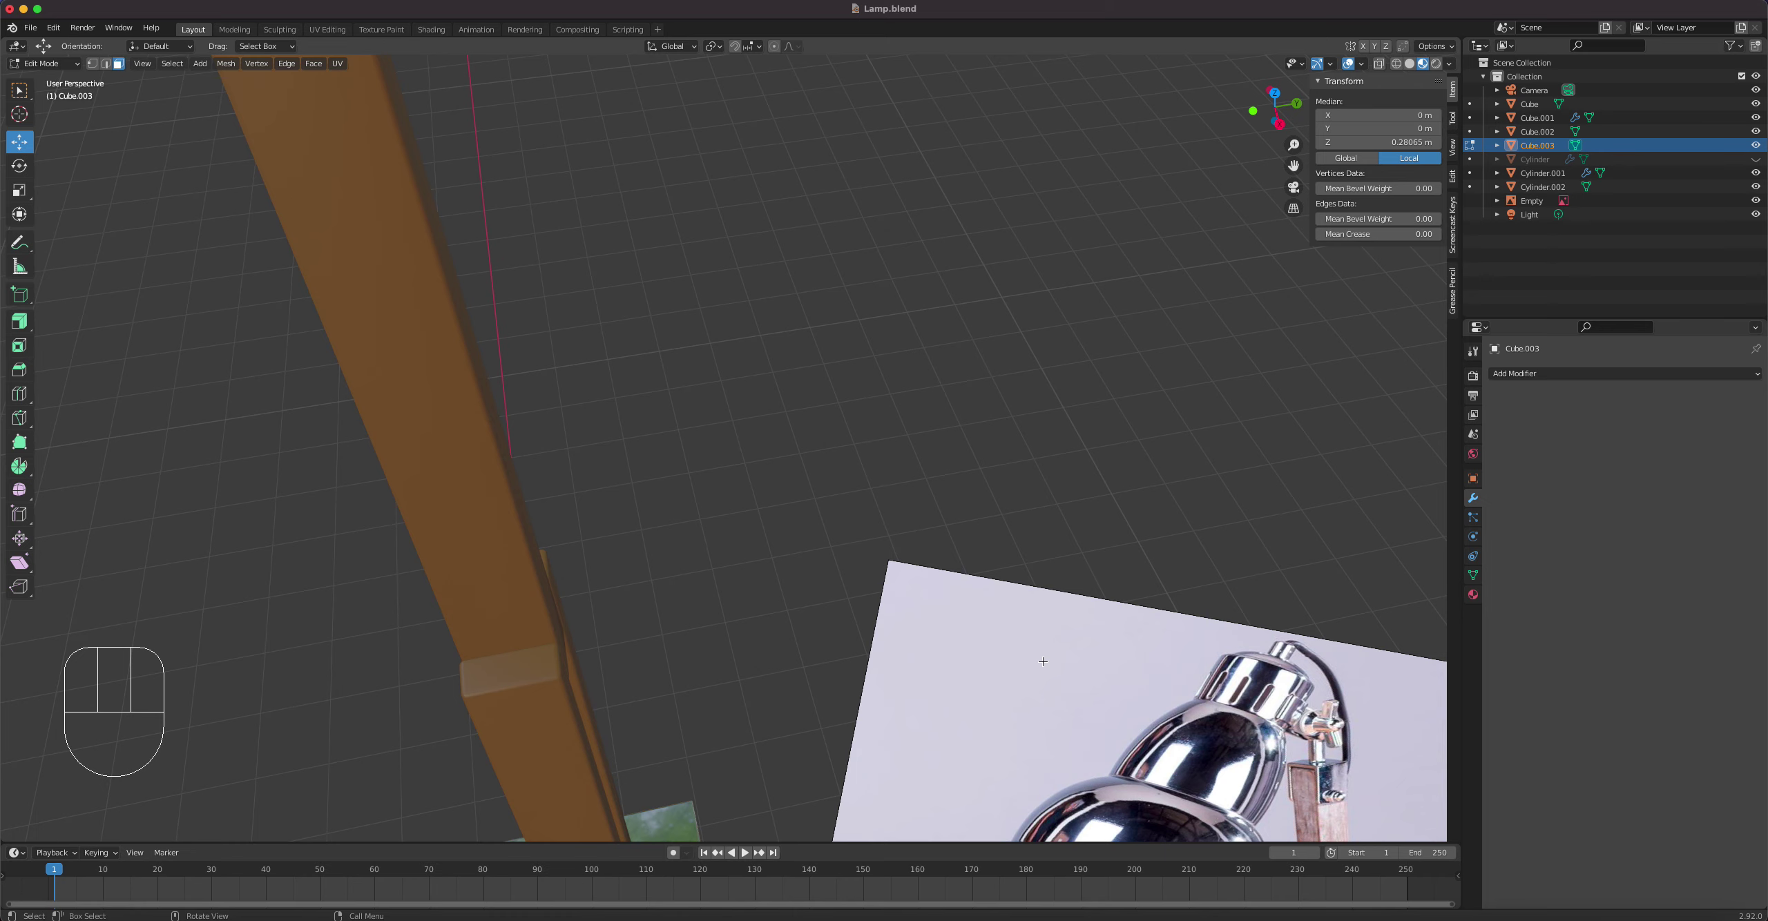
{"action": "middle_click_drag", "start_coordinate": [643, 502], "coordinate": [1081, 784], "text": "shift"}
{"action": "scroll", "coordinate": [865, 543], "scroll_direction": "down", "scroll_amount": 4}
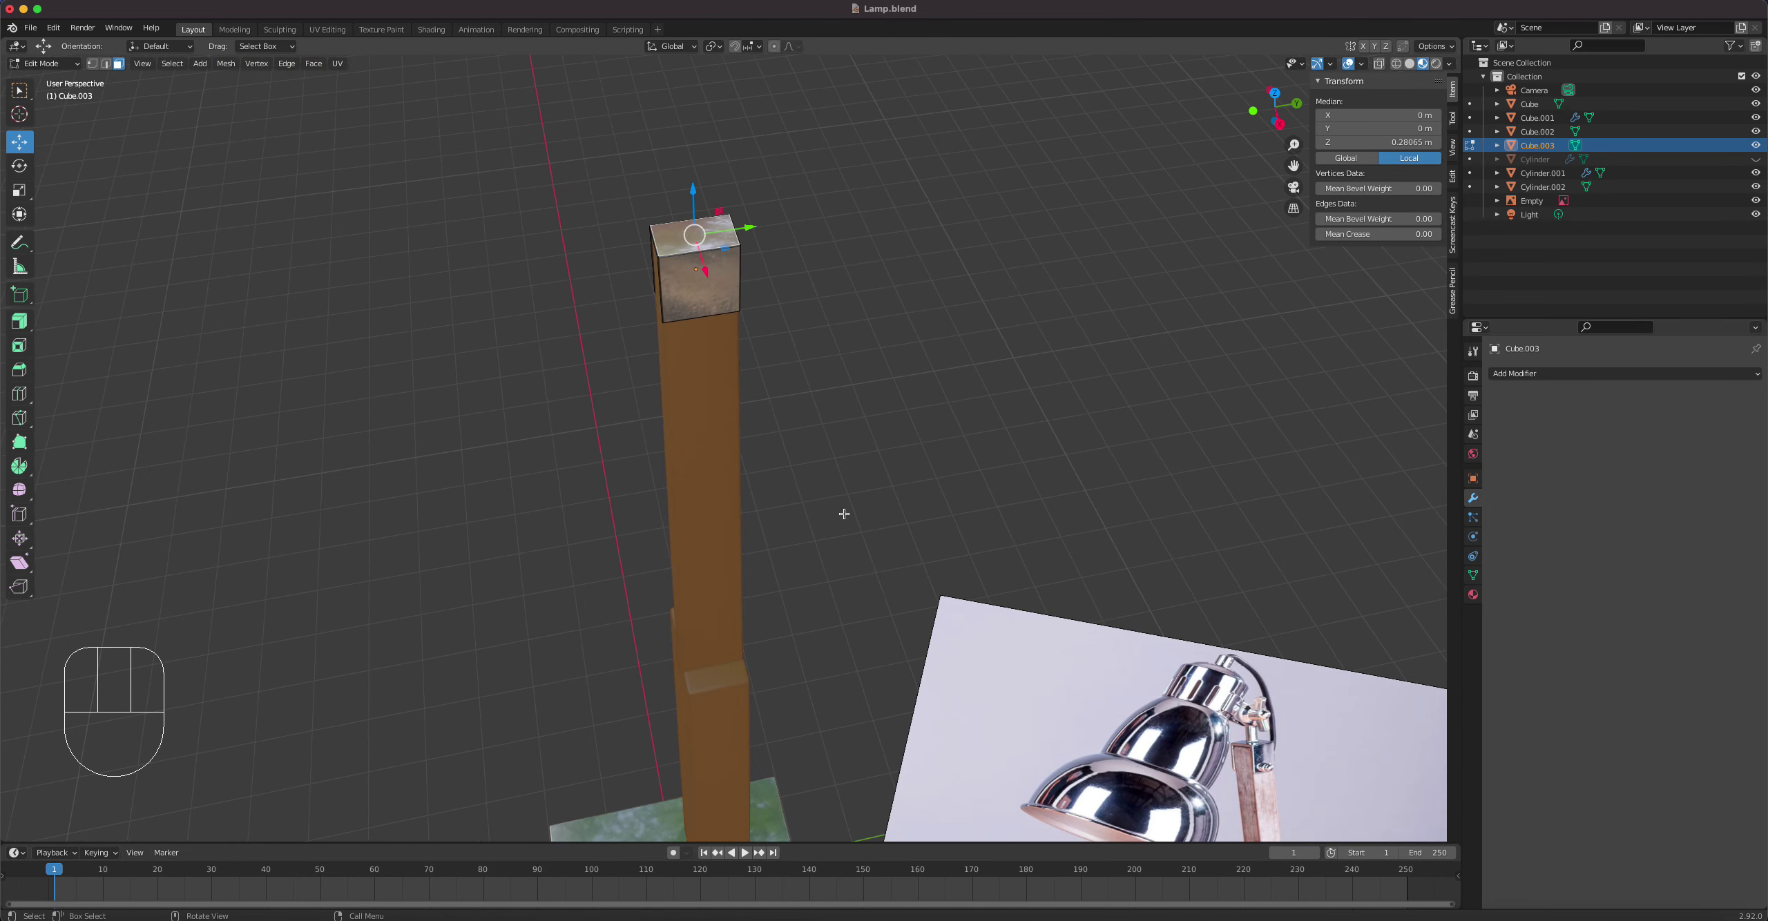
{"action": "middle_click_drag", "start_coordinate": [820, 480], "coordinate": [824, 558], "text": "shift"}
{"action": "key", "text": "Tab"}
Step: Duplicate the small metal cylinder at the foot of the arms and raise the copy about 13.485 m along Z, above the cap
{"action": "middle_click_drag", "start_coordinate": [833, 660], "coordinate": [948, 273], "text": "shift"}
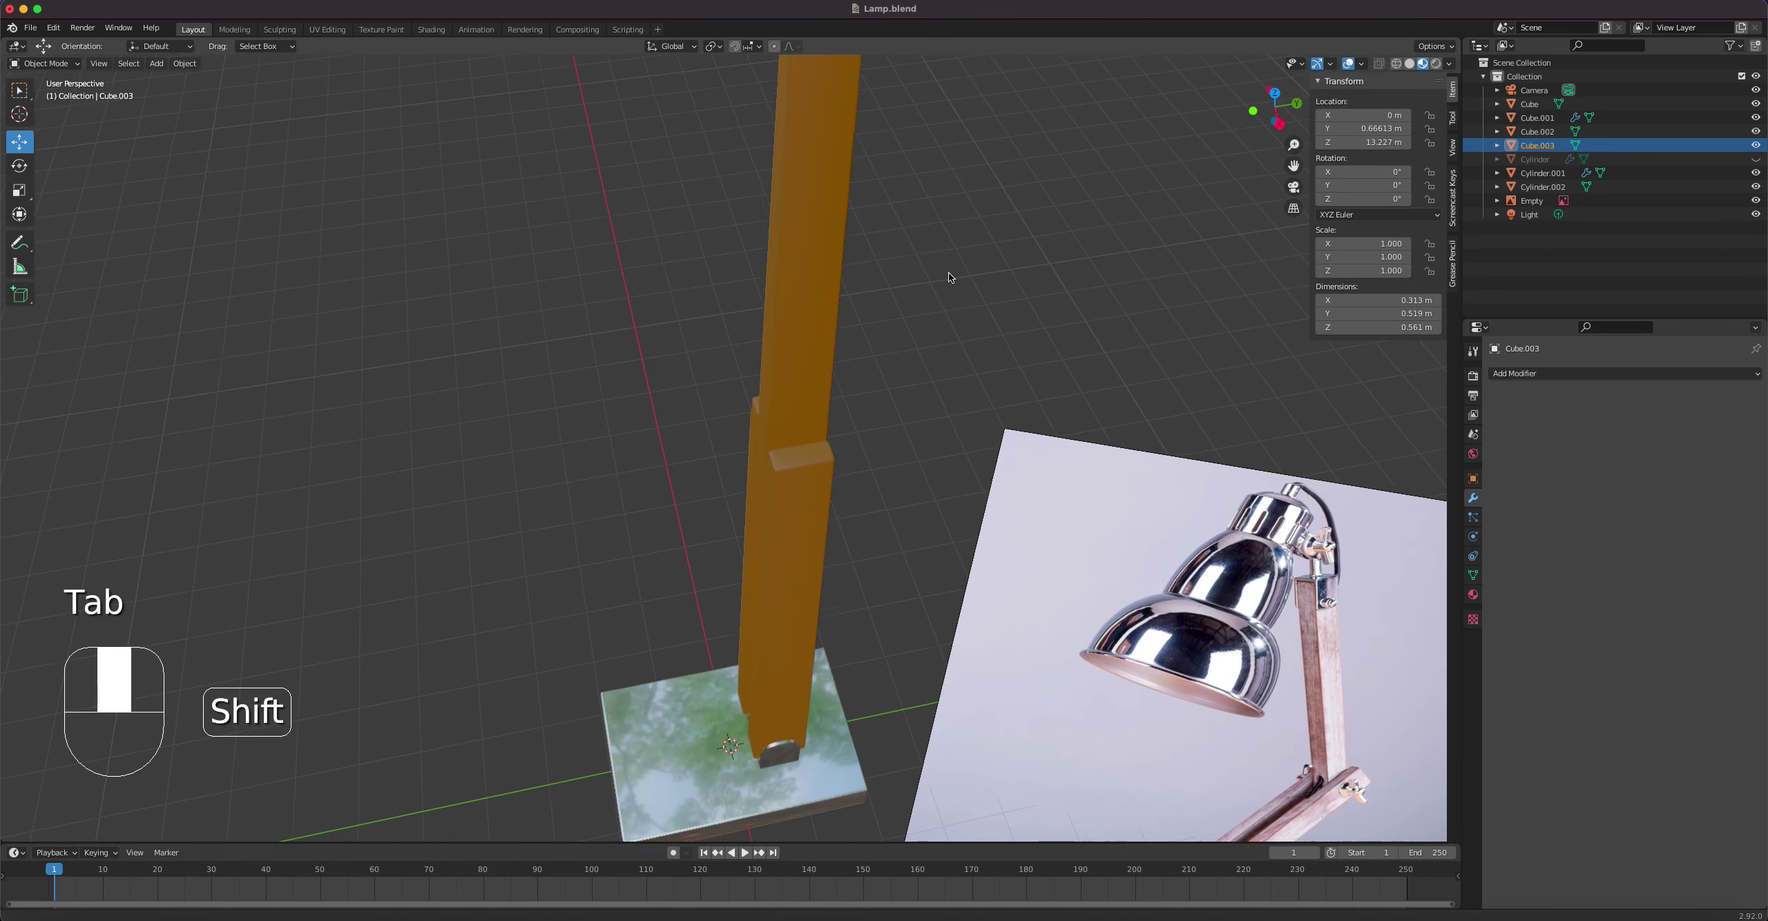
{"action": "middle_click_drag", "start_coordinate": [773, 684], "coordinate": [836, 449], "text": "shift"}
{"action": "middle_click_drag", "start_coordinate": [722, 543], "coordinate": [768, 371], "text": "shift"}
{"action": "left_click", "coordinate": [609, 675]}
{"action": "left_click", "coordinate": [609, 677]}
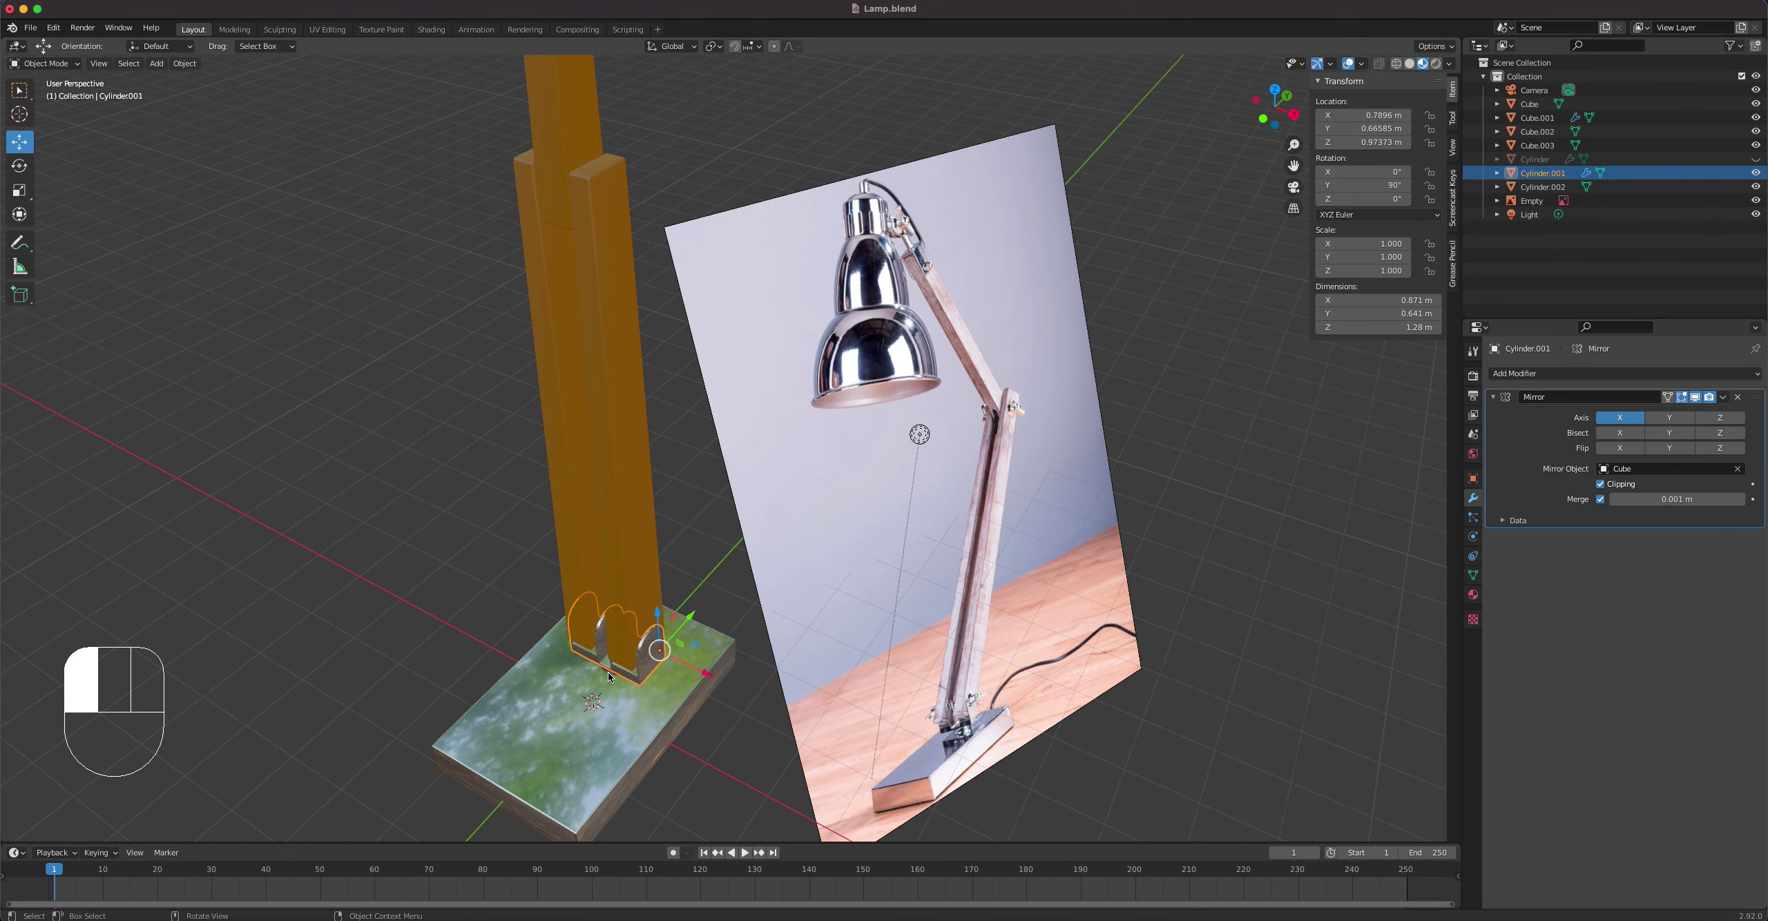
{"action": "scroll", "coordinate": [636, 473], "scroll_direction": "down", "scroll_amount": 5}
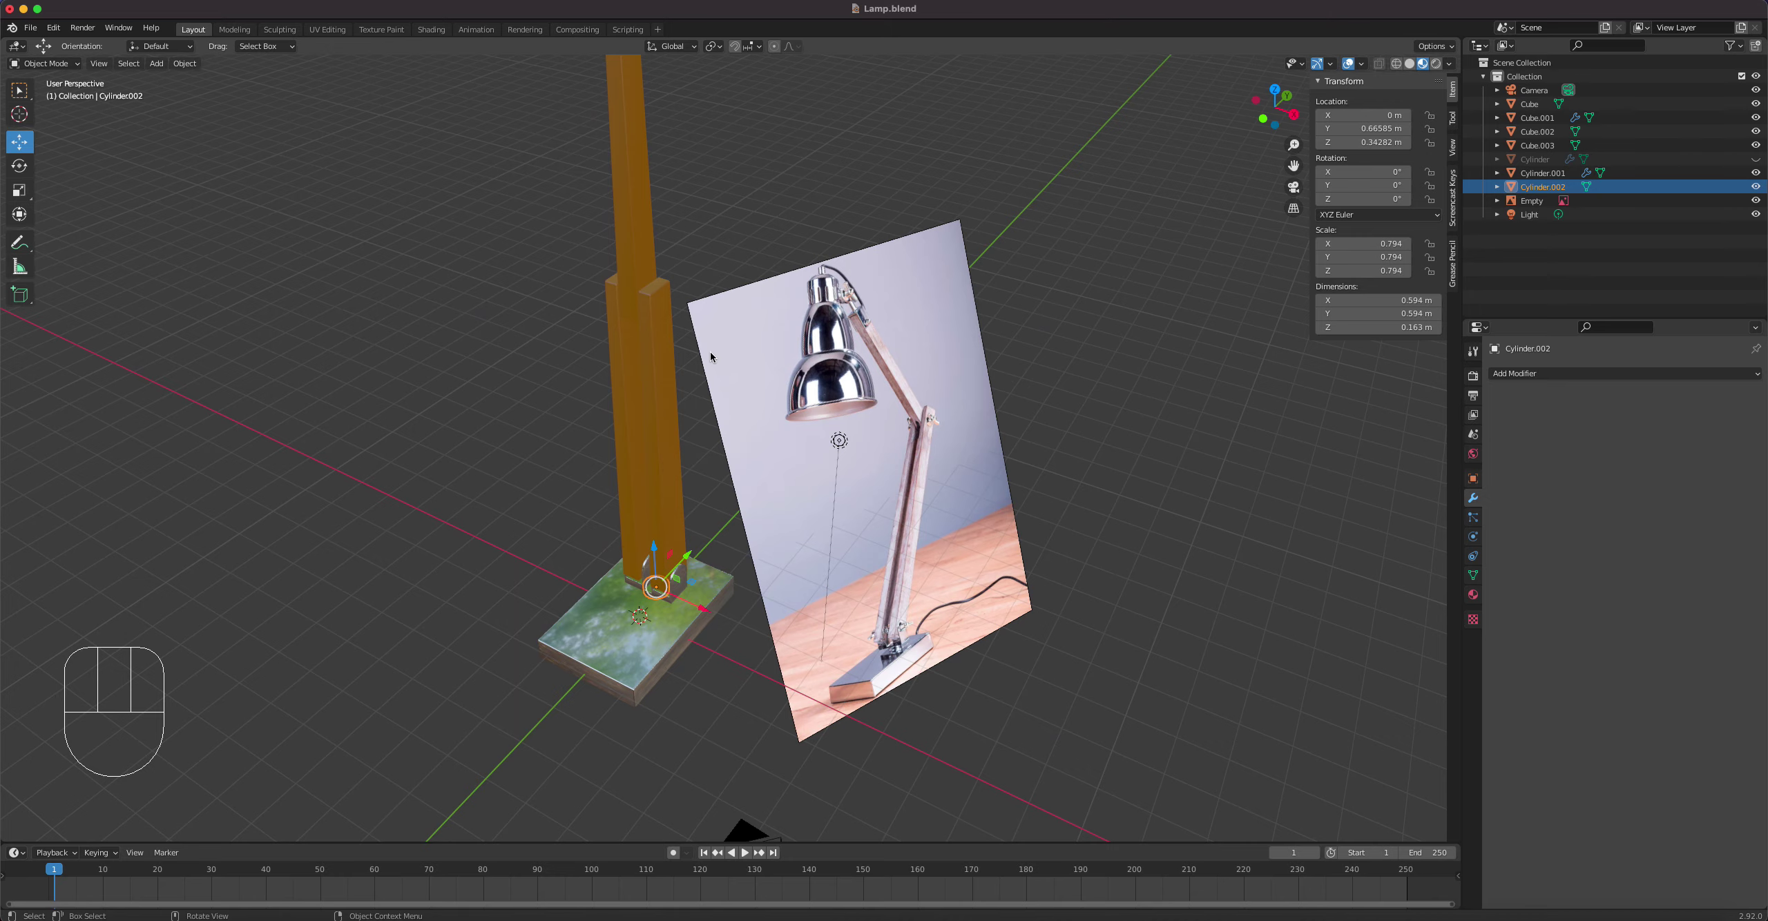
{"action": "middle_click_drag", "start_coordinate": [710, 351], "coordinate": [761, 610], "text": "shift"}
{"action": "key", "text": "shift"}
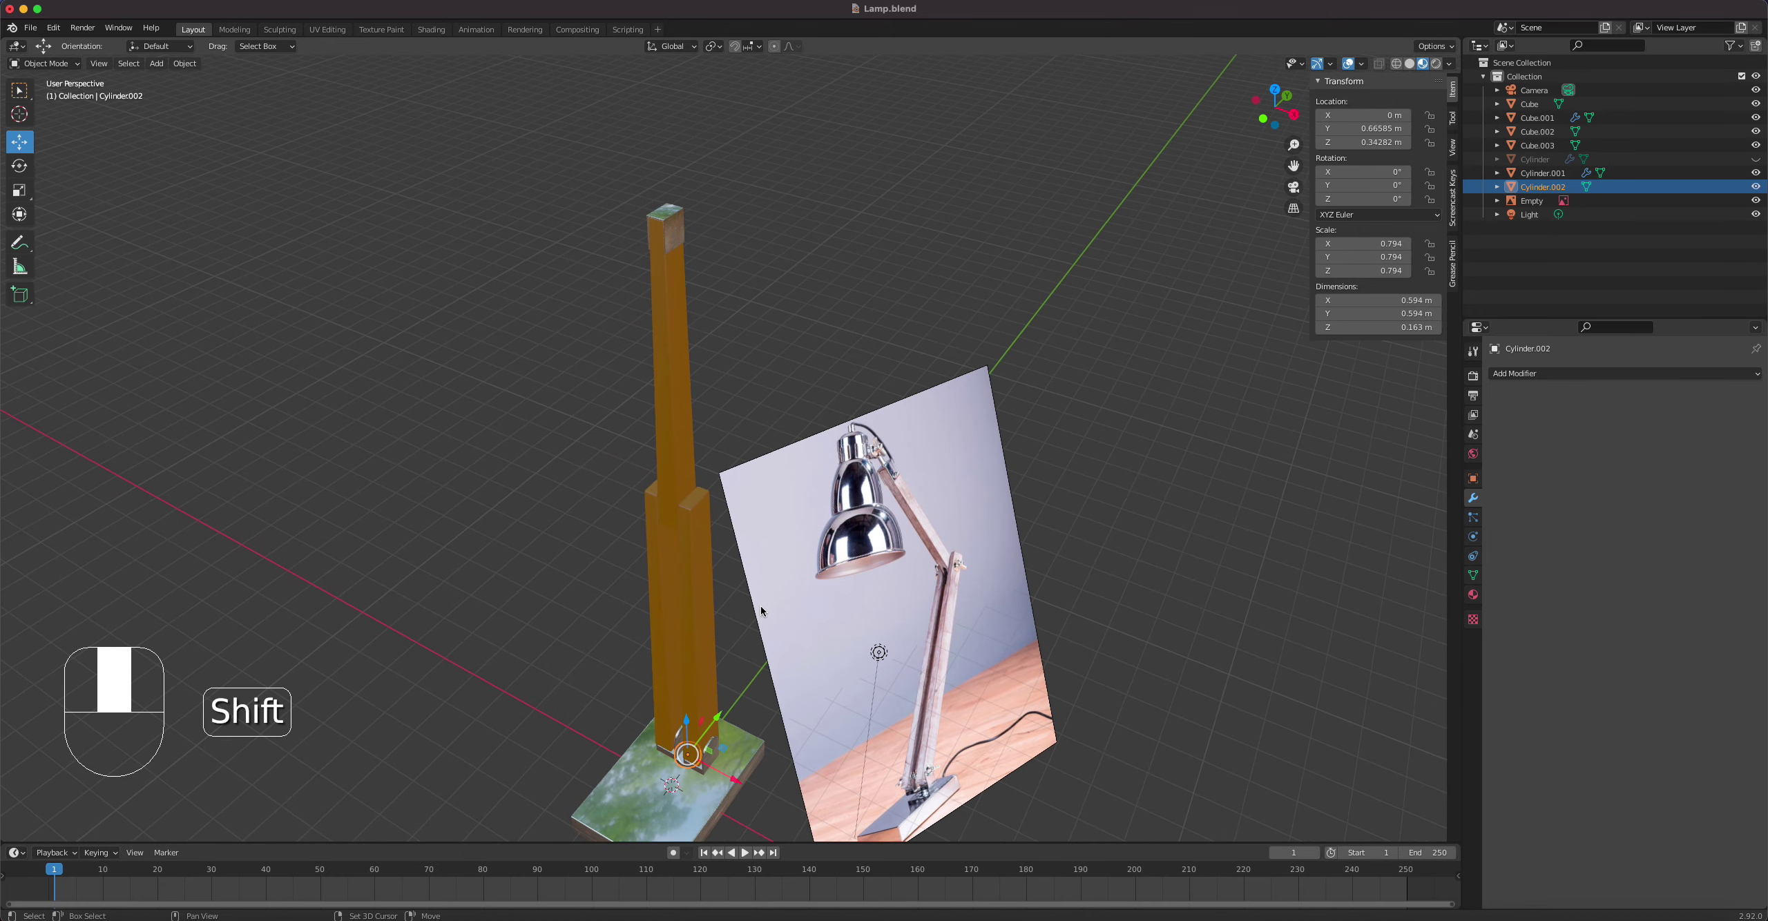
{"action": "key", "text": "shift+d"}
{"action": "right_click", "coordinate": [674, 707]}
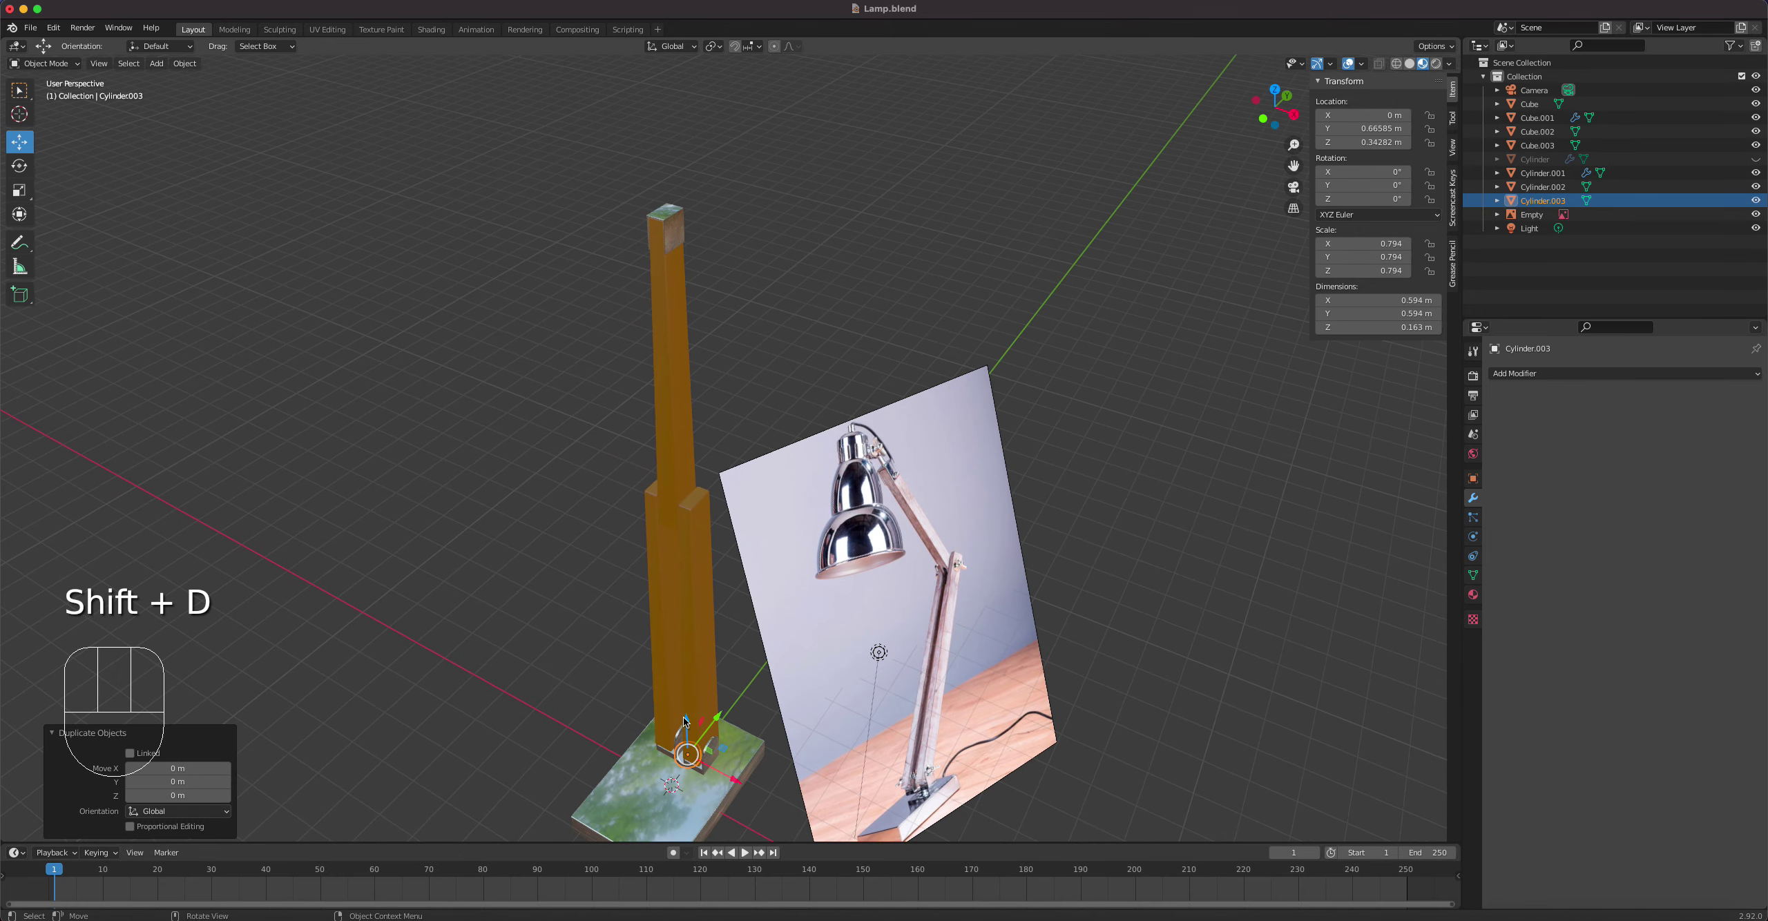
{"action": "left_click_drag", "start_coordinate": [685, 721], "coordinate": [687, 152]}
Step: Scale the duplicated cylinder down in two passes, by about 0.408 and 0.864, to a diameter of about 0.209 m
{"action": "scroll", "coordinate": [724, 127], "scroll_direction": "up", "scroll_amount": 4}
{"action": "middle_click_drag", "start_coordinate": [724, 127], "coordinate": [834, 579], "text": "shift"}
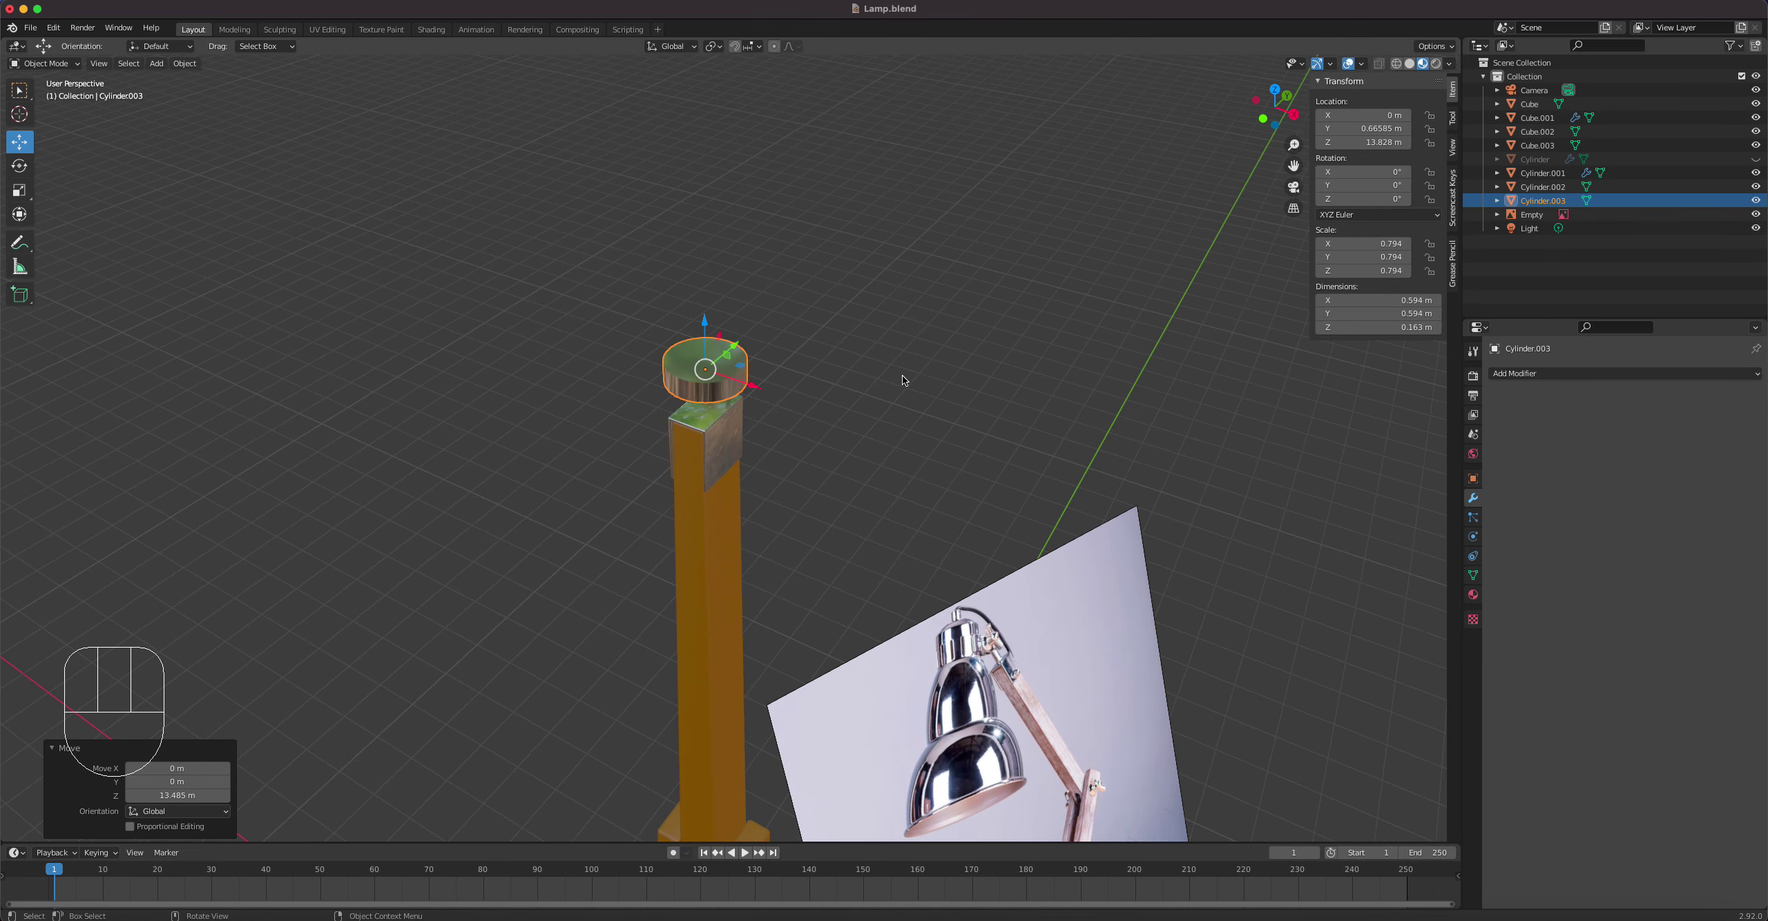
{"action": "key", "text": "s"}
{"action": "left_click", "coordinate": [818, 370]}
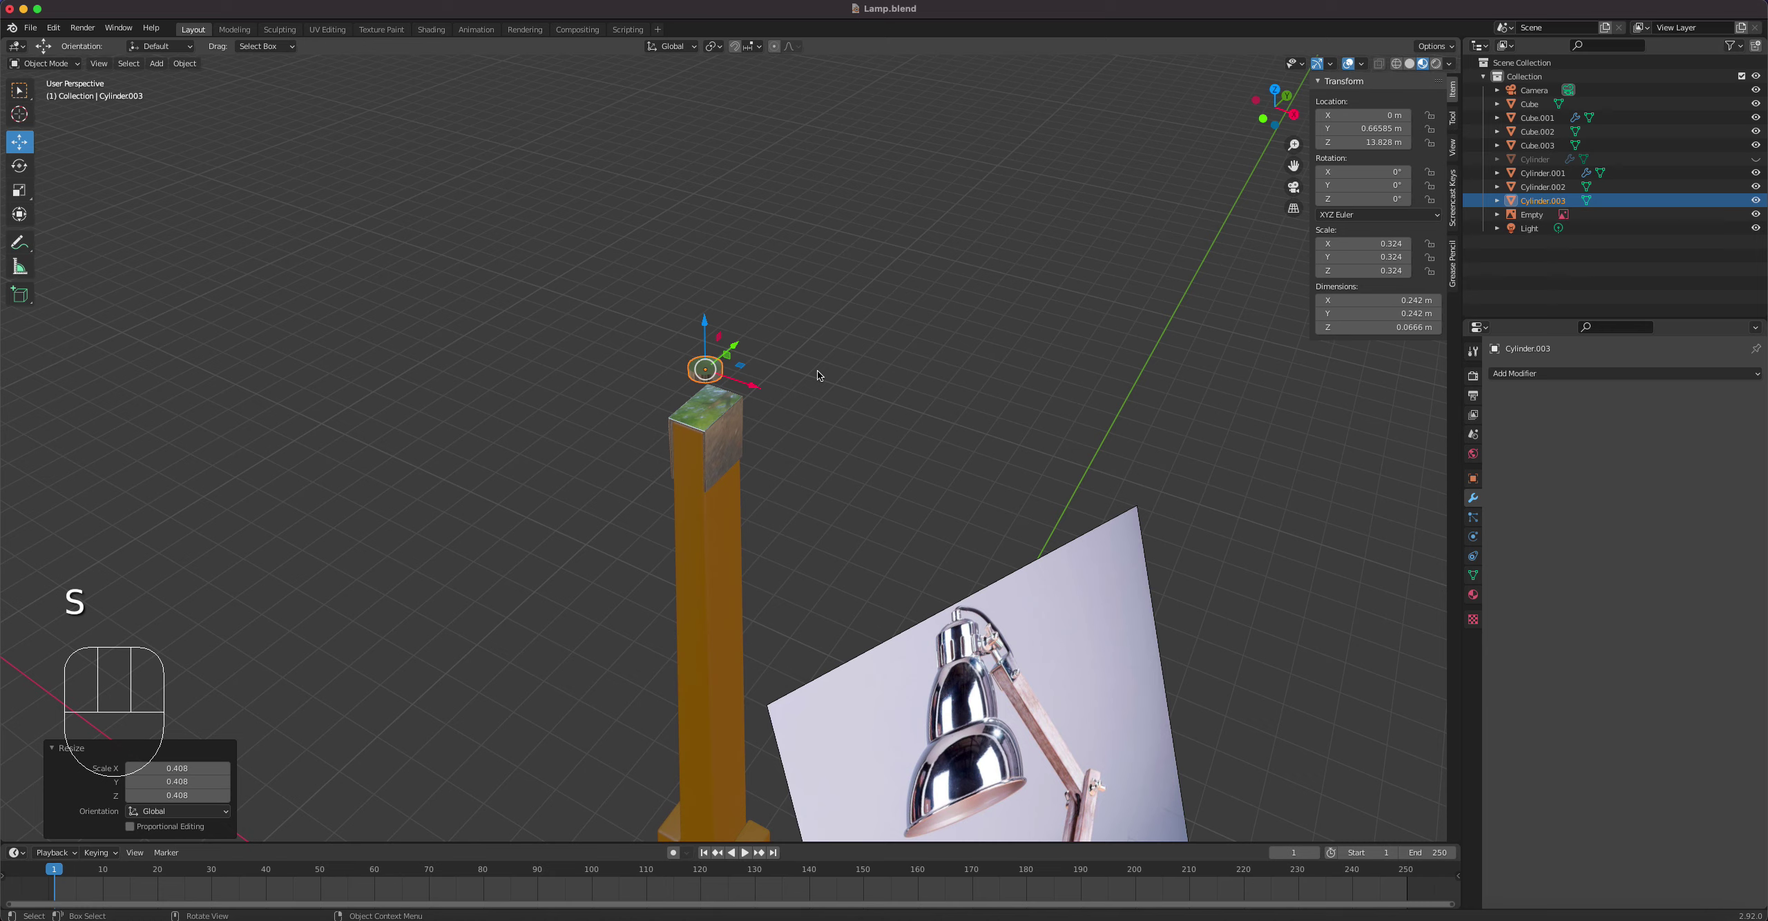
{"action": "key", "text": "KP_7"}
{"action": "scroll", "coordinate": [815, 380], "scroll_direction": "up", "scroll_amount": 5}
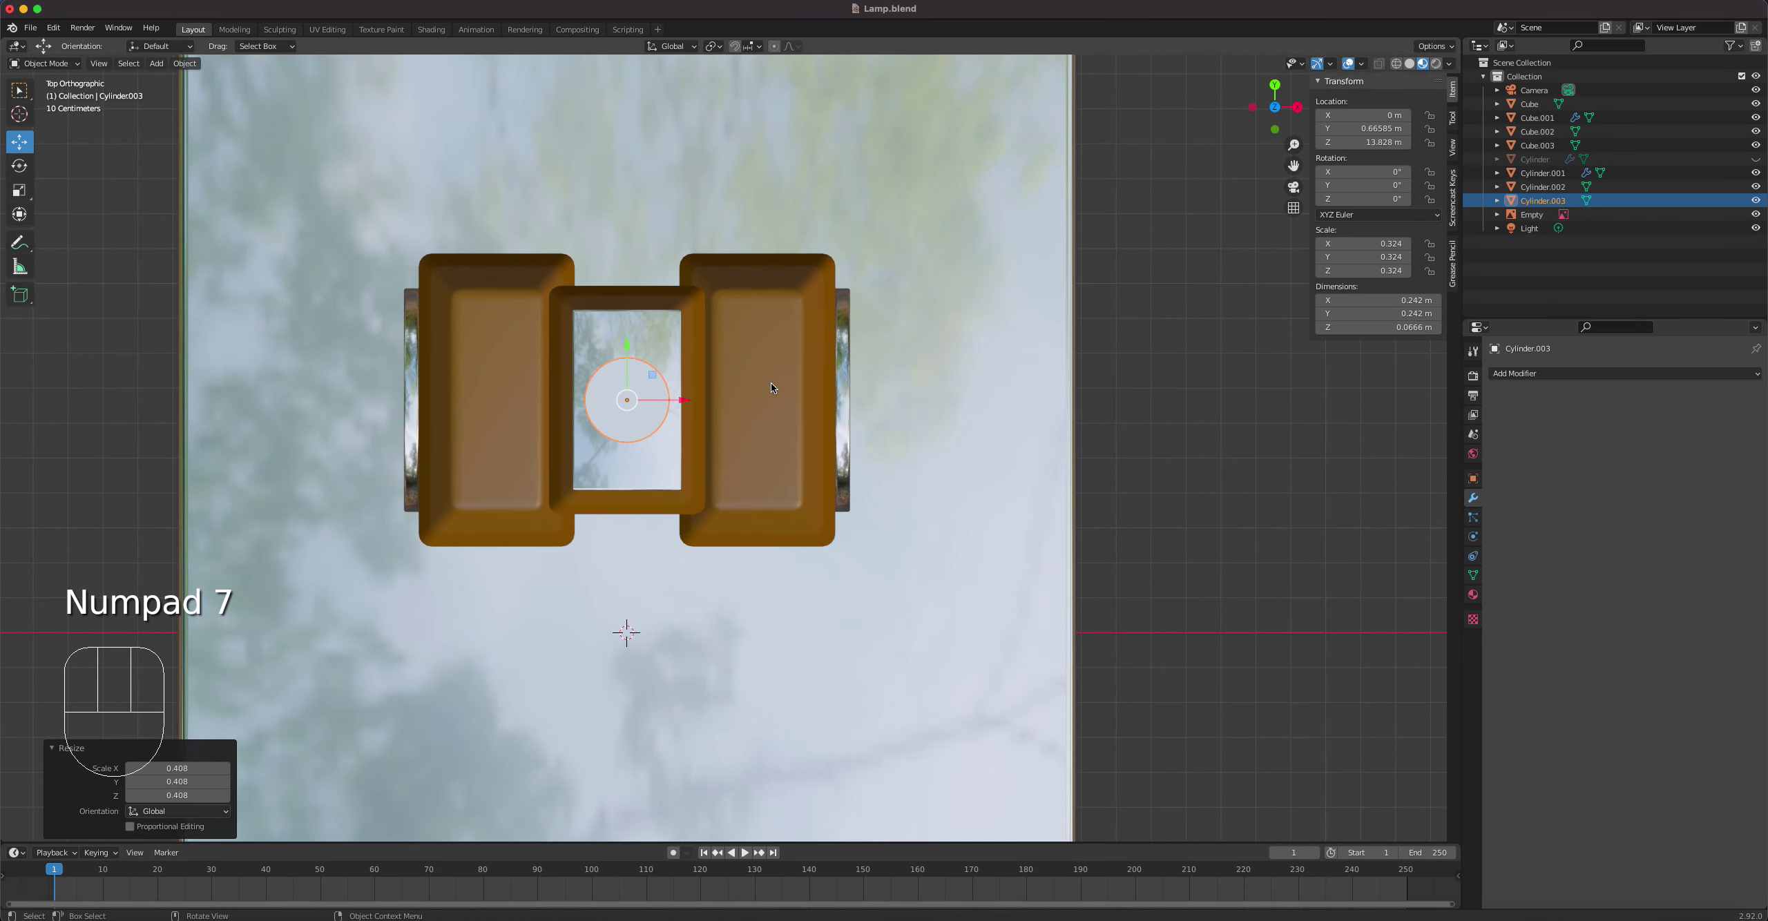
{"action": "key", "text": "s"}
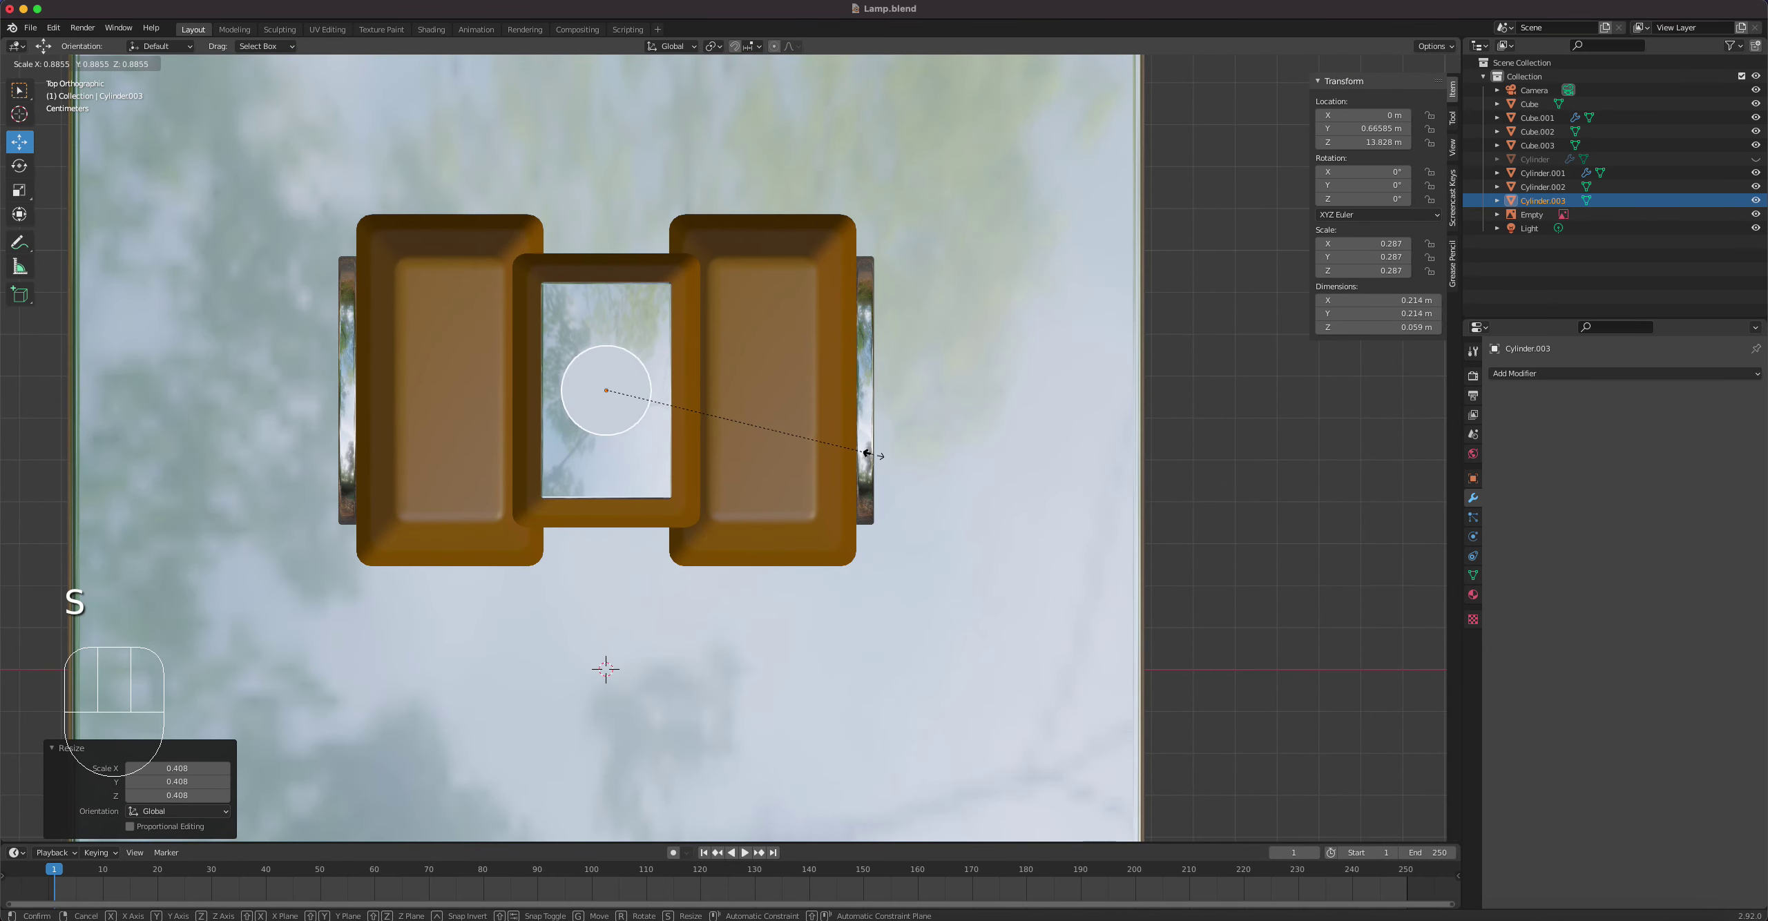
{"action": "left_click", "coordinate": [906, 470]}
Step: In front view, stretch the cylinder along Z and scale it by 0.8, to about 0.167 m wide and 0.338 m tall
{"action": "key", "text": "KP_1"}
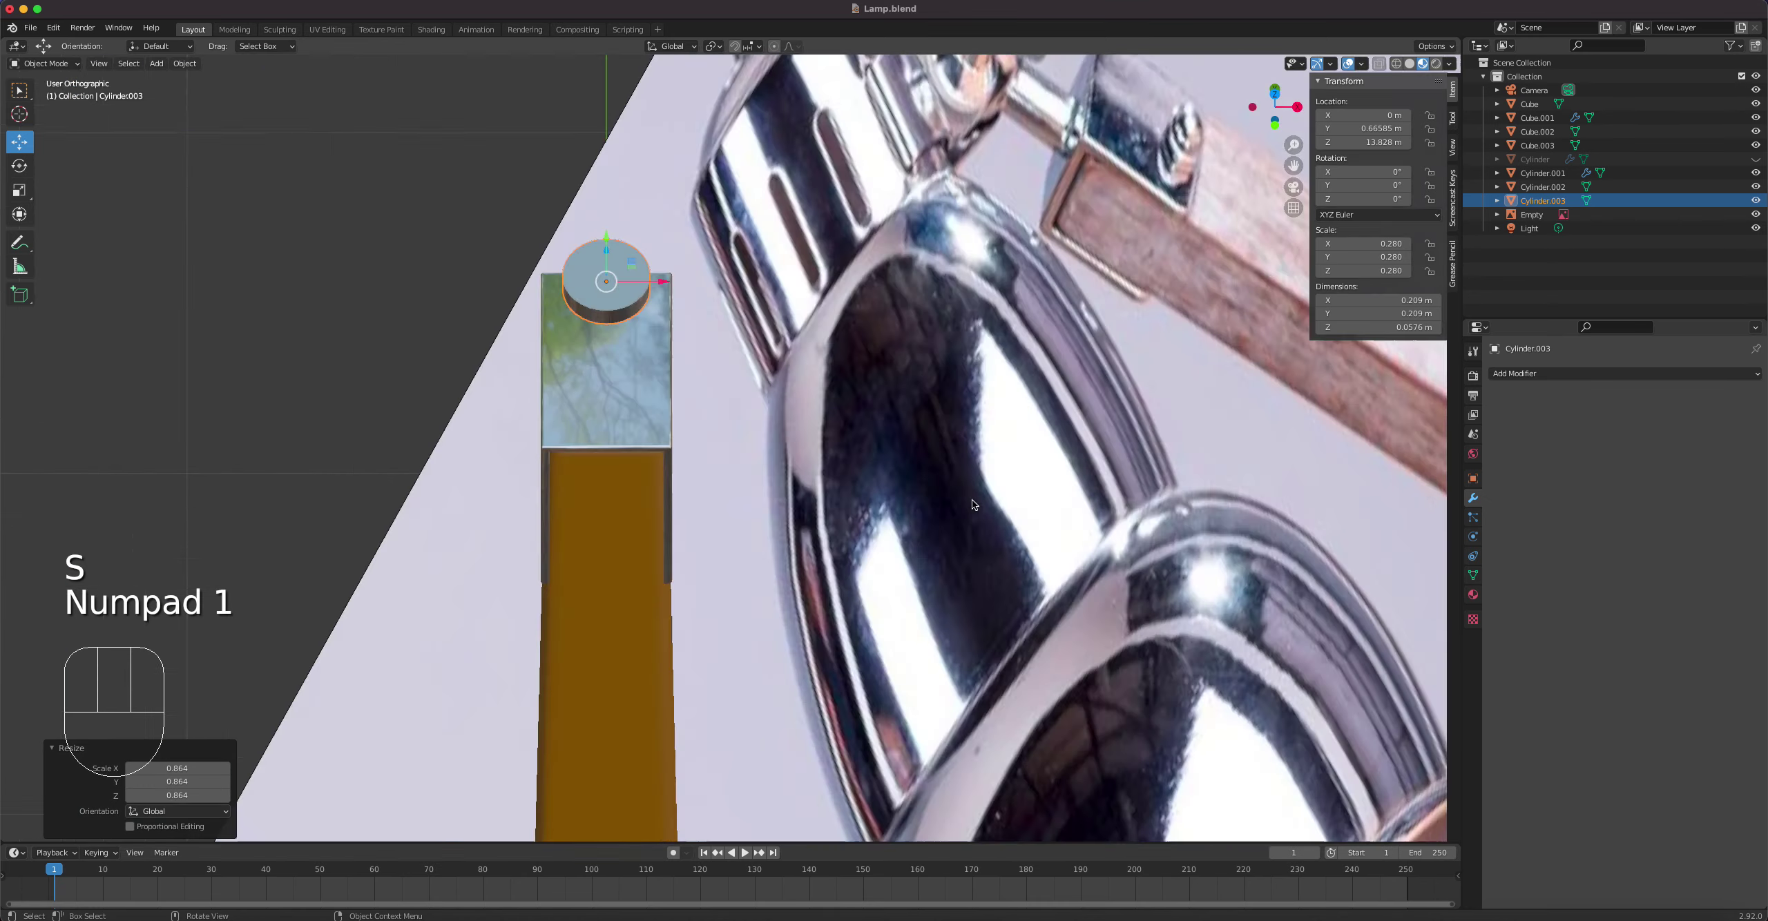
{"action": "left_click", "coordinate": [20, 191]}
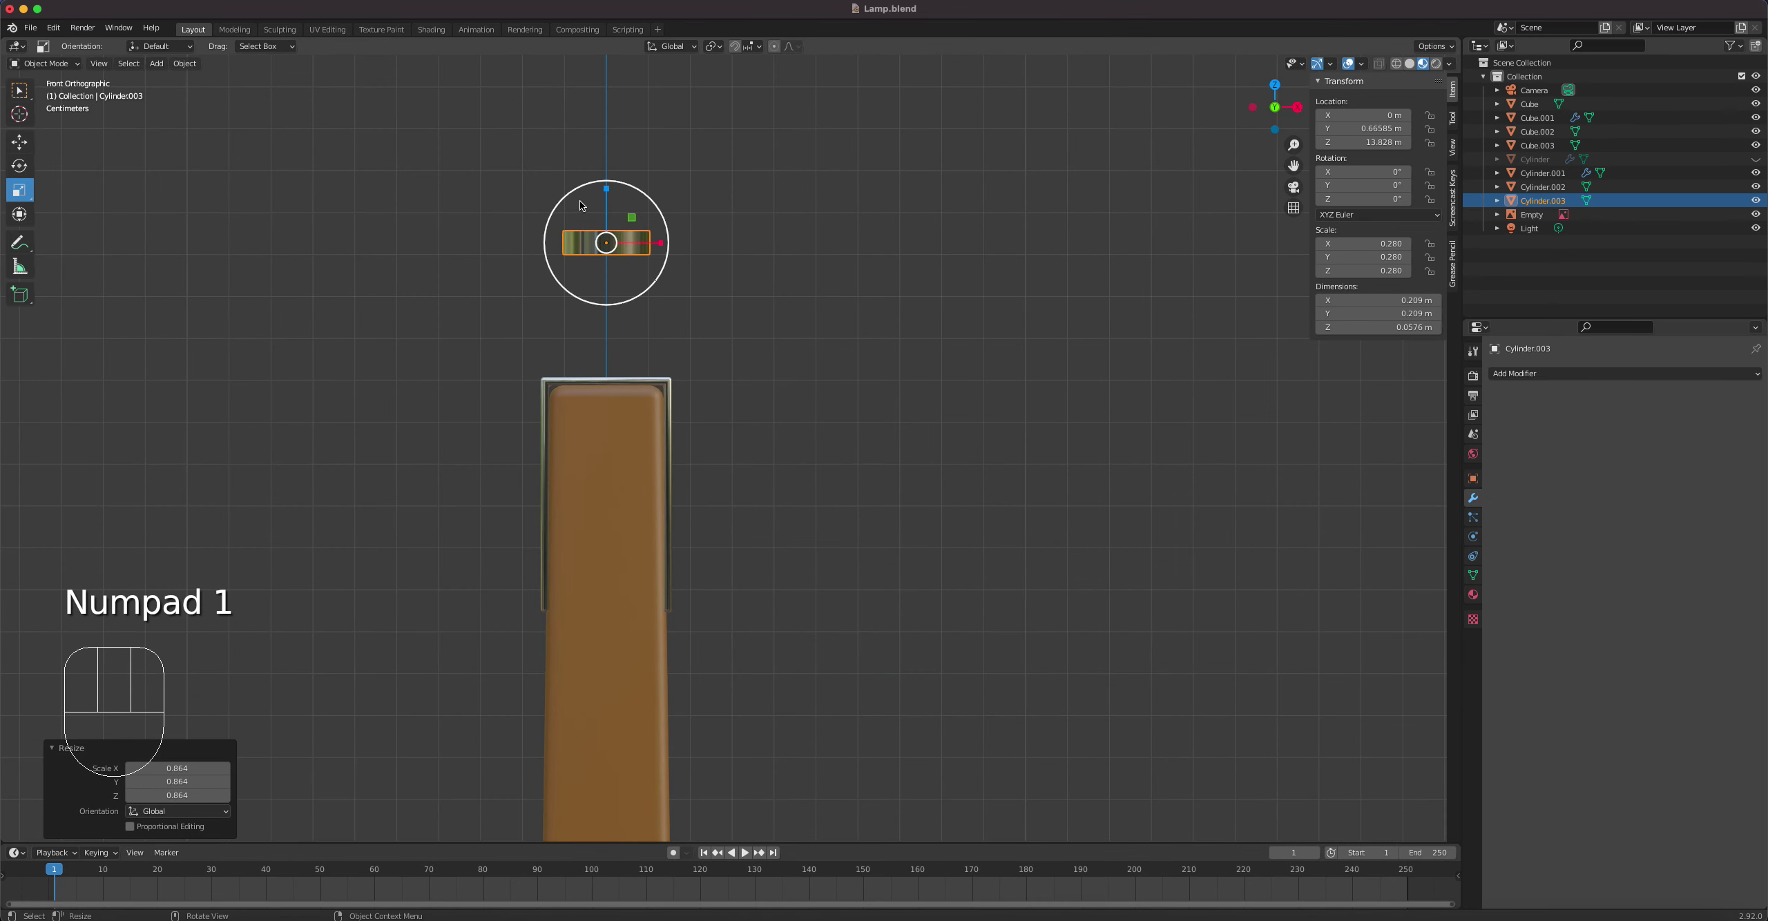
{"action": "left_click_drag", "start_coordinate": [606, 189], "coordinate": [609, 532]}
{"action": "type", "text": "s.8"}
{"action": "key", "text": "Return"}
Step: Lower the cylinder about 0.16 m along Z so it stands on the metal cap
{"action": "left_click", "coordinate": [19, 141]}
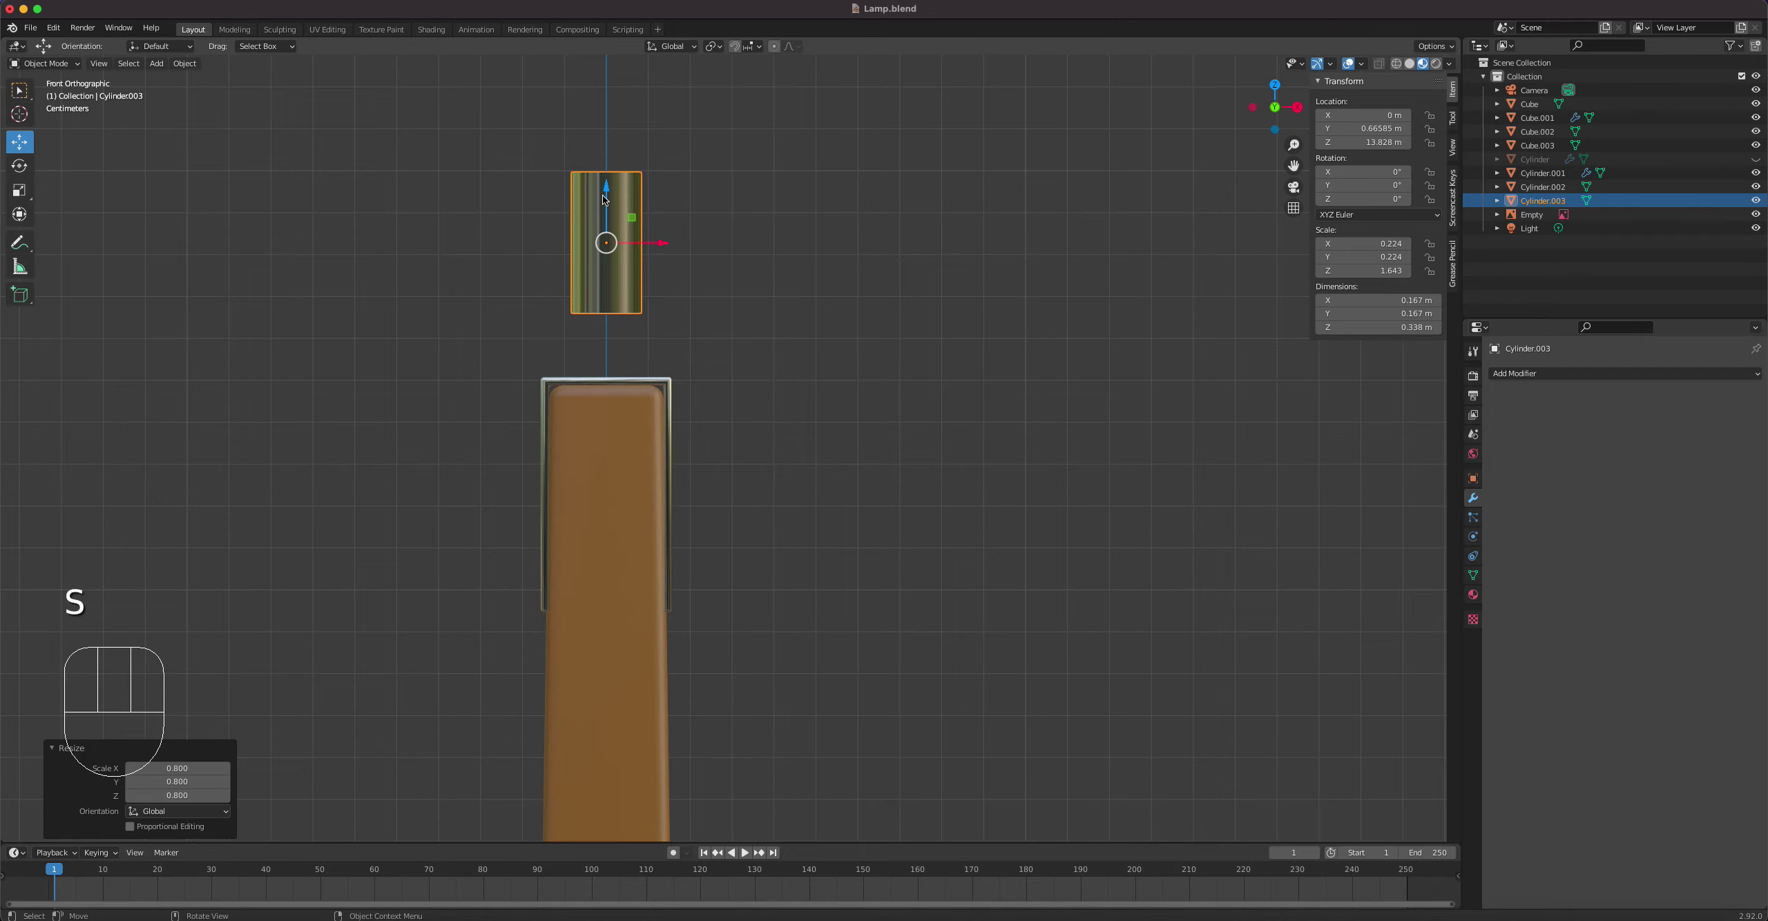
{"action": "left_click_drag", "start_coordinate": [608, 192], "coordinate": [612, 257]}
{"action": "middle_click_drag", "start_coordinate": [622, 276], "coordinate": [1163, 721]}
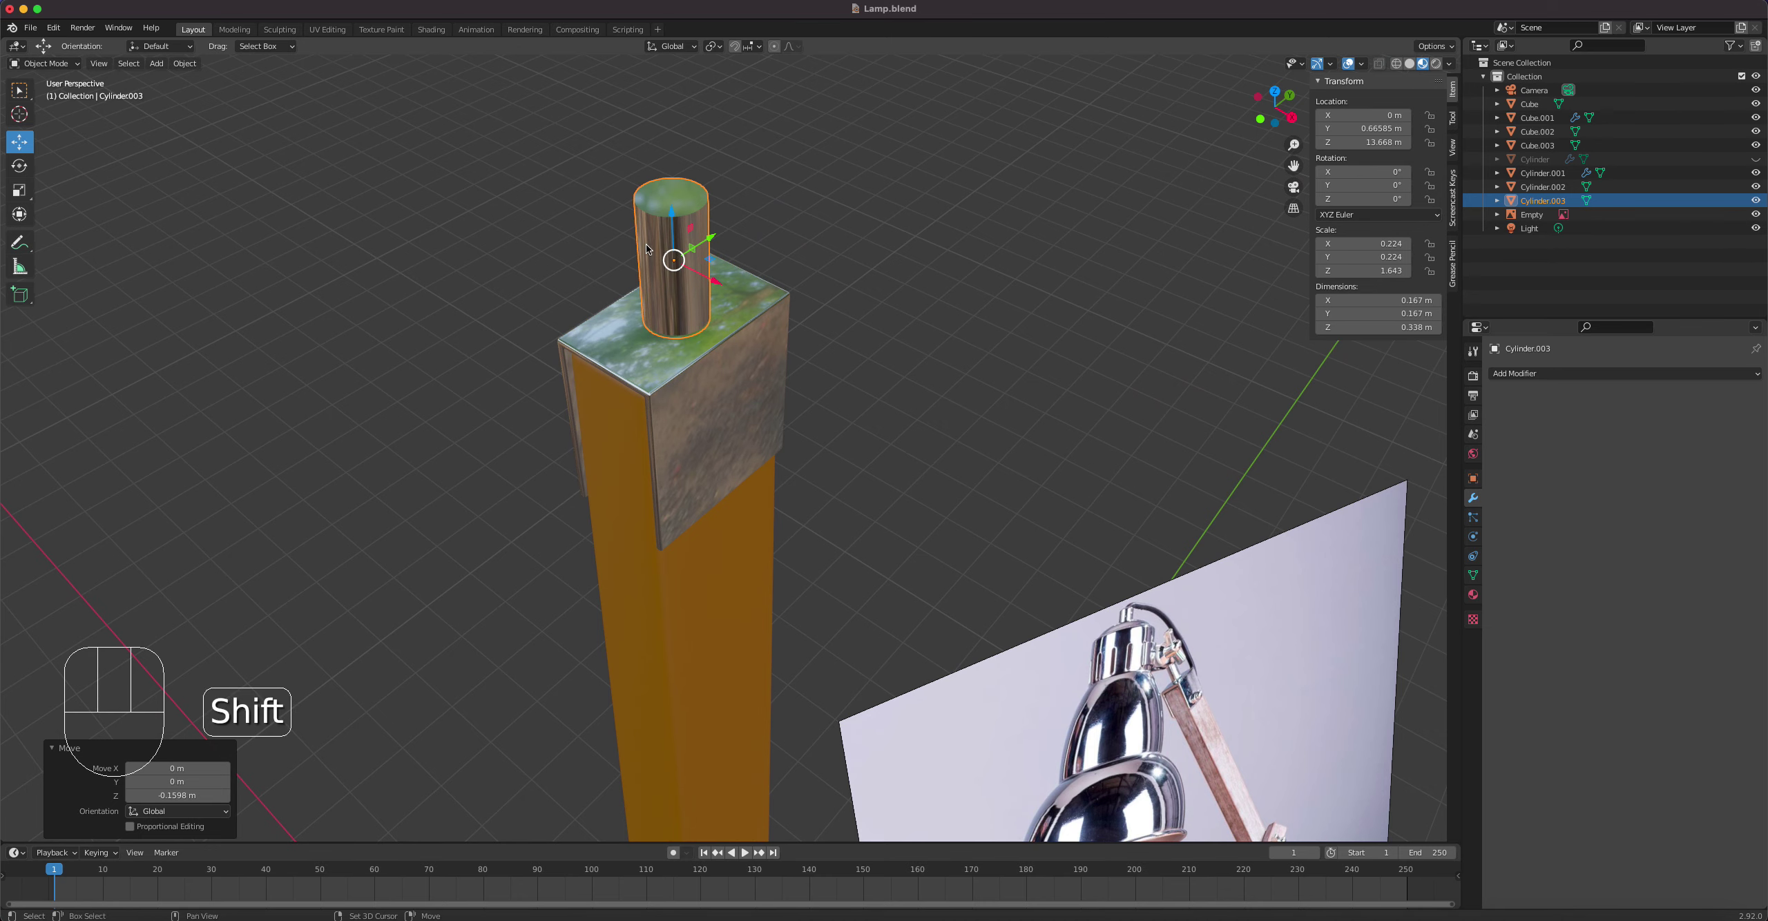
{"action": "middle_click_drag", "start_coordinate": [647, 243], "coordinate": [702, 477], "text": "shift"}
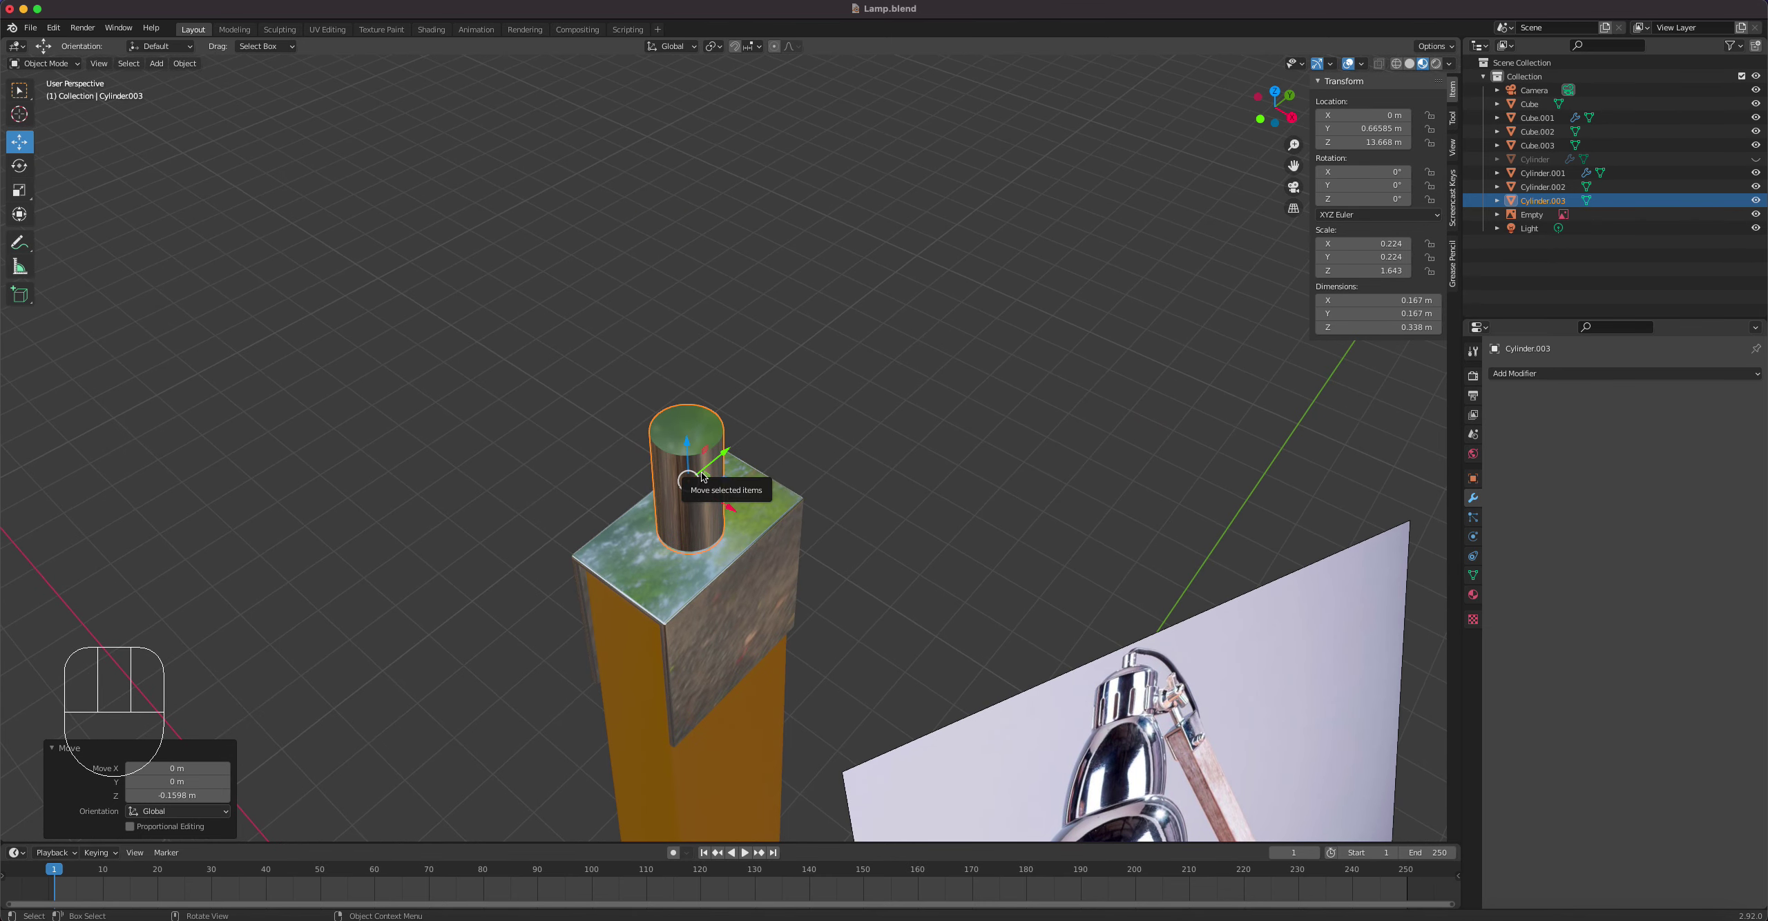
Step: Place a copy of the metal pin cylinder, rotated 90° about Y, on top of the pin, about 0.26 m higher along Z
{"action": "left_click", "coordinate": [671, 467]}
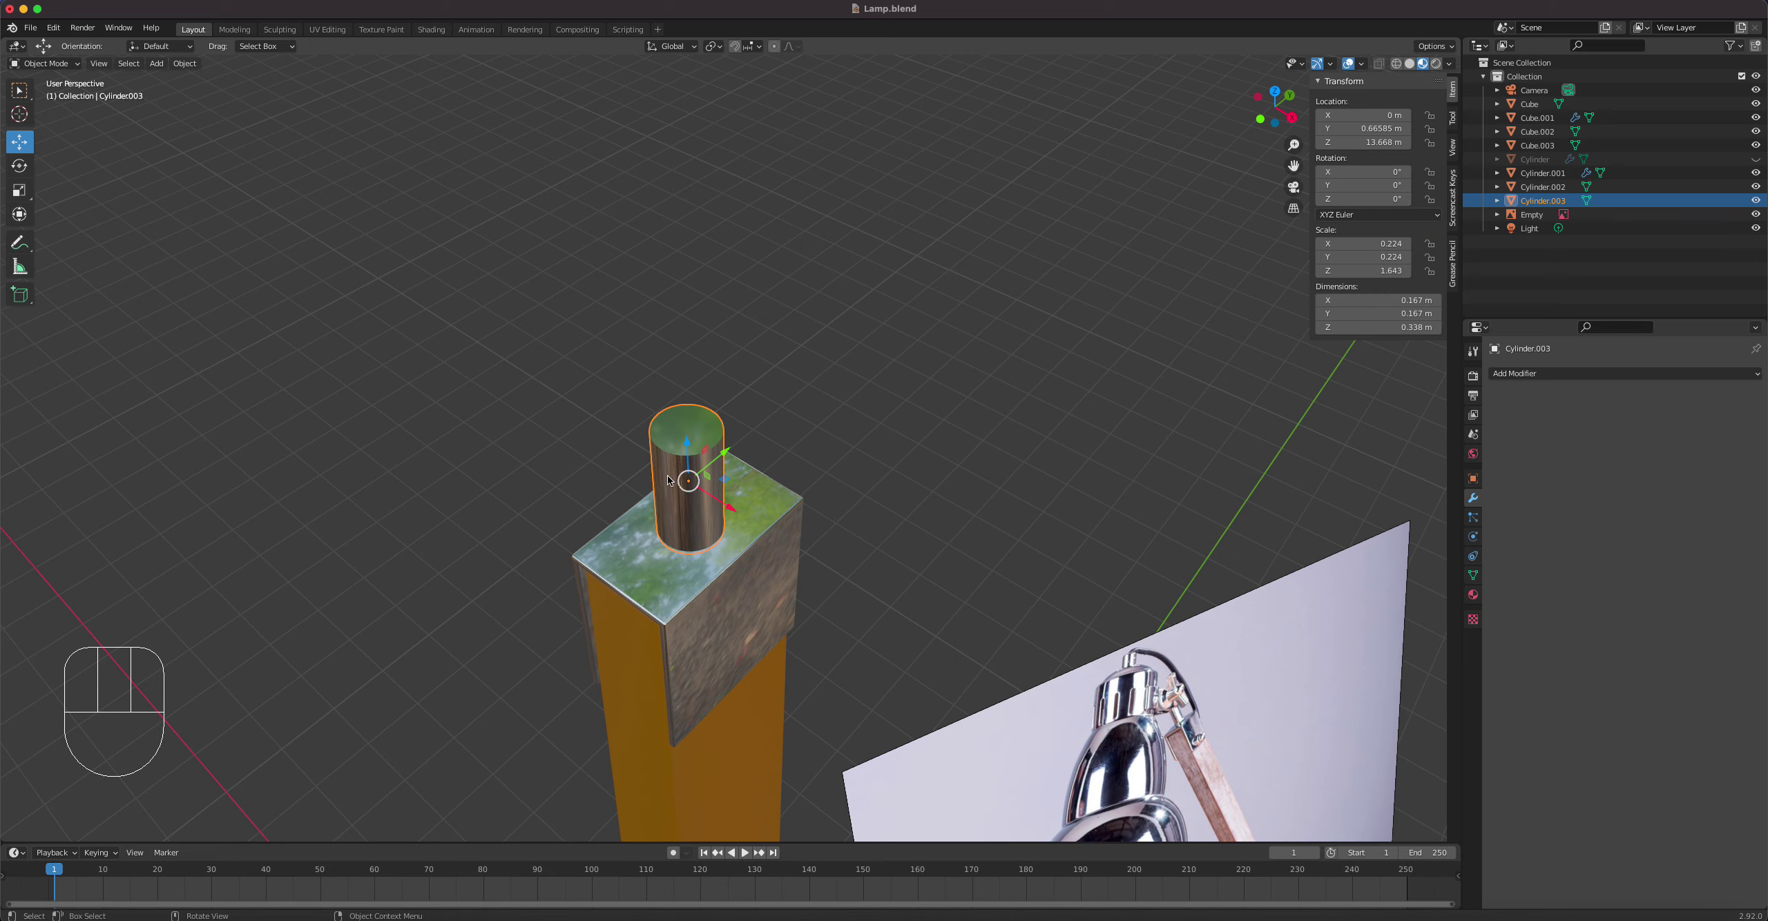
{"action": "key", "text": "shift+d"}
{"action": "left_click", "coordinate": [670, 482]}
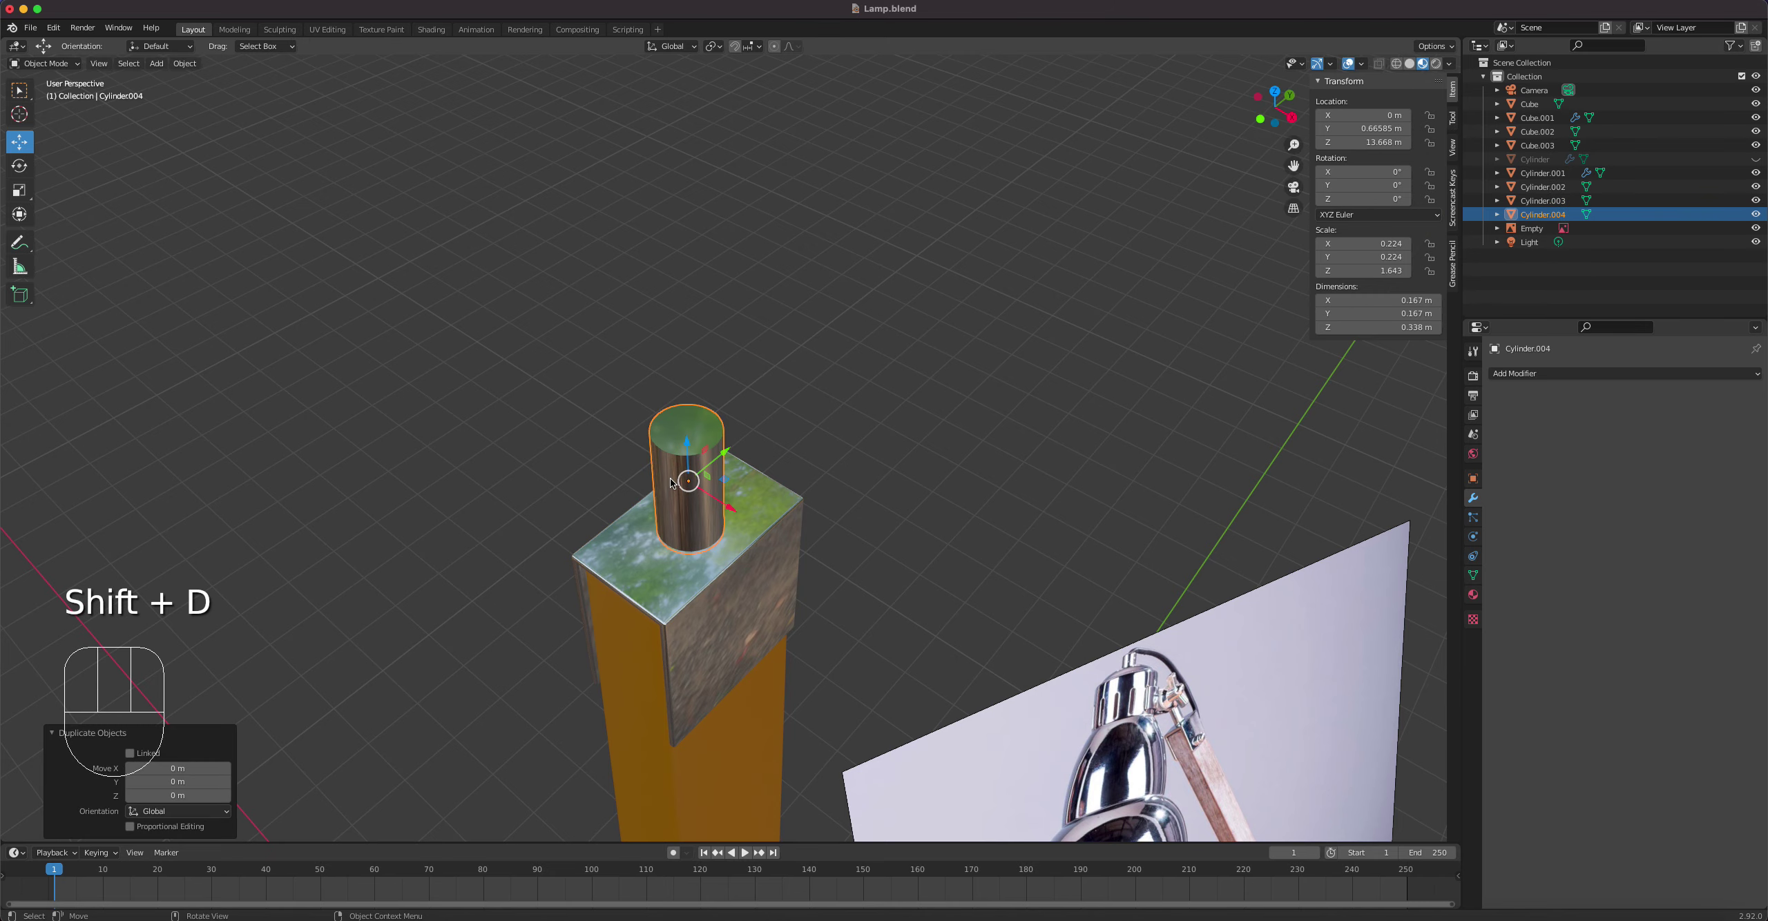
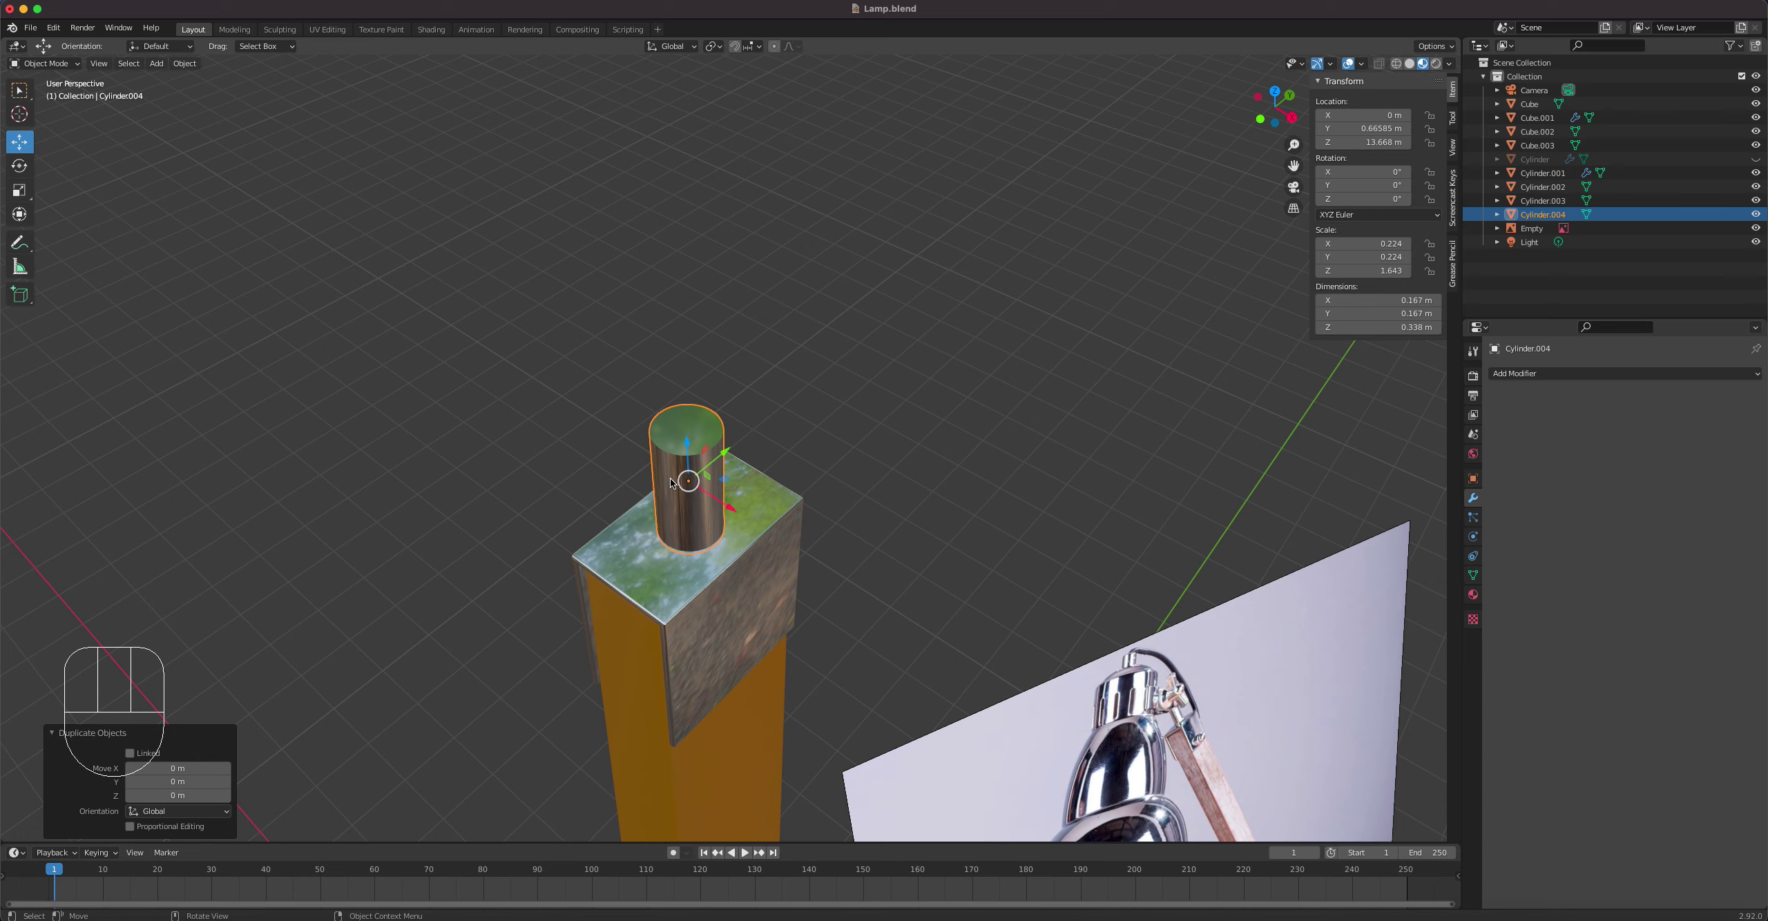
{"action": "type", "text": "ry90"}
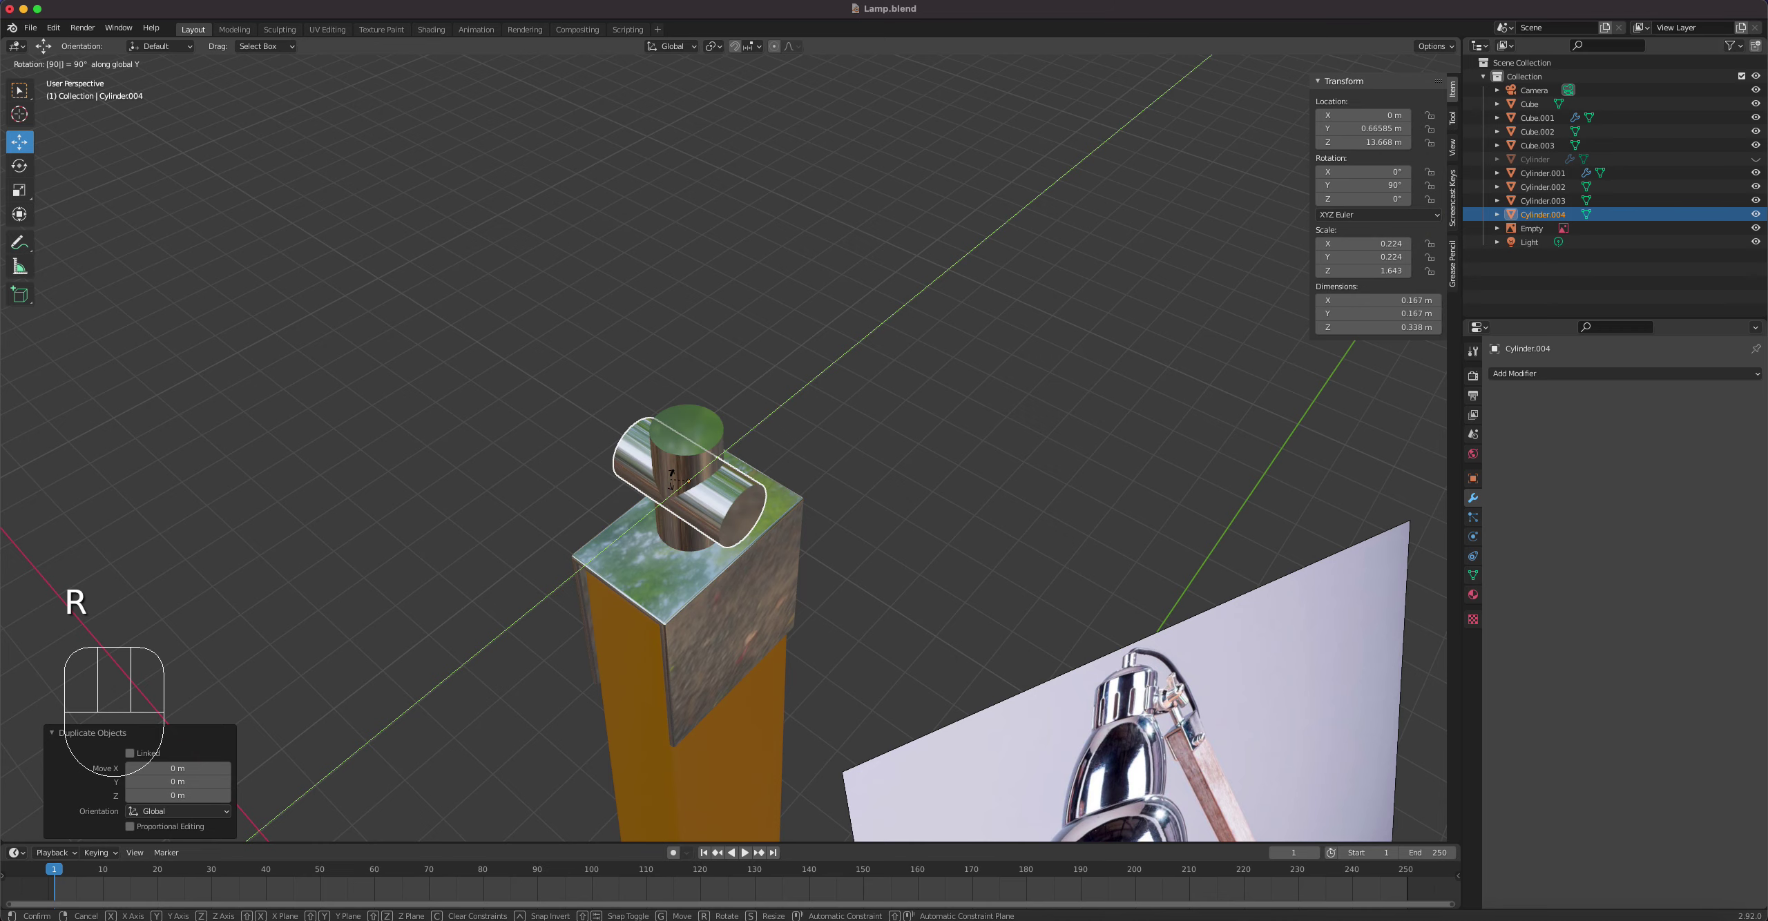
{"action": "key", "text": "Return"}
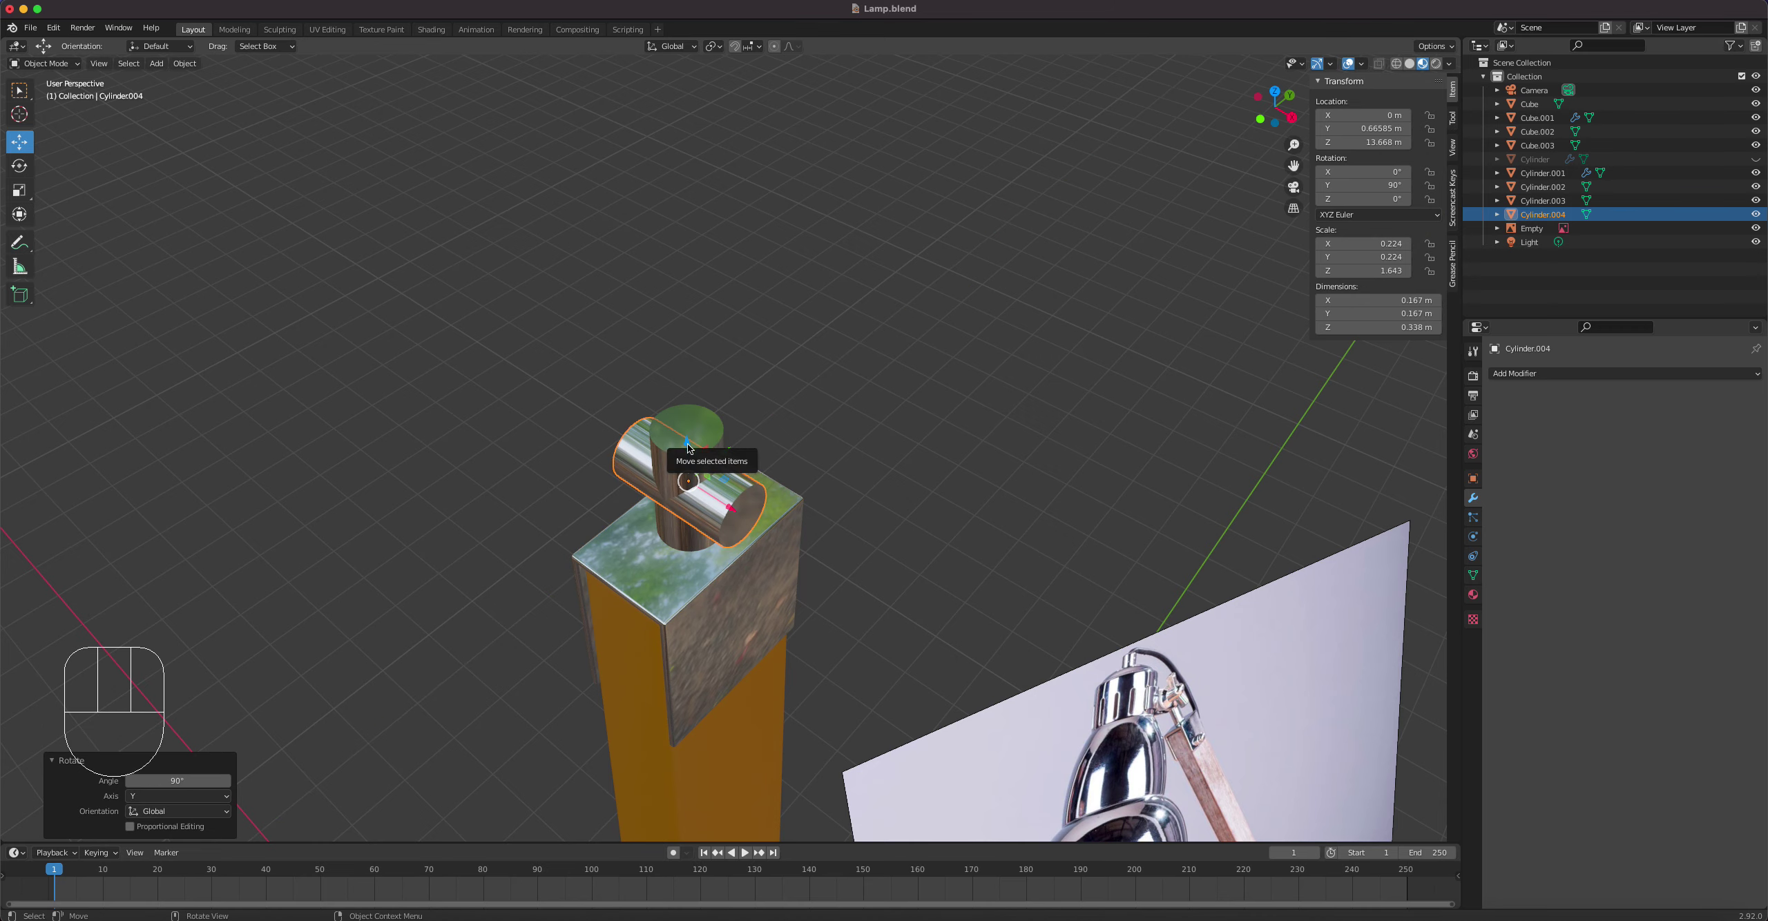
{"action": "left_click_drag", "start_coordinate": [699, 449], "coordinate": [693, 366]}
{"action": "middle_click_drag", "start_coordinate": [693, 366], "coordinate": [708, 326]}
{"action": "left_click_drag", "start_coordinate": [714, 310], "coordinate": [715, 294]}
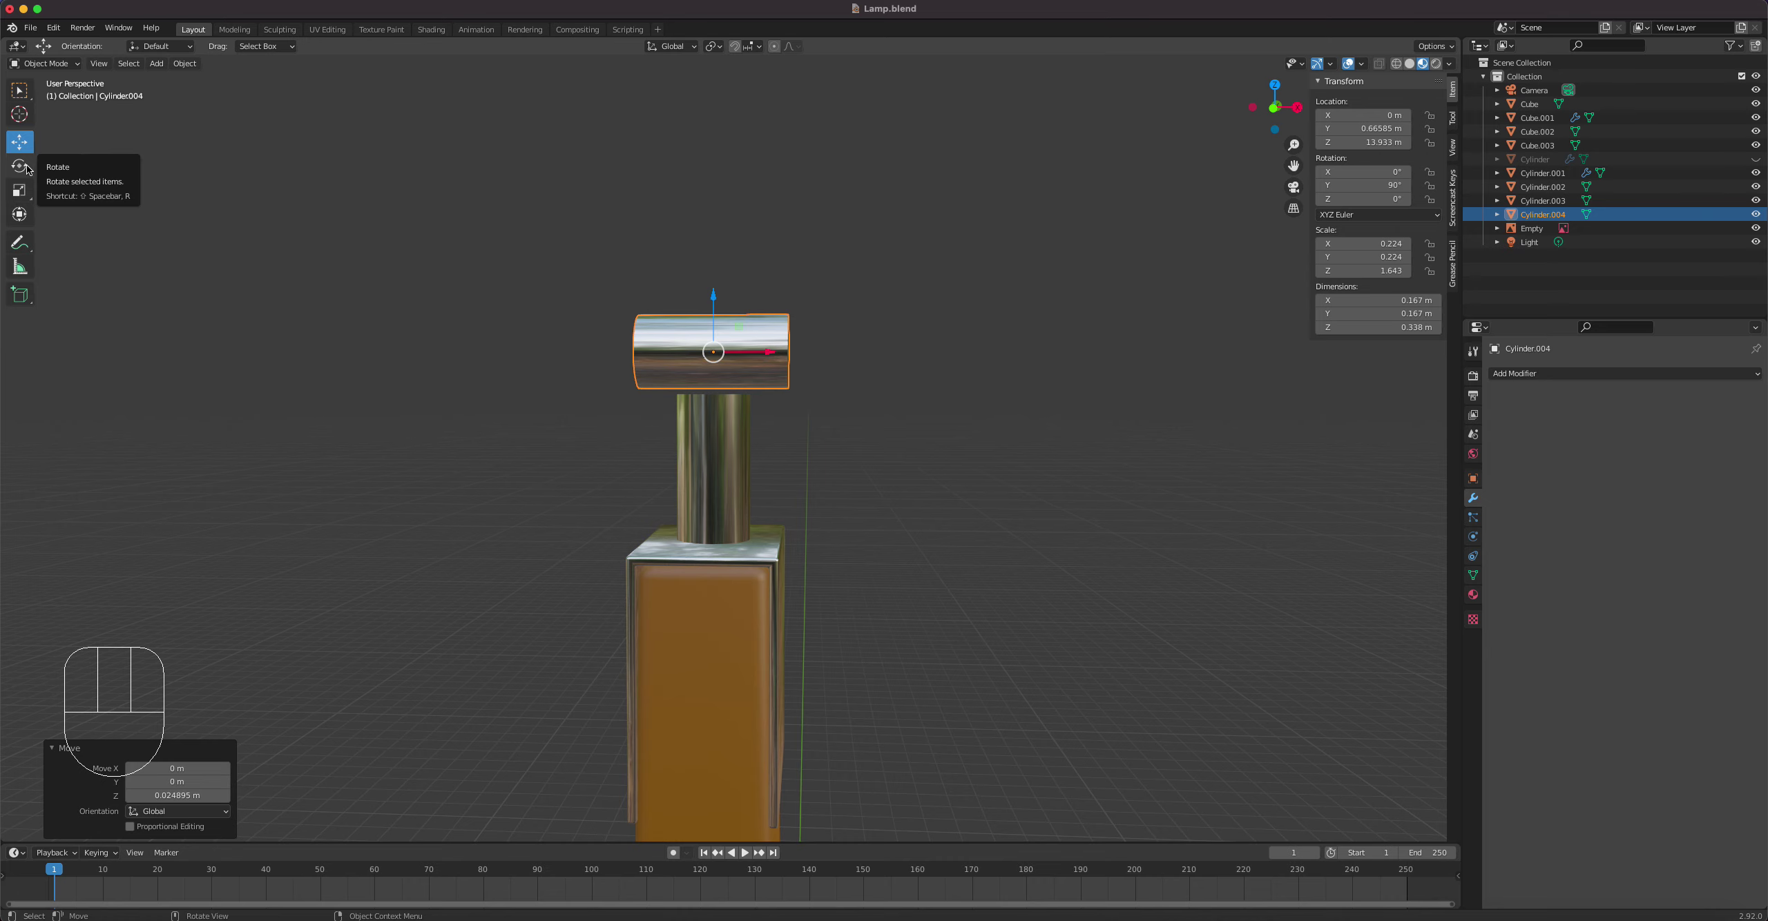
Step: Check the lamp against the reference photo and delete the horizontal cylinder copy above the pin
{"action": "scroll", "coordinate": [676, 556], "scroll_direction": "down", "scroll_amount": 7}
{"action": "middle_click_drag", "start_coordinate": [675, 555], "coordinate": [552, 206], "text": "shift"}
{"action": "mouse_move", "coordinate": [647, 470]}
{"action": "middle_mouse_down", "text": "shift"}
{"action": "mouse_move", "coordinate": [702, 288]}
{"action": "mouse_move", "coordinate": [699, 160]}
{"action": "middle_mouse_up", "text": "shift"}
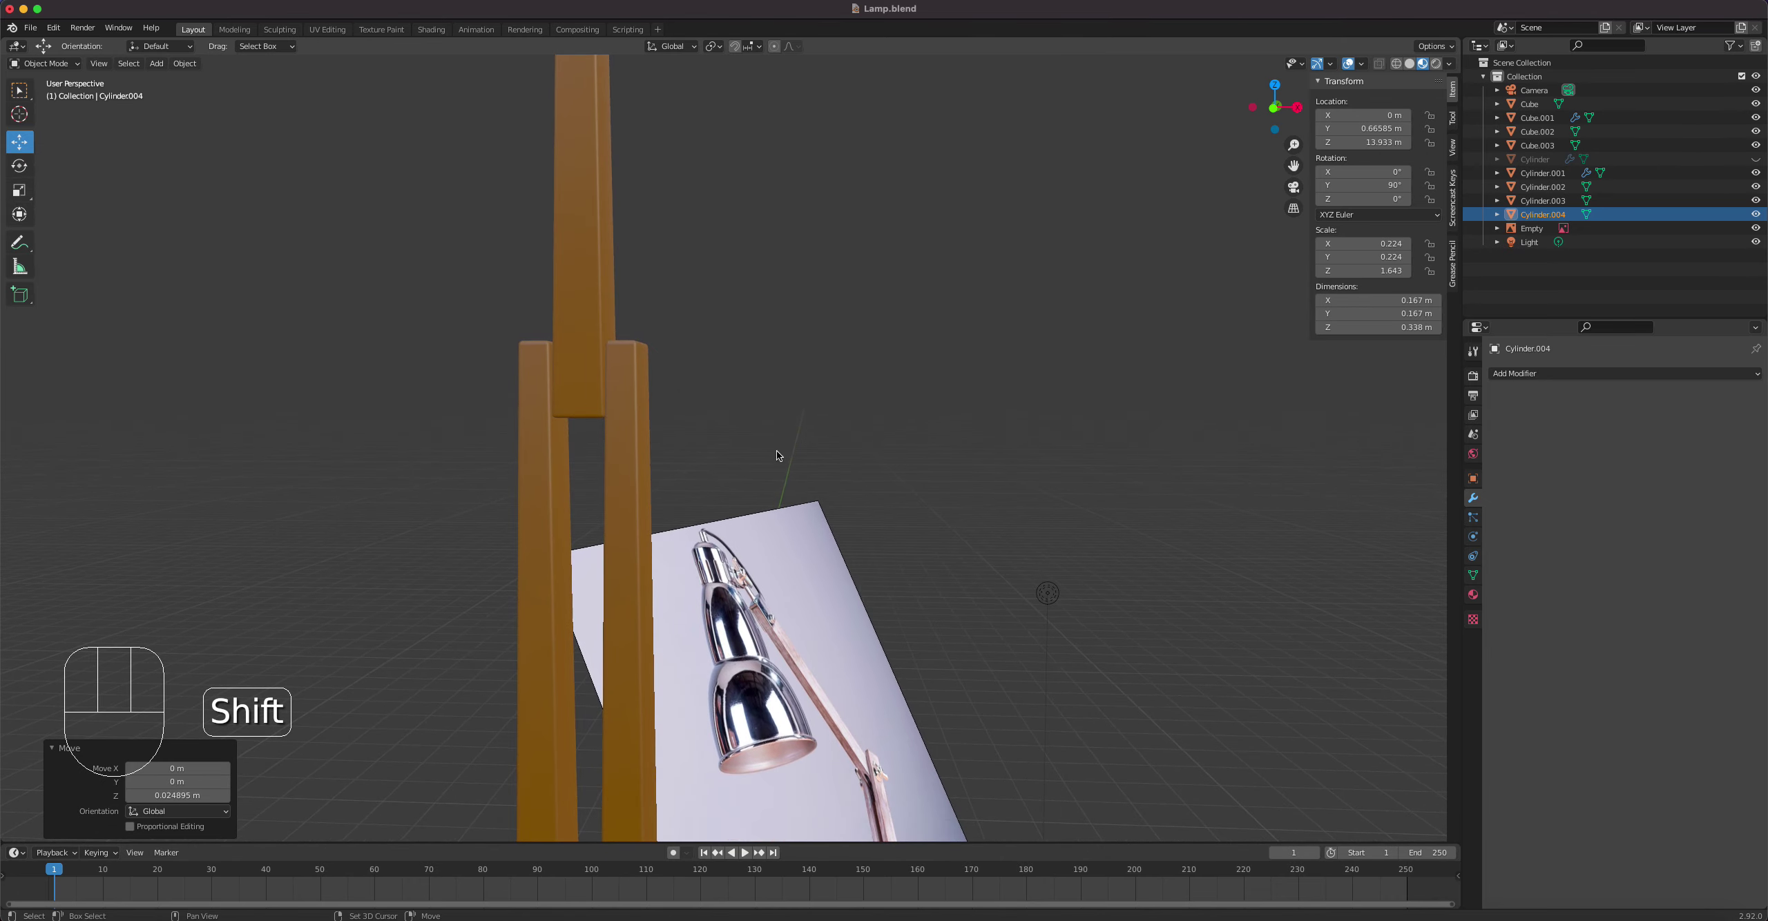
{"action": "scroll", "coordinate": [723, 585], "scroll_direction": "up", "scroll_amount": 1}
{"action": "scroll", "coordinate": [724, 585], "scroll_direction": "down", "scroll_amount": 6}
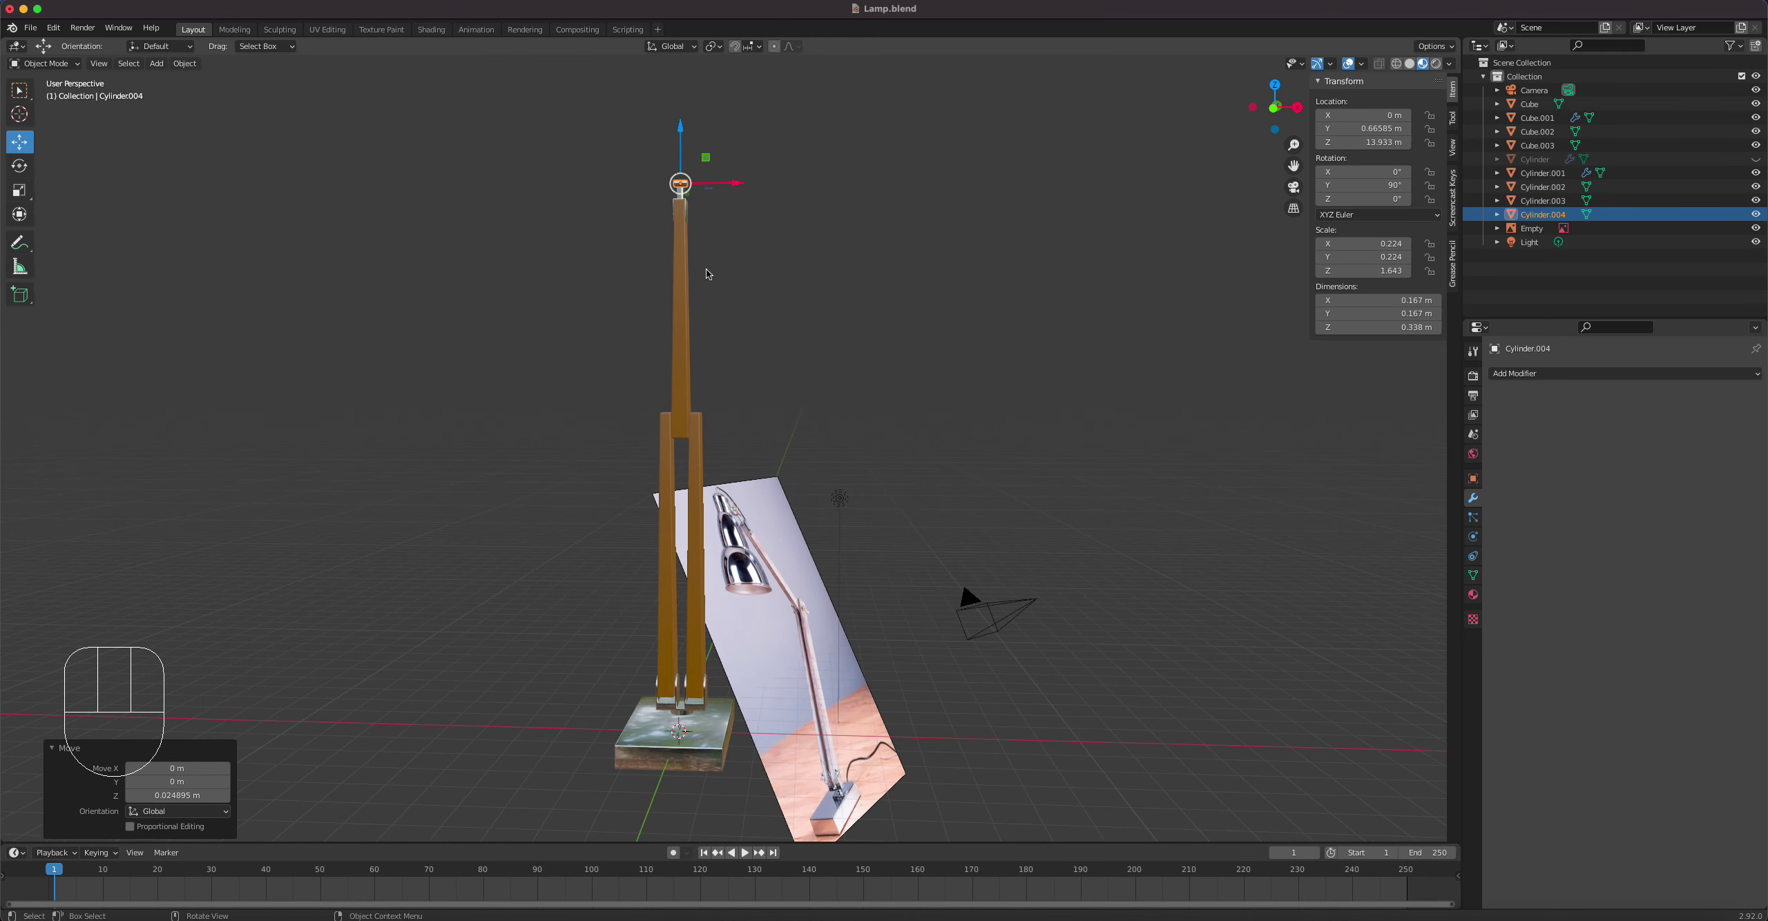
{"action": "scroll", "coordinate": [693, 240], "scroll_direction": "up", "scroll_amount": 5}
{"action": "middle_click_drag", "start_coordinate": [694, 240], "coordinate": [770, 696], "text": "shift"}
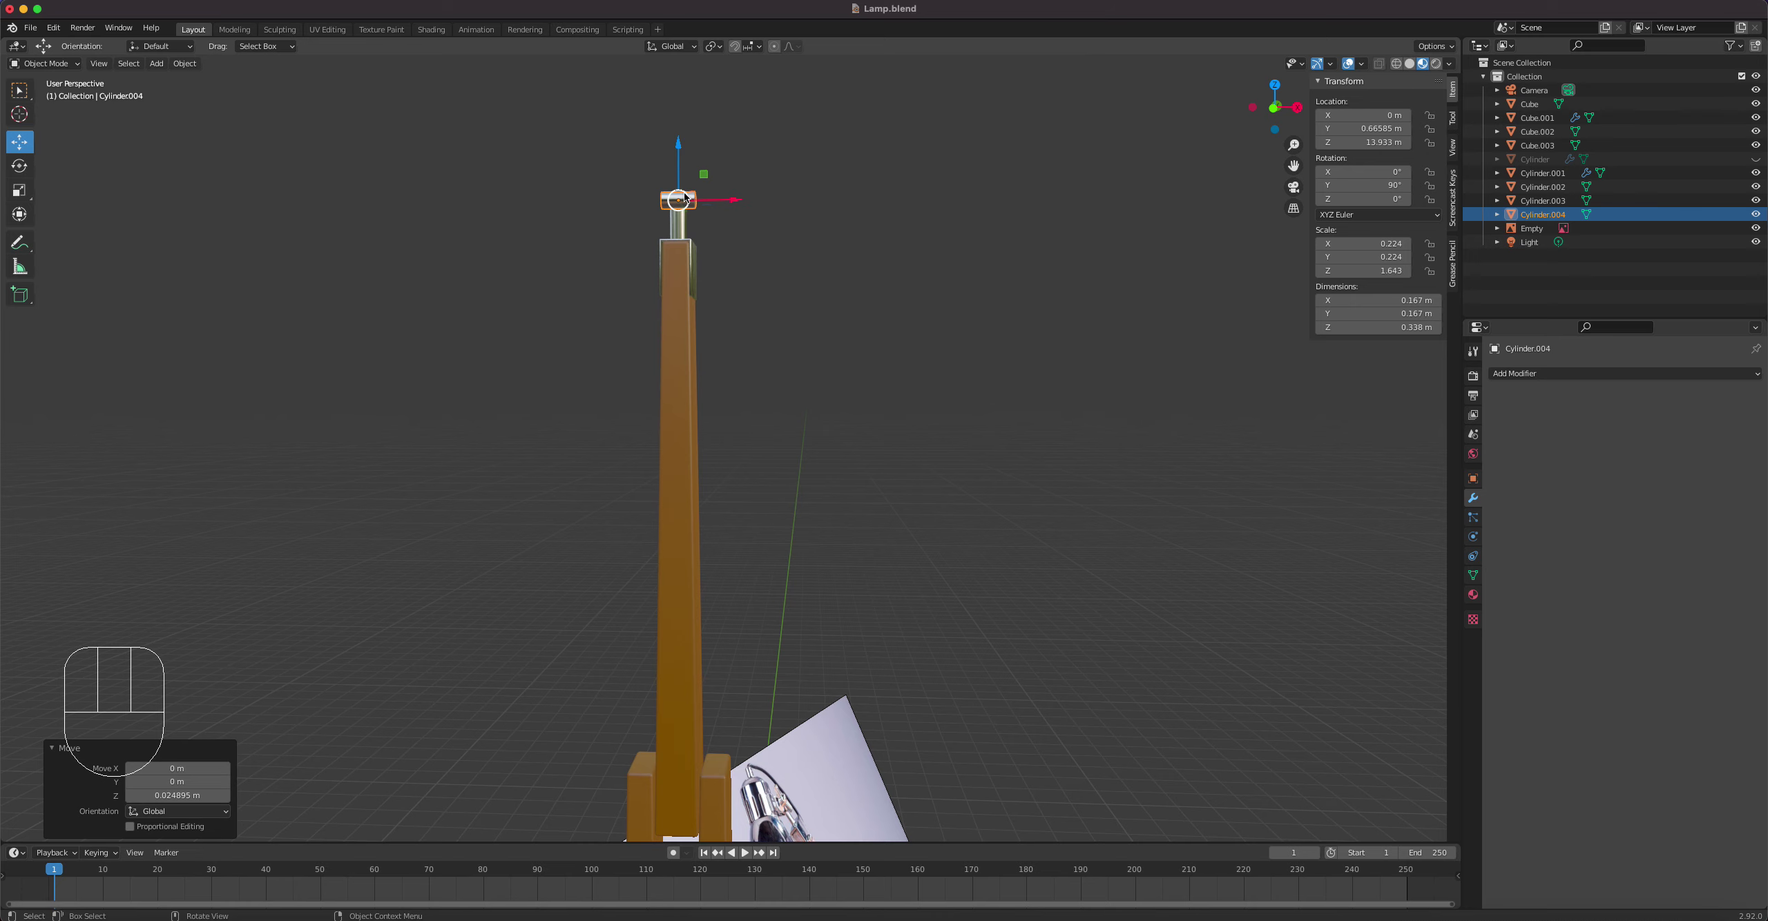
{"action": "key", "text": "Delete"}
Step: Duplicate the metal bracket at the foot of the wooden arms and raise the copy about 9.655 m along Z
{"action": "middle_click_drag", "start_coordinate": [724, 558], "coordinate": [760, 447]}
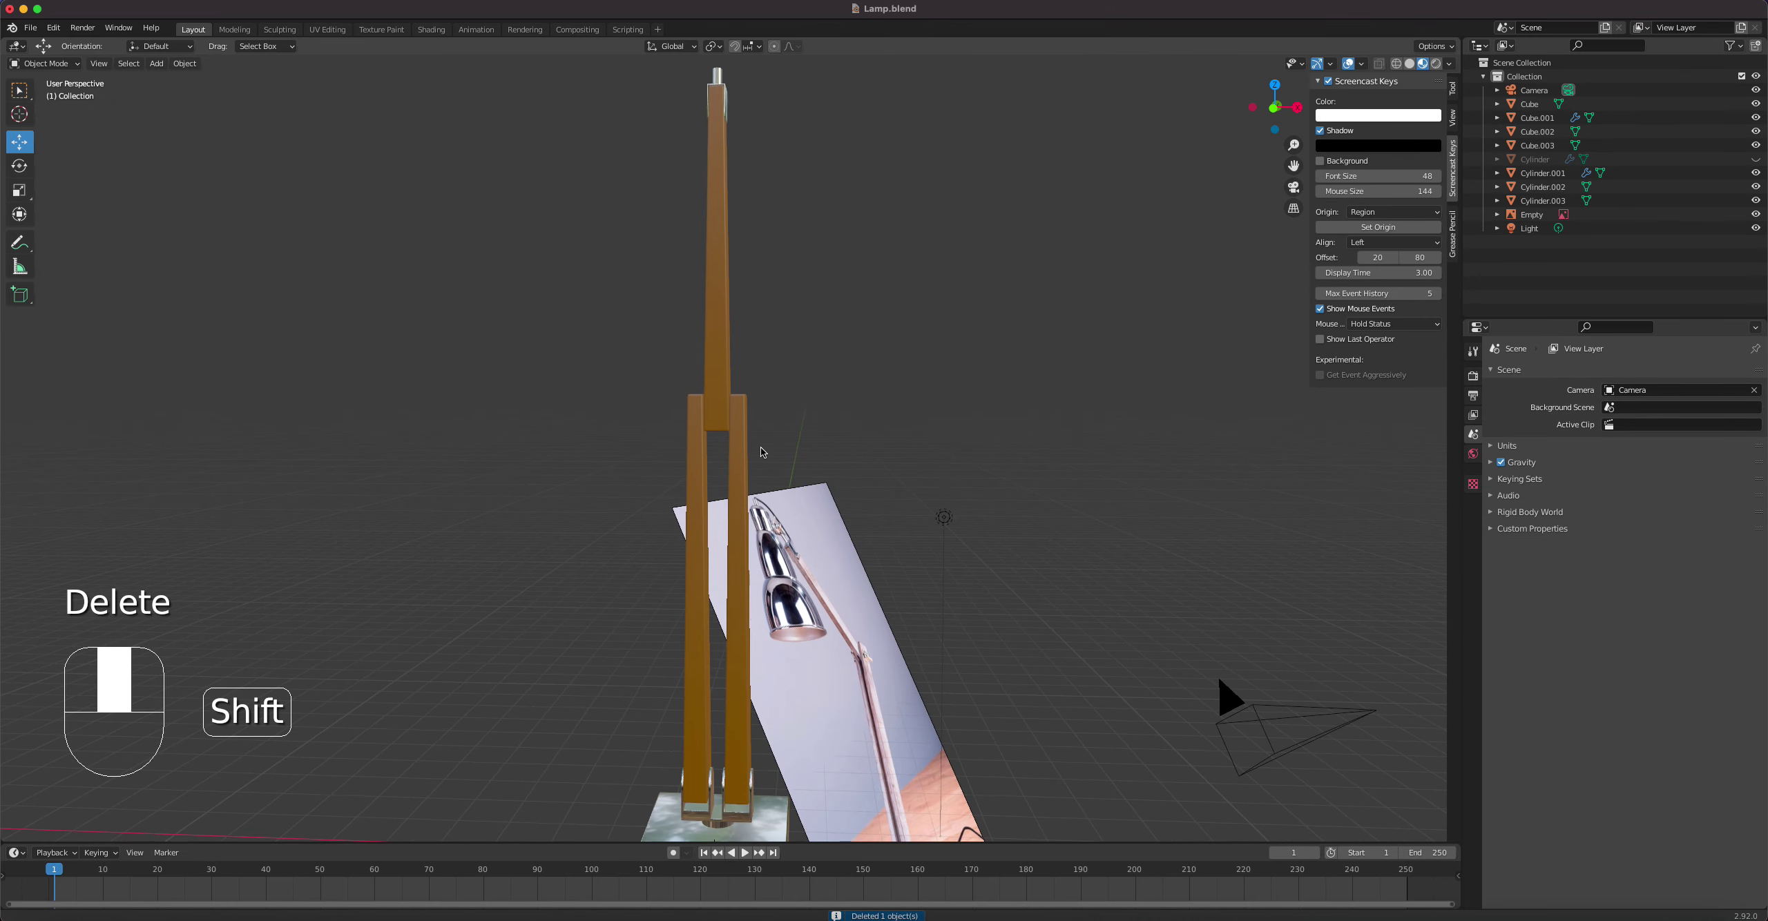
{"action": "left_click", "coordinate": [750, 799]}
{"action": "left_click", "coordinate": [753, 802]}
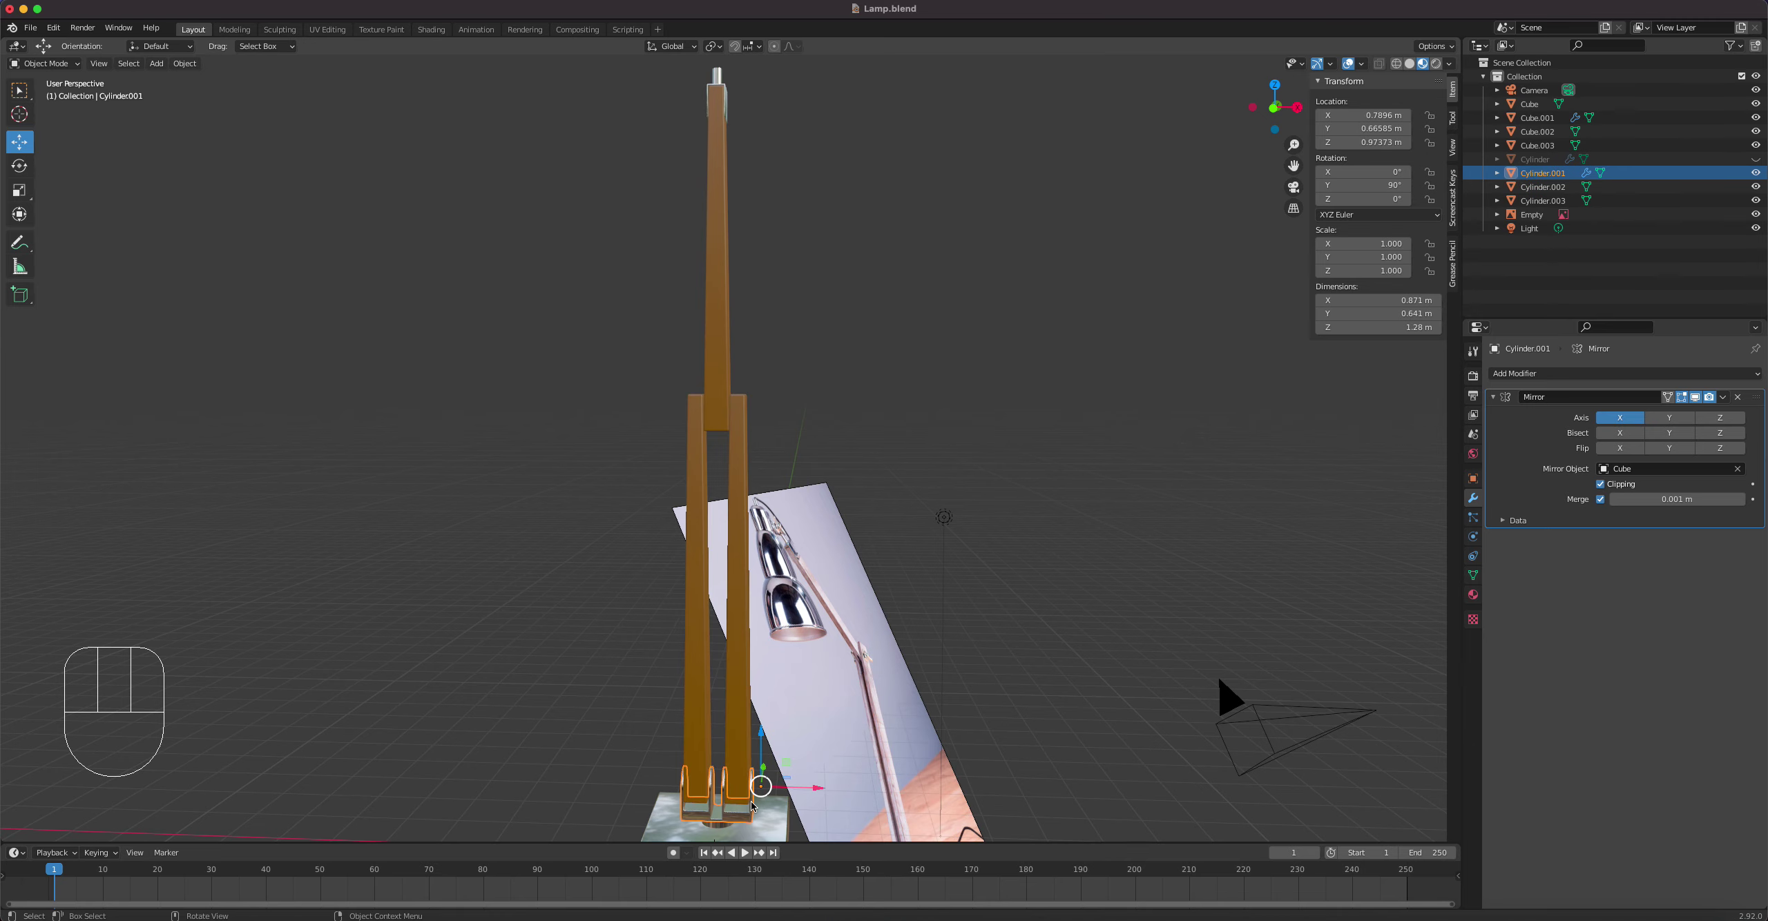
{"action": "key", "text": "shift+d"}
{"action": "right_click", "coordinate": [752, 805]}
{"action": "left_click_drag", "start_coordinate": [759, 746], "coordinate": [883, 304]}
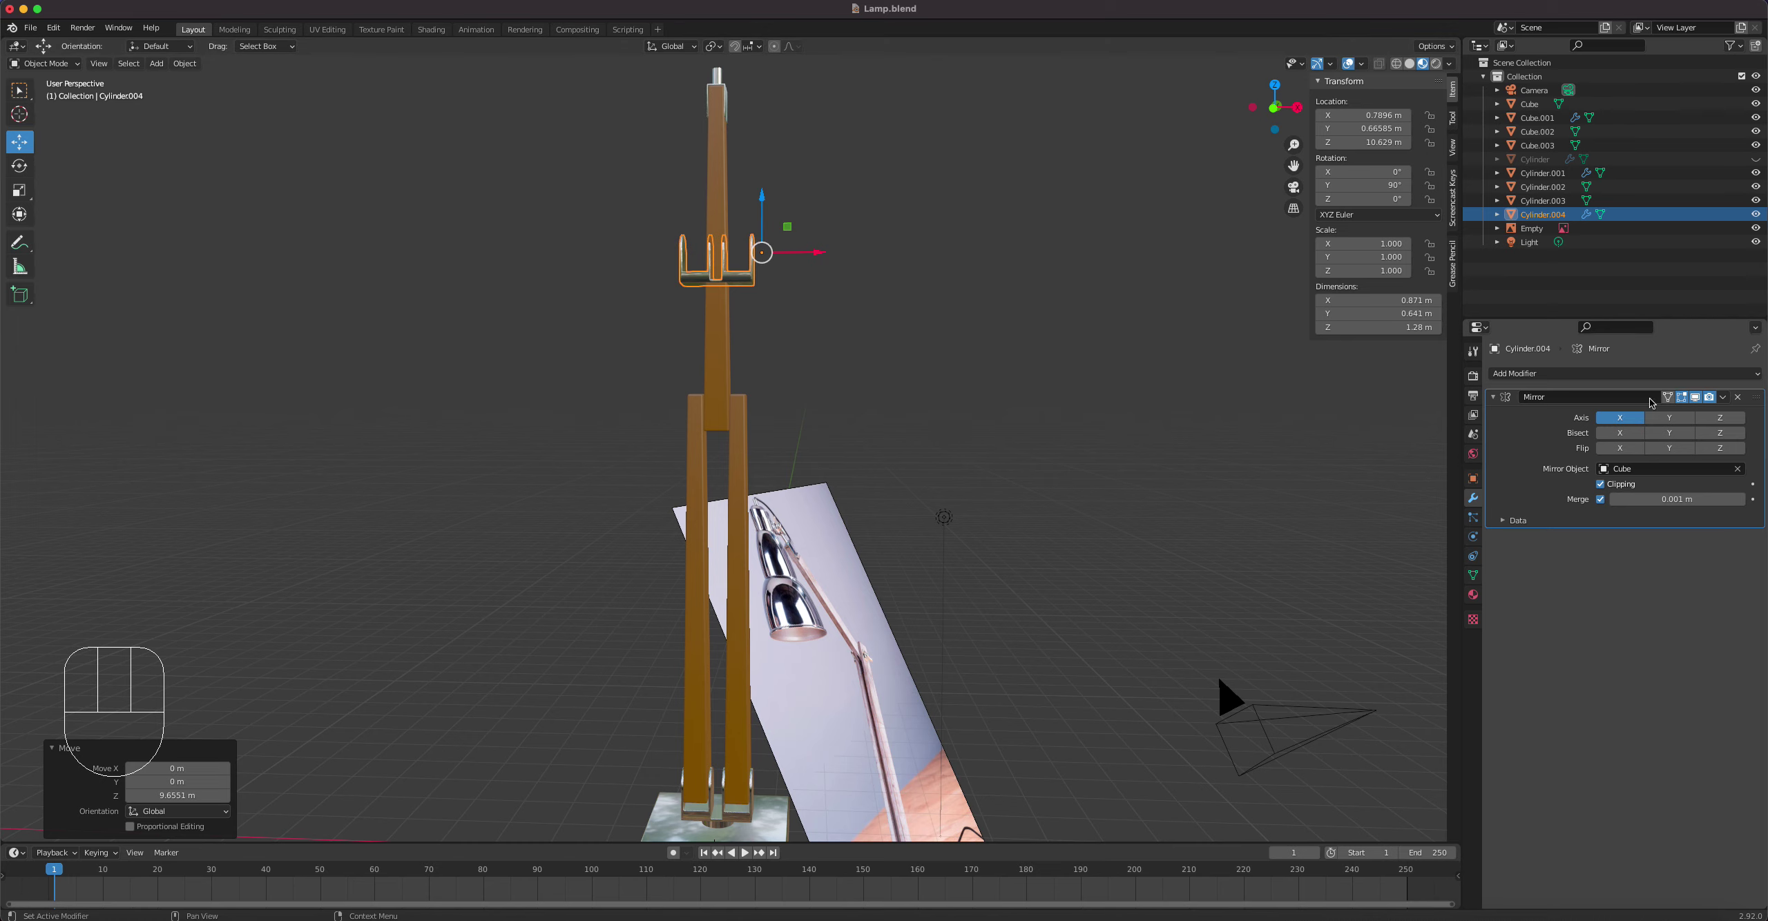
Step: Remove the Mirror modifier from the bracket copy and raise it about 3.816 m further along Z, above the pin
{"action": "left_click", "coordinate": [1737, 398]}
{"action": "middle_click_drag", "start_coordinate": [821, 254], "coordinate": [936, 508], "text": "shift"}
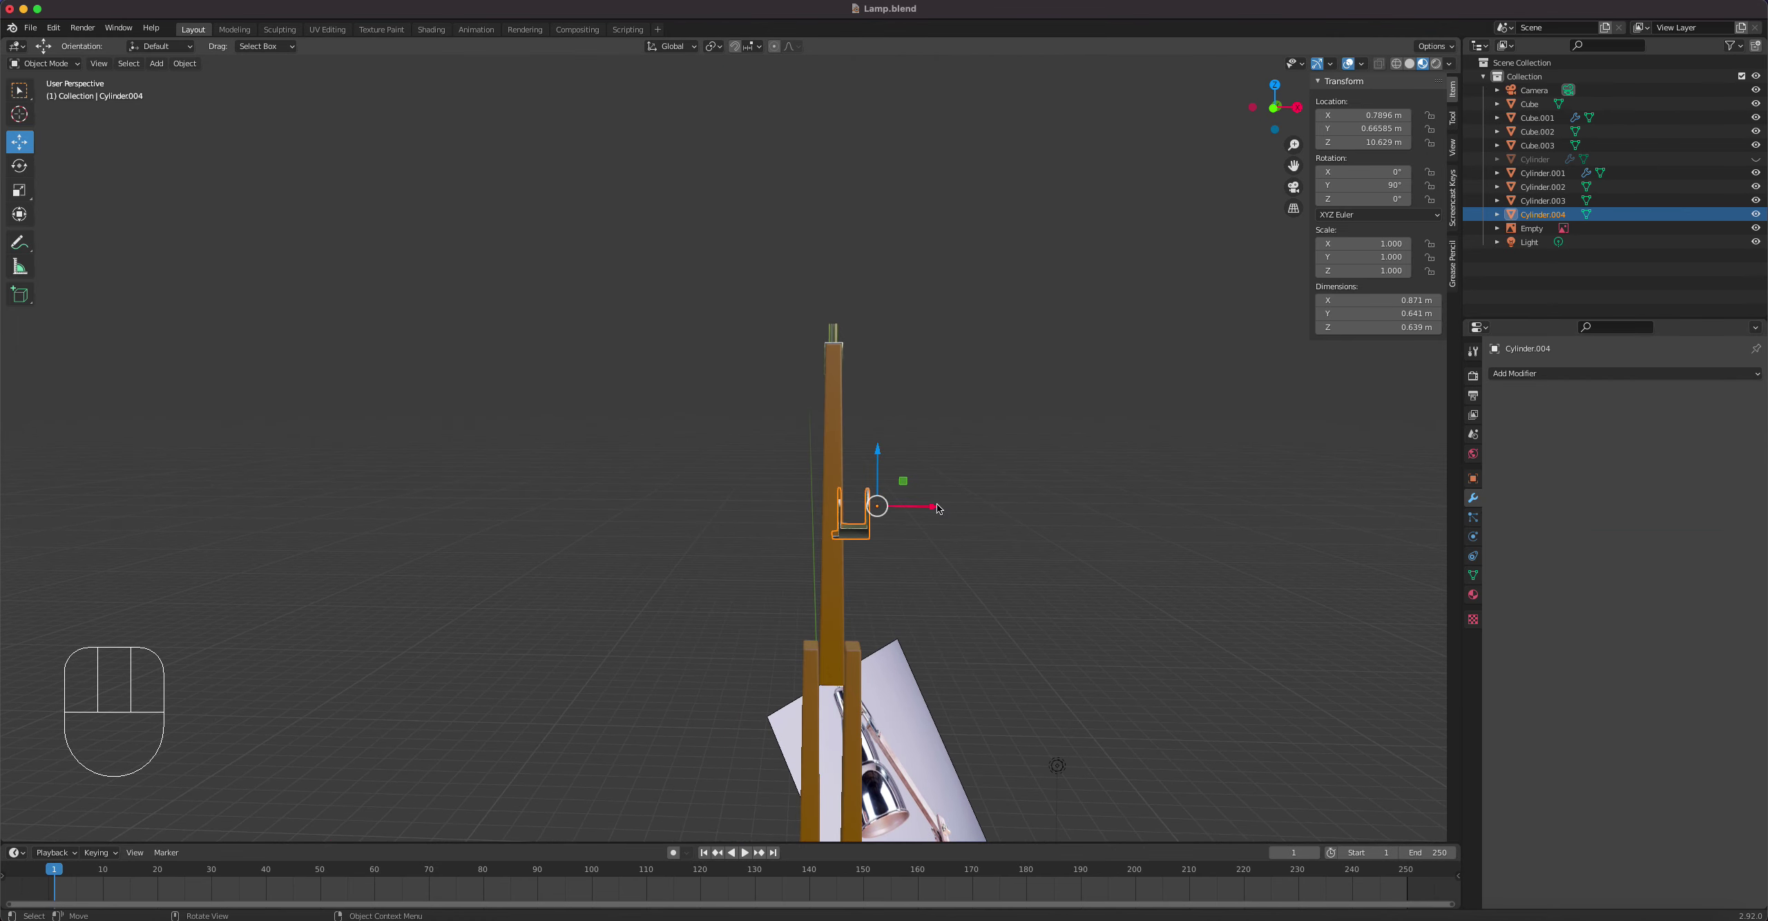
{"action": "left_click_drag", "start_coordinate": [878, 456], "coordinate": [899, 262]}
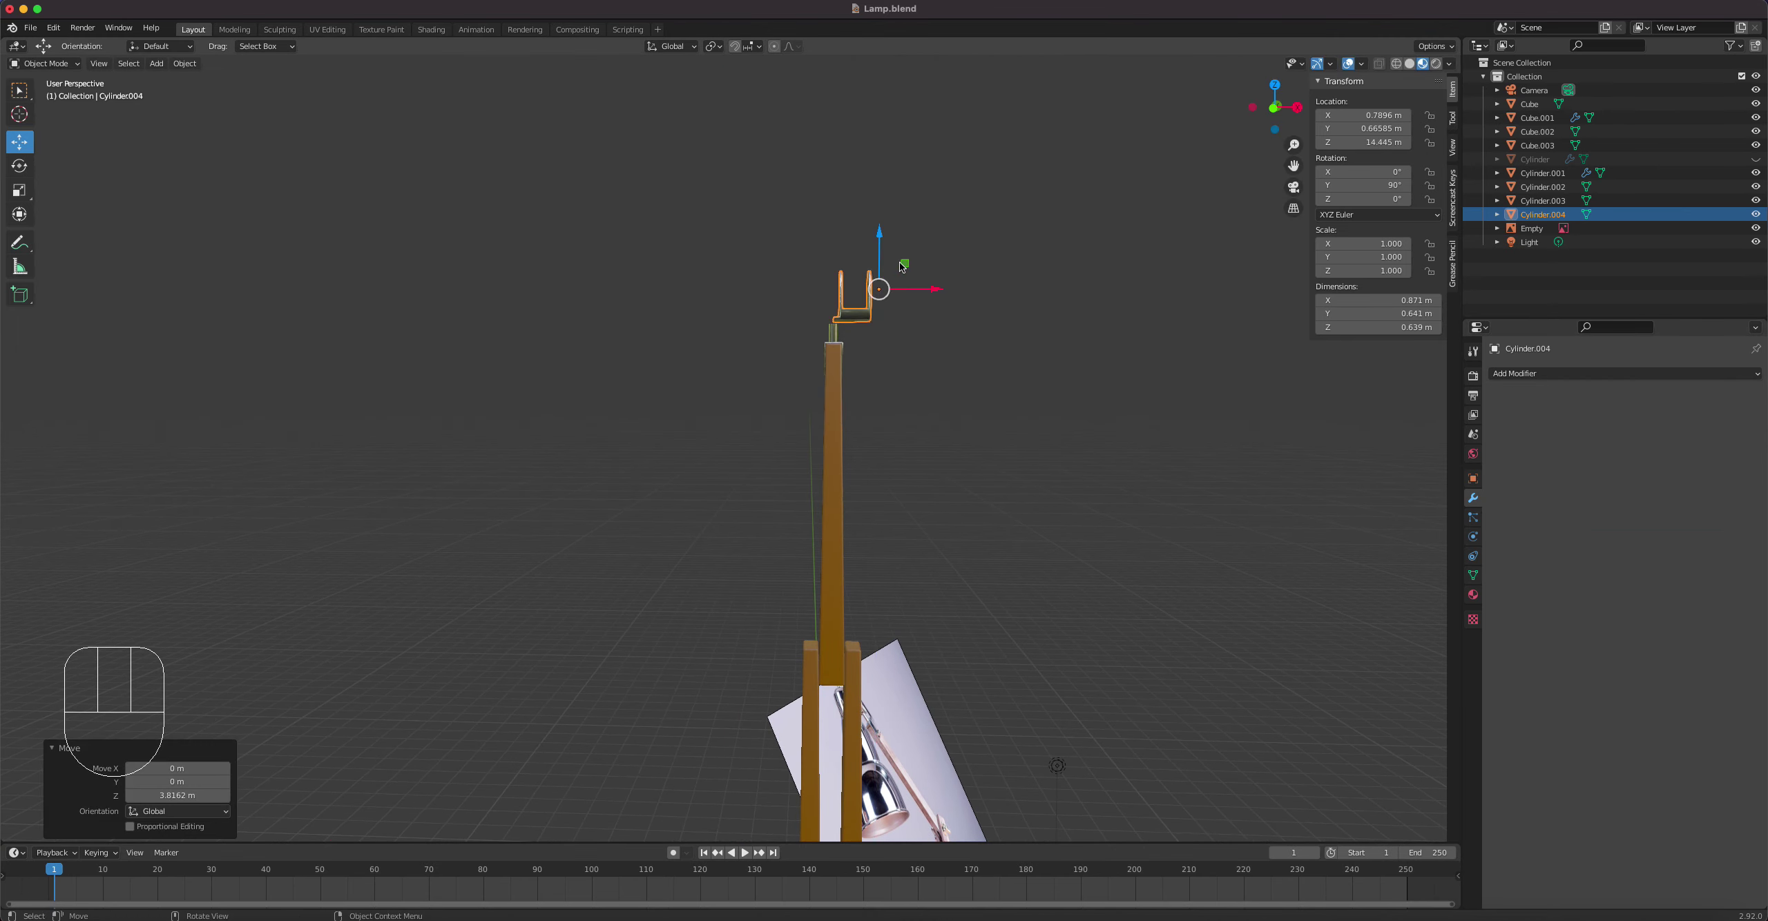
{"action": "scroll", "coordinate": [919, 304], "scroll_direction": "up", "scroll_amount": 2}
{"action": "middle_click_drag", "start_coordinate": [929, 343], "coordinate": [735, 727], "text": "shift"}
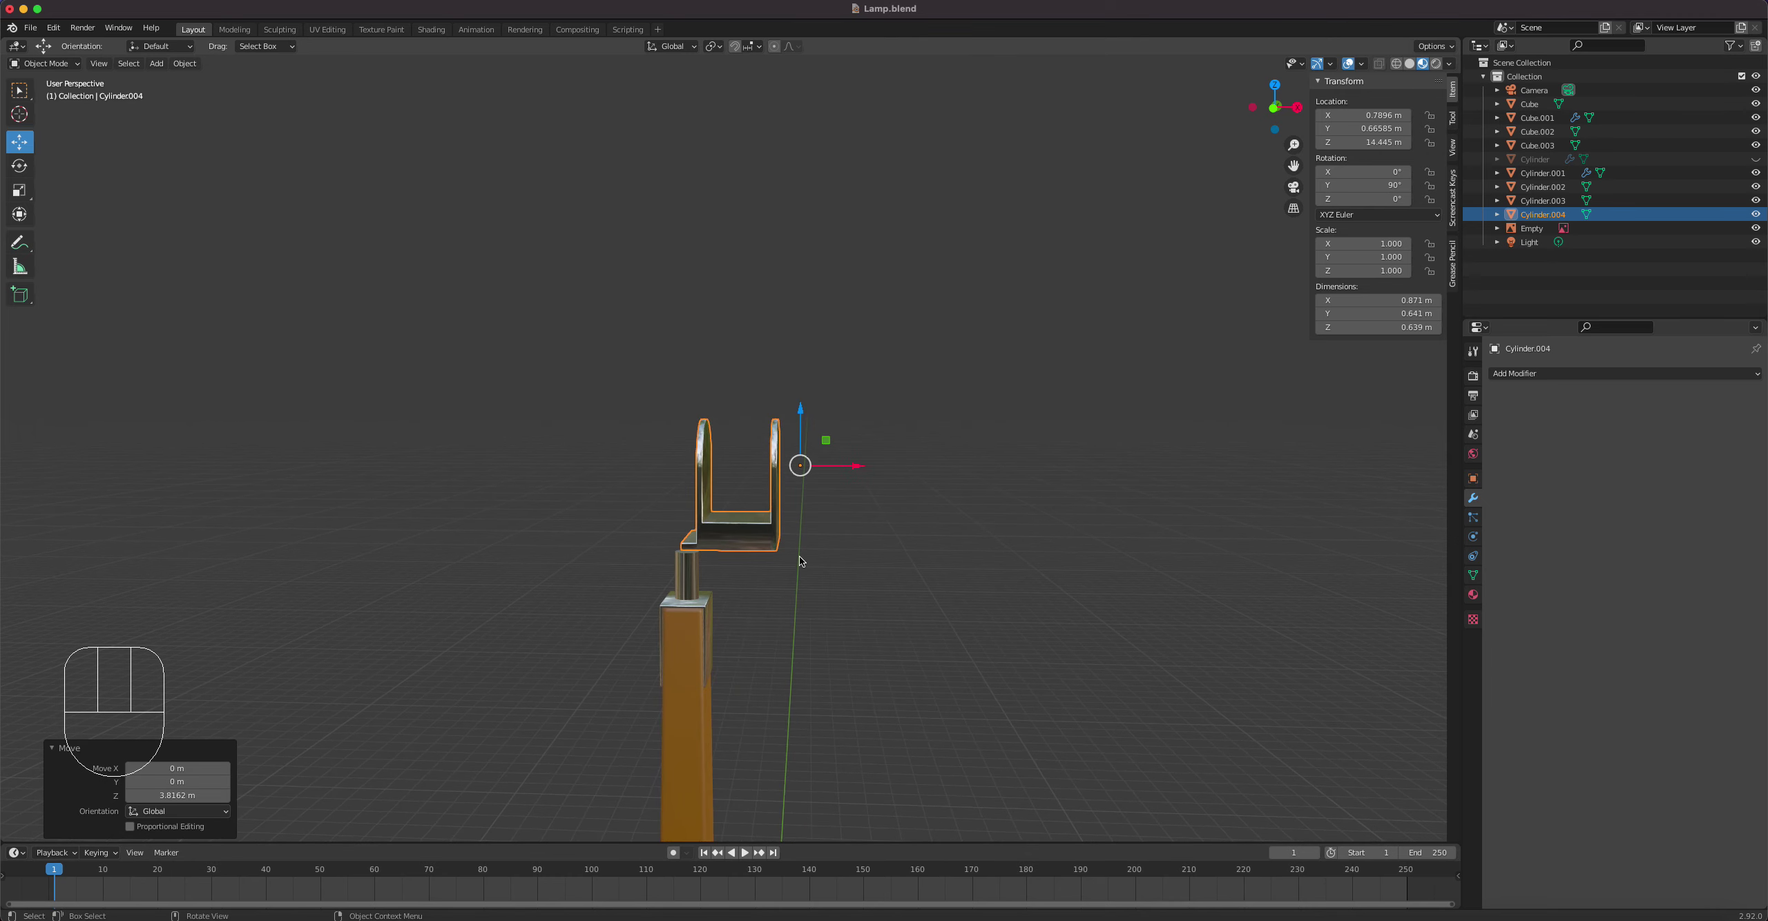
Step: In Edit Mode, add one loop cut around the lower part of the bracket's +X arched plate and slide it downwards
{"action": "key", "text": "Tab"}
{"action": "scroll", "coordinate": [797, 546], "scroll_direction": "up", "scroll_amount": 2}
{"action": "middle_click_drag", "start_coordinate": [787, 533], "coordinate": [768, 462]}
{"action": "scroll", "coordinate": [777, 562], "scroll_direction": "up", "scroll_amount": 4}
{"action": "key", "text": "ctrl+r"}
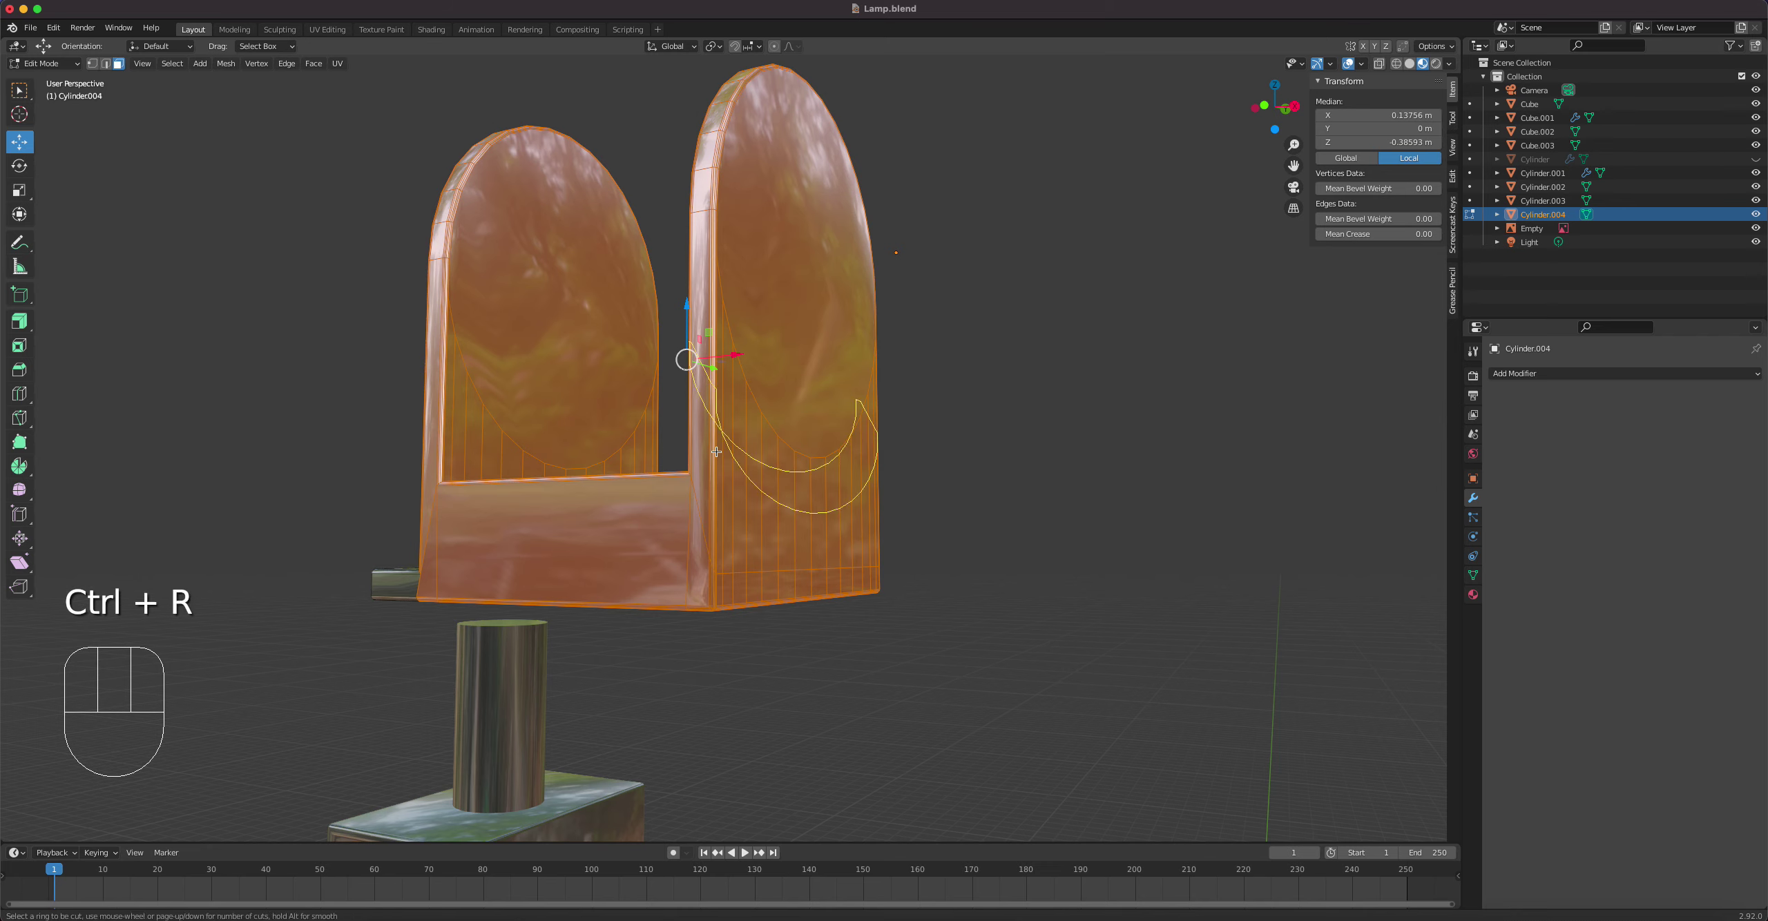
{"action": "left_click", "coordinate": [716, 452]}
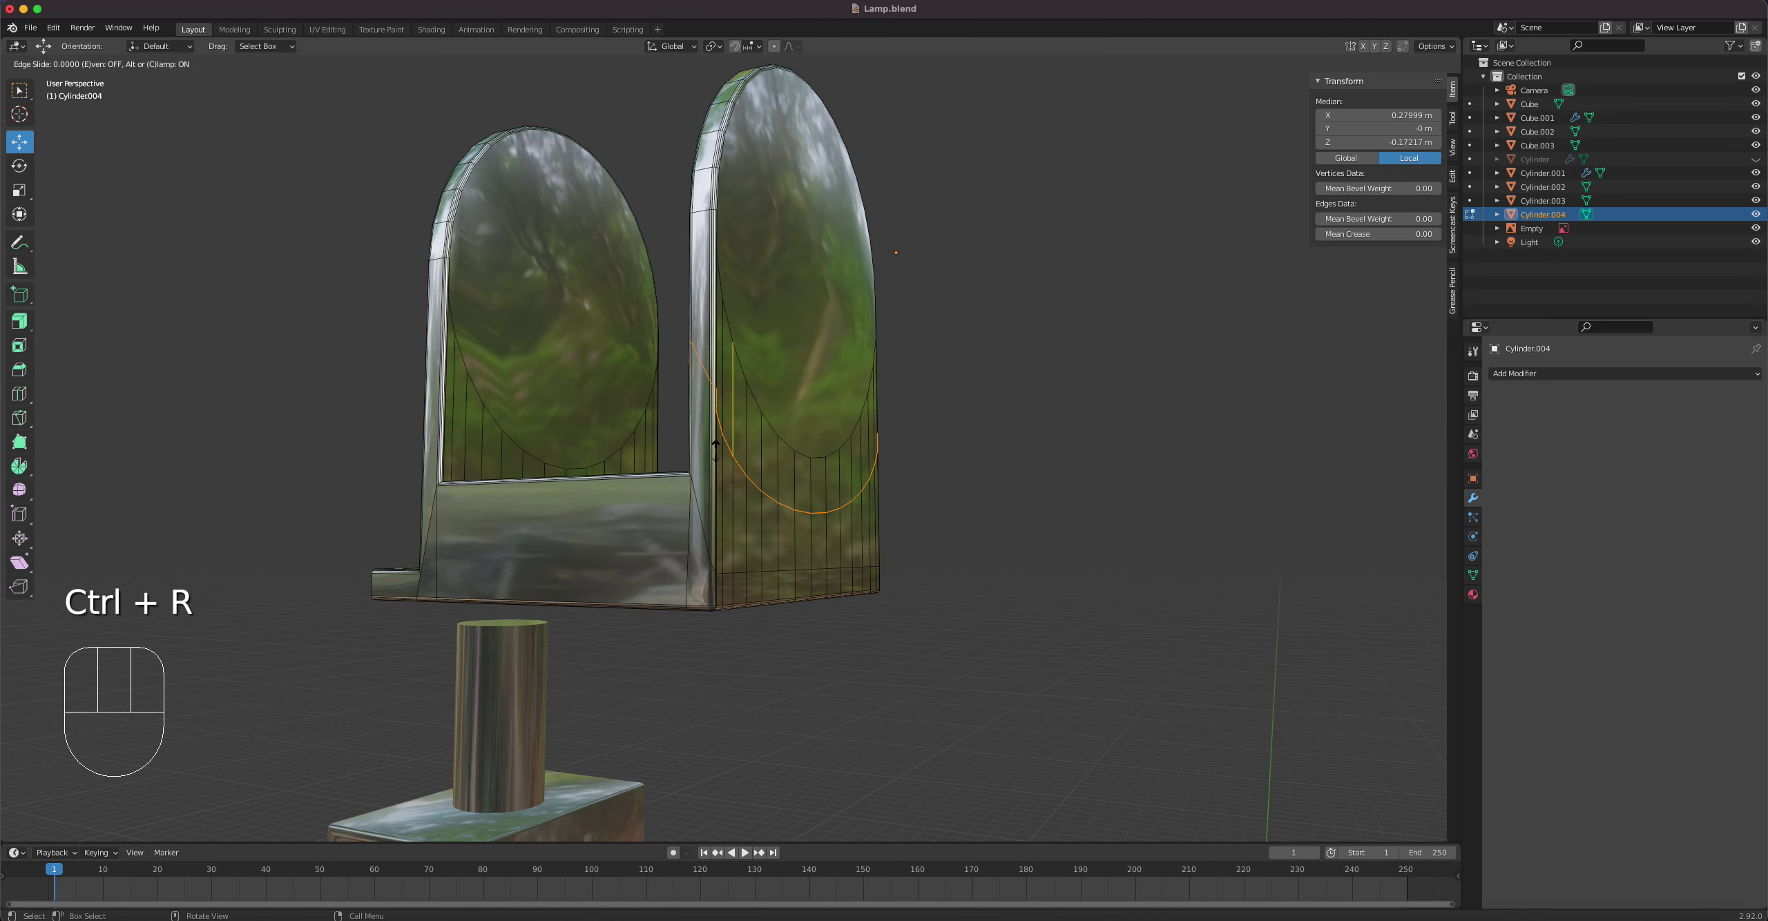
{"action": "left_click", "coordinate": [716, 550]}
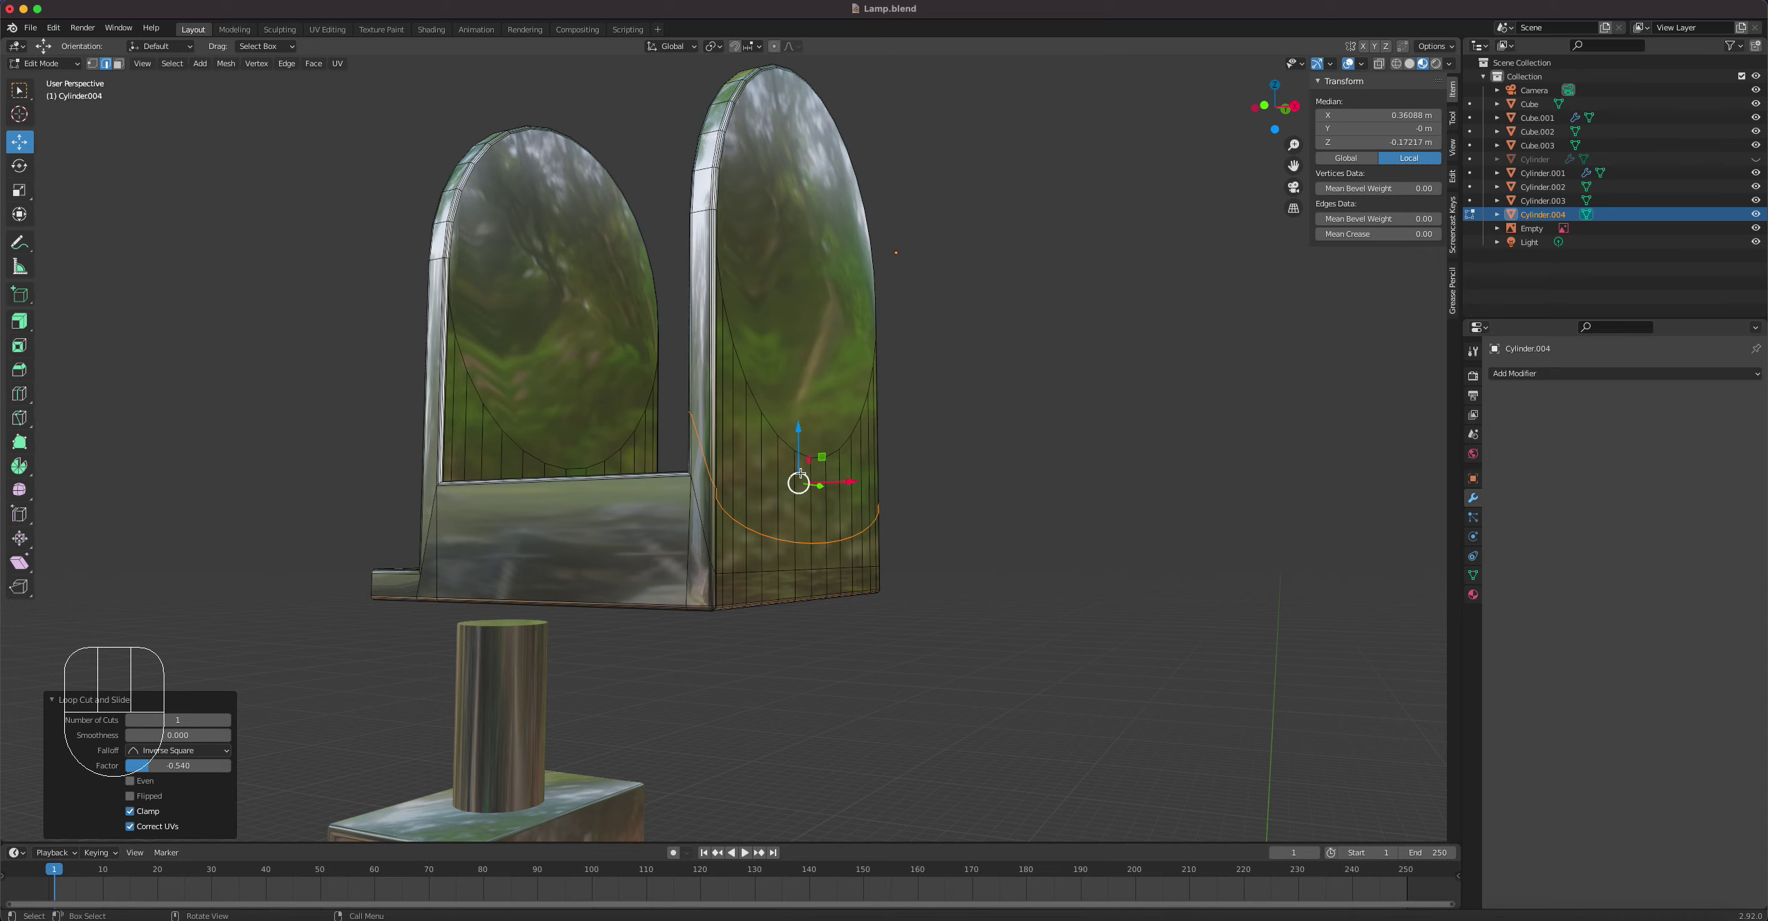
Step: Flatten the new edge loop by scaling it to 0 along Z, and raise it about 0.008 m
{"action": "key", "text": "s"}
{"action": "type", "text": "z"}
{"action": "type", "text": "0"}
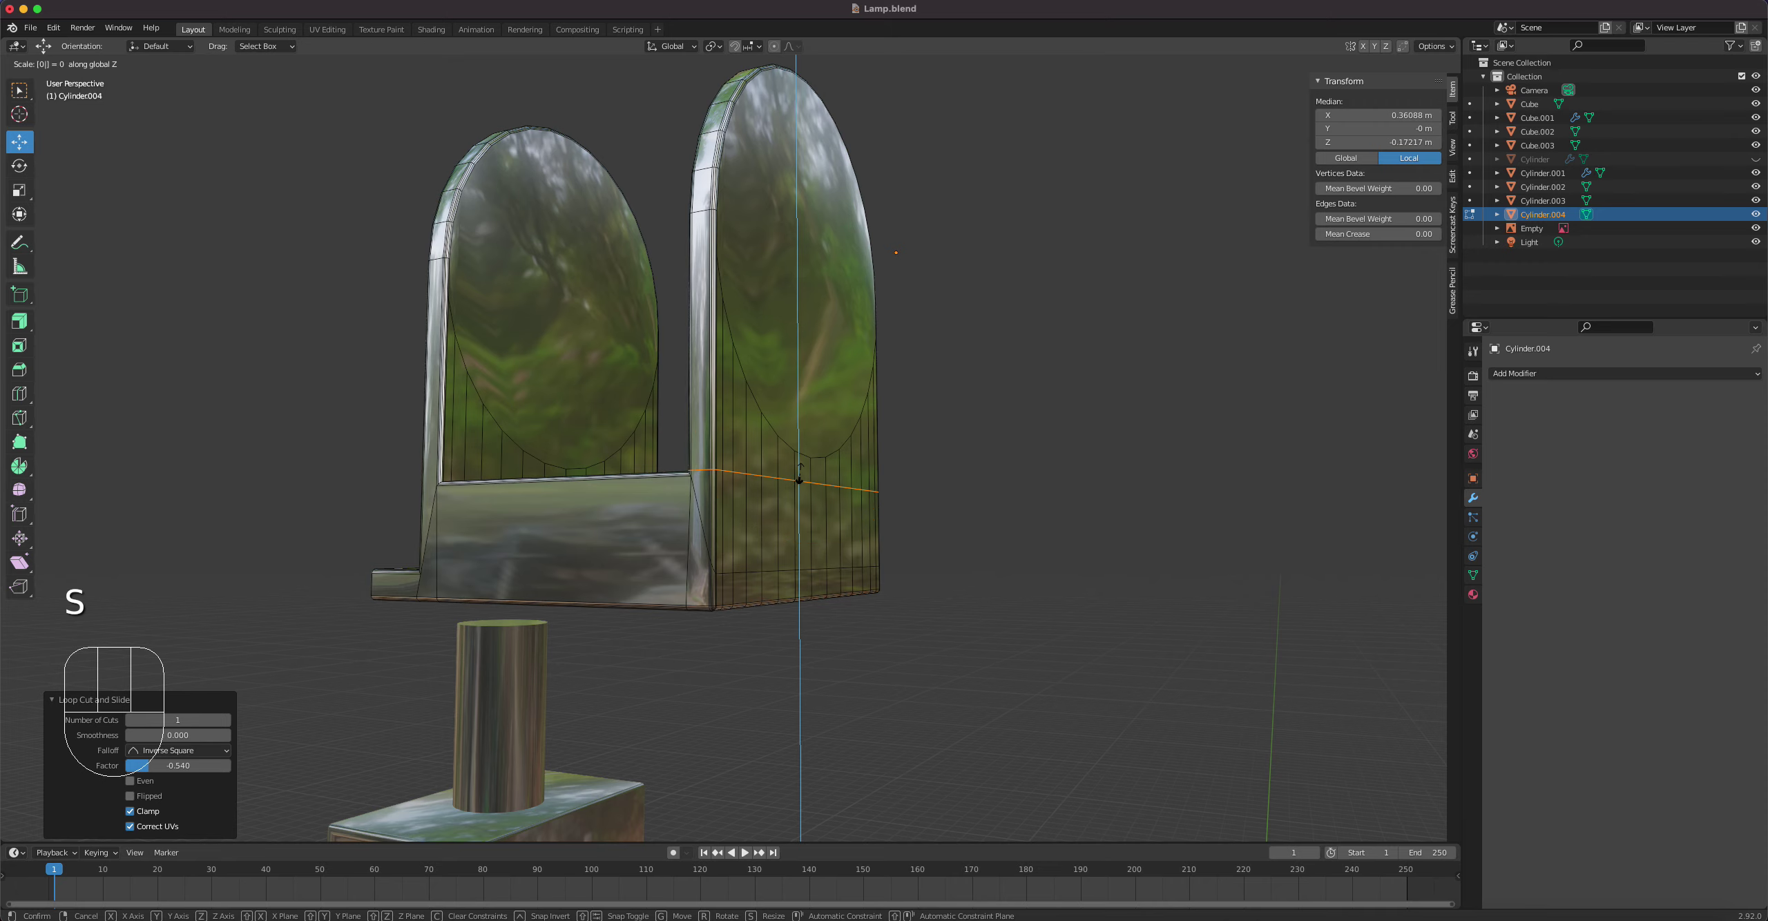
{"action": "left_click", "coordinate": [800, 480]}
{"action": "left_click_drag", "start_coordinate": [802, 430], "coordinate": [801, 424]}
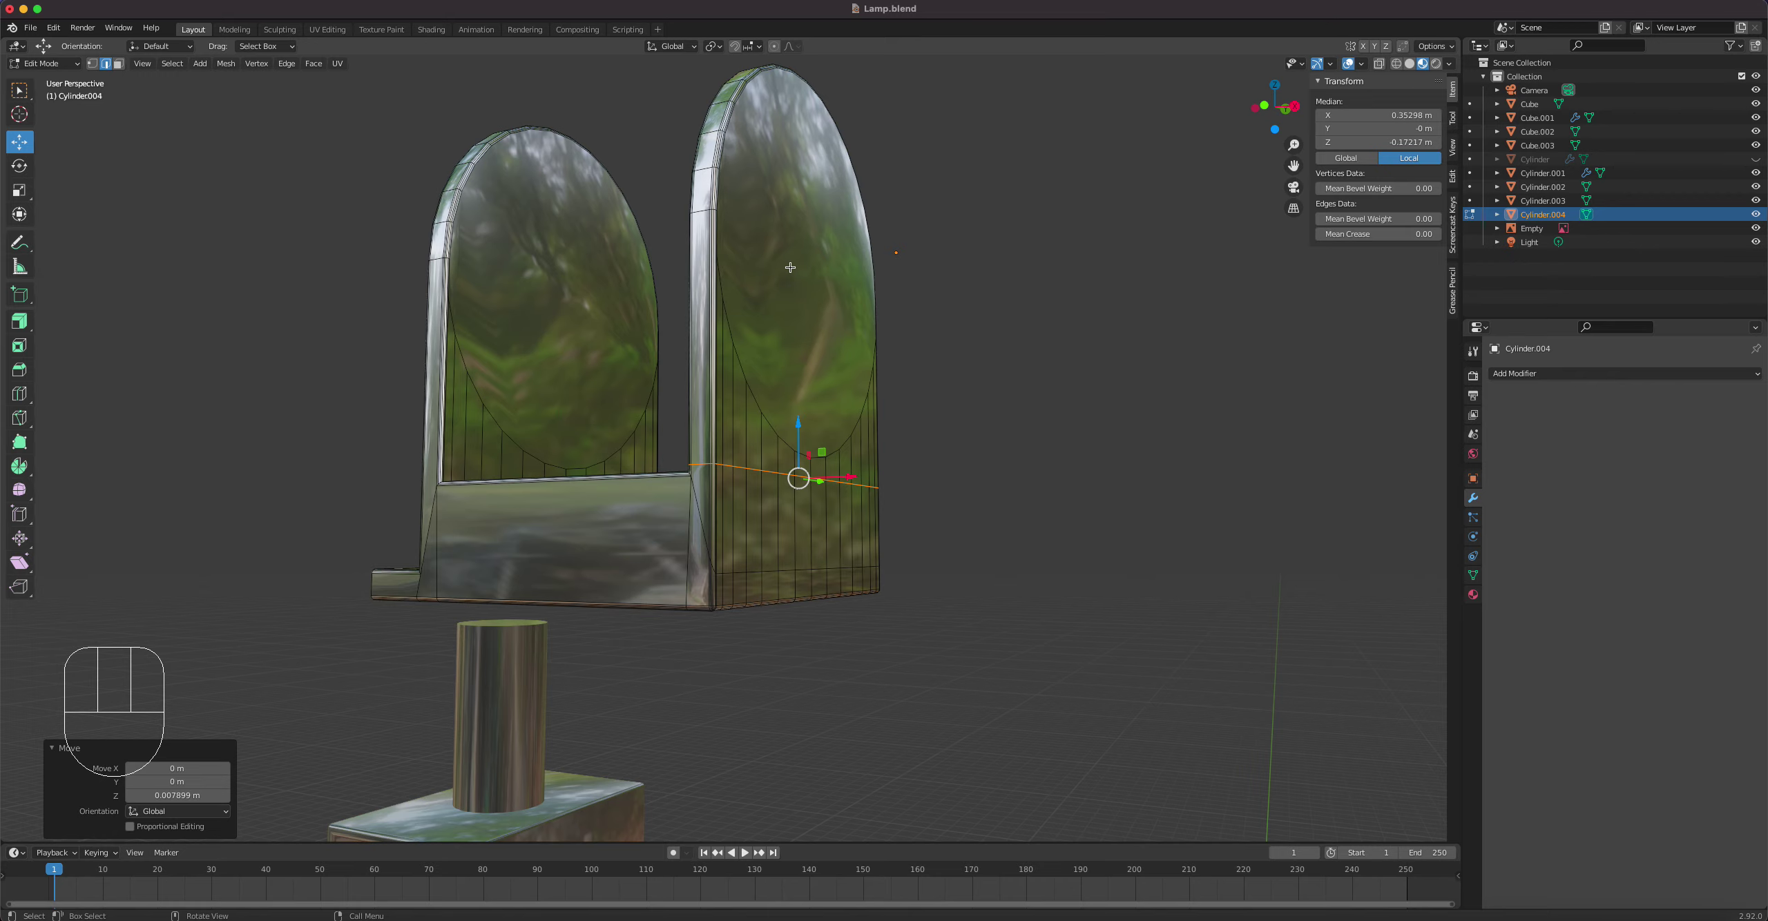
Step: Select the arched plate's outer round face and adjust the selection with Select More and Select Less to cover the outer faces above the edge loop
{"action": "key", "text": "3"}
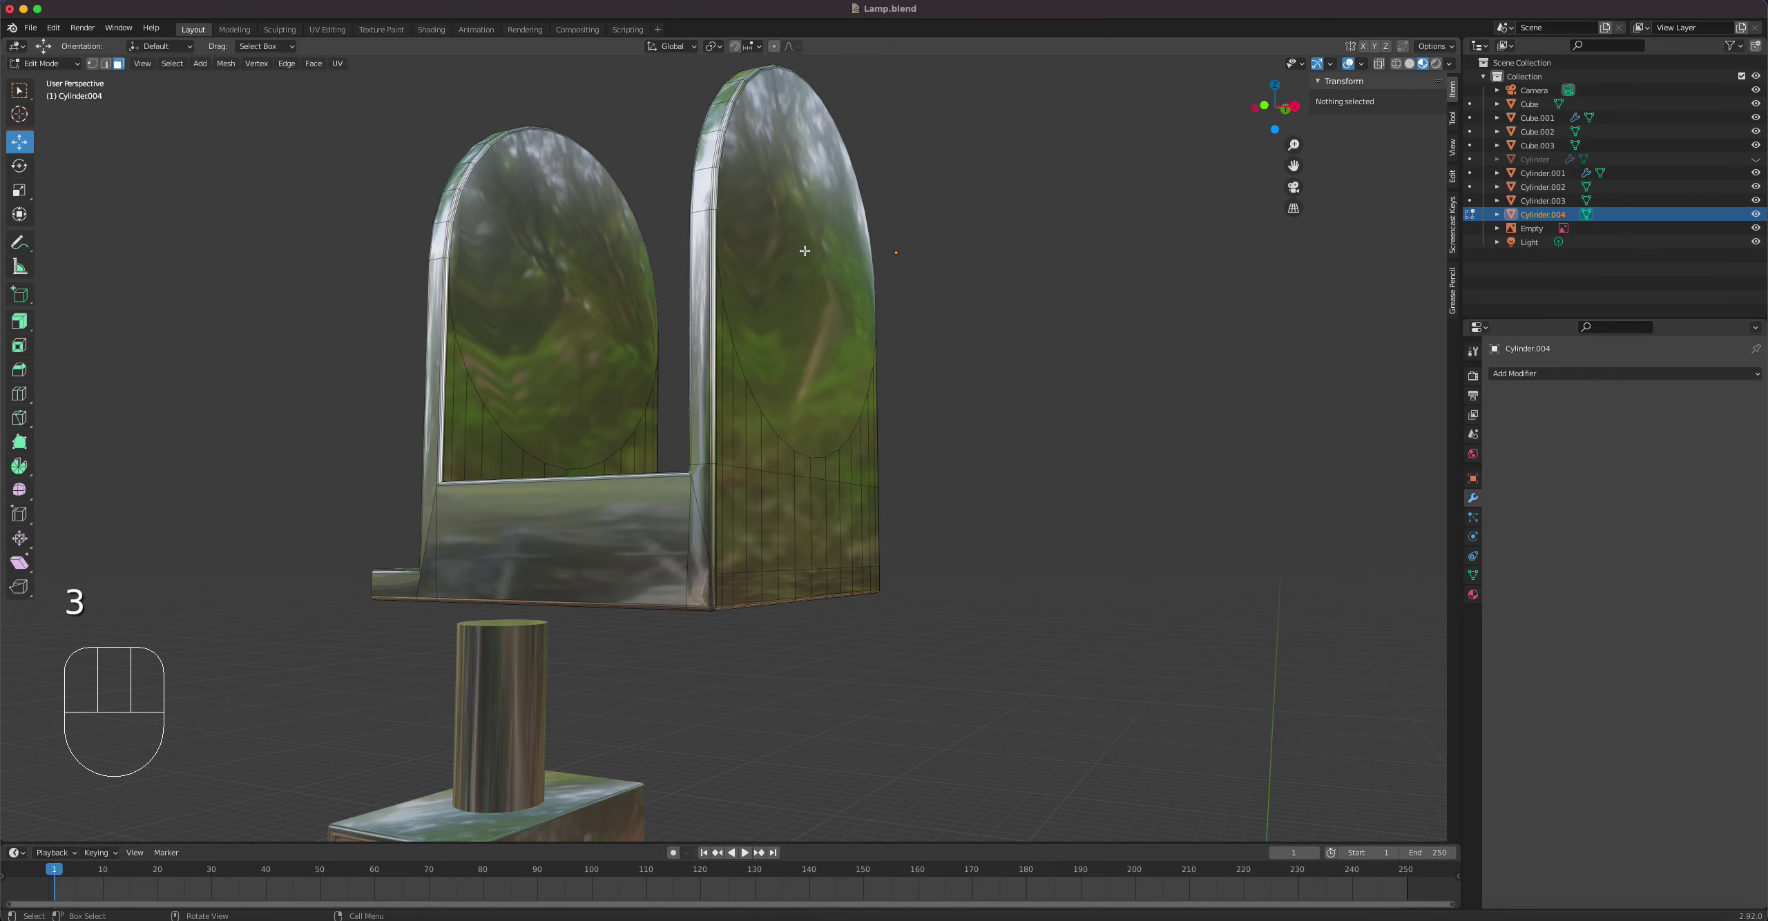
{"action": "left_click", "coordinate": [805, 251]}
{"action": "middle_click_drag", "start_coordinate": [783, 302], "coordinate": [843, 347]}
{"action": "left_click", "coordinate": [967, 359], "text": "shift"}
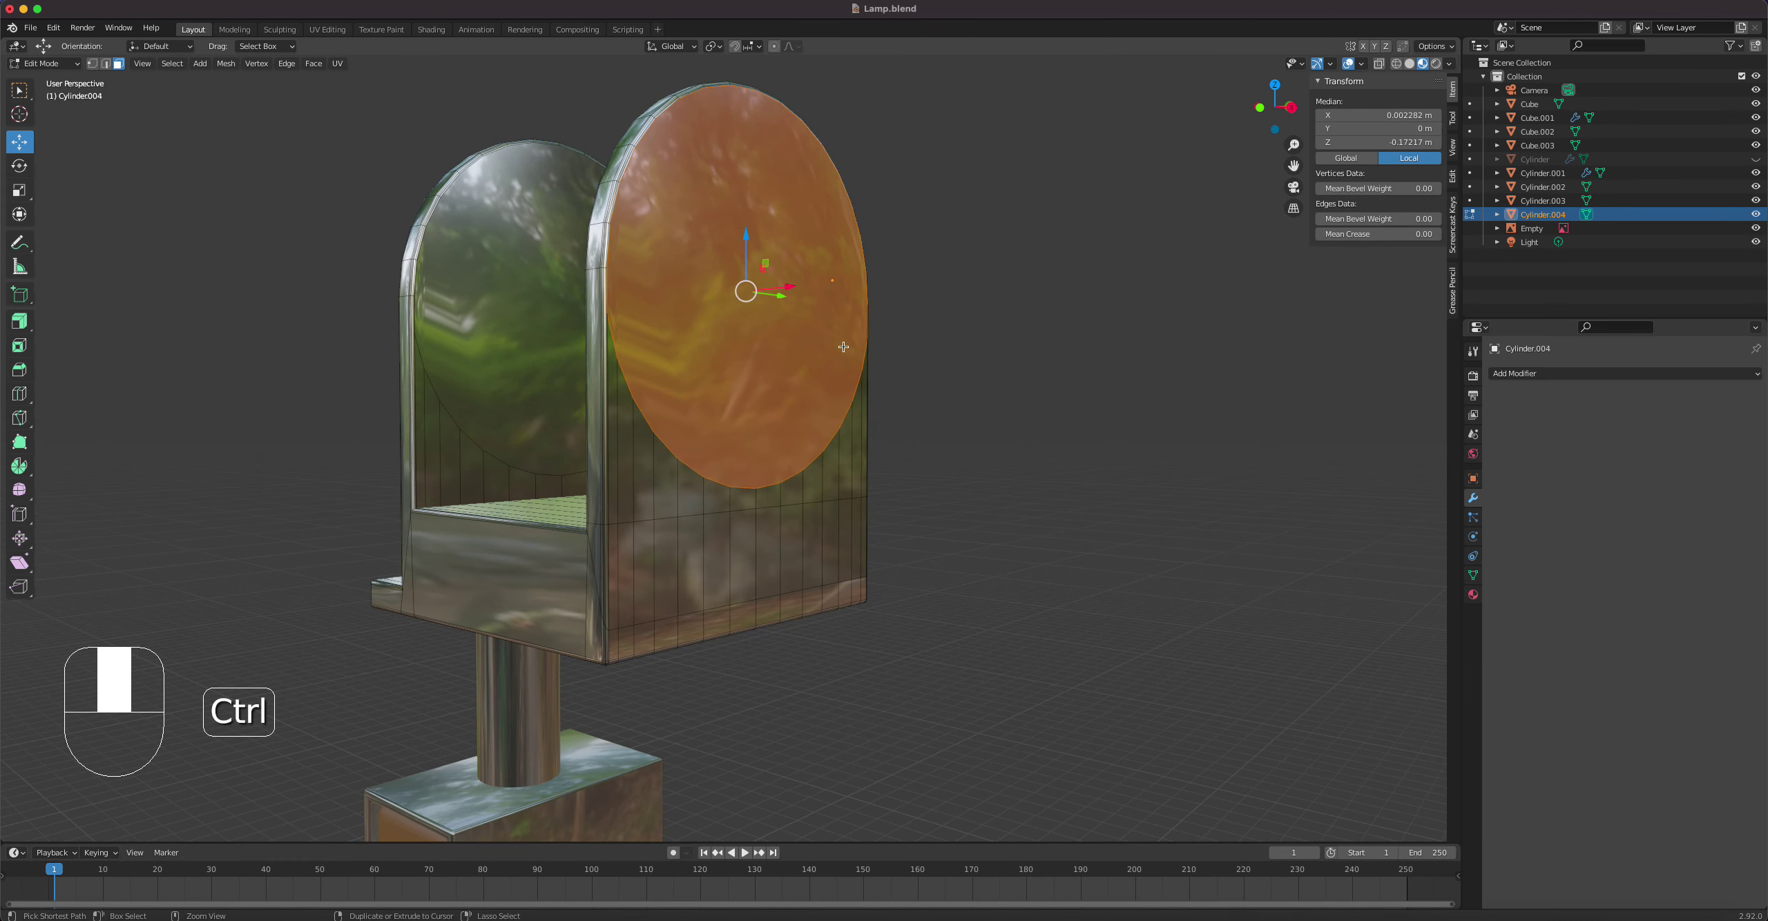
{"action": "key", "text": "ctrl+KP_Add"}
{"action": "key", "text": "ctrl+KP_Add"}
{"action": "key", "text": "ctrl+KP_Add"}
{"action": "key", "text": "ctrl+KP_Add"}
{"action": "key", "text": "ctrl+KP_Add"}
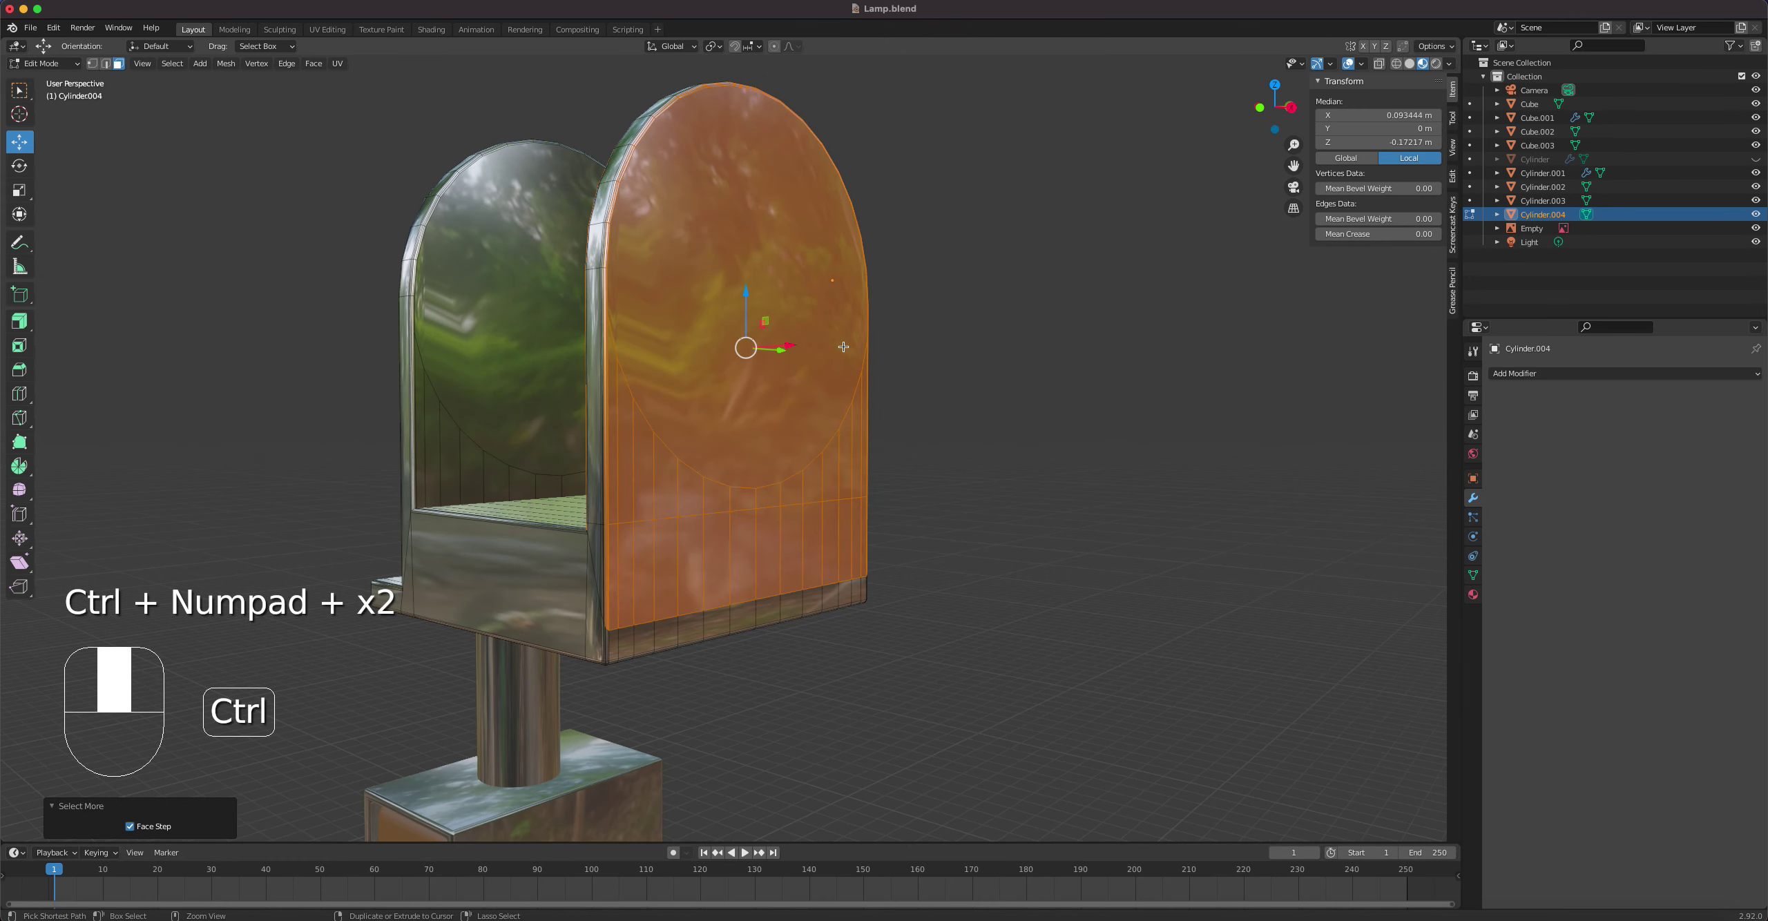
{"action": "key", "text": "ctrl+KP_Add"}
{"action": "key", "text": "ctrl+KP_Add"}
{"action": "key", "text": "ctrl+KP_Add"}
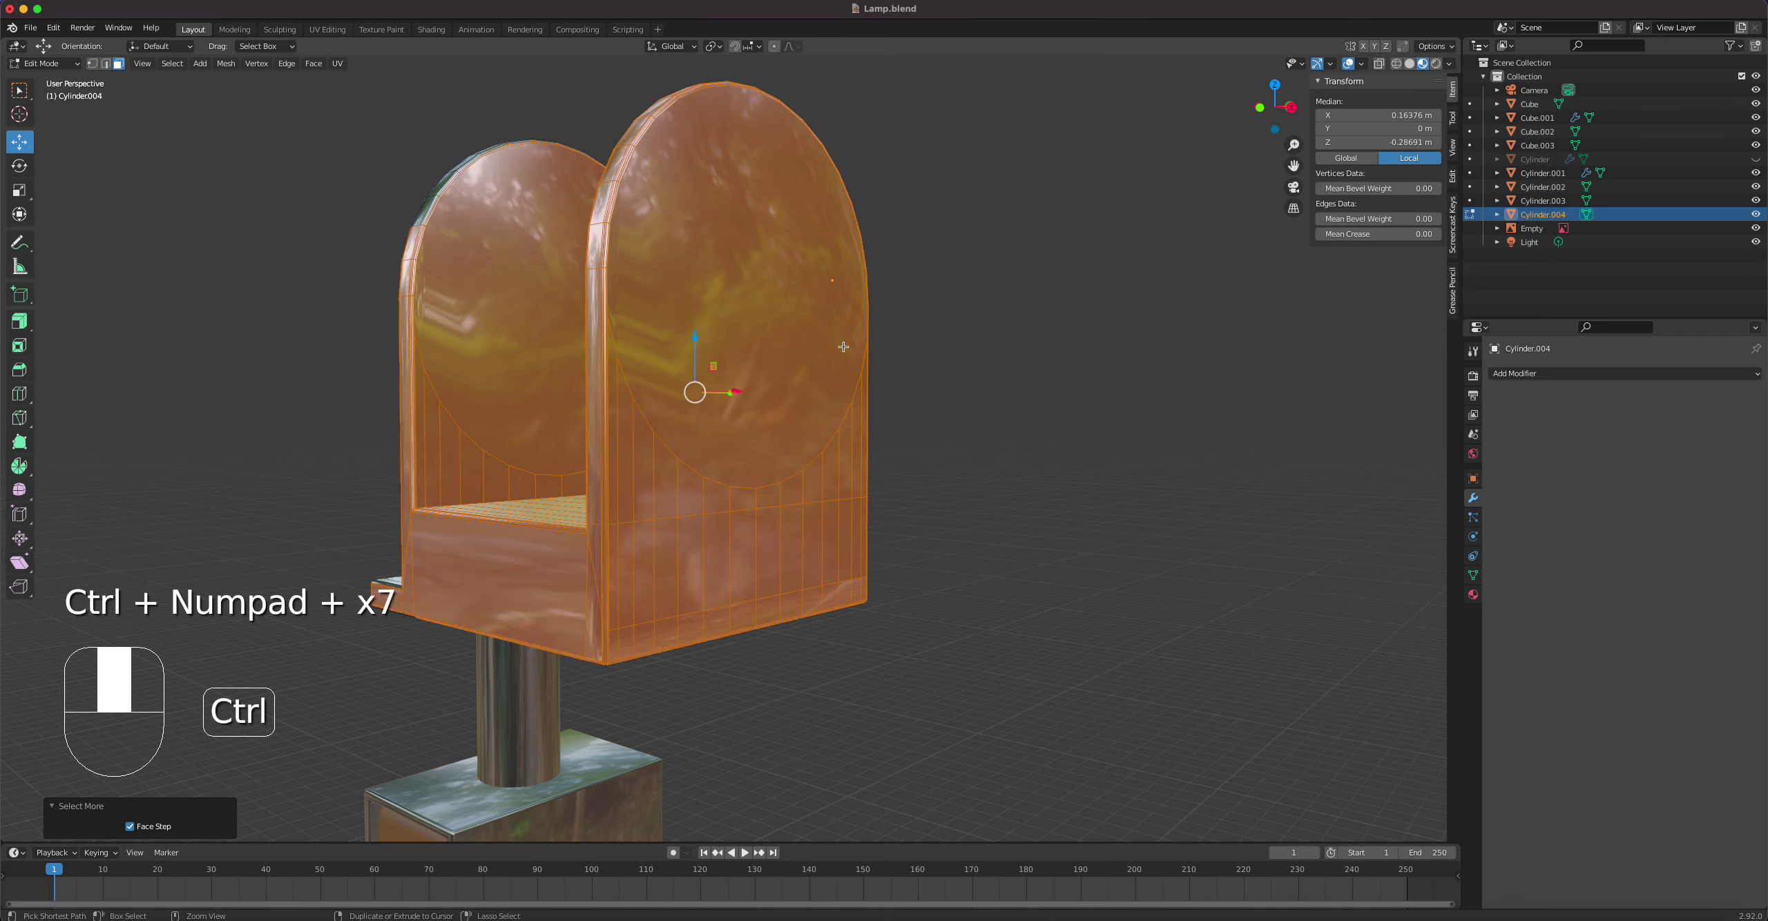
{"action": "key", "text": "ctrl+KP_Subtract"}
{"action": "key", "text": "ctrl+KP_Subtract"}
{"action": "key", "text": "ctrl+KP_Subtract"}
{"action": "key", "text": "ctrl+KP_Subtract"}
{"action": "key", "text": "ctrl+KP_Subtract"}
{"action": "key", "text": "ctrl+KP_Subtract"}
{"action": "key", "text": "ctrl+KP_Subtract"}
{"action": "key", "text": "ctrl+KP_Subtract"}
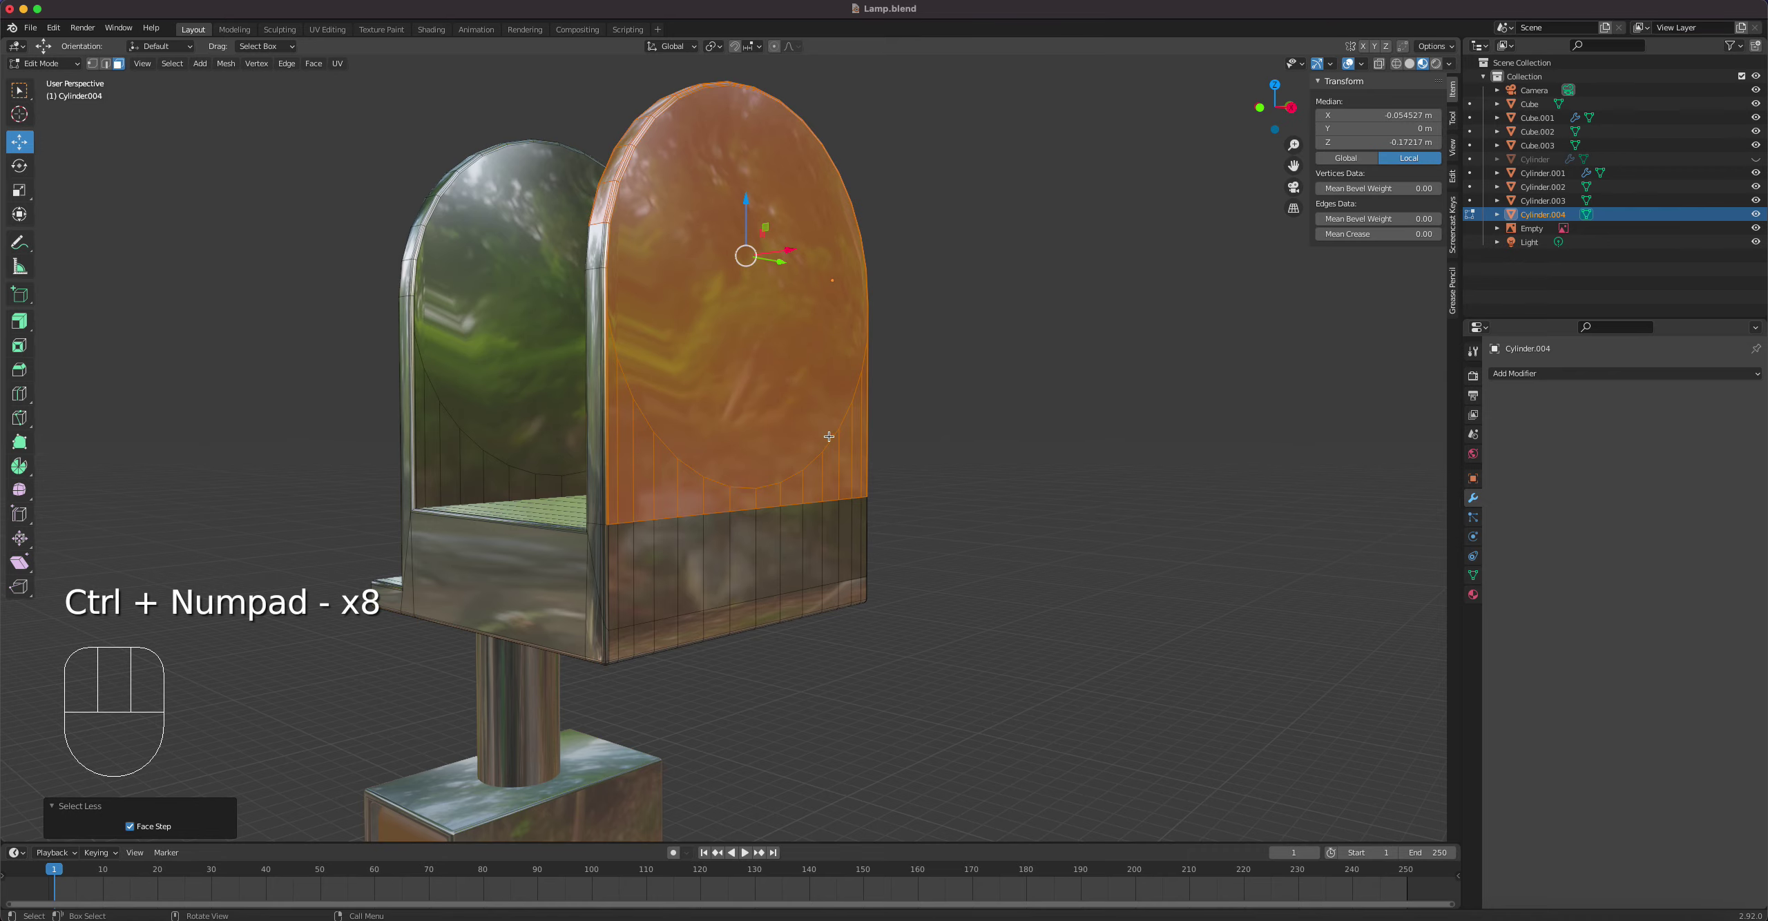
Step: Extend the selection to the inner faces and rim of the same arched plate above the edge loop
{"action": "middle_click_drag", "start_coordinate": [857, 417], "coordinate": [872, 410]}
{"action": "key", "text": "shift"}
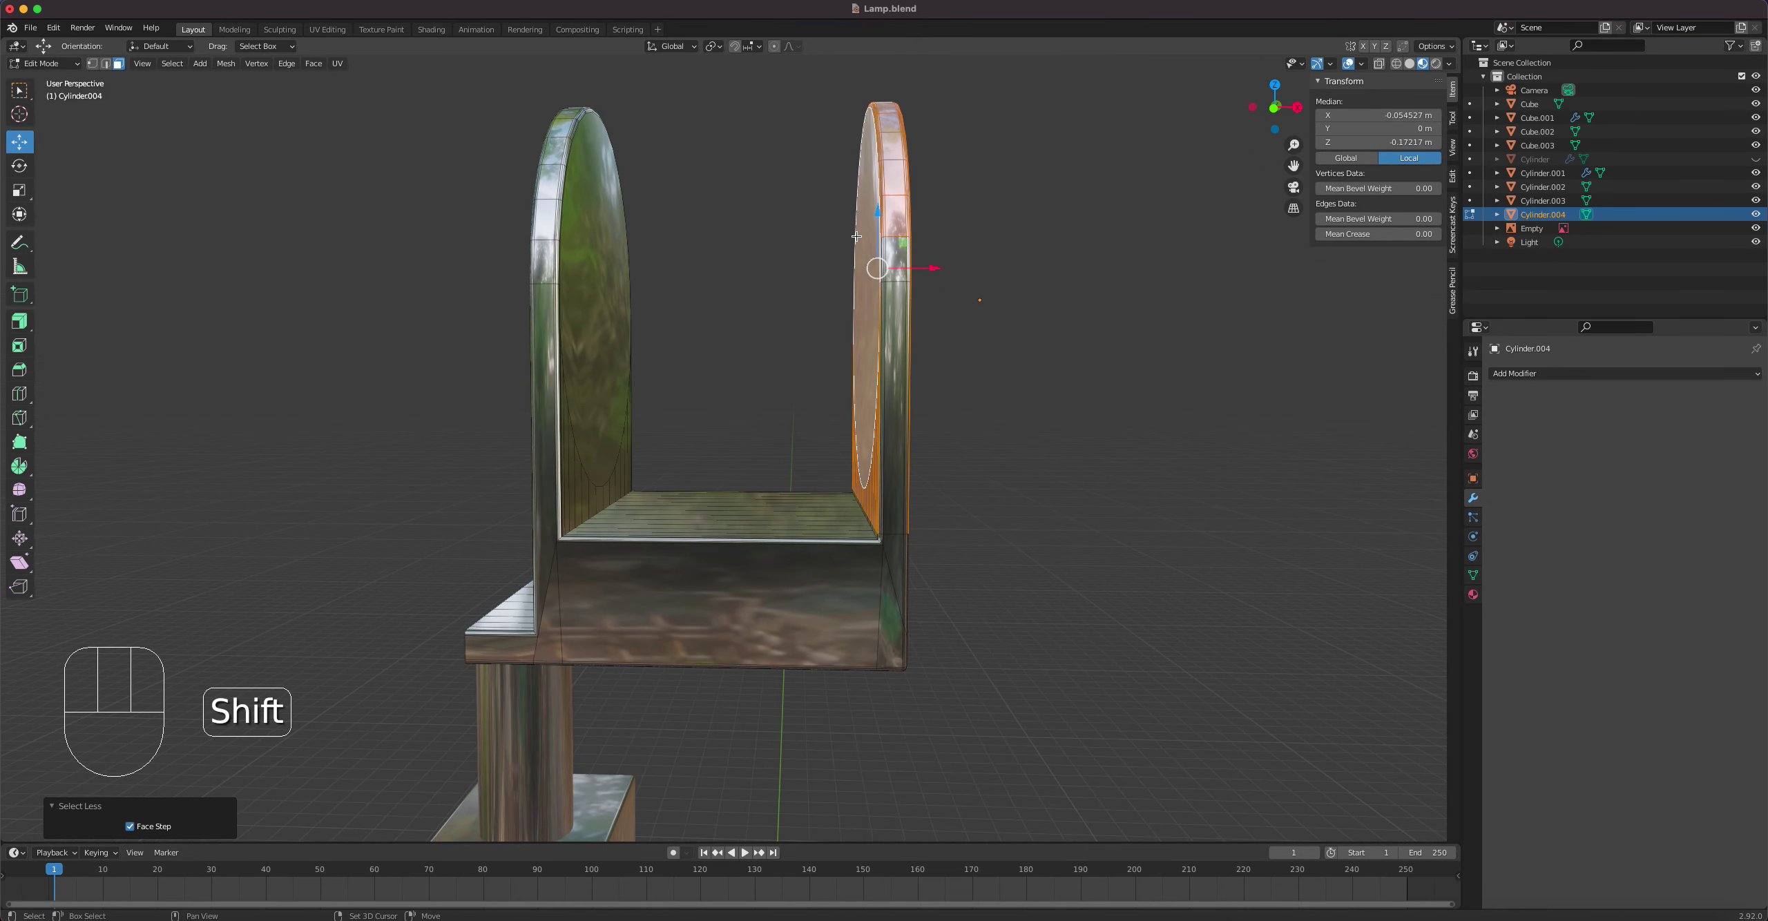
{"action": "left_click_drag", "start_coordinate": [863, 243], "coordinate": [993, 482], "text": "shift"}
{"action": "middle_click_drag", "start_coordinate": [994, 476], "coordinate": [708, 446]}
{"action": "left_click_drag", "start_coordinate": [549, 285], "coordinate": [715, 459], "text": "shift"}
{"action": "middle_click_drag", "start_coordinate": [671, 398], "coordinate": [993, 421]}
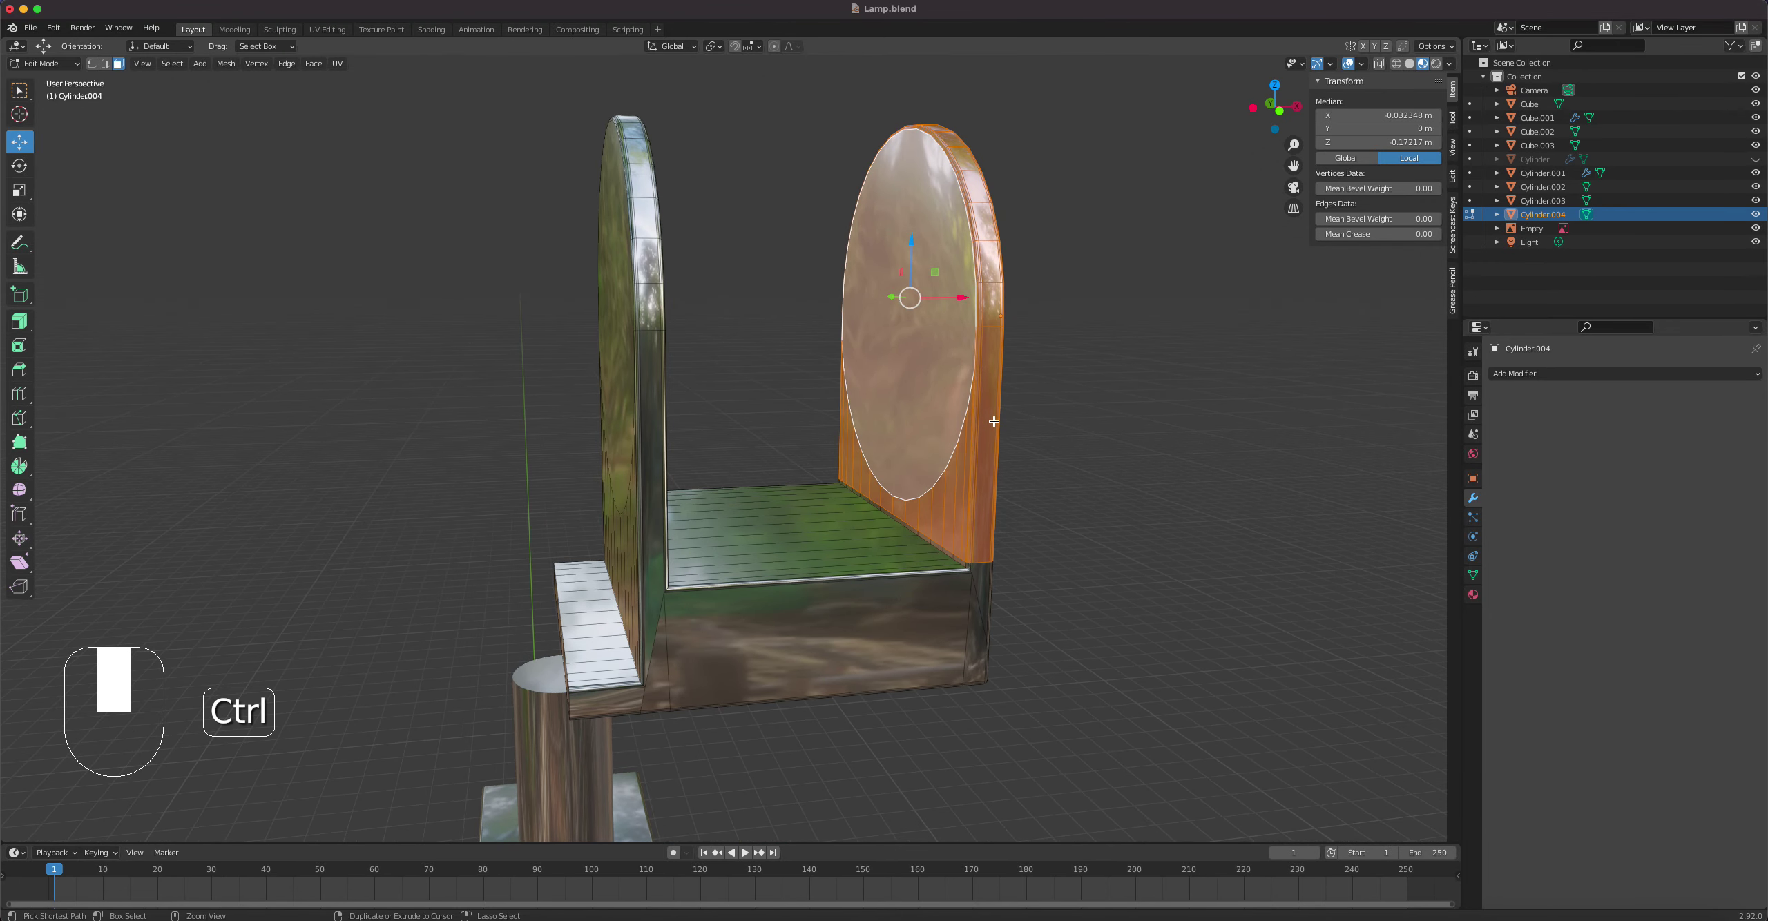
Step: Invert the selection and delete those faces, keeping only the single arched plate, and return to Object Mode
{"action": "key", "text": "ctrl+i"}
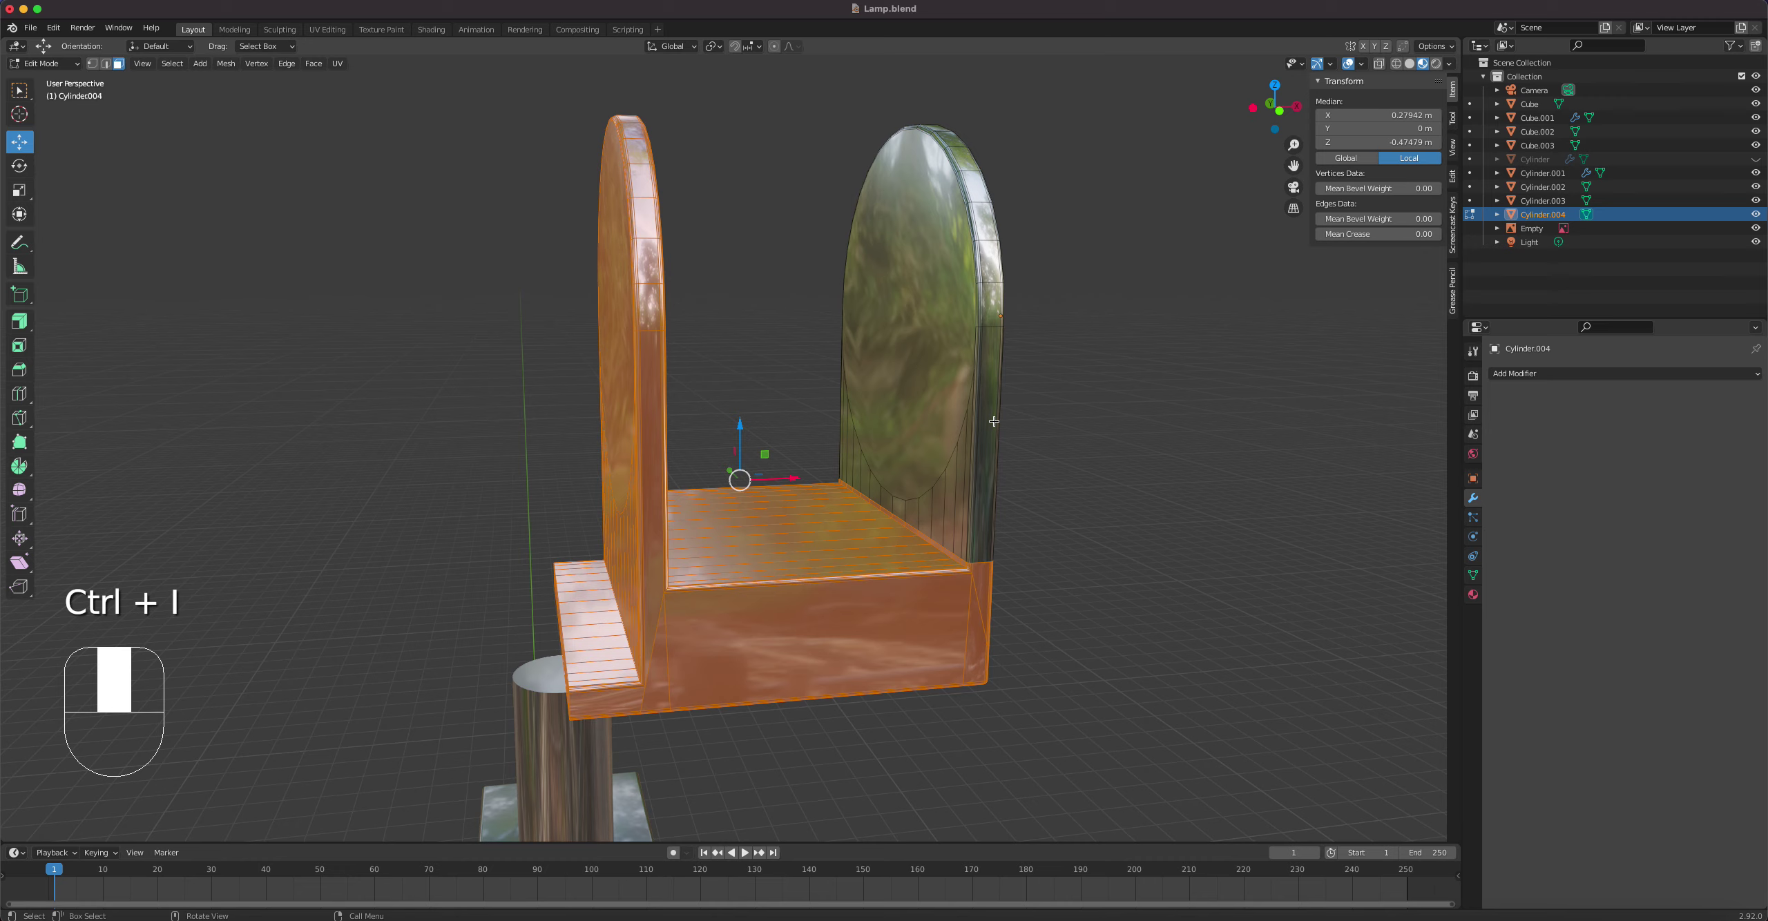
{"action": "key", "text": "x"}
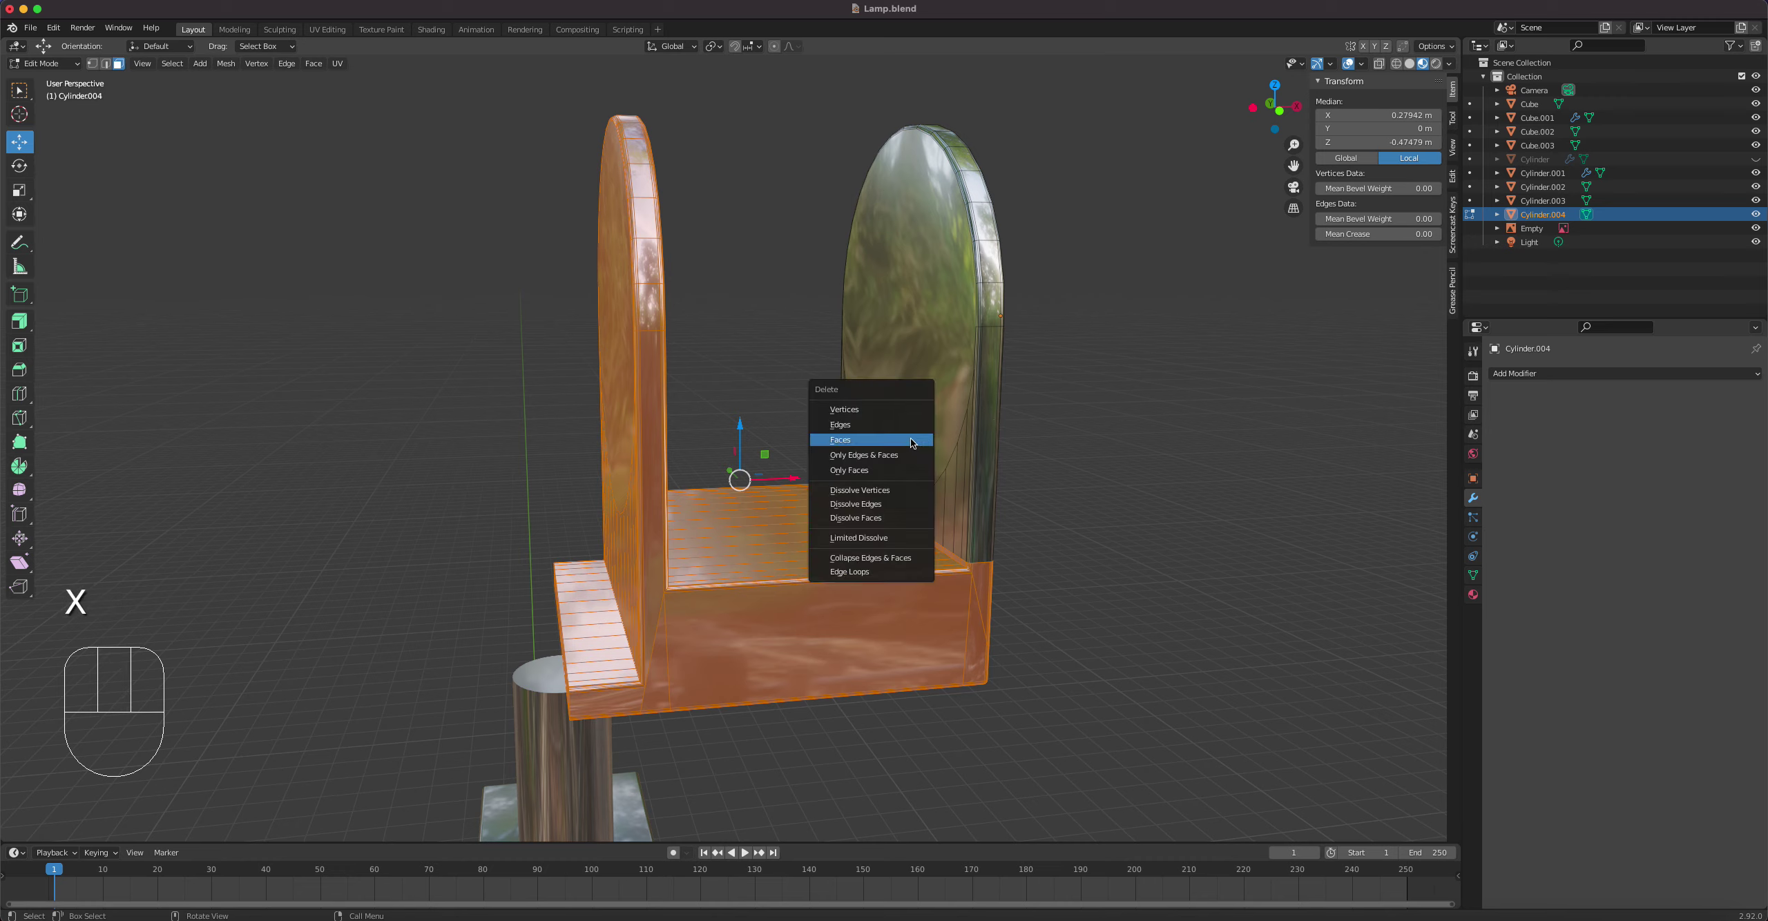
{"action": "left_click", "coordinate": [911, 441]}
{"action": "key", "text": "Tab"}
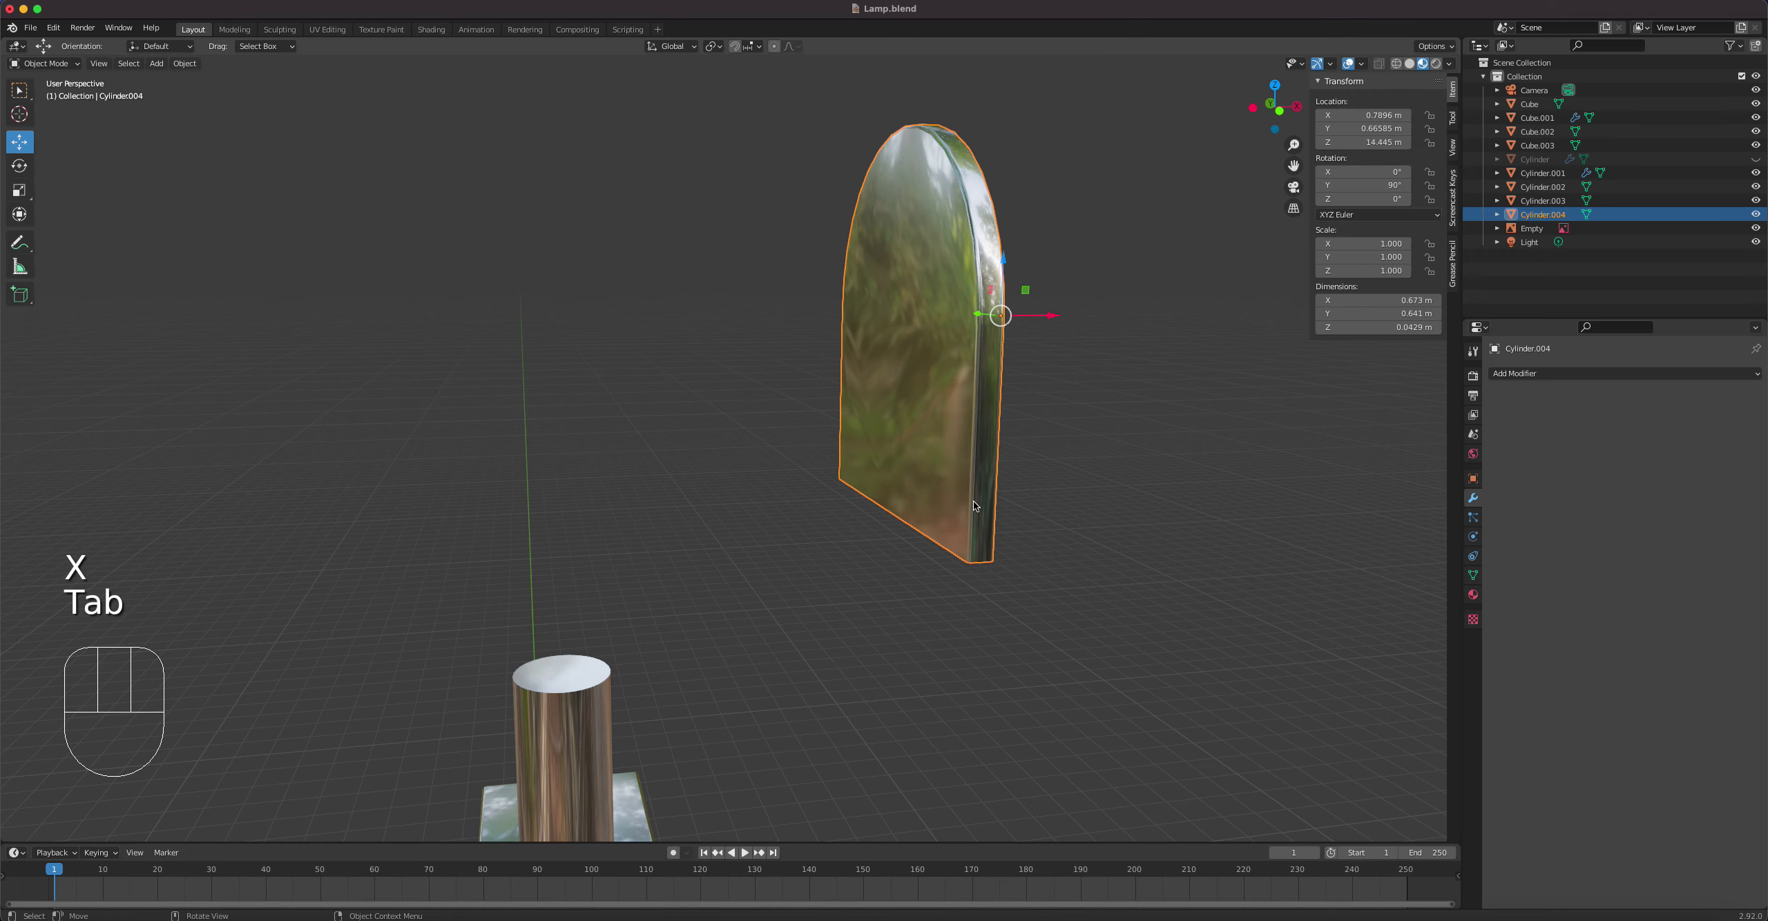
Step: Set the arched plate's origin to its geometry
{"action": "left_click", "coordinate": [185, 62]}
{"action": "mouse_move", "coordinate": [207, 93]}
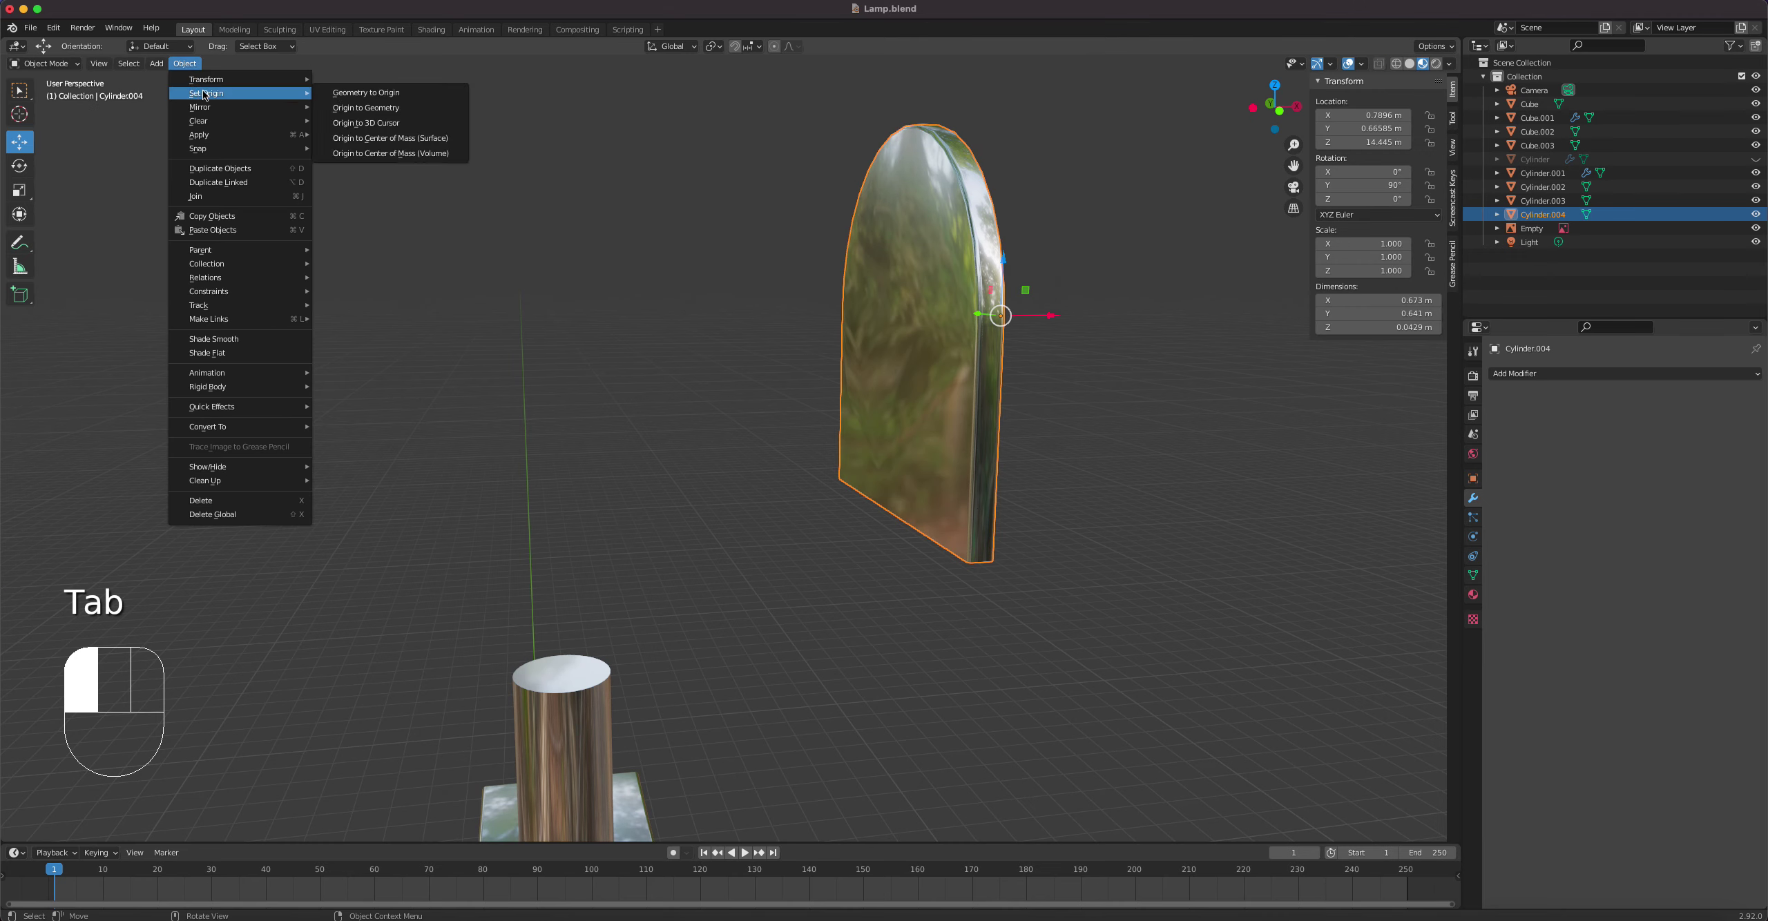
{"action": "left_click", "coordinate": [384, 110]}
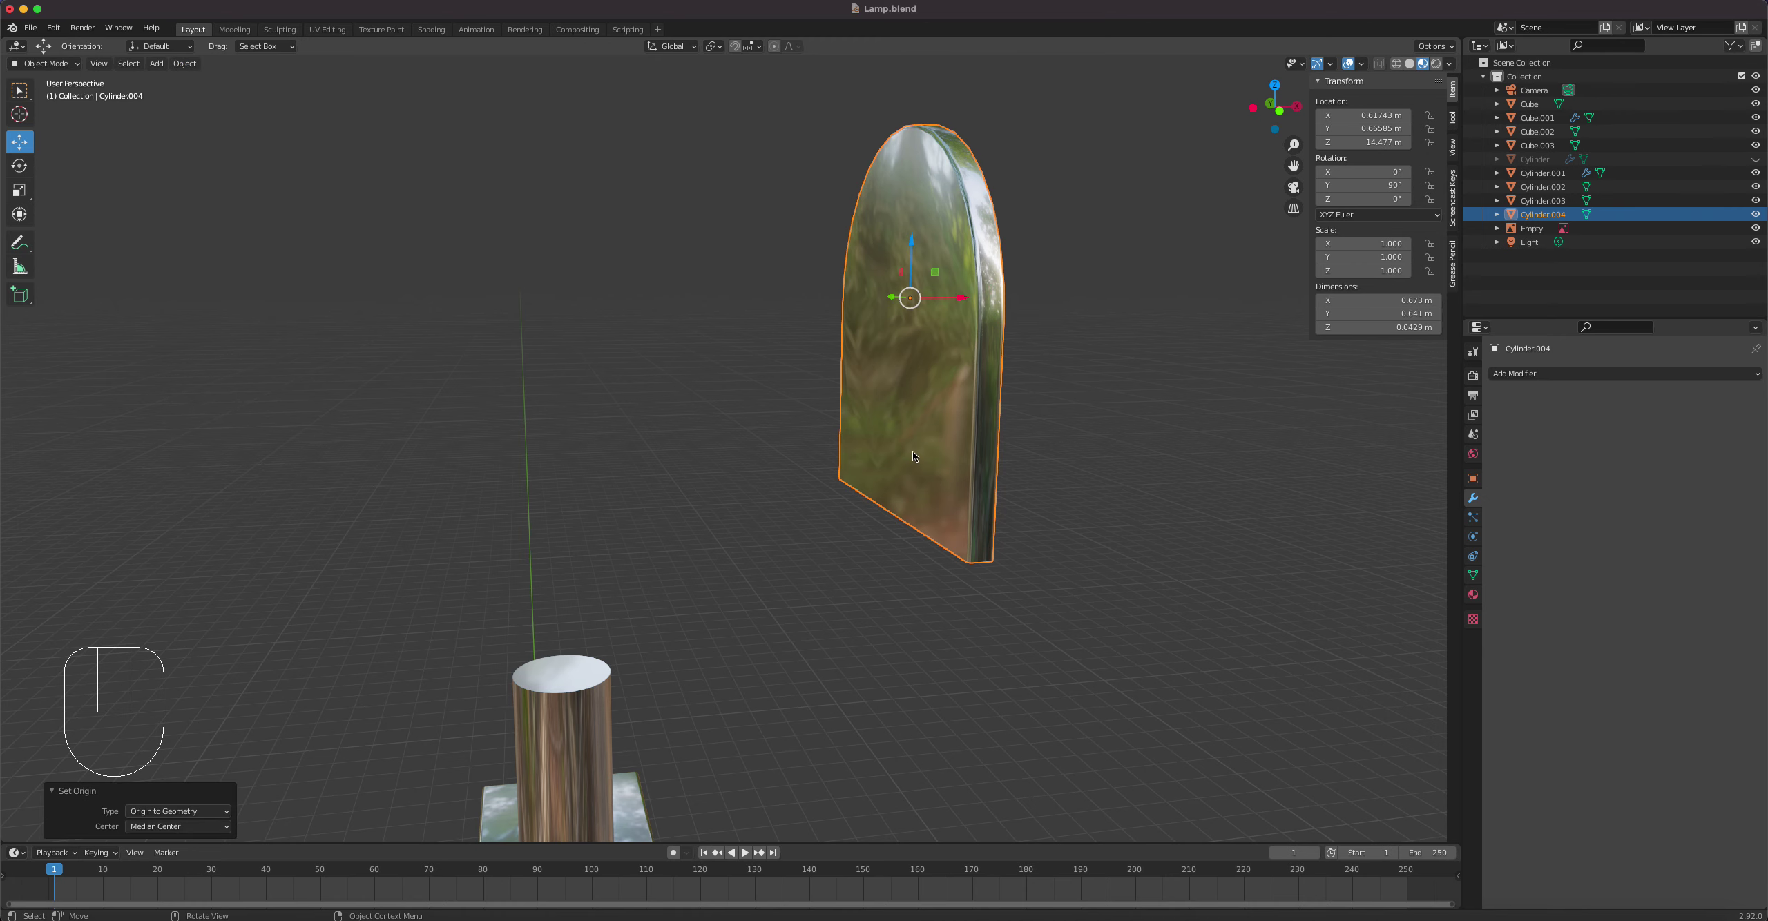
Step: In front view, scale the arched plate by 0.583 and move it about -0.618 m in X and -0.415 m in Z onto the pin
{"action": "key", "text": "KP_1"}
{"action": "key", "text": "s"}
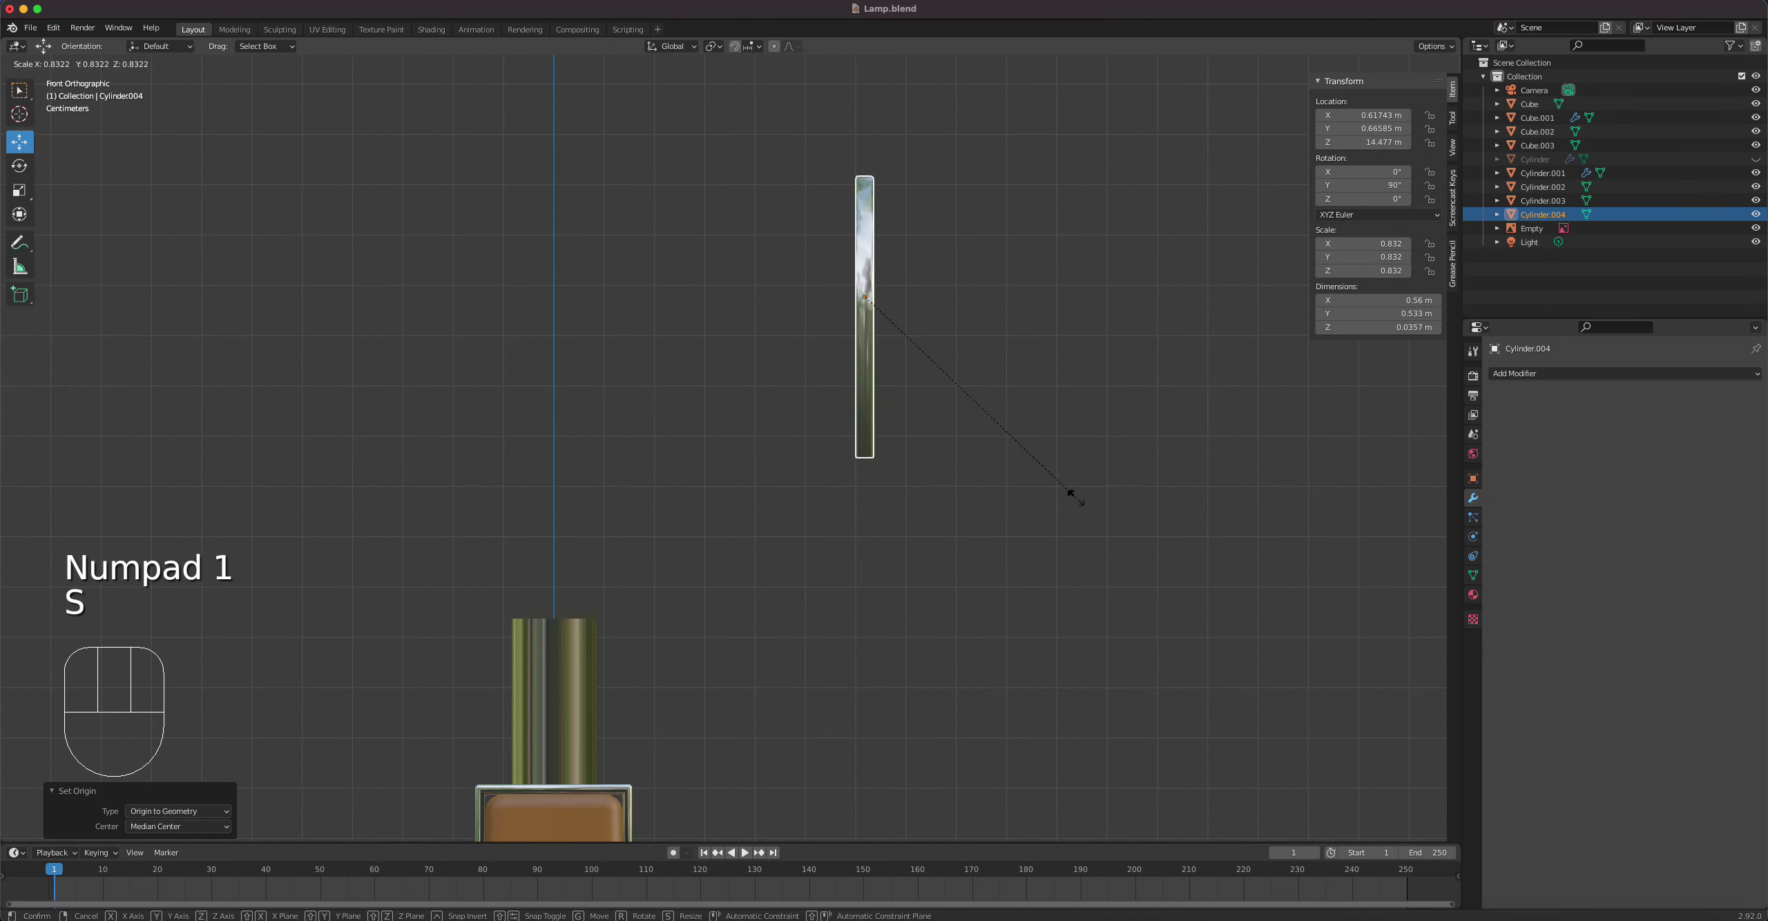
{"action": "left_click", "coordinate": [989, 460]}
{"action": "key", "text": "g"}
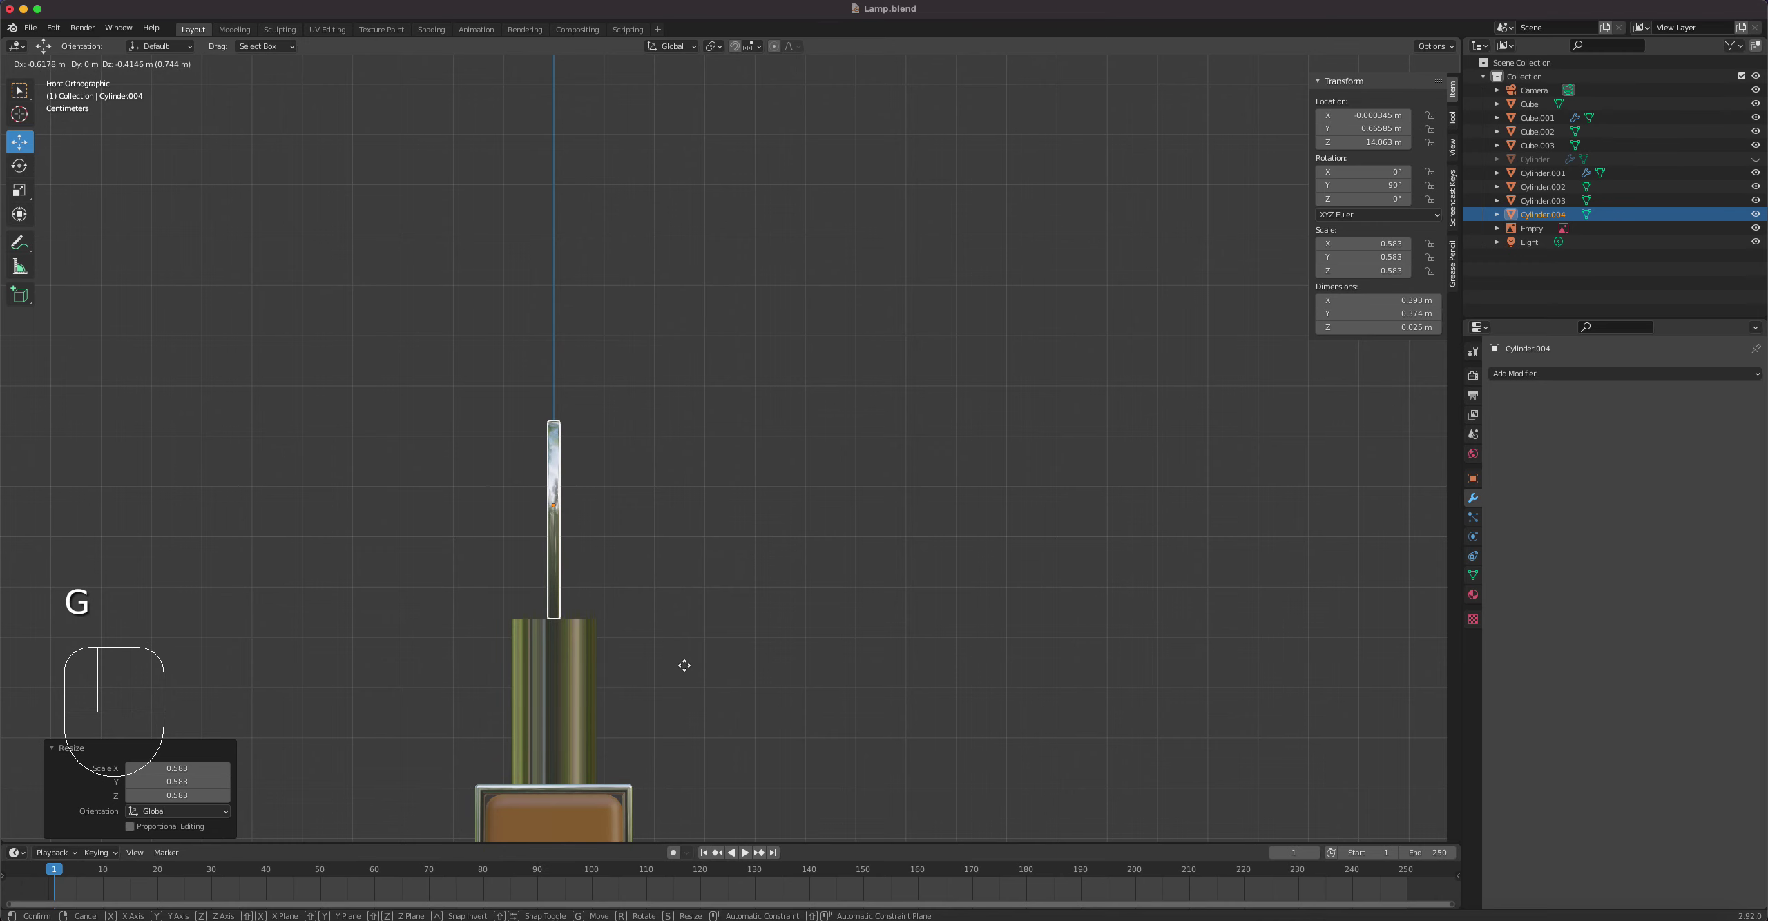
{"action": "left_click", "coordinate": [683, 665]}
{"action": "key", "text": "KP_3"}
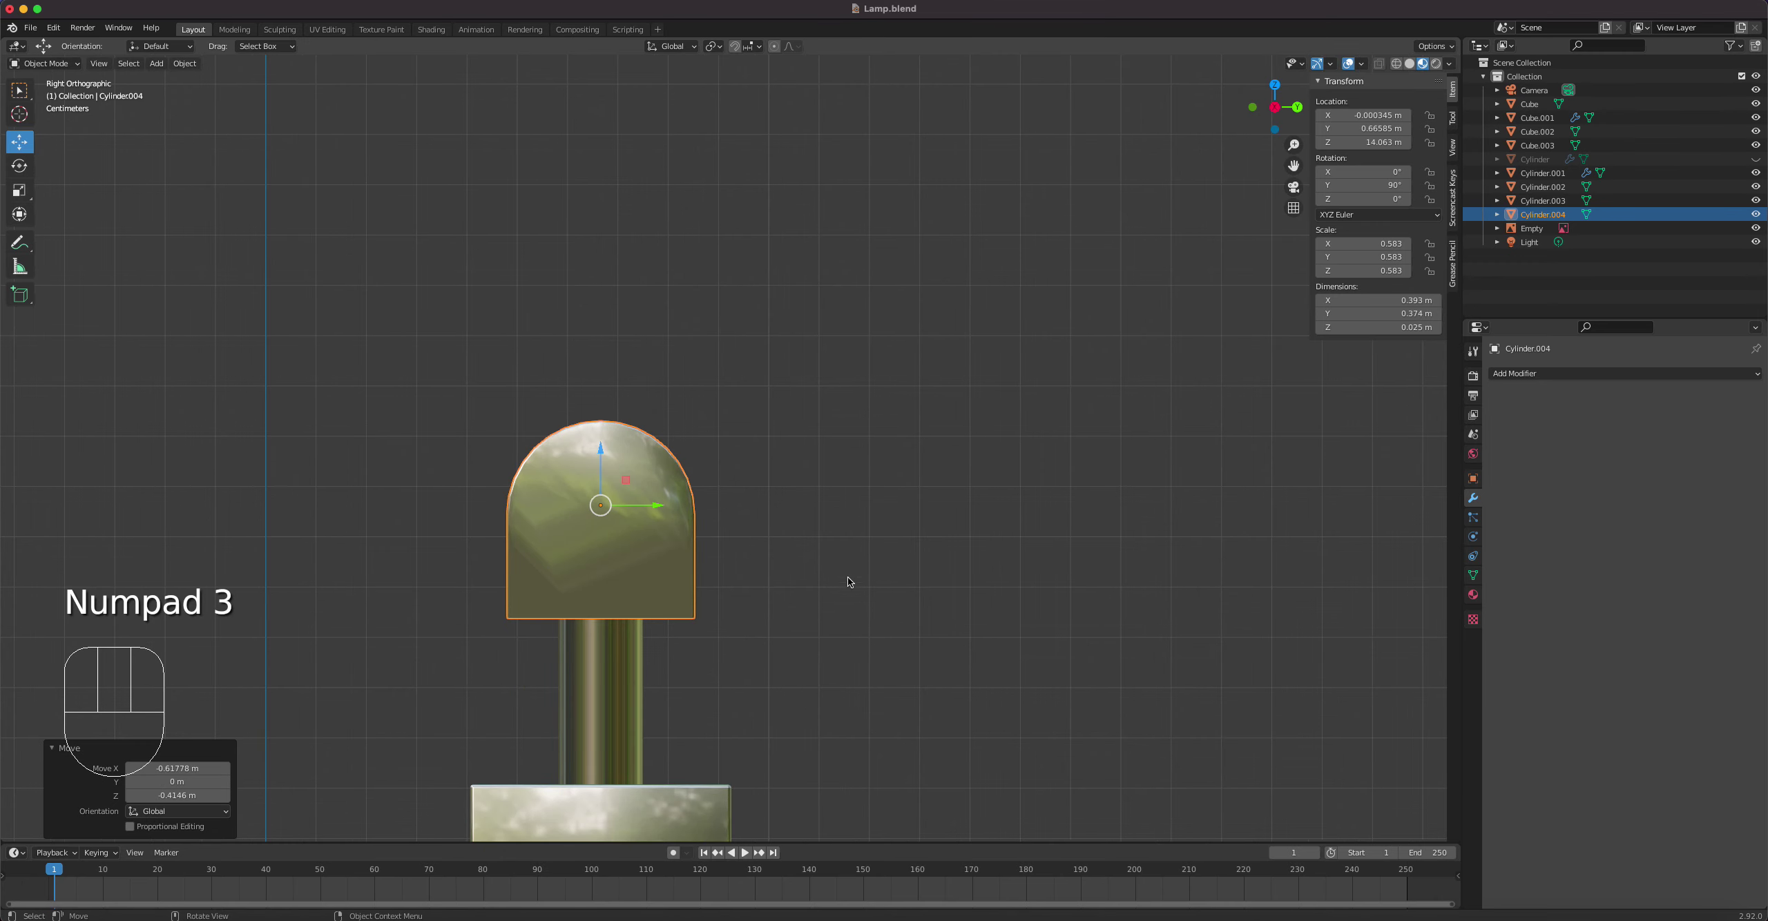
Step: In right view, scale the arched plate by 0.336 and lower it about 0.15 m in Z towards the pin's top
{"action": "key", "text": "s"}
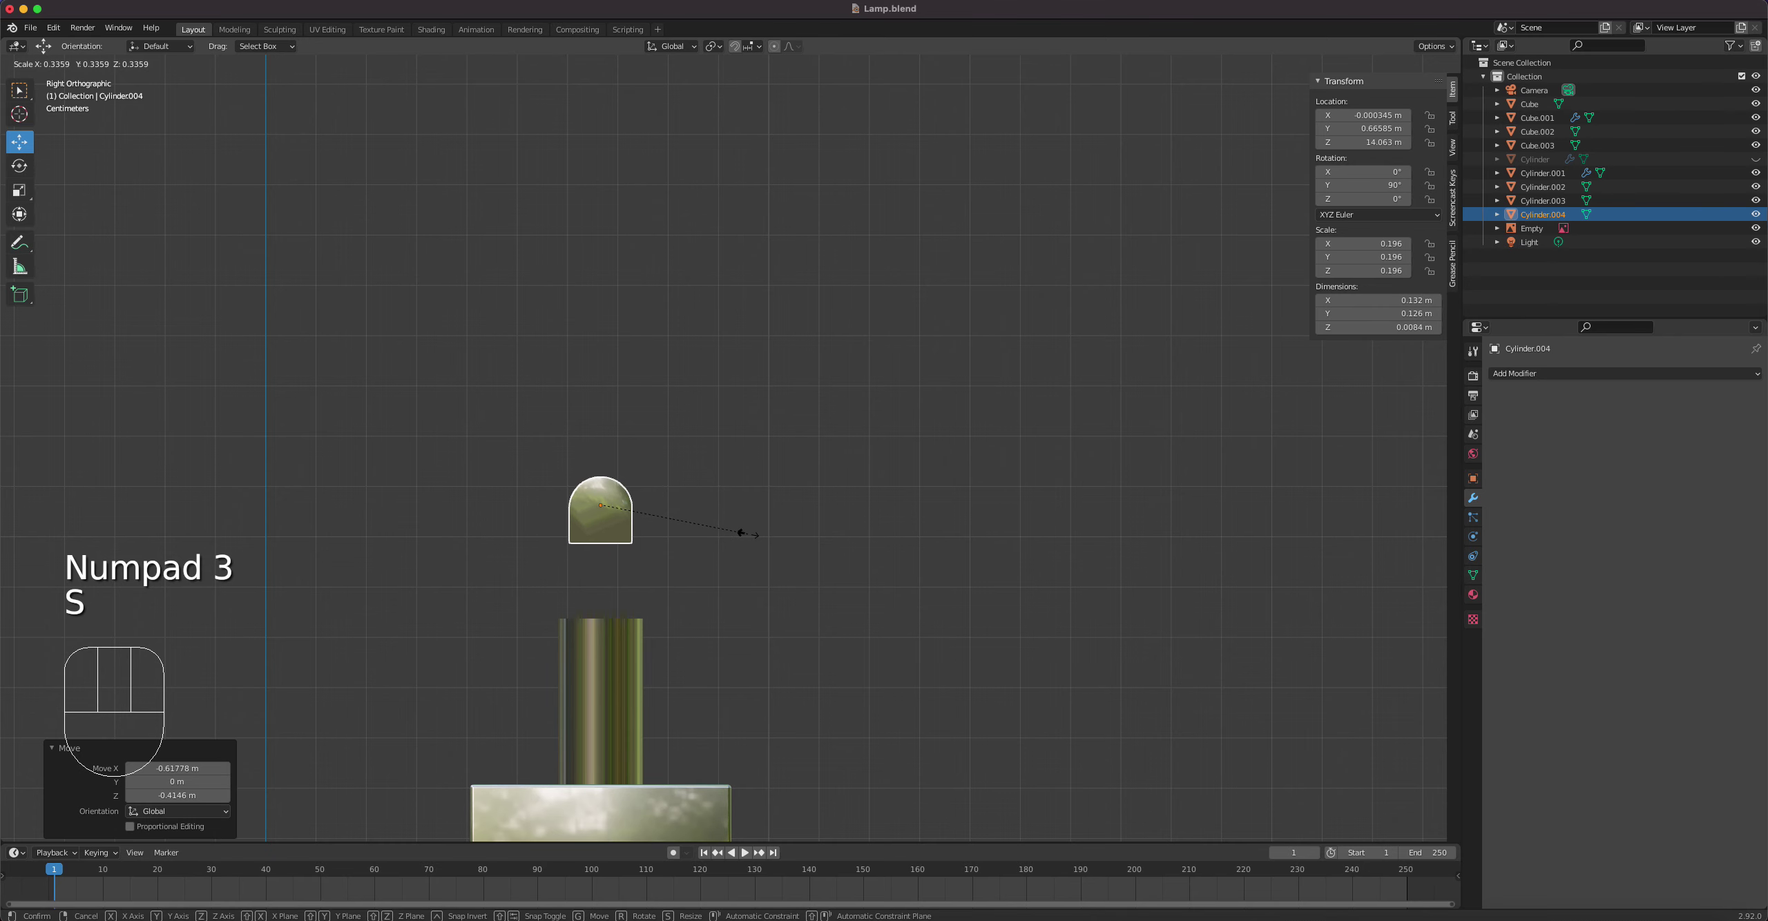
{"action": "left_click", "coordinate": [741, 533]}
{"action": "scroll", "coordinate": [599, 563], "scroll_direction": "up", "scroll_amount": 4}
{"action": "middle_click_drag", "start_coordinate": [600, 564], "coordinate": [571, 414], "text": "shift"}
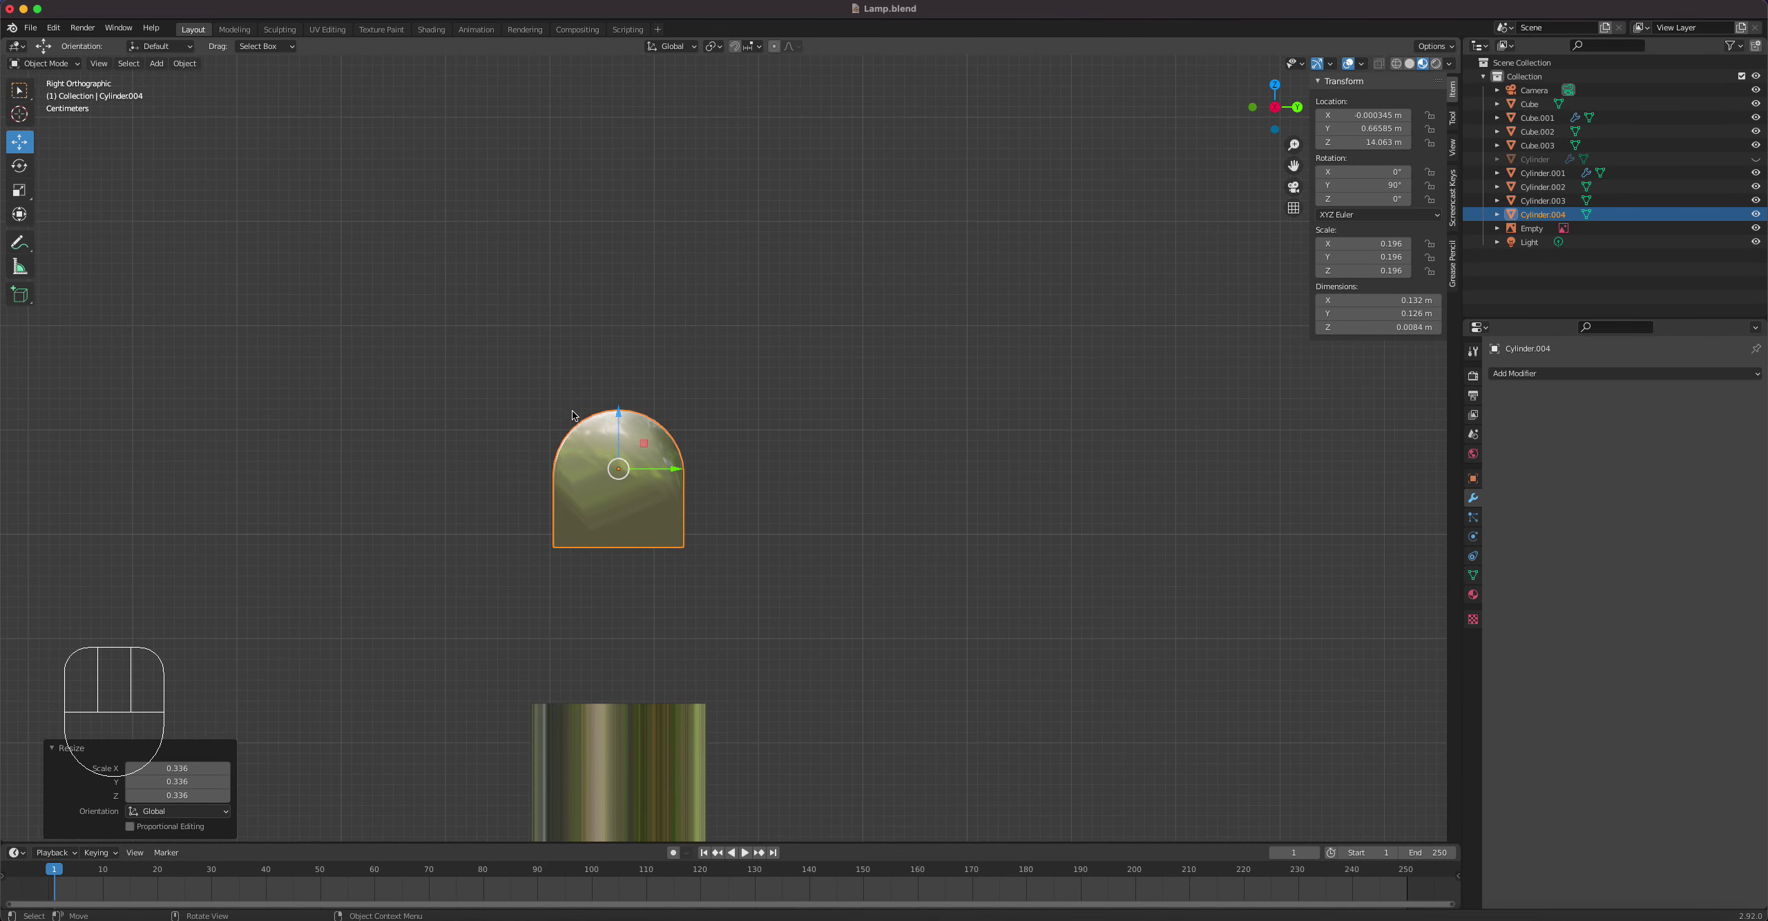
{"action": "left_click_drag", "start_coordinate": [618, 414], "coordinate": [725, 625]}
Step: Scale the arched plate by 1.209 to nearly the pin's width and adjust its height to Z 13.925 m so it sits on the pin
{"action": "key", "text": "s"}
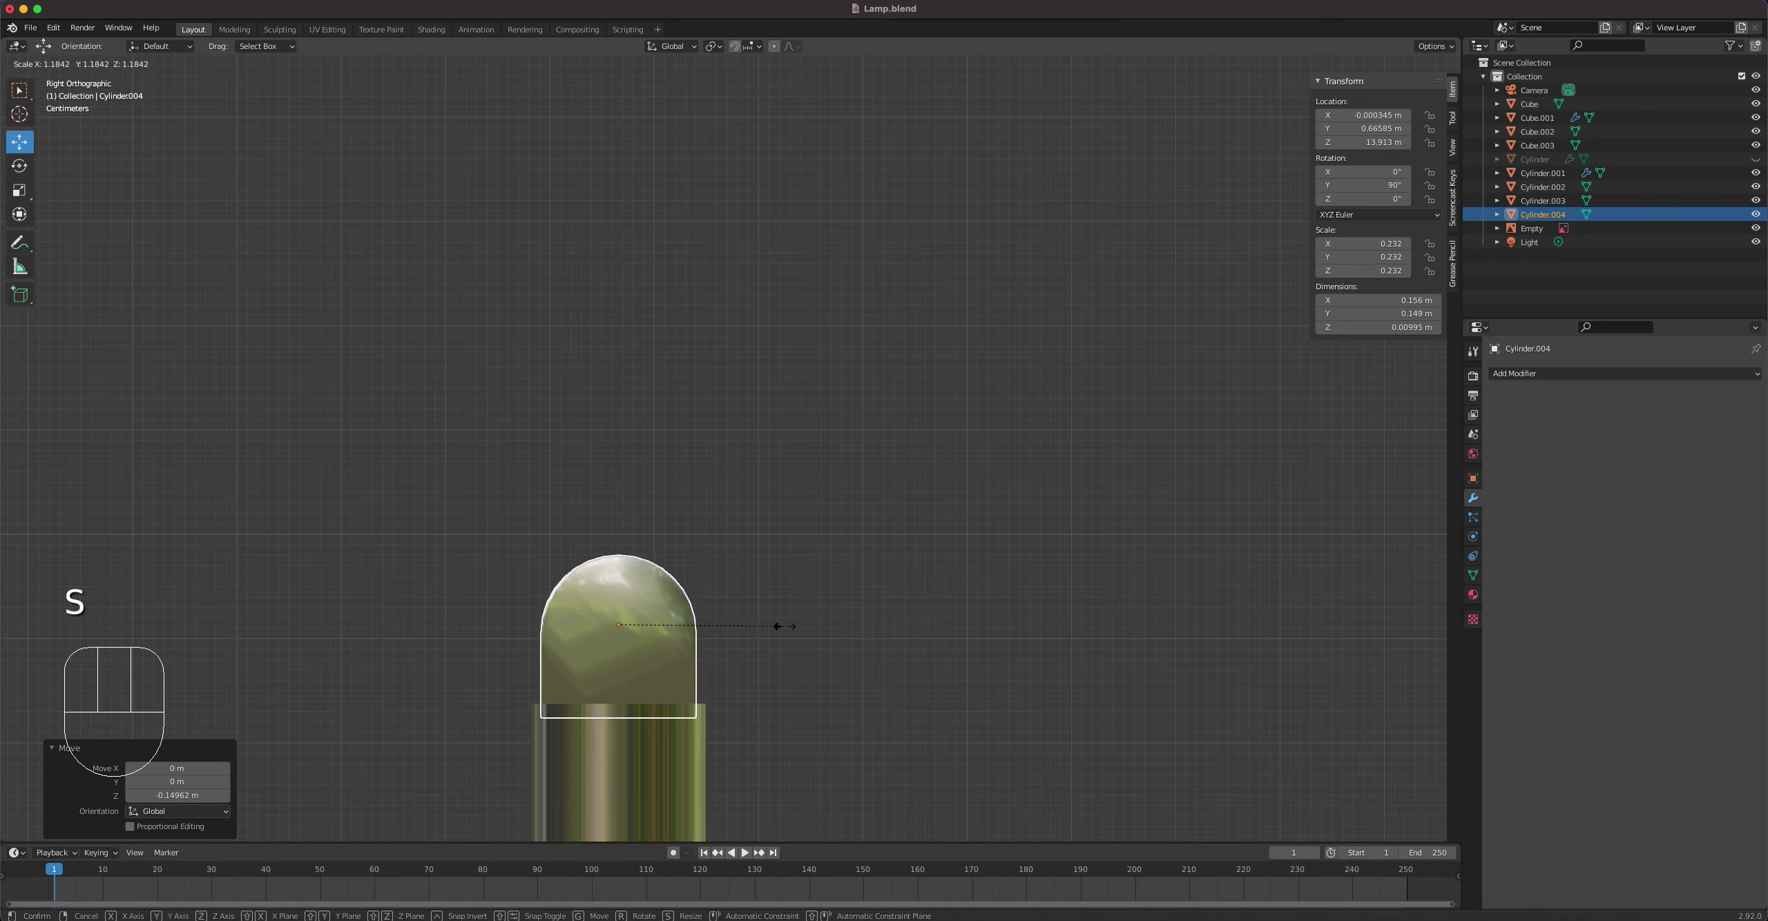
{"action": "left_click", "coordinate": [788, 626]}
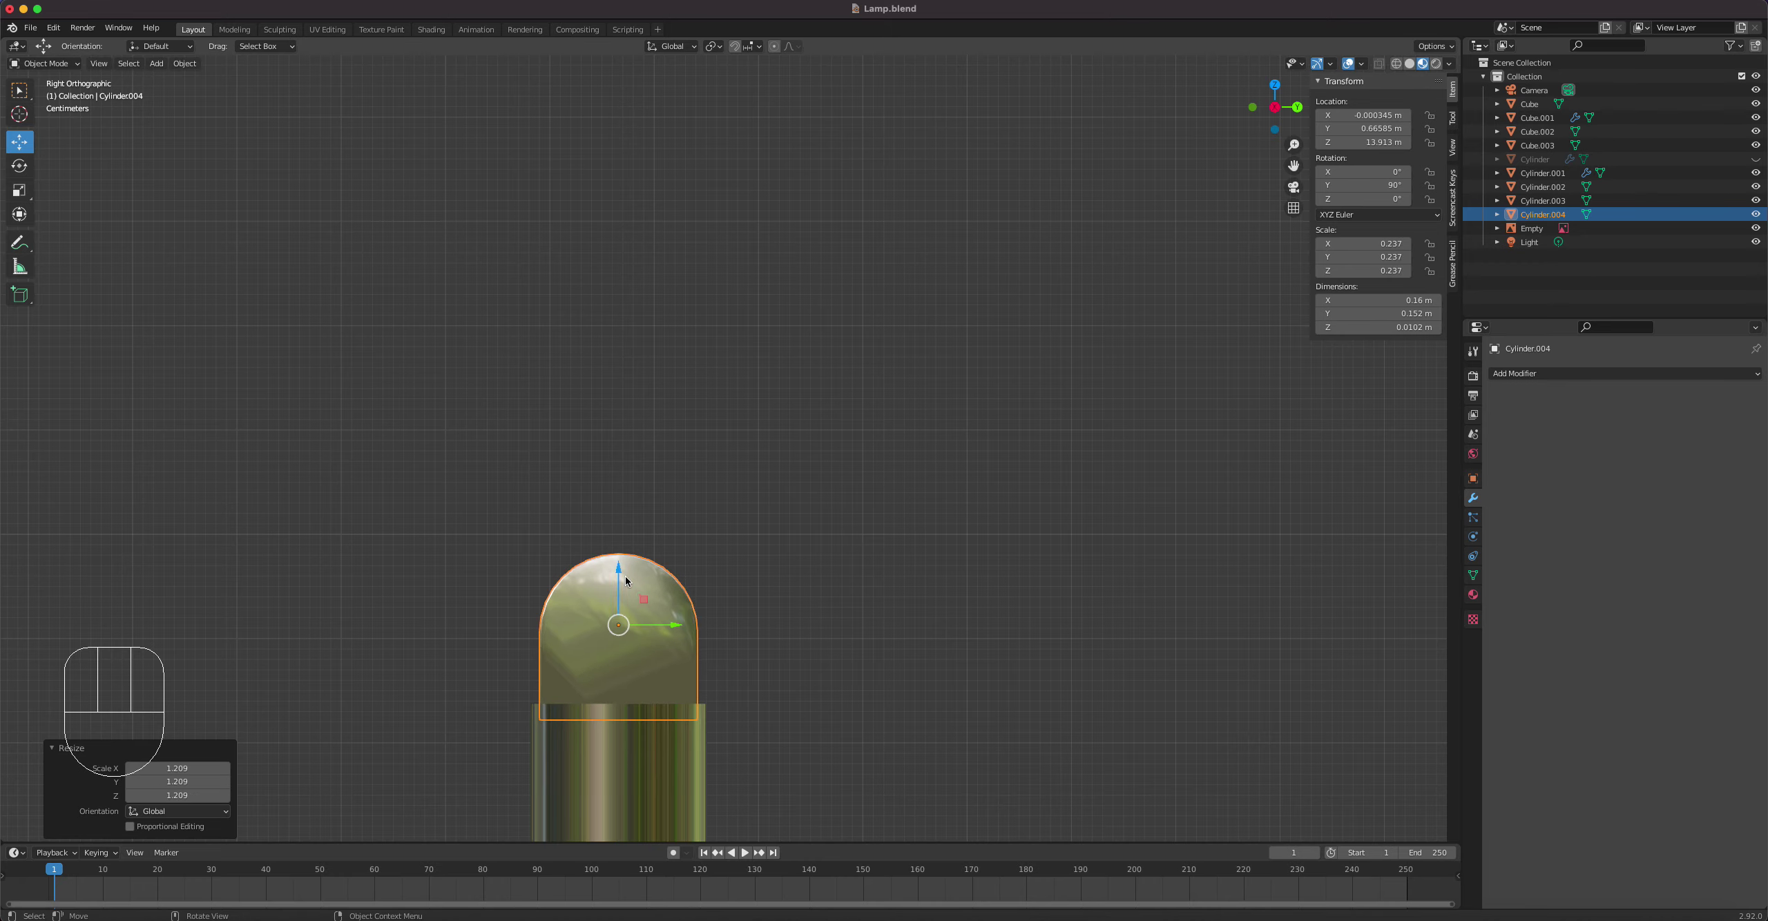
{"action": "left_click_drag", "start_coordinate": [619, 567], "coordinate": [620, 554]}
Step: In front view, centre the arched plate on the pin by setting its X location to 0 m
{"action": "key", "text": "KP_1"}
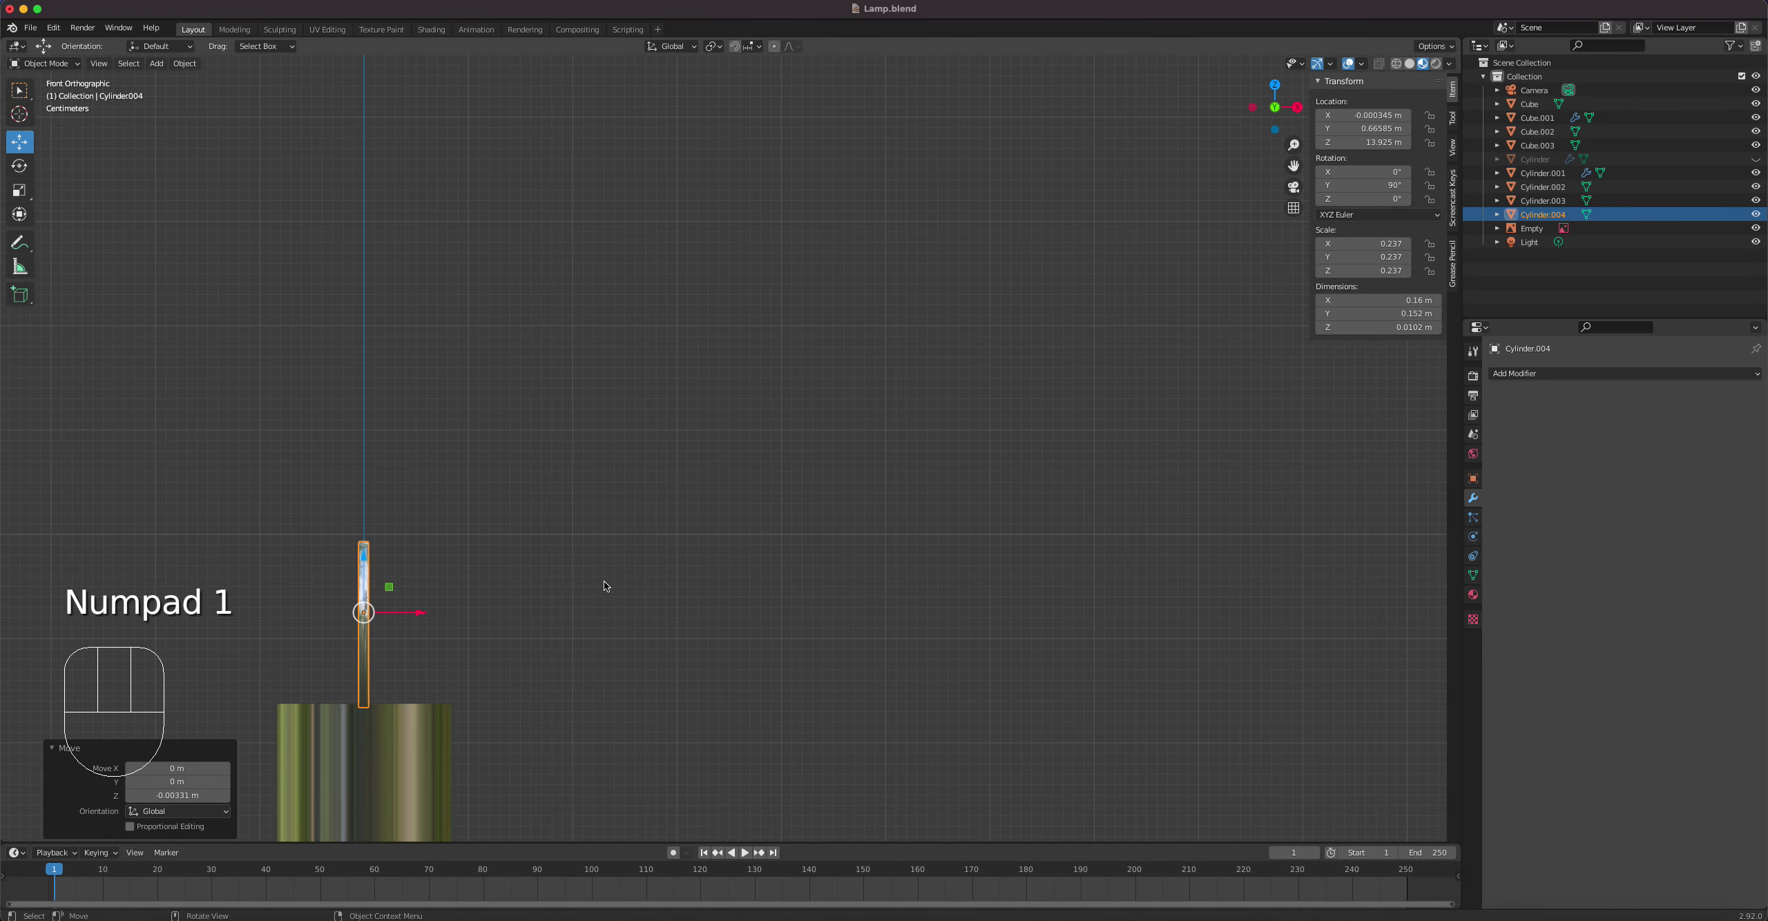
{"action": "middle_click_drag", "start_coordinate": [604, 585], "coordinate": [733, 490], "text": "shift"}
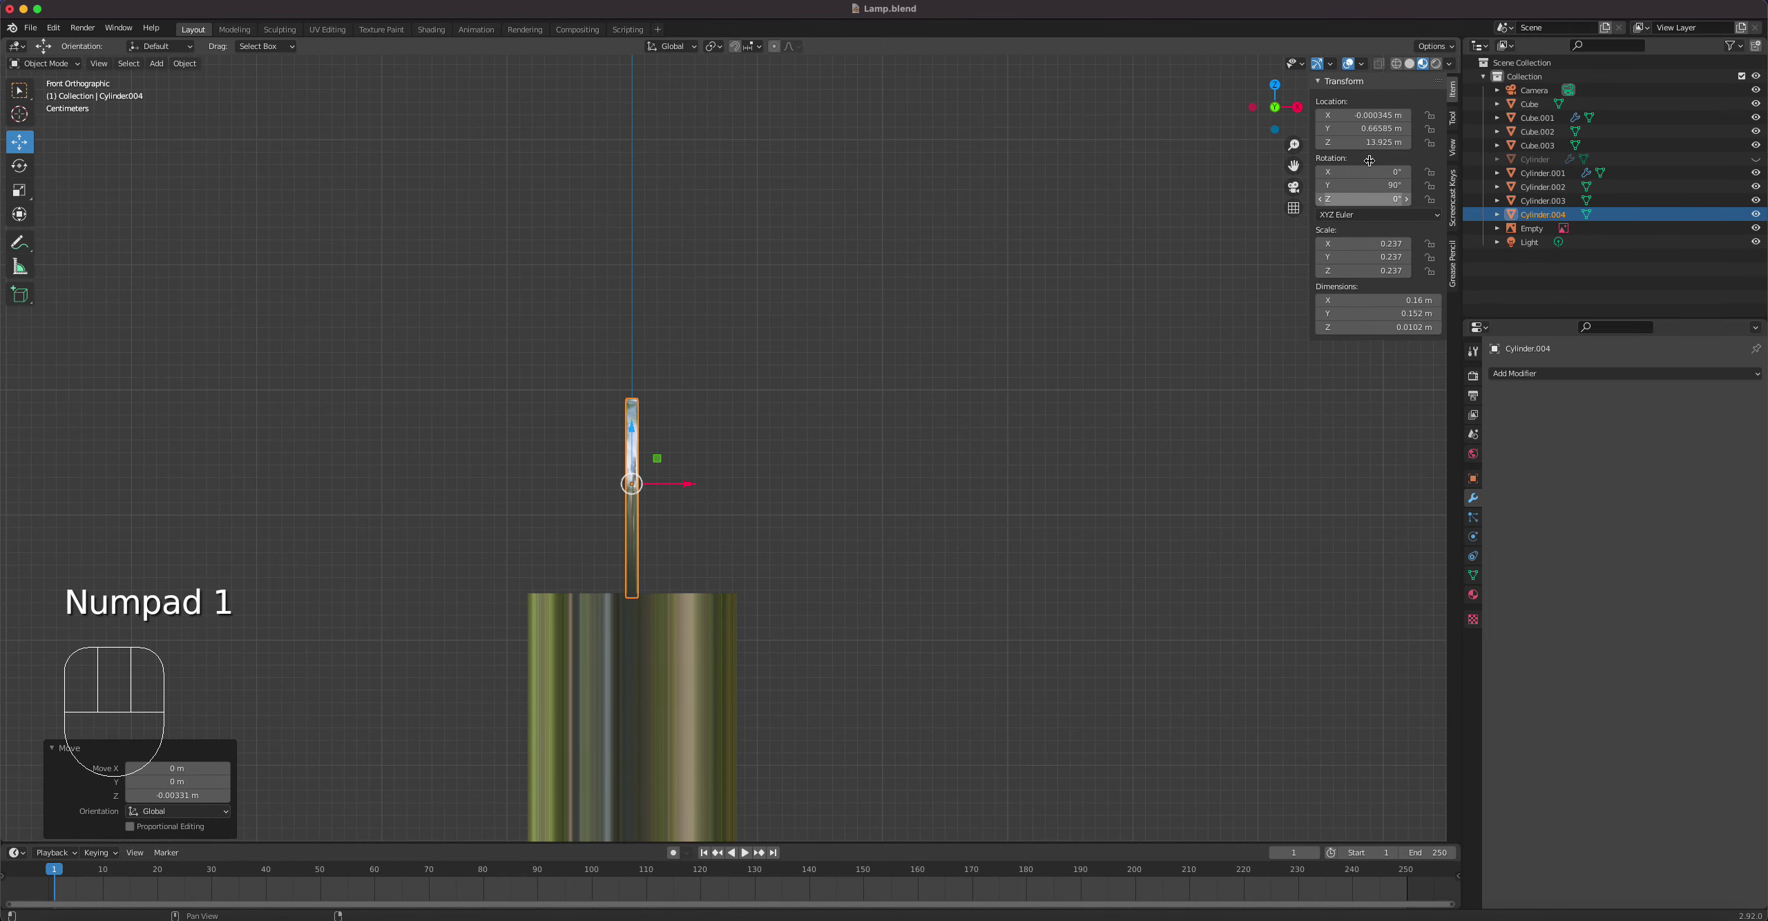
{"action": "left_click", "coordinate": [1359, 116]}
{"action": "type", "text": "0"}
{"action": "key", "text": "Return"}
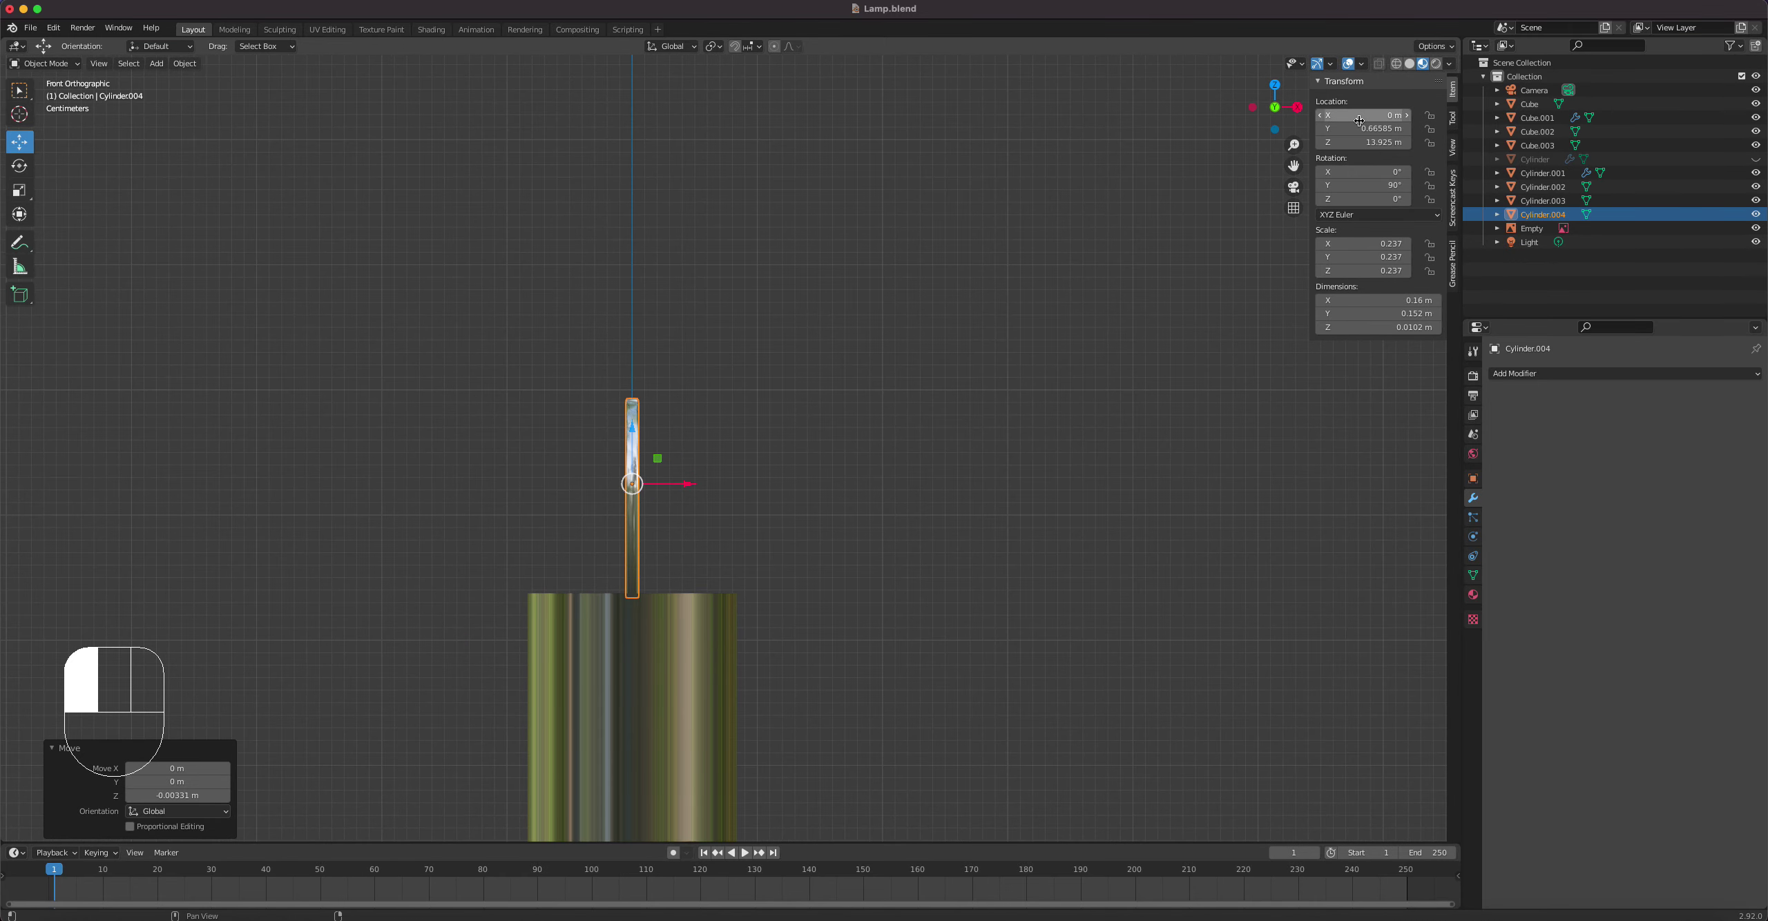
Step: Examine the arched plate on its pin from several angles and compare the joint with the lamp reference photo
{"action": "middle_click_drag", "start_coordinate": [786, 392], "coordinate": [839, 582]}
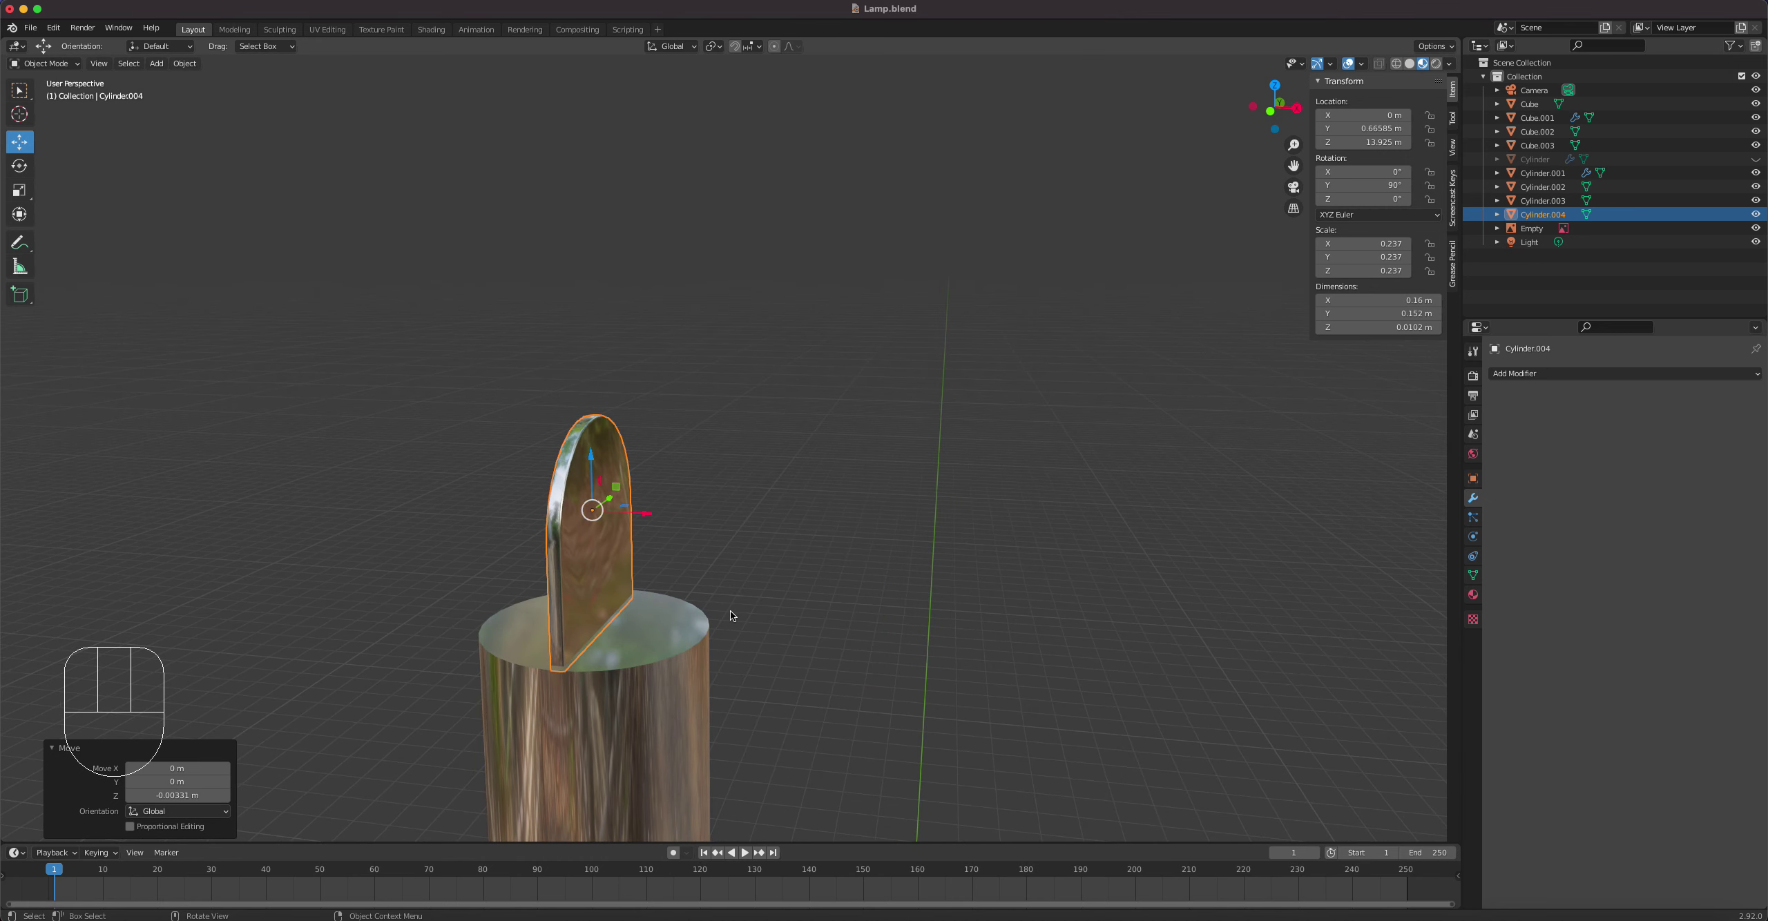
{"action": "scroll", "coordinate": [1036, 652], "scroll_direction": "down", "scroll_amount": 8}
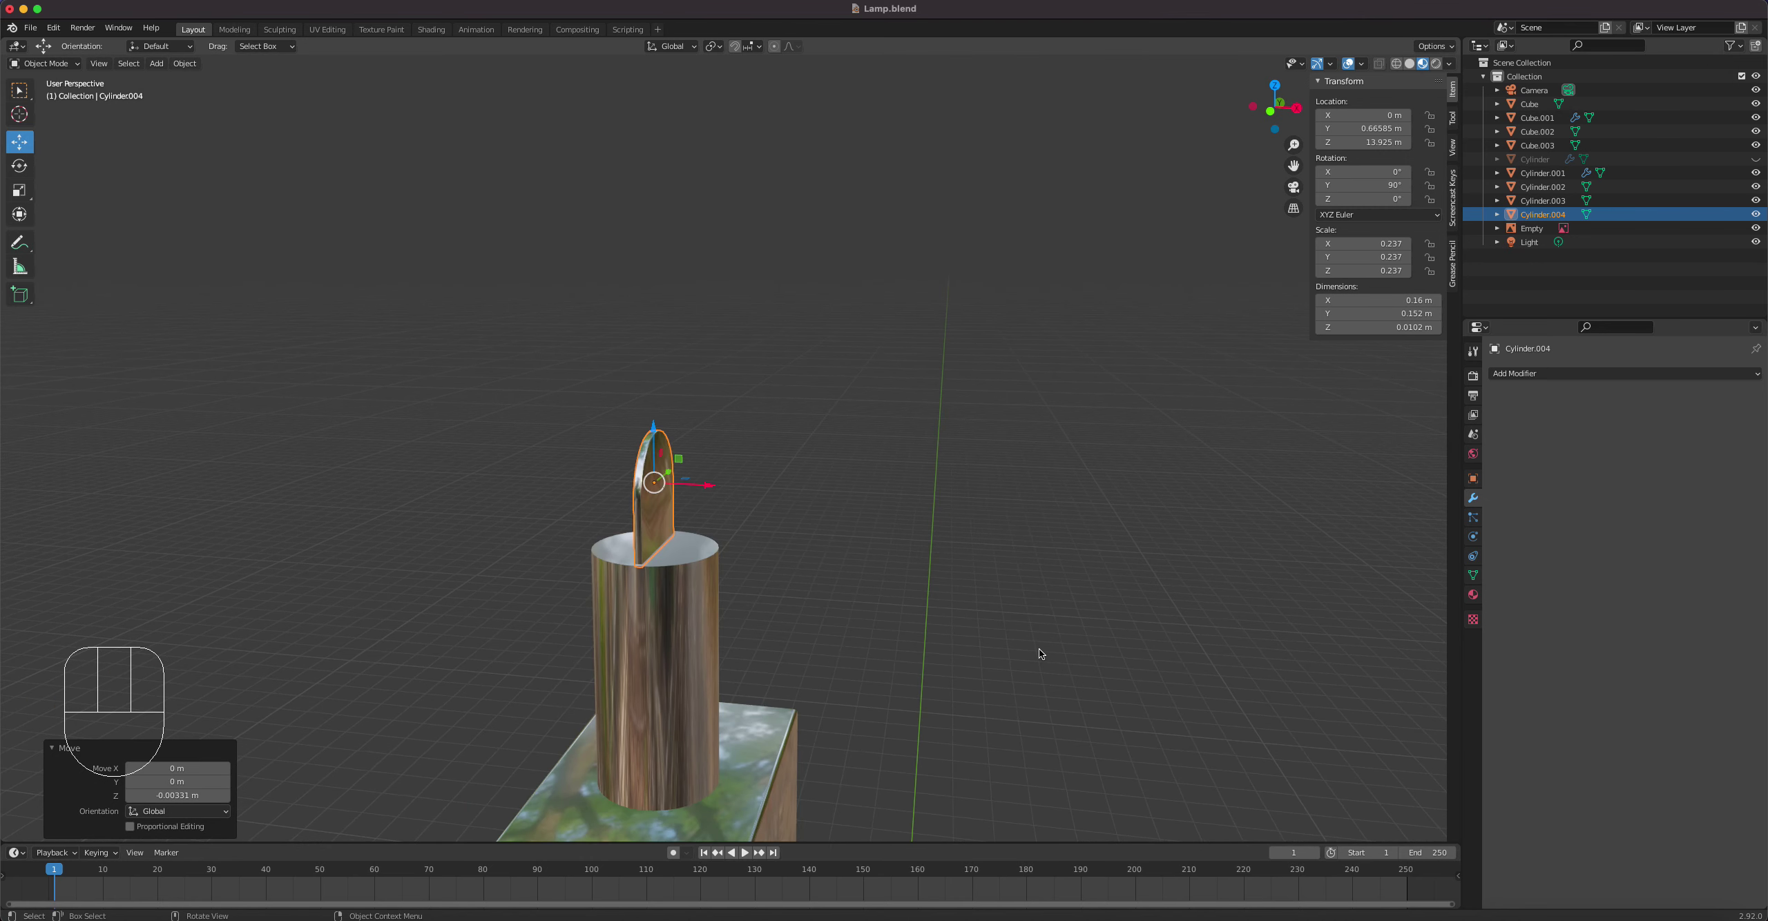
{"action": "scroll", "coordinate": [743, 510], "scroll_direction": "down", "scroll_amount": 5}
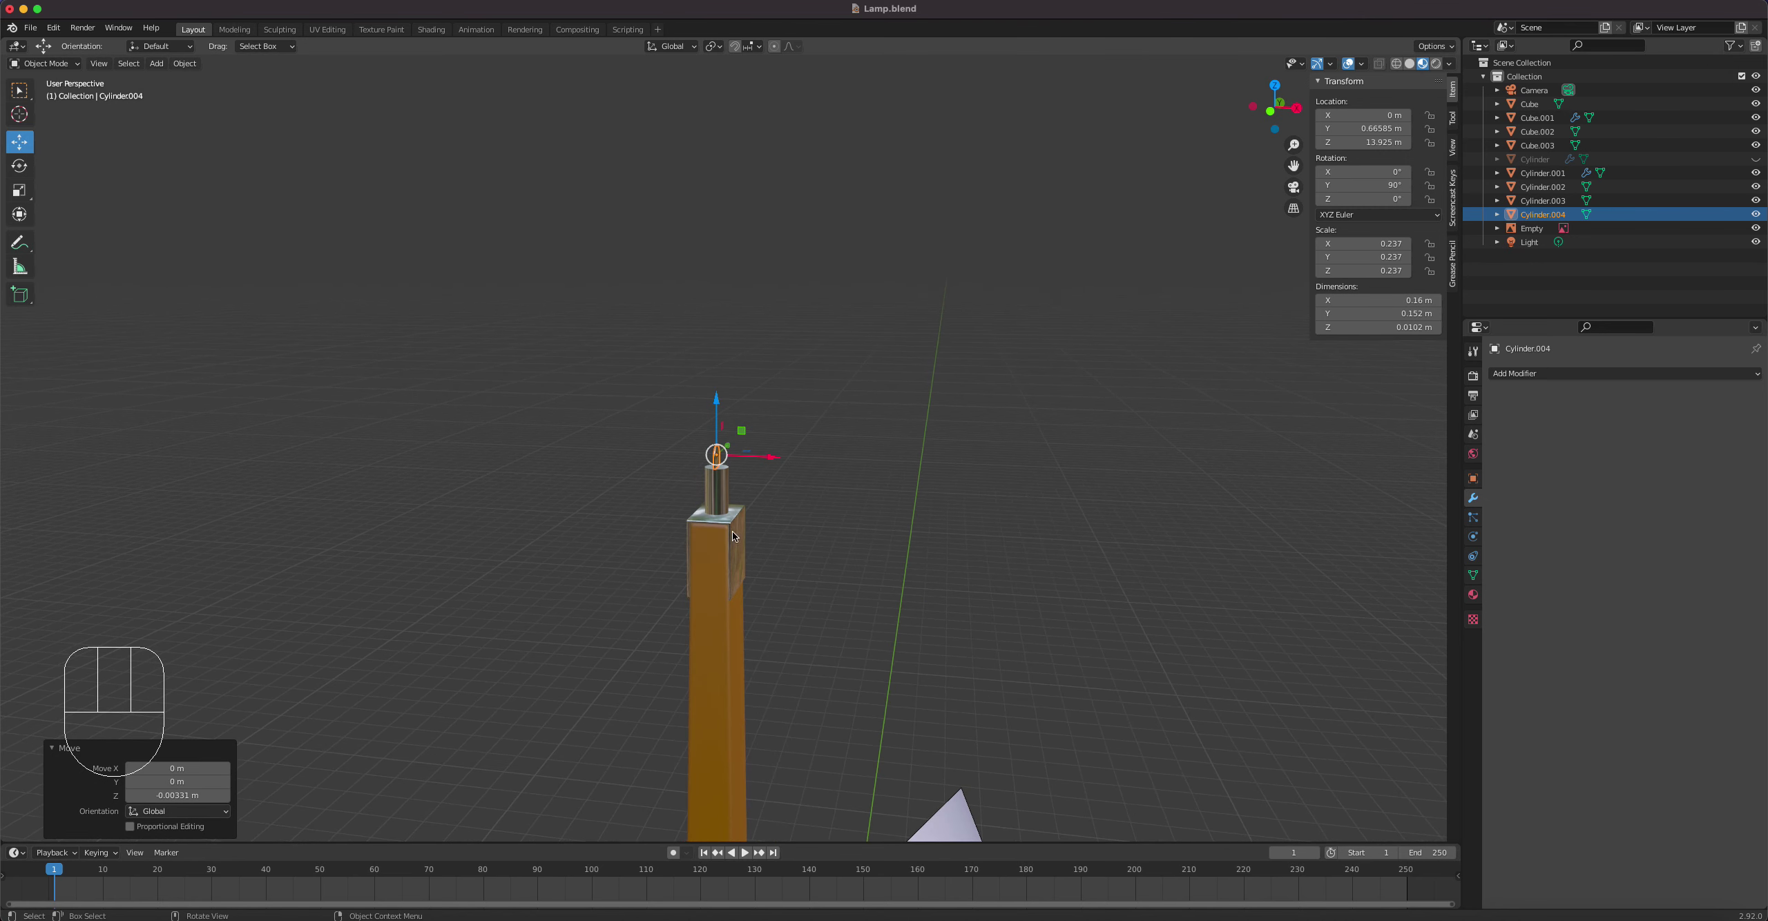
{"action": "middle_click_drag", "start_coordinate": [862, 518], "coordinate": [857, 329], "text": "shift"}
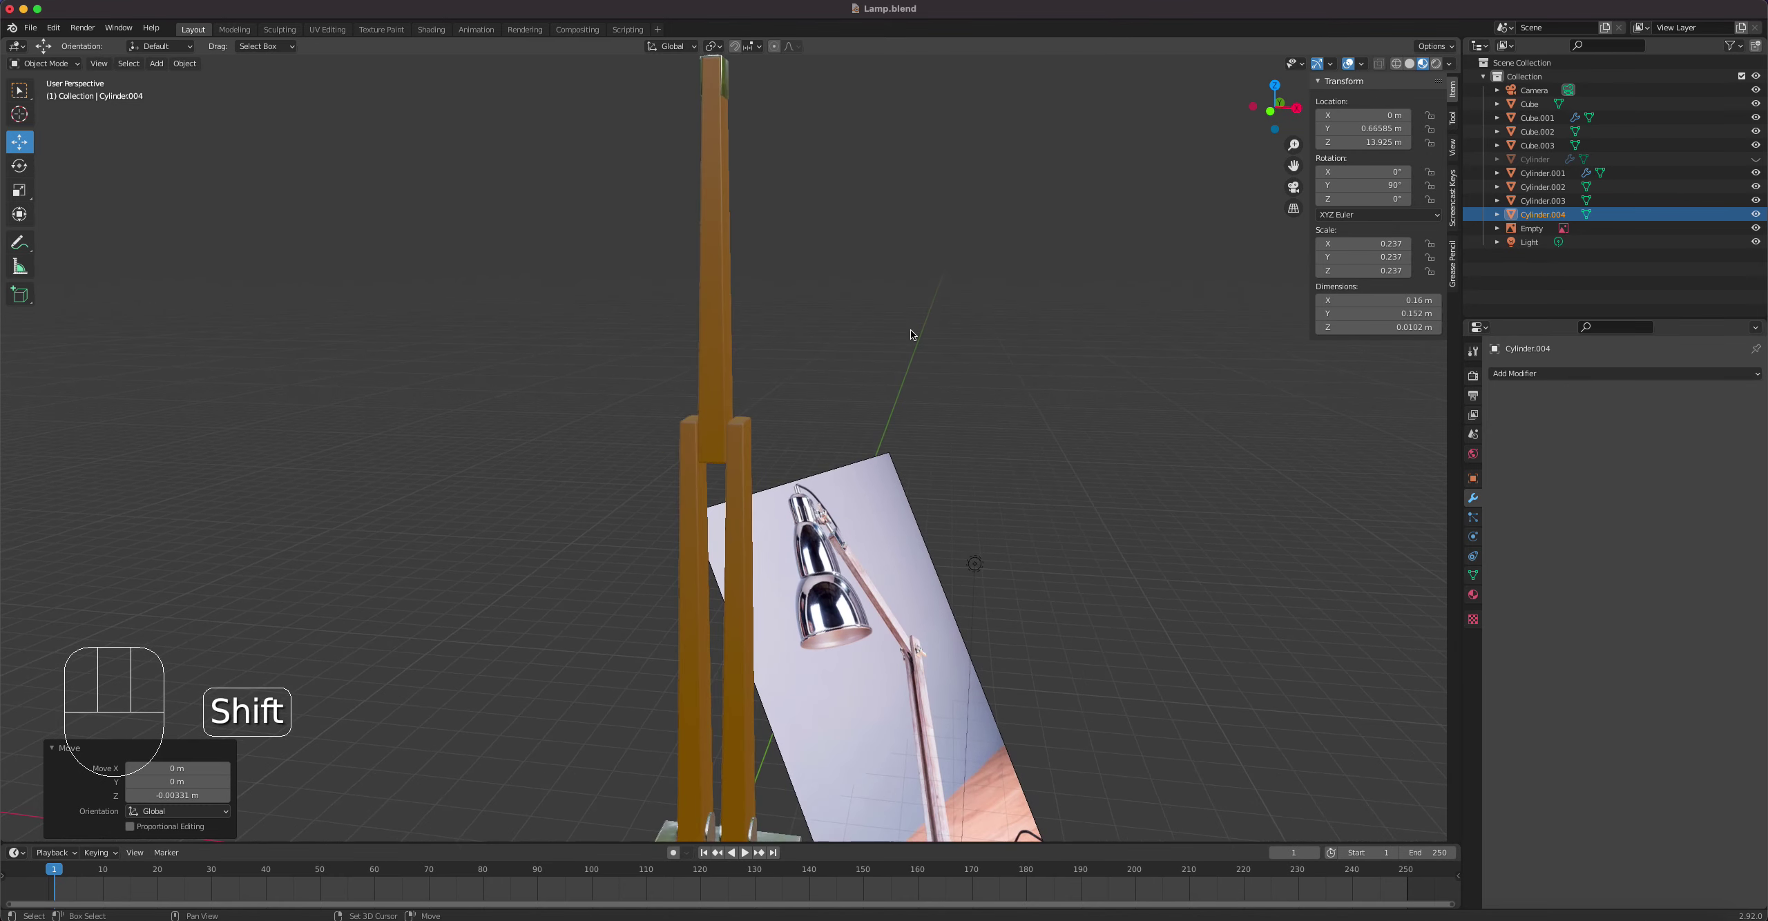
{"action": "middle_click_drag", "start_coordinate": [956, 428], "coordinate": [868, 467]}
{"action": "scroll", "coordinate": [1015, 539], "scroll_direction": "up", "scroll_amount": 5}
{"action": "middle_click_drag", "start_coordinate": [1216, 564], "coordinate": [512, 560], "text": "shift"}
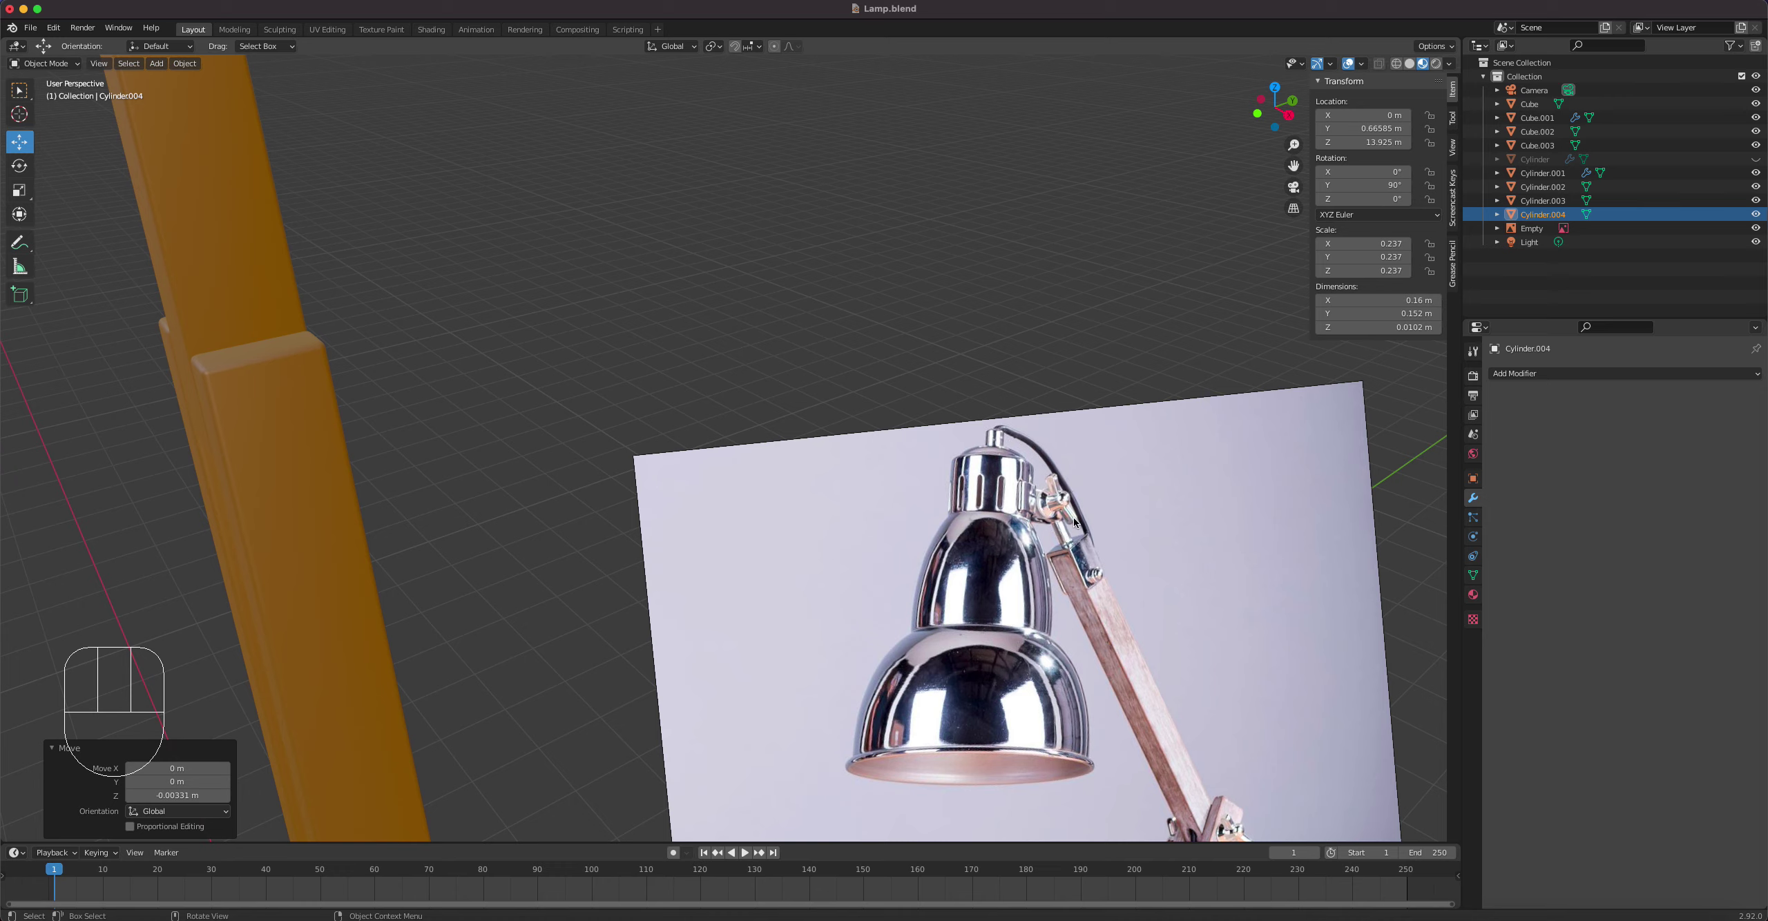
{"action": "scroll", "coordinate": [798, 461], "scroll_direction": "down", "scroll_amount": 5}
{"action": "middle_click_drag", "start_coordinate": [680, 296], "coordinate": [746, 536], "text": "shift"}
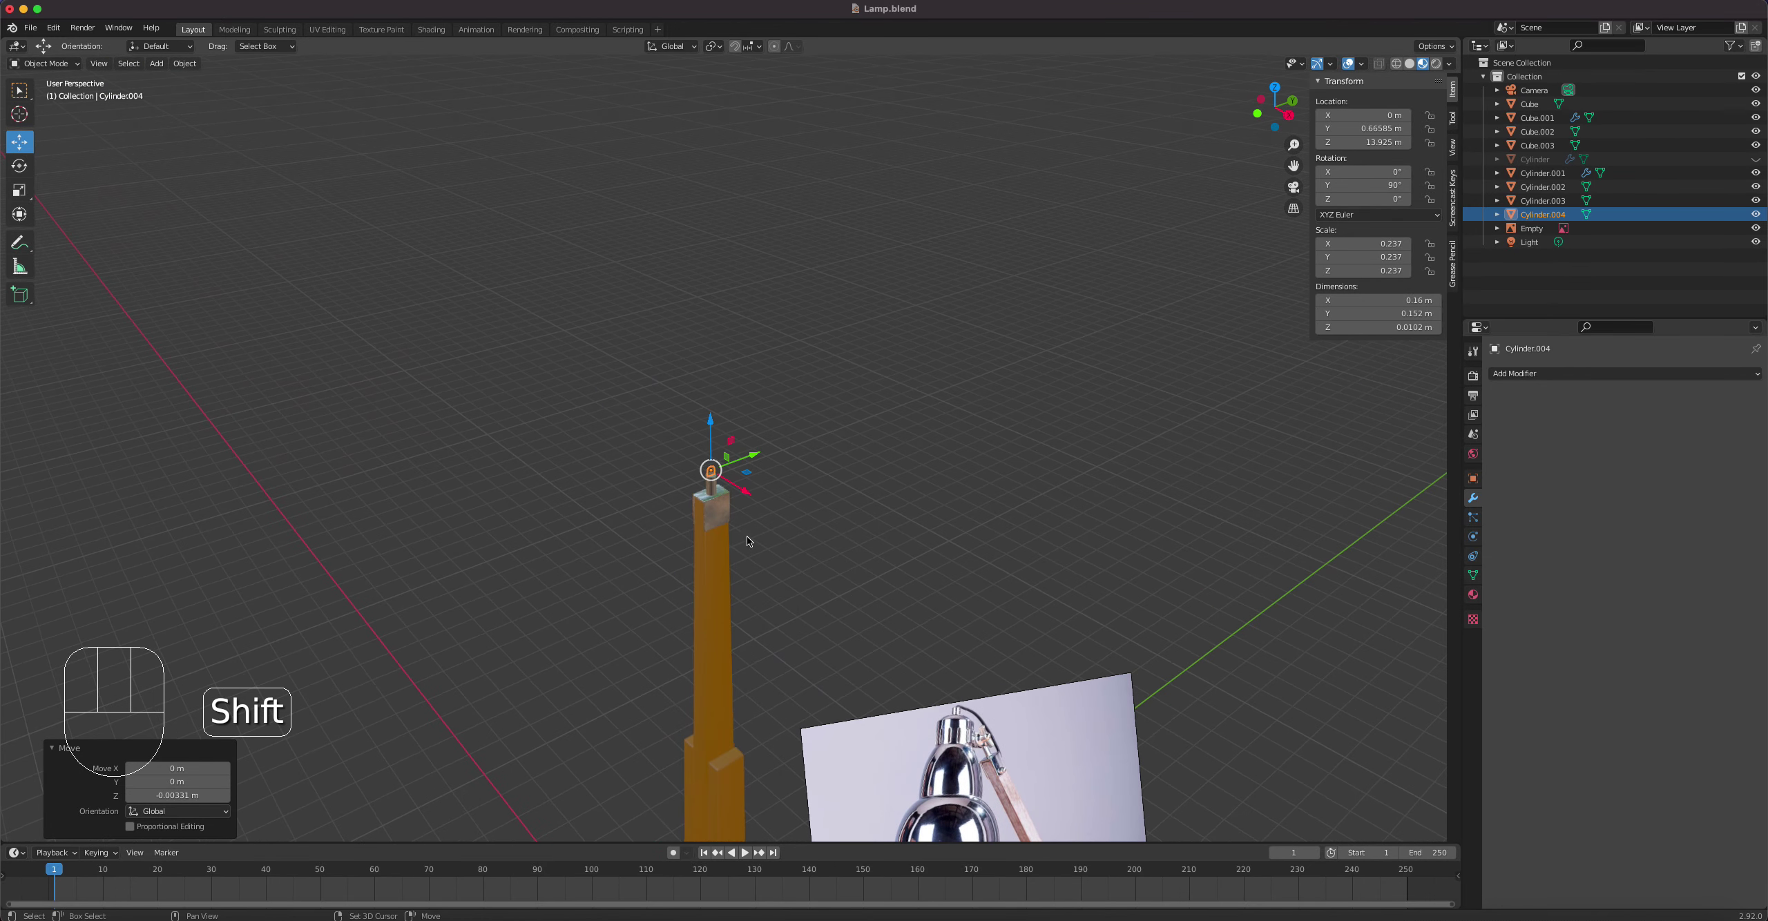
{"action": "scroll", "coordinate": [733, 509], "scroll_direction": "up", "scroll_amount": 10}
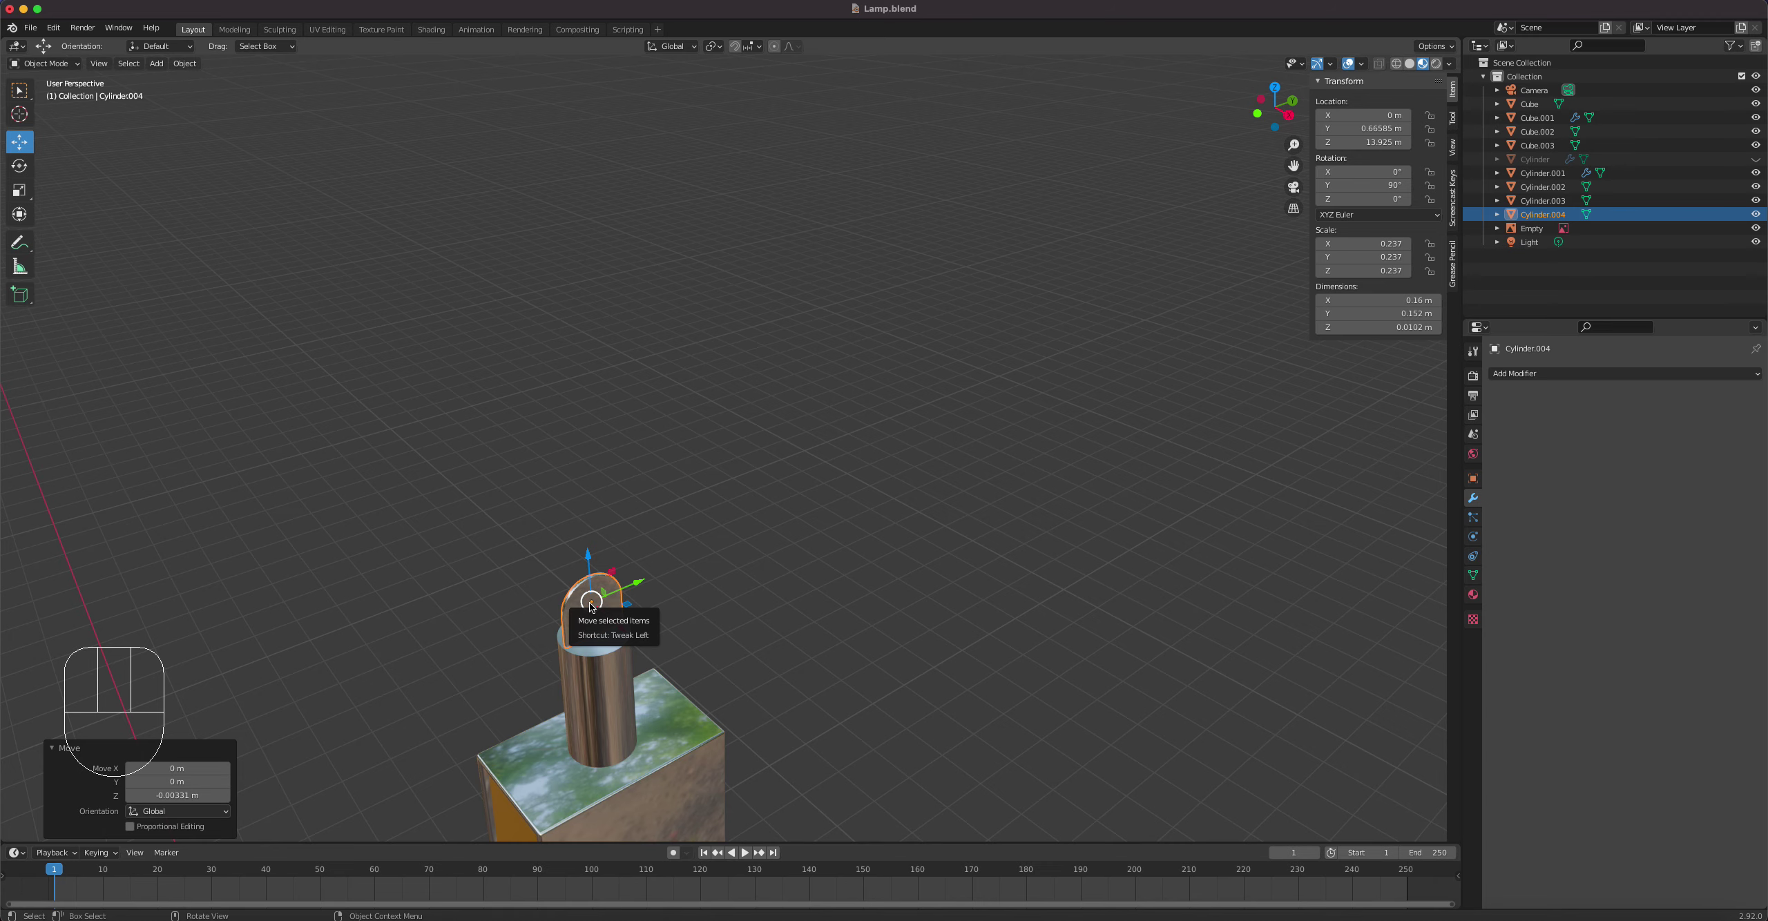
Step: In right view, duplicate the arched plate in place
{"action": "key", "text": "KP_3"}
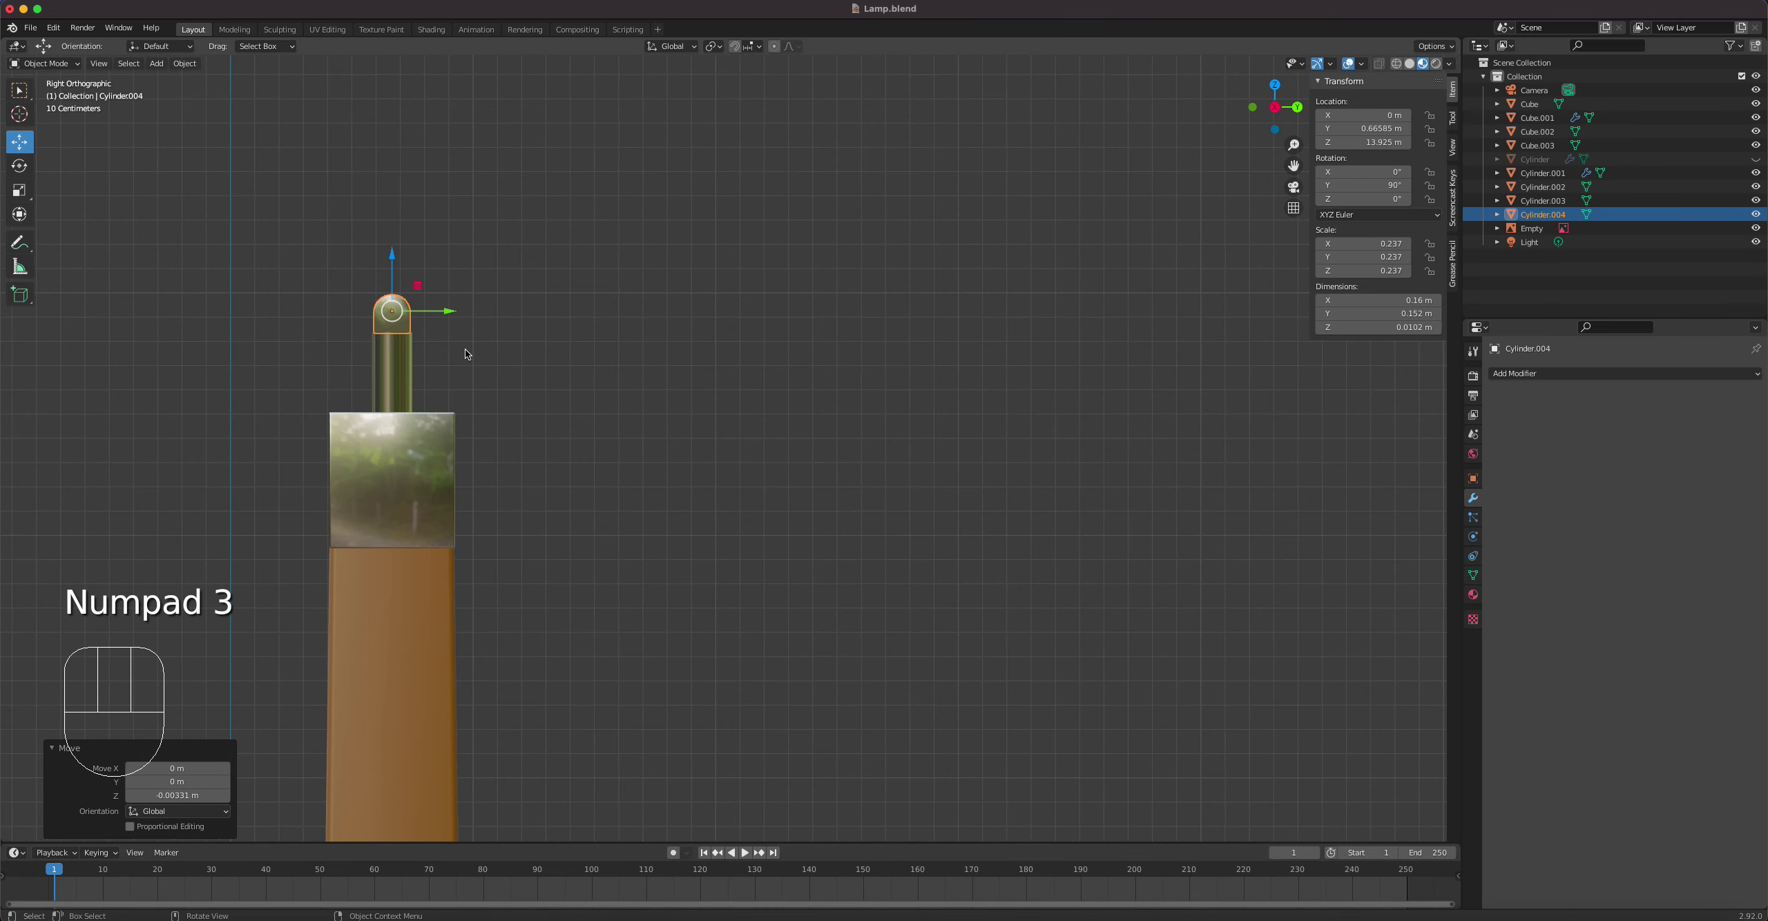
{"action": "scroll", "coordinate": [467, 354], "scroll_direction": "up", "scroll_amount": 2}
{"action": "middle_click_drag", "start_coordinate": [464, 348], "coordinate": [926, 563], "text": "shift"}
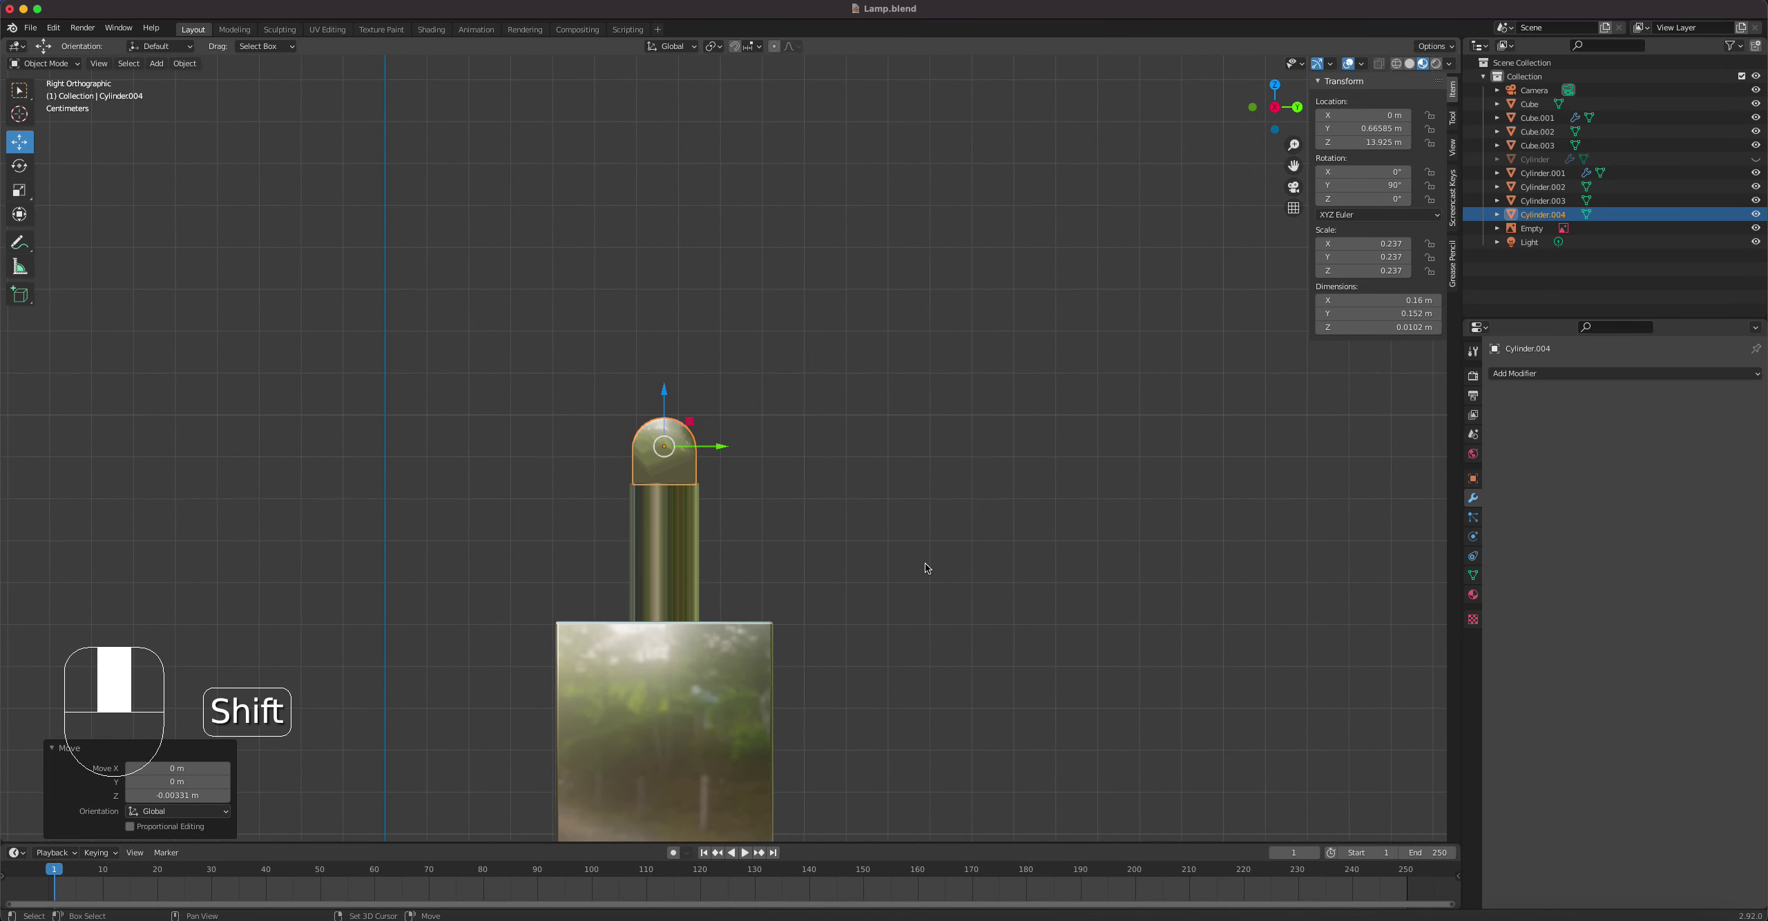
{"action": "key", "text": "shift+d"}
{"action": "right_click", "coordinate": [925, 563]}
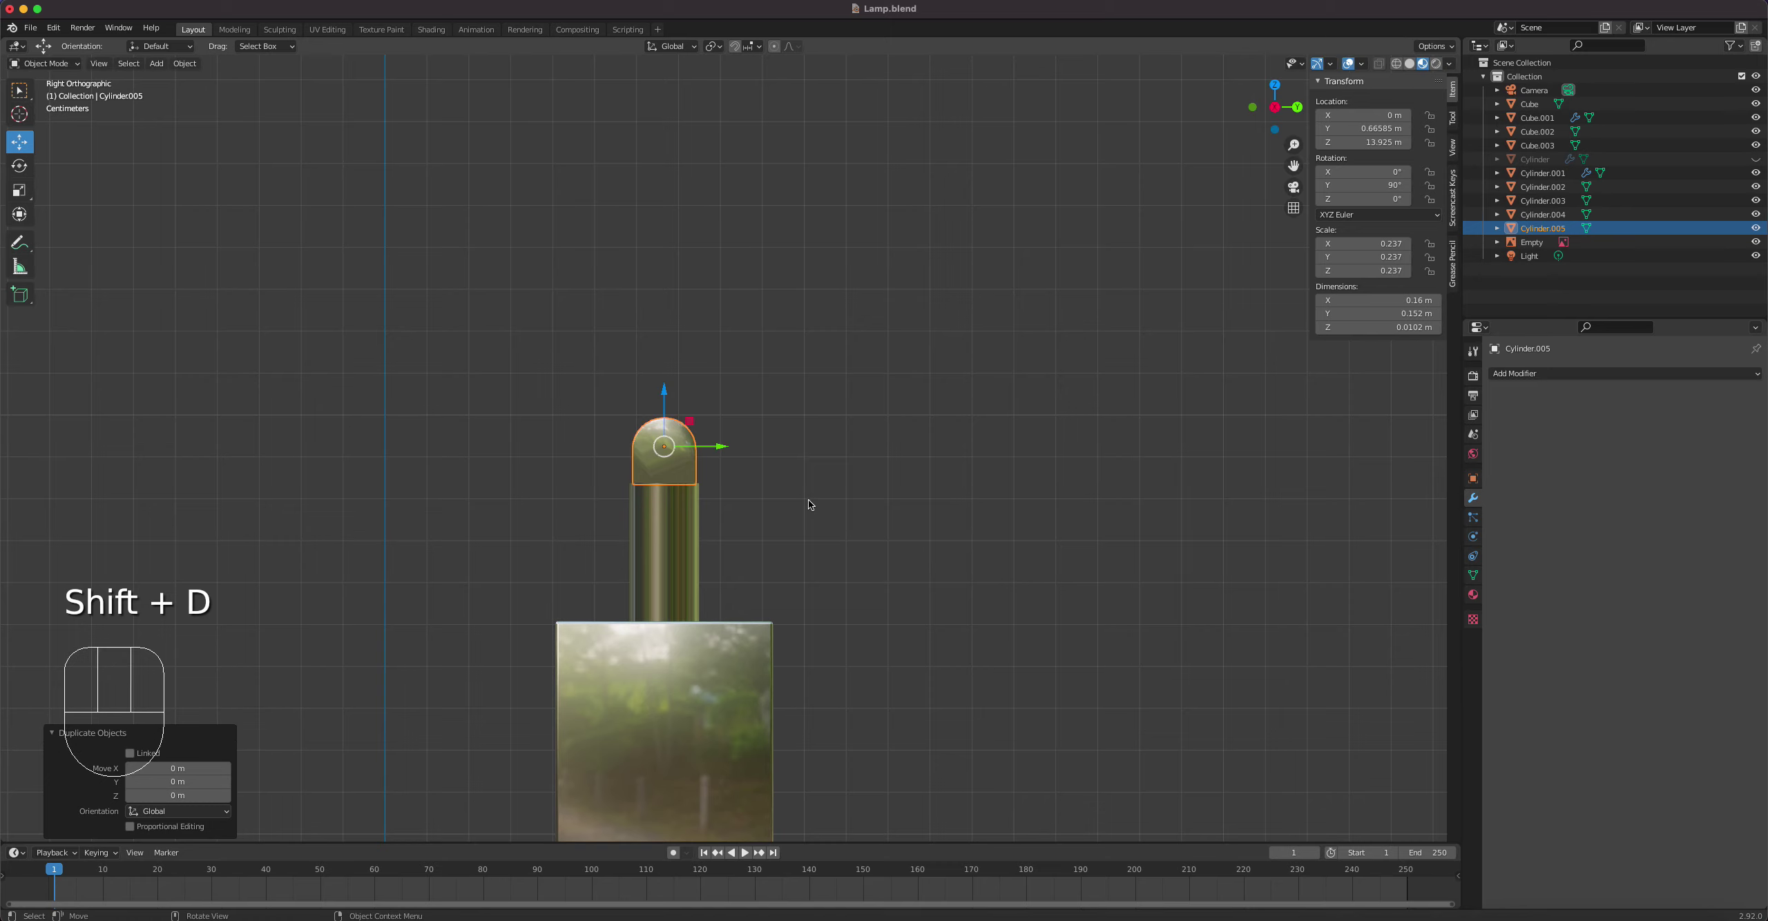
Step: Scale the duplicate plate by 1.076 and, in top view, offset it about 0.0115 m along X beside the original
{"action": "key", "text": "s"}
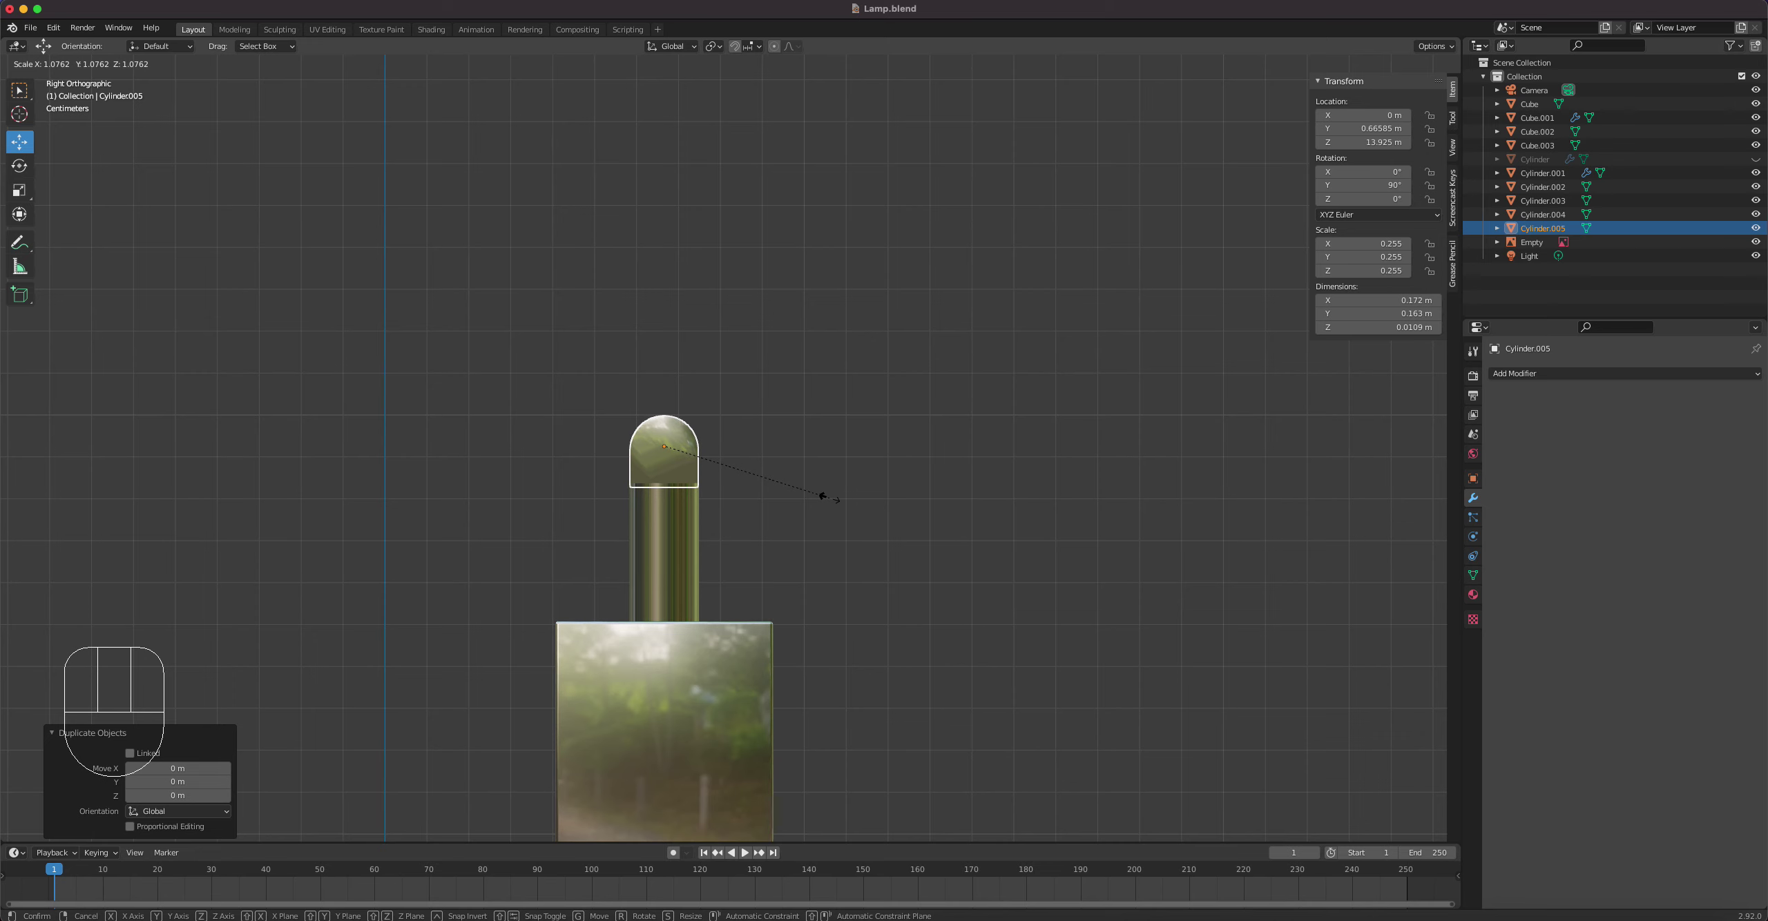
{"action": "left_click", "coordinate": [829, 497]}
{"action": "key", "text": "KP_7"}
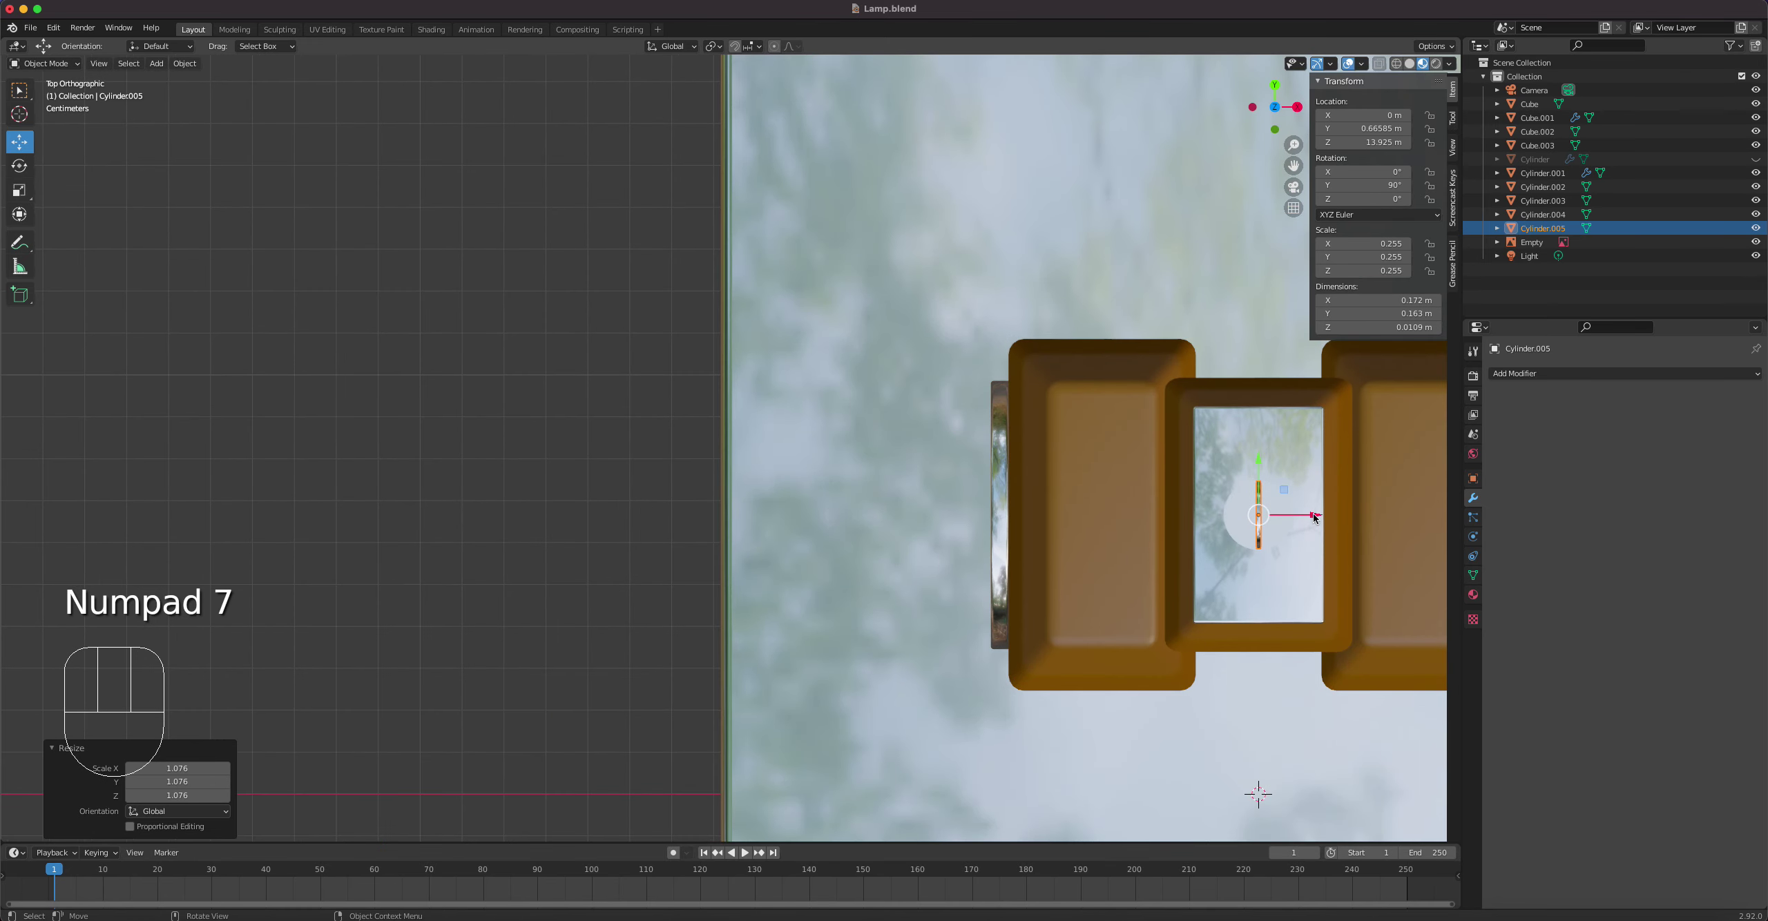
{"action": "left_click_drag", "start_coordinate": [1314, 516], "coordinate": [1321, 515]}
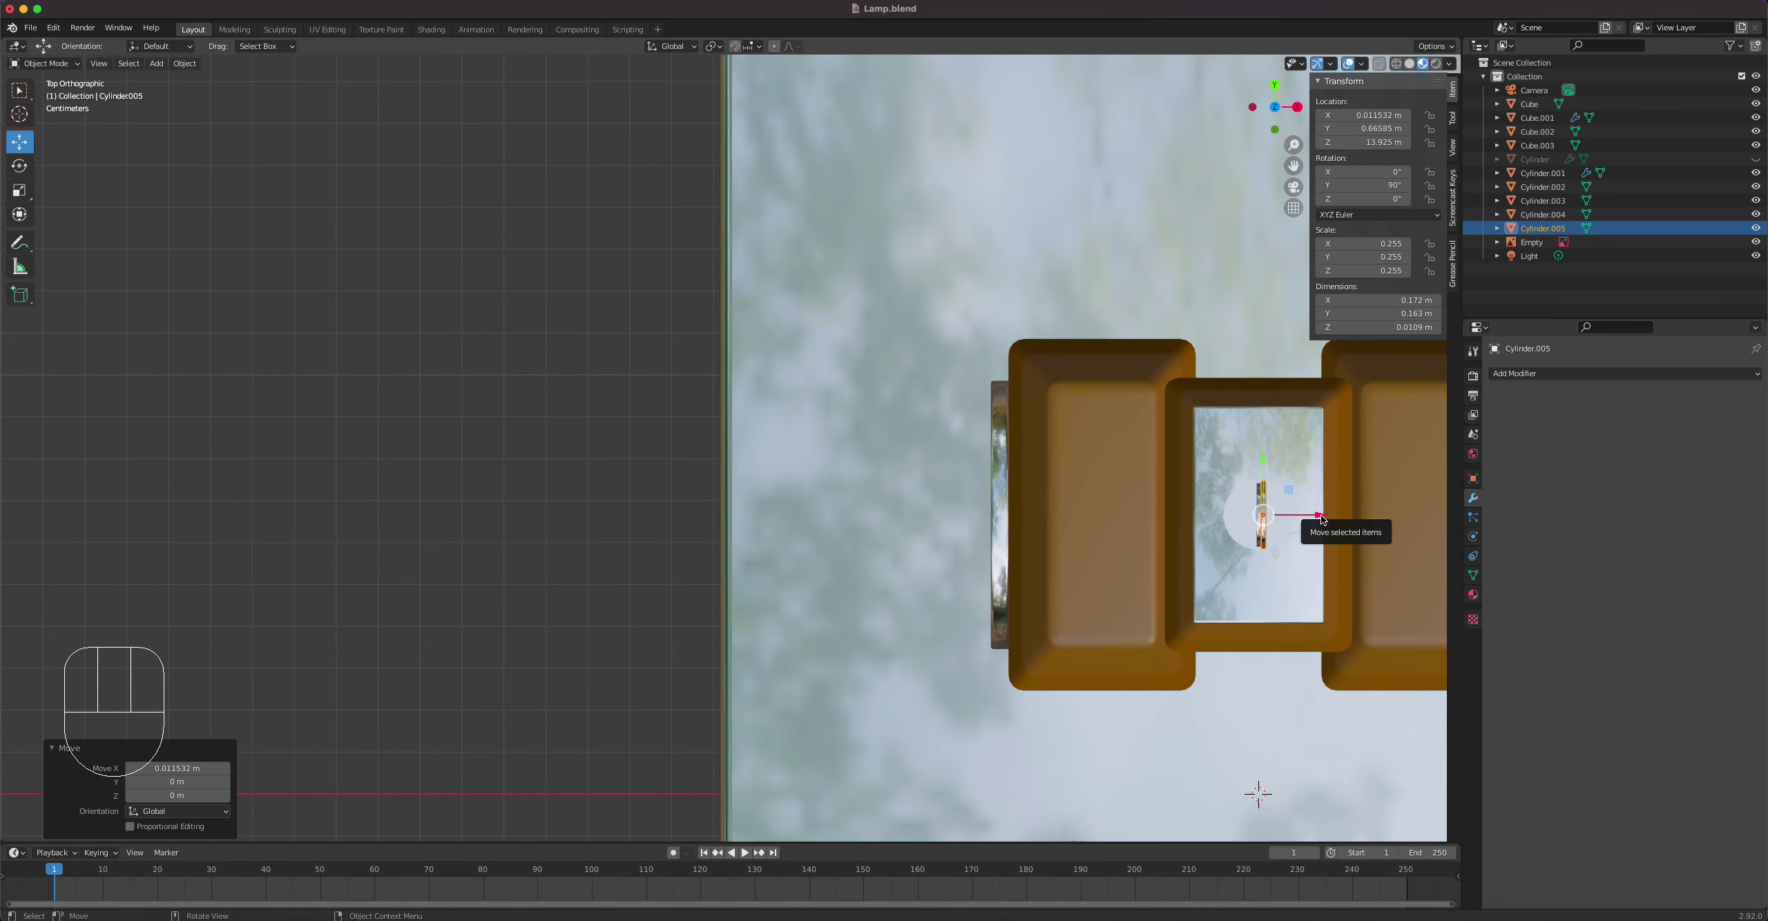
Step: Try rotating the duplicate plate by -90° about the X axis in right view, and undo the rotation
{"action": "key", "text": "KP_3"}
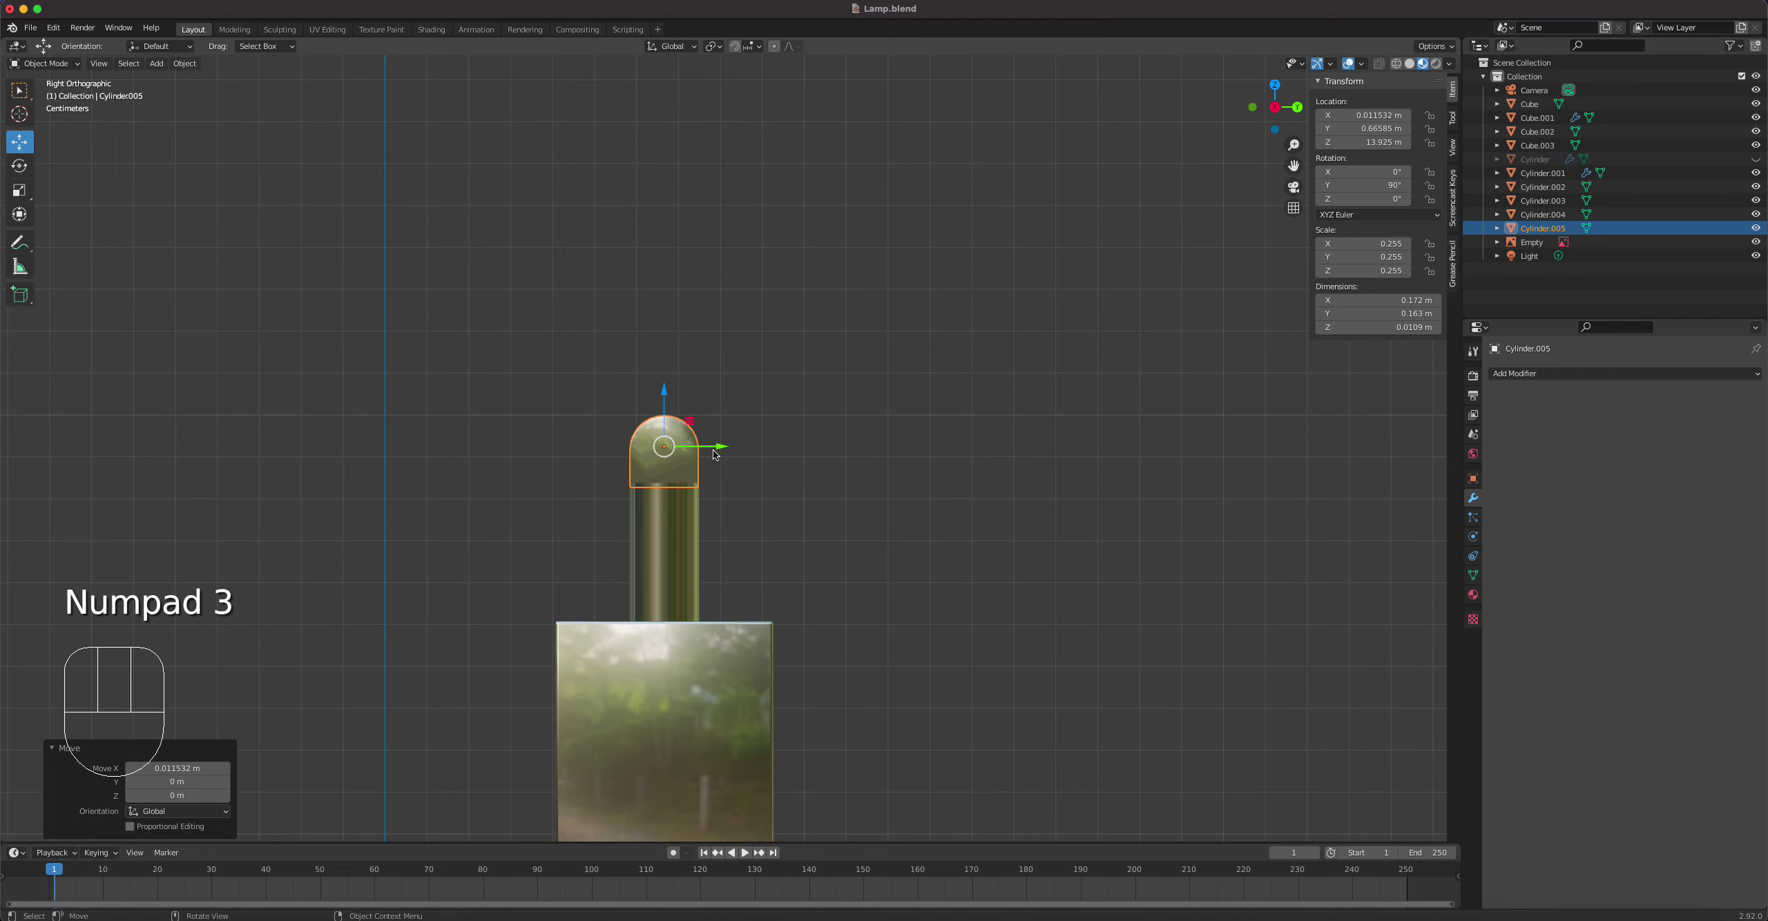
{"action": "key", "text": "r"}
{"action": "key", "text": "x"}
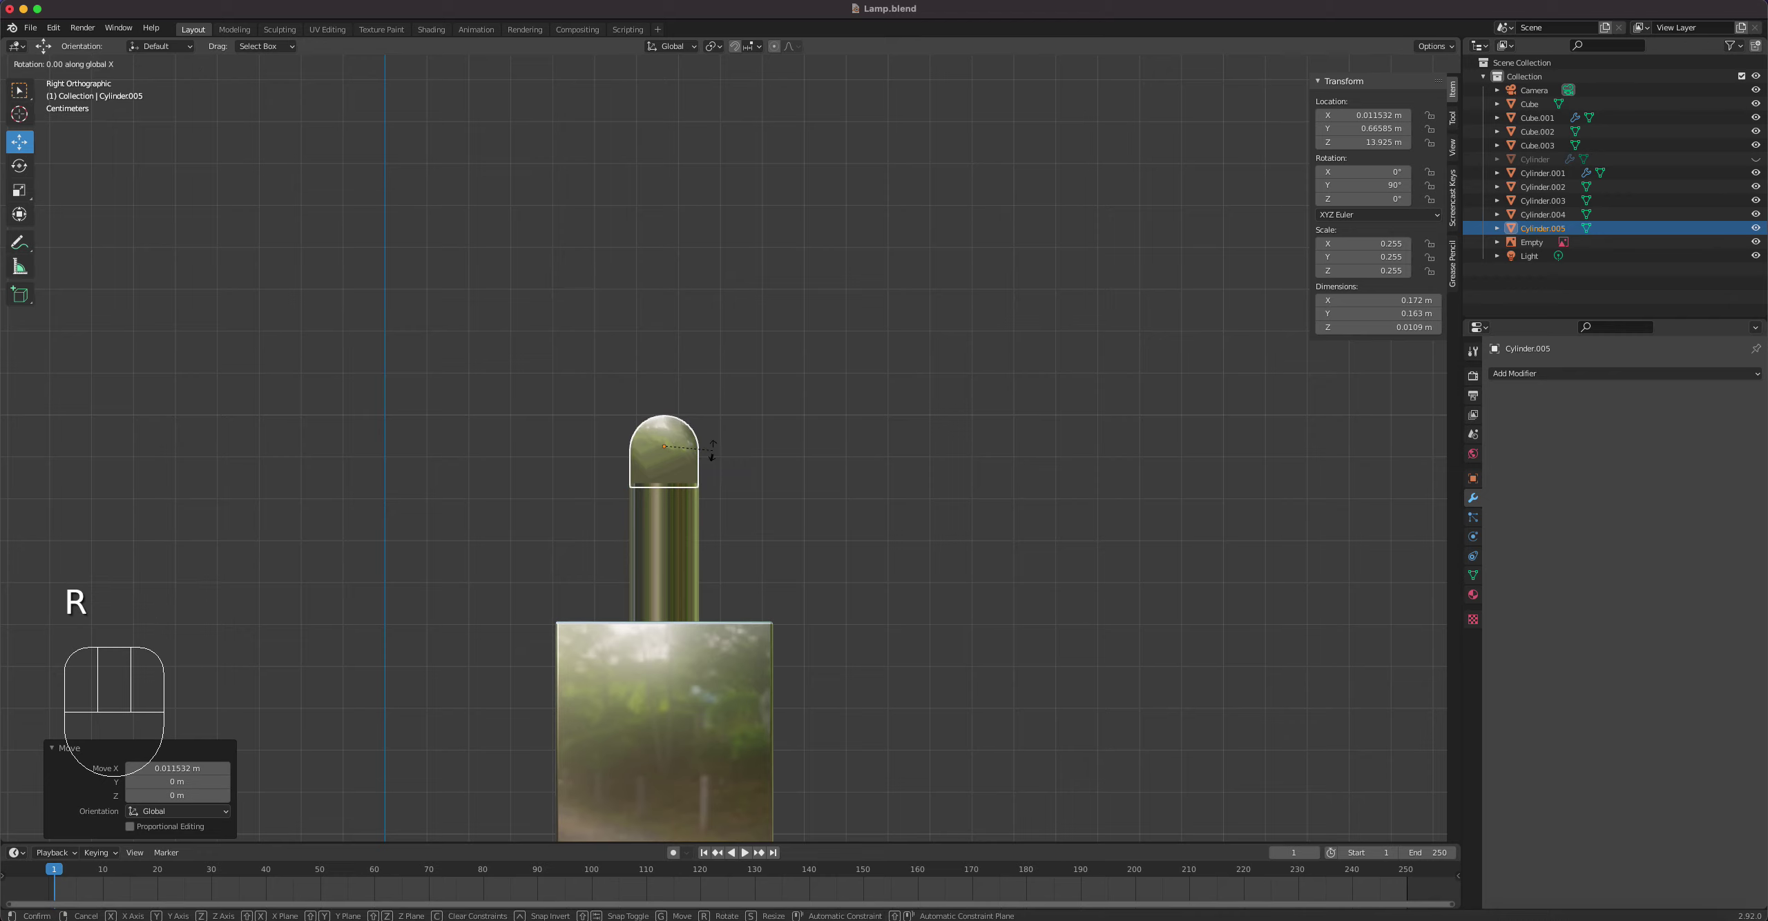
{"action": "right_click", "coordinate": [715, 454]}
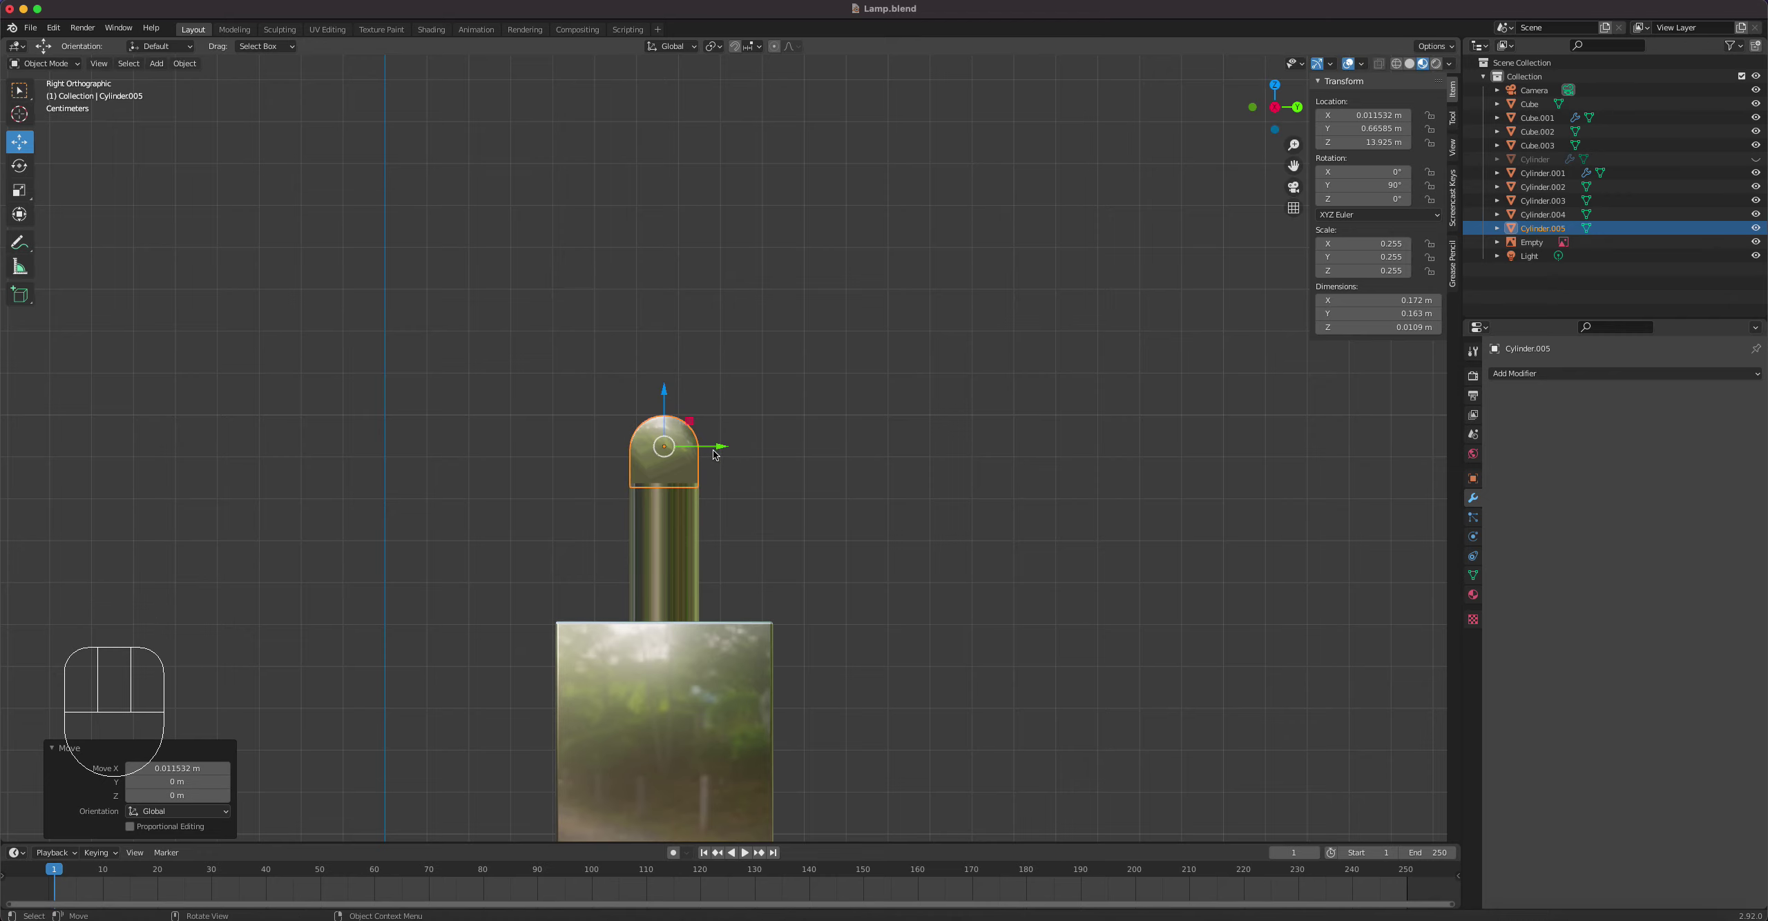
{"action": "type", "text": "rx"}
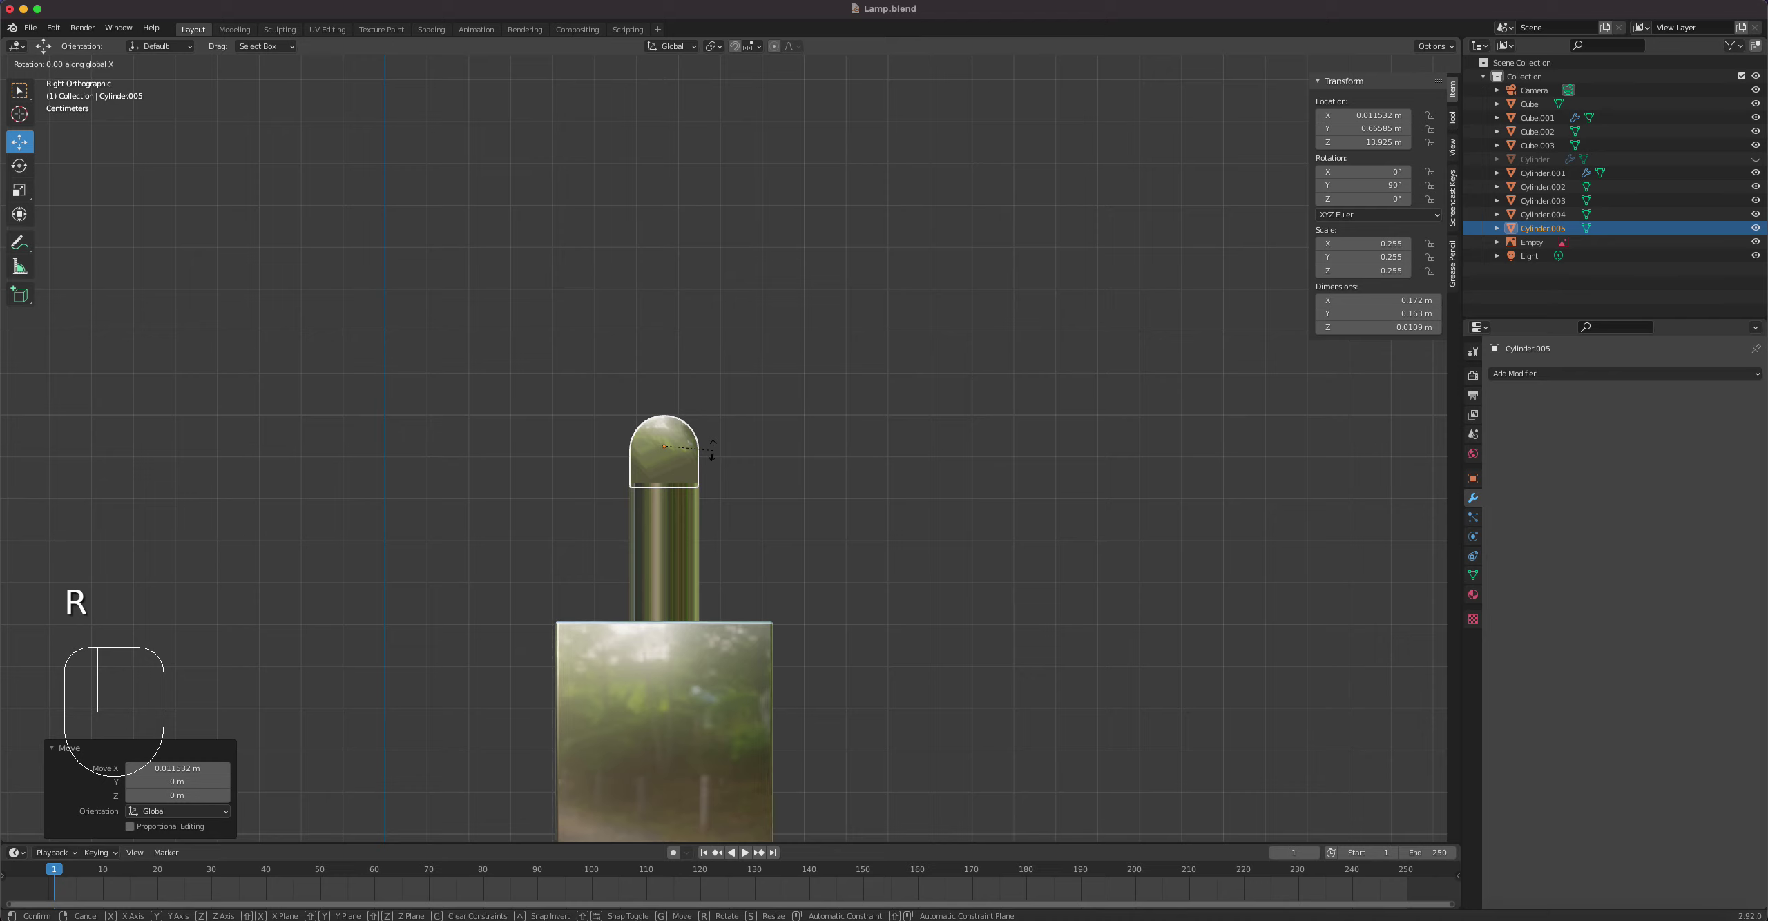
{"action": "type", "text": "-90"}
{"action": "left_click", "coordinate": [712, 450]}
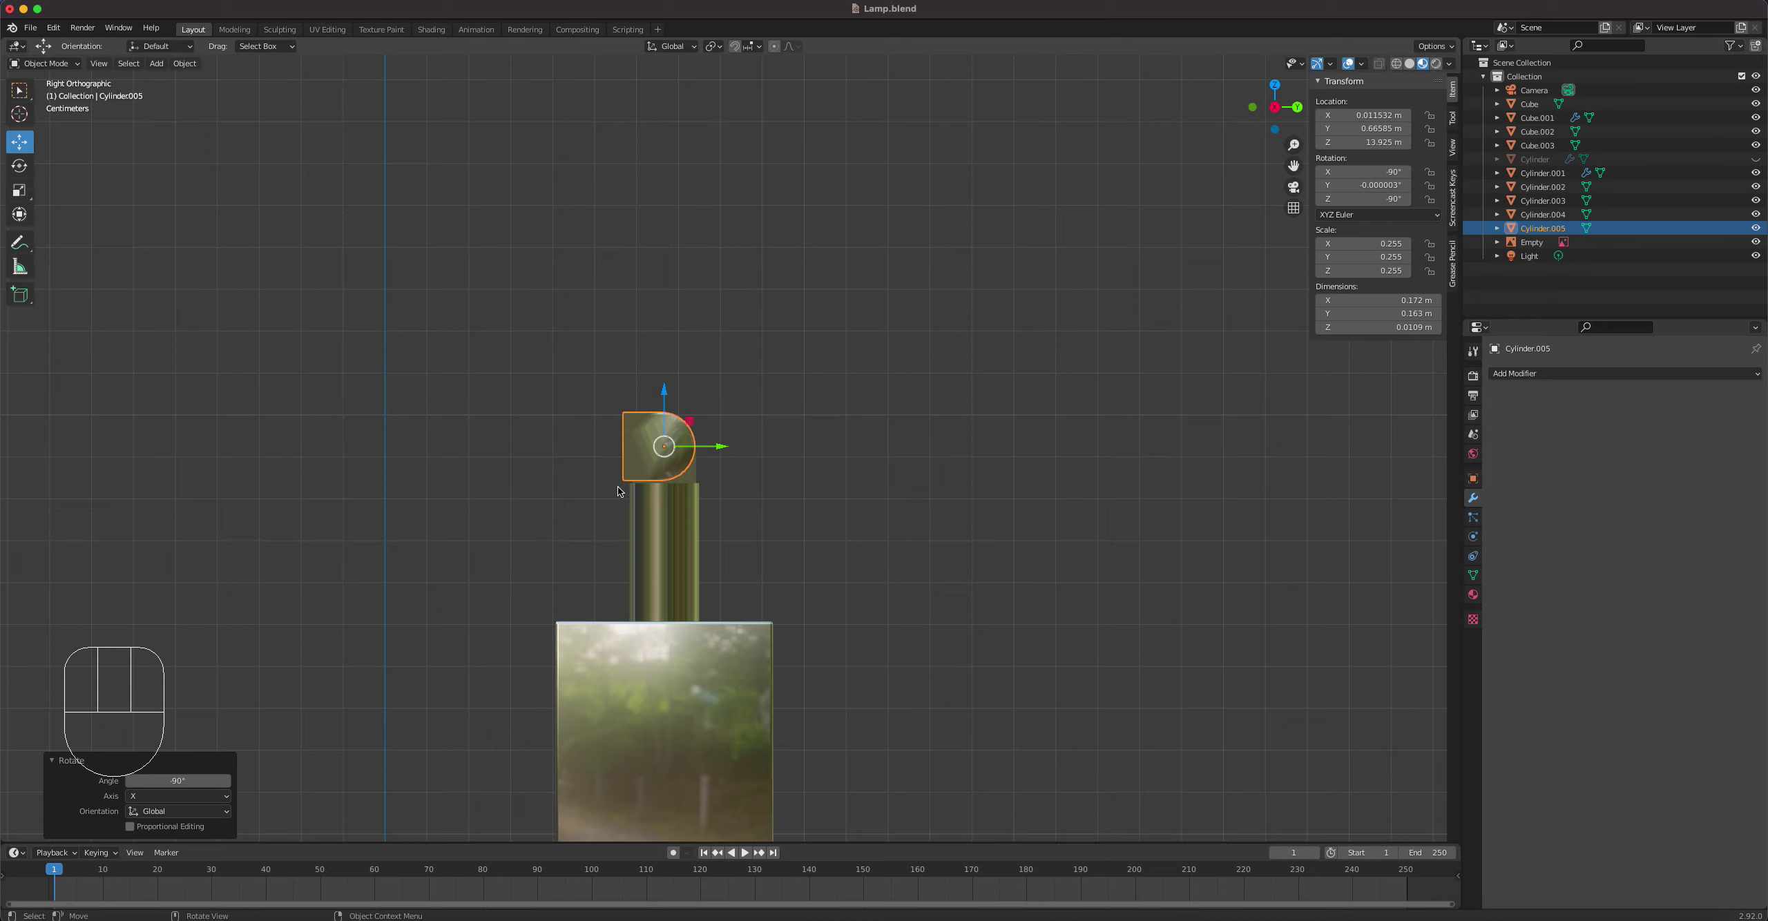
{"action": "key", "text": "super+z"}
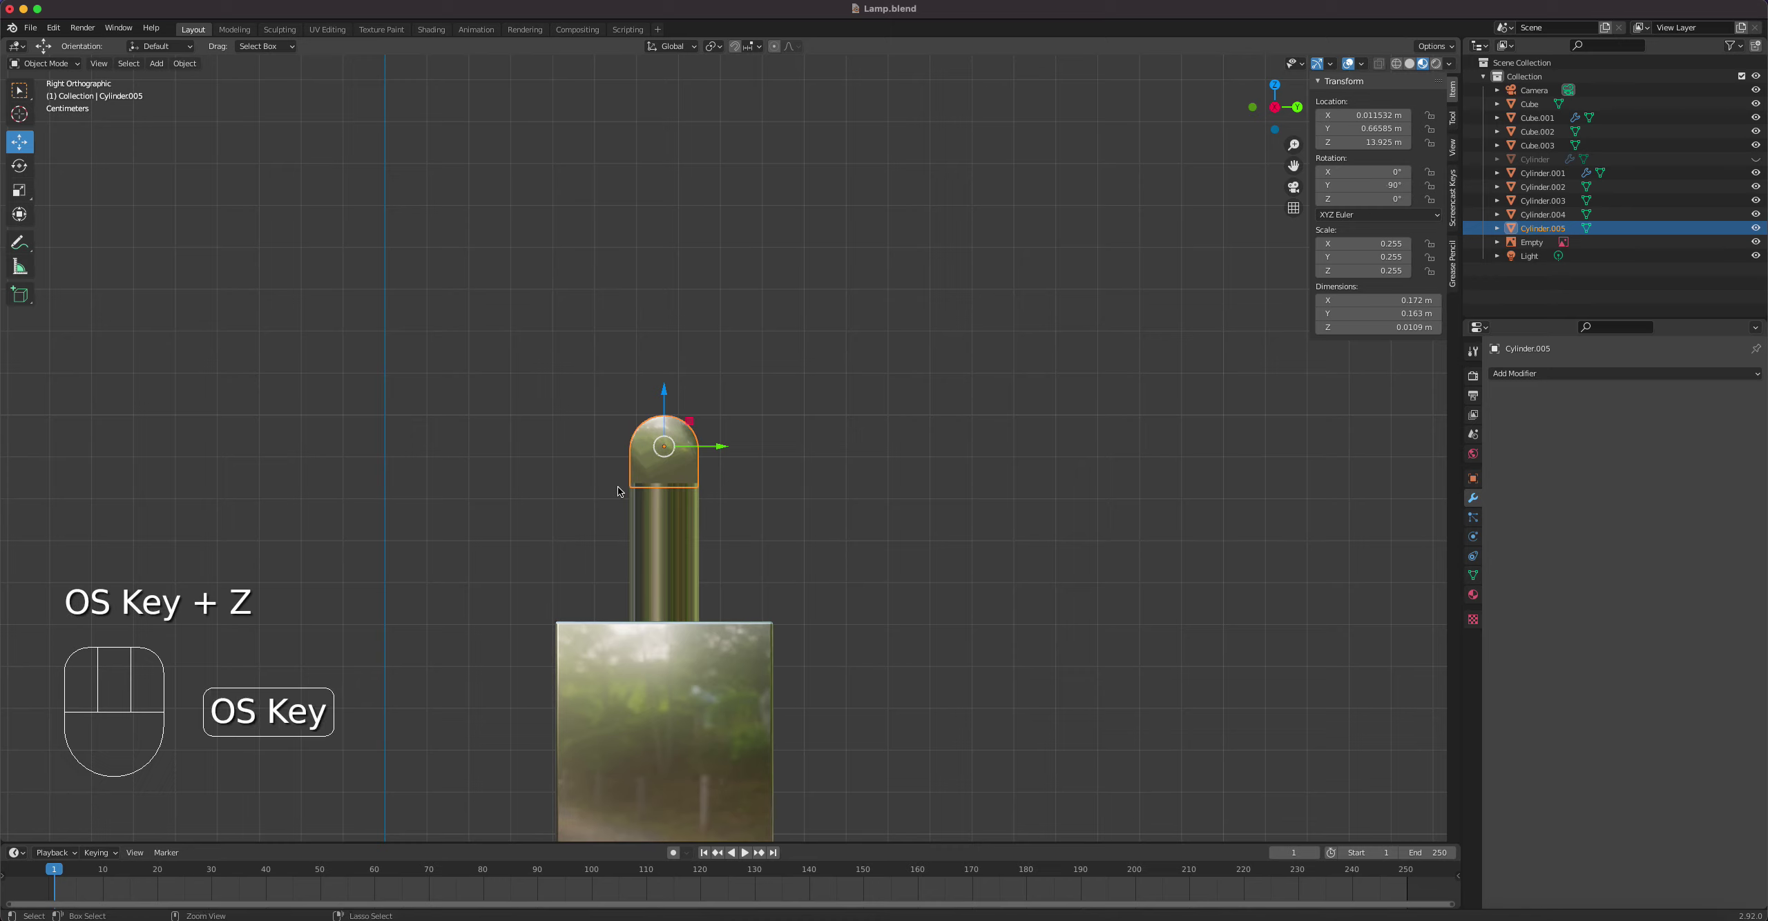
Step: Rotate the duplicate plate 180° about the X axis so its arch points downward
{"action": "type", "text": "r180"}
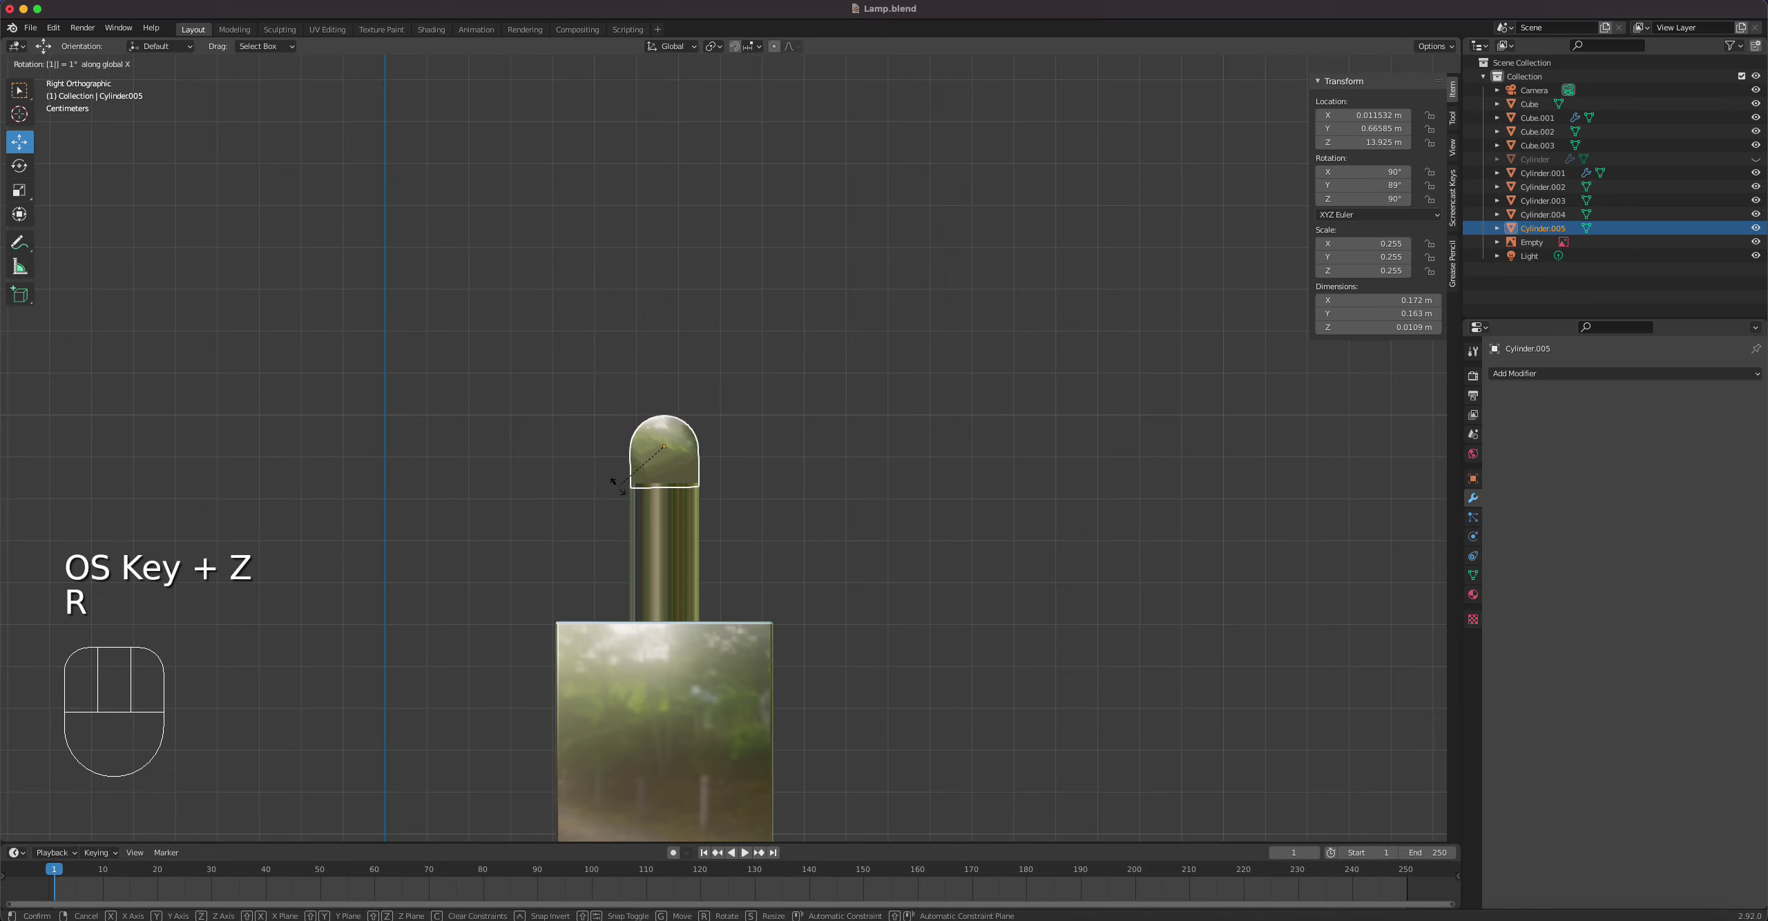
{"action": "key", "text": "Return"}
{"action": "scroll", "coordinate": [820, 634], "scroll_direction": "down", "scroll_amount": 7}
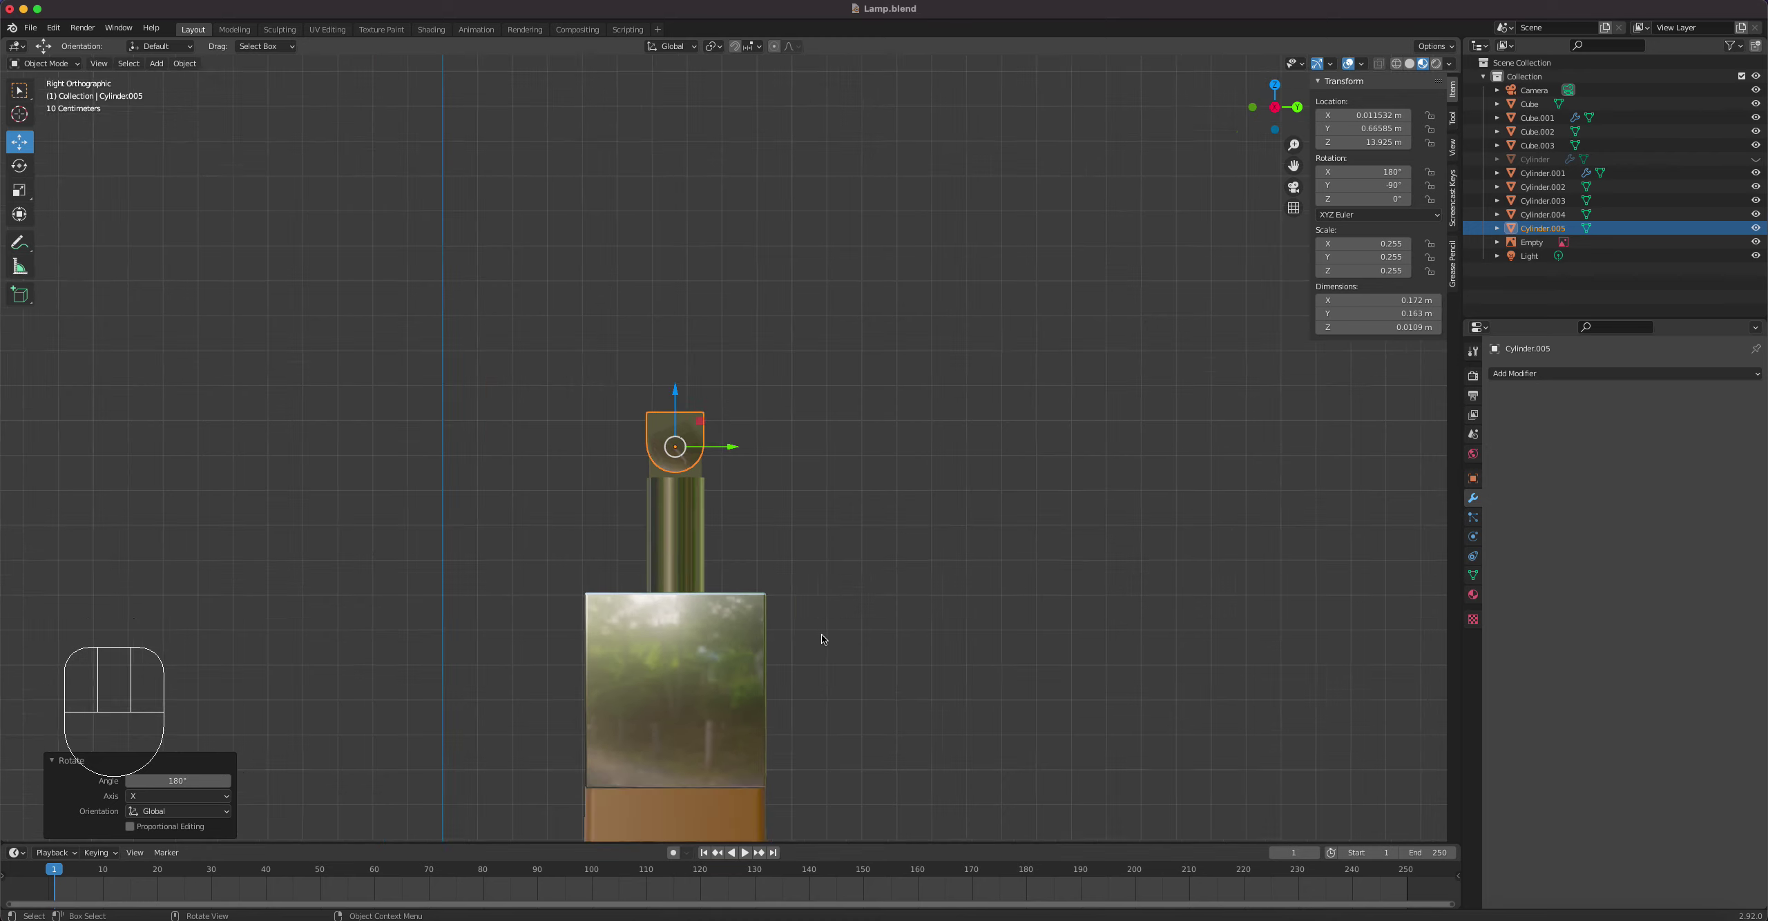
Step: Unhide the lampshade and move it from beside the base to above the top of the wooden arm
{"action": "scroll", "coordinate": [1034, 792], "scroll_direction": "down", "scroll_amount": 2}
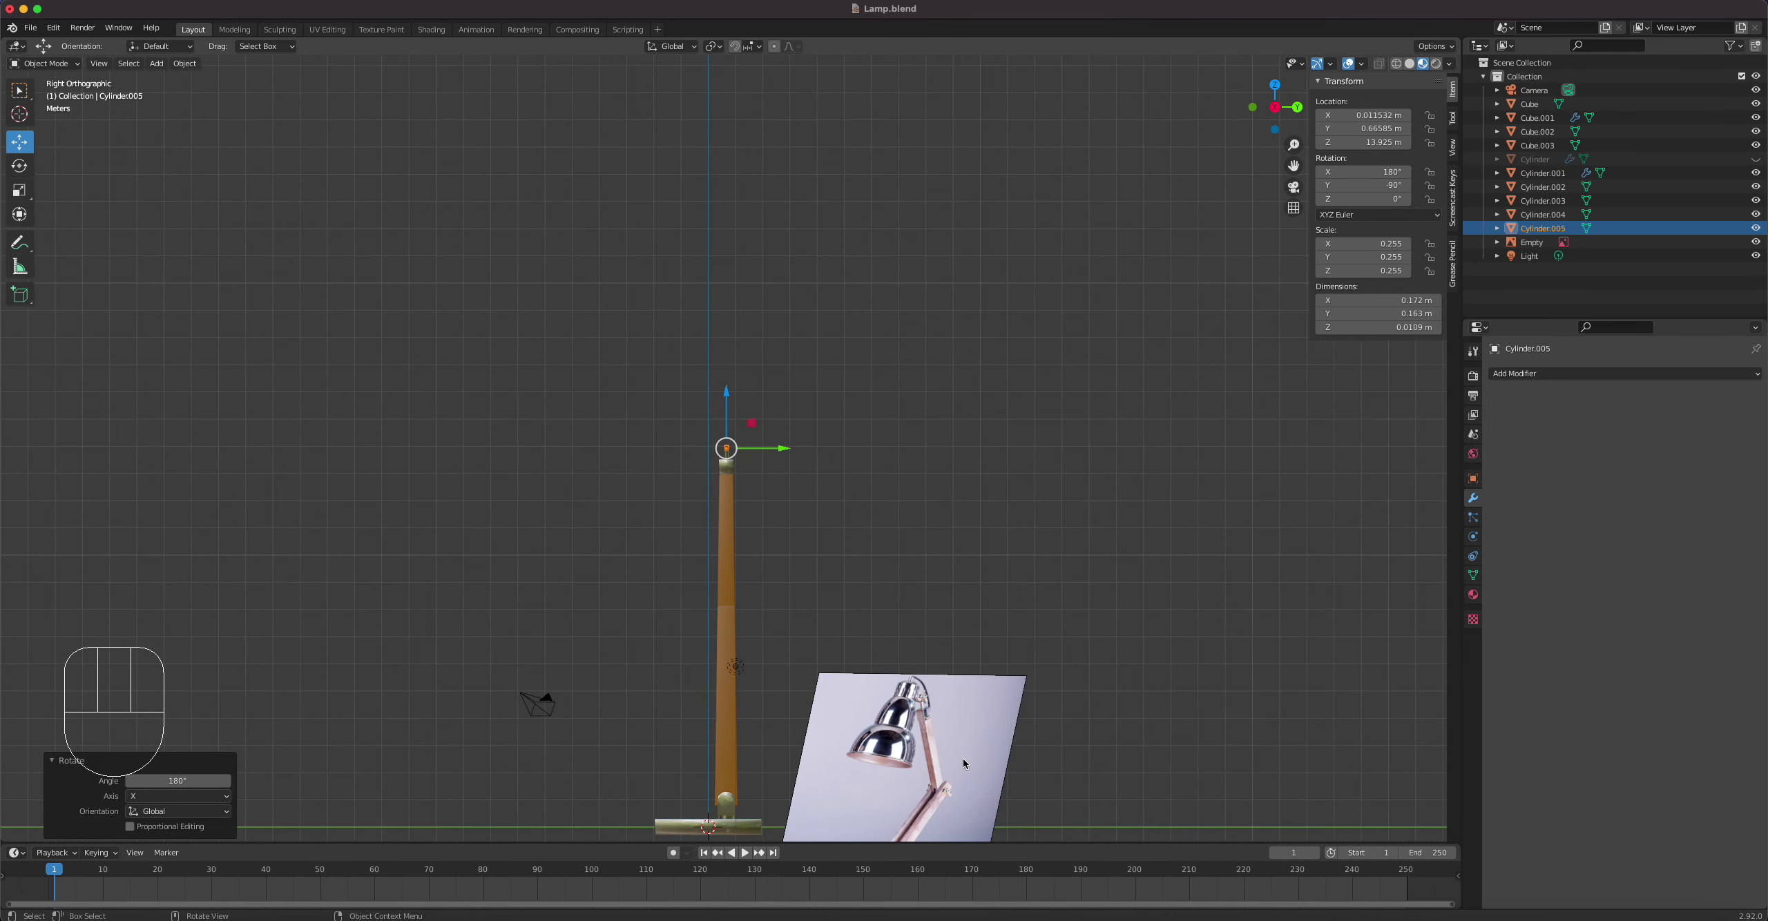
{"action": "scroll", "coordinate": [735, 509], "scroll_direction": "up", "scroll_amount": 10}
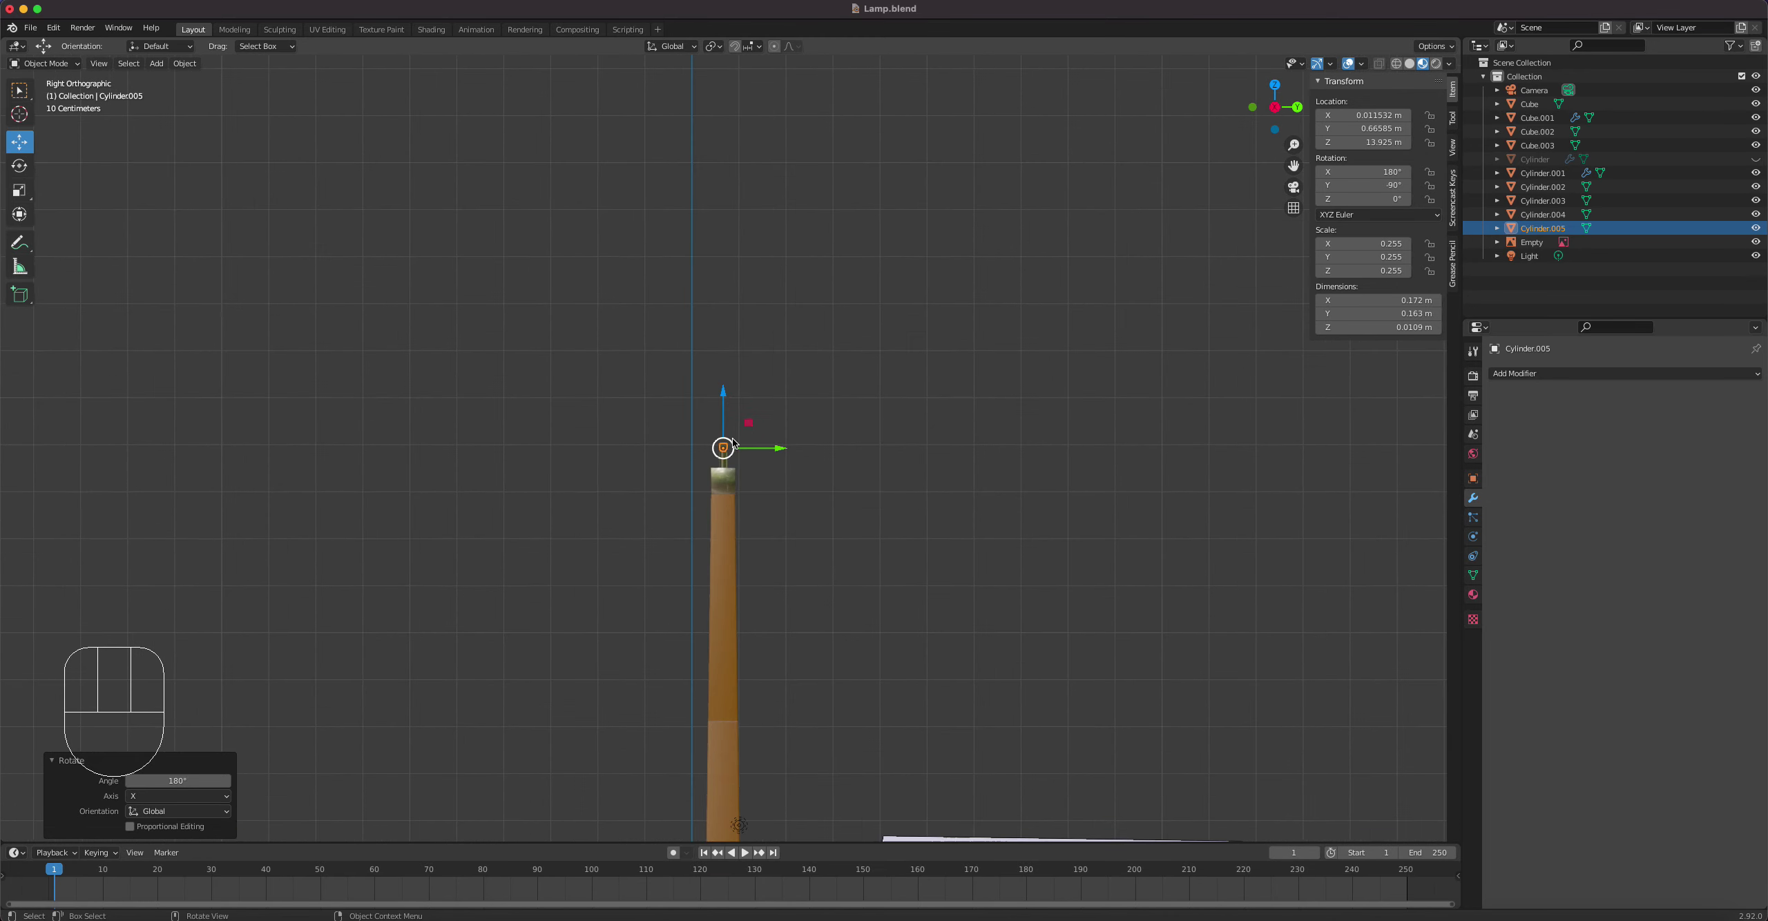
{"action": "scroll", "coordinate": [744, 570], "scroll_direction": "down", "scroll_amount": 9}
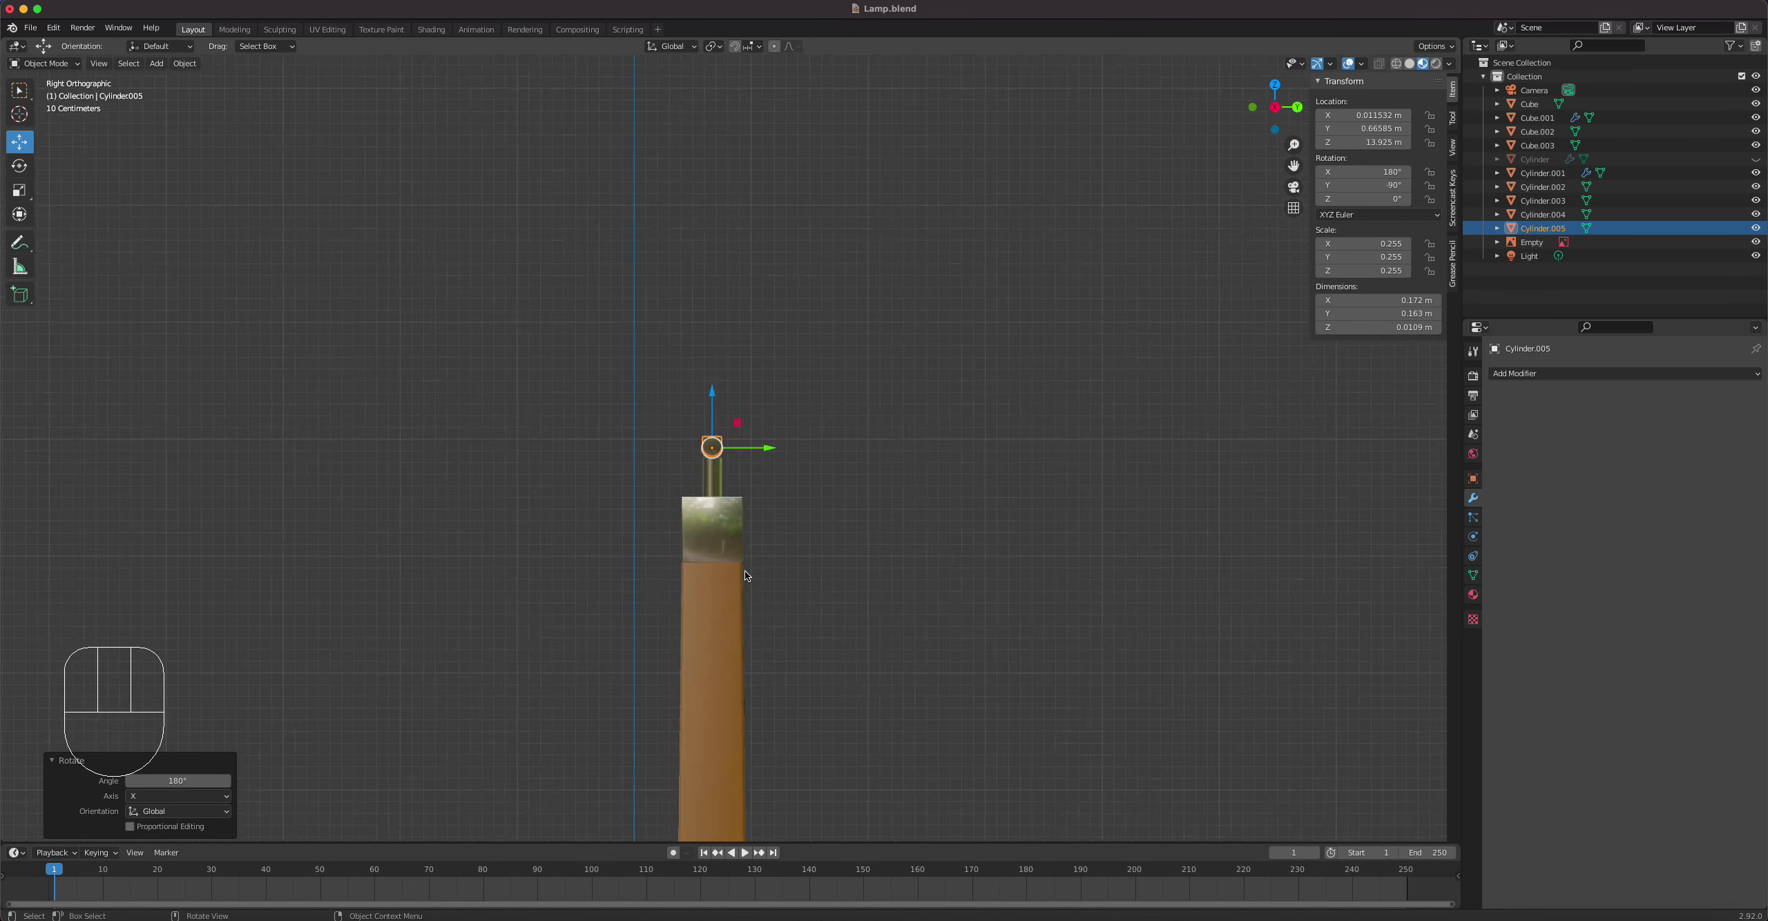
{"action": "left_click", "coordinate": [1755, 159]}
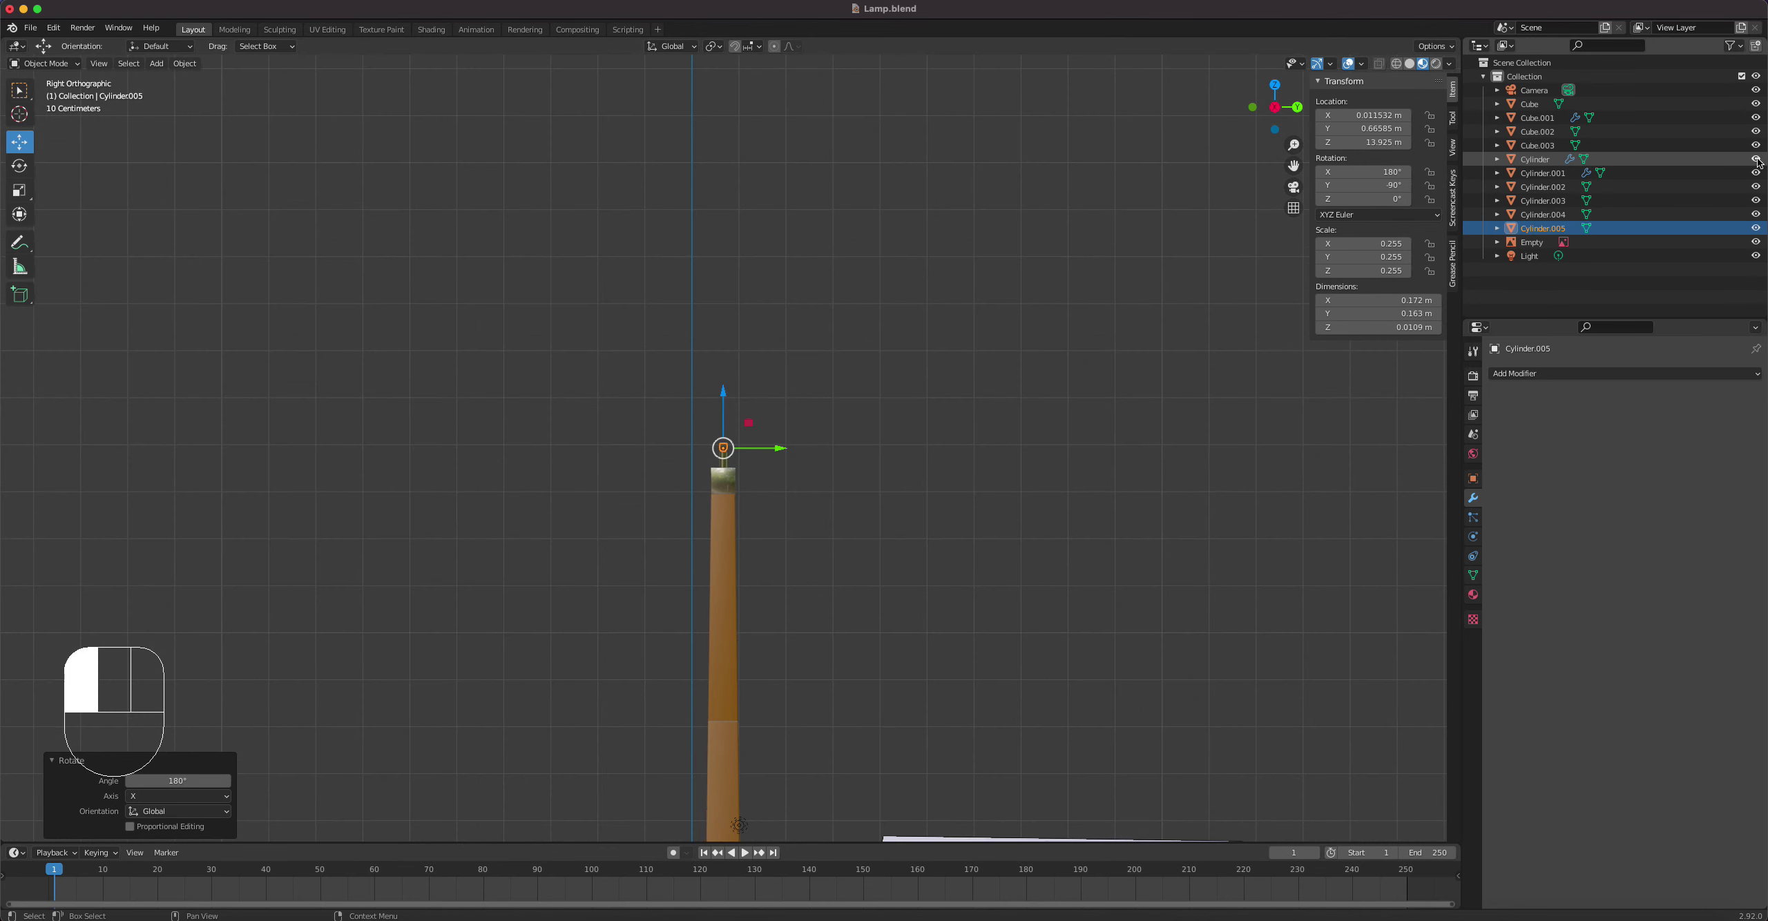
{"action": "scroll", "coordinate": [903, 463], "scroll_direction": "down", "scroll_amount": 4}
{"action": "left_click", "coordinate": [636, 727]}
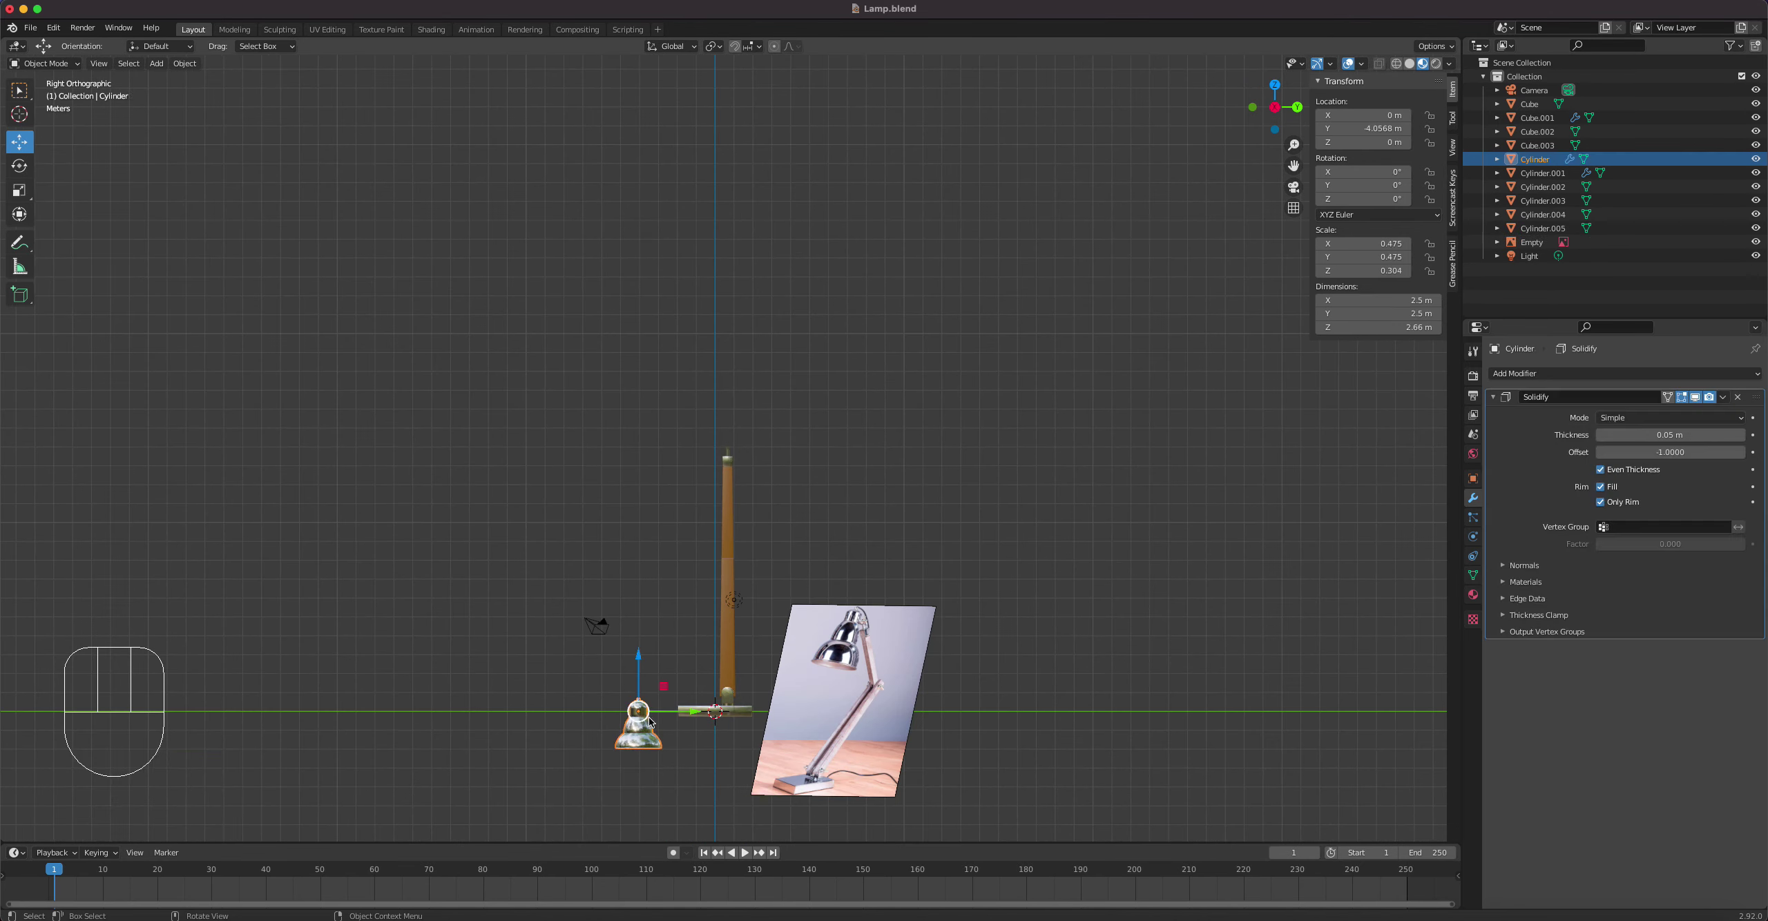
{"action": "key", "text": "g"}
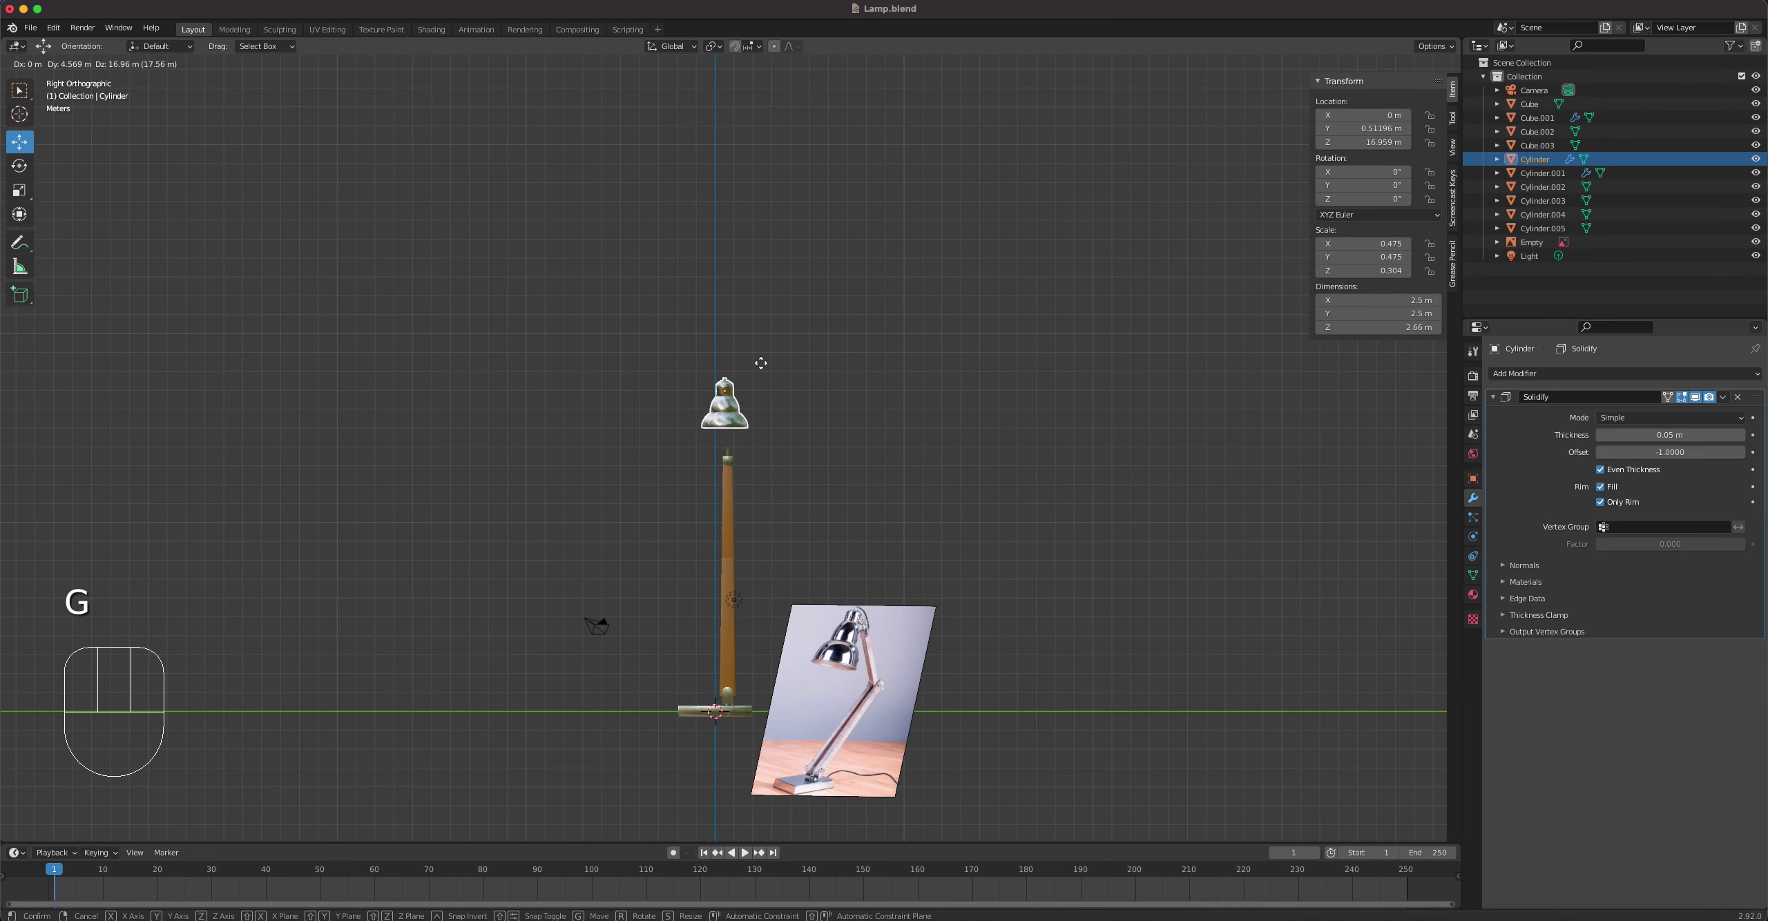
Step: Place the lampshade above the arm's upper end and rotate it 180° about the X axis
{"action": "left_click", "coordinate": [762, 365]}
{"action": "type", "text": "r"}
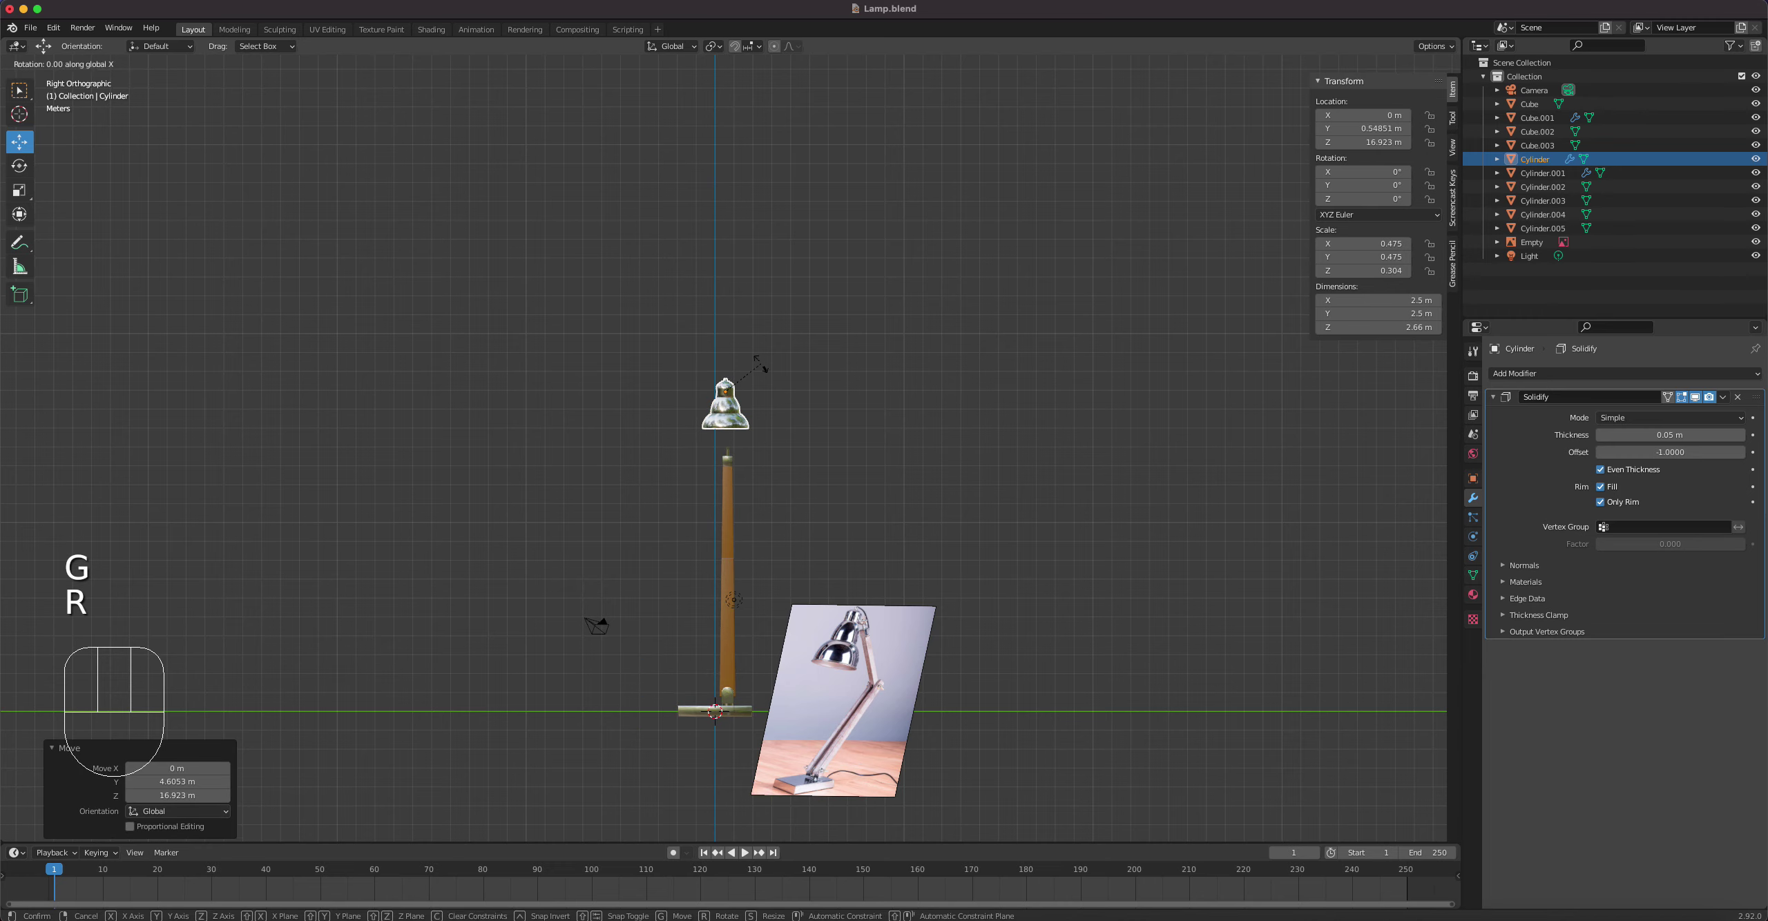
{"action": "type", "text": "180"}
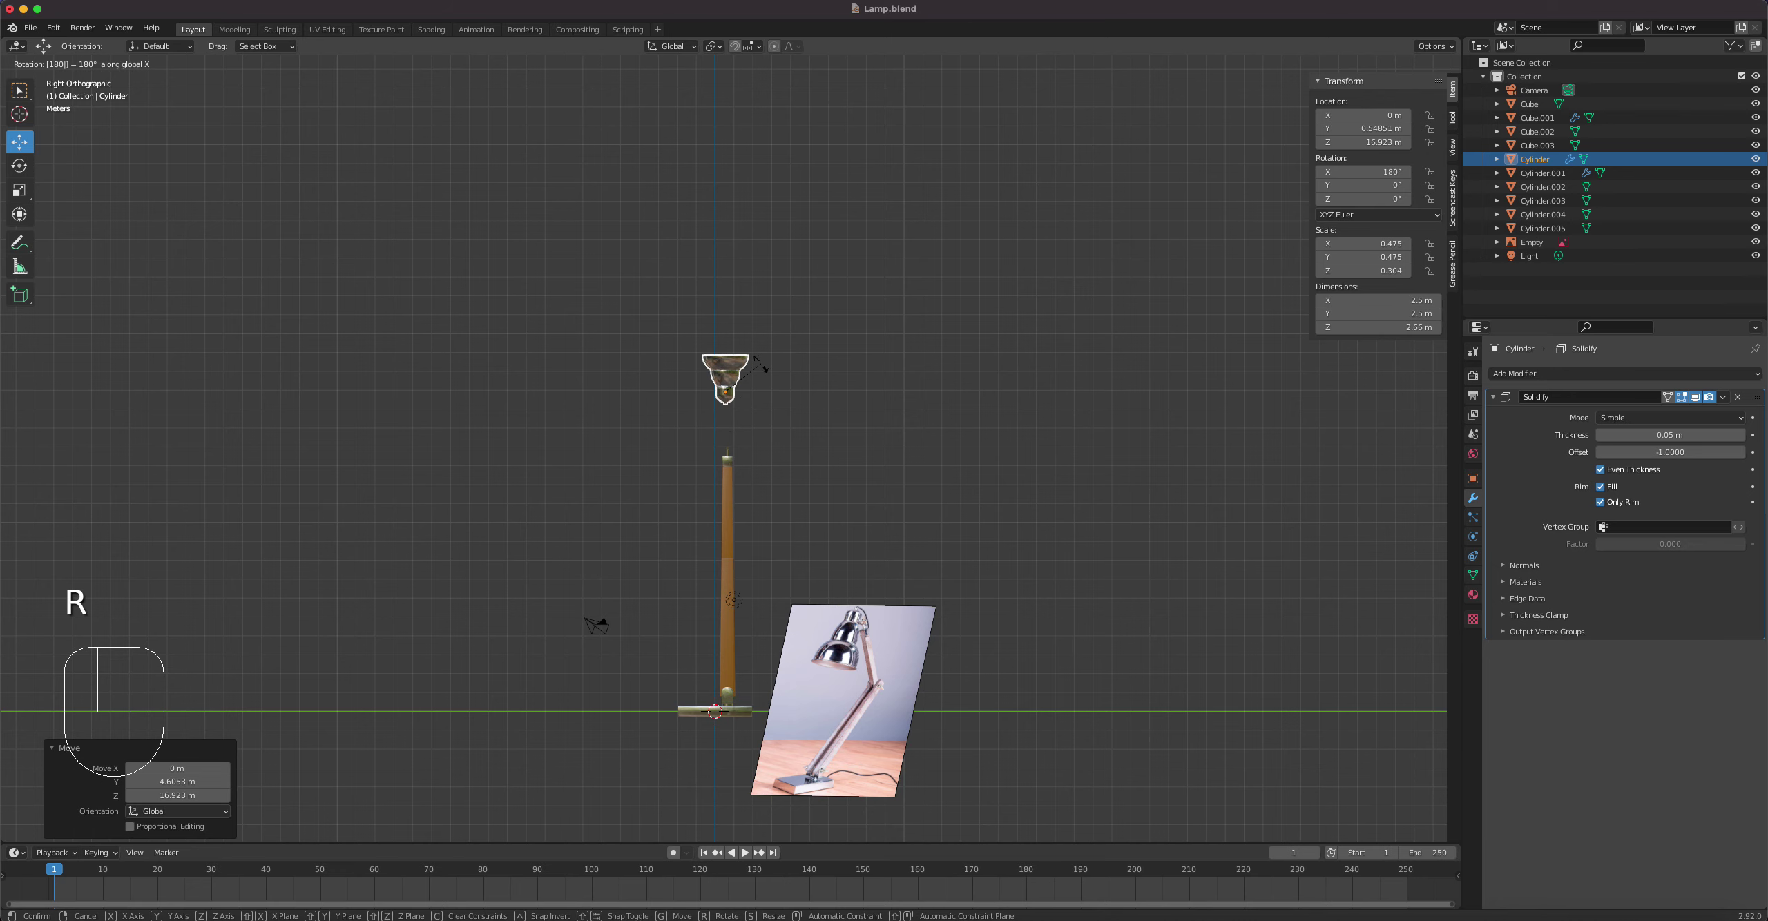
{"action": "key", "text": "Return"}
Step: Lower the flipped lampshade and align it just above the pin on the arm, at about Z 14.88 m
{"action": "scroll", "coordinate": [762, 360], "scroll_direction": "up", "scroll_amount": 6}
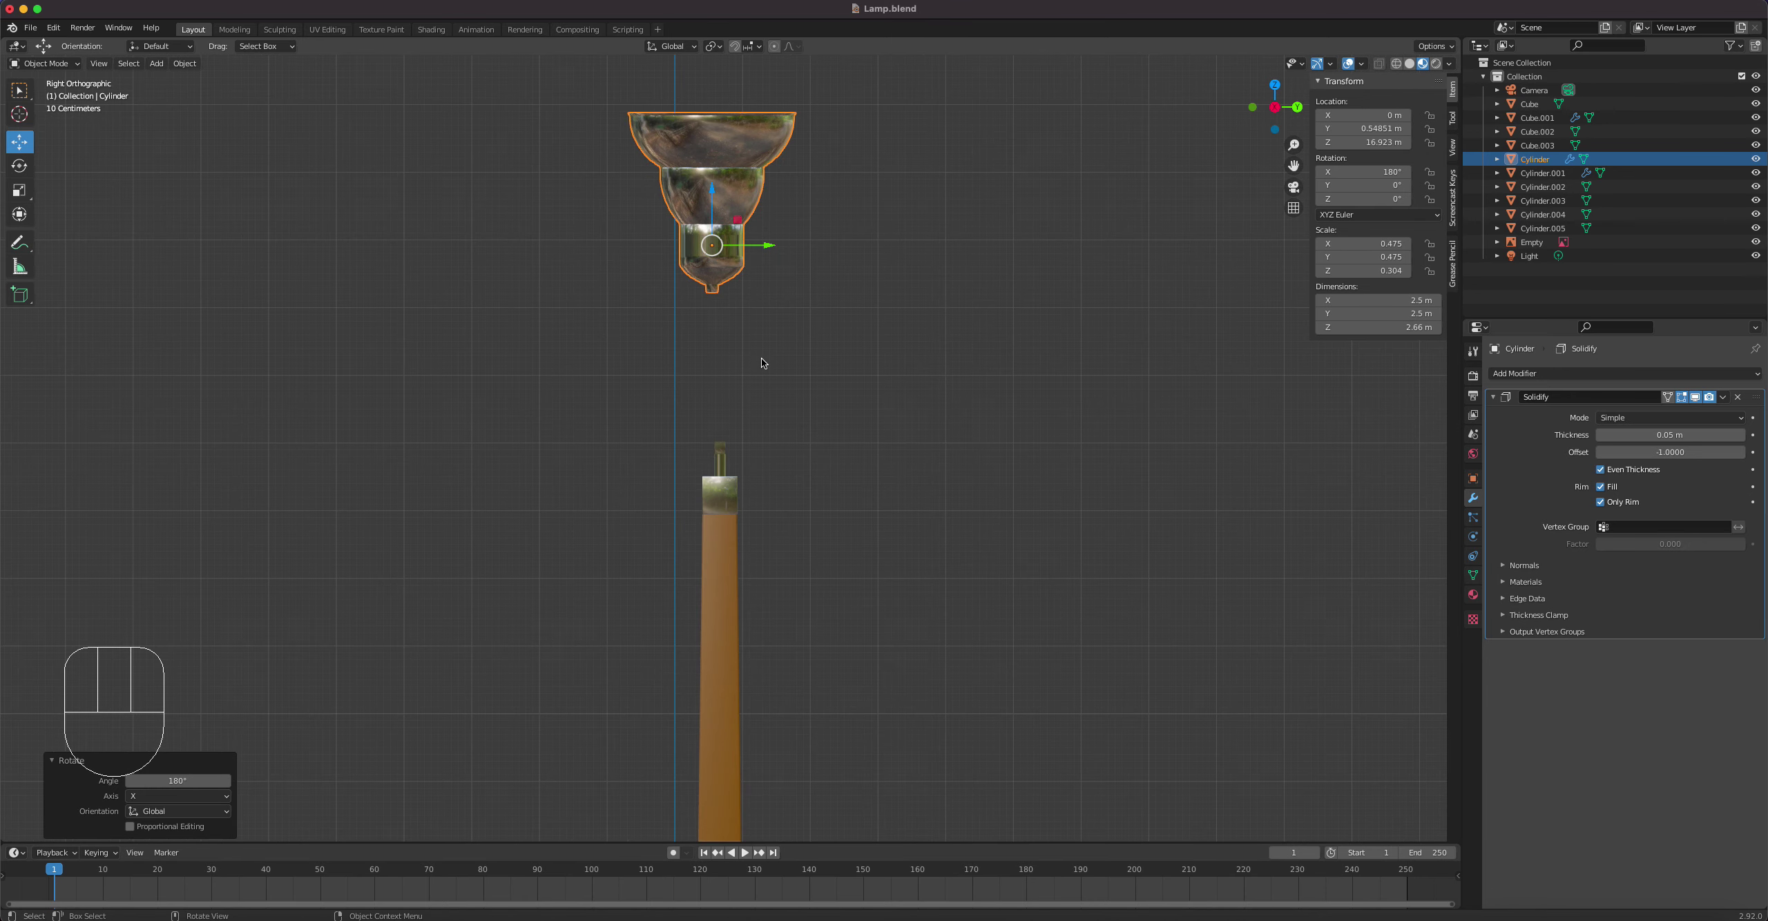
{"action": "left_click_drag", "start_coordinate": [713, 193], "coordinate": [778, 384]}
{"action": "scroll", "coordinate": [738, 428], "scroll_direction": "up", "scroll_amount": 5}
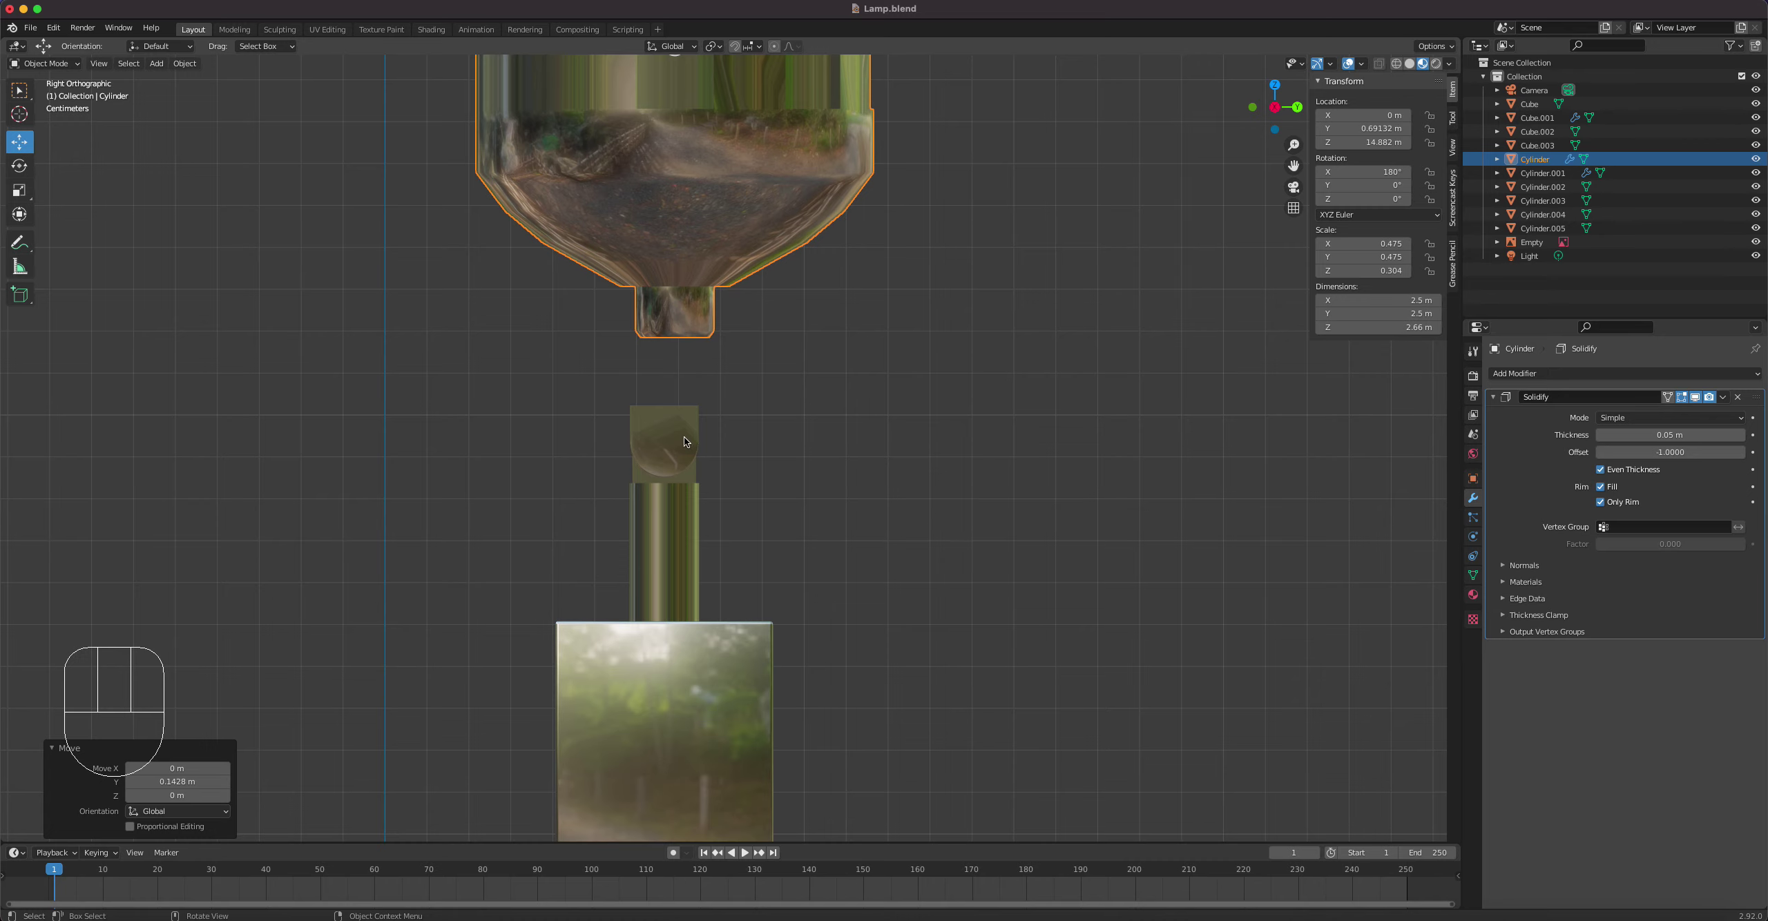
Step: Rotate the lampshade a further 90° about X and place it beside the pin, at about Z 14.02 m
{"action": "scroll", "coordinate": [1251, 604], "scroll_direction": "down", "scroll_amount": 9}
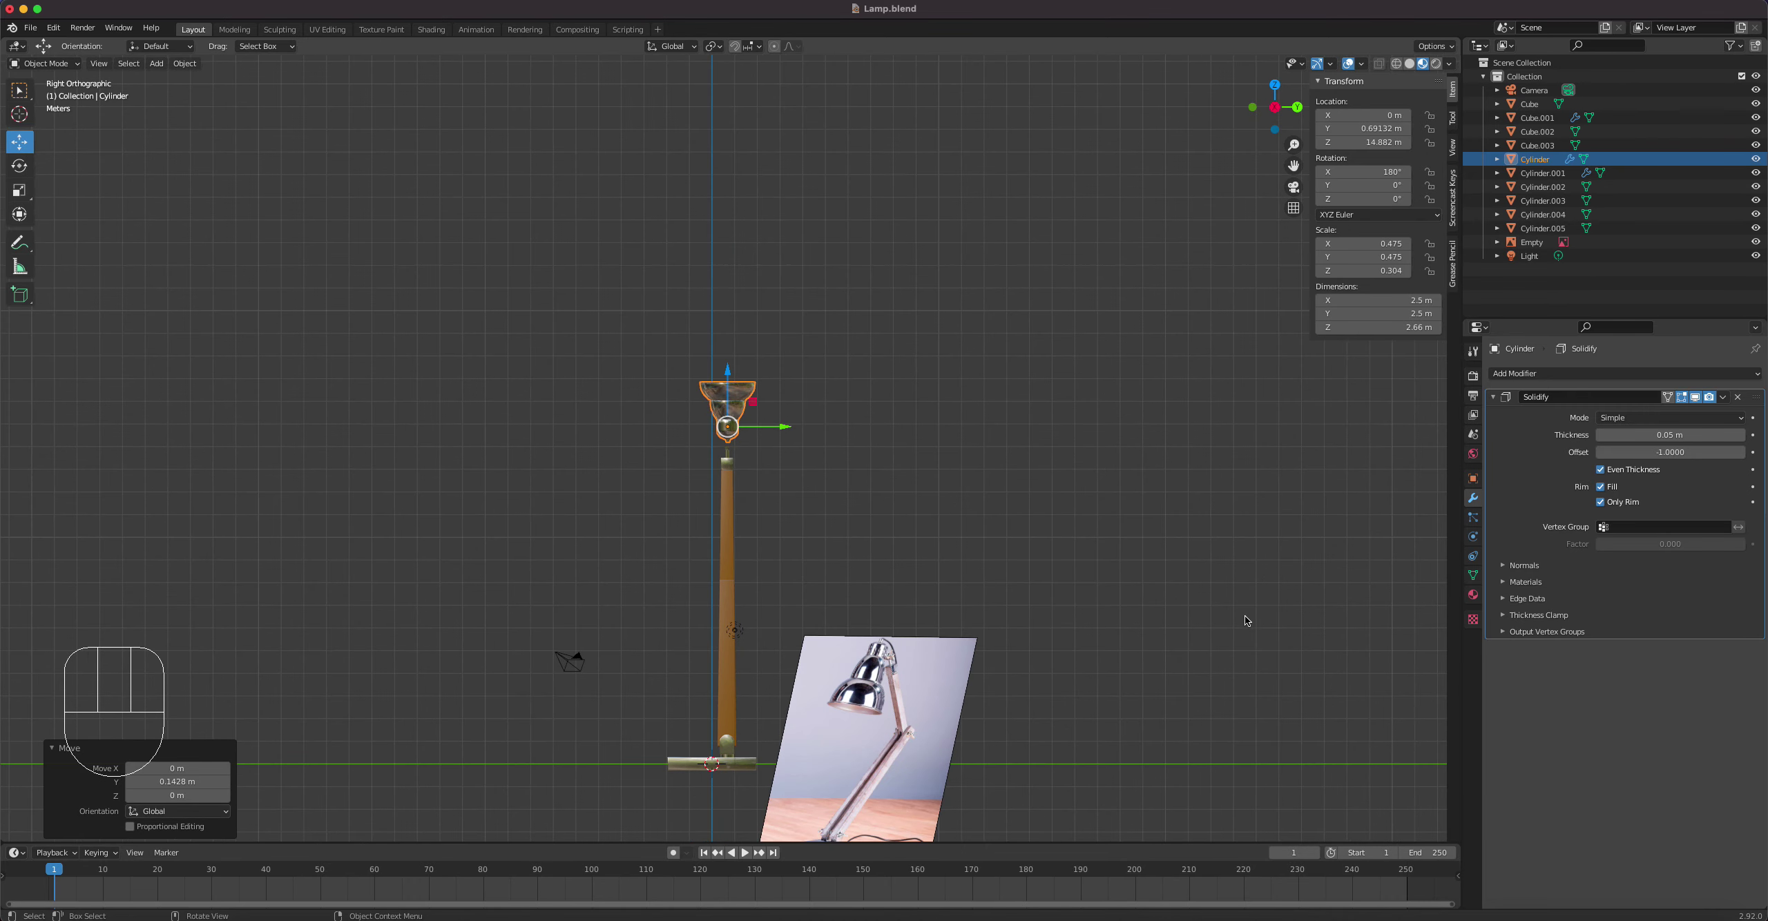
{"action": "scroll", "coordinate": [1251, 620], "scroll_direction": "up", "scroll_amount": 3}
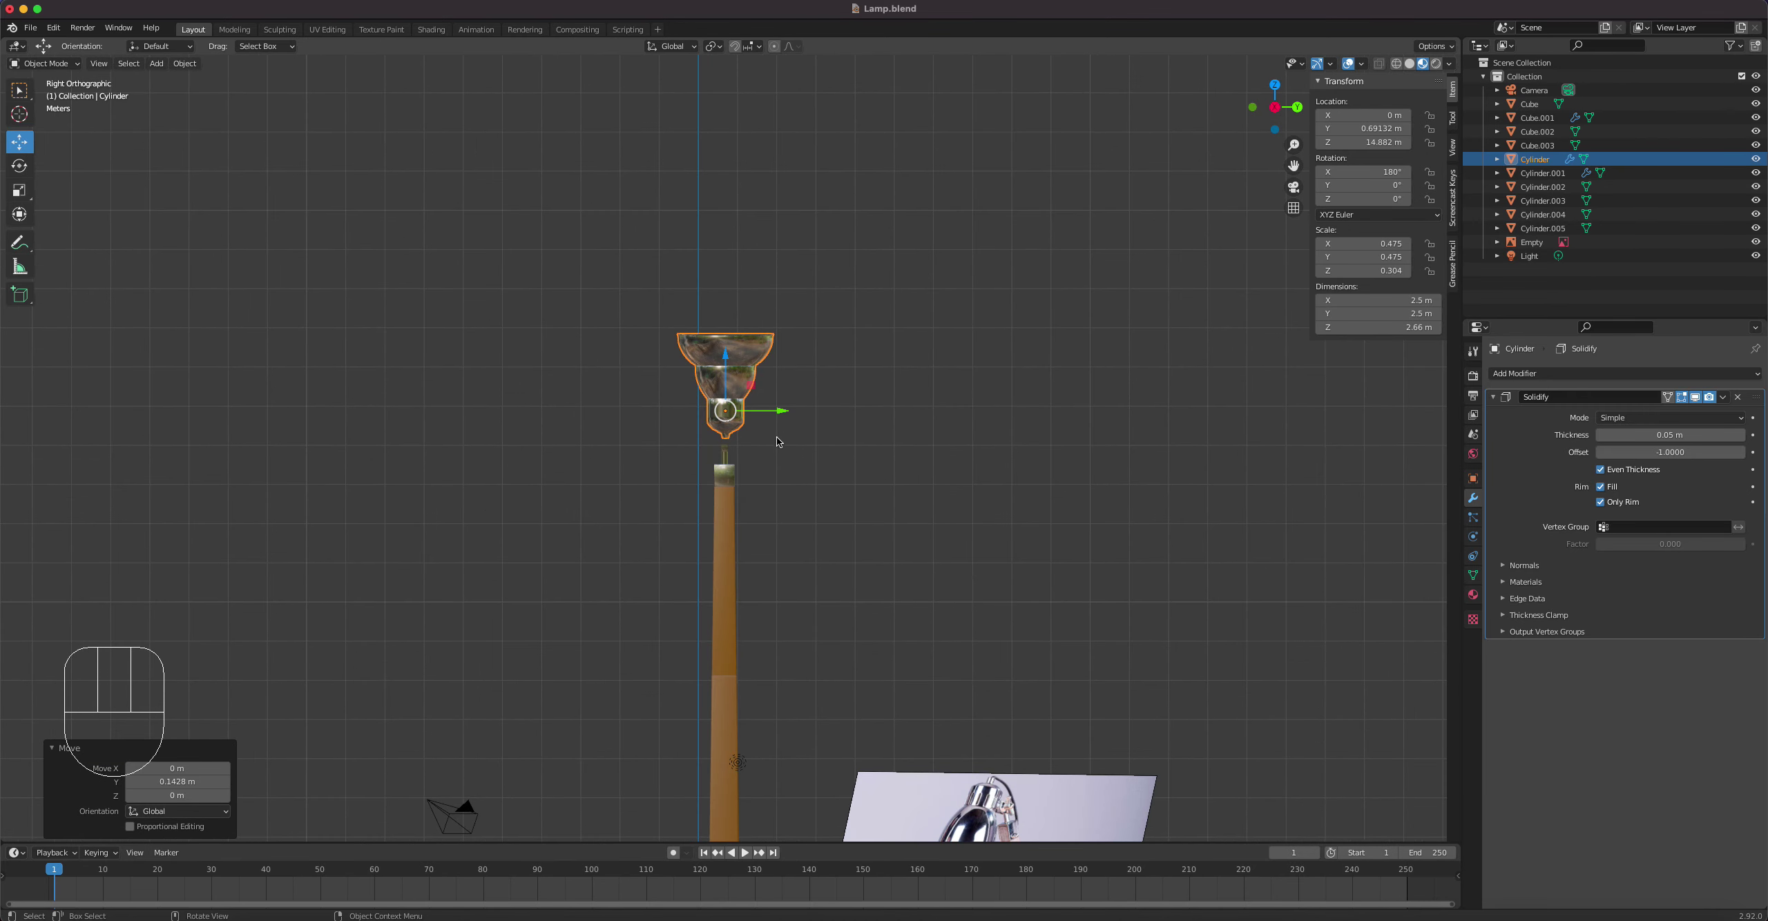
{"action": "type", "text": "r"}
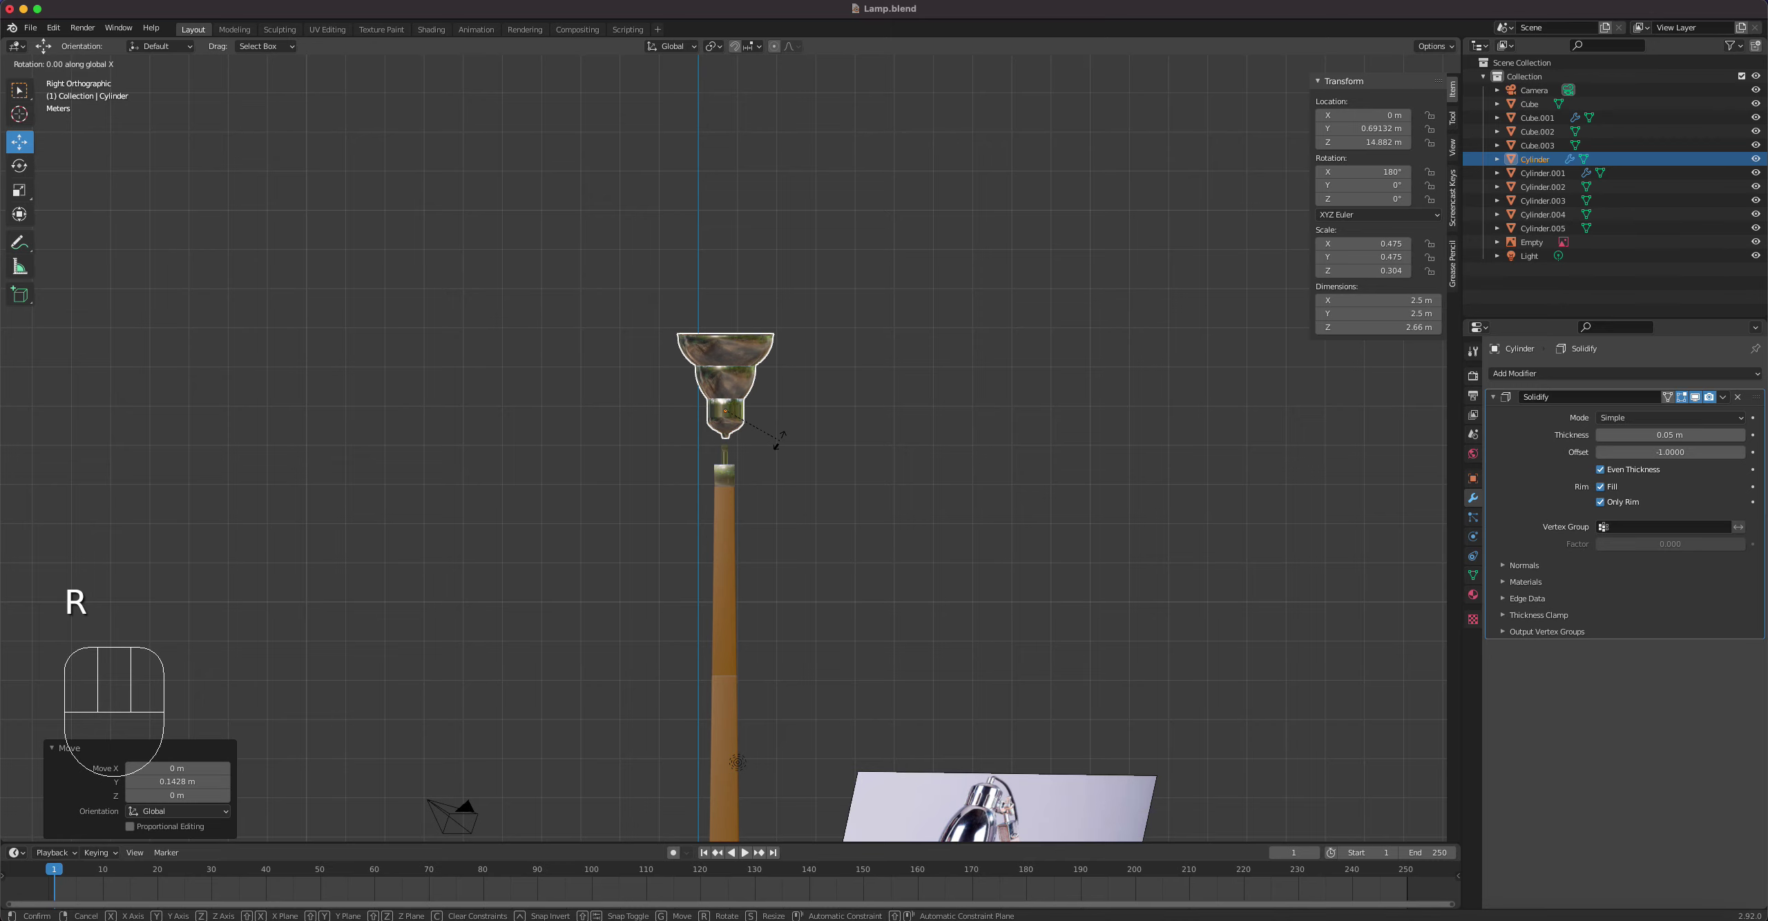
{"action": "type", "text": "90"}
{"action": "left_click", "coordinate": [779, 440]}
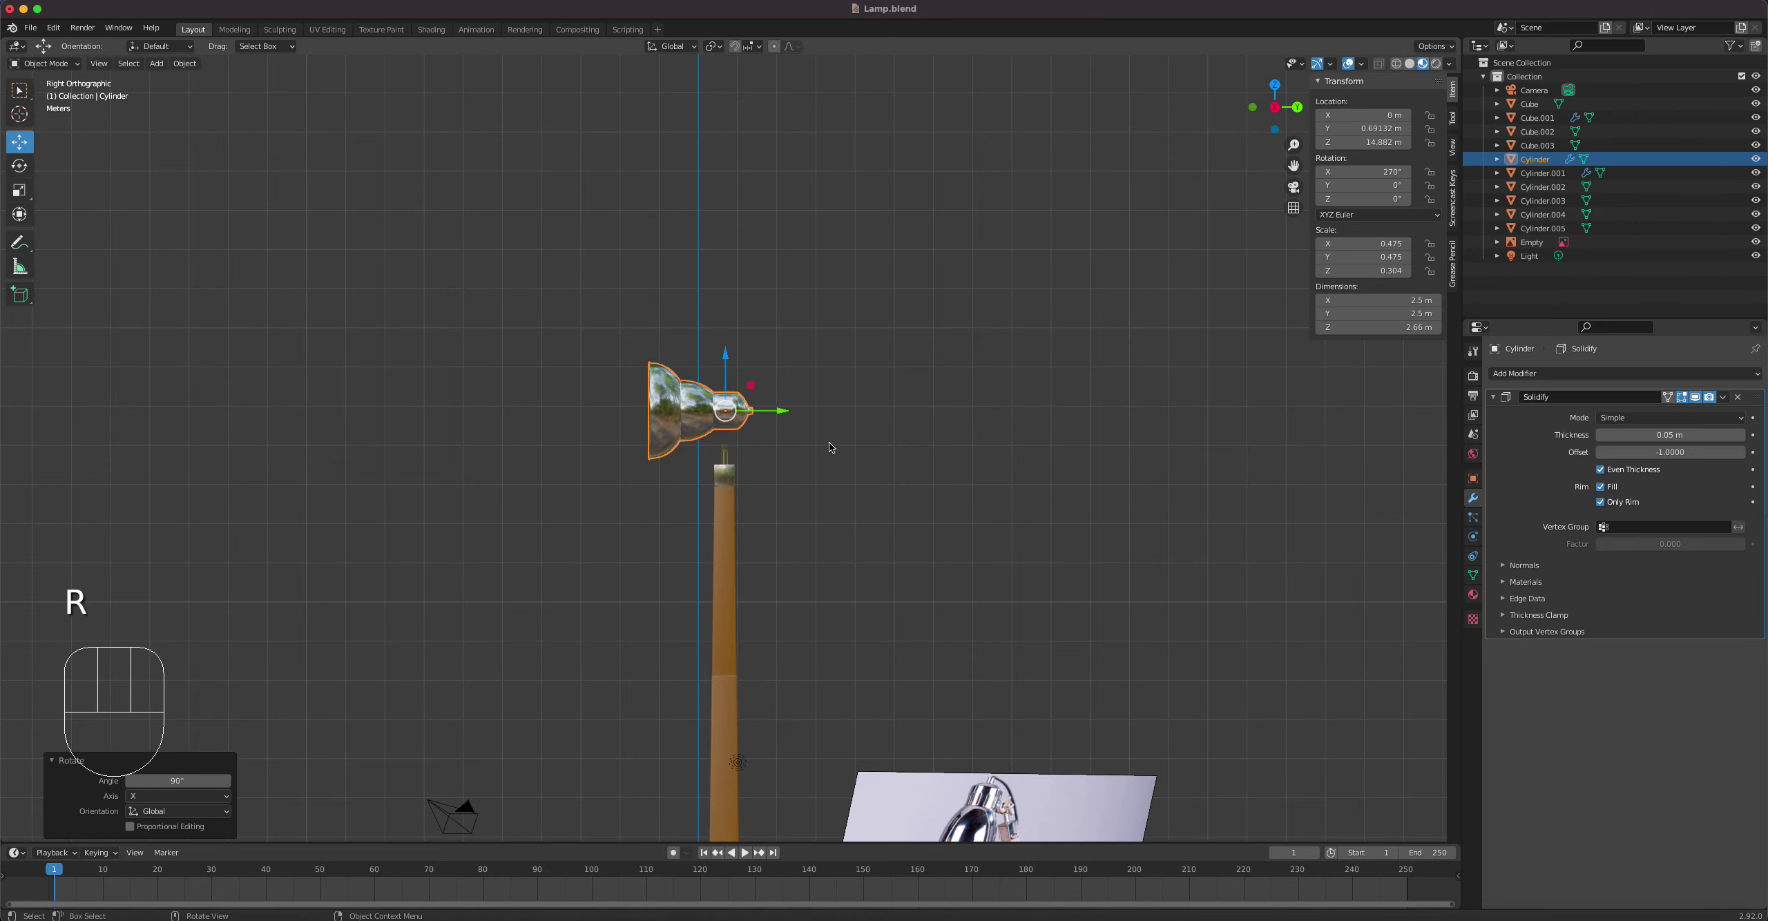
{"action": "key", "text": "g"}
{"action": "left_click", "coordinate": [795, 476]}
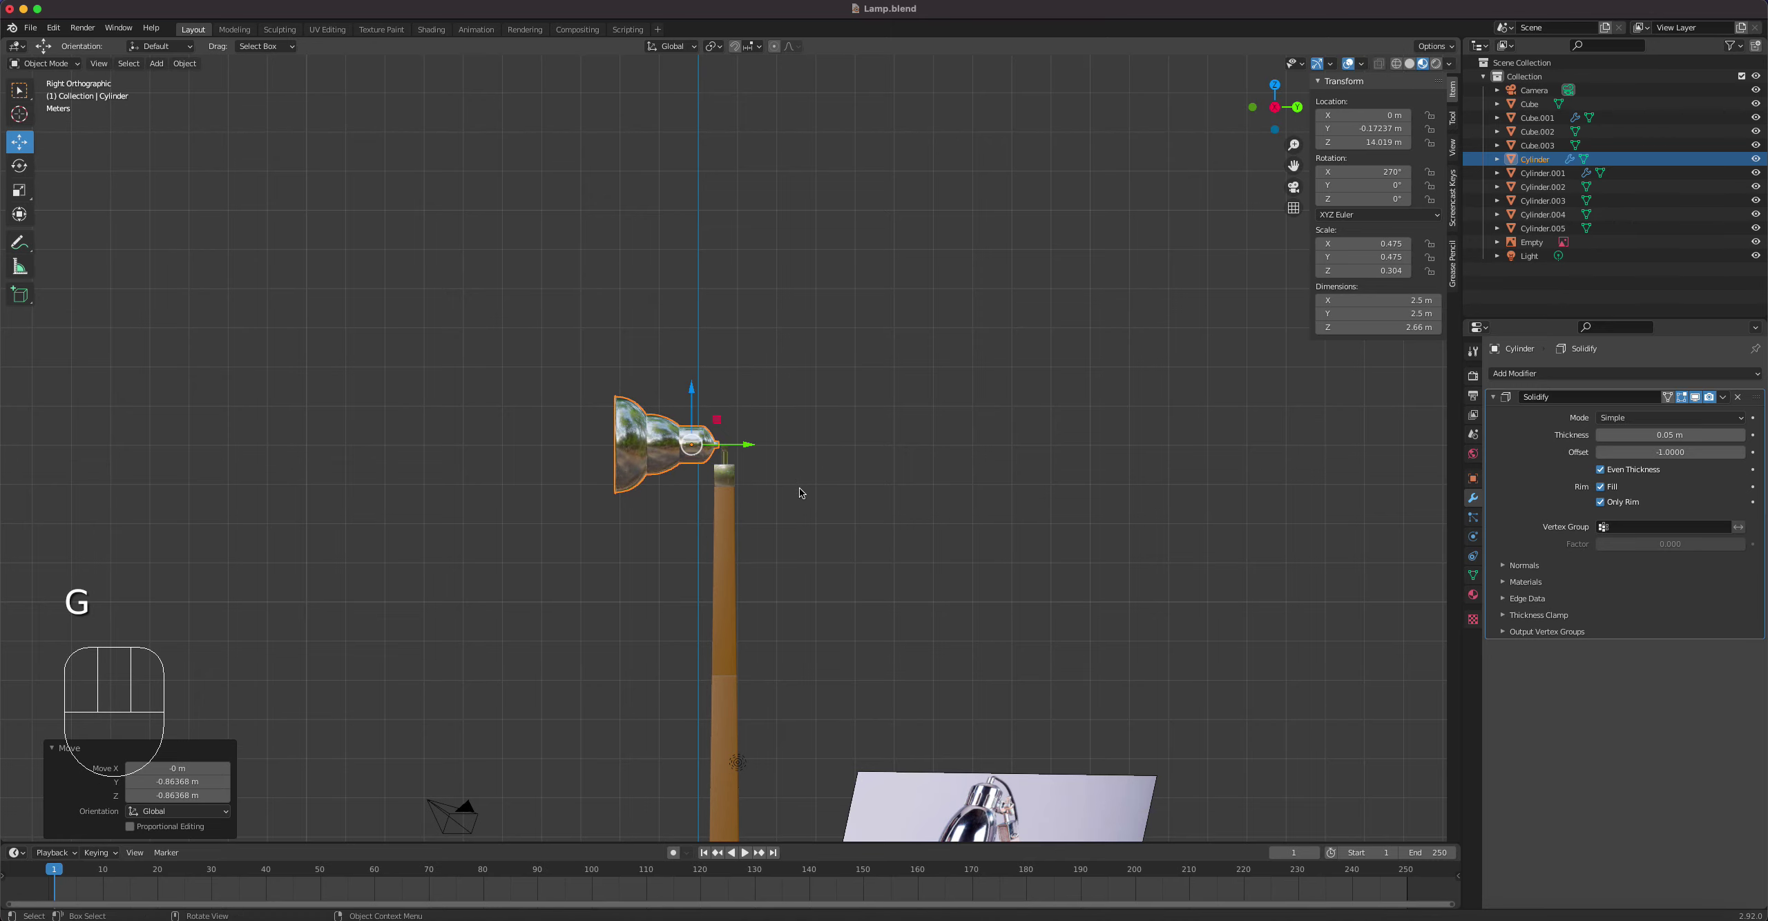
Step: Enlarge the lampshade uniformly to about 3.41 m in diameter and shift it clear of the pin
{"action": "scroll", "coordinate": [804, 495], "scroll_direction": "down", "scroll_amount": 6}
{"action": "scroll", "coordinate": [804, 495], "scroll_direction": "up", "scroll_amount": 6}
{"action": "scroll", "coordinate": [804, 497], "scroll_direction": "up", "scroll_amount": 8}
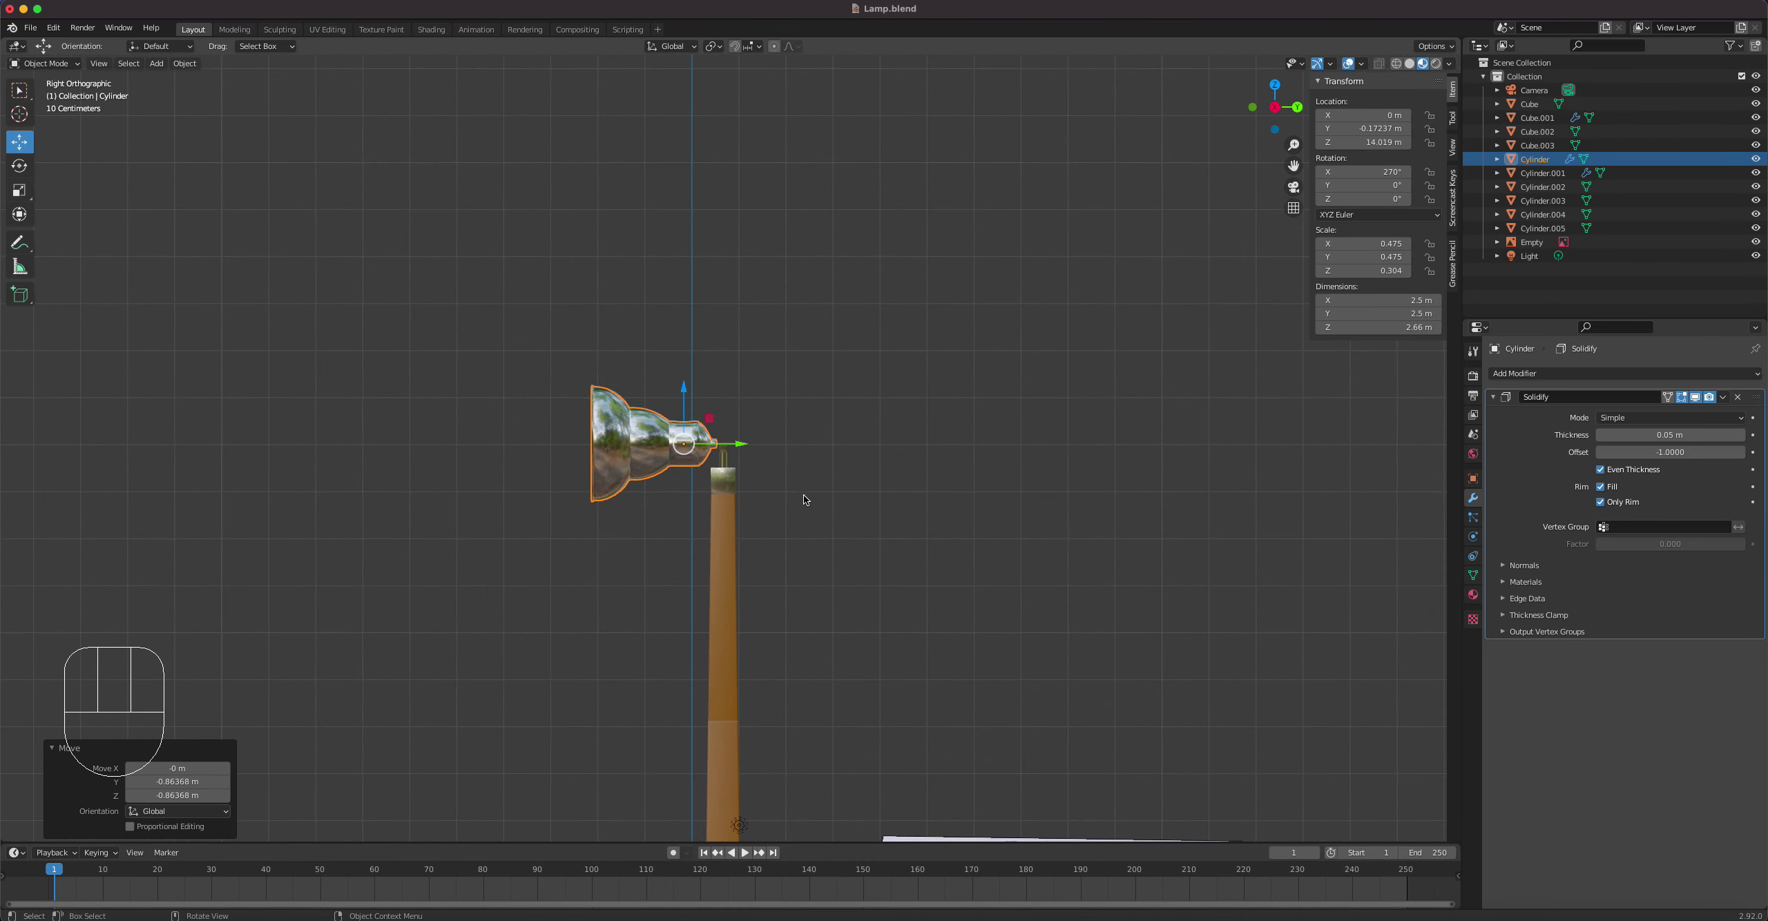
{"action": "key", "text": "s"}
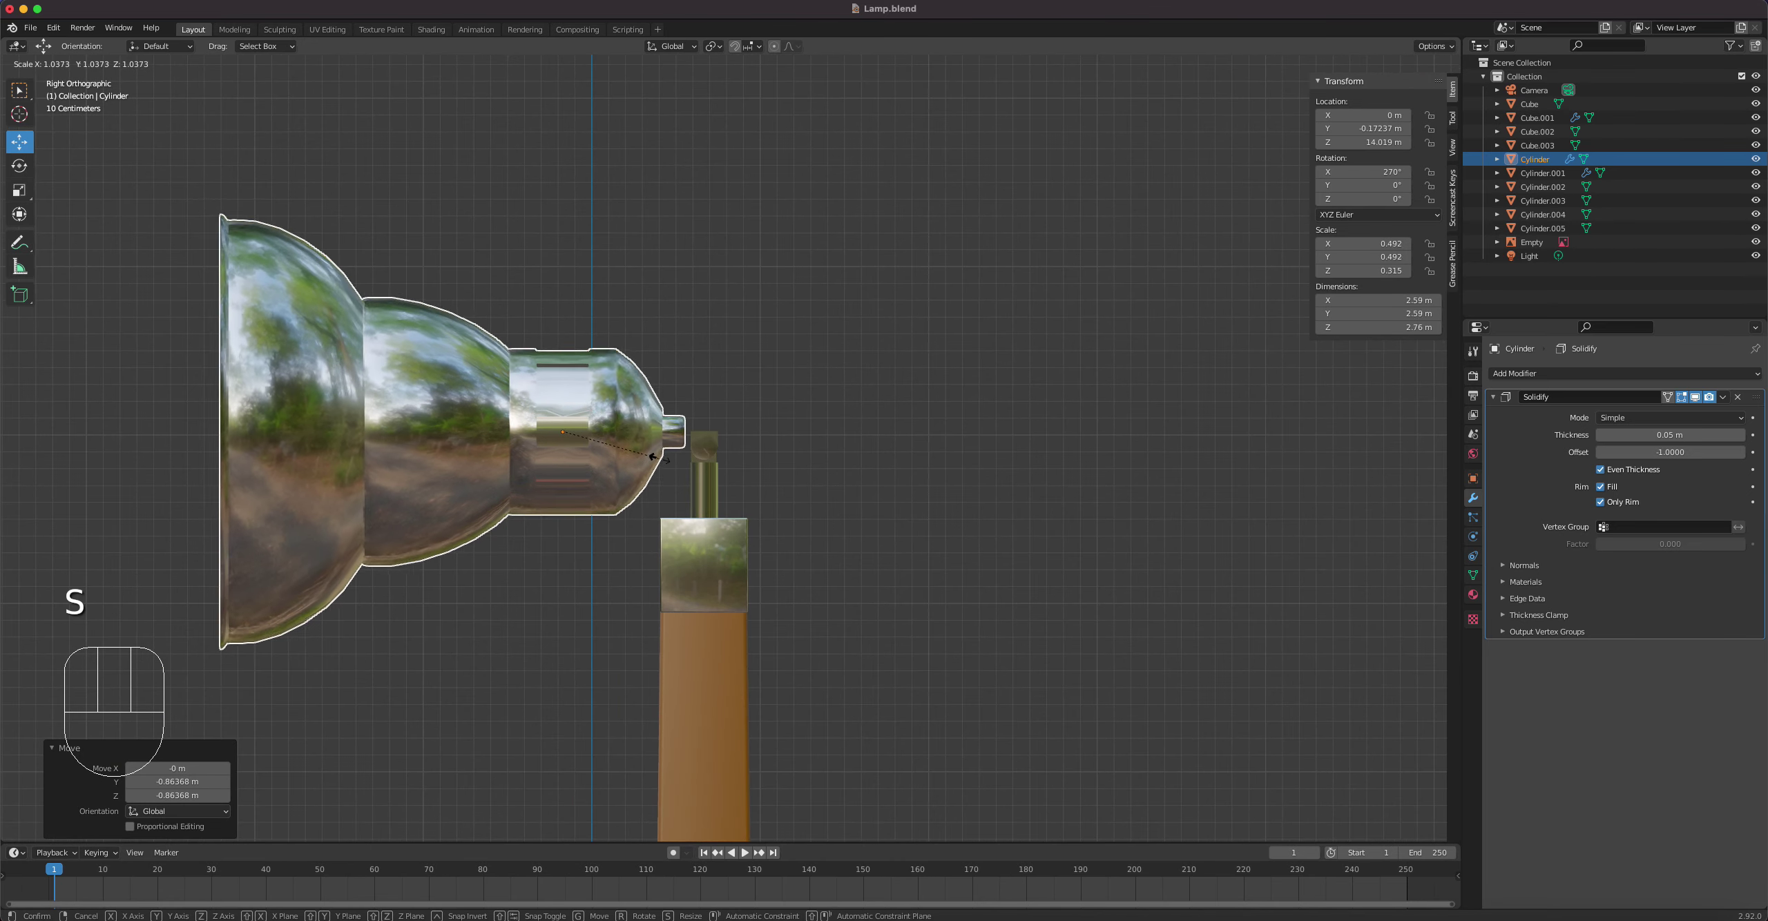
{"action": "left_click", "coordinate": [701, 456]}
{"action": "key", "text": "g"}
{"action": "left_click", "coordinate": [620, 464]}
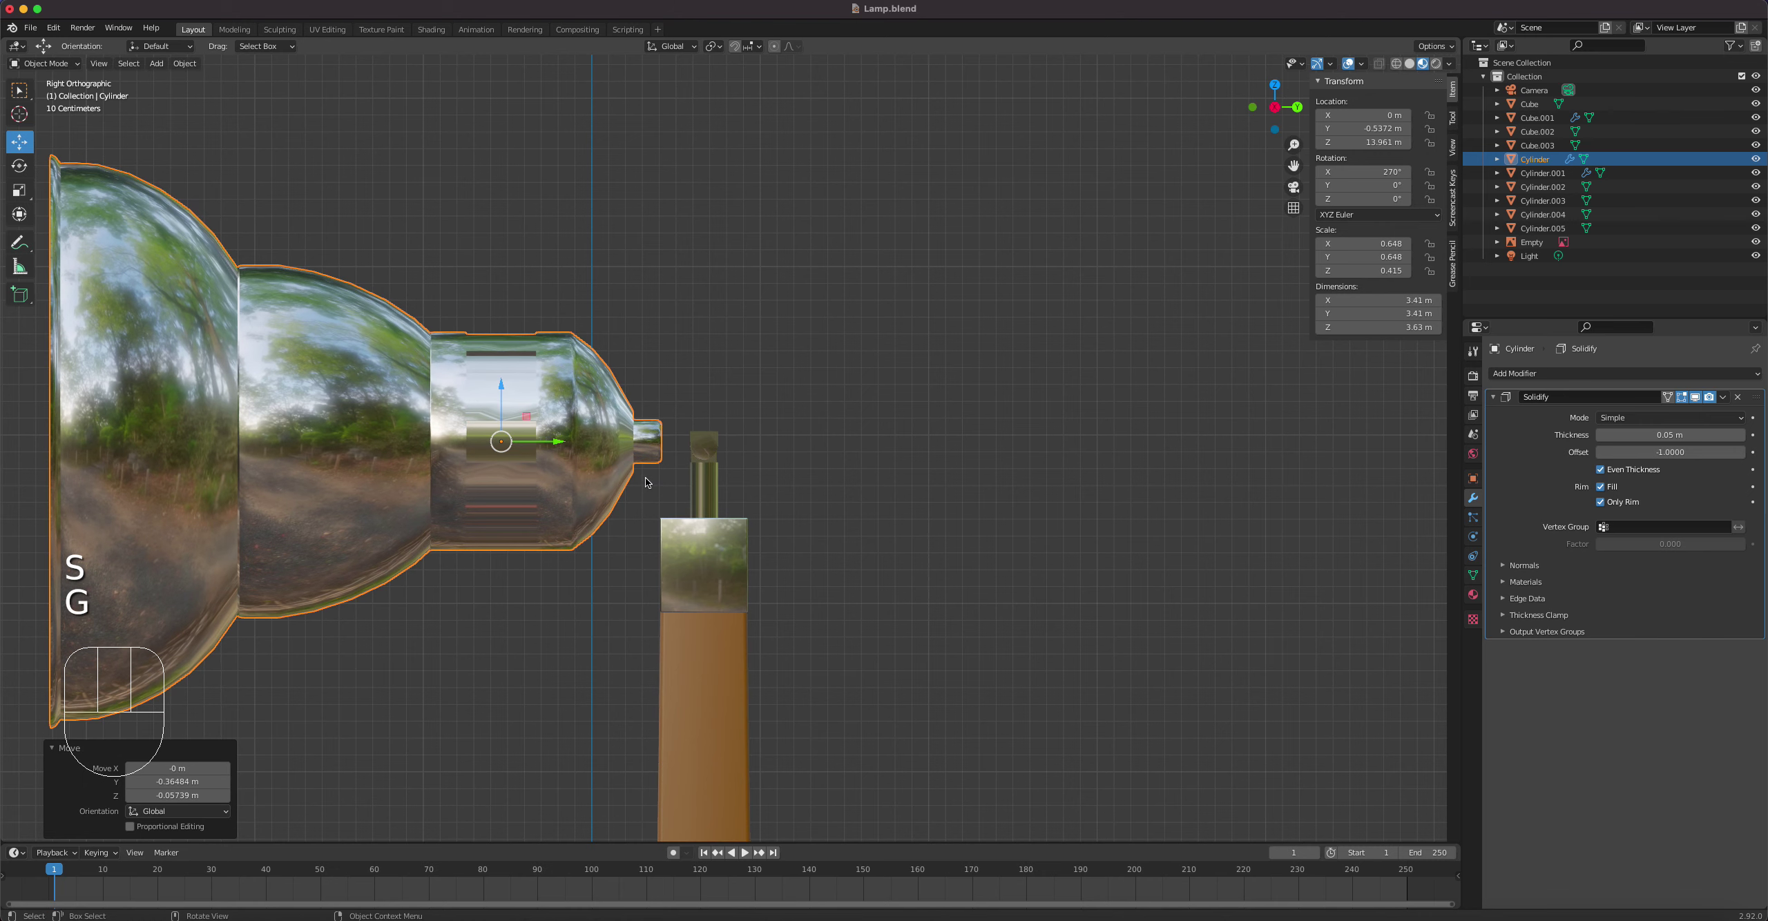
Step: Select the pin and its rounded end pieces on top of the arm and scale them up about 1.85 times
{"action": "left_click", "coordinate": [705, 445]}
{"action": "left_click_drag", "start_coordinate": [687, 415], "coordinate": [748, 492]}
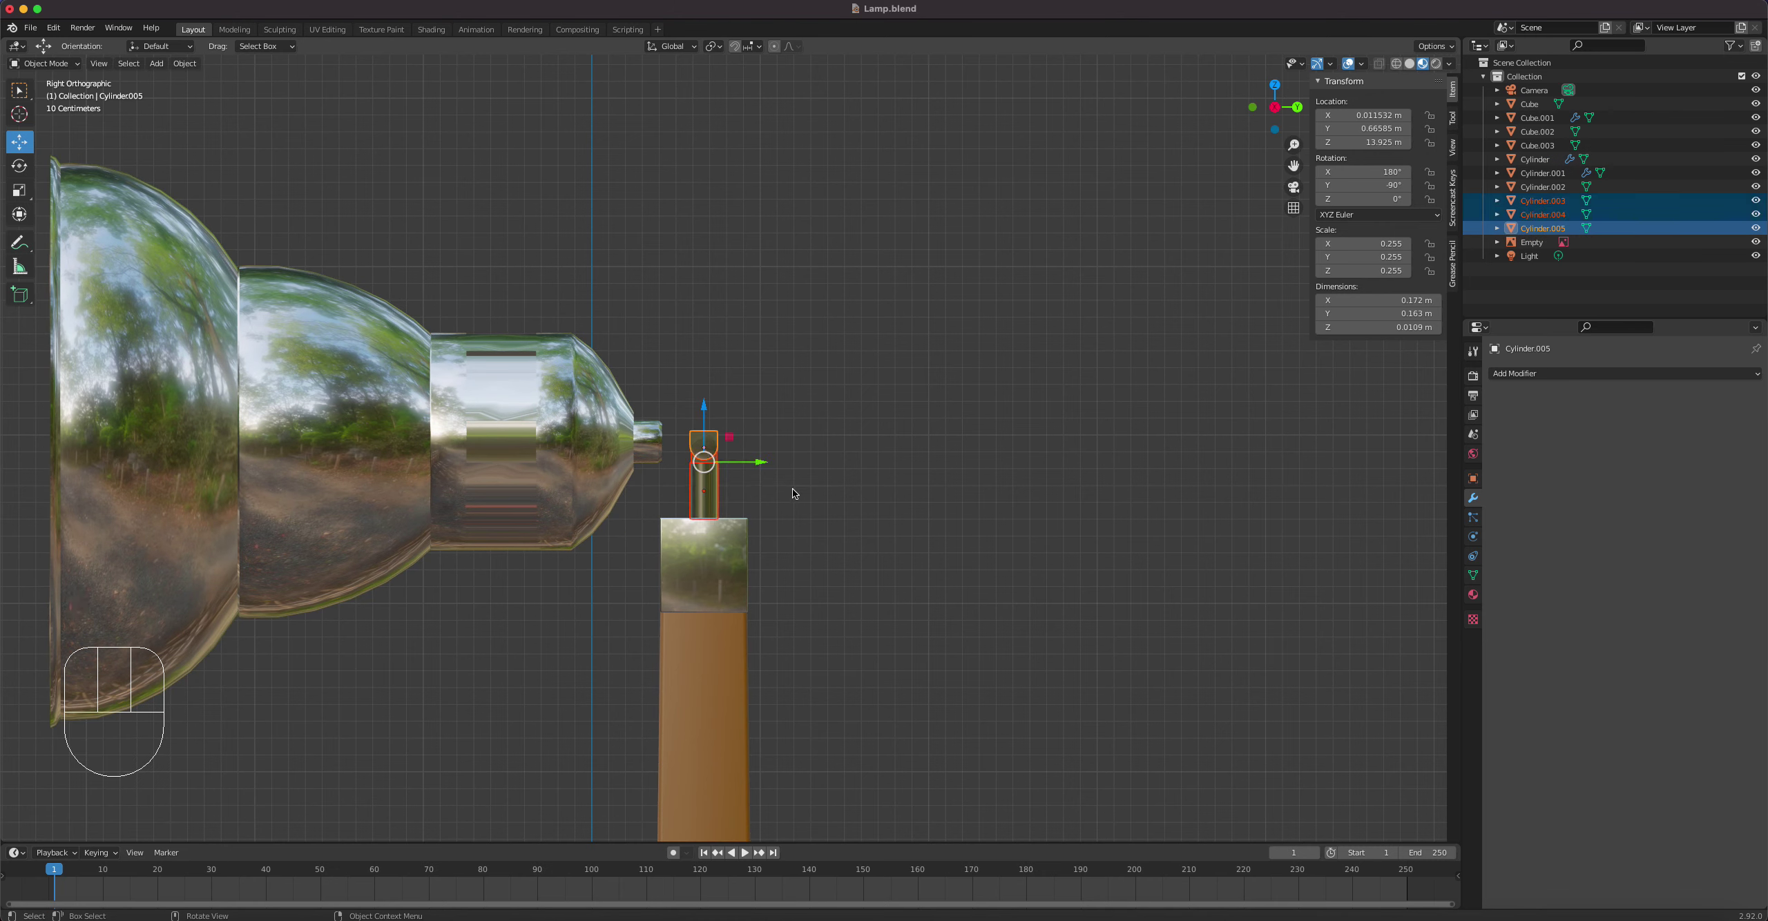
{"action": "key", "text": "s"}
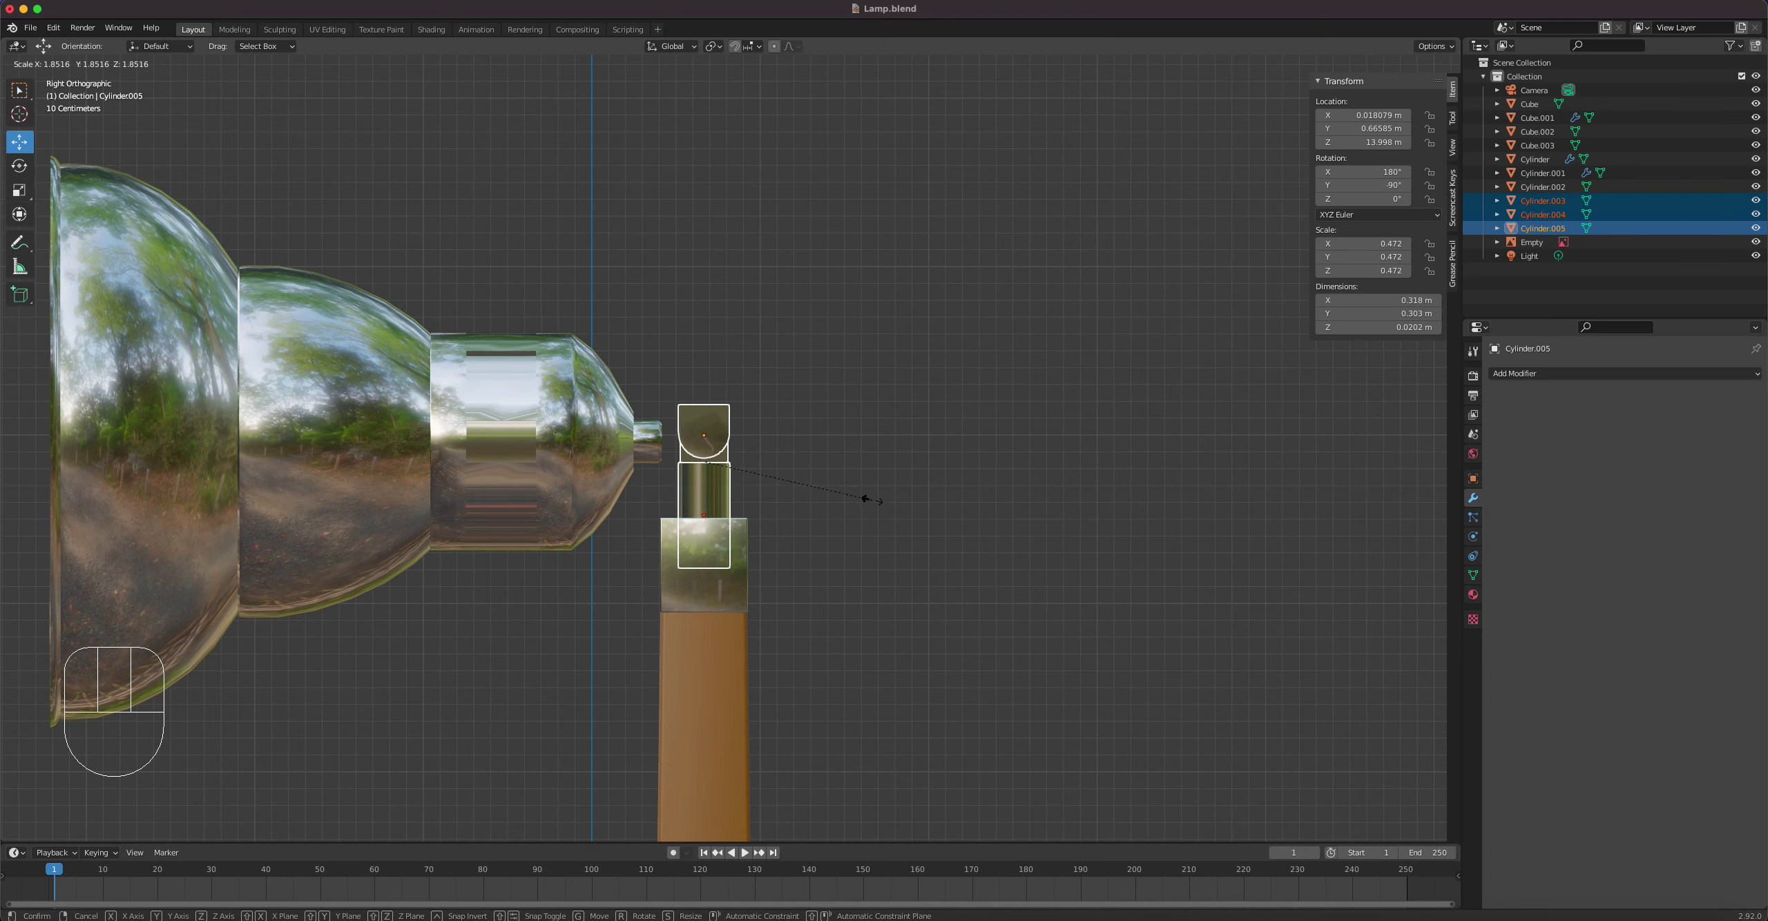
{"action": "right_click", "coordinate": [864, 499]}
Step: Shorten the vertical pin to about 0.345 m in Z and raise it to sit on the arm's metal cap
{"action": "left_click", "coordinate": [732, 501]}
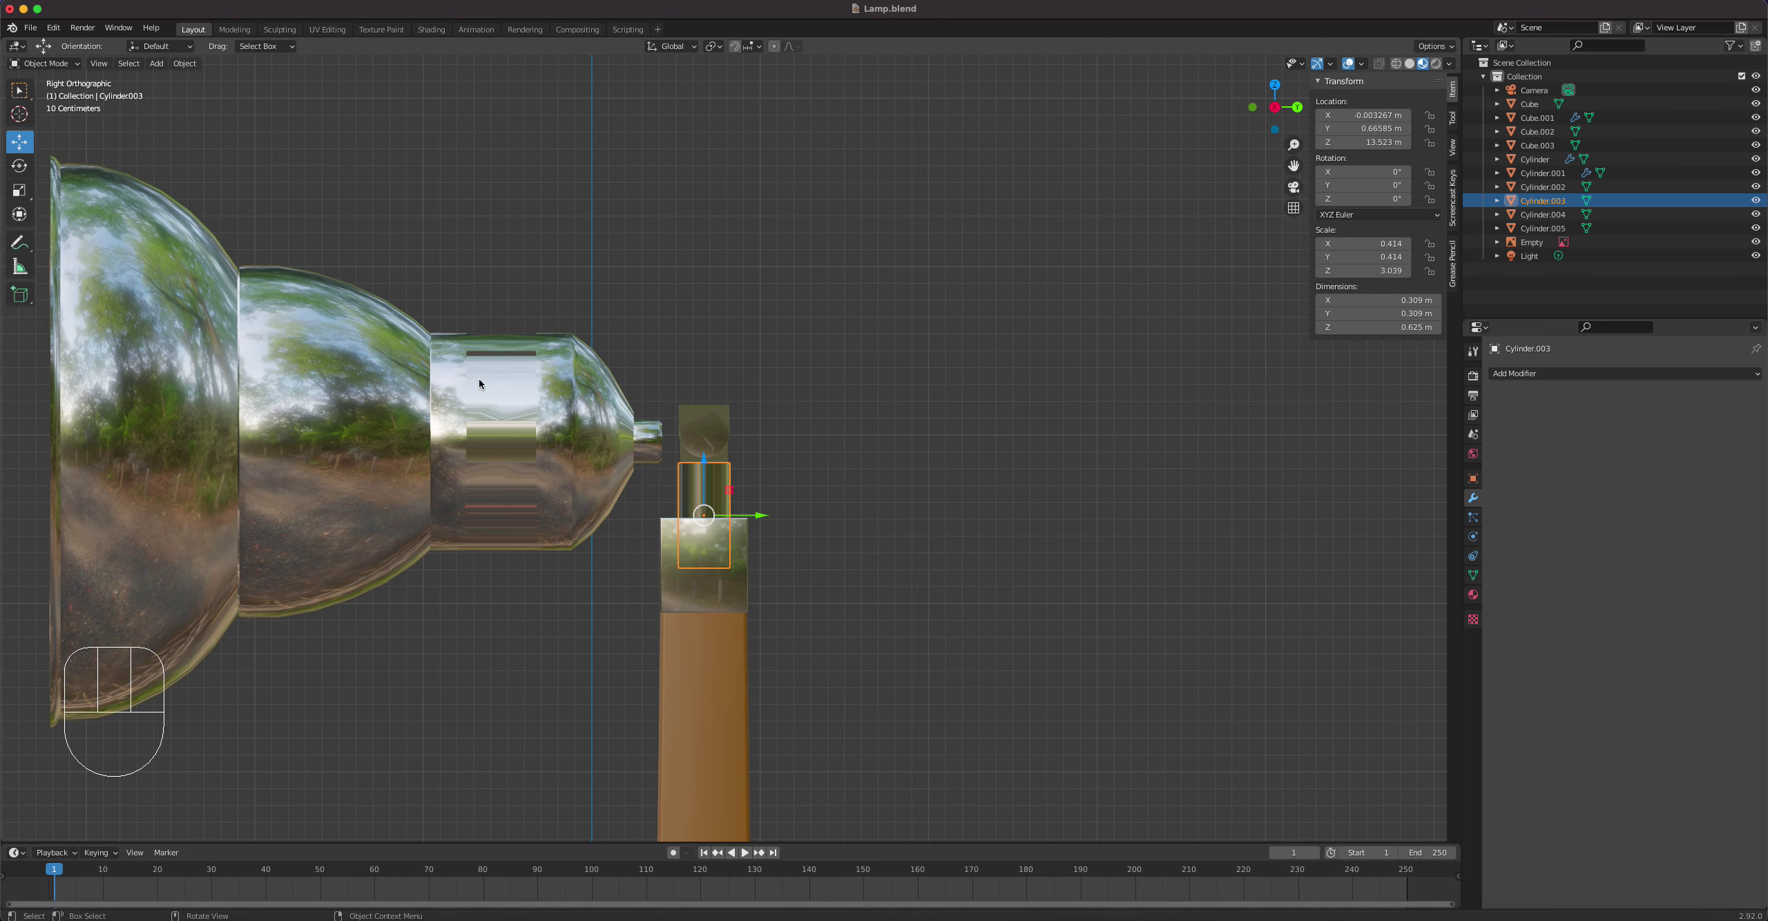
{"action": "left_click", "coordinate": [20, 191]}
{"action": "mouse_move", "coordinate": [707, 466]}
{"action": "left_mouse_down"}
{"action": "mouse_move", "coordinate": [706, 488]}
{"action": "mouse_move", "coordinate": [705, 433]}
{"action": "left_mouse_up"}
{"action": "left_click", "coordinate": [18, 142]}
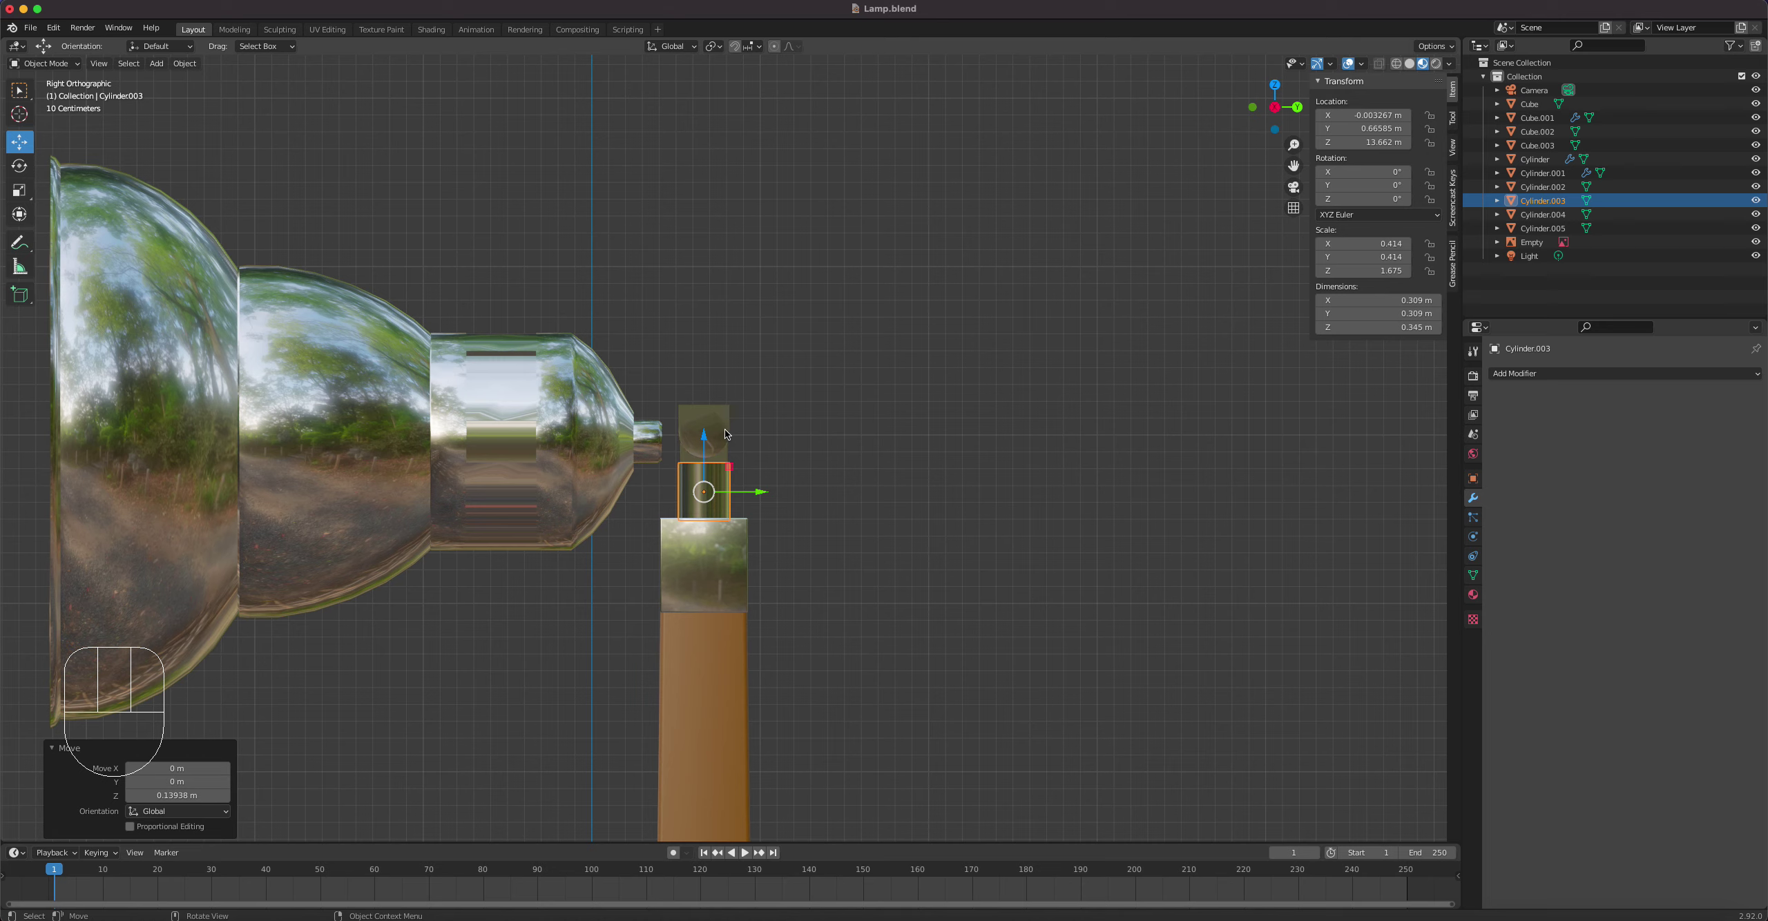
Step: Rotate the rounded end piece above the pin by 90° so its flat side faces the lampshade
{"action": "left_click", "coordinate": [725, 434]}
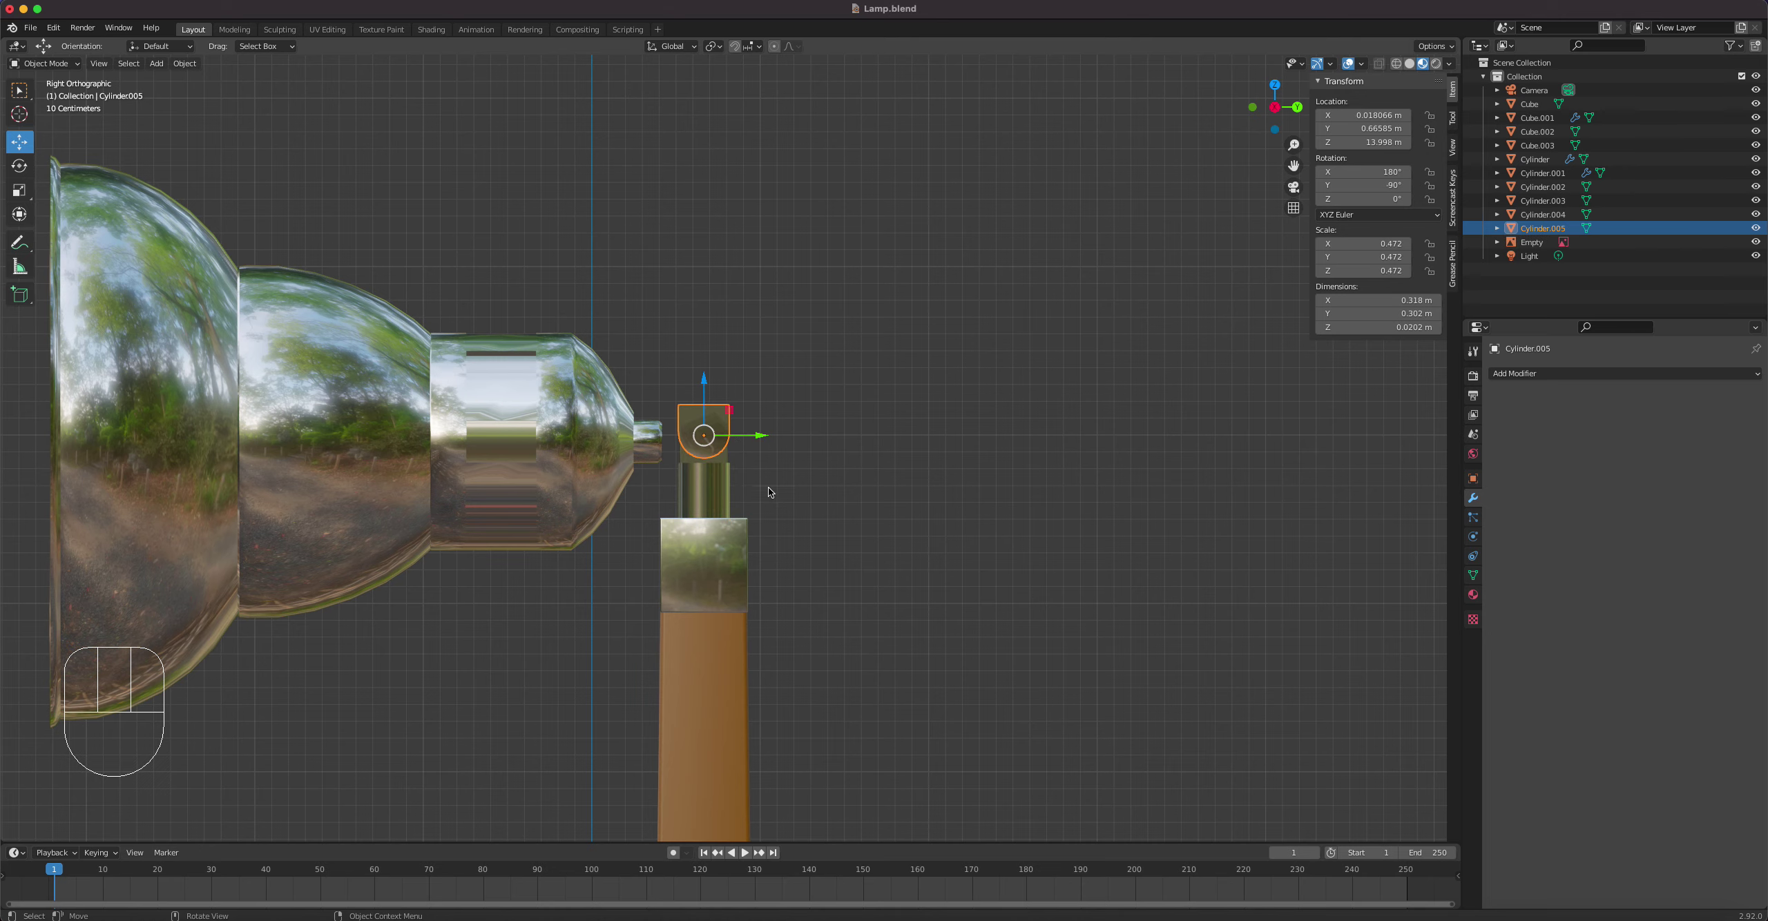
{"action": "type", "text": "r9"}
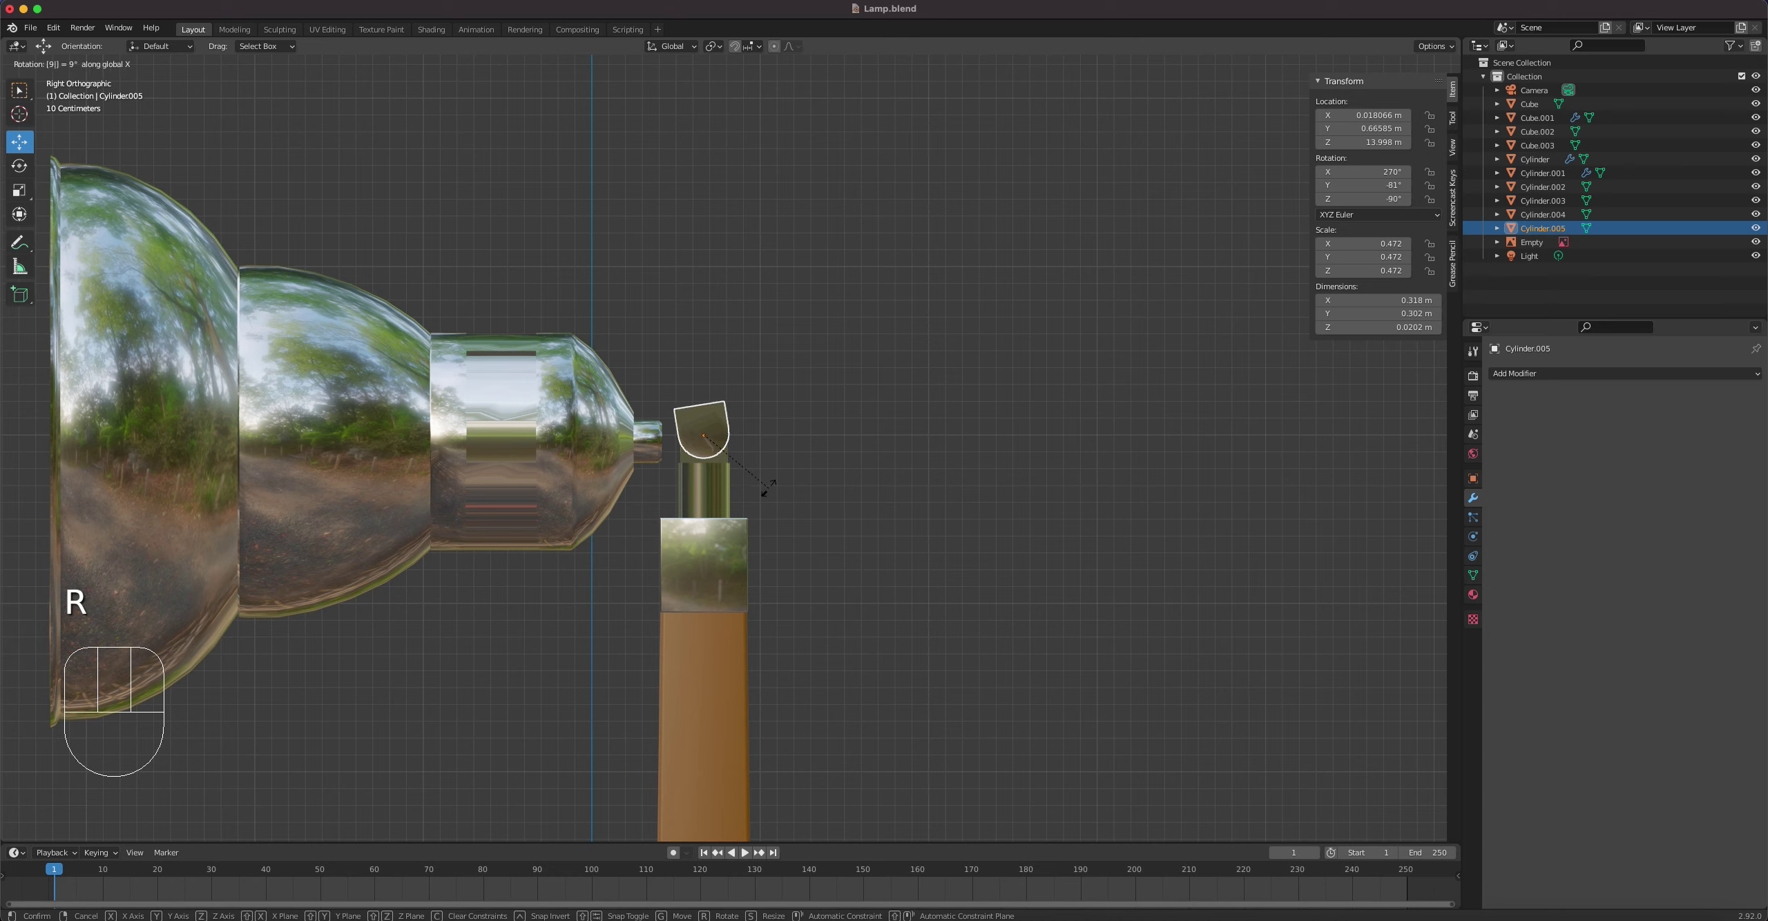
{"action": "type", "text": "0"}
{"action": "left_click", "coordinate": [768, 485]}
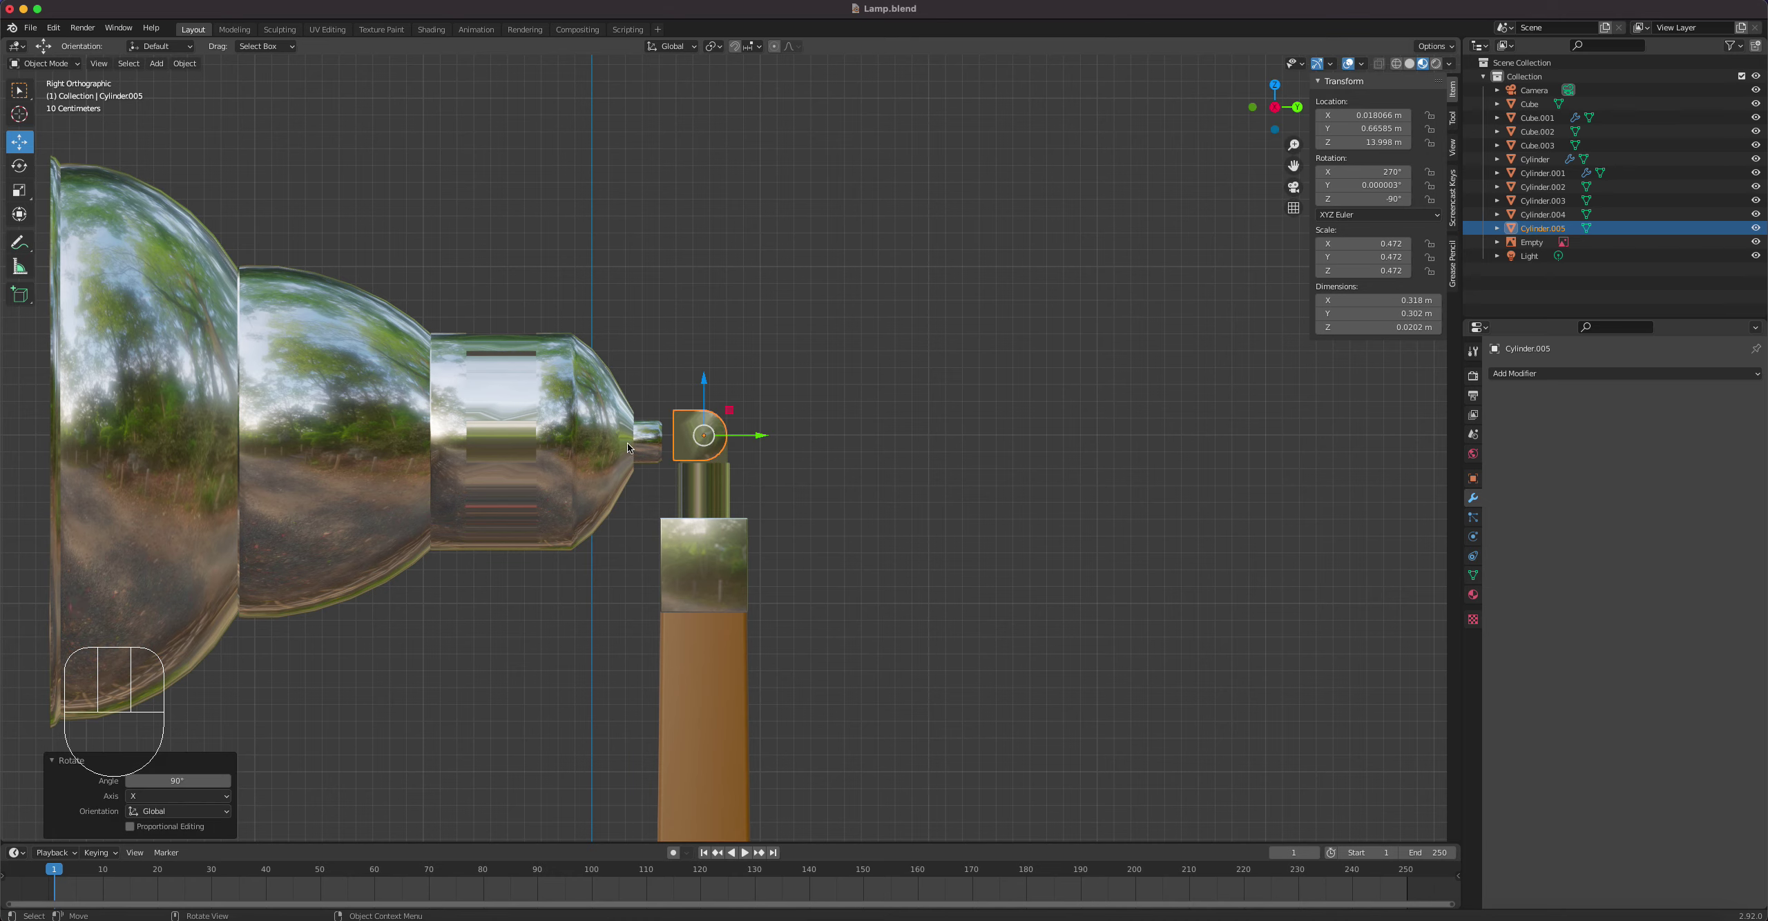
Step: Move the lampshade about 0.04 m along Y and 0.03 m up to line its neck up with the rounded piece
{"action": "left_click", "coordinate": [605, 448]}
{"action": "key", "text": "g"}
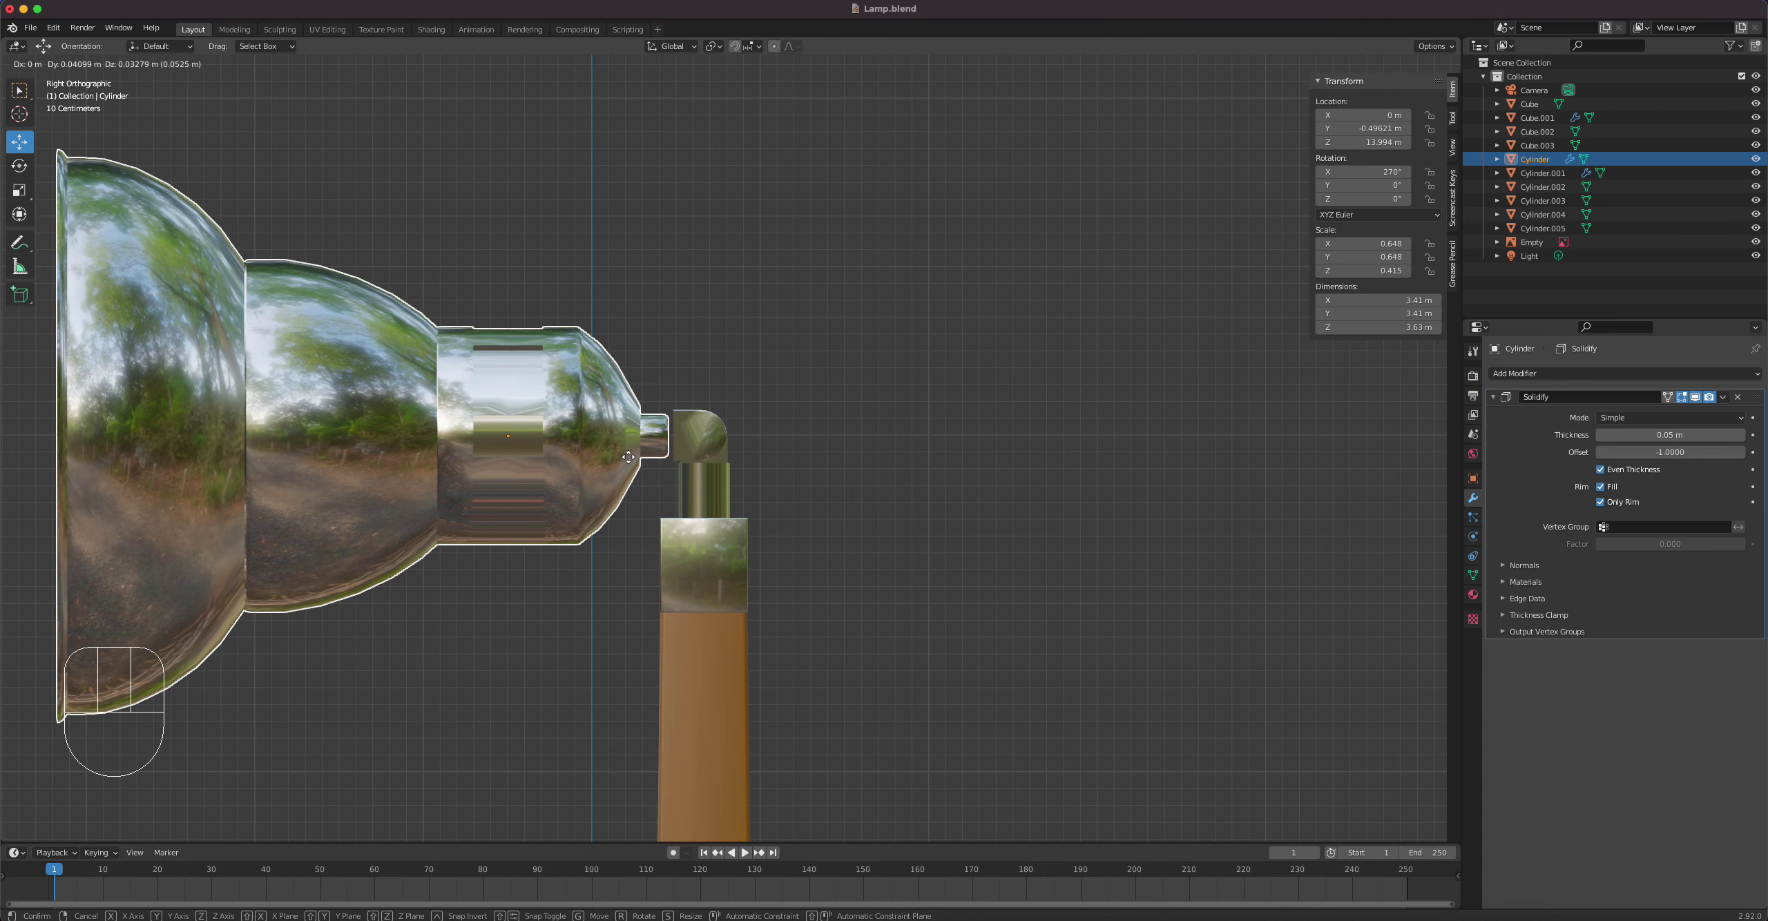
{"action": "left_click", "coordinate": [628, 457]}
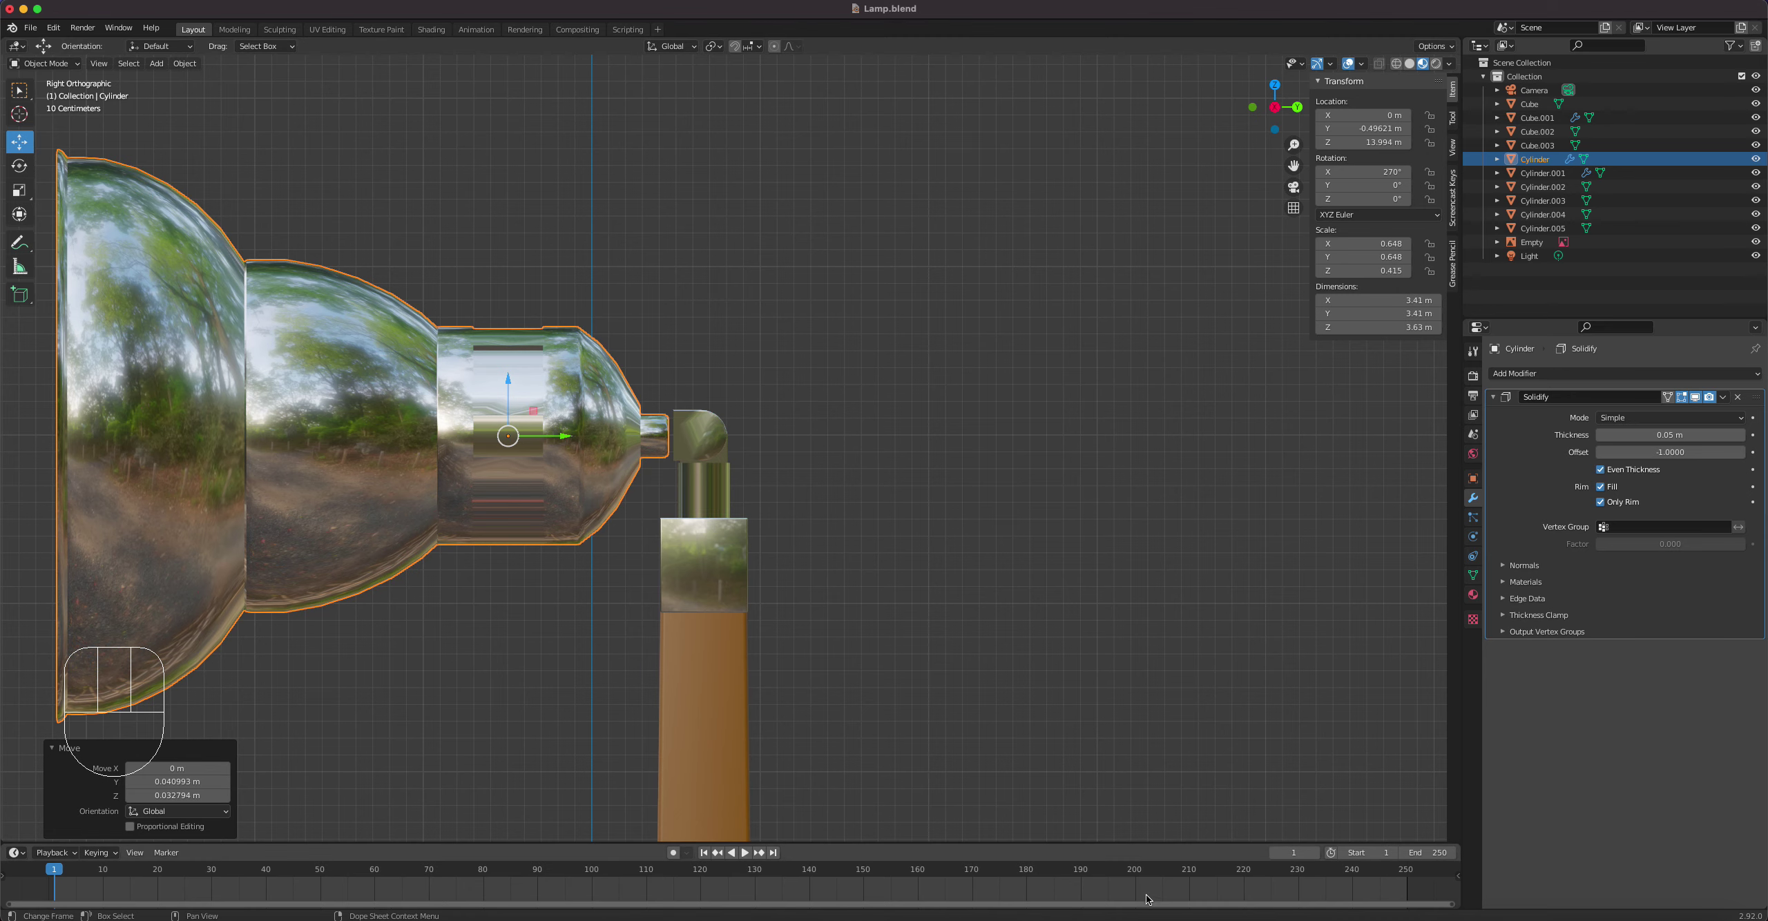
Step: Examine the reference photo to see how the lampshade attaches to the upper arm
{"action": "scroll", "coordinate": [1061, 639], "scroll_direction": "down", "scroll_amount": 6}
{"action": "middle_click_drag", "start_coordinate": [1109, 648], "coordinate": [947, 237], "text": "shift"}
{"action": "scroll", "coordinate": [917, 437], "scroll_direction": "up", "scroll_amount": 4}
{"action": "middle_click_drag", "start_coordinate": [1045, 528], "coordinate": [839, 508], "text": "shift"}
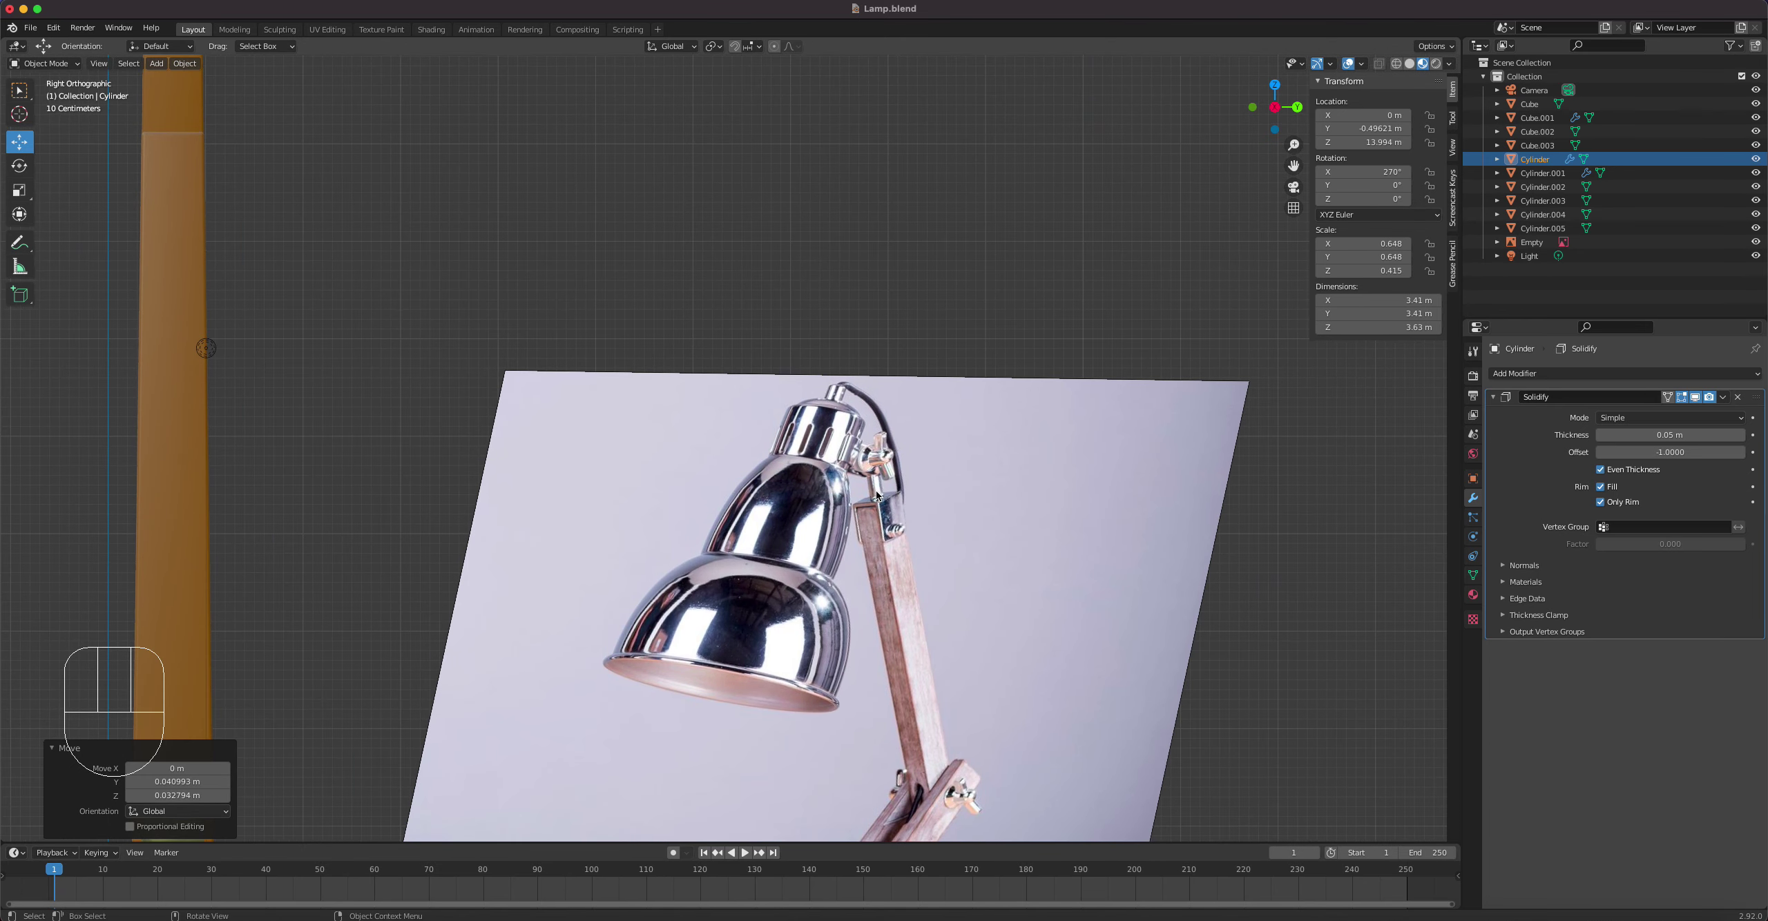
{"action": "scroll", "coordinate": [876, 491], "scroll_direction": "up", "scroll_amount": 3}
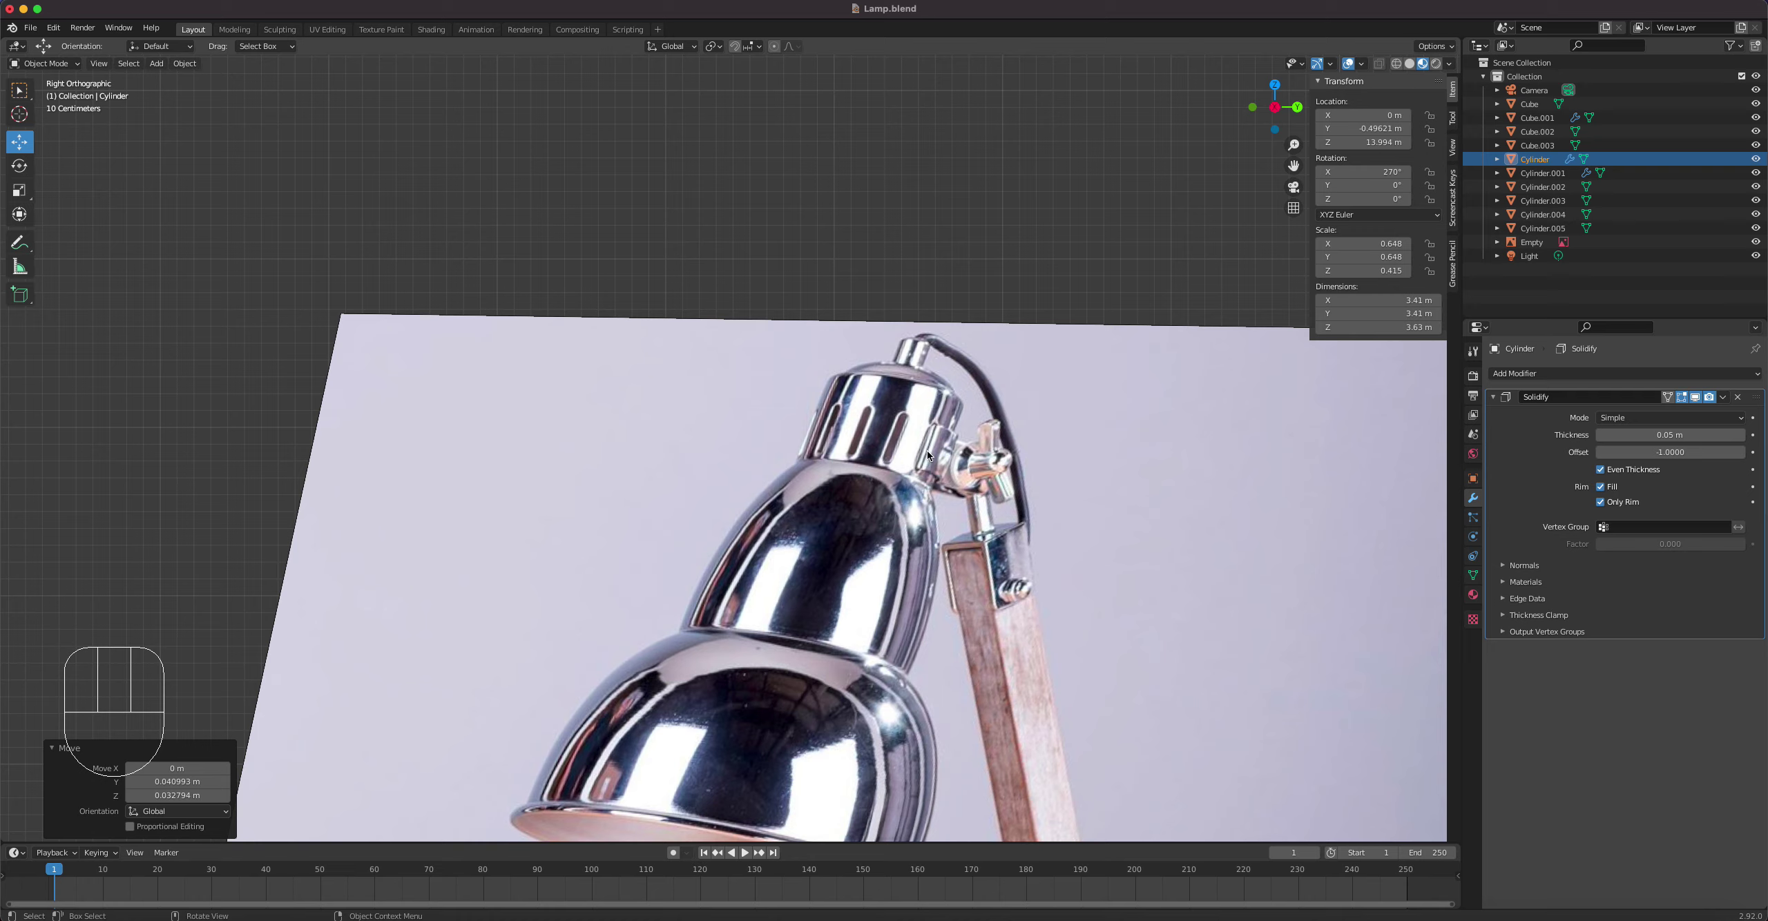
{"action": "scroll", "coordinate": [687, 463], "scroll_direction": "down", "scroll_amount": 8}
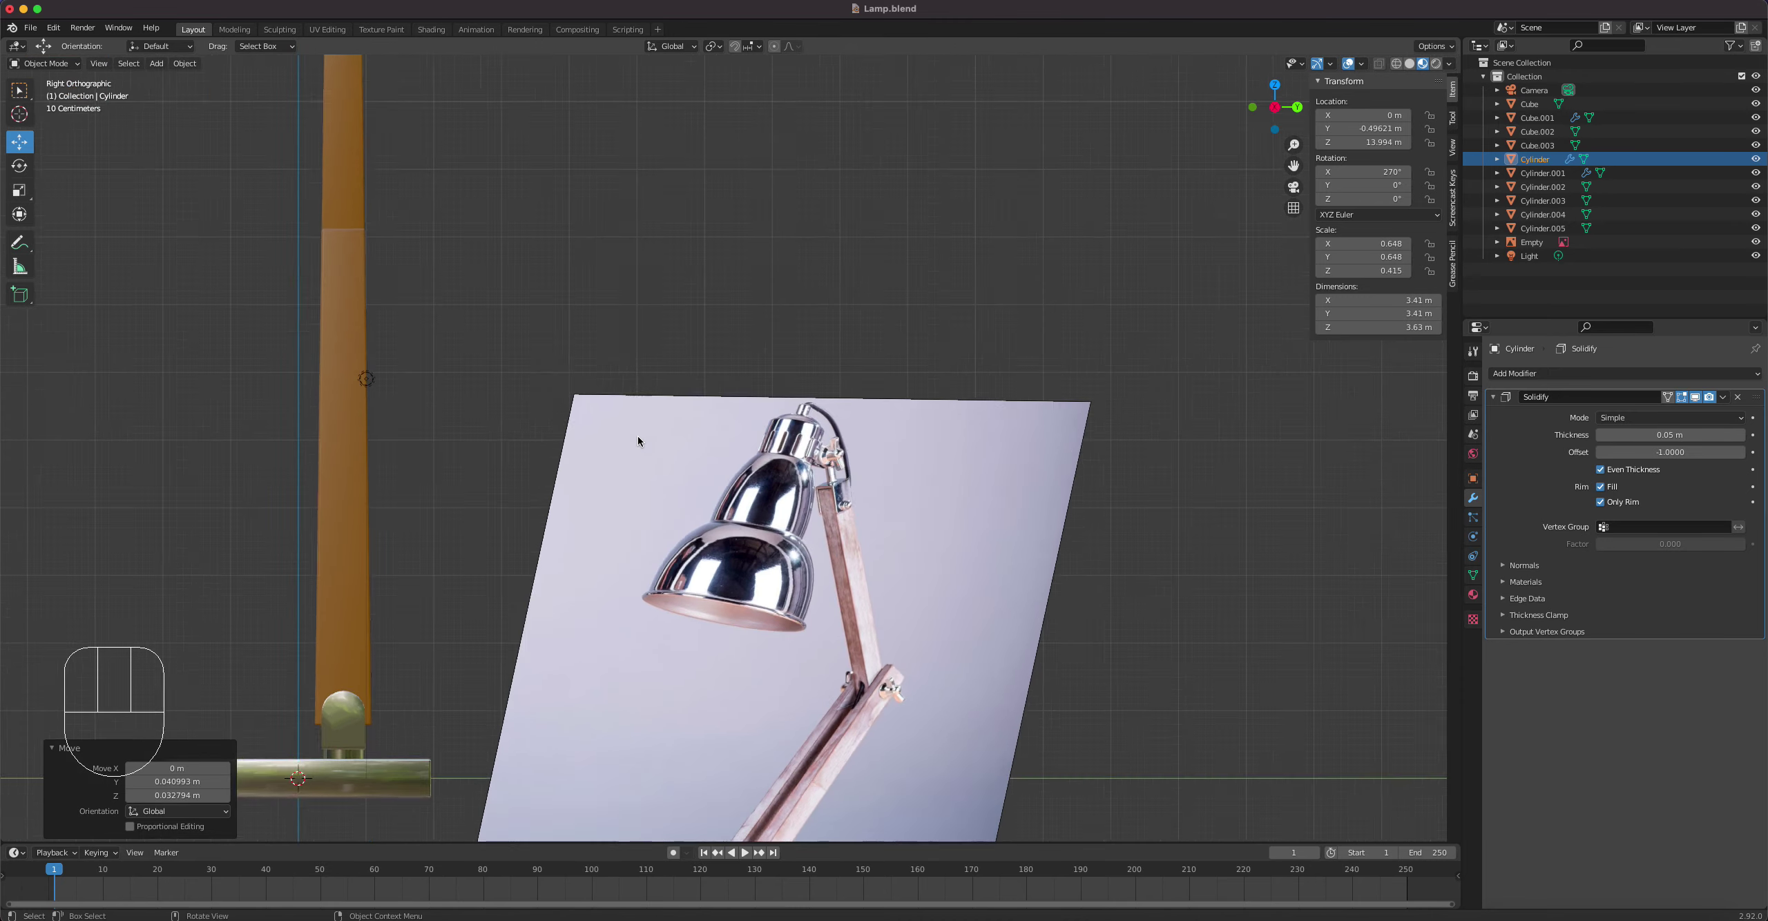
{"action": "middle_click_drag", "start_coordinate": [605, 282], "coordinate": [669, 359], "text": "shift"}
{"action": "scroll", "coordinate": [669, 365], "scroll_direction": "up", "scroll_amount": 6}
{"action": "middle_click_drag", "start_coordinate": [631, 295], "coordinate": [777, 536], "text": "shift"}
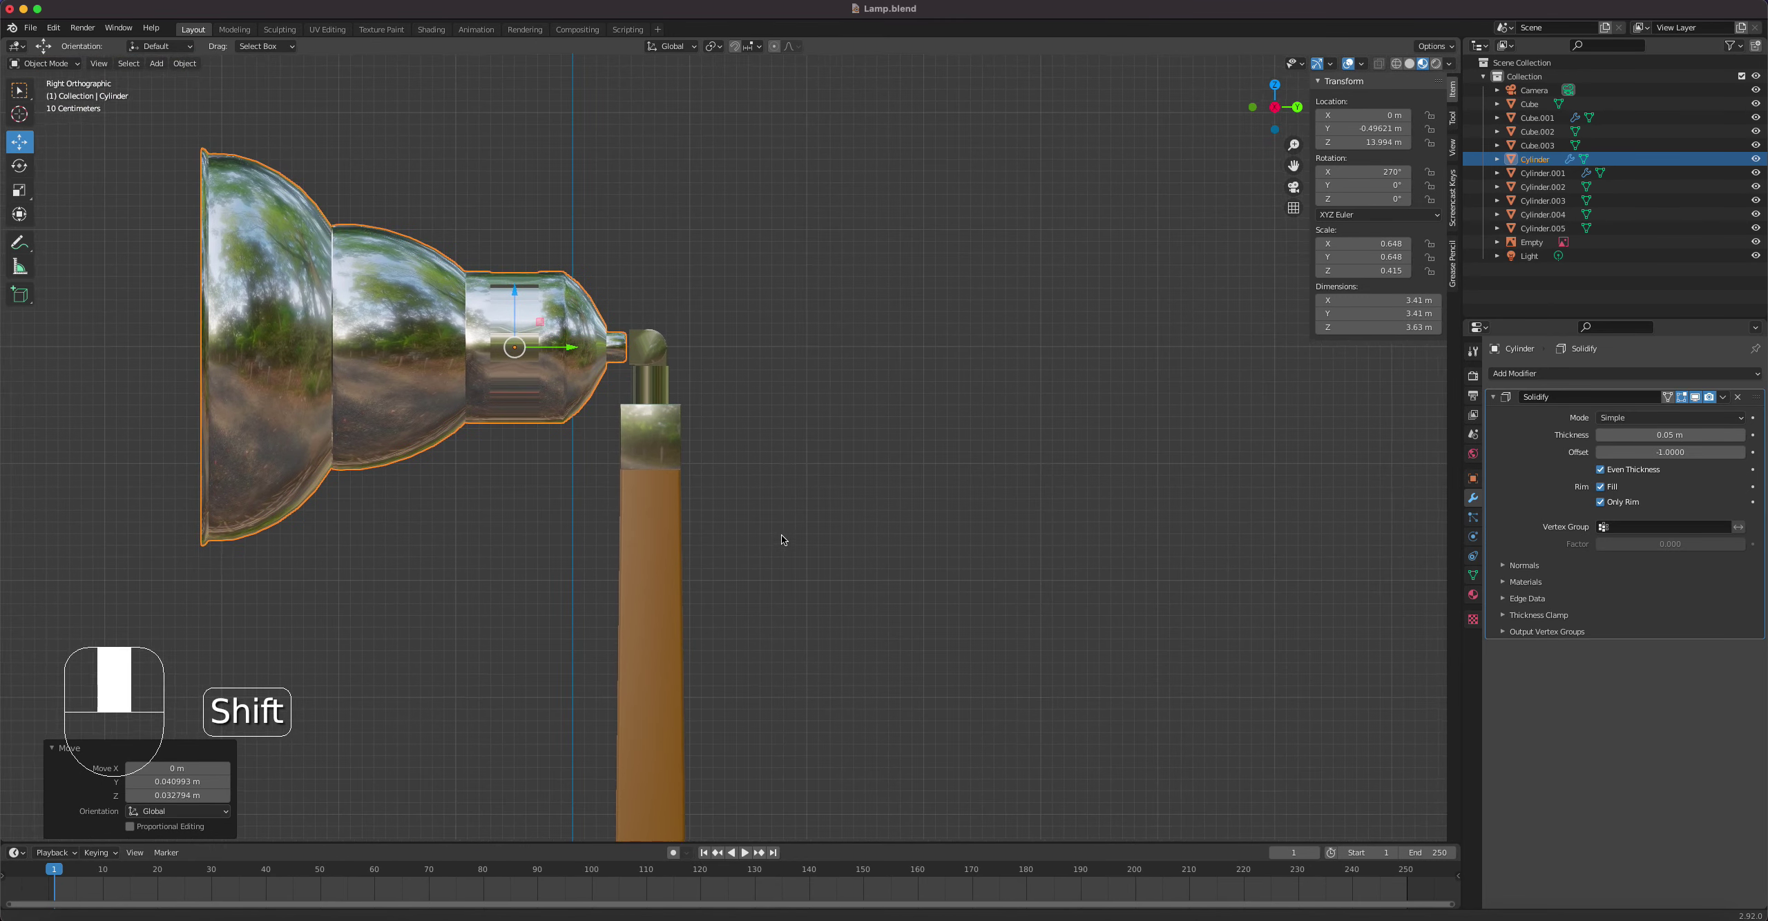
Step: Scale the rounded end piece above the pin up by about 1.45 times
{"action": "left_click", "coordinate": [687, 373]}
{"action": "scroll", "coordinate": [699, 376], "scroll_direction": "up", "scroll_amount": 4}
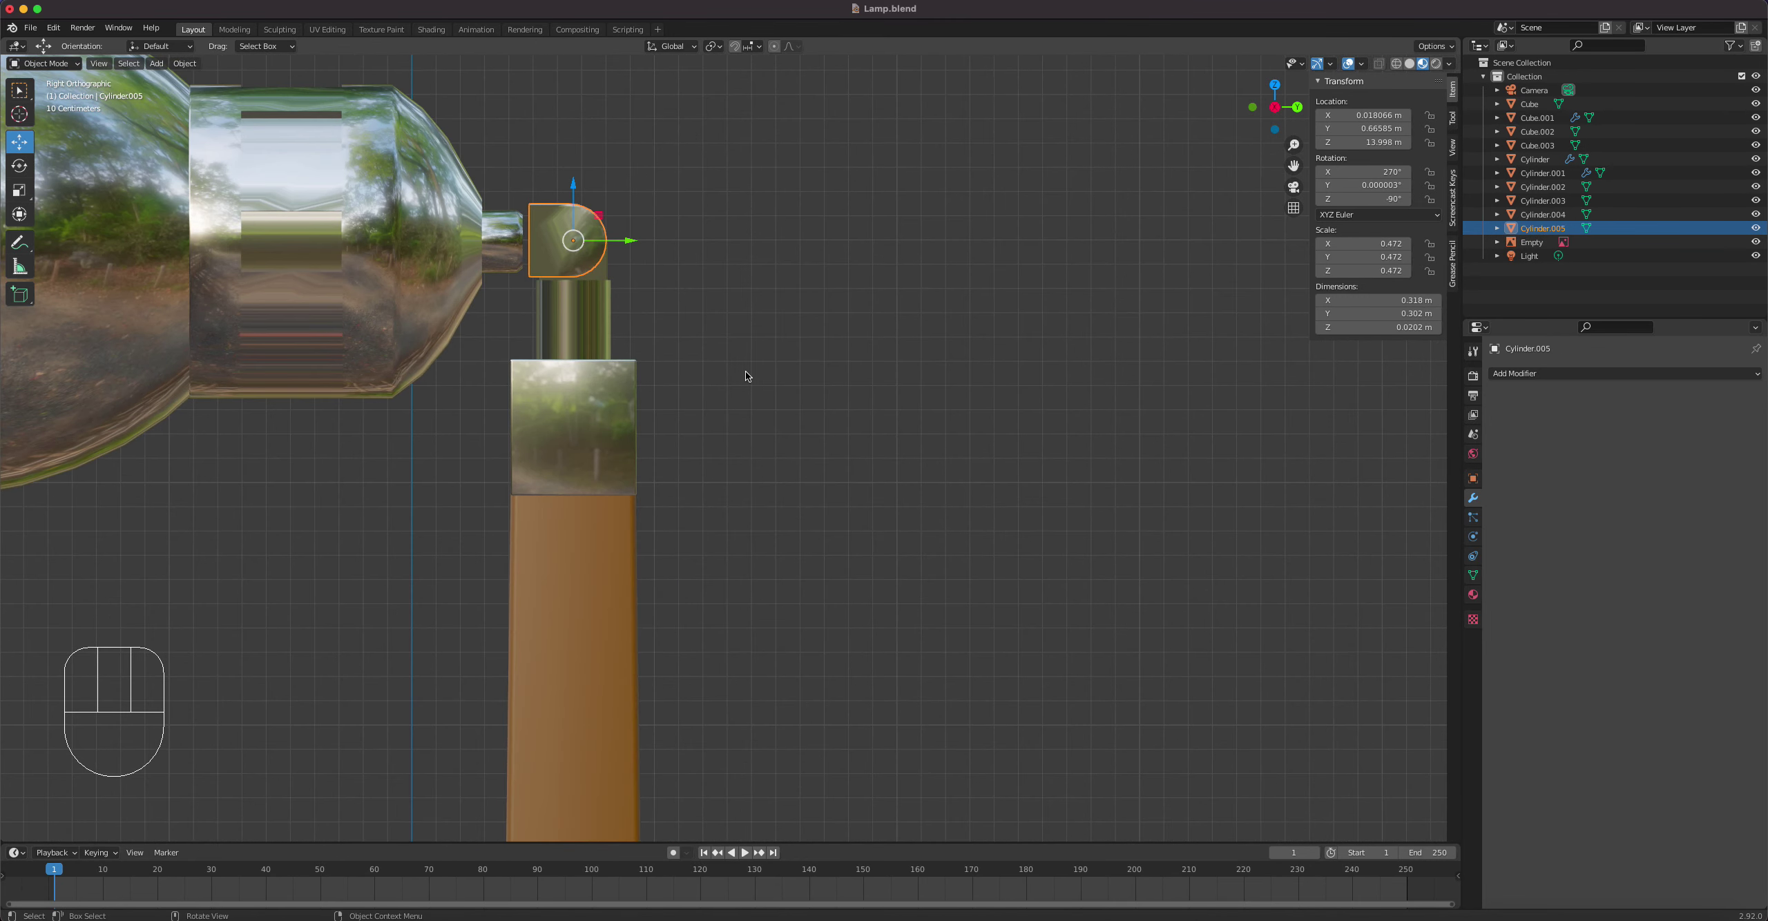
{"action": "key", "text": "s"}
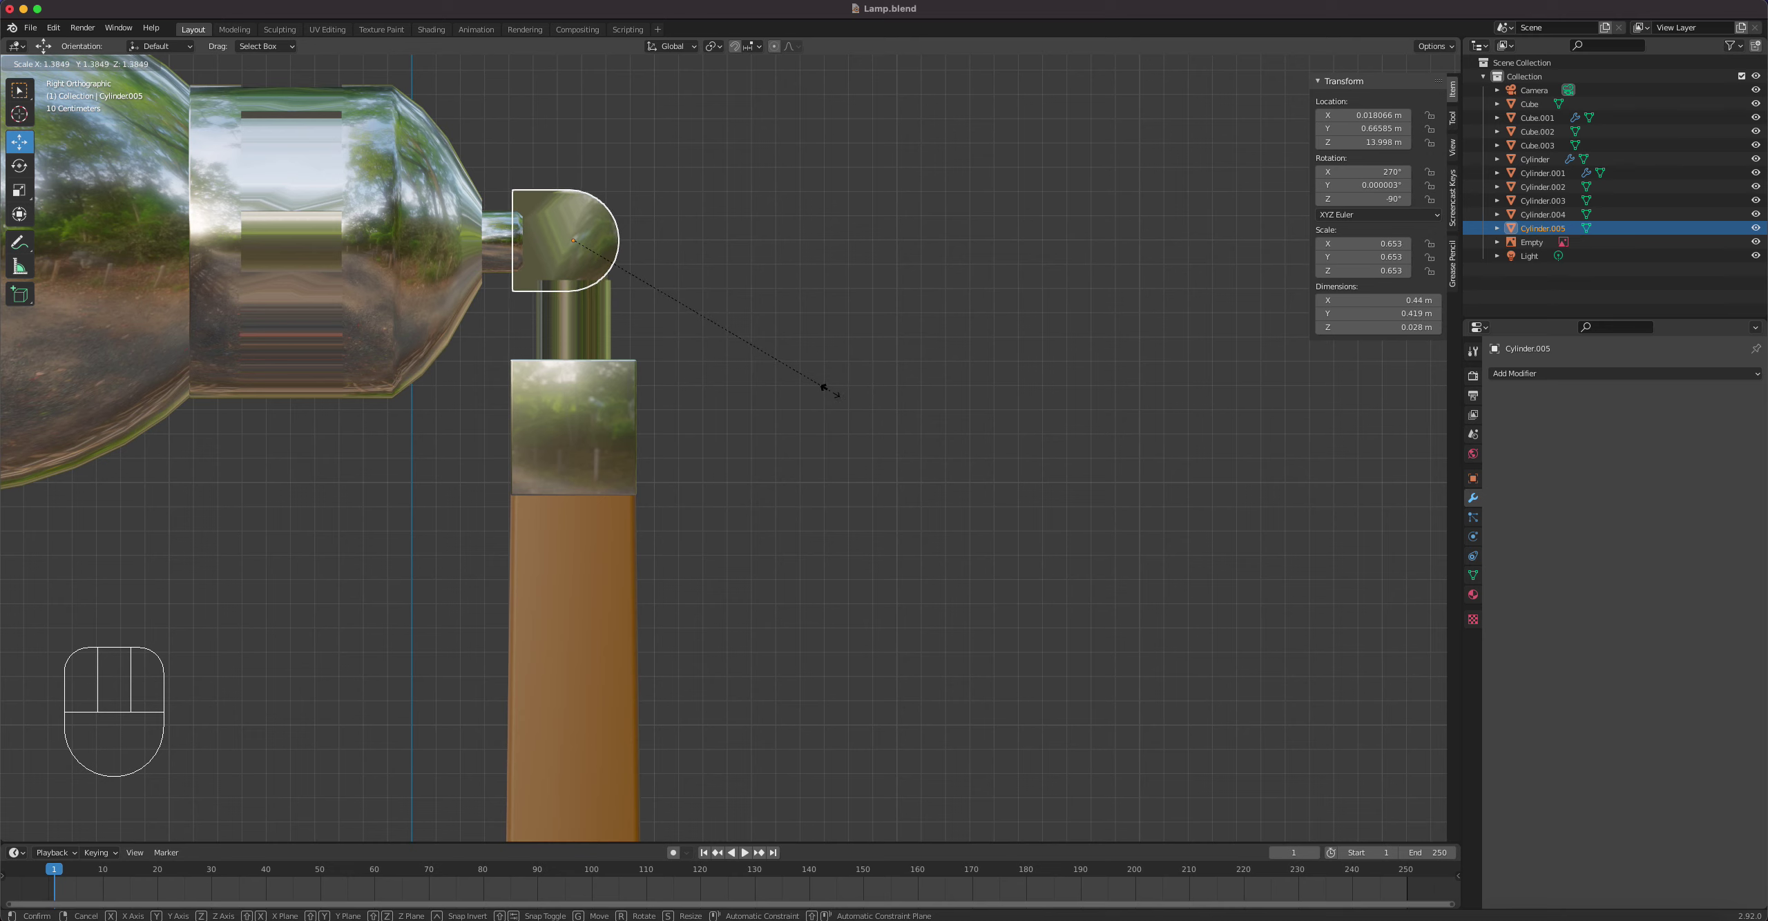
{"action": "left_click", "coordinate": [842, 401]}
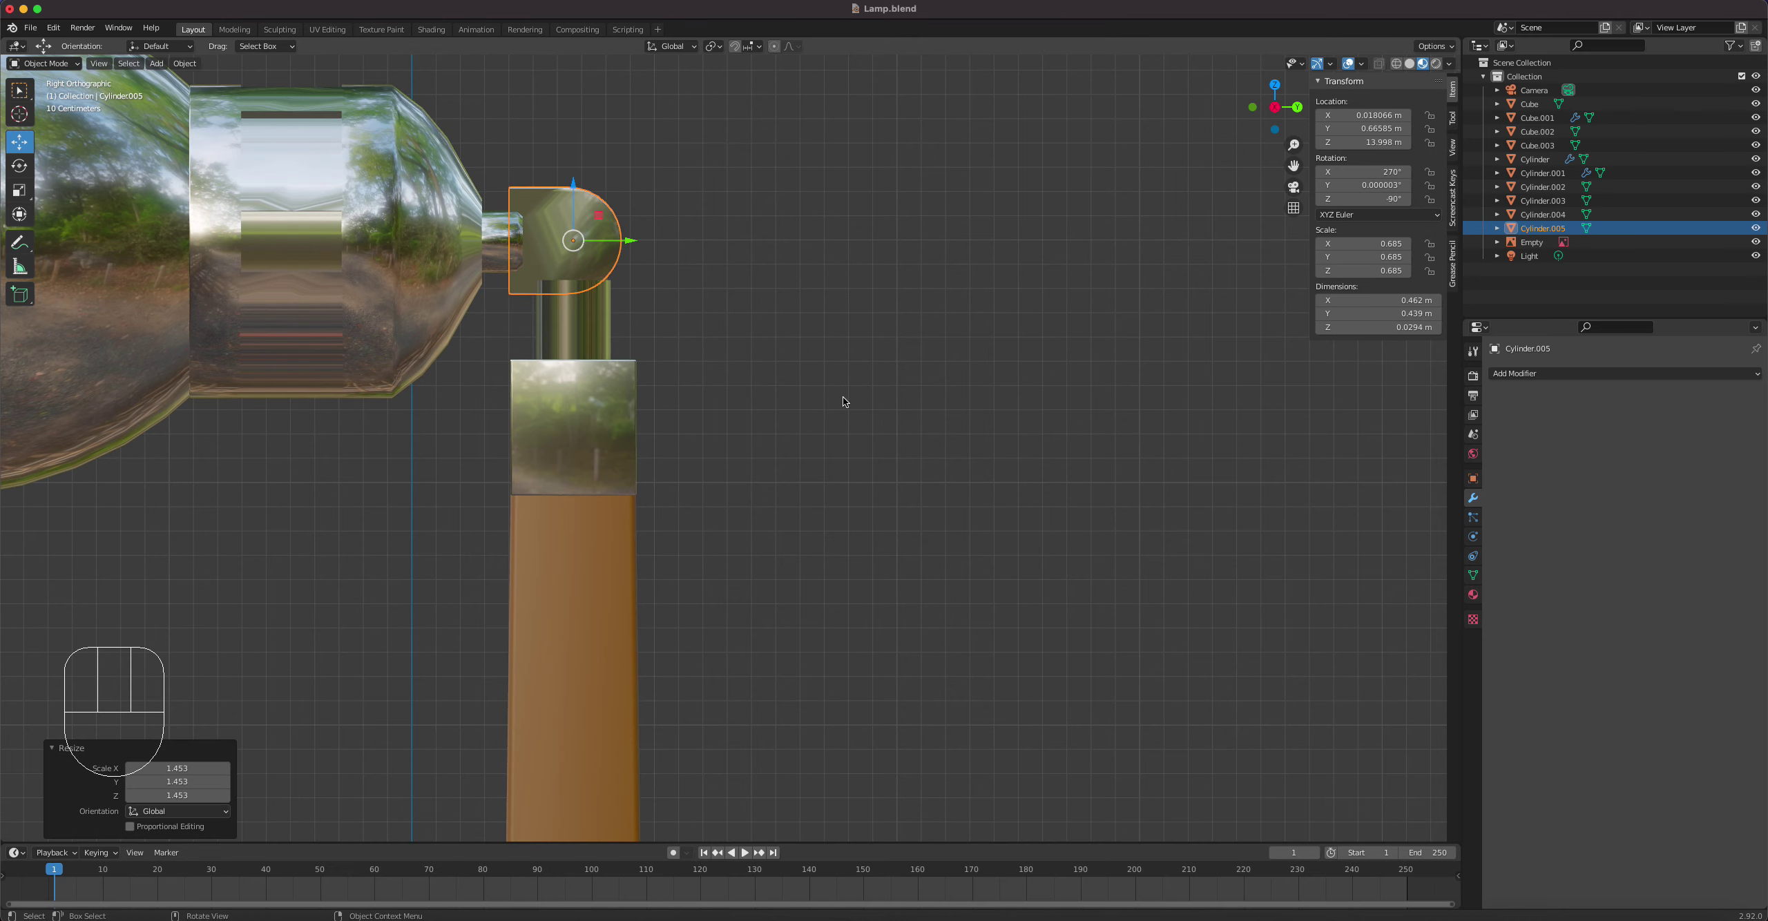
Step: Rotate the lampshade -90° about X and move it about 0.1 m along Y toward the arm
{"action": "left_click", "coordinate": [454, 314]}
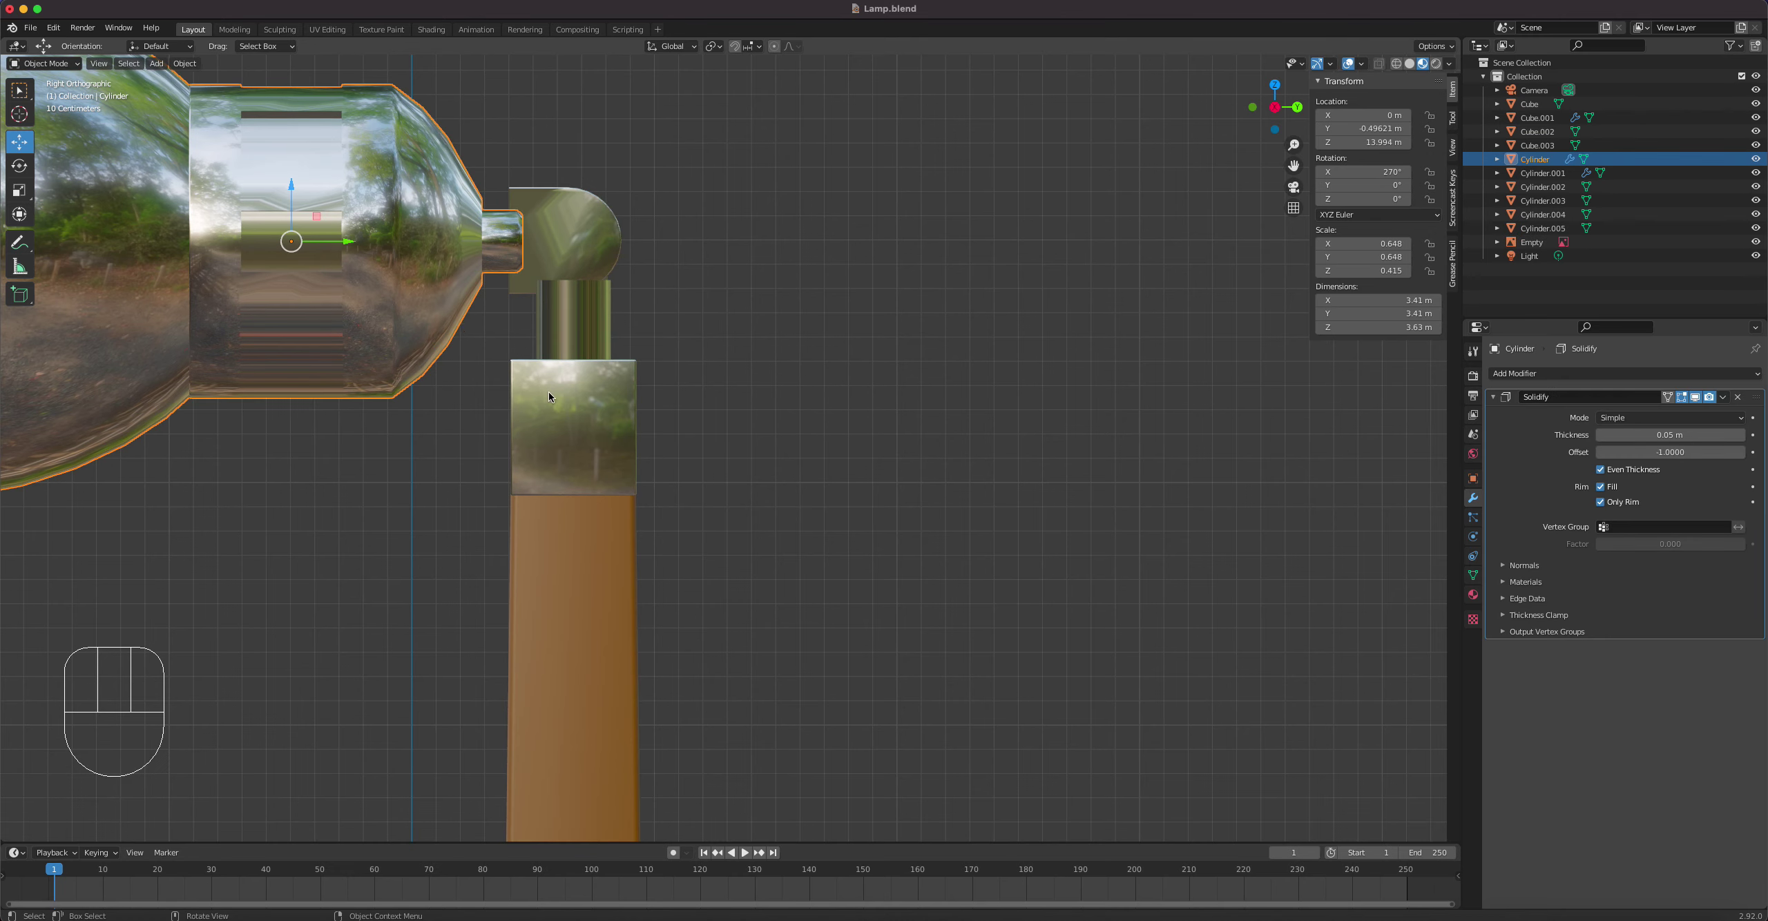
{"action": "key", "text": "r"}
{"action": "type", "text": "x-90"}
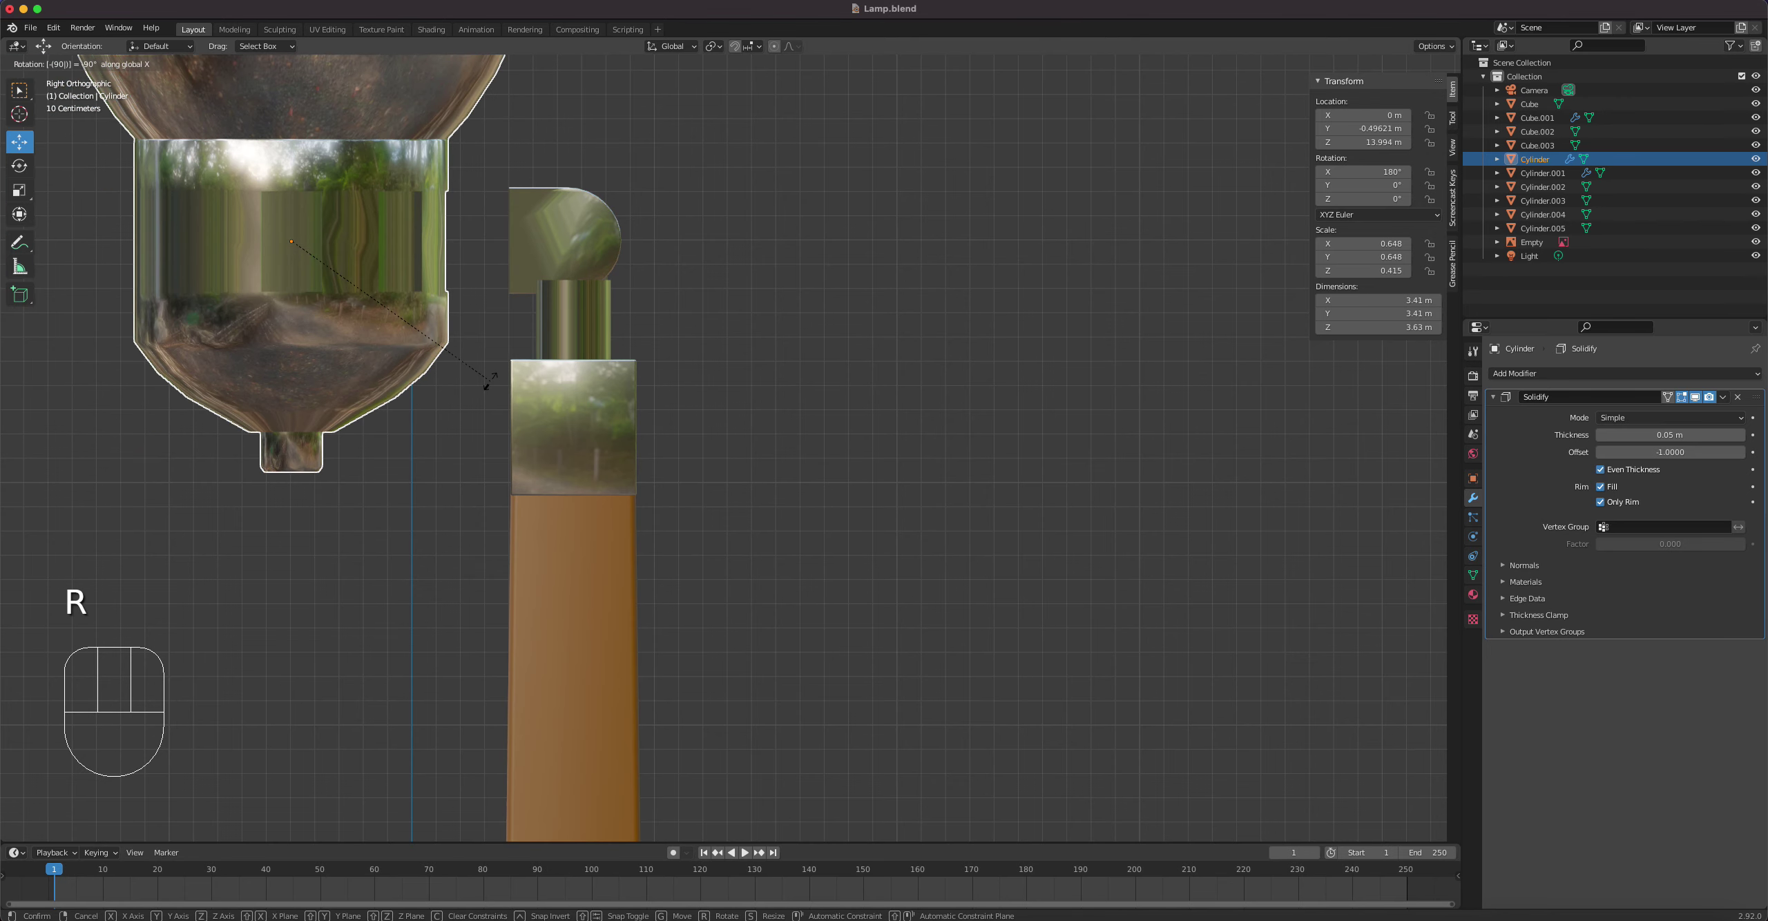
{"action": "key", "text": "Return"}
{"action": "key", "text": "g"}
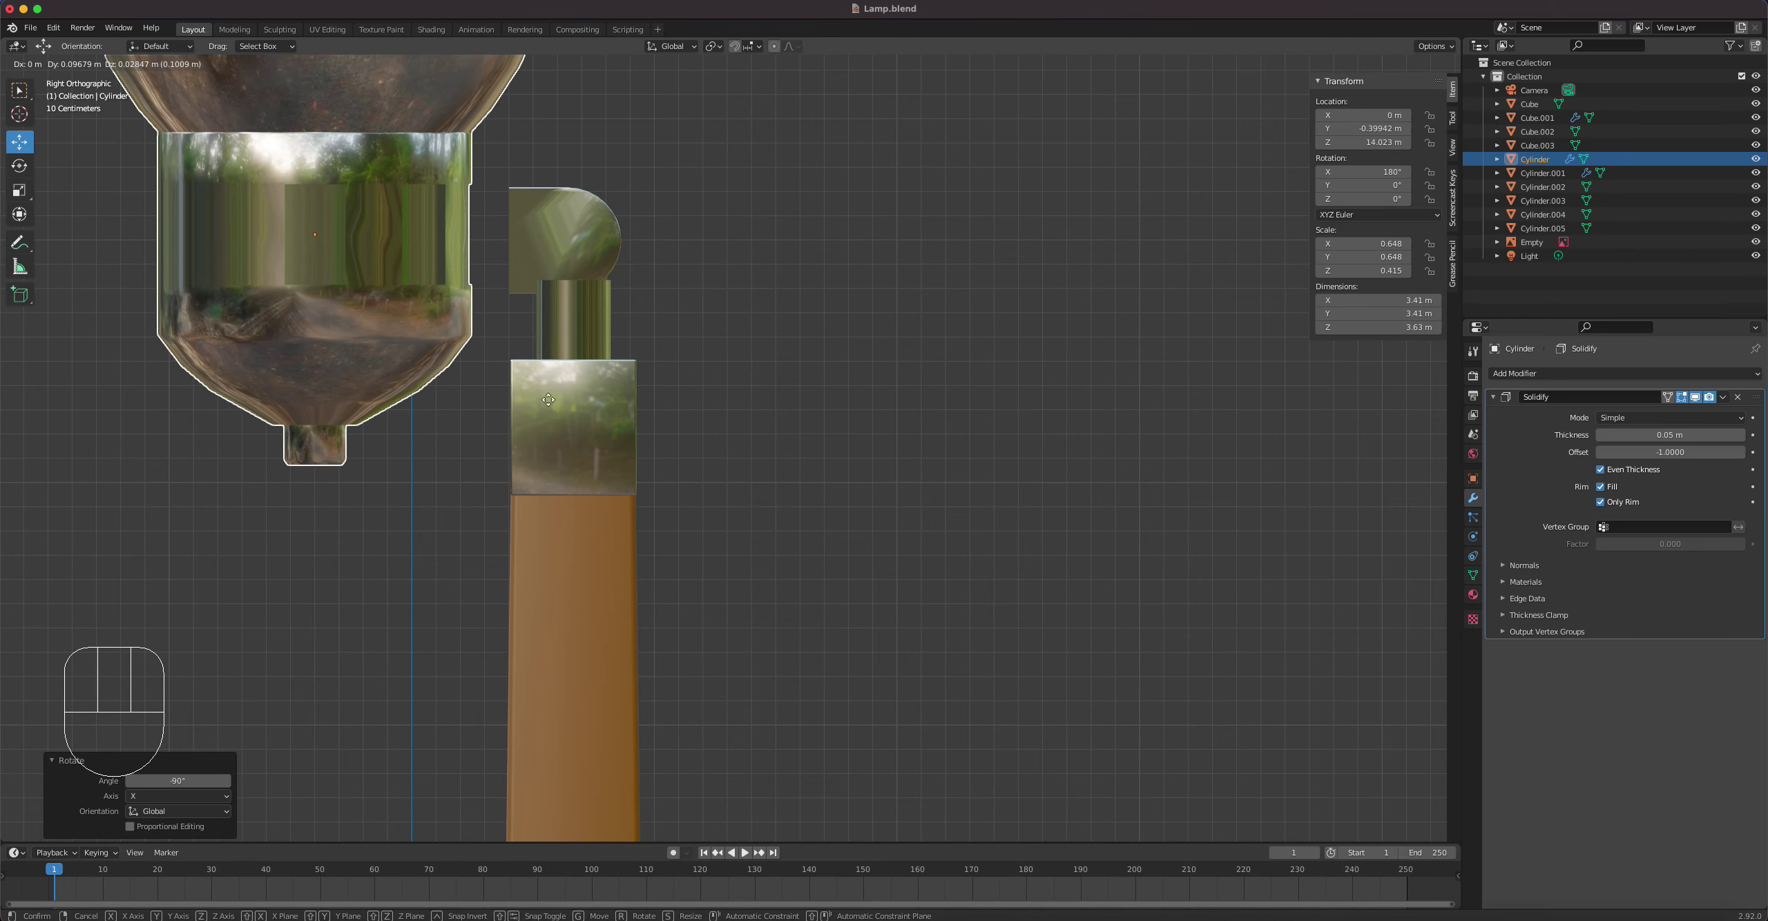
{"action": "left_click", "coordinate": [547, 400]}
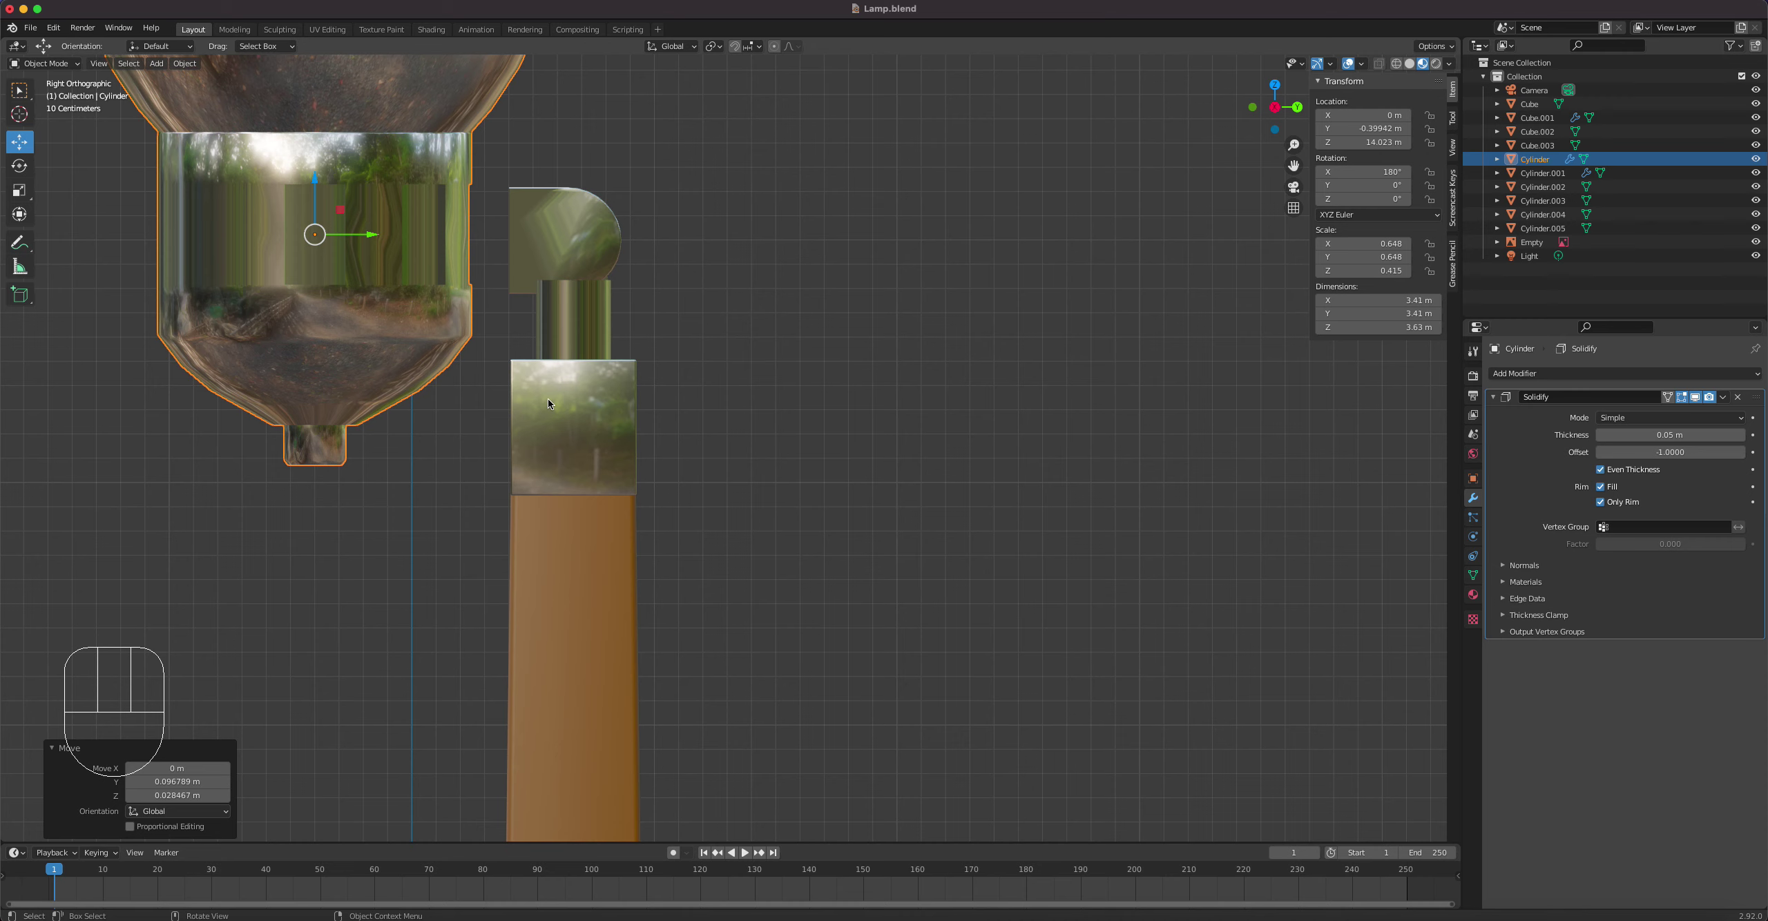
Step: Rotate the lampshade 180° about X so its wide opening faces down
{"action": "type", "text": "r180"}
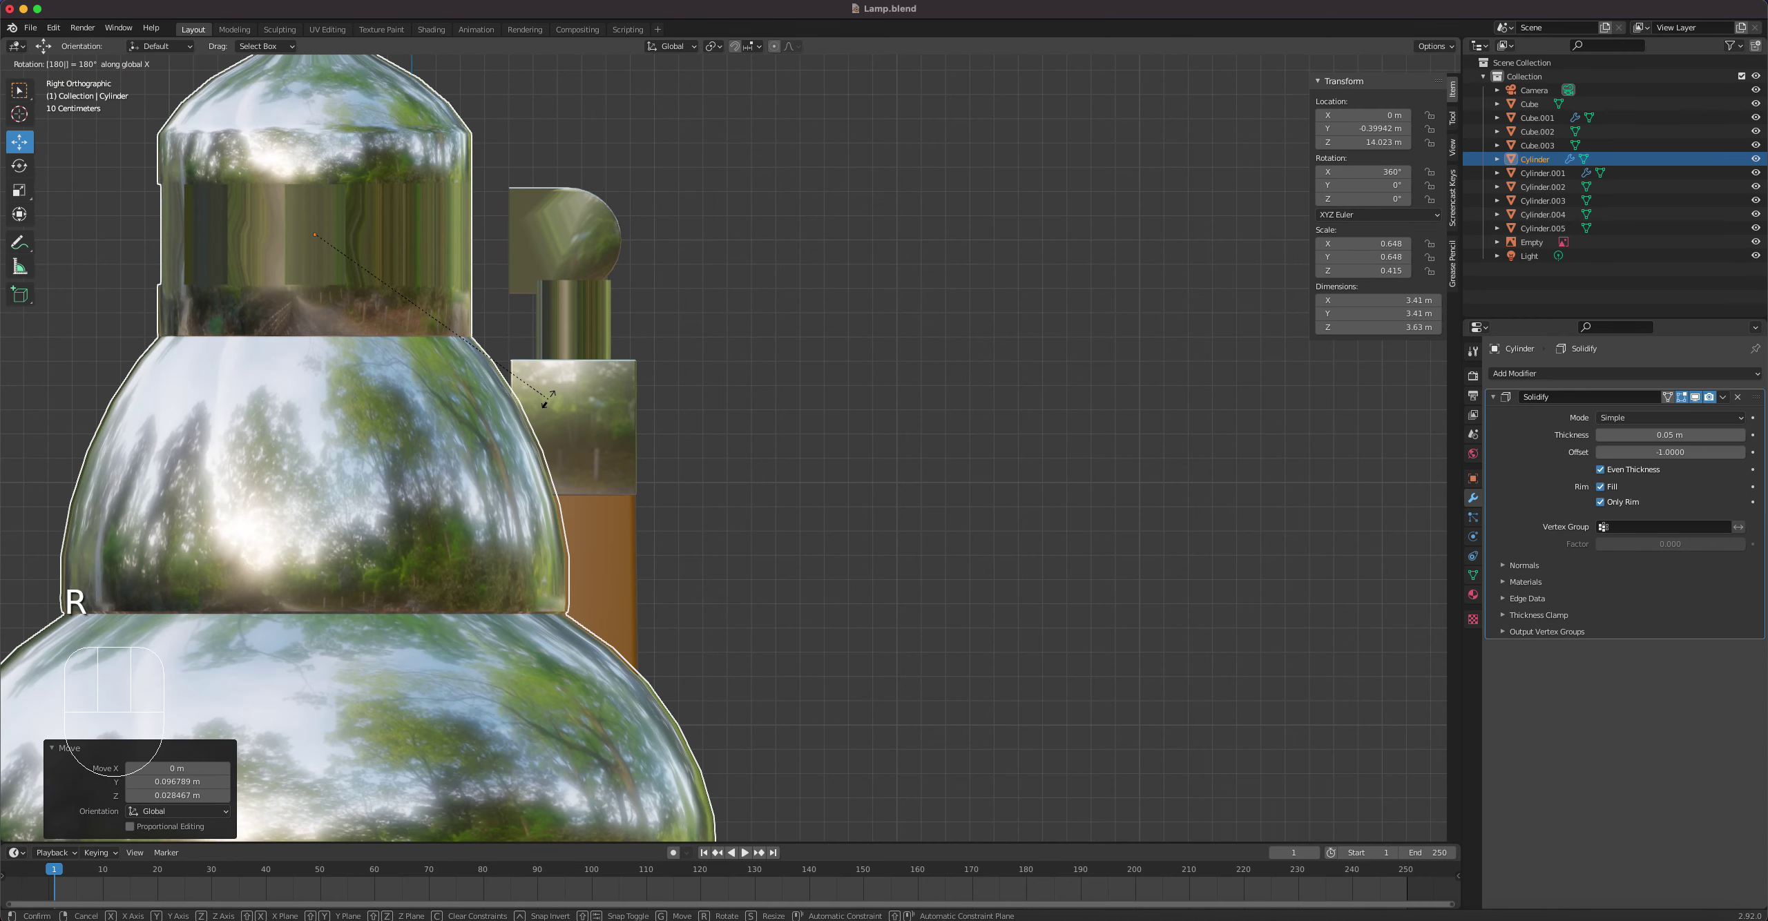
{"action": "left_click", "coordinate": [547, 398]}
{"action": "scroll", "coordinate": [705, 427], "scroll_direction": "down", "scroll_amount": 5}
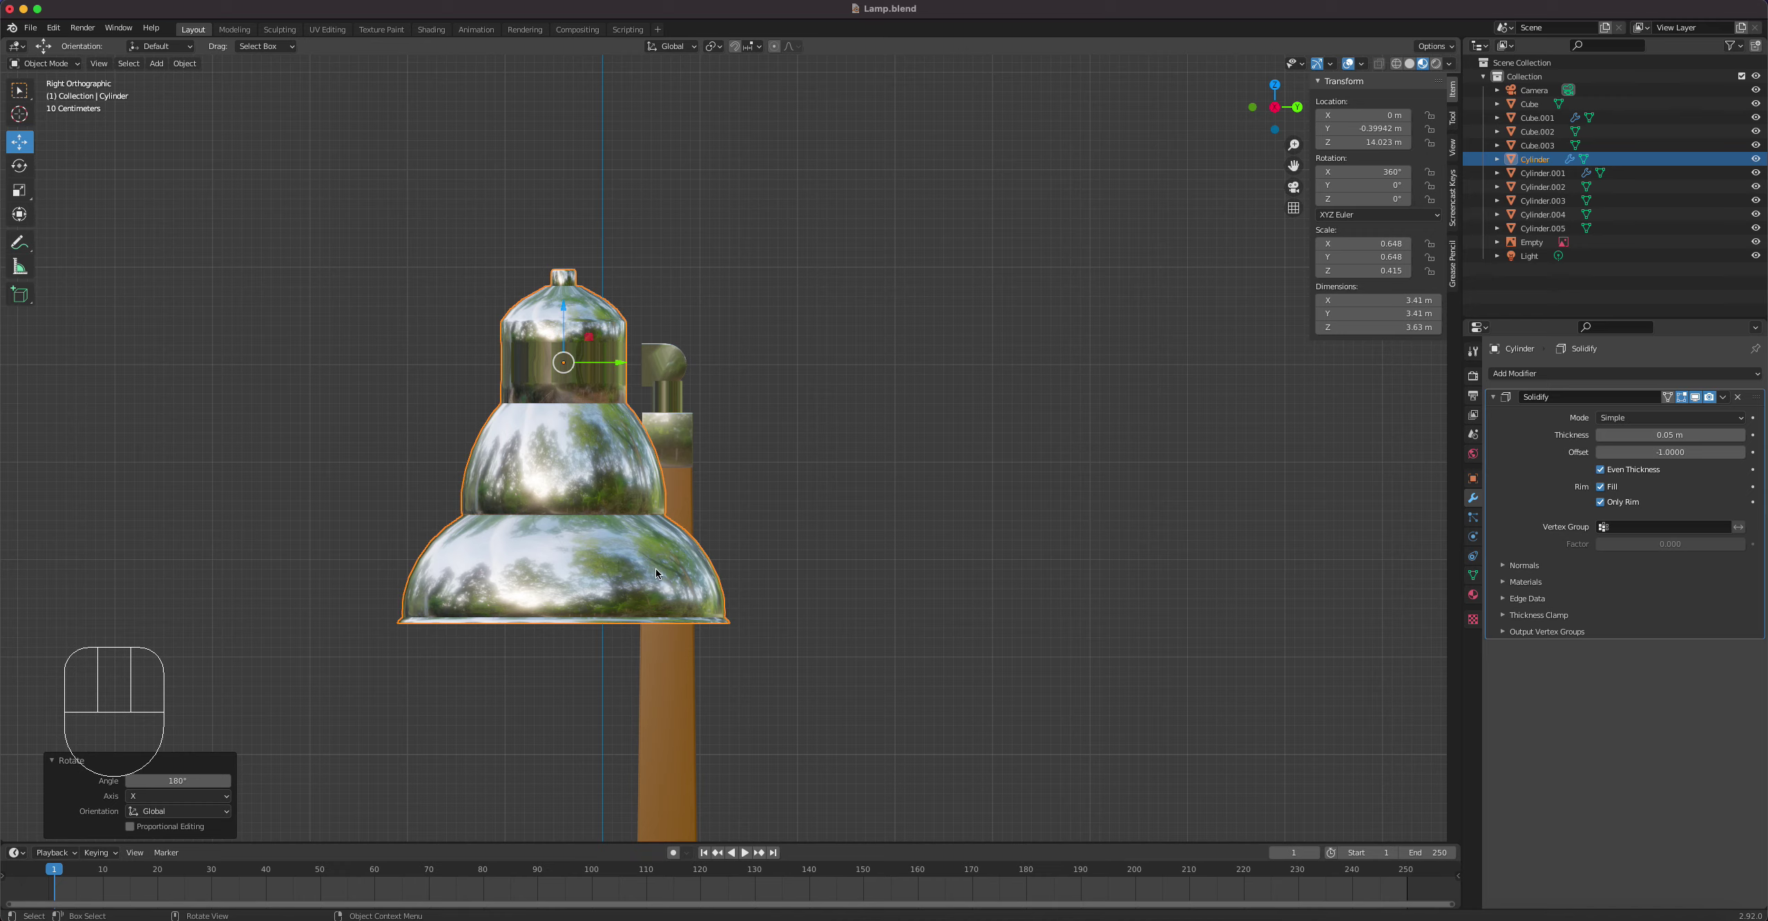
{"action": "key", "text": "r"}
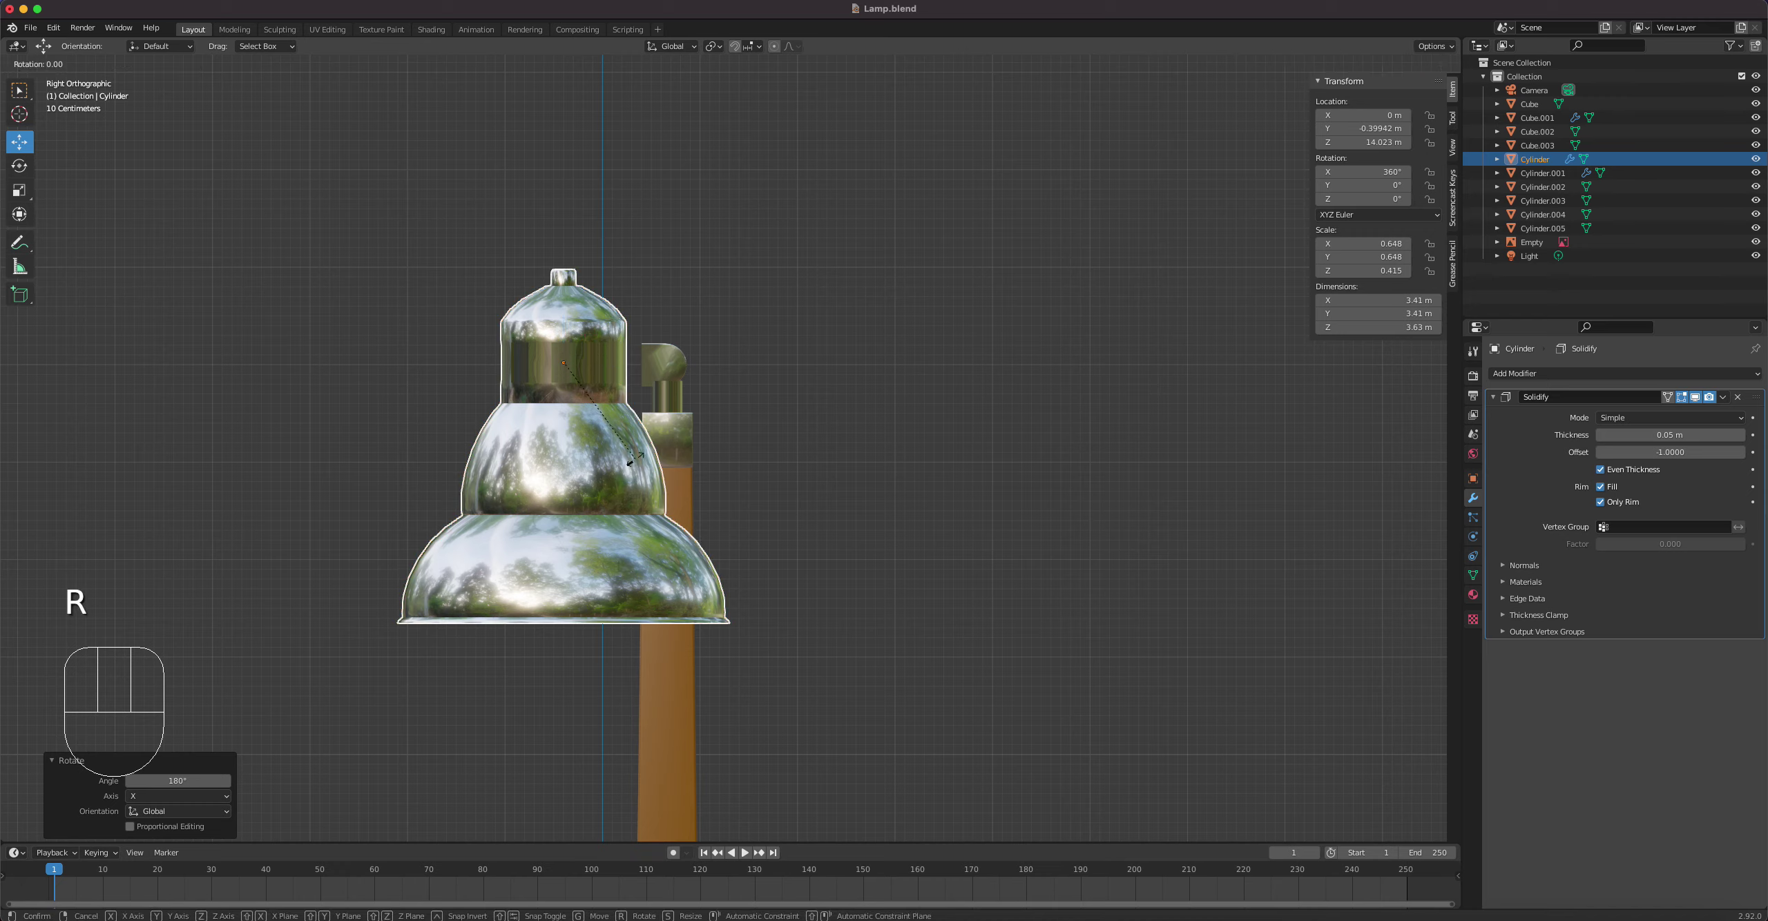
{"action": "key", "text": "9"}
{"action": "right_click", "coordinate": [630, 462]}
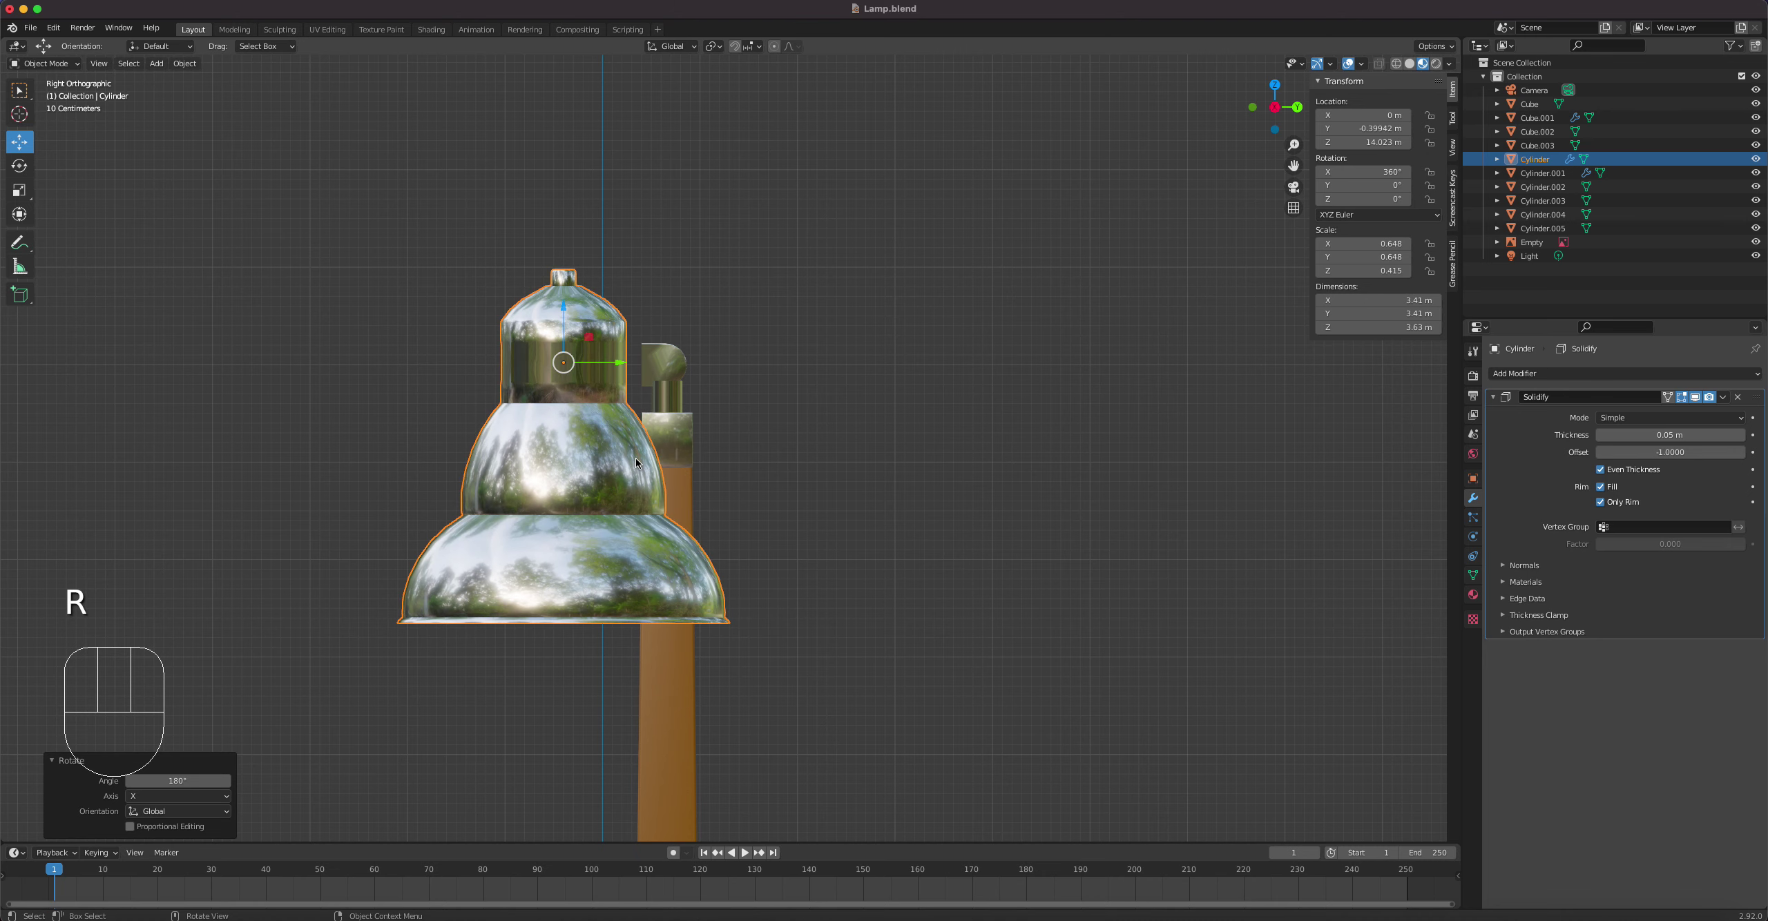
Step: Rotate the lampshade -90° about X and place it above the rounded end piece, about 1.06 m along Y and 0.9 m up
{"action": "type", "text": "r-90"}
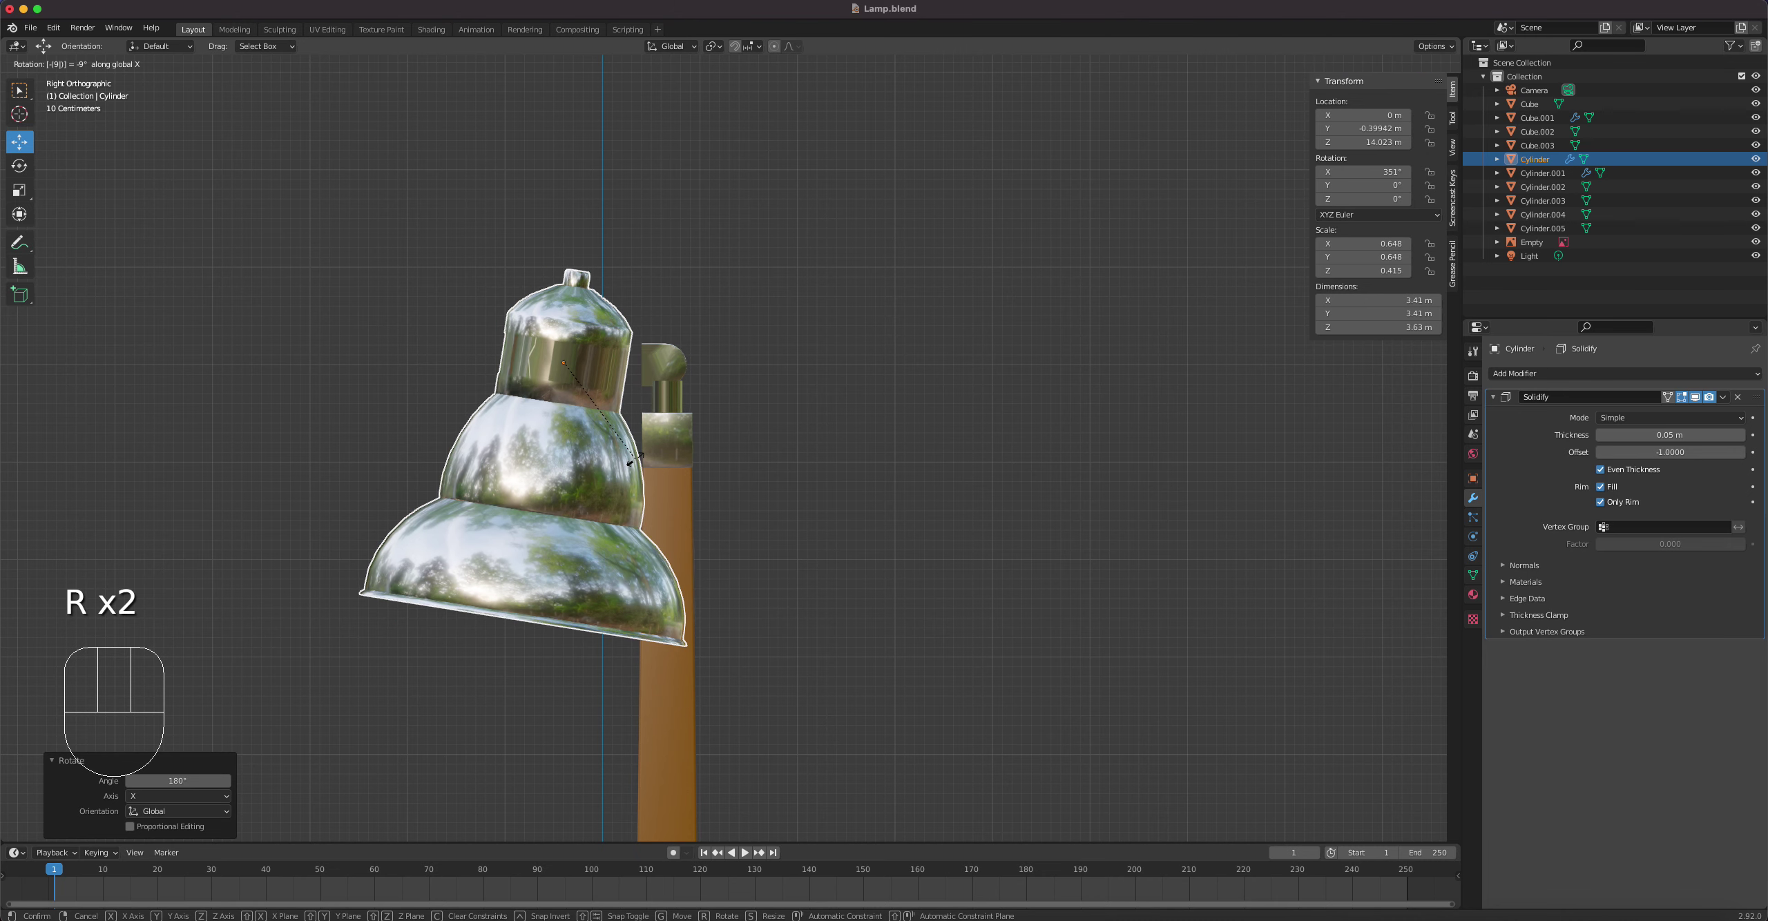
{"action": "key", "text": "Return"}
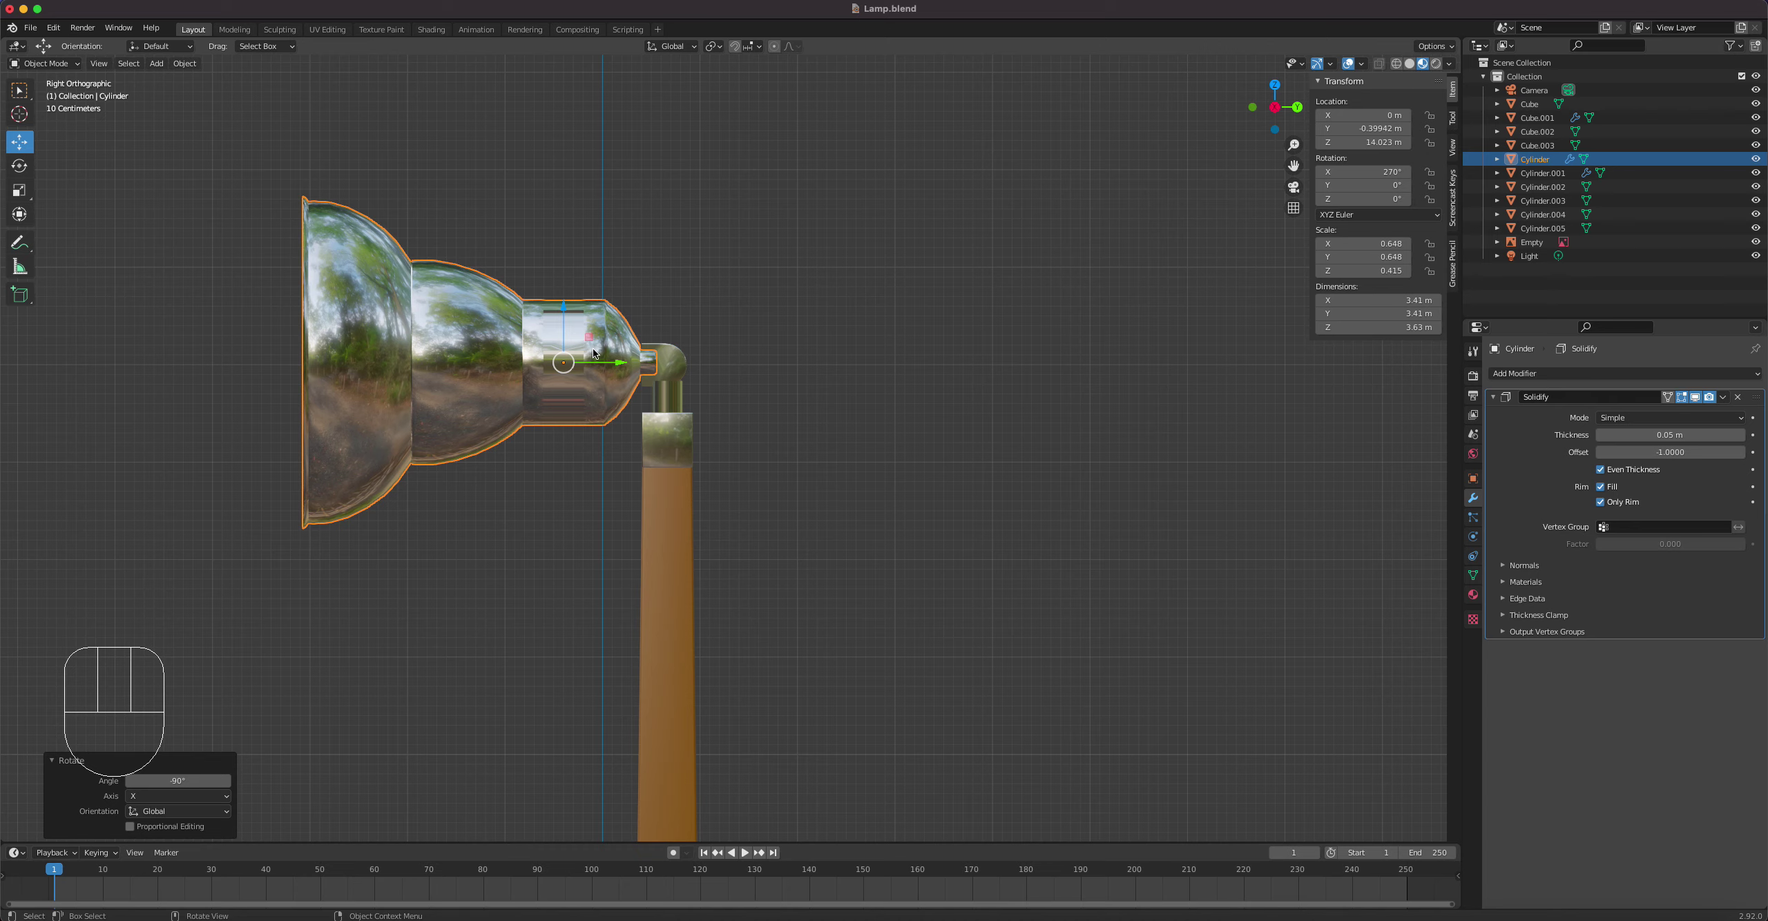
{"action": "scroll", "coordinate": [600, 376], "scroll_direction": "up", "scroll_amount": 5}
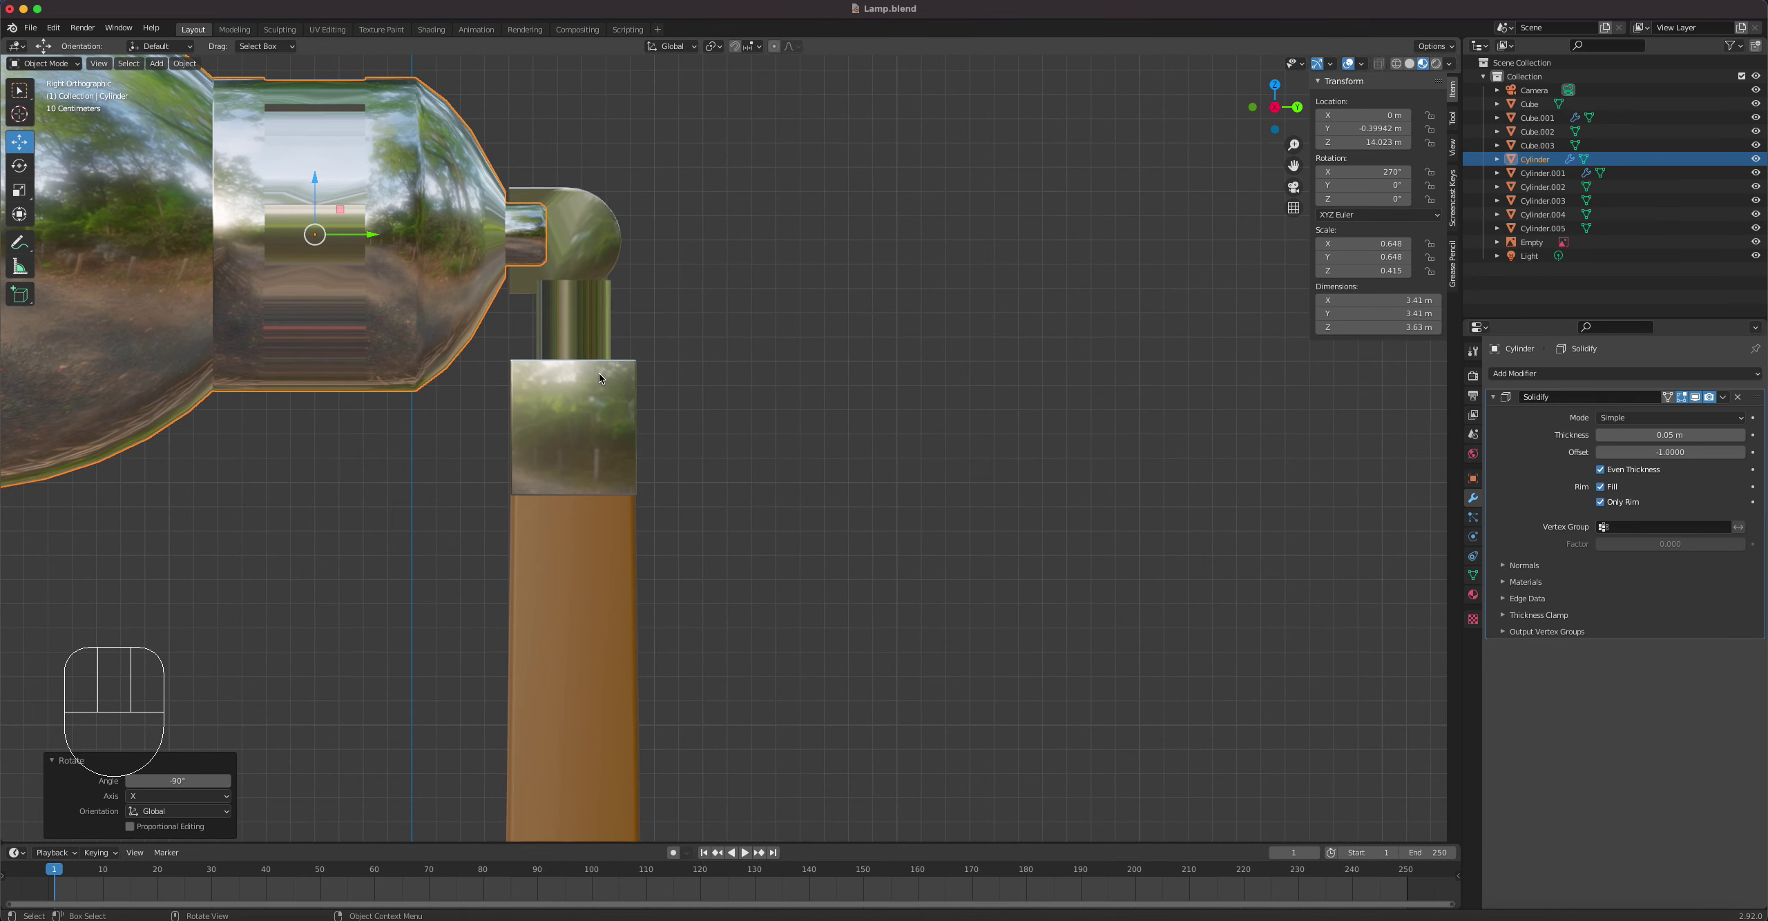
{"action": "key", "text": "g"}
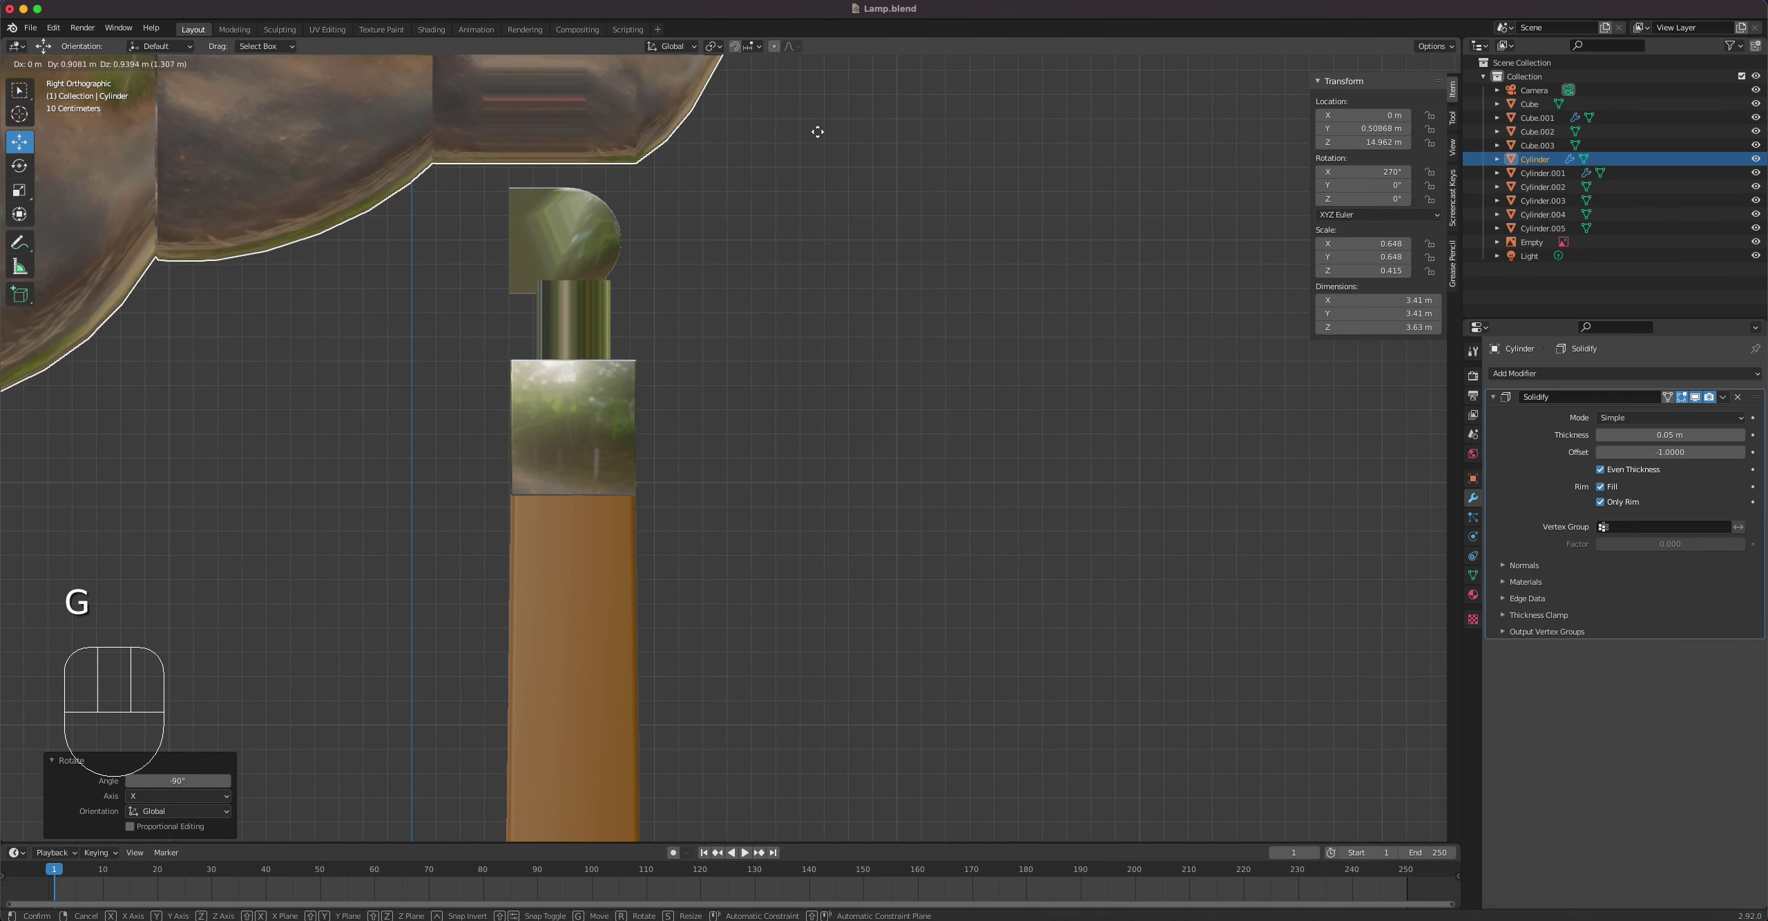
{"action": "left_click", "coordinate": [854, 147]}
Step: Rotate the rounded end piece -90° about X so its flat edge faces the lampshade, and raise it about 0.03 m
{"action": "left_click", "coordinate": [584, 234]}
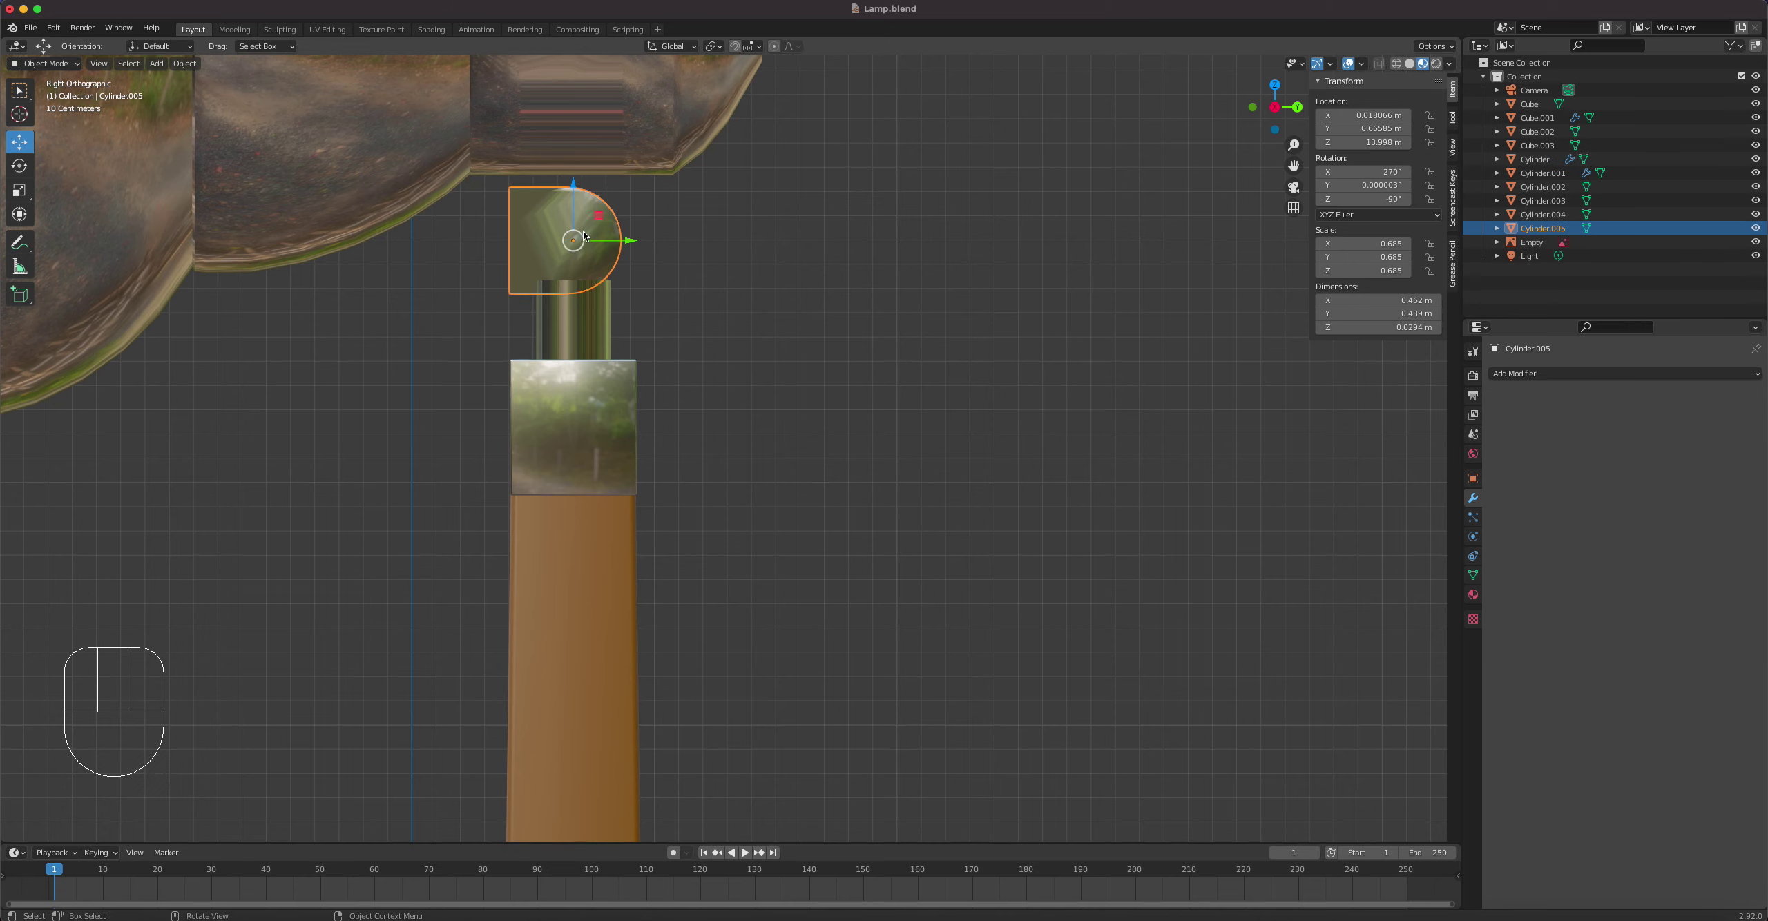
{"action": "key", "text": "r"}
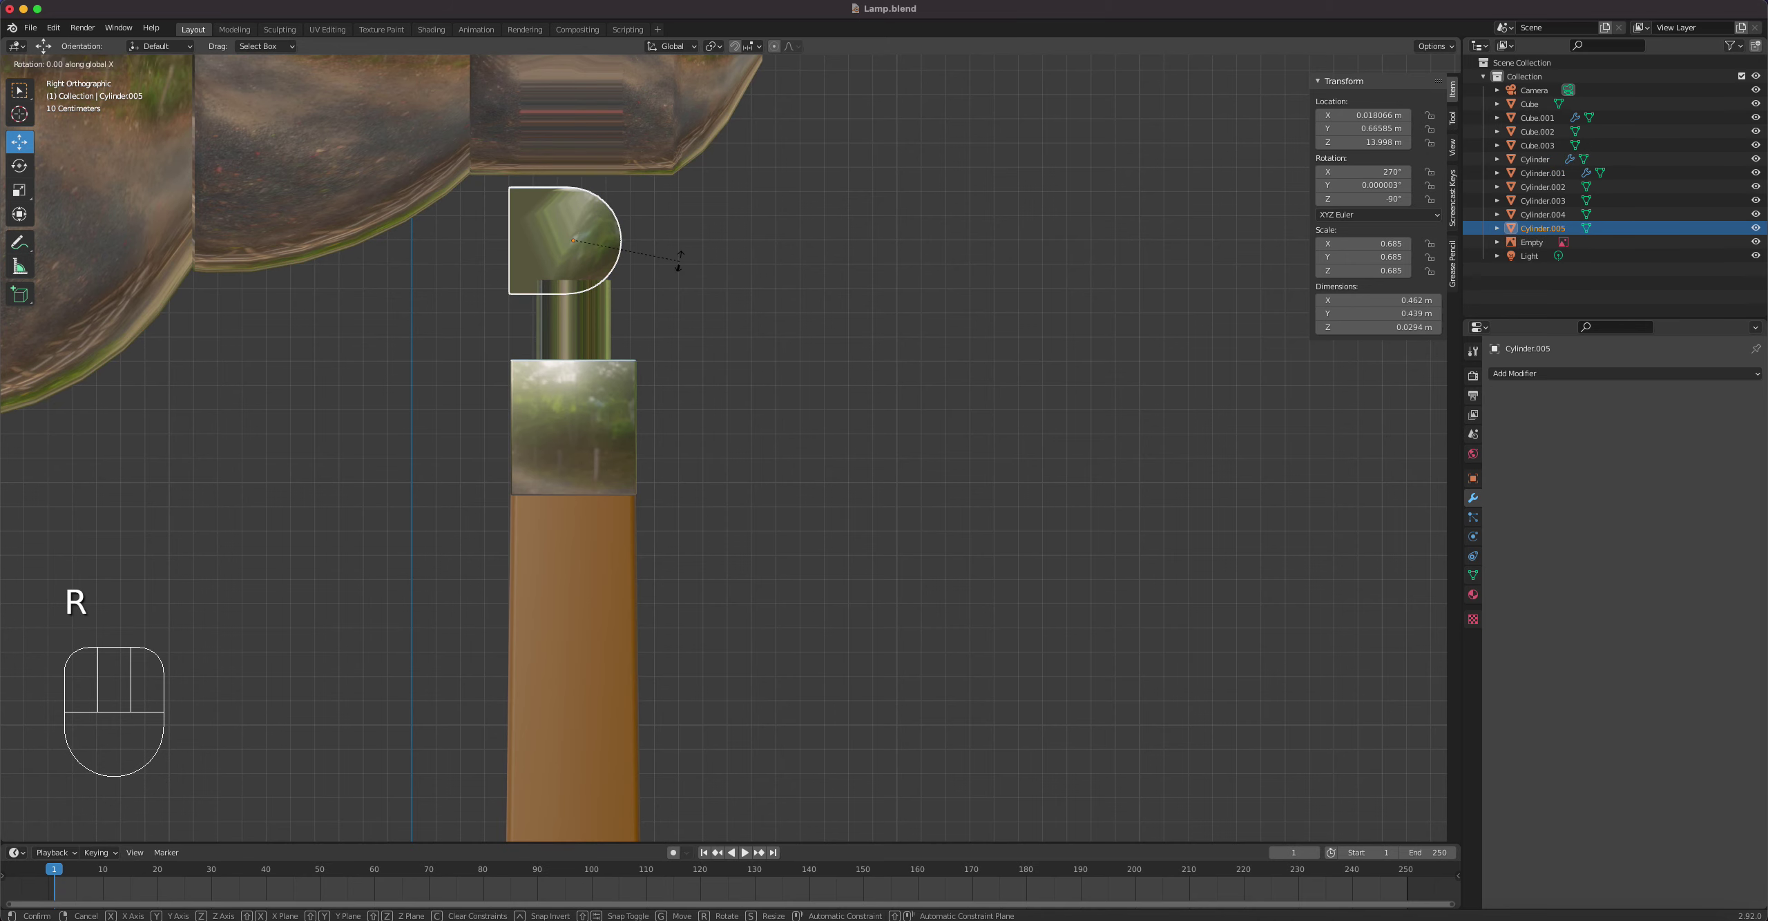
{"action": "right_click", "coordinate": [680, 265]}
{"action": "type", "text": "r"}
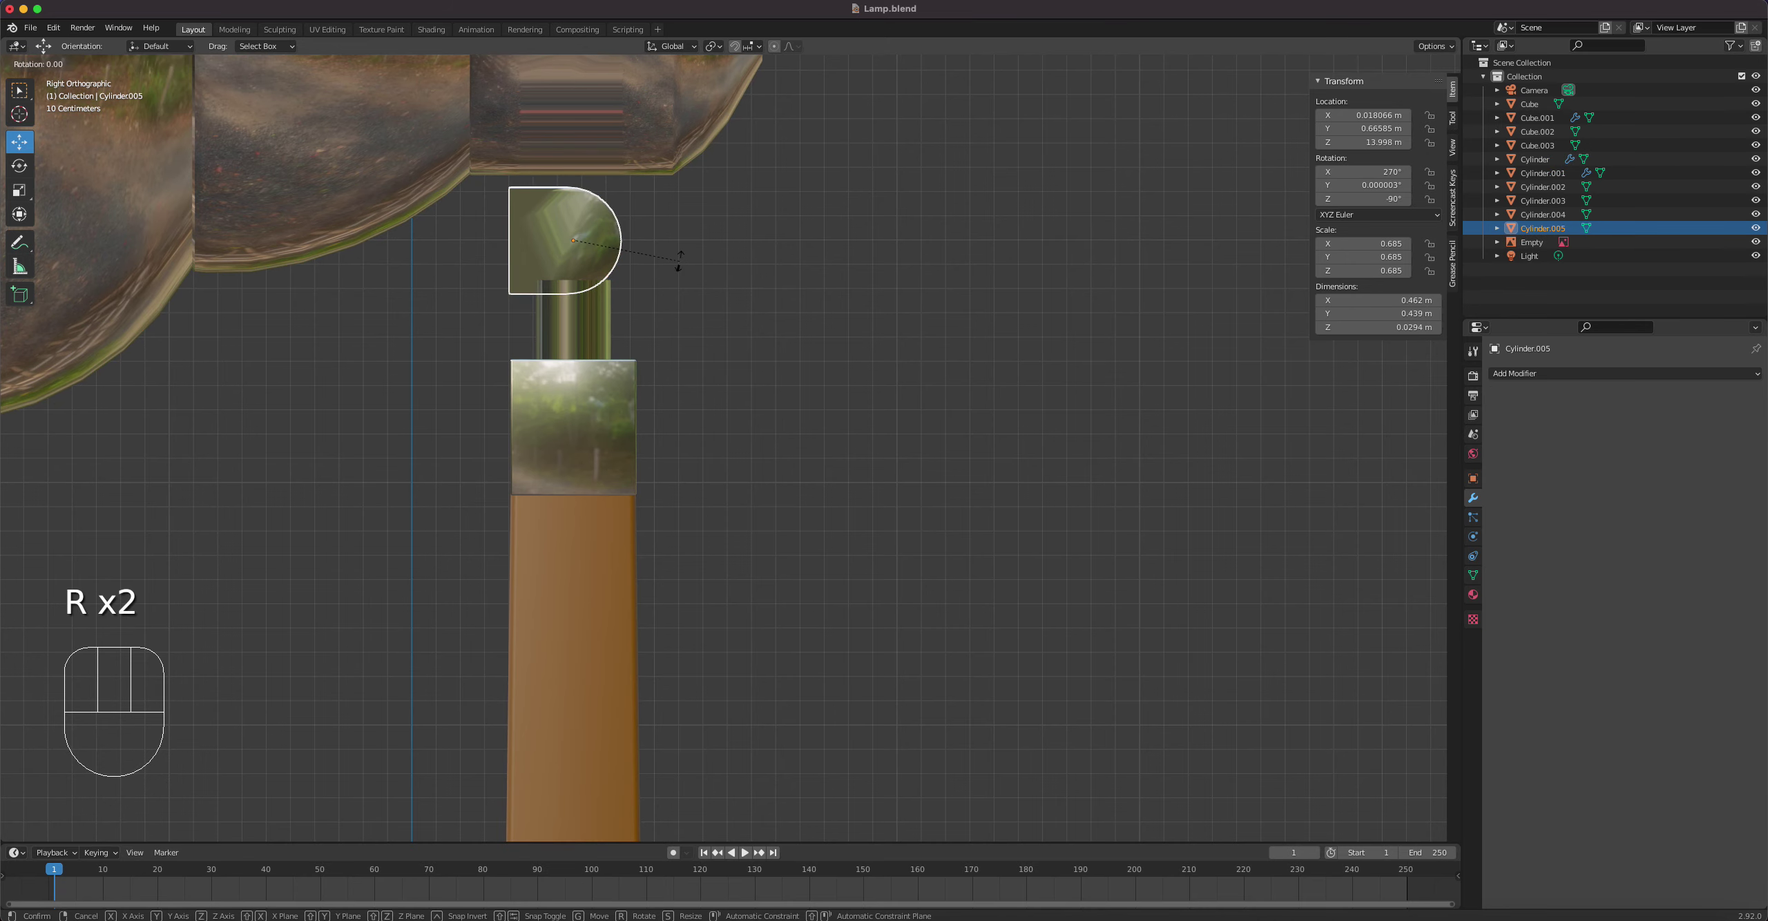
{"action": "type", "text": "-90"}
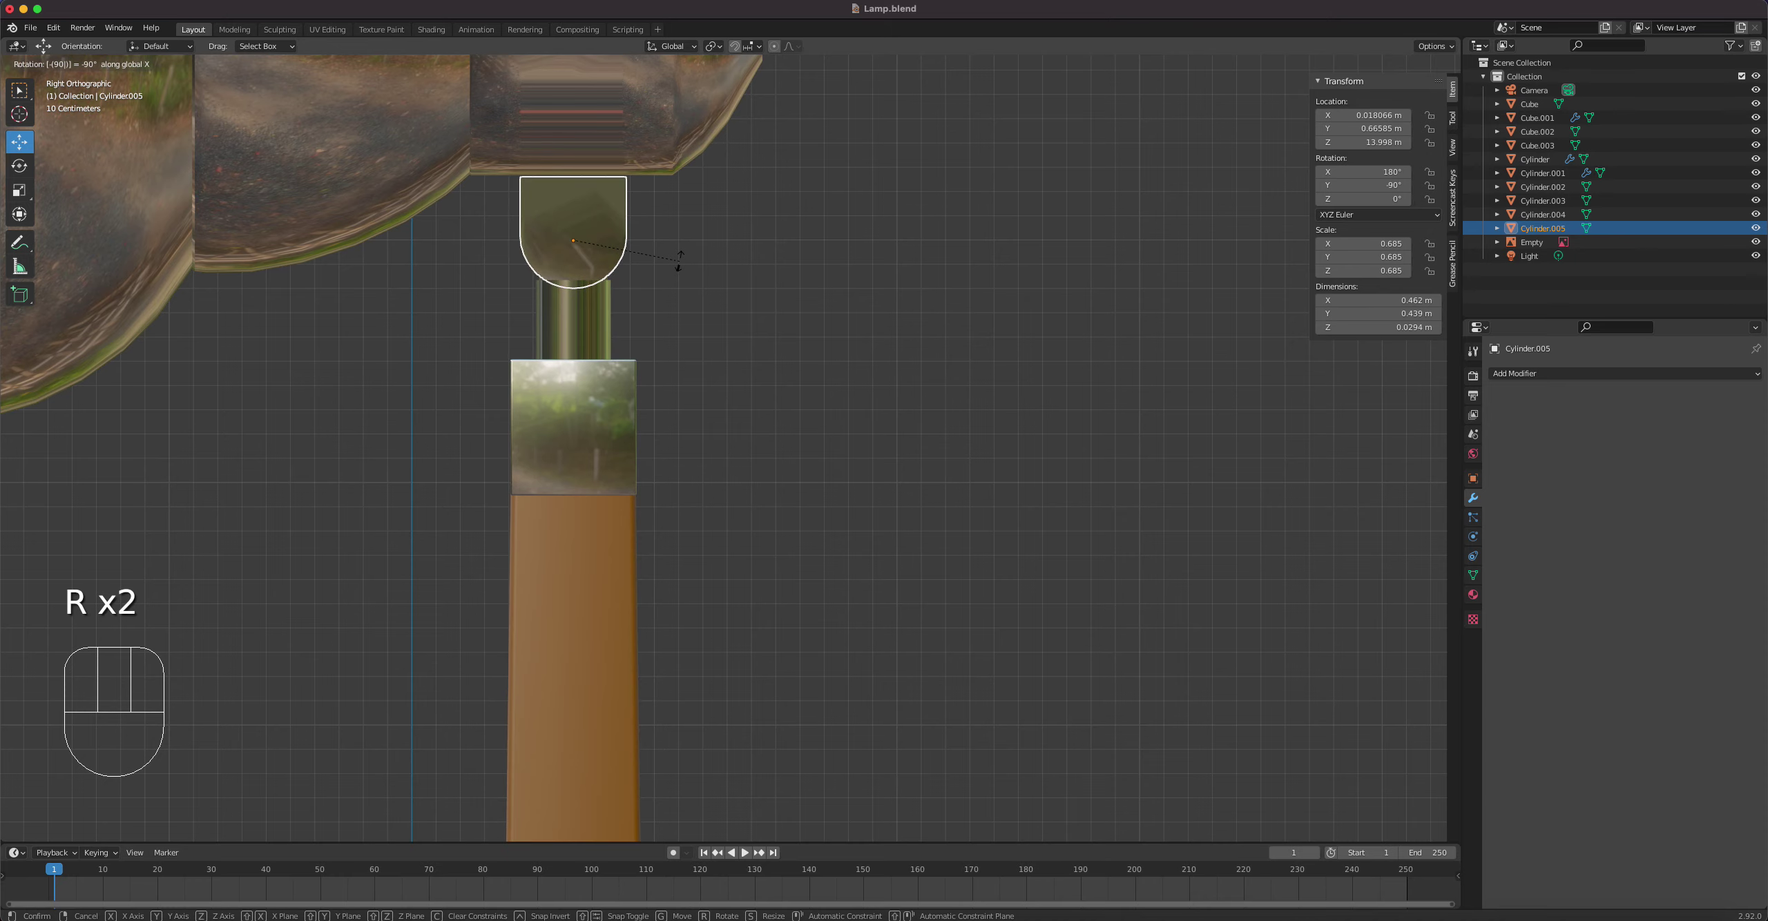
{"action": "key", "text": "Return"}
{"action": "middle_click_drag", "start_coordinate": [736, 331], "coordinate": [594, 286]}
{"action": "left_click_drag", "start_coordinate": [582, 239], "coordinate": [583, 216]}
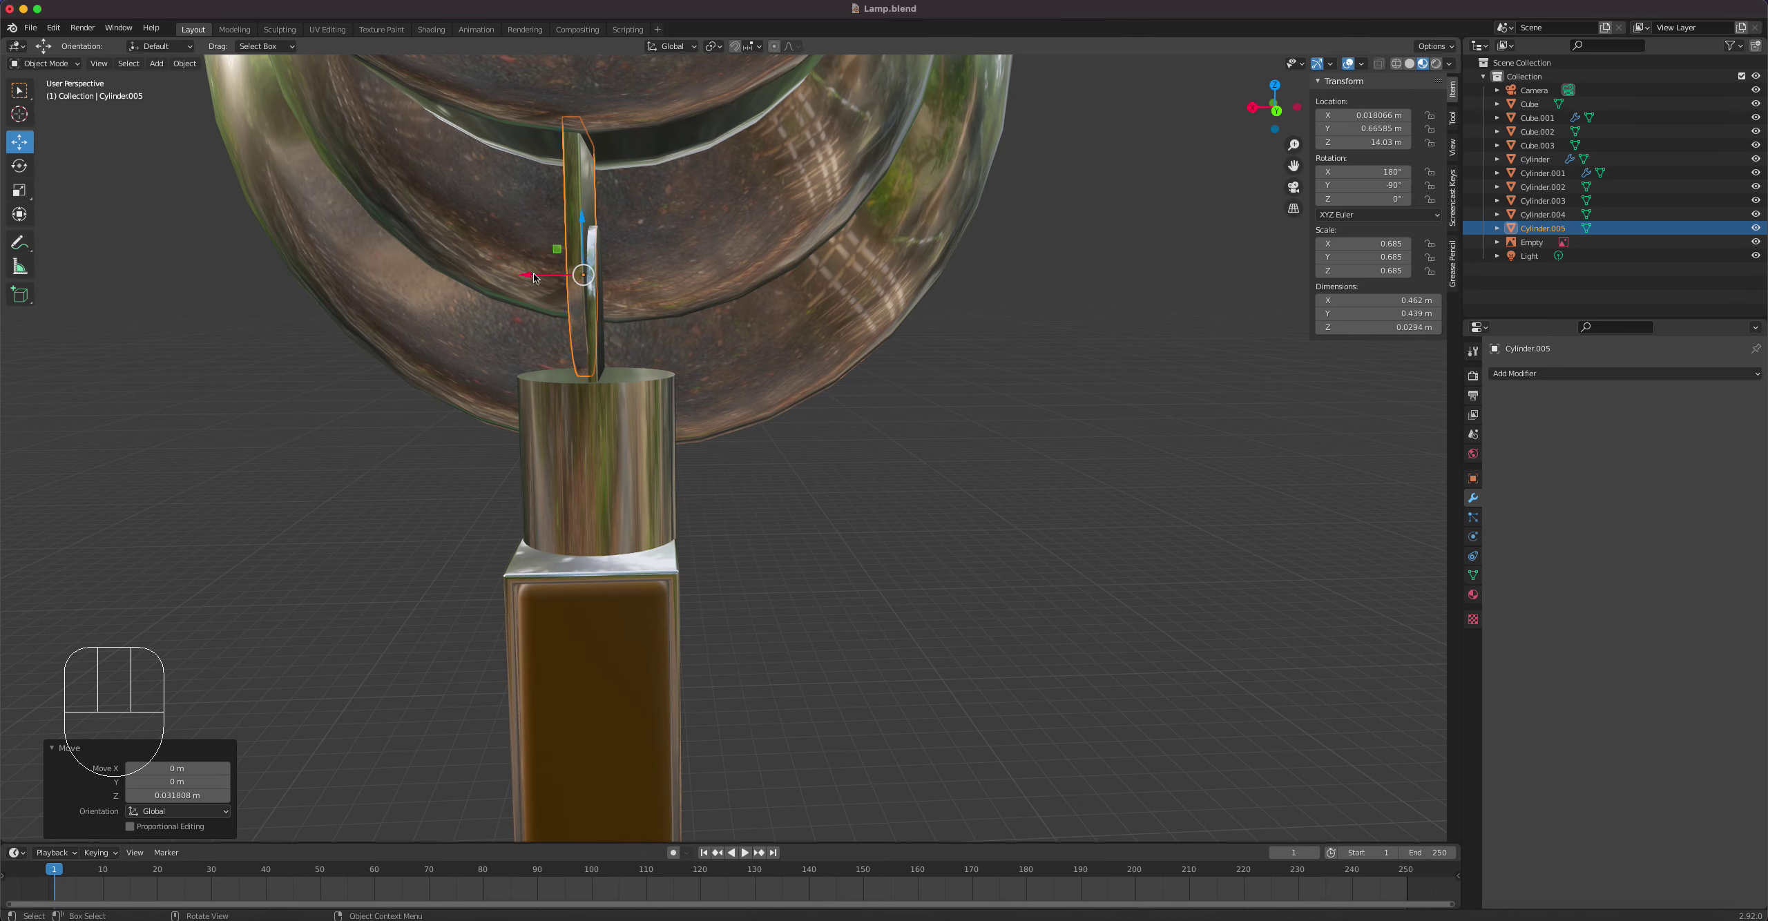
Step: Shift the rounded end piece about 0.01 m along X to sit beside the flat plate on the small cylinder
{"action": "left_click_drag", "start_coordinate": [529, 275], "coordinate": [515, 275]}
{"action": "mouse_move", "coordinate": [535, 303]}
{"action": "middle_mouse_down"}
{"action": "mouse_move", "coordinate": [579, 313]}
{"action": "mouse_move", "coordinate": [549, 325]}
{"action": "middle_mouse_up"}
{"action": "left_click_drag", "start_coordinate": [522, 278], "coordinate": [523, 274]}
{"action": "middle_click_drag", "start_coordinate": [523, 274], "coordinate": [533, 299]}
Step: Add a Mirror modifier to the rounded end piece with Cylinder.004 as mirror object and only the Z axis enabled
{"action": "left_click", "coordinate": [1514, 374]}
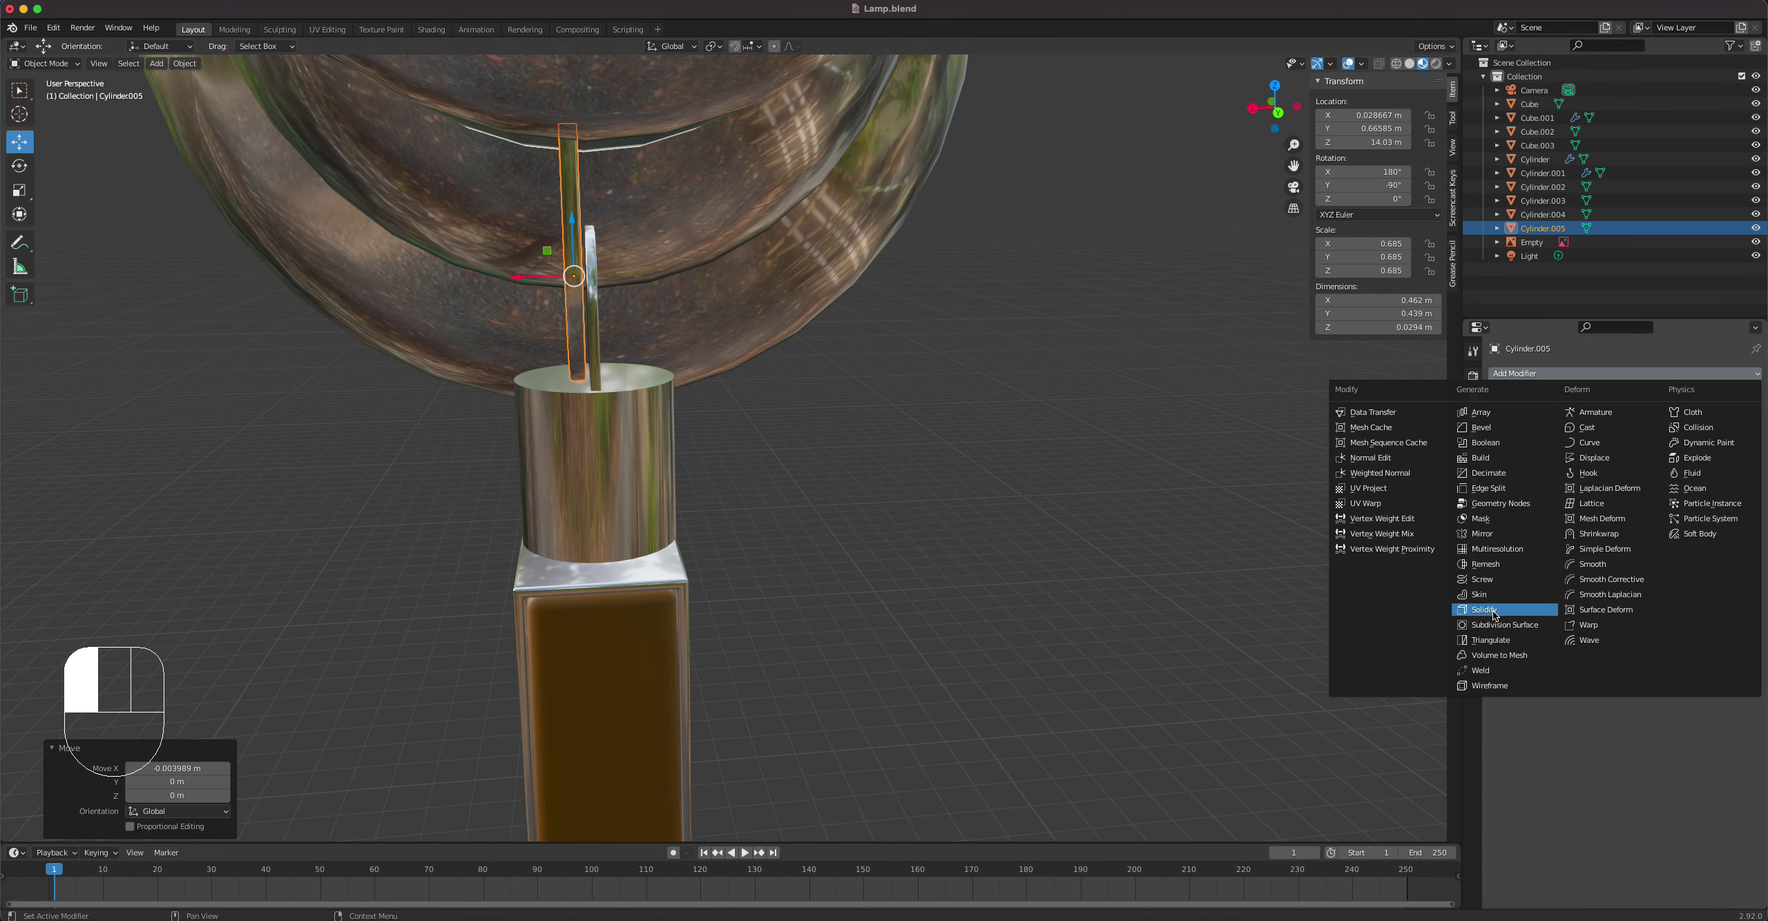
{"action": "left_click", "coordinate": [1497, 534]}
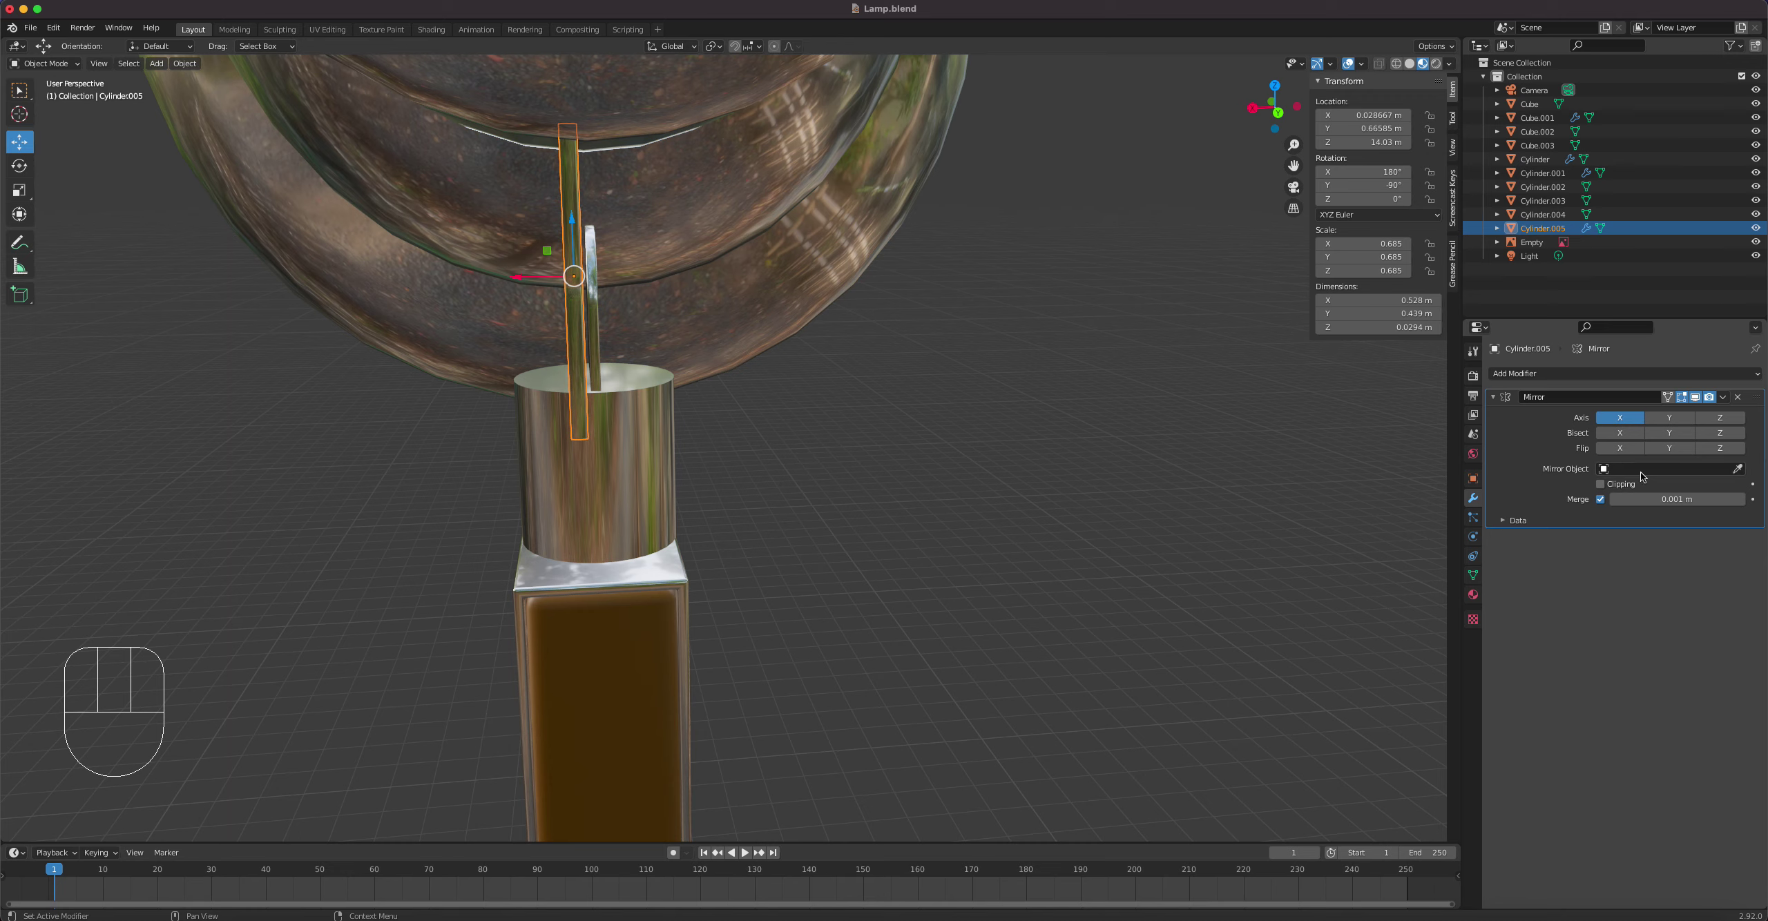
{"action": "left_click", "coordinate": [1738, 470]}
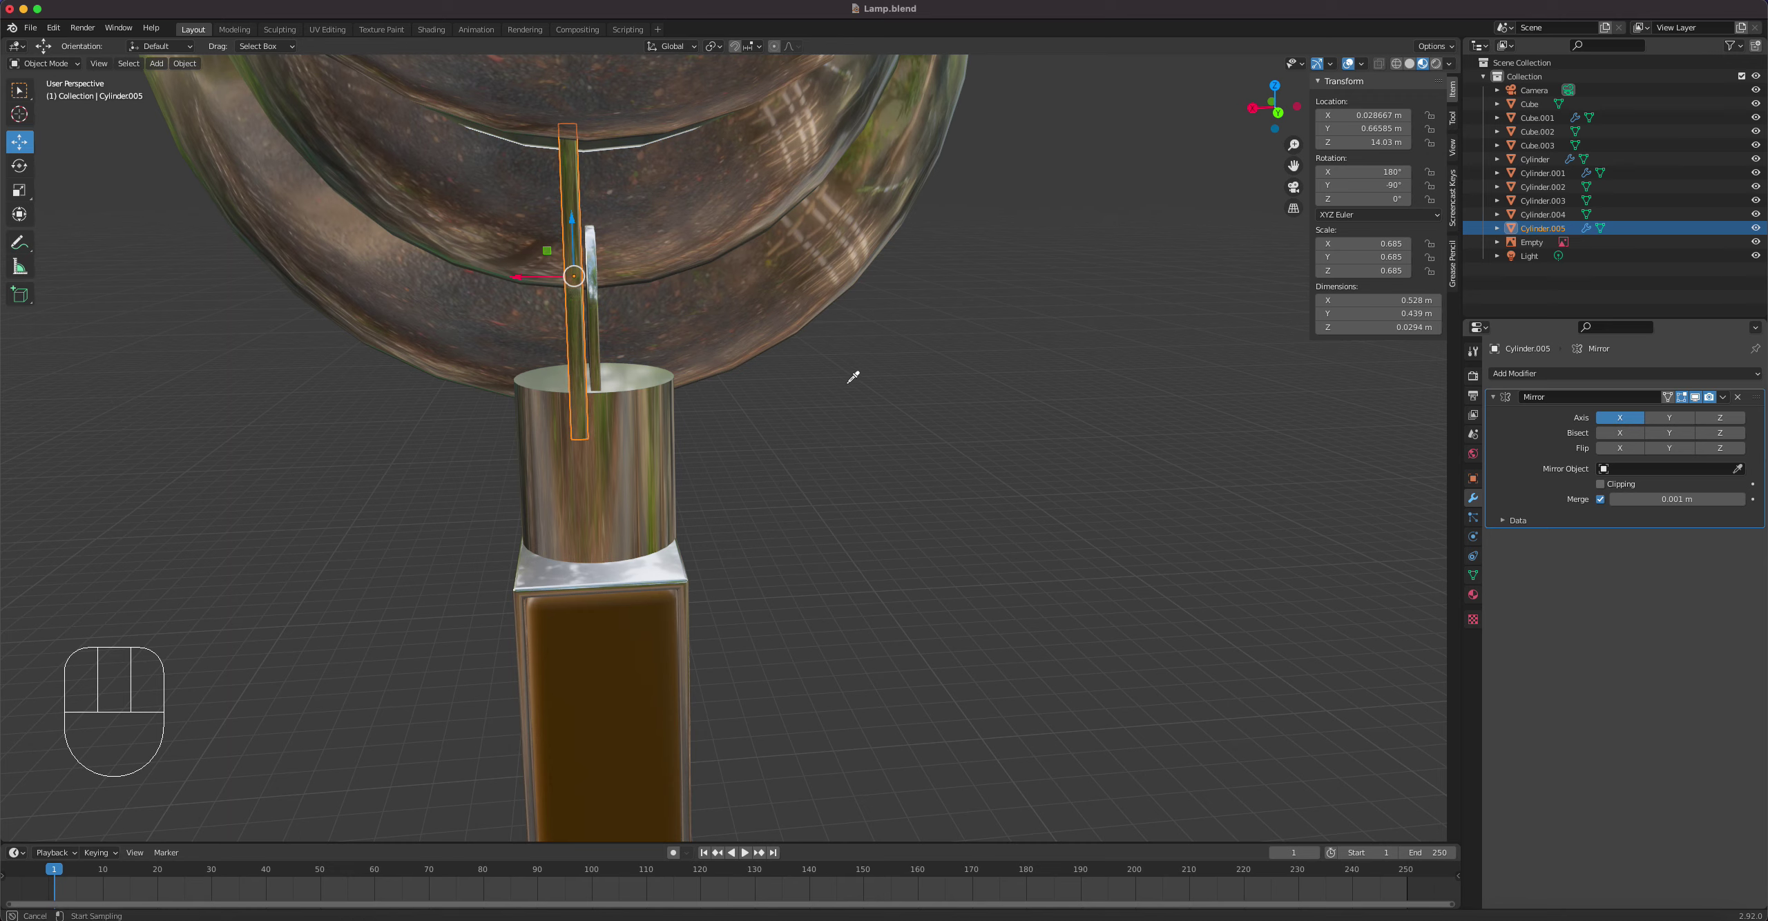
{"action": "left_click", "coordinate": [596, 298]}
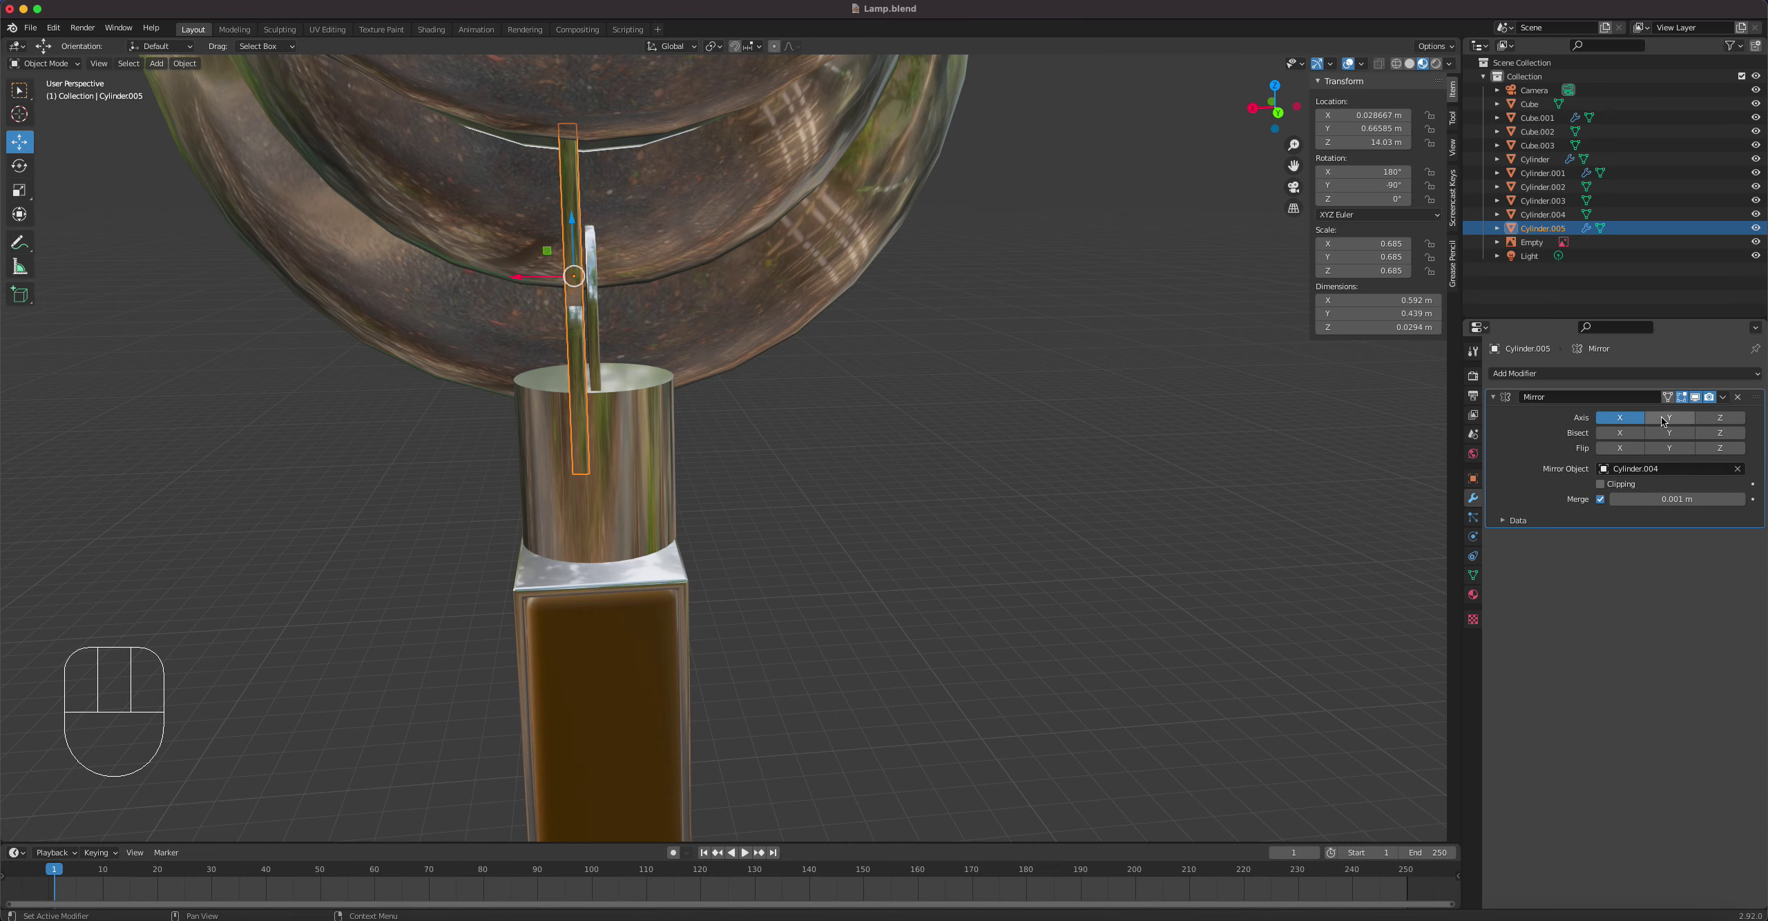
{"action": "left_click", "coordinate": [1637, 422]}
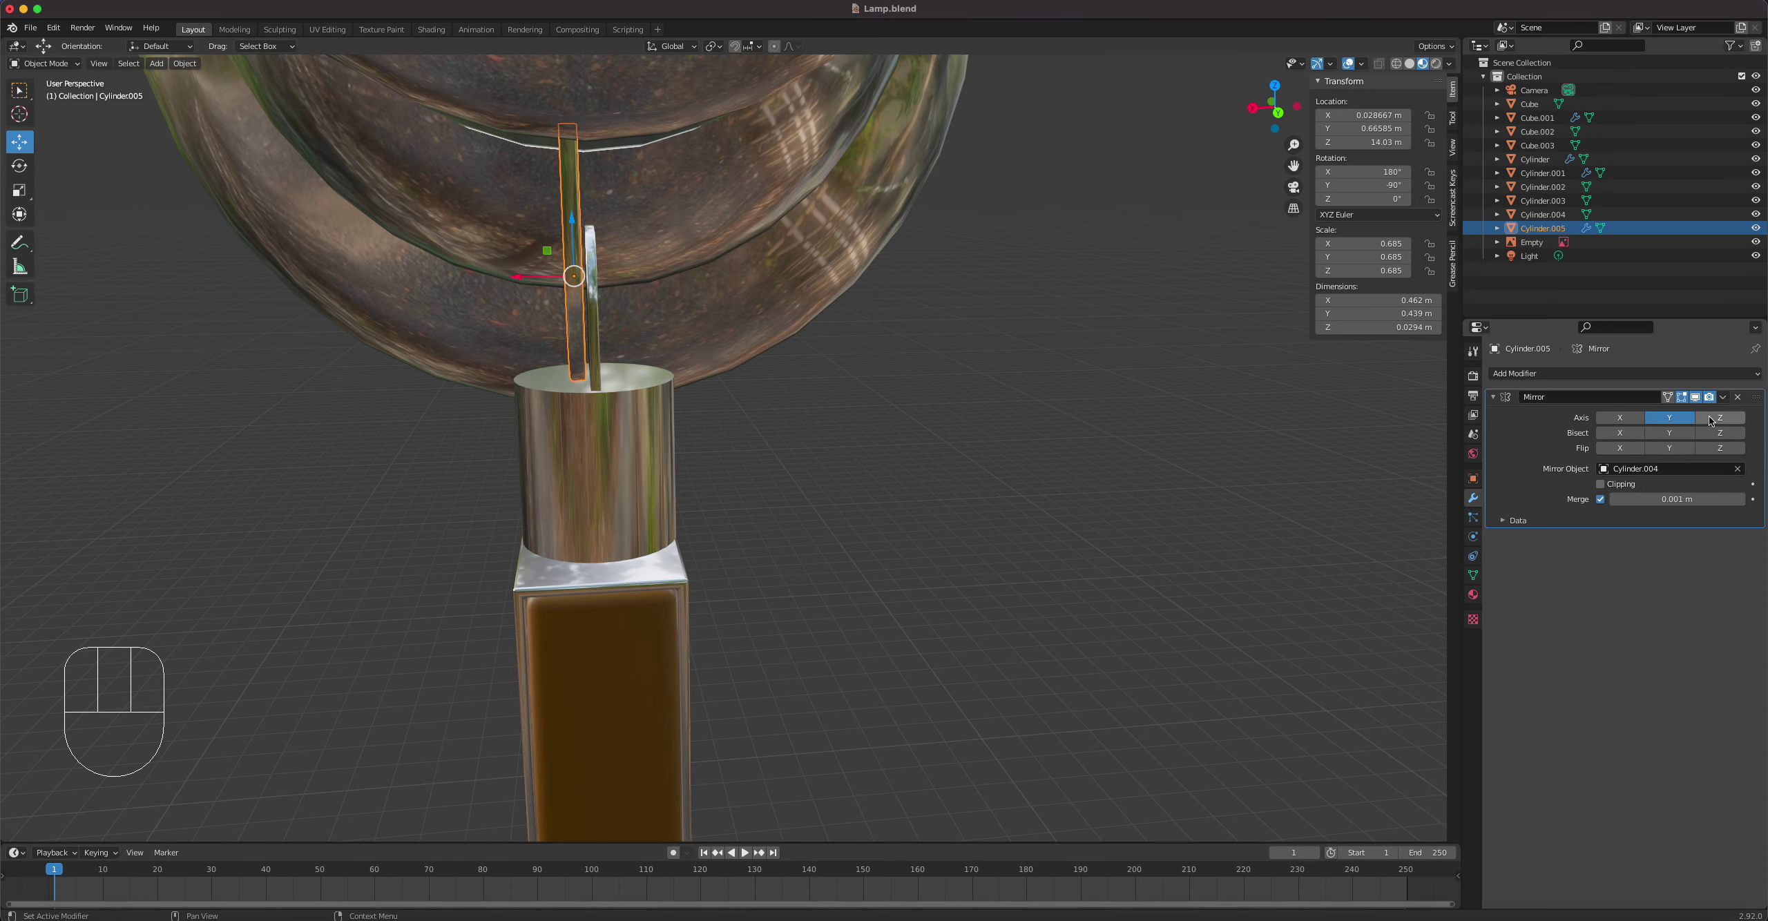
{"action": "left_click", "coordinate": [1719, 418]}
{"action": "left_click", "coordinate": [1669, 418]}
Step: Raise the lampshade and the rounded end piece together by about 0.05 m
{"action": "middle_click_drag", "start_coordinate": [691, 373], "coordinate": [682, 414]}
{"action": "scroll", "coordinate": [686, 404], "scroll_direction": "down", "scroll_amount": 5}
{"action": "scroll", "coordinate": [683, 415], "scroll_direction": "up", "scroll_amount": 6}
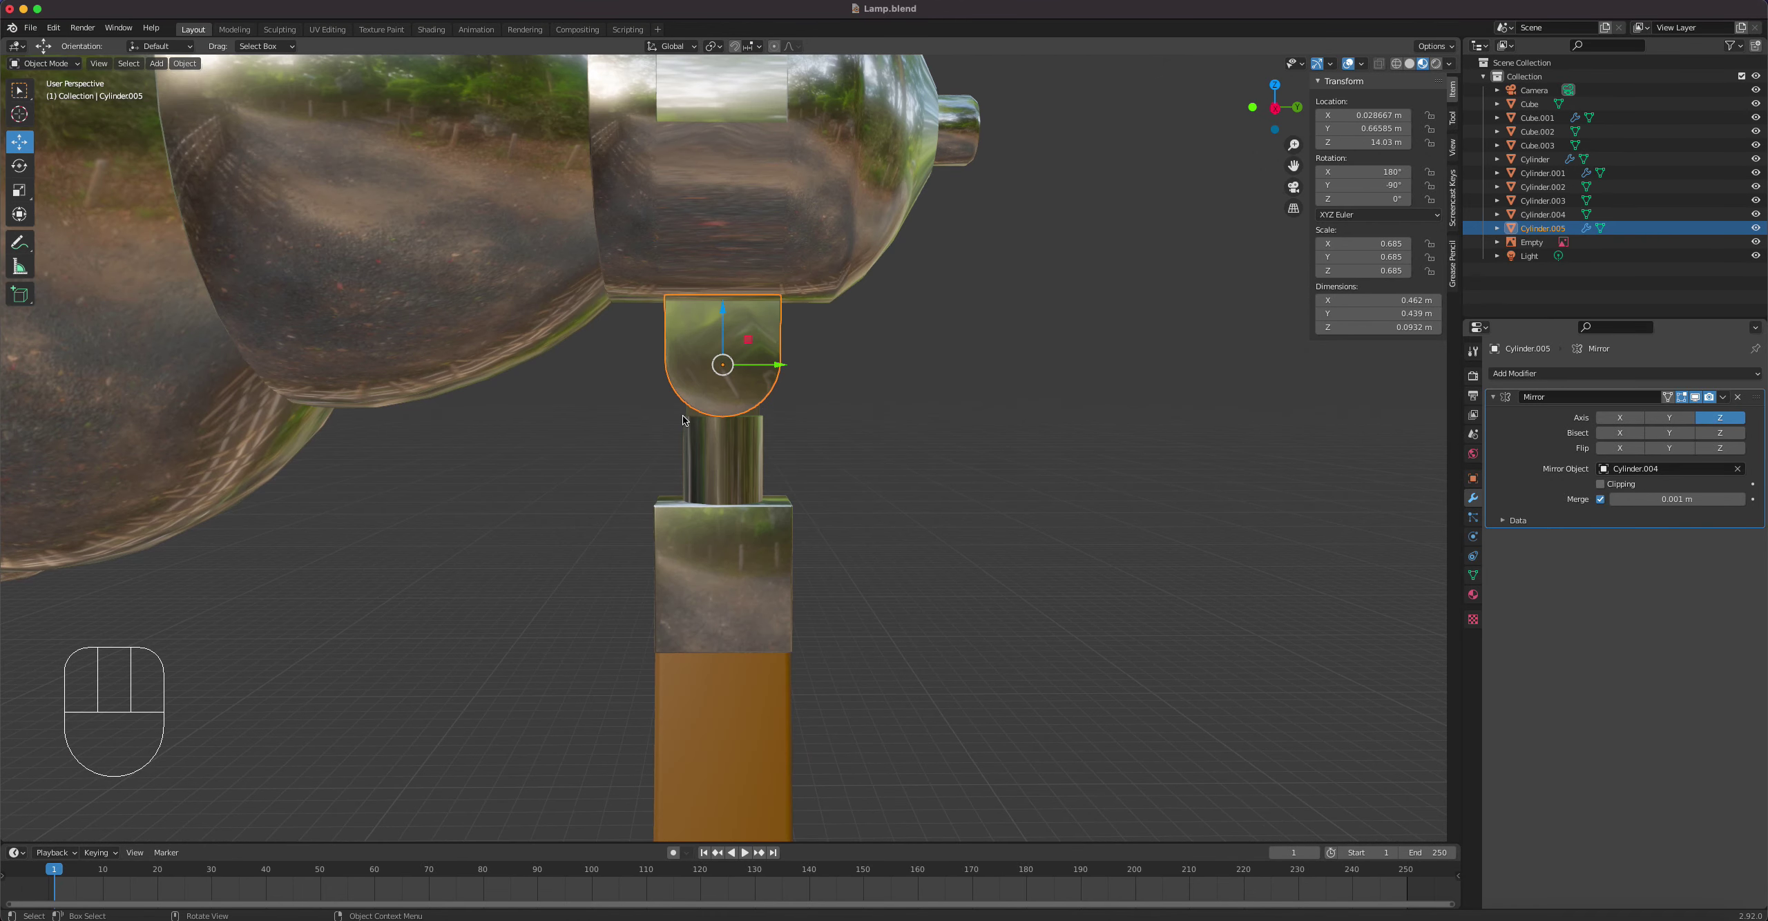
{"action": "left_click", "coordinate": [812, 276], "text": "shift"}
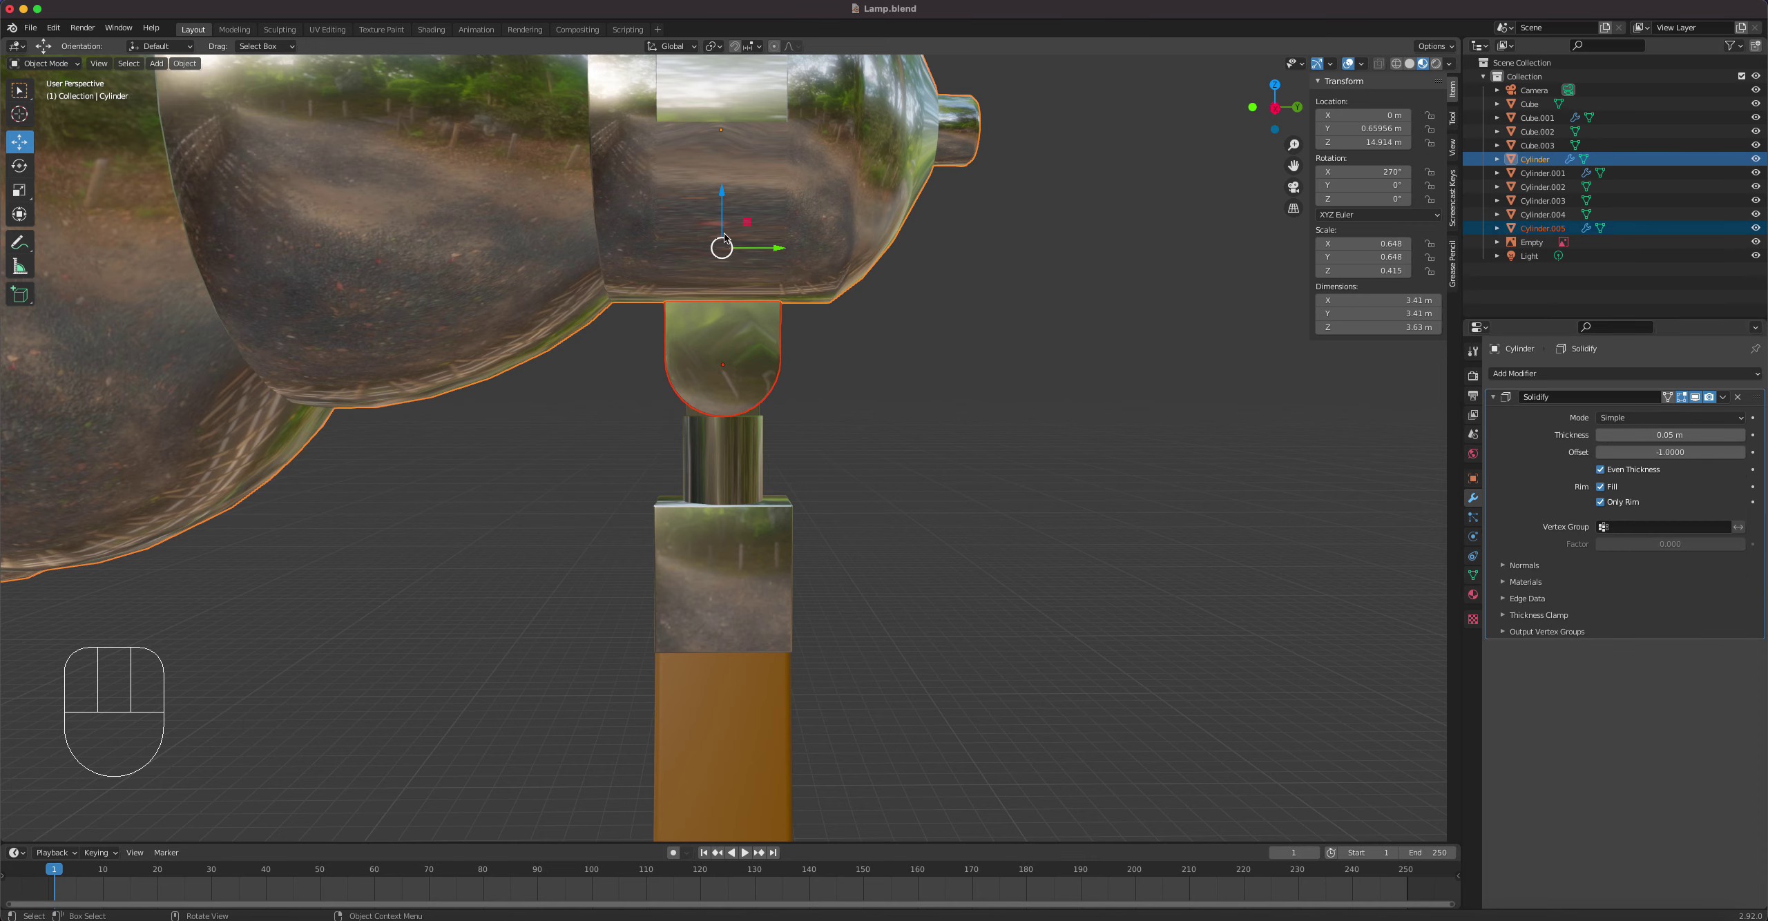
{"action": "left_click_drag", "start_coordinate": [724, 194], "coordinate": [722, 170]}
{"action": "middle_click_drag", "start_coordinate": [763, 346], "coordinate": [782, 449]}
Step: Apply the scale of the small metal cylinder on top of the arm's end cap
{"action": "left_click", "coordinate": [758, 236]}
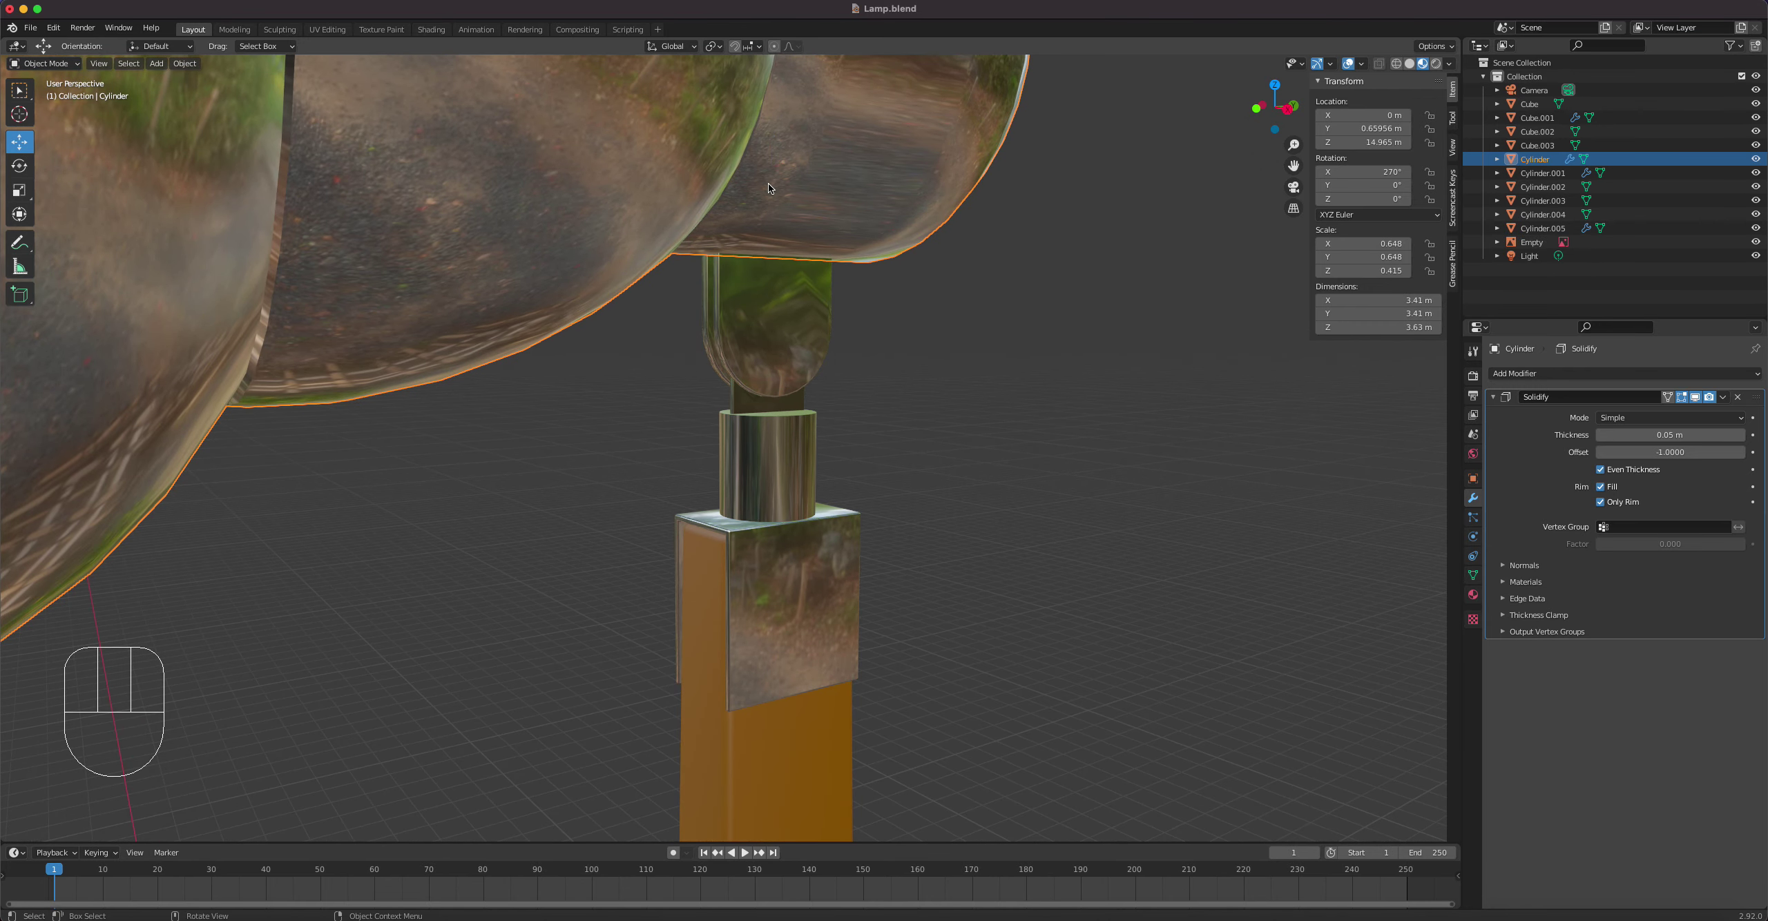
{"action": "middle_click_drag", "start_coordinate": [796, 283], "coordinate": [739, 402]}
{"action": "scroll", "coordinate": [739, 402], "scroll_direction": "up", "scroll_amount": 4}
{"action": "scroll", "coordinate": [739, 402], "scroll_direction": "down", "scroll_amount": 7}
{"action": "middle_click_drag", "start_coordinate": [725, 576], "coordinate": [719, 439], "text": "shift"}
{"action": "scroll", "coordinate": [720, 334], "scroll_direction": "up", "scroll_amount": 6}
{"action": "middle_click_drag", "start_coordinate": [625, 229], "coordinate": [731, 589], "text": "shift"}
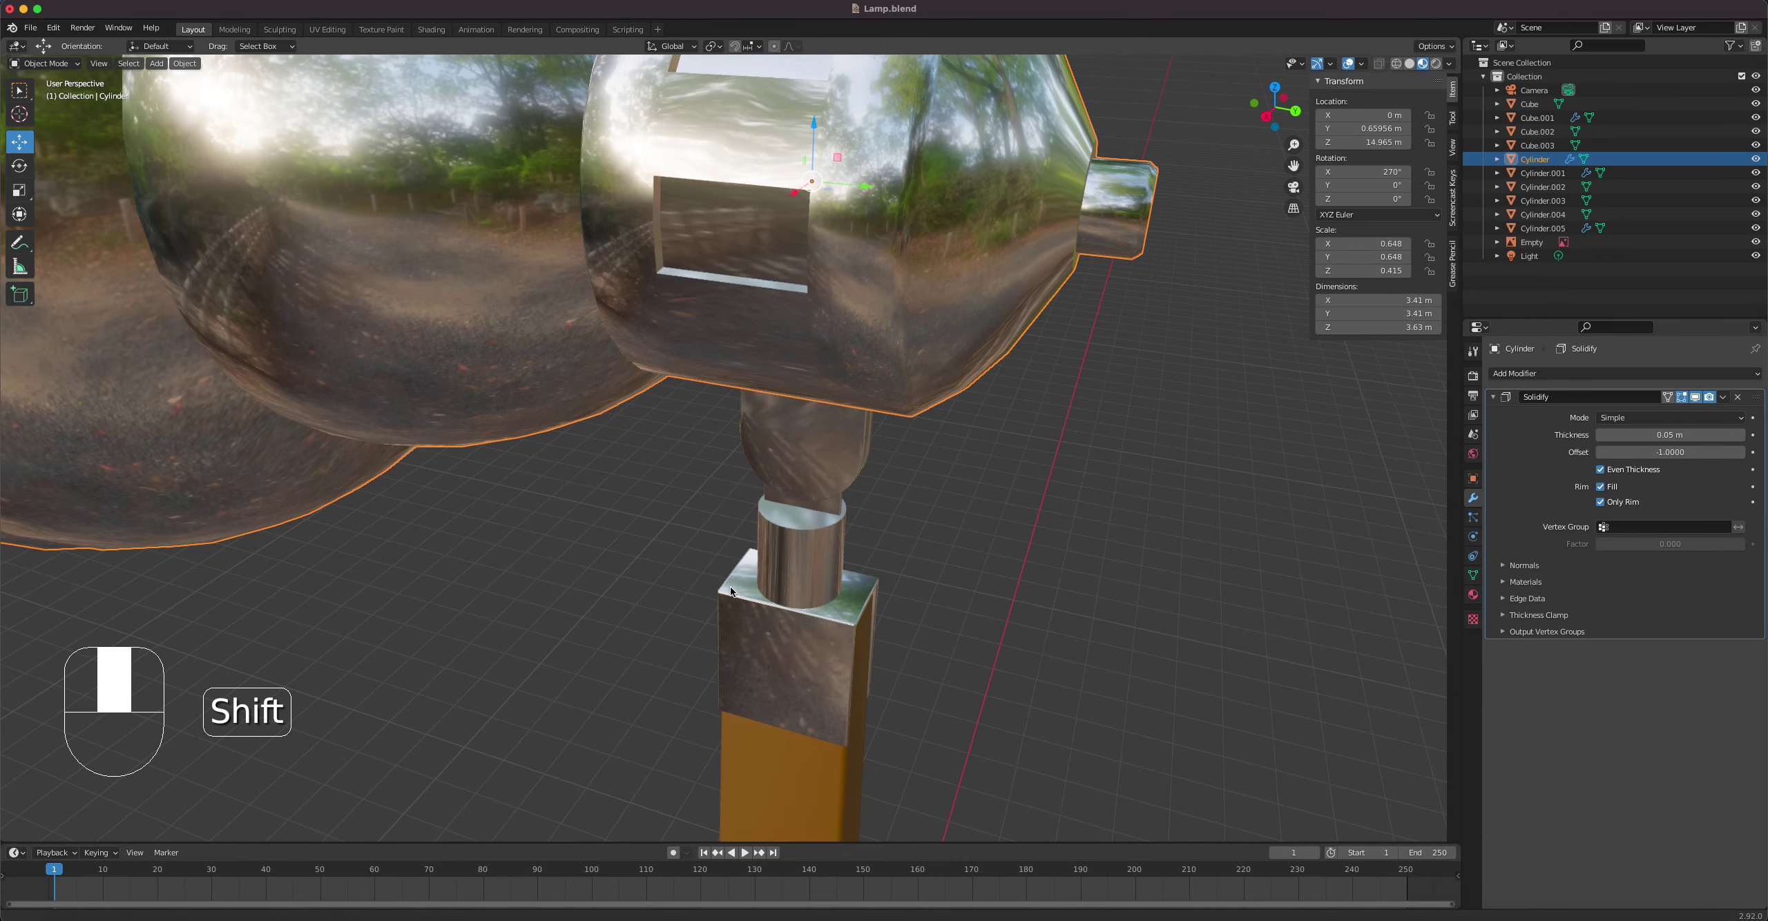
{"action": "left_click", "coordinate": [813, 567]}
{"action": "left_click_drag", "start_coordinate": [185, 63], "coordinate": [391, 164]}
Step: Bevel the upper rim of the small metal cylinder by about 0.009 m with 4 segments
{"action": "key", "text": "Tab"}
{"action": "scroll", "coordinate": [818, 540], "scroll_direction": "up", "scroll_amount": 3}
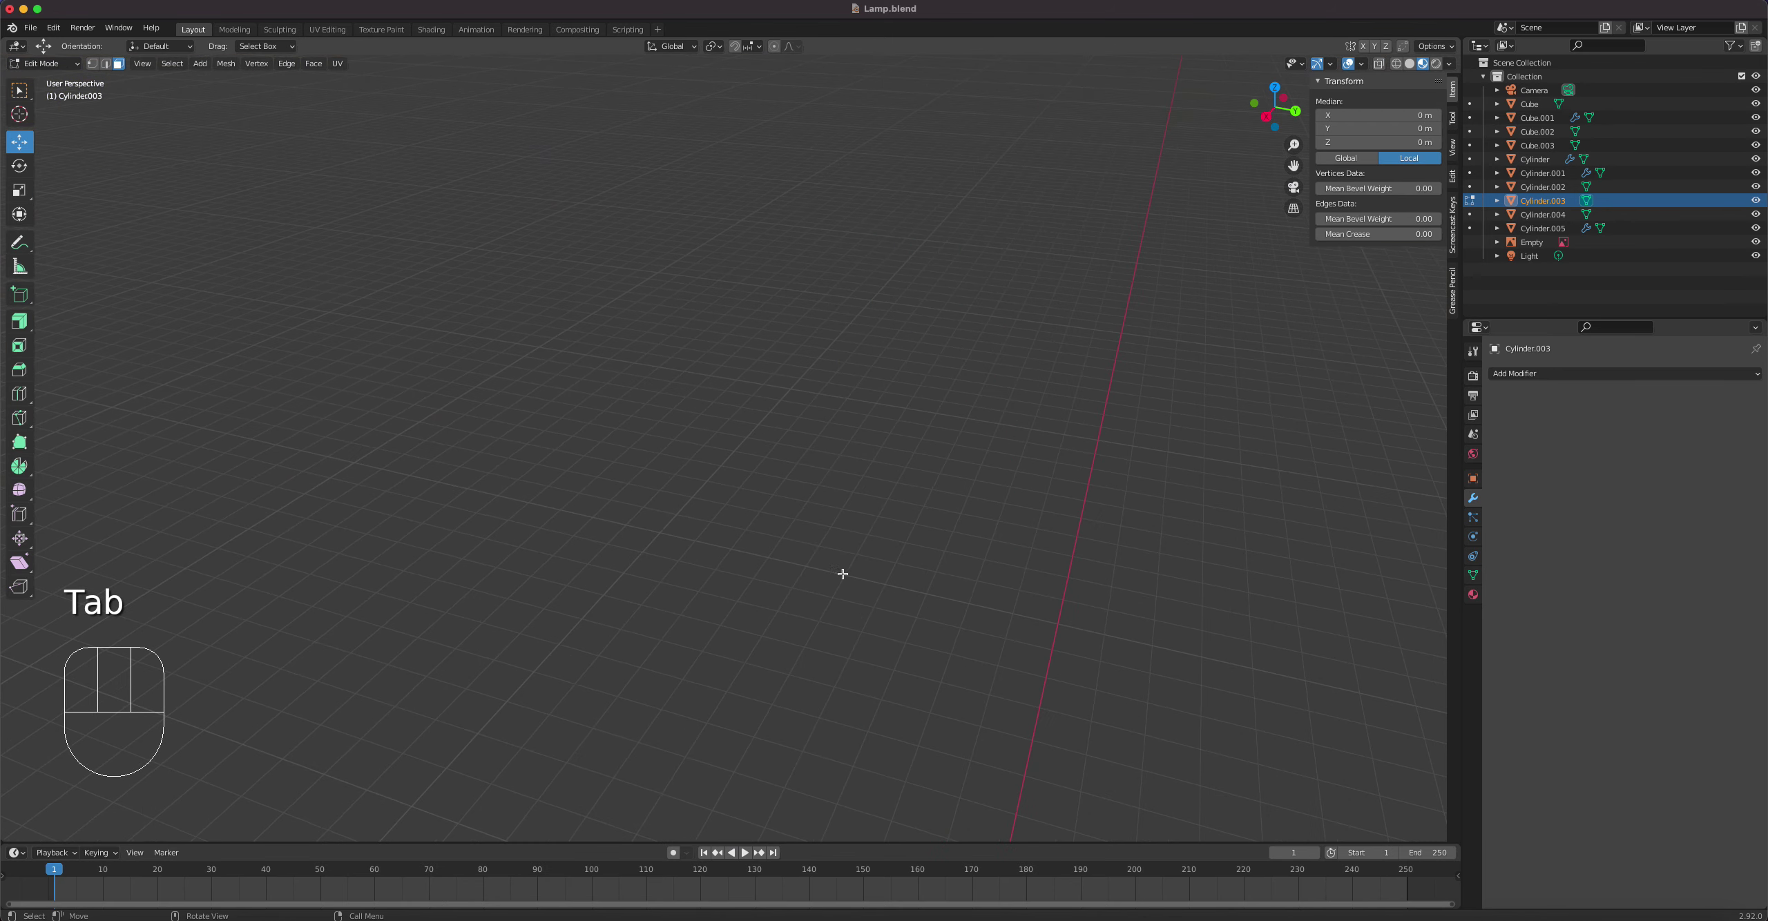
{"action": "scroll", "coordinate": [841, 573], "scroll_direction": "down", "scroll_amount": 2}
{"action": "middle_click_drag", "start_coordinate": [842, 574], "coordinate": [817, 561], "text": "shift"}
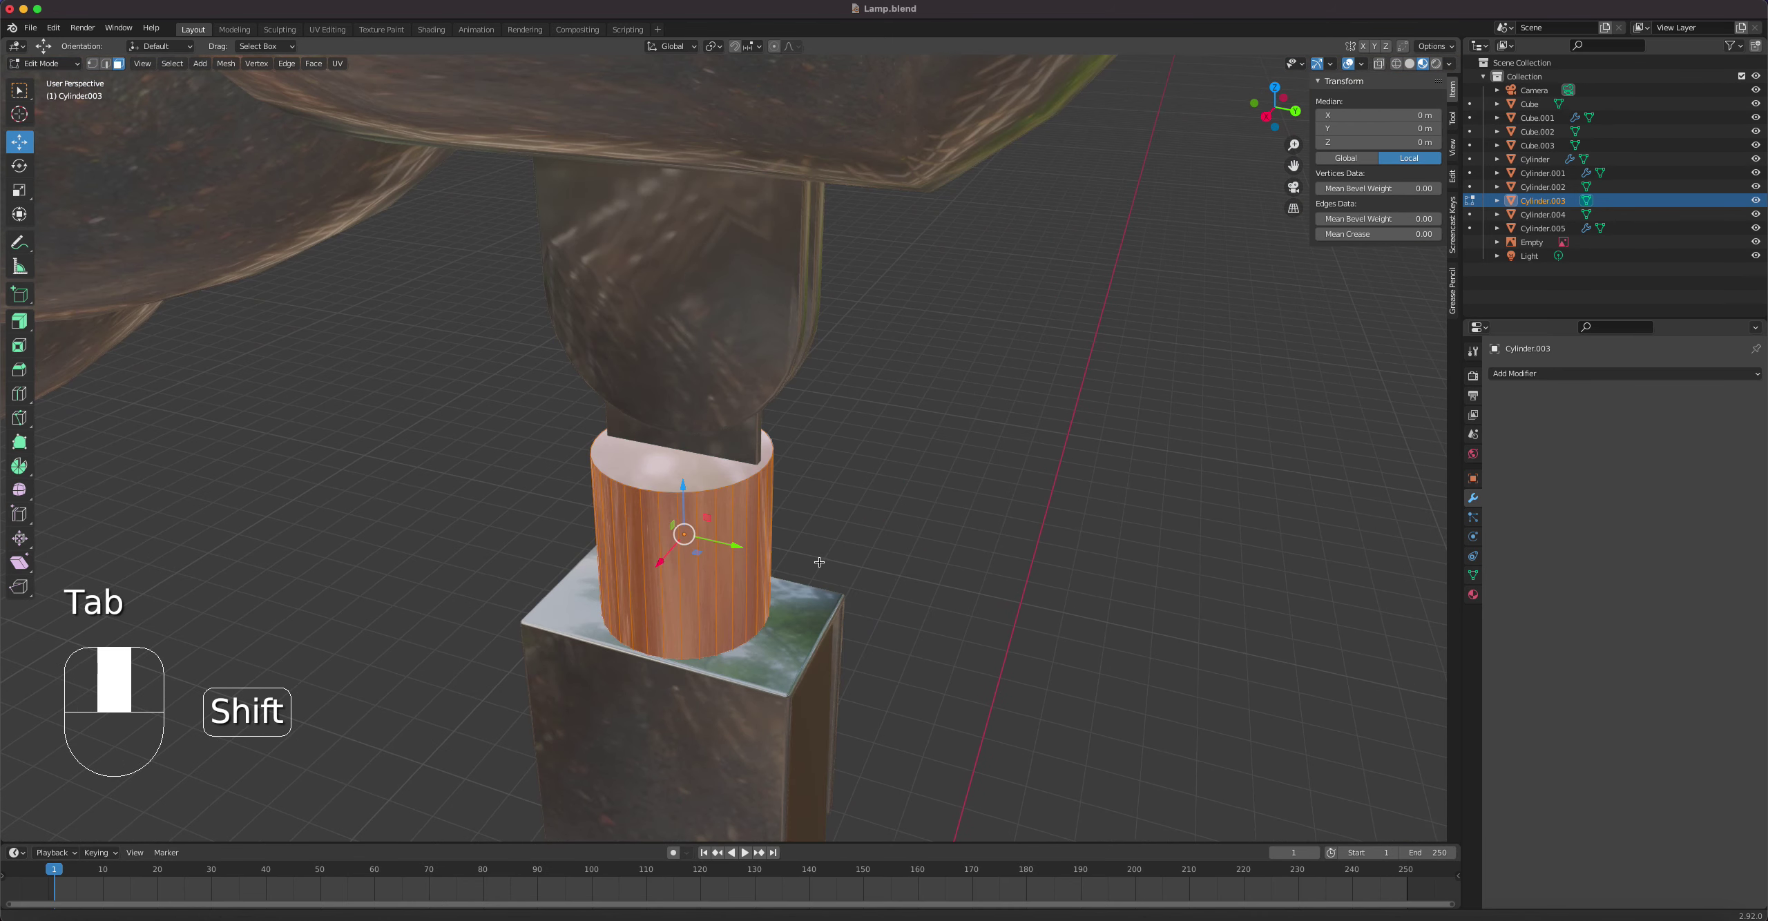
{"action": "key", "text": "2"}
{"action": "left_click", "coordinate": [711, 492]}
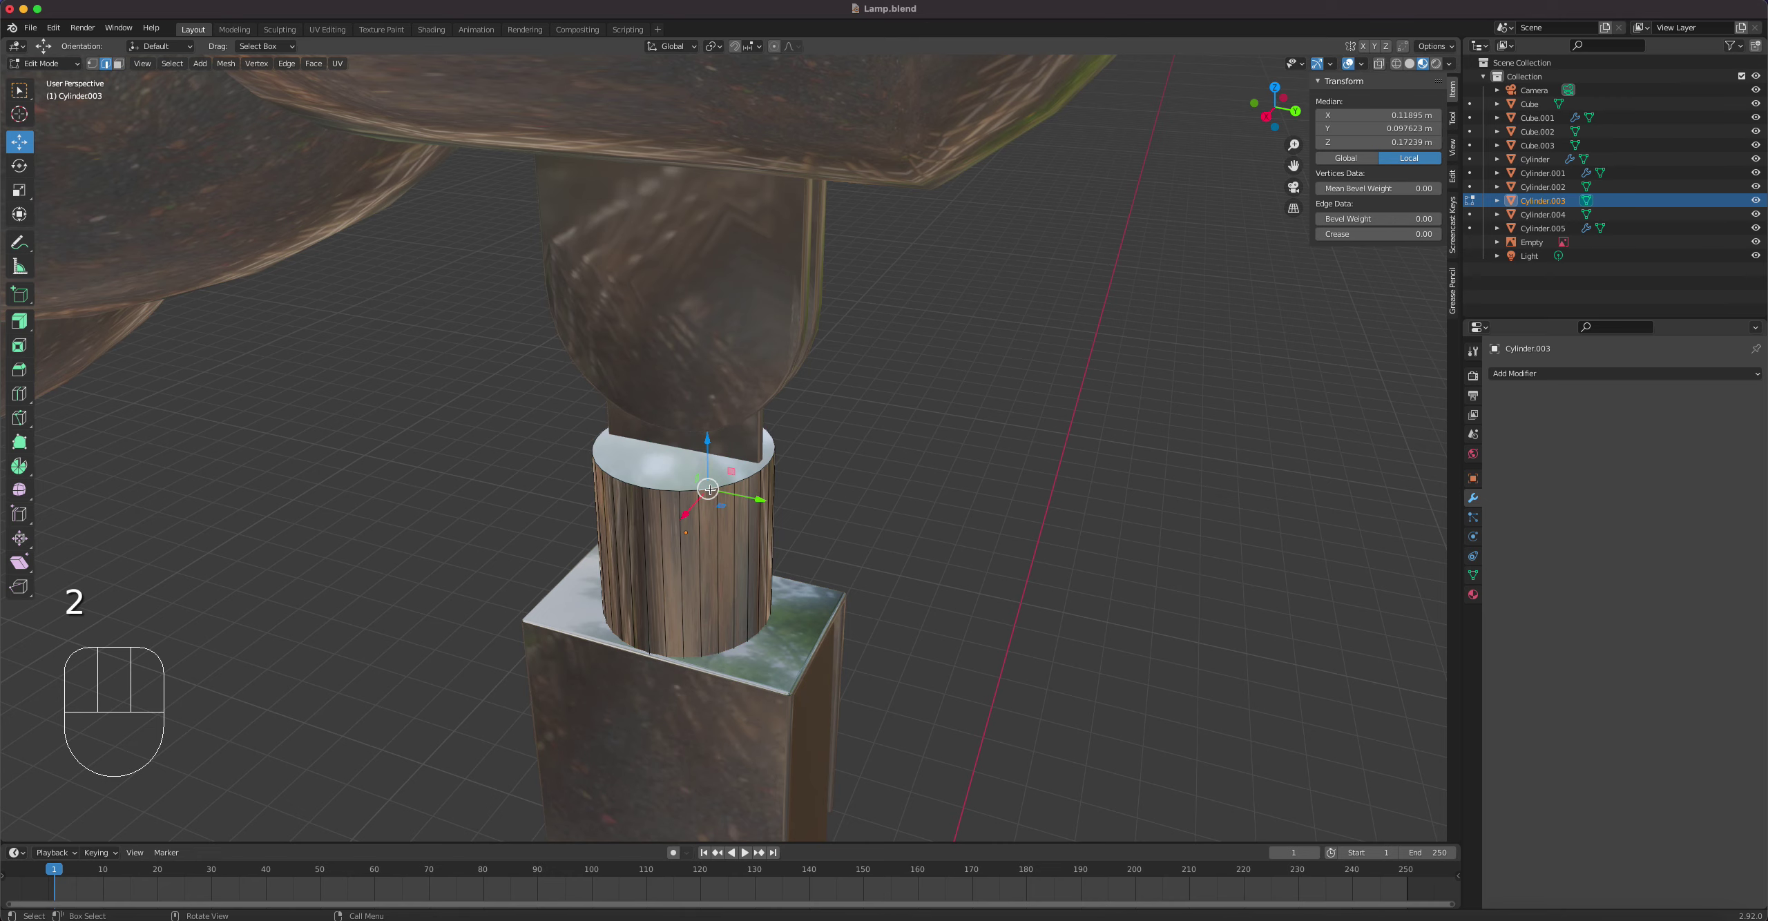
{"action": "left_click", "coordinate": [710, 490], "text": "alt"}
{"action": "right_click", "coordinate": [710, 489]}
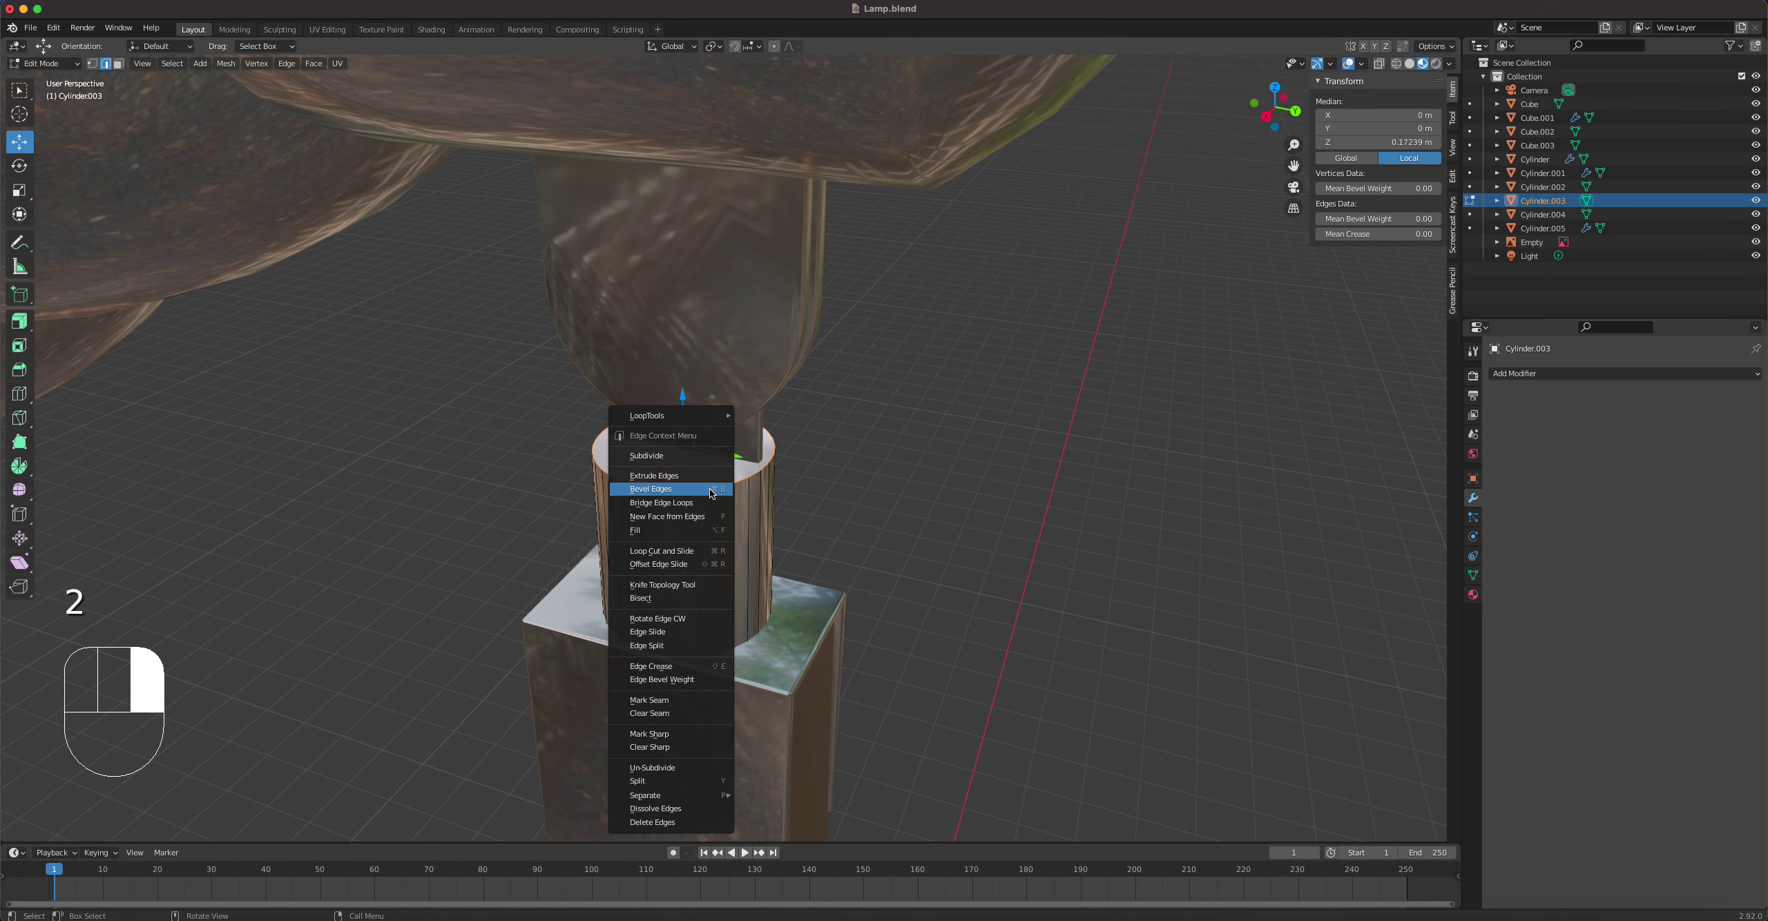
{"action": "left_click", "coordinate": [710, 492]}
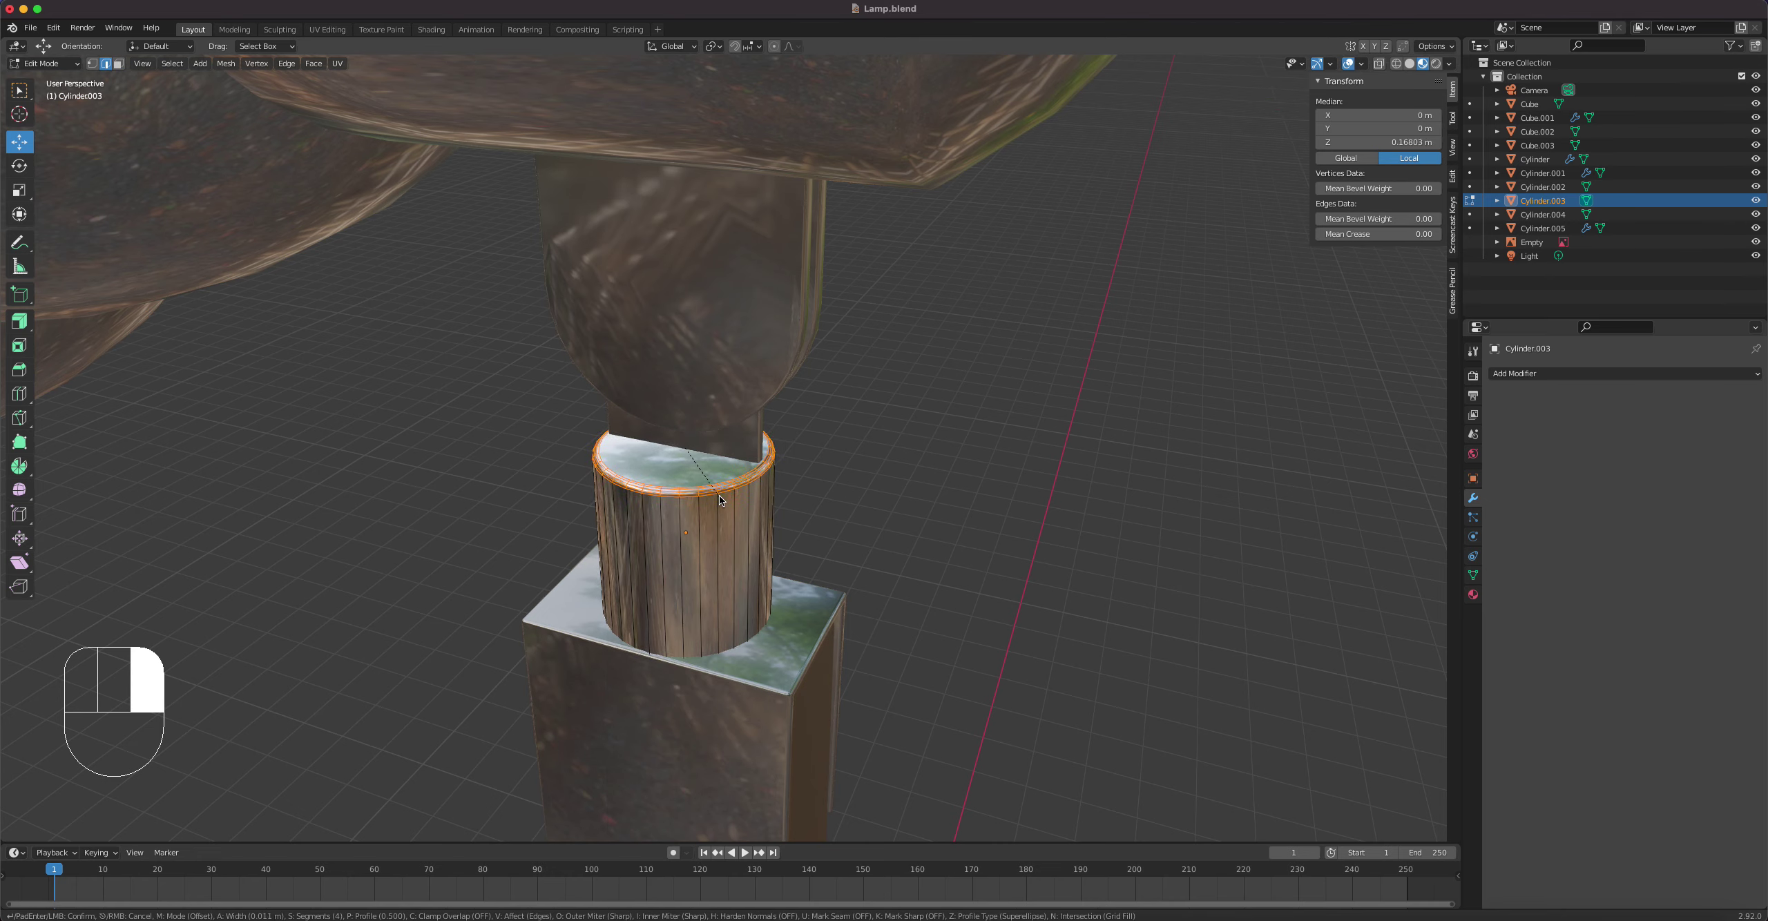
{"action": "left_click", "coordinate": [719, 500]}
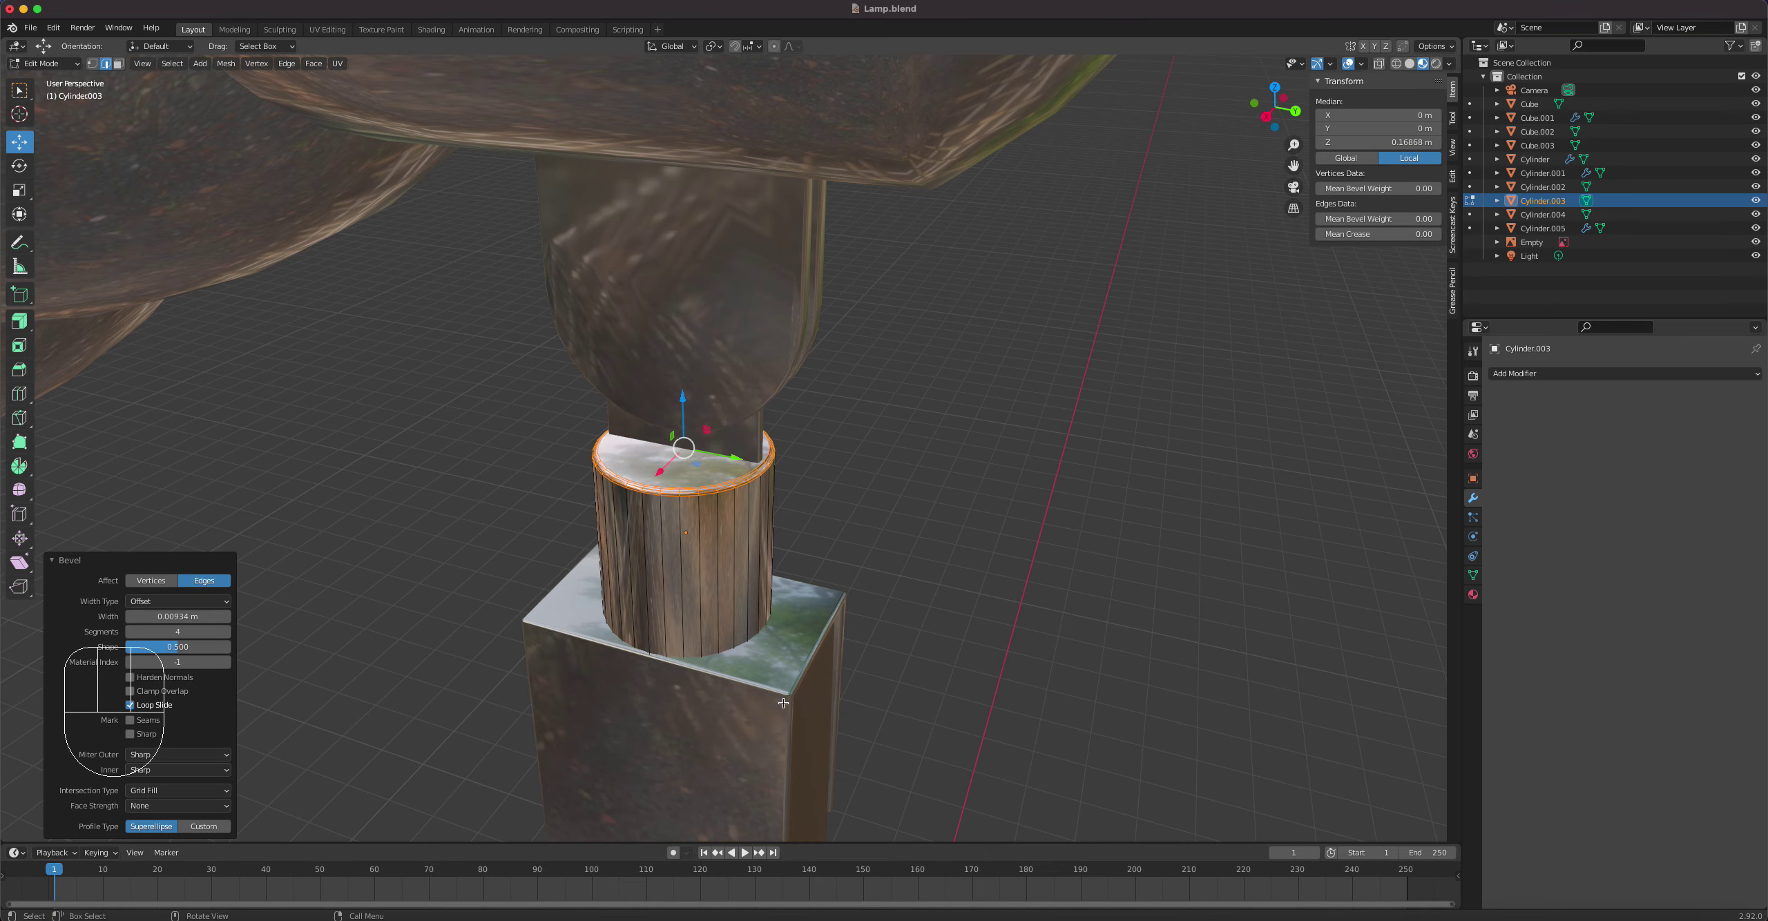
{"action": "key", "text": "Tab"}
Step: Add a UV sphere and raise it about 14.81 m to the height of the lampshade
{"action": "scroll", "coordinate": [729, 607], "scroll_direction": "down", "scroll_amount": 8}
{"action": "middle_click_drag", "start_coordinate": [730, 608], "coordinate": [887, 609]}
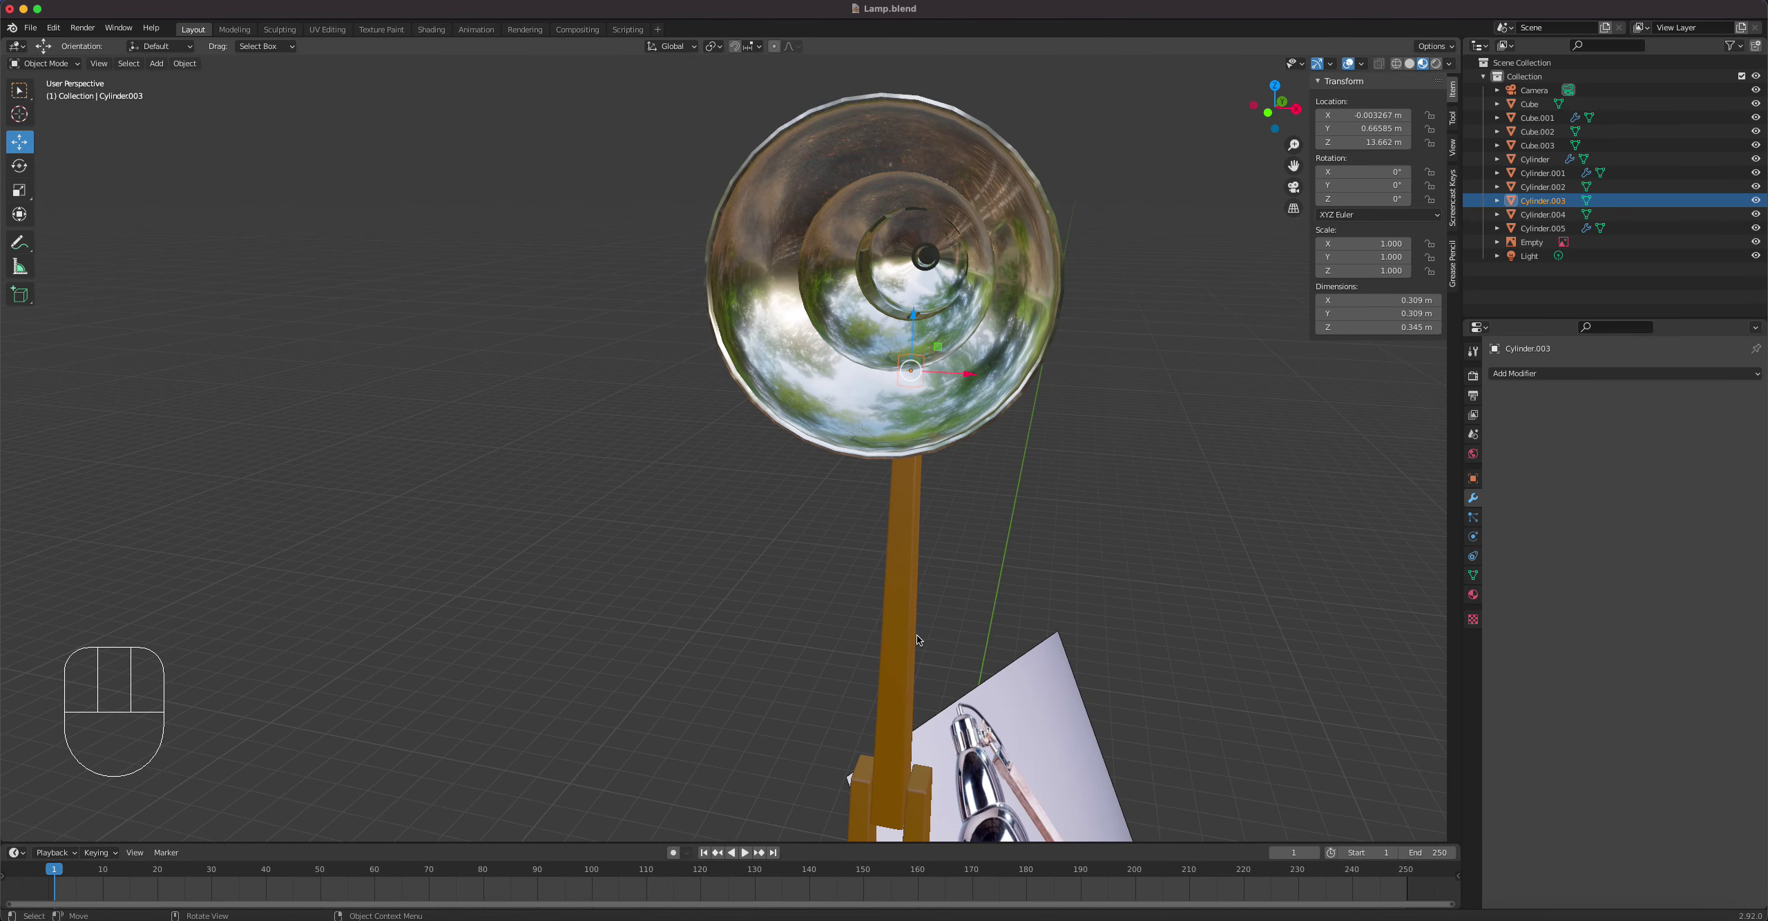
{"action": "scroll", "coordinate": [917, 636], "scroll_direction": "down", "scroll_amount": 3}
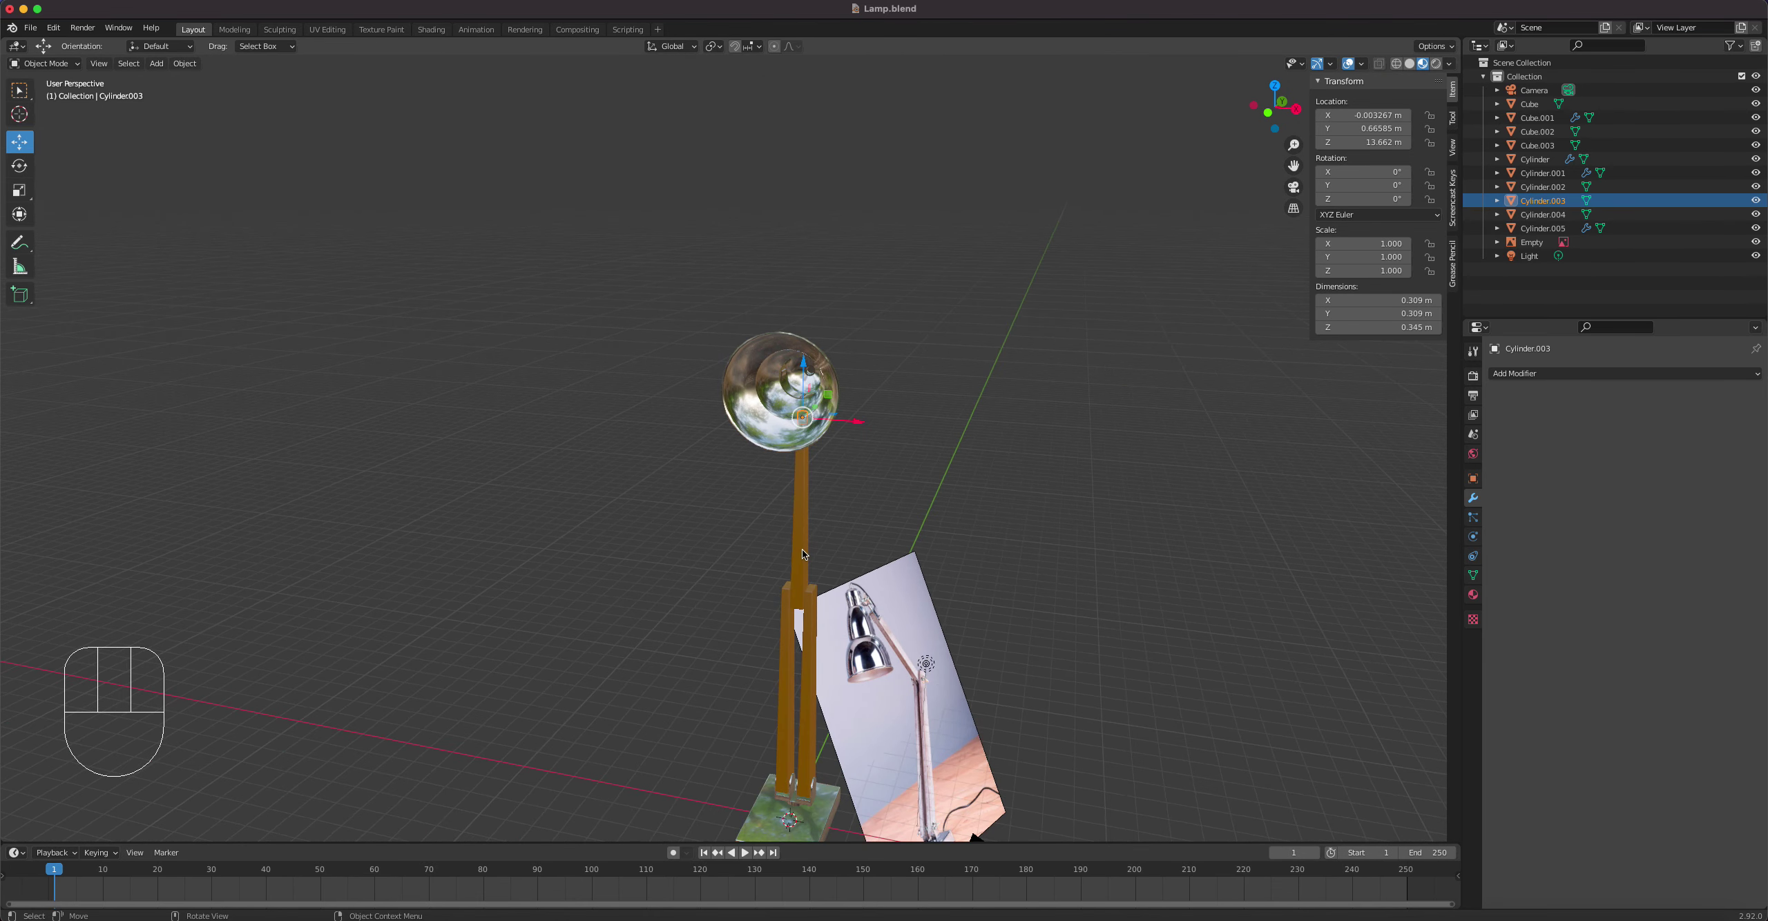
{"action": "key", "text": "shift+a"}
{"action": "mouse_move", "coordinate": [803, 553]}
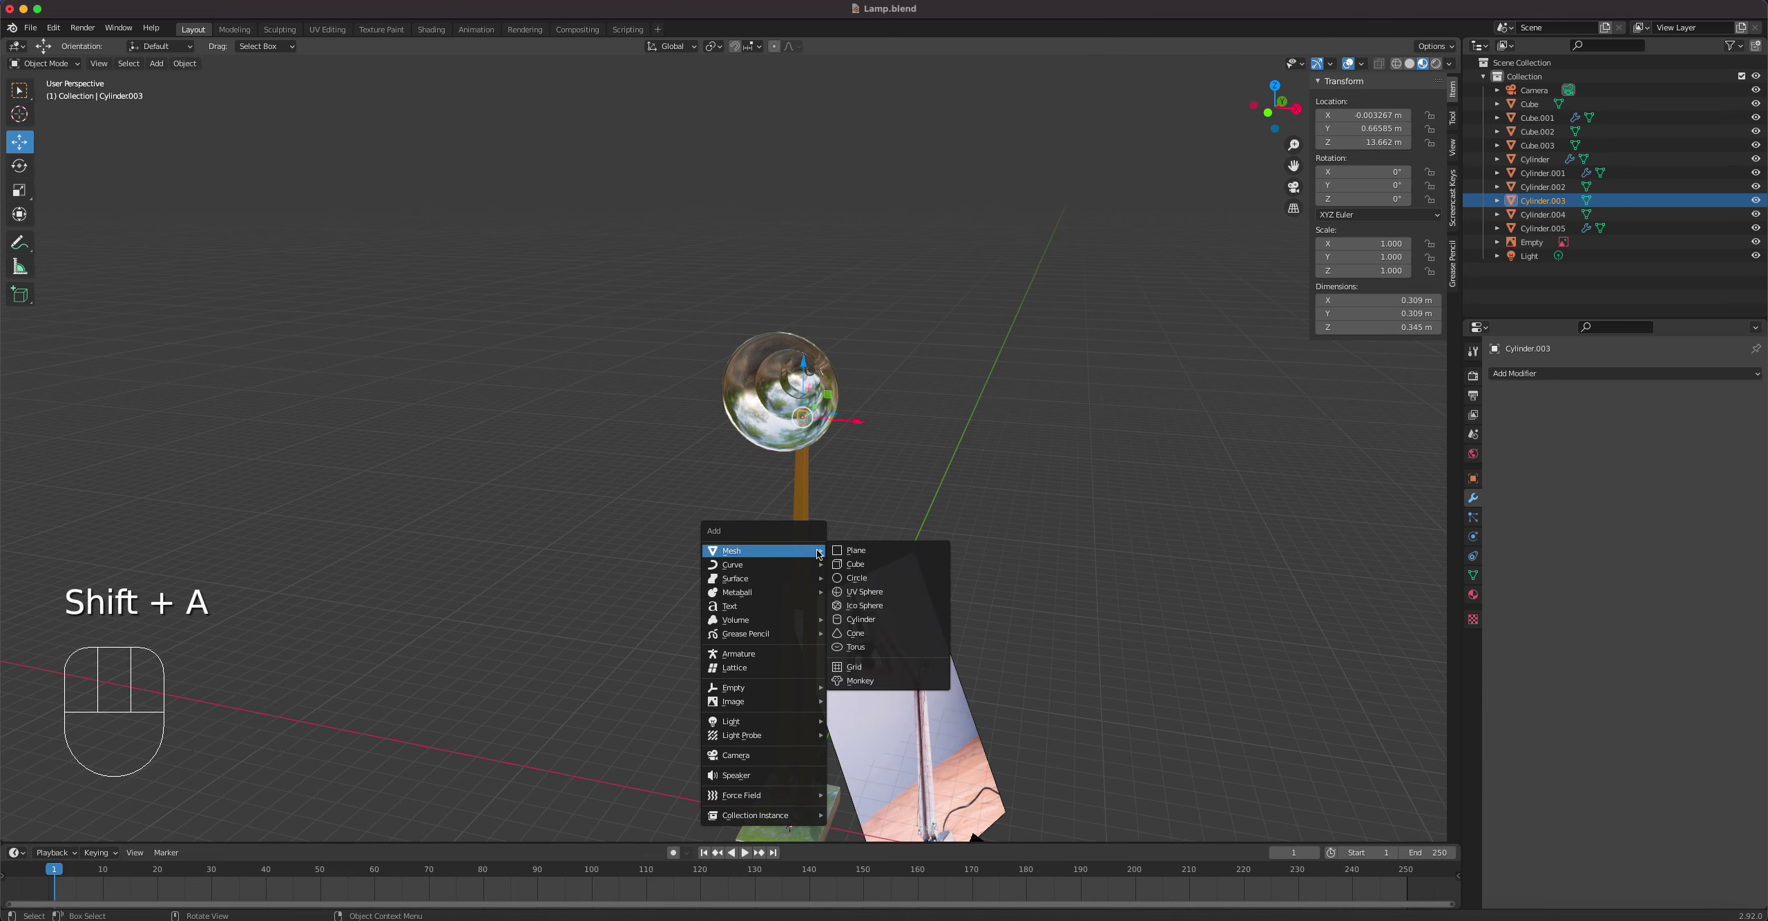
{"action": "left_click", "coordinate": [864, 592]}
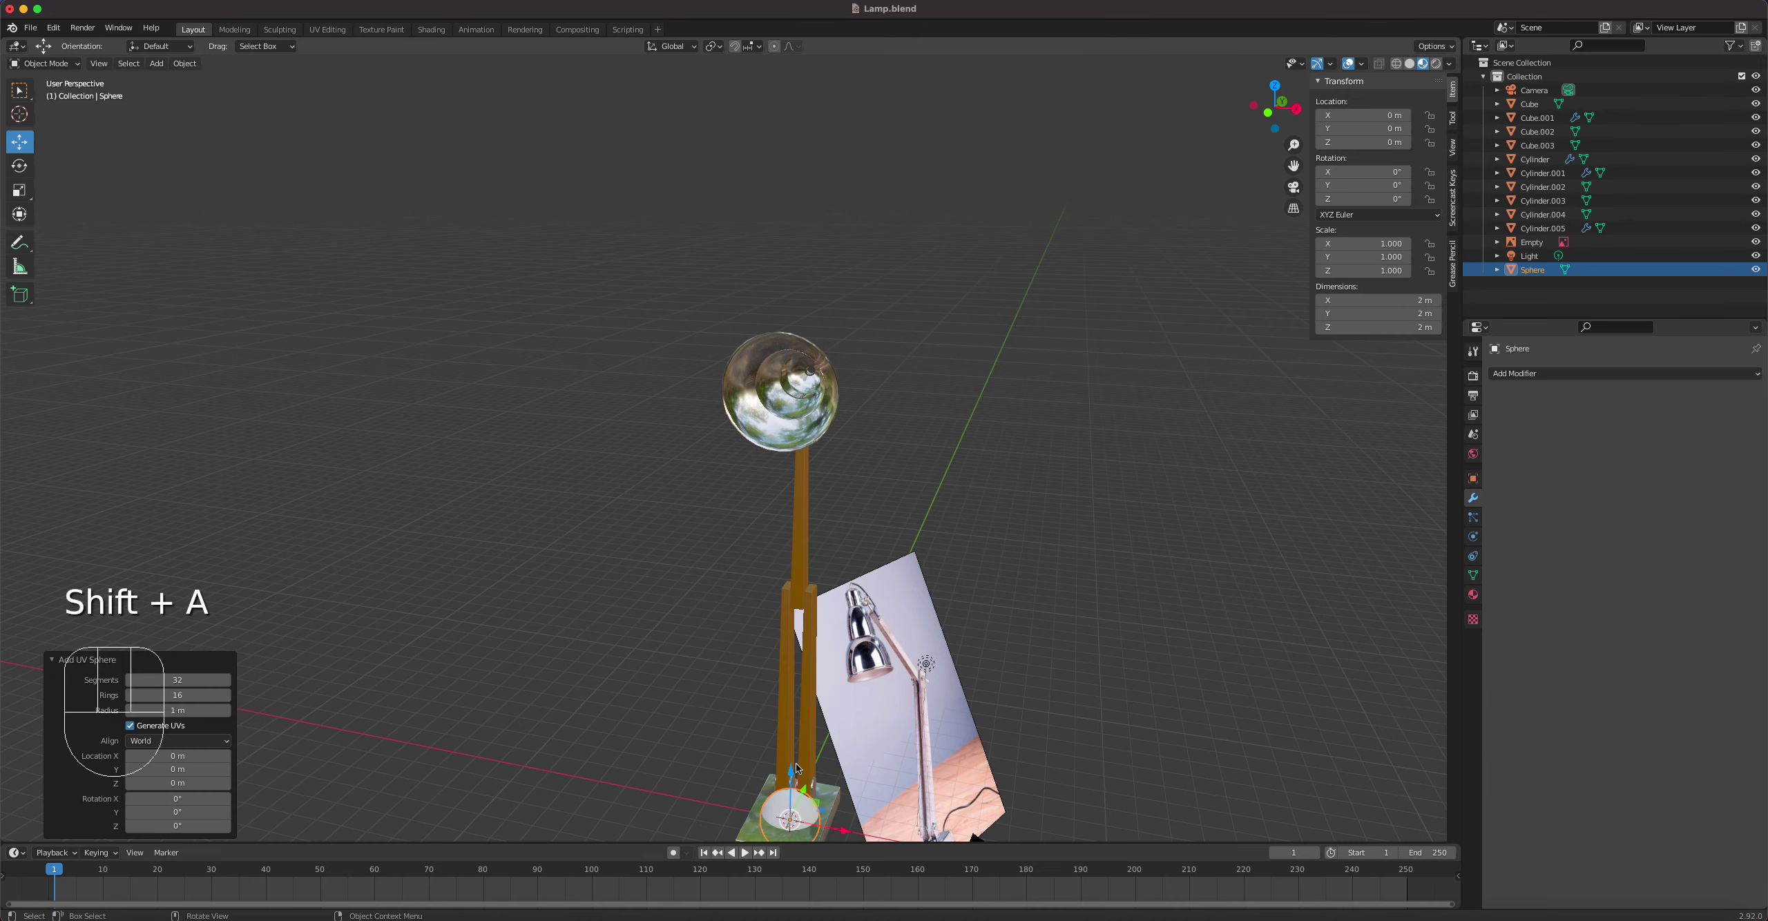
{"action": "left_click_drag", "start_coordinate": [796, 768], "coordinate": [801, 360]}
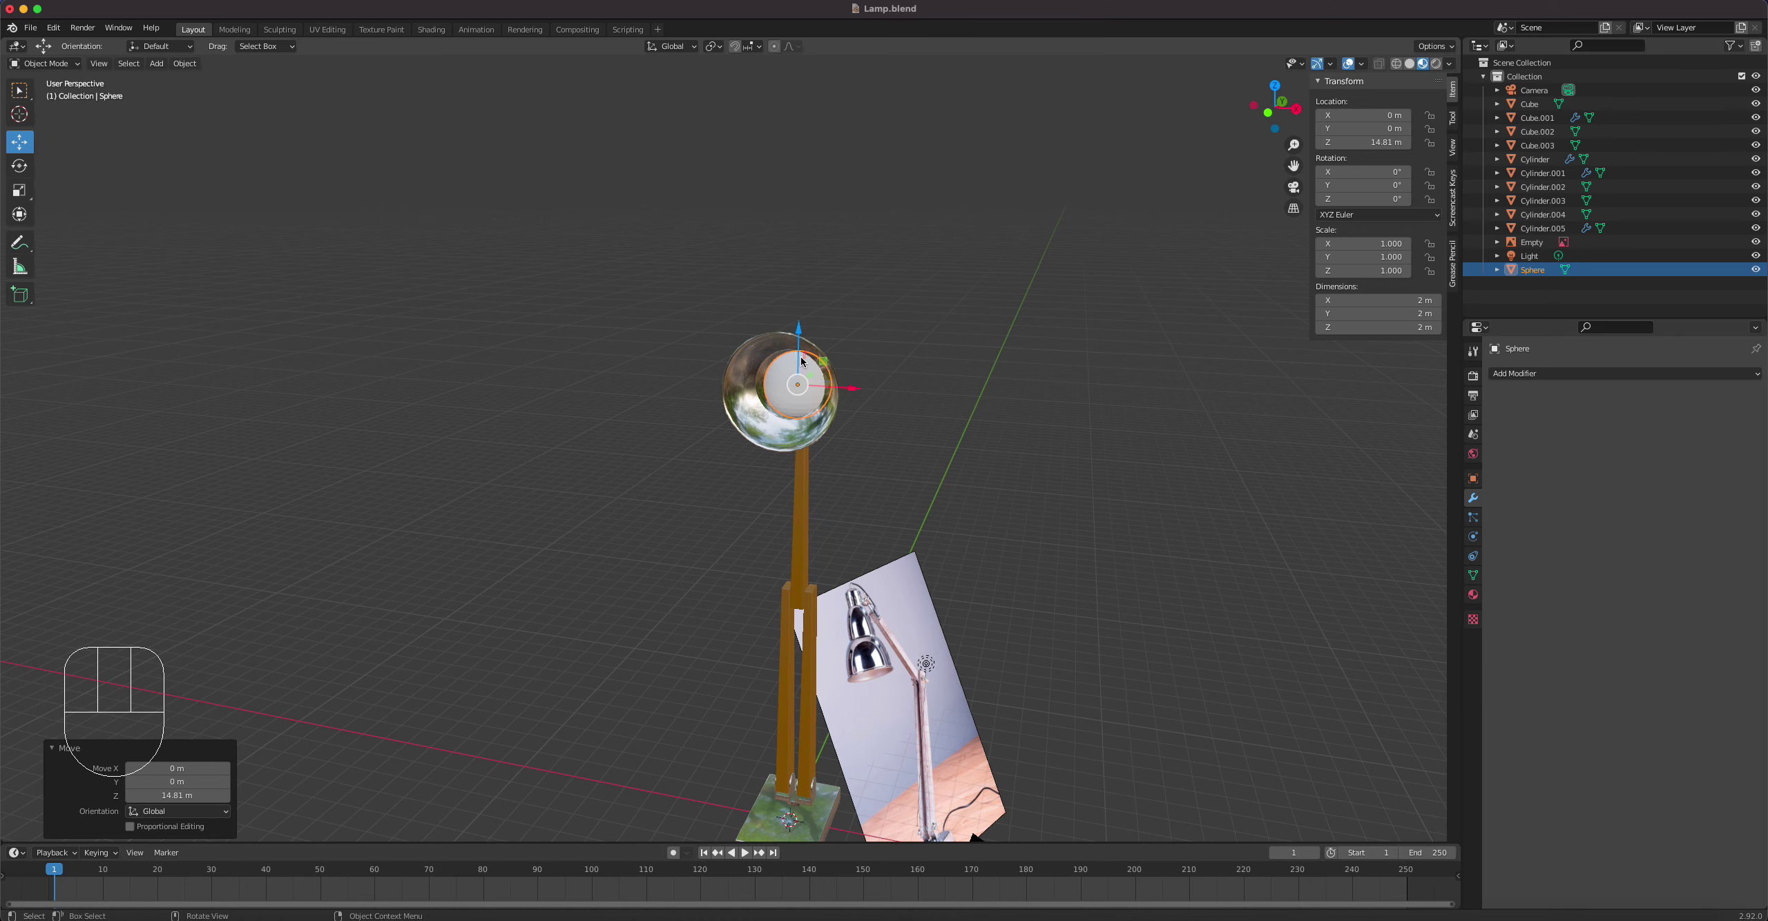
Step: Scale the sphere in the lampshade down to about 0.86
{"action": "scroll", "coordinate": [801, 358], "scroll_direction": "up", "scroll_amount": 5}
{"action": "middle_click_drag", "start_coordinate": [878, 368], "coordinate": [732, 503], "text": "shift"}
{"action": "scroll", "coordinate": [732, 503], "scroll_direction": "up", "scroll_amount": 2}
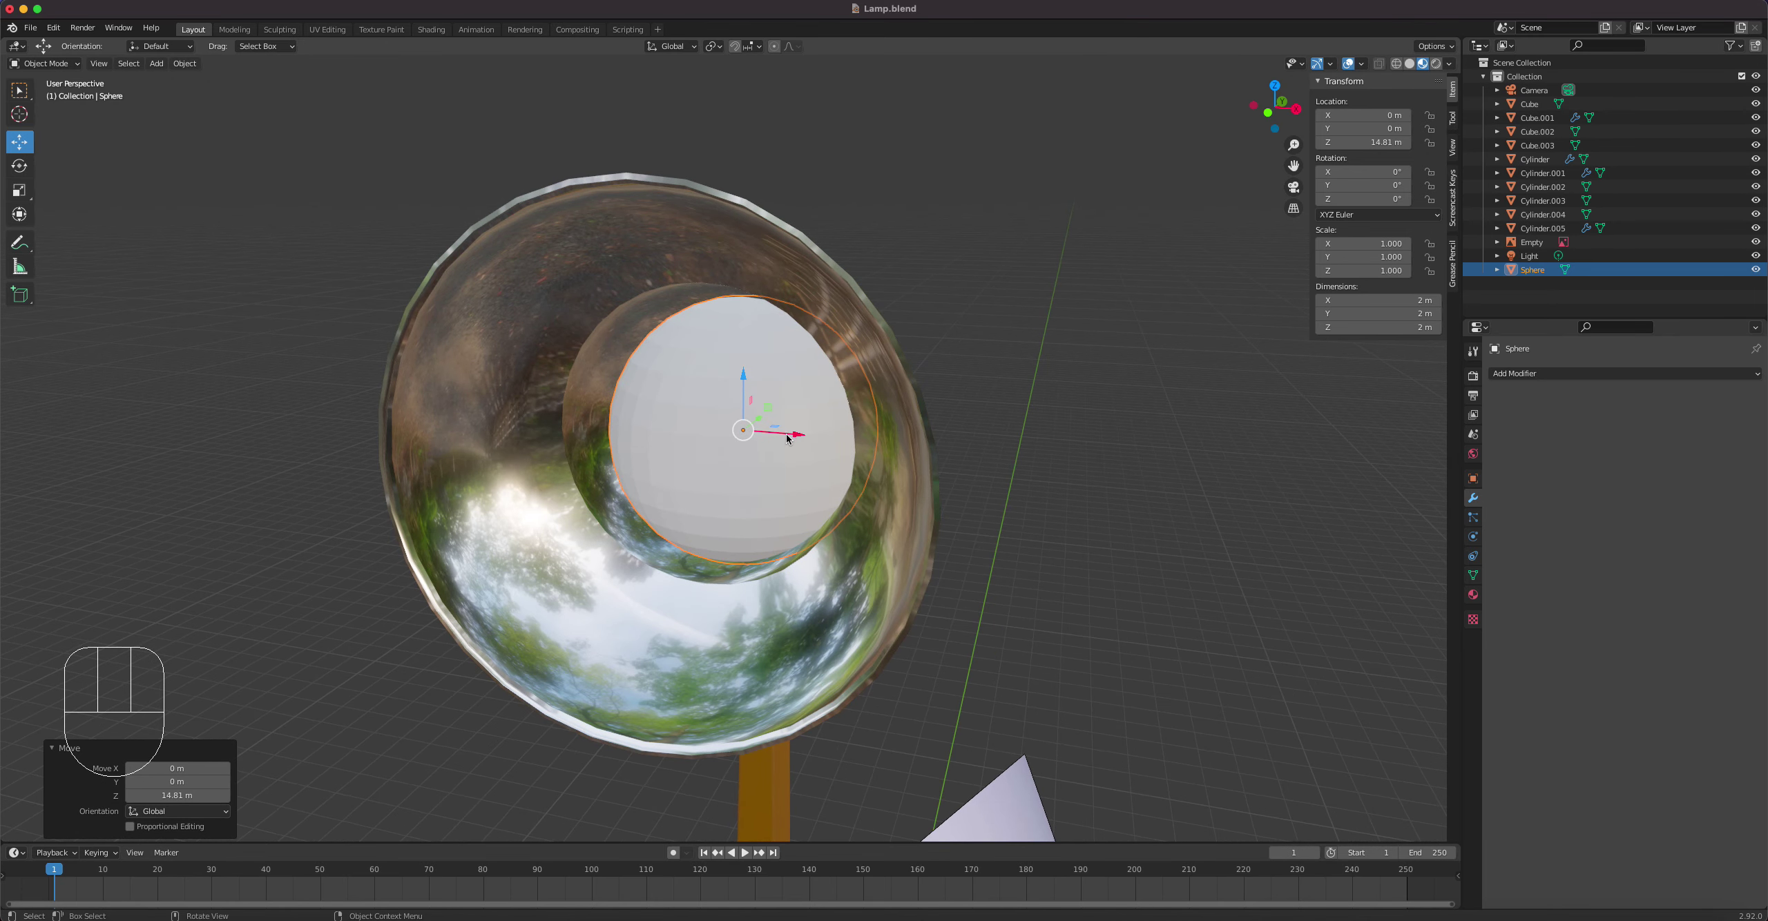
{"action": "key", "text": "s"}
{"action": "left_click", "coordinate": [887, 508]}
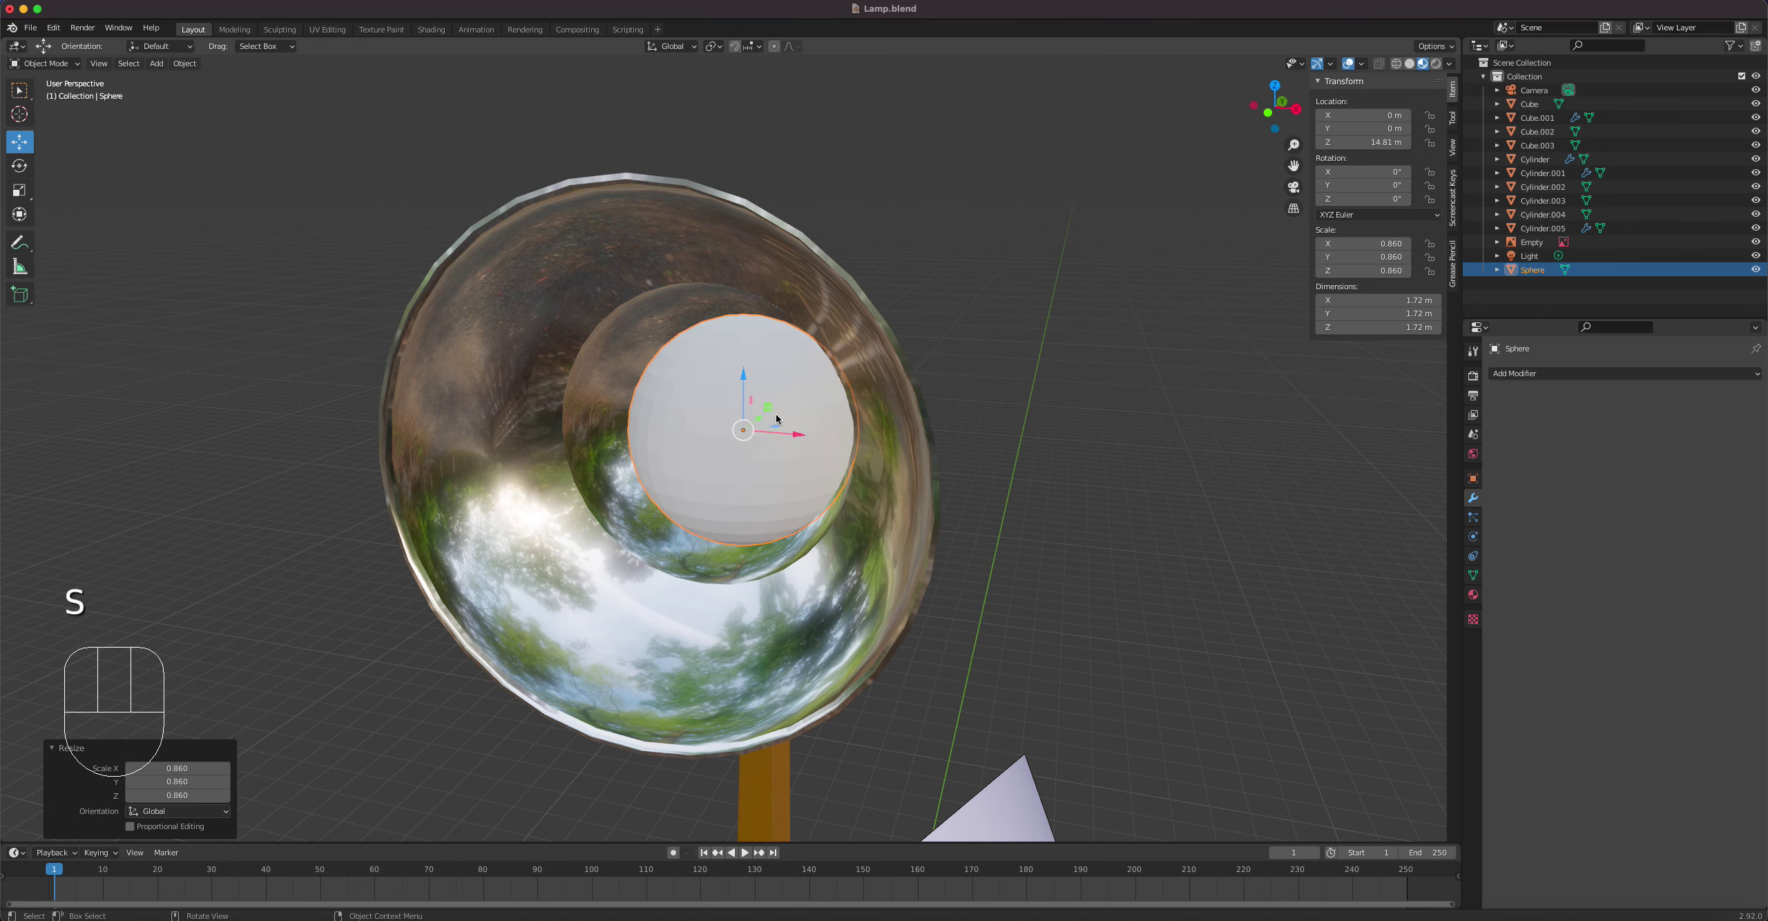
Step: Move the sphere about 0.62 m along negative Y toward the lampshade's wide opening
{"action": "left_click_drag", "start_coordinate": [761, 422], "coordinate": [785, 472]}
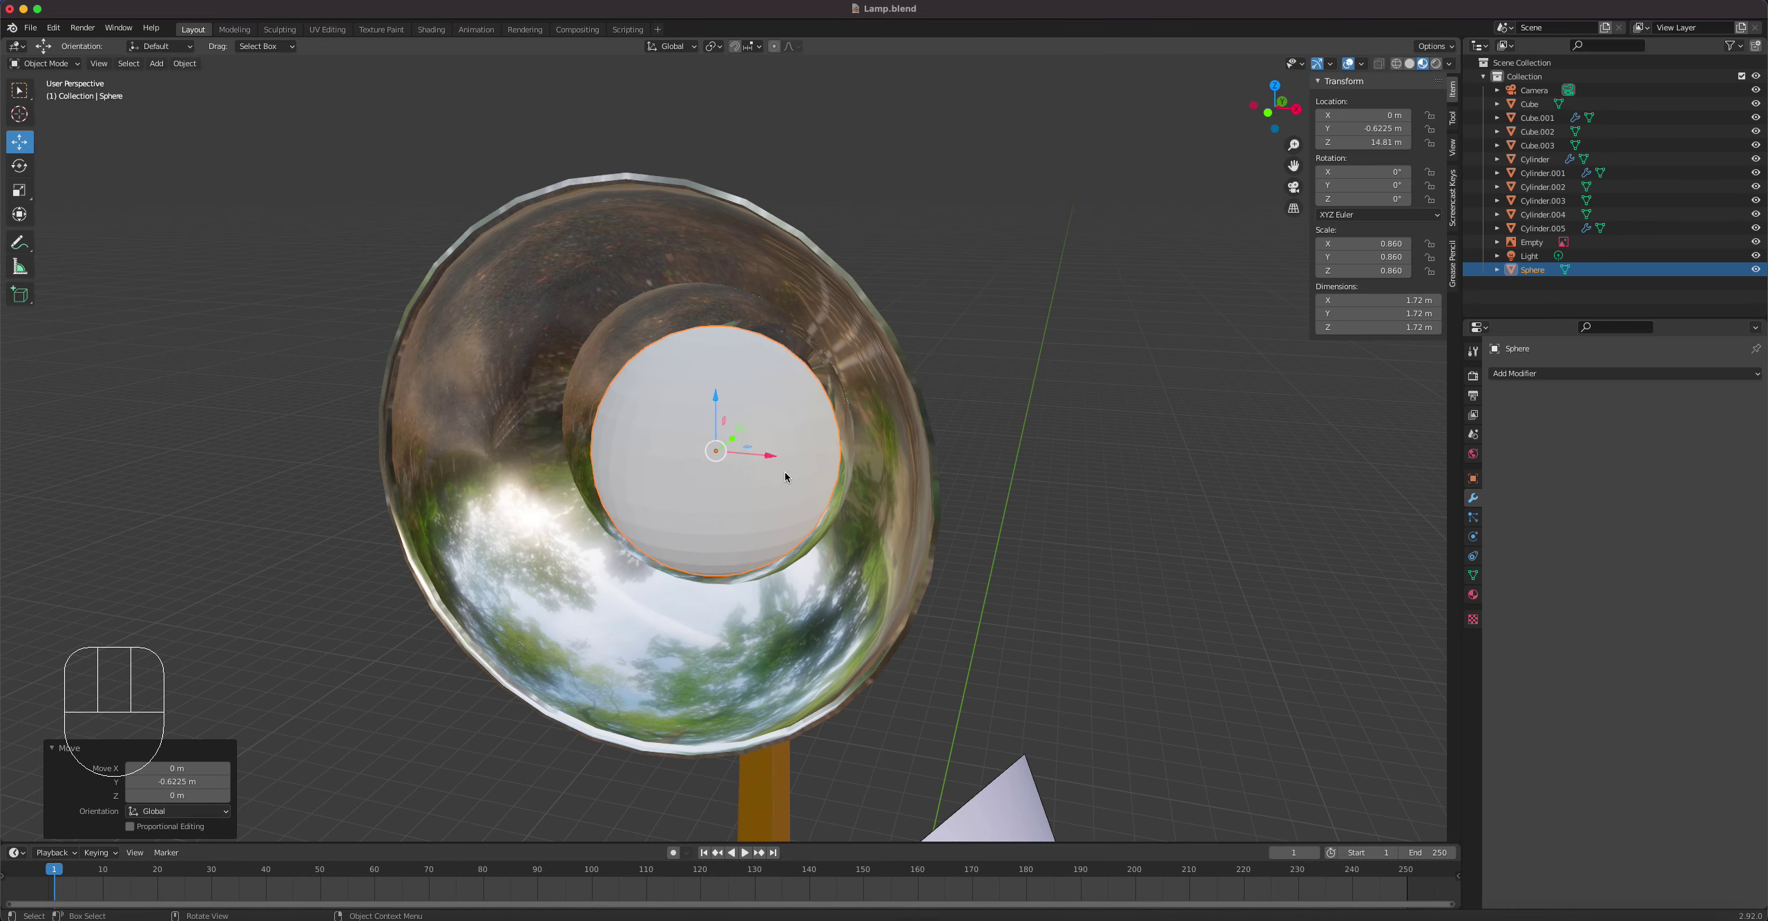
{"action": "middle_click_drag", "start_coordinate": [785, 472], "coordinate": [714, 446]}
{"action": "key", "text": "KP_3"}
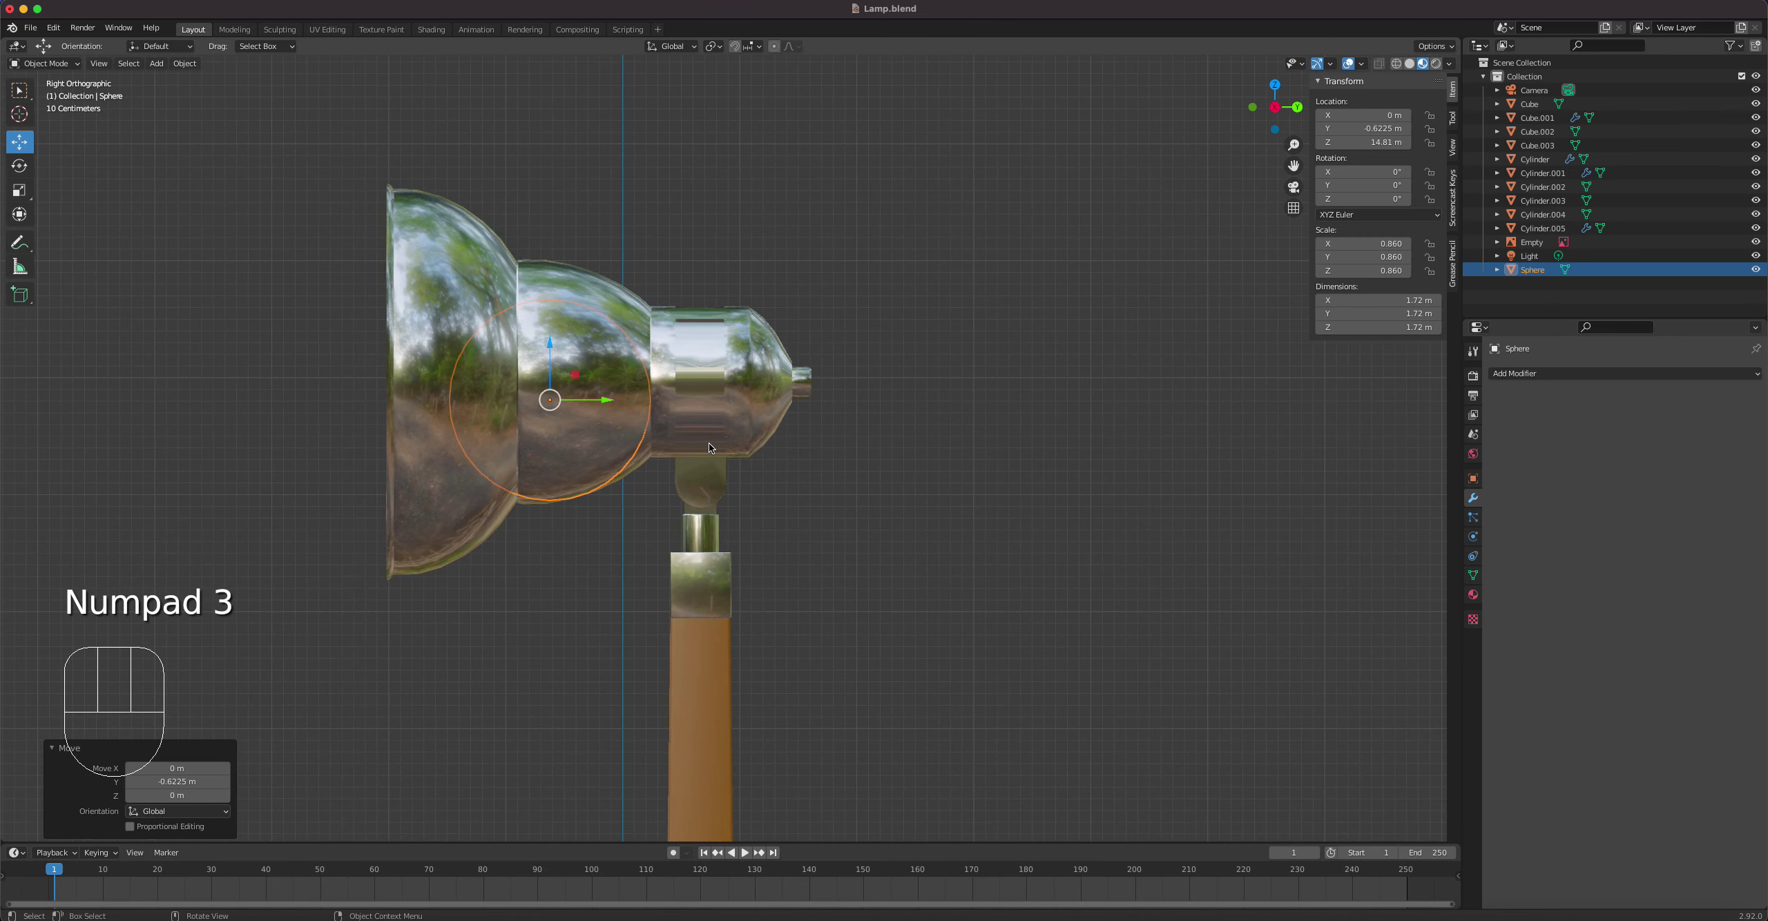
Step: Shrink the sphere to a scale of about 0.70 and reposition it in the lampshade at about Y -0.34 m, Z 14.95 m
{"action": "key", "text": "g"}
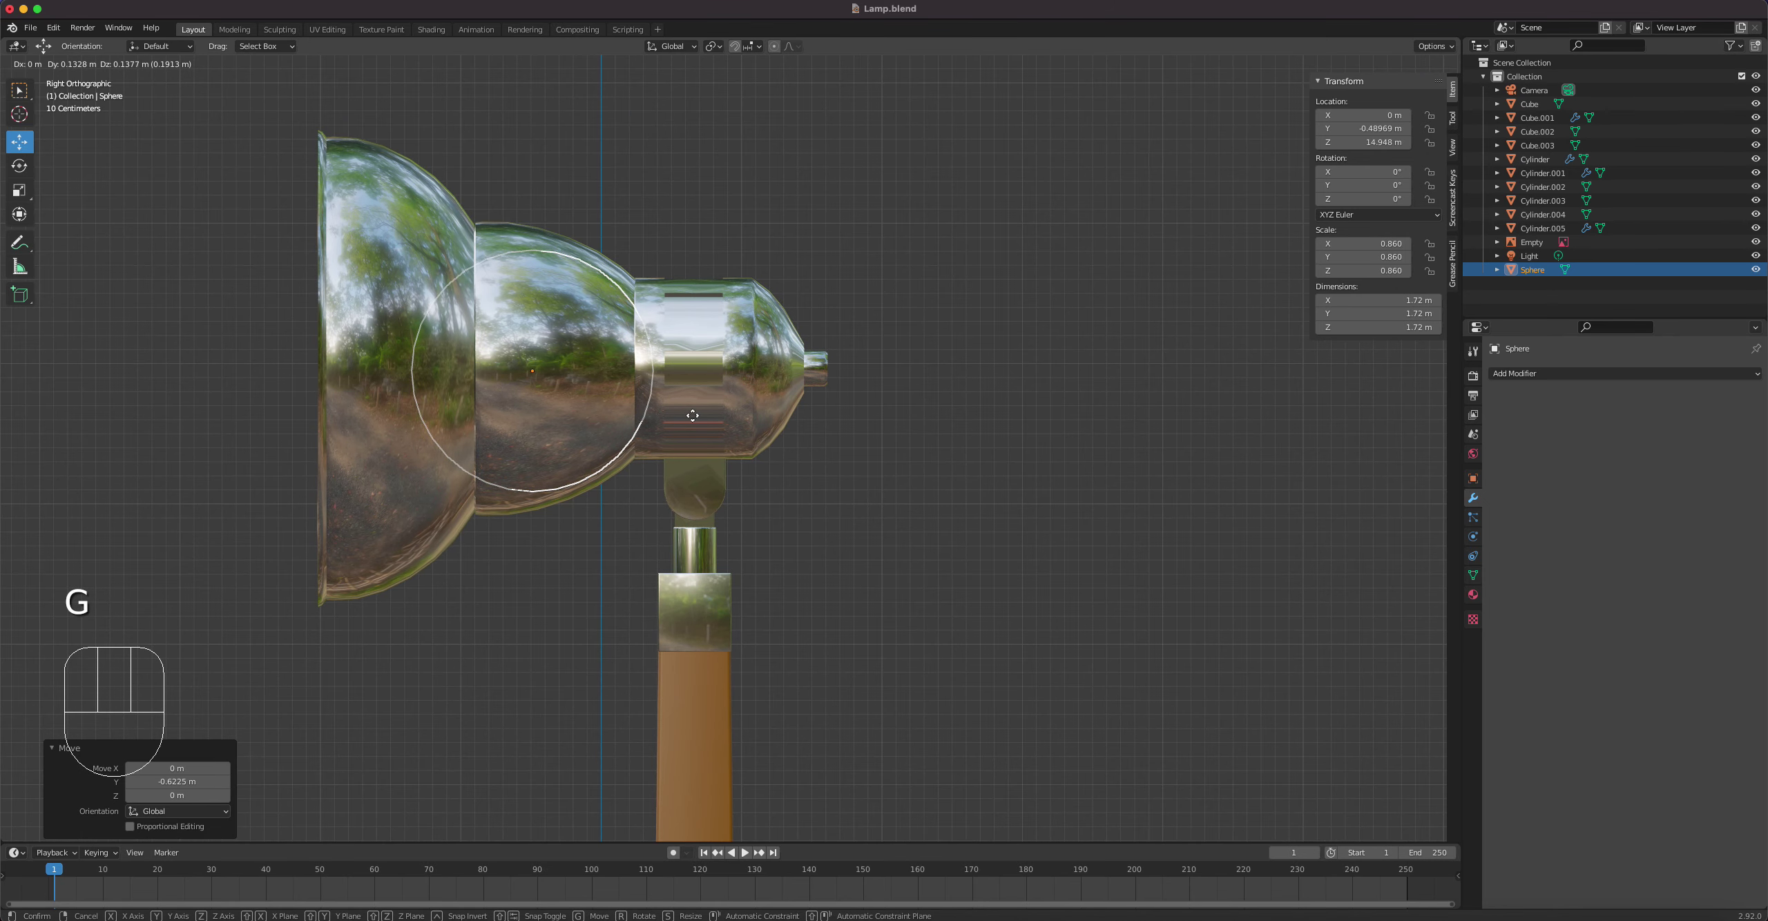
{"action": "left_click", "coordinate": [692, 414]}
{"action": "middle_click_drag", "start_coordinate": [569, 423], "coordinate": [583, 420]}
{"action": "key", "text": "s"}
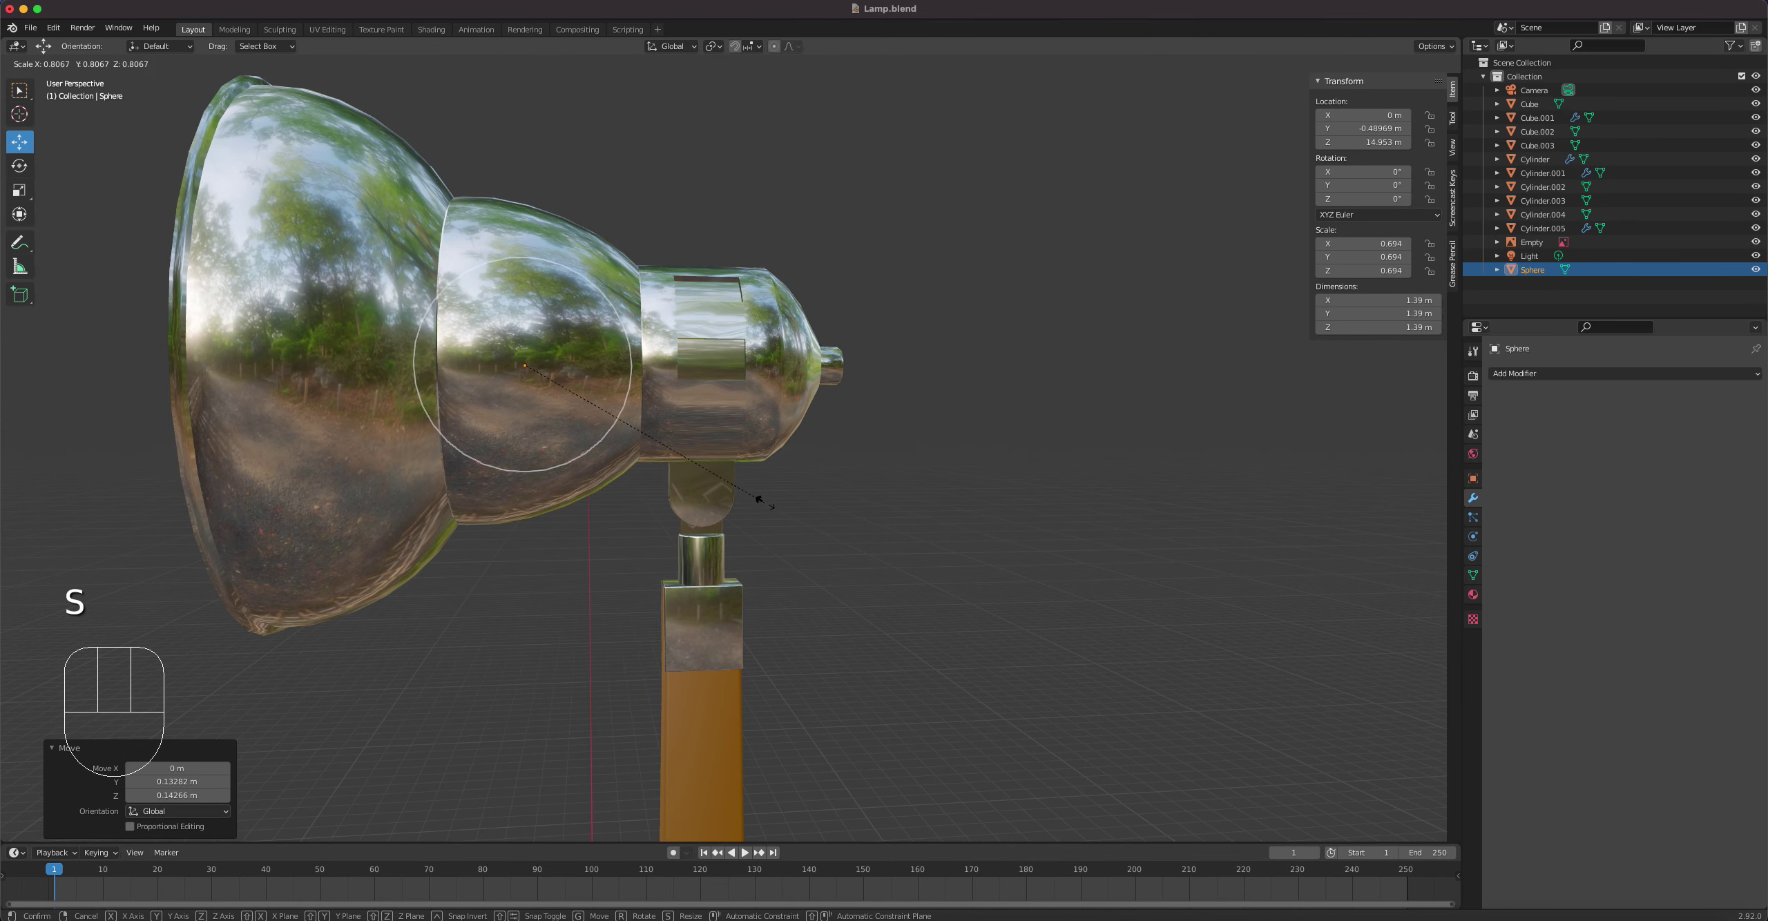
{"action": "left_click", "coordinate": [760, 499]}
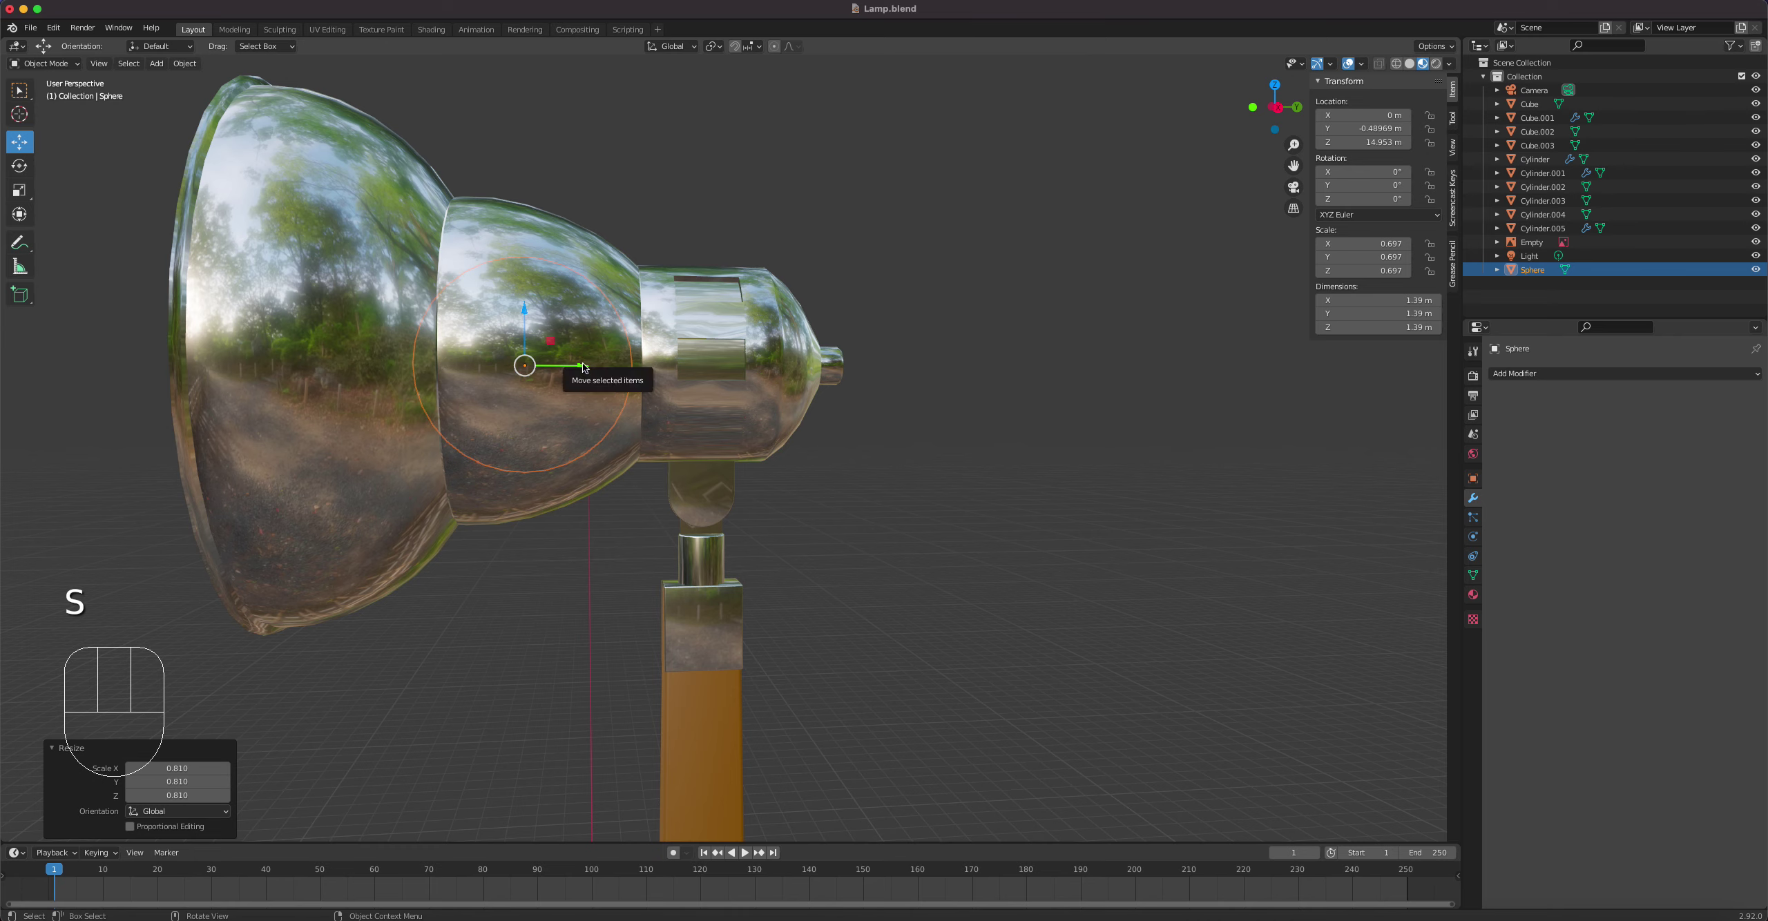
{"action": "left_click_drag", "start_coordinate": [588, 368], "coordinate": [609, 366]}
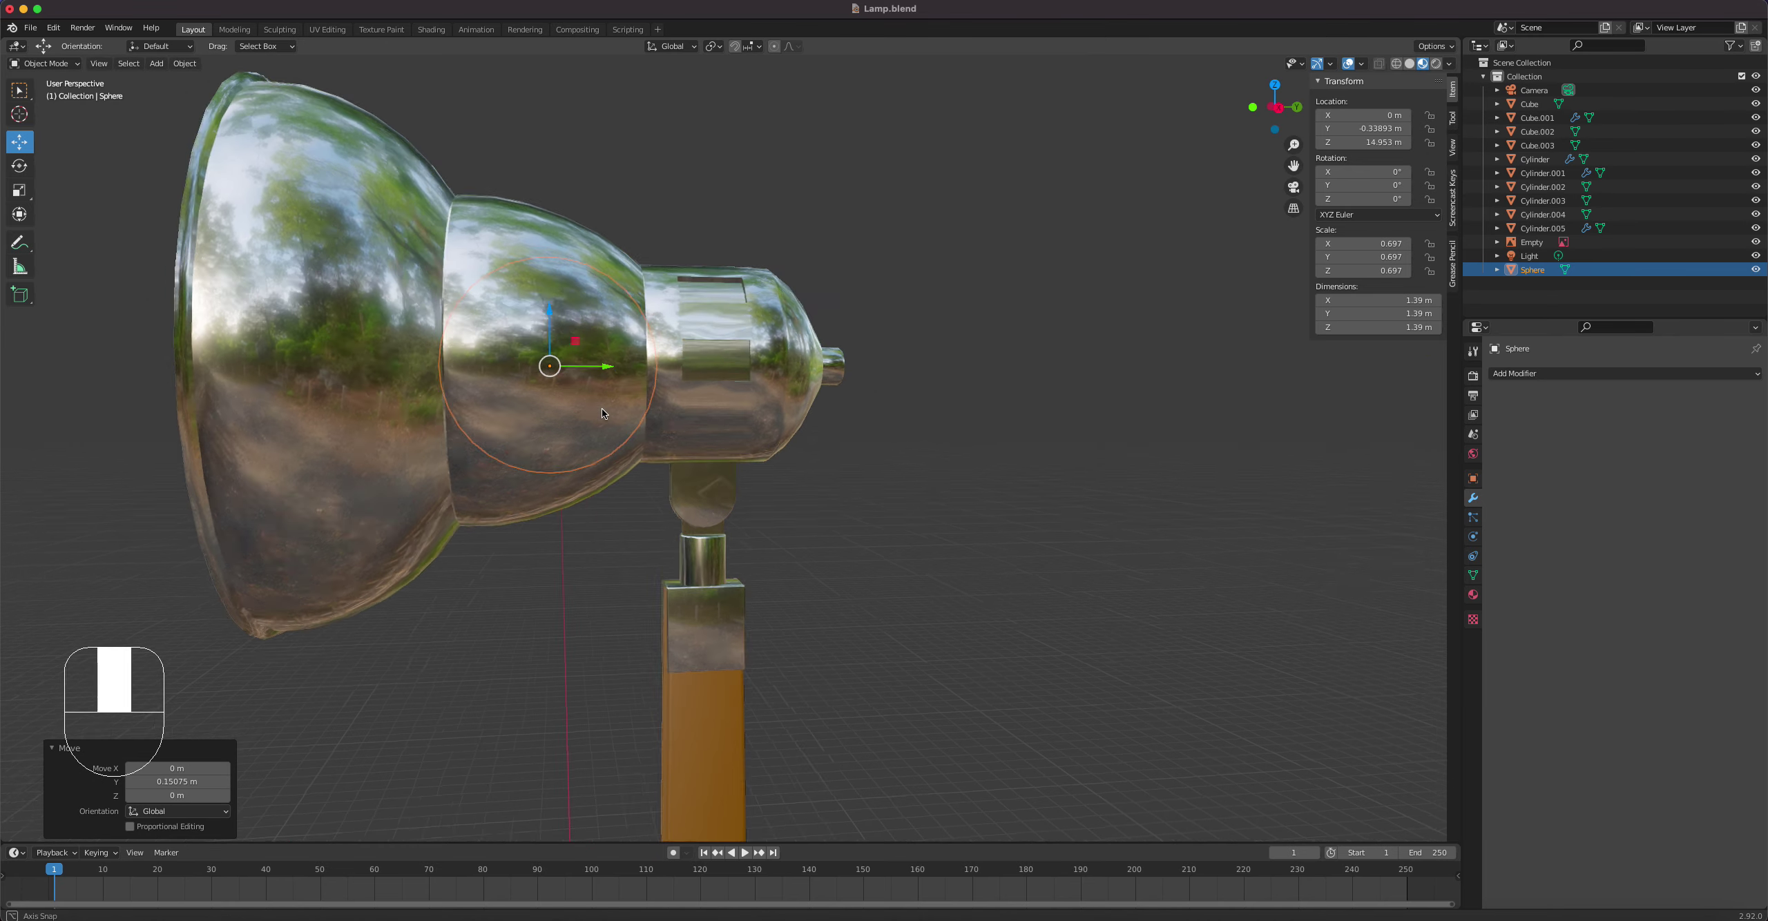
Step: Shade the sphere smooth and enlarge it by a factor of about 1.1, to a scale of 0.765
{"action": "middle_click_drag", "start_coordinate": [602, 409], "coordinate": [751, 404]}
{"action": "right_click", "coordinate": [751, 404]}
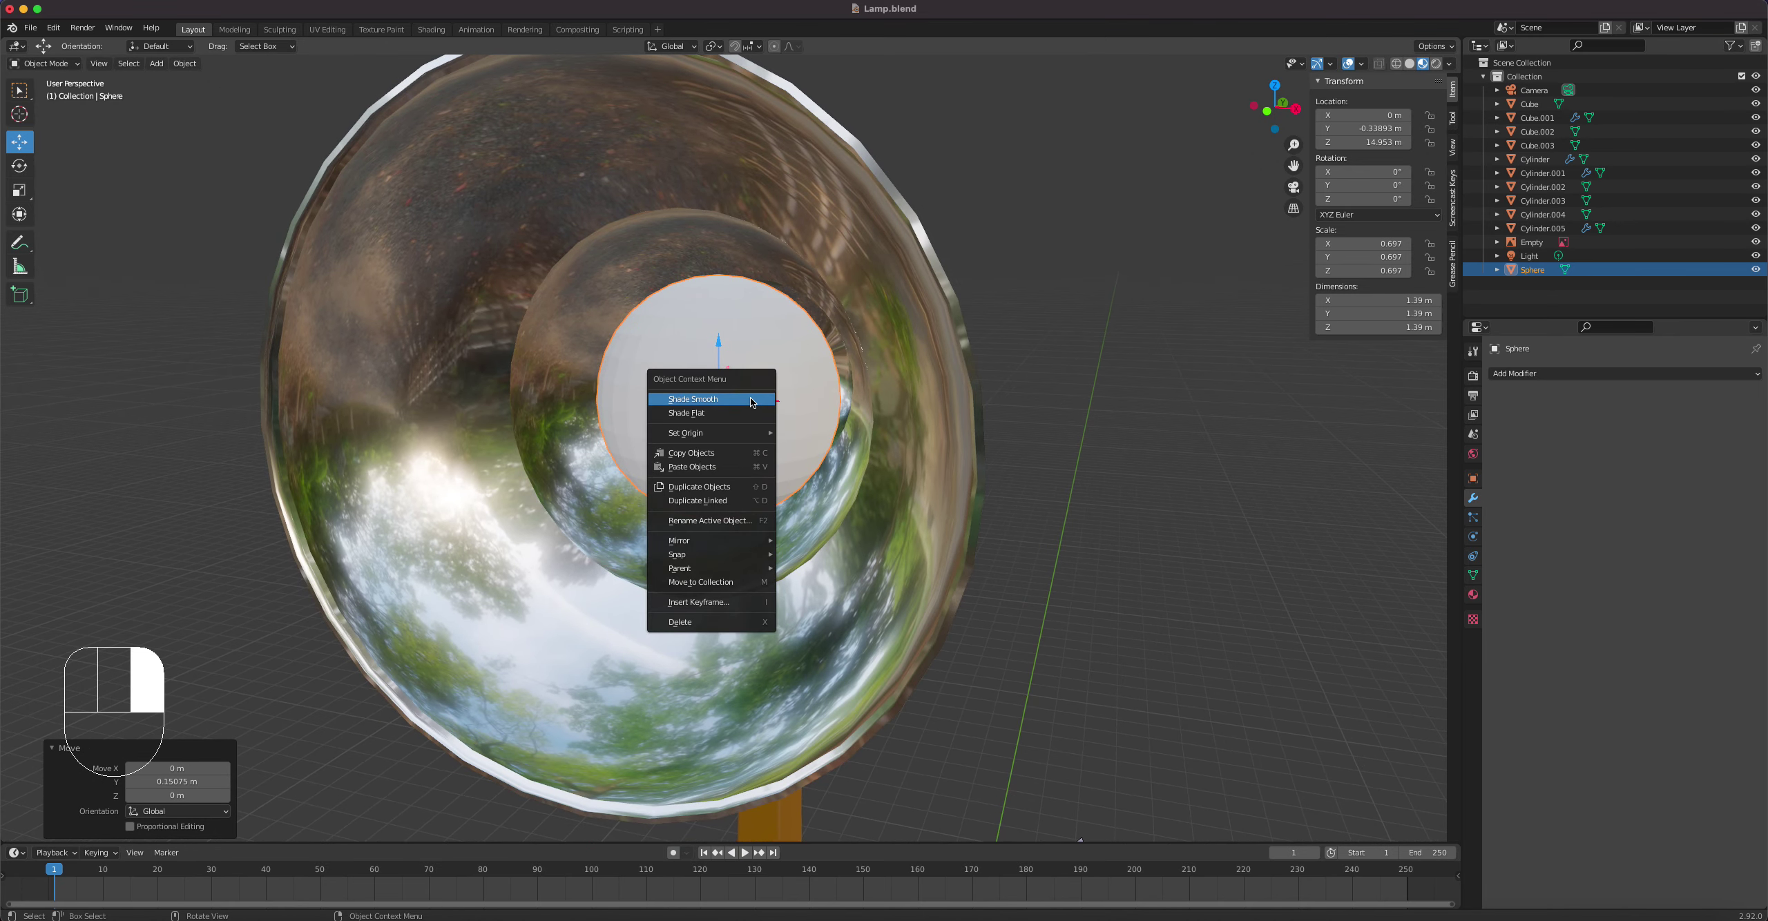
{"action": "left_click", "coordinate": [752, 392]}
{"action": "key", "text": "s"}
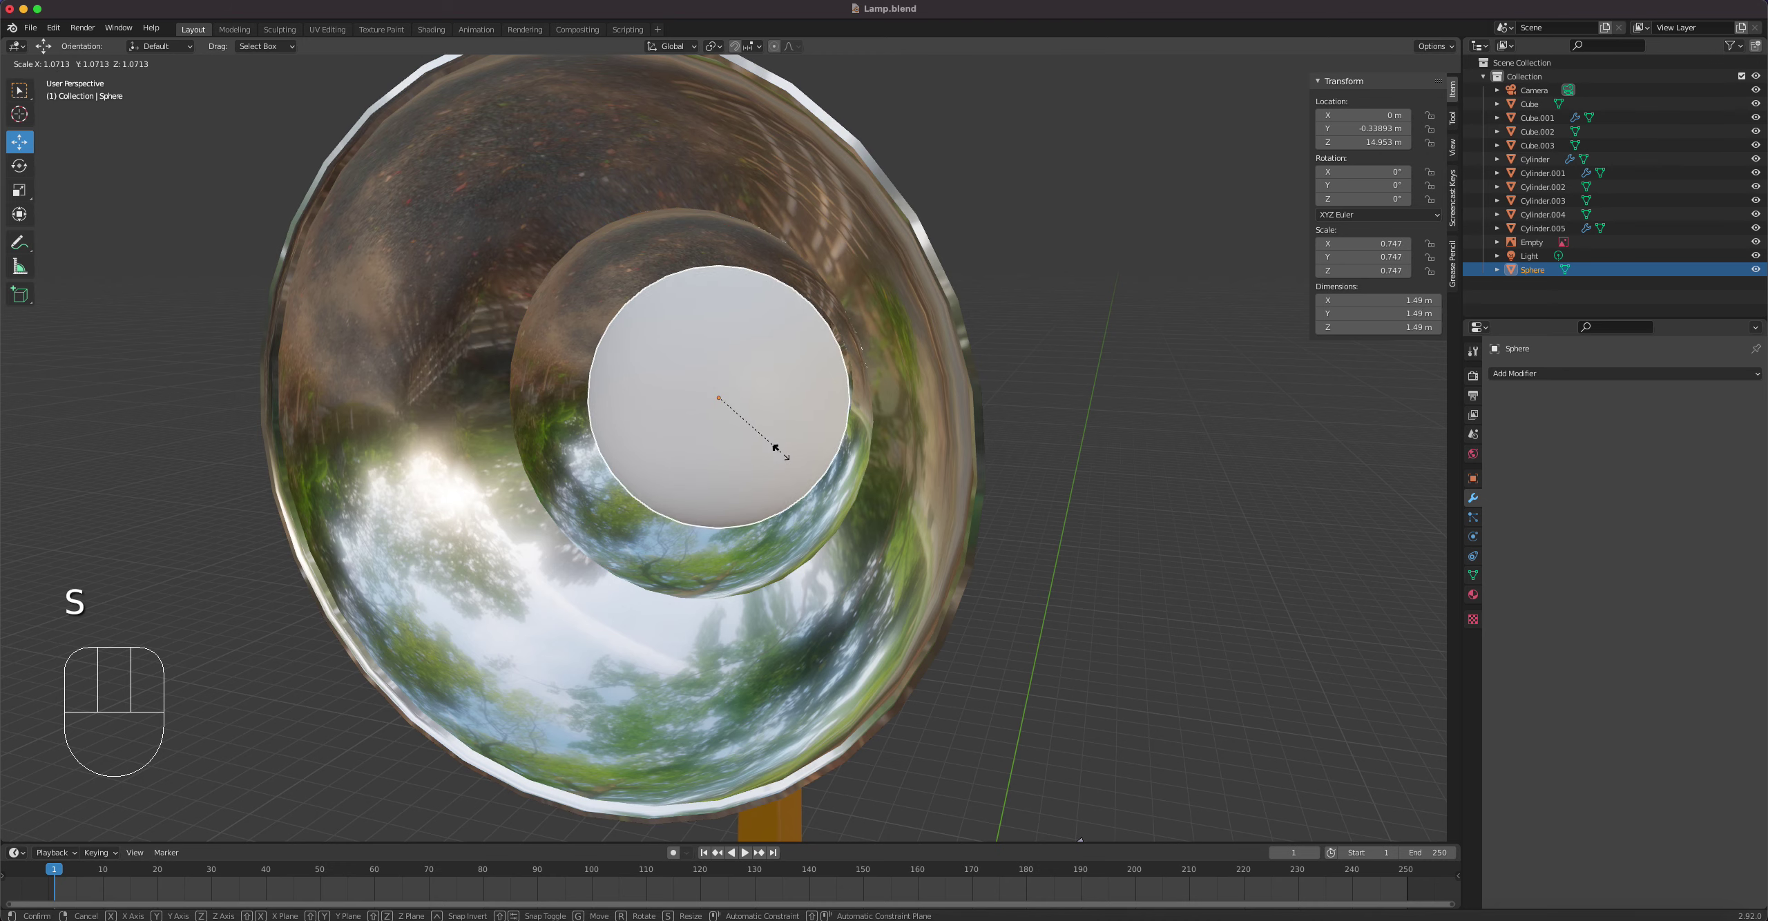
{"action": "left_click", "coordinate": [777, 455]}
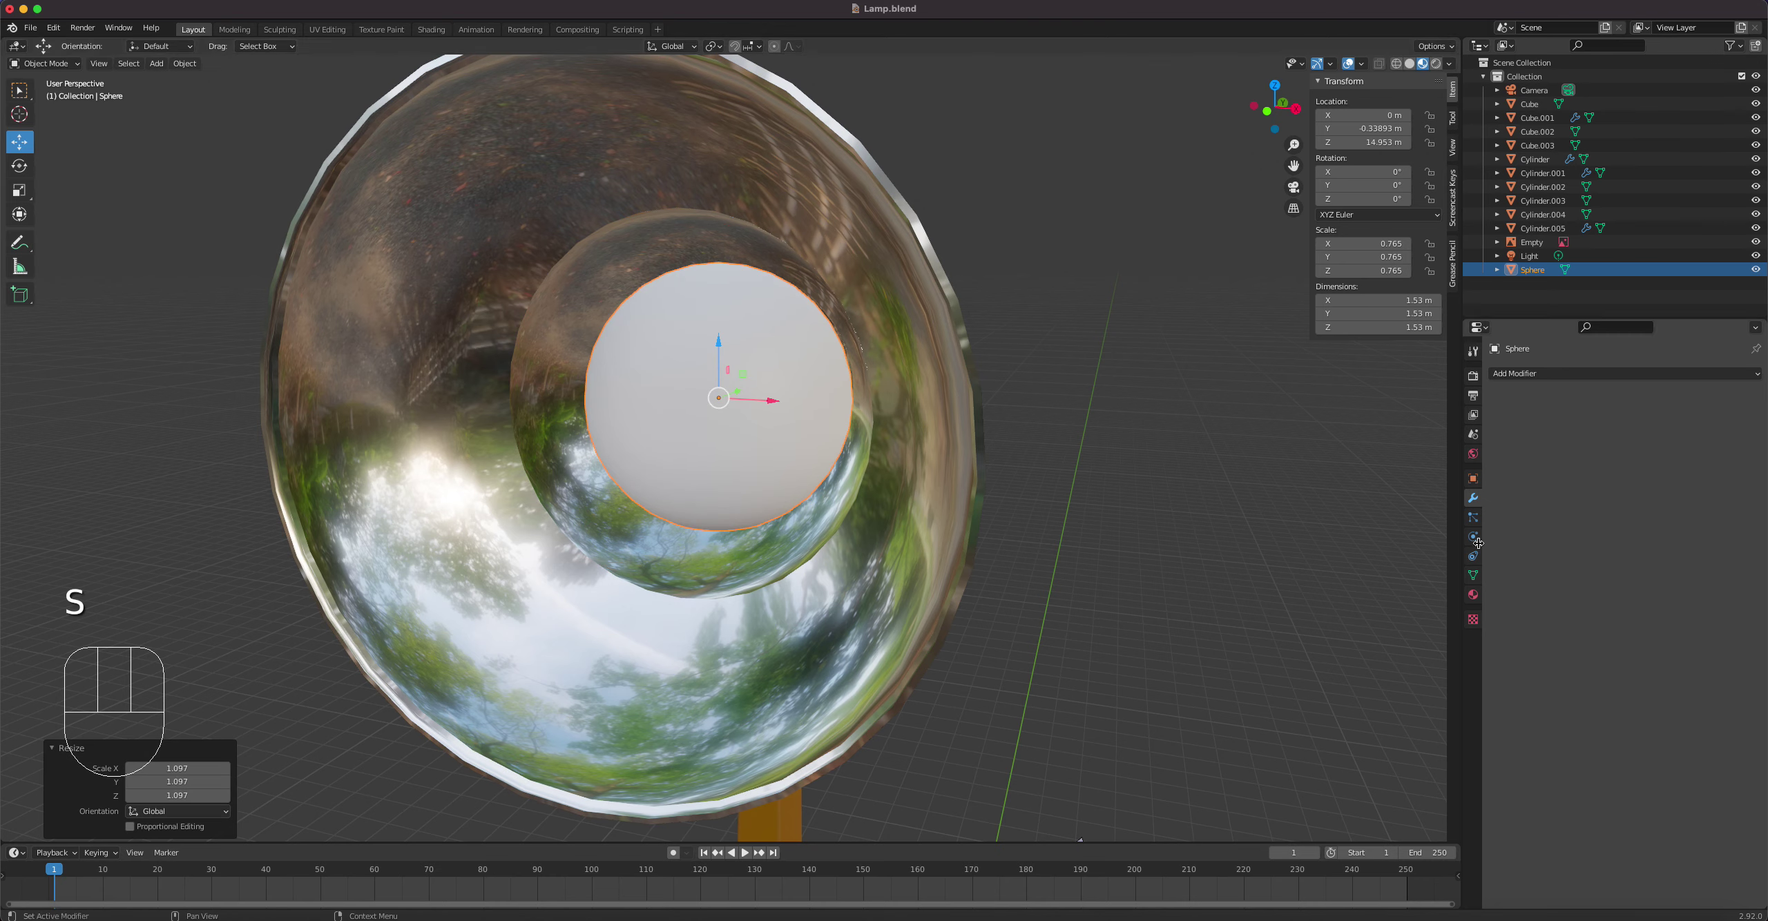
Step: Give the sphere a new material with a white Emission surface shader at strength 40.1
{"action": "left_click", "coordinate": [1473, 594]}
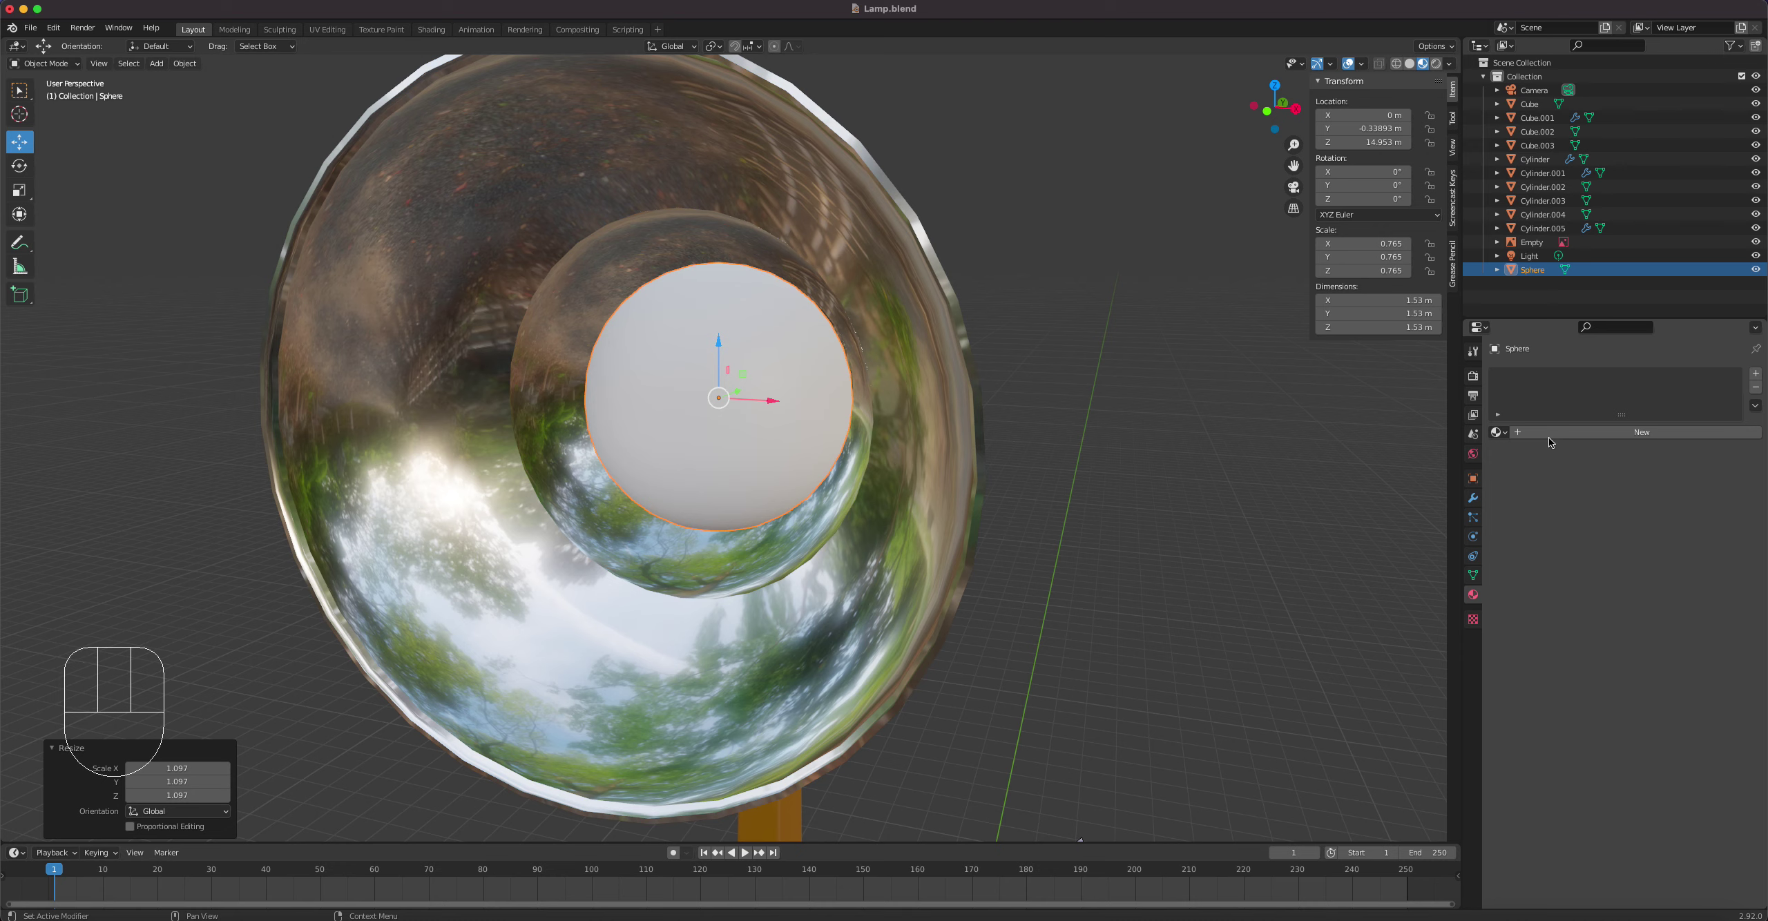
{"action": "left_click", "coordinate": [1551, 433]}
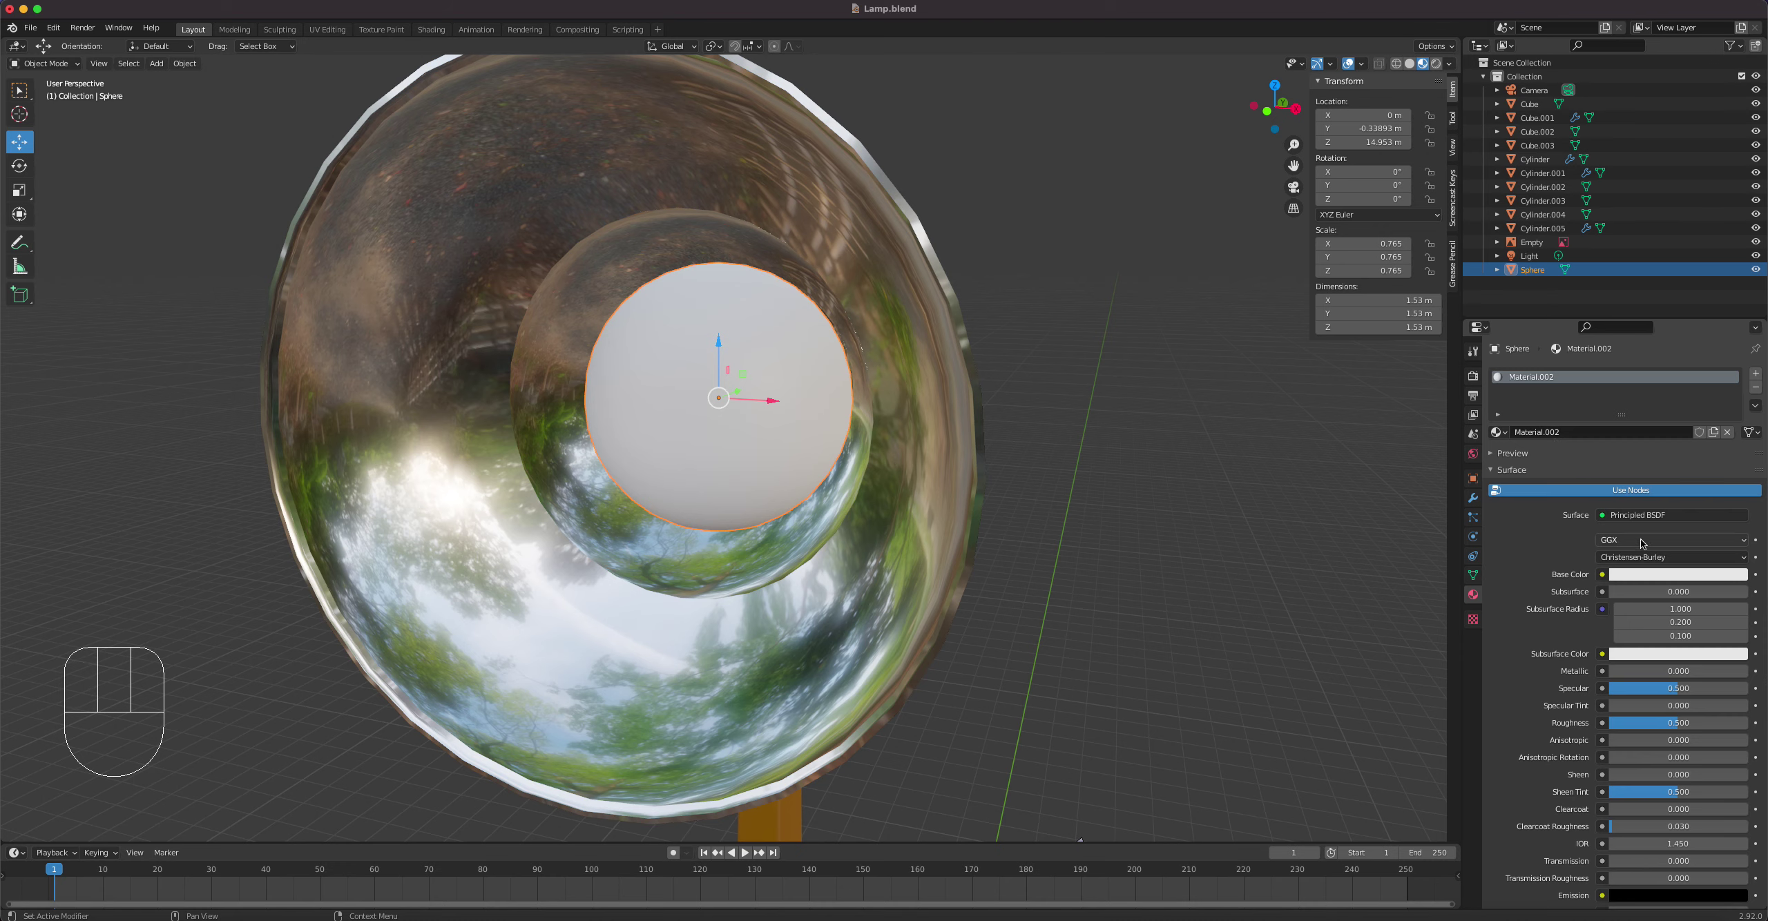
{"action": "left_click", "coordinate": [1644, 518]}
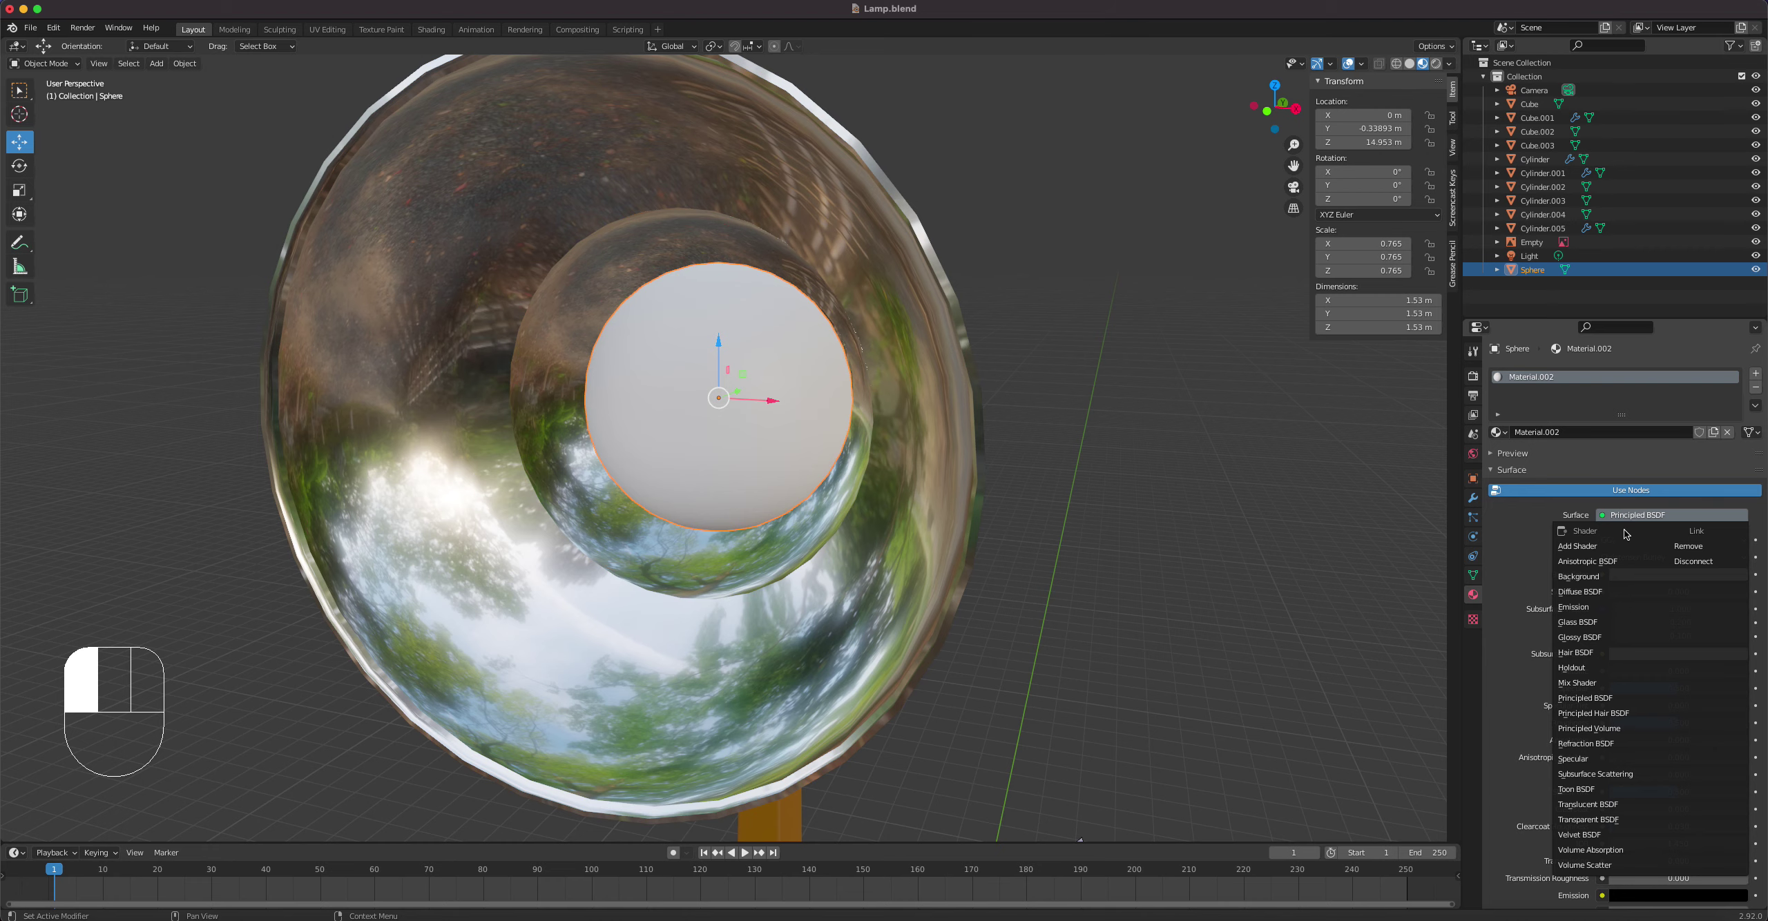
{"action": "left_click", "coordinate": [1589, 606]}
{"action": "left_click_drag", "start_coordinate": [1649, 557], "coordinate": [1692, 557]}
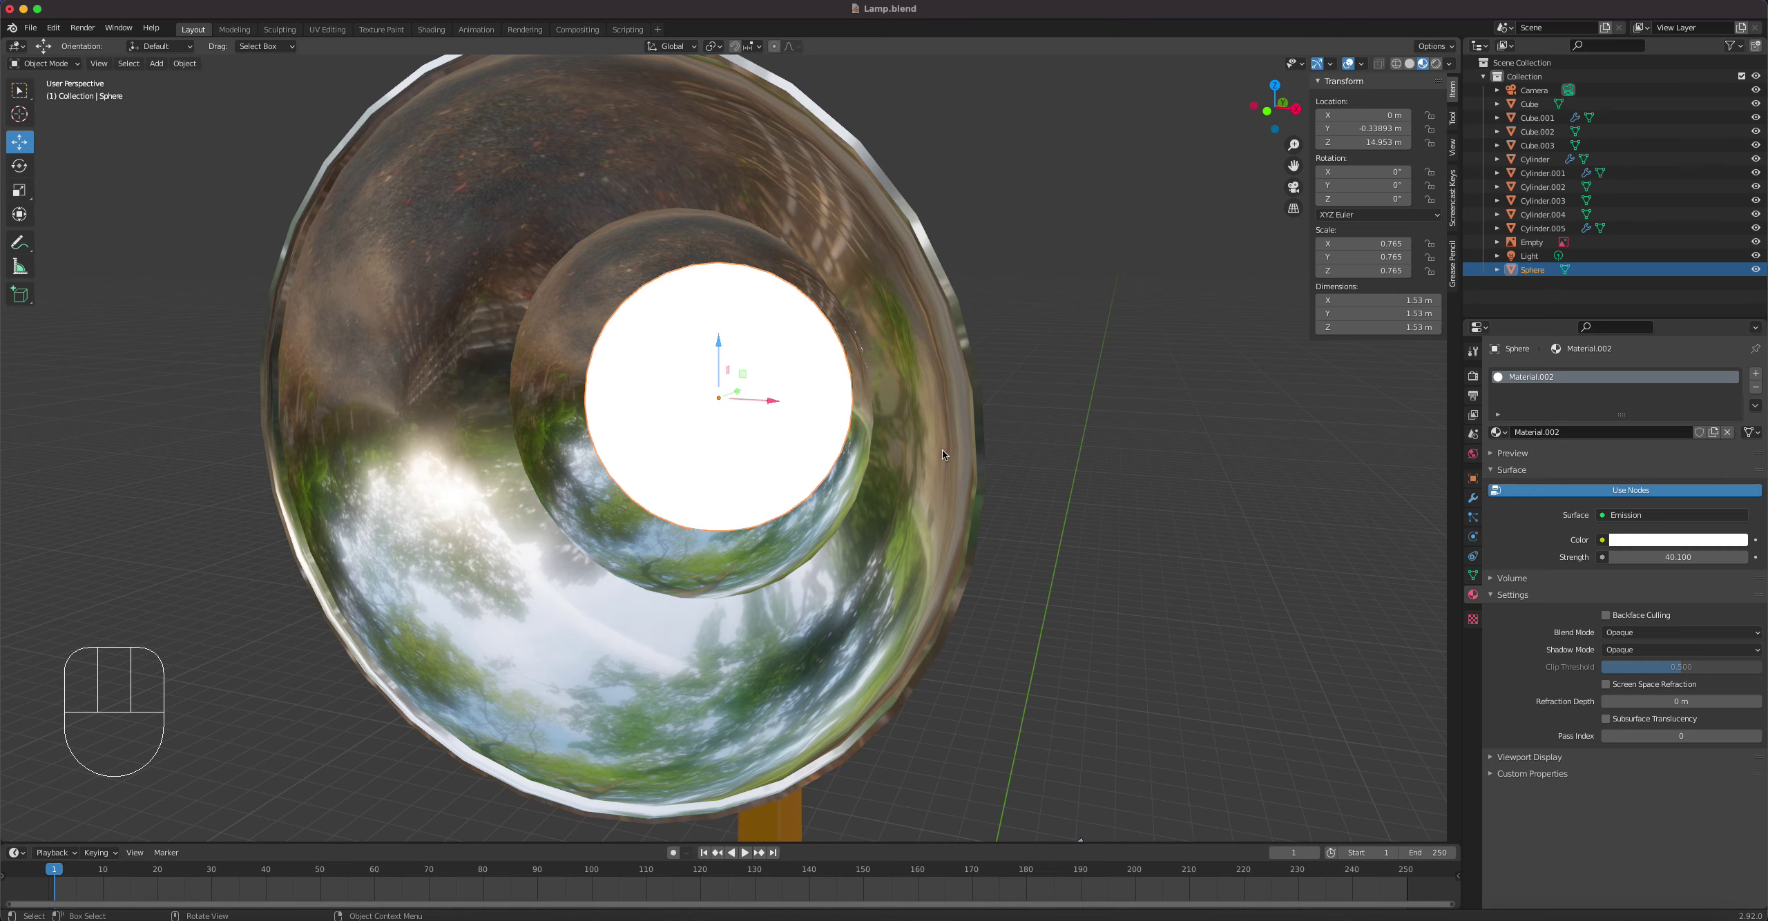
Step: Enable Ambient Occlusion, Bloom and Screen Space Reflections in the Eevee render settings
{"action": "scroll", "coordinate": [796, 460], "scroll_direction": "down", "scroll_amount": 8}
{"action": "middle_click_drag", "start_coordinate": [795, 460], "coordinate": [768, 491]}
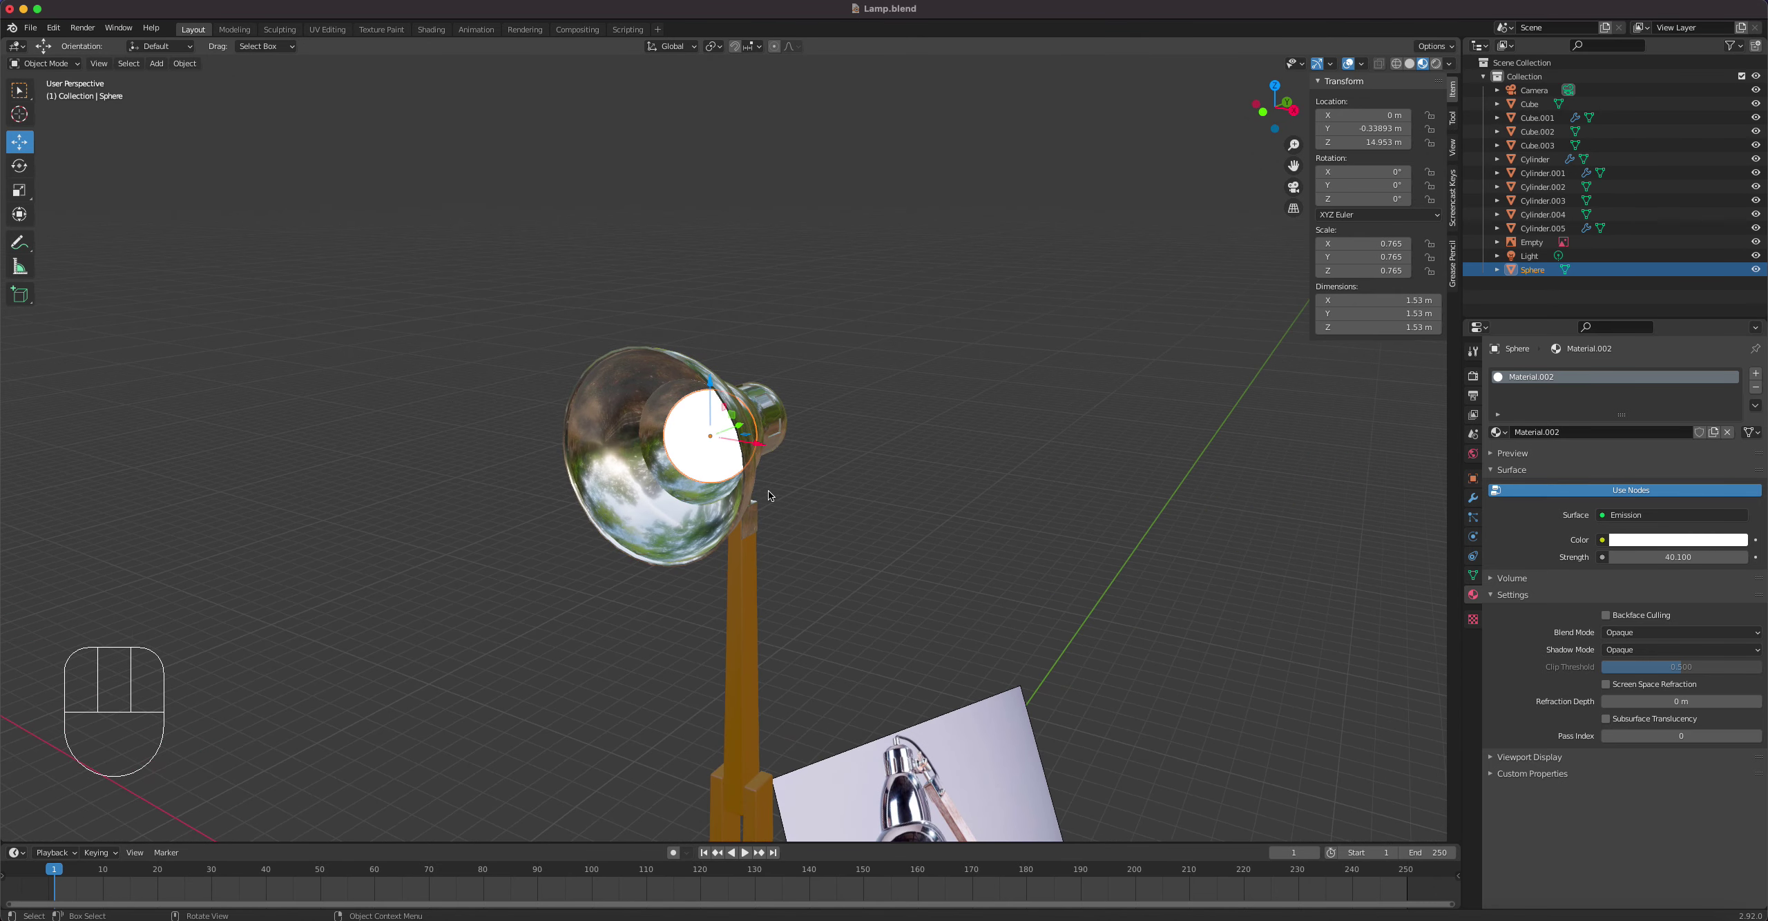
{"action": "scroll", "coordinate": [766, 490], "scroll_direction": "down", "scroll_amount": 3}
{"action": "left_click", "coordinate": [1473, 376]}
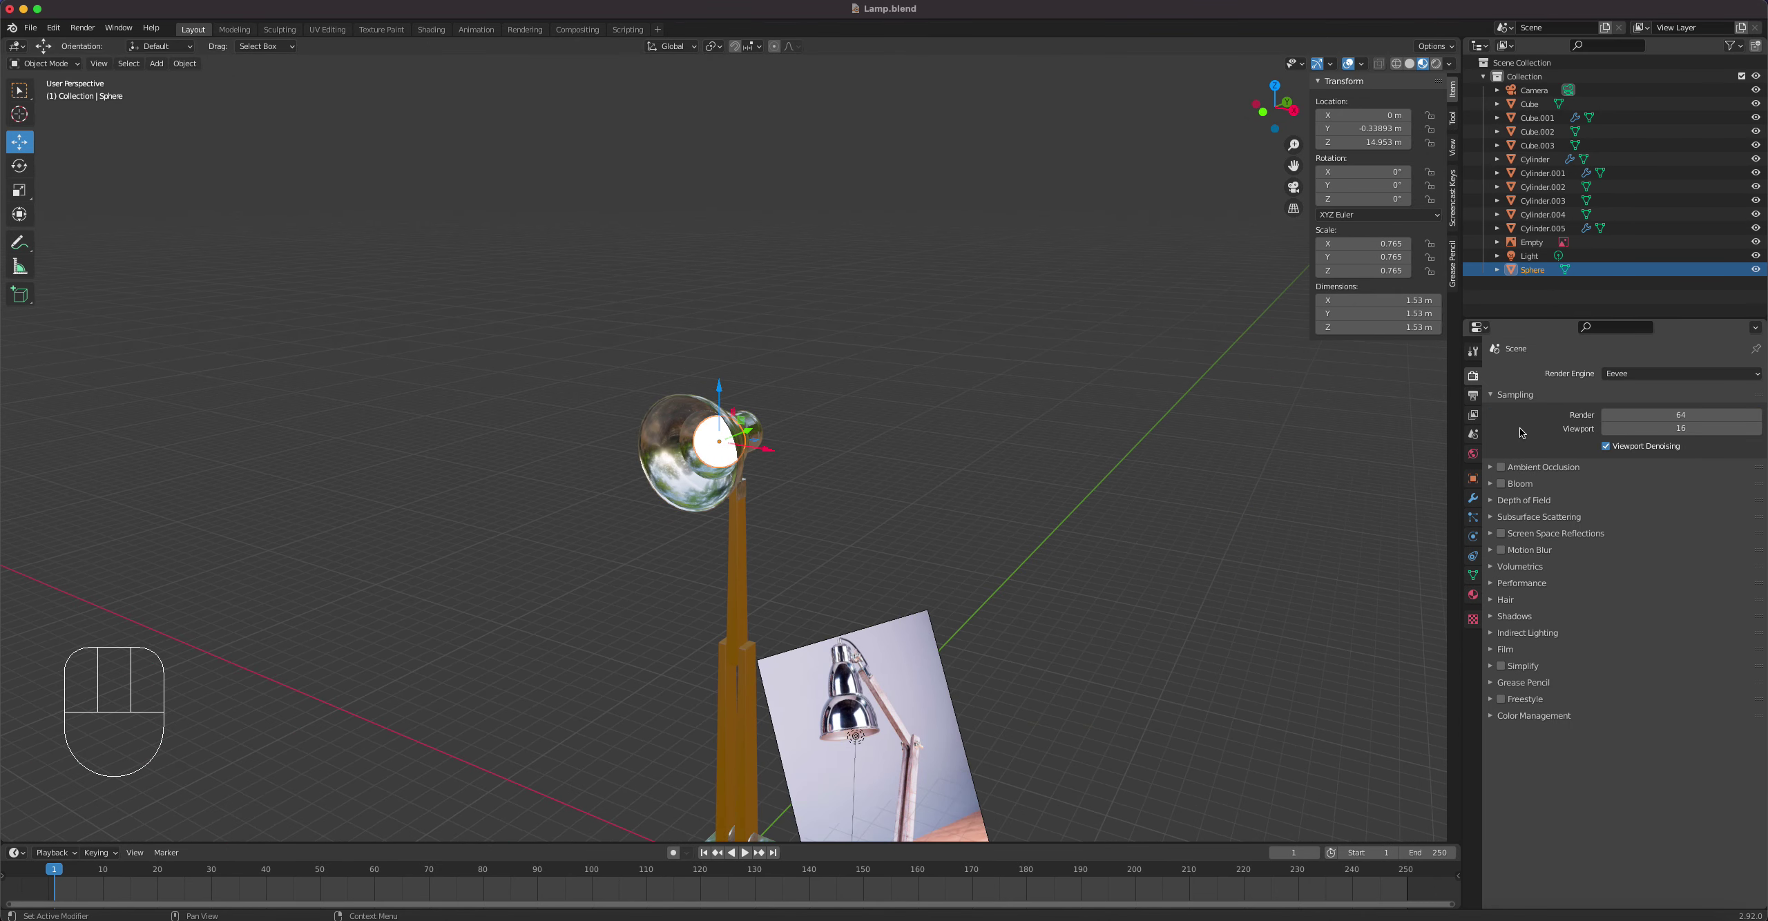
{"action": "left_click", "coordinate": [1511, 469]}
{"action": "left_click", "coordinate": [1501, 468]}
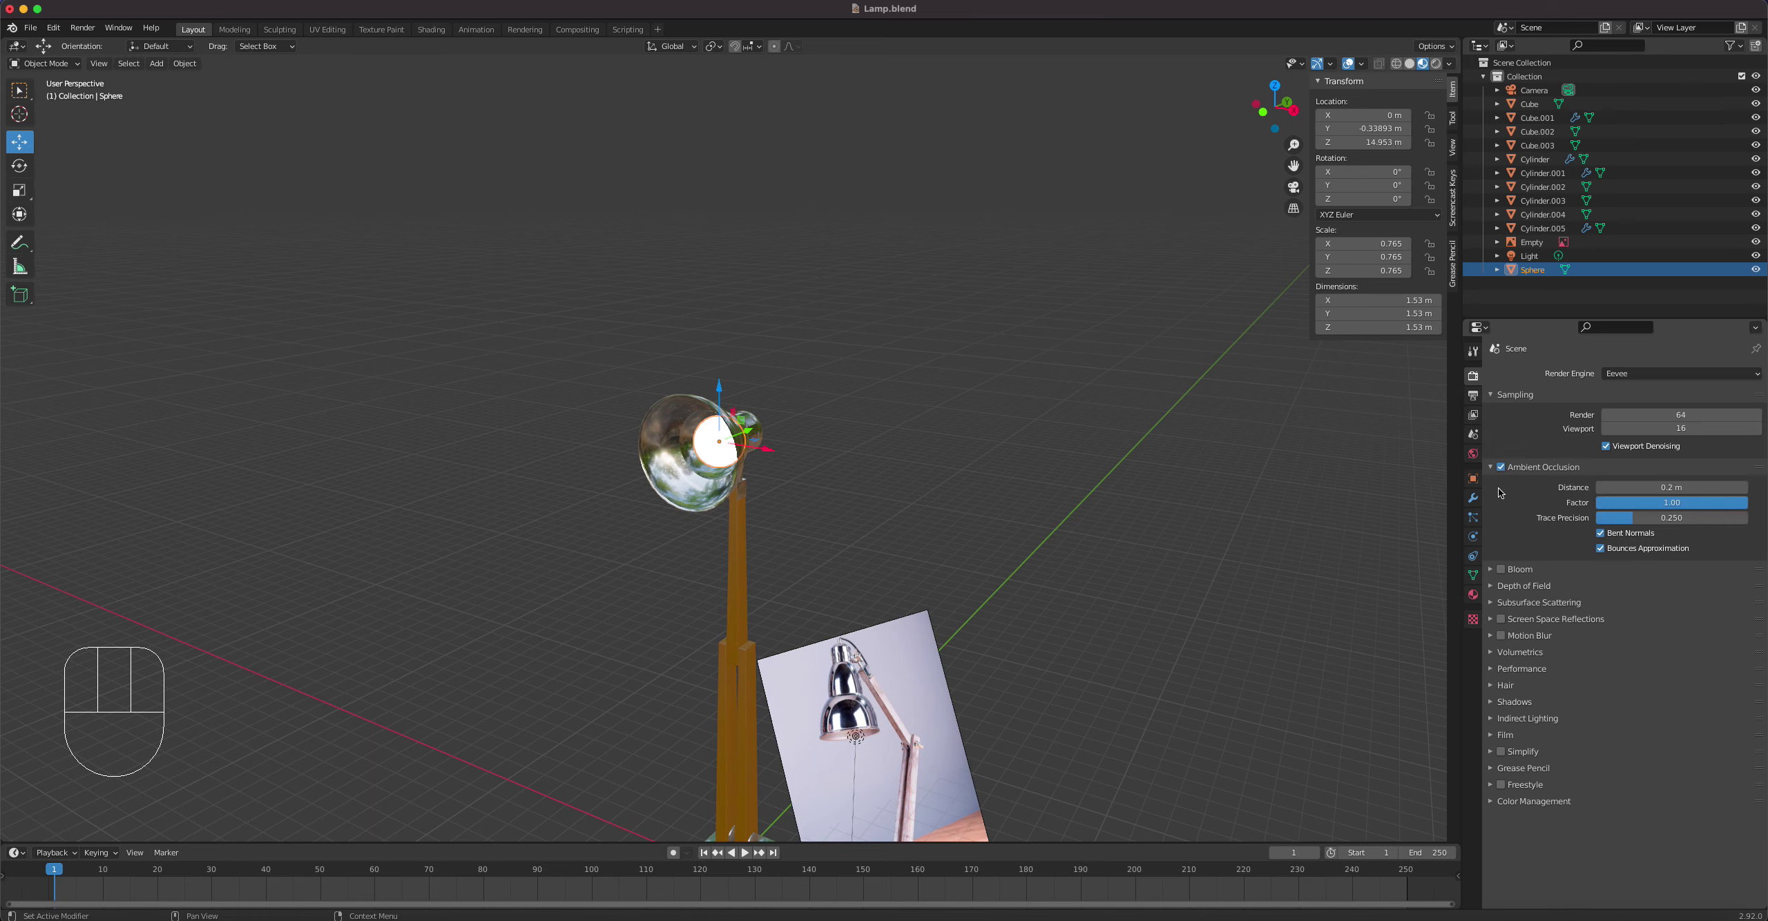
{"action": "left_click", "coordinate": [1500, 570]}
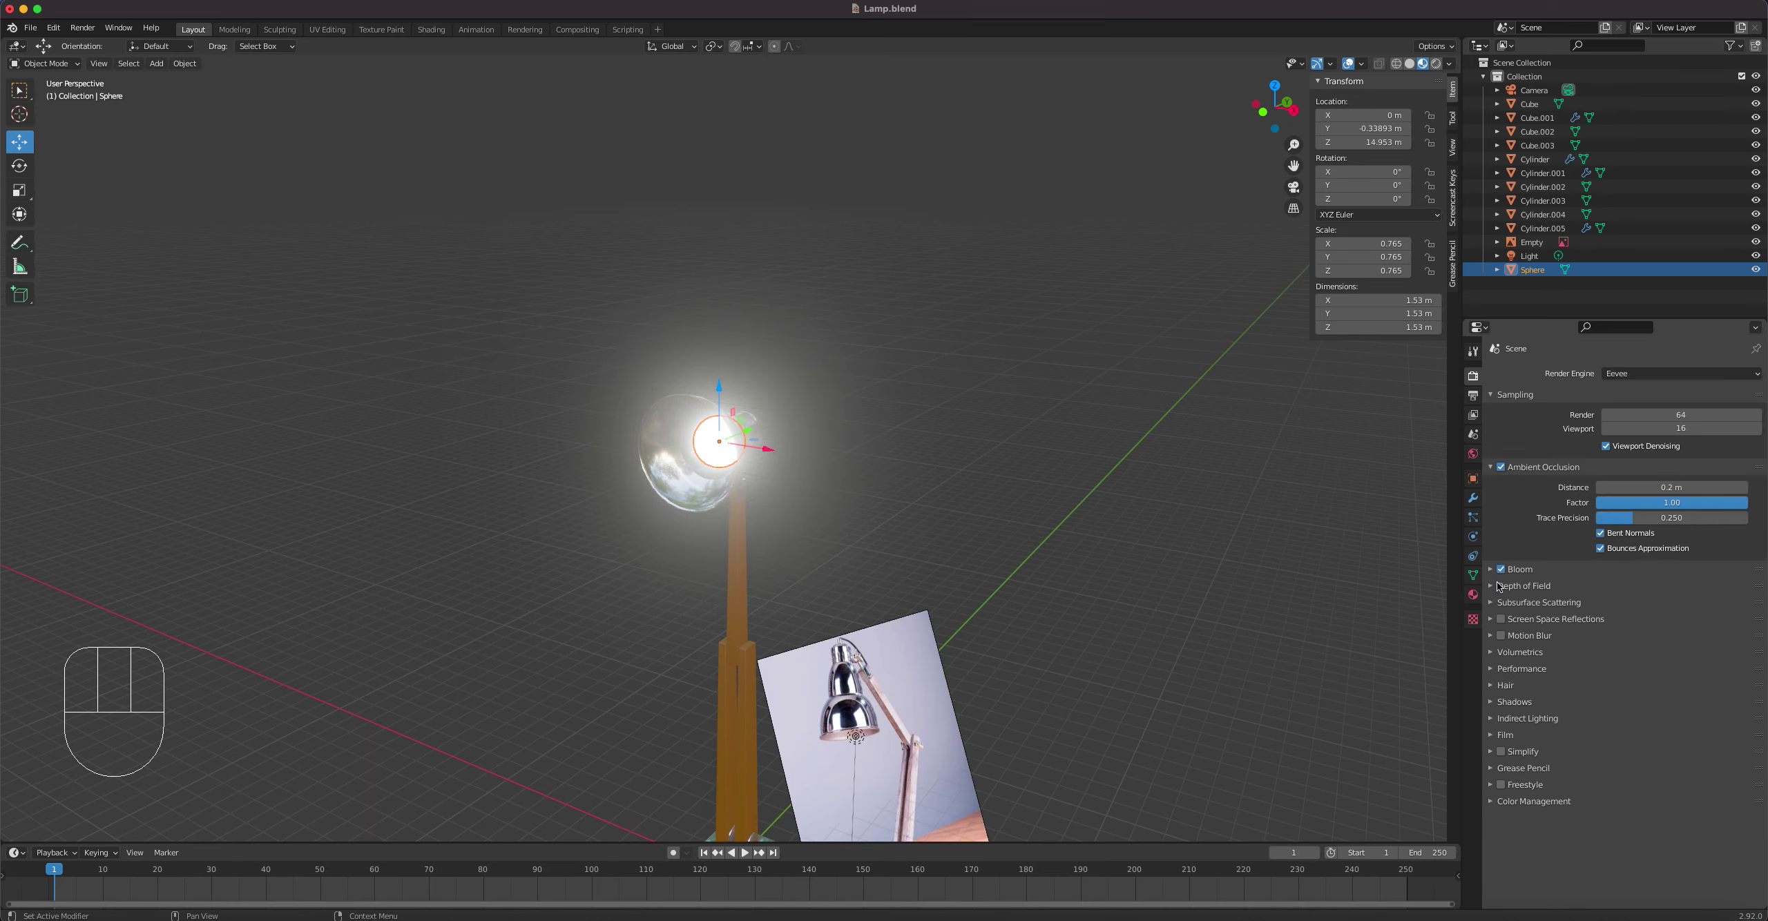
{"action": "left_click", "coordinate": [1501, 619]}
Step: Examine the joint between arm and base in the reference photo and compare it with the modelled base
{"action": "mouse_move", "coordinate": [942, 405]}
{"action": "middle_mouse_down"}
{"action": "mouse_move", "coordinate": [876, 402]}
{"action": "mouse_move", "coordinate": [1173, 417]}
{"action": "mouse_move", "coordinate": [1097, 467]}
{"action": "mouse_move", "coordinate": [912, 384]}
{"action": "mouse_move", "coordinate": [945, 379]}
{"action": "mouse_move", "coordinate": [923, 395]}
{"action": "middle_mouse_up"}
{"action": "left_click", "coordinate": [846, 485]}
{"action": "middle_click_drag", "start_coordinate": [794, 531], "coordinate": [801, 263], "text": "shift"}
{"action": "middle_click_drag", "start_coordinate": [843, 480], "coordinate": [831, 253], "text": "shift"}
{"action": "scroll", "coordinate": [913, 464], "scroll_direction": "up", "scroll_amount": 3}
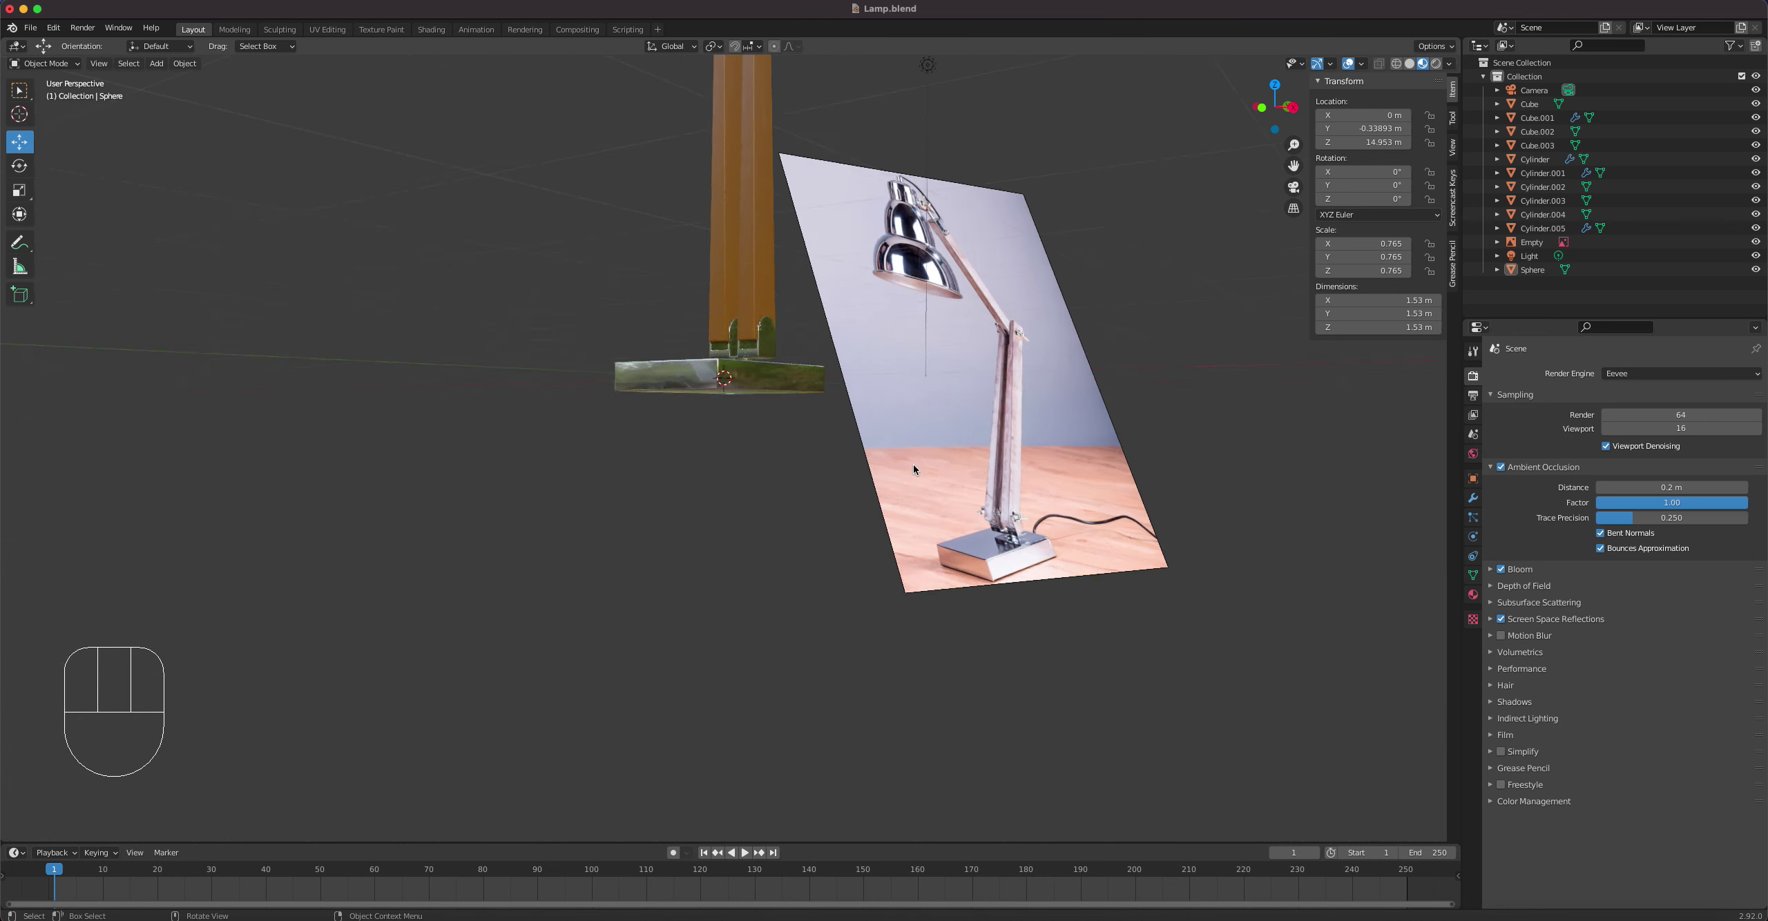
{"action": "middle_click_drag", "start_coordinate": [993, 491], "coordinate": [739, 328], "text": "shift"}
{"action": "scroll", "coordinate": [749, 333], "scroll_direction": "up", "scroll_amount": 2}
{"action": "scroll", "coordinate": [750, 333], "scroll_direction": "up", "scroll_amount": 4}
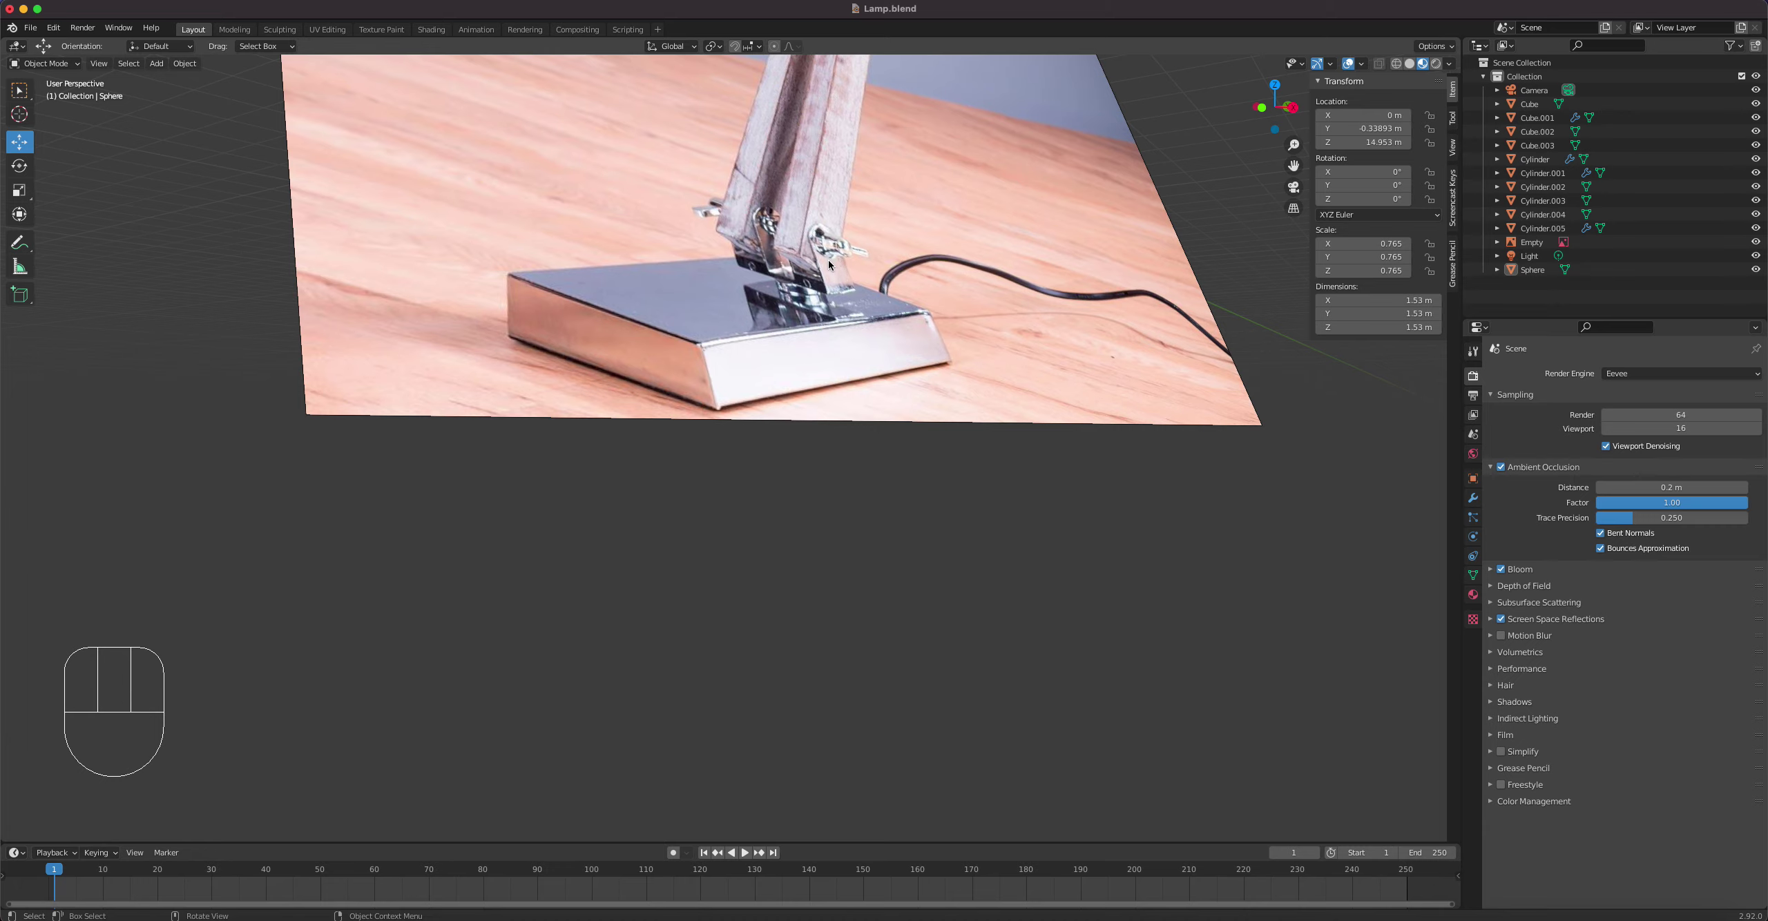
{"action": "middle_click_drag", "start_coordinate": [829, 260], "coordinate": [780, 185]}
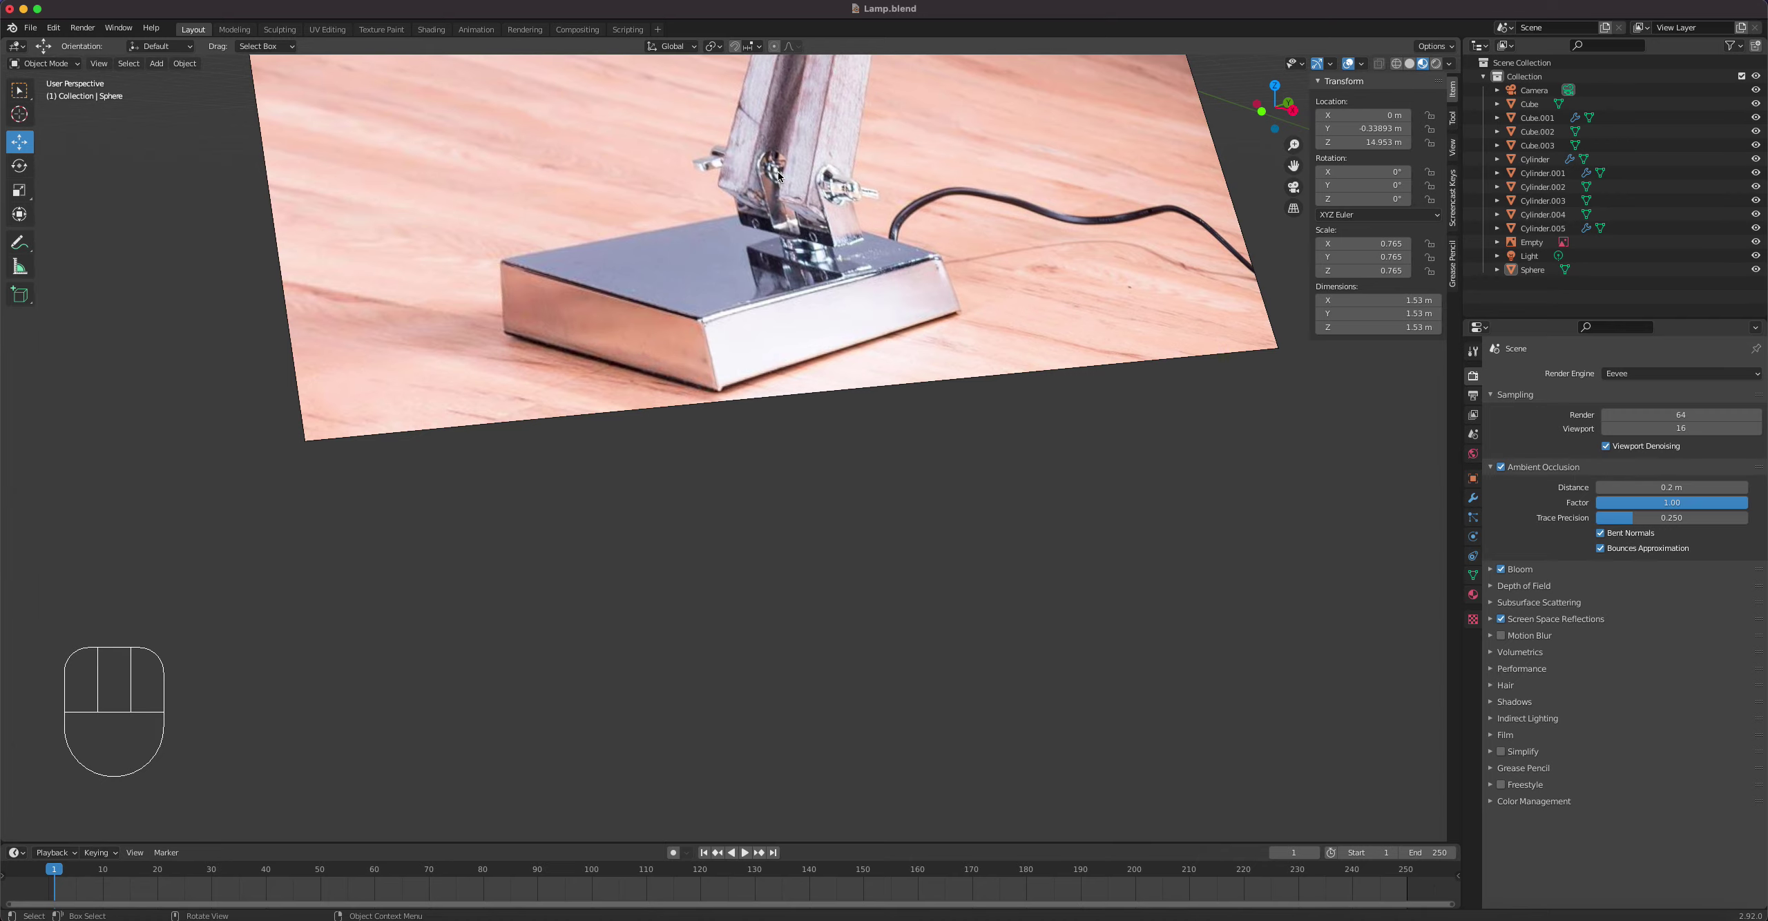
{"action": "scroll", "coordinate": [782, 184], "scroll_direction": "down", "scroll_amount": 6}
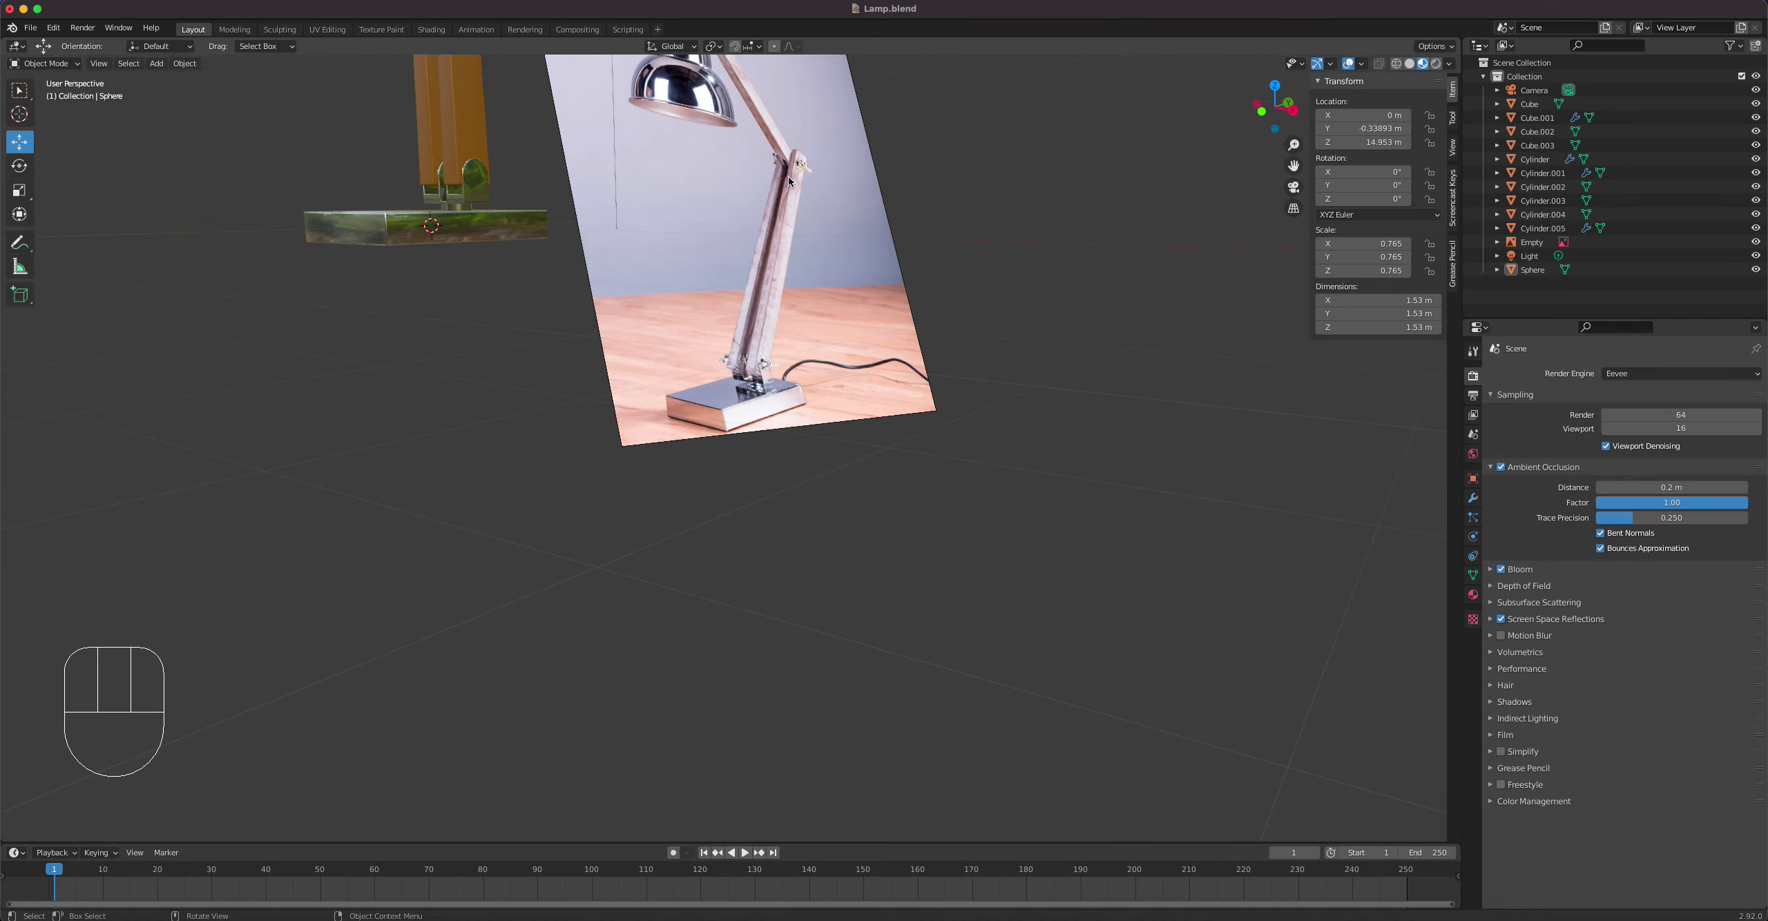
{"action": "middle_click_drag", "start_coordinate": [787, 177], "coordinate": [716, 208], "text": "shift"}
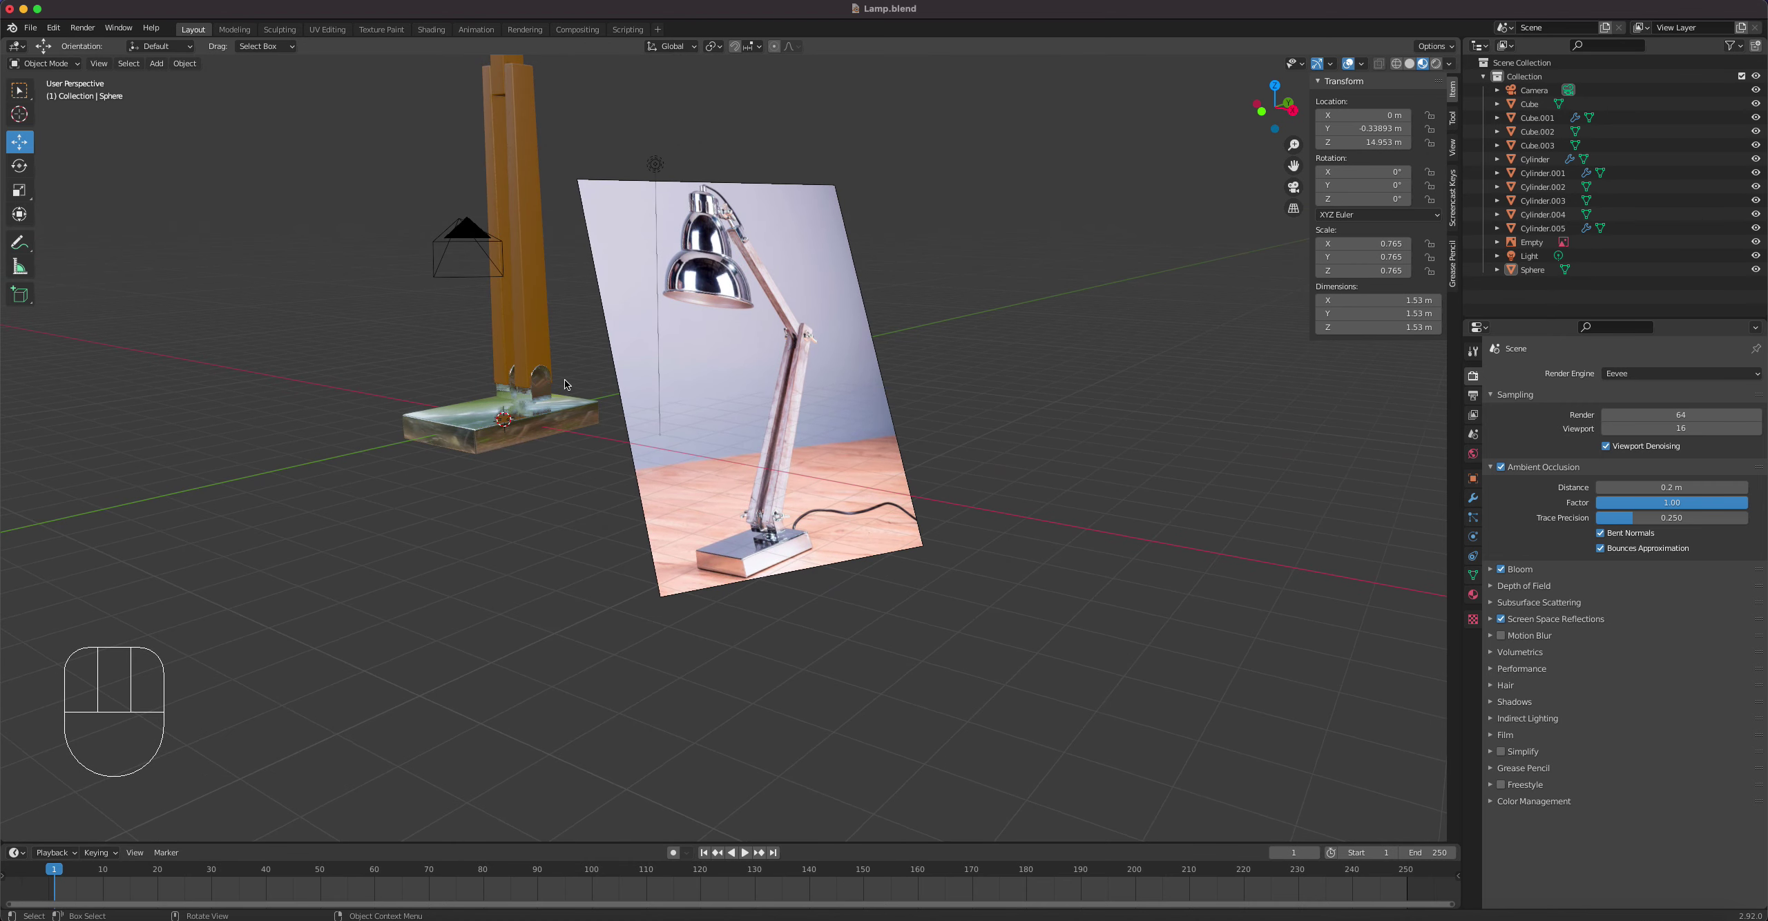
{"action": "middle_click_drag", "start_coordinate": [545, 392], "coordinate": [756, 440], "text": "shift"}
{"action": "scroll", "coordinate": [713, 412], "scroll_direction": "up", "scroll_amount": 10}
{"action": "scroll", "coordinate": [776, 463], "scroll_direction": "down", "scroll_amount": 8}
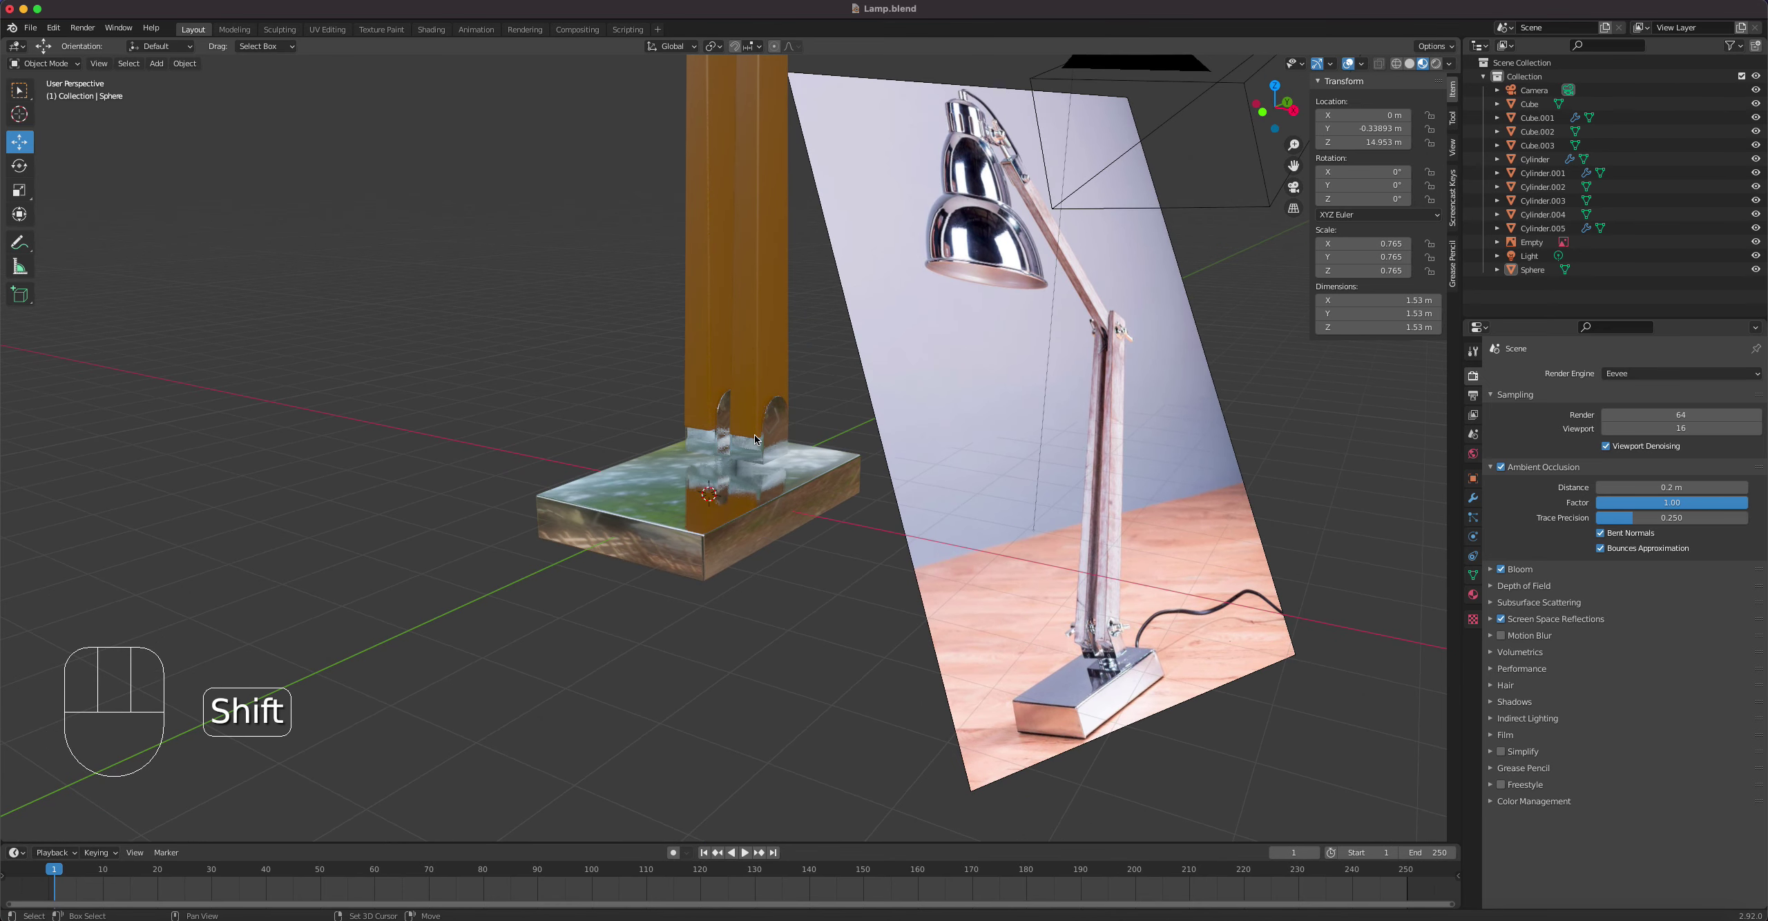
Step: Add a cylinder mesh at the lamp base and reduce it to 6 vertices with a 1 m radius and 2 m depth
{"action": "key", "text": "shift+a"}
{"action": "mouse_move", "coordinate": [755, 436]}
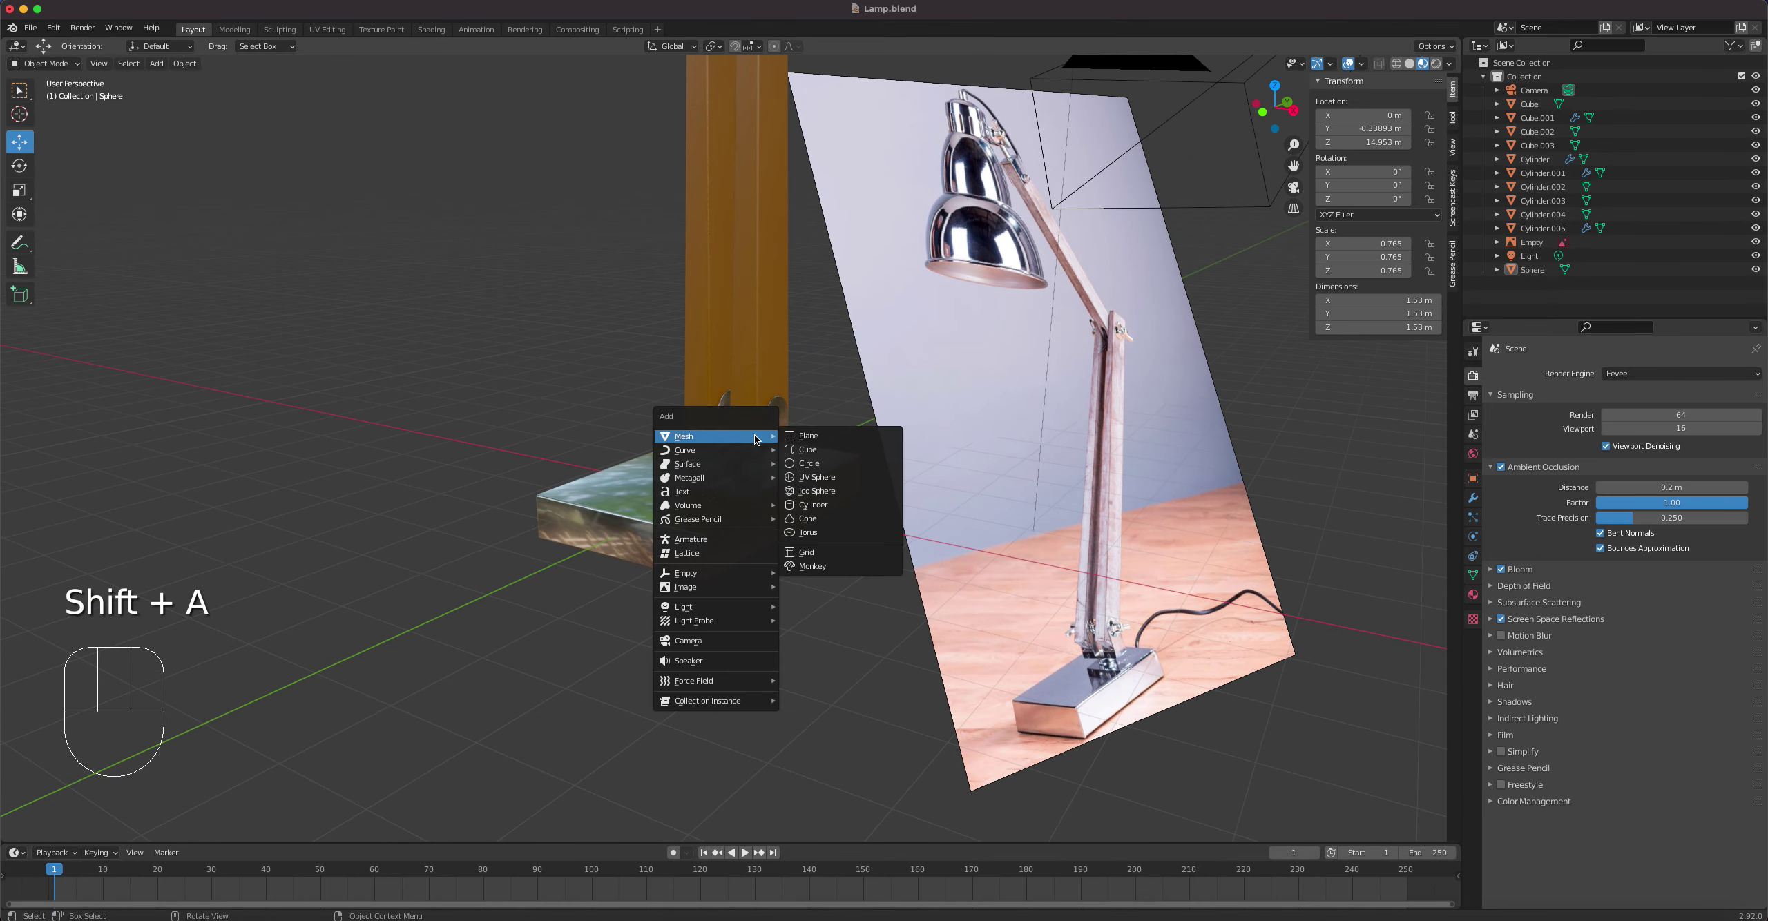
{"action": "left_click", "coordinate": [842, 505]}
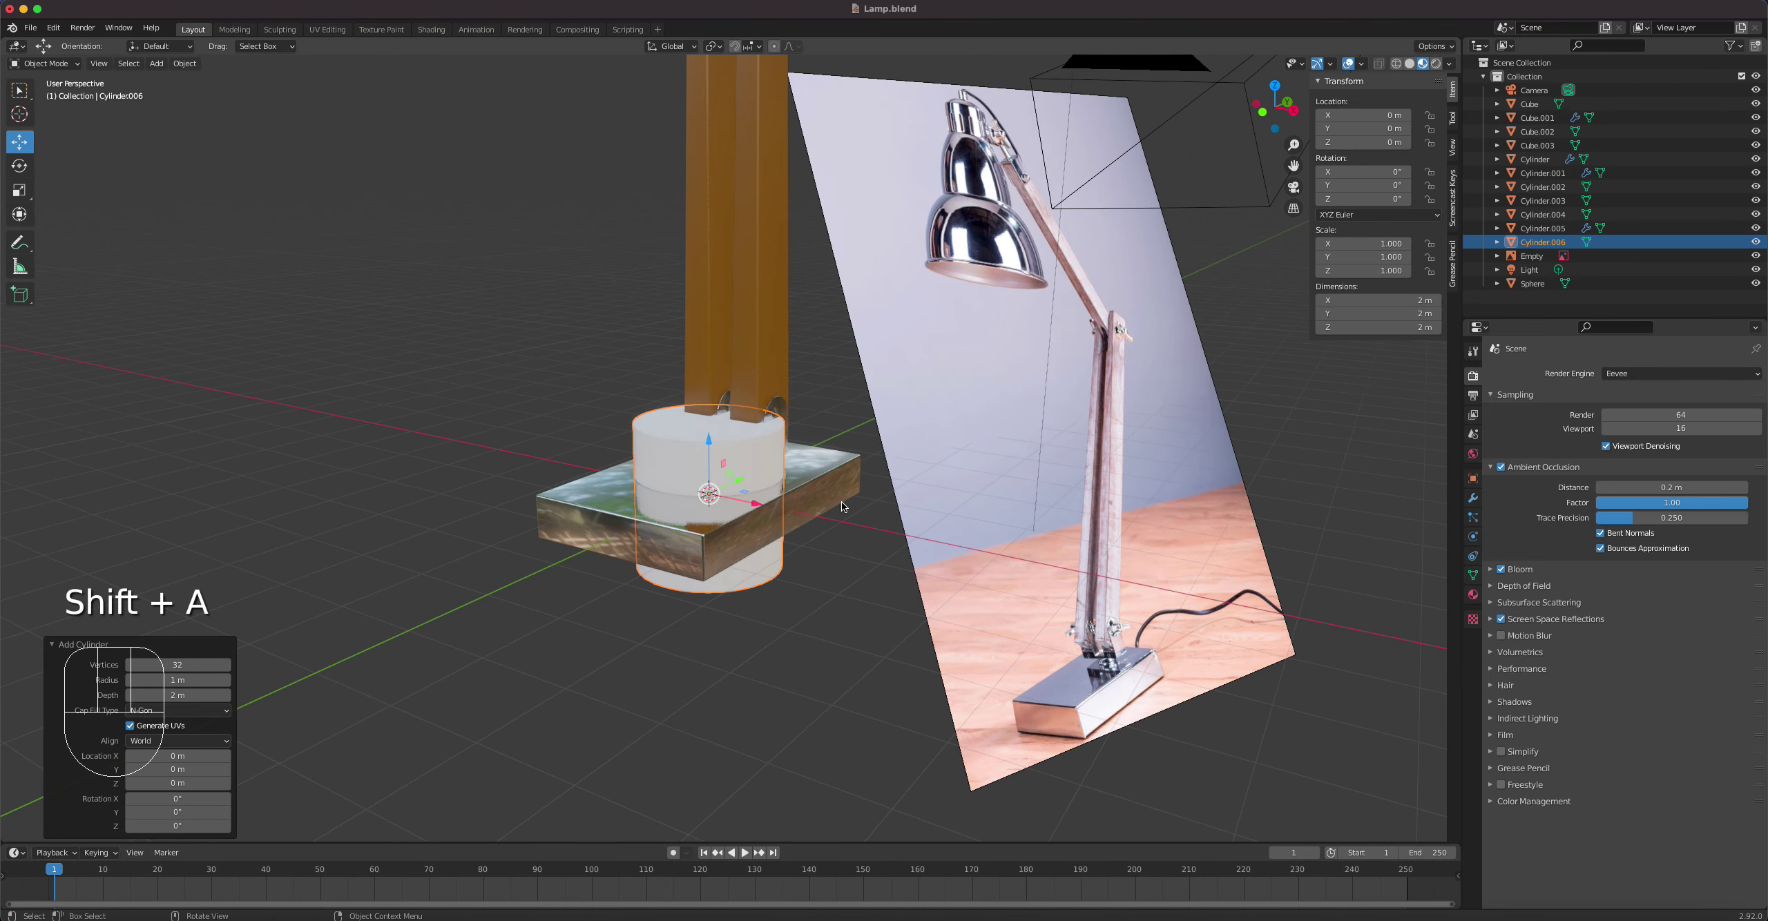
{"action": "left_click", "coordinate": [129, 668]}
{"action": "left_click", "coordinate": [128, 668]}
{"action": "left_click", "coordinate": [129, 667]}
{"action": "left_click", "coordinate": [128, 668]}
{"action": "left_click", "coordinate": [129, 668]}
{"action": "left_click", "coordinate": [129, 668]}
{"action": "left_click", "coordinate": [128, 668]}
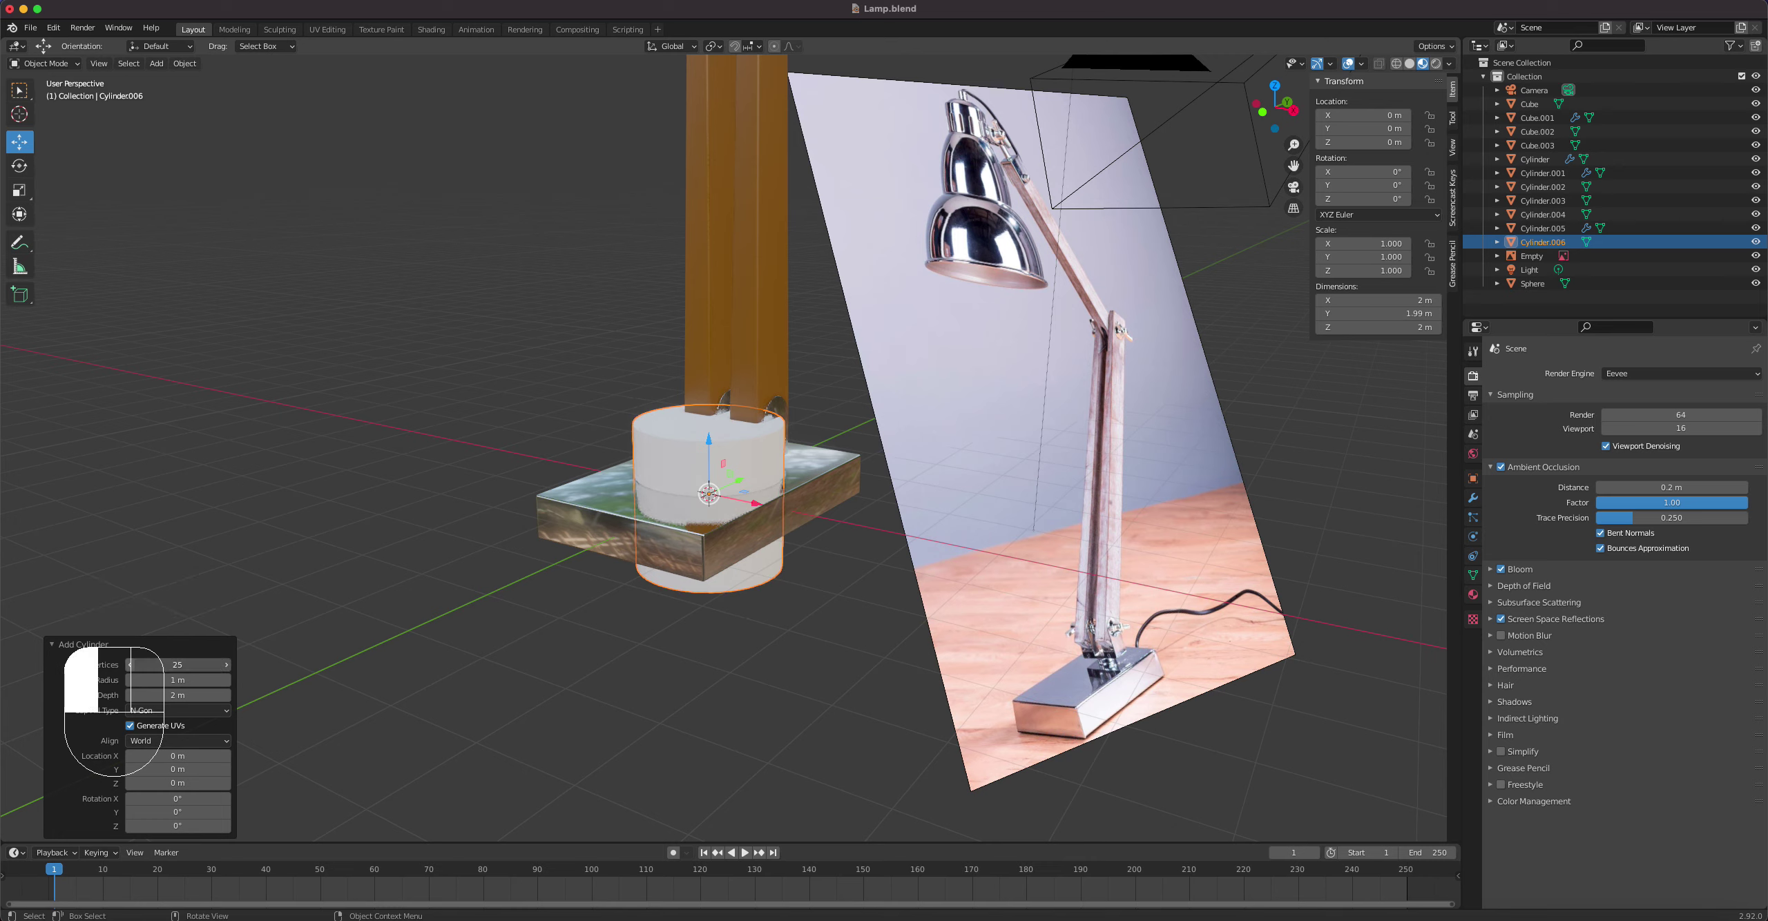
{"action": "left_click", "coordinate": [129, 666]}
{"action": "left_click", "coordinate": [129, 666]}
{"action": "left_click", "coordinate": [129, 666]}
{"action": "left_click", "coordinate": [129, 666]}
{"action": "left_click", "coordinate": [129, 666]}
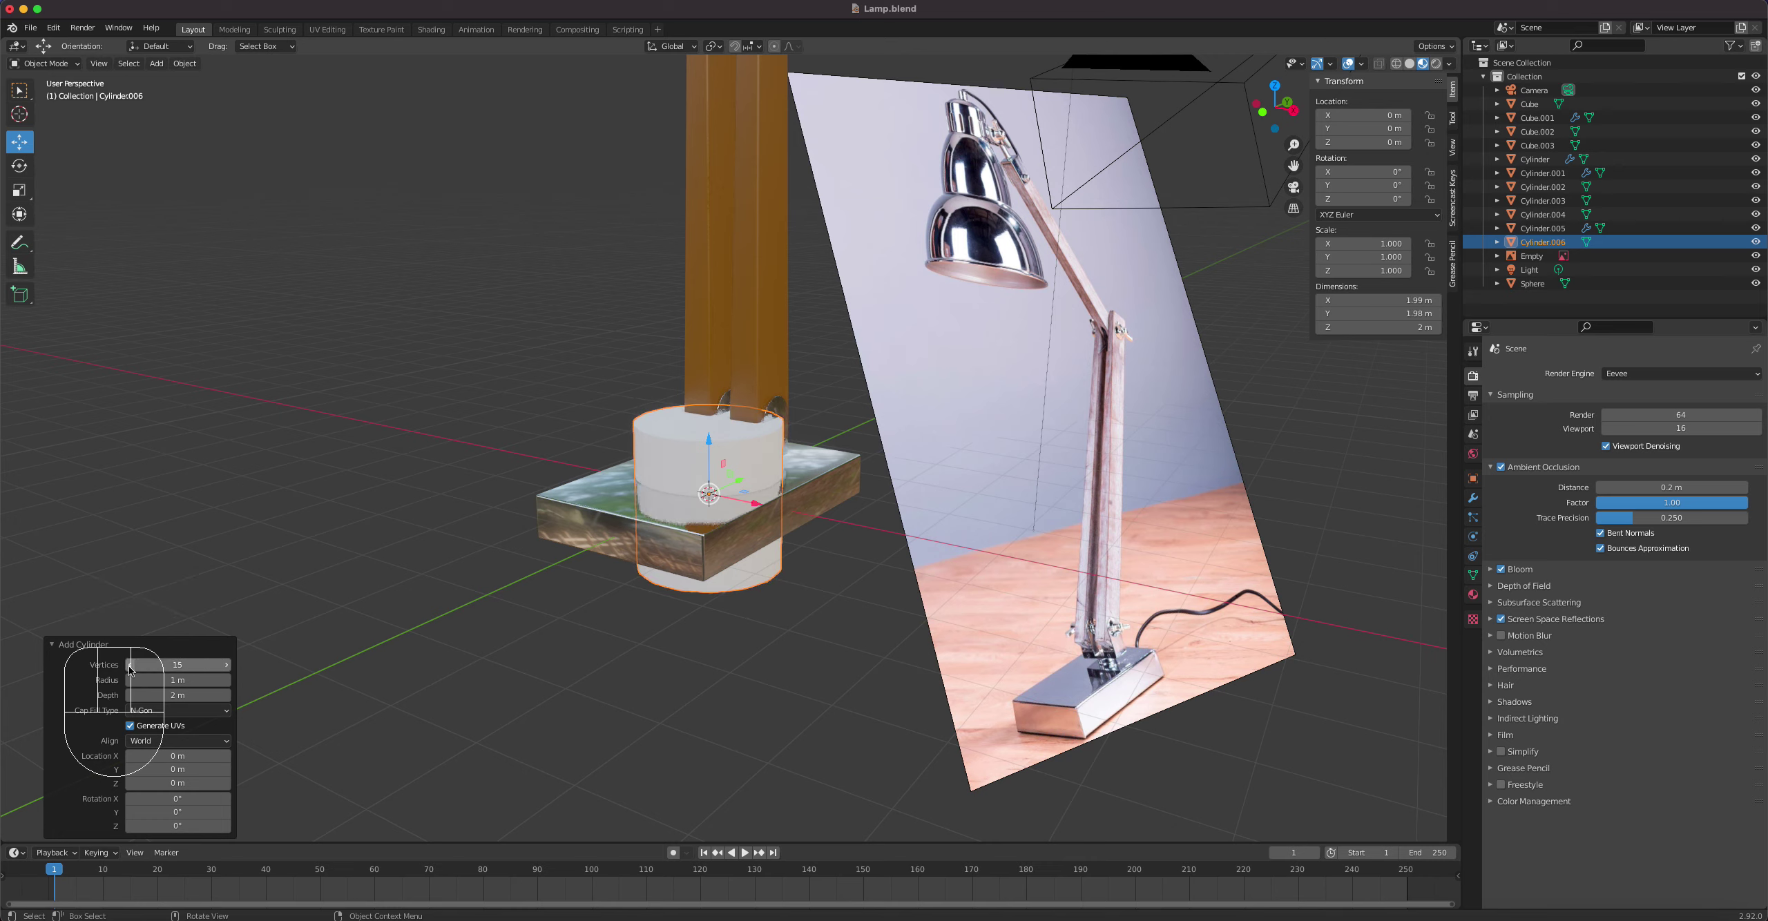
{"action": "left_click", "coordinate": [129, 666]}
{"action": "left_click", "coordinate": [130, 666]}
{"action": "left_click", "coordinate": [129, 666]}
{"action": "left_click", "coordinate": [129, 665]}
{"action": "left_click", "coordinate": [130, 666]}
{"action": "middle_click_drag", "start_coordinate": [611, 407], "coordinate": [611, 498]}
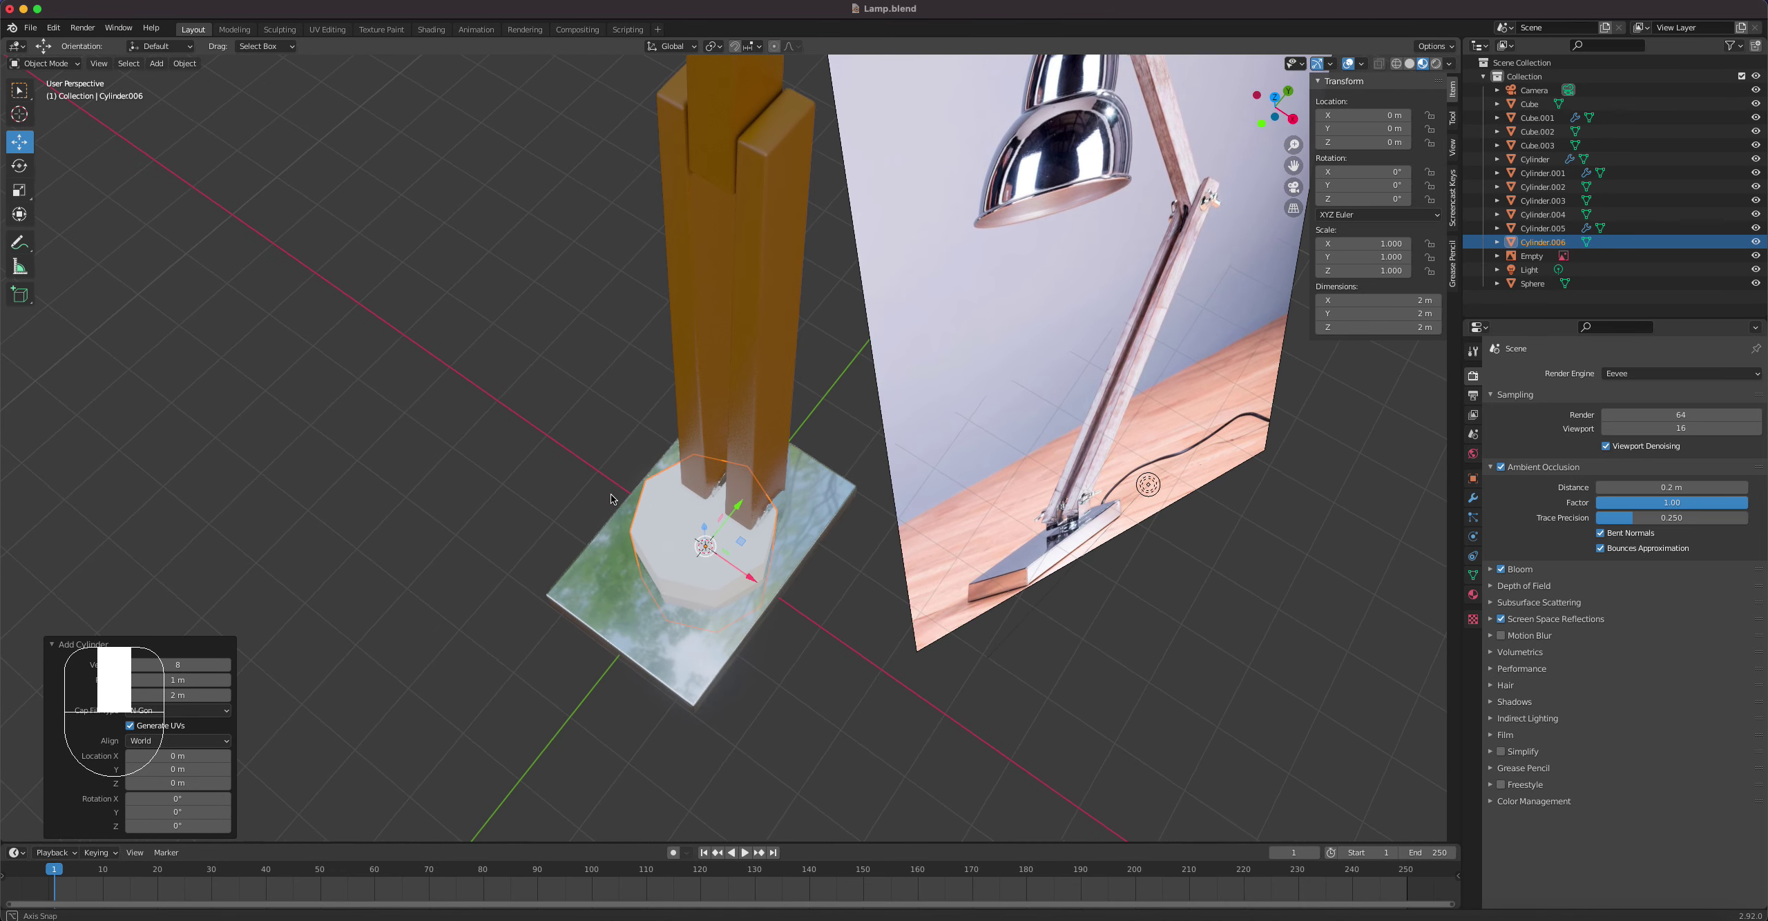
{"action": "left_click", "coordinate": [129, 665]}
{"action": "left_click", "coordinate": [129, 665]}
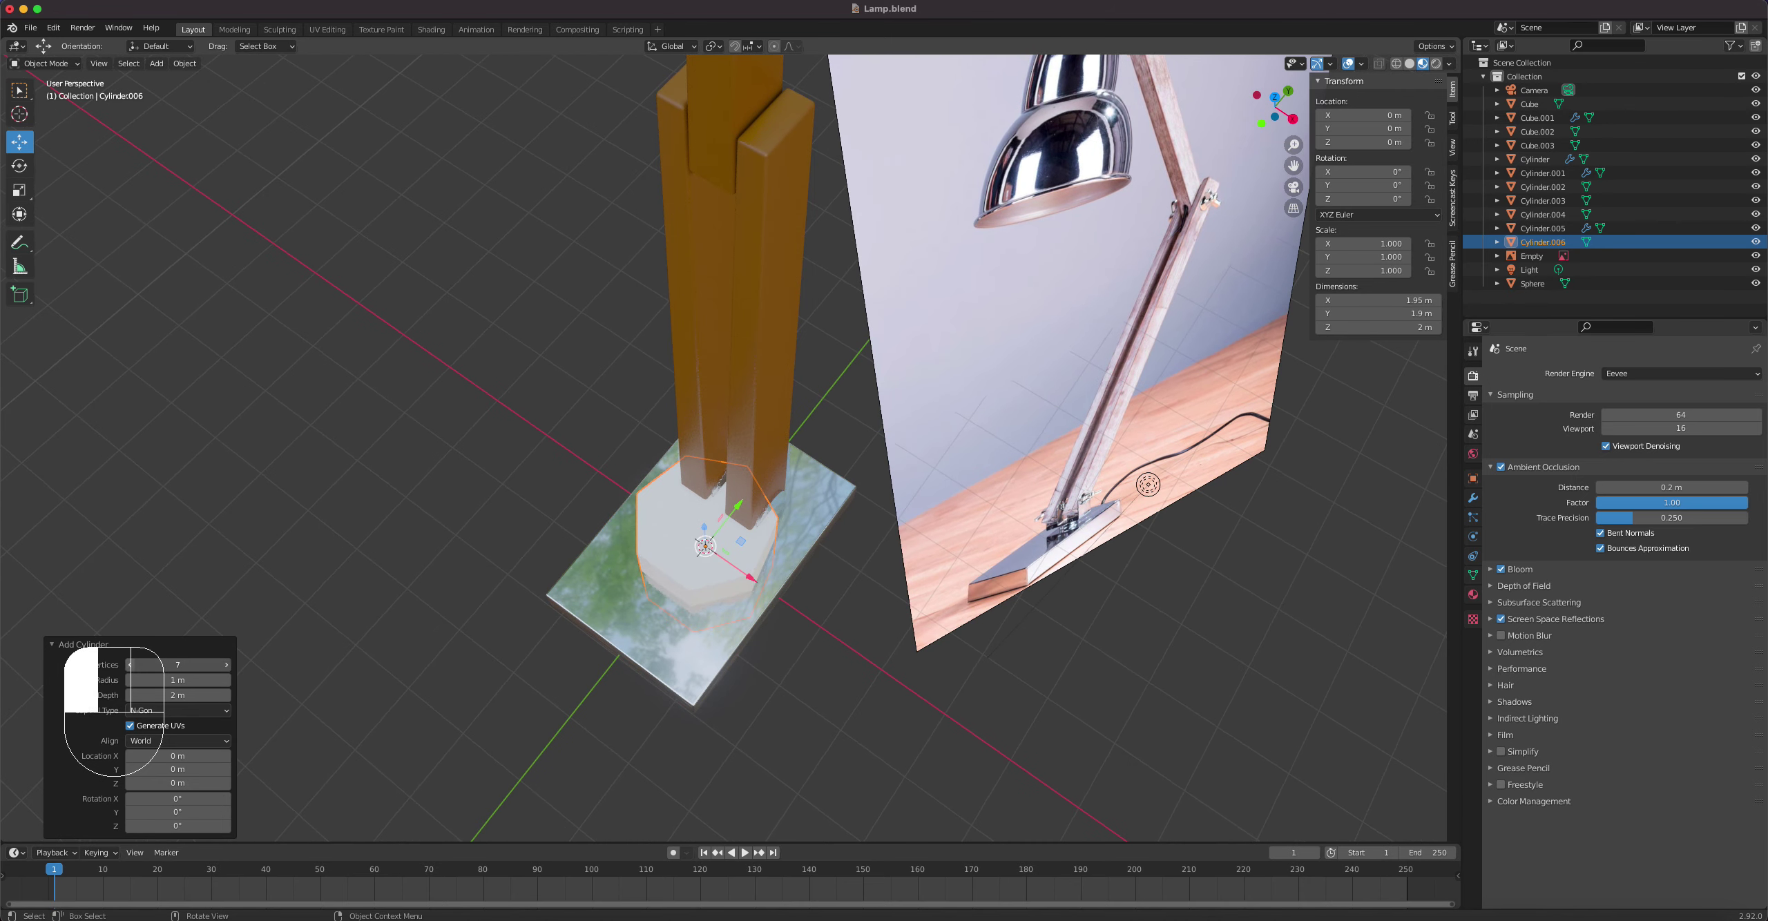
Step: Flatten the hexagonal cylinder to a Z scale of about 0.21 and raise it about 0.995 m above the base
{"action": "middle_click_drag", "start_coordinate": [679, 542], "coordinate": [757, 433]}
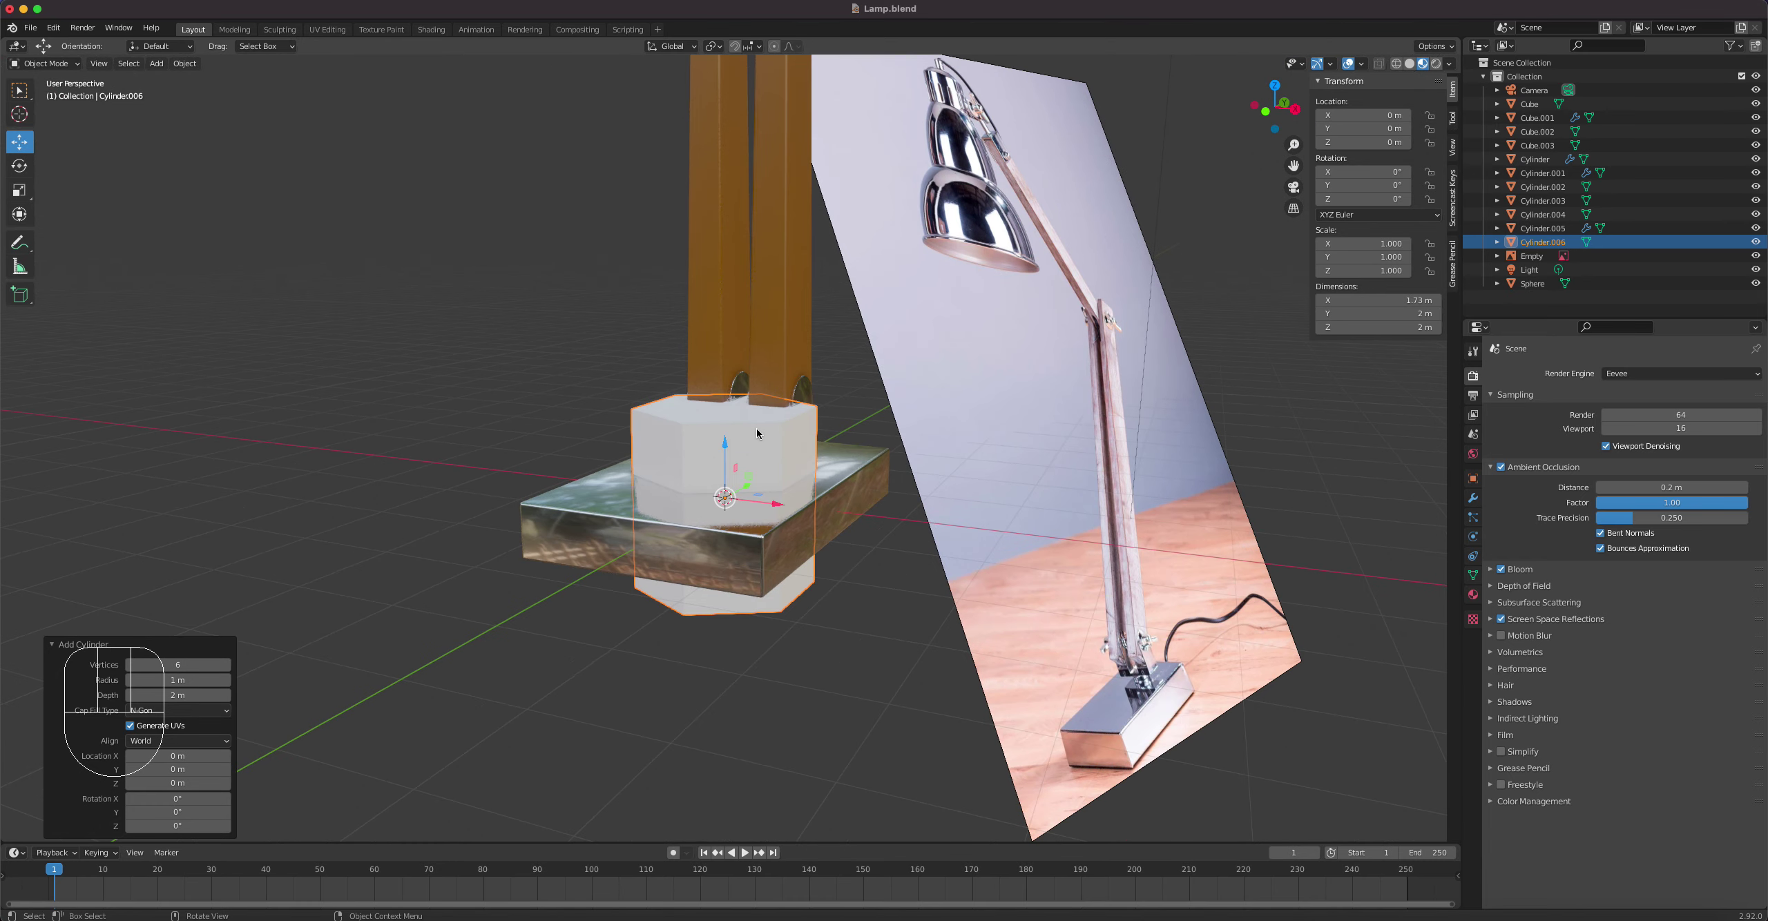
{"action": "left_click", "coordinate": [20, 190]}
{"action": "left_click_drag", "start_coordinate": [725, 449], "coordinate": [727, 377]}
{"action": "left_click", "coordinate": [20, 142]}
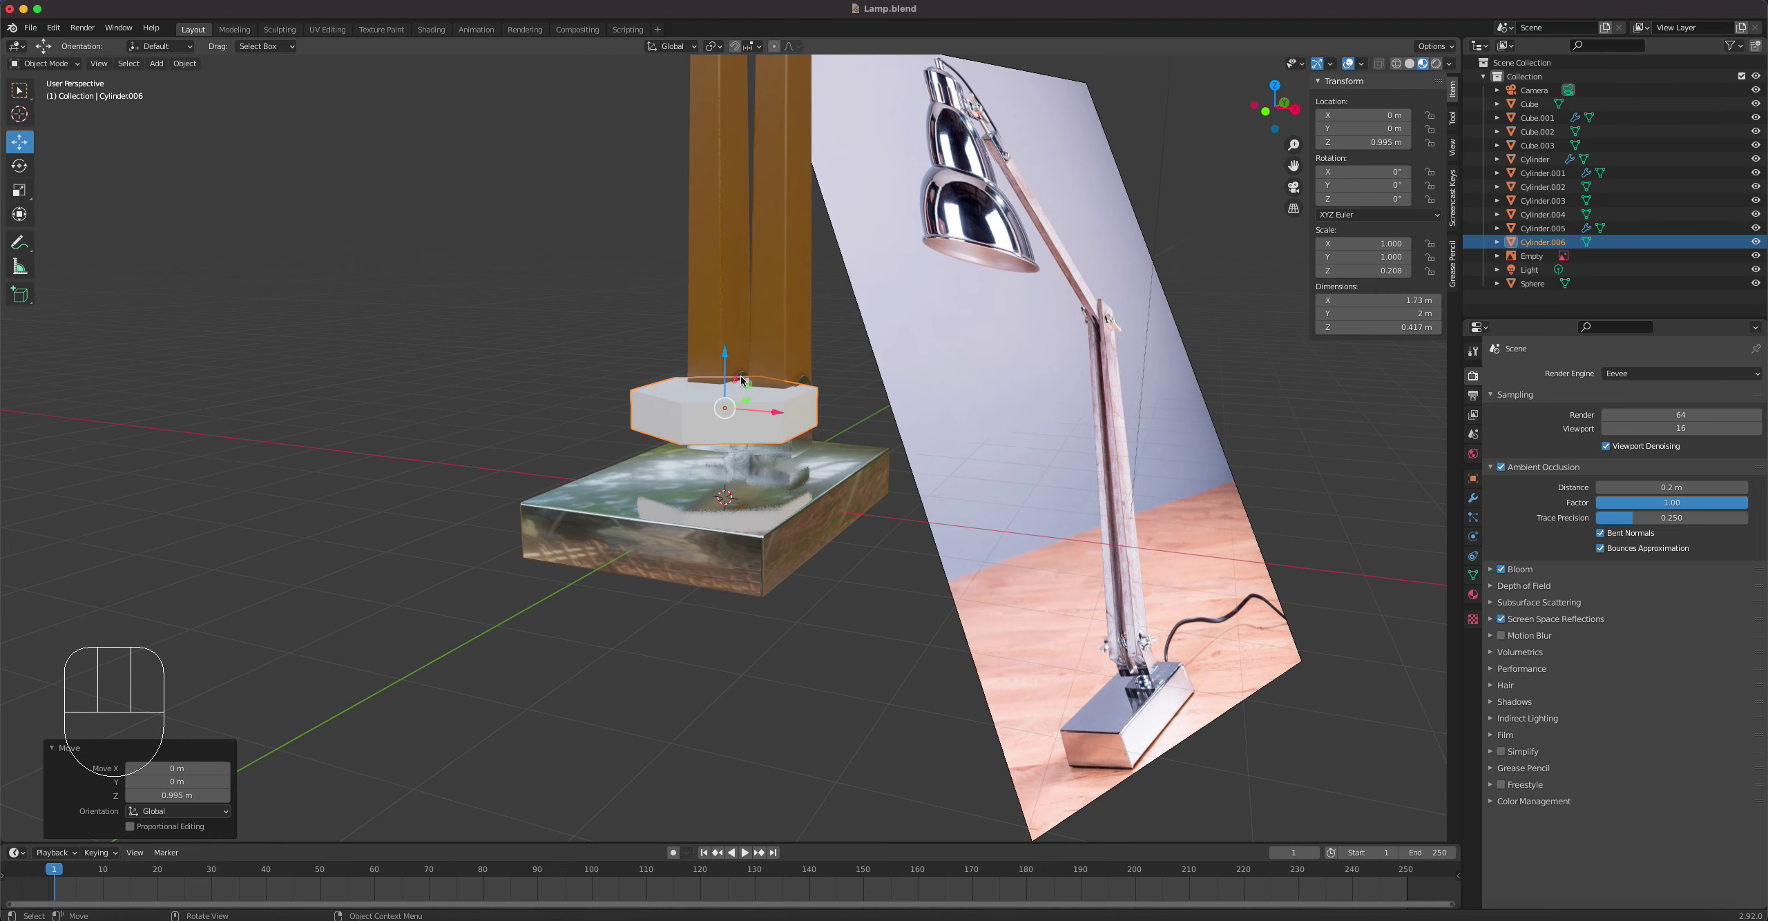
Step: Rotate the hexagonal piece 90° about Y and scale it down uniformly by a factor of about 0.308
{"action": "middle_click_drag", "start_coordinate": [727, 377], "coordinate": [790, 443]}
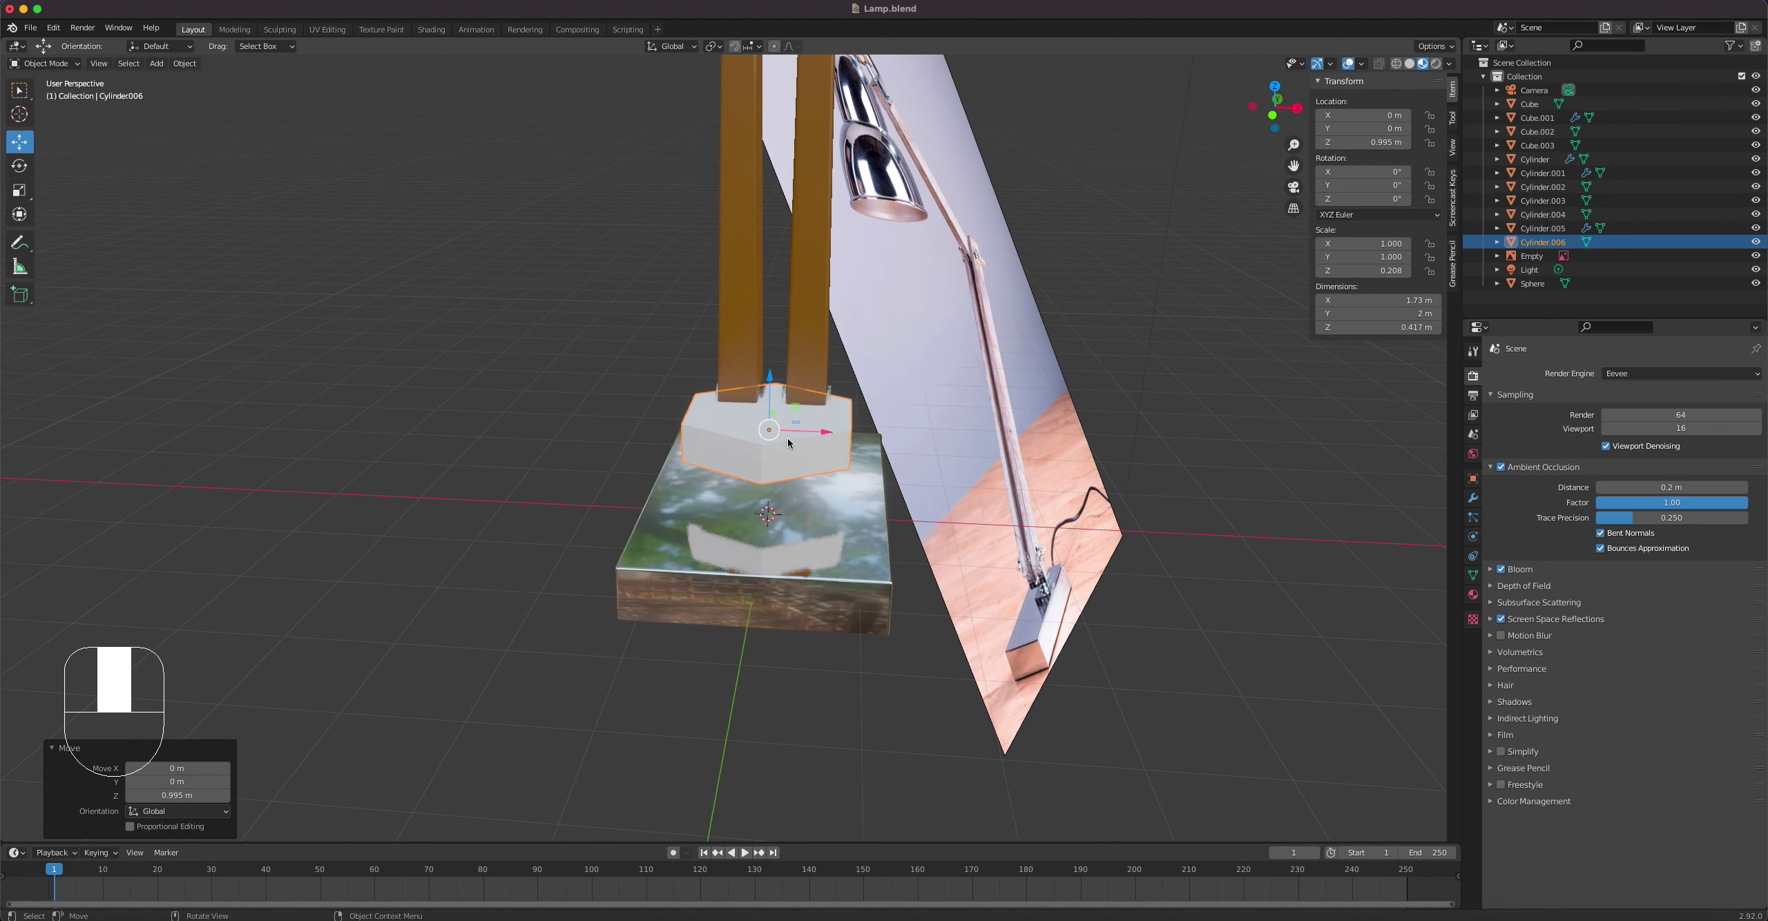
{"action": "type", "text": "ry"}
{"action": "type", "text": "90"}
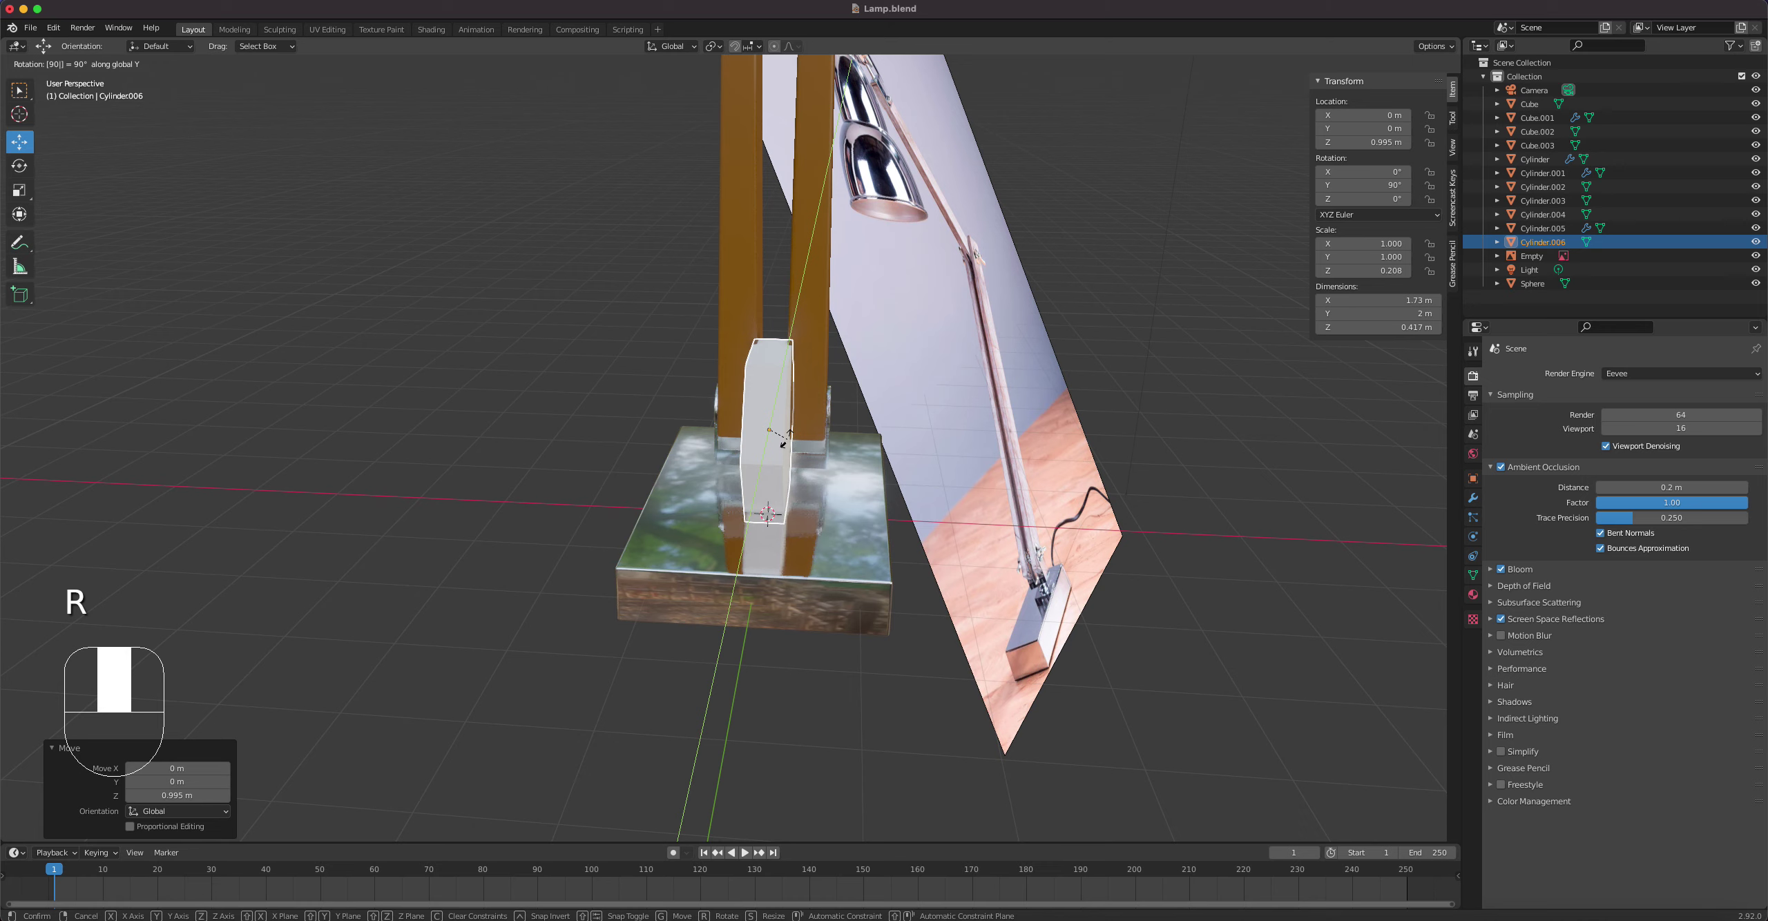
{"action": "key", "text": "Return"}
{"action": "key", "text": "s"}
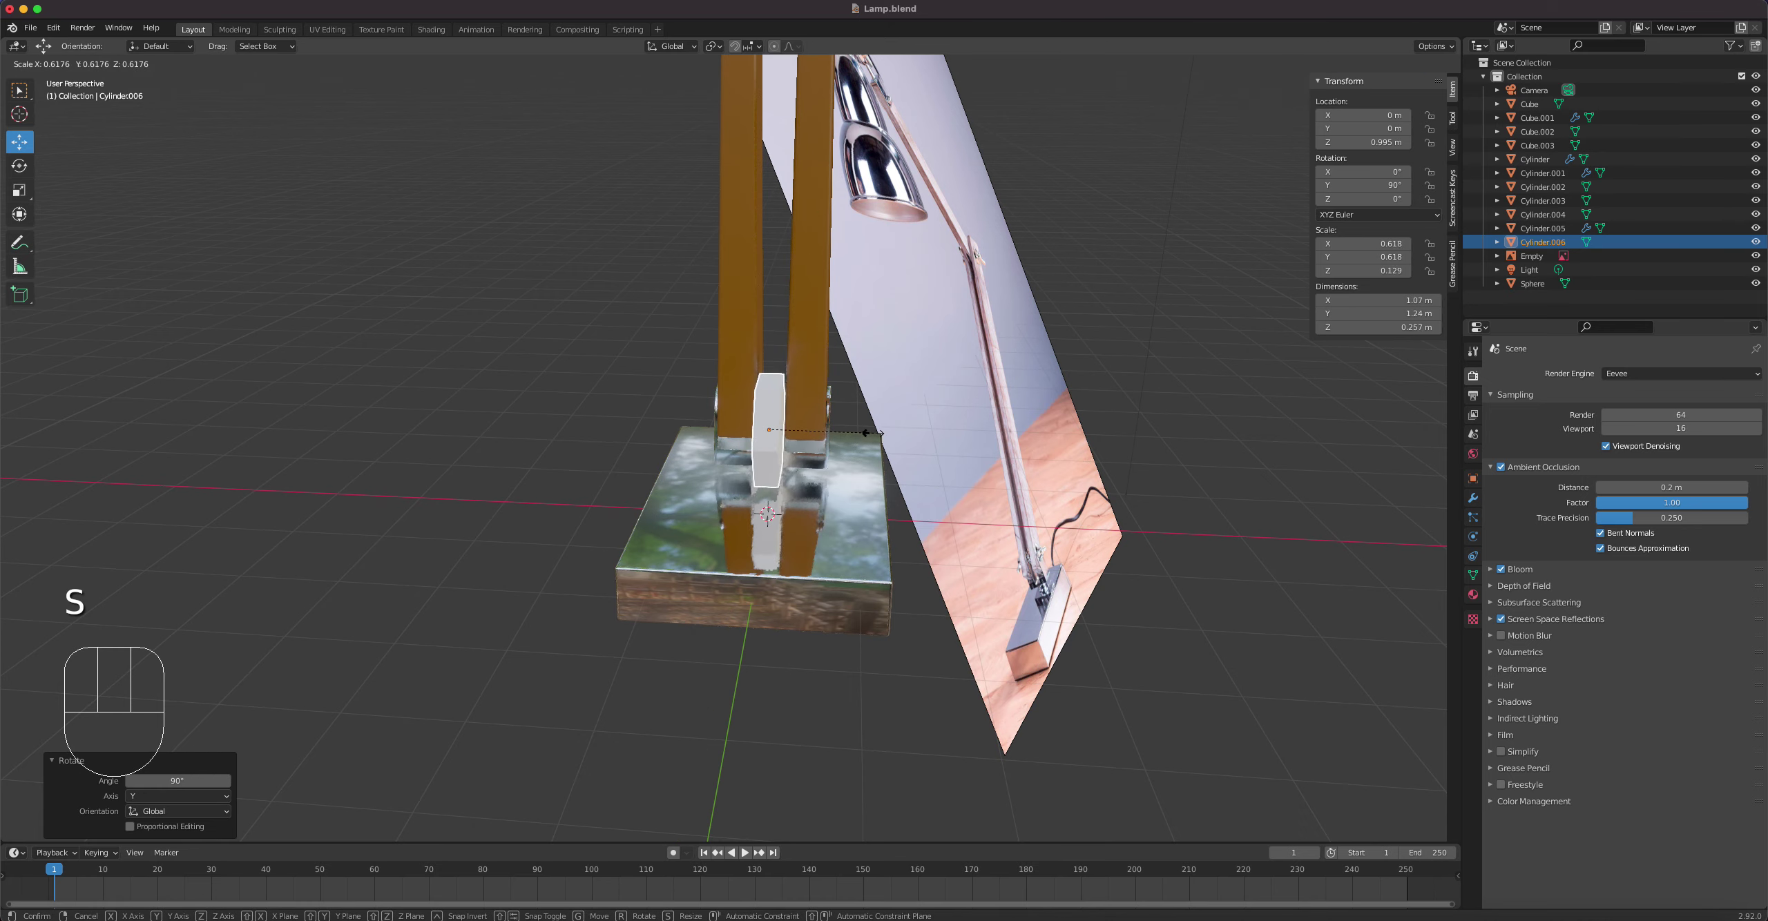
{"action": "left_click", "coordinate": [822, 435]}
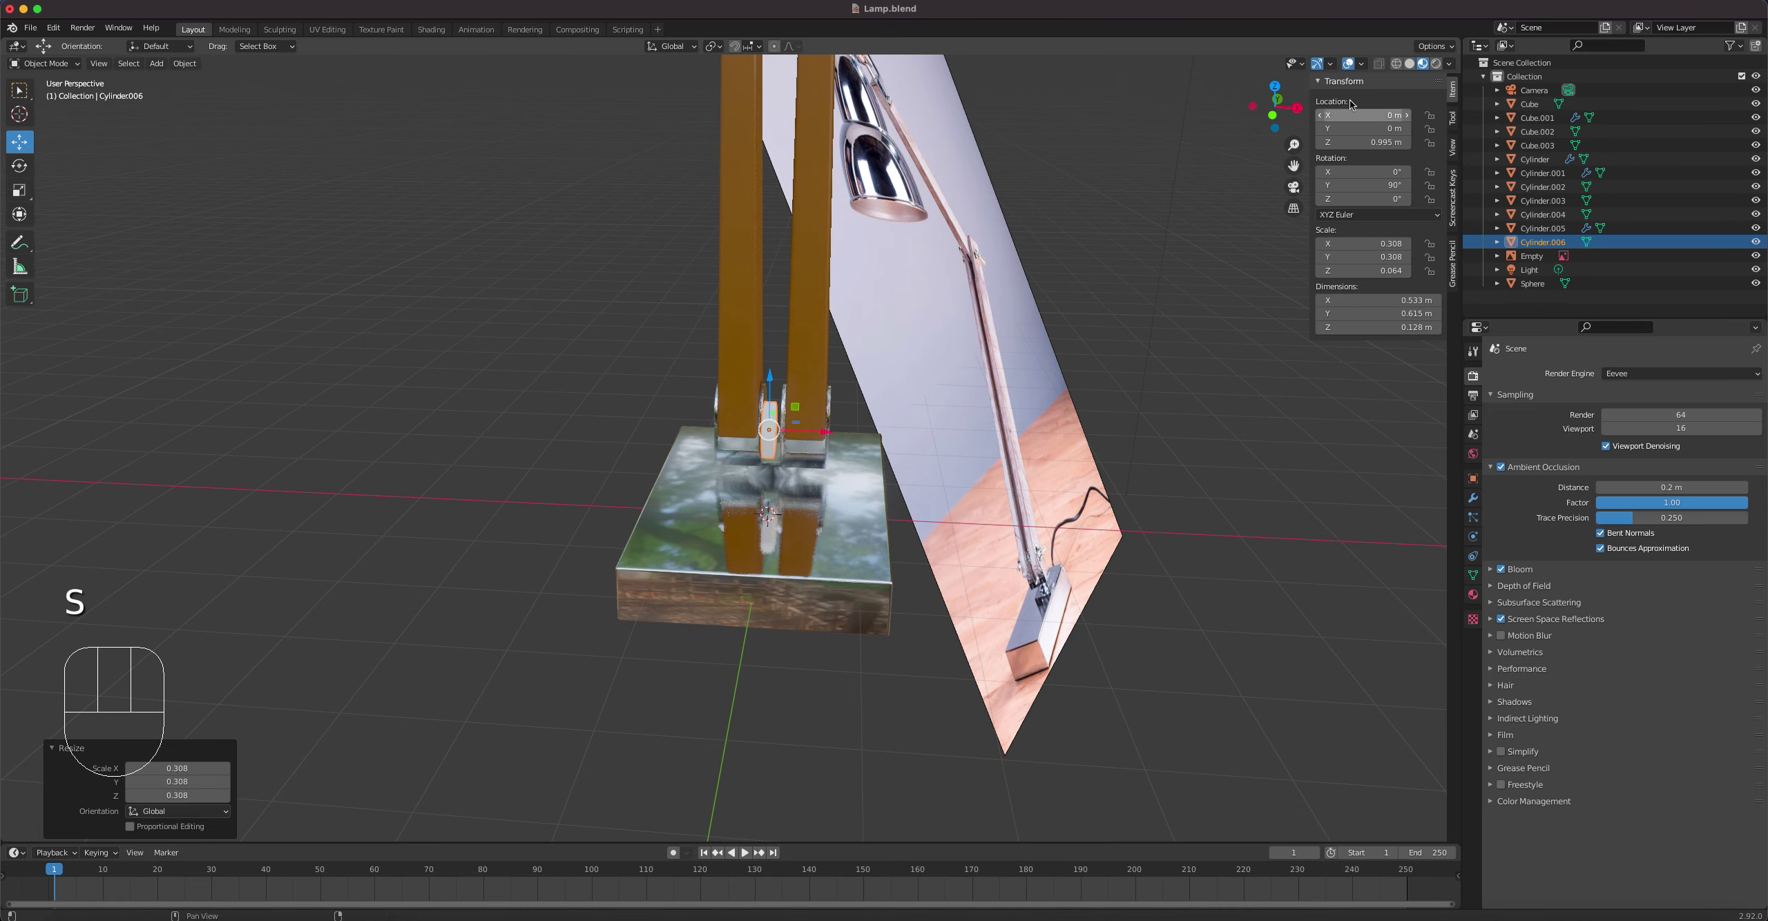
Step: Switch the viewport to solid shading with X-ray on to see the hexagonal piece between the arm's beams
{"action": "left_click", "coordinate": [1380, 64]}
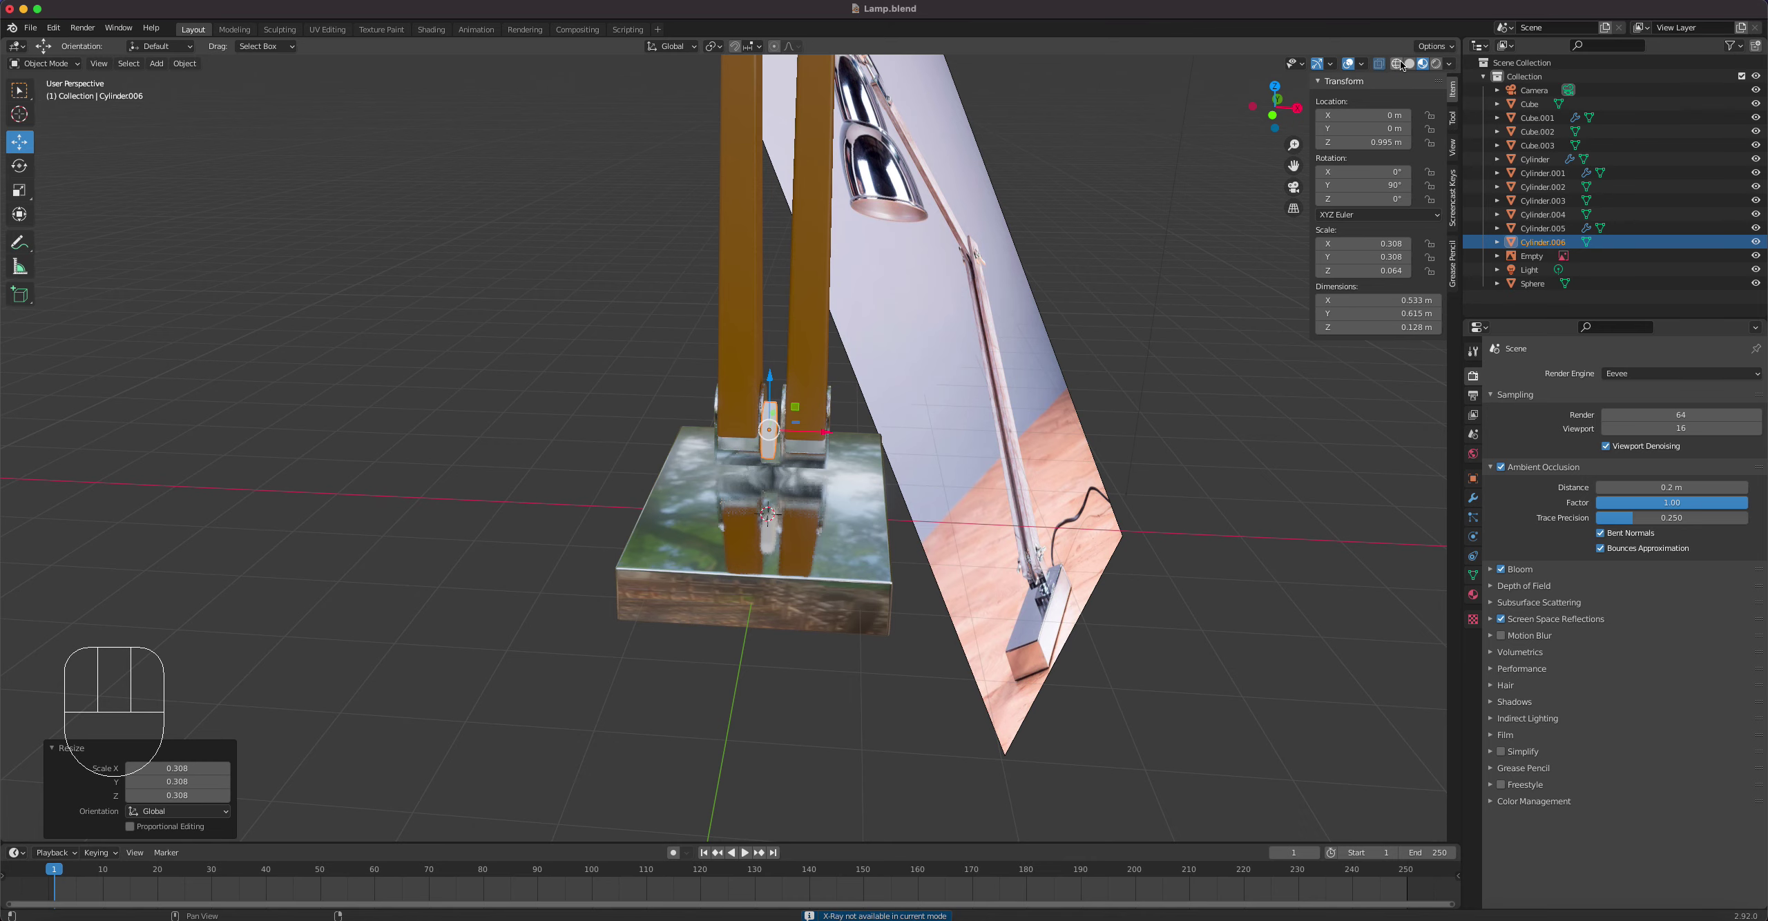
{"action": "left_click", "coordinate": [1410, 64]}
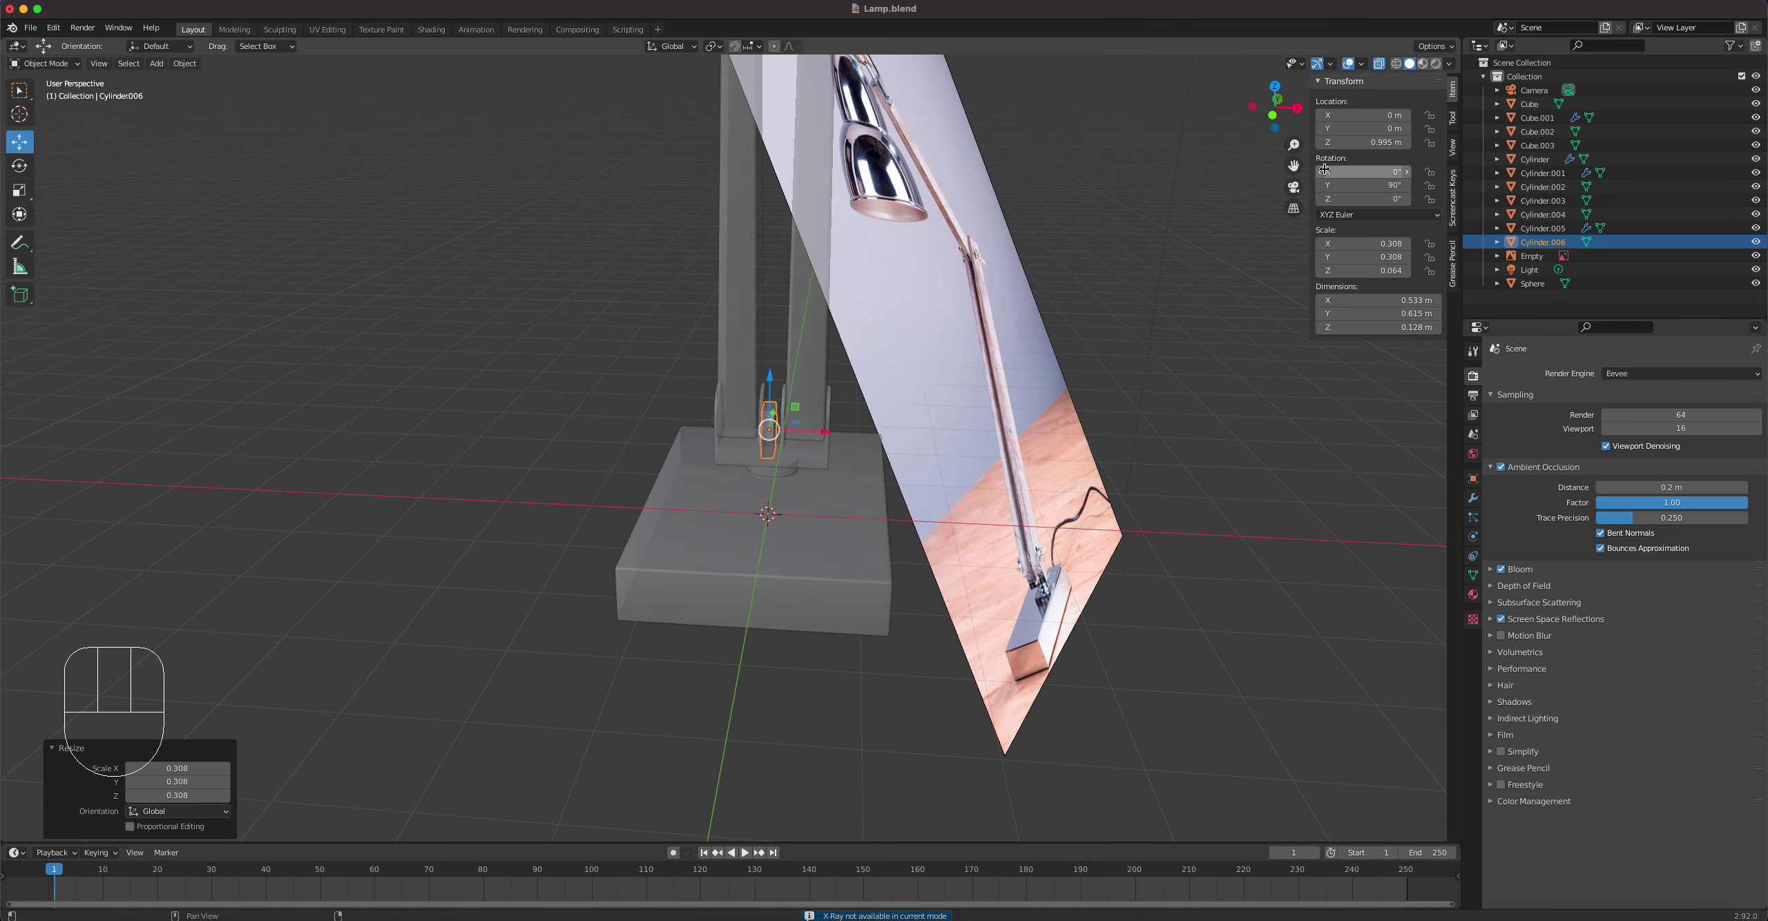
Step: Scale the hexagonal piece down uniformly by about 0.701 and center it on the base bracket's rounded end at Y about 0.673 m
{"action": "key", "text": "KP_3"}
{"action": "scroll", "coordinate": [681, 348], "scroll_direction": "up", "scroll_amount": 5}
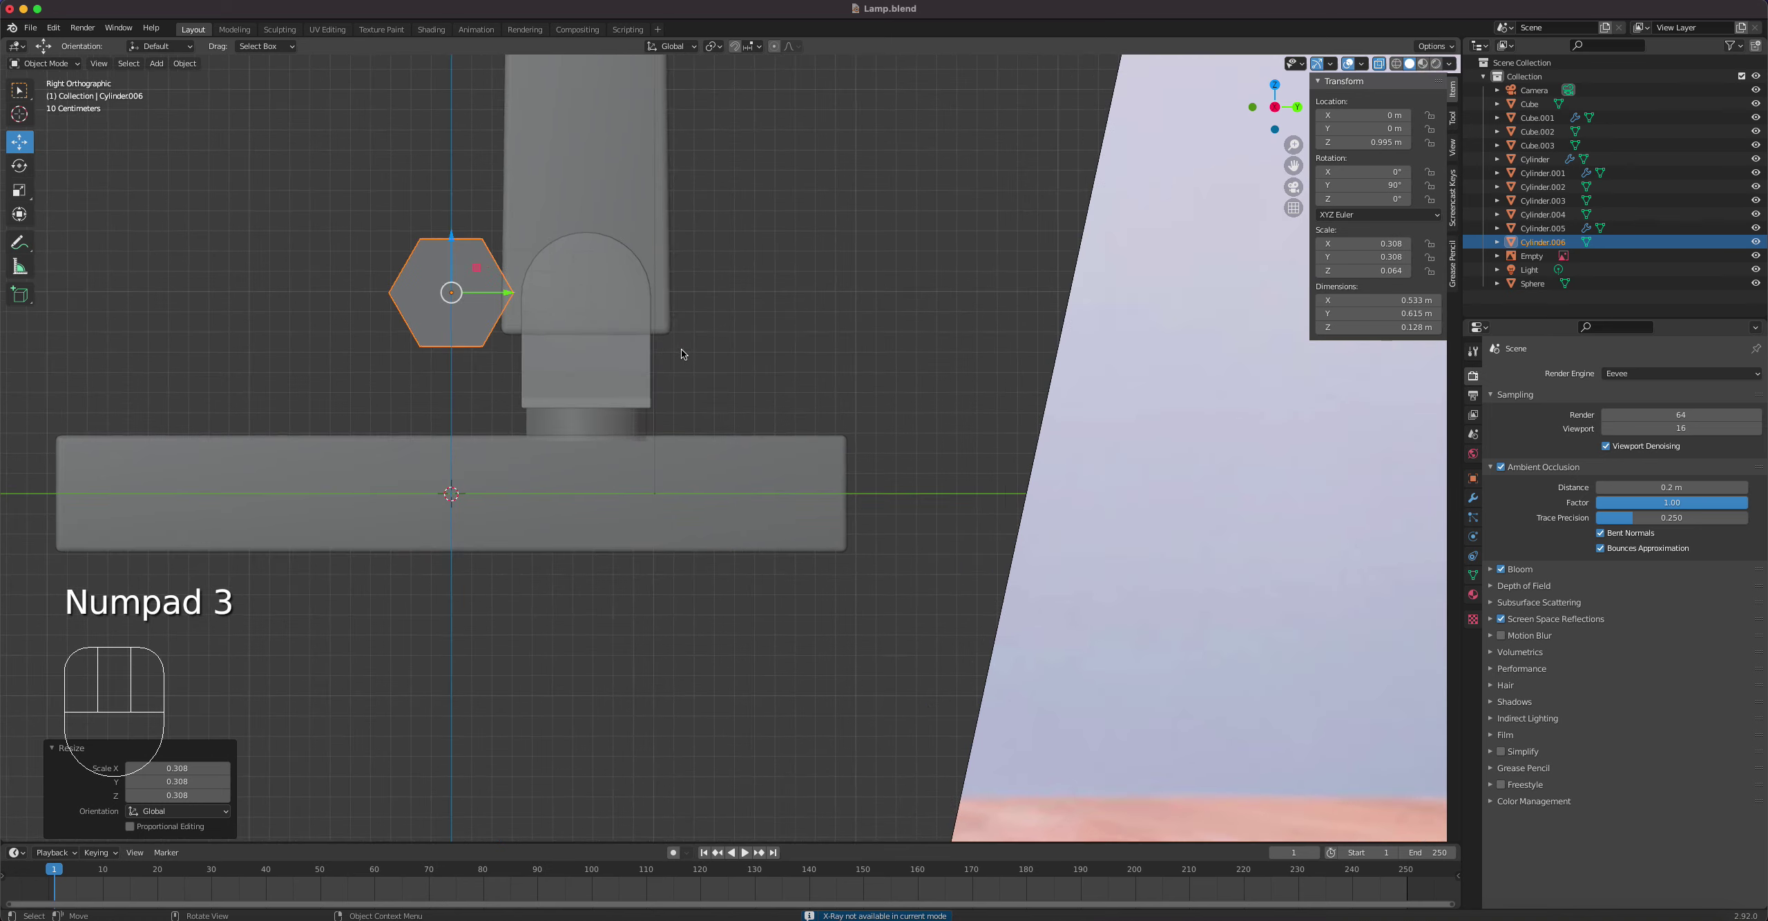
{"action": "key", "text": "s"}
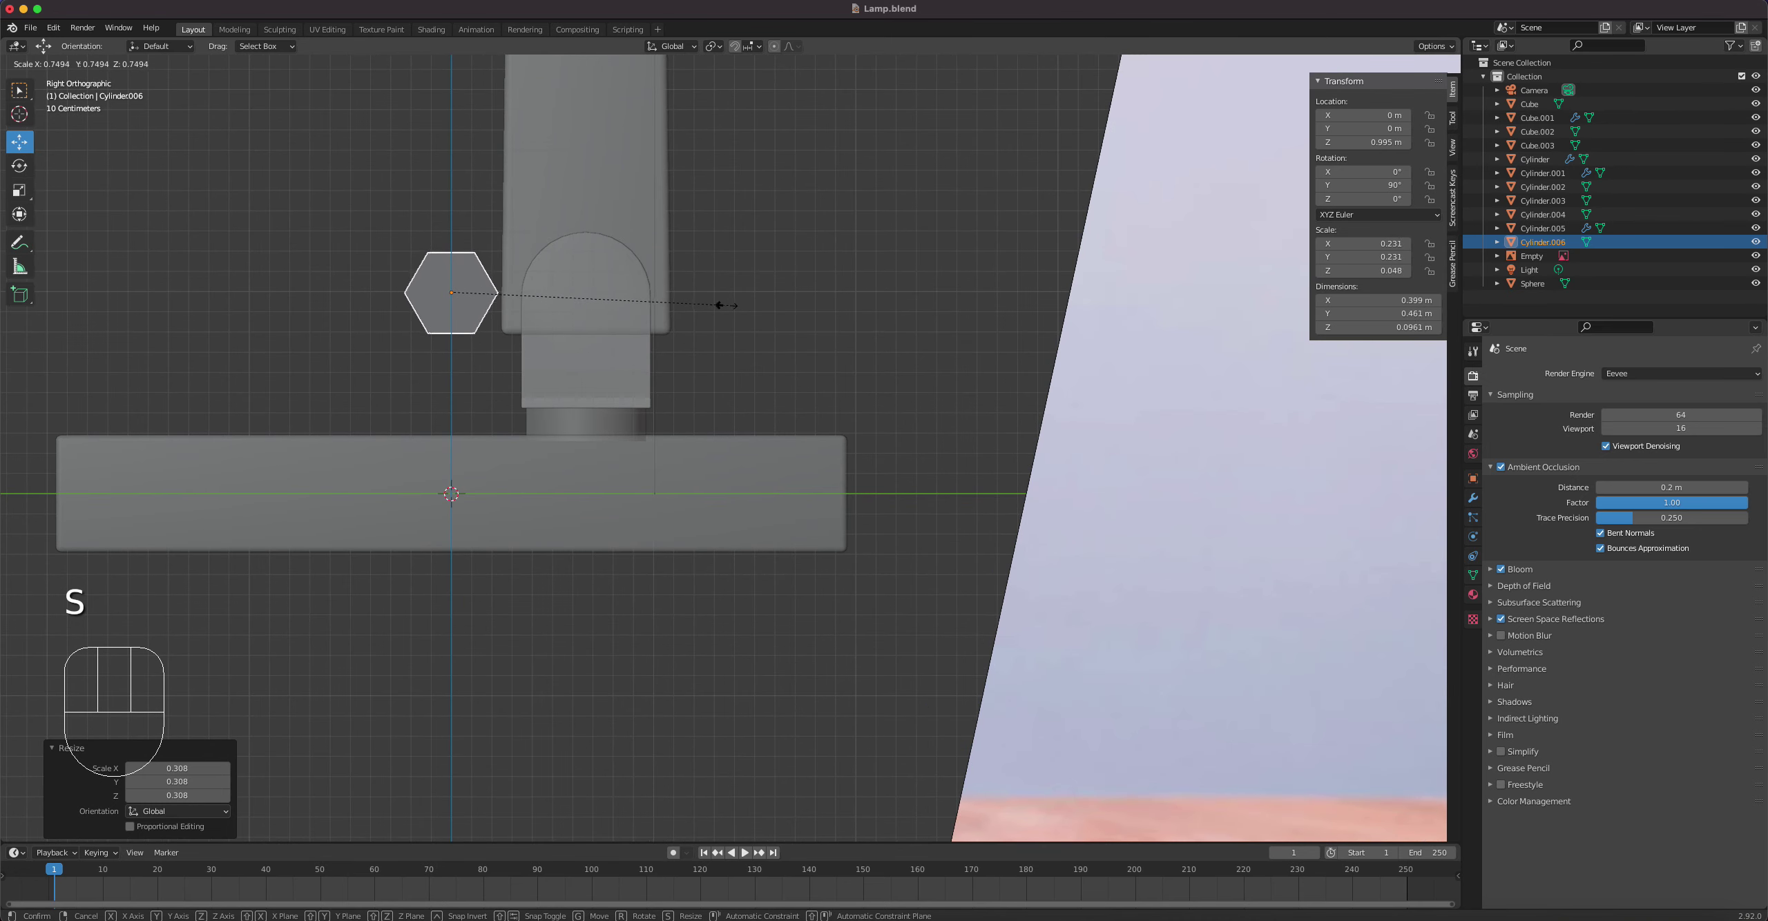
{"action": "left_click", "coordinate": [713, 308]}
{"action": "key", "text": "g"}
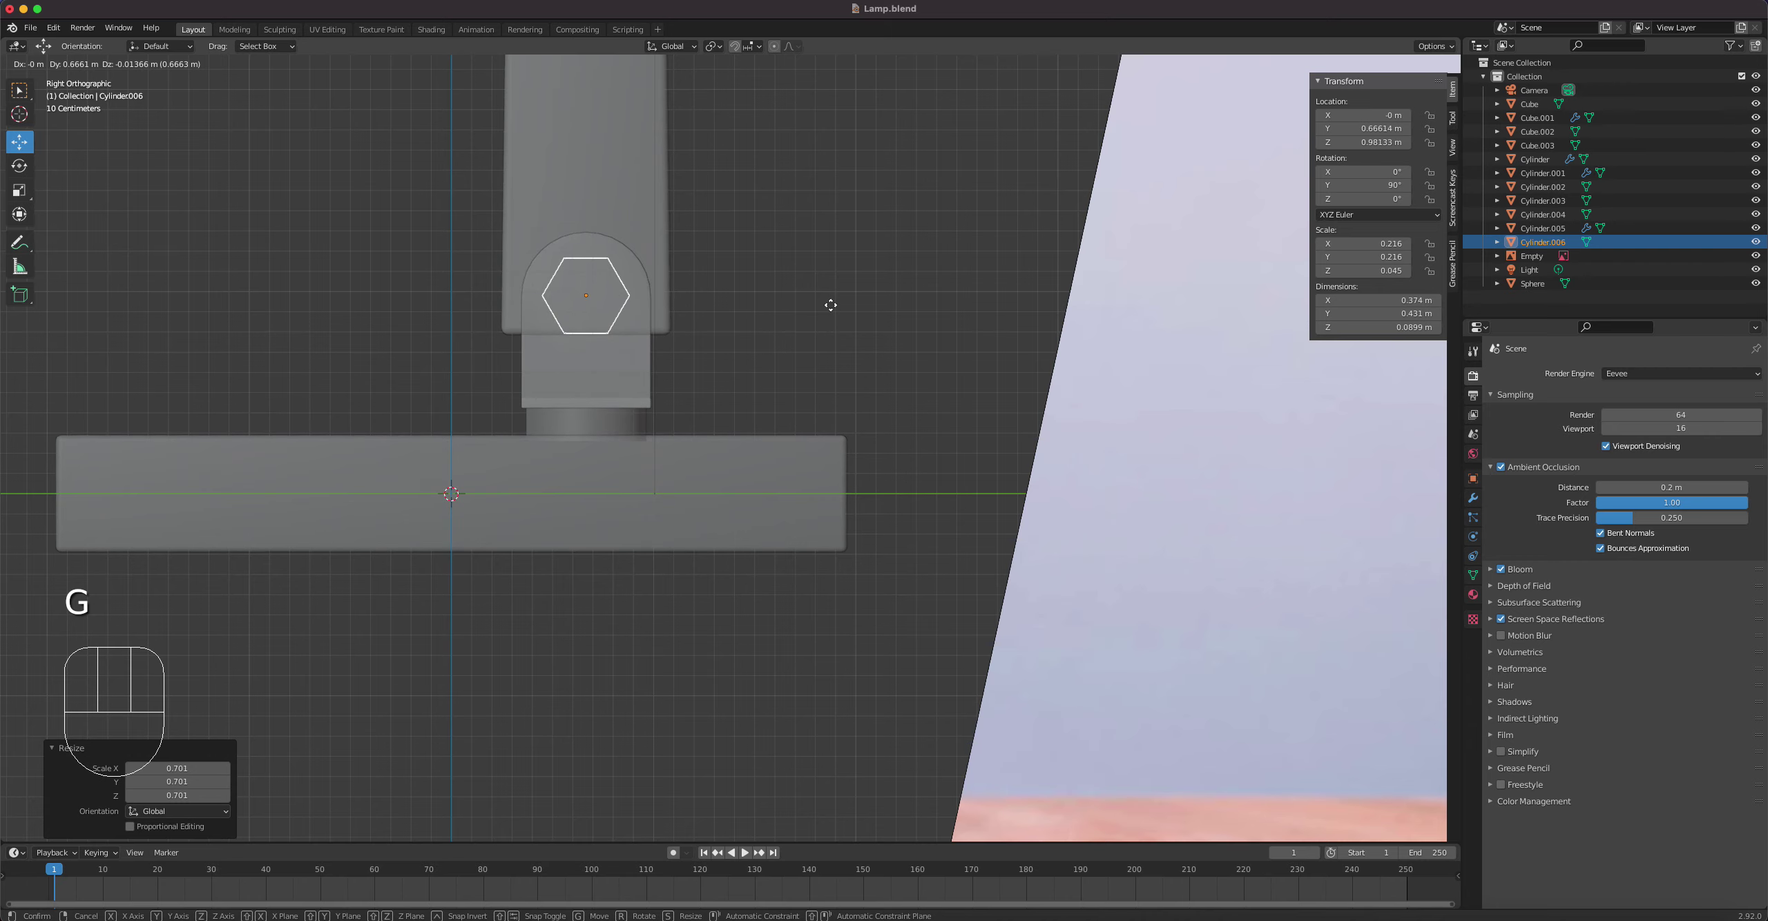
{"action": "left_click", "coordinate": [831, 304]}
Step: Thin the hexagonal piece to about 0.584 along X and shift it about 0.087 m along X against the bracket's inner plate
{"action": "middle_click_drag", "start_coordinate": [829, 300], "coordinate": [786, 341]}
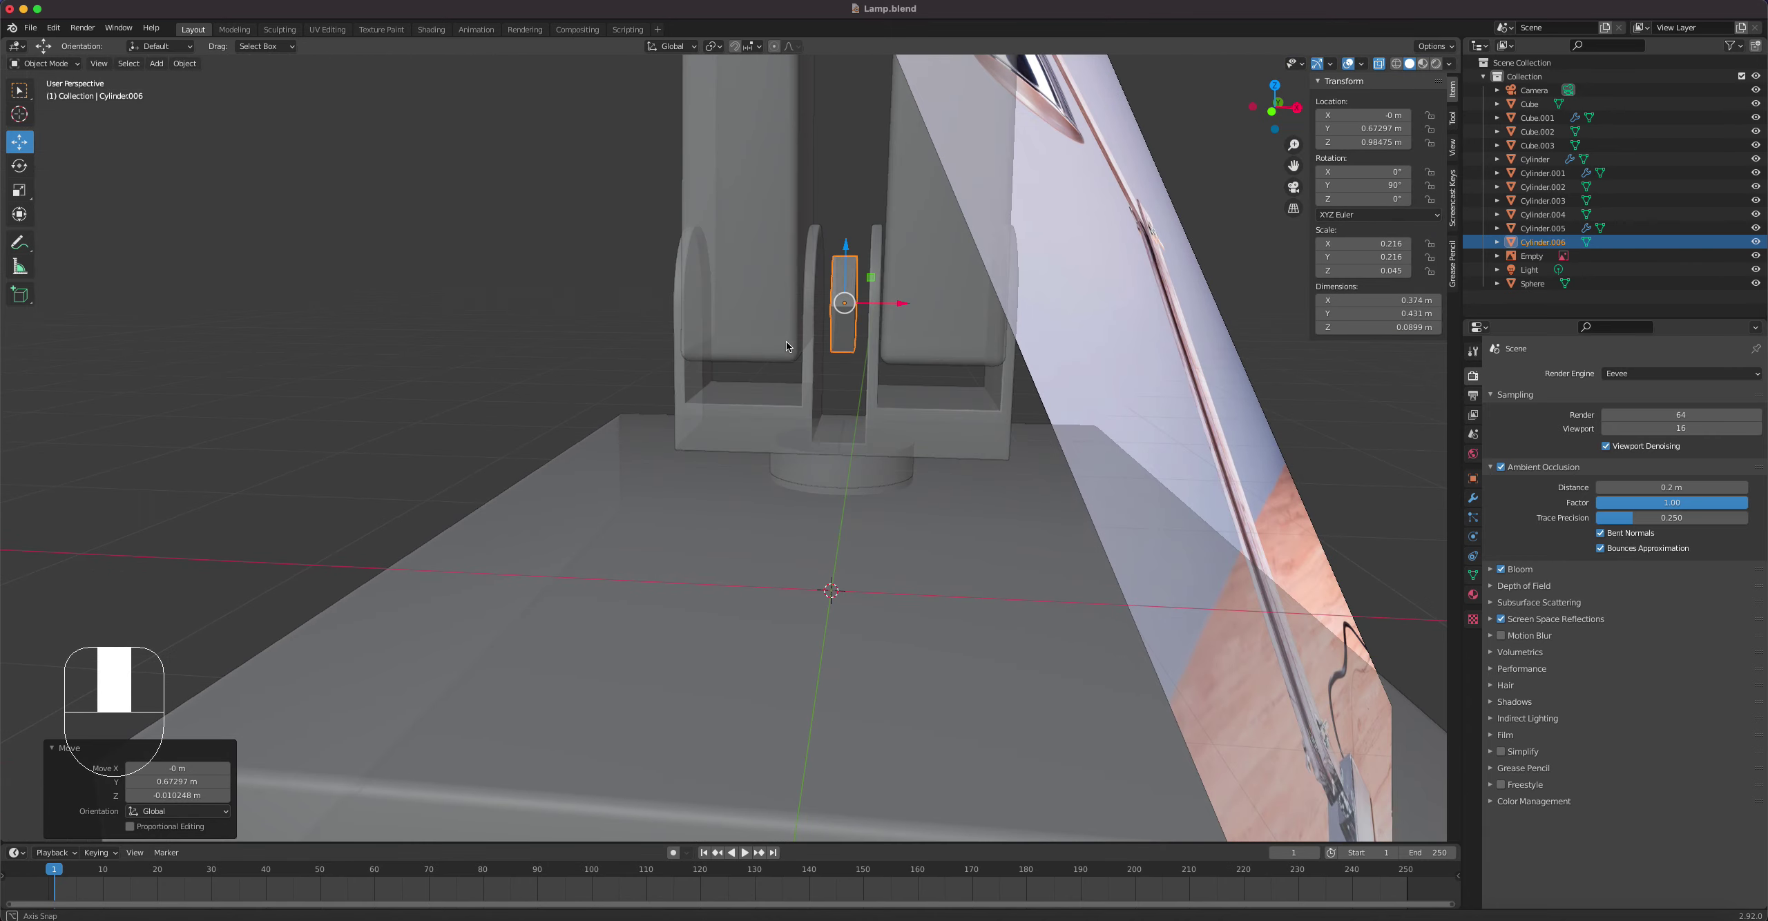
{"action": "left_click", "coordinate": [29, 198]}
{"action": "left_click_drag", "start_coordinate": [884, 303], "coordinate": [873, 304]}
{"action": "left_click", "coordinate": [19, 142]}
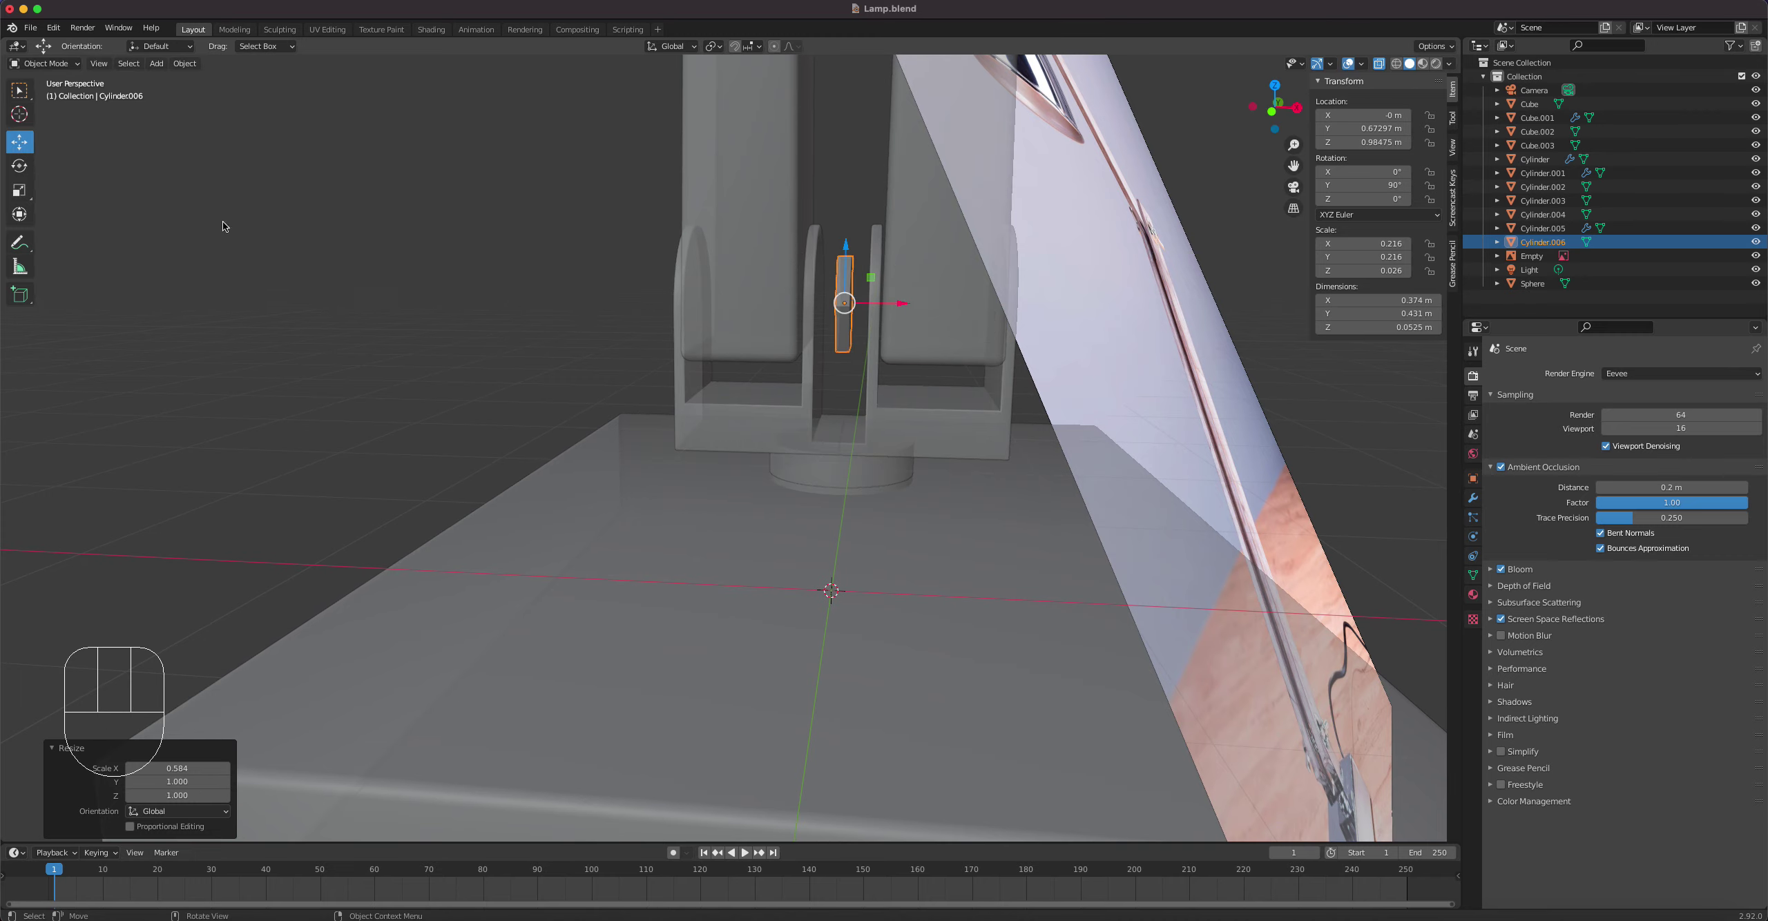
{"action": "scroll", "coordinate": [834, 298], "scroll_direction": "up", "scroll_amount": 3}
{"action": "left_click_drag", "start_coordinate": [972, 218], "coordinate": [1001, 232]}
{"action": "middle_click_drag", "start_coordinate": [1000, 232], "coordinate": [998, 282]}
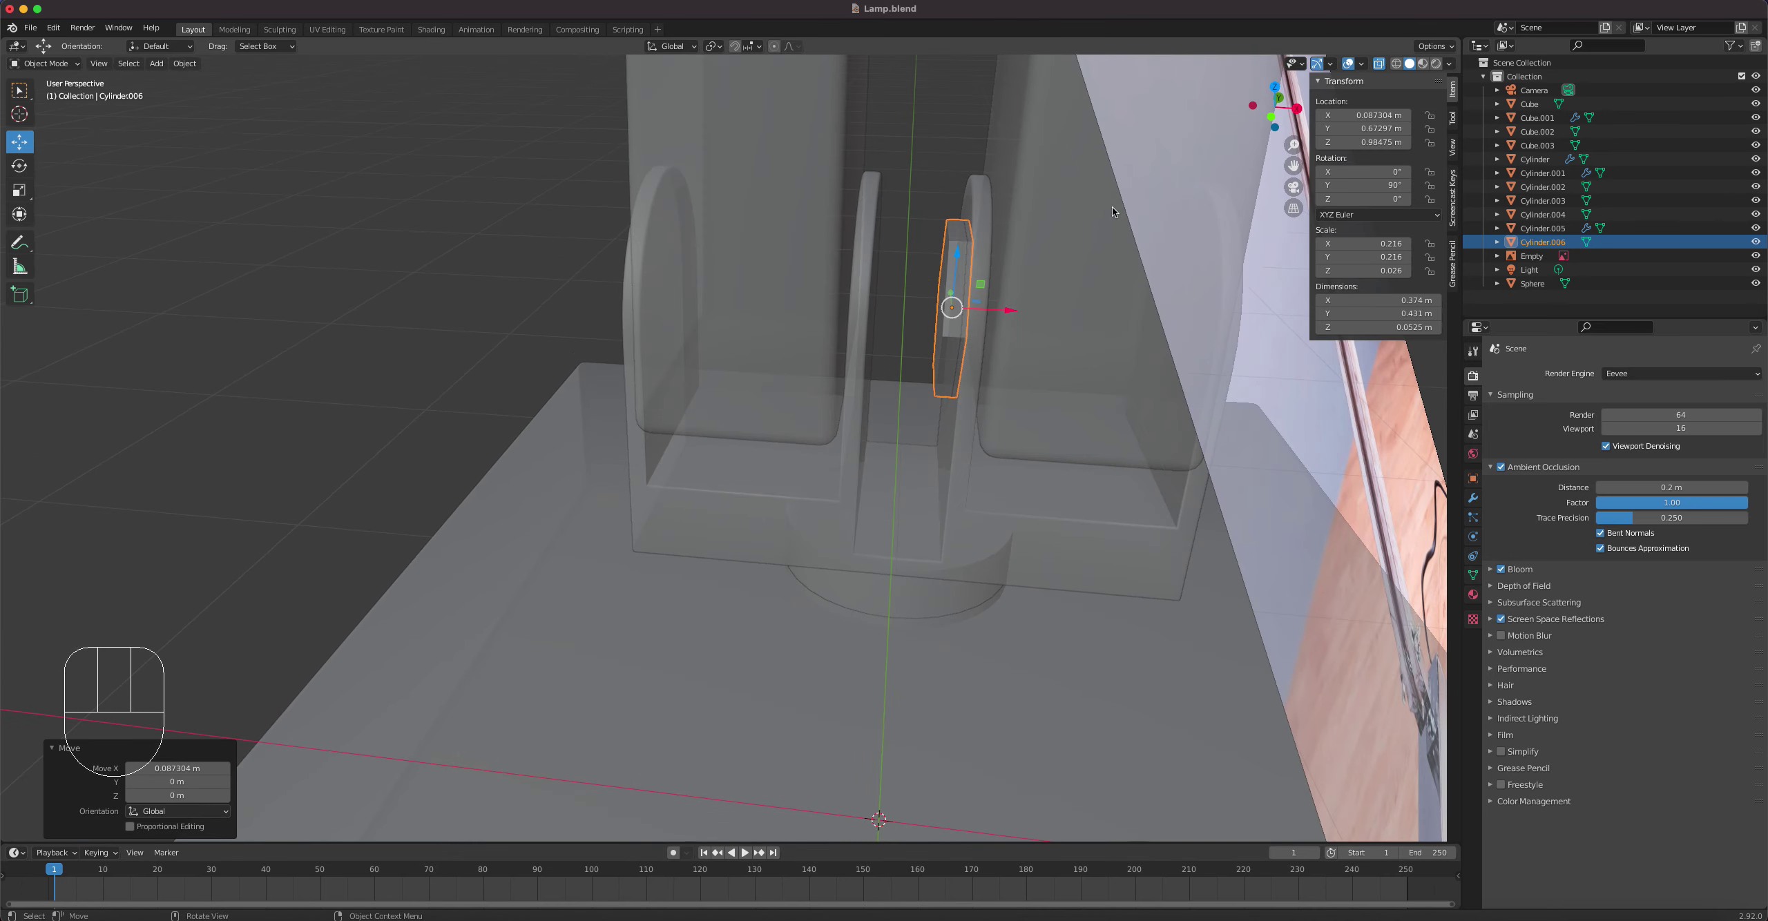
Step: In material preview shading, assign the existing Metal material to the hexagonal piece and nudge it along X to about 0.082 m
{"action": "left_click", "coordinate": [1422, 64]}
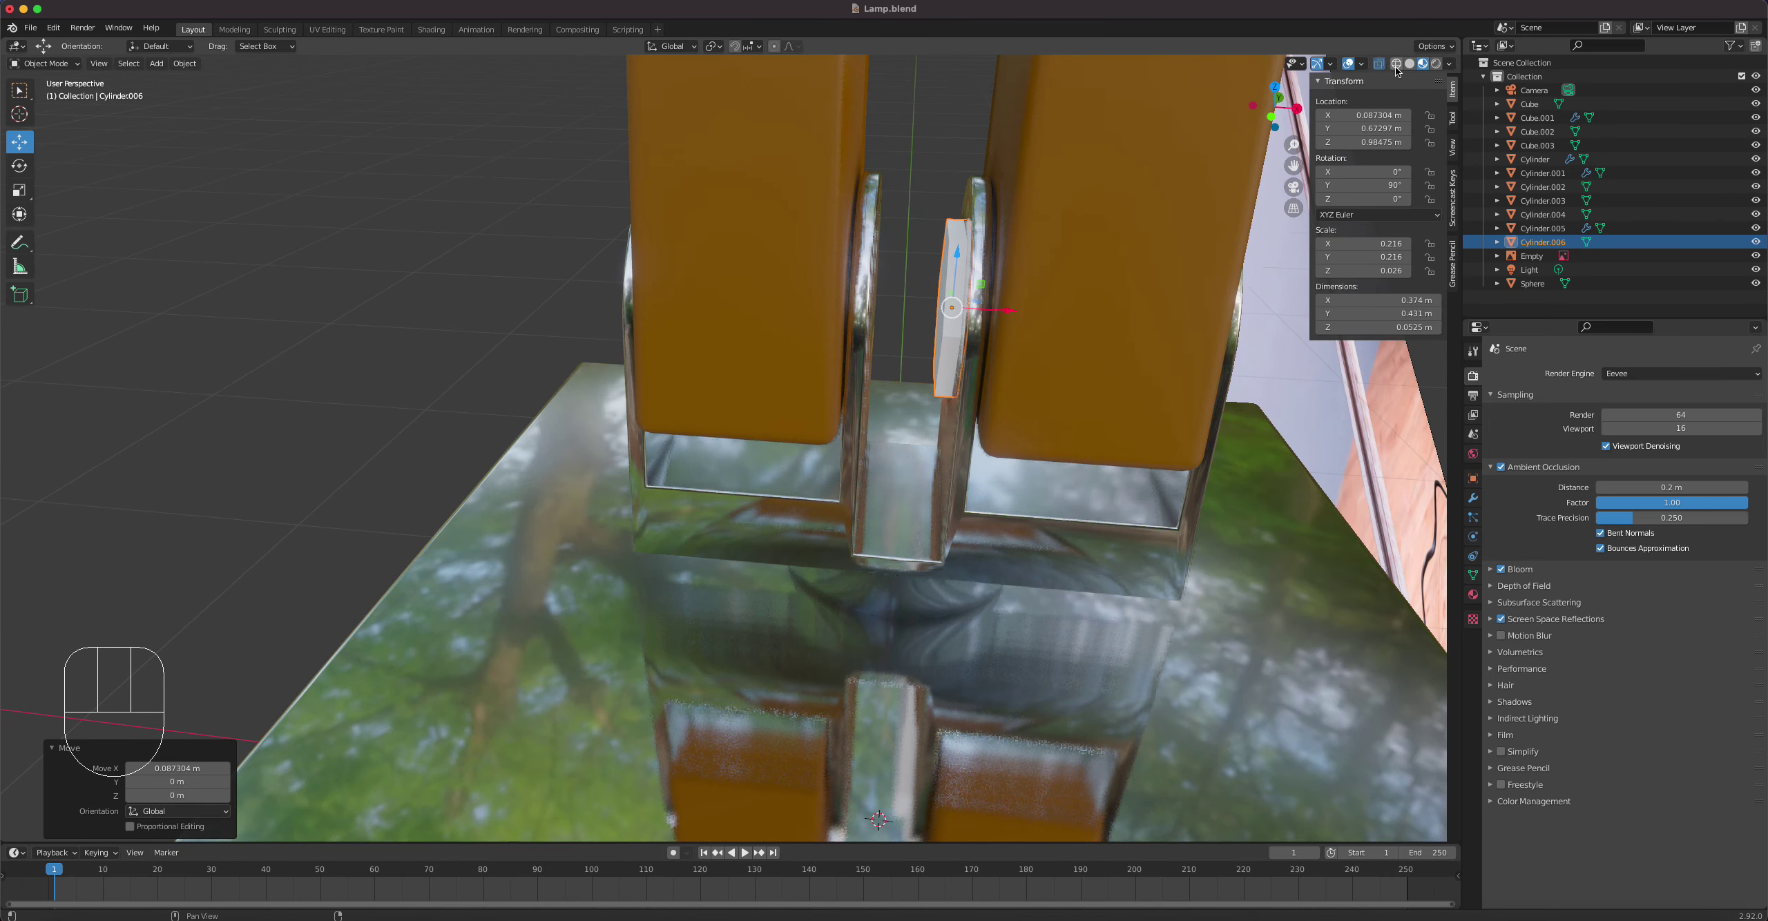
{"action": "left_click", "coordinate": [1379, 63]}
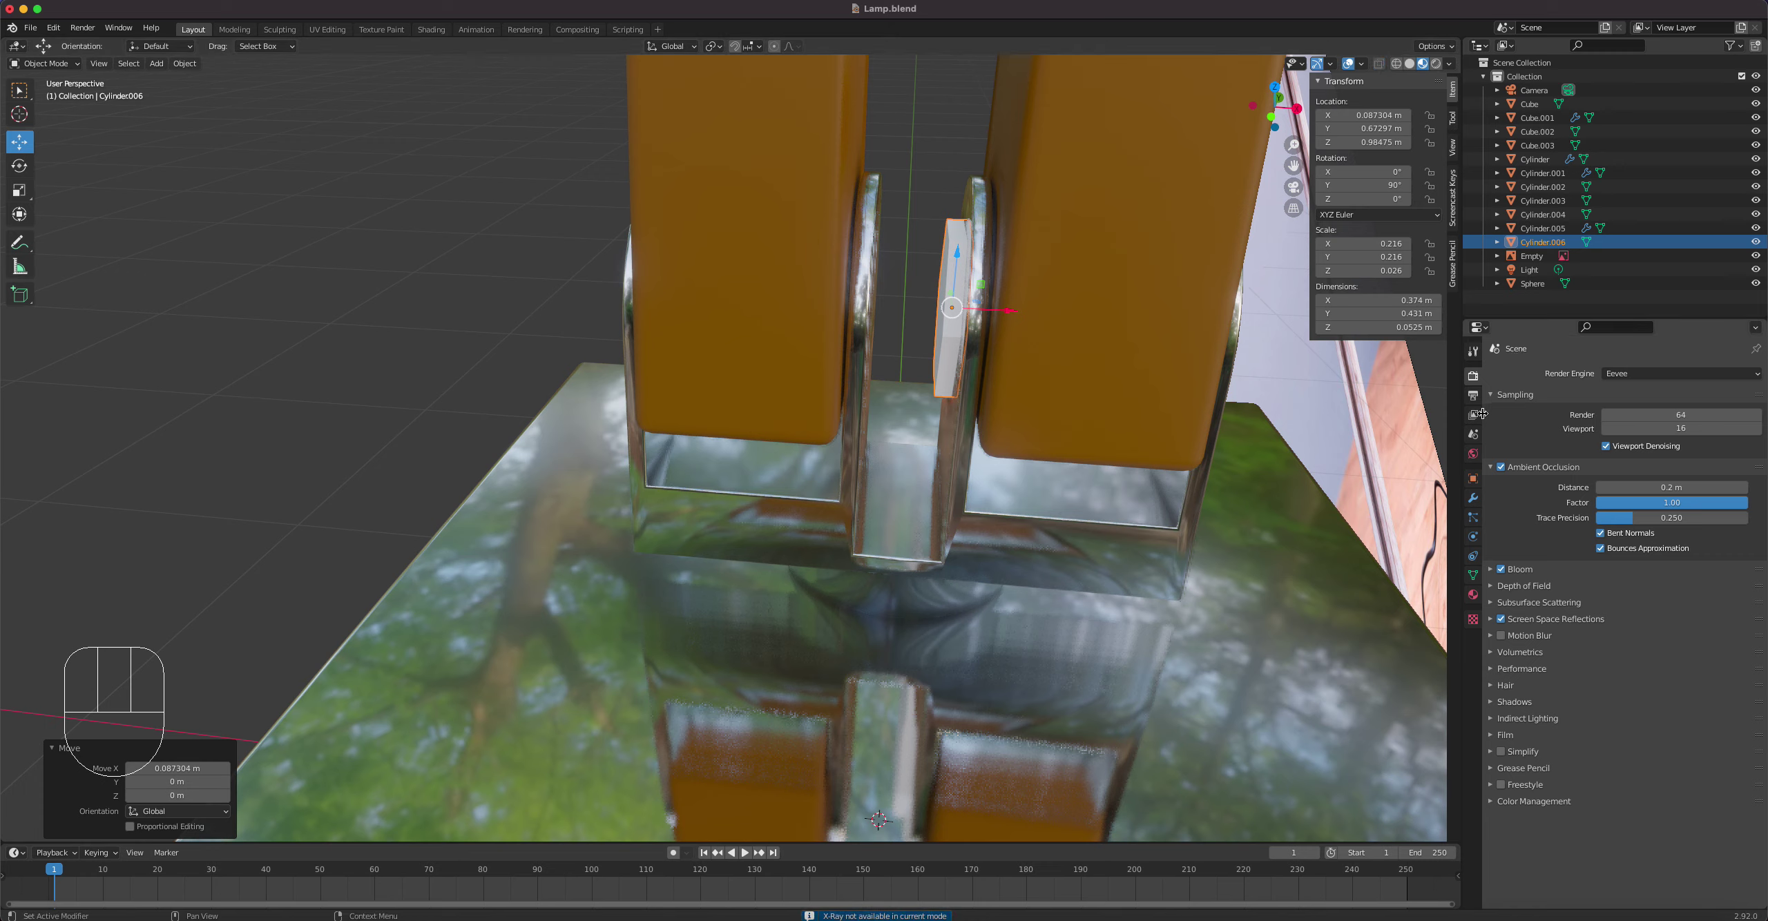
{"action": "left_click", "coordinate": [1472, 595]}
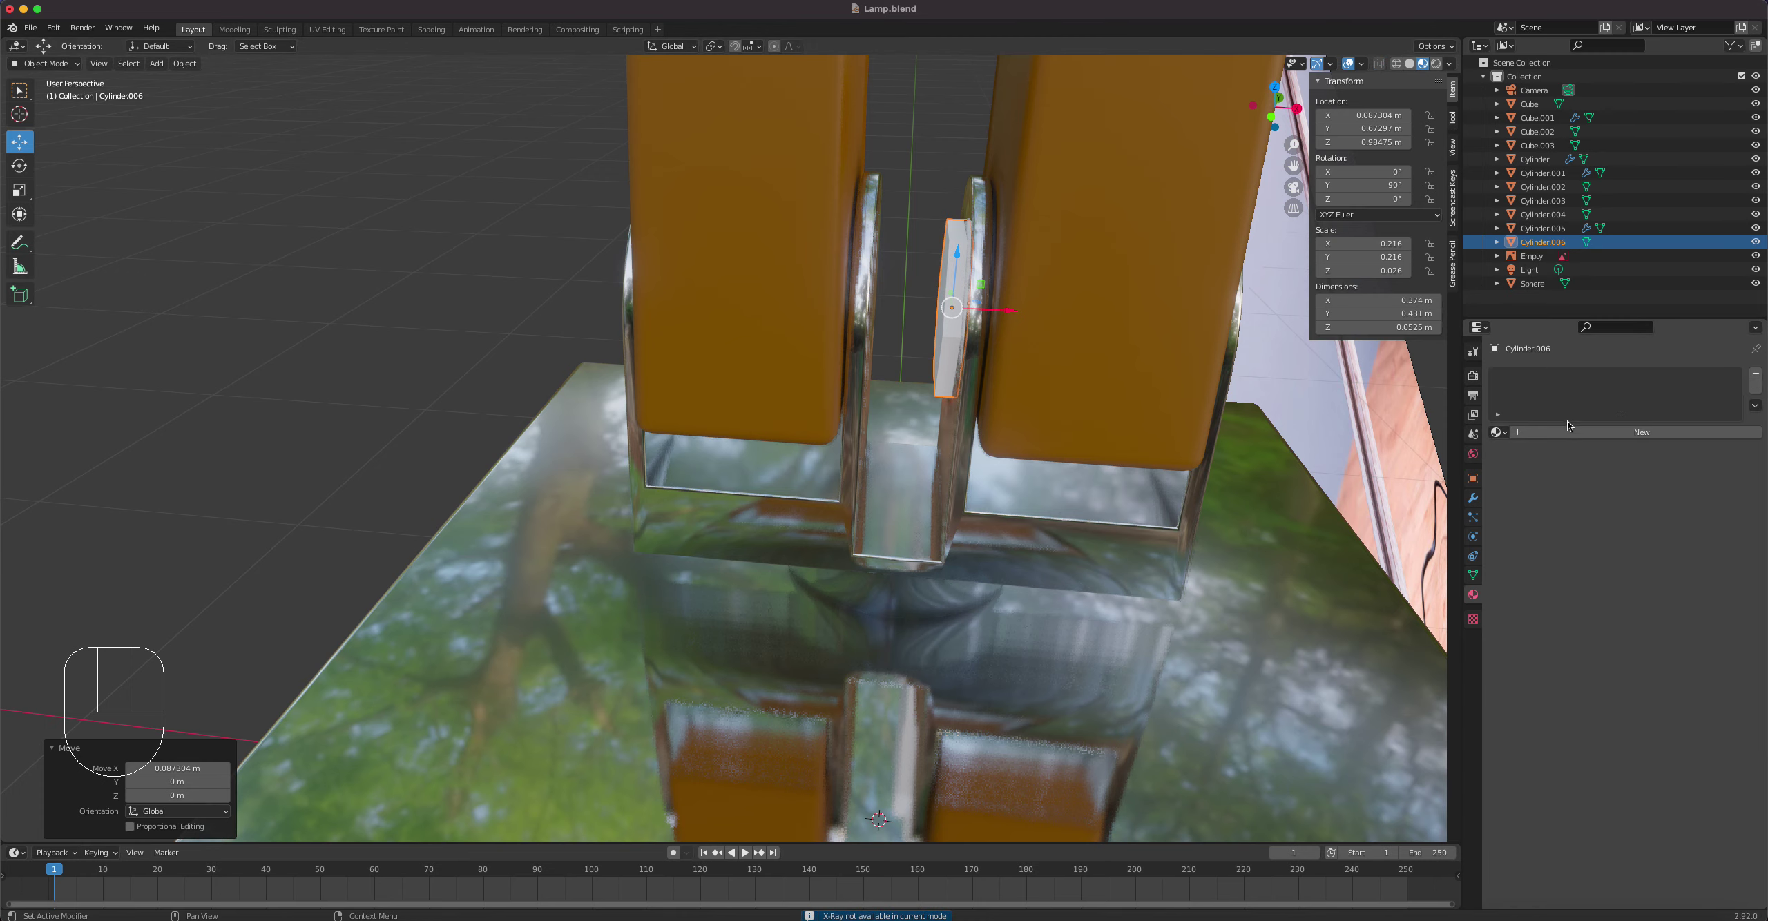
{"action": "left_click", "coordinate": [1496, 432]}
{"action": "left_click", "coordinate": [1526, 492]}
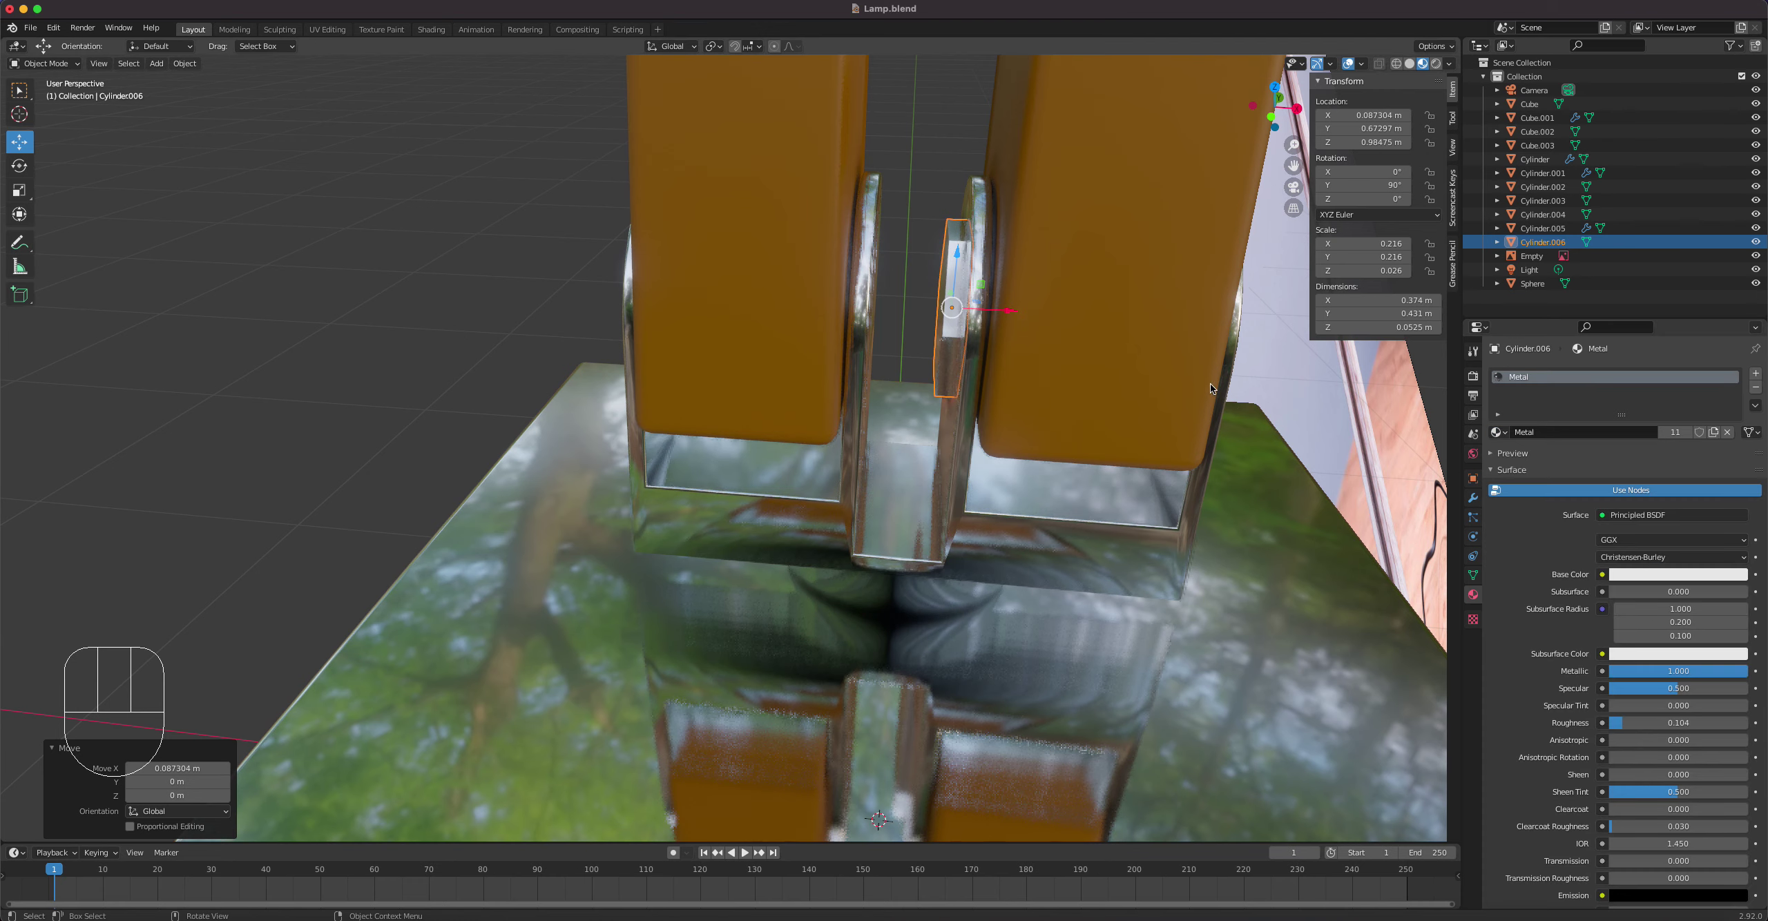
{"action": "left_click_drag", "start_coordinate": [1008, 311], "coordinate": [1007, 312]}
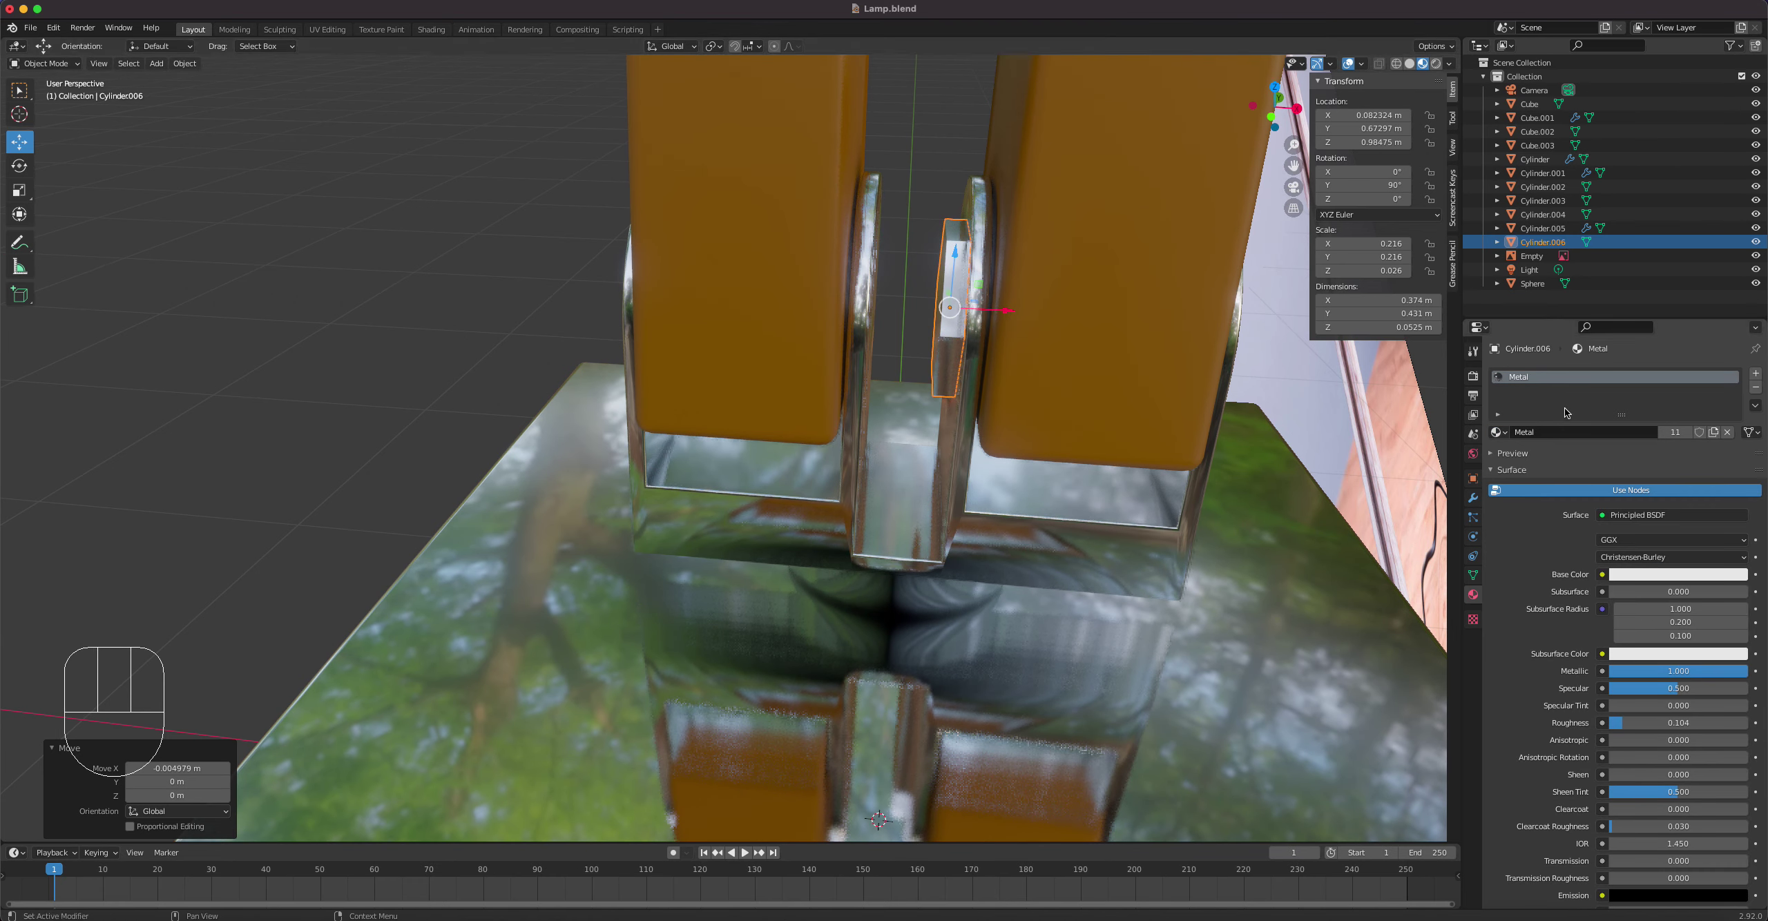
Step: Add a Mirror modifier on the X axis to the hexagonal piece, using the base object Cube as the mirror object
{"action": "left_click", "coordinate": [1474, 497]}
{"action": "left_click", "coordinate": [1581, 373]}
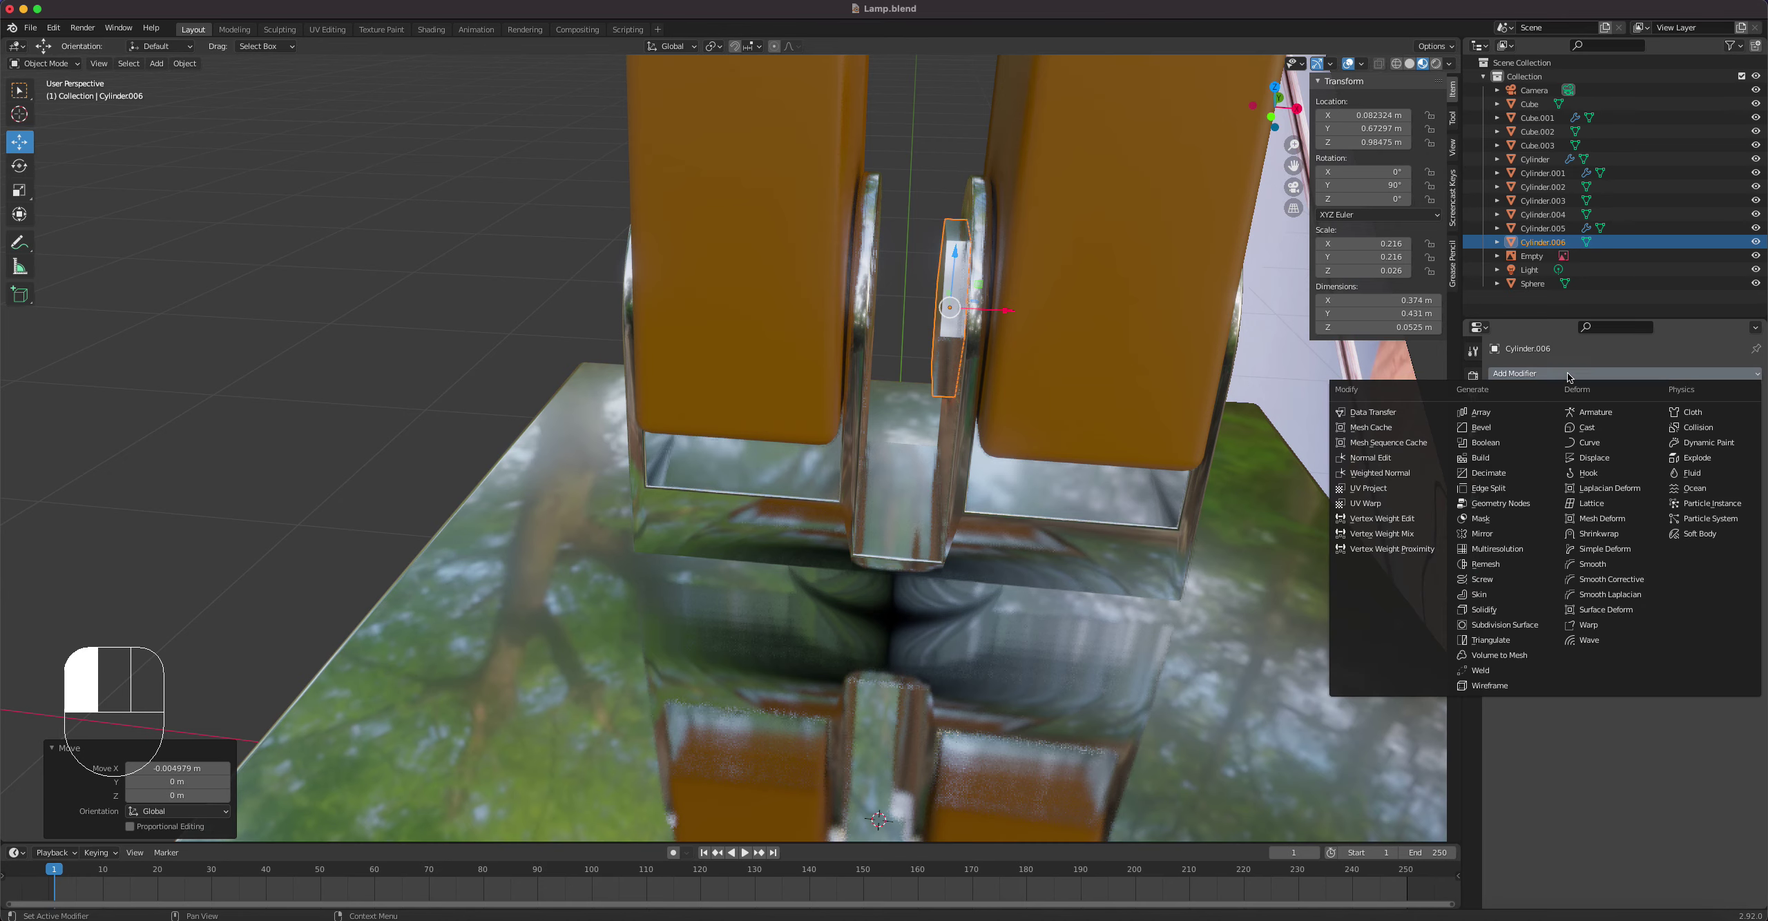
{"action": "left_click", "coordinate": [1483, 533]}
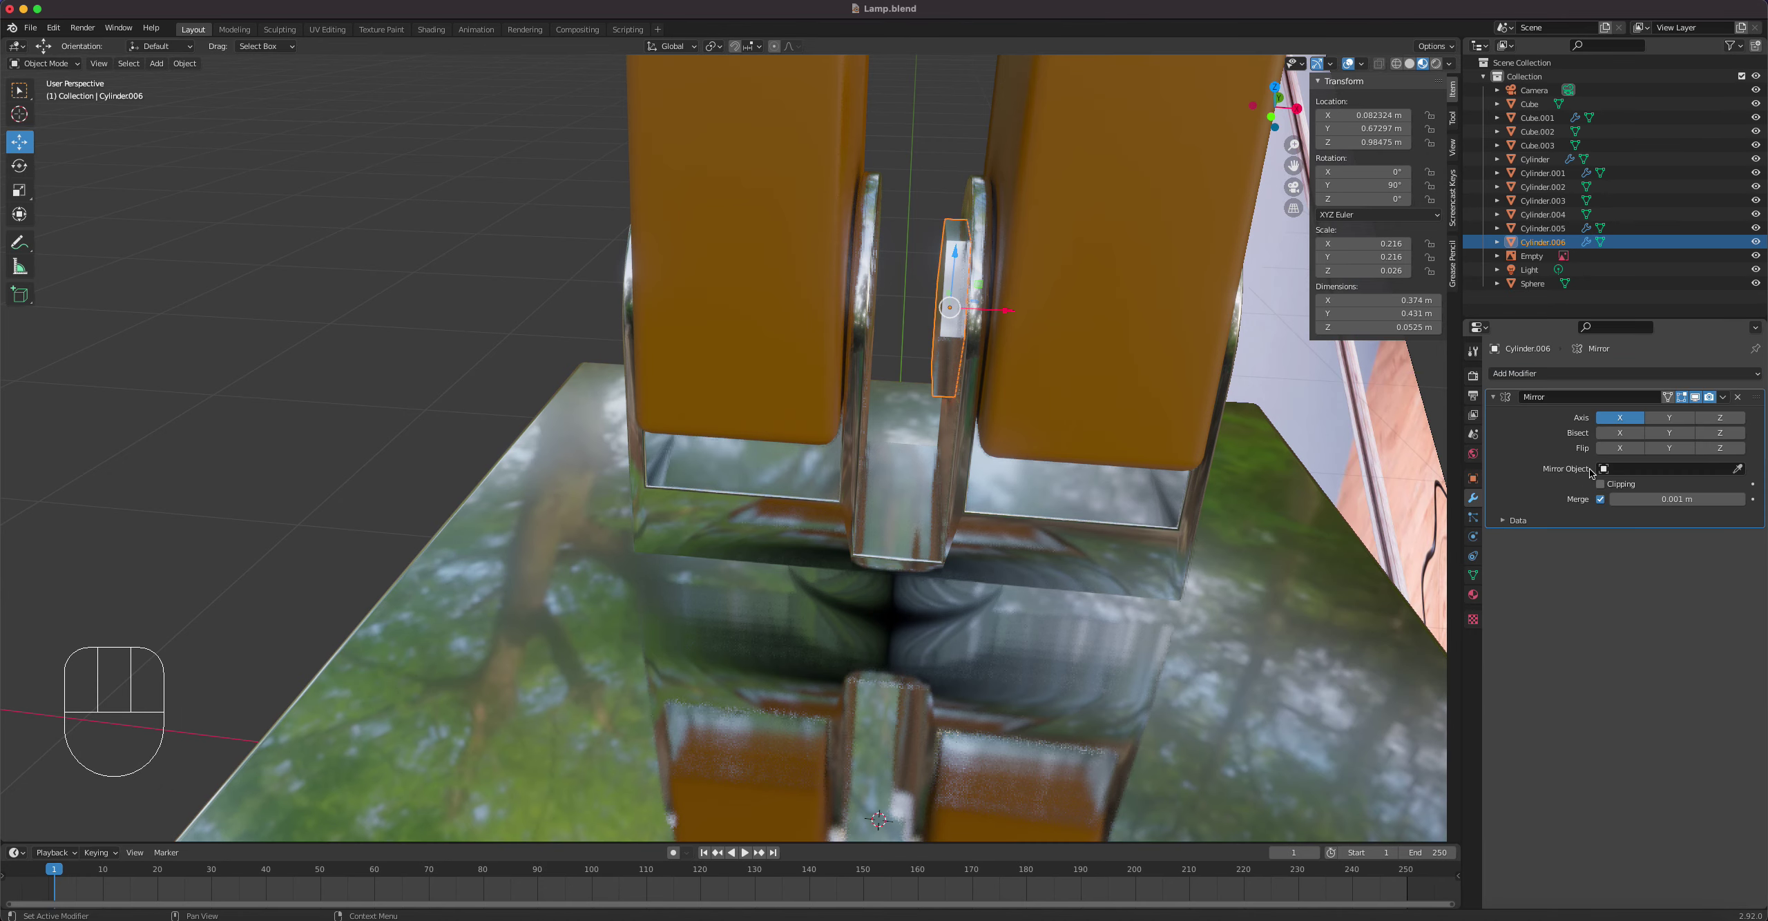
{"action": "left_click", "coordinate": [1739, 470]}
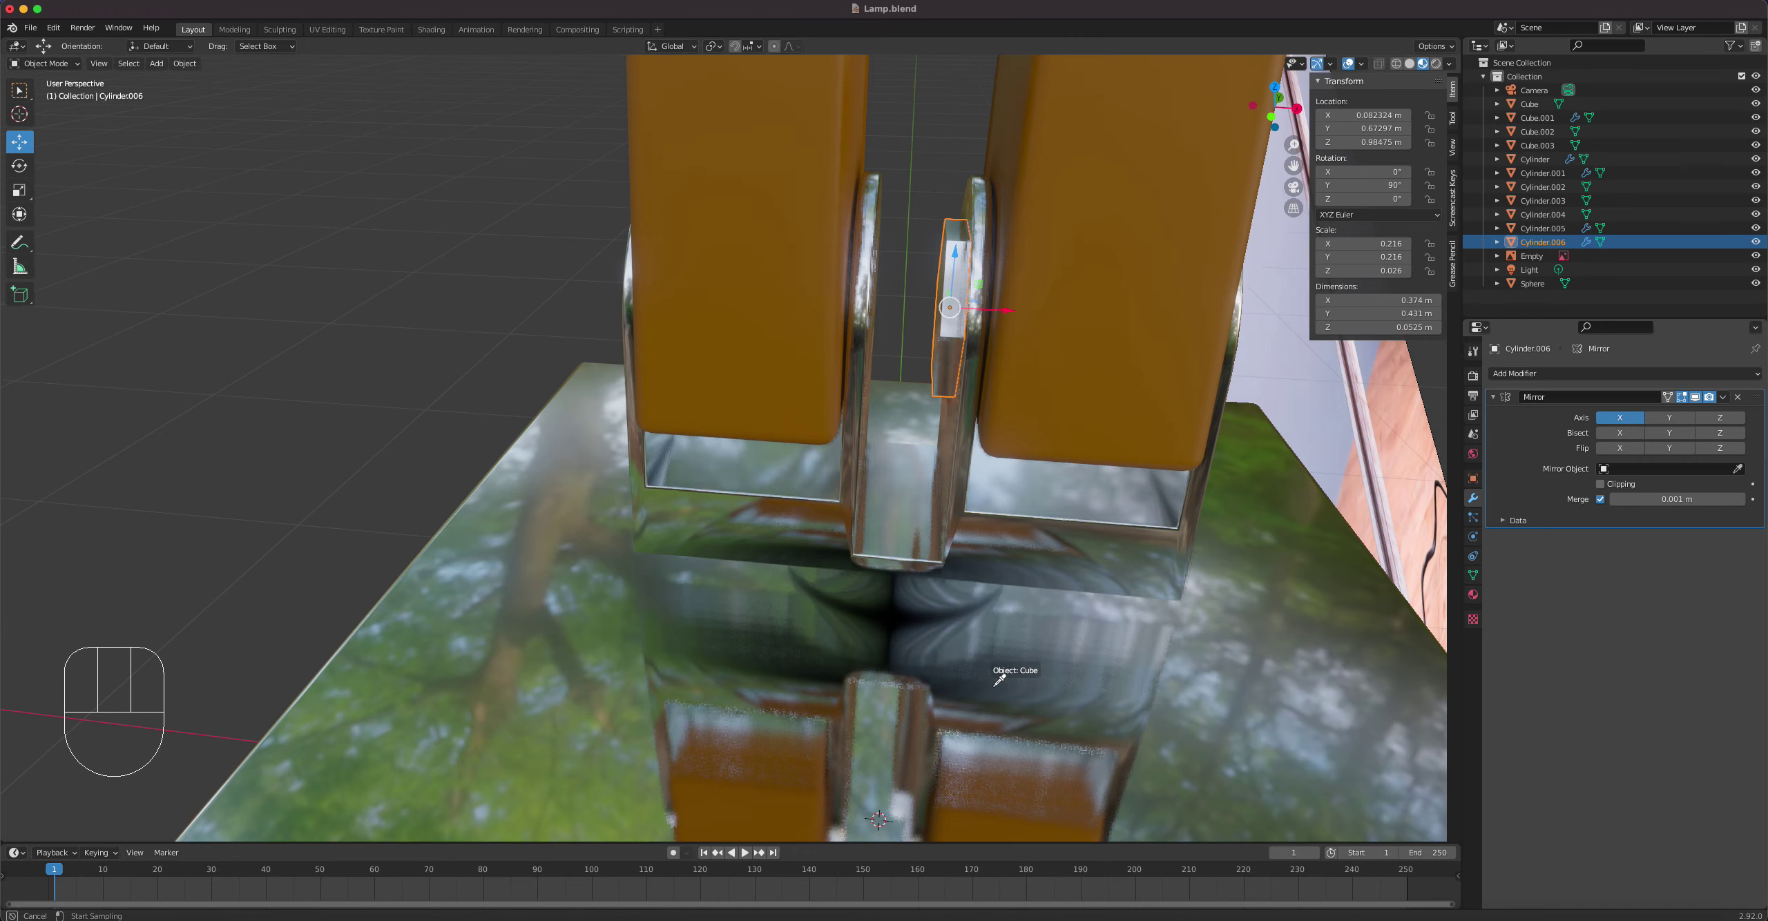
{"action": "left_click", "coordinate": [1084, 666]}
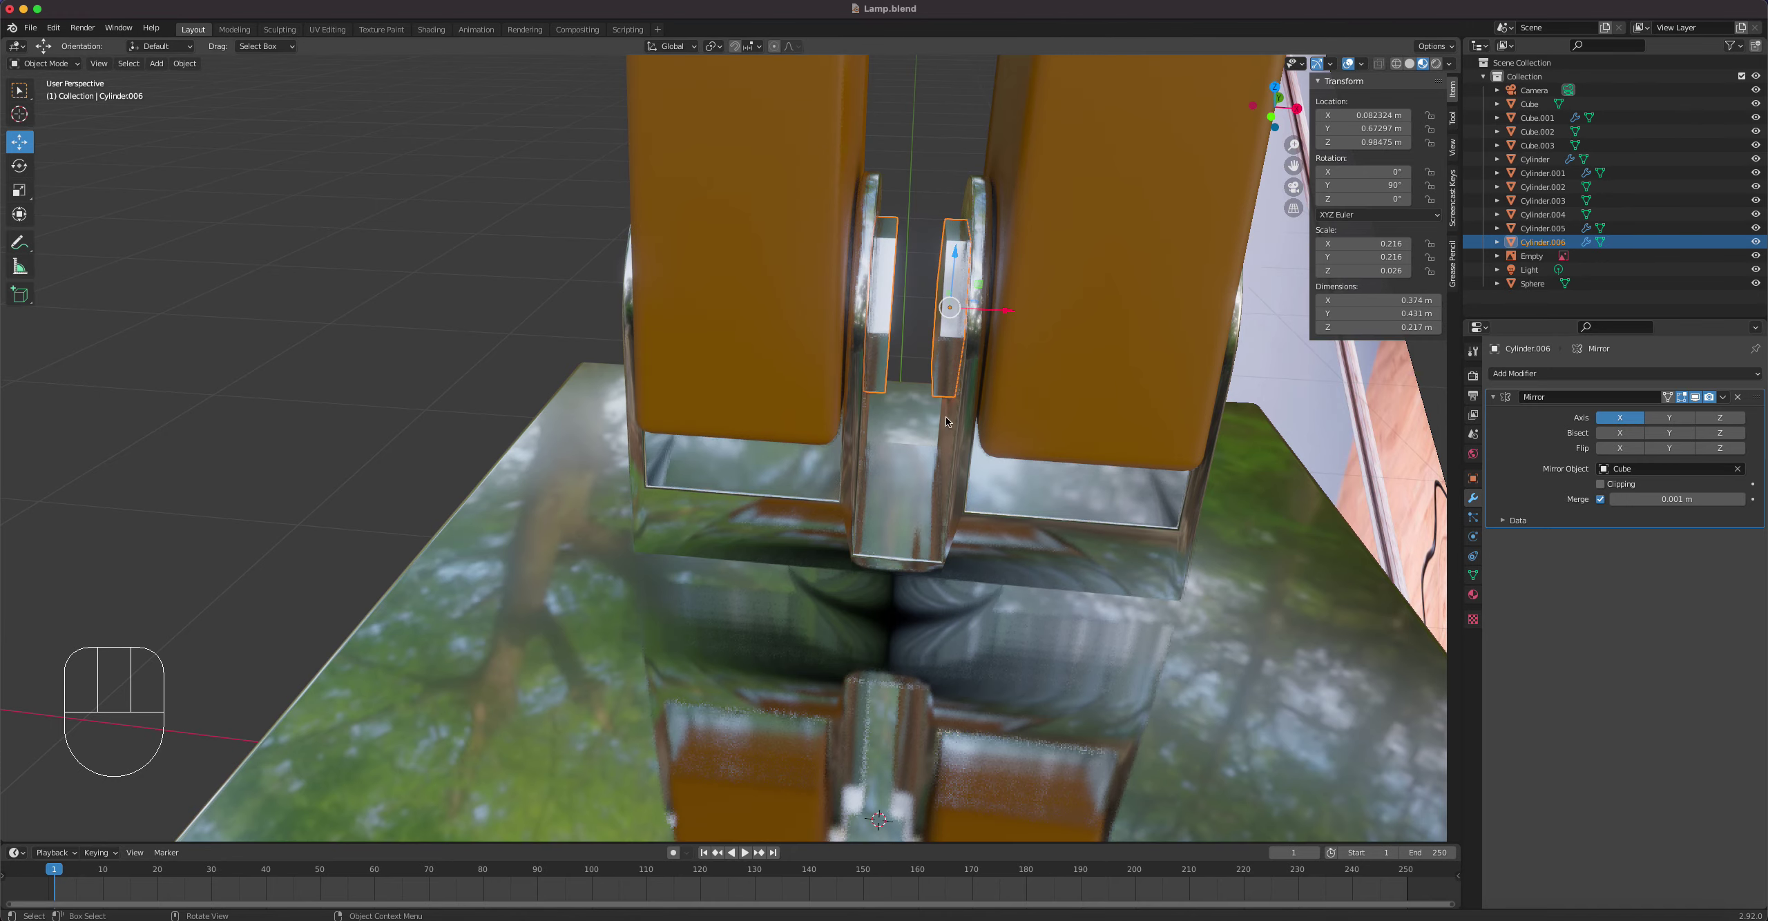
Step: Duplicate the hexagonal piece in place and remove the Mirror modifier from the copy
{"action": "middle_click_drag", "start_coordinate": [944, 417], "coordinate": [970, 326]}
{"action": "scroll", "coordinate": [1008, 382], "scroll_direction": "down", "scroll_amount": 10}
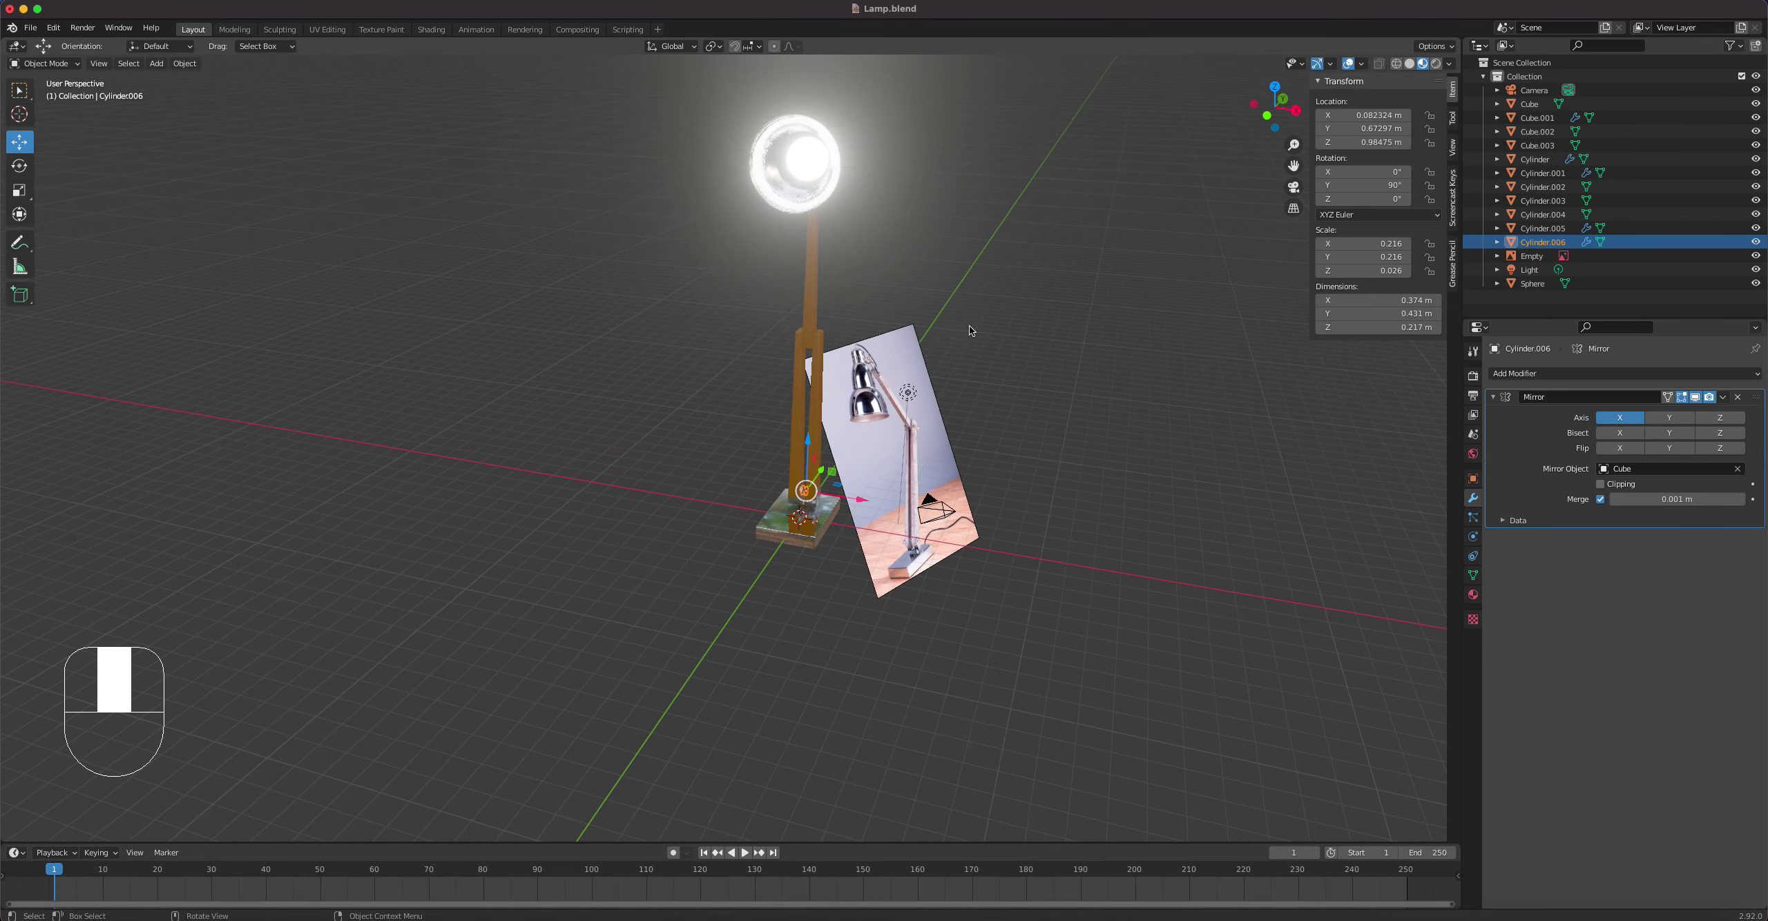
{"action": "scroll", "coordinate": [860, 329], "scroll_direction": "up", "scroll_amount": 4}
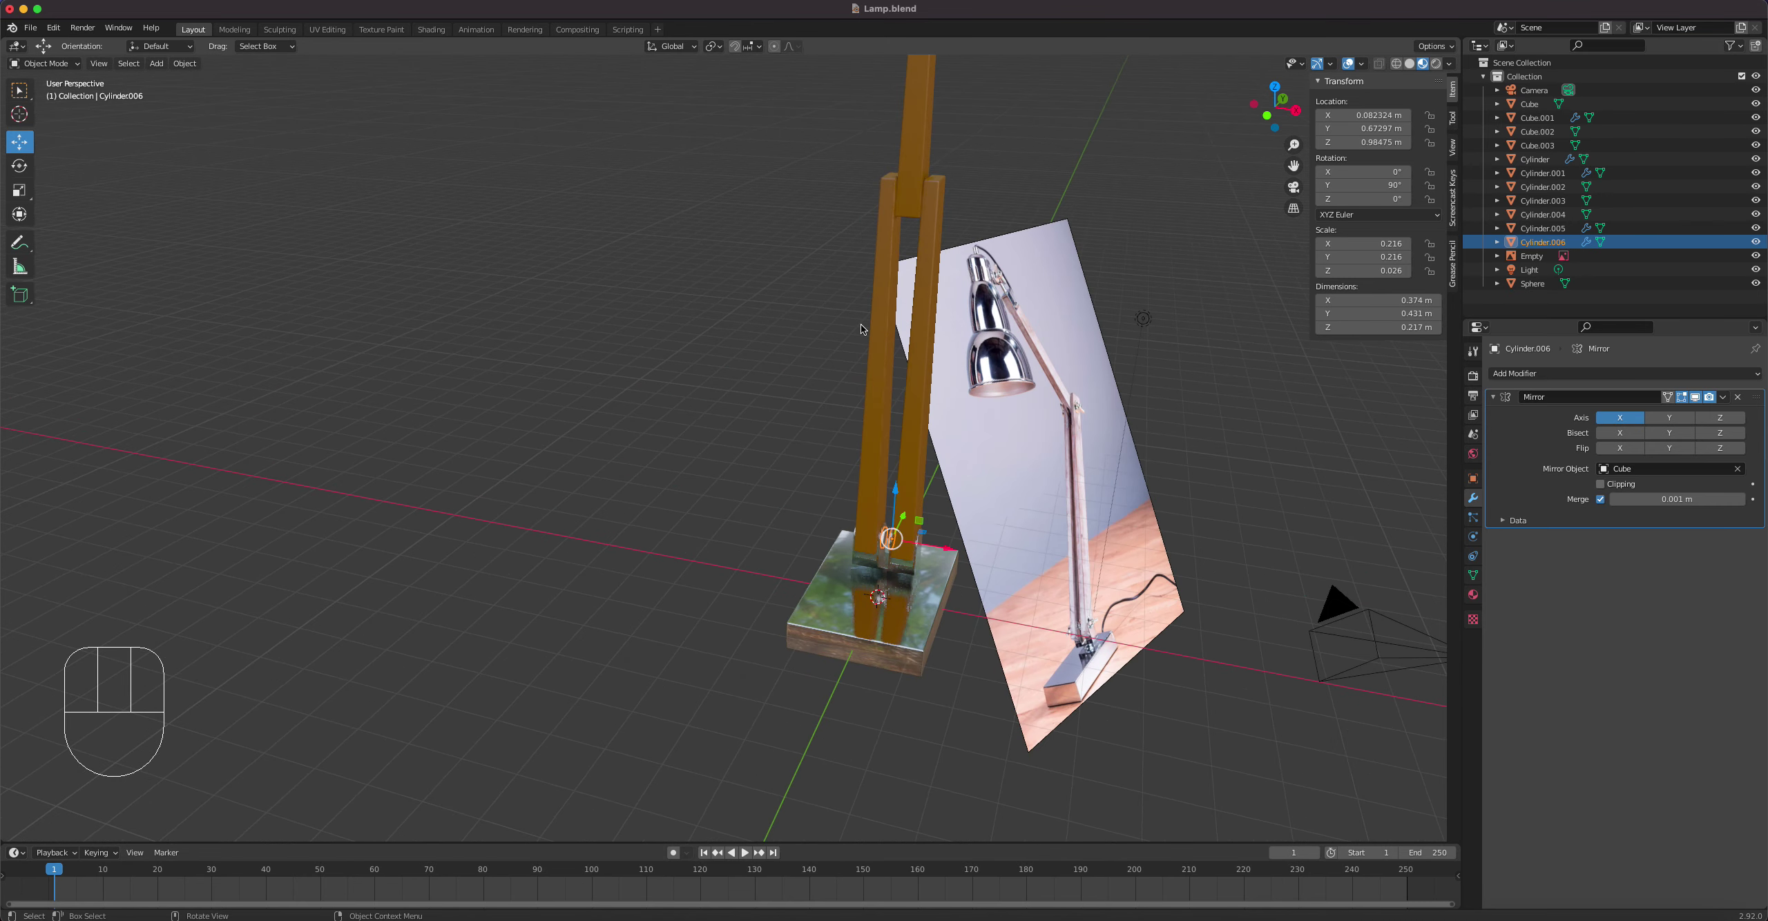
{"action": "scroll", "coordinate": [860, 326], "scroll_direction": "up", "scroll_amount": 2}
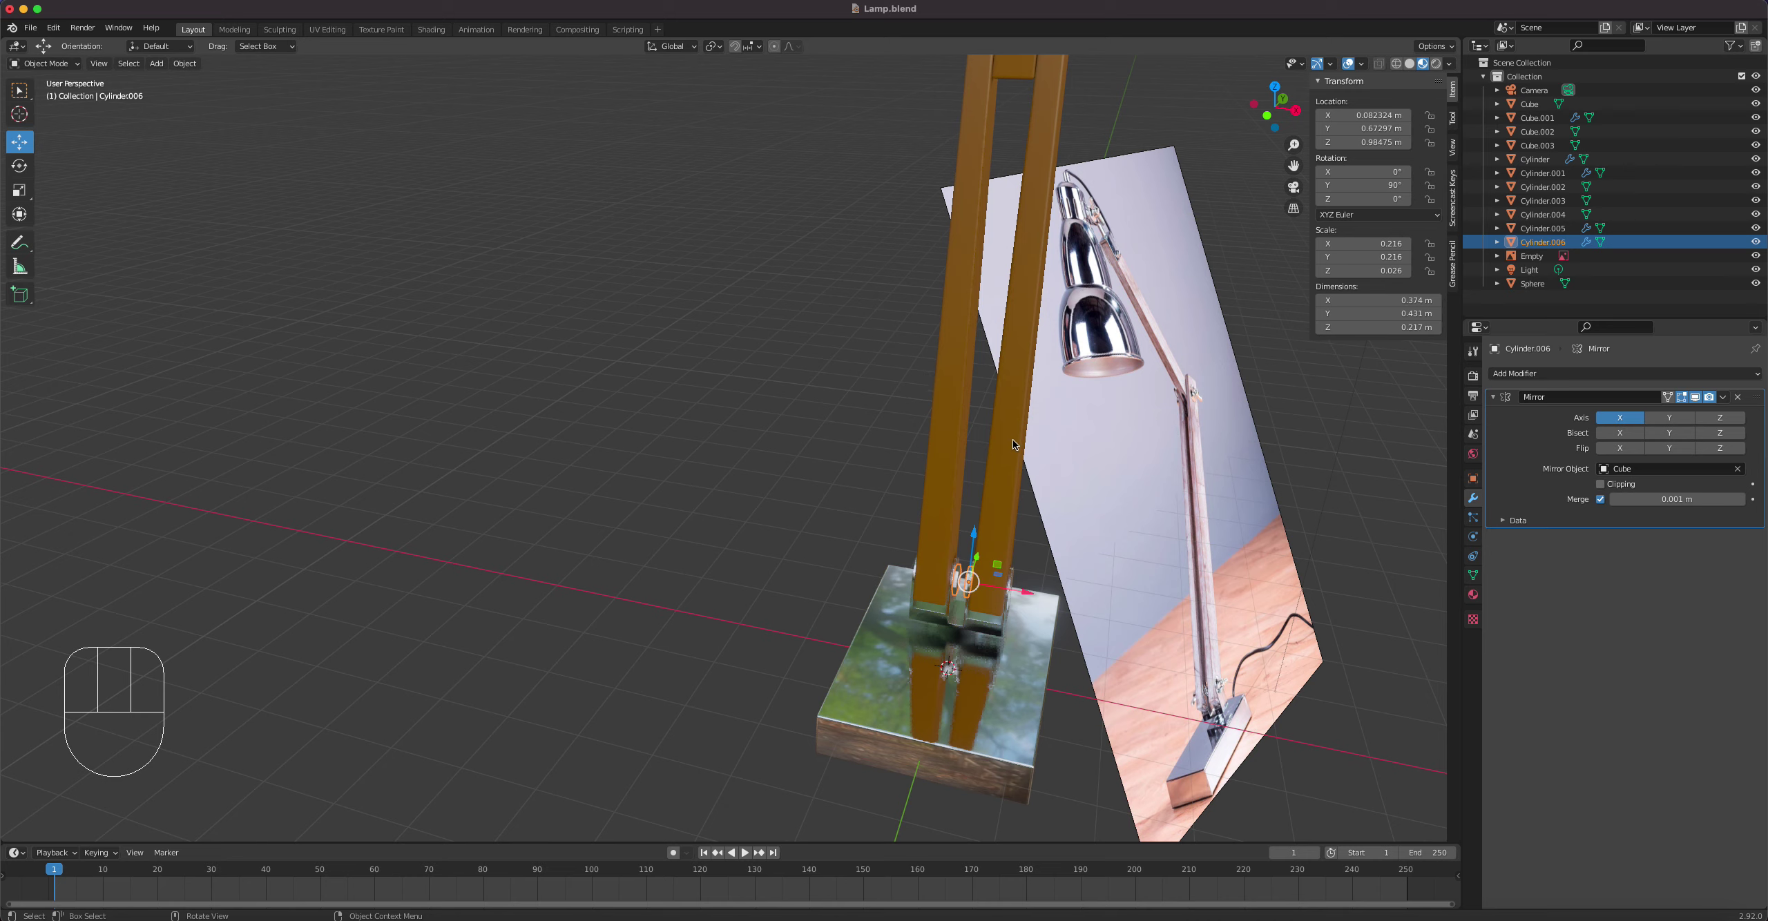
{"action": "key", "text": "shift+d"}
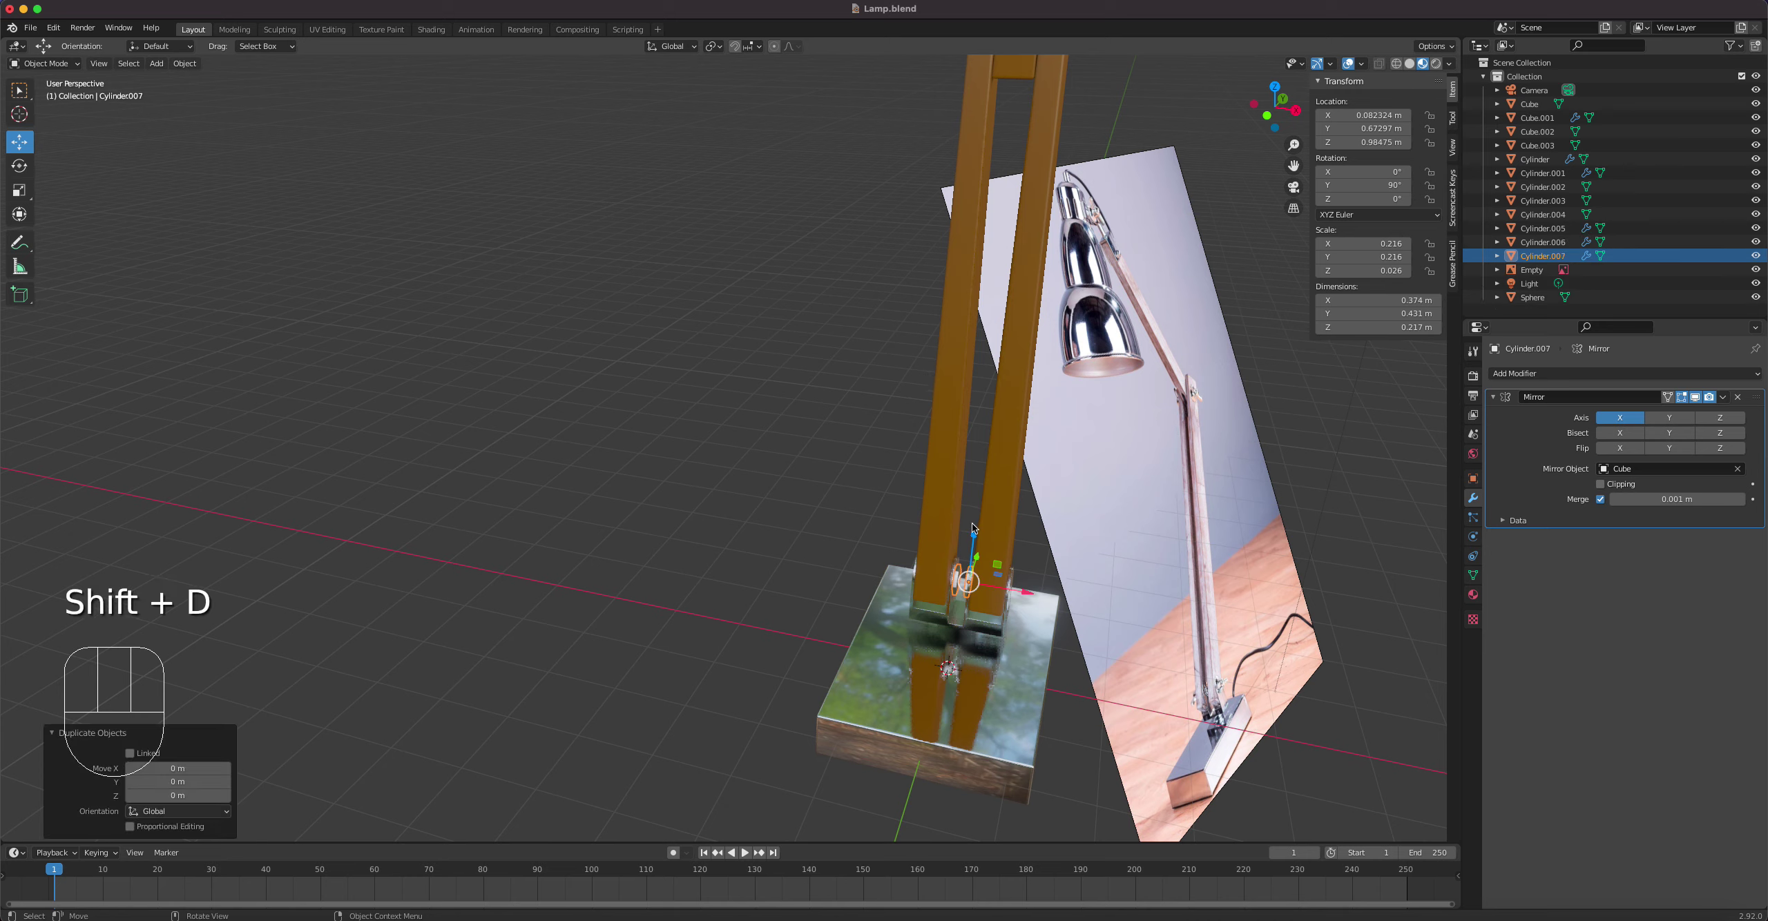
{"action": "left_click", "coordinate": [1738, 398]}
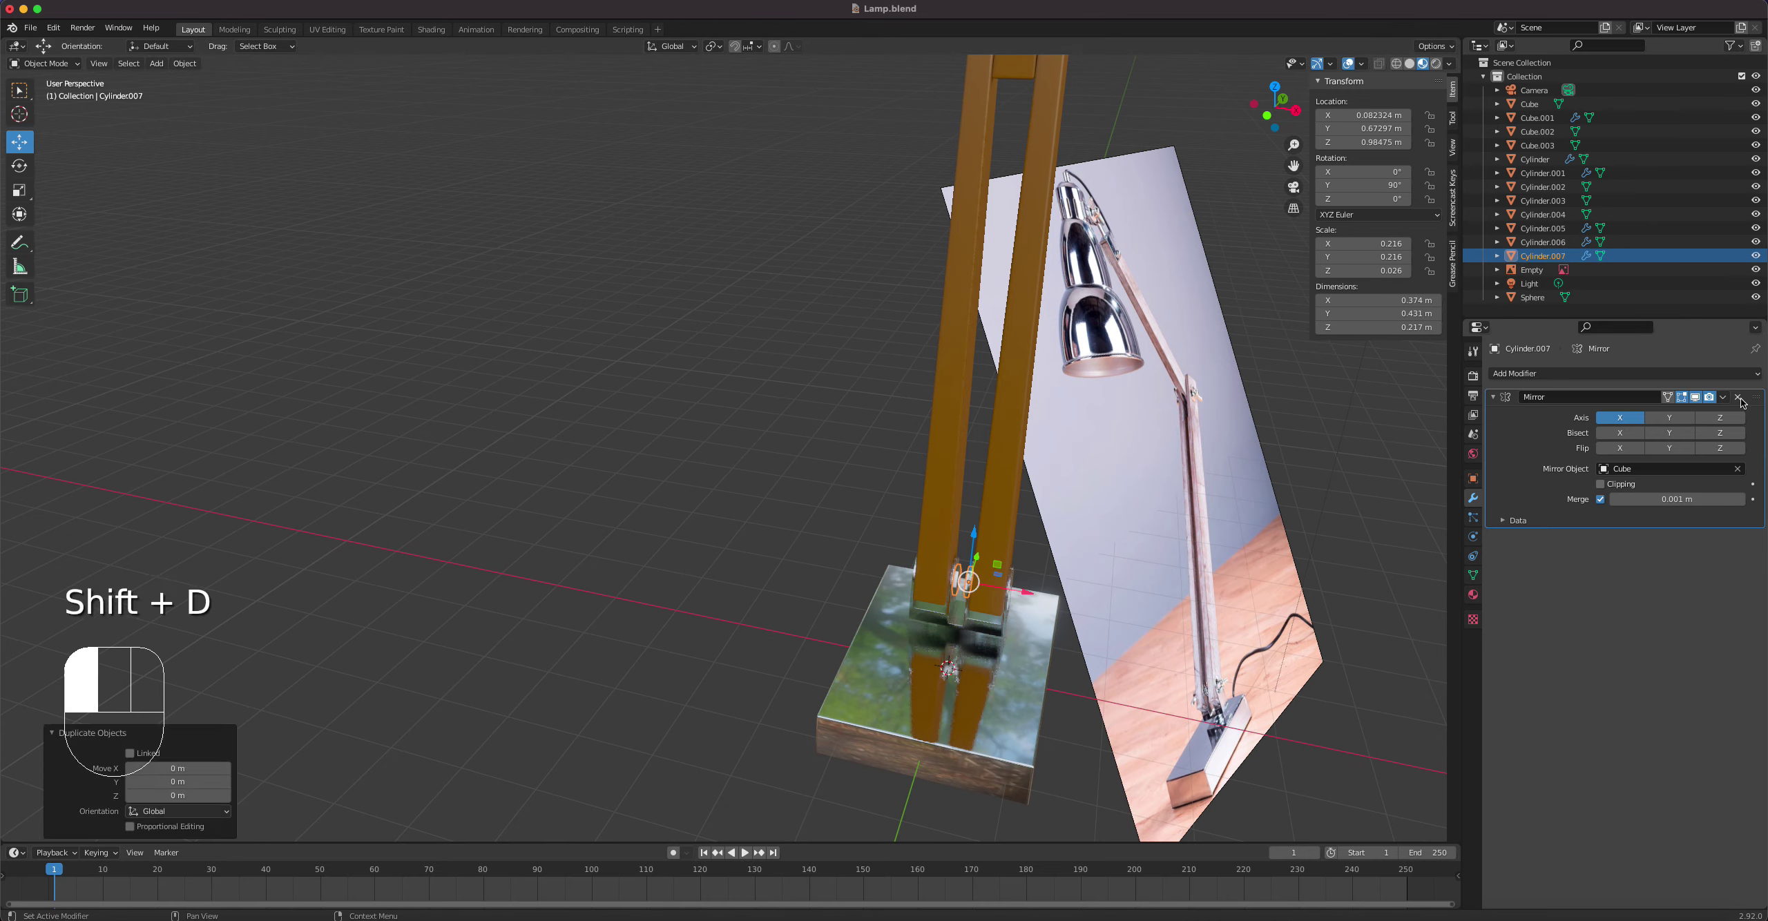
Step: In front view, move the hexagonal copy up to the arm's upper joint, at X about -0.581 m and Z about 7.778 m
{"action": "key", "text": "KP_1"}
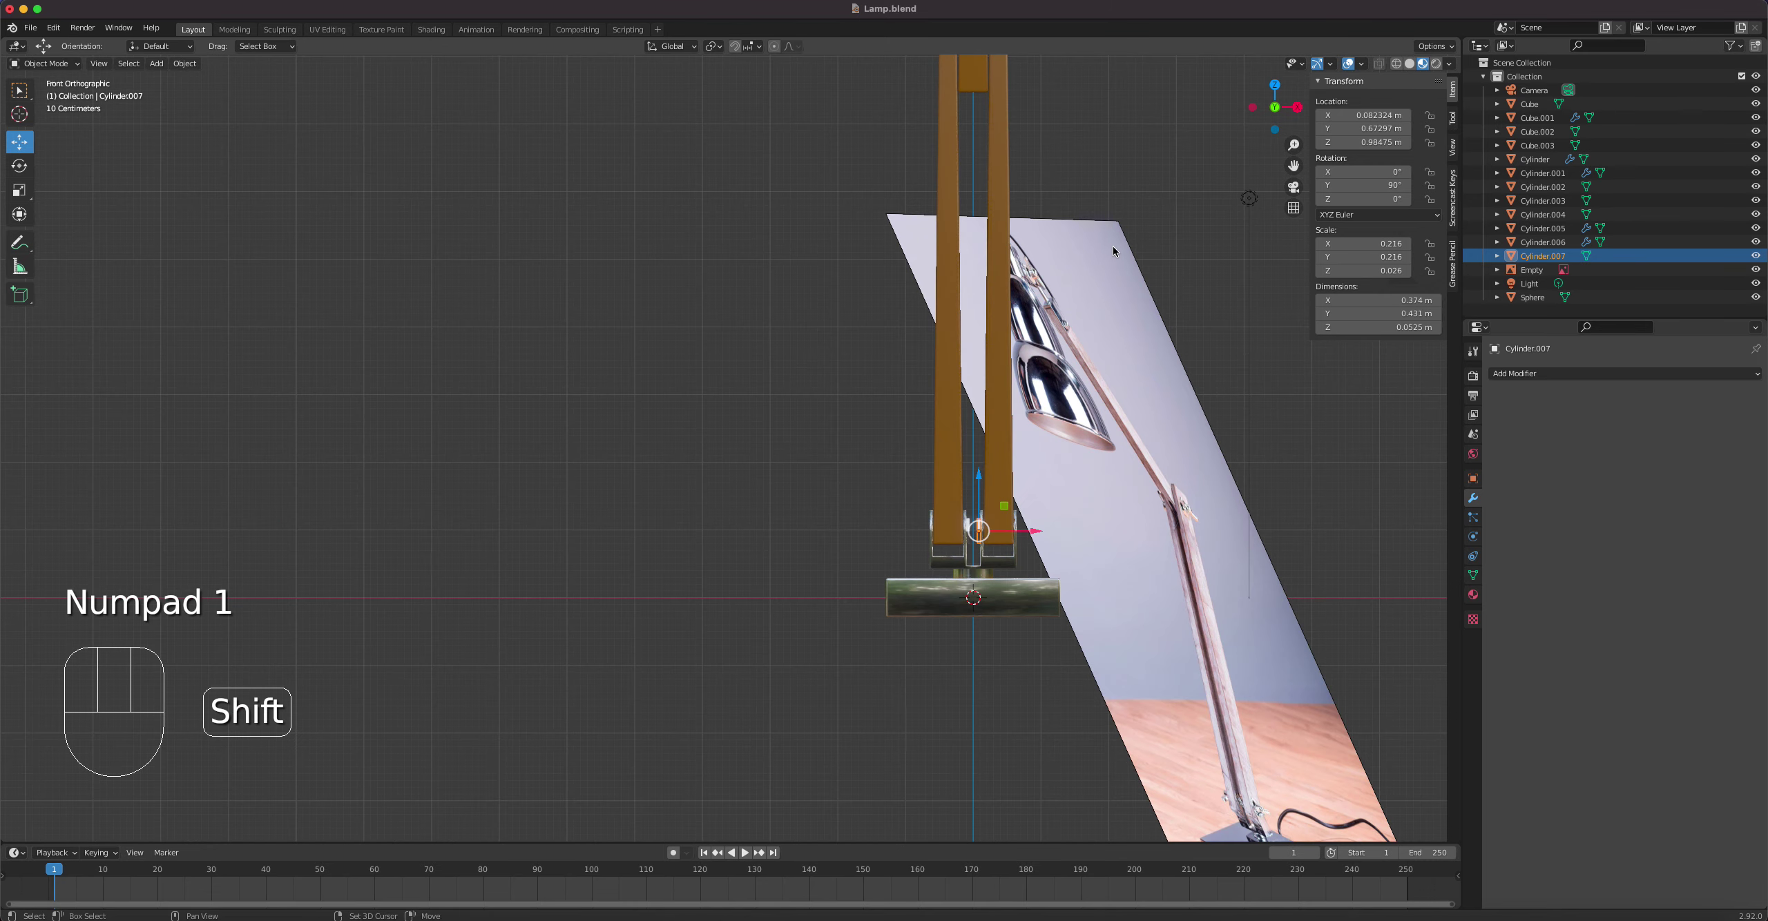
{"action": "middle_click_drag", "start_coordinate": [1114, 245], "coordinate": [1036, 393], "text": "shift"}
{"action": "key", "text": "g"}
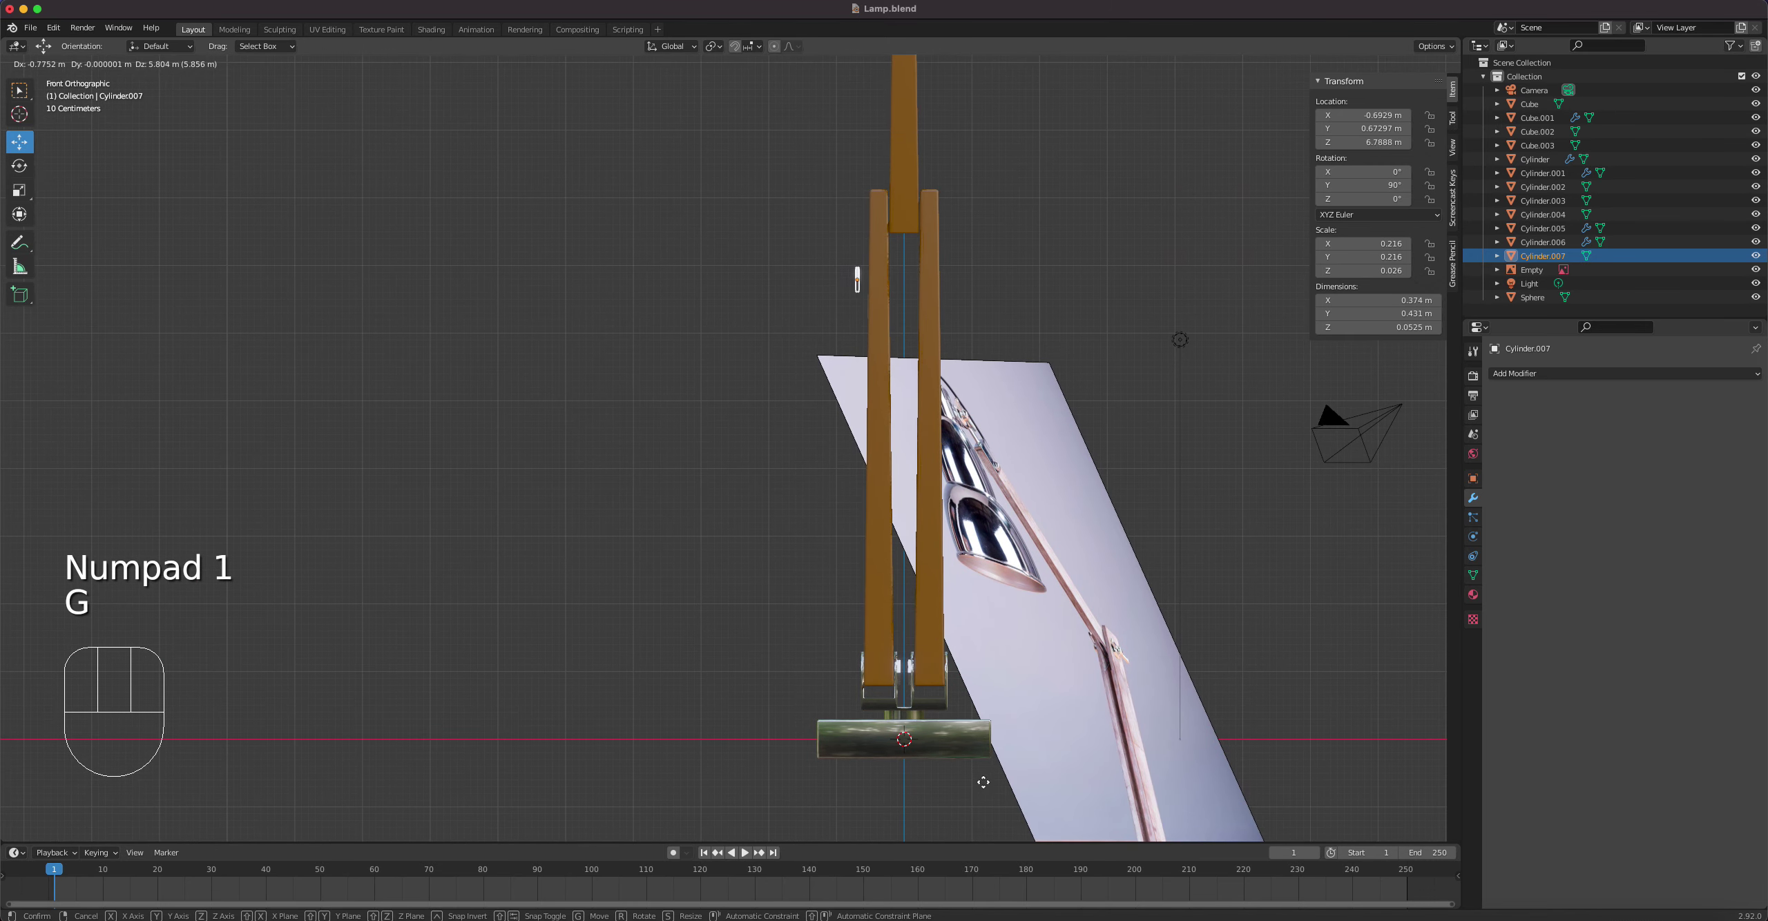
{"action": "left_click", "coordinate": [992, 719]}
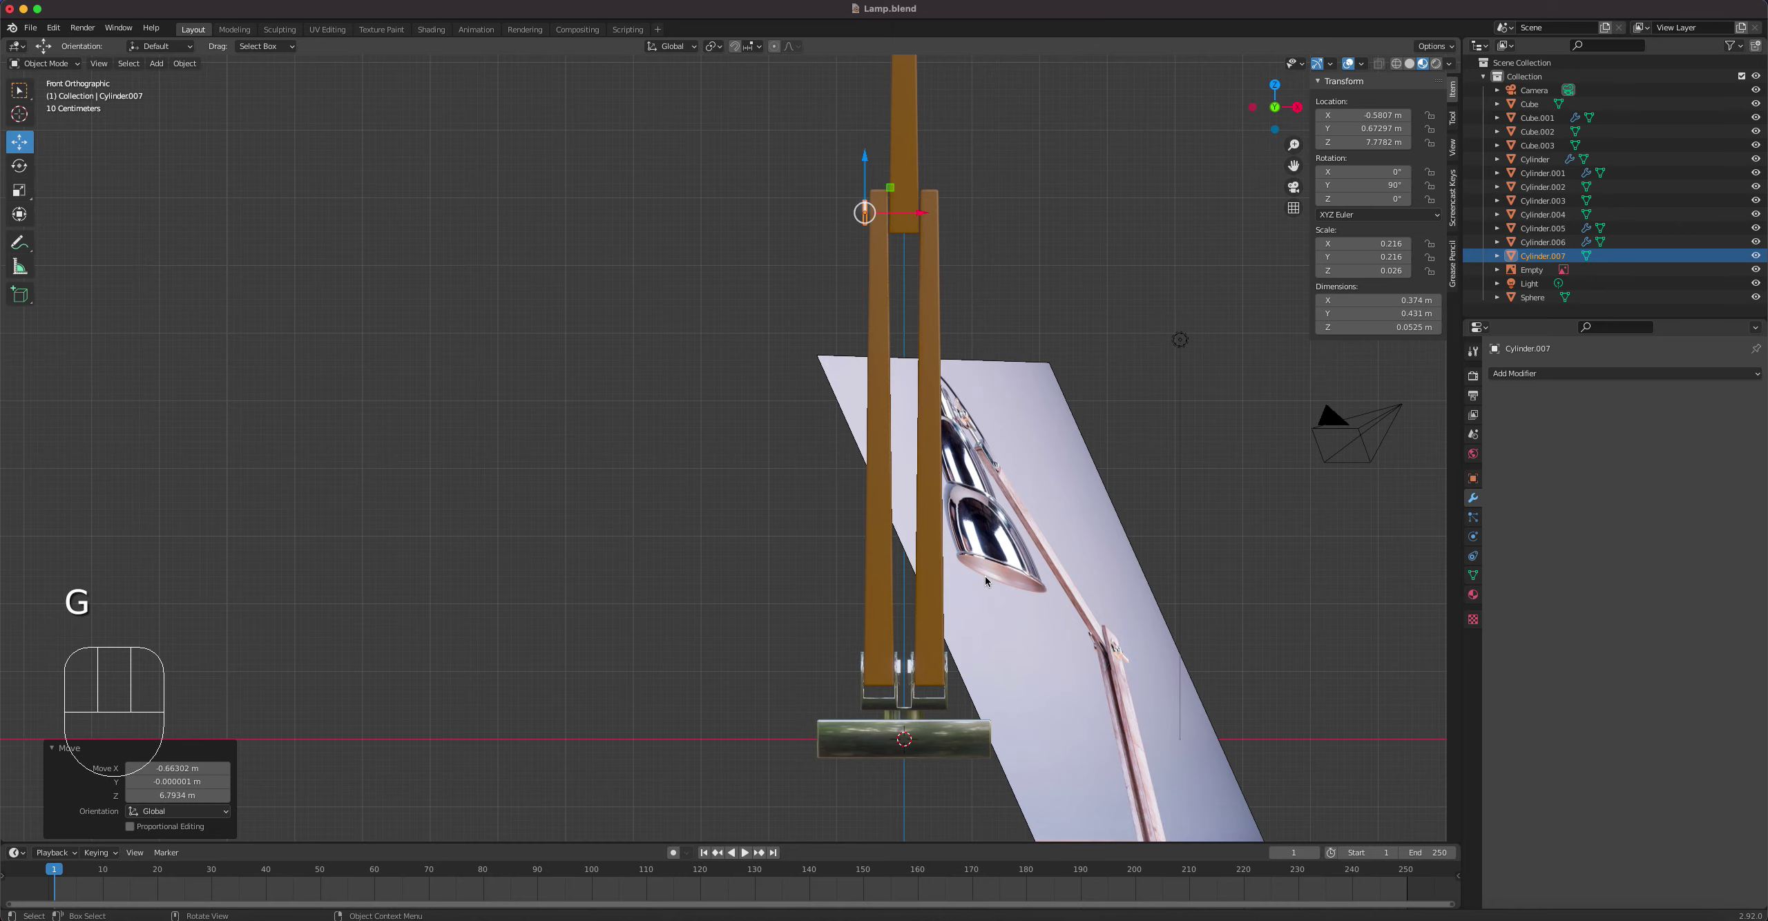
Step: Move the hexagonal copy outward along X, clear of the arm's beams
{"action": "scroll", "coordinate": [864, 217], "scroll_direction": "up", "scroll_amount": 4}
{"action": "middle_click_drag", "start_coordinate": [861, 225], "coordinate": [710, 454], "text": "shift"}
{"action": "scroll", "coordinate": [705, 415], "scroll_direction": "up", "scroll_amount": 3}
{"action": "middle_click_drag", "start_coordinate": [702, 397], "coordinate": [771, 359]}
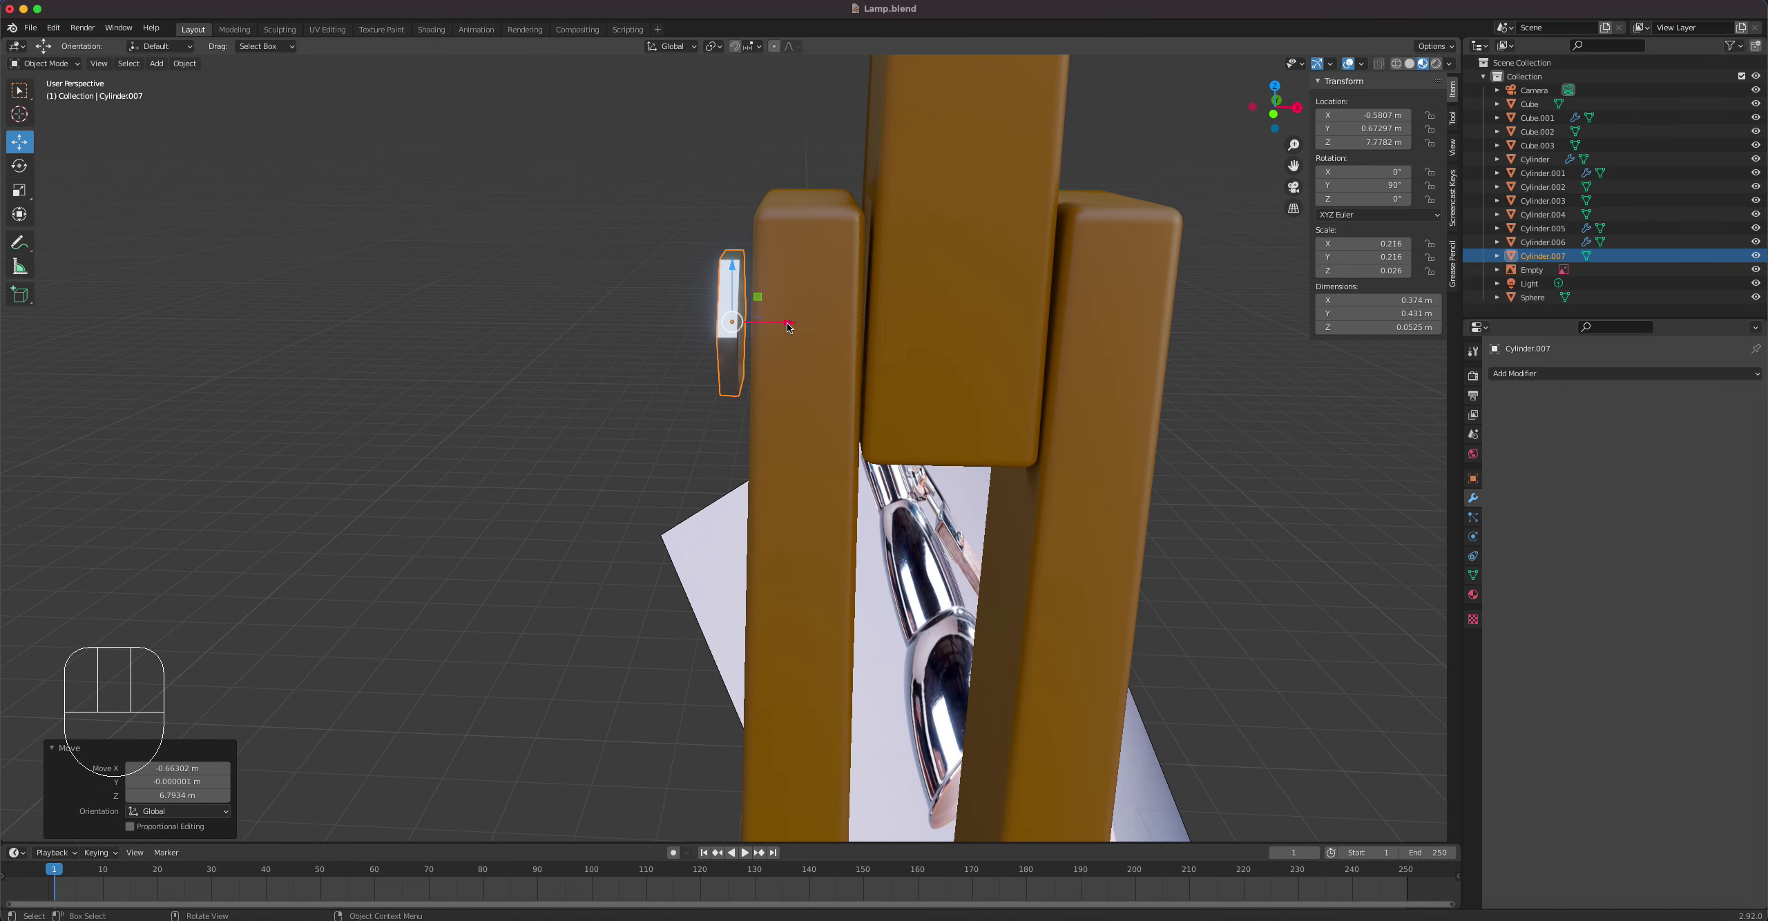
{"action": "left_click_drag", "start_coordinate": [790, 329], "coordinate": [525, 342]}
Step: Inset the copy's beam-facing hexagonal face by about 0.402 m and extrude it about 0.462 m as a bolt shaft
{"action": "key", "text": "Tab"}
{"action": "middle_click_drag", "start_coordinate": [525, 343], "coordinate": [450, 315]}
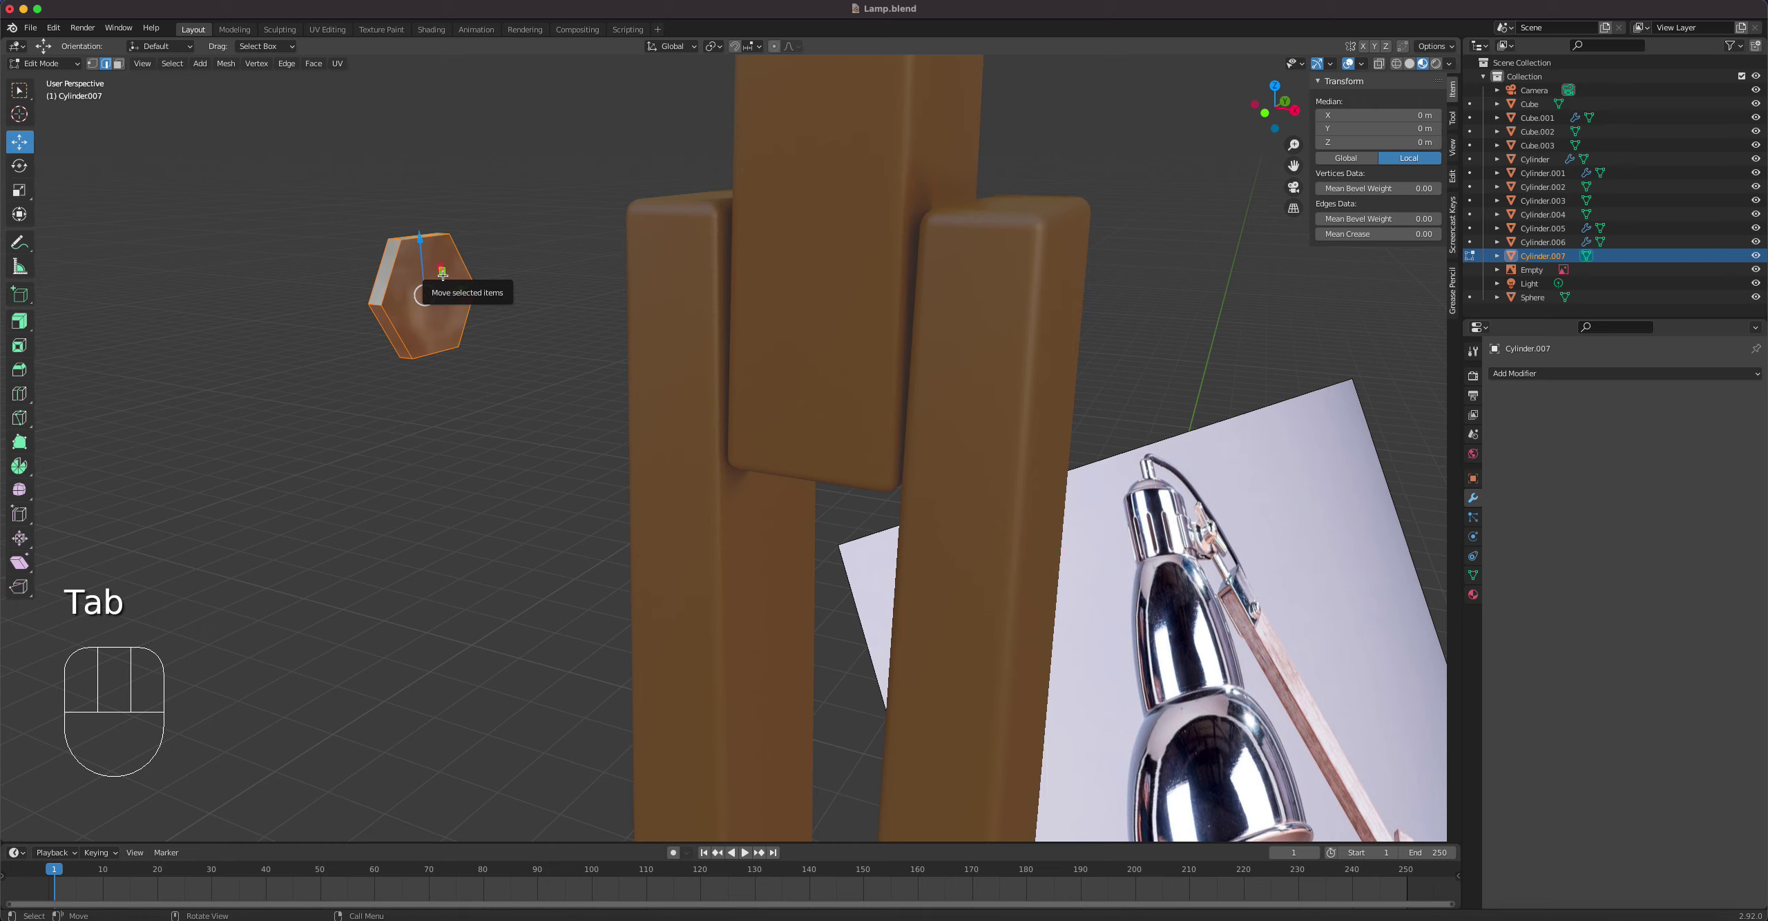
{"action": "key", "text": "3"}
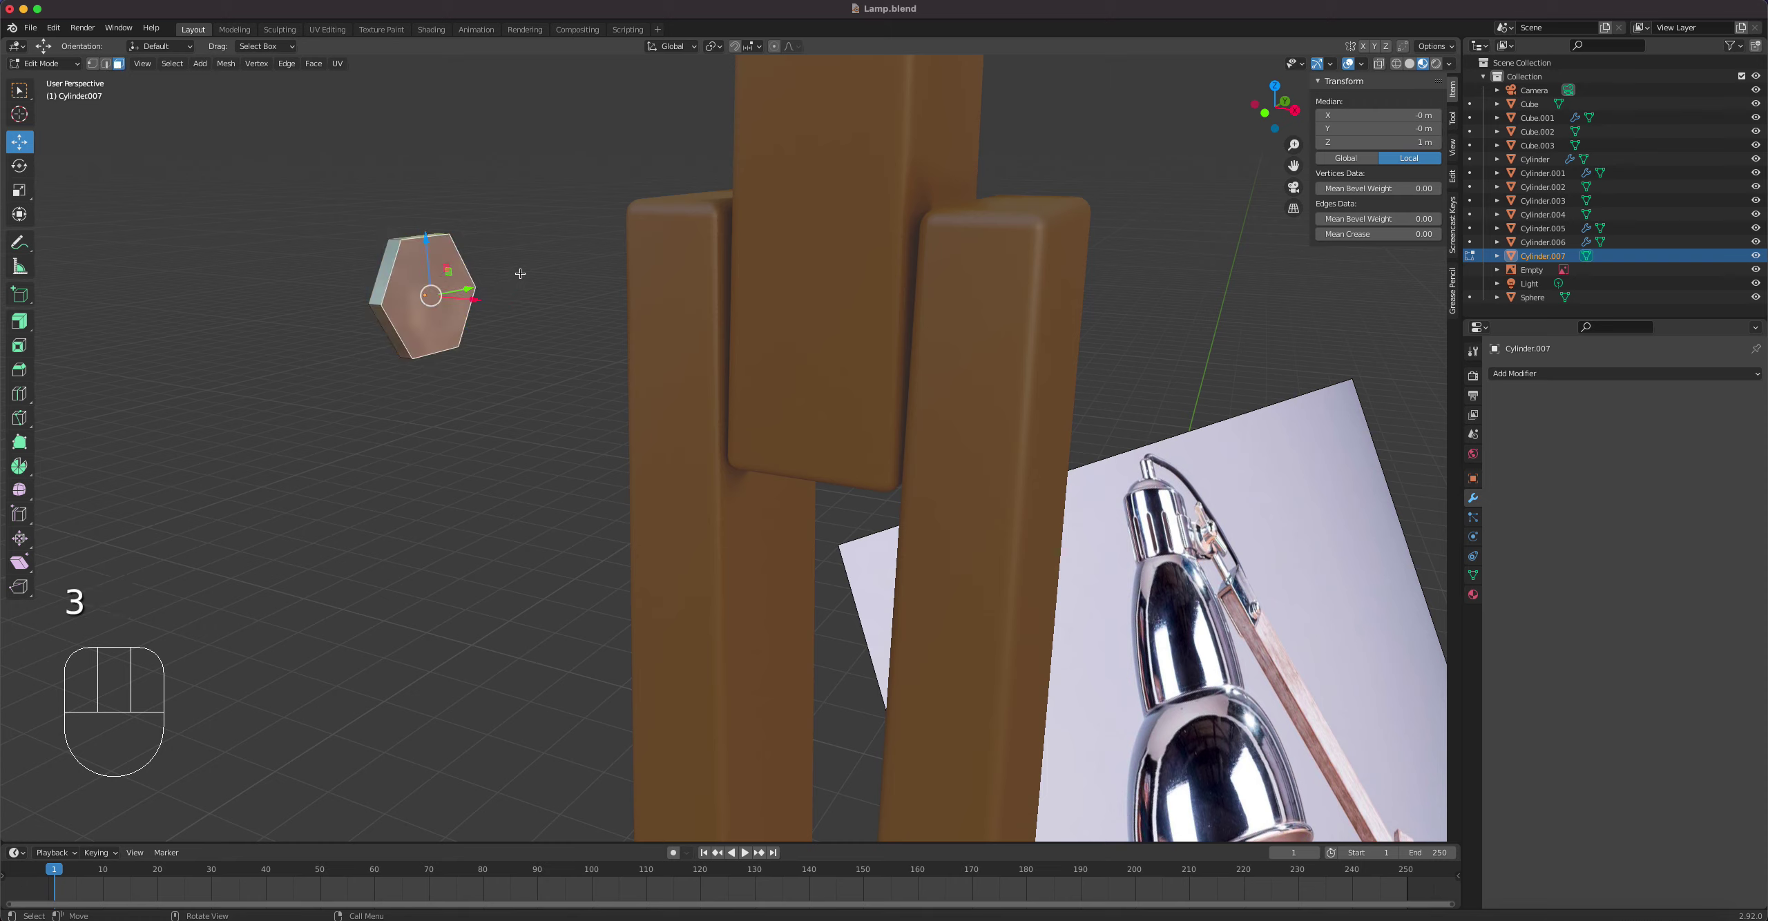
{"action": "key", "text": "i"}
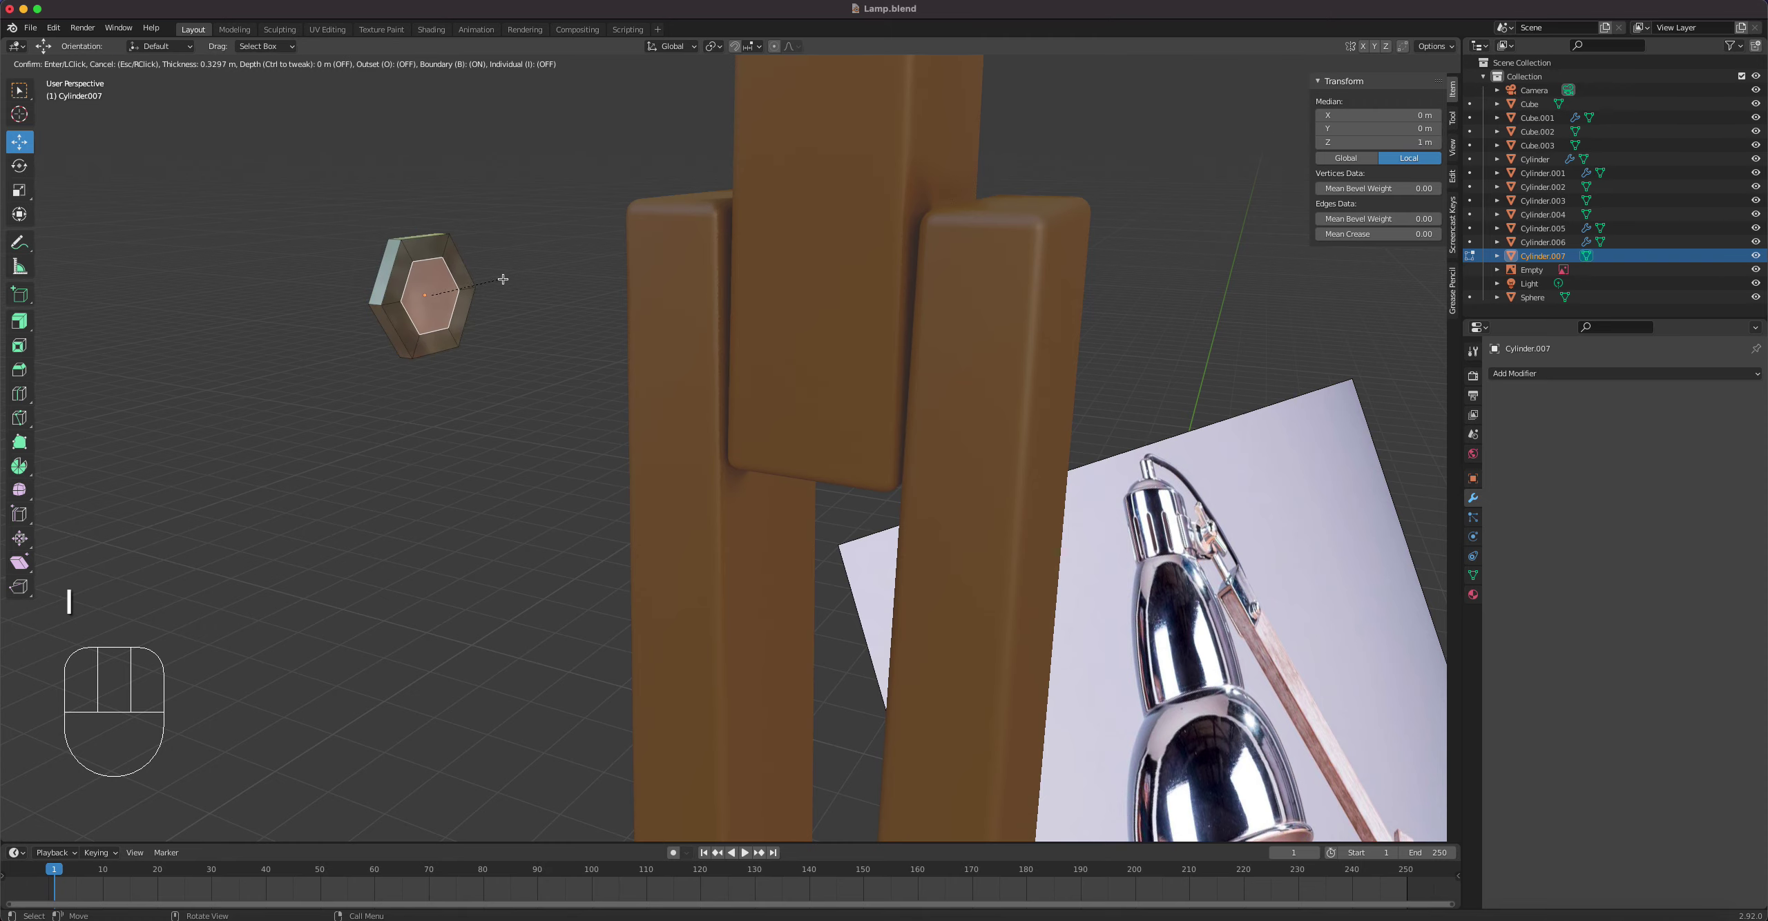
{"action": "left_click", "coordinate": [503, 279]}
{"action": "key", "text": "e"}
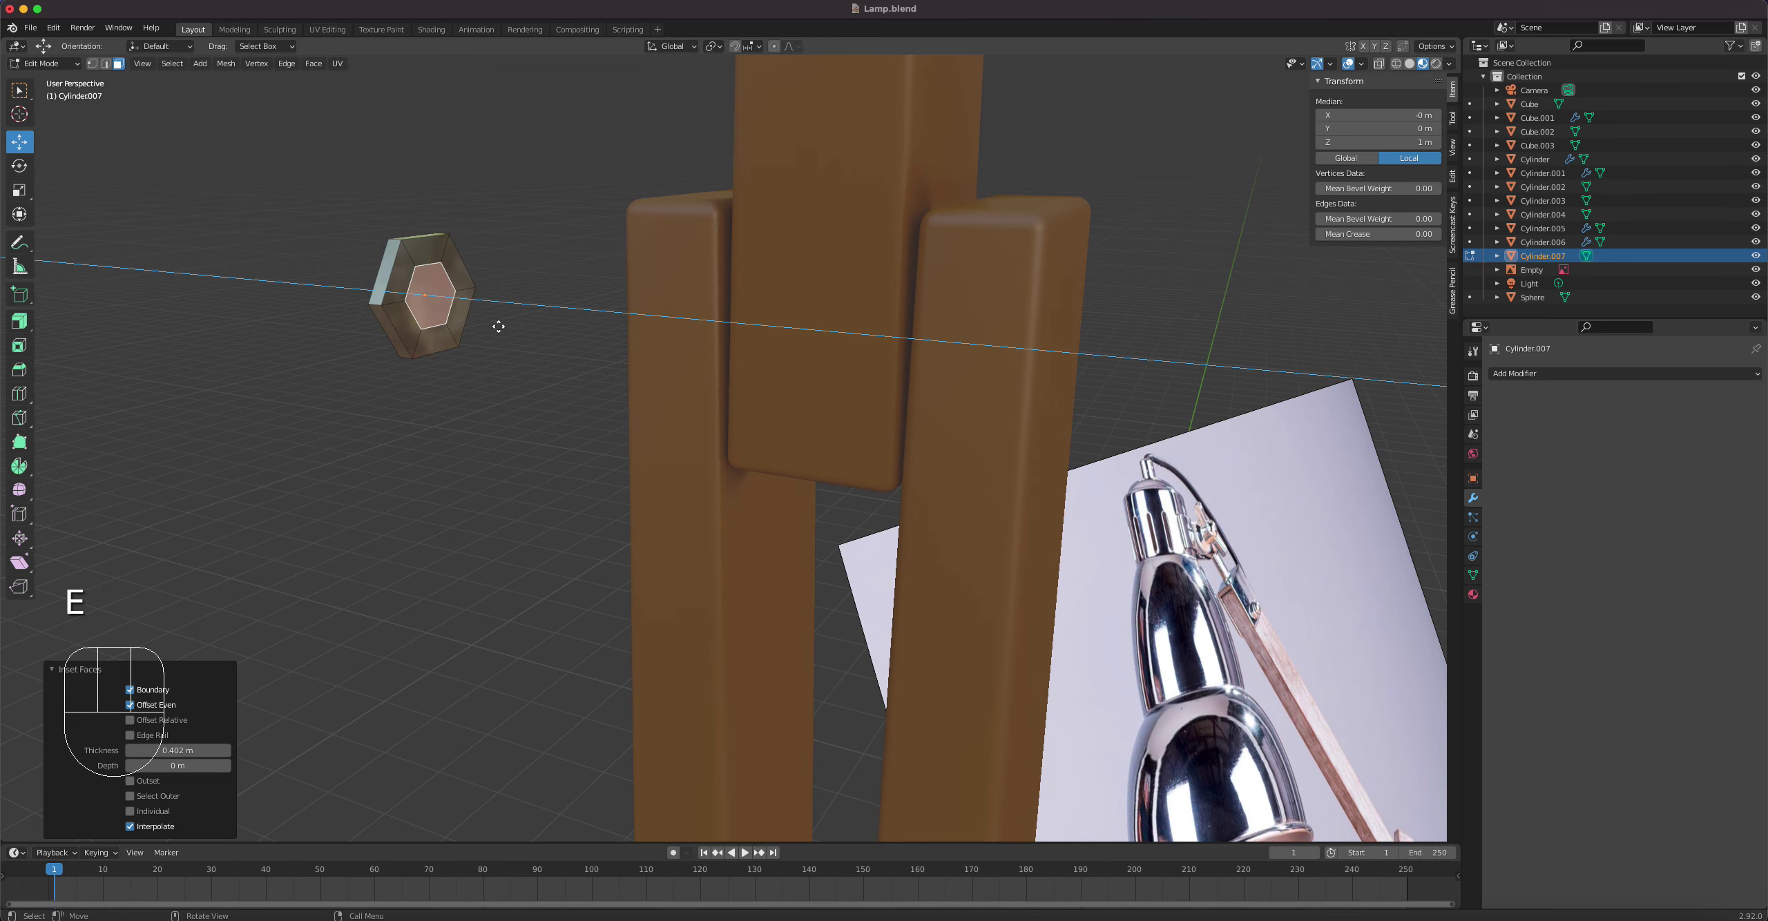
{"action": "left_click", "coordinate": [614, 330]}
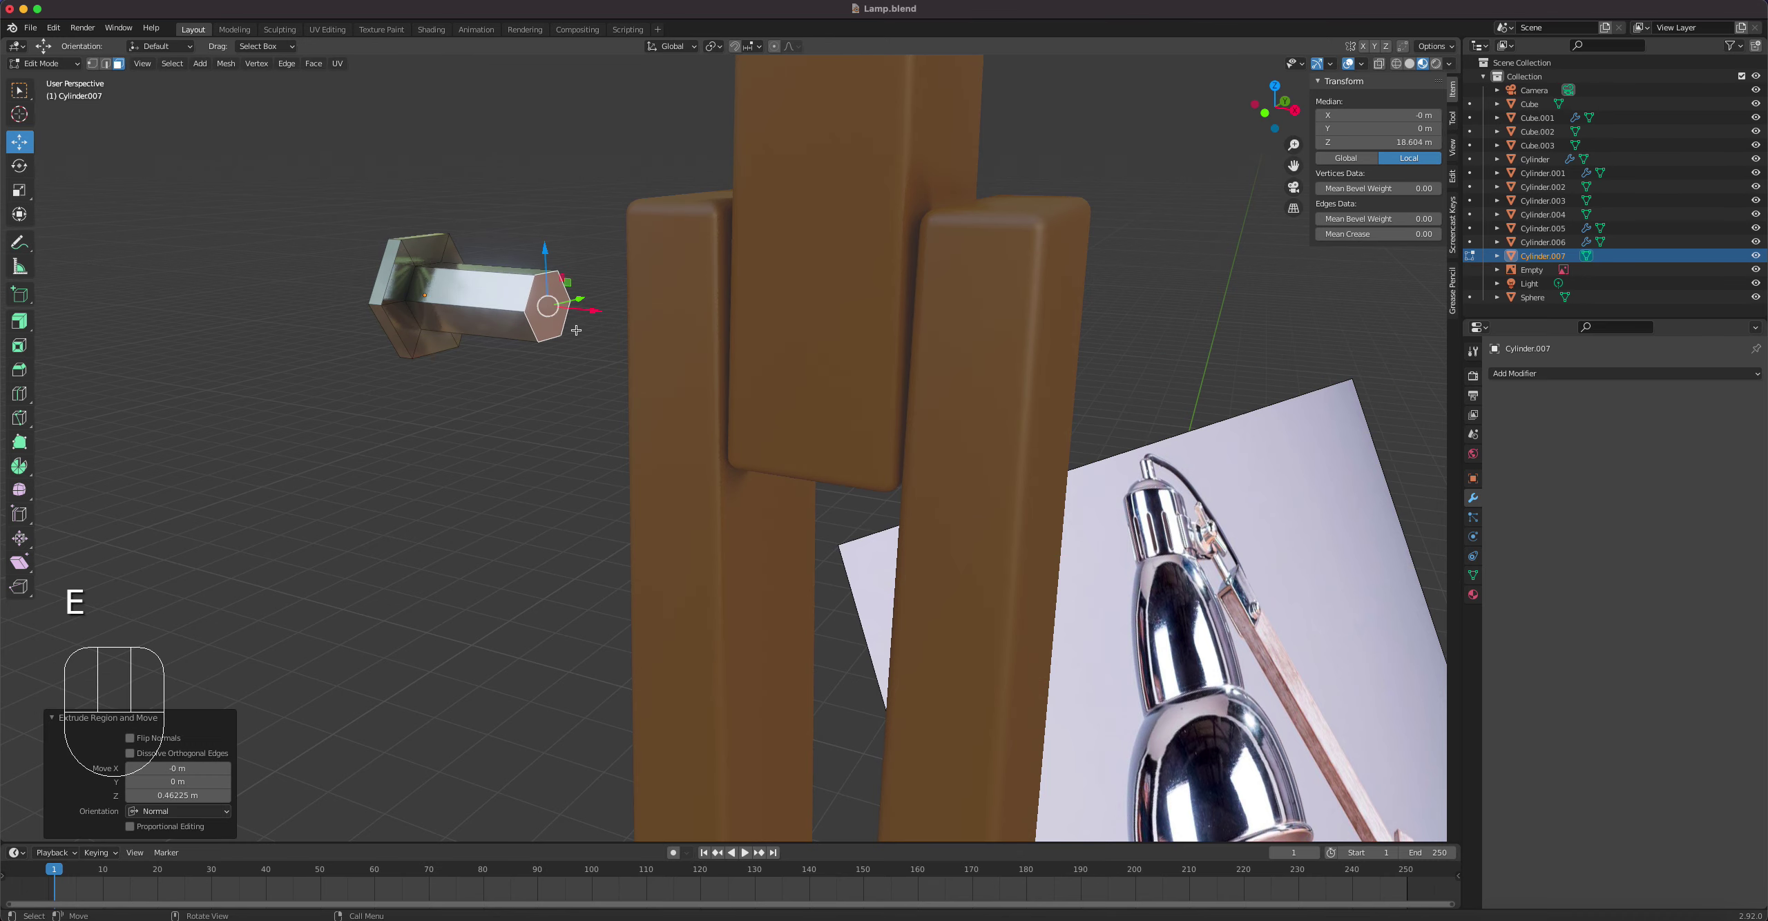
Step: Move the bolt about 0.185 m along X into the upper joint and extend its shaft through both beams, about 1.11 m overall
{"action": "key", "text": "Tab"}
{"action": "left_click_drag", "start_coordinate": [443, 294], "coordinate": [813, 298]}
{"action": "key", "text": "KP_1"}
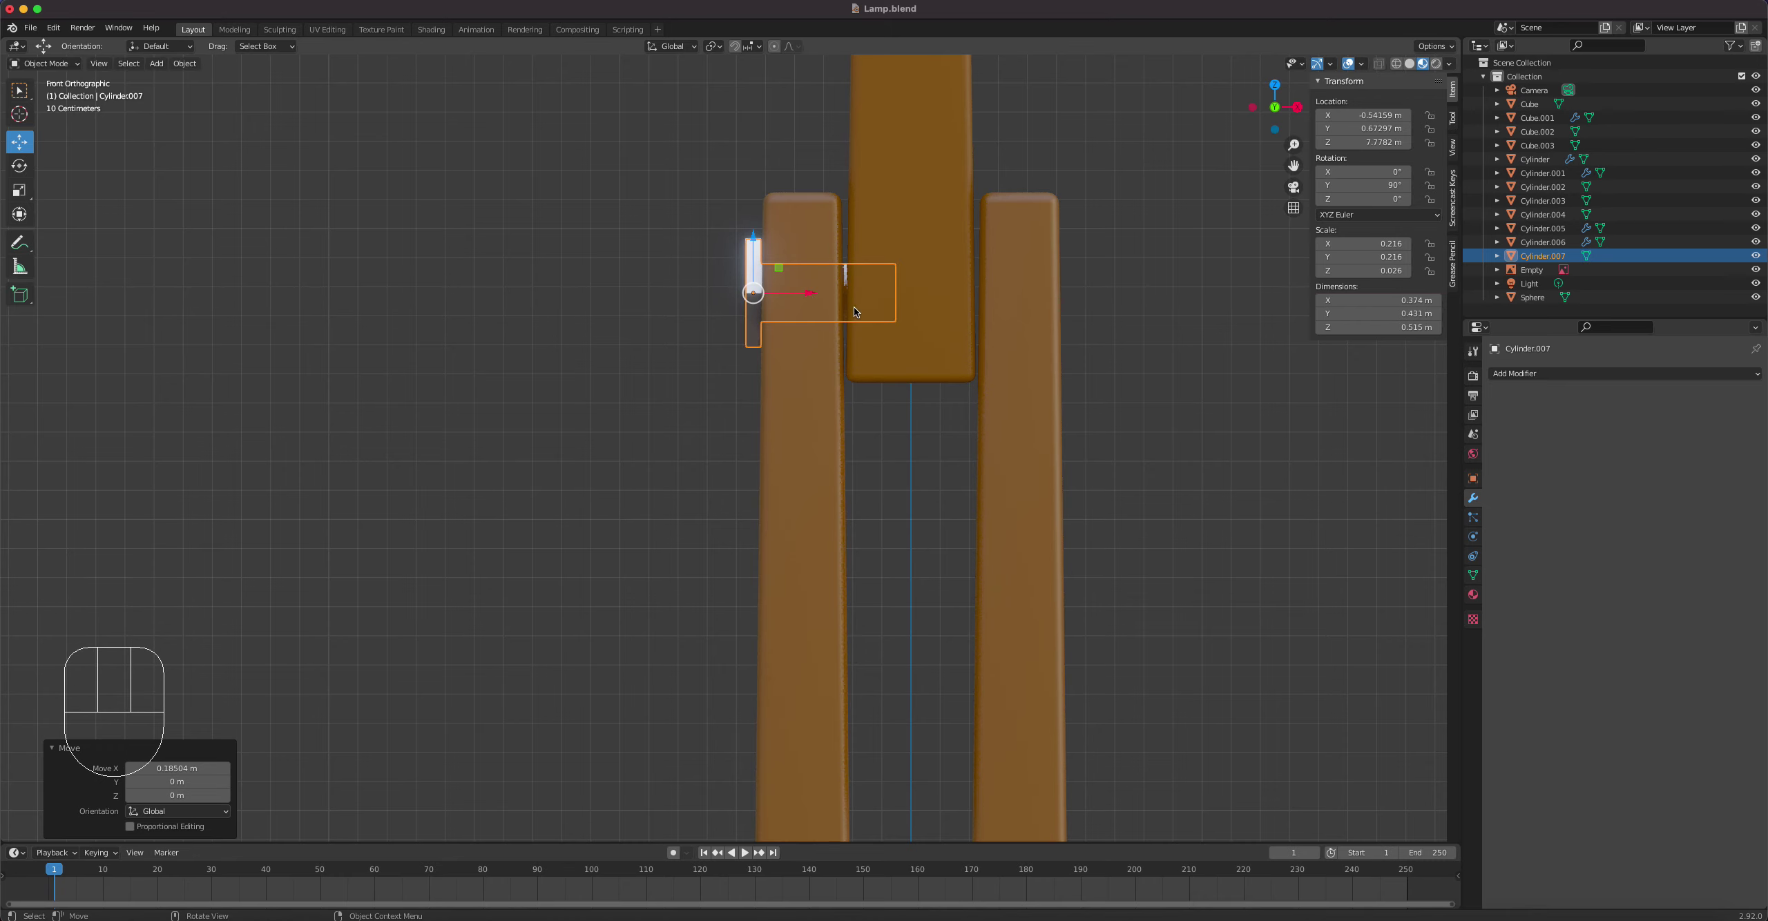
{"action": "key", "text": "Tab"}
{"action": "left_click_drag", "start_coordinate": [955, 301], "coordinate": [1123, 322]}
{"action": "left_click", "coordinate": [1124, 322]}
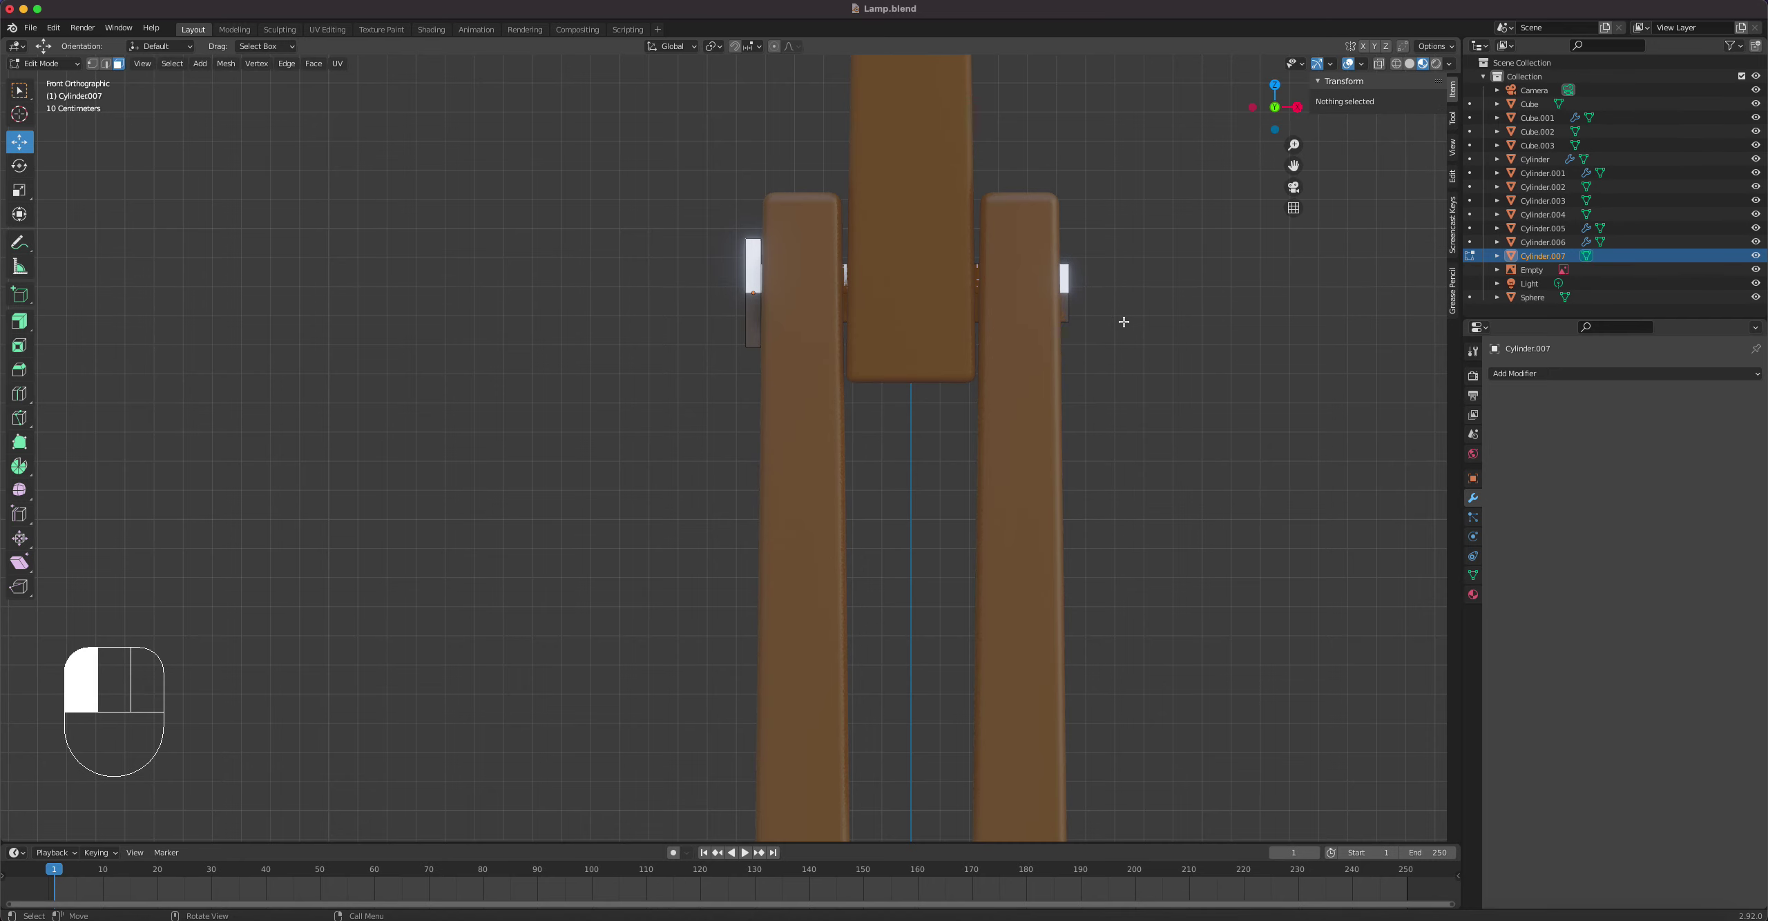
{"action": "key", "text": "Tab"}
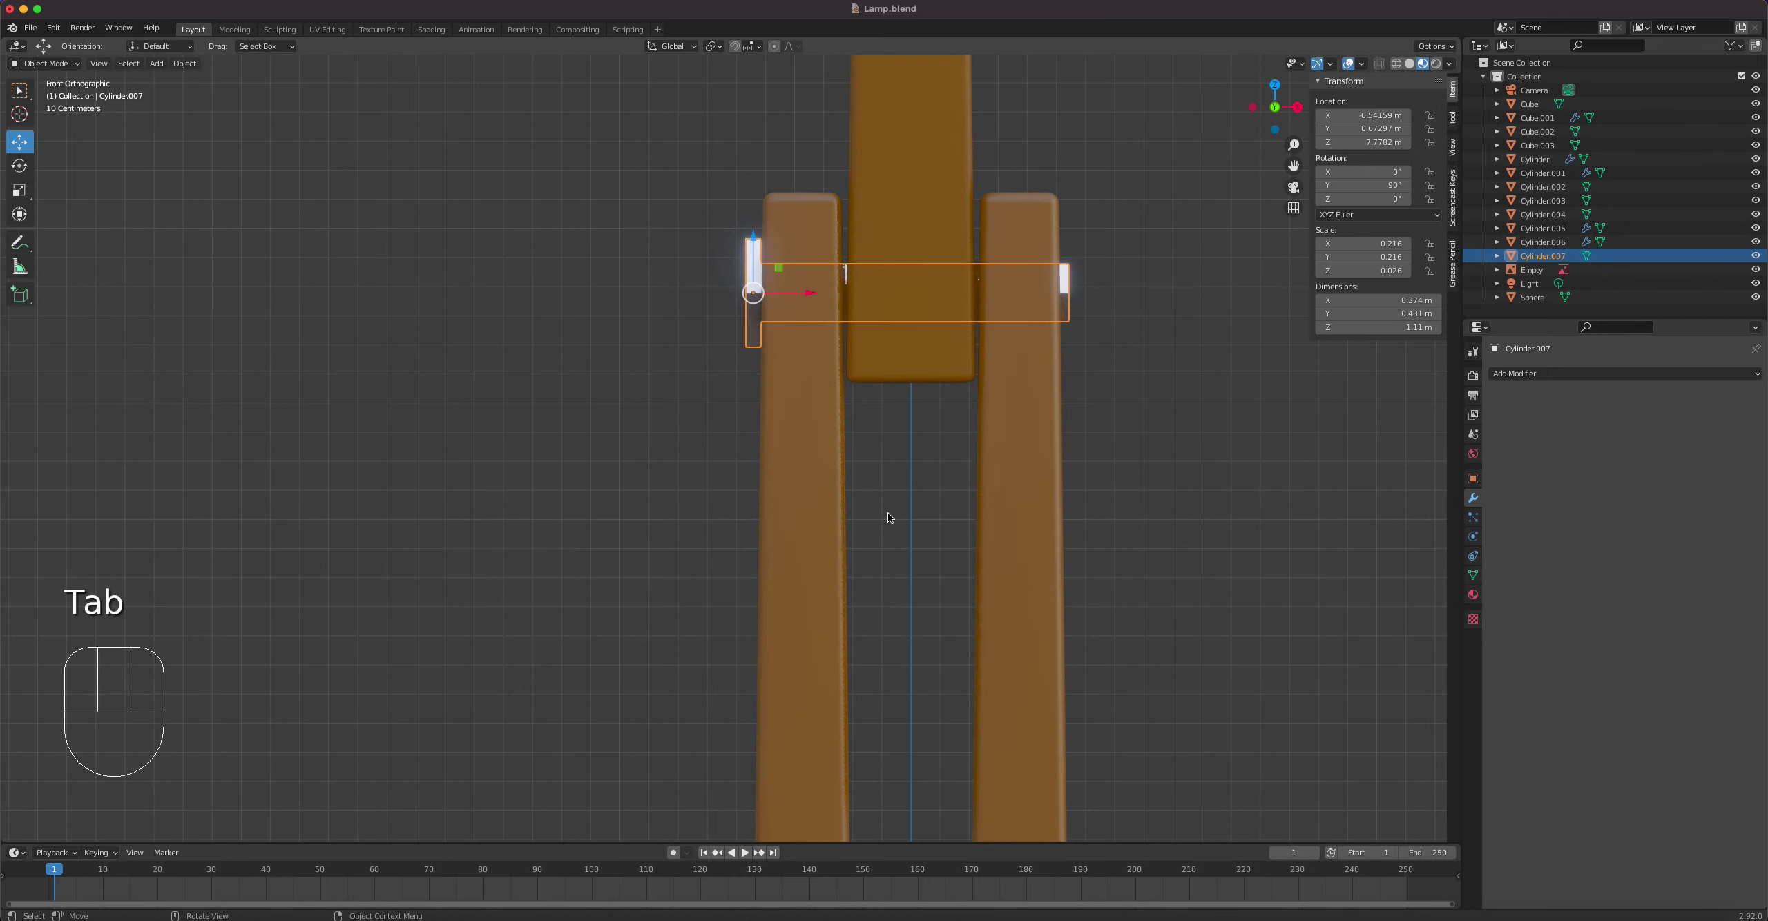
{"action": "middle_click_drag", "start_coordinate": [893, 520], "coordinate": [815, 533]}
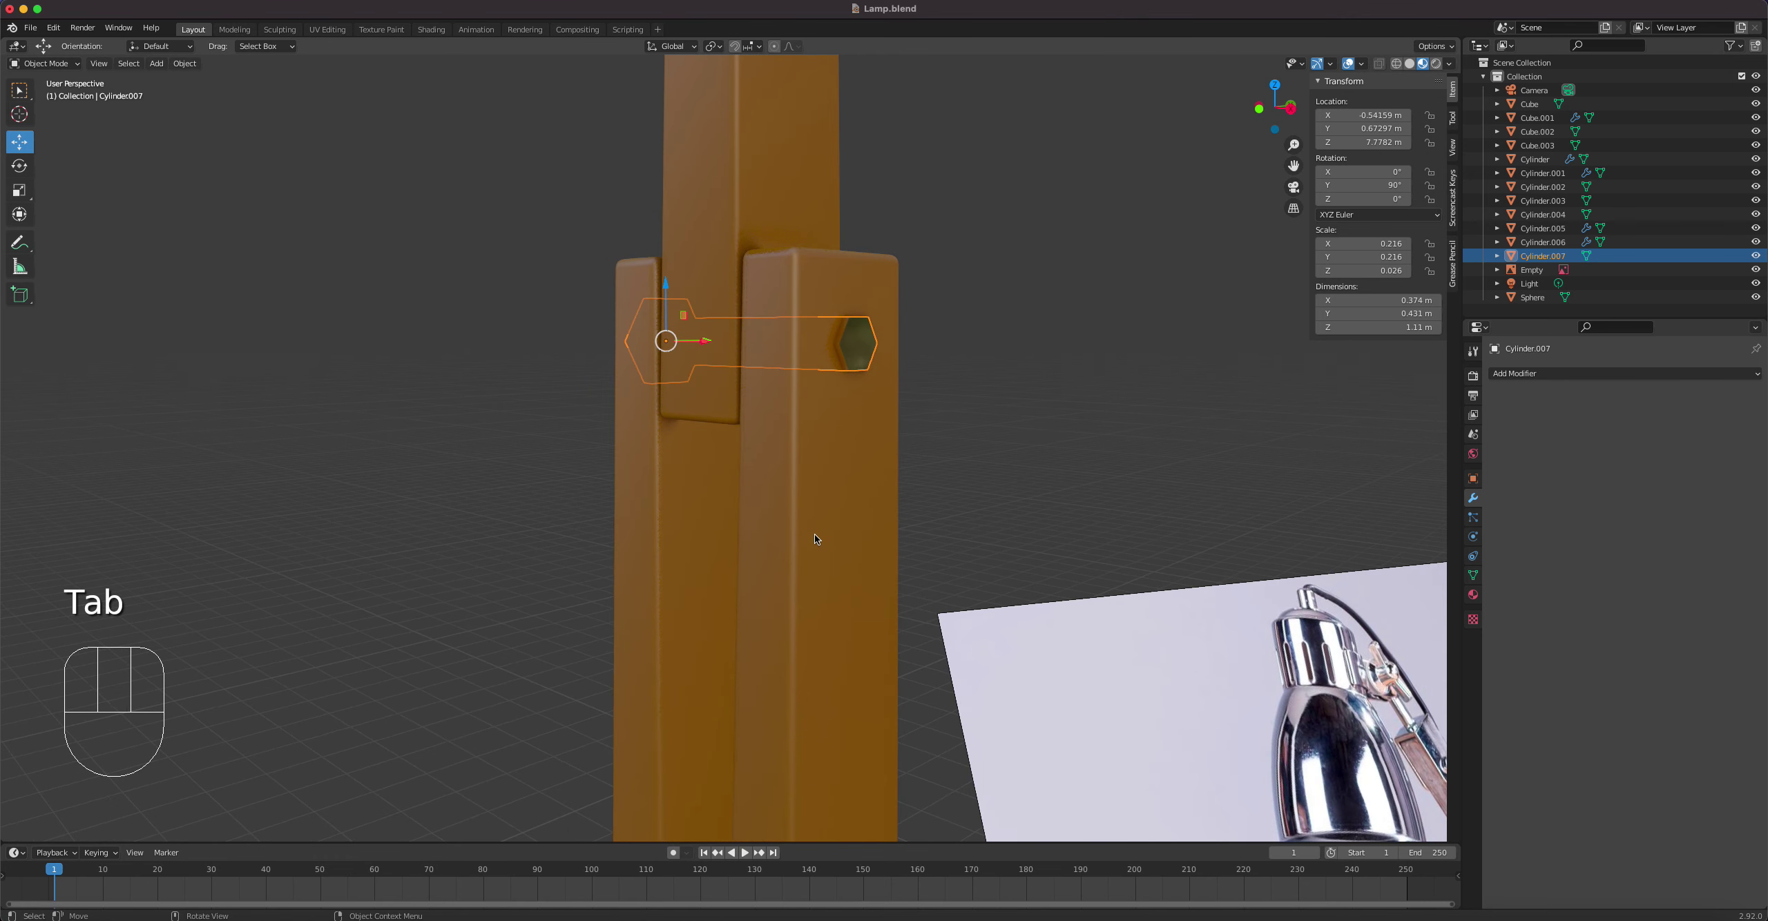
{"action": "scroll", "coordinate": [815, 533], "scroll_direction": "down", "scroll_amount": 4}
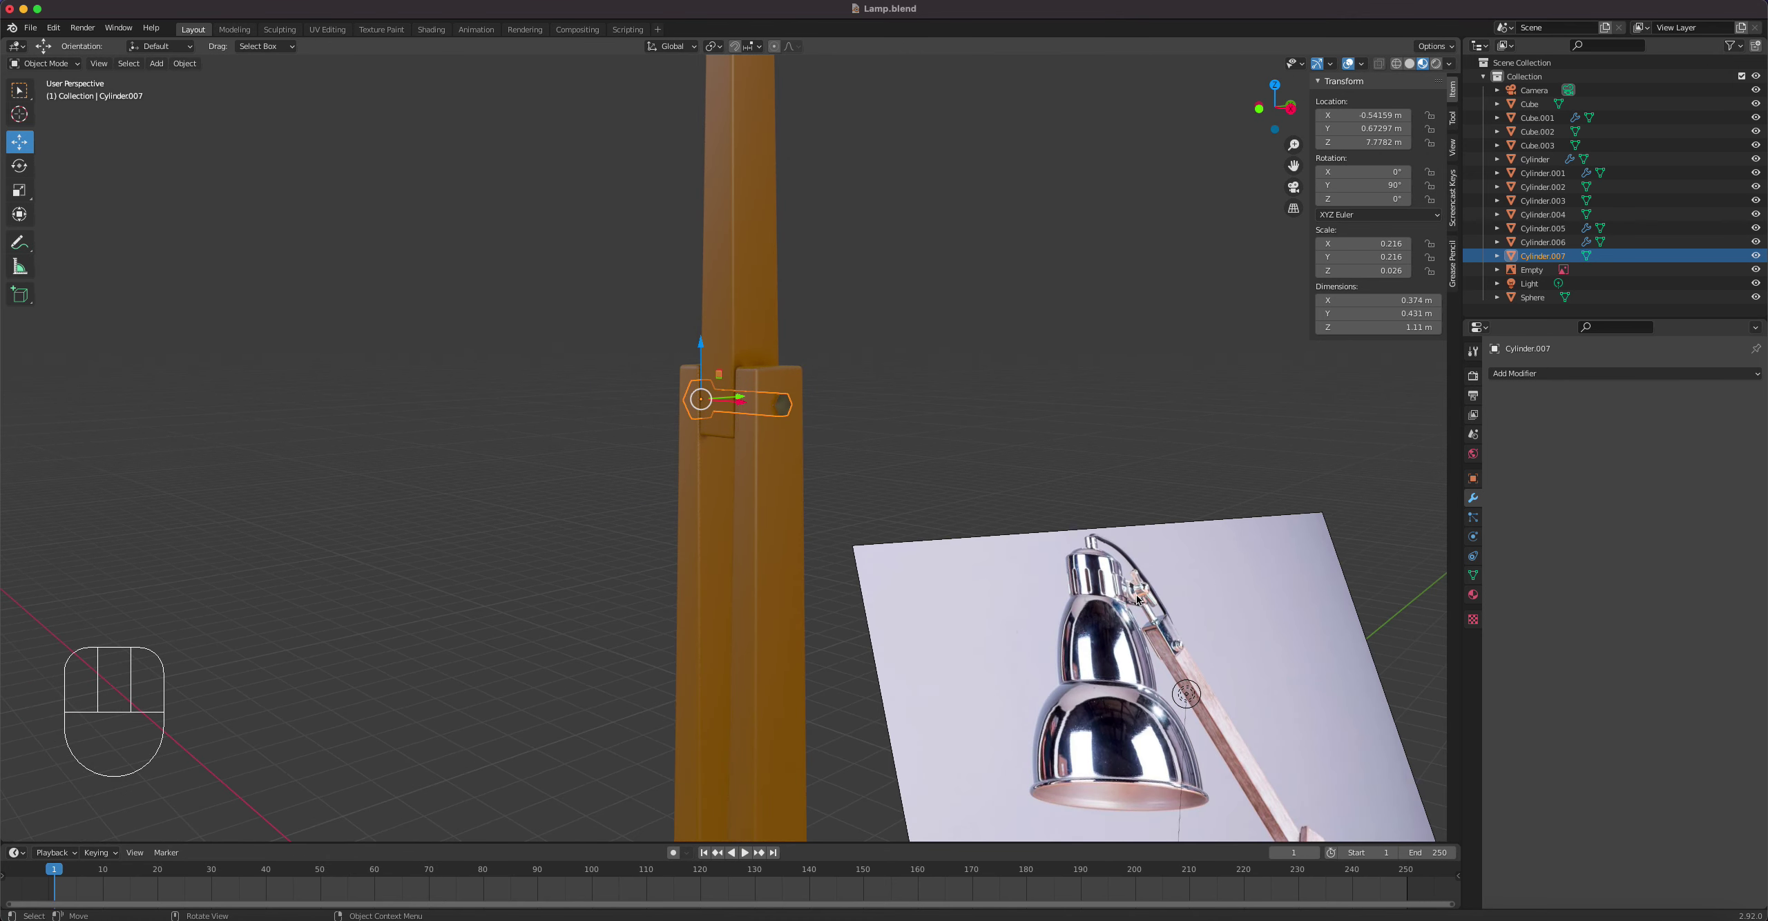
{"action": "middle_click_drag", "start_coordinate": [691, 627], "coordinate": [831, 807], "text": "shift"}
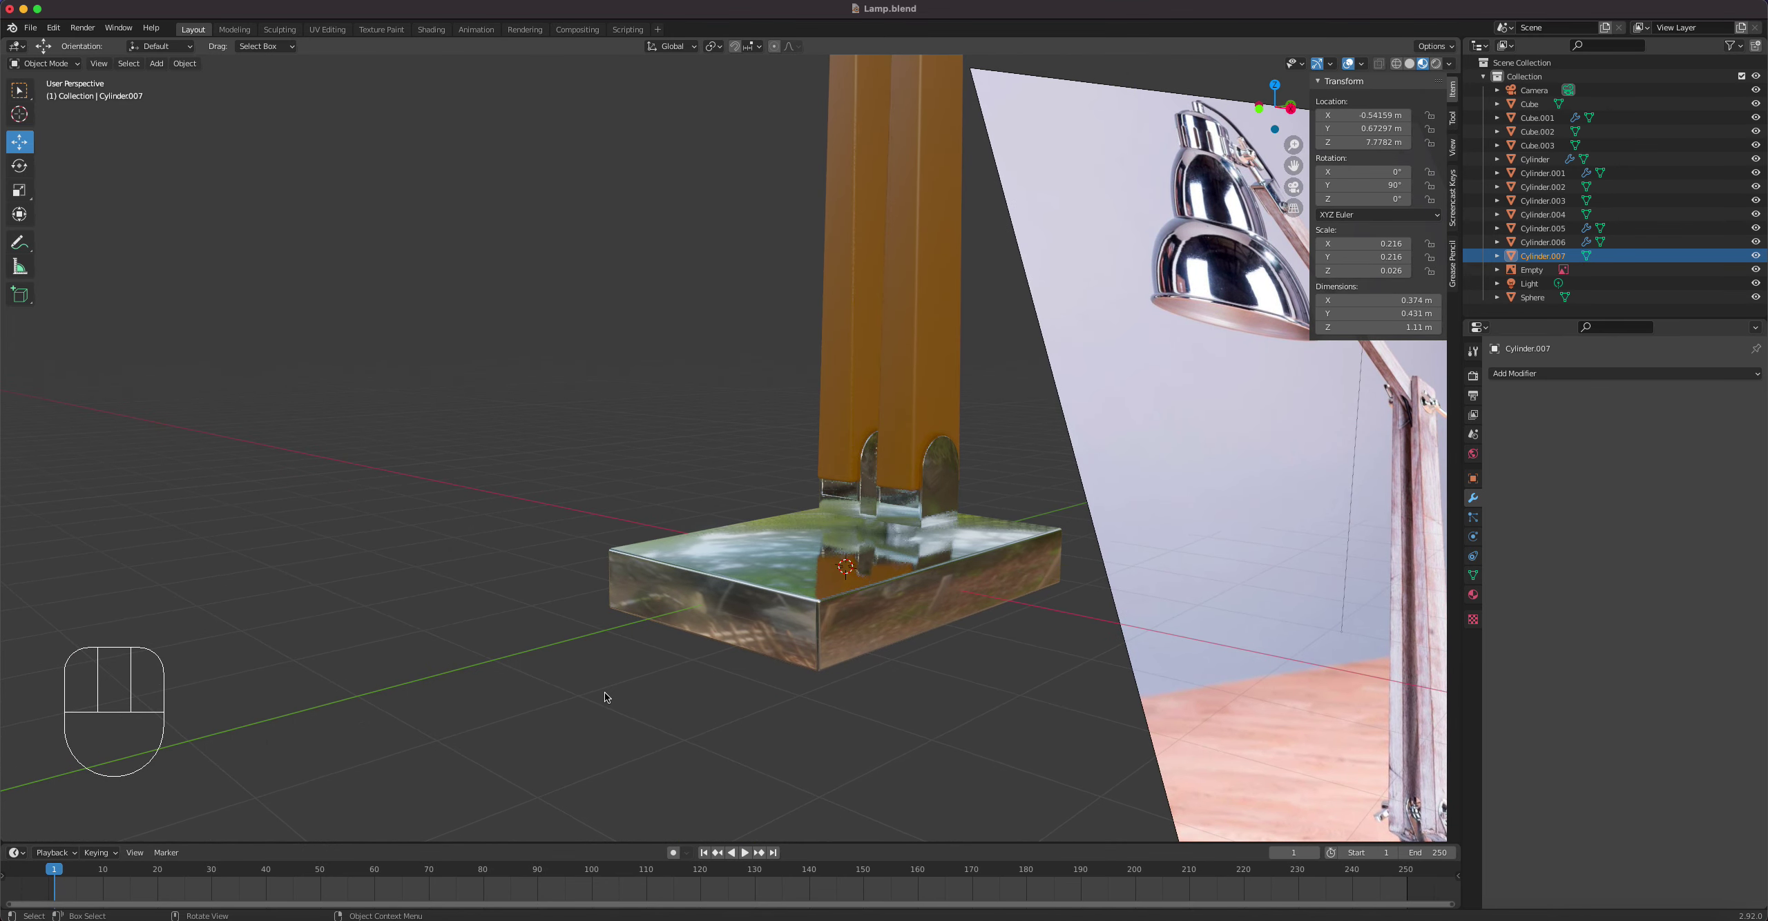
Step: Add a 24-vertex cylinder and move it along negative Y until it stands clear of the lamp base
{"action": "key", "text": "shift+a"}
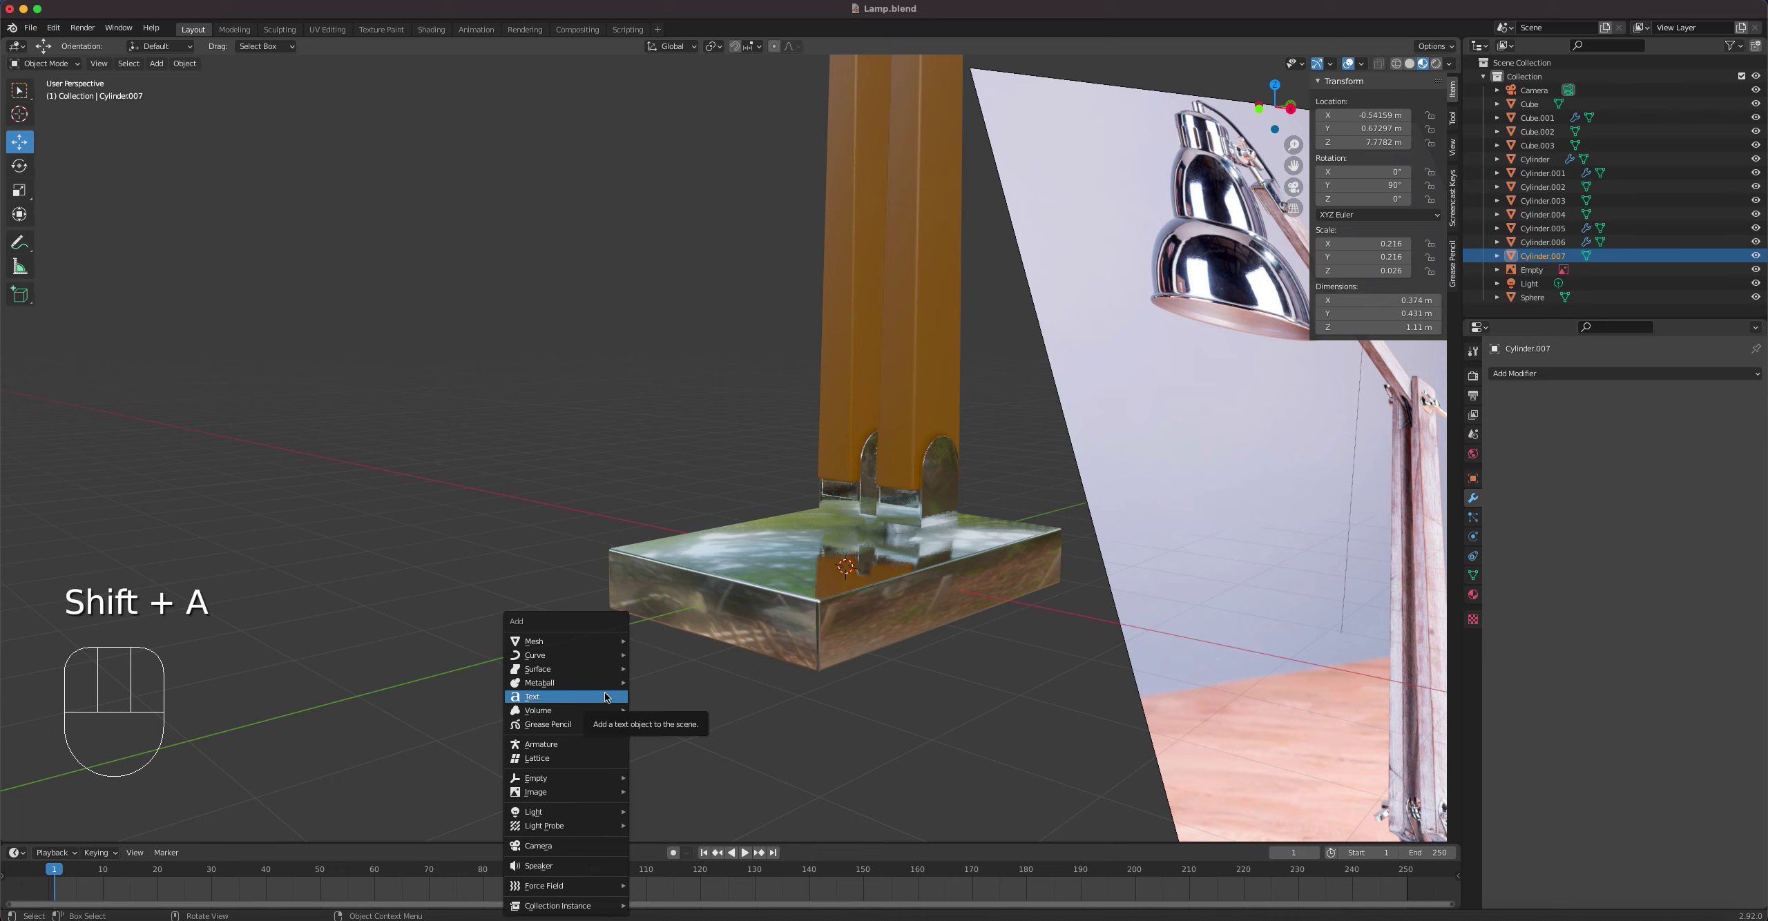
{"action": "mouse_move", "coordinate": [592, 642]}
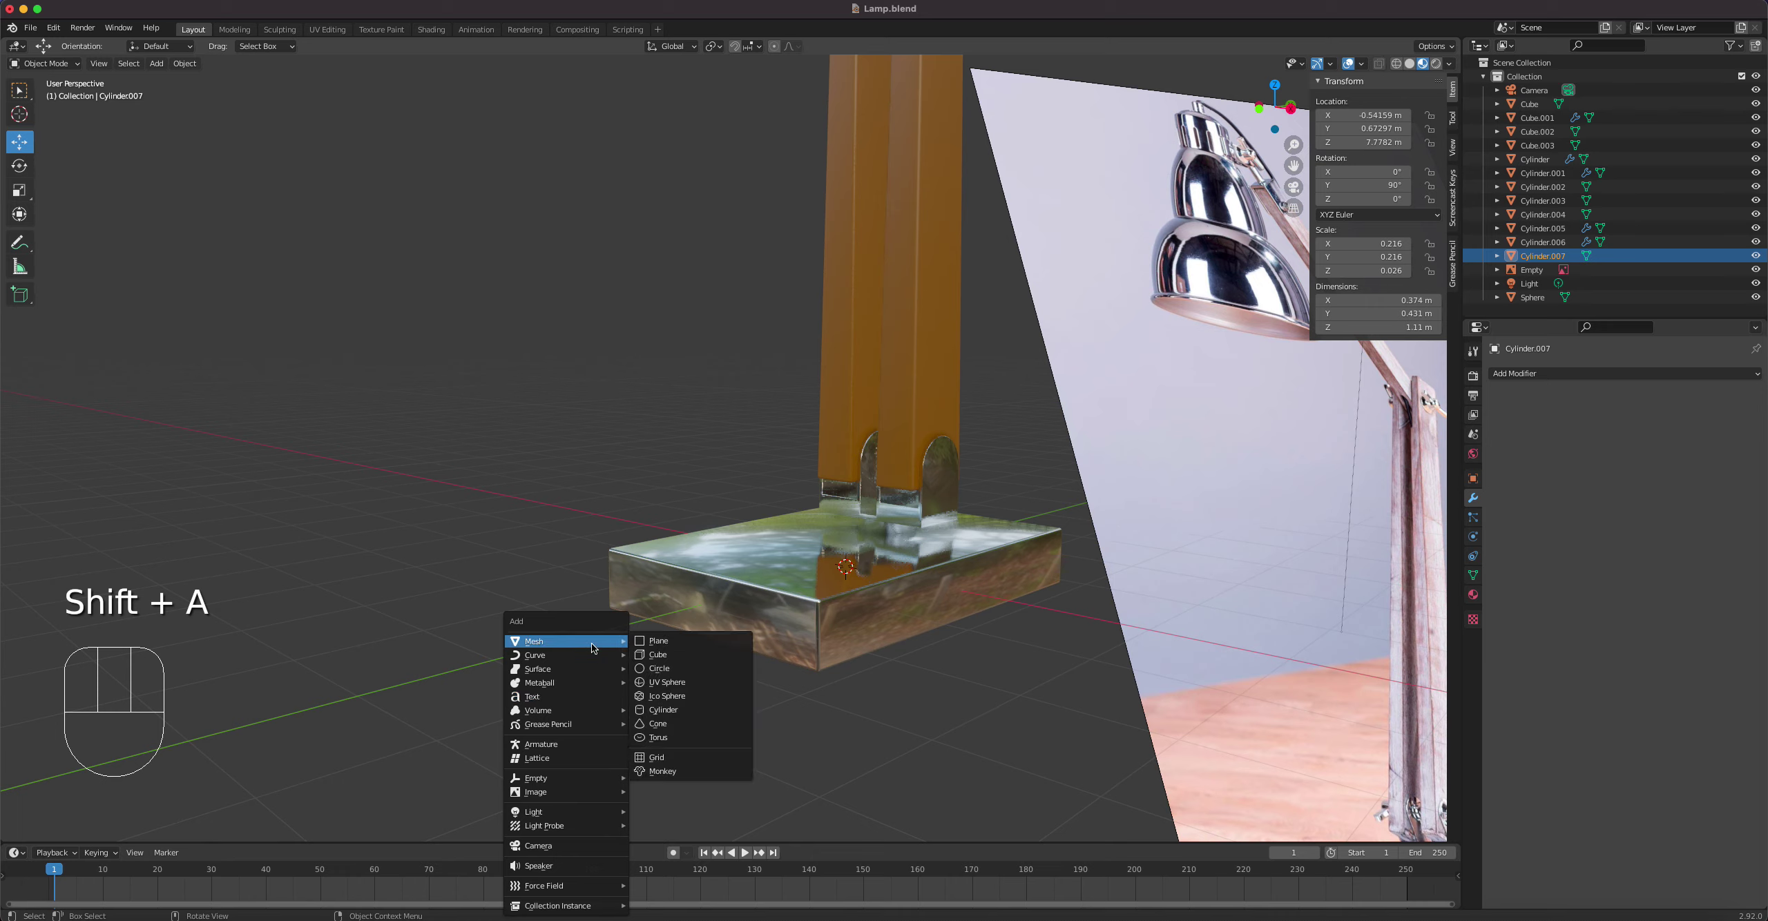
{"action": "left_click", "coordinate": [690, 711]}
{"action": "left_click", "coordinate": [229, 667]}
{"action": "left_click", "coordinate": [230, 667]}
{"action": "left_click", "coordinate": [229, 668]}
{"action": "left_click", "coordinate": [230, 667]}
{"action": "left_click", "coordinate": [229, 667]}
{"action": "left_click", "coordinate": [230, 668]}
{"action": "left_click", "coordinate": [229, 668]}
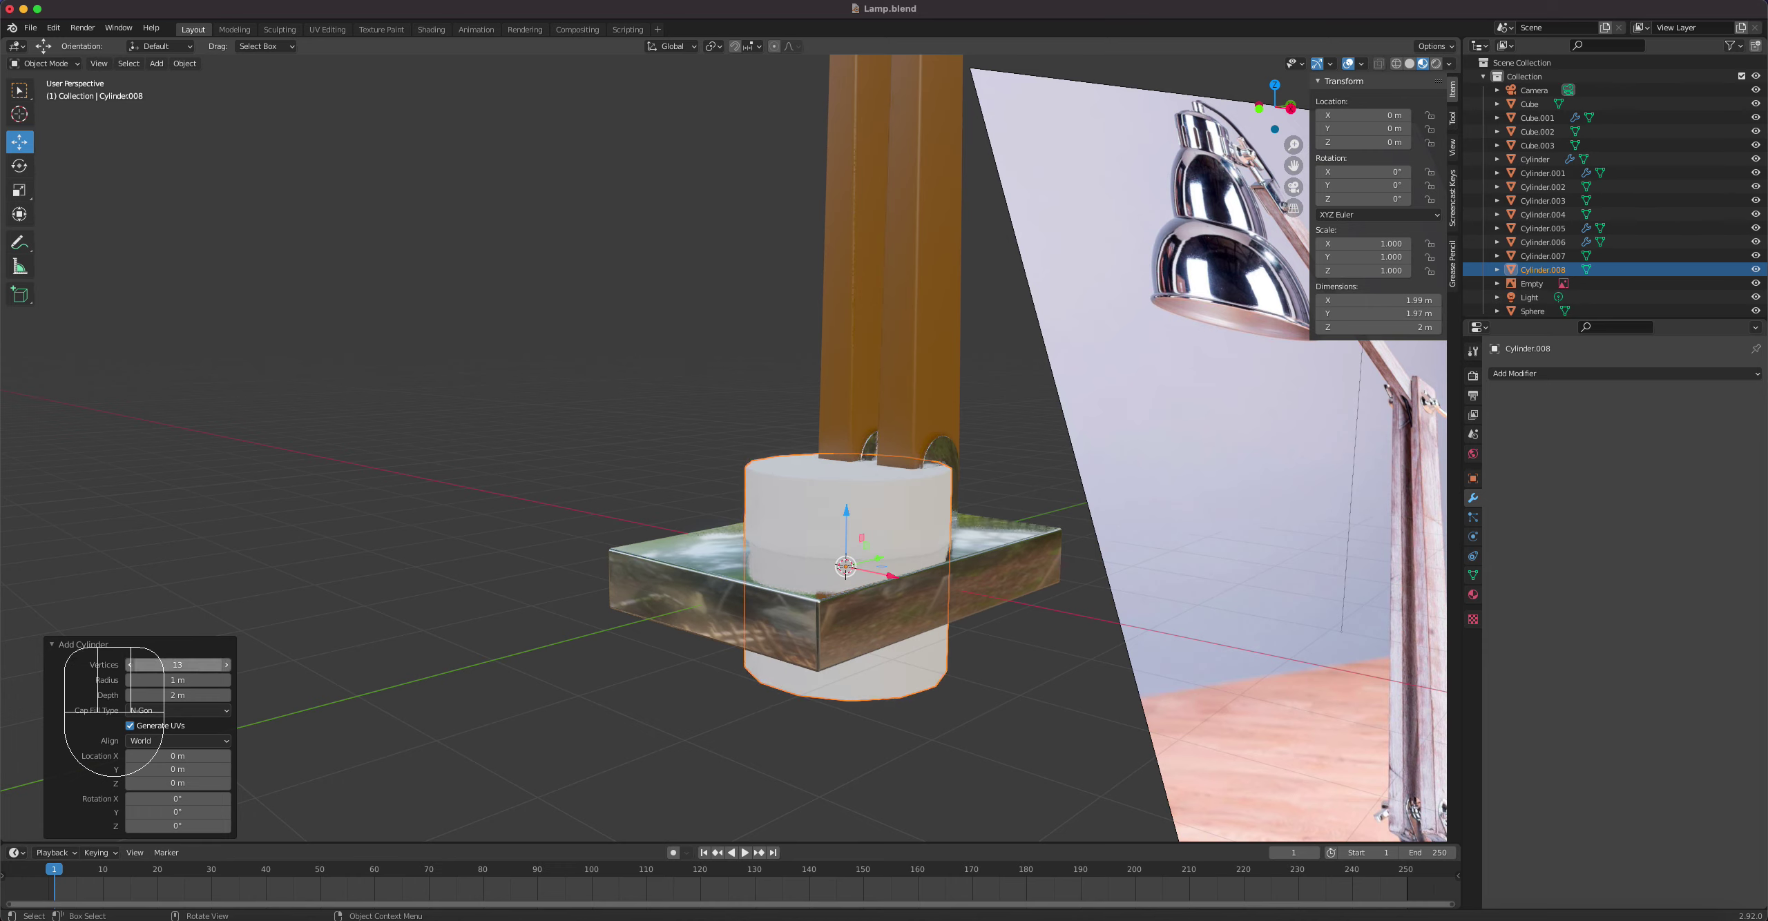
{"action": "left_click", "coordinate": [204, 667]}
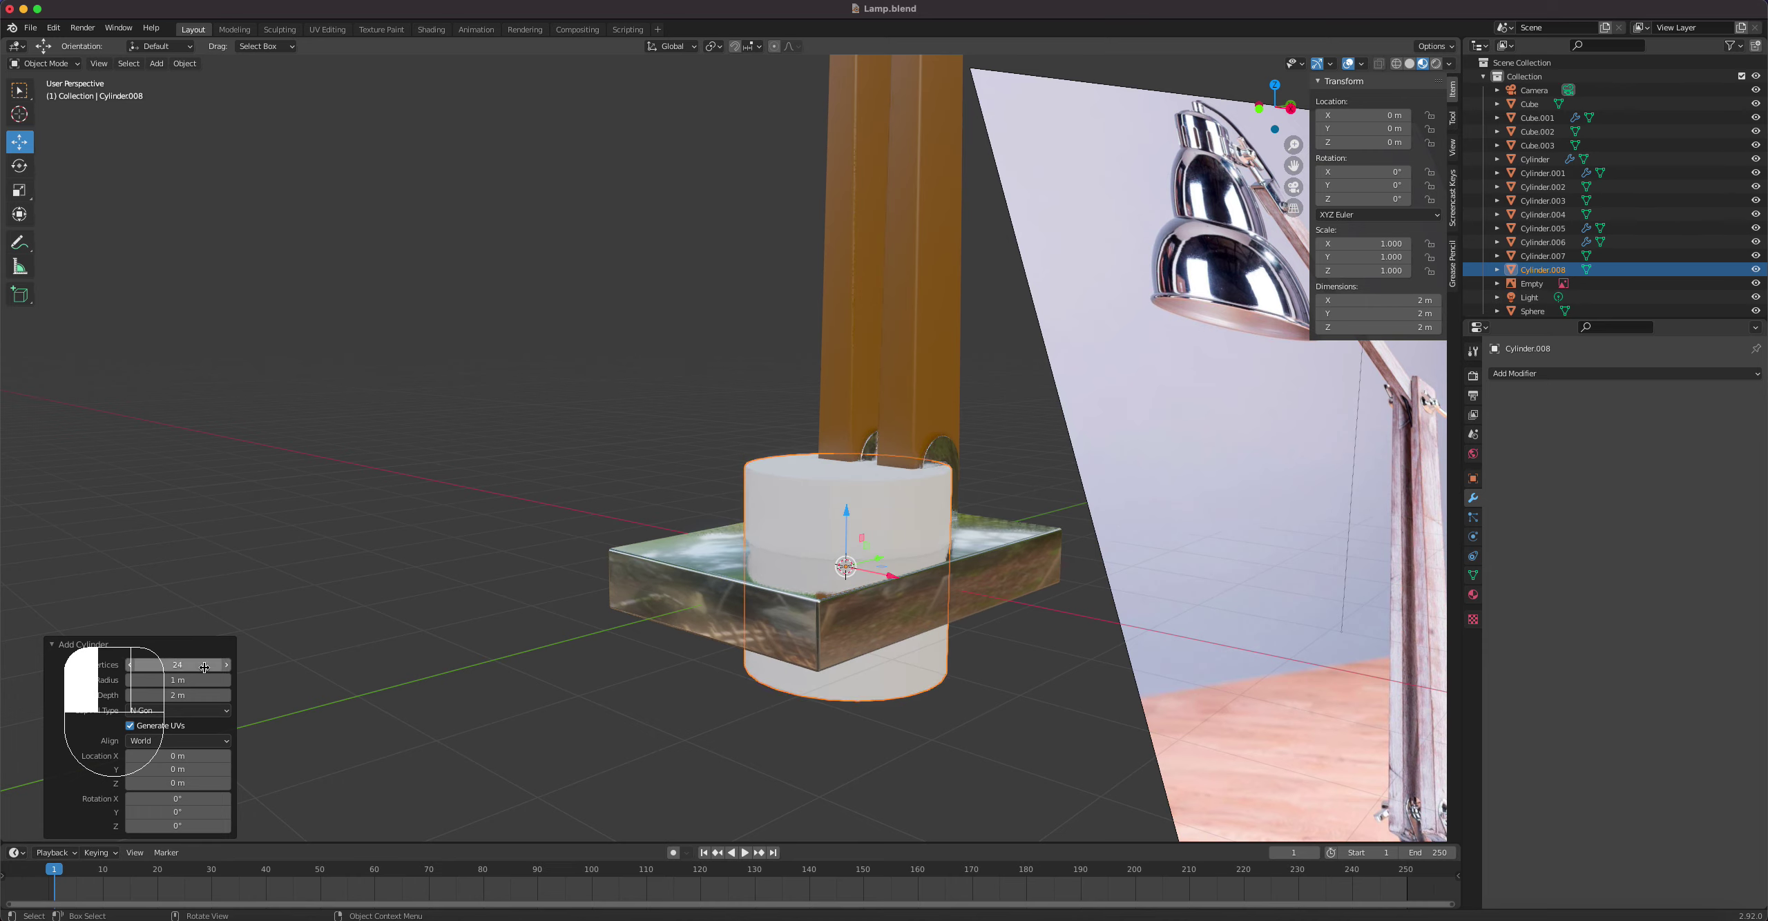
{"action": "key", "text": "Return"}
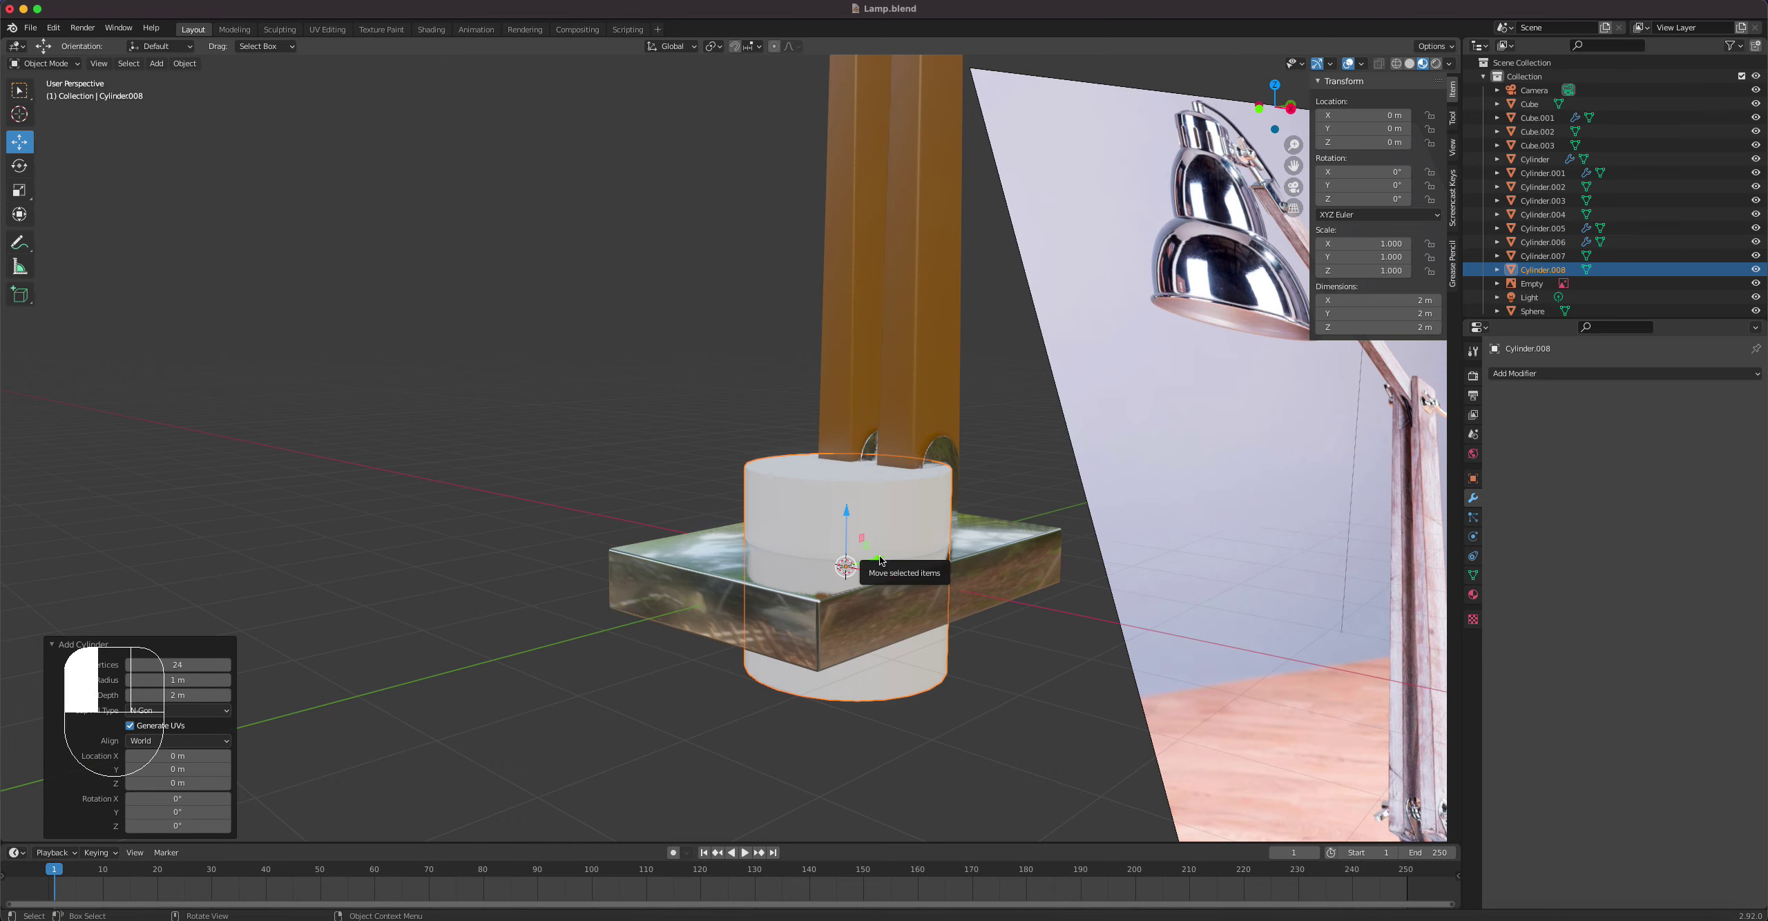
{"action": "left_click_drag", "start_coordinate": [880, 559], "coordinate": [592, 560]}
{"action": "middle_click_drag", "start_coordinate": [593, 561], "coordinate": [522, 408], "text": "shift"}
Step: In Edit Mode, lower the cylinder's top face by about 1.484 m and scale it to about 0.536
{"action": "key", "text": "Tab"}
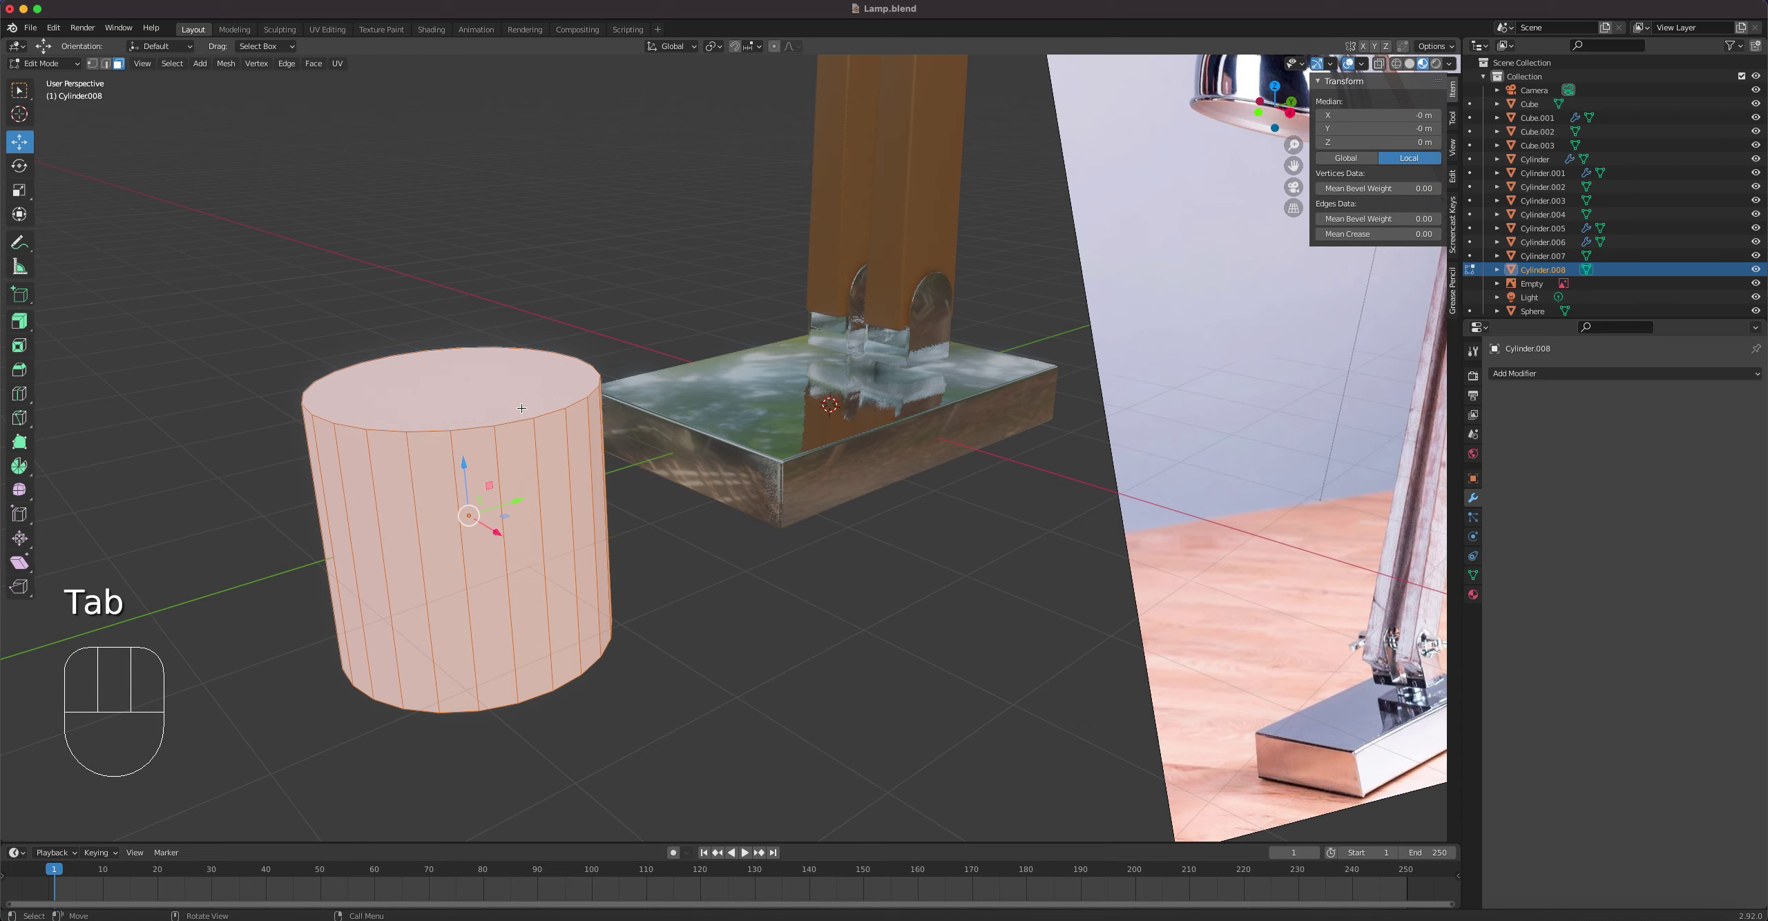
{"action": "key", "text": "3"}
{"action": "left_click", "coordinate": [472, 388]}
{"action": "left_click_drag", "start_coordinate": [453, 331], "coordinate": [486, 521]}
{"action": "key", "text": "s"}
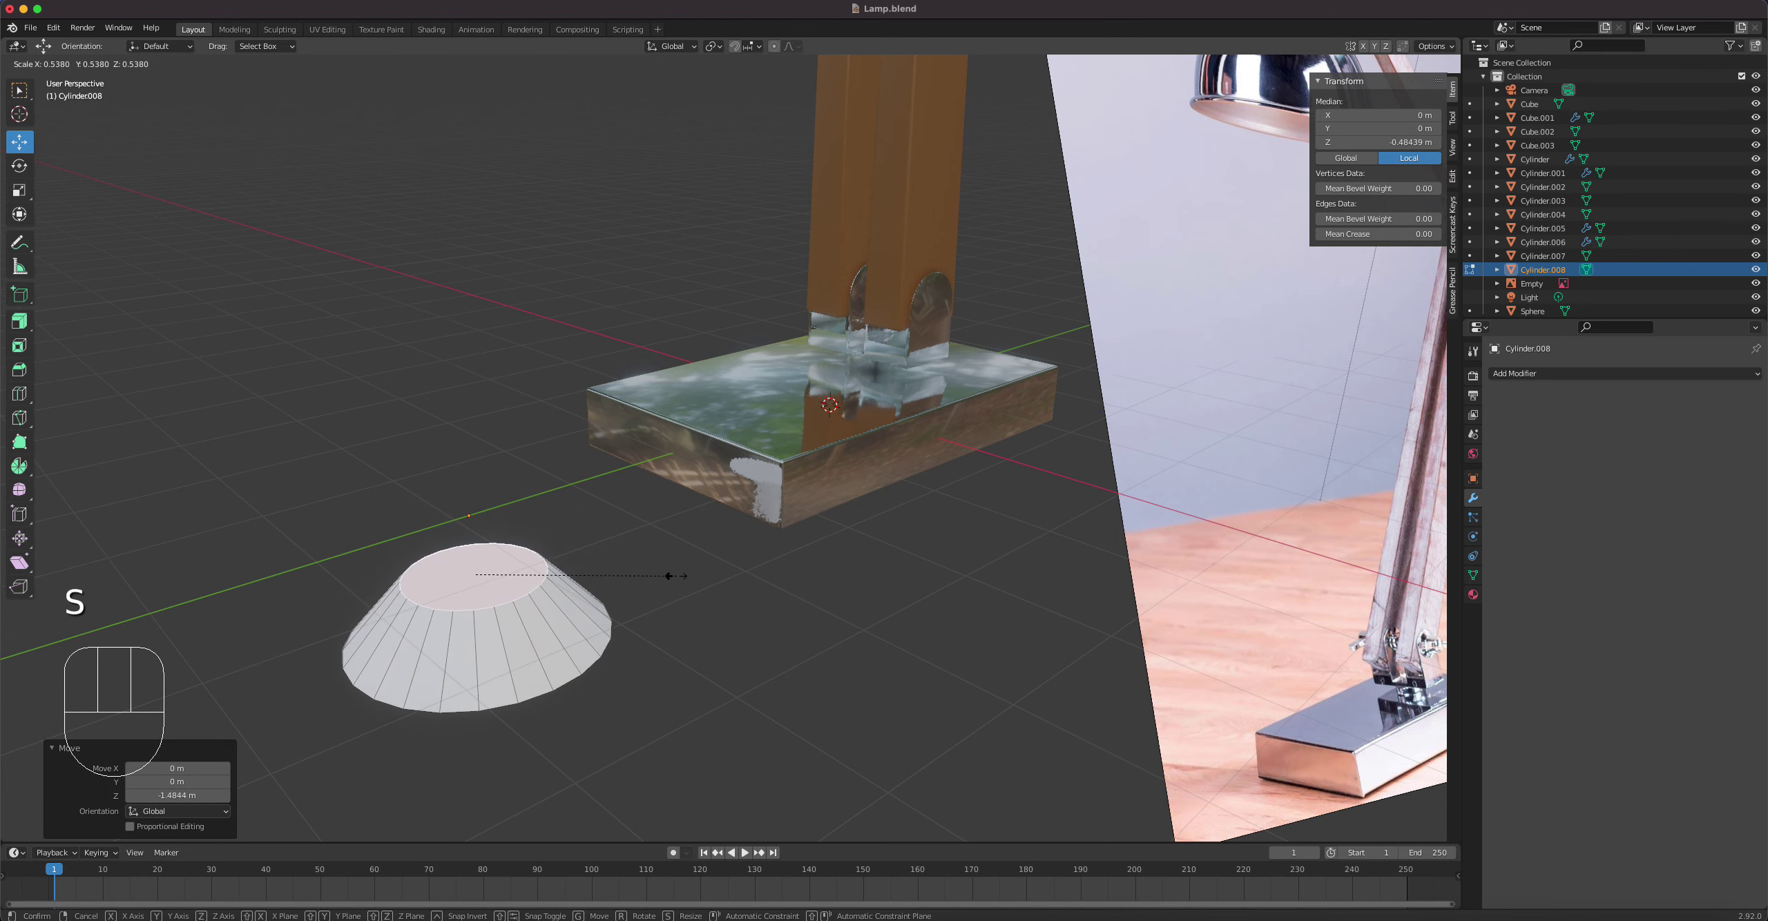
{"action": "left_click", "coordinate": [734, 619]}
Step: Lower the tapered base's top face by about 0.153 m more and scale it to about 0.908
{"action": "middle_click_drag", "start_coordinate": [1089, 648], "coordinate": [1210, 607], "text": "shift"}
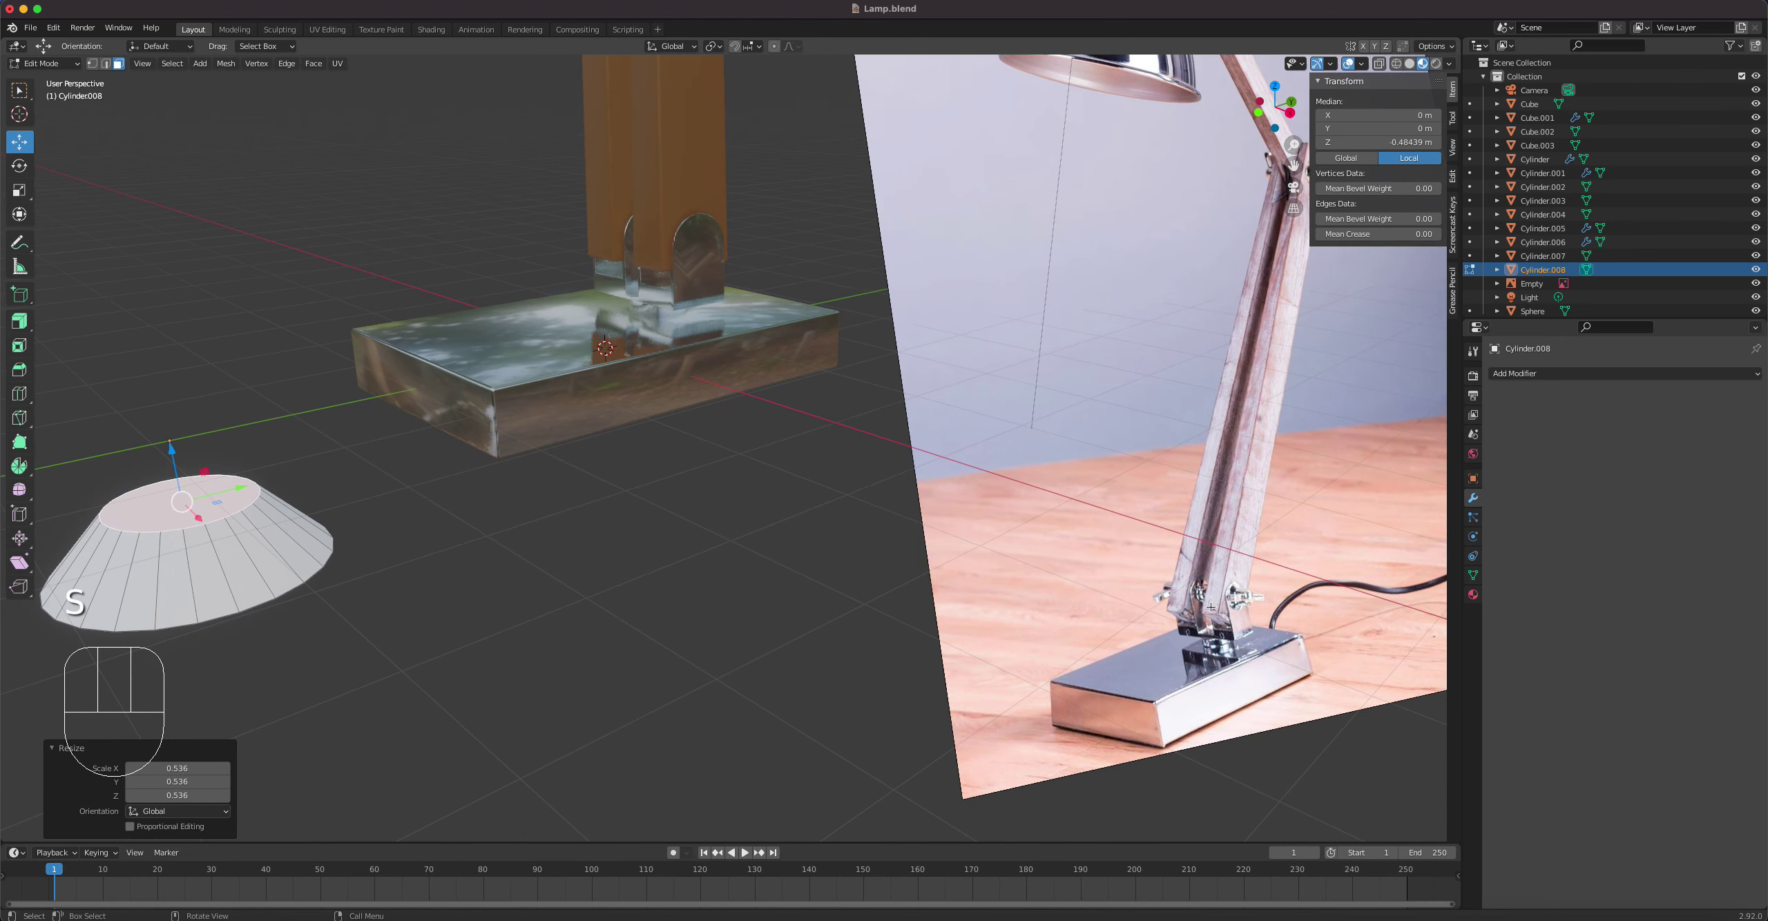
{"action": "middle_click_drag", "start_coordinate": [315, 526], "coordinate": [801, 613], "text": "shift"}
{"action": "left_click_drag", "start_coordinate": [658, 468], "coordinate": [669, 499]}
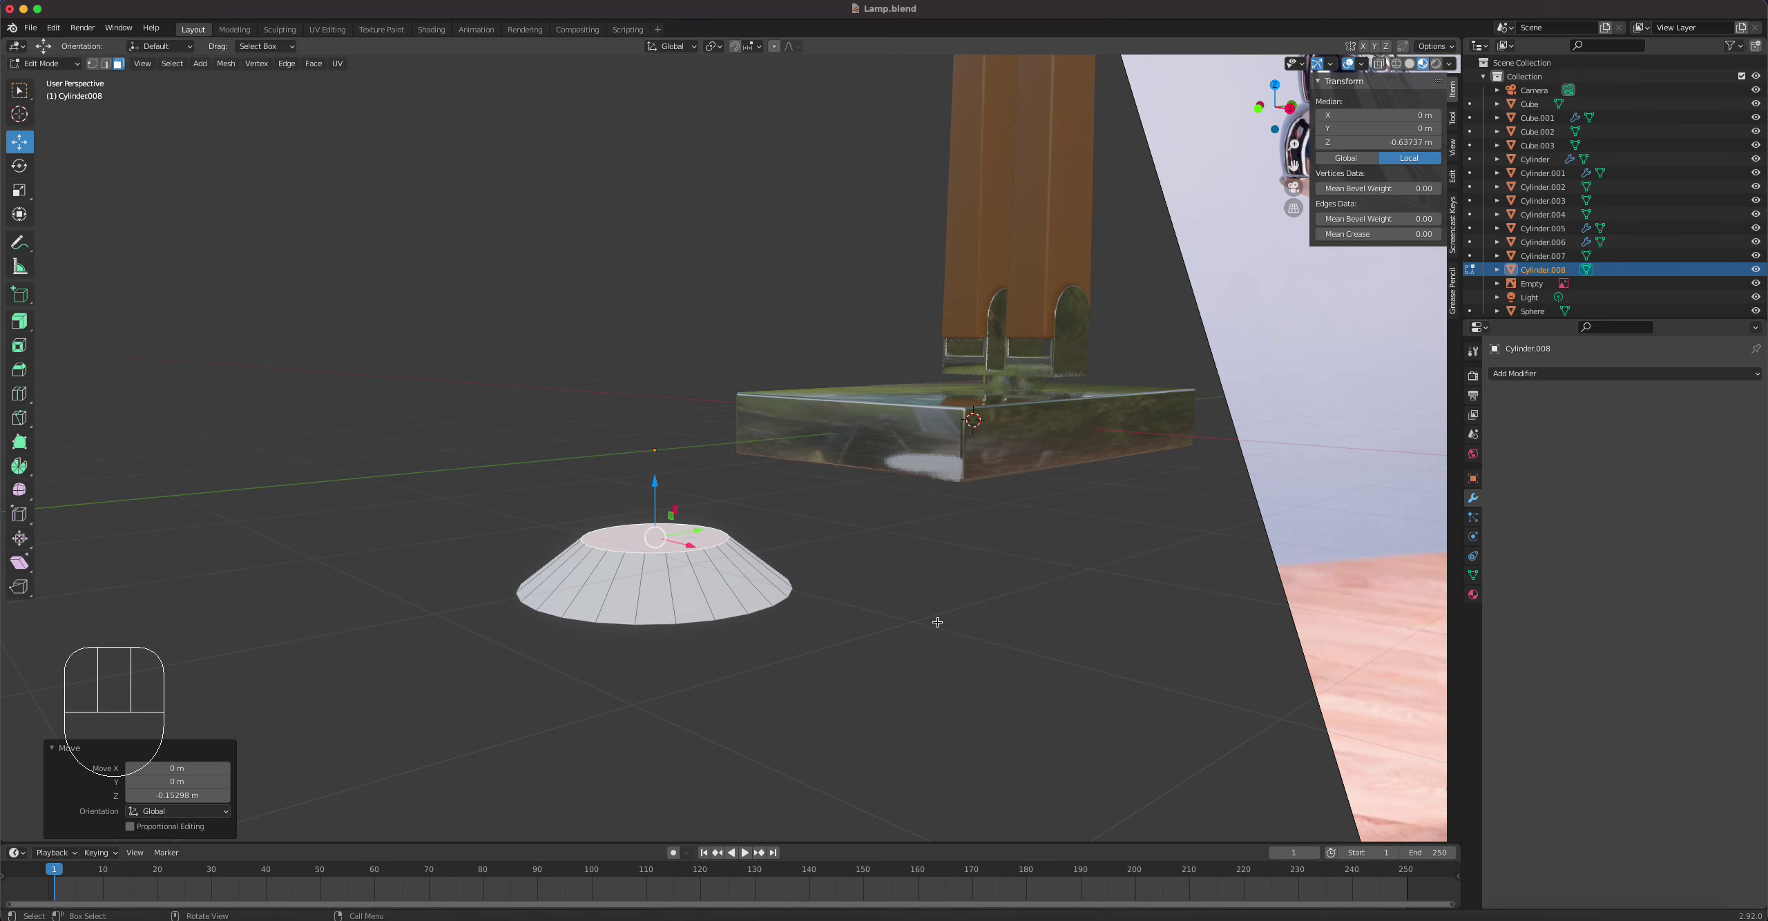
{"action": "key", "text": "s"}
{"action": "left_click", "coordinate": [878, 639]}
Step: Extrude the top face upward about 0.531 m and scale its end to about 0.586 for a tapered neck
{"action": "key", "text": "e"}
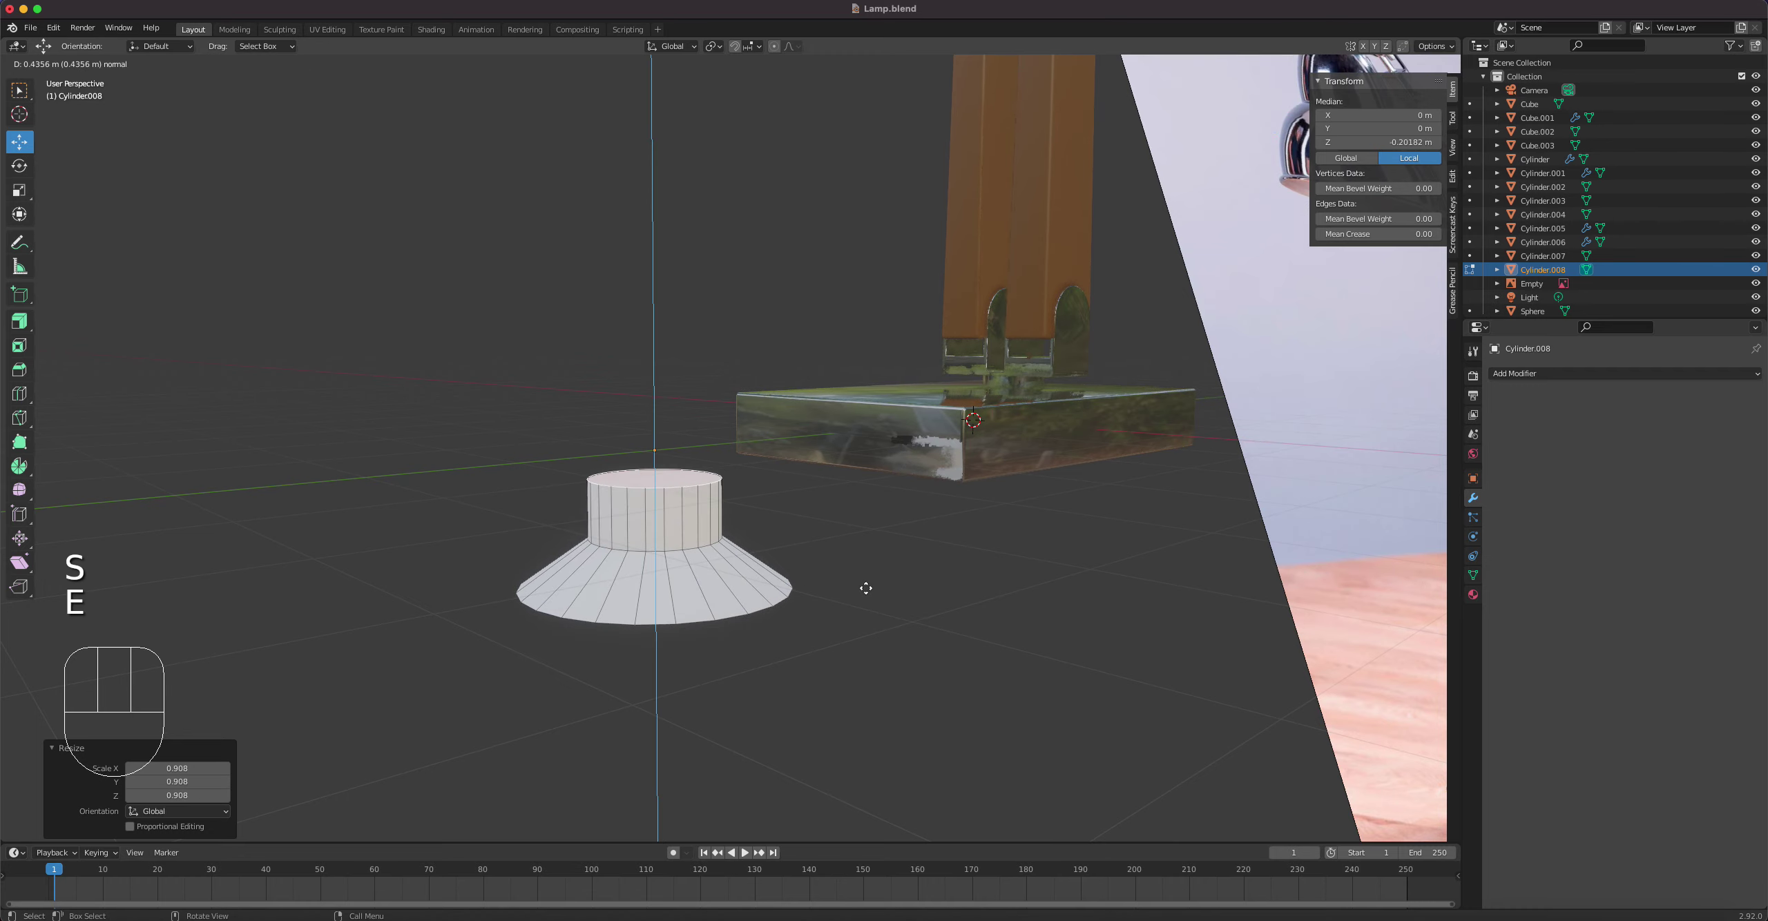
{"action": "left_click", "coordinate": [864, 587]}
{"action": "middle_click_drag", "start_coordinate": [1048, 624], "coordinate": [944, 625], "text": "shift"}
{"action": "key", "text": "s"}
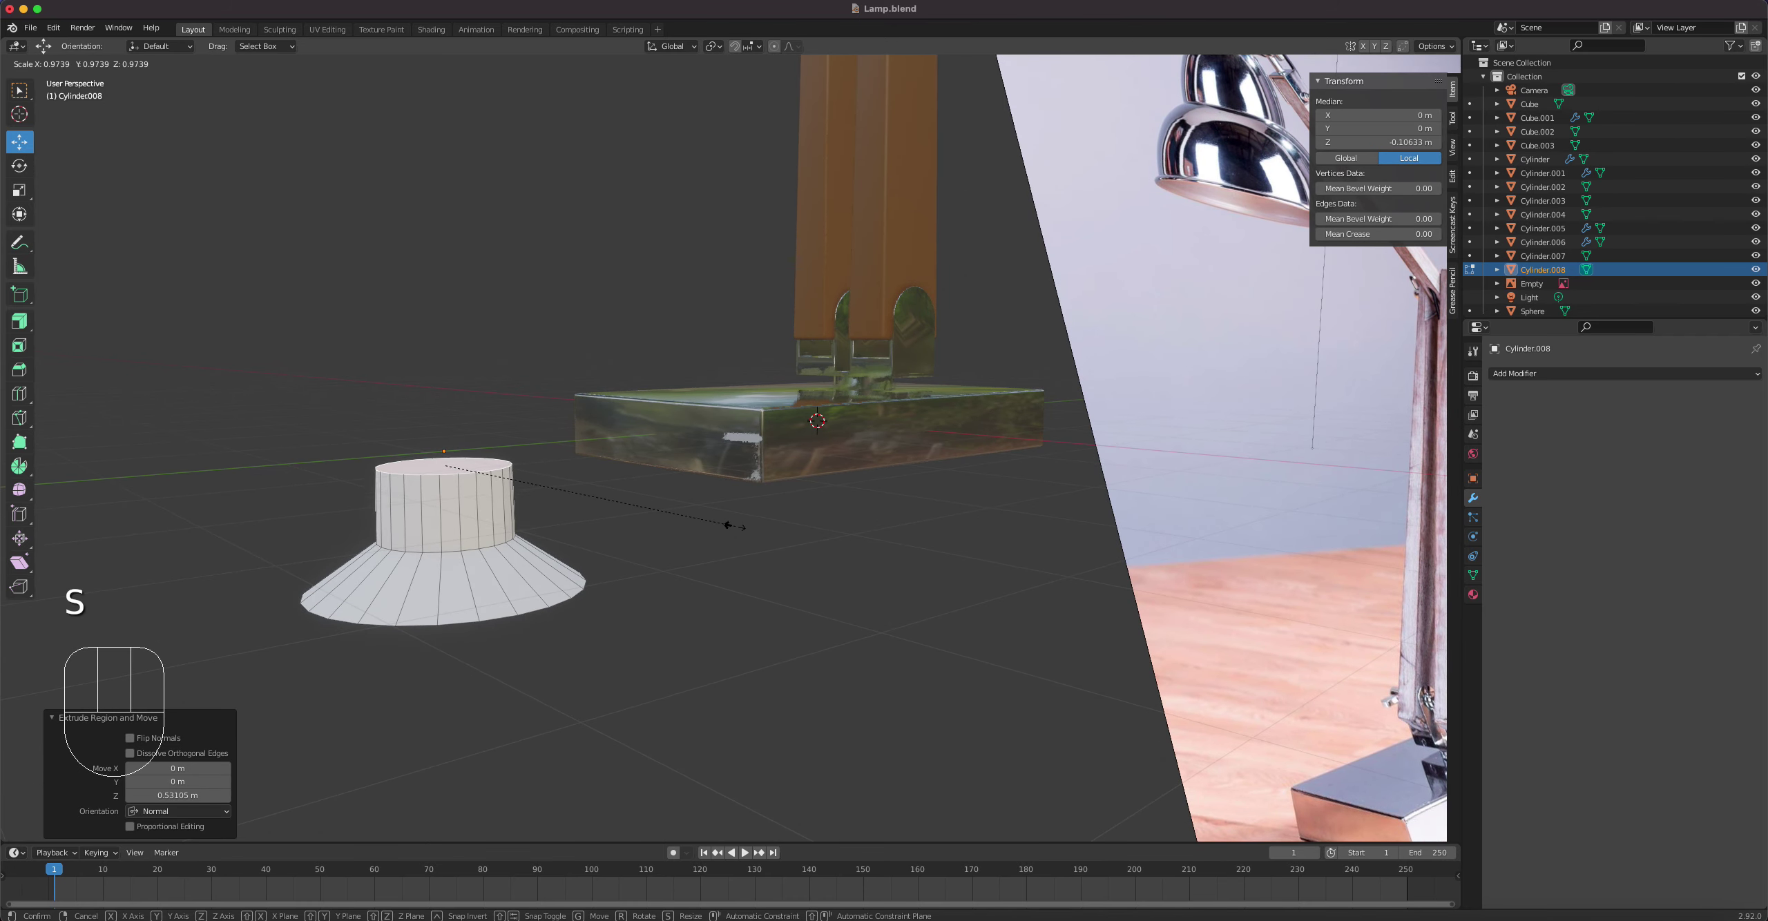
{"action": "left_click", "coordinate": [611, 530]}
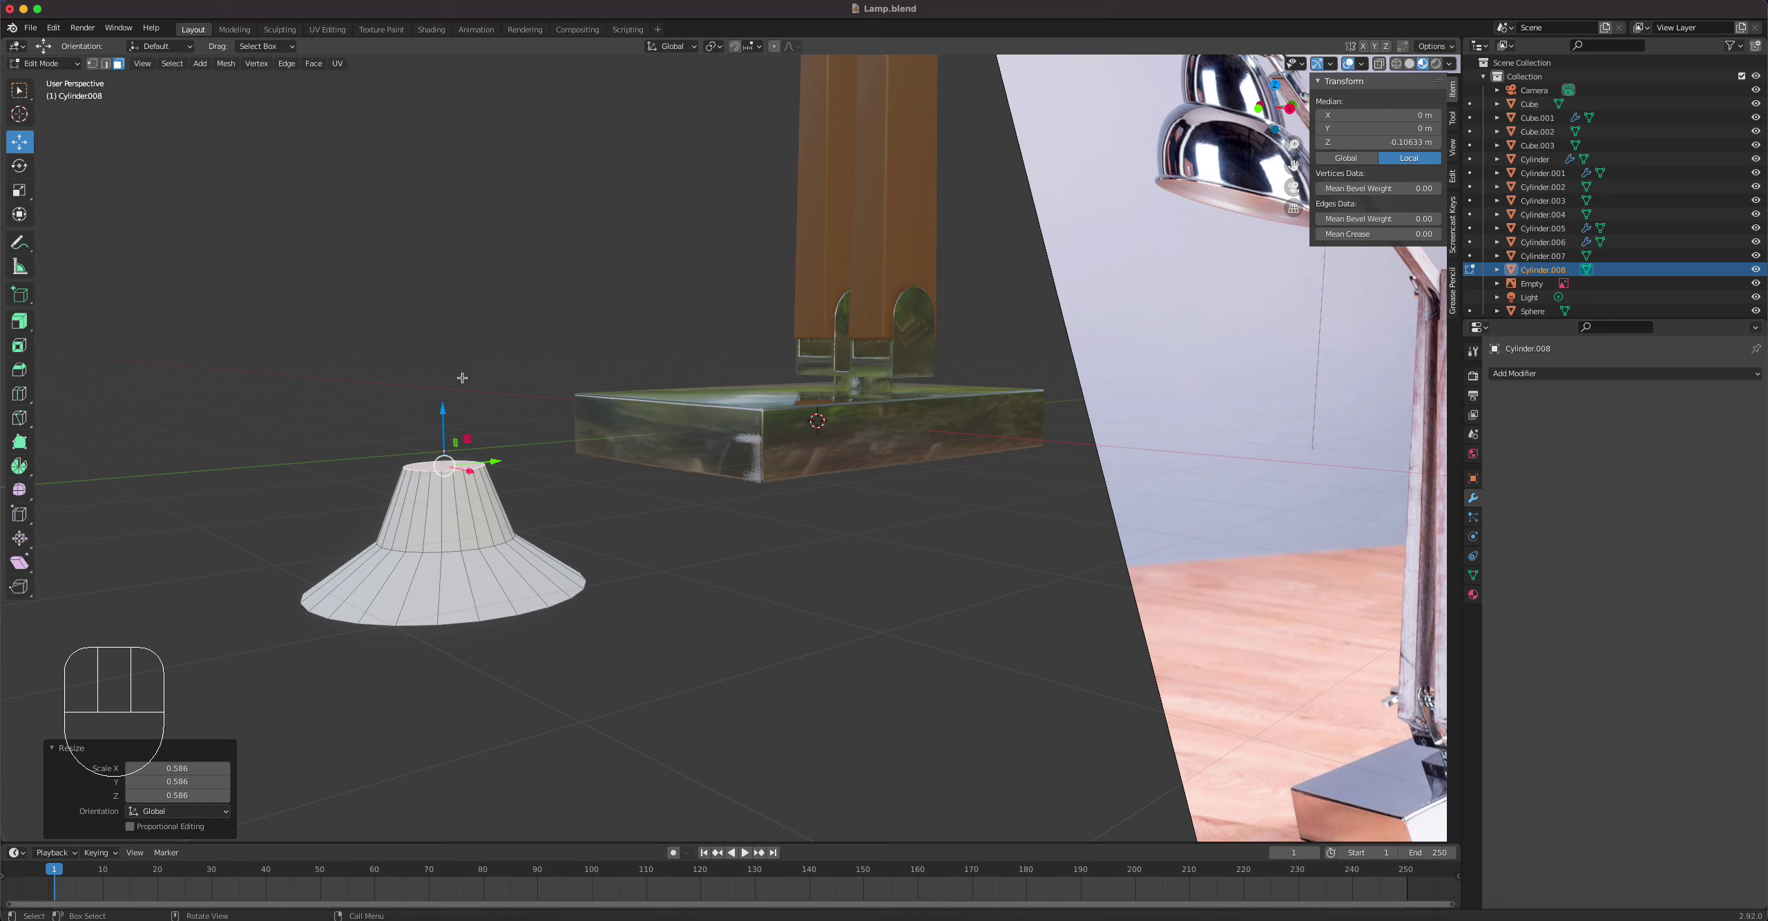
Step: Extrude the neck's top face straight up by about 0.373 m
{"action": "scroll", "coordinate": [1204, 659], "scroll_direction": "down", "scroll_amount": 3}
{"action": "middle_click_drag", "start_coordinate": [1203, 659], "coordinate": [949, 542], "text": "shift"}
{"action": "scroll", "coordinate": [1201, 646], "scroll_direction": "up", "scroll_amount": 5}
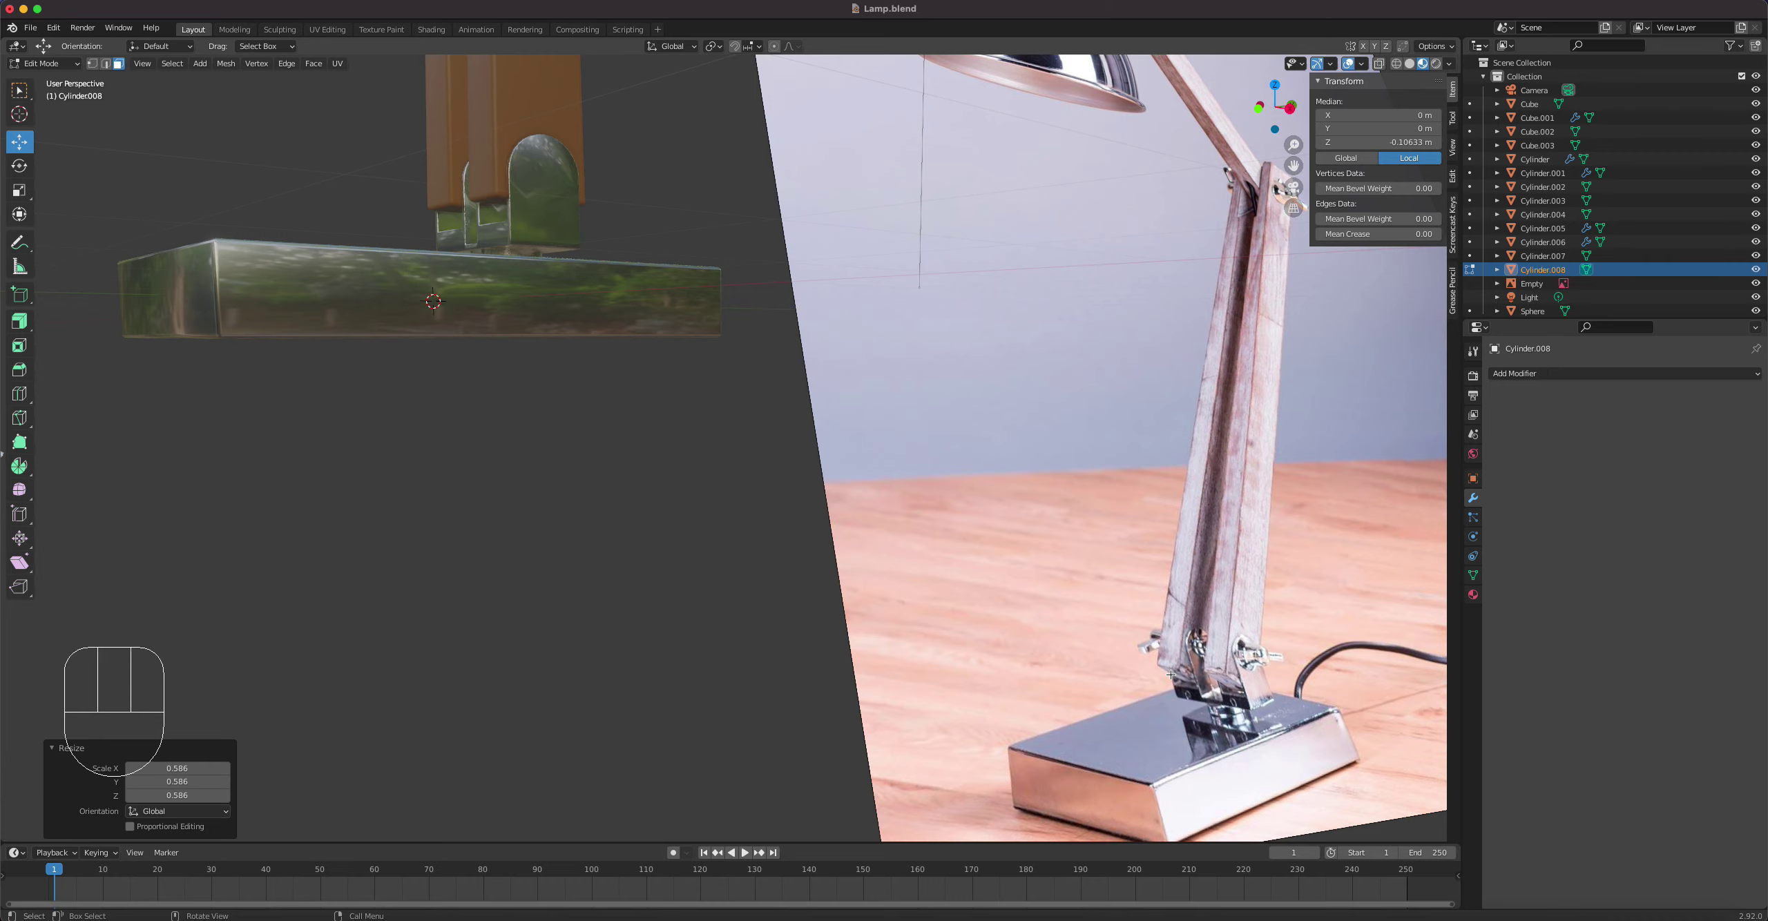
{"action": "middle_click_drag", "start_coordinate": [794, 588], "coordinate": [1146, 683], "text": "shift"}
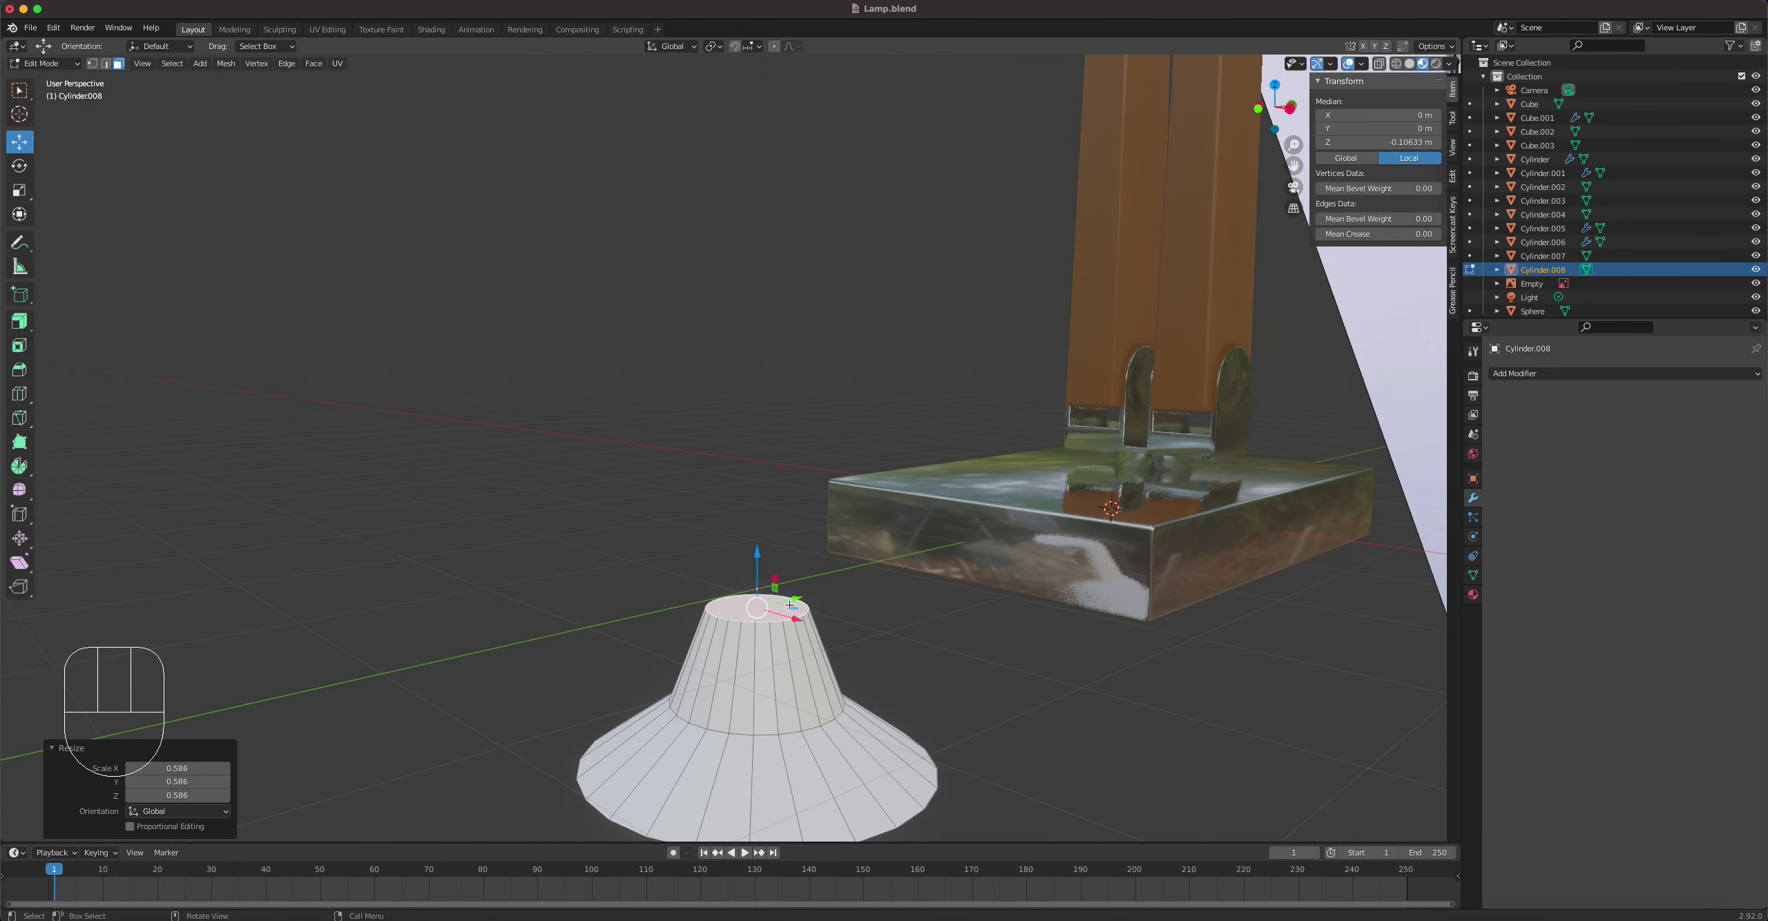
{"action": "scroll", "coordinate": [790, 605], "scroll_direction": "up", "scroll_amount": 3}
{"action": "key", "text": "e"}
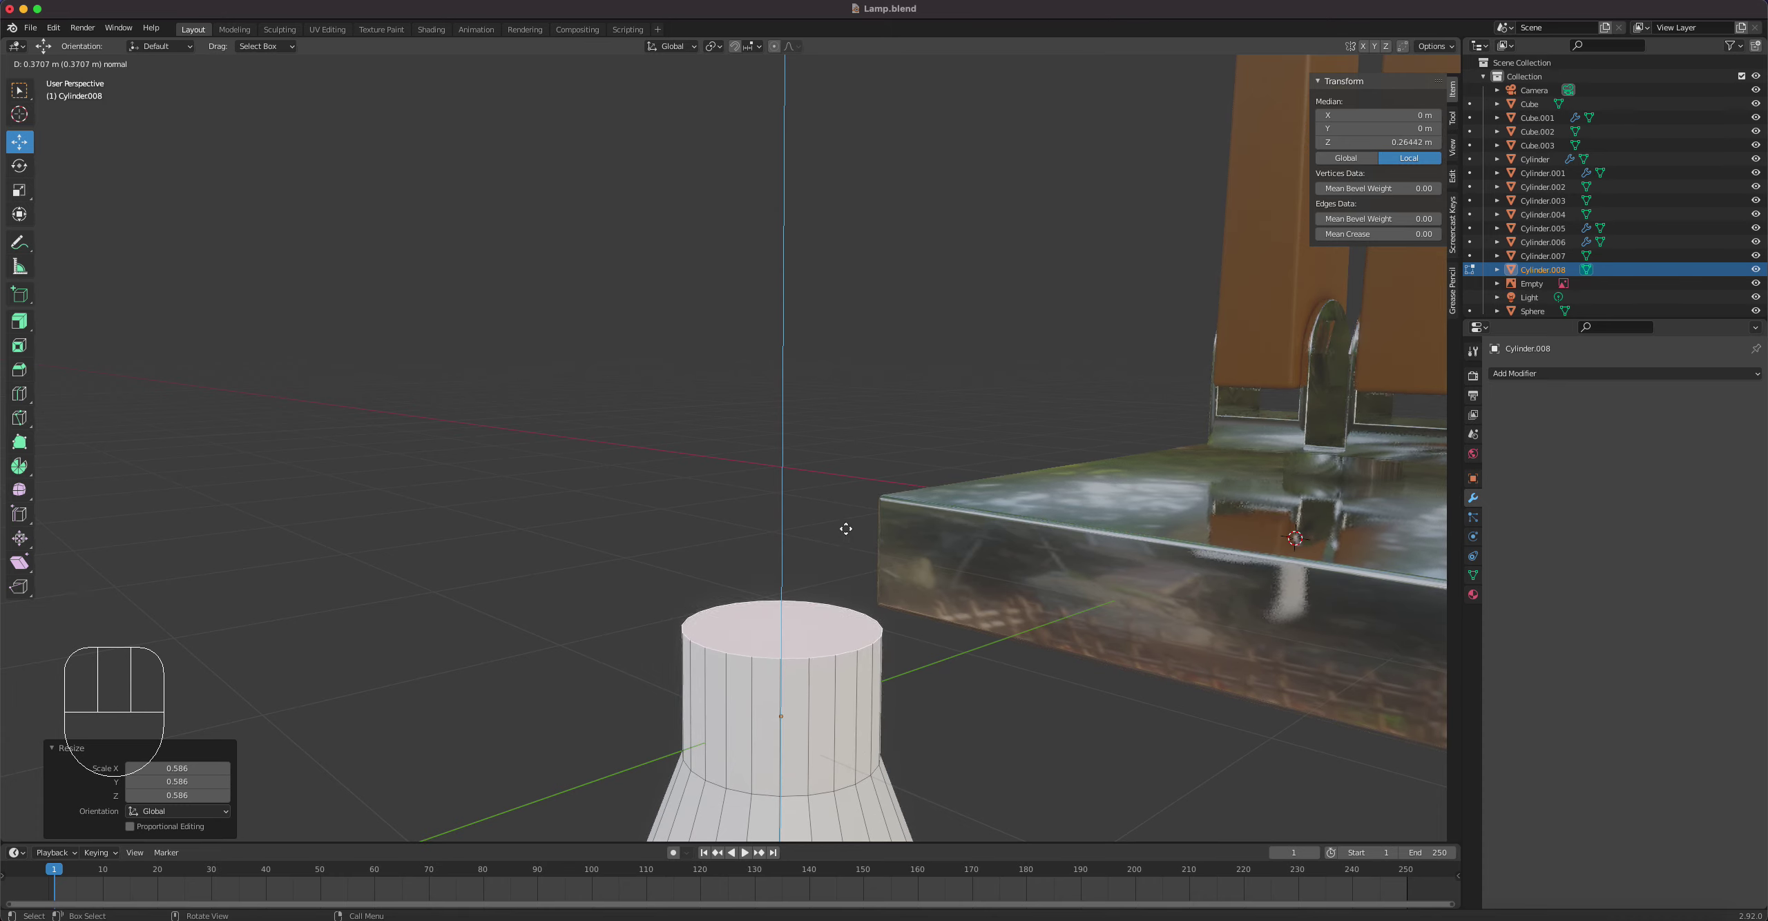
{"action": "left_click", "coordinate": [846, 529]}
Step: Add a centred loop cut around the topmost section and scale it outward to about 1.462
{"action": "middle_click_drag", "start_coordinate": [934, 733], "coordinate": [912, 658], "text": "shift"}
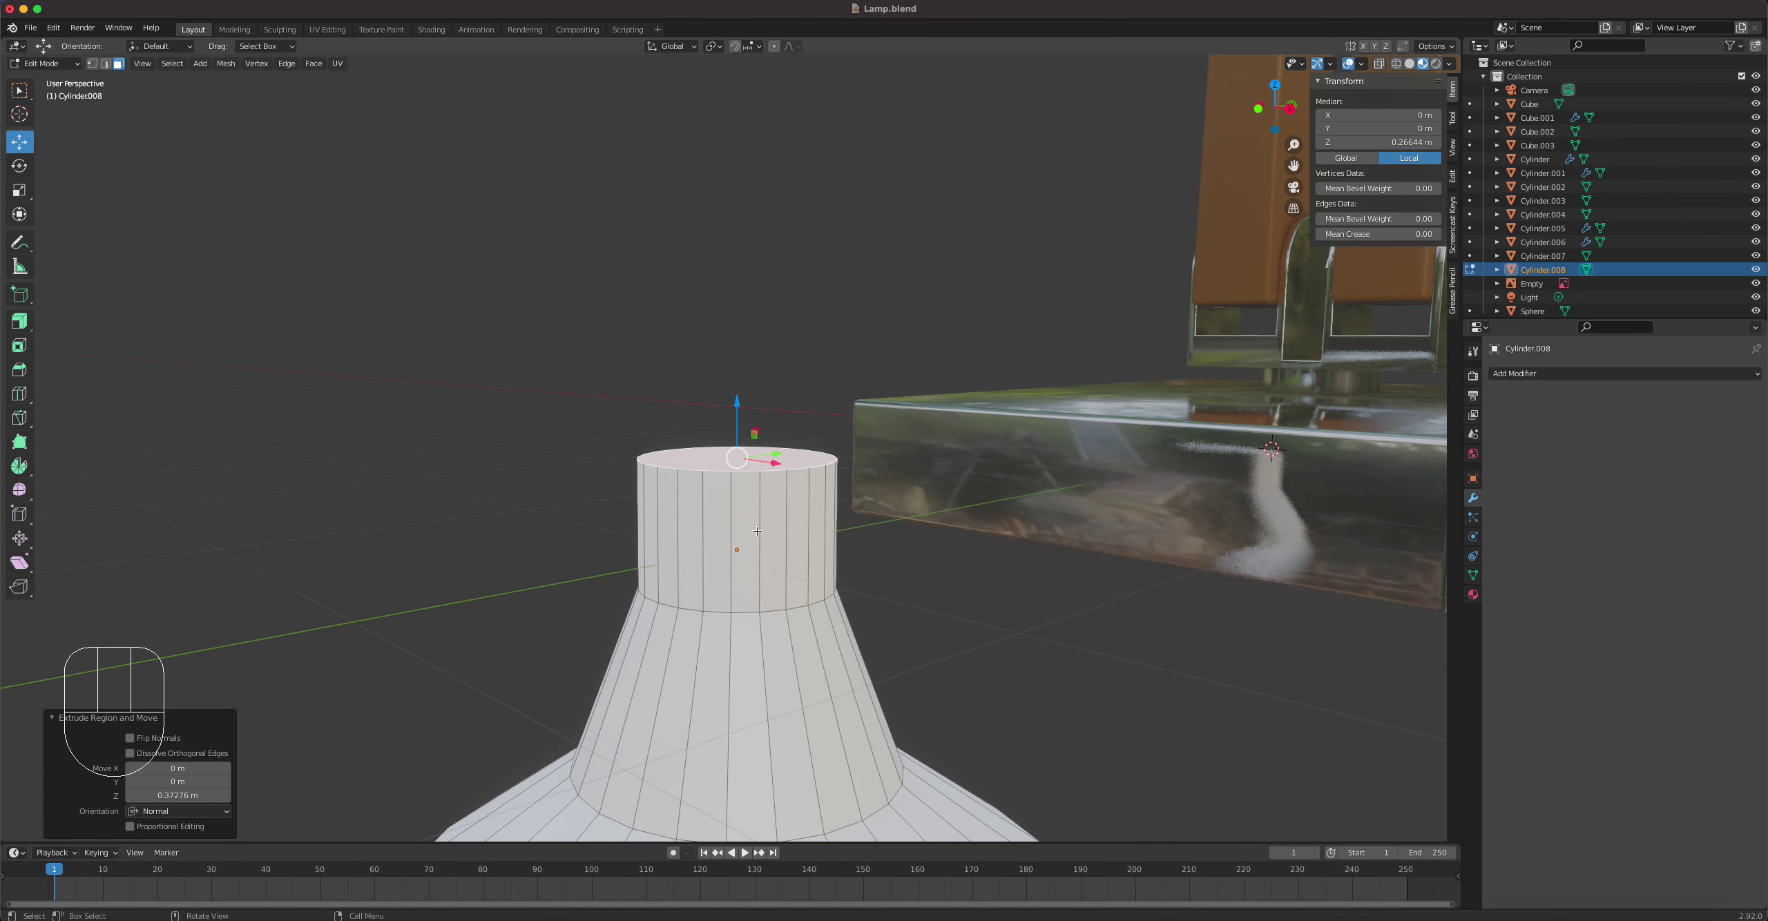
{"action": "key", "text": "ctrl+r"}
{"action": "left_click", "coordinate": [757, 531]}
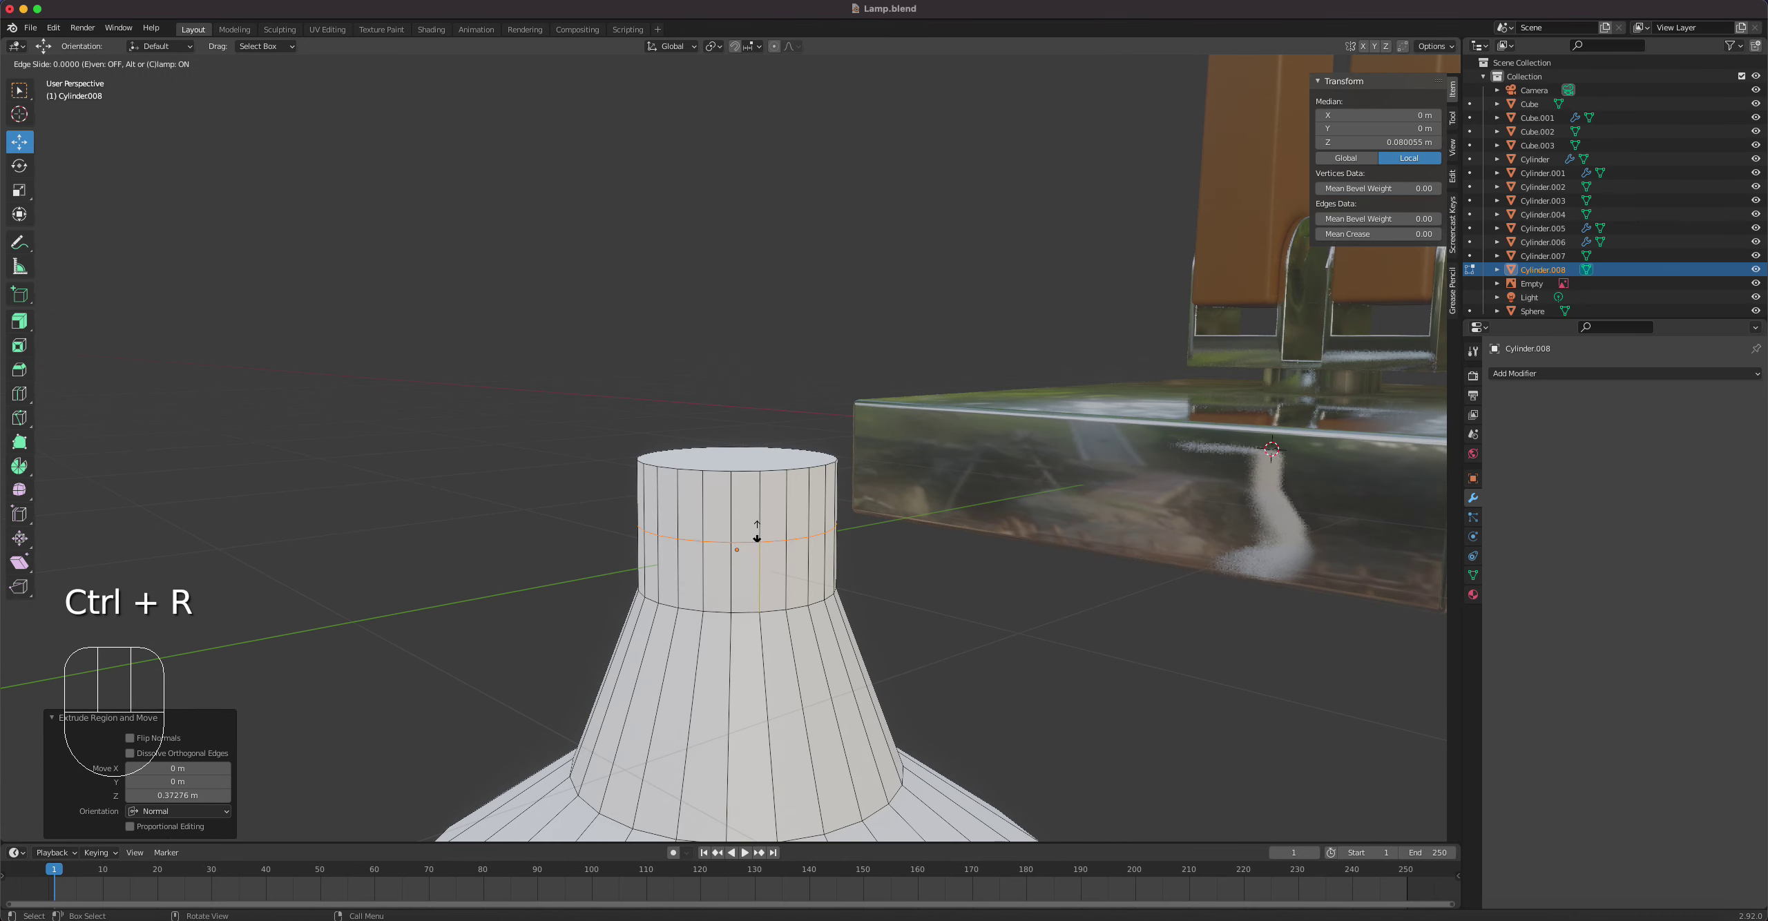
{"action": "right_click", "coordinate": [760, 532]}
{"action": "key", "text": "s"}
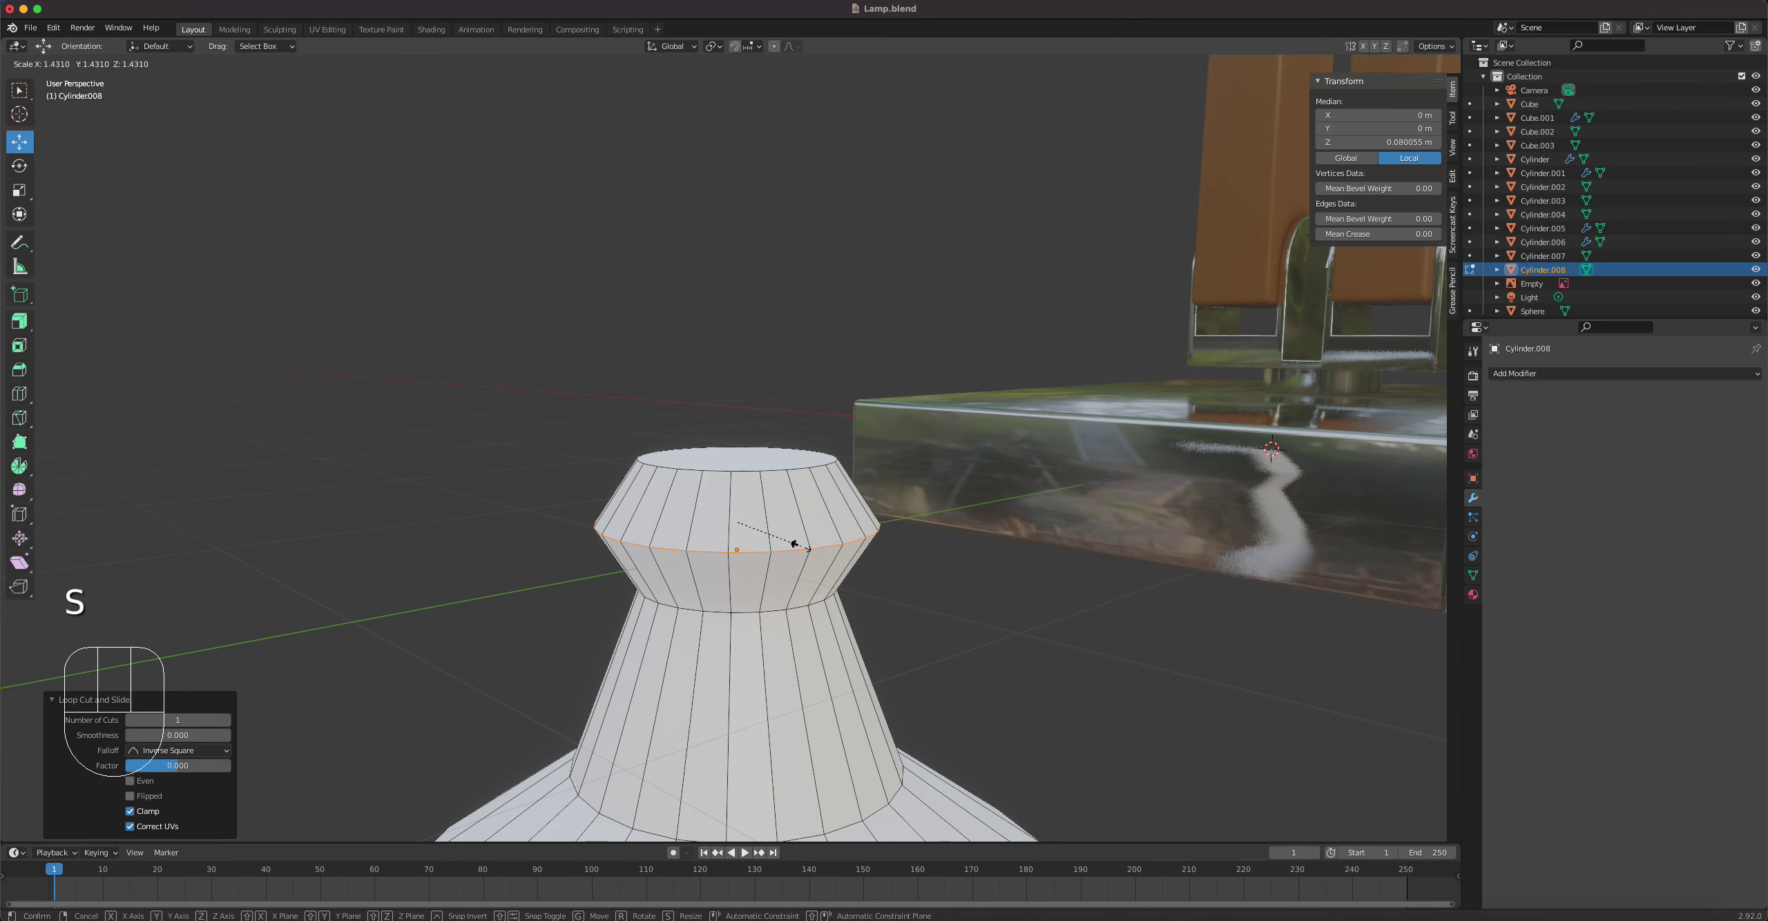
{"action": "left_click", "coordinate": [797, 547]}
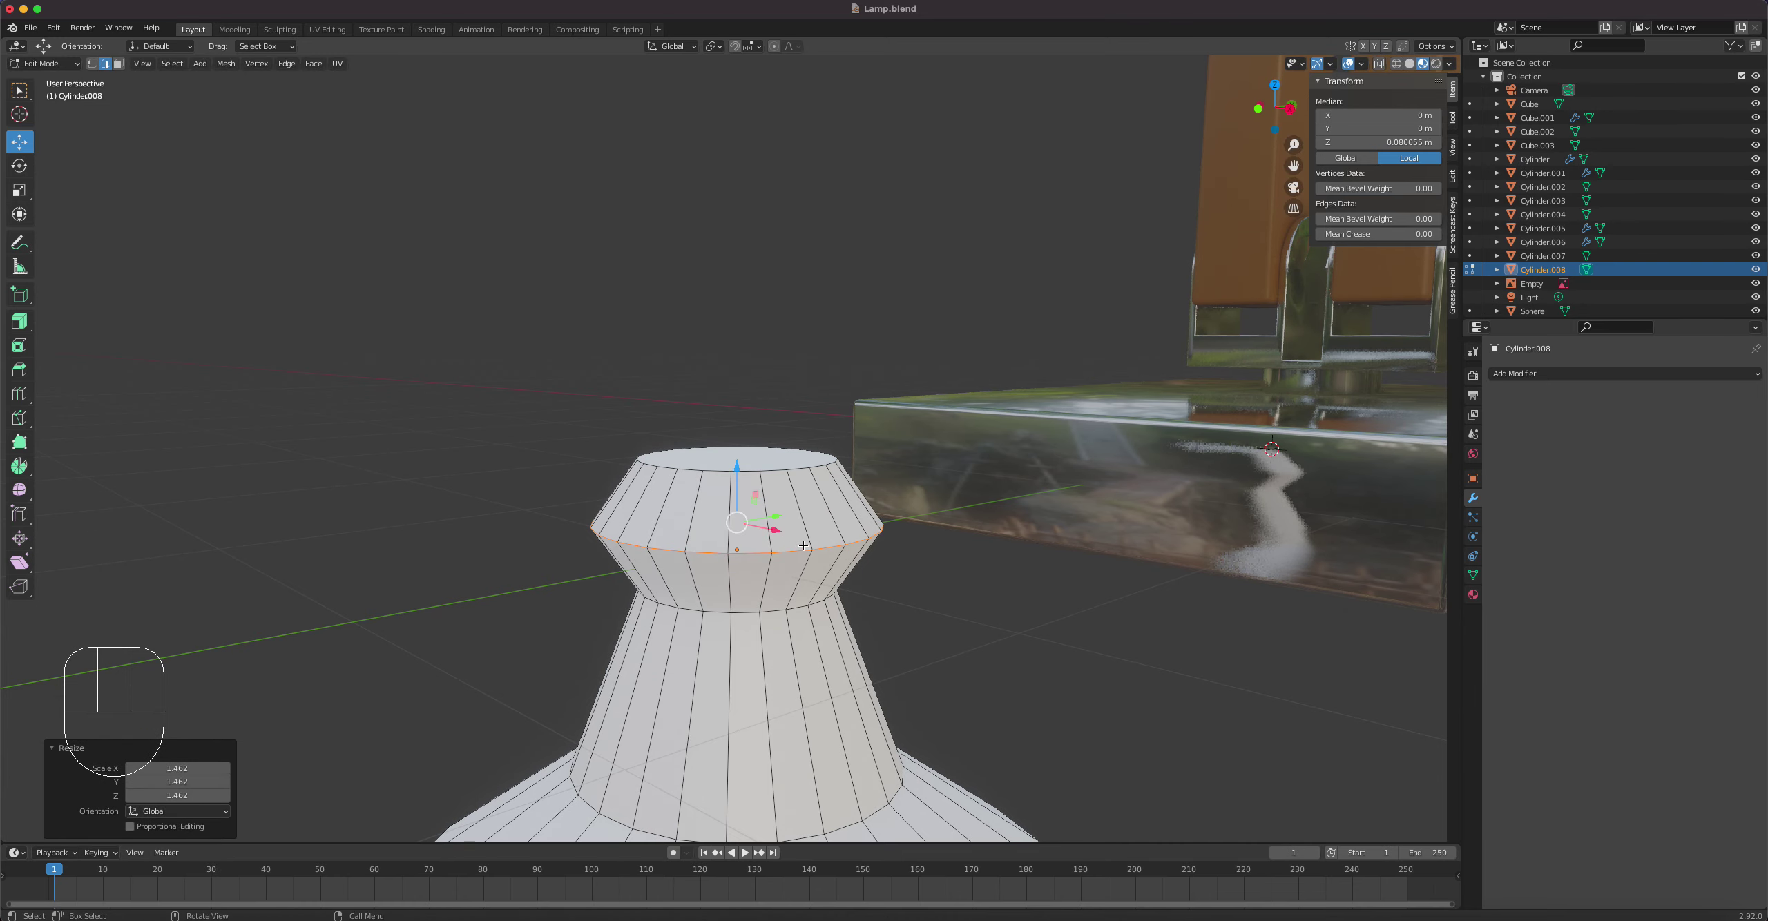
Step: Bevel the widened edge loop about 0.204 m with 4 segments to round the top section
{"action": "right_click", "coordinate": [803, 553]}
{"action": "left_click", "coordinate": [795, 551]}
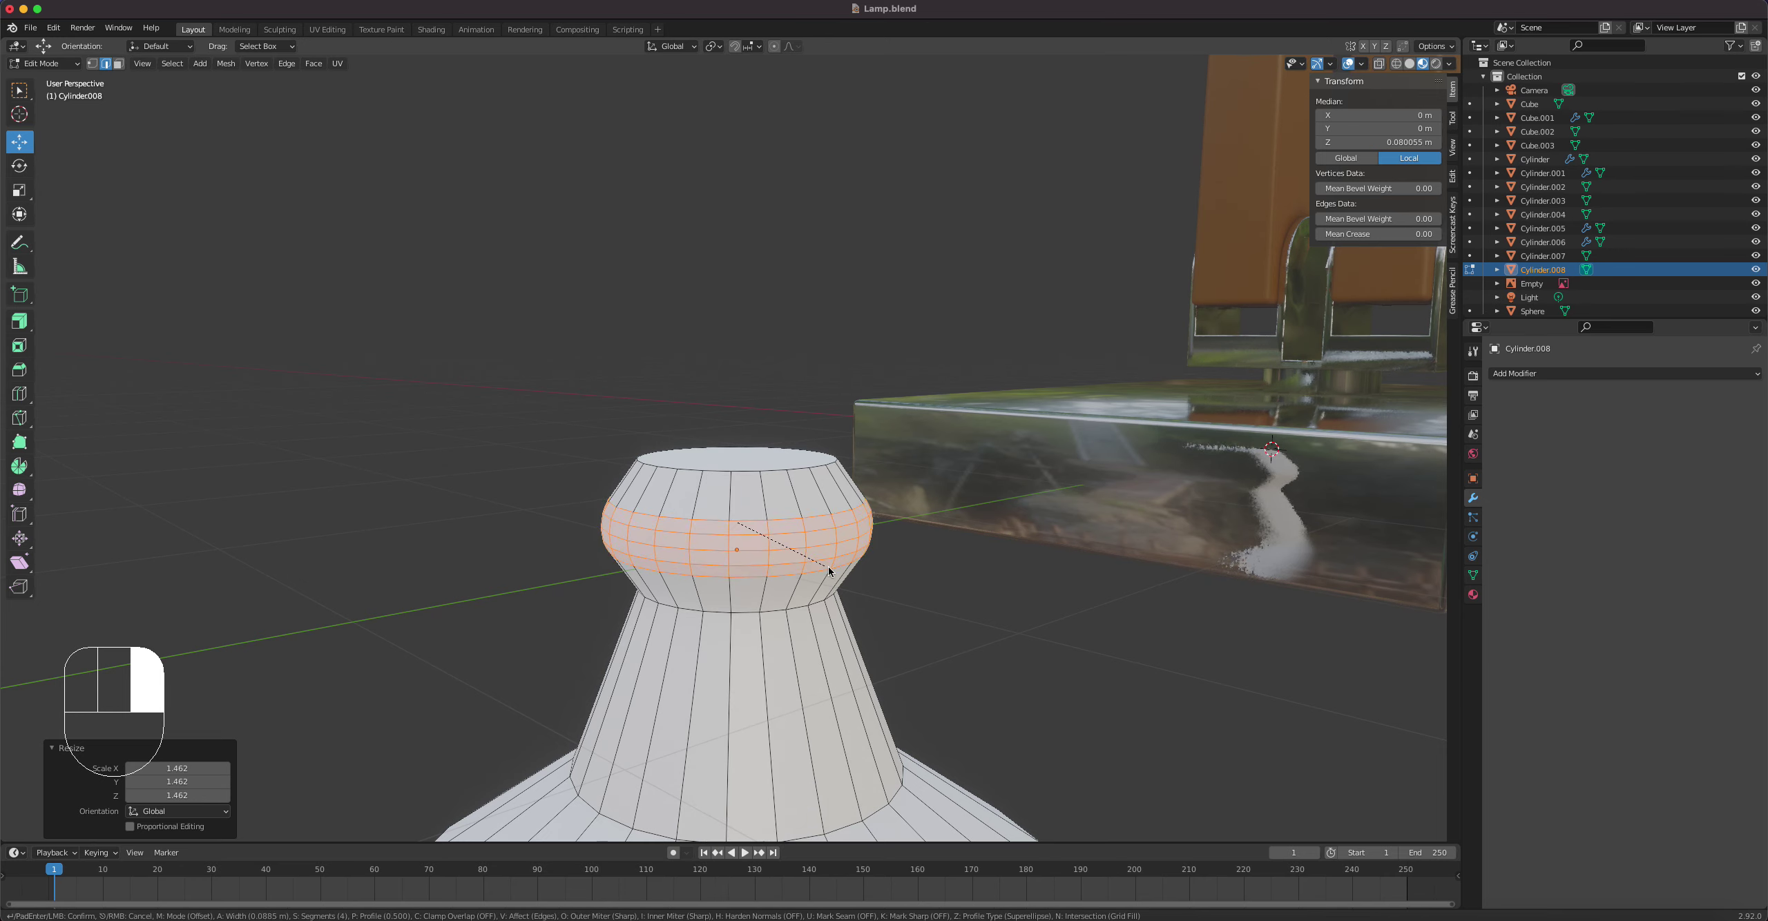
{"action": "left_click", "coordinate": [856, 591]}
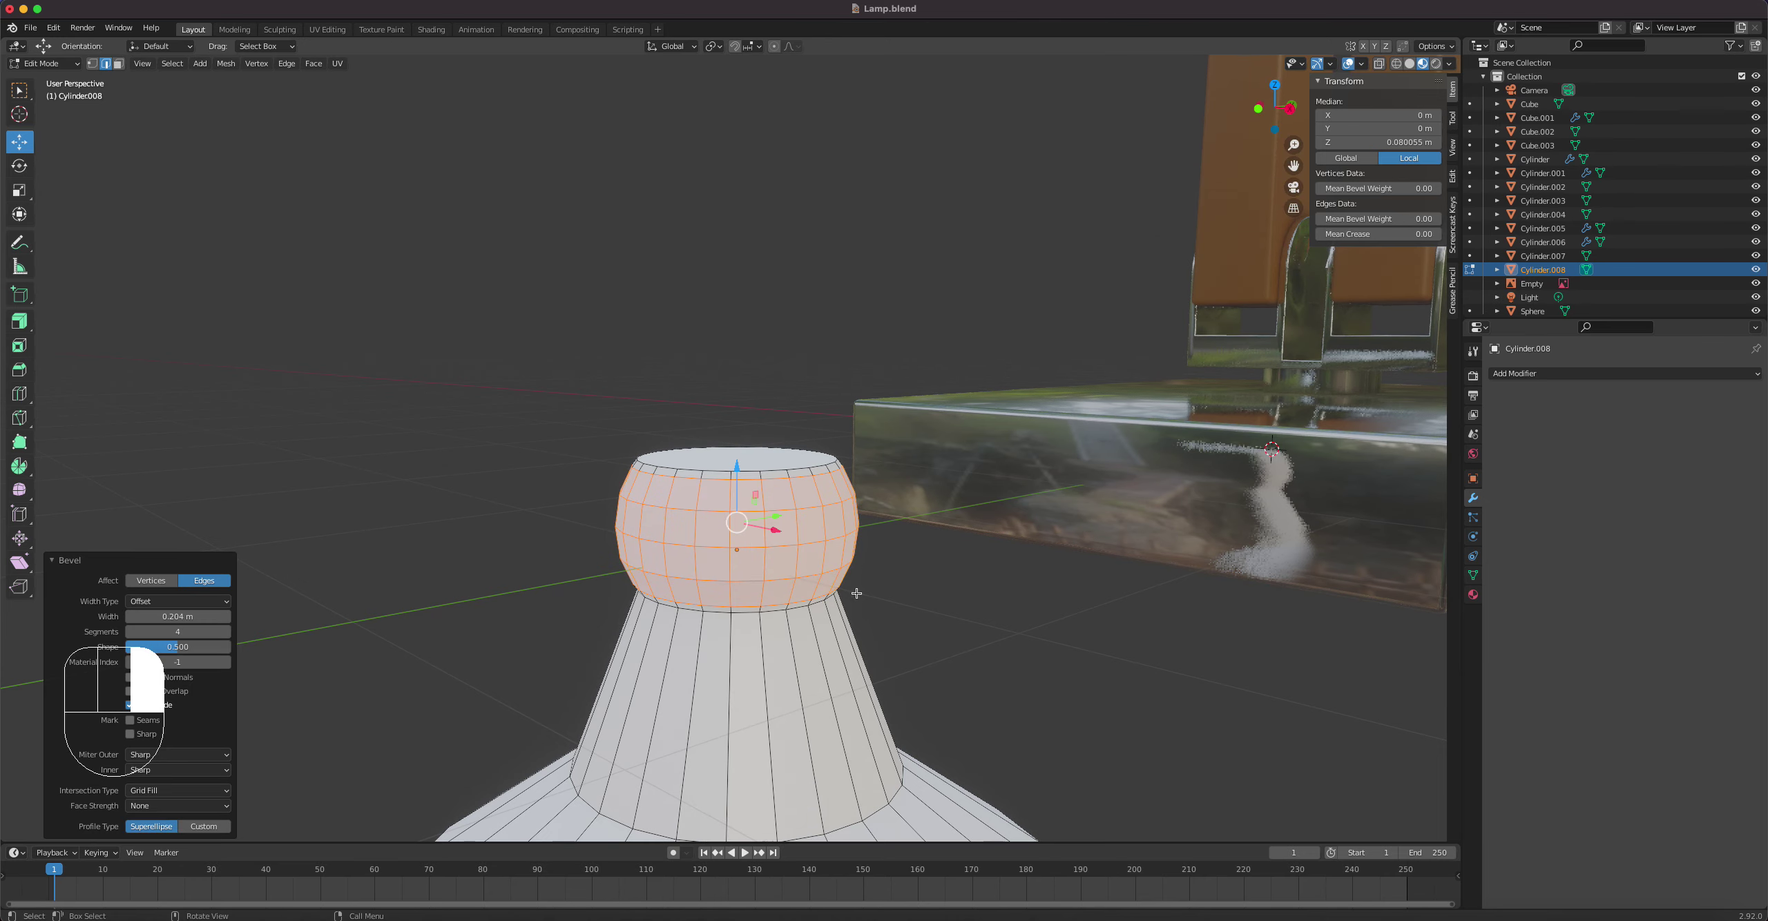
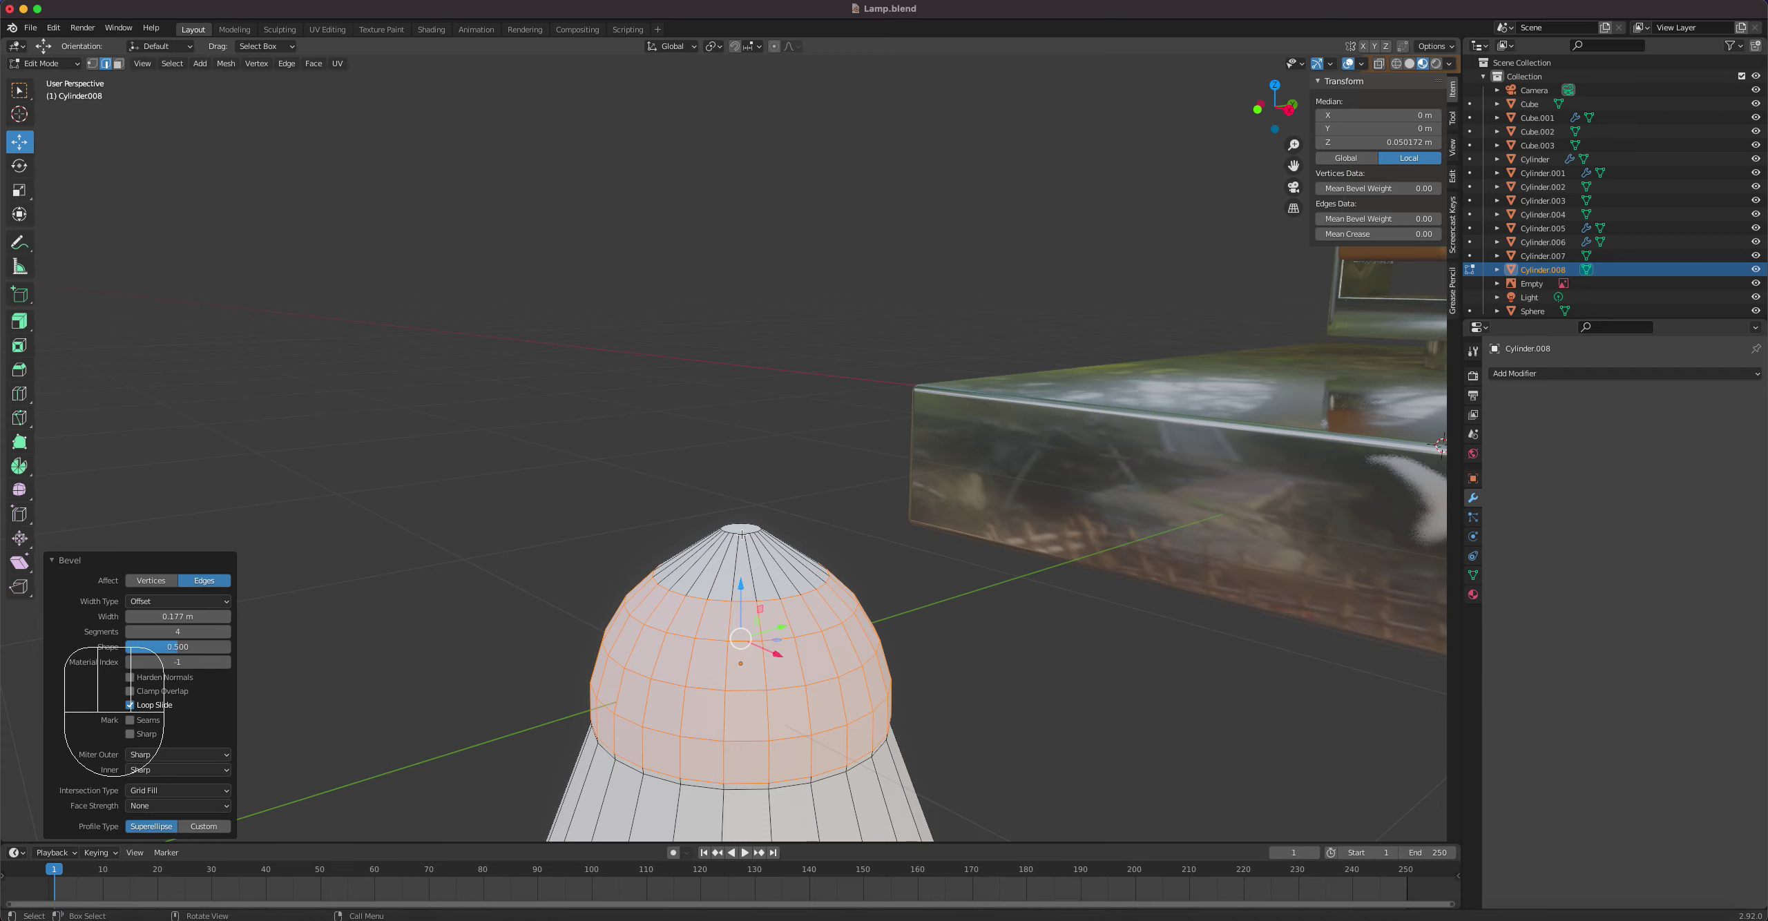
Step: Lower the dome's small top face by about 0.047 m and scale it to about 0.416
{"action": "key", "text": "3"}
{"action": "left_click", "coordinate": [743, 530]}
{"action": "left_click_drag", "start_coordinate": [742, 481], "coordinate": [744, 499]}
{"action": "scroll", "coordinate": [774, 587], "scroll_direction": "up", "scroll_amount": 4}
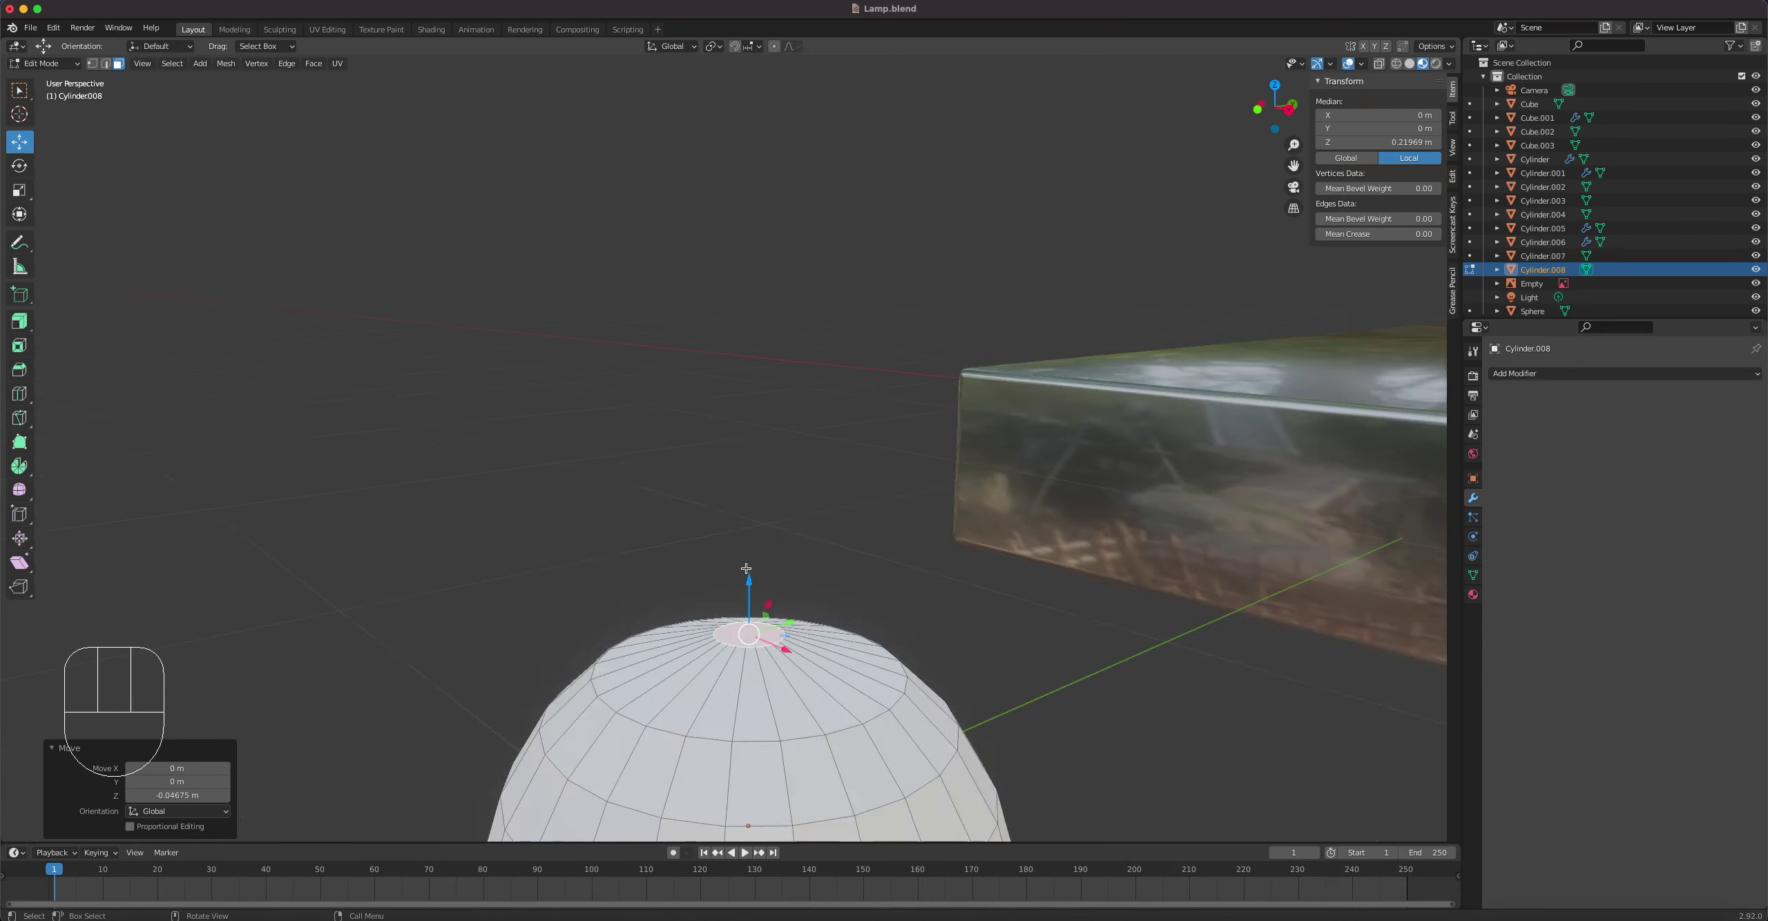
{"action": "scroll", "coordinate": [780, 655], "scroll_direction": "down", "scroll_amount": 4}
{"action": "middle_click_drag", "start_coordinate": [734, 660], "coordinate": [777, 502], "text": "shift"}
{"action": "scroll", "coordinate": [760, 424], "scroll_direction": "up", "scroll_amount": 2}
{"action": "scroll", "coordinate": [790, 551], "scroll_direction": "up", "scroll_amount": 1}
{"action": "scroll", "coordinate": [785, 580], "scroll_direction": "down", "scroll_amount": 1}
{"action": "middle_click_drag", "start_coordinate": [786, 580], "coordinate": [837, 356], "text": "shift"}
{"action": "key", "text": "s"}
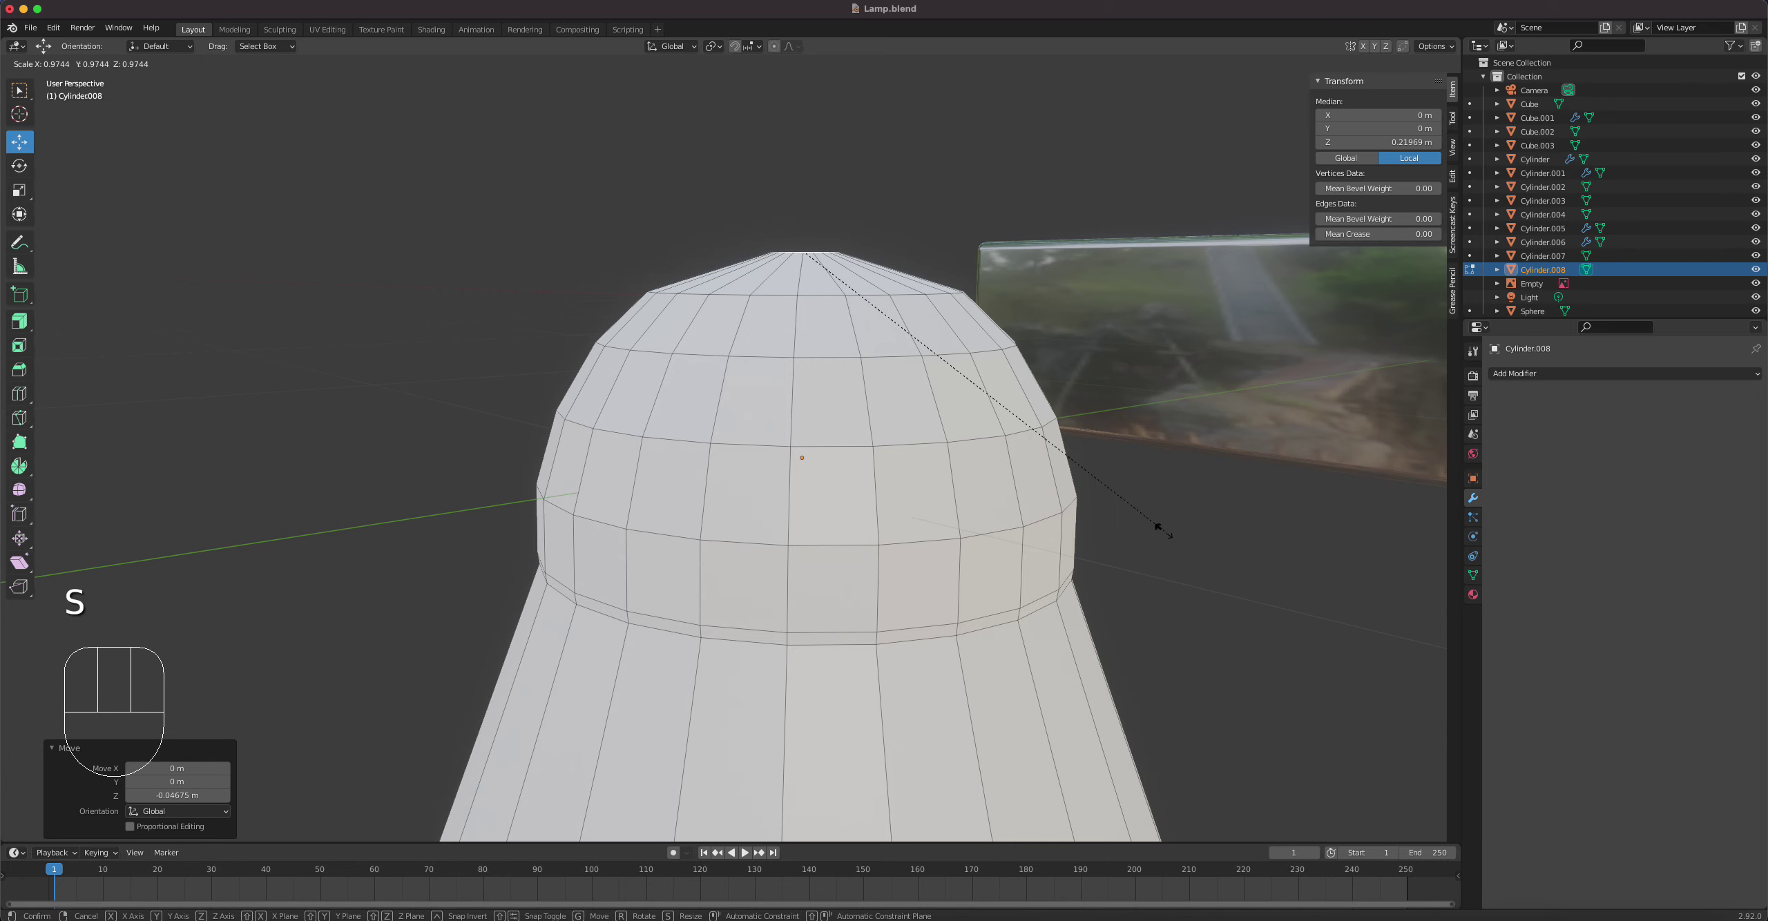
{"action": "left_click", "coordinate": [878, 313]}
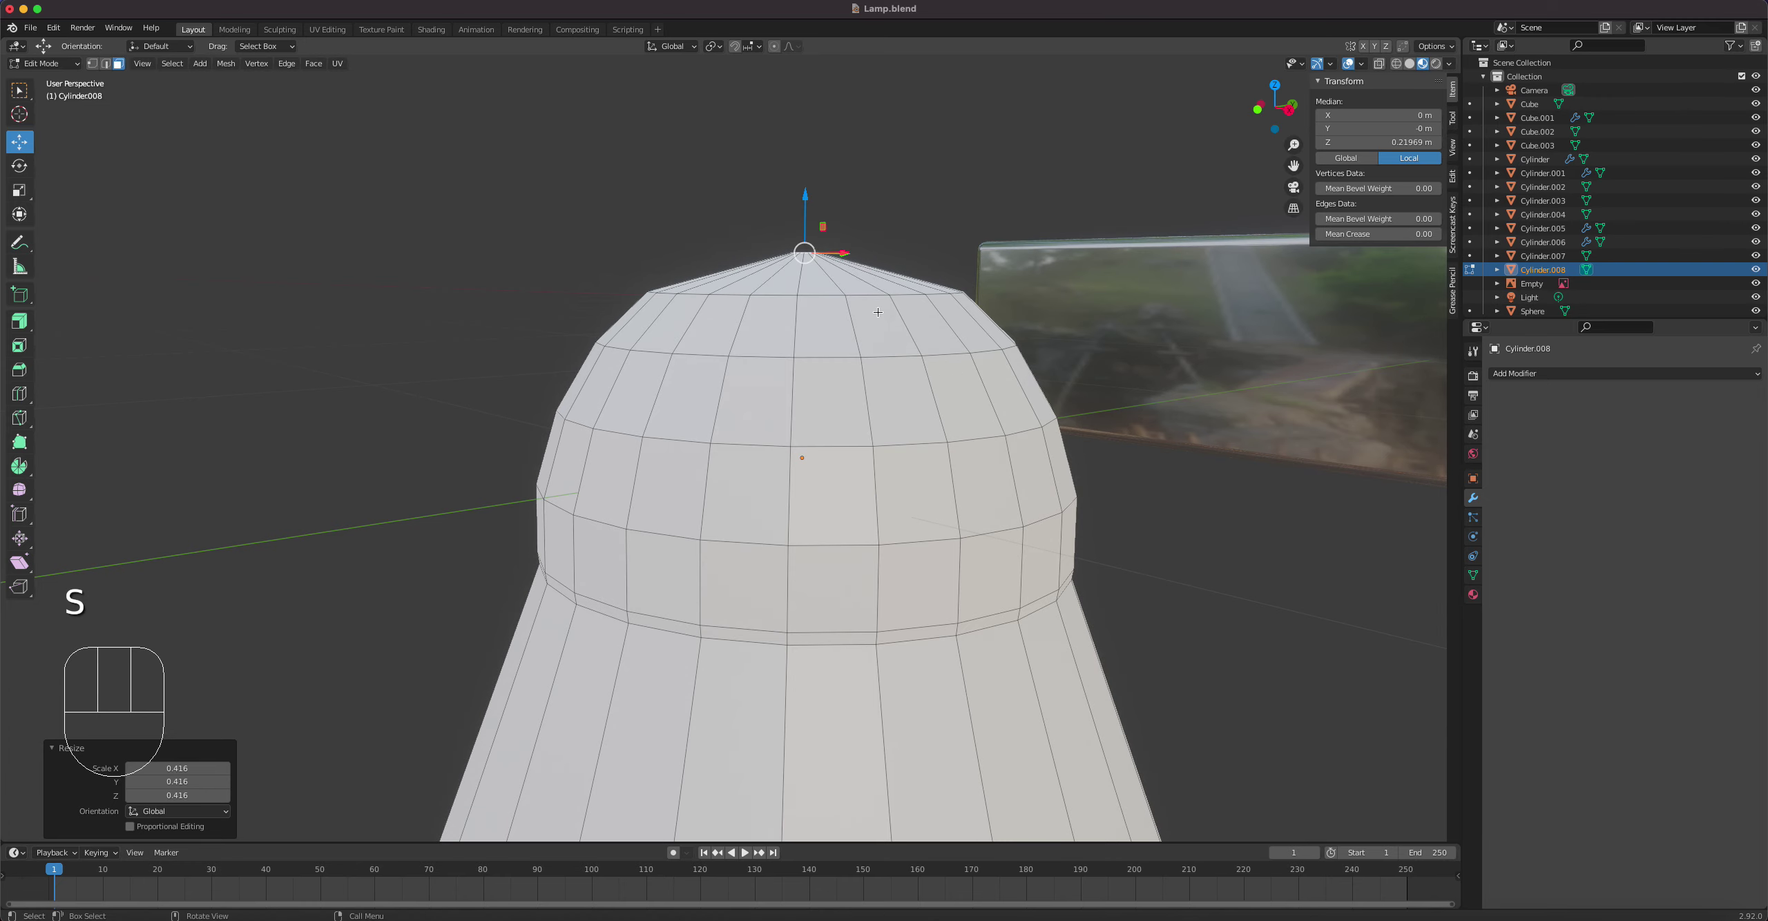
Step: Add a centred loop cut just below the dome's tip and scale it outward to about 1.315
{"action": "key", "text": "ctrl+r"}
{"action": "left_click", "coordinate": [852, 275]}
{"action": "right_click", "coordinate": [853, 275]}
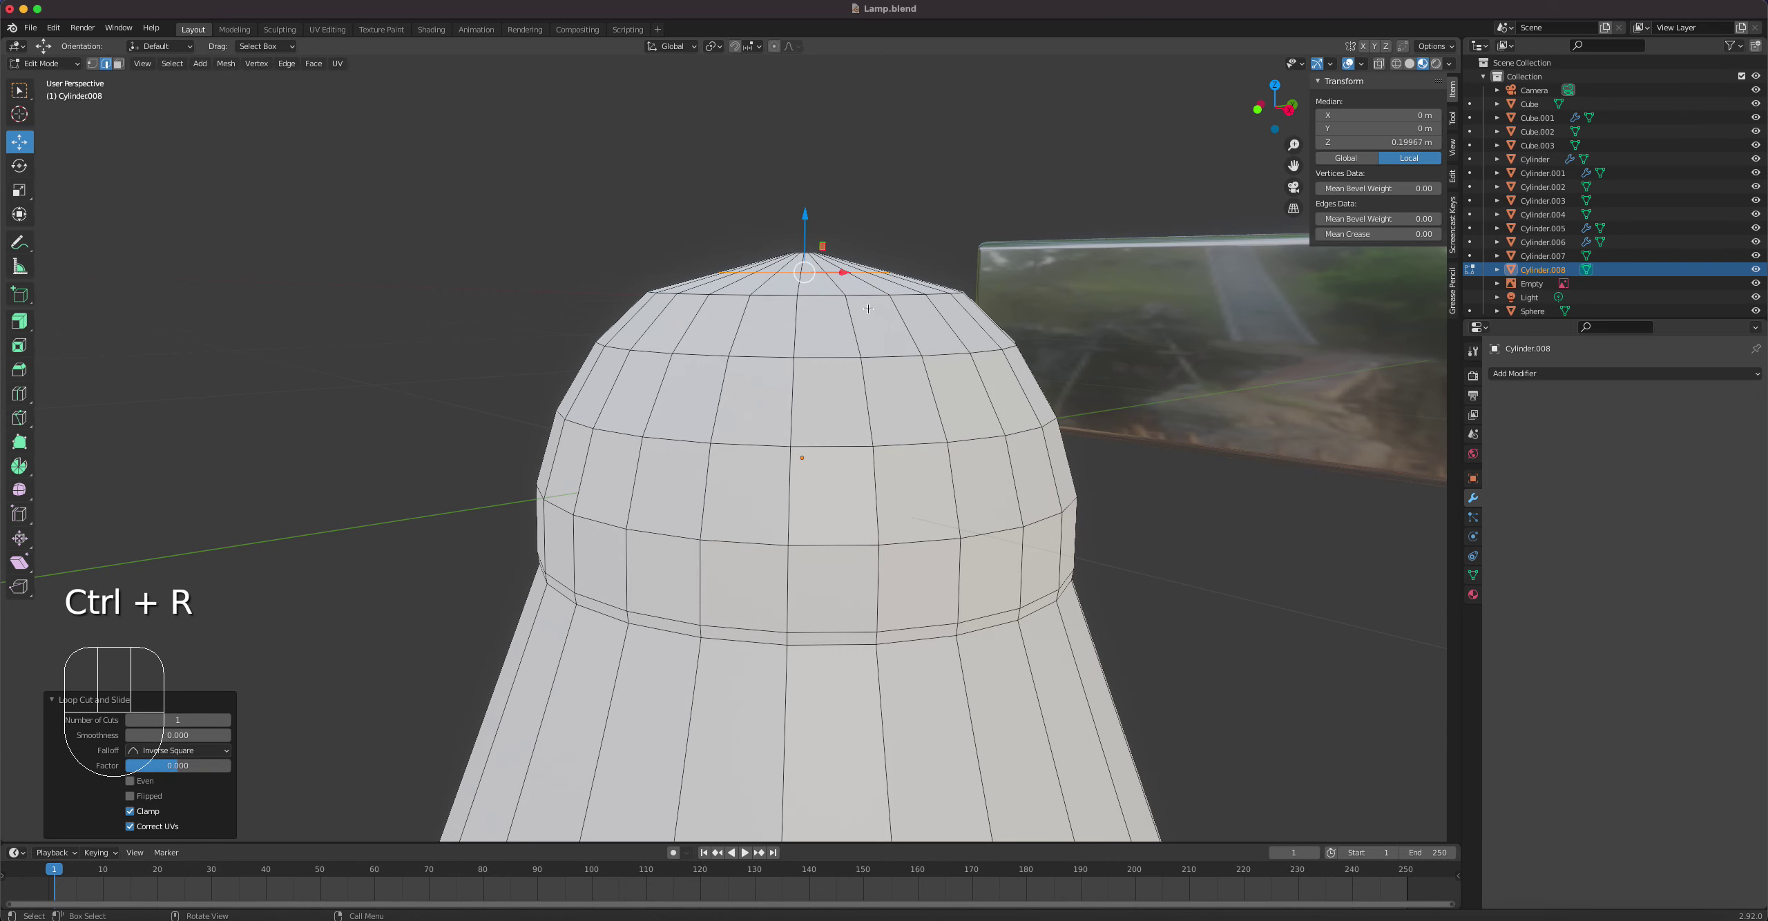
{"action": "key", "text": "s"}
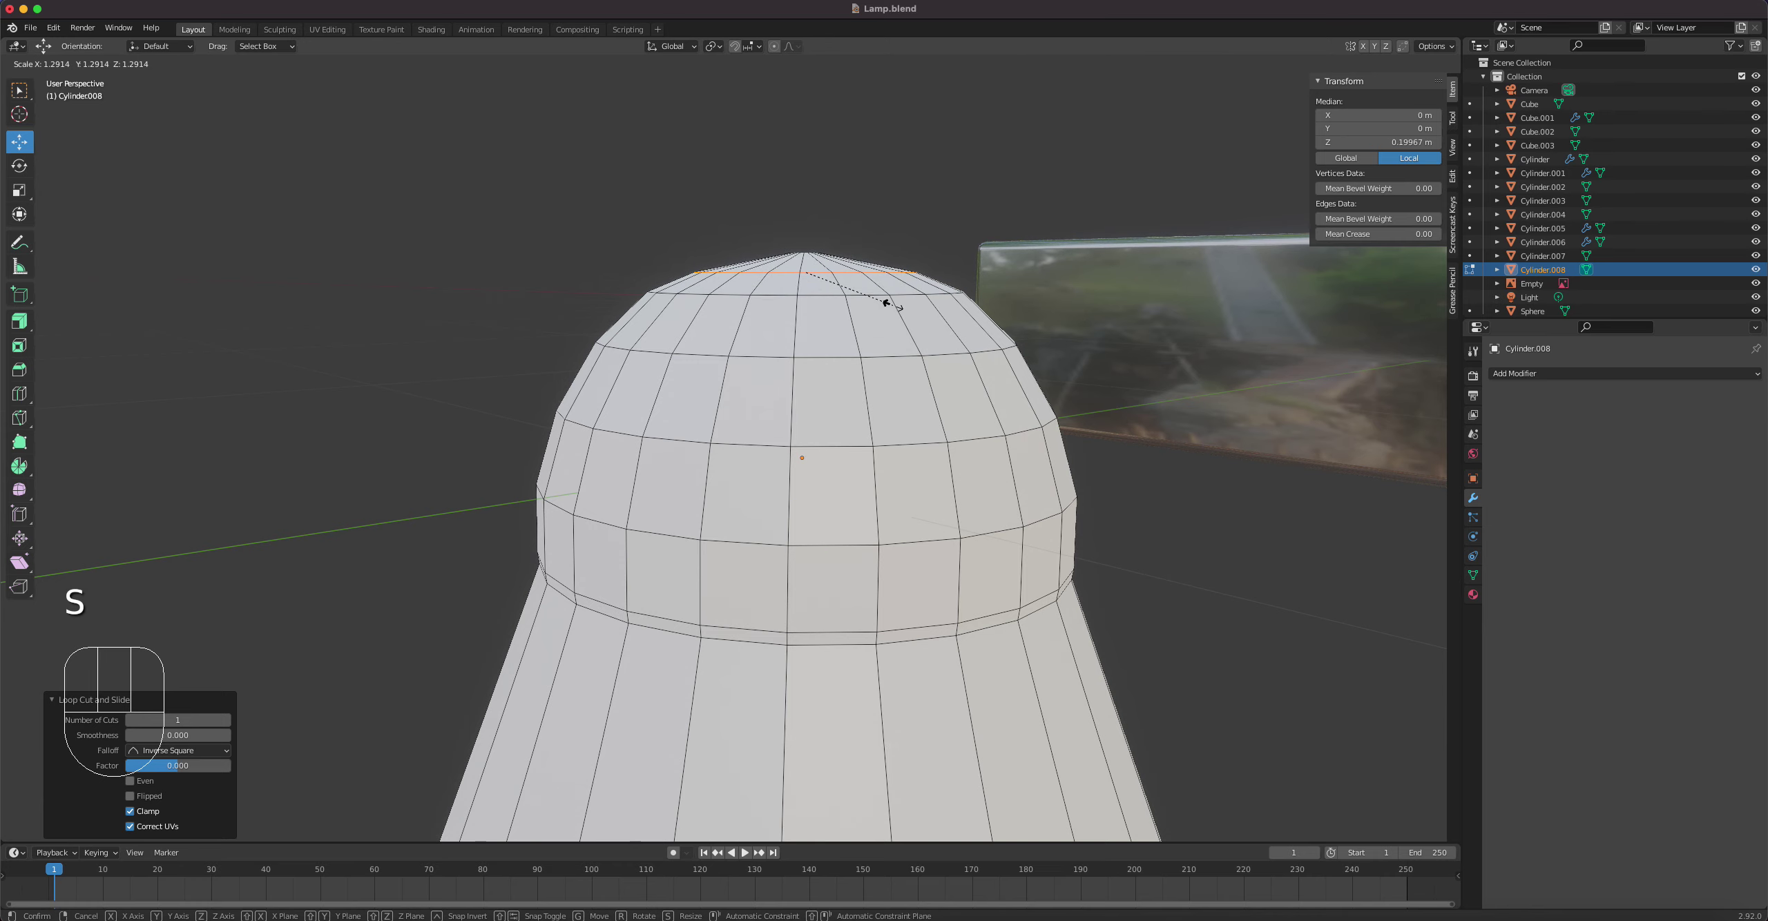
{"action": "left_click", "coordinate": [890, 304]}
Step: Add another centred loop cut between the dome's tip face and the widened loop
{"action": "middle_click_drag", "start_coordinate": [890, 303], "coordinate": [856, 386]}
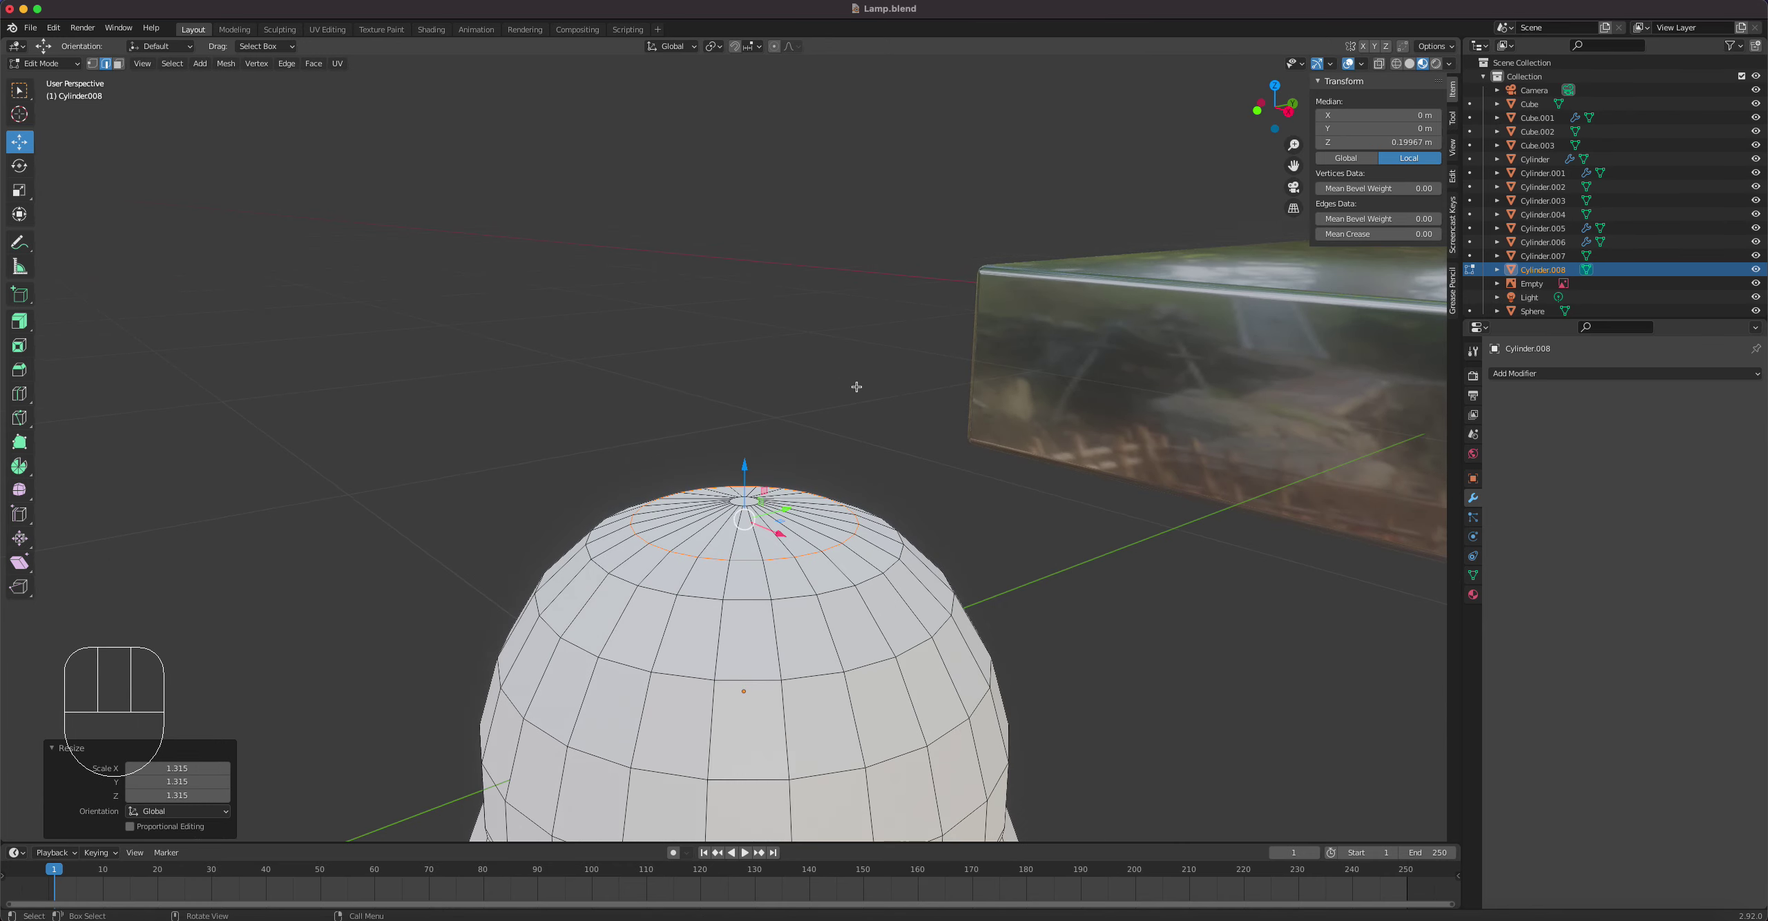
{"action": "key", "text": "ctrl+r"}
{"action": "left_click", "coordinate": [793, 524]}
{"action": "right_click", "coordinate": [794, 524]}
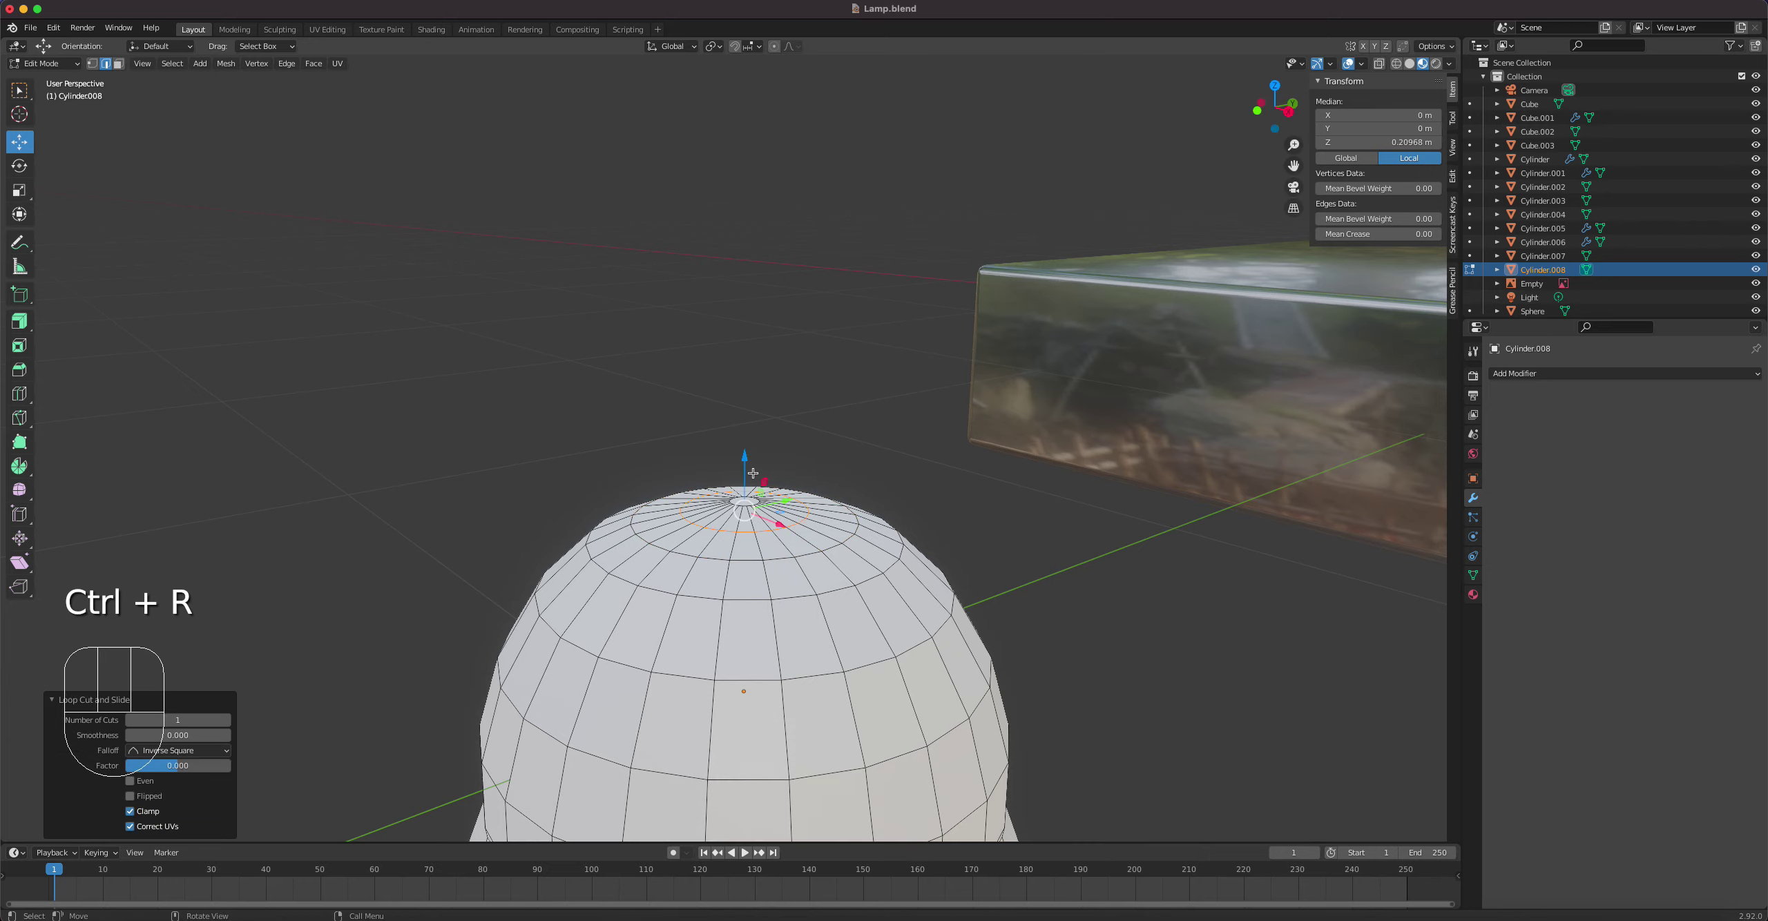
{"action": "left_click", "coordinate": [745, 452]}
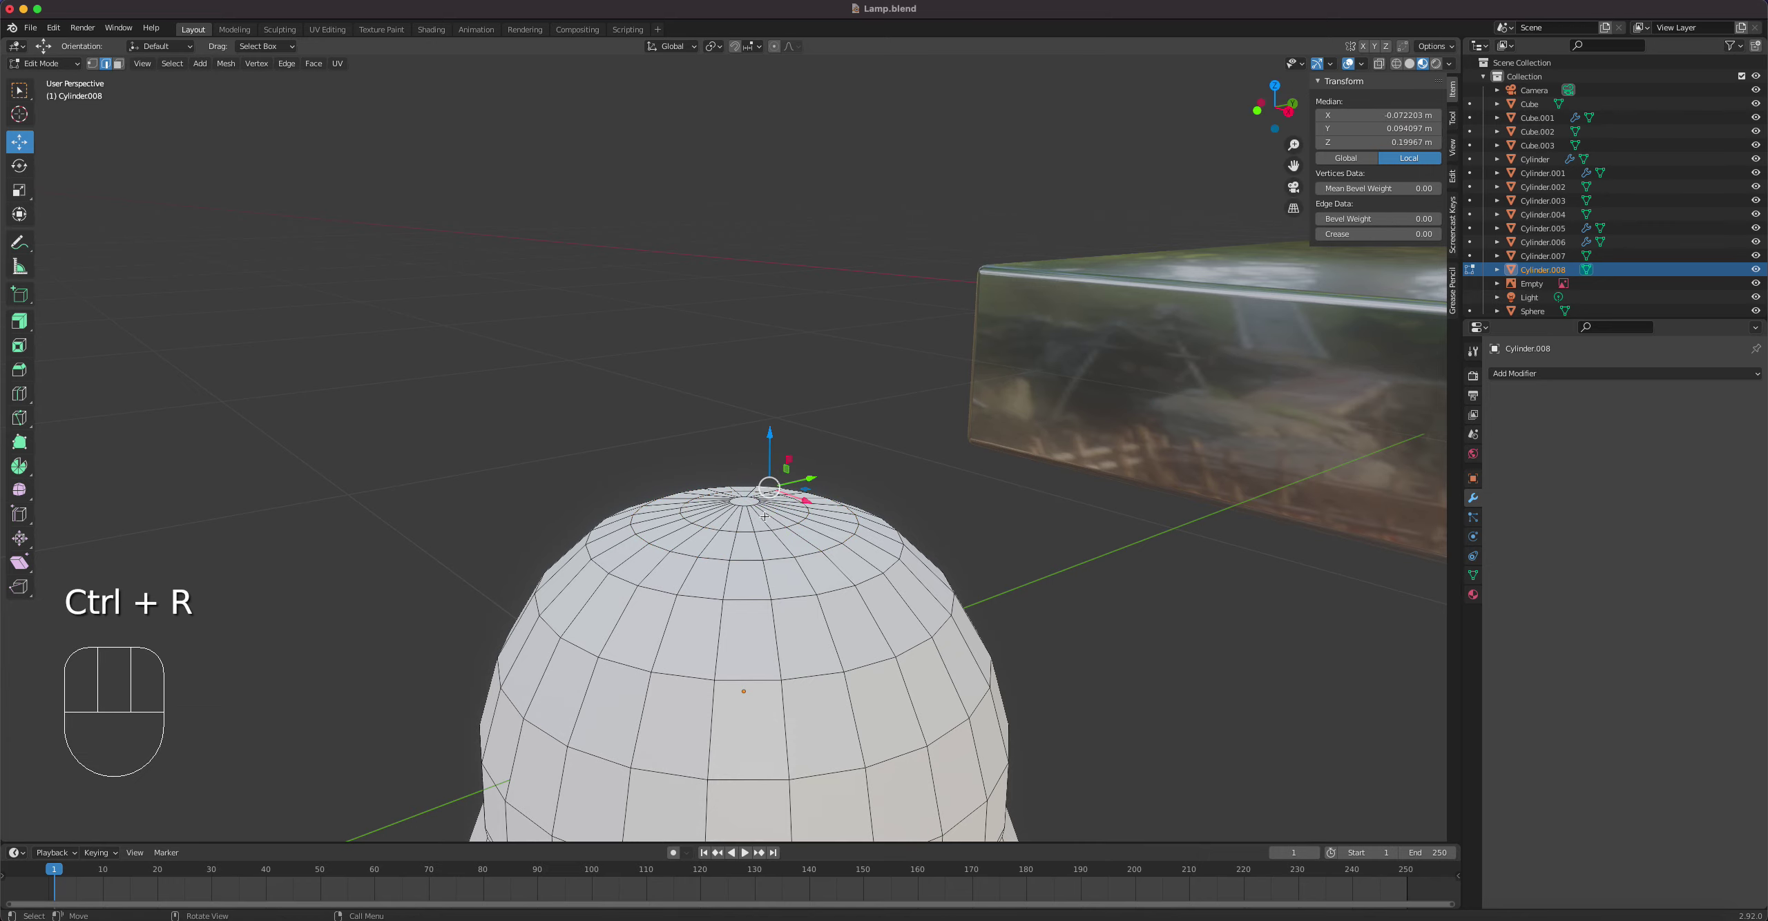
{"action": "key", "text": "super+z"}
Step: Scale the edge loop just below the dome's tip outward to about 1.169 and raise it to about 0.212 m in local Z
{"action": "scroll", "coordinate": [766, 514], "scroll_direction": "down", "scroll_amount": 3}
{"action": "key", "text": "KP_1"}
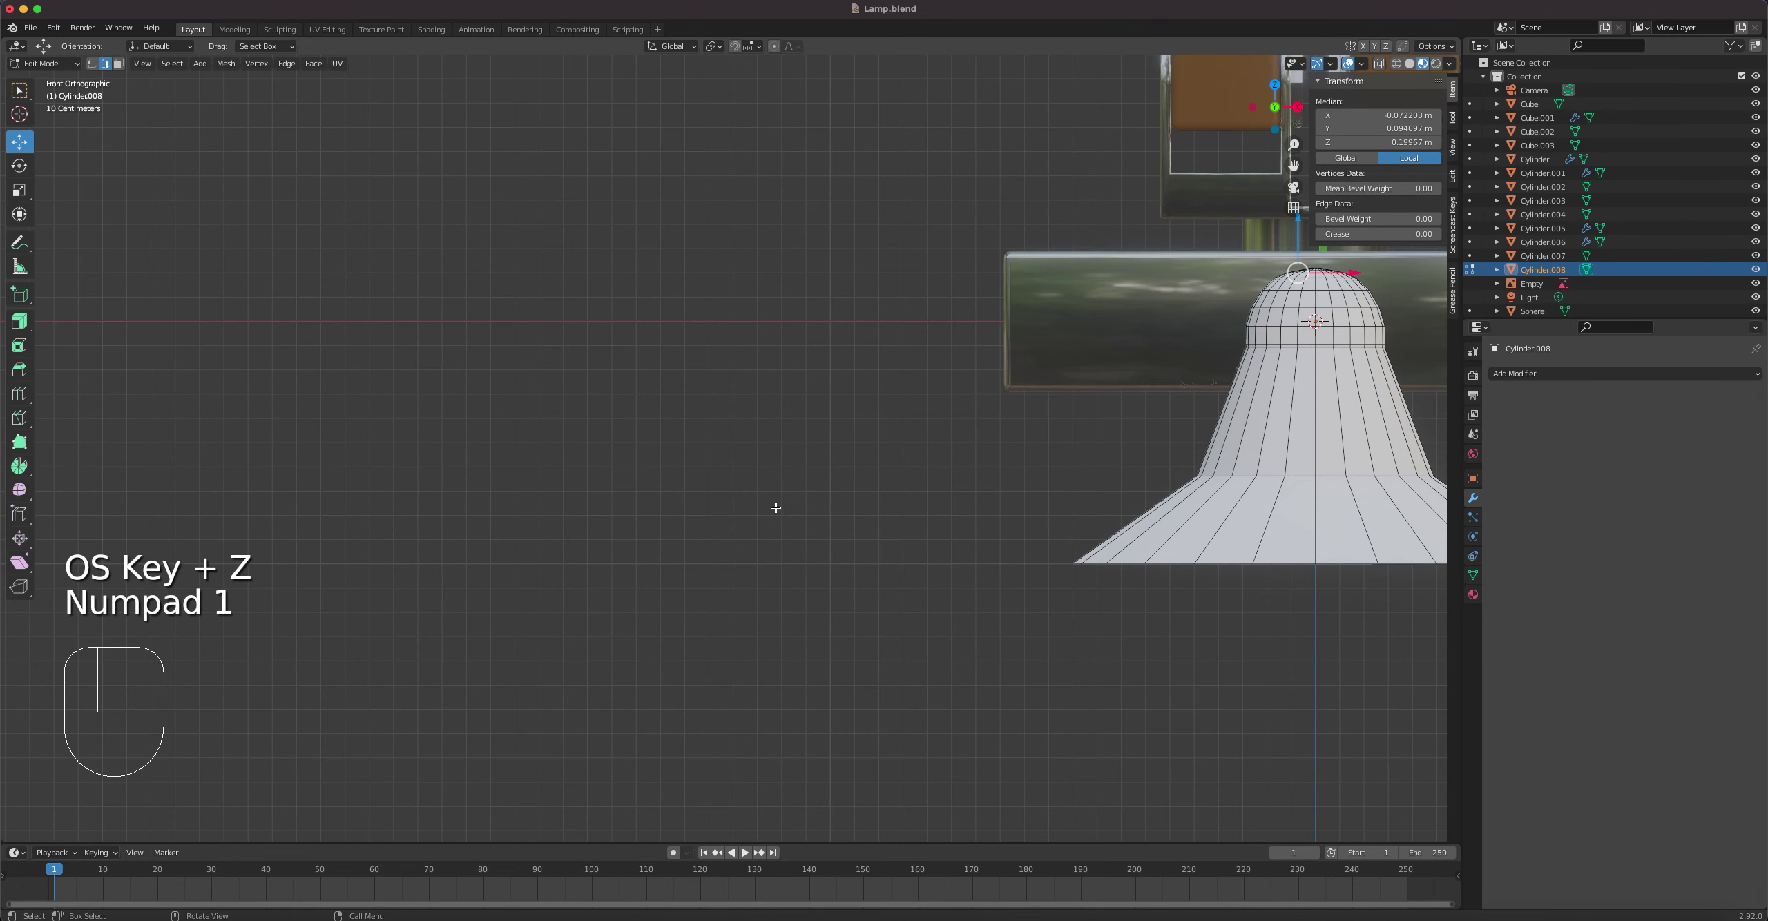
{"action": "key", "text": "KP_Decimal"}
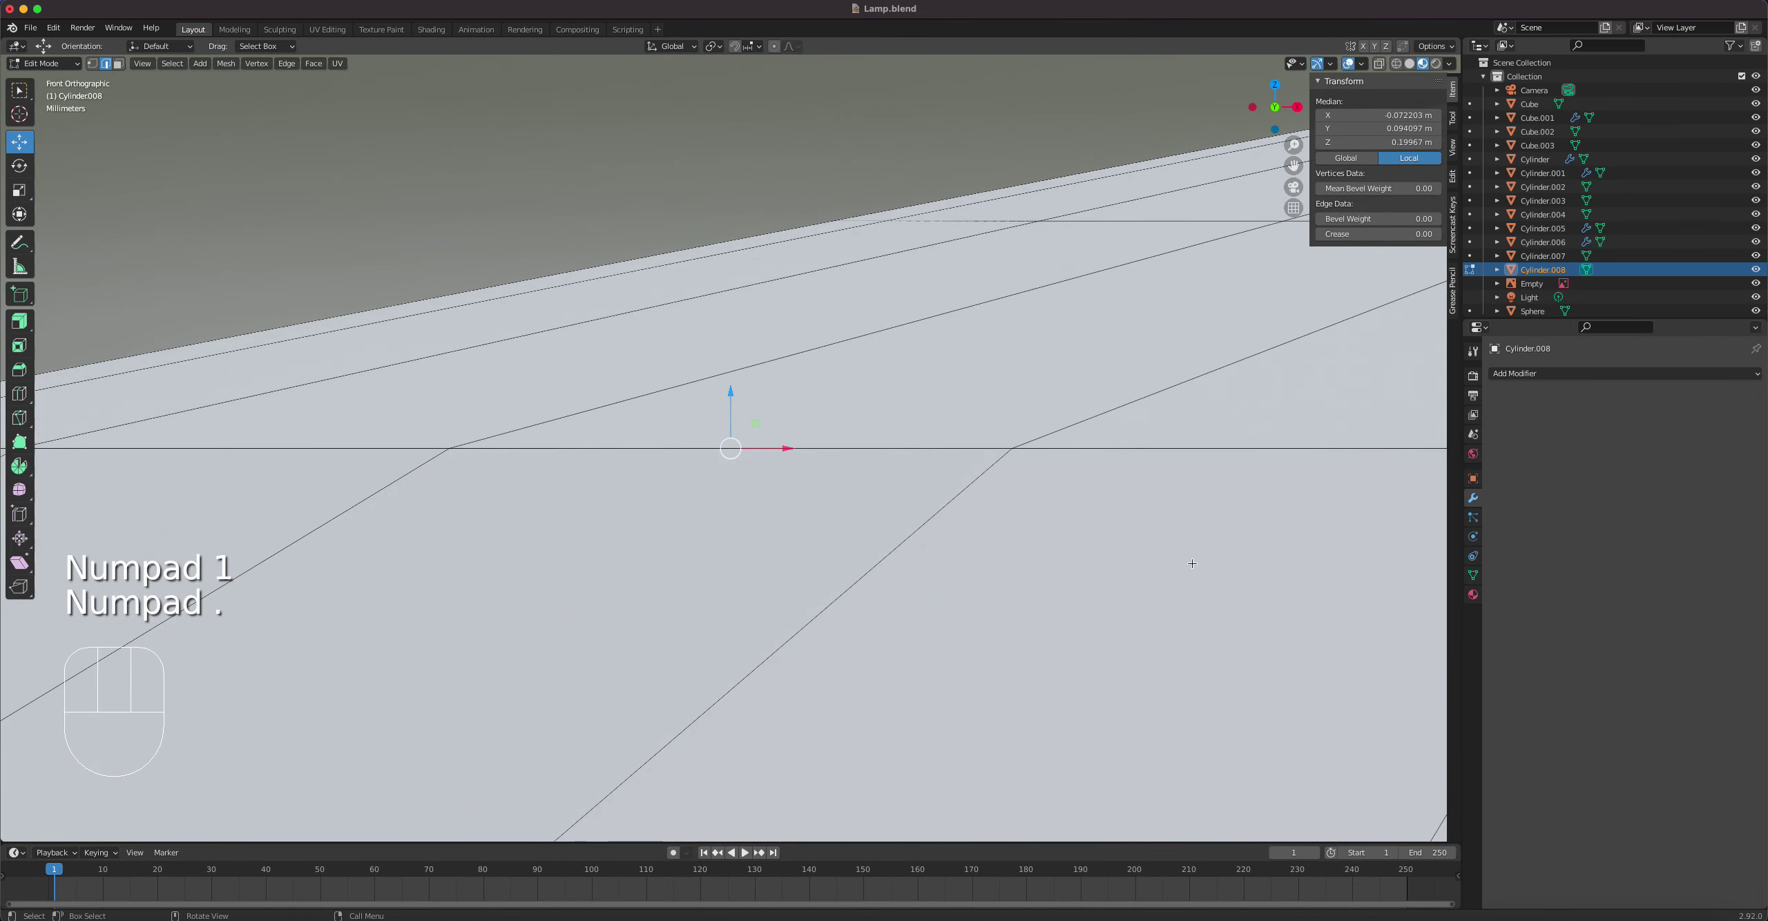
{"action": "scroll", "coordinate": [1192, 564], "scroll_direction": "down", "scroll_amount": 3}
{"action": "middle_click_drag", "start_coordinate": [1333, 544], "coordinate": [1136, 547], "text": "shift"}
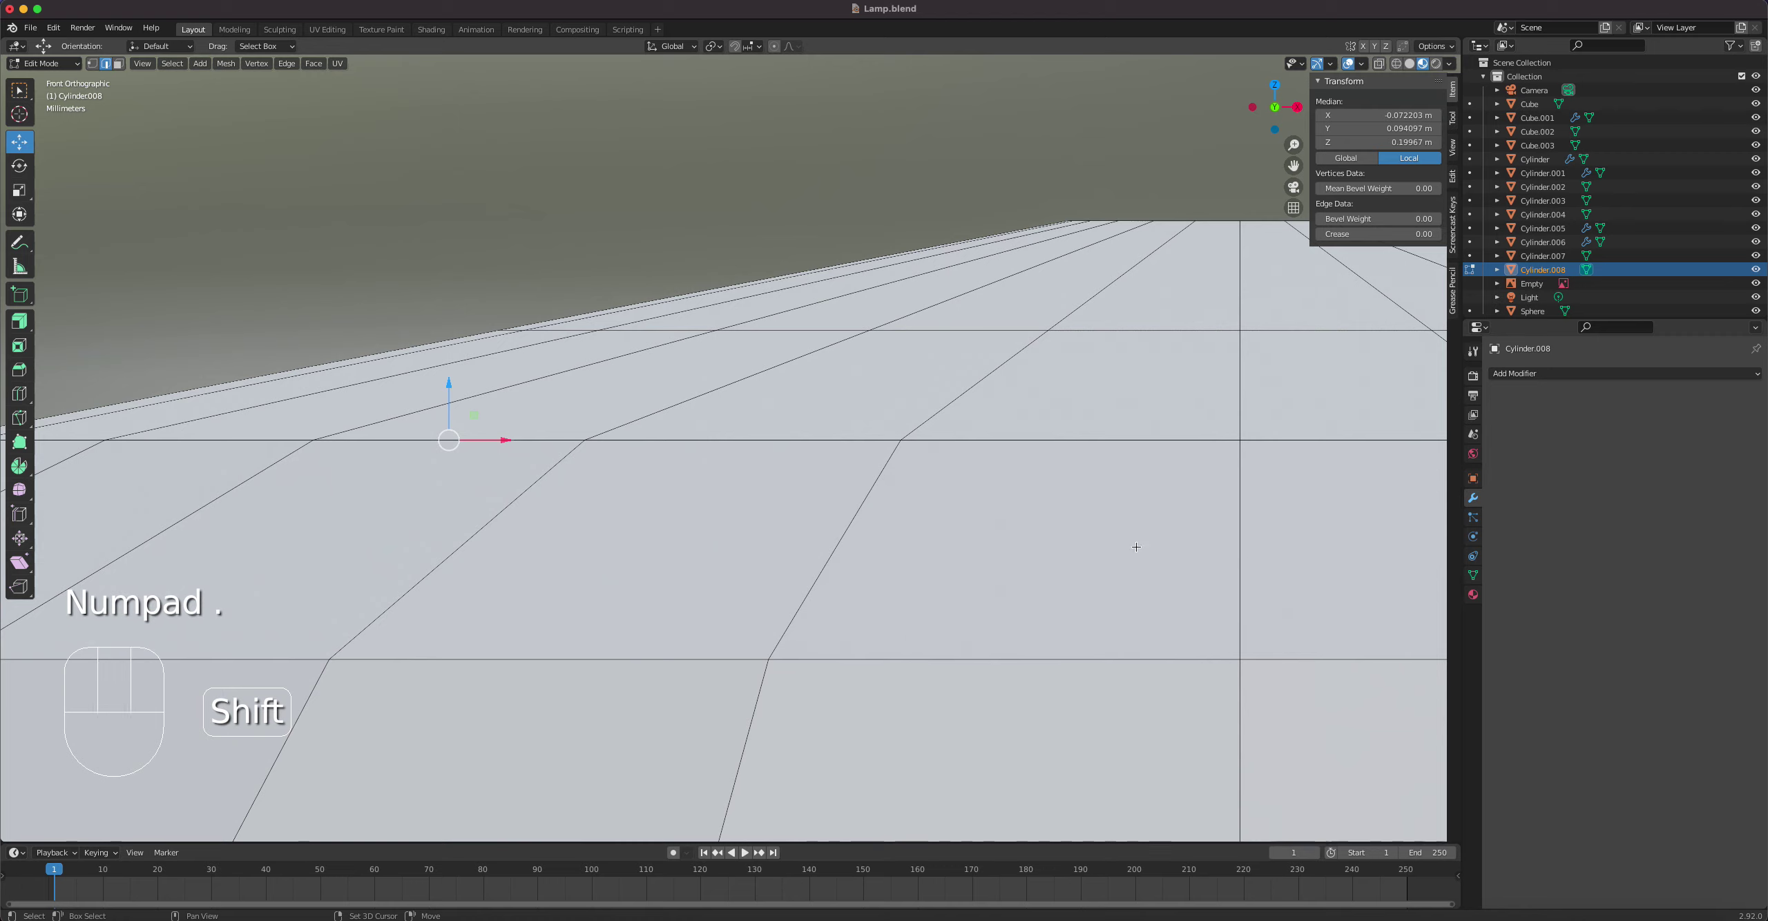
{"action": "left_click", "coordinate": [1176, 334], "text": "alt"}
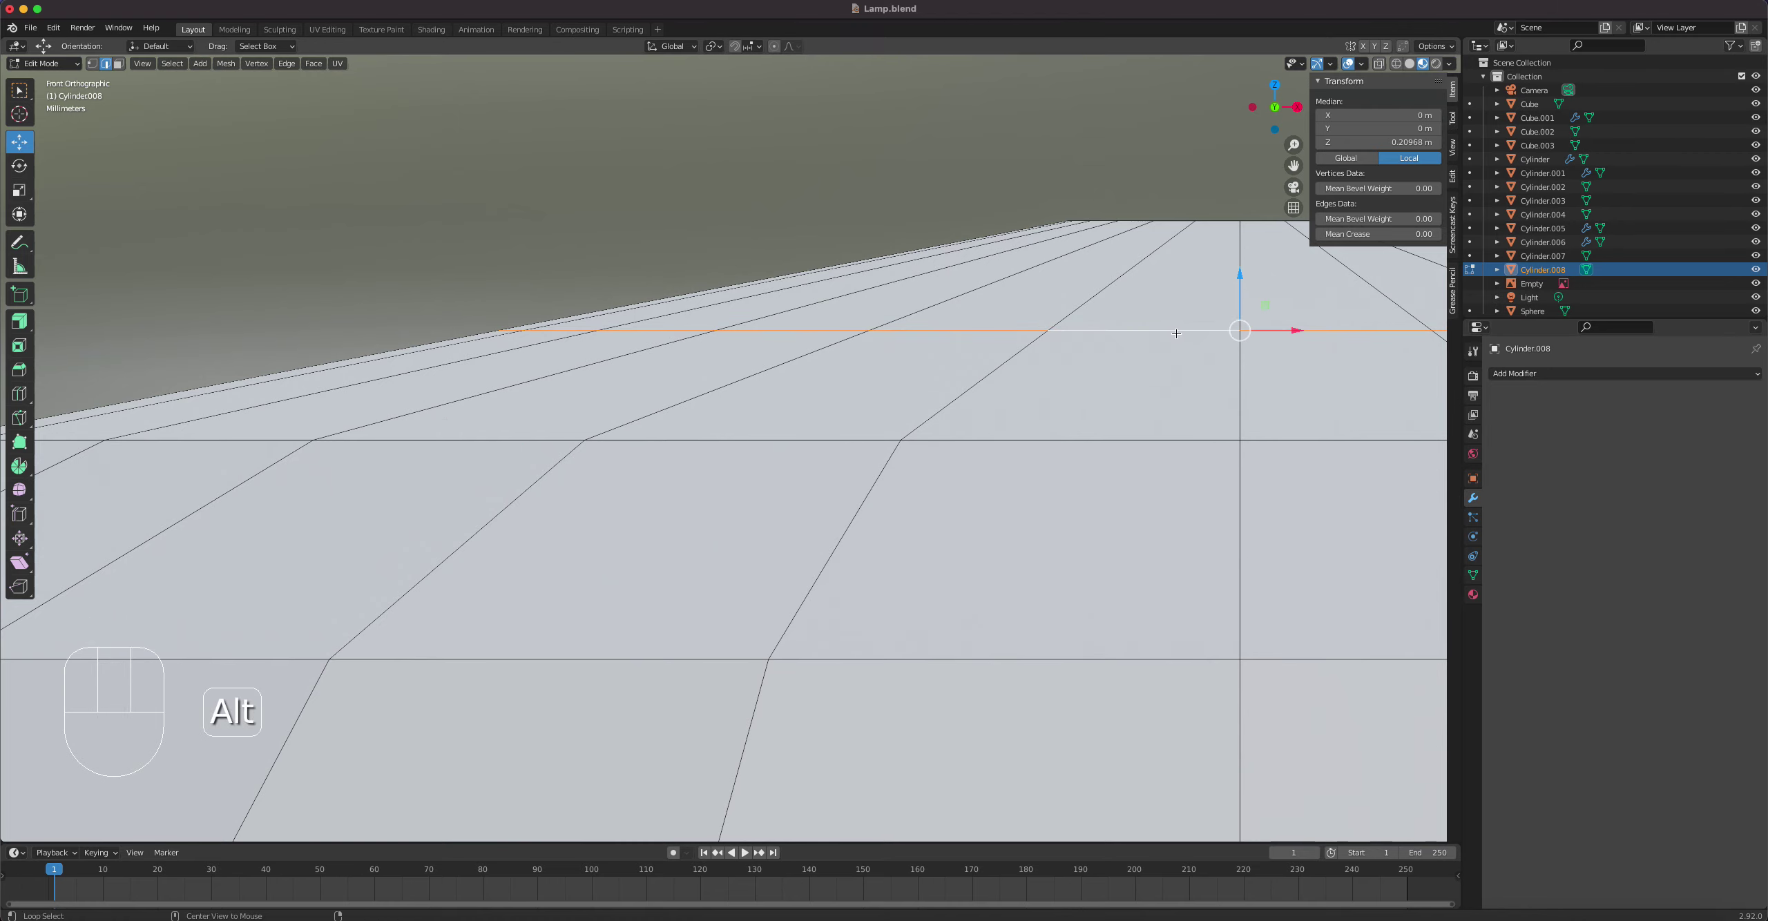
{"action": "key", "text": "s"}
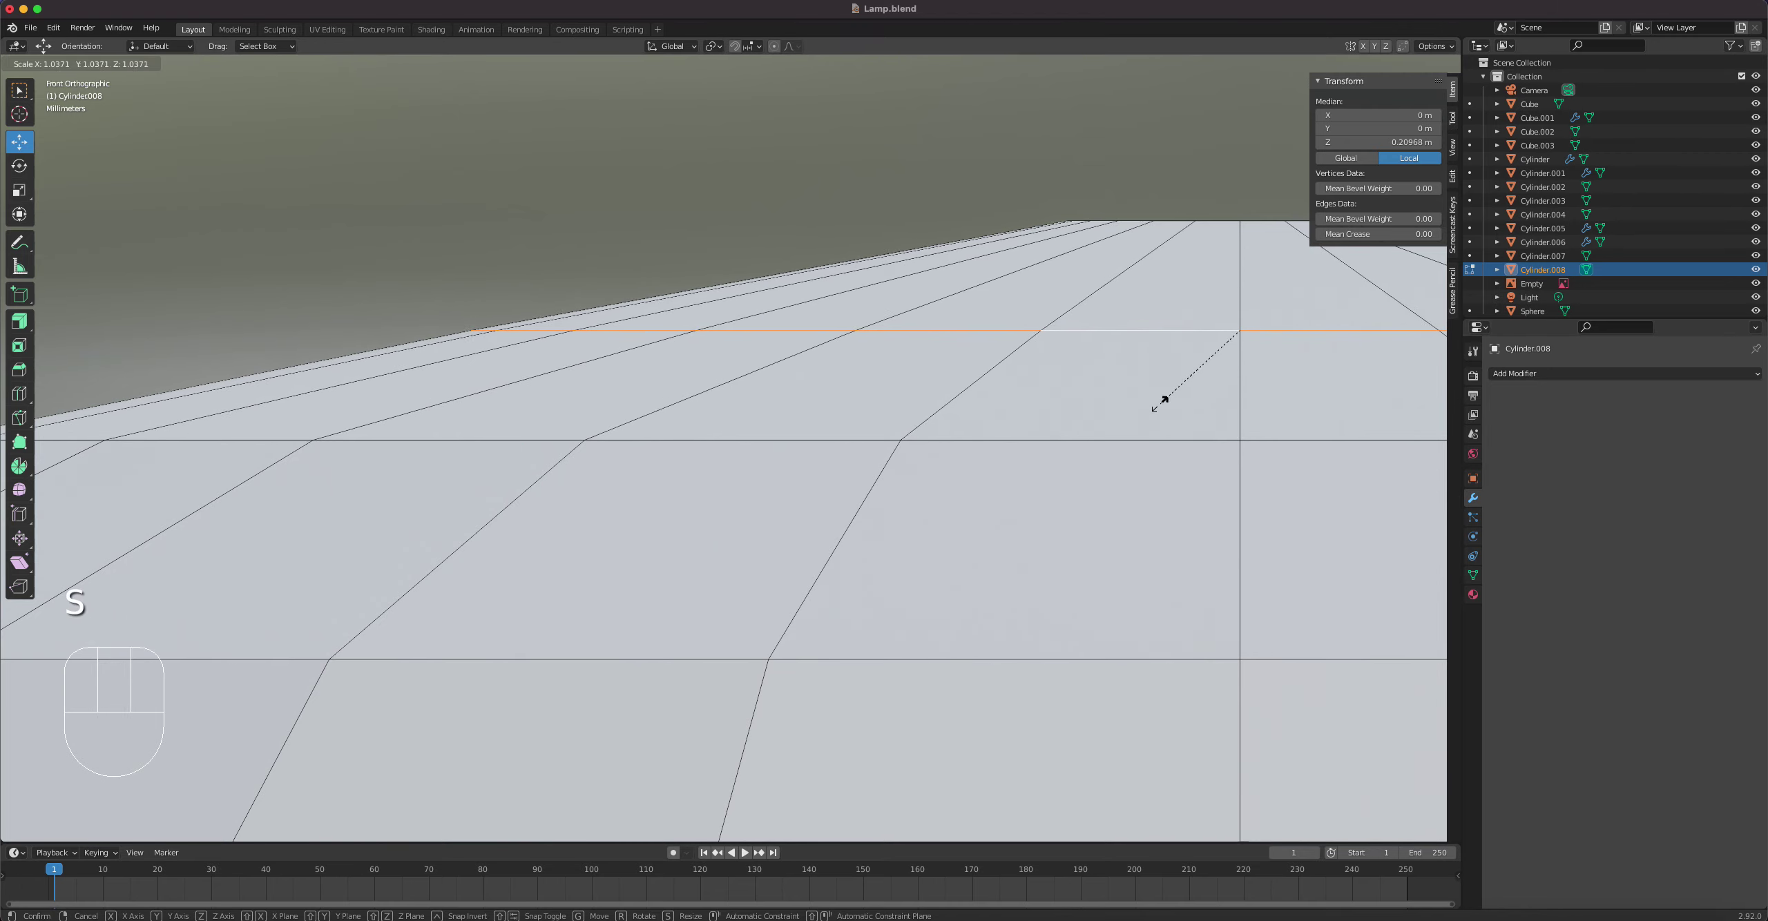
{"action": "left_click", "coordinate": [1141, 403]}
{"action": "scroll", "coordinate": [1236, 472], "scroll_direction": "down", "scroll_amount": 3}
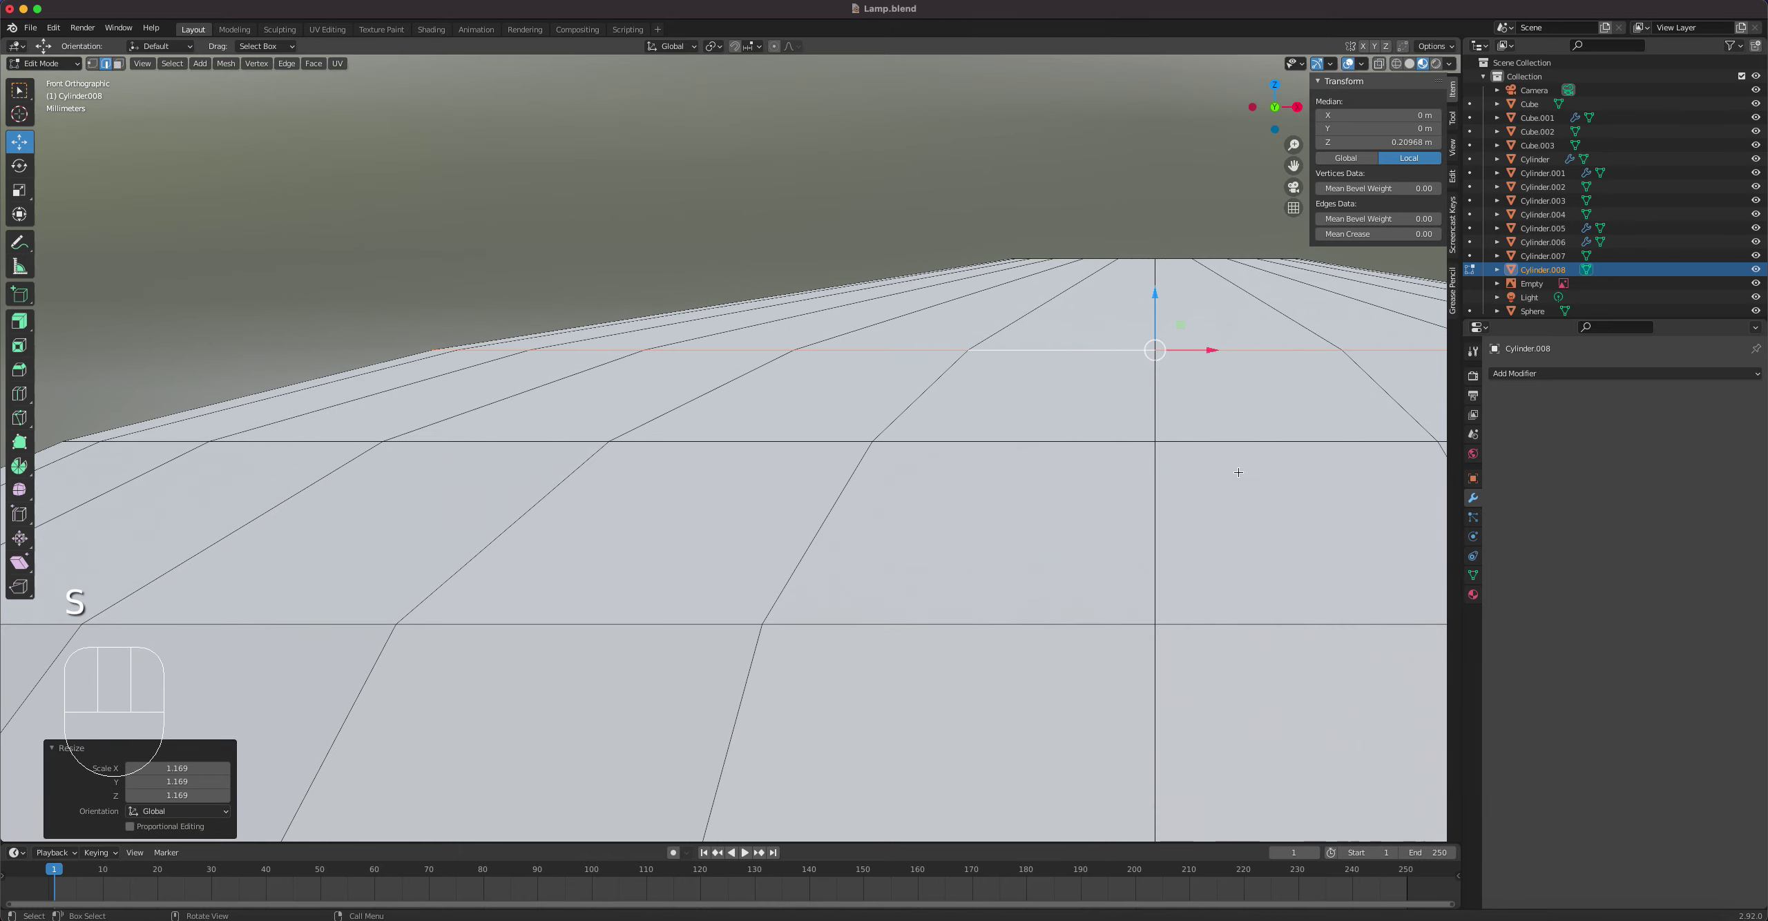
{"action": "left_click_drag", "start_coordinate": [1025, 321], "coordinate": [1027, 279]}
{"action": "scroll", "coordinate": [1061, 487], "scroll_direction": "down", "scroll_amount": 4}
Step: Shade the bell-shaped fastener part smooth and assign the existing Metal material to it
{"action": "key", "text": "Tab"}
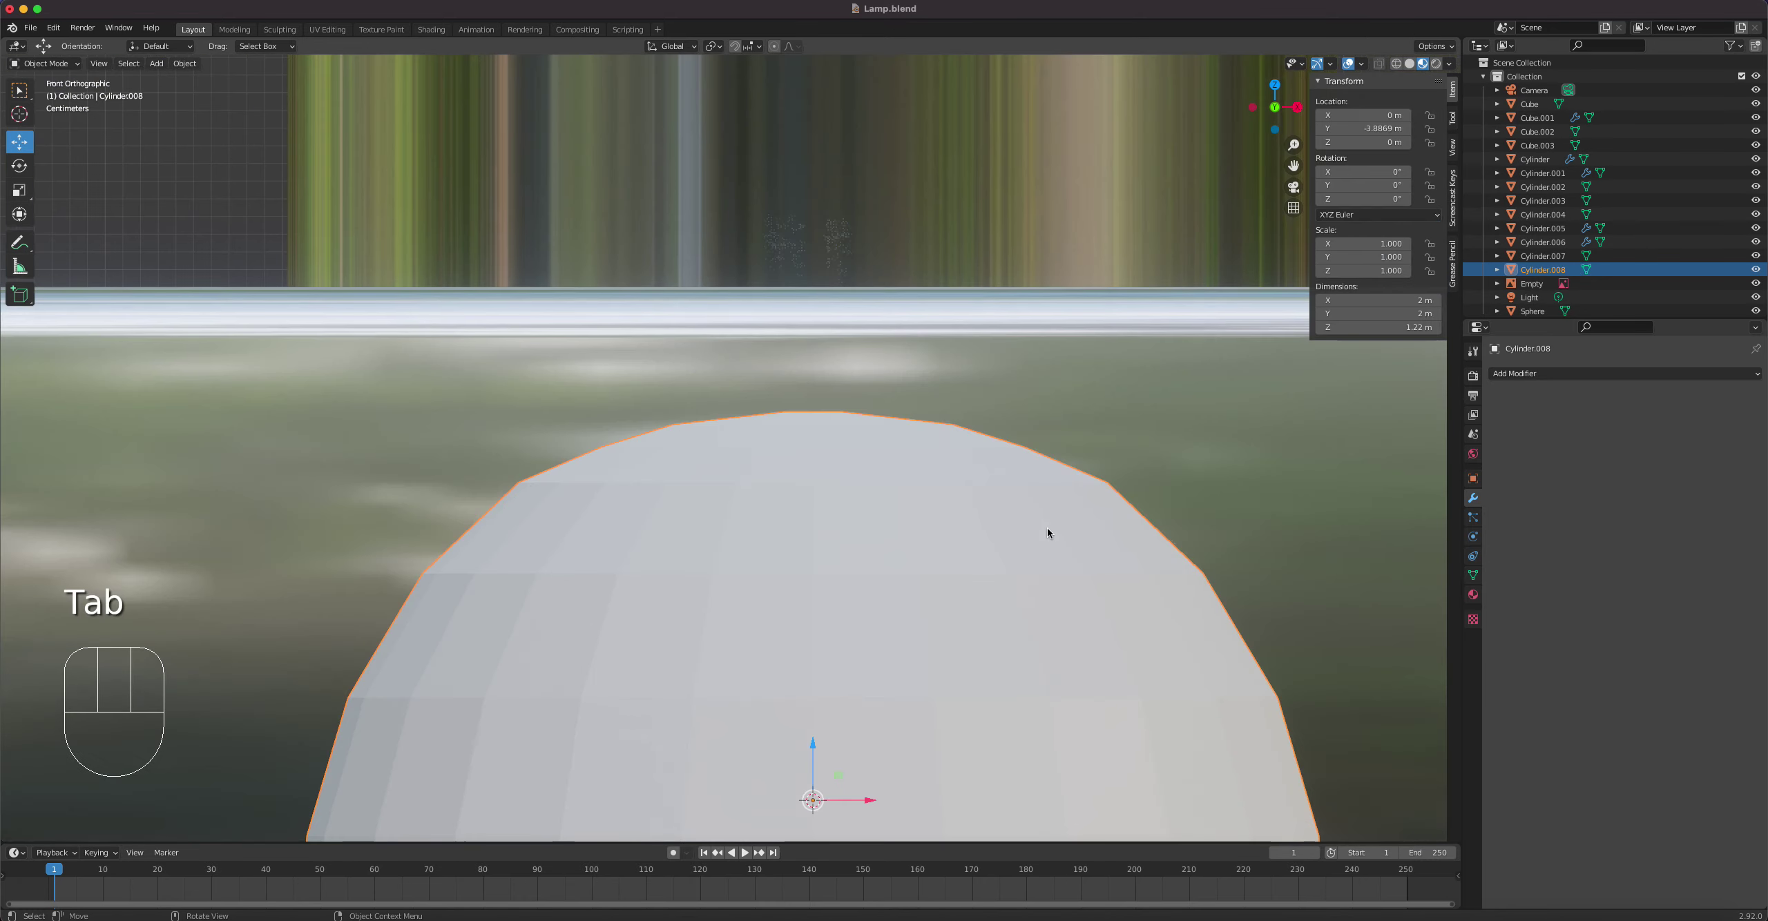
{"action": "right_click", "coordinate": [1047, 527]}
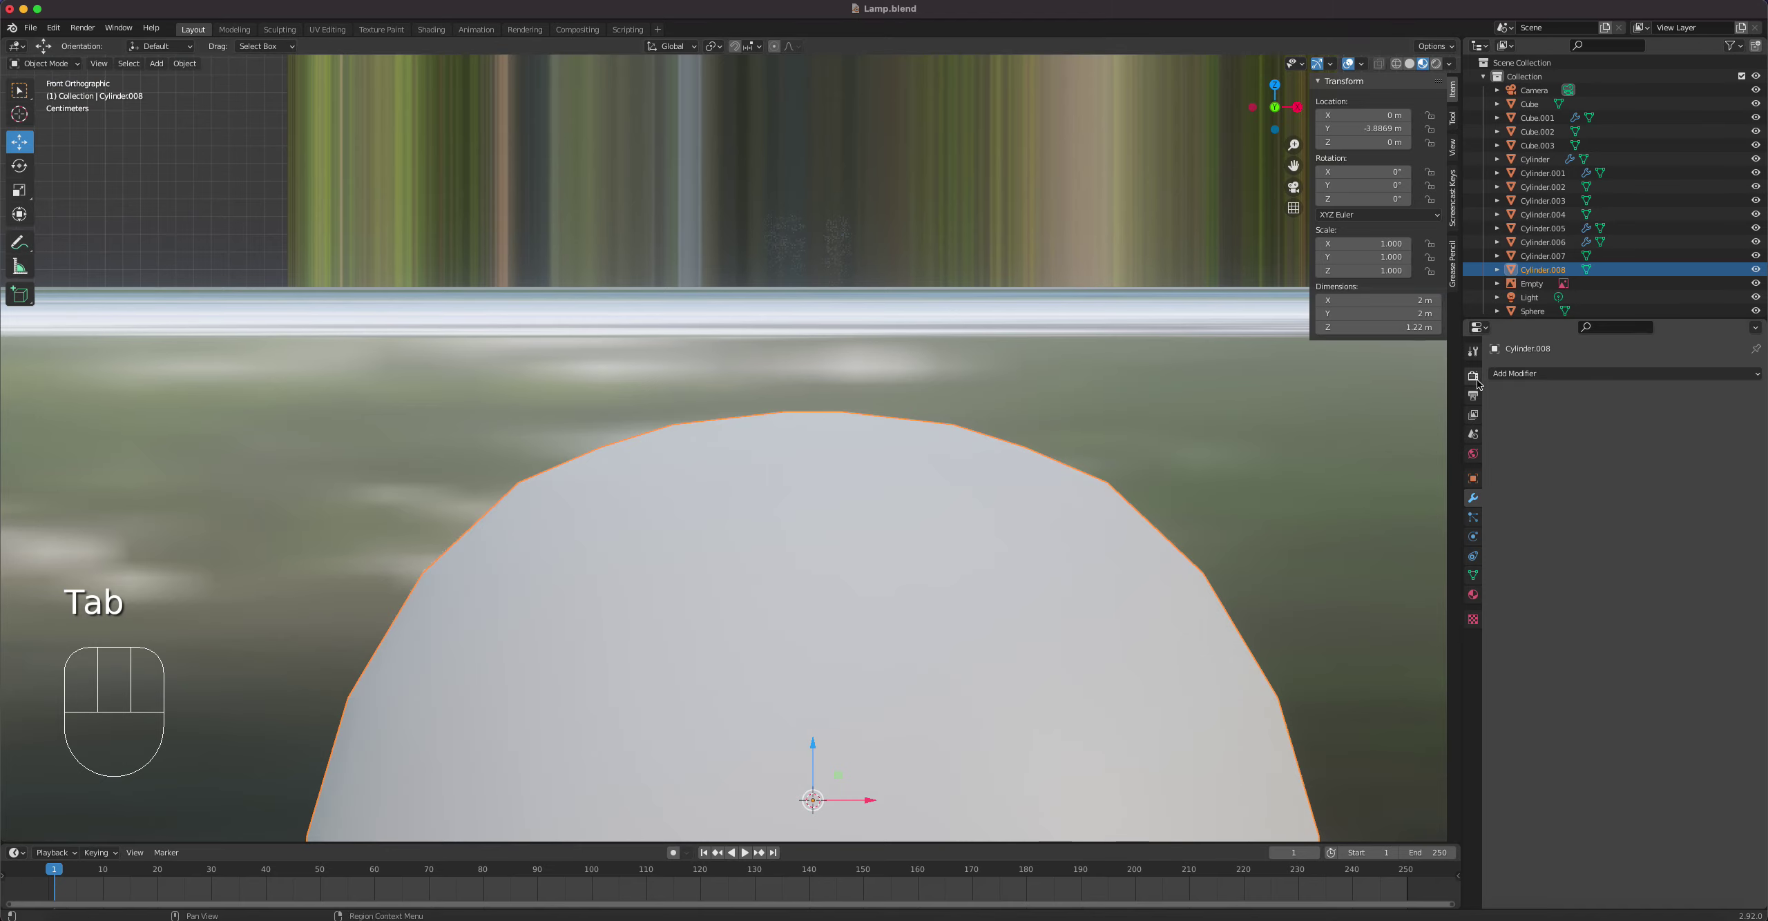
{"action": "left_click", "coordinate": [1473, 595]}
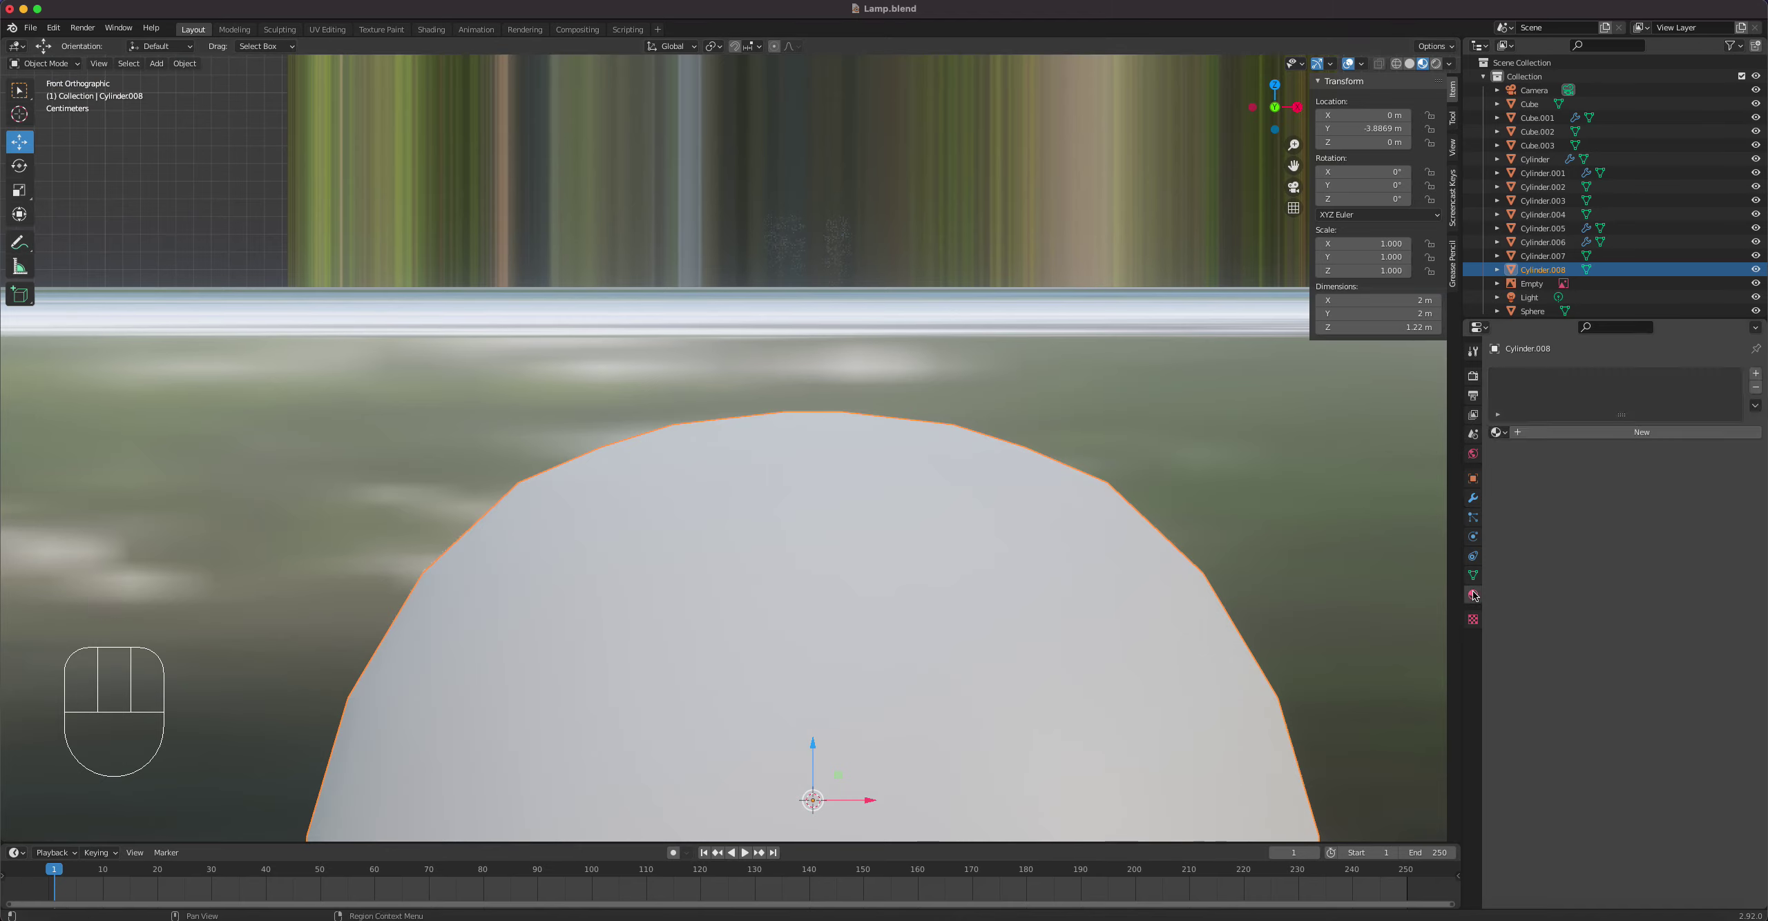
{"action": "left_click", "coordinate": [1499, 432]}
{"action": "left_click", "coordinate": [1520, 489]}
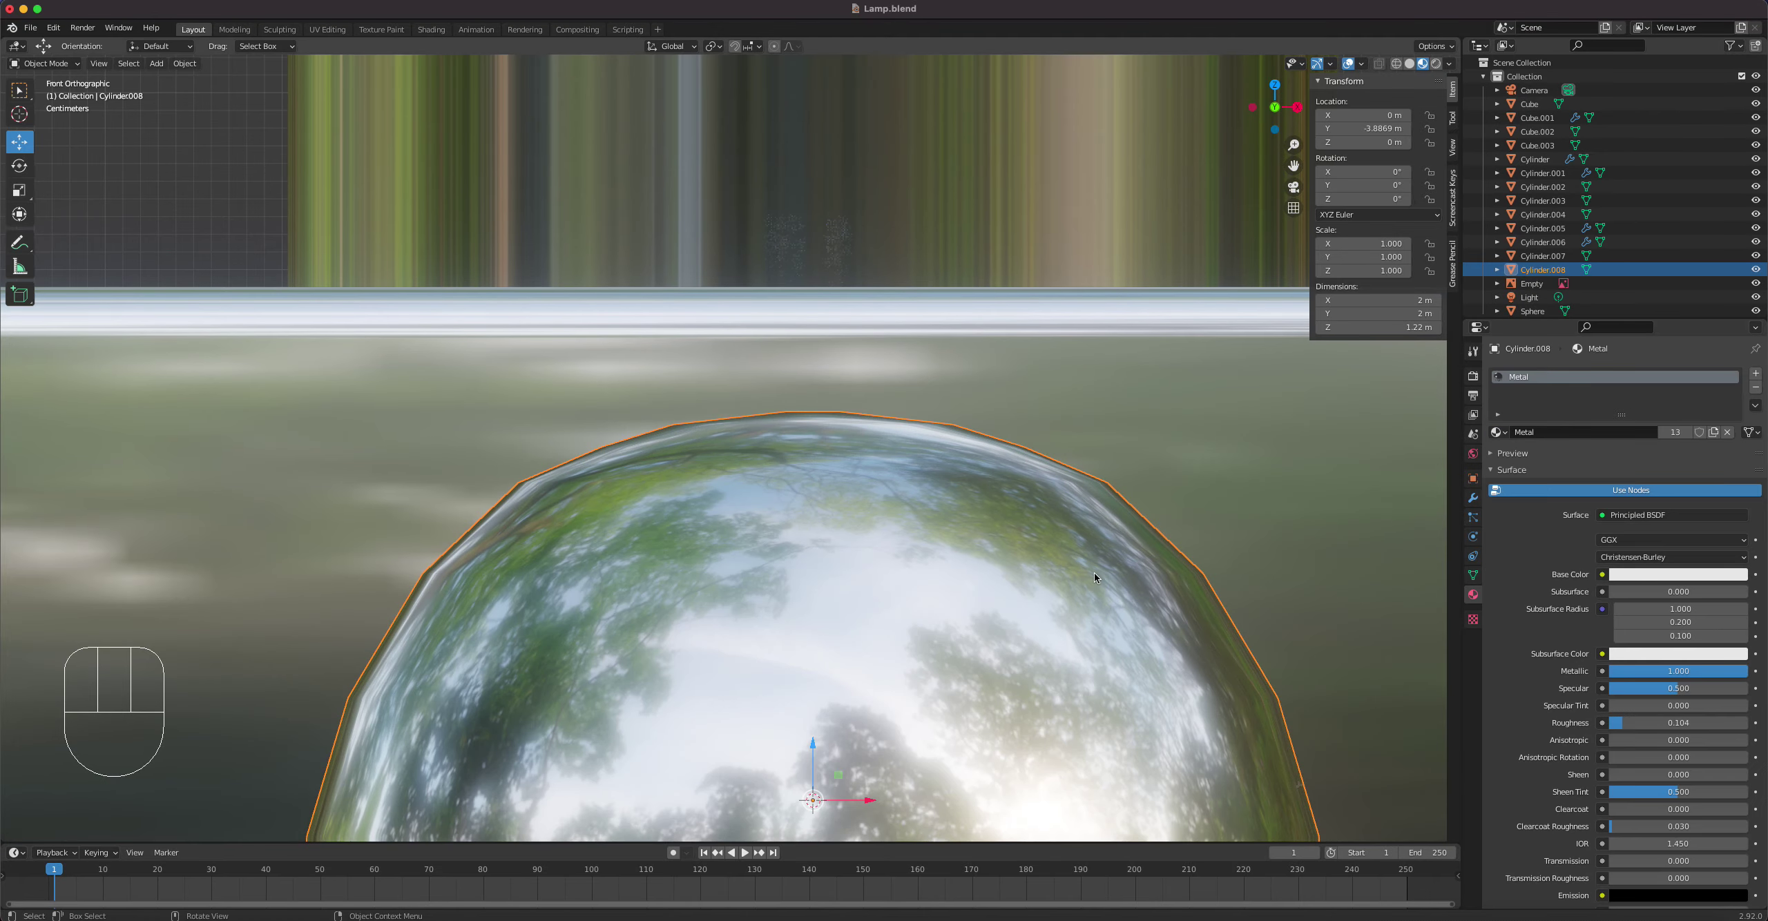
Step: Select the two adjacent middle faces on each of the two X-facing sides of the fastener's tall conical section
{"action": "scroll", "coordinate": [1094, 571], "scroll_direction": "down", "scroll_amount": 8}
{"action": "scroll", "coordinate": [1095, 575], "scroll_direction": "down", "scroll_amount": 4}
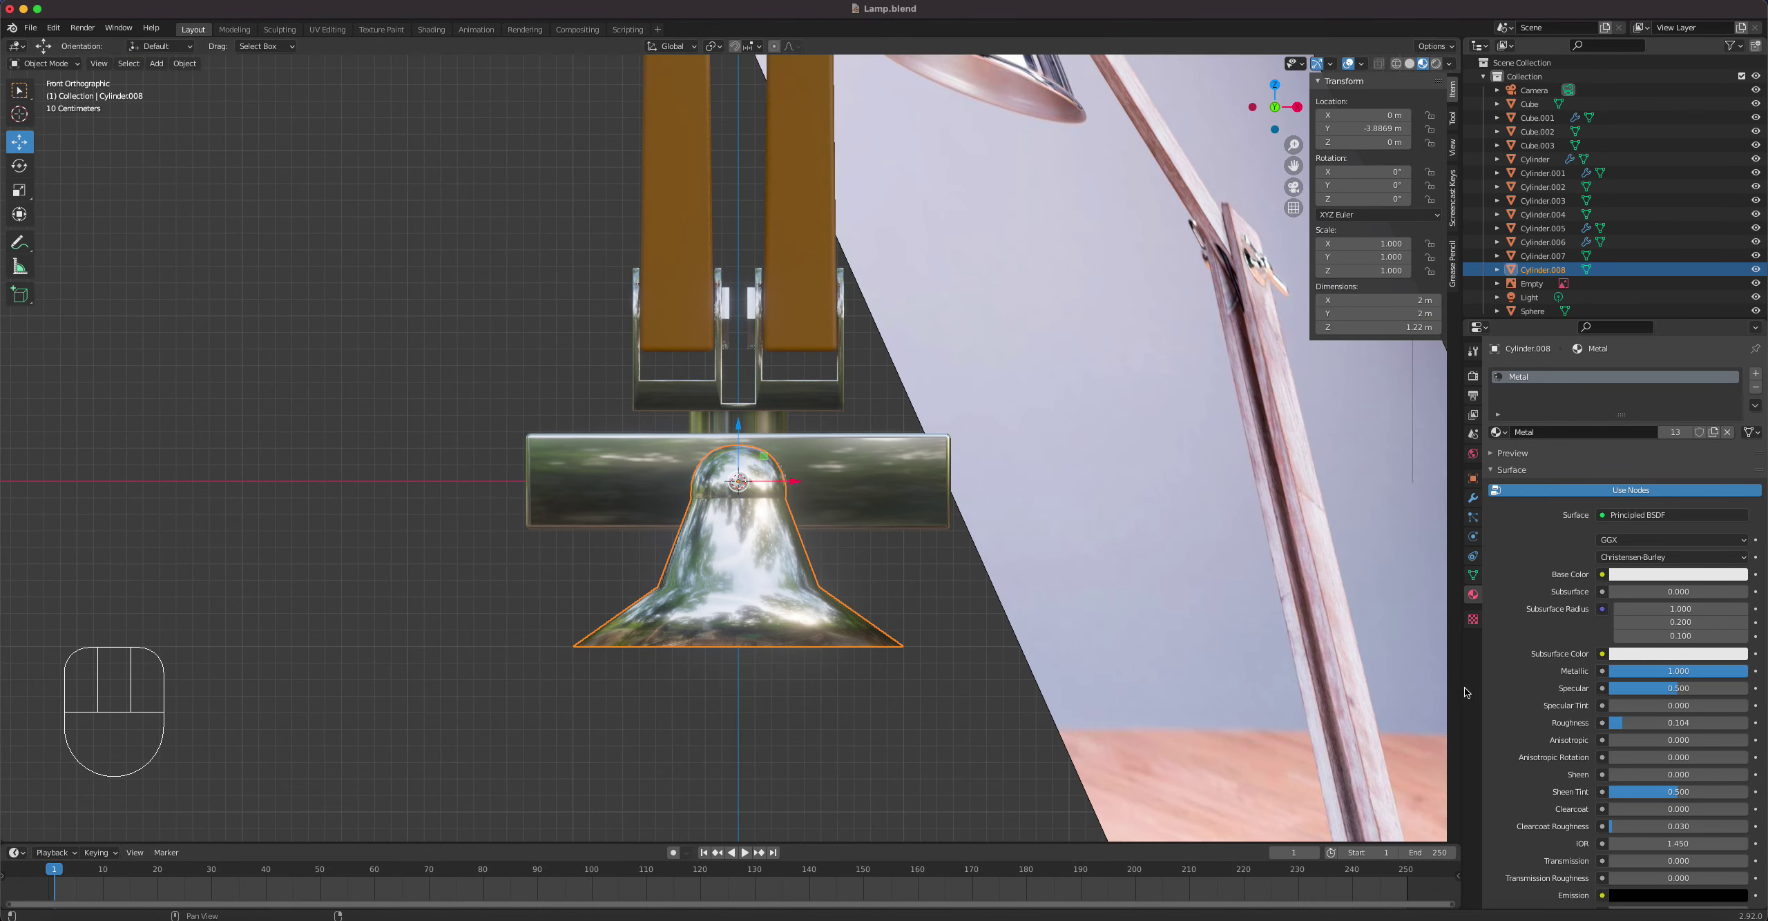
{"action": "scroll", "coordinate": [1270, 304], "scroll_direction": "down", "scroll_amount": 2}
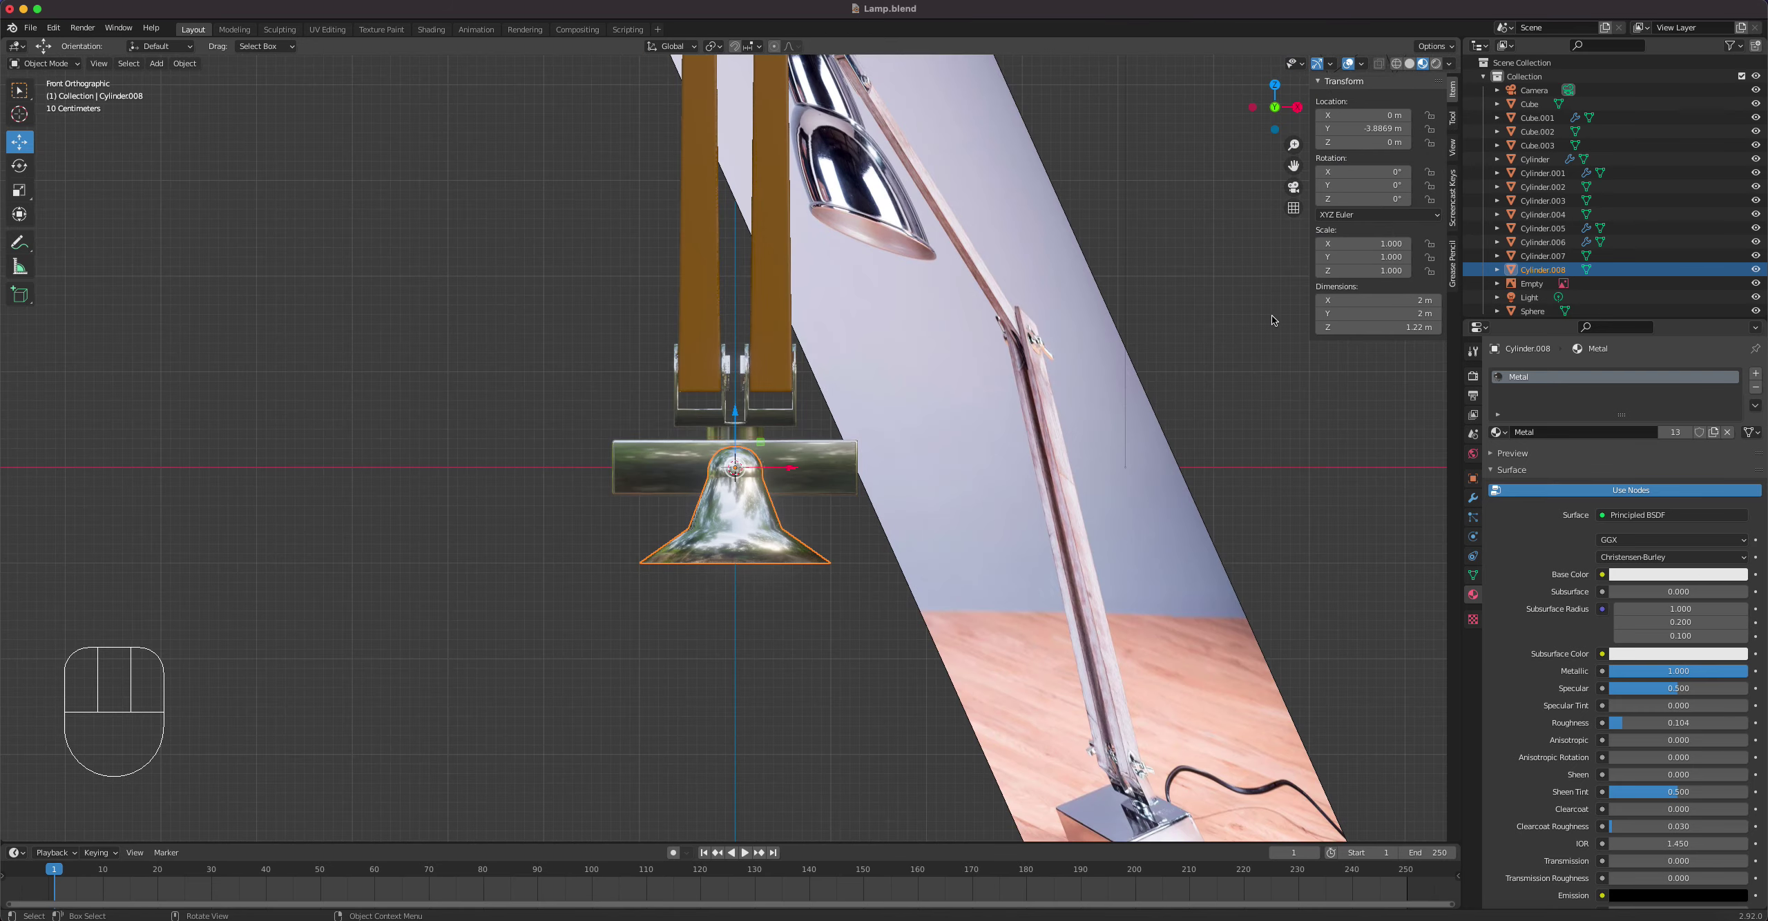
{"action": "middle_click_drag", "start_coordinate": [1000, 246], "coordinate": [1103, 552], "text": "shift"}
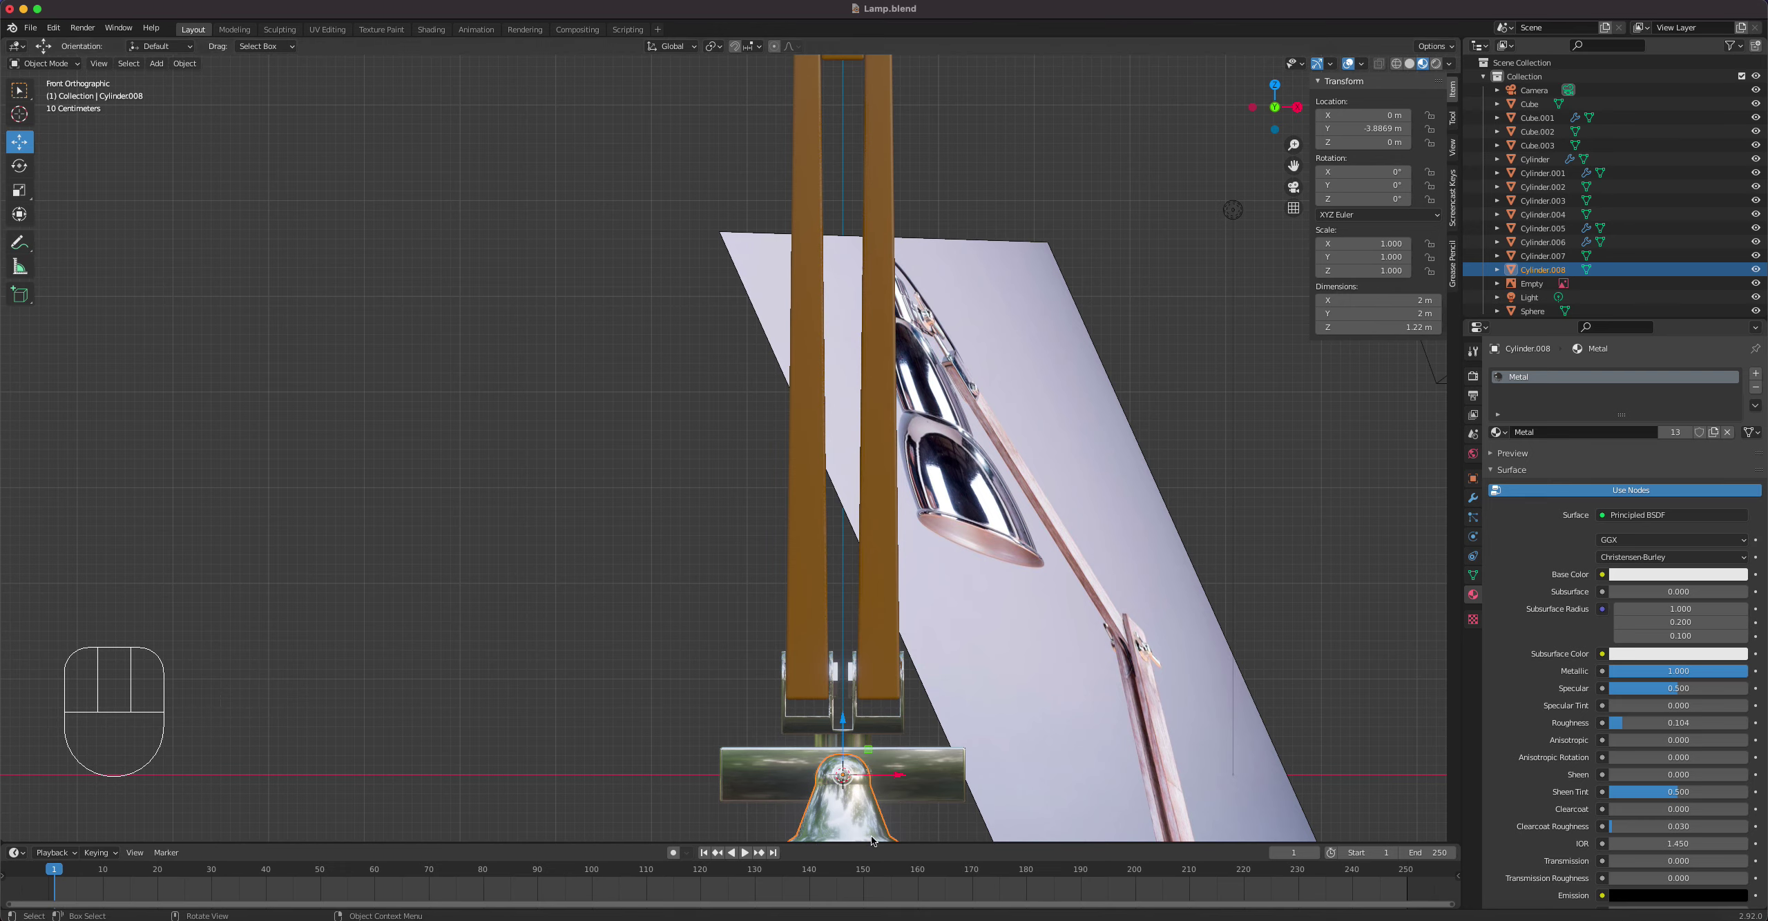
{"action": "middle_click_drag", "start_coordinate": [883, 817], "coordinate": [922, 622], "text": "shift"}
{"action": "key", "text": "Tab"}
{"action": "scroll", "coordinate": [919, 620], "scroll_direction": "up", "scroll_amount": 2}
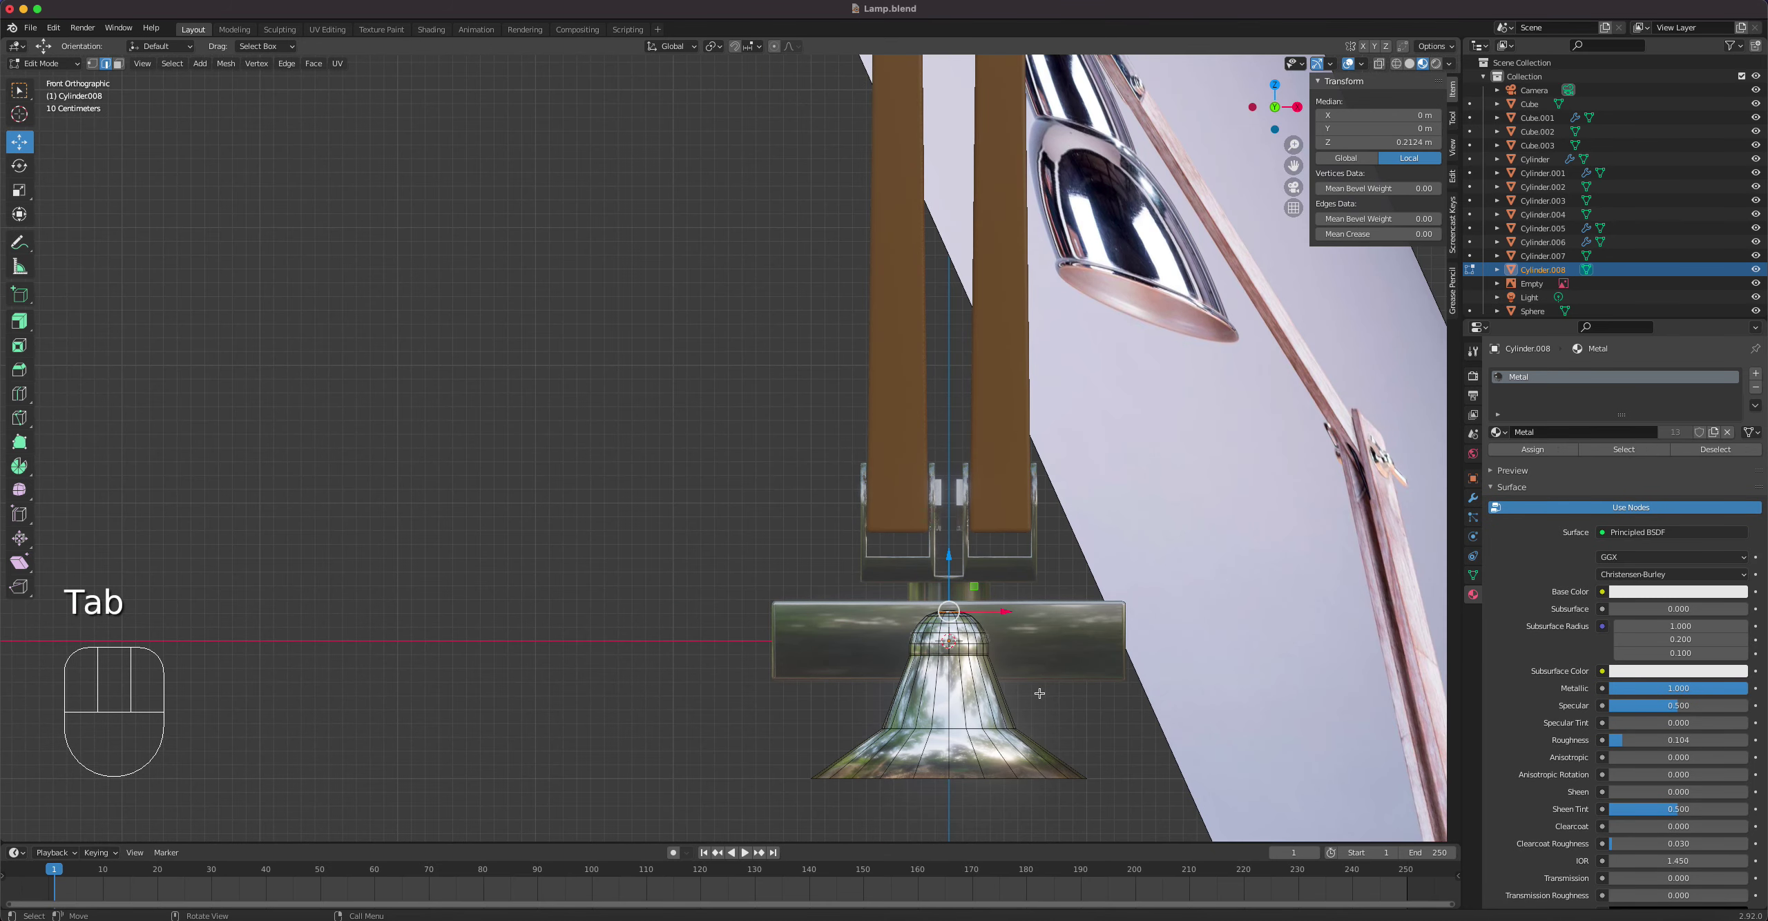
{"action": "key", "text": "KP_3"}
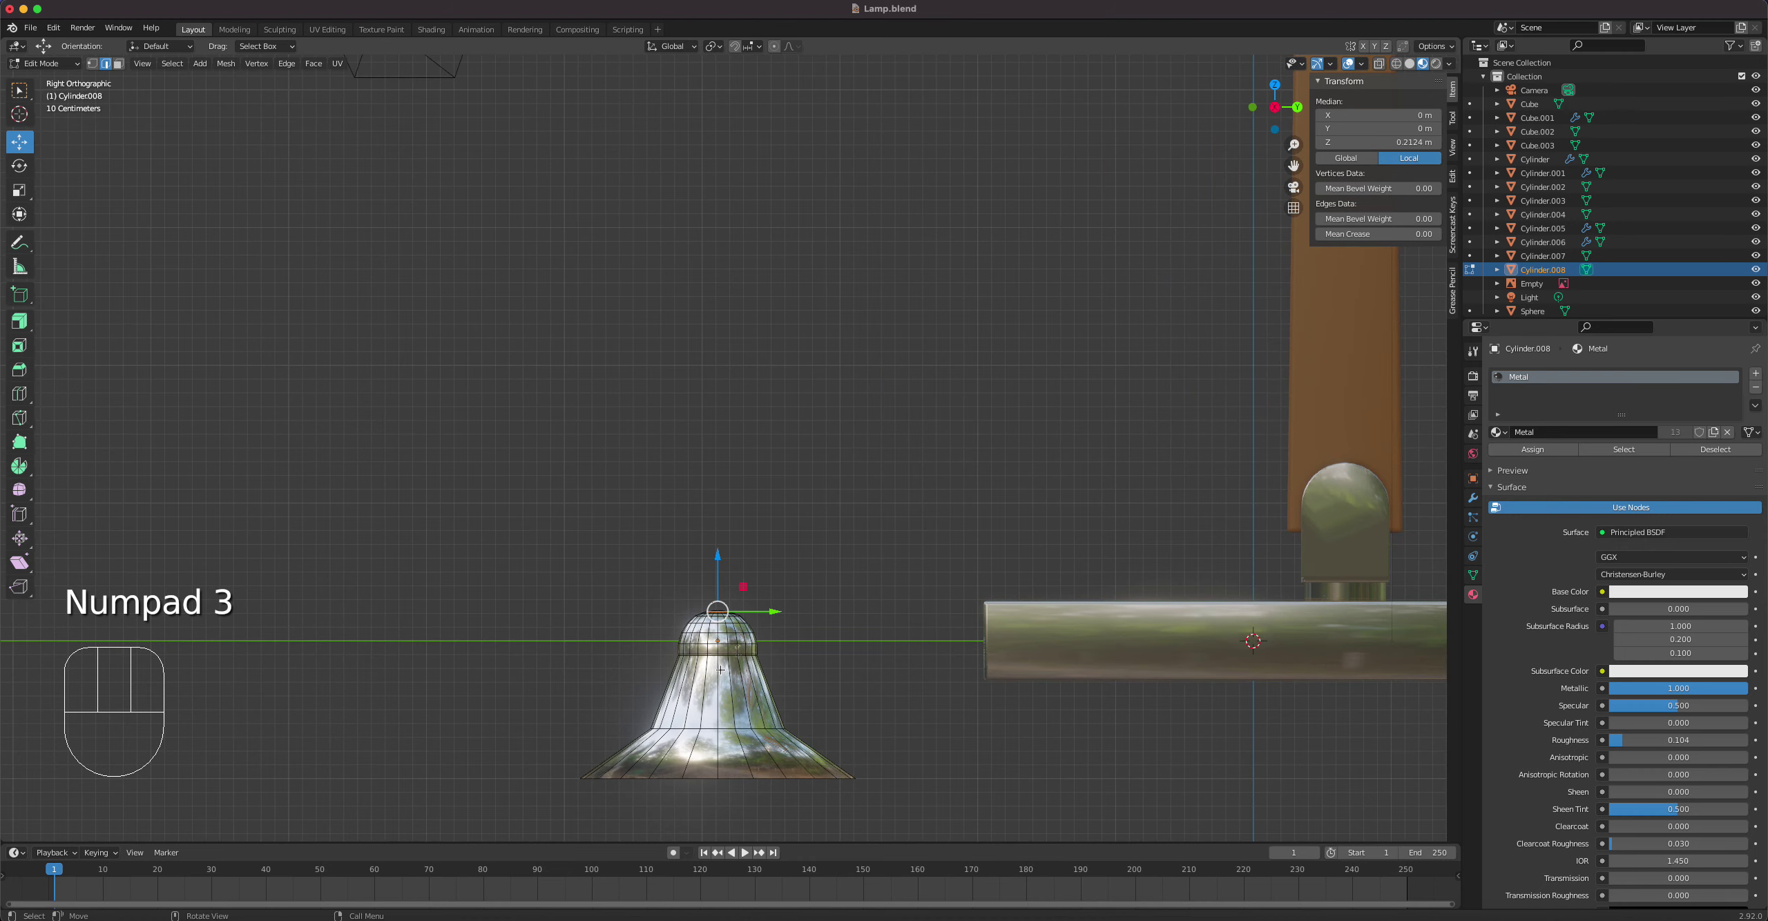
{"action": "left_click", "coordinate": [720, 670], "text": "shift"}
{"action": "key", "text": "3"}
{"action": "scroll", "coordinate": [722, 707], "scroll_direction": "up", "scroll_amount": 1}
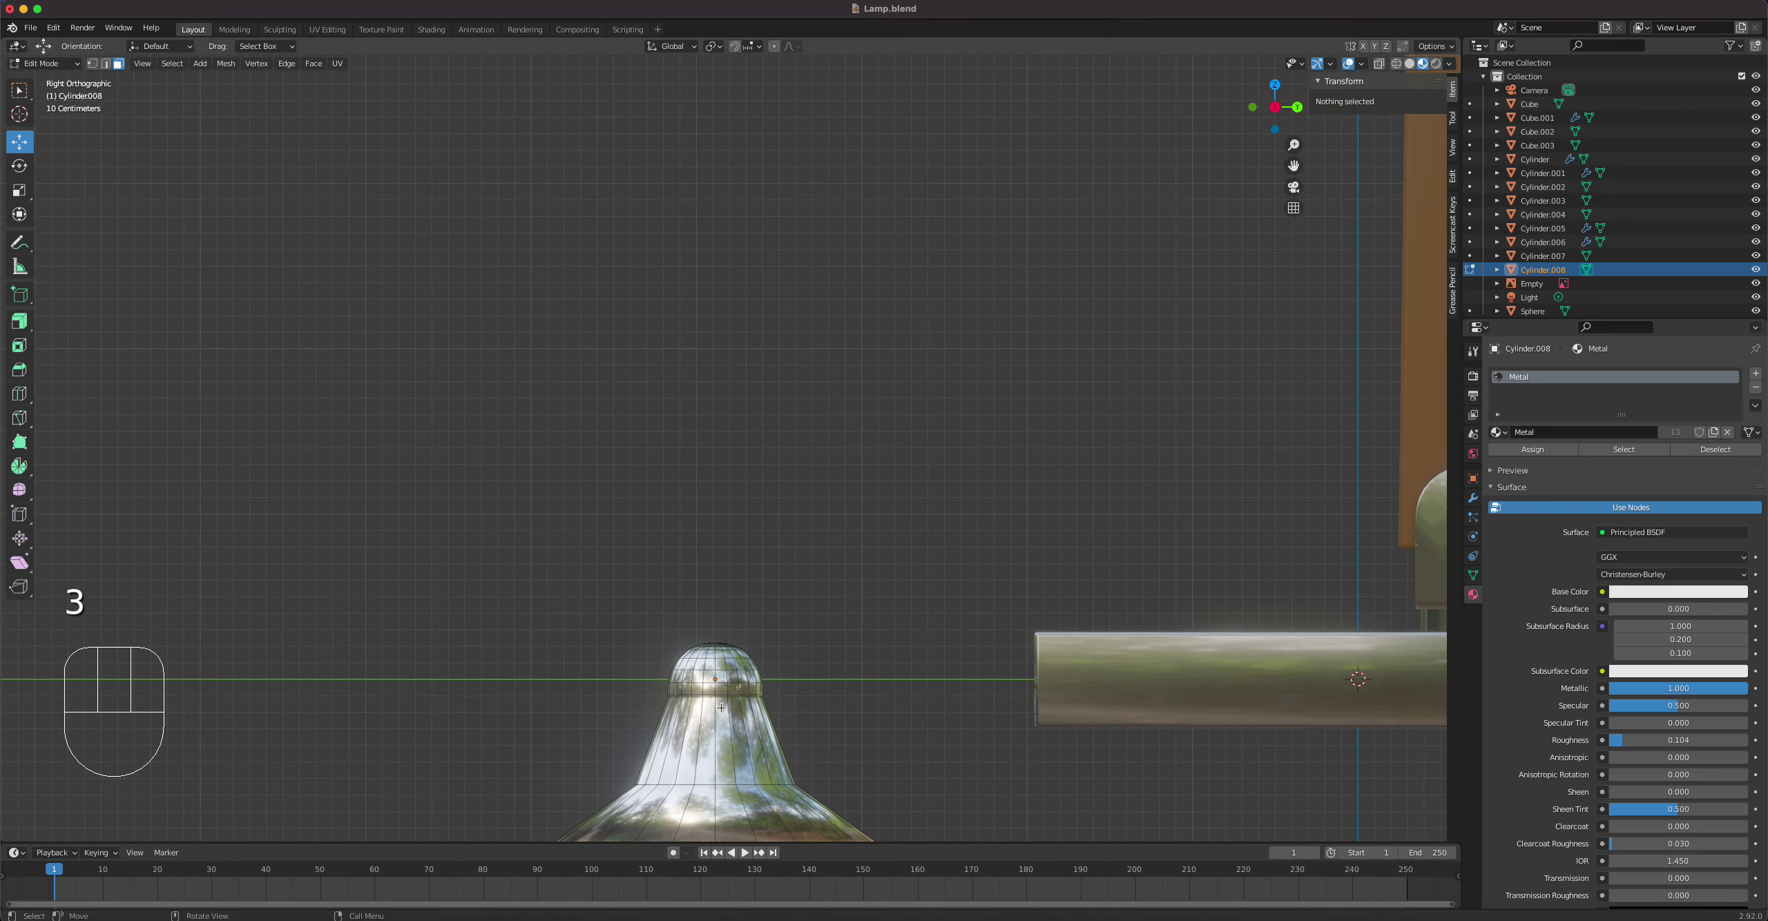
{"action": "left_click", "coordinate": [721, 738], "text": "shift"}
{"action": "left_click", "coordinate": [710, 760], "text": "shift"}
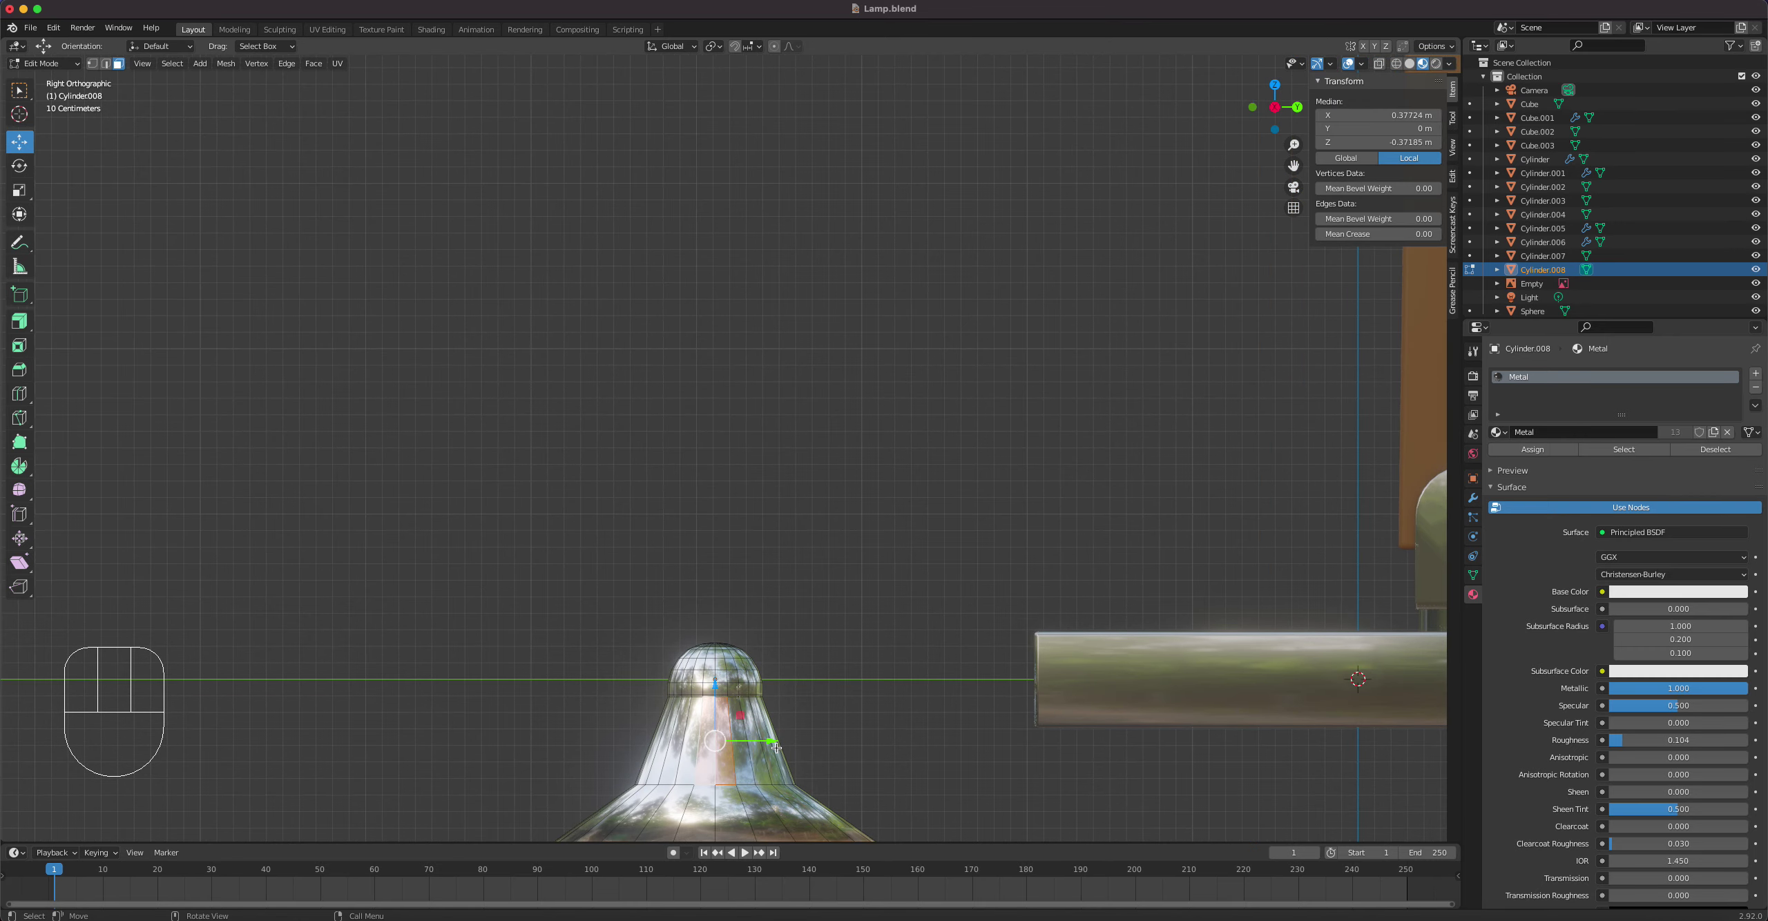
{"action": "middle_click_drag", "start_coordinate": [776, 747], "coordinate": [1012, 741]}
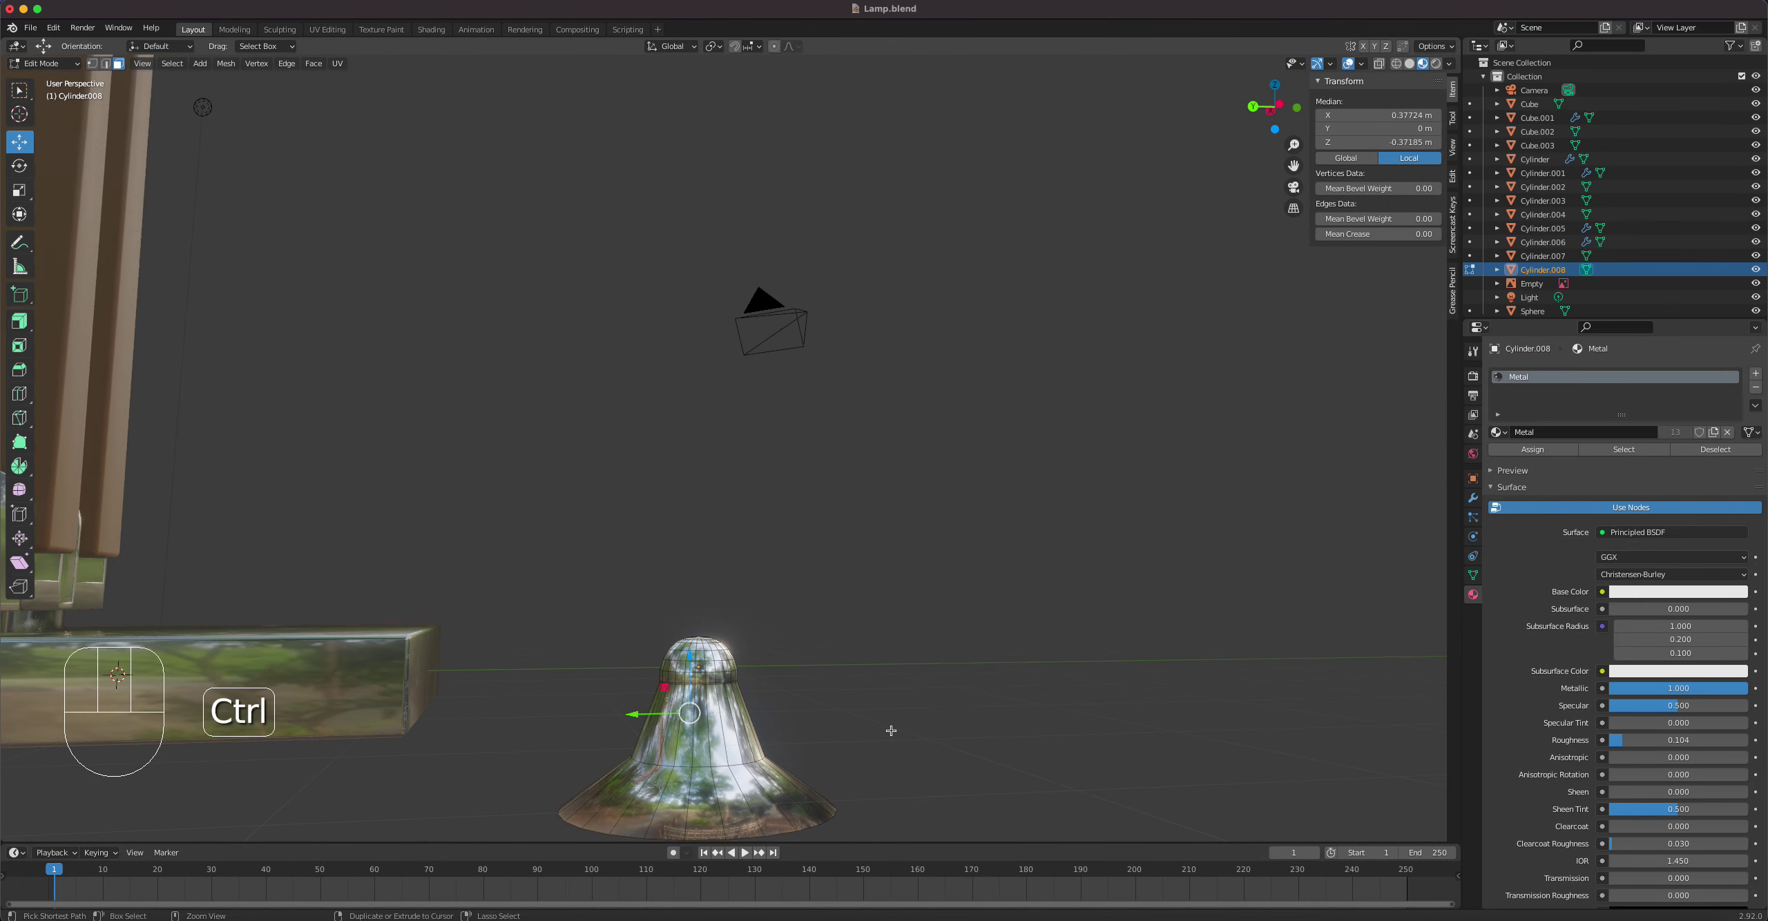
{"action": "key", "text": "ctrl+KP_3"}
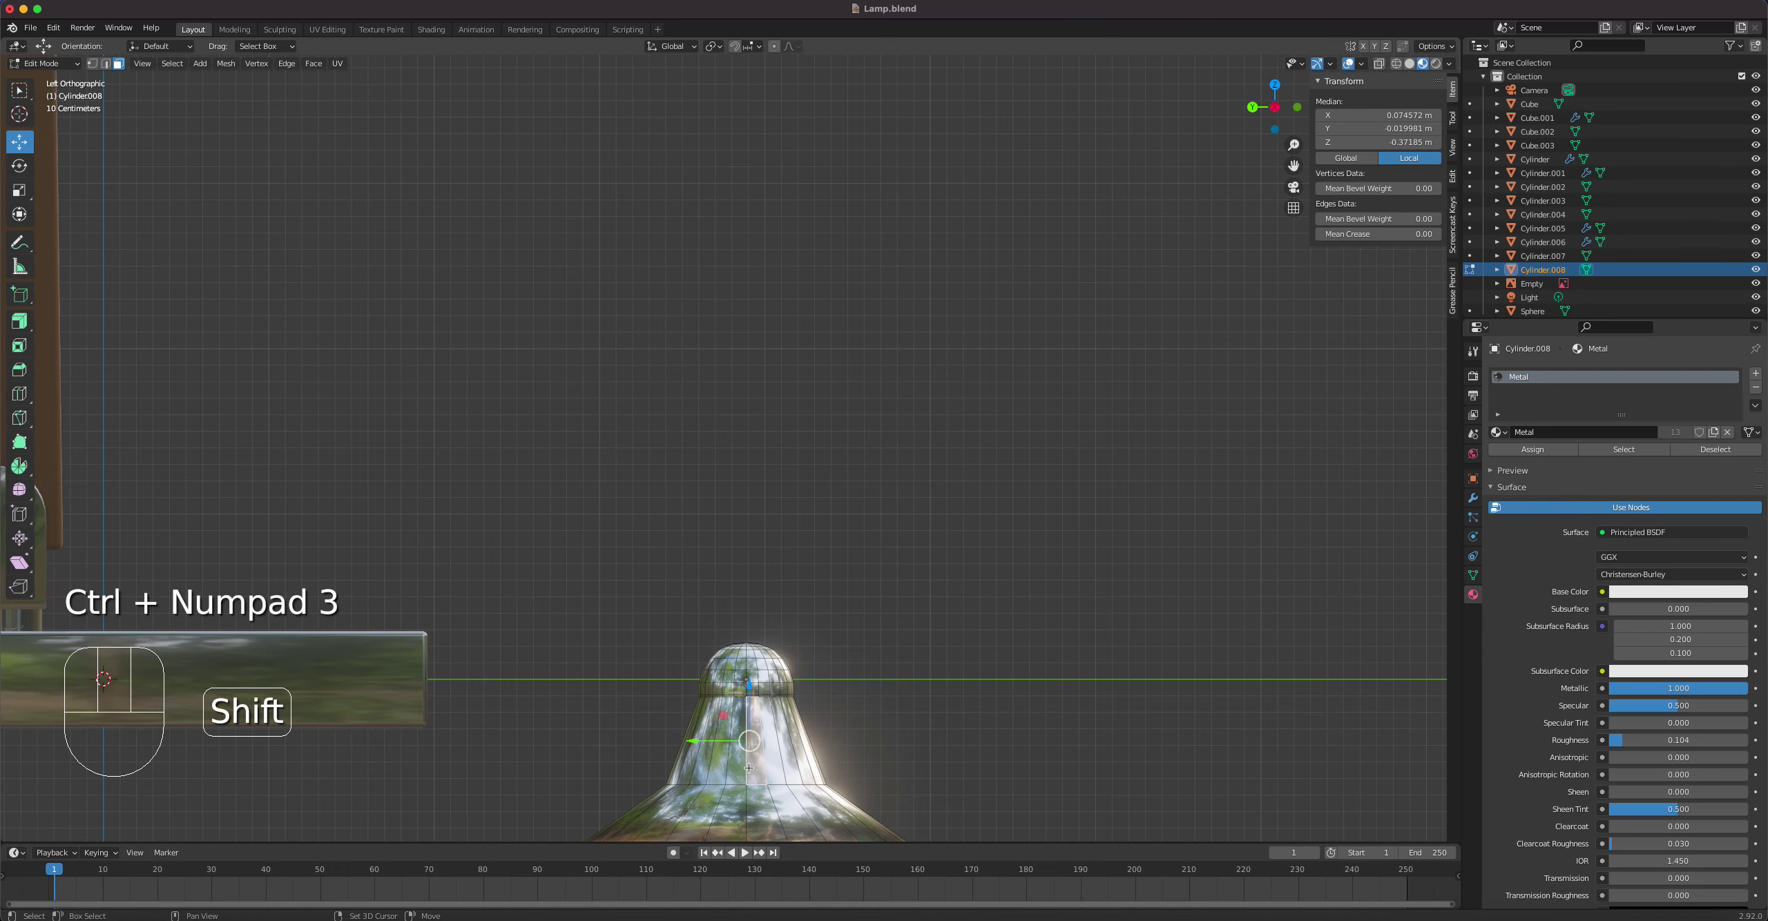
{"action": "middle_click_drag", "start_coordinate": [759, 767], "coordinate": [572, 588]}
Step: Extrude the selected side faces in place, scale them to about 3.207 along X to form two wings, and shrink them slightly overall
{"action": "key", "text": "e"}
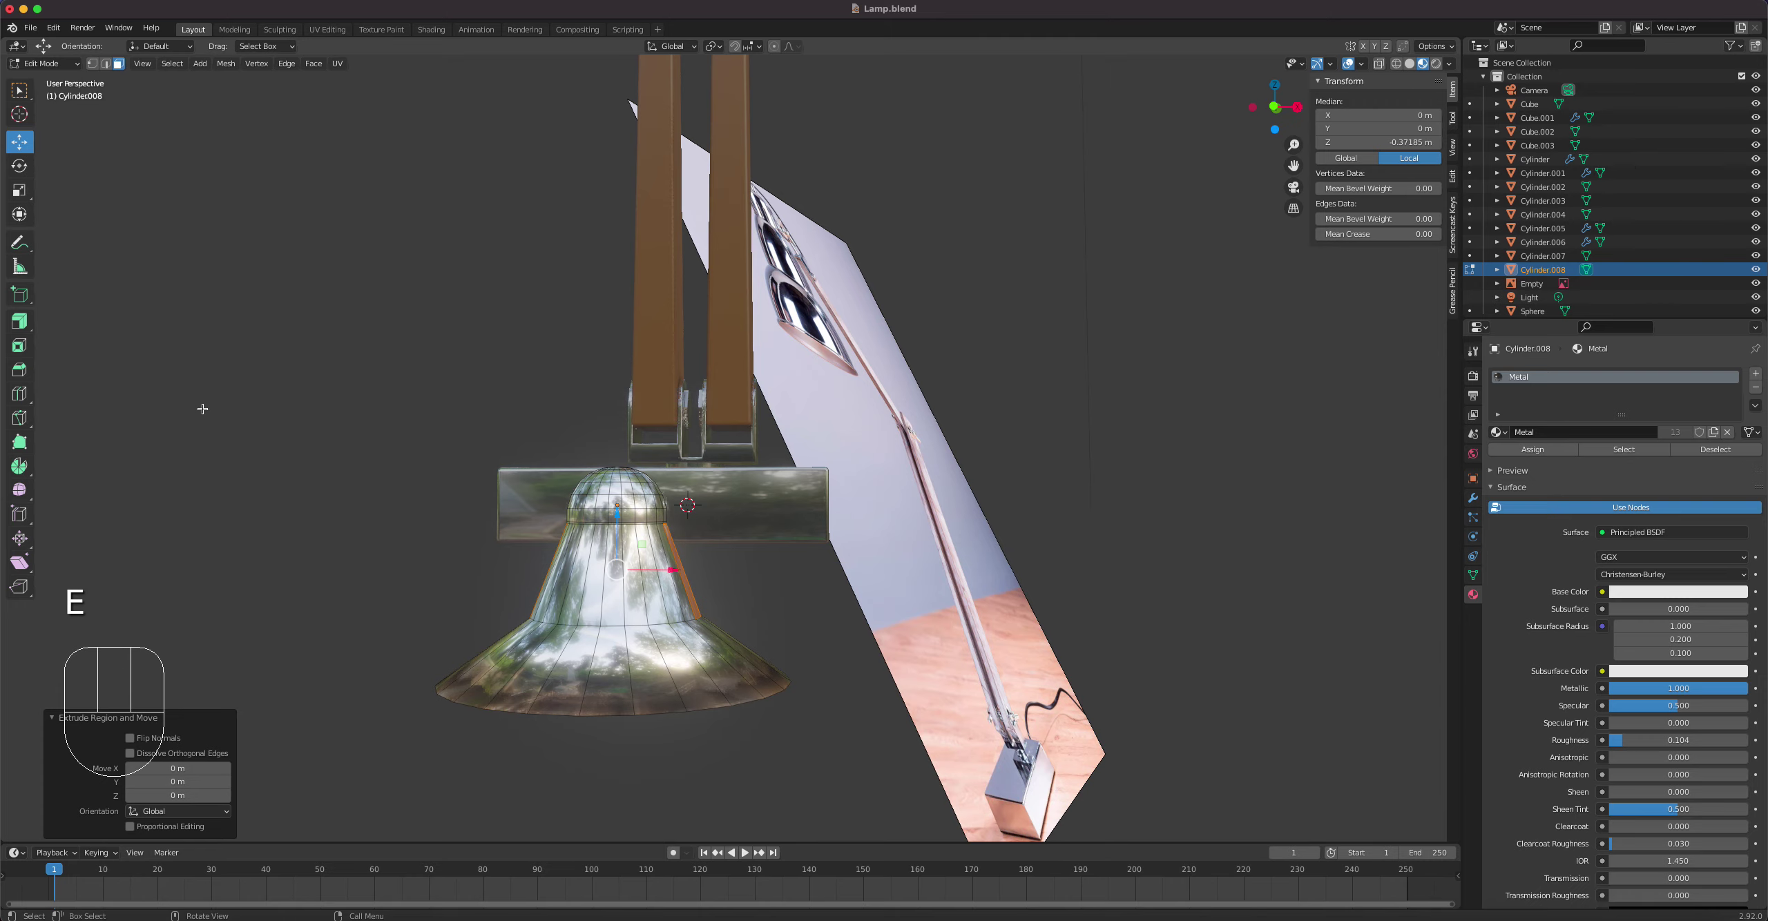
{"action": "left_click", "coordinate": [23, 198]}
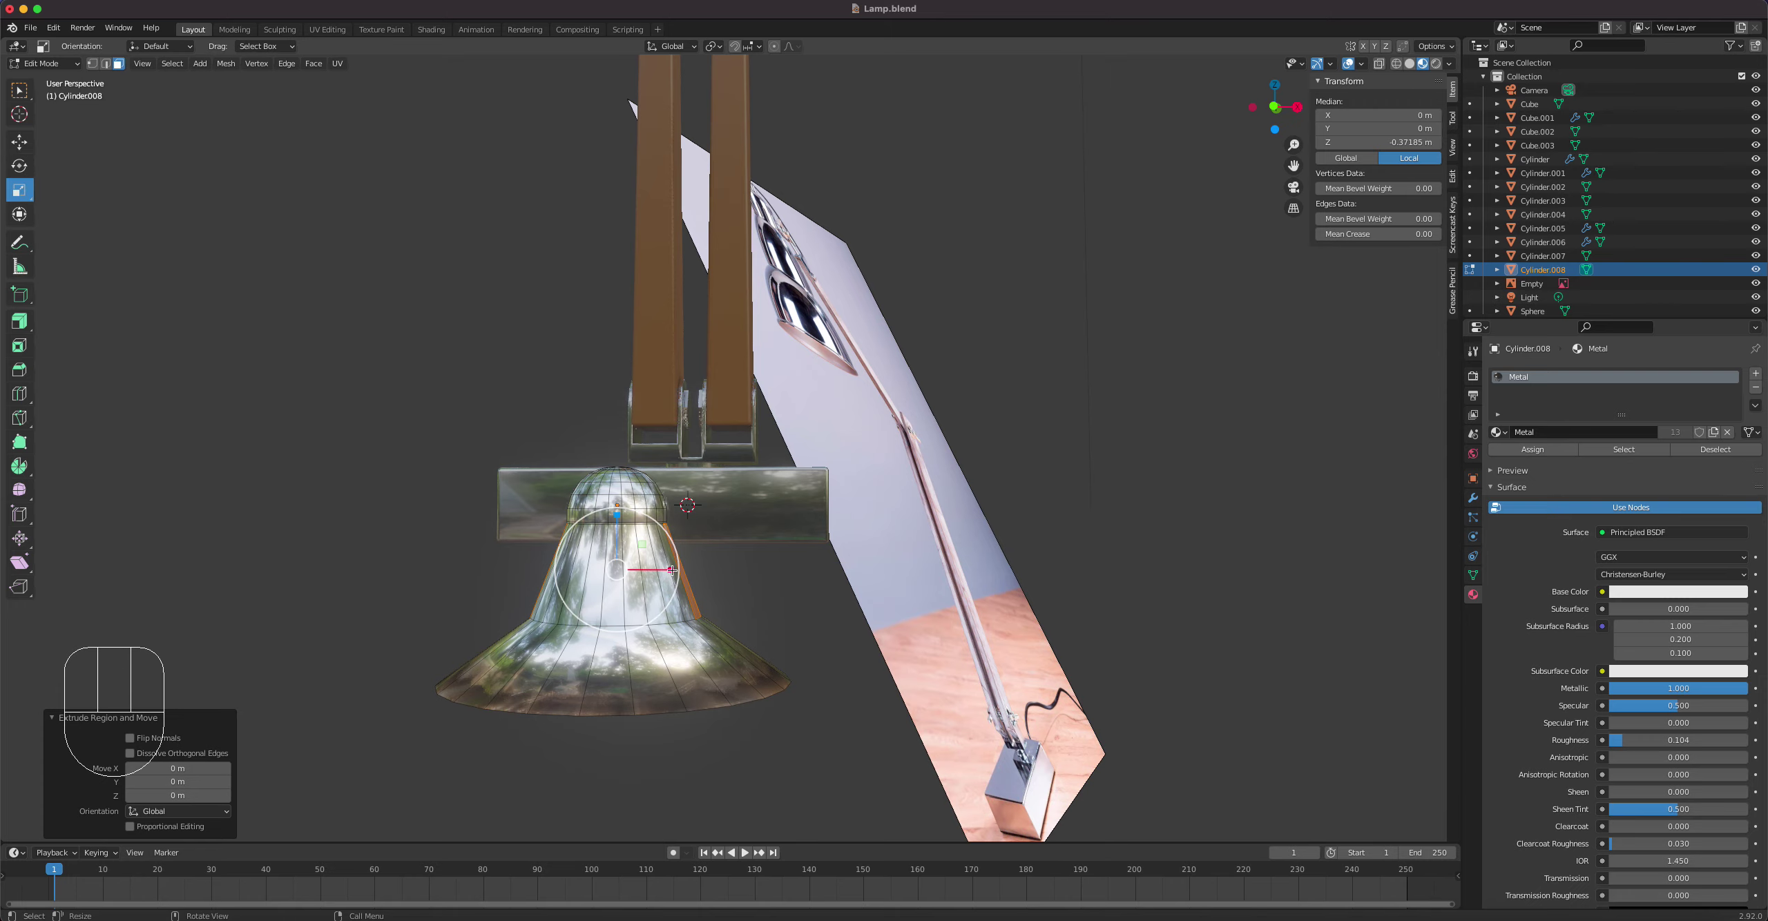
{"action": "left_click_drag", "start_coordinate": [671, 570], "coordinate": [803, 572]}
{"action": "key", "text": "KP_1"}
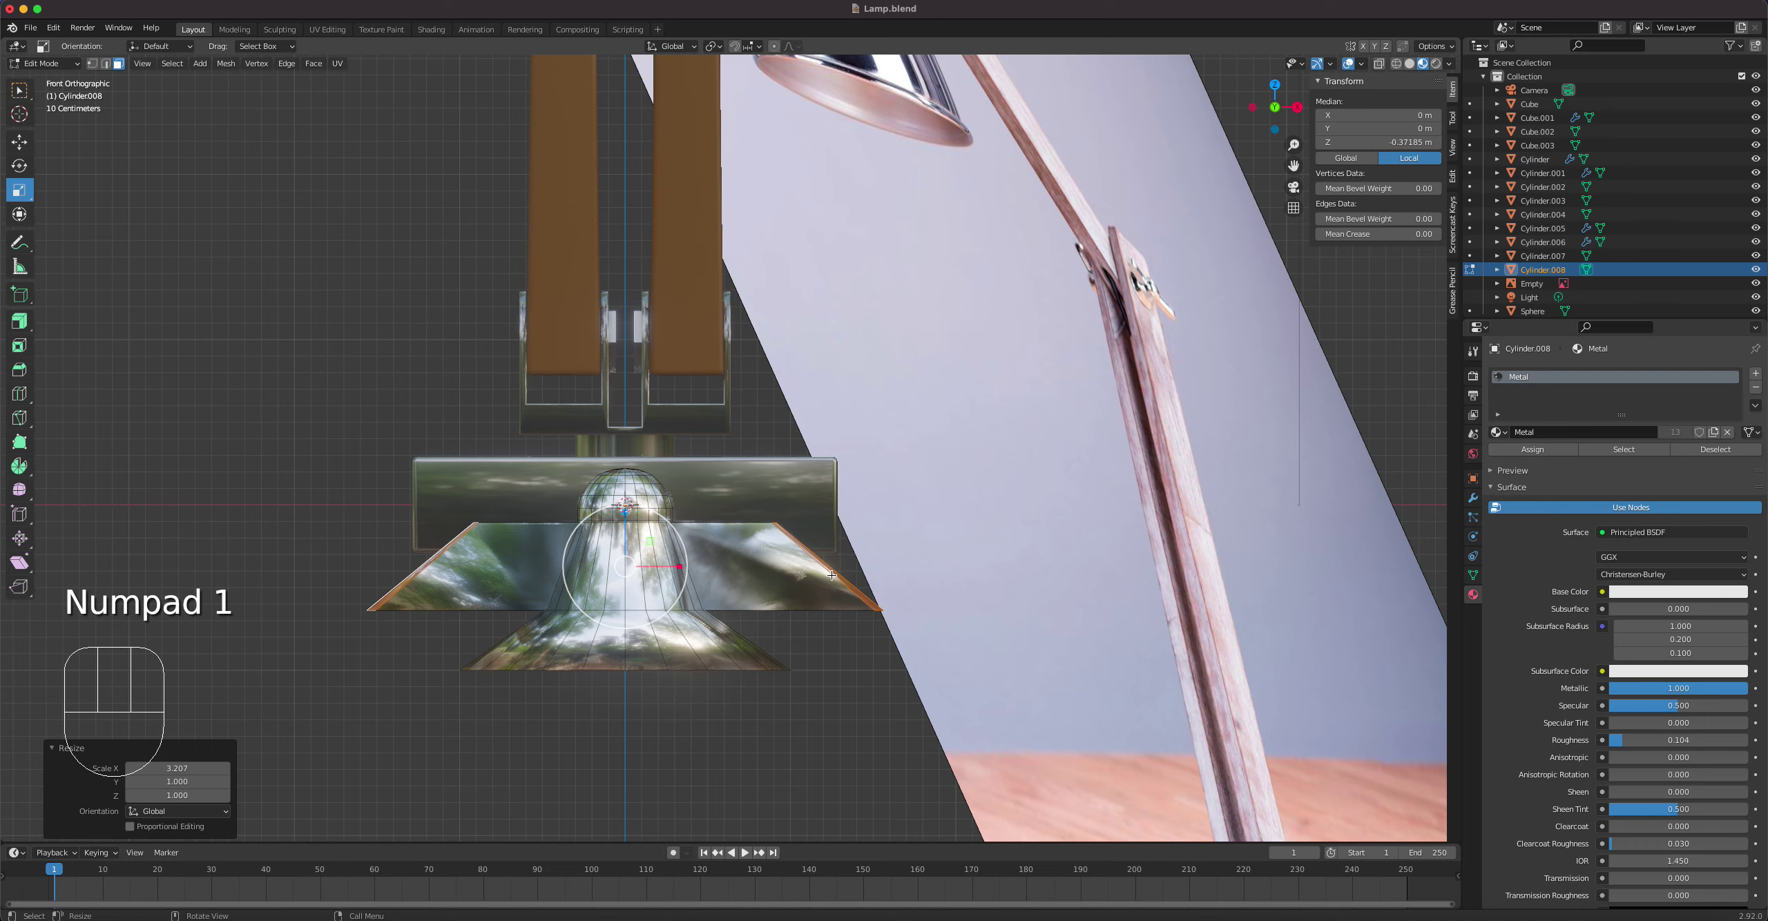
{"action": "key", "text": "s"}
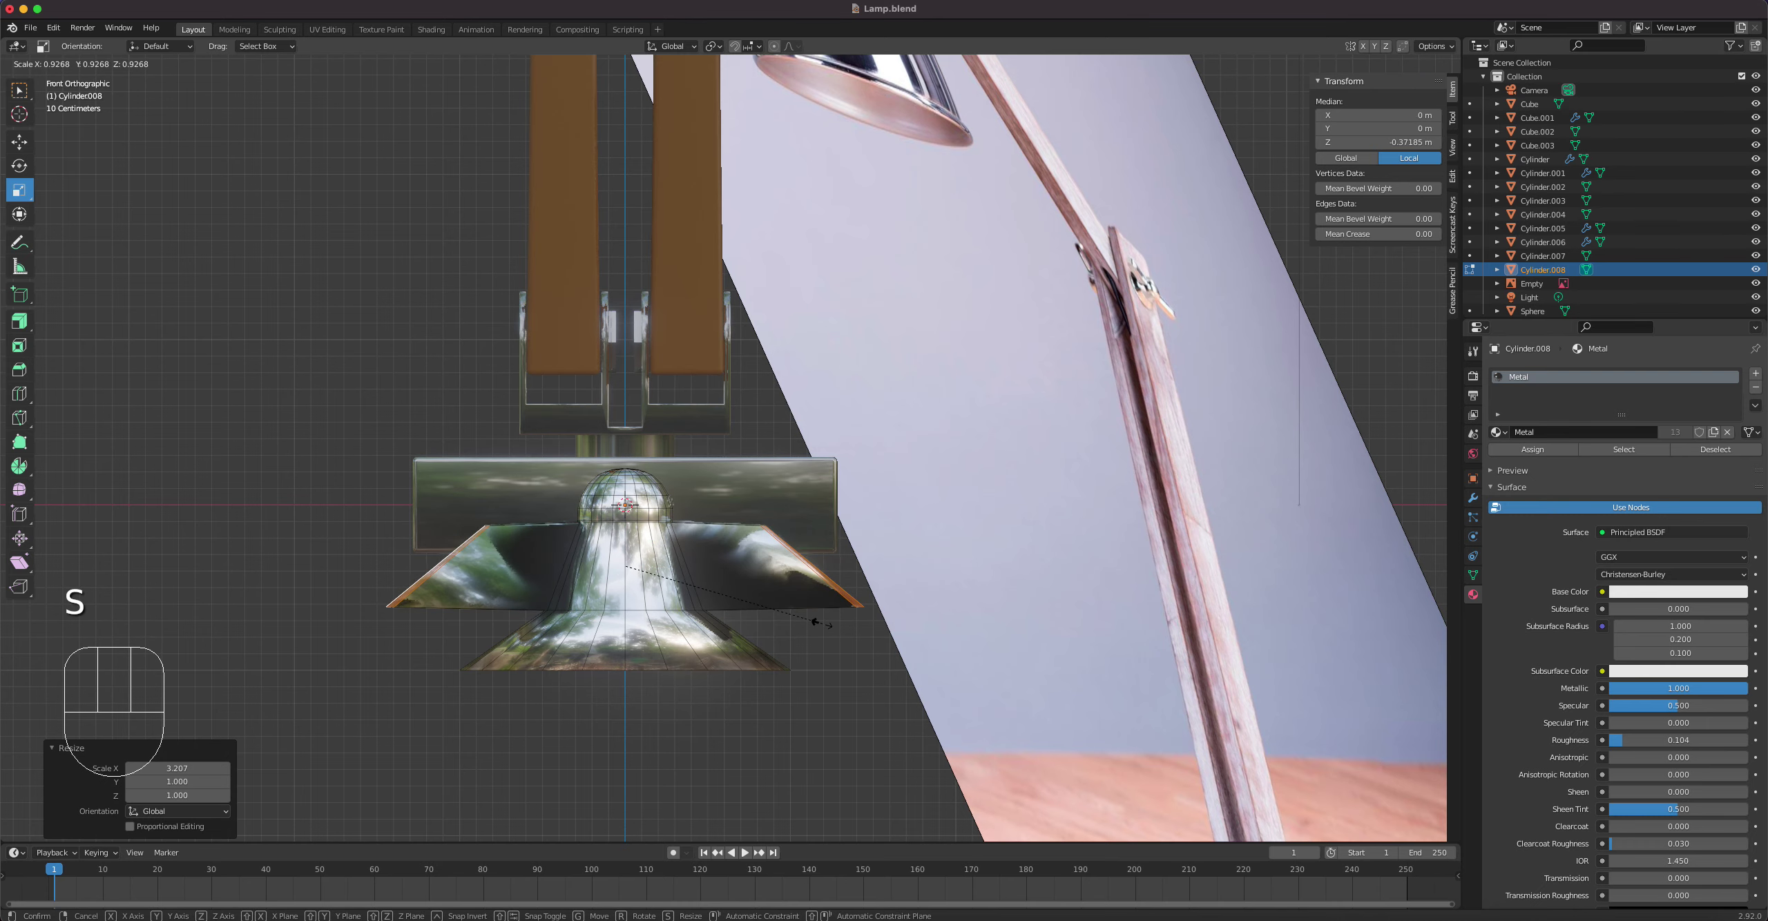
{"action": "left_click", "coordinate": [798, 616]}
Step: Select both end faces of the wing on the positive X side and flatten them by scaling to 0 along X
{"action": "middle_click_drag", "start_coordinate": [798, 616], "coordinate": [728, 587]}
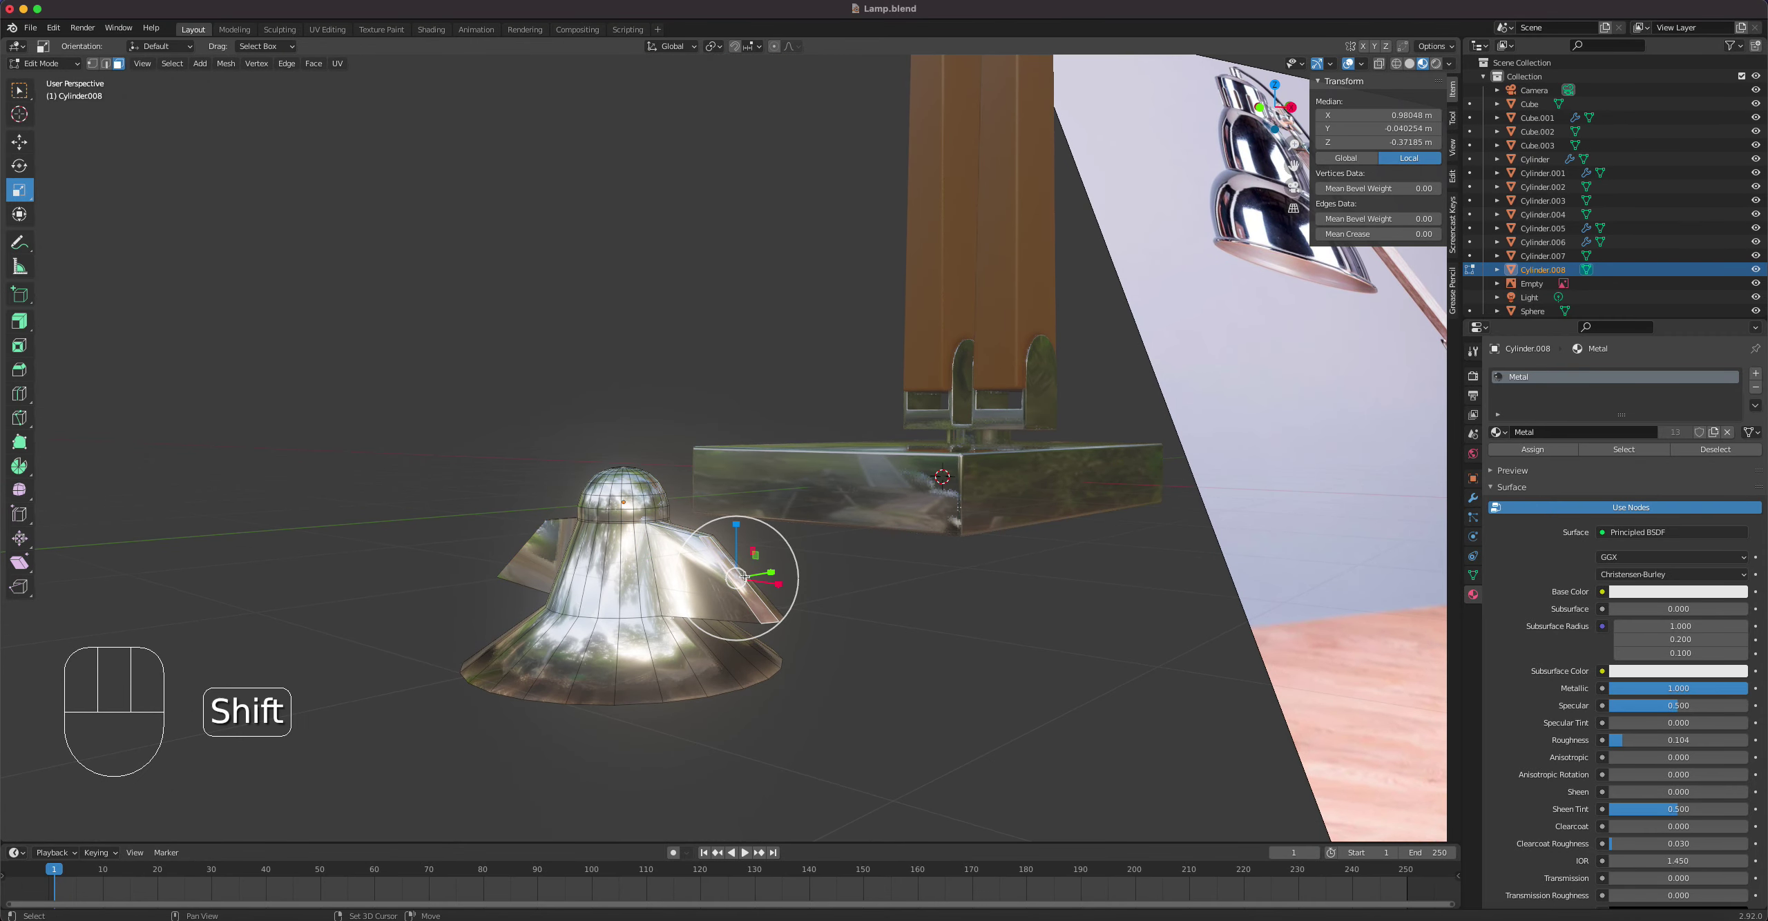
{"action": "left_click", "coordinate": [766, 596], "text": "shift"}
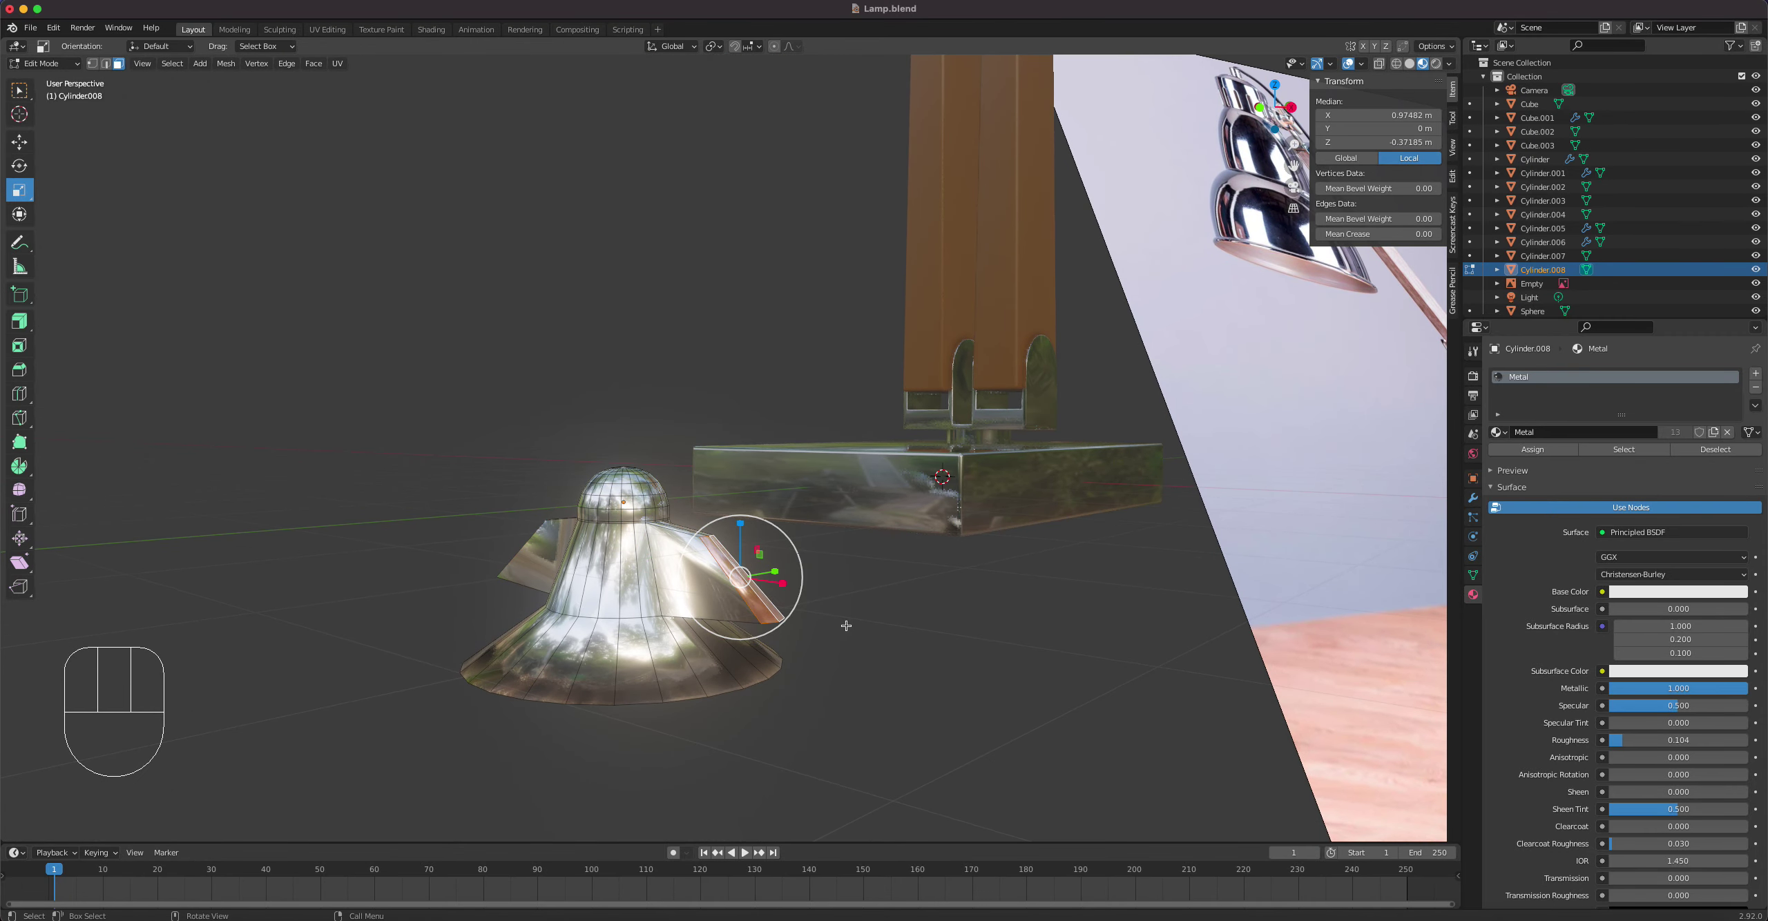
{"action": "key", "text": "s"}
{"action": "key", "text": "x"}
{"action": "key", "text": "0"}
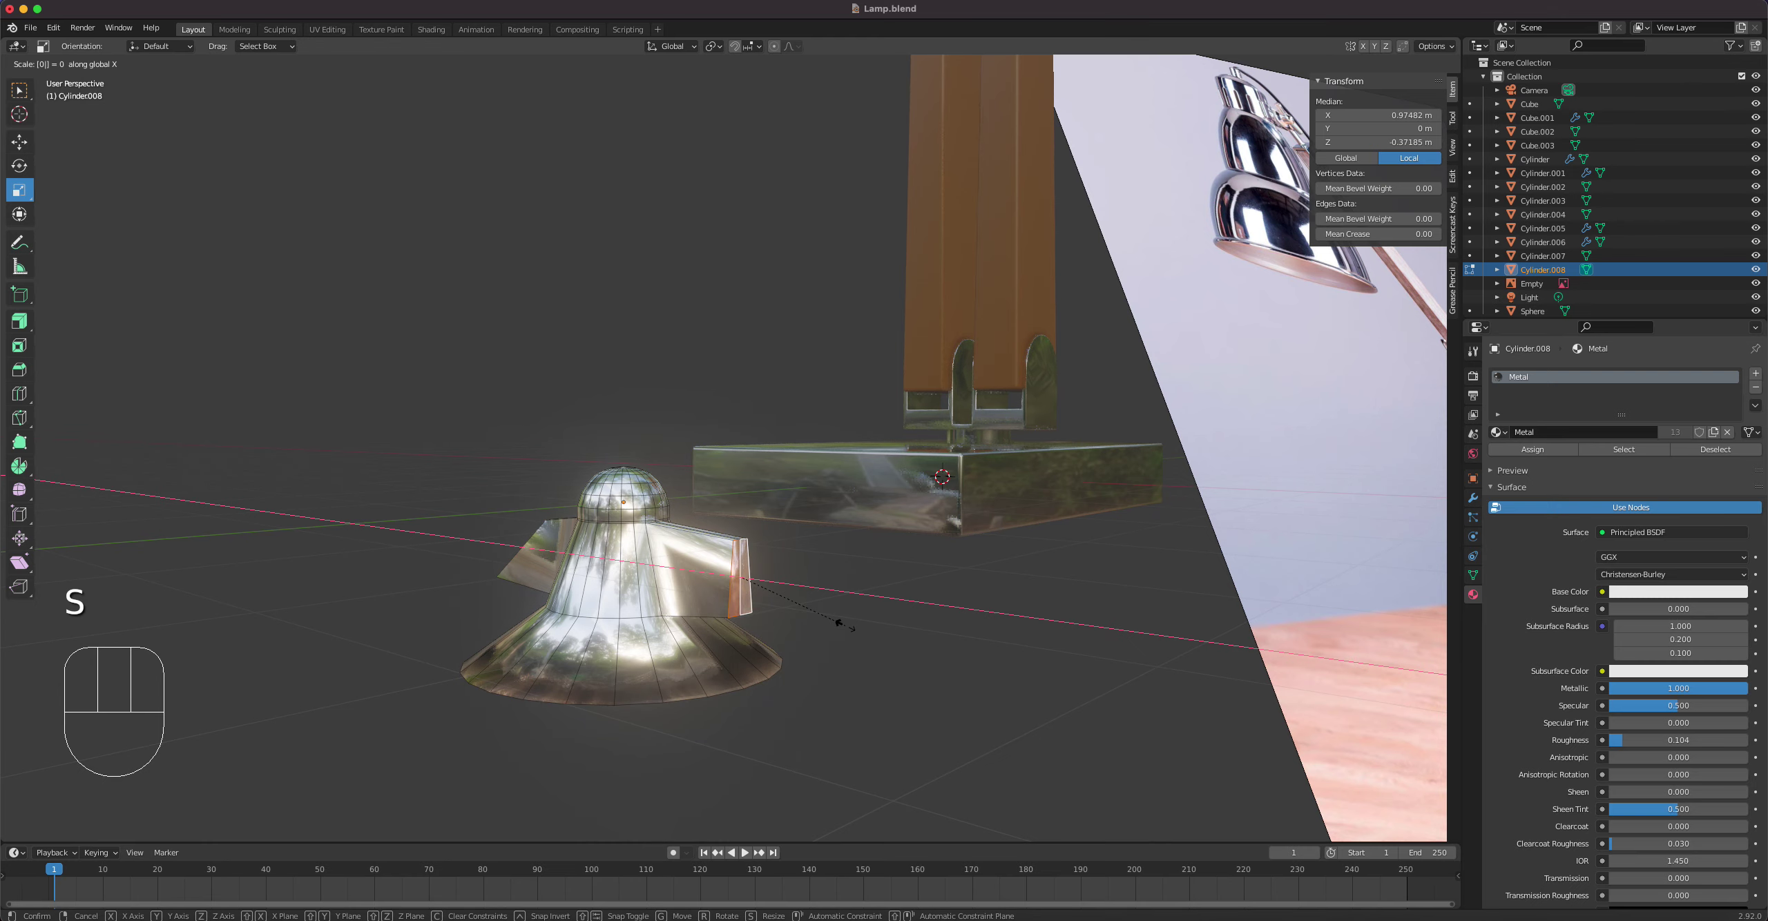
{"action": "key", "text": "Return"}
Step: Flatten the end faces of the opposite wing, on the negative X side, by scaling them to 0 along X
{"action": "middle_click_drag", "start_coordinate": [741, 580], "coordinate": [906, 599]}
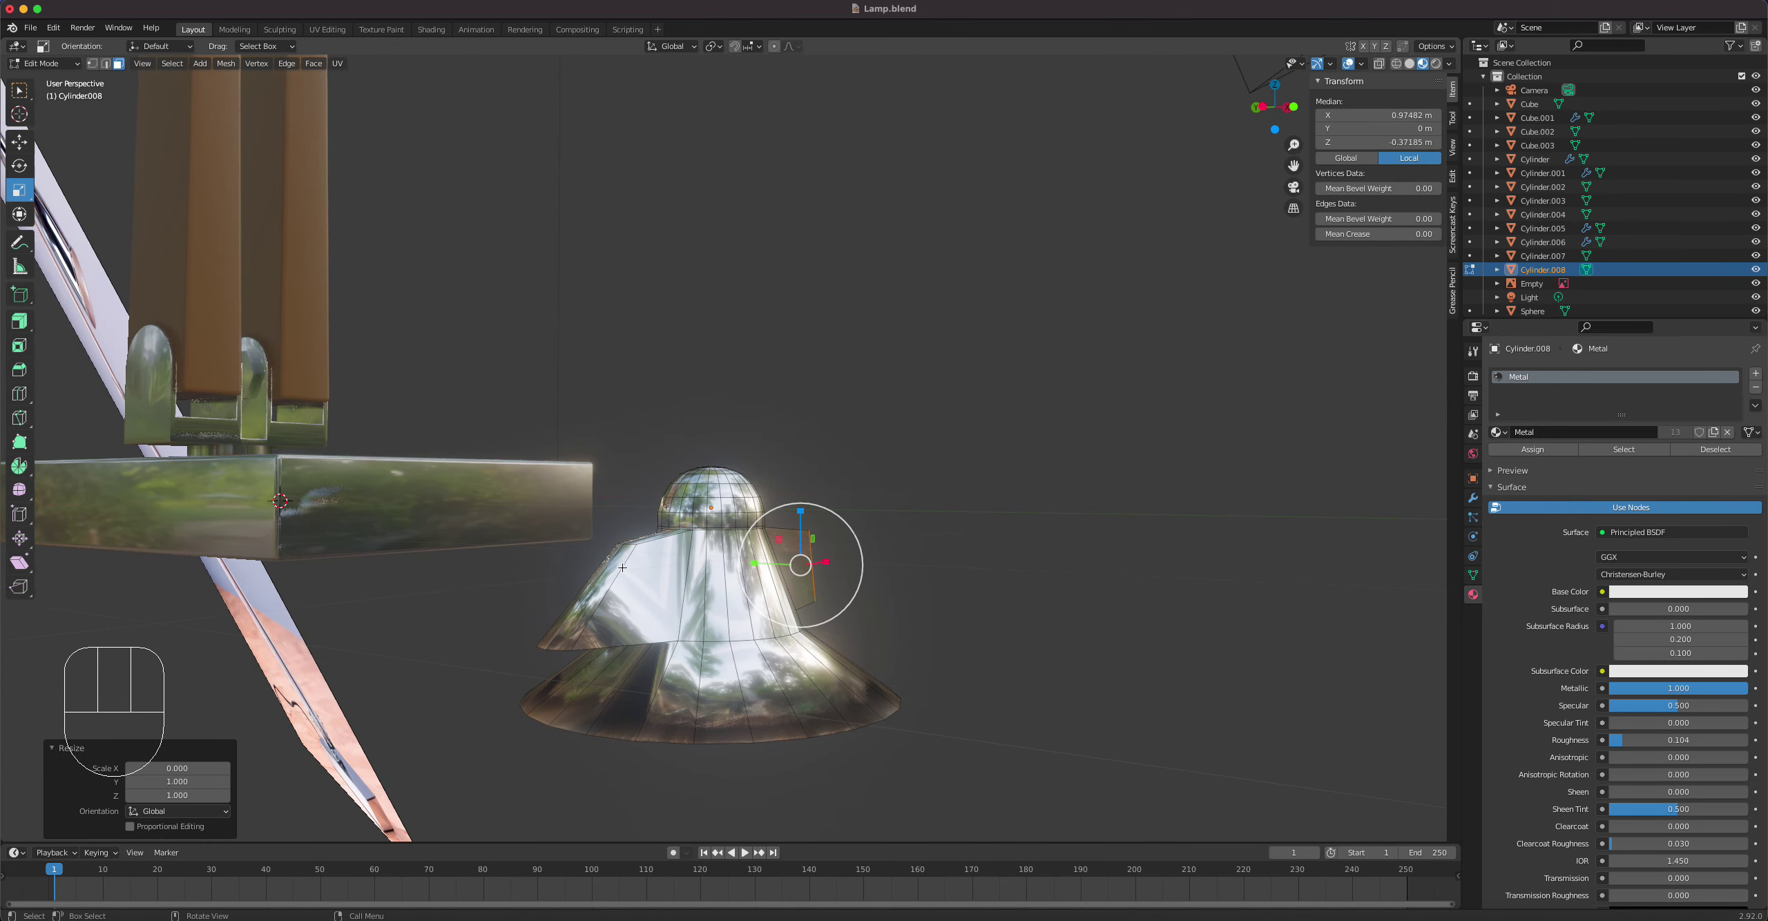
{"action": "left_click", "coordinate": [622, 568]}
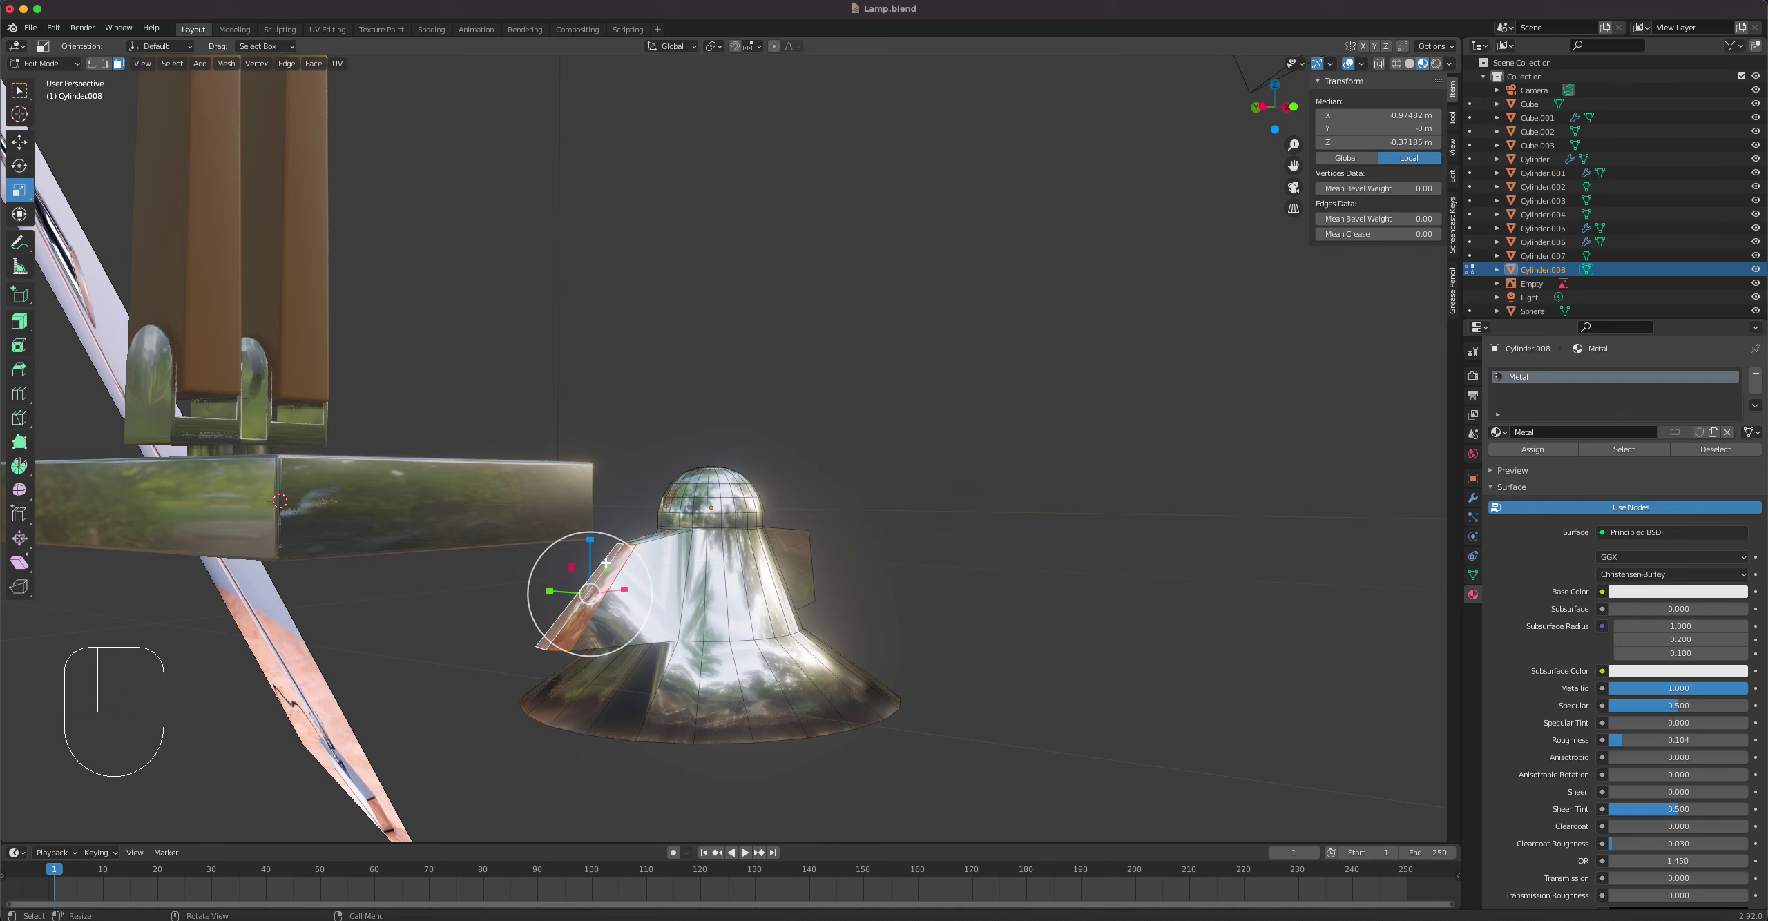
{"action": "key", "text": "s"}
{"action": "key", "text": "x"}
{"action": "key", "text": "0"}
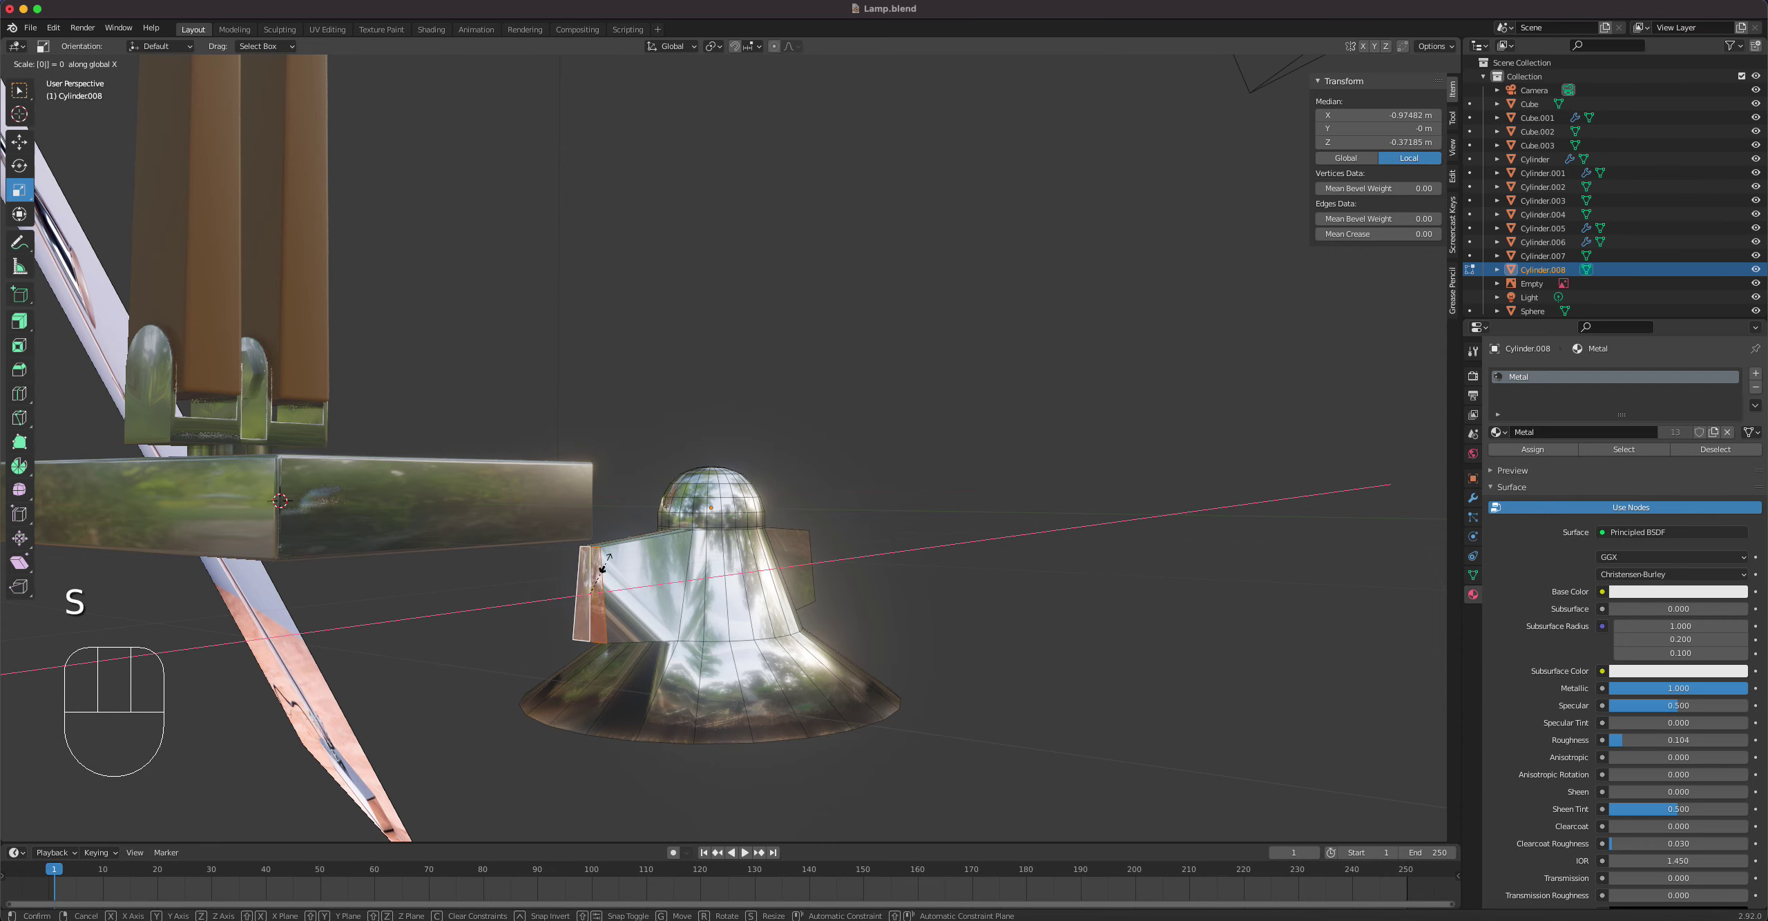
{"action": "key", "text": "Return"}
Step: Enable Auto Smooth for the winged fastener's normals at a 30° angle and inspect its shading
{"action": "middle_click_drag", "start_coordinate": [732, 589], "coordinate": [713, 634]}
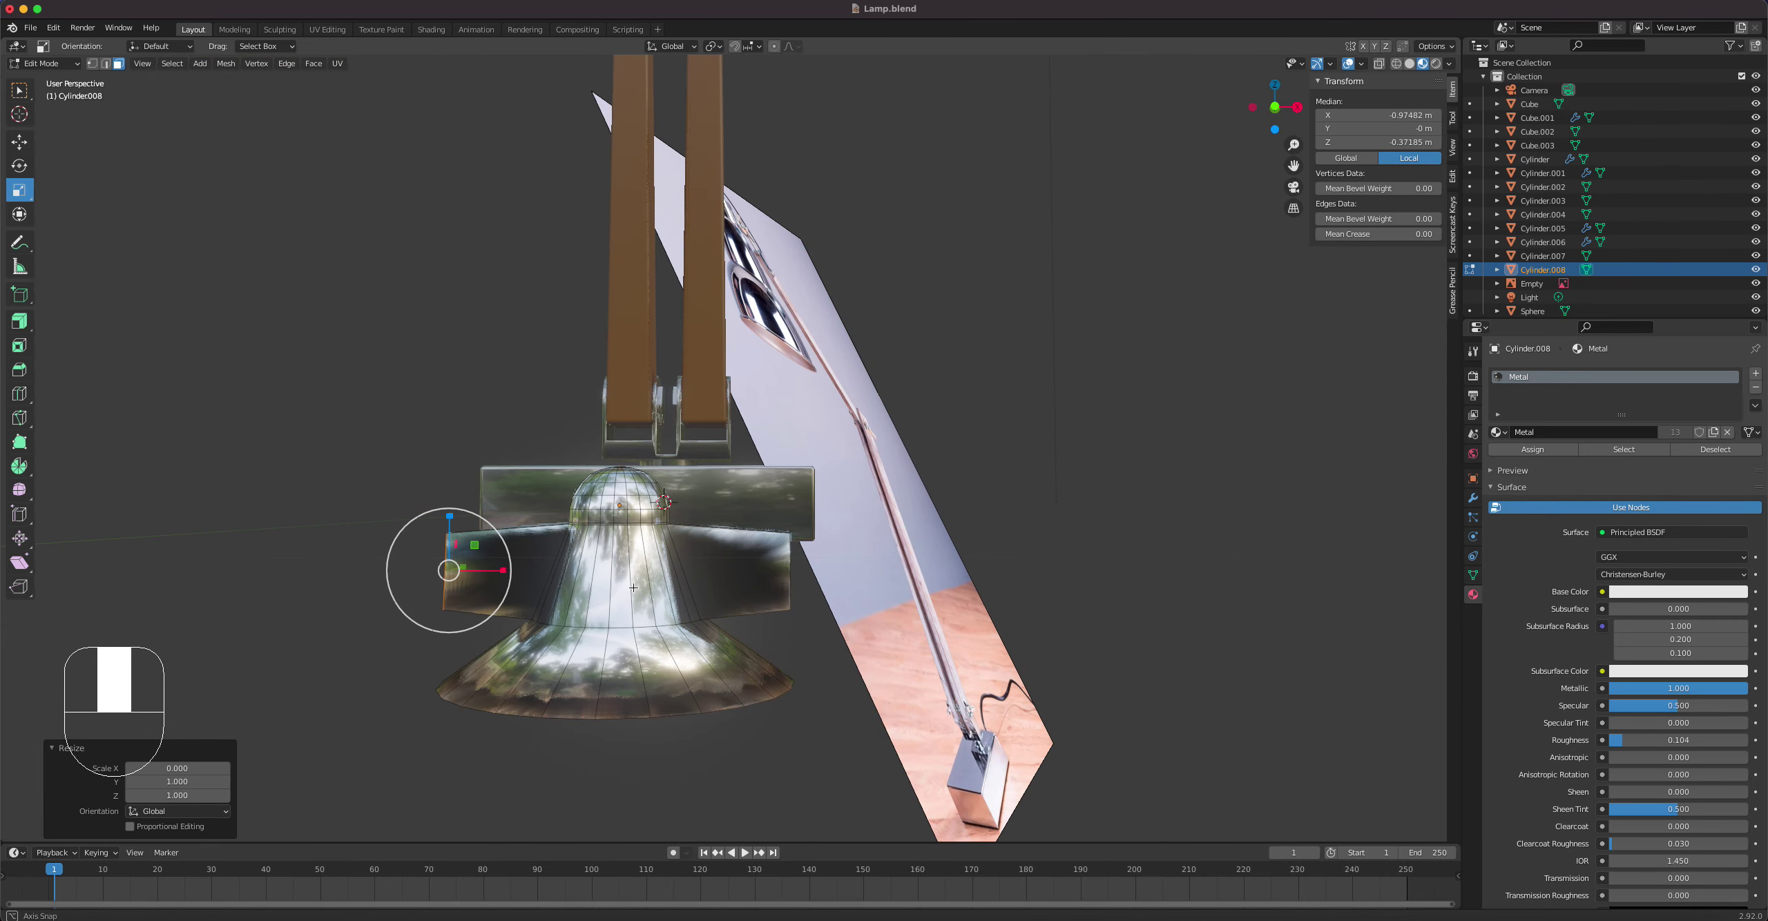
{"action": "key", "text": "Tab"}
{"action": "scroll", "coordinate": [713, 633], "scroll_direction": "up", "scroll_amount": 4}
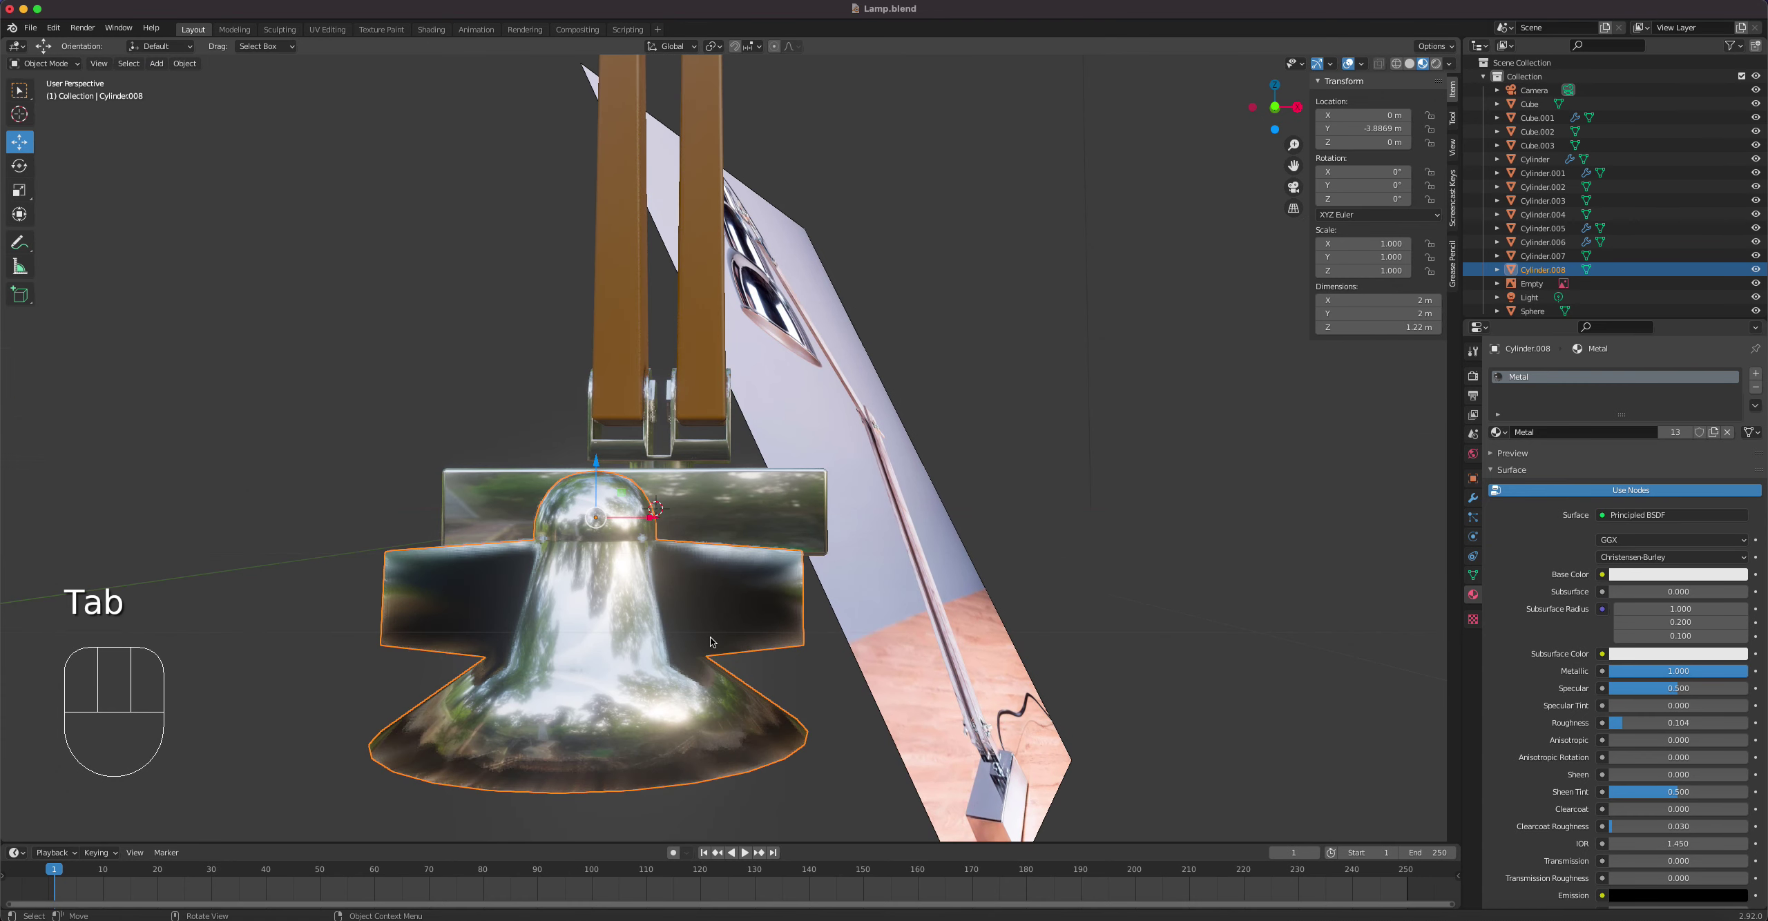
{"action": "key", "text": "Tab"}
{"action": "key", "text": "Tab"}
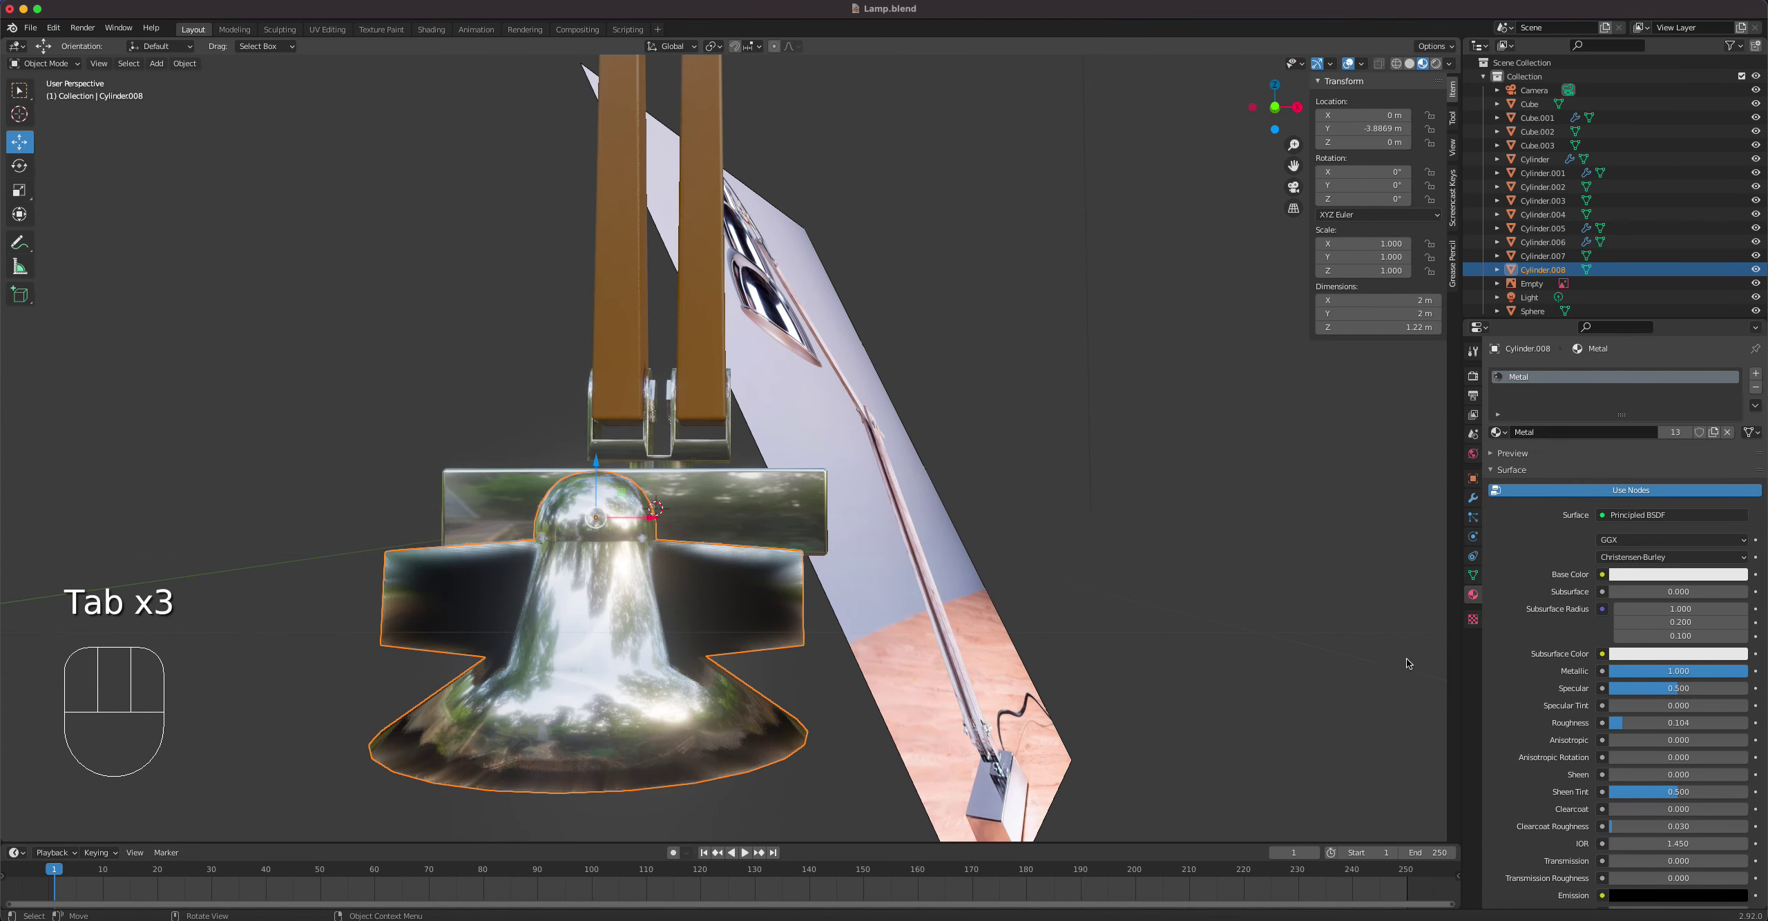
{"action": "left_click", "coordinate": [1474, 576]}
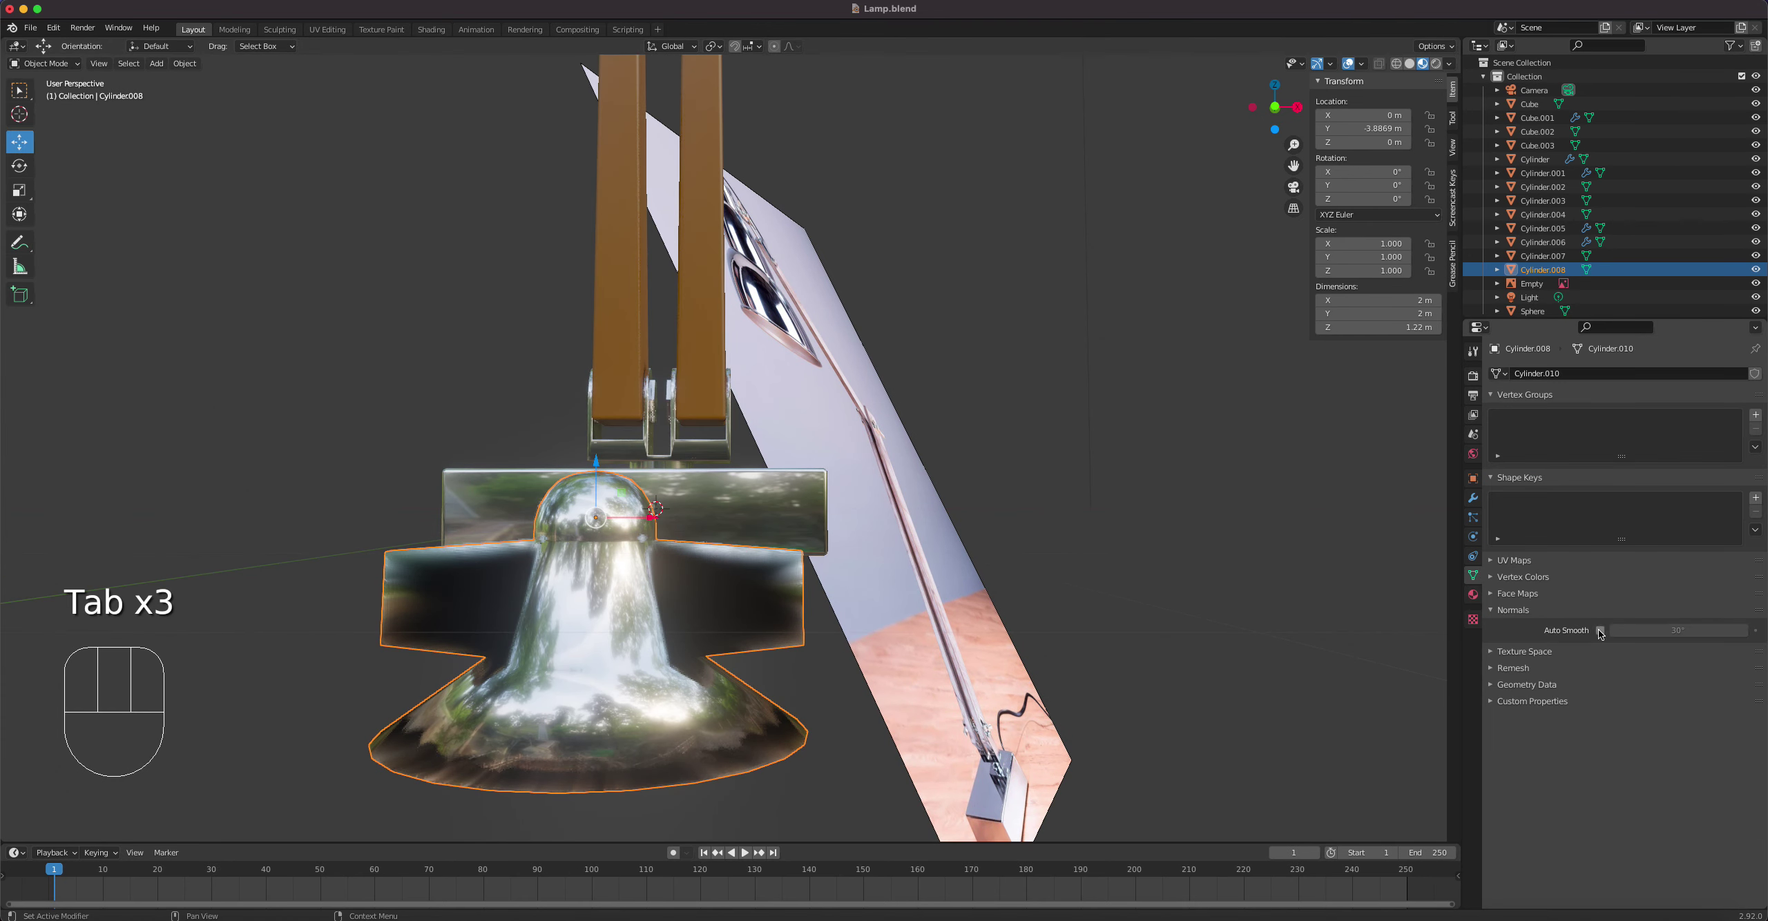
{"action": "left_click", "coordinate": [1599, 632]}
{"action": "middle_click_drag", "start_coordinate": [881, 595], "coordinate": [794, 619]}
{"action": "key", "text": "Tab"}
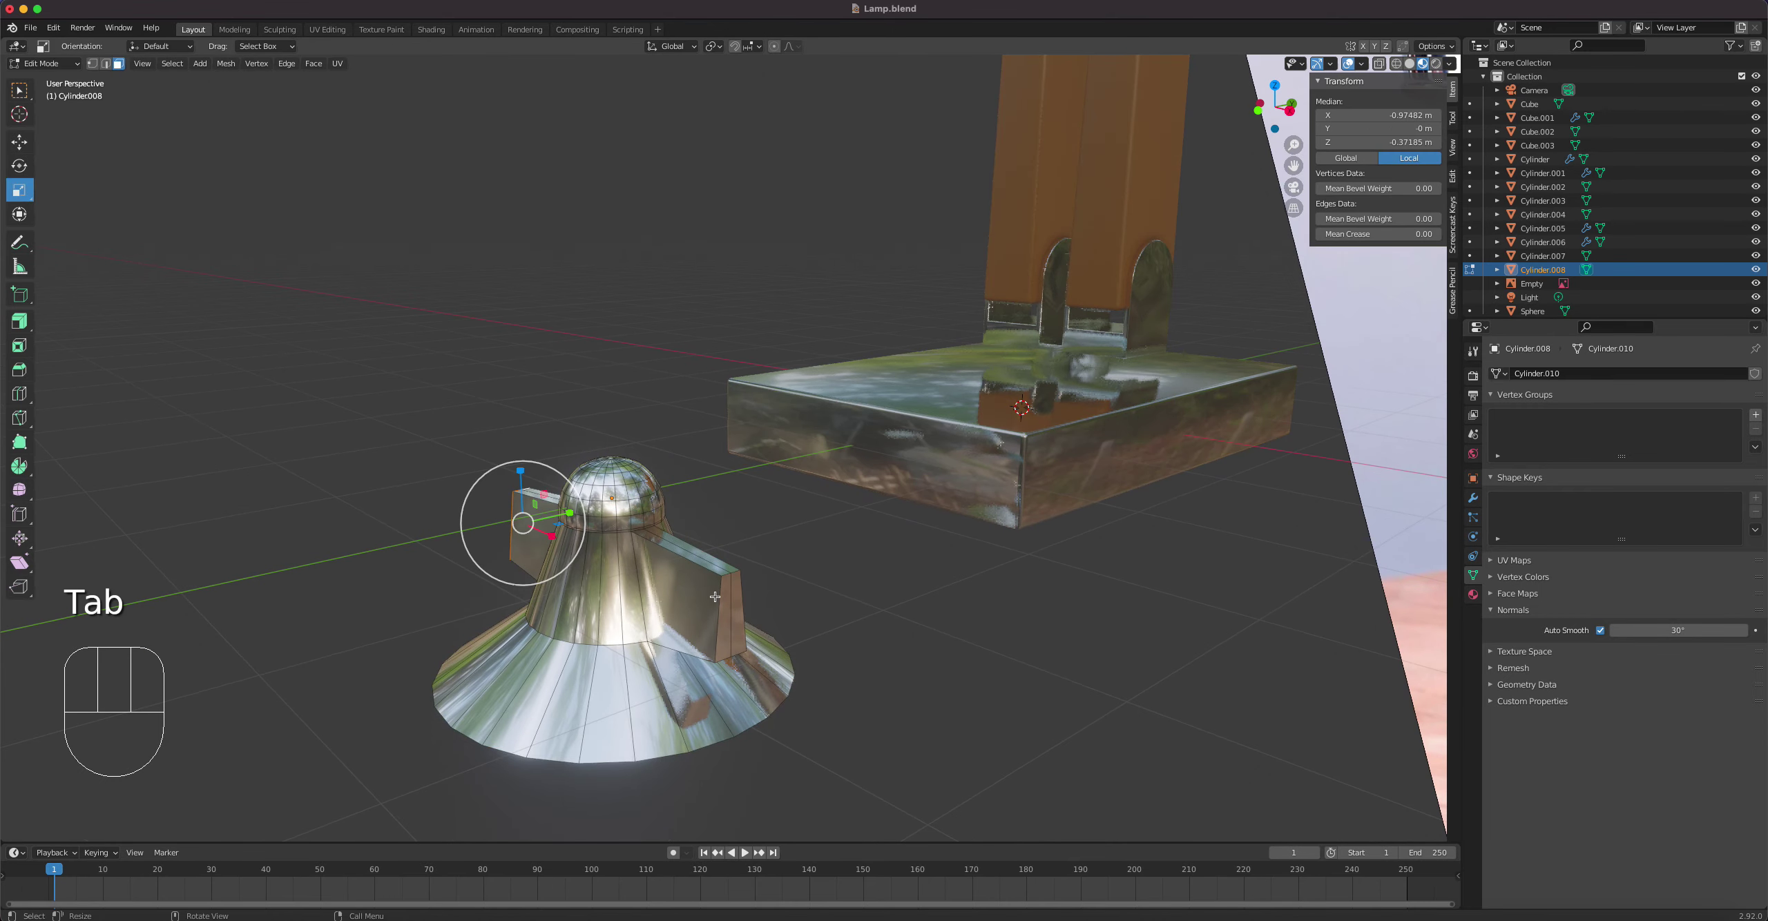
{"action": "key", "text": "Tab"}
{"action": "scroll", "coordinate": [714, 598], "scroll_direction": "up", "scroll_amount": 3}
{"action": "scroll", "coordinate": [725, 613], "scroll_direction": "down", "scroll_amount": 4}
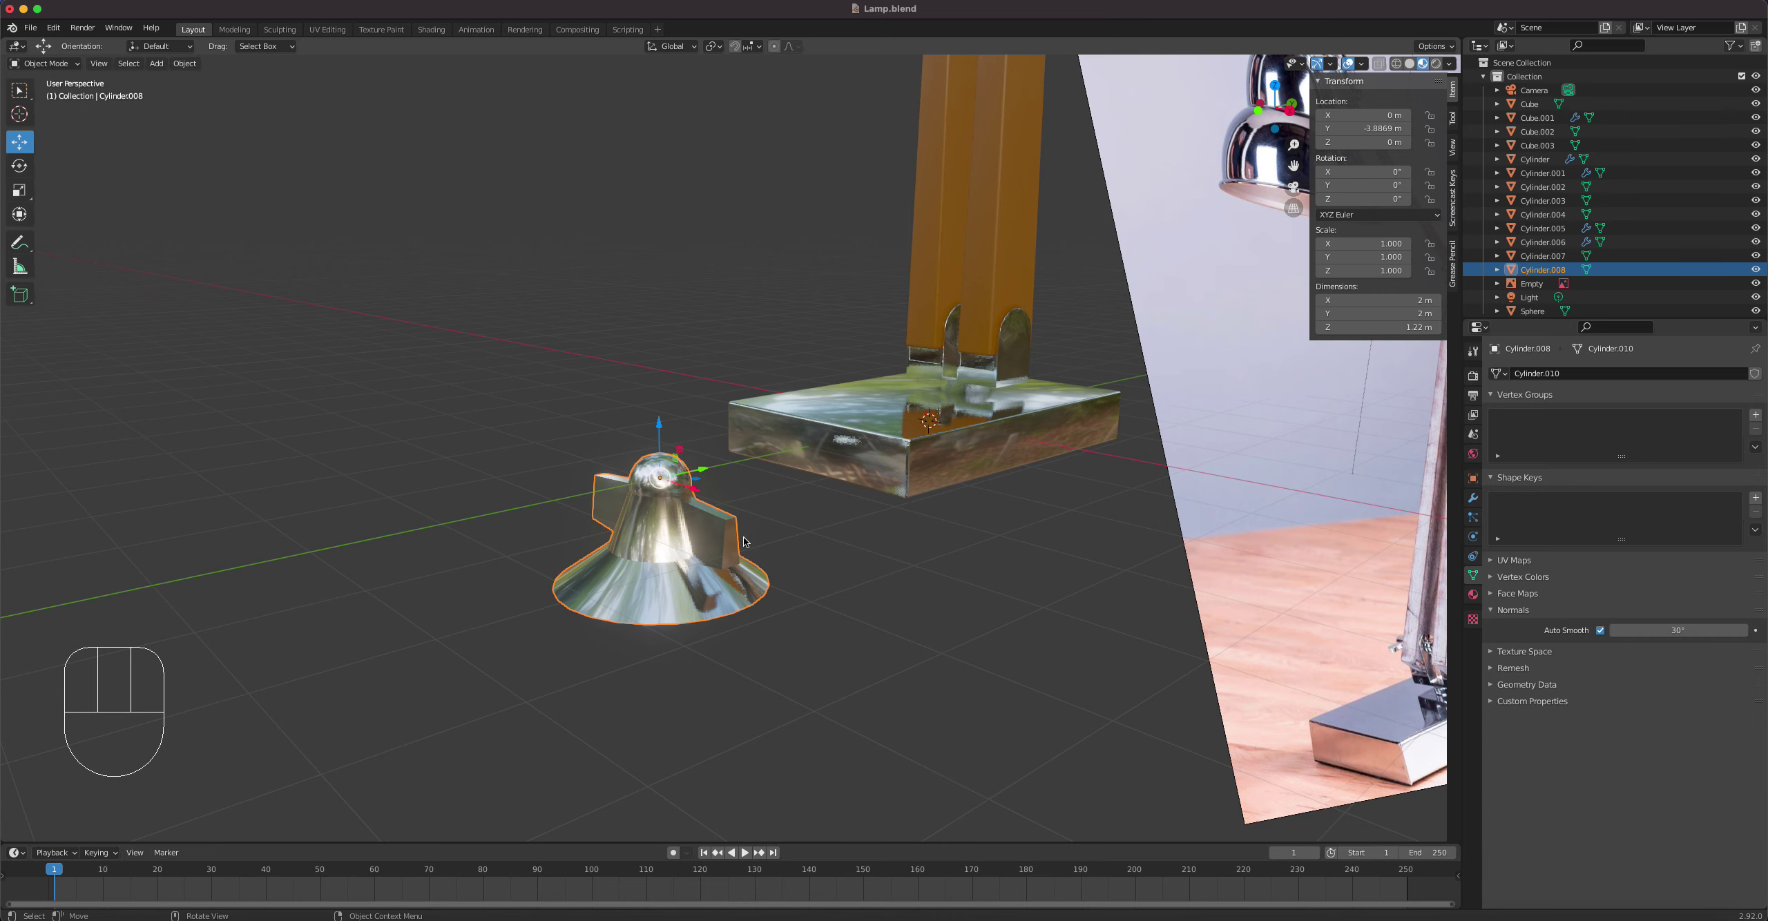
Step: Rotate the winged fastener 90° about the global Y axis and scale it uniformly to about 0.378
{"action": "middle_click_drag", "start_coordinate": [749, 582], "coordinate": [741, 519]}
{"action": "key", "text": "Tab"}
{"action": "key", "text": "Tab"}
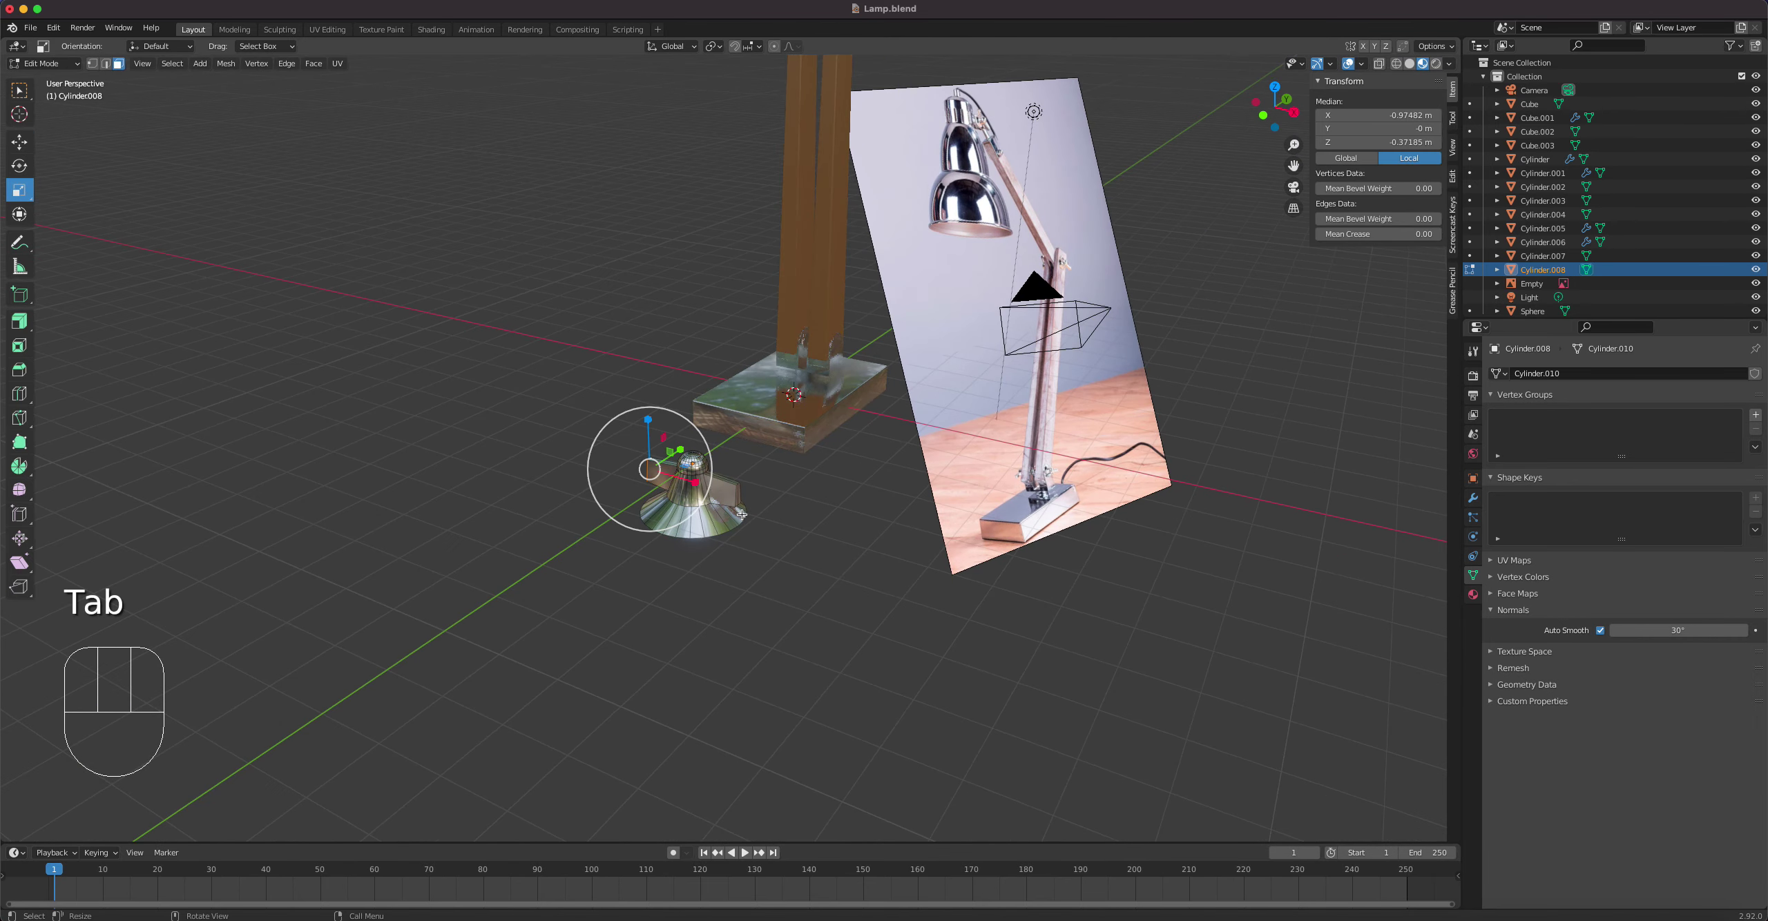
{"action": "scroll", "coordinate": [741, 520], "scroll_direction": "down", "scroll_amount": 3}
{"action": "scroll", "coordinate": [741, 519], "scroll_direction": "up", "scroll_amount": 5}
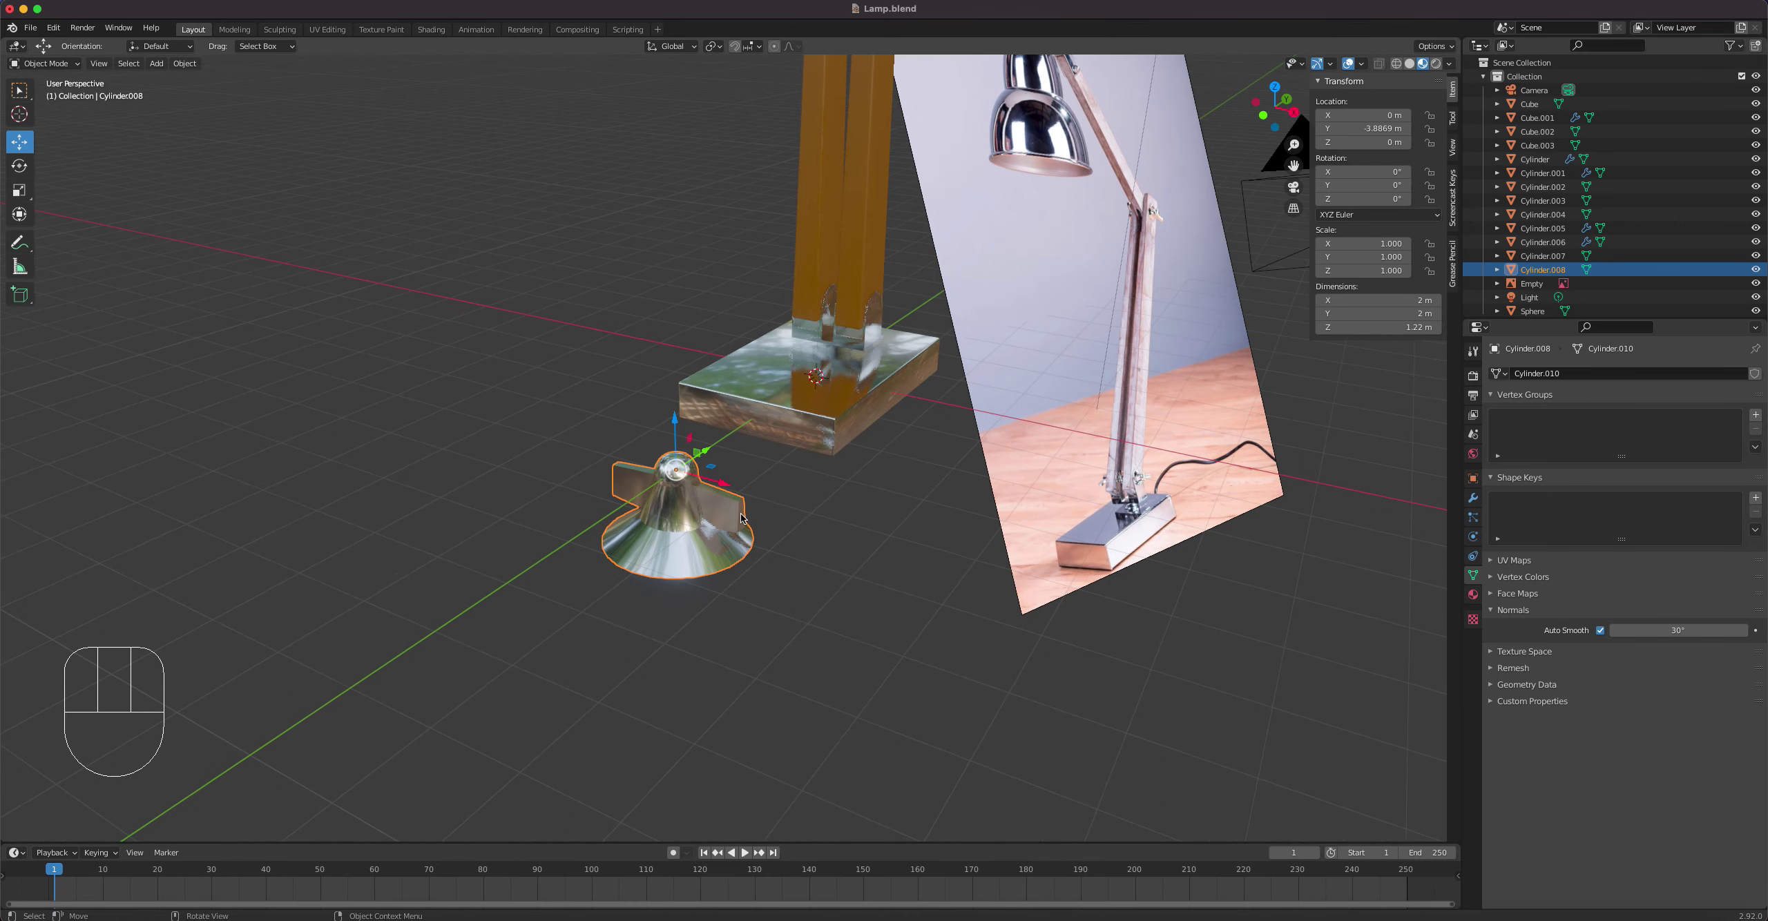
{"action": "key", "text": "KP_1"}
{"action": "type", "text": "r"}
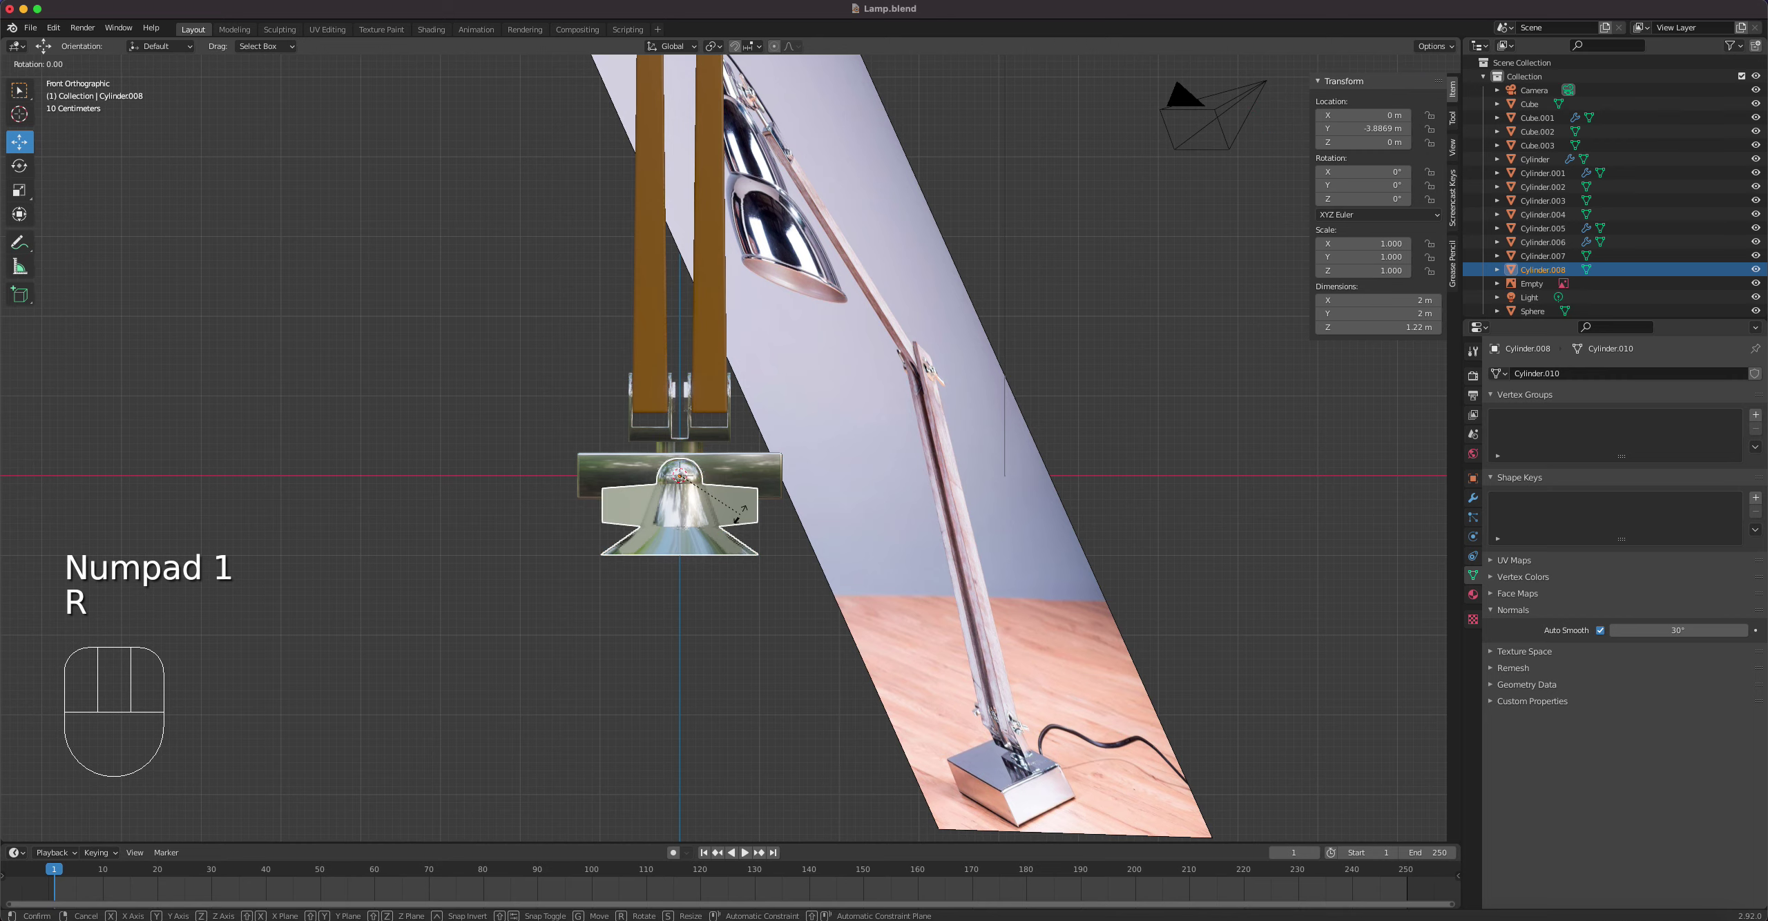
{"action": "type", "text": "y90"}
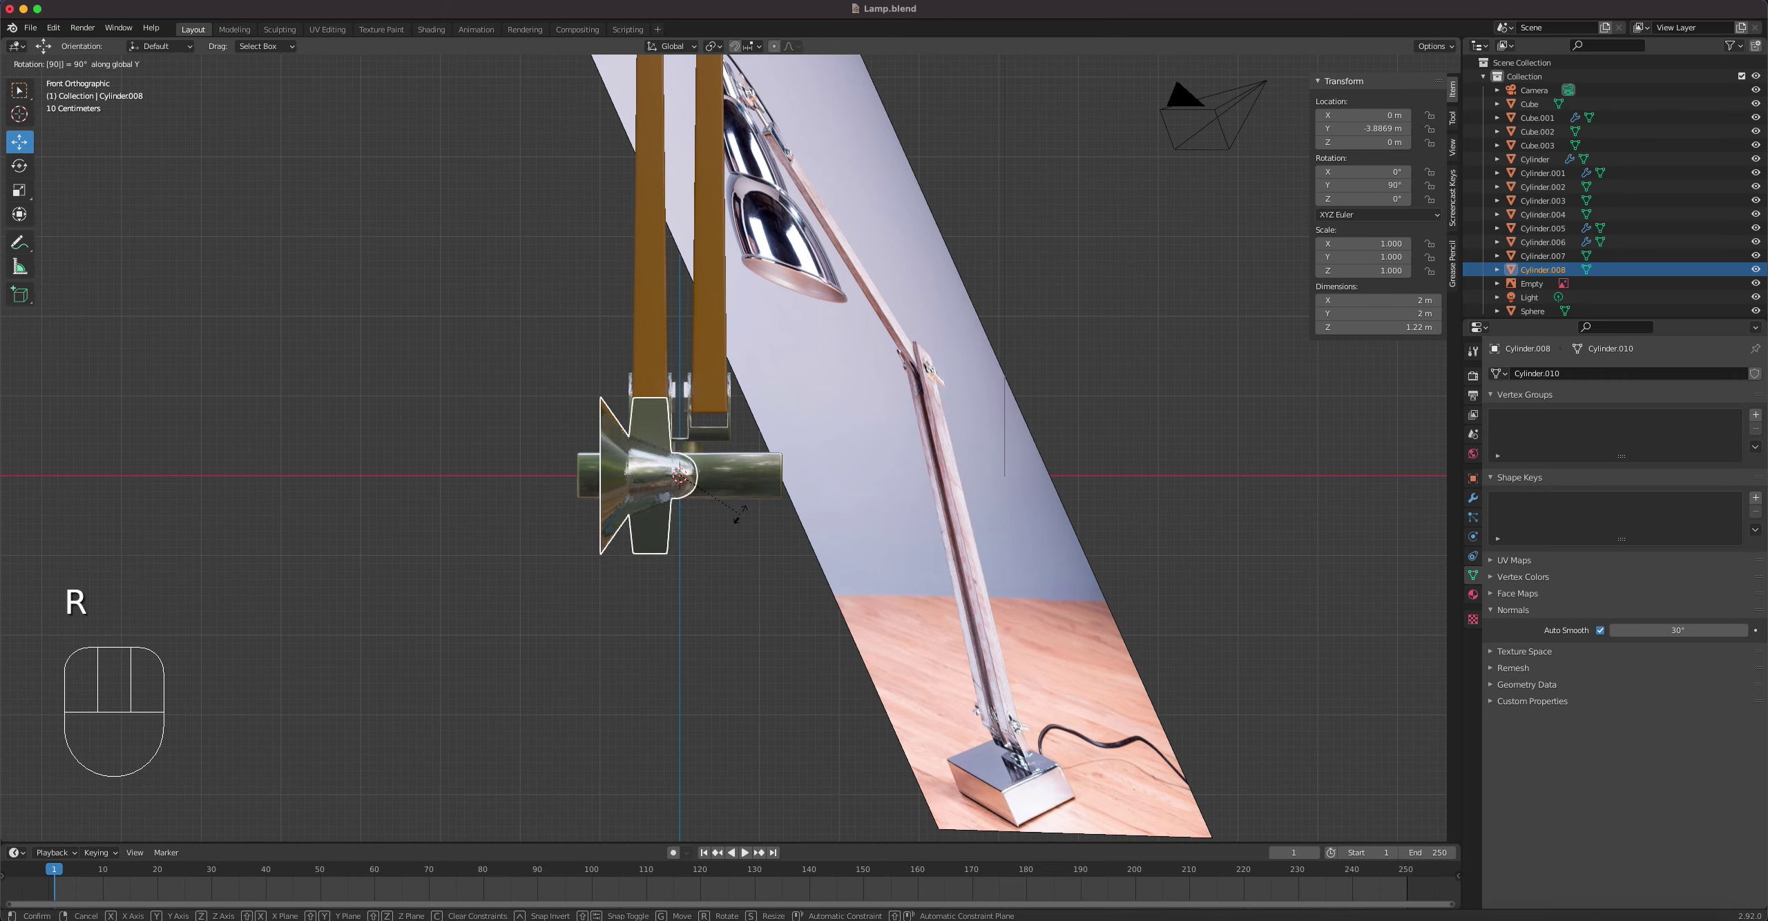
{"action": "key", "text": "Return"}
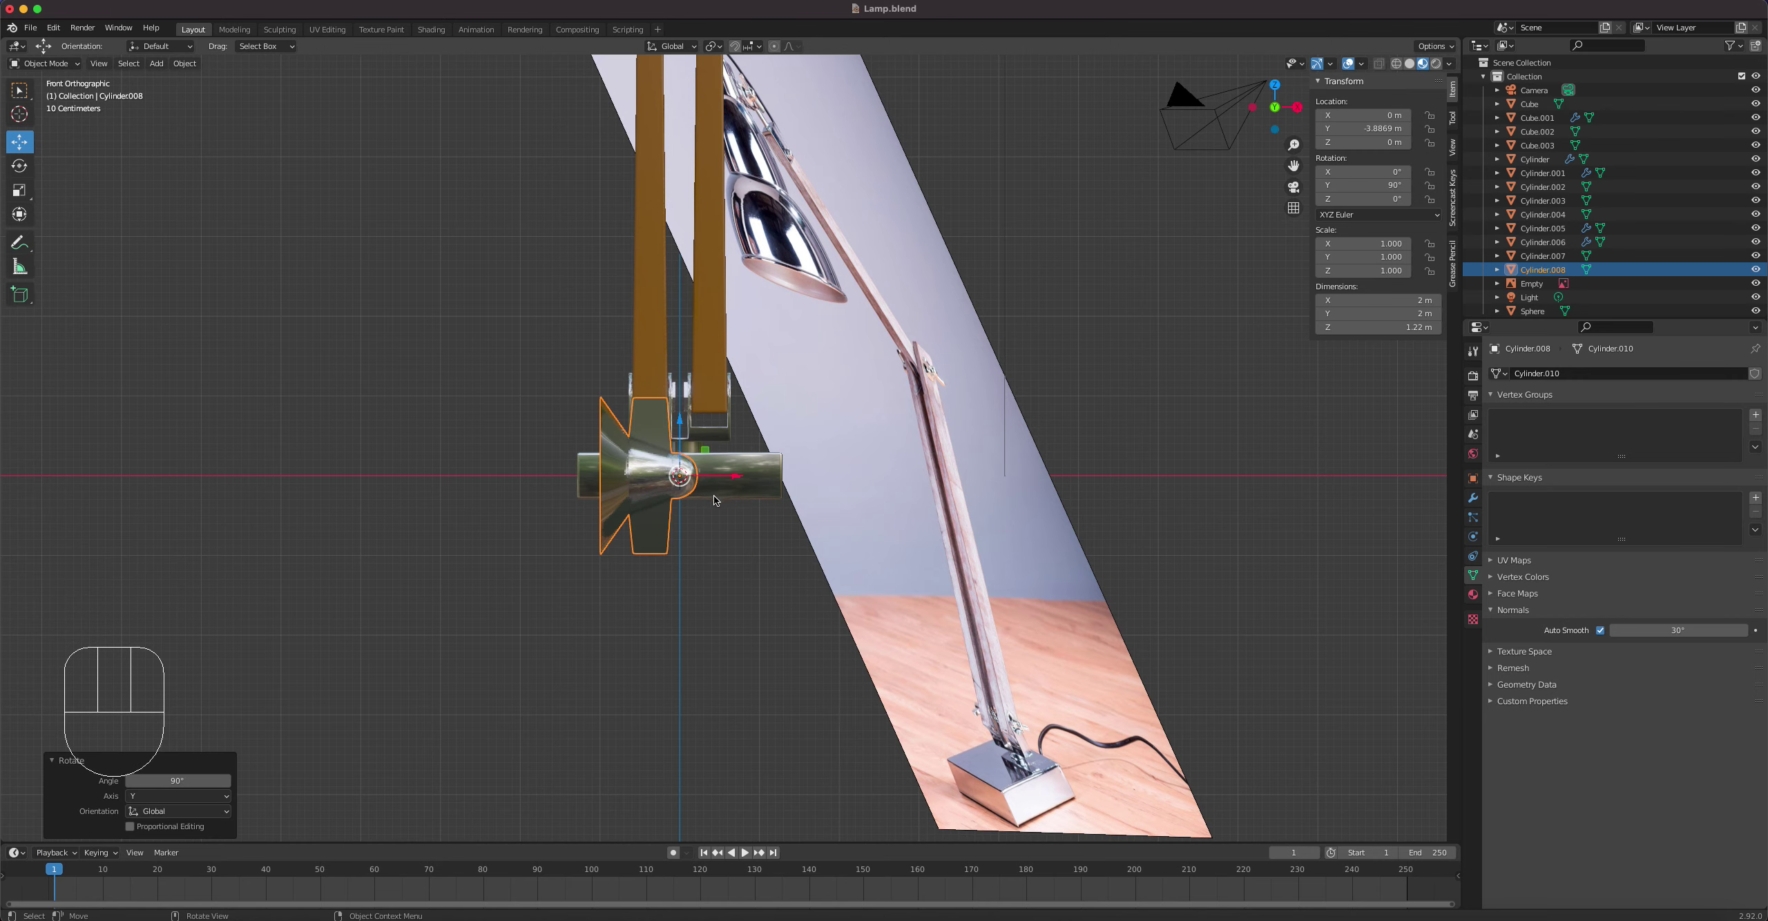
{"action": "key", "text": "s"}
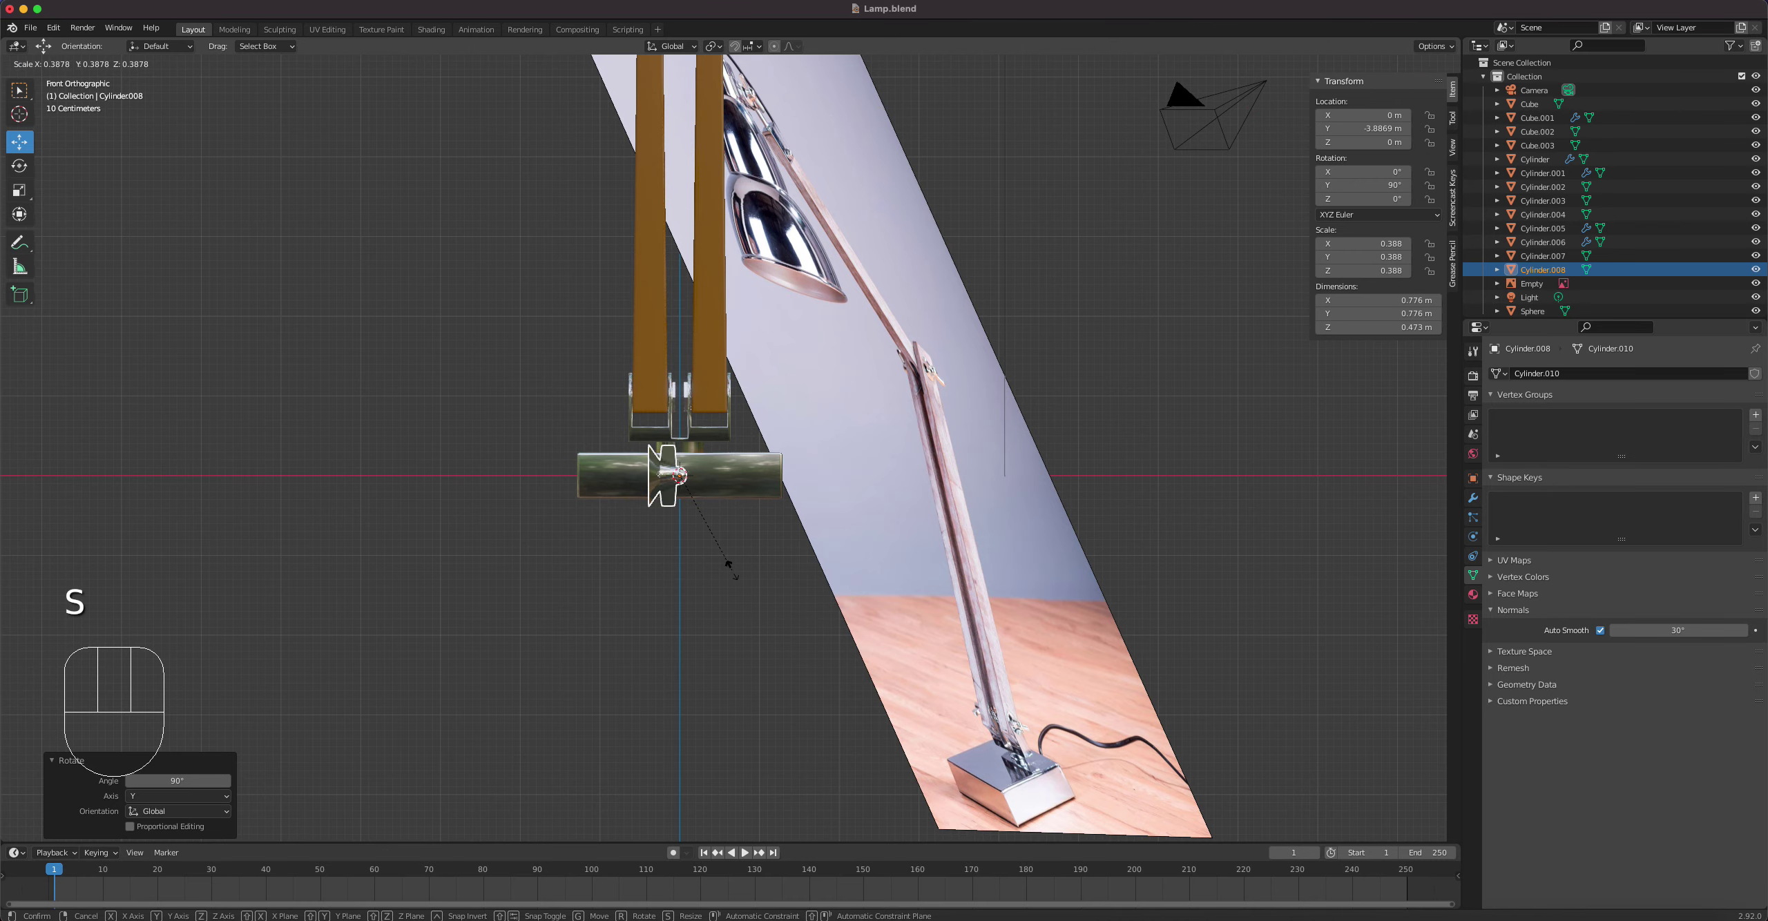
{"action": "left_click", "coordinate": [730, 574]}
Step: Select the rim edge loop of the fastener's flared base and move it along negative X, lengthening the fastener to about 0.59 m
{"action": "scroll", "coordinate": [676, 477], "scroll_direction": "up", "scroll_amount": 3}
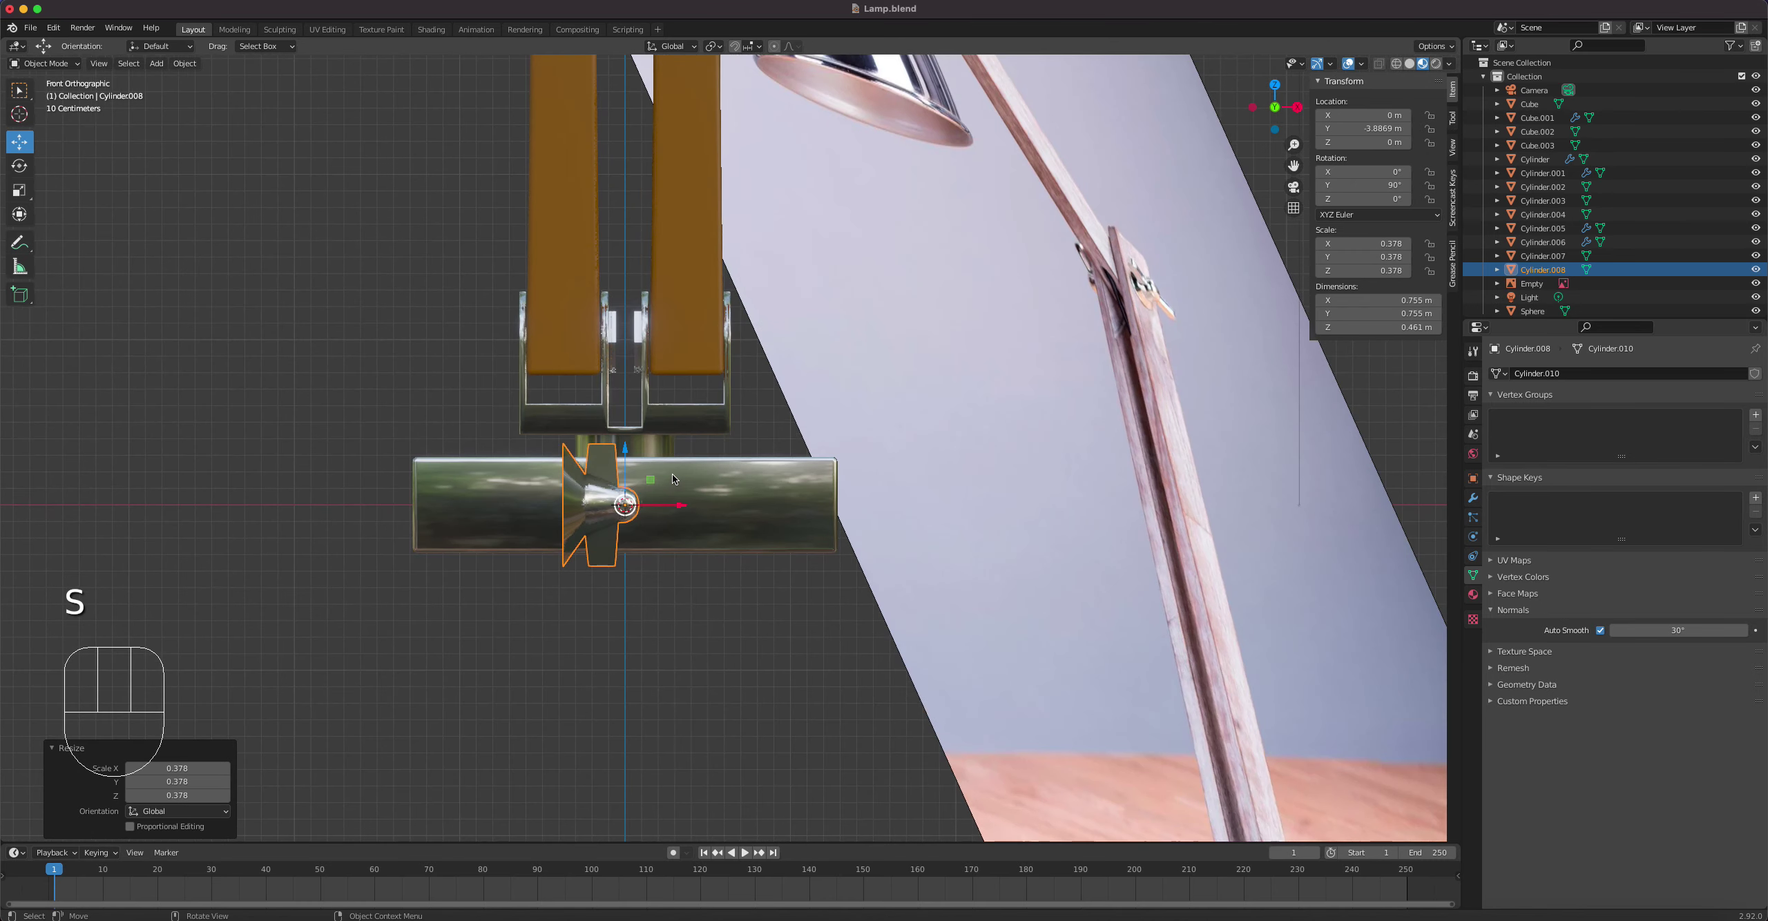
{"action": "key", "text": "Tab"}
{"action": "middle_click_drag", "start_coordinate": [615, 480], "coordinate": [732, 487], "text": "shift"}
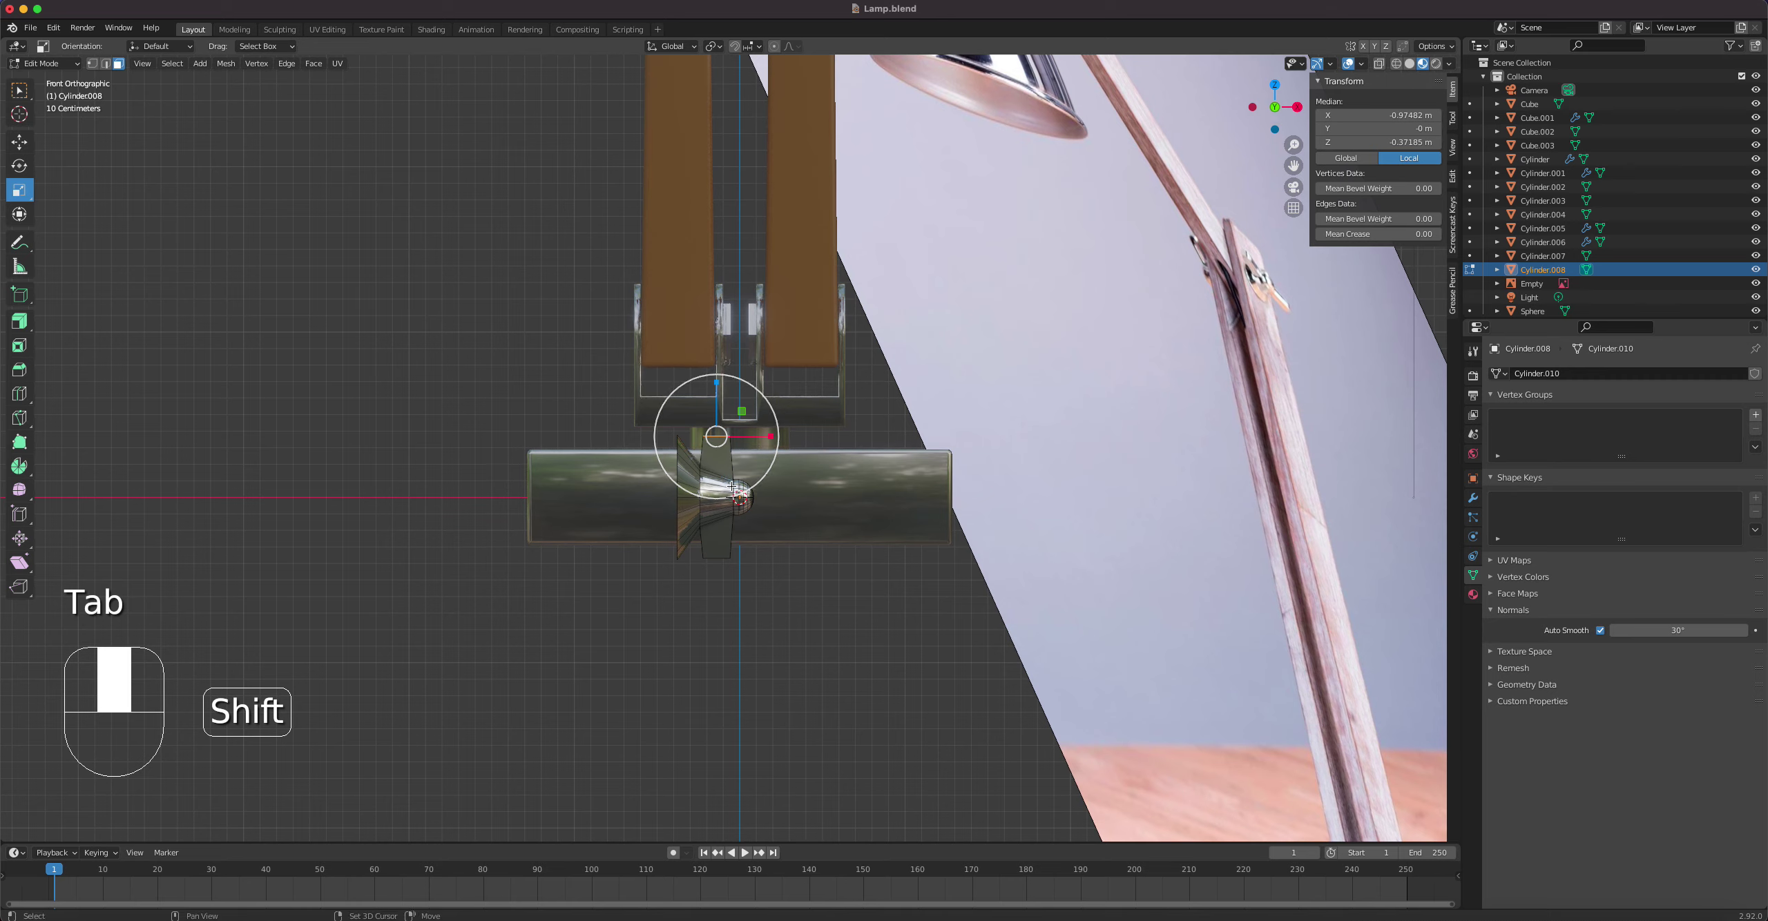
{"action": "left_click", "coordinate": [677, 473]}
{"action": "left_click", "coordinate": [677, 473], "text": "alt"}
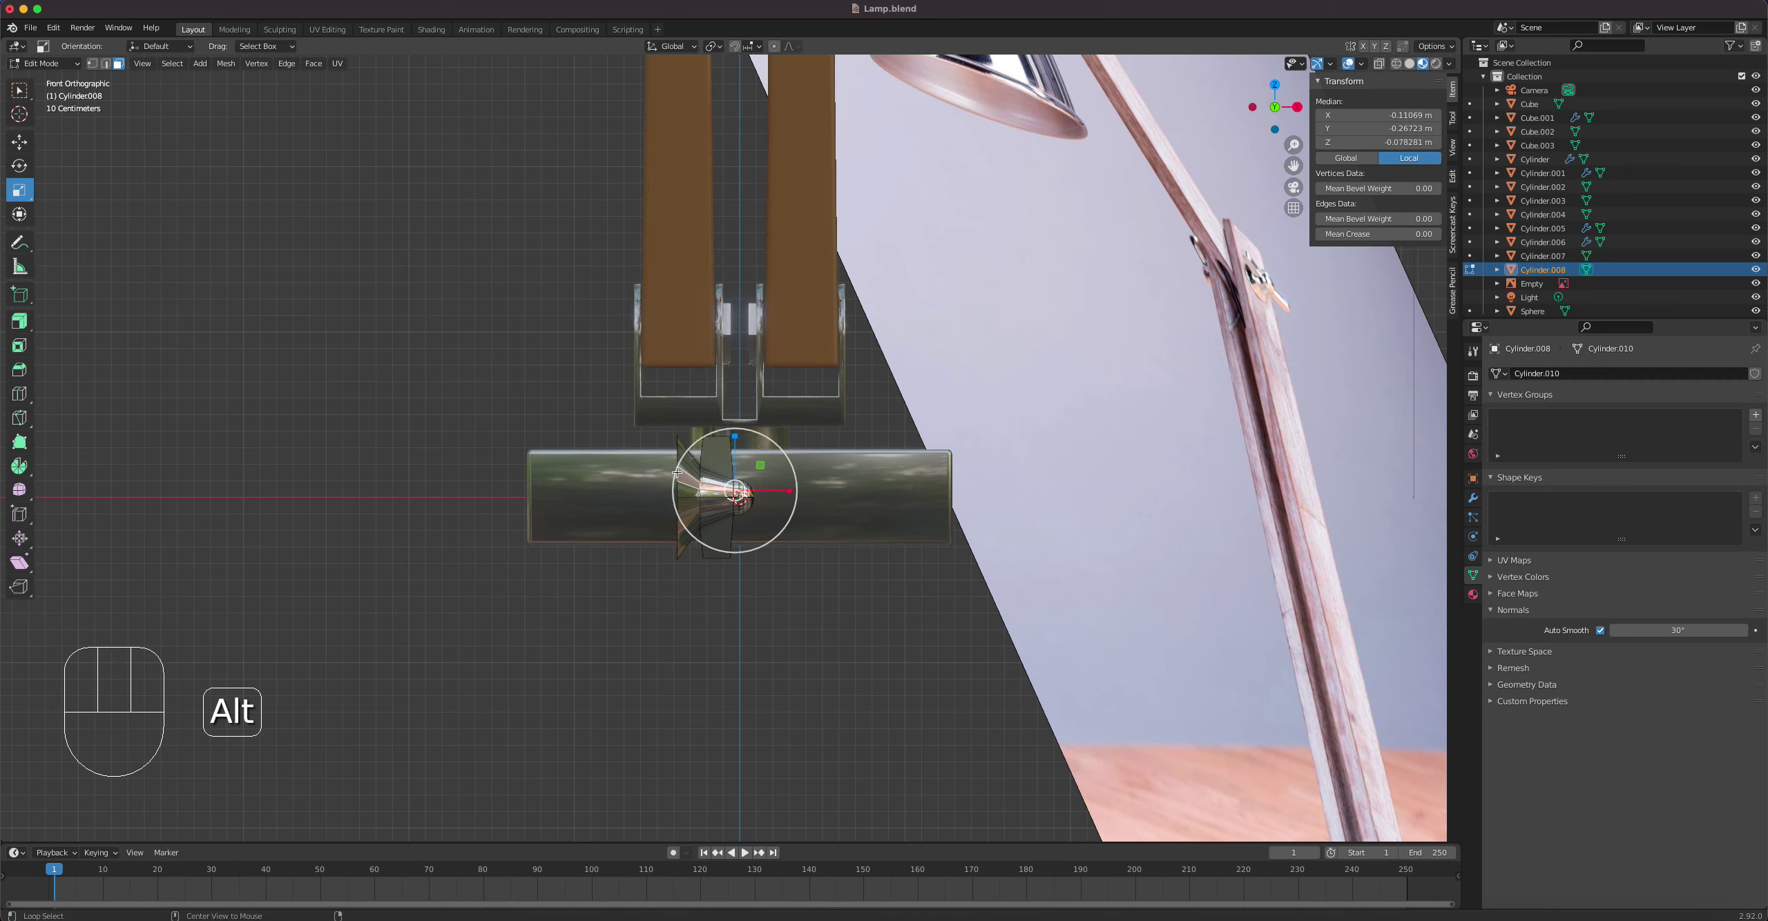
{"action": "key", "text": "2"}
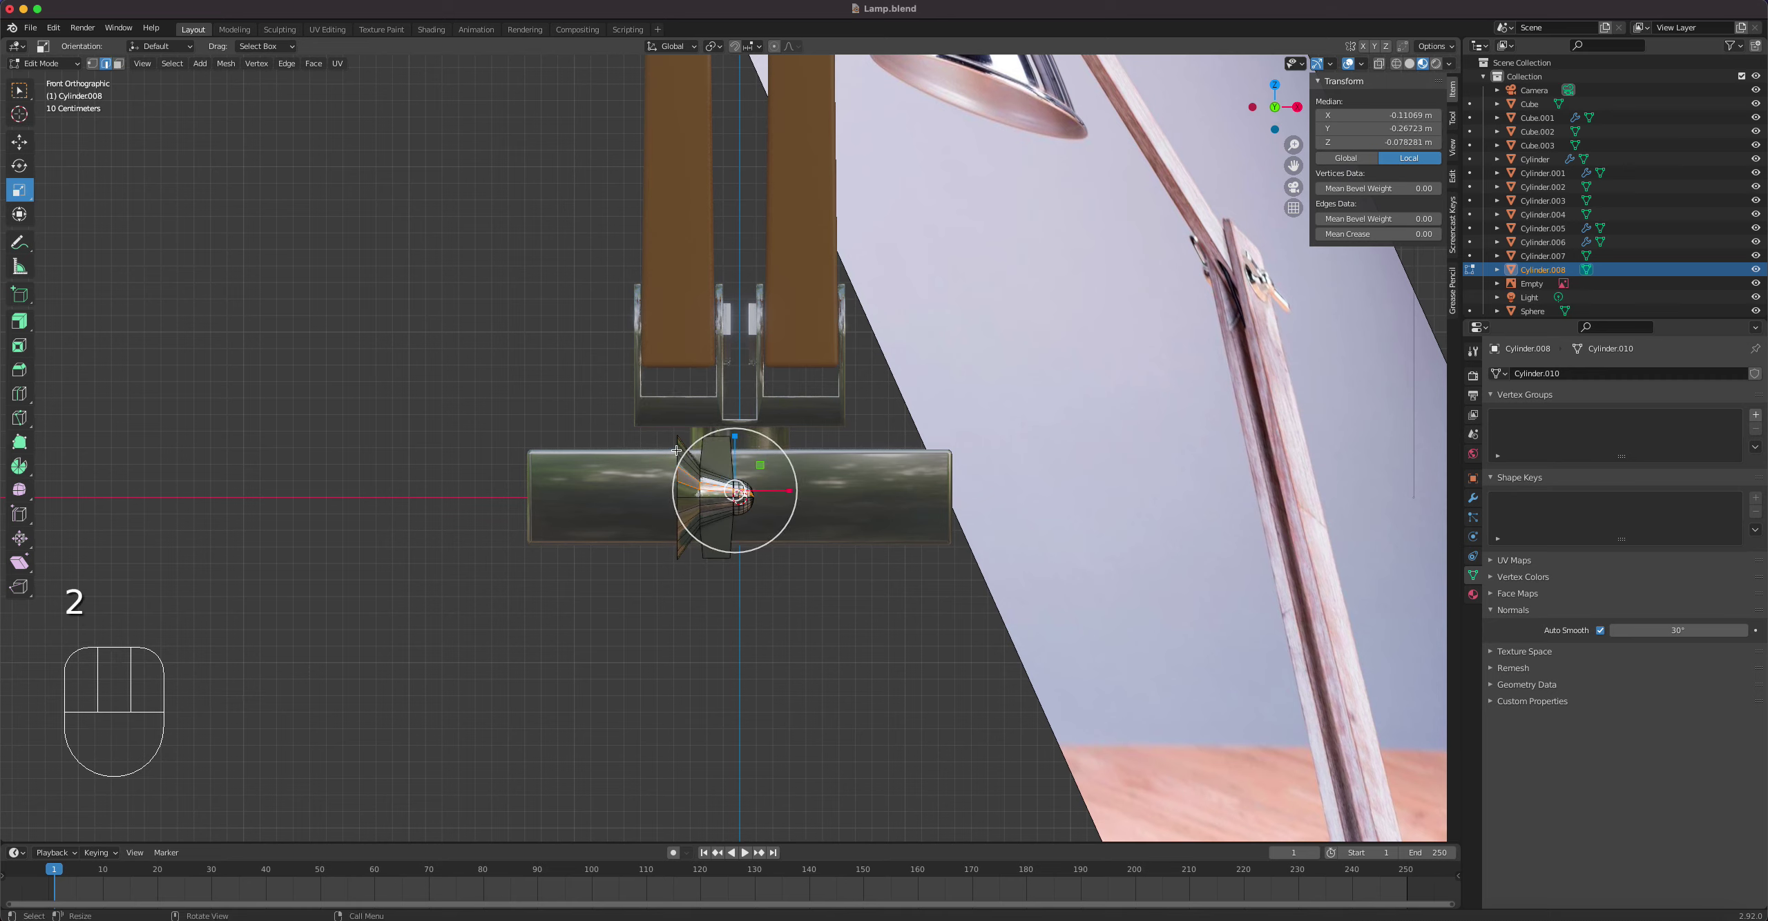
{"action": "left_click", "coordinate": [675, 459], "text": "alt"}
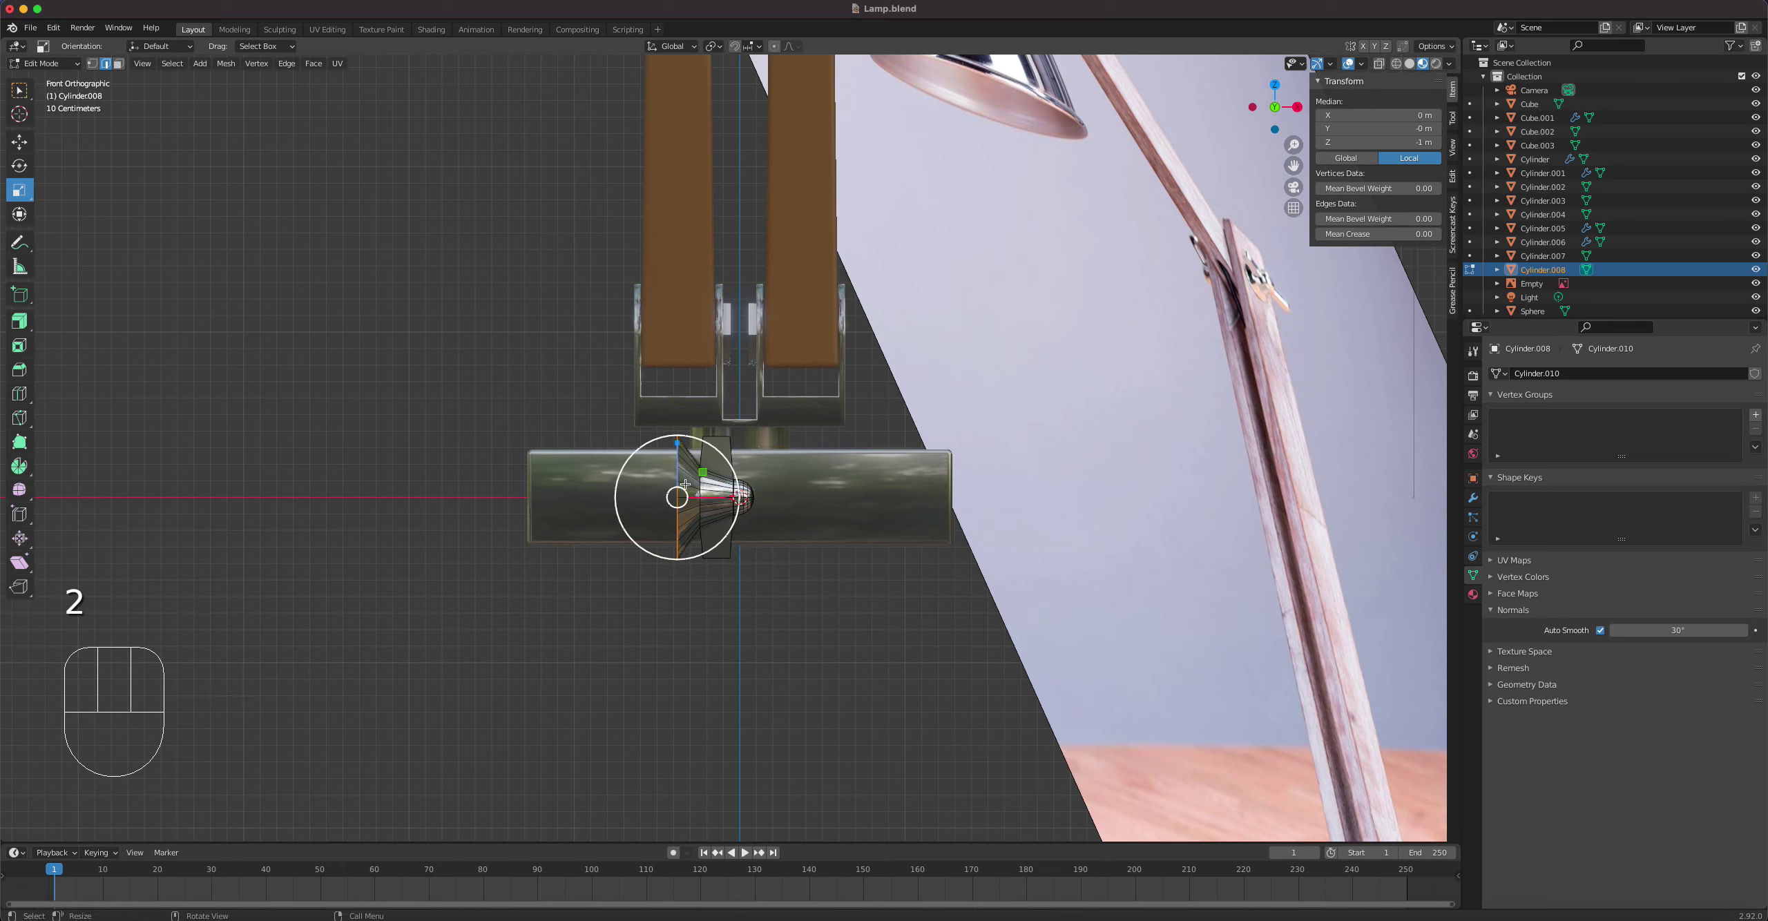
{"action": "left_click", "coordinate": [21, 143]}
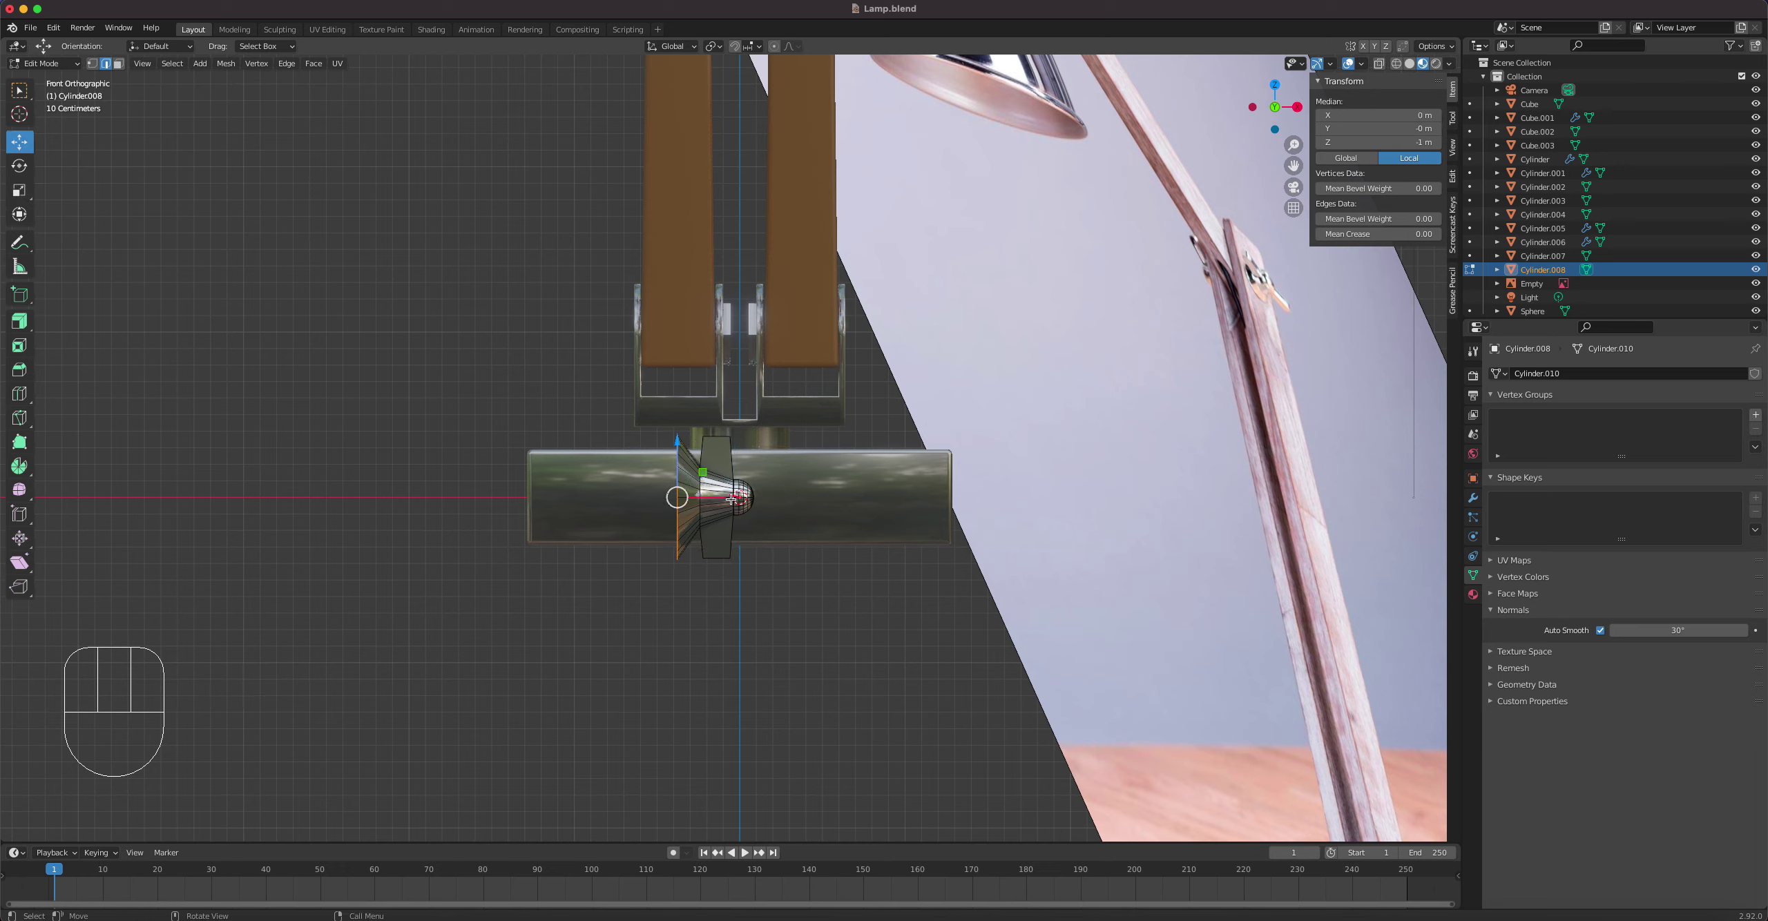
{"action": "left_click_drag", "start_coordinate": [731, 498], "coordinate": [707, 498]}
{"action": "key", "text": "Tab"}
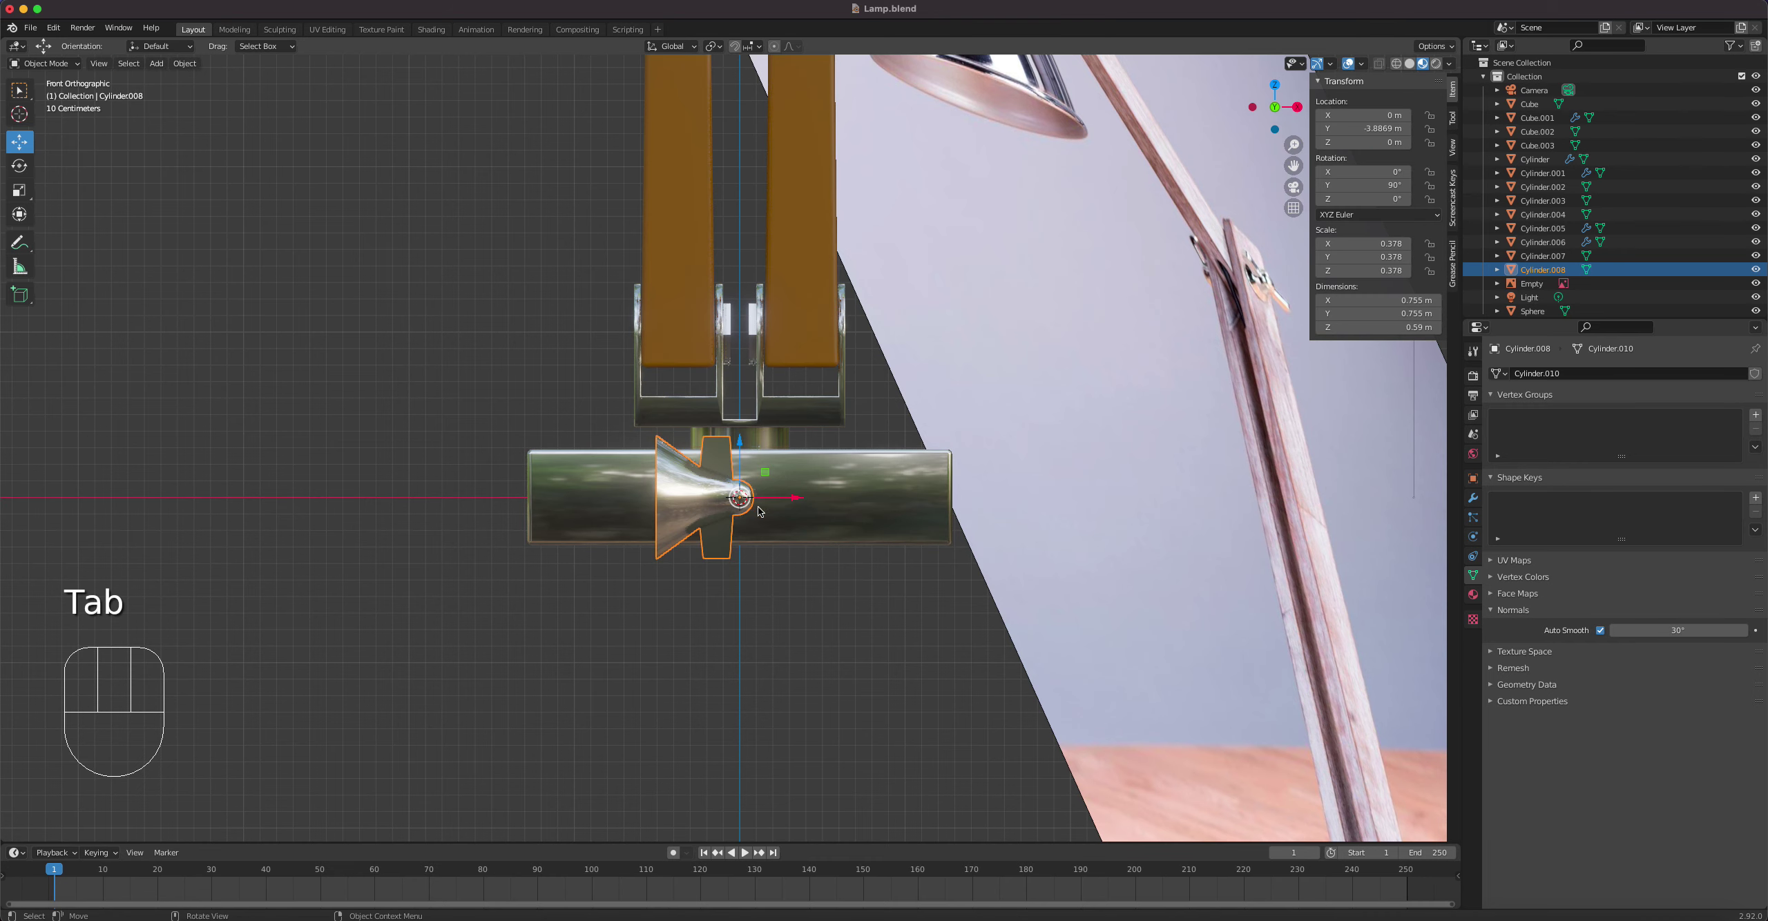
Step: Move the fastener beside the outer face of the positive-X bracket, about X 1.157 m and Z 1.023 m, and scale it by about 0.713
{"action": "key", "text": "g"}
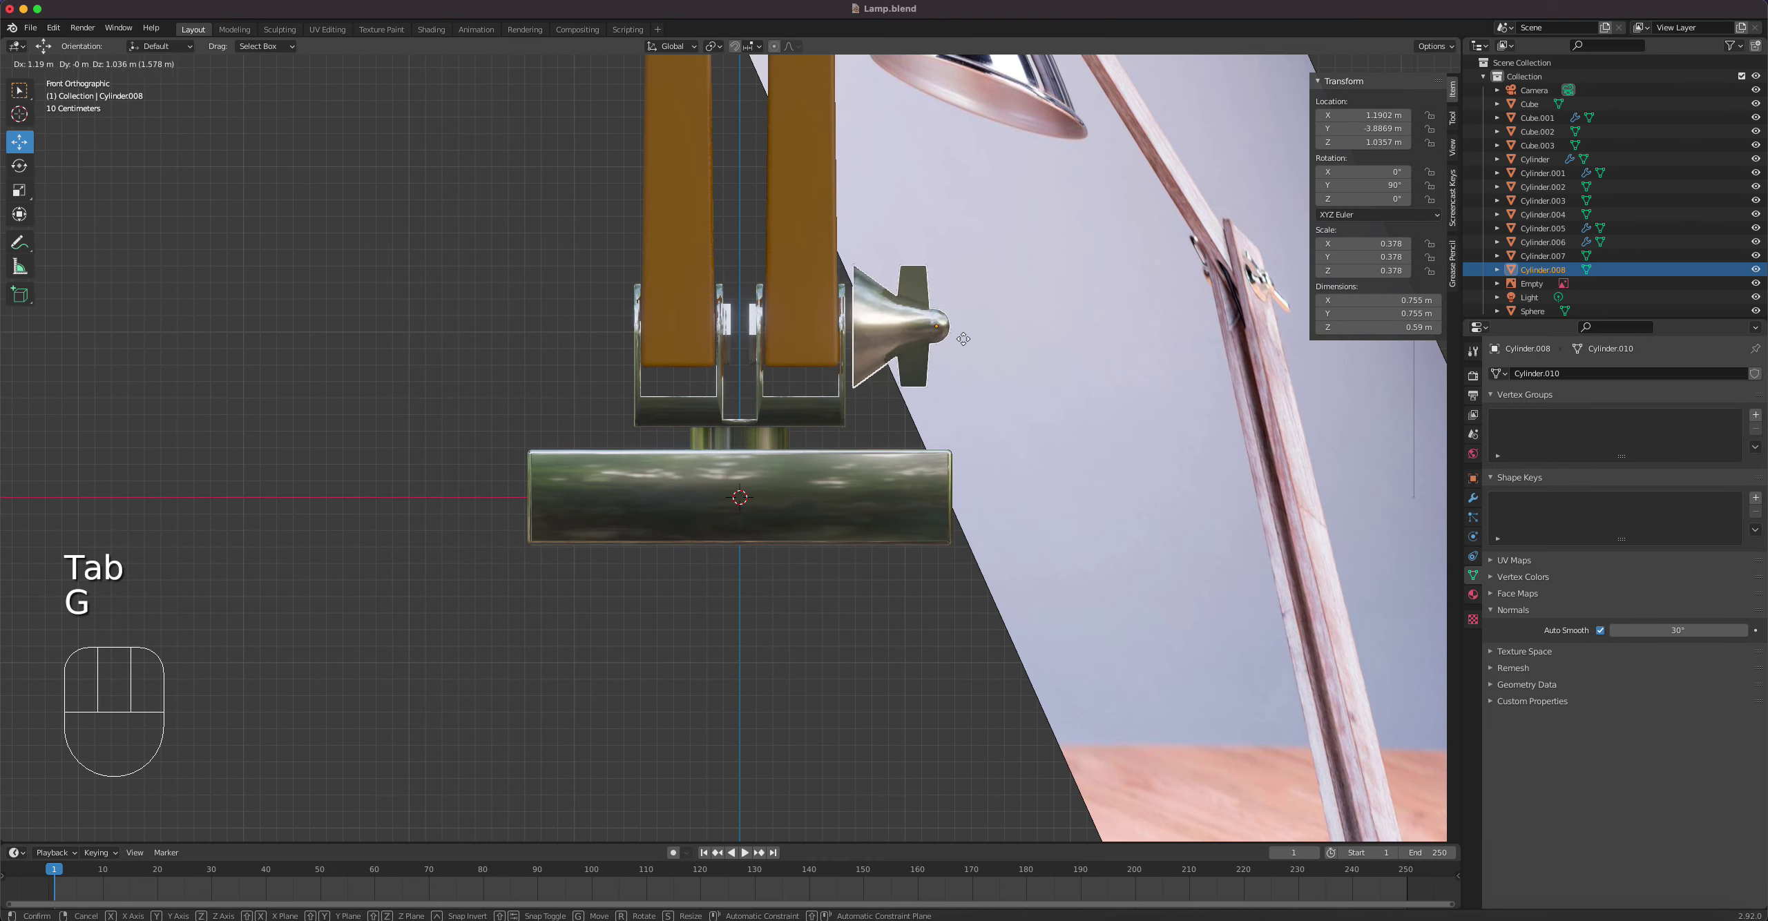
{"action": "left_click", "coordinate": [958, 339]}
{"action": "key", "text": "s"}
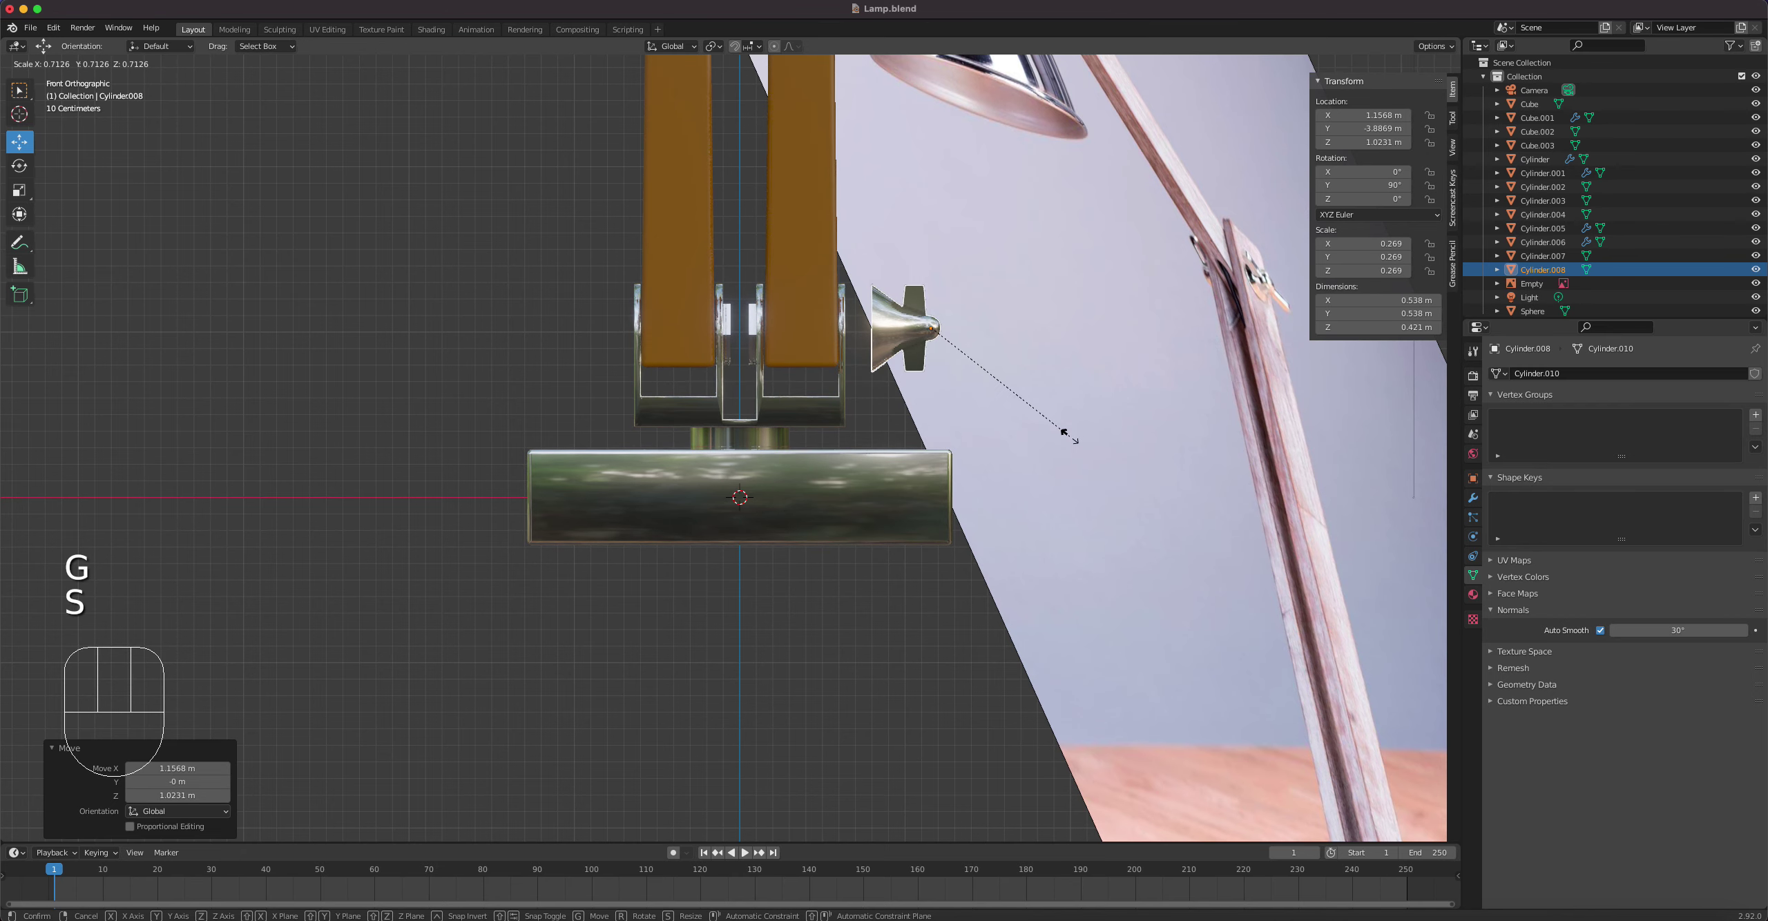
{"action": "left_click", "coordinate": [1064, 433]}
{"action": "scroll", "coordinate": [1281, 579], "scroll_direction": "down", "scroll_amount": 4}
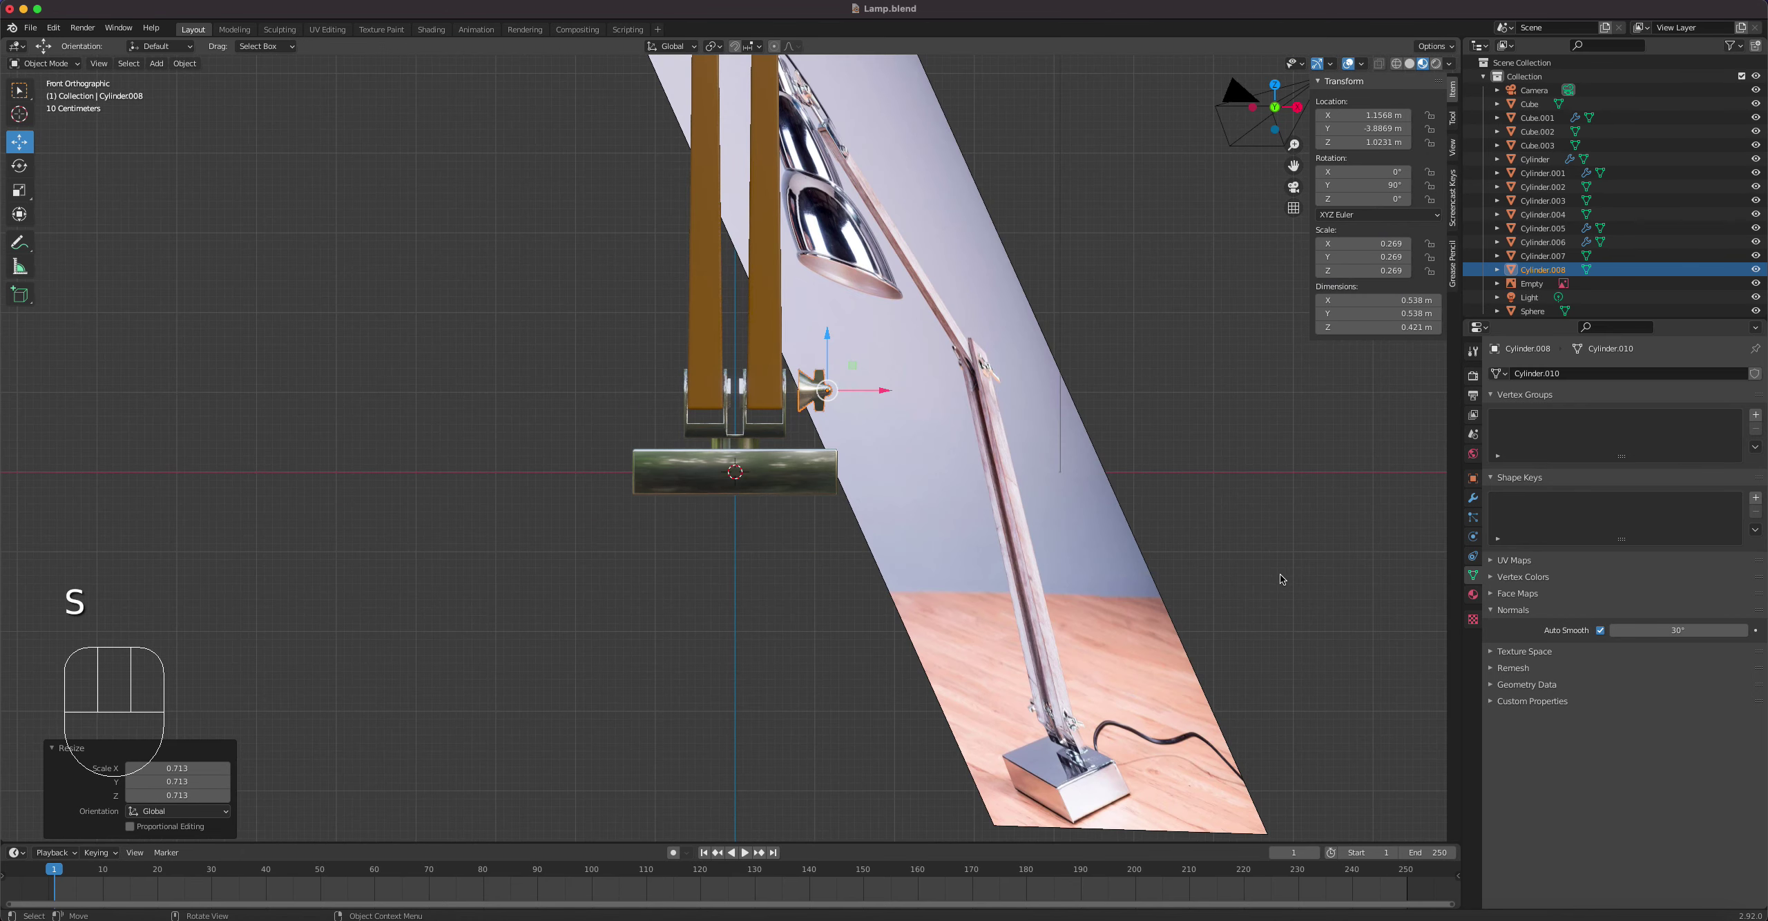
Step: Scale the fastener by about 0.949 and move it against the bracket's outer face, to about X 0.977 m and Z 1.019 m
{"action": "scroll", "coordinate": [1281, 579], "scroll_direction": "up", "scroll_amount": 4}
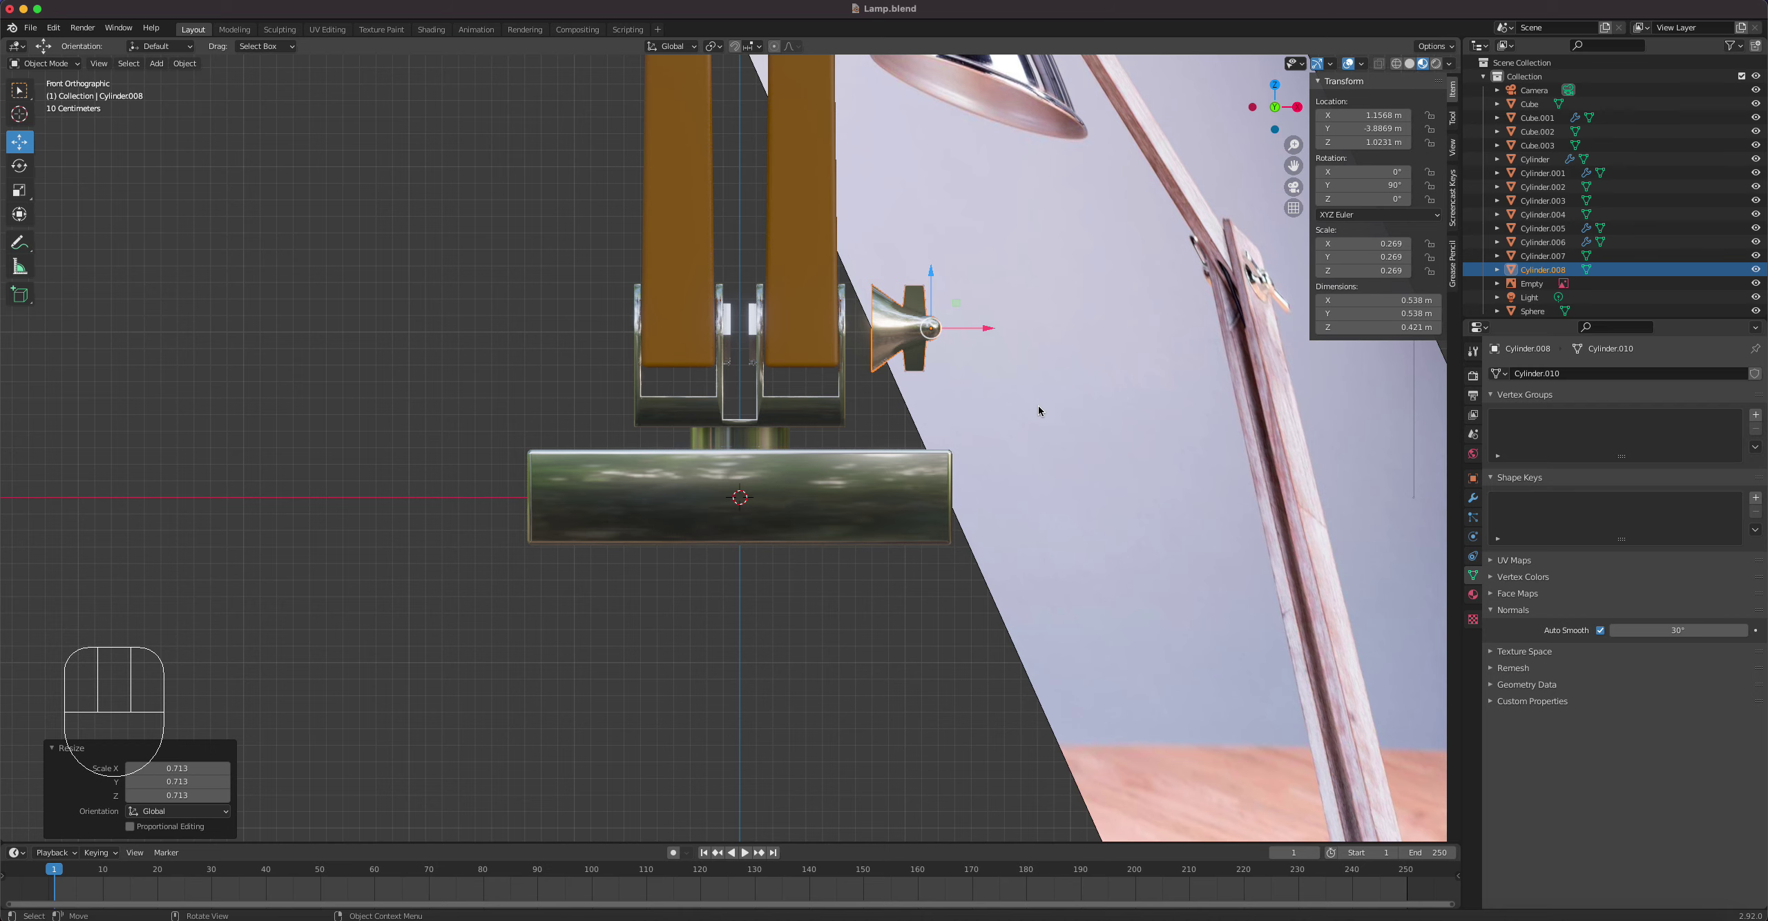
{"action": "key", "text": "s"}
{"action": "left_click", "coordinate": [1024, 404]}
{"action": "key", "text": "g"}
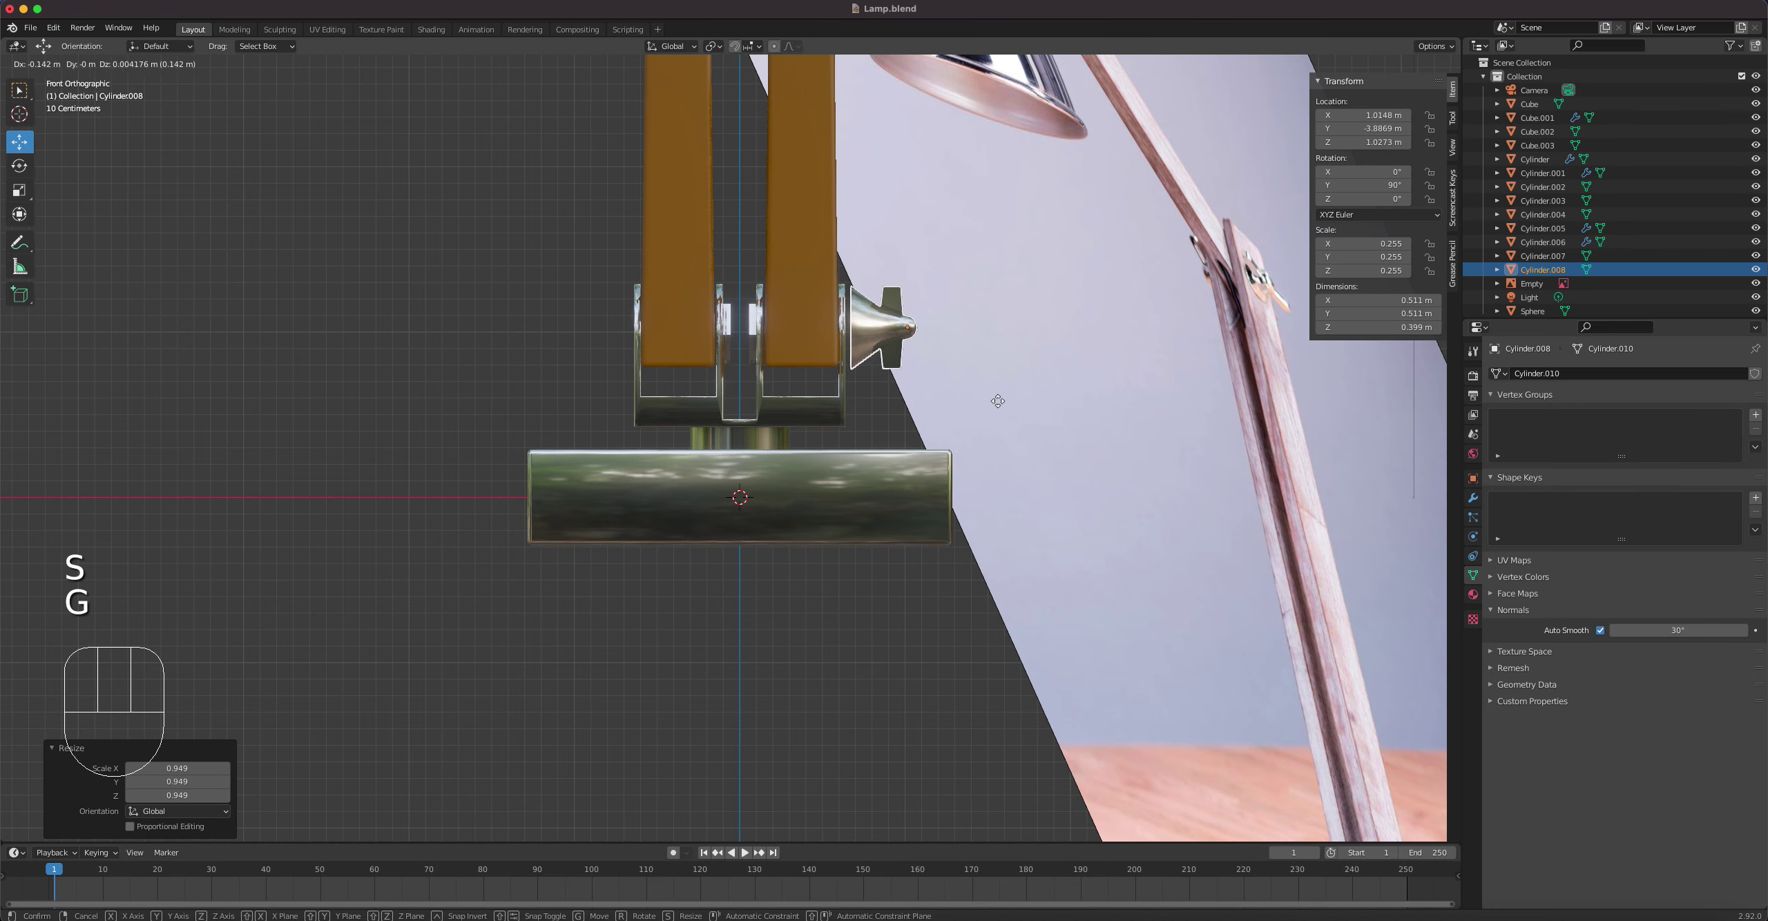
{"action": "left_click", "coordinate": [993, 406]}
Step: Move the fastener about 4.35 m along Y to bring it to the arm bracket above the base, and save the file
{"action": "key", "text": "KP_3"}
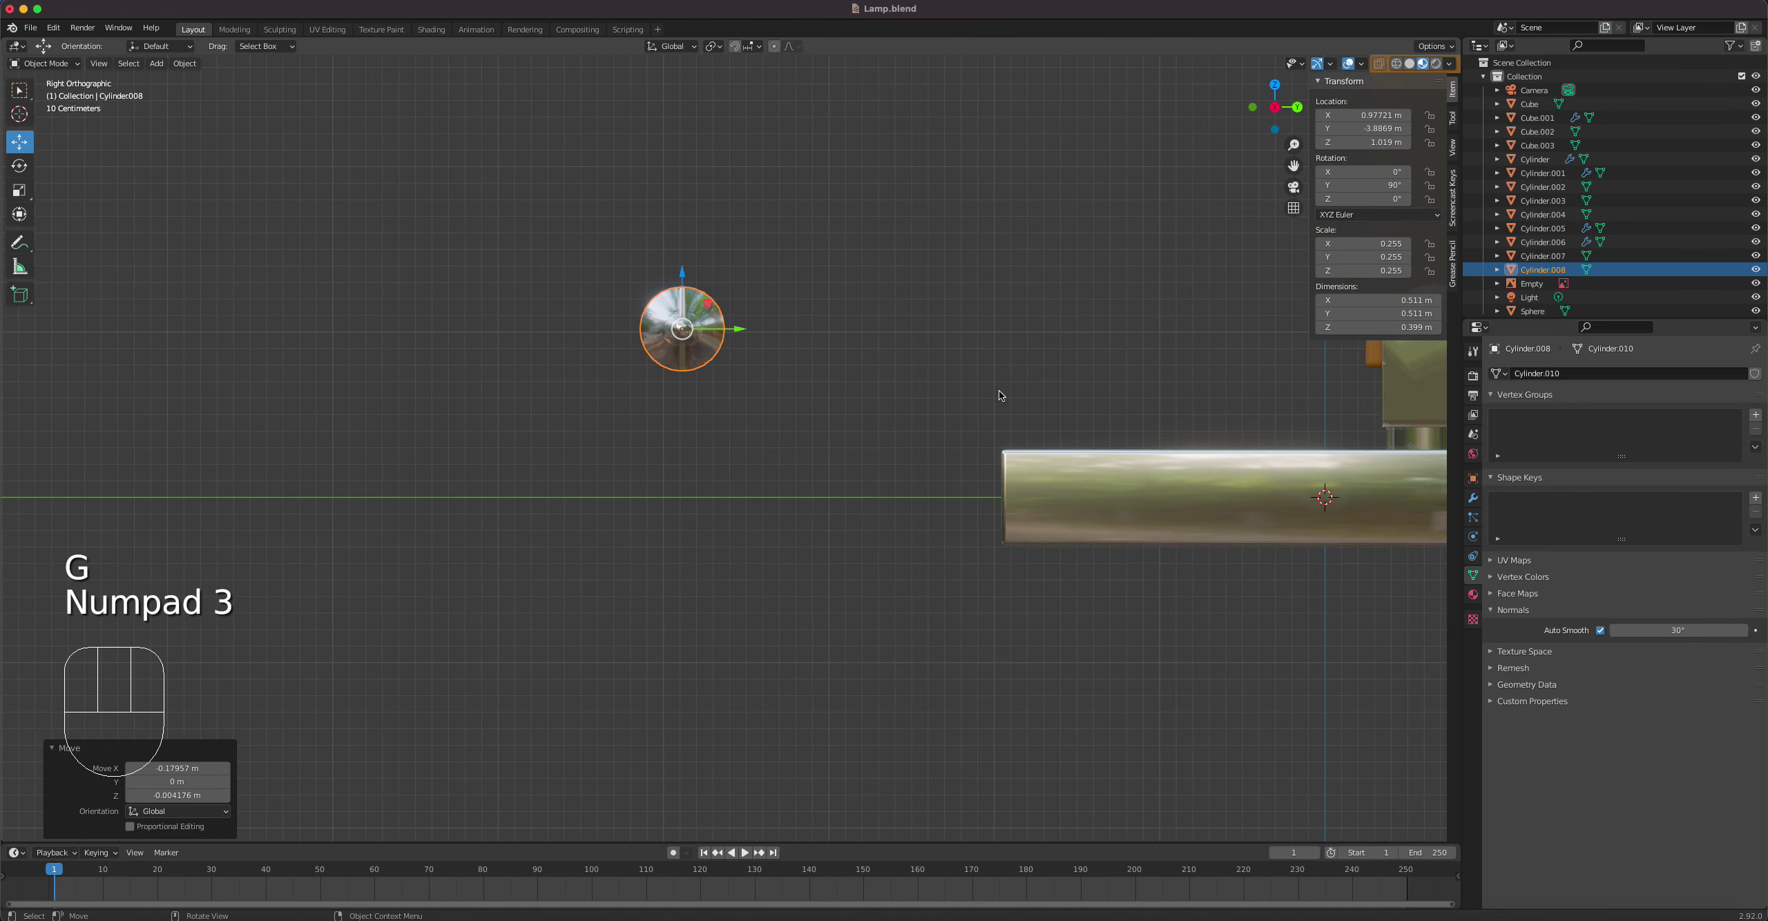
{"action": "left_click_drag", "start_coordinate": [744, 333], "coordinate": [3, 361]}
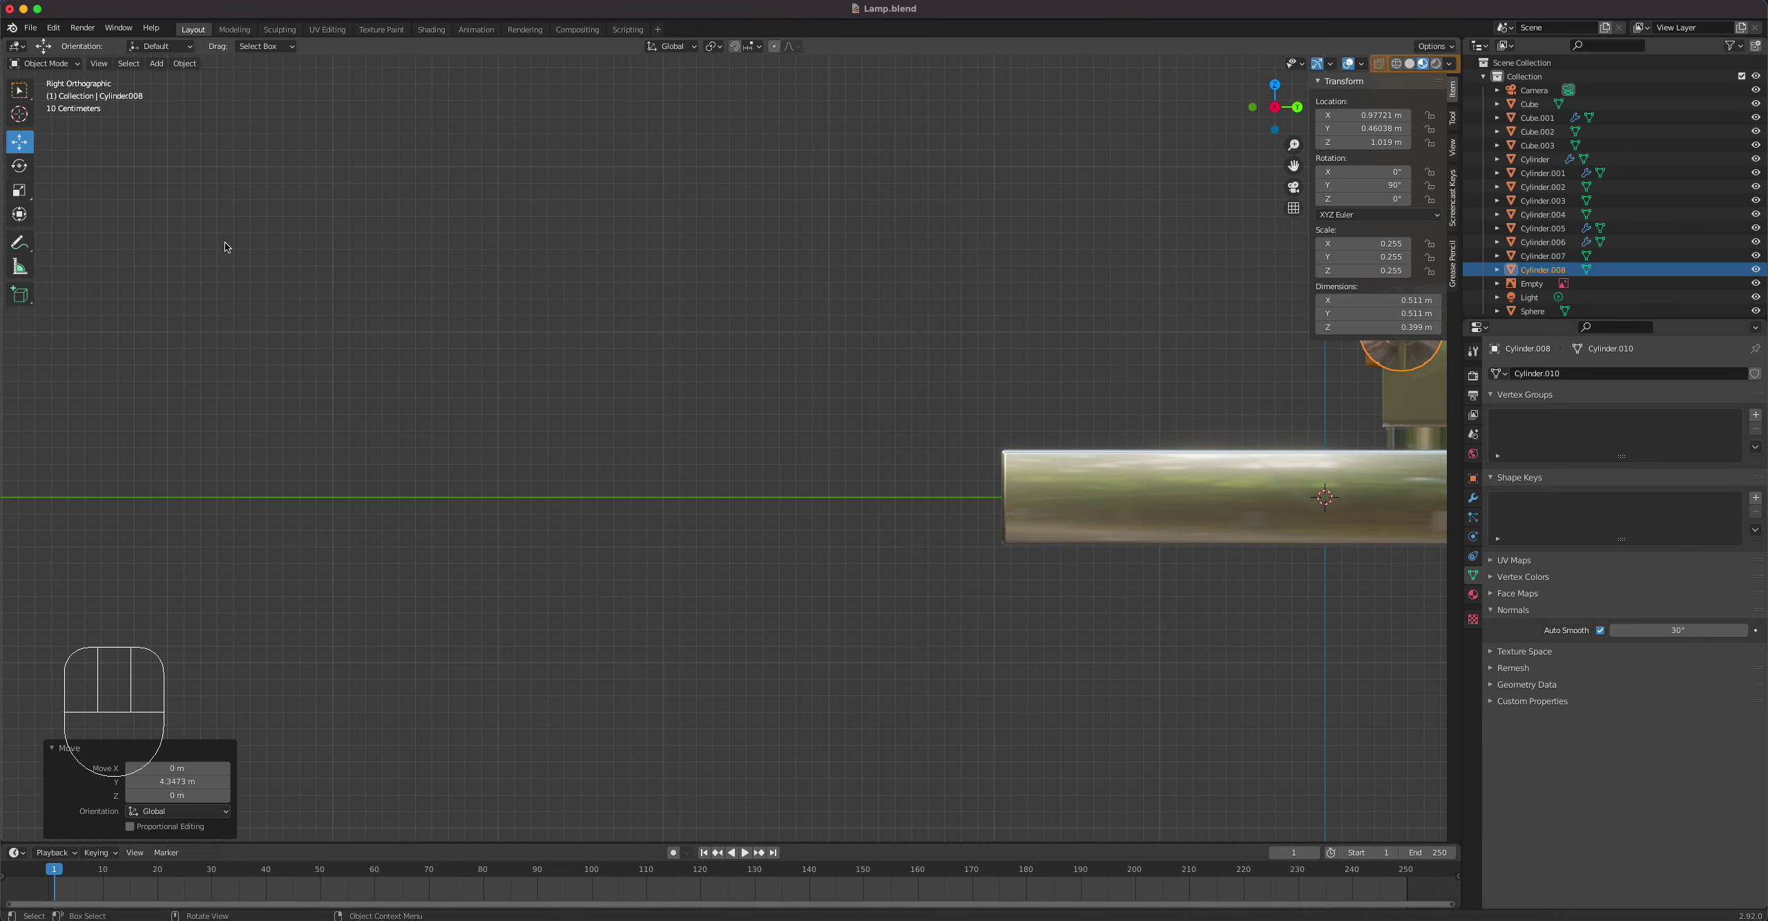
{"action": "middle_click_drag", "start_coordinate": [532, 394], "coordinate": [104, 418], "text": "shift"}
{"action": "key", "text": "super+s"}
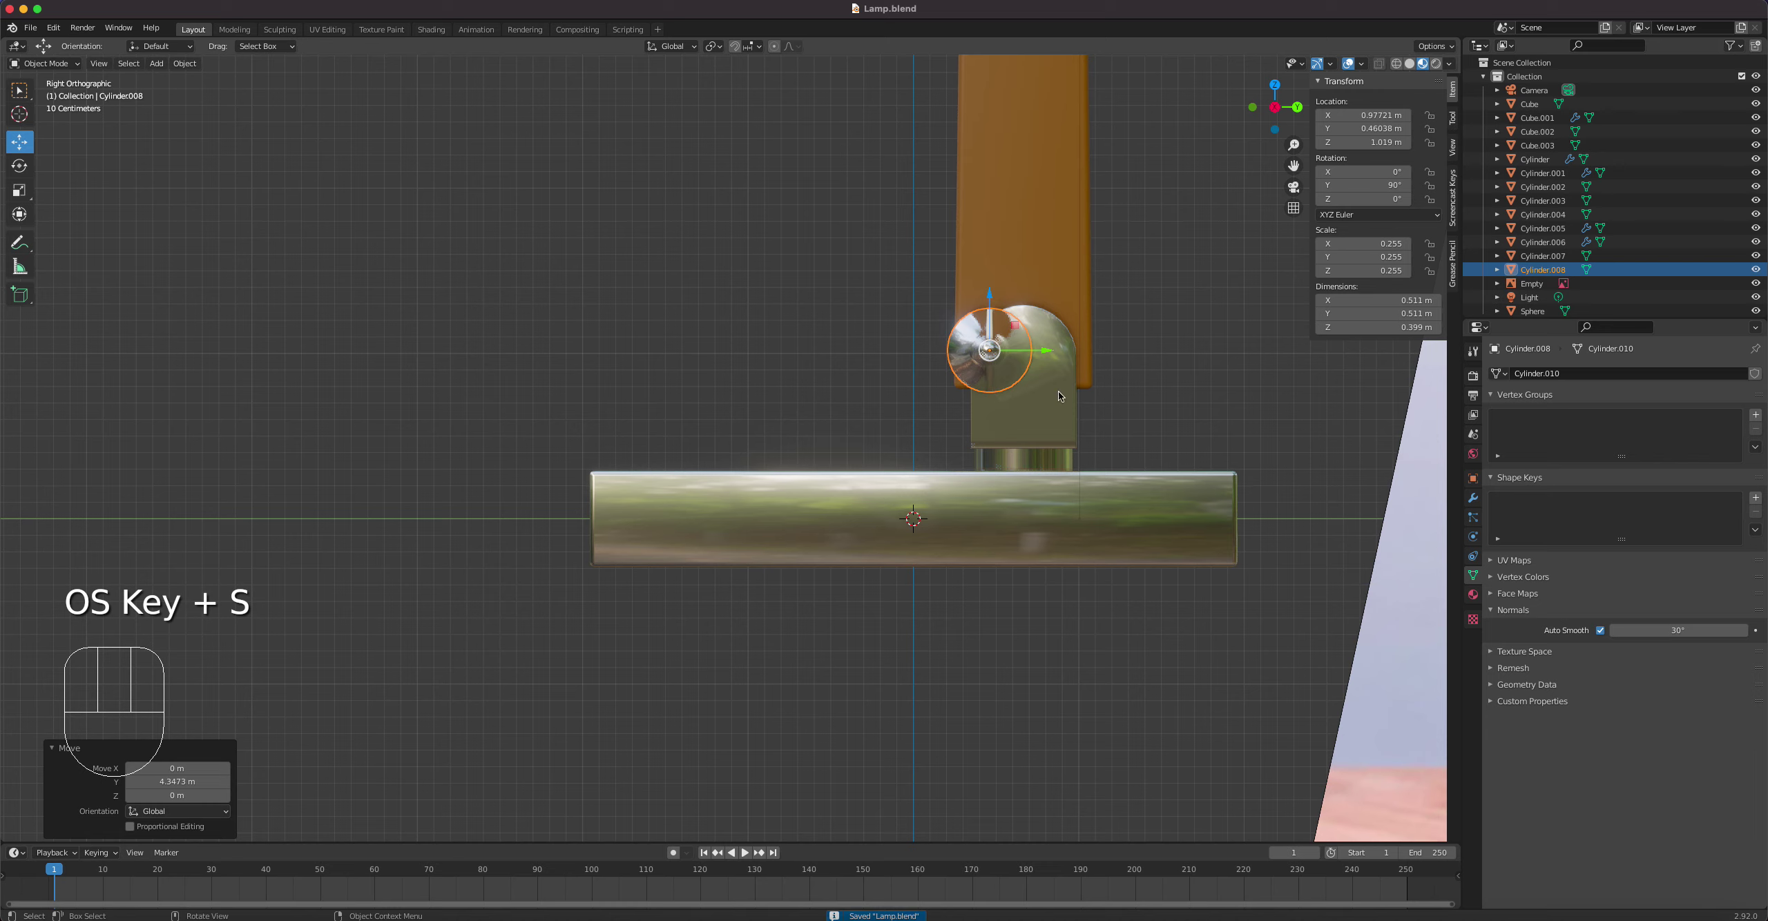
Step: Centre the fastener on the bracket's rounded top by moving it about 0.209 m along Y and lowering it about 0.042 m
{"action": "left_click_drag", "start_coordinate": [1044, 355], "coordinate": [1079, 352]}
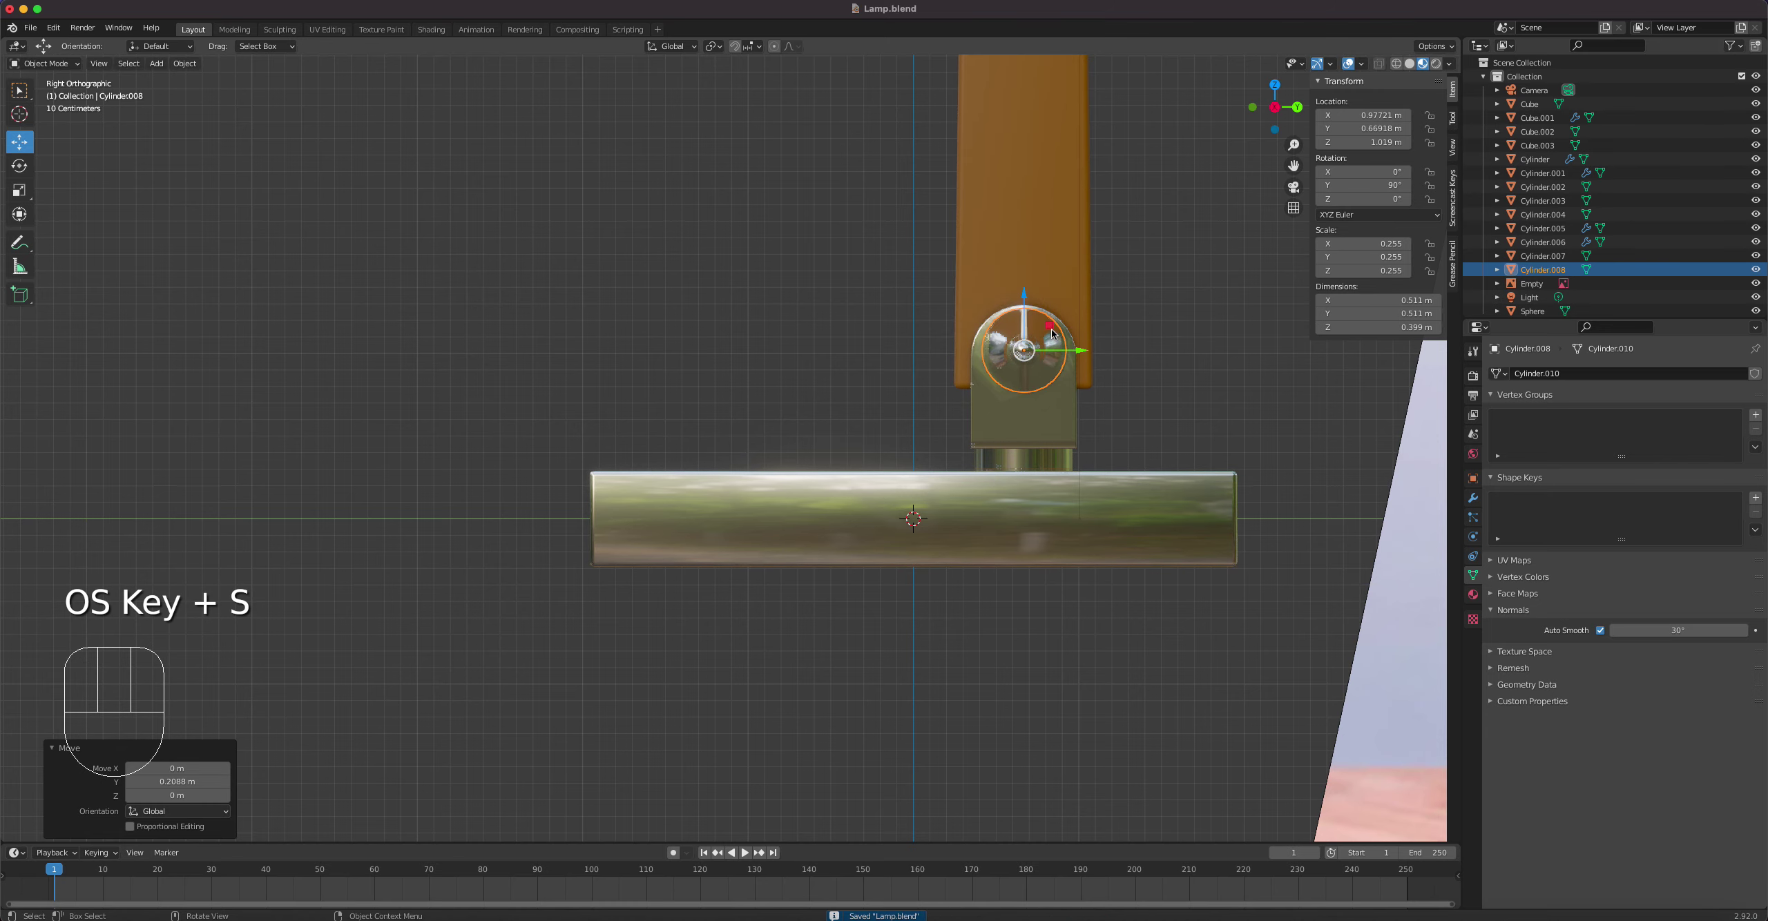
{"action": "left_click_drag", "start_coordinate": [1027, 301], "coordinate": [1023, 302]}
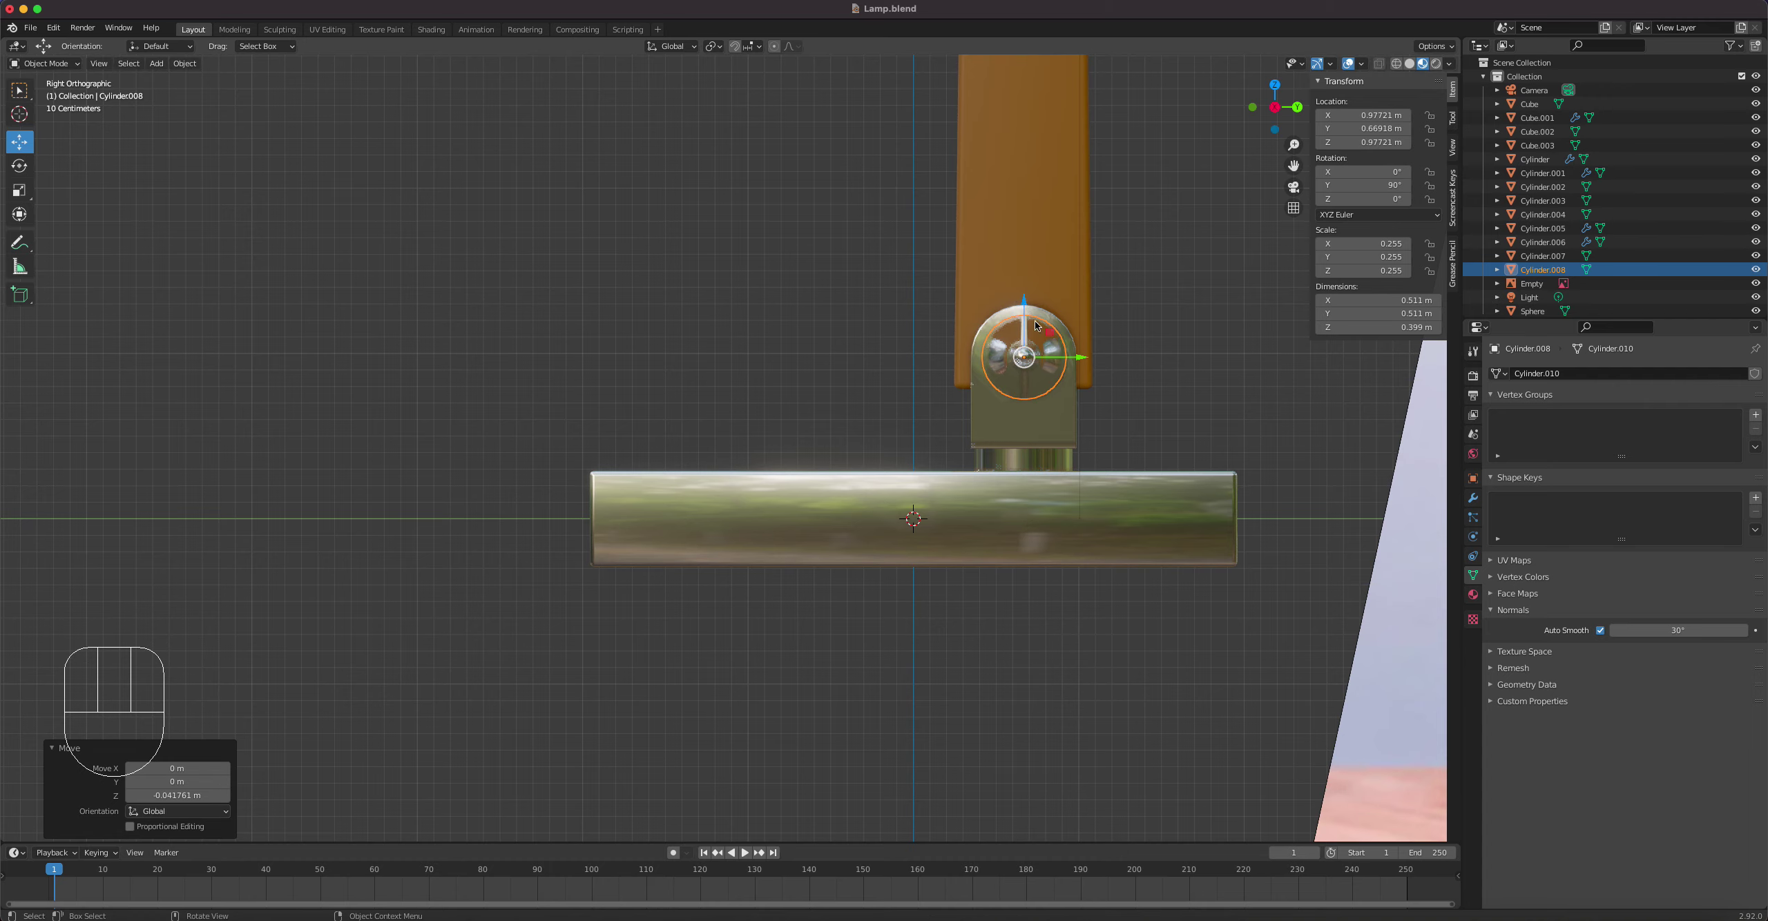
{"action": "left_click", "coordinate": [1025, 302]}
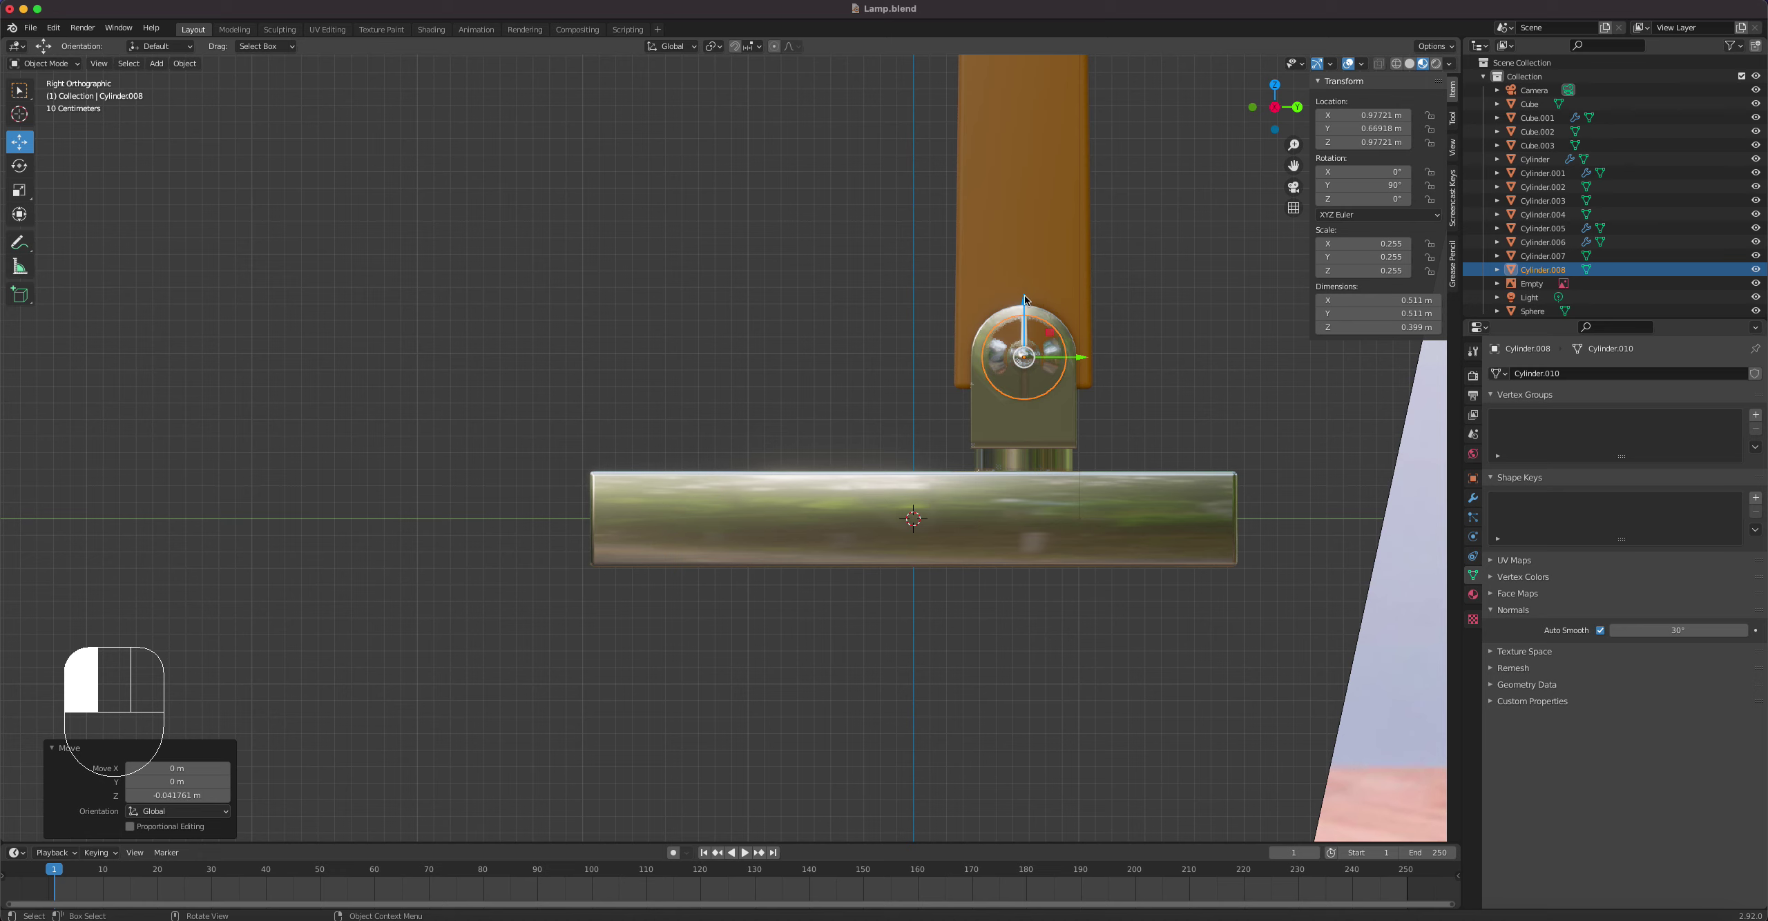
{"action": "left_click", "coordinate": [1025, 302]}
{"action": "left_click", "coordinate": [1062, 365]}
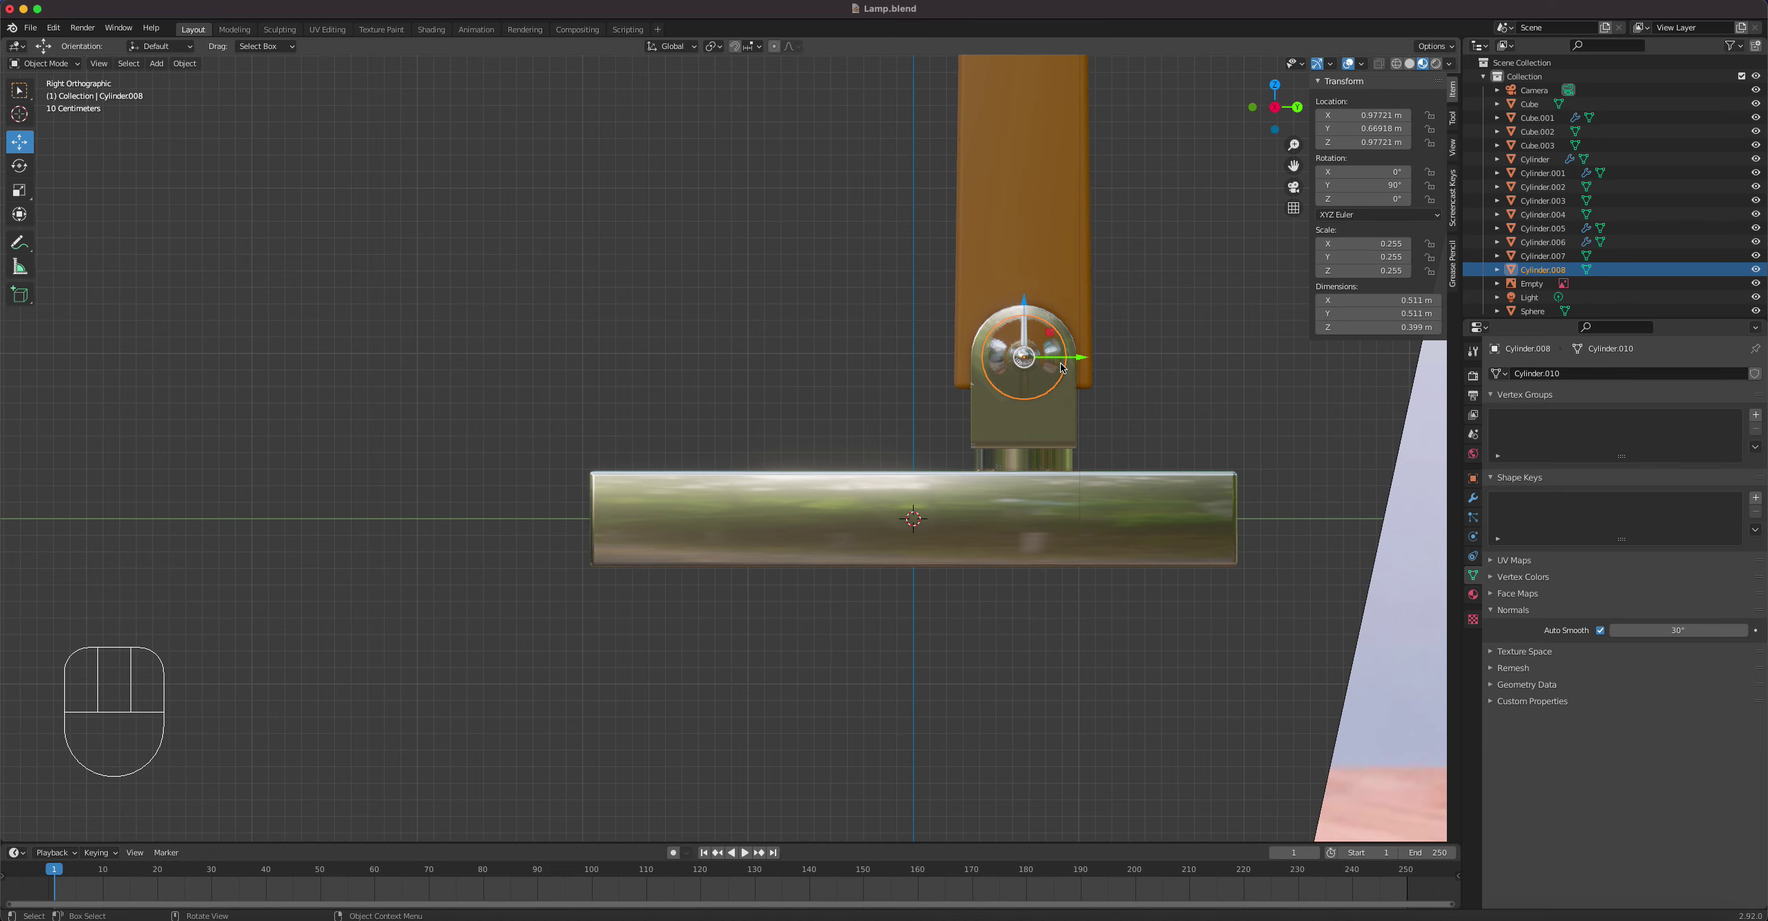
Step: Nudge the fastener about 0.006 m along positive X so its flared base sits against the bracket's outer face
{"action": "key", "text": "KP_1"}
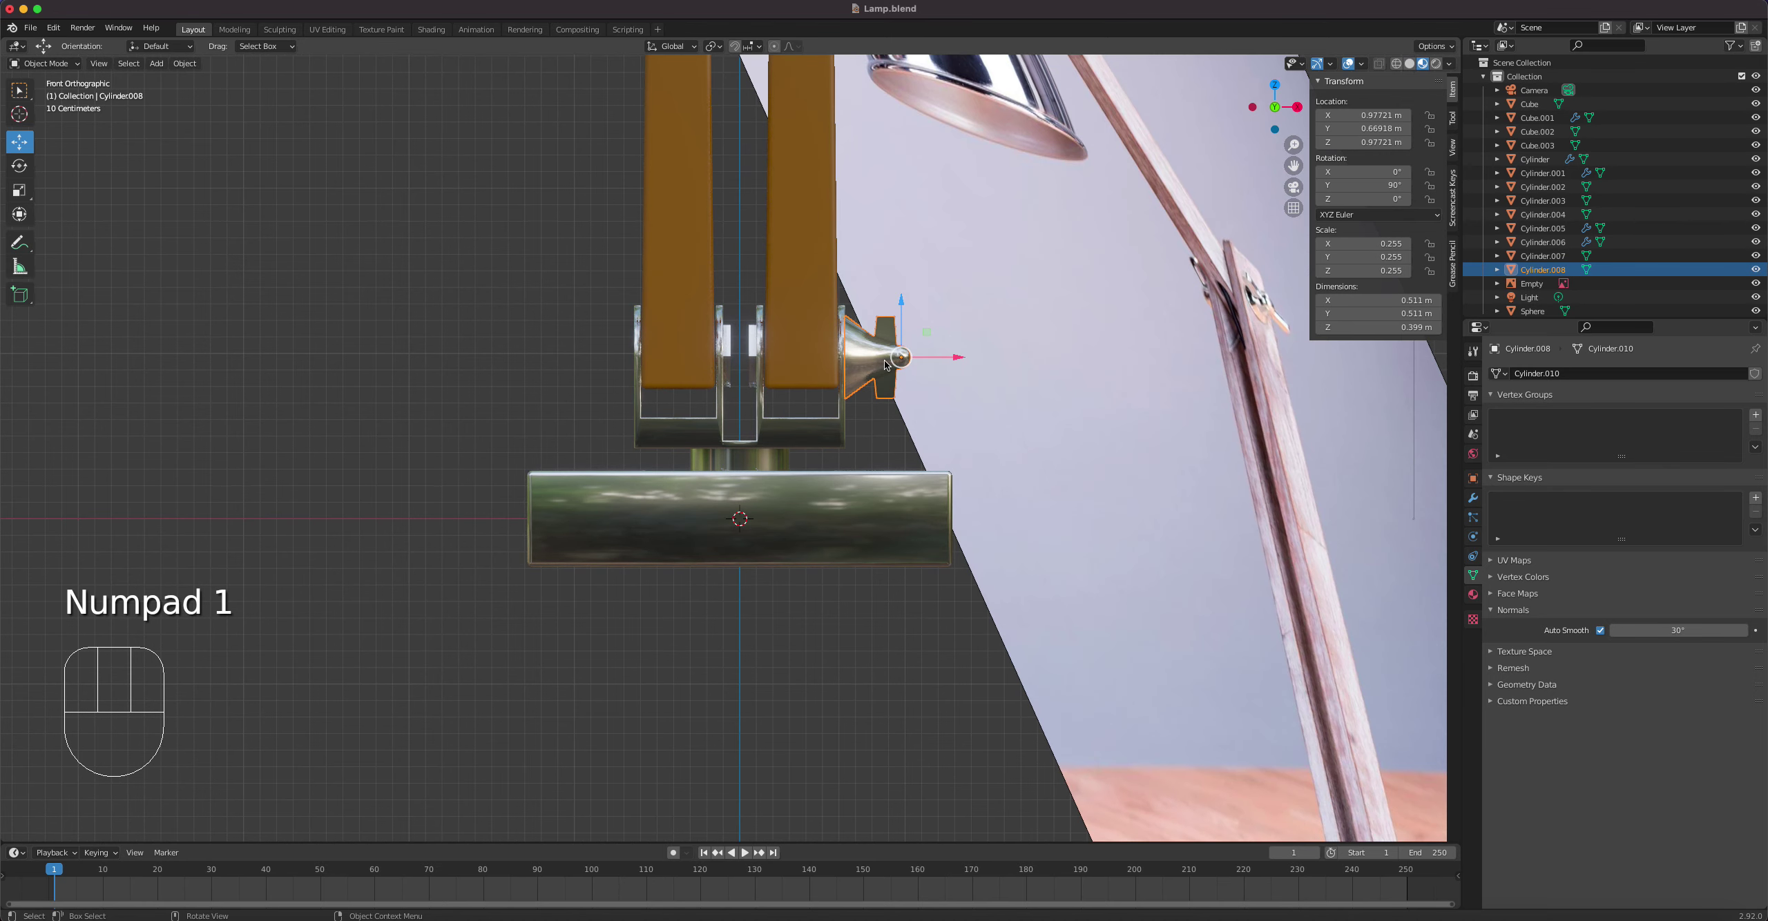
{"action": "scroll", "coordinate": [886, 365], "scroll_direction": "up", "scroll_amount": 2}
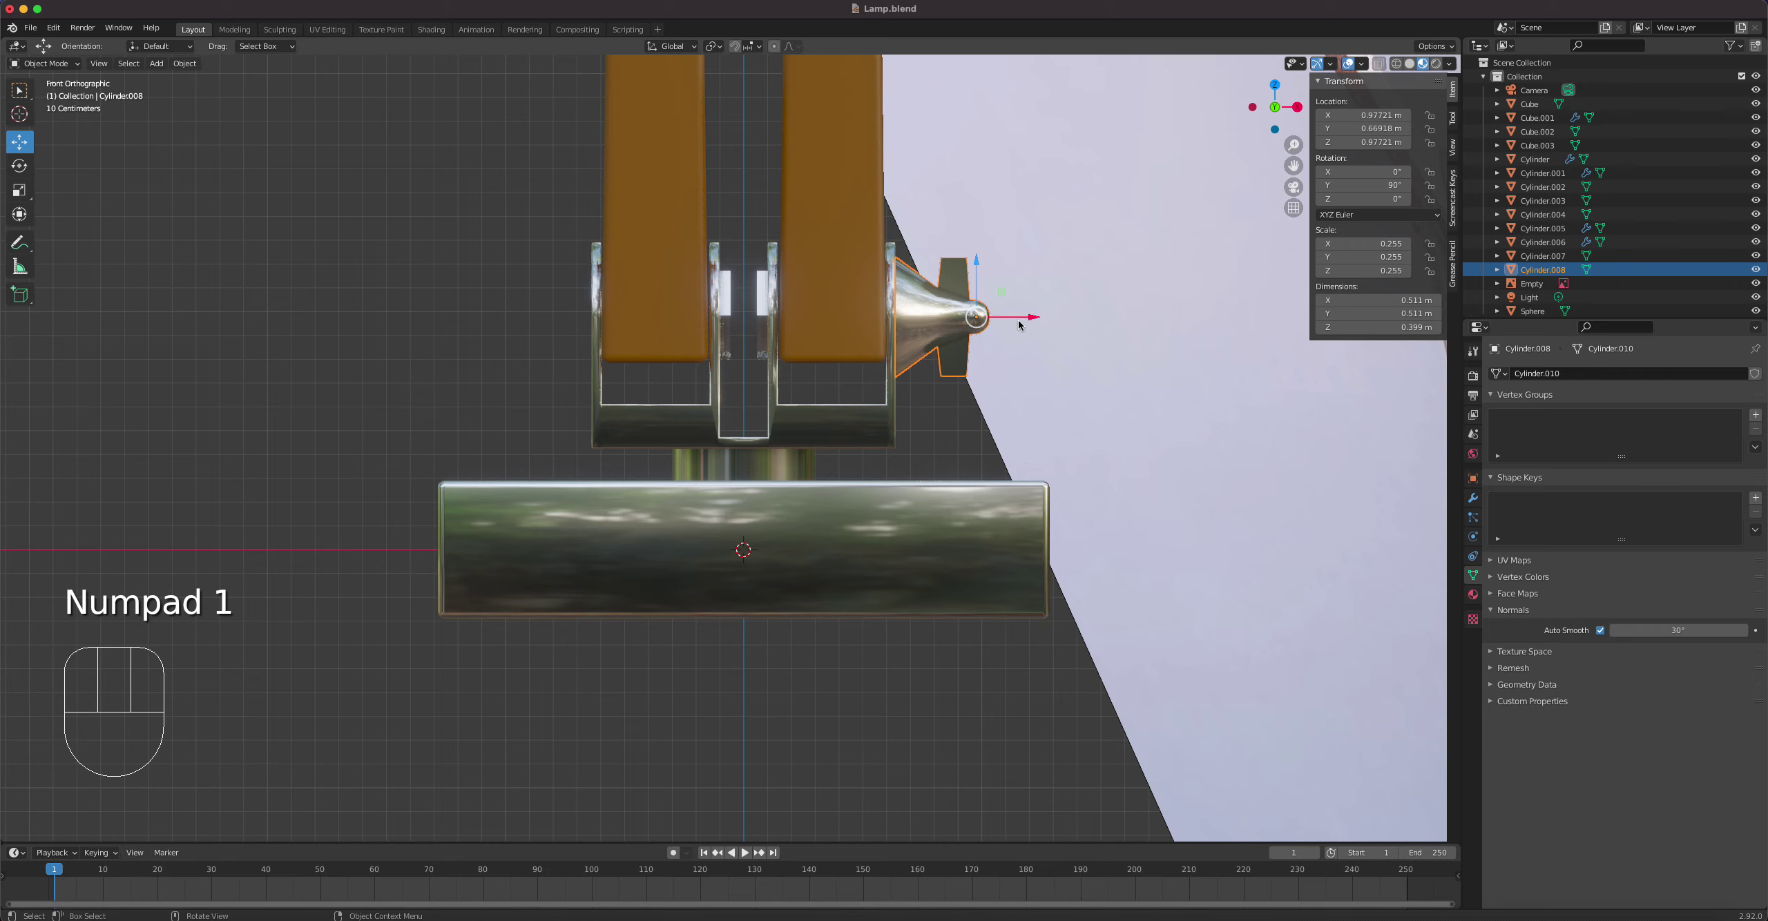
{"action": "left_click_drag", "start_coordinate": [1035, 317], "coordinate": [1041, 317]}
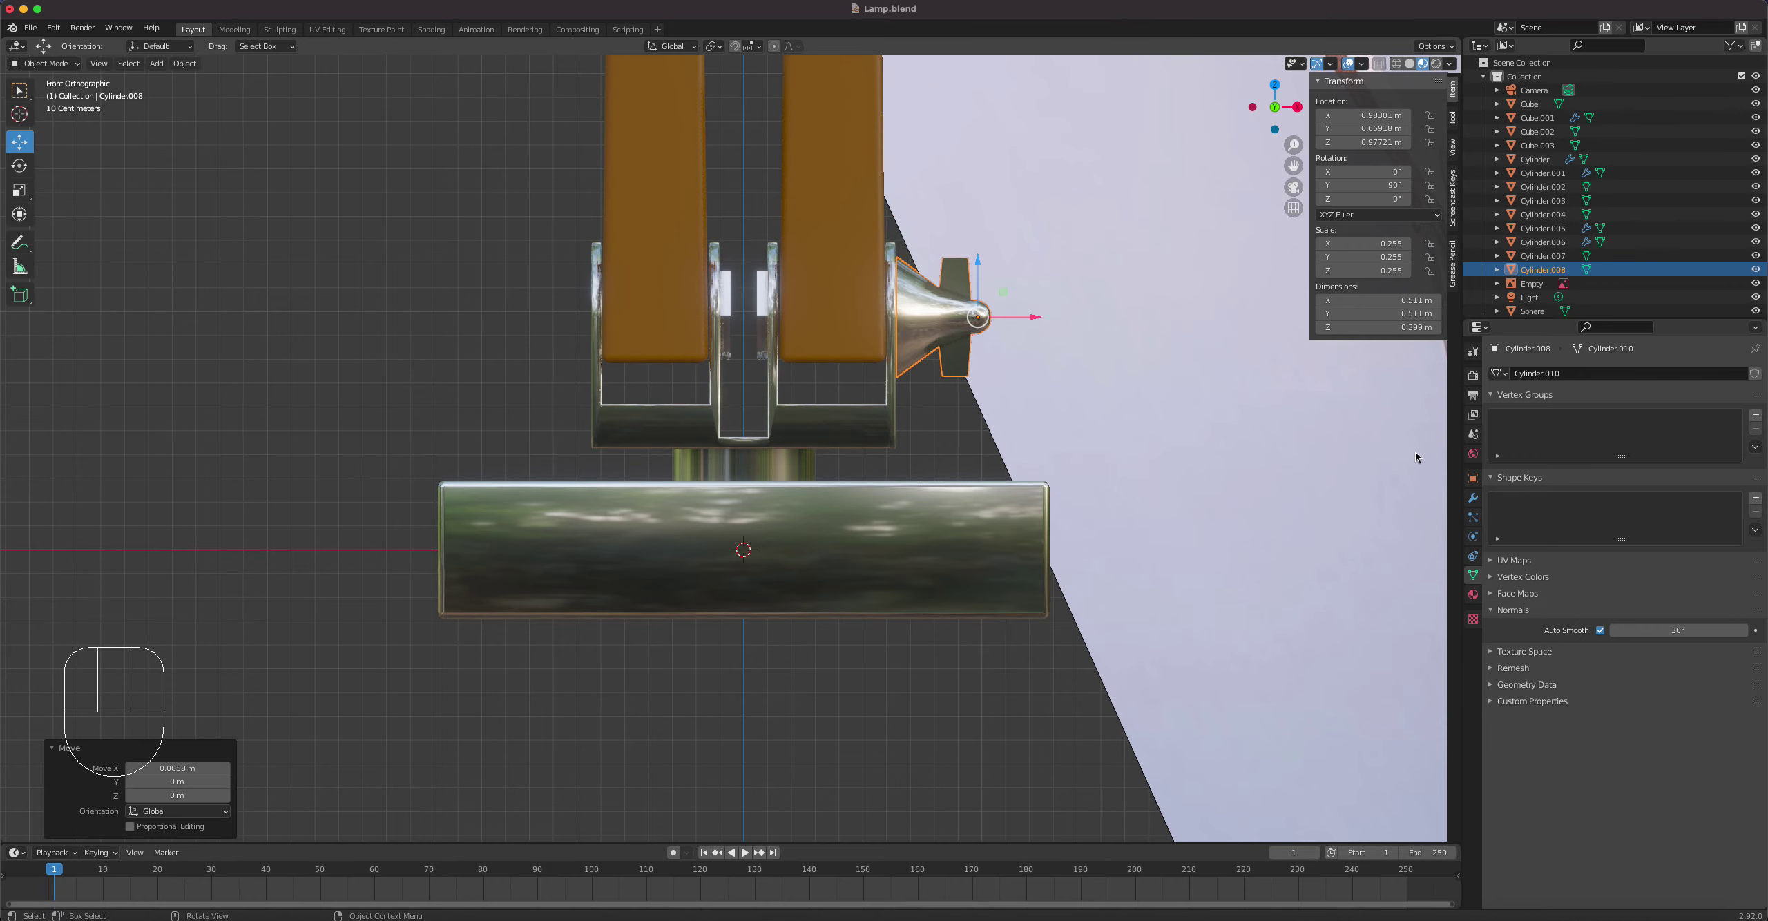
Step: Add a Mirror modifier to the fastener on the X axis, using the lamp base (Cube) as the mirror object
{"action": "left_click", "coordinate": [1475, 500]}
{"action": "left_click", "coordinate": [1542, 374]}
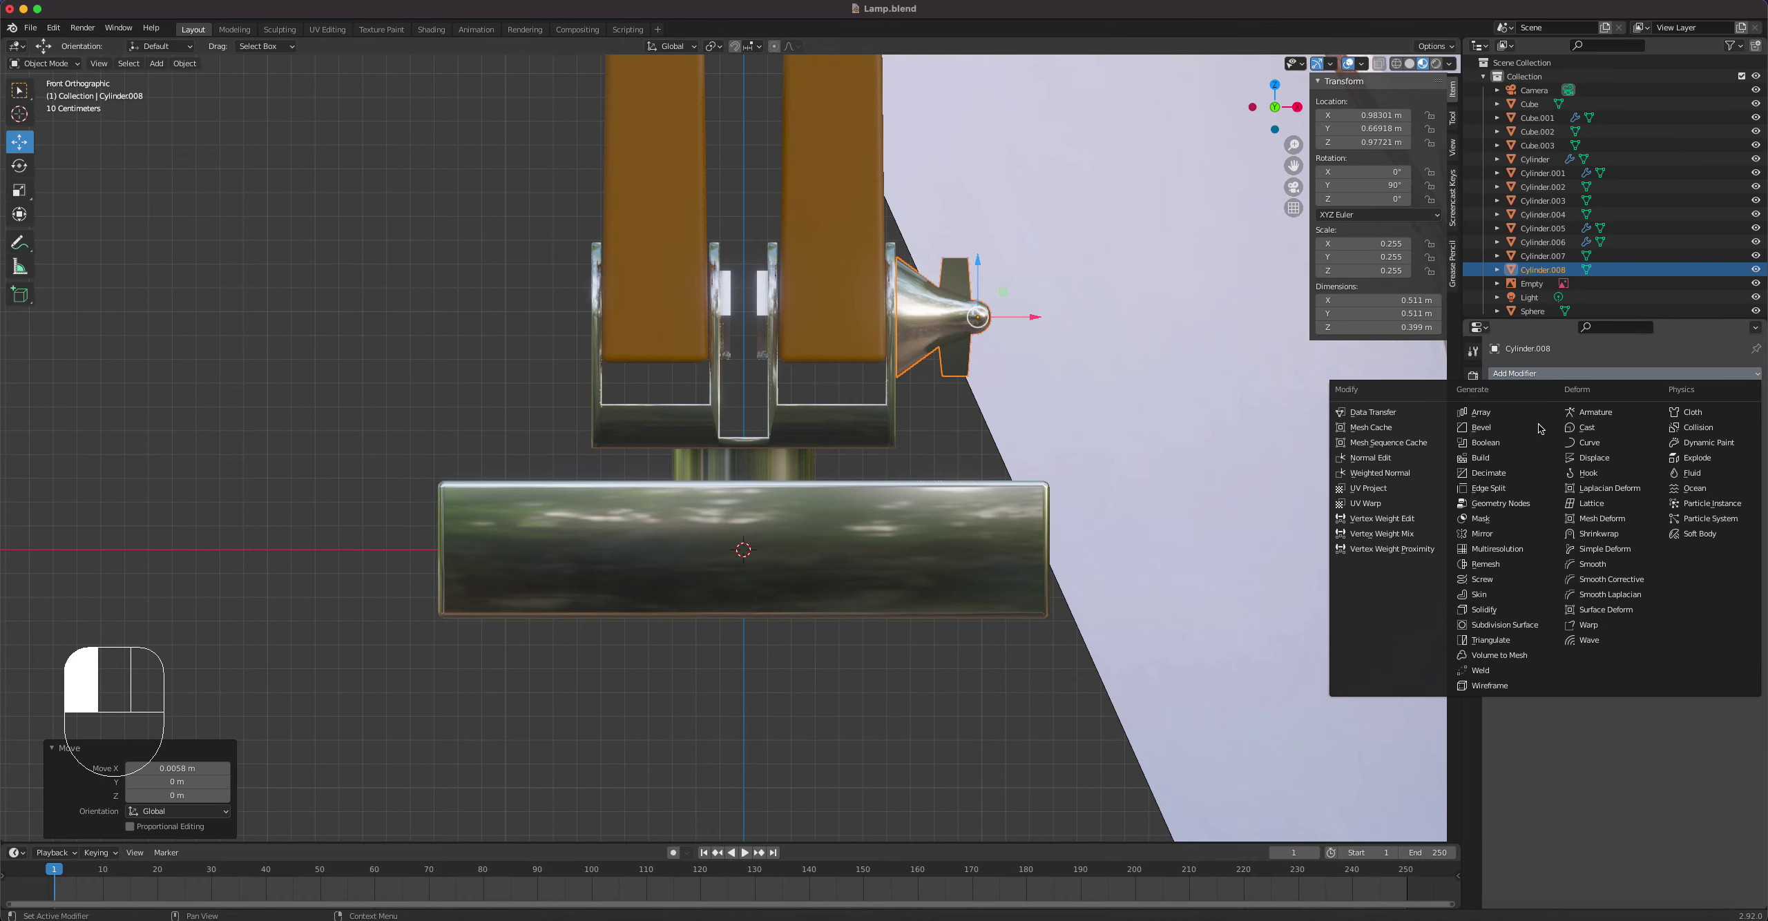
{"action": "left_click", "coordinate": [1483, 534]}
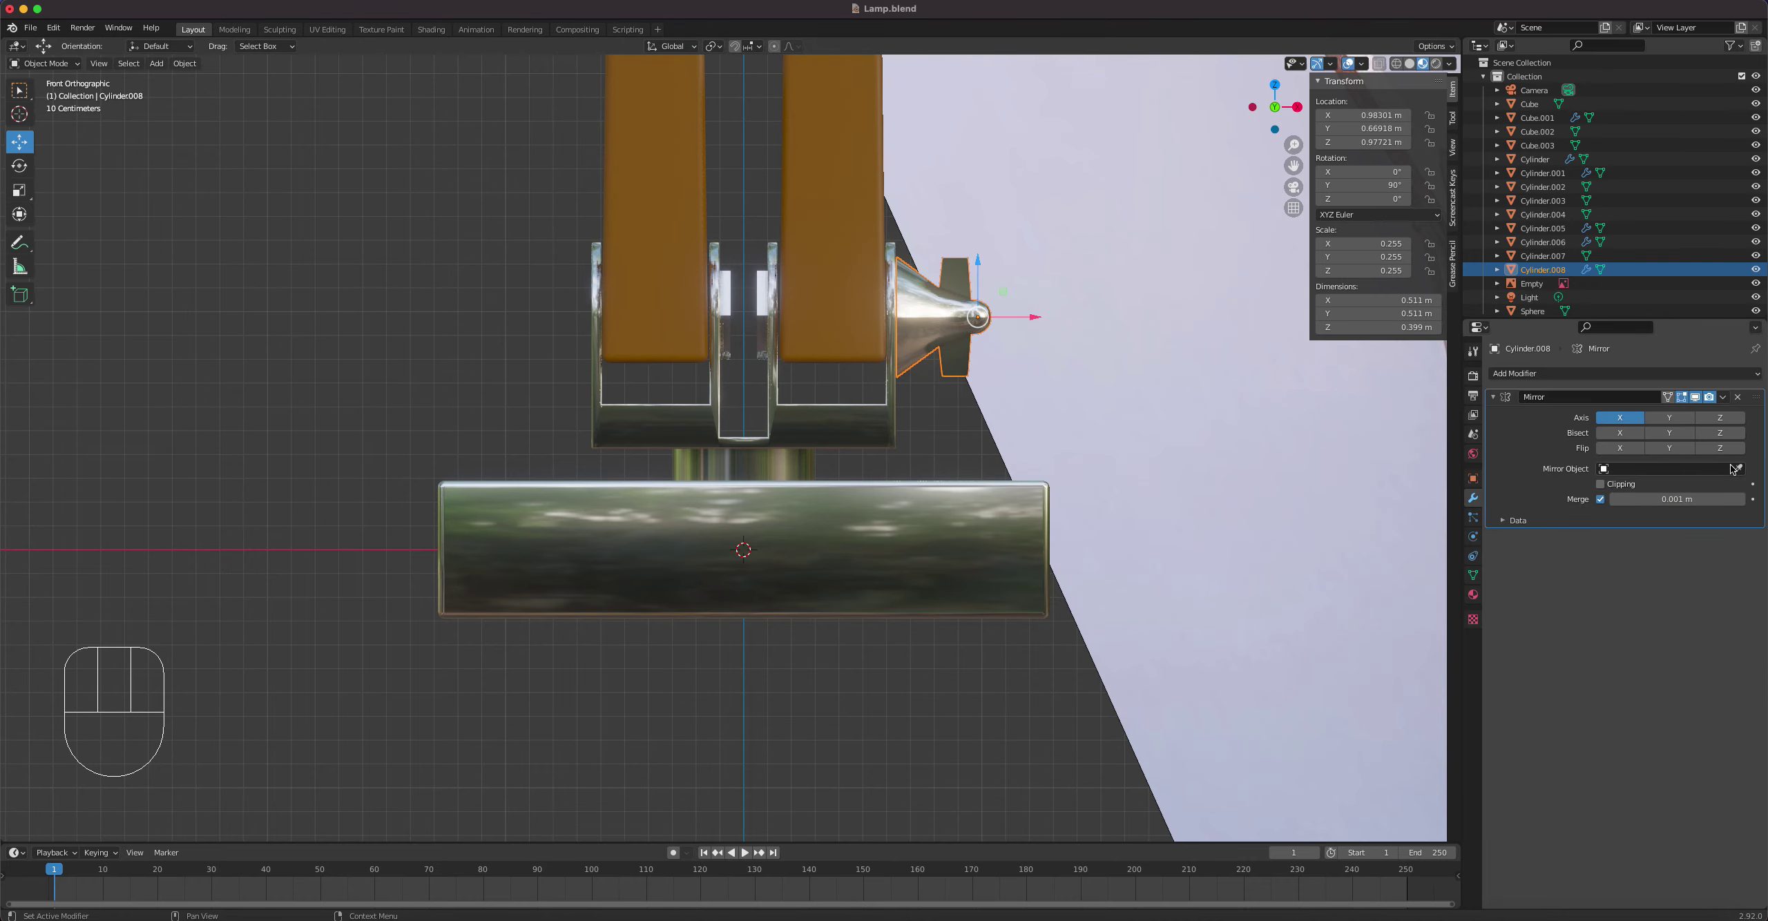
{"action": "left_click", "coordinate": [1739, 469]}
{"action": "left_click", "coordinate": [925, 534]}
{"action": "scroll", "coordinate": [925, 534], "scroll_direction": "down", "scroll_amount": 3}
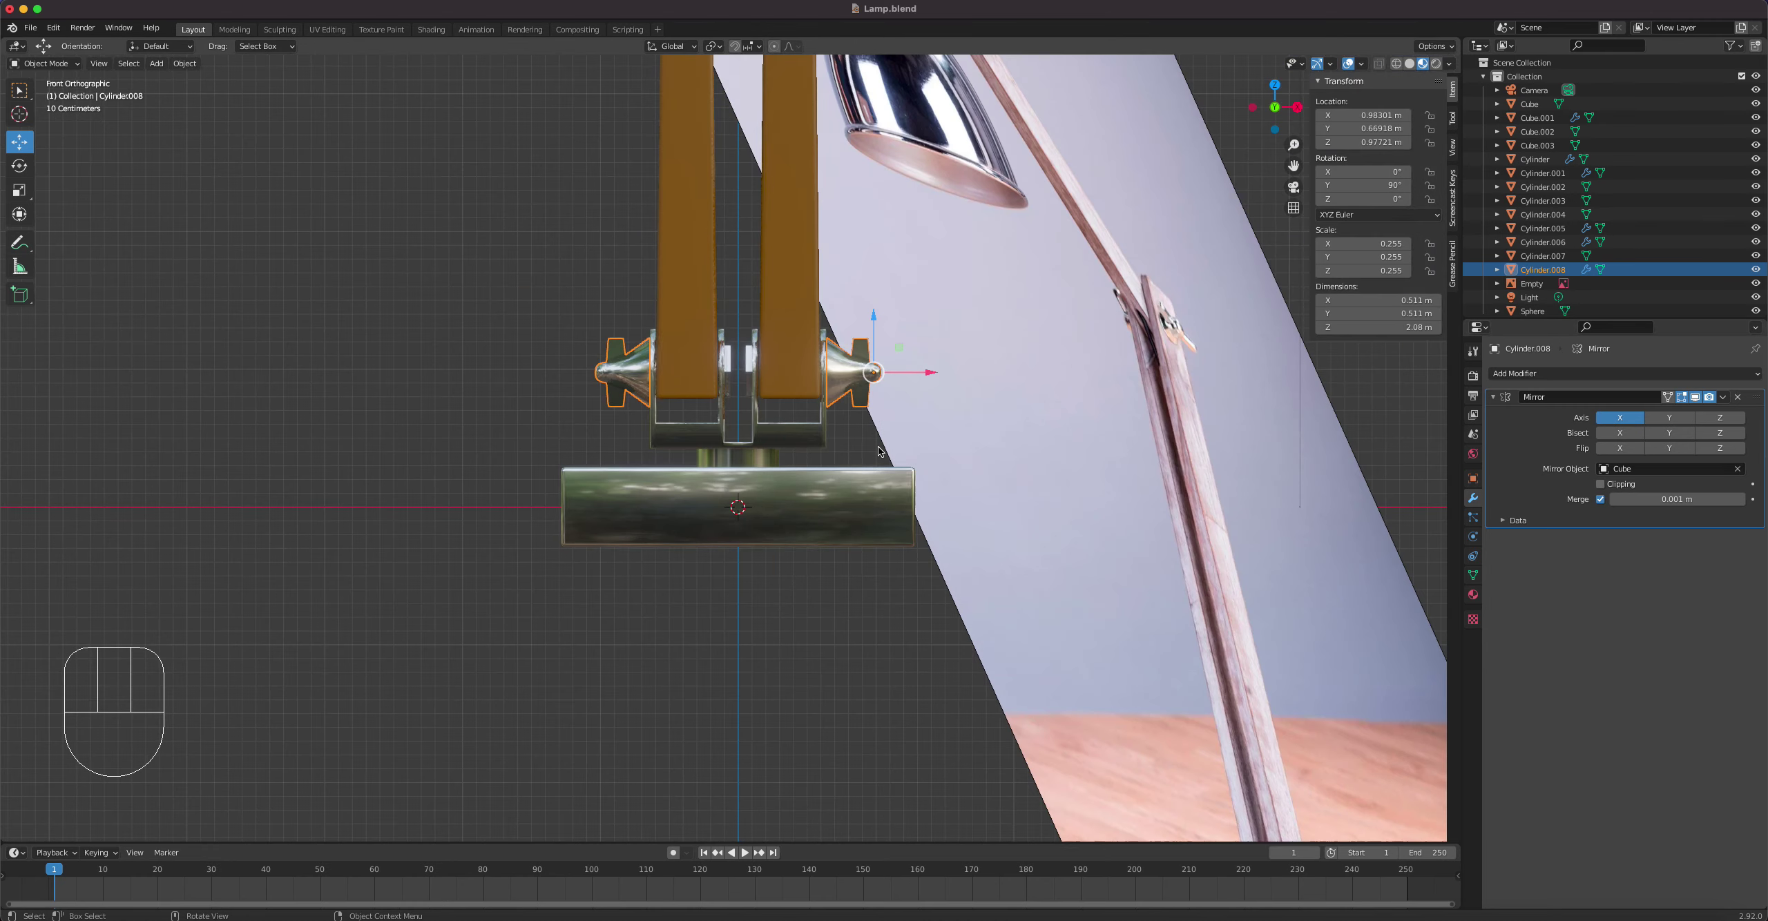
Step: Duplicate the mirrored fastener in place and remove the Mirror modifier from the copy
{"action": "key", "text": "Tab"}
{"action": "key", "text": "Tab"}
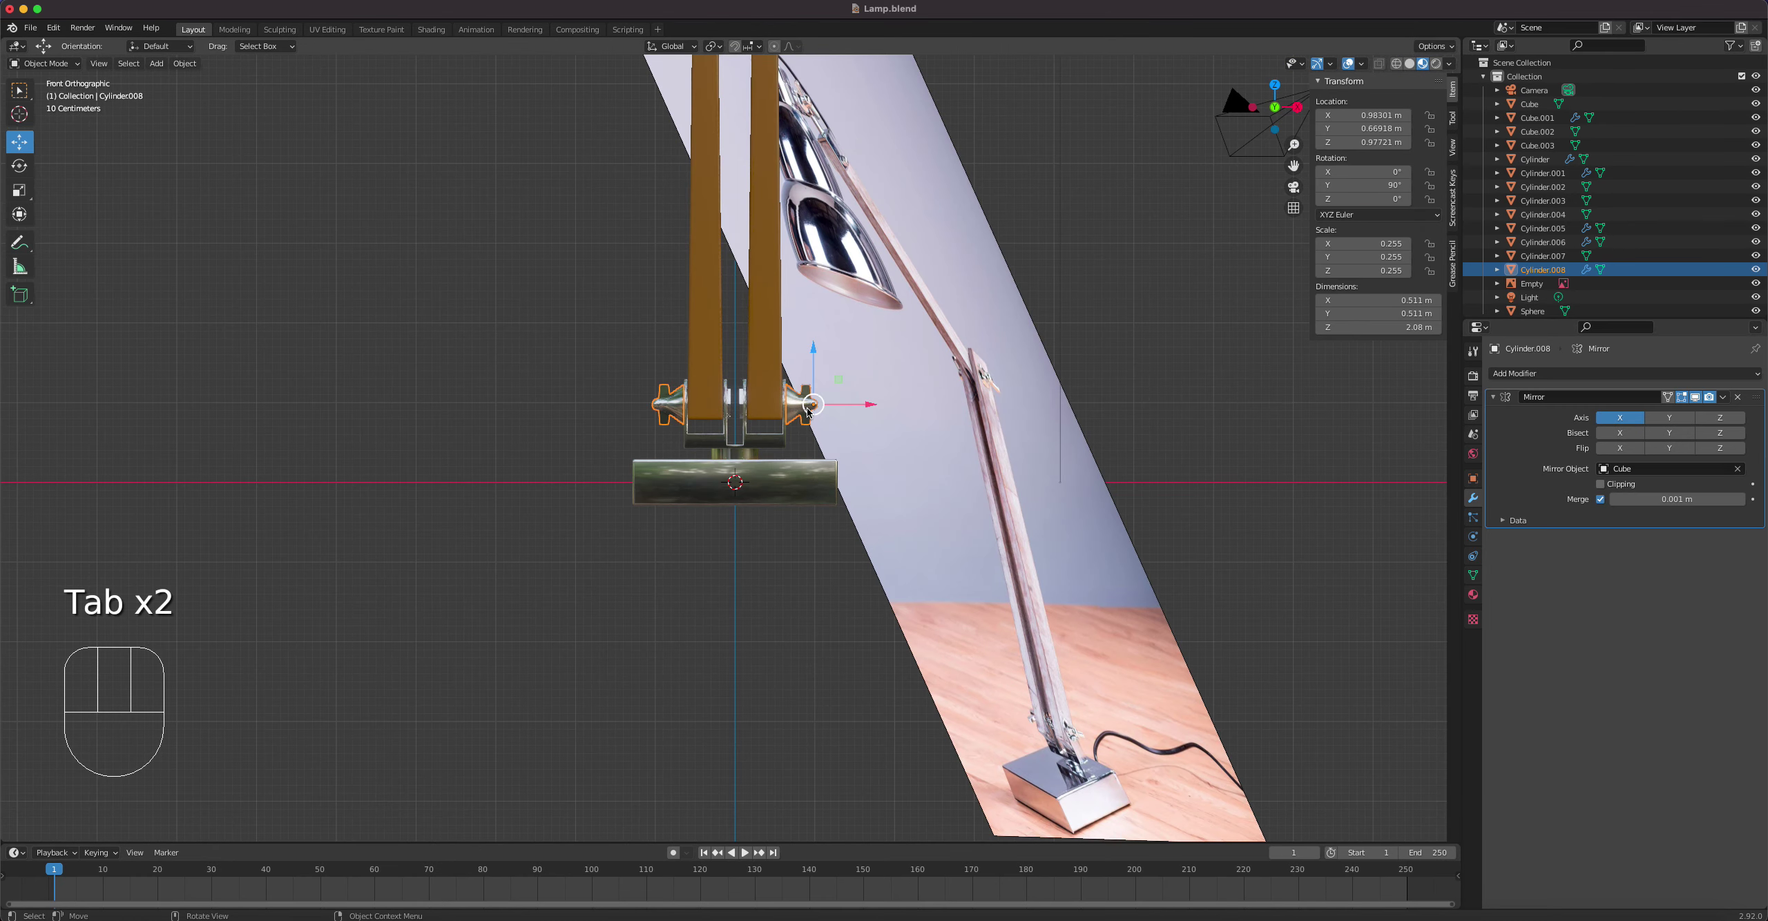
{"action": "key", "text": "shift+d"}
{"action": "right_click", "coordinate": [901, 425]}
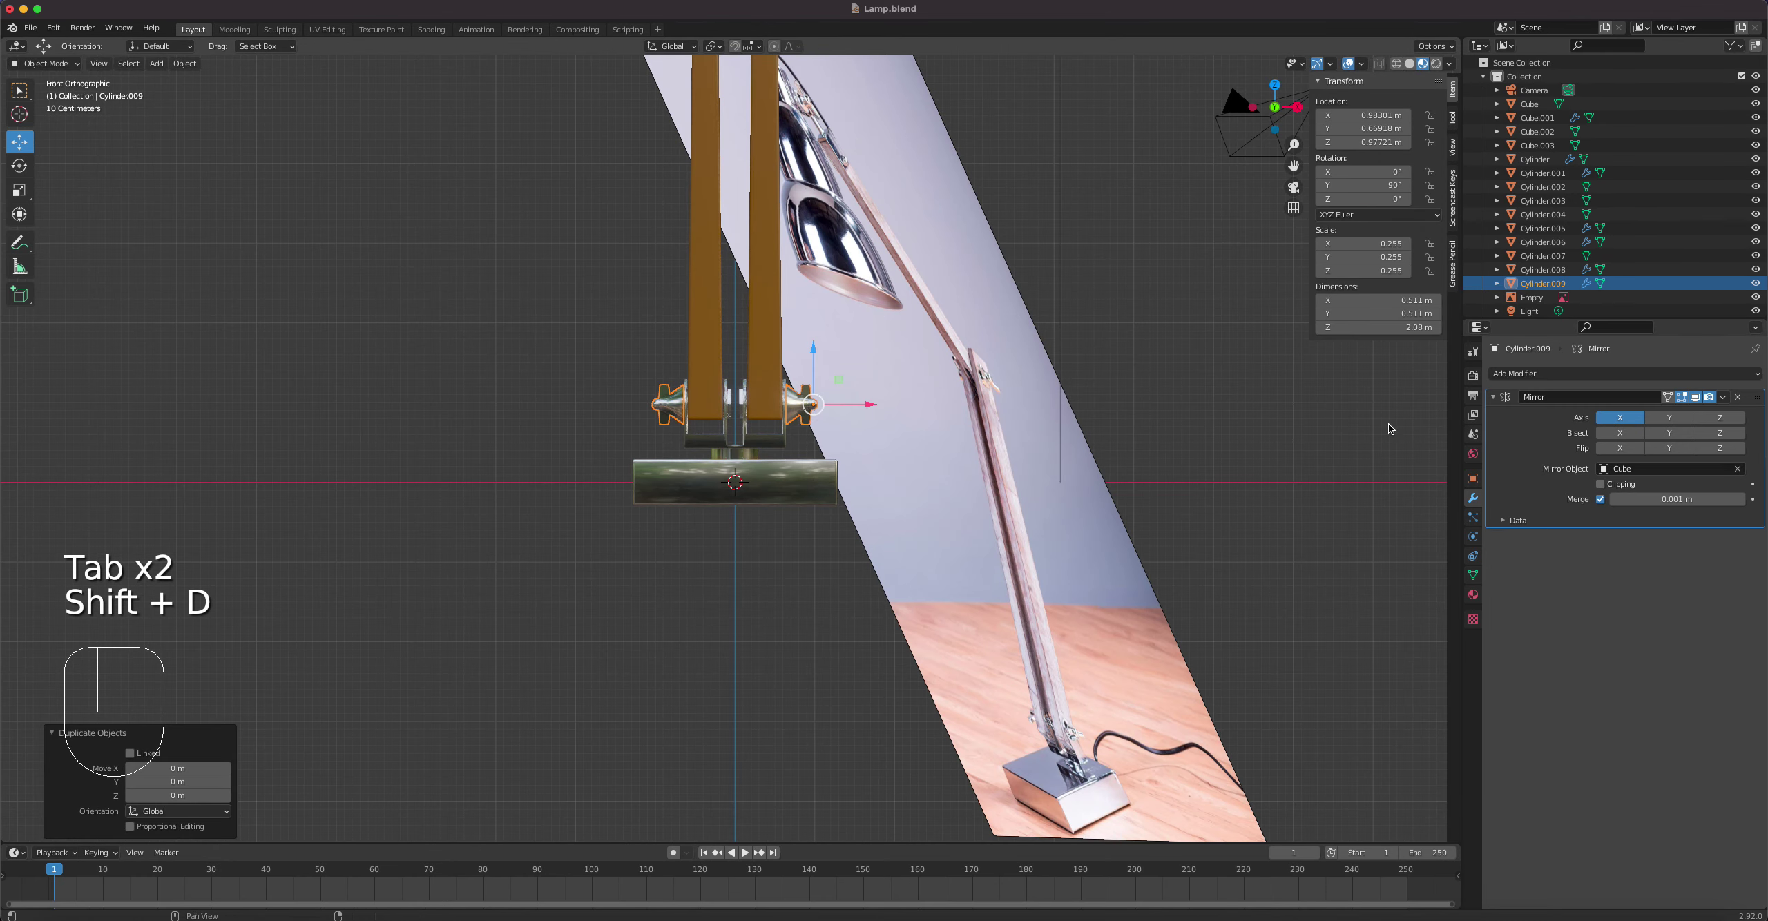
{"action": "left_click", "coordinate": [1740, 403]}
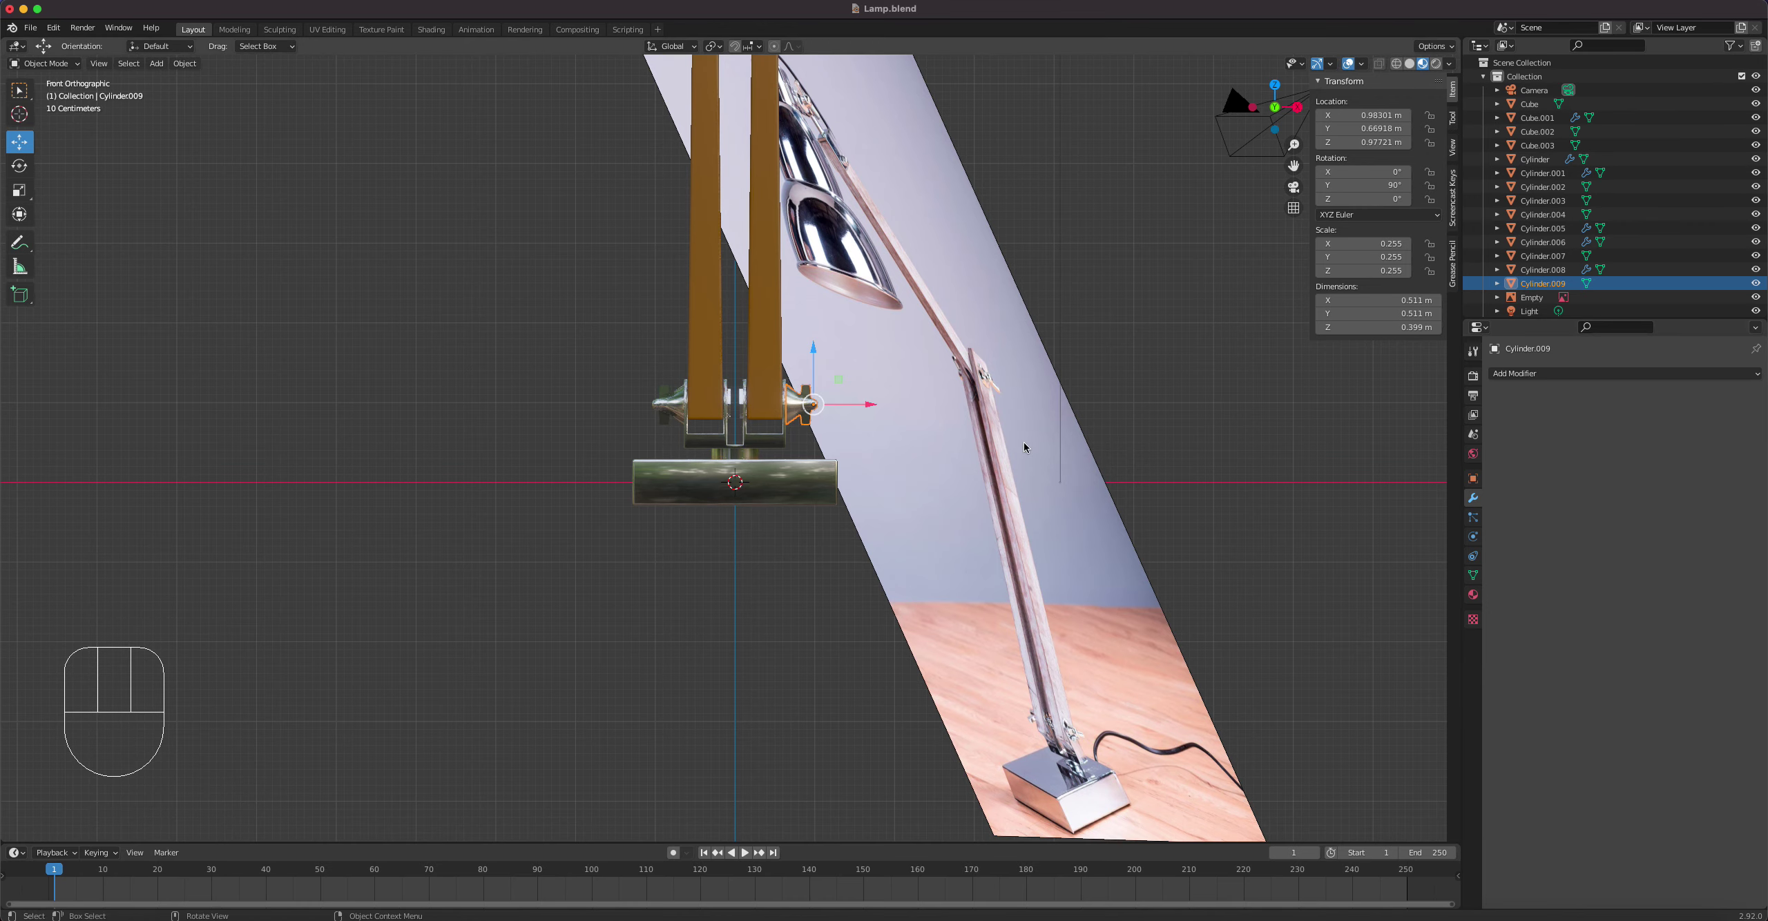
{"action": "middle_click_drag", "start_coordinate": [810, 370], "coordinate": [820, 663], "text": "shift"}
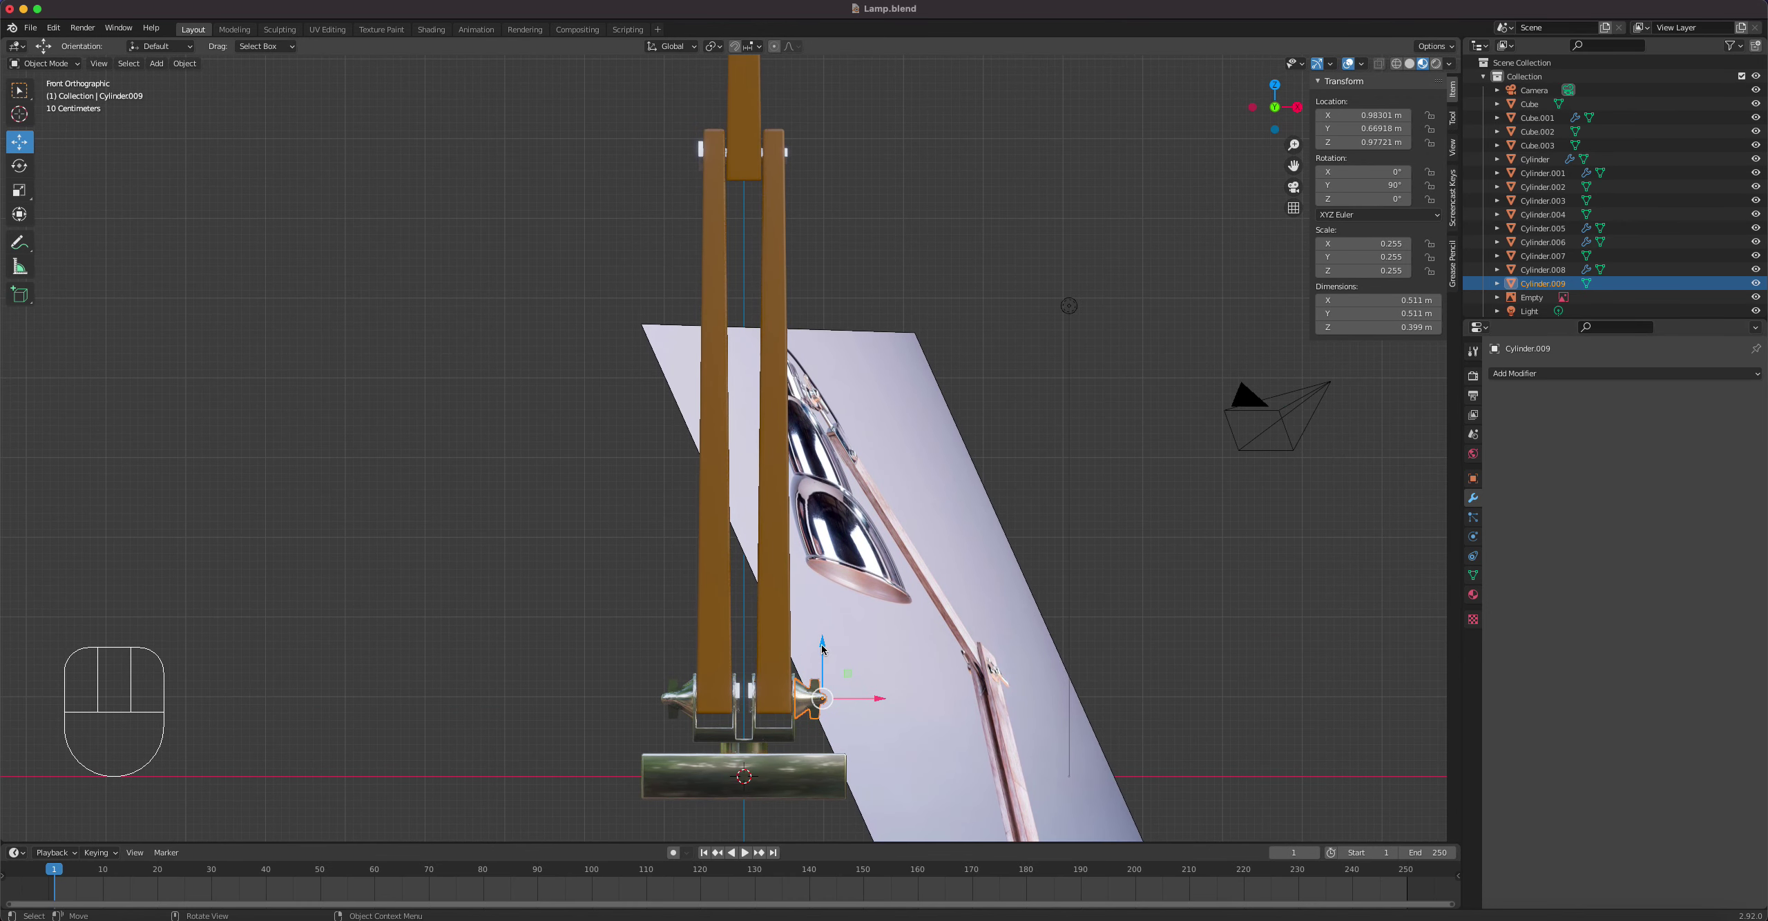
Step: Raise the unmirrored fastener copy about 6.83 m along Z to the joint between the lower and upper arms
{"action": "left_click_drag", "start_coordinate": [822, 648], "coordinate": [844, 99]}
{"action": "scroll", "coordinate": [828, 110], "scroll_direction": "up", "scroll_amount": 3}
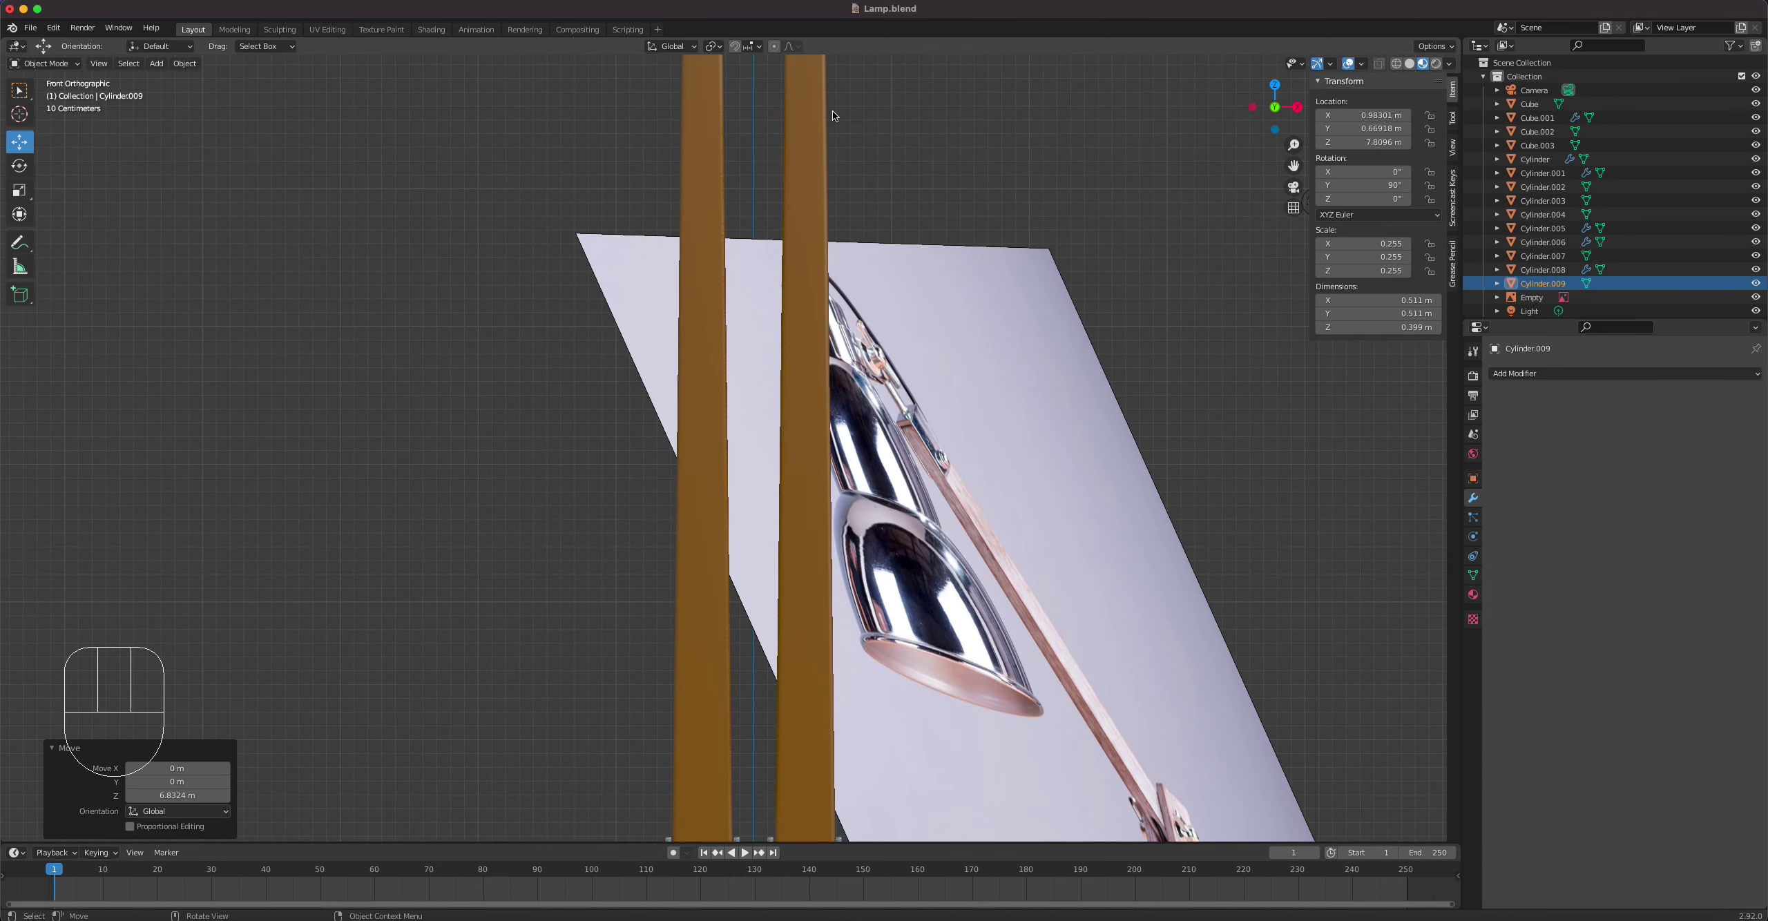
{"action": "key", "text": "KP_3"}
{"action": "middle_click_drag", "start_coordinate": [832, 110], "coordinate": [823, 608], "text": "shift"}
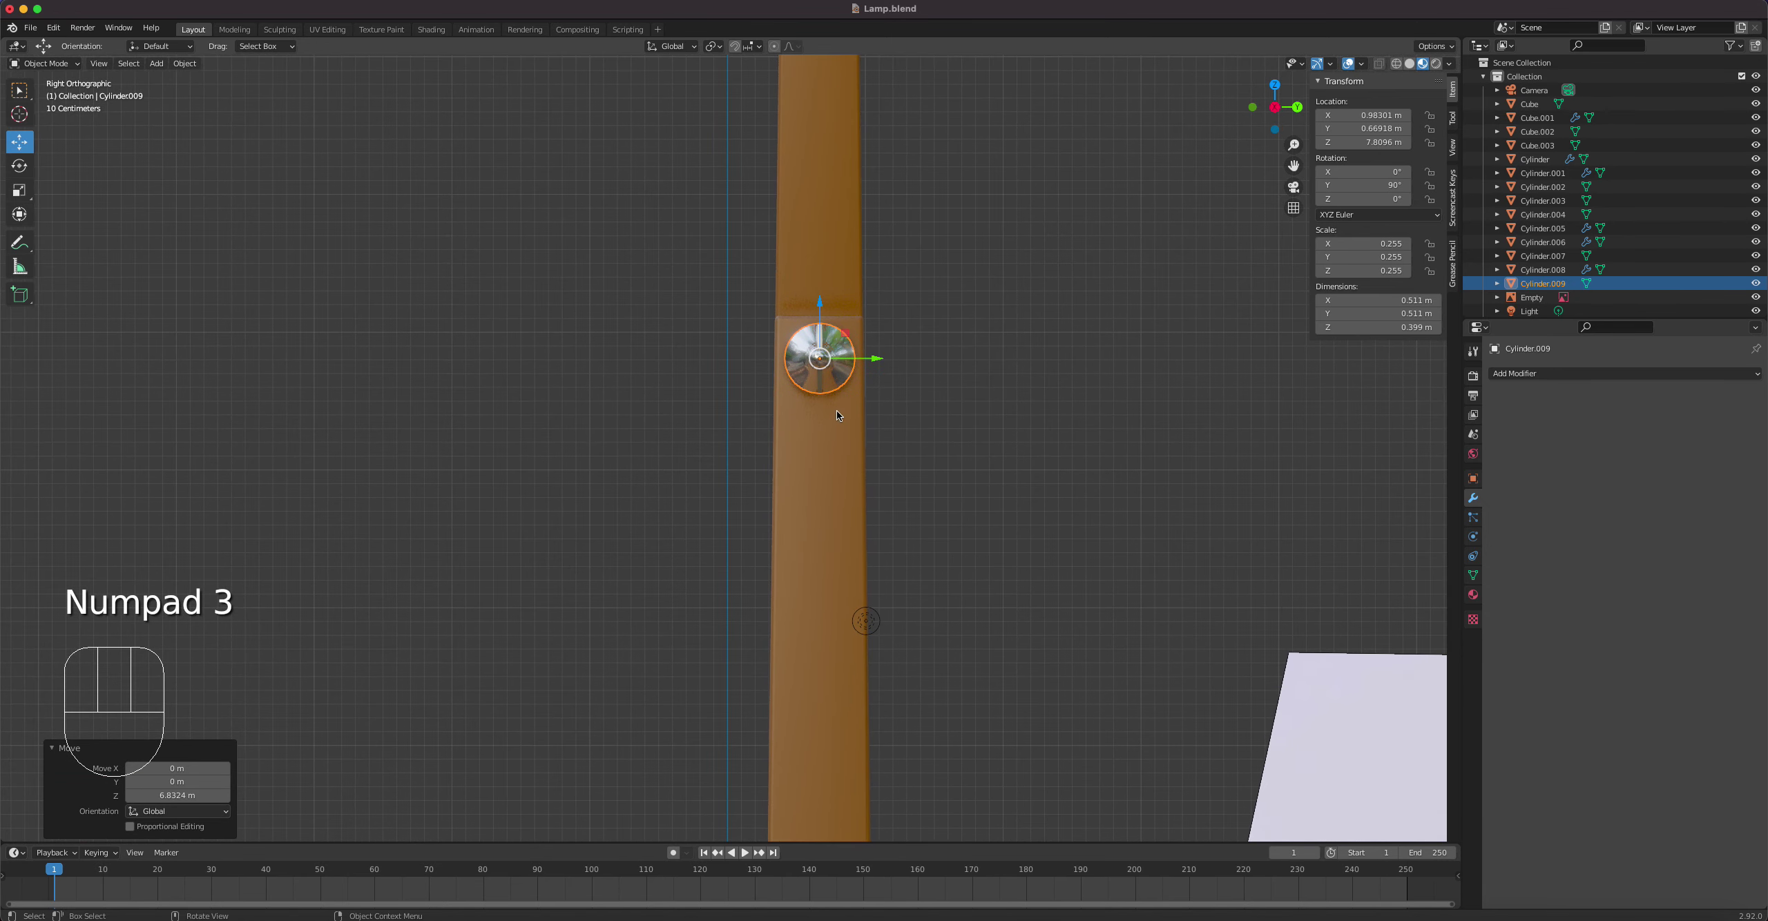
Step: Seat the raised fastener against the arm's outer face by moving it about 0.11 m along negative X and lowering it about 0.01 m
{"action": "key", "text": "KP_1"}
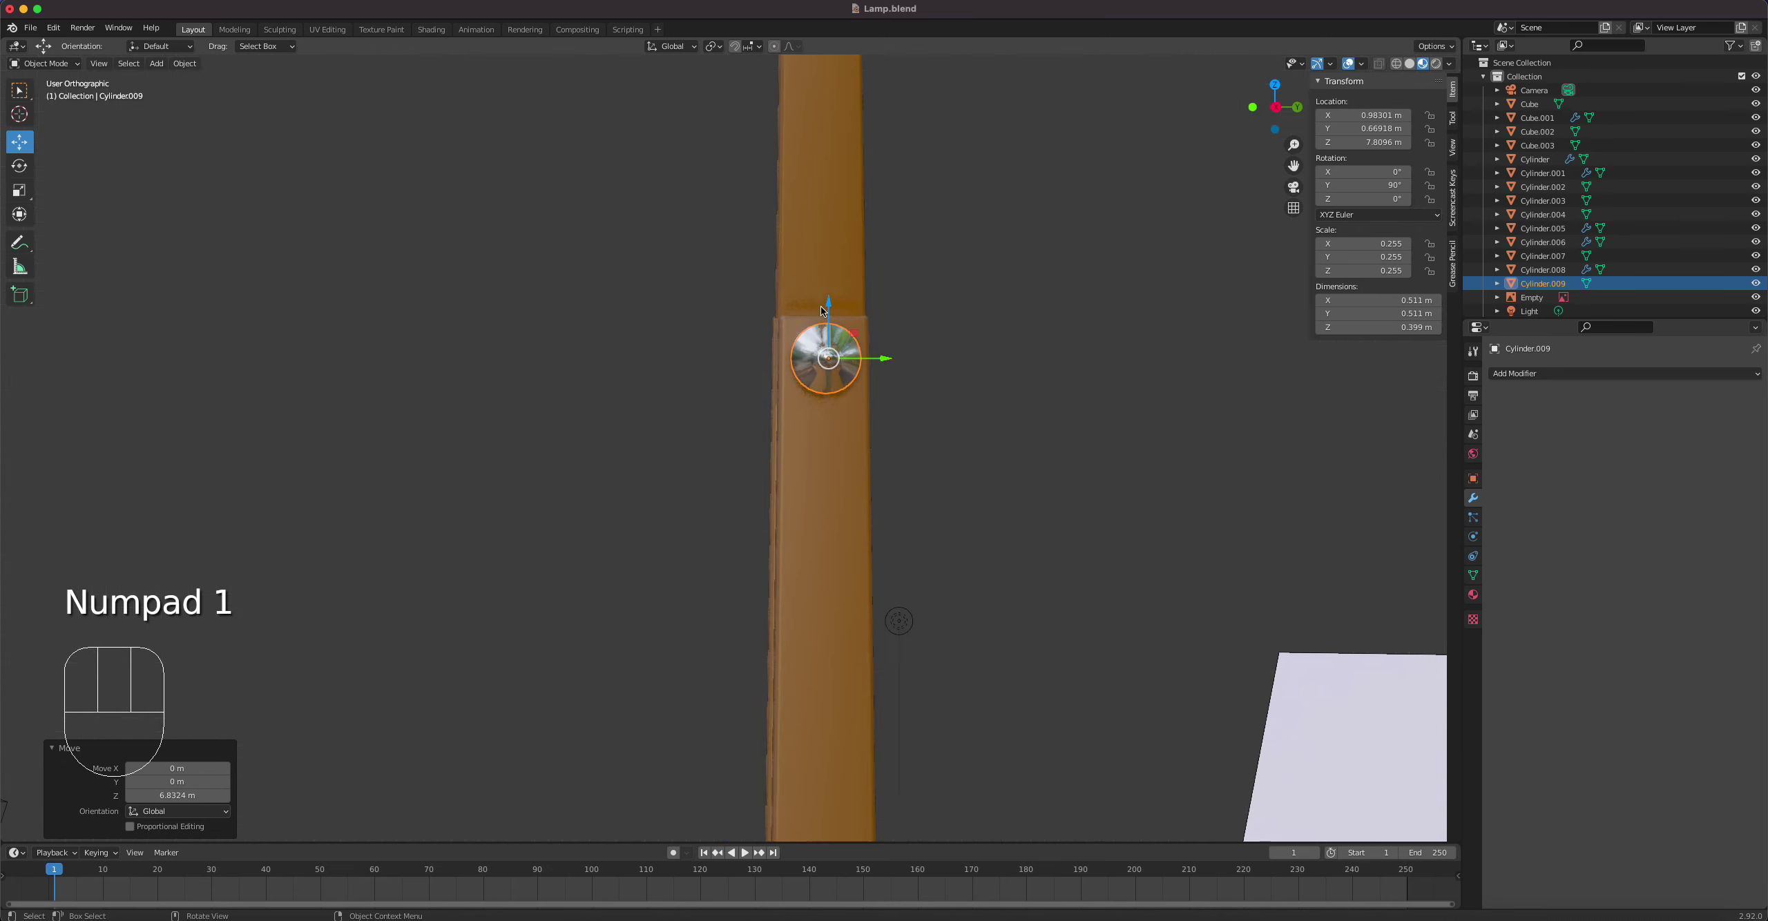
{"action": "left_click_drag", "start_coordinate": [939, 369], "coordinate": [924, 363]}
{"action": "left_click_drag", "start_coordinate": [874, 312], "coordinate": [874, 309]}
Step: Duplicate the middle-joint fastener, placing the copy about 7.03 m higher and 0.45 m along positive X, beside the lampshade
{"action": "scroll", "coordinate": [898, 318], "scroll_direction": "down", "scroll_amount": 5}
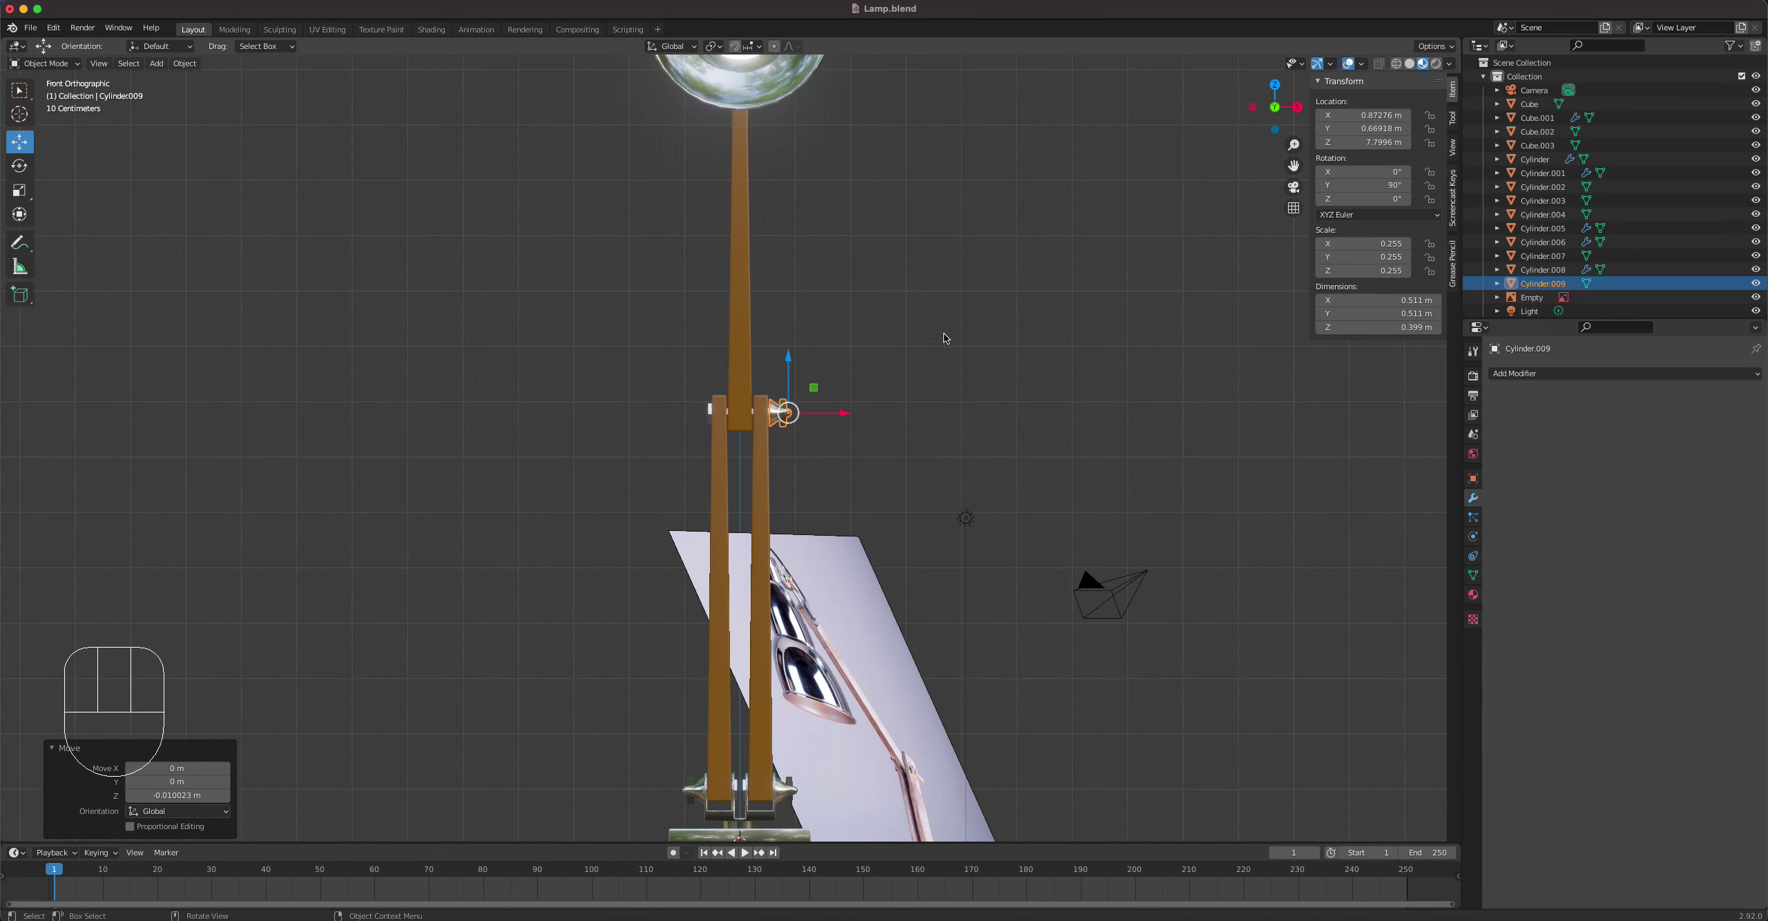
{"action": "middle_click_drag", "start_coordinate": [940, 335], "coordinate": [924, 502], "text": "shift"}
{"action": "key", "text": "shift+d"}
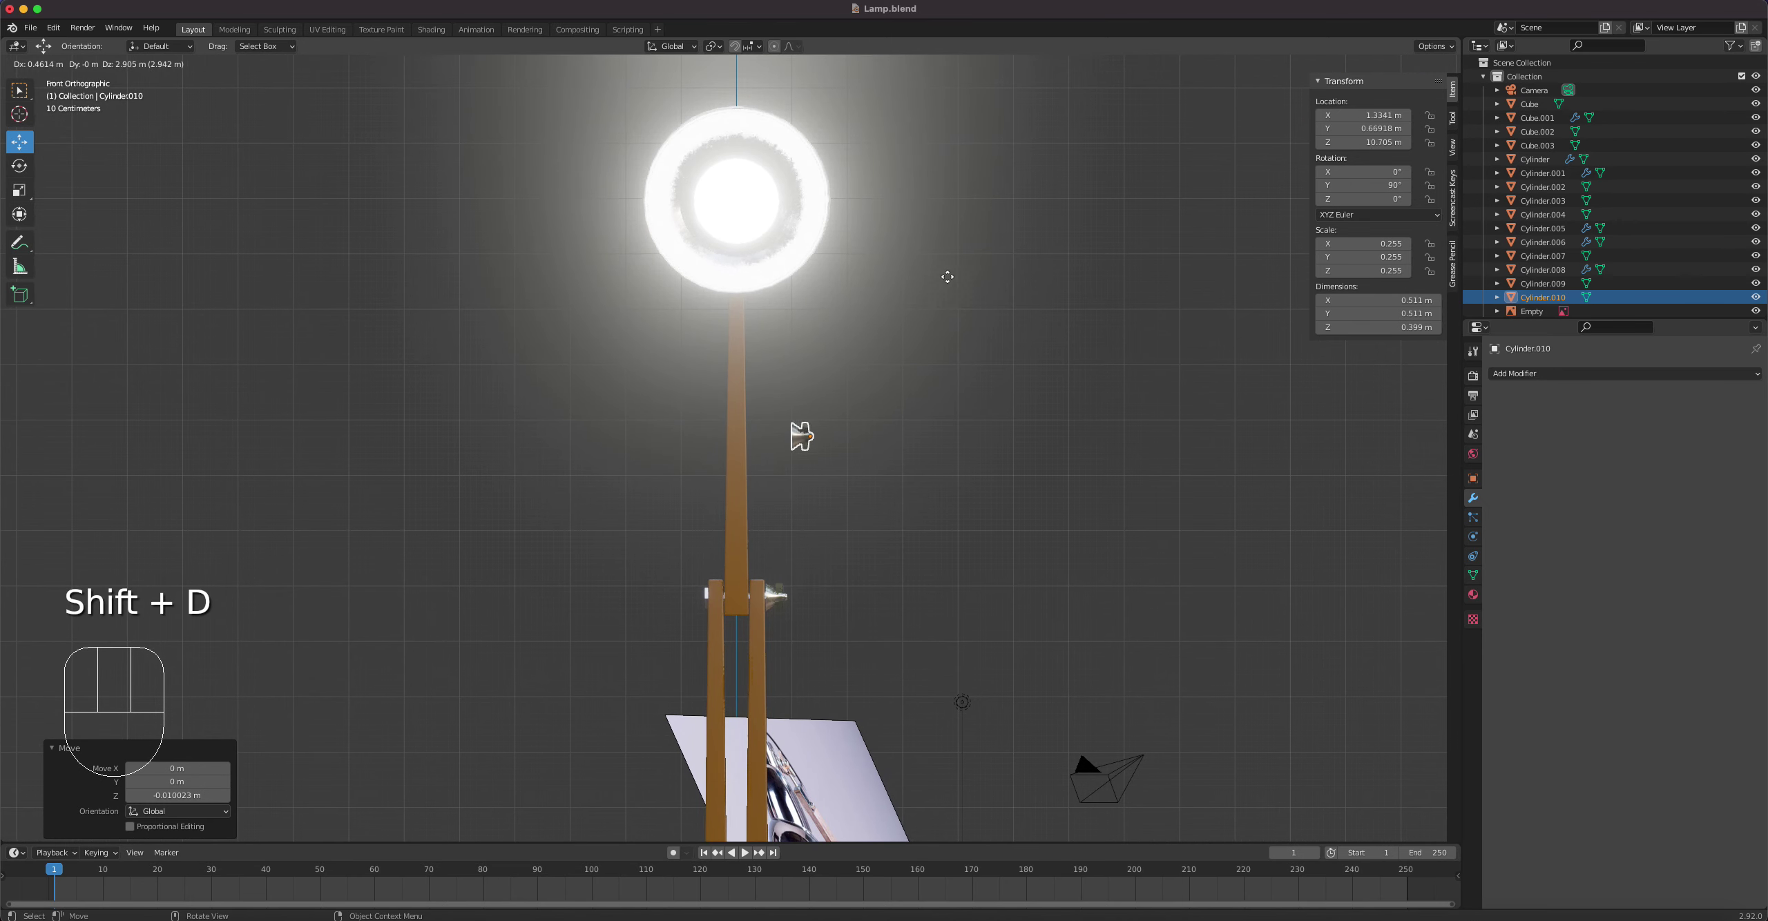
{"action": "left_click", "coordinate": [963, 338]}
{"action": "middle_click_drag", "start_coordinate": [963, 337], "coordinate": [757, 301]}
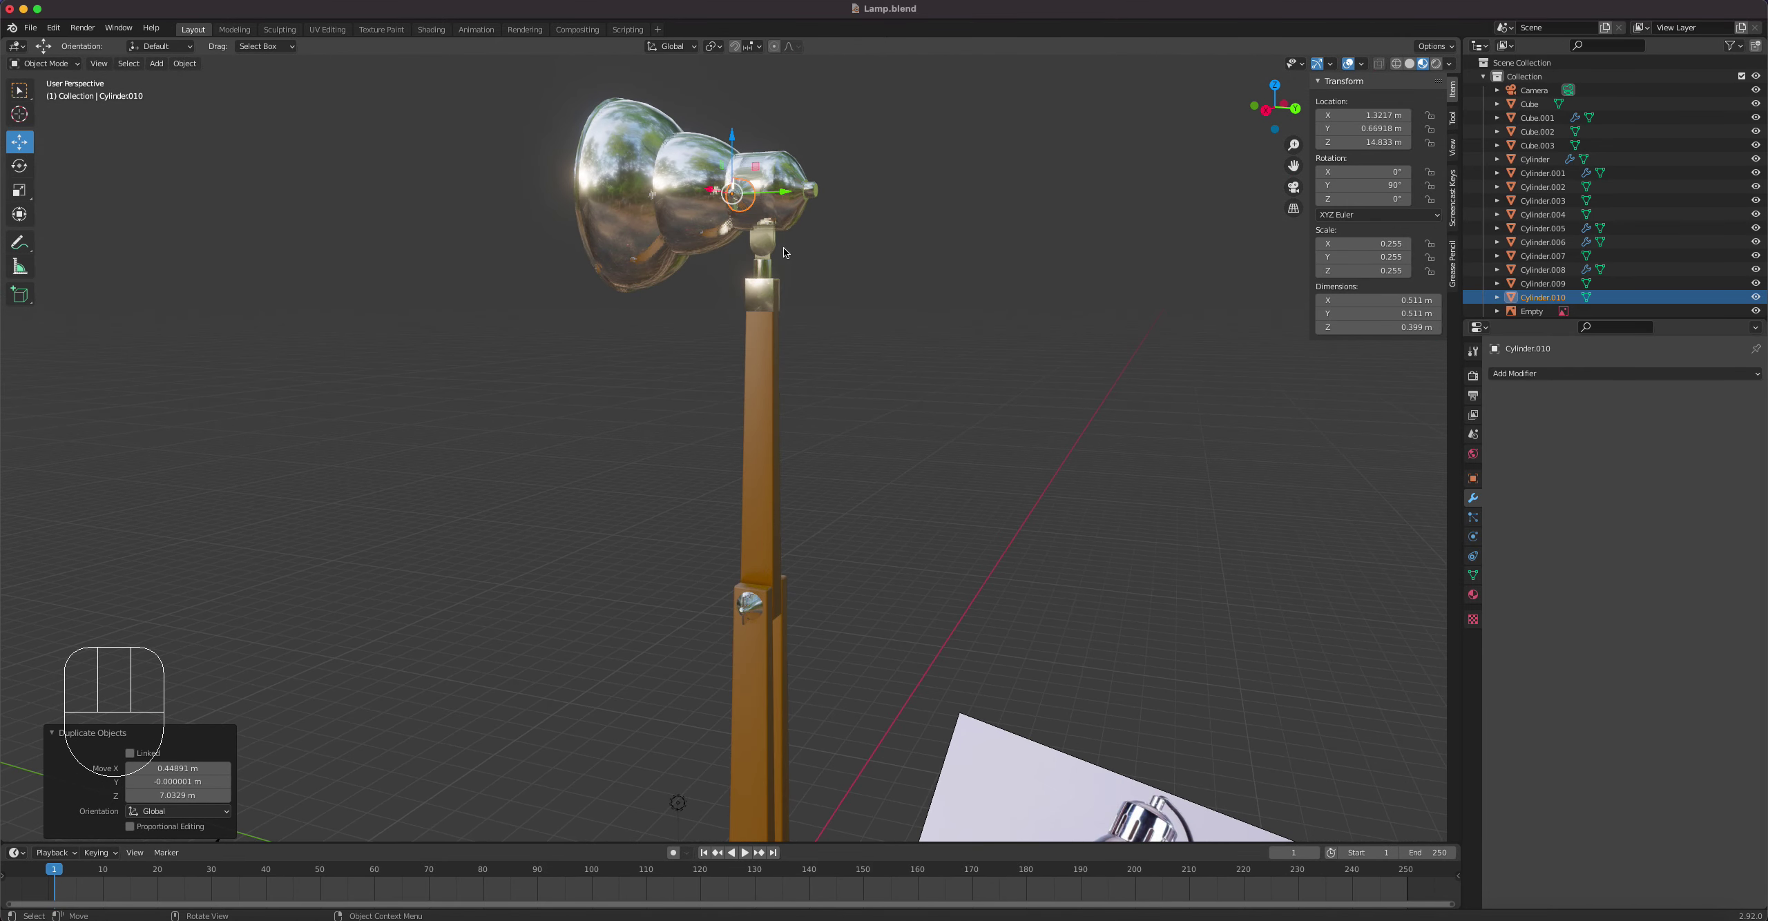
Step: Move the new fastener about 0.012 m along Y and 0.74 m down onto the bracket beneath the lampshade
{"action": "key", "text": "KP_3"}
{"action": "scroll", "coordinate": [786, 246], "scroll_direction": "up", "scroll_amount": 5}
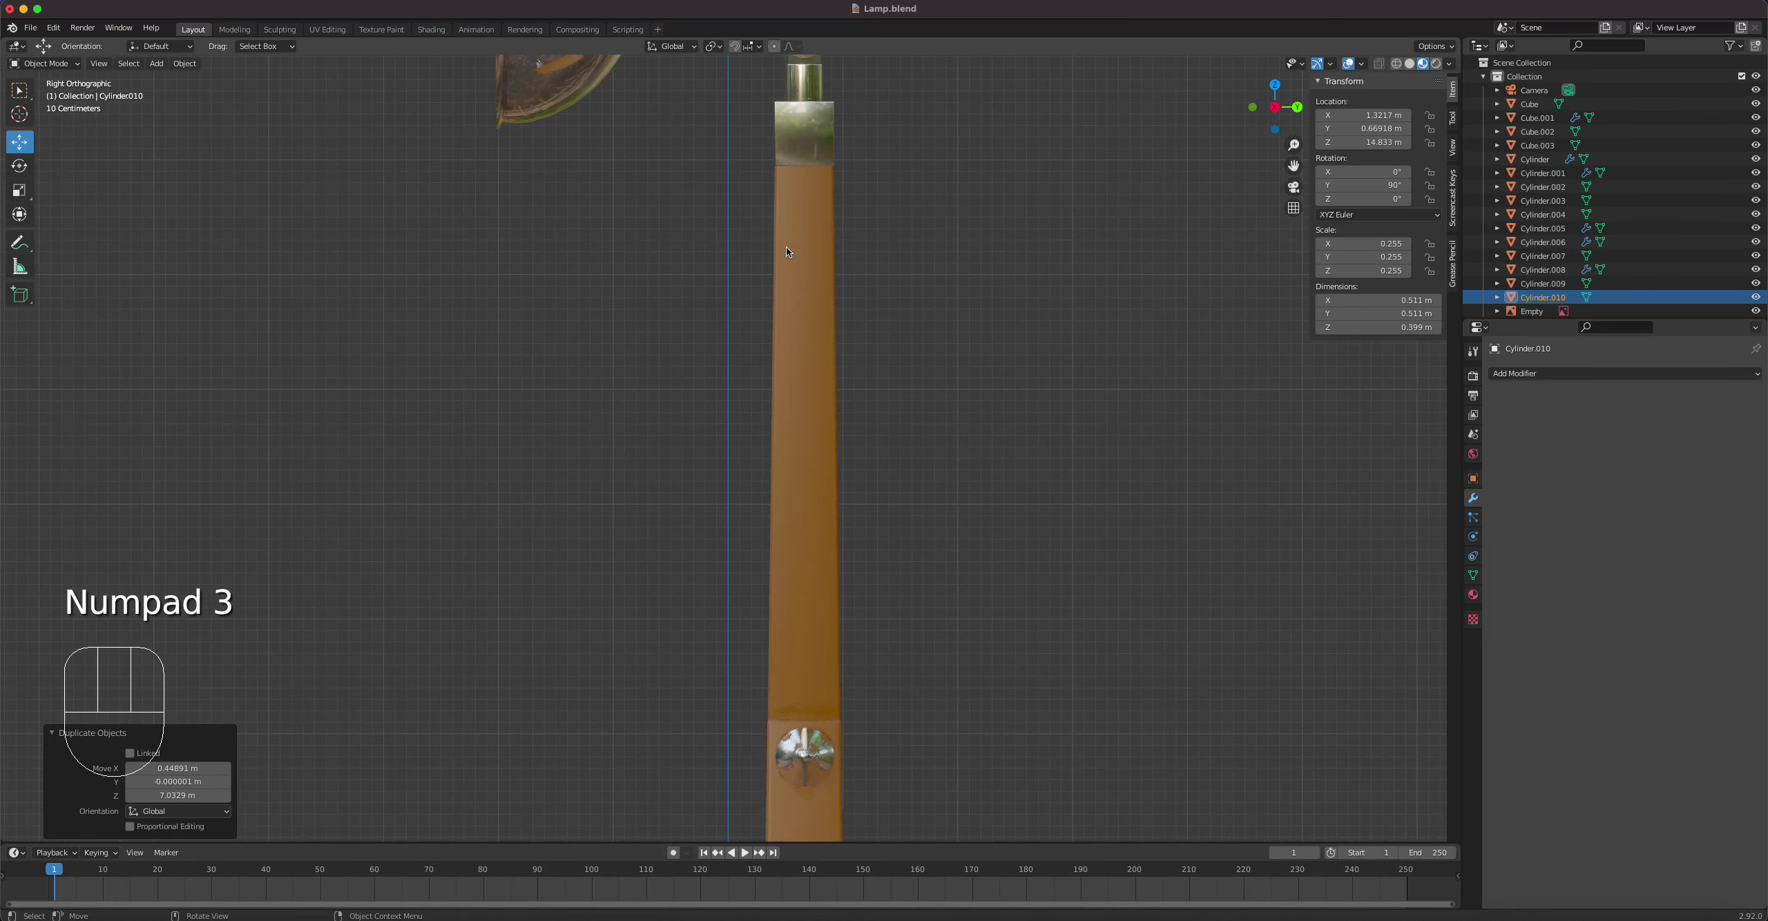
{"action": "middle_click_drag", "start_coordinate": [912, 260], "coordinate": [867, 572], "text": "shift"}
{"action": "key", "text": "g"}
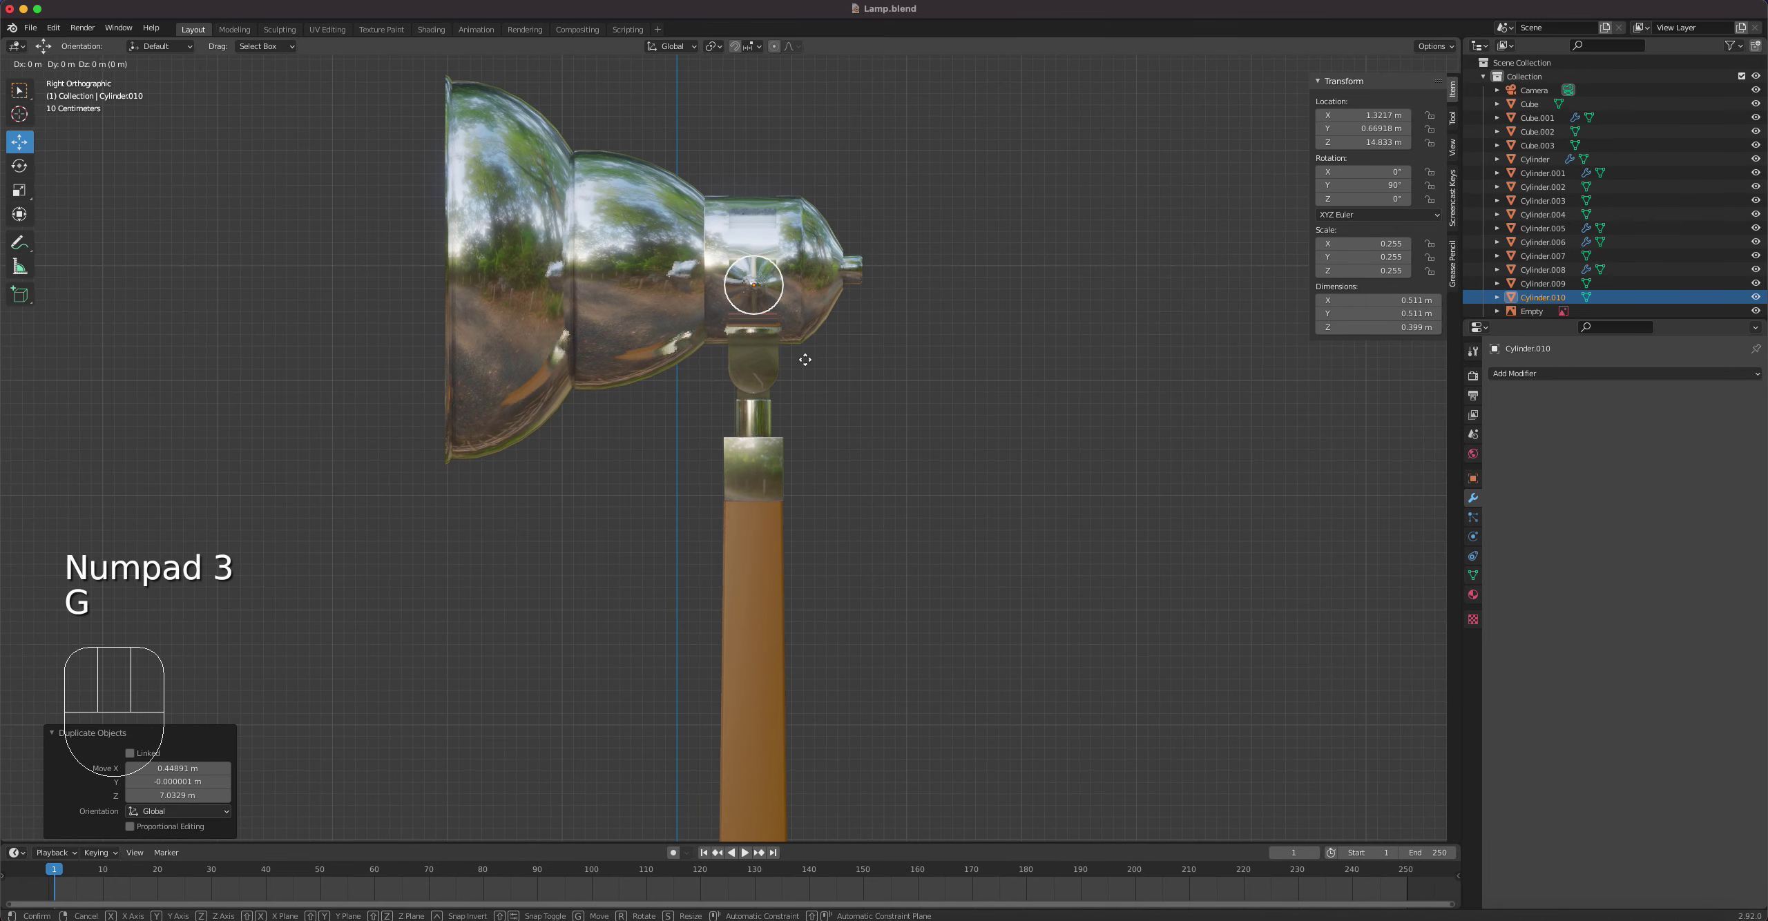
{"action": "left_click", "coordinate": [825, 441]}
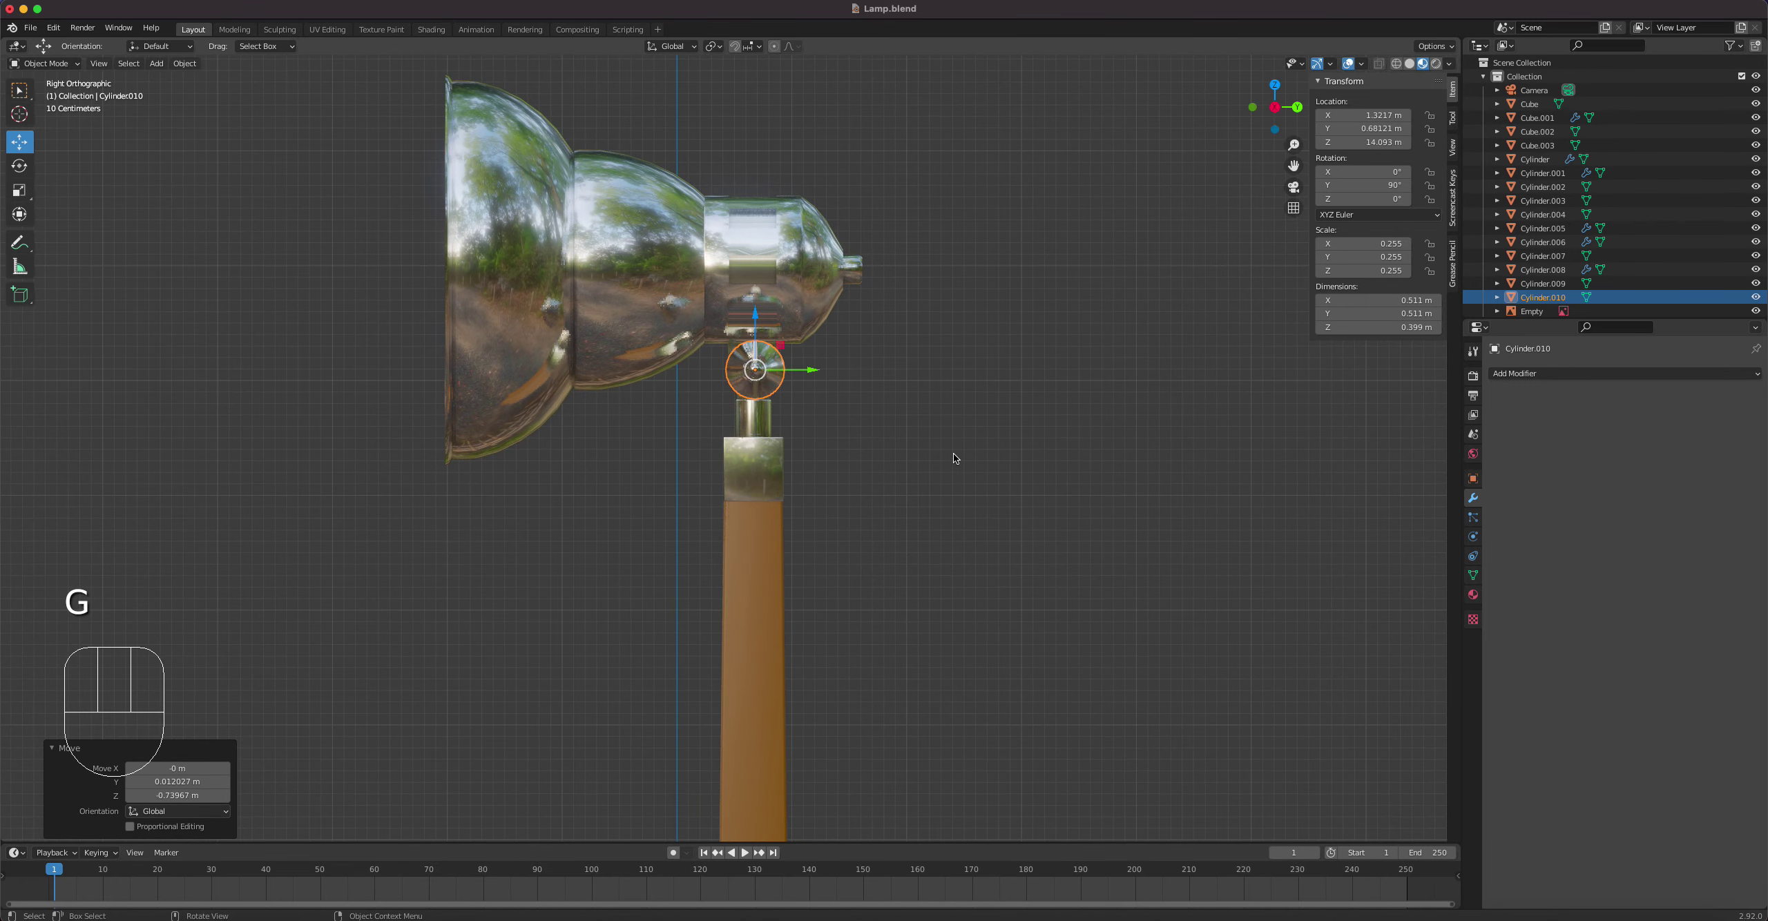
Step: Scale the fastener to about 0.731 and centre it on the bracket, shifting it about 0.01 m along negative Y and slightly up
{"action": "key", "text": "s"}
{"action": "left_click", "coordinate": [889, 428]}
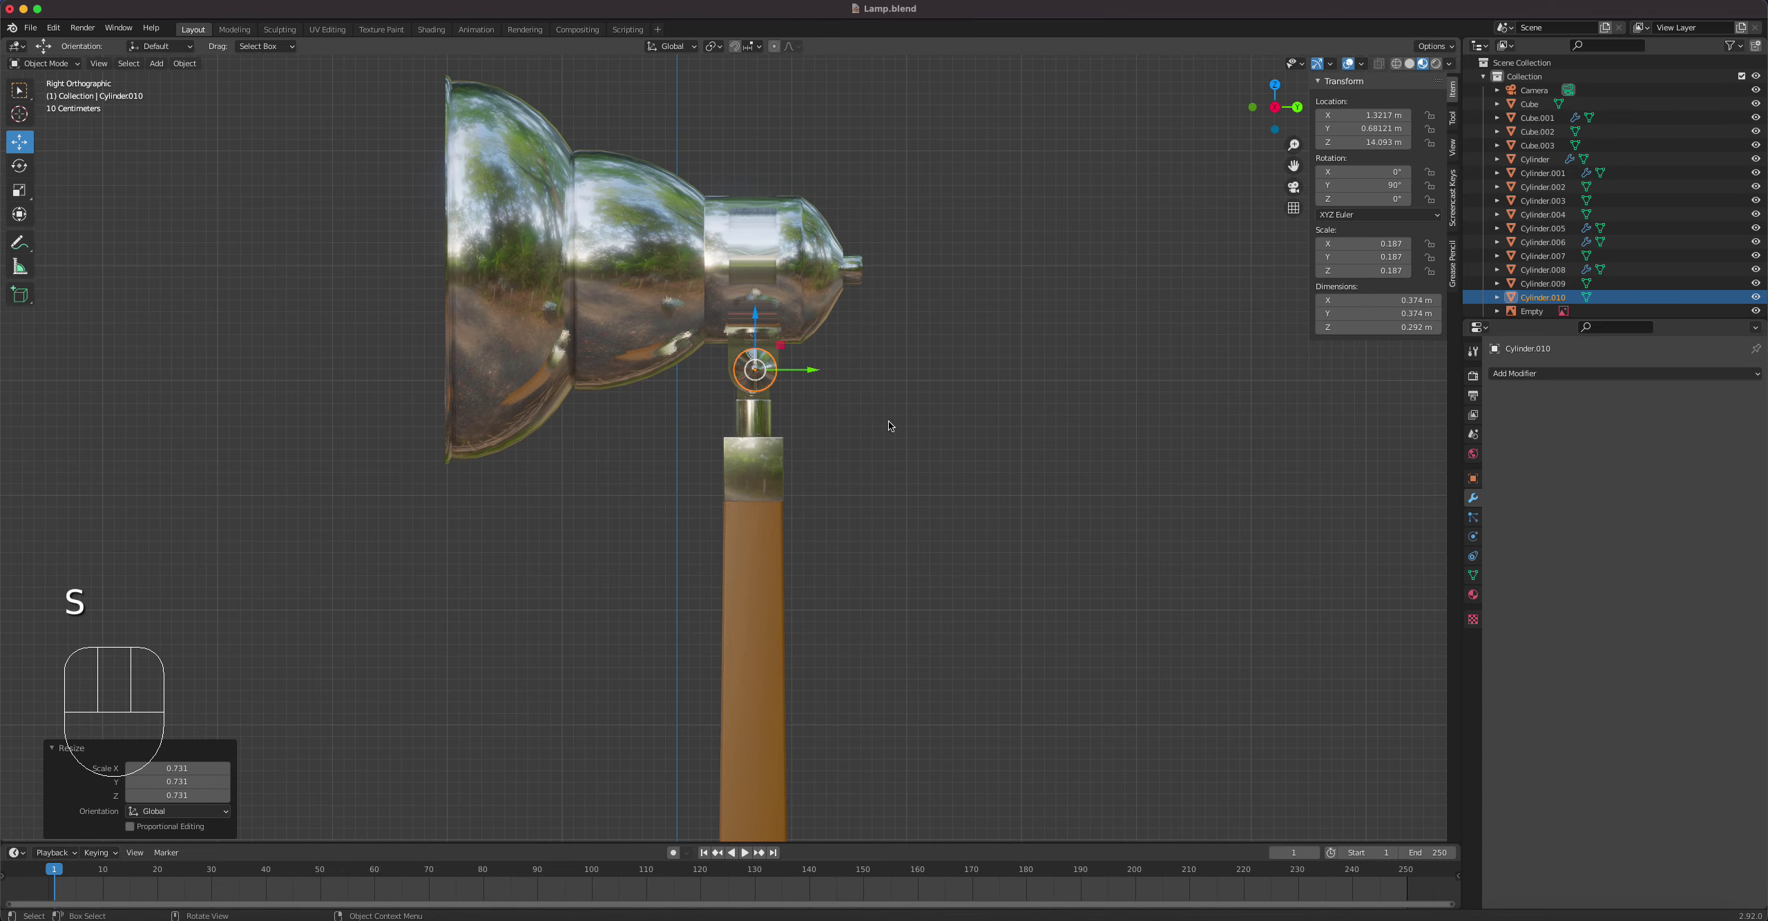
{"action": "scroll", "coordinate": [888, 420], "scroll_direction": "up", "scroll_amount": 5}
{"action": "middle_click_drag", "start_coordinate": [892, 309], "coordinate": [812, 408], "text": "shift"}
{"action": "left_click_drag", "start_coordinate": [819, 407], "coordinate": [816, 406]}
{"action": "left_click_drag", "start_coordinate": [757, 349], "coordinate": [779, 363]}
Step: Slide the small fastener about 1.03 m along negative X until its flared base meets the lampshade bracket's outer face
{"action": "middle_click_drag", "start_coordinate": [780, 364], "coordinate": [1020, 409]}
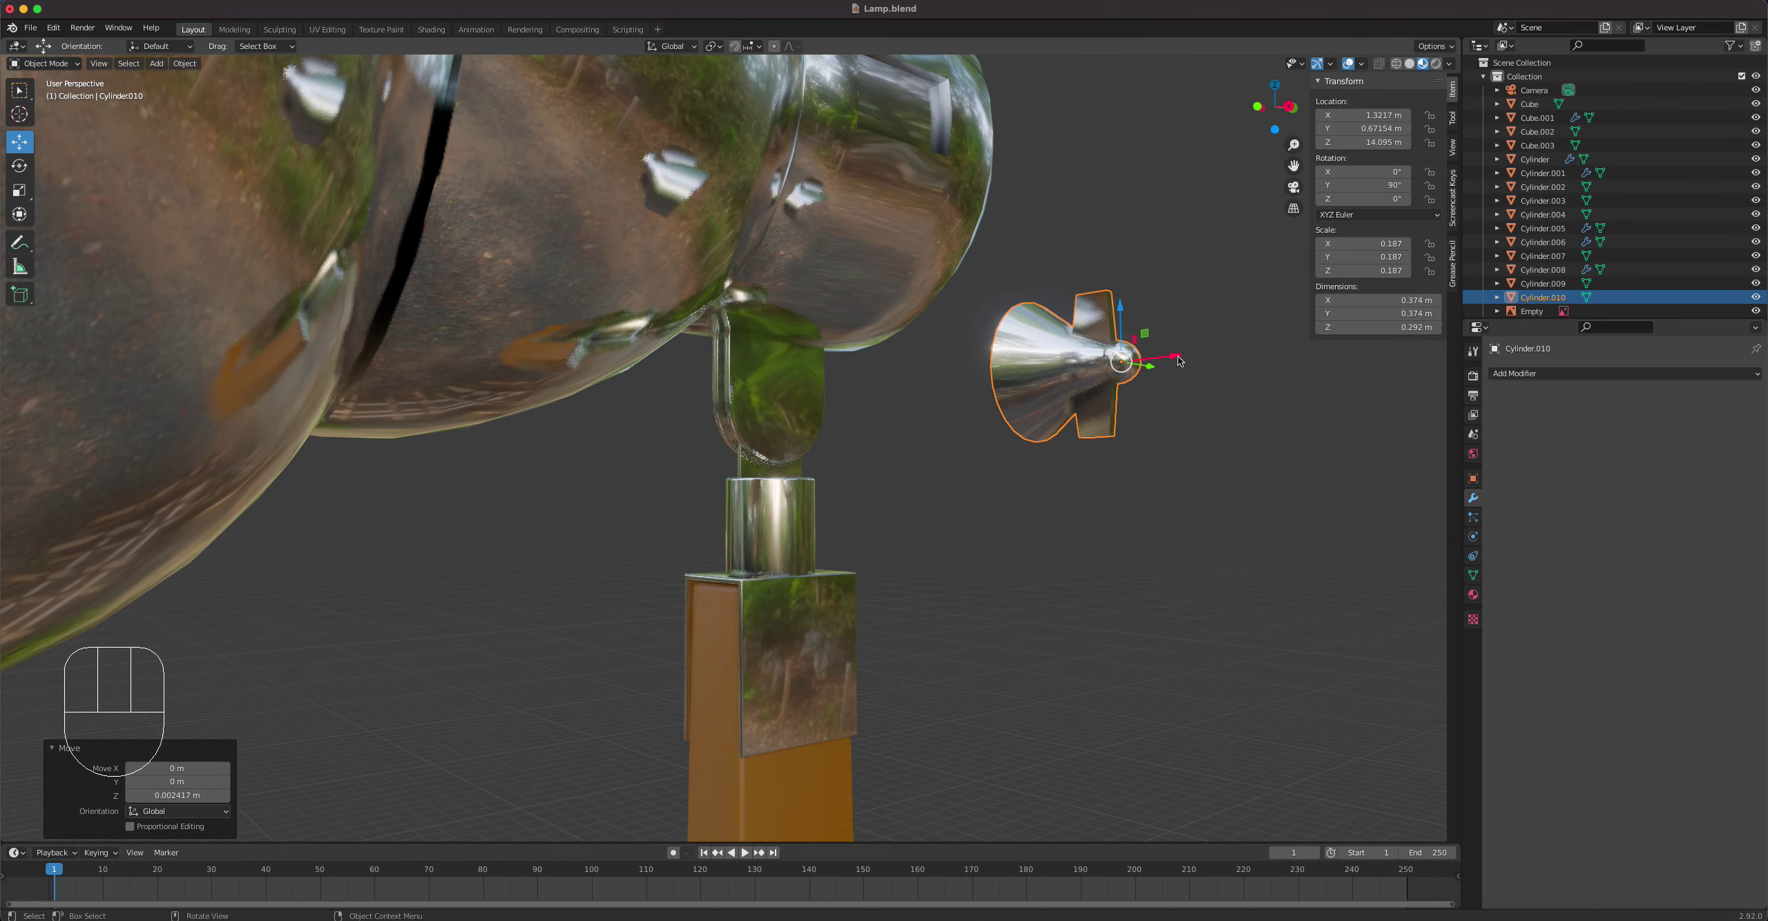
{"action": "left_click_drag", "start_coordinate": [1179, 360], "coordinate": [887, 391]}
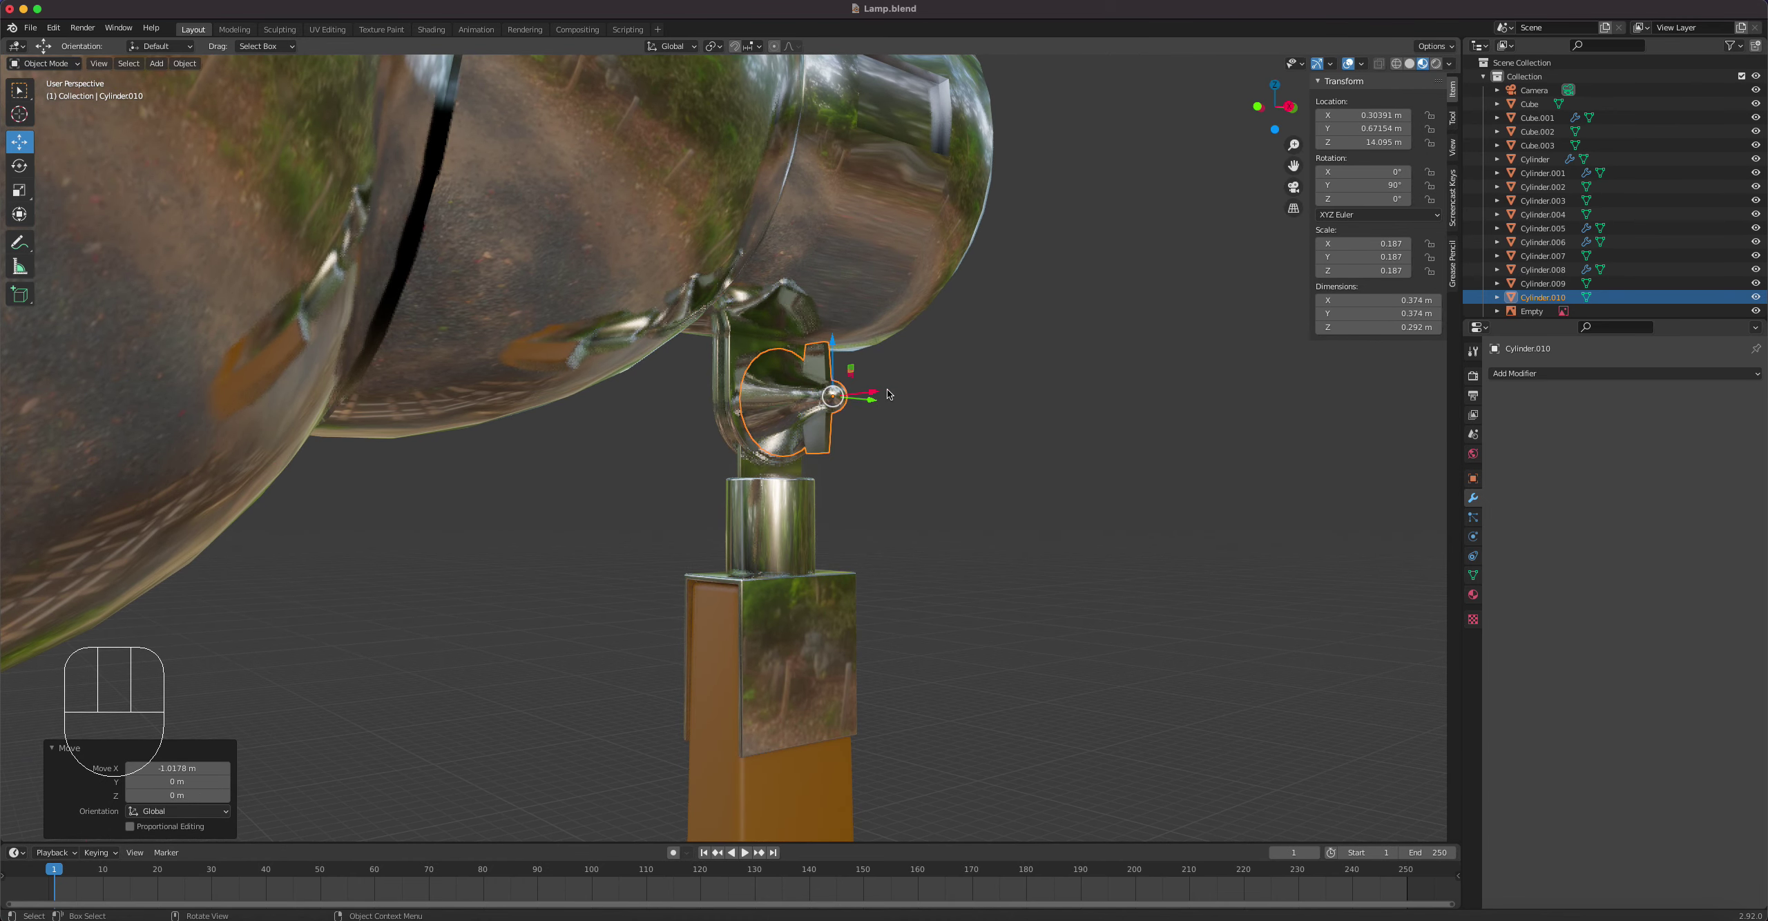
{"action": "key", "text": "KP_1"}
{"action": "key", "text": "ctrl+KP_1"}
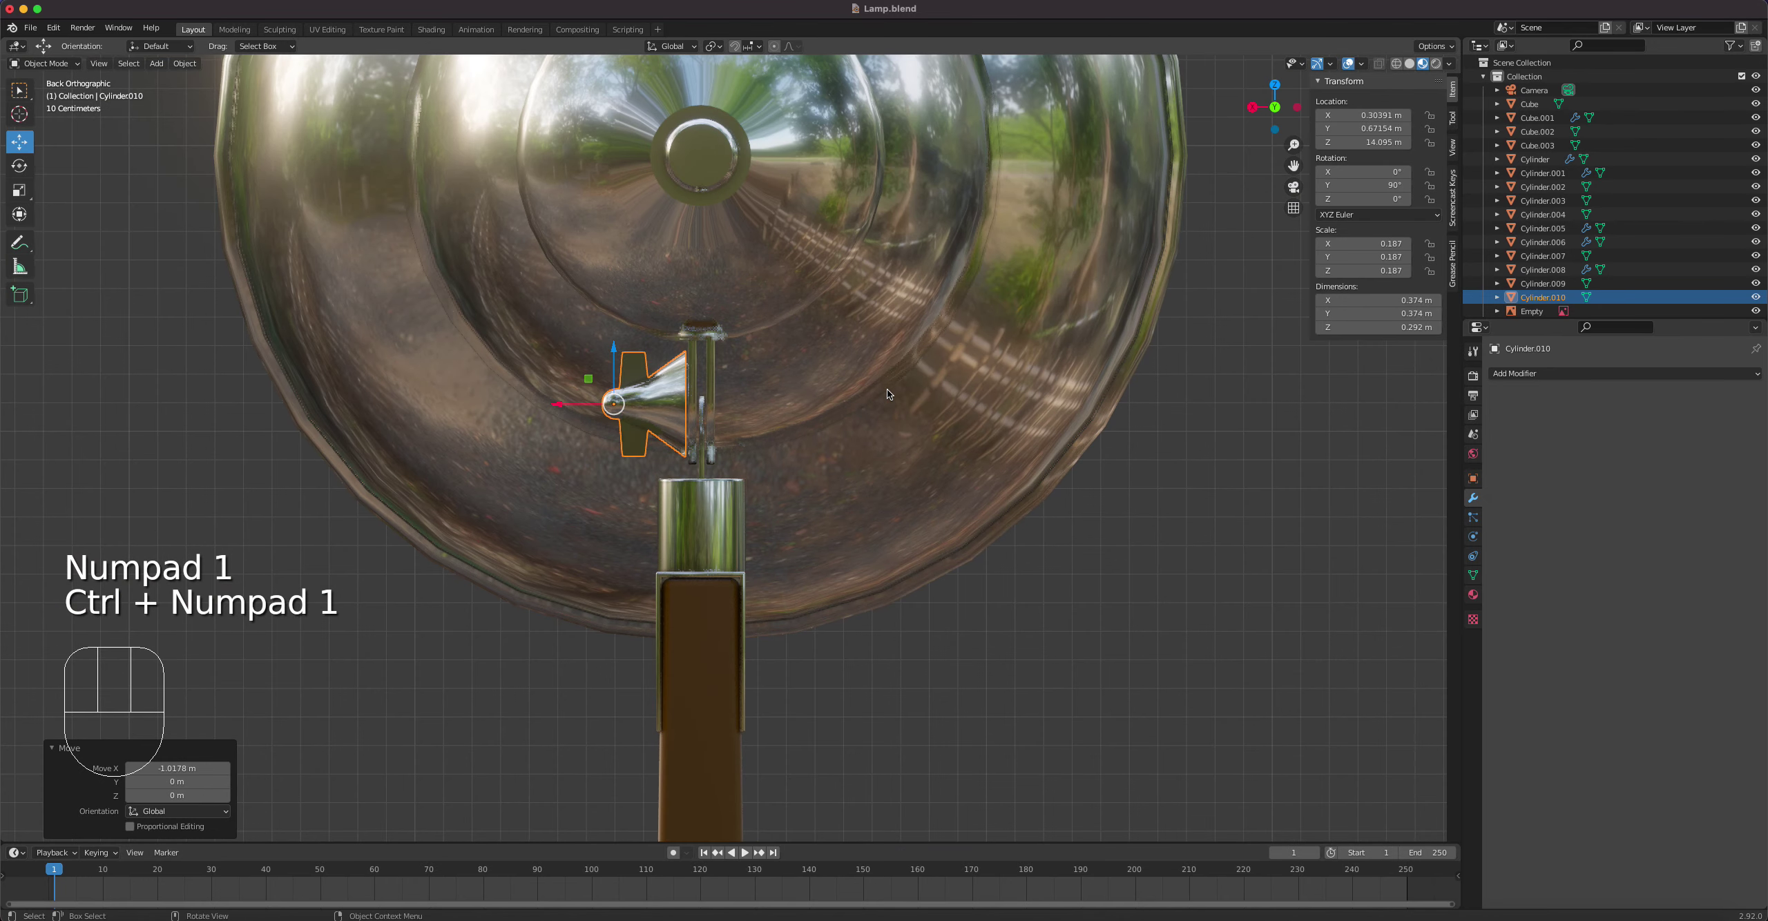
{"action": "left_click_drag", "start_coordinate": [556, 405], "coordinate": [555, 404]}
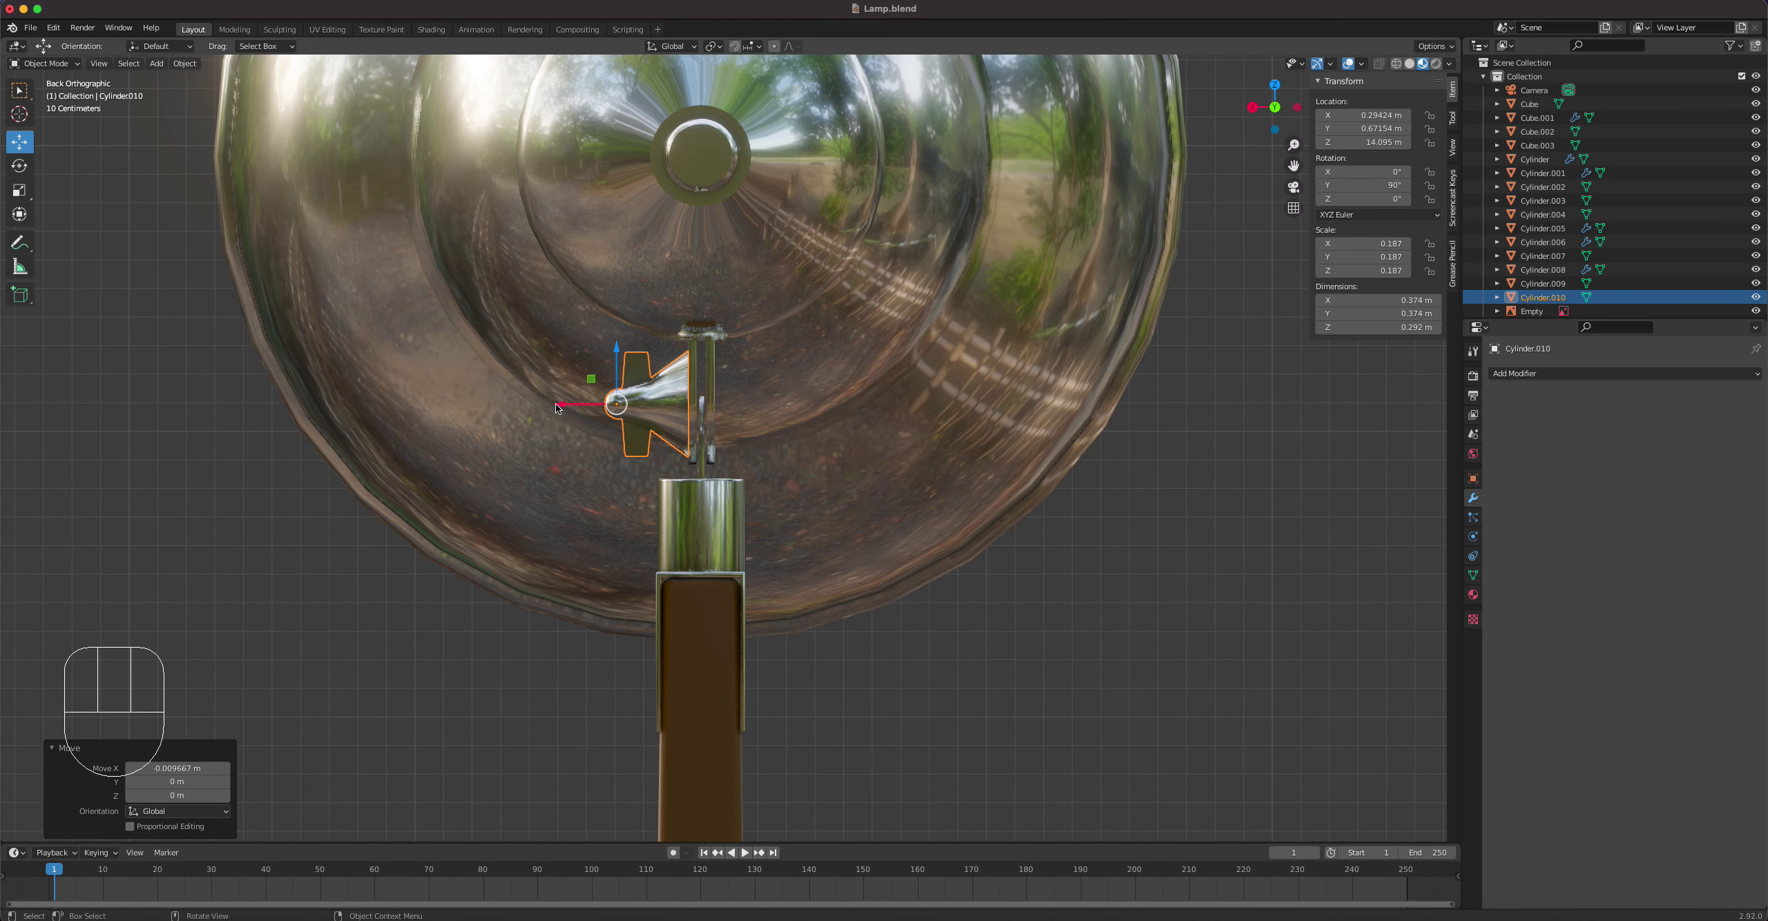
Step: Extend the thin plate inside the lampshade bracket by lowering its bottom vertices about 0.135 m to the metal sleeve
{"action": "left_click", "coordinate": [704, 467]}
{"action": "left_click_drag", "start_coordinate": [702, 377], "coordinate": [705, 353]}
{"action": "key", "text": "Tab"}
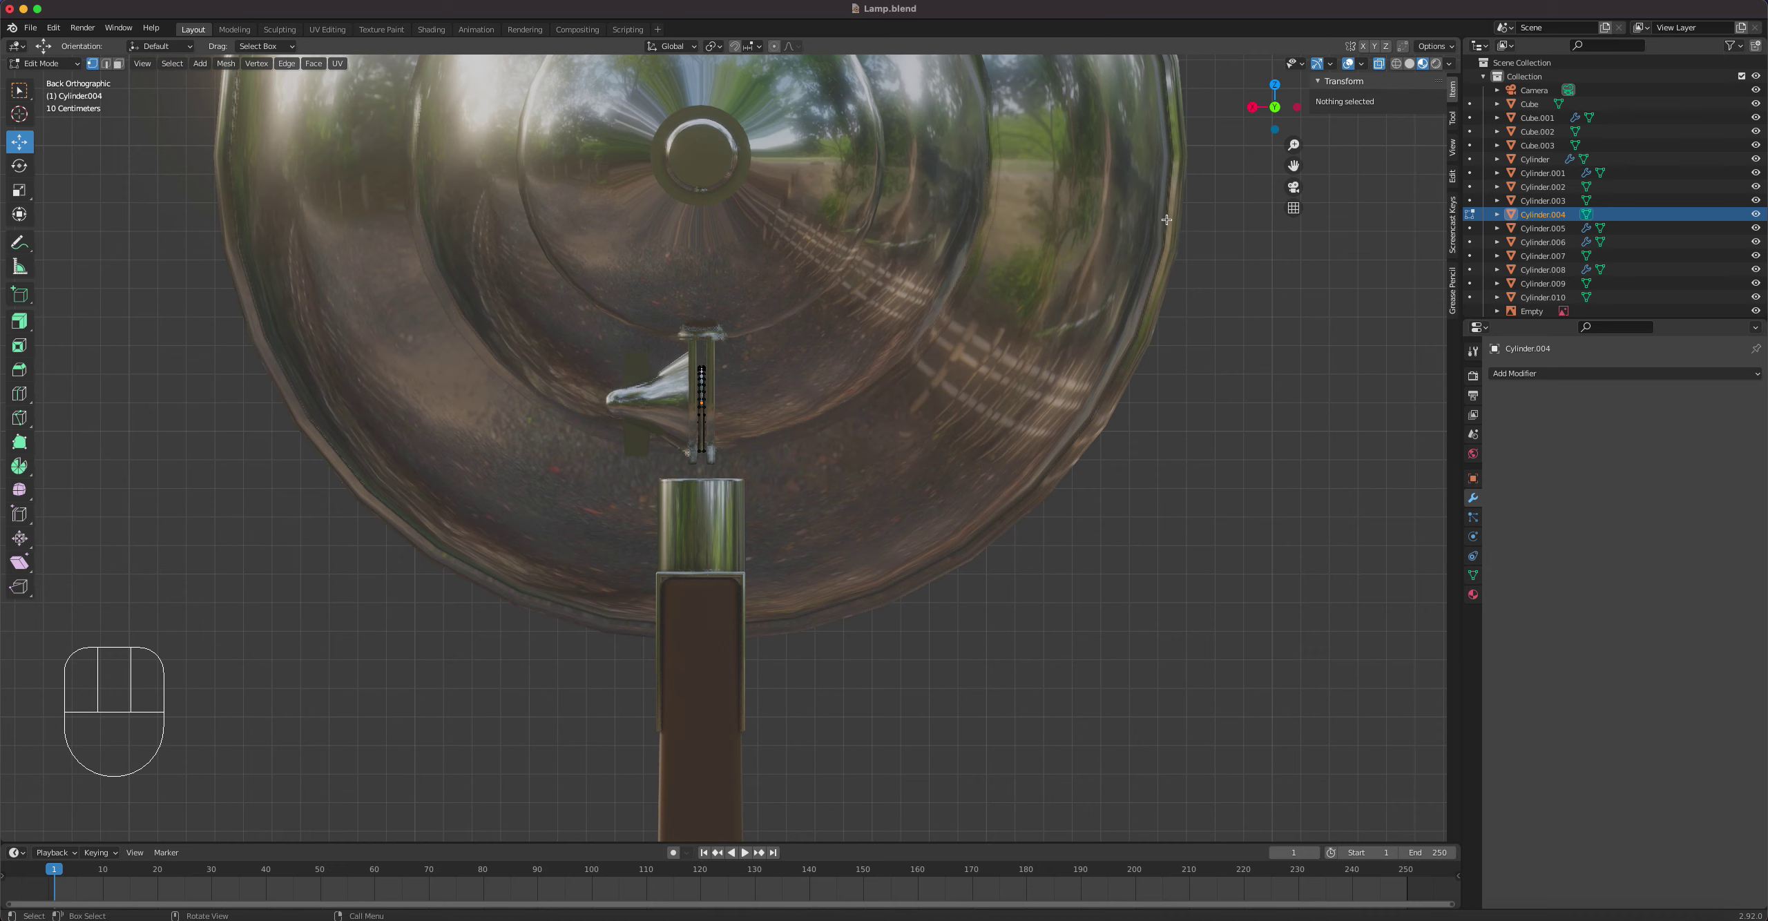
{"action": "left_click_drag", "start_coordinate": [766, 473], "coordinate": [659, 448]}
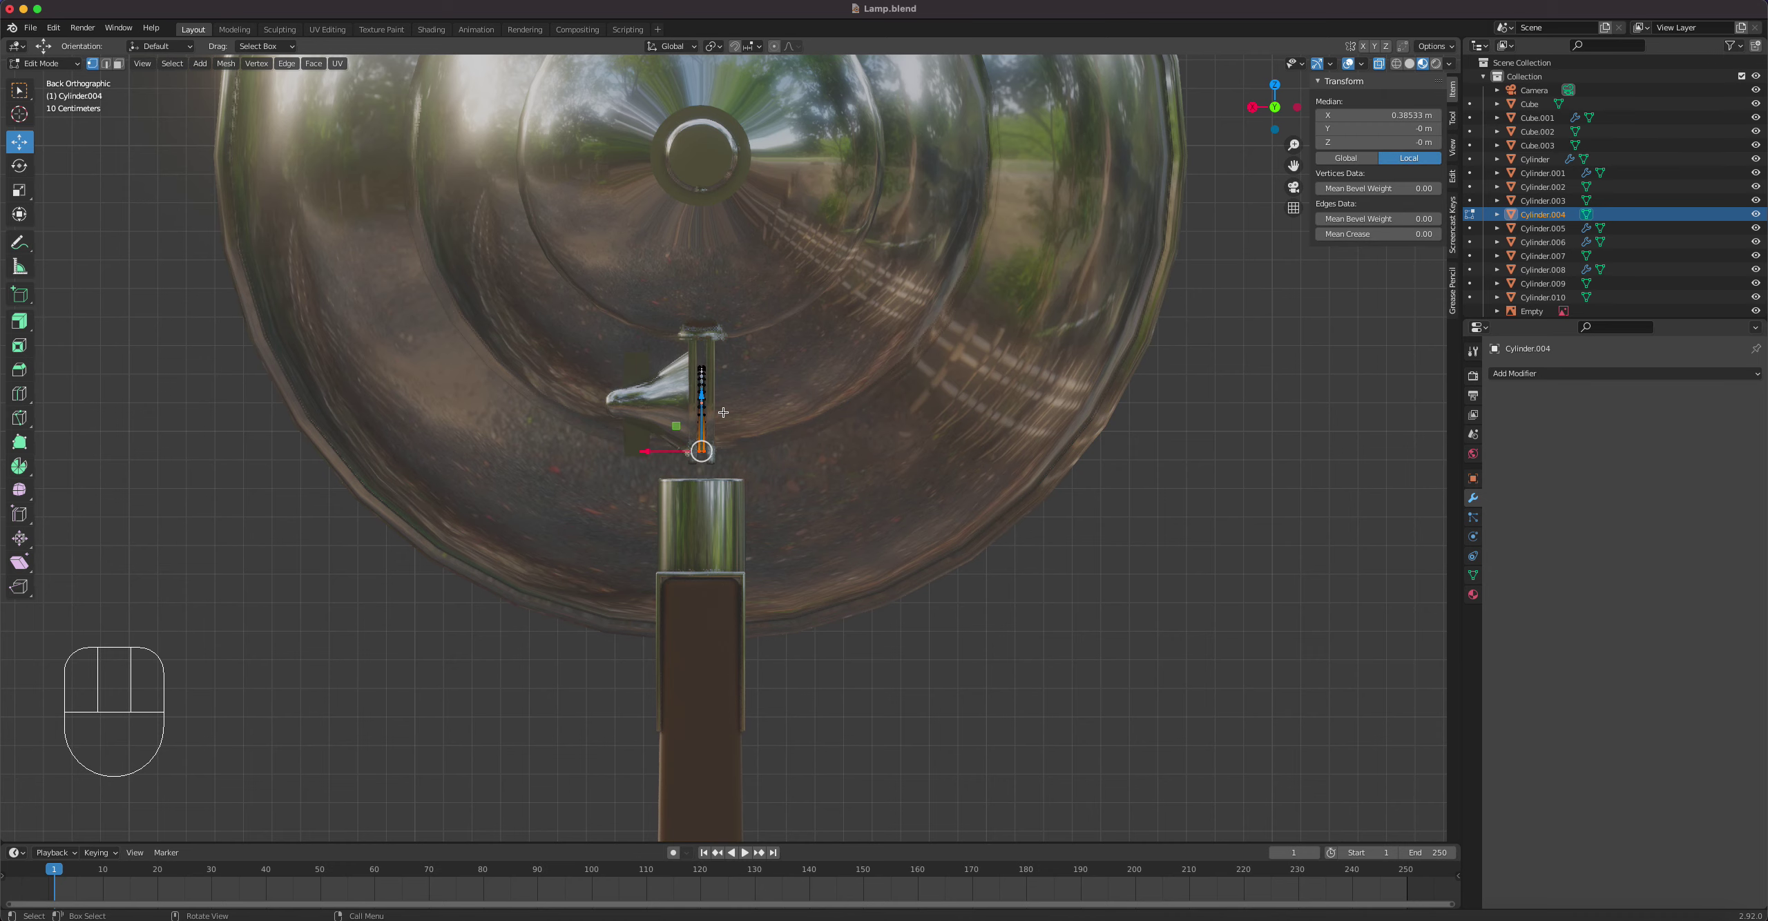
{"action": "left_click_drag", "start_coordinate": [702, 397], "coordinate": [702, 442]}
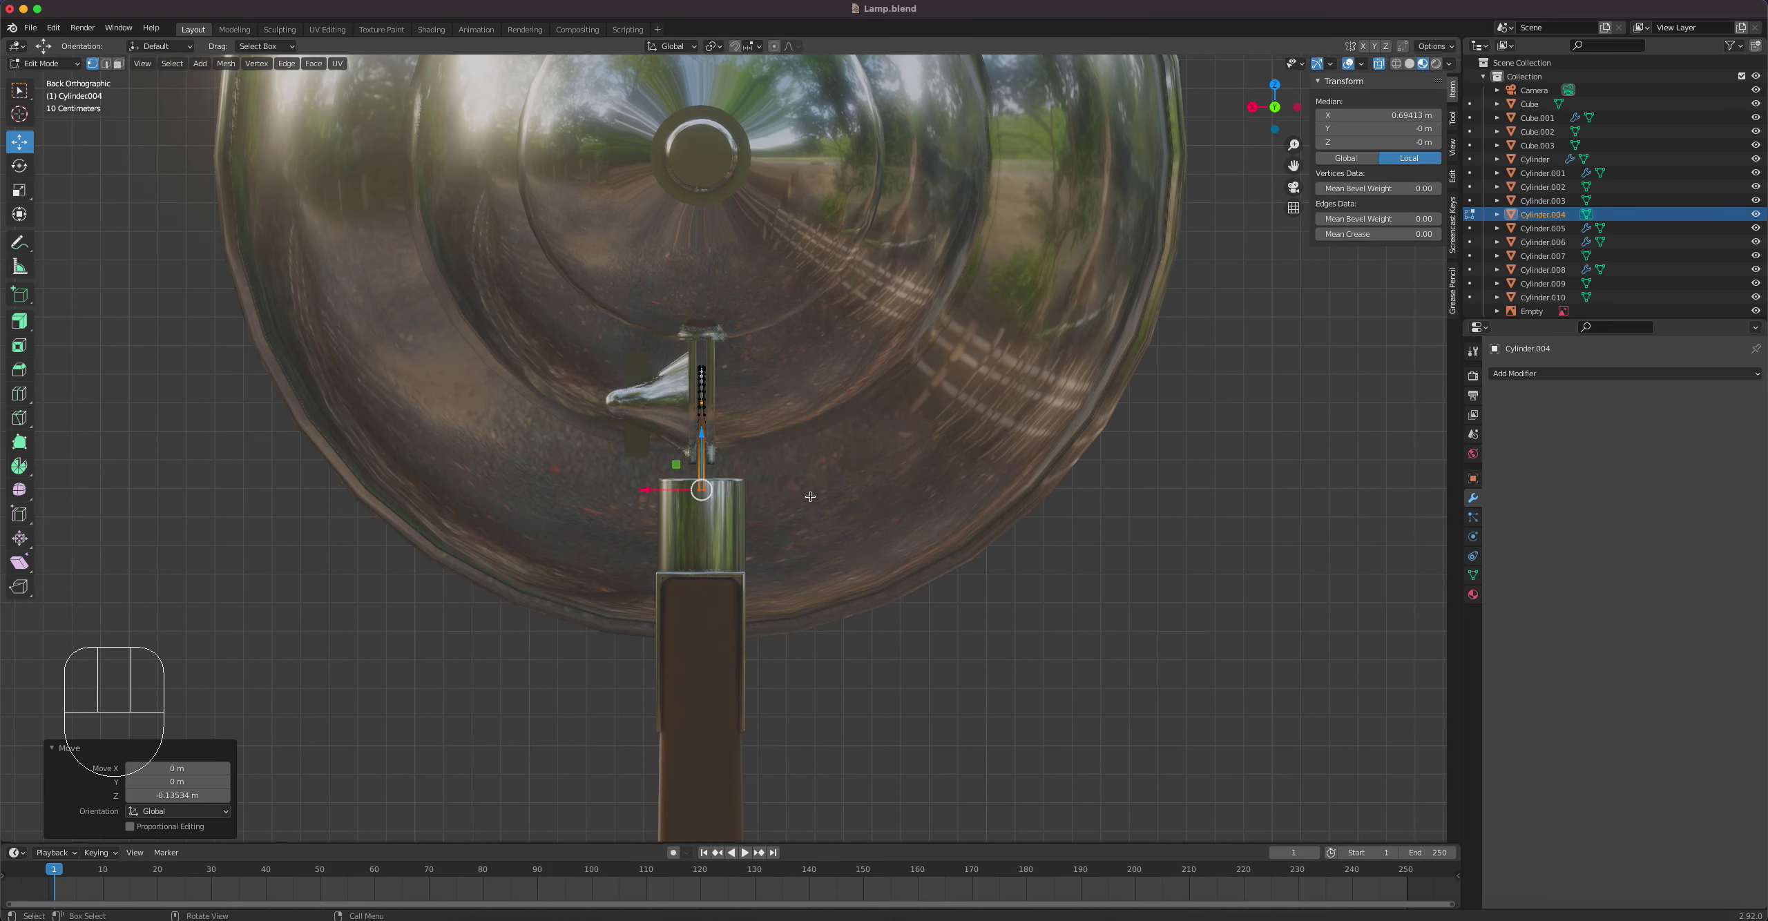
{"action": "key", "text": "Tab"}
Step: Duplicate the bolt at the middle arm joint and raise the copy about 6.31 m along Z to the lampshade bracket
{"action": "scroll", "coordinate": [853, 539], "scroll_direction": "down", "scroll_amount": 8}
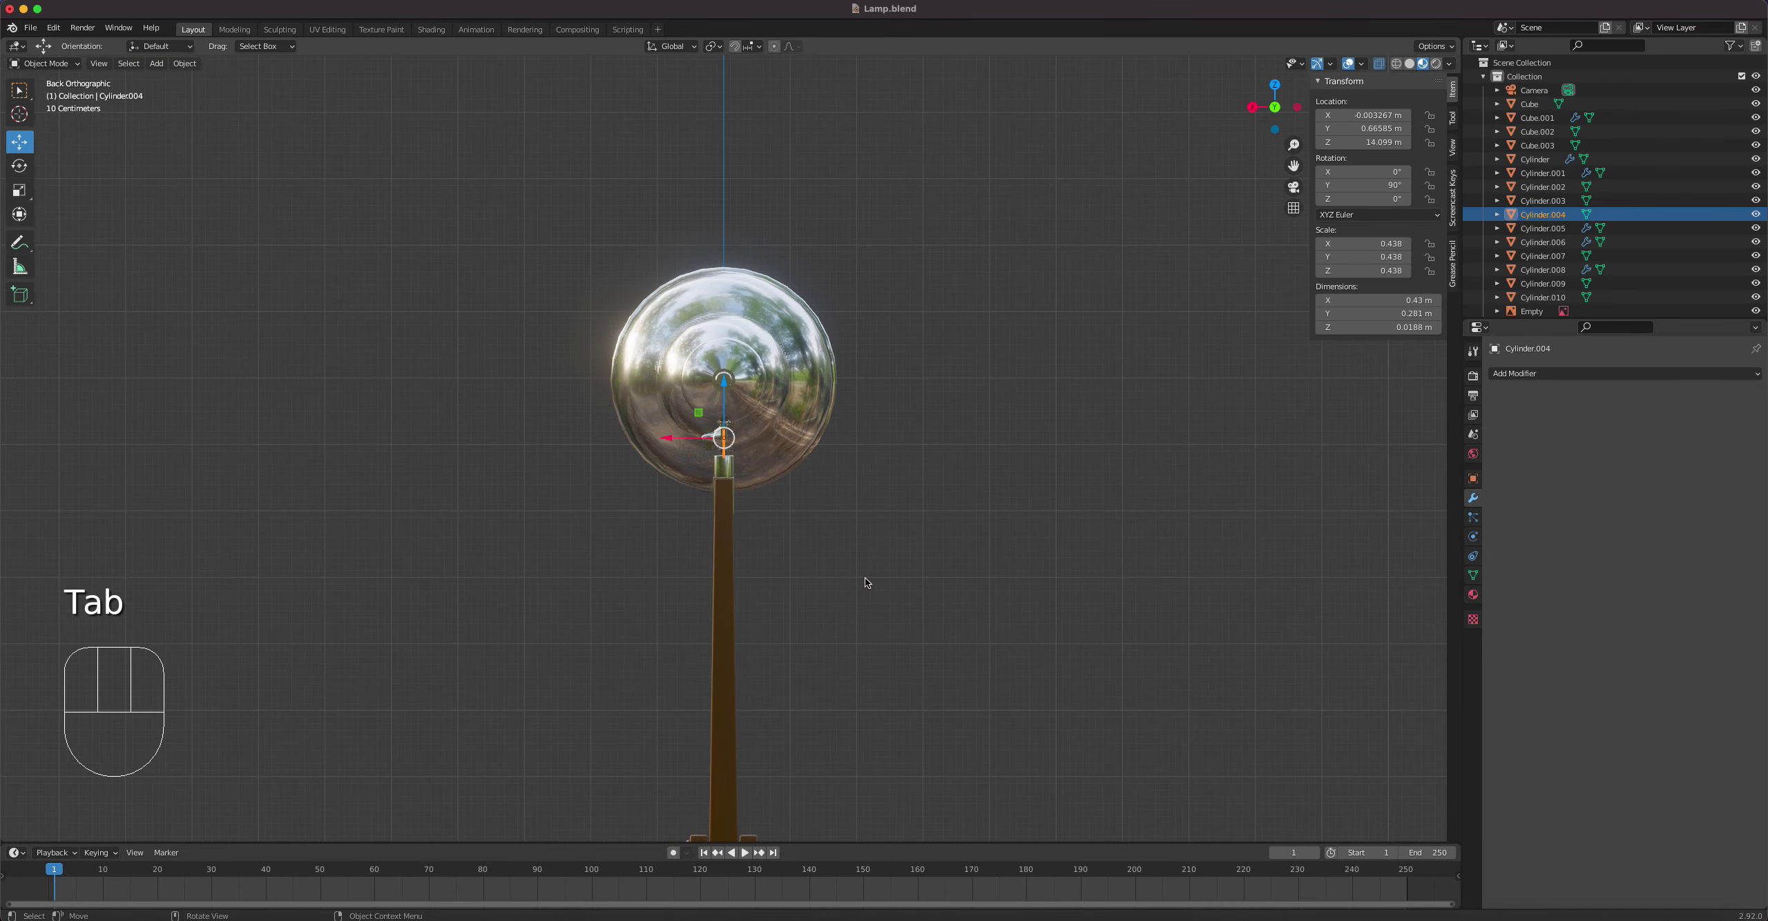
{"action": "middle_click_drag", "start_coordinate": [866, 579], "coordinate": [877, 282], "text": "shift"}
{"action": "left_click", "coordinate": [770, 556]}
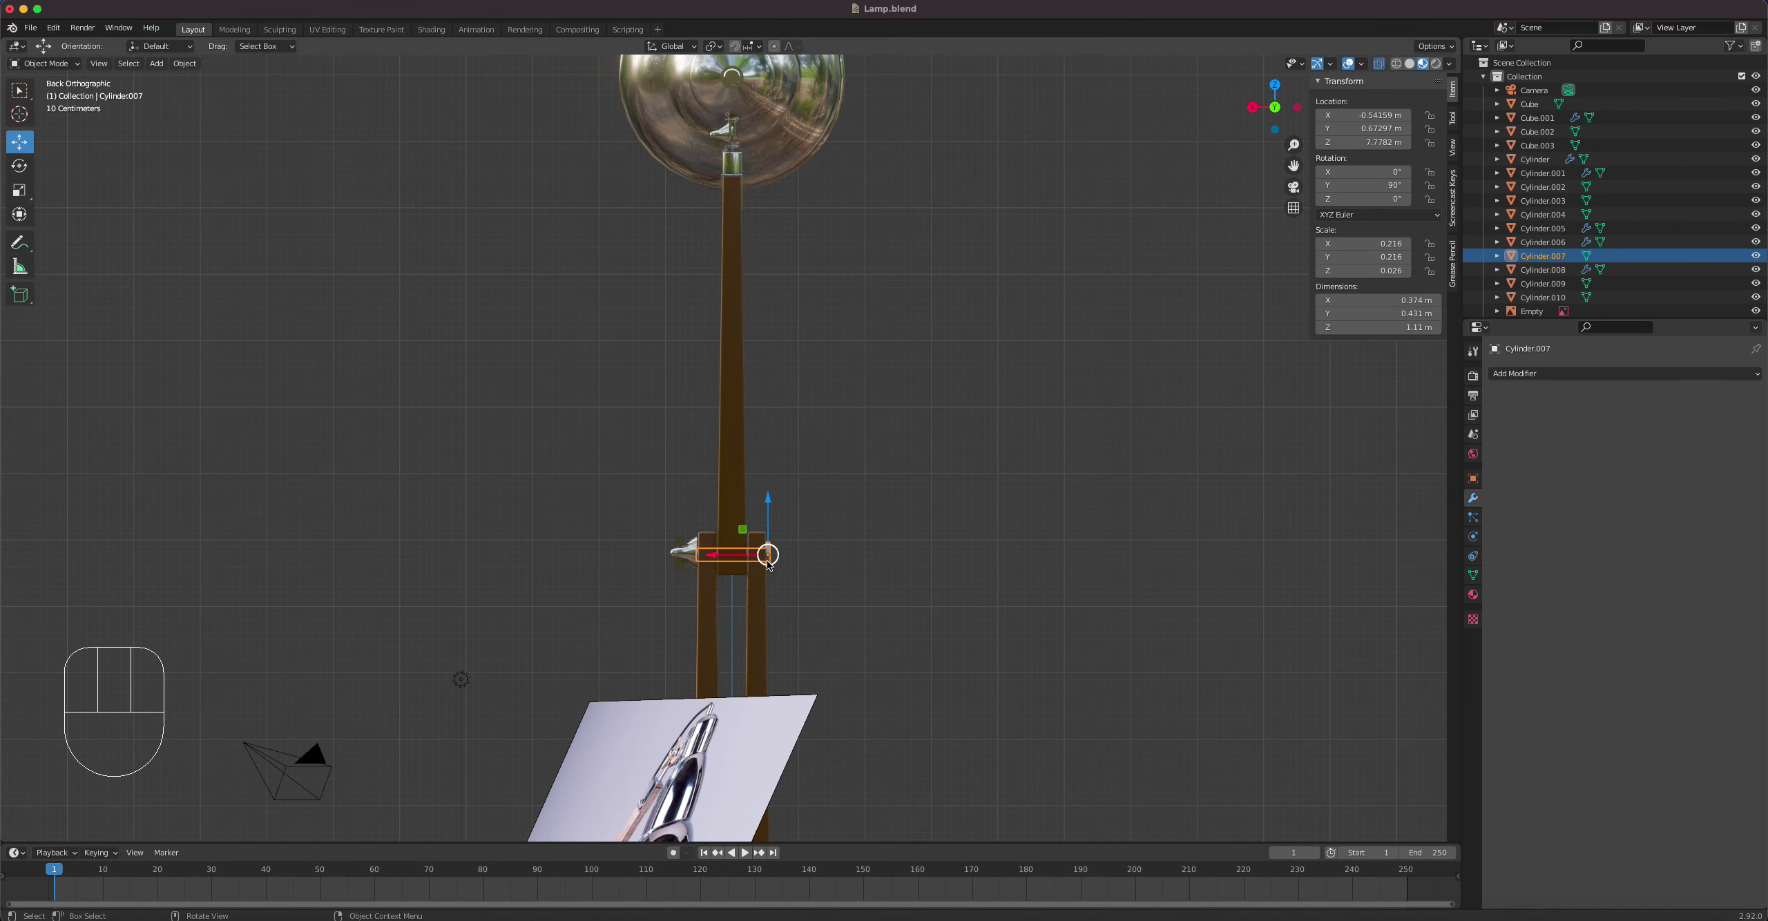
{"action": "key", "text": "shift+d"}
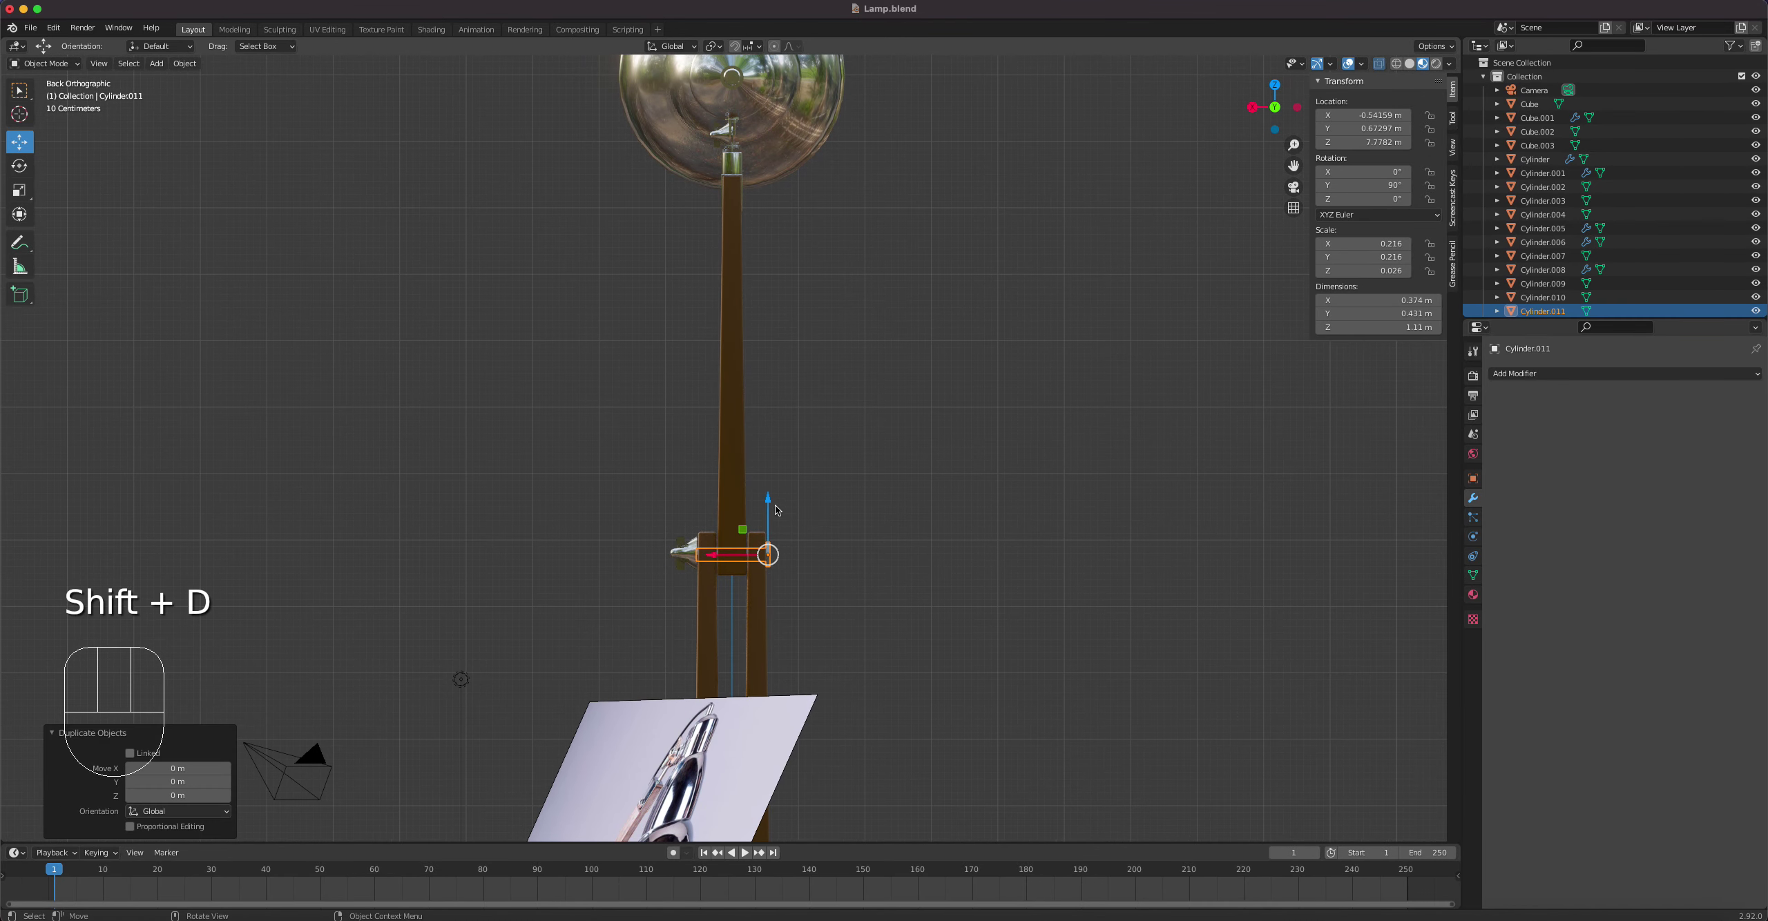
{"action": "left_click_drag", "start_coordinate": [777, 511], "coordinate": [780, 104]}
Step: Move the bolt copy about 0.43 m along positive X to the lampshade bracket and scale it to about 0.867
{"action": "scroll", "coordinate": [850, 199], "scroll_direction": "up", "scroll_amount": 2}
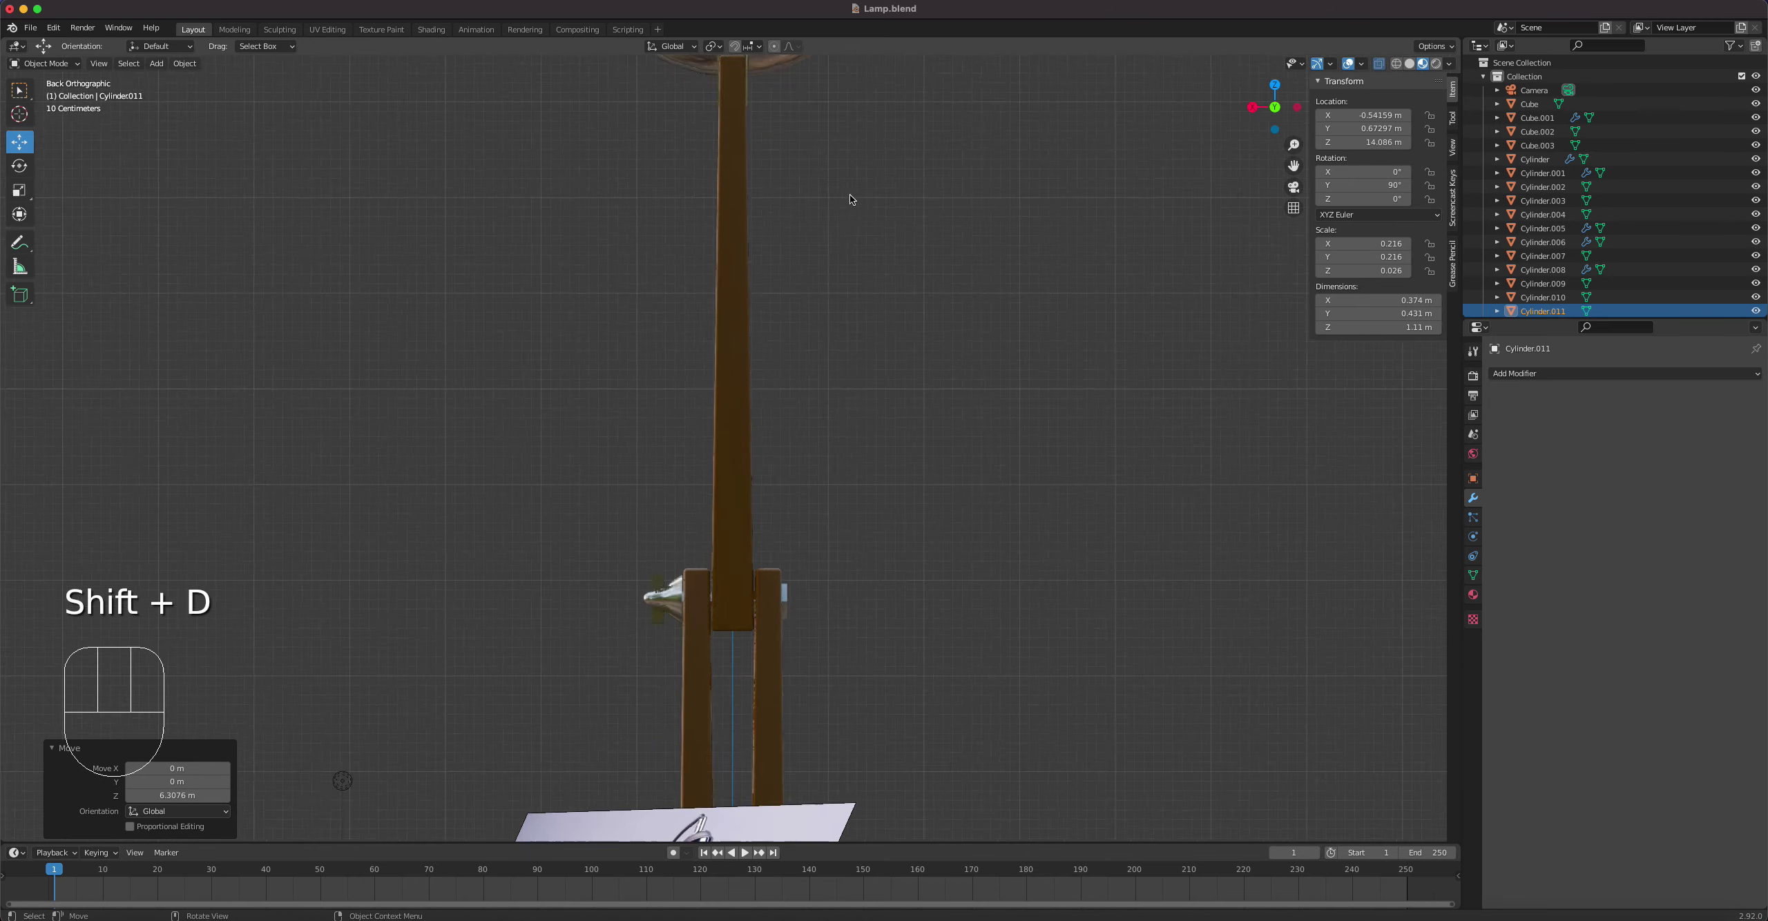
{"action": "middle_click_drag", "start_coordinate": [849, 199], "coordinate": [884, 760], "text": "shift"}
{"action": "scroll", "coordinate": [876, 442], "scroll_direction": "up", "scroll_amount": 3}
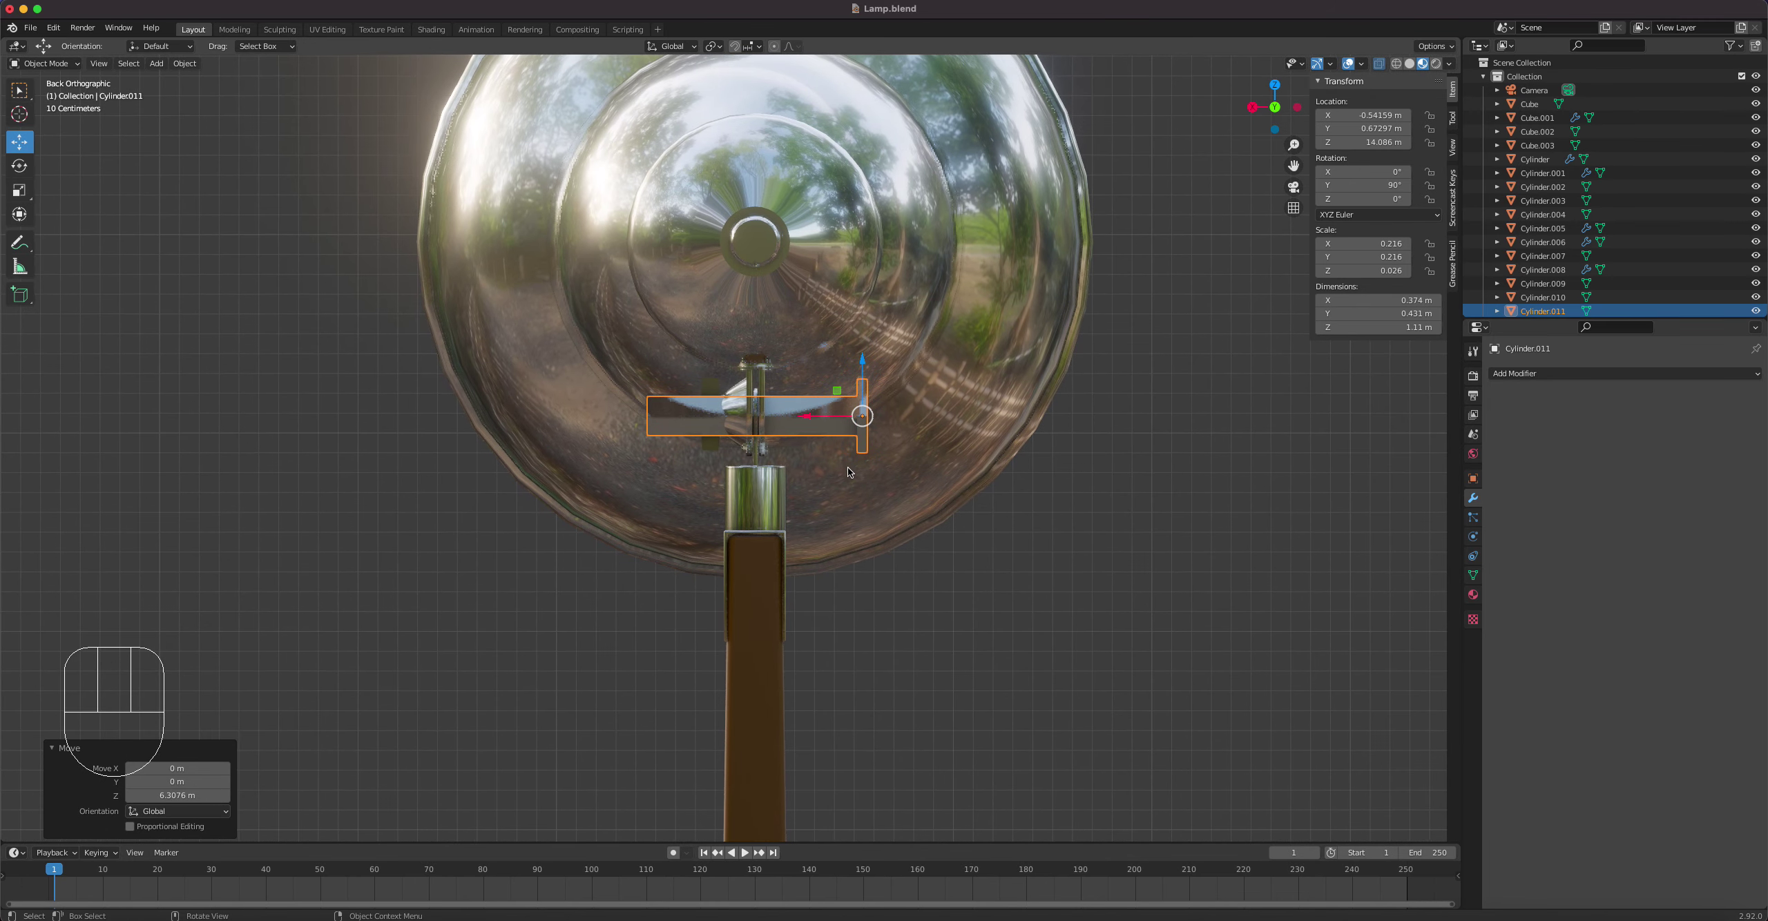
{"action": "left_click_drag", "start_coordinate": [798, 417], "coordinate": [712, 417]}
{"action": "key", "text": "s"}
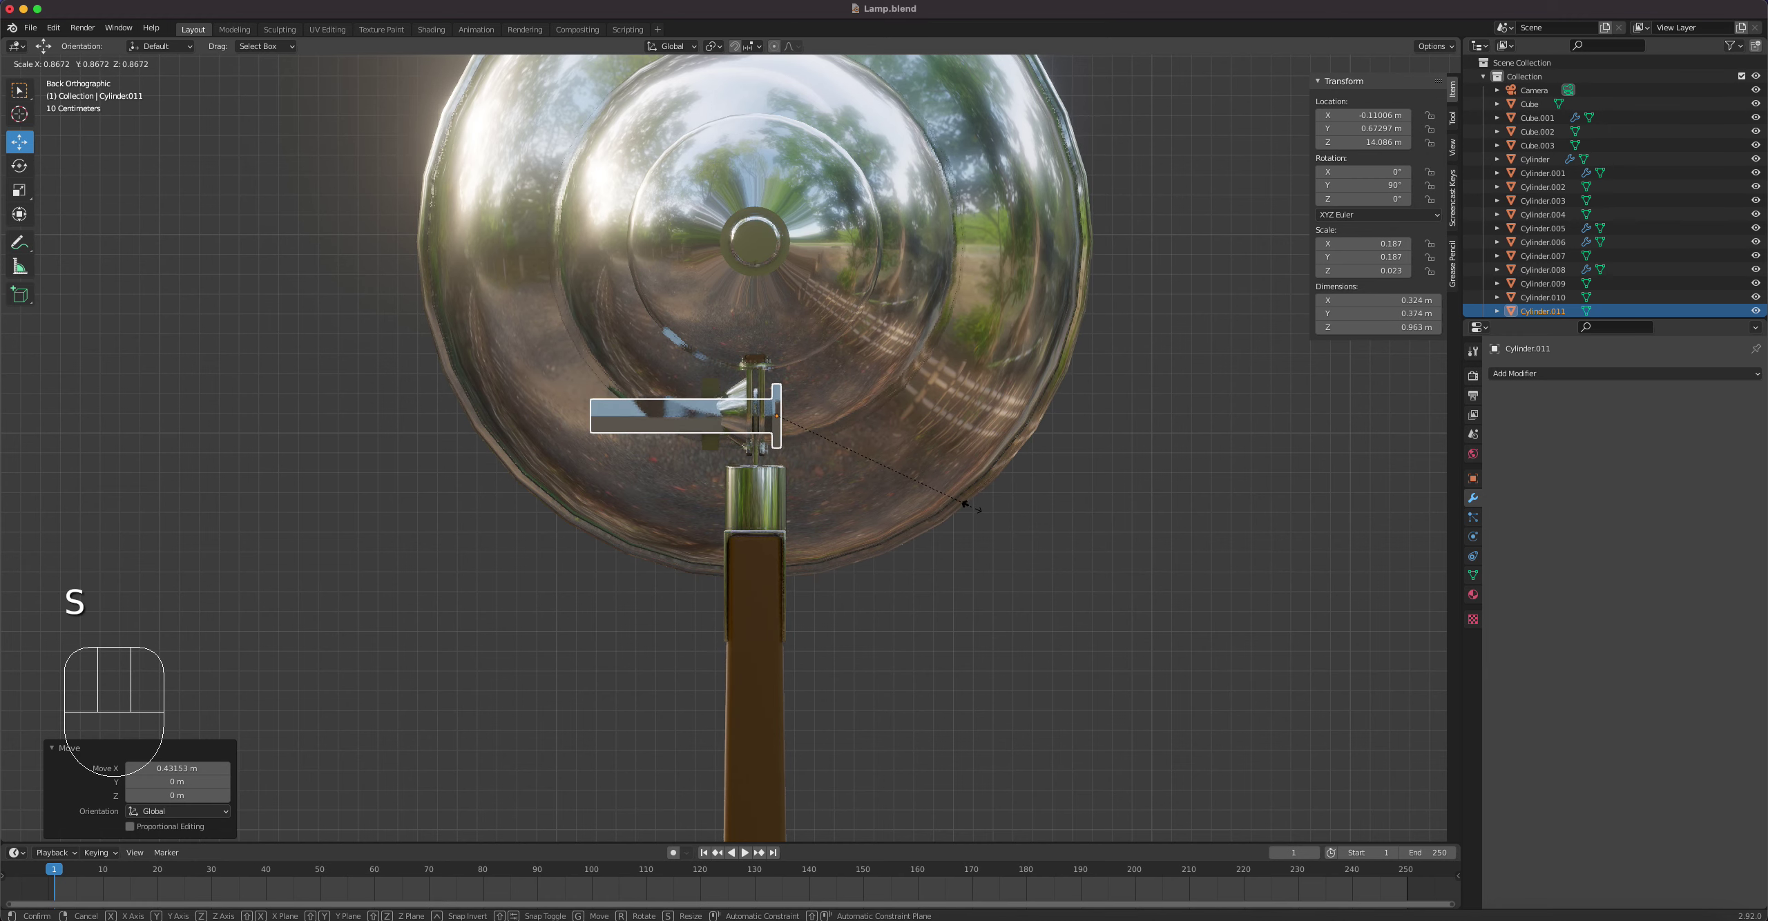
{"action": "left_click", "coordinate": [808, 369]}
Step: Align the bolt with the lampshade bracket by raising it about 0.028 m and moving it about 0.031 m along positive X
{"action": "left_click_drag", "start_coordinate": [779, 364], "coordinate": [778, 353]}
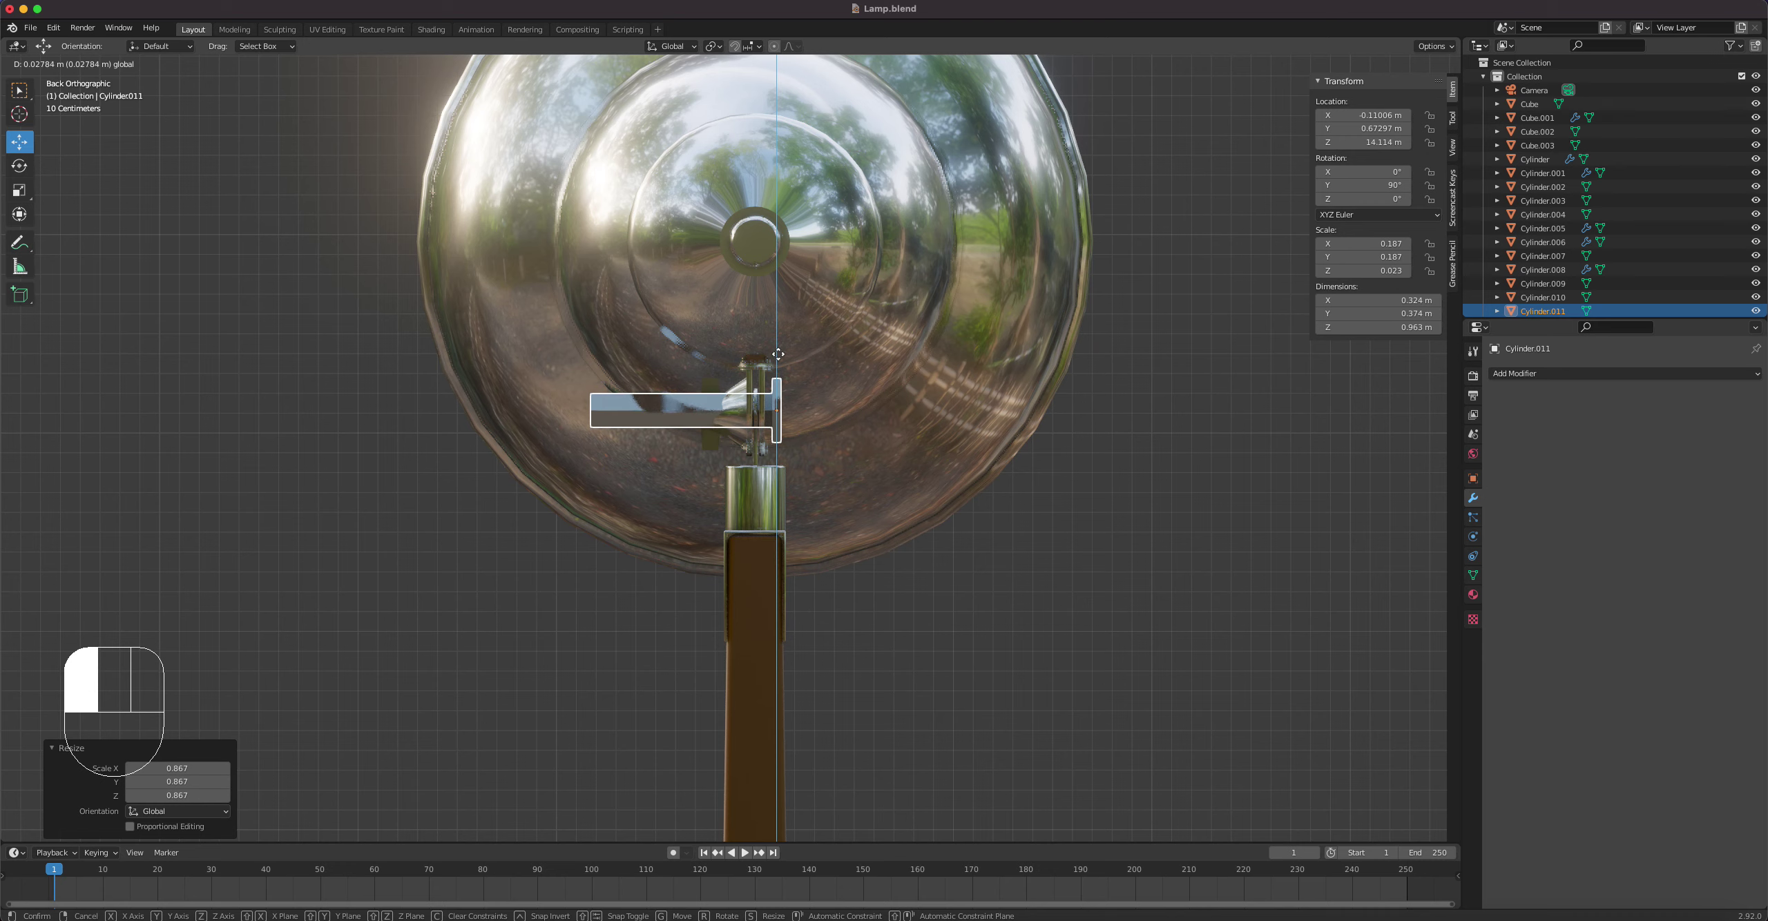
{"action": "left_click_drag", "start_coordinate": [778, 354], "coordinate": [778, 354]}
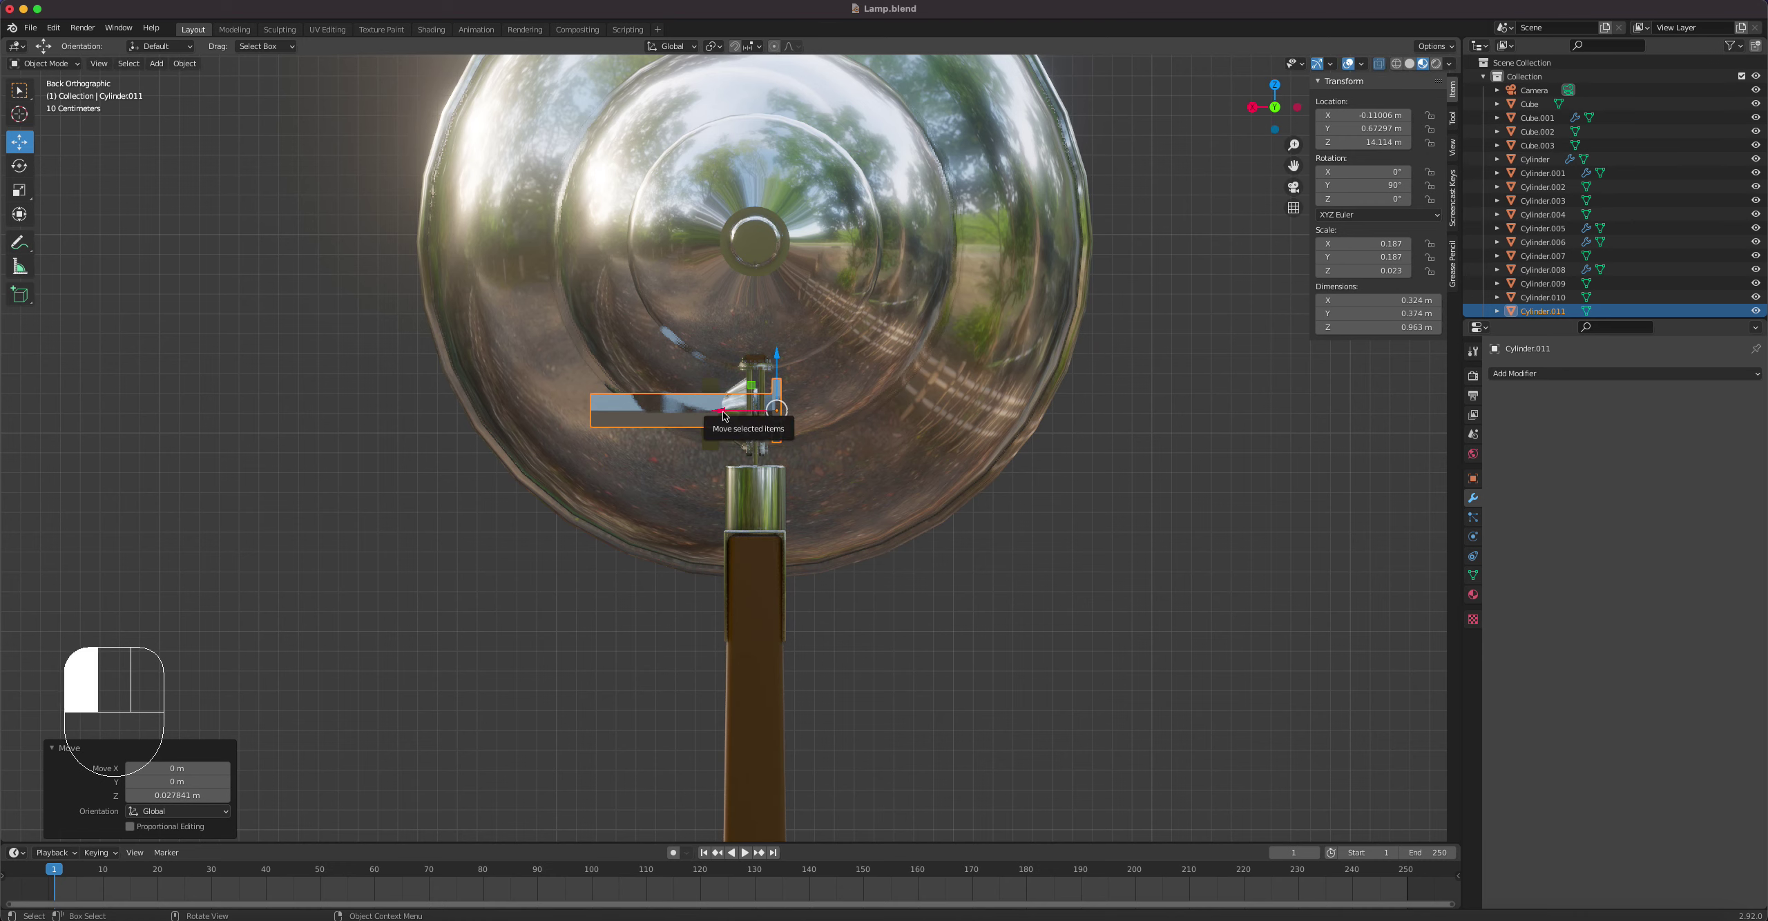
{"action": "left_click_drag", "start_coordinate": [724, 415], "coordinate": [720, 419]}
Step: Shorten the lampshade bolt to about 0.166 m by moving its shank's end vertices in towards the bracket
{"action": "key", "text": "Tab"}
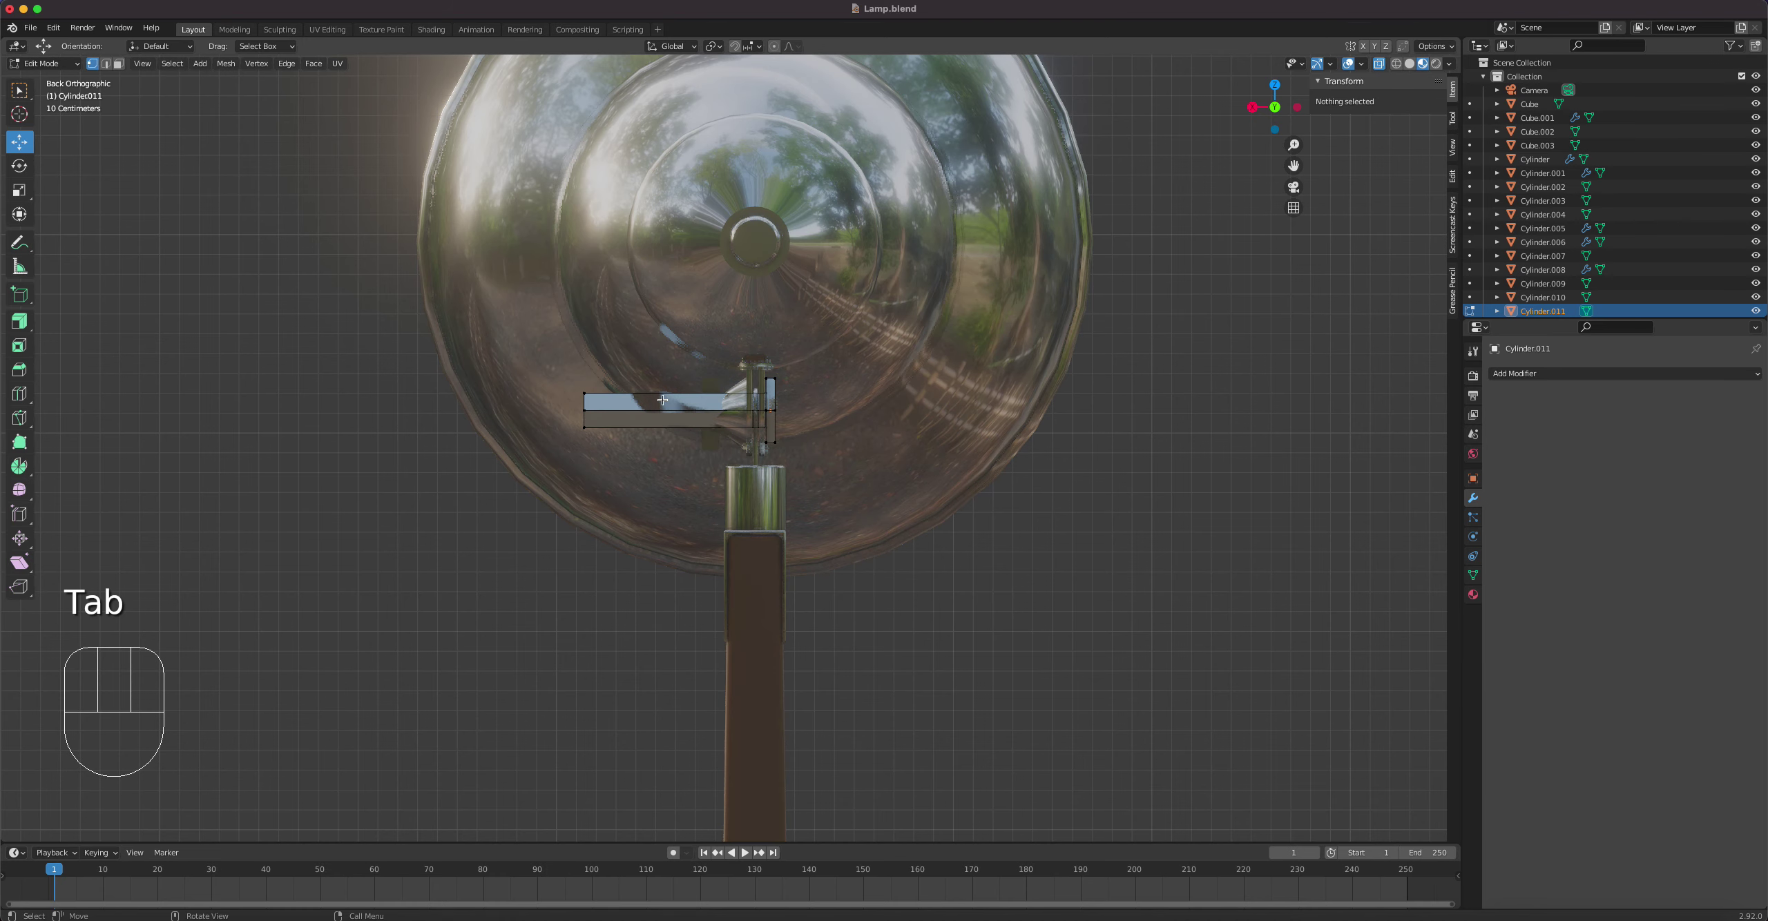
{"action": "left_click_drag", "start_coordinate": [535, 352], "coordinate": [645, 523]}
{"action": "left_click_drag", "start_coordinate": [510, 411], "coordinate": [691, 415]}
{"action": "key", "text": "Tab"}
Step: Delete the lamp reference image from the scene and save the file
{"action": "middle_click_drag", "start_coordinate": [748, 470], "coordinate": [977, 196]}
{"action": "scroll", "coordinate": [932, 483], "scroll_direction": "down", "scroll_amount": 6}
{"action": "middle_click_drag", "start_coordinate": [895, 415], "coordinate": [916, 178], "text": "shift"}
{"action": "scroll", "coordinate": [913, 364], "scroll_direction": "down", "scroll_amount": 3}
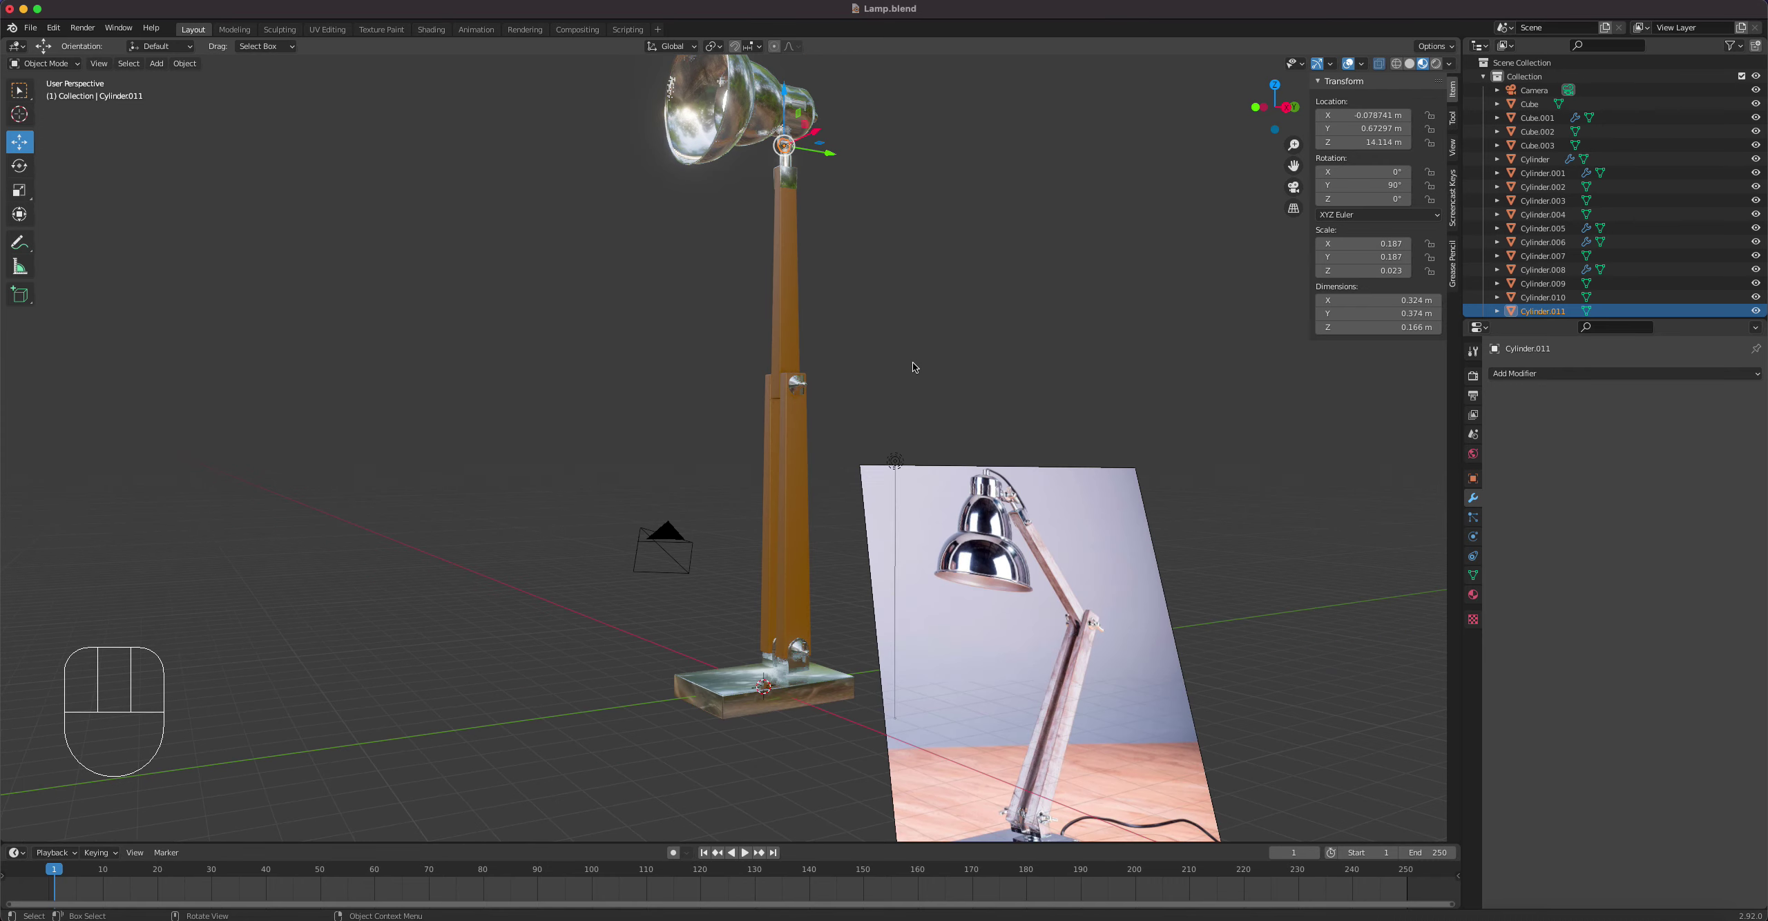
{"action": "middle_click_drag", "start_coordinate": [852, 318], "coordinate": [925, 511], "text": "shift"}
{"action": "left_click", "coordinate": [927, 514]}
{"action": "key", "text": "Delete"}
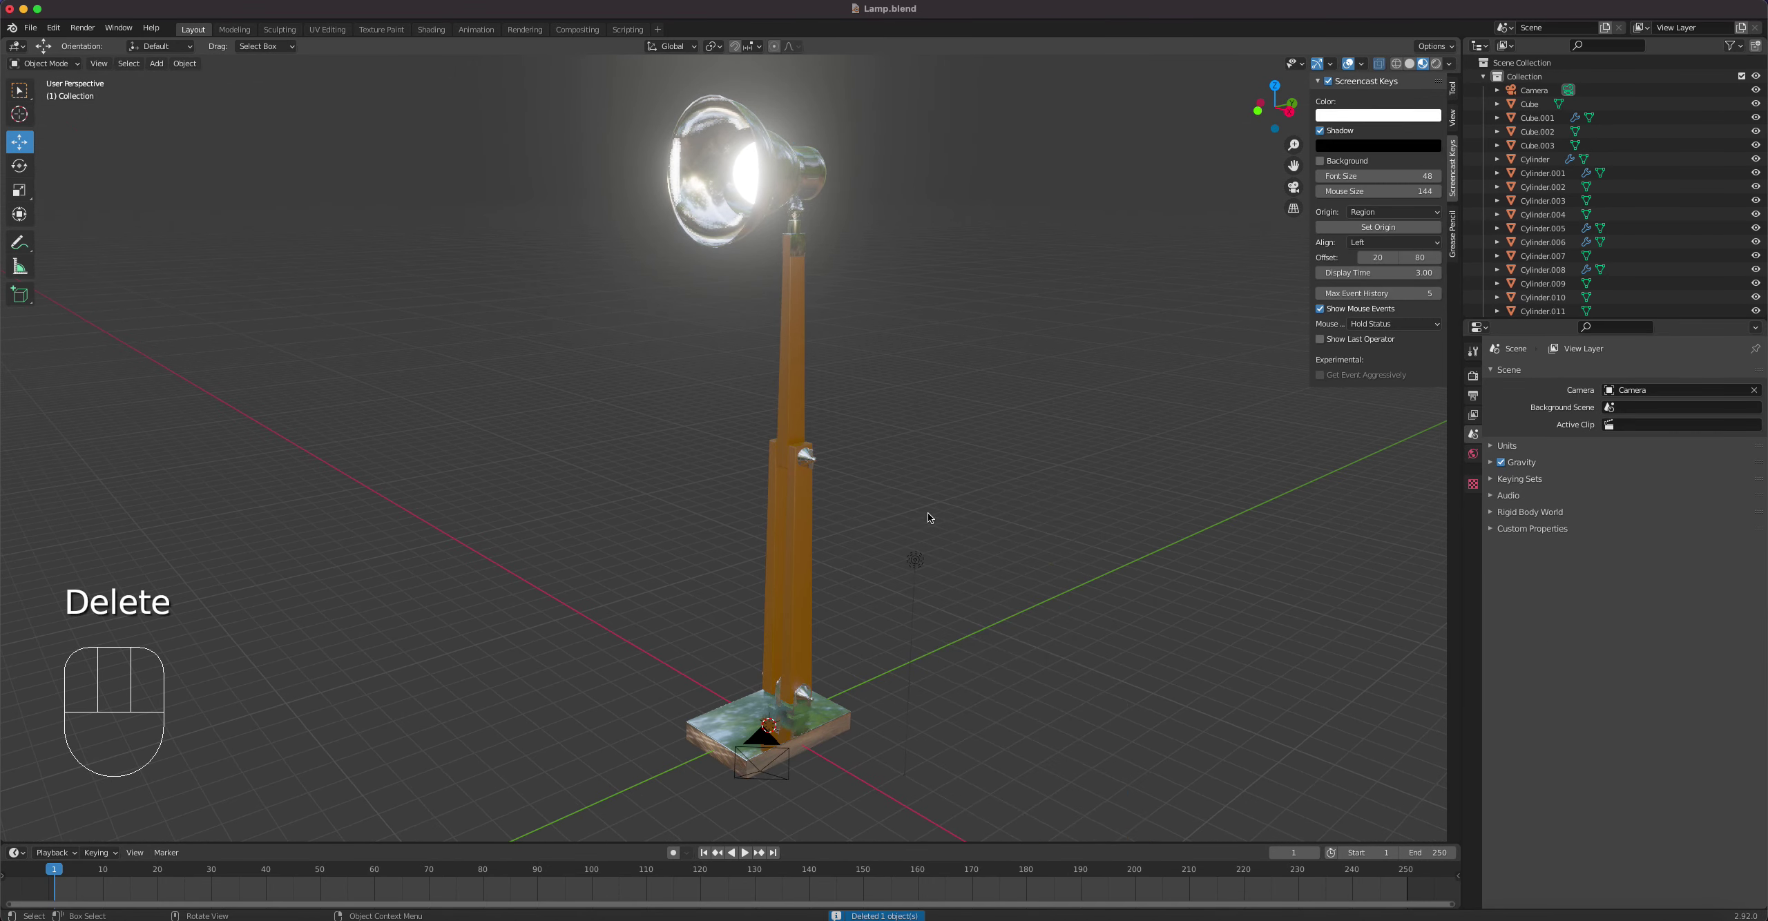
{"action": "key", "text": "super+s"}
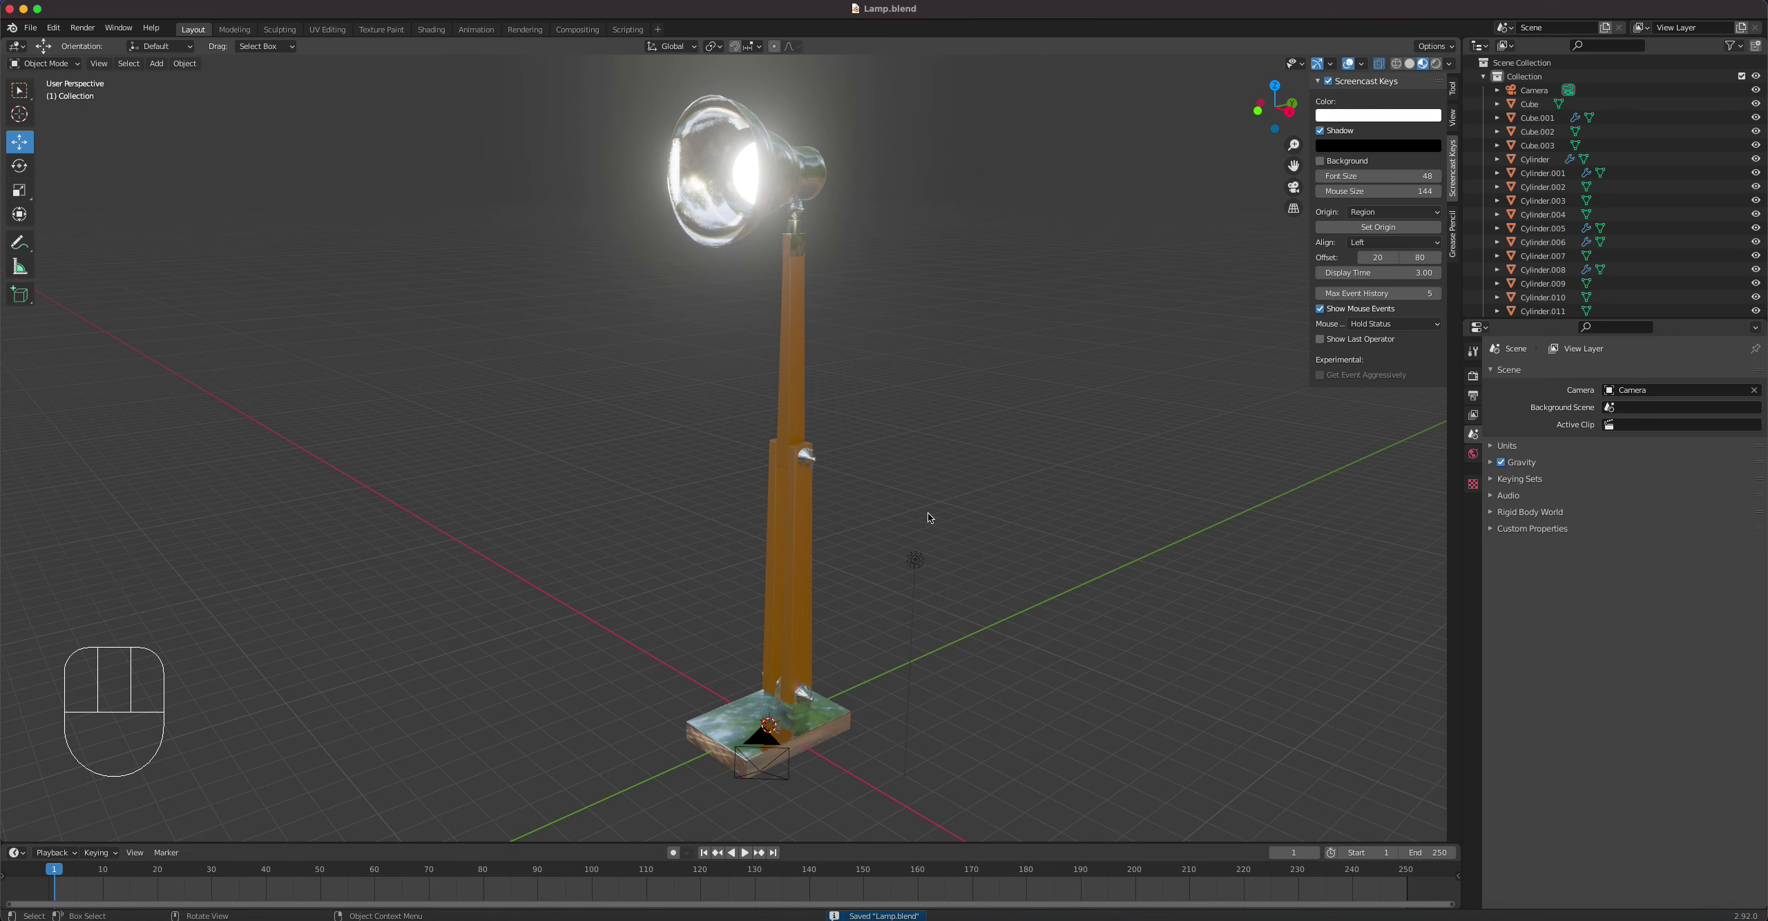
{"action": "mouse_move", "coordinate": [743, 474]}
{"action": "middle_mouse_down"}
{"action": "mouse_move", "coordinate": [766, 467]}
{"action": "mouse_move", "coordinate": [532, 469]}
{"action": "mouse_move", "coordinate": [733, 474]}
{"action": "middle_mouse_up"}
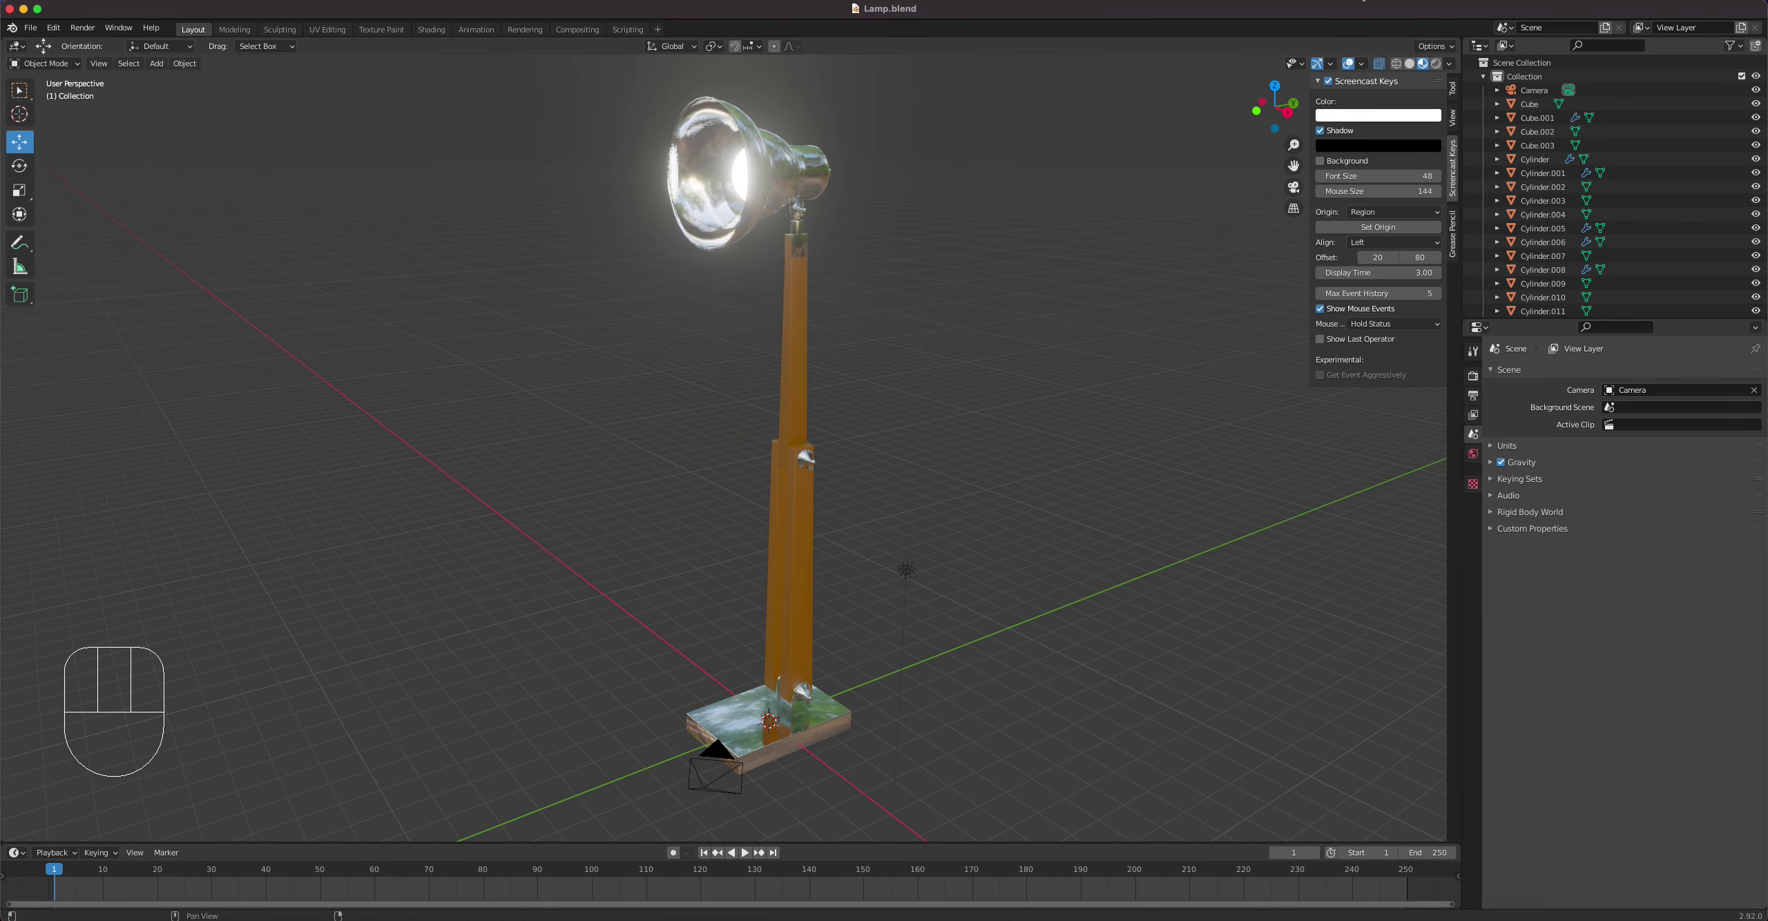